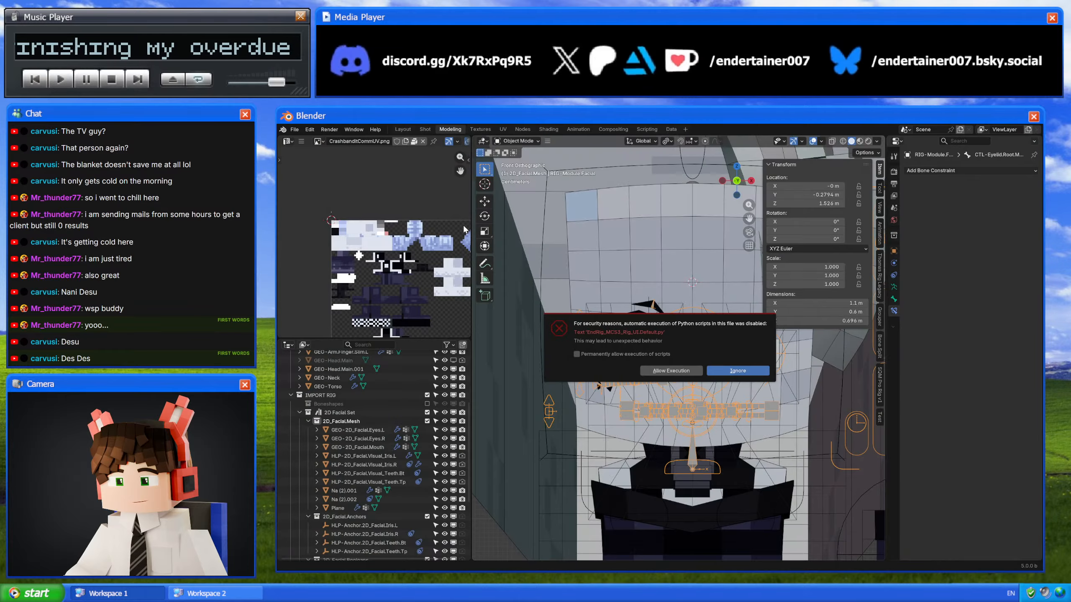
Step: Hide the IMPORT RIG collection so the rig controls no longer cover the character's head
scroll(632, 279, down, 5)
middle_drag(633, 279, 687, 411)
scroll(701, 308, up, 5)
scroll(696, 405, up, 3)
scroll(690, 396, up, 4)
scroll(685, 411, down, 5)
scroll(687, 411, up, 4)
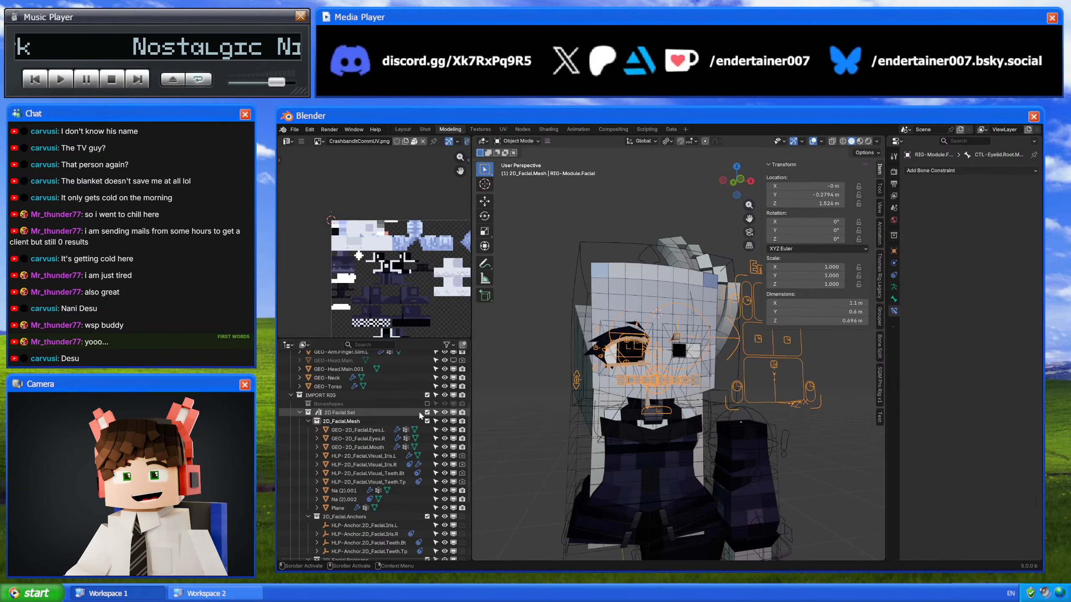
scroll(436, 472, up, 3)
click(444, 449)
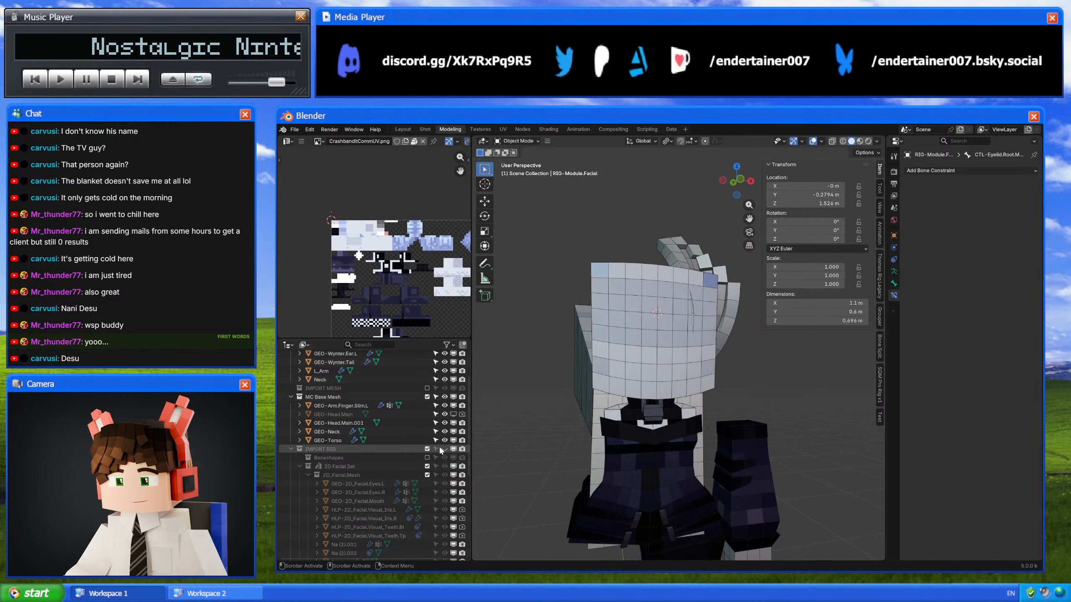
Step: Enable the Facial Ref collection and turn on viewport display for all of its disabled objects
scroll(391, 407, up, 3)
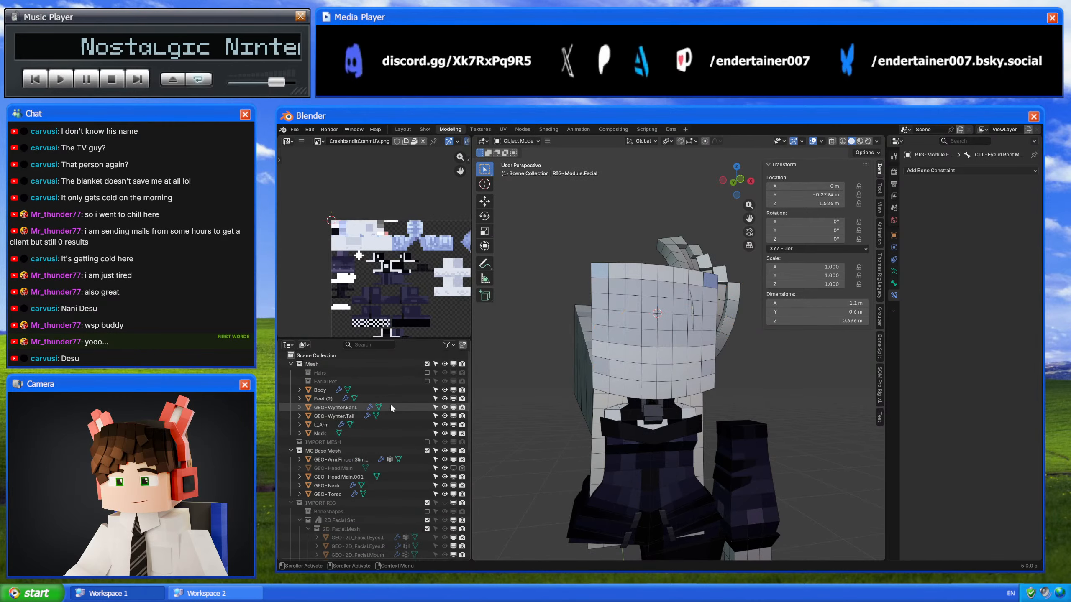
click(427, 382)
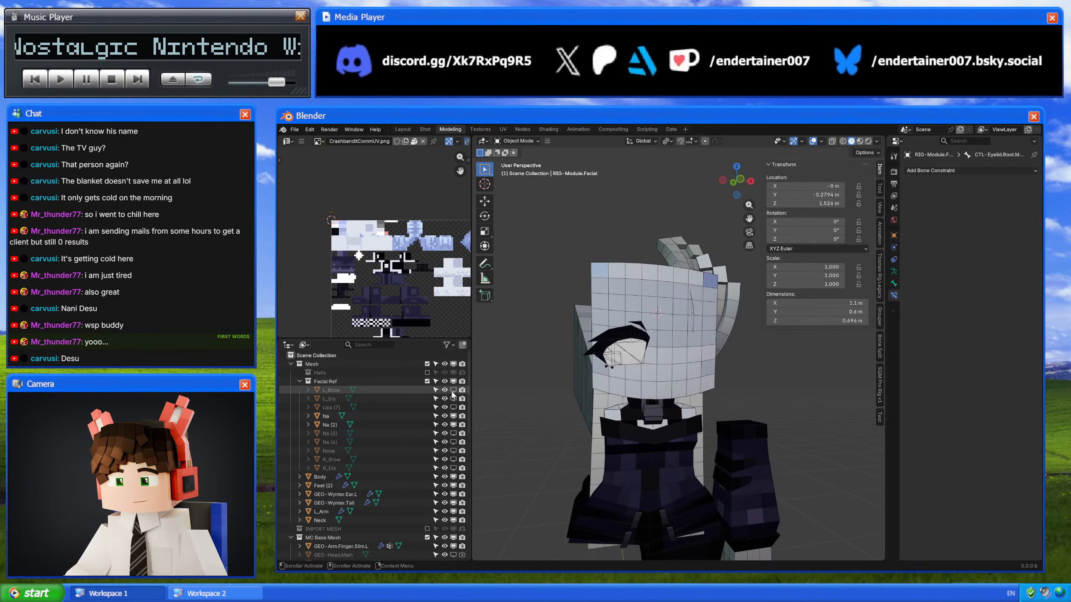
drag(460, 431, 457, 467)
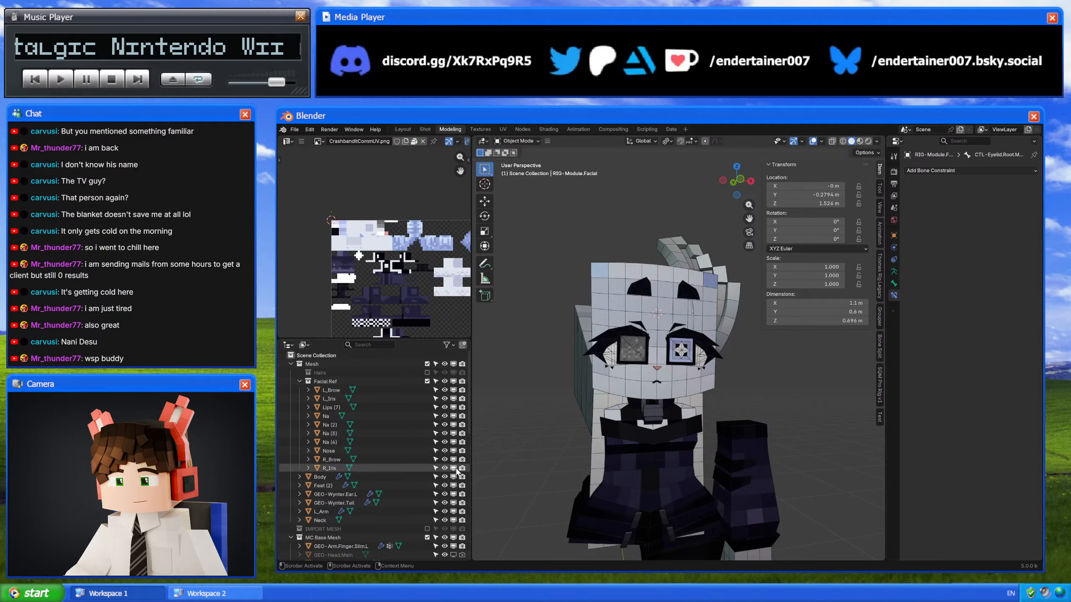
middle_drag(740, 411, 708, 415)
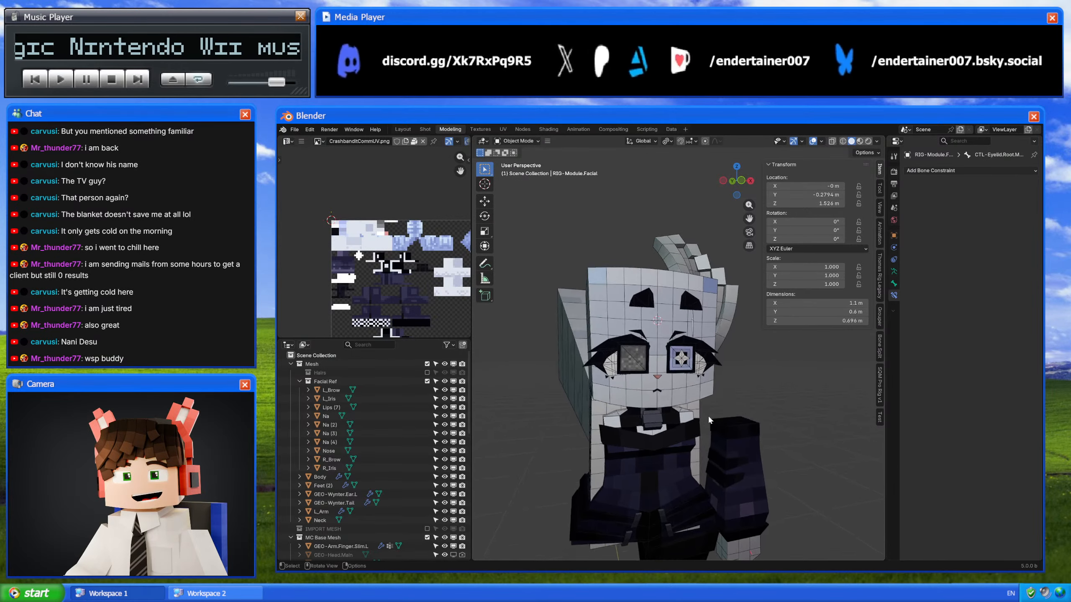
scroll(709, 417, up, 3)
scroll(721, 413, down, 3)
mouse_move(657, 354)
middle_down()
mouse_move(639, 353)
mouse_move(659, 345)
middle_up()
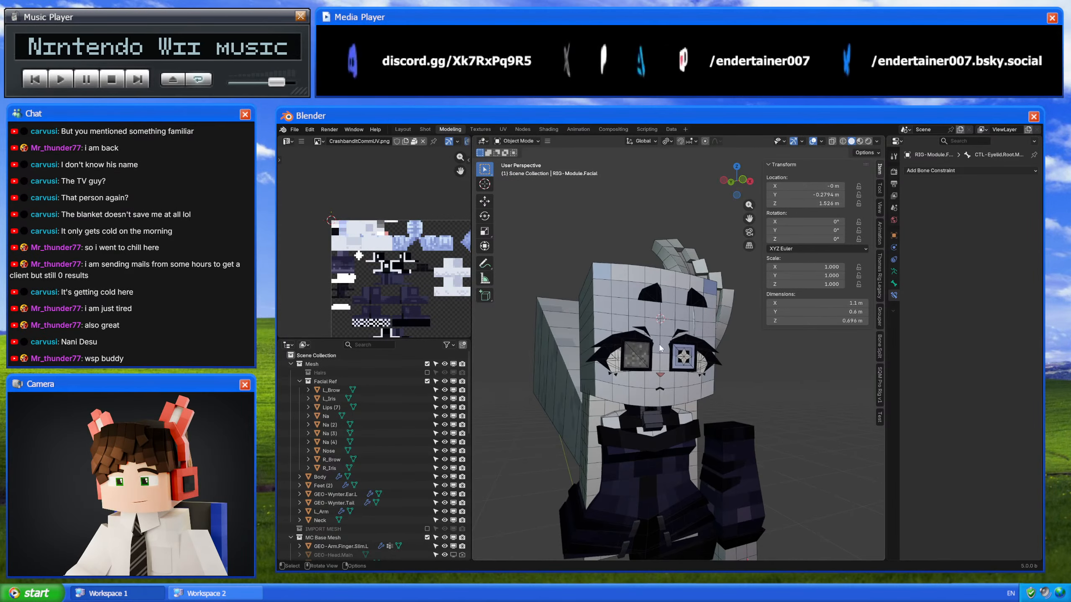
scroll(660, 349, up, 3)
scroll(719, 418, down, 5)
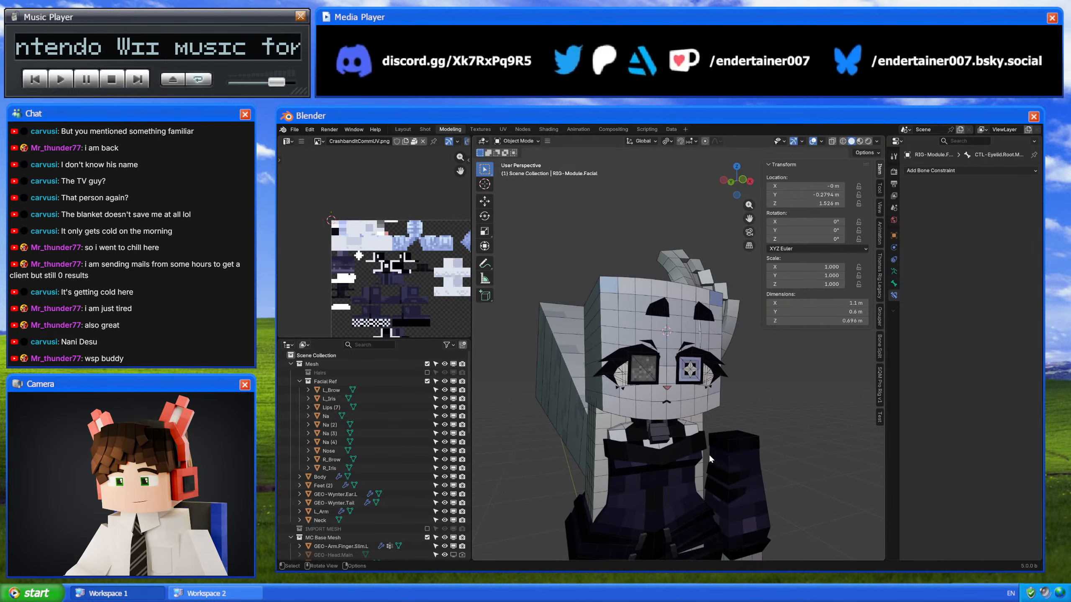
Step: Disable the GEO-Torso mesh in the viewports
click(590, 464)
scroll(395, 486, down, 5)
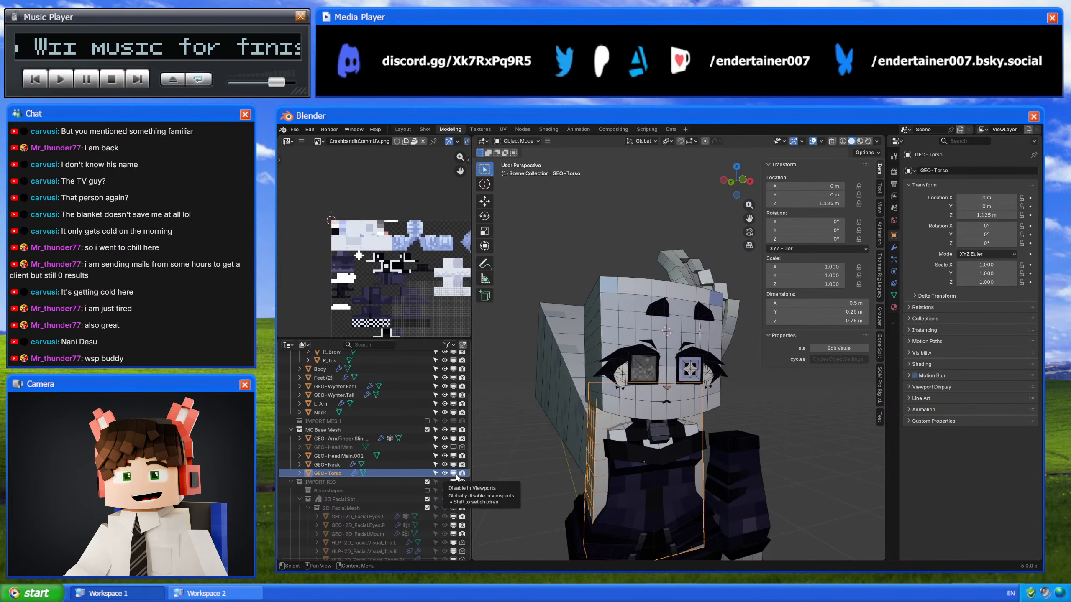
click(453, 473)
middle_drag(662, 403, 681, 406)
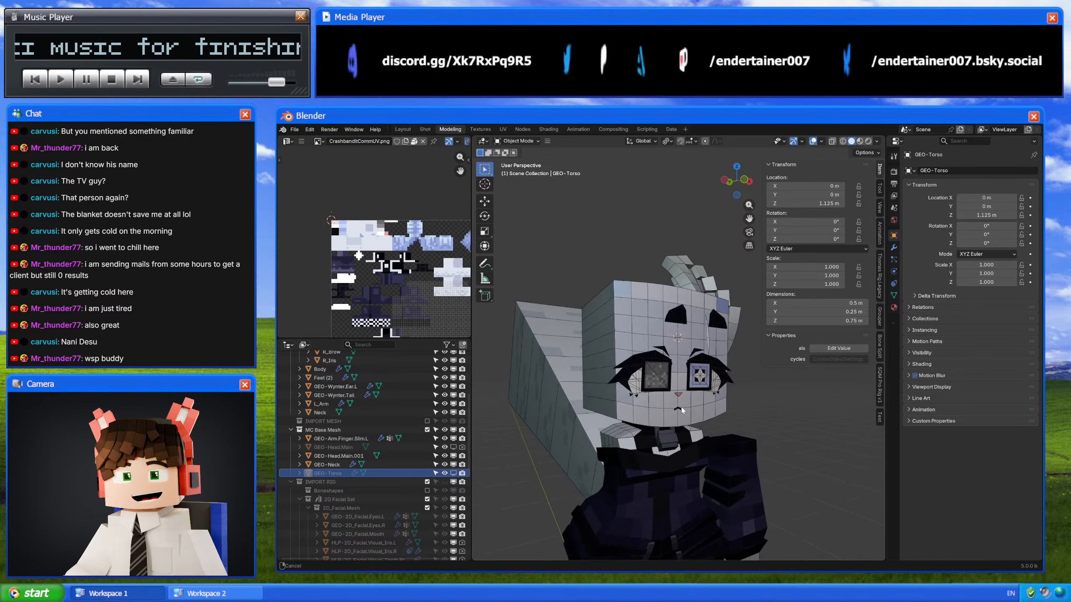
Step: Select the reference eyelash mesh of the character's right eye and examine its shape up close
scroll(681, 407, up, 2)
middle_drag(616, 415, 655, 397)
scroll(626, 361, up, 2)
click(627, 362)
scroll(641, 389, up, 3)
scroll(655, 398, down, 3)
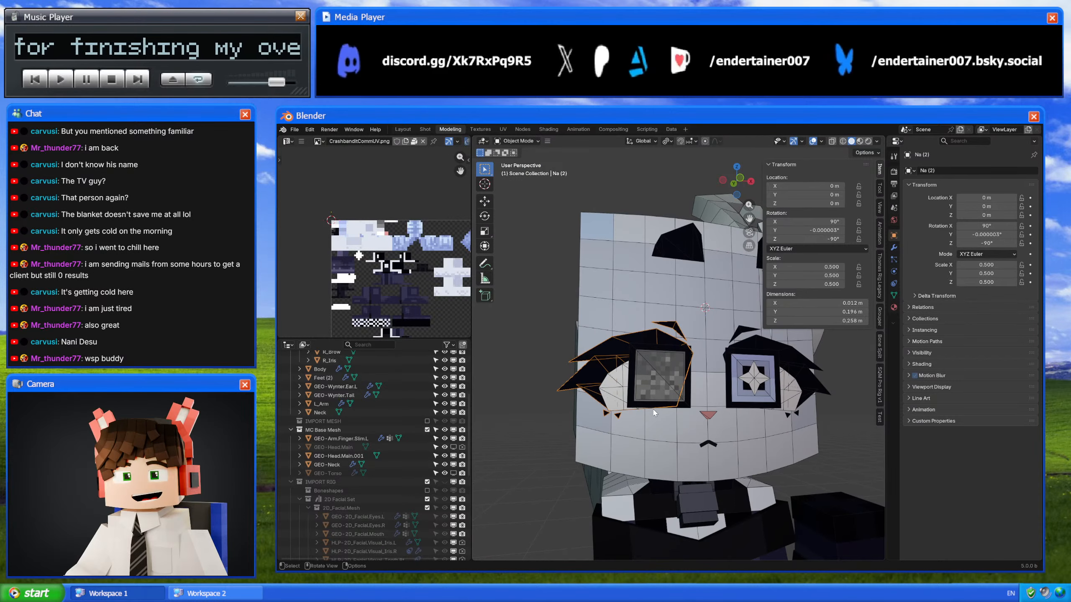
shift+middle_drag(753, 382, 674, 399)
scroll(675, 399, down, 2)
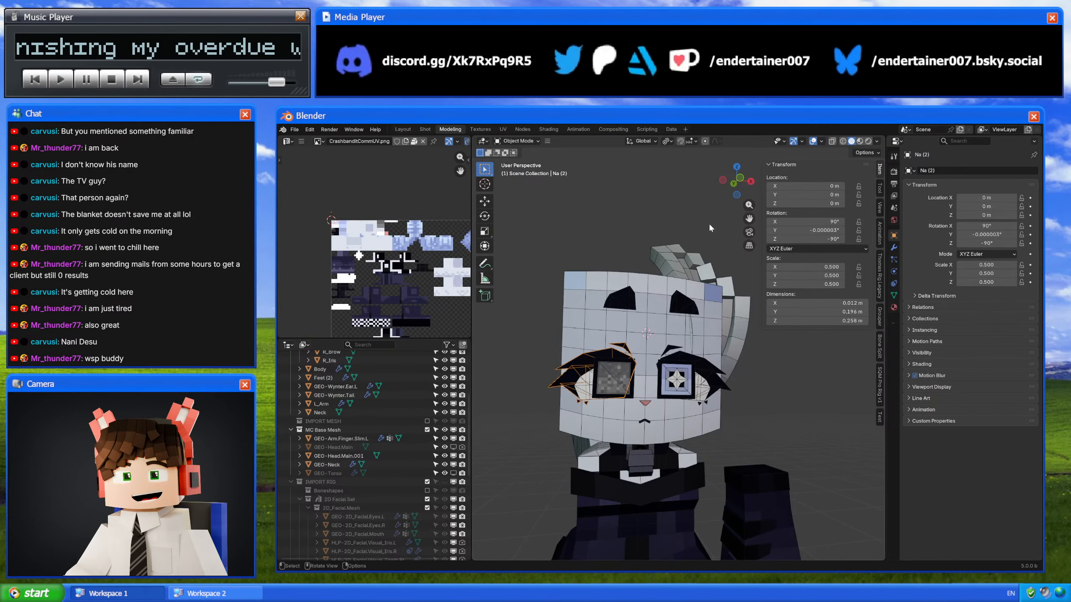
scroll(659, 402, up, 3)
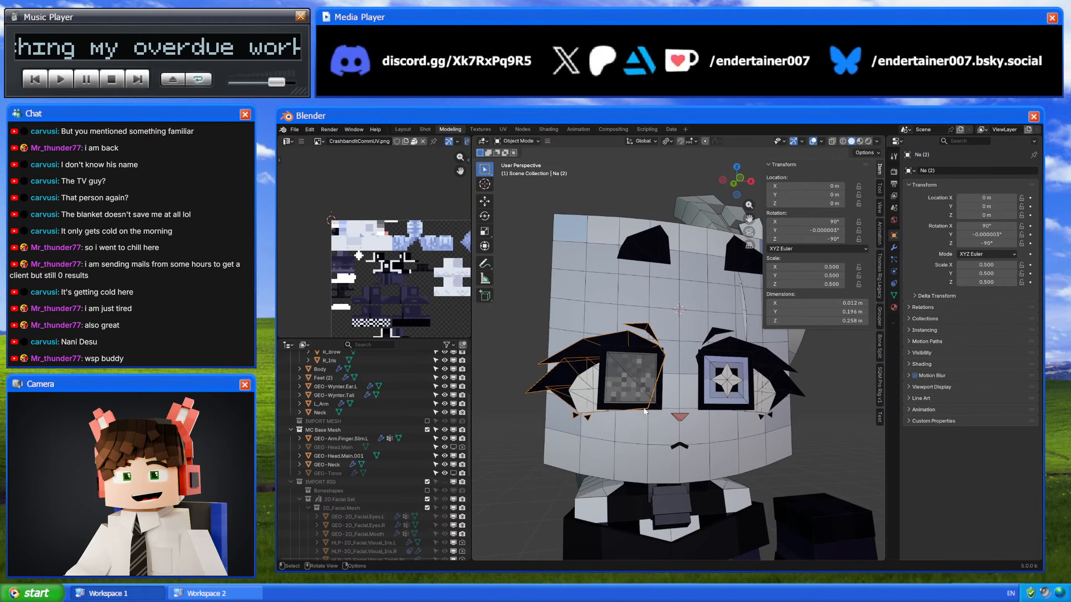
scroll(645, 413, up, 5)
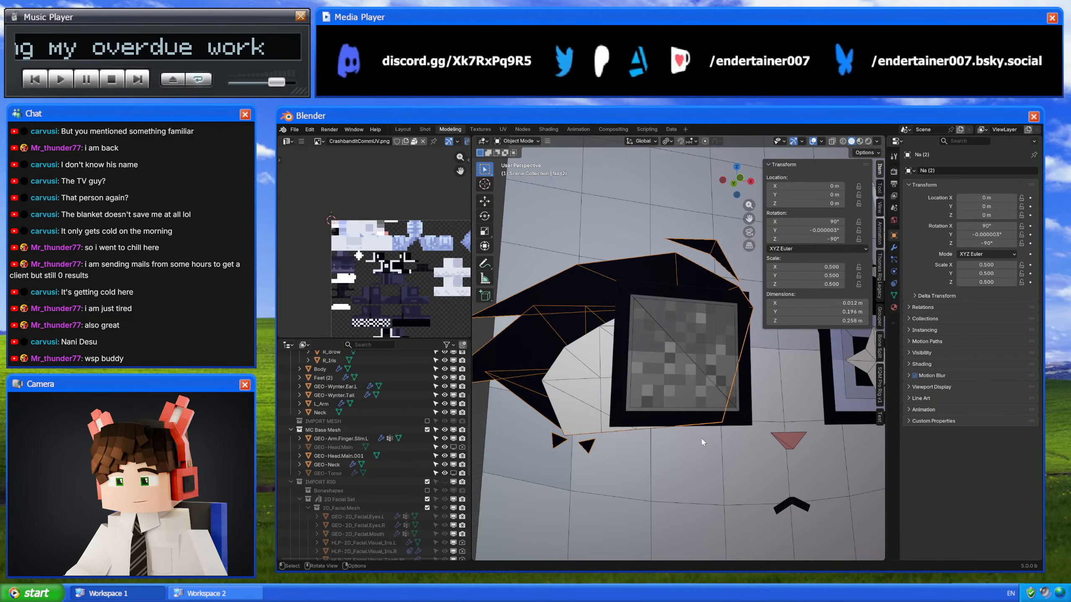
shift+middle_drag(712, 407, 699, 438)
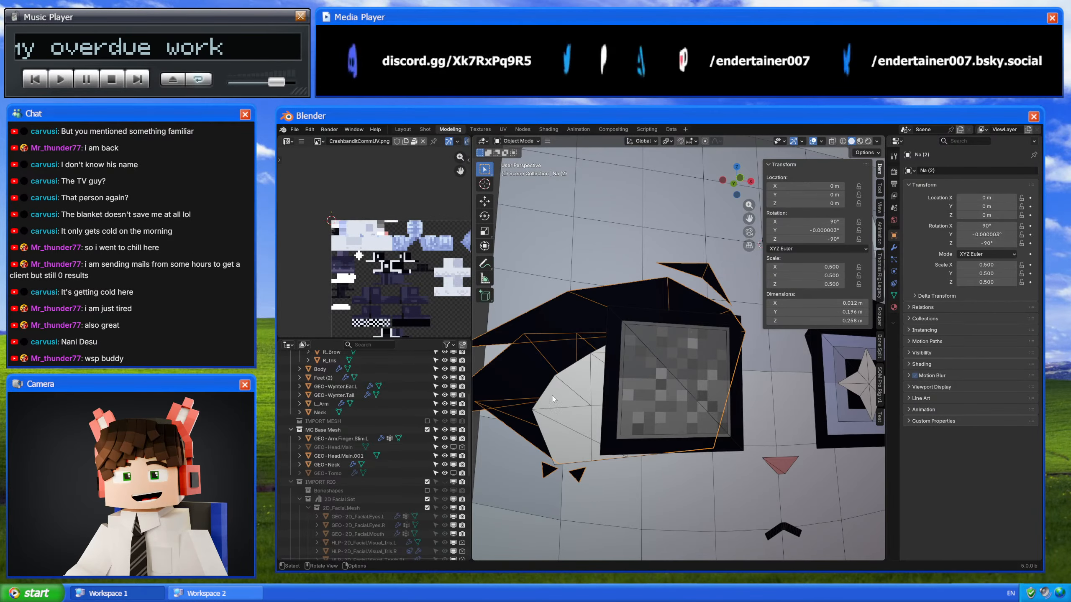
scroll(614, 431, down, 6)
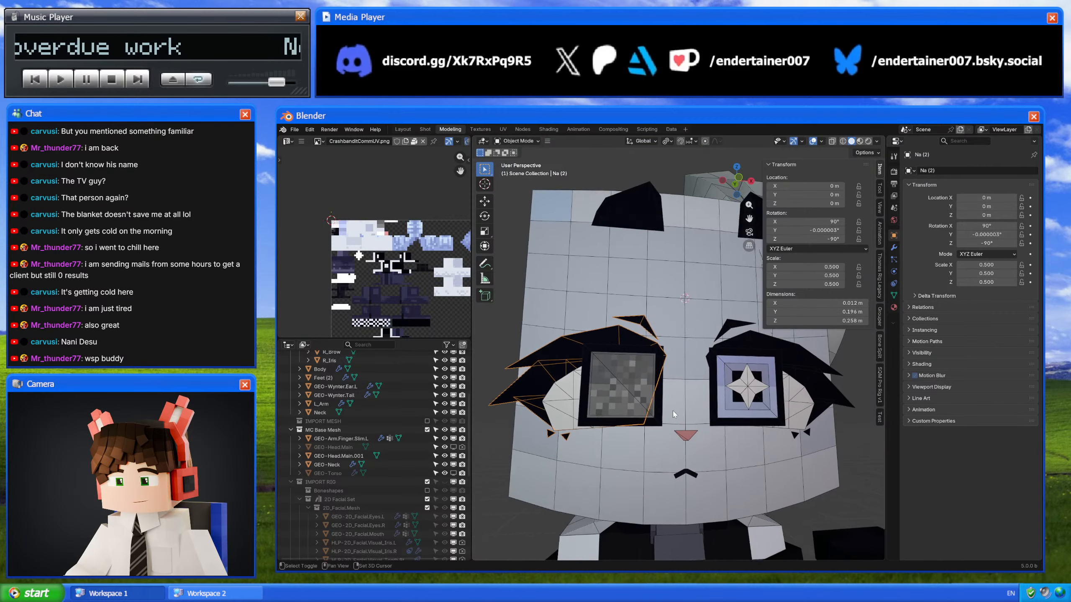
middle_drag(673, 409, 653, 428)
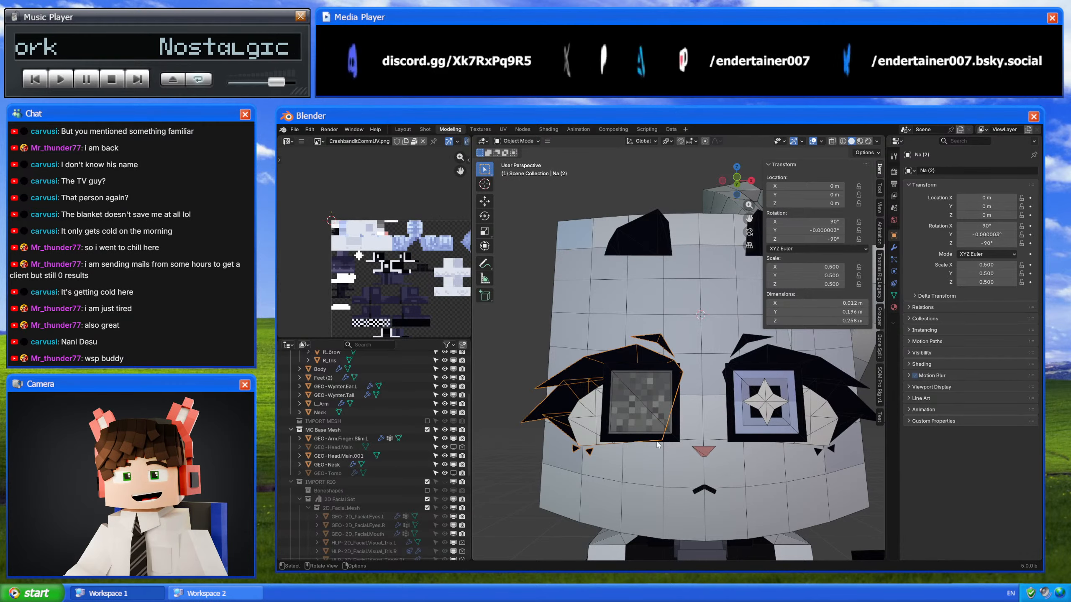
Step: Temporarily hide the R_Iris object and select the eye white to inspect the mesh behind it
middle_drag(694, 367, 639, 411)
click(602, 366)
key(h)
scroll(624, 403, up, 2)
click(617, 411)
scroll(617, 411, down, 2)
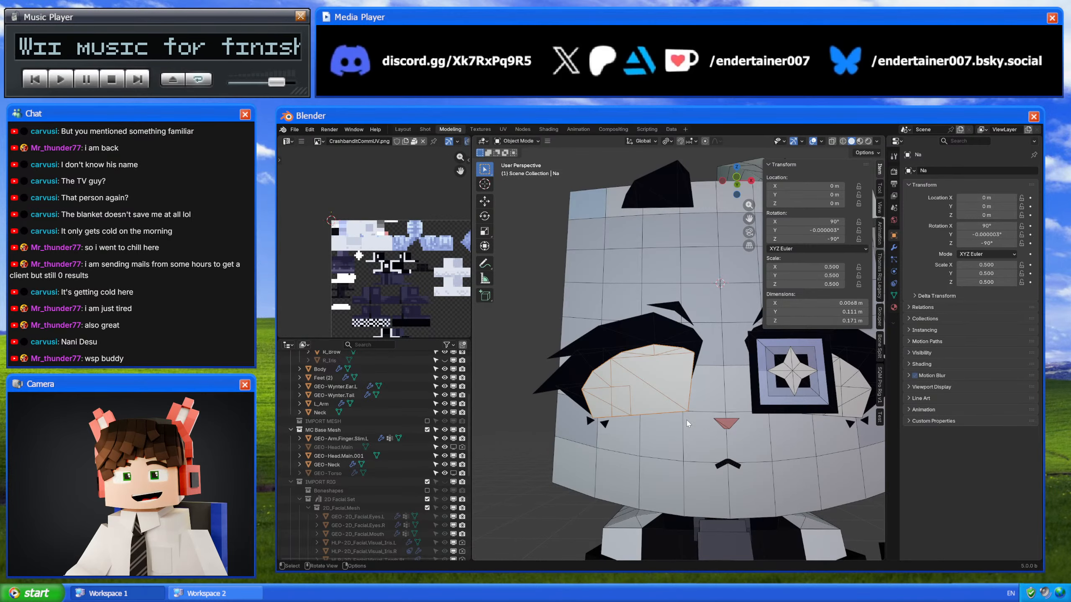
middle_drag(720, 338, 644, 360)
scroll(644, 359, down, 2)
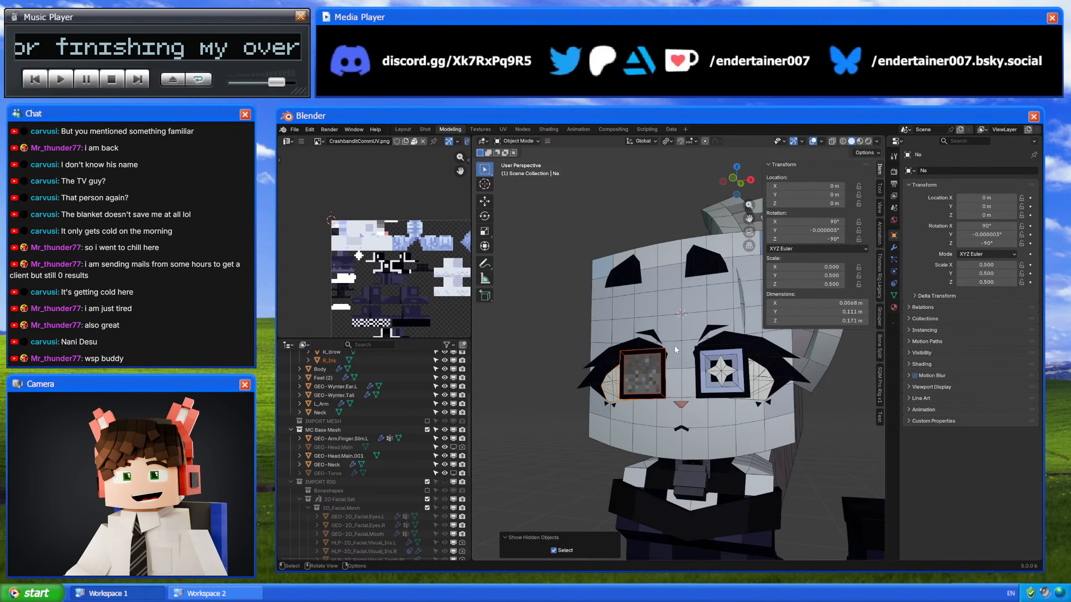
Step: Reselect the Na (2) eyelash mesh and examine how it surrounds the right iris from several angles
middle_drag(674, 346, 621, 359)
click(617, 359)
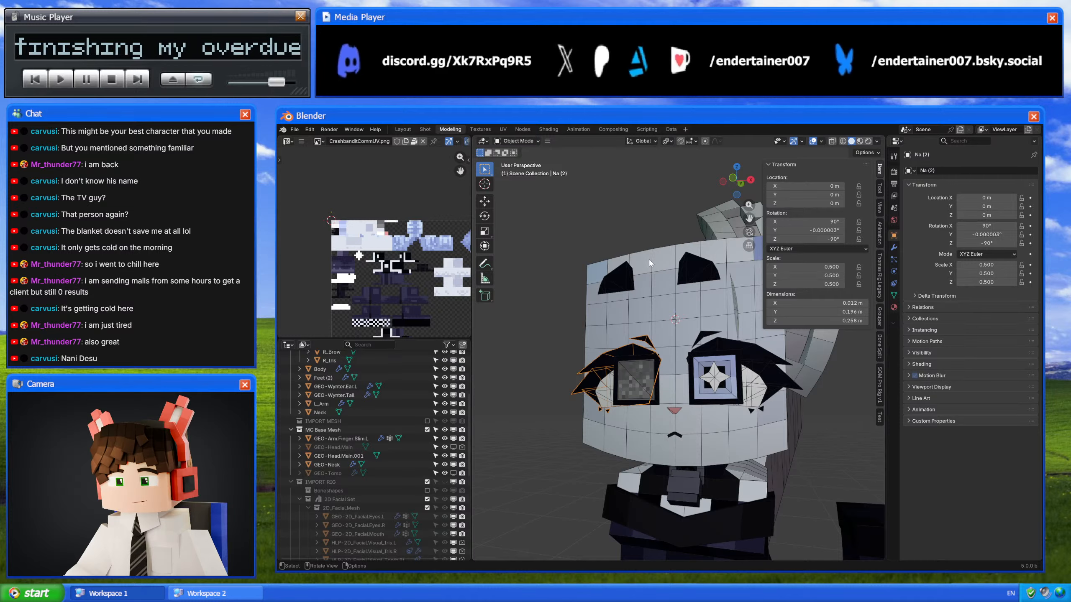
middle_drag(601, 407, 660, 321)
middle_drag(688, 395, 719, 403)
scroll(718, 398, up, 3)
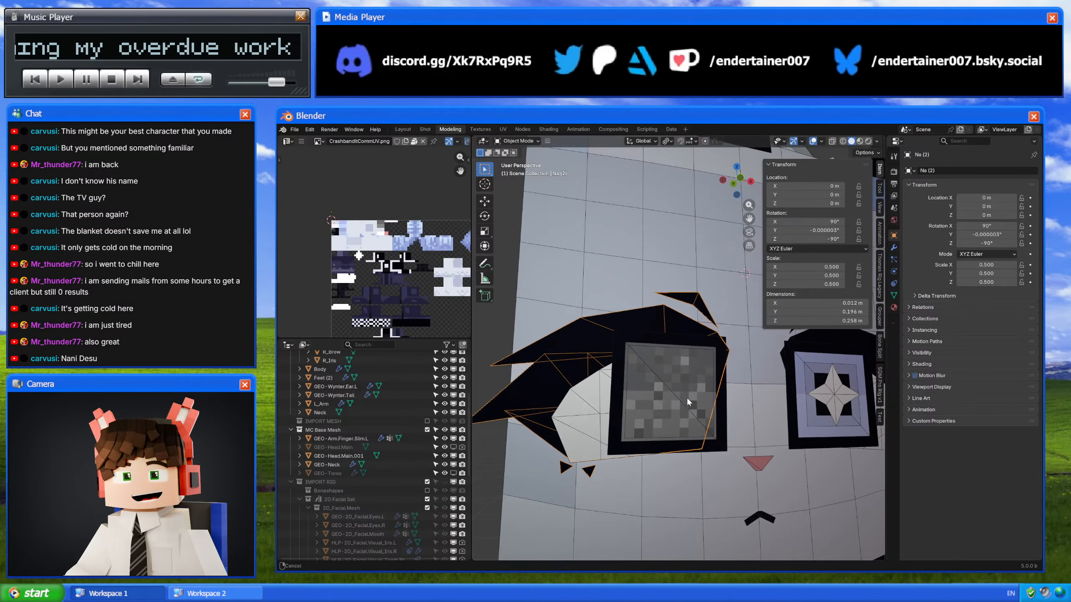
scroll(719, 397, down, 3)
middle_drag(675, 375, 659, 369)
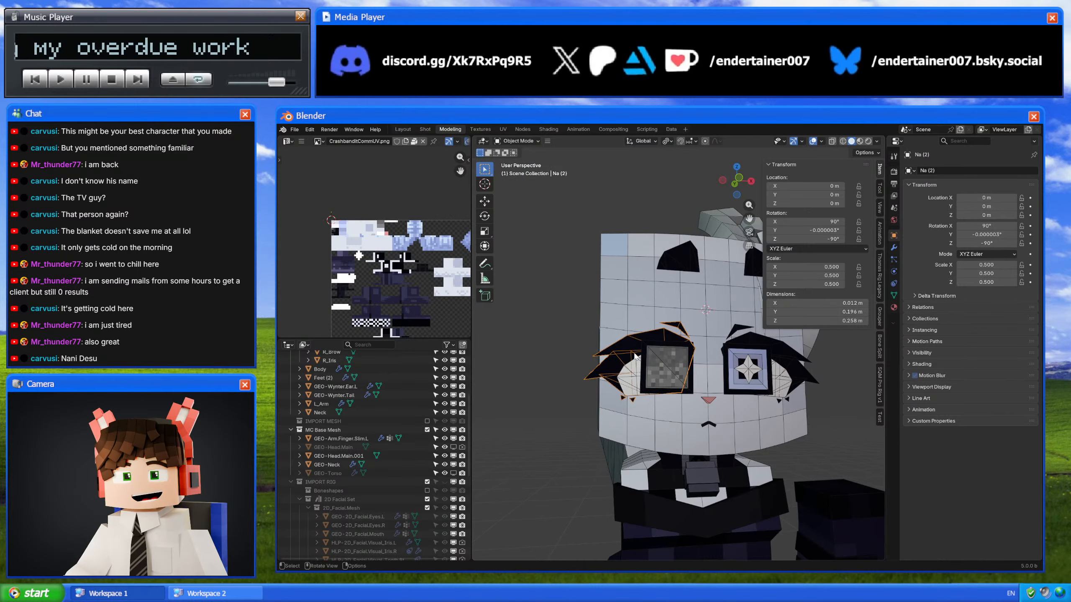
scroll(635, 357, up, 5)
scroll(516, 378, down, 6)
scroll(433, 411, up, 5)
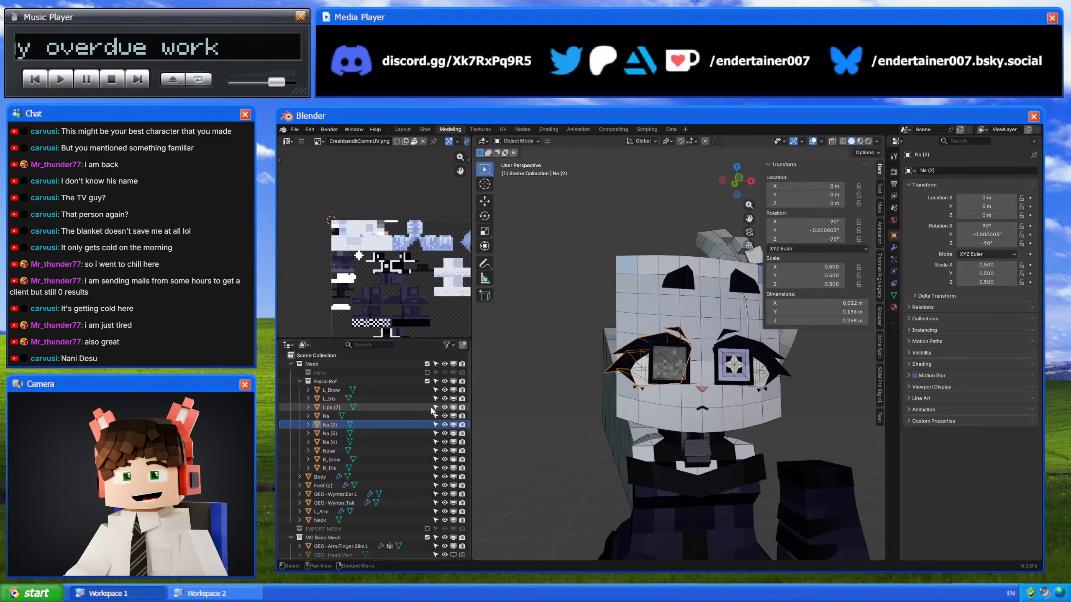
Step: Exclude the Facial Ref collection and show the IMPORT RIG collection
click(427, 381)
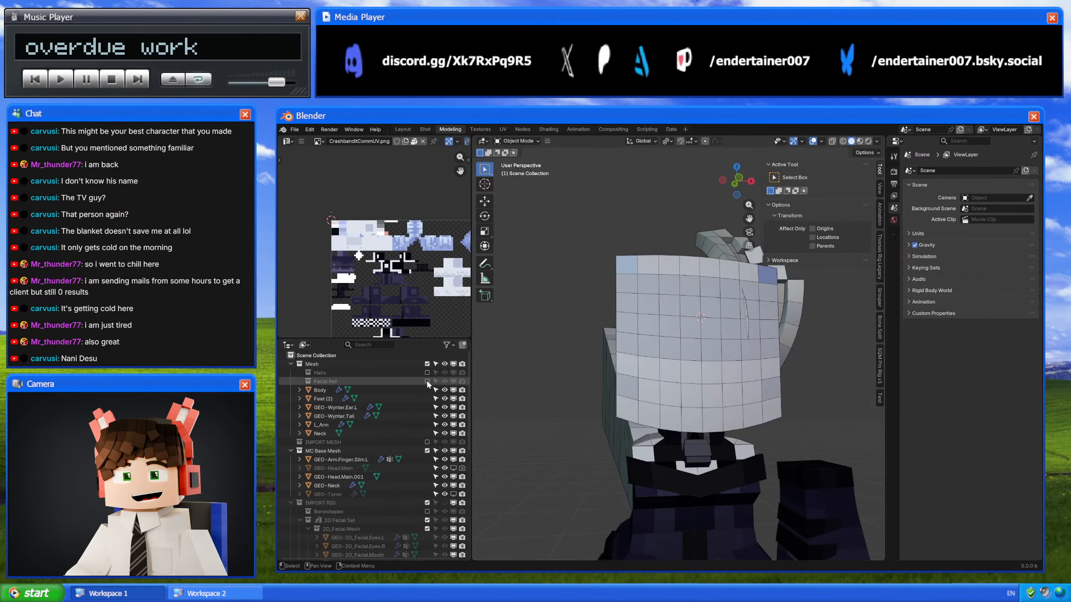
click(444, 503)
middle_drag(608, 424, 655, 422)
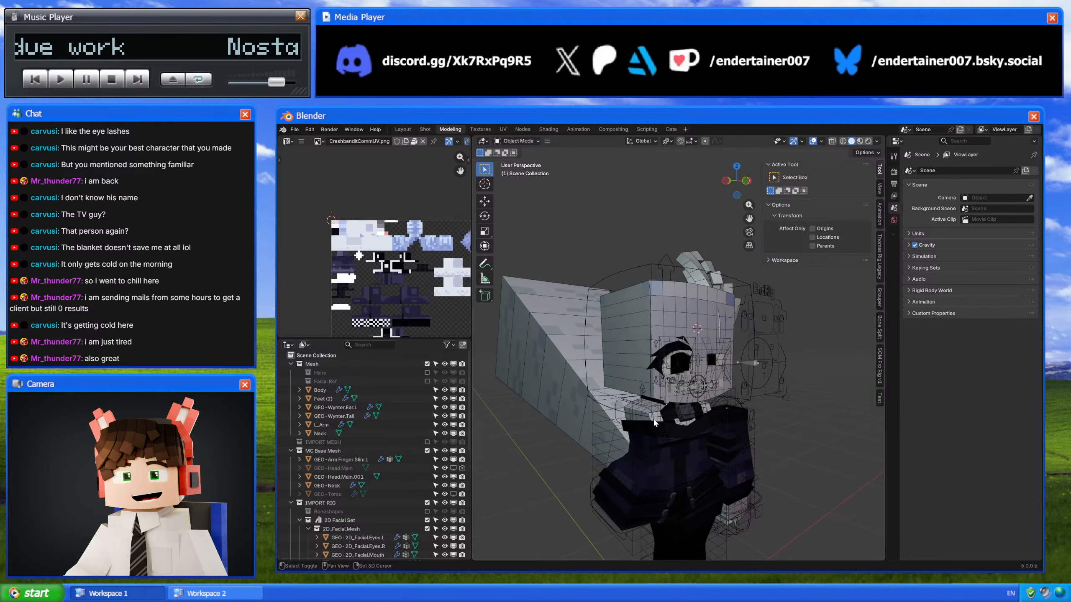
Step: Select the facial rig armature at the character's face and switch it to Pose Mode
scroll(712, 410, up, 4)
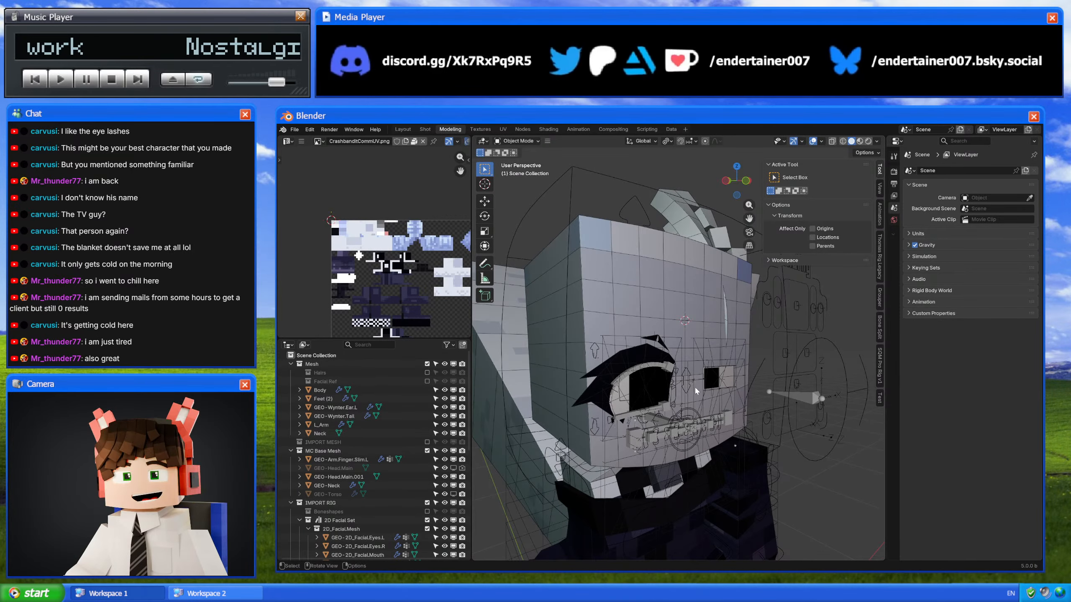
middle_drag(695, 386, 755, 349)
click(734, 370)
key(ctrl+Tab)
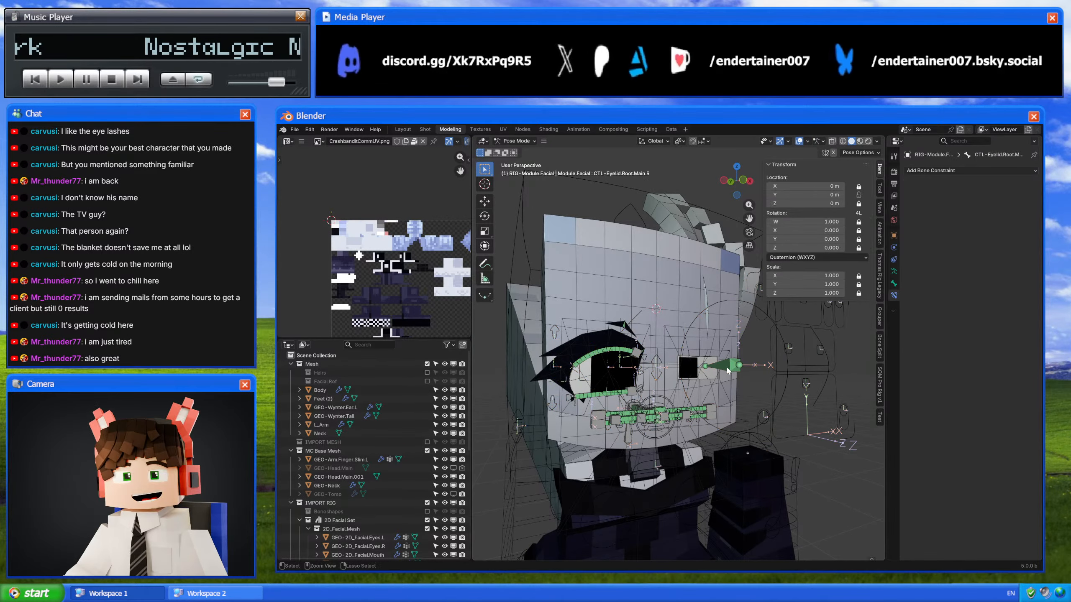
Step: Try moving the upper and lower eyelid controls of the right eye, cancelling each move
shift+middle_drag(689, 381, 723, 387)
scroll(634, 369, up, 2)
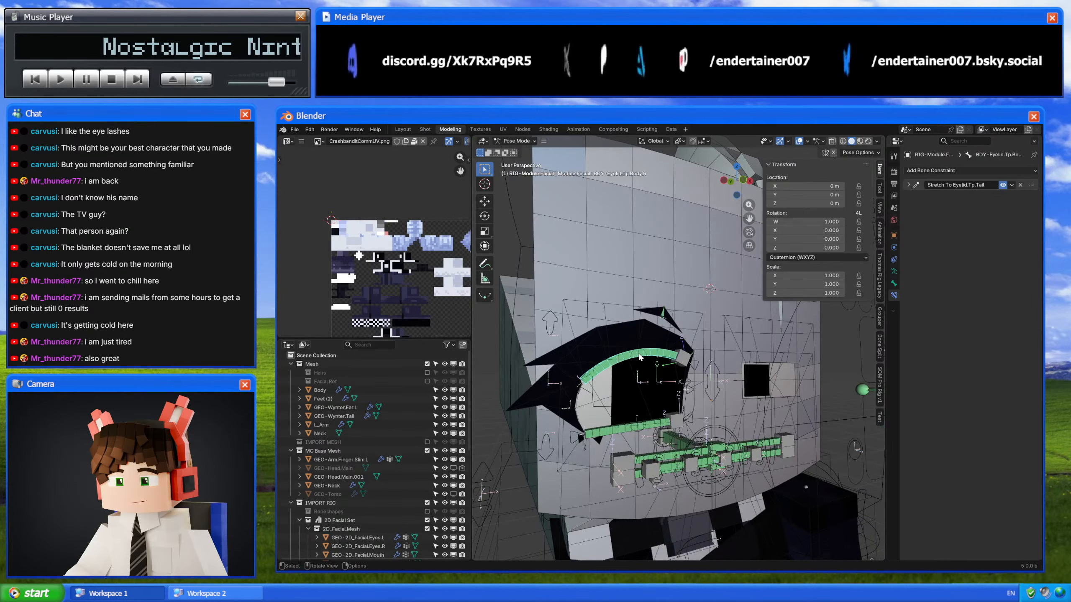
click(641, 357)
shift+middle_drag(642, 356, 660, 350)
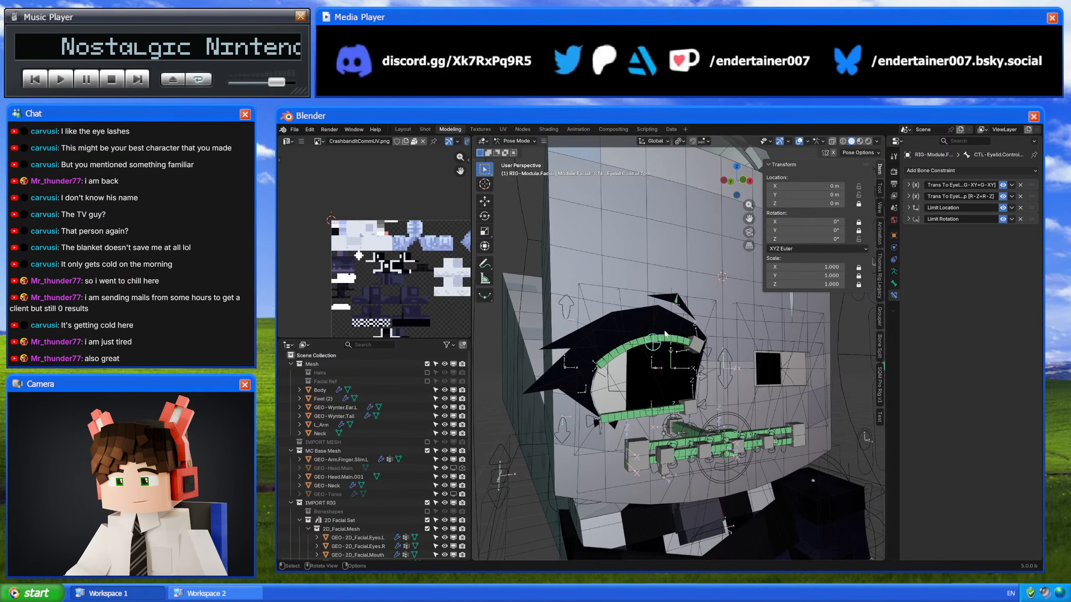
key(g)
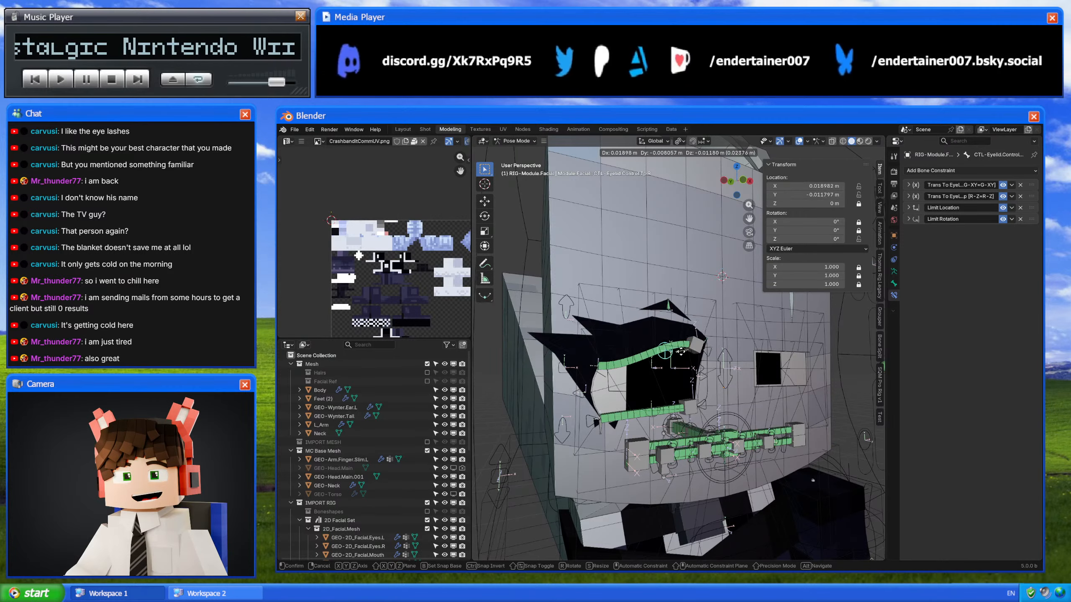
right_click(676, 373)
click(654, 421)
key(g)
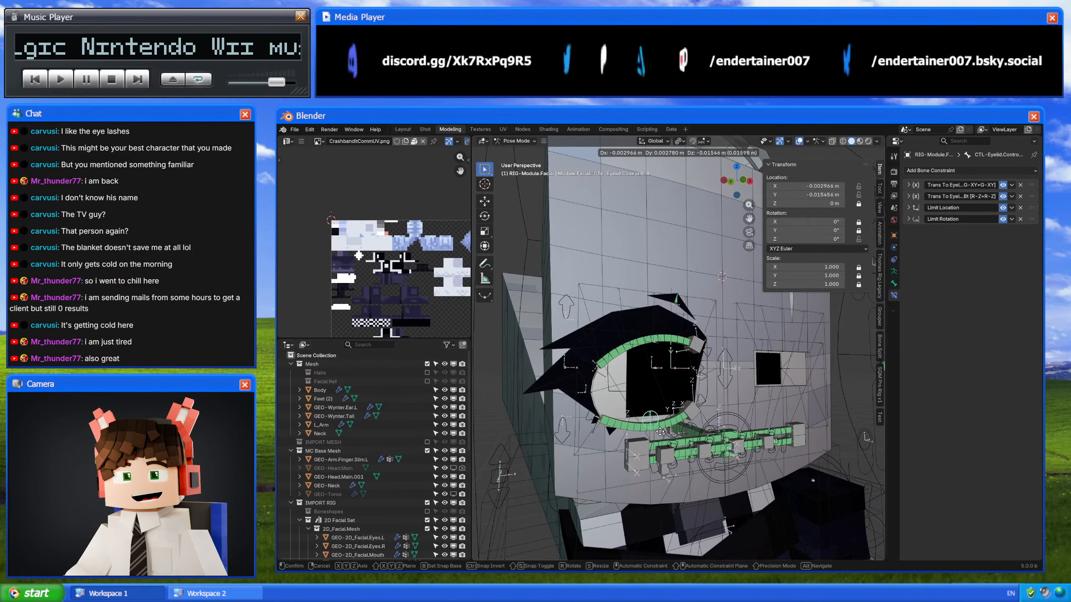
right_click(660, 422)
Step: Try moving the outer and inner eyelid corner controls of the right eye, cancelling each move
click(588, 395)
key(g)
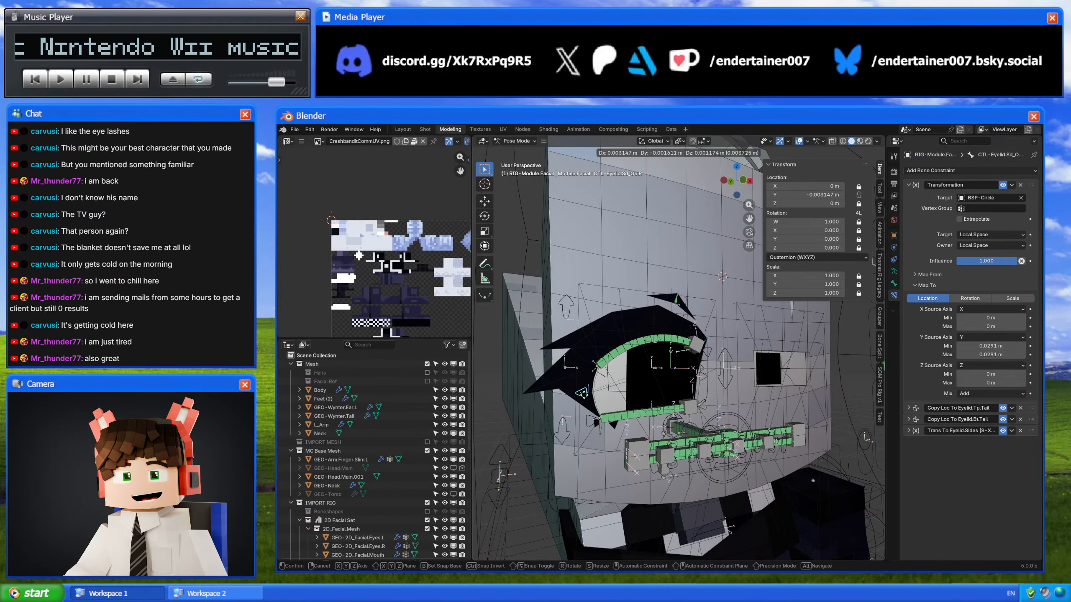
click(700, 377)
middle_drag(699, 377, 682, 371)
key(g)
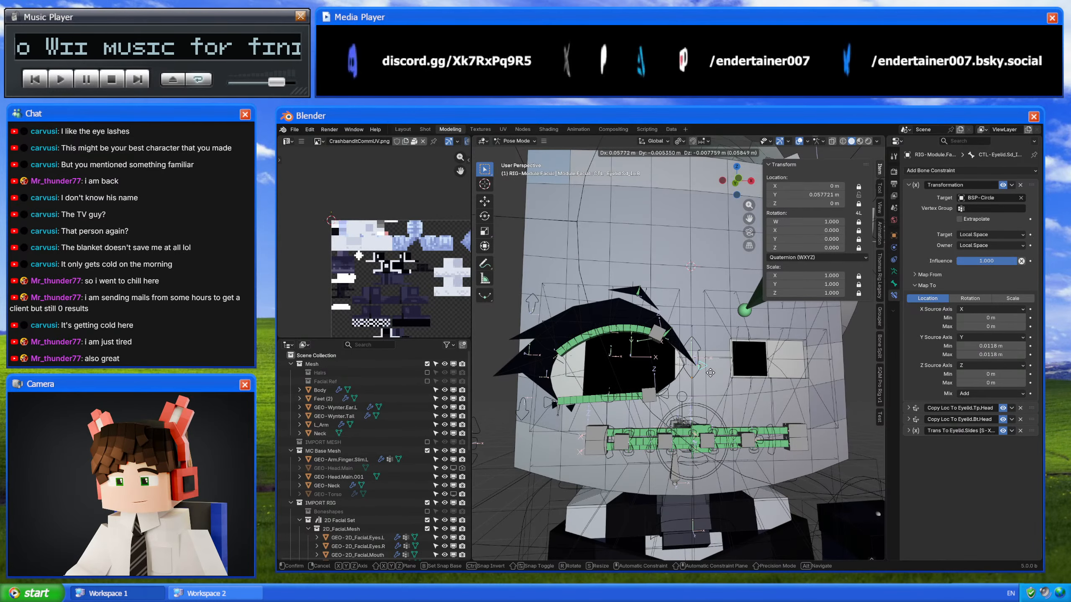
alt+scroll(696, 377, up, 4)
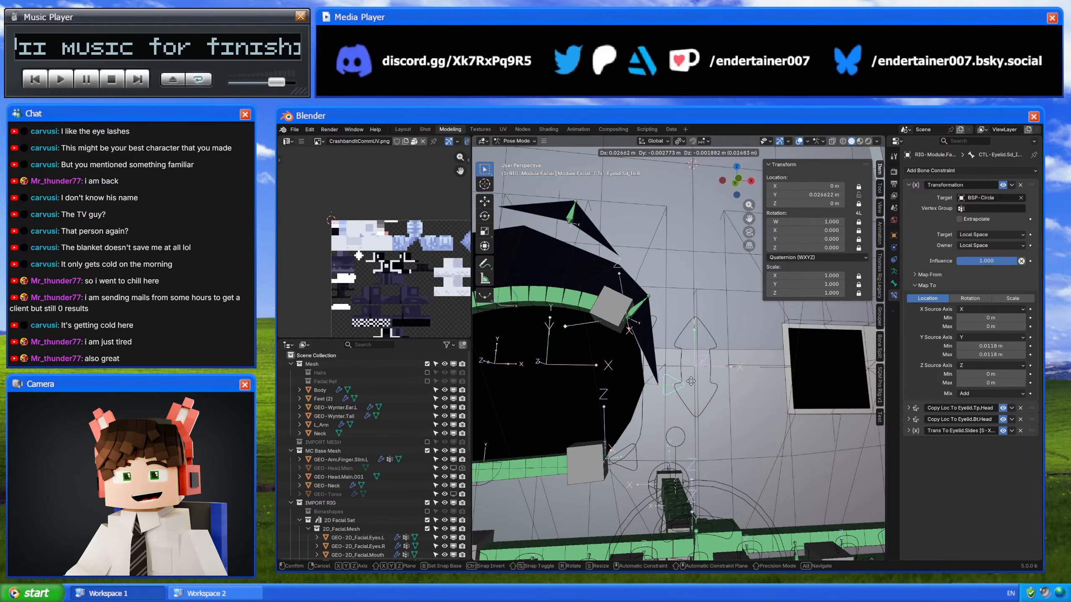
key(Escape)
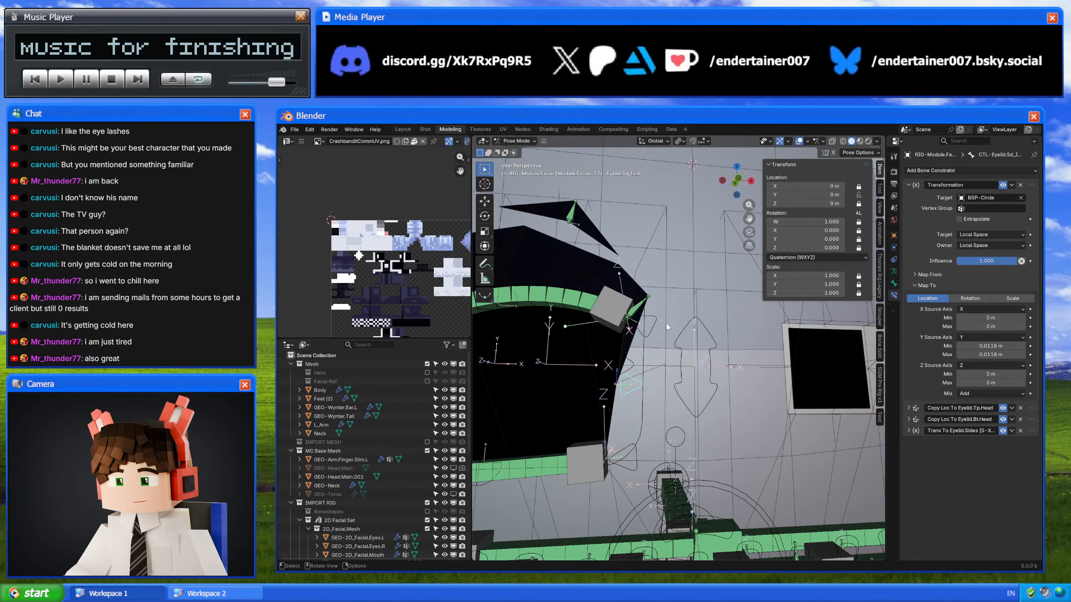
Step: Try moving the right eye's inner eyelid corner control toward the nose and undo the move
key(g)
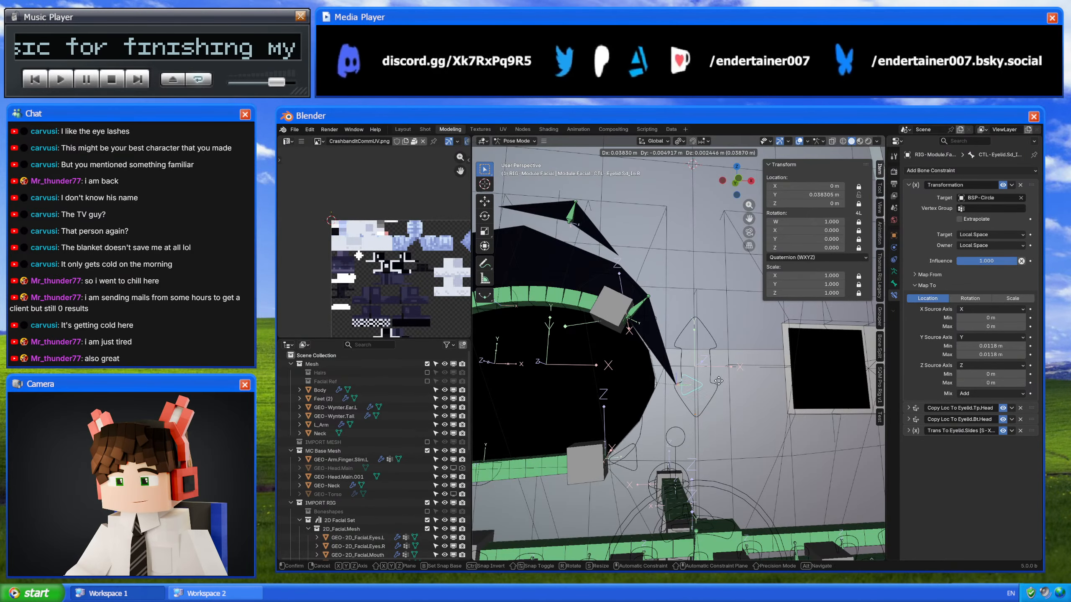
click(719, 381)
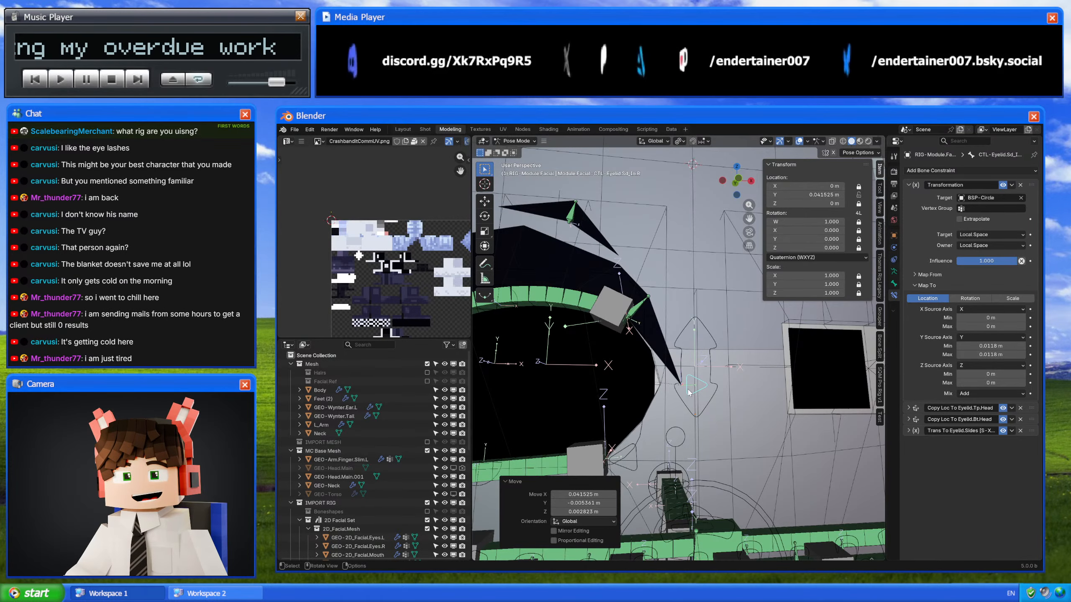
key(ctrl+z)
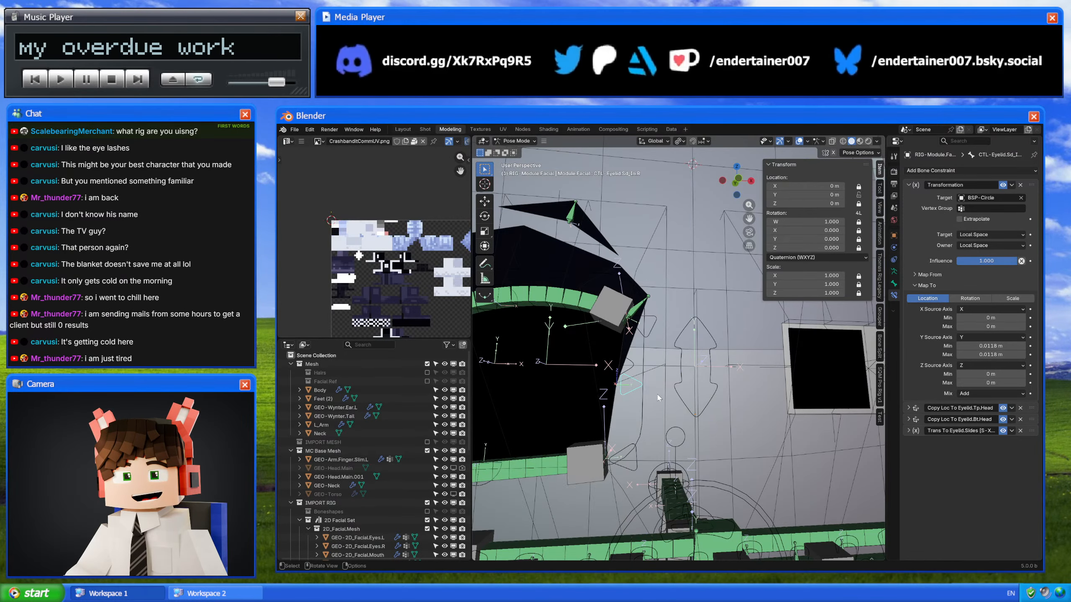
Step: Examine the character's face from several angles with the viewport overlays hidden and shown again
scroll(696, 385, down, 3)
scroll(642, 382, down, 3)
middle_drag(642, 382, 644, 304)
scroll(660, 308, up, 3)
click(799, 141)
scroll(671, 333, down, 5)
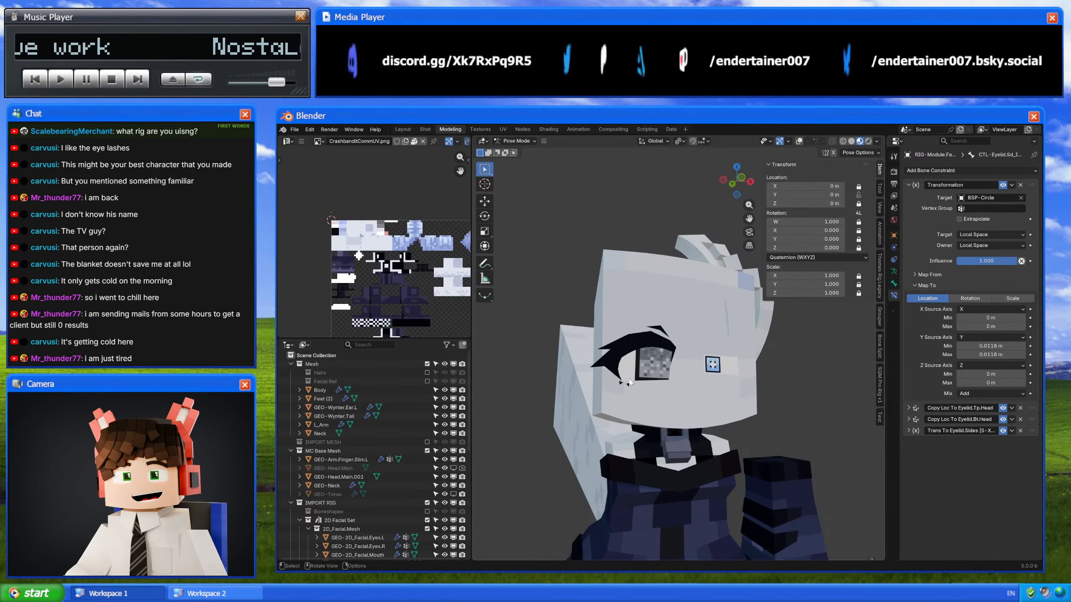
key(shift+alt+z)
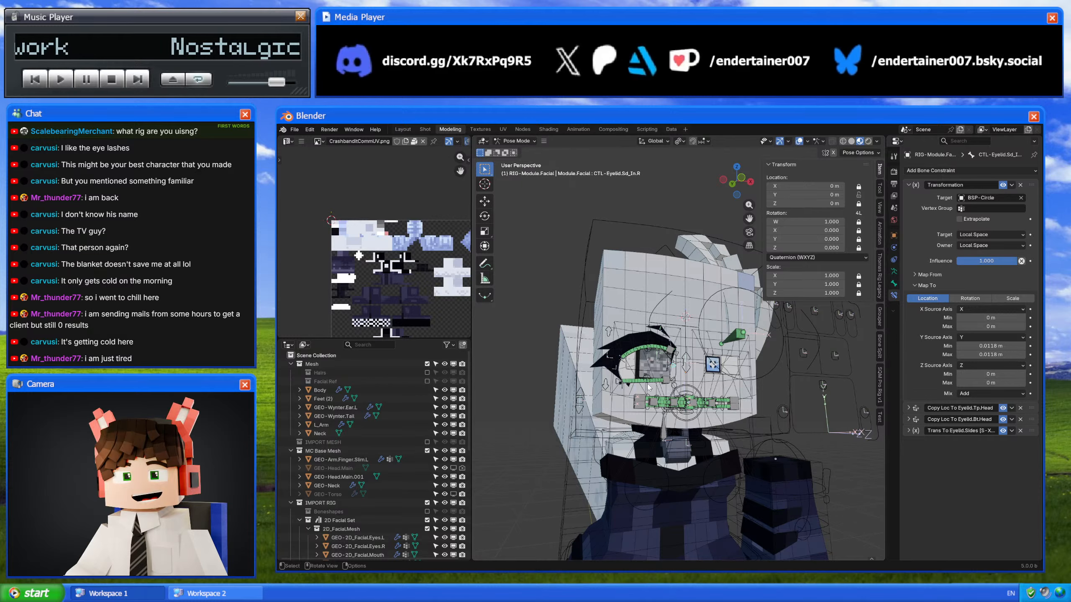
middle_drag(645, 367, 586, 402)
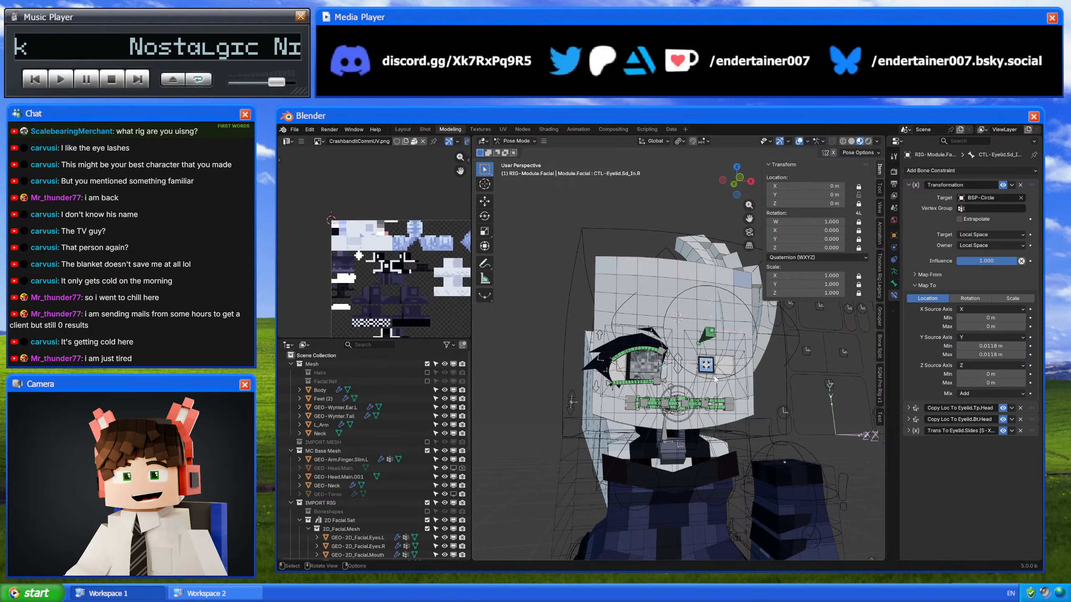
scroll(662, 379, up, 5)
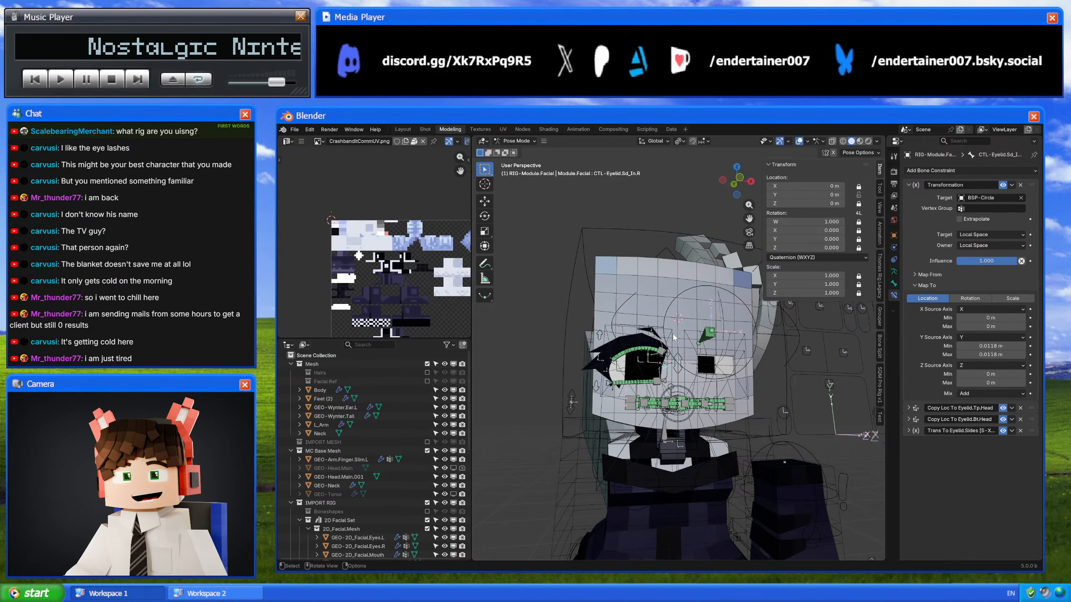
middle_drag(661, 379, 687, 382)
scroll(688, 383, down, 4)
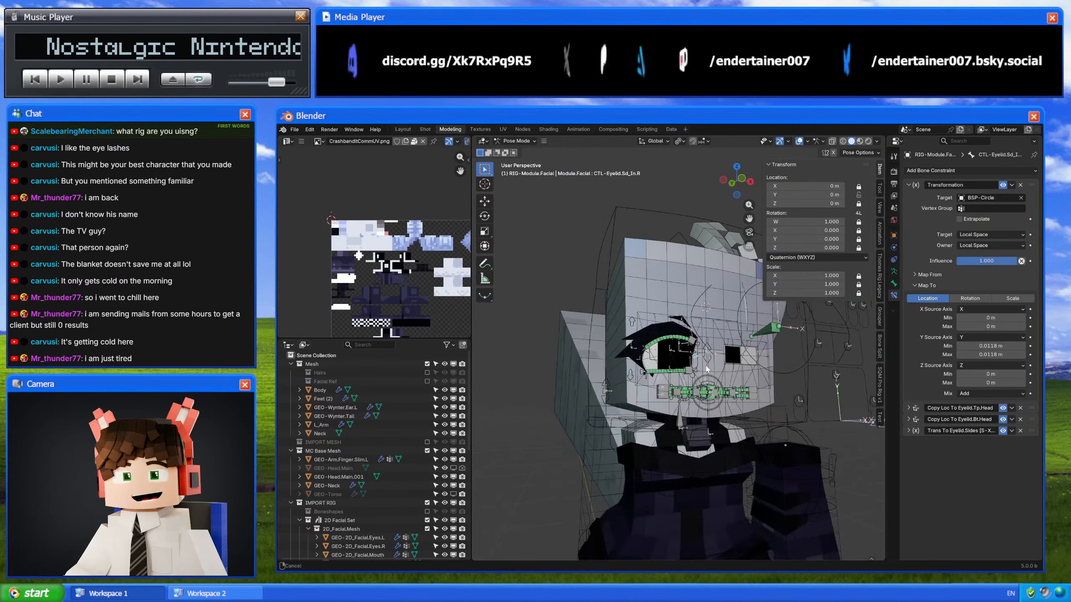
Step: Include the Facial Ref collection to compare its eye meshes with the rigged eye, and exclude it again
scroll(675, 401, up, 3)
shift+middle_drag(658, 421, 557, 372)
click(427, 381)
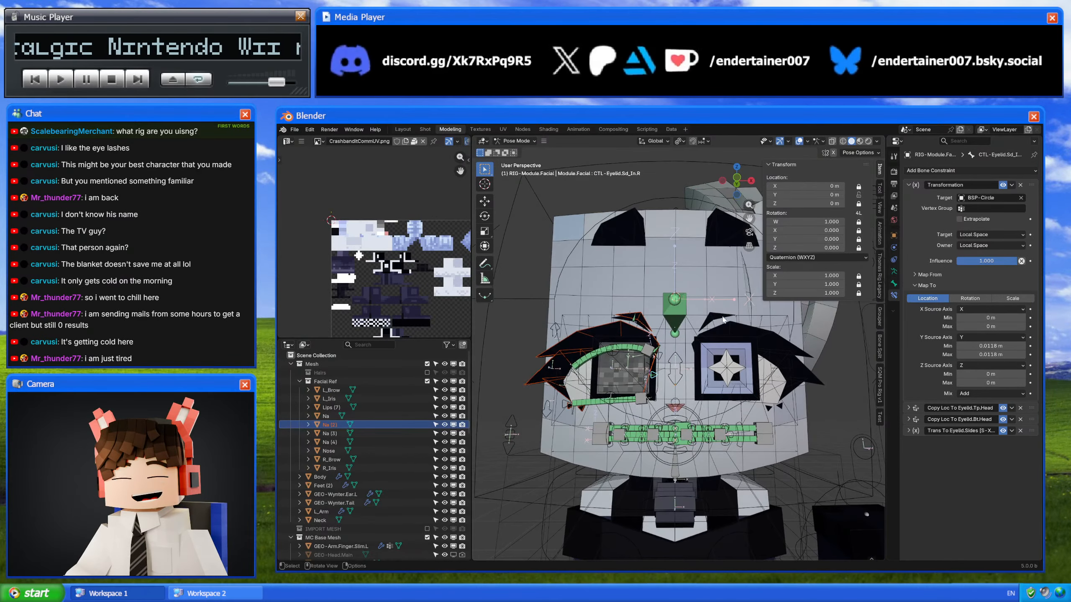
click(427, 381)
Step: Select the right eye's eyelid sides control, inspect the facial armature in Edit Mode and return to Pose Mode
scroll(542, 394, up, 4)
click(543, 393)
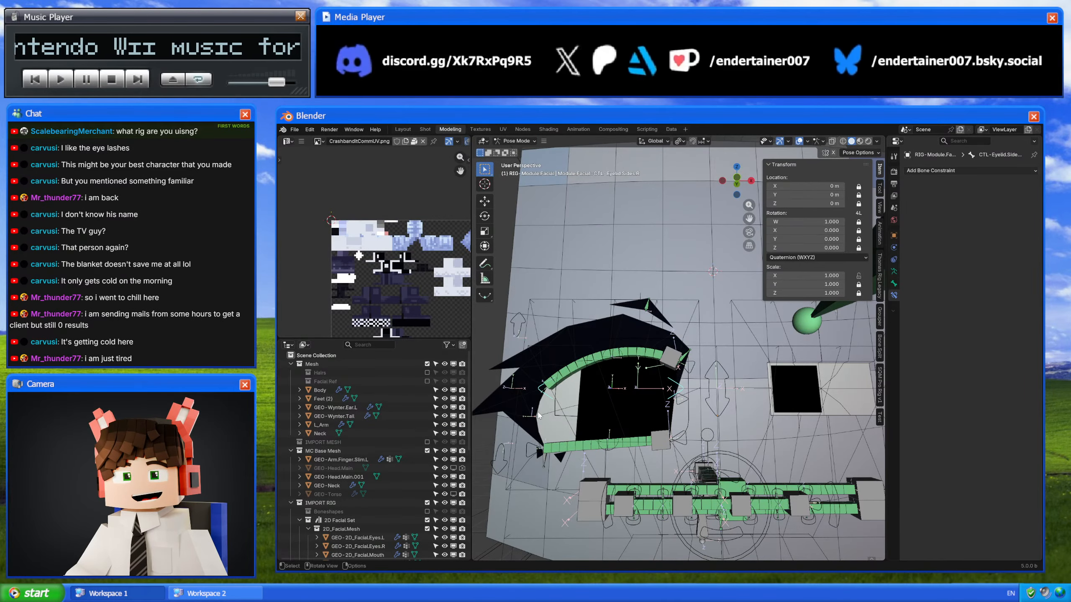
shift+middle_drag(603, 404, 604, 406)
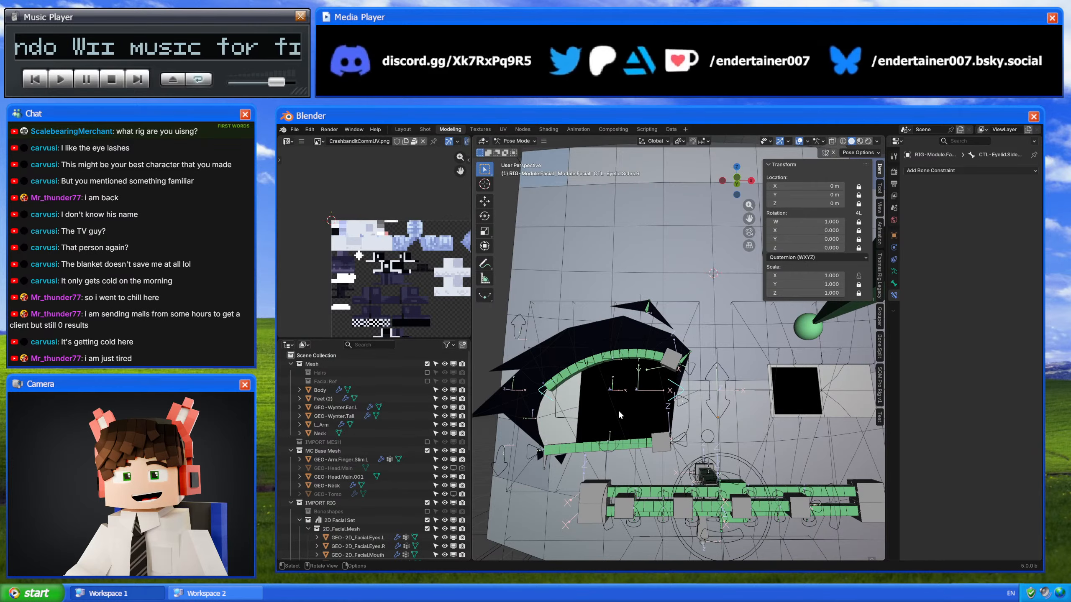
scroll(611, 460, down, 4)
key(Tab)
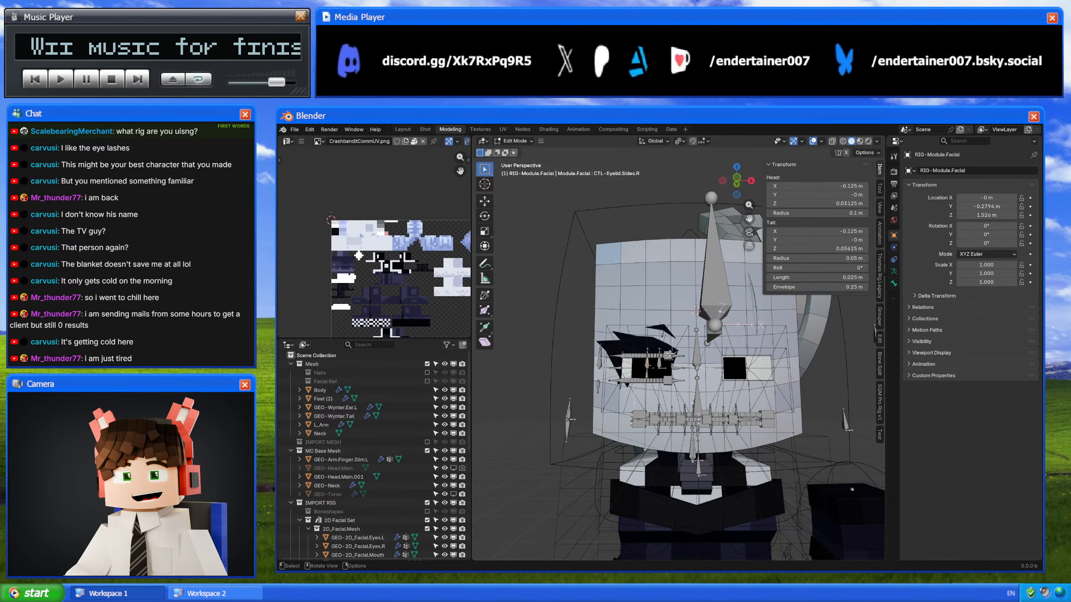
scroll(674, 359, up, 5)
shift+middle_drag(735, 423, 683, 418)
scroll(658, 380, down, 3)
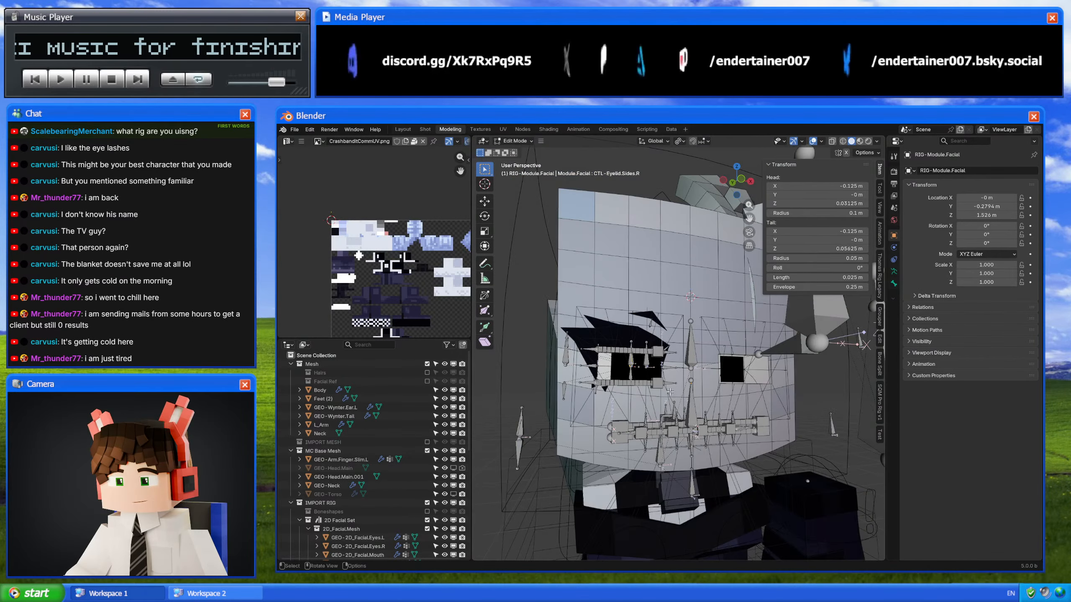
shift+middle_drag(632, 334, 632, 346)
mouse_move(647, 382)
middle_down()
mouse_move(628, 369)
mouse_move(635, 390)
mouse_move(649, 388)
middle_up()
key(Tab)
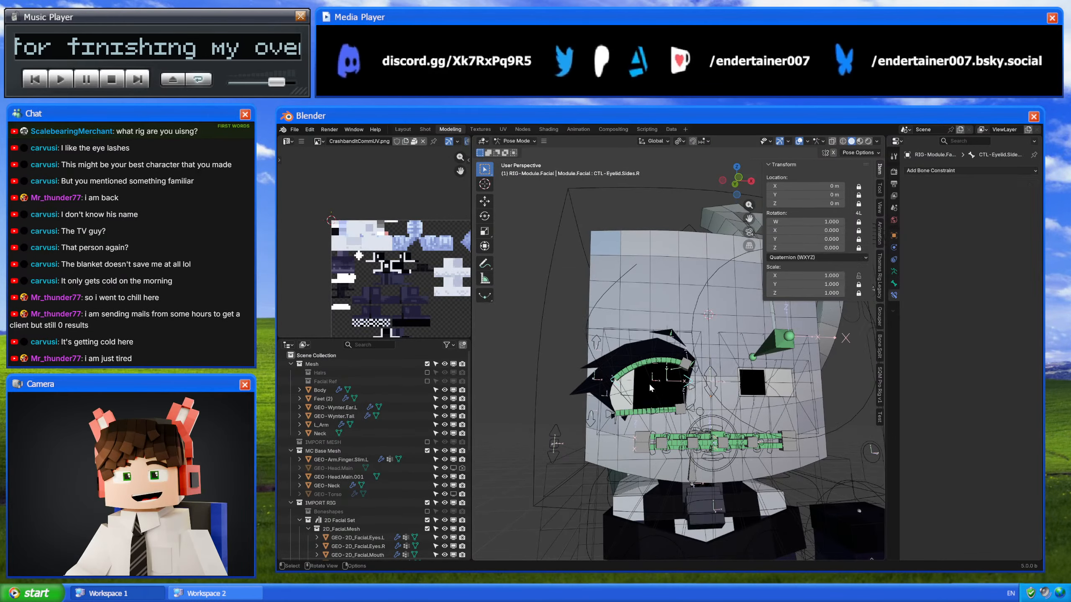
Step: Disable both Transformation constraints on the right eye's upper outer eyelid control, working from the front view
scroll(645, 393, up, 4)
click(588, 408)
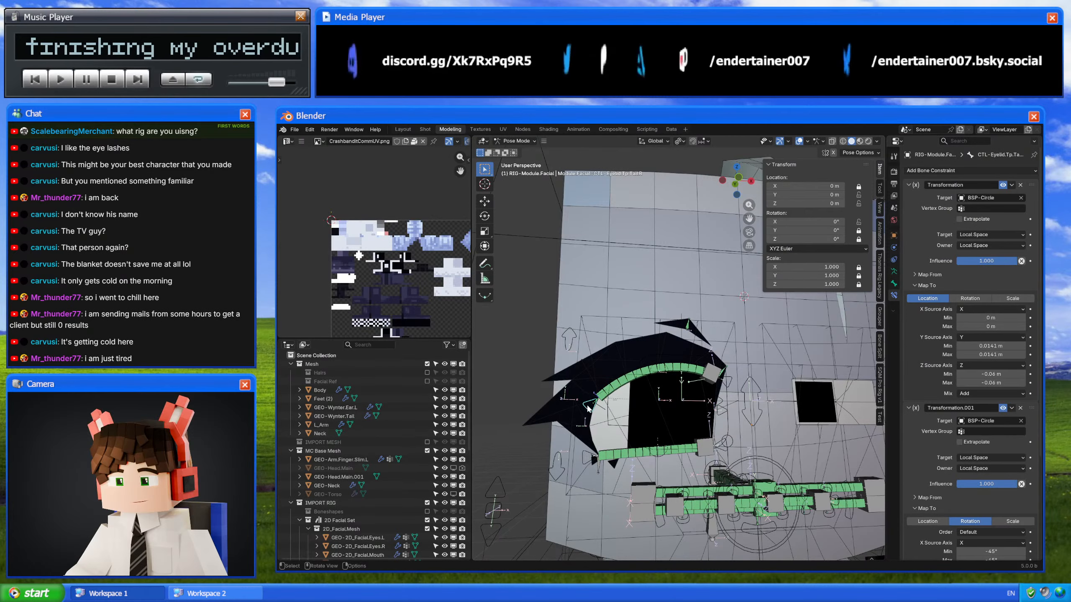
shift+middle_drag(684, 408, 680, 372)
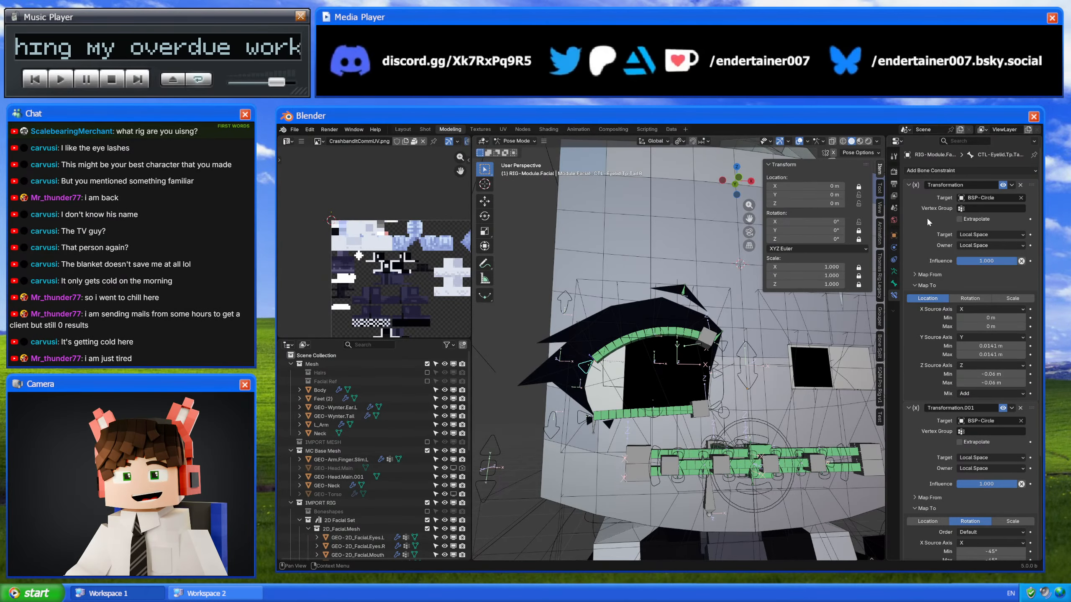
shift+middle_drag(672, 332, 683, 338)
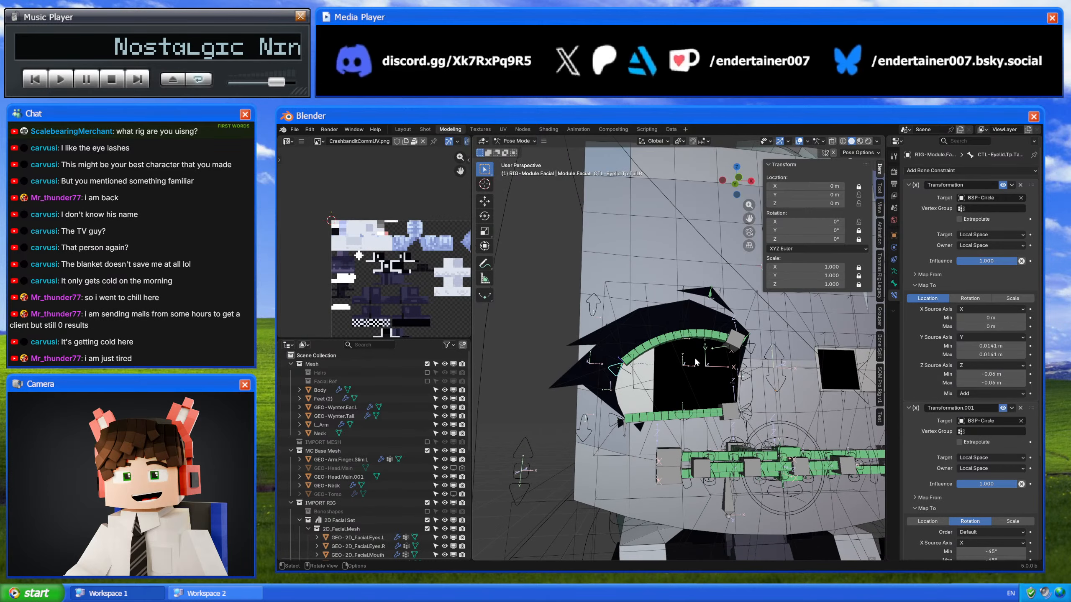
key(KP_1)
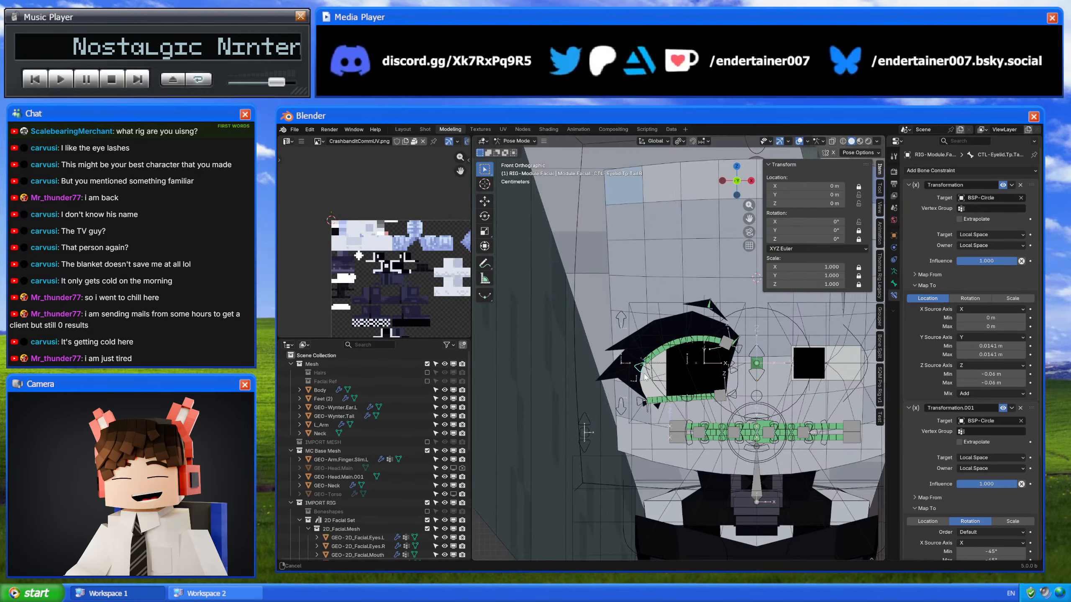
click(1003, 186)
click(1002, 408)
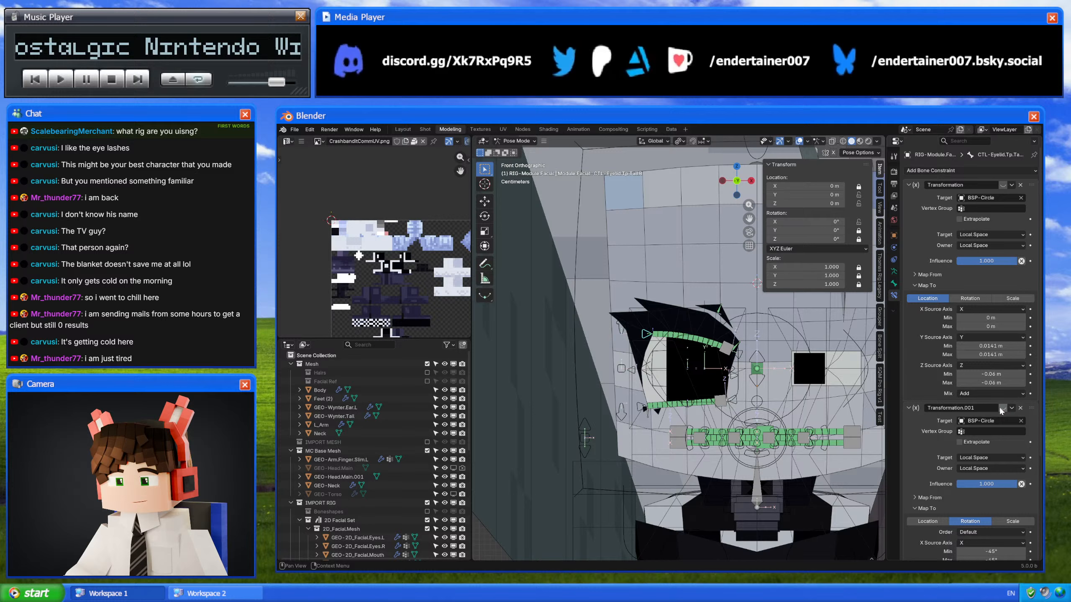
Step: Disable both Transformation constraints on the right eye's upper inner and lower outer eyelid controls
click(741, 351)
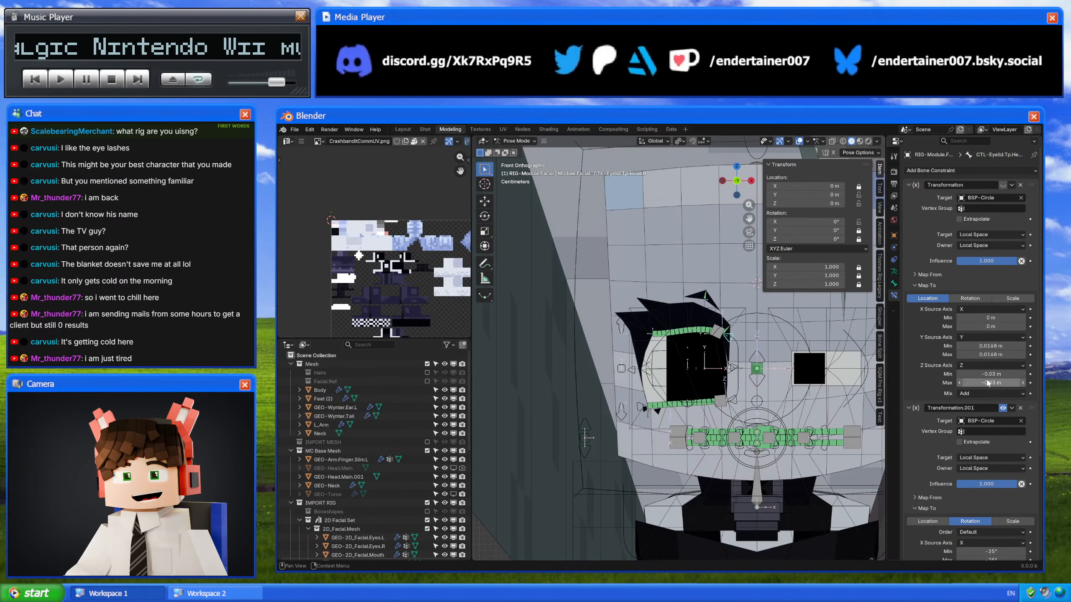
click(1003, 409)
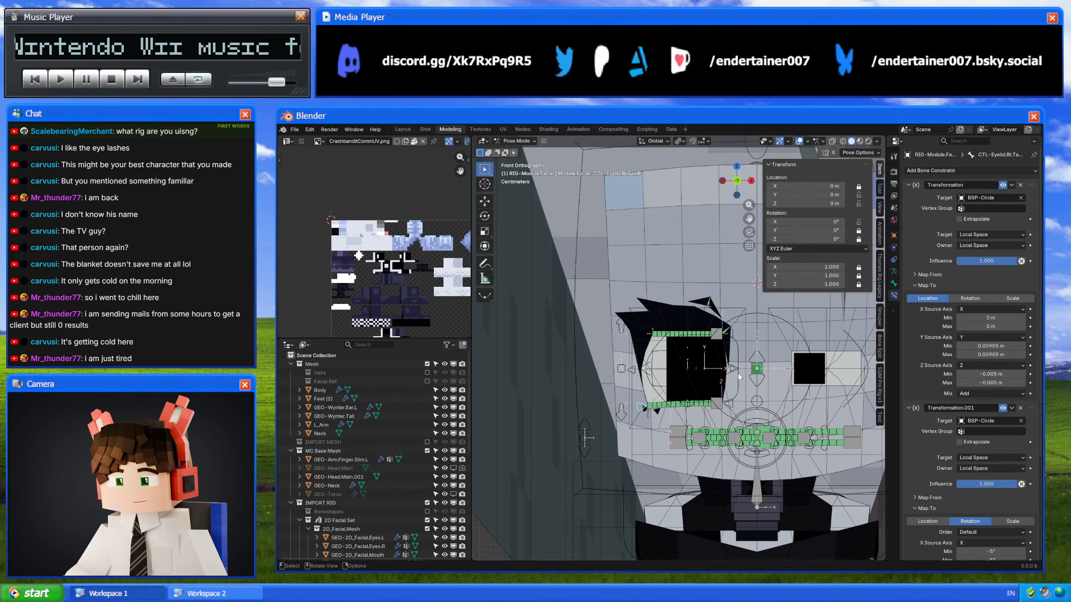
click(1002, 185)
click(1002, 408)
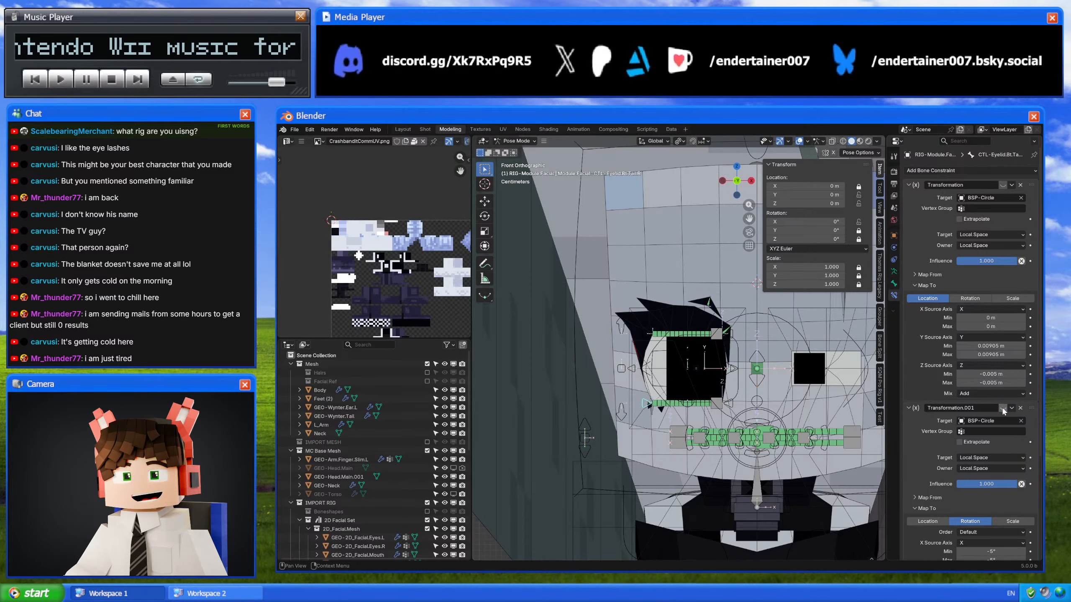
Step: Disable the Transformation constraint on the right eye's inner and outer eyelid corner controls and its upper and lower eyelid root controls
click(732, 369)
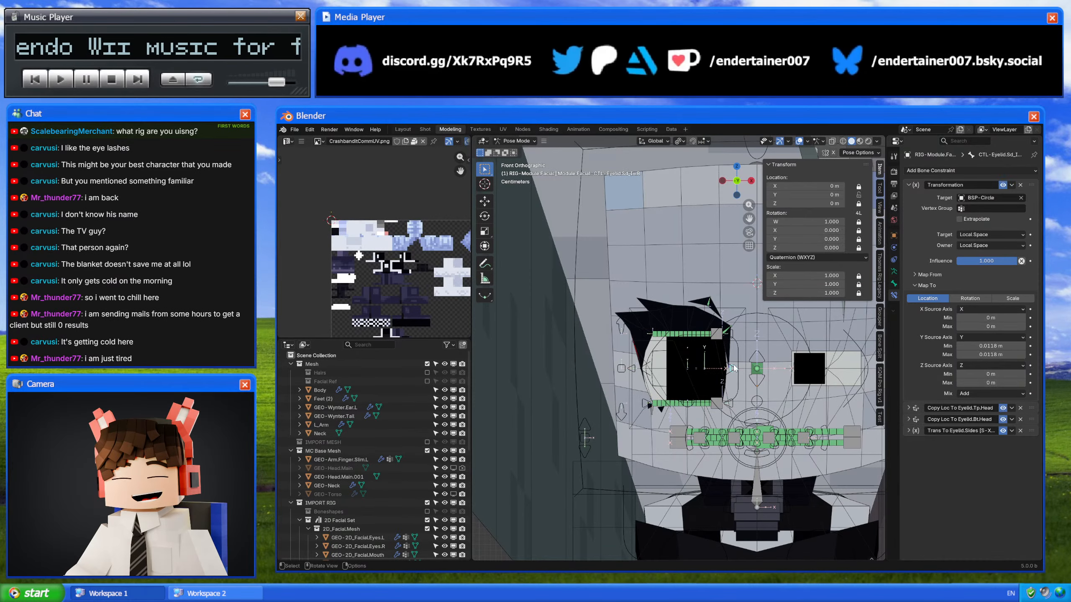
click(631, 365)
click(621, 325)
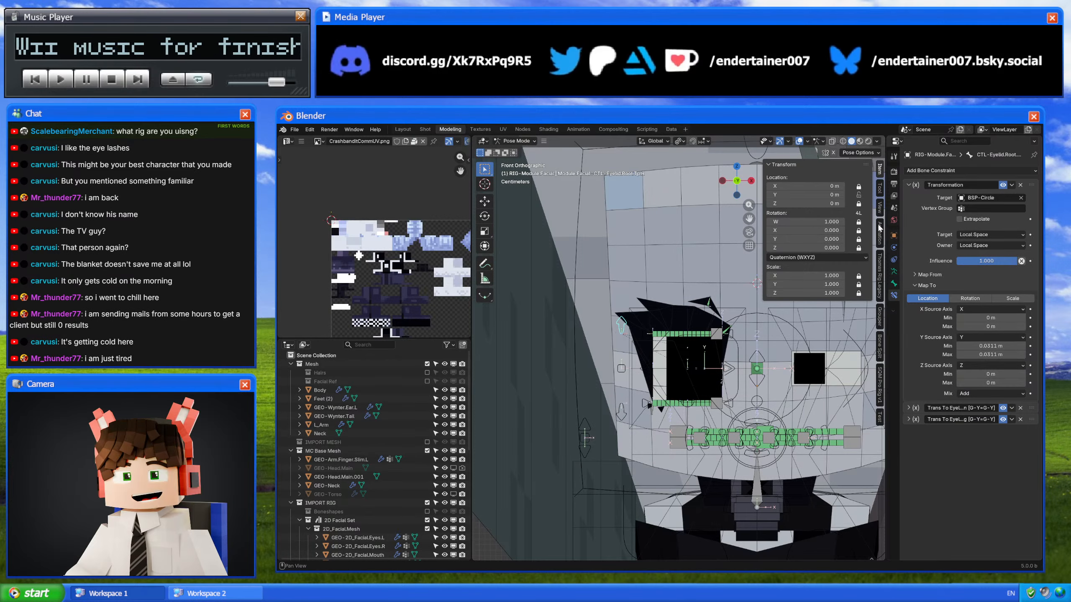
click(622, 412)
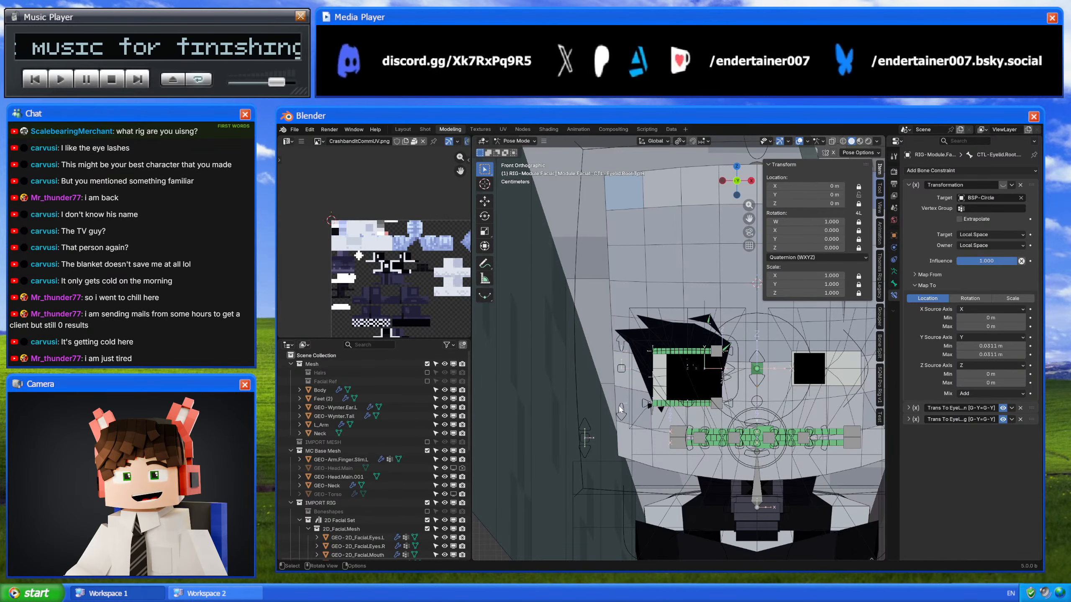
Step: Select the right eye's upper eyelid root control and examine the unconstrained eyelid layout from several angles in Pose and Edit Mode
middle_drag(686, 389, 639, 314)
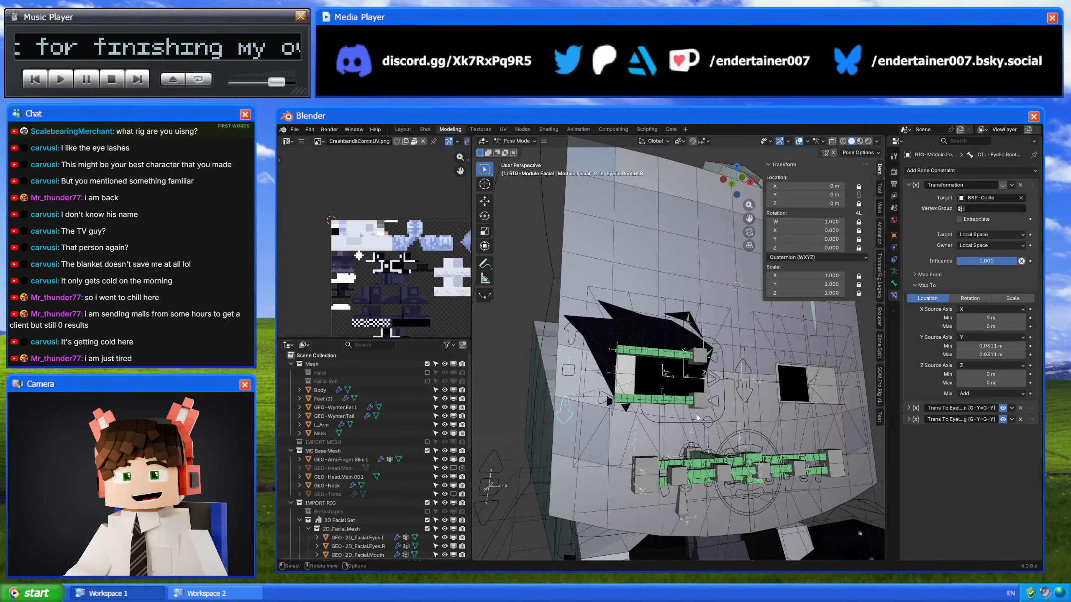
shift+middle_drag(691, 382, 653, 376)
shift+middle_drag(653, 376, 658, 403)
click(560, 351)
middle_drag(586, 367, 687, 379)
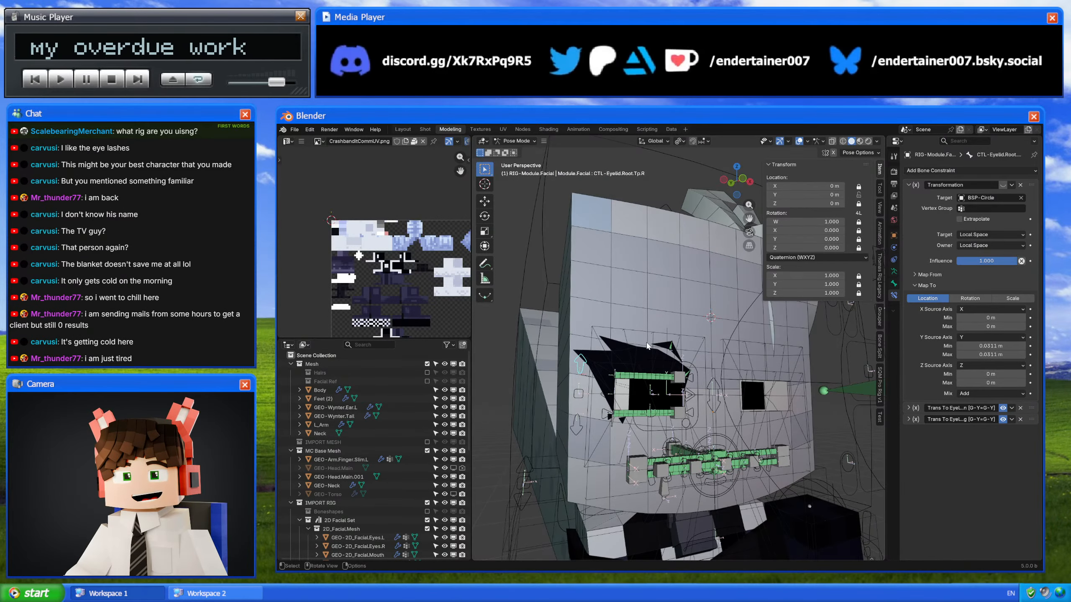
shift+middle_drag(647, 343, 636, 295)
scroll(698, 364, down, 3)
shift+middle_drag(795, 306, 686, 393)
scroll(751, 349, up, 3)
scroll(686, 392, up, 3)
key(Tab)
key(Tab)
key(Tab)
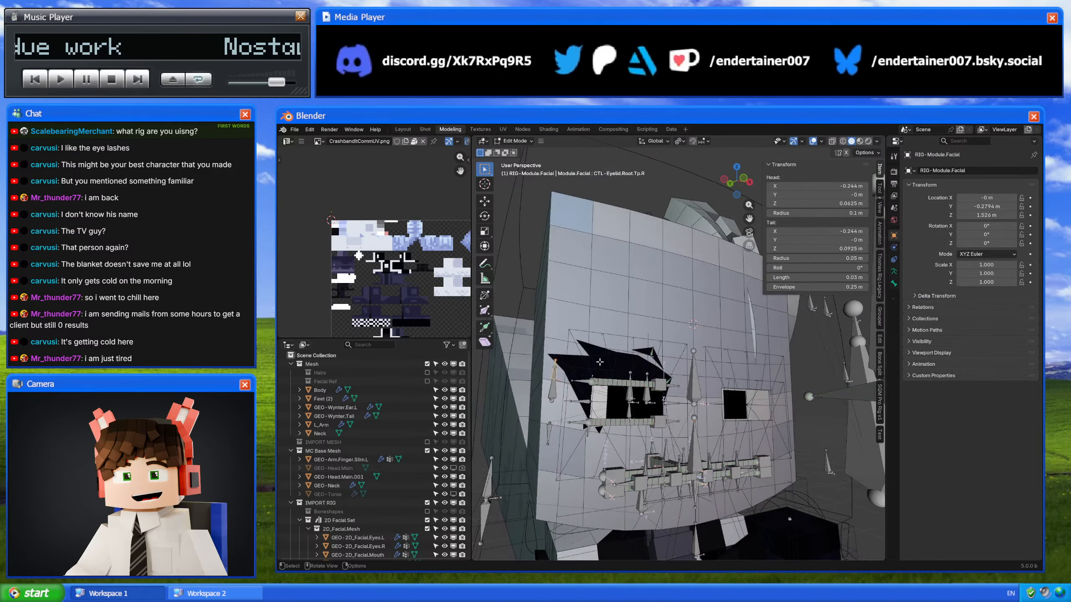
key(Tab)
shift+middle_drag(599, 362, 619, 407)
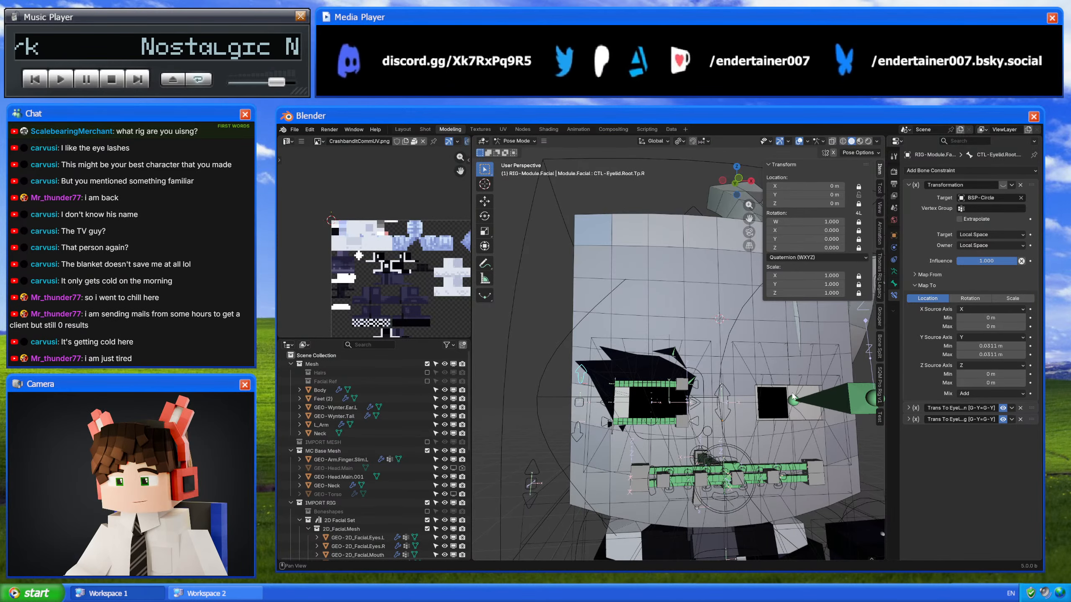
Step: Compare the right eyelid shape with the upper root control's Transformation constraint switched on and off
shift+middle_drag(698, 197, 750, 202)
click(739, 179)
scroll(727, 371, up, 4)
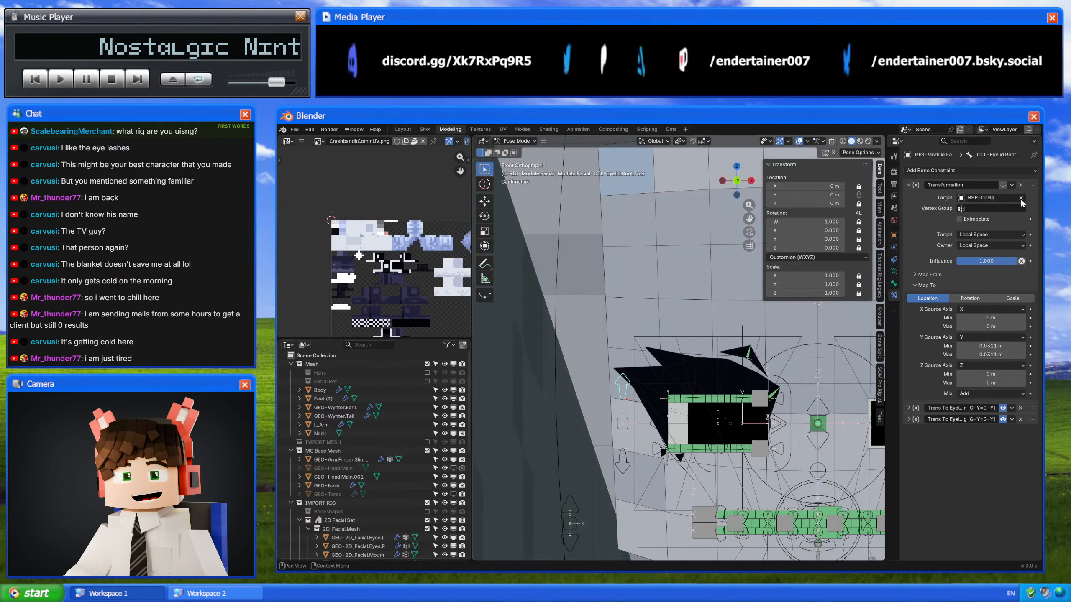
click(1002, 185)
mouse_move(1016, 347)
mouse_down()
mouse_move(1054, 355)
mouse_move(995, 354)
mouse_move(1016, 354)
mouse_up()
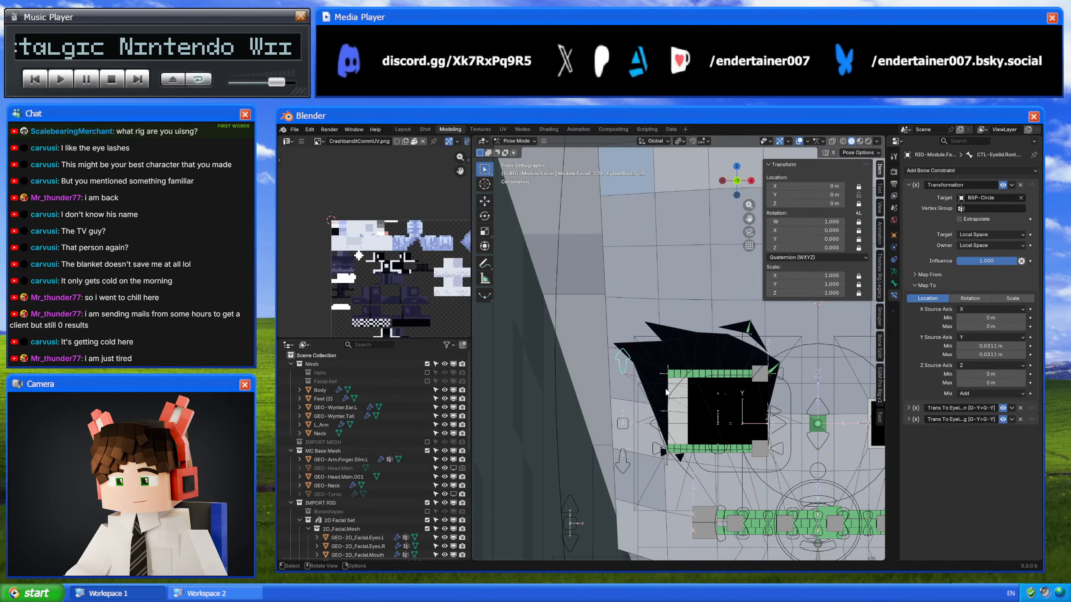
mouse_move(665, 392)
middle_down()
mouse_move(640, 399)
mouse_move(643, 386)
mouse_move(626, 381)
mouse_move(648, 431)
mouse_move(651, 386)
mouse_move(629, 385)
mouse_move(651, 367)
mouse_move(621, 363)
mouse_move(672, 381)
middle_up()
scroll(626, 380, down, 4)
scroll(645, 424, up, 4)
scroll(670, 375, down, 6)
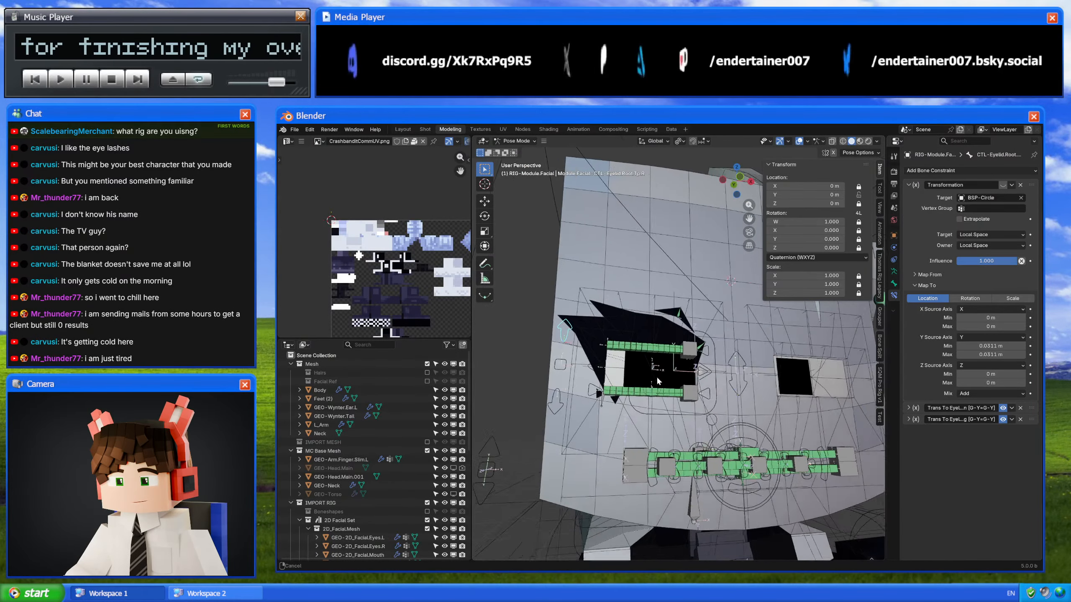
Step: Open a recent file from the splash screen without saving the changes to 5_0-Wynter.004.blend
click(283, 130)
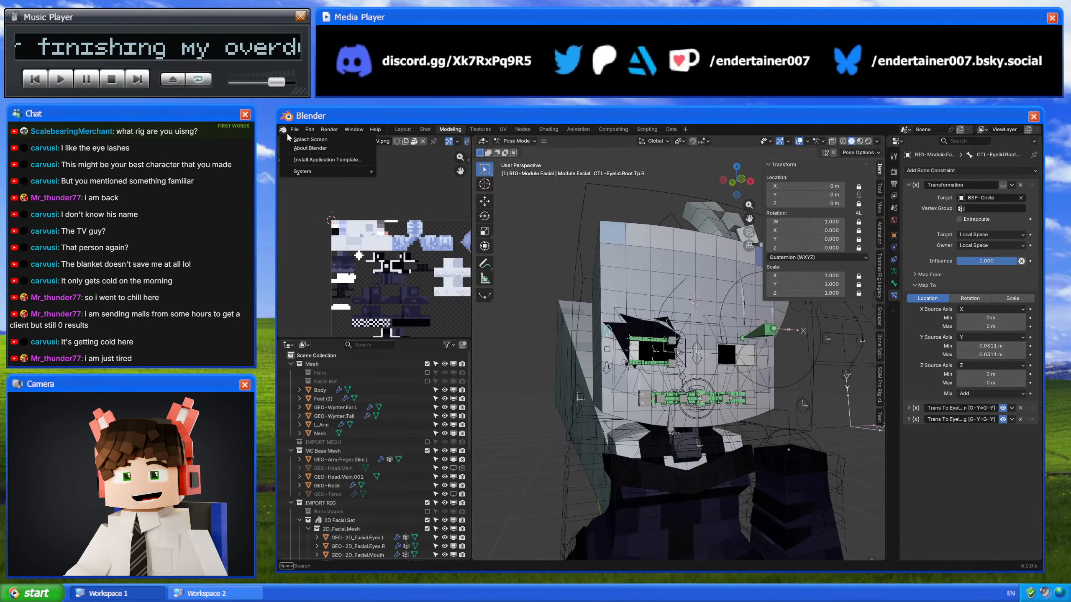
click(310, 139)
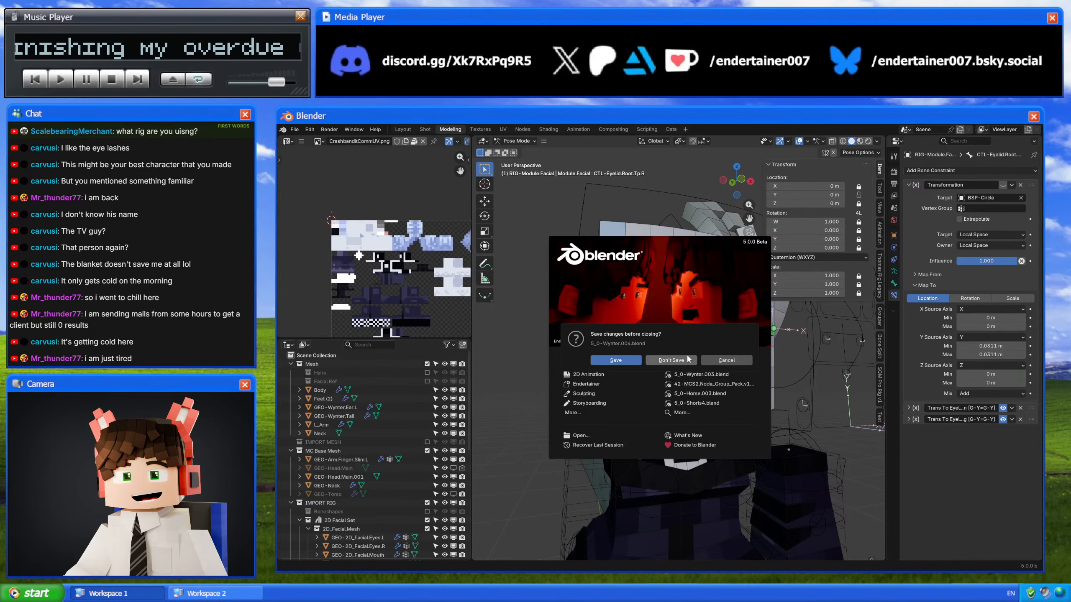
click(691, 365)
Step: Switch the facial rig armature to Pose Mode with the right eye in close view
middle_drag(661, 287, 676, 368)
scroll(689, 289, up, 2)
scroll(679, 351, up, 1)
key(ctrl+Tab)
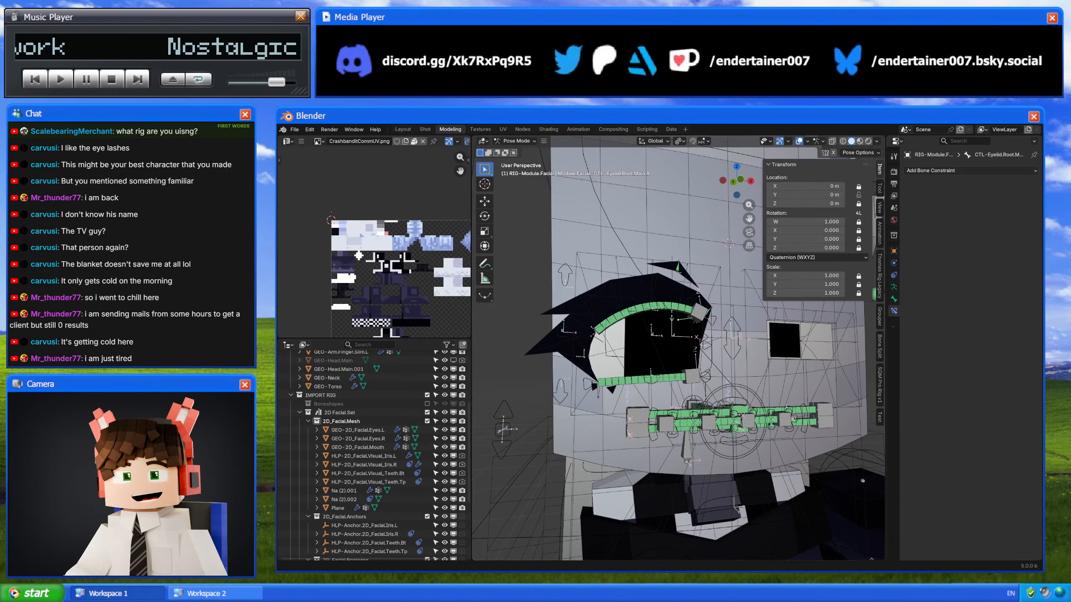
Step: Switch to the browser and examine the reference post's images of the character's full body, back and face
scroll(685, 235, down, 4)
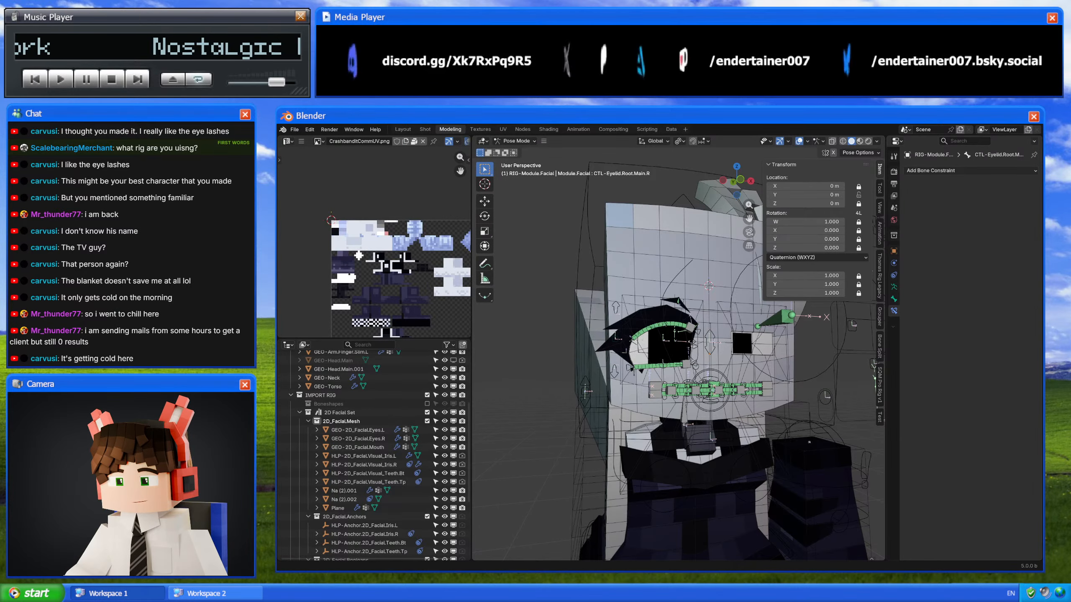
key(alt+Tab)
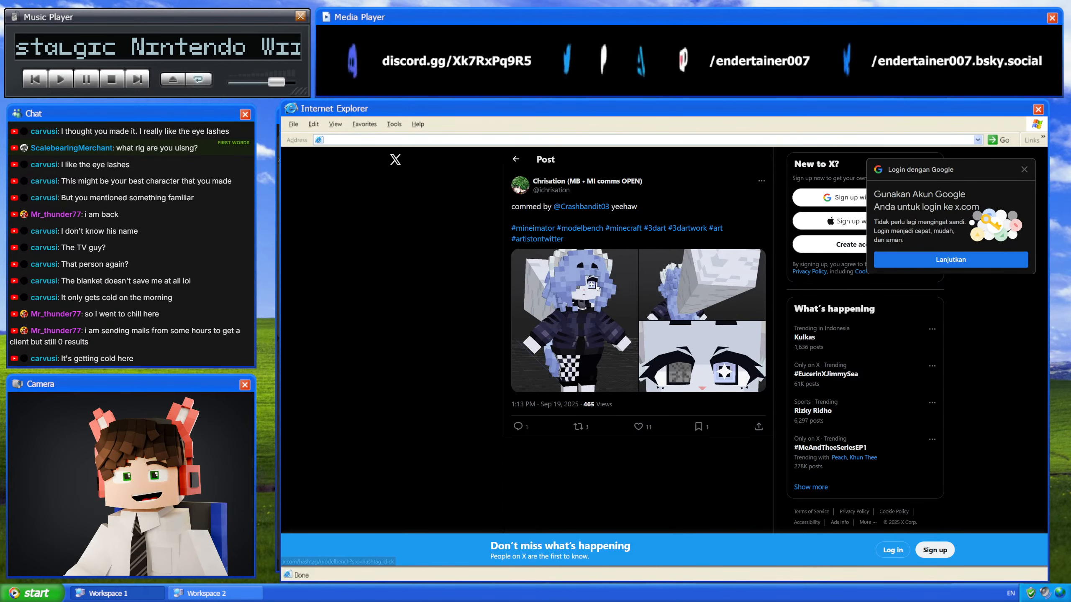
click(571, 360)
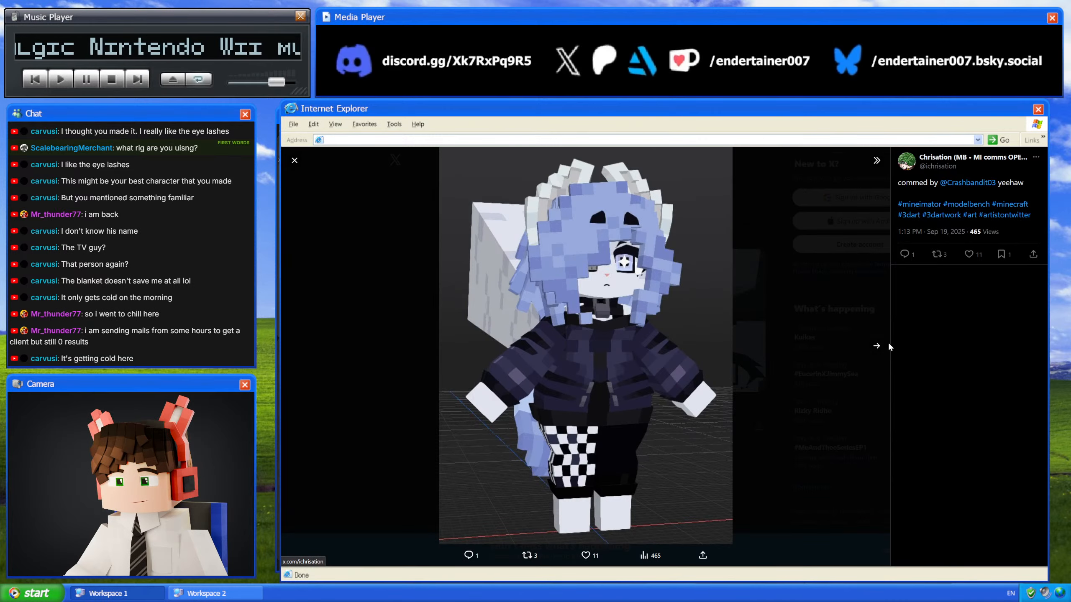
click(885, 344)
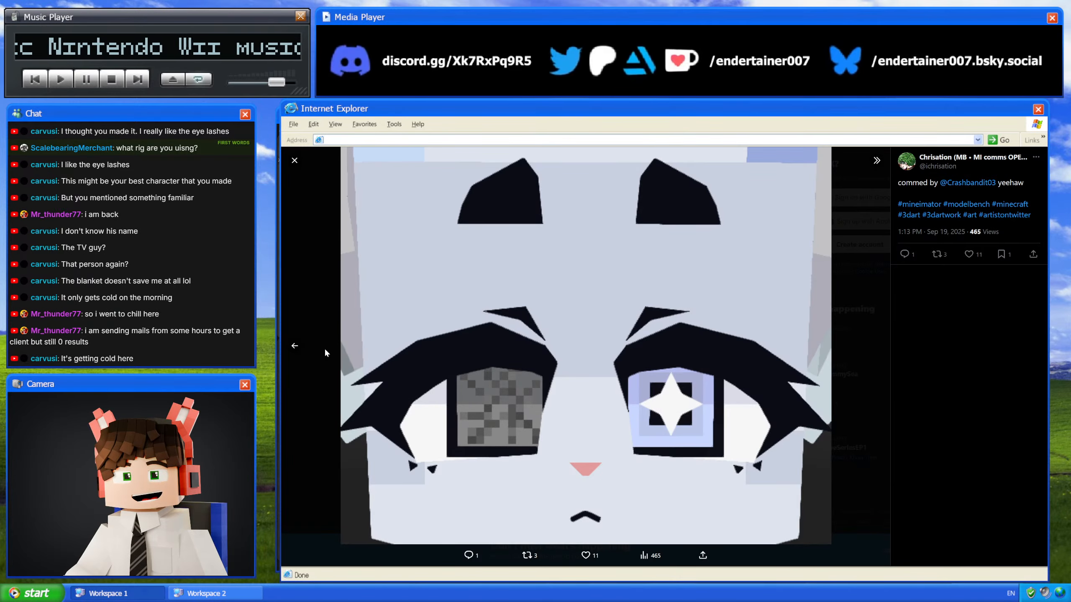
click(297, 346)
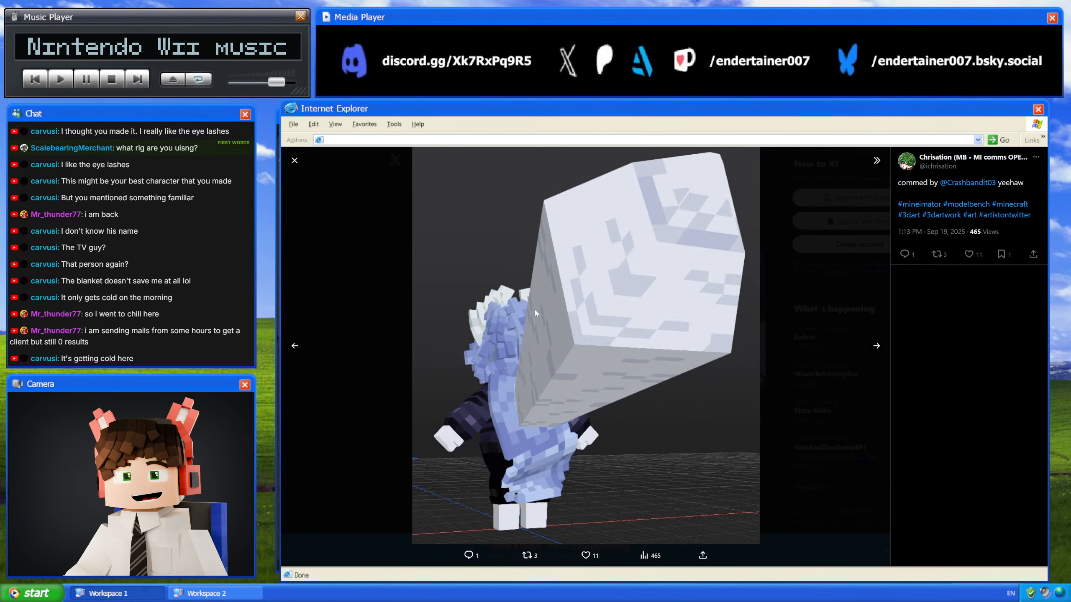
click(289, 343)
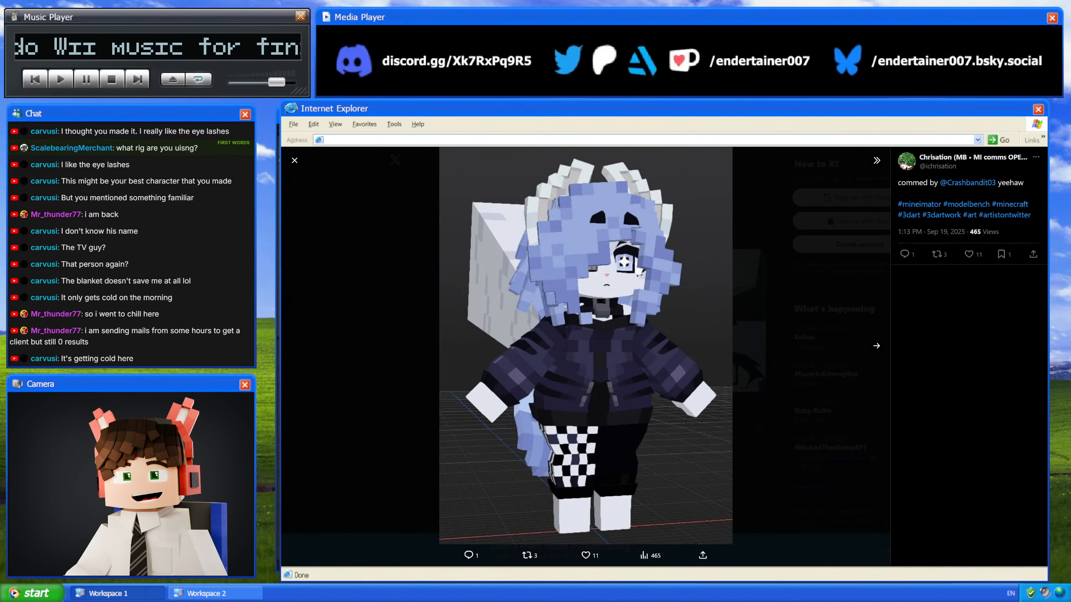
click(780, 382)
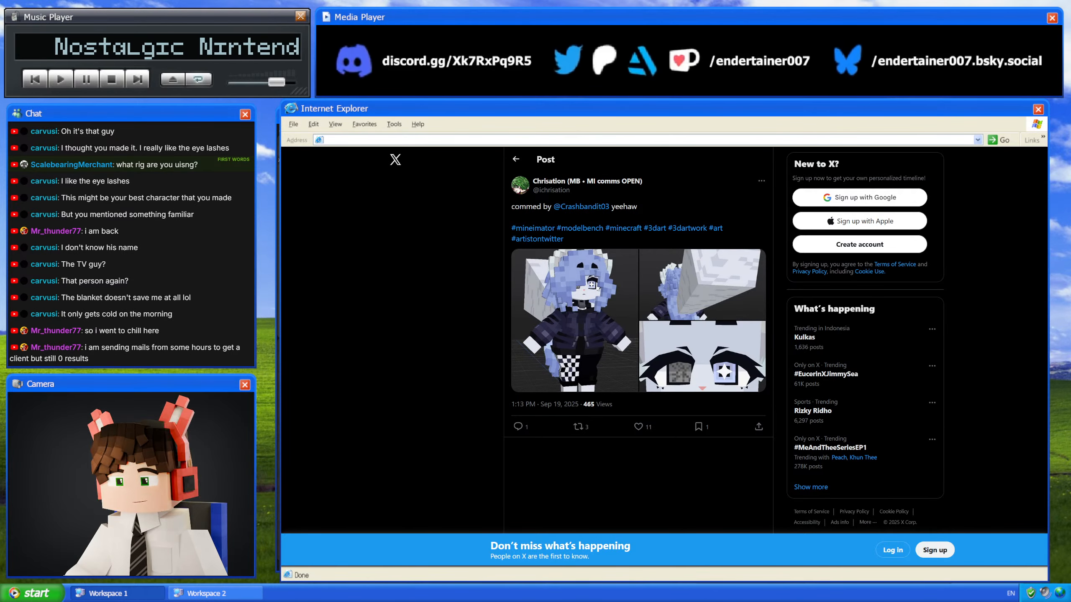
Step: Back in Blender, leave Pose Mode, enable the Facial Ref collection and show all its objects in the viewport
key(alt+Tab)
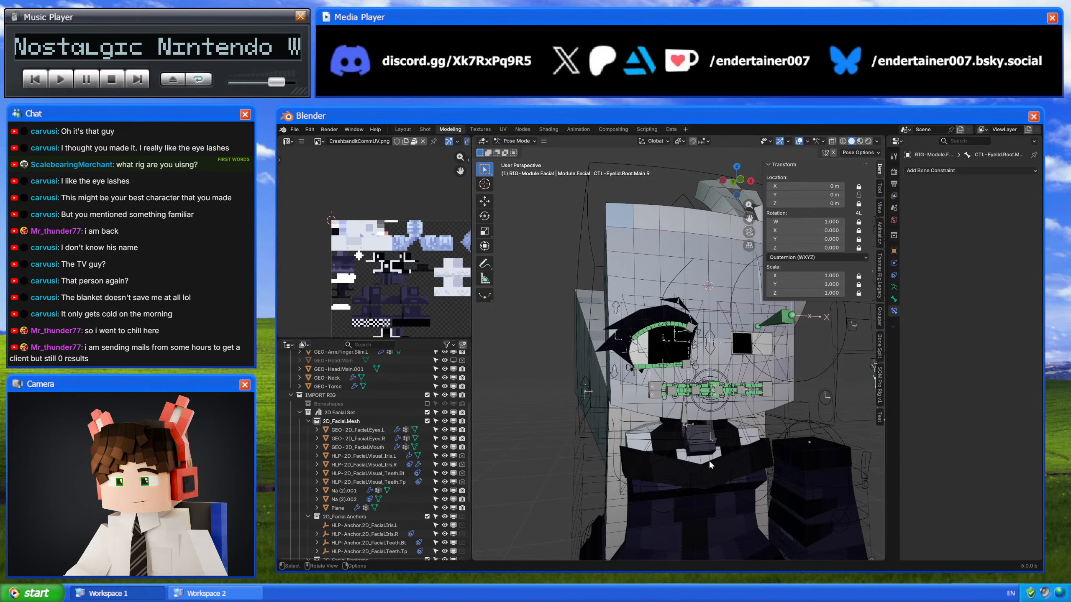
scroll(376, 422, up, 6)
key(ctrl+Tab)
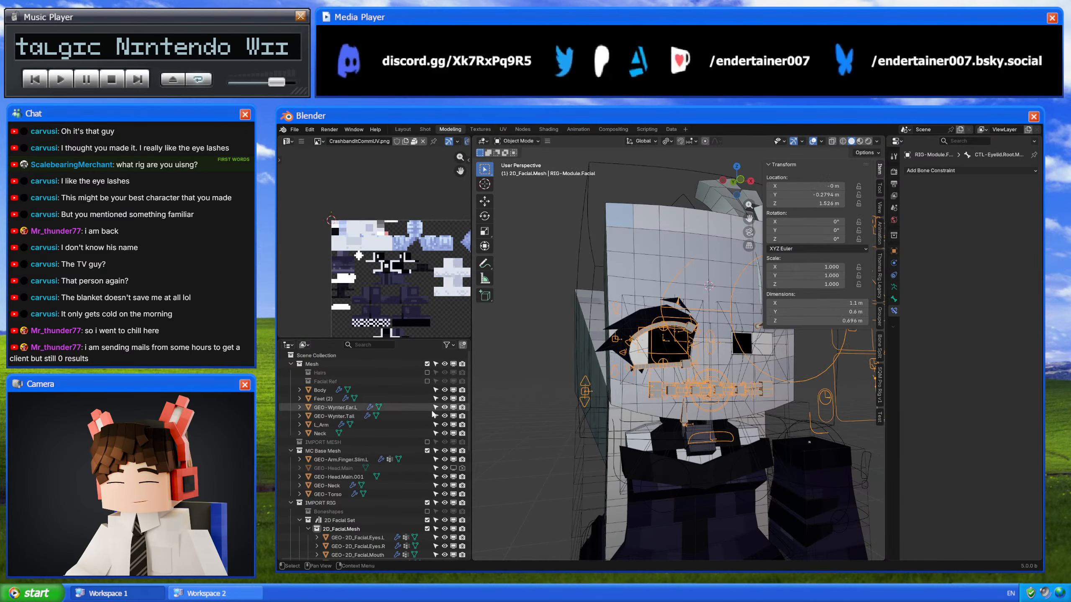
click(427, 382)
click(660, 337)
click(660, 337)
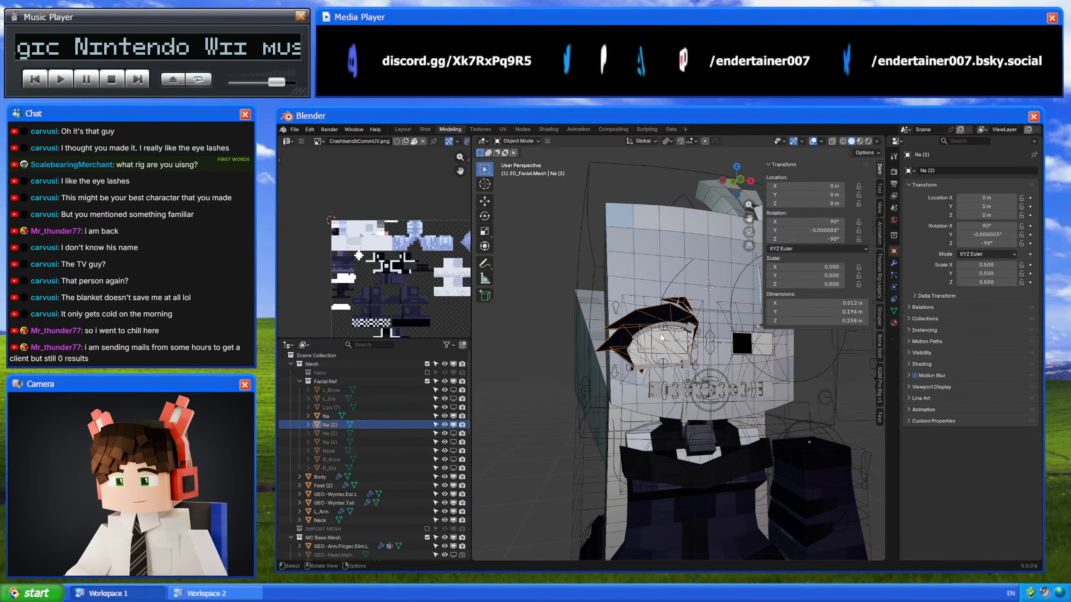
drag(451, 390, 453, 469)
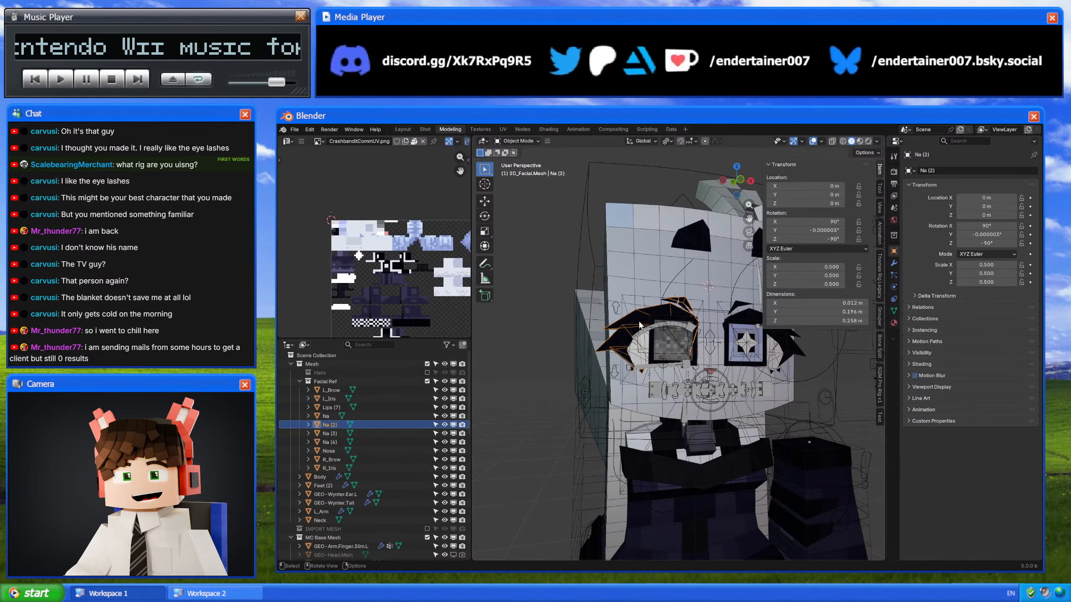
Step: Isolate the Na (2) right eye reference mesh and examine its geometry in Edit Mode, returning to the full scene
key(KP_Divide)
key(Tab)
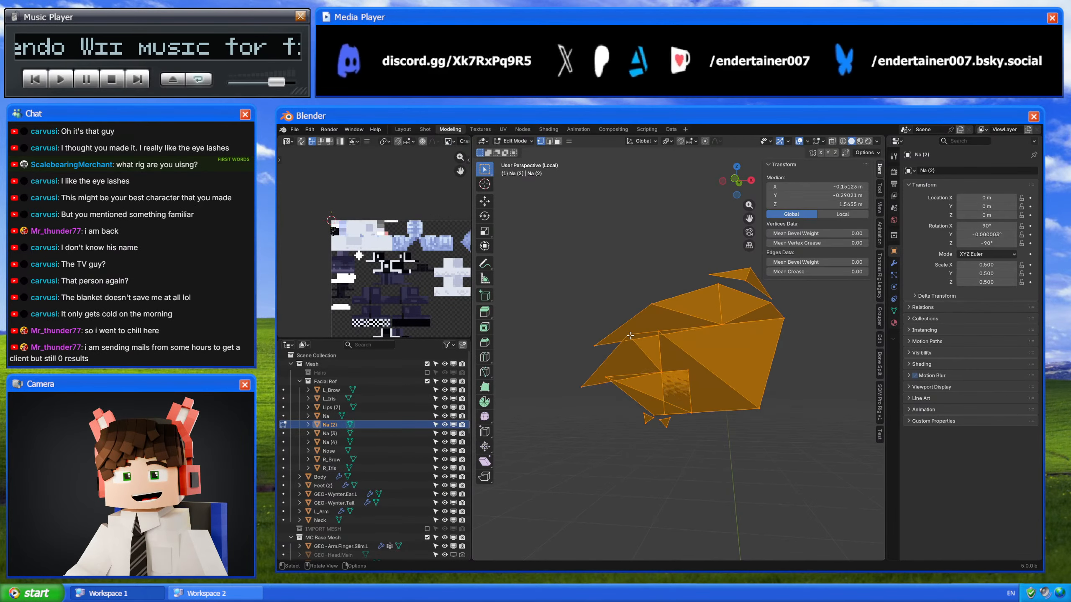
click(629, 336)
middle_drag(630, 335, 670, 319)
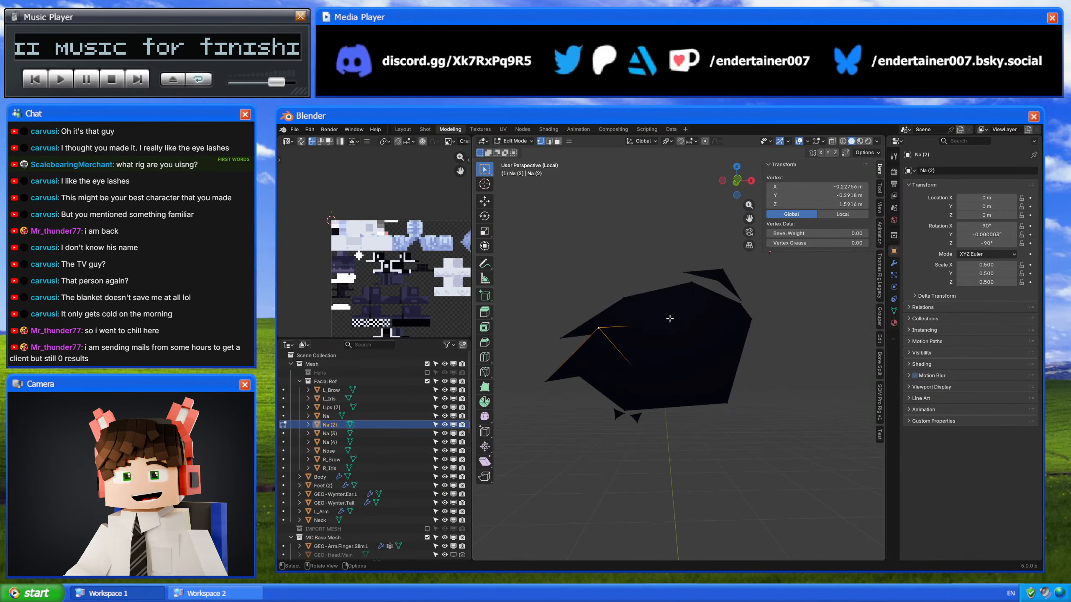
key(Tab)
key(KP_Divide)
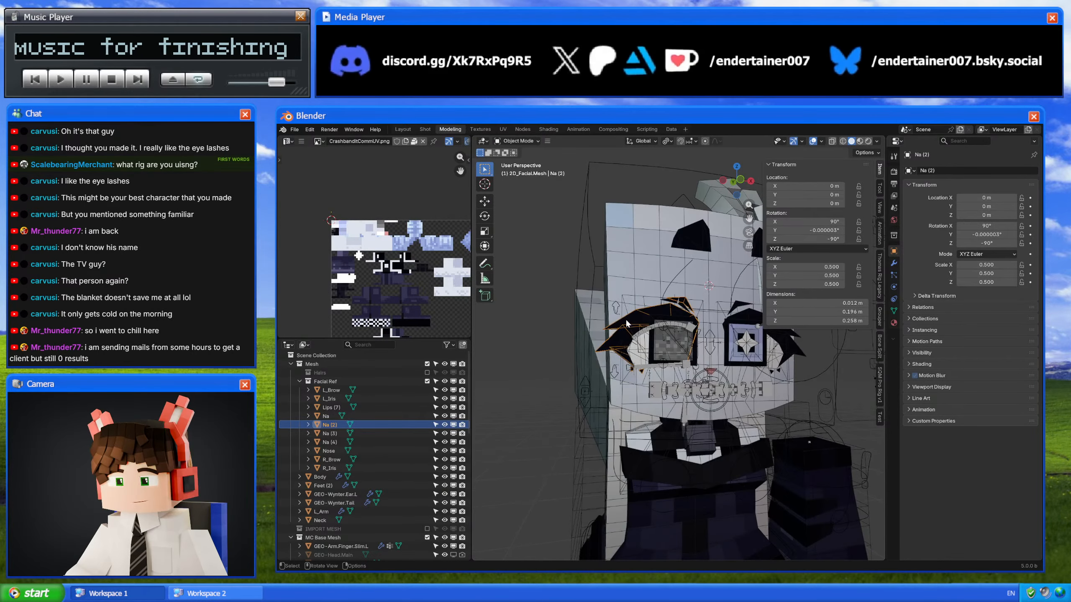
Step: Look over the arm lattice and leg mesh, and open 5_0-Wynter.001.blend without saving the current file
scroll(632, 330, down, 5)
click(740, 396)
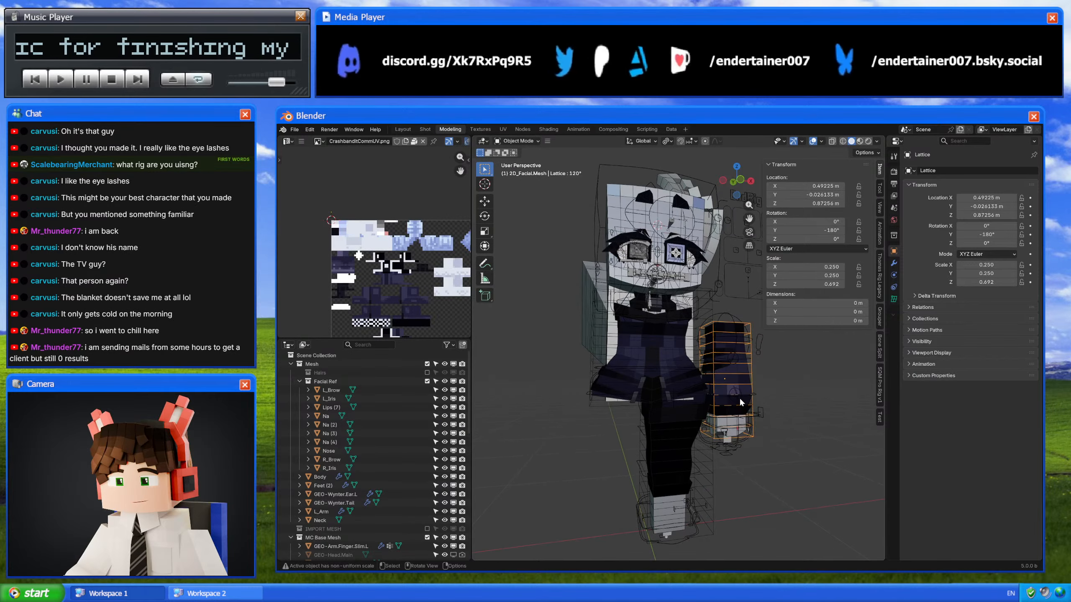
middle_drag(740, 397, 687, 439)
click(685, 450)
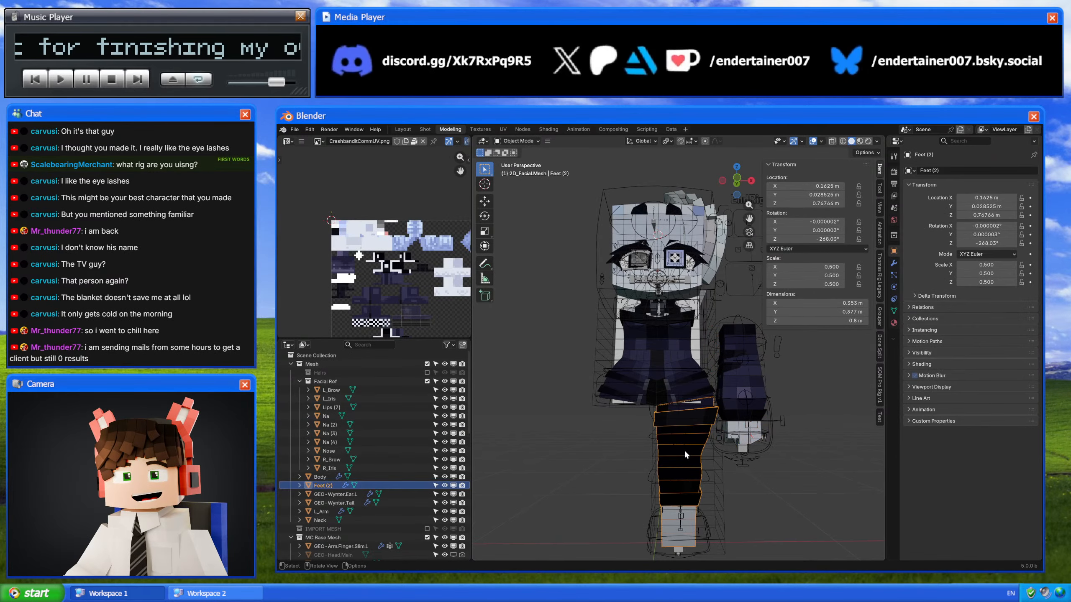
click(283, 131)
click(302, 139)
click(594, 435)
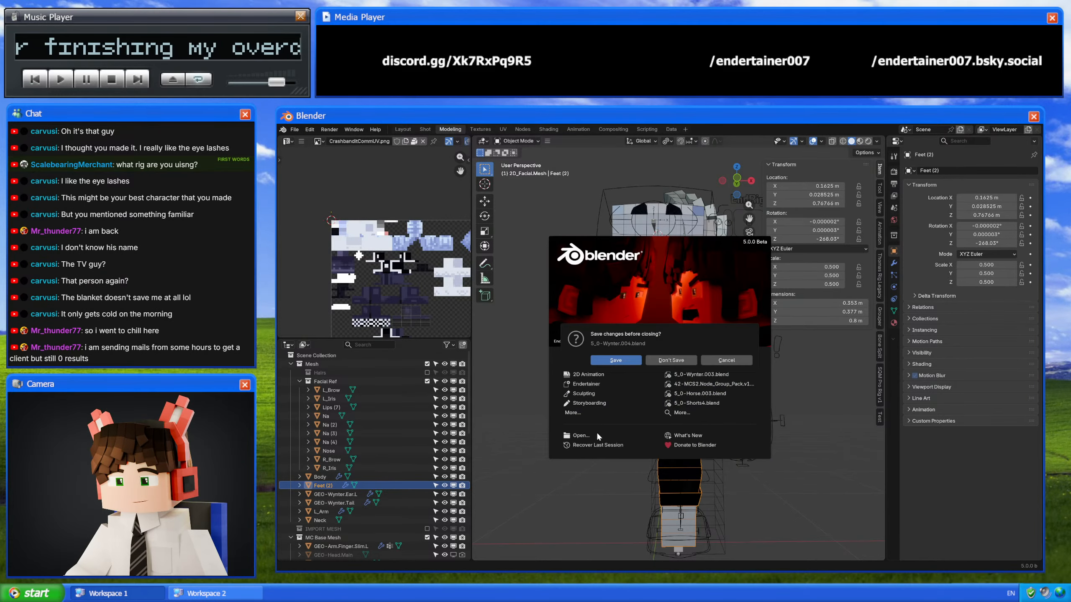
click(676, 360)
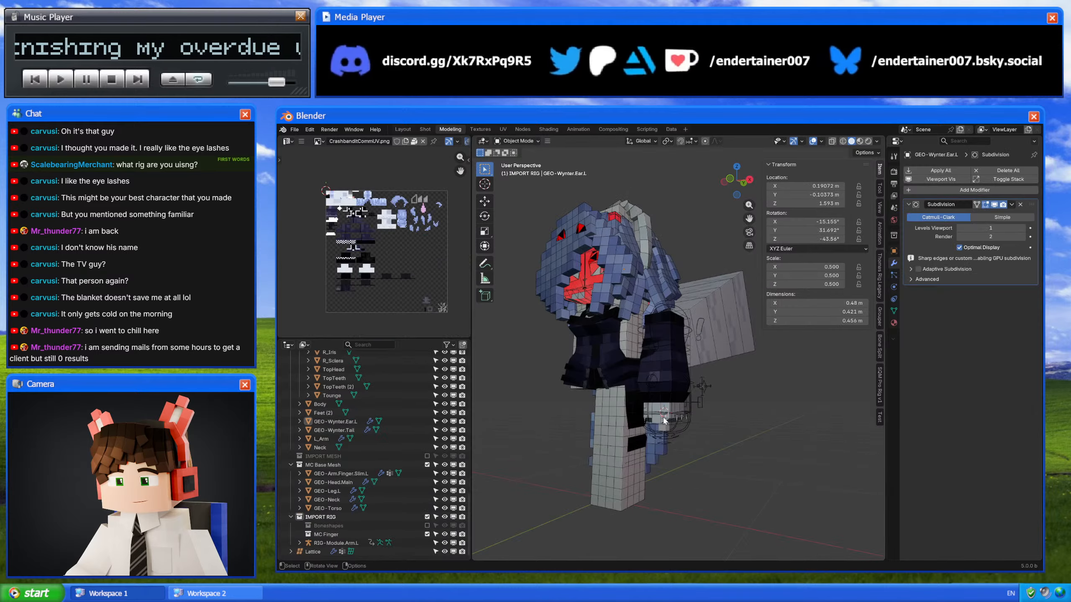
Step: Hide the front hair and side fluff pieces covering the character's face
scroll(663, 416, up, 5)
click(602, 273)
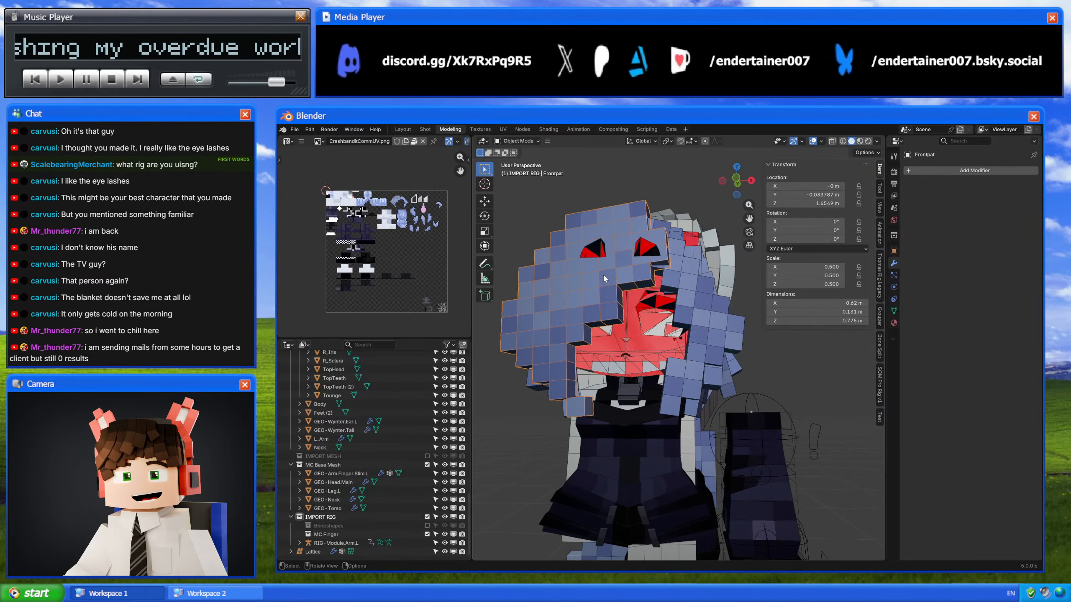
key(h)
middle_drag(603, 275, 659, 293)
key(h)
click(659, 292)
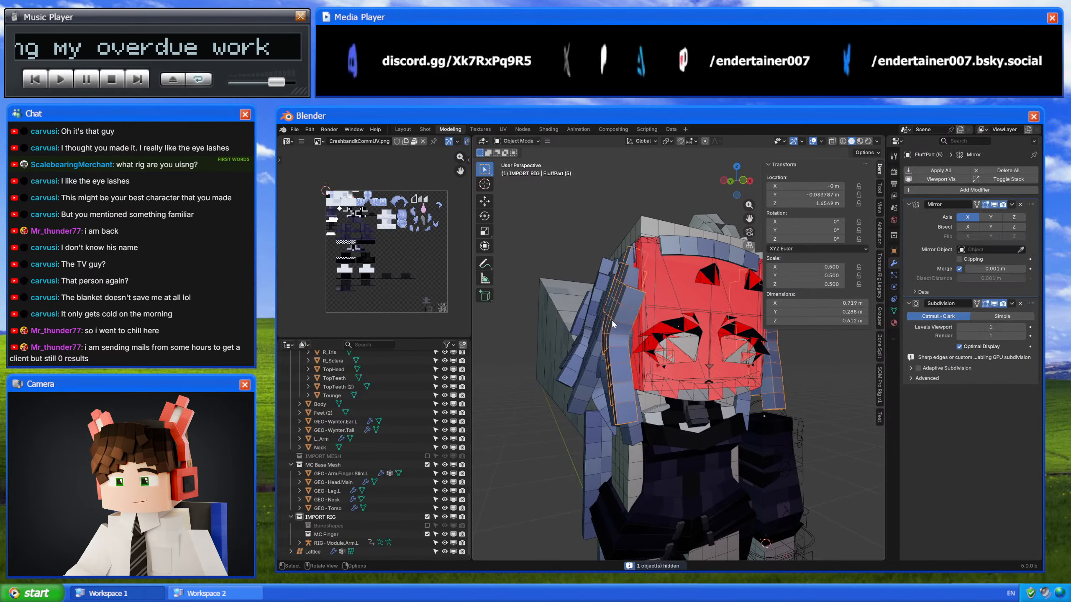
click(602, 283)
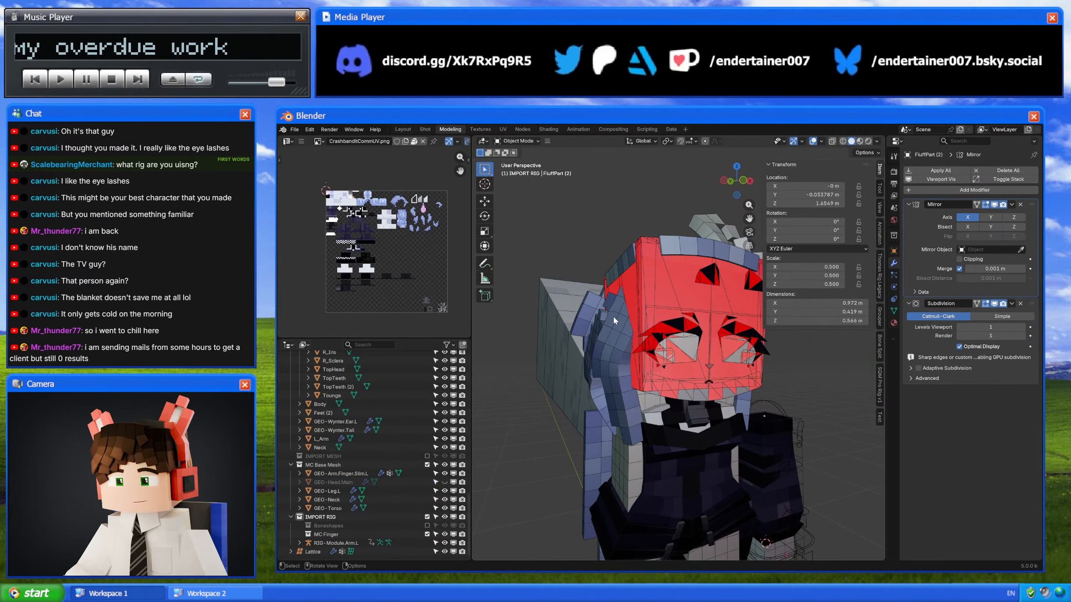
Step: Hide the hair piece on top of the head and the GEO-Wynter.Ear.L mesh
middle_drag(588, 315, 664, 323)
click(633, 286)
key(g)
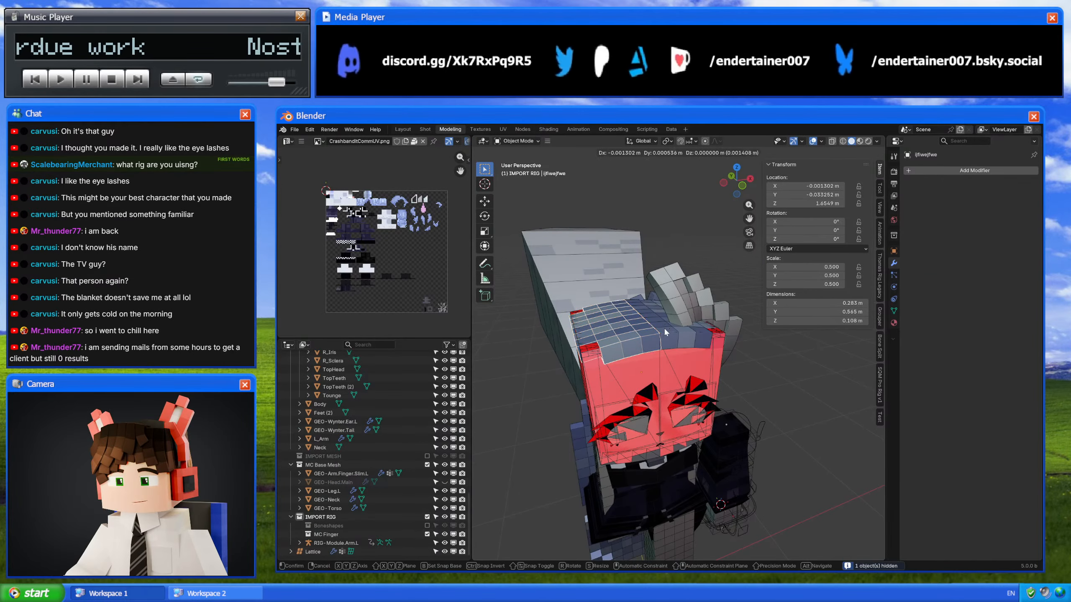
click(663, 311)
click(677, 293)
key(h)
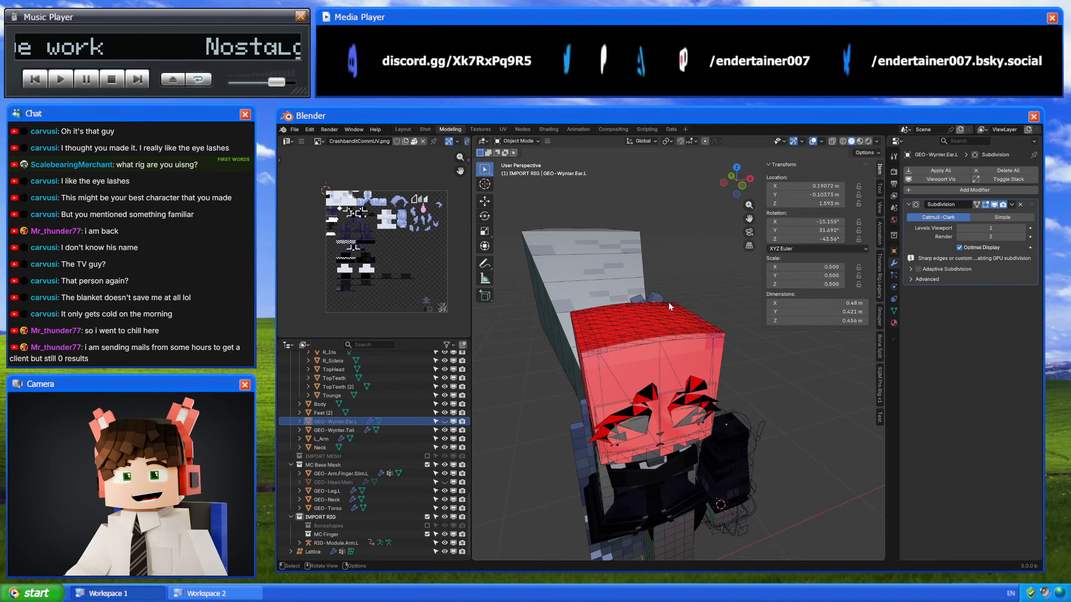
Step: Hide the remaining hair and fluff pieces around the head, leaving the bare red face
click(654, 299)
key(h)
middle_drag(637, 295, 631, 345)
scroll(670, 308, up, 3)
click(632, 271)
key(h)
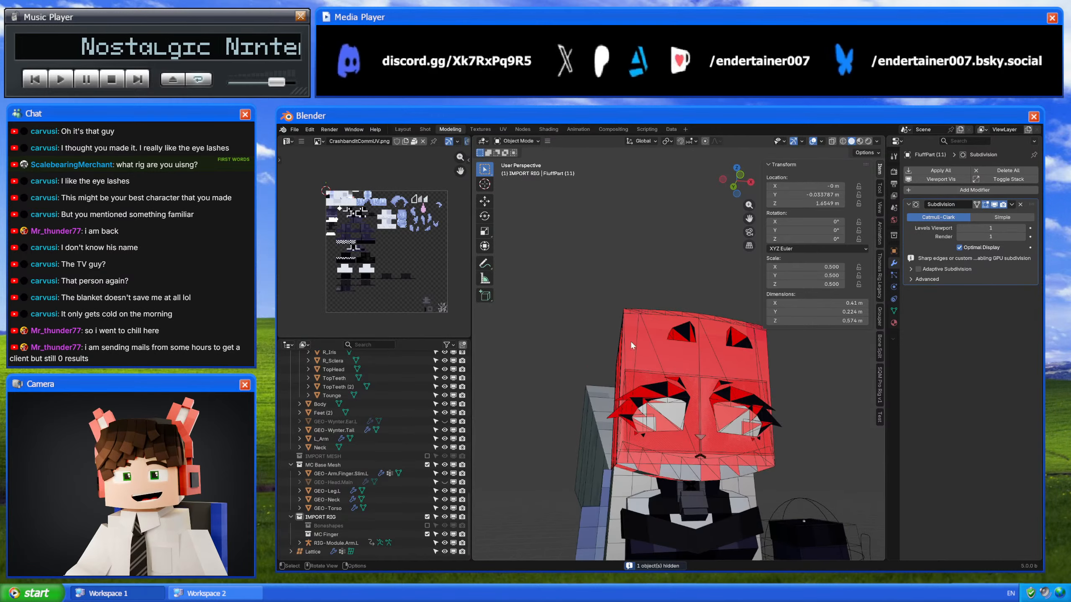
Step: Try moving one of the separate facial meshes on the red head
shift+middle_drag(647, 449, 792, 469)
click(687, 428)
key(g)
right_click(756, 472)
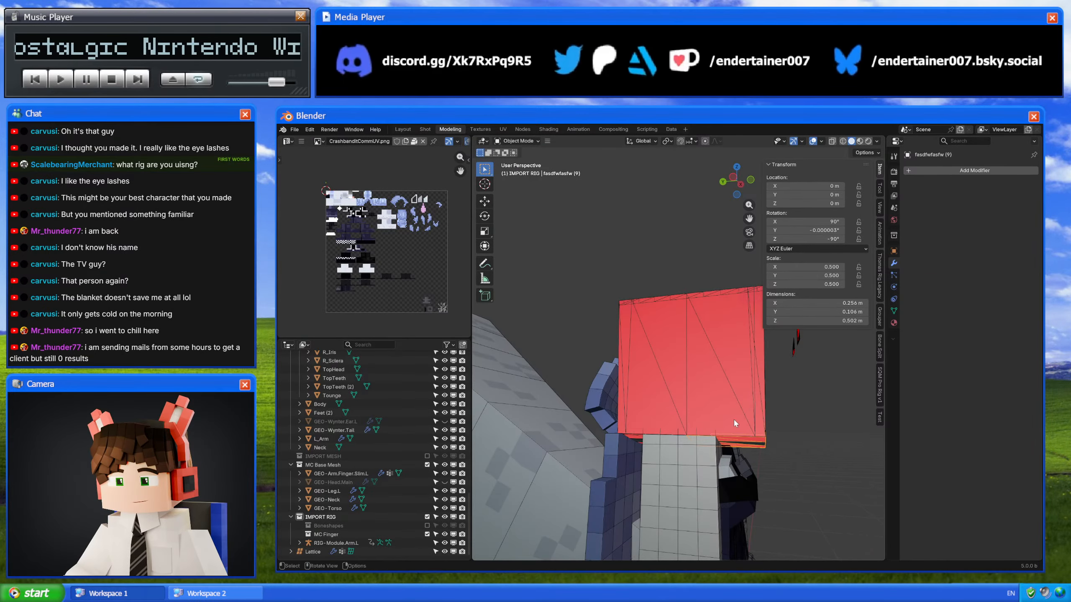
Step: Put the left arm rig in Pose Mode and try moving its IK control in the right orthographic view
middle_drag(734, 423, 662, 400)
click(637, 417)
click(702, 406)
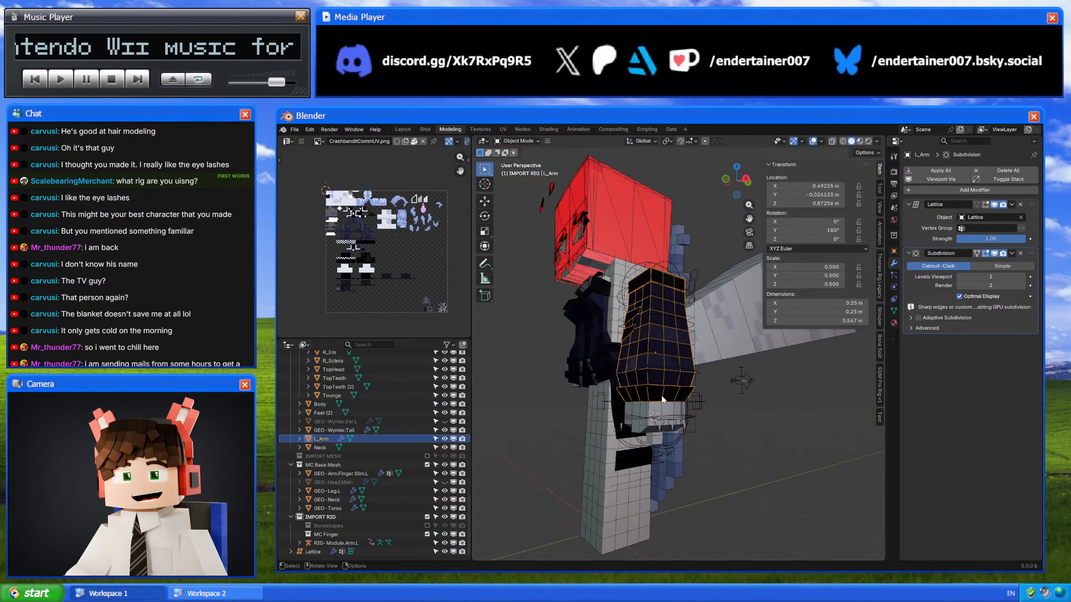
click(682, 387)
key(ctrl+Tab)
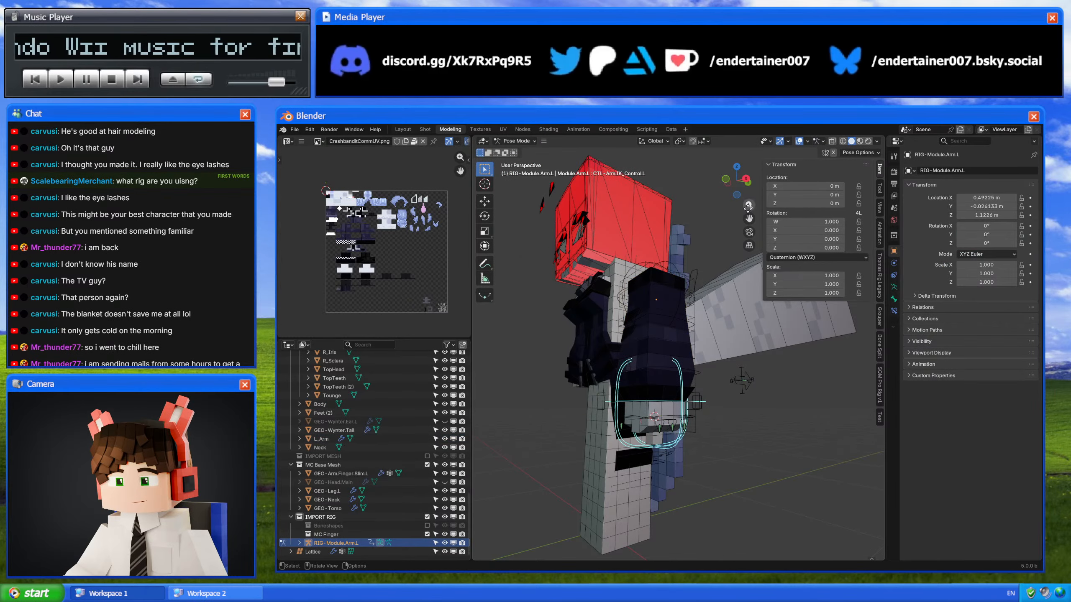
click(746, 180)
key(g)
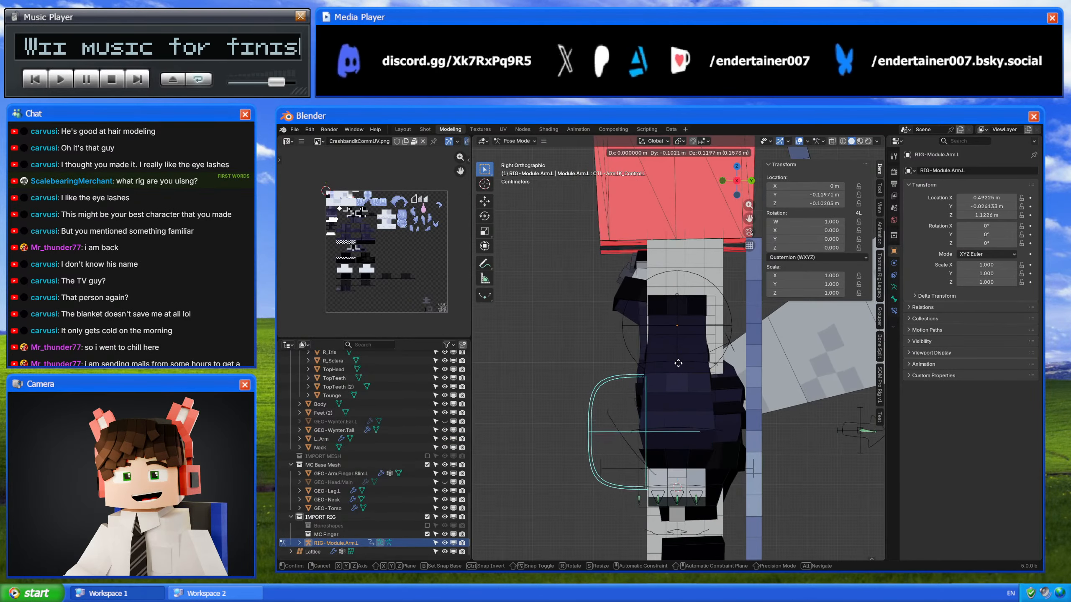
key(Escape)
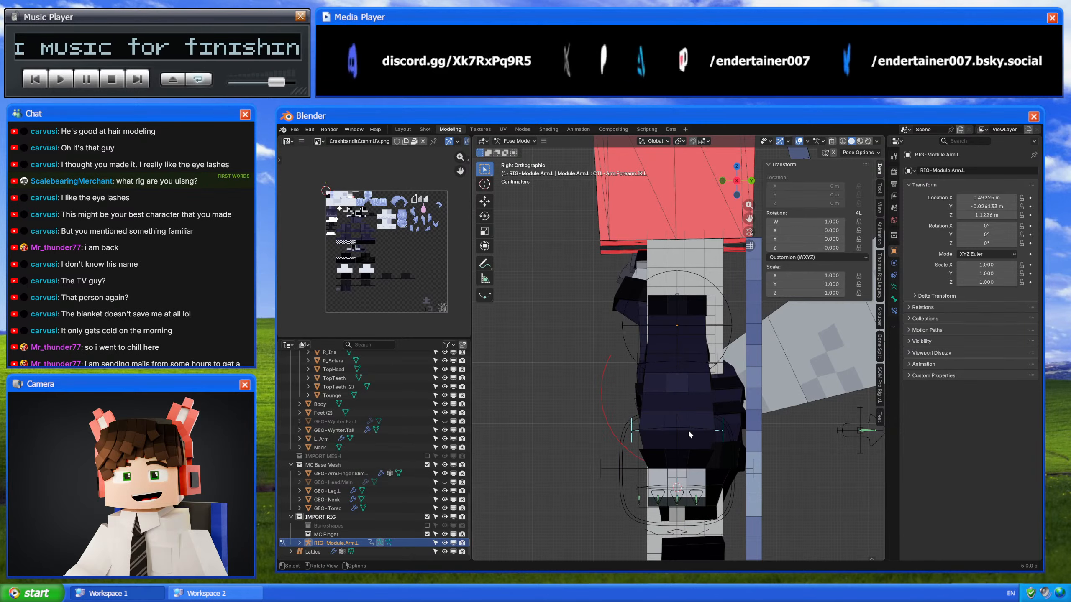
Step: Try rotating the left forearm control to bend the arm, and return the rig to Object Mode
click(698, 428)
key(r)
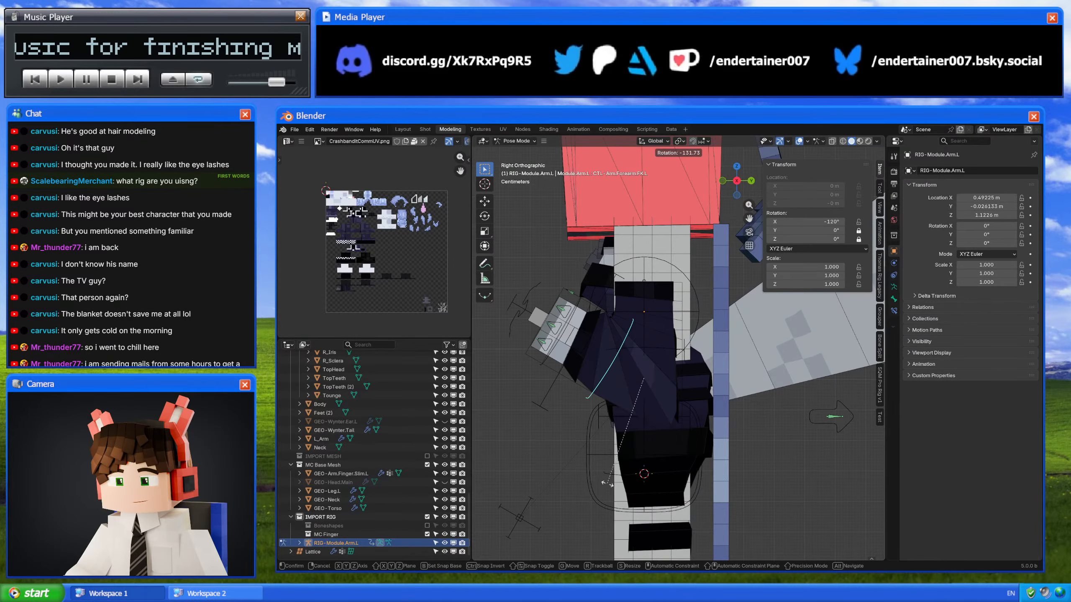
right_click(670, 454)
mouse_move(650, 454)
shift+middle_down()
mouse_move(646, 370)
mouse_move(691, 392)
mouse_move(658, 437)
shift+middle_up()
key(ctrl+Tab)
scroll(689, 392, down, 3)
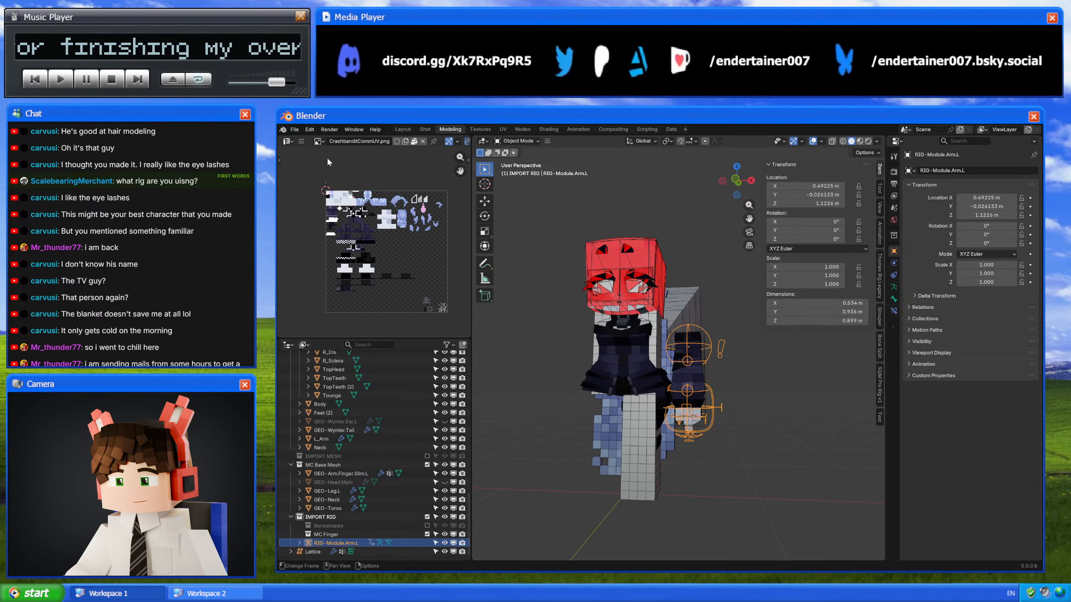
Step: Reopen 5_0-Wynter.004.blend without saving the current file and allow its Python scripts to run
click(283, 129)
click(293, 140)
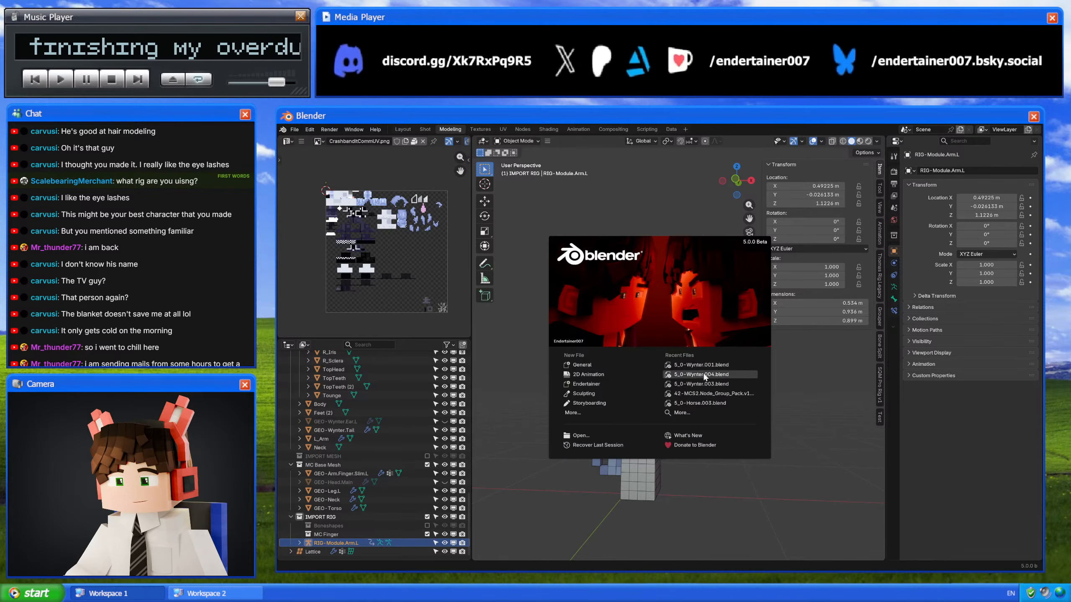
click(728, 371)
click(683, 360)
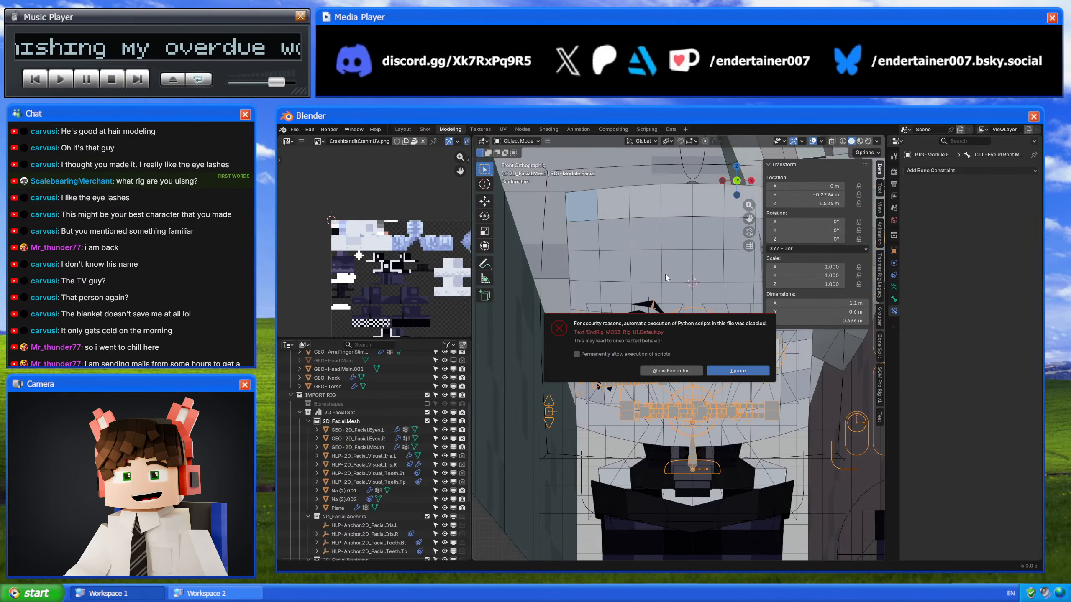
click(675, 370)
mouse_move(675, 371)
middle_down()
mouse_move(675, 295)
mouse_move(683, 389)
middle_up()
scroll(666, 344, down, 6)
scroll(669, 355, up, 2)
scroll(683, 389, up, 2)
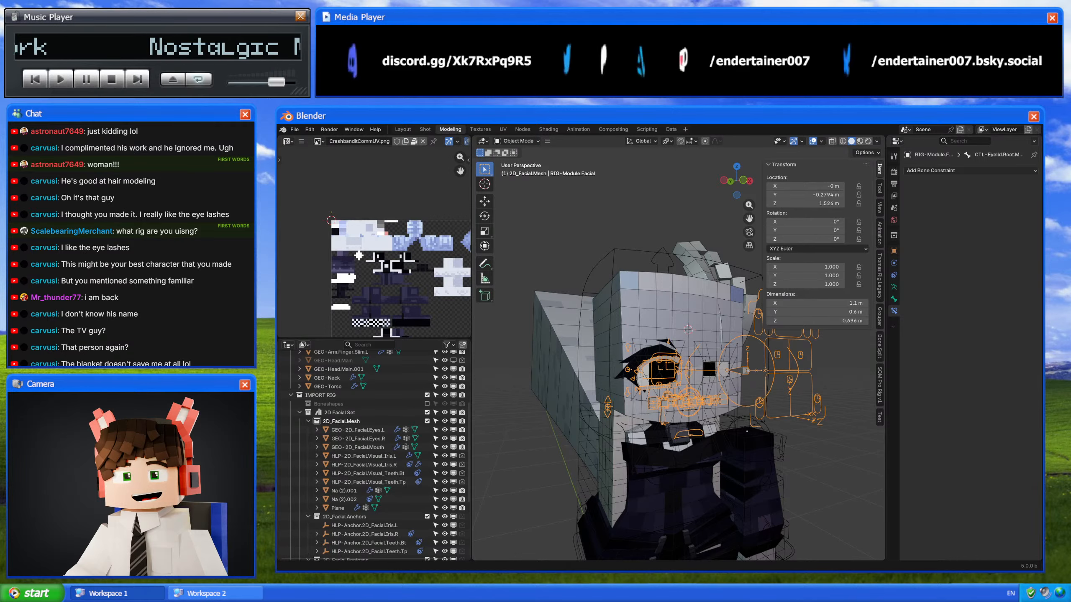
Step: Switch to the browser and open the artist's X profile from the reference post, dismissing the login prompts
key(alt+Tab)
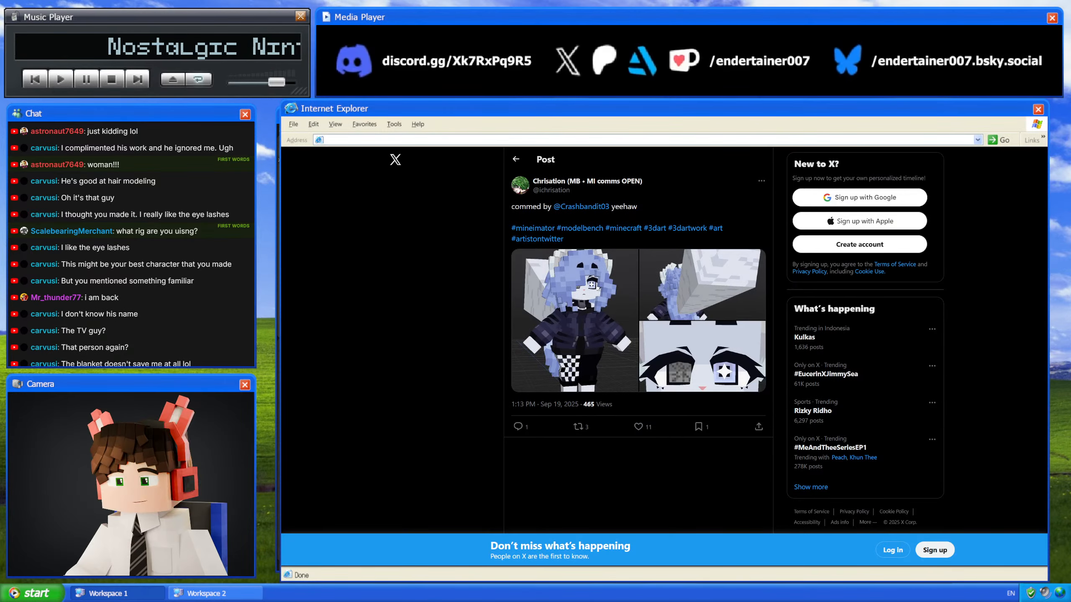
click(558, 185)
click(722, 415)
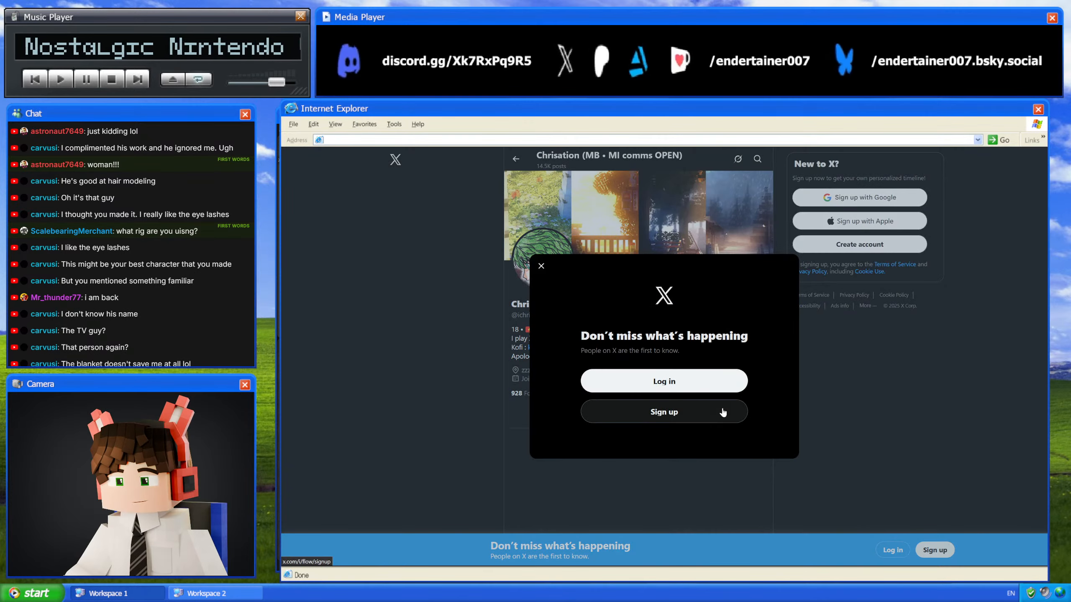
key(Escape)
click(749, 418)
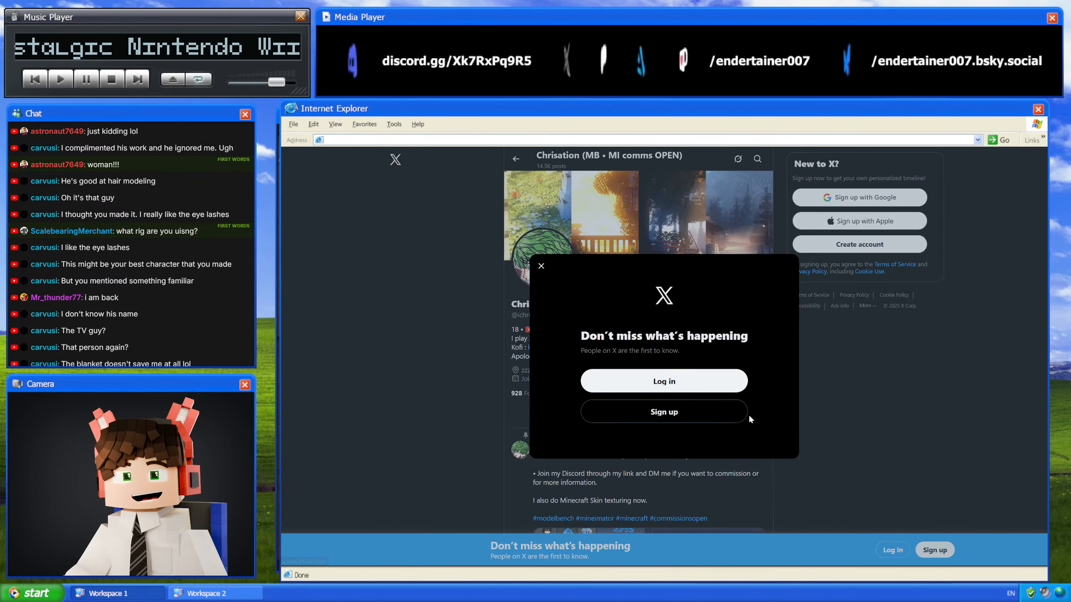
click(541, 266)
click(738, 416)
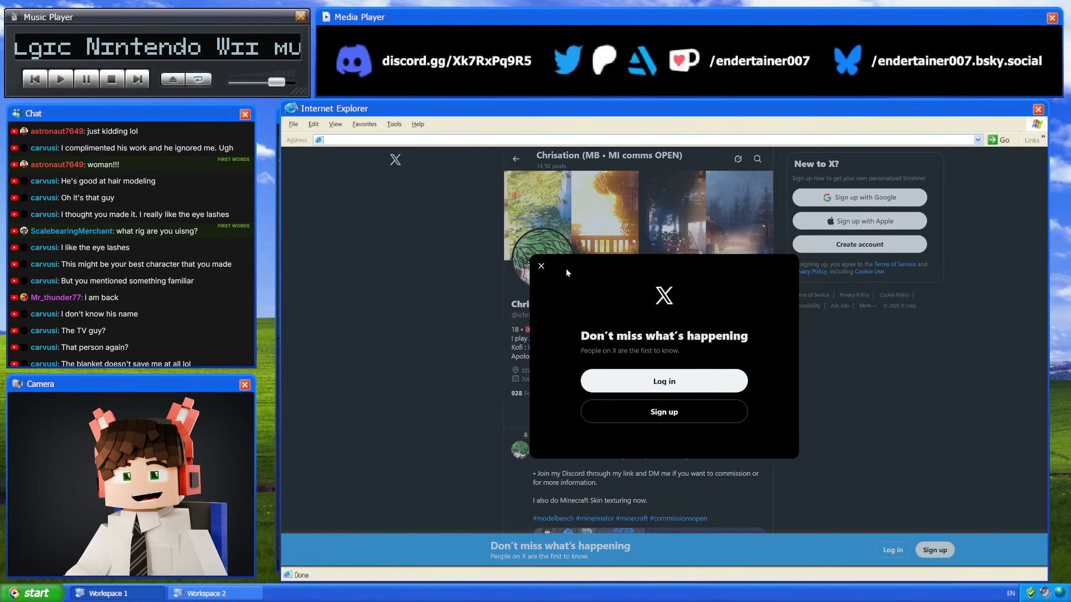
click(541, 266)
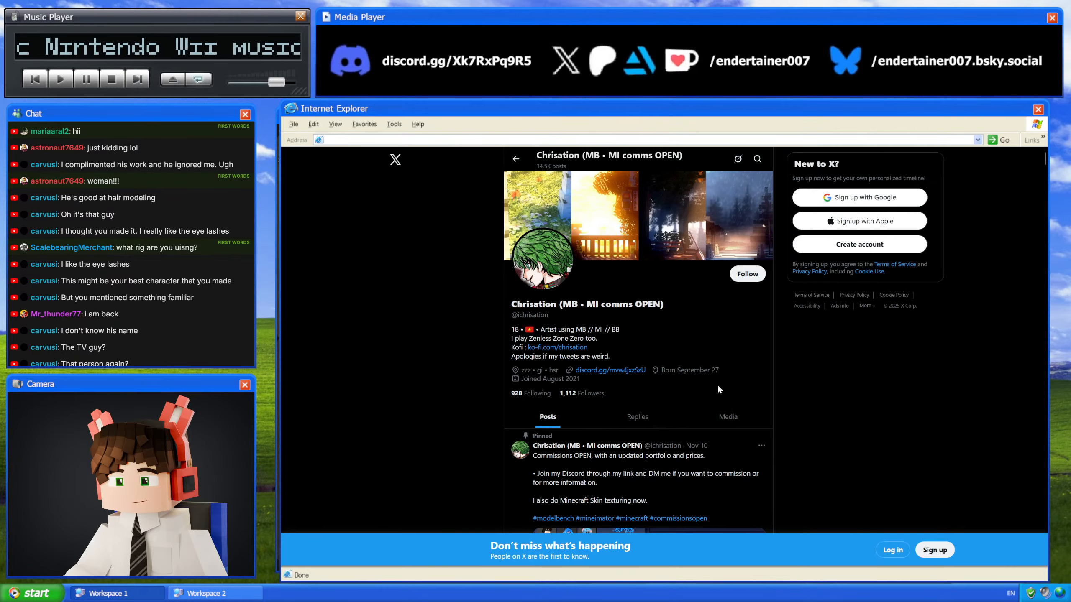
Step: Browse the artist's posts and examine the Hex Maniac model images at full size
click(729, 417)
click(541, 266)
scroll(491, 334, down, 3)
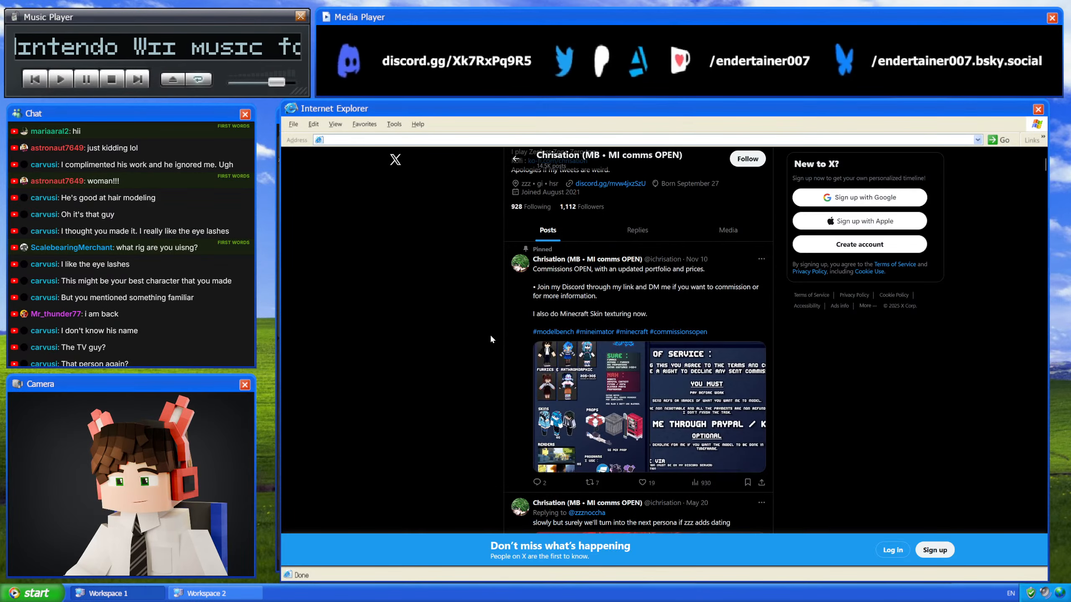
scroll(490, 334, down, 15)
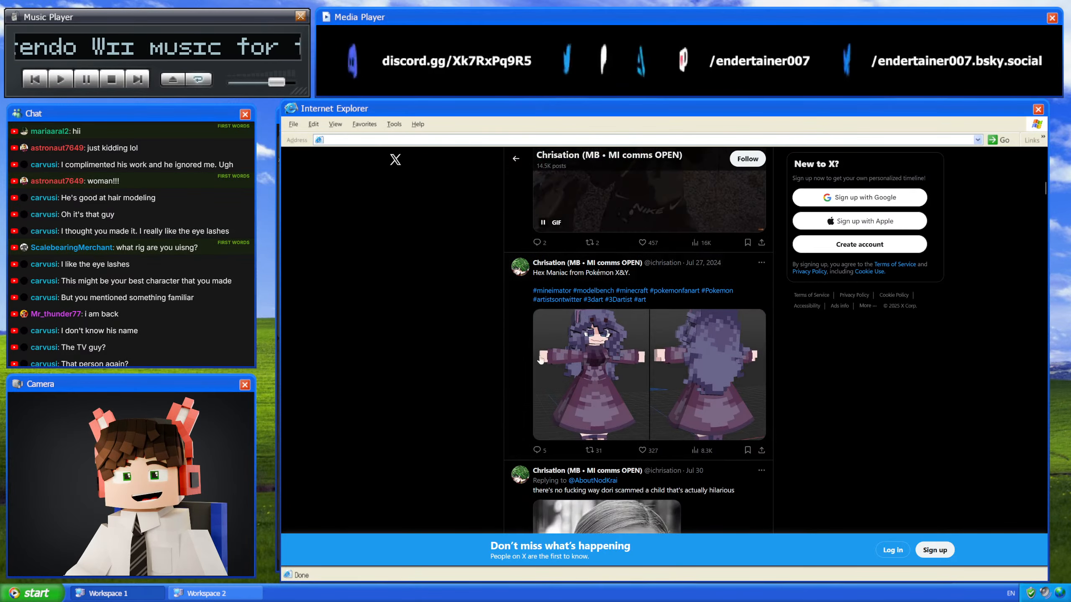
click(609, 372)
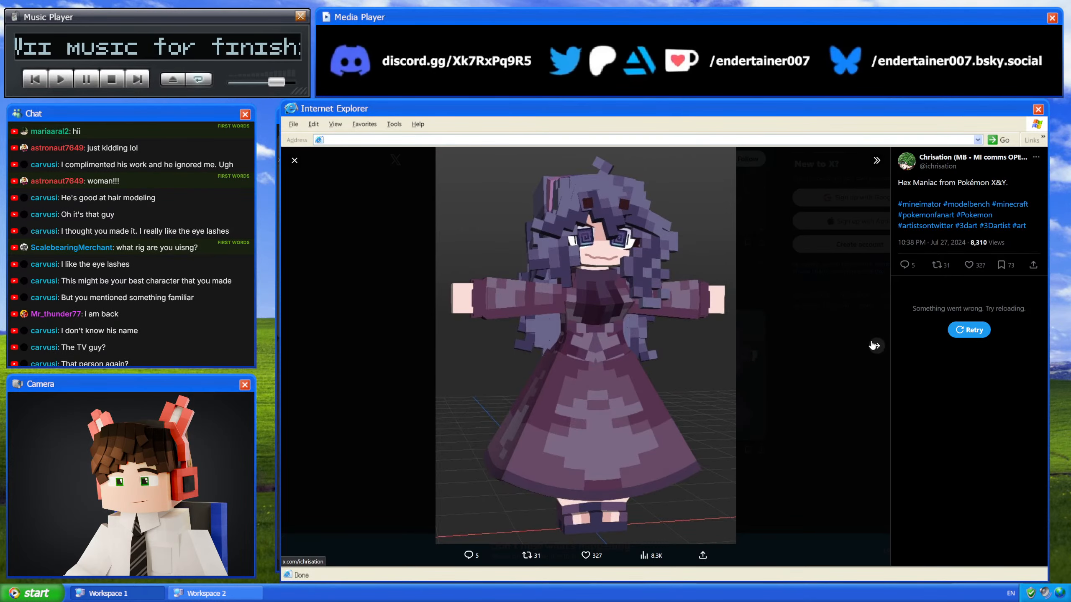
click(872, 345)
click(298, 346)
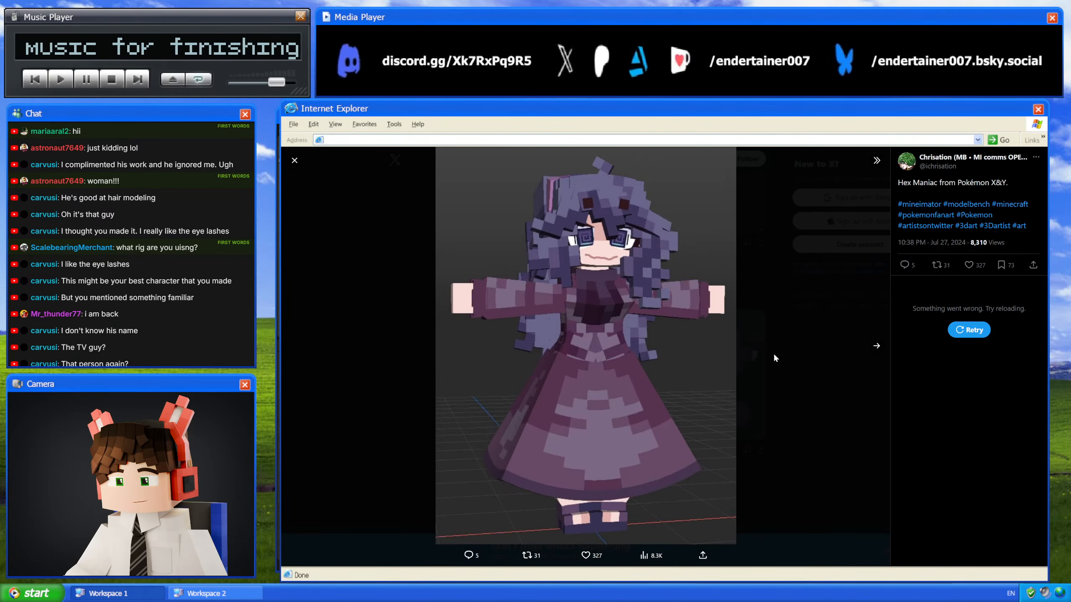
key(Escape)
Step: Examine the enlarged images of the orange-haired character in the green tunic from the artist's May and June 2023 posts
scroll(615, 334, down, 10)
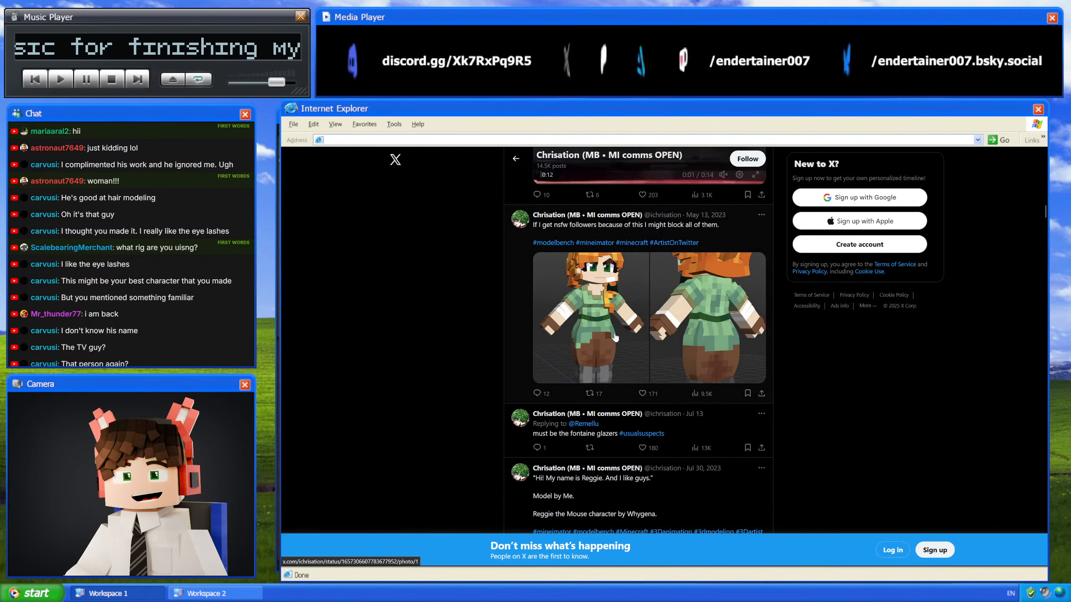
click(615, 334)
click(873, 345)
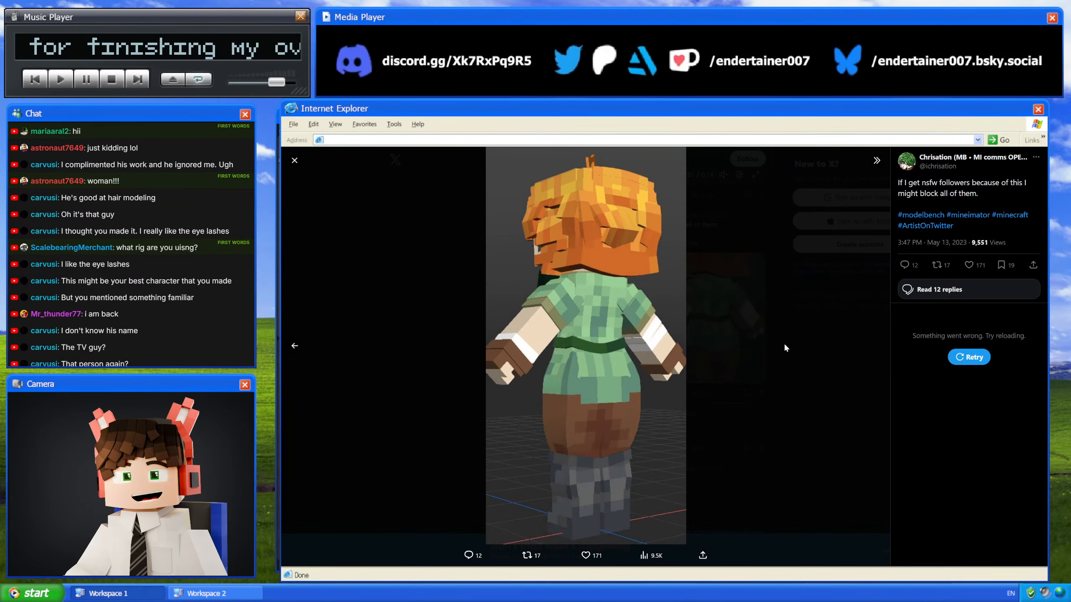
click(297, 348)
click(809, 363)
scroll(651, 356, down, 6)
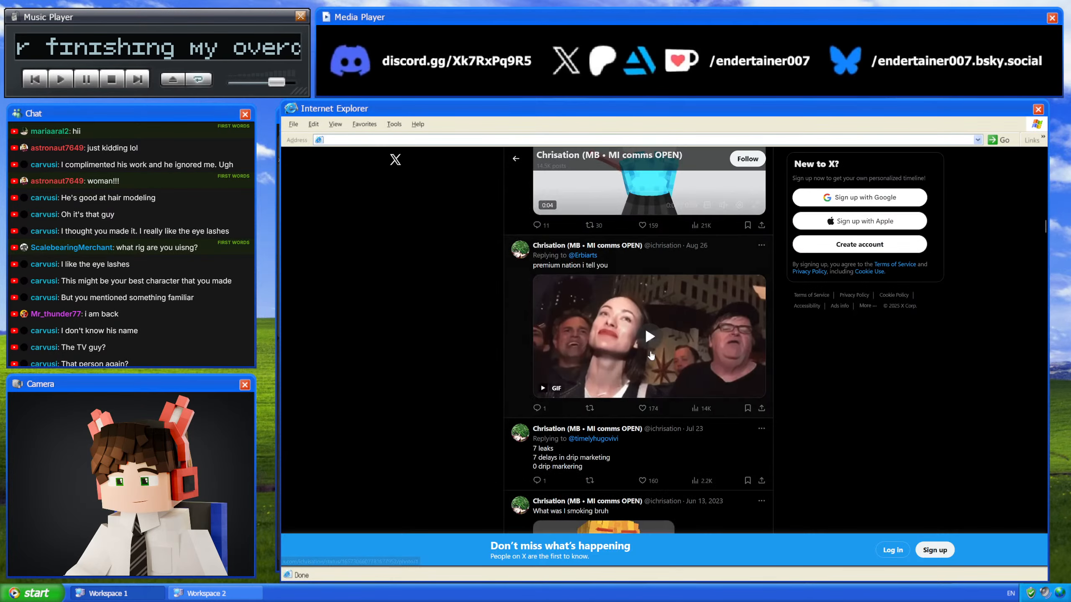
click(637, 339)
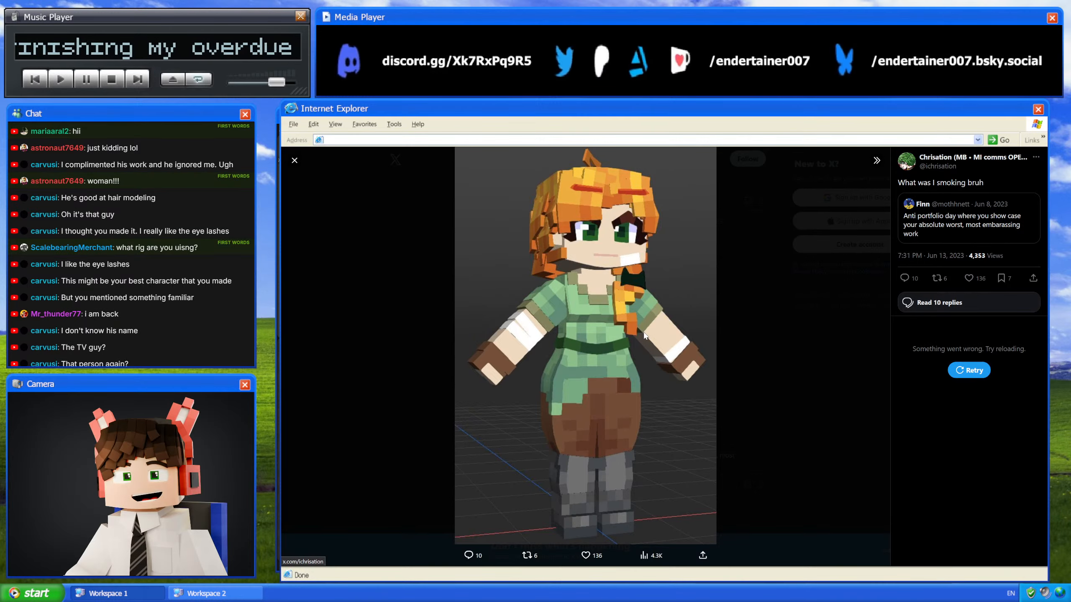
click(758, 323)
scroll(665, 334, down, 5)
Step: Look further through the artist's posts and examine the Corin Wickes model images
scroll(664, 334, down, 15)
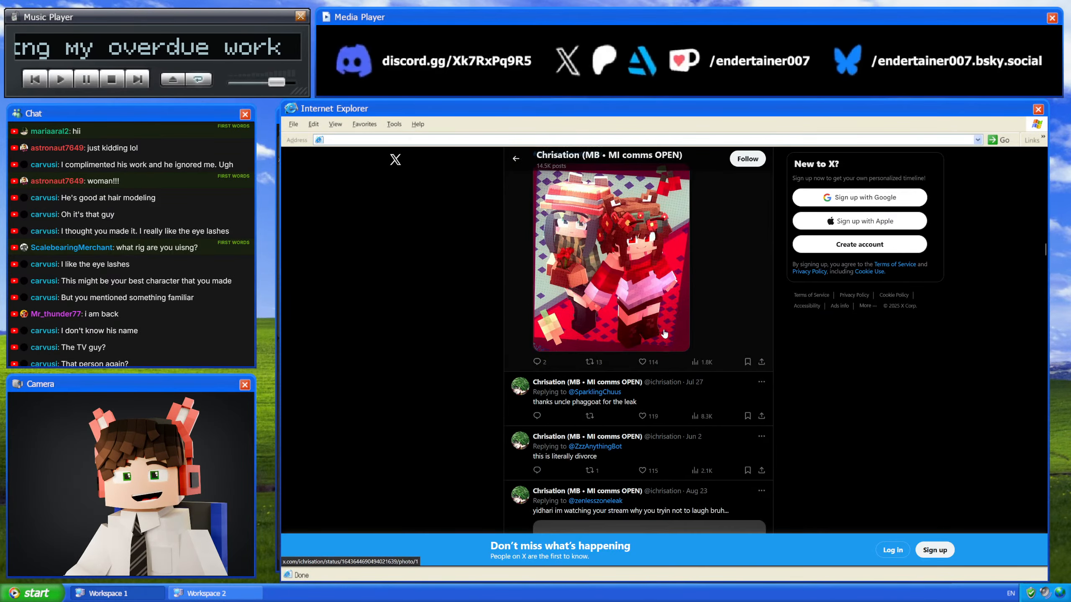
scroll(664, 334, down, 1)
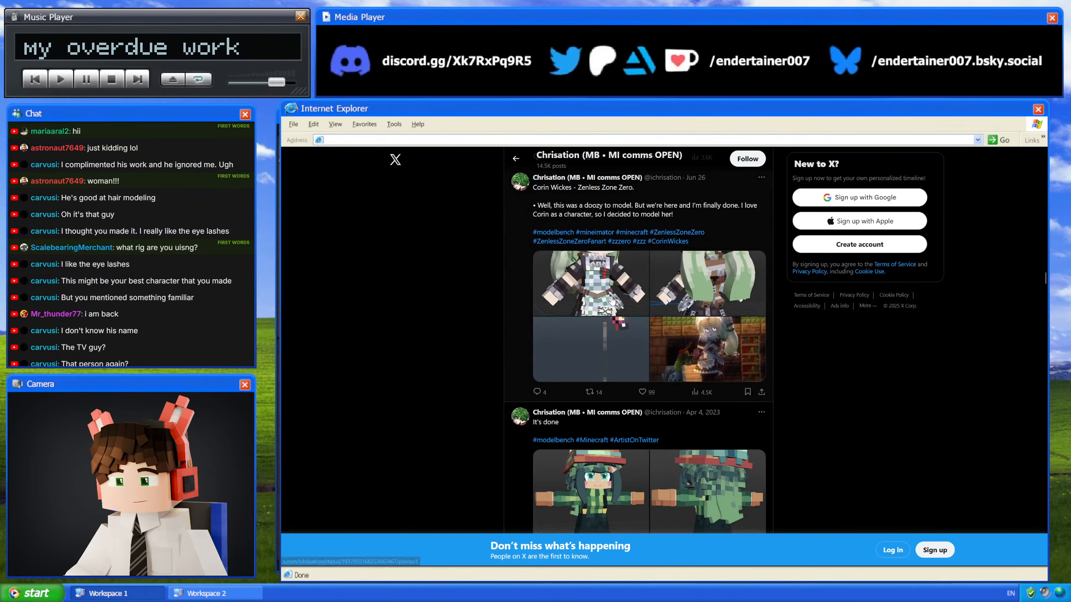
click(618, 313)
click(801, 365)
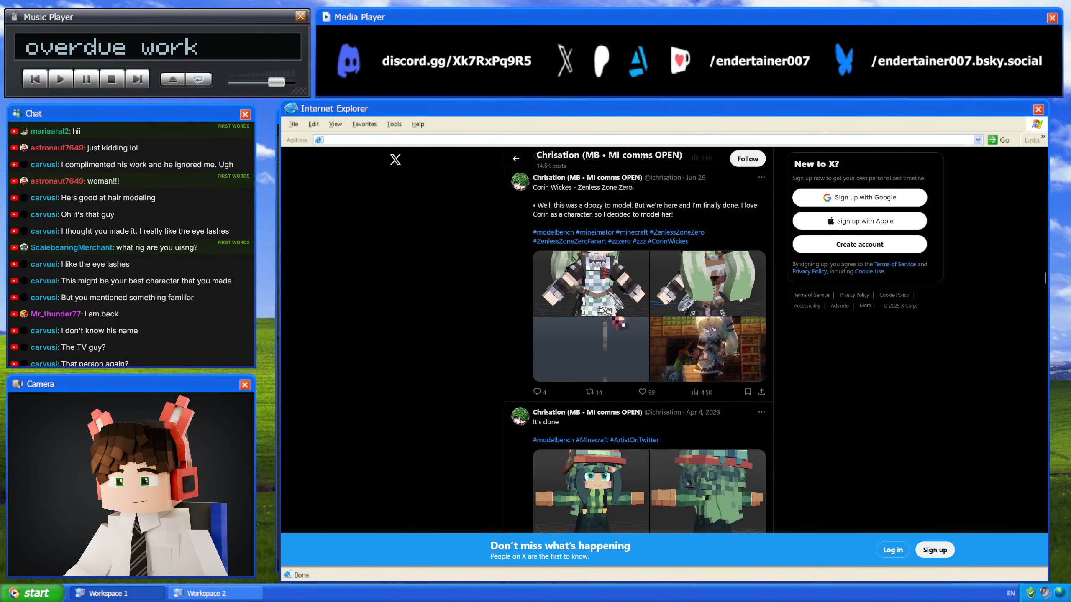
Step: Switch back to Blender and reopen 5_0-Wynter.004.blend from the recent files
key(alt+Tab)
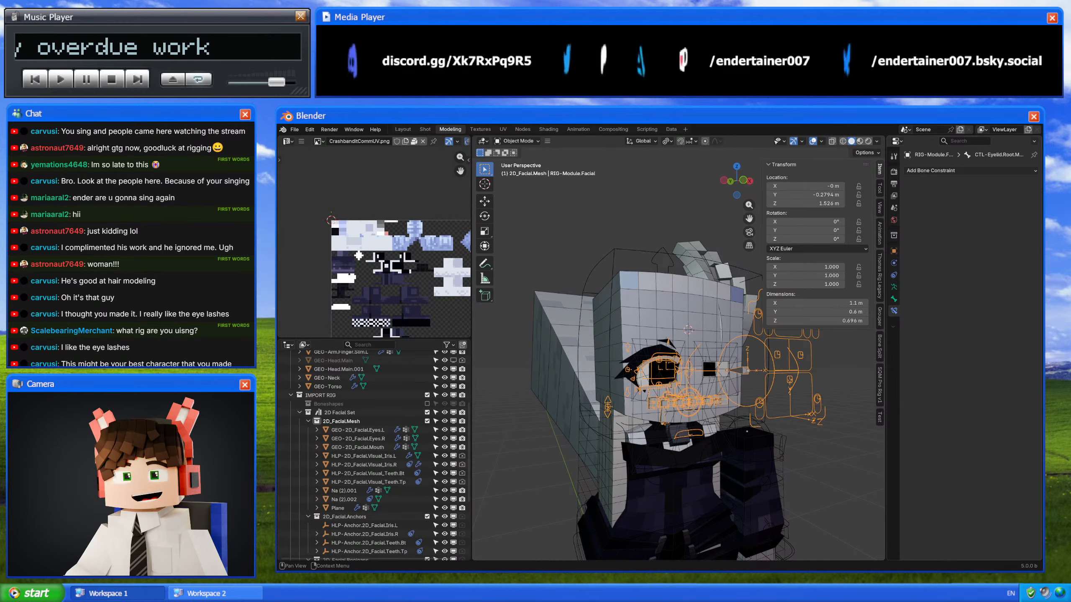
click(283, 130)
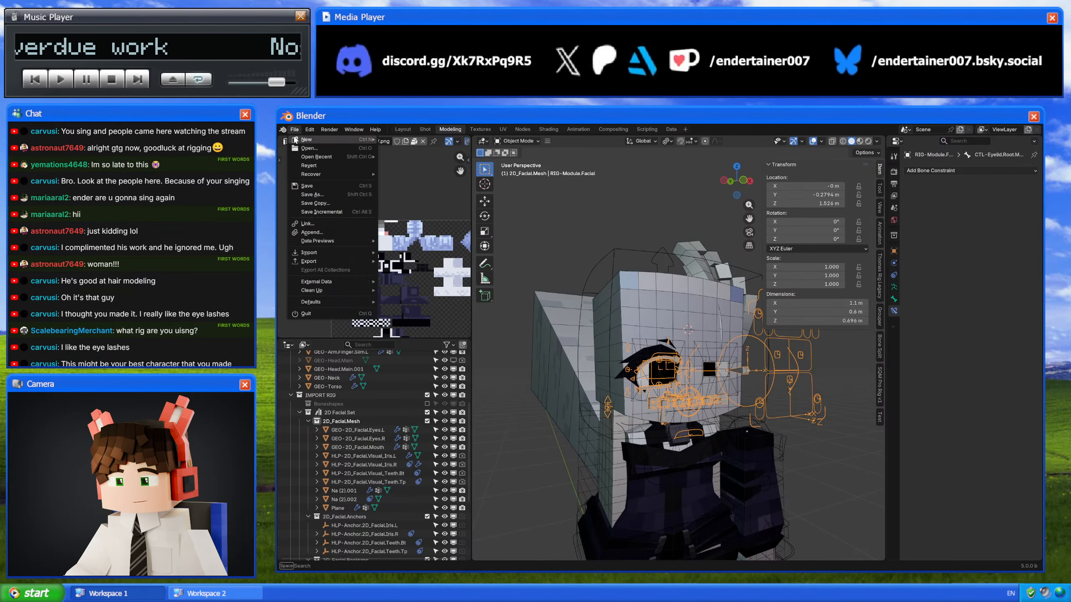
click(311, 139)
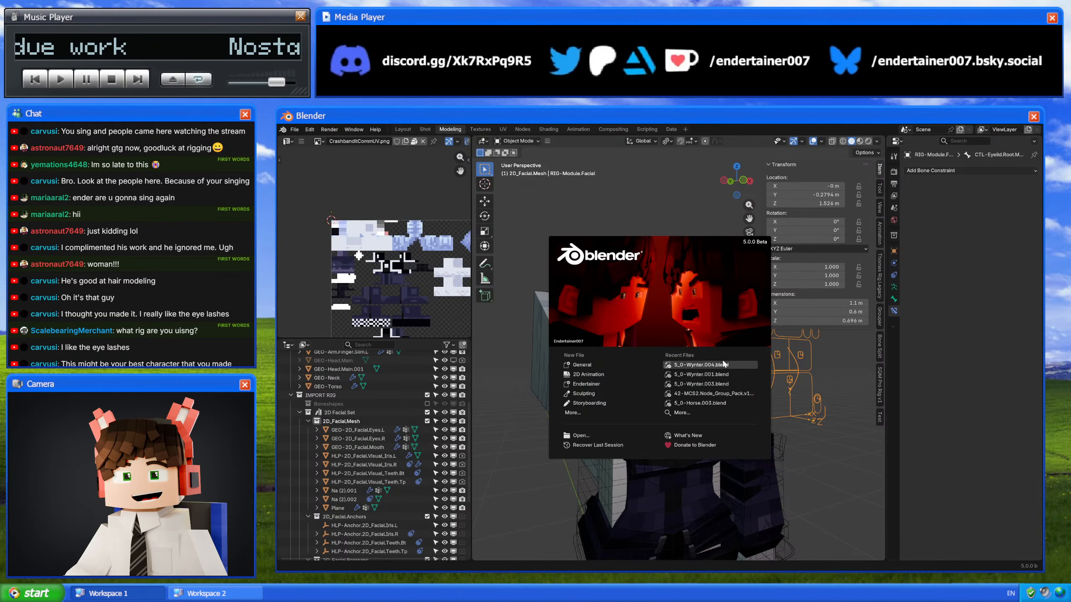
click(699, 365)
click(681, 371)
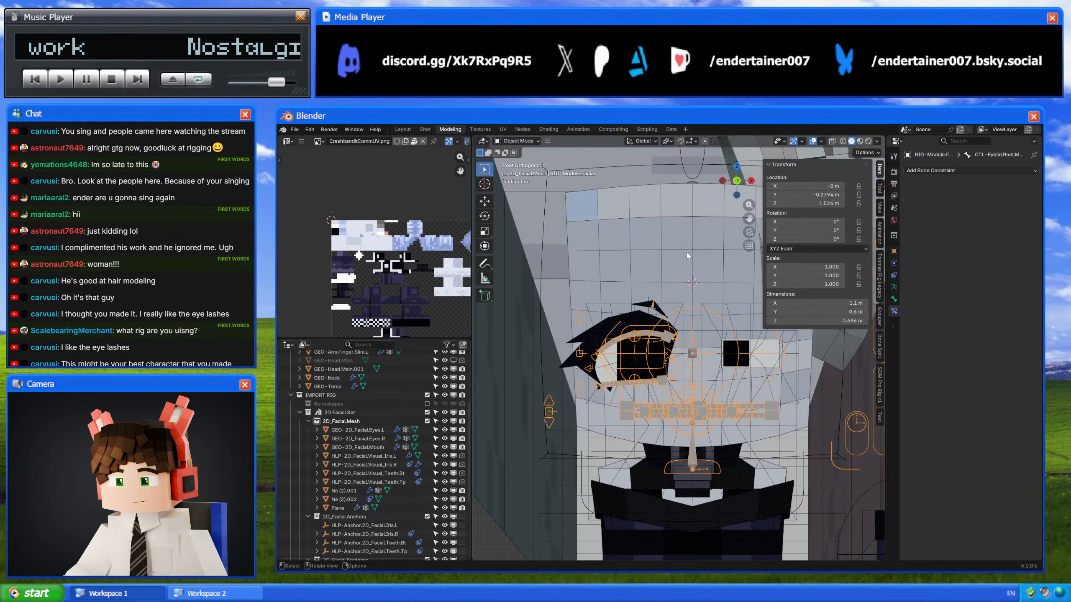
Step: In Pose Mode, rename the first Transformation constraint on the eyelid arrow control above the lashed eye as Static Trans [G-Y]
scroll(665, 316, up, 3)
key(ctrl+Tab)
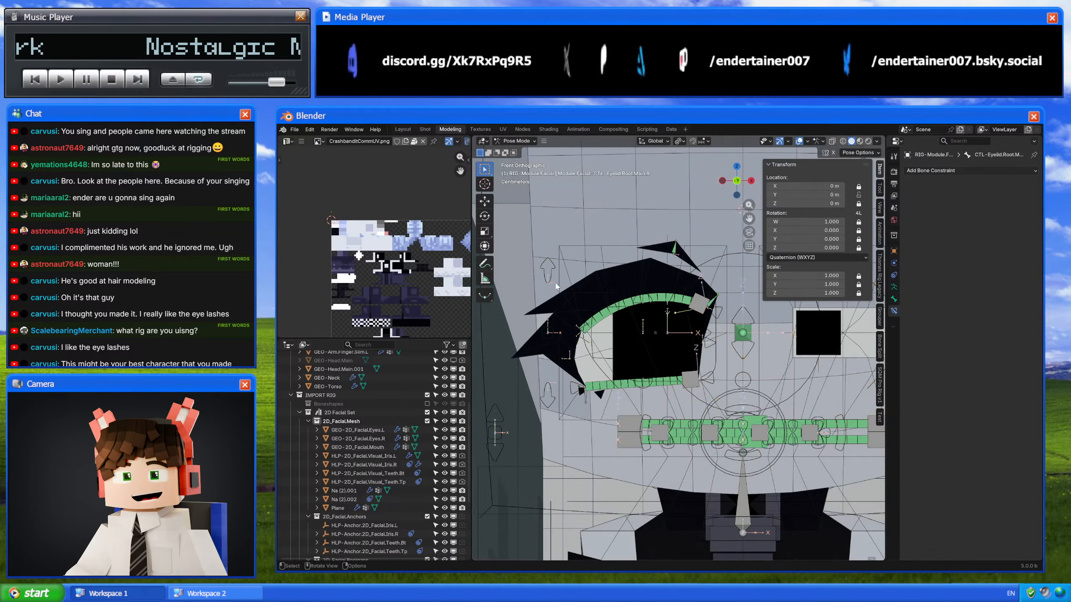
click(549, 278)
shift+middle_drag(549, 278, 878, 251)
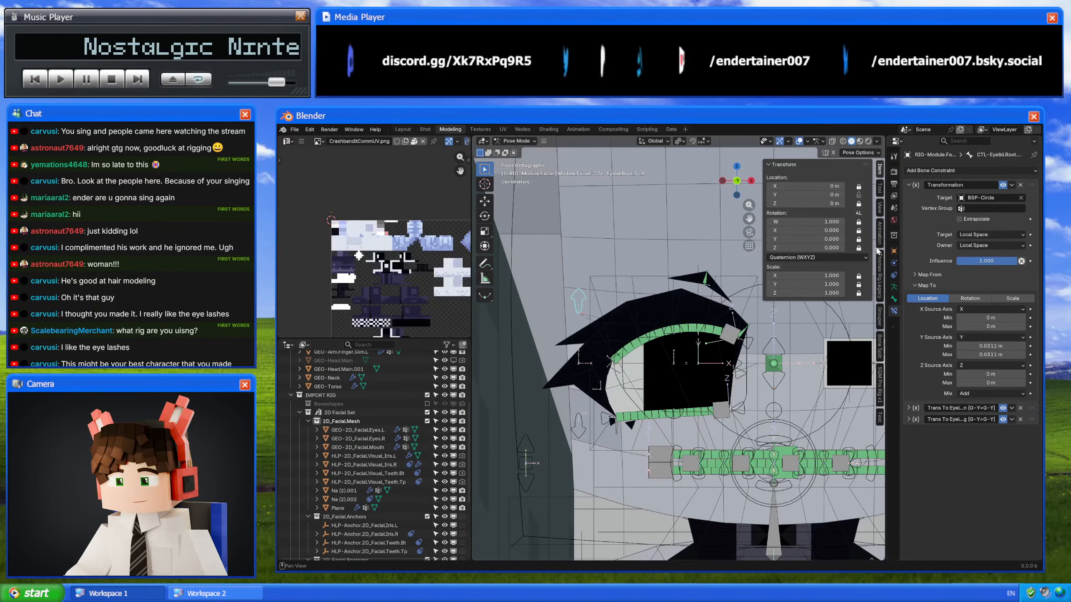
double_click(964, 185)
click(940, 185)
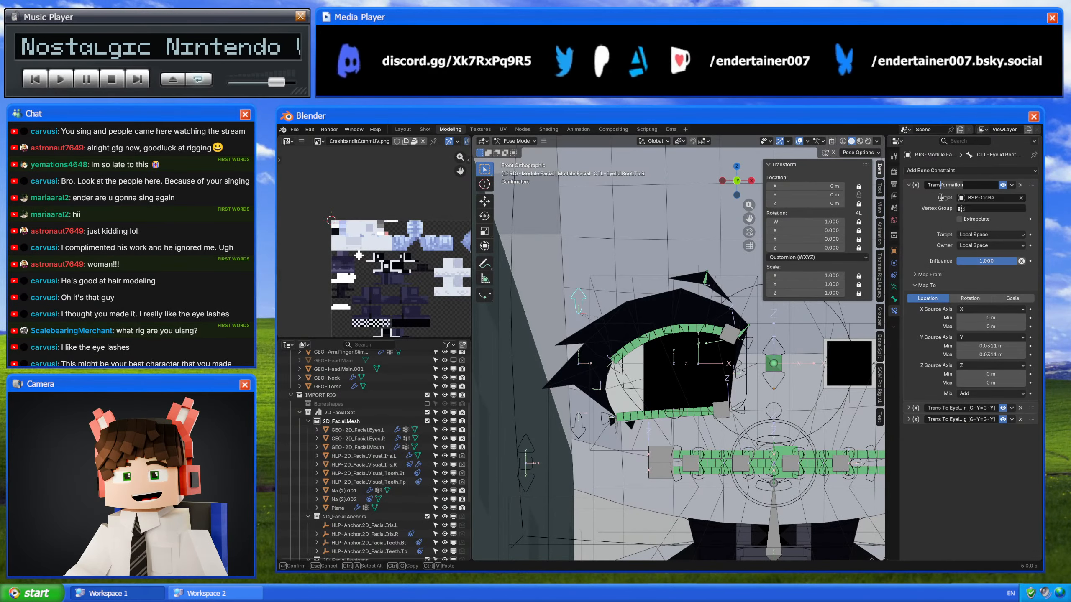
key(ctrl+Delete)
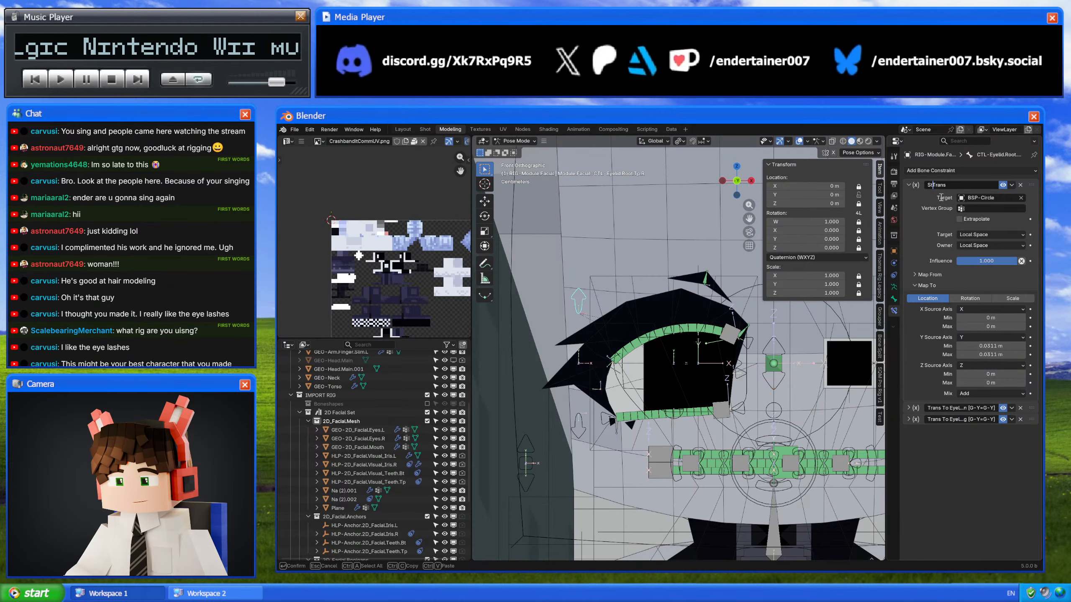
click(975, 186)
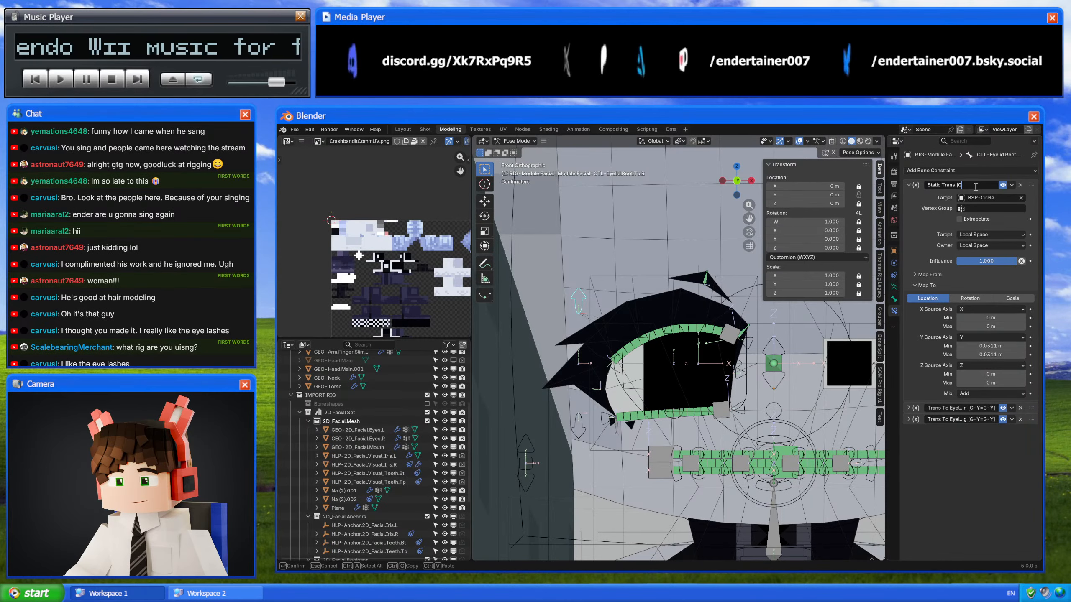
text(-)
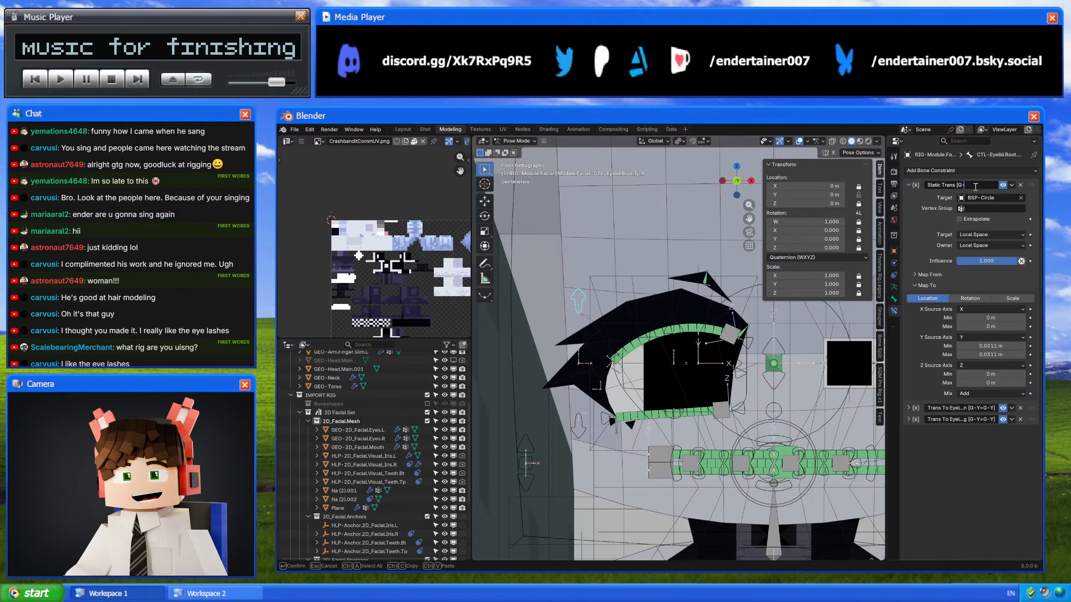
text(Y])
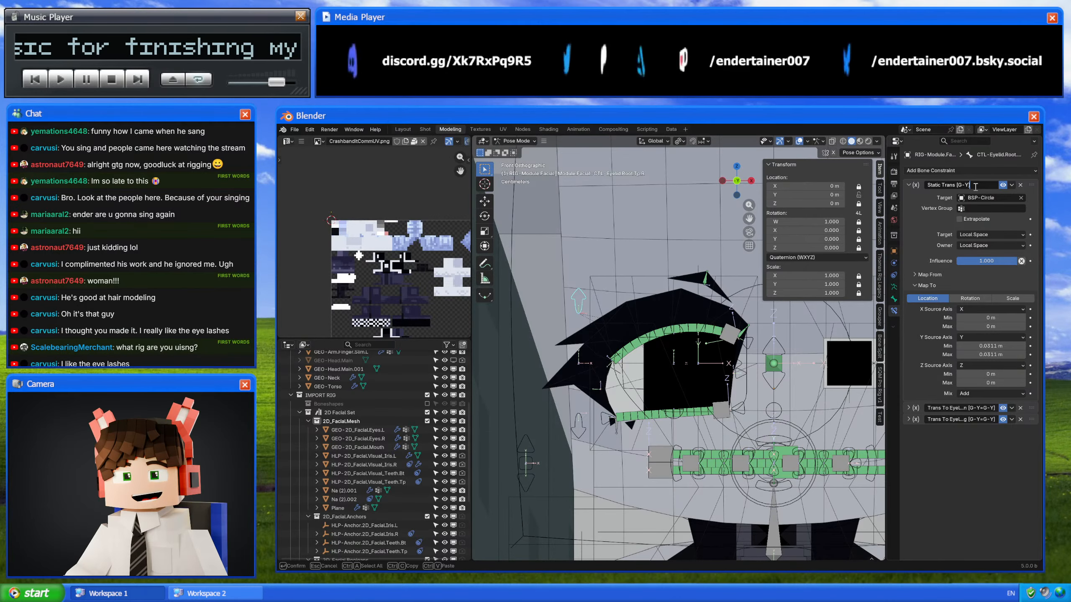
key(Return)
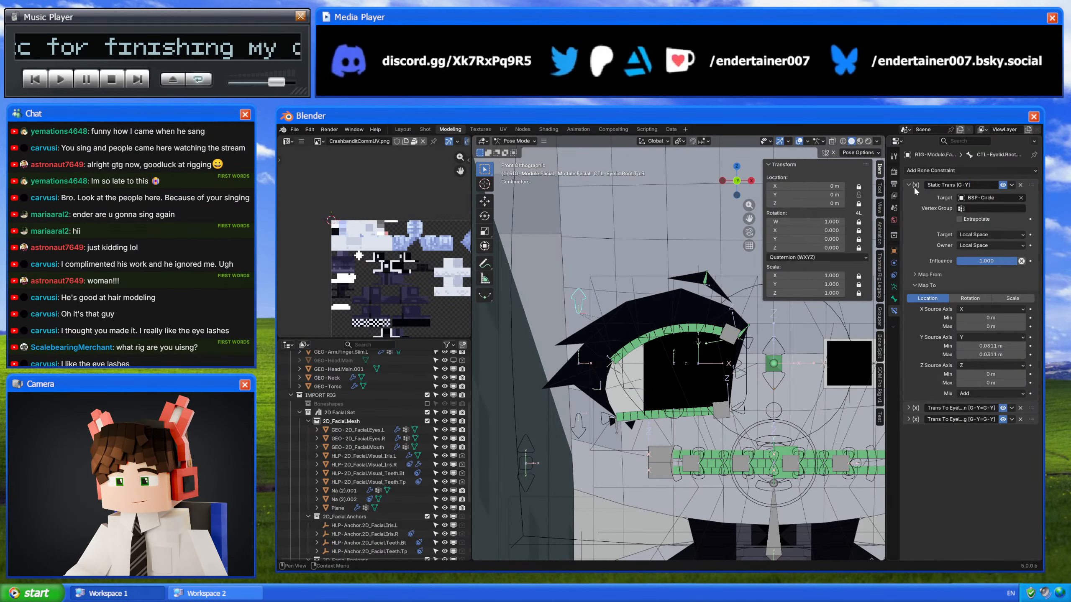
Step: Rename the first Transformation constraint on the eyelid arrow control below the lashed eye as Static Trans [G-Y]
click(583, 427)
double_click(968, 185)
text(Static Trans [)
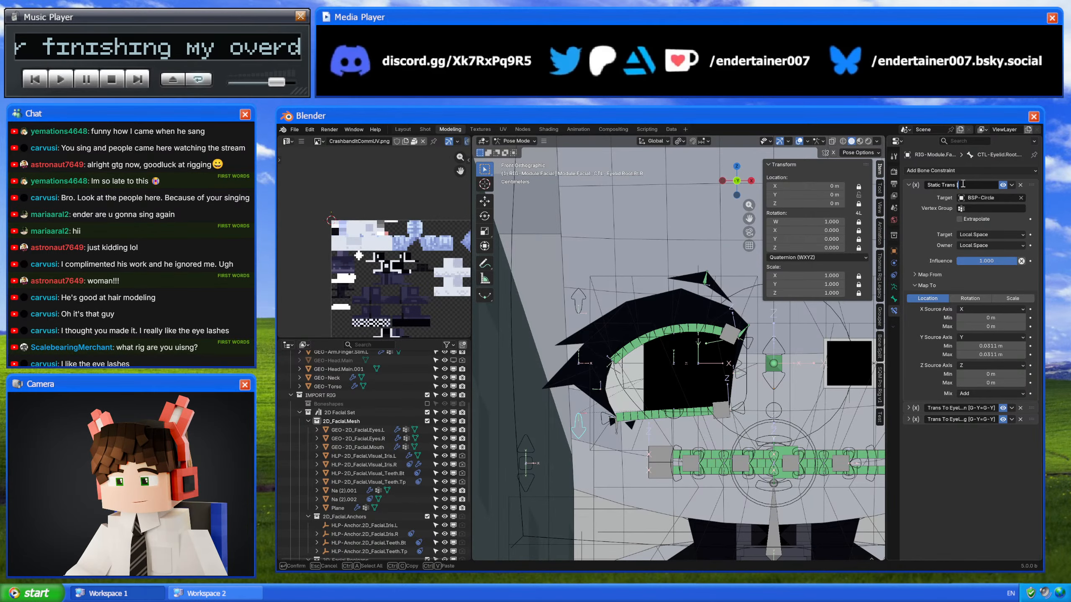
text(G-Y)
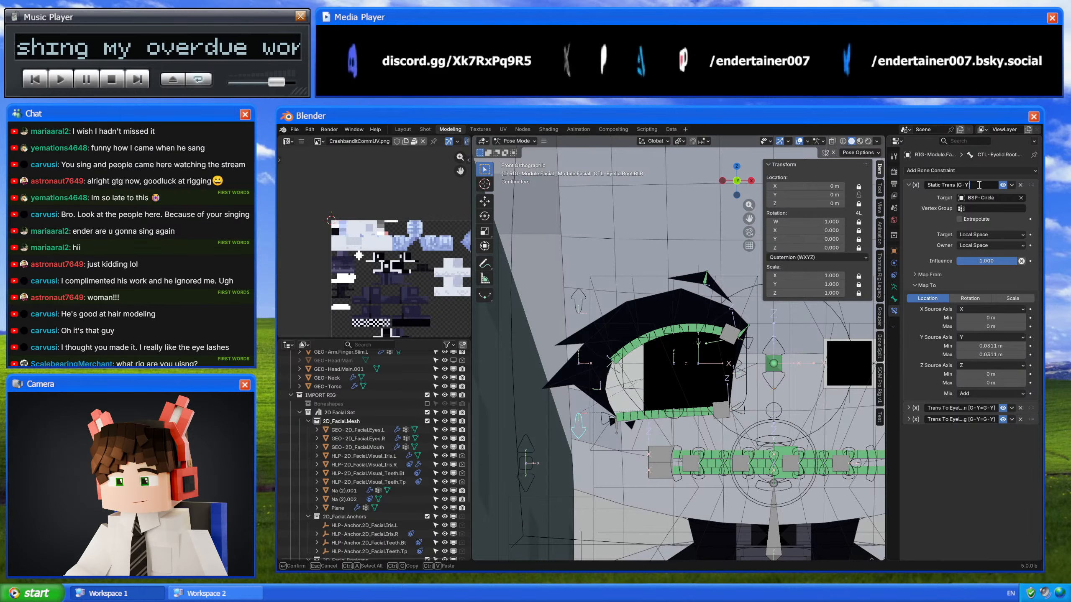
text(])
key(Return)
Step: Rename the first Transformation constraint on the top eyelid's outer-corner control as Static Trans [G-YZ]
click(606, 366)
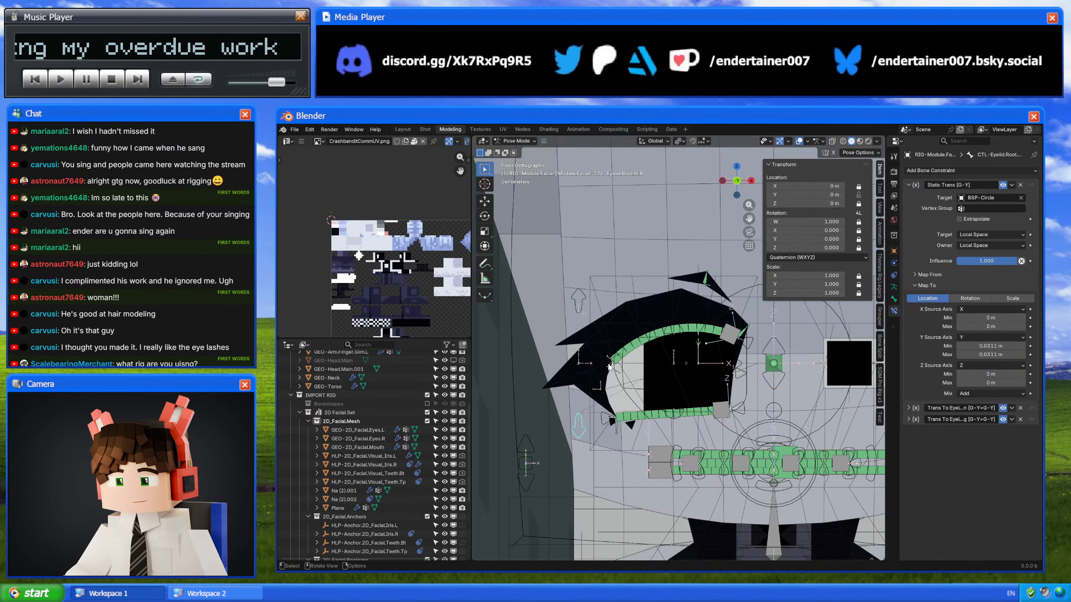
click(969, 186)
text(Static Trans [G-Y])
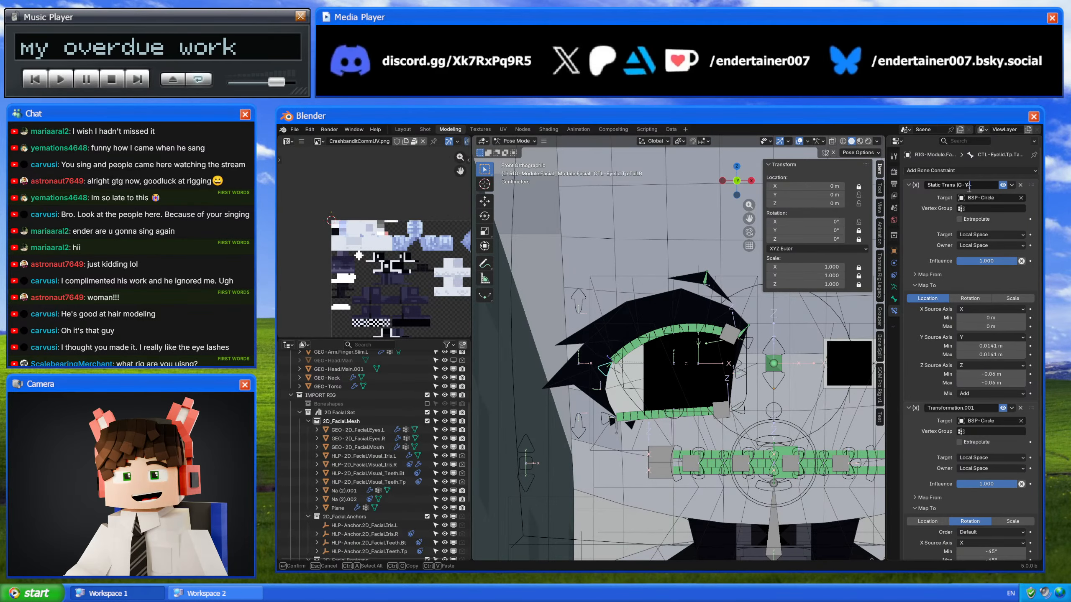
key(Left)
text(Z)
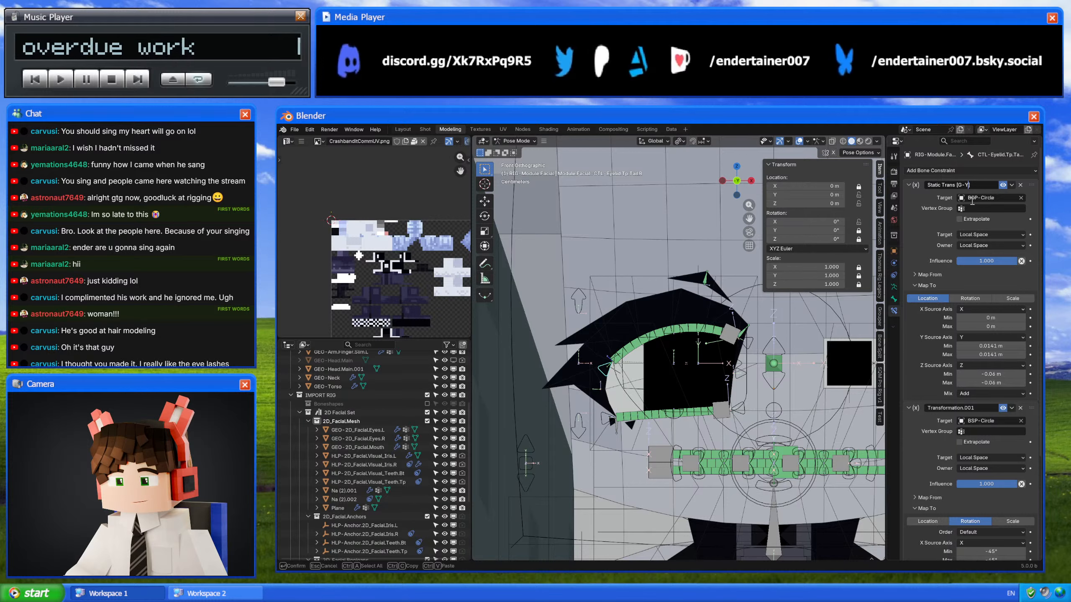
key(Return)
Step: Rename the outer-corner control's second constraint, Transformation.001, as Static Trans [G-Y] and inspect its rotation mapping
click(969, 408)
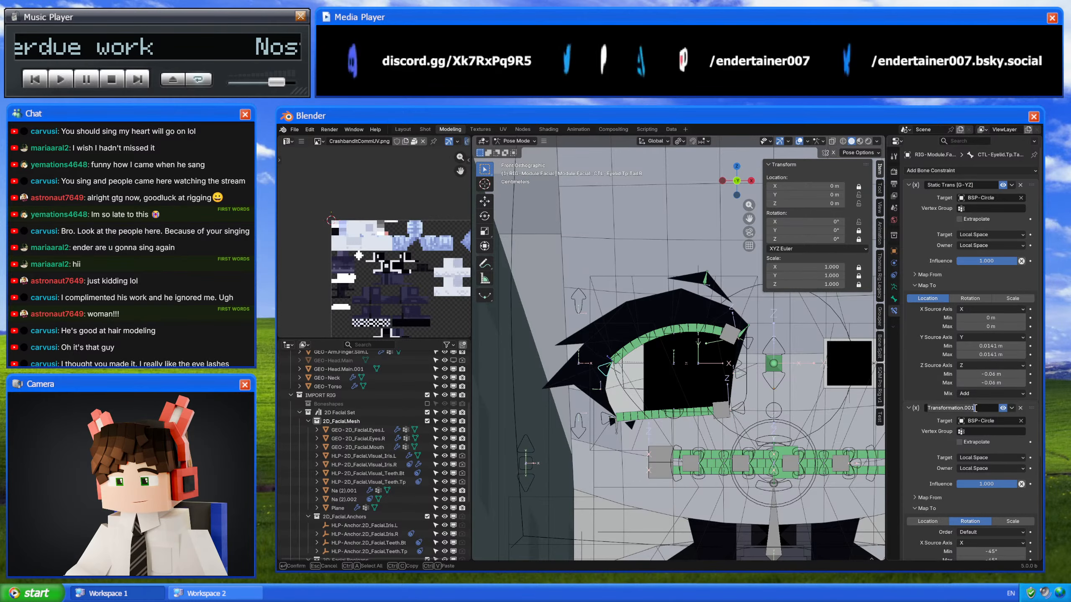
text(Static Trans [G-Y])
key(Return)
scroll(943, 431, down, 5)
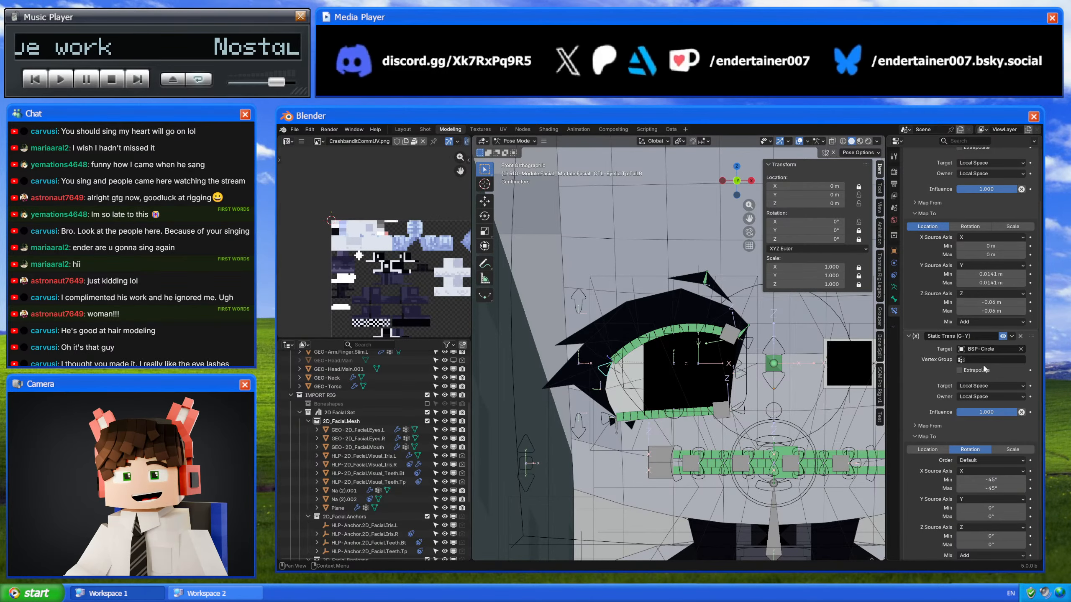
Step: Rename the second constraint on the top eyelid's outer-corner control as Static Trans [R-X]
click(972, 335)
click(969, 337)
key(BackSpace)
key(BackSpace)
key(BackSpace)
key(BackSpace)
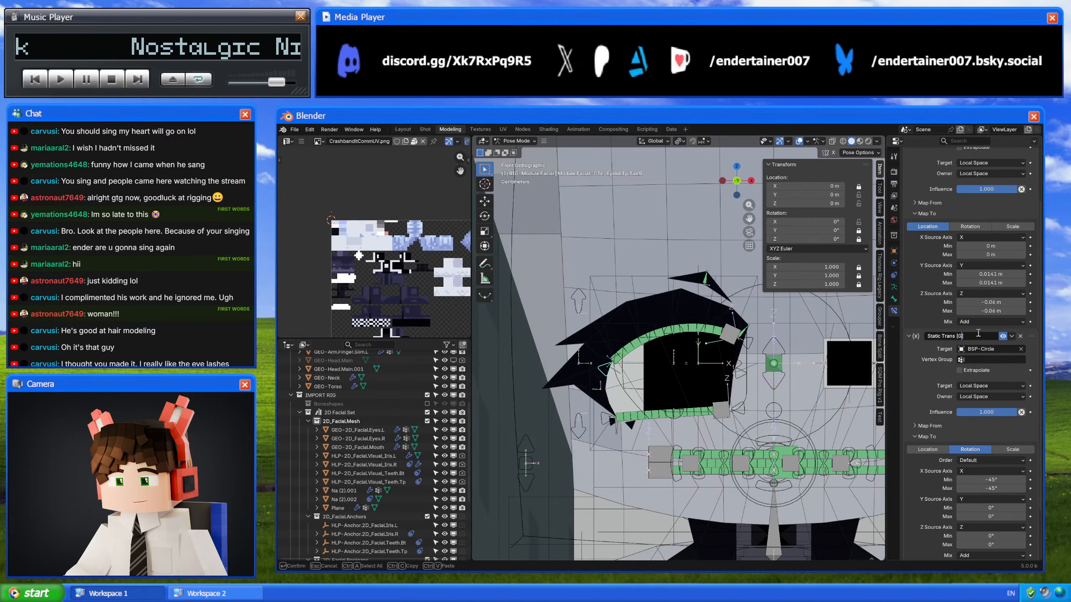
key(Delete)
text([R-X])
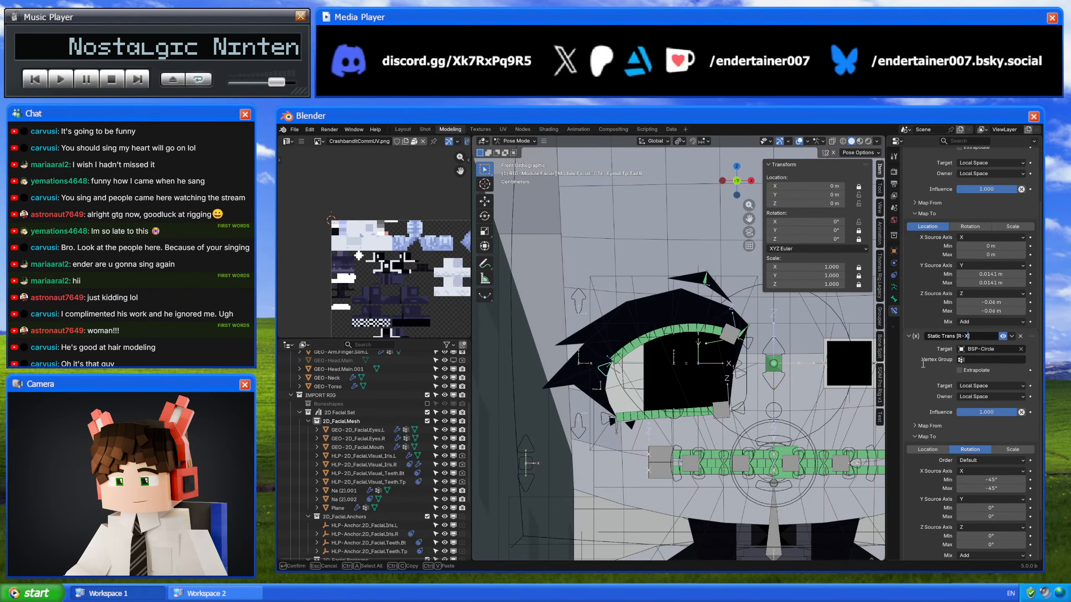
key(Return)
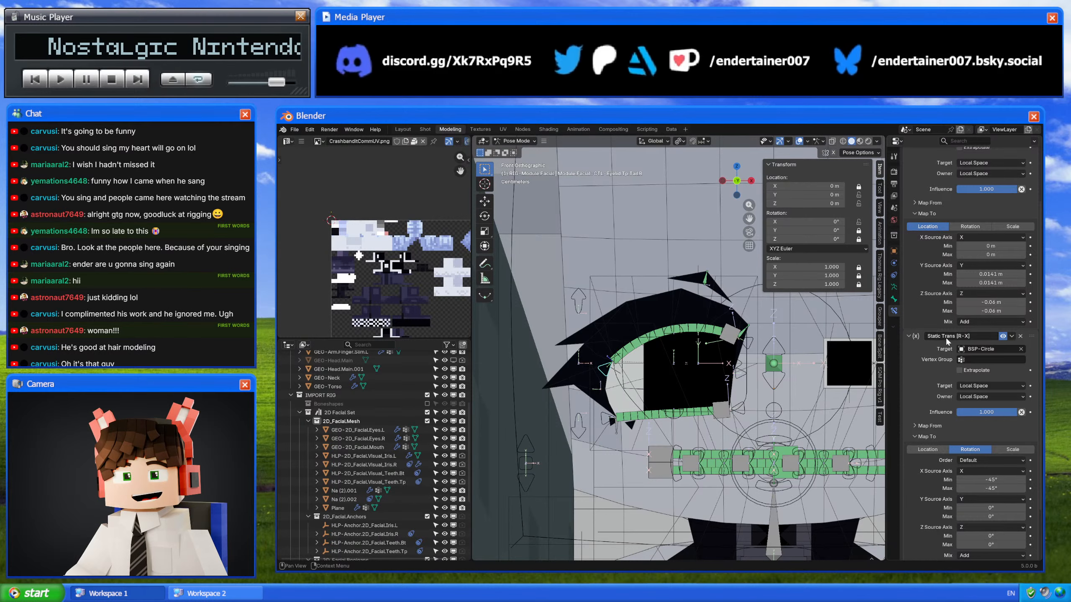
Step: Examine the outer-corner control's Trans To Eyelid constraints, including the target and mapping settings of the first one
scroll(945, 338, up, 4)
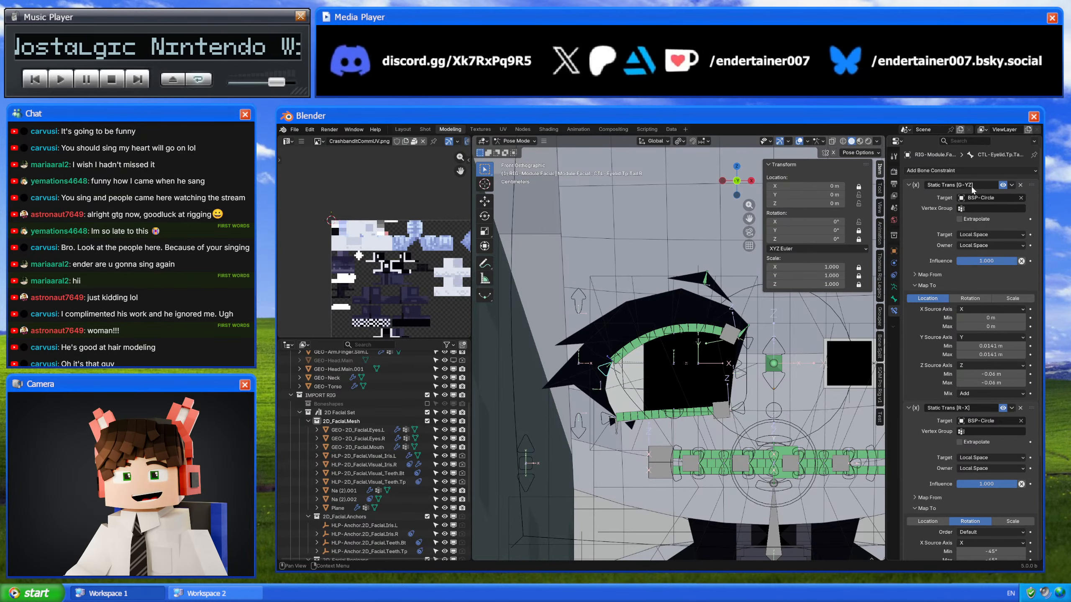
scroll(947, 231, down, 5)
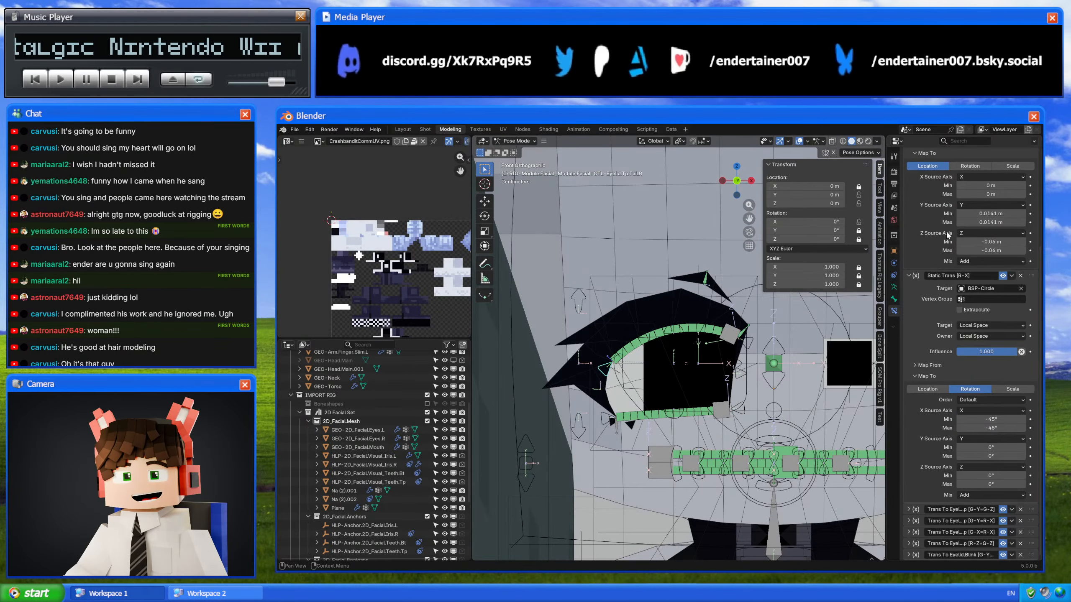
click(949, 509)
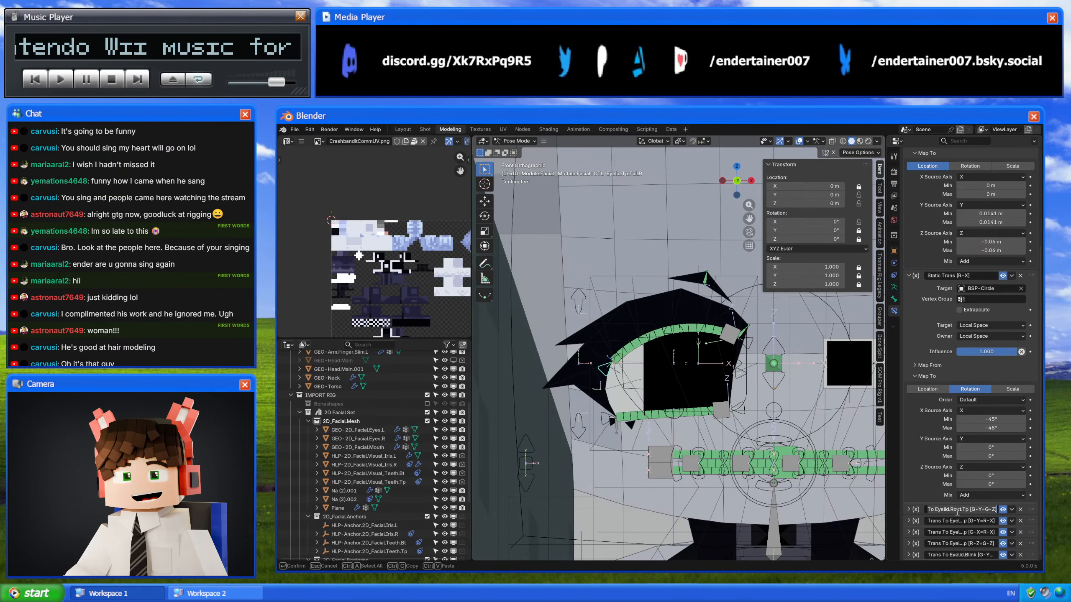
click(923, 491)
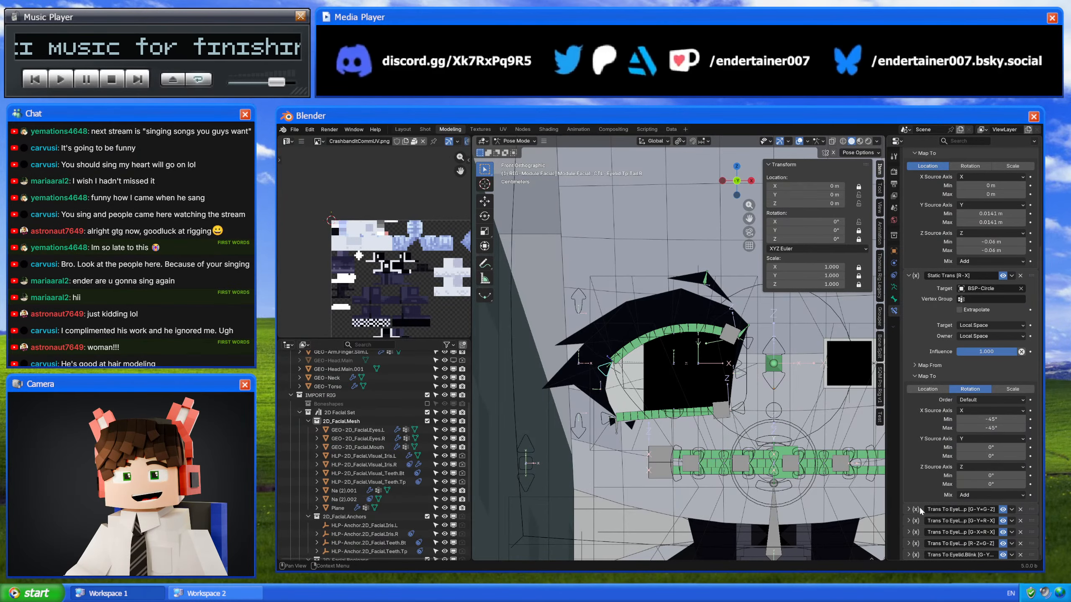
click(908, 509)
scroll(910, 507, down, 8)
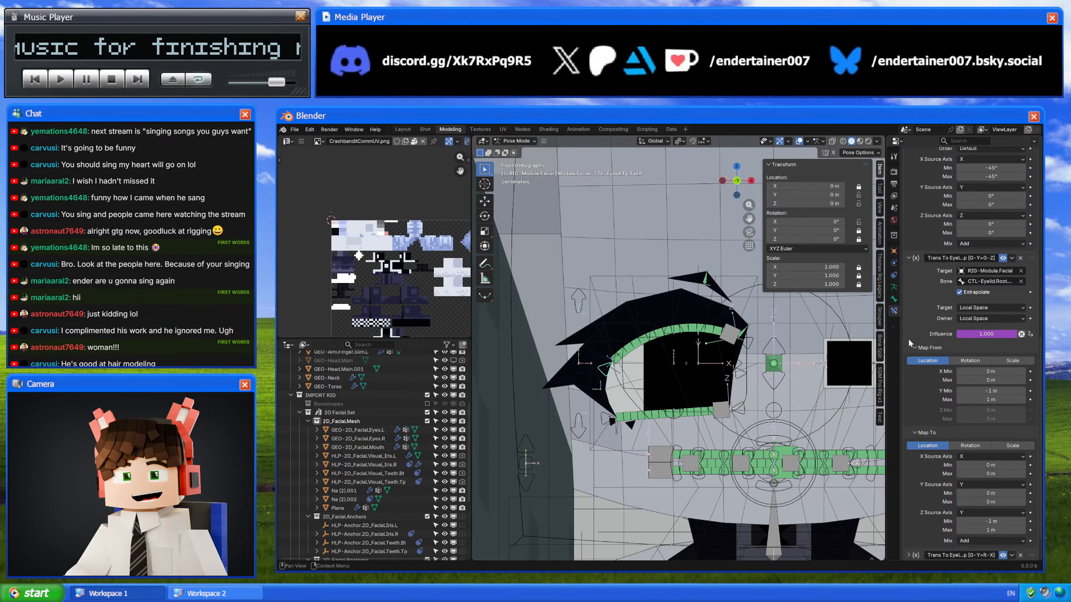
click(909, 330)
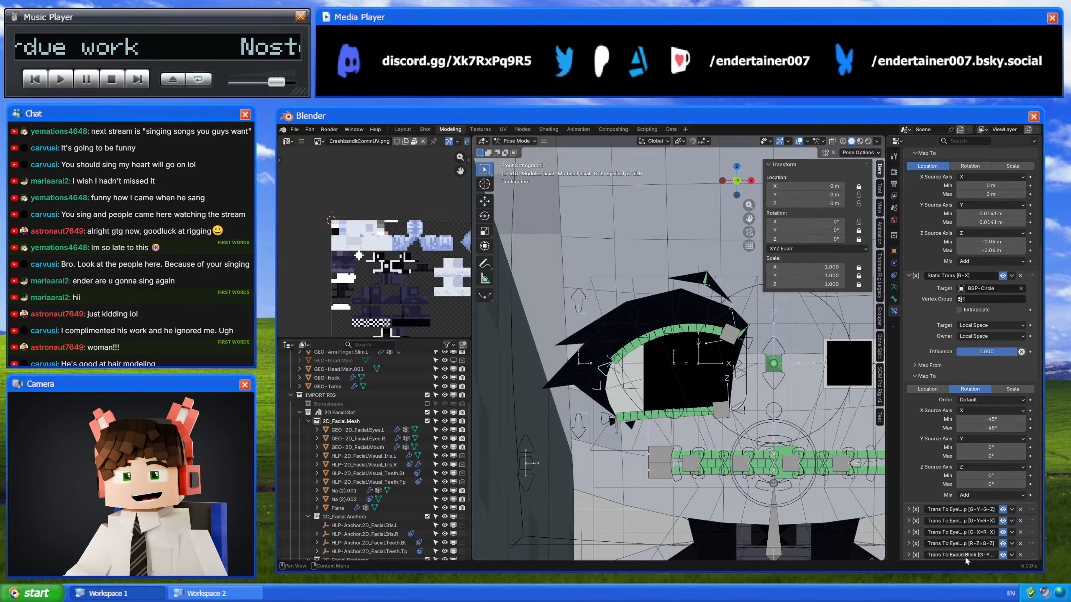
Step: Rename the first Transformation constraint on the bottom eyelid's outer-corner control as Static Trans [G-YZ], reusing the top outer-corner control's constraint name
click(607, 422)
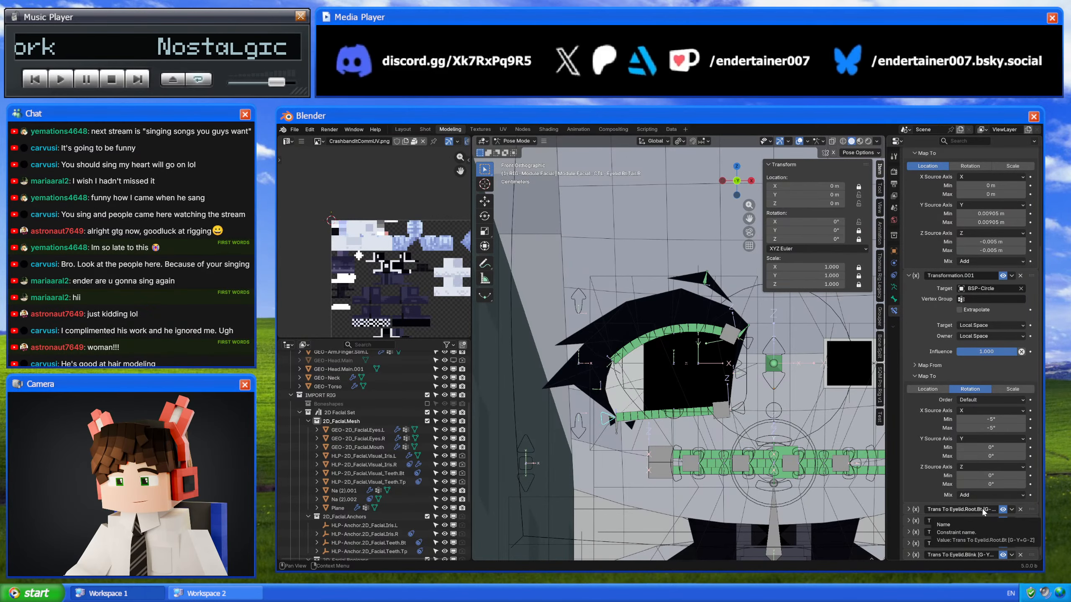
scroll(916, 383, up, 8)
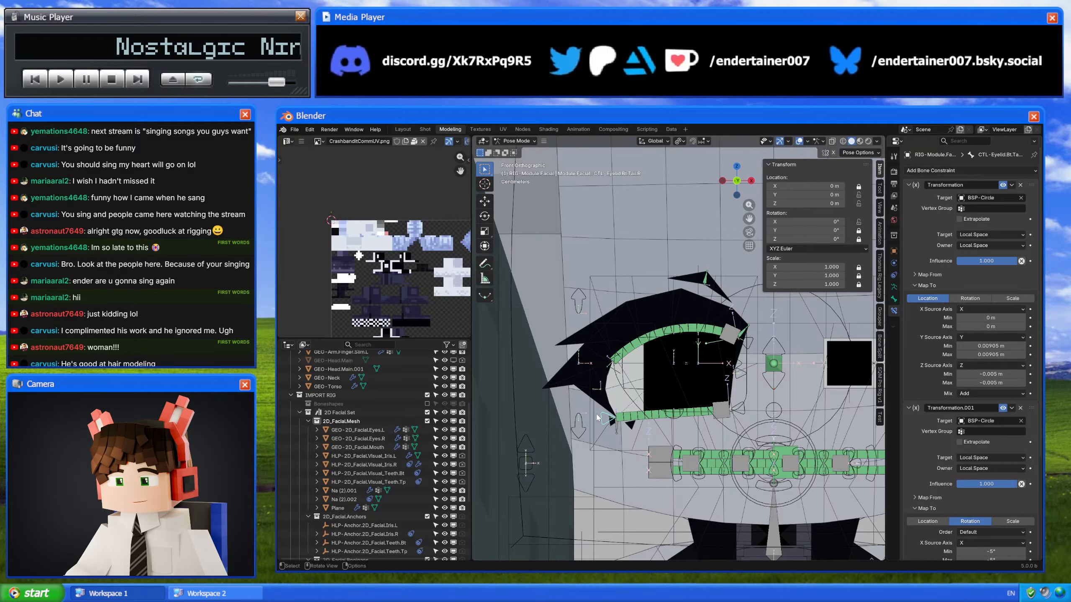
click(604, 368)
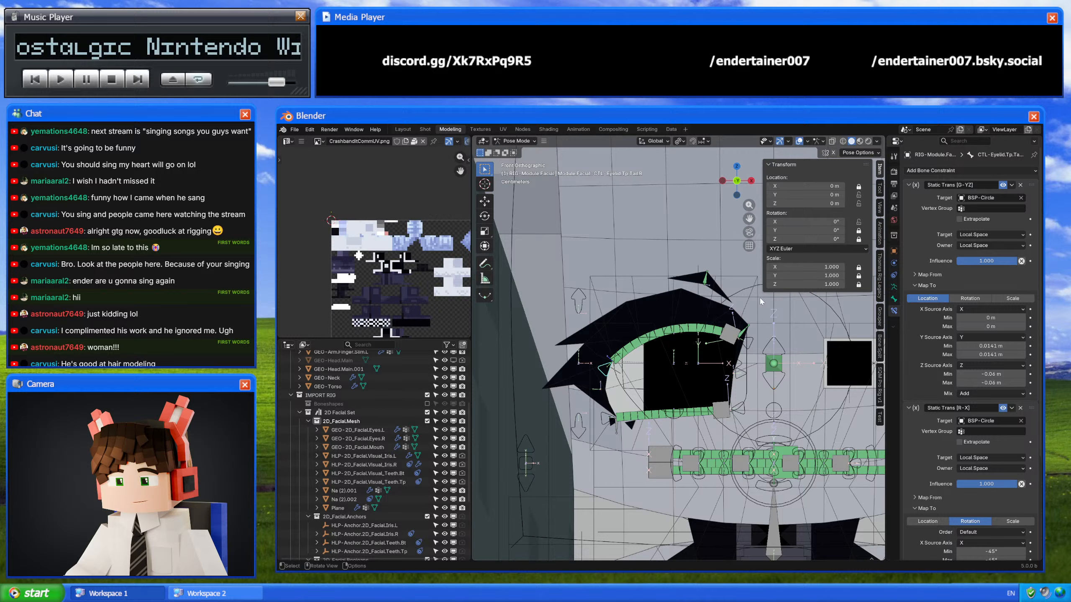
click(607, 418)
Step: Rename the bottom outer-corner control's second constraint, Transformation.001, as Static Trans [R-X]
click(971, 406)
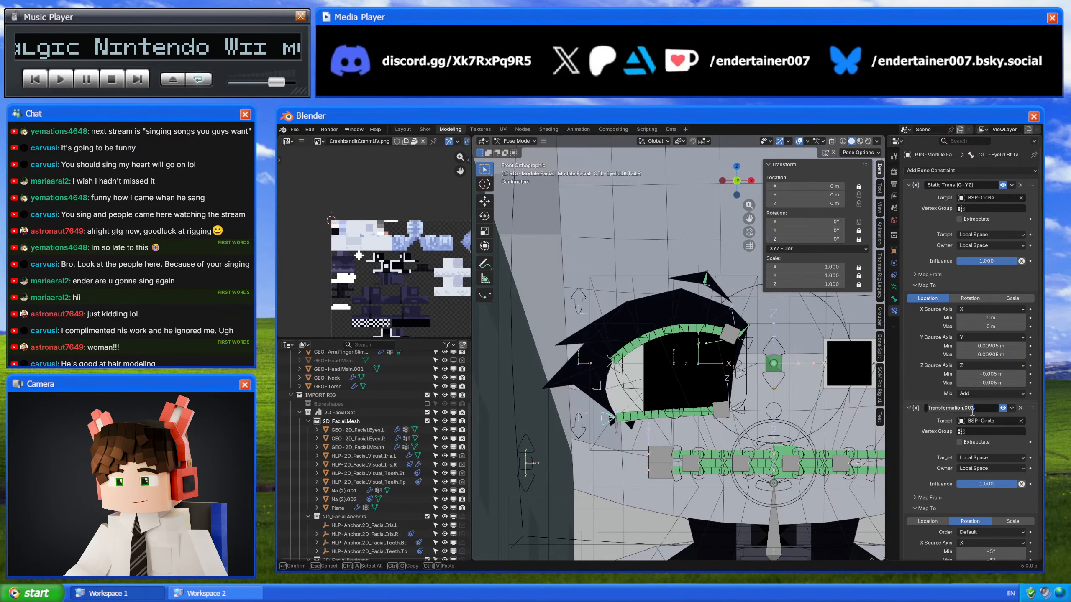
text(Static Trans [G-YZ])
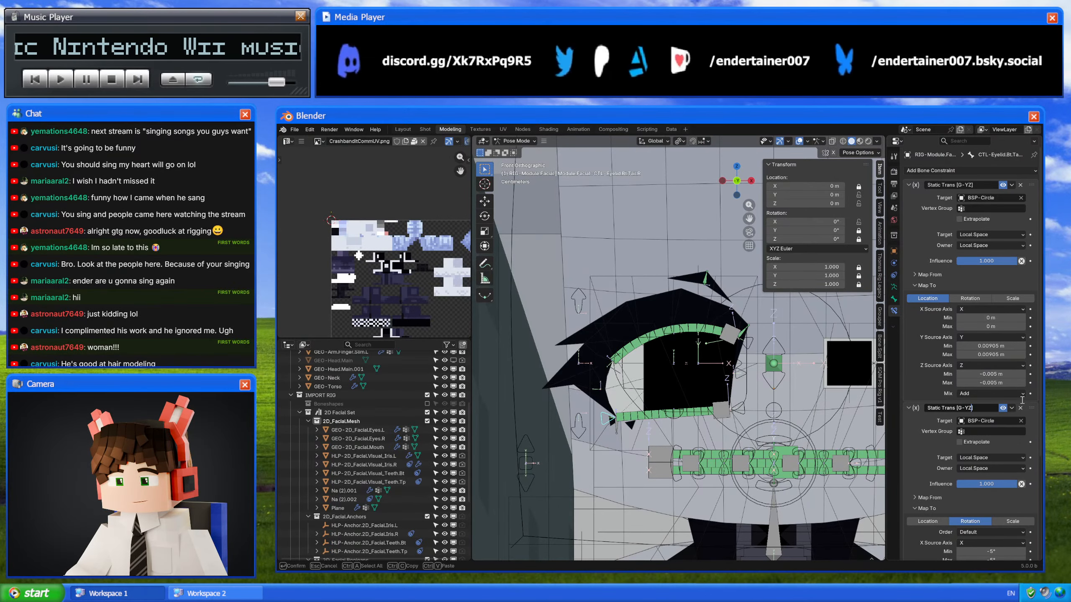
key(BackSpace)
key(BackSpace)
key(BackSpace)
key(BackSpace)
key(BackSpace)
key(BackSpace)
text([R-X])
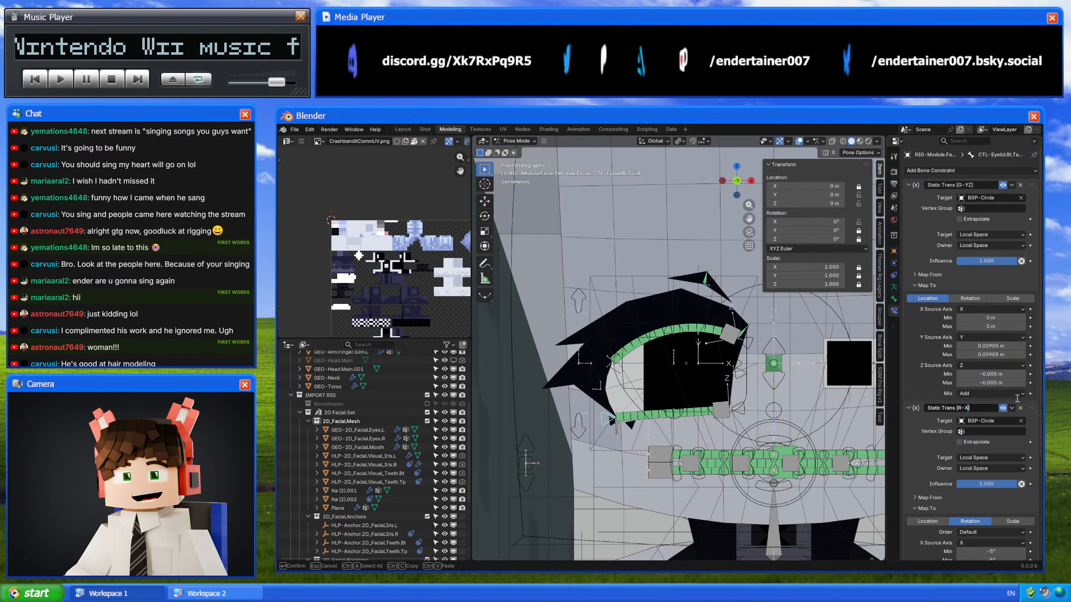
key(Return)
Step: Rename the first Transformation constraint on the top eyelid's inner-corner control as Static Trans [G-YZ]
click(602, 367)
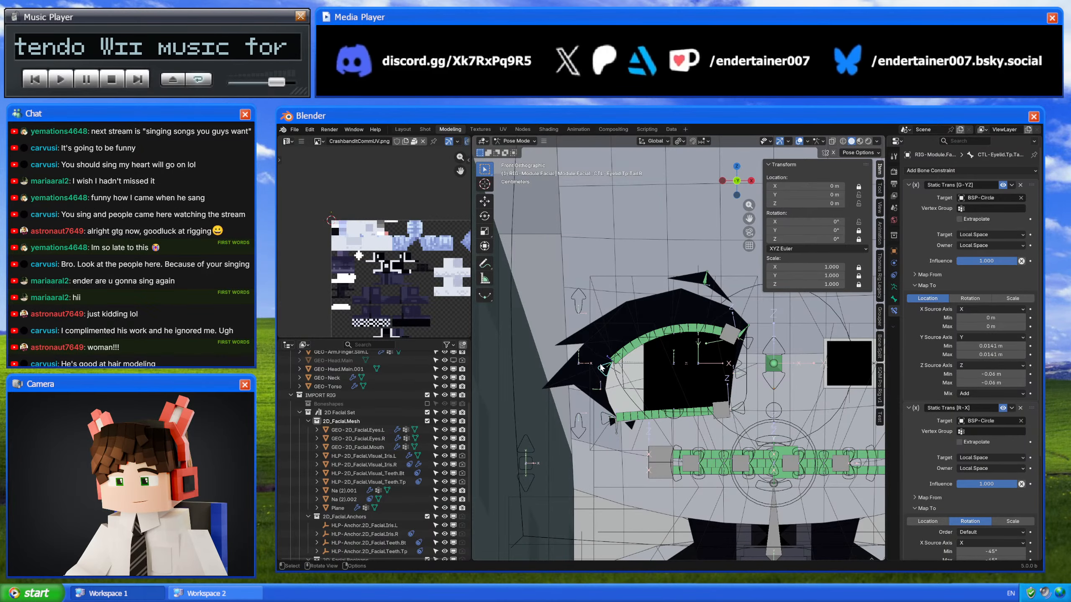
click(742, 342)
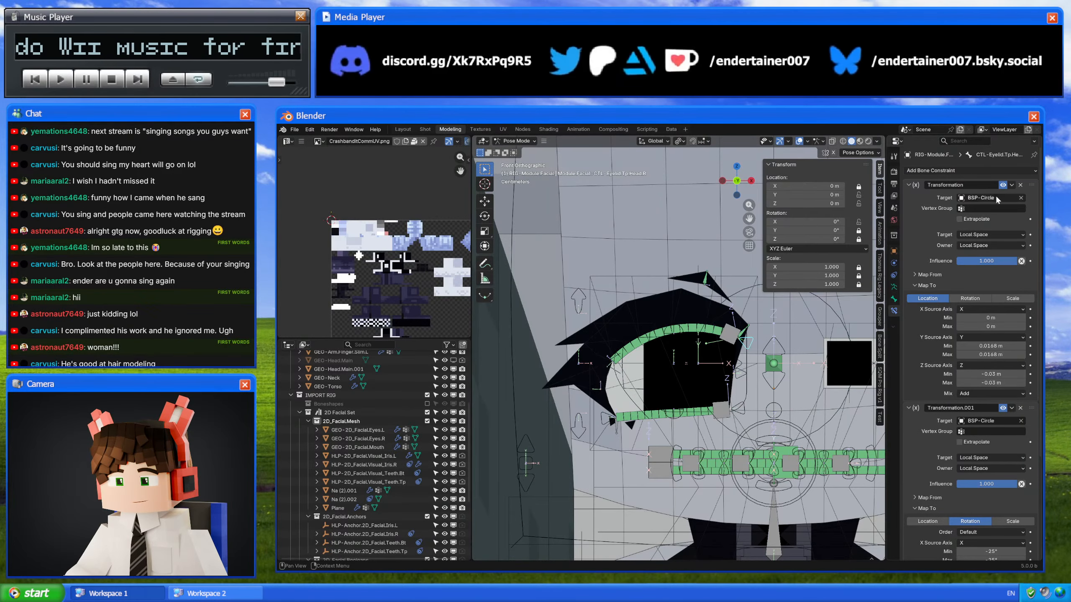
click(981, 184)
text(Static Trans [G-YZ])
key(Return)
Step: Rename the top inner-corner control's second constraint, Transformation.001, as Static Trans [R-X] and check its rotation mapping
click(969, 408)
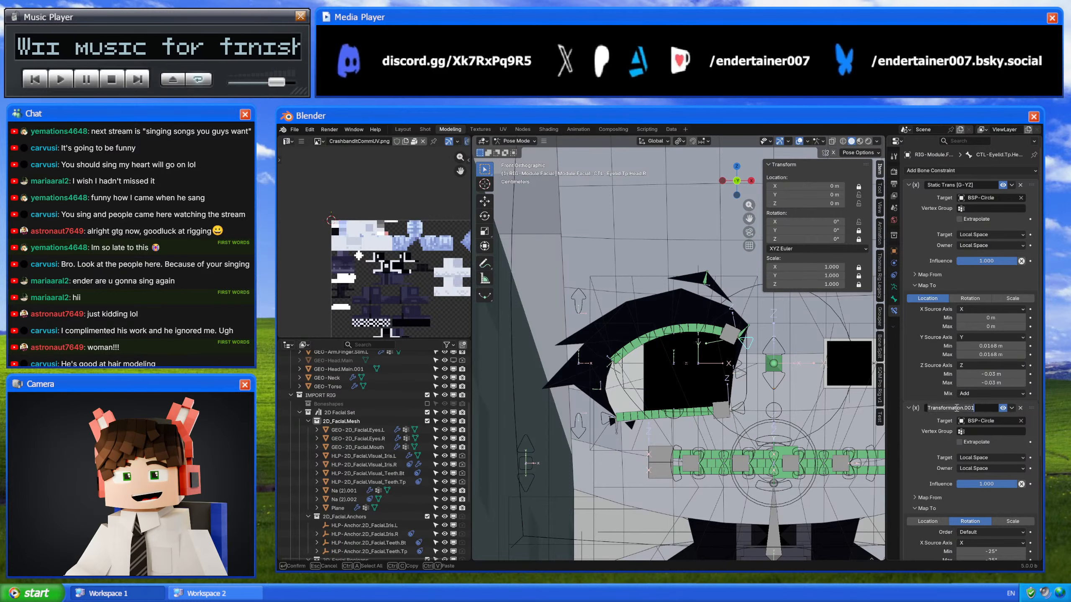
text(Static Trans [G-YZ])
drag(971, 408, 958, 417)
text(R-X)
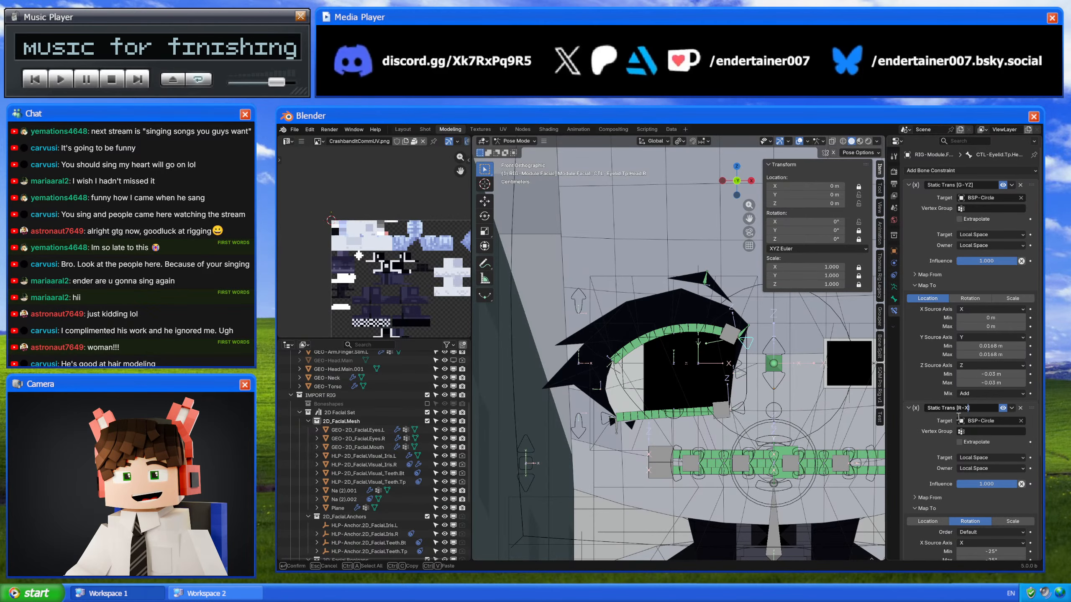
key(Return)
scroll(930, 439, down, 4)
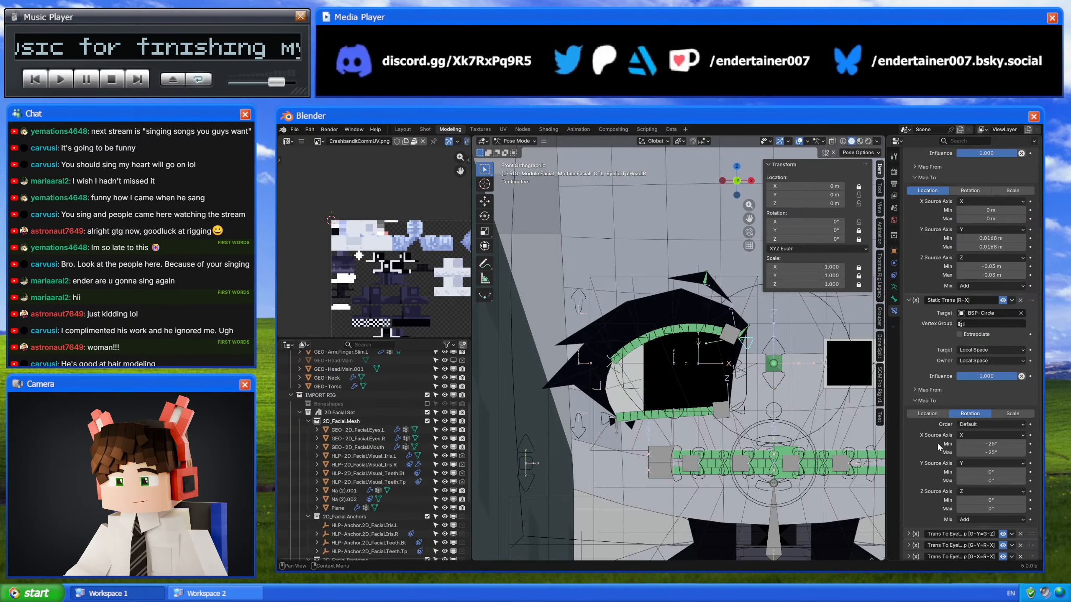
scroll(936, 442, down, 1)
scroll(937, 442, up, 5)
Step: On the bottom eyelid's inner-corner control, name the first Transformation constraint Static Trans [G-YZ] and the second Static Trans [R-X]
click(734, 407)
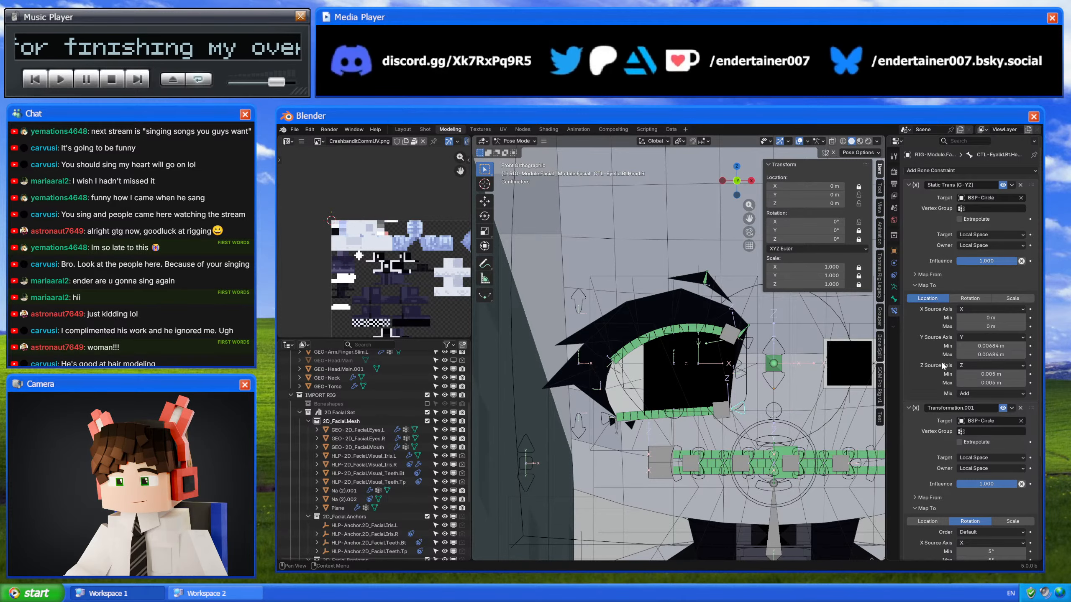
double_click(961, 408)
text(Static Trans [G-YZ])
drag(954, 420, 959, 420)
text(R-)
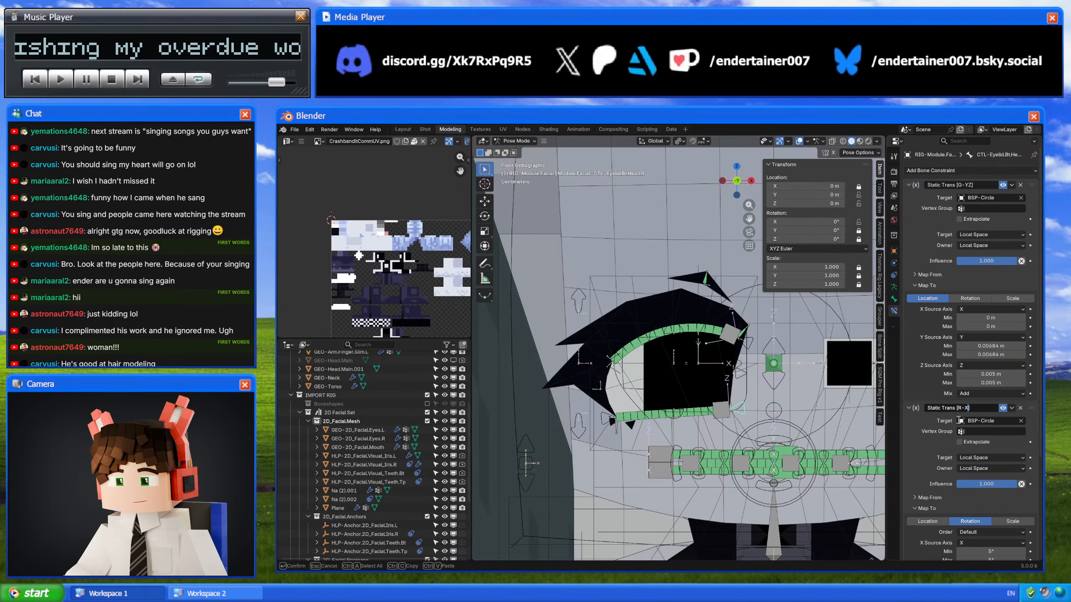
key(Return)
Step: Rename the Transformation constraint on the inner side eyelid control as Static Trans [G-Y] and copy that name
click(740, 373)
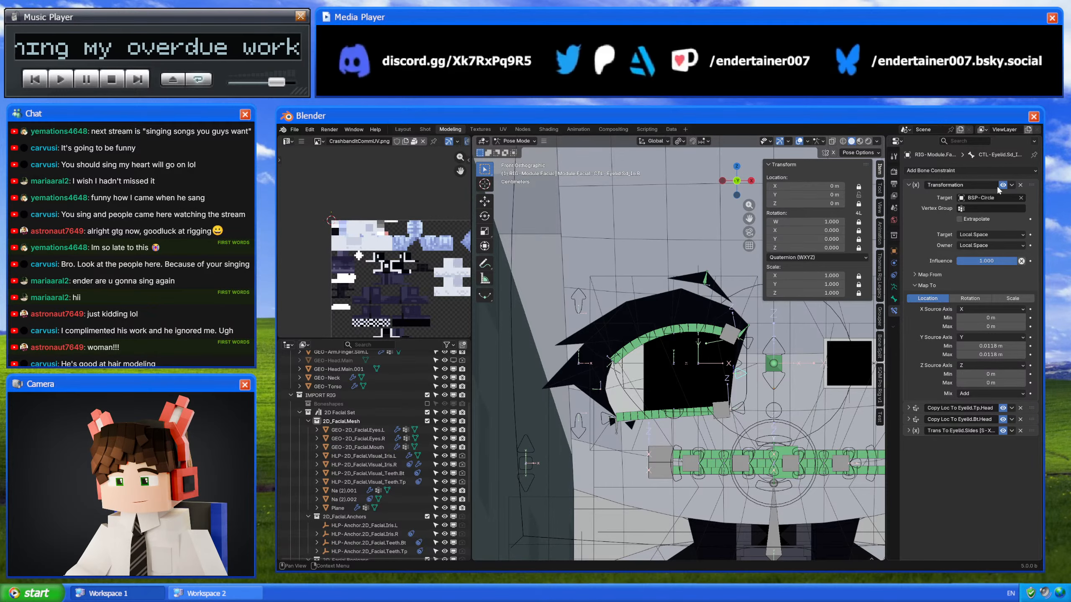
double_click(973, 185)
text(Static Trans [G-YZ])
click(972, 185)
key(BackSpace)
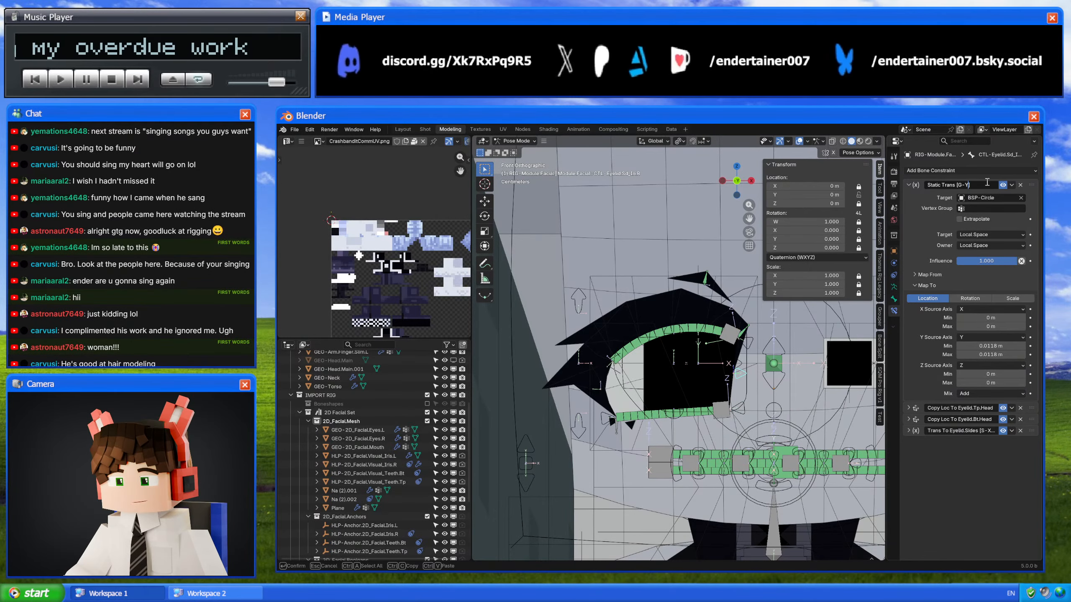
key(ctrl+a)
key(ctrl+c)
key(Return)
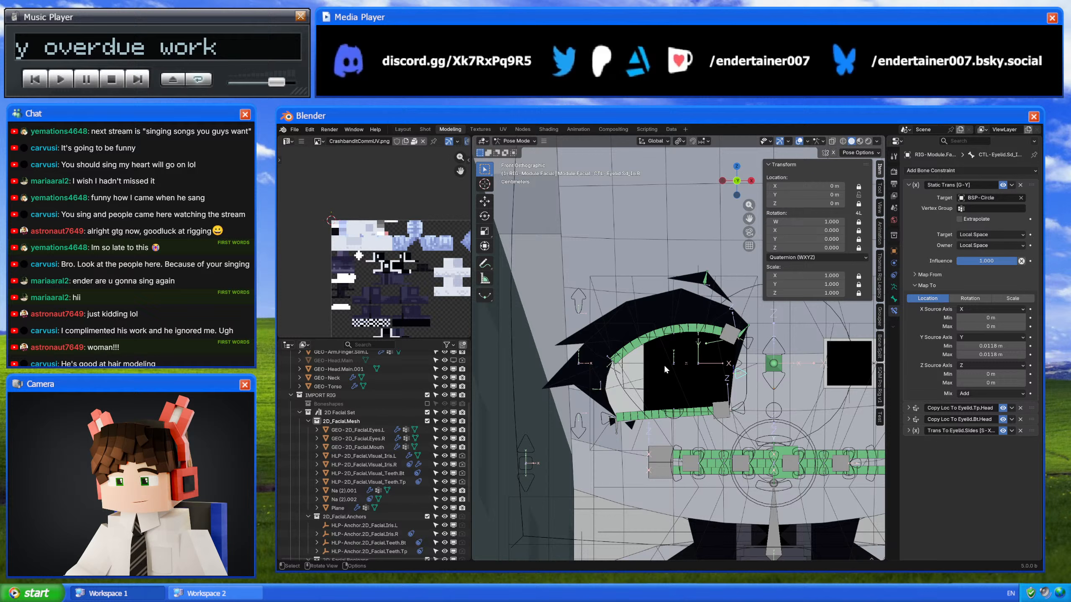
Step: Rename the Transformation constraint on the outer side eyelid control as Static Trans [G-Y] and save the file
click(594, 389)
double_click(958, 186)
key(ctrl+v)
key(Return)
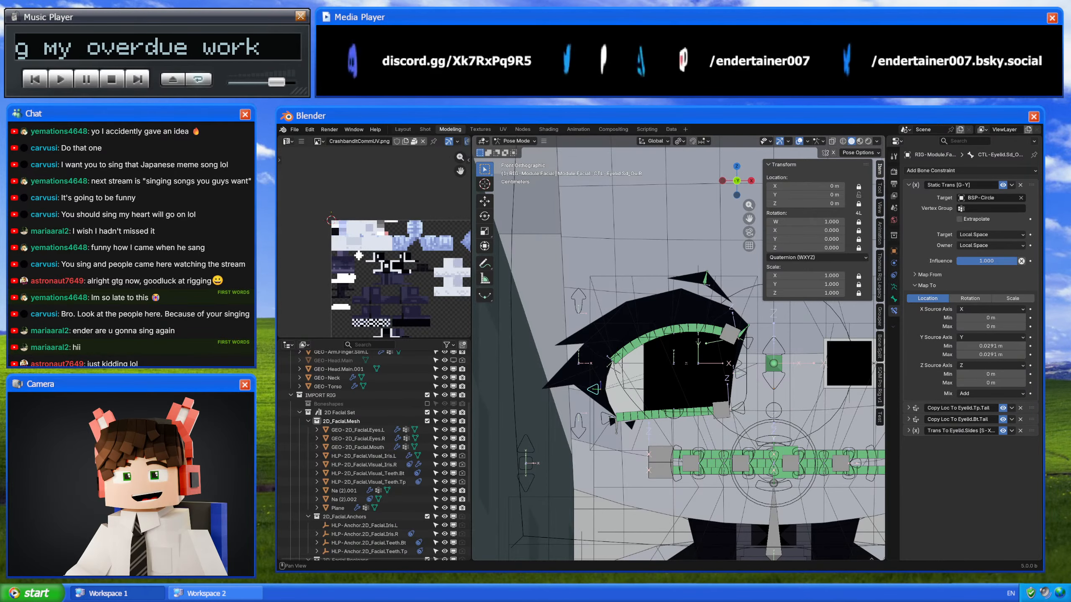
shift+middle_drag(690, 313, 651, 285)
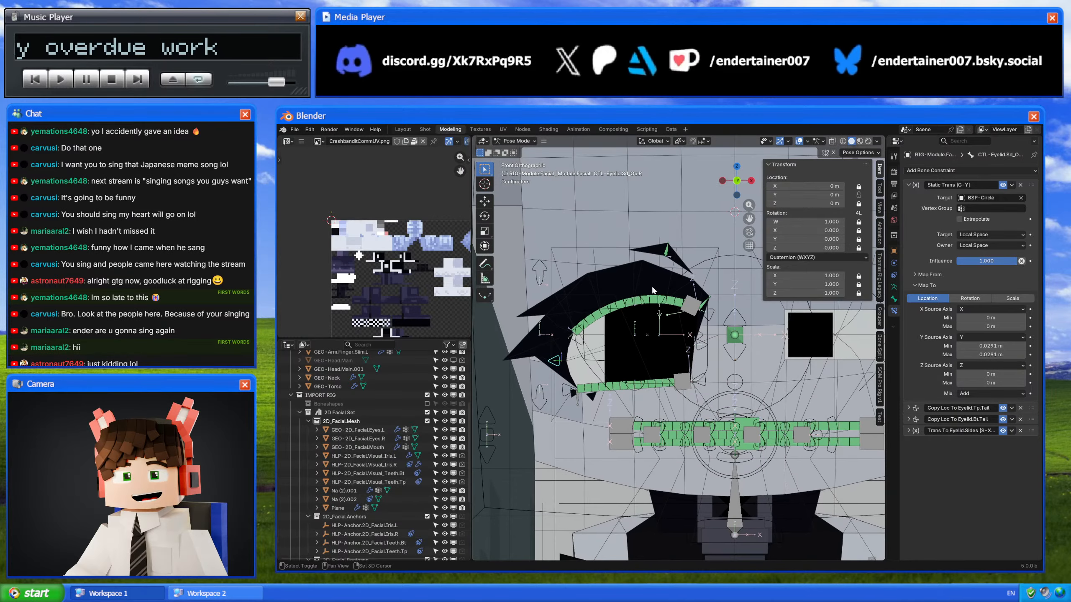
key(ctrl+s)
Step: Rename the iris control's Transformation constraint as Static Trans [S-XY], reusing the constraint name from the arrow control above the eye
shift+middle_drag(688, 332, 637, 379)
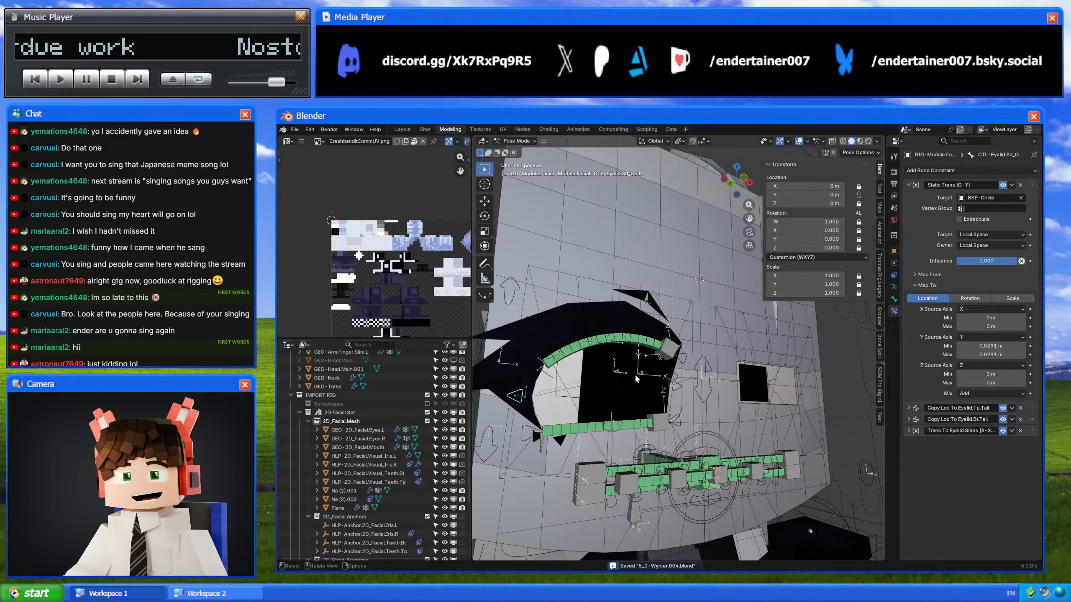
click(589, 379)
click(963, 185)
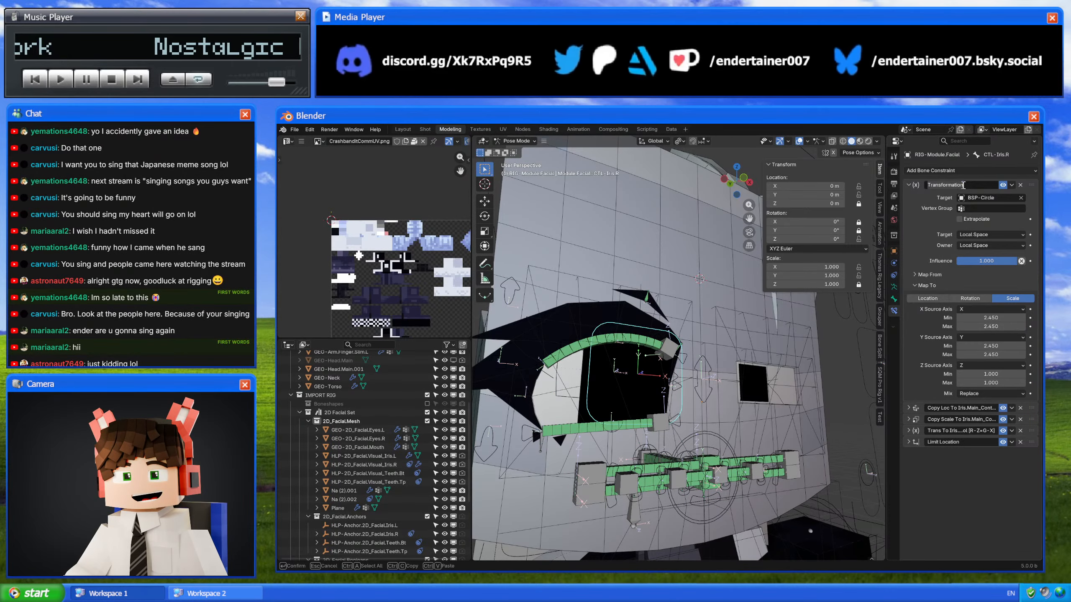
text(singing songs you guys want)
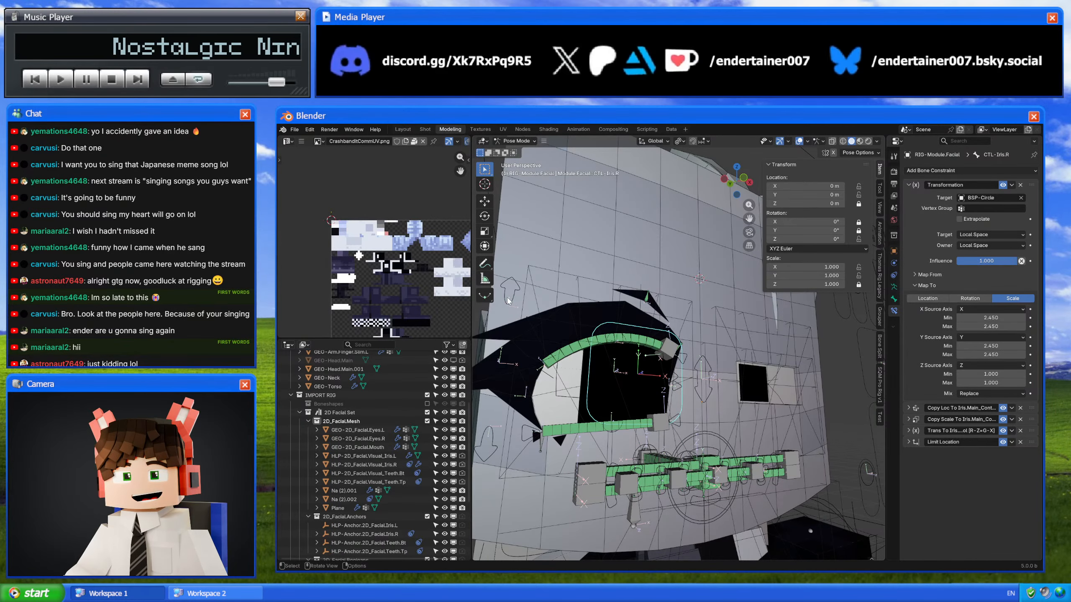
click(511, 290)
click(963, 186)
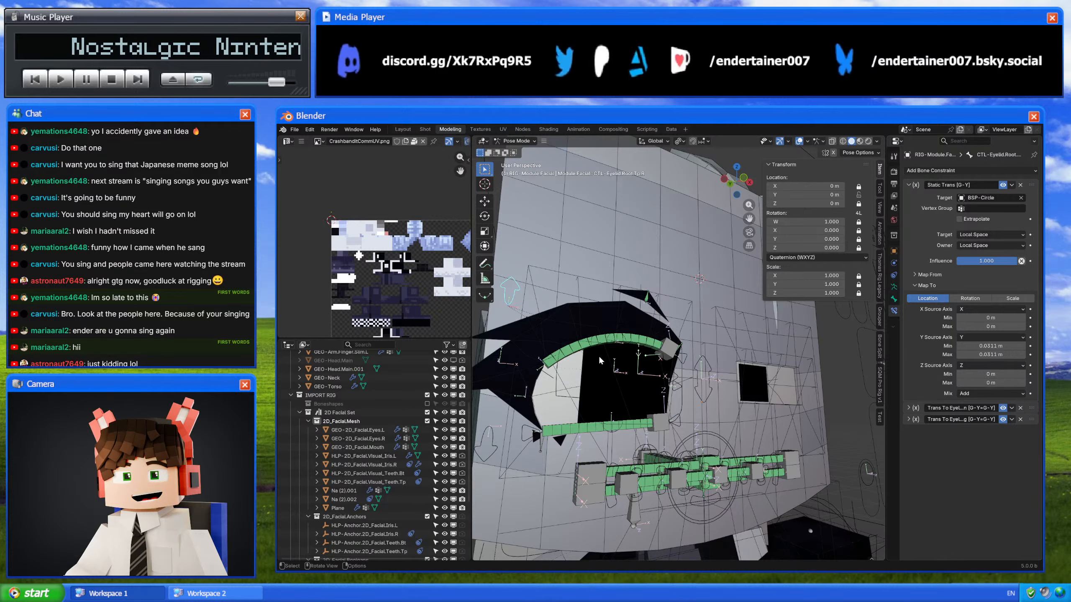
click(590, 371)
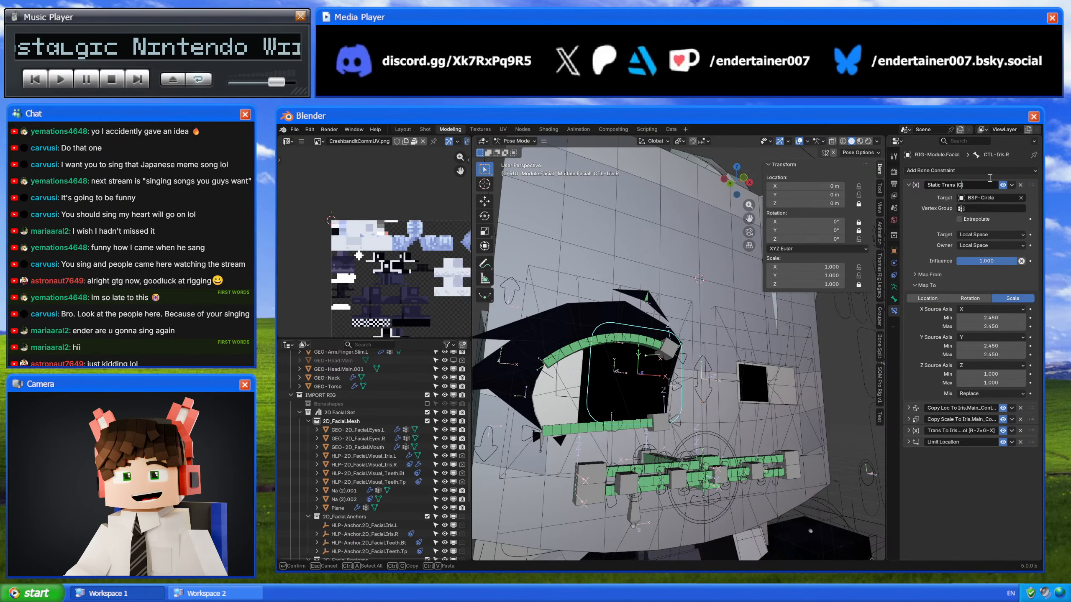
text(S-)
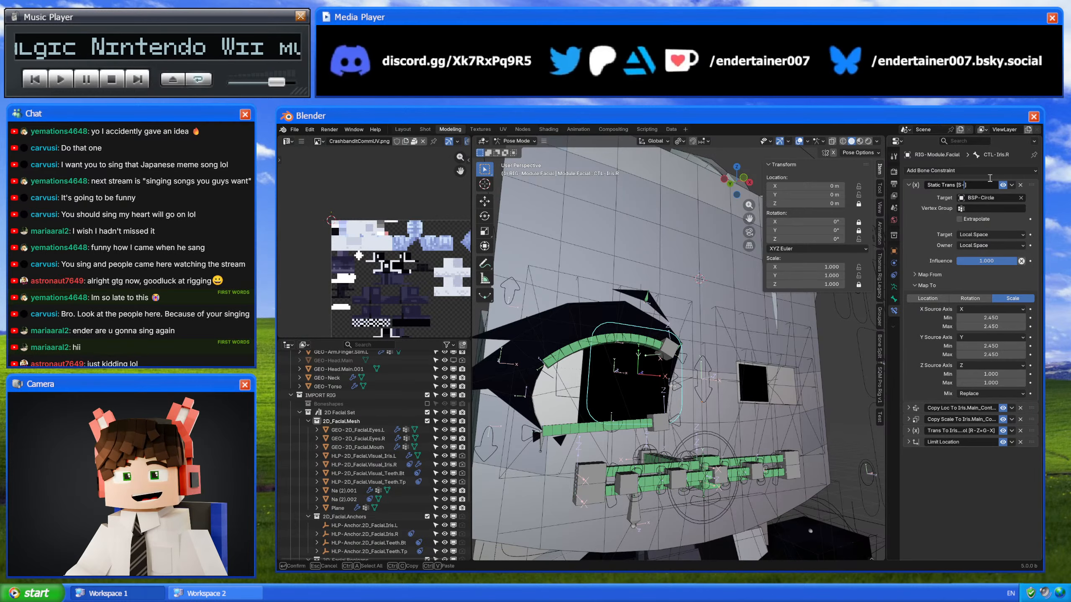
text(XY)
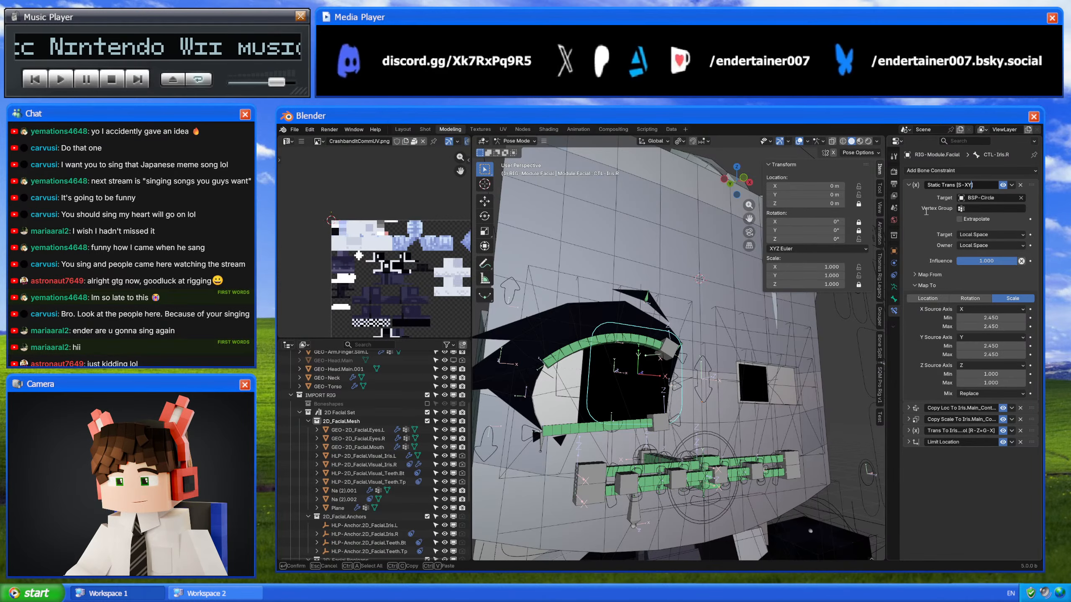
Step: Select the eyelid arrow control below the lashed eye and check its constraint names
middle_drag(592, 365, 620, 325)
mouse_move(698, 360)
middle_down()
mouse_move(670, 380)
mouse_move(689, 378)
middle_up()
click(523, 441)
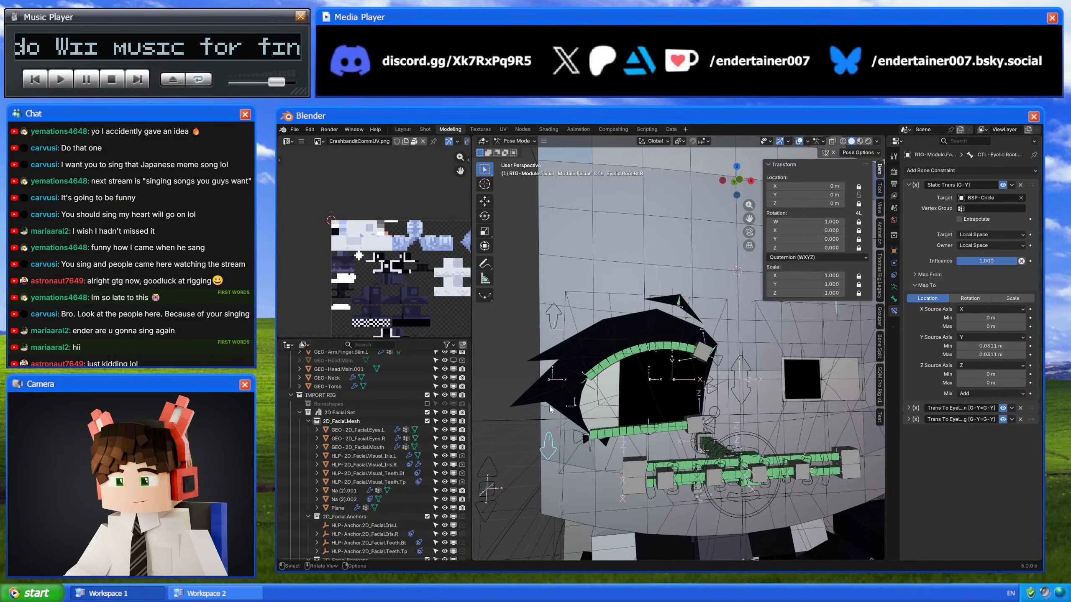
Step: Isolate the facial rig armature in local view and return it to Pose Mode
click(550, 381)
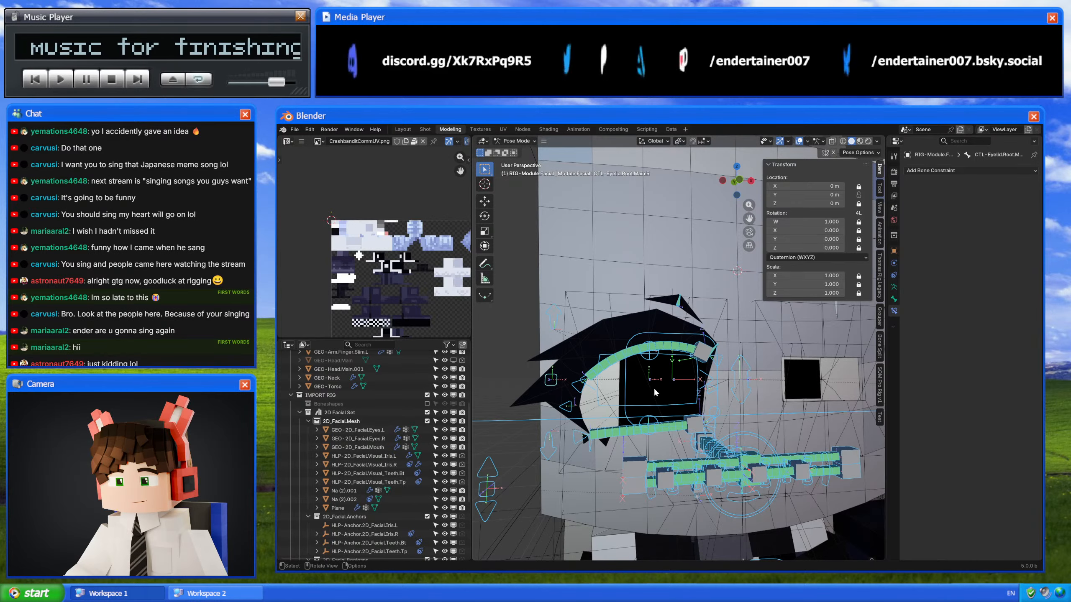
scroll(653, 386, down, 6)
middle_drag(672, 388, 711, 395)
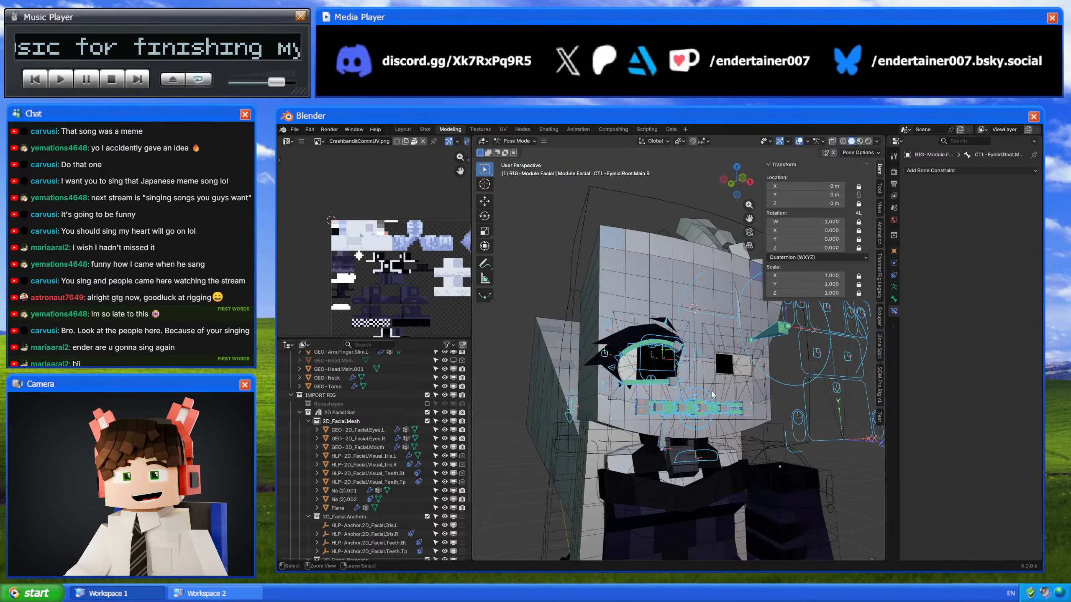
key(ctrl+Tab)
key(KP_Divide)
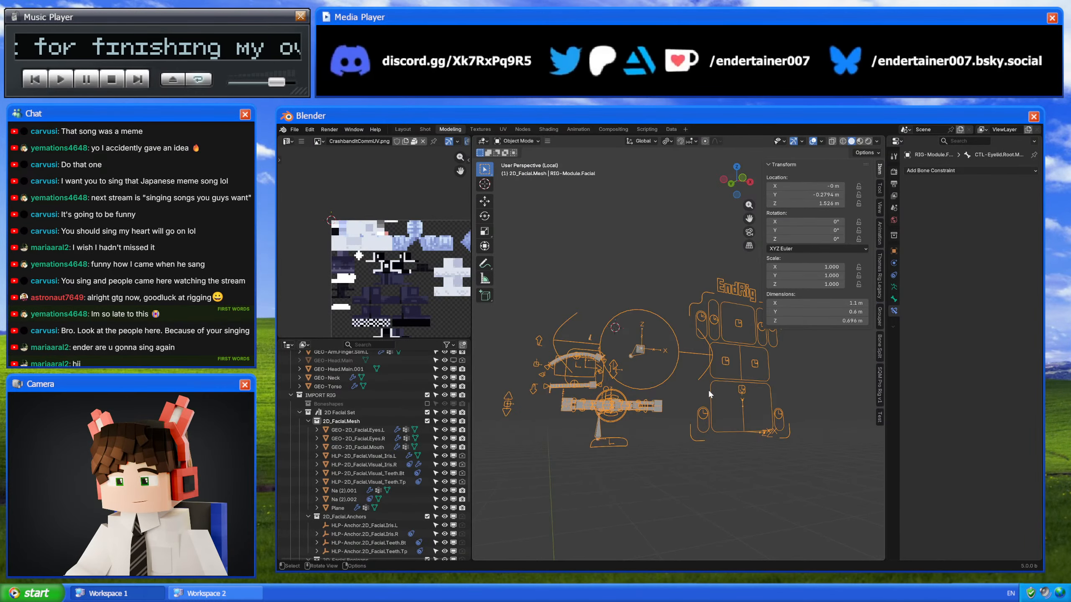
scroll(708, 388, up, 3)
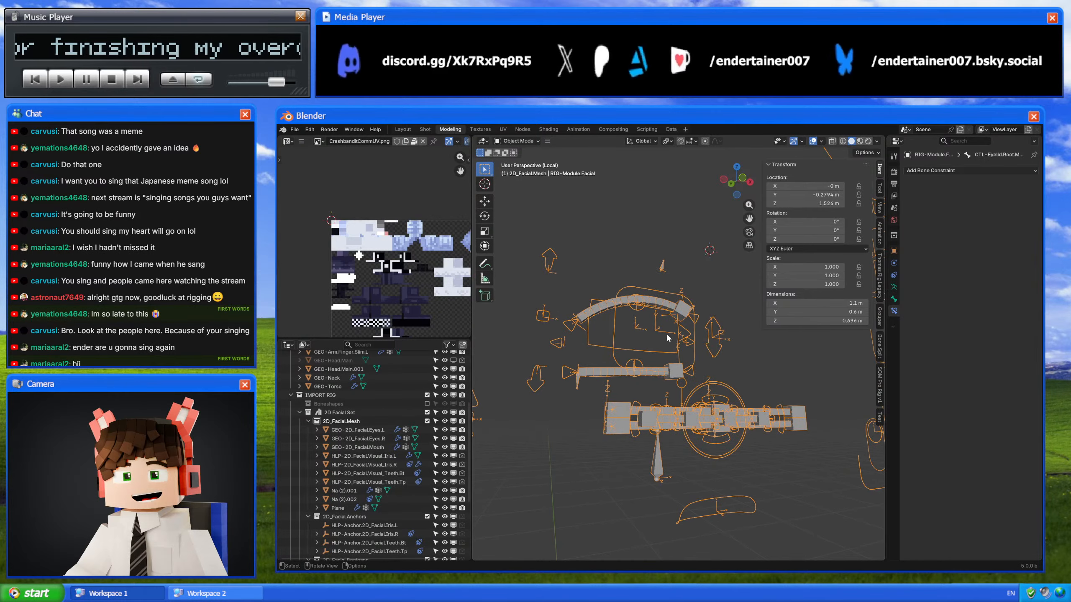
key(ctrl+Tab)
scroll(615, 388, up, 3)
Step: Select the teeth strip's end and middle bones and test-move them, cancelling each move, to check what they drive
click(604, 415)
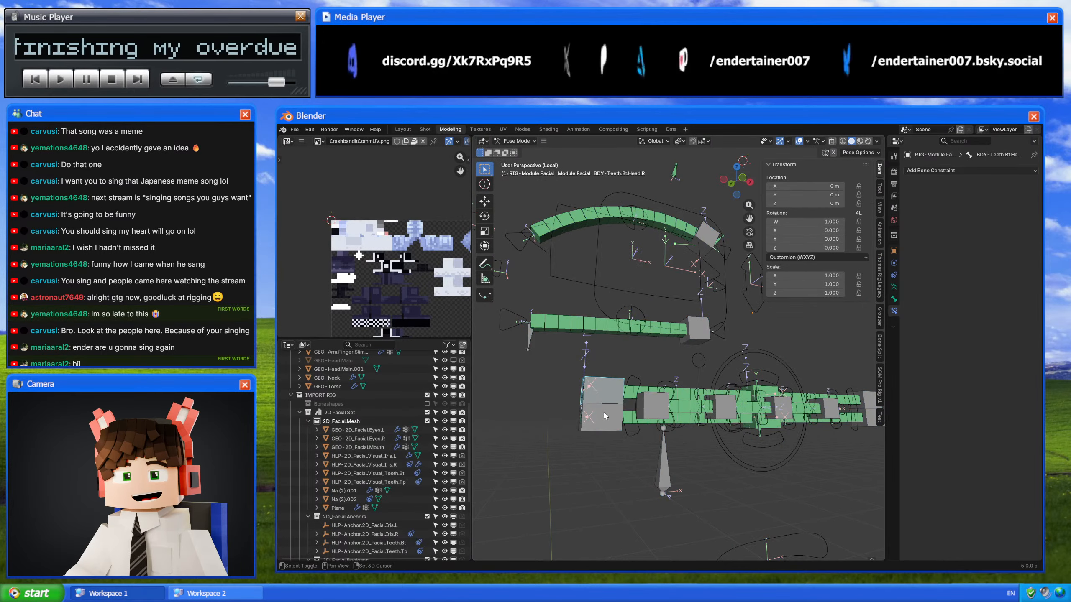
shift+click(605, 393)
middle_drag(675, 429, 529, 427)
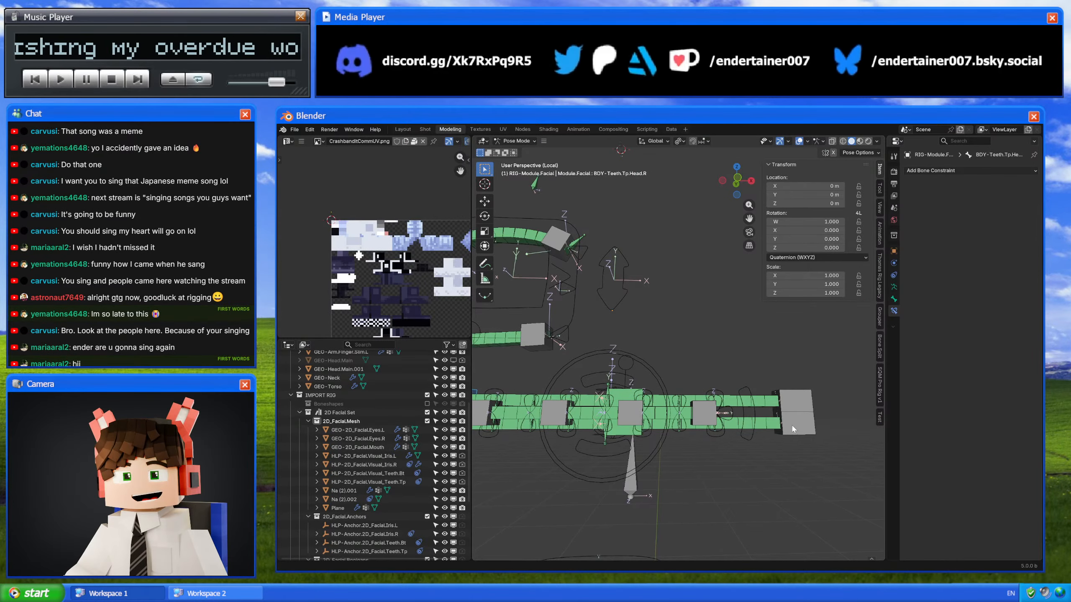
middle_drag(655, 402, 661, 403)
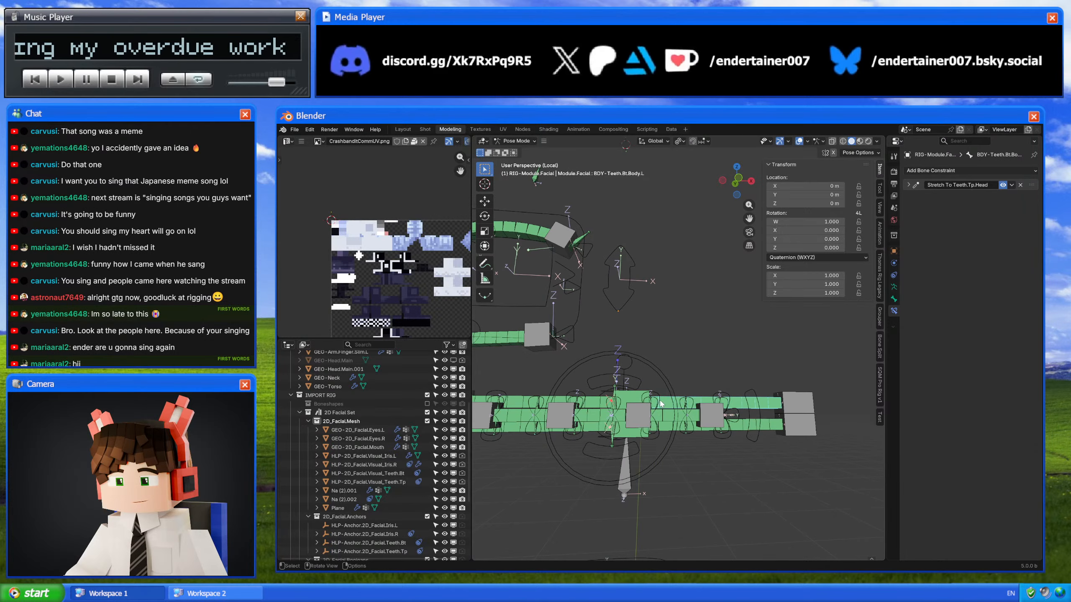
key(g)
right_click(703, 366)
click(633, 398)
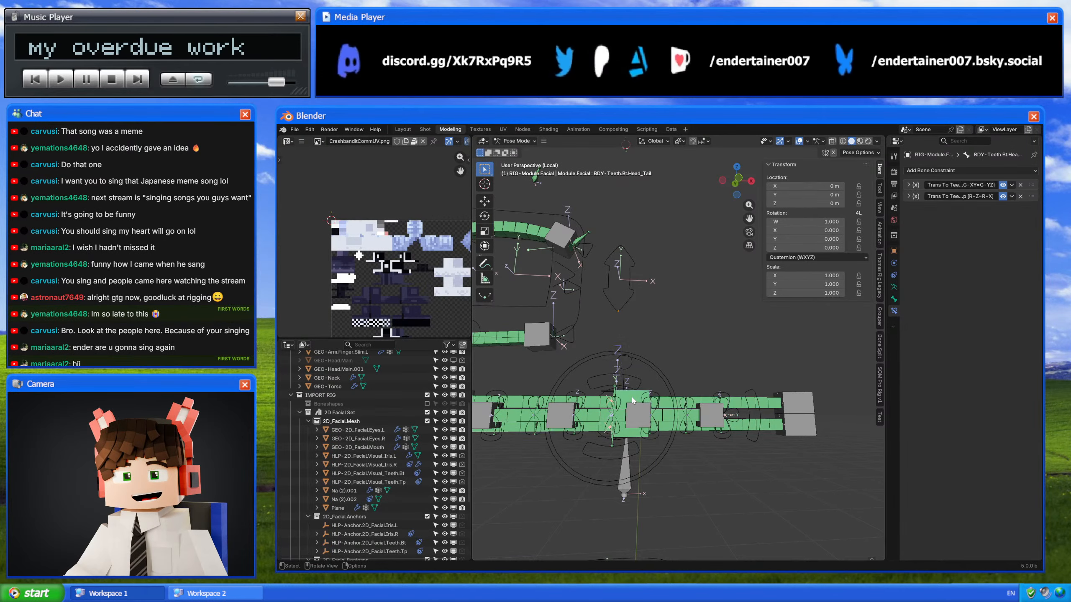
scroll(636, 391, down, 2)
key(g)
right_click(658, 371)
click(660, 379)
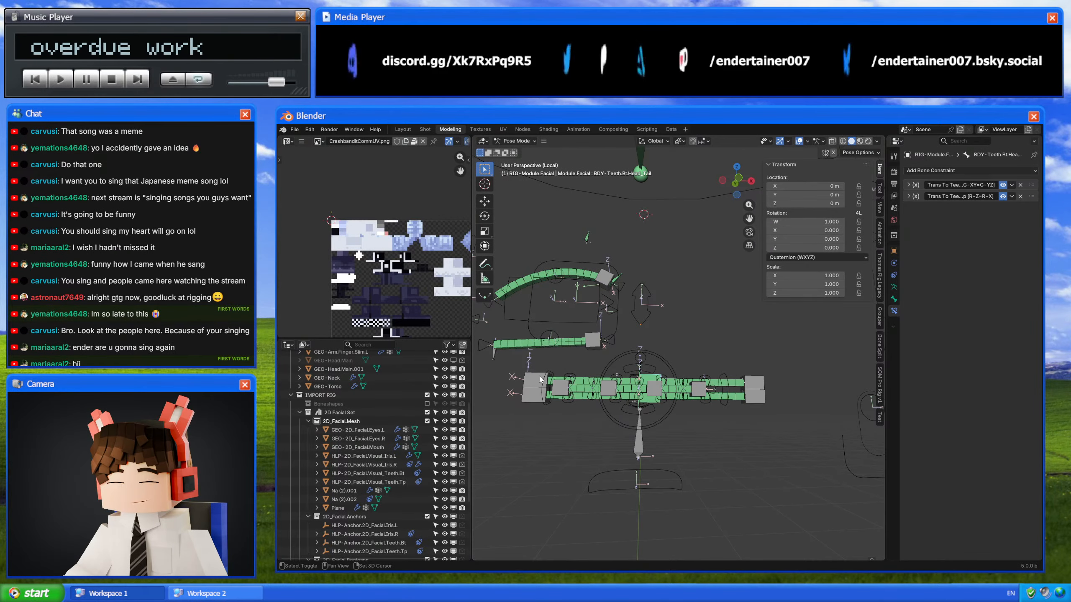
Step: Try to move the lower teeth bones away from the rig, and undo the move
scroll(744, 380, down, 3)
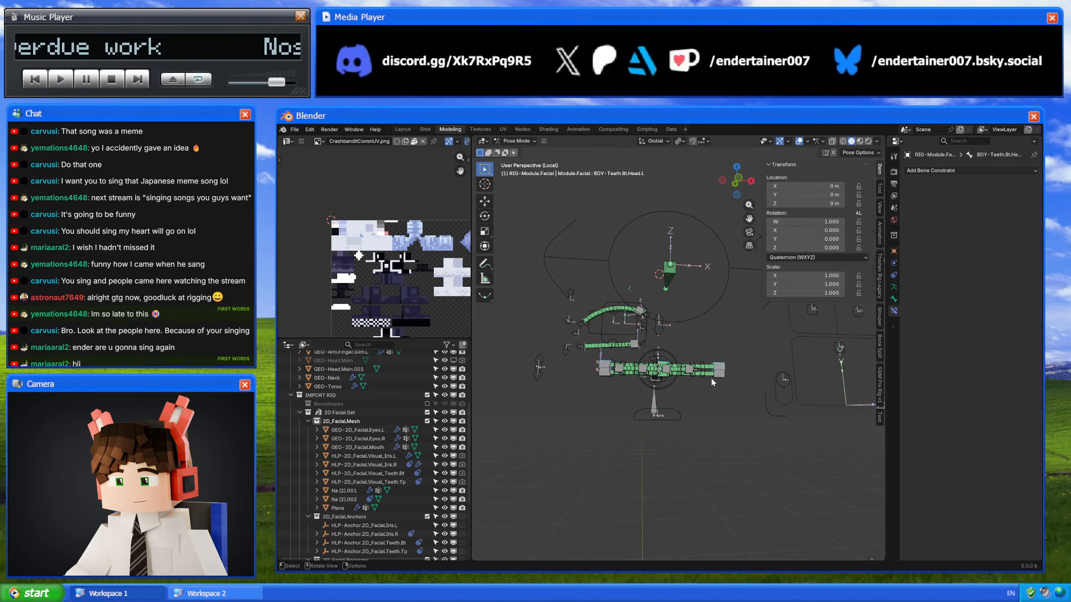
key(g)
click(503, 458)
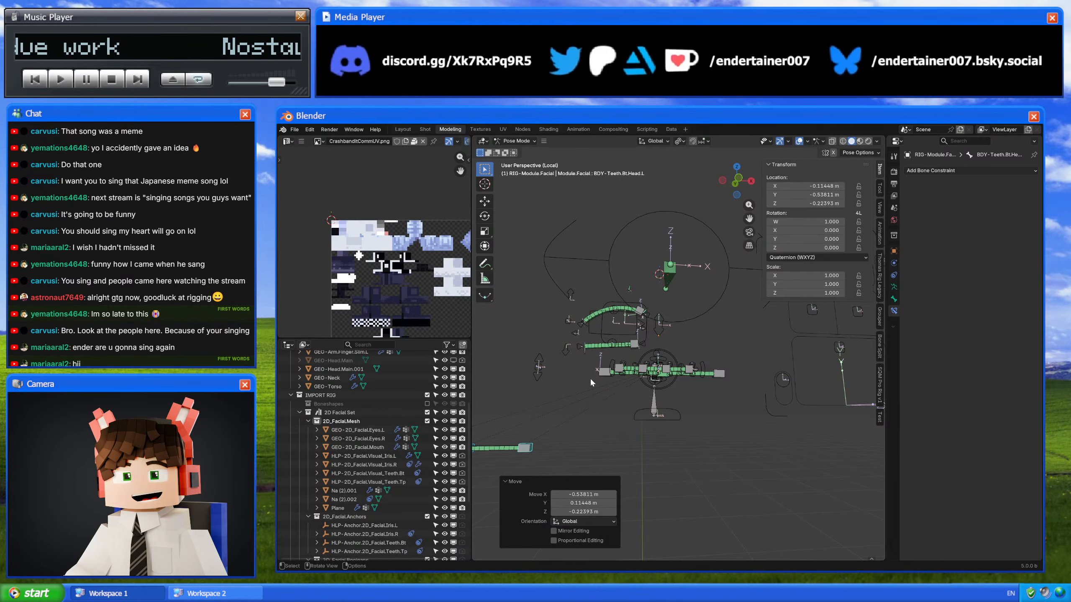
key(ctrl+z)
Step: Select the upper and lower teeth bone chains and move them clear of the mouth controls
scroll(649, 392, up, 3)
click(650, 392)
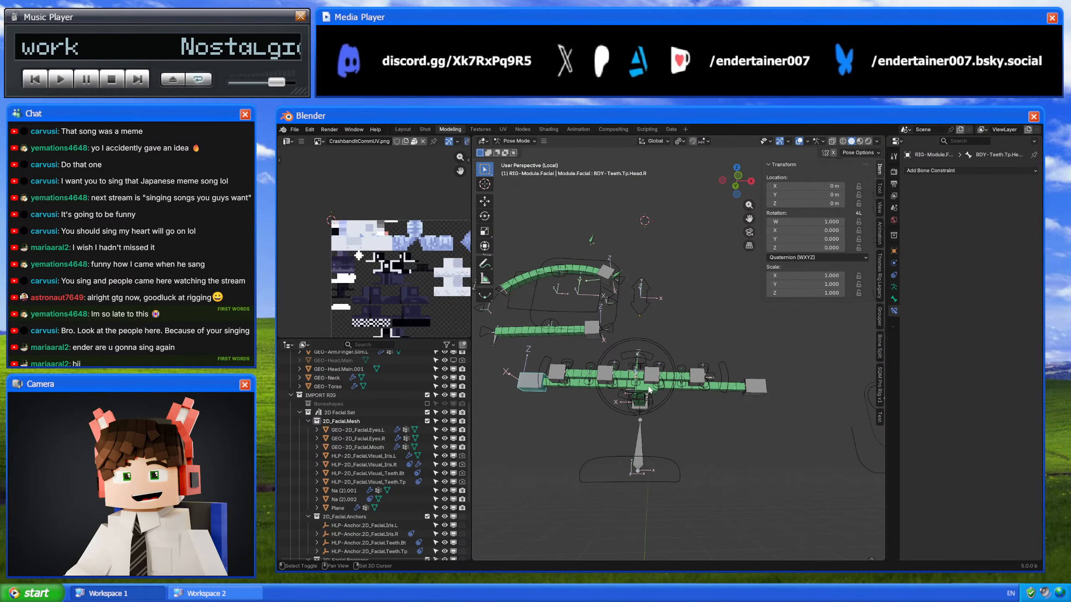
click(764, 386)
shift+middle_drag(719, 378, 694, 370)
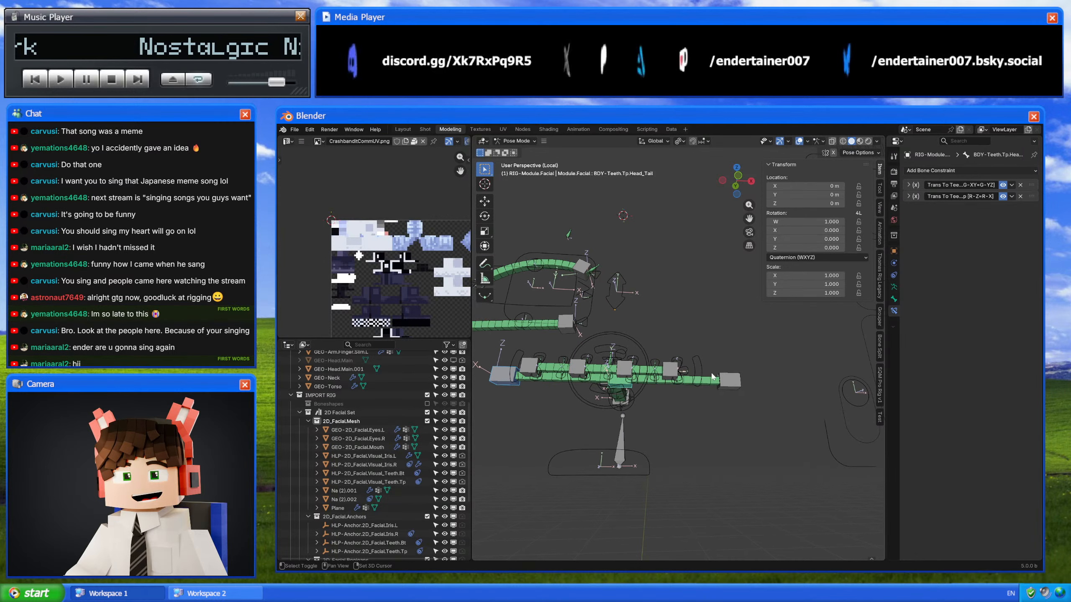
shift+click(729, 378)
scroll(729, 378, down, 4)
key(g)
click(604, 464)
shift+middle_drag(599, 464, 687, 443)
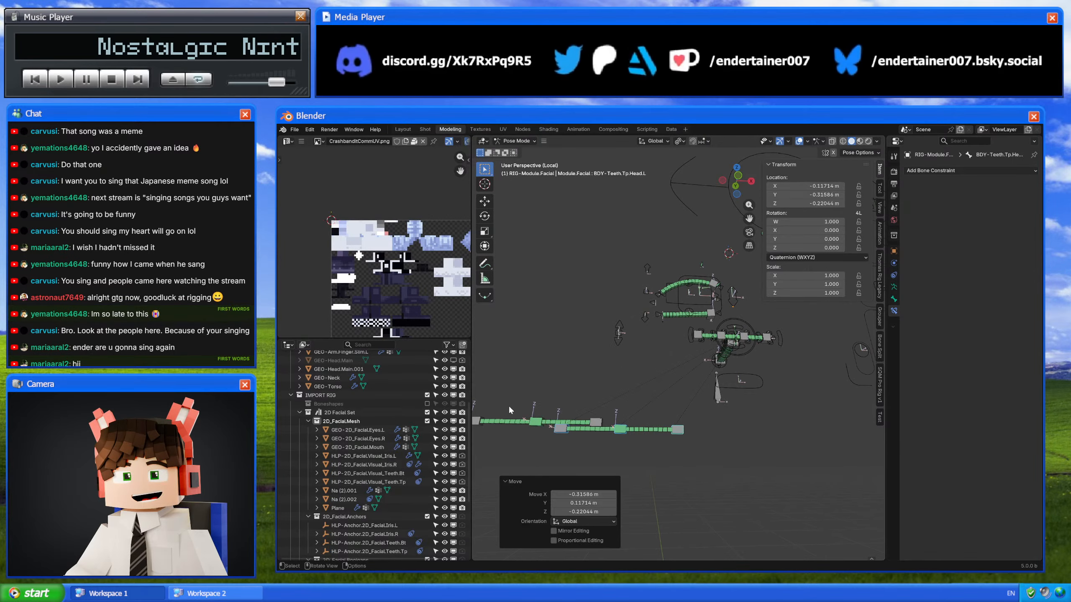
scroll(559, 412, down, 2)
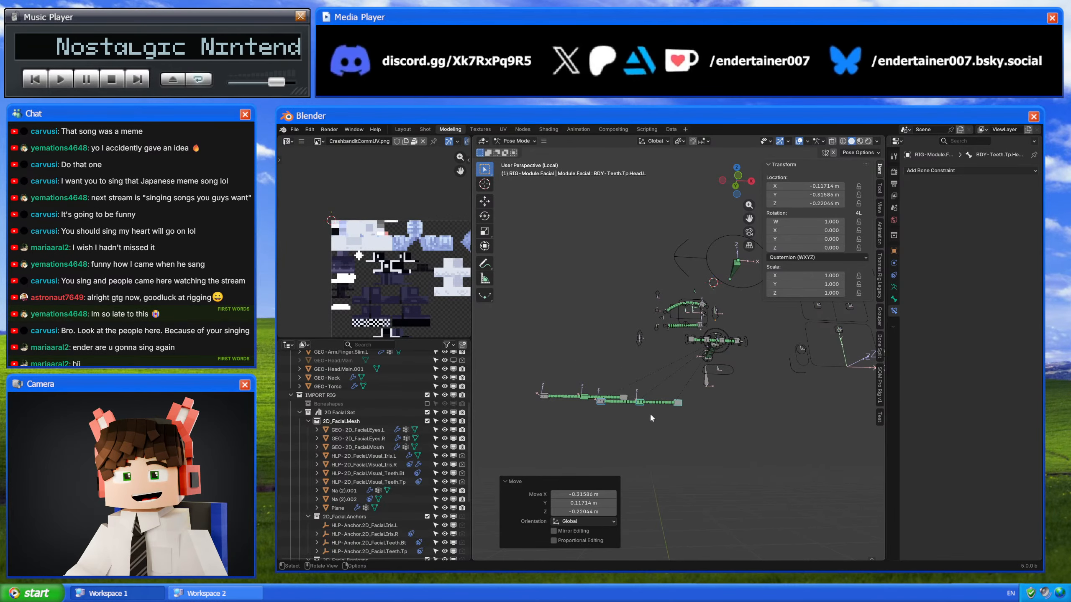
key(g)
right_click(588, 412)
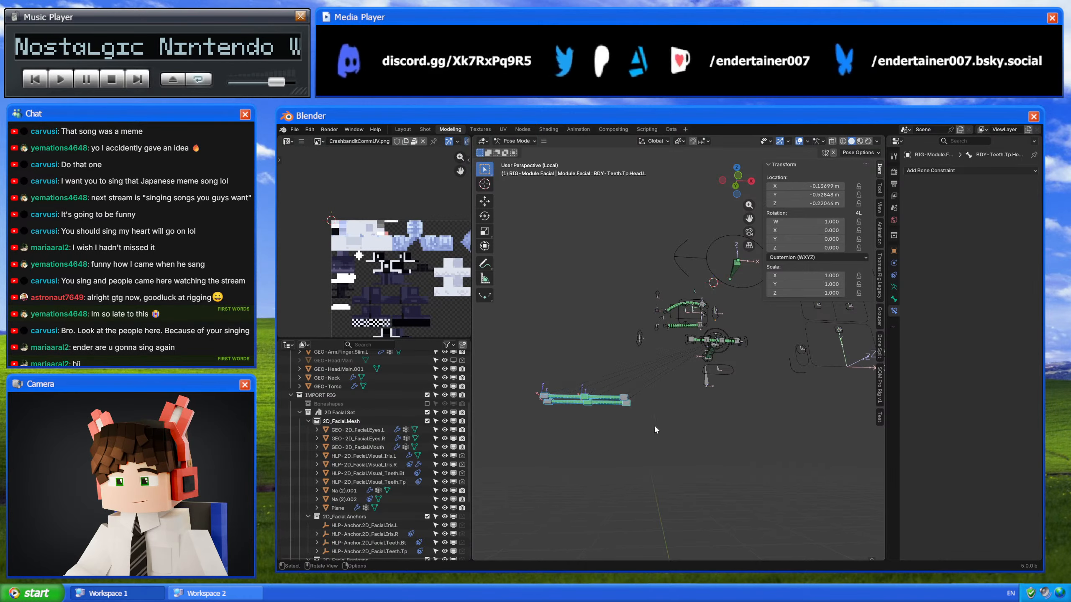
Step: Box-select the separated upper and lower teeth bone chains and delete their bones in Edit Mode
middle_drag(663, 422, 624, 420)
scroll(646, 412, up, 6)
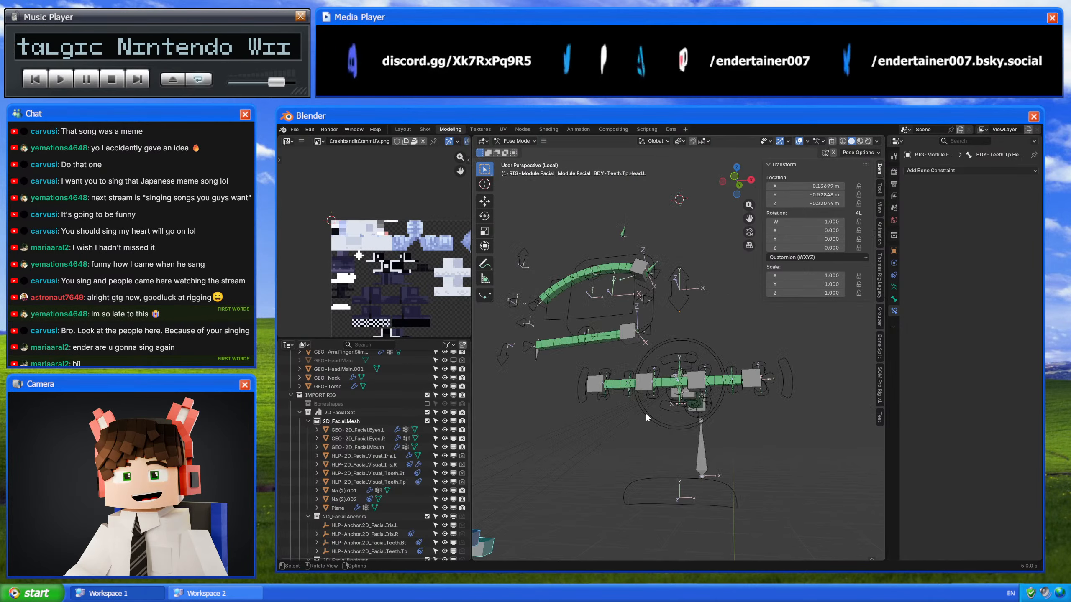
scroll(660, 345, down, 3)
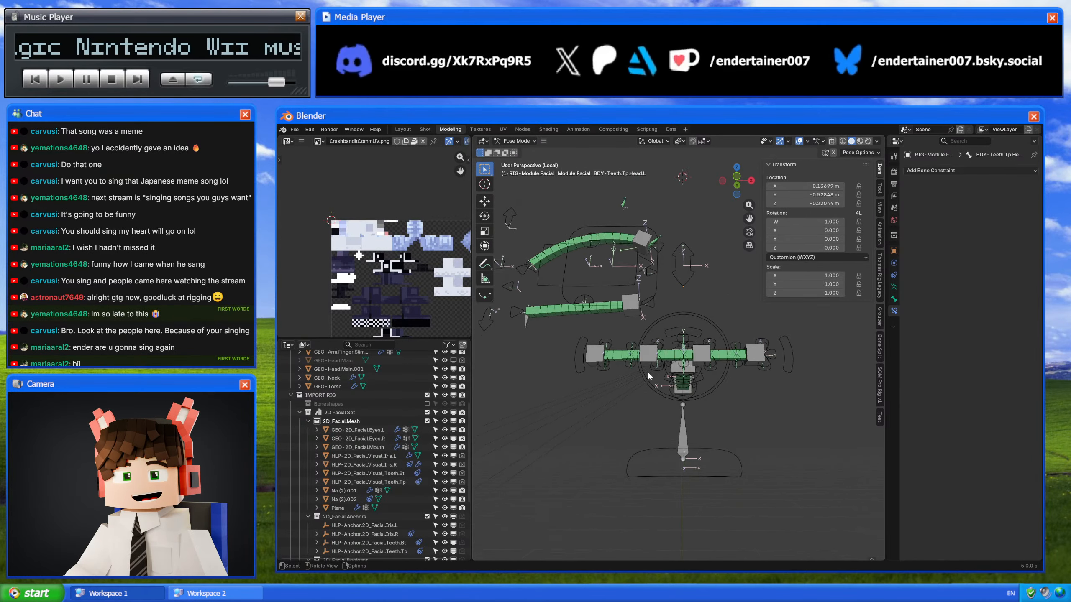
scroll(640, 371, down, 2)
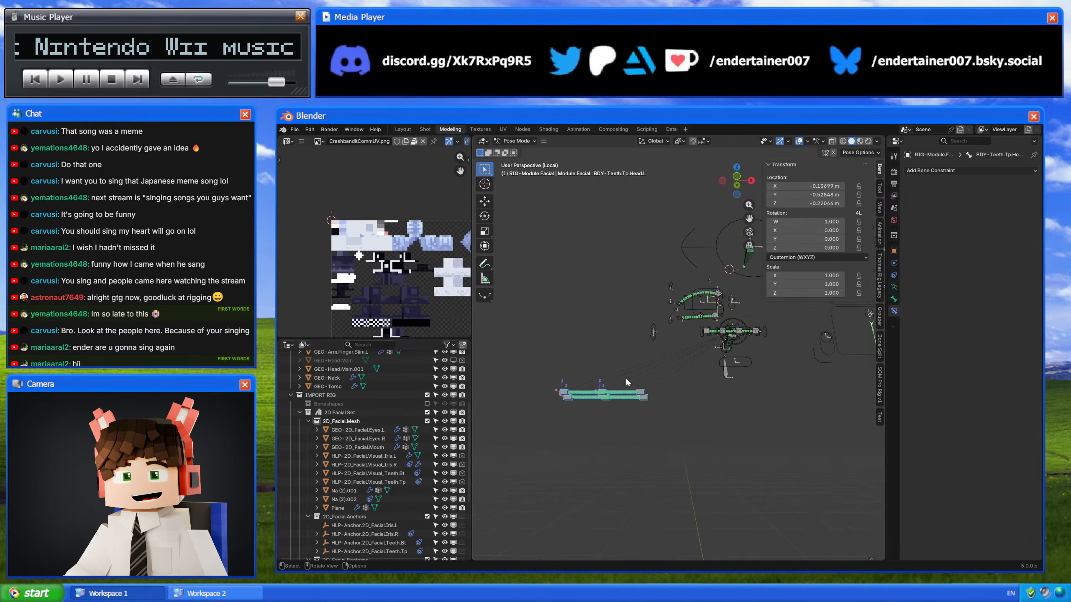
drag(584, 397, 656, 414)
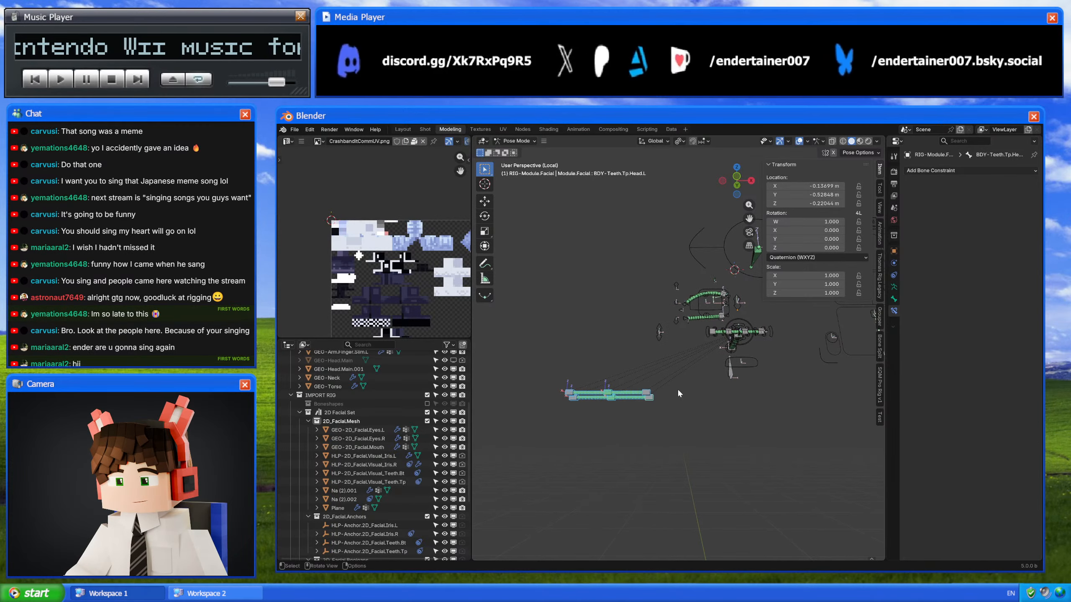
key(g)
click(590, 442)
key(Tab)
key(x)
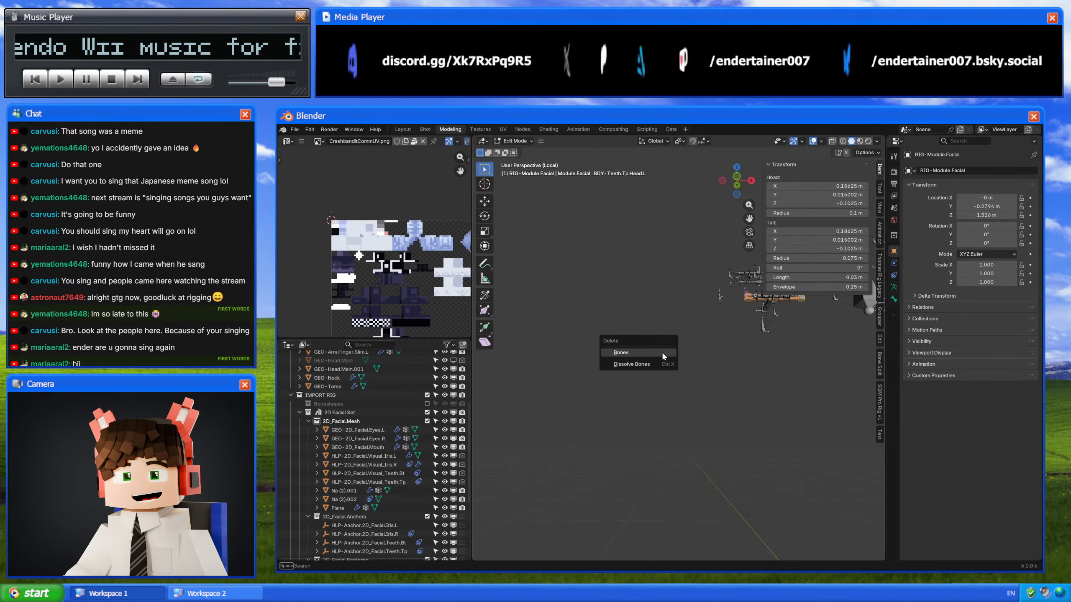
click(663, 353)
key(Tab)
Step: Move the tongue root control away from the rig with its attached bones, and delete the separated tongue bones
scroll(645, 393, up, 5)
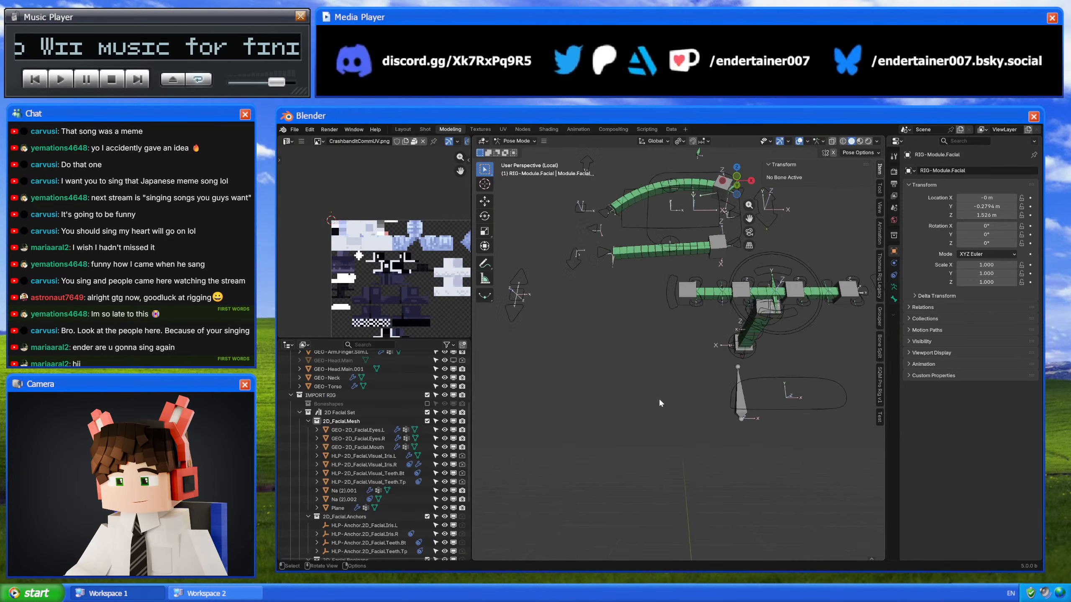
middle_drag(627, 413, 691, 342)
click(691, 342)
scroll(711, 361, down, 4)
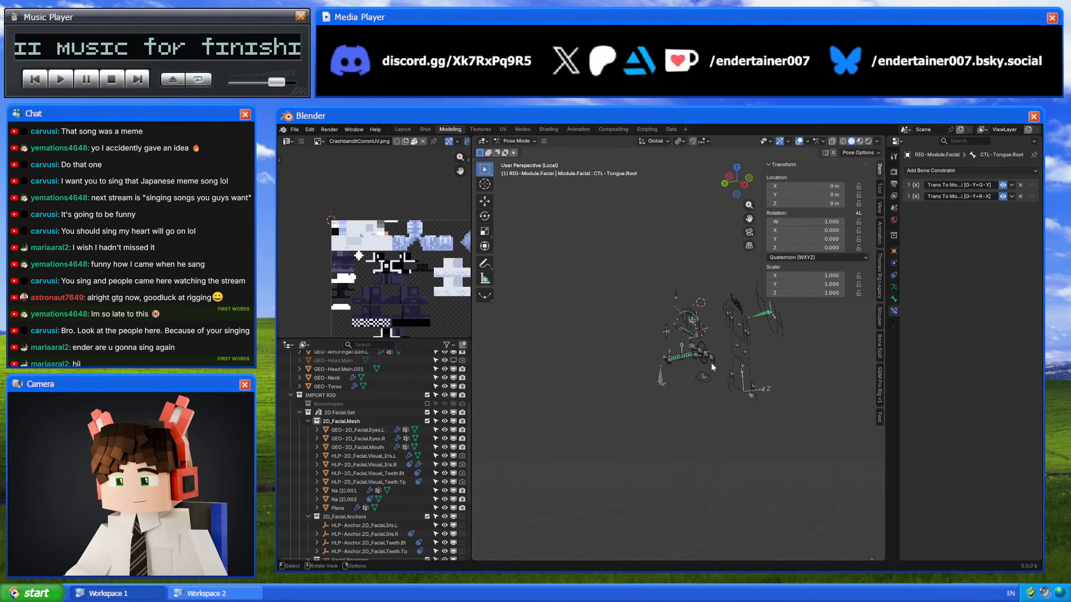
key(g)
click(504, 491)
shift+middle_drag(552, 441, 573, 327)
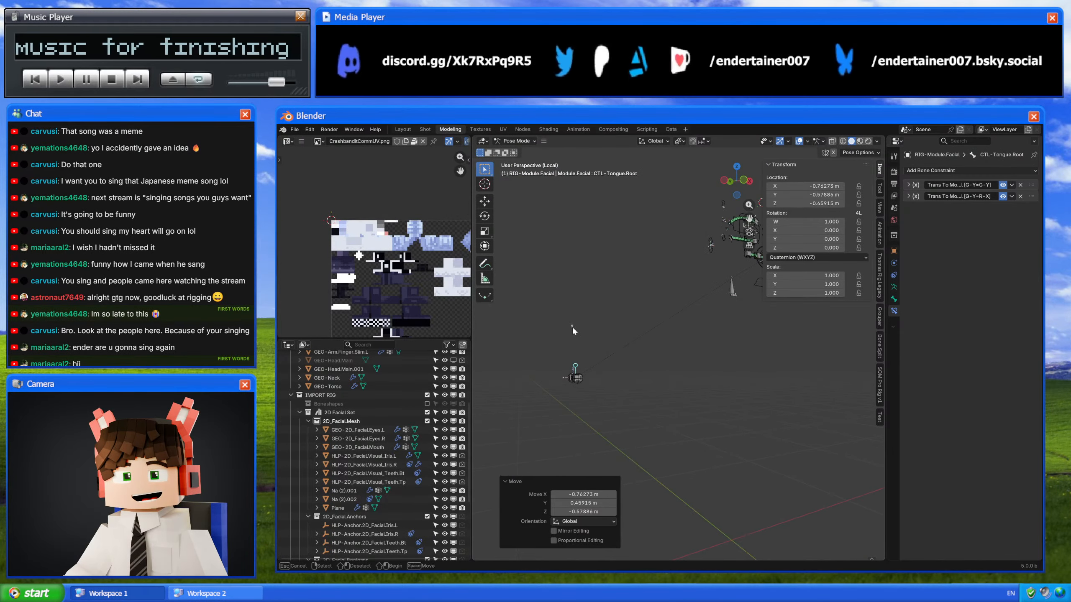
drag(572, 325, 622, 412)
key(Tab)
key(x)
click(641, 319)
key(Tab)
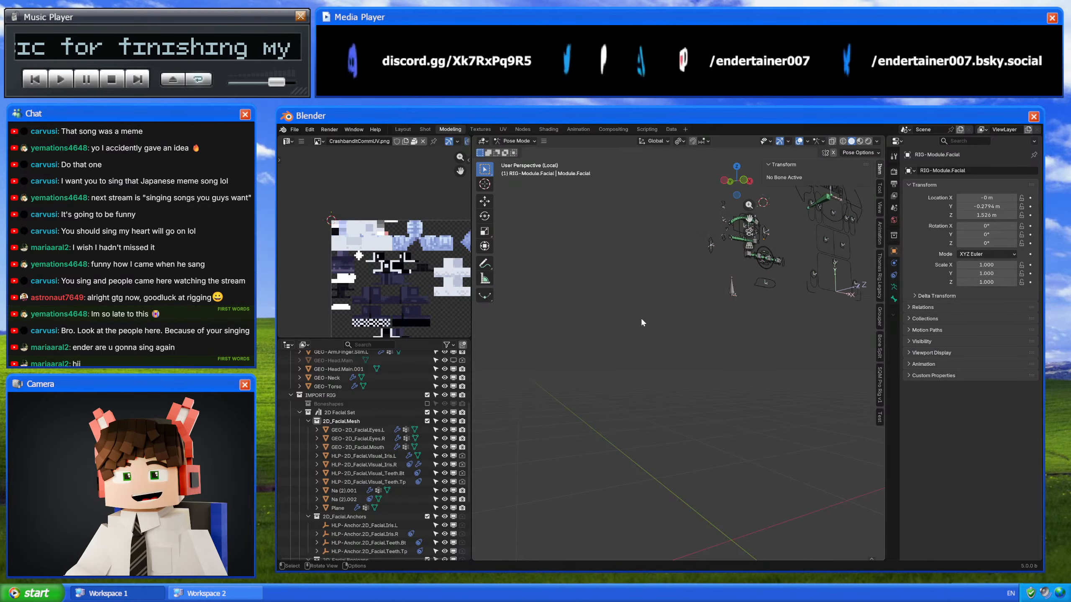
Step: Select the lower and upper teeth deform controls in the middle of the mouth and examine their constraints
middle_drag(641, 319, 648, 372)
scroll(614, 355, up, 3)
scroll(688, 323, down, 2)
scroll(696, 364, up, 2)
scroll(679, 382, up, 3)
scroll(680, 382, down, 1)
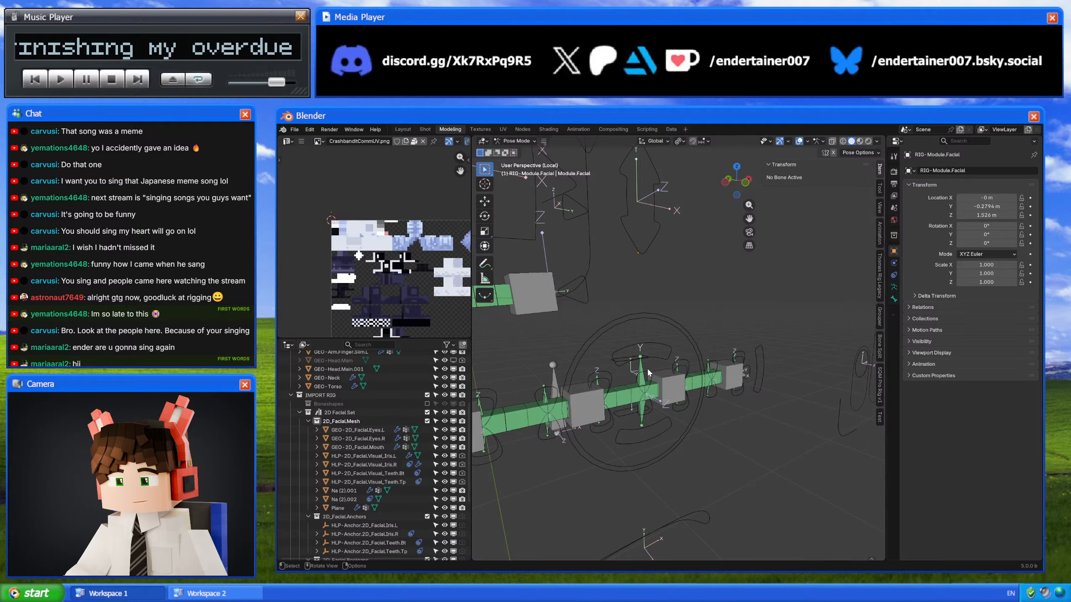
click(622, 361)
scroll(645, 382, down, 3)
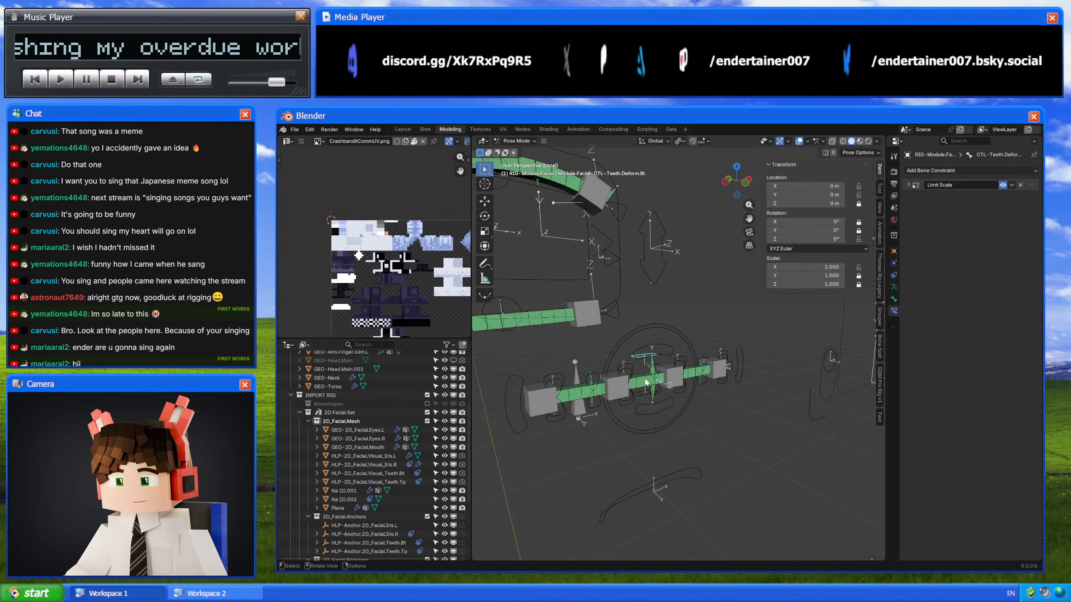
shift+click(646, 392)
scroll(638, 394, down, 7)
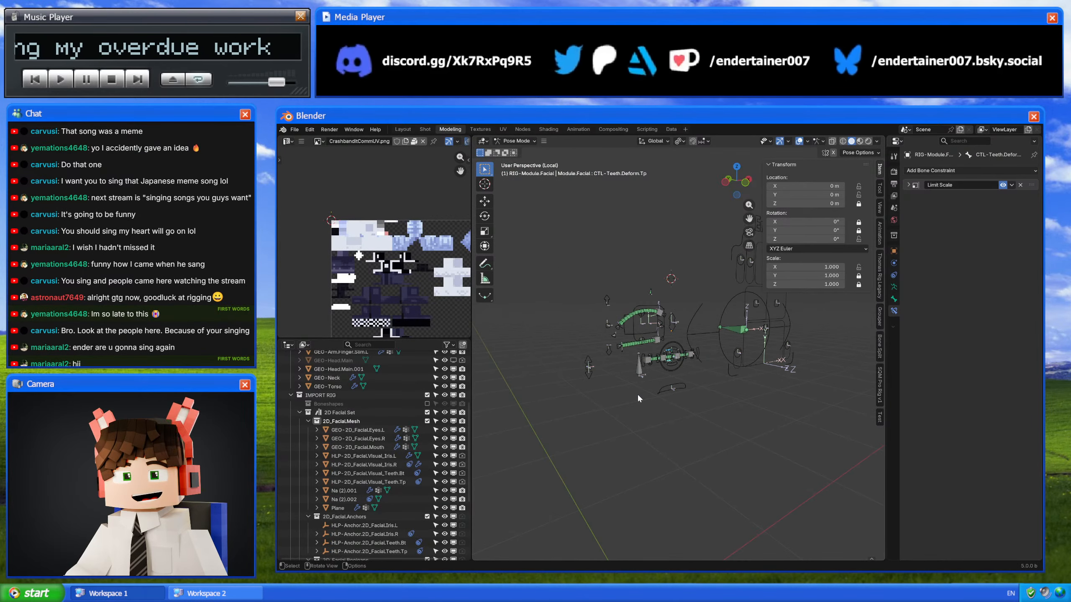
scroll(637, 394, up, 5)
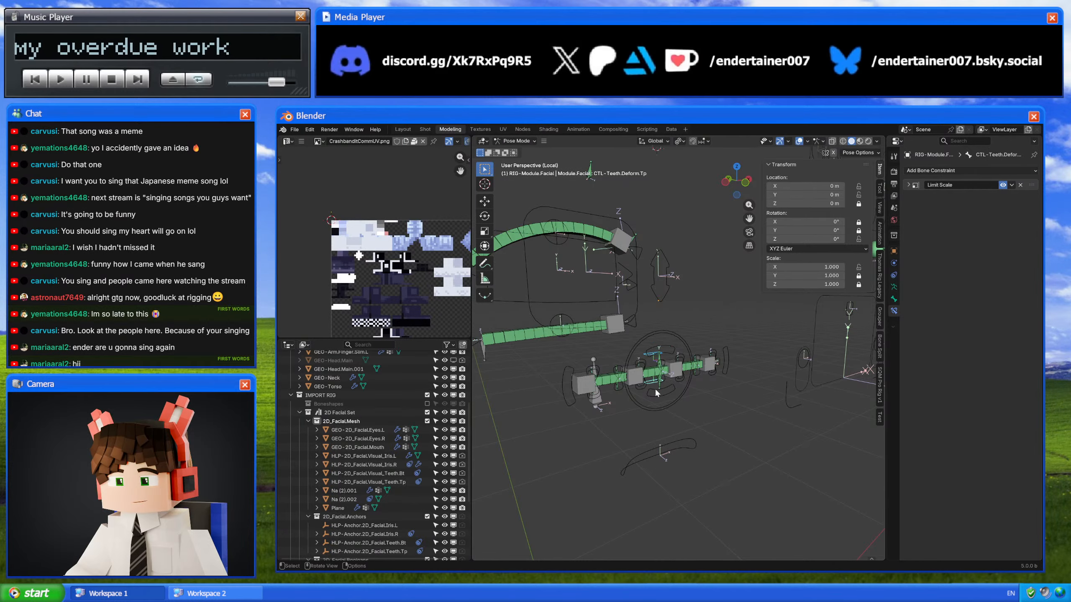
scroll(654, 388, up, 4)
Step: Test-move the upper teeth deform bone and its deform control, cancelling both moves
click(686, 347)
key(g)
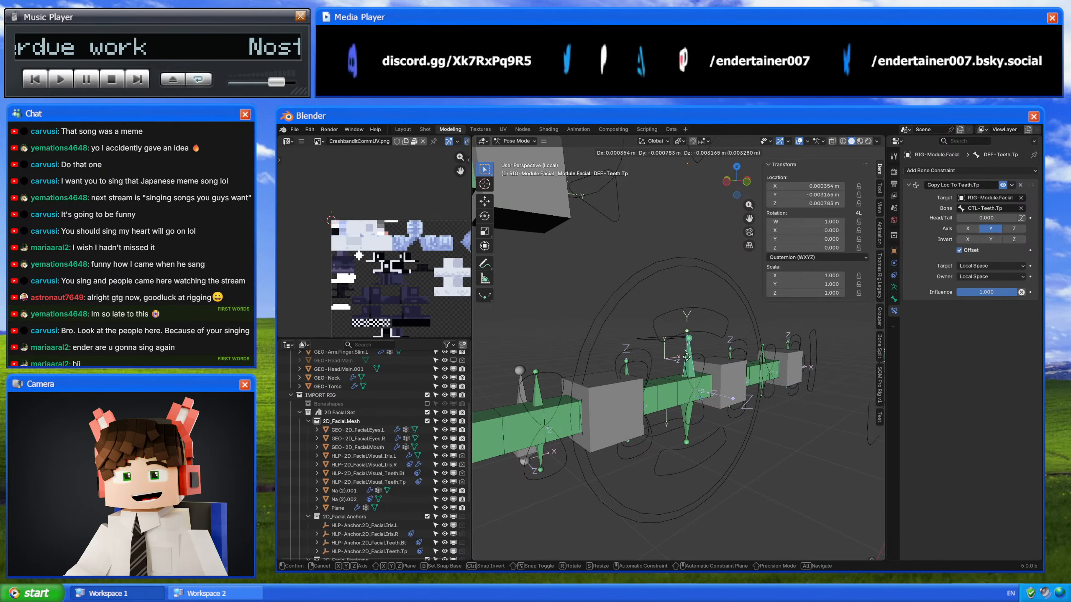
key(Escape)
click(672, 423)
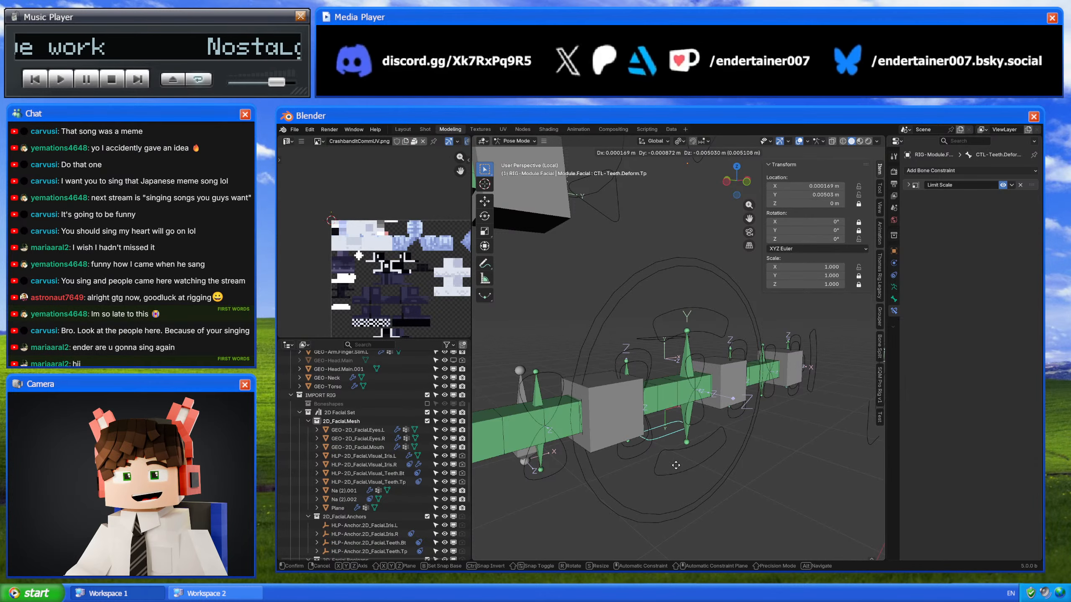
key(Escape)
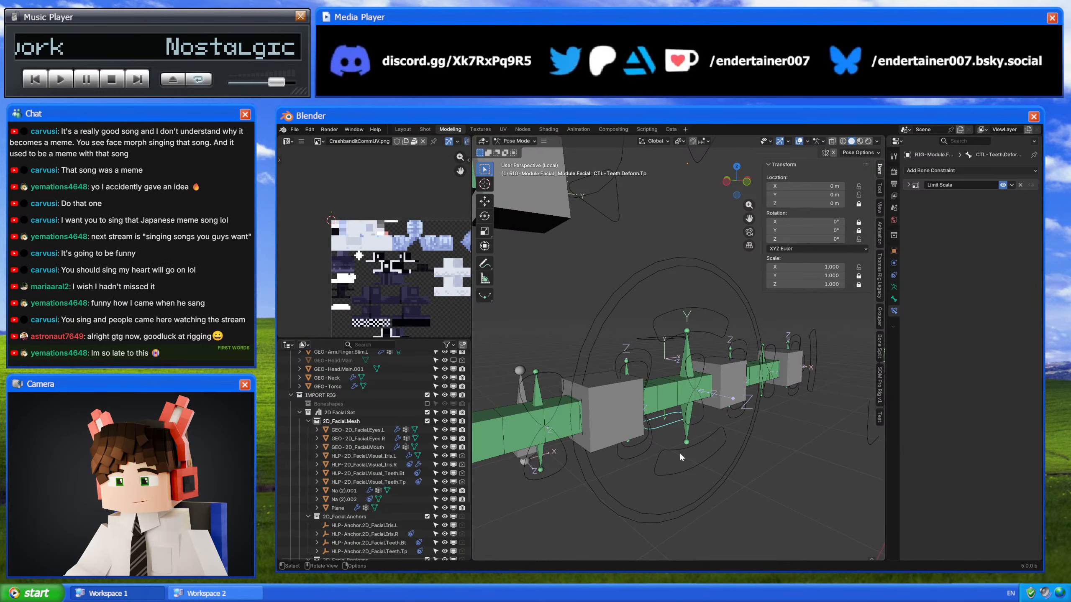
Step: Select the double-arrow lower teeth control beside the face and check its constraints against the mouth bones
scroll(678, 427, down, 6)
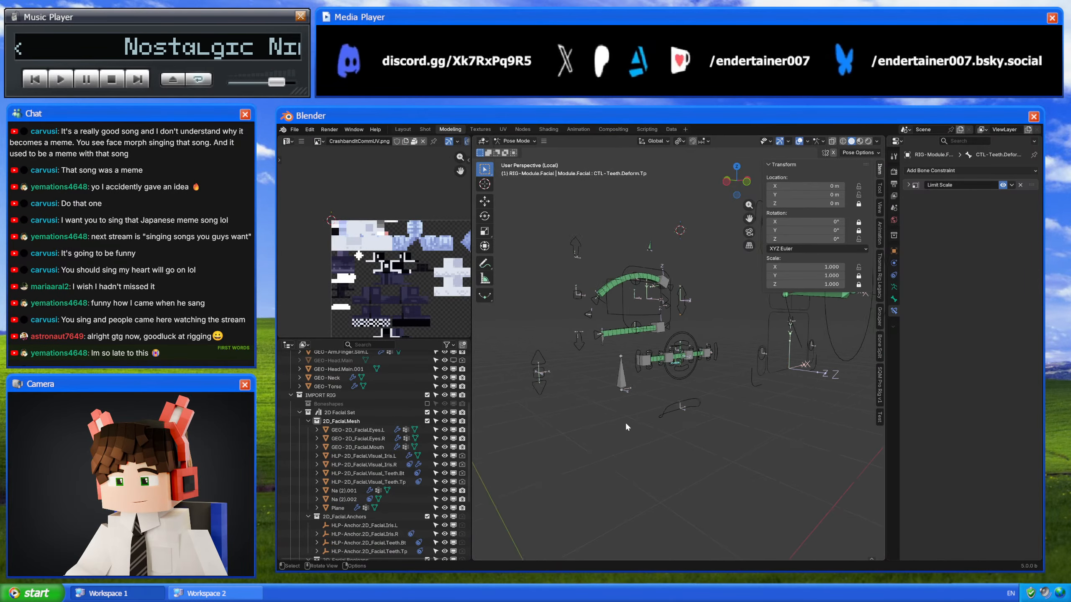
click(578, 391)
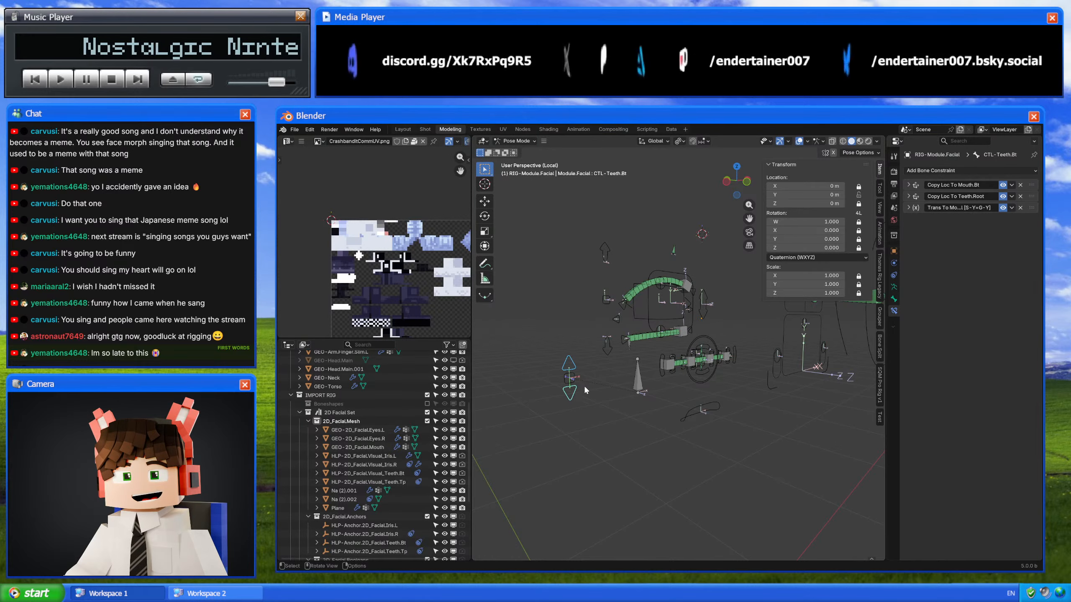
middle_drag(582, 393, 631, 399)
scroll(631, 398, up, 5)
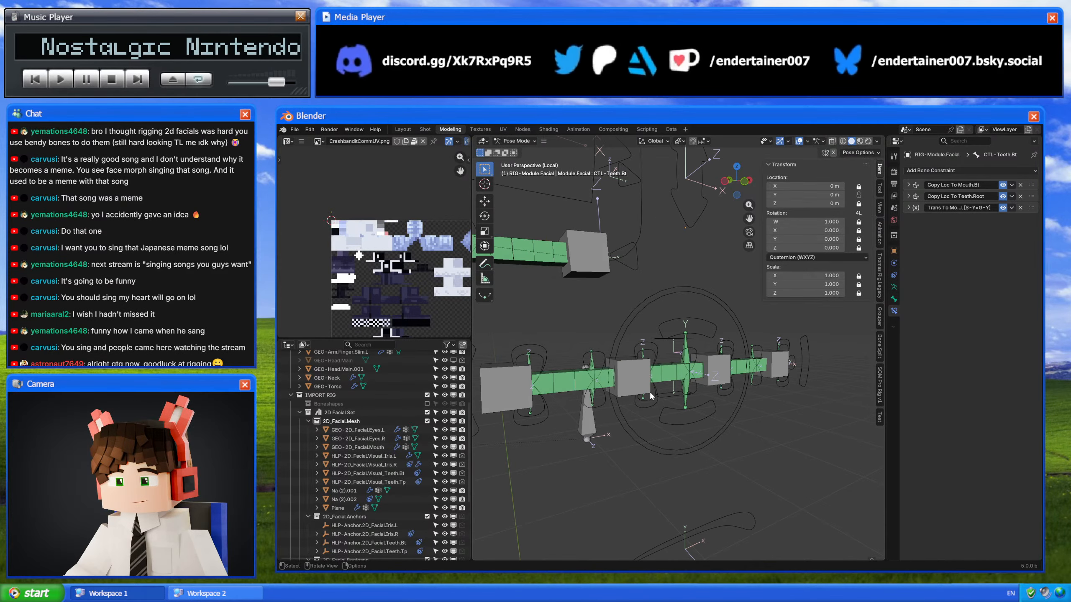
Step: Delete the upper teeth deform control bone, CTL-Teeth.Deform.Tp, from the middle of the mouth
click(660, 342)
scroll(668, 395, down, 9)
key(Tab)
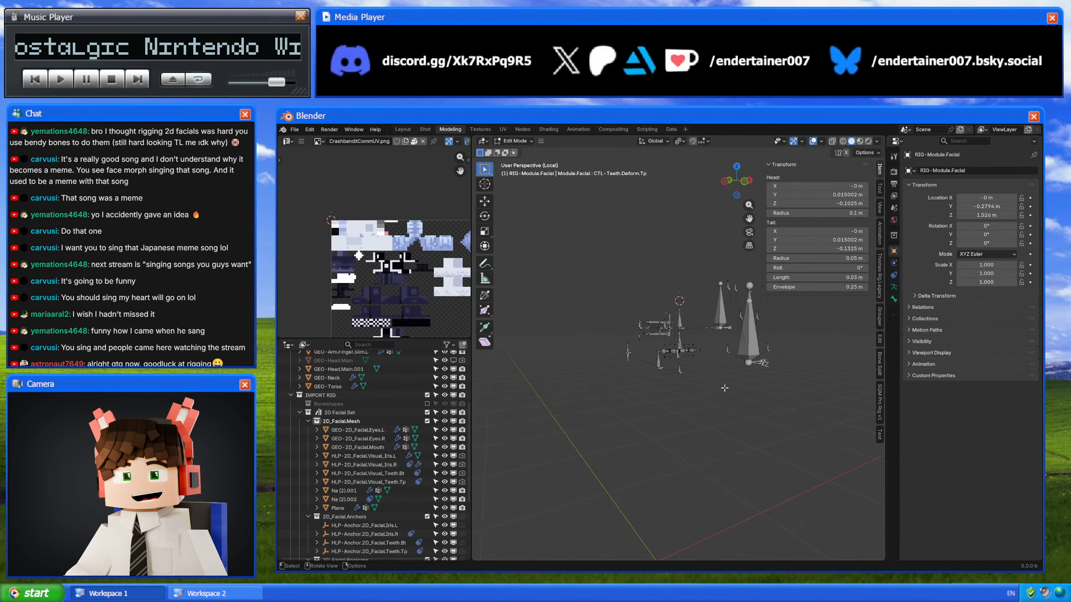
key(x)
click(740, 375)
key(Tab)
scroll(739, 378, up, 4)
scroll(738, 377, up, 6)
middle_drag(698, 385, 693, 376)
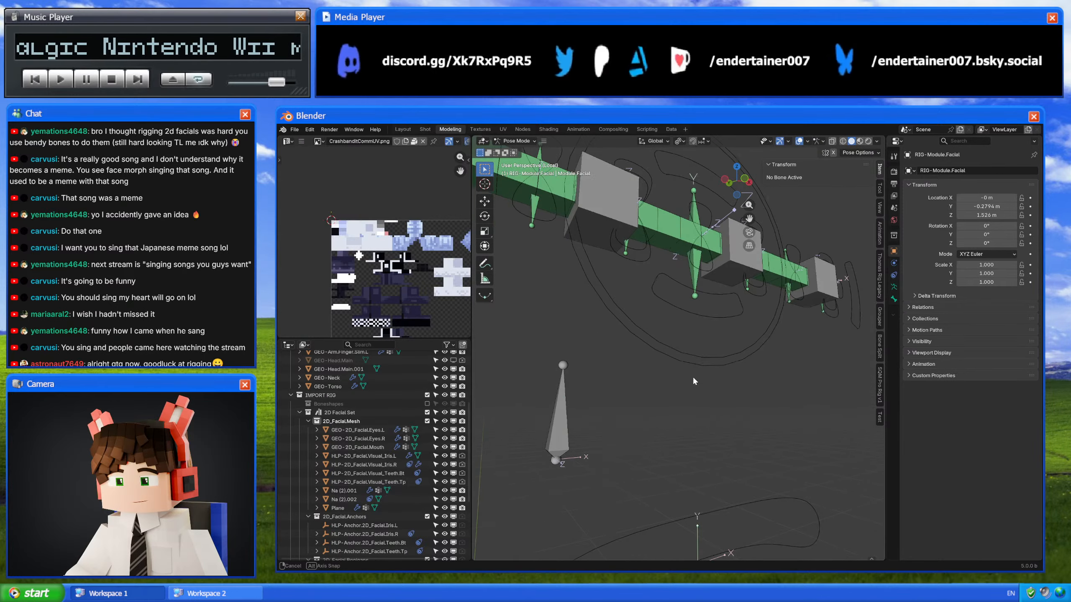
Step: Test-move the main mouth control on the facial panel, try rotating it, and undo the move
shift+middle_drag(635, 296, 715, 374)
scroll(643, 356, down, 4)
key(a)
scroll(625, 352, down, 5)
click(679, 345)
key(g)
right_click(712, 365)
click(739, 372)
click(744, 370)
key(g)
click(753, 415)
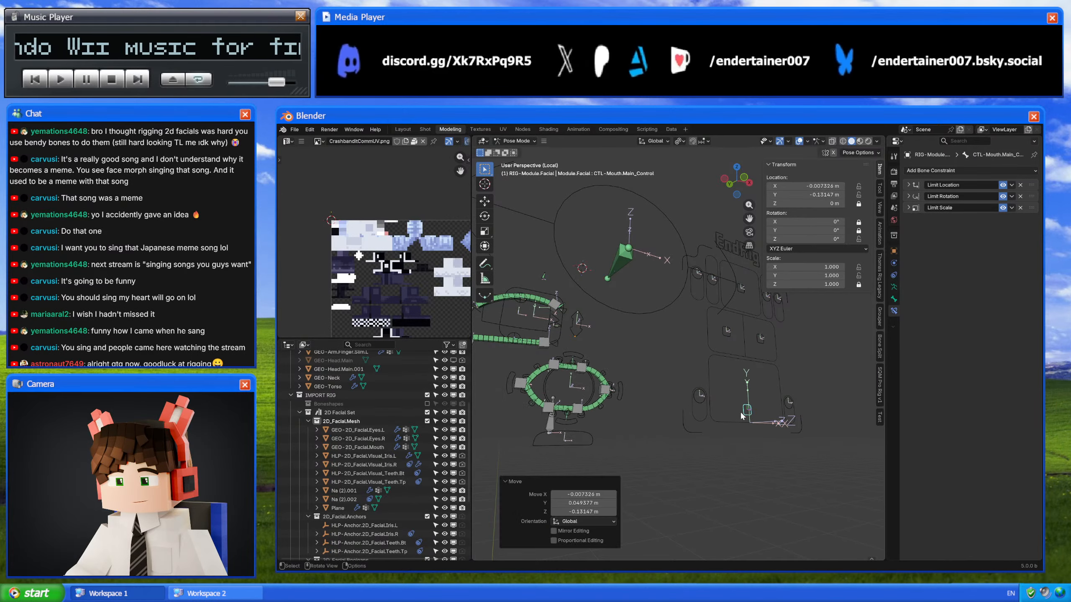
key(r)
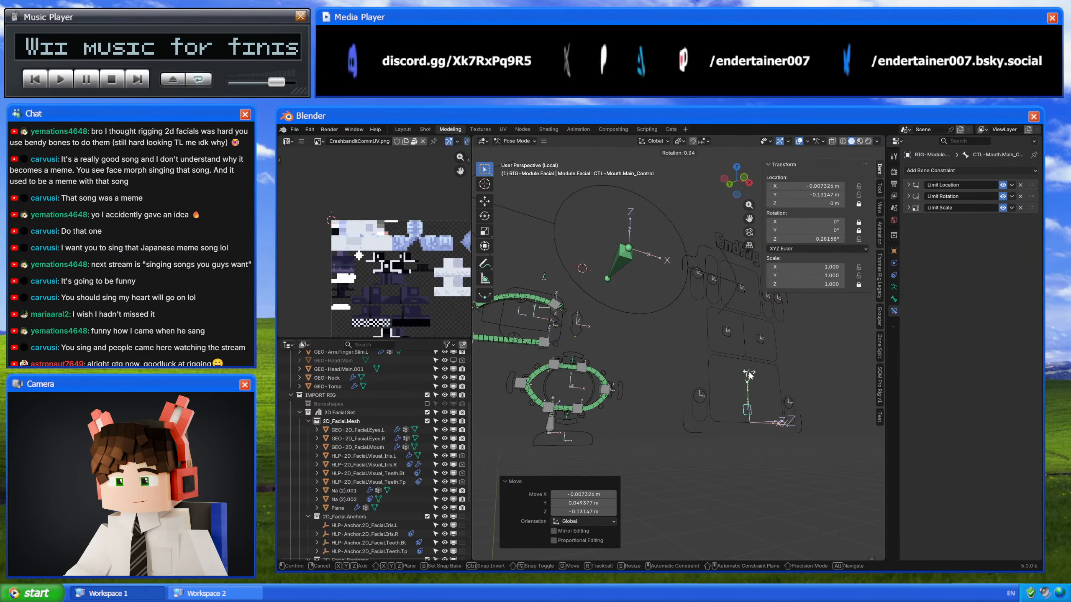
right_click(749, 373)
key(ctrl+z)
shift+middle_drag(605, 375, 682, 410)
Step: Examine the right eye's bones from the side, and check the constraints of the upper eyelash deform bone and the lower eyelid control
key(ctrl+Tab)
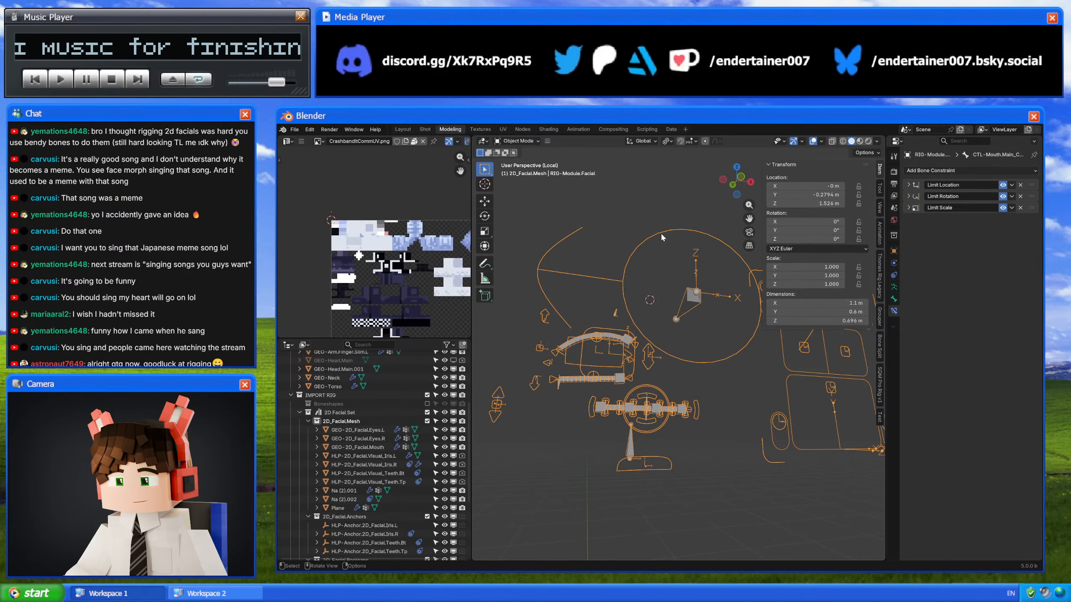
middle_drag(661, 237, 675, 357)
key(ctrl+Tab)
click(664, 322)
click(732, 182)
scroll(685, 360, up, 5)
scroll(685, 360, down, 3)
shift+middle_drag(682, 443, 656, 283)
scroll(677, 344, down, 4)
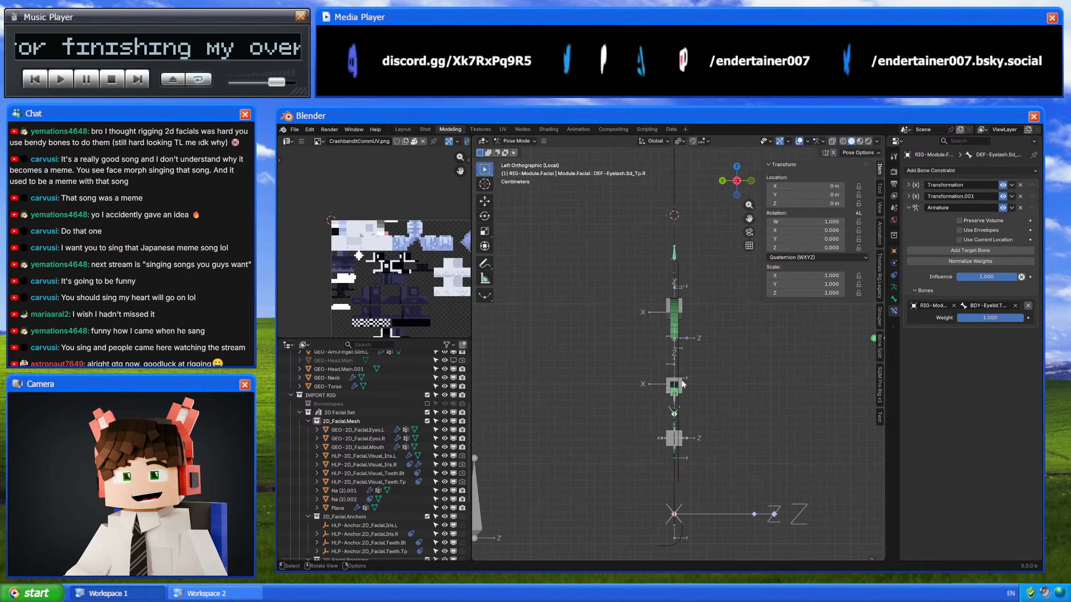
middle_drag(682, 383, 640, 379)
click(633, 364)
scroll(705, 384, up, 3)
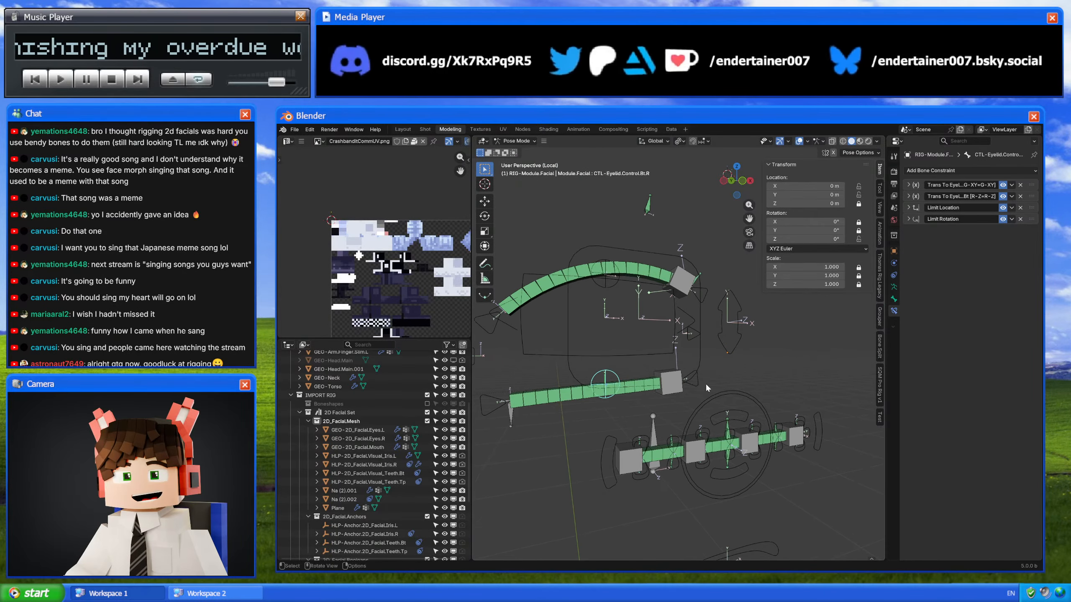
middle_drag(706, 383, 695, 393)
scroll(695, 393, down, 3)
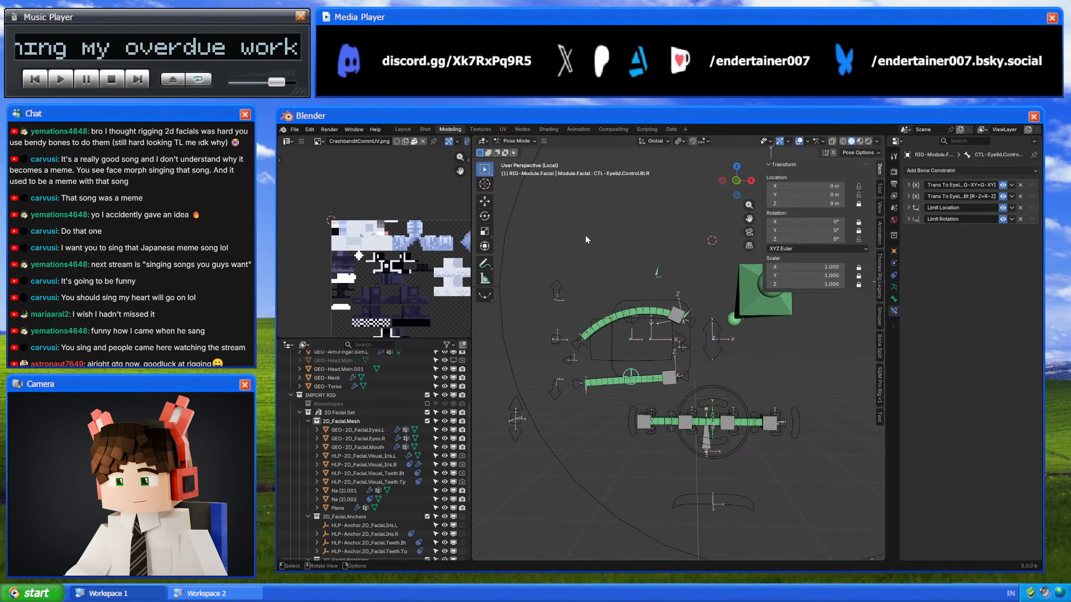
middle_drag(671, 277, 632, 234)
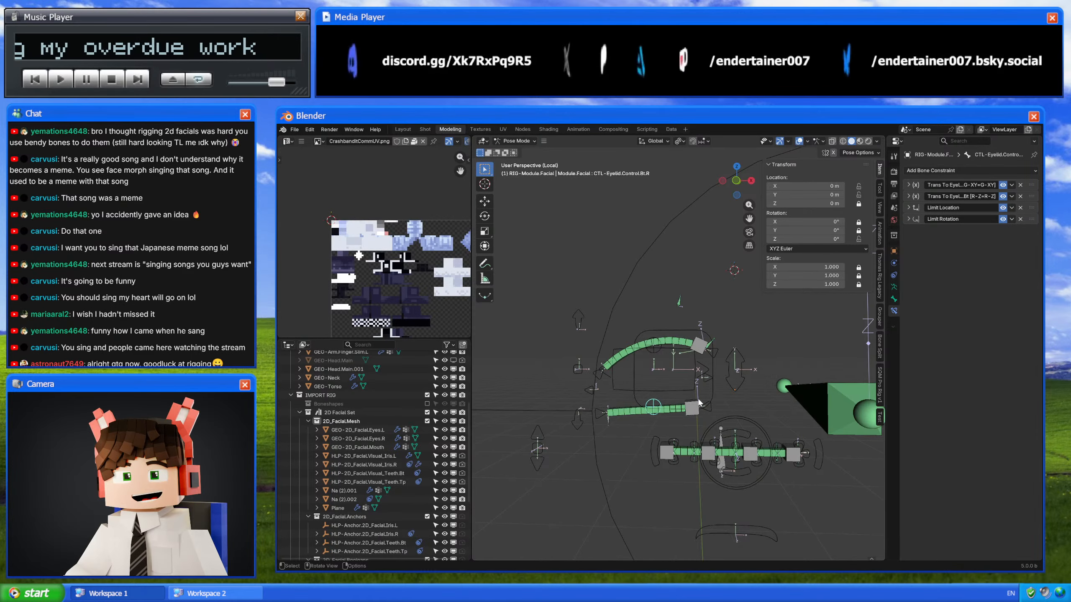
middle_drag(699, 403, 642, 417)
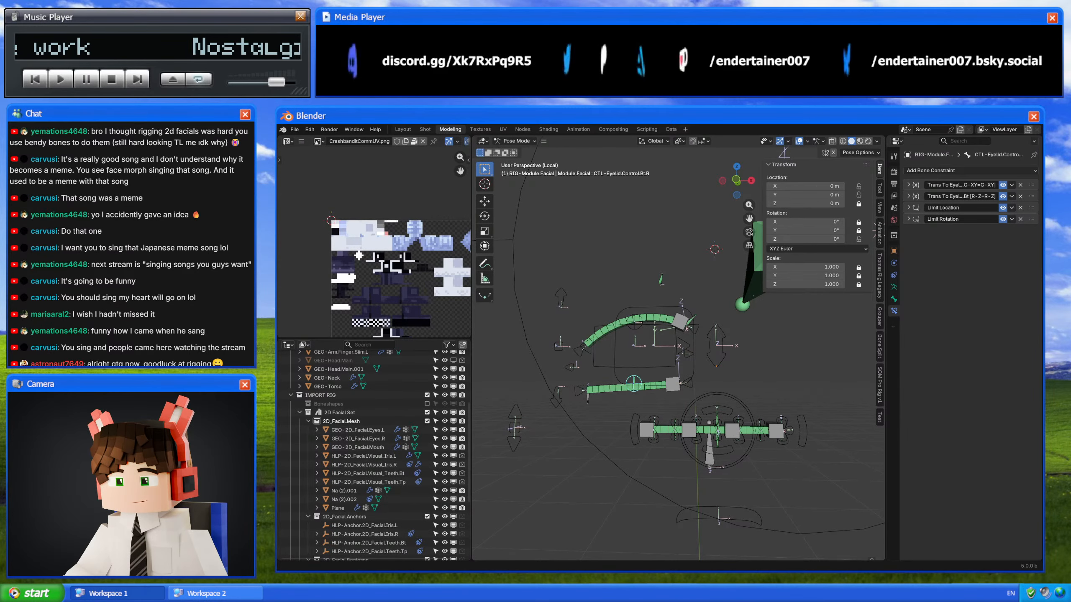
Step: Select the right eye's root control and test-move it, cancelling the move
click(687, 329)
scroll(687, 329, down, 2)
middle_drag(687, 329, 701, 384)
click(625, 358)
key(g)
scroll(674, 373, up, 2)
key(g)
right_click(684, 380)
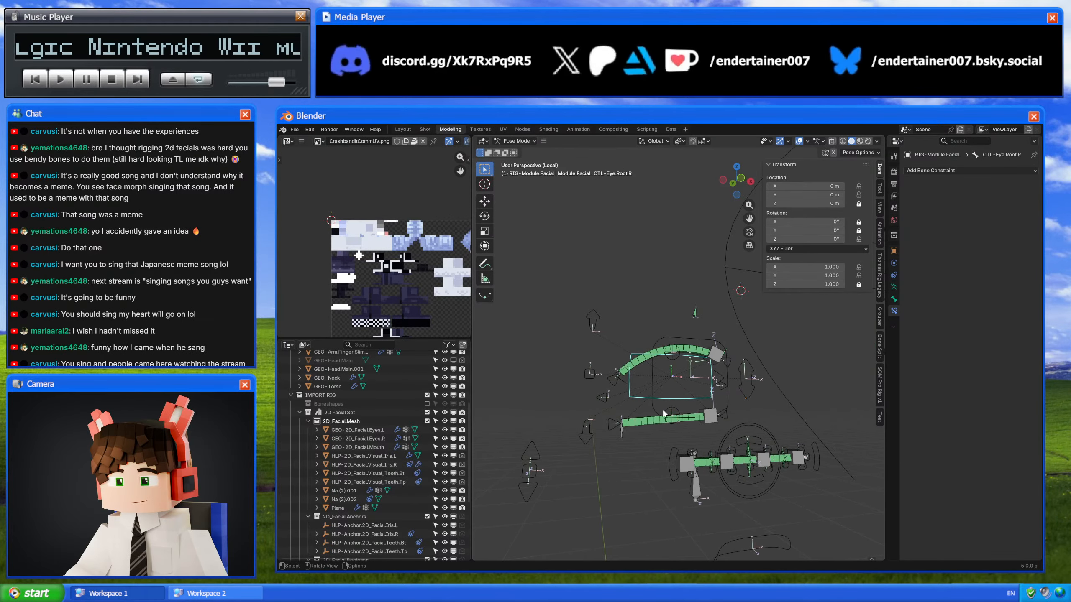
scroll(649, 421, up, 2)
Step: Select the right eyelid side control, lower eyelid body and control, and lower eyelash deform bone, and check their constraints
middle_drag(598, 467, 617, 385)
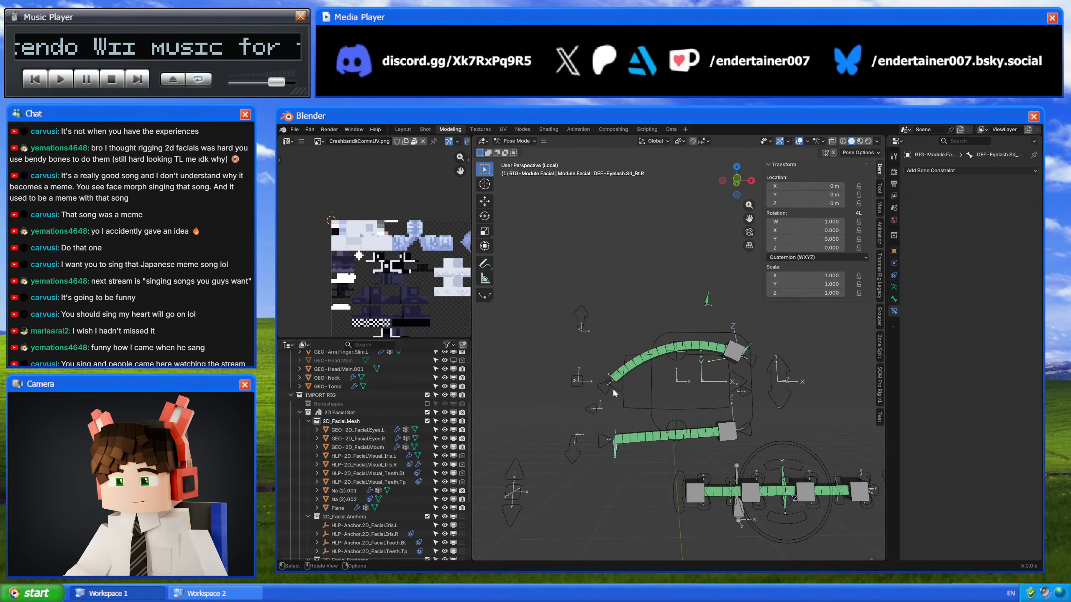
click(612, 389)
scroll(651, 399, down, 4)
key(ctrl+Tab)
scroll(668, 407, down, 3)
middle_drag(678, 407, 673, 433)
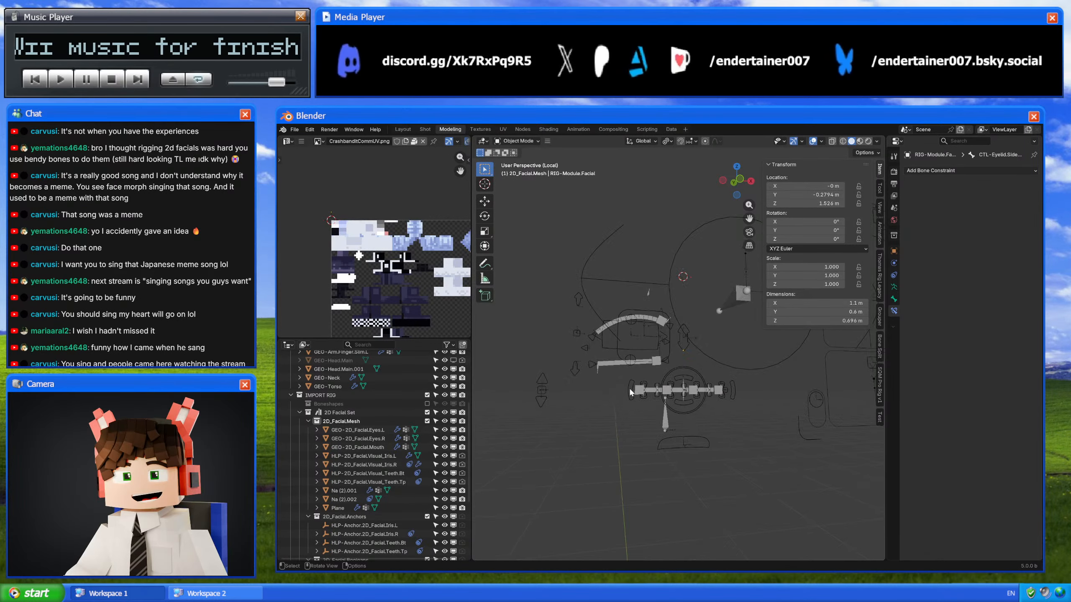
click(652, 357)
scroll(645, 371, up, 2)
key(ctrl+Tab)
click(647, 371)
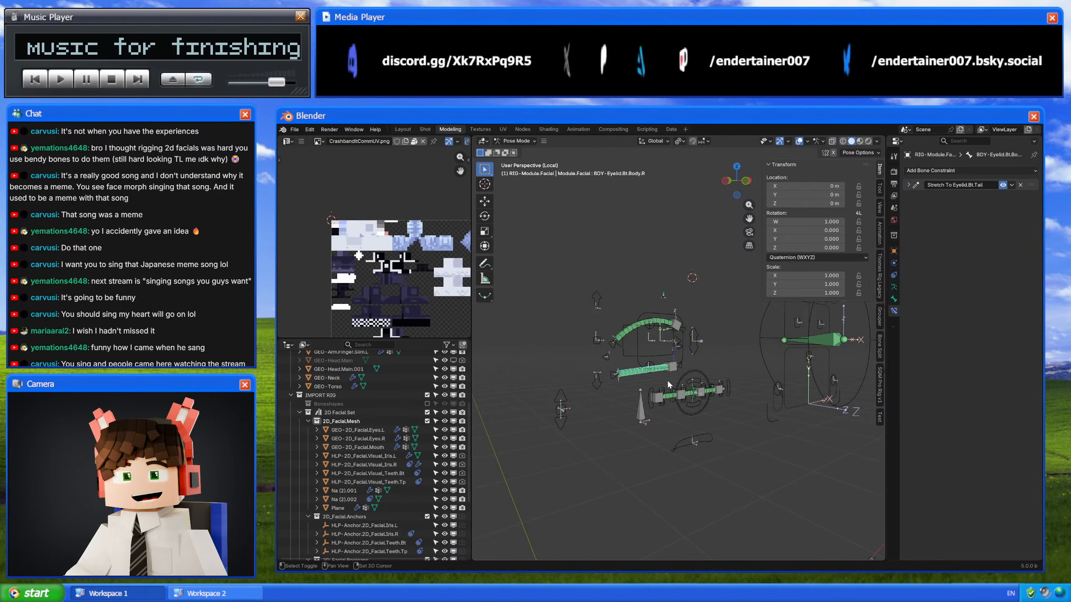
scroll(679, 380, up, 2)
click(649, 370)
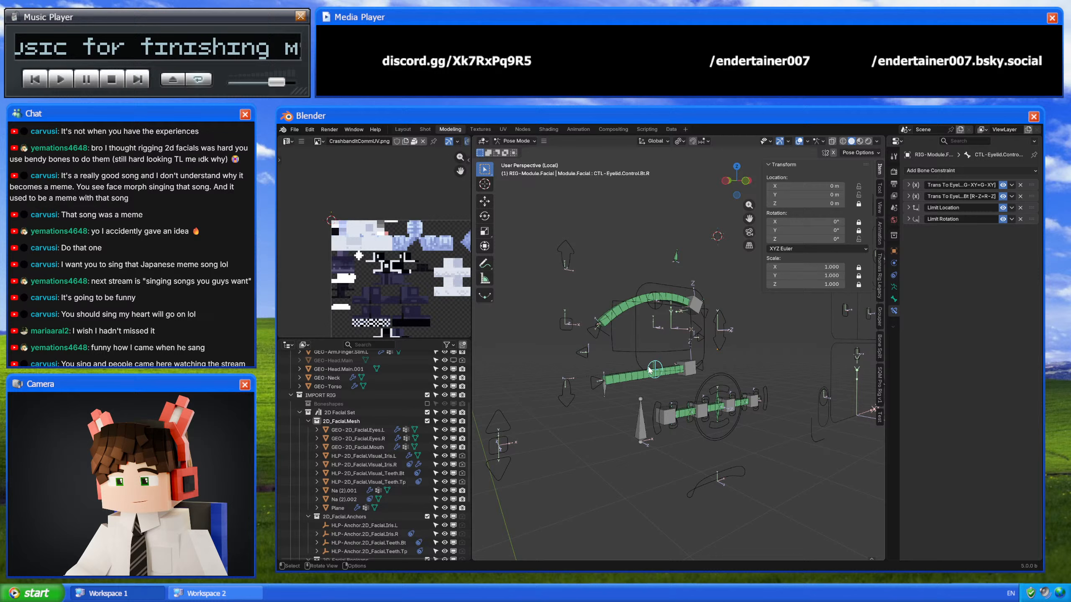
click(602, 382)
click(602, 380)
click(601, 386)
click(603, 391)
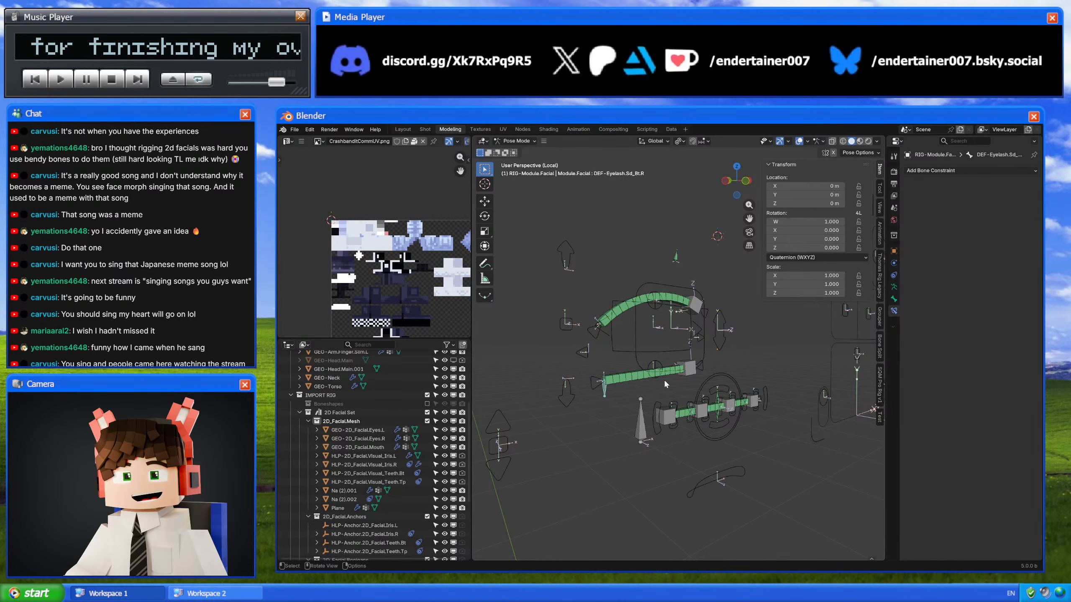
Step: Inspect the constraints of the right iris, upper eyelid body and tail, lower eyelid root and upper teeth controls
click(702, 363)
click(707, 339)
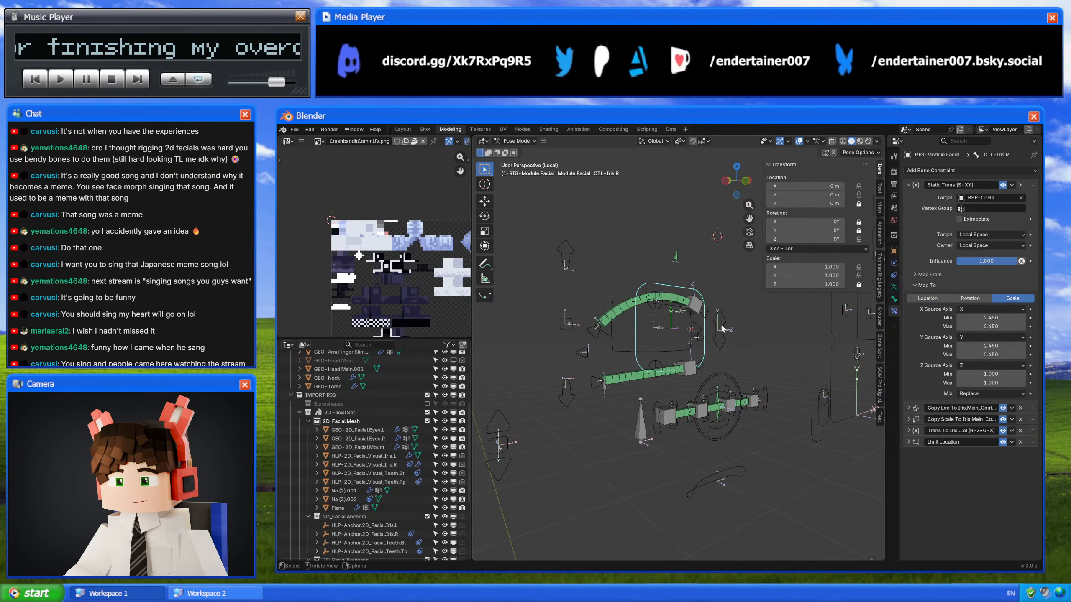
click(723, 328)
click(711, 306)
click(694, 306)
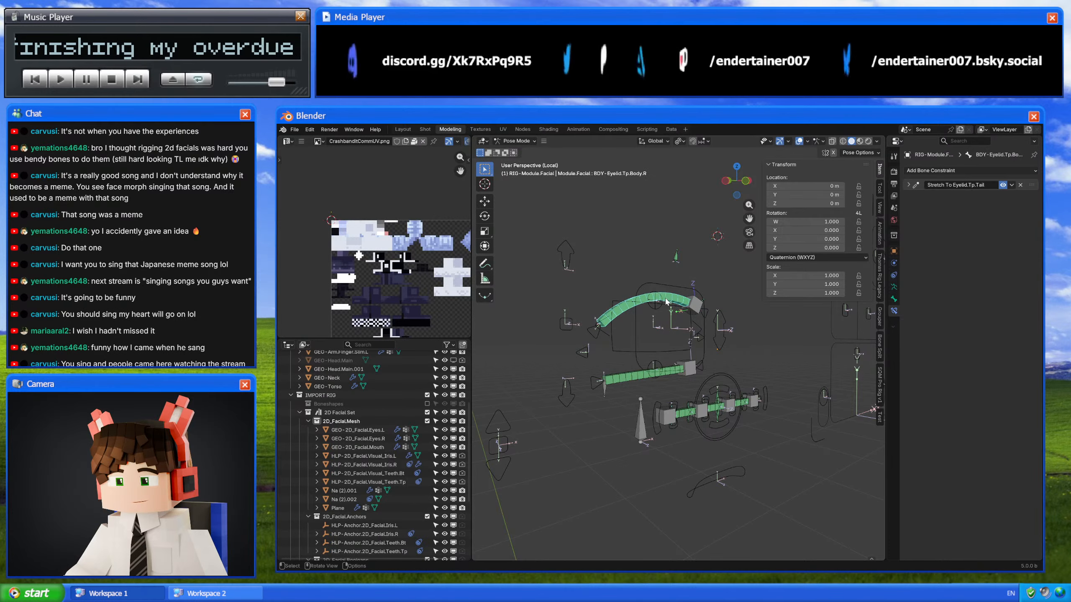
click(593, 332)
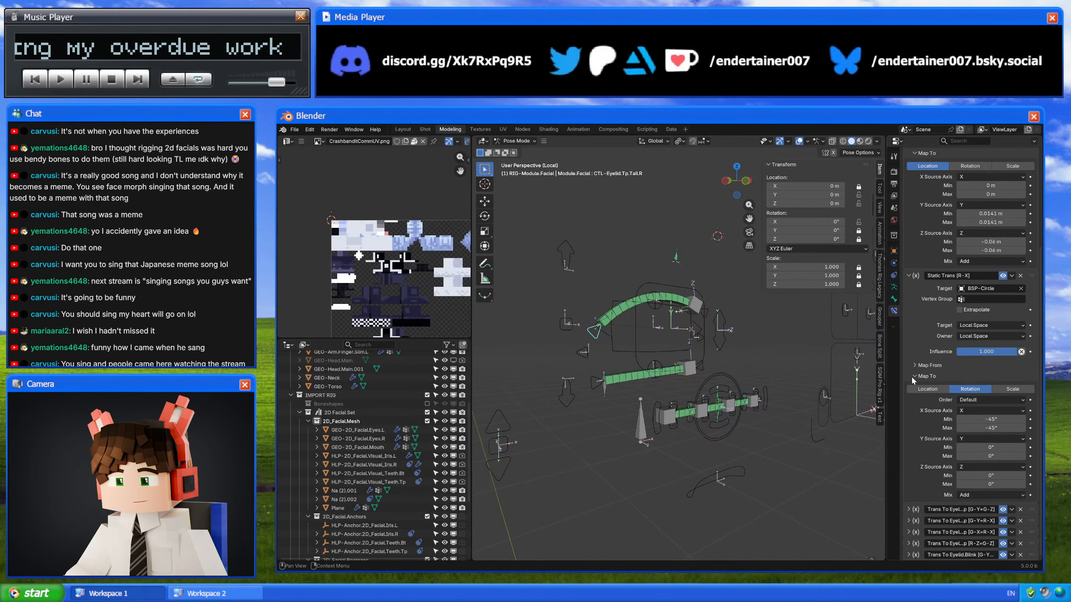
click(566, 397)
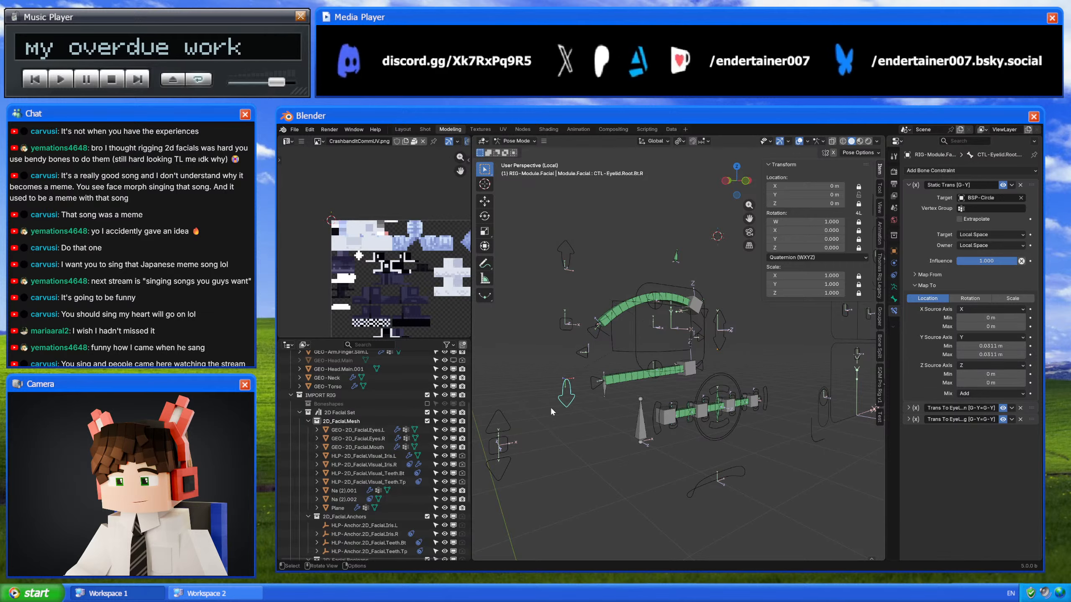
click(504, 438)
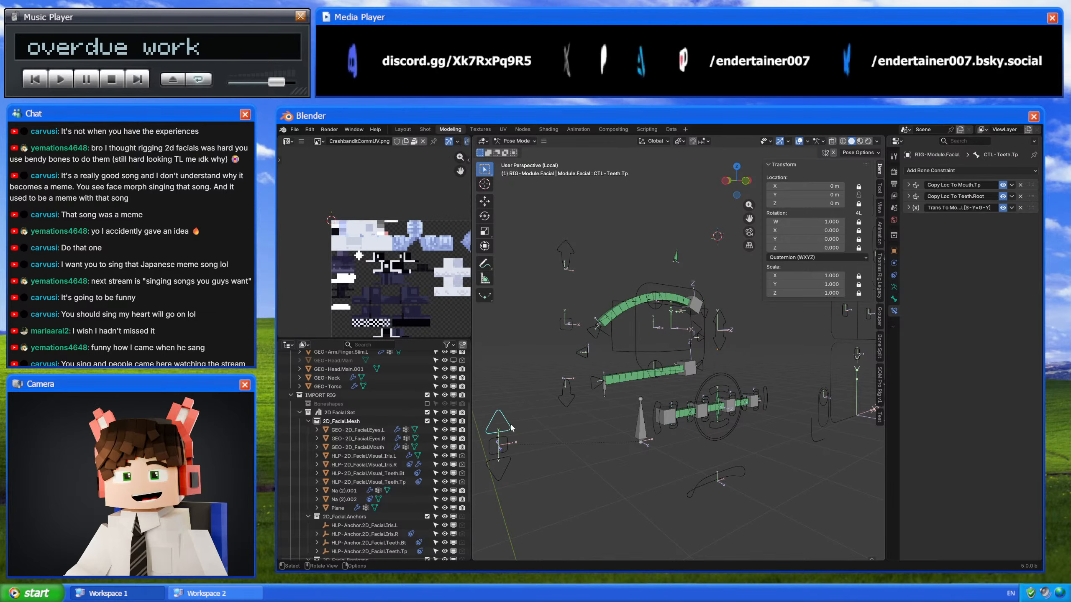
Step: Leave local view and examine how the facial rig sits on the character's face
scroll(586, 425, down, 4)
key(ctrl+Tab)
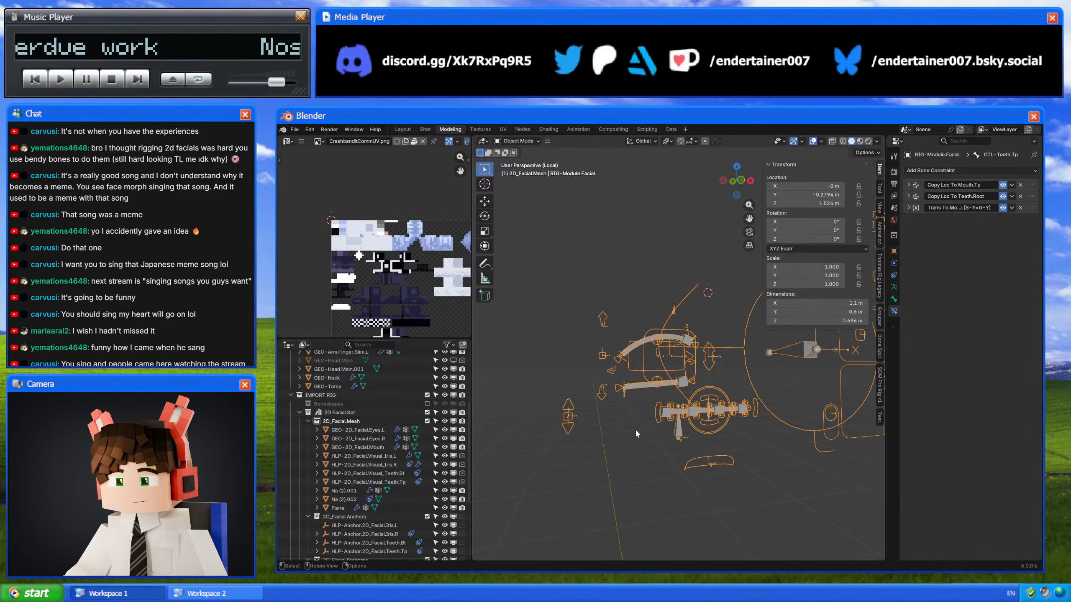
key(KP_Divide)
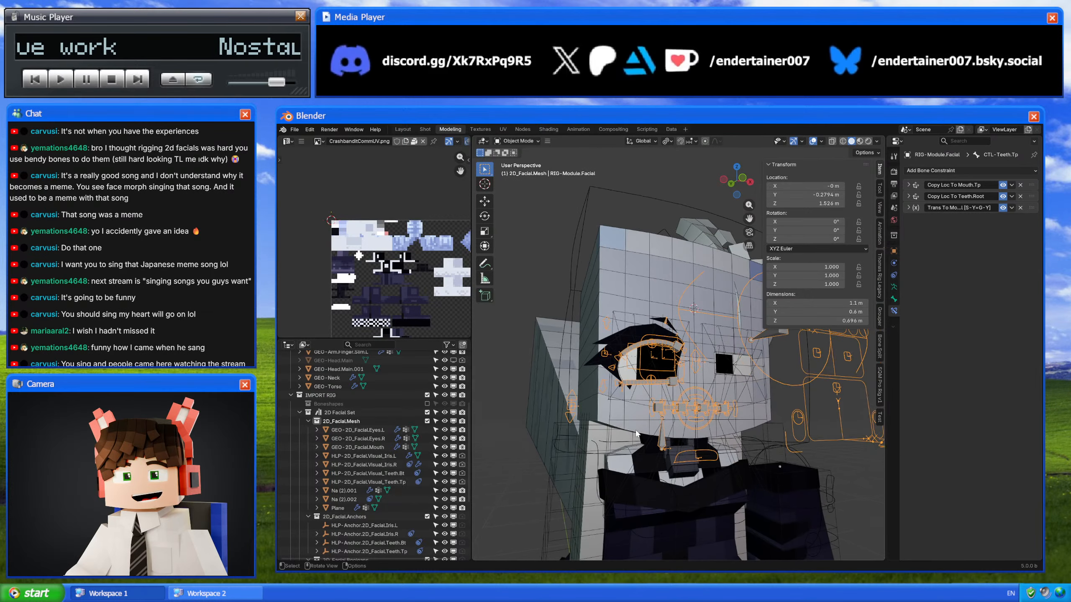
scroll(631, 429, up, 6)
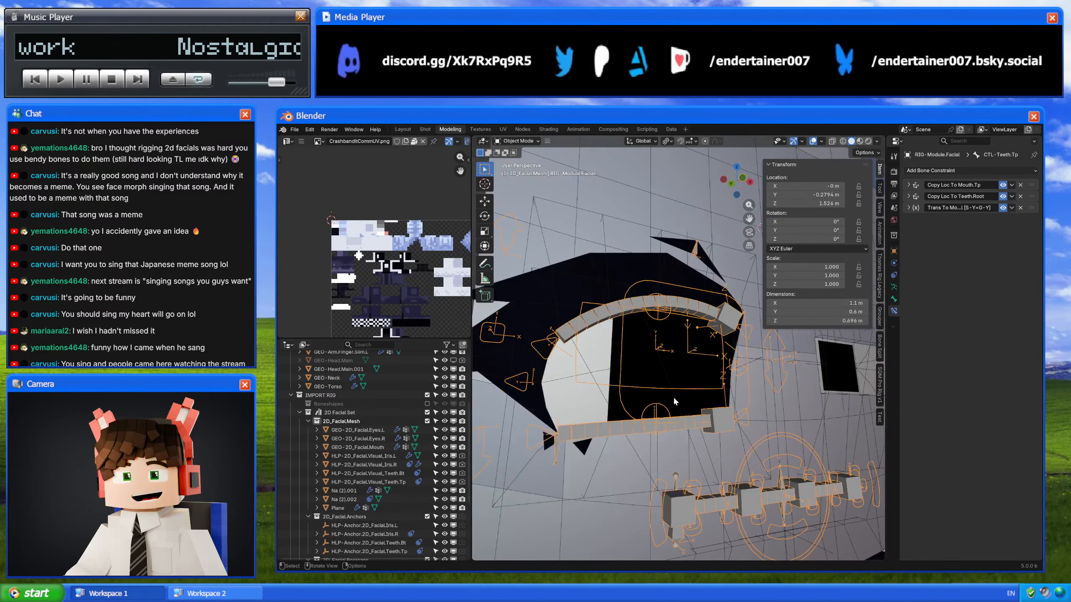
middle_drag(672, 397, 605, 318)
scroll(605, 318, down, 10)
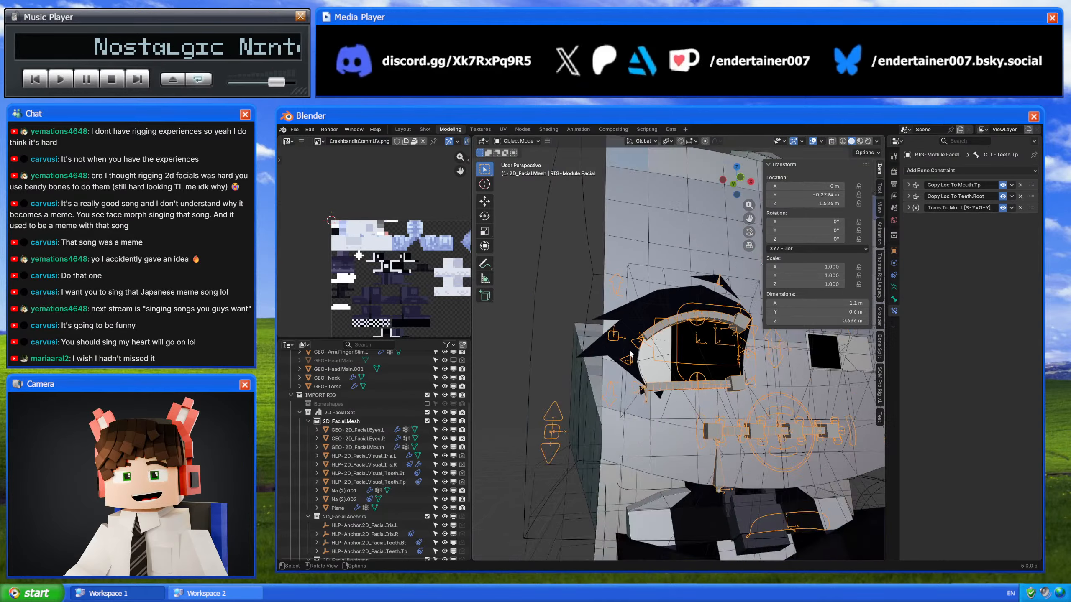
middle_drag(650, 406, 666, 368)
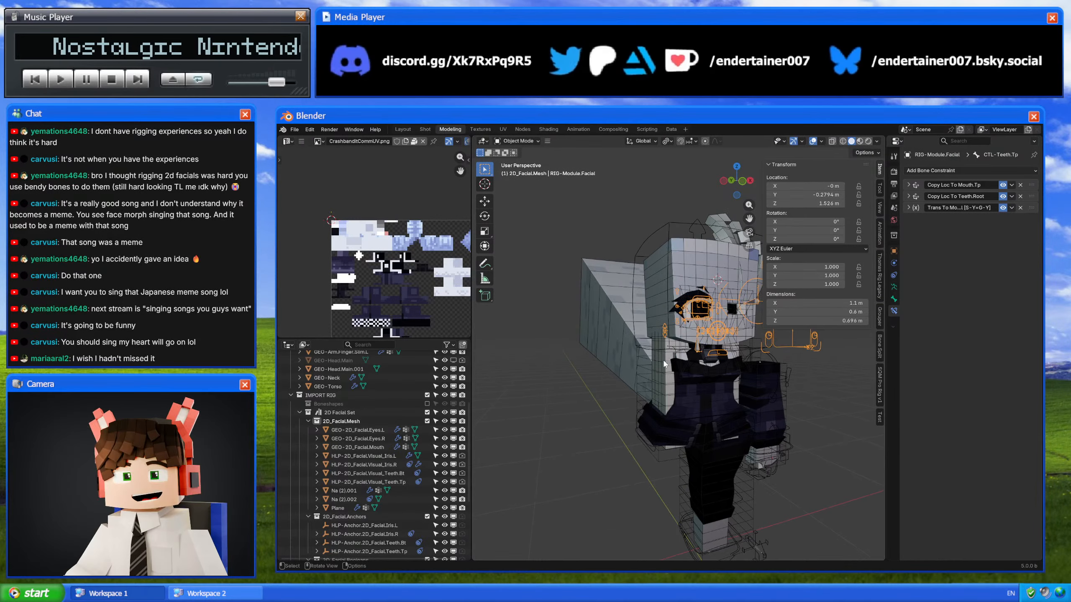
scroll(362, 463, up, 1)
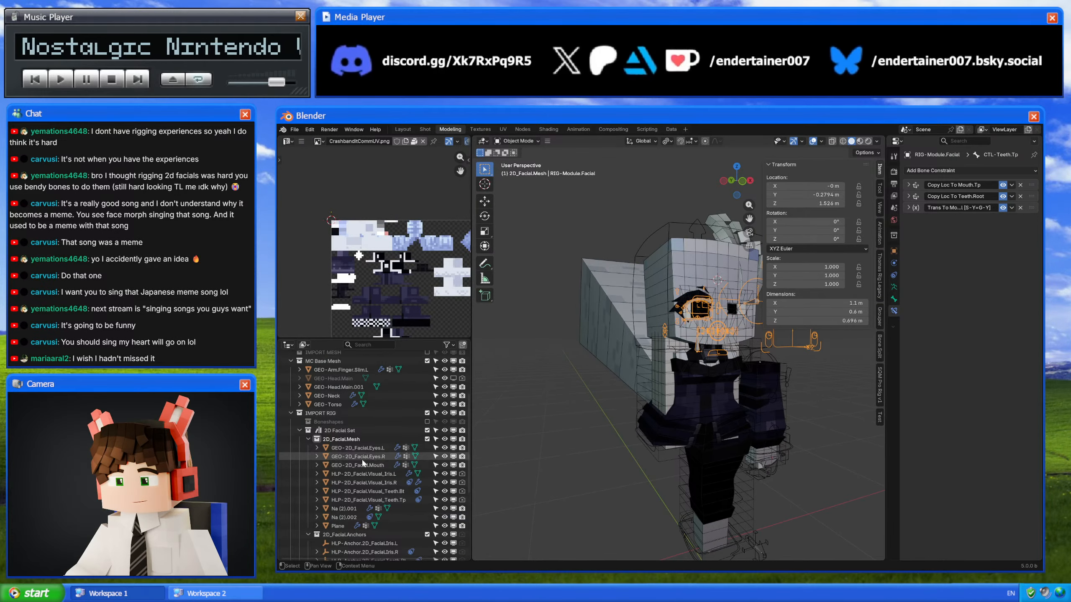
Step: Enable the Boneshapes collection and isolate the BSP-Eyelid.Sides shape together with the facial rig in local view
click(426, 422)
scroll(689, 446, down, 4)
middle_drag(688, 445, 689, 446)
middle_drag(654, 475, 686, 385)
click(593, 474)
click(713, 398)
click(654, 321)
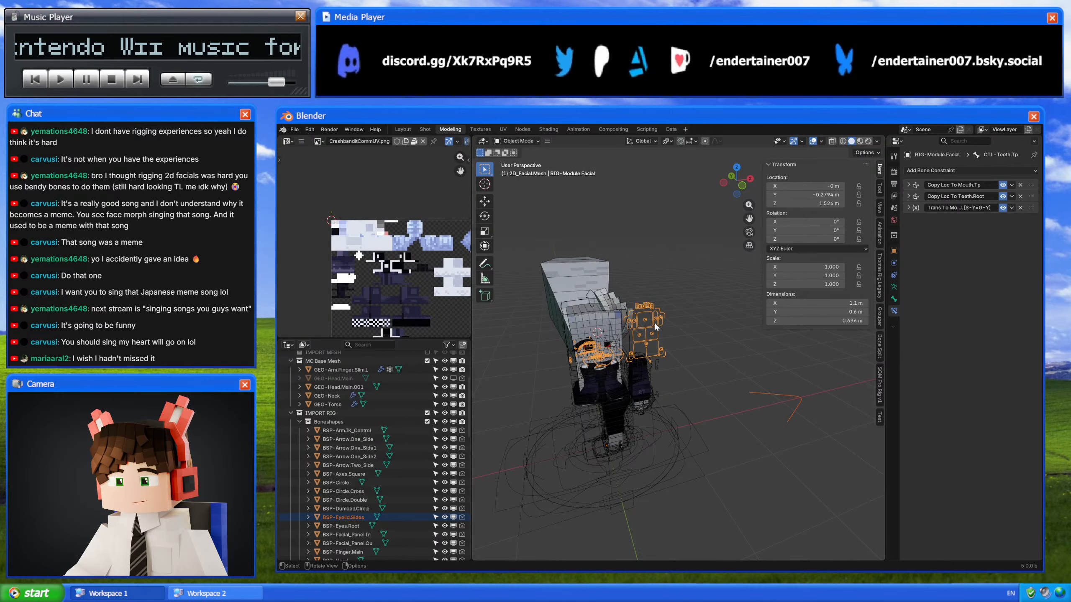
key(KP_Divide)
scroll(654, 321, up, 4)
shift+middle_drag(654, 321, 668, 396)
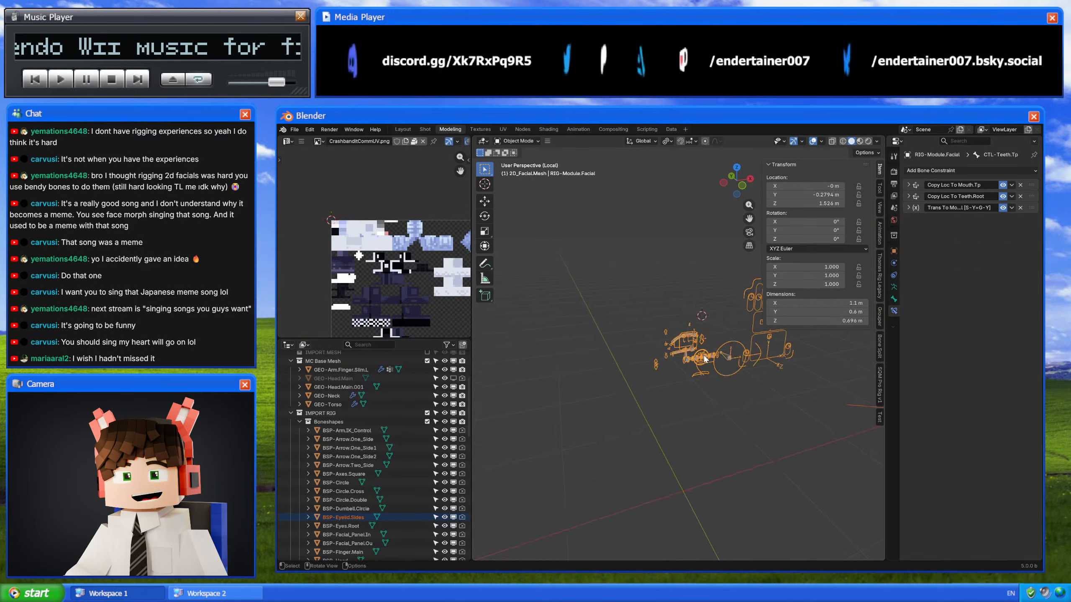
Step: Snap the 3D cursor to the right eyelid side control, CTL-Eyelid.Sides.R
scroll(691, 371, up, 3)
key(ctrl+Tab)
click(725, 325)
key(shift+s)
click(733, 398)
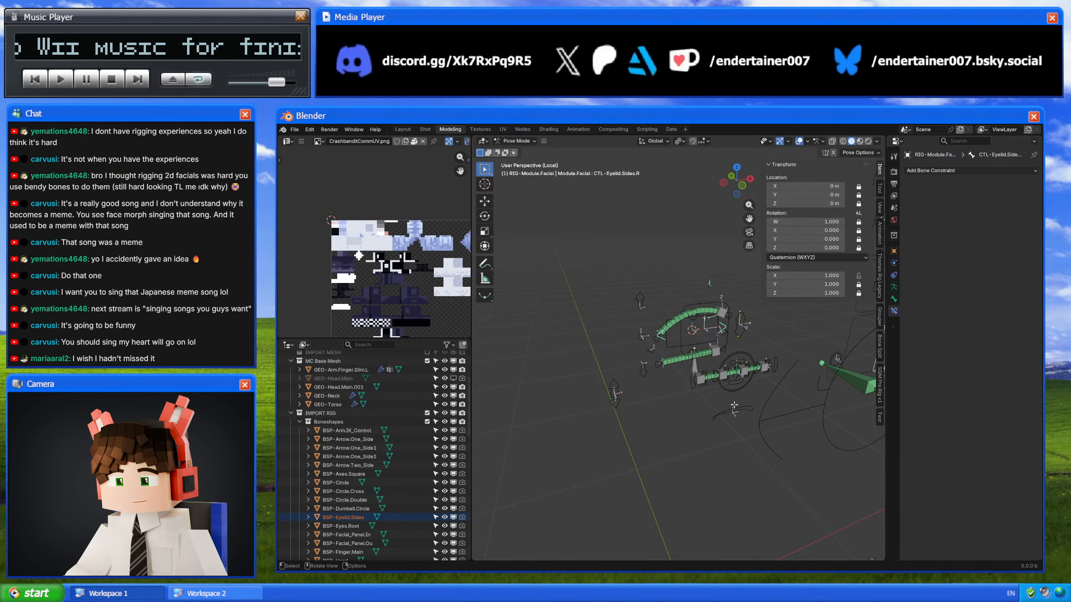
scroll(736, 406, down, 8)
key(Tab)
key(Tab)
key(ctrl+Tab)
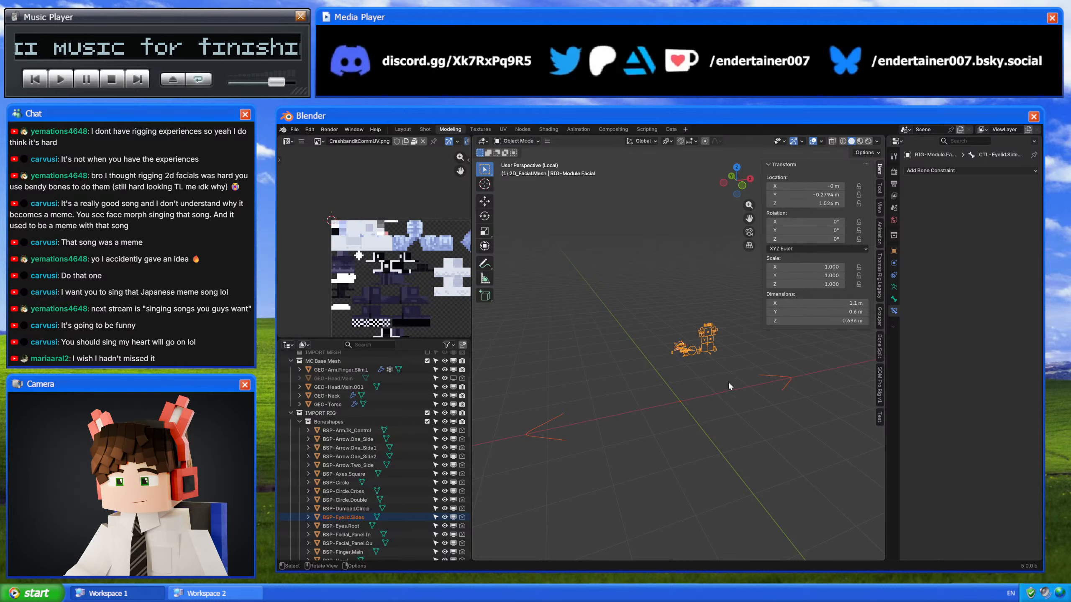
Step: Snap the BSP-Eyelid.Sides shape to the 3D cursor and rotate it 90° around the global X axis
click(536, 425)
key(shift+s)
click(565, 245)
scroll(634, 279, up, 1)
text(rx)
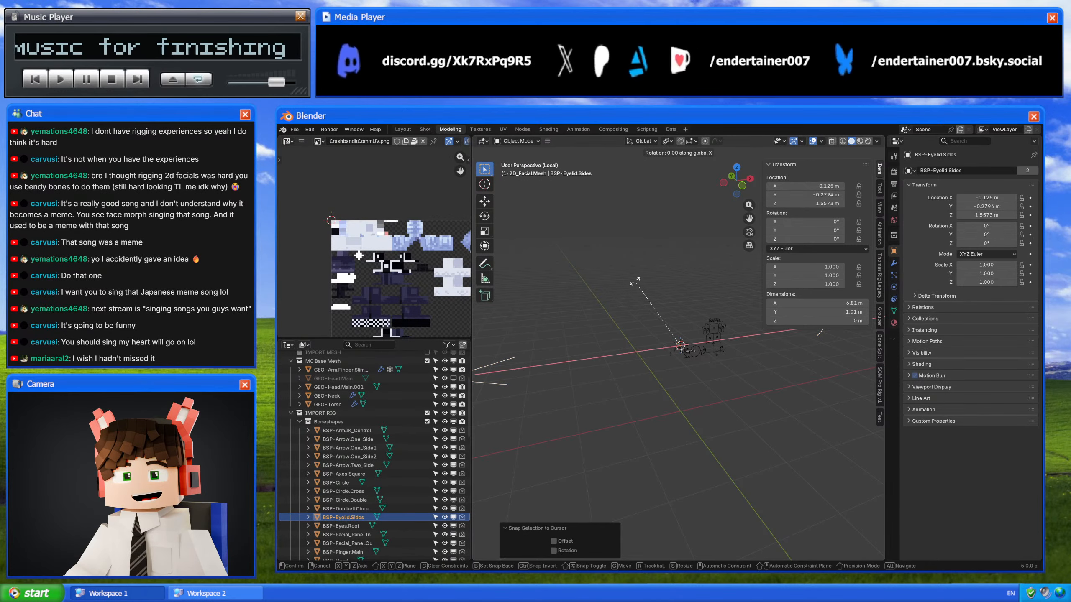
text(90)
key(Return)
scroll(695, 274, up, 5)
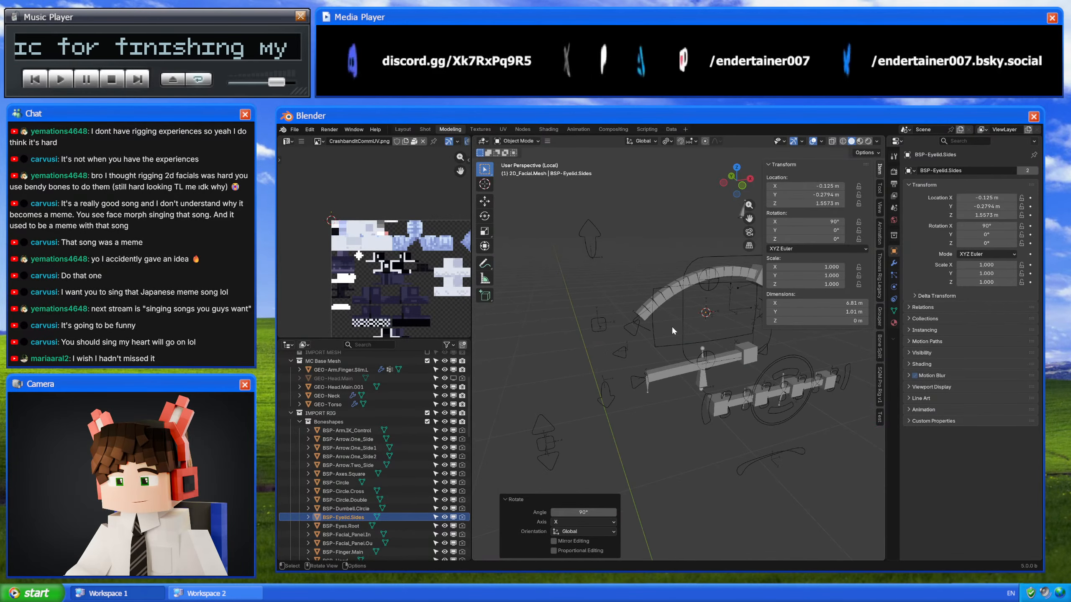
Step: Check the custom shape settings of the CTL-Eyelid.Sides.R bone and return to Object Mode
click(671, 325)
key(ctrl+Tab)
click(894, 298)
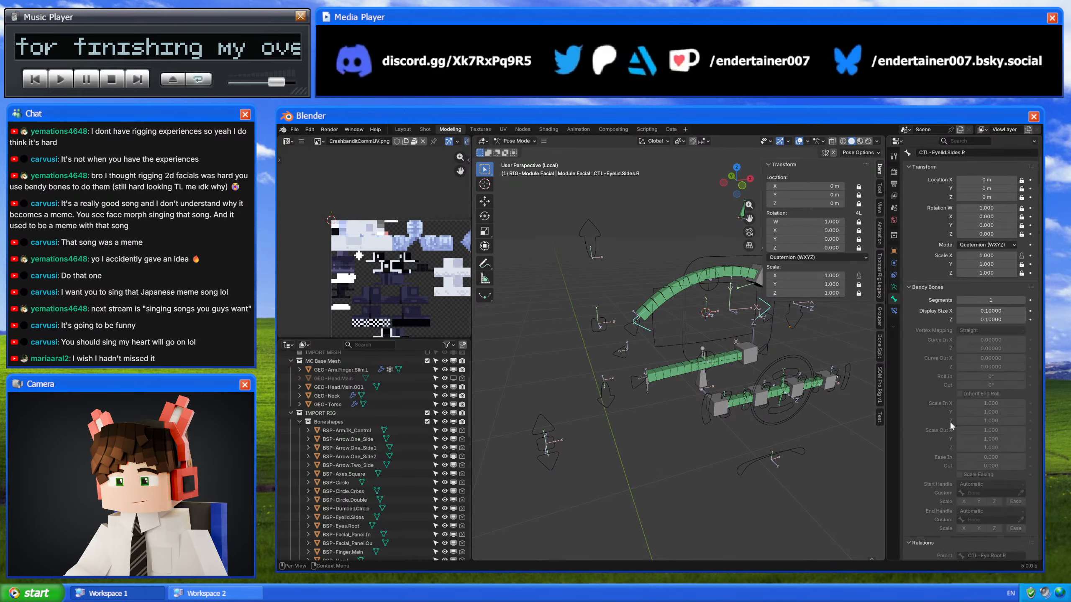
scroll(950, 421, down, 15)
key(ctrl+Tab)
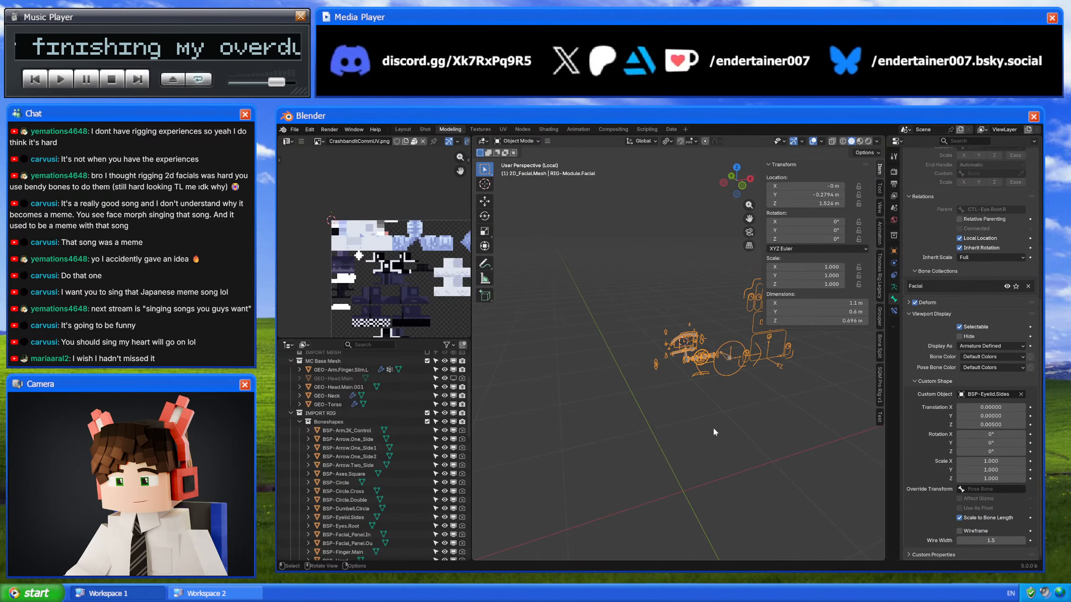
Step: In the front view, scale the BSP-Eyelid.Sides shape down by a factor of 0.1
scroll(714, 429, down, 8)
click(579, 345)
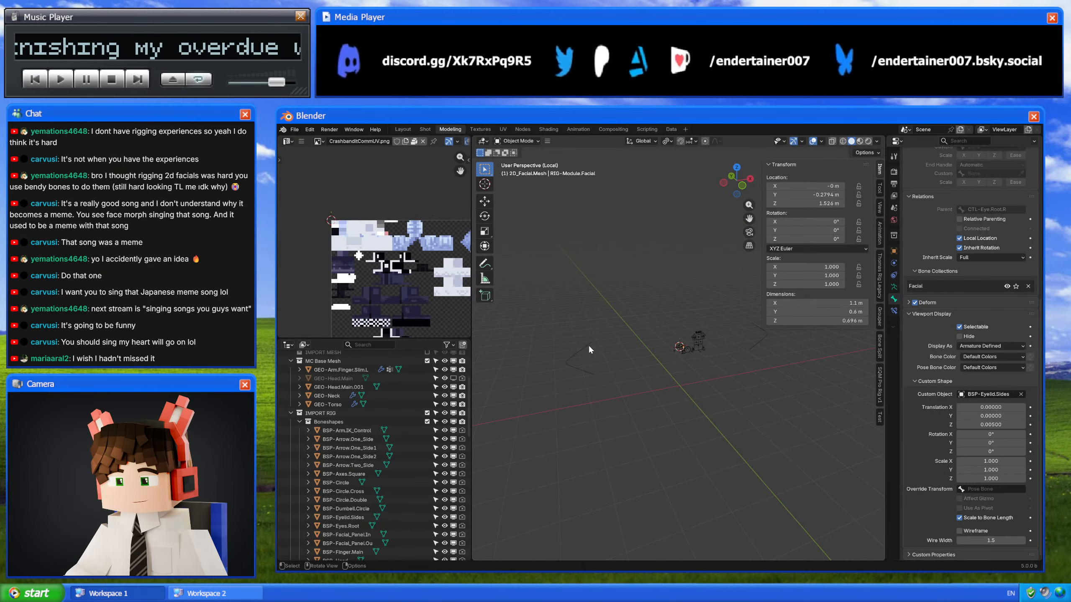
click(589, 348)
click(742, 185)
text(s)
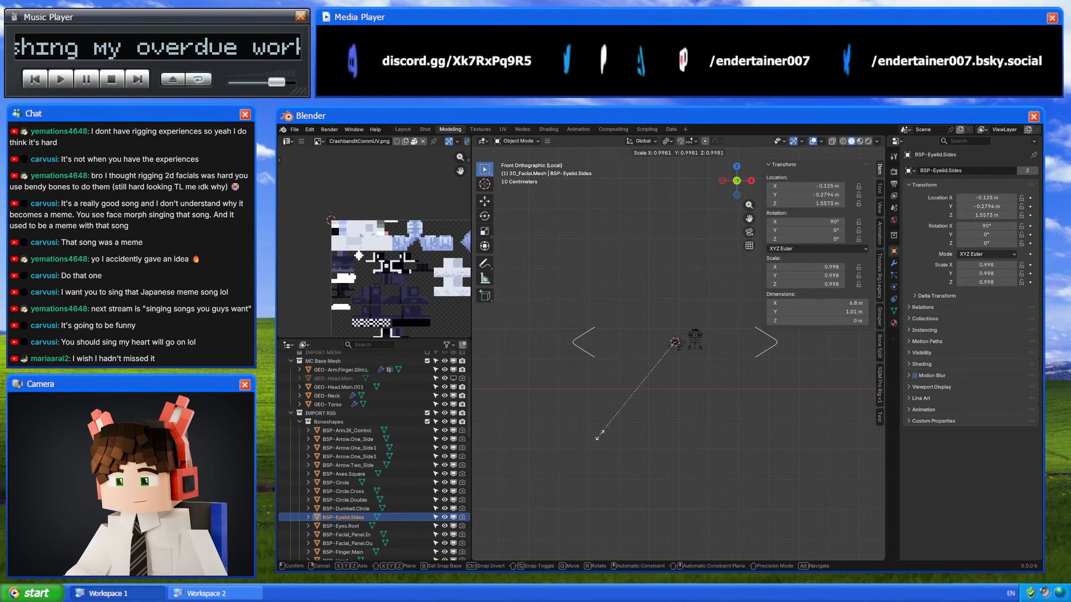
text(.1)
key(Return)
Step: Scale the BSP-Eyelid.Sides shape down again by 0.2 to bring it close to the eye's width
scroll(680, 366, up, 8)
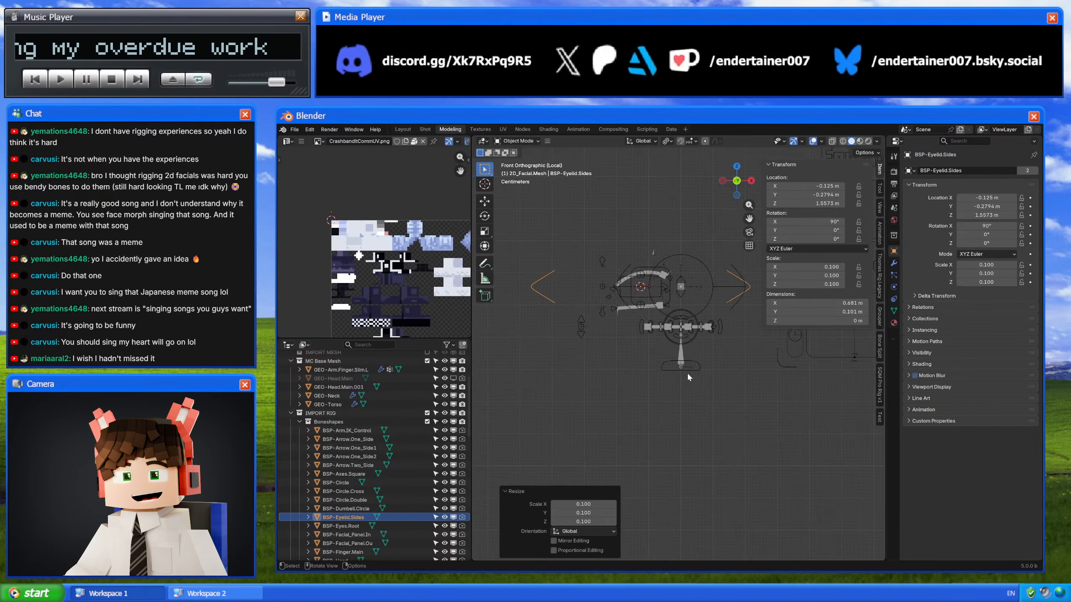
scroll(688, 376, up, 4)
text(s)
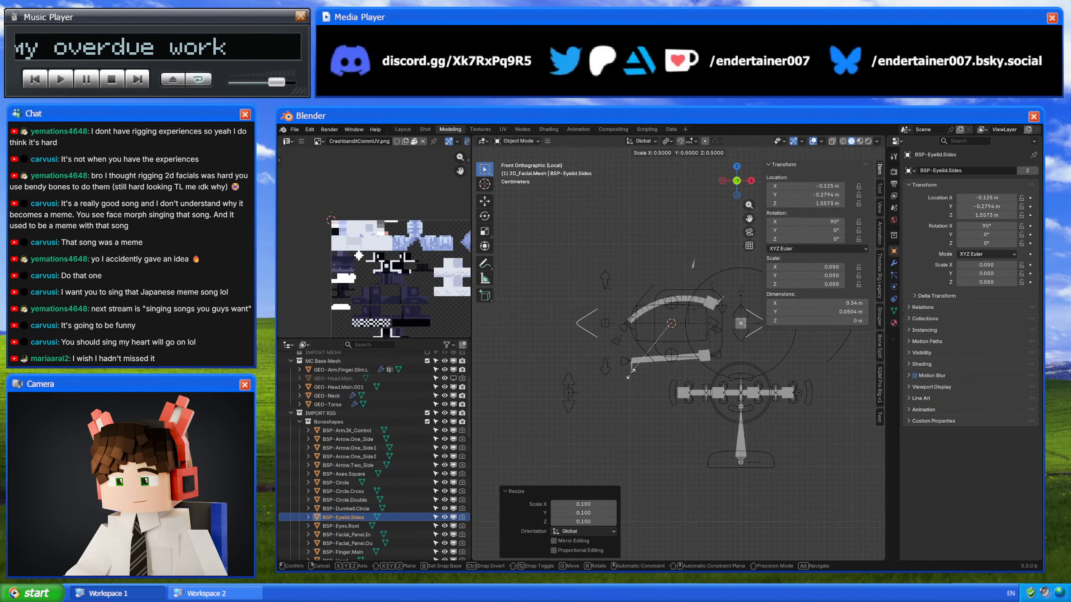
text(.2)
key(Return)
Step: Fine-tune the BSP-Eyelid.Sides size to match the eyelid side control's outline, with a scale of 0.025 on all axes
scroll(633, 378, up, 10)
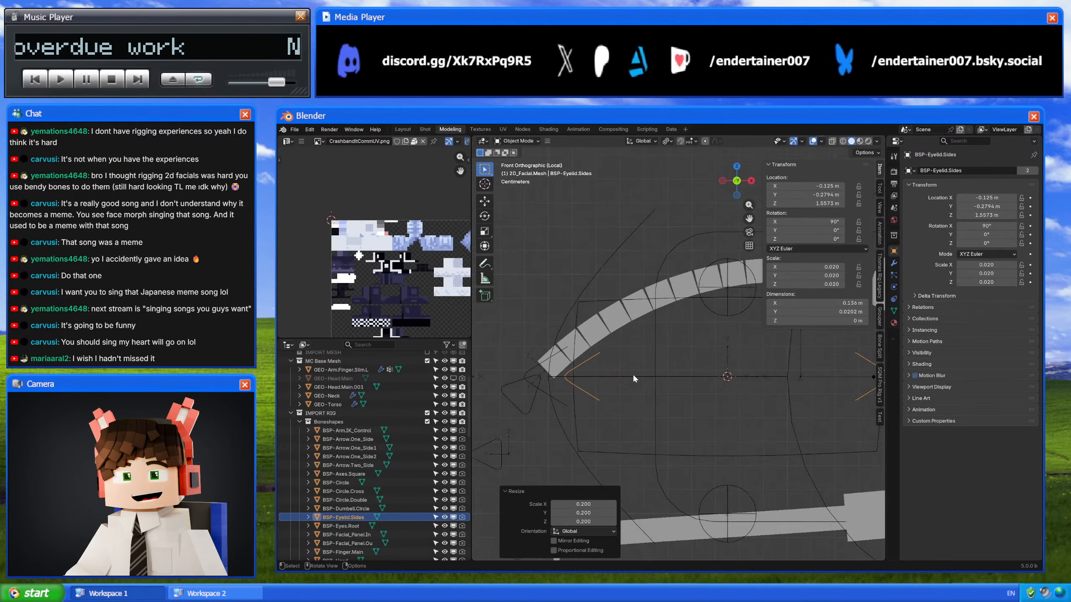
scroll(633, 378, up, 4)
key(s)
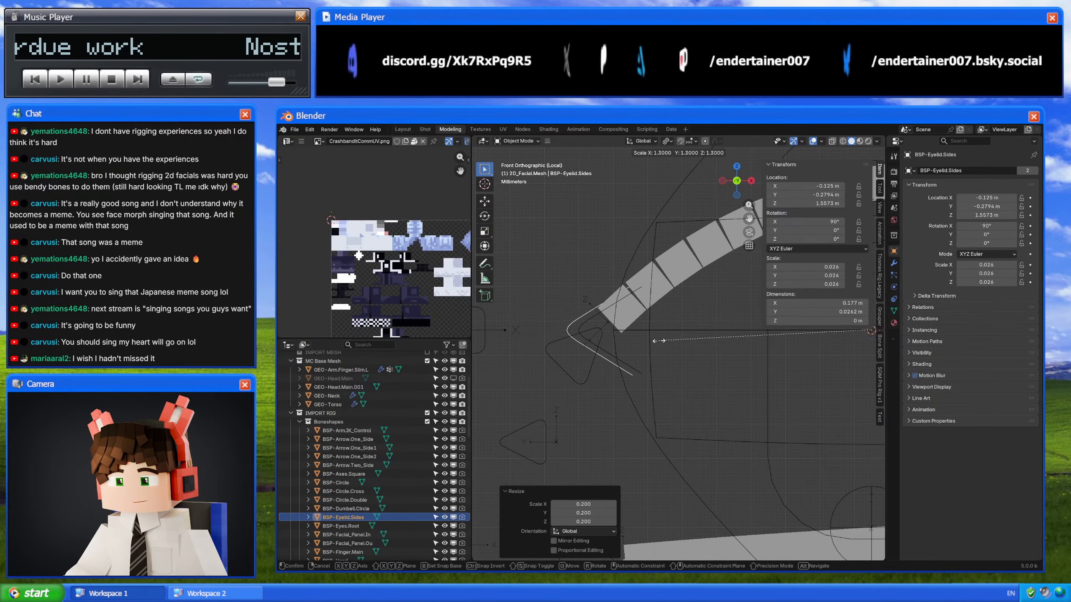
key(Return)
scroll(675, 348, up, 3)
key(s)
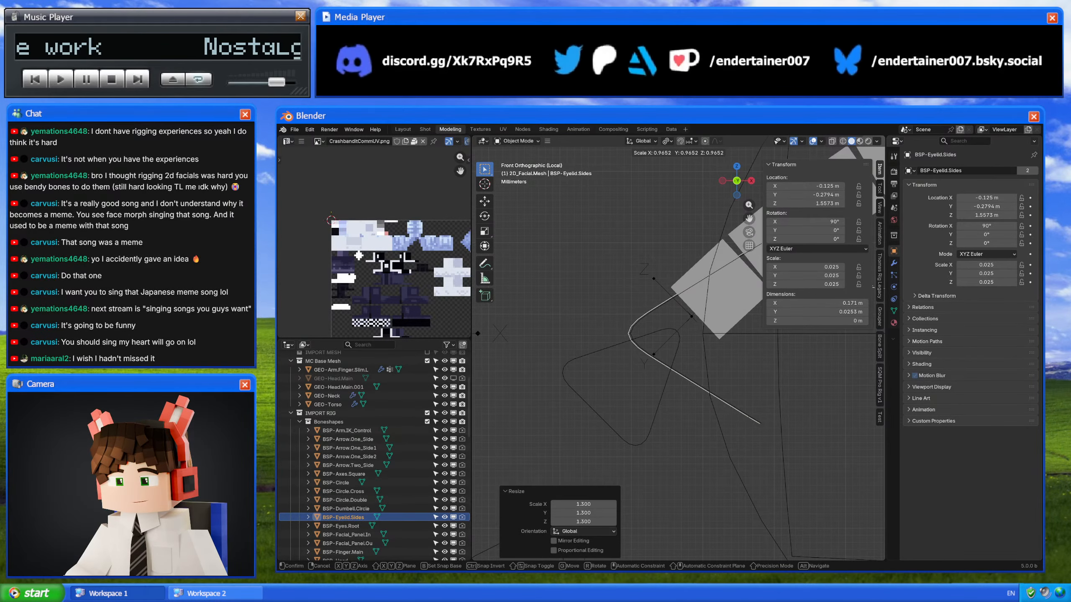
key(Return)
drag(807, 266, 806, 284)
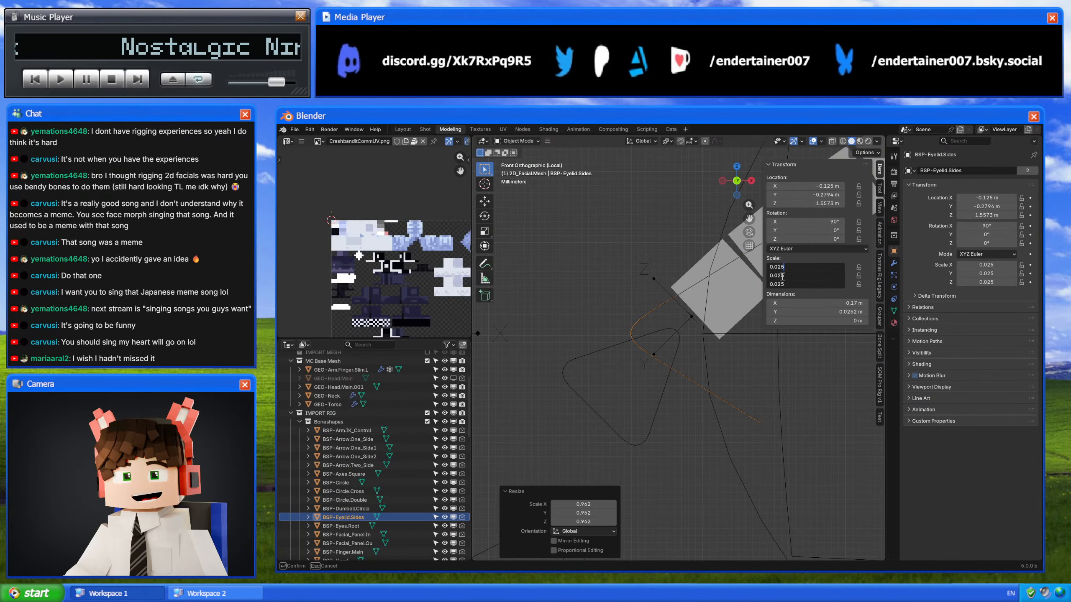
key(Return)
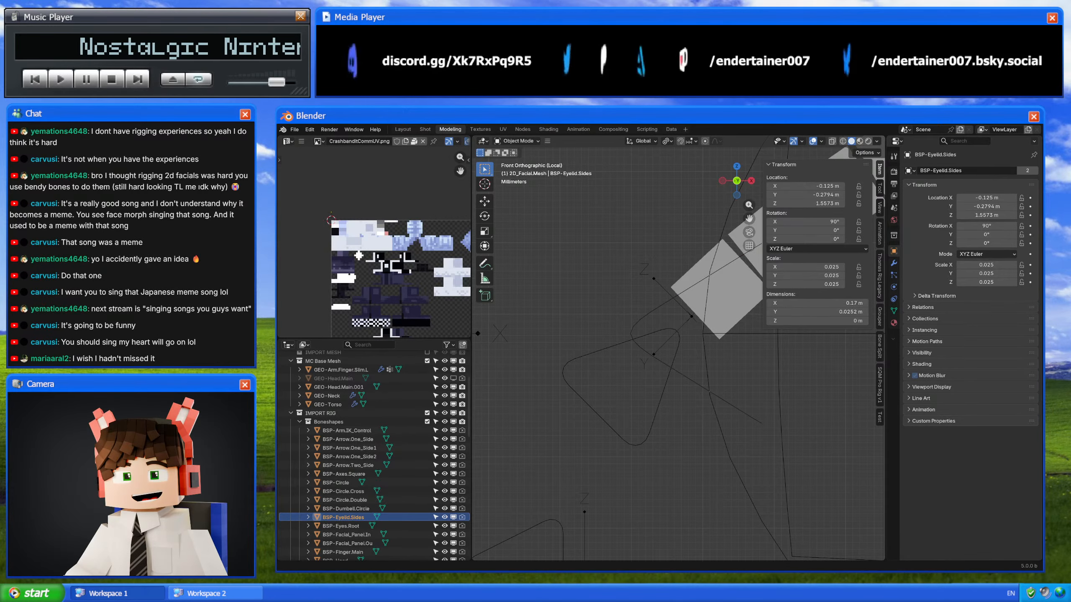
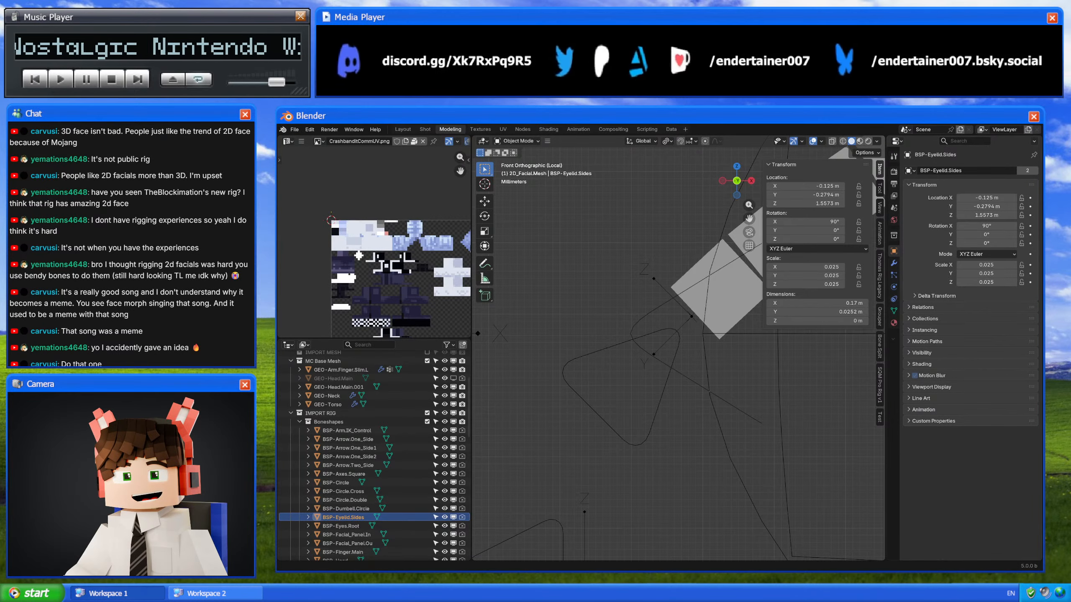
Step: In the Layout workspace, inspect the GEO-Head.Main.001 mesh around the face in Edit Mode, and return to Object Mode
scroll(653, 303, down, 5)
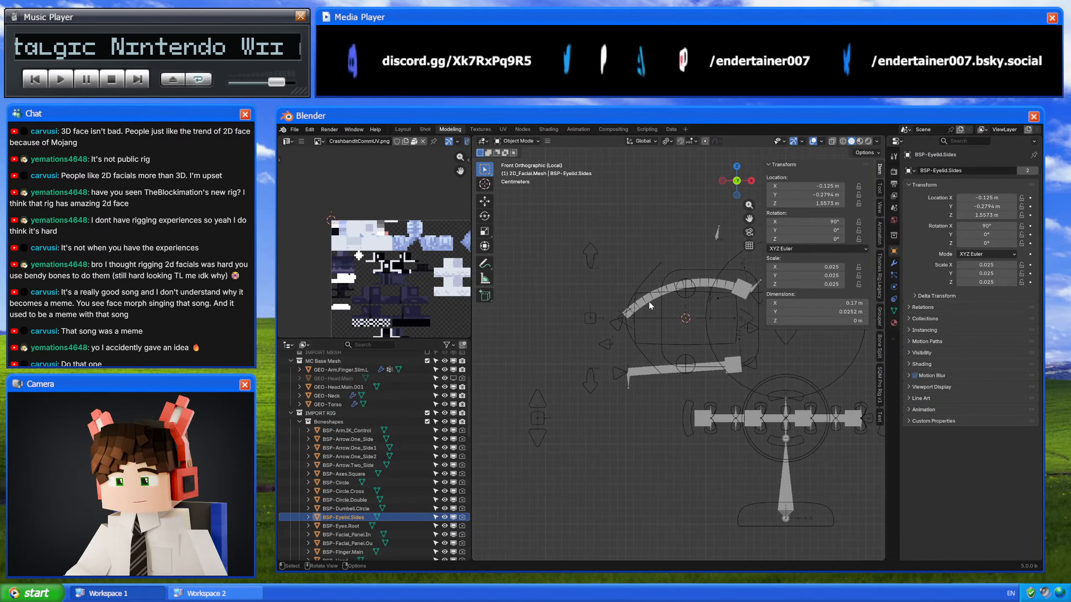
key(a)
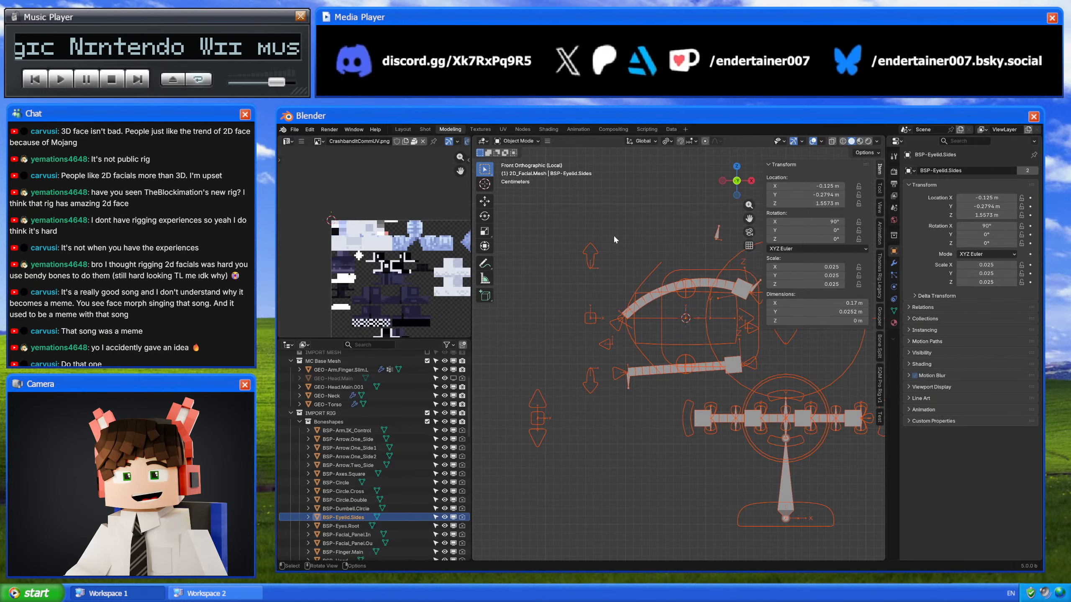
click(408, 130)
middle_drag(616, 308, 678, 324)
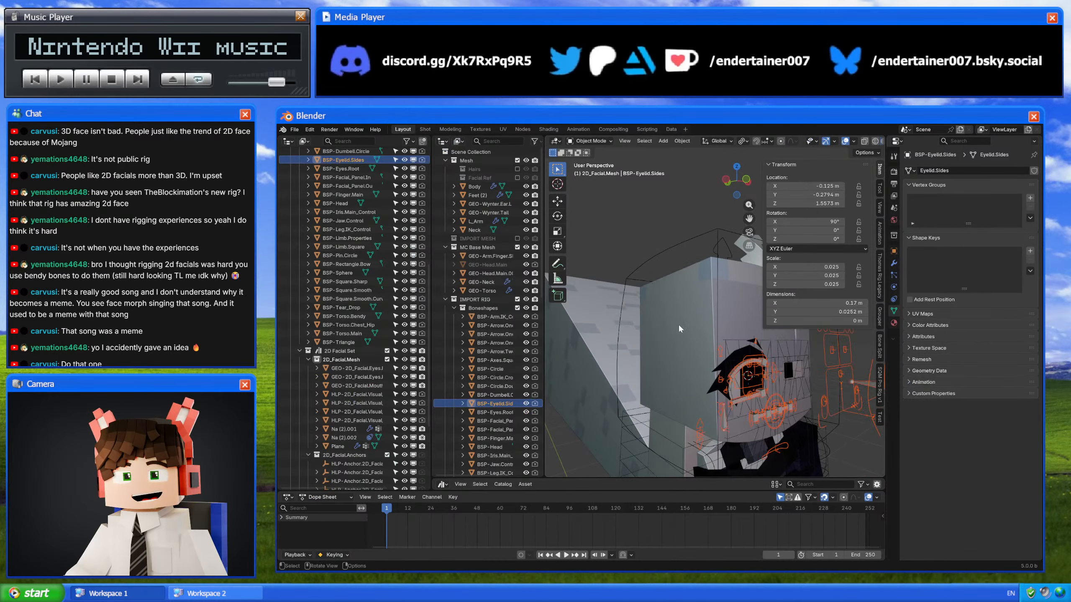
click(691, 345)
shift+middle_drag(698, 365, 683, 341)
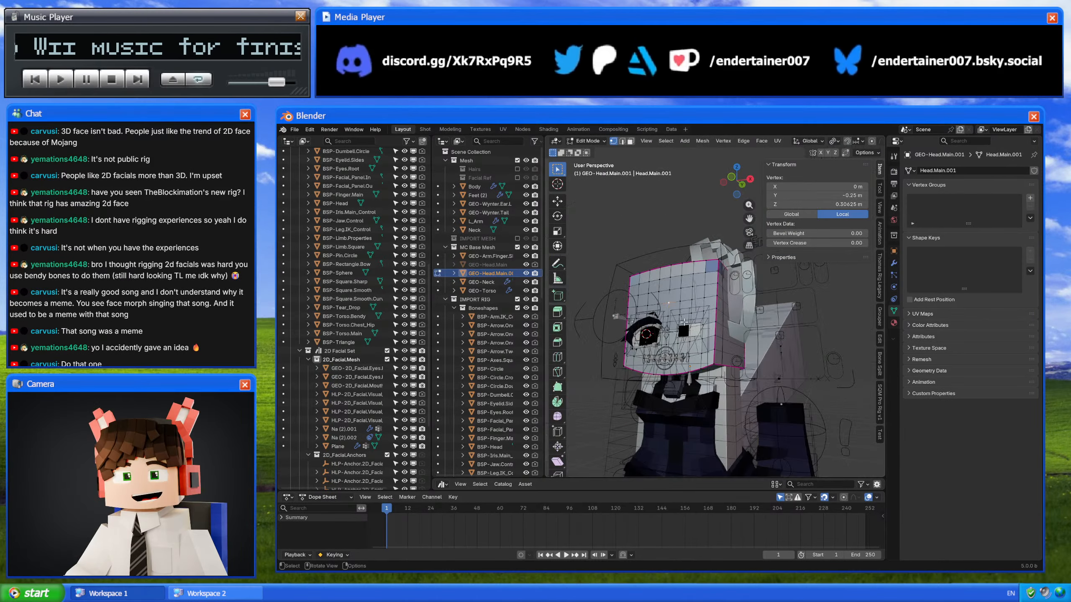
key(Tab)
scroll(683, 341, up, 6)
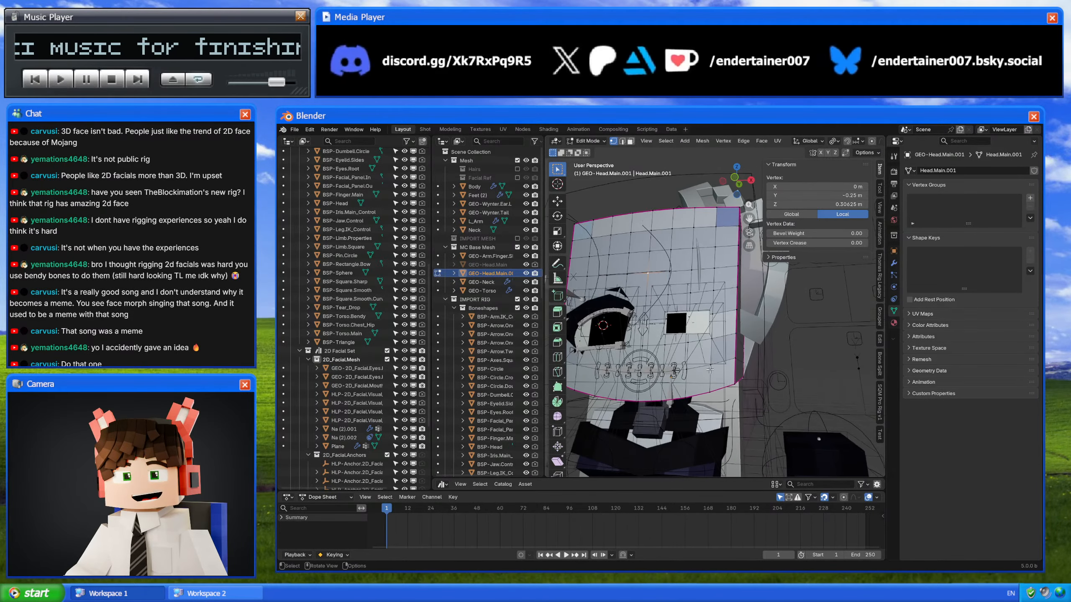
middle_drag(741, 341, 732, 365)
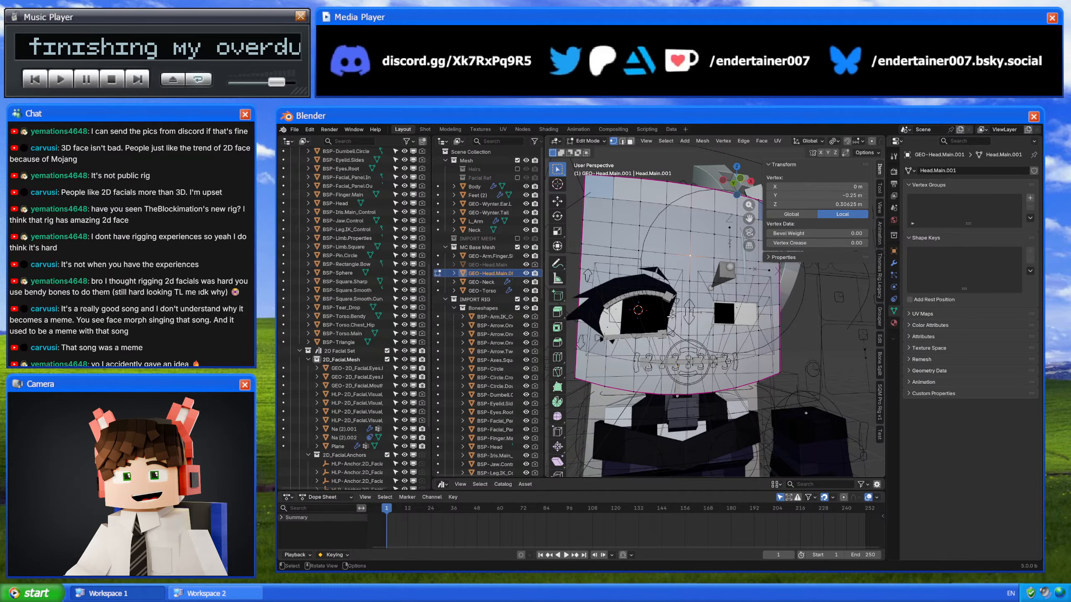
shift+middle_drag(628, 288, 721, 307)
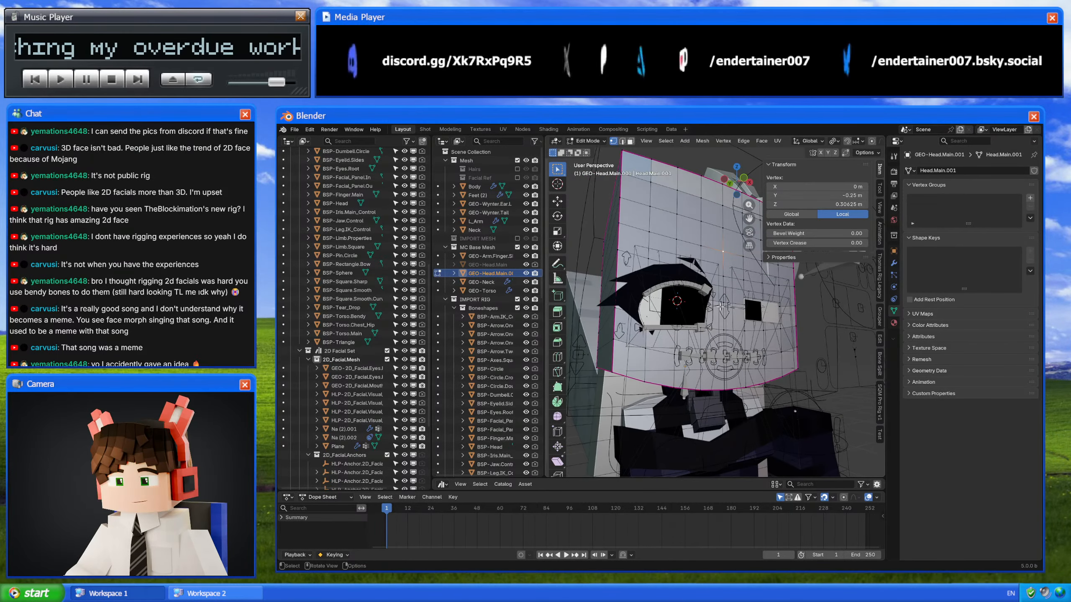
key(Tab)
Step: Put the facial rig in Pose Mode and test-move the right lower eyelid's outer corner control, cancelling each move
click(649, 315)
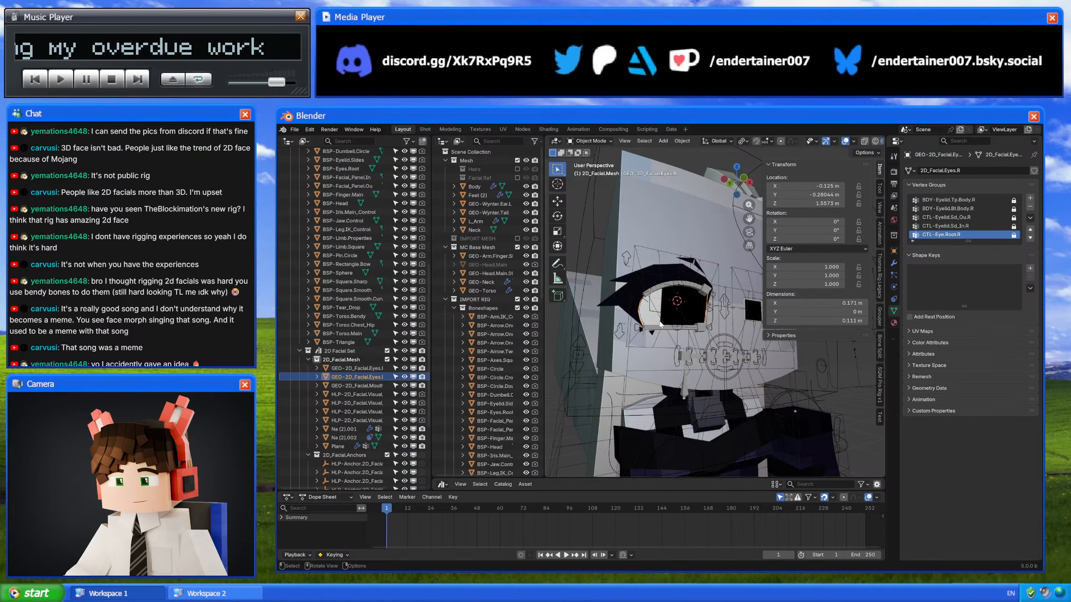
key(KP_Decimal)
click(594, 371)
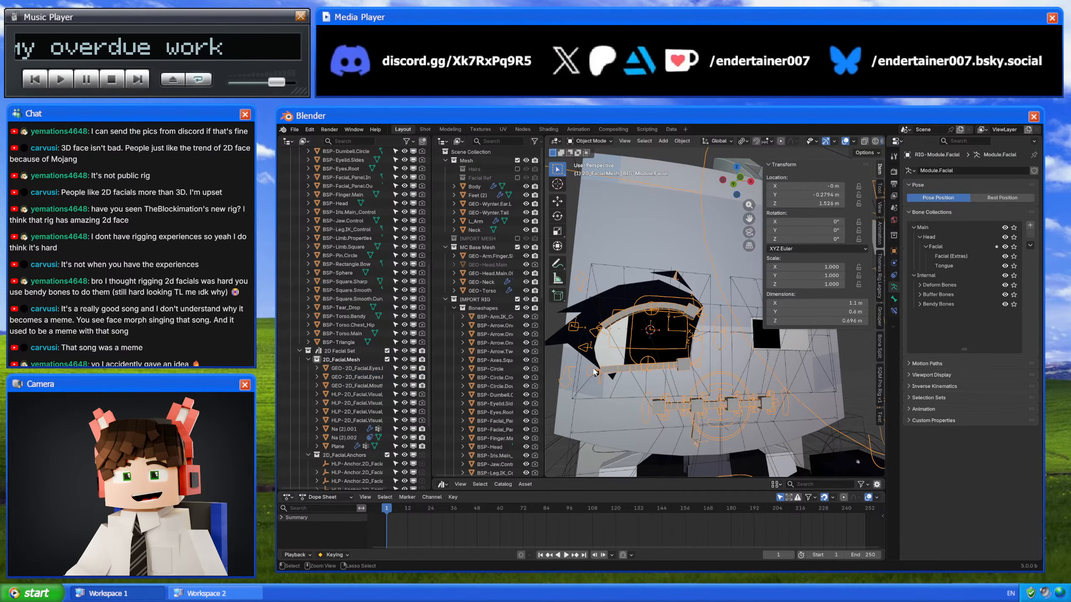
key(ctrl+Tab)
click(606, 370)
key(g)
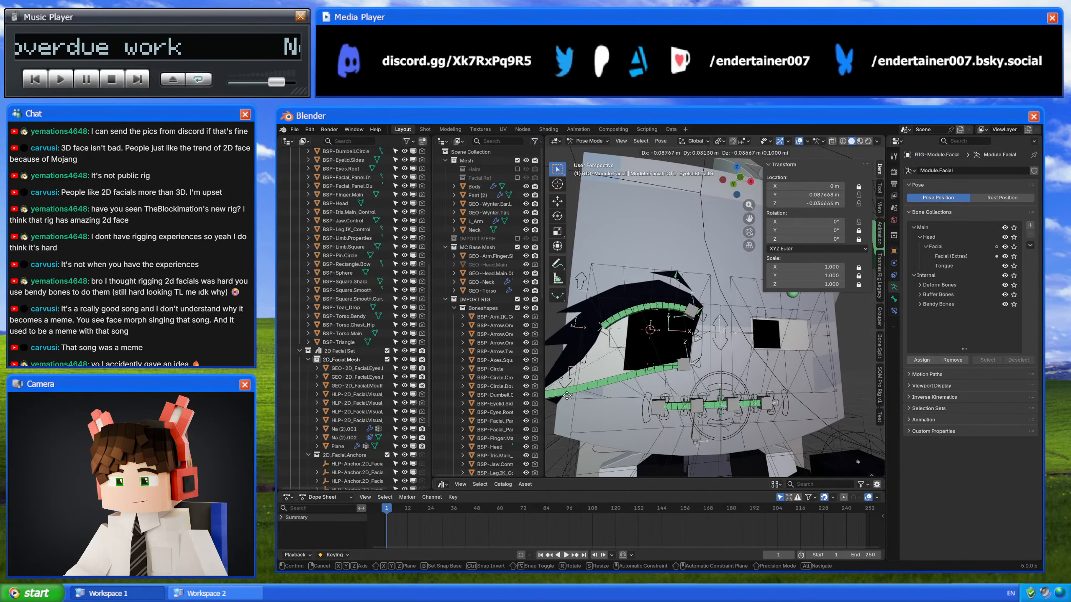
right_click(568, 395)
middle_drag(620, 401, 650, 368)
key(g)
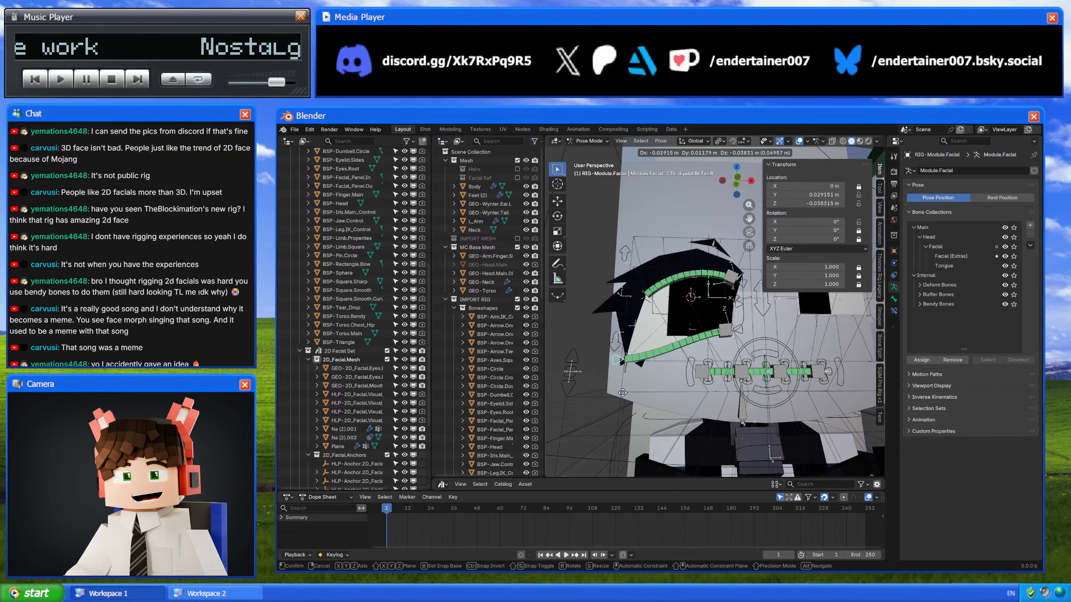
right_click(645, 367)
Step: Test-move the right lower eyelid's middle control, cancel the move and return to Object Mode
click(689, 337)
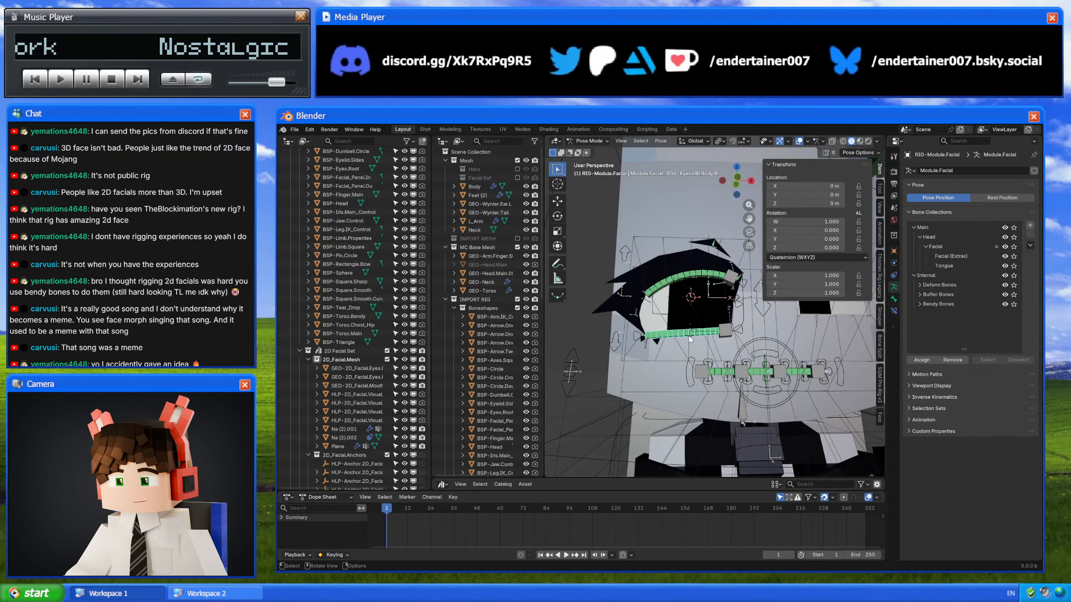
click(689, 337)
key(g)
right_click(687, 364)
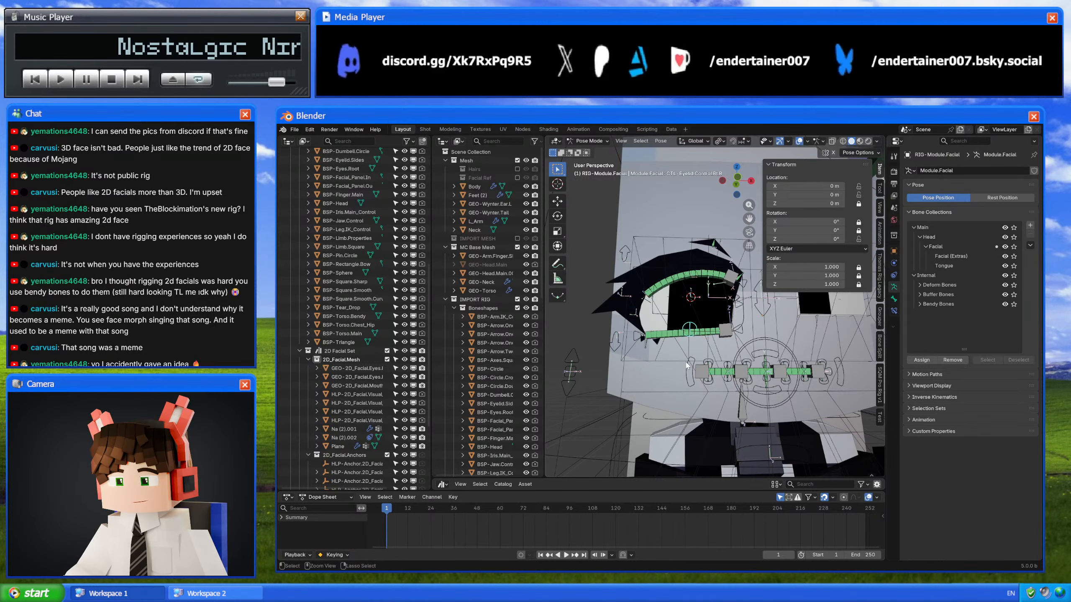
key(ctrl+Tab)
Step: Examine the right eye's boolean helper and the modifier stack of the GEO-2D_Facial.Eyes.R mesh
click(643, 362)
middle_drag(644, 360, 681, 286)
scroll(660, 314, up, 2)
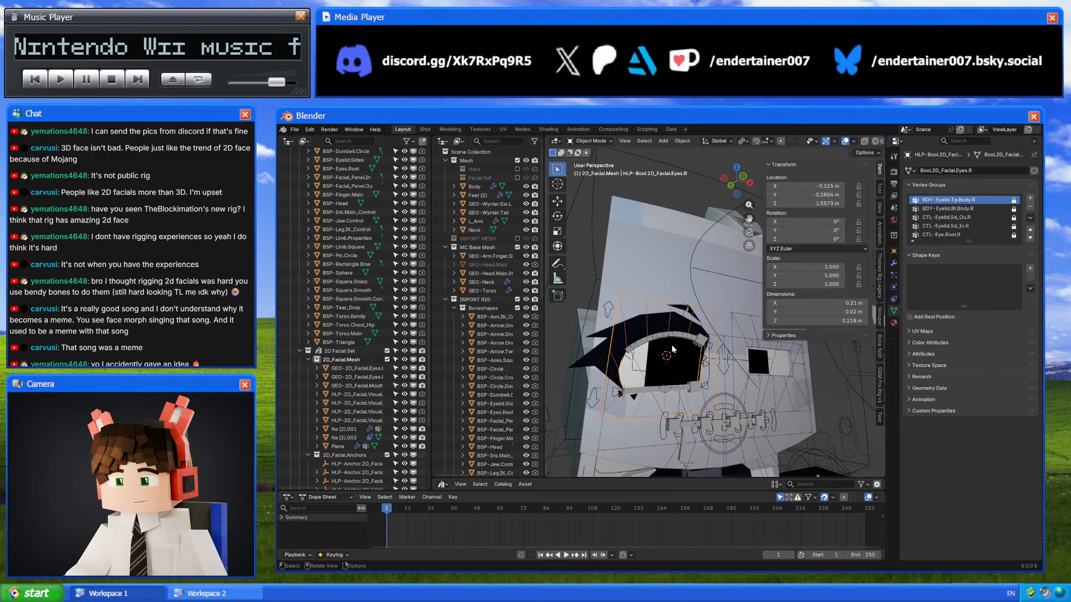
click(613, 377)
click(894, 263)
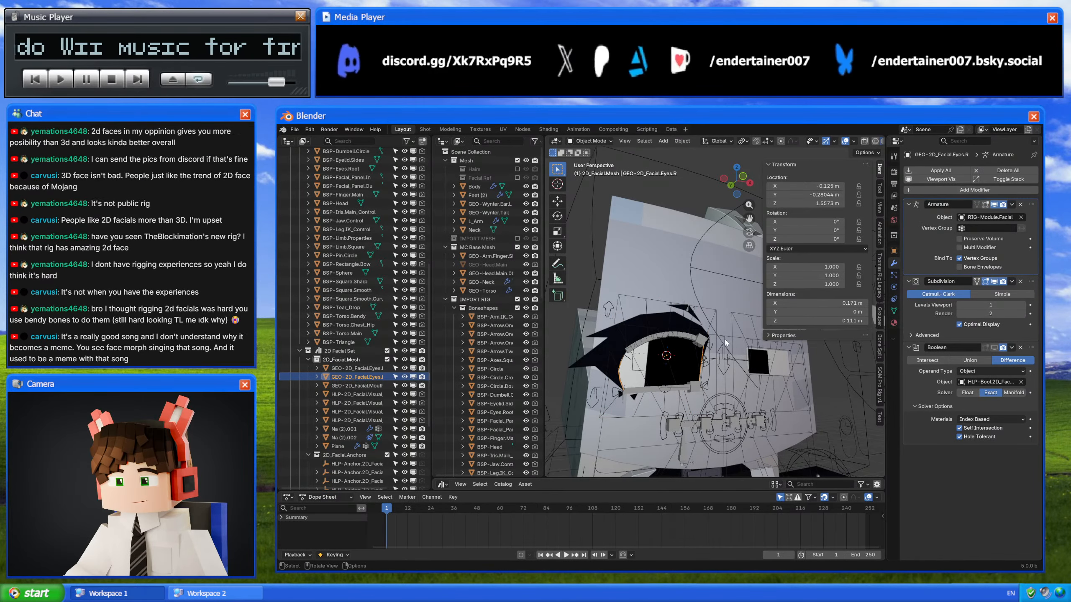
middle_drag(679, 337, 631, 181)
scroll(691, 334, down, 4)
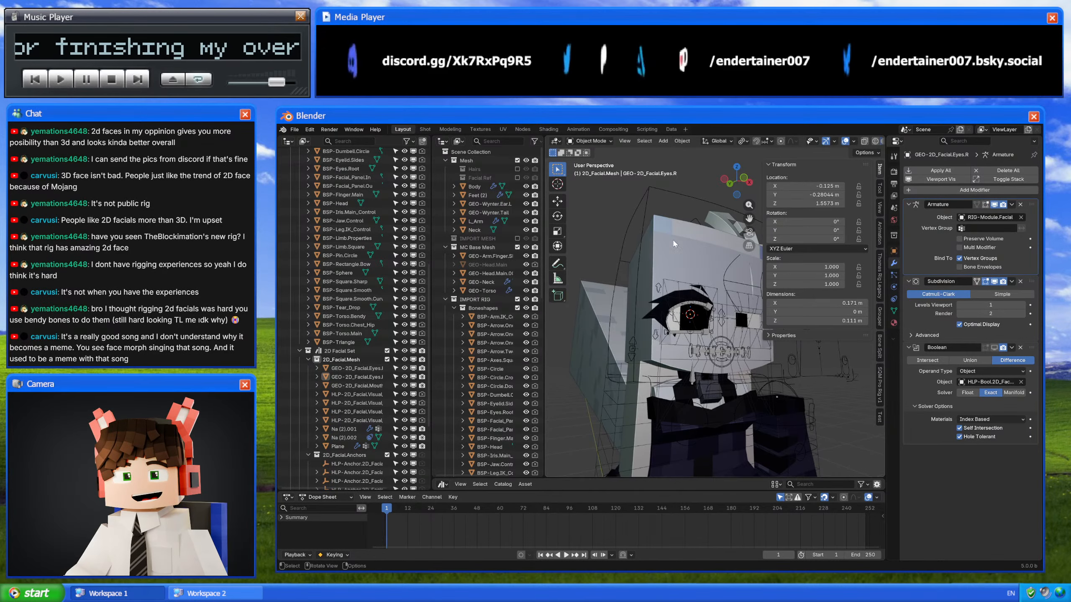
middle_drag(676, 246, 688, 259)
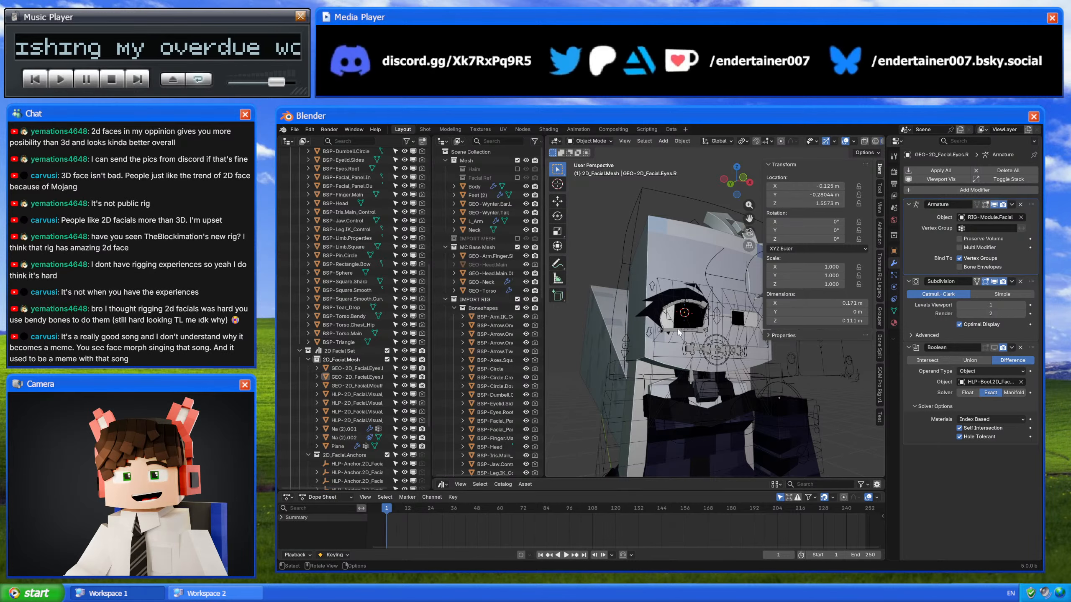
mouse_move(678, 332)
middle_down()
mouse_move(661, 307)
mouse_move(668, 318)
middle_up()
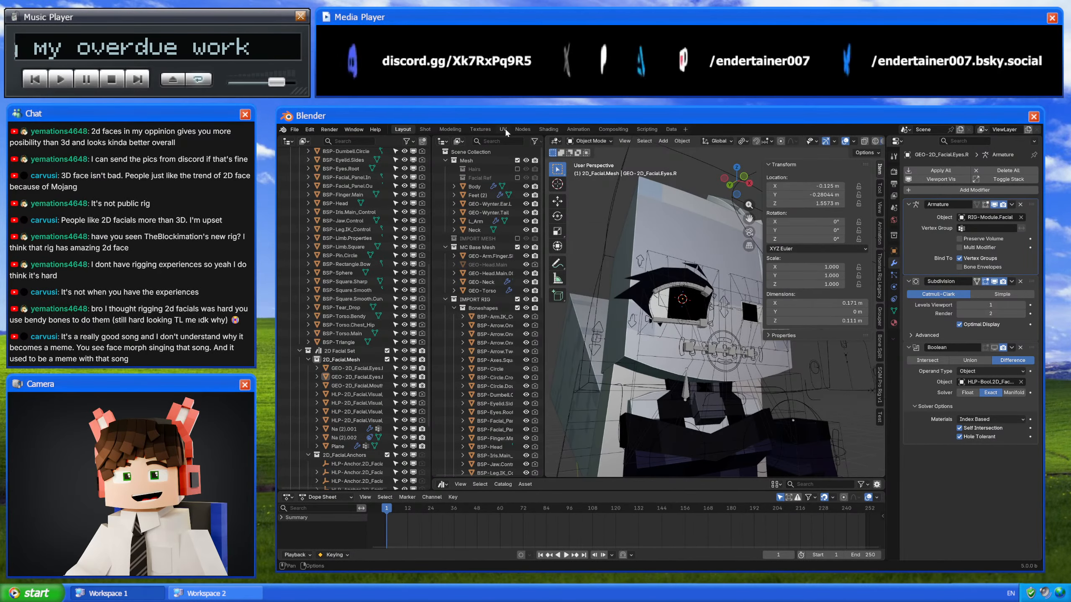
Step: Return to the Modeling workspace and put the RIG-Module.Facial armature in Pose Mode in the front view
click(426, 129)
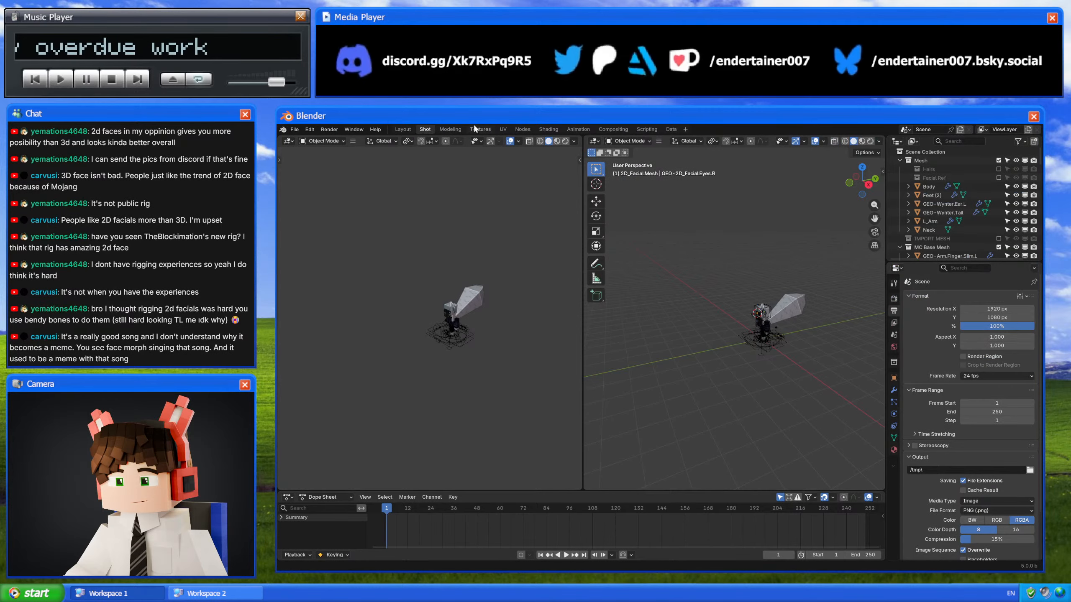
click(450, 130)
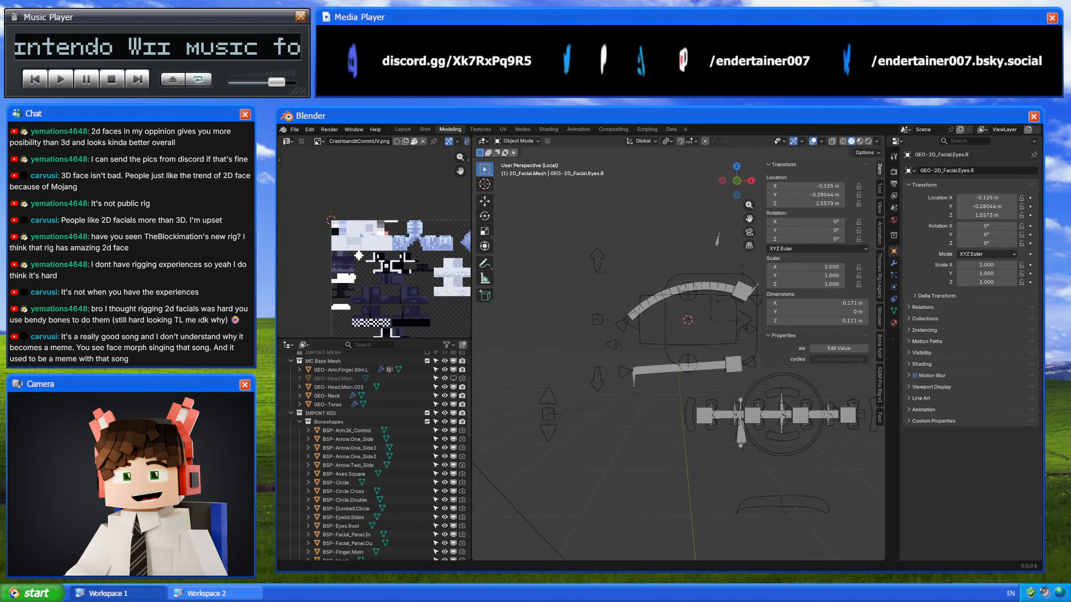
click(735, 181)
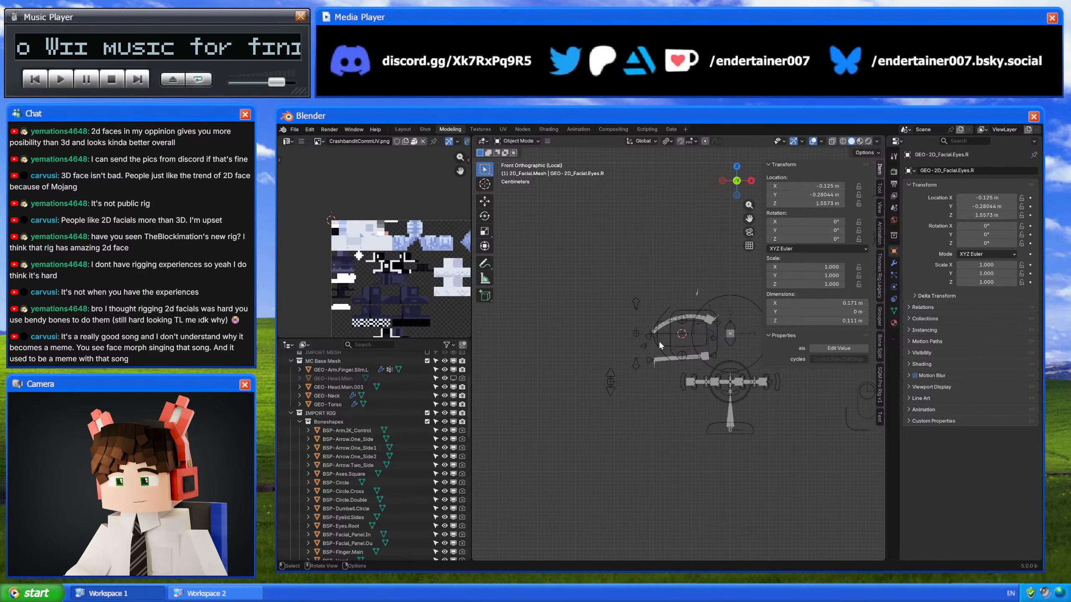
scroll(659, 342, down, 3)
scroll(659, 342, up, 10)
middle_drag(676, 345, 660, 343)
scroll(659, 341, down, 3)
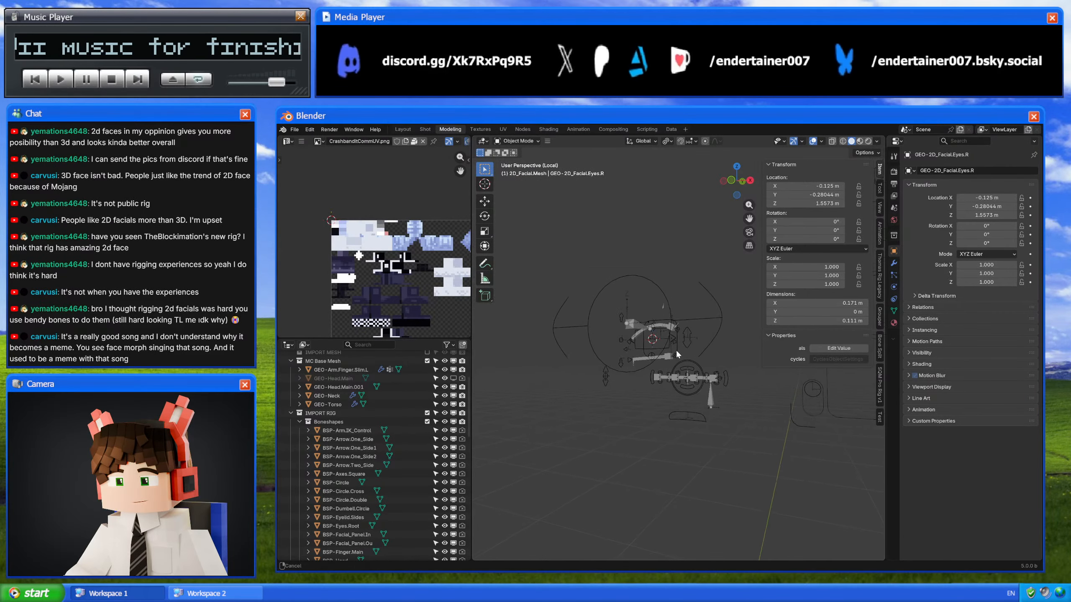
click(730, 181)
click(659, 346)
scroll(659, 346, up, 8)
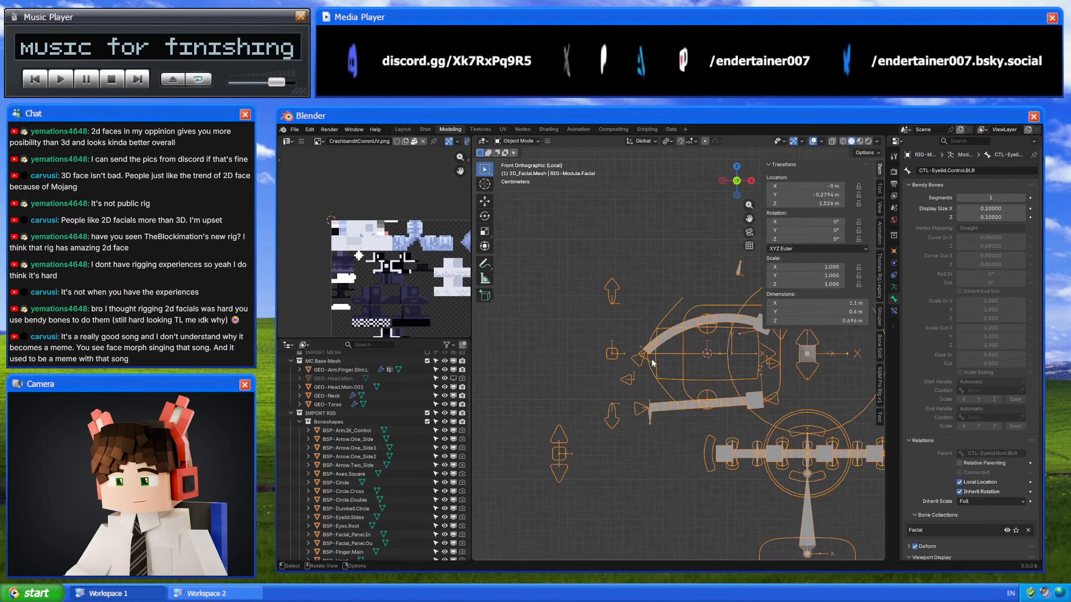
key(ctrl+Tab)
scroll(675, 364, down, 5)
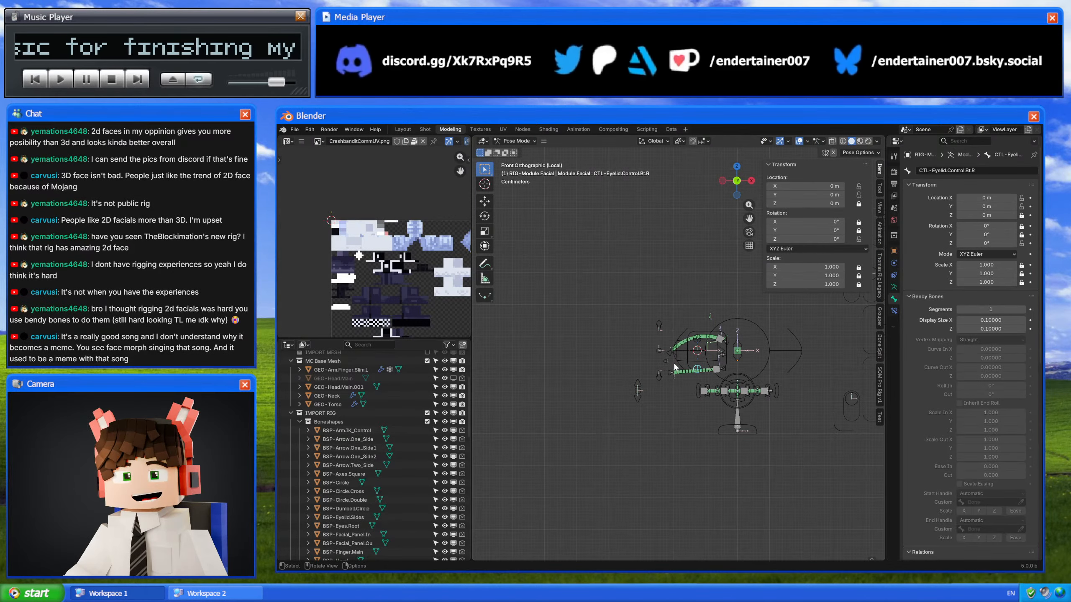
scroll(675, 367, down, 1)
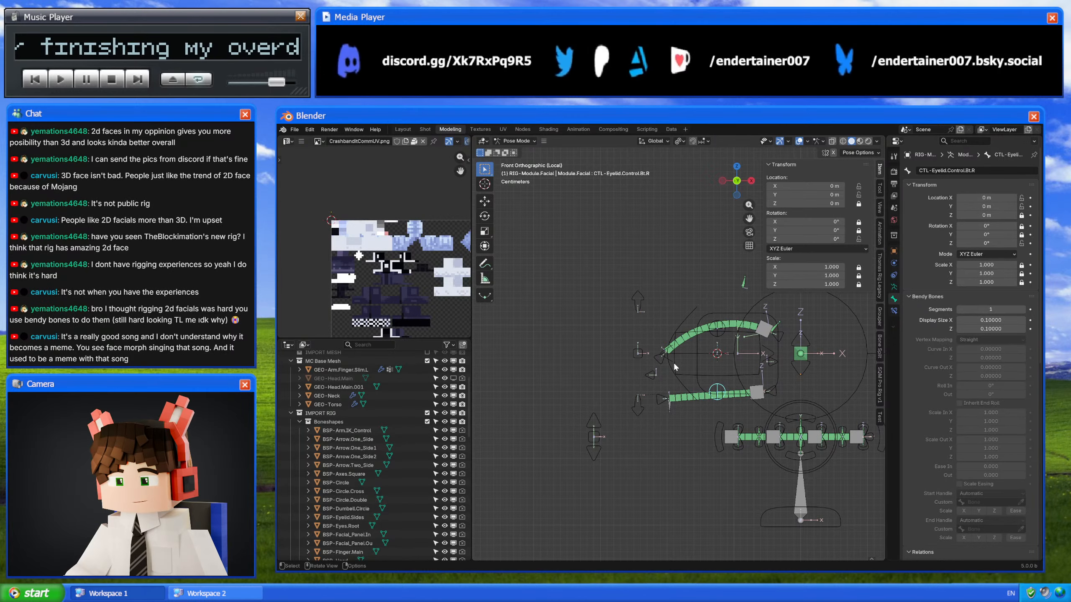
Step: Open the BSP-Eyelid.Sides shape in Edit Mode from the front view and move its outer arrow about 0.031 m outward and 0.033 m down
scroll(674, 366, up, 4)
click(672, 361)
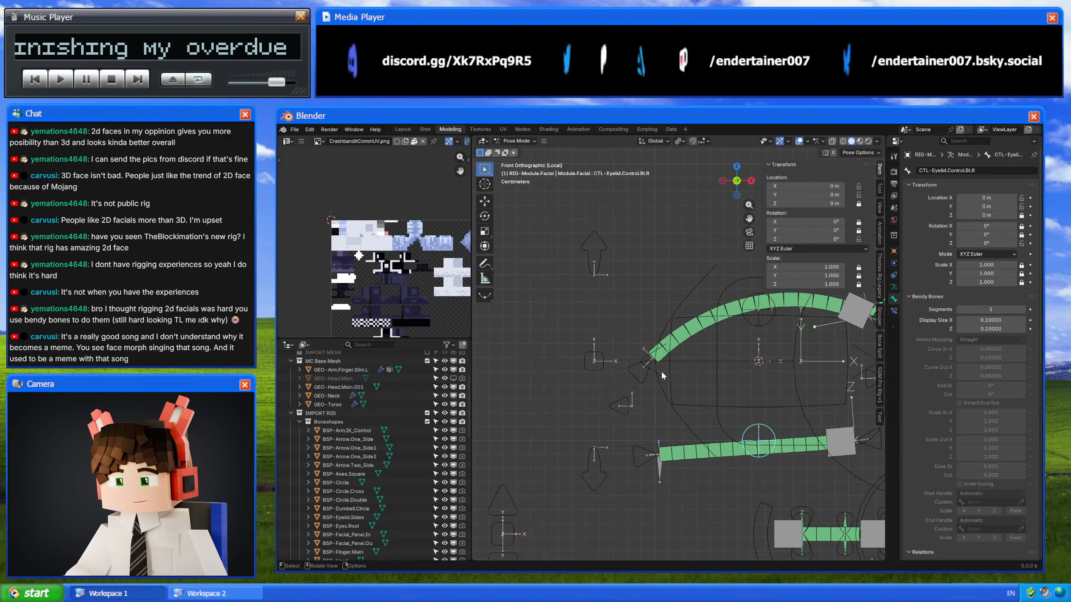
key(ctrl+Tab)
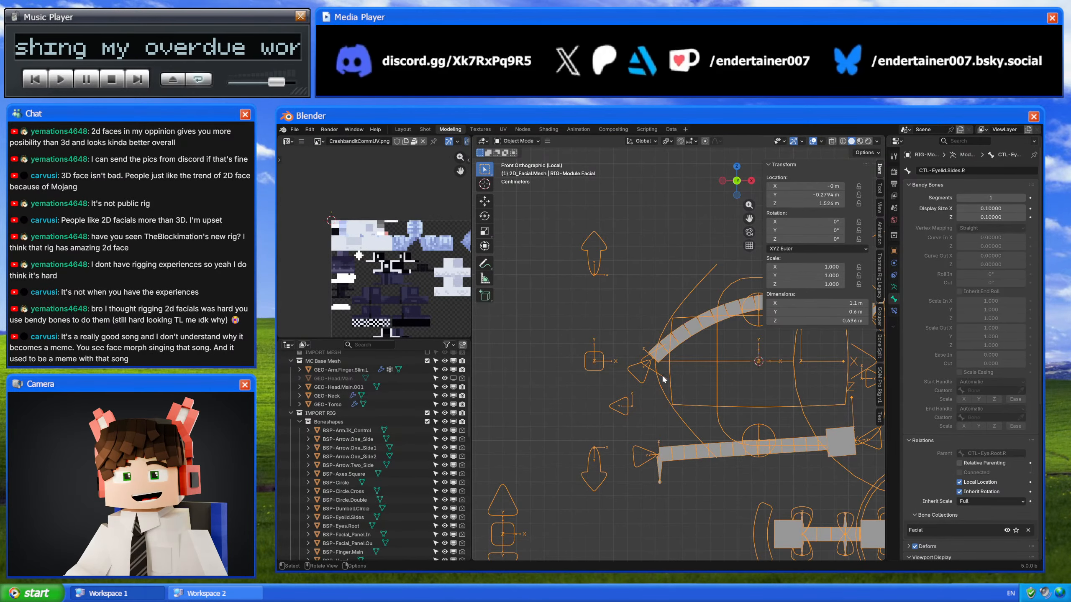
middle_drag(660, 373, 662, 402)
click(697, 394)
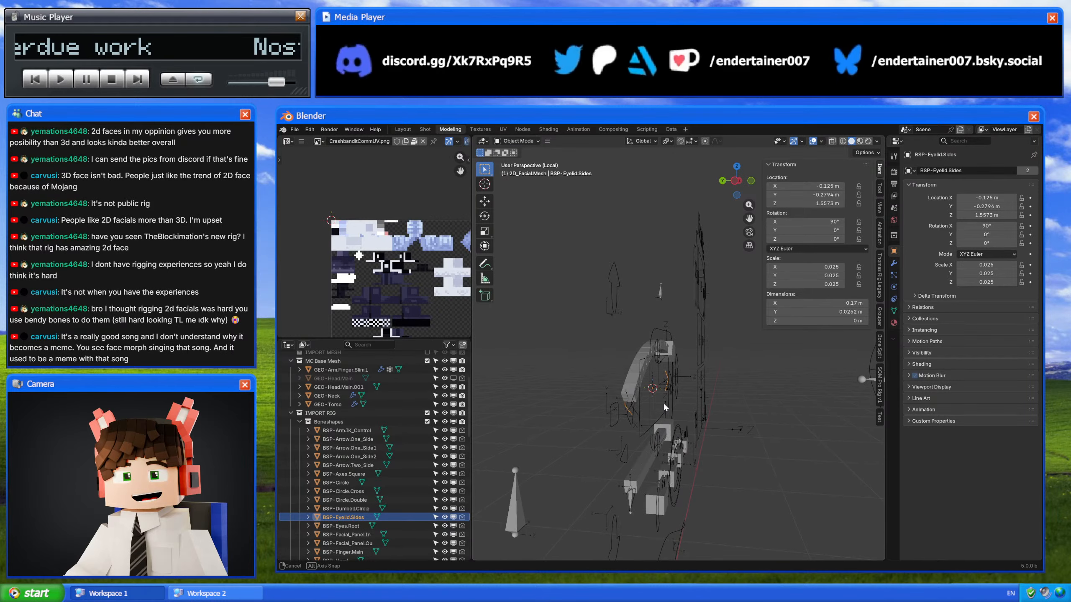
click(750, 181)
scroll(672, 332, up, 5)
key(Tab)
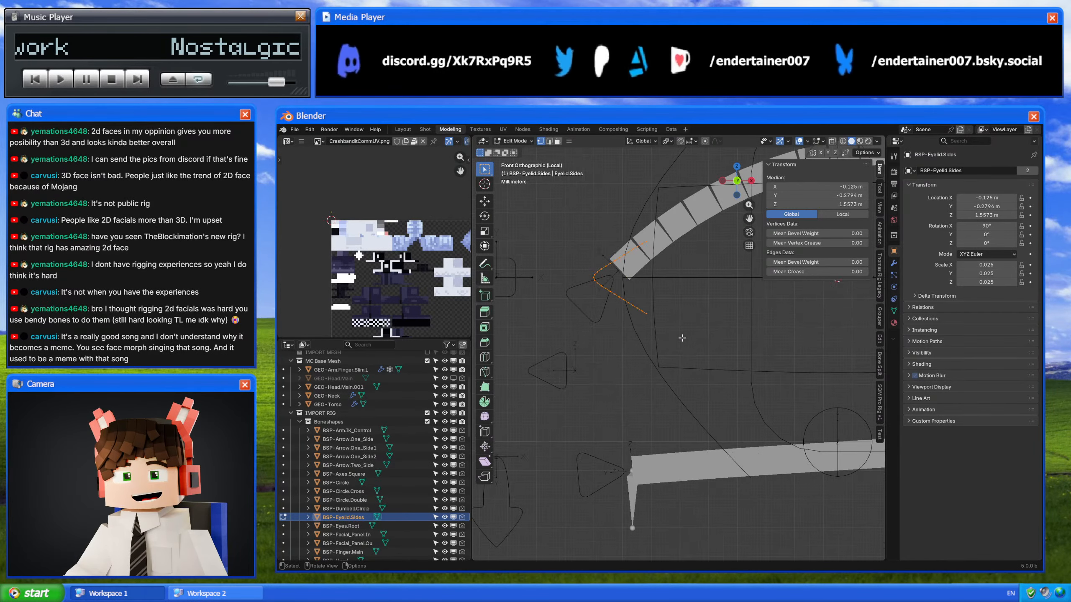
shift+middle_drag(644, 320, 713, 330)
key(g)
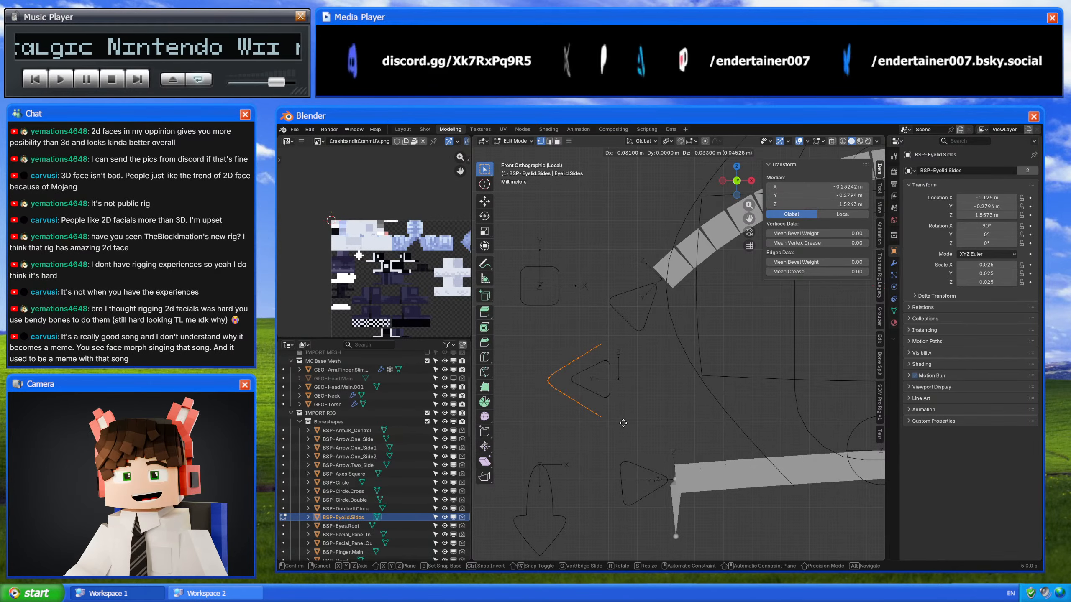
click(622, 423)
Step: Move the eyelid side shape's inner arrow 0.013 m along X and -0.013 m along Z, and return to Object Mode
scroll(648, 357, down, 5)
key(ctrl+i)
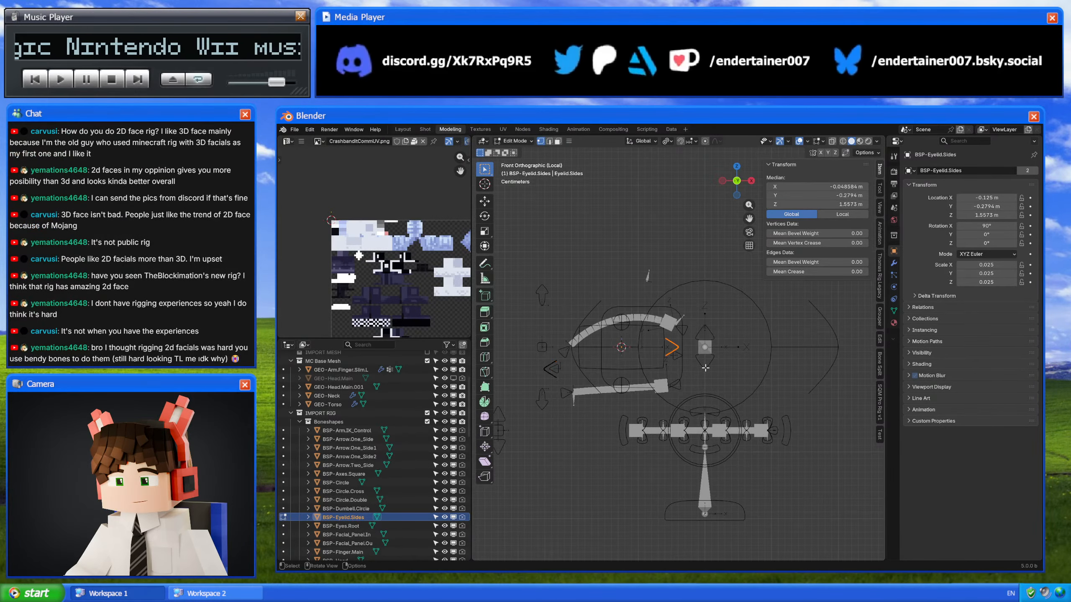
scroll(682, 352, up, 10)
key(g)
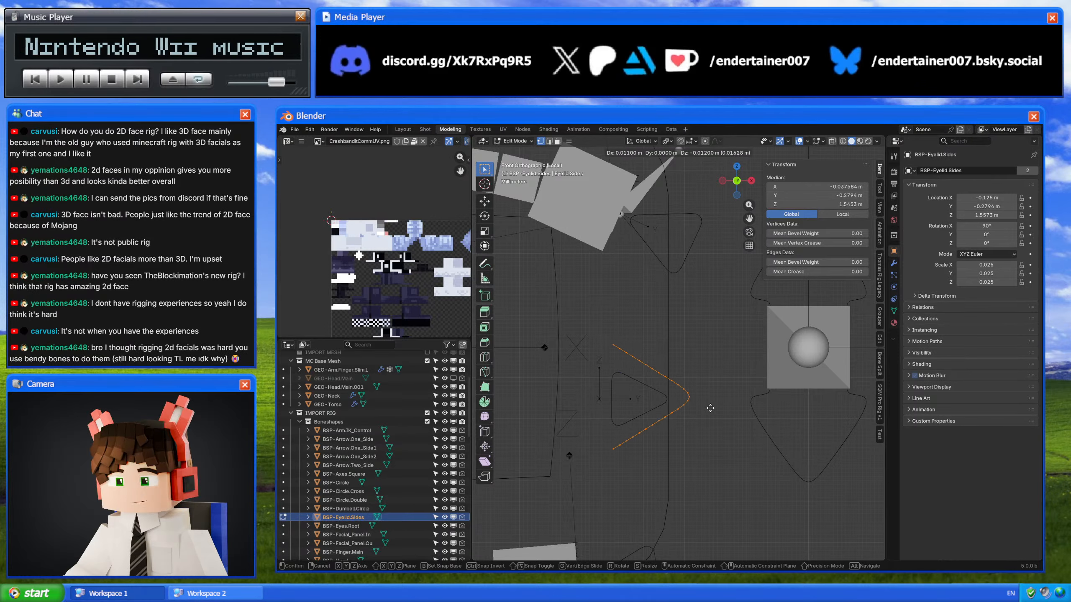
click(715, 414)
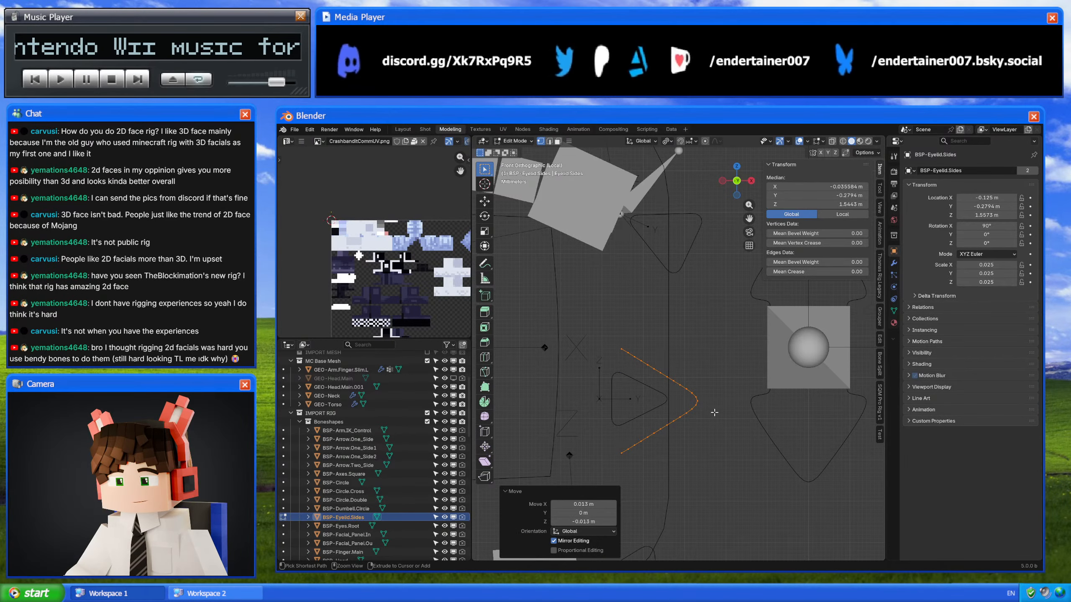
scroll(715, 414, down, 8)
key(Tab)
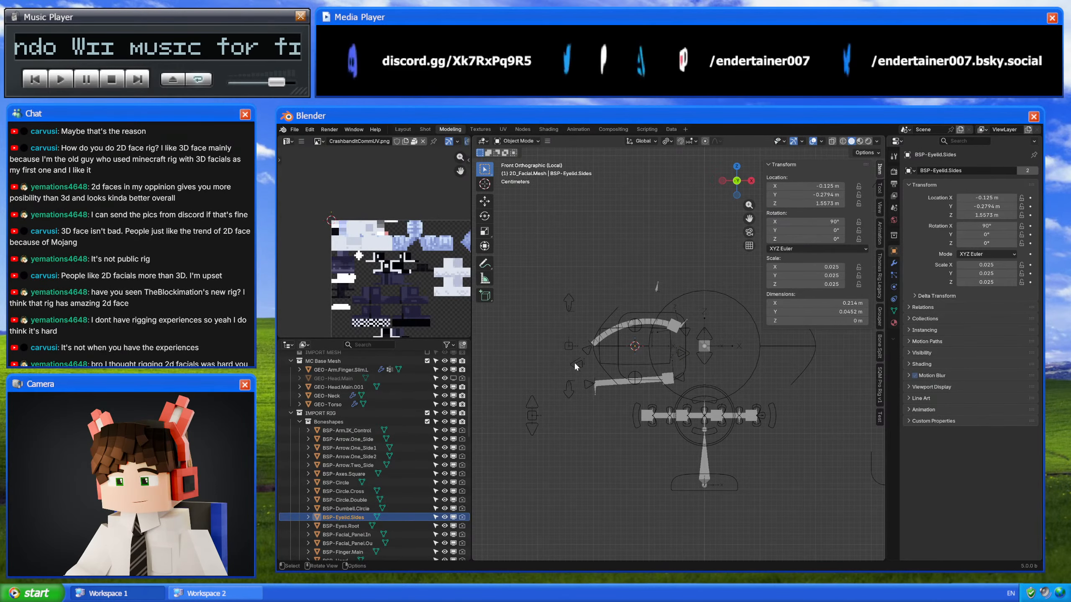
Step: Clear the location, rotation and scale of the BSP-Eyelid.Sides object
middle_drag(574, 361, 639, 374)
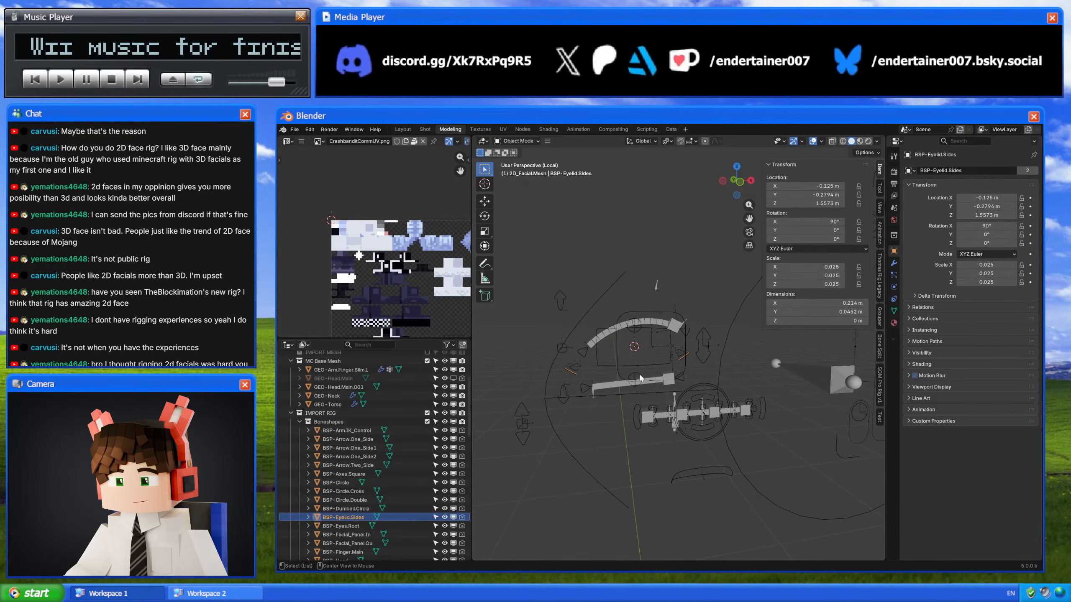
key(alt+g)
key(alt+r)
key(alt+s)
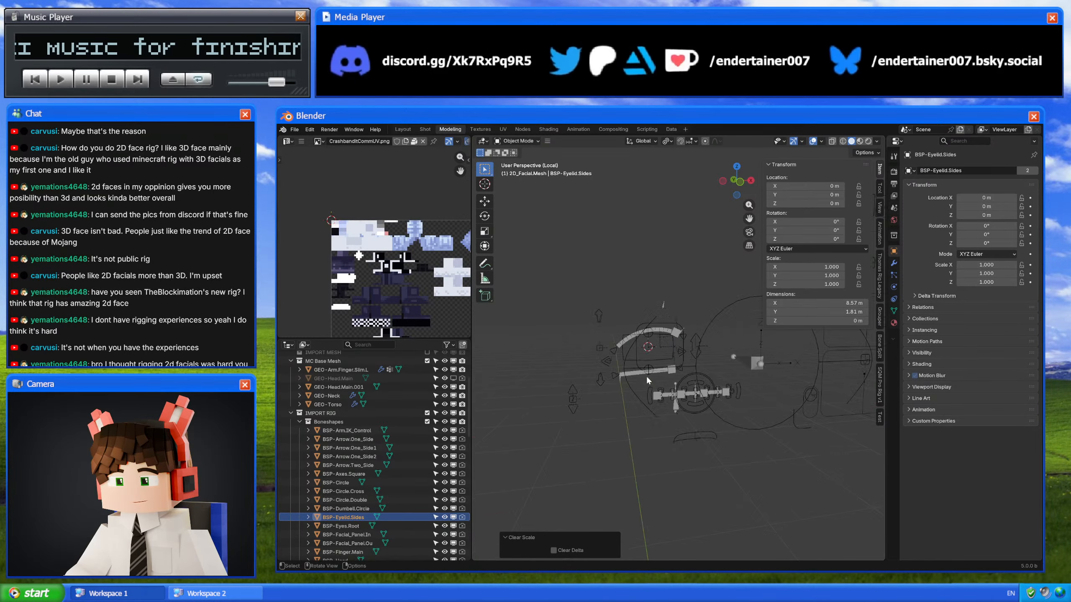
Step: Isolate the RIG-Module.Facial armature in local view and put it in Pose Mode
click(646, 375)
key(slash)
key(slash)
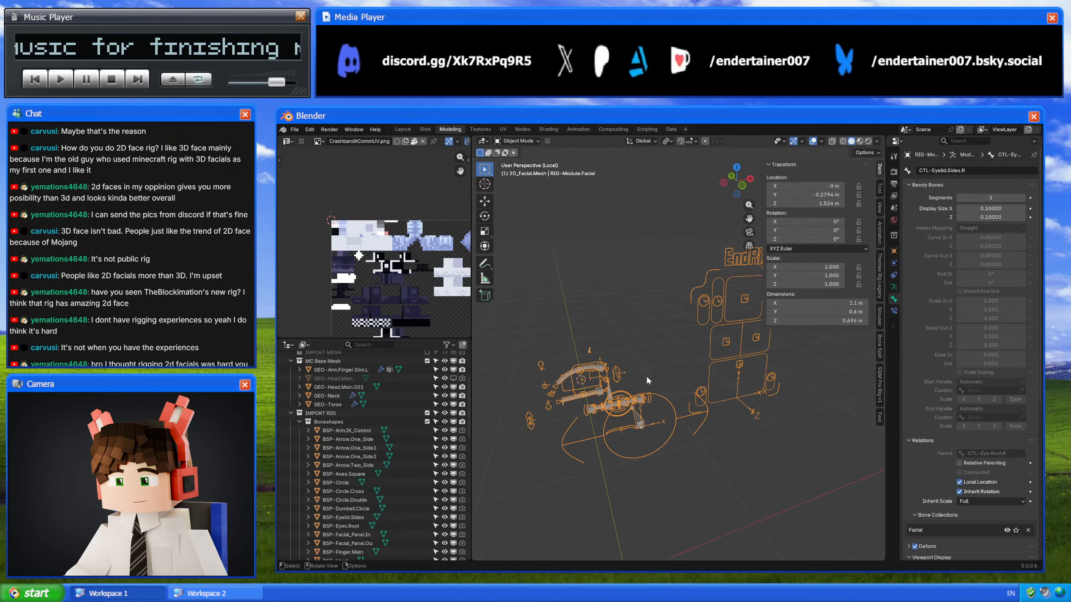
scroll(582, 381, up, 10)
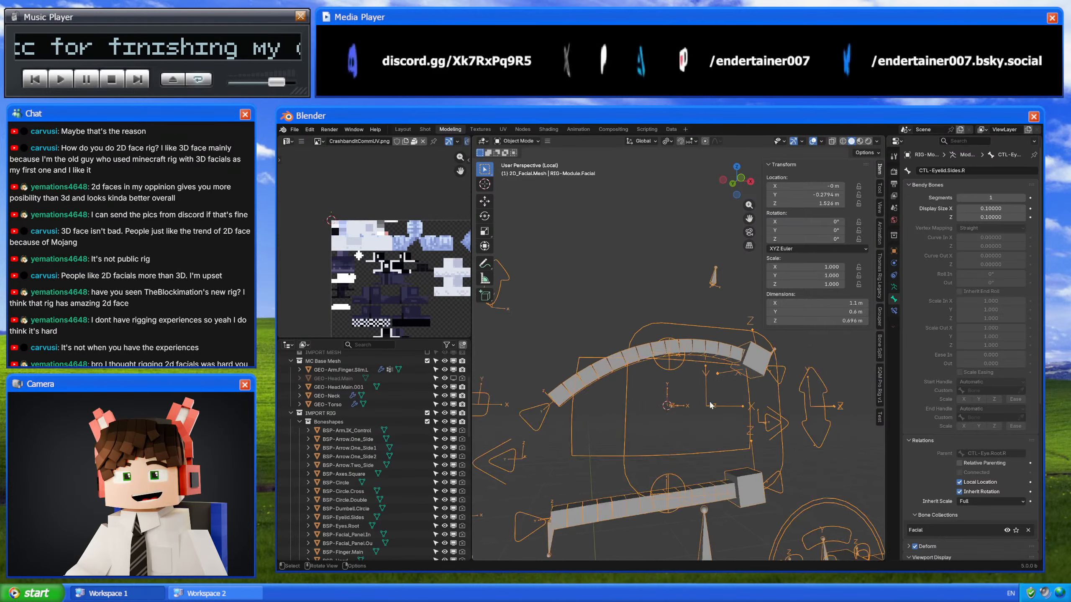
key(ctrl+Tab)
scroll(700, 392, down, 4)
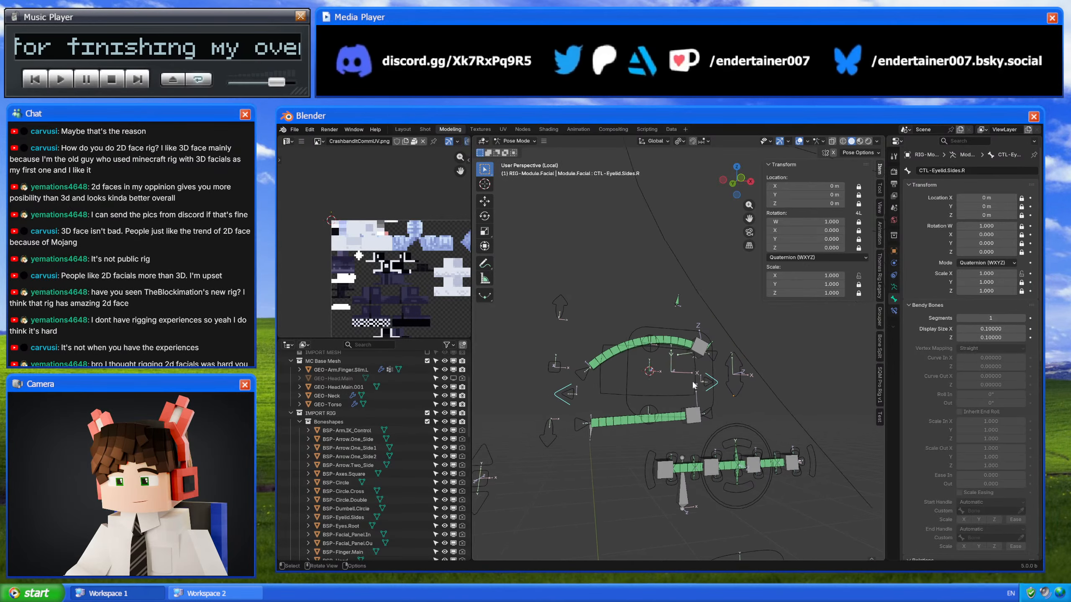
Step: Test-scale the CTL-Eyelid.Sides.R control with its widened arrows and cancel the scaling
middle_drag(691, 380, 703, 378)
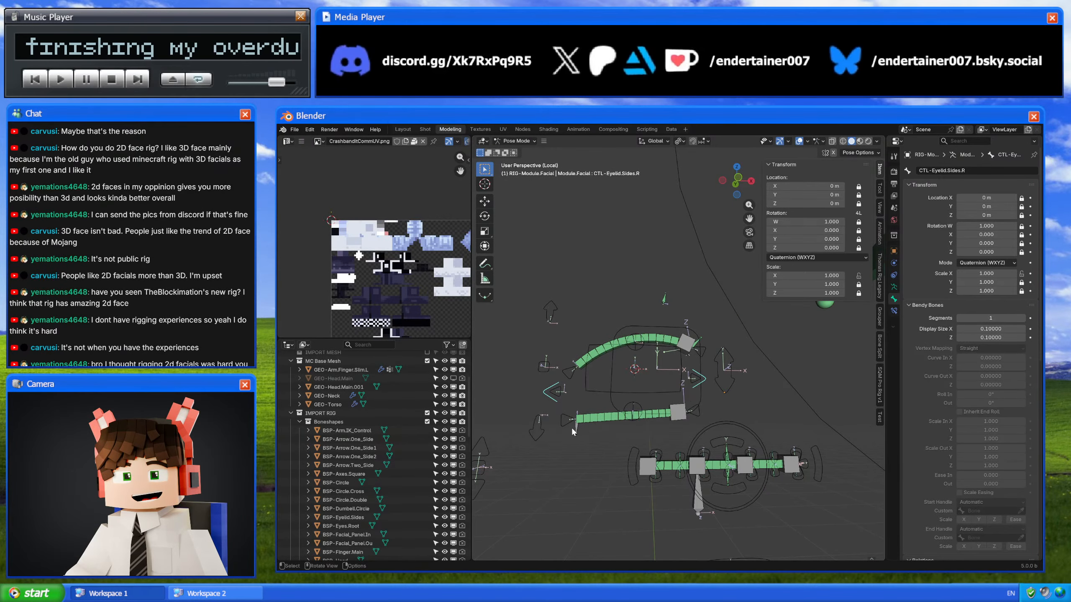
key(s)
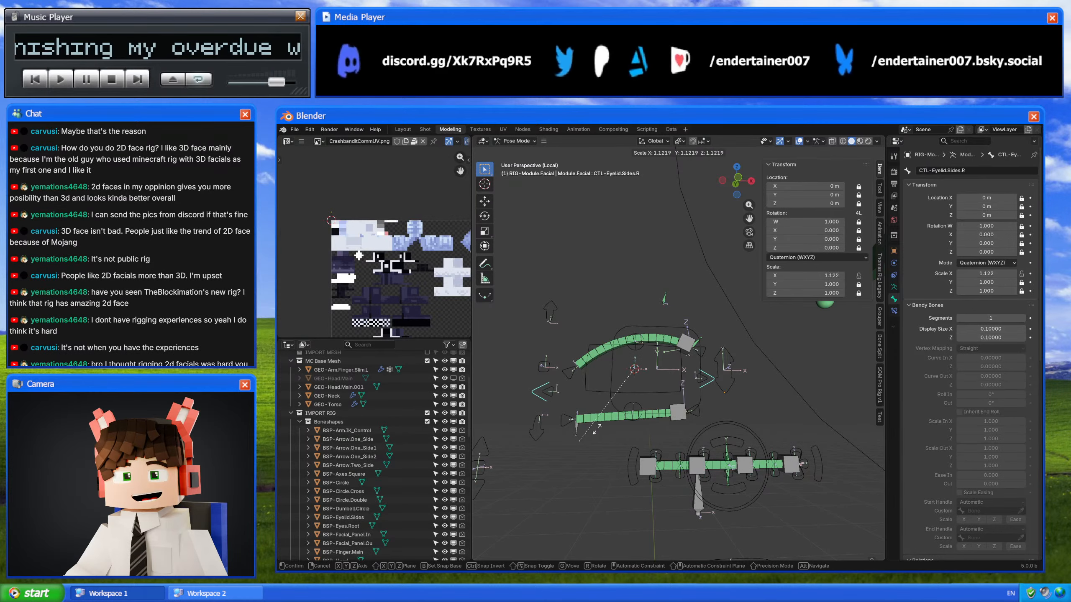
right_click(621, 433)
Step: Test-move the right eyelid's outer and inner side controls, CTL-Eyelid.Sd_Ou.R and CTL-Eyelid.Sd_In.R, cancelling each move
shift+middle_drag(559, 401, 591, 398)
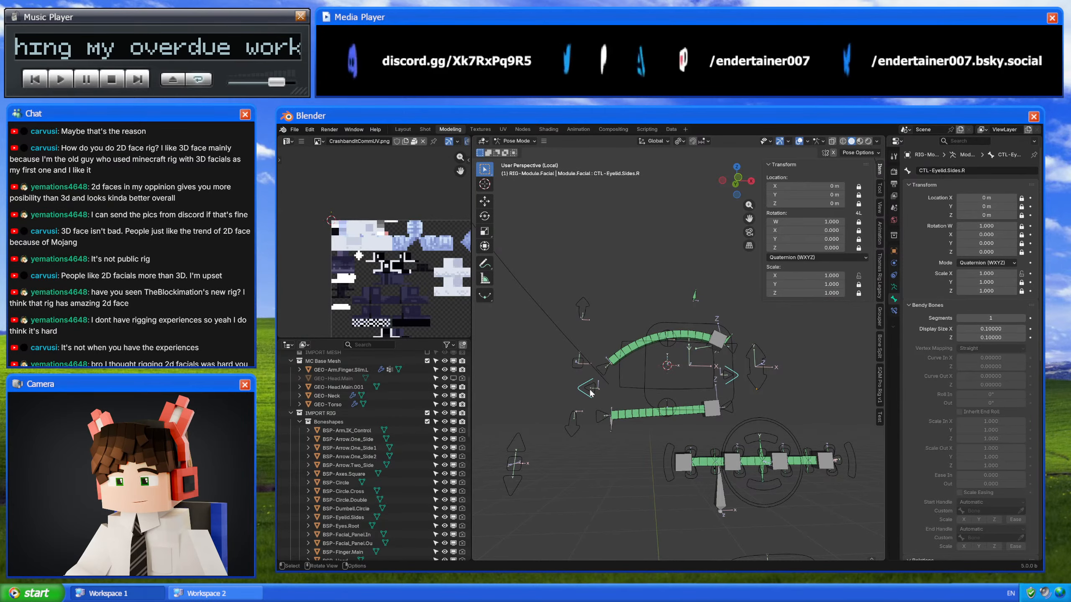
click(713, 377)
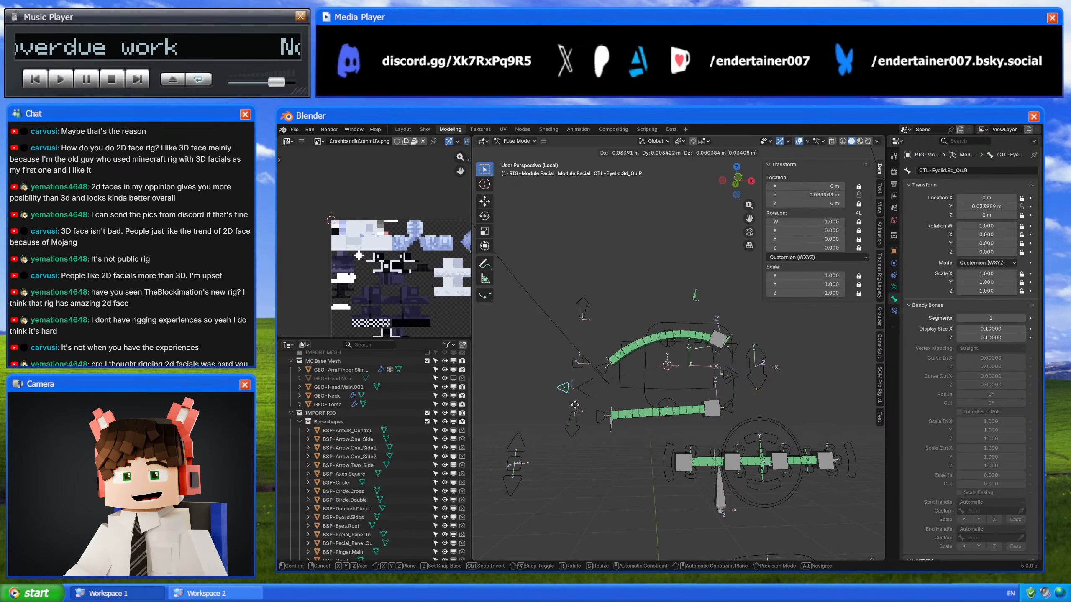
click(729, 376)
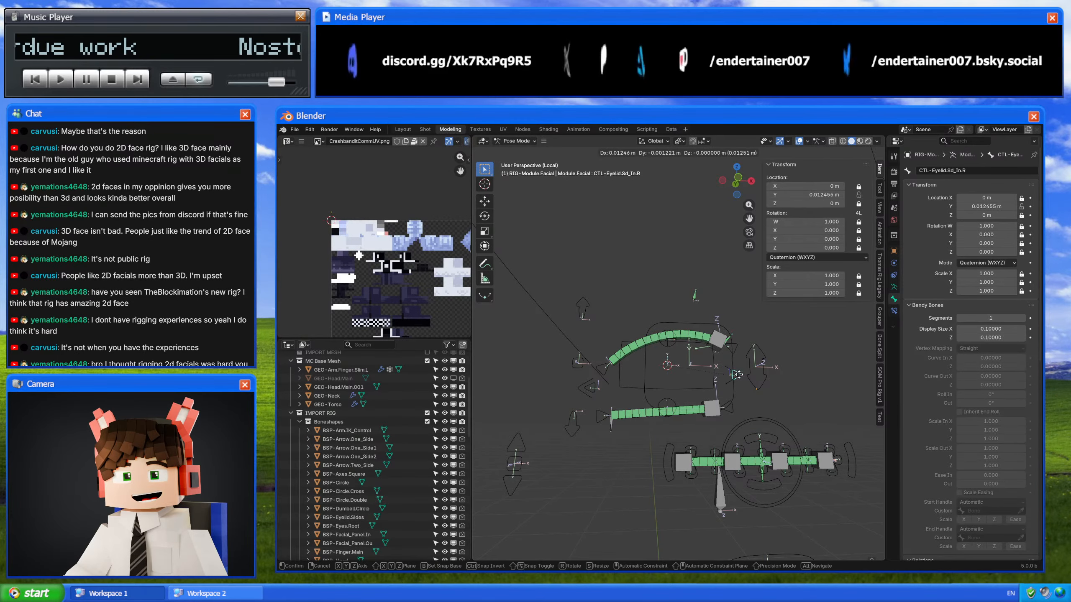
click(585, 389)
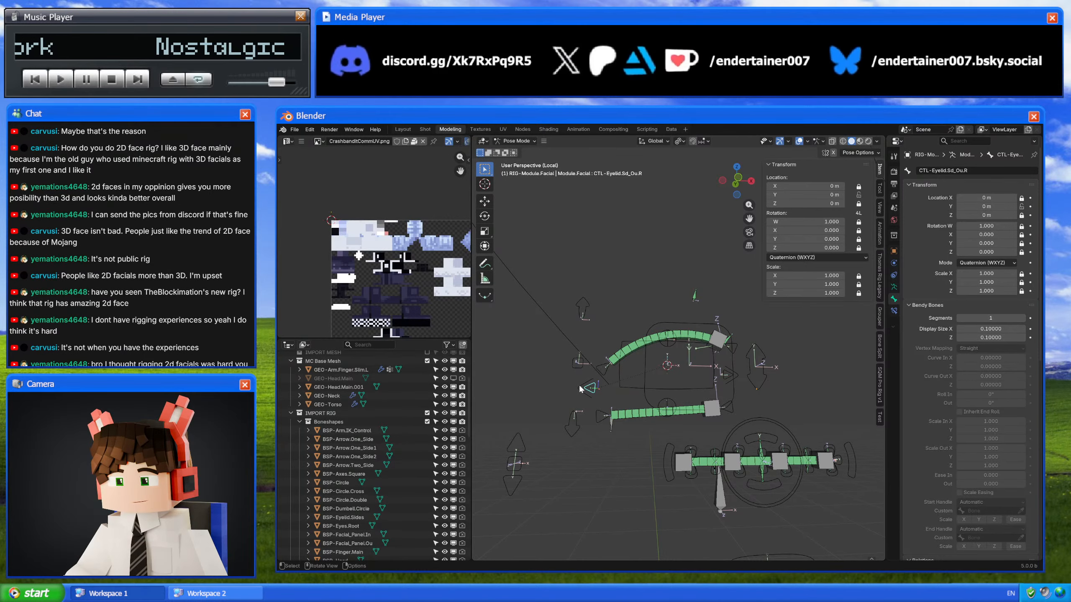
Step: Test-scale the CTL-Eyelid.Sides.R control twice more, cancelling each attempt
click(581, 389)
shift+middle_drag(580, 388, 649, 393)
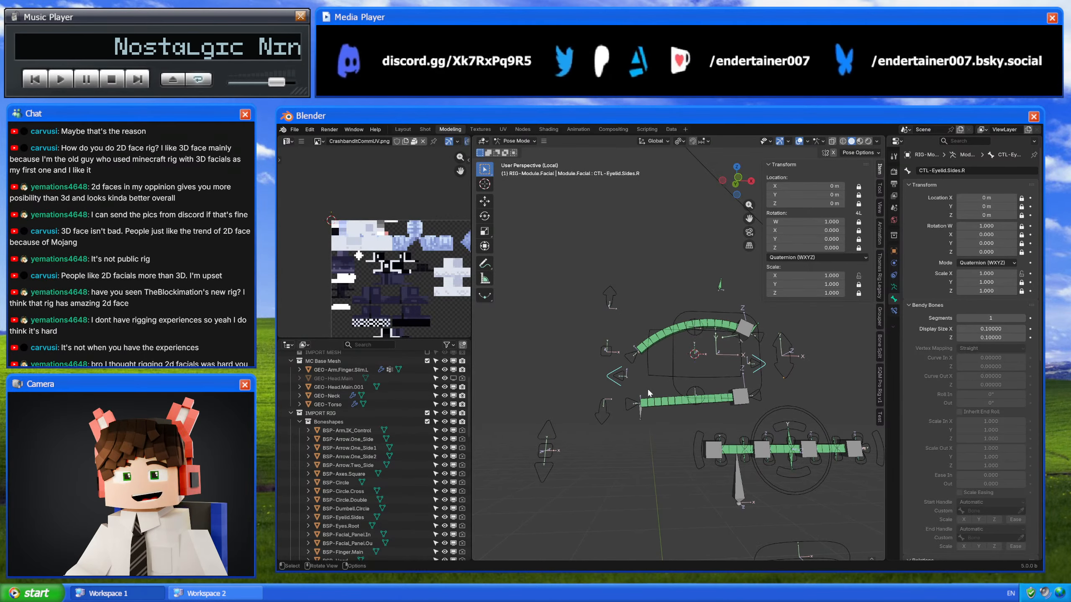
key(s)
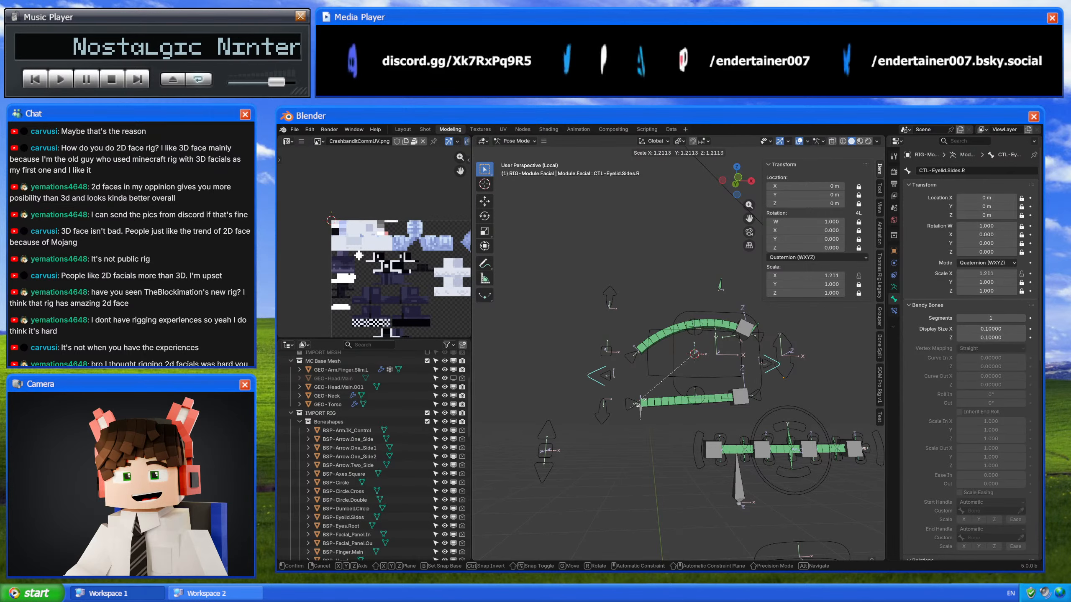
right_click(644, 410)
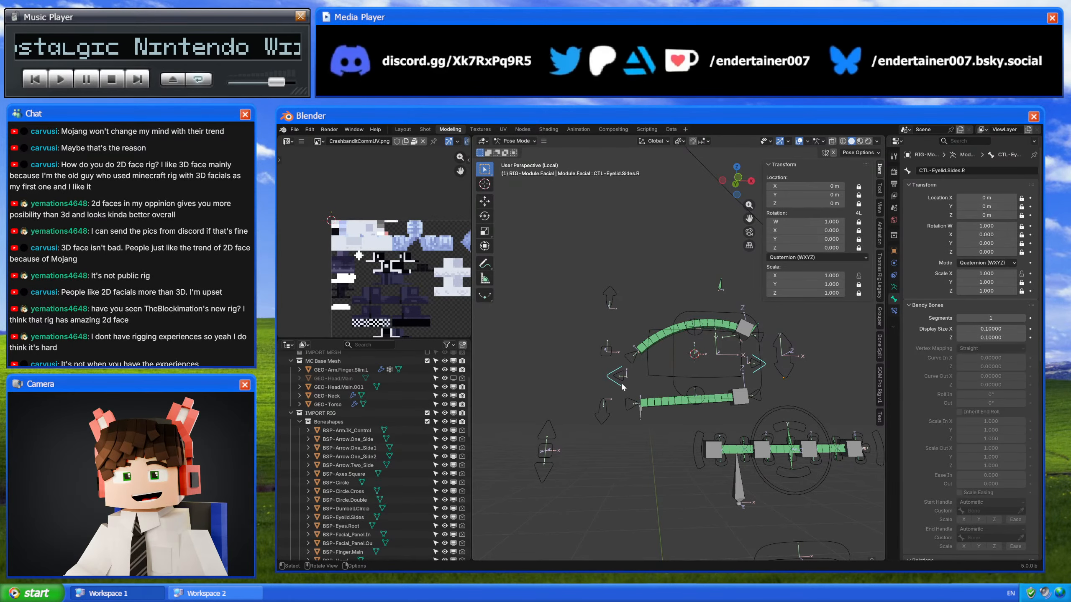
key(s)
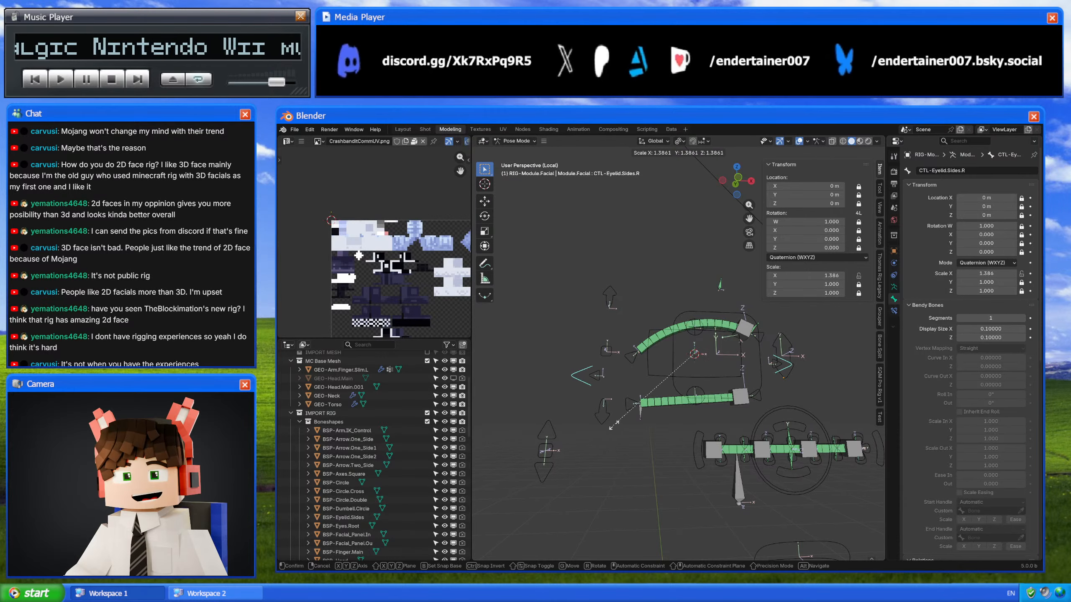
right_click(604, 409)
Step: Return the facial rig to Object Mode and leave local view to show the whole character
middle_drag(602, 413, 625, 405)
click(626, 404)
scroll(625, 404, down, 4)
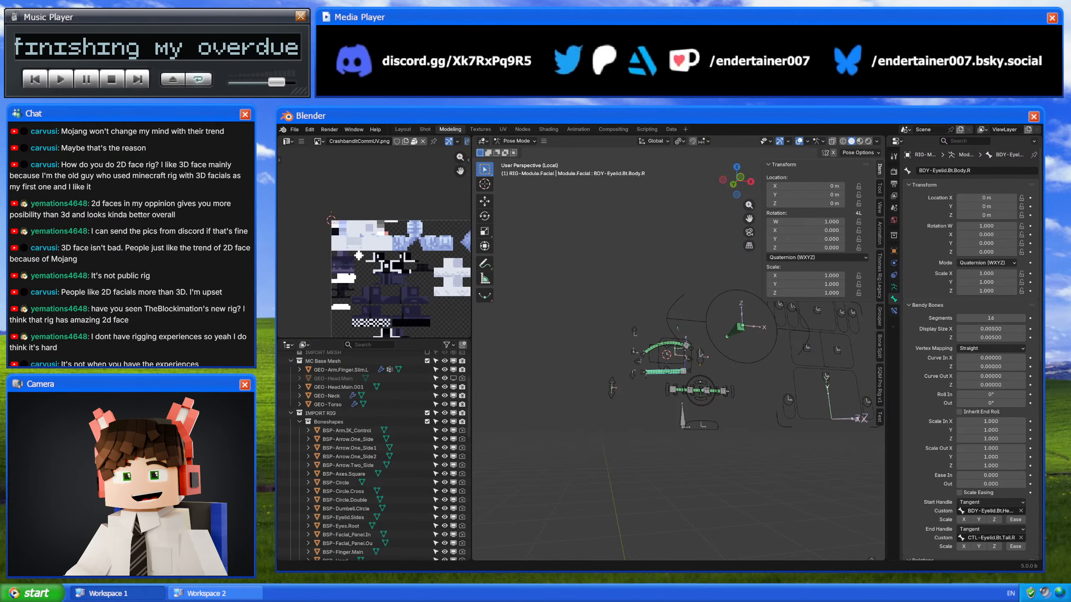
key(ctrl+Tab)
middle_drag(666, 395, 652, 363)
scroll(711, 410, up, 2)
key(KP_Divide)
Step: Select the GEO-2D_Facial.Eyes.R mesh, inspect it in isolation, and leave local view
scroll(710, 407, up, 6)
scroll(708, 396, up, 4)
shift+middle_drag(708, 395, 680, 323)
click(667, 340)
click(637, 317)
click(590, 304)
click(622, 344)
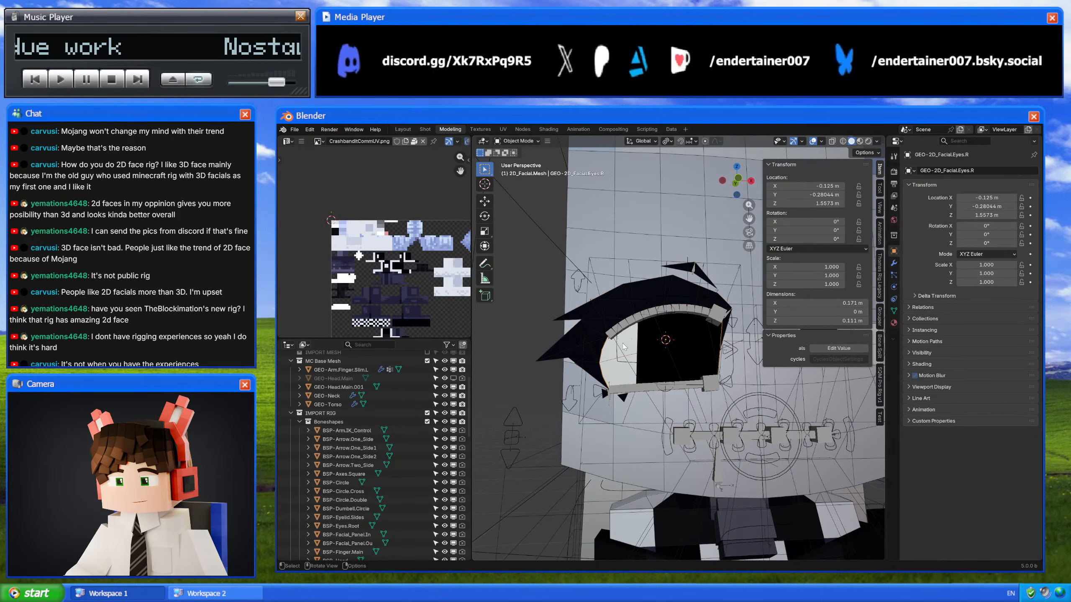
key(KP_Divide)
mouse_move(623, 347)
middle_down()
mouse_move(760, 349)
mouse_move(640, 351)
middle_up()
key(KP_Divide)
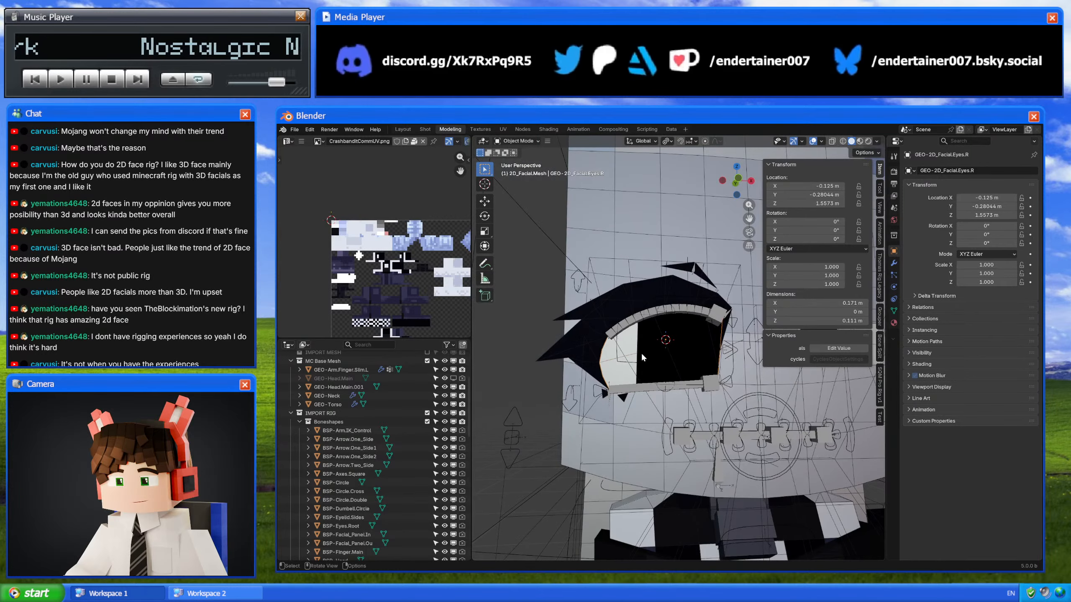
Step: Isolate the HLP-2D_Facial.Visual_Iris.R helper, examine its mesh in Edit Mode, and return to the full scene in Object Mode
click(641, 352)
click(641, 345)
key(KP_Divide)
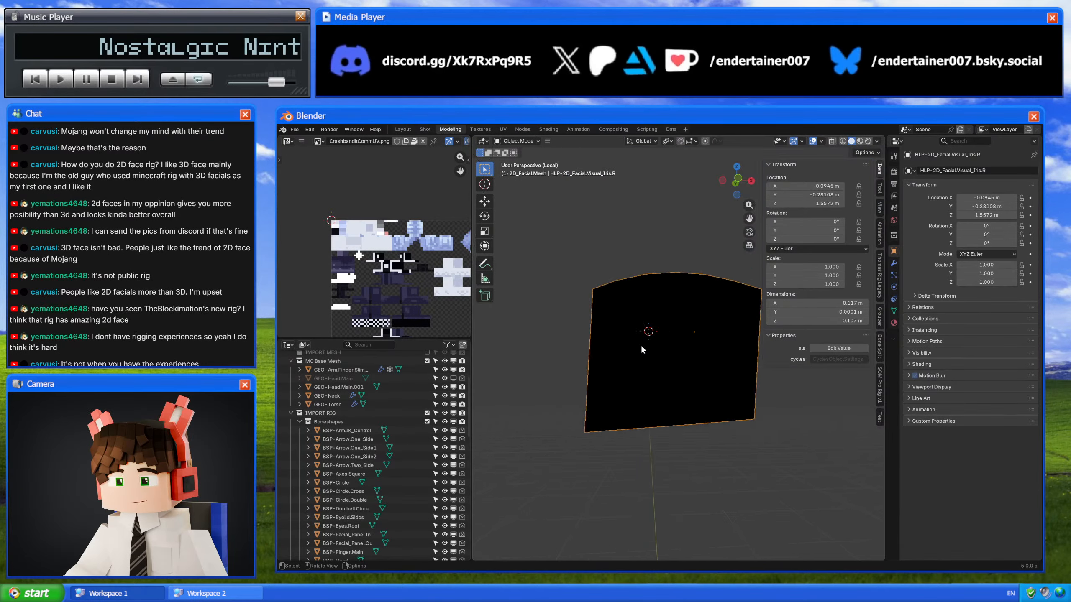
scroll(643, 340, down, 2)
key(Tab)
middle_drag(647, 339, 686, 351)
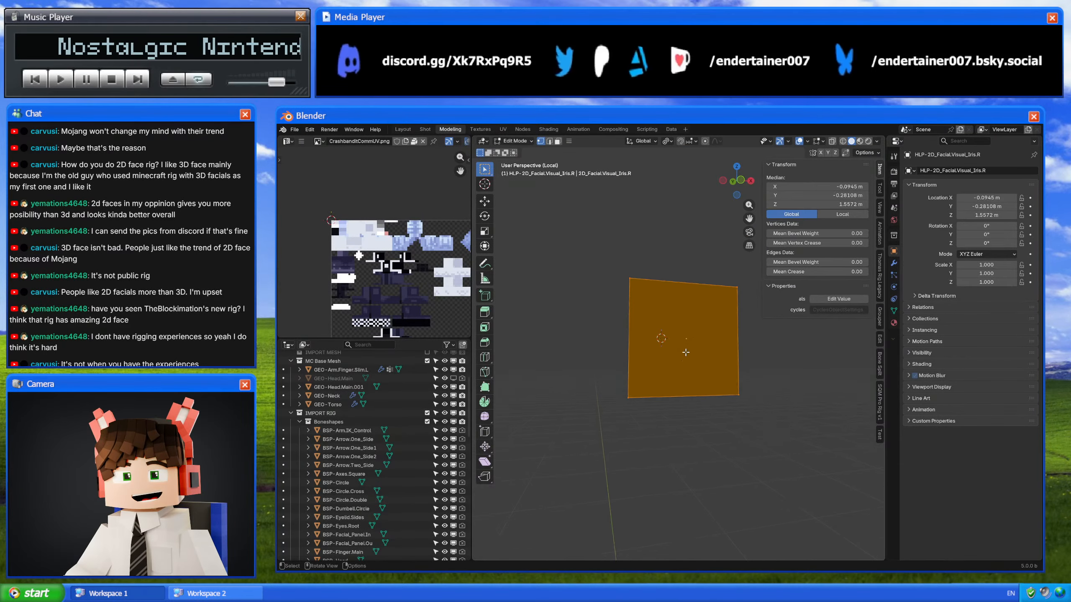
key(Tab)
key(KP_Divide)
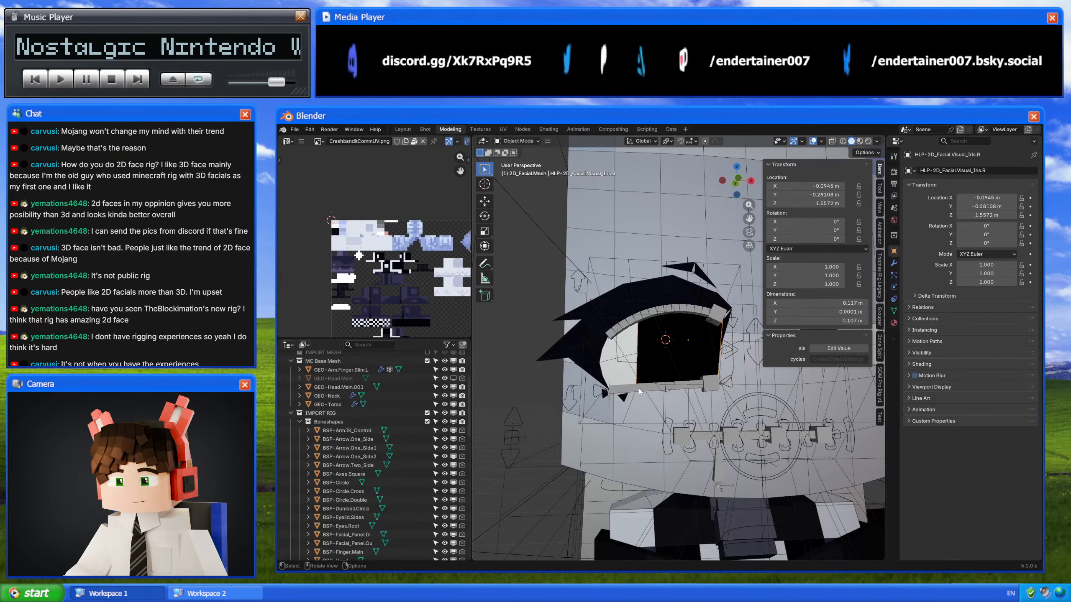
Step: Isolate the GEO-2D_Facial.Eyes.R mesh in the Shading workspace and select the 2D_Eyes texture node group in its material
click(626, 349)
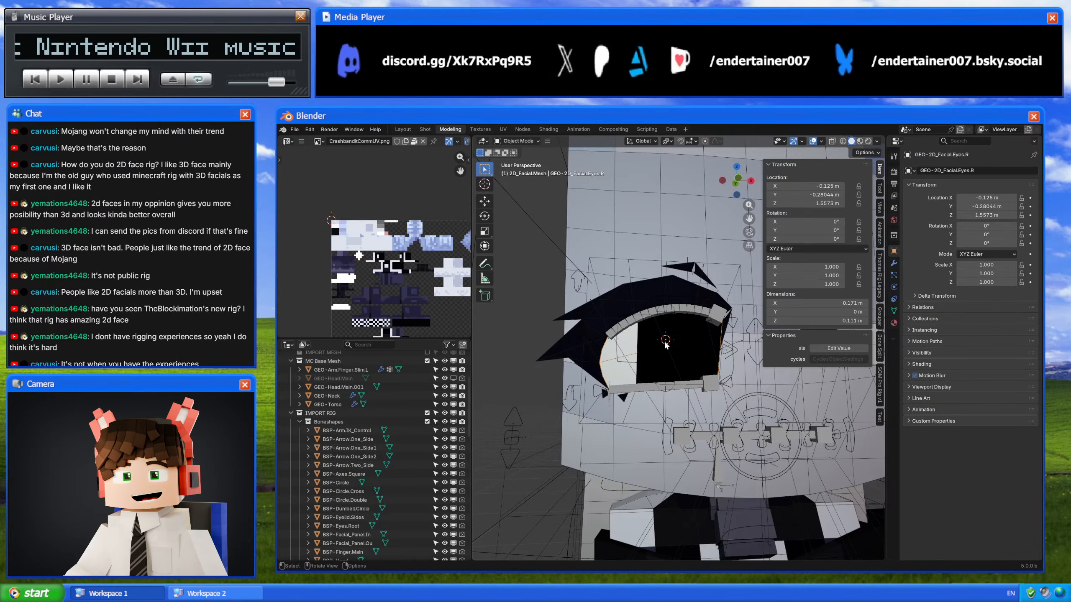
shift+middle_drag(660, 336, 619, 317)
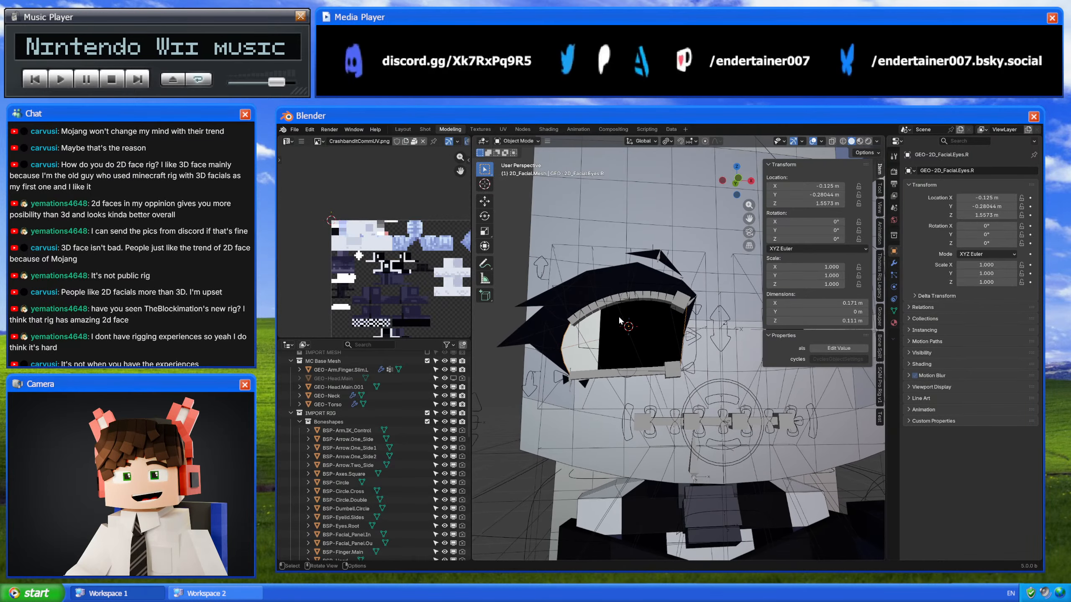
click(542, 129)
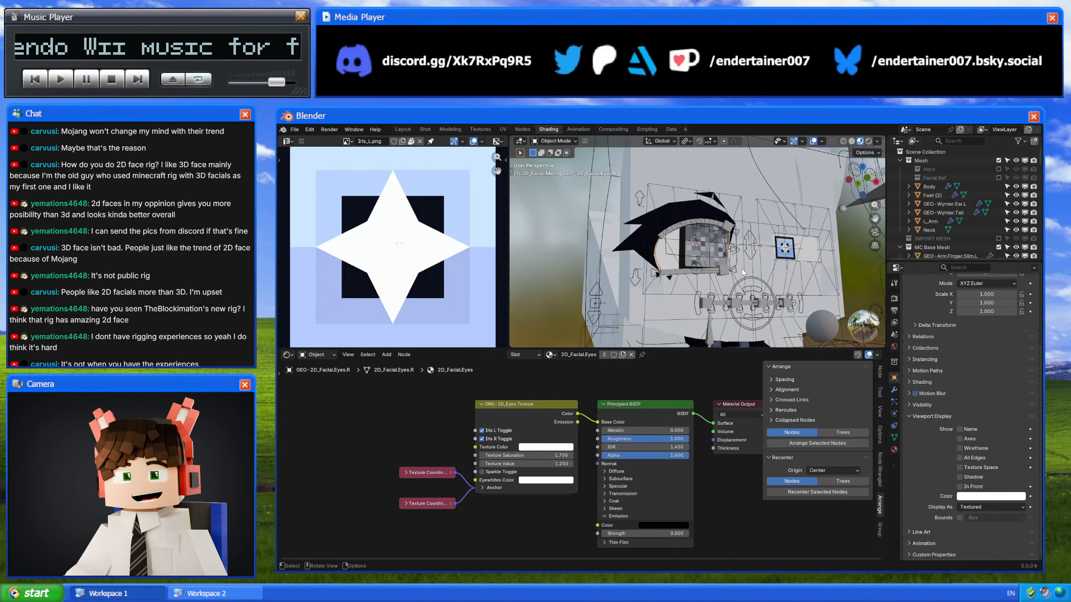
key(KP_Divide)
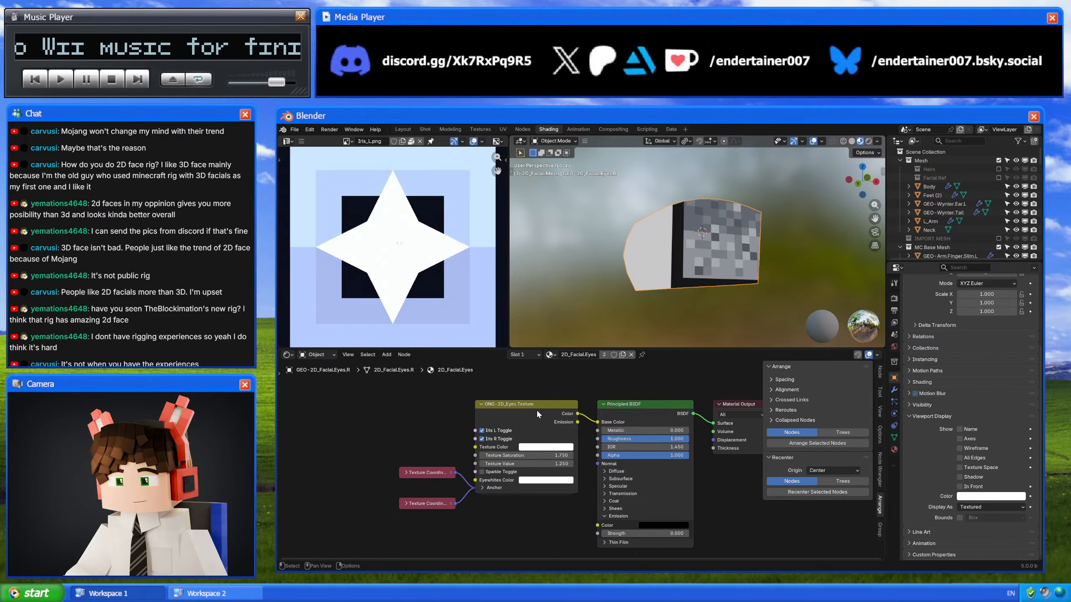
click(526, 414)
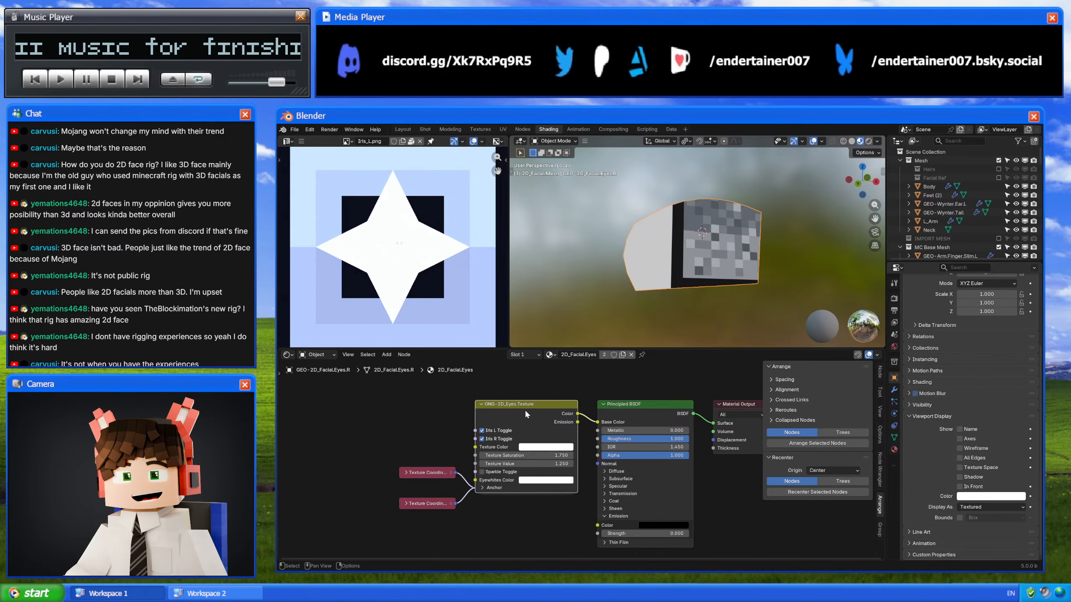
Step: Look inside the 2D_Eyes texture node group, return to the parent material node tree, and leave local view
key(Tab)
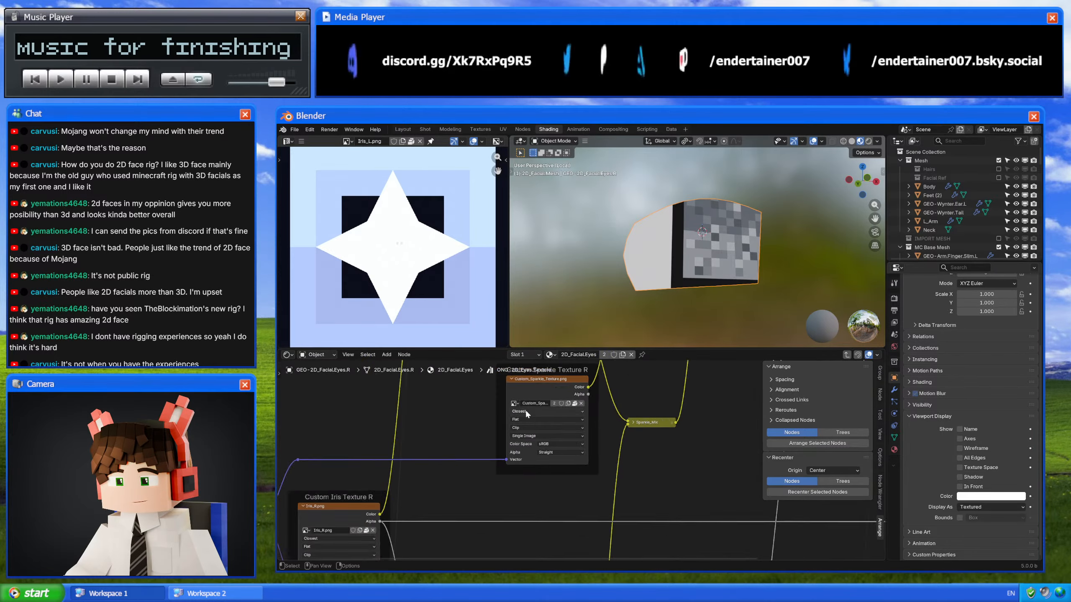
key(Tab)
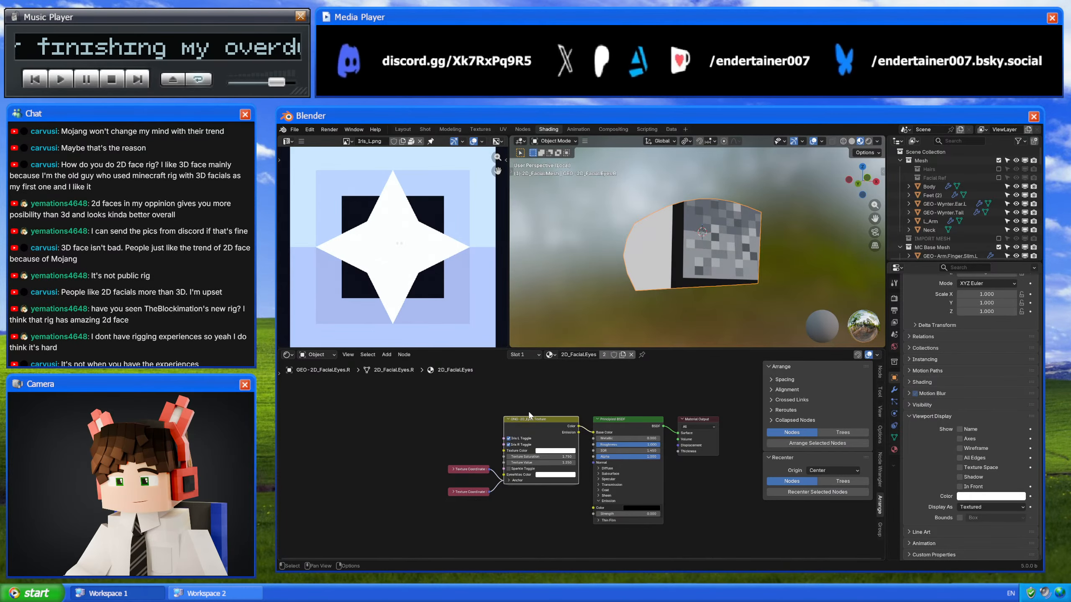
key(Home)
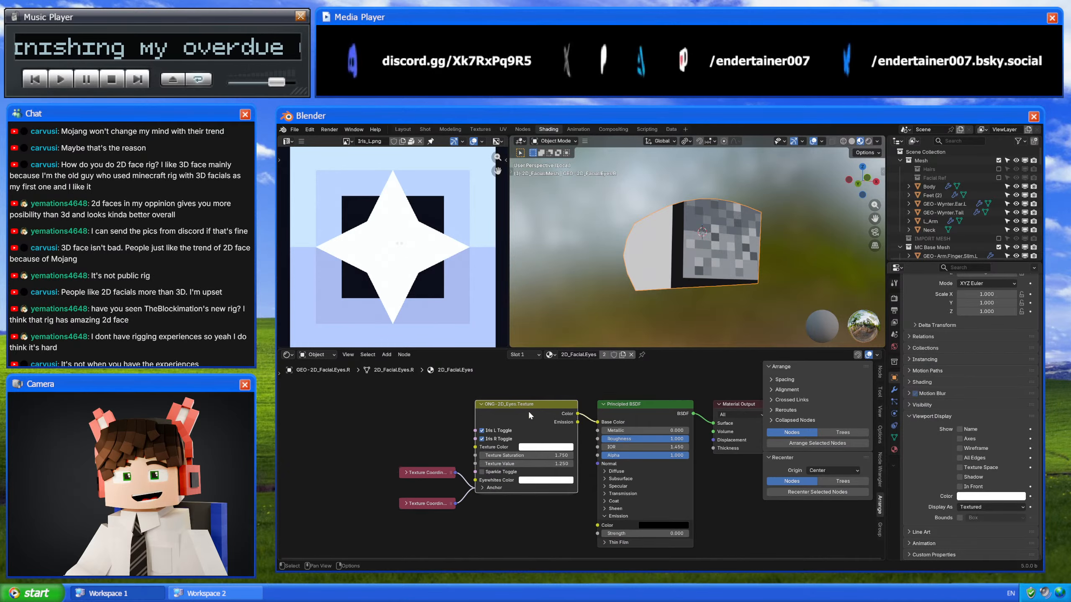
scroll(392, 253, down, 2)
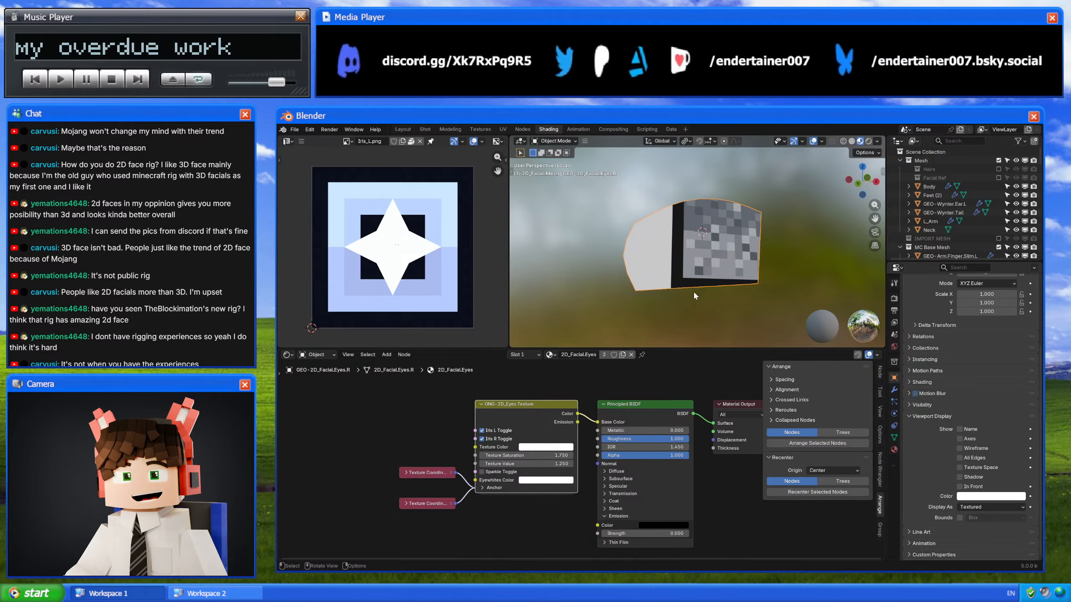
key(KP_Divide)
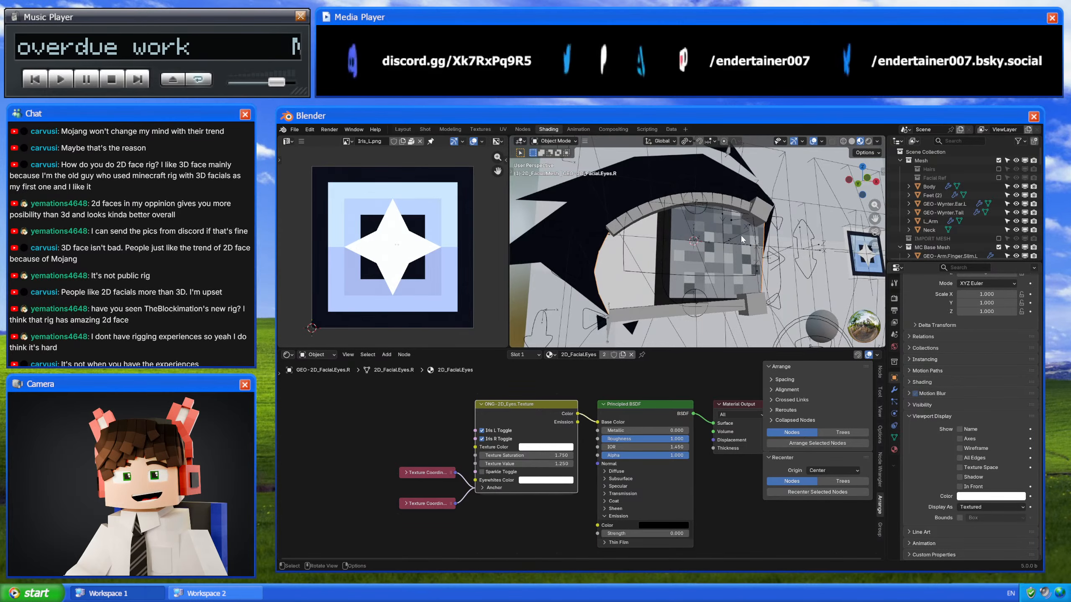
Step: Try moving the HLP-Anchor.2D_Facial.Iris.R helper, cancel the move, and reselect the GEO-2D_Facial.Eyes.R mesh
click(742, 236)
key(g)
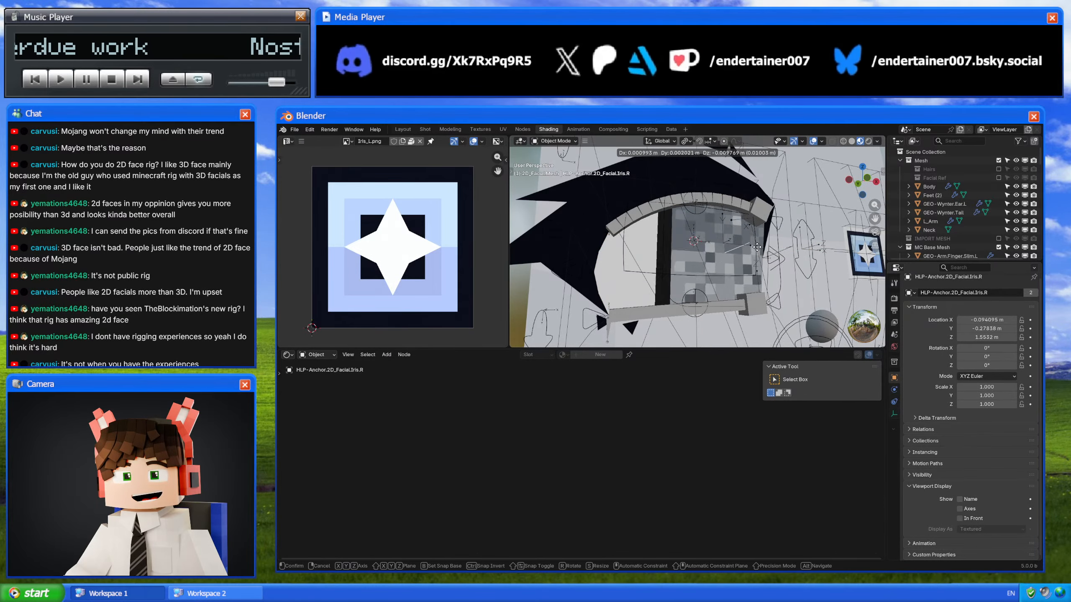
right_click(757, 247)
click(742, 253)
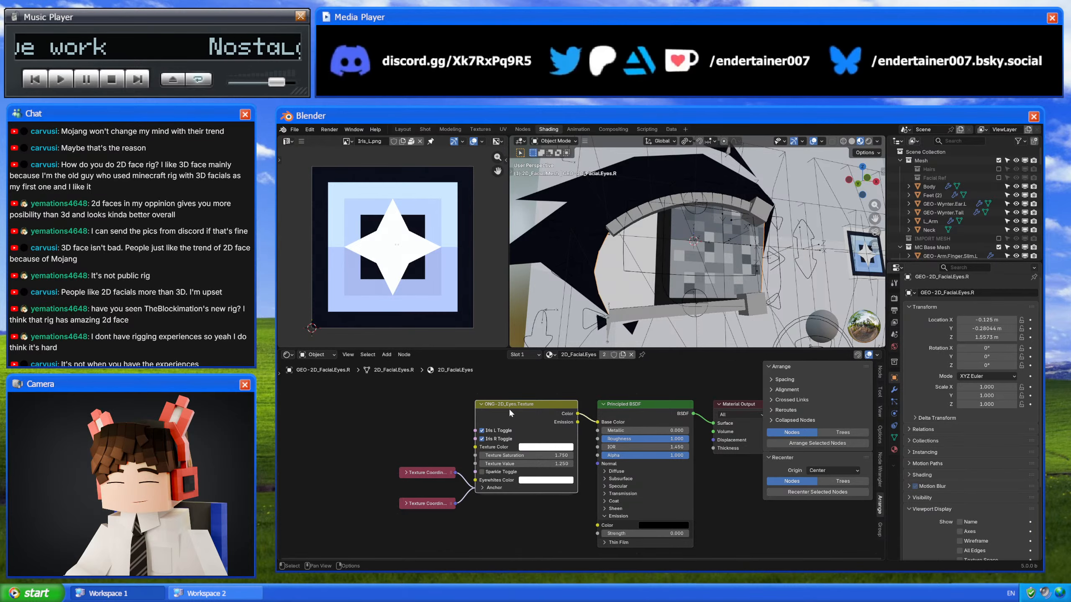
scroll(649, 269, down, 5)
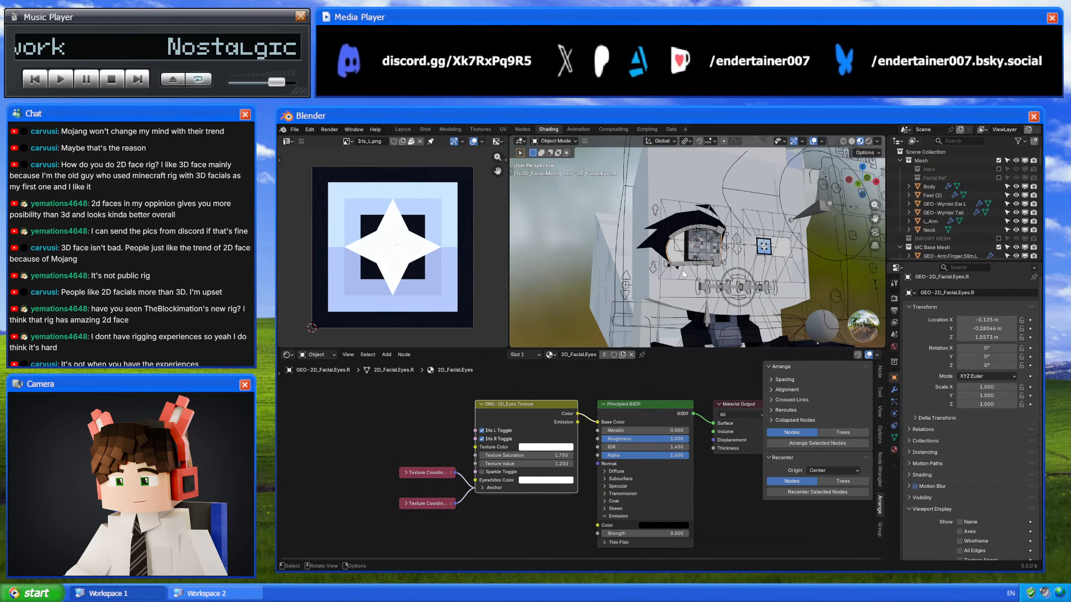
middle_drag(684, 274, 704, 260)
middle_drag(720, 256, 700, 256)
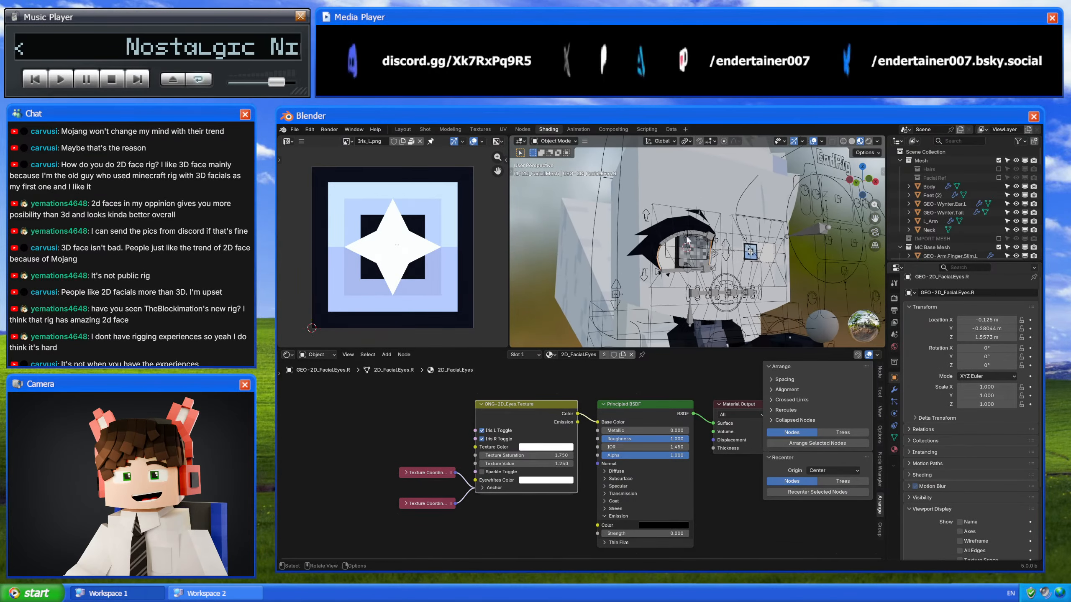
Step: Switch to the Modeling workspace, select the RIG-Module.Facial armature on the face, and save the file
click(451, 130)
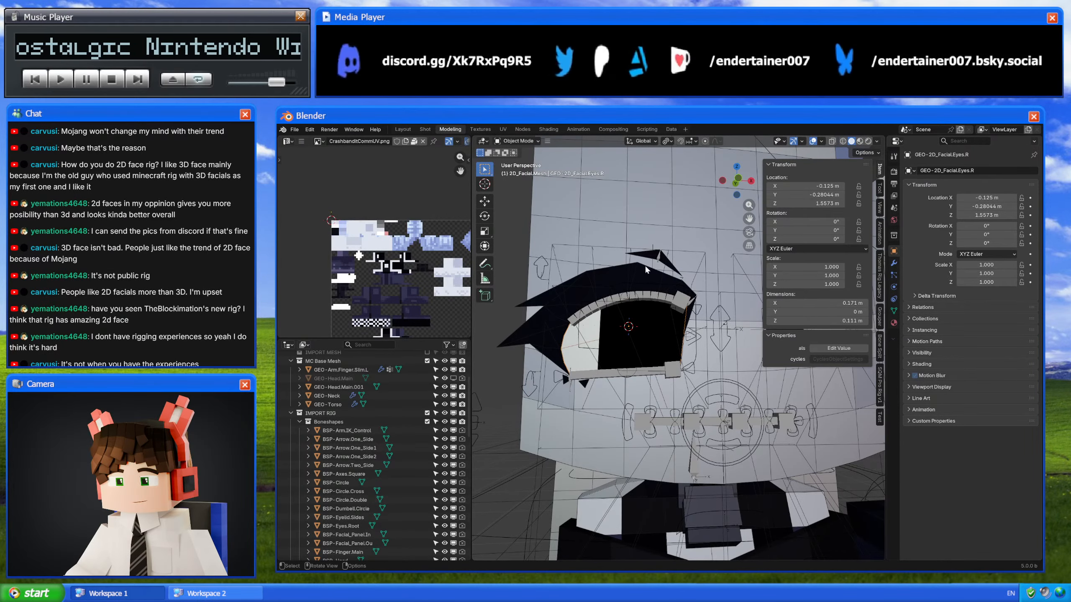
click(611, 372)
scroll(661, 359, down, 2)
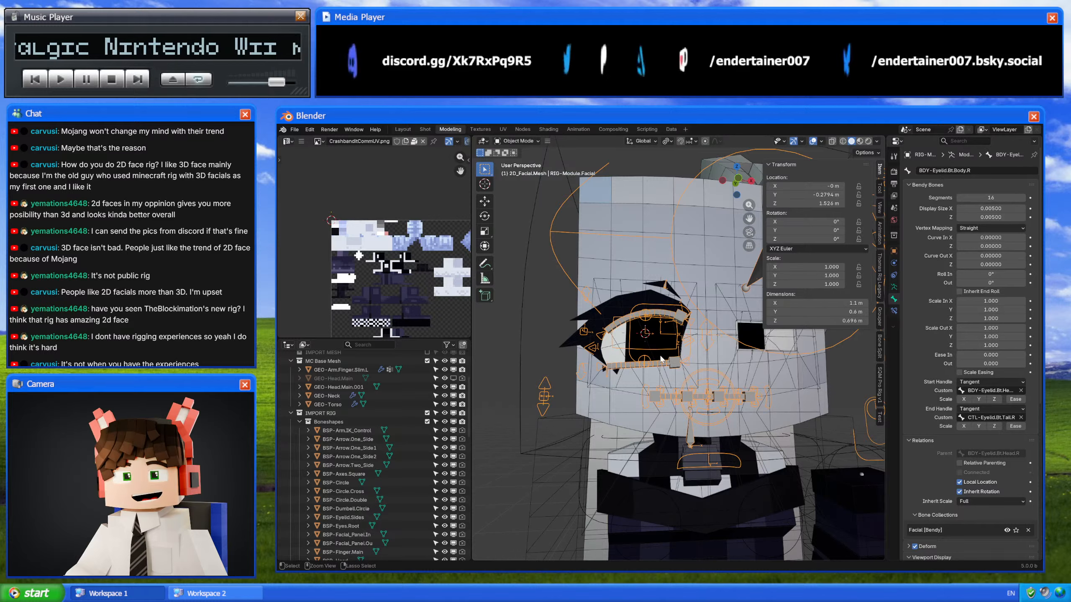
key(ctrl+s)
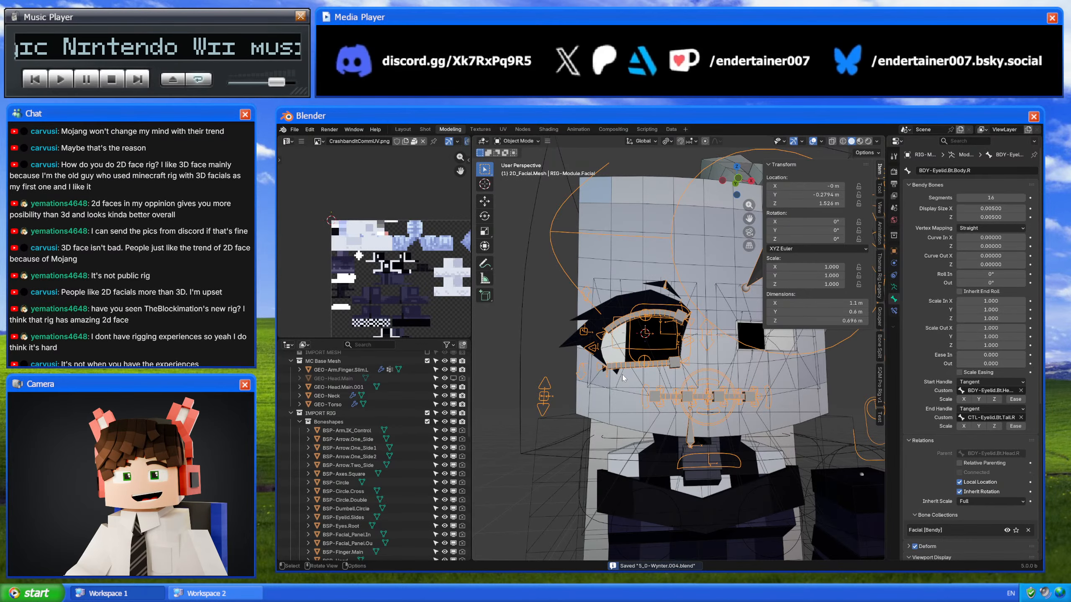
Step: Isolate the facial armature in local view, enter Pose Mode, and view it from the front
key(KP_Divide)
key(ctrl+Tab)
key(KP_1)
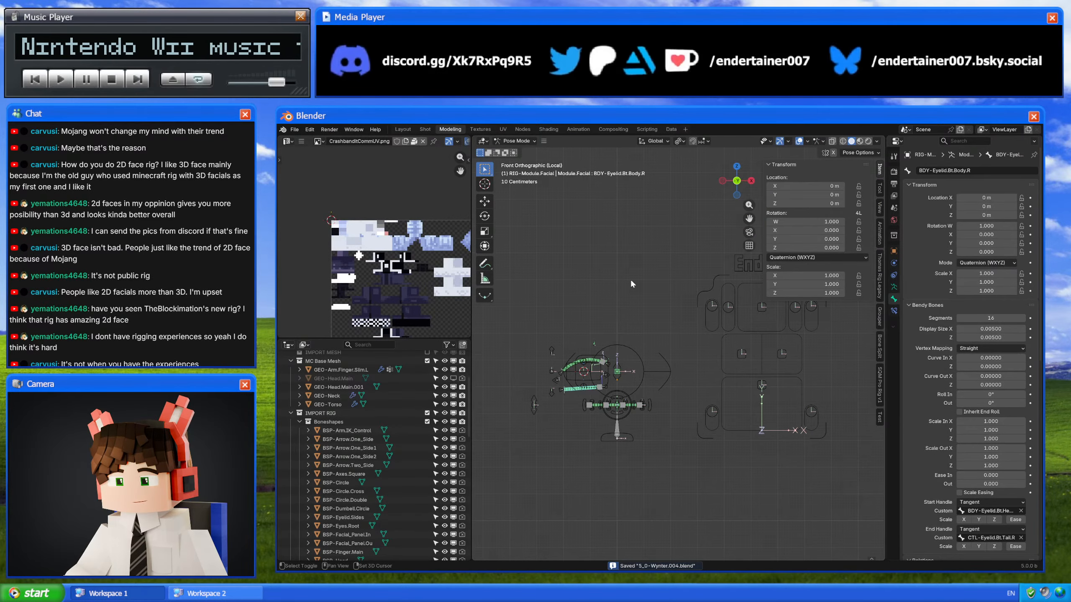
Step: Test-move the CTL-Eye.Root.R control away from the face, select the eye bones, and clear their location
click(672, 407)
scroll(672, 407, down, 2)
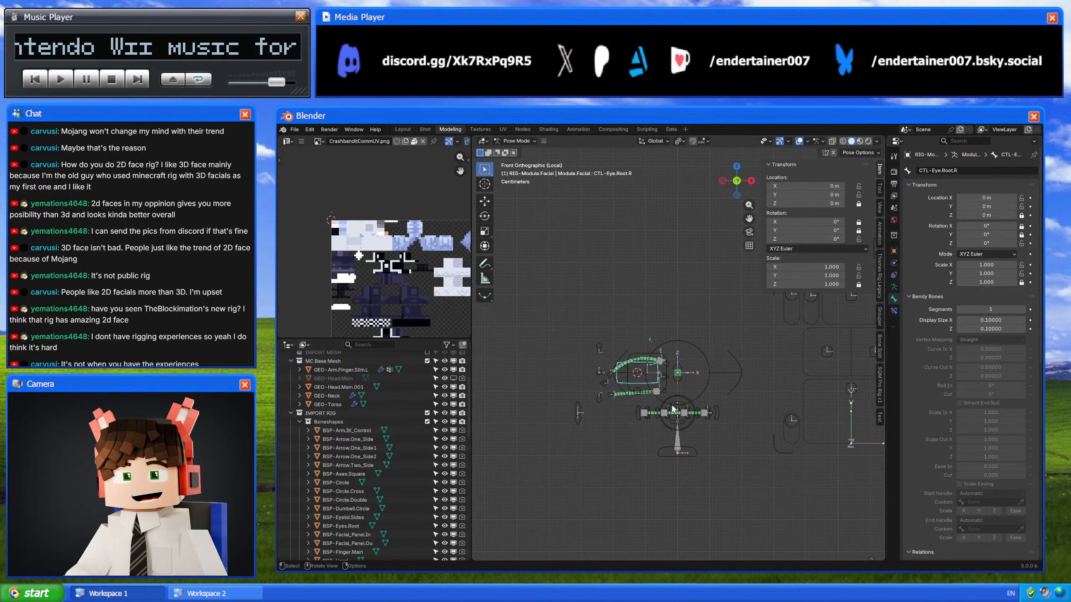
key(g)
click(571, 285)
shift+middle_drag(527, 254, 634, 289)
drag(547, 219, 701, 343)
key(alt+g)
shift+middle_drag(729, 353, 664, 294)
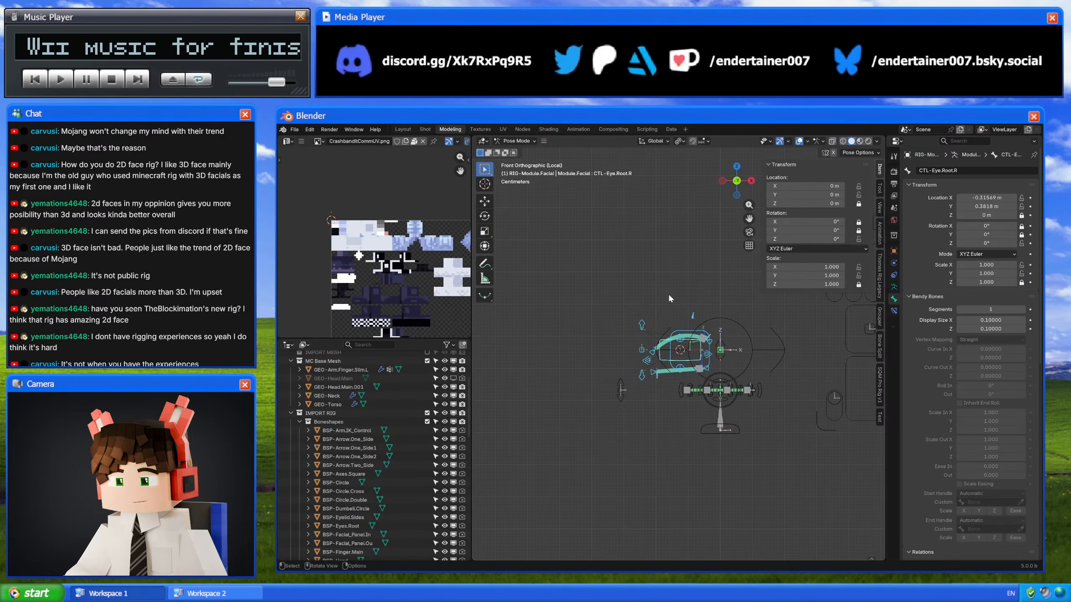
Step: Inspect the upper eyelash bones DEF-Eyelash.Sd_Tp.R and DEF-Eyelash.Tp_In.R around the right eye controls
scroll(671, 309, up, 5)
click(686, 253)
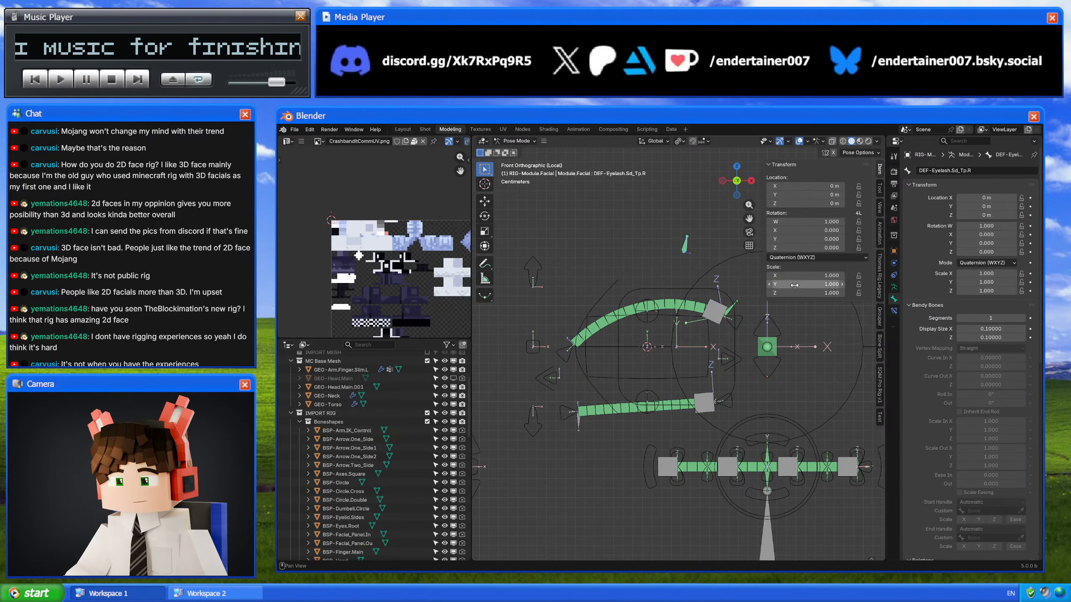
shift+middle_drag(748, 368, 675, 387)
click(660, 328)
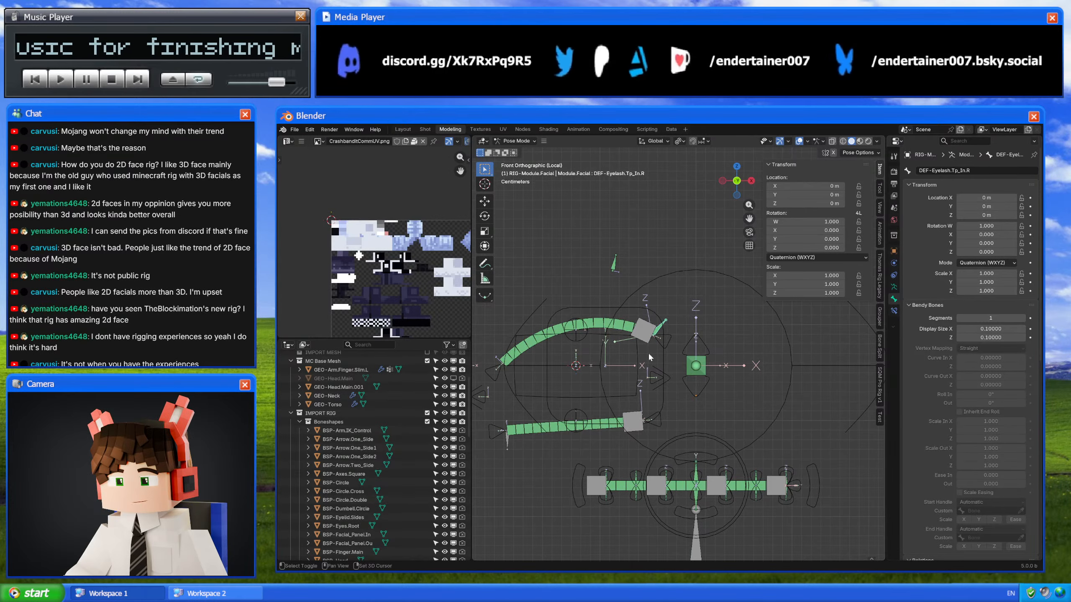
shift+middle_drag(602, 387, 668, 371)
shift+middle_drag(619, 413, 658, 402)
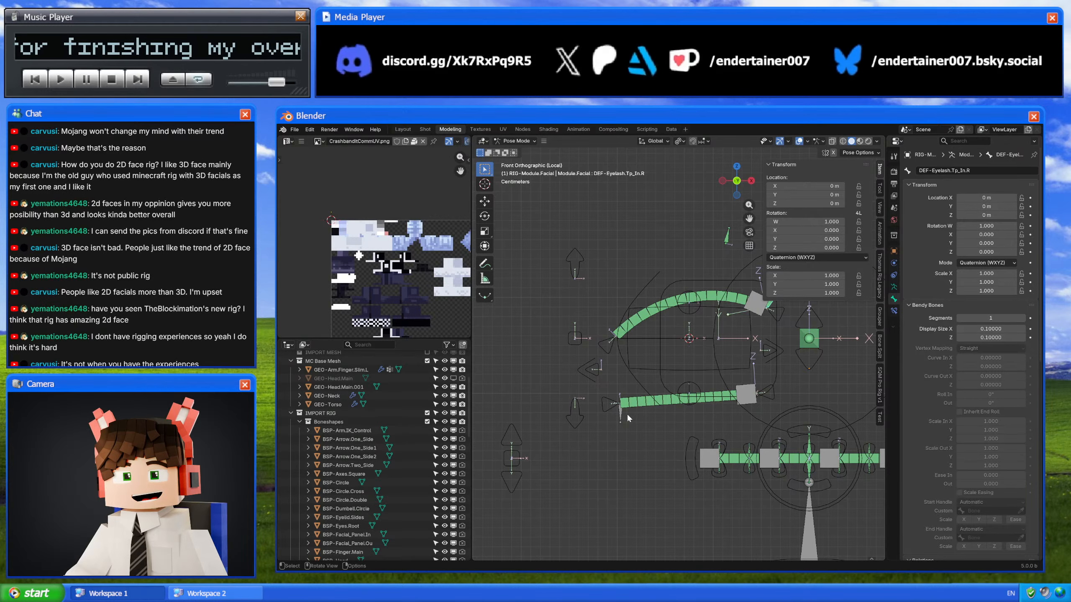
shift+middle_drag(626, 413, 587, 442)
Step: Check the names of the side eyelash bones DEF-Eyelash.Sd_Bt.R and DEF-Eyelash.Sd_Tp.R, leaving both names as they are
click(609, 409)
click(969, 170)
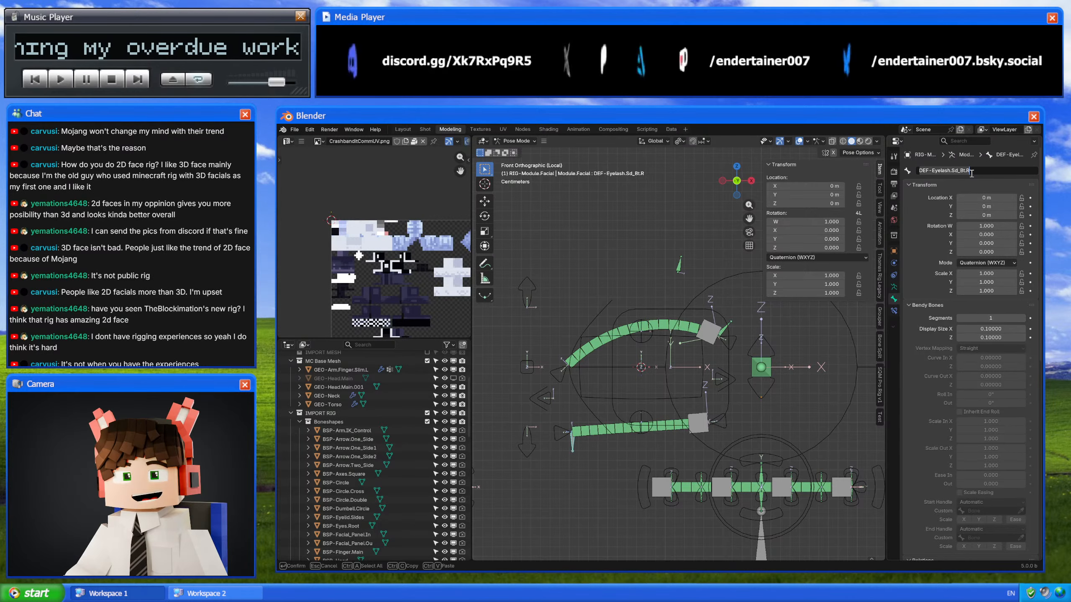
click(694, 348)
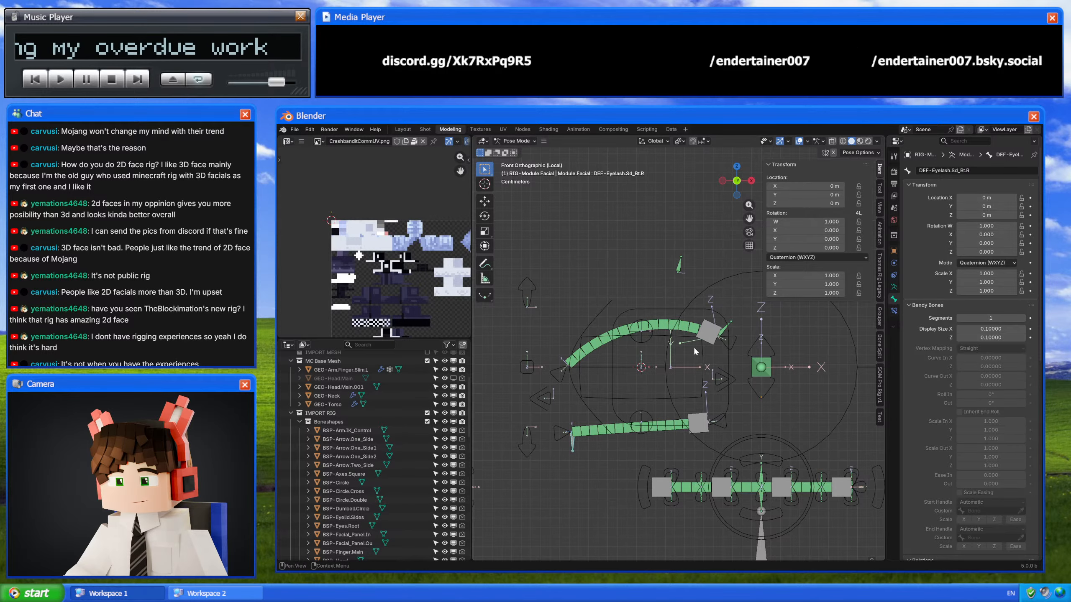
click(680, 264)
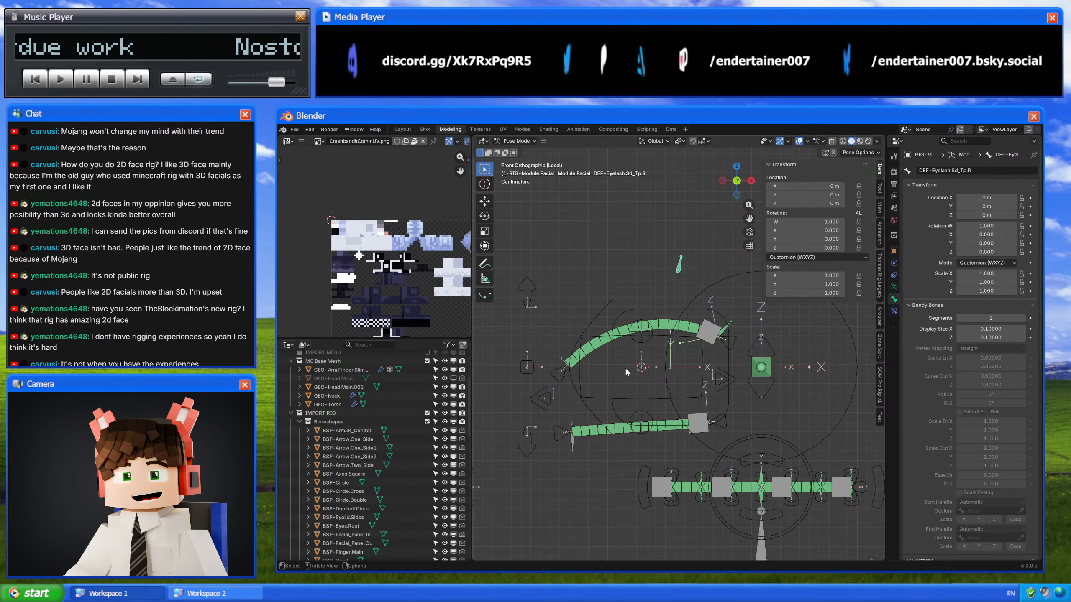
click(973, 170)
click(974, 179)
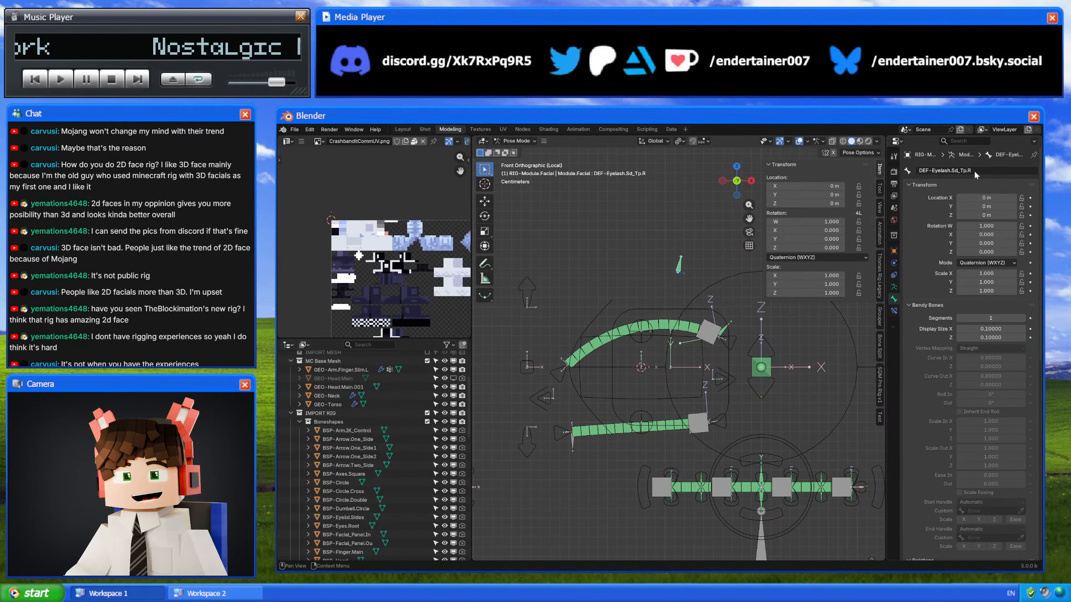
click(974, 169)
click(970, 186)
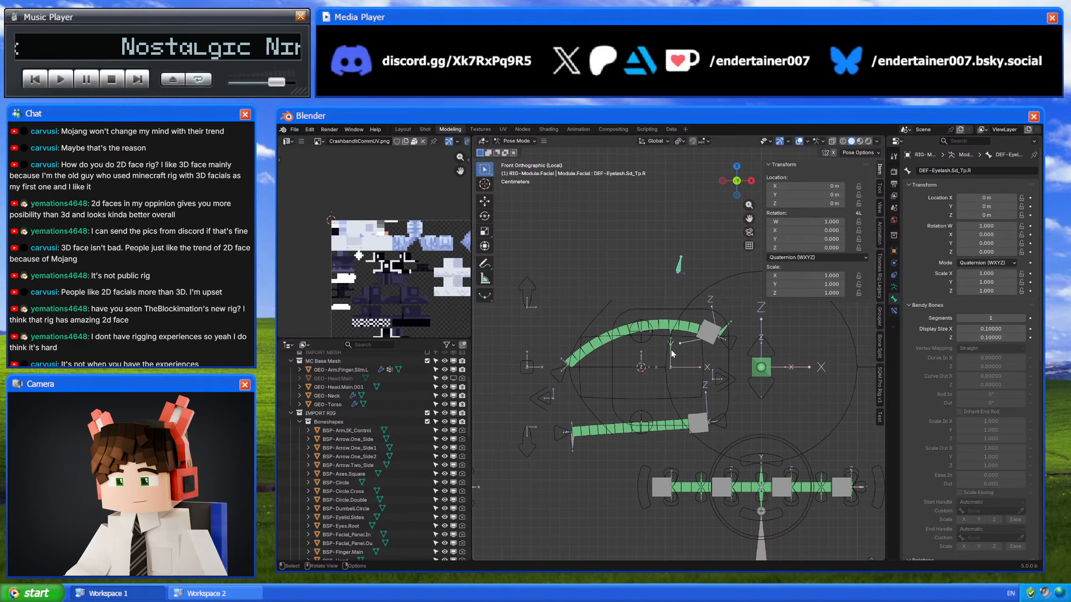
Step: Move the CTL-Eye.Root.R control to about X -0.282 m, Y 0.398 m, clear of the other facial controls
shift+click(700, 349)
scroll(702, 371, down, 6)
key(g)
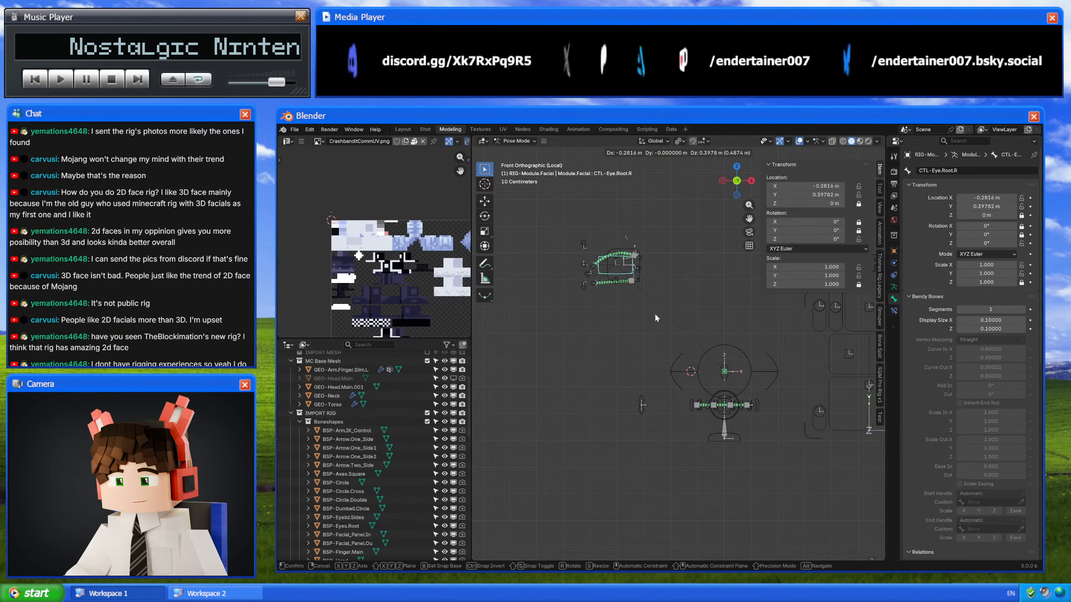
click(654, 312)
scroll(688, 374, up, 3)
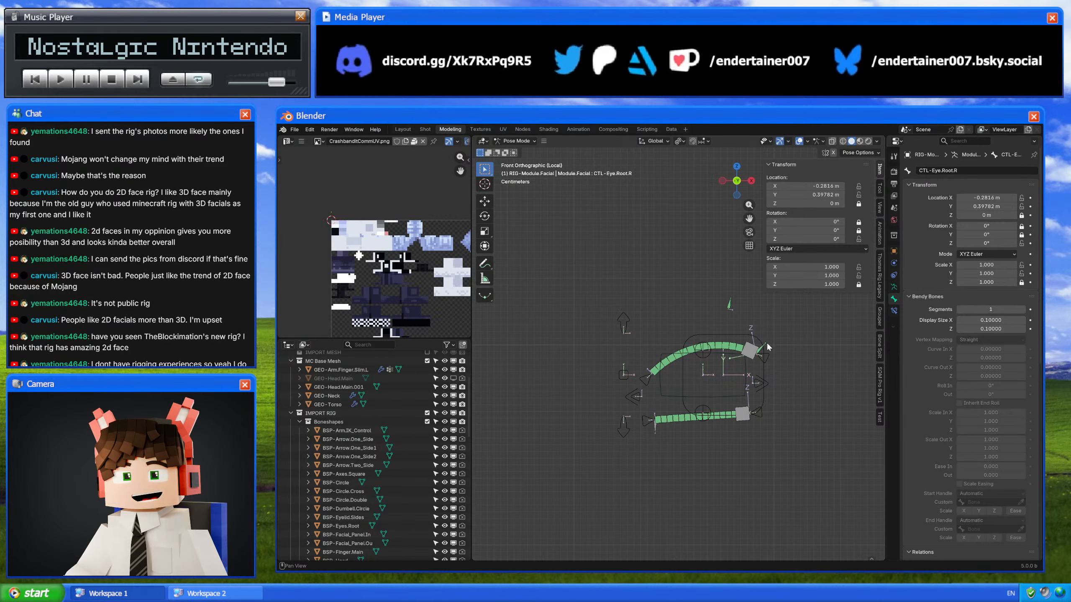
shift+middle_drag(727, 318, 689, 292)
Step: Examine the bone constraints of the right eye's eyelash bones, comparing the upper side, upper inner and lower side bones
click(692, 280)
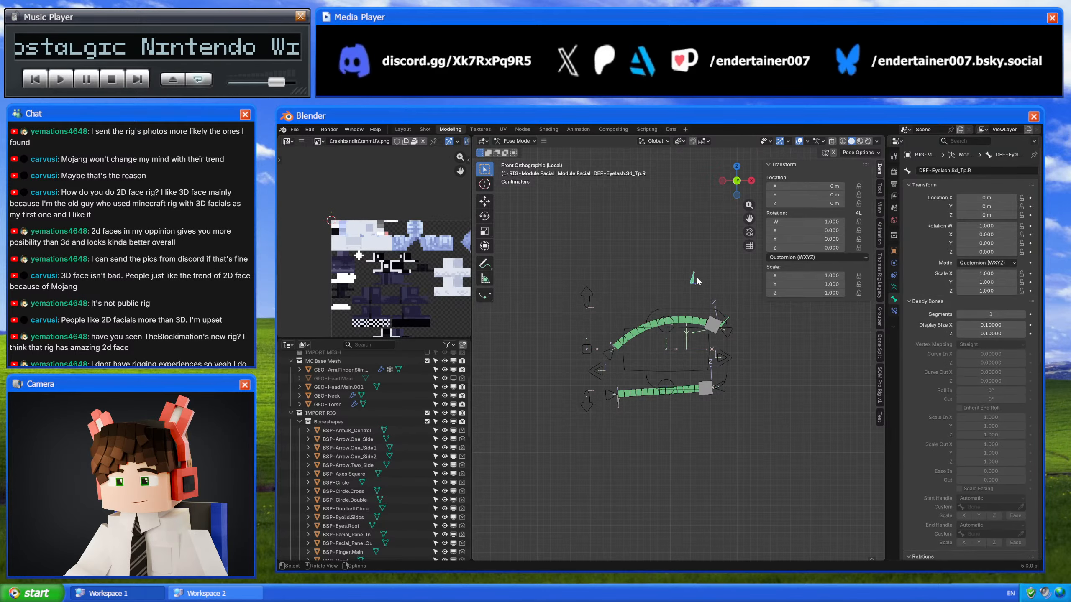
click(894, 311)
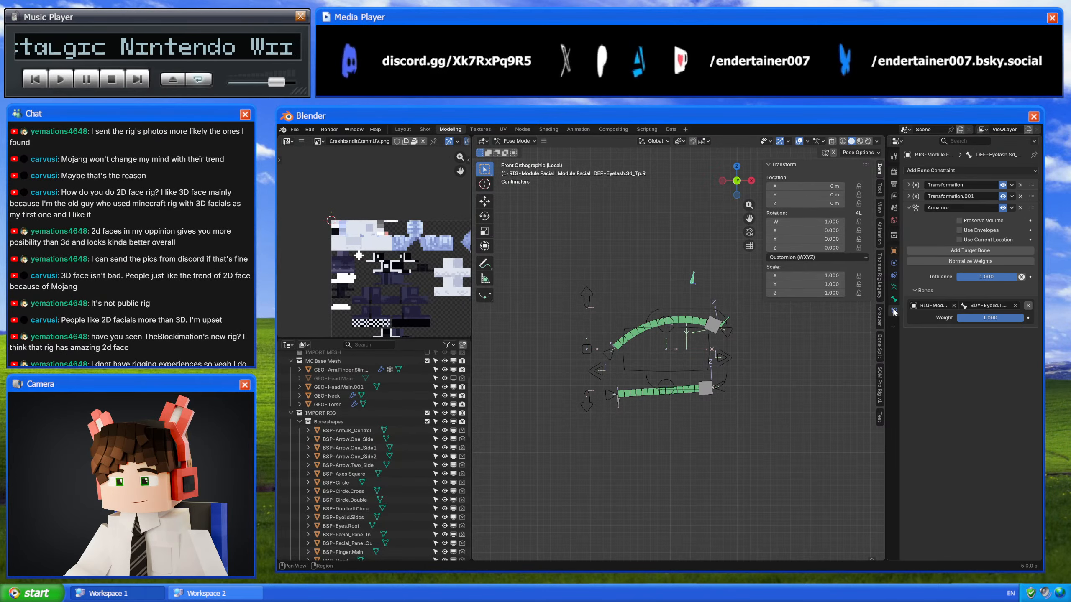
click(730, 321)
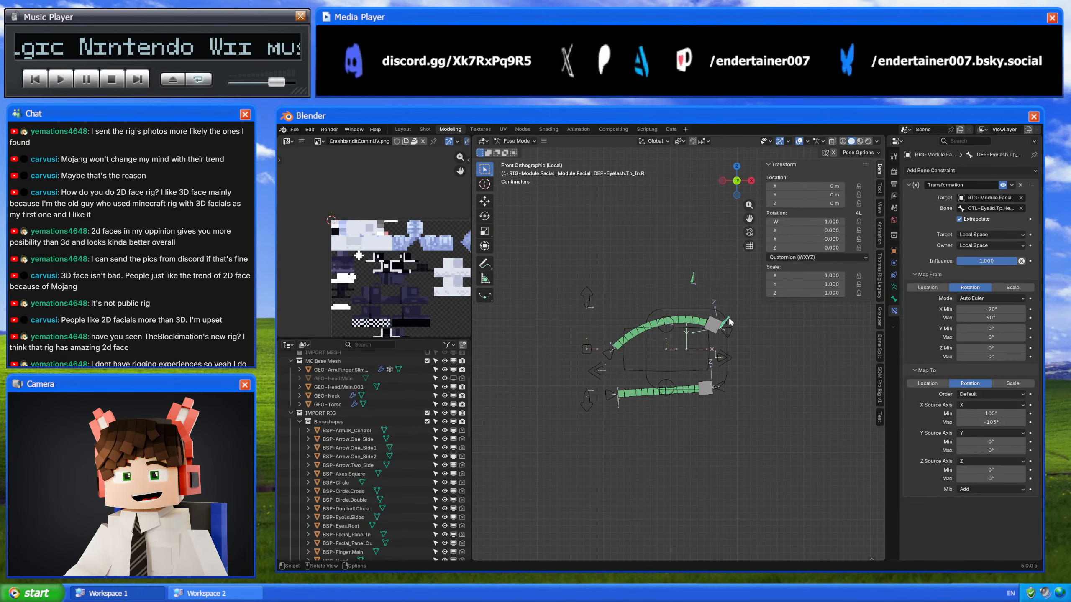
click(608, 353)
click(617, 404)
shift+middle_drag(727, 326, 660, 366)
scroll(660, 366, up, 4)
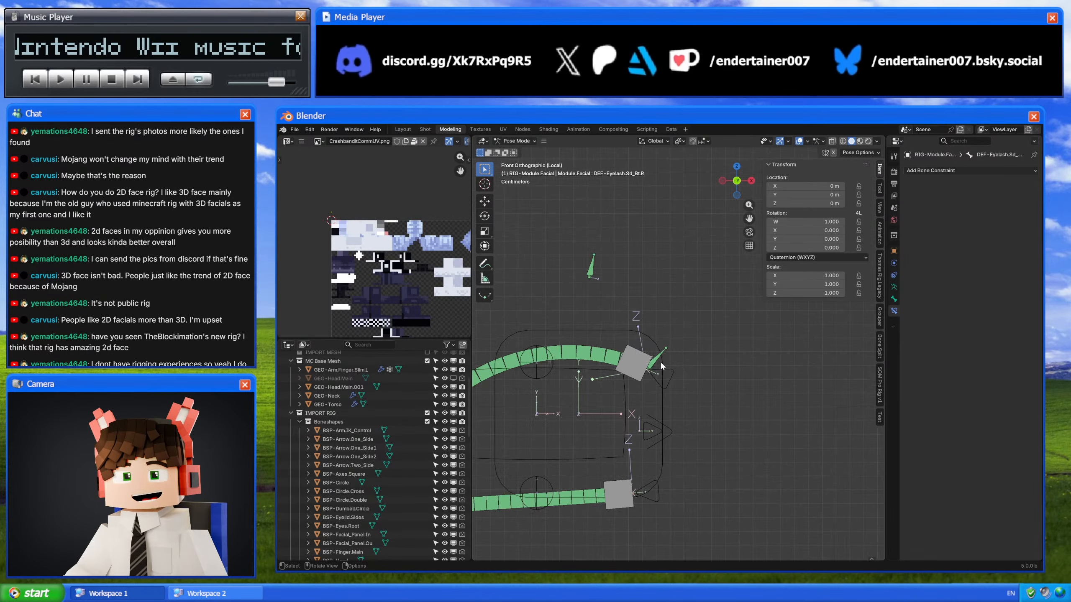
Step: Rename the upper inner right eyelash bone's Transformation constraint to "Trans To Eyelid.Tp.Head [R-X+R-X]" and collapse it
click(666, 348)
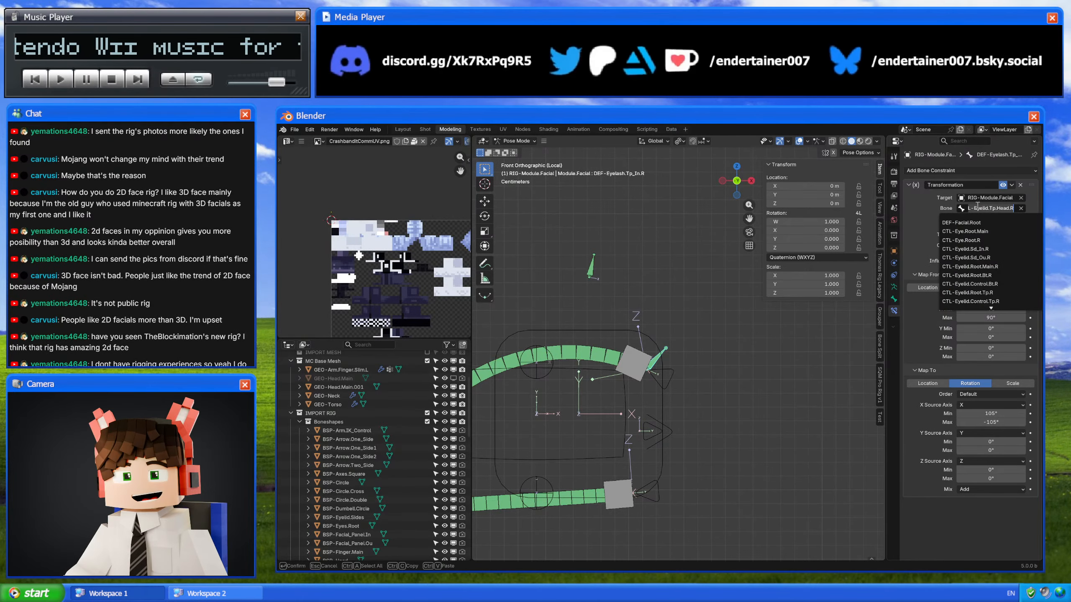
click(972, 186)
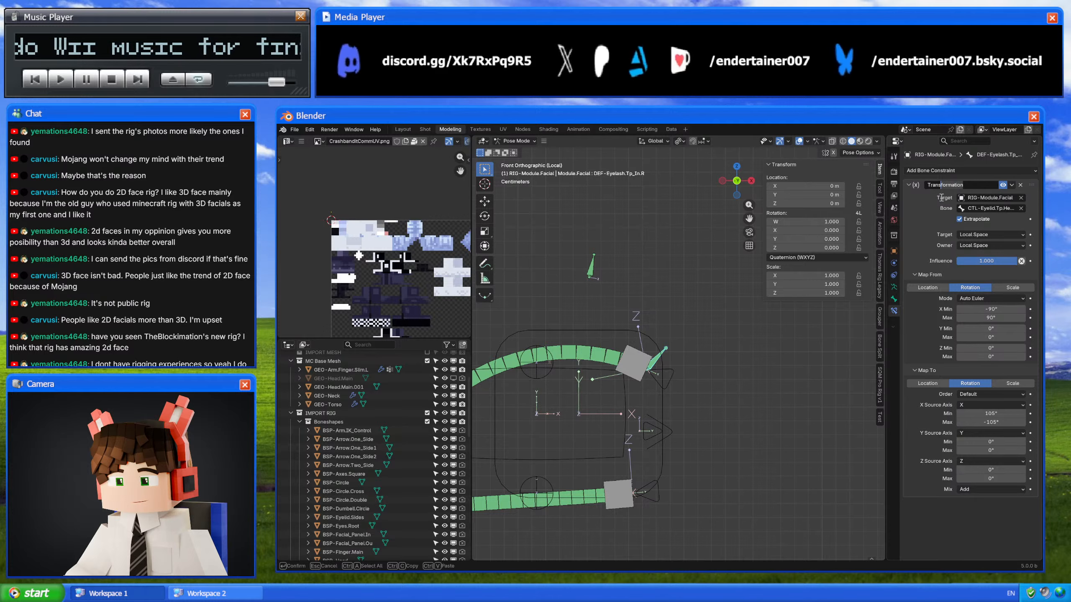
key(BackSpace)
key(BackSpace)
key(BackSpace)
key(BackSpace)
key(BackSpace)
key(BackSpace)
key(BackSpace)
key(BackSpace)
key(BackSpace)
text(To)
text(CTL-Eyelid.Tp.Head)
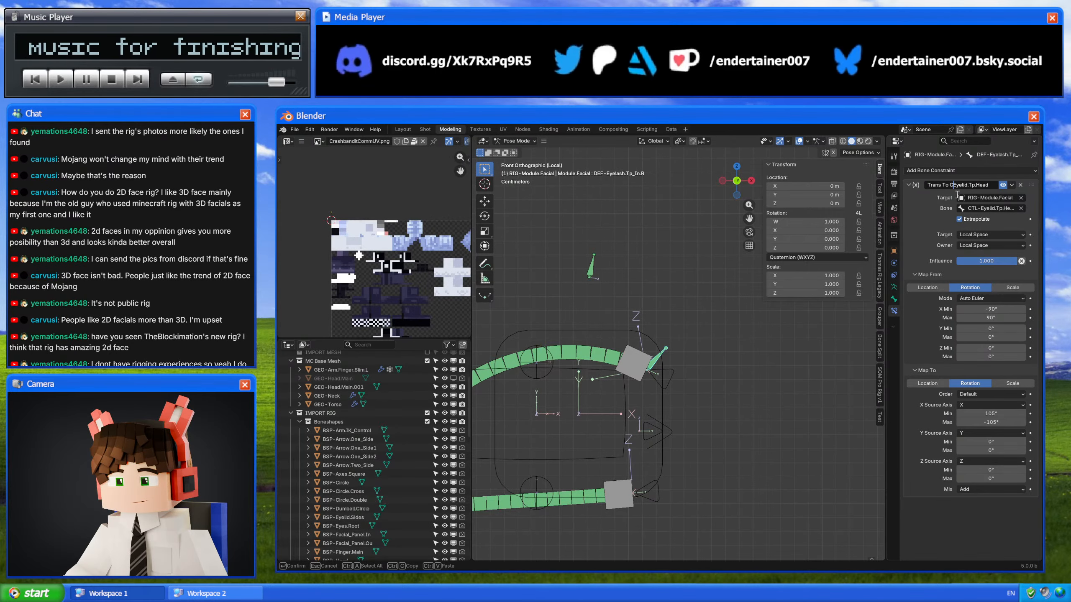
key(End)
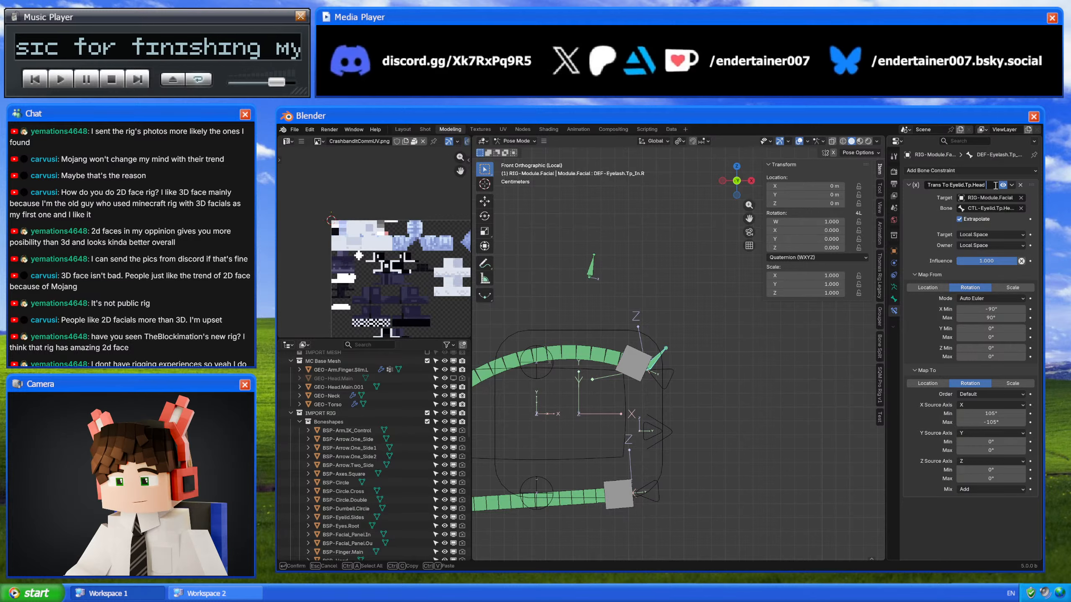
text([R-X)
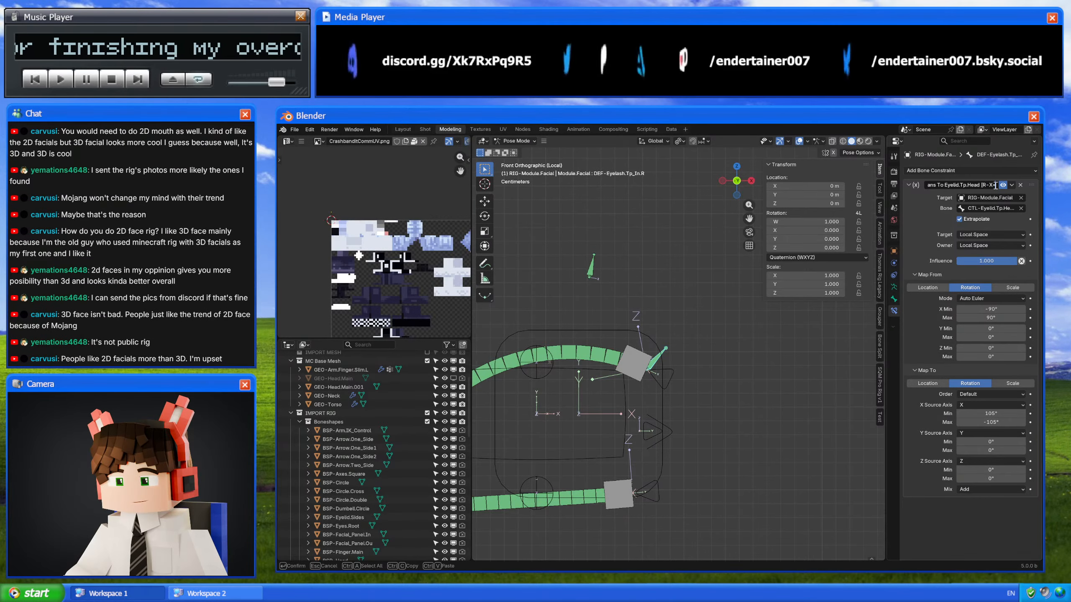
text(=-R-X)
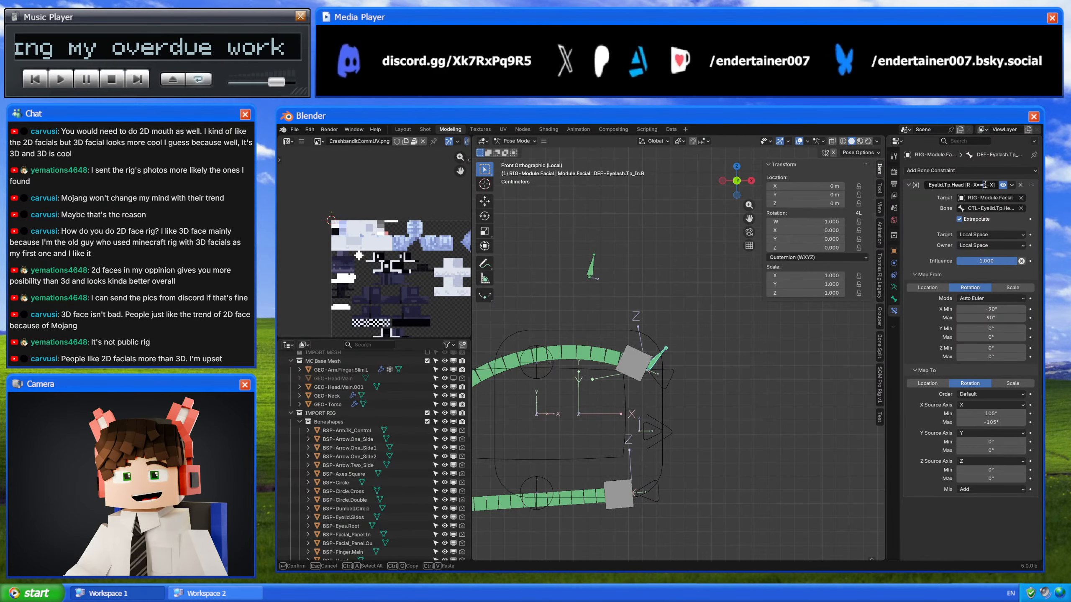
key(Return)
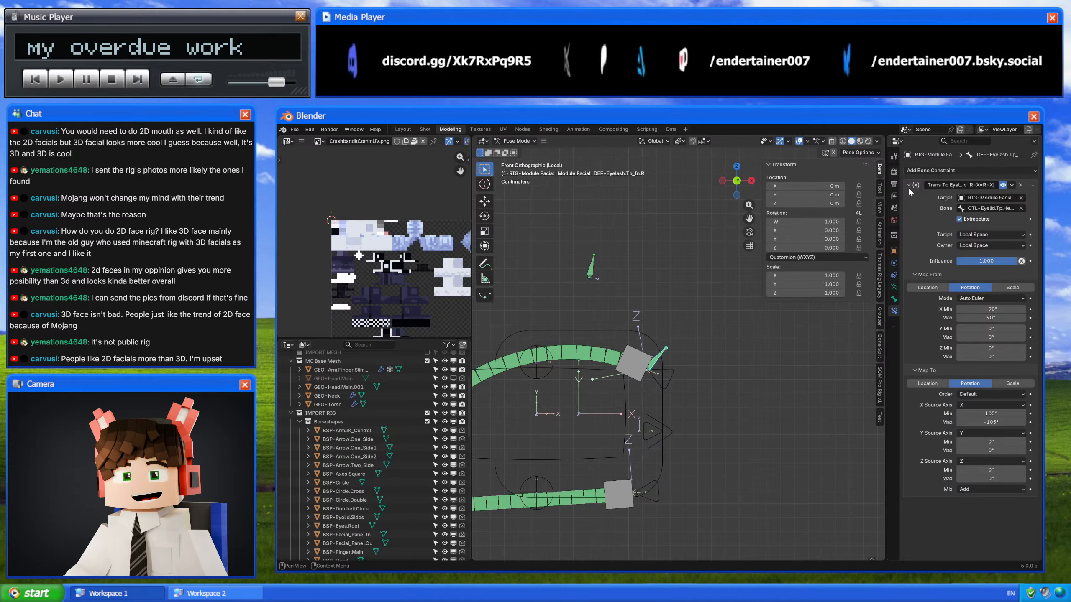
click(909, 186)
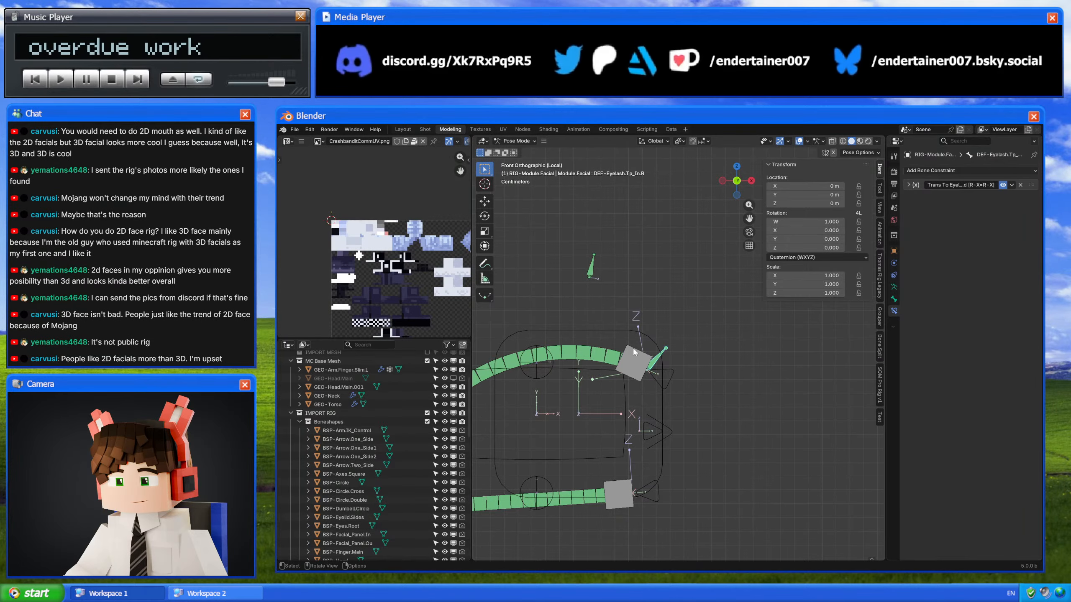
Step: Rename the upper side right eyelash bone's first Transformation constraint to "Trans To Eyelid.Tp.Head [R-X+G-Z]" and collapse it
click(592, 271)
click(908, 185)
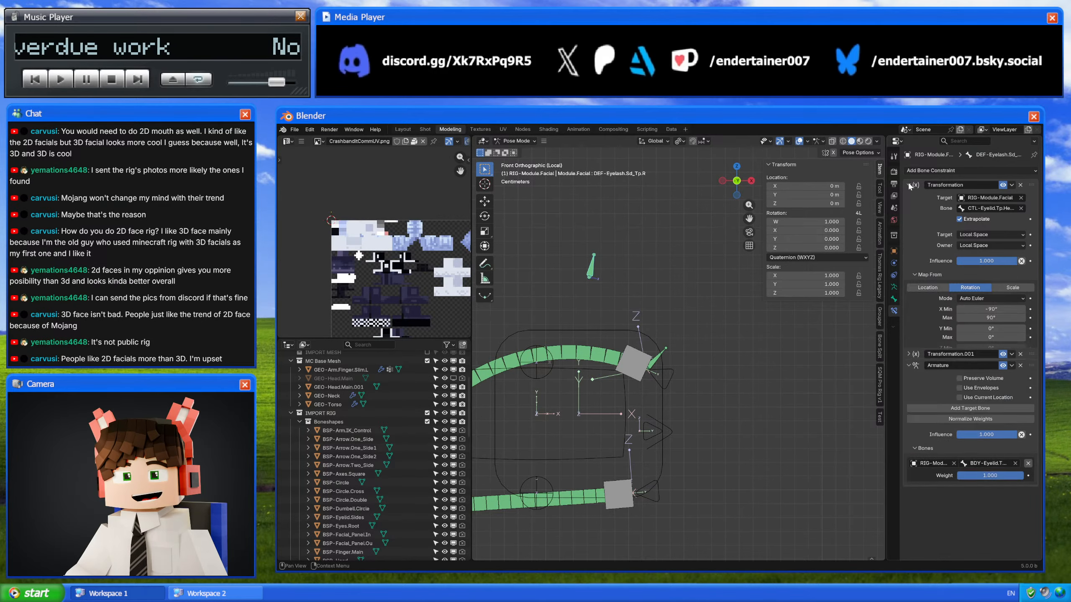
click(982, 208)
key(Escape)
click(957, 186)
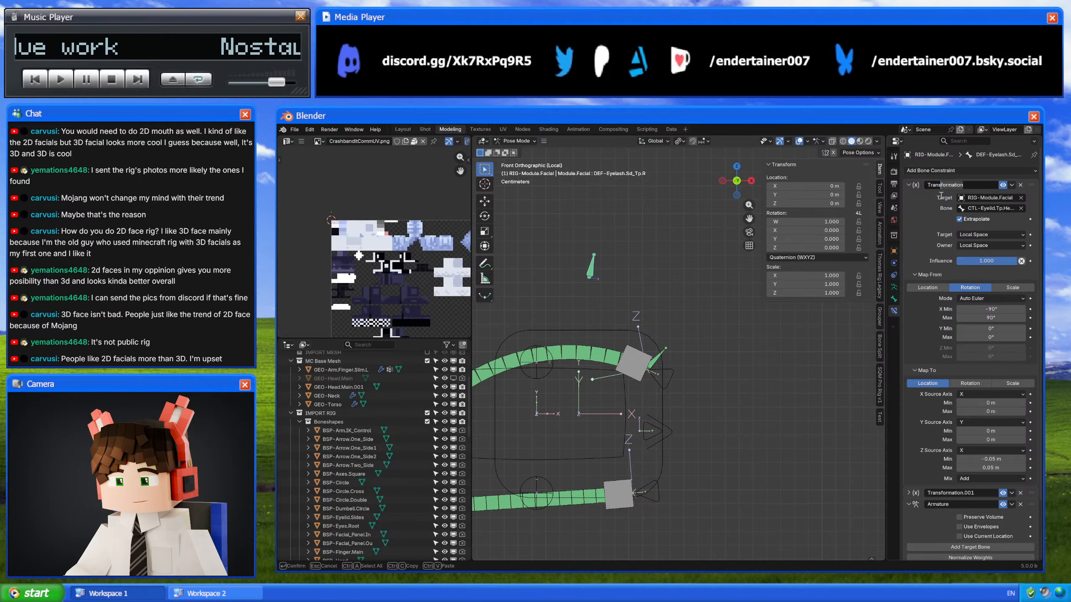
text(Trans To)
text(CTL-Eyelid.Tp.Head.R)
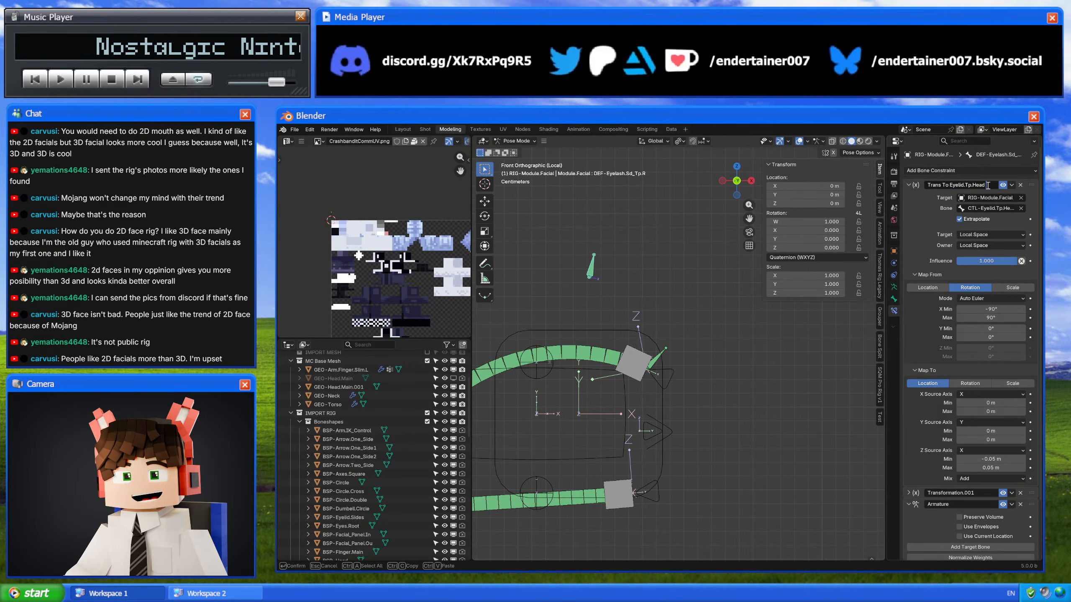
text([R-)
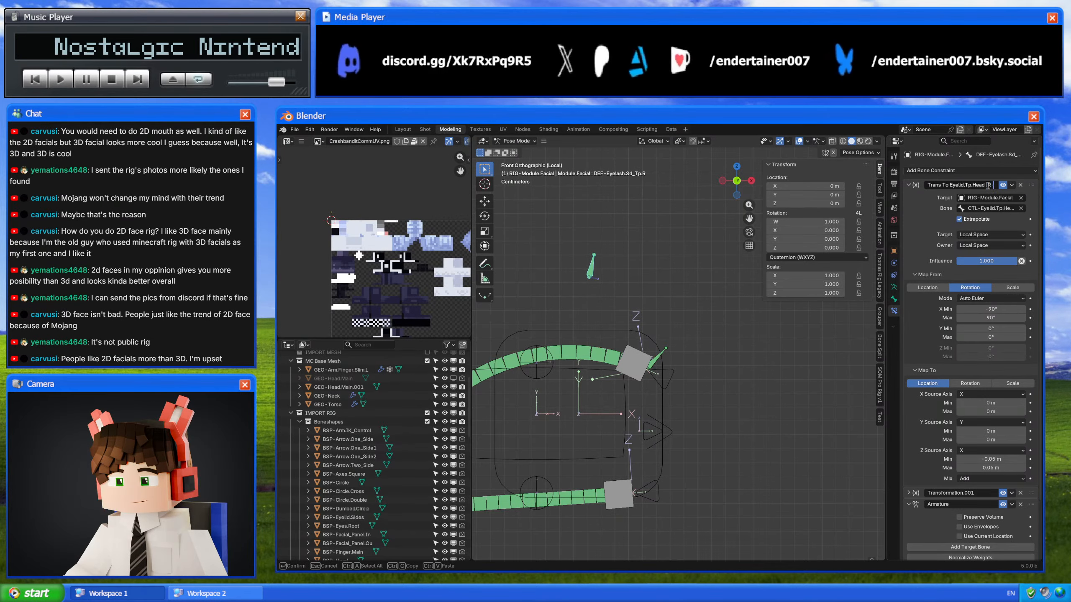
text(X)
text(])
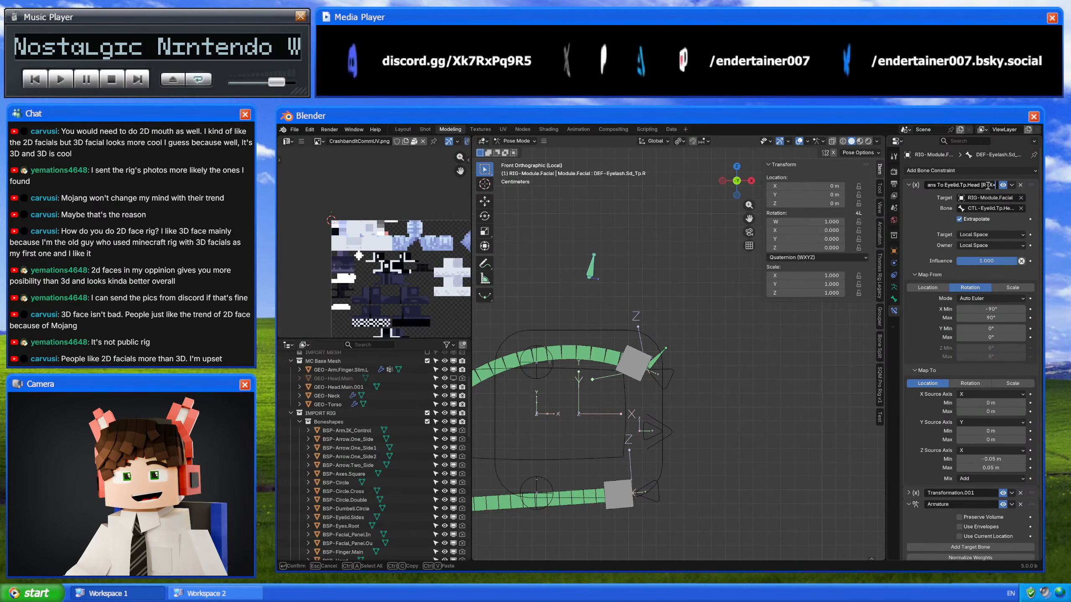
text(G)
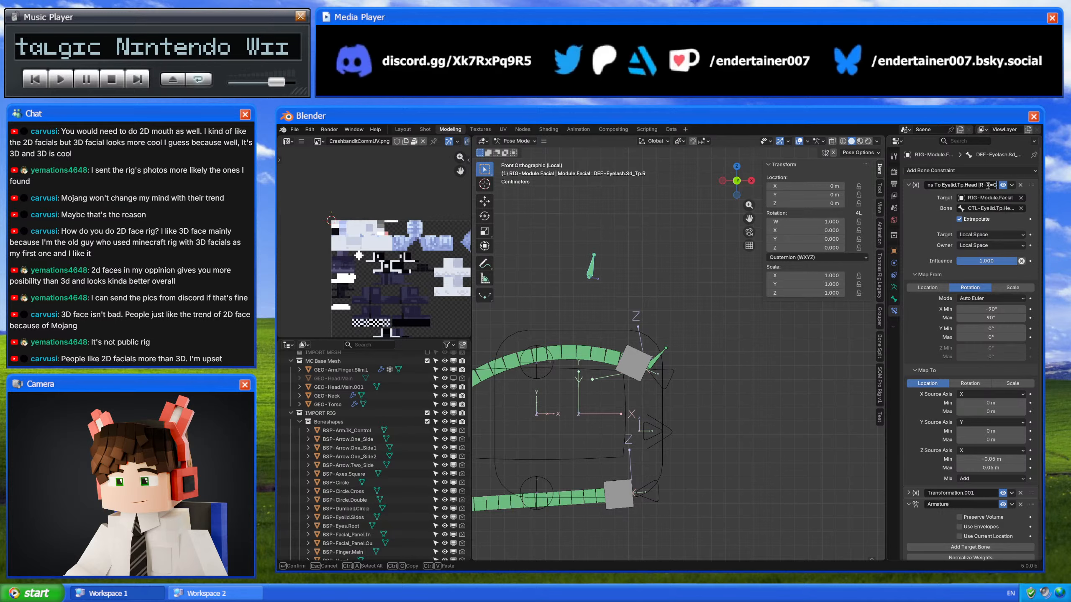
text(-Z])
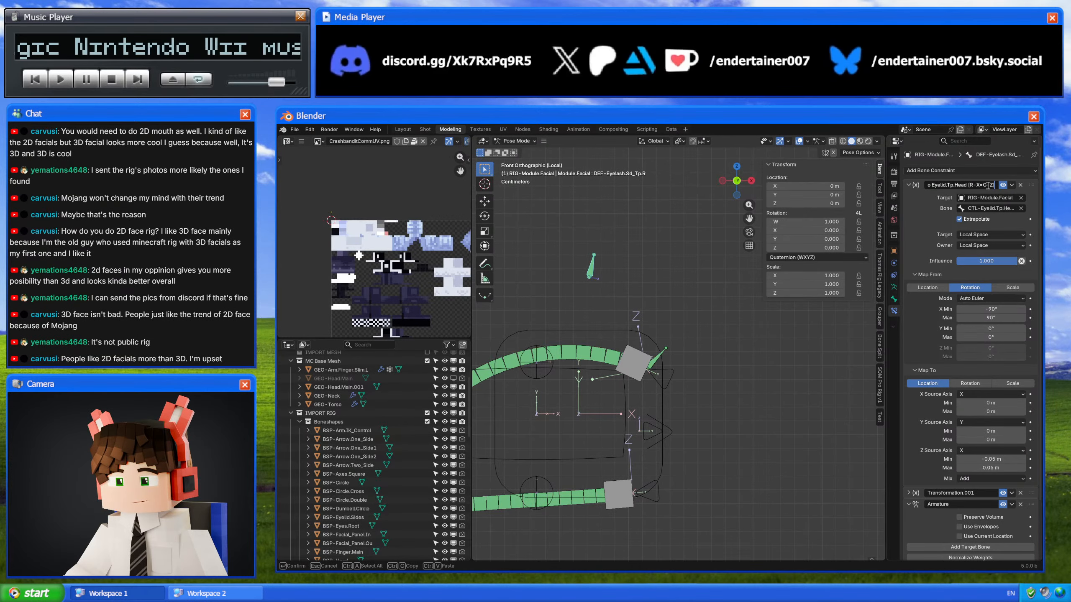
key(Return)
click(909, 186)
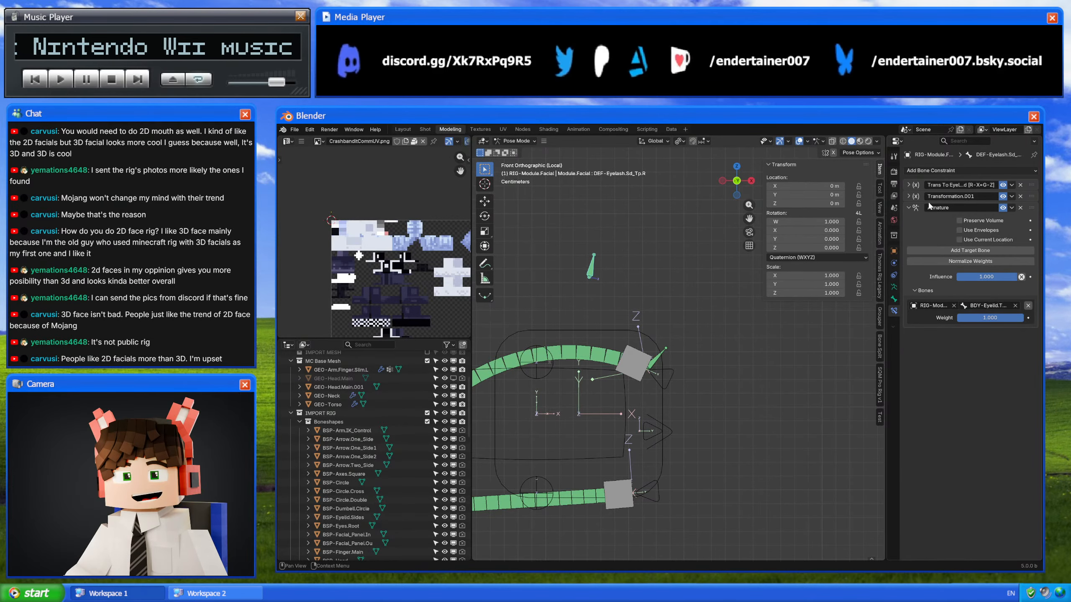
Step: Rename the bone's Transformation.001 constraint to "Trans To Eyelid.Tp.Head [R-X=R-X]" and collapse its settings
click(926, 195)
click(943, 197)
text(Trans To Eyelid.Tp.Head [R-X=G-Z])
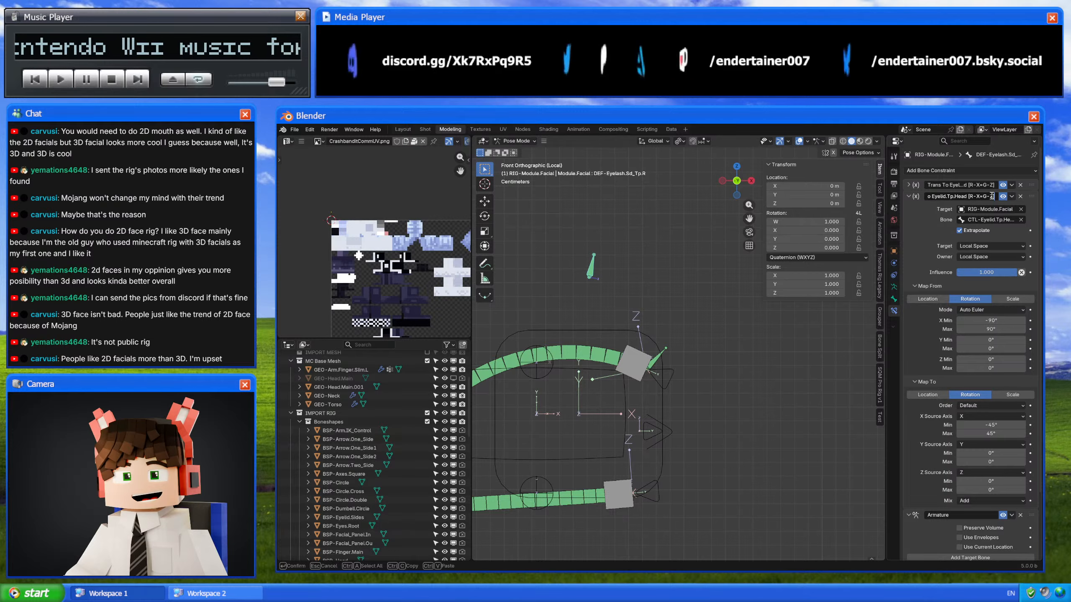
key(BackSpace)
key(BackSpace)
key(BackSpace)
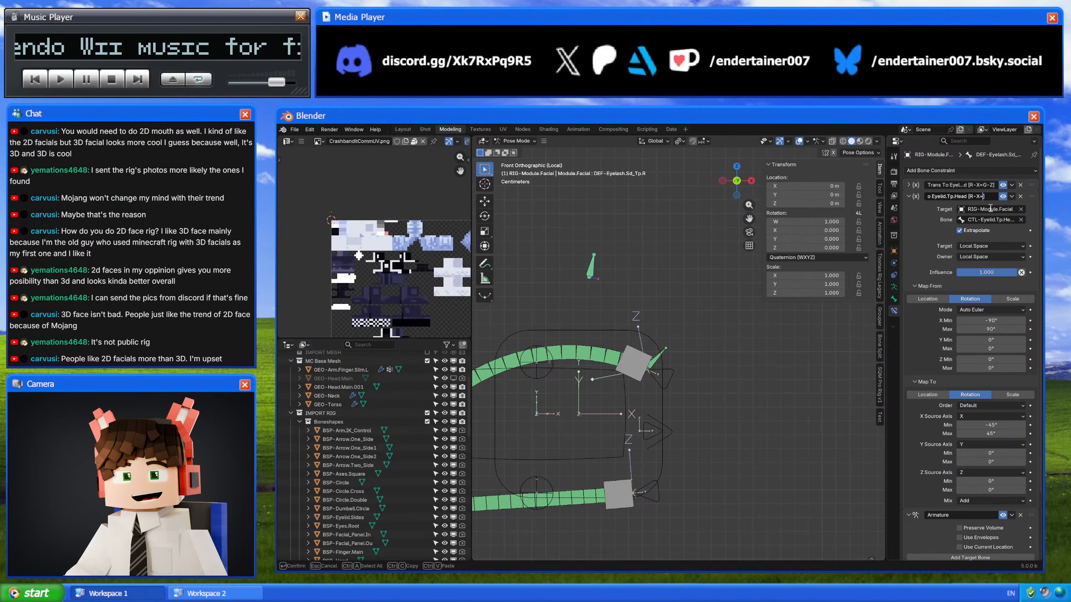
text(R-X)
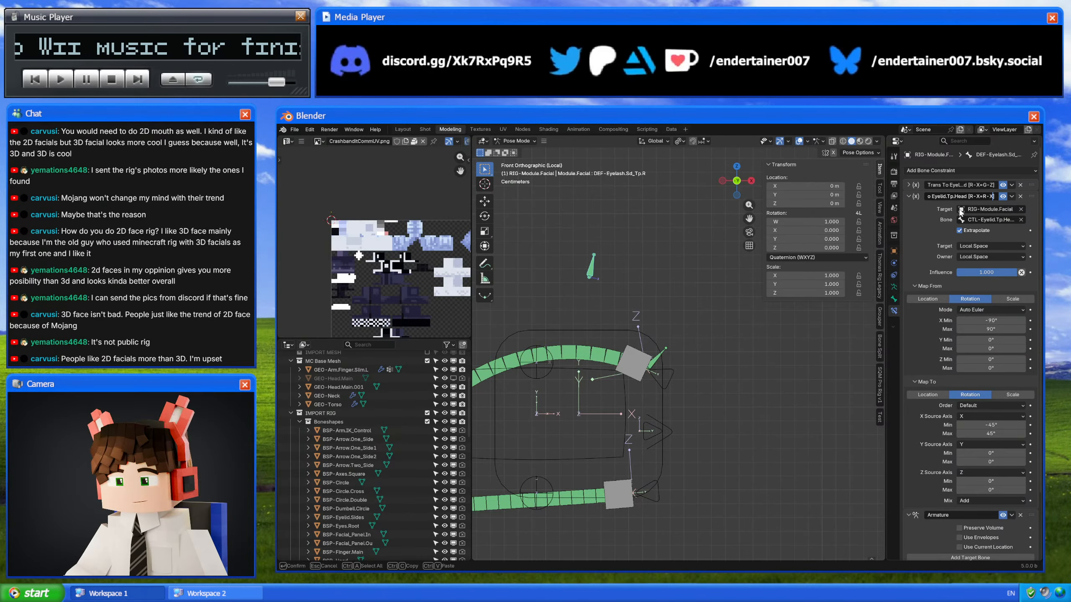
key(Return)
click(904, 198)
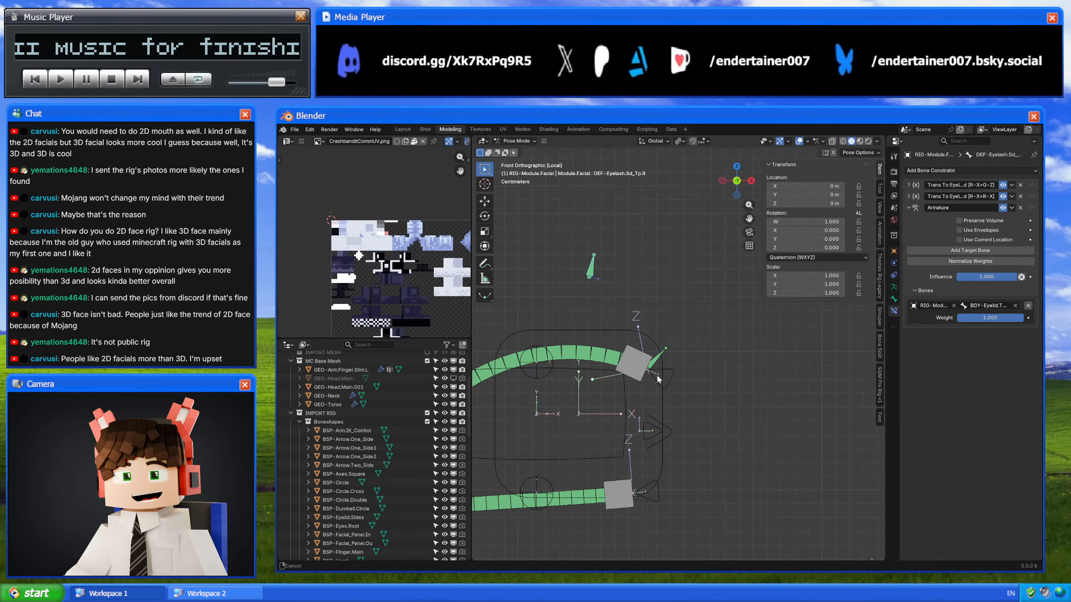
Step: Select the right-side eye and eyelid bones and symmetrize them to the other side in Edit Mode
scroll(784, 306, down, 3)
click(698, 334)
click(599, 412)
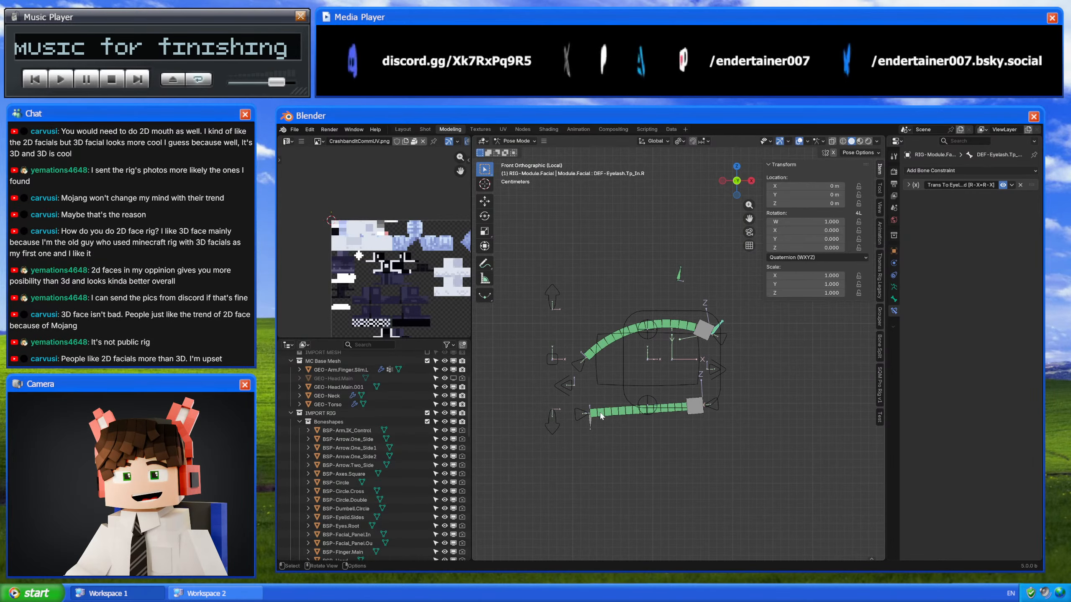
scroll(647, 374, down, 4)
drag(570, 272, 734, 440)
scroll(708, 383, down, 6)
scroll(709, 384, up, 7)
key(Tab)
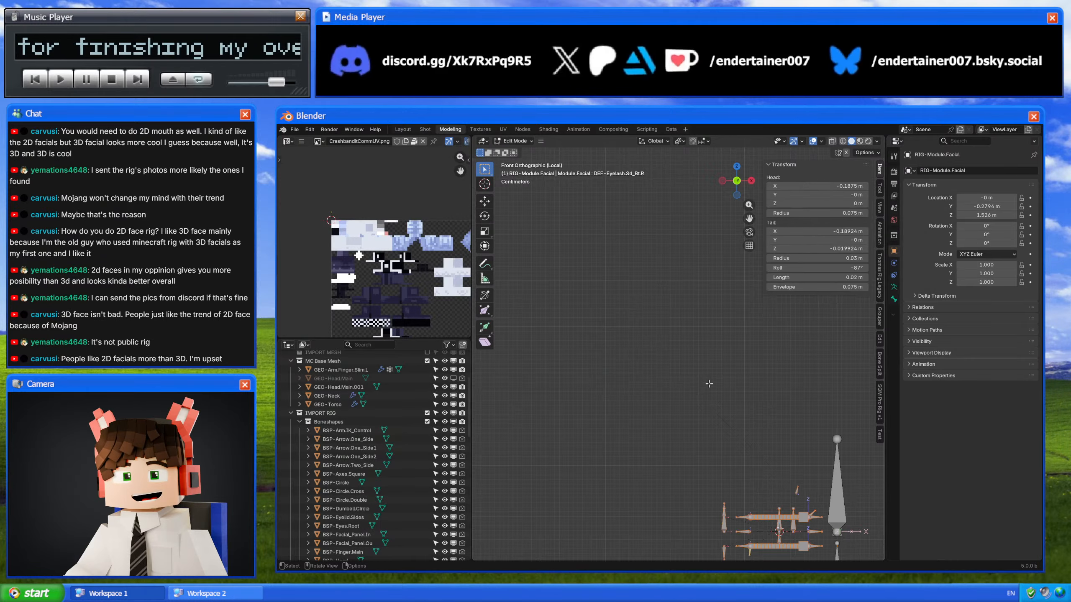
scroll(707, 383, down, 5)
shift+middle_drag(708, 382, 685, 343)
scroll(702, 372, up, 5)
key(Tab)
key(Tab)
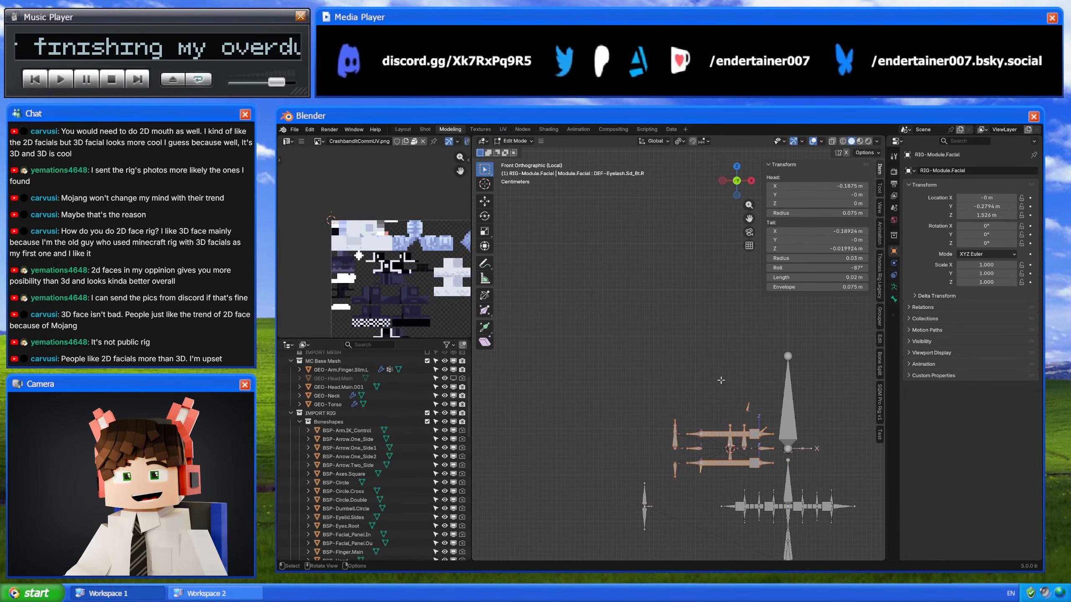
shift+middle_drag(706, 385, 658, 352)
right_click(634, 321)
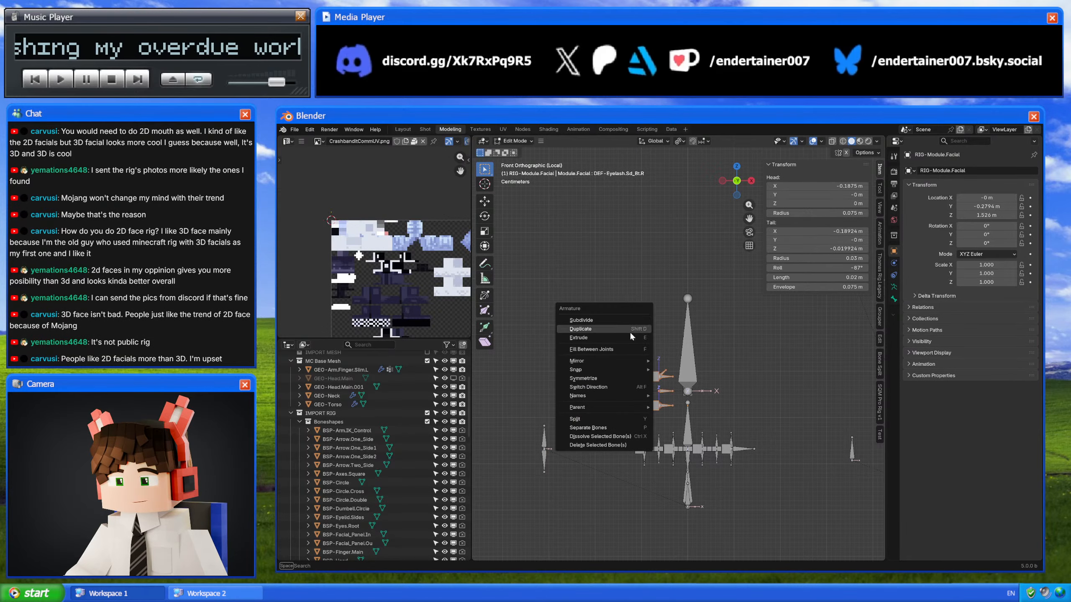
click(640, 378)
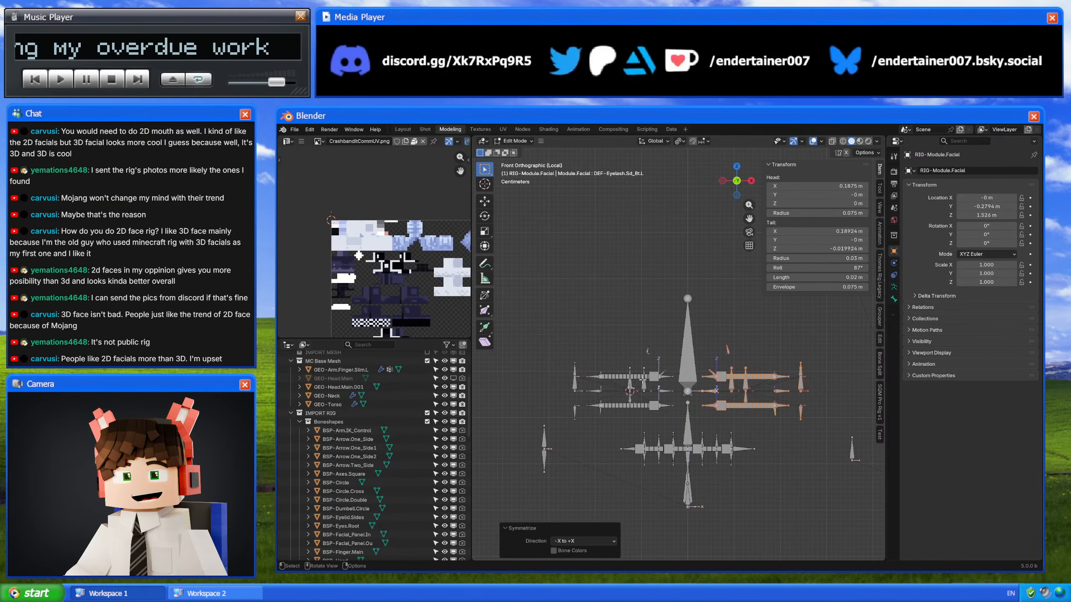
Step: Return to Pose Mode and clear the selected bone's location
key(ctrl+Tab)
shift+middle_drag(728, 411, 758, 426)
shift+middle_drag(620, 356, 646, 347)
click(564, 261)
key(alt+g)
Step: Test the mirrored left upper and lower eyelid controls with temporary moves
scroll(749, 423, up, 3)
shift+middle_drag(748, 422, 631, 431)
click(678, 341)
key(g)
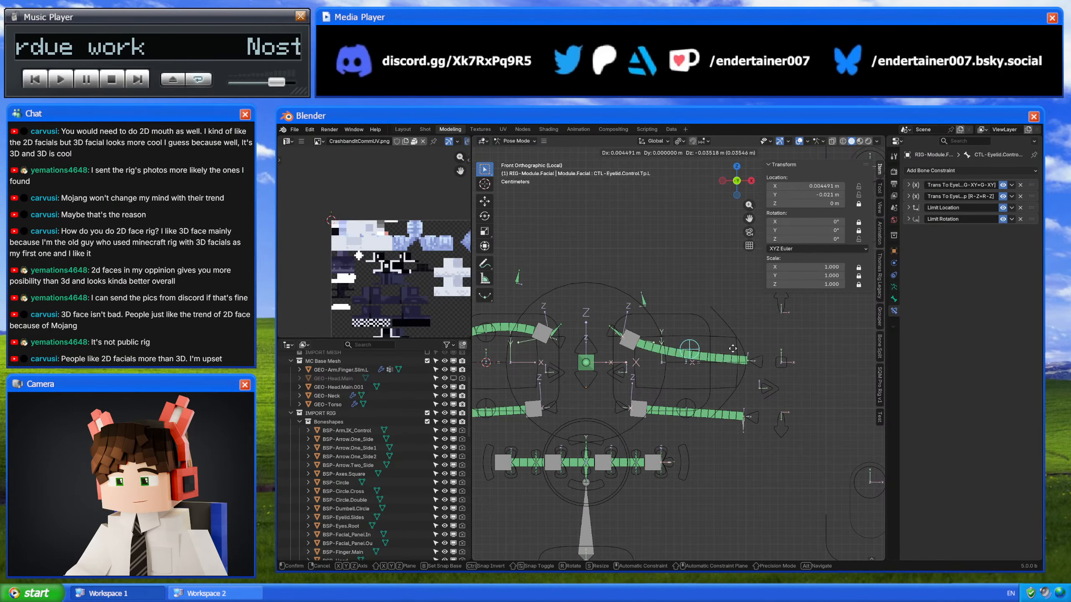
click(675, 336)
click(686, 406)
key(g)
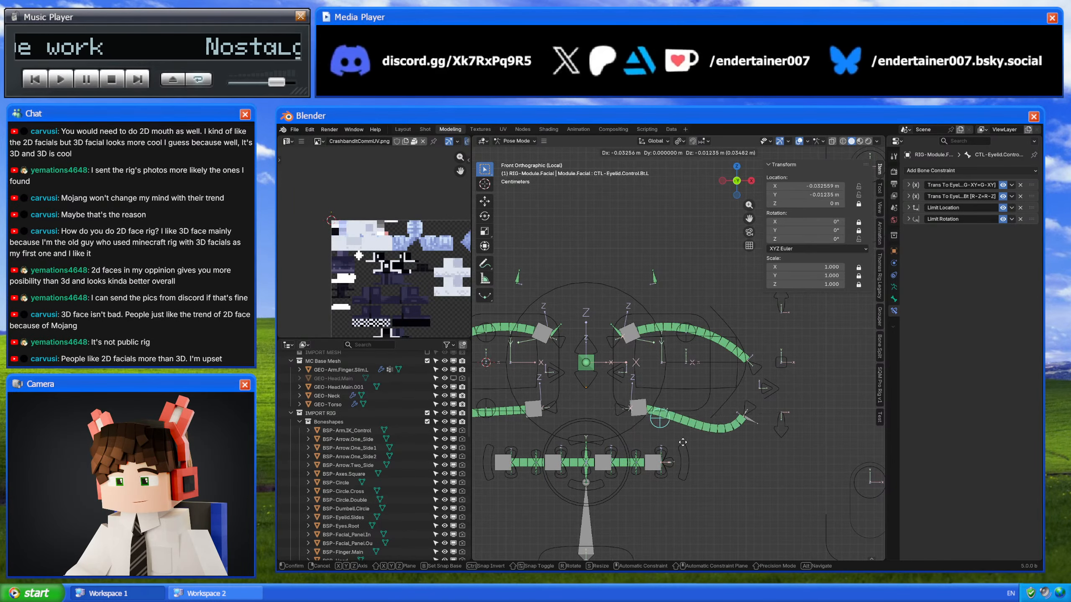
right_click(704, 433)
Step: Test the left eyelid sides control, CTL-Eyelid.Sides.L, with a temporary scale
click(620, 383)
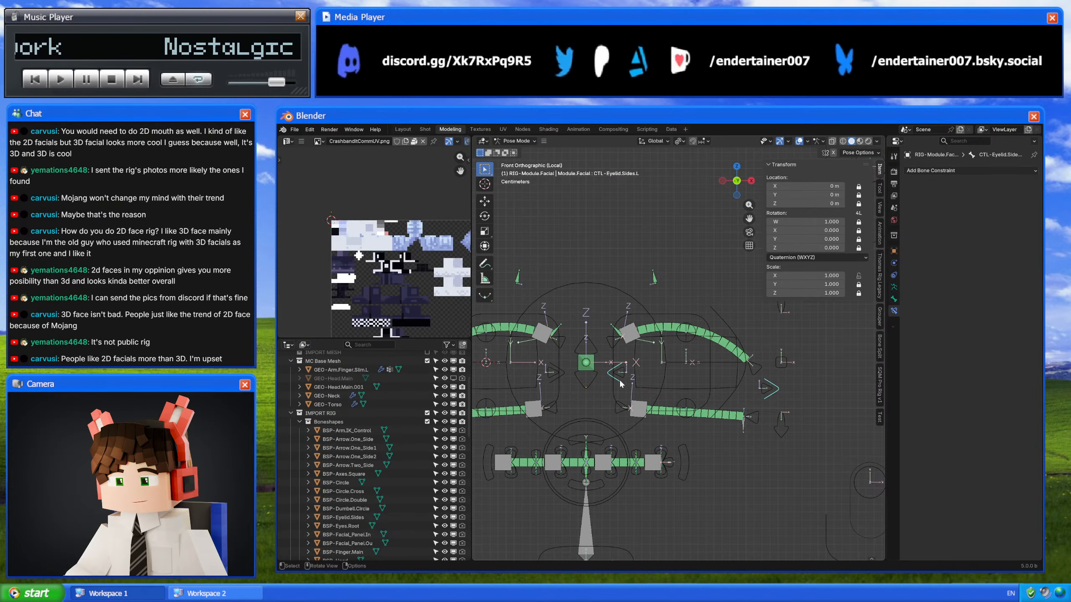
shift+middle_drag(792, 459, 719, 448)
key(s)
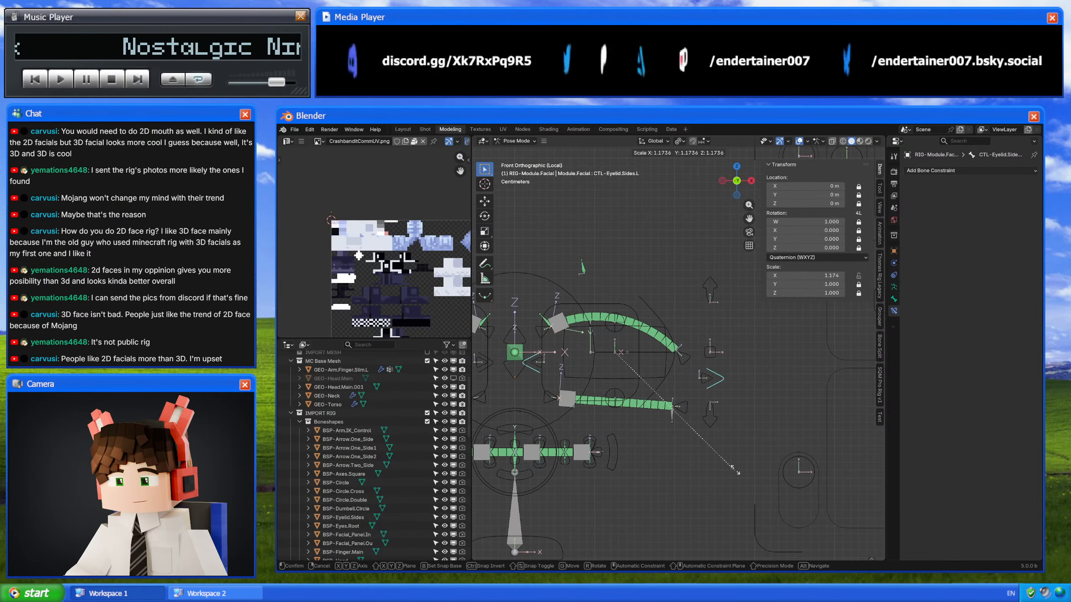
key(Escape)
Step: Test CTL-Iris.Main_Control with temporary moves and rotations to check how both irises follow
click(621, 355)
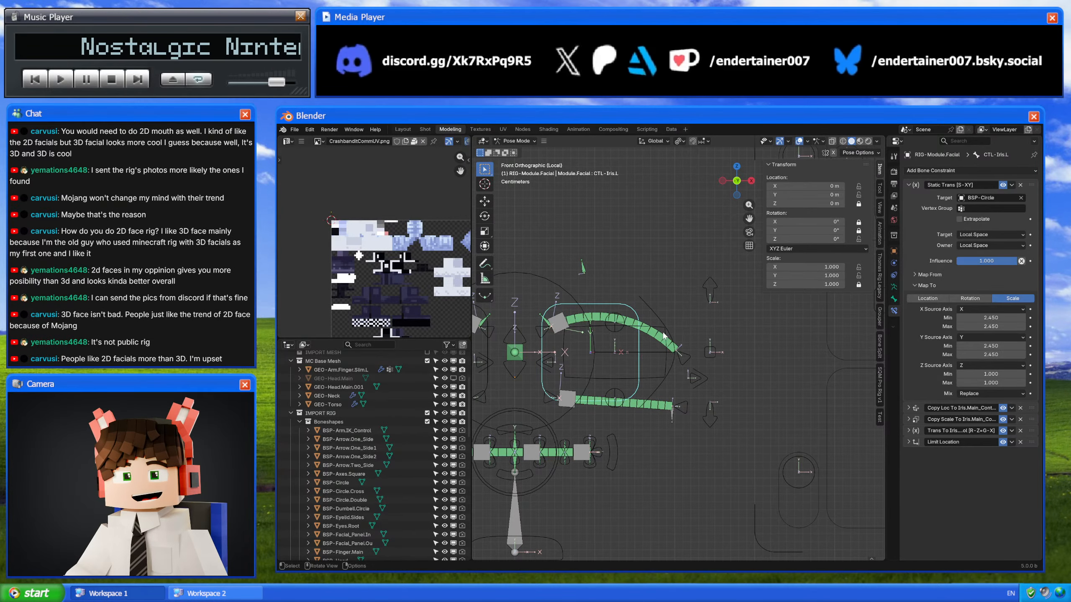
click(617, 332)
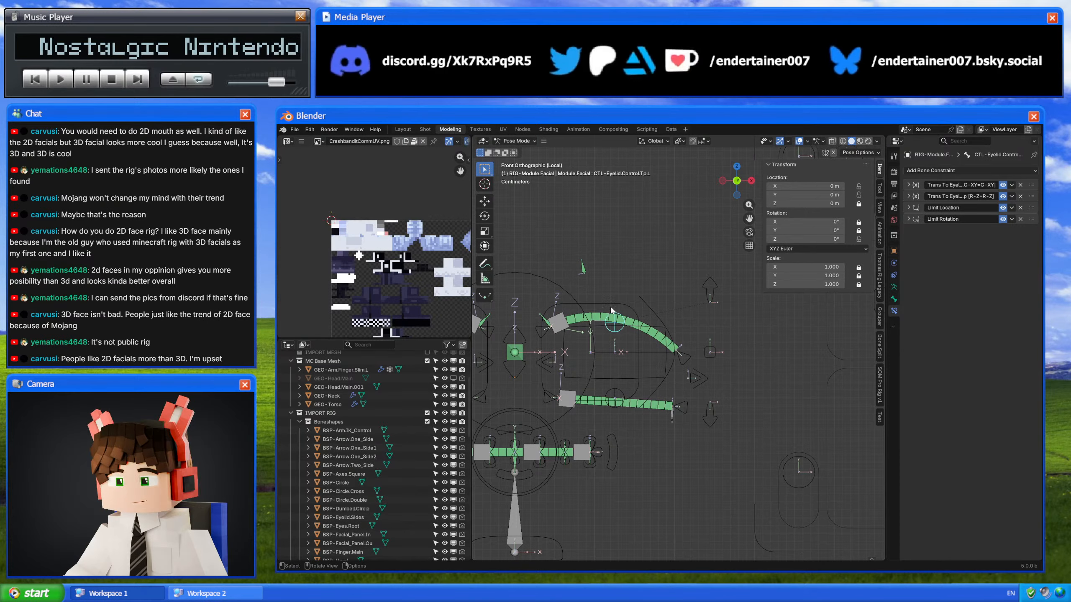
click(566, 294)
scroll(566, 294, down, 3)
key(g)
right_click(709, 361)
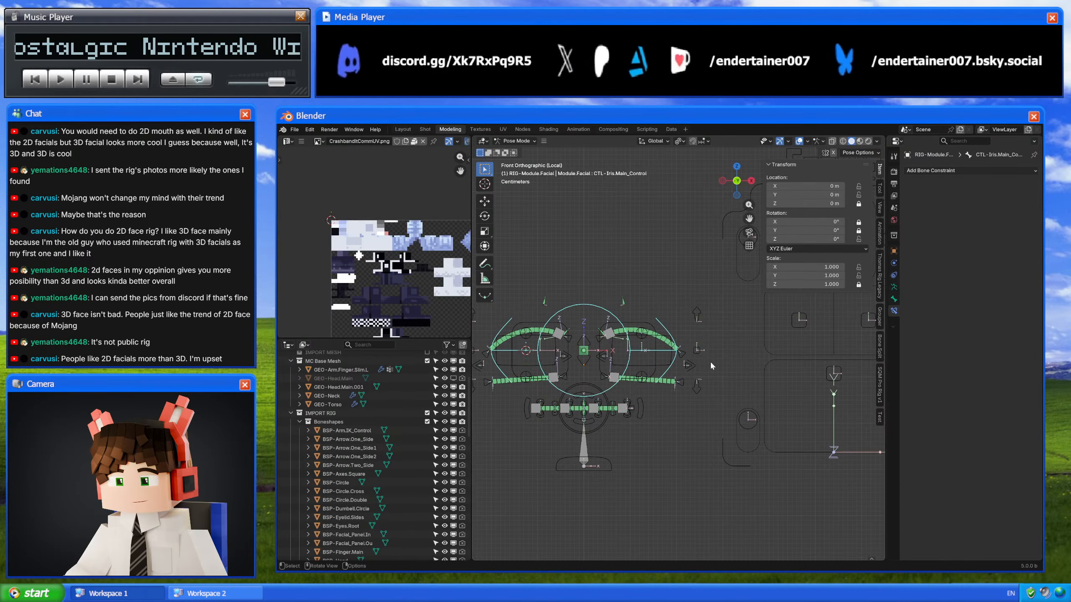
key(r)
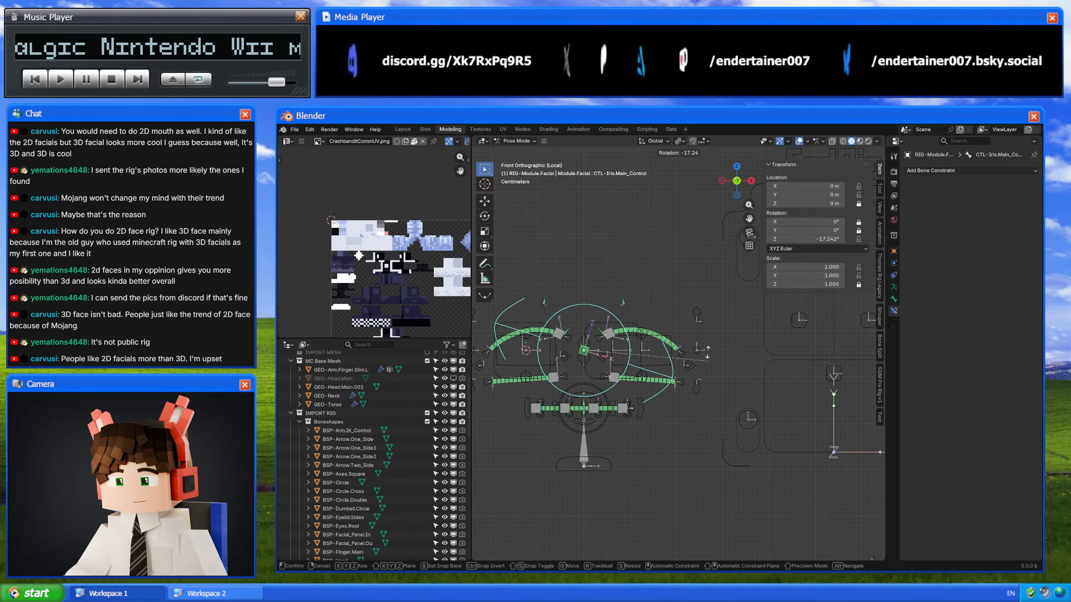
right_click(702, 334)
key(r)
right_click(631, 318)
Step: On CTL-Iris.L, set the R-Z=G-X Transformation constraint's Map To location X range to Min 0.1 m and Max -0.1 m
click(631, 320)
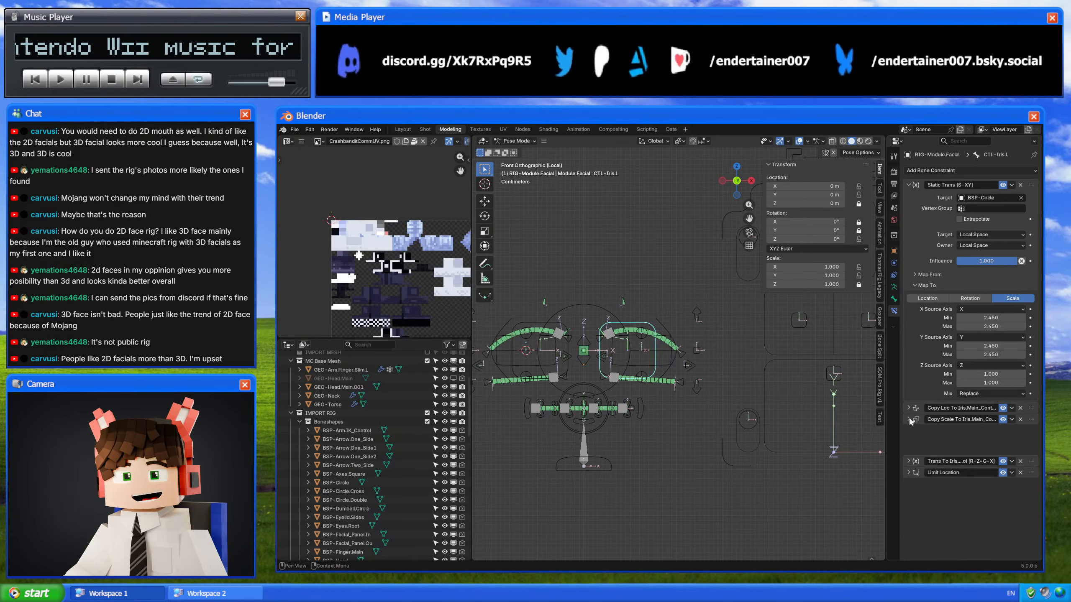
click(908, 433)
scroll(924, 475, down, 5)
click(989, 486)
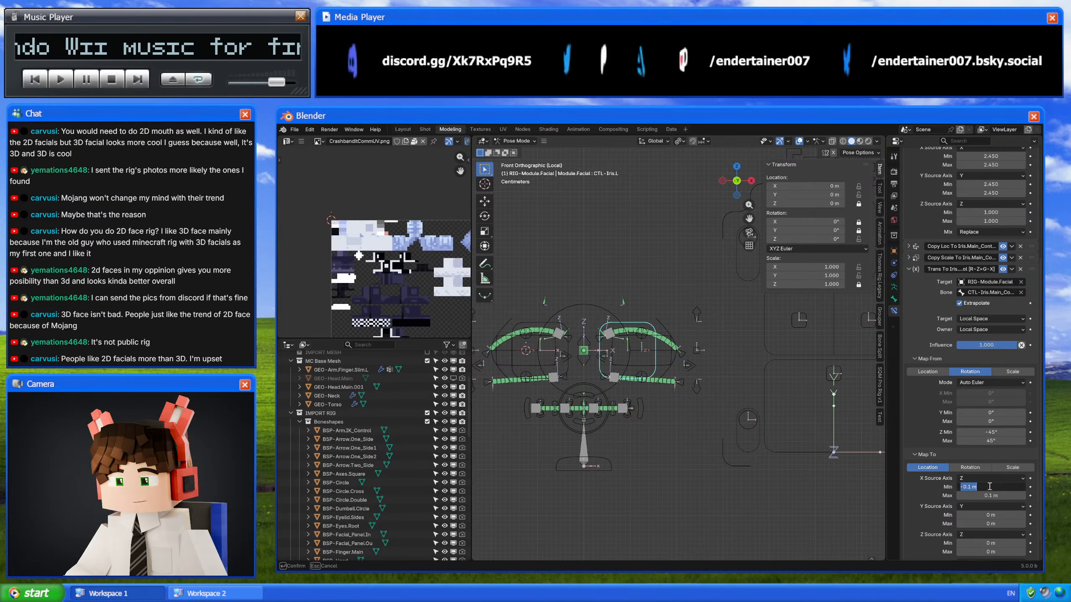
text(0.1)
key(Return)
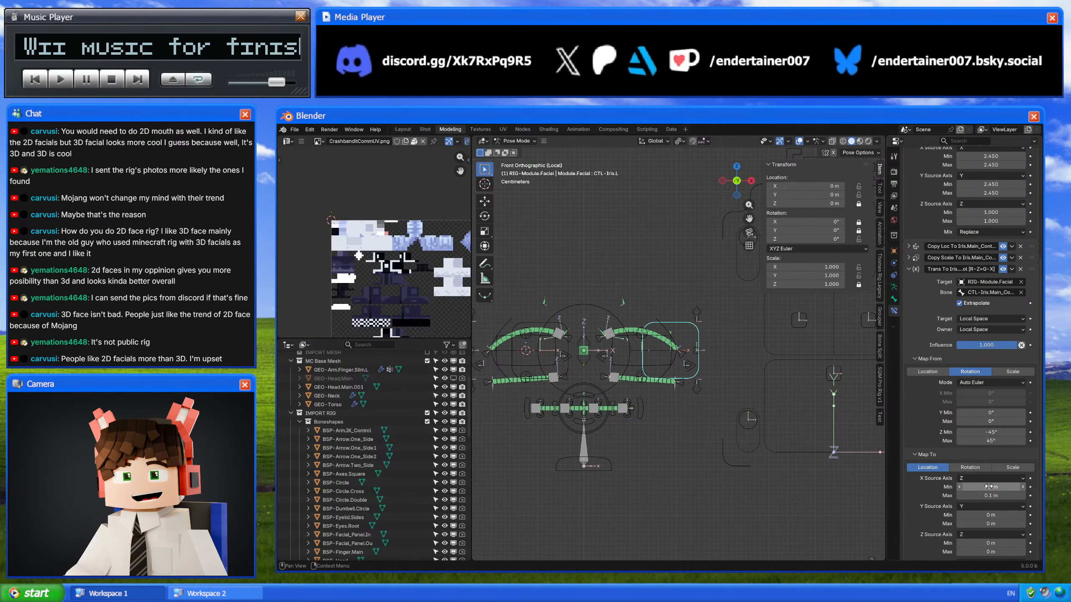
click(986, 496)
text(-0.1)
key(Return)
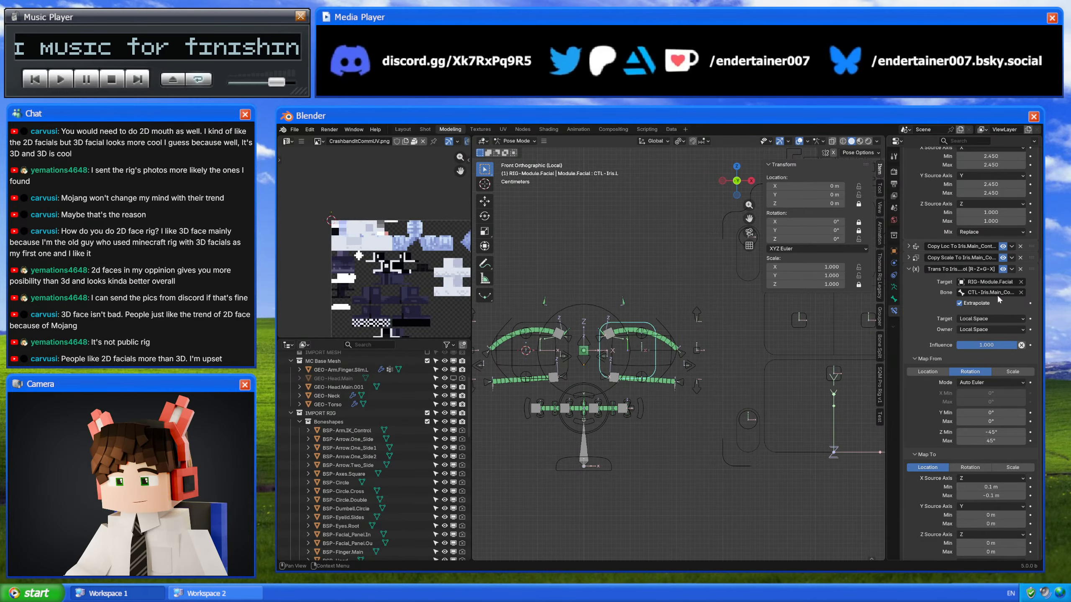
Step: Recheck the iris behaviour by temporarily rotating and moving CTL-Iris.Main_Control
click(586, 379)
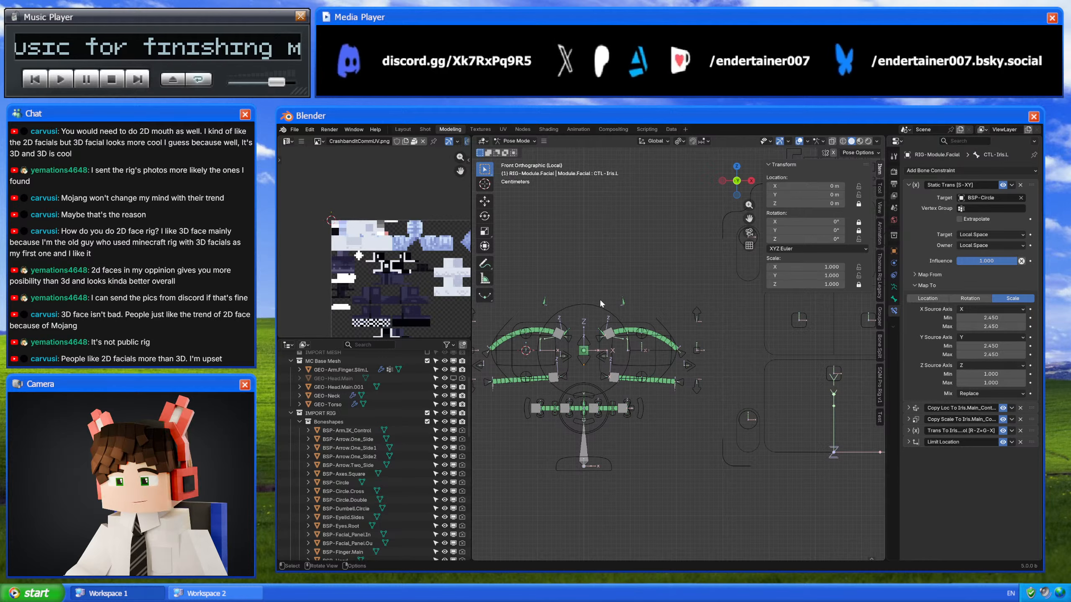
key(r)
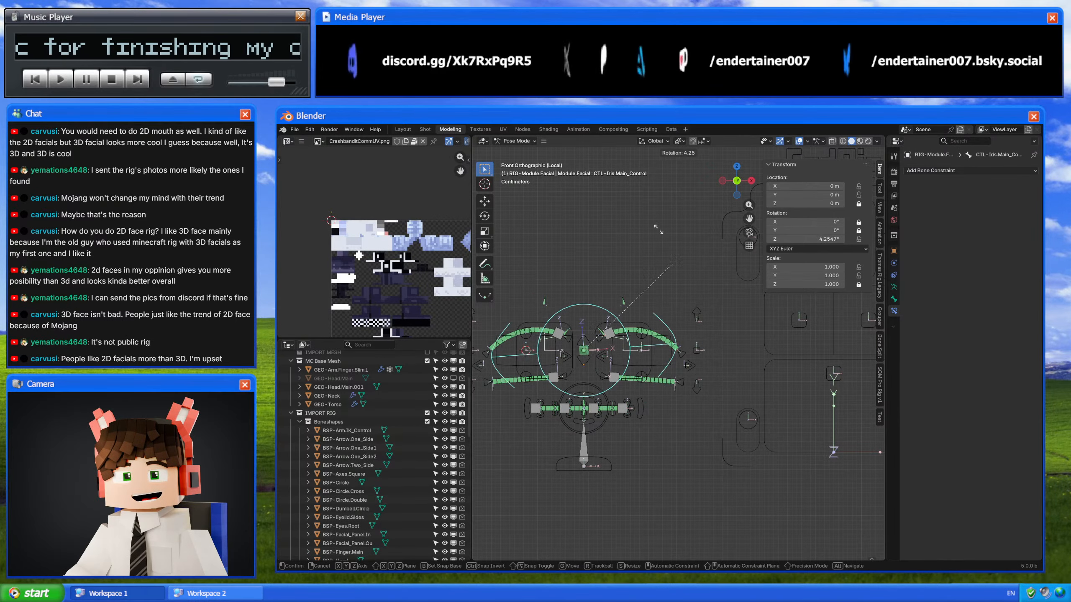
key(Escape)
key(r)
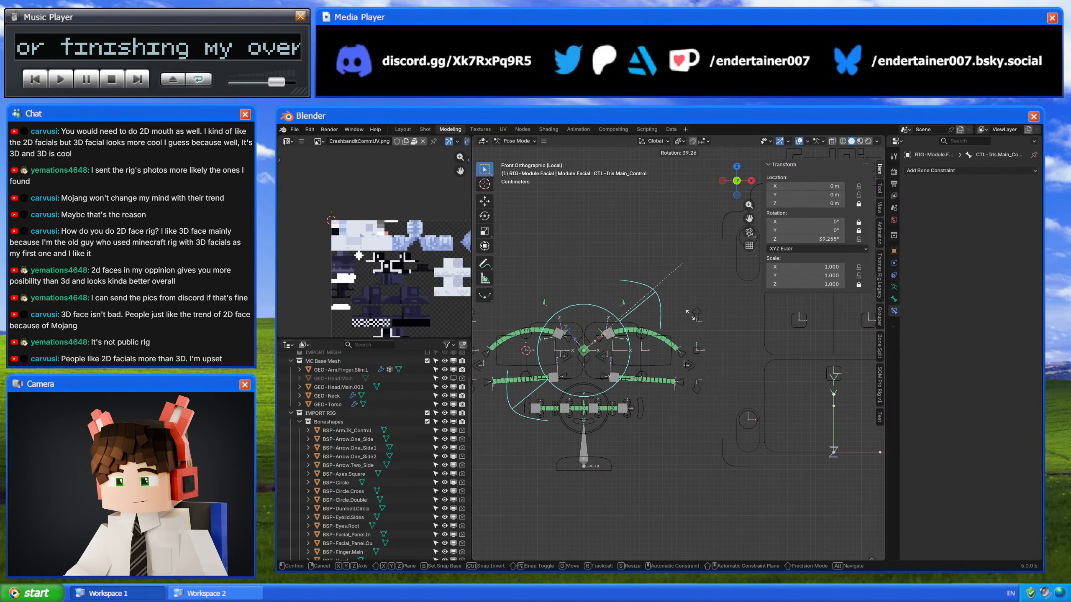
key(Escape)
key(r)
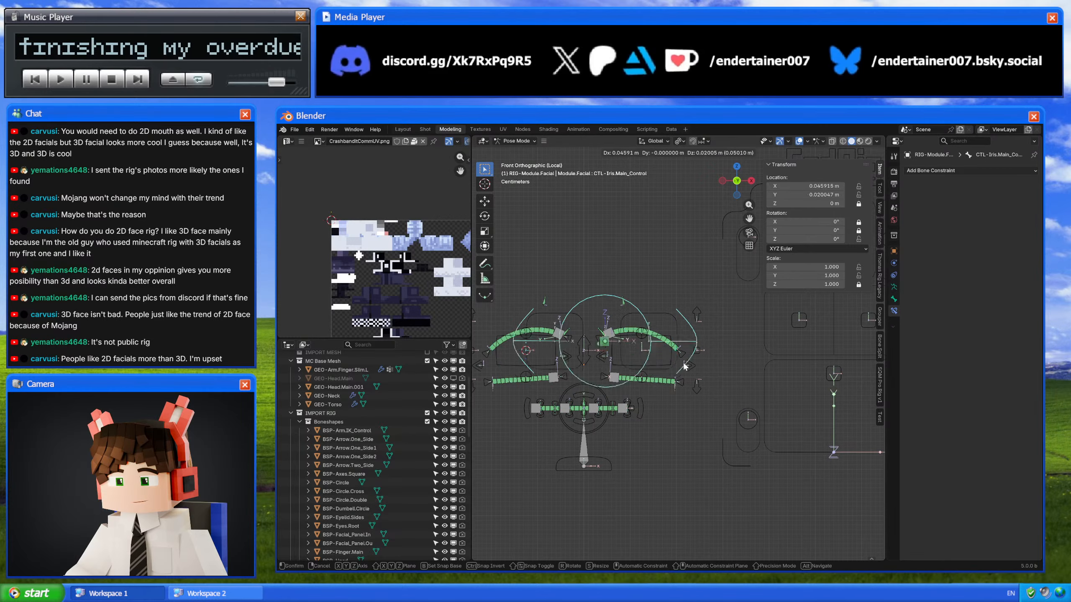
key(Escape)
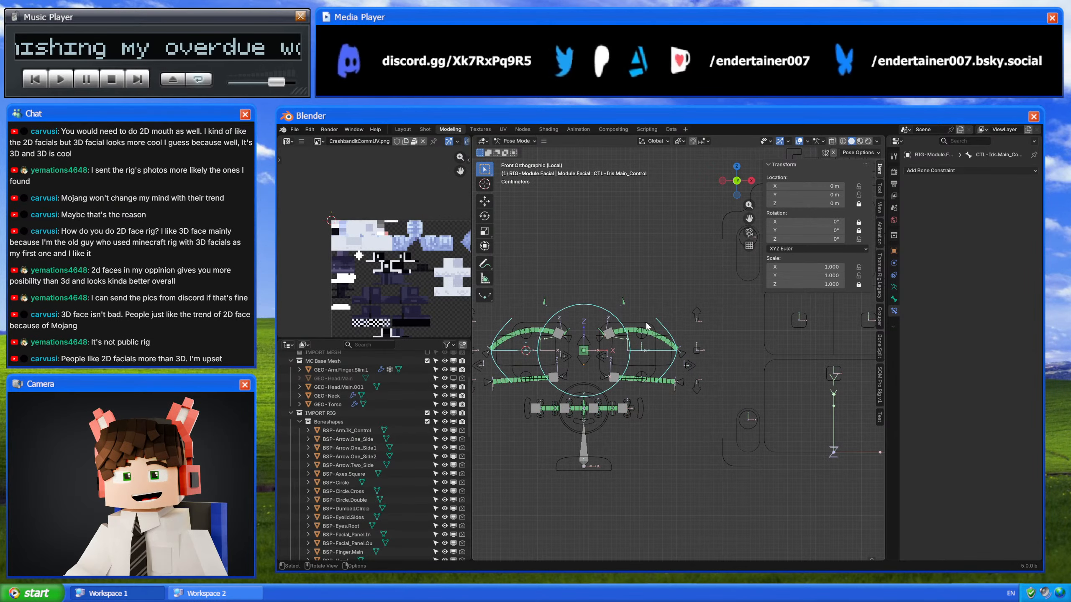
Step: Test the left upper eyelid control and CTL-Eyelid.Main_Control.Tp with temporary moves
click(644, 336)
key(g)
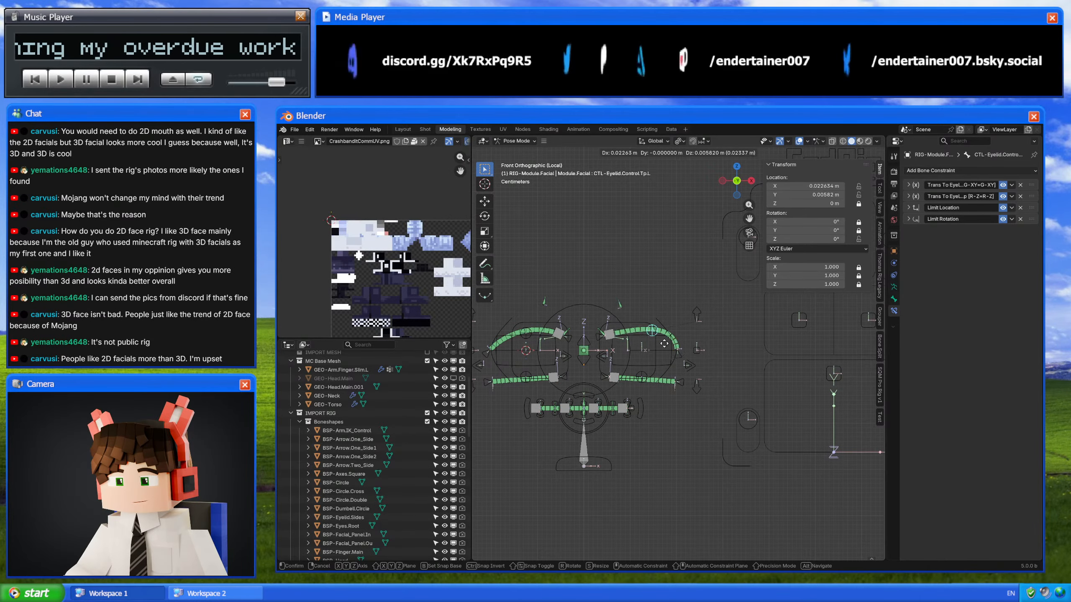
key(Escape)
scroll(659, 350, down, 3)
click(701, 343)
key(g)
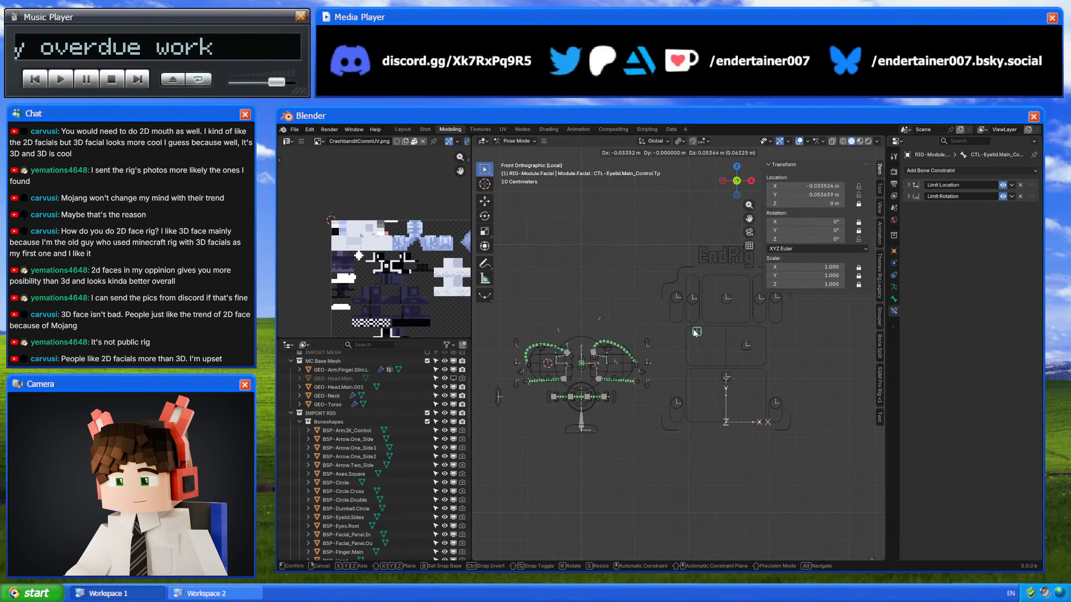
key(Escape)
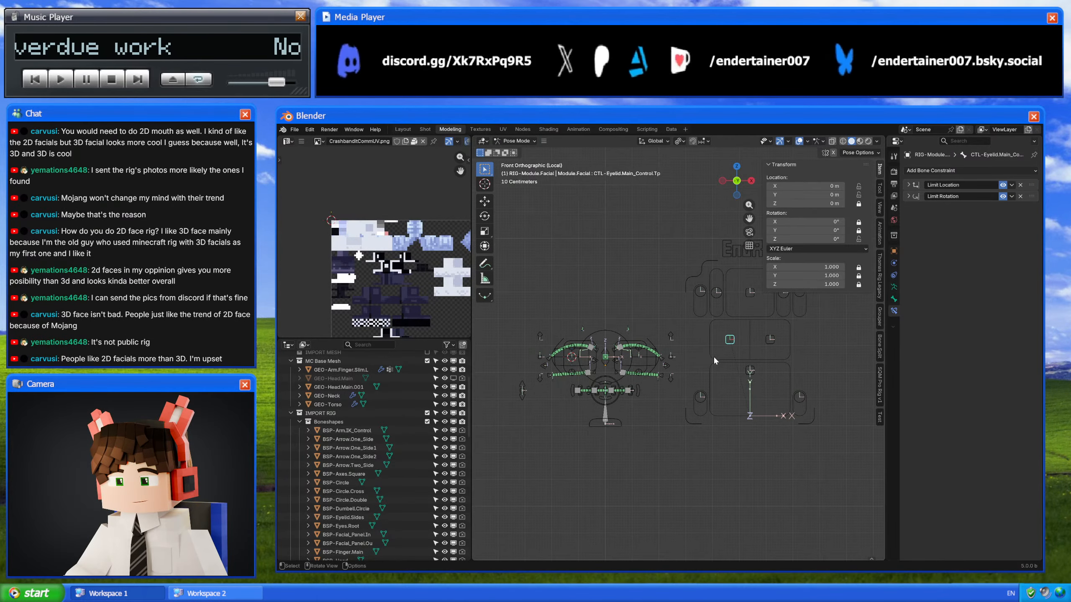
Step: In the facial panel, move the main lower eyelid control down and left and CTL-Eyelid.Main_Control.Tp up and left
scroll(674, 370, up, 3)
mouse_move(647, 397)
shift+middle_down()
mouse_move(685, 379)
mouse_move(641, 387)
shift+middle_up()
drag(753, 346, 726, 375)
scroll(740, 361, down, 3)
scroll(620, 382, up, 2)
click(748, 324)
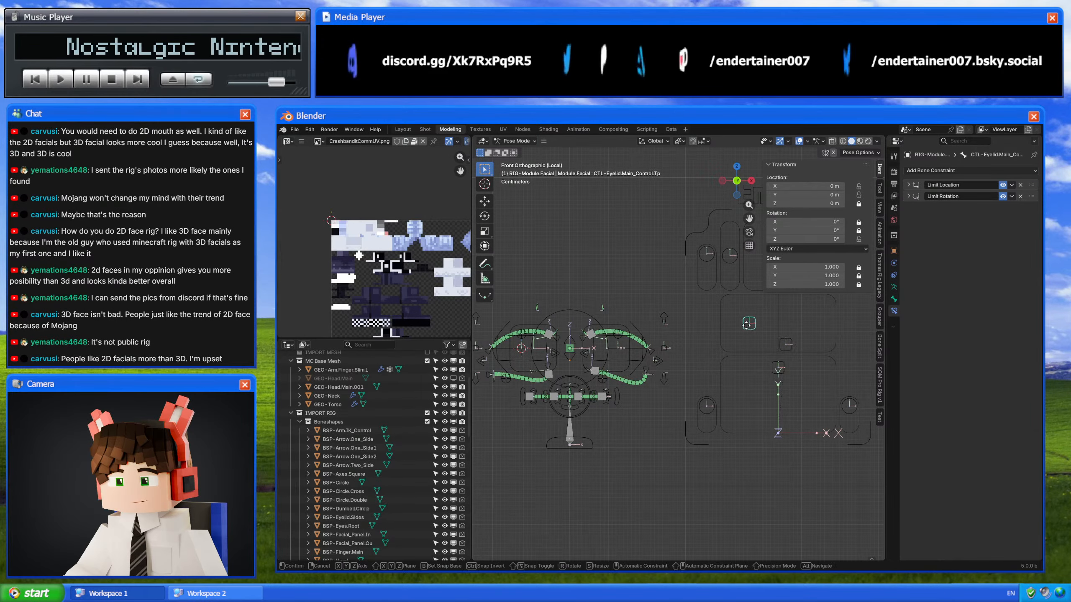
drag(747, 323, 726, 302)
Step: On CTL-Eyelid.Control.Tp.L, set the G-XY=G-XY Transformation constraint's Map To location X range to Min 0.04 m and Max -0.04 m
click(596, 329)
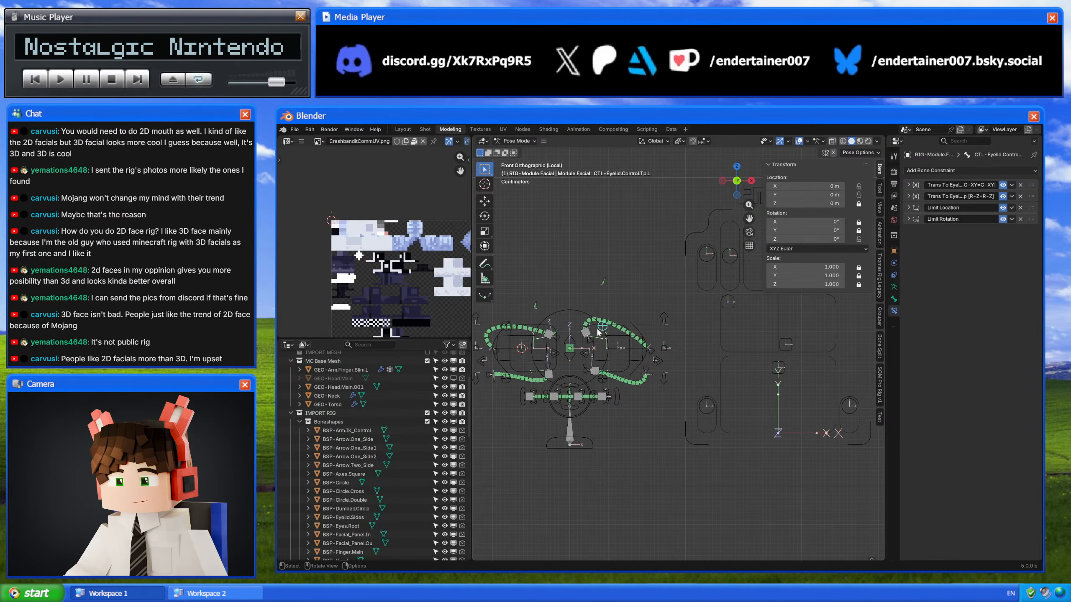
click(1003, 185)
click(1003, 186)
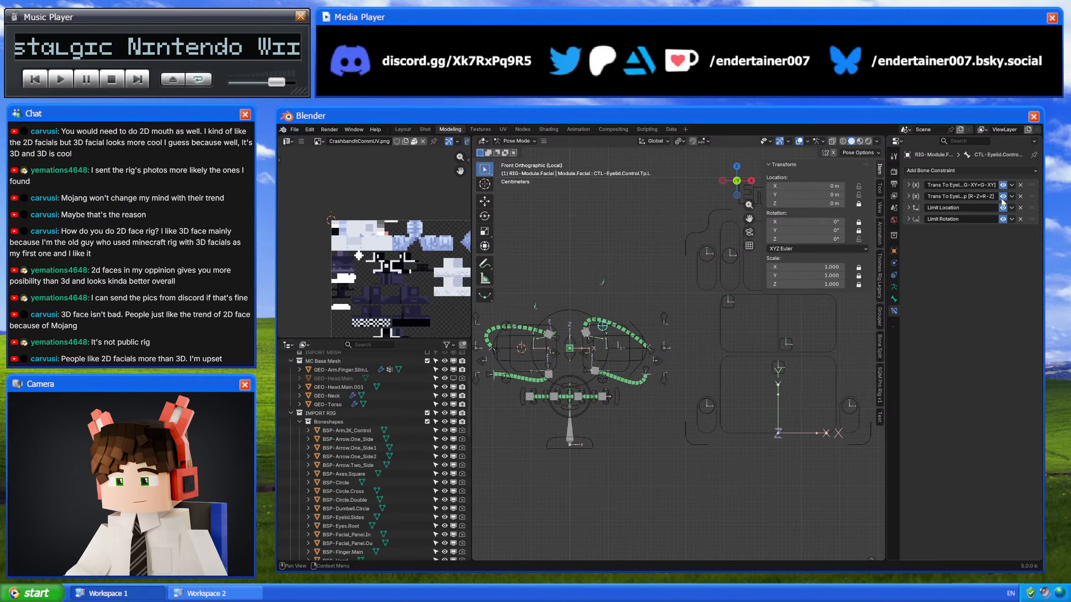
click(909, 186)
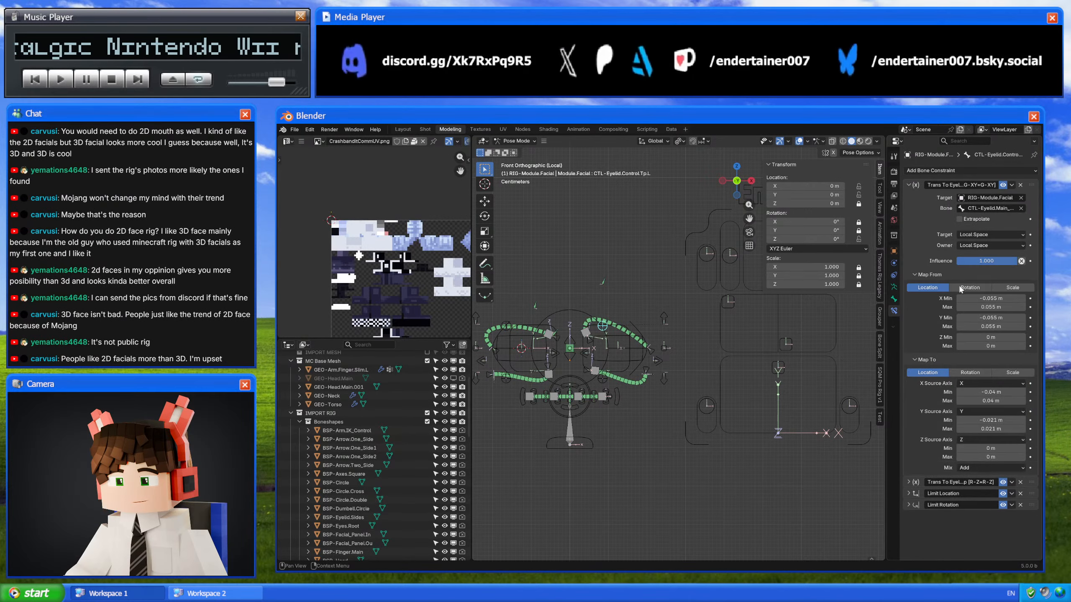
double_click(992, 393)
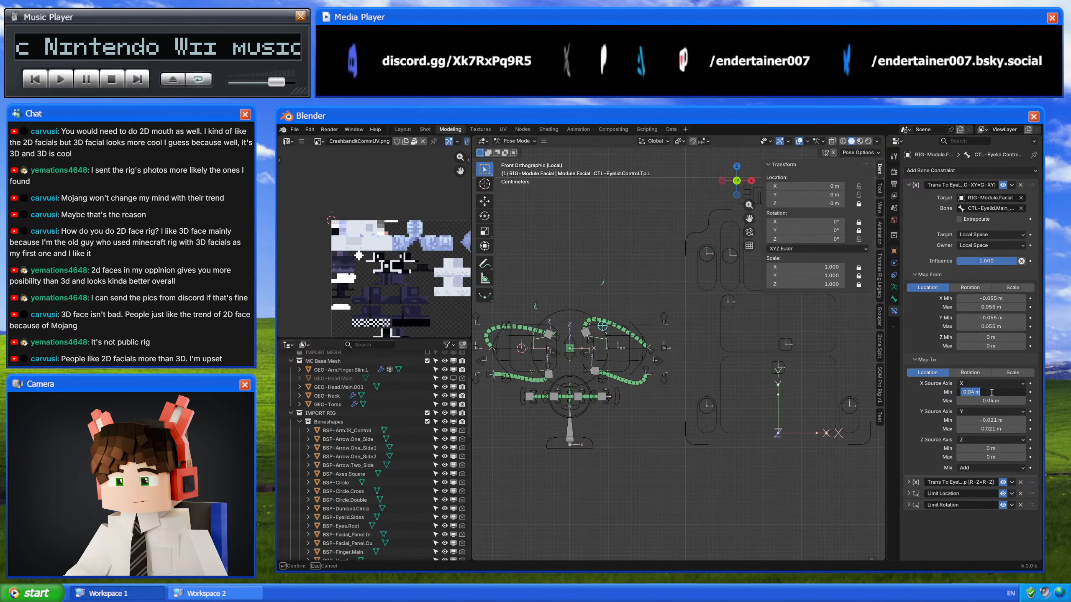
key(Delete)
key(Return)
double_click(986, 400)
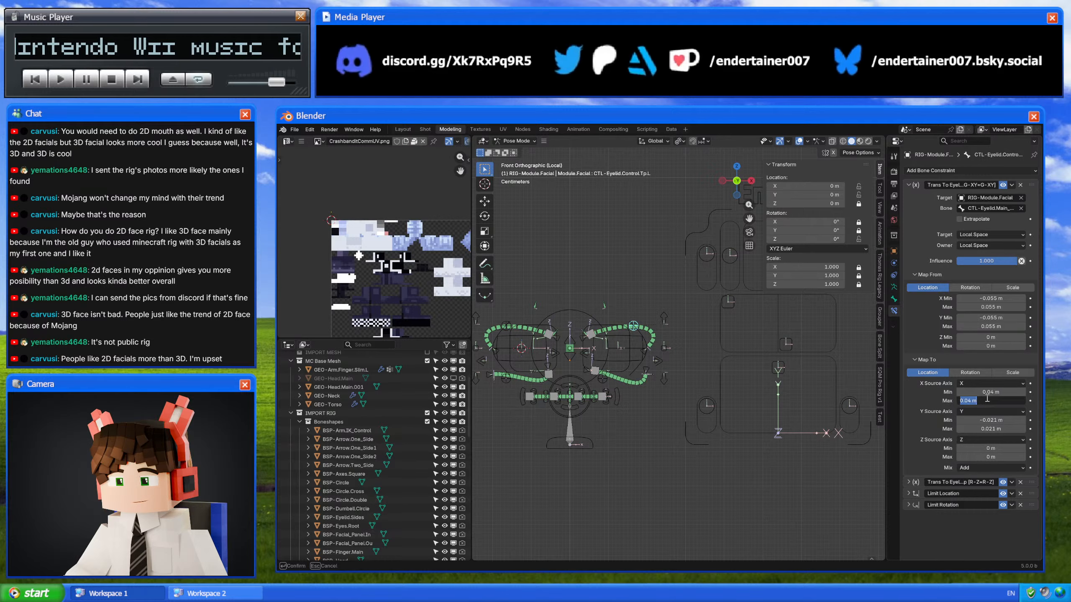
key(minus)
key(Return)
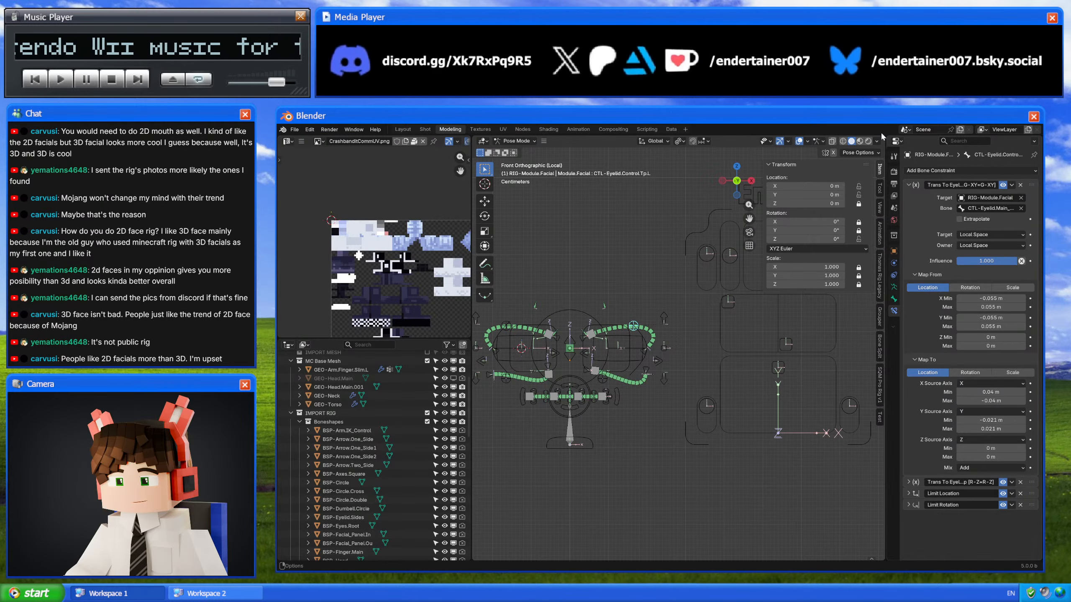
click(910, 185)
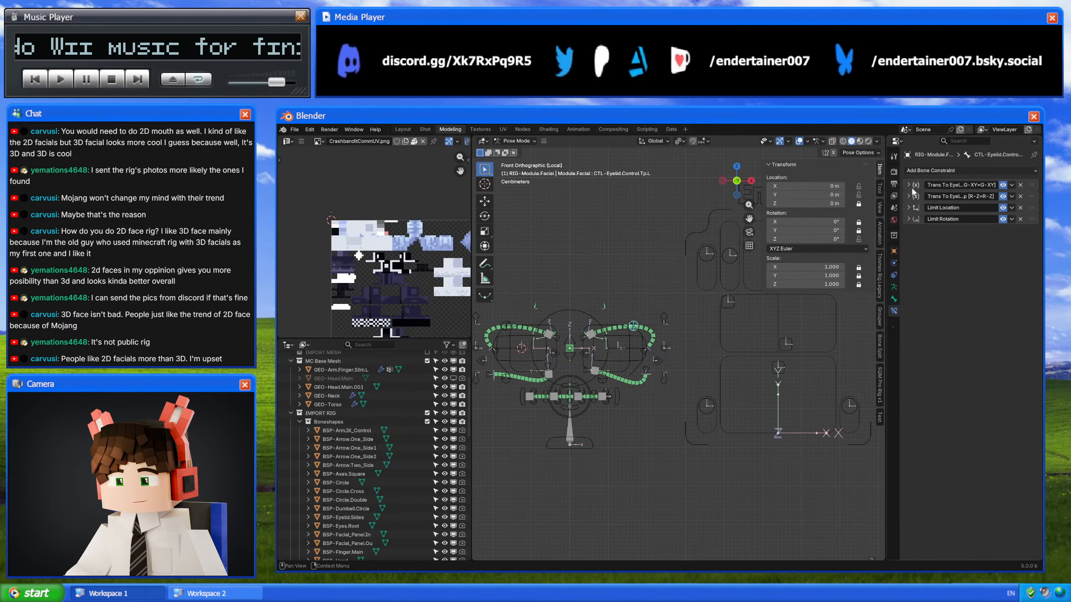
Step: On CTL-Eyelid.Control.Bt.L, set the G-XY=G-XY Transformation constraint's Map To location X range to Min 0.04 m and Max -0.04 m
click(604, 380)
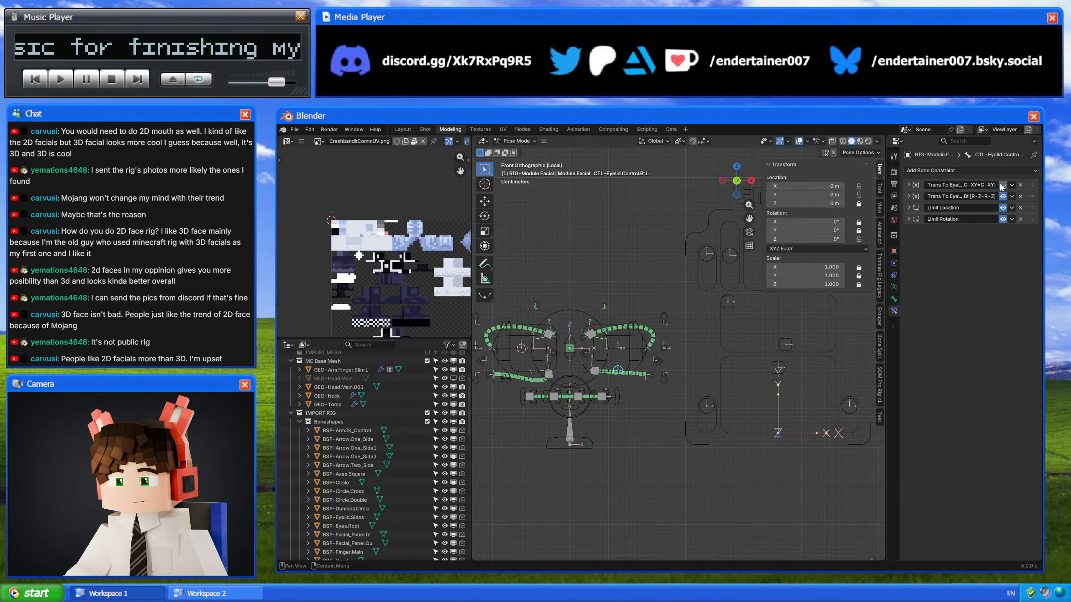
click(910, 186)
click(986, 393)
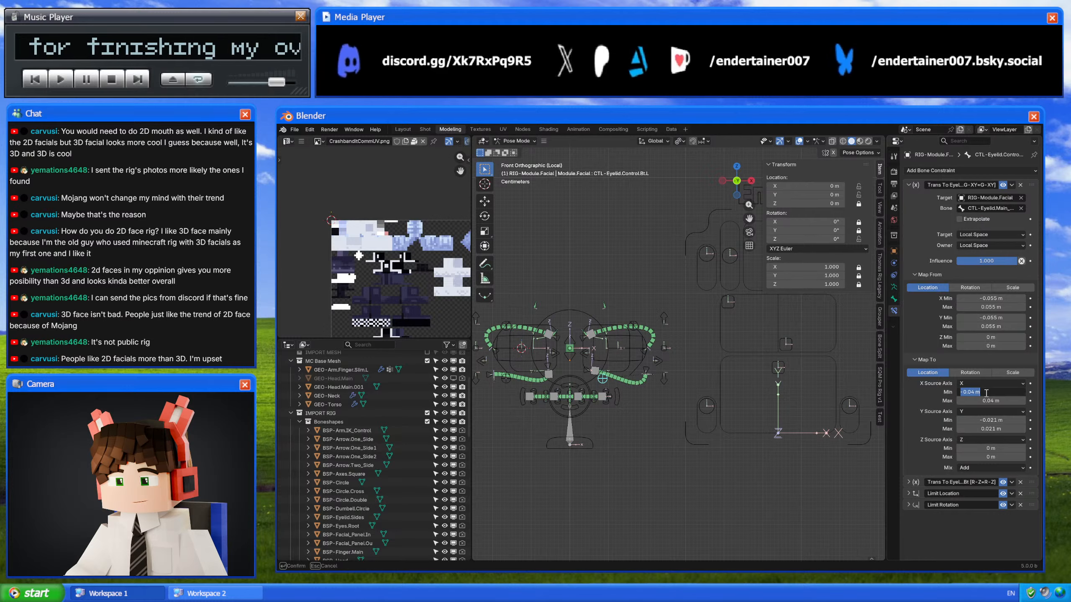
text(-)
key(Return)
click(991, 400)
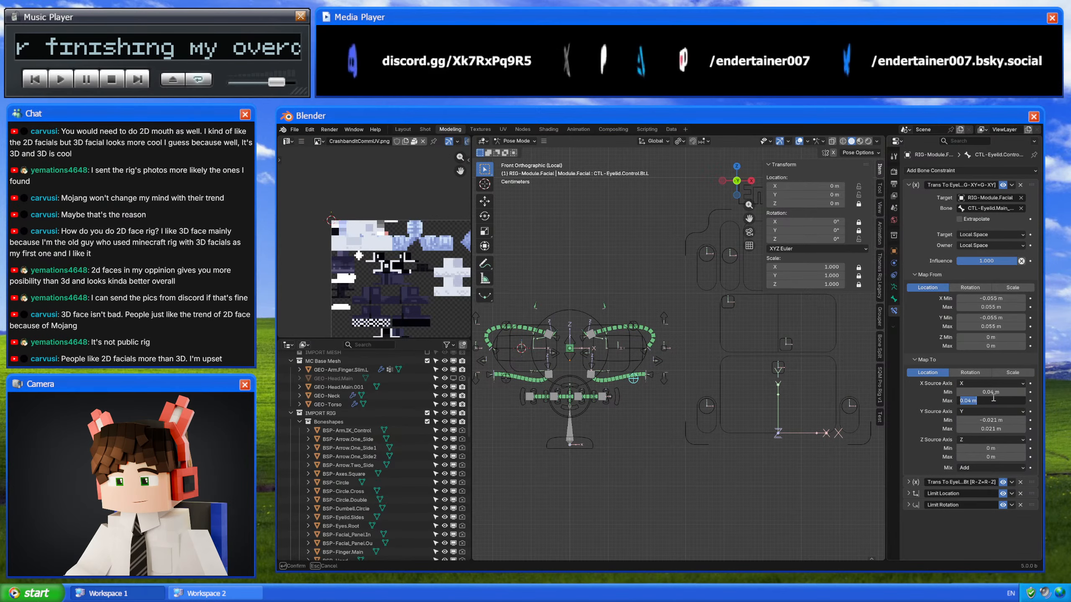
key(Left)
text(-)
key(Return)
click(909, 186)
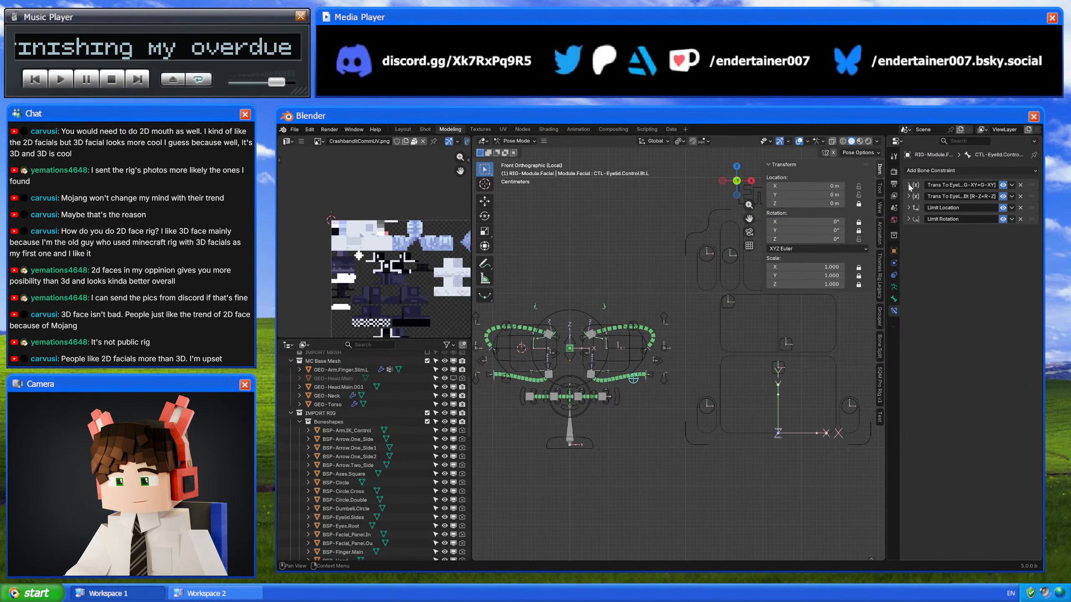
Step: Clear the location of both main eyelid controls in the facial panel
shift+middle_drag(685, 348, 650, 353)
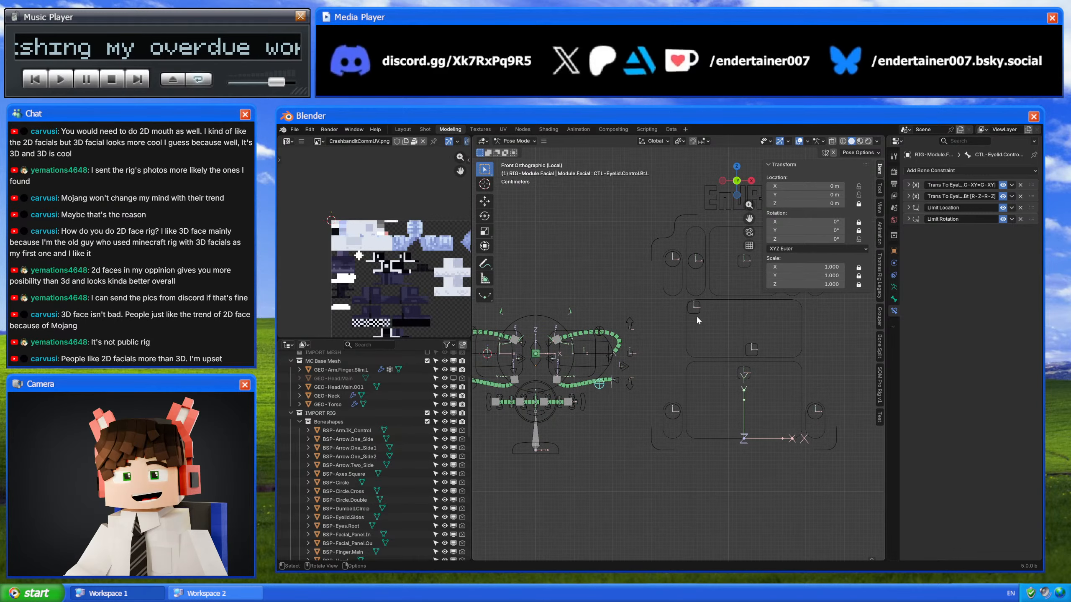
click(695, 311)
shift+click(751, 347)
key(alt+g)
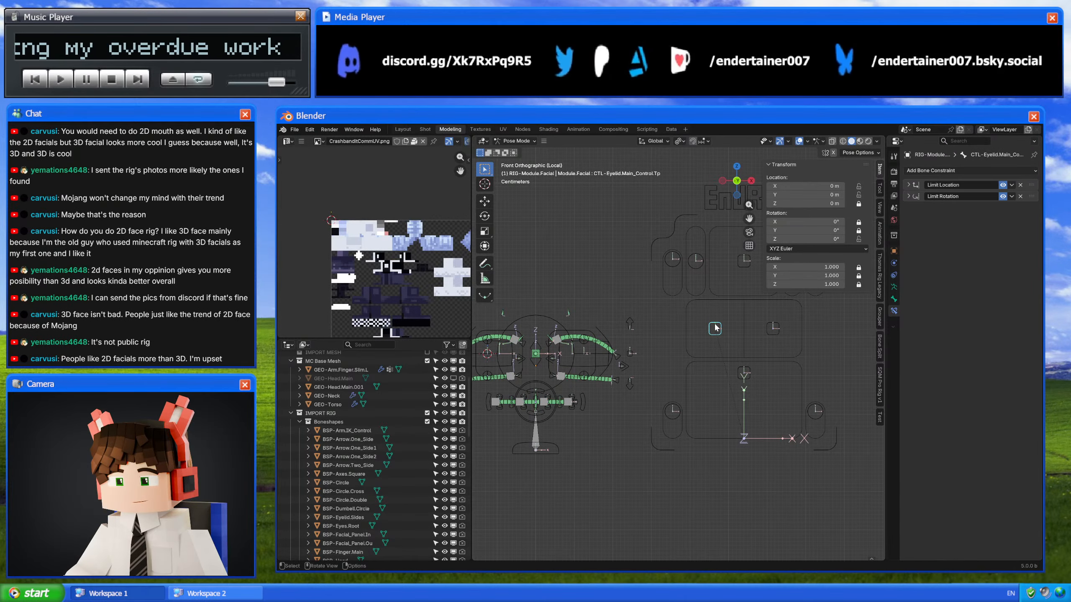
Step: Test CTL-Eyelid.Main_Control.Tp by temporarily moving and rotating it while watching both upper eyelids
scroll(714, 329, down, 2)
key(g)
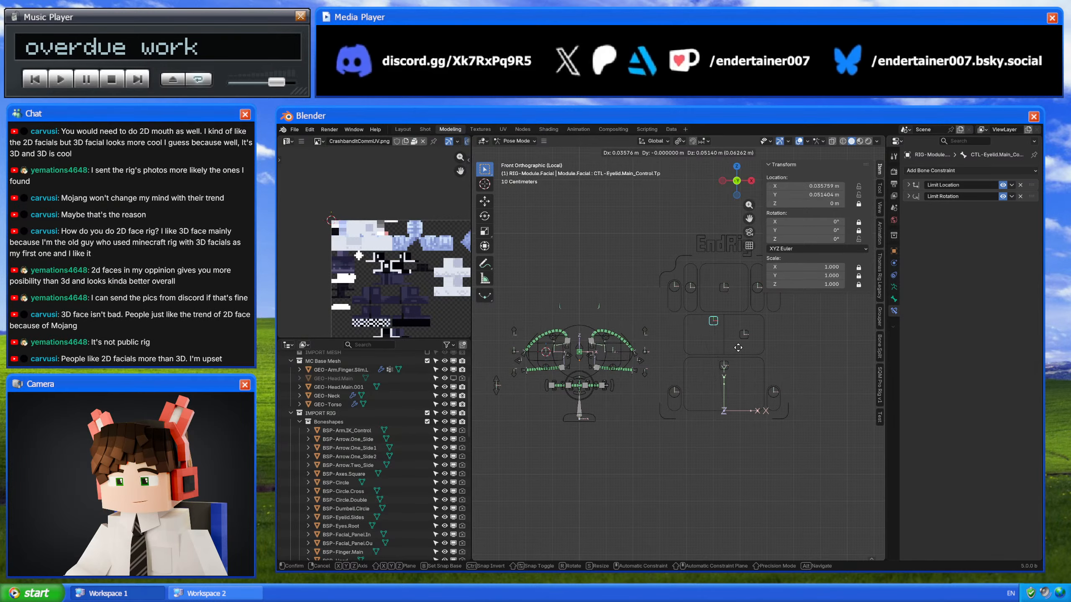
key(Escape)
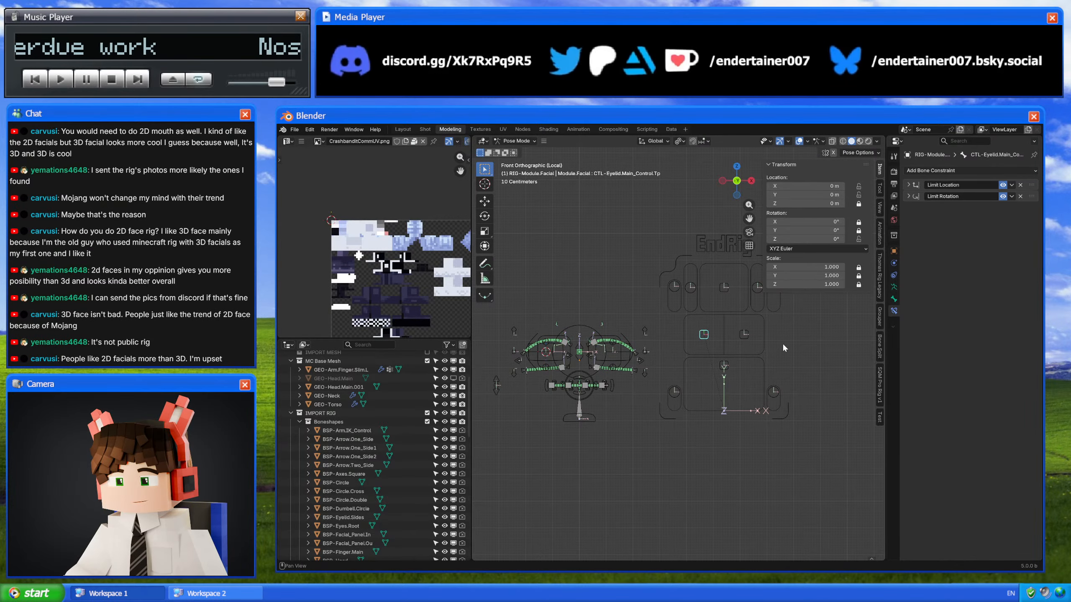
key(r)
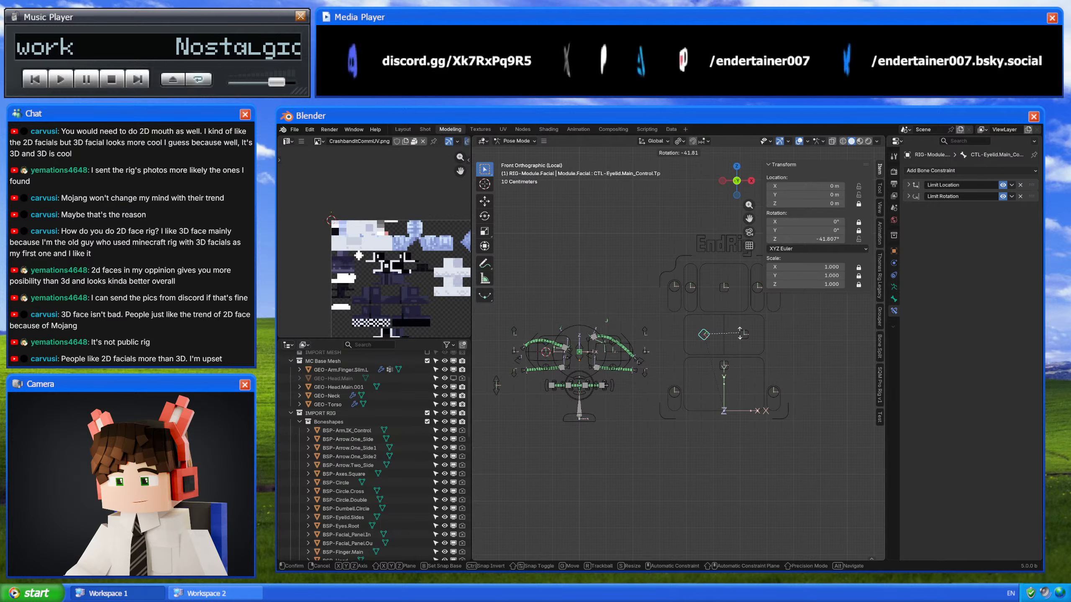
key(Escape)
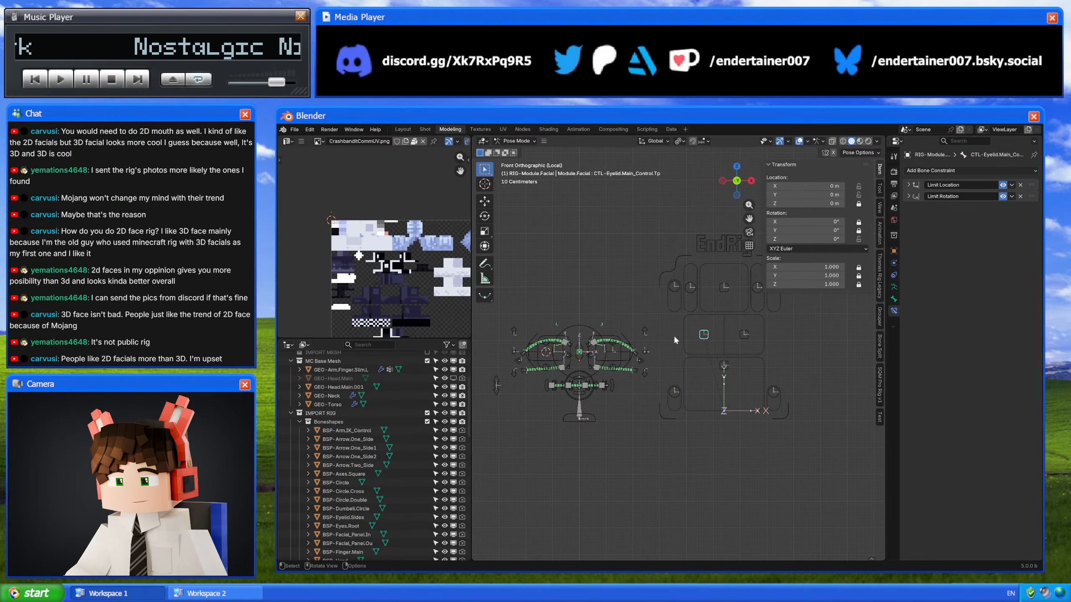
Step: On CTL-Eyelid.Control.Tp.L, set the R-Z=R-Z Transformation constraint's Map To rotation Z range to Min 45° and Max -45°
click(614, 342)
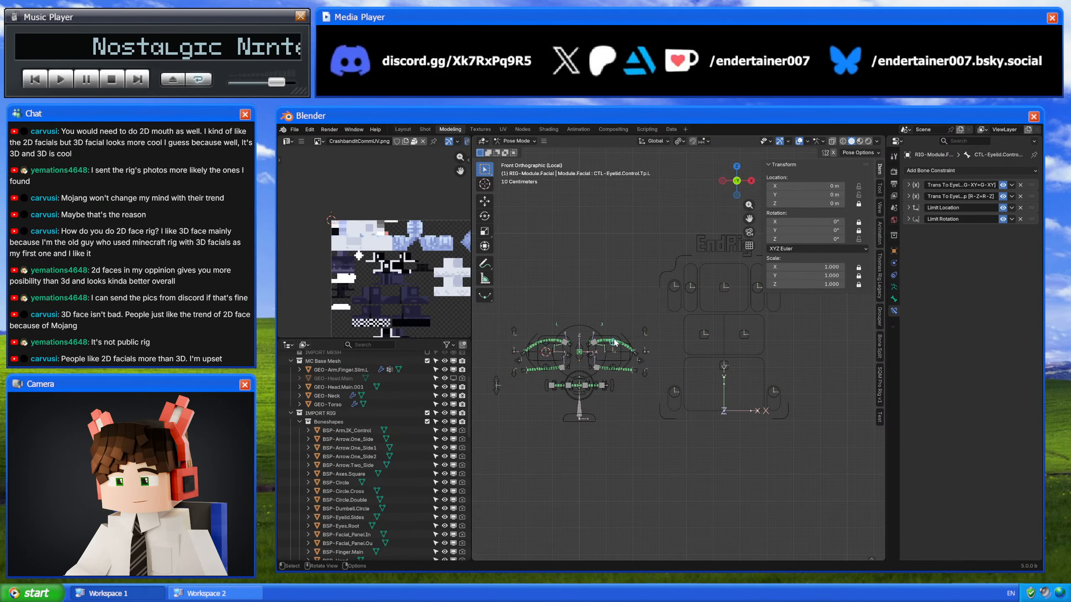
click(613, 346)
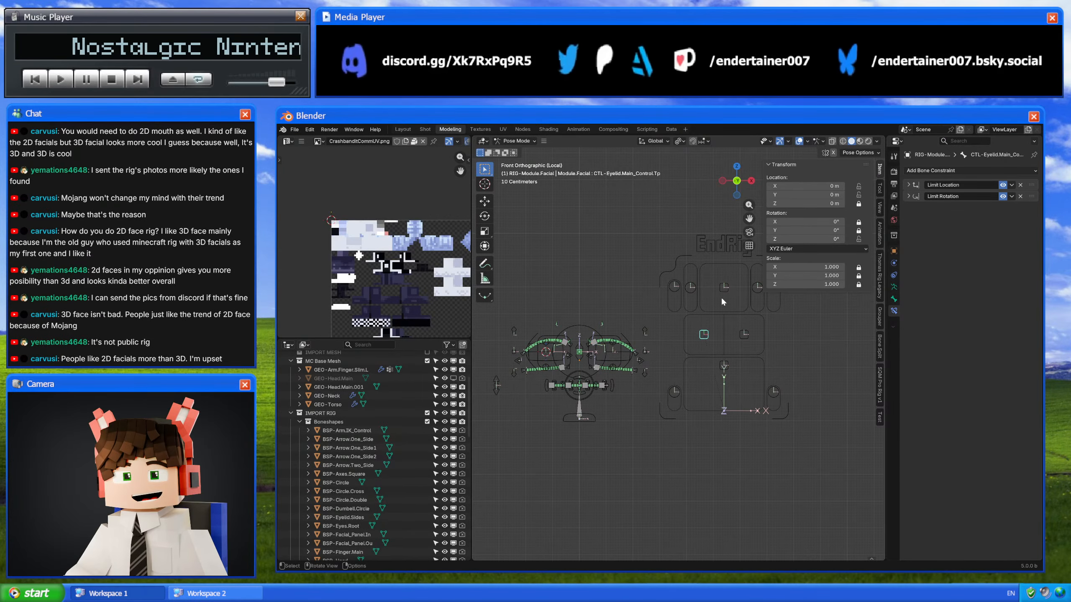
click(612, 344)
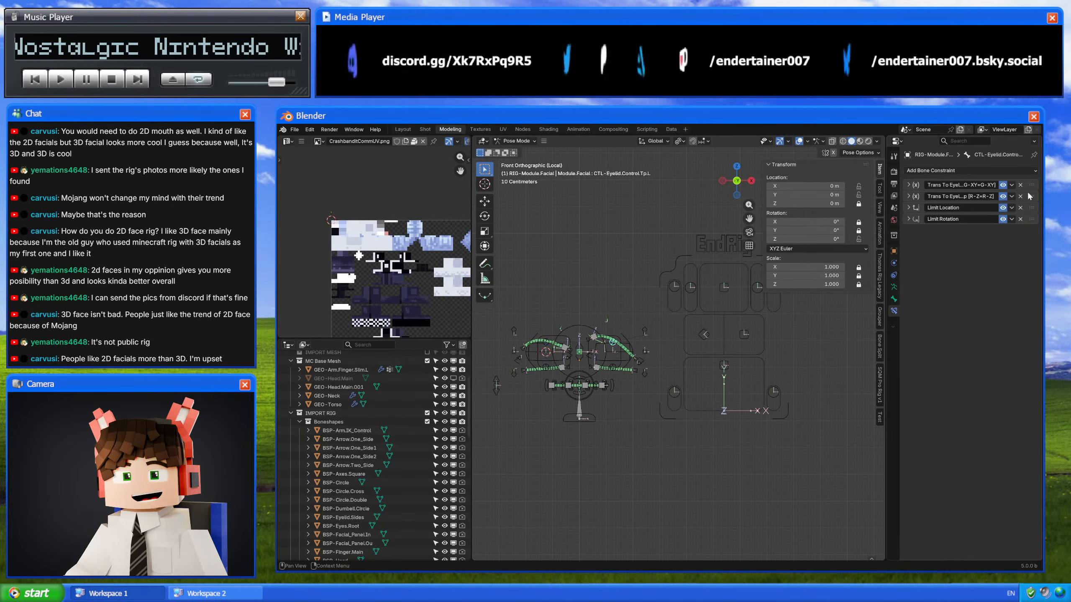
click(908, 196)
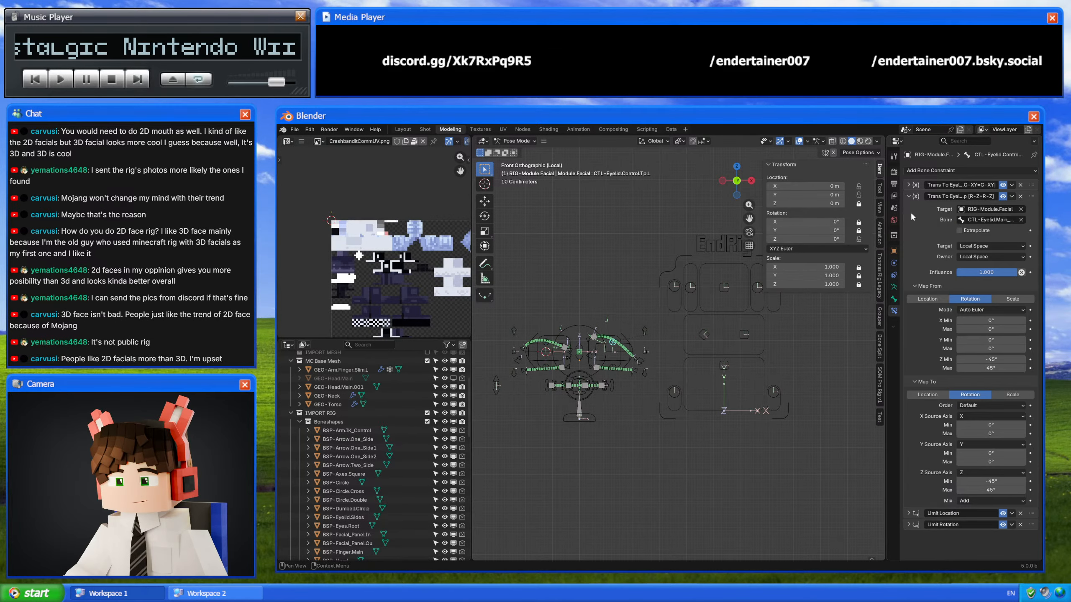
click(979, 481)
text(45)
key(Return)
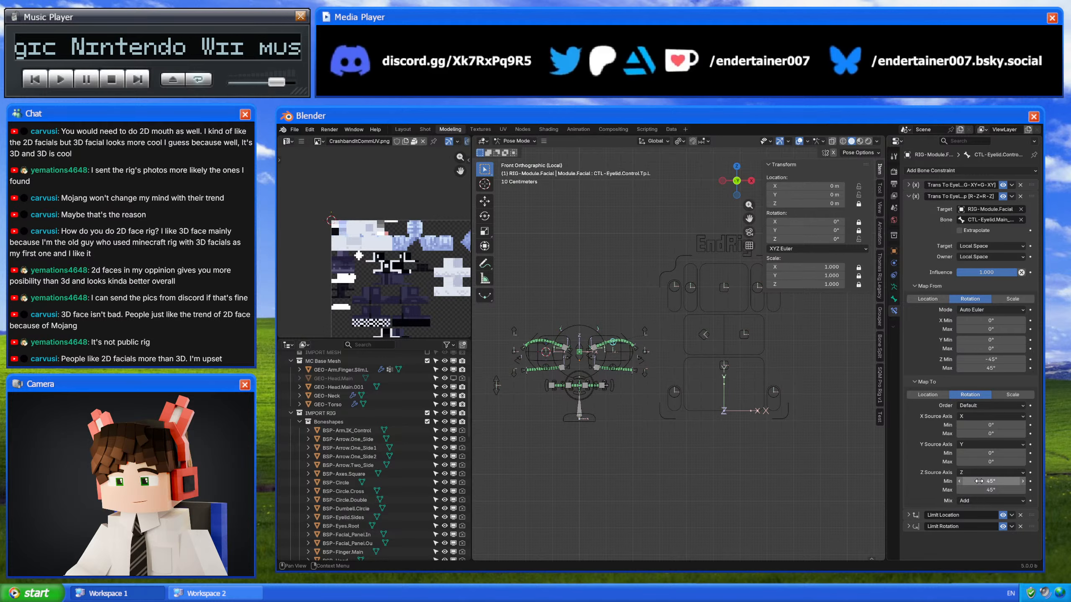
click(989, 489)
key(Return)
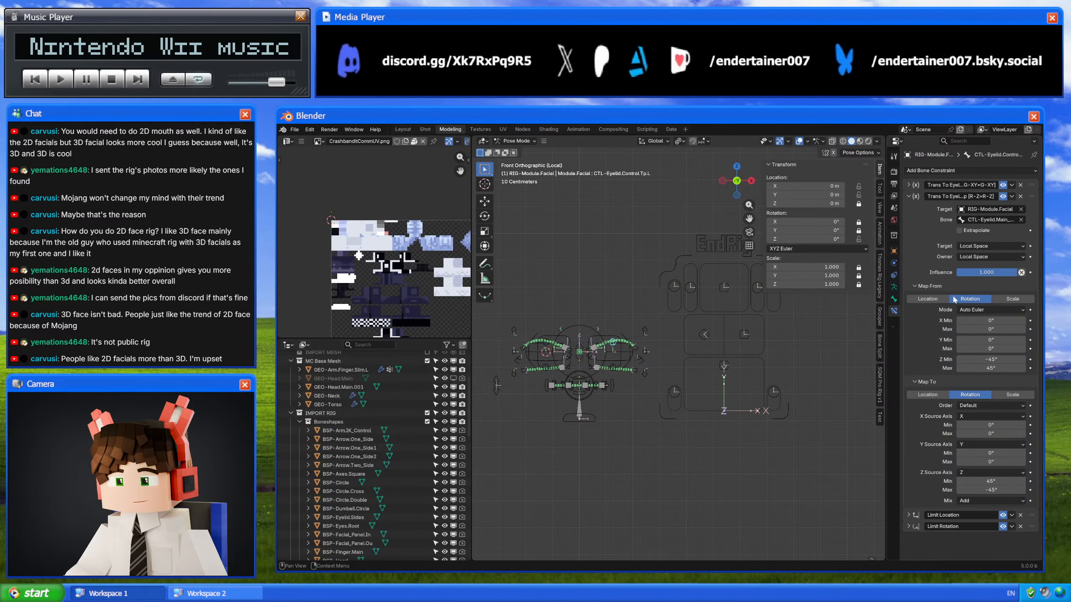
click(915, 196)
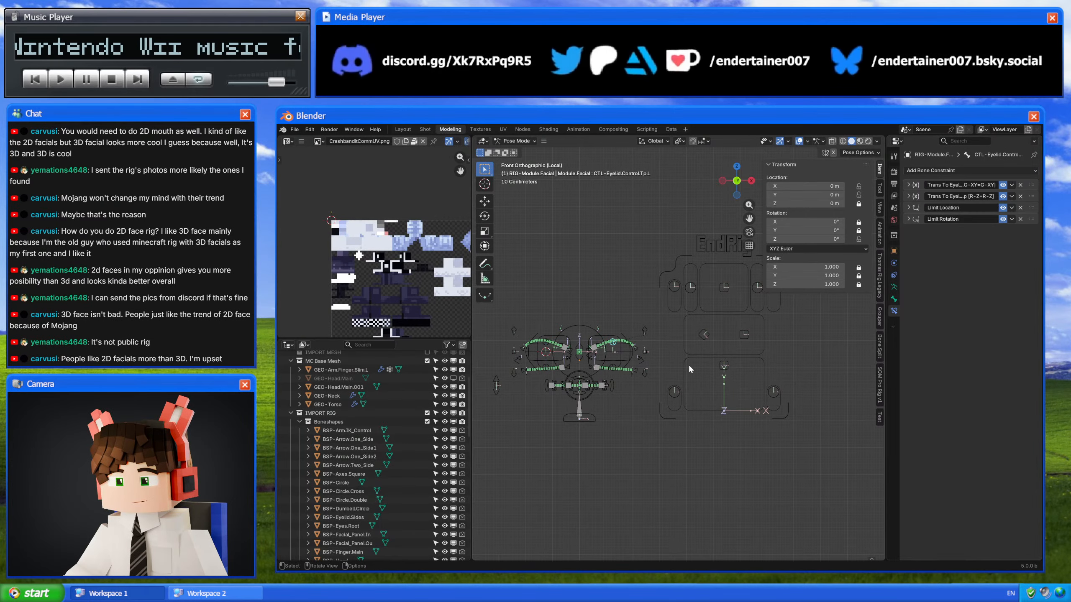
Step: On CTL-Eyelid.Control.Bt.L, set the R-Z=R-Z constraint's Map To rotation Z Min to 45° and invert the sign of its Max
click(615, 366)
click(911, 195)
click(988, 481)
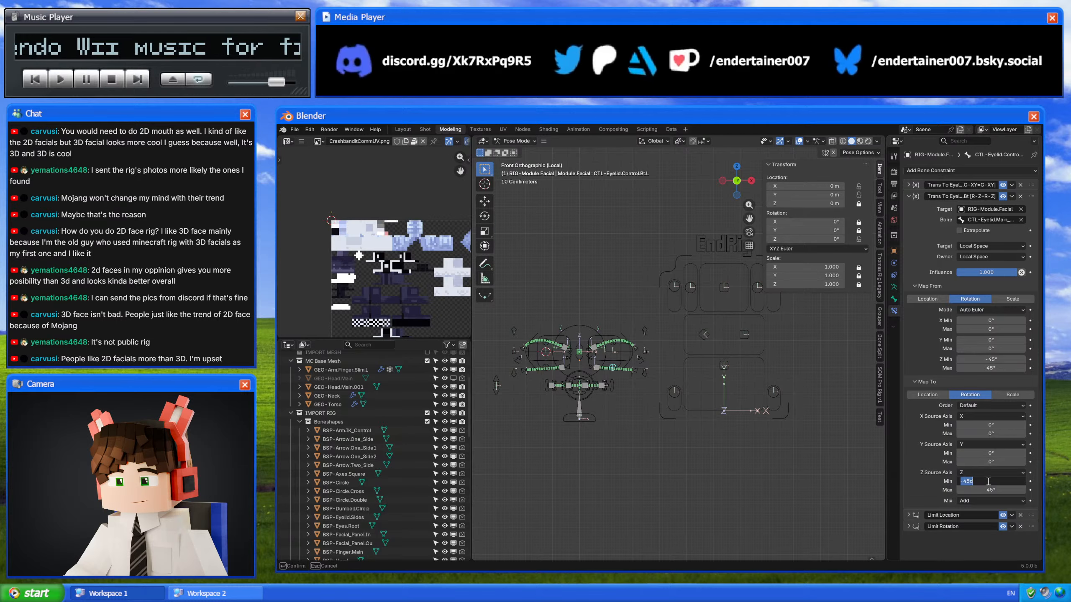
key(Delete)
key(Return)
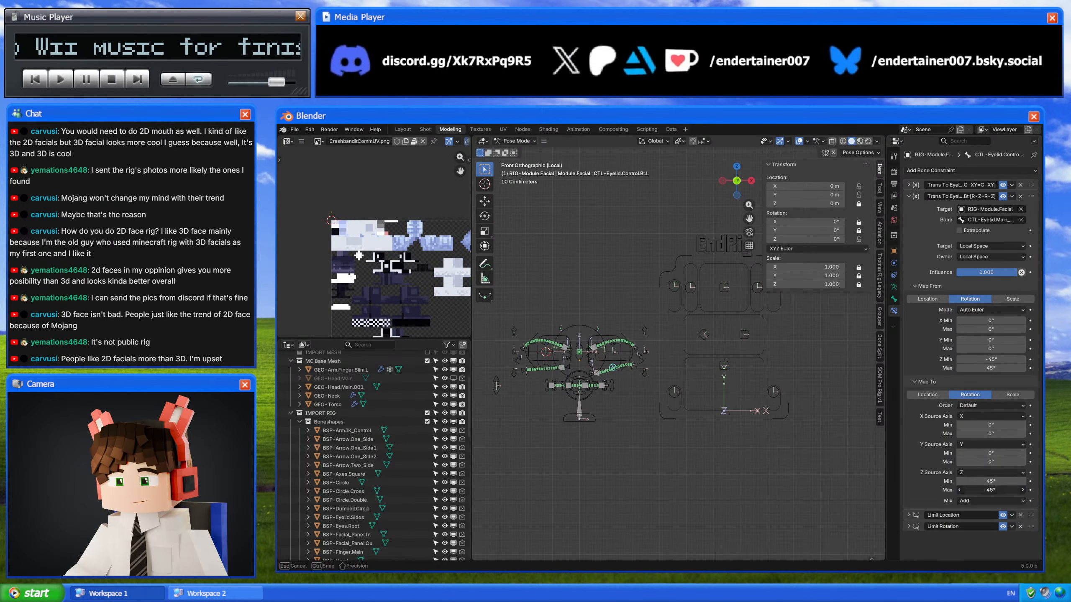
click(909, 196)
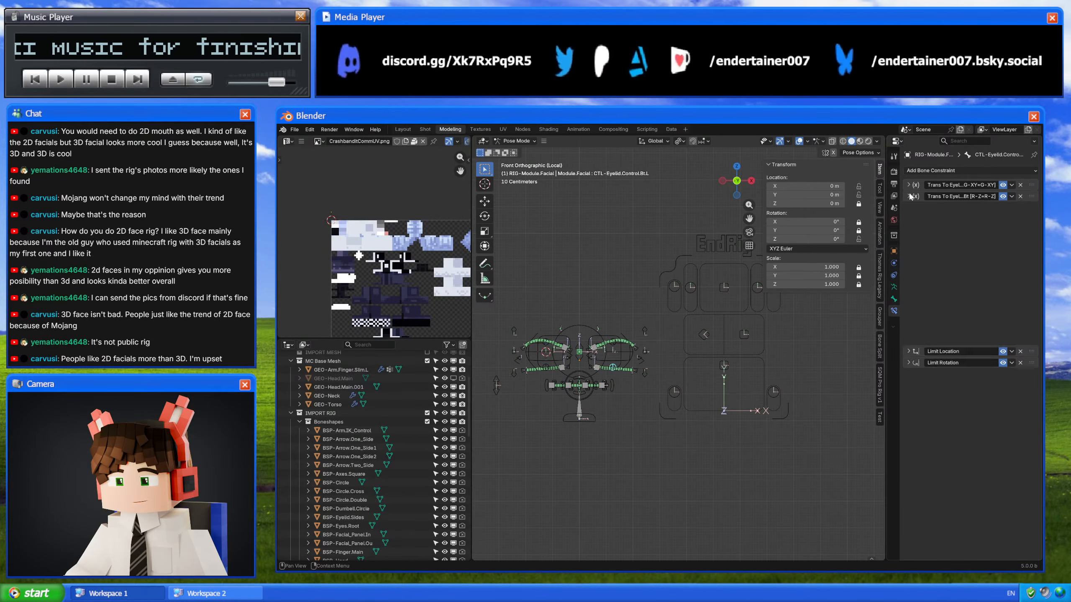
Step: Clear the rotation of CTL-Eyelid.Main_Control.Tp and test both main eyelid controls with temporary rotations
click(703, 335)
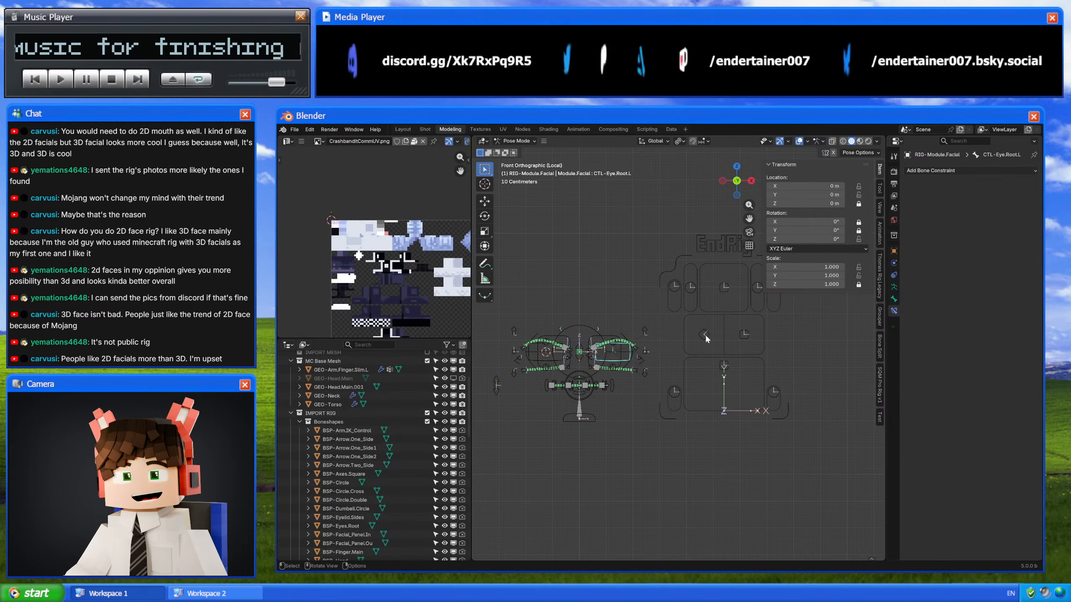
key(r)
right_click(737, 329)
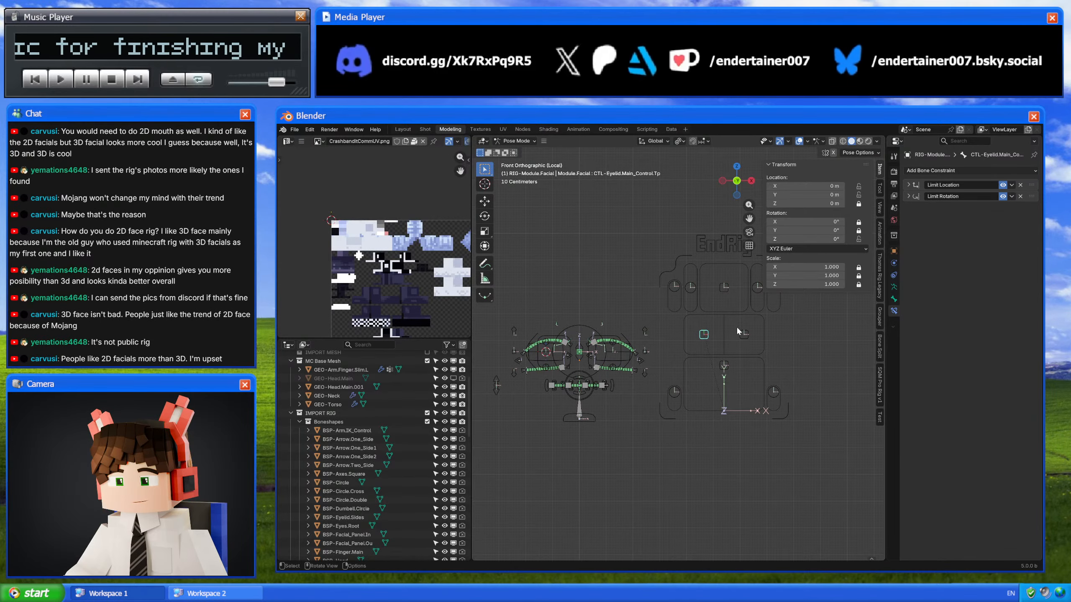
click(744, 335)
key(r)
right_click(713, 325)
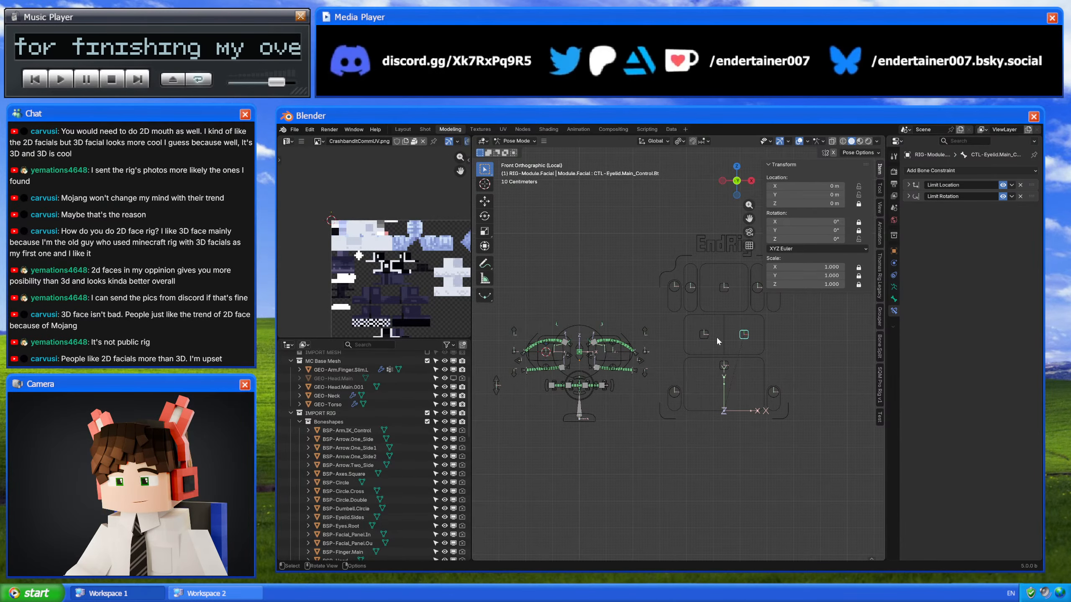
Step: Switch the facial rig to Object Mode and inspect it in perspective and front views
key(a)
key(ctrl+Tab)
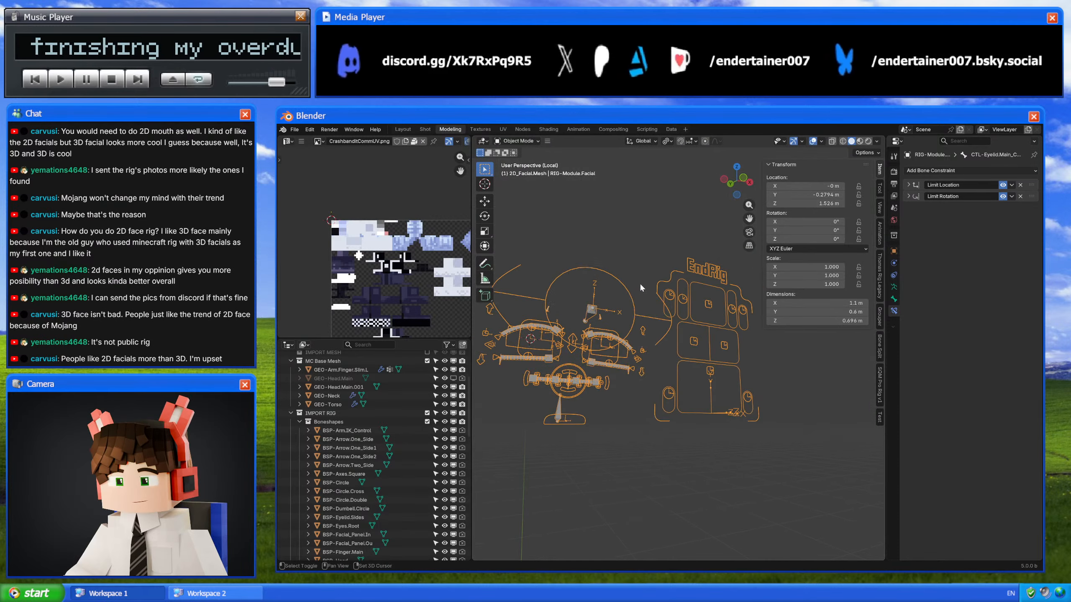
scroll(573, 291, up, 5)
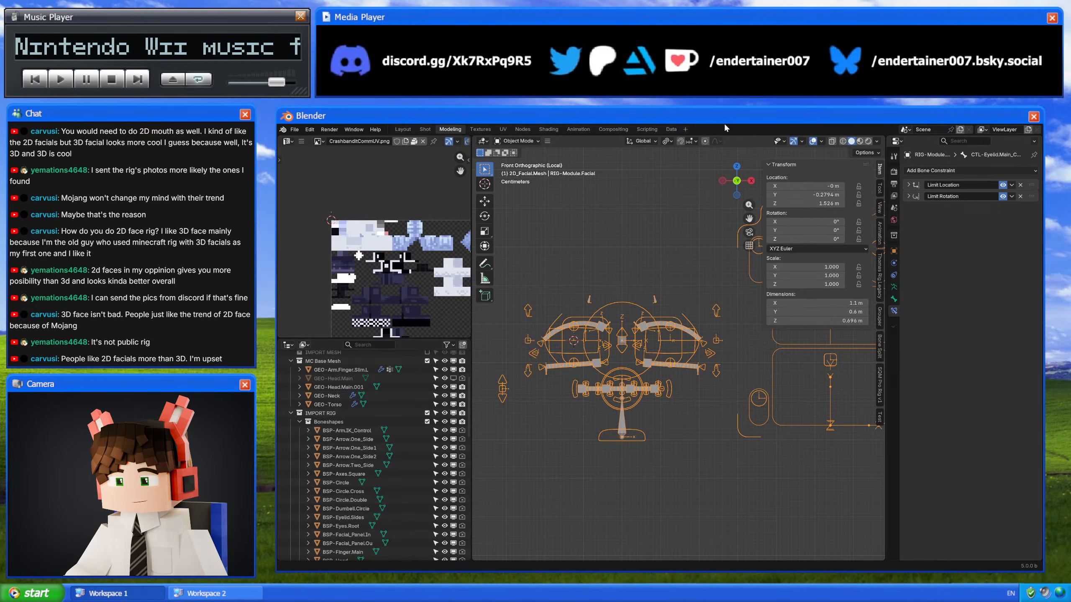
Step: In Pose Mode, test the left eyelid's upper head bone, top control and bottom control with temporary rotations and moves, cancelling each
key(ctrl+Tab)
shift+middle_drag(712, 313, 709, 340)
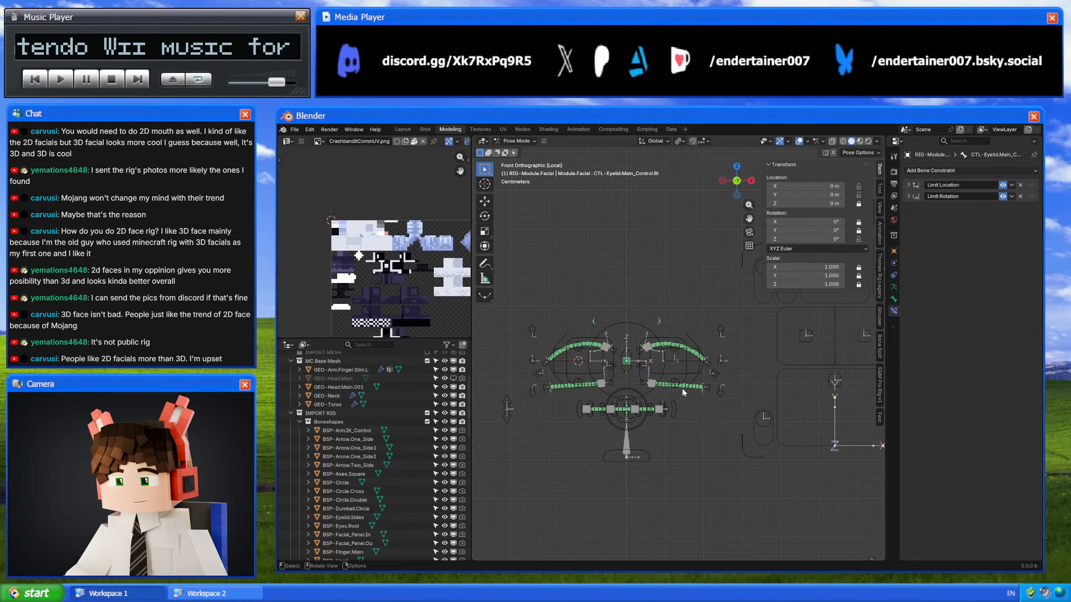
scroll(660, 371, up, 2)
click(639, 365)
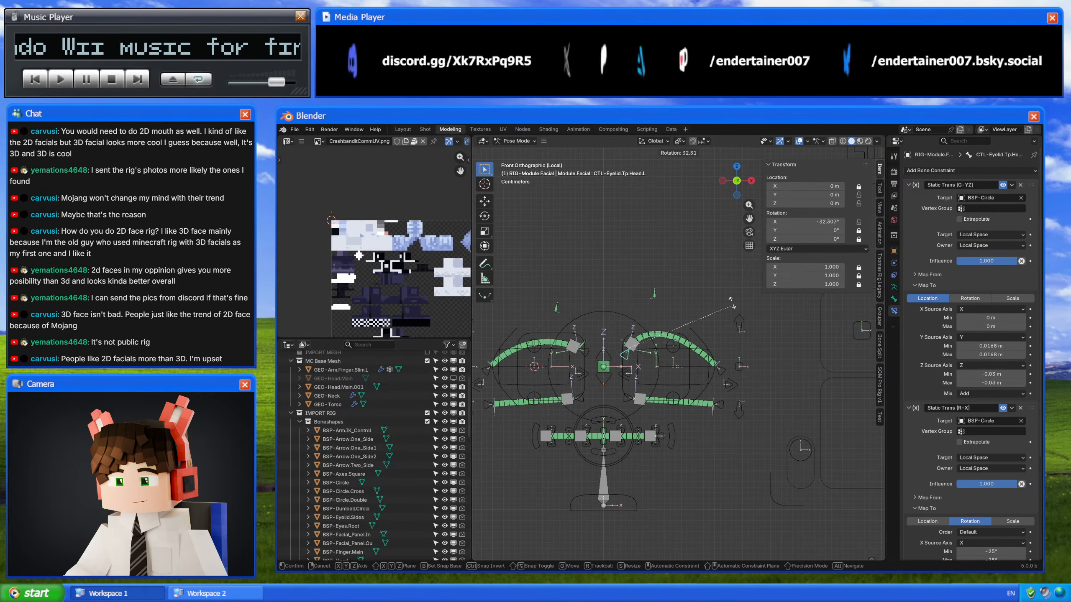
click(672, 349)
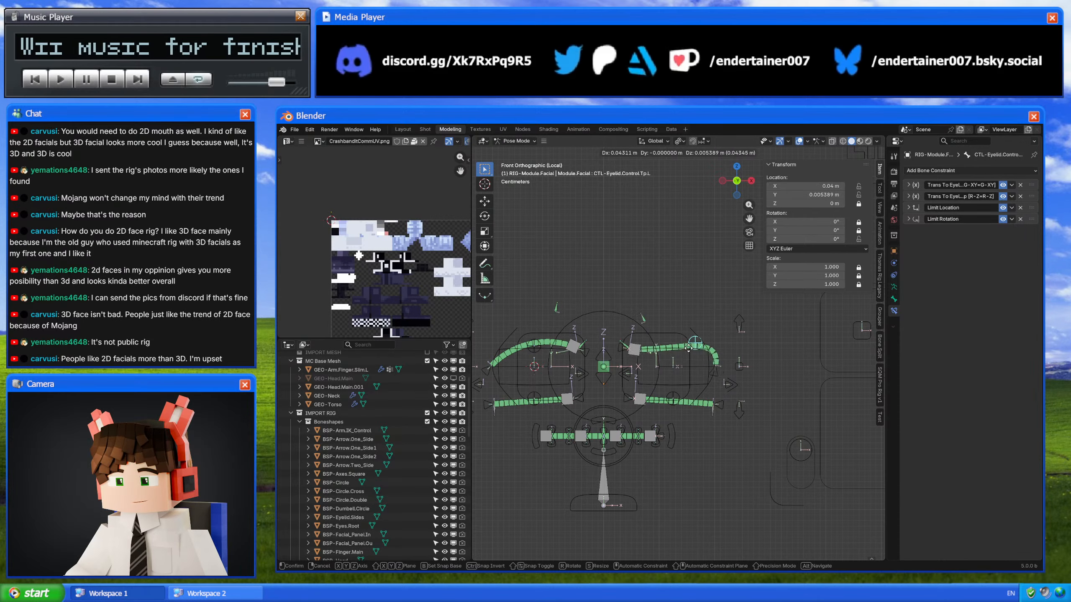
click(673, 400)
key(g)
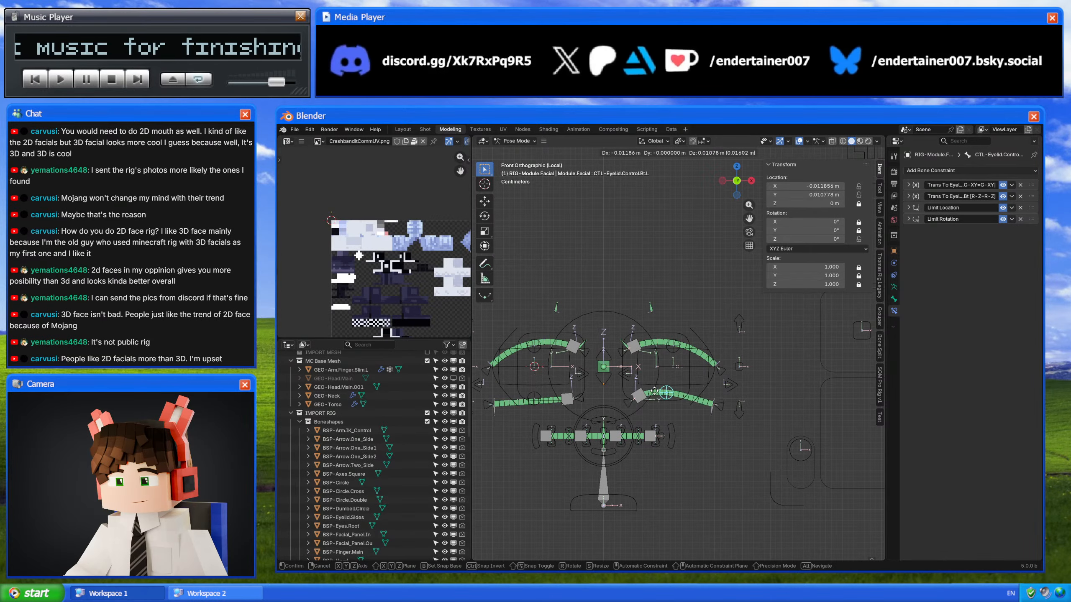
right_click(682, 397)
Step: Test both main eyelid controls on the facial panel together with a temporary move, and cancel it
scroll(647, 394, down, 2)
shift+middle_drag(688, 396, 553, 408)
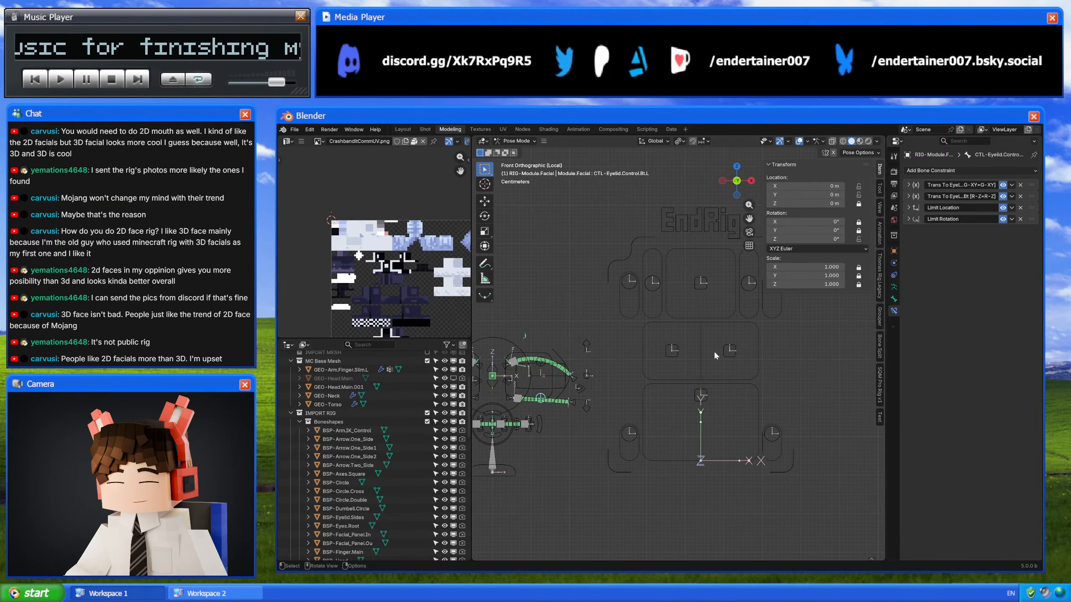
scroll(717, 349, down, 2)
click(718, 347)
key(g)
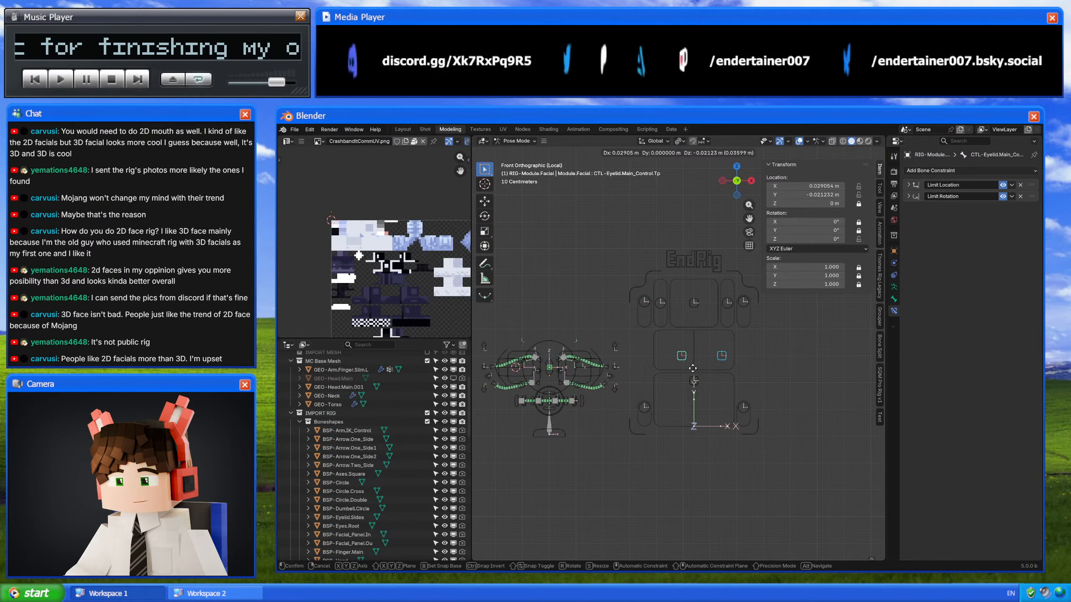
right_click(687, 365)
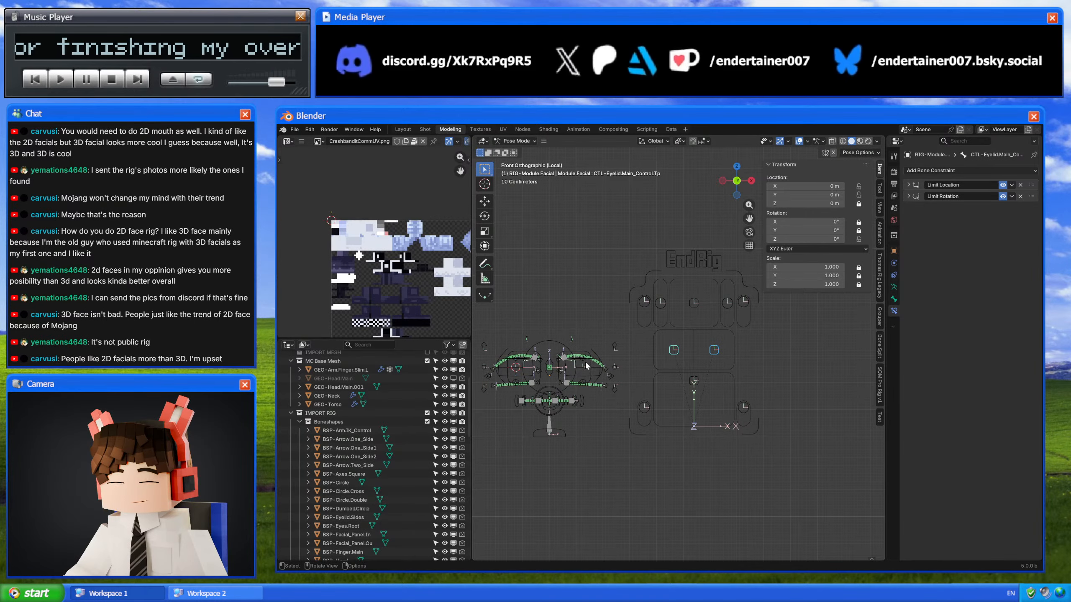
Step: Leave Pose Mode and local view, and set the Armature modifier's object on GEO-2D_Facial.Eyes.L to RIG-Module.Facial
key(ctrl+Tab)
key(slash)
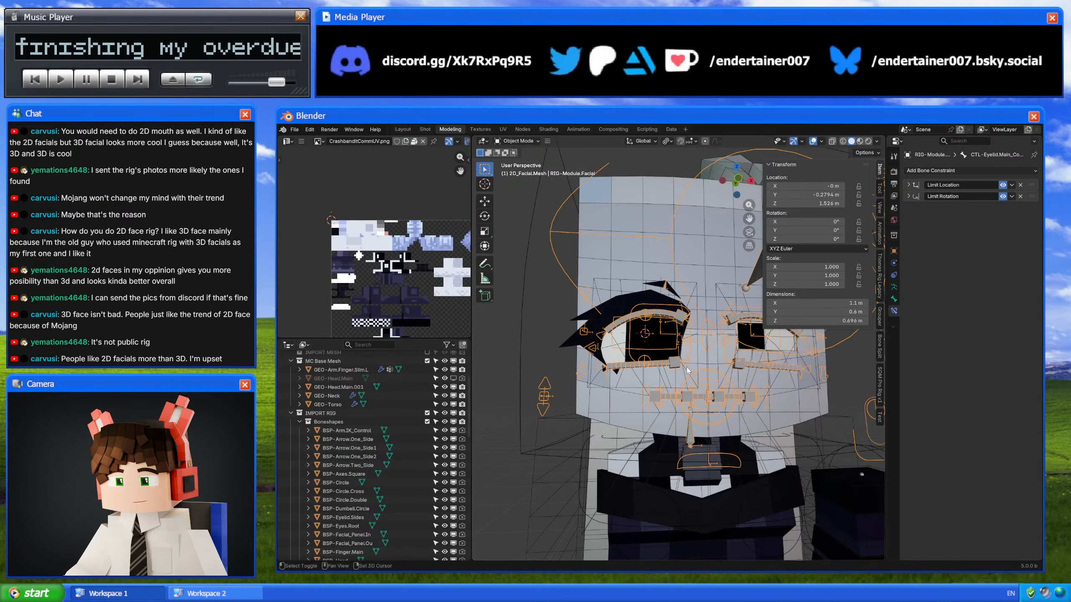
shift+middle_drag(708, 373, 648, 389)
scroll(649, 389, up, 1)
shift+middle_drag(735, 379, 629, 389)
click(696, 357)
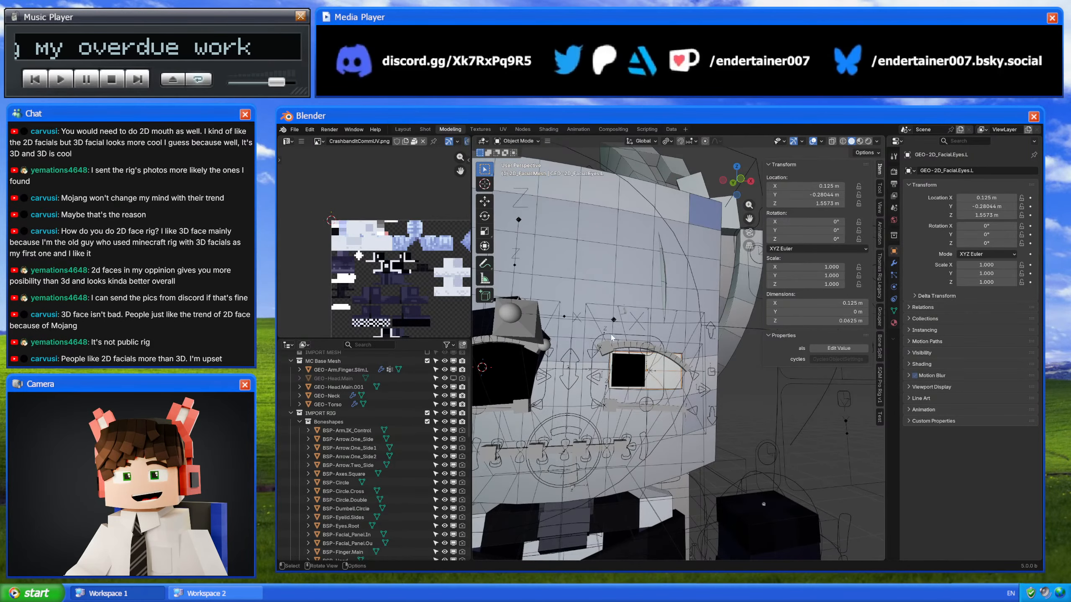
shift+middle_drag(611, 335, 666, 333)
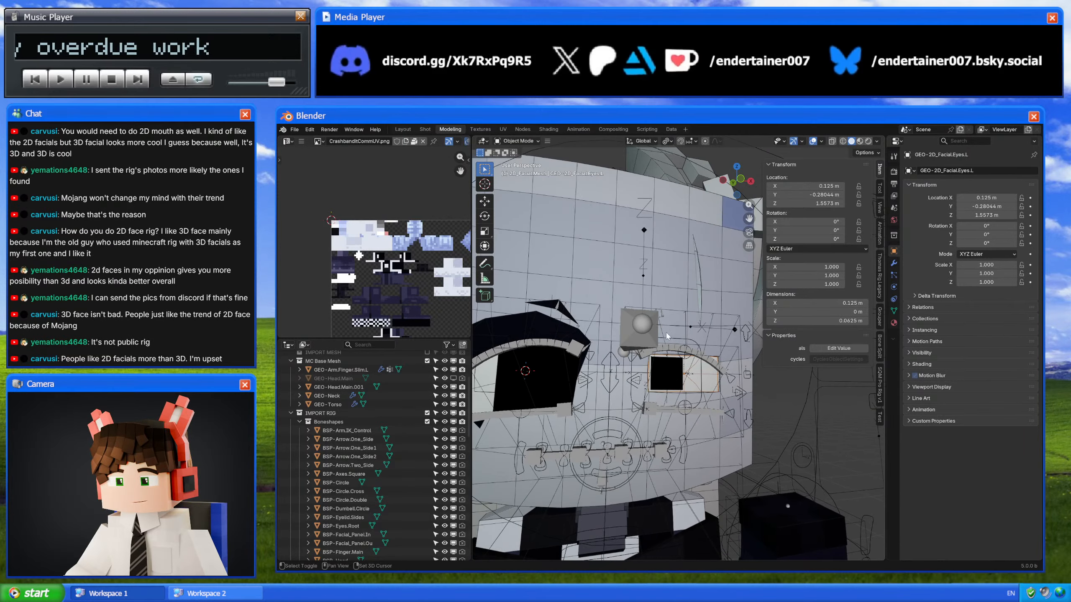
click(894, 266)
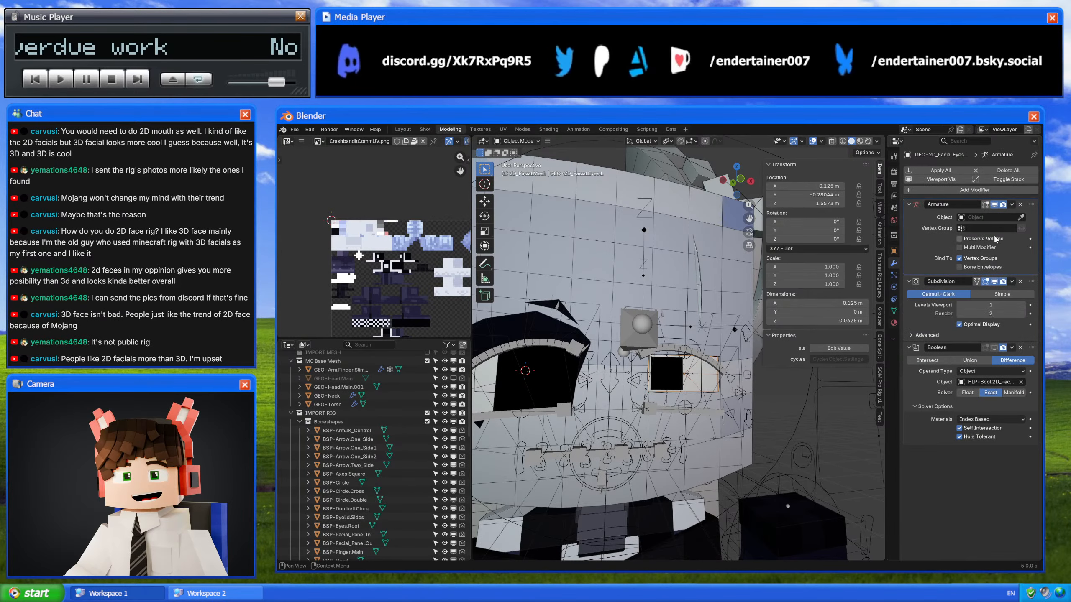
click(671, 404)
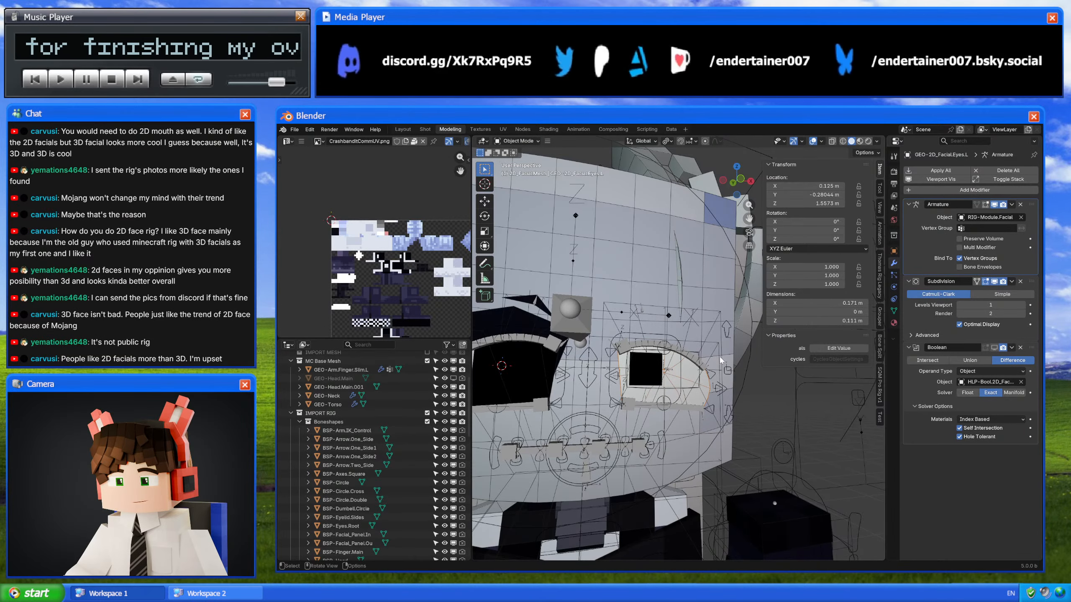
Step: In the facial rig's Pose Mode, disable the Static Trans [S-XY] constraint on the CTL-Iris.L bone
click(730, 374)
key(ctrl+Tab)
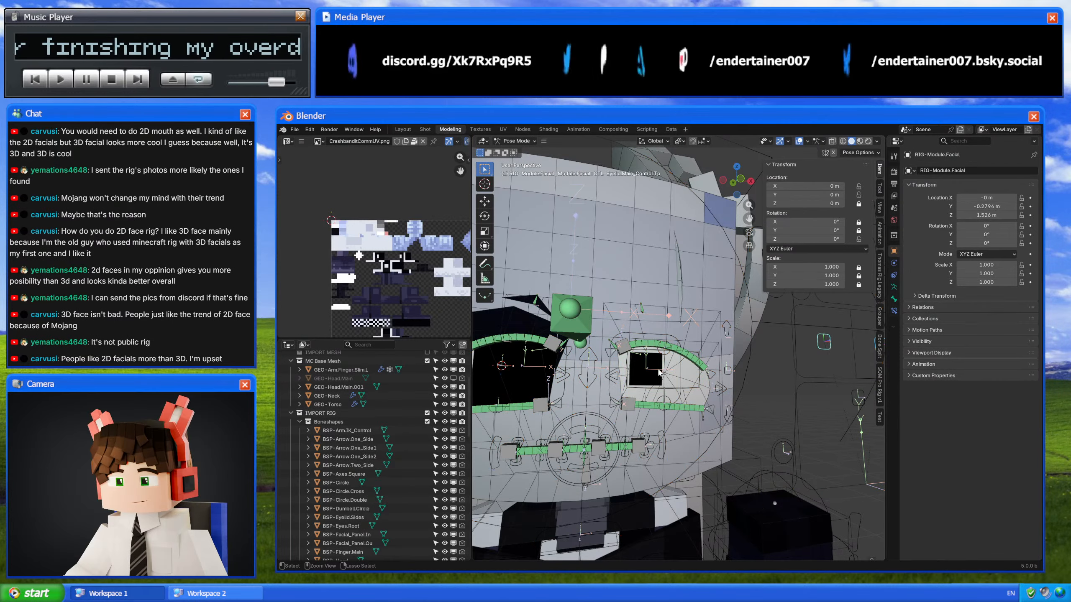
click(677, 341)
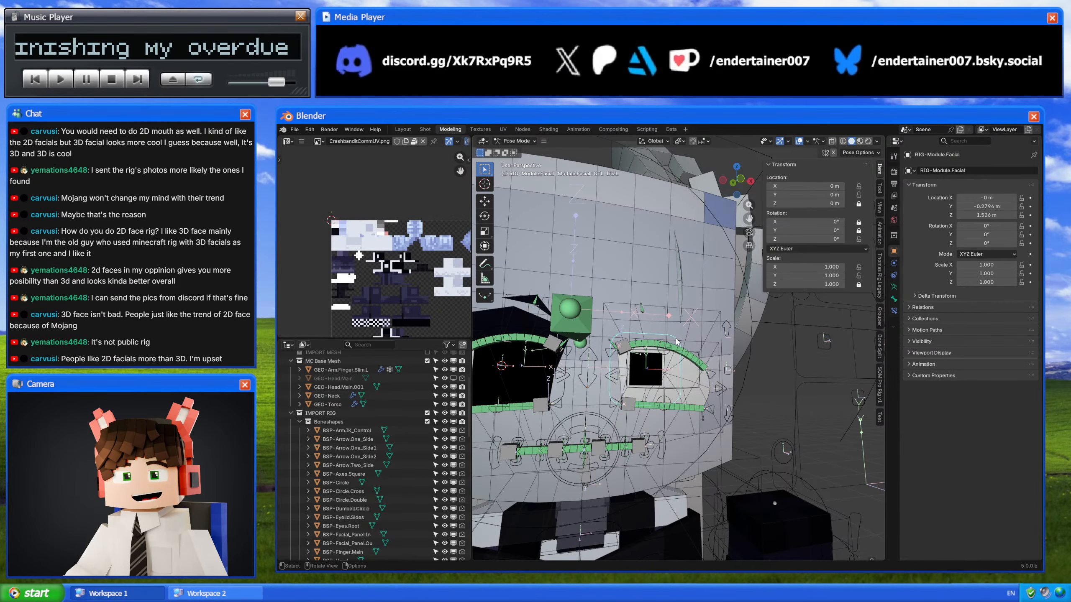
click(894, 311)
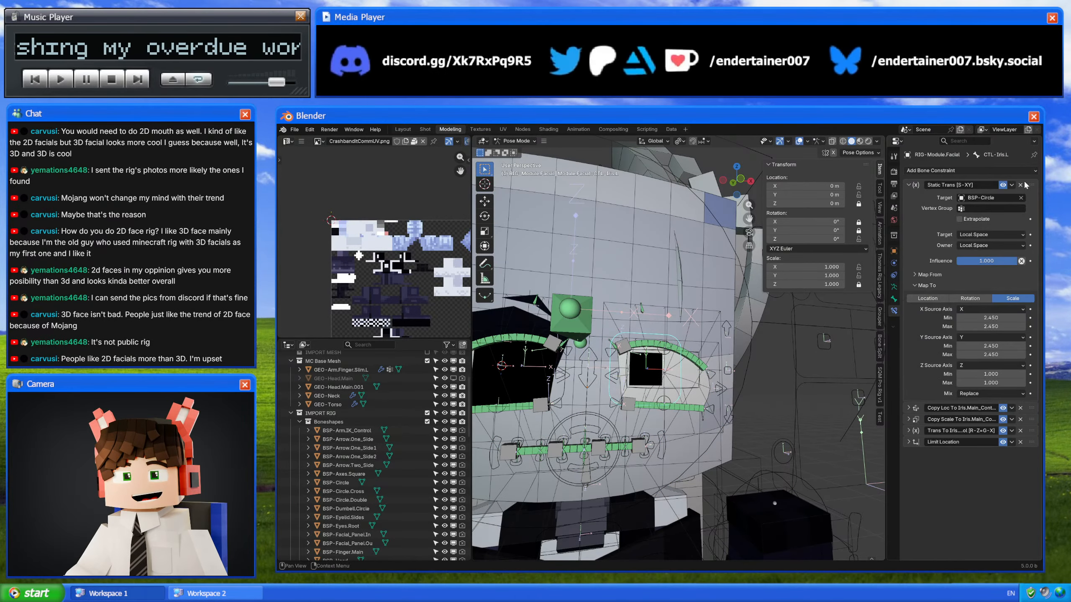
click(1003, 186)
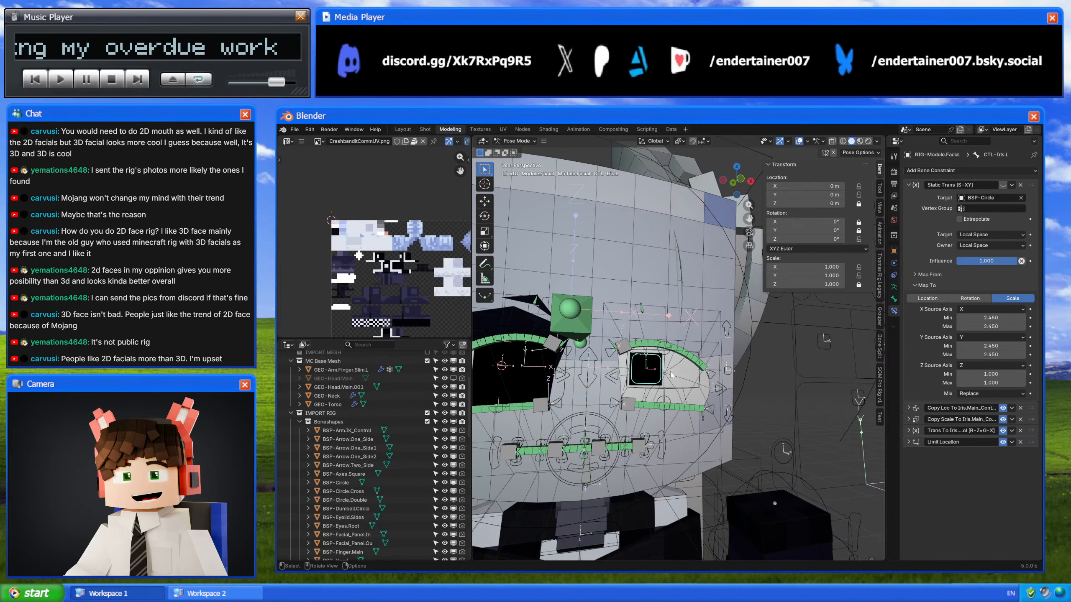
Step: Add a Child Of constraint to HLP-2D_Facial.Visual_Iris.L with RIG-Module.Facial as its target
key(ctrl+Tab)
click(657, 371)
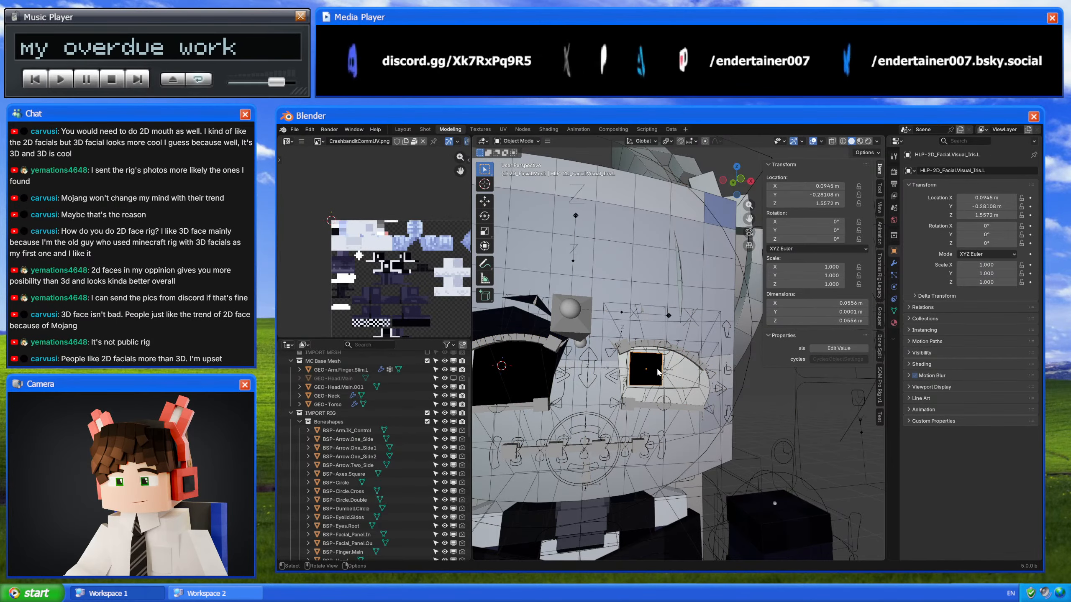
click(894, 299)
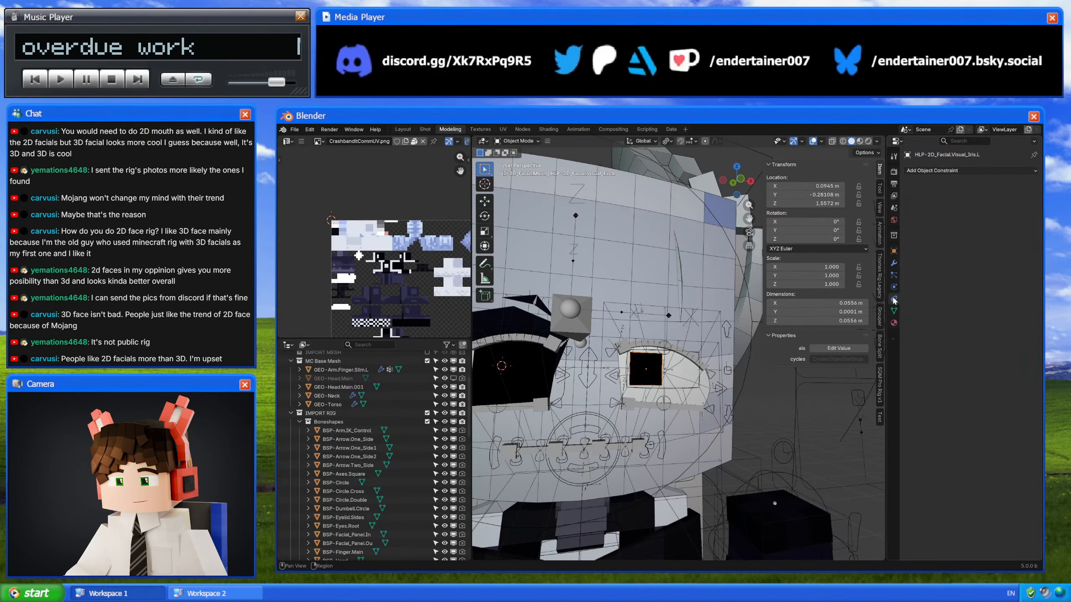
click(970, 170)
click(1013, 219)
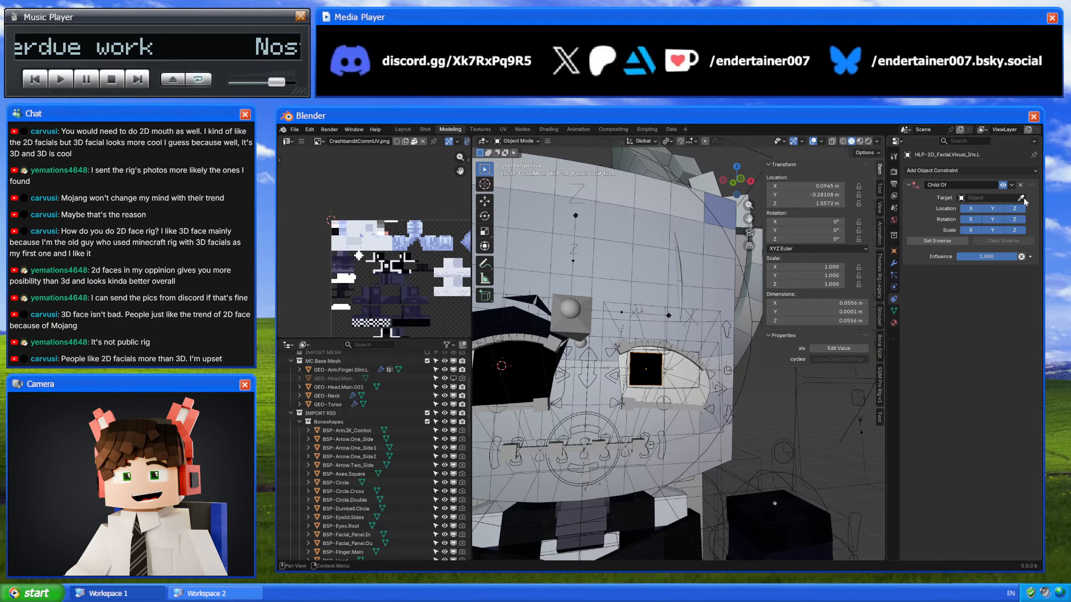
click(1021, 198)
click(796, 401)
middle_drag(700, 413, 717, 380)
scroll(613, 429, down, 2)
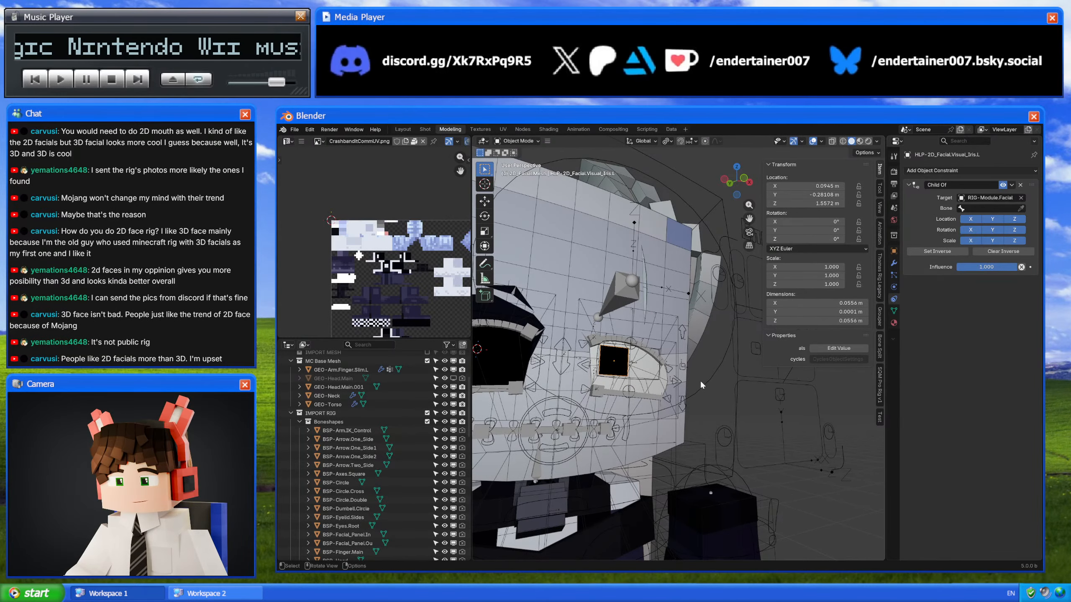
Step: Set the bone of the Visual_Iris.L helper's Child Of constraint to CTL-Iris.L and apply Set Inverse
click(661, 390)
key(ctrl+Tab)
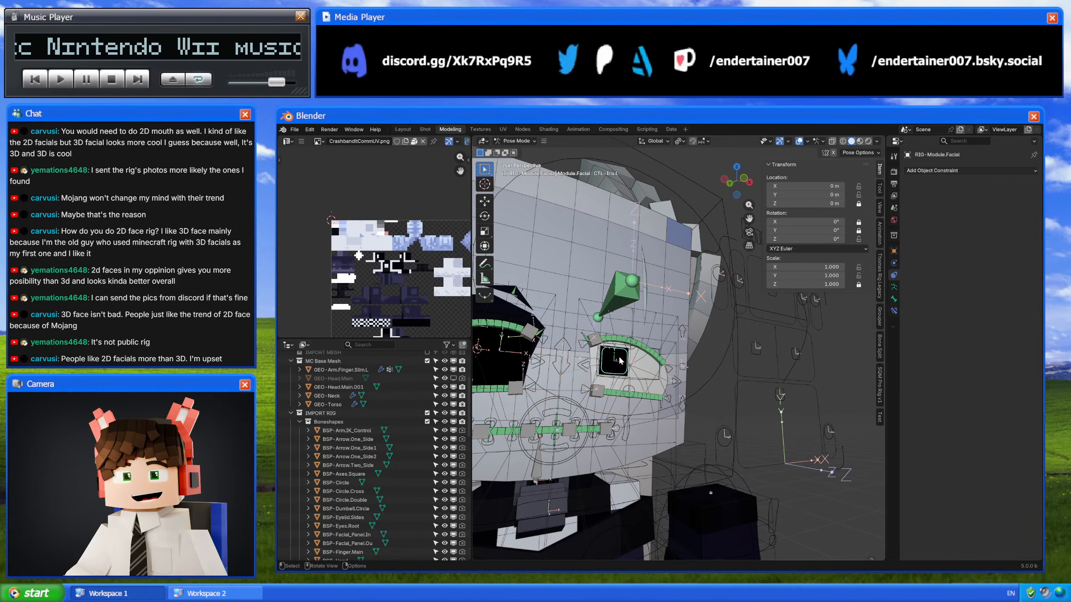
click(893, 299)
click(934, 170)
key(Escape)
click(619, 359)
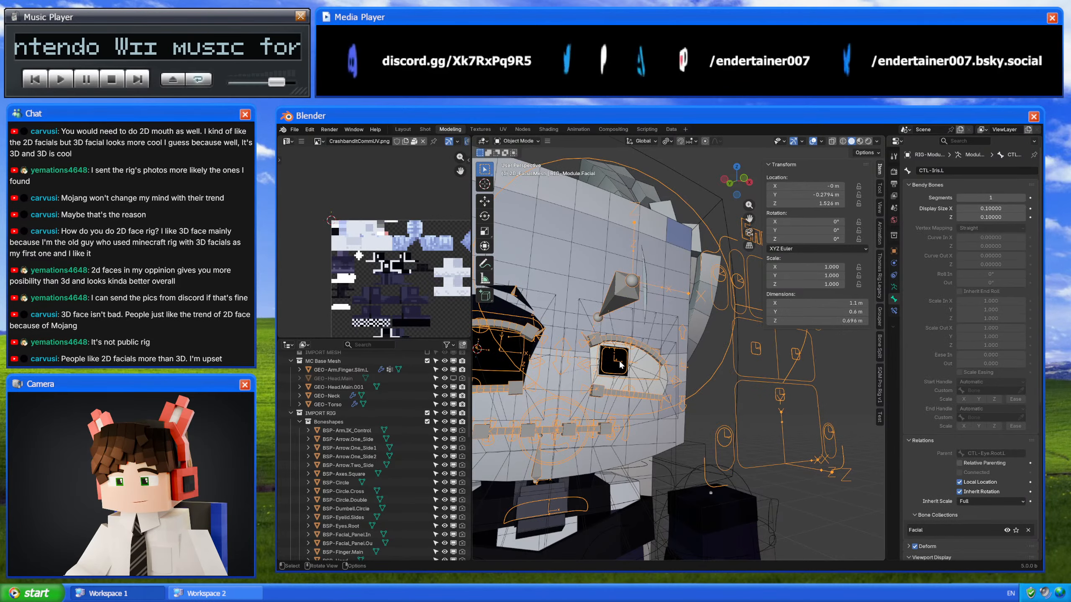
click(894, 311)
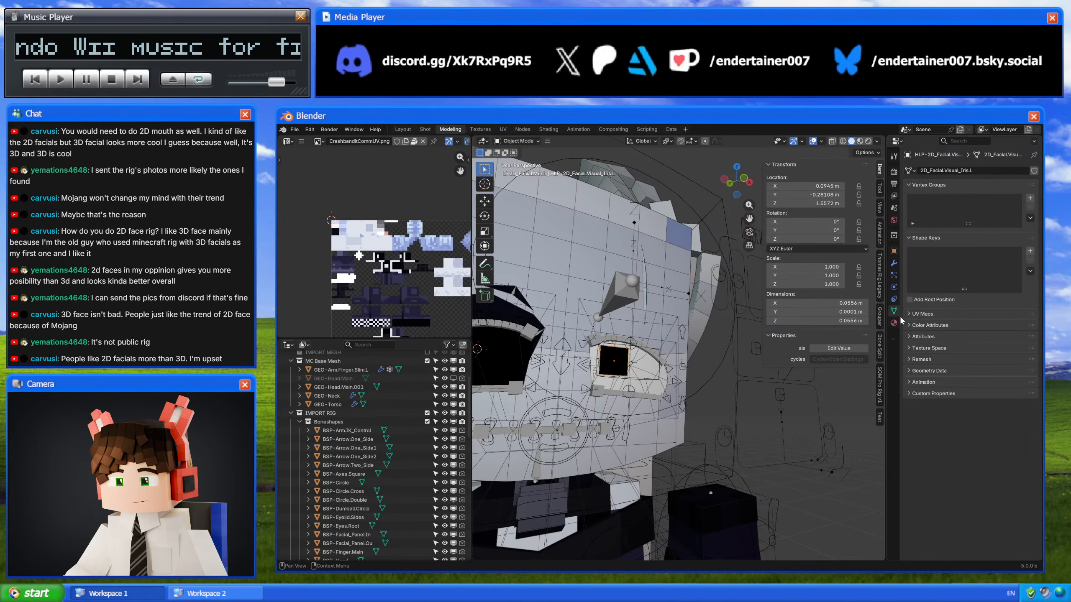
click(894, 299)
click(938, 251)
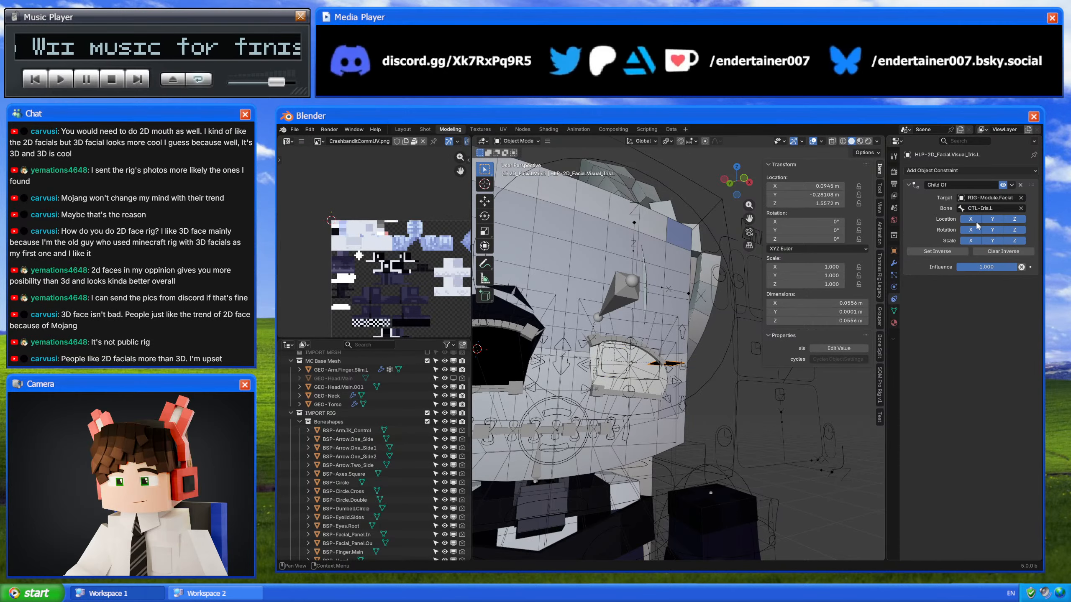
Step: Examine the Child Of constraints on HLP-2D_Facial.Visual_Iris.L and HLP-Anchor.2D_Facial.Iris.L
click(618, 360)
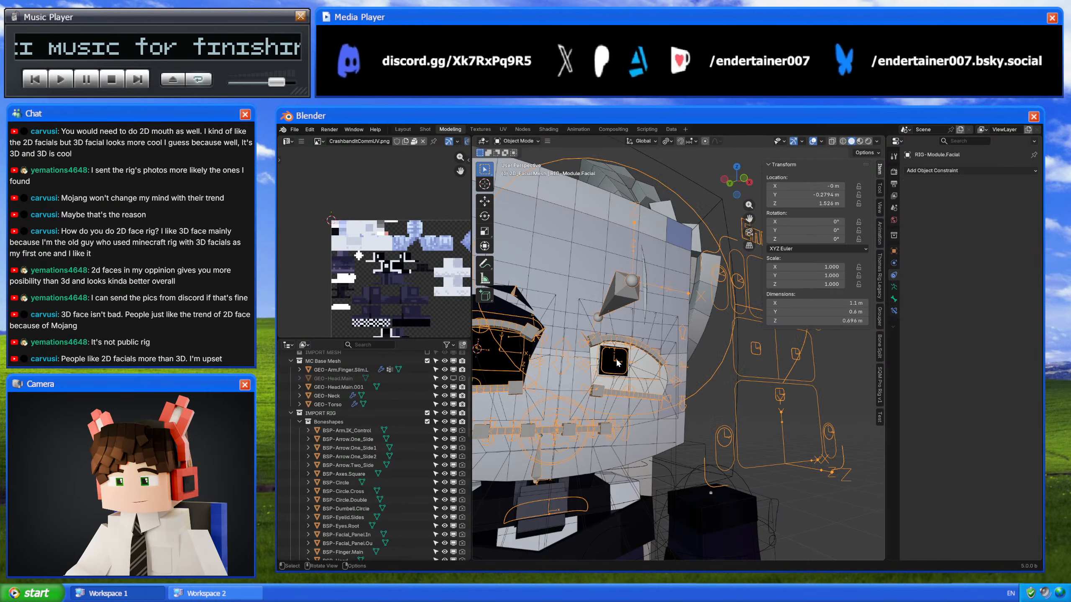
click(617, 359)
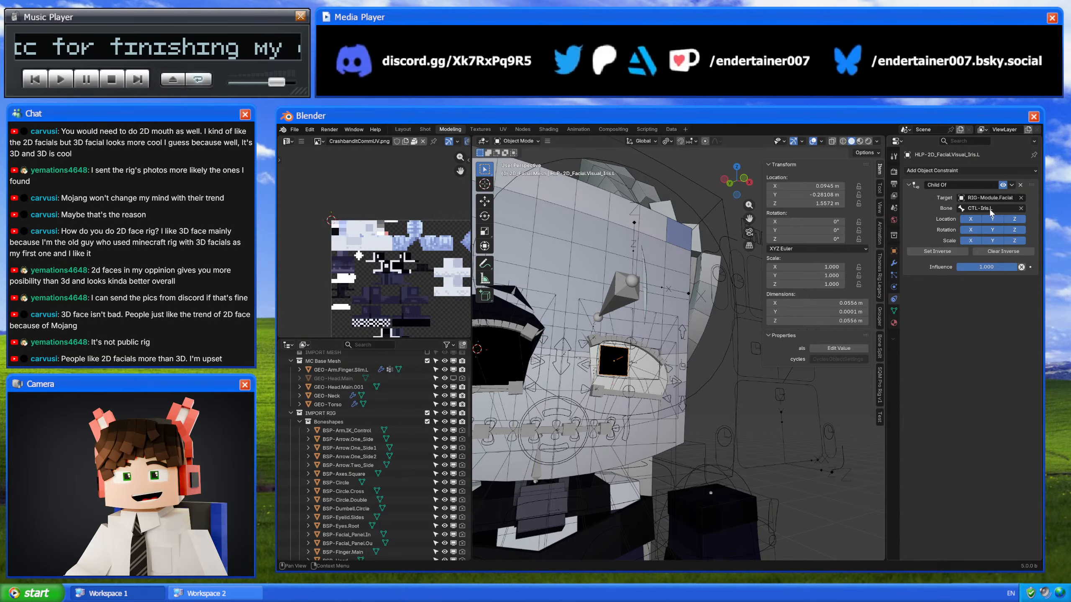
scroll(578, 388, up, 3)
click(630, 362)
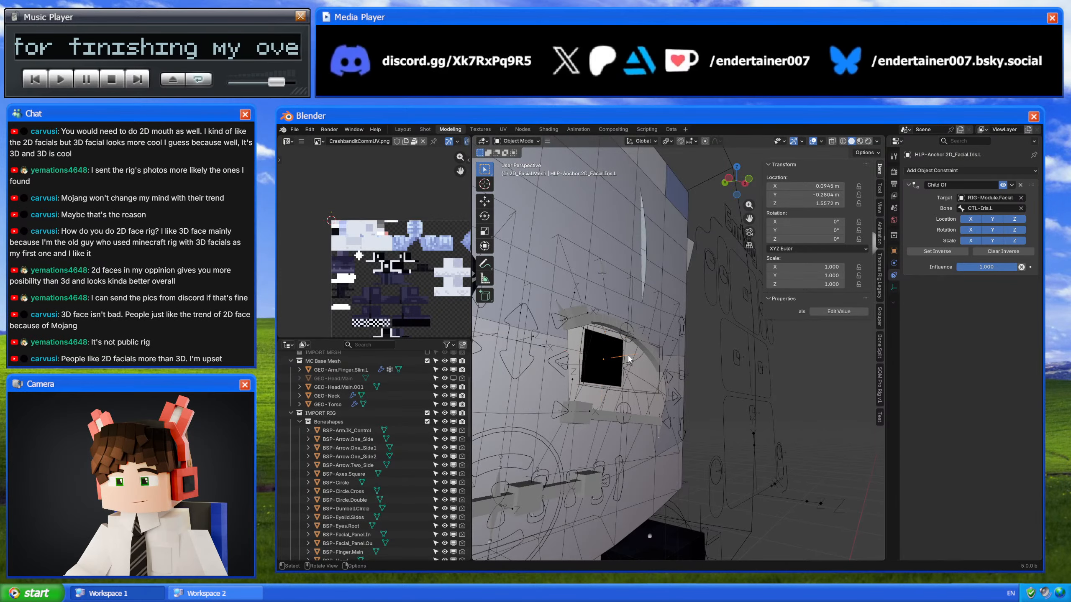
mouse_move(630, 361)
middle_down()
mouse_move(620, 370)
mouse_move(644, 360)
middle_up()
scroll(644, 360, down, 3)
click(644, 360)
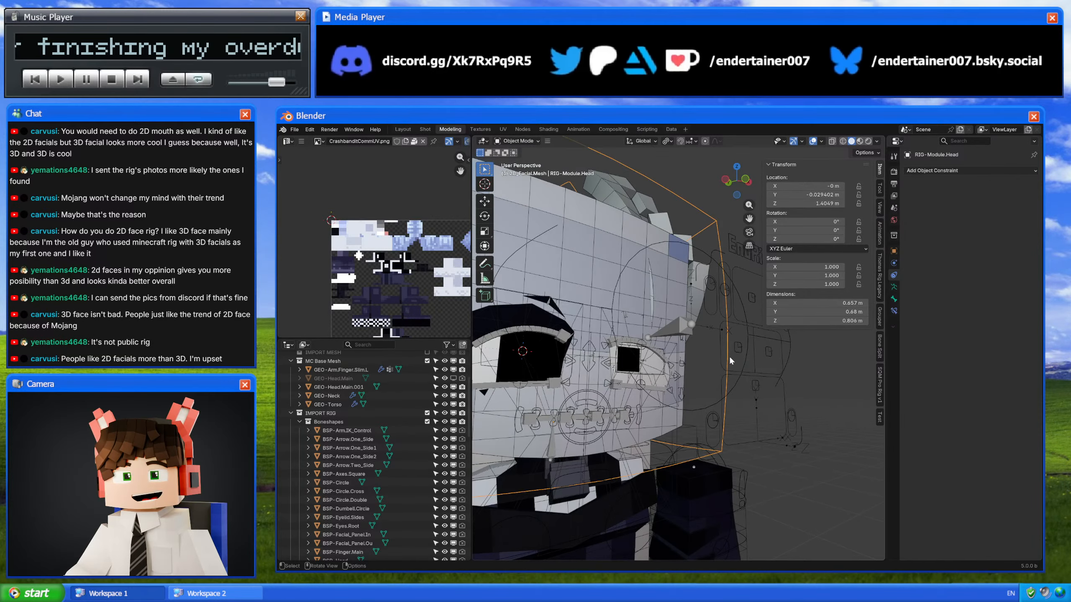
click(644, 360)
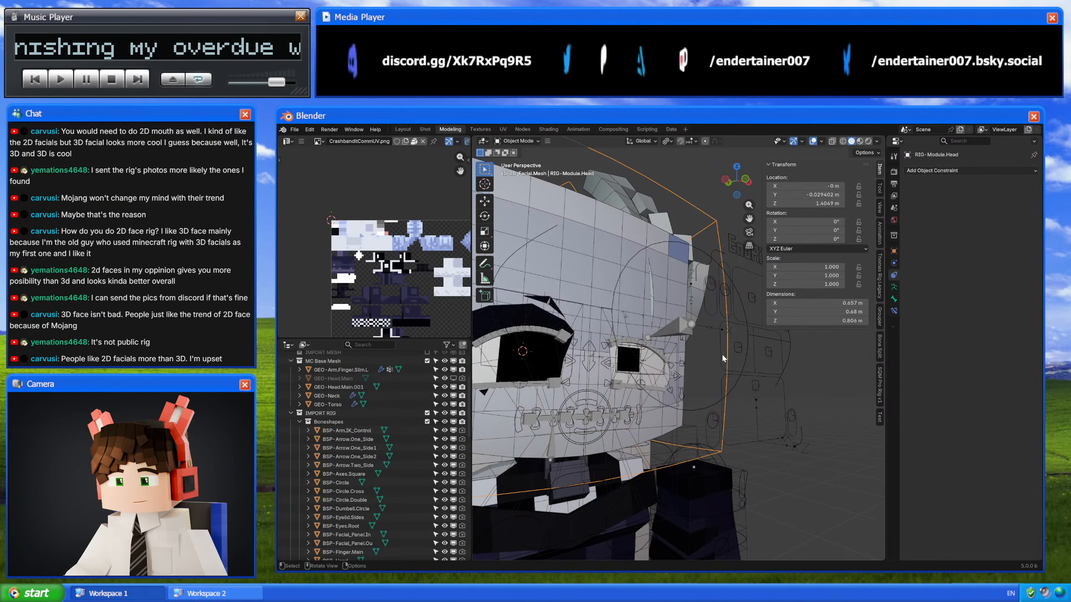
Step: Re-enable the Static Trans [S-XY] constraint on the CTL-Iris.L bone, then return to Object Mode
click(642, 363)
key(ctrl+Tab)
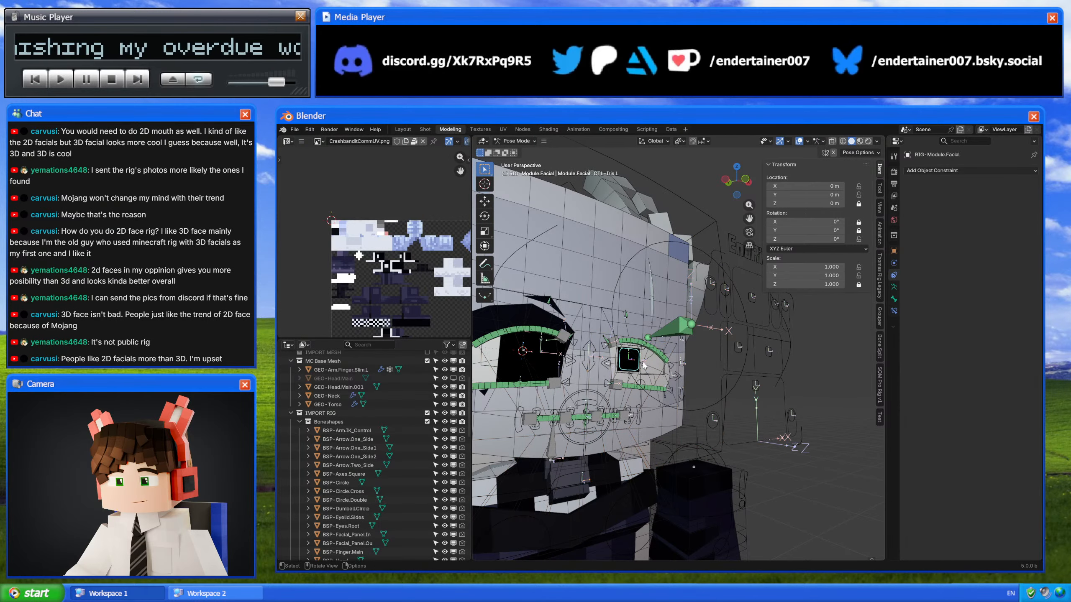
click(893, 311)
scroll(620, 381, up, 5)
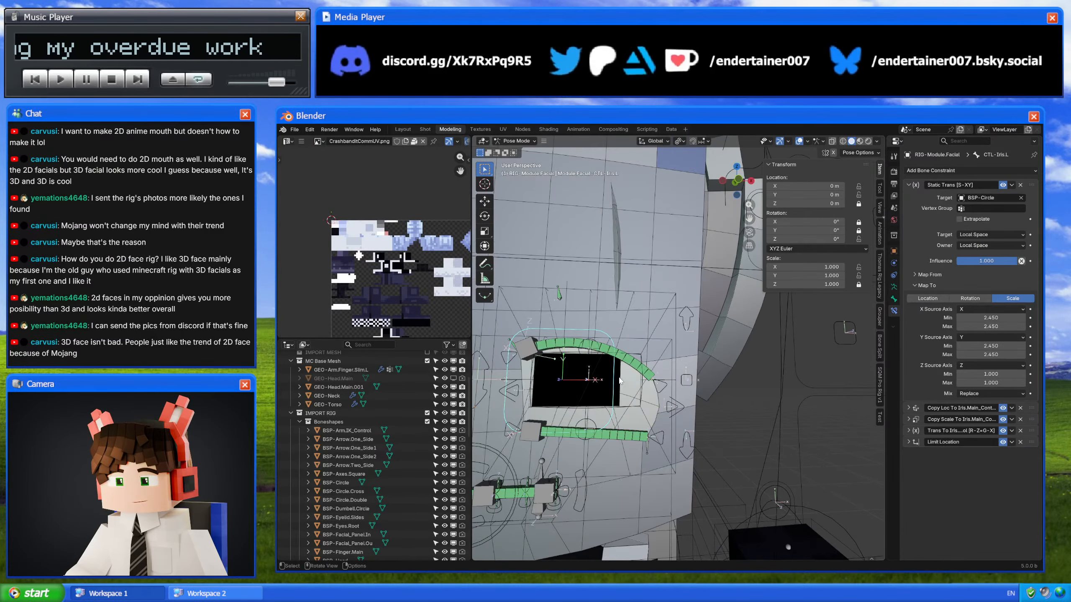
key(ctrl+Tab)
Step: Set the Armature modifier's object on HLP-Bool.2D_Facial.Eyes.L to RIG-Module.Facial and open the mesh's vertex groups
middle_drag(620, 382, 717, 407)
scroll(720, 410, down, 2)
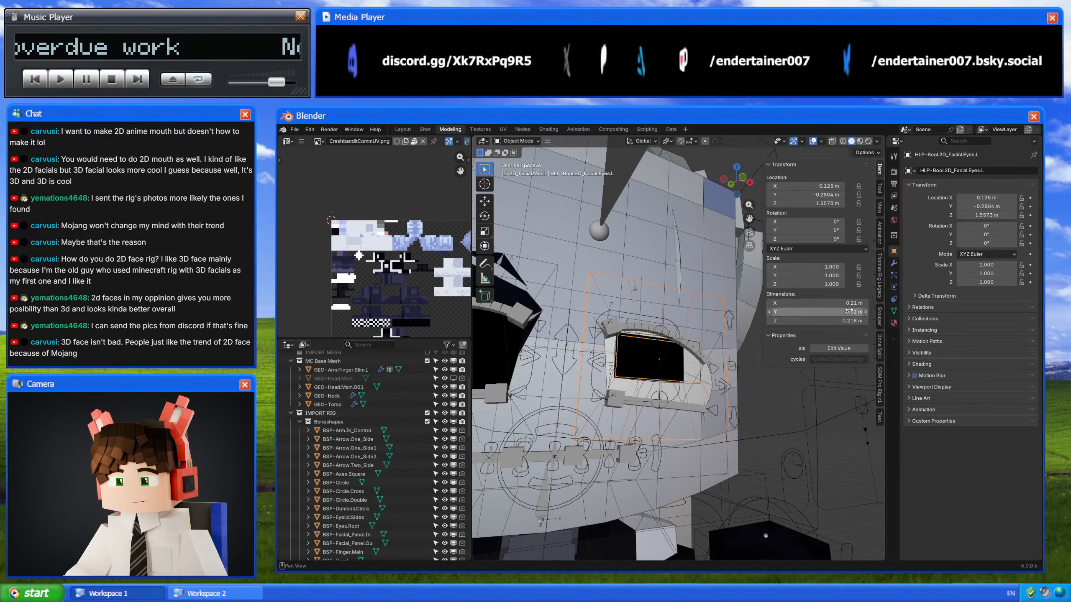
click(894, 263)
scroll(750, 338, down, 4)
shift+middle_drag(751, 338, 684, 375)
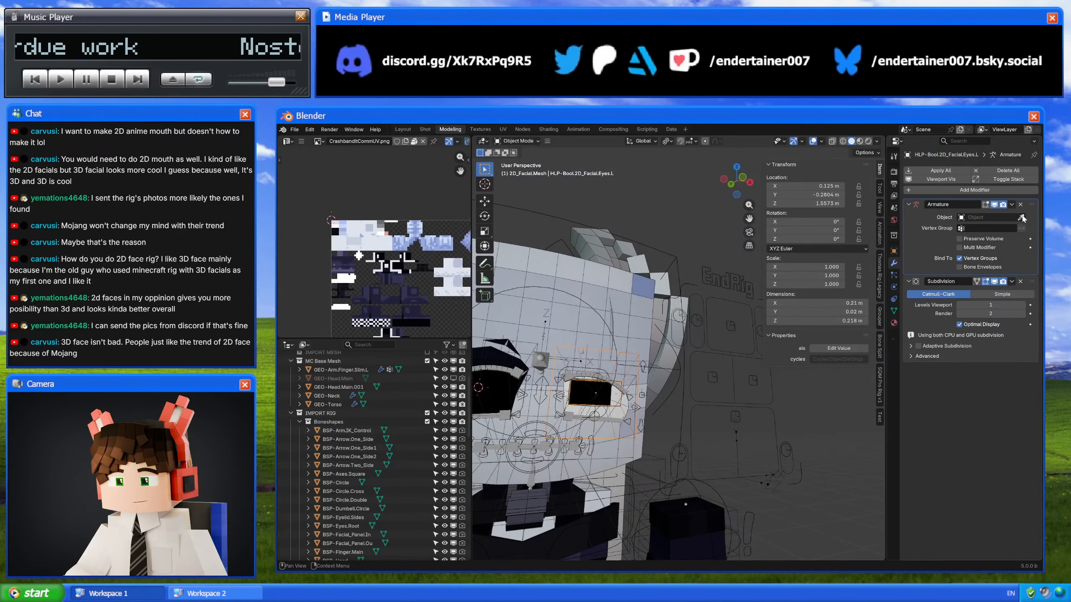
click(1021, 218)
click(710, 368)
scroll(639, 416, up, 4)
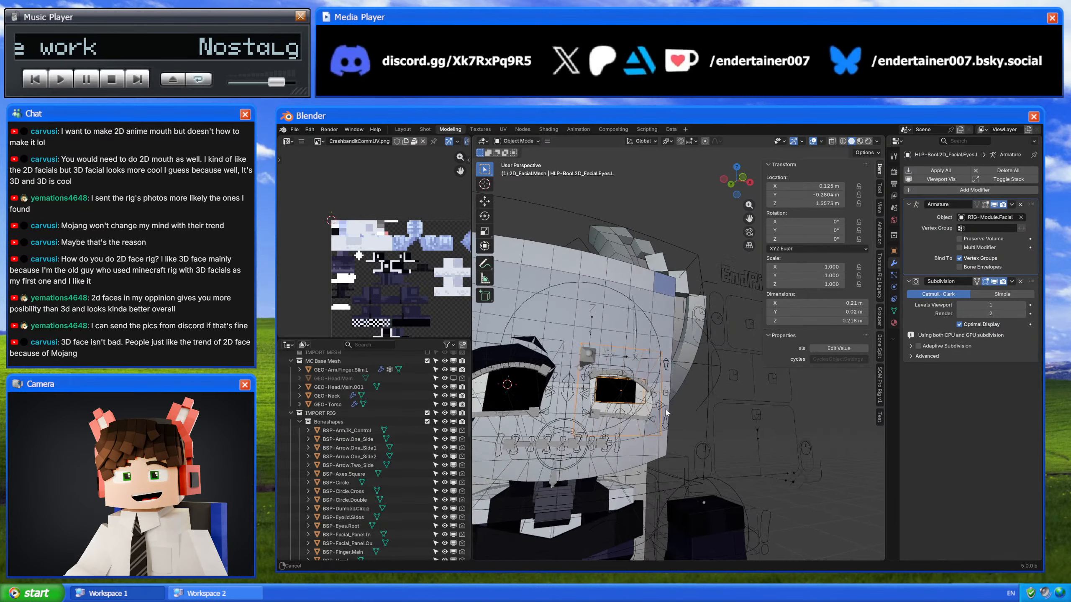
middle_drag(694, 413, 725, 414)
click(894, 310)
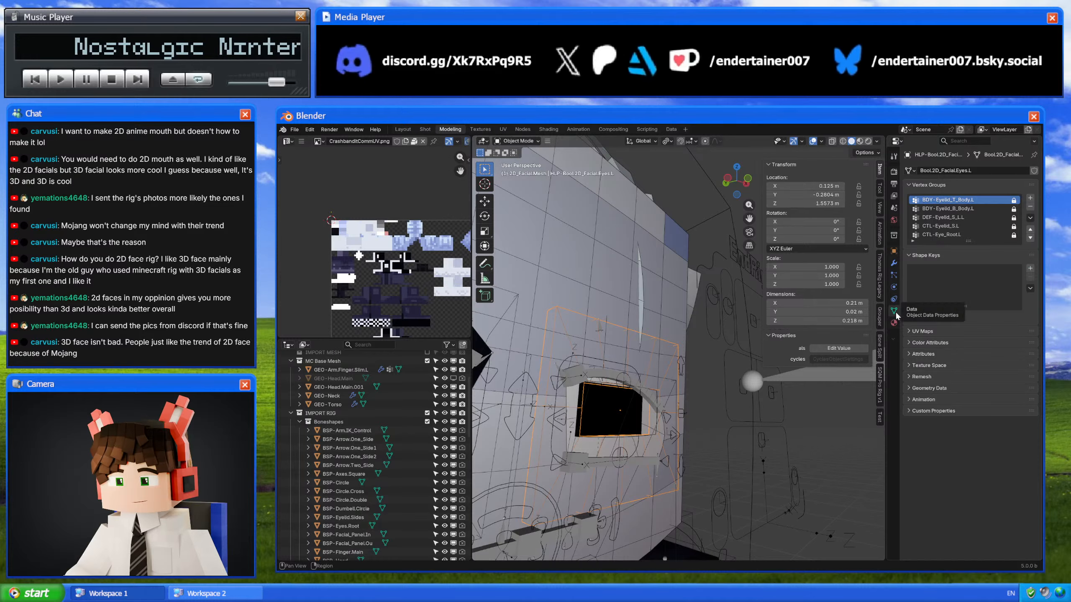
Step: Compare the vertex groups of HLP-Bool.2D_Facial.Eyes.L with those of HLP-Bool.2D_Facial.Eyes.R
scroll(640, 382, down, 2)
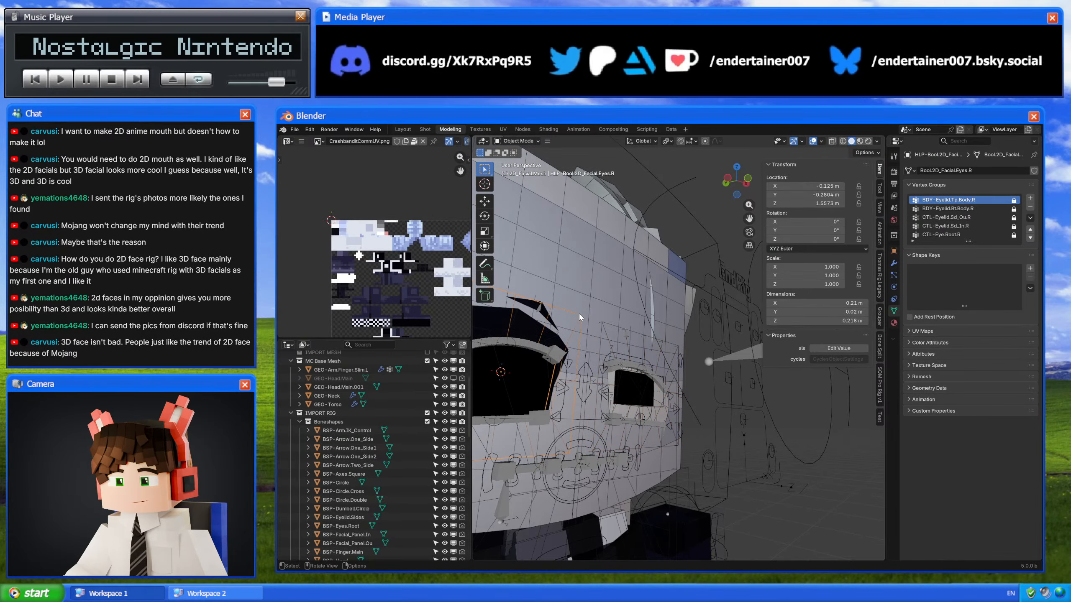
middle_drag(652, 361, 636, 365)
click(631, 367)
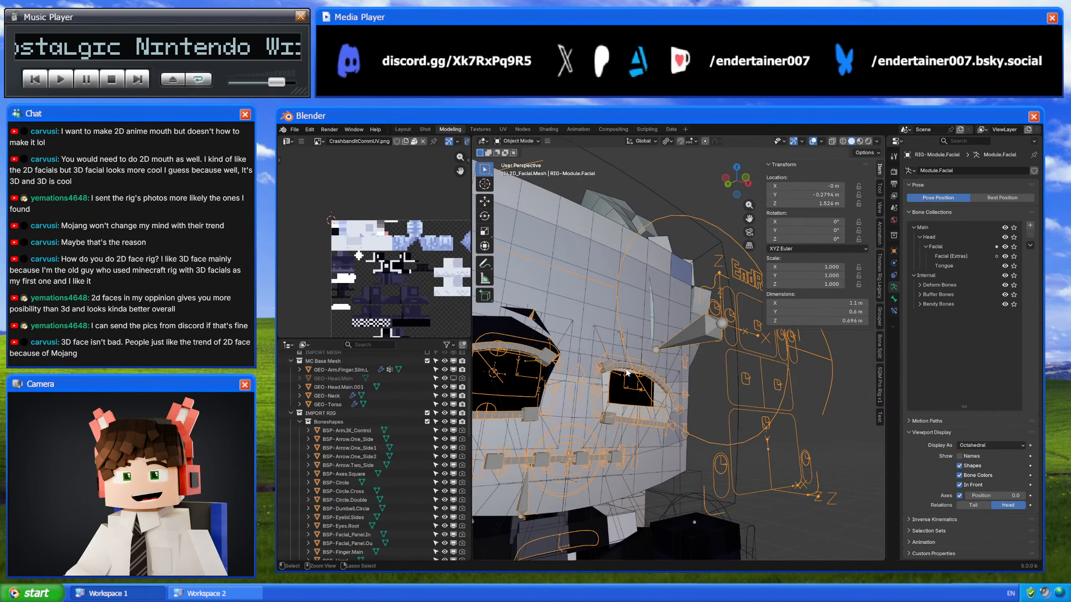
key(ctrl+Tab)
click(625, 370)
key(ctrl+Tab)
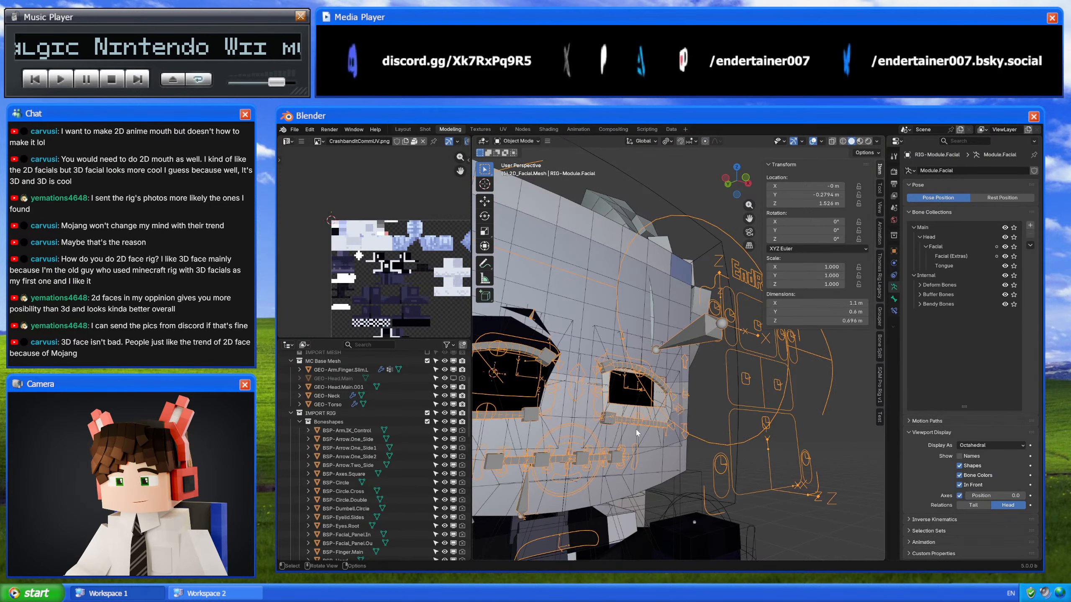
click(639, 430)
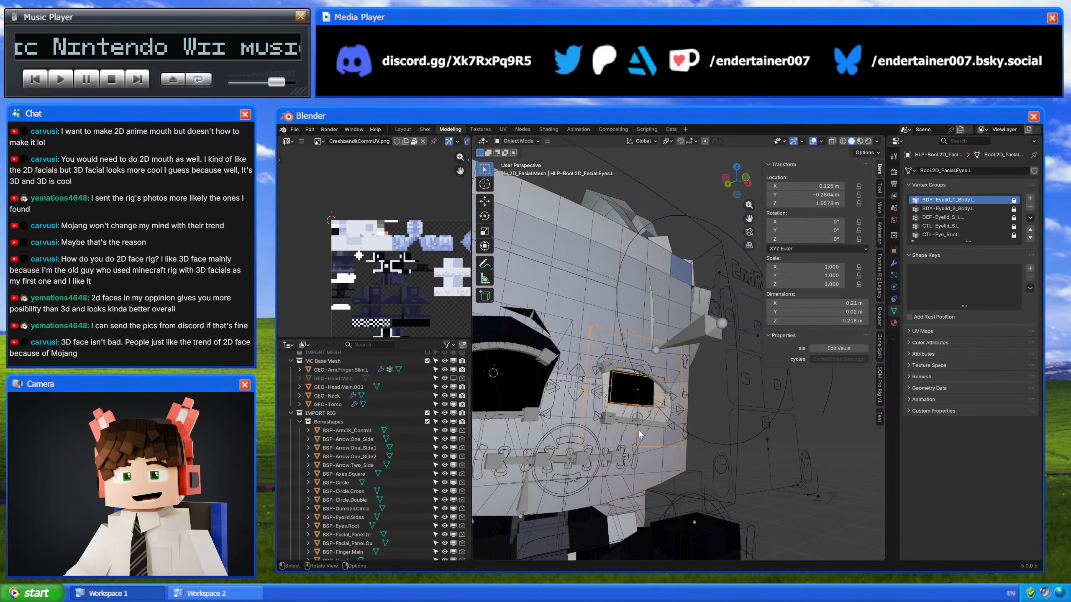
click(570, 321)
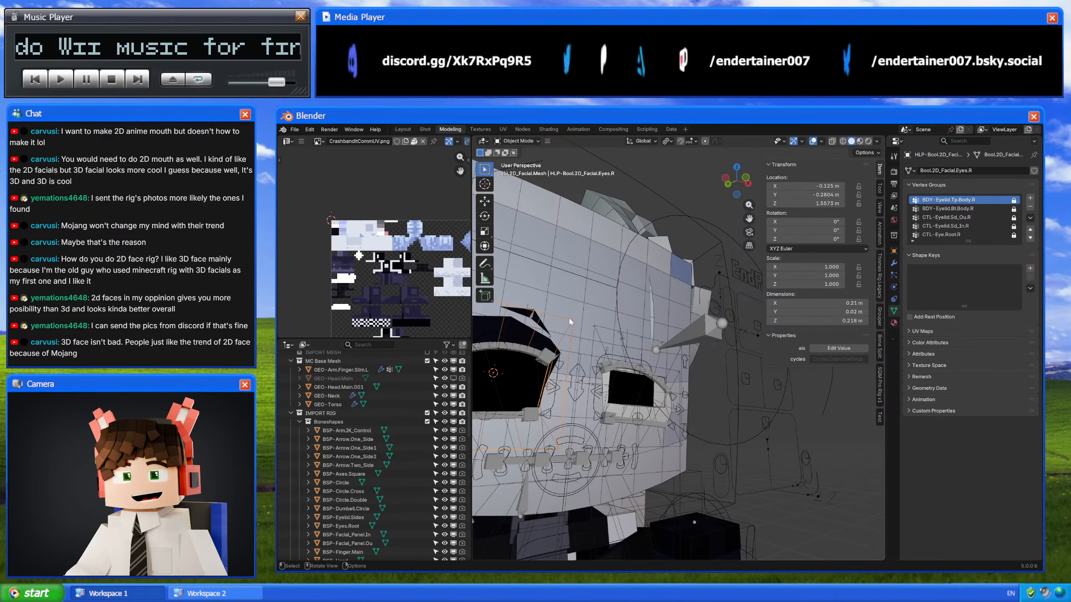
middle_drag(568, 316, 700, 358)
click(678, 352)
click(677, 352)
shift+middle_drag(700, 358, 694, 326)
scroll(398, 403, down, 15)
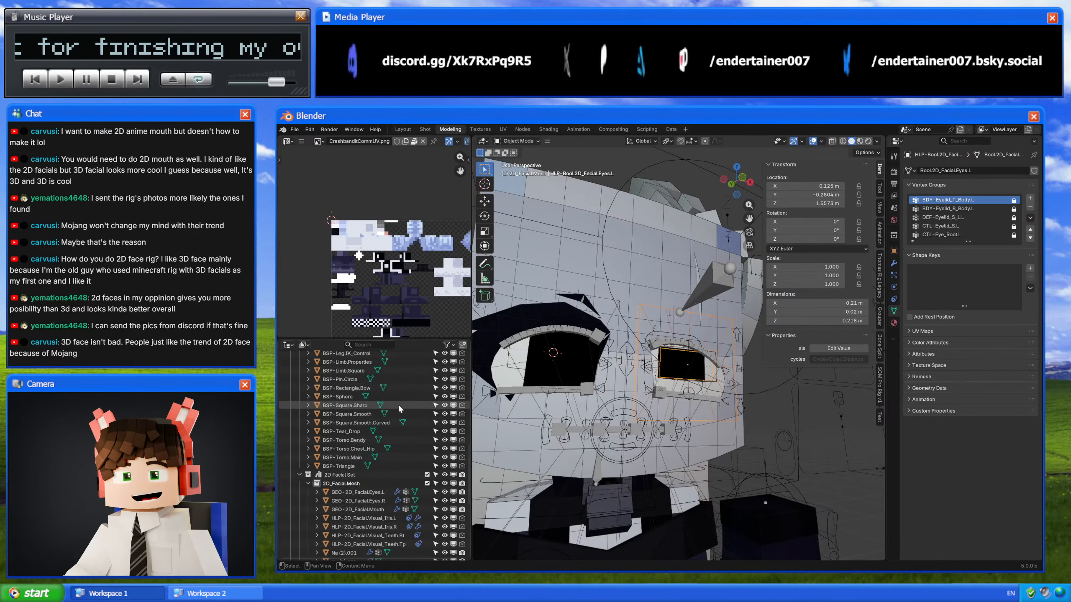
shift+middle_drag(696, 365, 700, 406)
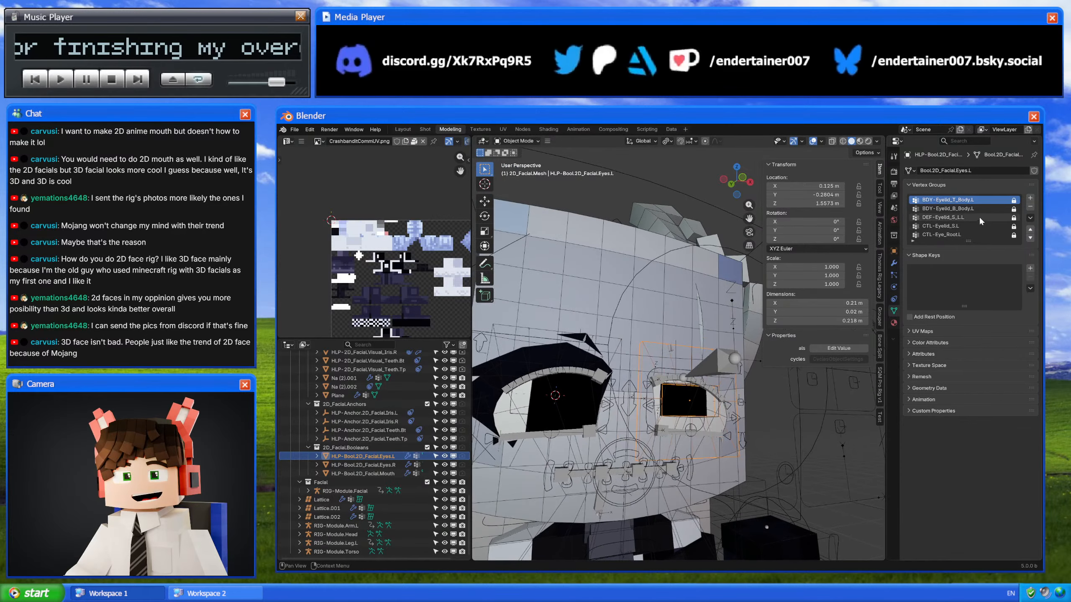
Step: Rename the BDY-Eyelid_T_Body.L vertex group on HLP-Bool.2D_Facial.Eyes.L to BDY-Eyelid.Tp.Body.L, matching the right eye's naming
click(617, 338)
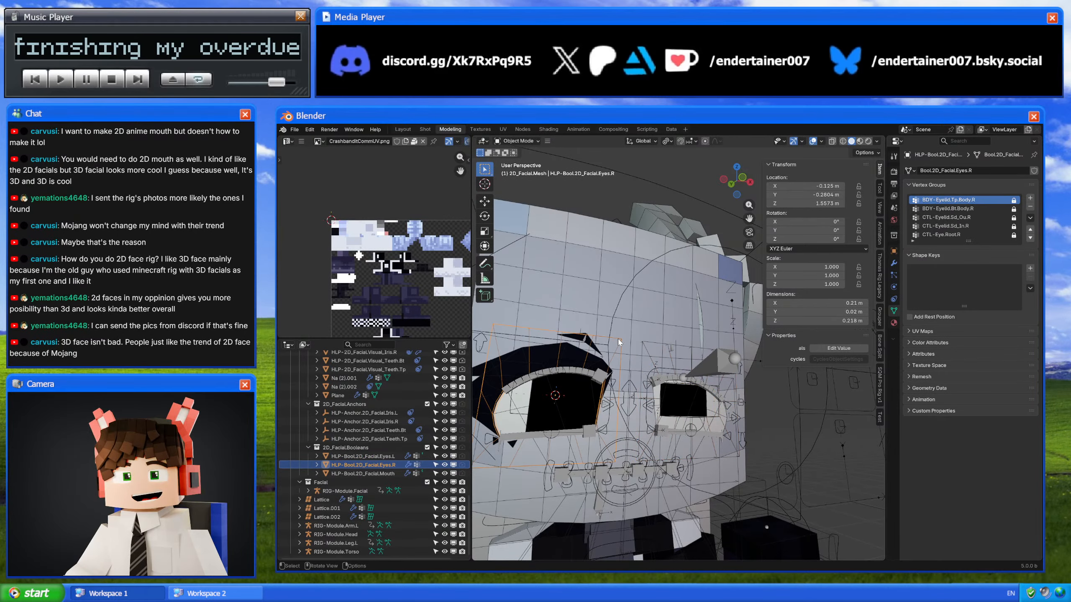
click(667, 347)
double_click(970, 199)
text(BDY-Eyelid_Tp_Body.R)
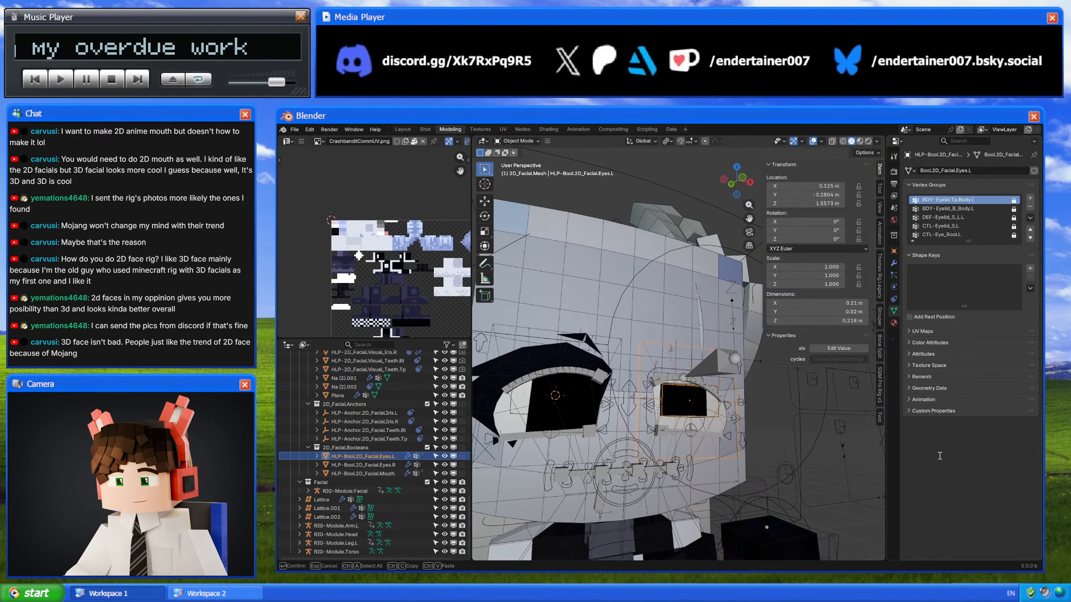
key(Return)
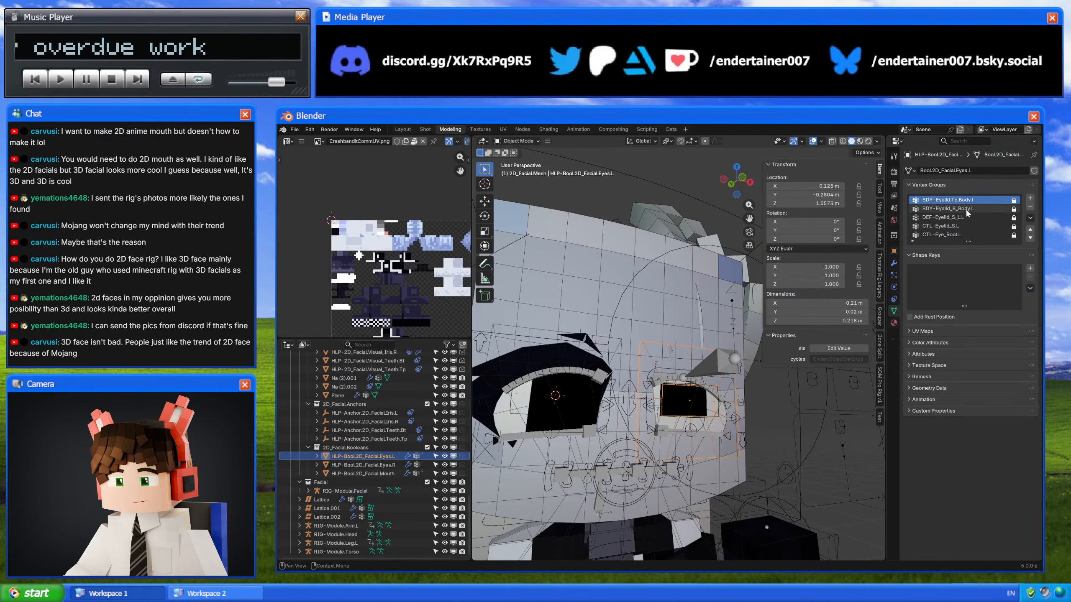
double_click(976, 200)
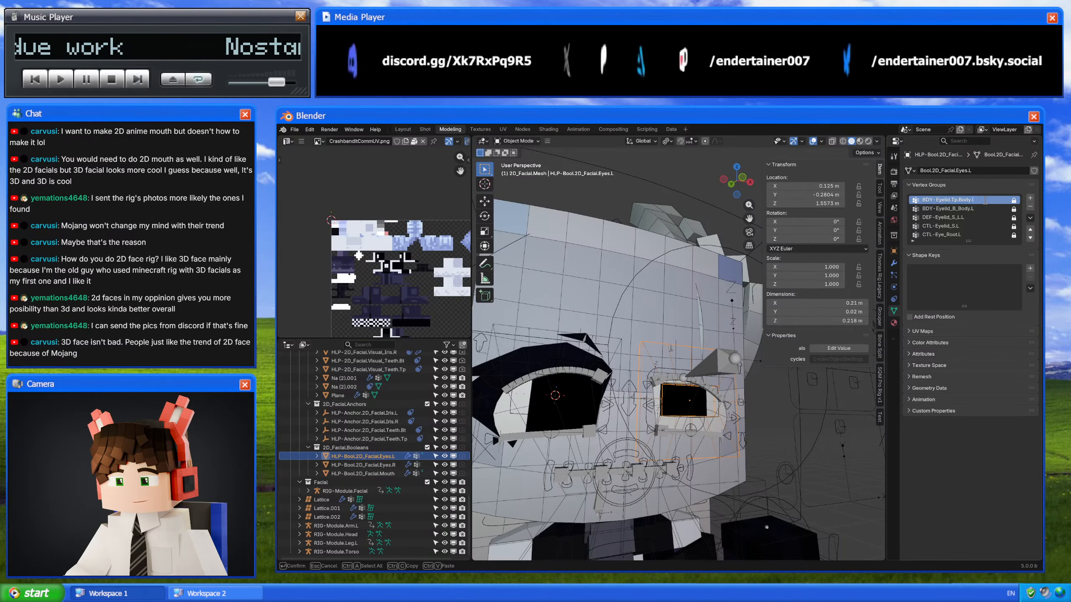
key(BackSpace)
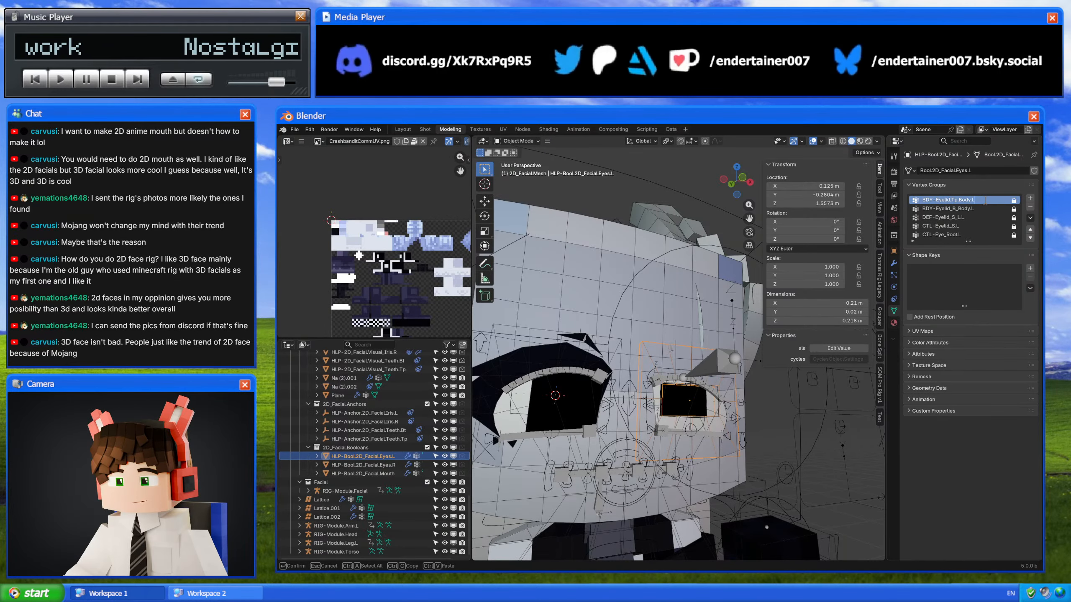
click(990, 488)
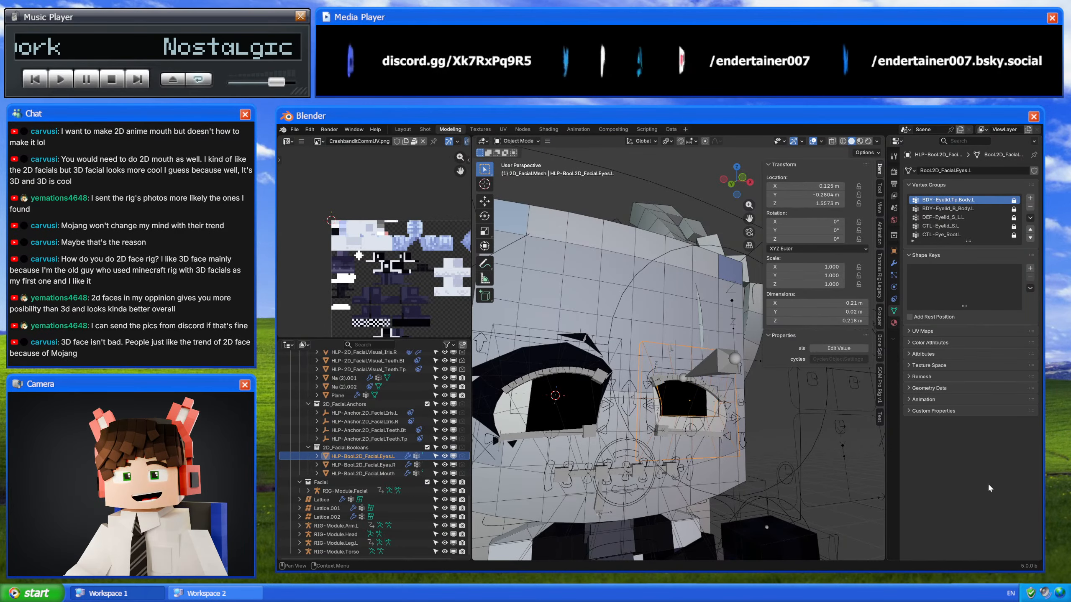
Step: Copy the BDY-Eyelid.Bt.Body.R group name from the right eye boolean onto the left one's BDY-Eyelid_B_Body.L group
click(556, 339)
double_click(969, 209)
key(ctrl+c)
click(951, 456)
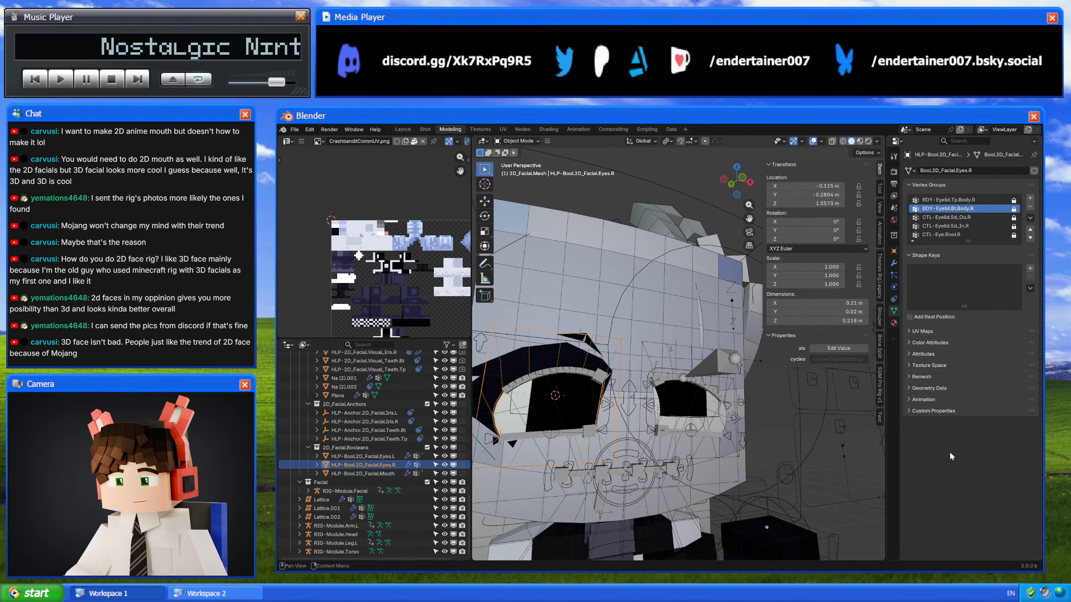
click(694, 351)
double_click(978, 210)
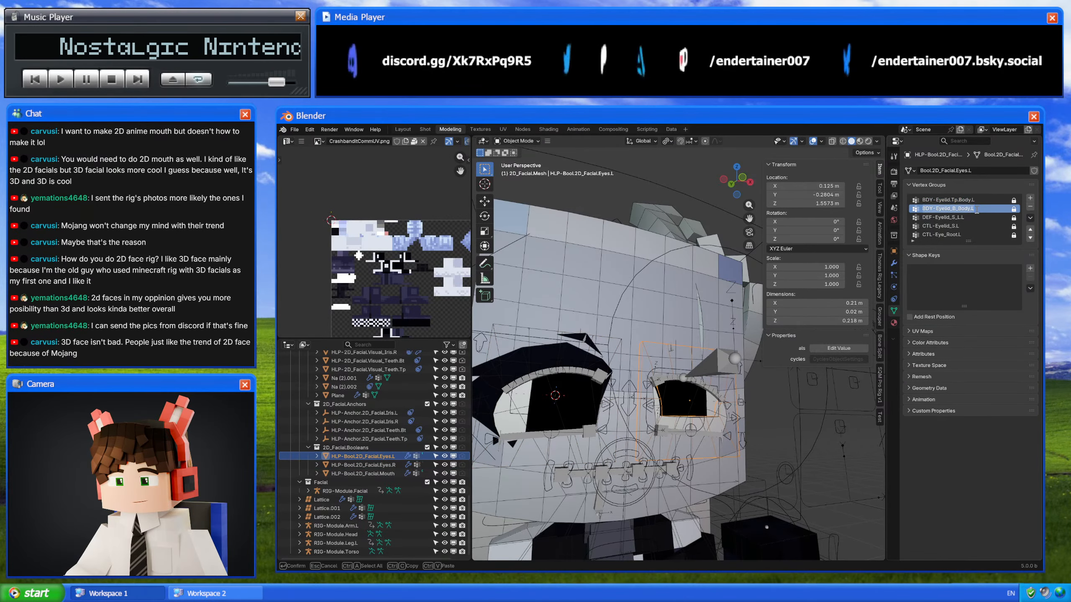
key(ctrl+v)
click(947, 475)
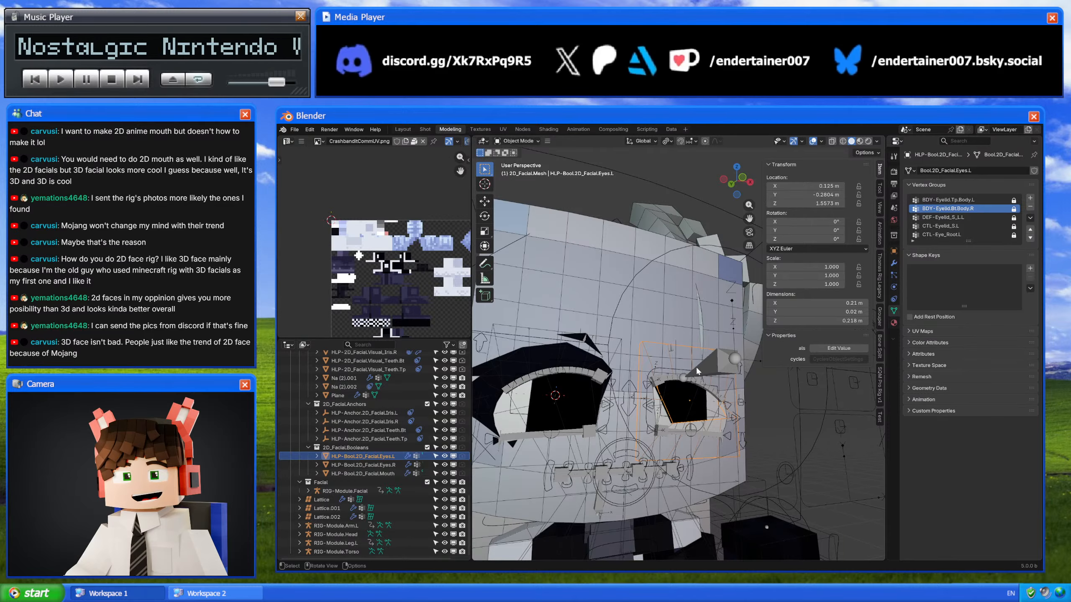
Step: Copy the right eye boolean's CTL-Eyelid.Sd_Ou.R group name and check the DEF-Eyelid_S_L.L weights on HLP-Bool.2D_Facial.Eyes.L in Weight Paint
middle_drag(696, 366, 650, 406)
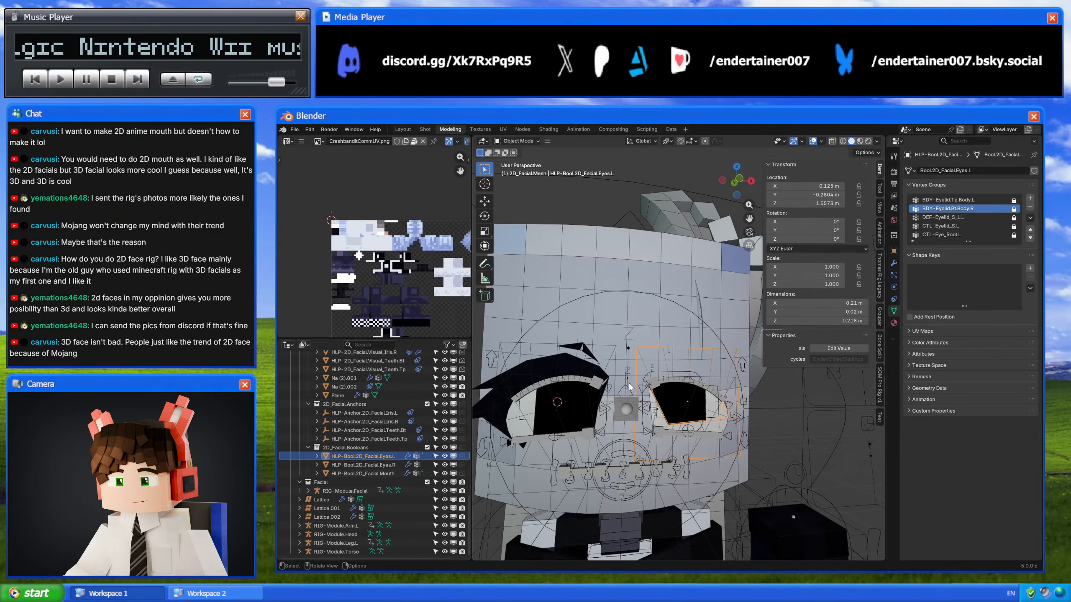
click(608, 349)
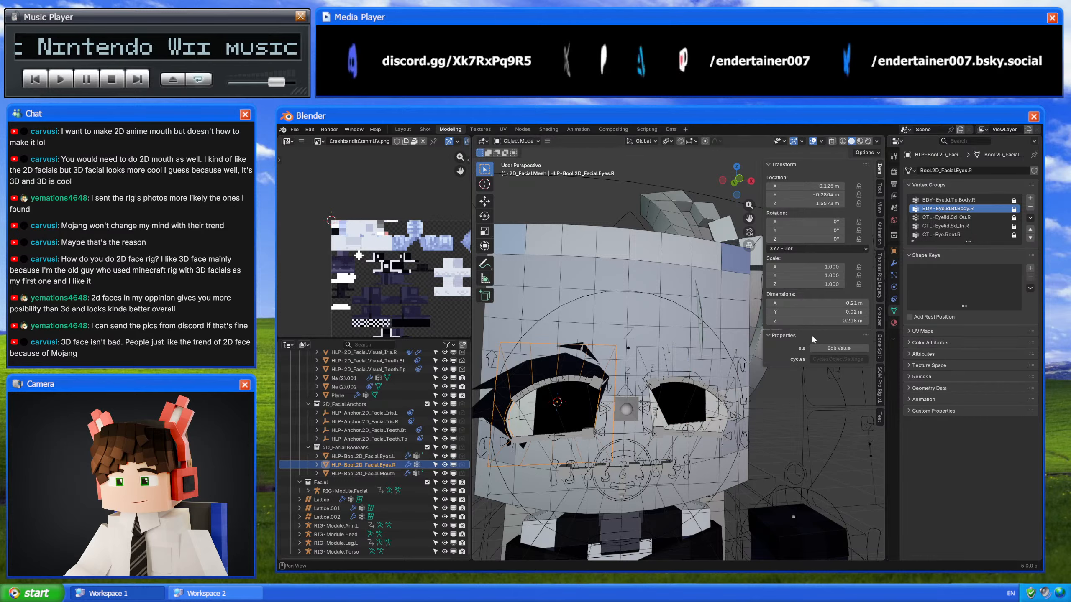
click(945, 217)
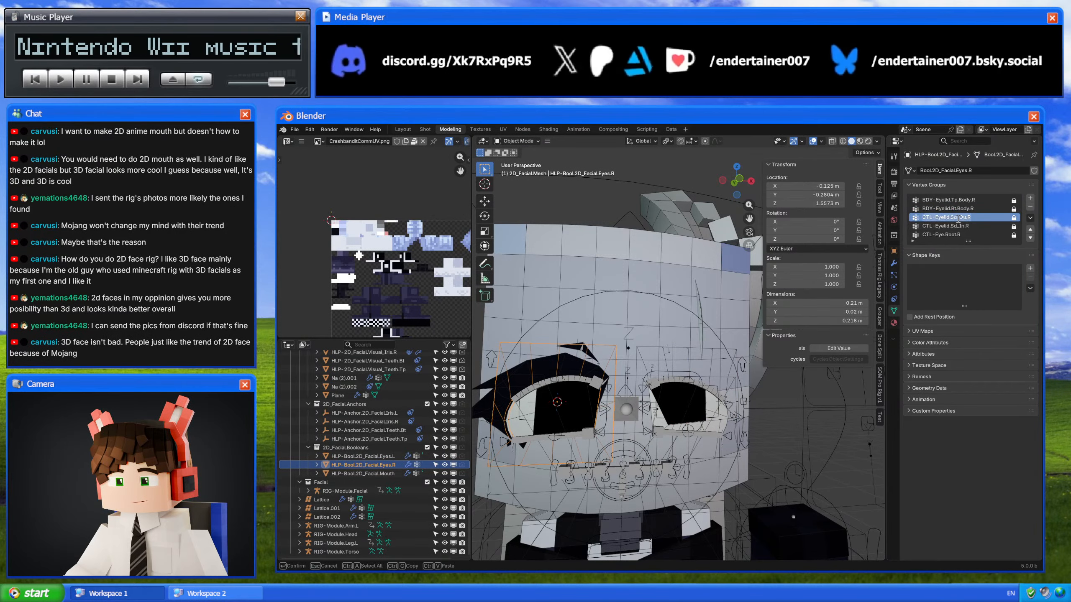
click(709, 354)
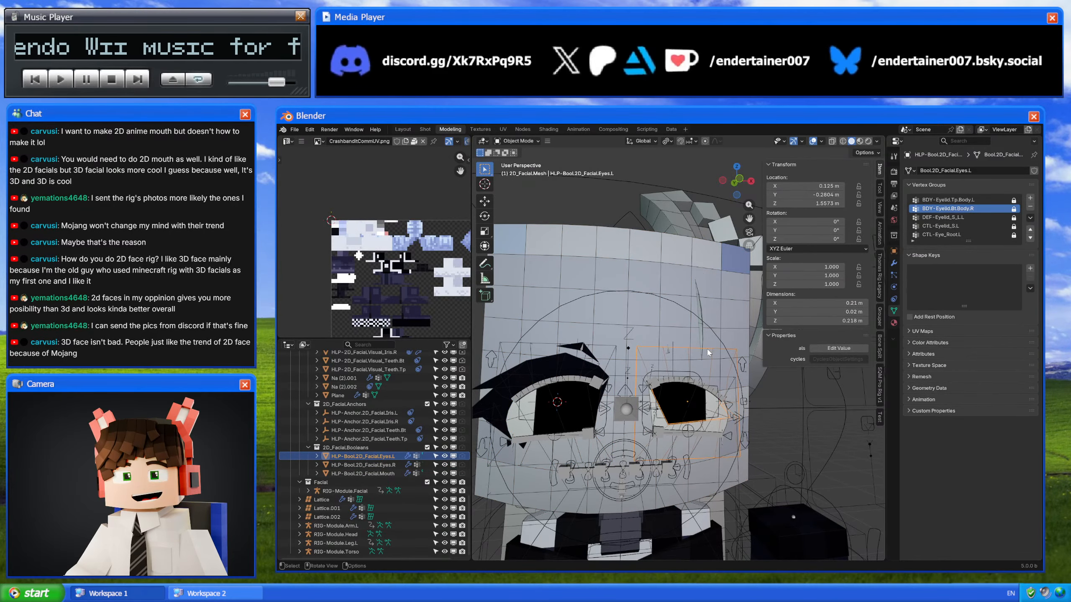
key(ctrl+Tab)
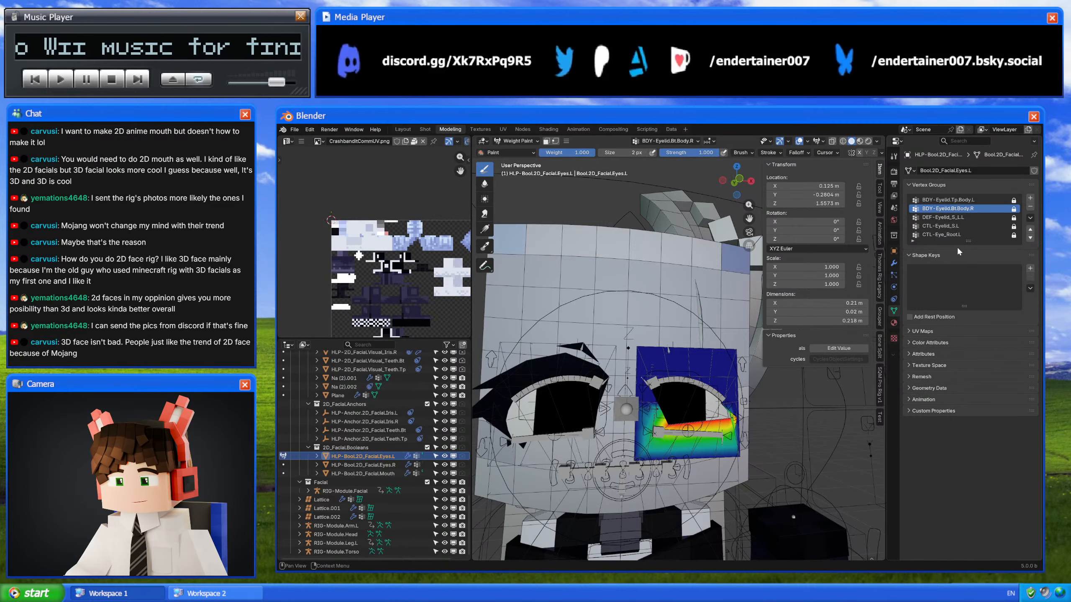
click(943, 217)
key(ctrl+Tab)
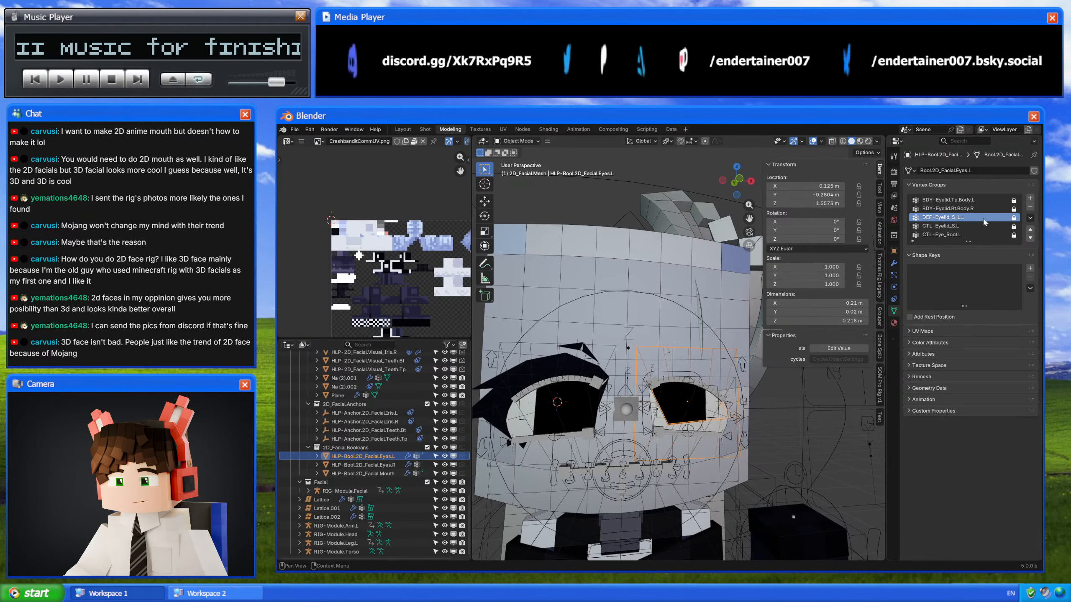
Step: Rename the CTL-Eyelid_S.L vertex group on HLP-Bool.2D_Facial.Eyes.L to CTL-Eyelid.Sd_Ou.L
double_click(963, 218)
key(Escape)
click(948, 226)
double_click(947, 225)
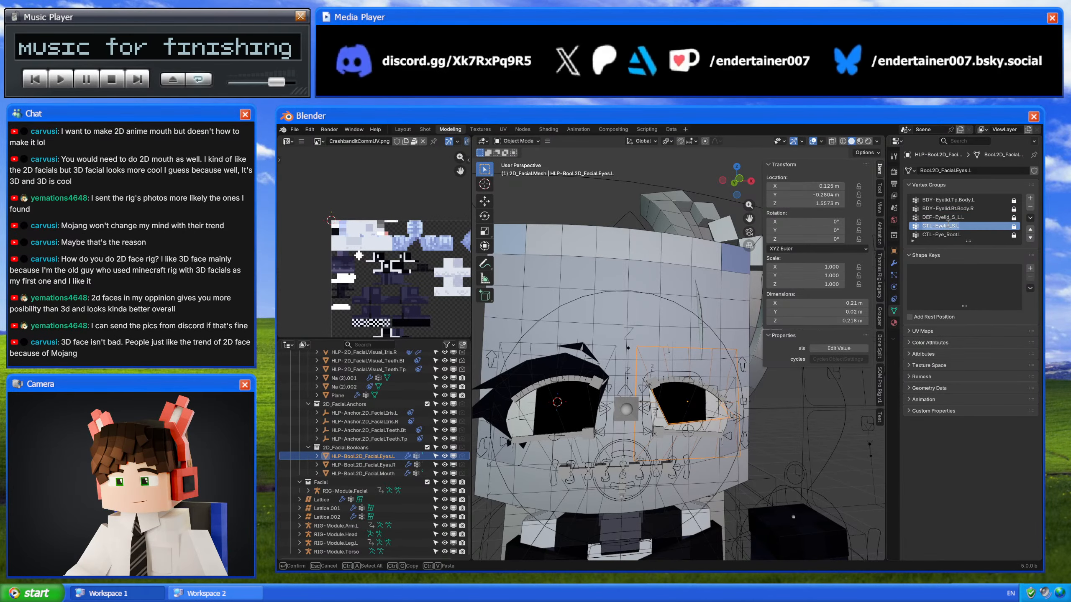
key(BackSpace)
text(L)
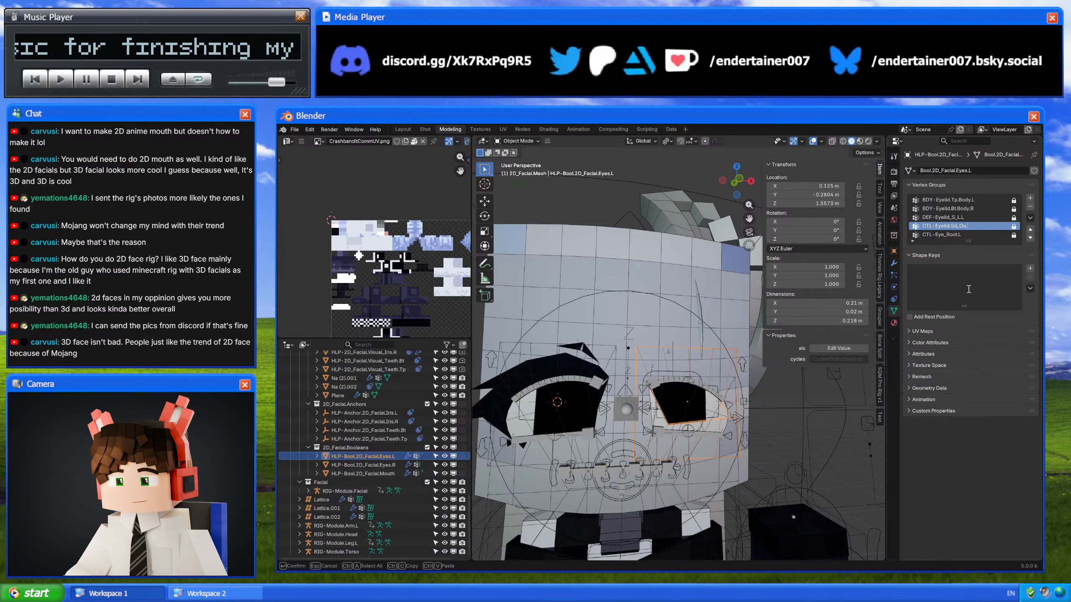
Step: Correct the side suffix of the left eye boolean's bottom eyelid group so it reads BDY-Eyelid.Bt.Body.L
click(949, 209)
double_click(976, 207)
key(BackSpace)
text(L)
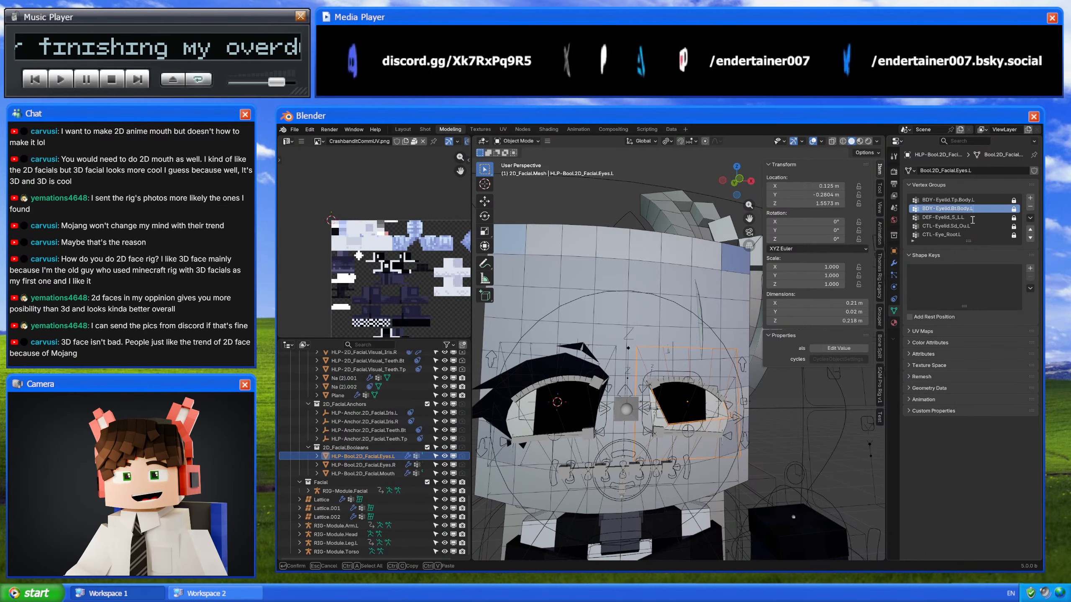
Step: Rename the CTL-Eyelid.Sd_Ou.L vertex group on HLP-Bool.2D_Facial.Eyes.L to CTL-Eyelid.Sd_In.L
double_click(961, 217)
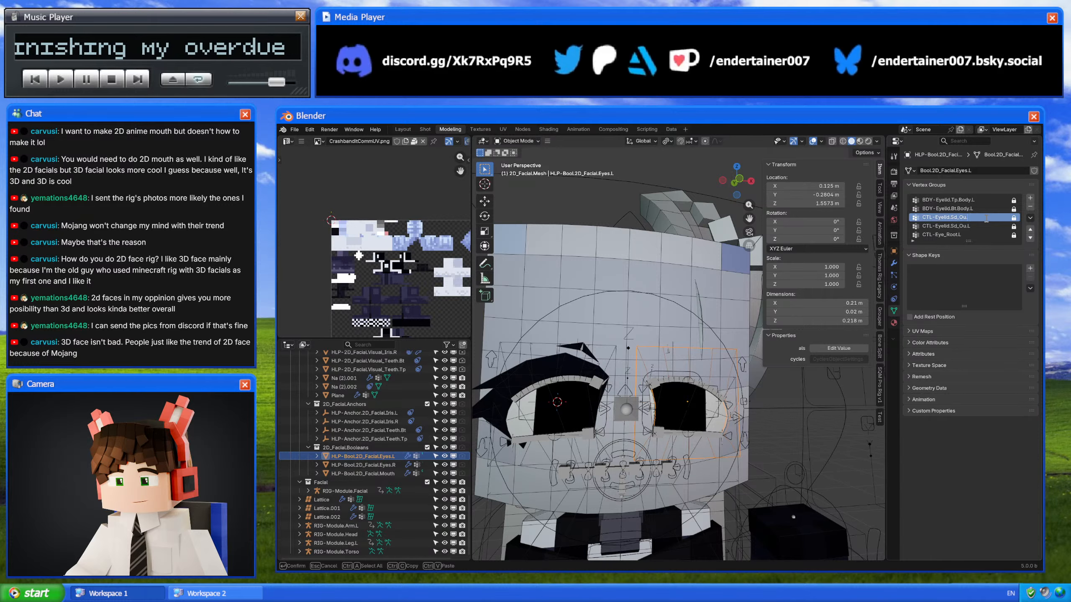
key(Escape)
double_click(977, 227)
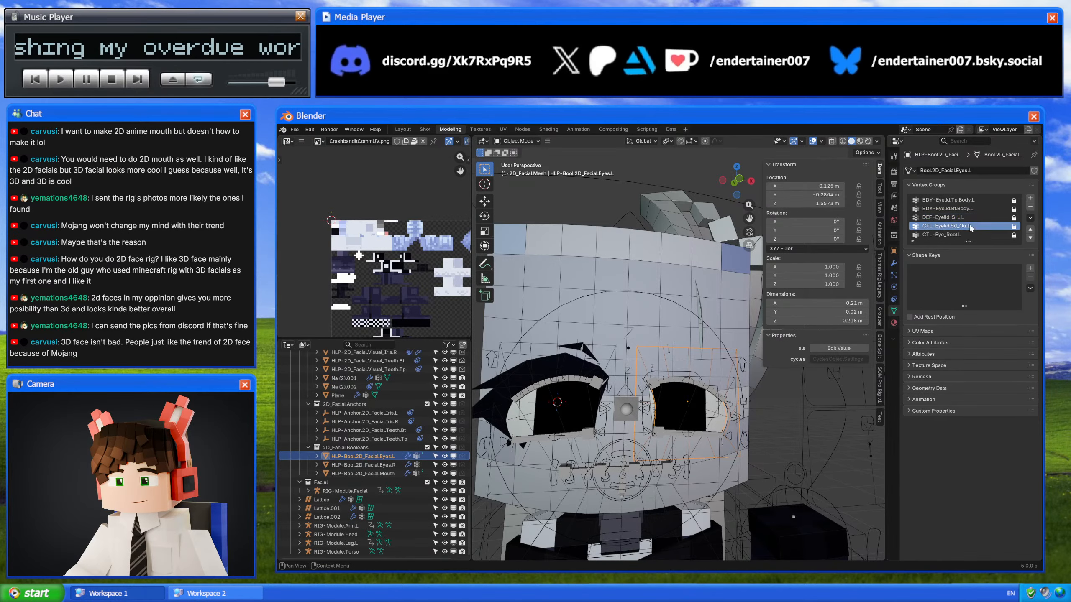
click(969, 227)
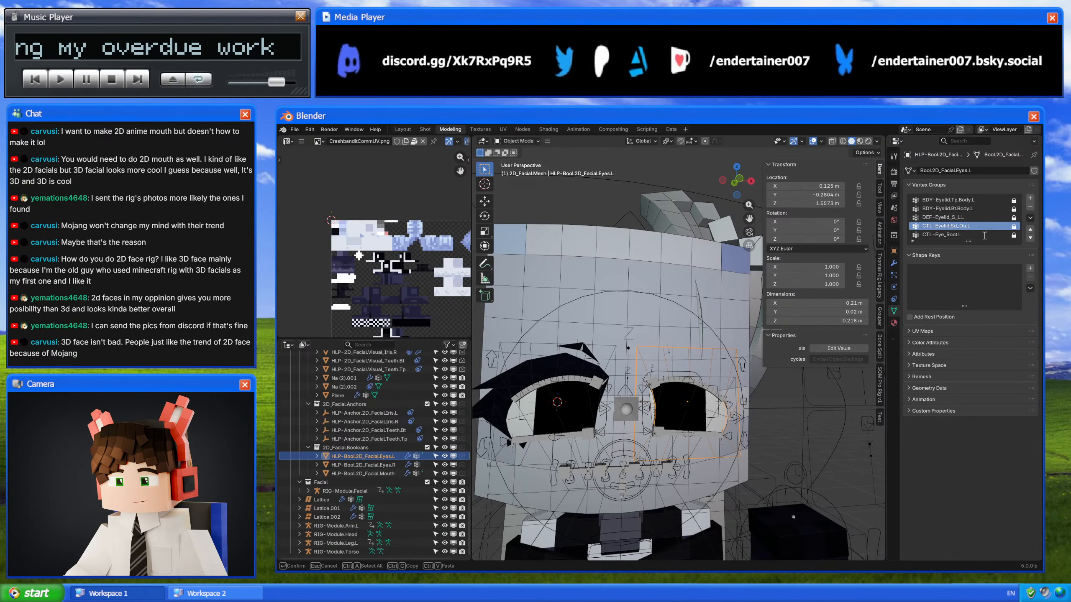
text(In.)
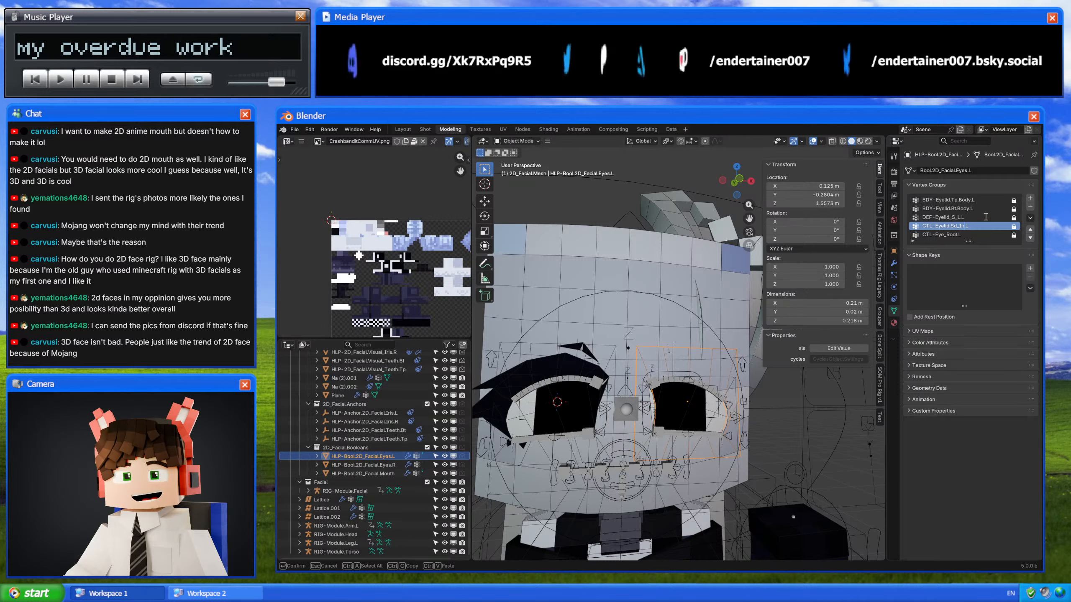
Step: Rename the DEF-Eyelid_S_L.L vertex group on HLP-Bool.2D_Facial.Eyes.L to CTL-Eyelid.Sd_Ou.L
click(974, 218)
double_click(973, 217)
text(CTL-Eyelid.Sd_Ou.R)
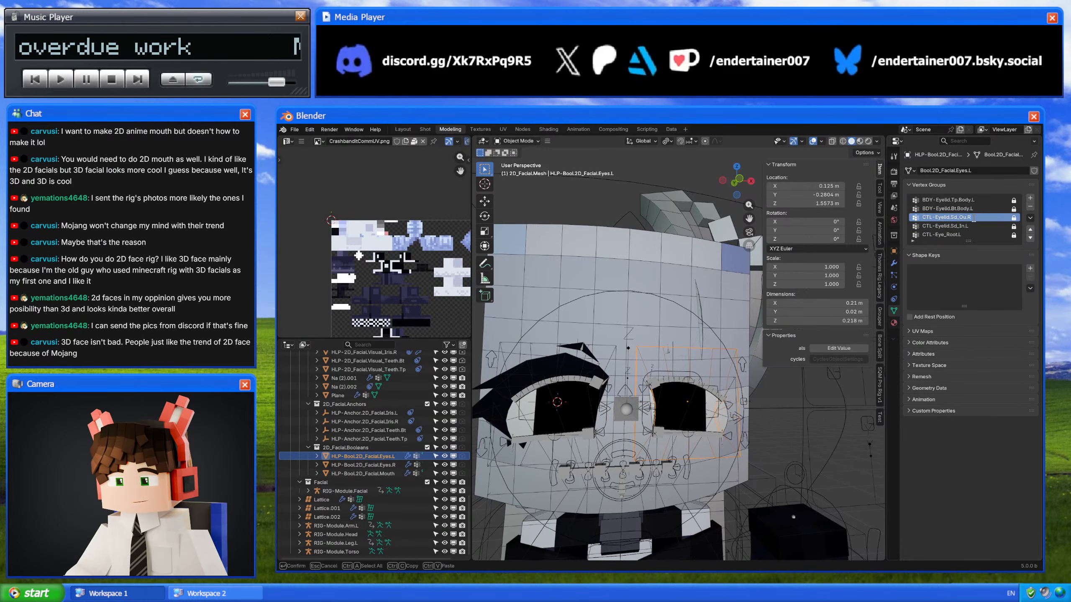
key(Return)
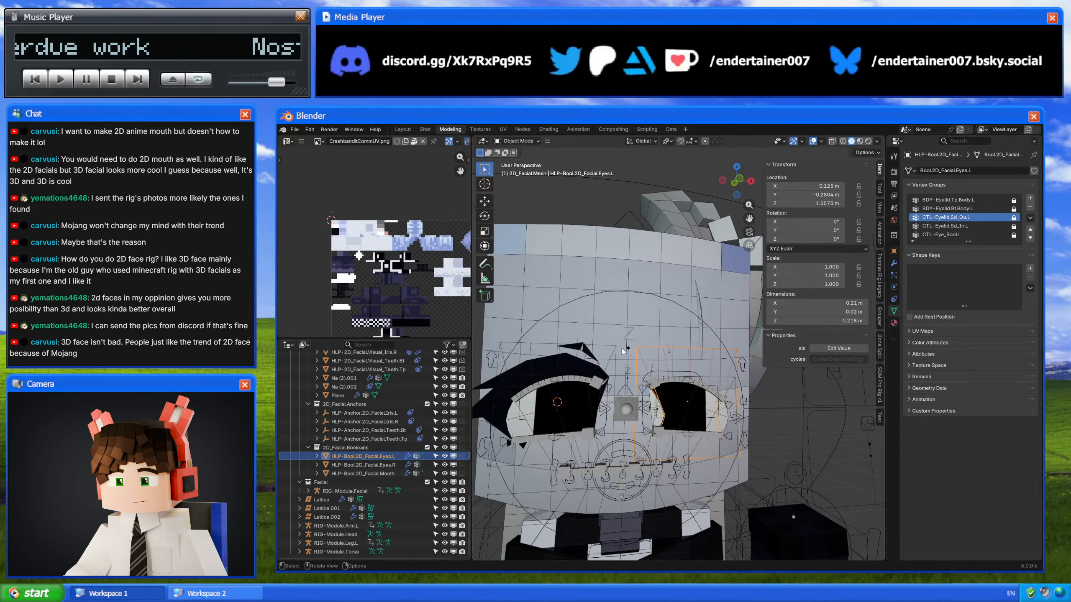
Step: Rename the left eye boolean's CTL-Eye_Root.L vertex group to CTL-Eye.Root.L, following the right eye's root group name
click(571, 342)
click(954, 231)
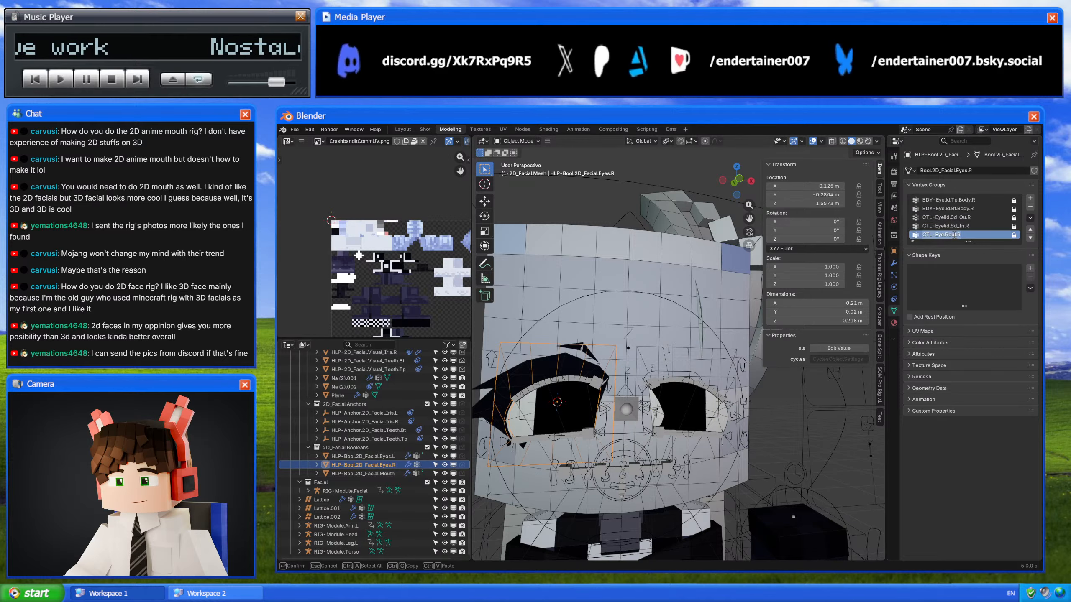
click(676, 350)
click(978, 234)
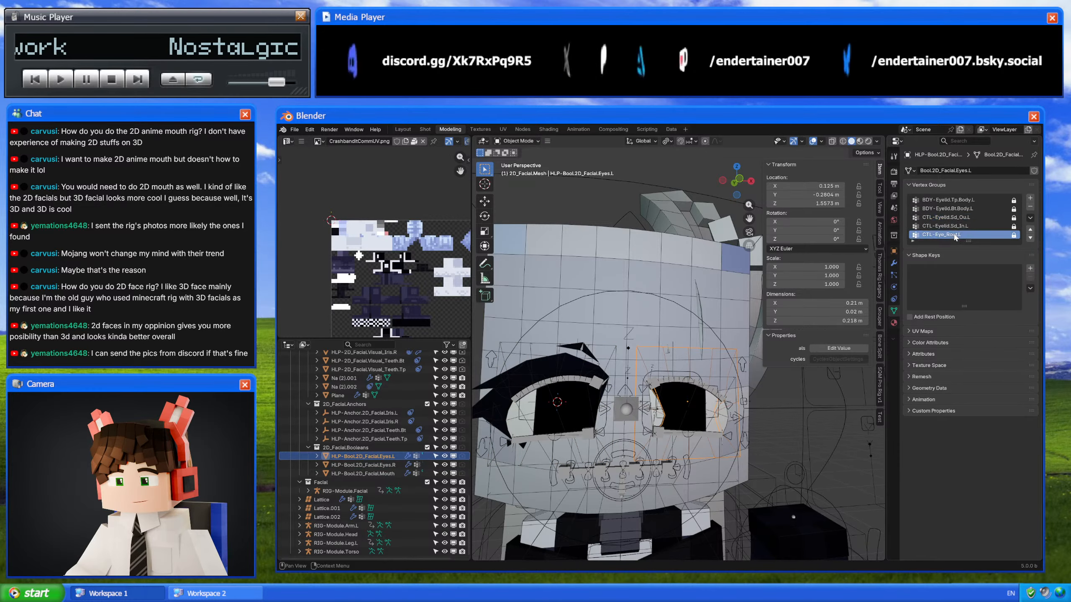
double_click(978, 235)
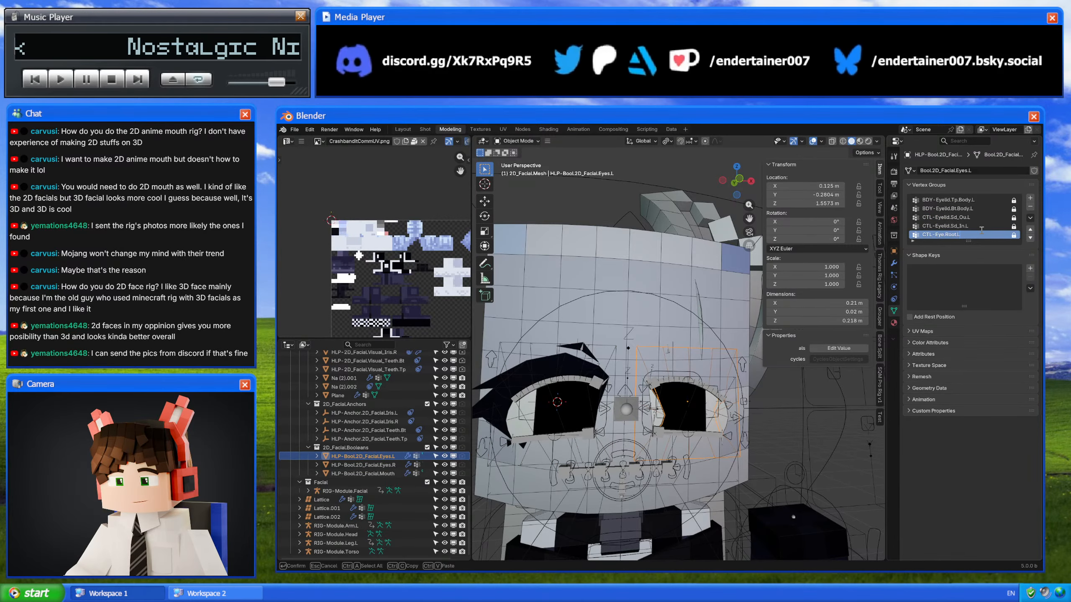
key(Return)
middle_drag(690, 404, 663, 369)
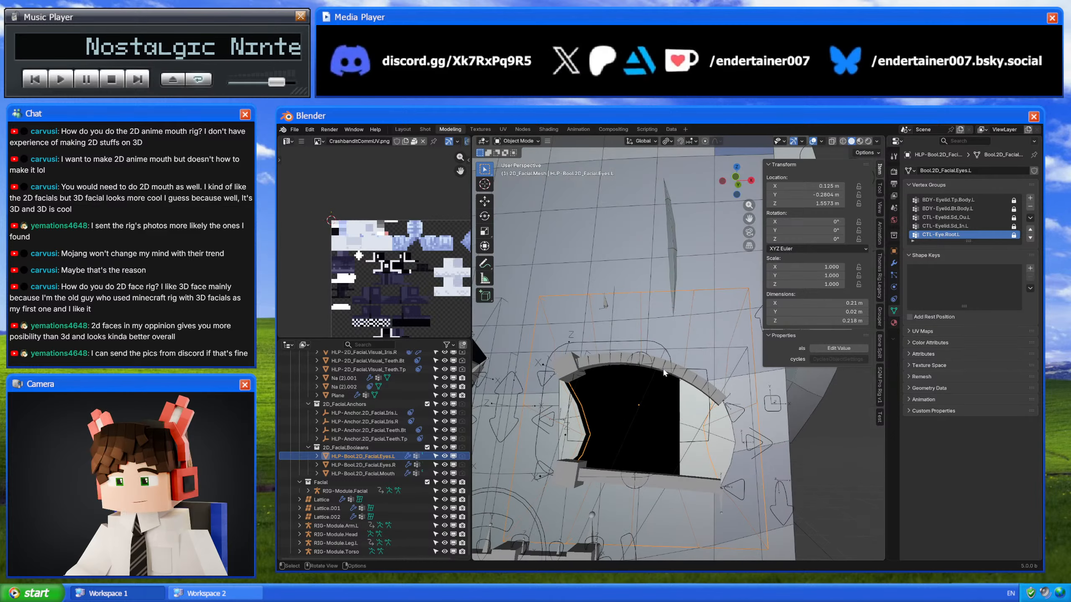
Step: Test the left eye's inner eyelid control bone on RIG-Module.Facial by moving it in Pose Mode, and cancel the move
middle_drag(659, 415, 701, 388)
key(Tab)
key(Tab)
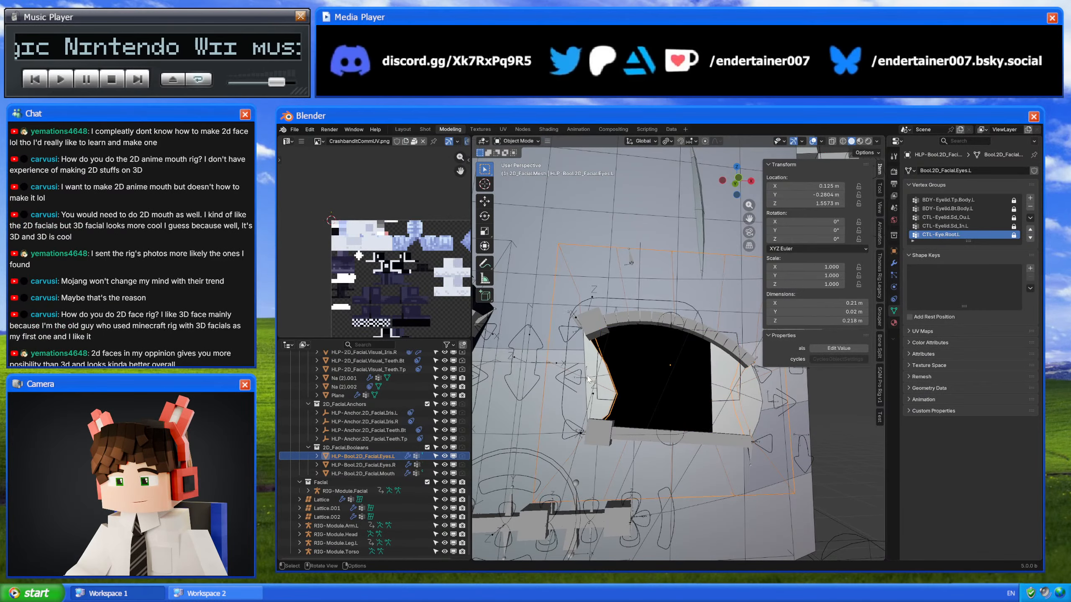
click(575, 371)
scroll(575, 371, down, 2)
key(ctrl+Tab)
click(607, 367)
key(g)
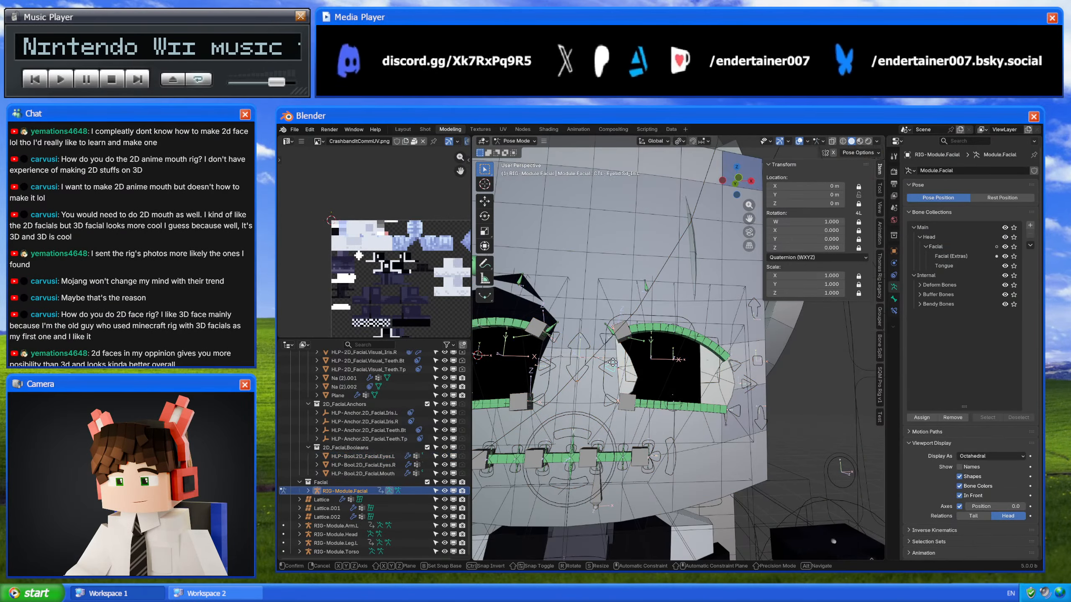
right_click(586, 367)
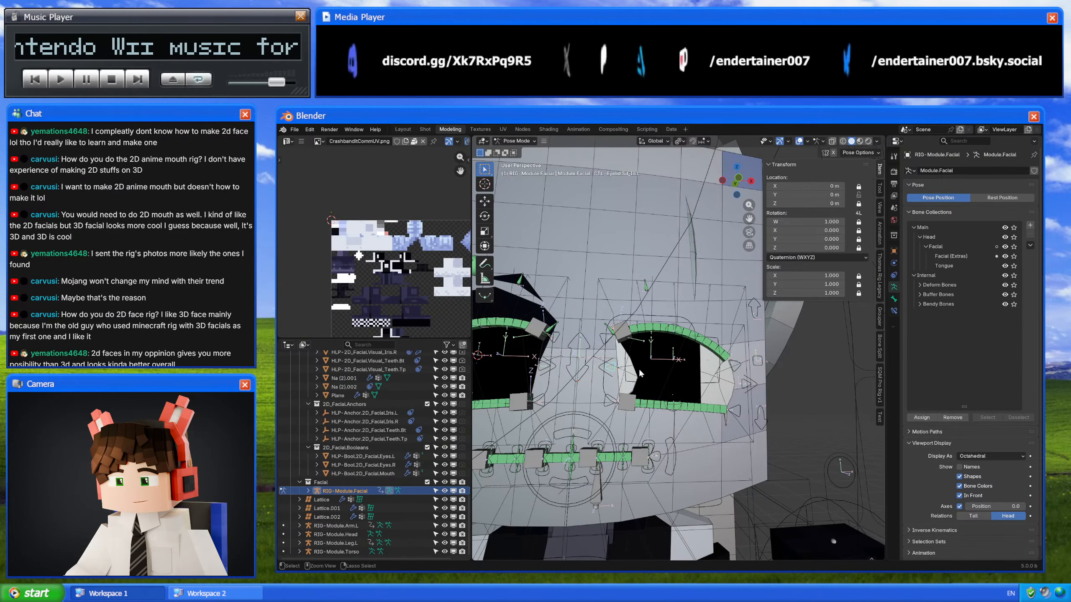
Step: Test-move the HLP-2D_Facial.Visual_Iris.L mesh, including from the top view, to check how it sits behind the left eye opening
key(ctrl+Tab)
click(641, 372)
scroll(641, 372, up, 3)
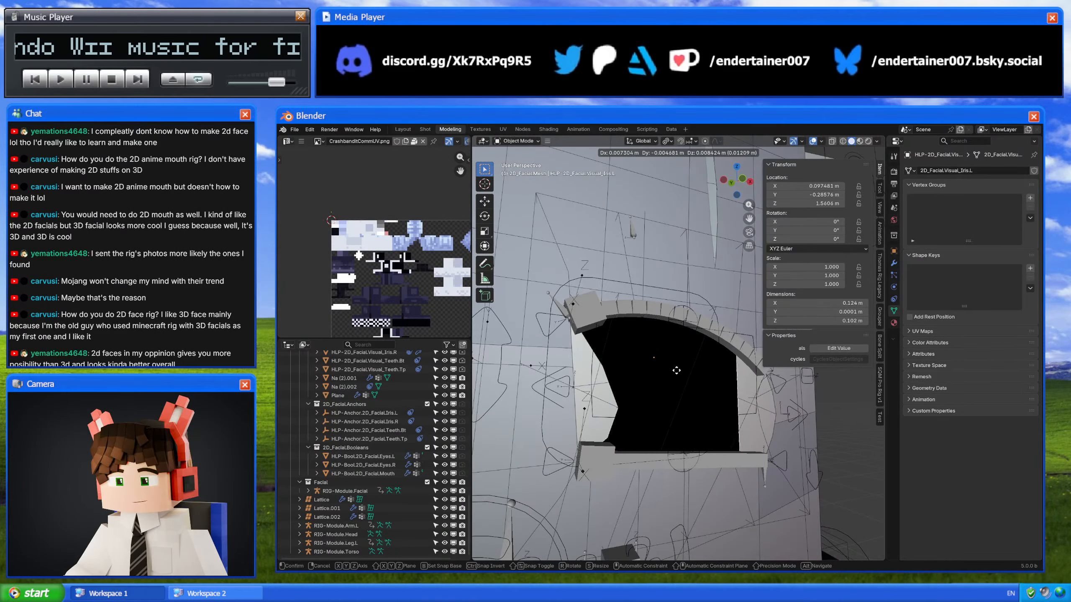
middle_drag(665, 371, 734, 444)
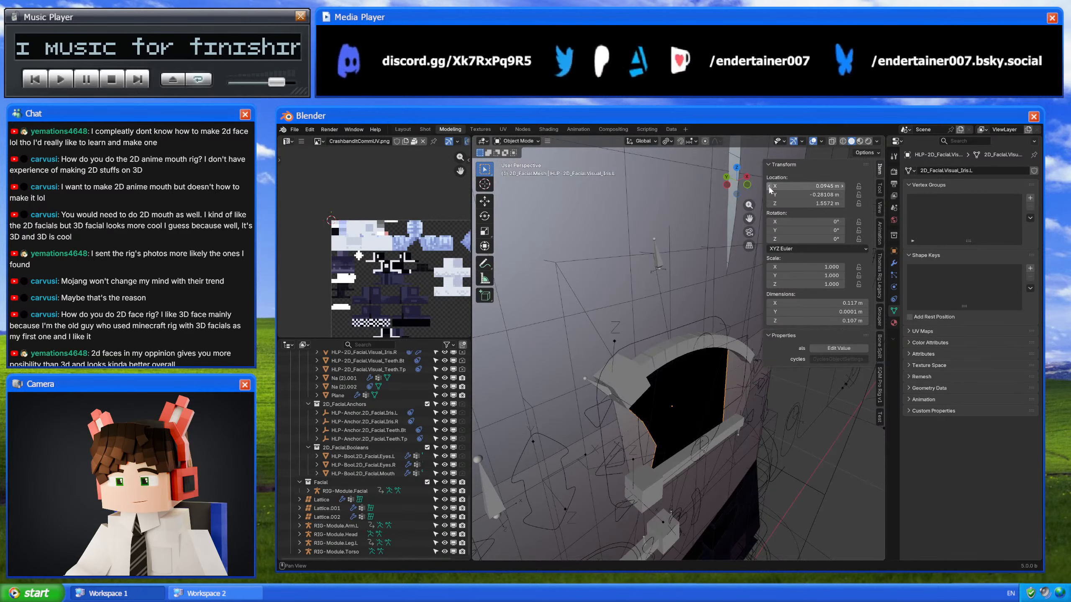
click(737, 168)
key(g)
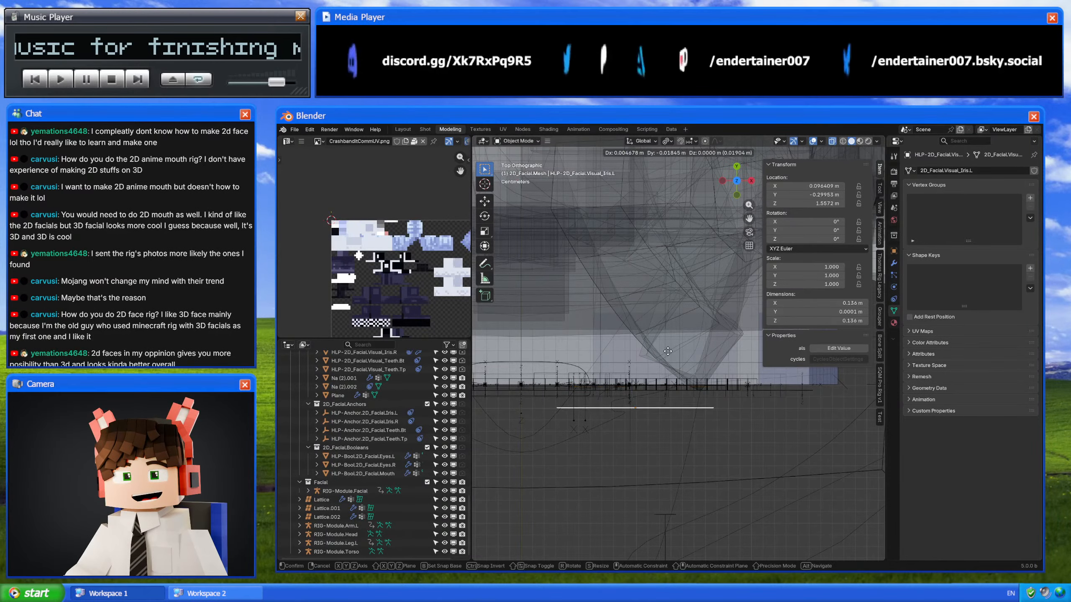
right_click(655, 348)
middle_drag(657, 351, 708, 338)
key(alt+z)
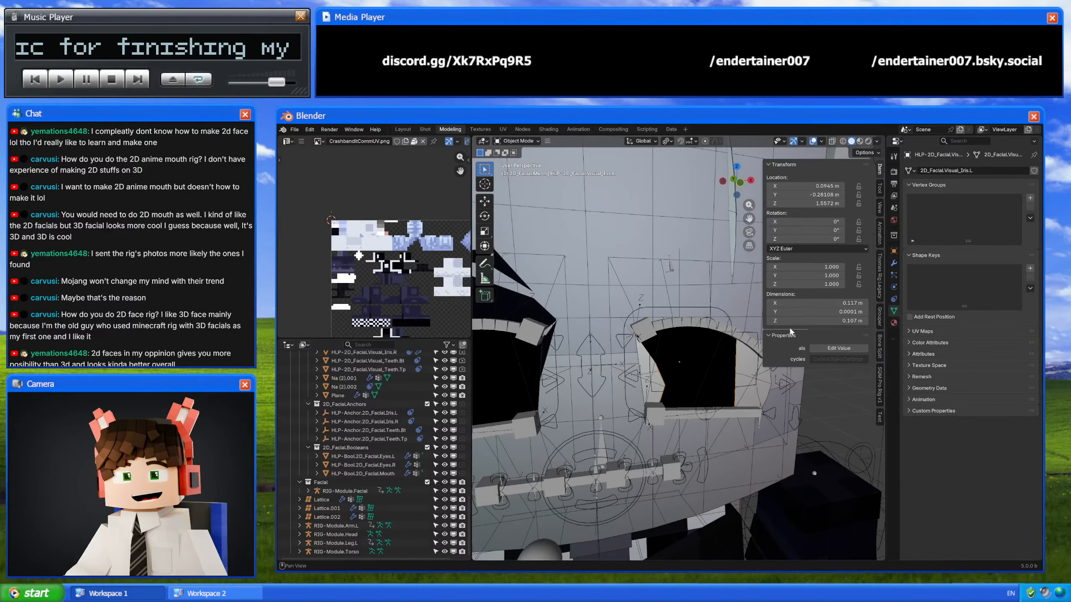
Step: Examine the iris meshes' modifier setup, using the right iris as reference for the left one
click(892, 264)
scroll(705, 404, down, 4)
click(554, 376)
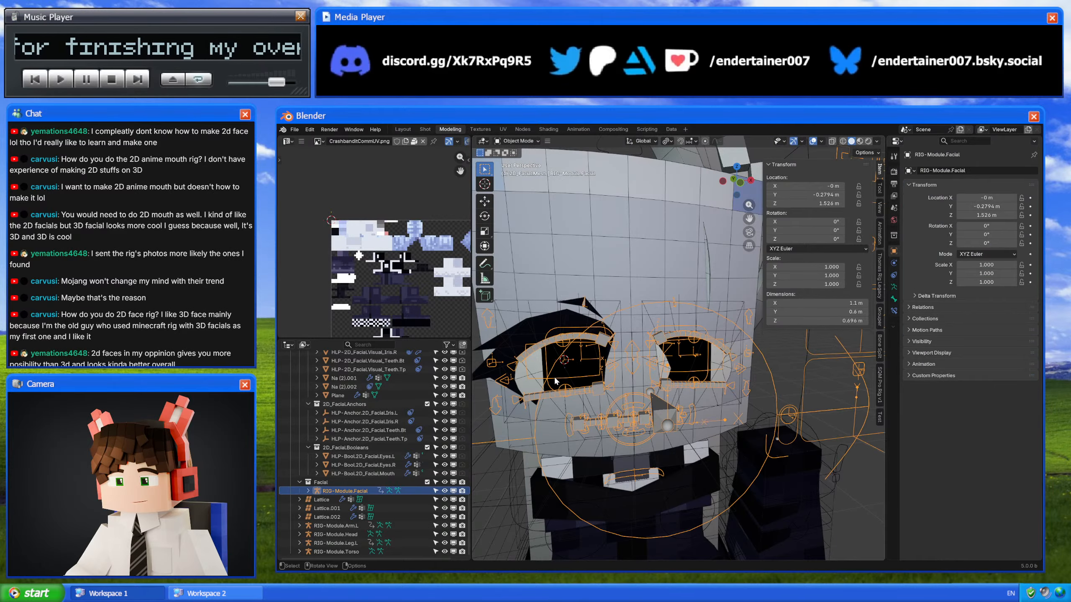
click(575, 370)
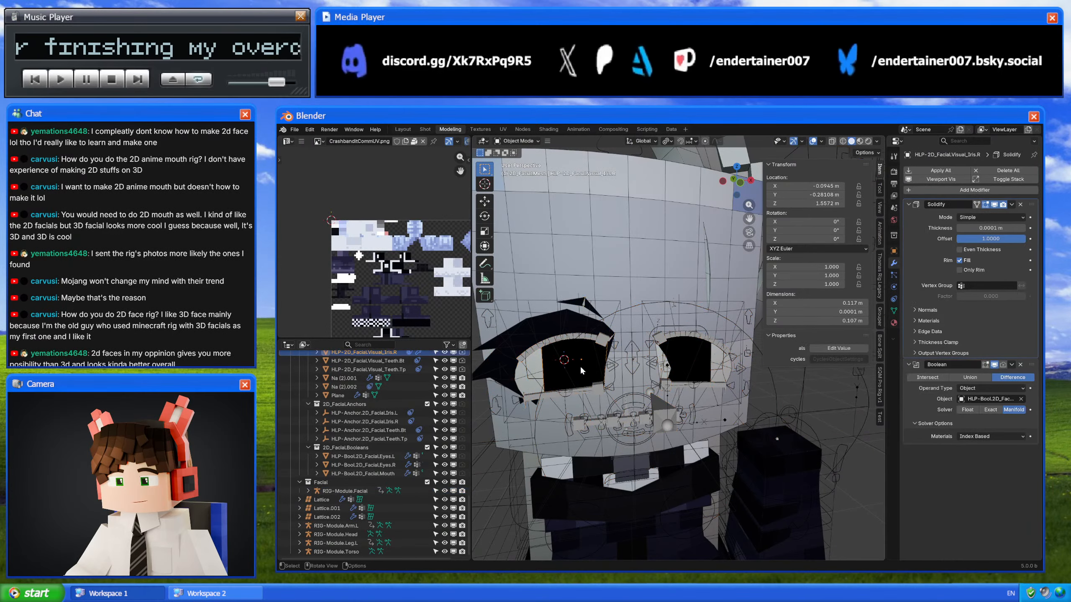
click(688, 358)
key(ctrl+z)
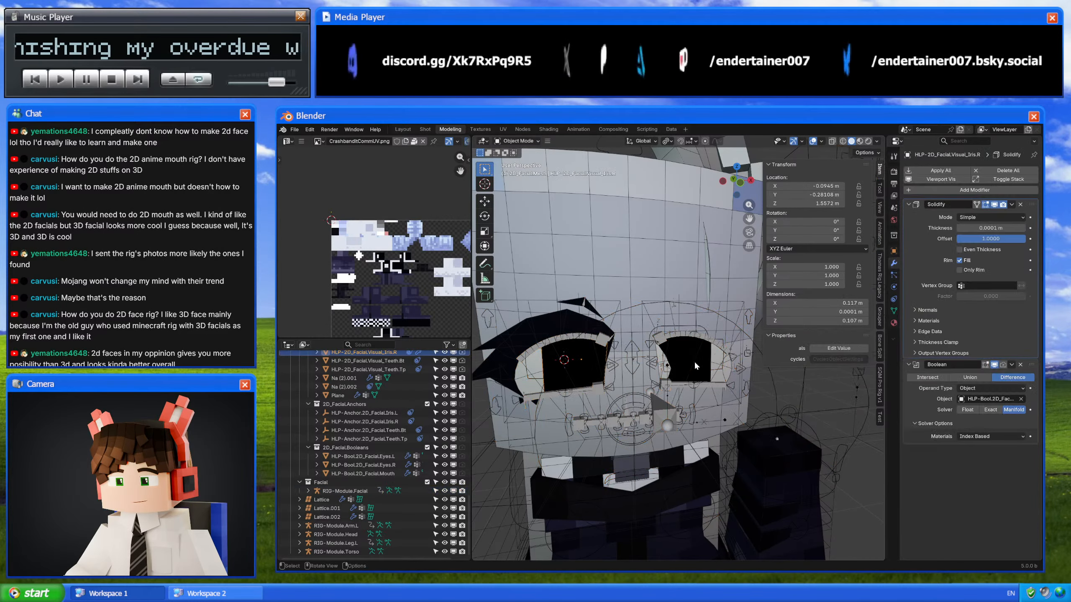
click(701, 358)
shift+middle_drag(701, 358, 674, 391)
Step: Test-move the HLP-Bool.2D_Facial.Eyes.L mesh to check its cut, and inspect its geometry in Edit Mode
scroll(705, 377, up, 8)
click(632, 336)
scroll(631, 336, down, 5)
scroll(679, 394, up, 1)
key(g)
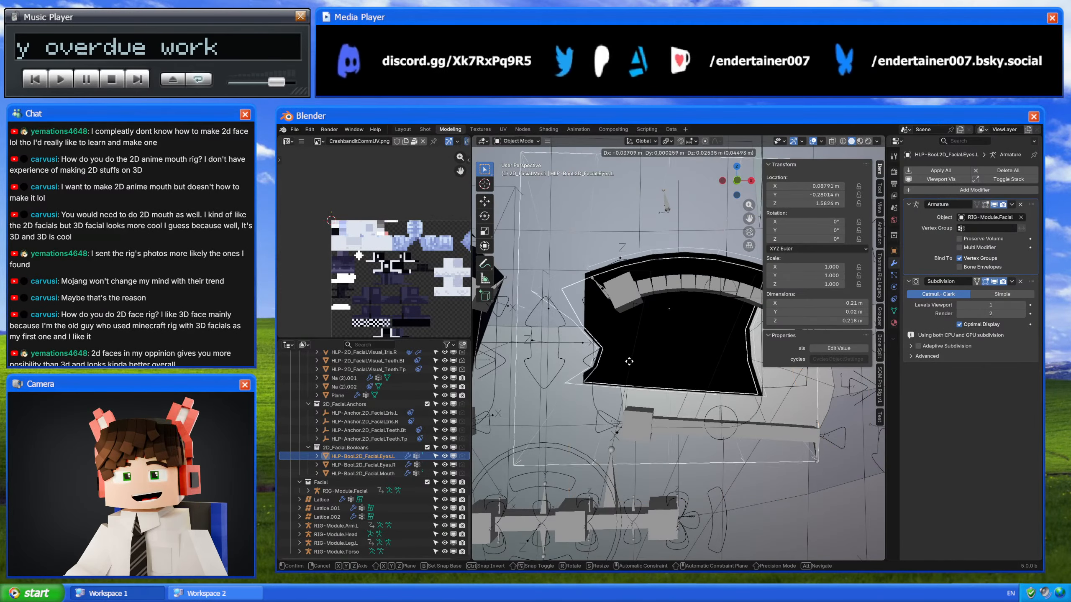
click(640, 395)
key(Tab)
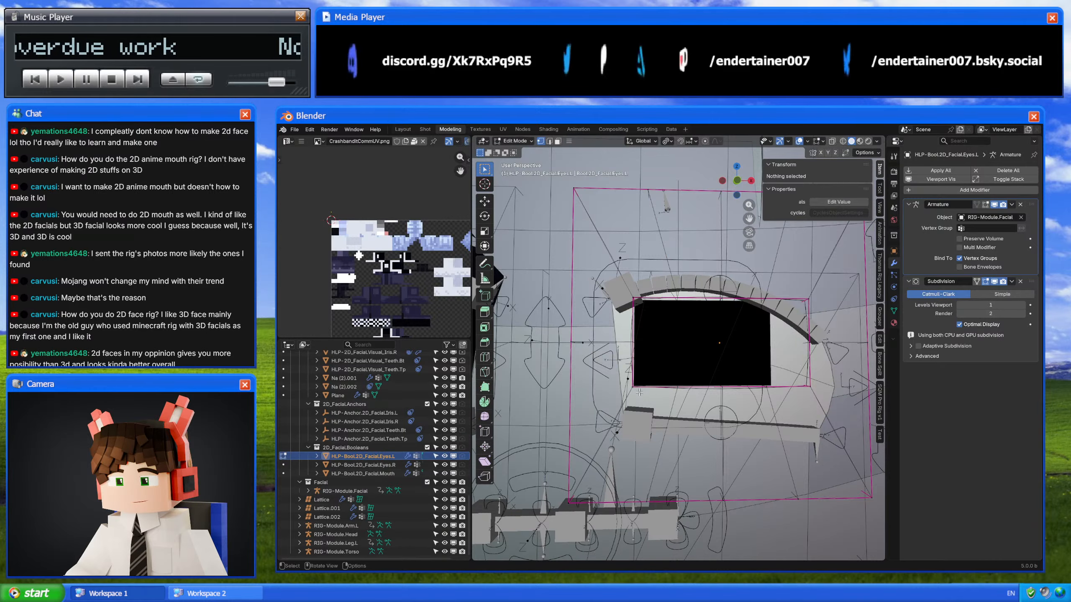
key(Tab)
Step: Check the bone name of the left eye's inner eyelid control against the boolean mesh's CTL-Eyelid.Sd_Ou.L vertex group
click(894, 309)
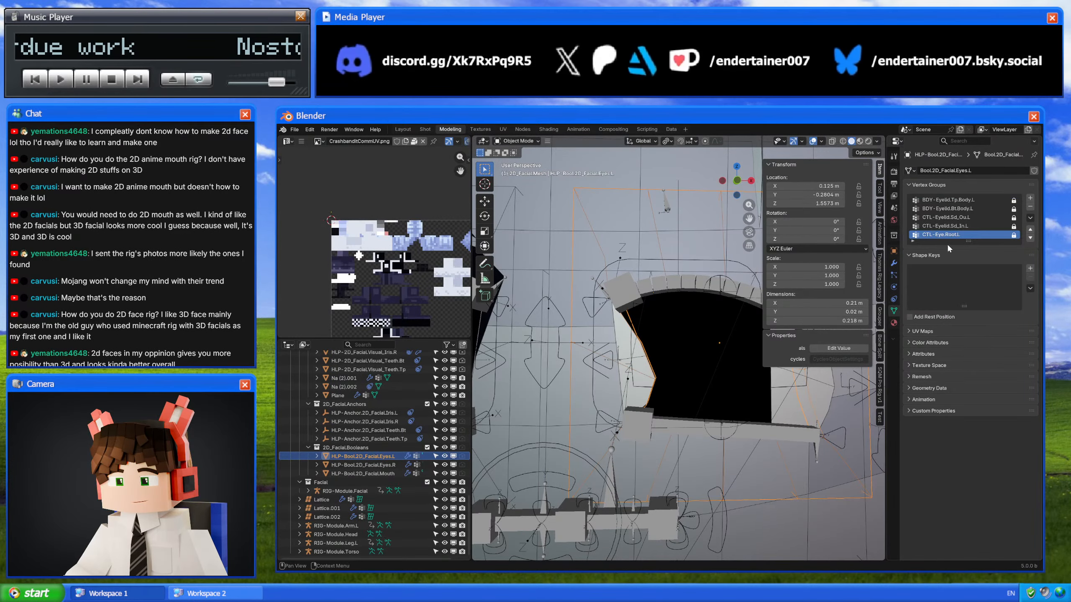
click(963, 218)
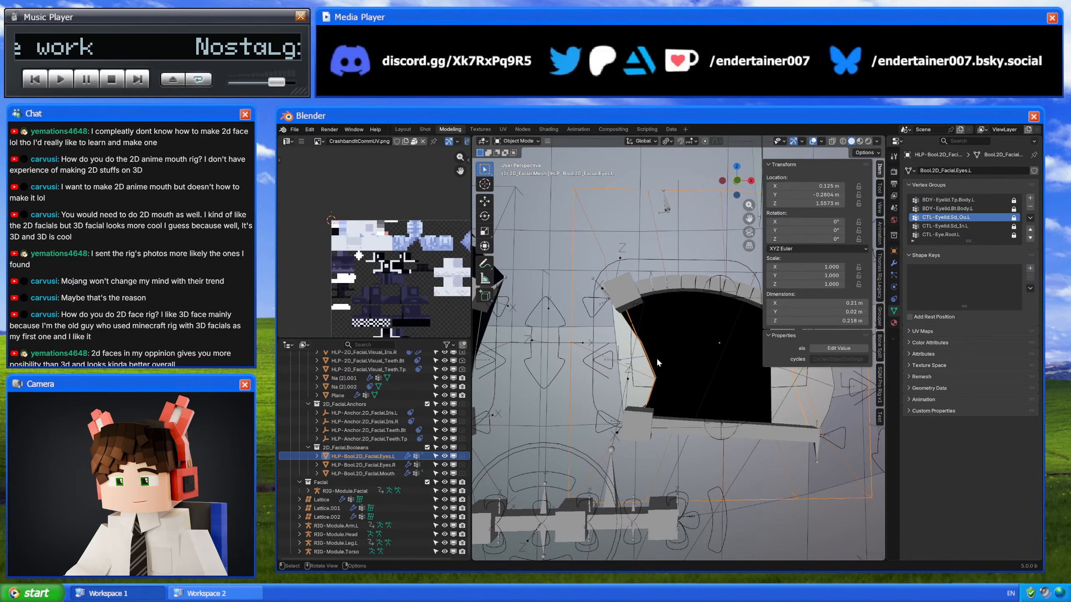
key(ctrl+Tab)
click(619, 322)
key(ctrl+Tab)
click(621, 367)
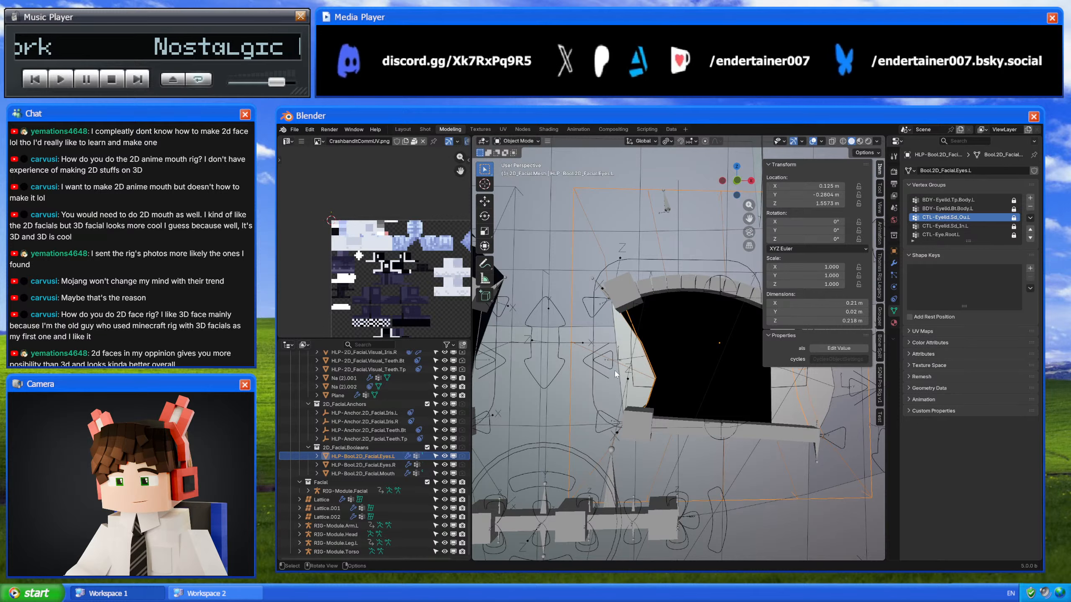
click(611, 369)
key(ctrl+Tab)
mouse_move(609, 368)
mouse_down()
mouse_move(583, 361)
mouse_move(607, 371)
mouse_up()
right_click(607, 371)
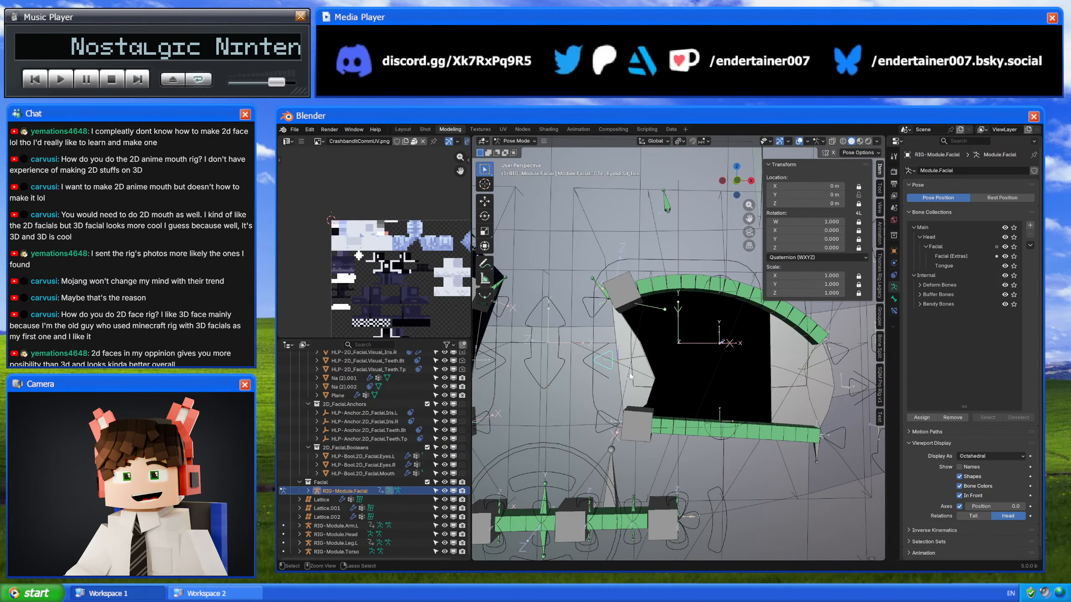
key(ctrl+z)
key(ctrl+shift+z)
click(893, 299)
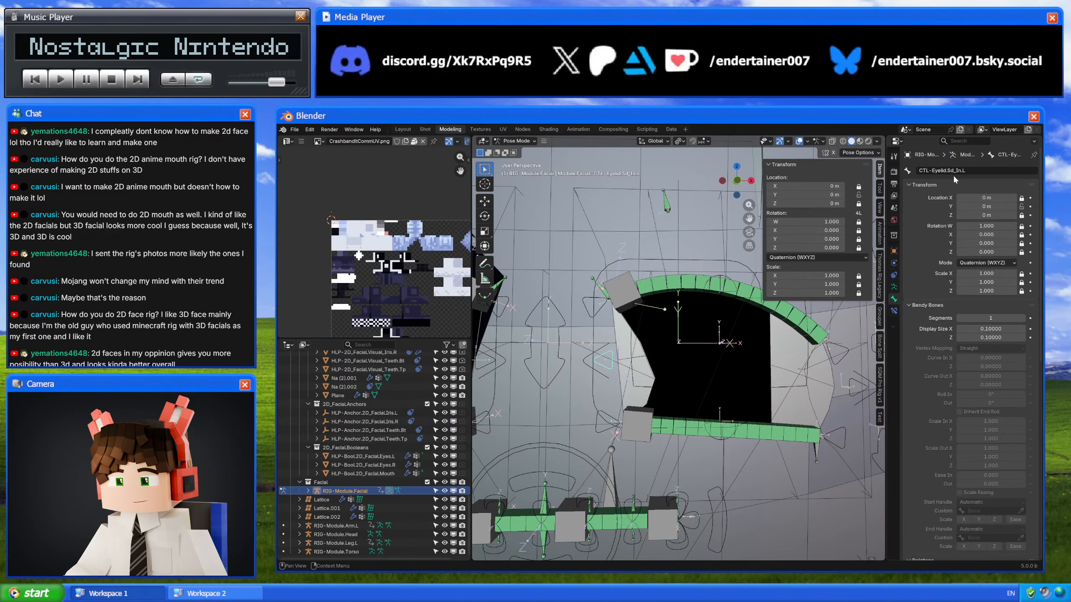
Step: Inspect the CTL-Eyelid.Sd_Ou.L weights on HLP-Bool.2D_Facial.Eyes.L in Weight Paint mode
key(ctrl+Tab)
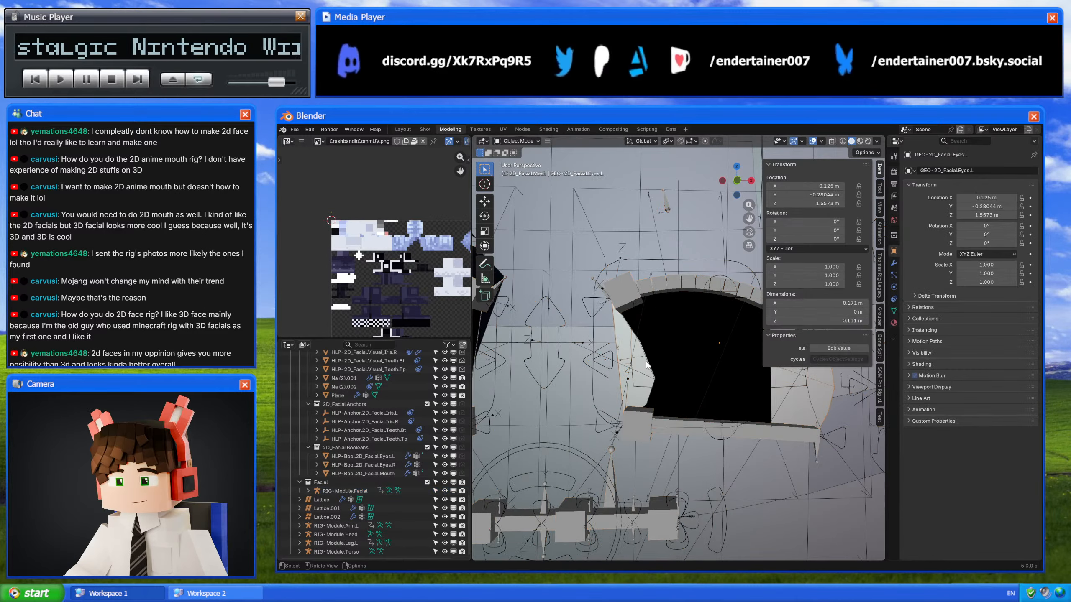
click(647, 365)
key(ctrl+Tab)
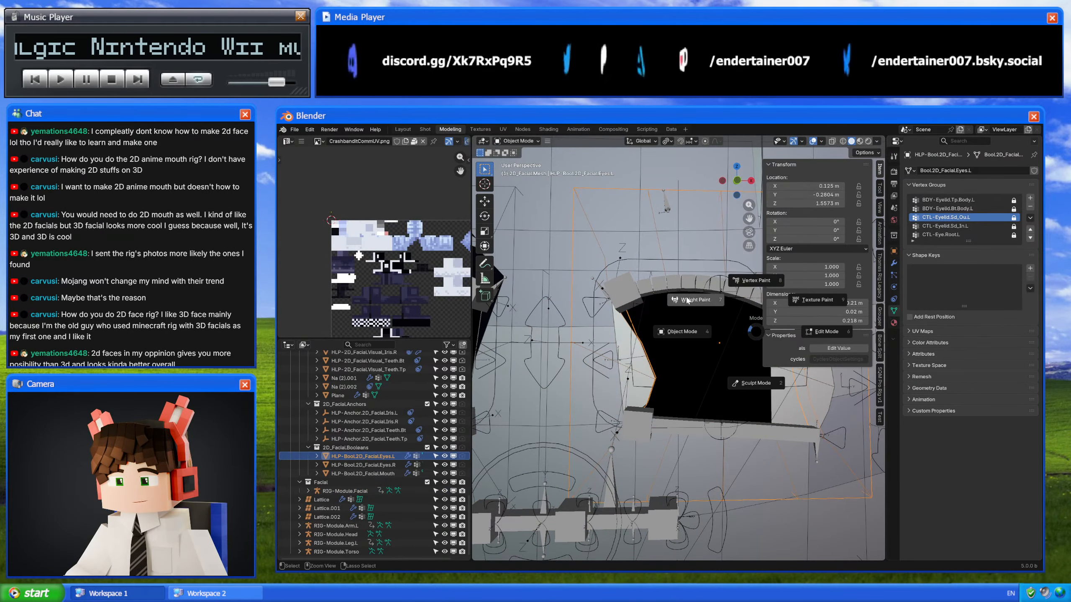
click(687, 300)
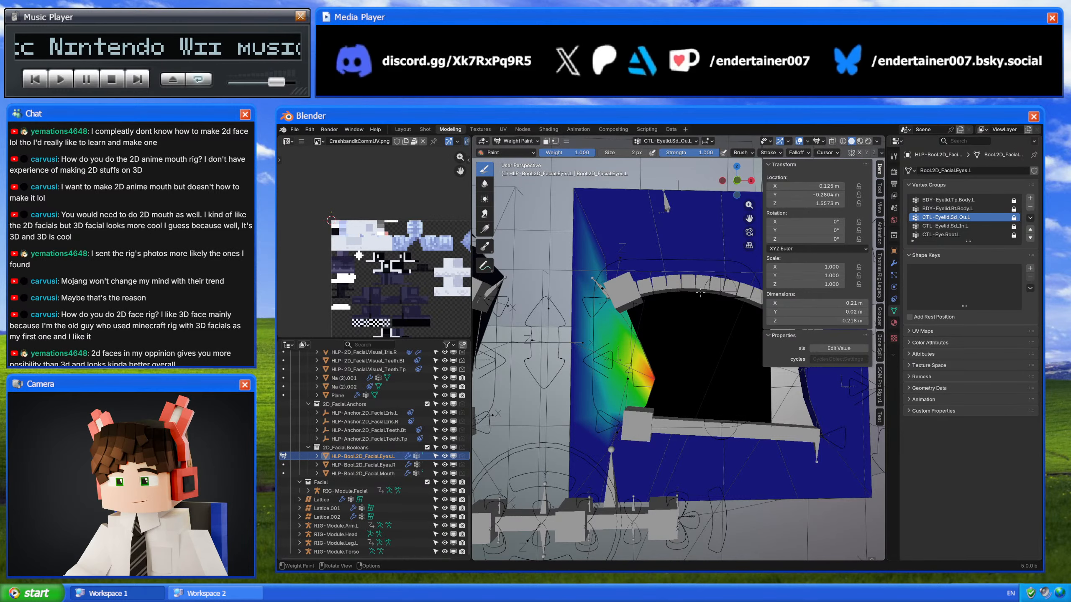
Step: Swap the names of the left eye boolean's CTL-Eyelid.Sd_Ou.L and CTL-Eyelid.Sd_In.L vertex groups in Object Mode
key(ctrl+Tab)
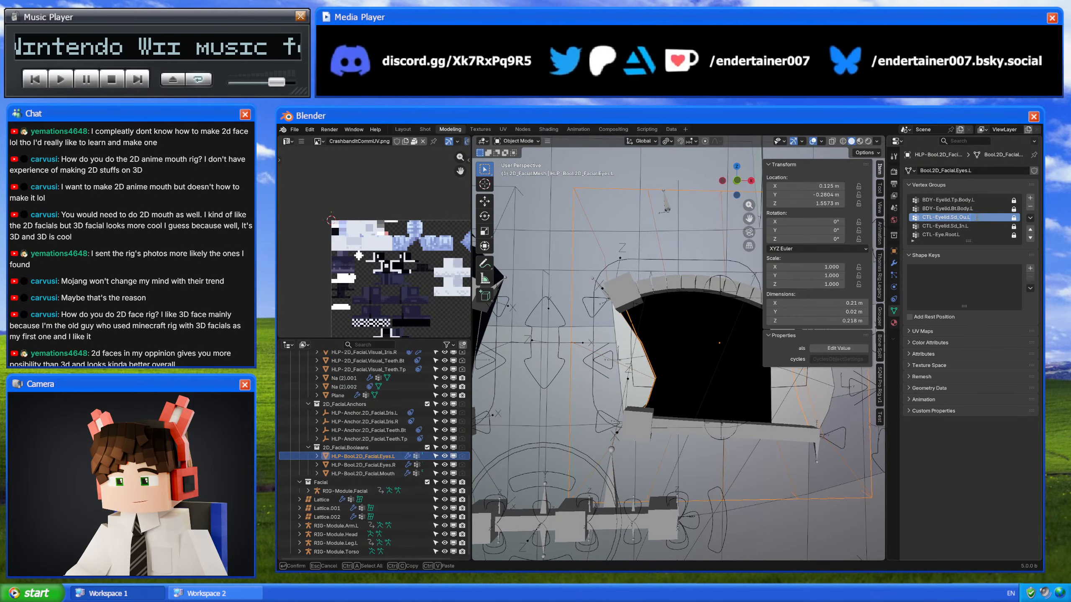
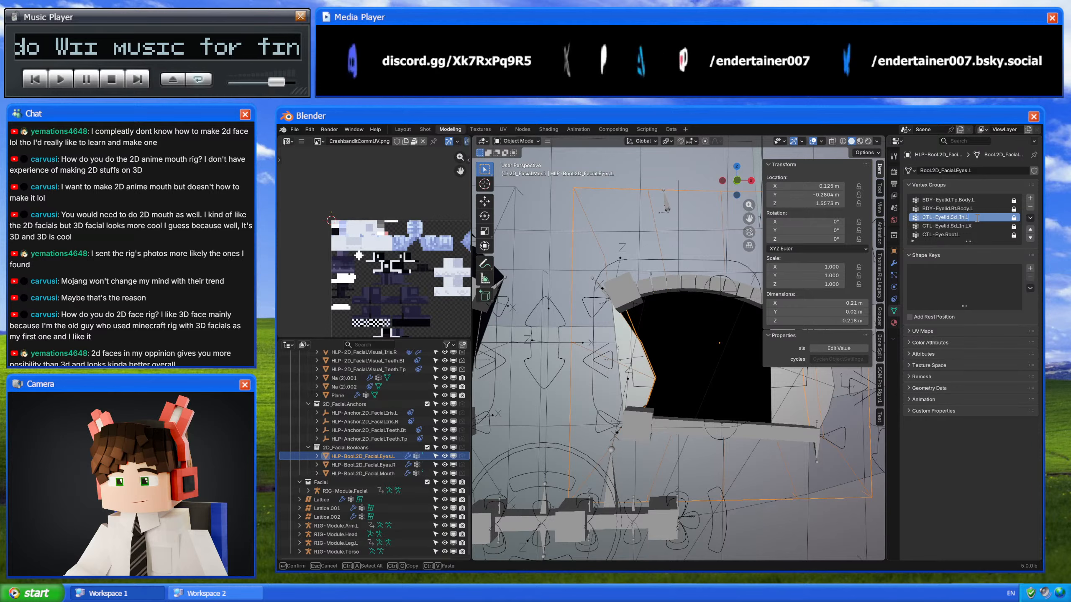
double_click(966, 226)
click(975, 226)
key(BackSpace)
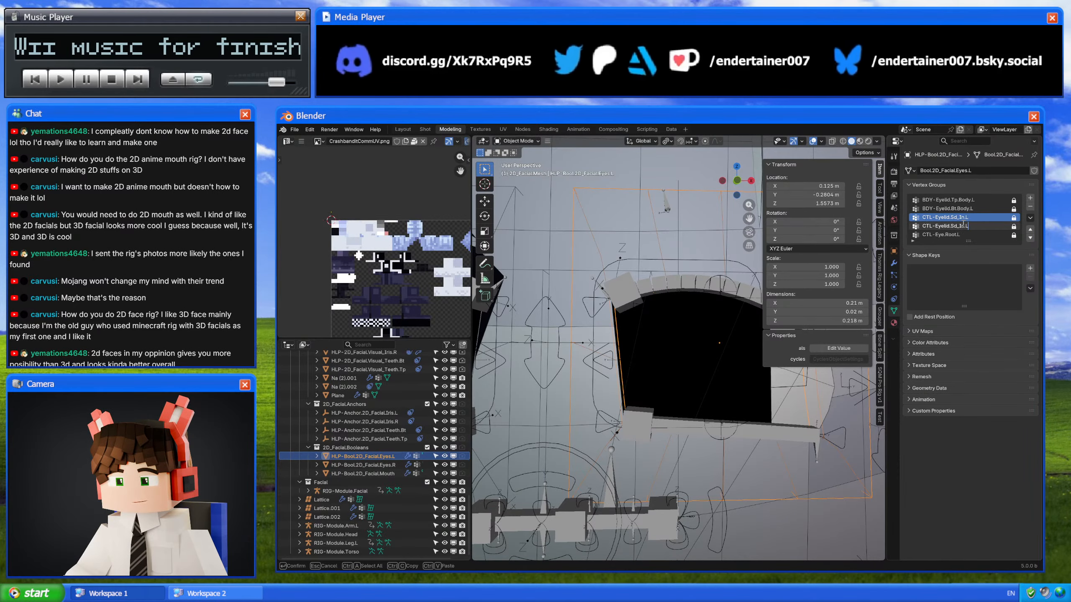
key(BackSpace)
key(BackSpace)
text(Ou)
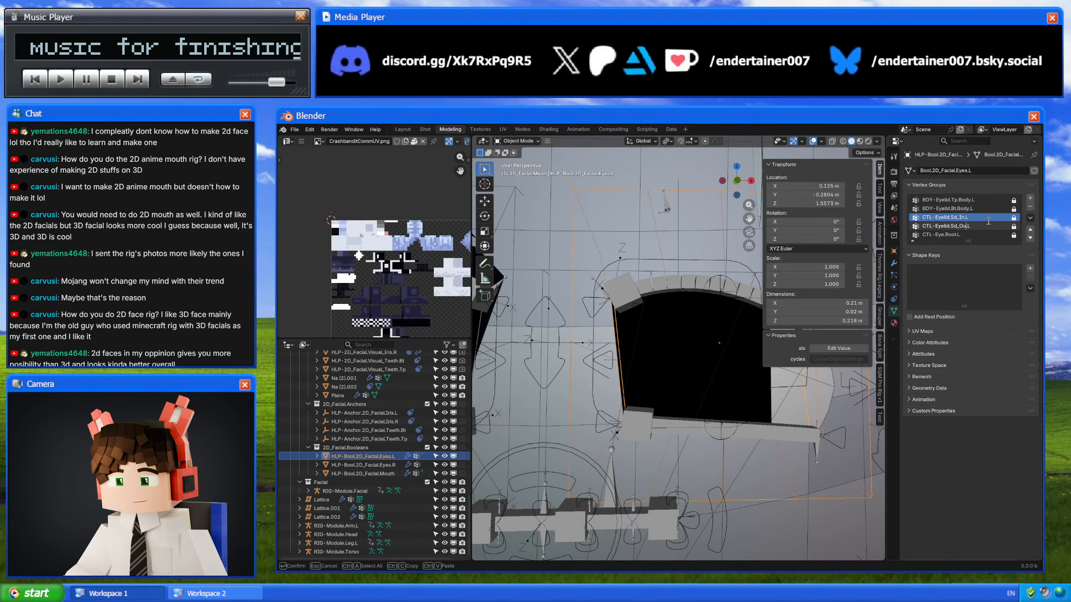
key(Return)
Step: Test the top eyelid control CTL-Eyelid.Main_Control.Tp by moving it in Pose Mode, and cancel the move
scroll(690, 411, down, 5)
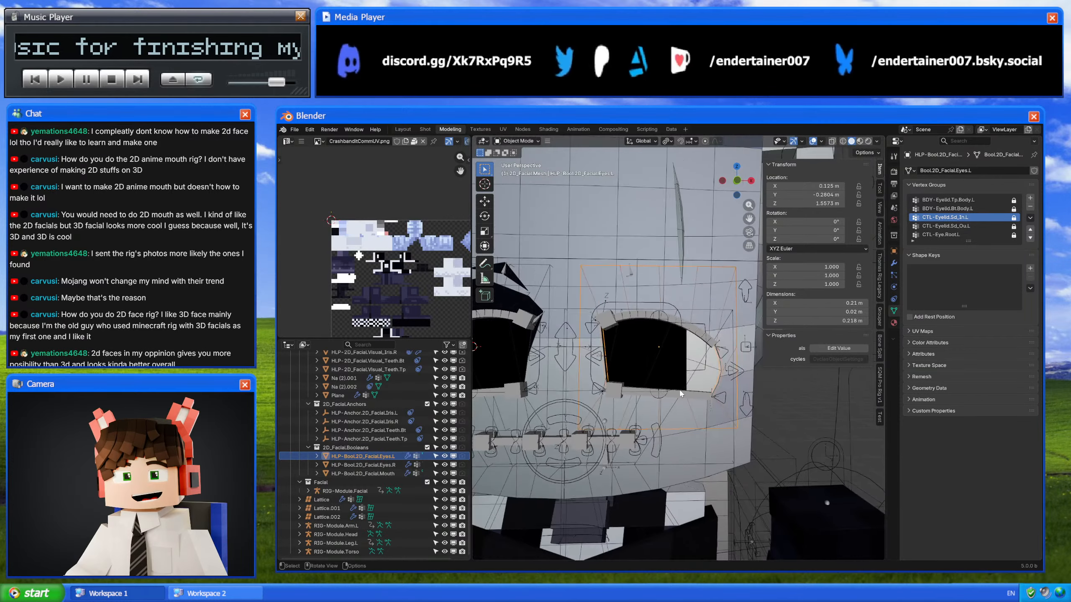
middle_drag(689, 411, 796, 459)
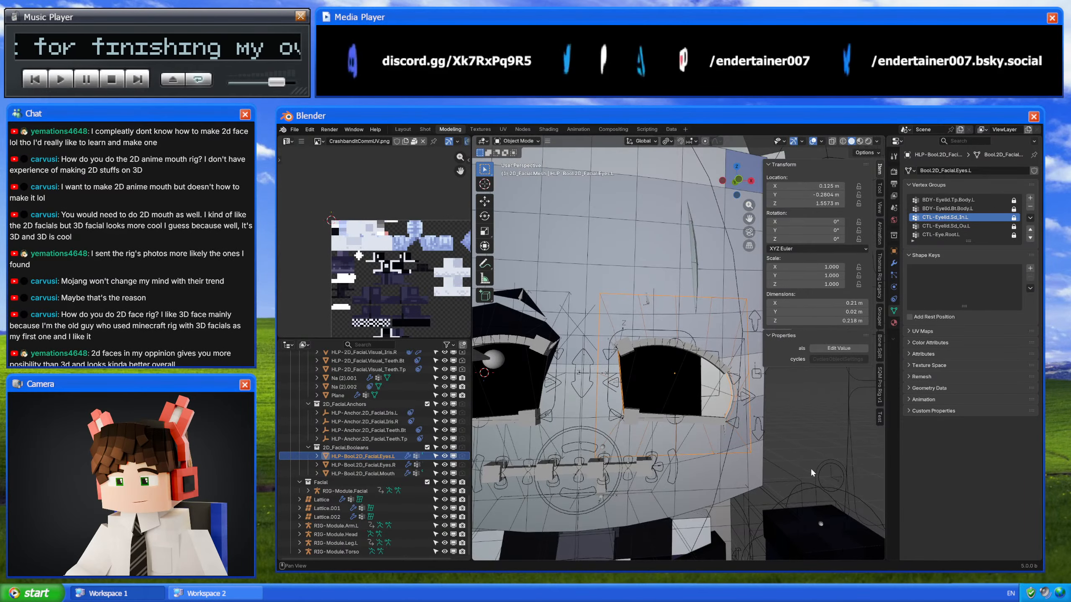
click(670, 467)
key(ctrl+Tab)
shift+middle_drag(655, 379, 656, 392)
ctrl+middle_drag(661, 297, 679, 386)
scroll(679, 386, up, 1)
click(734, 344)
key(g)
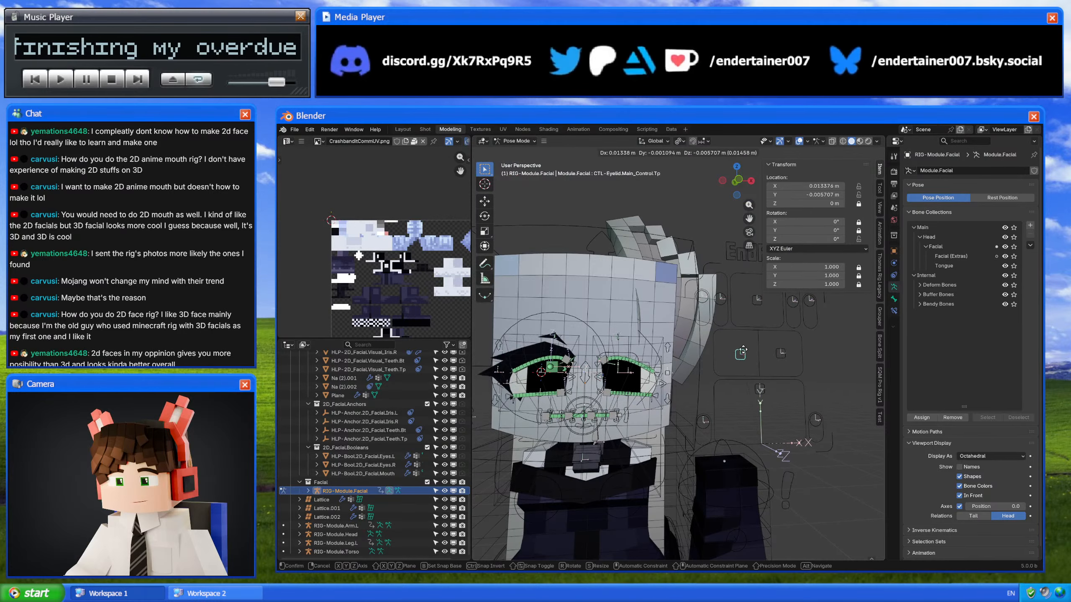
right_click(775, 350)
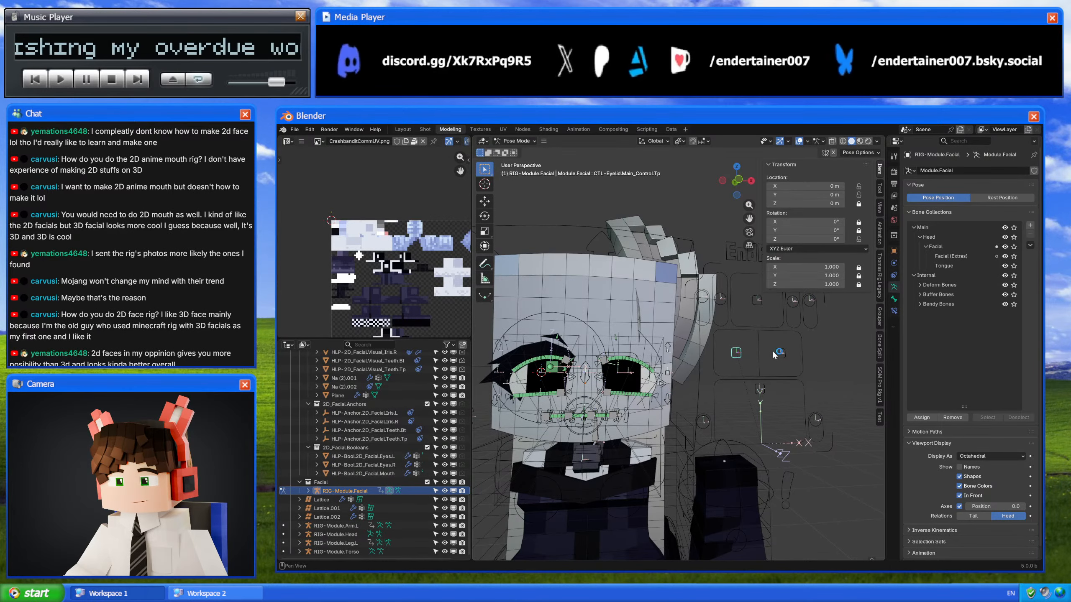
Step: Test-move the bottom eyelid control CTL-Eyelid.Main_Control.Bt with the viewport overlays shown and hidden, cancelling each move
shift+middle_drag(774, 351, 737, 350)
click(737, 350)
key(g)
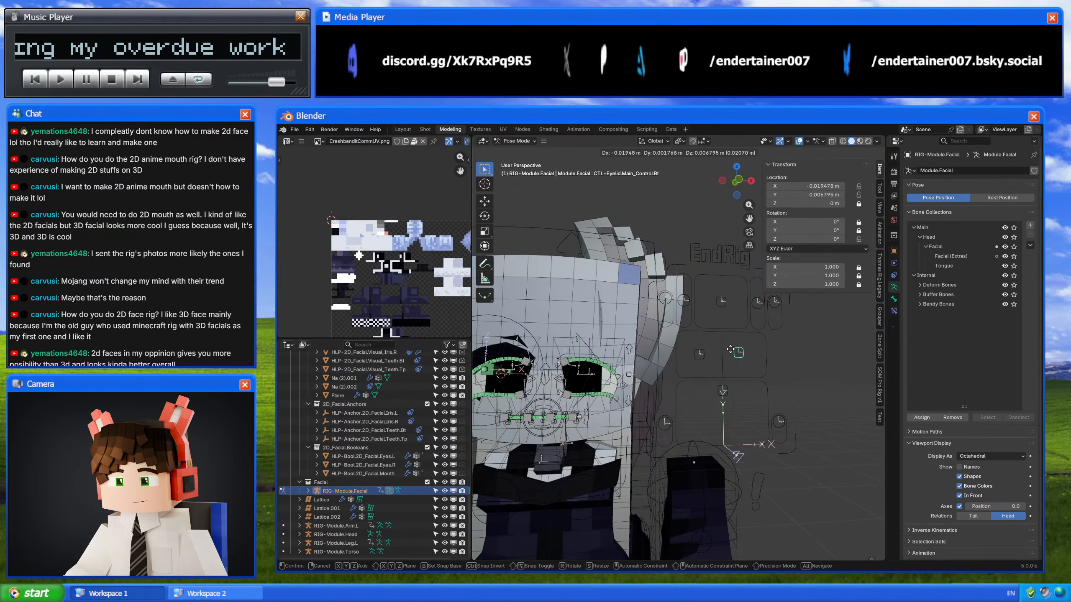
key(Escape)
key(shift+alt+z)
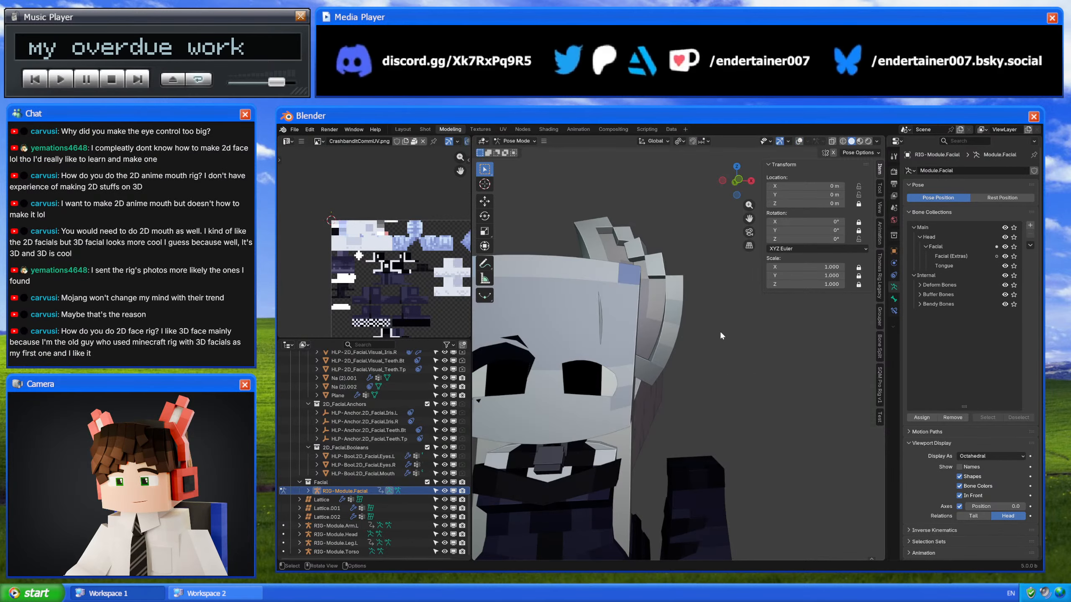
key(g)
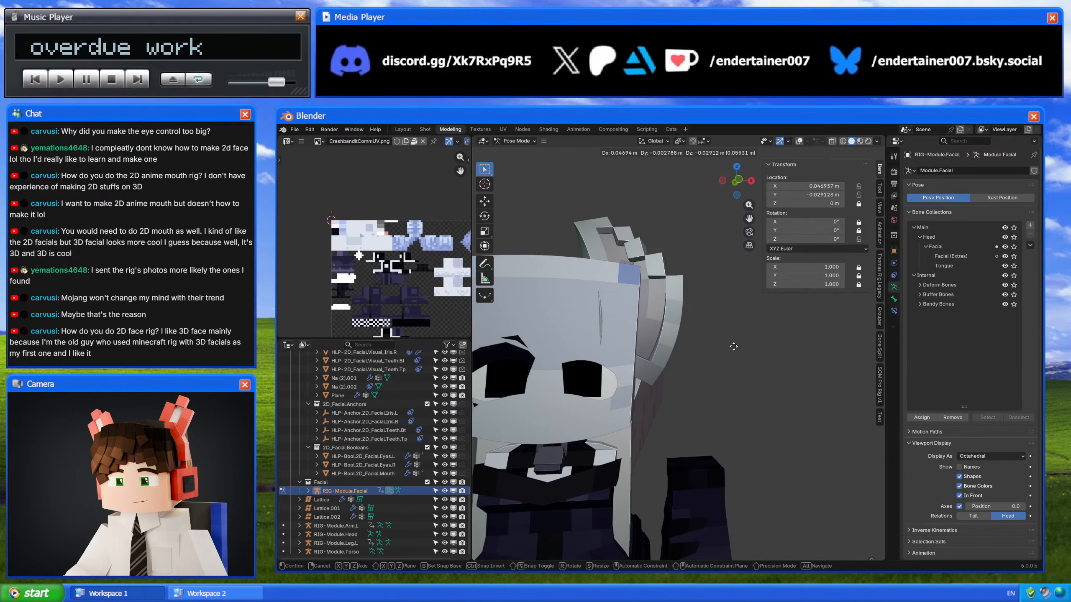
key(Escape)
key(shift+alt+z)
Step: Test-scale the CTL-Eyelid.Sd_Ou.L bone with the viewport overlays hidden, and cancel the scaling
click(623, 385)
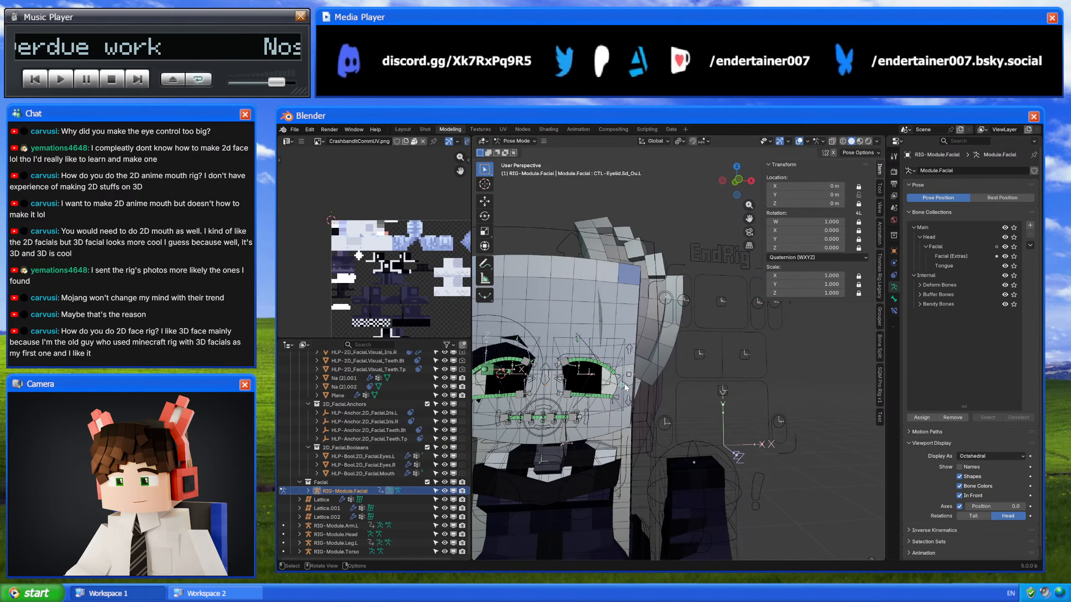
key(shift+alt+z)
key(s)
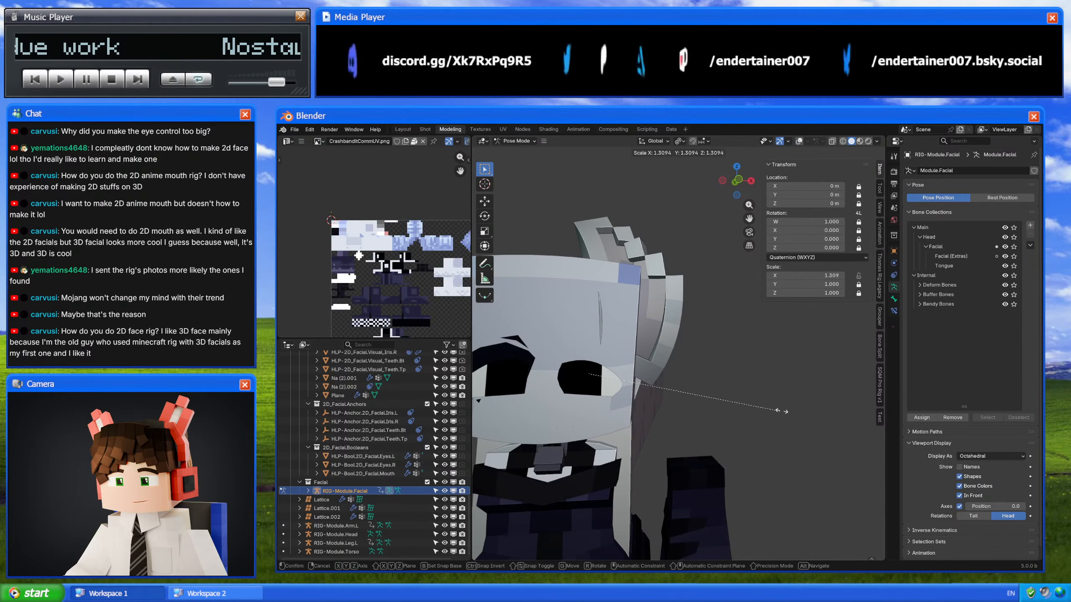
key(Escape)
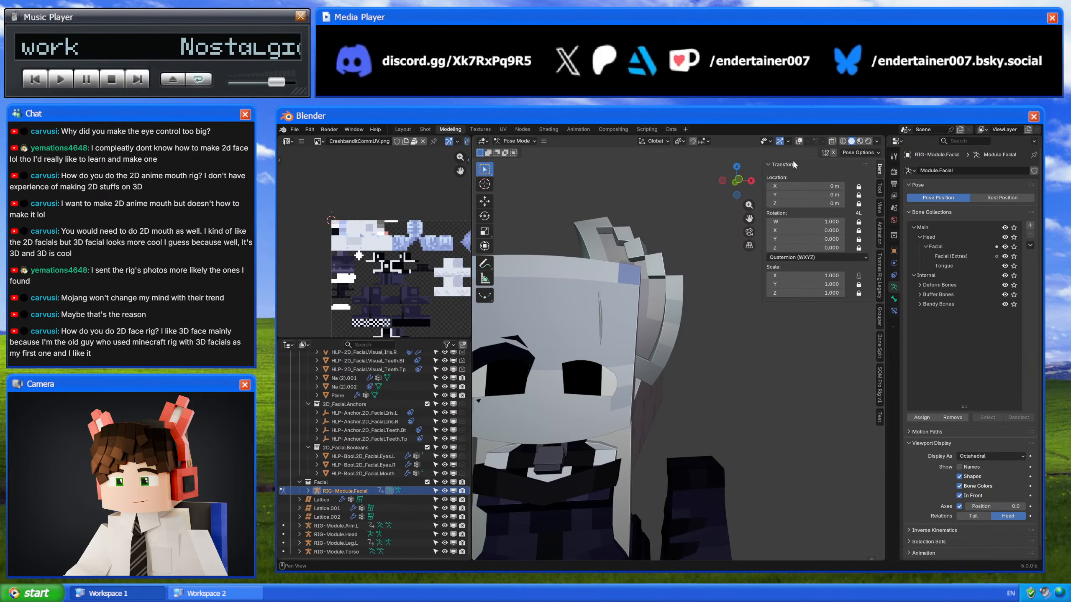
Step: Test-move the bottom eyelid control CTL-Eyelid.Main_Control.Bt with the viewport overlays hidden, cancel the move and show the overlays again
click(798, 142)
click(699, 355)
key(g)
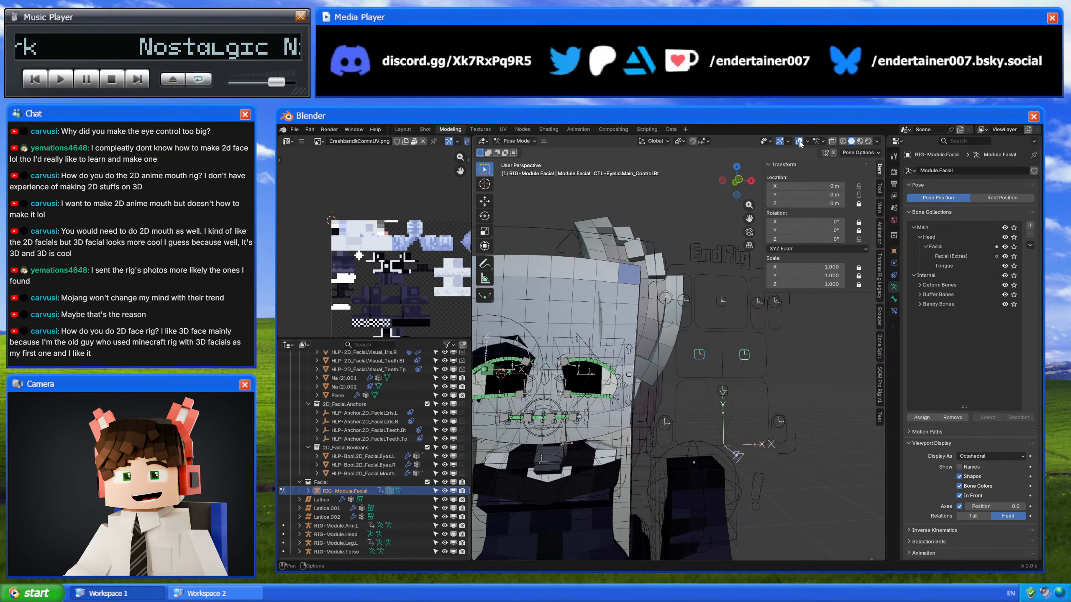
key(shift+alt+z)
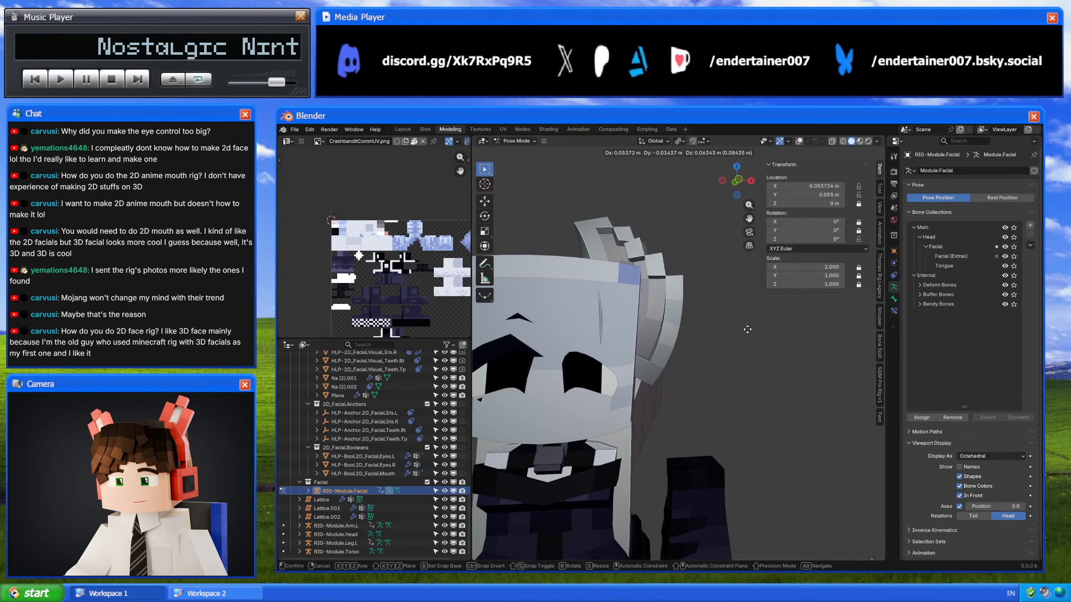
key(Escape)
click(799, 141)
Step: Select the right eye boolean HLP-Bool.2D_Facial.Eyes.R in Object Mode and save the file
middle_drag(717, 338, 701, 371)
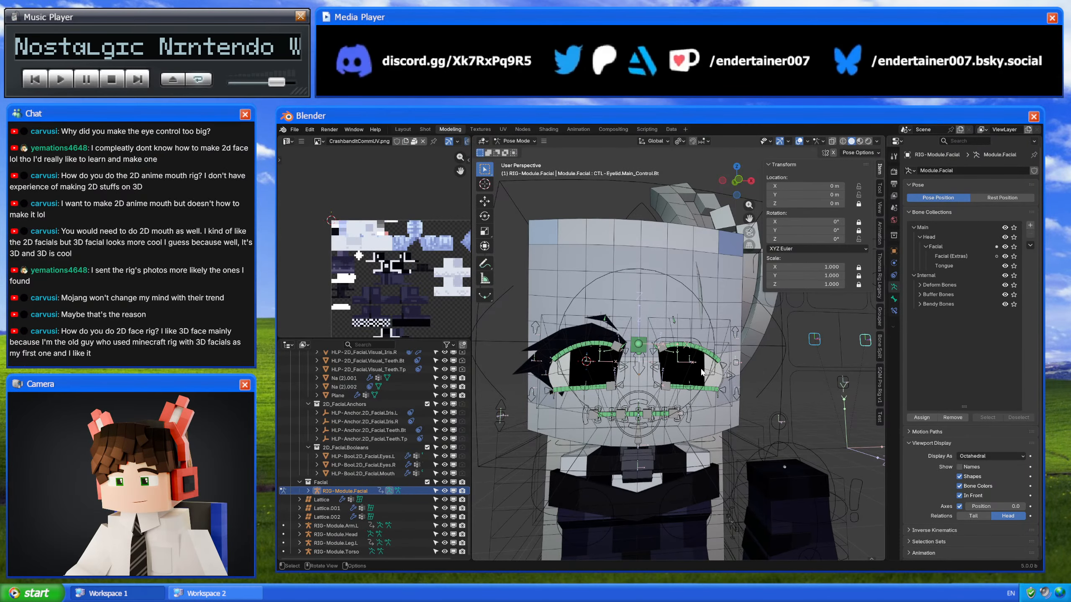
middle_drag(597, 381, 635, 400)
middle_drag(649, 408, 556, 346)
scroll(693, 413, up, 3)
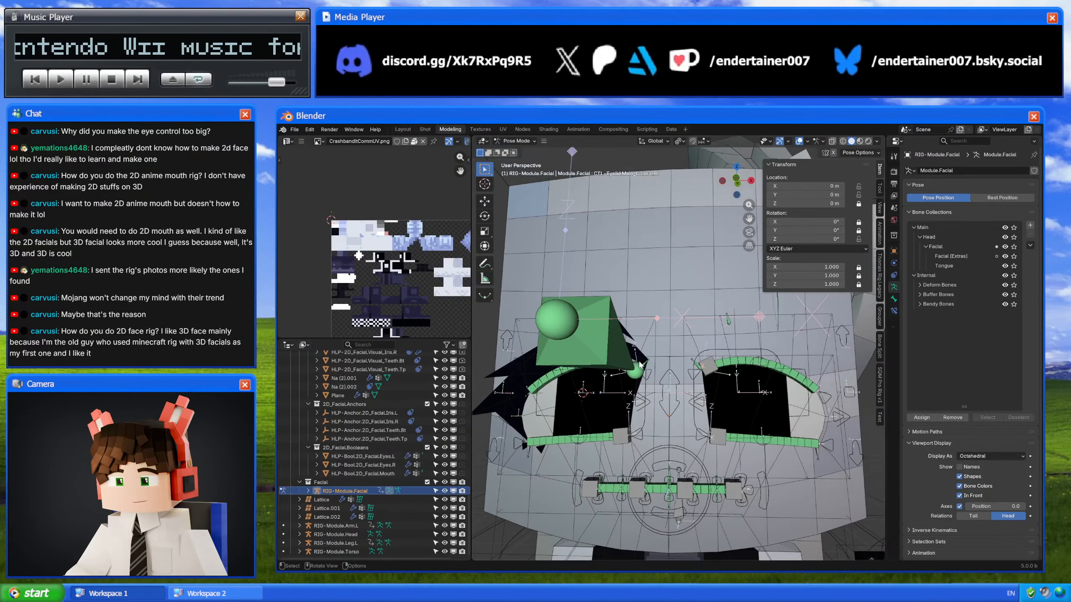
key(ctrl+Tab)
middle_drag(493, 363, 604, 345)
click(547, 364)
scroll(607, 390, down, 2)
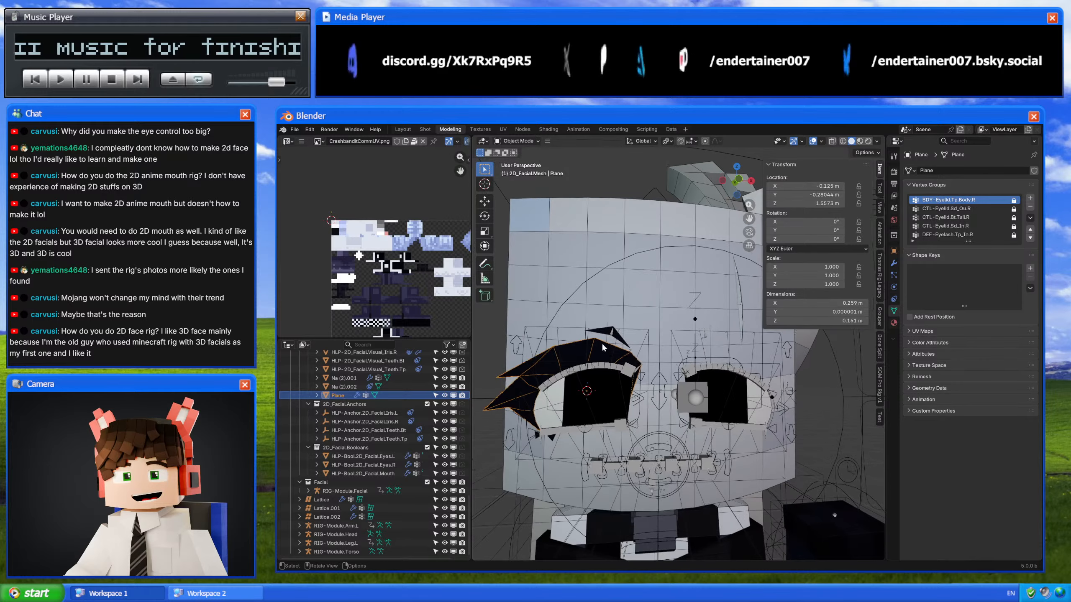
click(618, 335)
scroll(619, 340, down, 4)
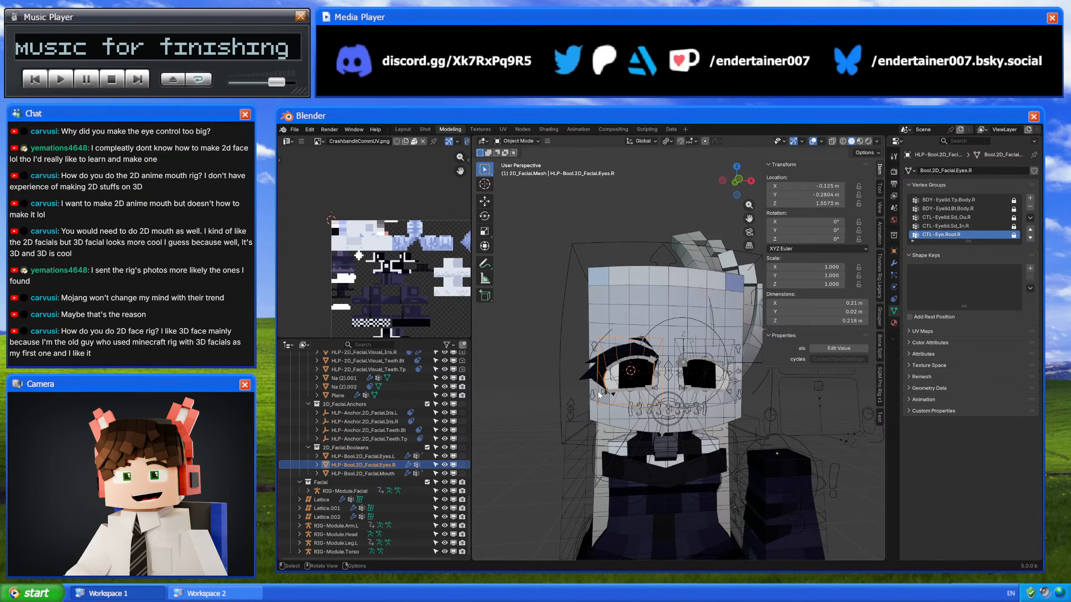
middle_drag(636, 340, 682, 332)
key(ctrl+s)
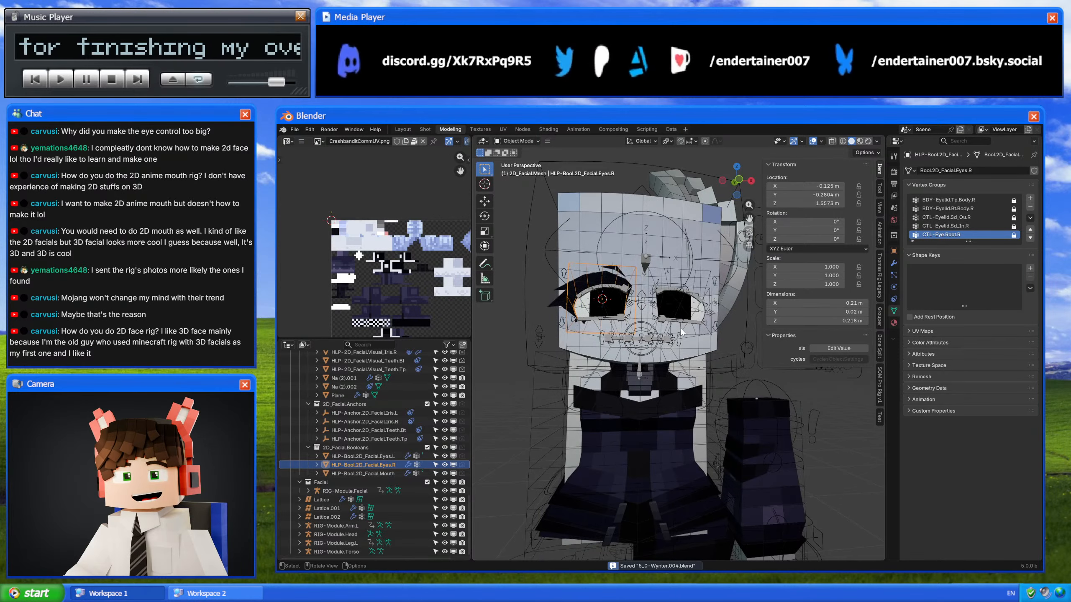
scroll(688, 358, up, 5)
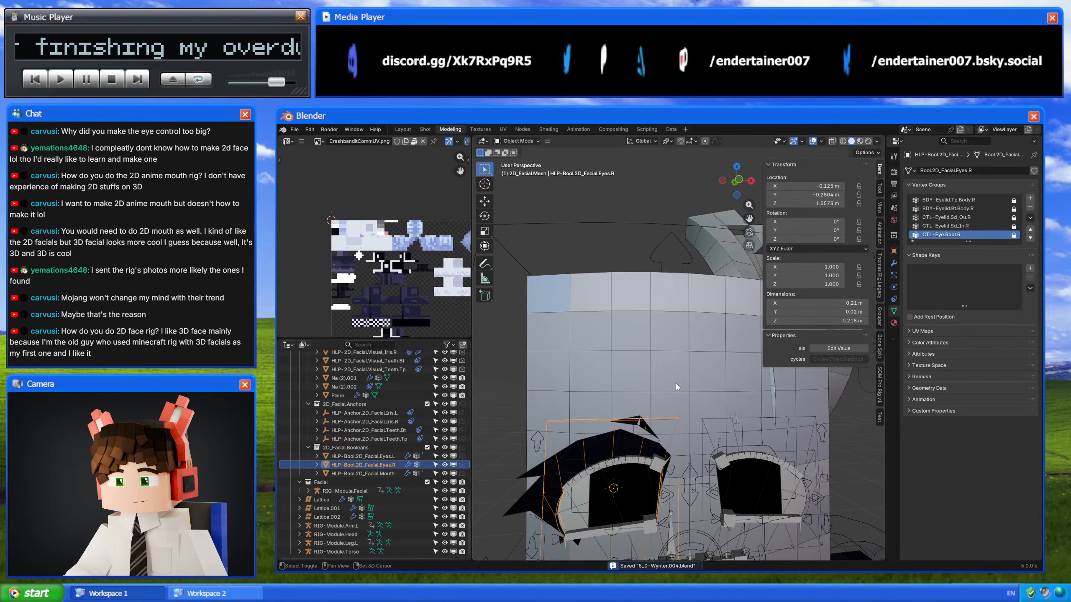
click(283, 129)
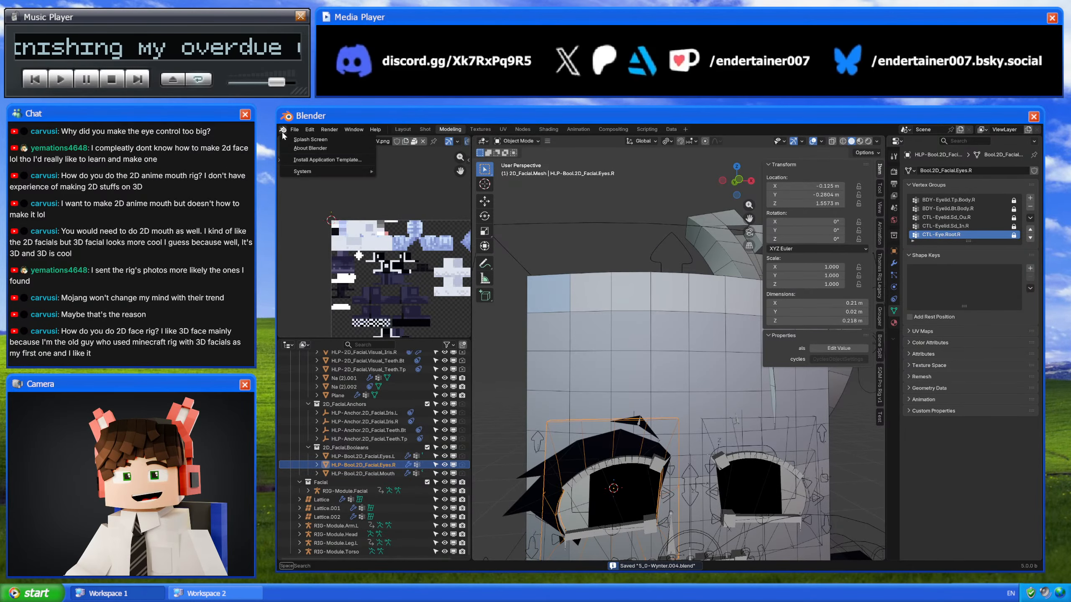
click(288, 144)
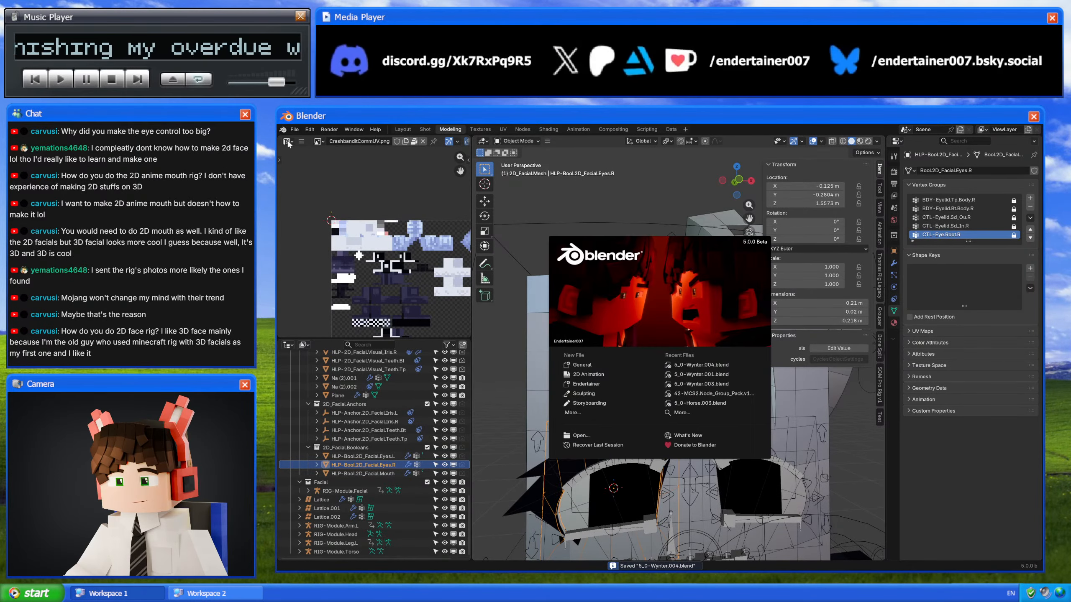
click(626, 434)
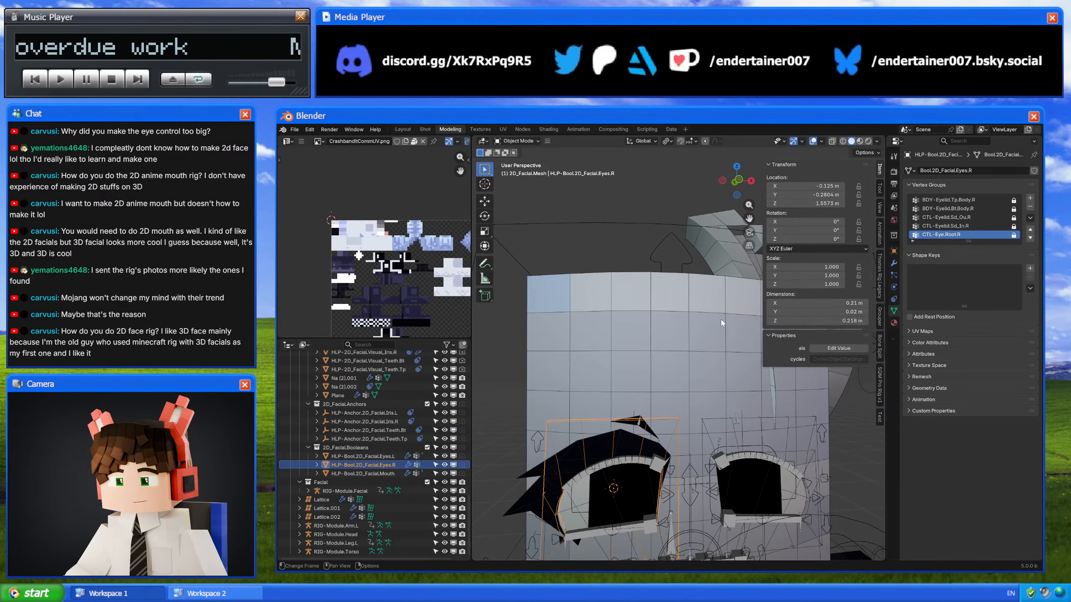
Step: Switch to the other Blender window containing the imported 2D Facial Set and dismiss its script execution warning
key(alt+Tab)
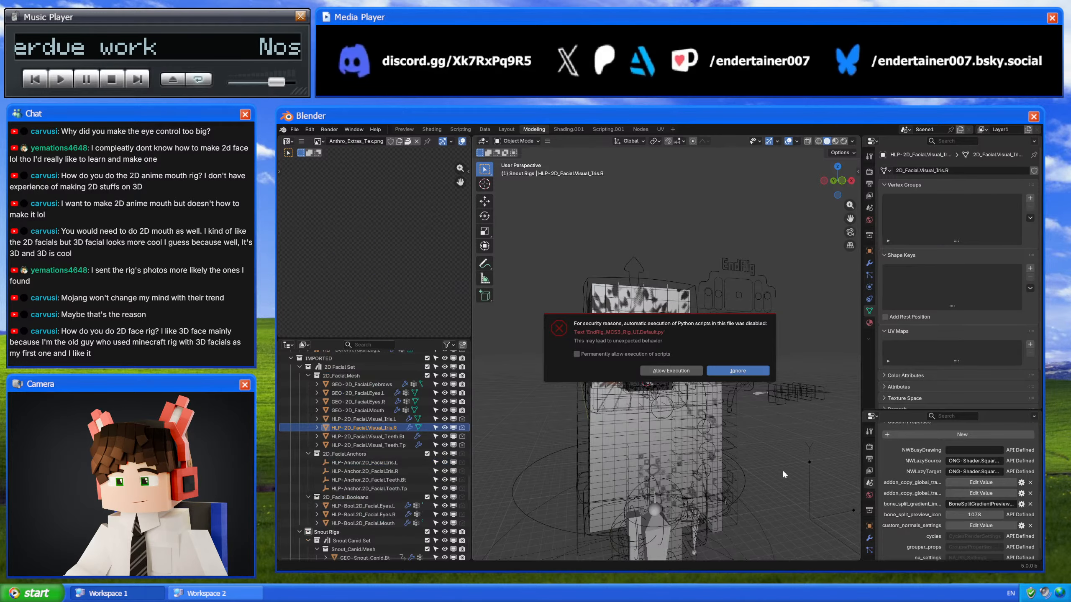
click(704, 228)
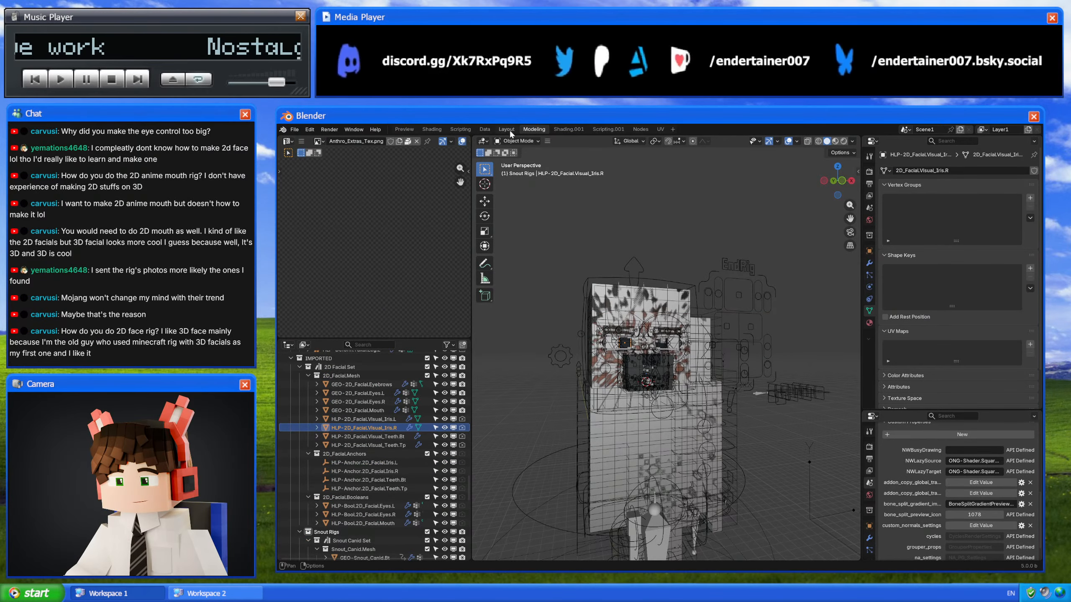
scroll(636, 264, up, 6)
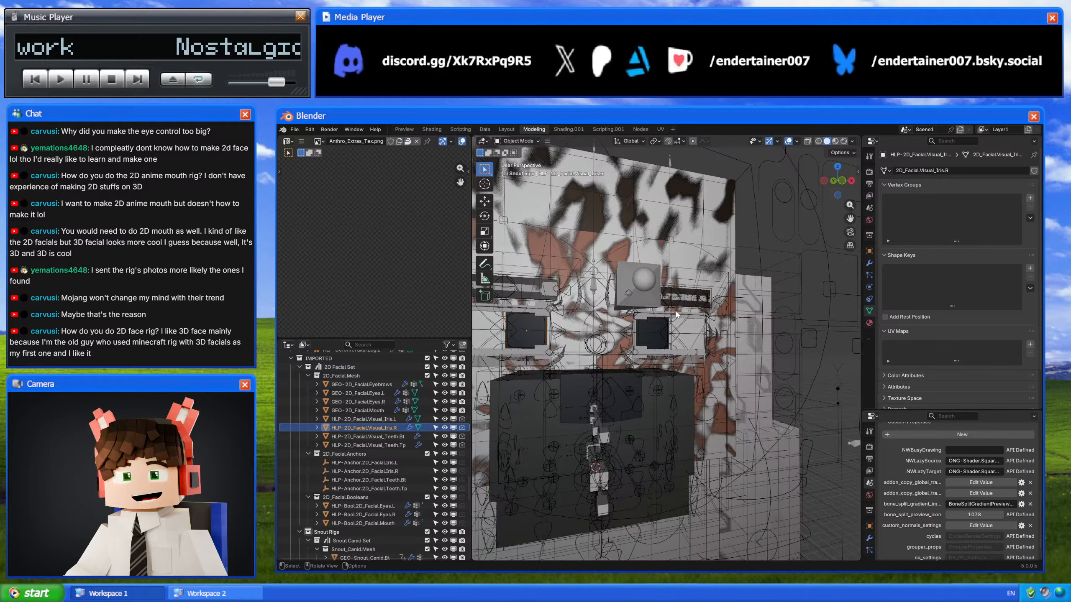
Step: Isolate the eye booleans HLP-Bool.2D_Facial.Eyes.L and HLP-Bool.2D_Facial.Eyes.R in local view
click(713, 267)
click(716, 269)
shift+click(379, 514)
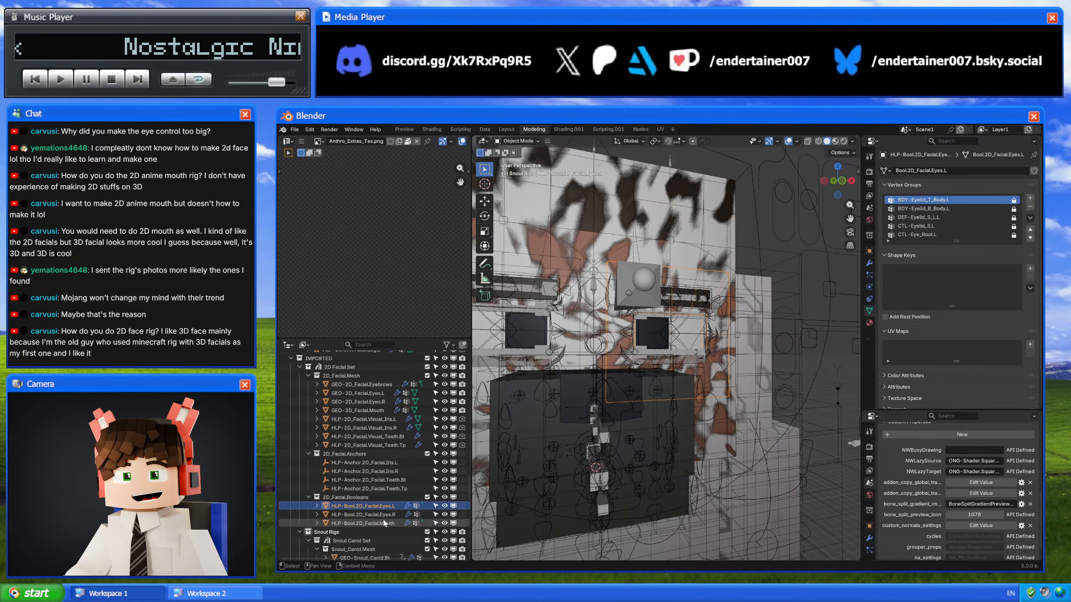
key(KP_Divide)
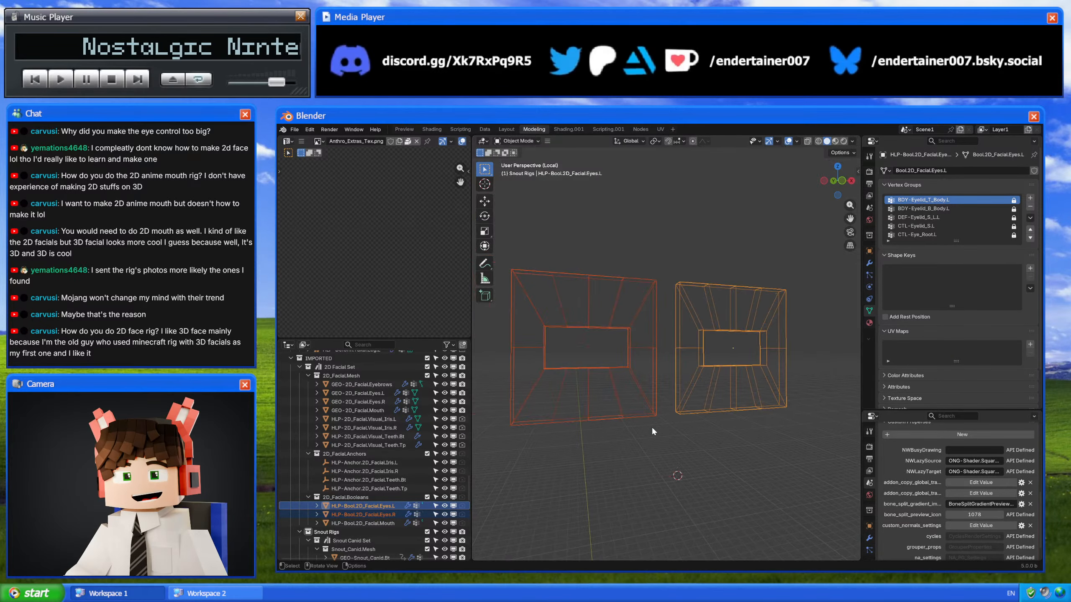
Step: Rename the left eye boolean's BDY-Eyelid_T_Body.L vertex group to BDY-Eyelid.Tp.Body.L, based on the right boolean's matching name
click(708, 284)
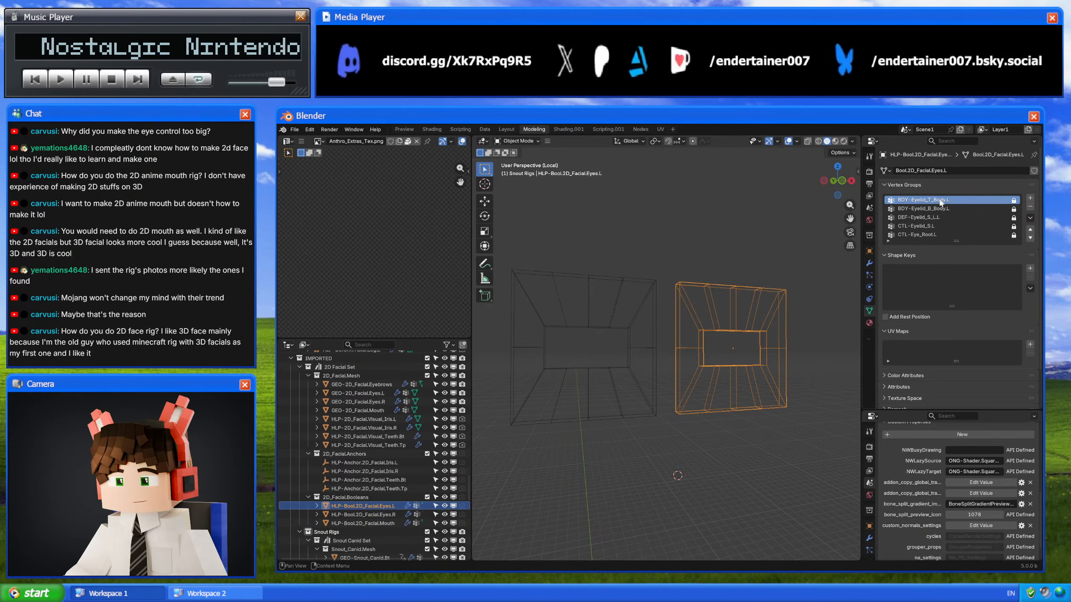
click(571, 282)
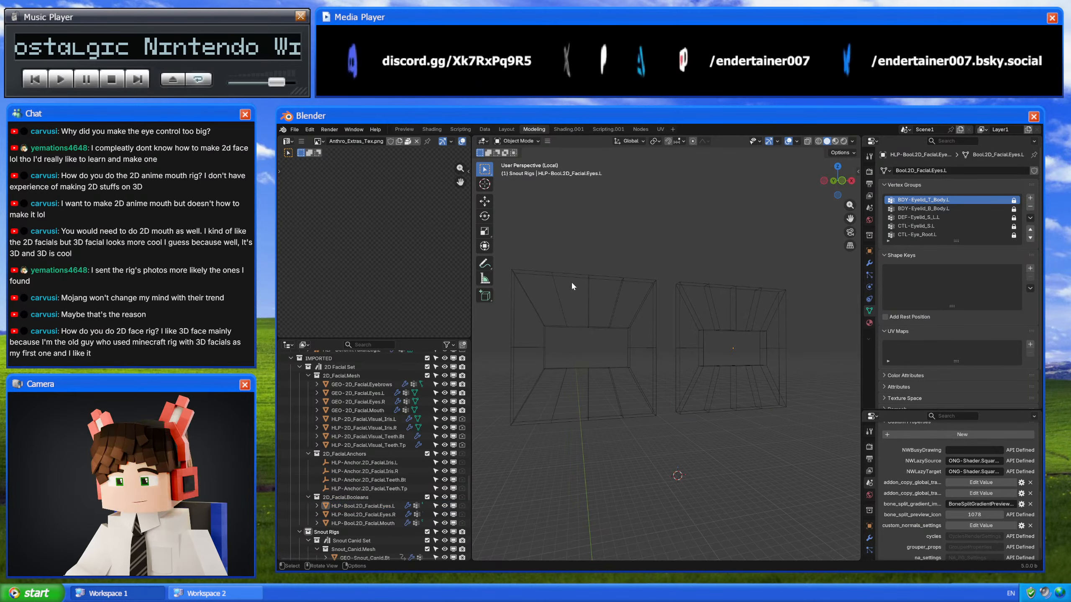
click(579, 278)
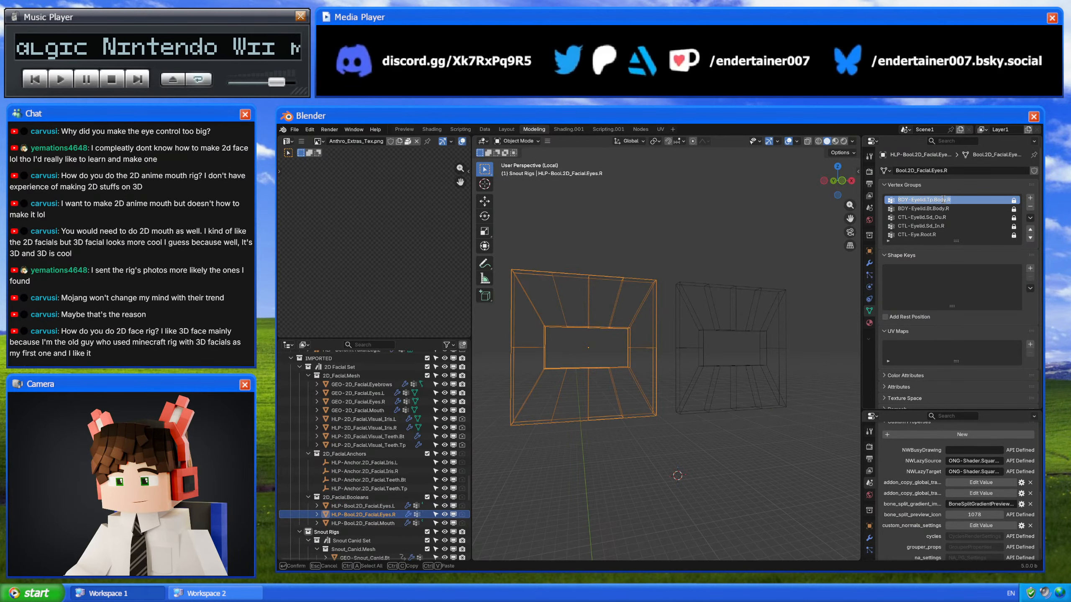
click(701, 283)
double_click(969, 200)
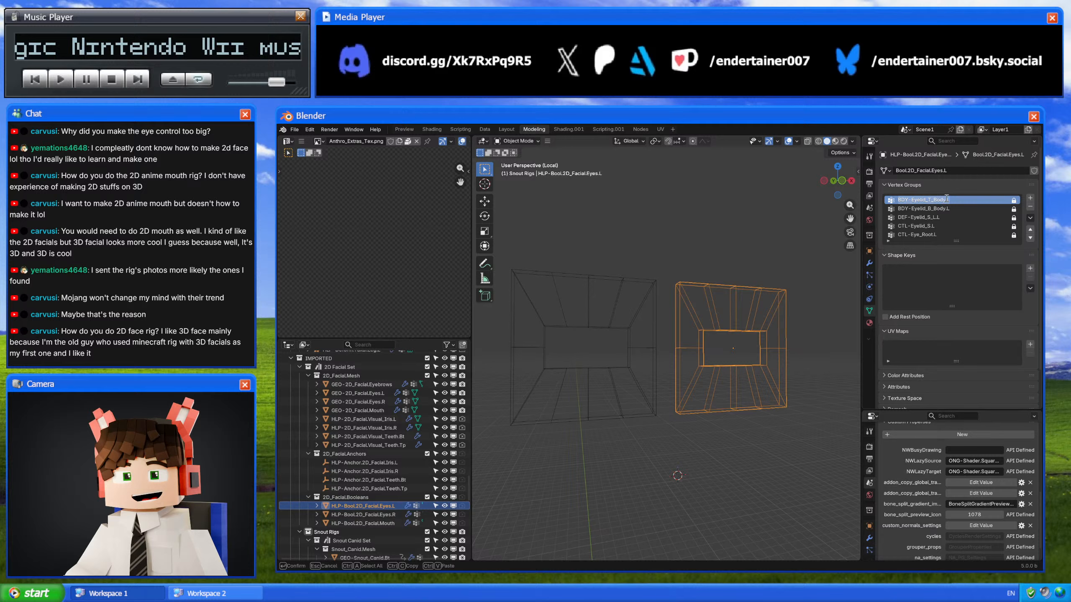
click(969, 201)
key(BackSpace)
text(L)
key(Return)
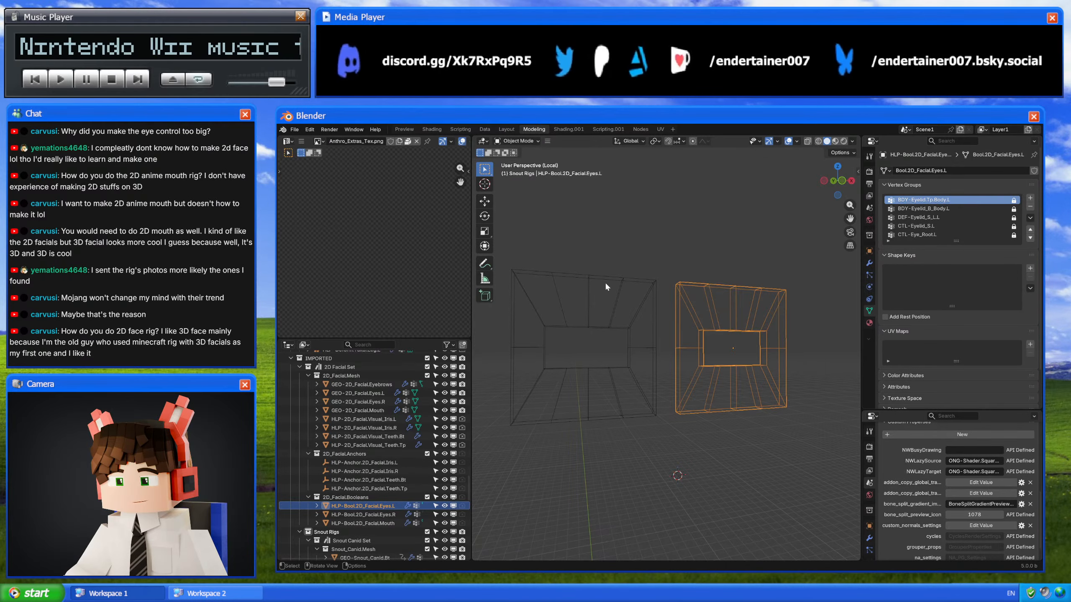
Step: Rename the left eye boolean's BDY-Eyelid_B_Body.L vertex group to BDY-Eyelid.Bt.Body.L, based on the right boolean's matching name
click(606, 285)
click(639, 277)
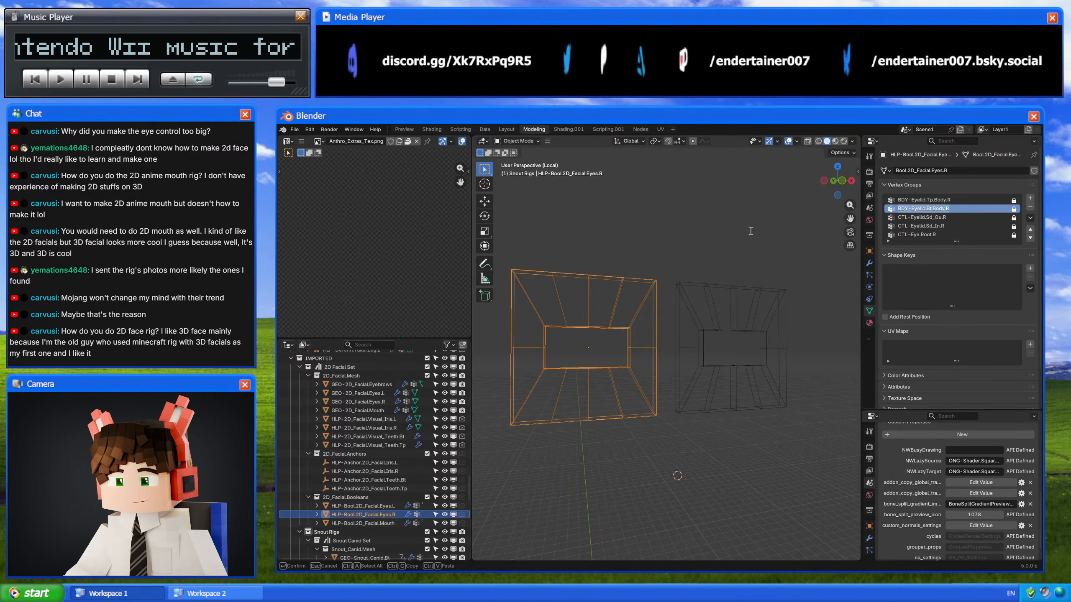
click(710, 291)
double_click(948, 208)
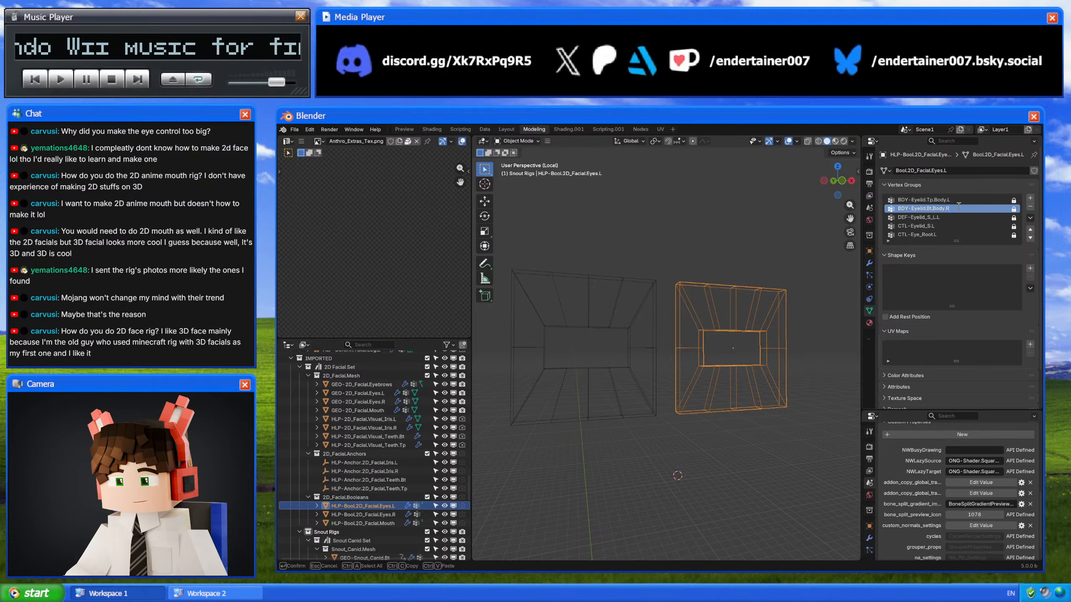
Step: Copy the name of the right eye boolean's CTL-Eyelid.Sd_Ou.R vertex group
click(624, 272)
click(919, 217)
key(Return)
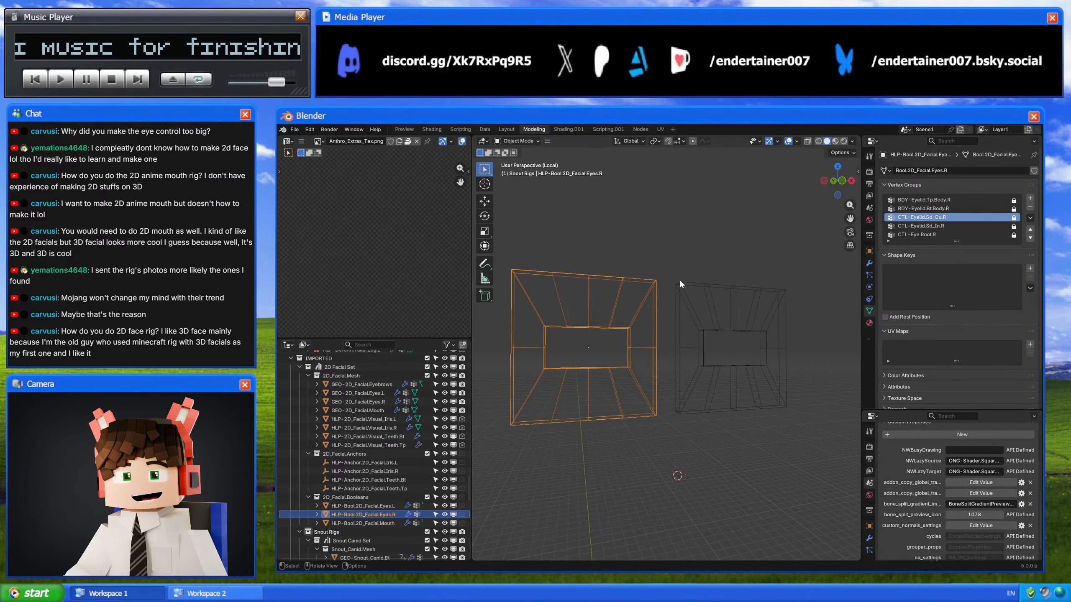
Step: Inspect the weights of the left eye boolean's DEF-Eyelid_S_L.L vertex group in Weight Paint mode, and return to Object Mode
click(731, 292)
key(ctrl+Tab)
click(701, 258)
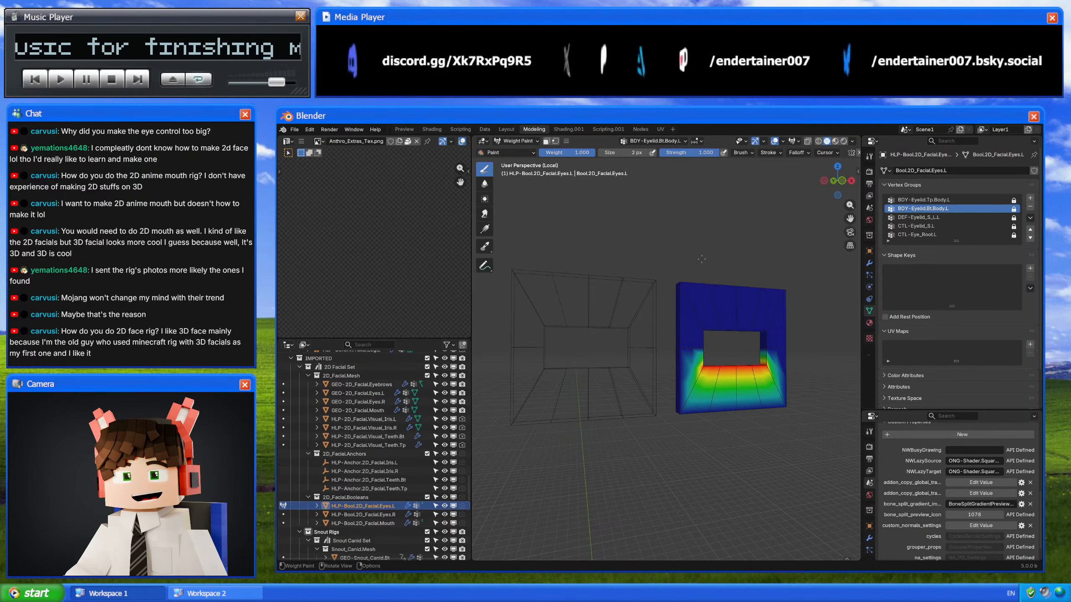
click(935, 217)
key(ctrl+Tab)
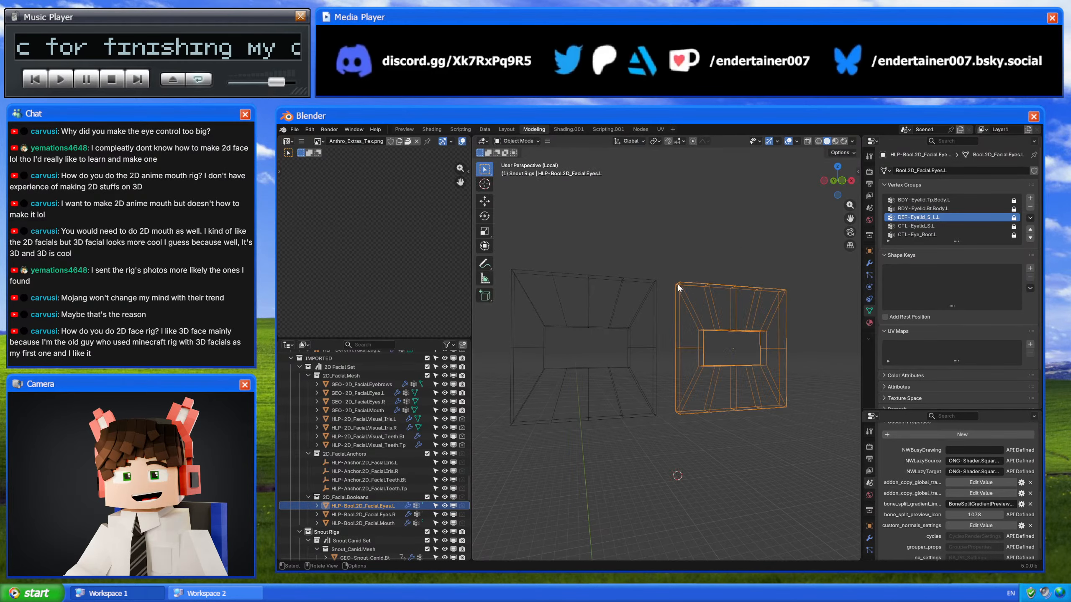
Step: Rename the left eye boolean's CTL-Eyelid_S.L vertex group to CTL-Eyelid.Sd_Ou.L
click(942, 223)
double_click(943, 225)
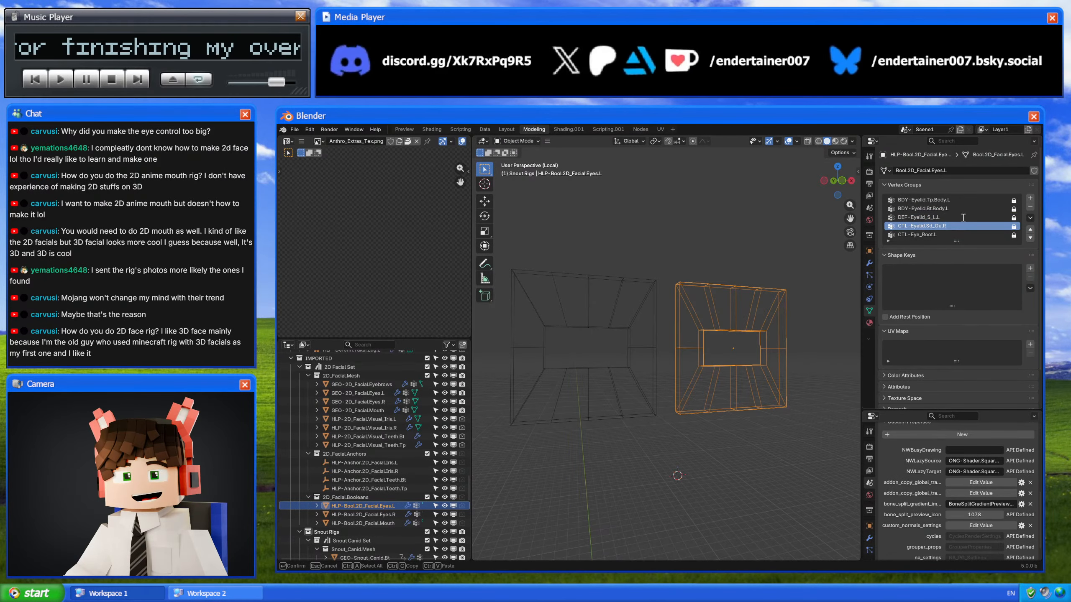
key(End)
key(BackSpace)
text(L)
key(Return)
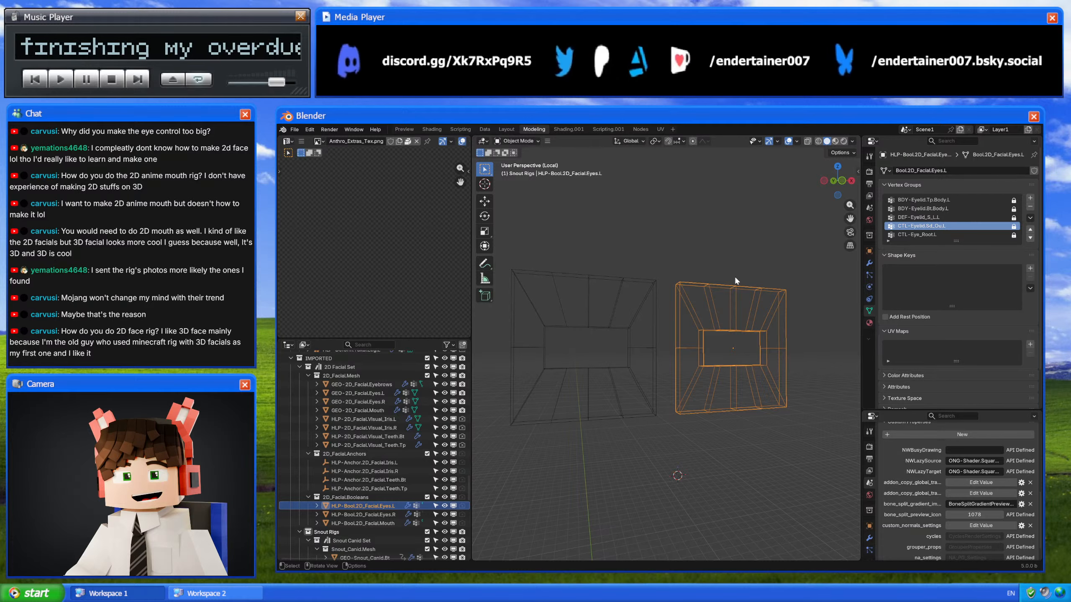
Step: Rename the left eye boolean's DEF-Eyelid_S_L.L vertex group to CTL-Eyelid.Sd_In.L and check its weights in Weight Paint mode
click(625, 286)
click(935, 226)
double_click(935, 226)
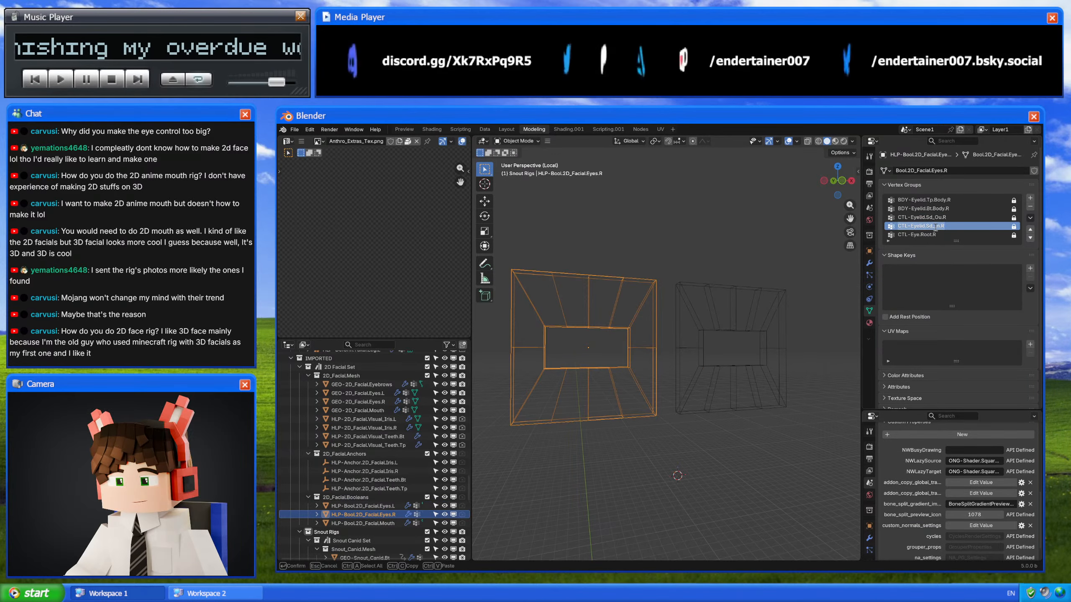
click(707, 295)
click(733, 284)
double_click(984, 215)
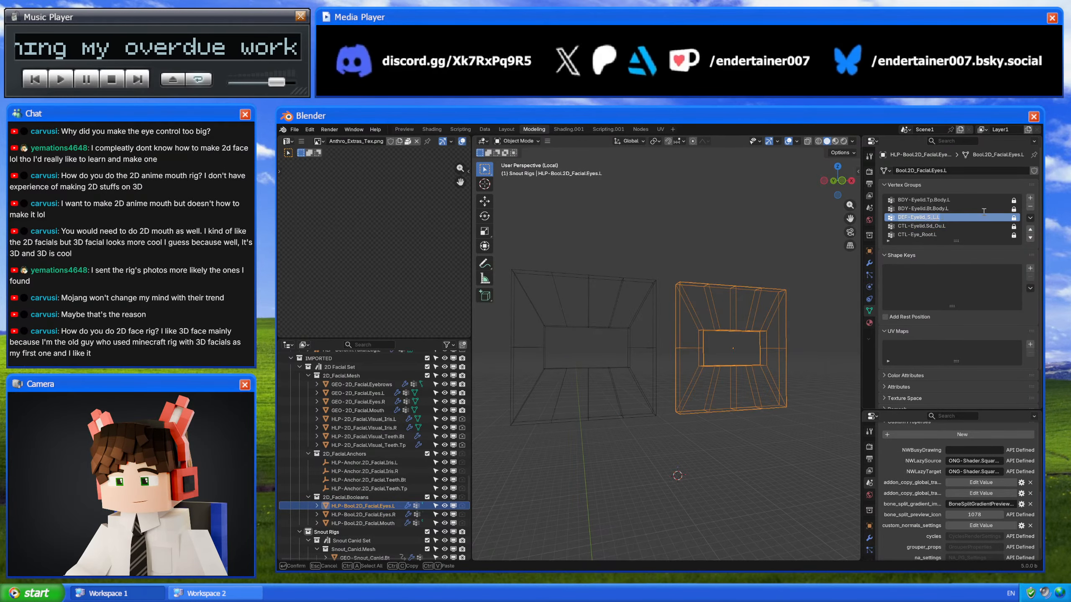
text(L)
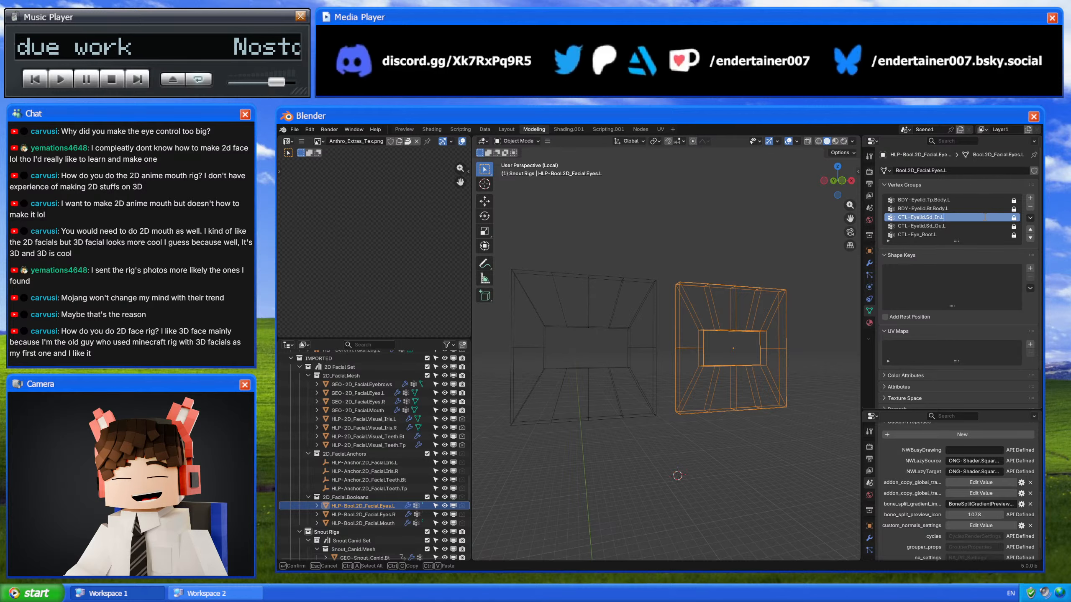
key(Return)
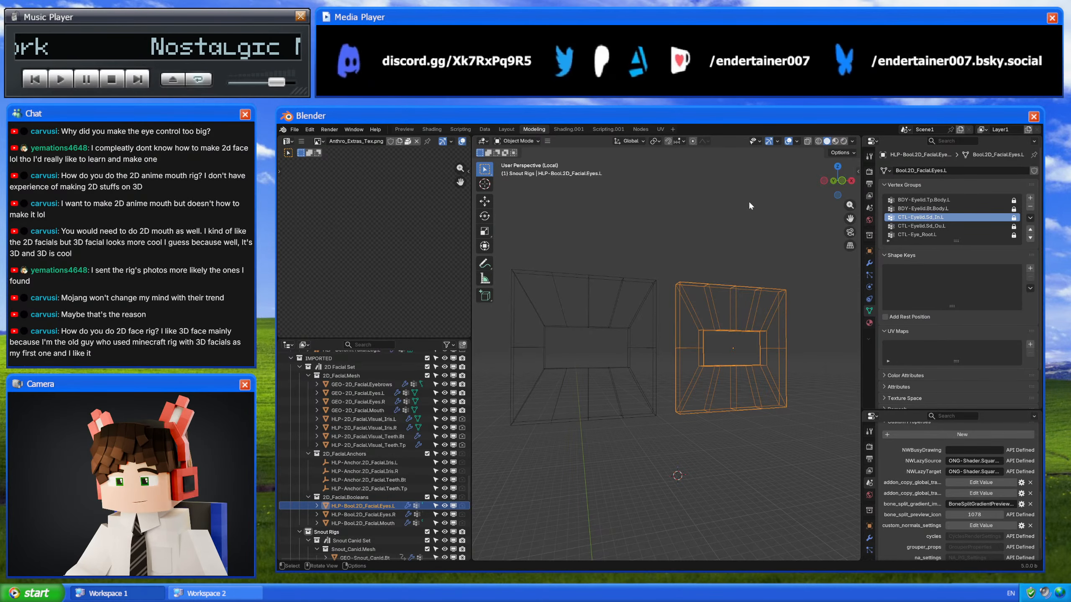
key(ctrl+Tab)
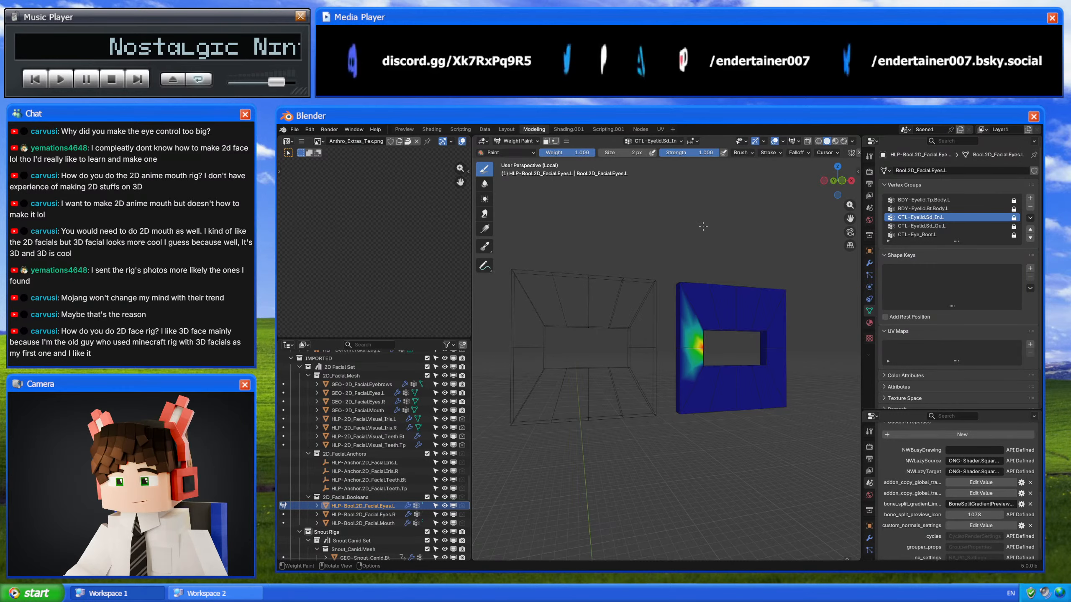
key(ctrl+Tab)
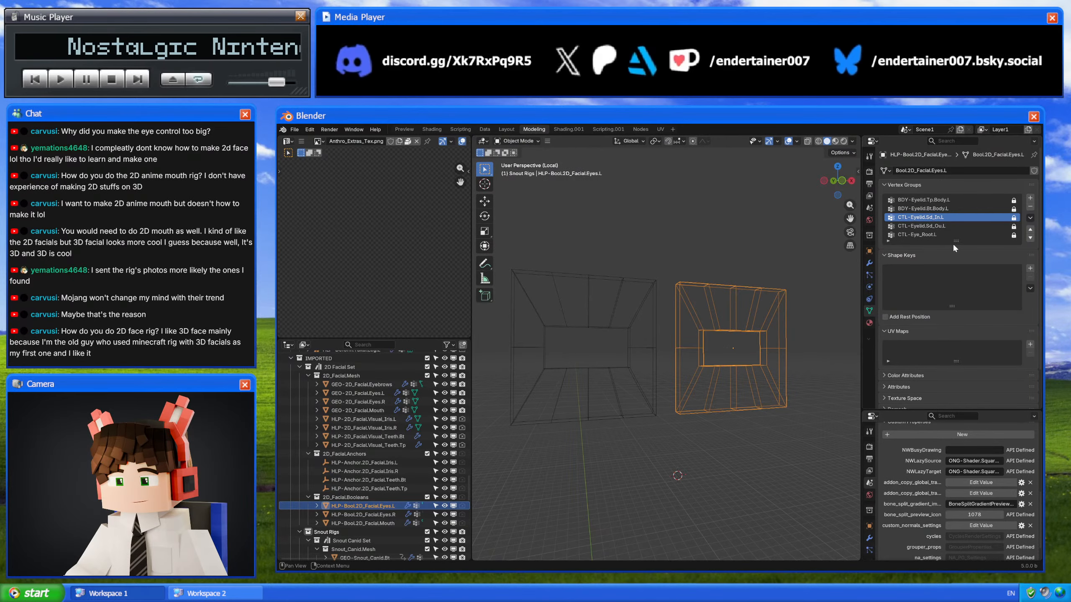
Step: Rename the left eye boolean's CTL-Eye_Root.L vertex group to CTL-Eye.Root.L and exit Local View
click(569, 280)
click(921, 235)
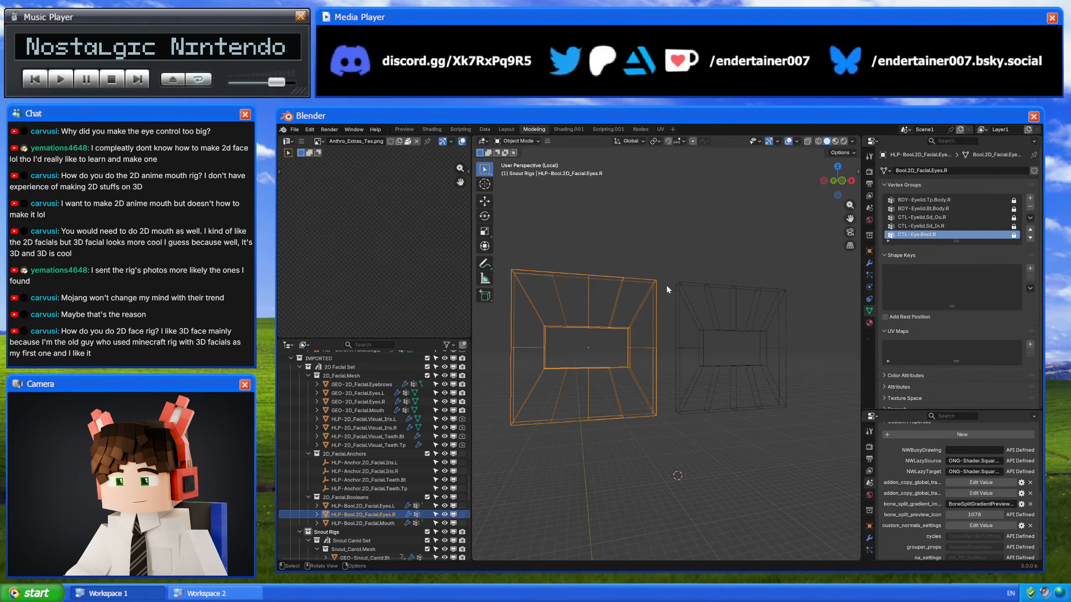
click(747, 285)
double_click(934, 234)
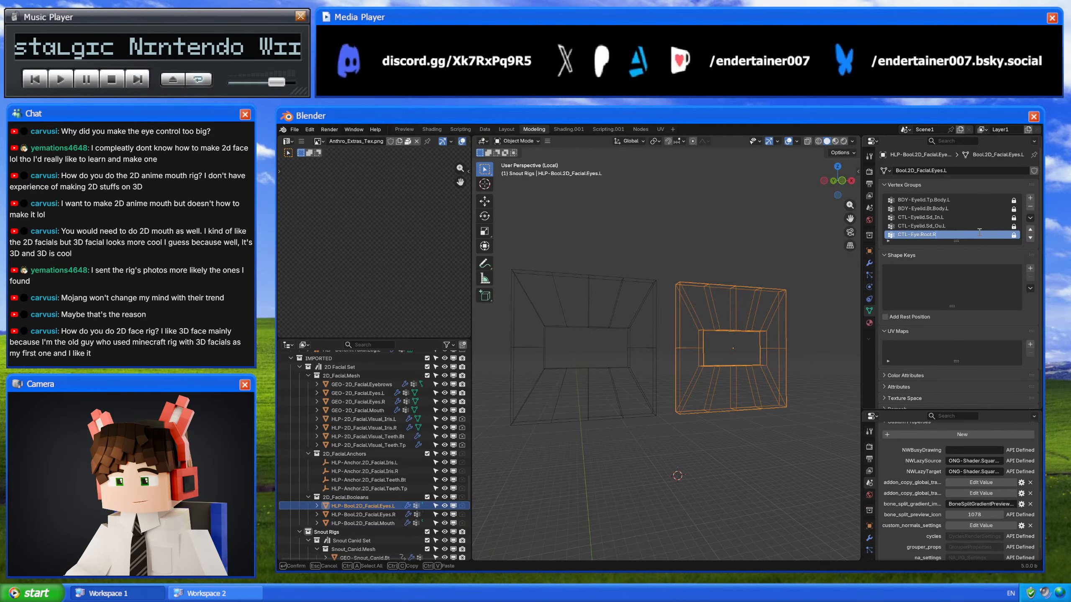
click(587, 335)
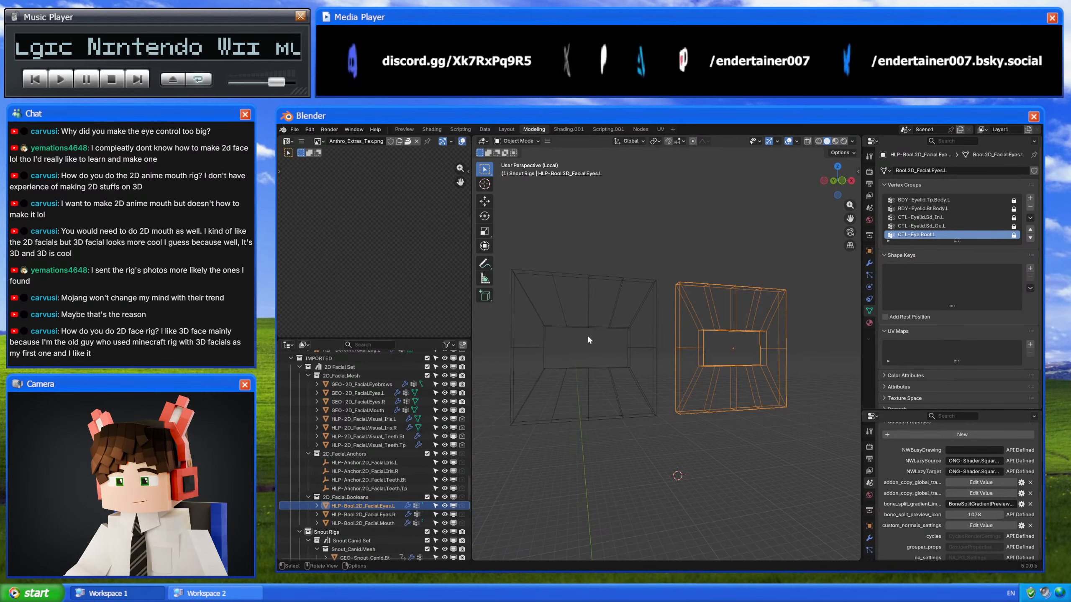
middle_drag(588, 335, 644, 323)
click(736, 298)
middle_drag(736, 297, 703, 283)
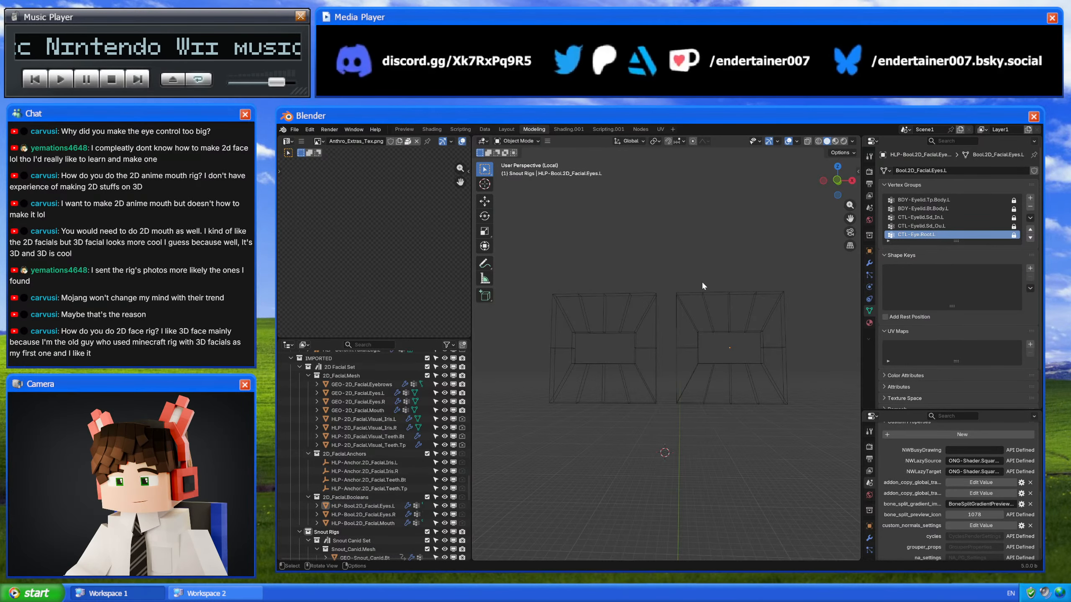
key(KP_Divide)
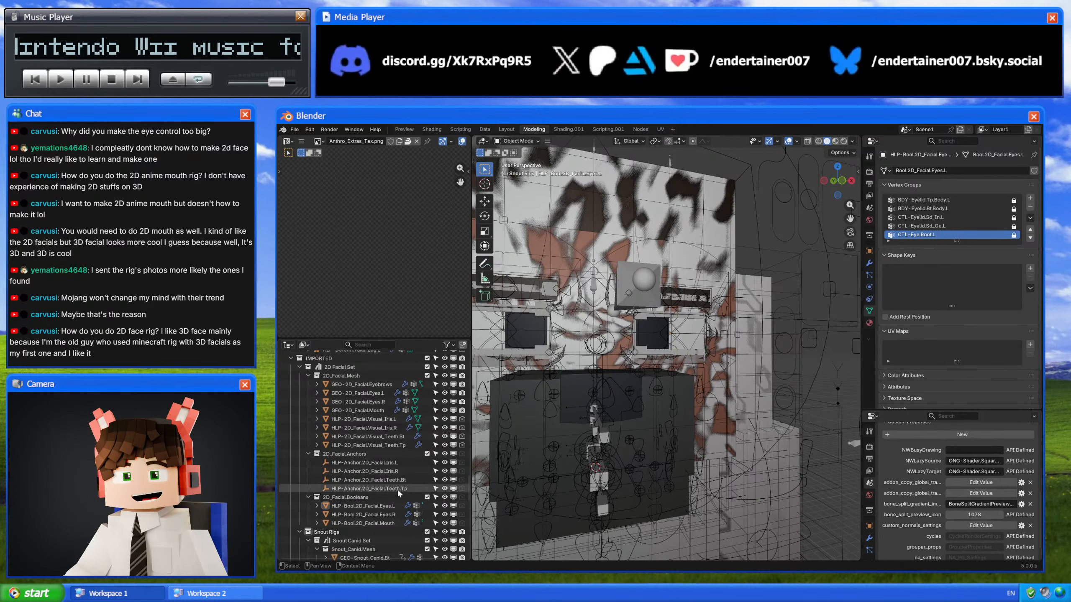
Step: Look through the vertex groups of the 2D Facial Set's meshes and boolean objects, from the eyebrows down to the mouth boolean
click(380, 395)
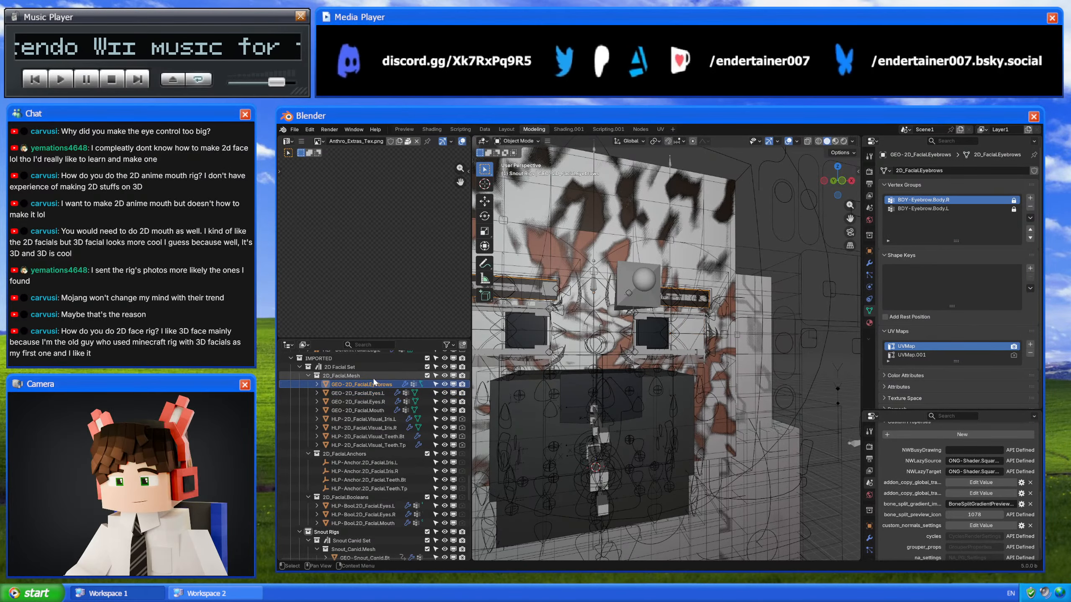
key(Down)
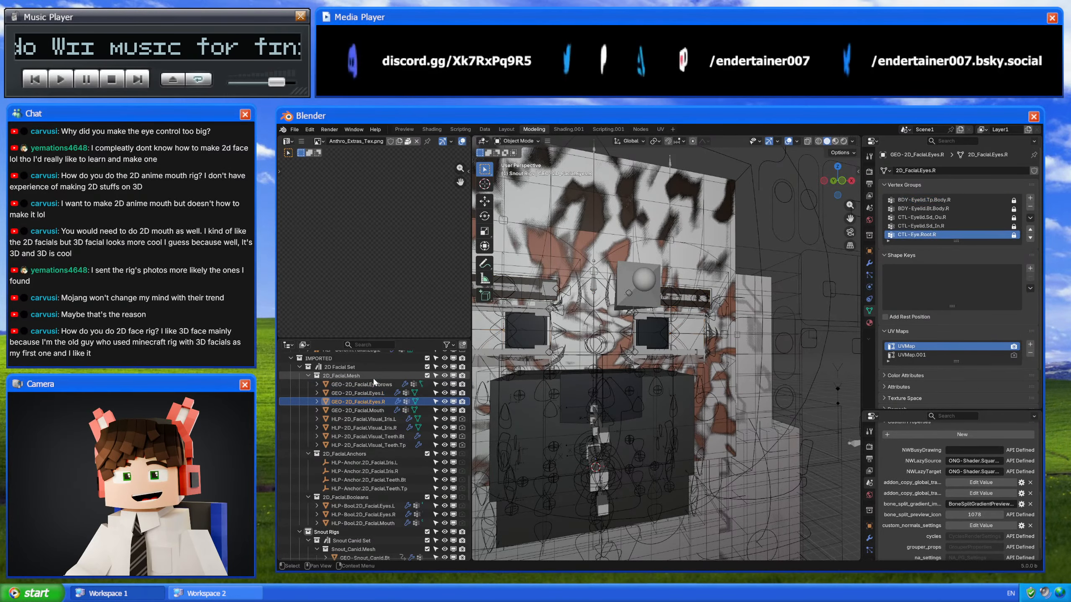
key(Down)
key(Down)
key(Down)
key(Down)
key(Down)
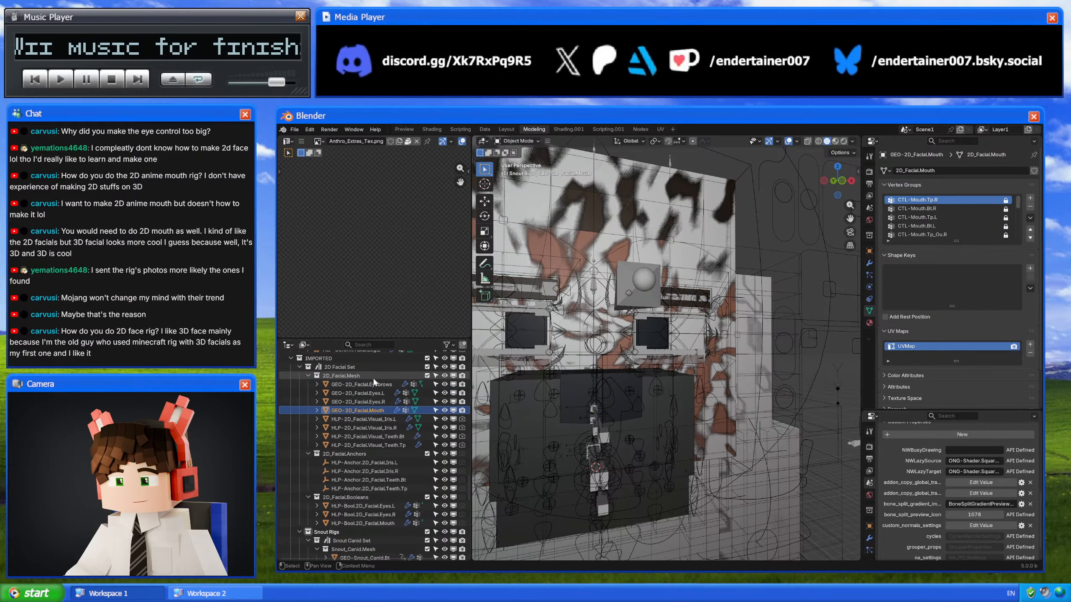
key(Down)
key(Down)
key(Down)
key(Down)
key(Down)
key(Down)
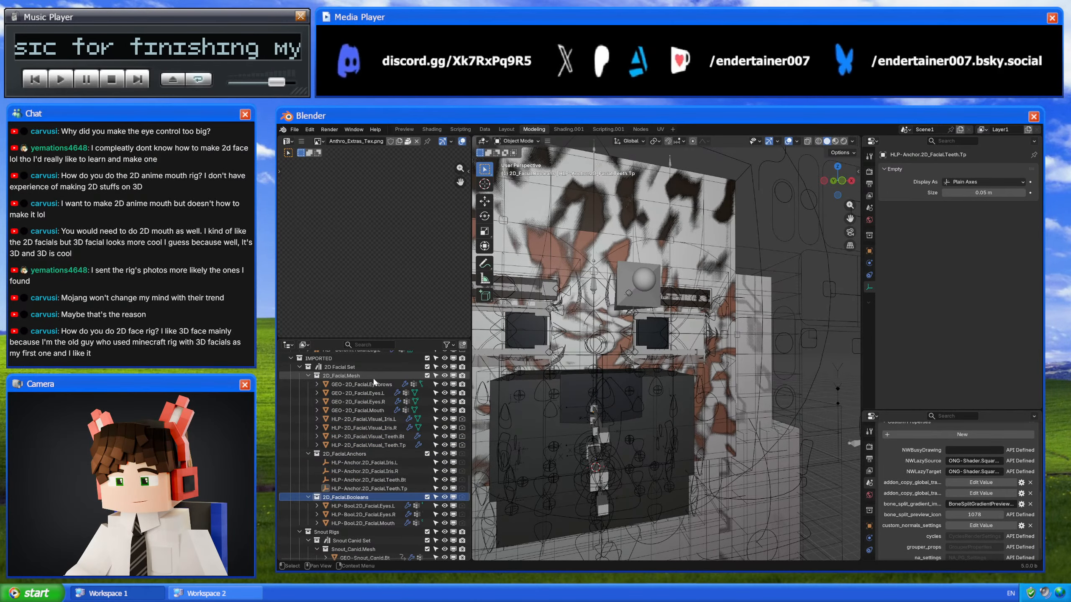
key(Down)
key(Down)
key(Down)
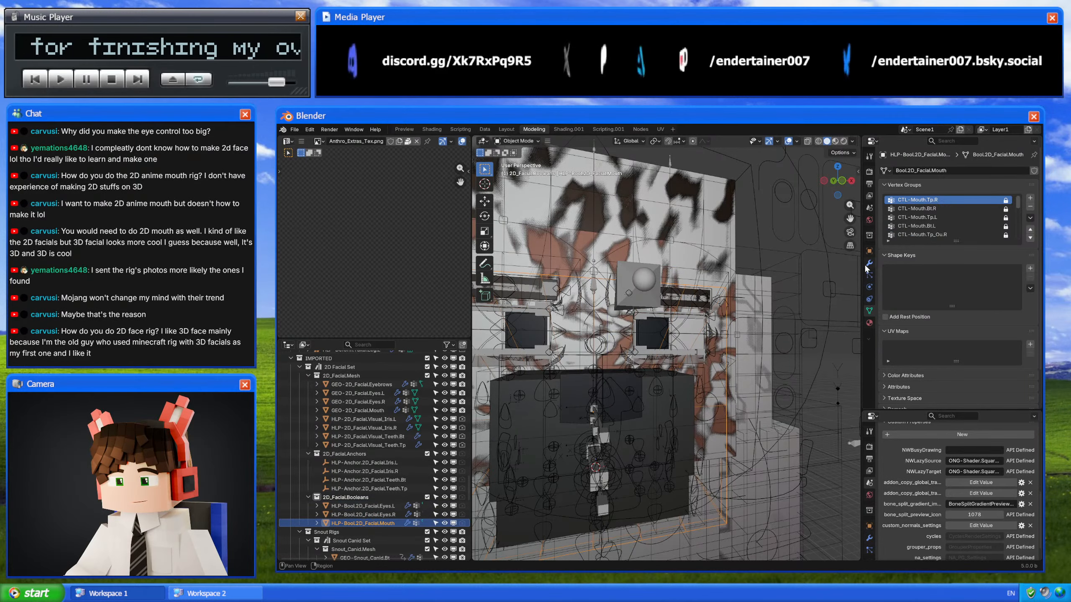
scroll(927, 234, down, 9)
scroll(927, 234, up, 9)
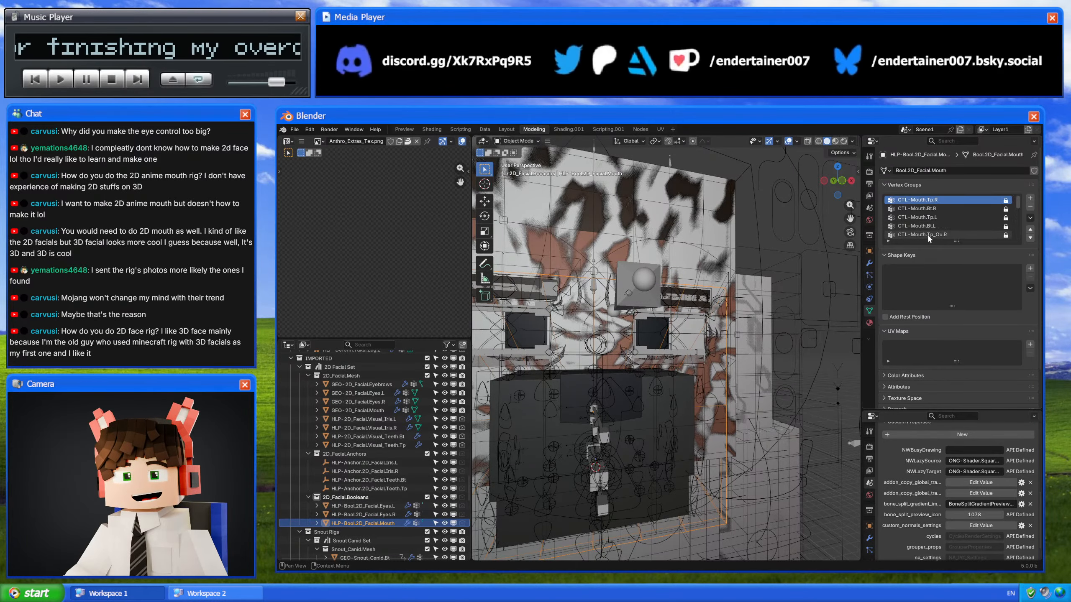
scroll(725, 262, down, 8)
Step: Deselect the mouth boolean and save the rig modules file
click(720, 247)
scroll(713, 272, up, 5)
shift+middle_drag(713, 272, 751, 237)
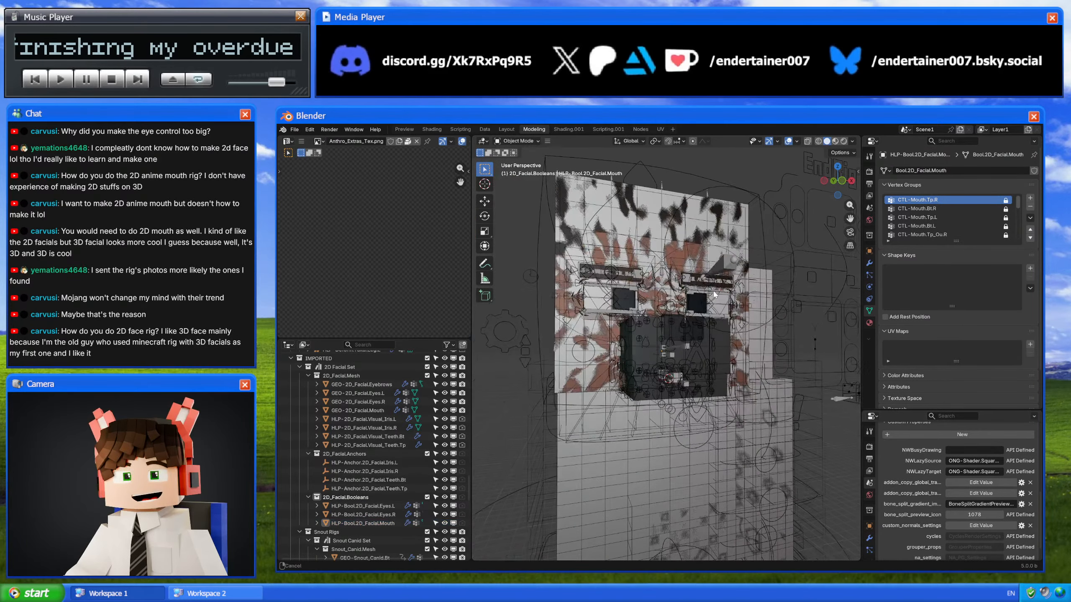
key(ctrl+s)
Step: Open the Simple Preset rig file from the splash screen's recent files and dismiss the script security warning
click(282, 129)
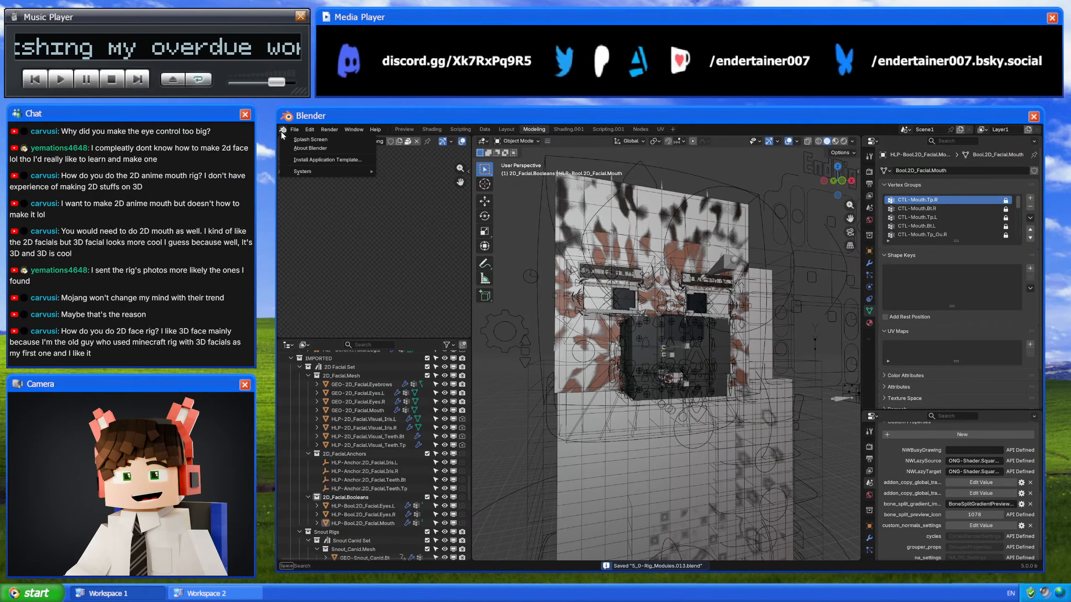
click(286, 136)
click(535, 246)
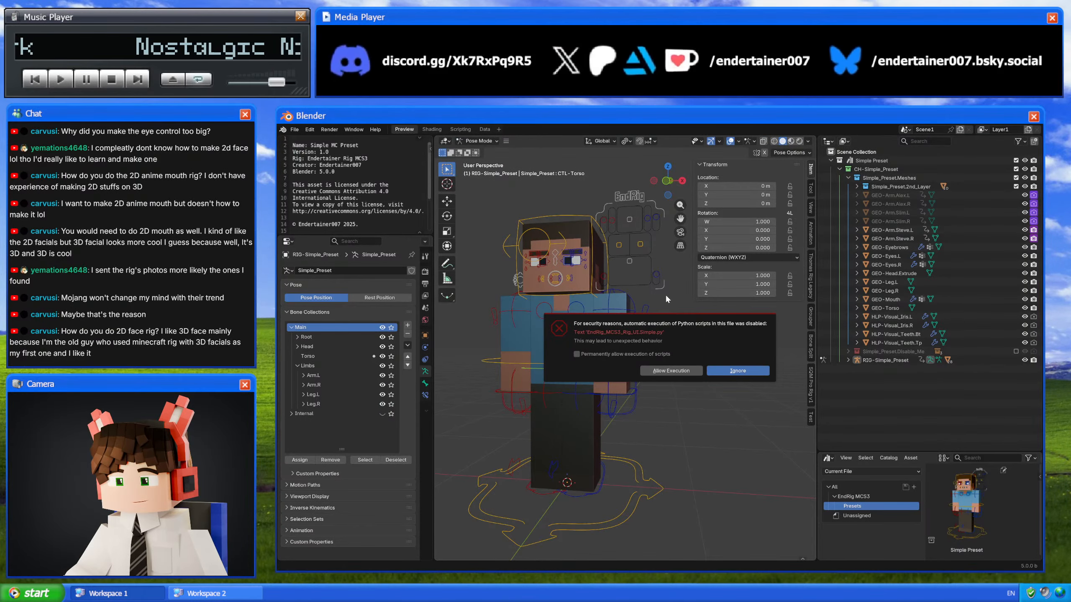
click(666, 299)
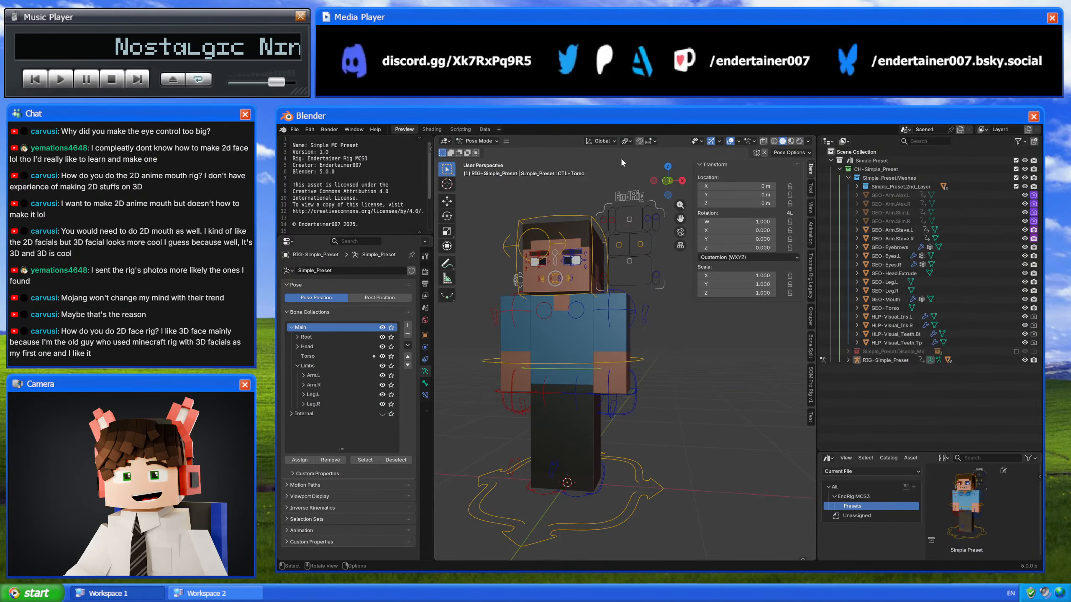
Step: Add the Endertainer Layout workspace and switch the Simple Preset rig to Object Mode
click(500, 130)
mouse_move(485, 164)
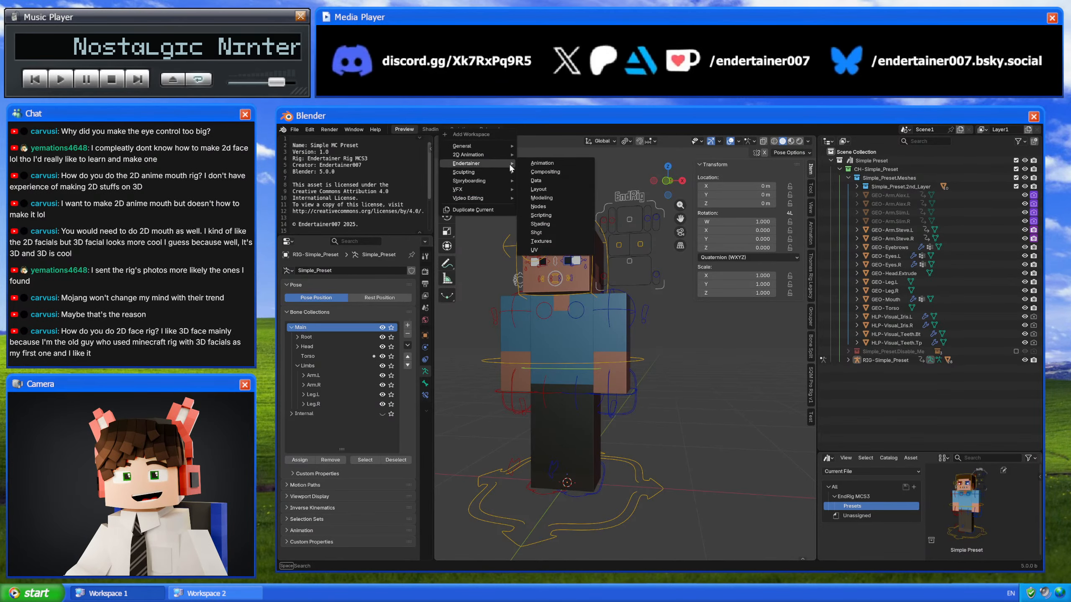
click(571, 190)
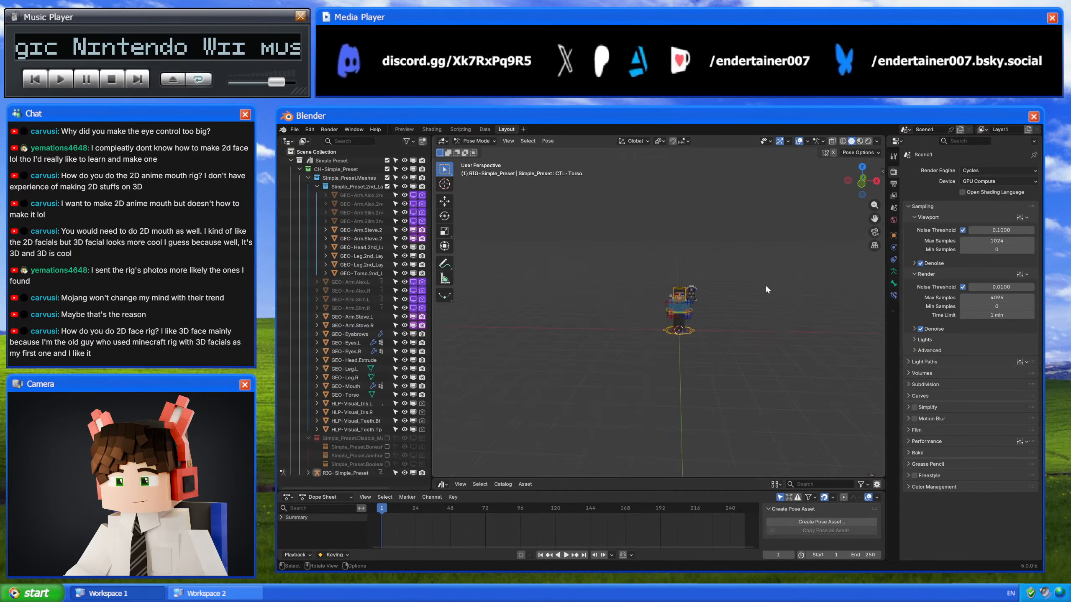
scroll(655, 306, up, 5)
key(ctrl+Tab)
middle_drag(655, 306, 691, 279)
scroll(689, 320, up, 5)
scroll(689, 328, down, 2)
click(718, 272)
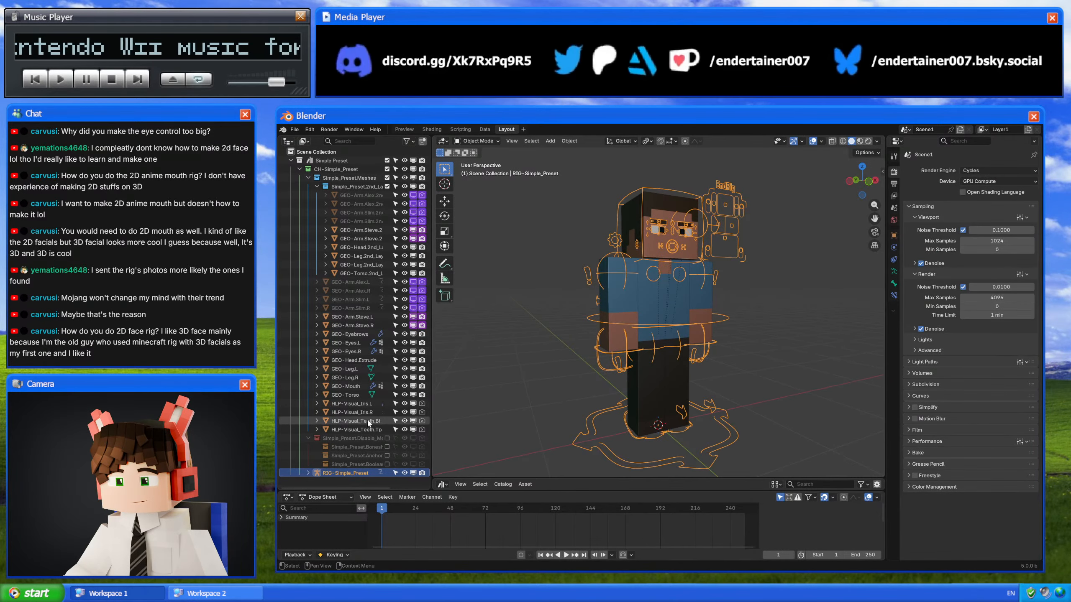
Step: Enable the Simple_Preset.Disable_Me and Booleans collections and make the left and right eye booleans selectable and shown in viewports
click(387, 439)
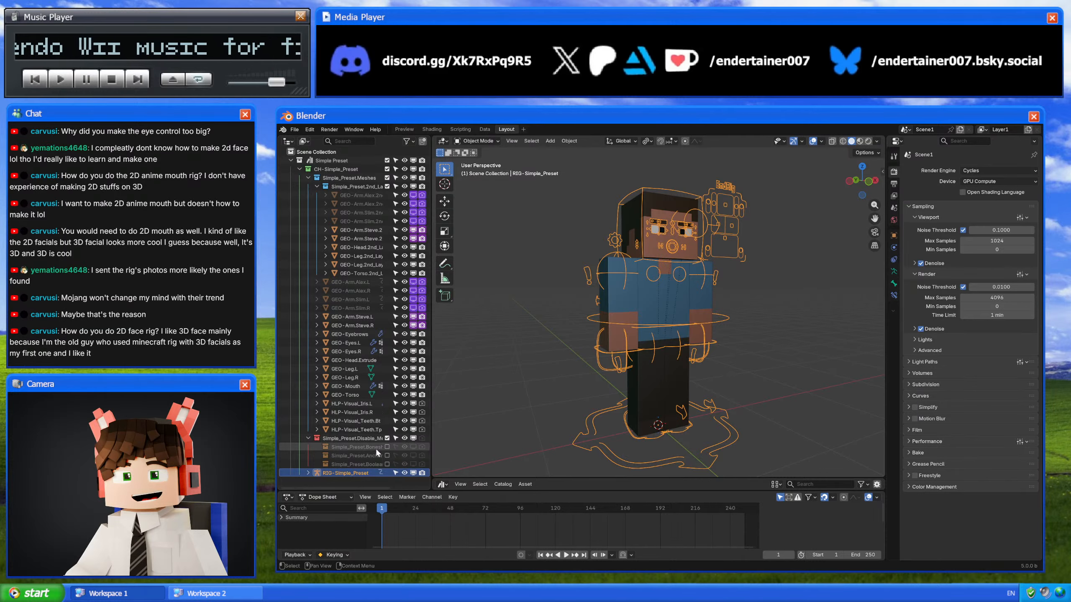
ctrl+scroll(375, 447, right, 3)
click(387, 464)
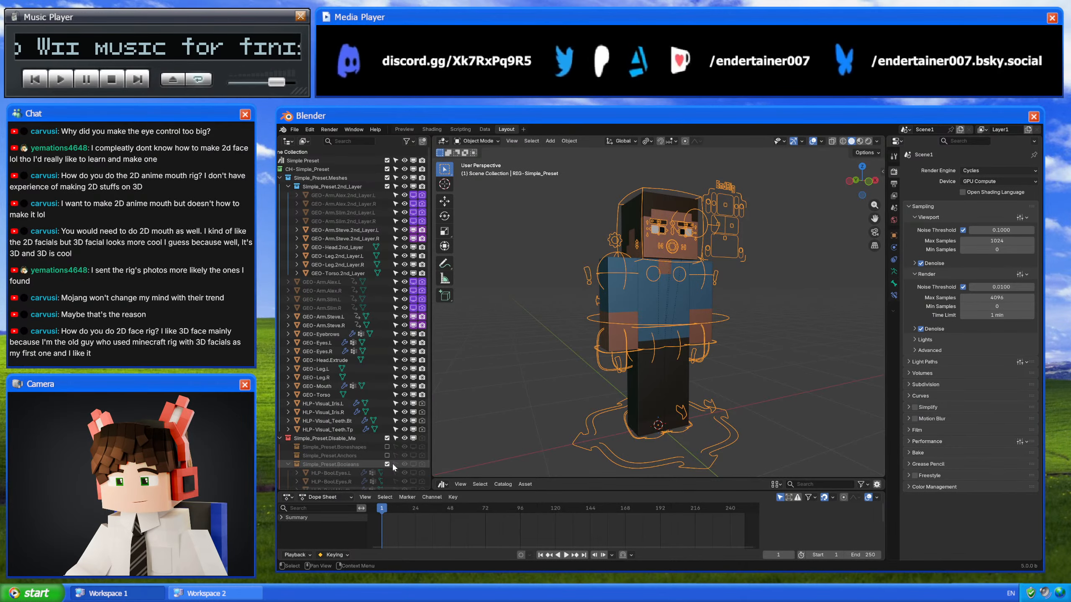
middle_drag(366, 467, 364, 449)
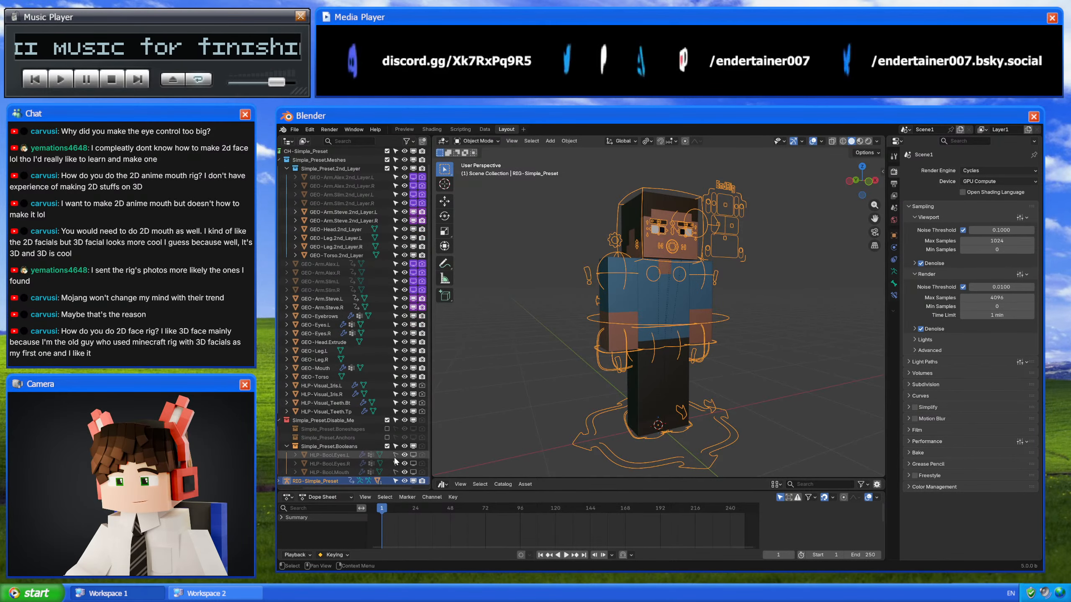
drag(395, 456, 395, 464)
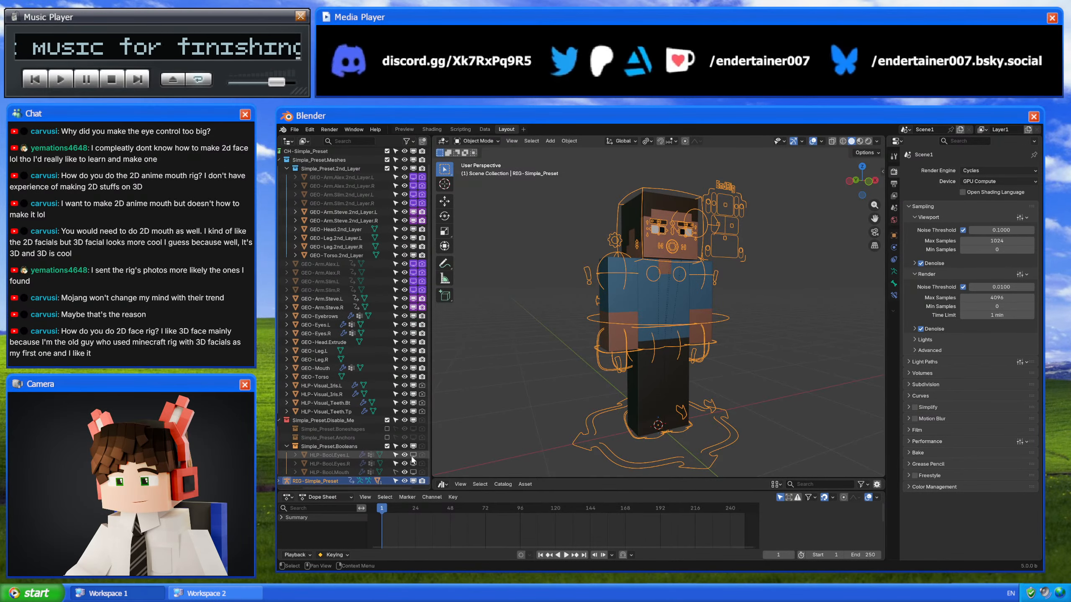
Step: Isolate both eye booleans in Local View and show the left one's vertex groups
click(349, 455)
key(KP_Decimal)
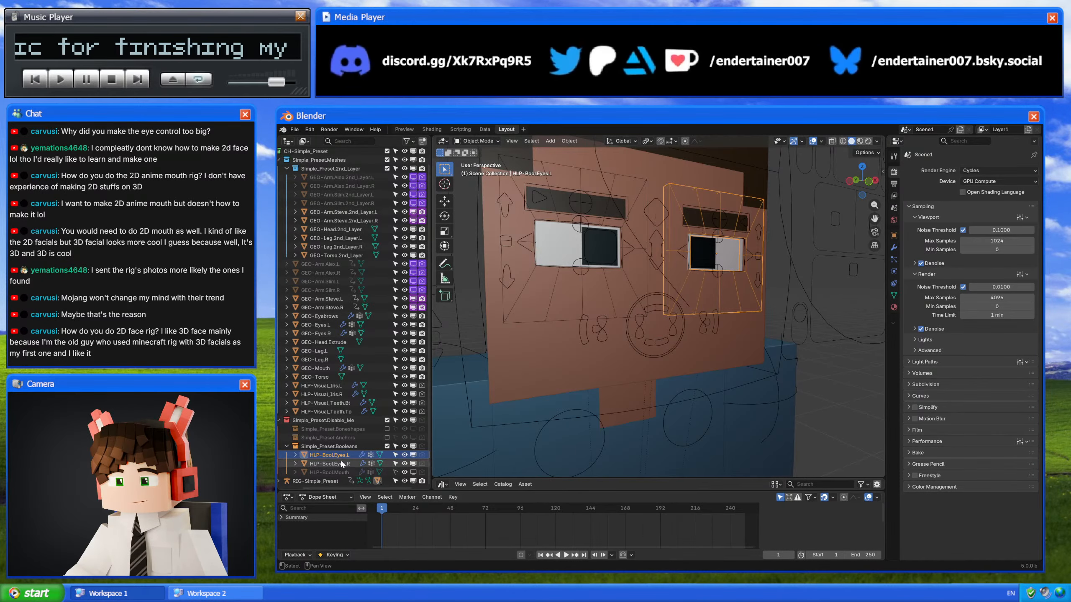
shift+click(333, 464)
key(KP_Divide)
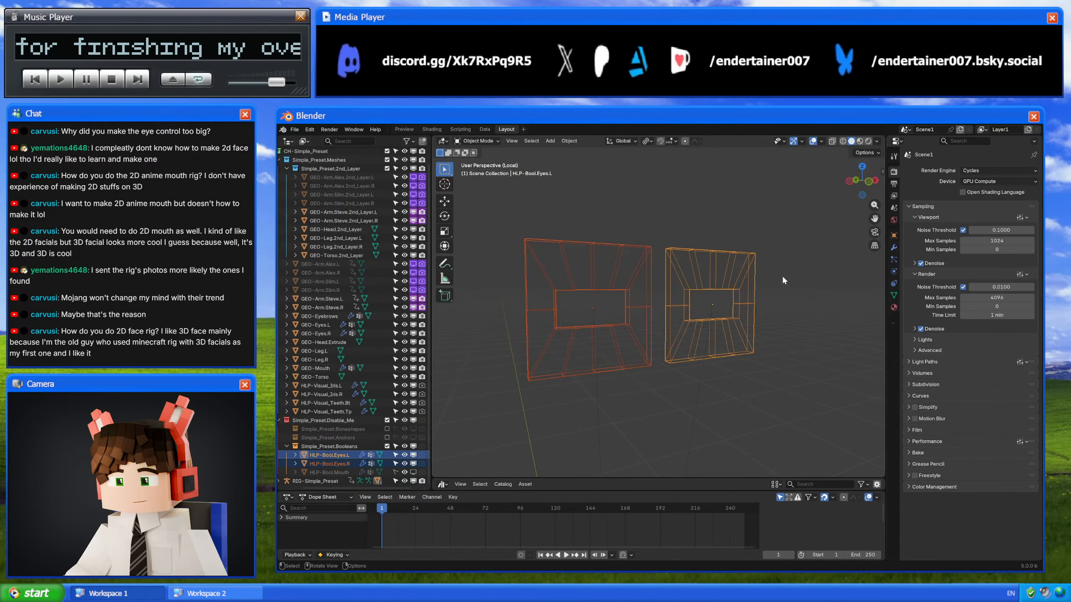
click(892, 295)
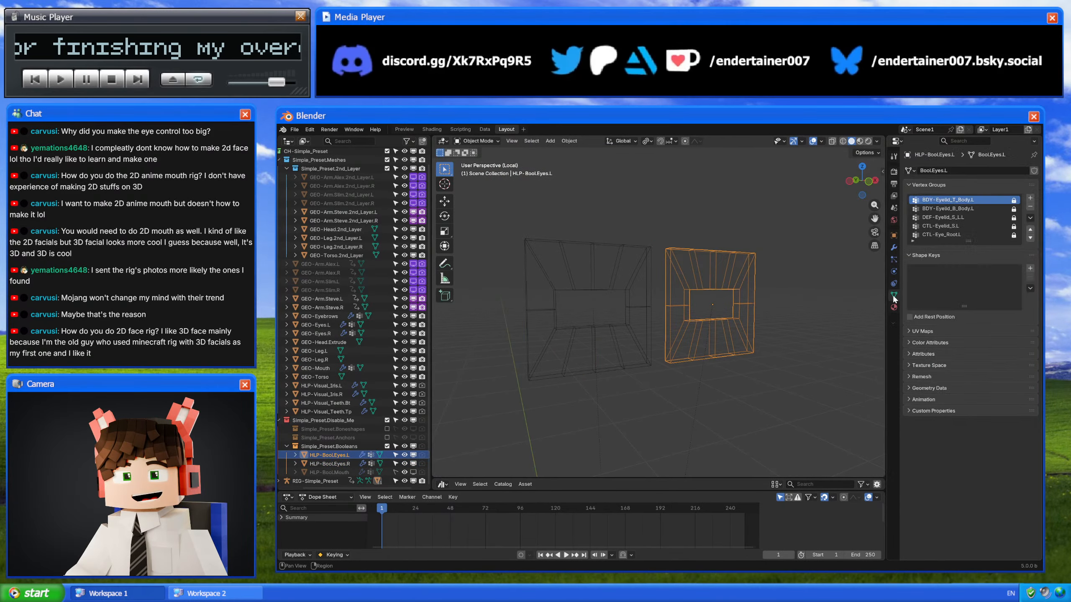
Step: Rename the left eye boolean's BDY-Eyelid_T_Body.L vertex group to BDY-Eyelid.Tp.Body.L, matching the right eye boolean
click(641, 275)
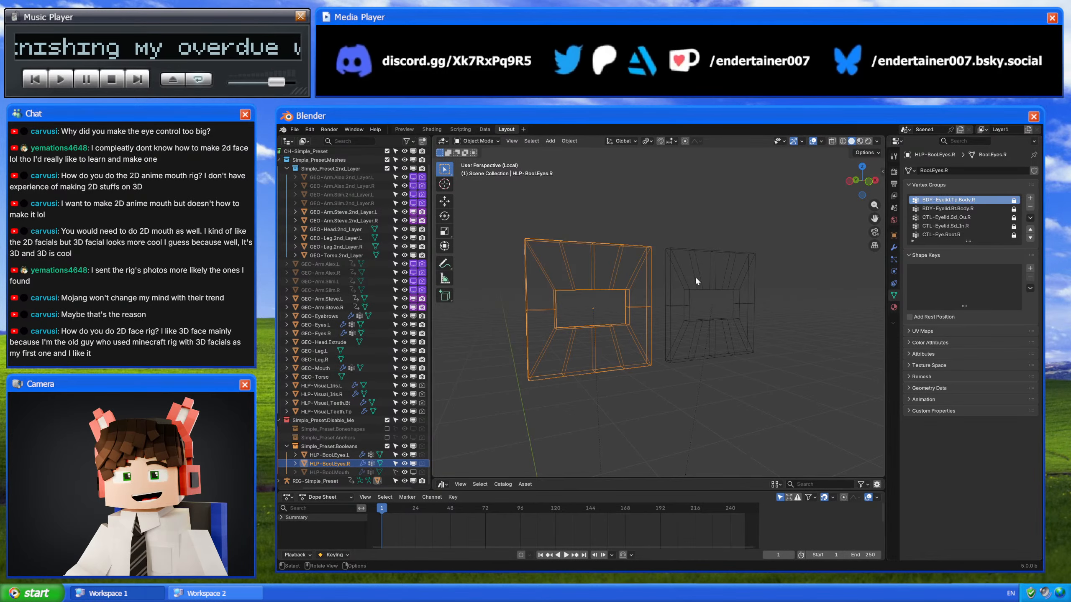
click(781, 261)
click(746, 252)
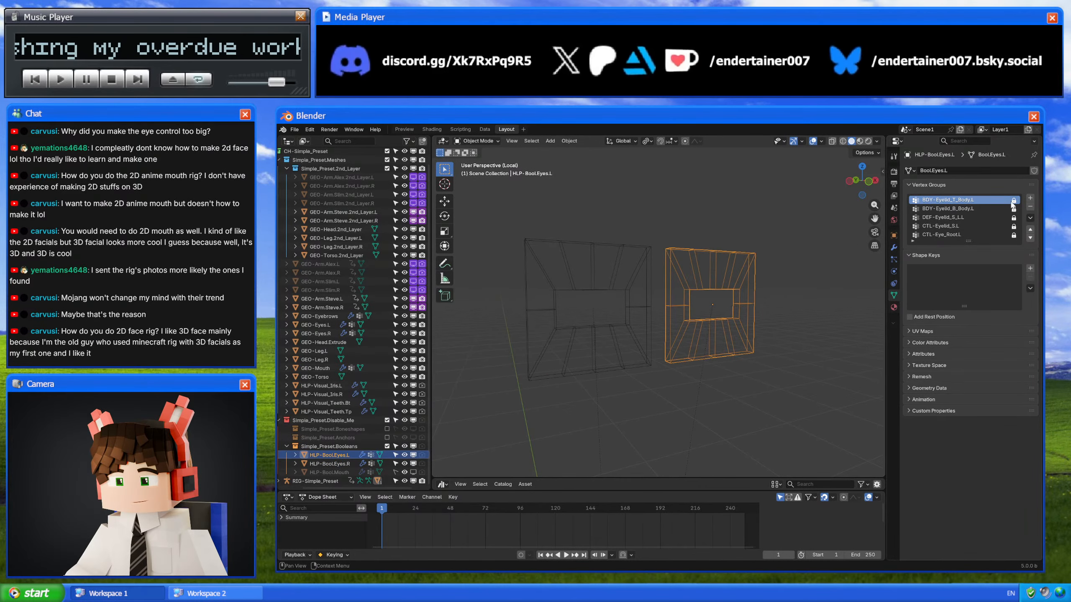
double_click(963, 199)
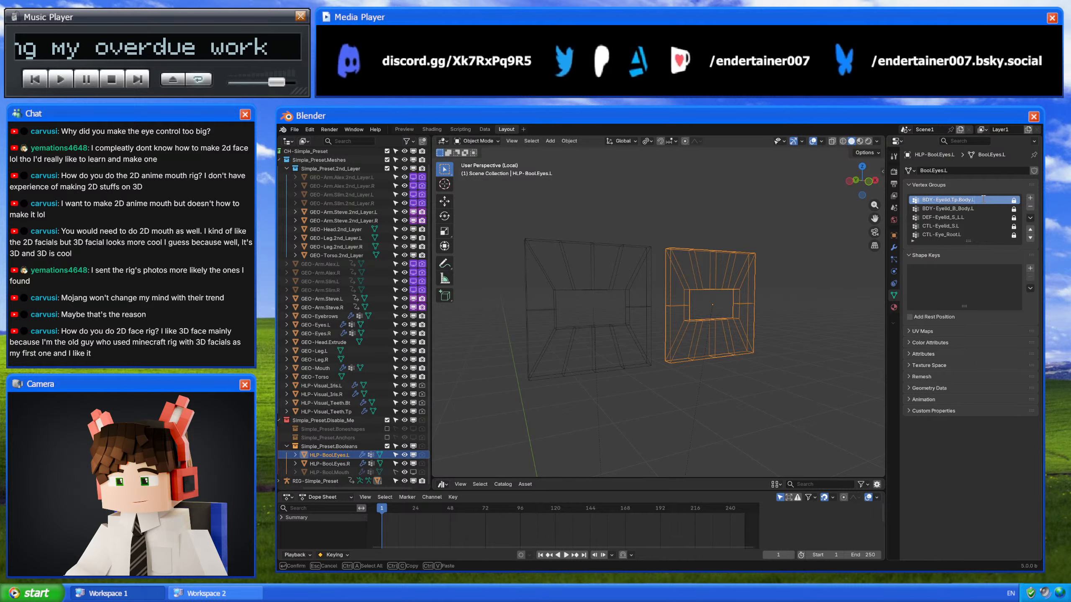
key(Return)
Step: Copy the right eye boolean's BDY-Eyelid.Bt.Body.R group name and rename the left one's BDY-Eyelid_B_Body.L group to BDY-Eyelid.Bt.Body.L
click(613, 247)
click(623, 244)
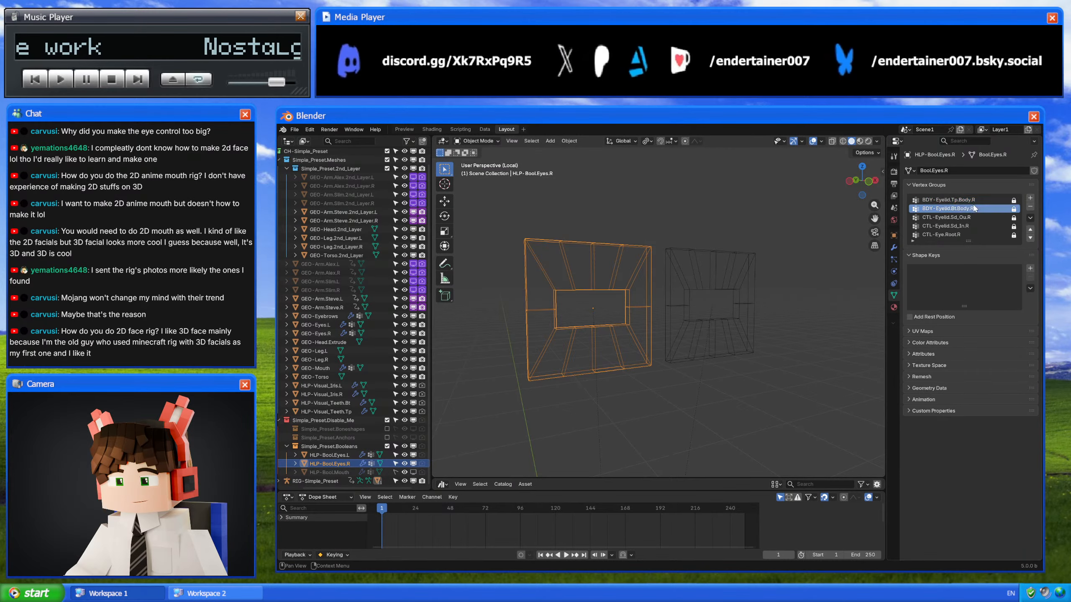
double_click(952, 208)
key(Return)
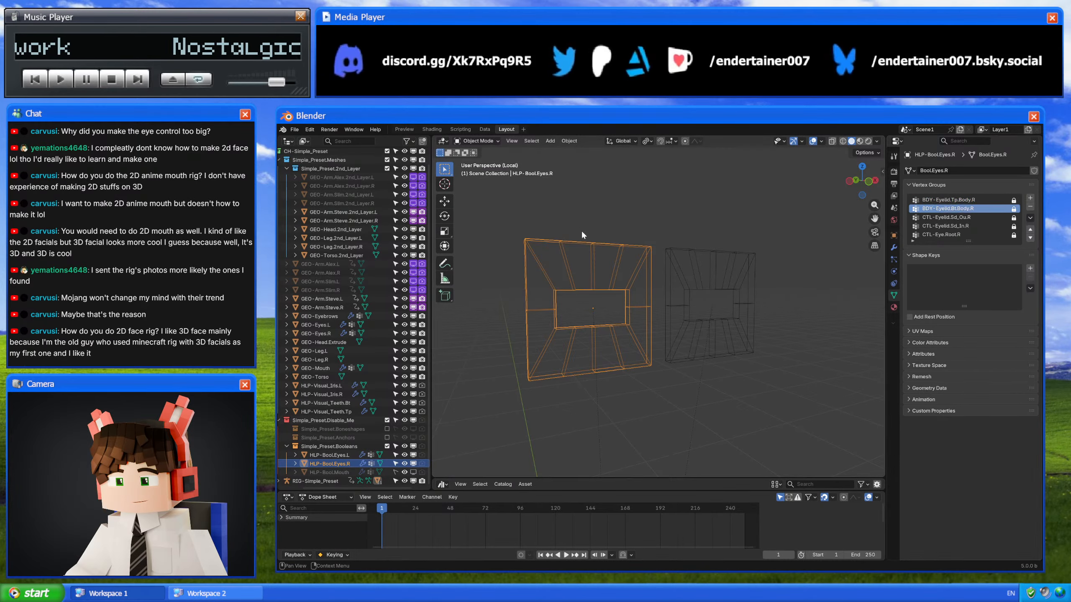
click(692, 258)
double_click(986, 209)
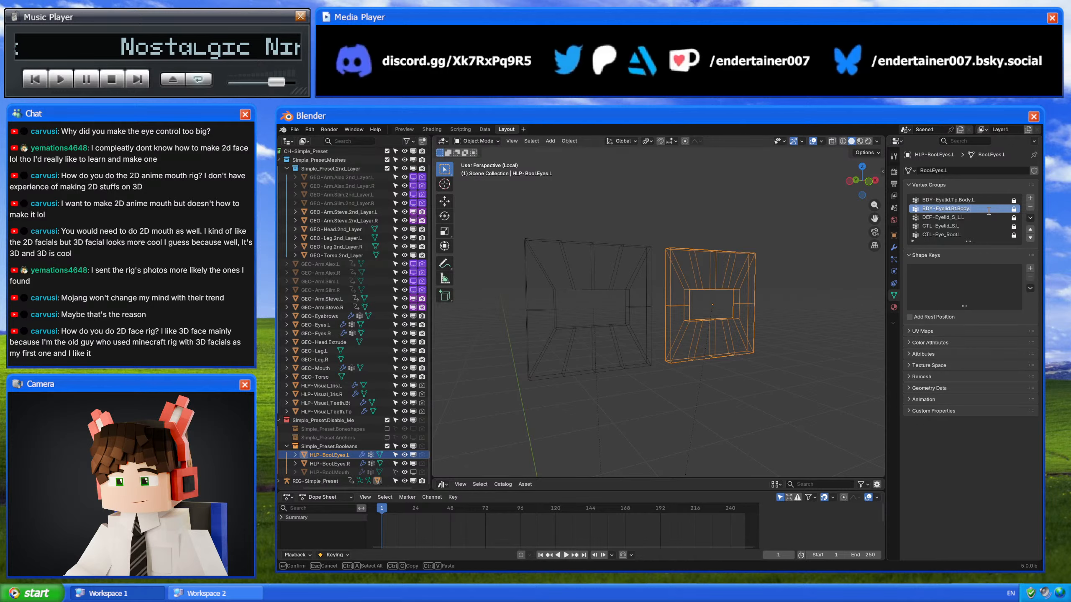
key(Return)
Step: Copy the name of the right eye boolean's CTL-Eyelid.Sd_Ou.R vertex group
click(608, 245)
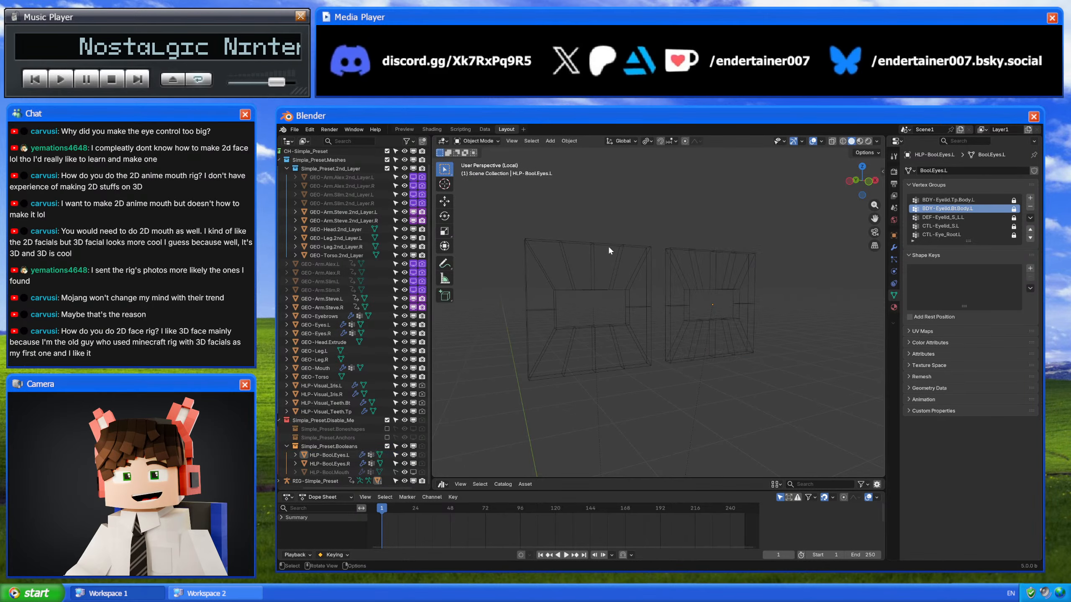
double_click(965, 217)
key(Return)
Step: Inspect the left eye boolean's DEF-Eyelid_S_L.L vertex group weights in Weight Paint mode, and return to Object Mode
click(754, 251)
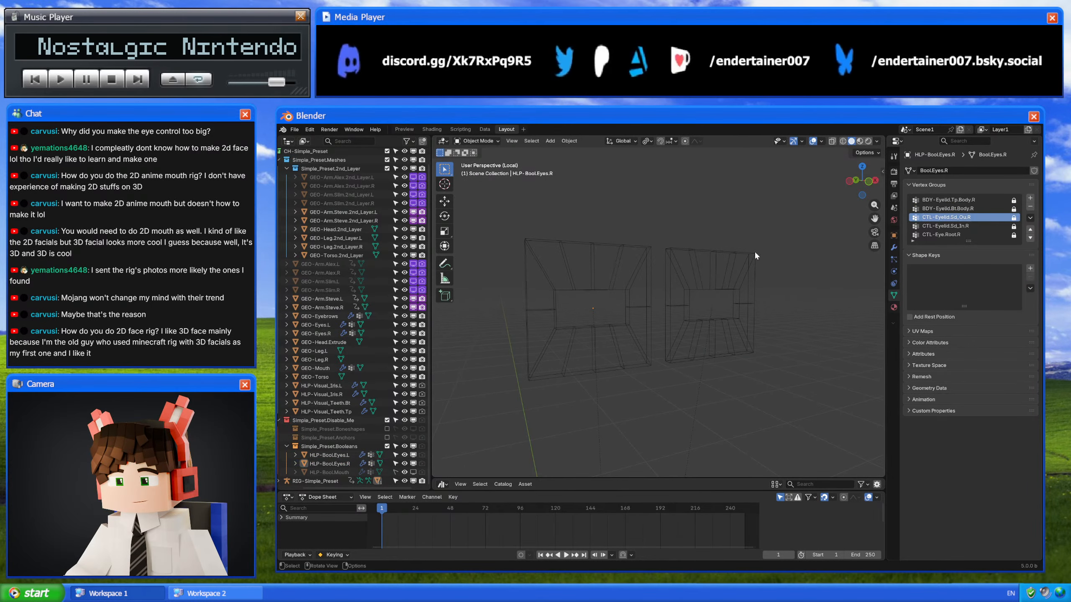
key(ctrl+Tab)
click(705, 225)
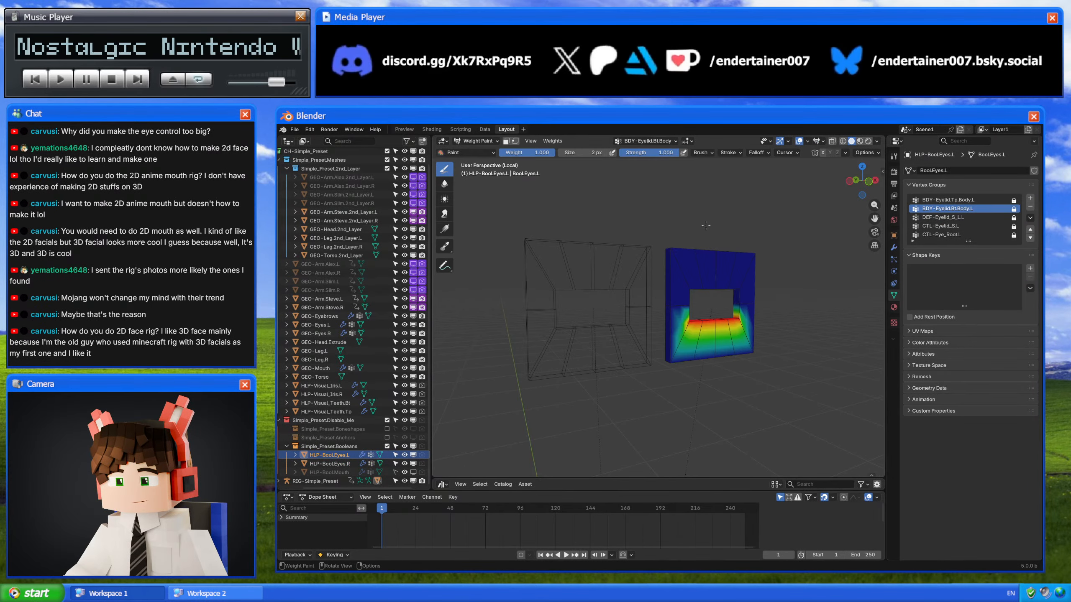
click(956, 216)
key(ctrl+Tab)
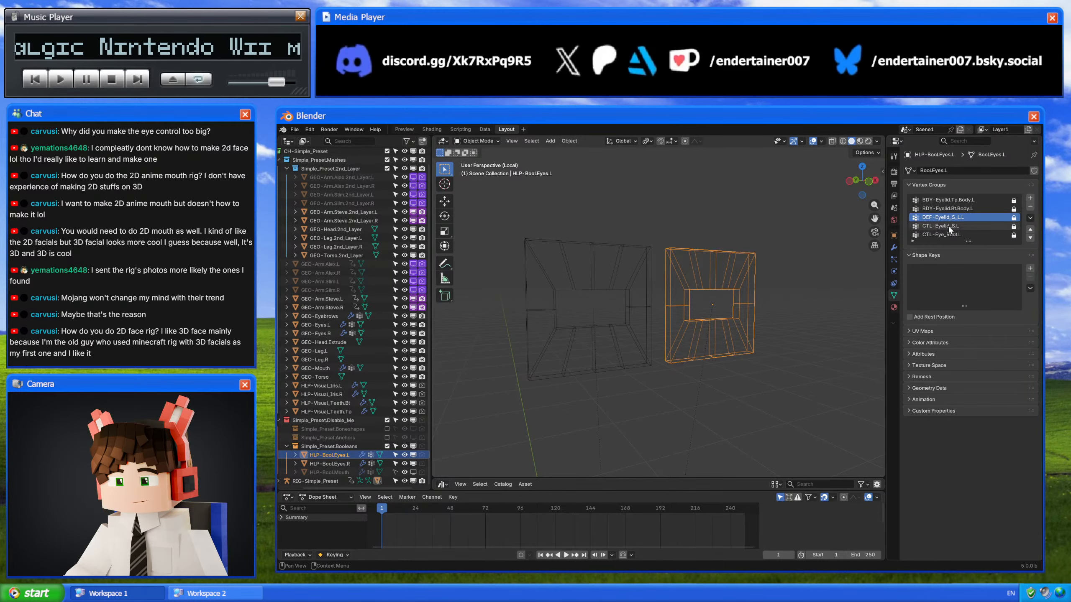
Step: Rename the left eye boolean's CTL-Eyelid_S.L vertex group to CTL-Eyelid.Sd_Ou.L
double_click(965, 225)
text(CTL-Eyelid.Sd_Ou.R)
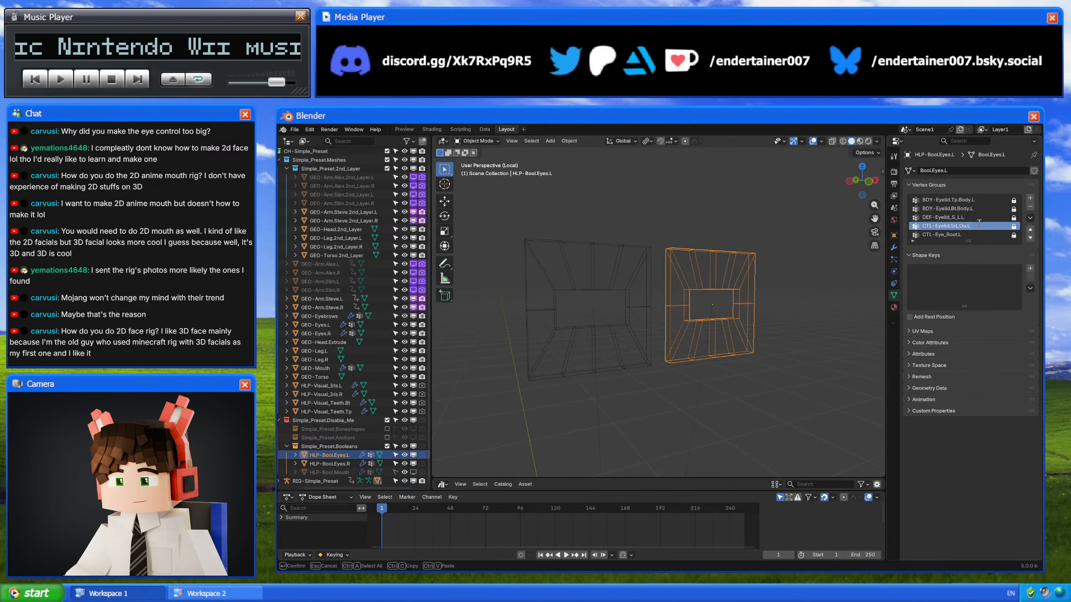
key(Return)
Step: Copy the right eye boolean's CTL-Eyelid.Sd_In.R group name and rename the left one's DEF-Eyelid_S_L.L group to CTL-Eyelid.Sd_In.L
click(615, 245)
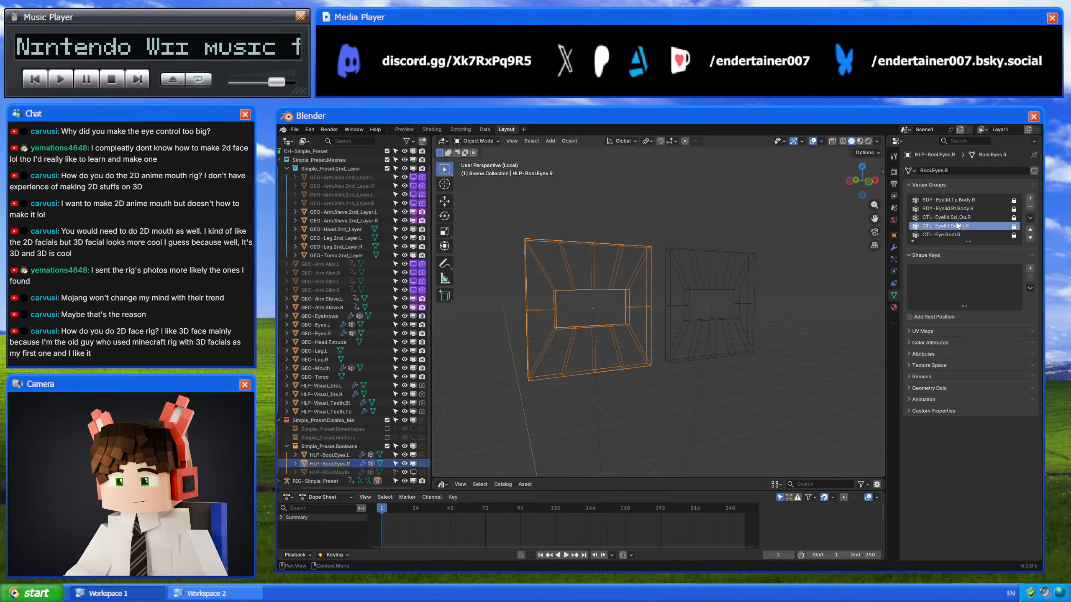
click(747, 257)
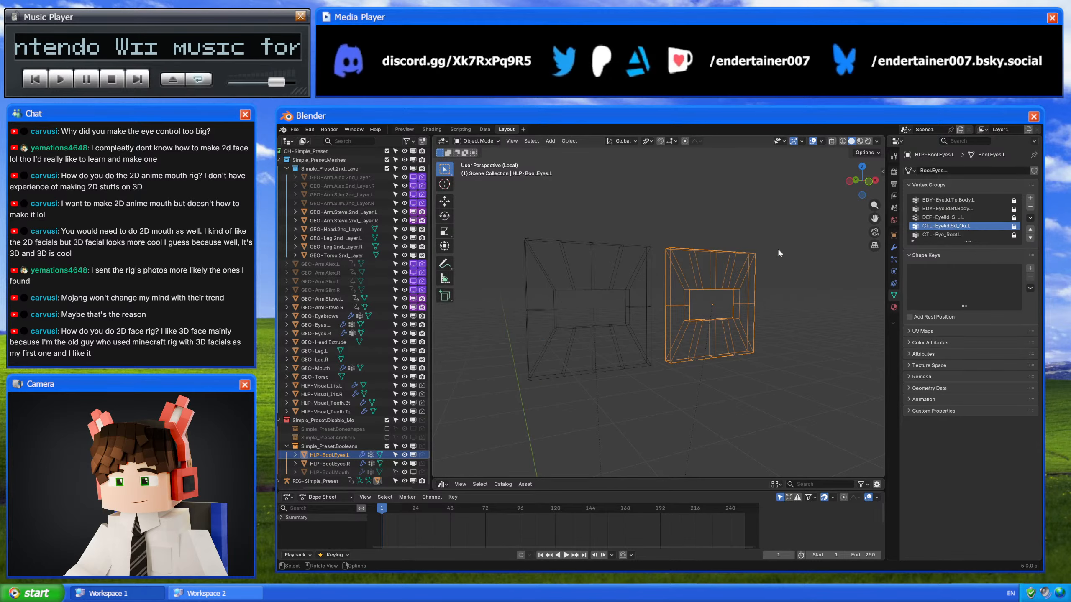
double_click(942, 218)
text(CTL-Eyelid.Sd_In.R)
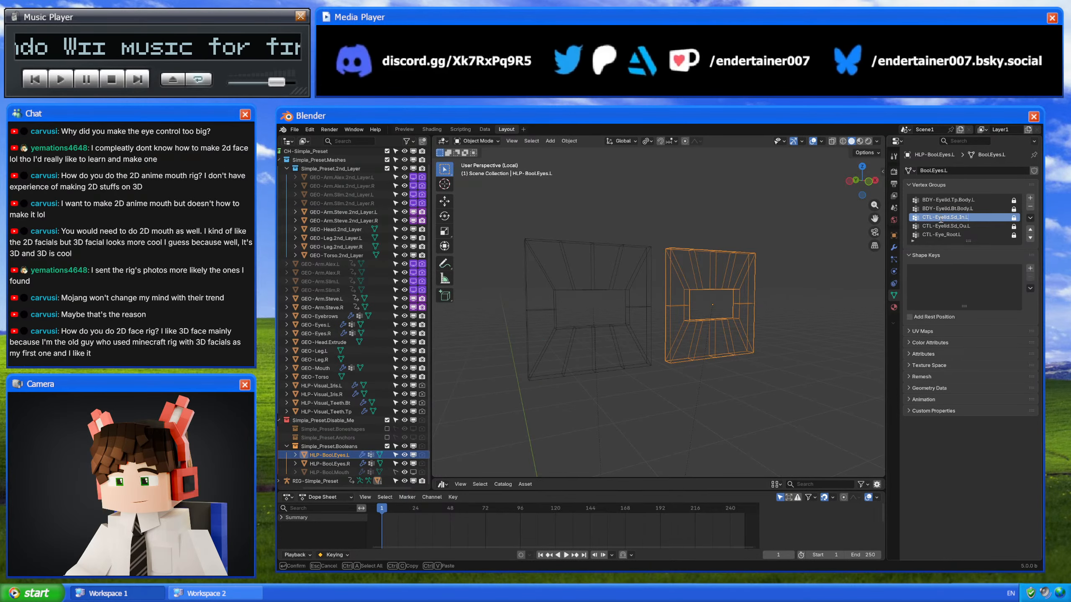
key(Return)
Step: Rename the left eye boolean's CTL-Eye_Root.L vertex group to CTL-Eye.Root.L, matching the right eye boolean
click(624, 249)
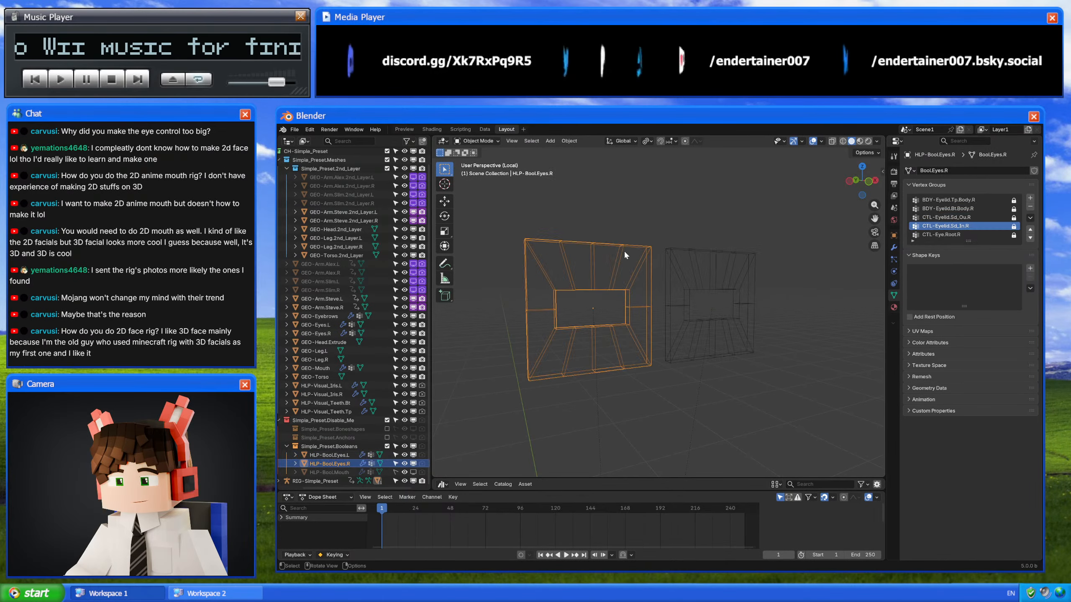
click(744, 255)
double_click(954, 235)
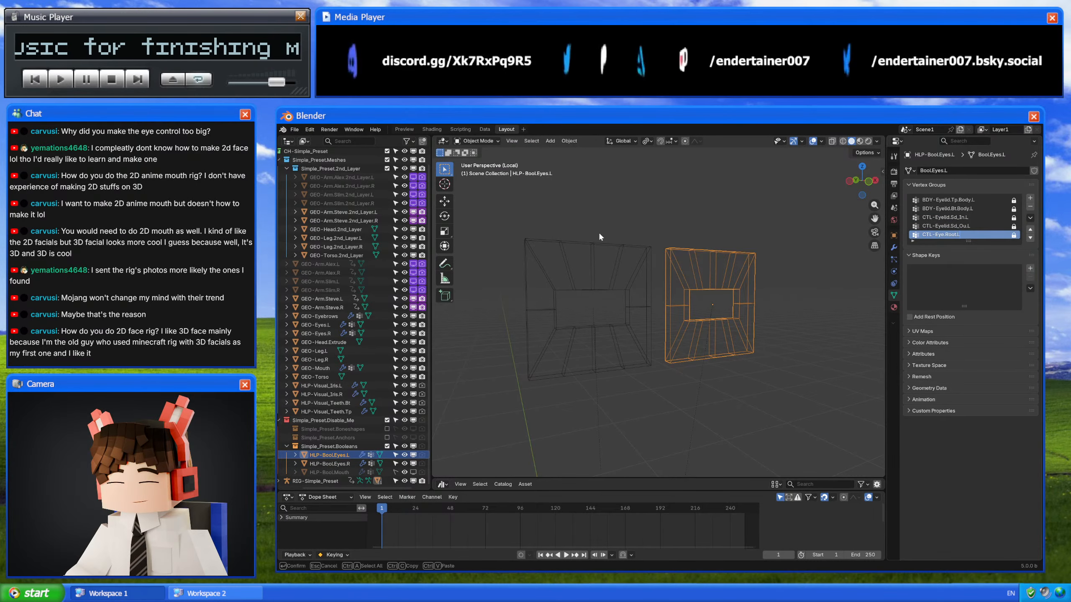
key(Return)
Step: Select the right eye boolean and leave local view to show the whole character again
click(655, 256)
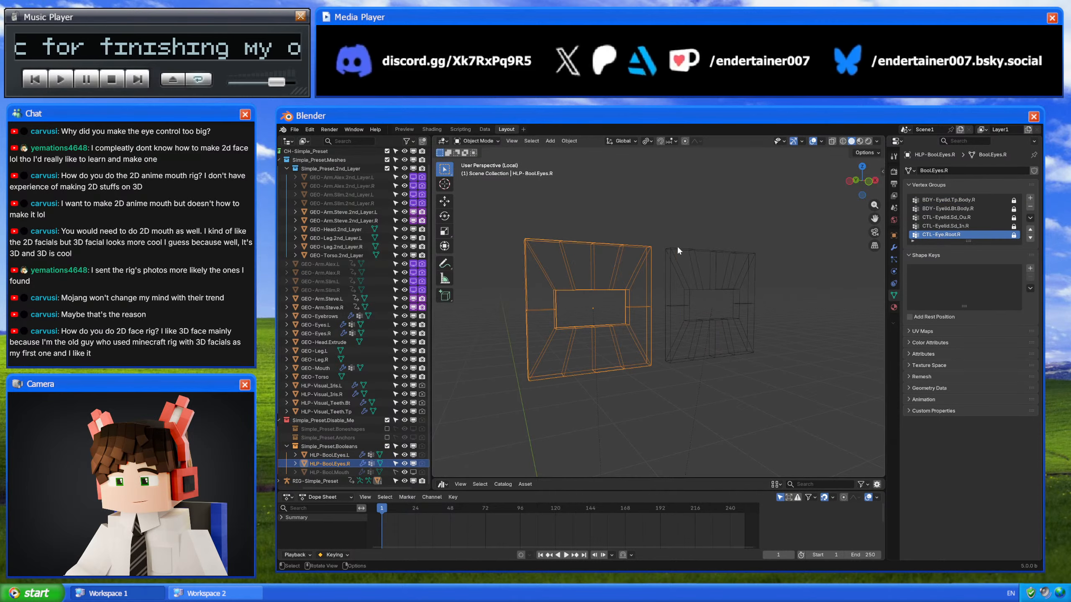
key(ctrl+Tab)
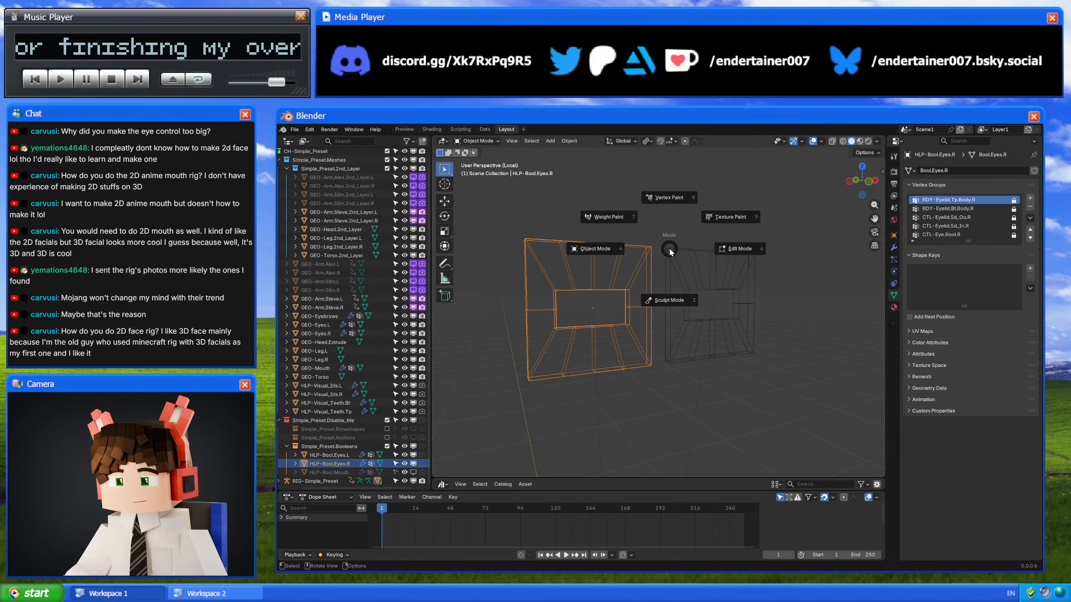
key(Escape)
key(KP_Divide)
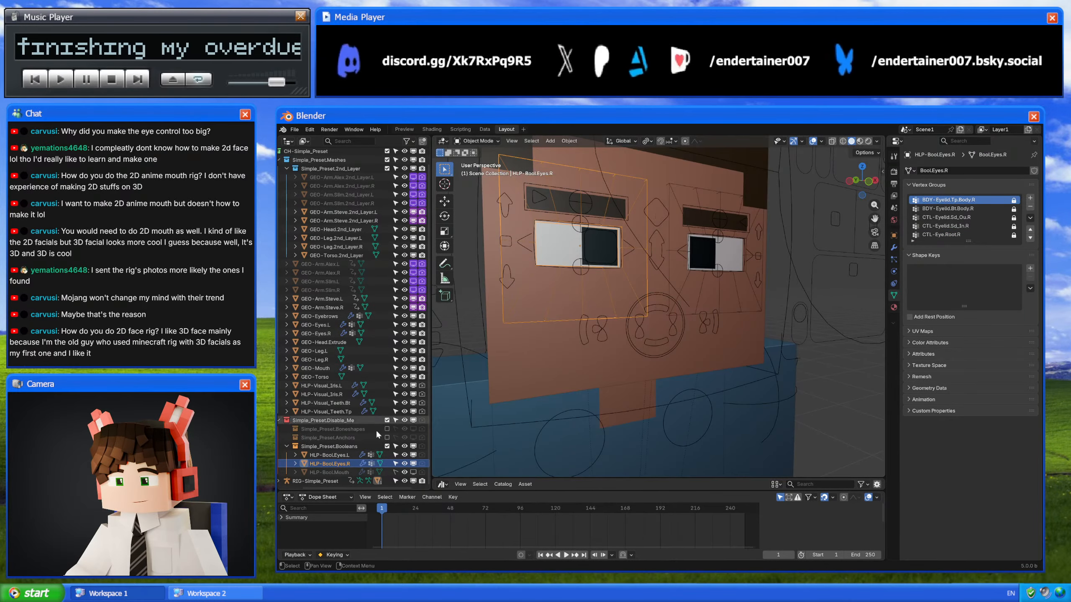
Step: Disable the eye booleans in the viewport, then disable and exclude the Simple_Preset.Booleans and Simple_Preset.Disable_Me collections
drag(414, 463, 413, 457)
click(396, 463)
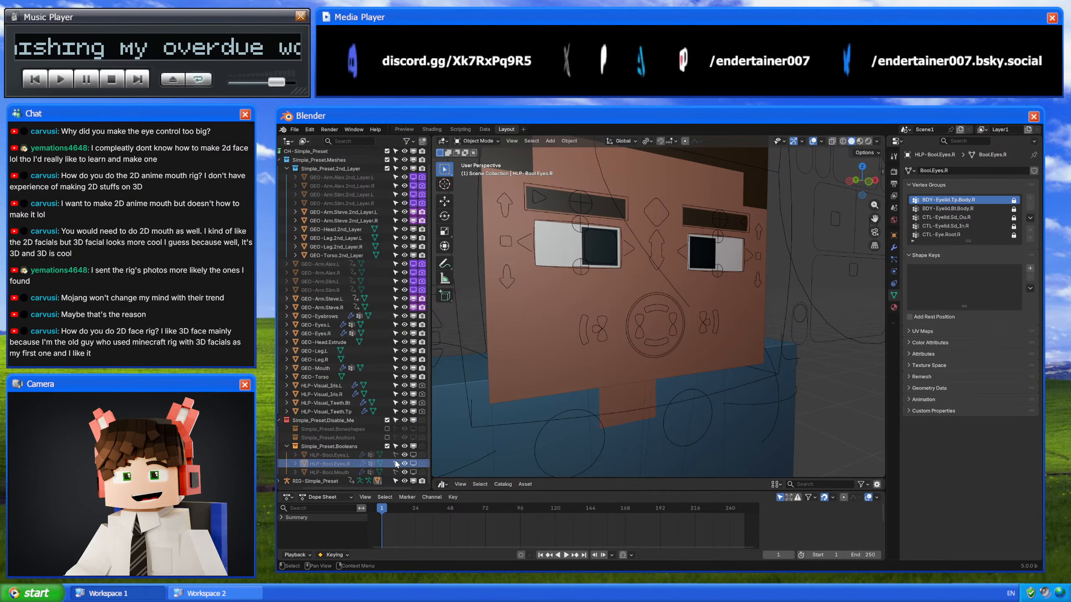
click(413, 447)
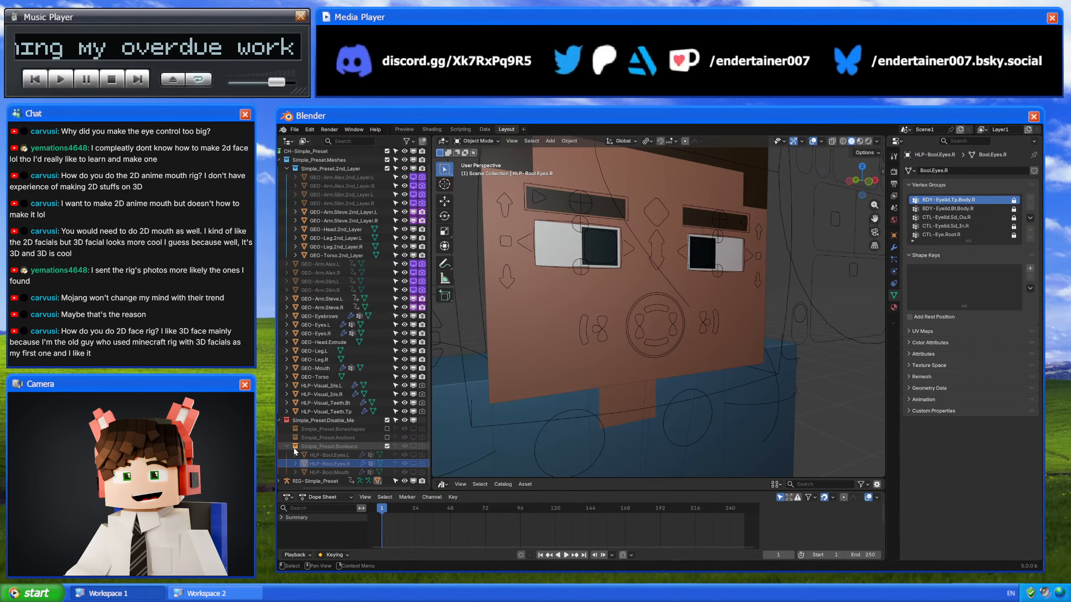
click(387, 446)
click(413, 439)
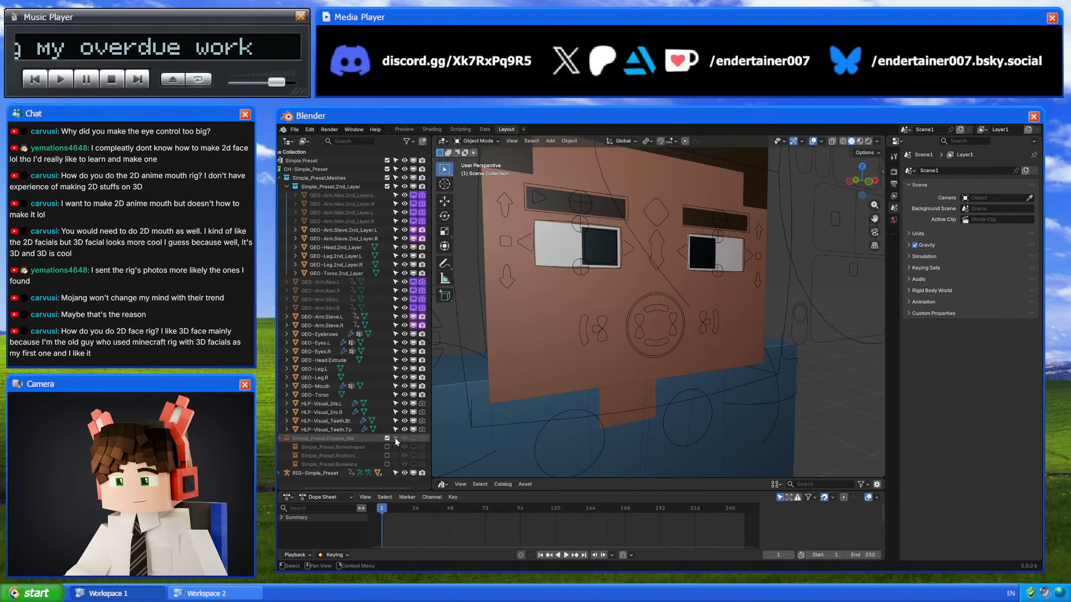
click(387, 438)
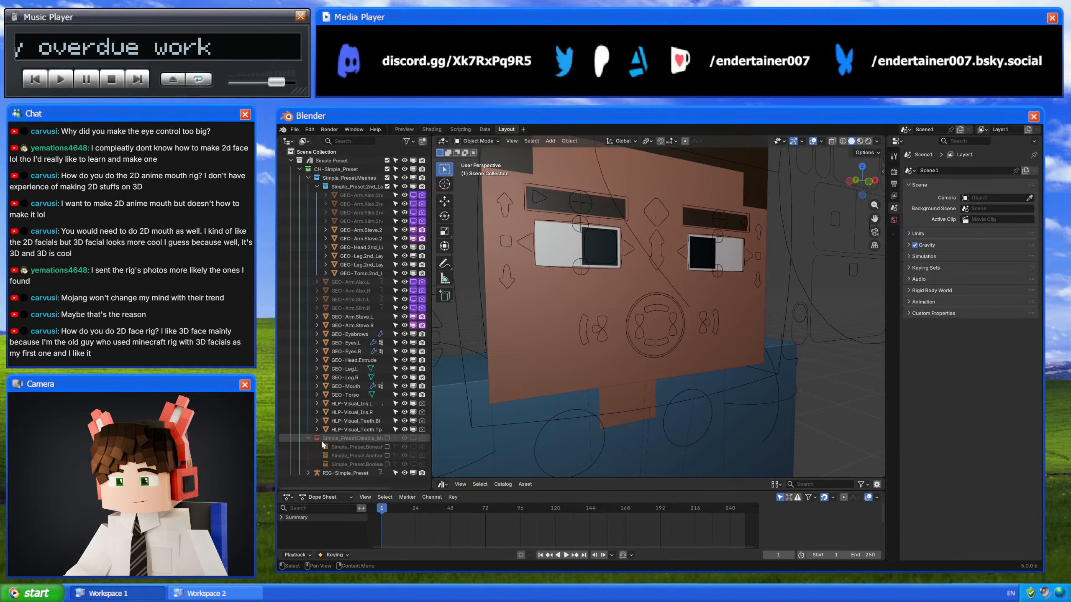
Step: Select the RIG-Simple_Preset armature and switch it to Pose Mode
middle_drag(691, 367, 661, 368)
scroll(660, 363, down, 2)
click(758, 307)
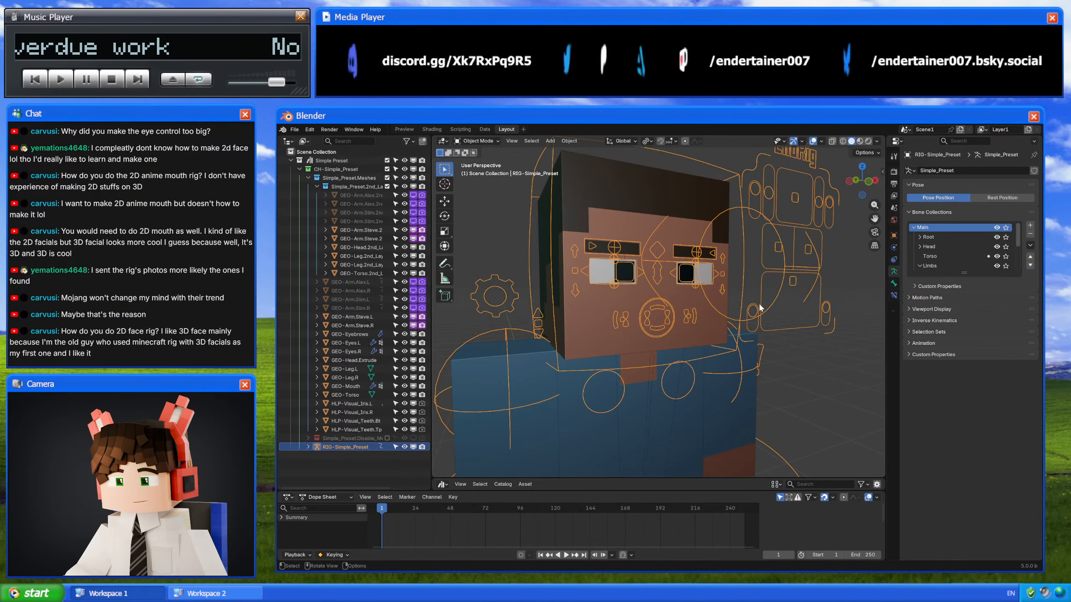
key(ctrl+Tab)
click(798, 251)
Step: Test the left eye's bottom, top and side eyelid controls by moving and scaling them, without keeping the pose changes
scroll(761, 251, up, 4)
shift+middle_drag(761, 251, 730, 296)
click(691, 317)
key(g)
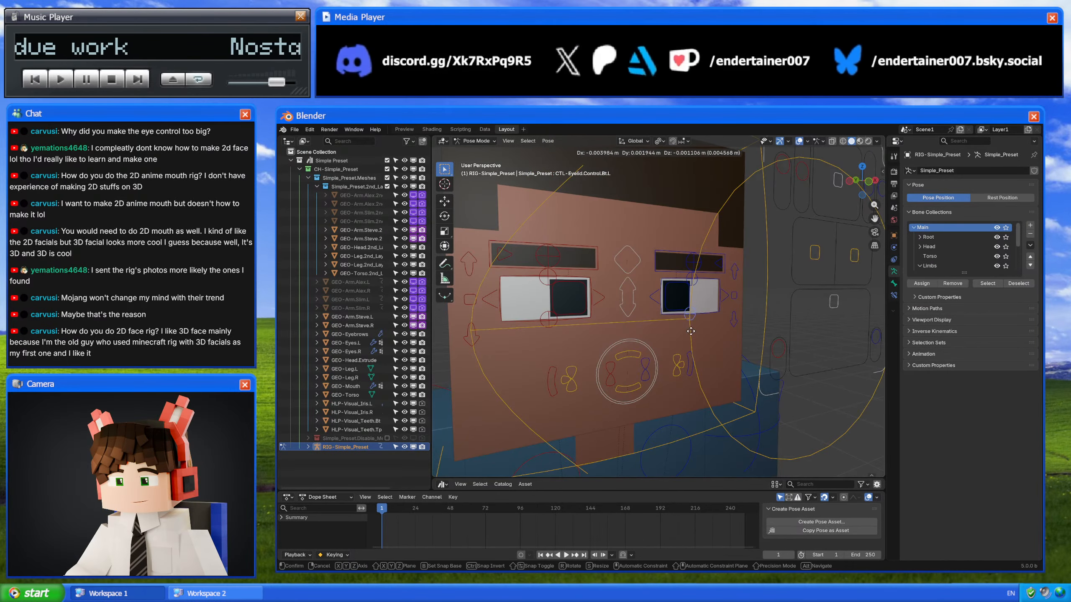
right_click(688, 267)
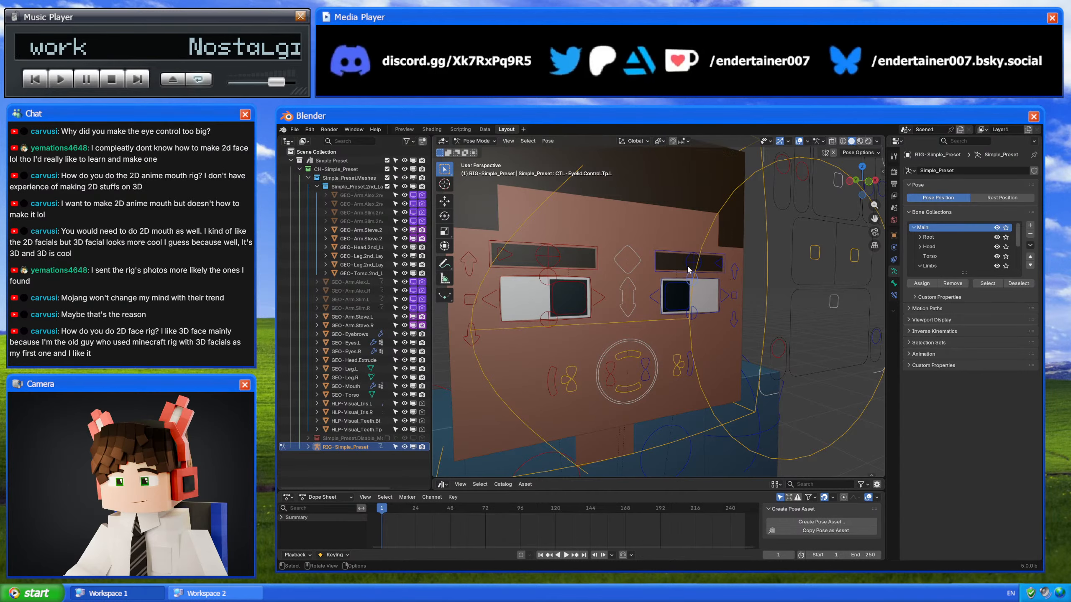
click(650, 291)
key(g)
click(652, 293)
click(654, 295)
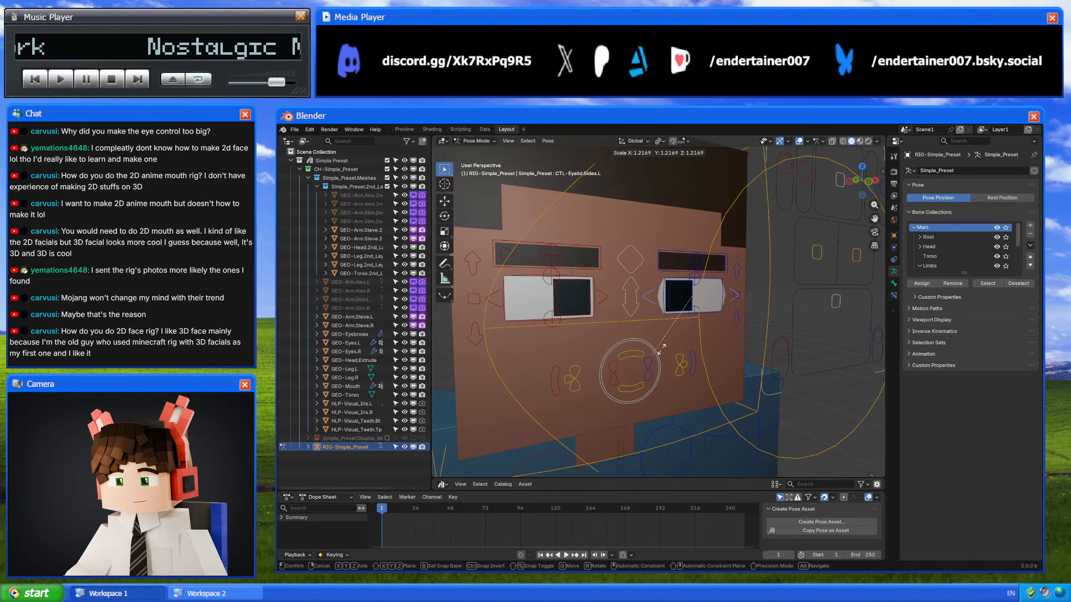
click(764, 324)
key(alt+g)
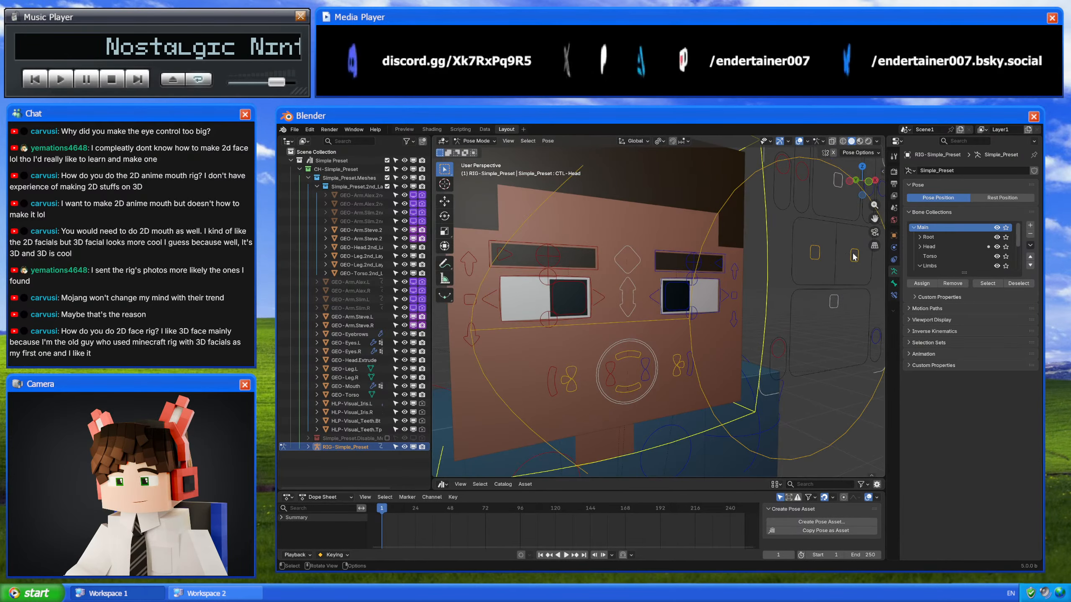
Step: Test the main eyelid controls on the EndRig control board by moving and rotating them, cancelling each transform
click(855, 255)
shift+middle_drag(833, 265, 694, 281)
scroll(695, 287, down, 1)
key(g)
right_click(710, 300)
click(667, 280)
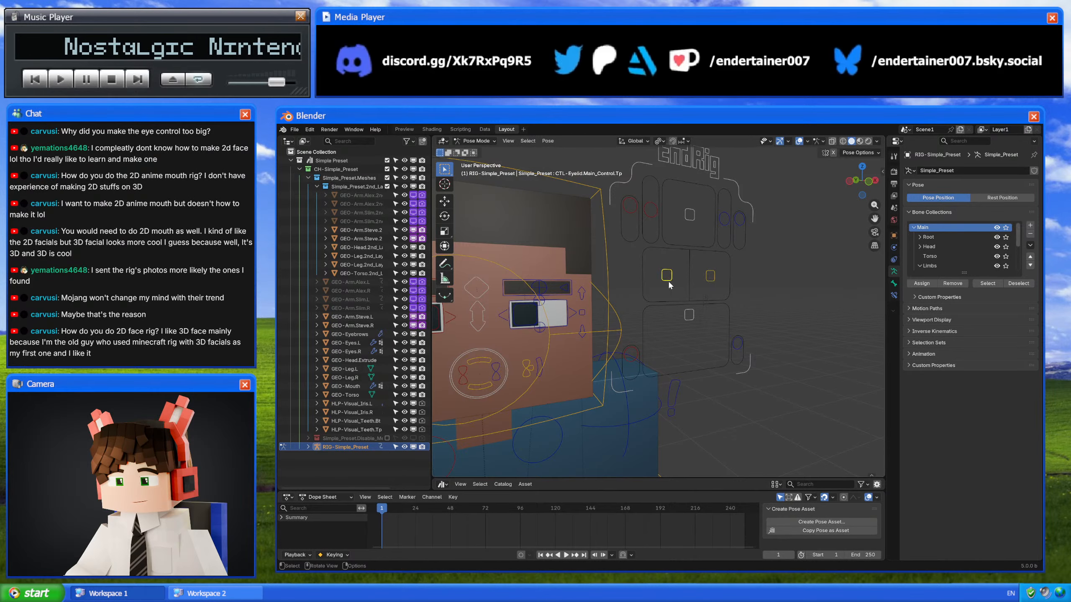
key(g)
right_click(647, 294)
key(r)
right_click(709, 295)
Step: Clear the bone and object selection and put the Simple Preset rig back in Pose Mode
scroll(705, 297, down, 4)
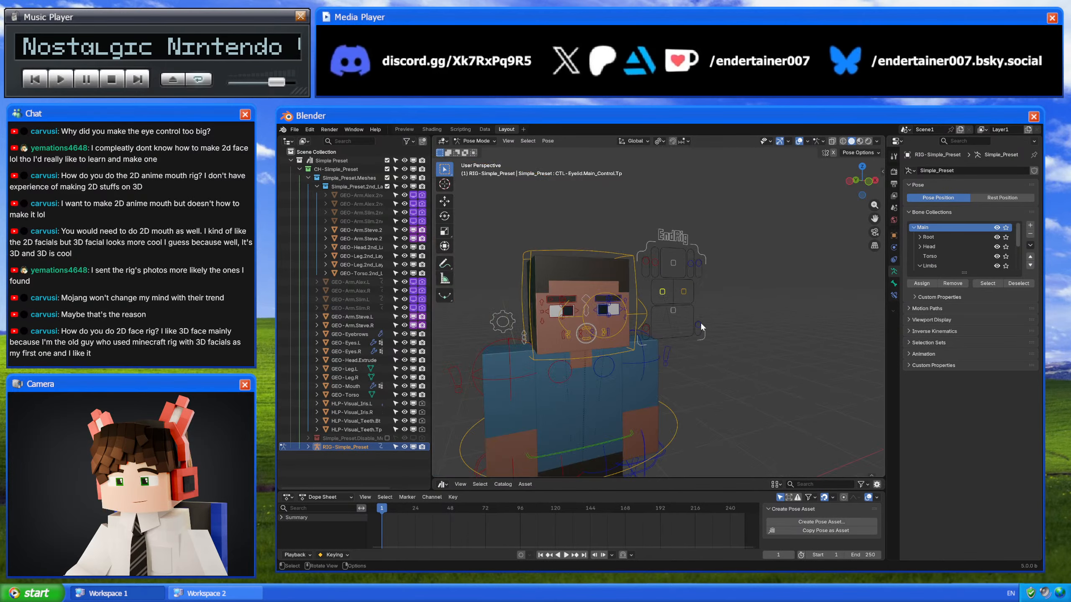
click(628, 438)
click(730, 388)
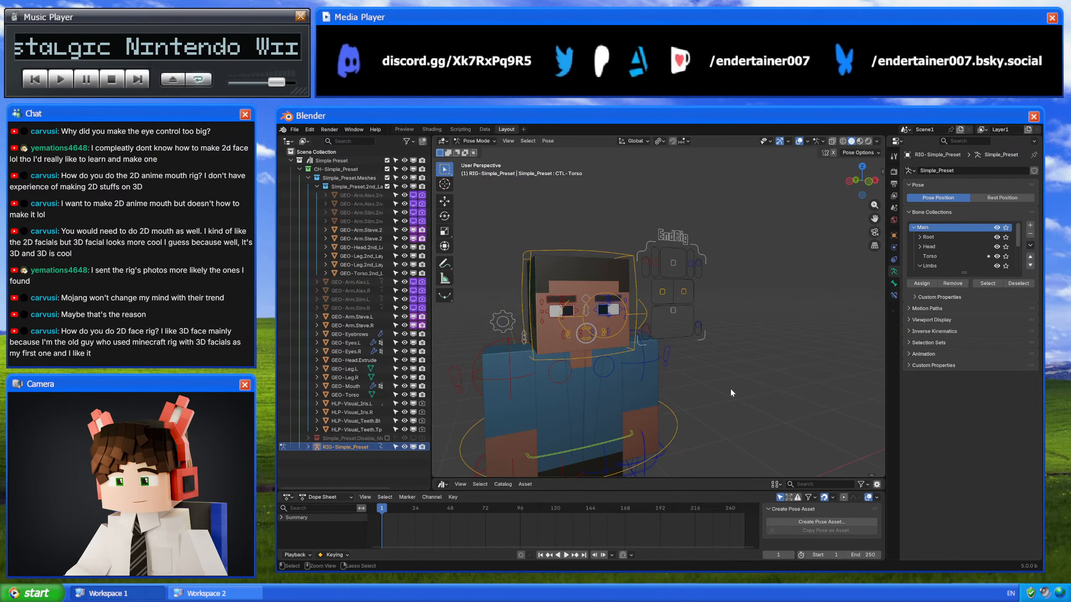
key(ctrl+Tab)
click(706, 377)
shift+middle_drag(613, 353, 648, 256)
click(702, 336)
key(ctrl+Tab)
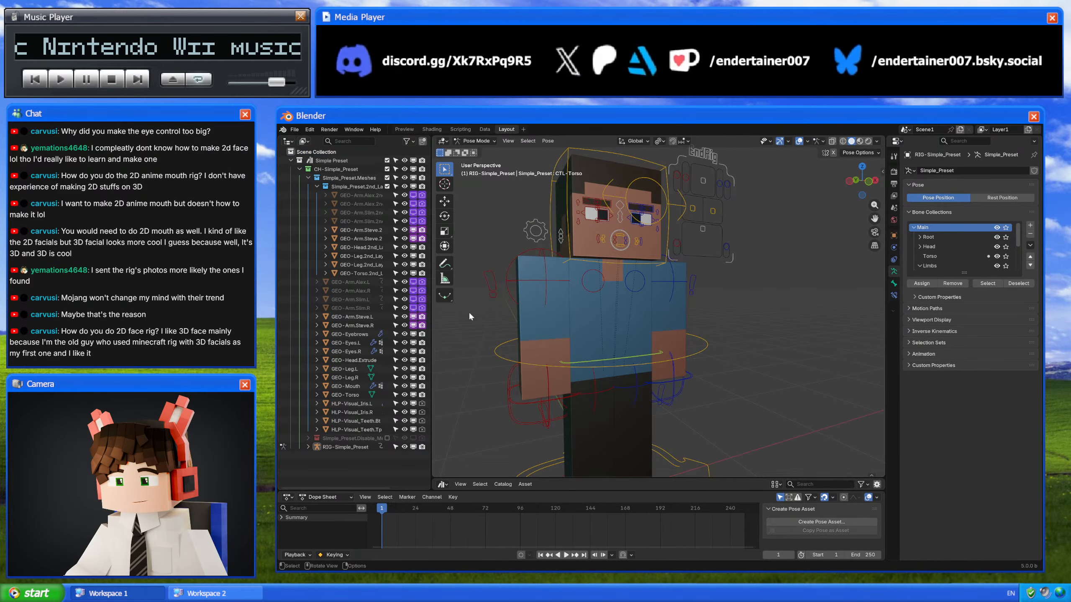
Step: Switch to the Preview workspace and save the Simple Preset file
click(485, 129)
click(403, 131)
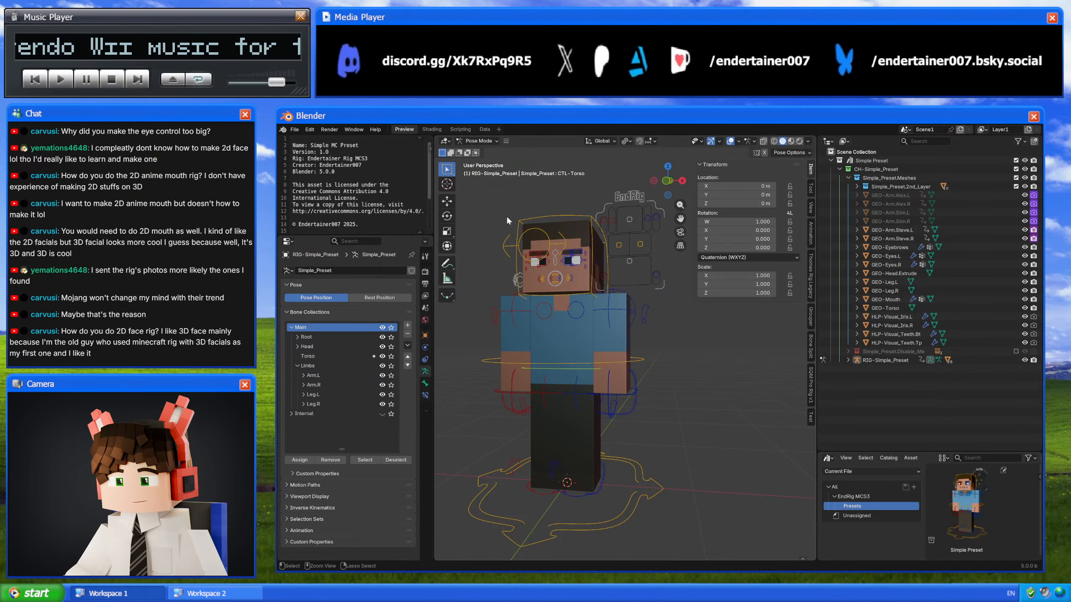
key(ctrl+s)
Step: Open the recent 5_0-Rig_Modules file from the splash screen
click(283, 129)
click(295, 140)
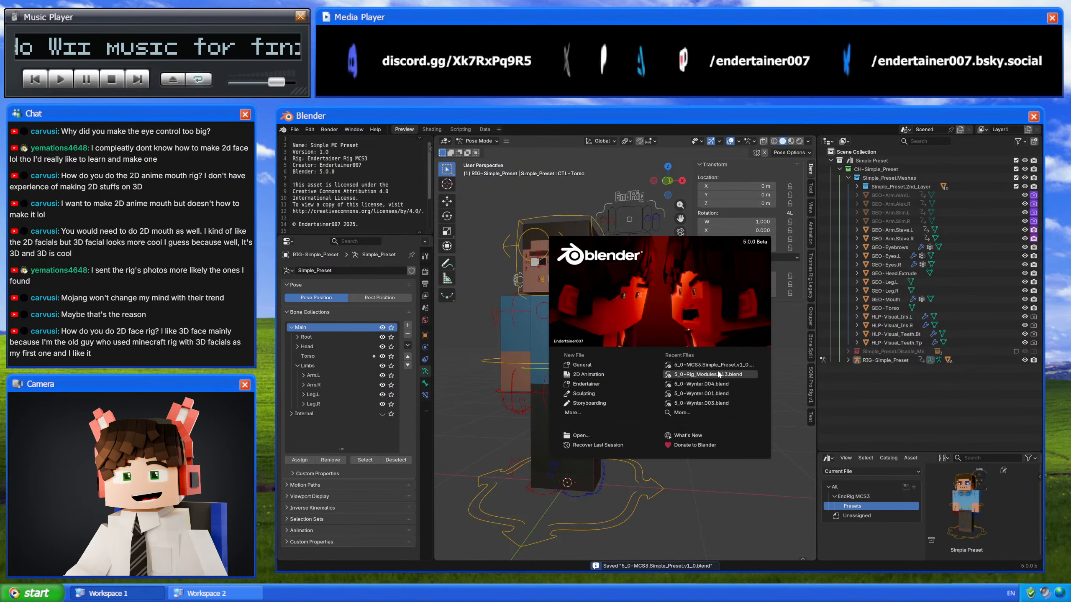
click(726, 379)
key(Escape)
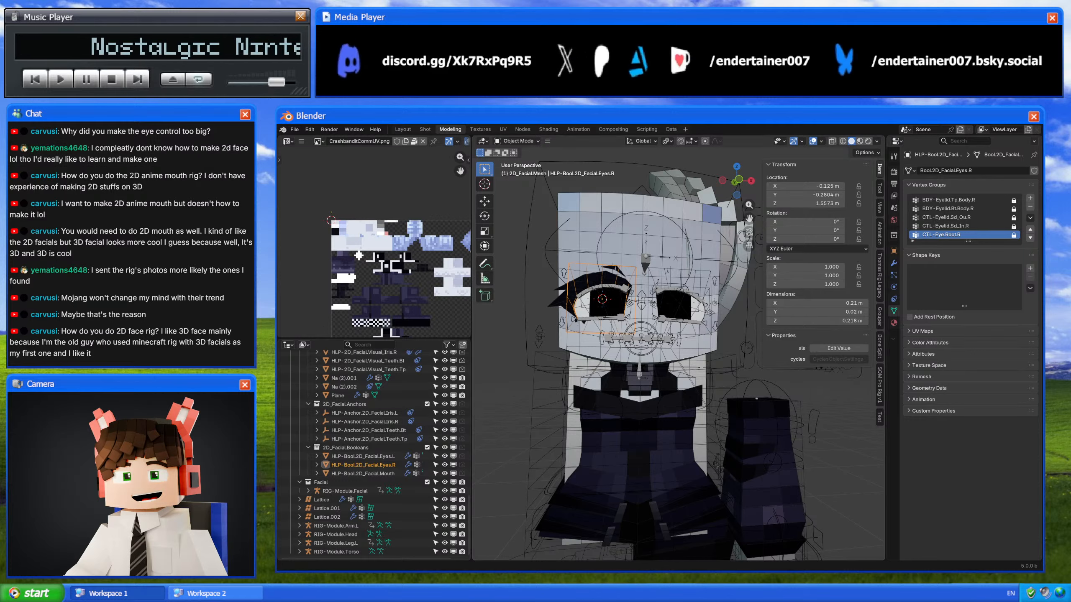
Step: Select the RIG-Module.Facial armature, check its controls in Pose Mode, and return to Object Mode
click(746, 349)
key(ctrl+Tab)
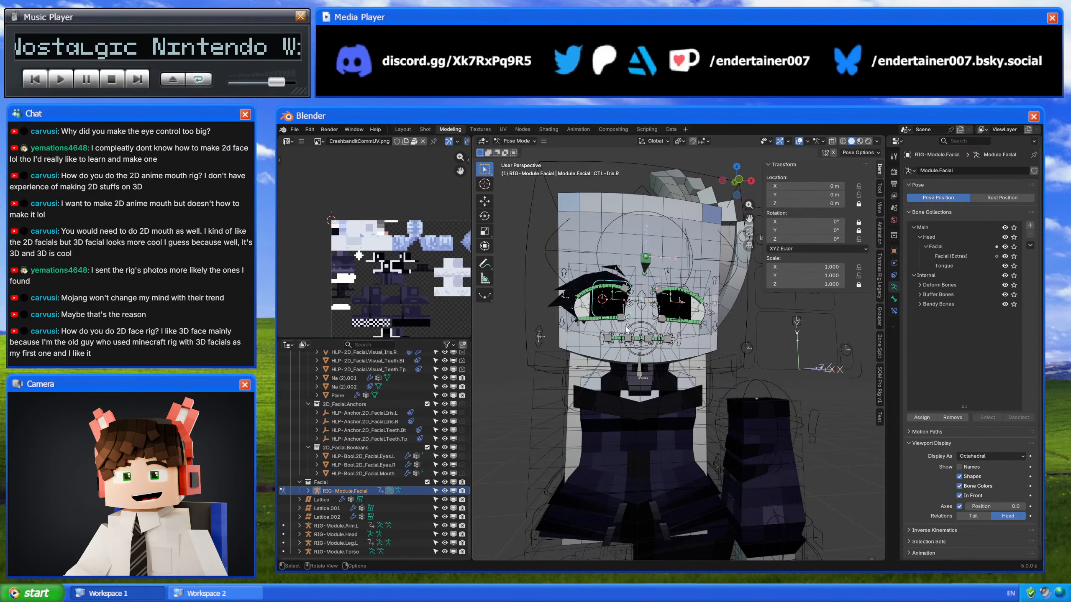
key(ctrl+Tab)
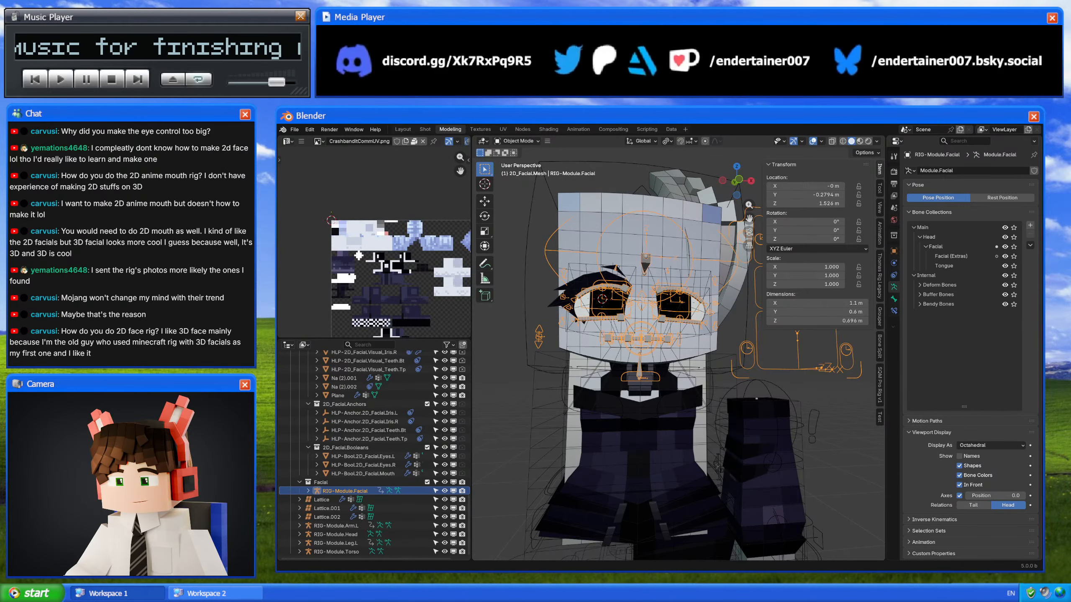
key(alt+Tab)
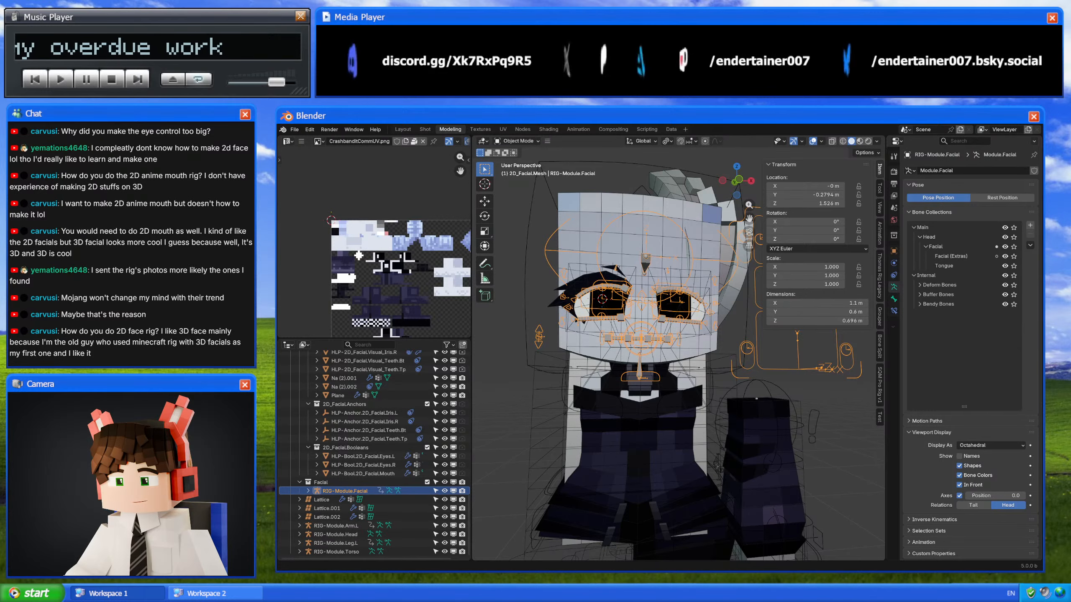
Step: Examine the 2D facial's right eye mesh, iris, eyelid and mouth controls up close from several angles
scroll(713, 291, up, 10)
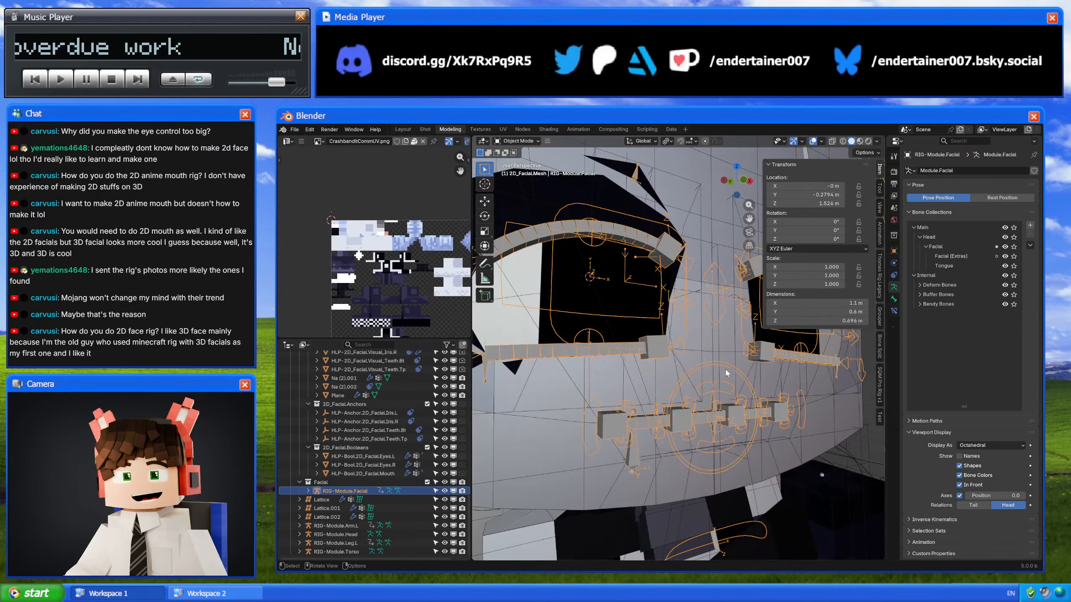
scroll(700, 394, down, 5)
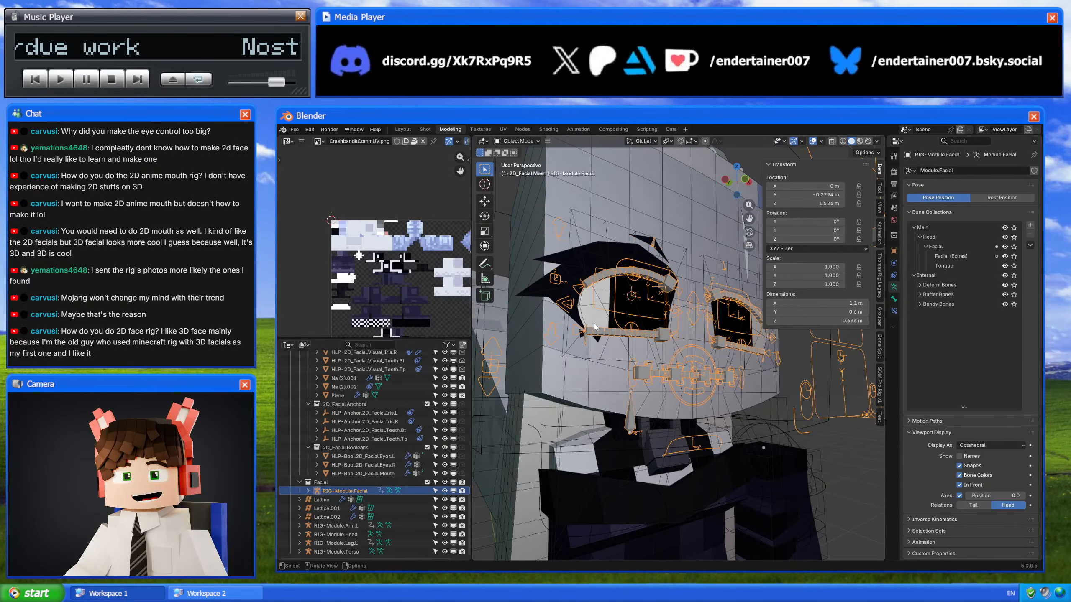
click(598, 321)
shift+middle_drag(597, 319, 612, 342)
scroll(612, 338, up, 3)
scroll(584, 330, down, 3)
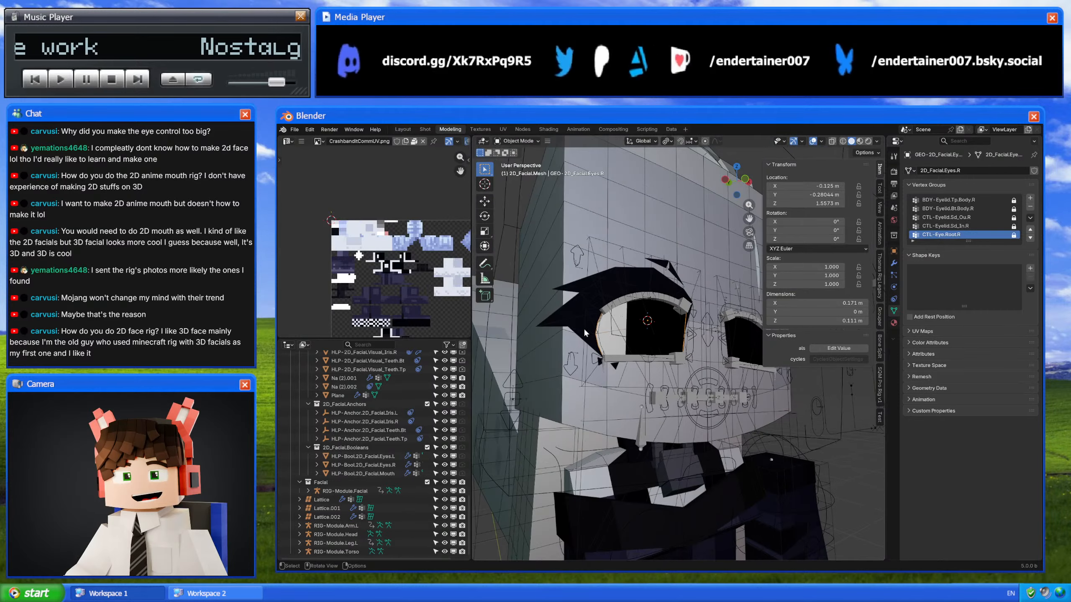
middle_drag(692, 360, 575, 399)
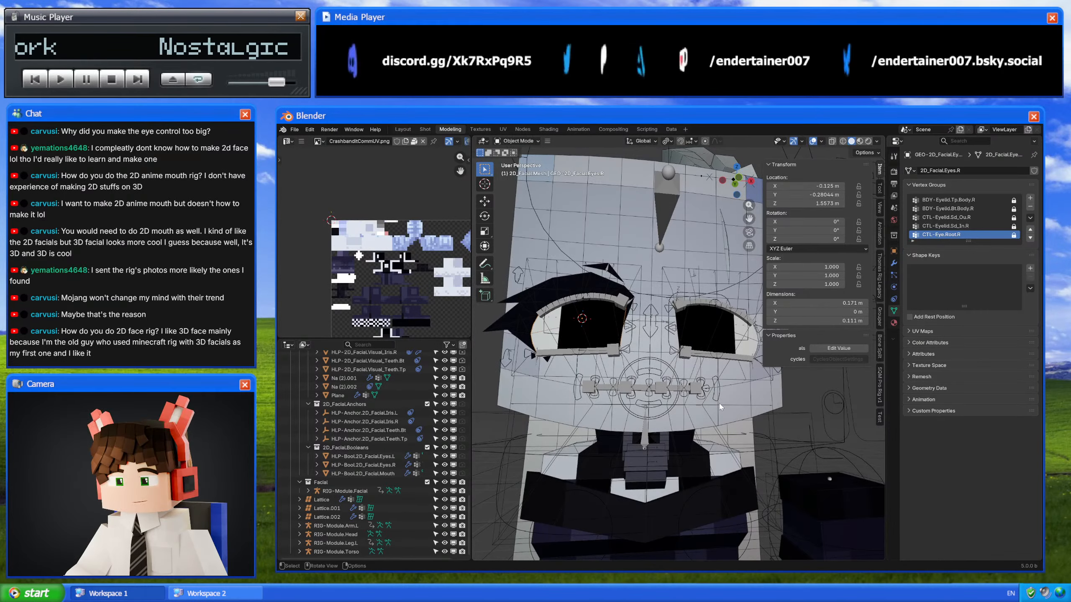
click(598, 388)
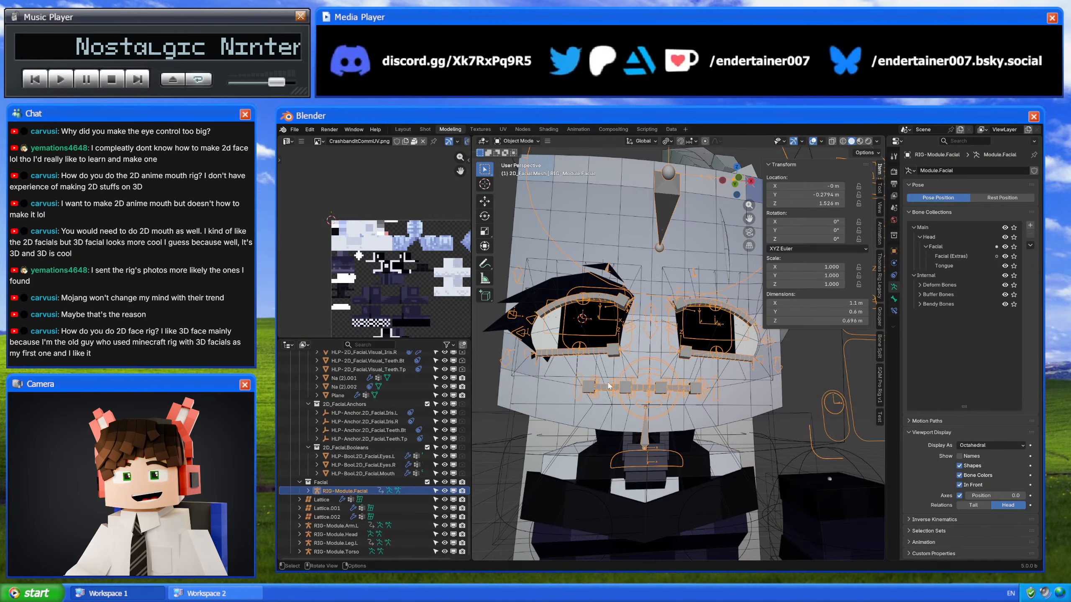
scroll(634, 382, down, 3)
middle_drag(652, 335, 665, 361)
scroll(679, 367, up, 4)
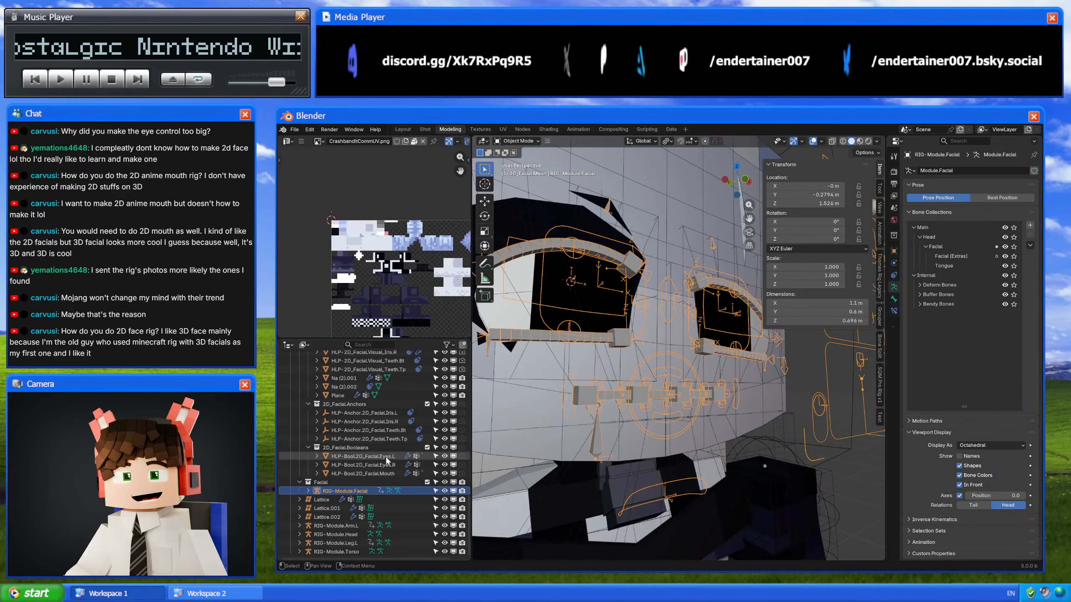
click(552, 294)
scroll(430, 399, up, 3)
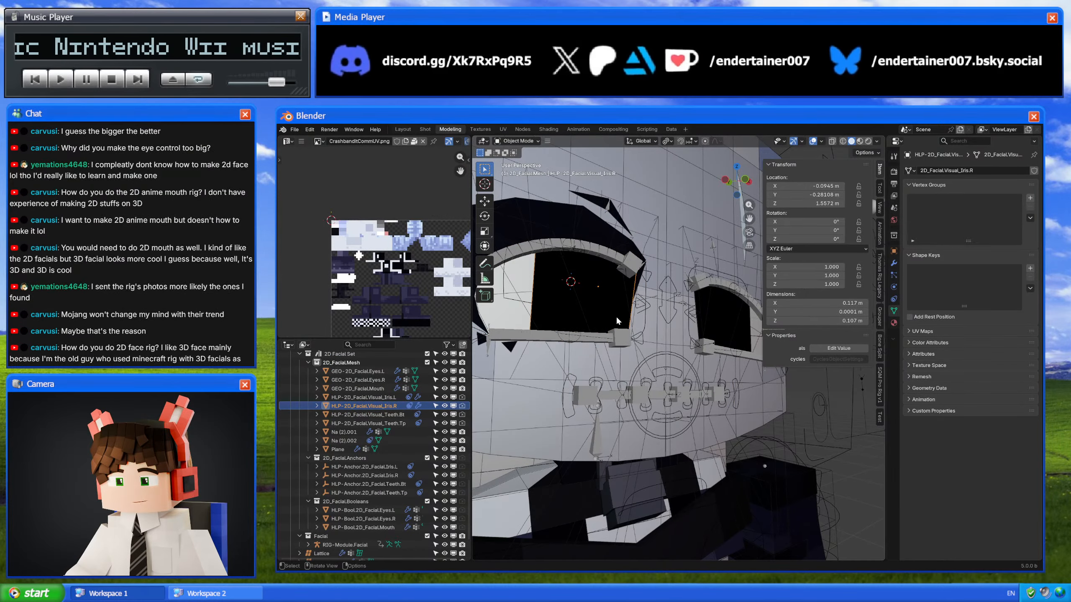
Step: Move the mouth's main control on the RIG-Module.Facial armature in Pose Mode and inspect the opened mouth up close
middle_drag(610, 284, 645, 375)
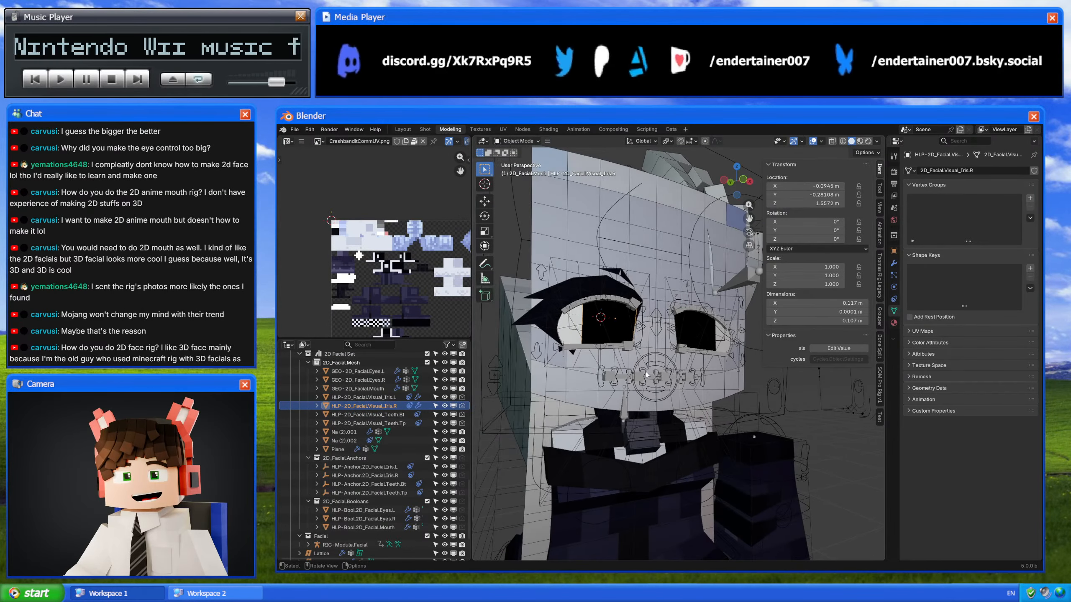
click(386, 475)
middle_drag(527, 405, 718, 375)
click(742, 365)
key(ctrl+Tab)
click(758, 373)
key(g)
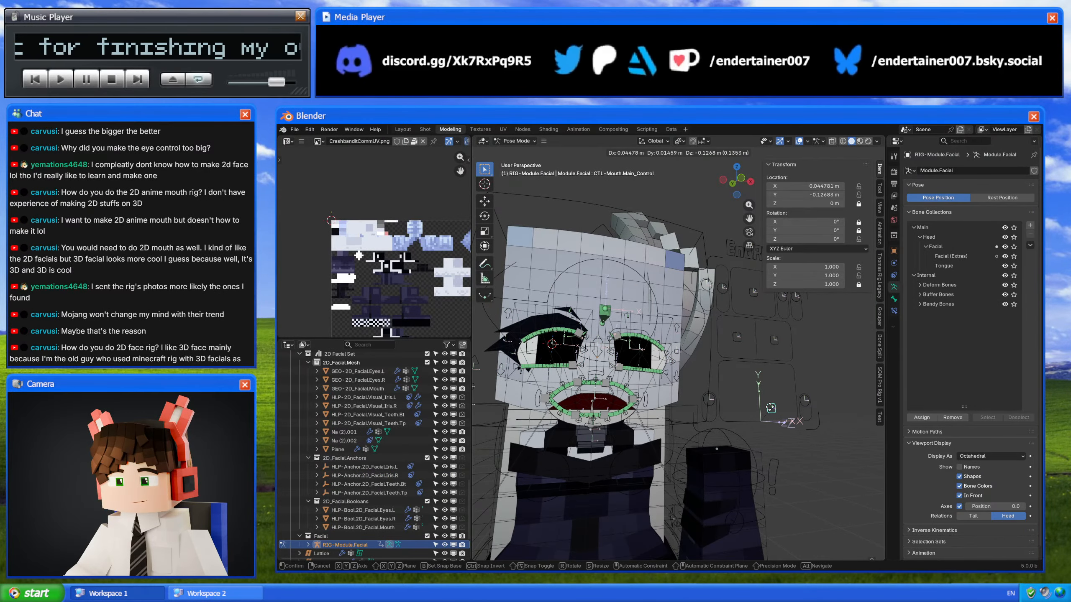
click(769, 413)
middle_drag(639, 420, 677, 418)
scroll(696, 383, up, 6)
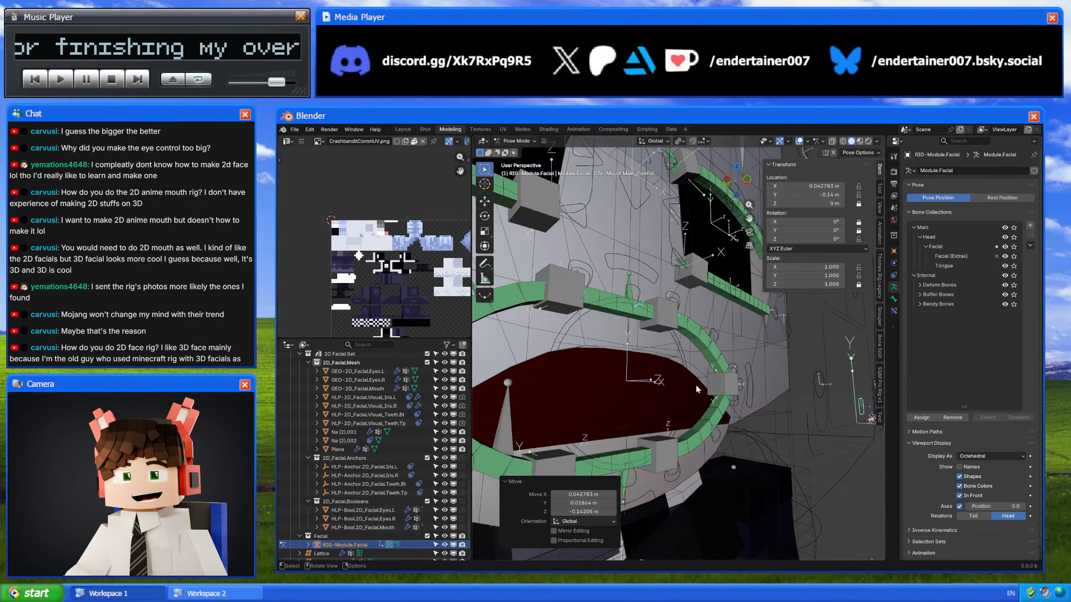
middle_drag(695, 383, 588, 384)
Step: Undo the mouth control's movement and return to Object Mode
key(ctrl+z)
scroll(667, 408, down, 4)
key(ctrl+Tab)
Step: Examine the GEO-2D_Facial.Eyes.R mesh and the facial armature's eye and mouth controls from several angles
scroll(668, 400, up, 2)
click(575, 359)
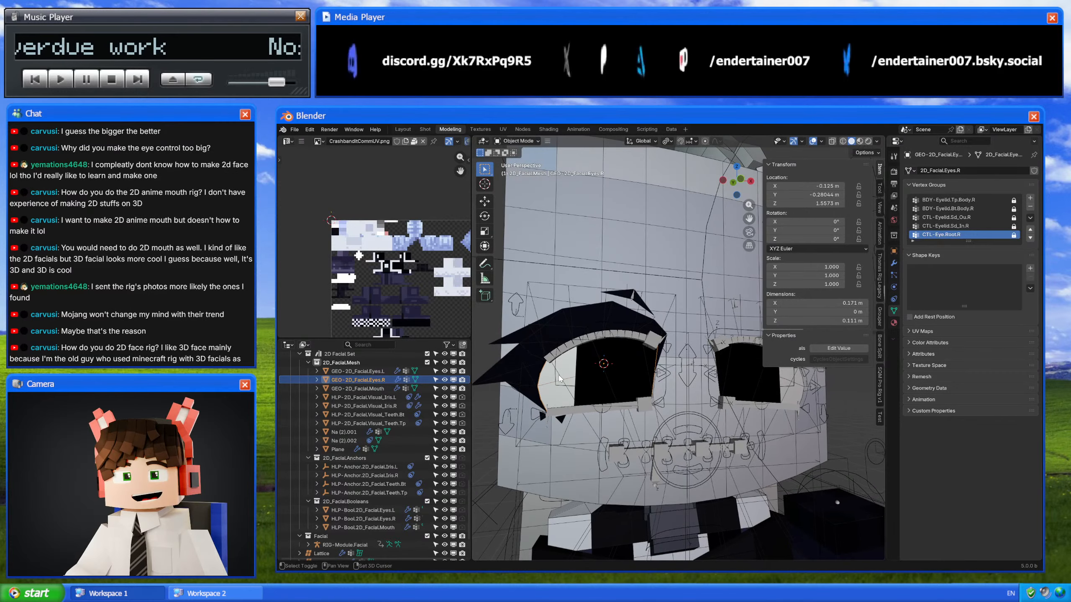
shift+middle_drag(590, 335, 628, 352)
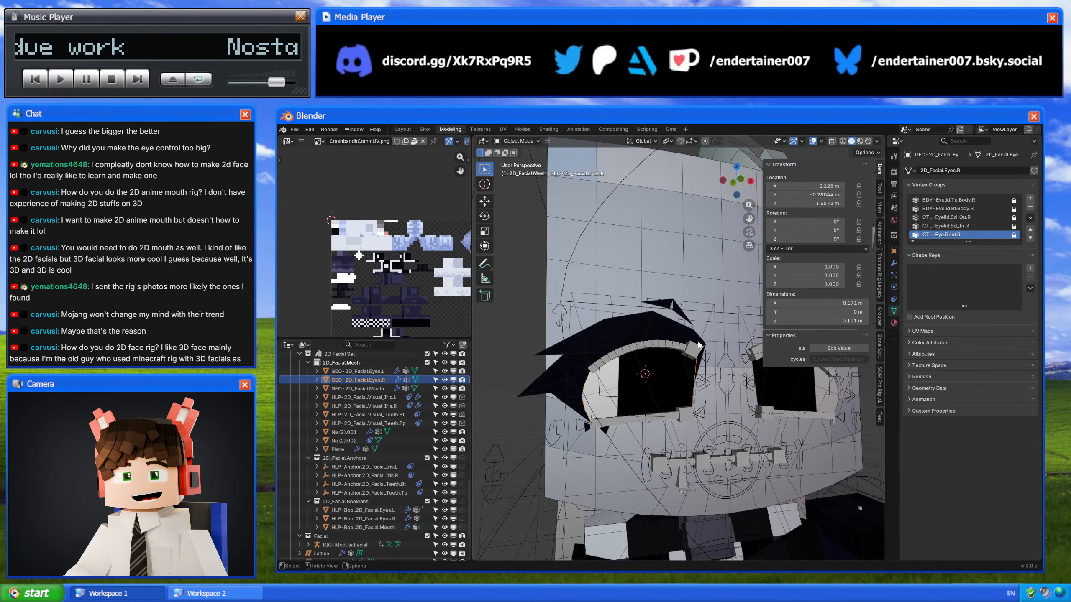
middle_drag(611, 448, 668, 406)
click(668, 405)
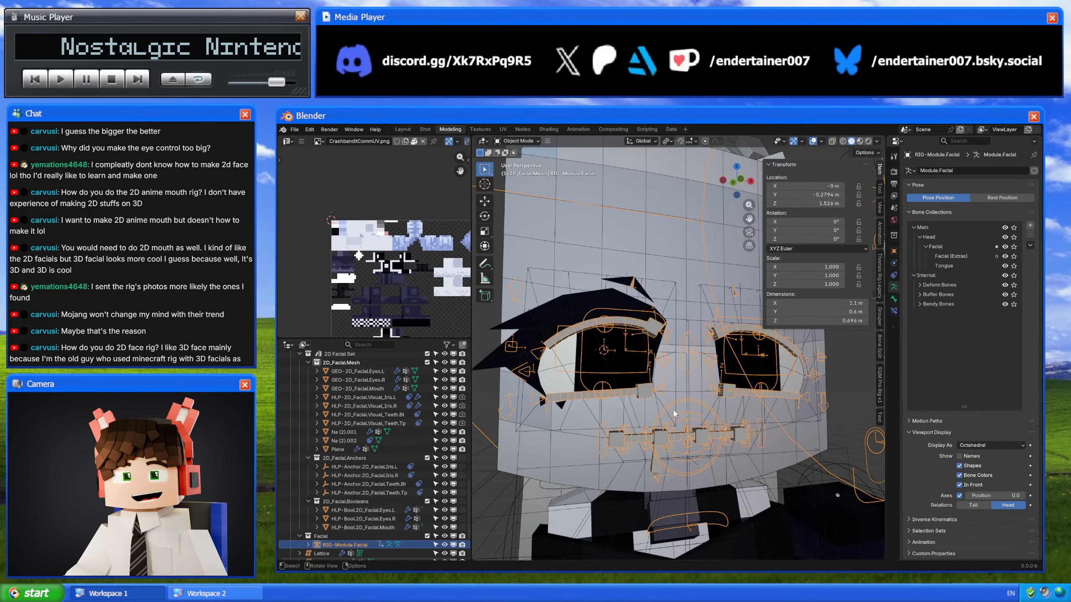
mouse_move(674, 414)
middle_down()
mouse_move(677, 394)
mouse_move(681, 447)
mouse_move(680, 406)
mouse_move(668, 410)
middle_up()
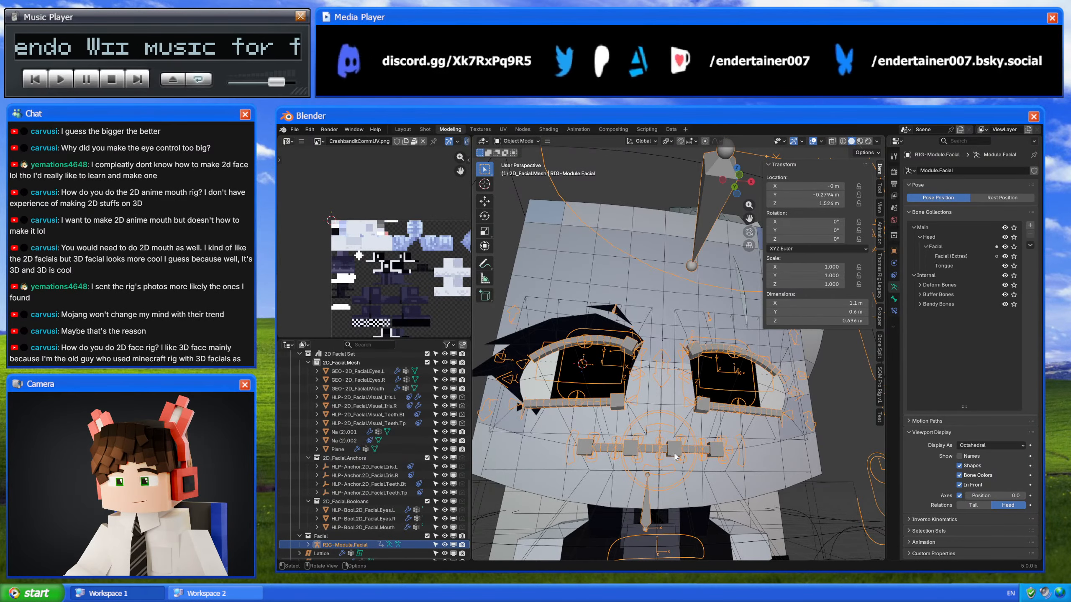
middle_drag(675, 457, 605, 429)
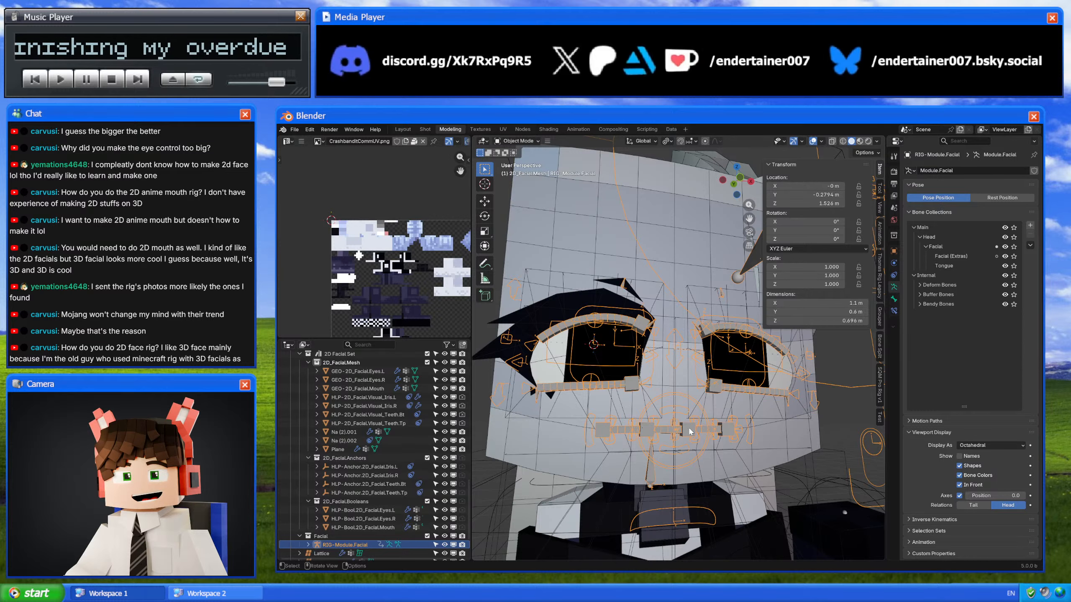
Step: Try moving the upper control at the mouth's right side in Pose Mode, cancel the move and return to Object Mode
key(ctrl+Tab)
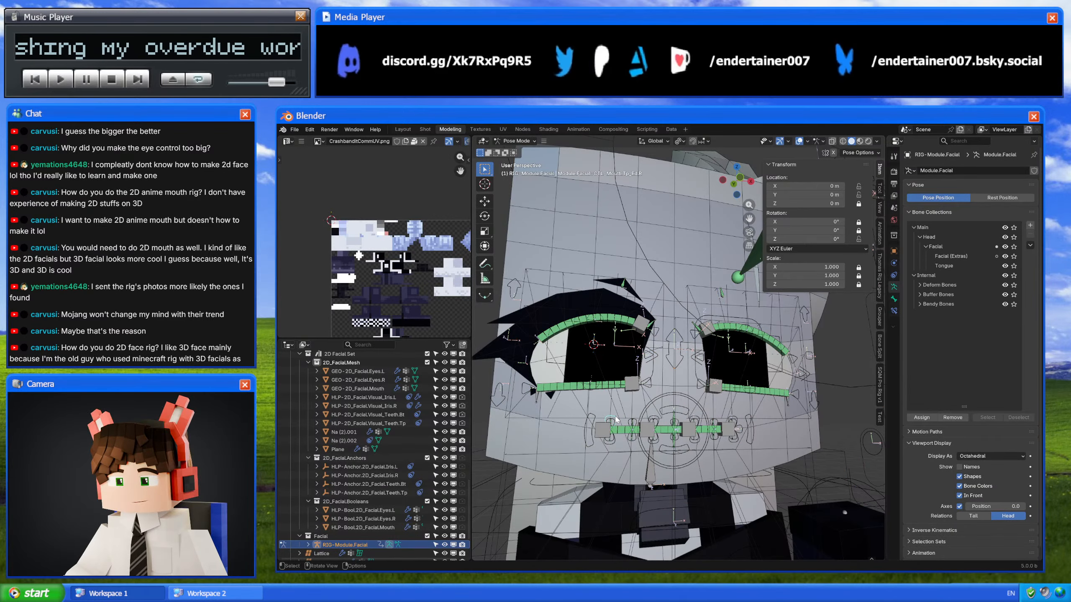
click(622, 426)
key(g)
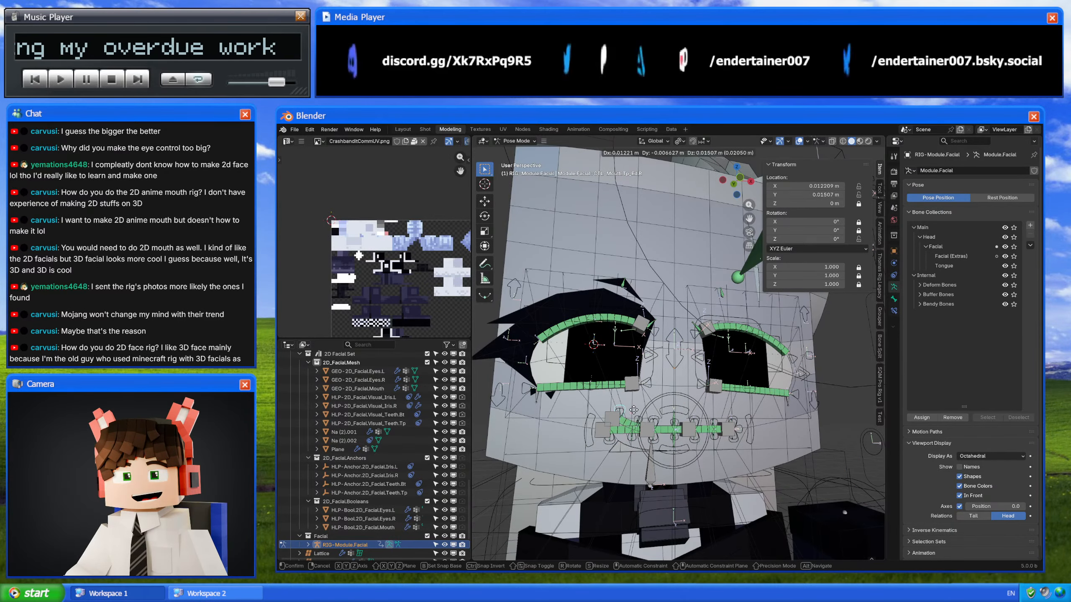
key(Escape)
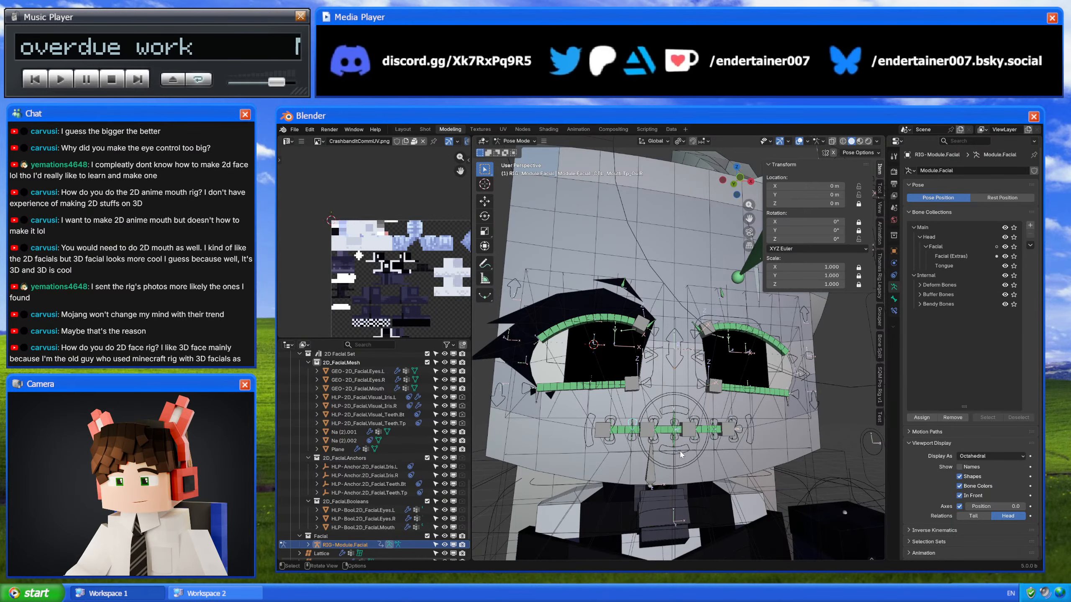
middle_drag(690, 433, 691, 441)
key(ctrl+Tab)
Step: Select the eyelash mesh Plane above the character's right eye
scroll(675, 437, down, 3)
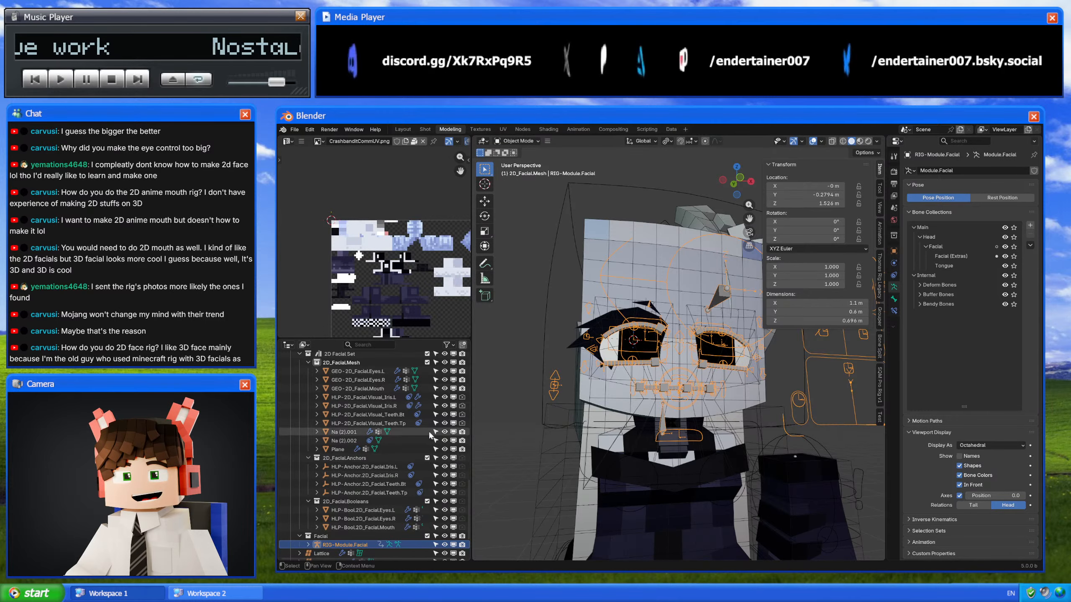
scroll(569, 401, up, 6)
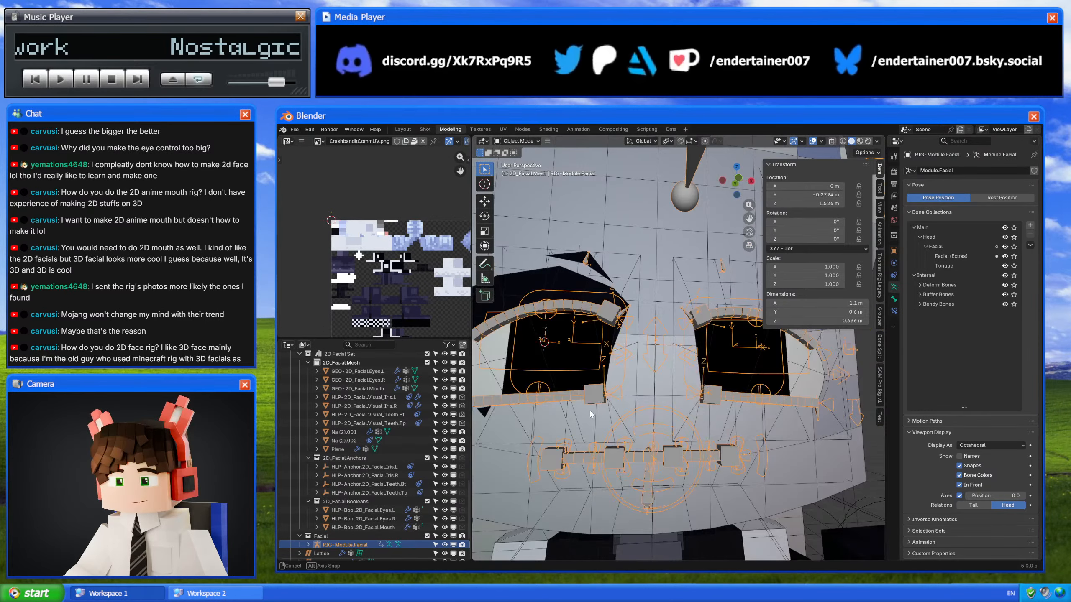
middle_drag(592, 415, 602, 415)
scroll(603, 415, down, 5)
scroll(632, 413, up, 5)
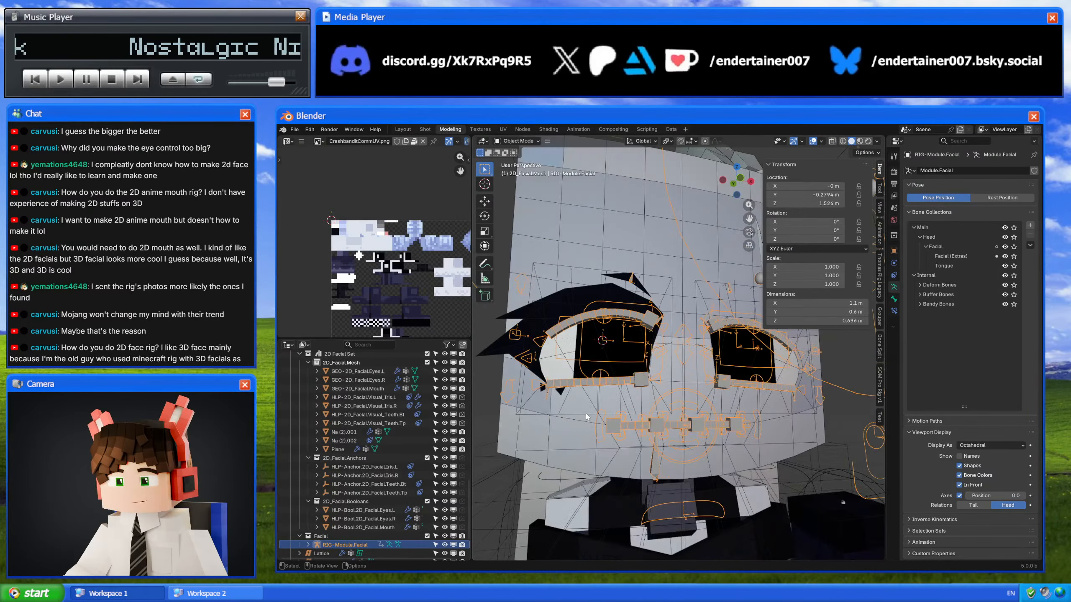
shift+middle_drag(648, 429, 604, 427)
click(587, 323)
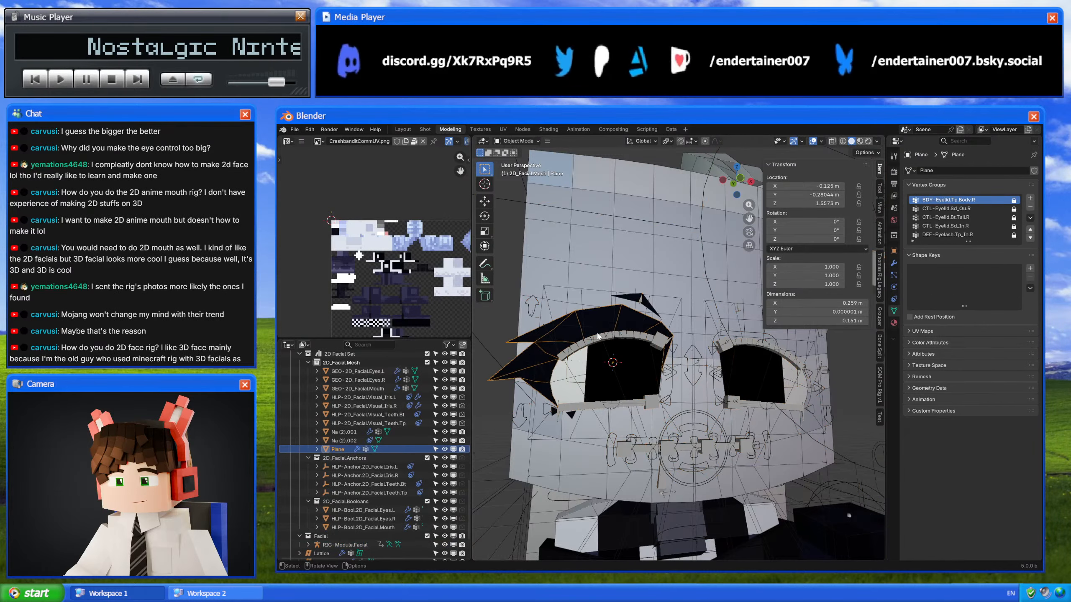
shift+middle_drag(674, 379, 639, 391)
click(589, 419)
Step: Exclude the Boneshapes collection under IMPORT RIG from the view layer
scroll(588, 417, down, 10)
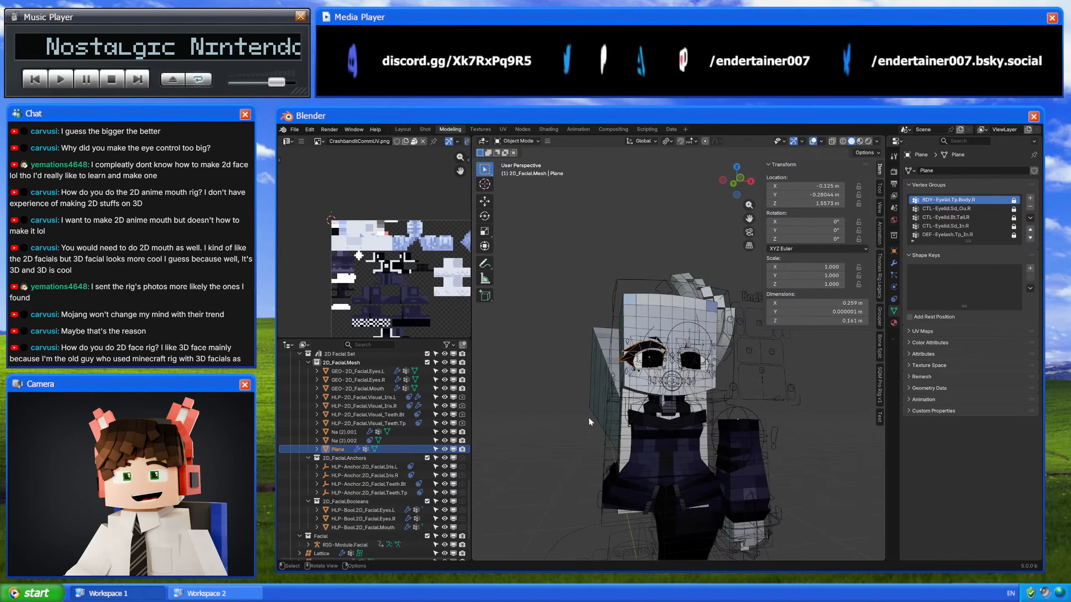
scroll(684, 404, up, 4)
middle_drag(685, 404, 676, 415)
scroll(414, 458, up, 15)
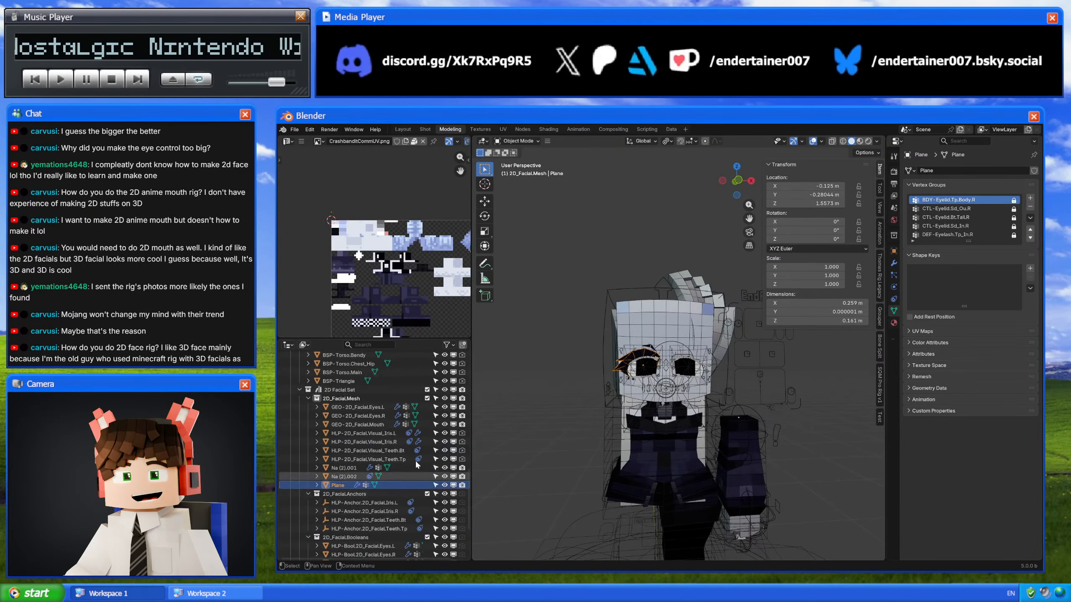
click(427, 445)
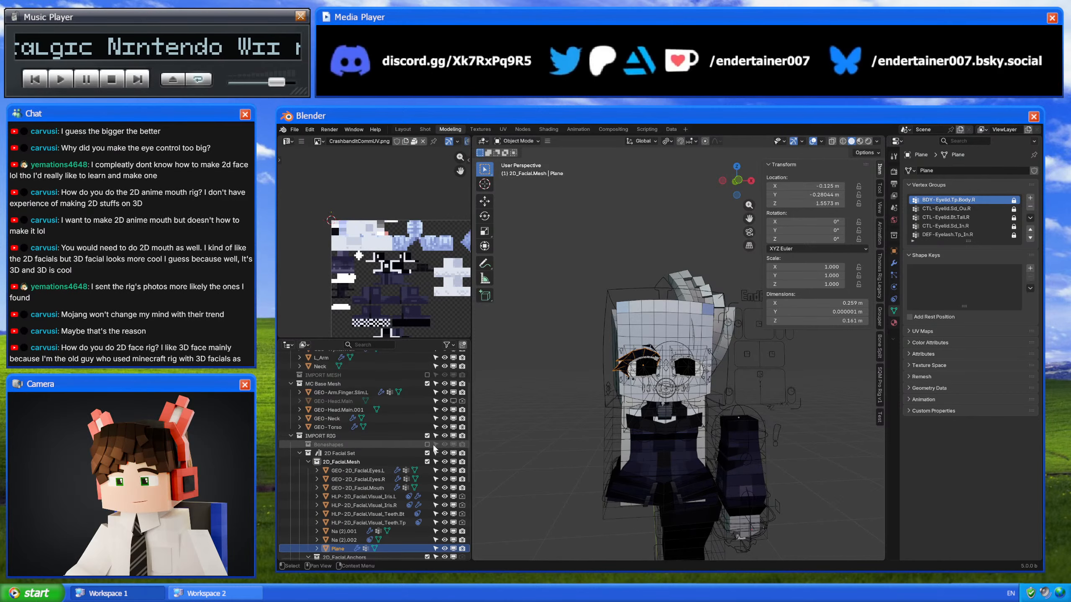
Step: Duplicate the right eyelash Plane in place
scroll(592, 430, up, 2)
key(shift+d)
right_click(696, 416)
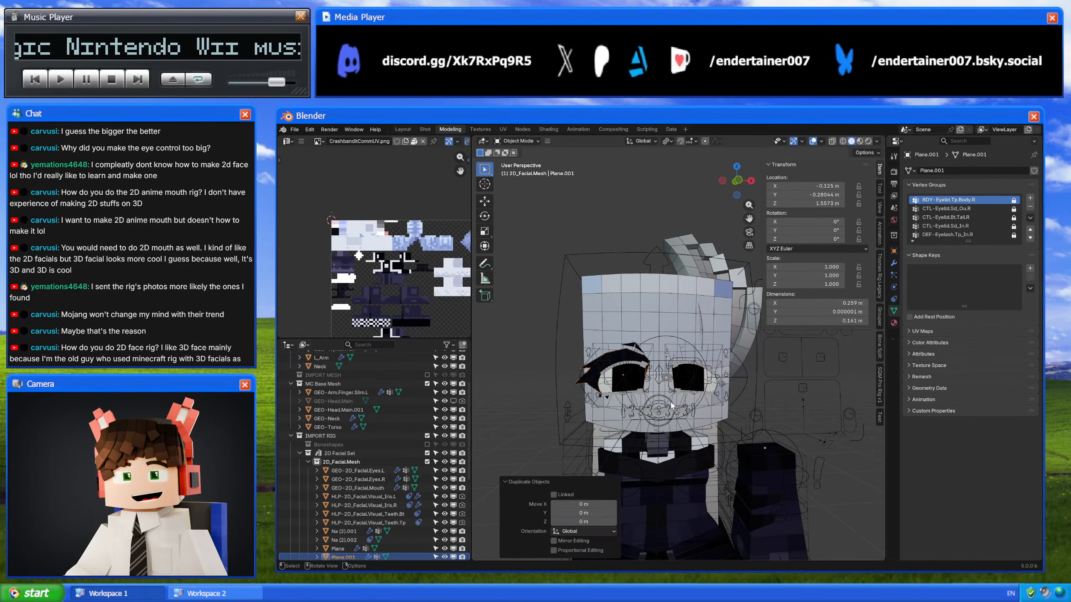
Step: Mirror the duplicated eyelash along global X about the 3D Cursor, and return the pivot point to Median Point
scroll(695, 433, down, 5)
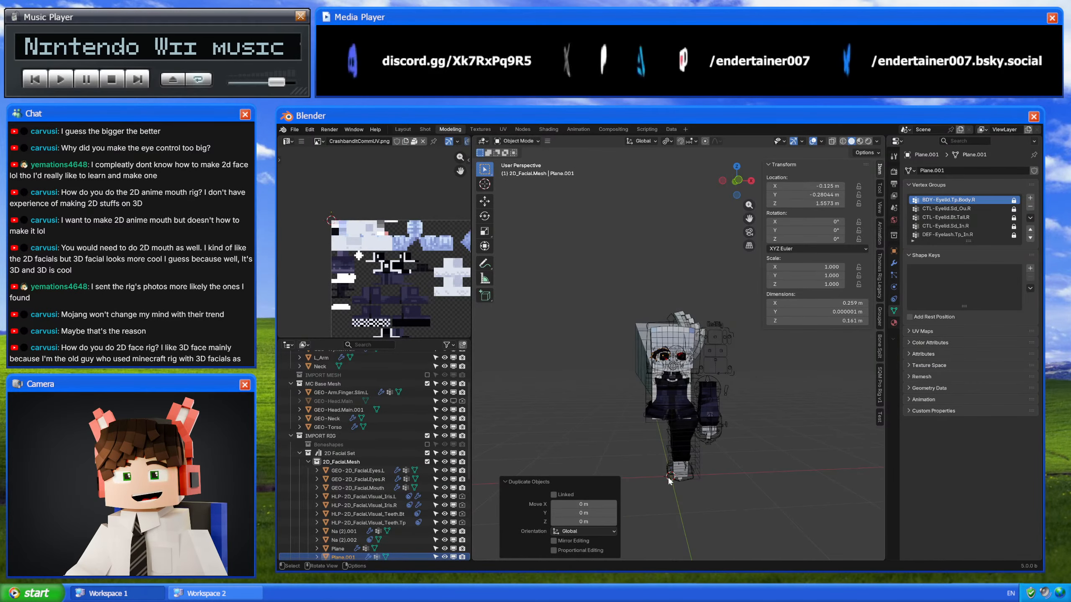
key(comma)
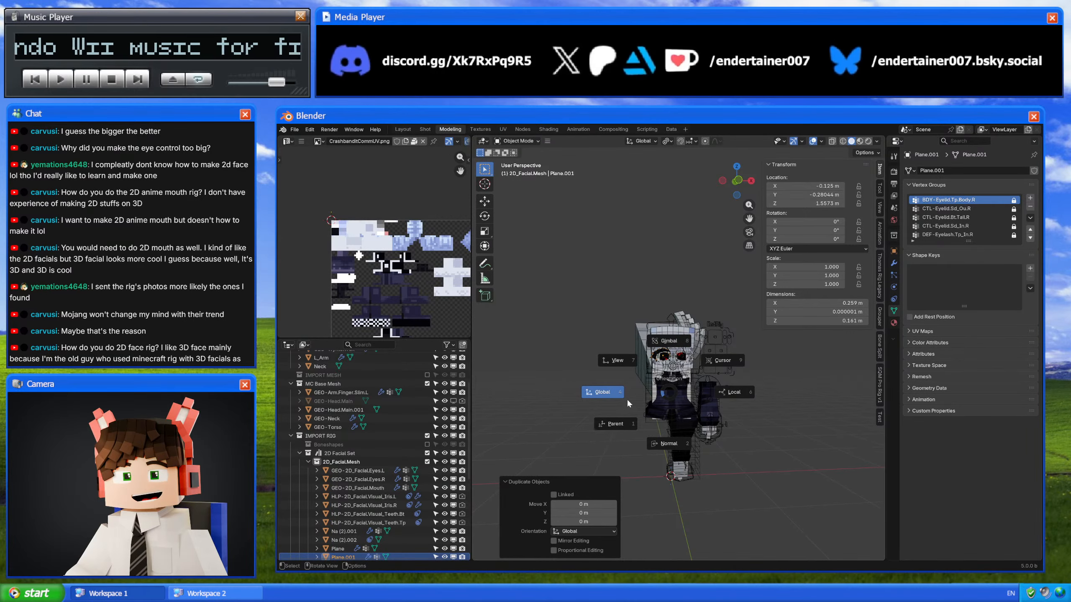
right_click(672, 401)
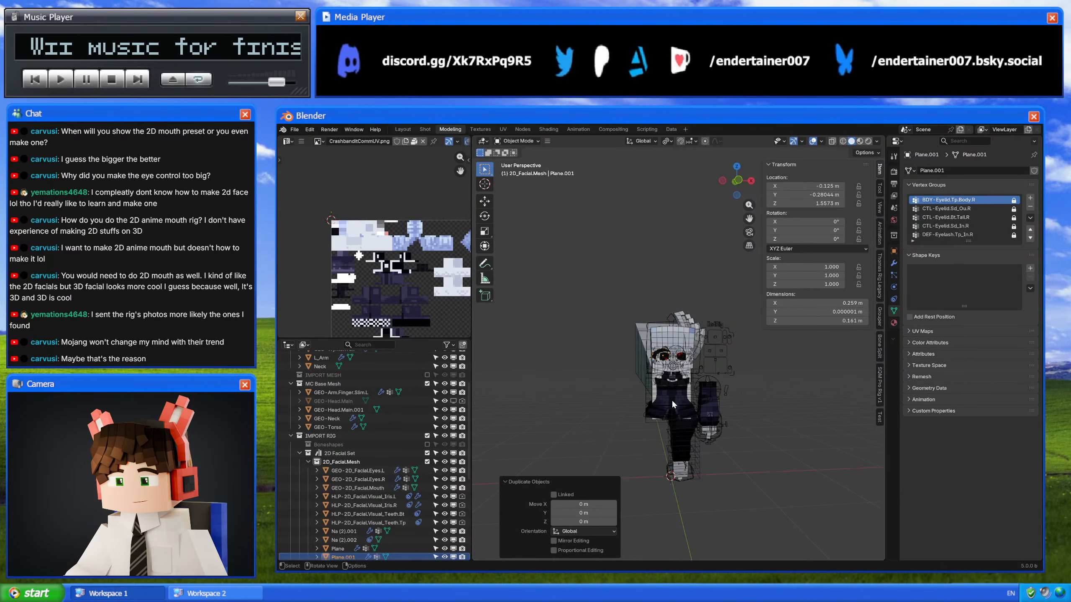
key(period)
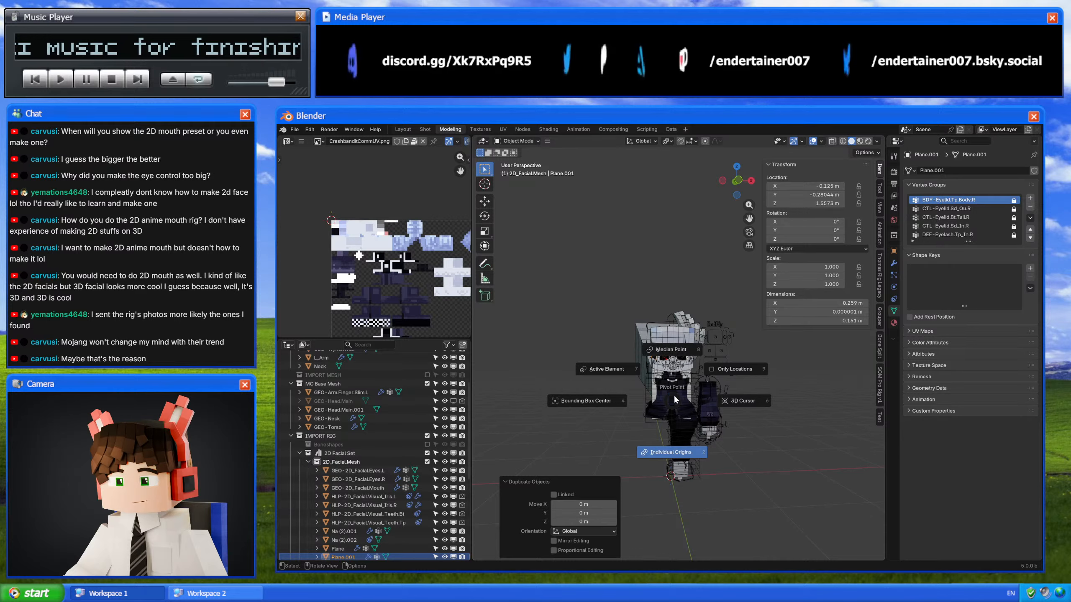
click(708, 409)
scroll(676, 402, up, 3)
right_click(694, 363)
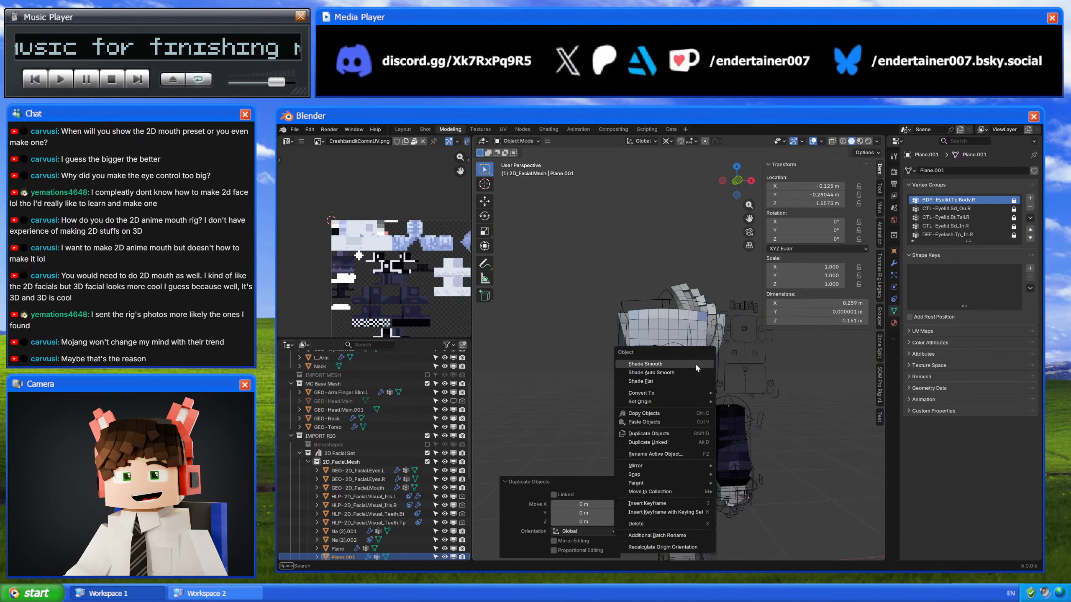
mouse_move(657, 463)
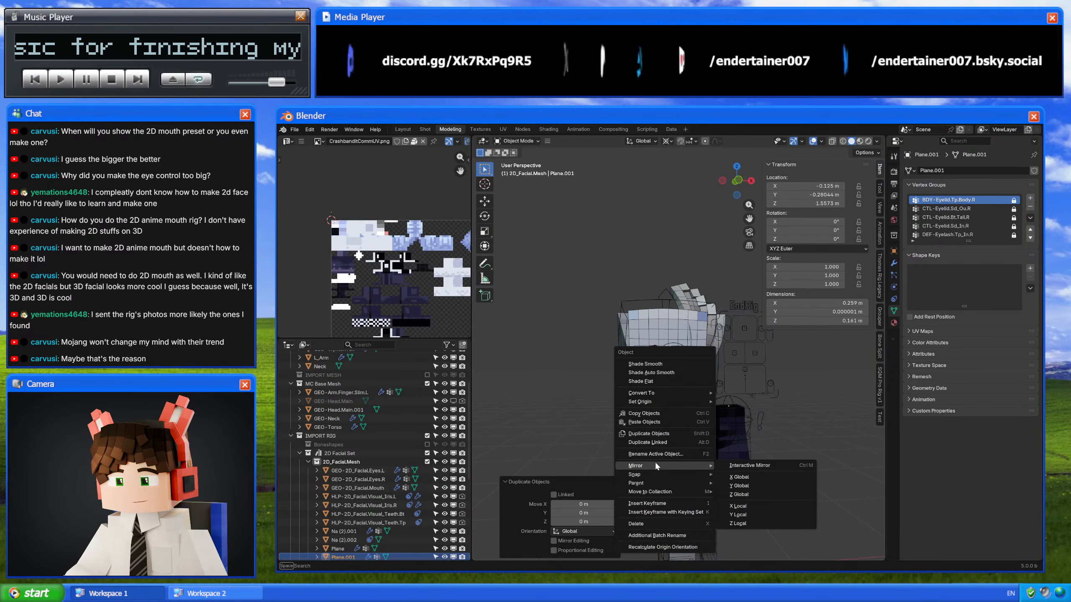
click(749, 478)
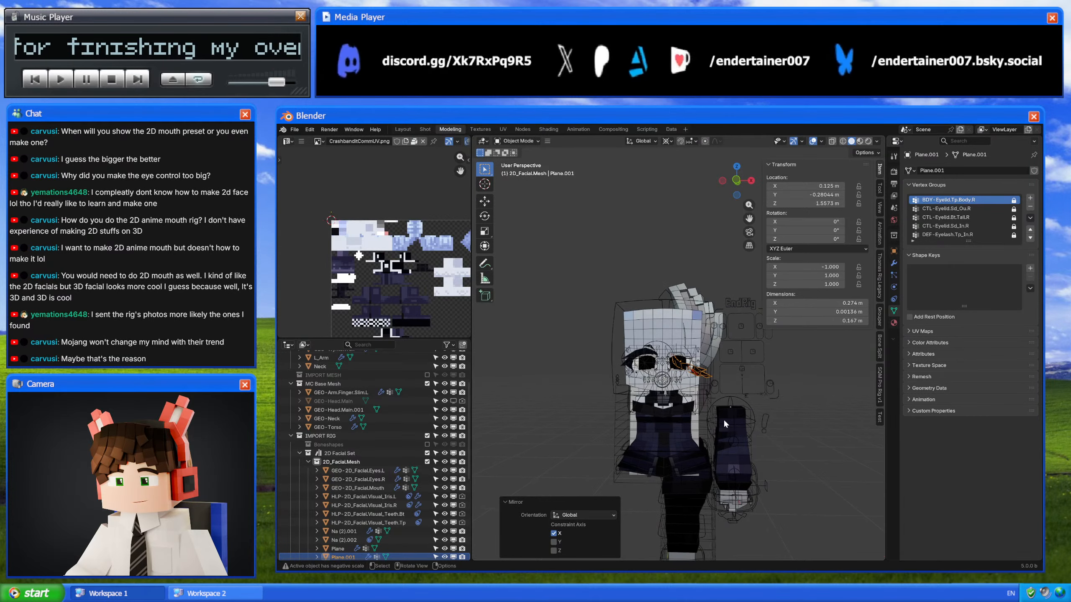
key(period)
click(722, 369)
Step: Check the mirrored eyelash's modifiers and its fit around the left eye in front view, toggling the overlays off and on
click(894, 263)
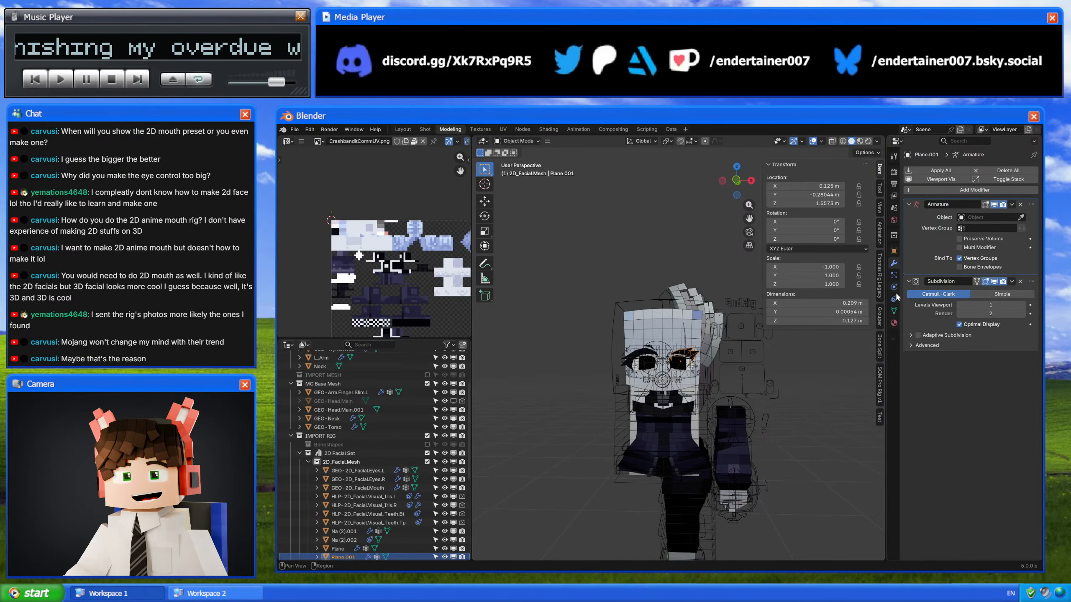
scroll(659, 385, up, 8)
middle_drag(695, 382, 705, 379)
click(744, 180)
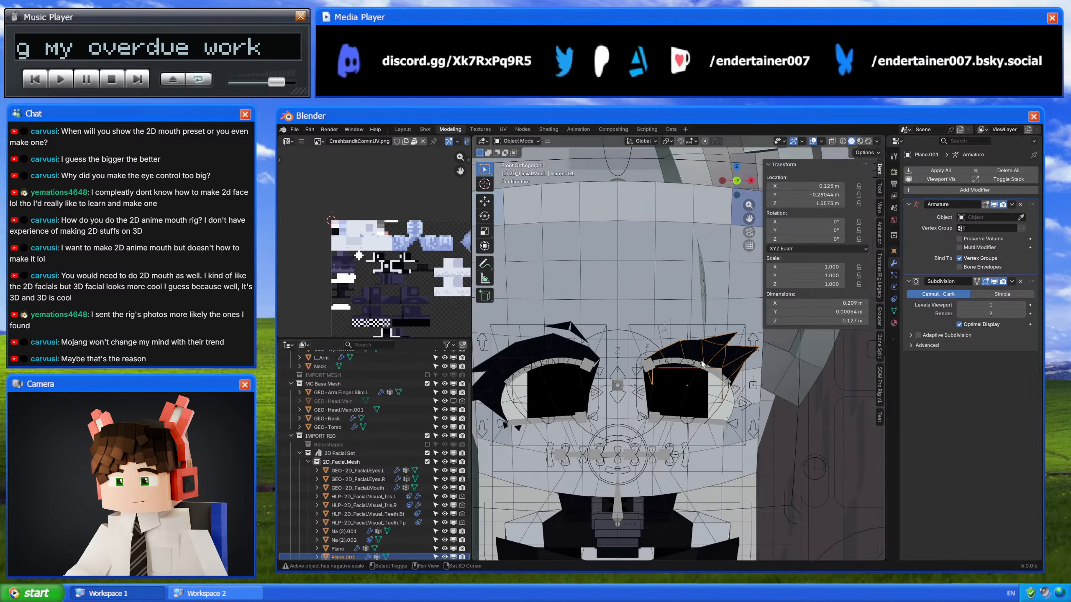
key(g)
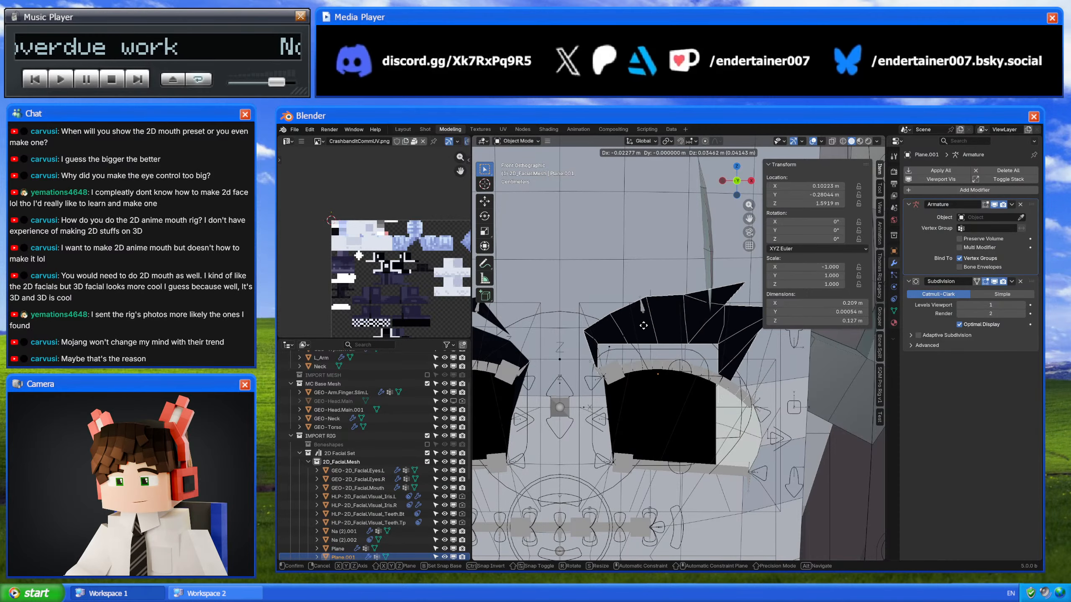
key(Escape)
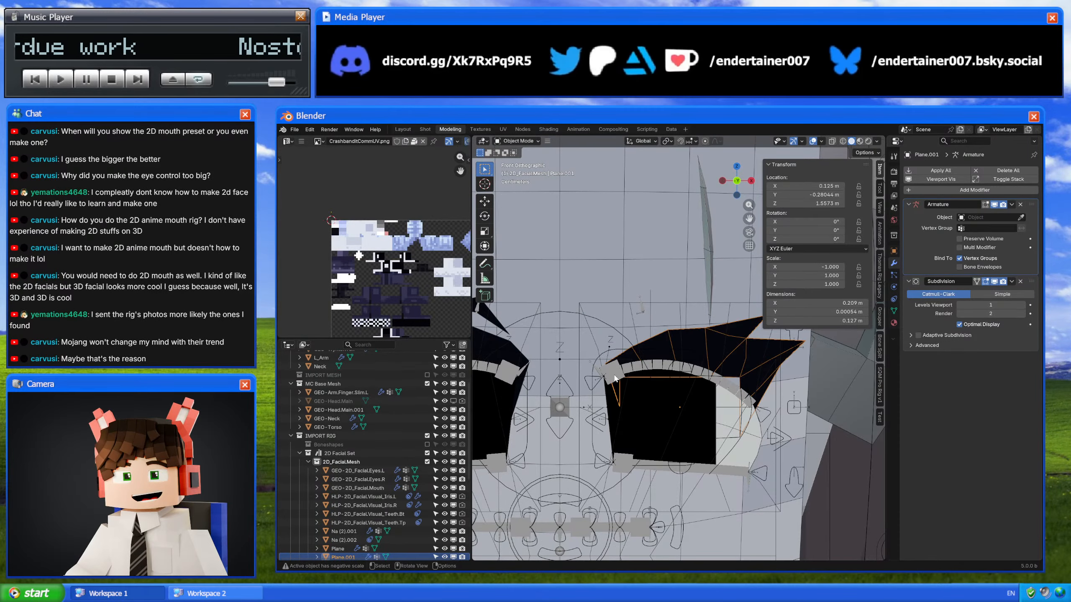
click(812, 142)
click(813, 142)
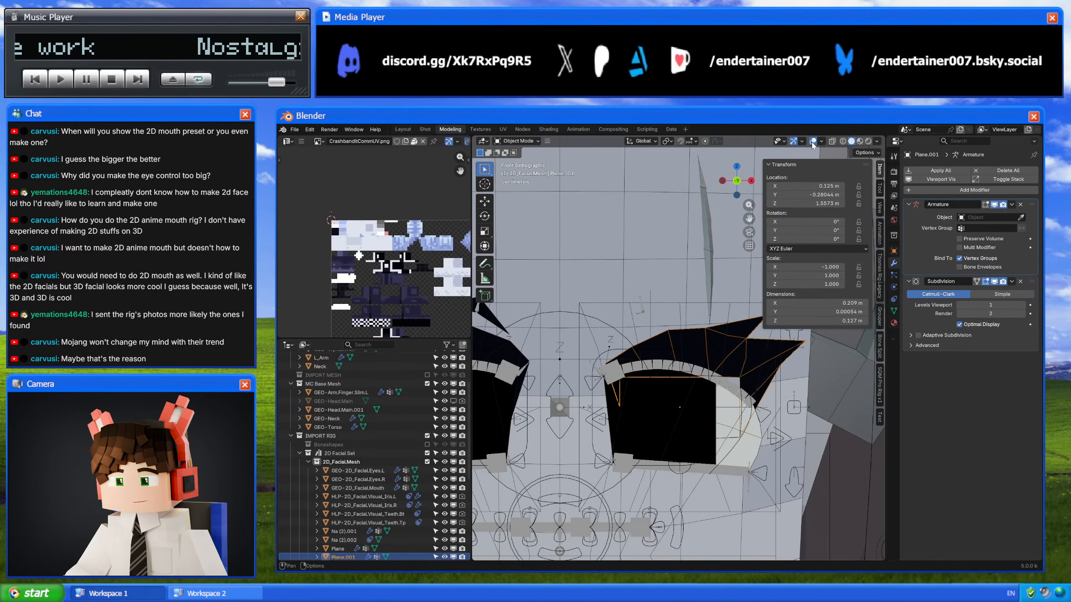
click(812, 142)
click(812, 142)
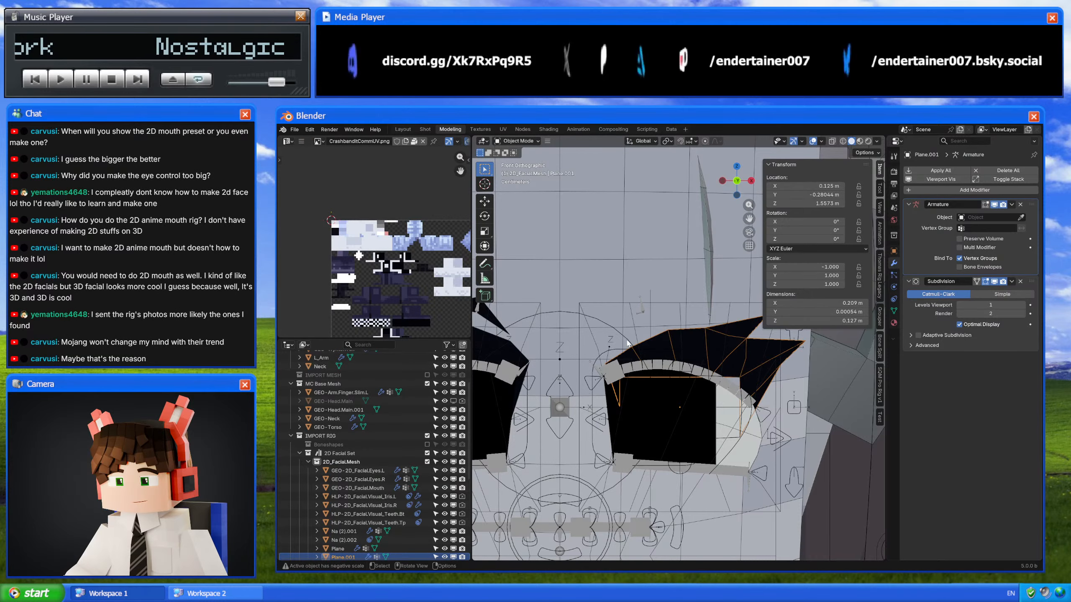
Step: Batch rename the mirrored eyelash's vertex groups, replacing ".R" with ".L" for the selected object only
click(894, 311)
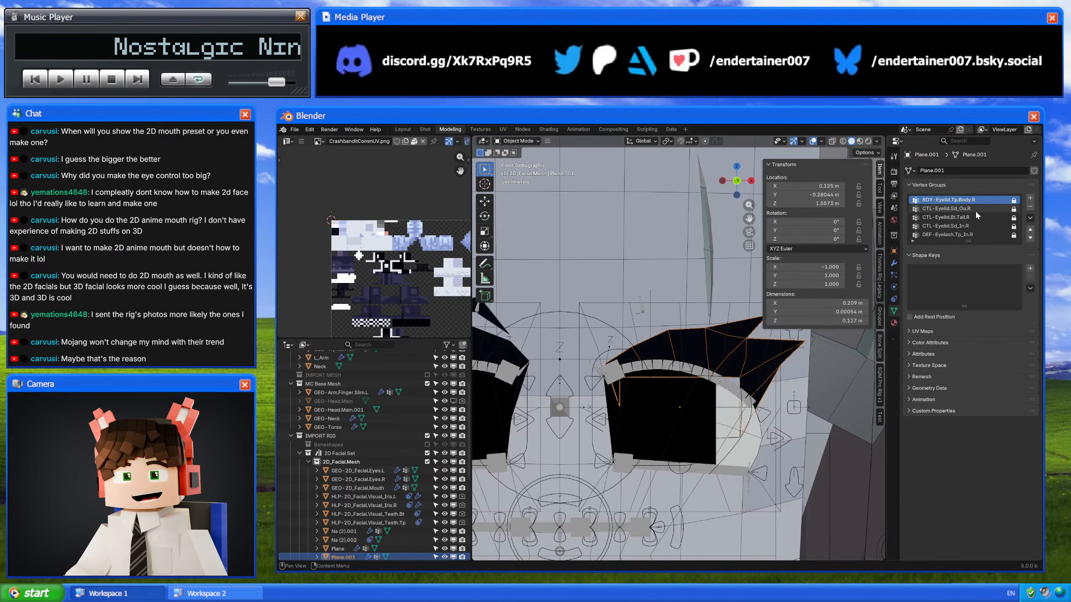
key(q)
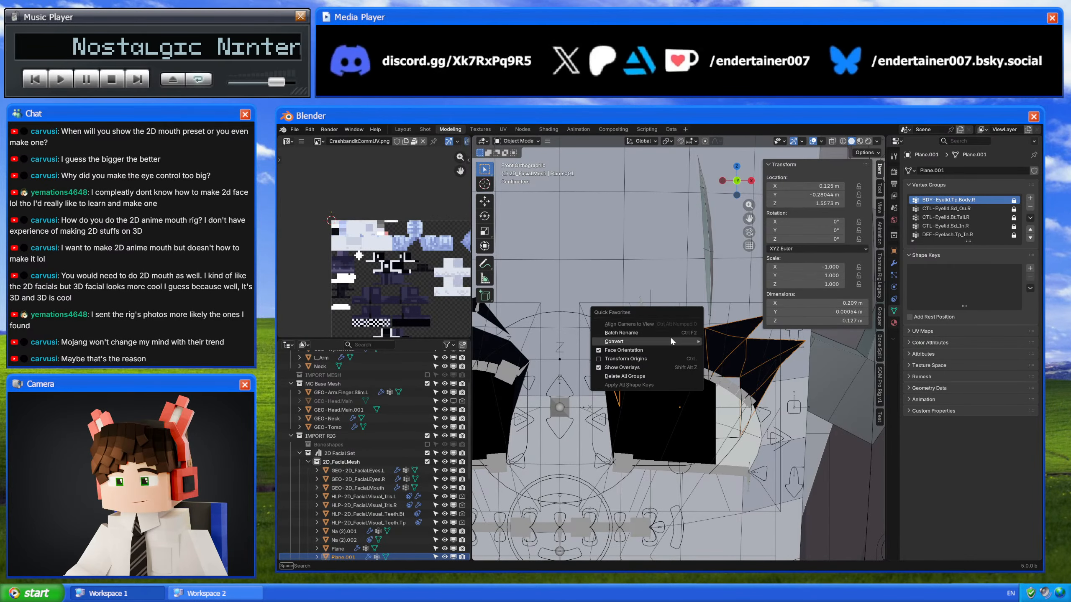
right_click(691, 255)
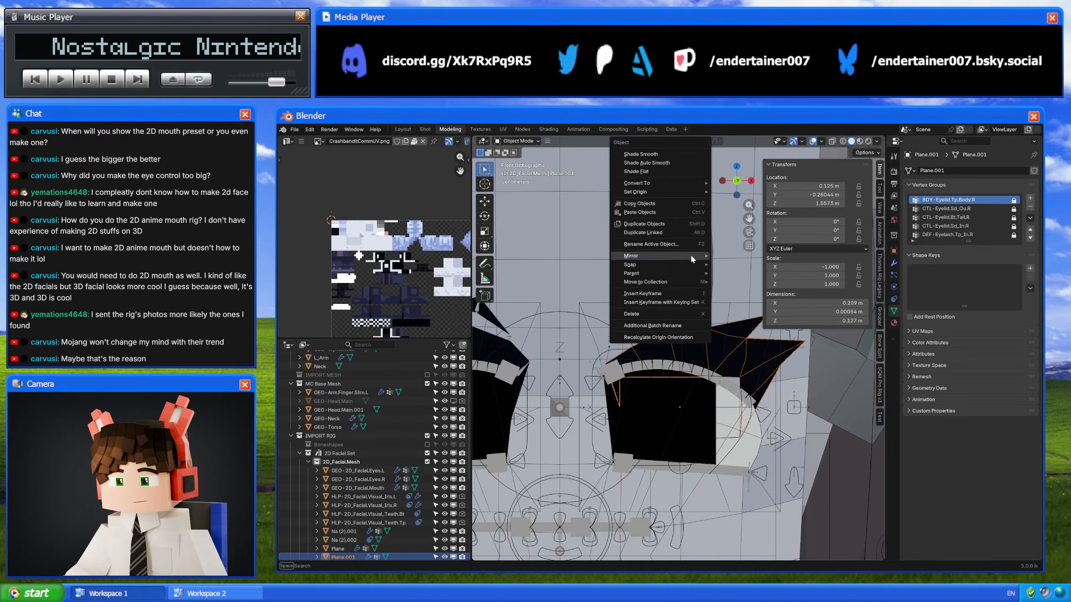
click(679, 325)
drag(679, 311, 656, 329)
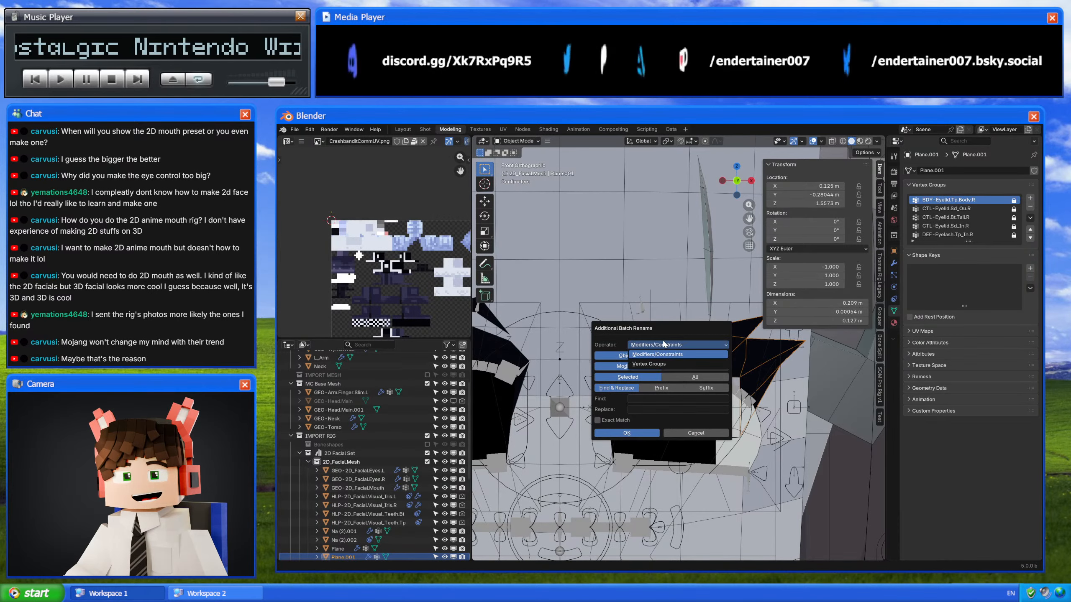
click(662, 364)
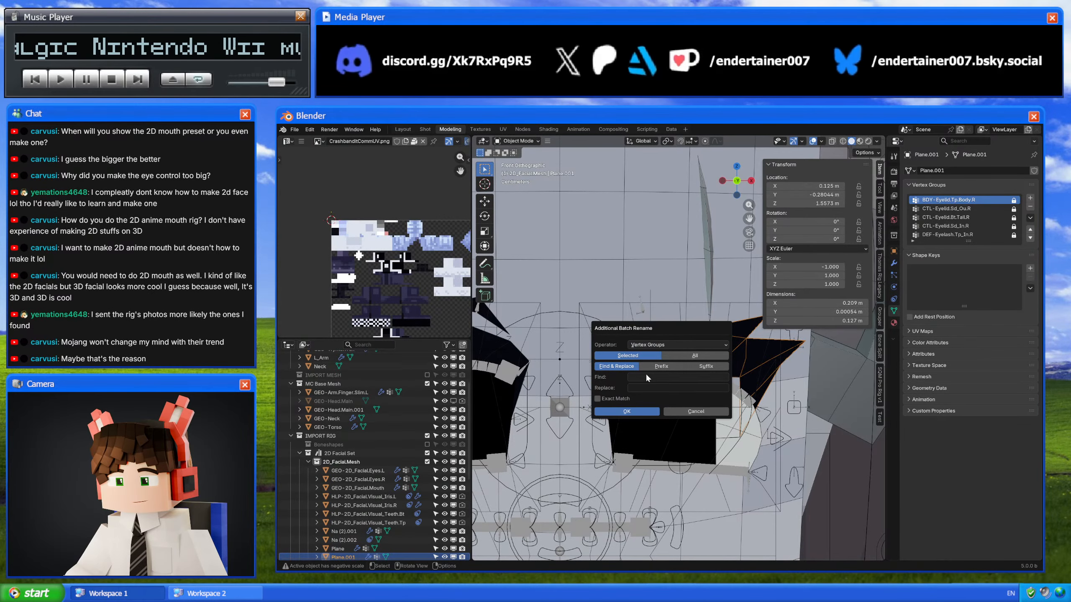
click(639, 375)
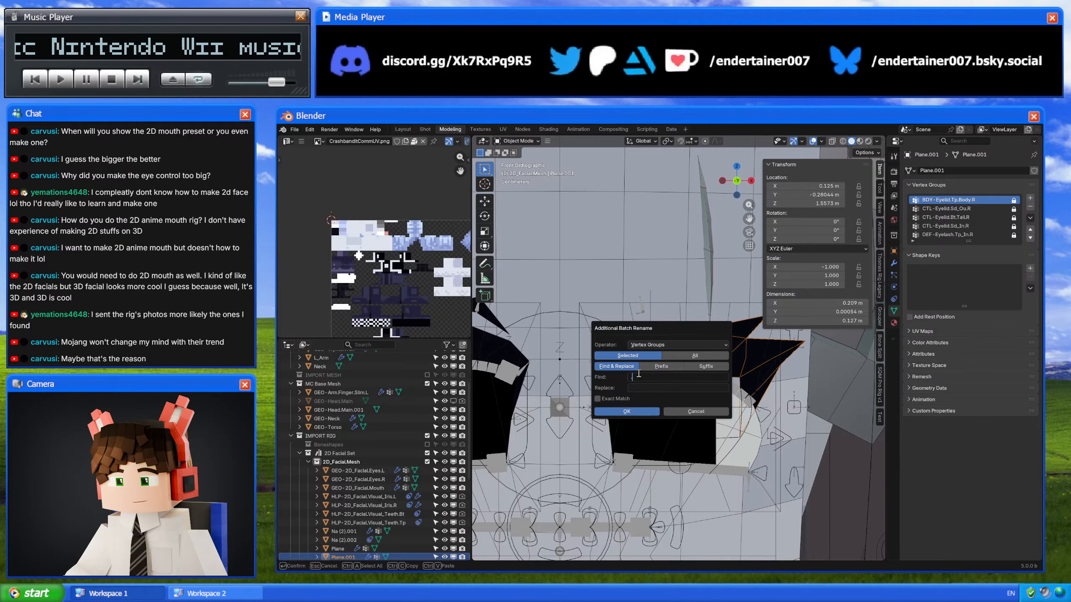
text(.R)
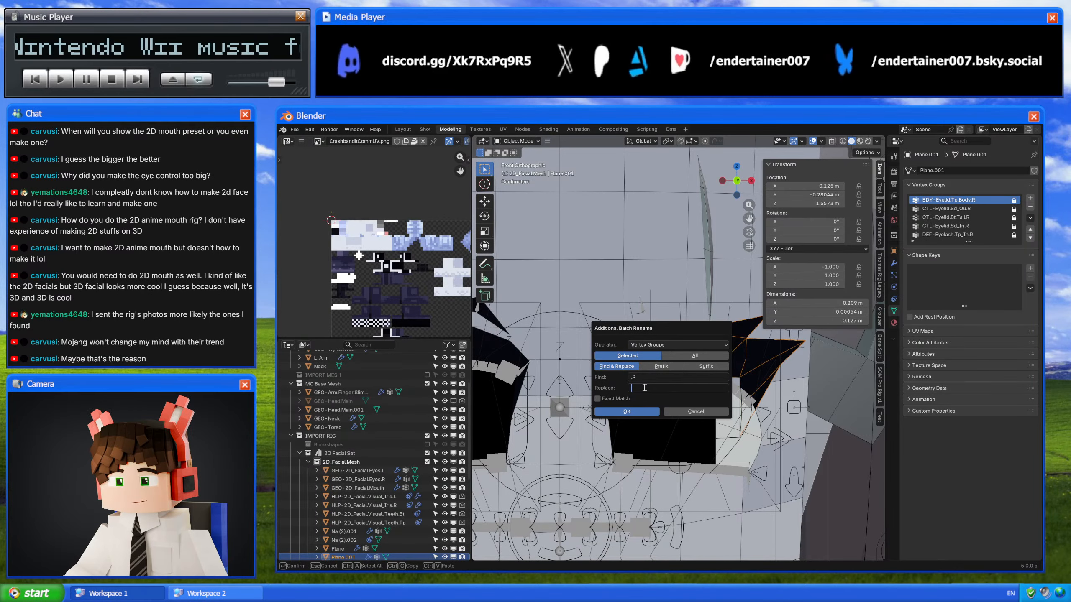
text(.L)
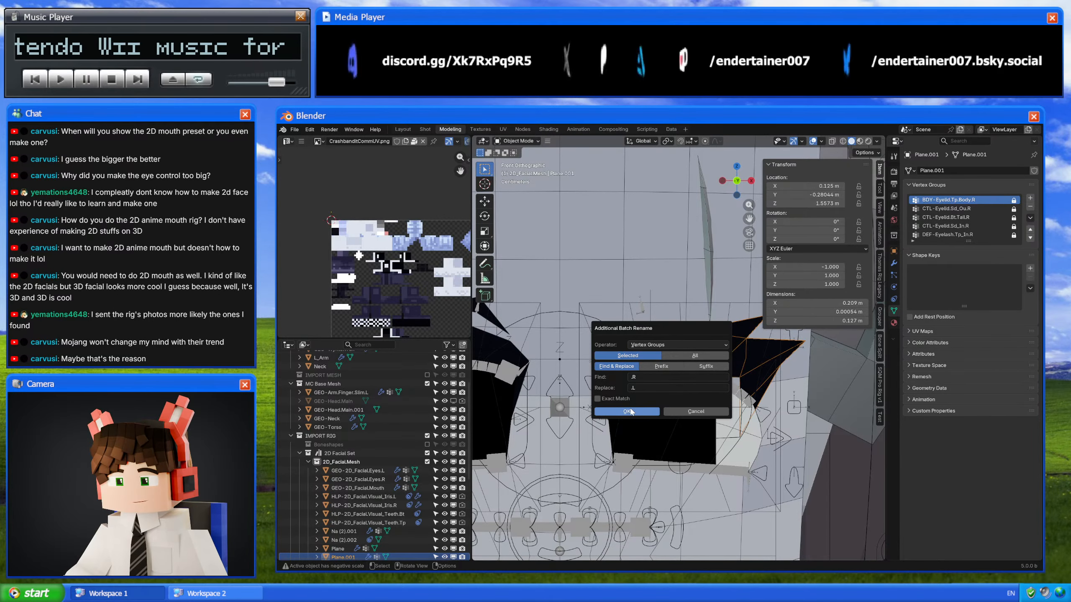
click(629, 411)
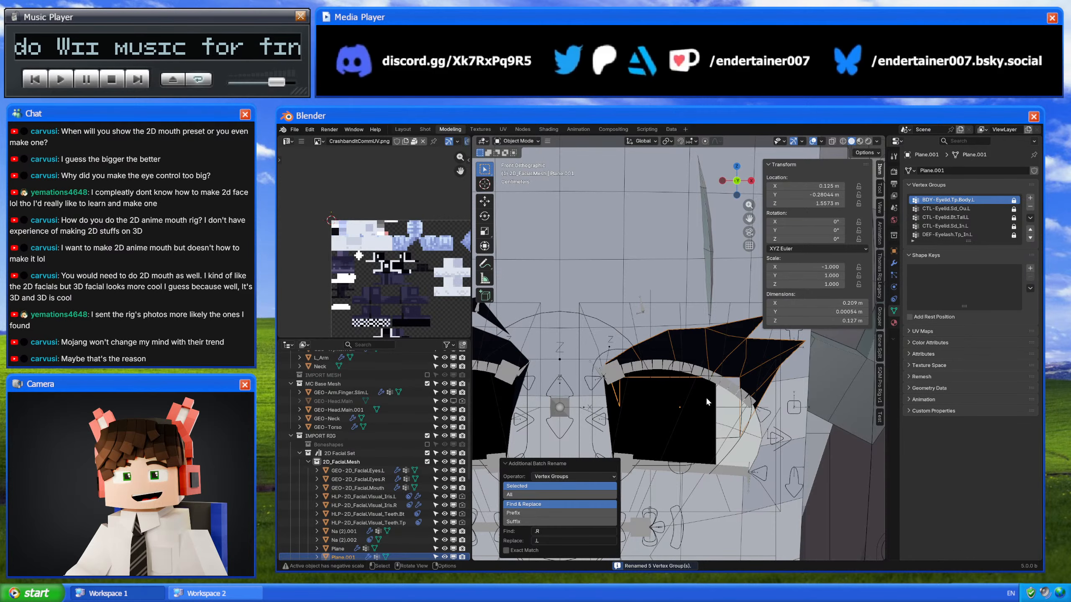
Step: Set the RIG-Module.Facial armature as the object of the mirrored eyelash's Armature modifier
click(893, 262)
key(e)
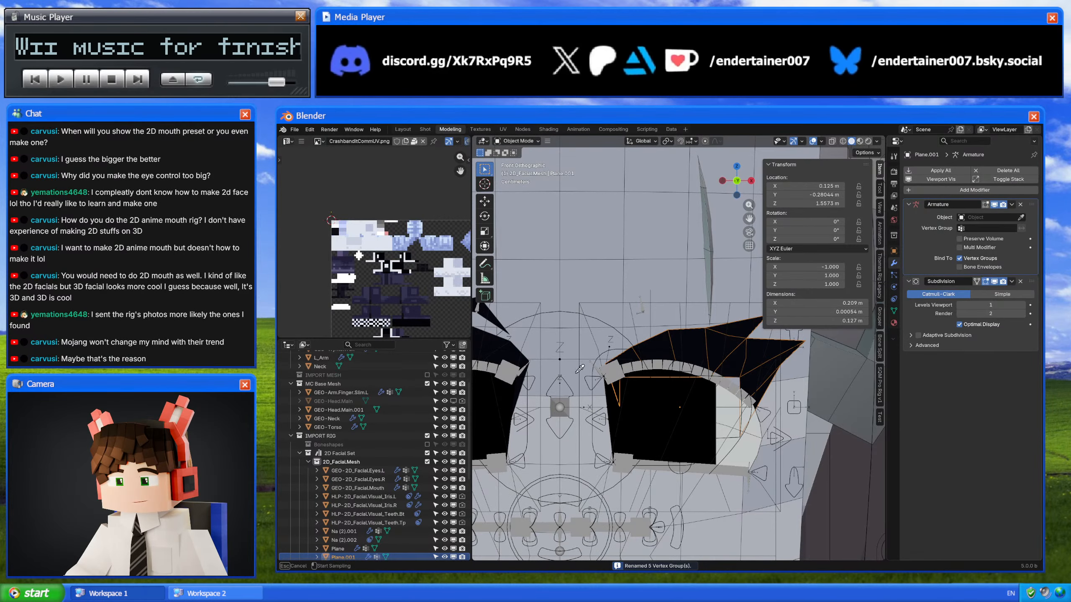
click(563, 406)
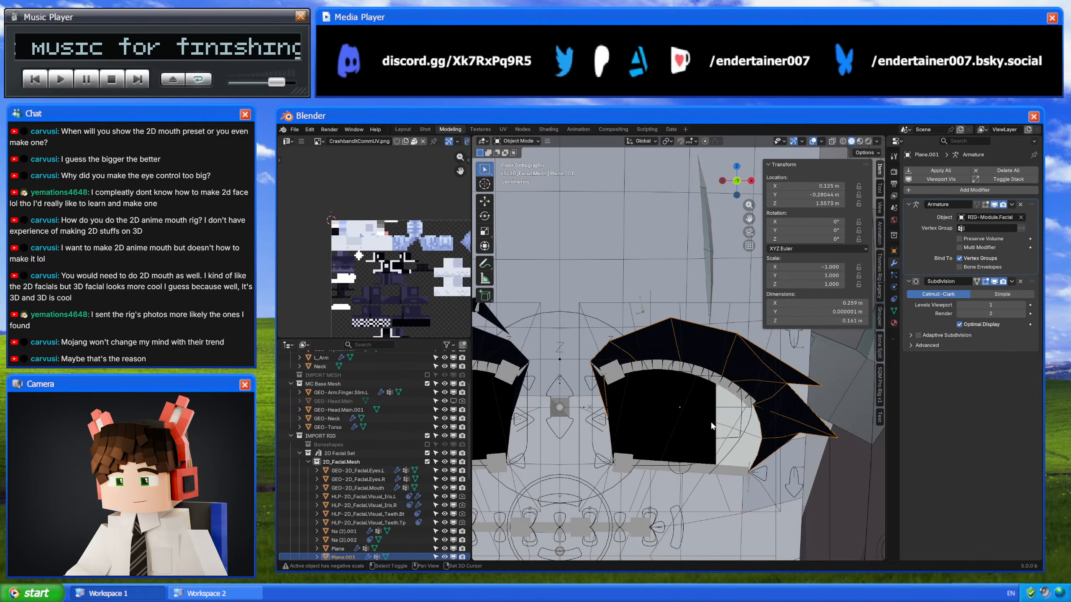
scroll(711, 425, down, 5)
scroll(711, 447, up, 2)
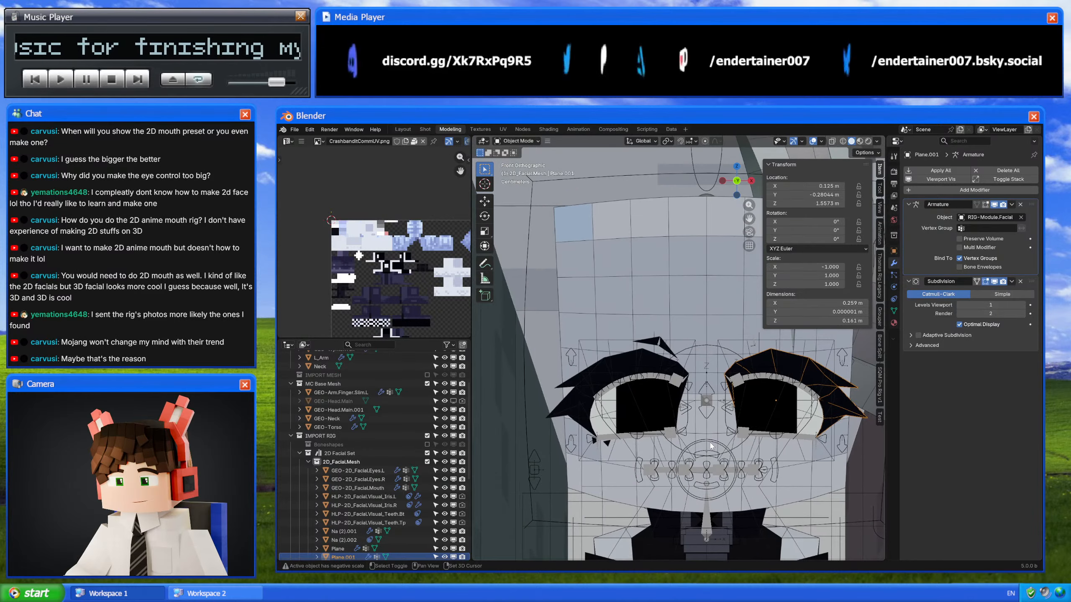
scroll(673, 337, up, 1)
Step: Apply the scale of the mirrored left eyelash Plane.001 and flip the normals of its mesh
click(659, 347)
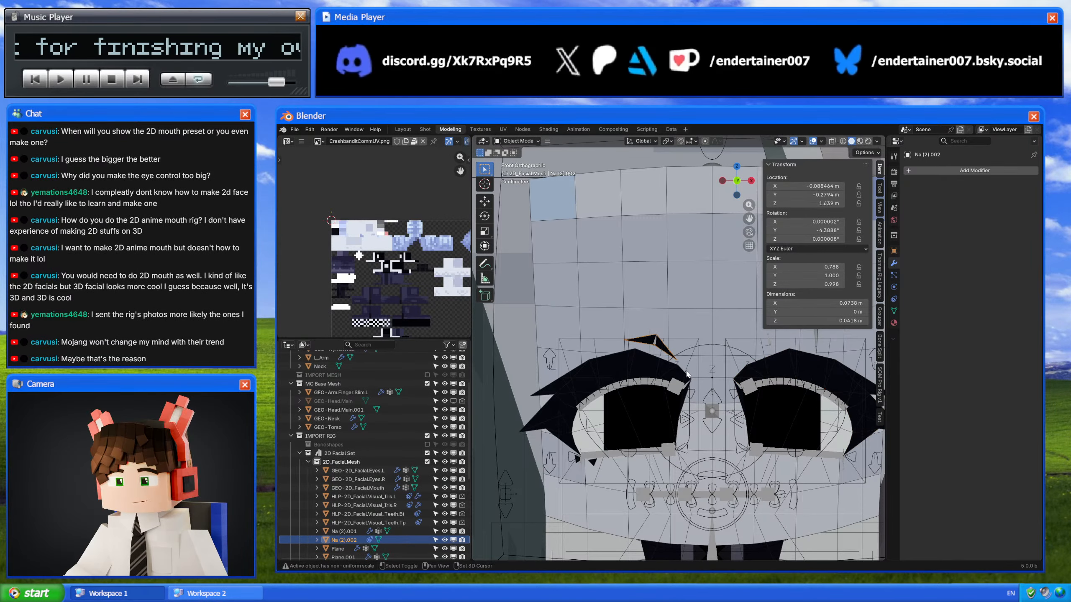
mouse_move(687, 374)
middle_down()
mouse_move(621, 354)
mouse_move(673, 372)
middle_up()
click(692, 350)
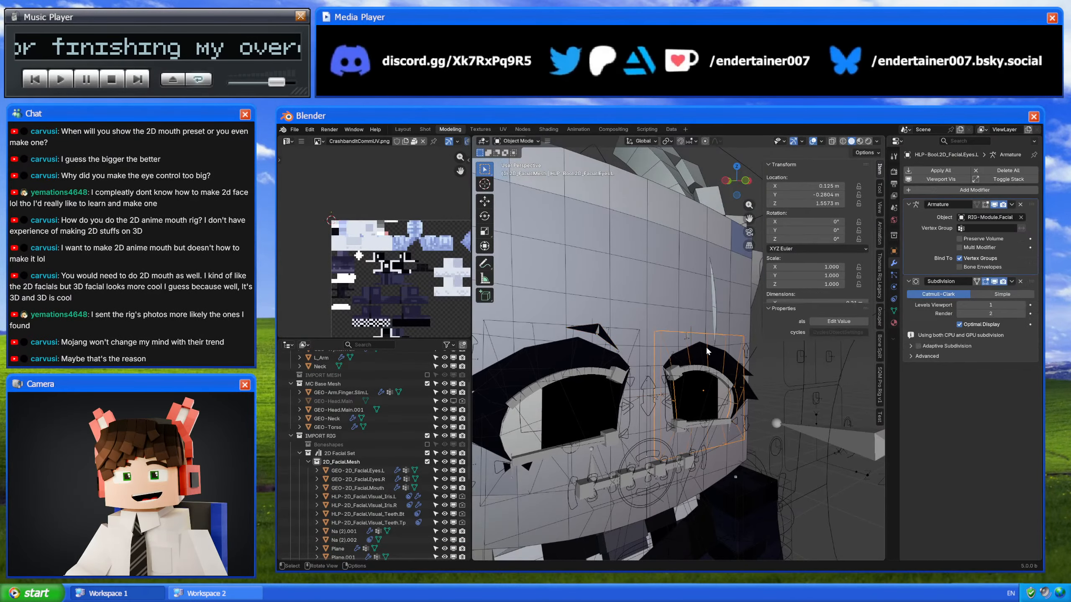
click(706, 349)
key(ctrl+a)
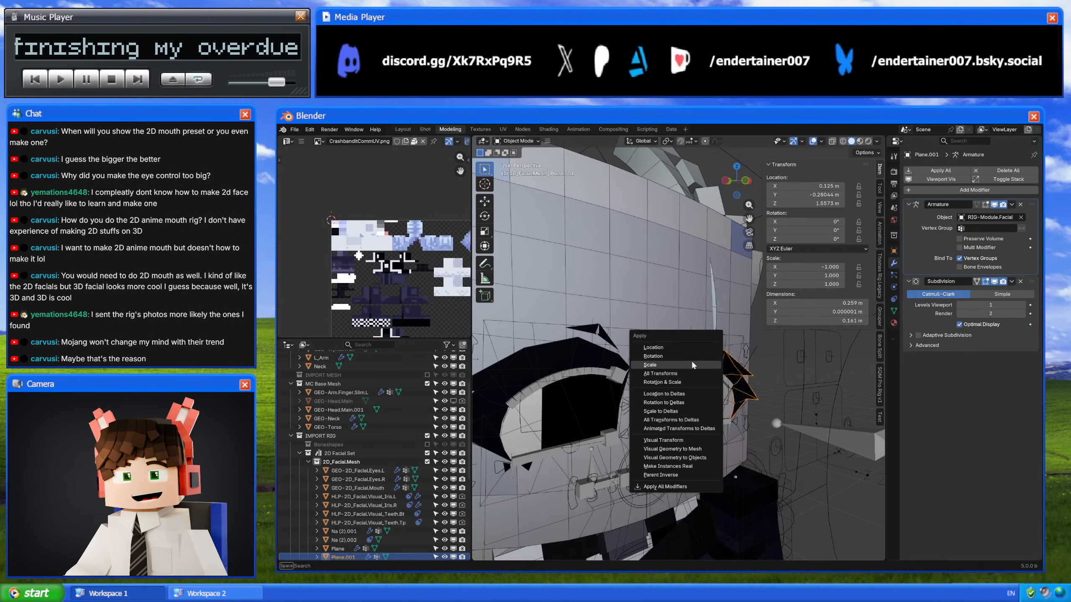
click(692, 365)
key(Tab)
key(alt+n)
click(728, 359)
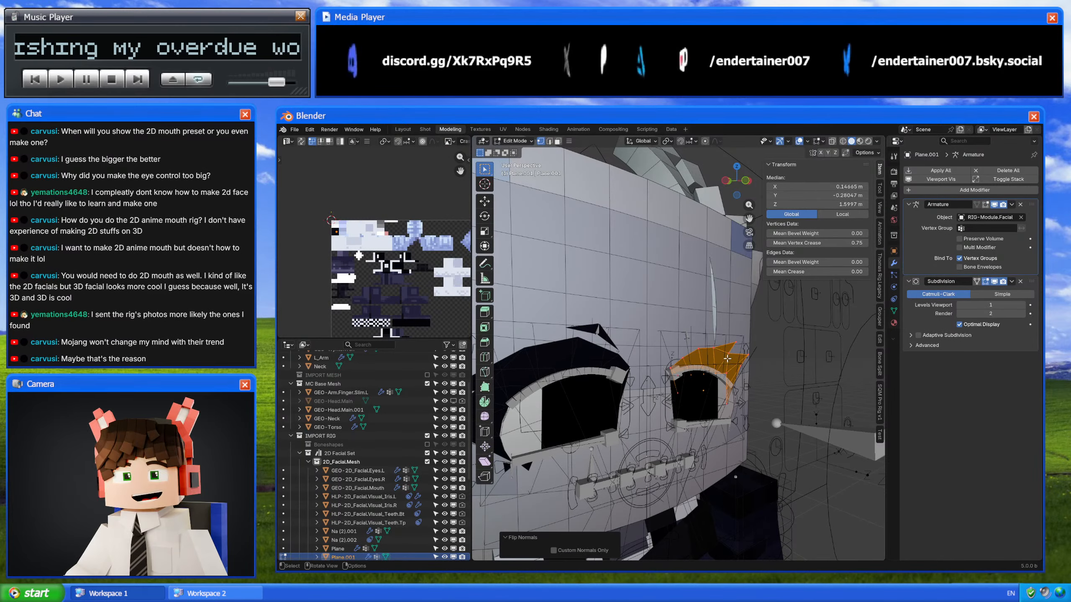
key(Tab)
Step: Duplicate the small strand above the right eye, Na (2).002, in place and display the copy's Child Of constraint
middle_drag(727, 359, 594, 350)
click(593, 349)
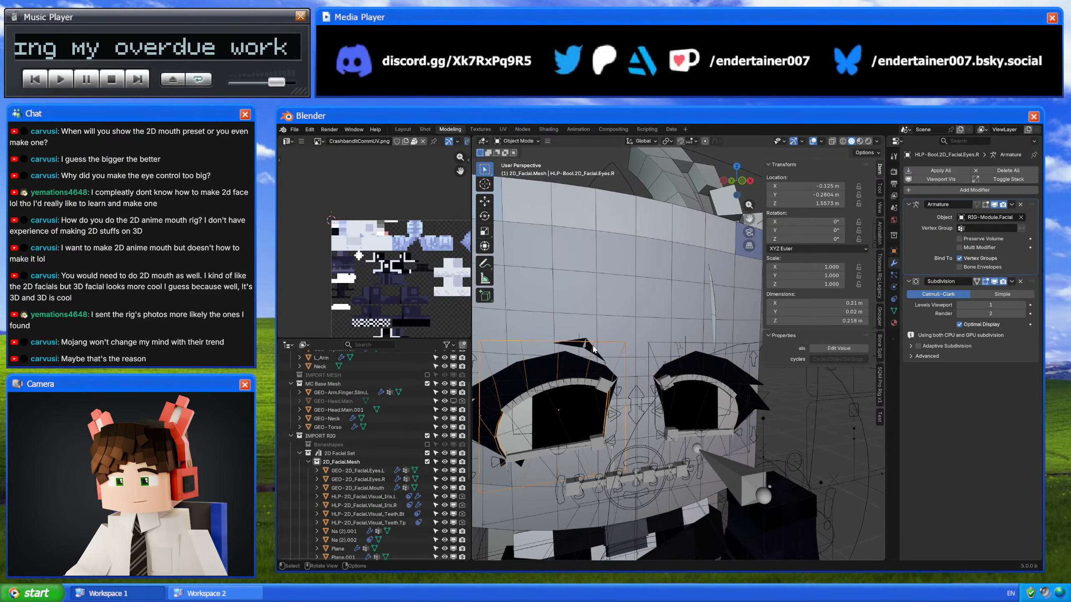
click(593, 349)
scroll(656, 353, down, 5)
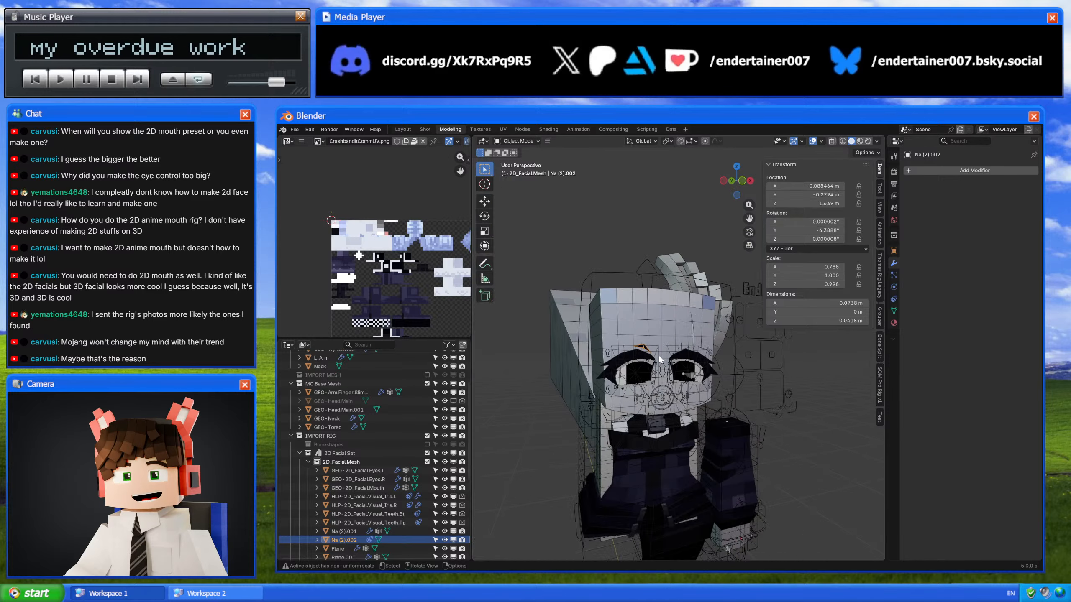
key(shift+d)
right_click(695, 337)
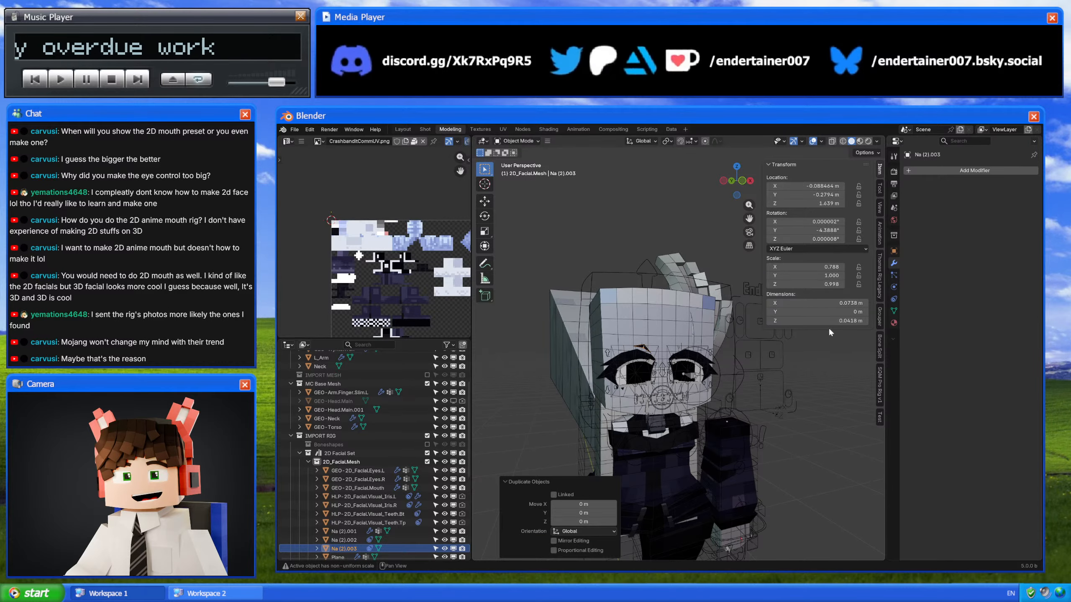
click(894, 311)
click(894, 323)
click(894, 298)
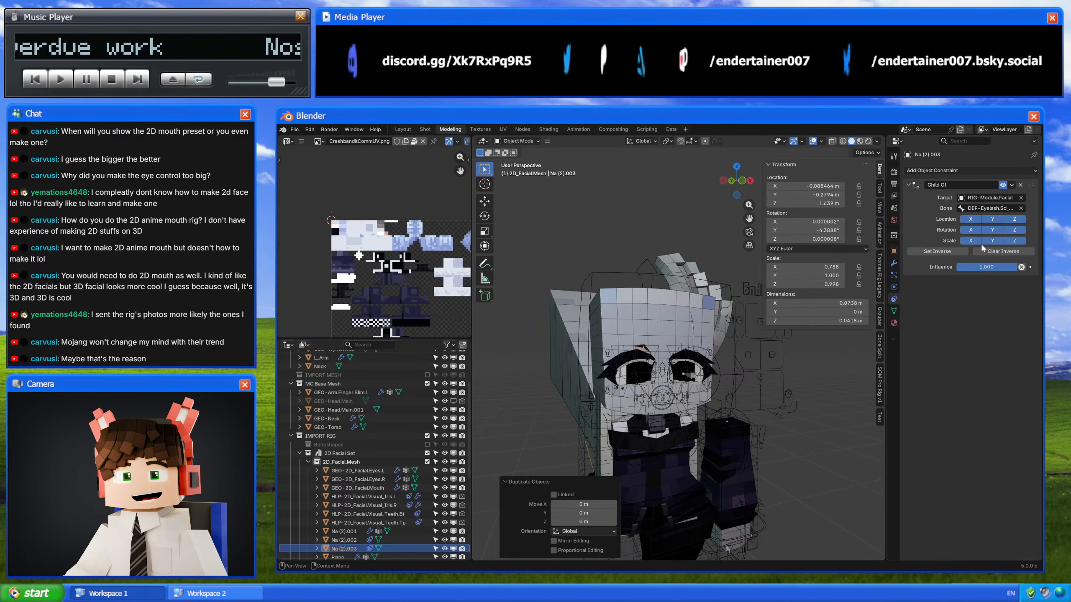
scroll(665, 364, up, 4)
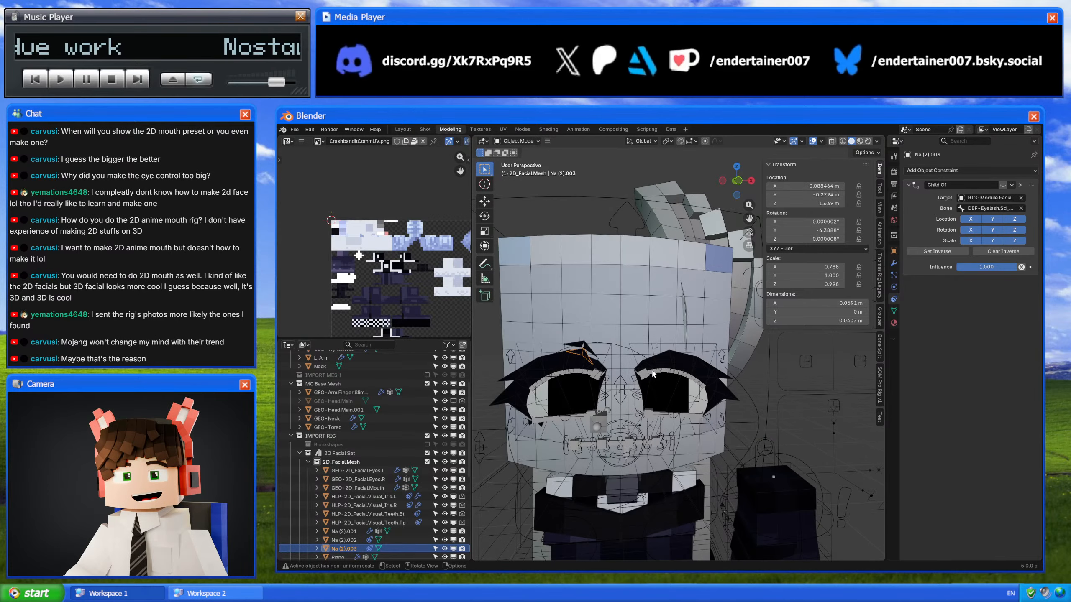
Step: Try to mirror the duplicated upper strand along global X about its median point
right_click(677, 373)
right_click(650, 363)
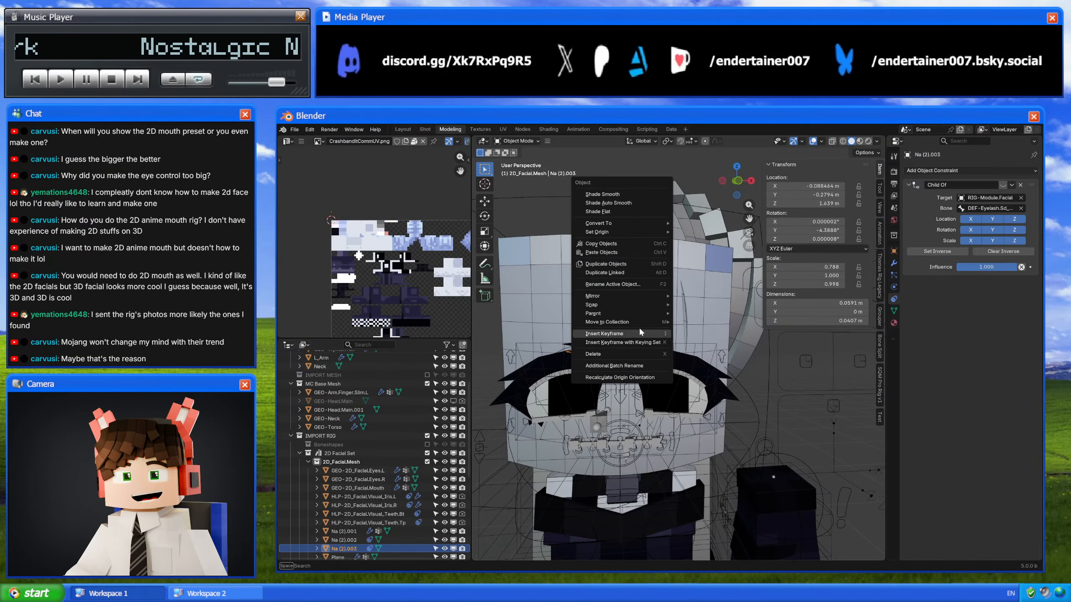
mouse_move(639, 298)
click(714, 303)
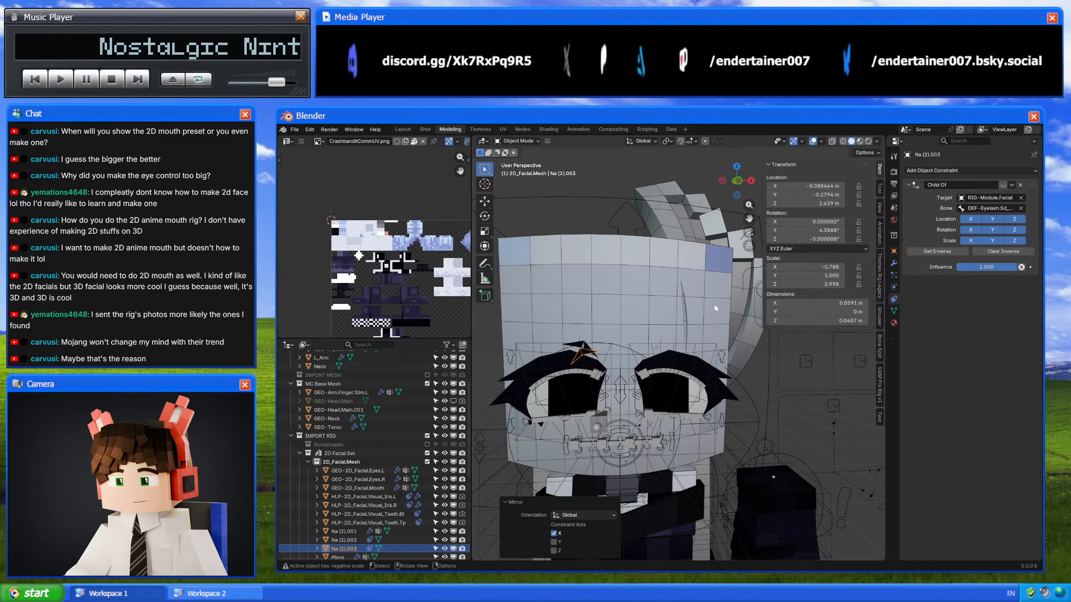
key(ctrl+z)
Step: Set the pivot point to 3D Cursor and mirror the duplicated upper strand along global X
key(period)
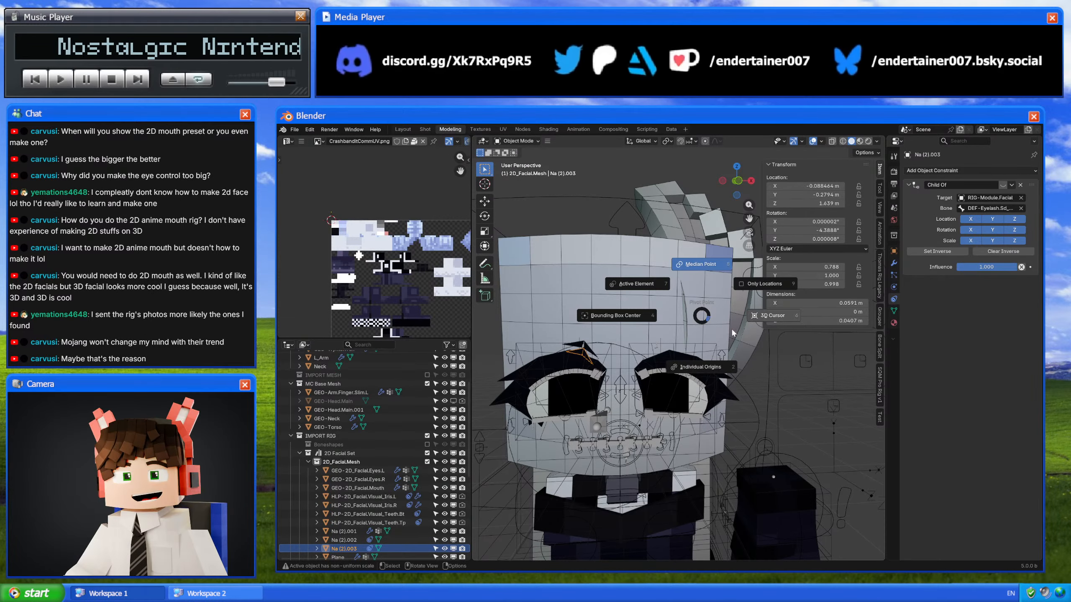
click(755, 320)
right_click(687, 358)
mouse_move(686, 355)
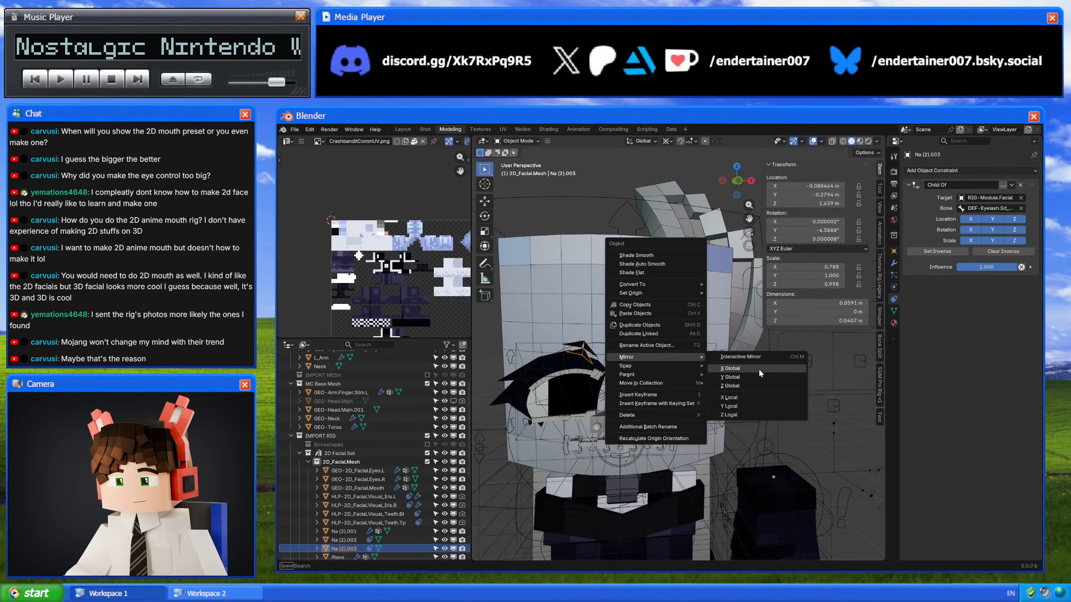
click(758, 368)
Step: Apply the scale of the mirrored upper strand and flip the normals of its mesh
key(ctrl+a)
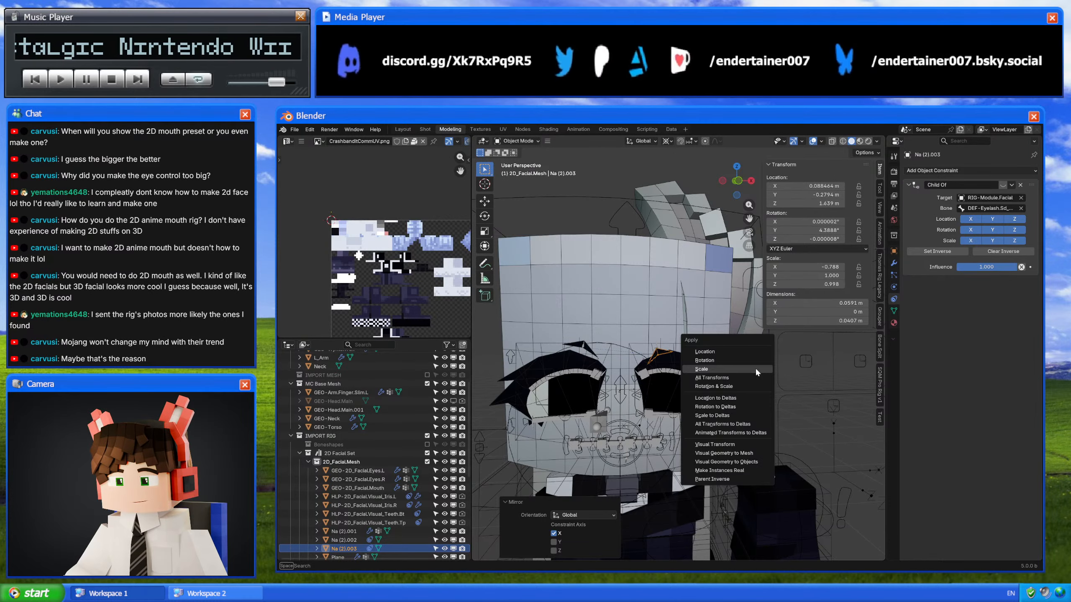
click(756, 369)
key(Tab)
key(q)
click(786, 367)
key(Tab)
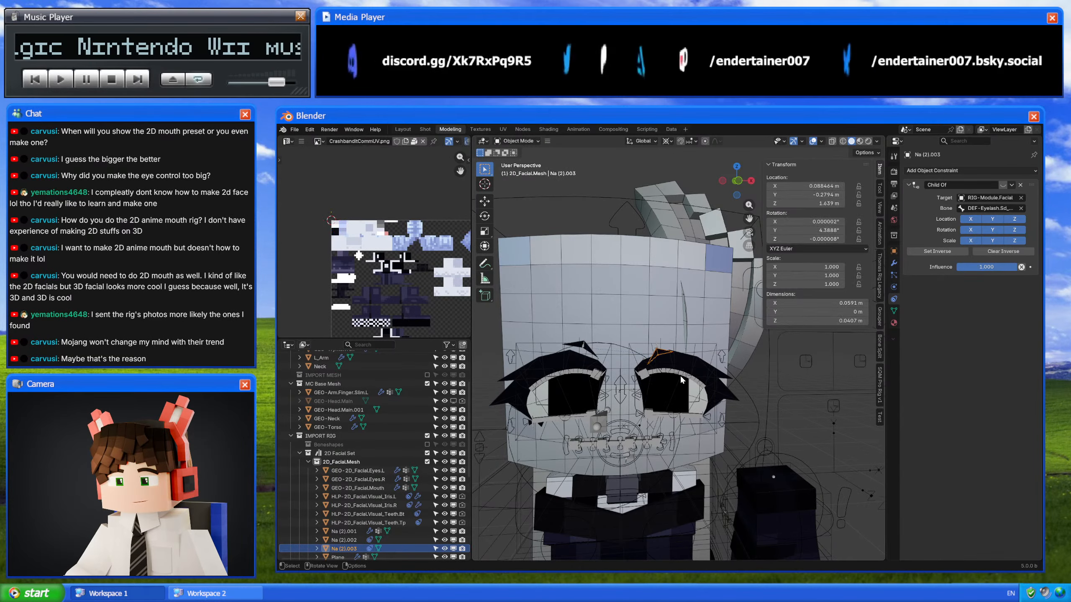
Step: Duplicate the lower lash piece under the right eye, Na (2).001, in place
shift+middle_drag(680, 380, 722, 333)
click(586, 381)
click(584, 377)
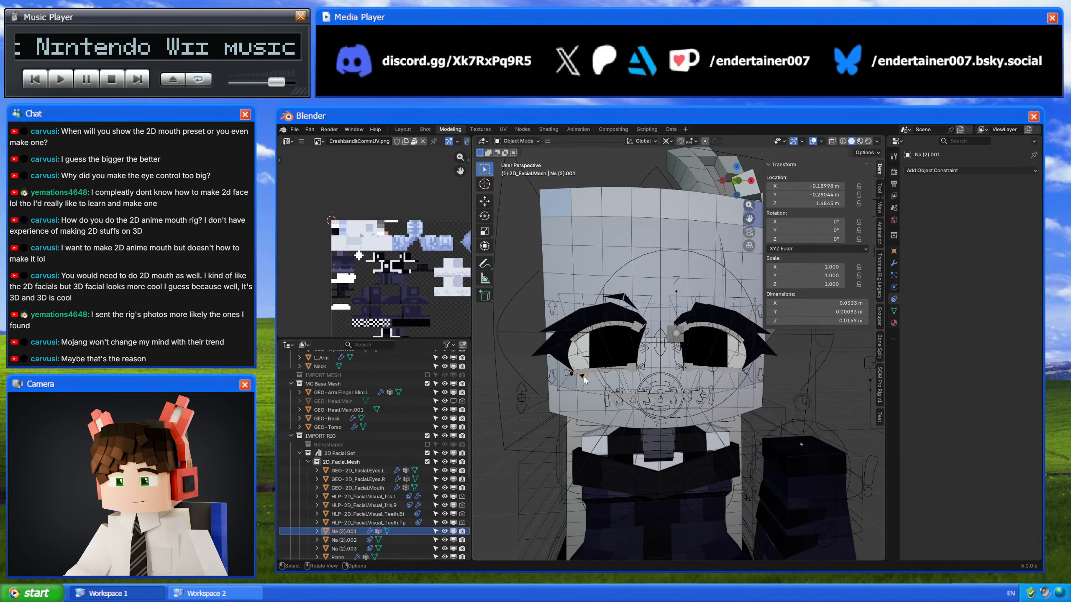
key(shift+d)
right_click(652, 372)
Step: Mirror the duplicated lower lash along global X about the 3D Cursor, and return the pivot point to Median Point
right_click(653, 371)
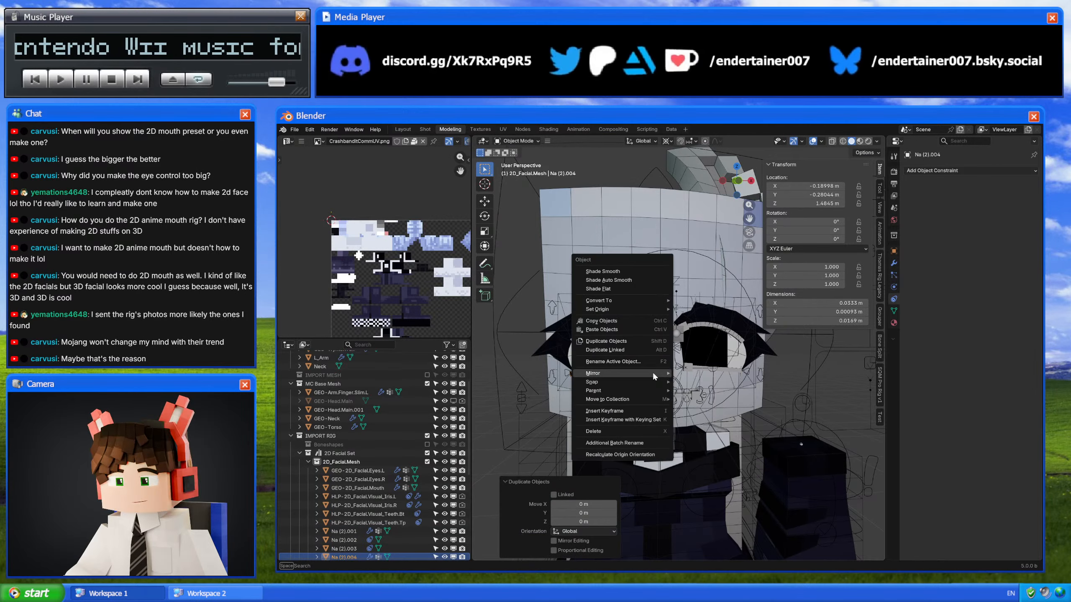
mouse_move(653, 371)
click(720, 382)
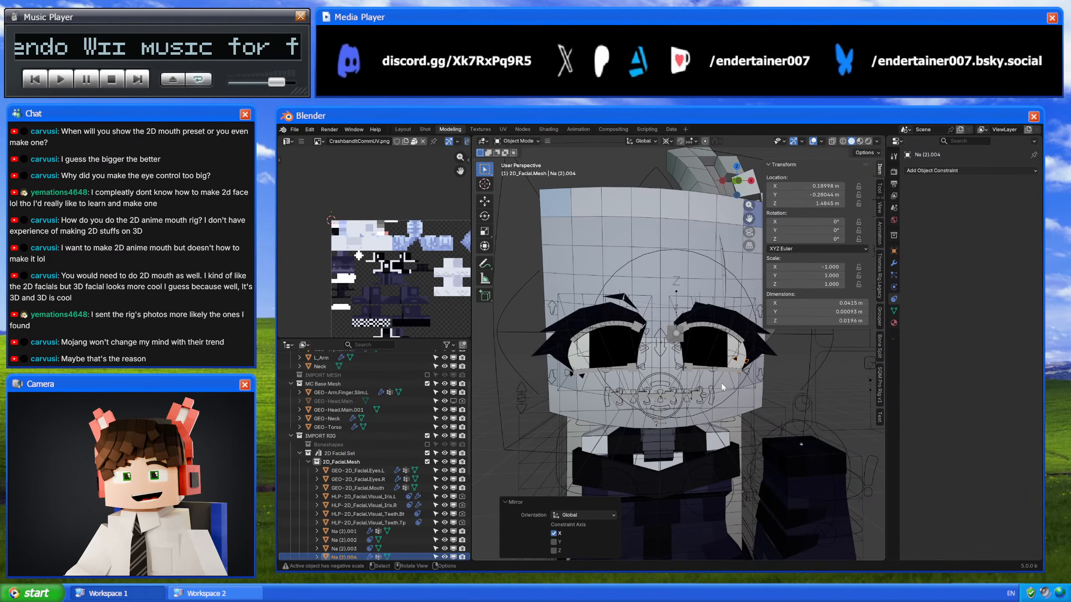
key(period)
click(719, 340)
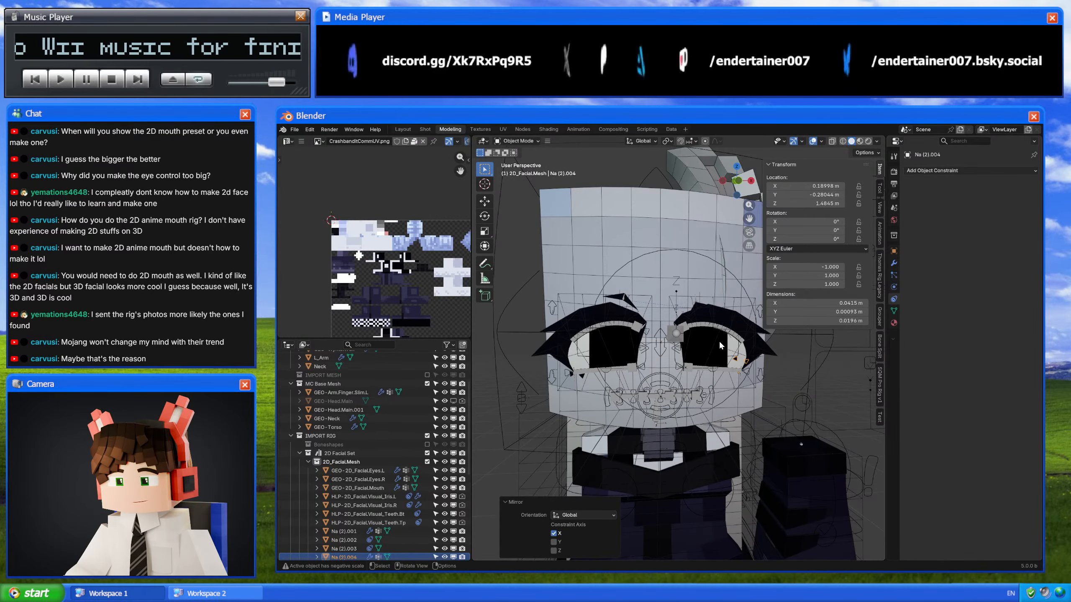
Step: Apply the scale of the mirrored lower lash and flip the normals of its mesh
key(ctrl+a)
click(716, 339)
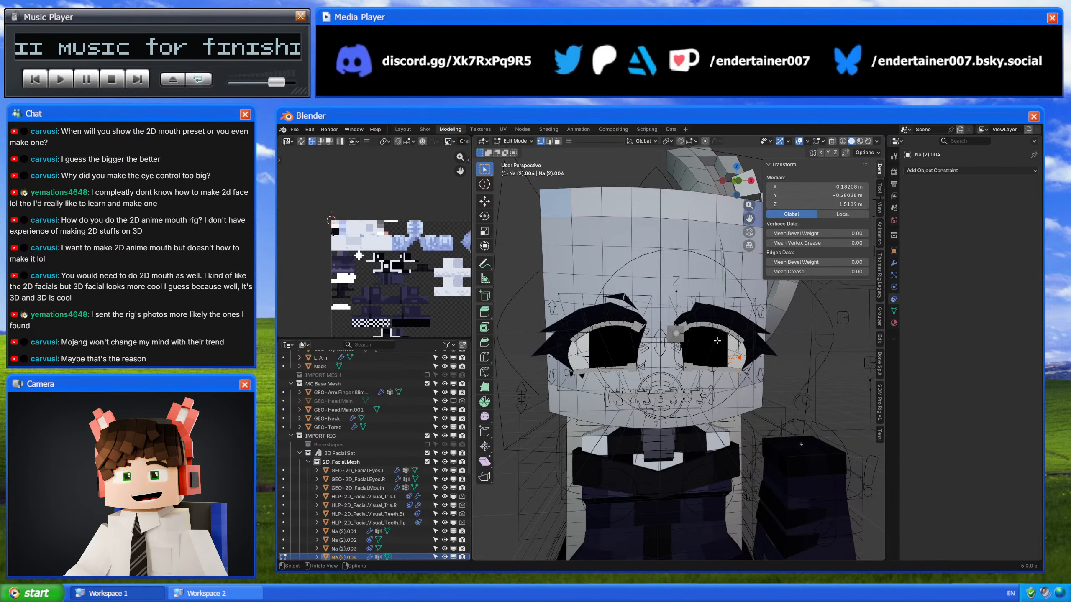
right_click(717, 342)
key(Escape)
Step: Batch rename the mirrored lower lash's vertex groups on the left eye, replacing .R with .L
middle_drag(717, 343, 666, 379)
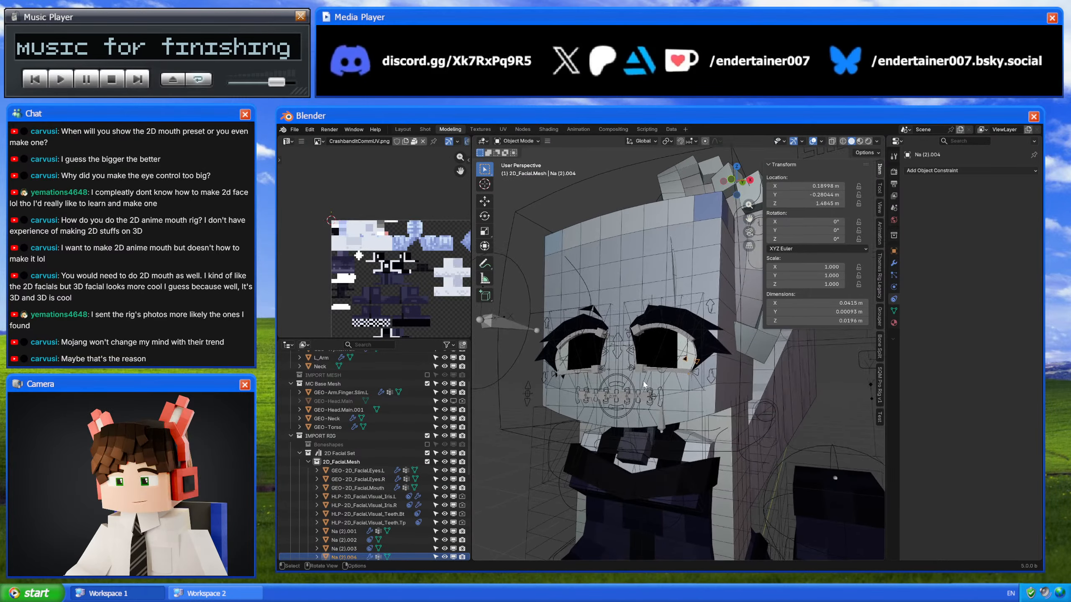
scroll(668, 382, up, 5)
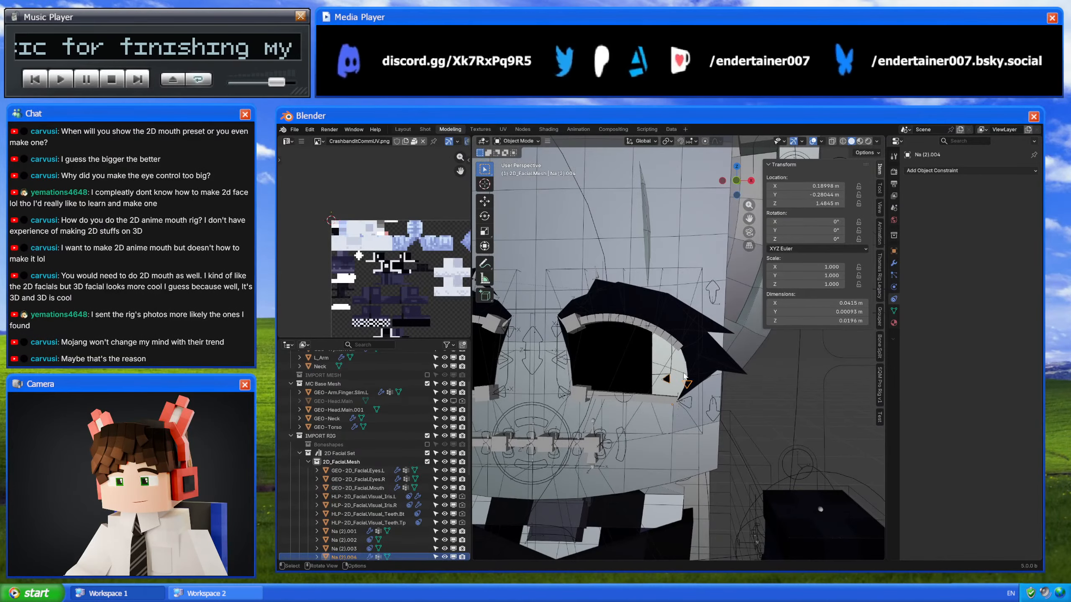
click(894, 263)
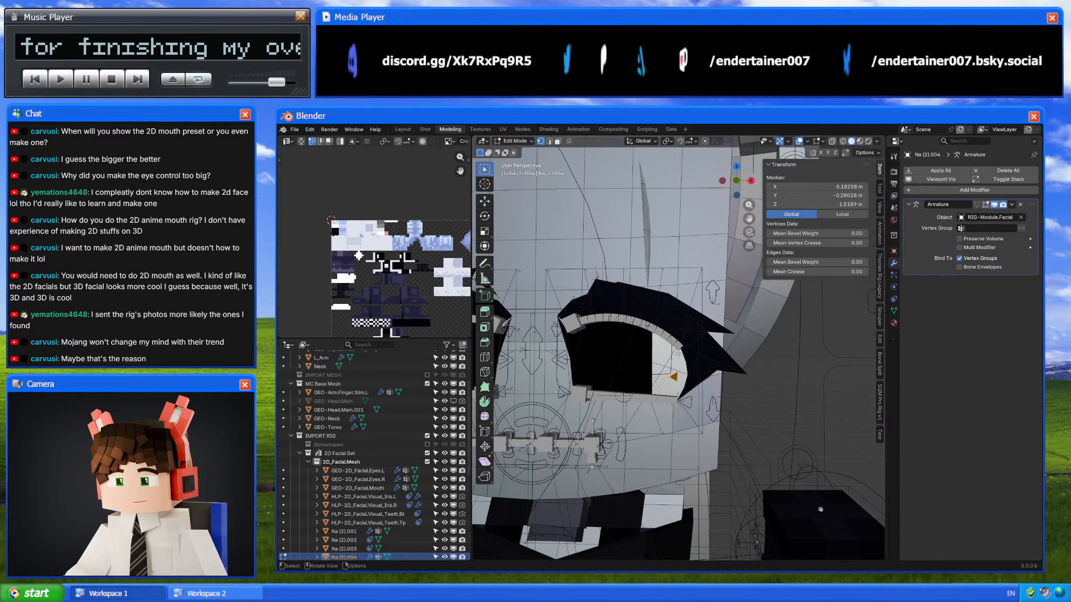
key(q)
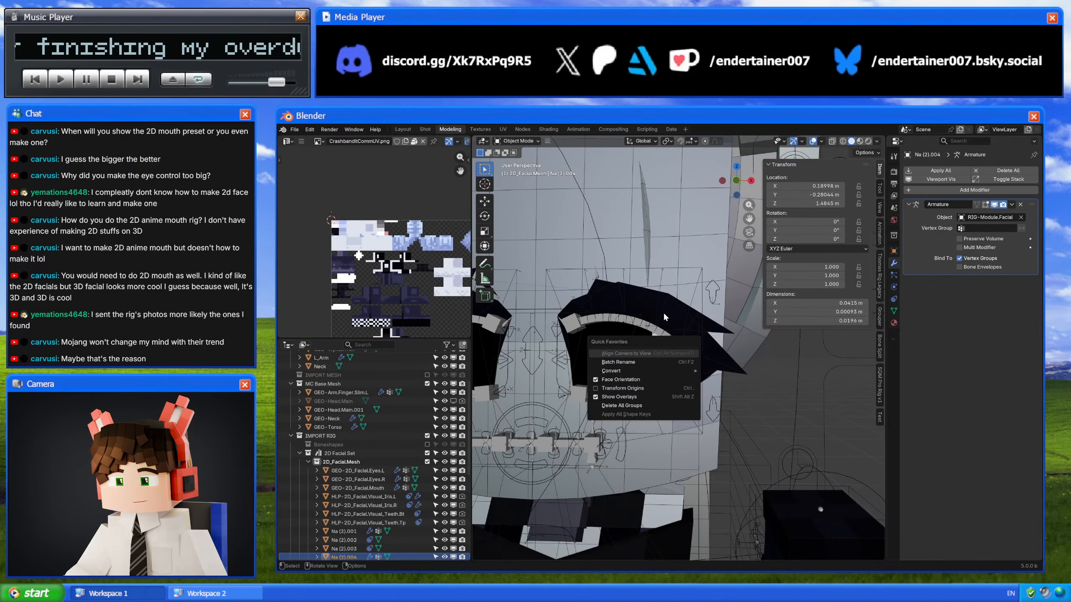
right_click(649, 339)
click(645, 328)
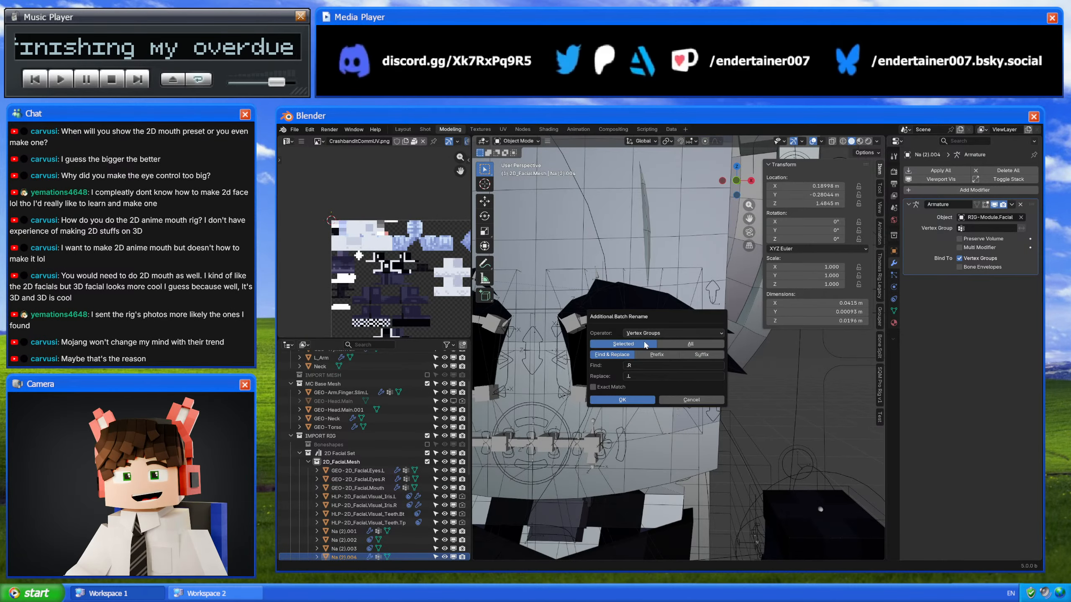
click(648, 403)
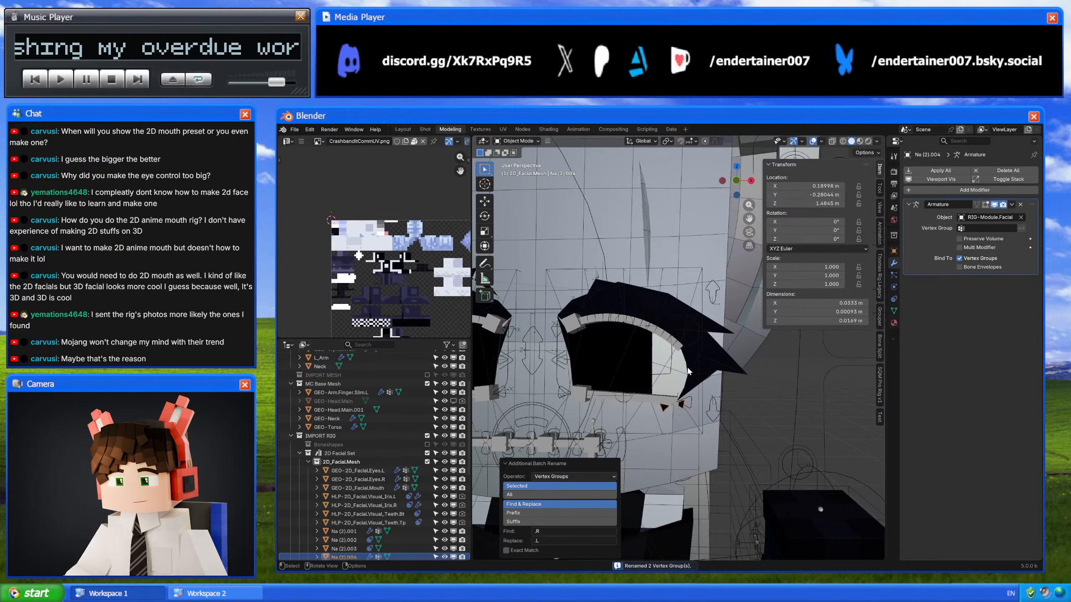
Step: Inspect the mirrored lash pieces around the left eye and select the upper strand, Na (2).003
middle_drag(687, 371, 704, 344)
click(812, 141)
click(812, 141)
middle_drag(638, 262, 658, 296)
click(657, 289)
click(657, 285)
scroll(675, 308, down, 3)
shift+middle_drag(730, 346, 732, 366)
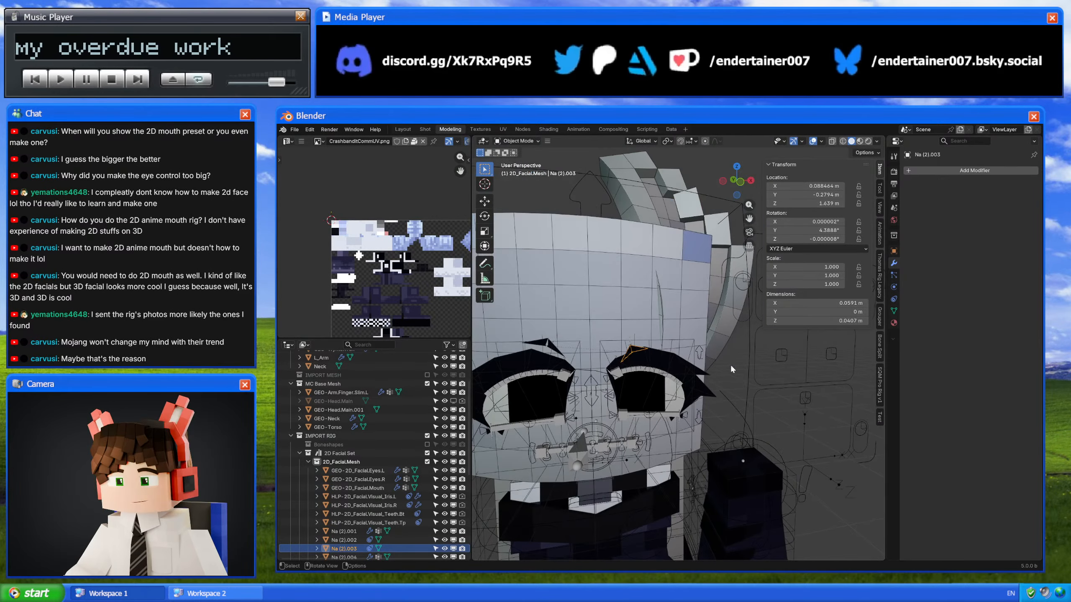
Step: In Pose Mode on RIG-Module.Facial, disable the Static Trans constraints on the left upper eyelid's tail, head and root controls
click(734, 412)
key(ctrl+Tab)
click(690, 389)
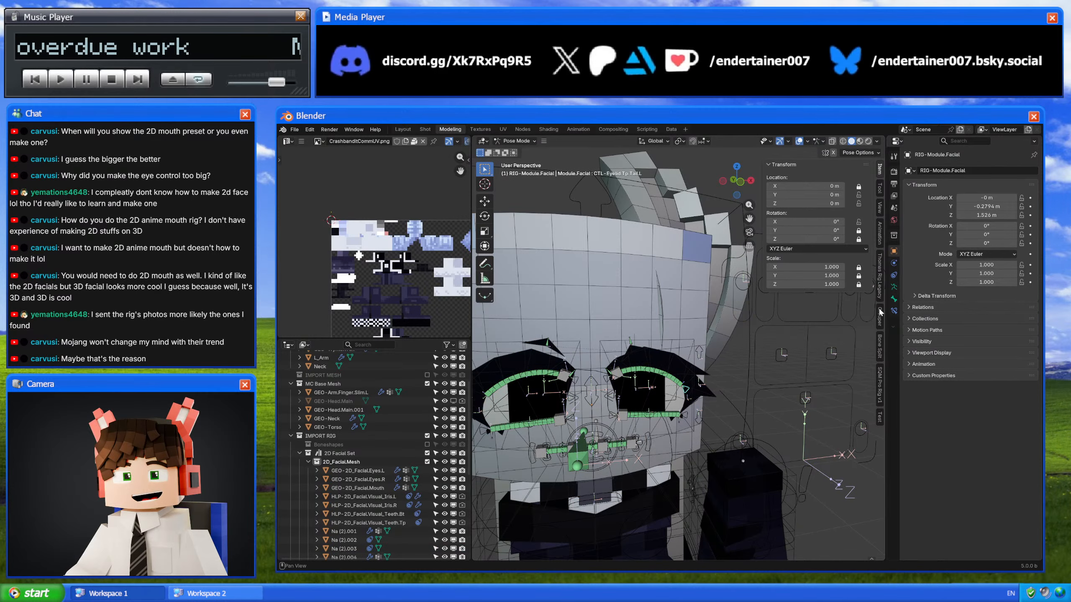
click(894, 311)
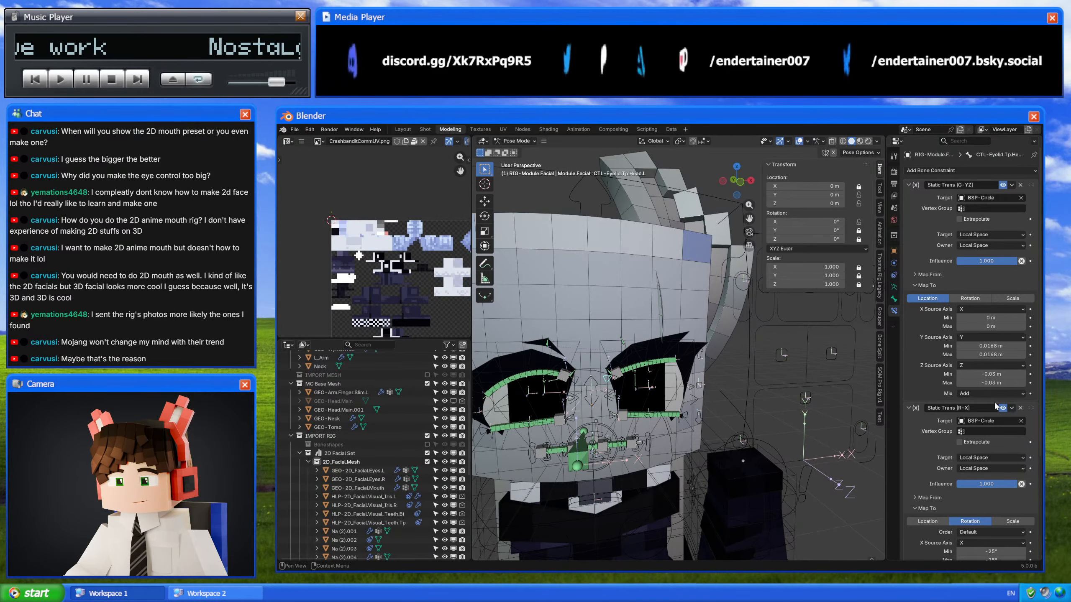
click(1001, 186)
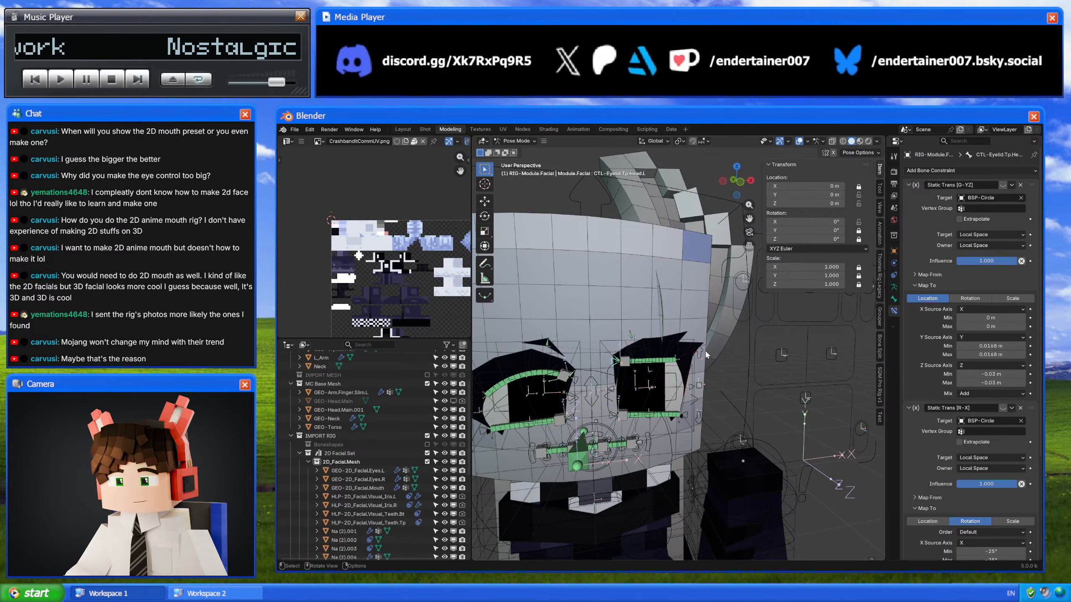
click(699, 365)
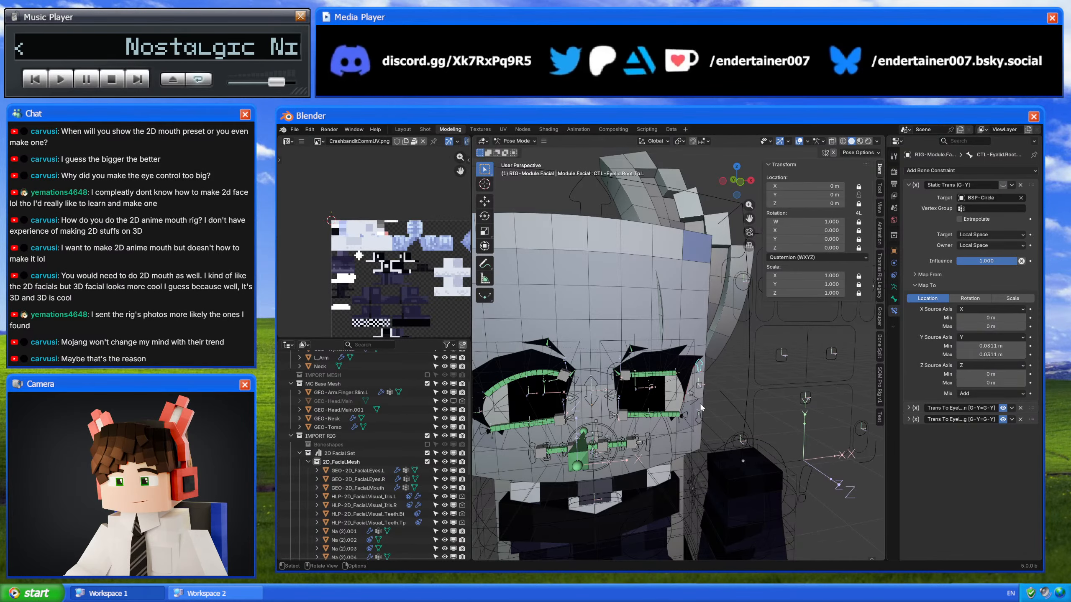
scroll(701, 407, up, 6)
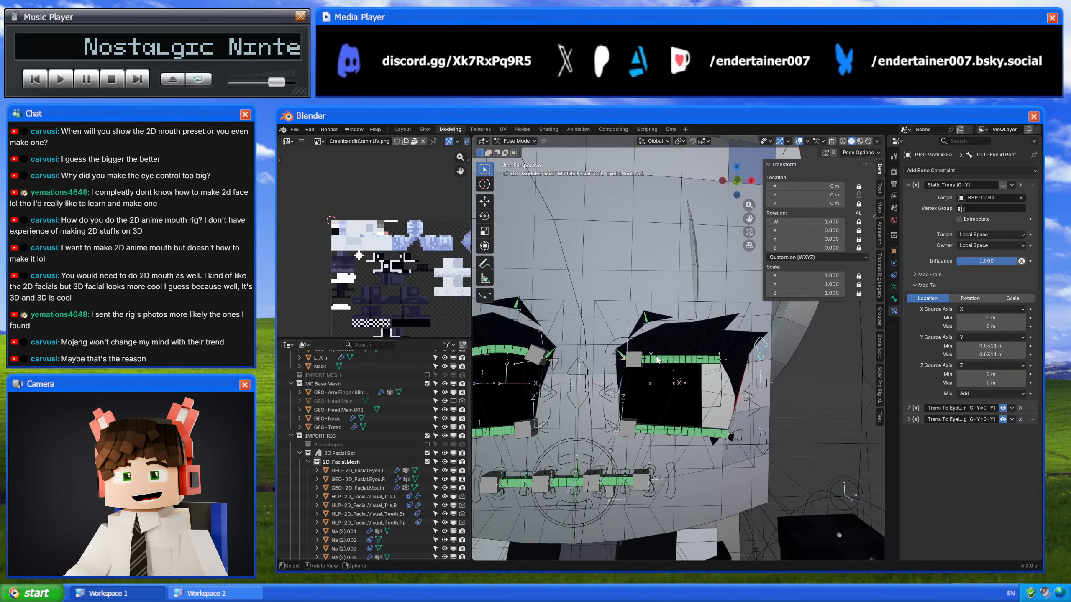
Step: Retarget the Child Of constraint of the mirrored upper strand, Na (2).003, to the bone DEF-Eyelash.Sd_Tp.L and enable the constraint
key(ctrl+Tab)
click(647, 320)
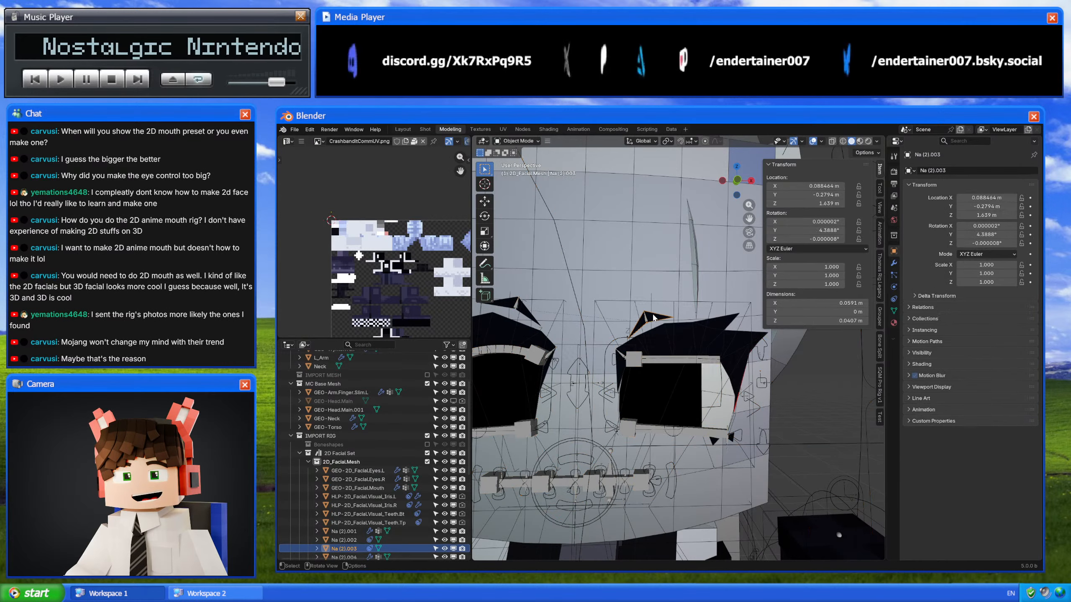
click(894, 311)
click(893, 299)
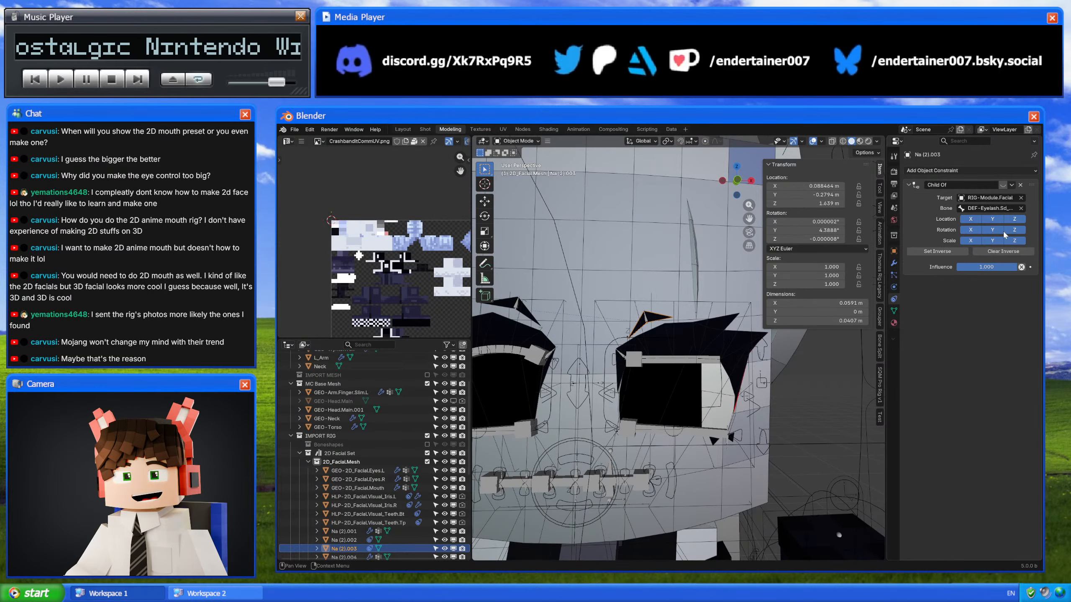
click(991, 207)
click(1013, 208)
key(BackSpace)
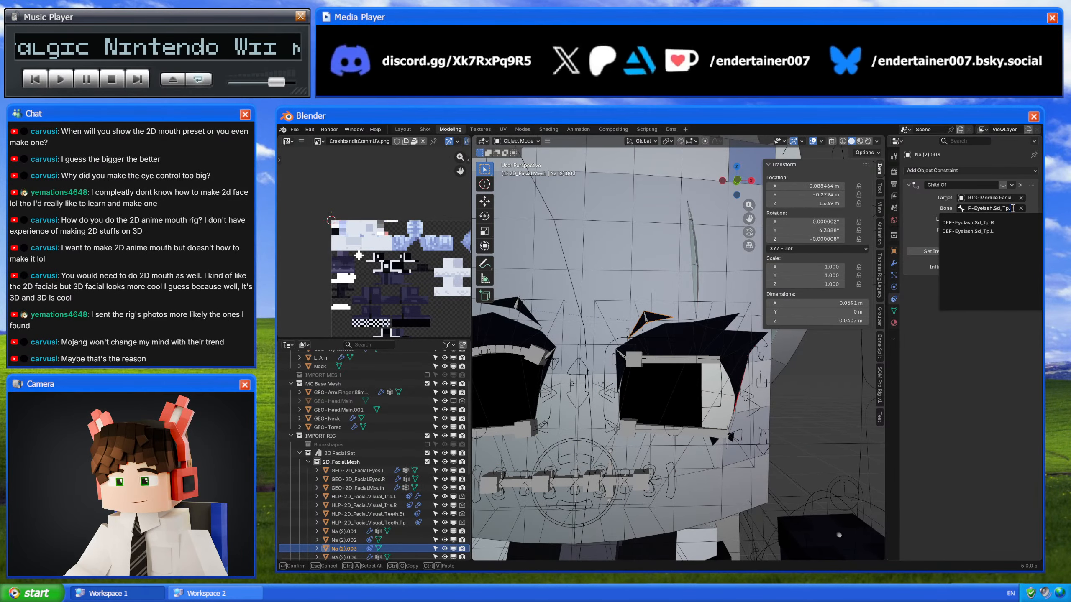
key(Return)
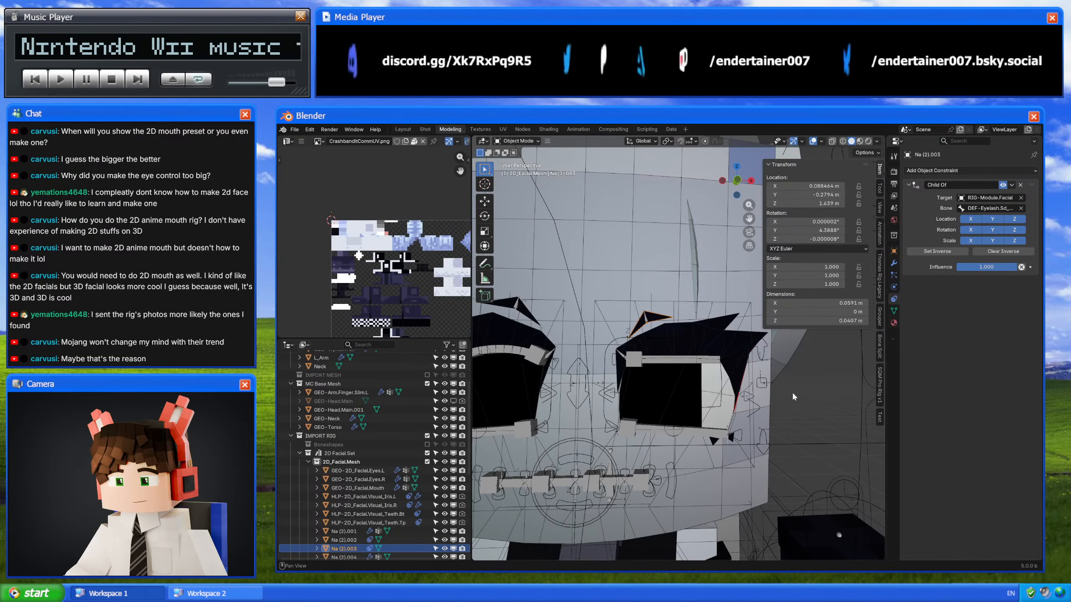
Step: Return RIG-Module.Facial to Pose Mode and re-enable Static Trans [G-Y] on the left upper eyelid's root control
shift+middle_drag(772, 453, 744, 437)
scroll(670, 433, down, 4)
click(728, 376)
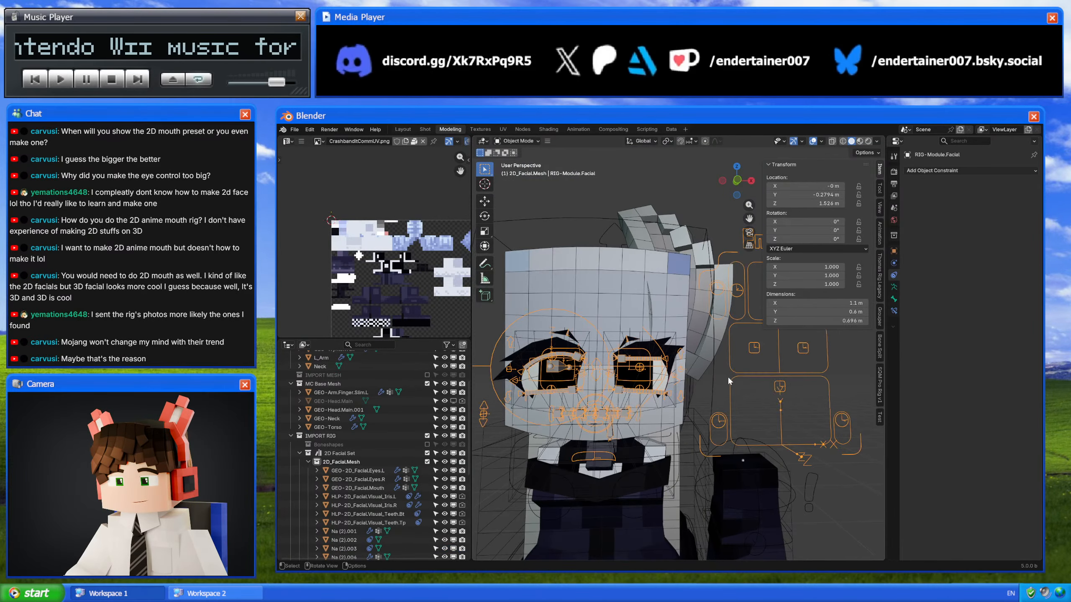
key(ctrl+Tab)
scroll(708, 344, up, 6)
click(678, 366)
click(894, 311)
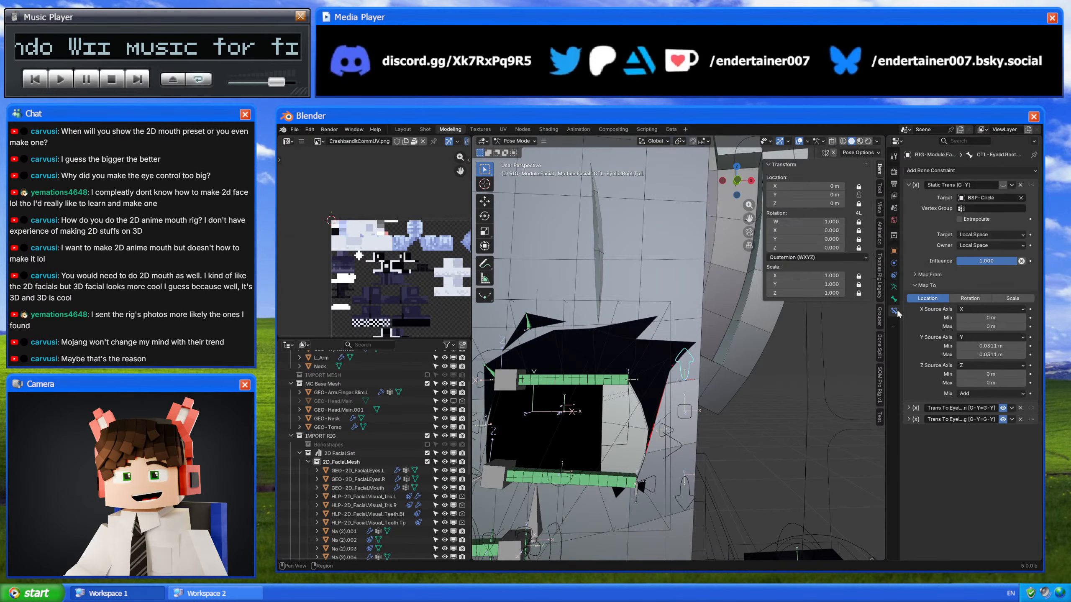
click(1006, 184)
Step: Re-enable the Static Trans [G-YZ] and [R-X] constraints on the left upper eyelid's tail and head controls
click(643, 346)
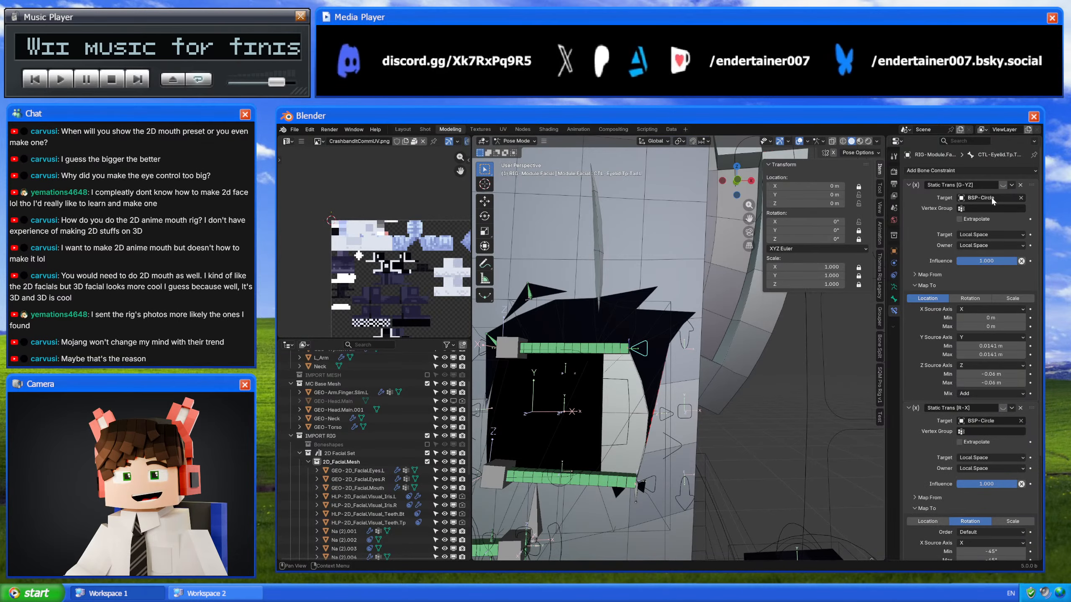
click(1003, 184)
click(1003, 408)
scroll(739, 408, down, 3)
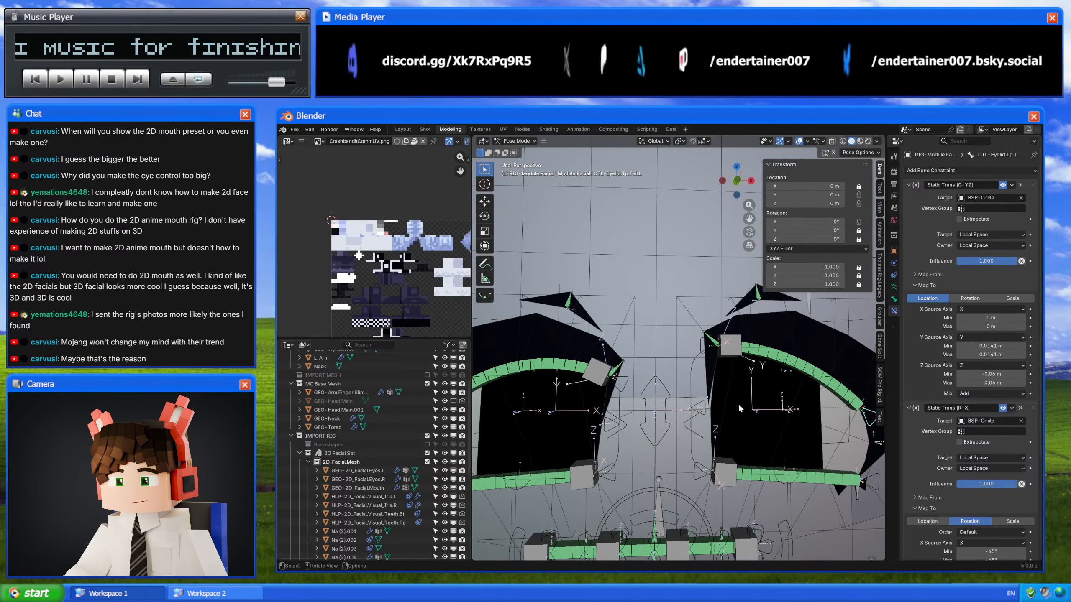
click(1003, 185)
click(1002, 408)
middle_drag(762, 423, 684, 413)
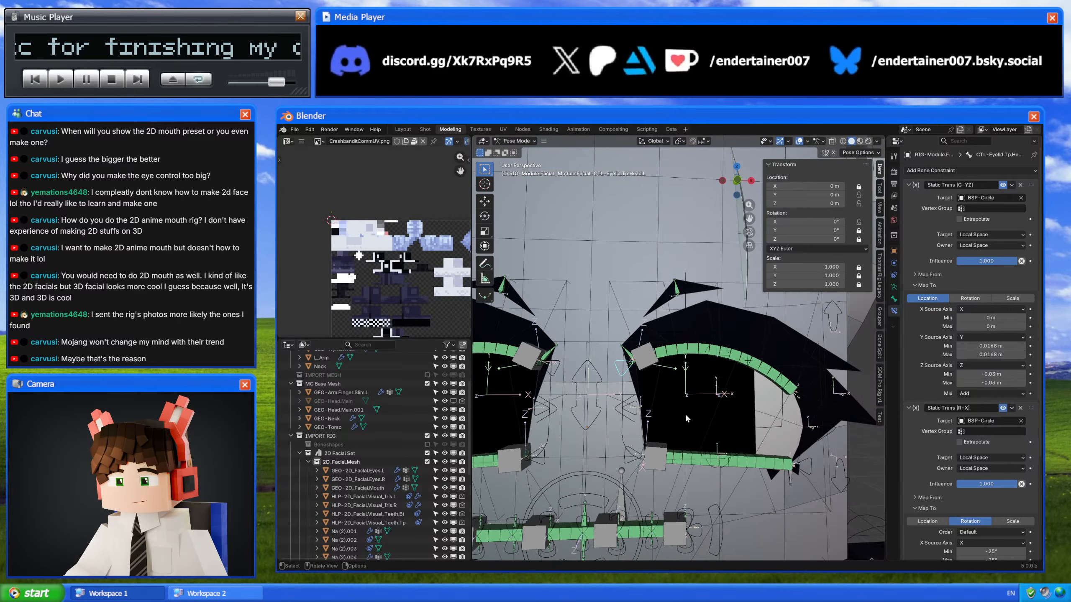
click(633, 411)
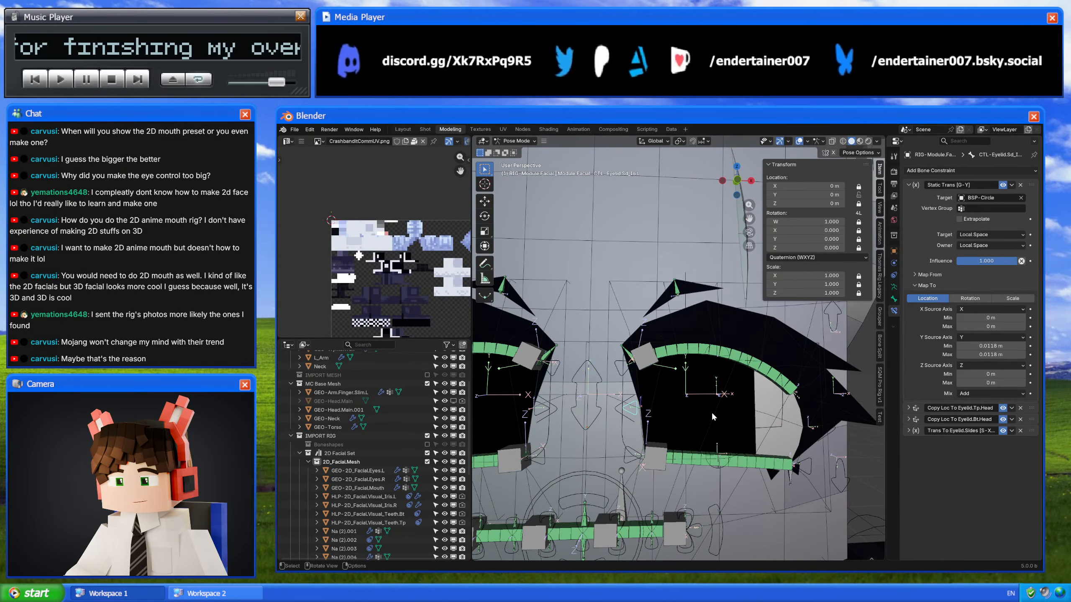
Step: Test the upper eyelids by moving the CTL-Eyelid.Main_Control.Tp bone in the face control panel, and cancel the move
scroll(666, 392, down, 6)
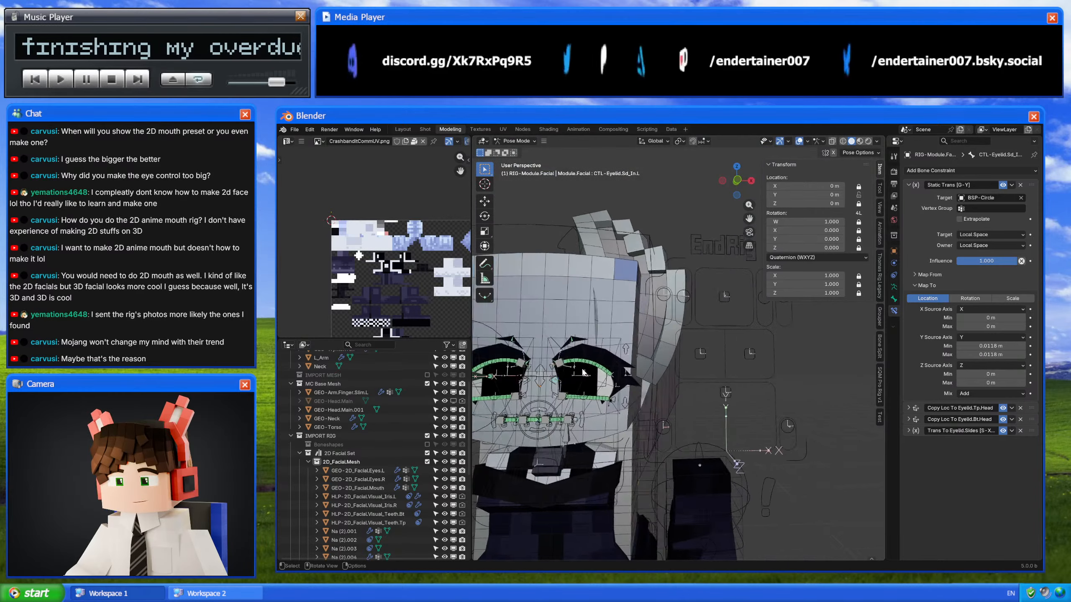
scroll(584, 373, down, 4)
click(713, 351)
key(g)
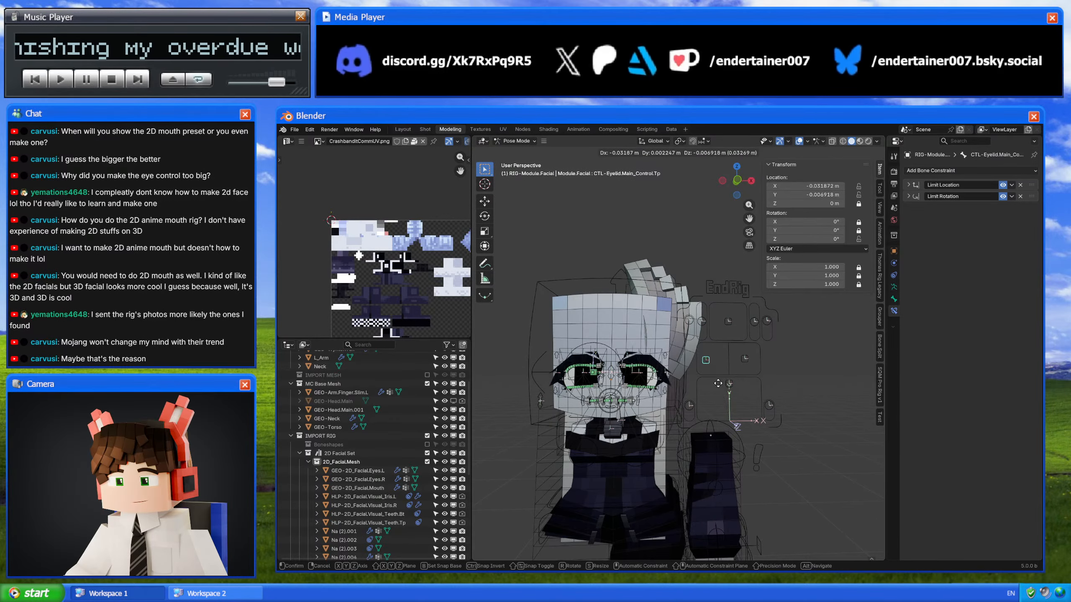
right_click(709, 362)
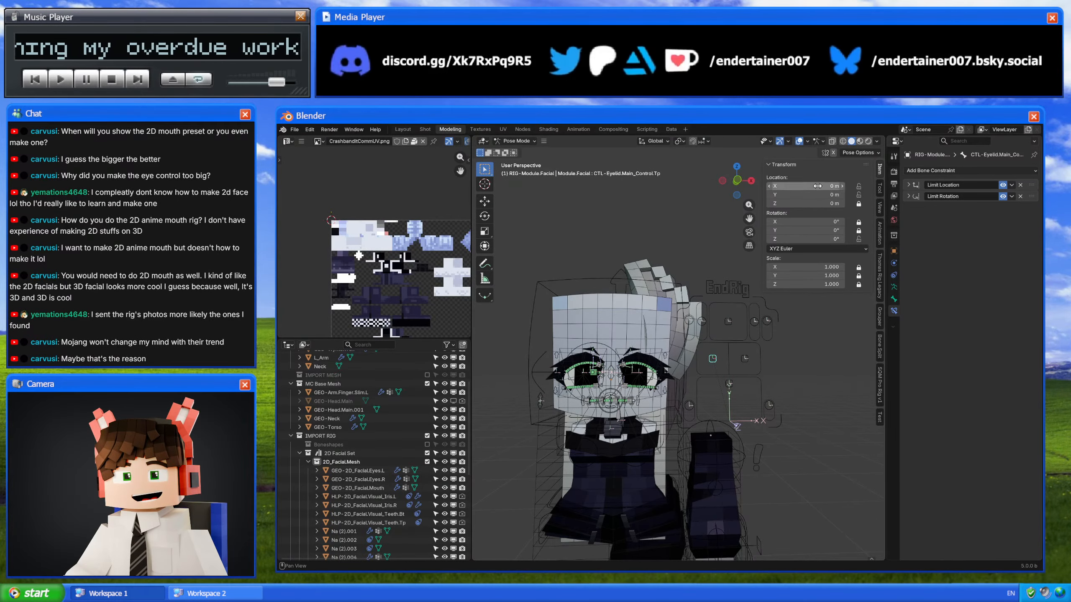
Step: Test the main top and bottom eyelid controls with trial moves in solid view, checking the face with and without overlays
click(799, 141)
middle_drag(681, 340, 698, 331)
key(g)
right_click(688, 321)
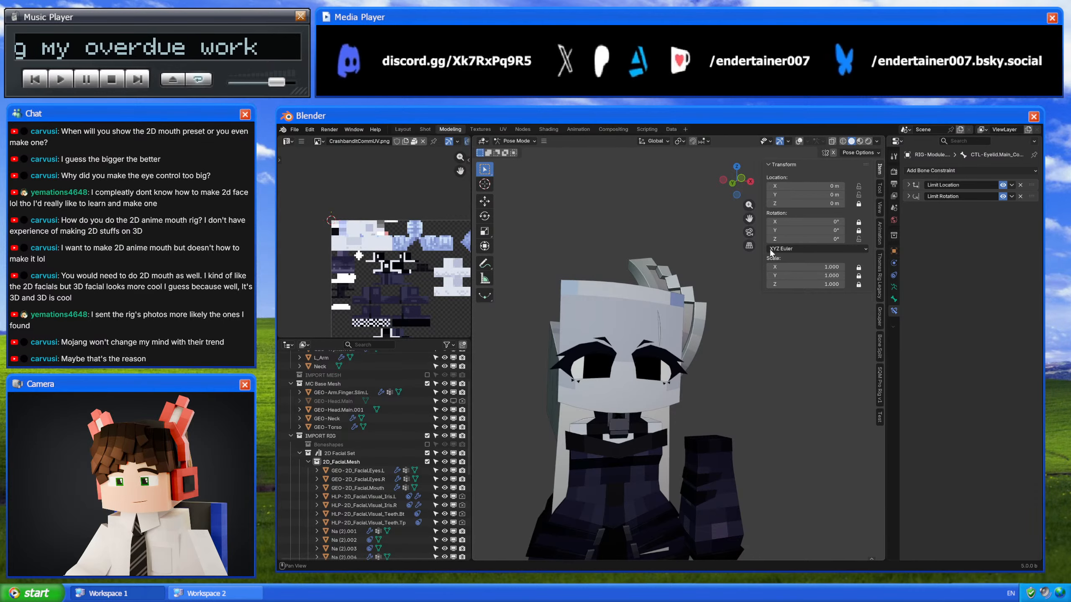
click(799, 141)
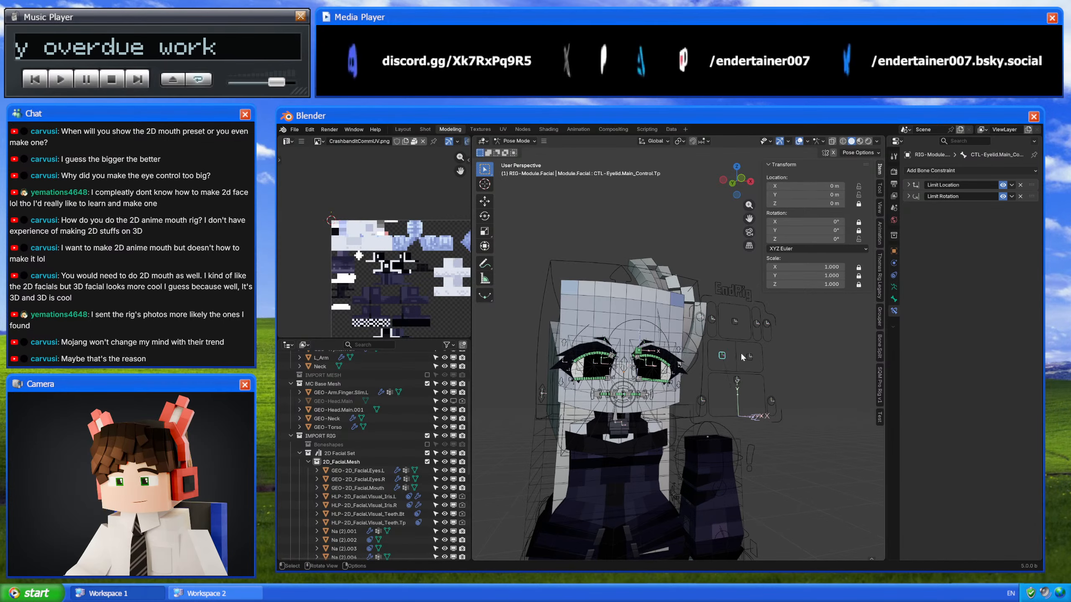
key(g)
right_click(736, 353)
scroll(670, 312, up, 5)
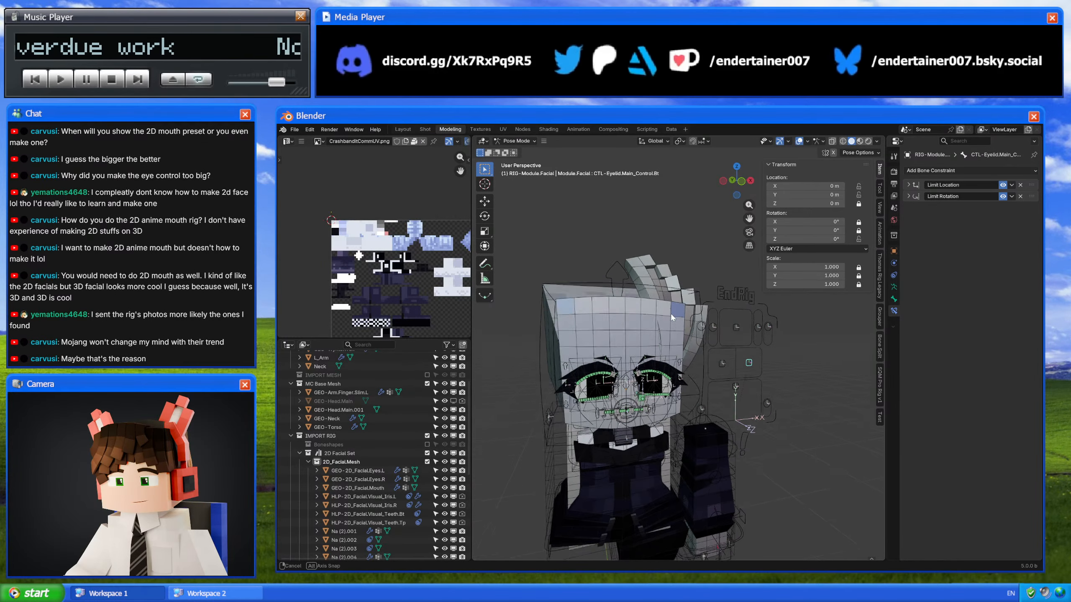
Step: Preview the face with materials and test how moving the main top and bottom eyelid controls deforms the eyes
click(861, 141)
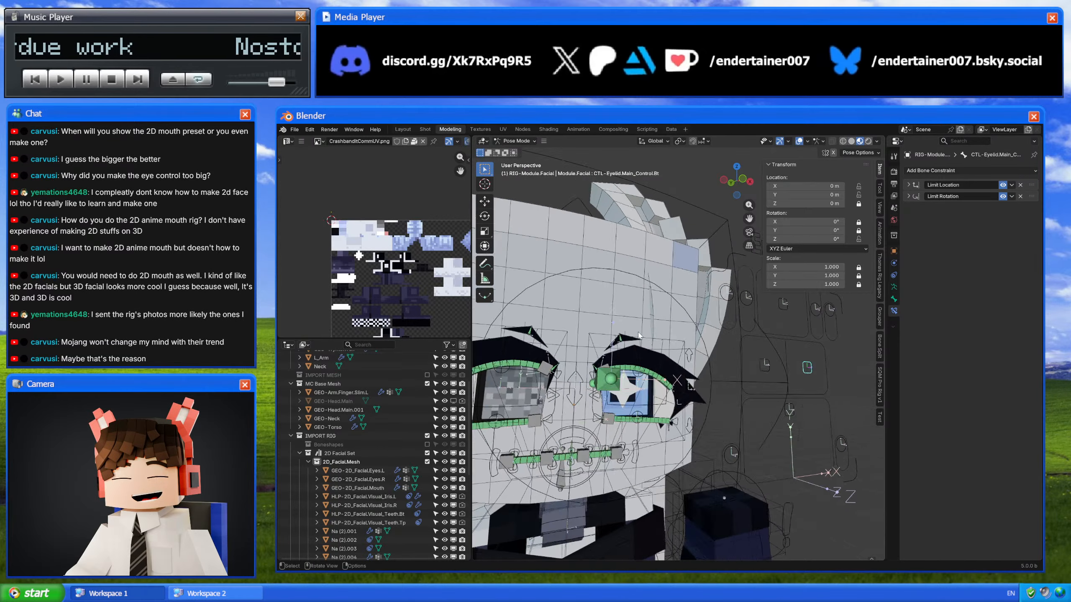
scroll(722, 340, down, 5)
shift+middle_drag(728, 347, 711, 368)
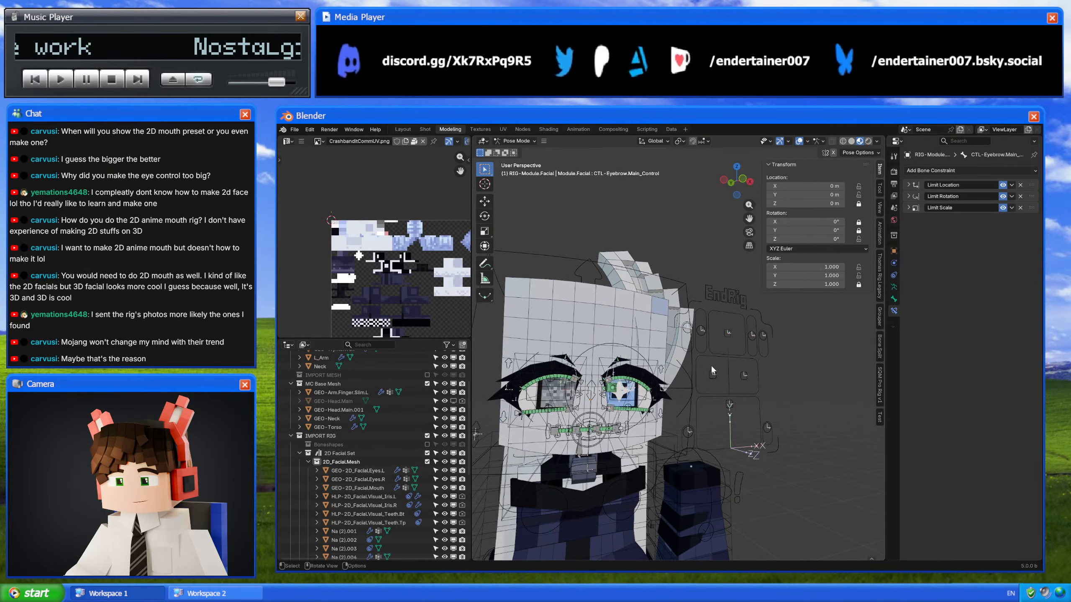
key(g)
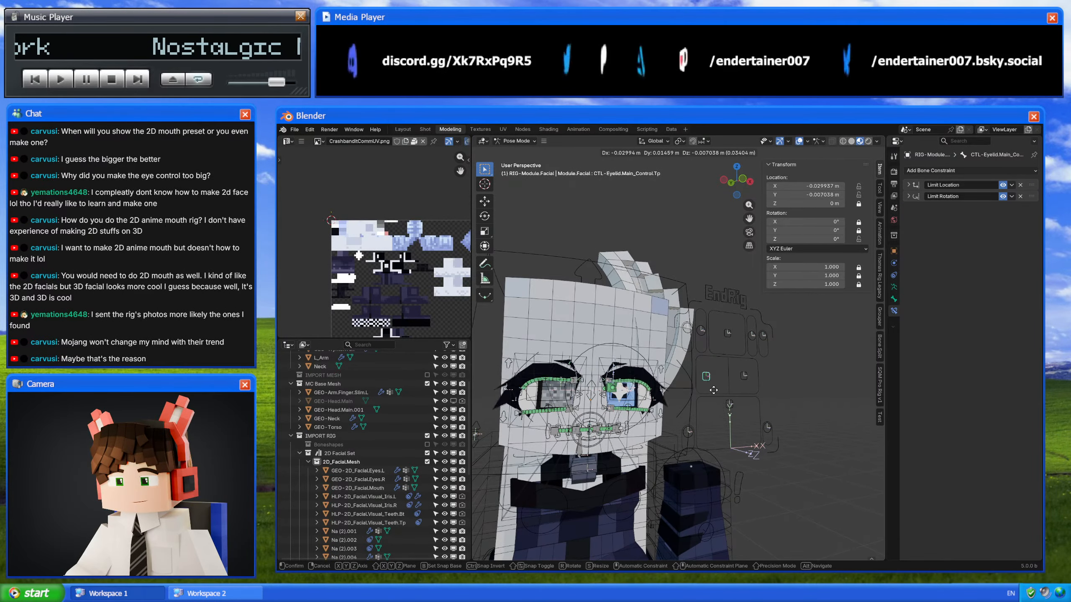
click(717, 377)
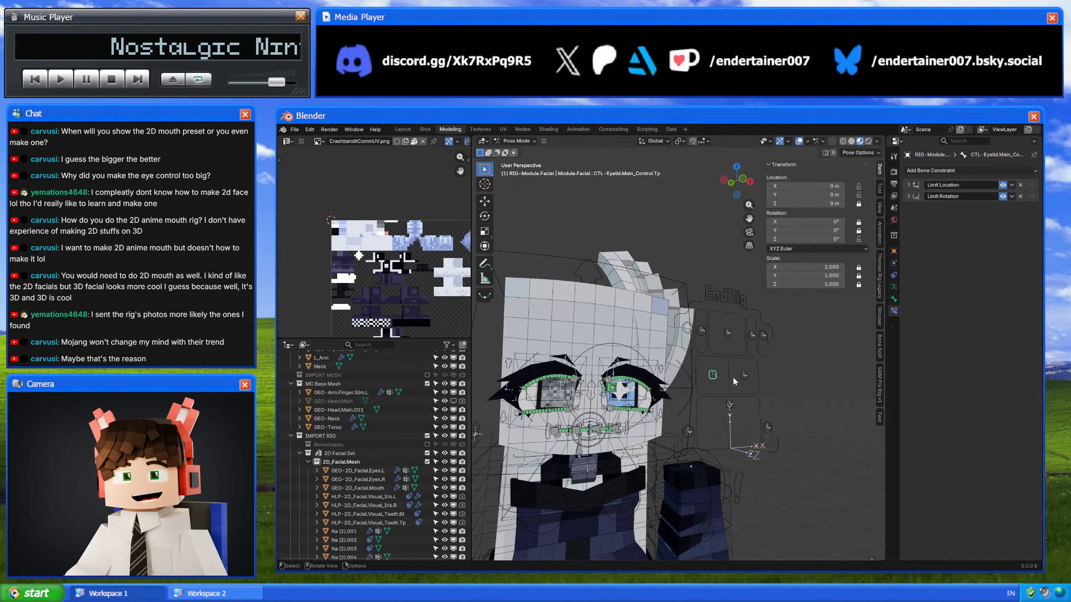
click(743, 376)
key(g)
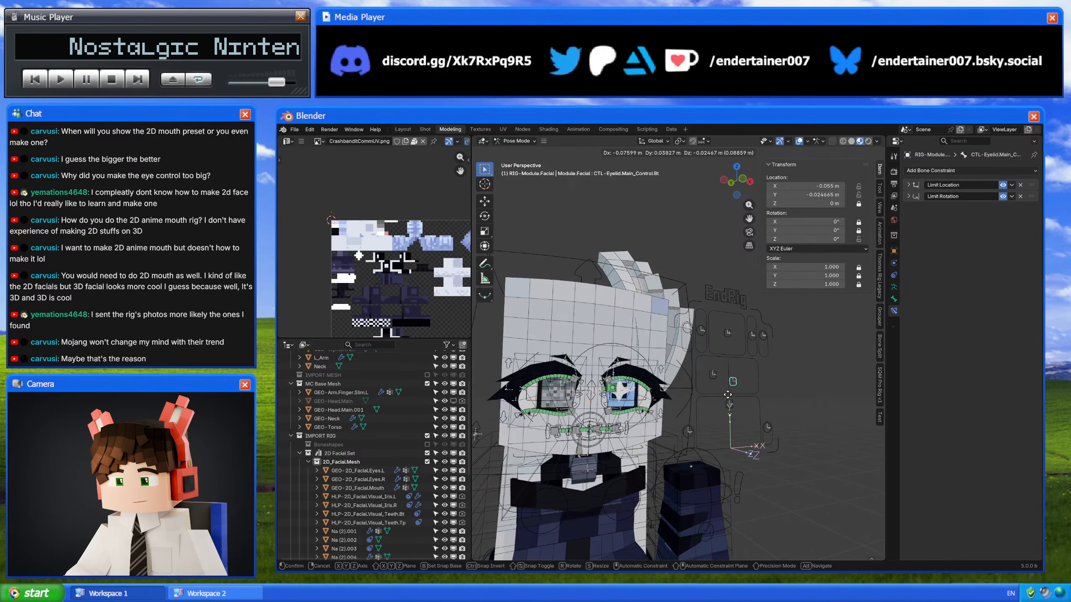
key(Escape)
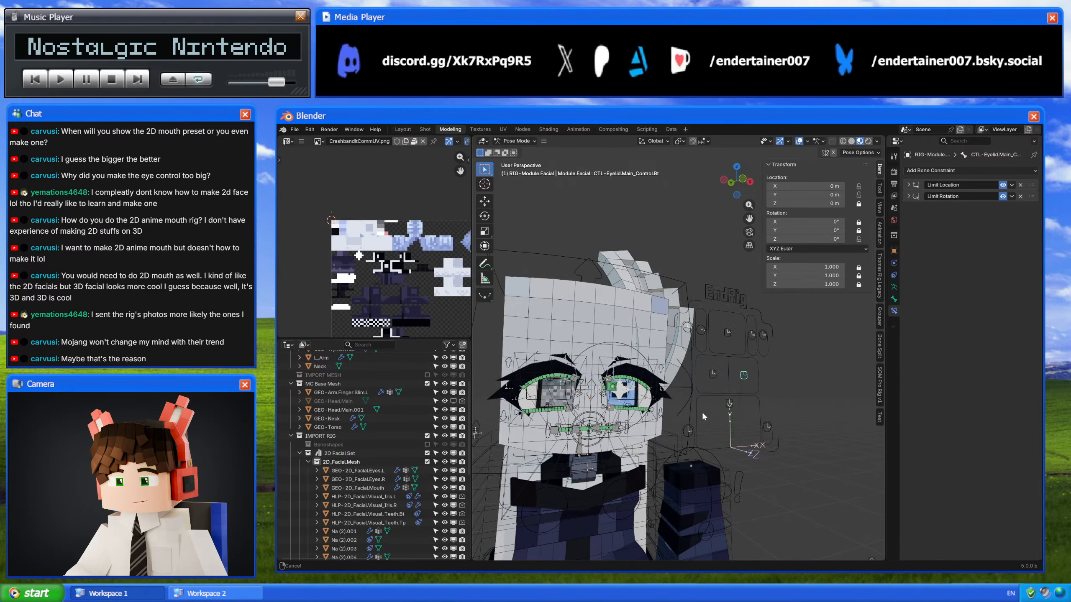
Step: Examine the star-pupil eye up close while trial-moving the main bottom eyelid control, cancelling each move
scroll(702, 410, up, 5)
scroll(679, 377, up, 3)
key(g)
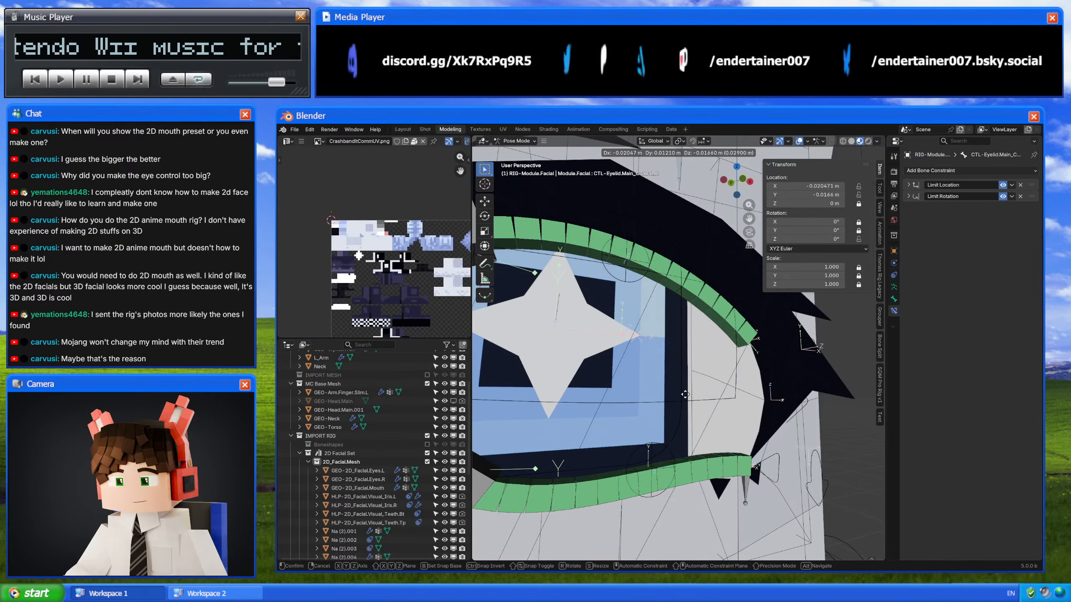
key(Escape)
scroll(684, 422, down, 5)
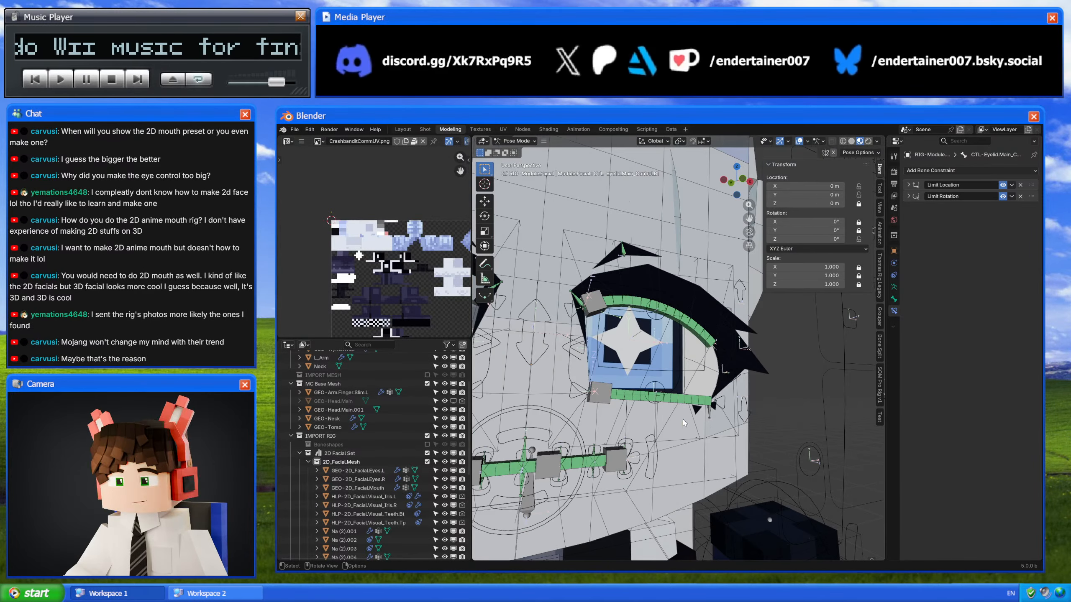
scroll(684, 422, up, 5)
key(g)
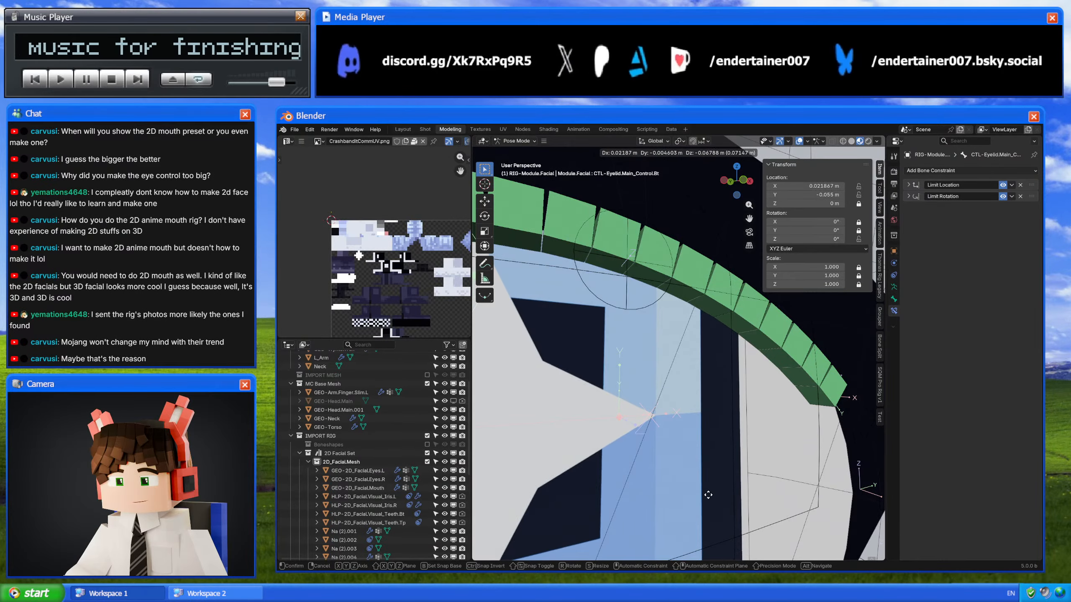
shift+middle_drag(696, 471, 815, 412)
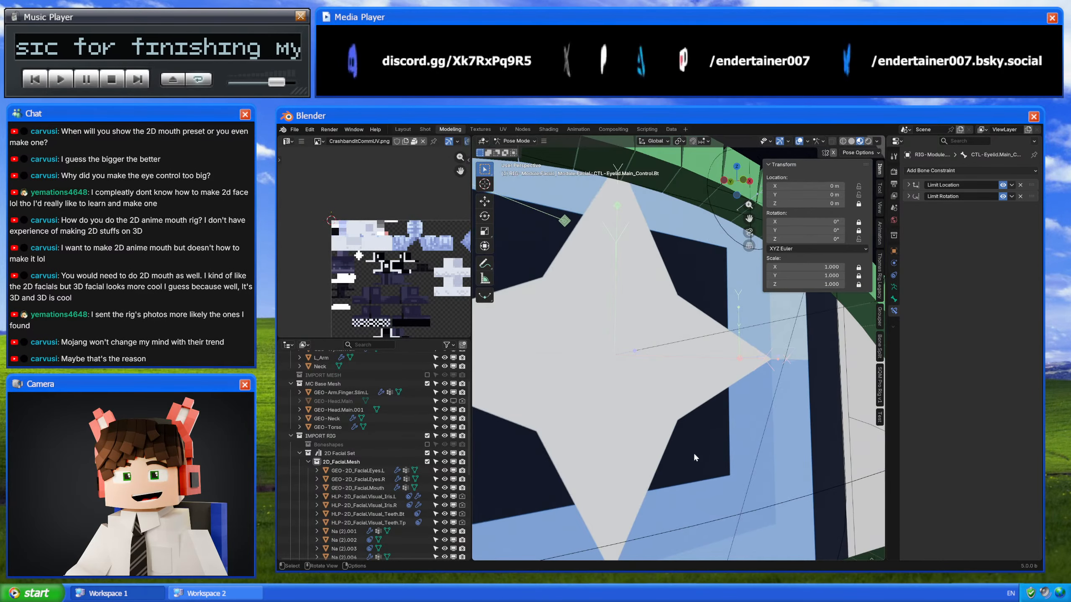
key(g)
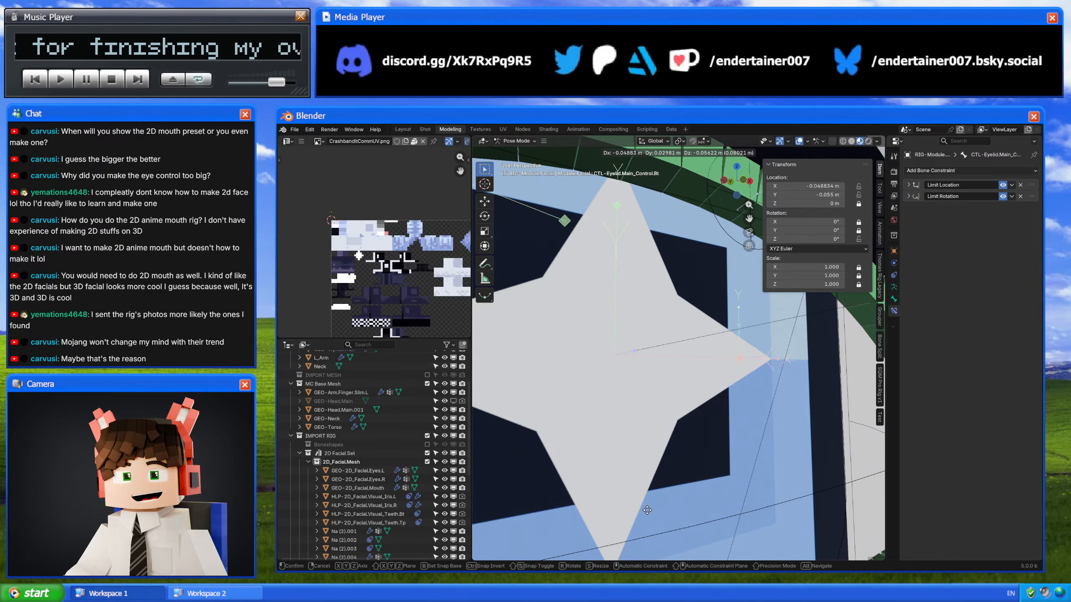
right_click(647, 516)
Step: Trial-move the main bottom eyelid control with both eyes and the mouth in view, and cancel the move
scroll(660, 415, down, 5)
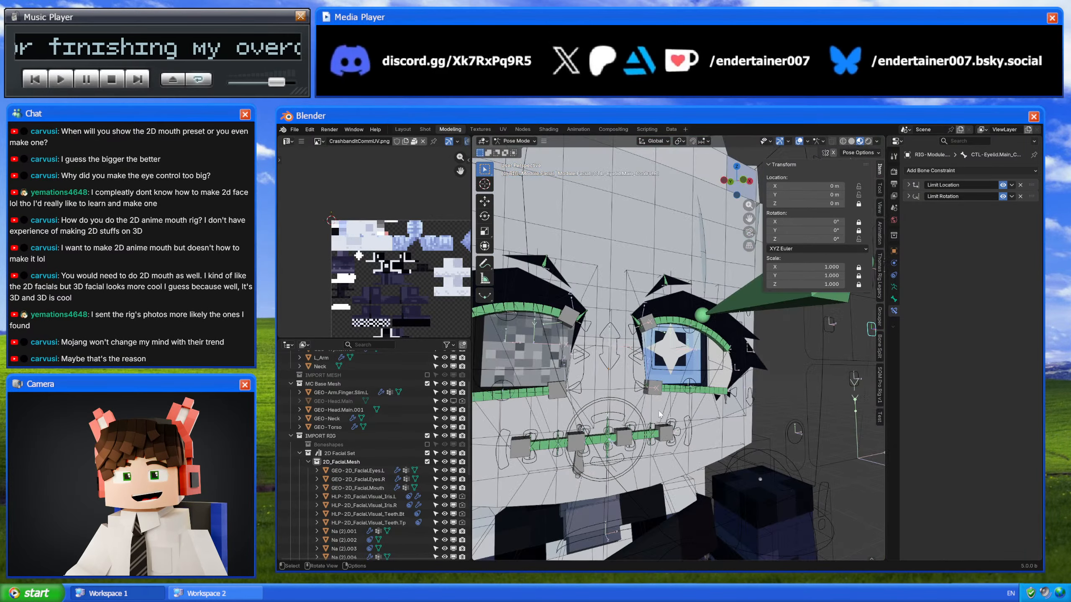
key(g)
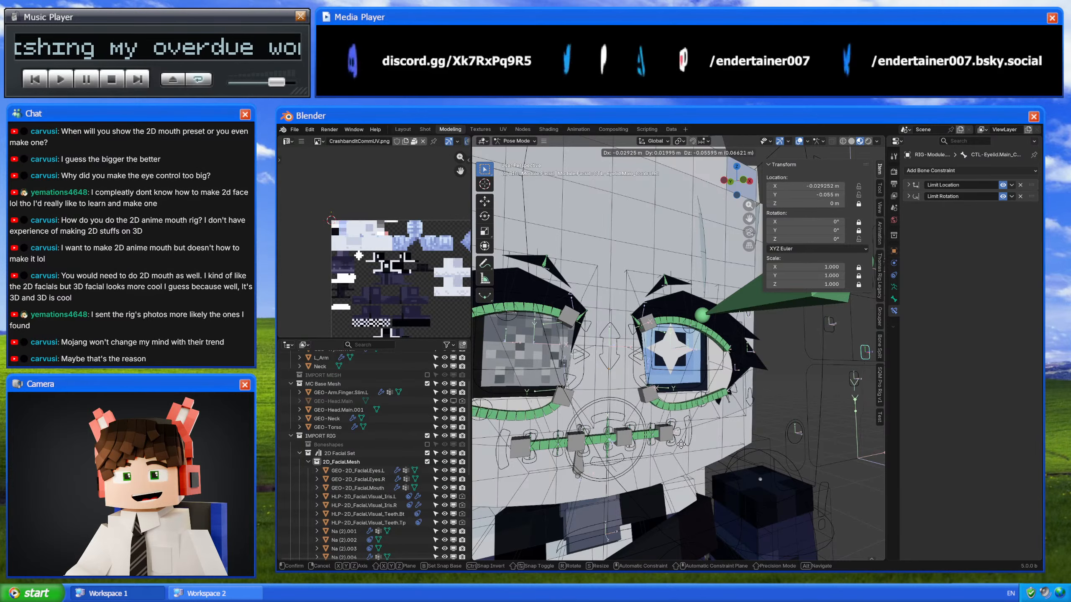
right_click(681, 444)
scroll(679, 442, down, 5)
mouse_move(679, 443)
middle_down()
mouse_move(661, 434)
mouse_move(687, 433)
middle_up()
scroll(661, 434, up, 4)
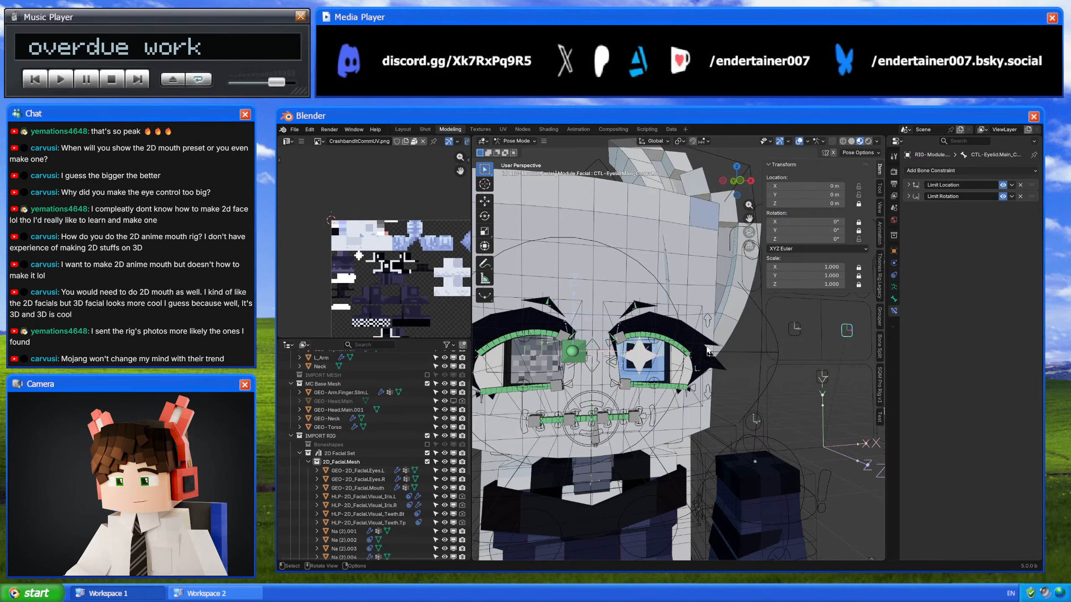
Step: Hide the viewport overlays and examine the character's face and eye materials from several angles
shift+middle_drag(657, 363, 684, 373)
scroll(684, 374, down, 4)
click(798, 141)
scroll(685, 287, down, 4)
middle_drag(685, 287, 708, 326)
scroll(677, 312, up, 4)
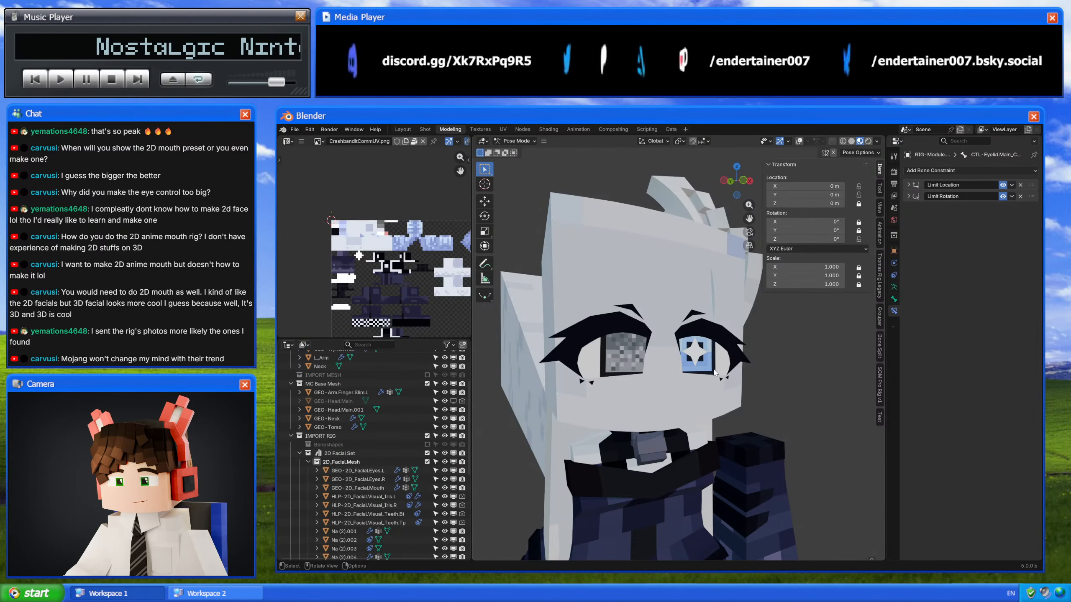
middle_drag(714, 372, 674, 366)
Step: Show the viewport overlays, return the viewport to solid shading and save the file
click(799, 142)
mouse_move(649, 303)
middle_down()
mouse_move(676, 305)
mouse_move(674, 422)
mouse_move(679, 308)
mouse_move(710, 366)
middle_up()
scroll(674, 421, up, 4)
scroll(695, 354, down, 4)
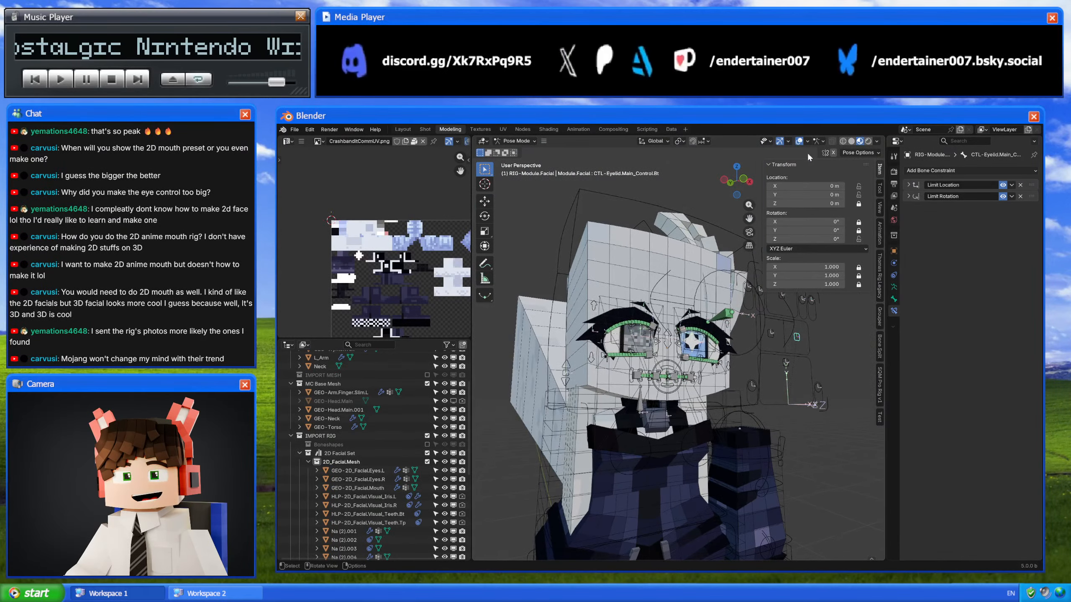
click(851, 141)
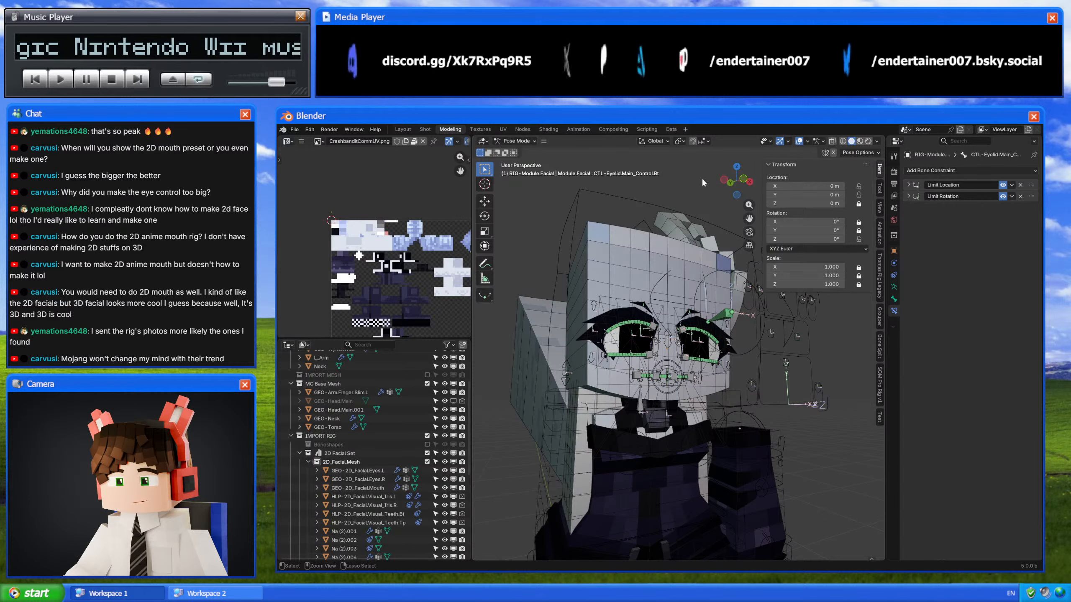
key(ctrl+s)
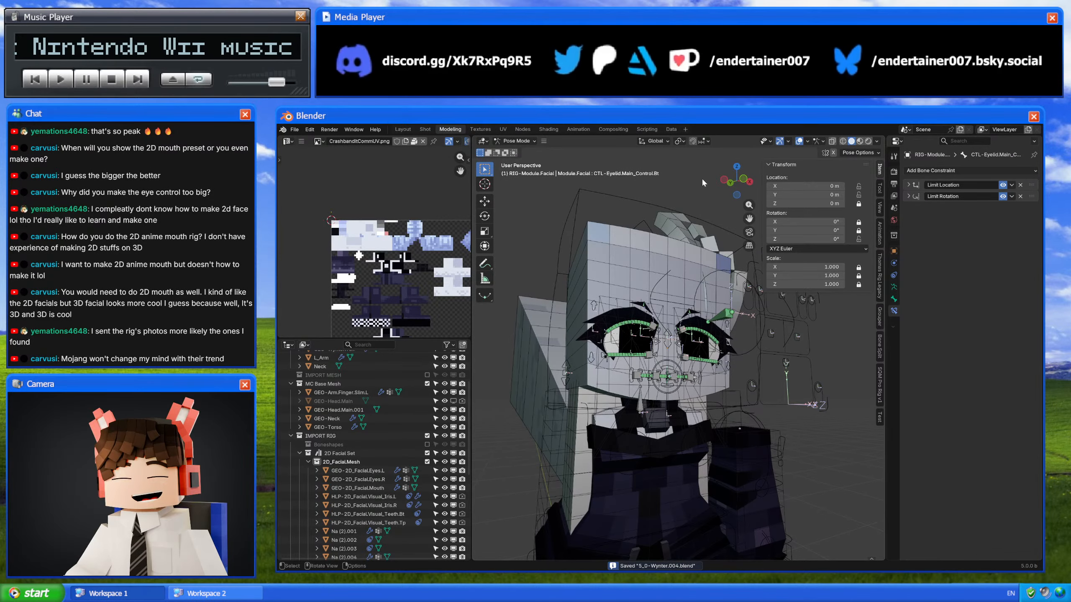
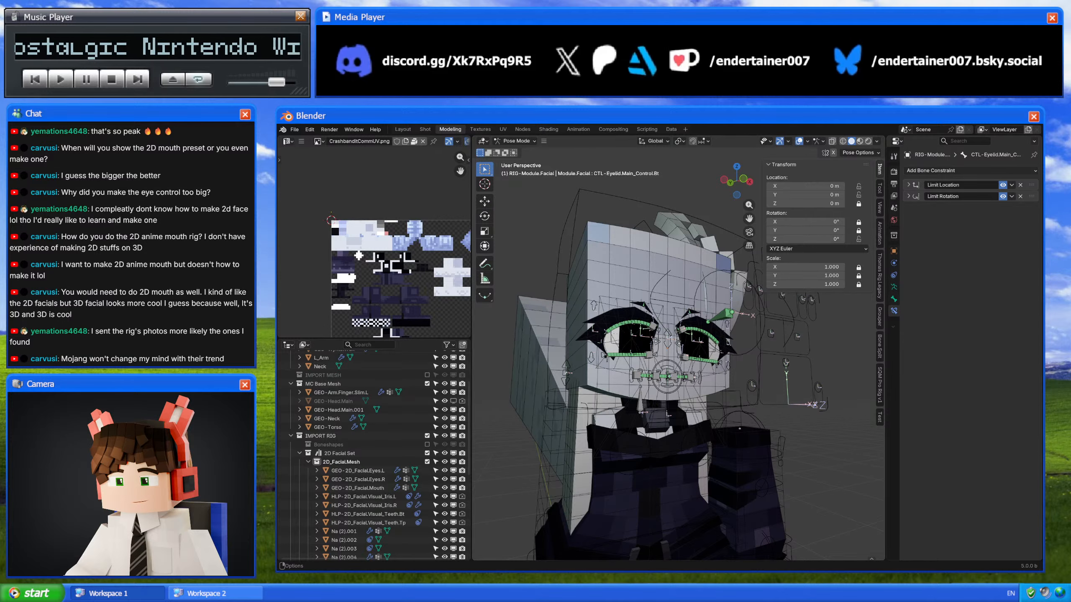
Step: Switch the facial rig from Pose Mode to Object Mode and save the file
scroll(665, 369, up, 6)
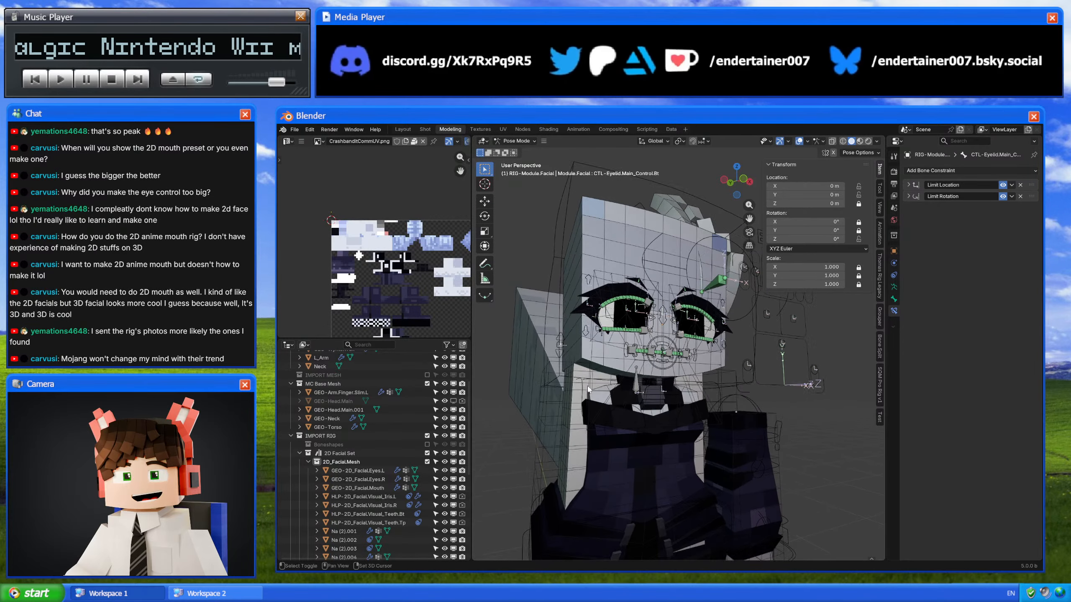
key(ctrl+Tab)
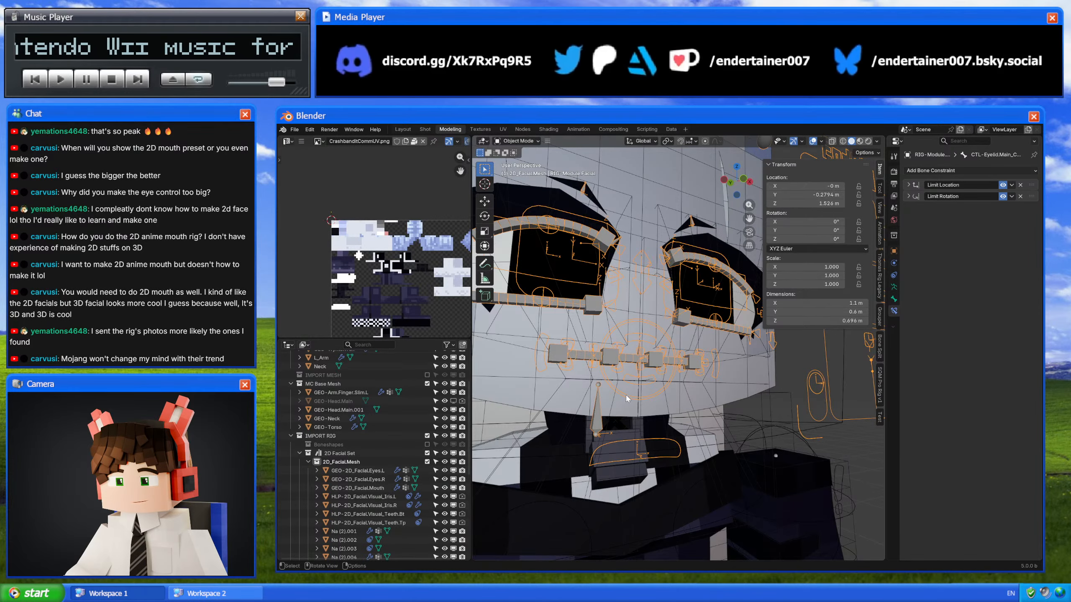
scroll(625, 396, down, 5)
key(ctrl+s)
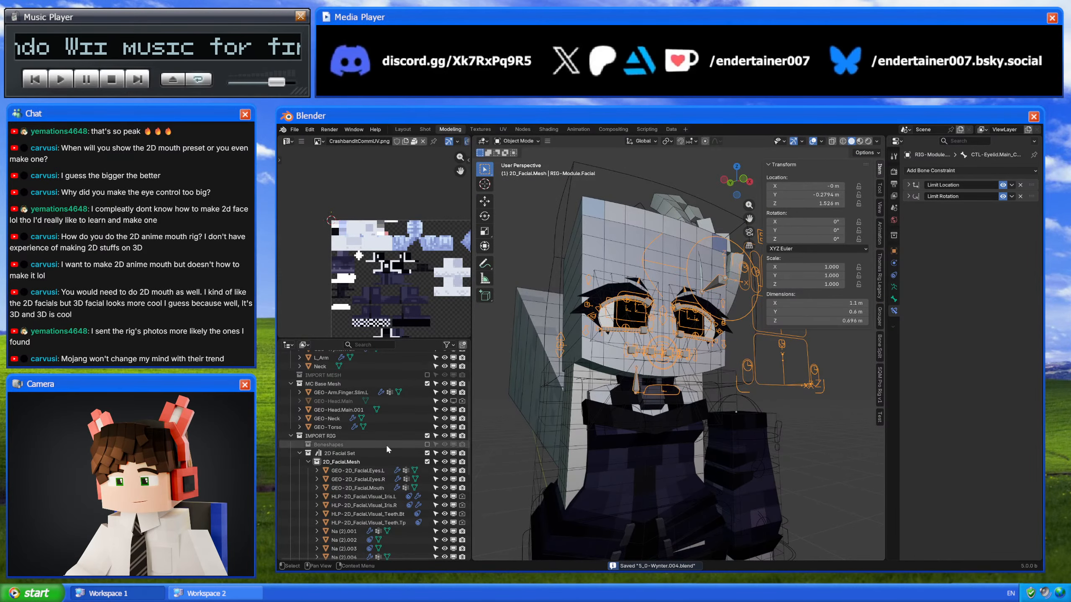
Step: Select the objects from GEO-2D_Facial.Eyes.L through HLP-2D_Facial.Visual_Teeth.Tp and show the active object's mesh data properties
scroll(342, 468, down, 5)
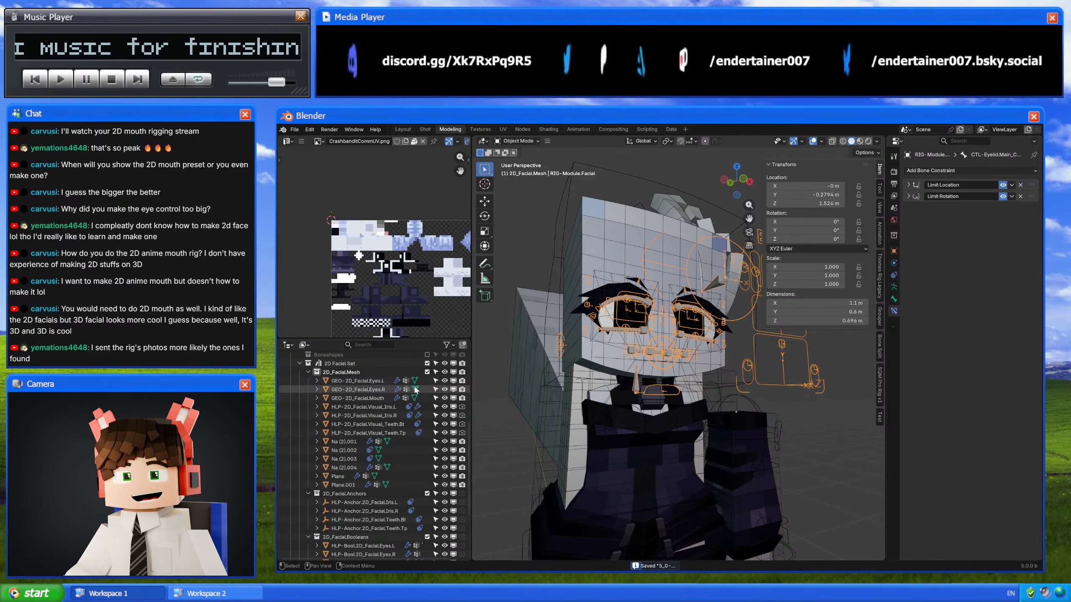
click(368, 383)
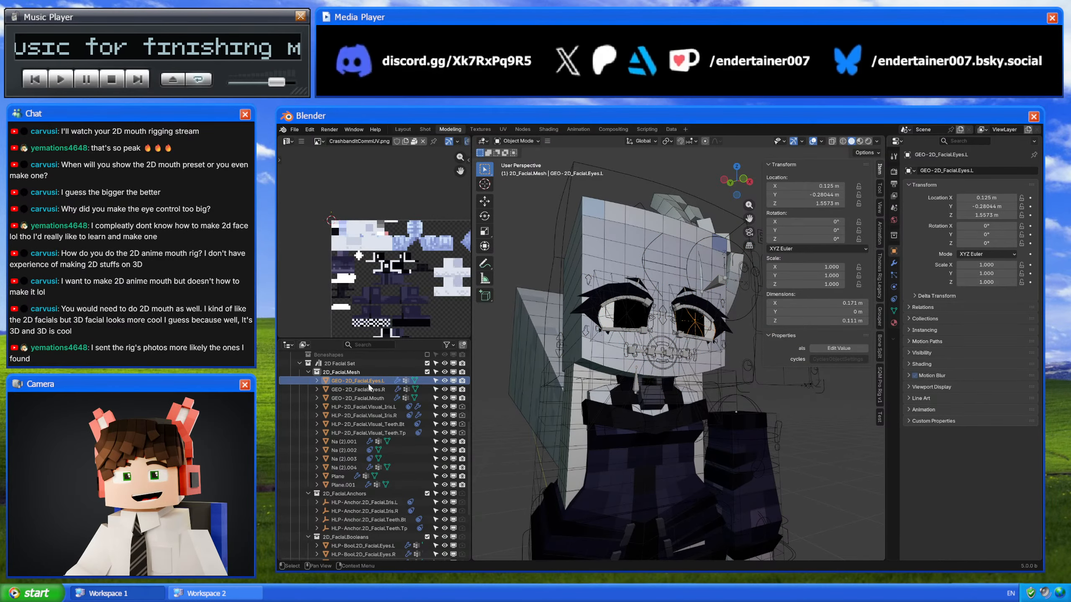
double_click(369, 384)
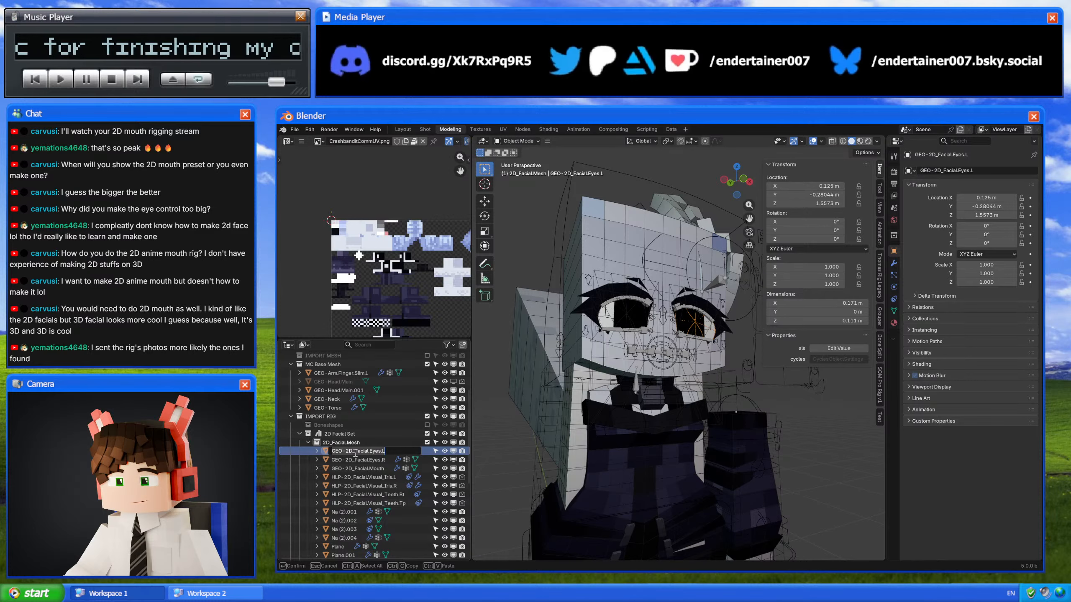
double_click(355, 453)
key(Escape)
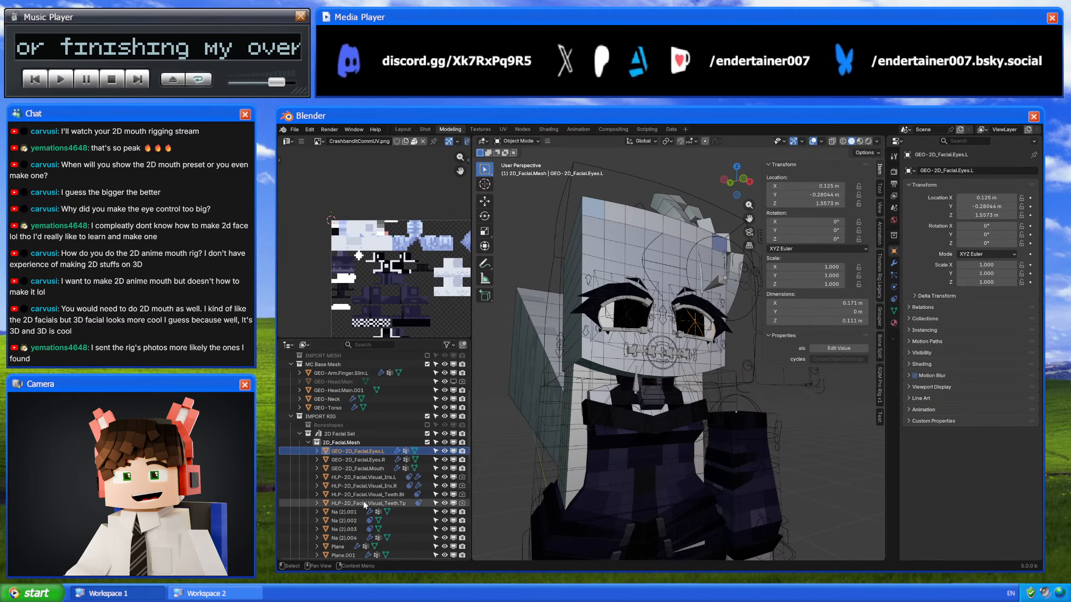
shift+click(359, 503)
click(894, 311)
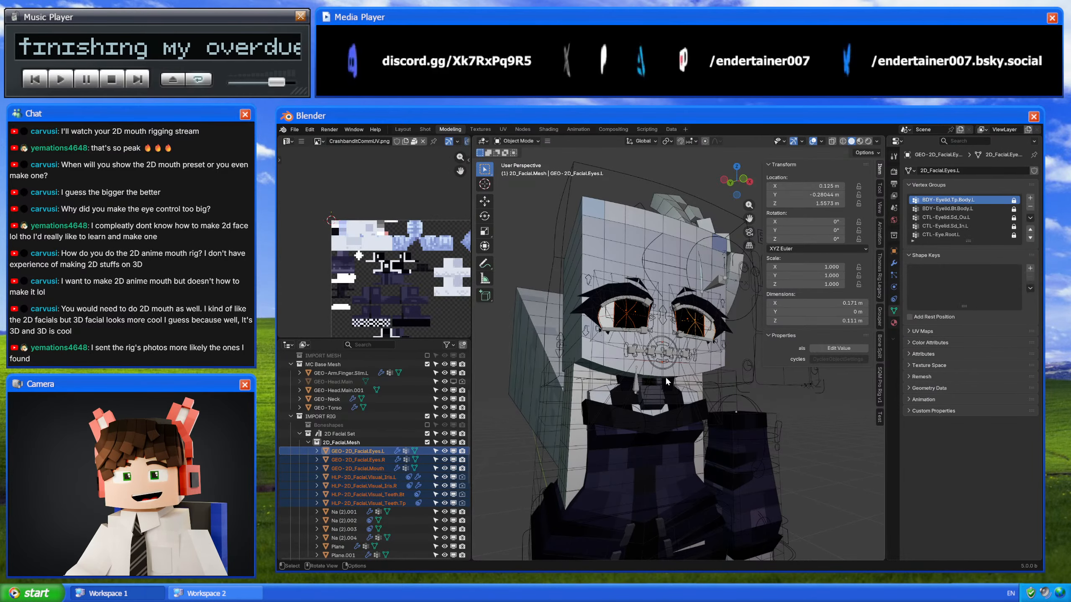
Step: Batch-rename the selected objects, finding "2D_Facial" and replacing it with nothing
key(q)
click(622, 381)
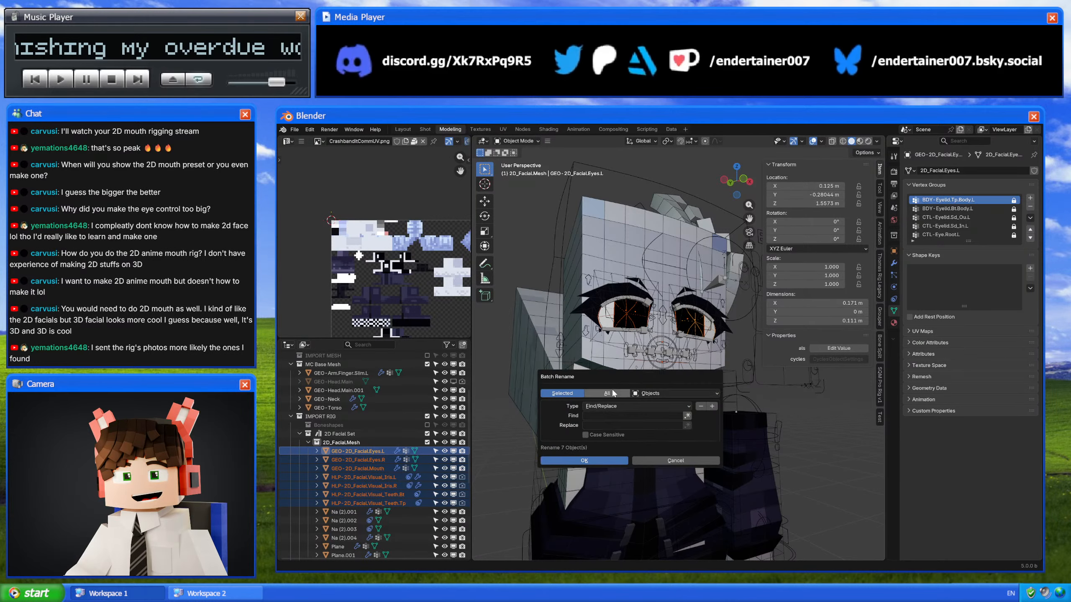
click(595, 416)
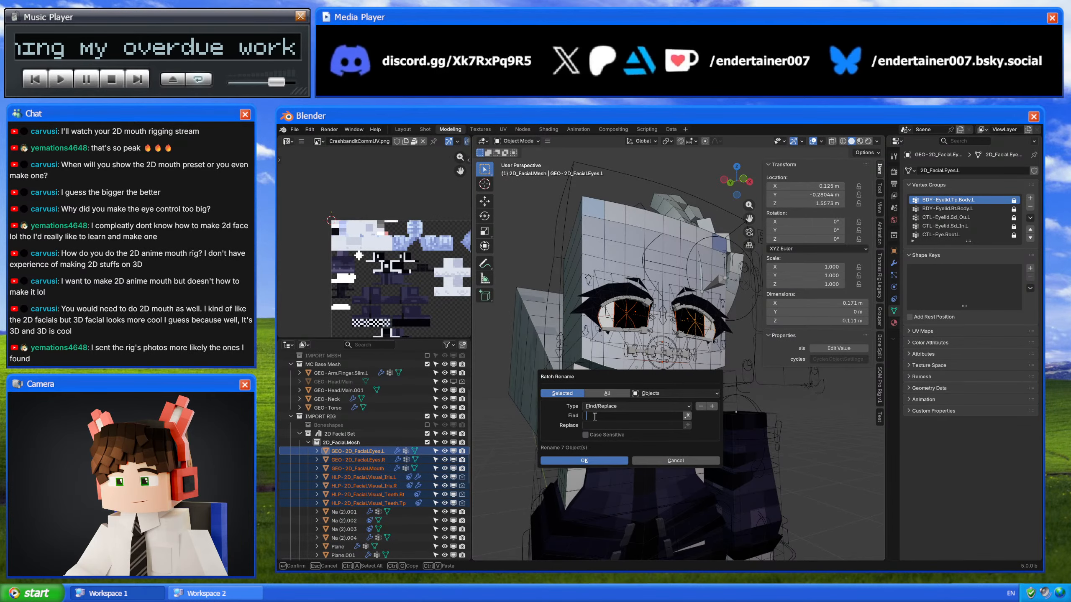
text(2D_Fac)
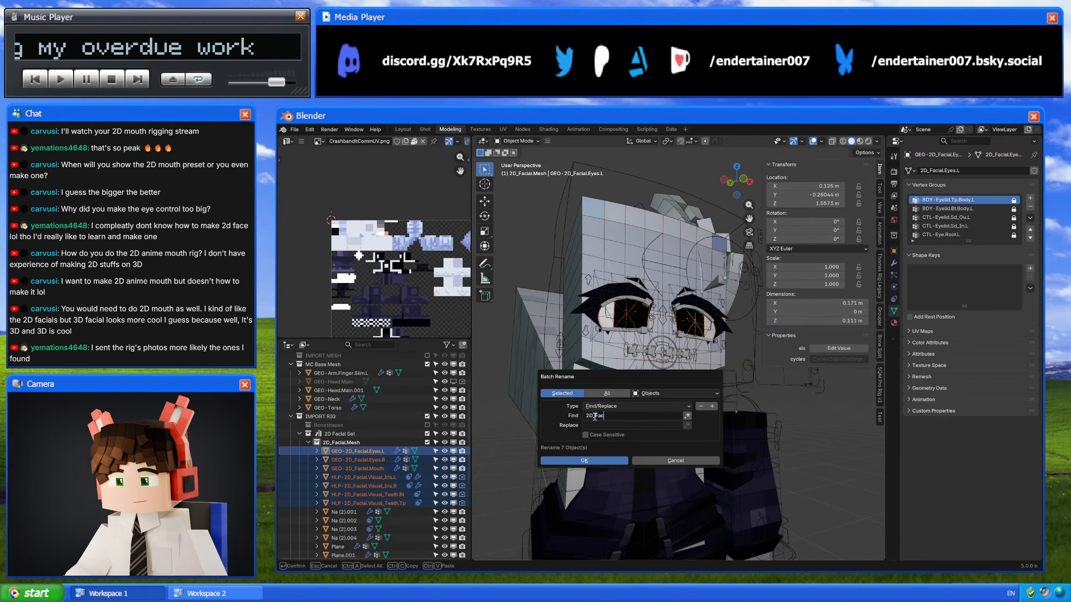
text(ial)
key(Return)
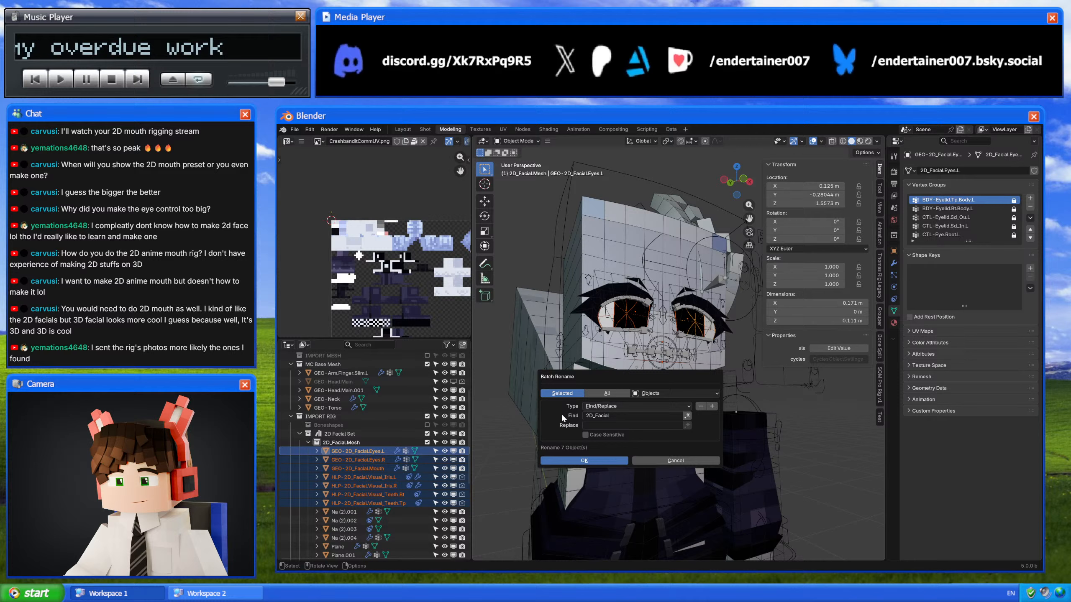
click(567, 462)
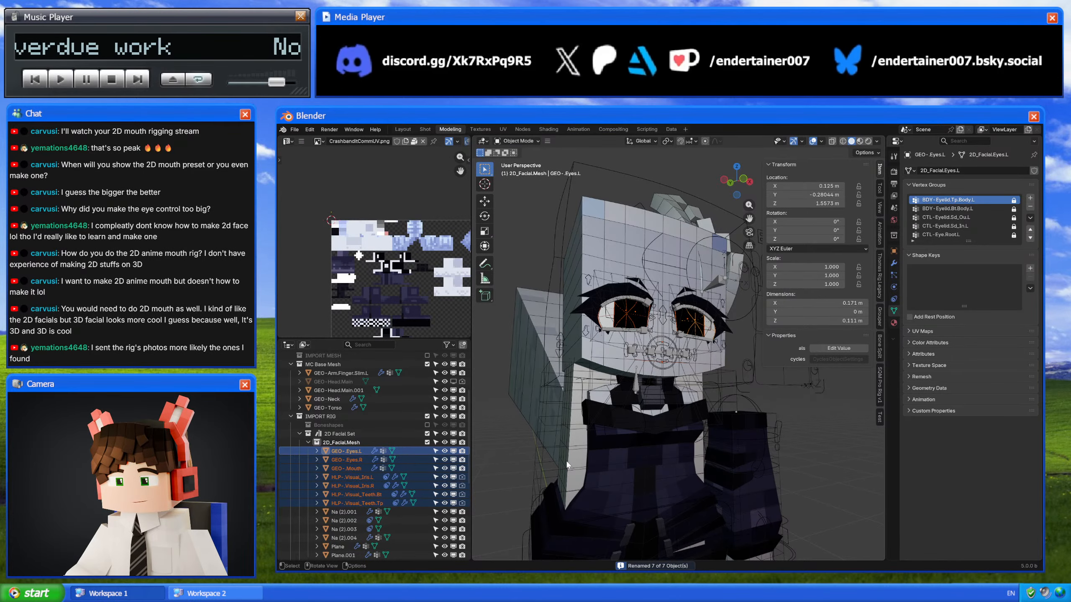
Step: Undo the last batch rename and rename the seven selected objects again, finding "2D_Facial." and replacing it with nothing
key(ctrl+z)
key(q)
click(585, 453)
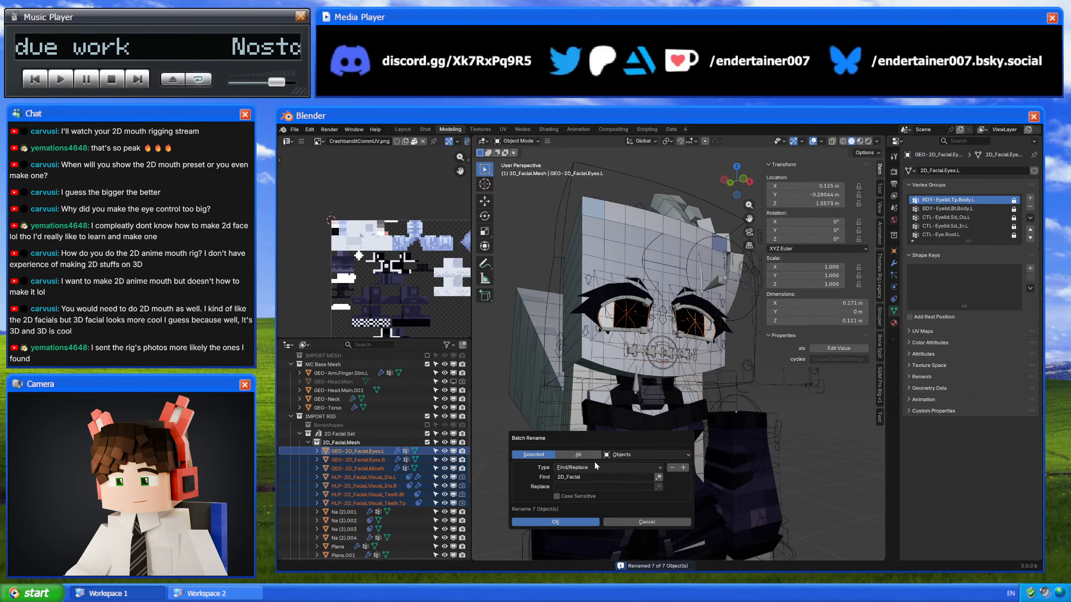
click(591, 475)
click(523, 478)
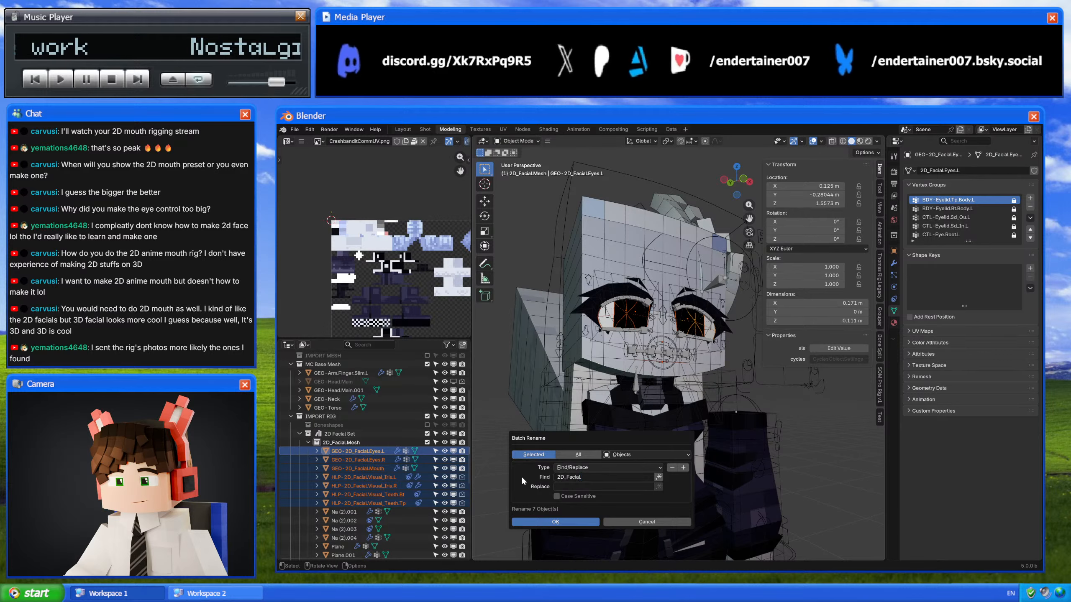
click(542, 523)
Step: Batch-rename the meshes of the selected facial objects, finding "2D_Facial." and replacing it with nothing
key(q)
click(567, 473)
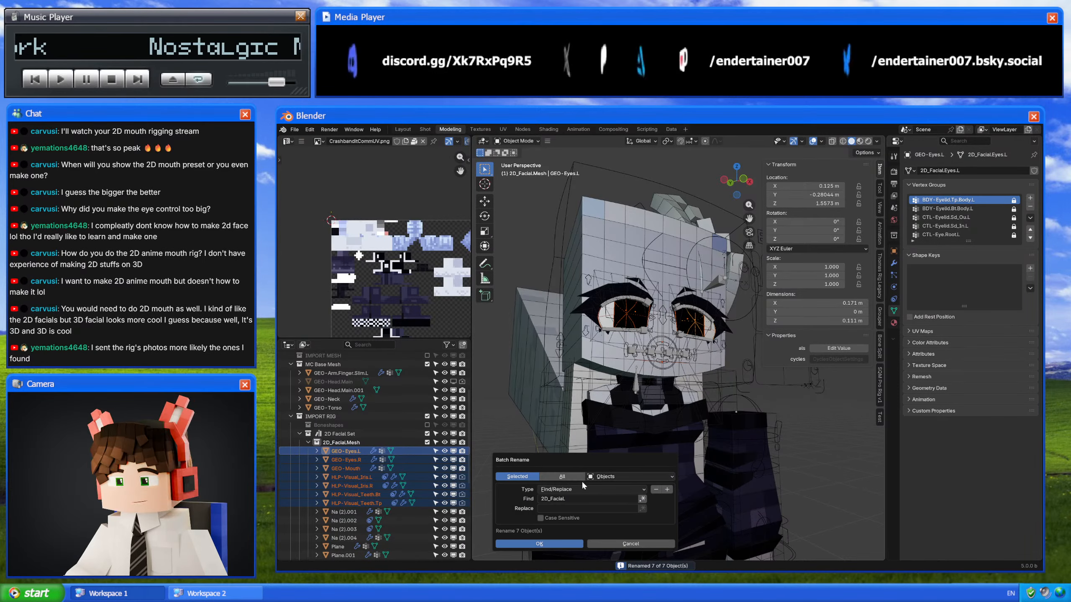
click(617, 477)
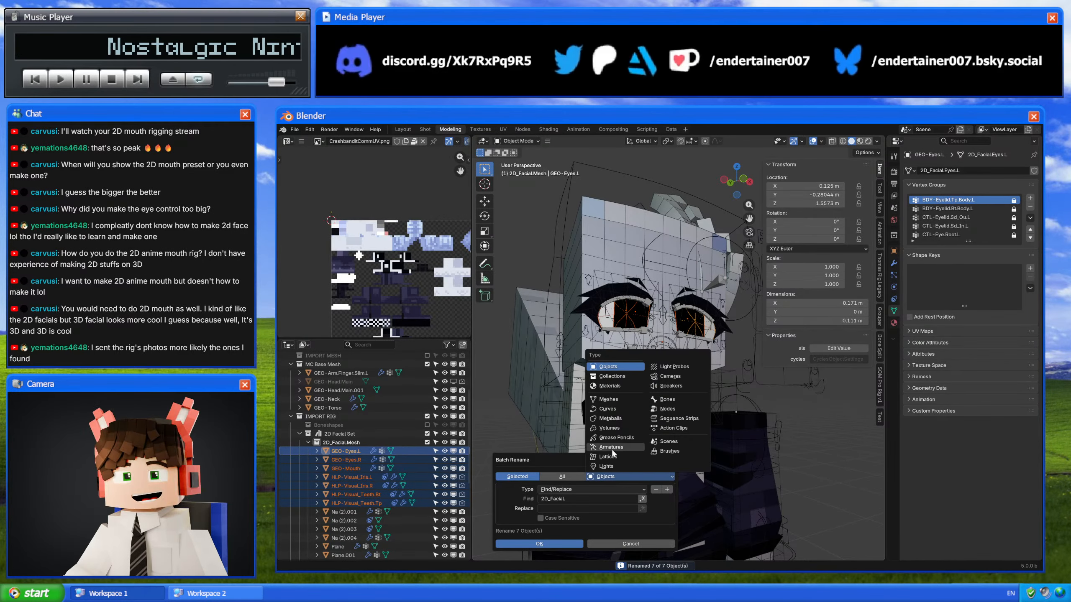
click(613, 400)
click(540, 543)
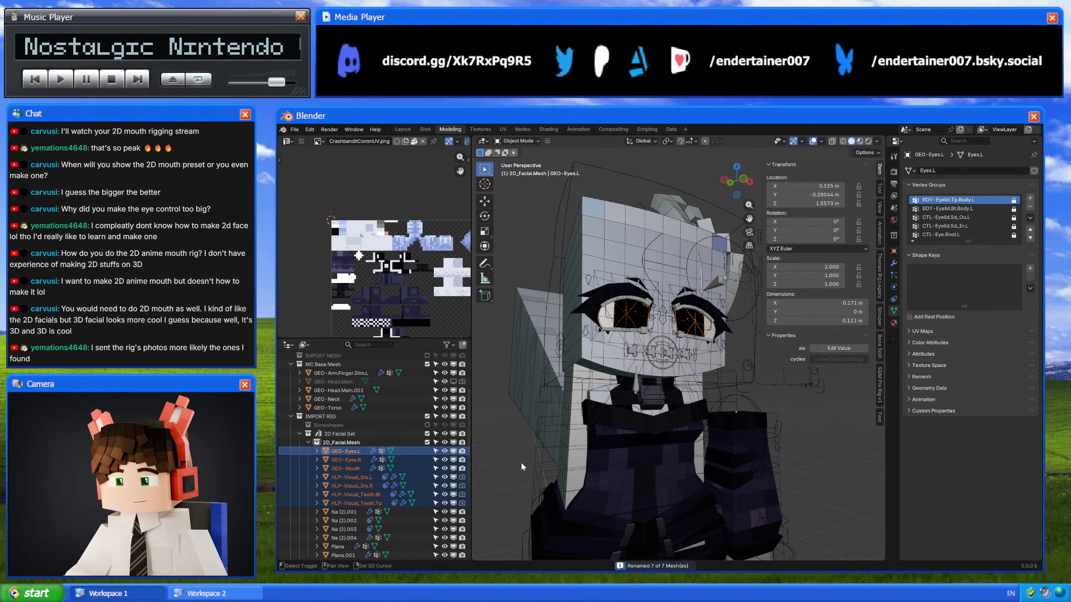
Step: Select the three HLP-Bool objects in 2D_Facial.Booleans and batch-rename their meshes, replacing "2D_Facial." with nothing
middle_drag(521, 461, 524, 456)
scroll(401, 487, down, 3)
scroll(402, 492, down, 1)
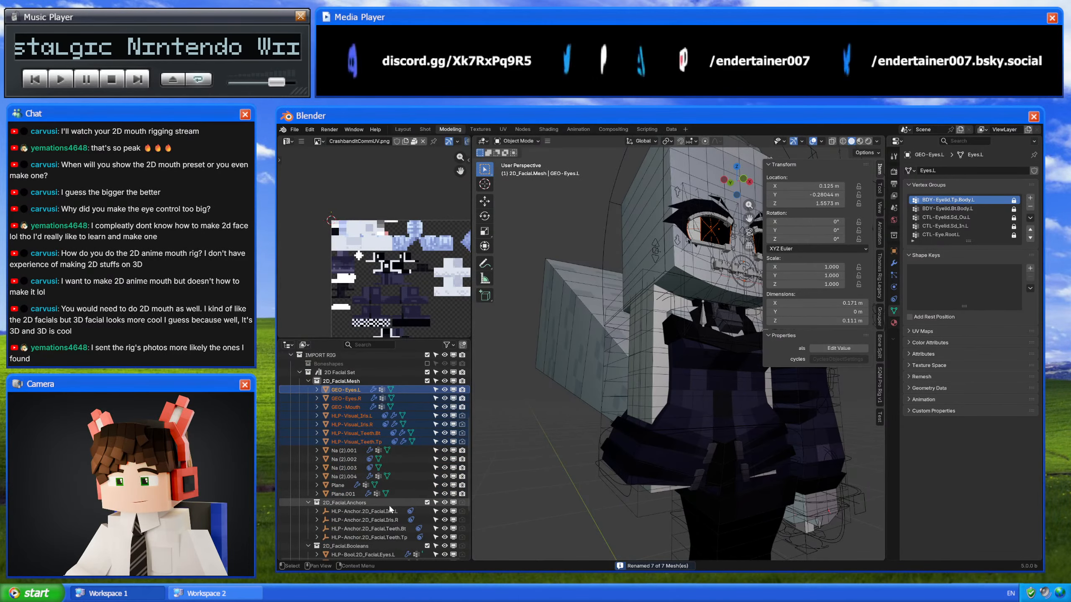
click(388, 511)
click(385, 537)
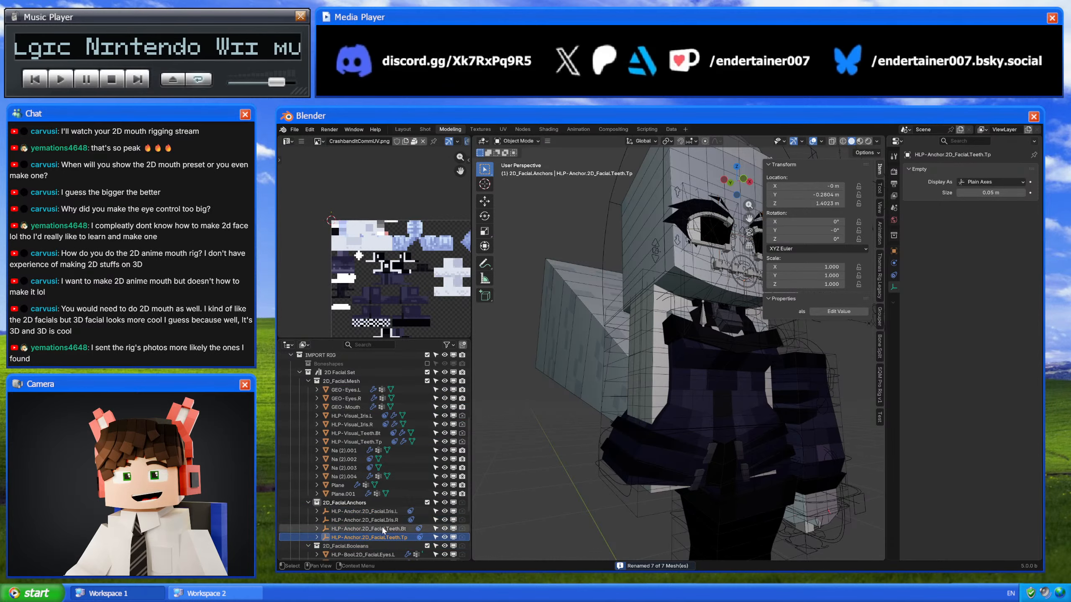
scroll(383, 519, down, 5)
click(378, 483)
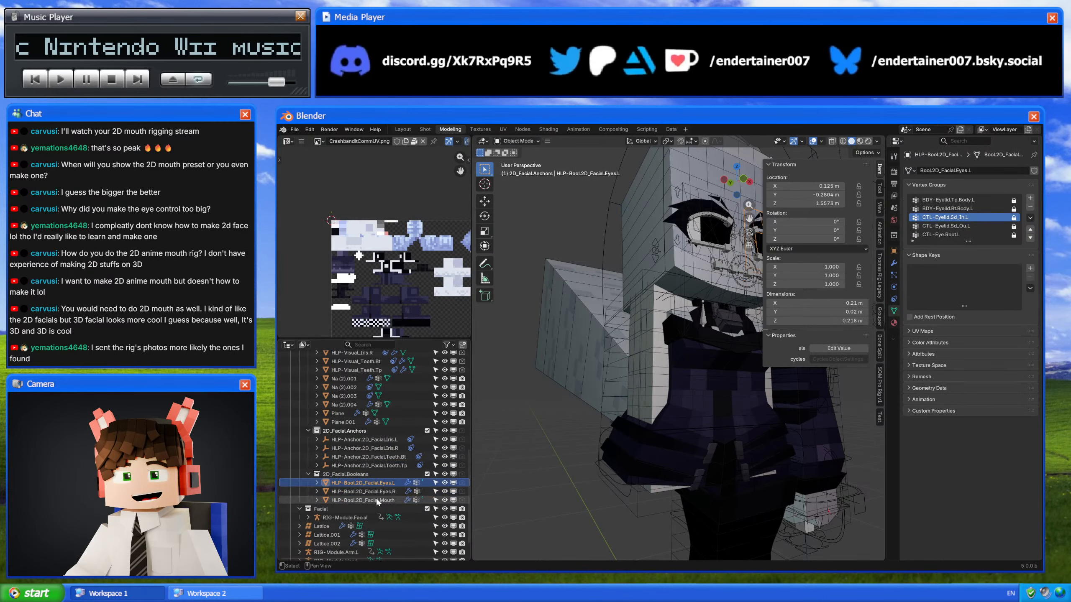
shift+click(375, 499)
key(ctrl+F2)
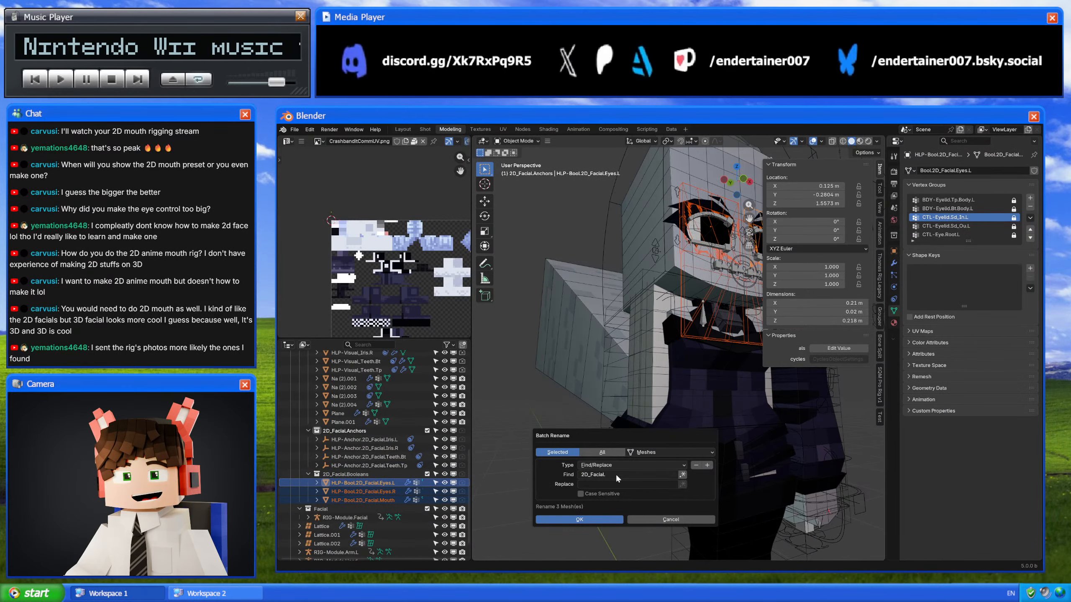
click(579, 519)
Step: Batch-rename the three selected boolean helpers as objects, finding "2D_Facial." and replacing it with nothing
key(q)
mouse_move(588, 517)
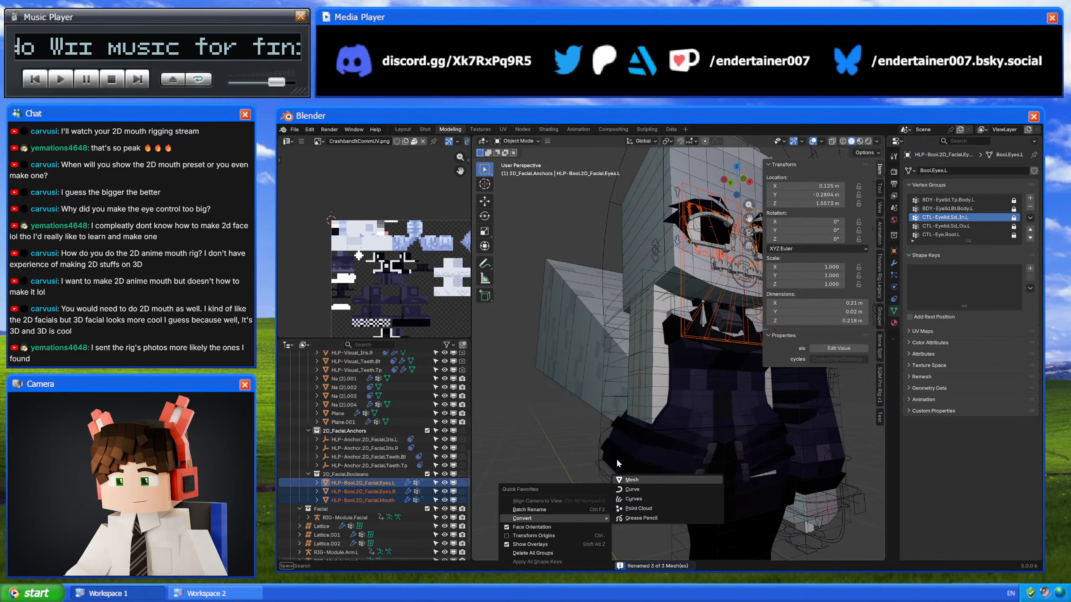
click(572, 509)
click(615, 494)
click(613, 386)
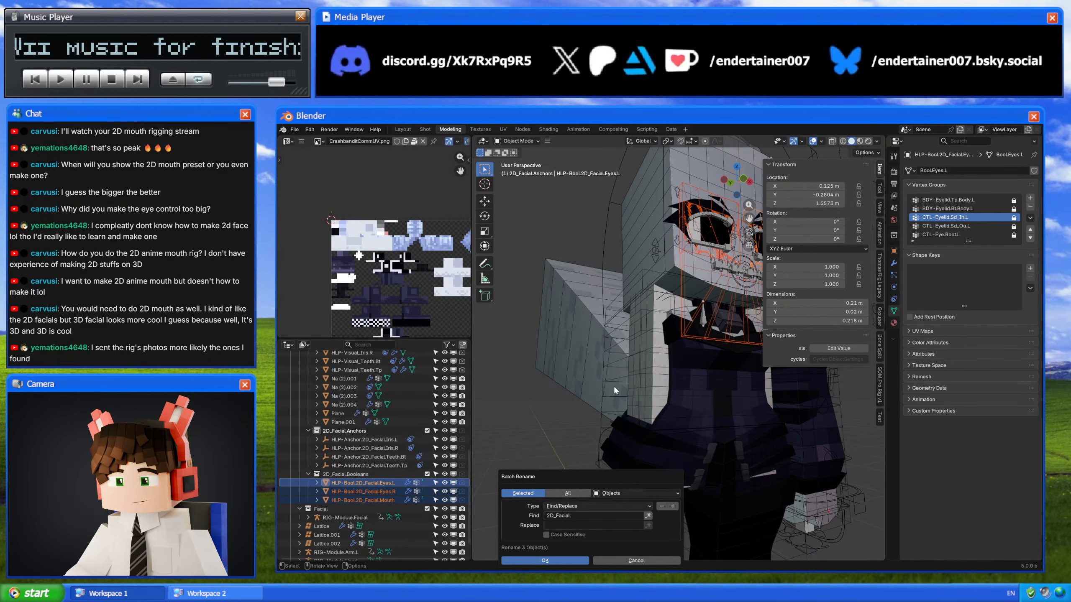
click(554, 560)
Step: Select the four HLP-Anchor objects in 2D_Facial.Anchors and batch-rename them, replacing "2D_Facial." with nothing
click(392, 441)
shift+click(388, 465)
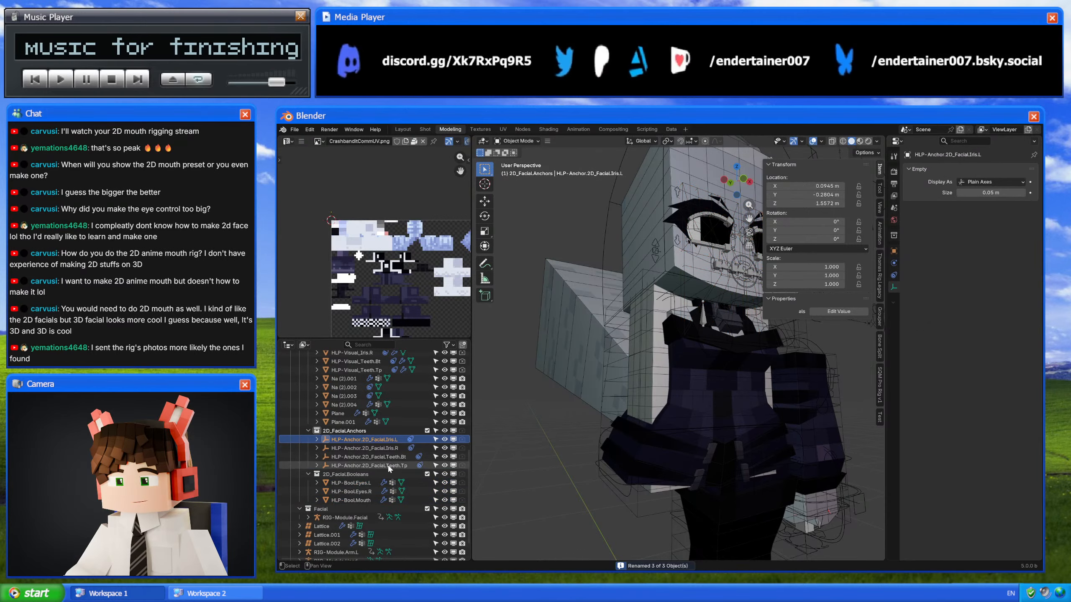
key(q)
click(614, 407)
click(588, 479)
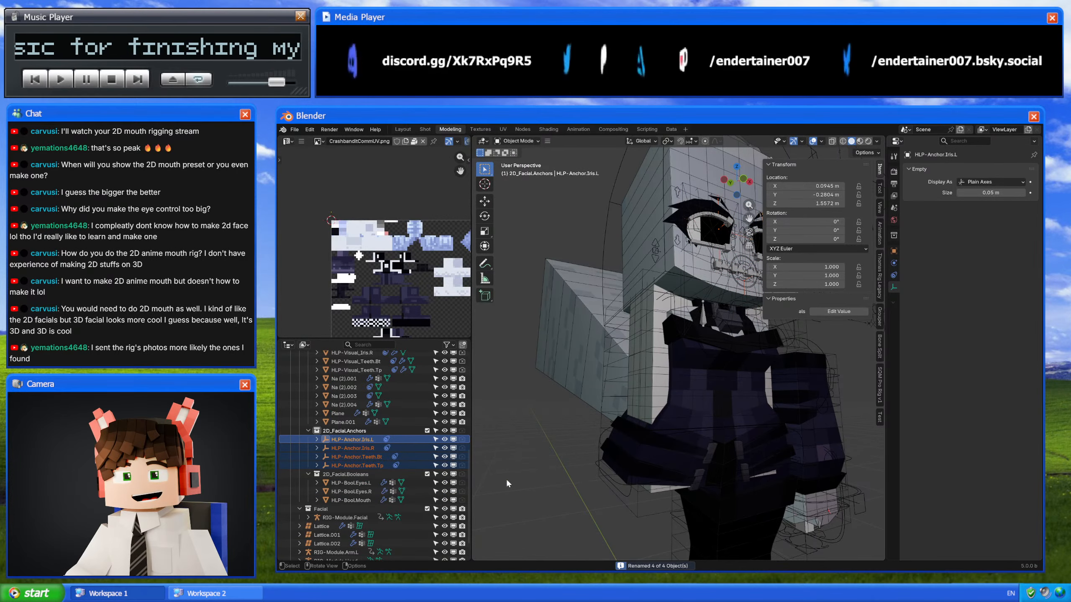
Step: Rename the object Na (2).001 to GEO-Eyelash.Sd_Bt.R and its mesh data to Eyelash.Sd_Bt.R
scroll(398, 453, down, 2)
scroll(397, 452, up, 5)
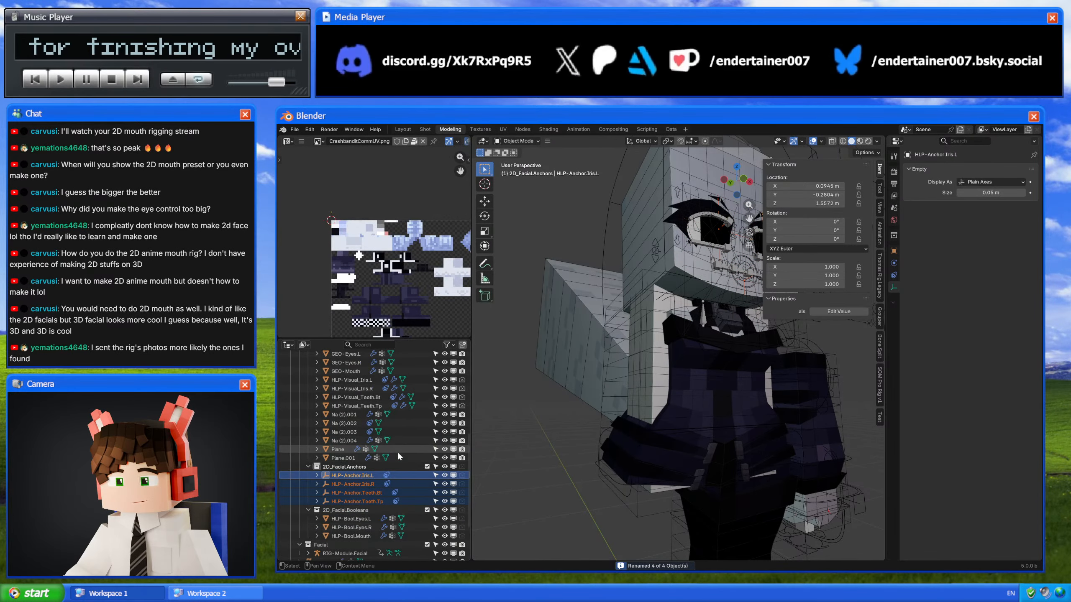
click(358, 450)
scroll(608, 418, up, 8)
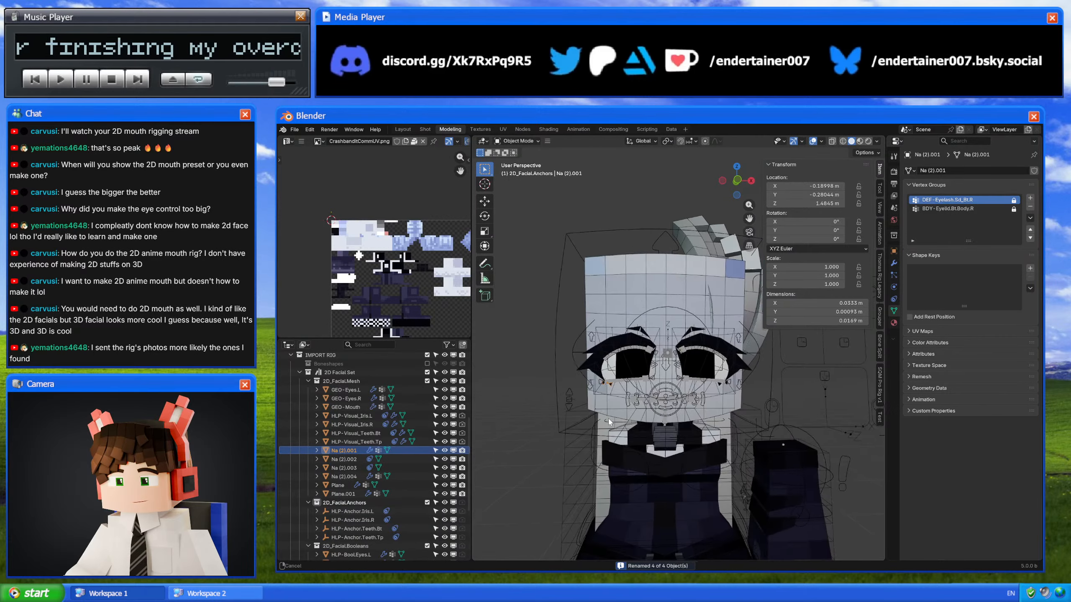
scroll(672, 423, up, 1)
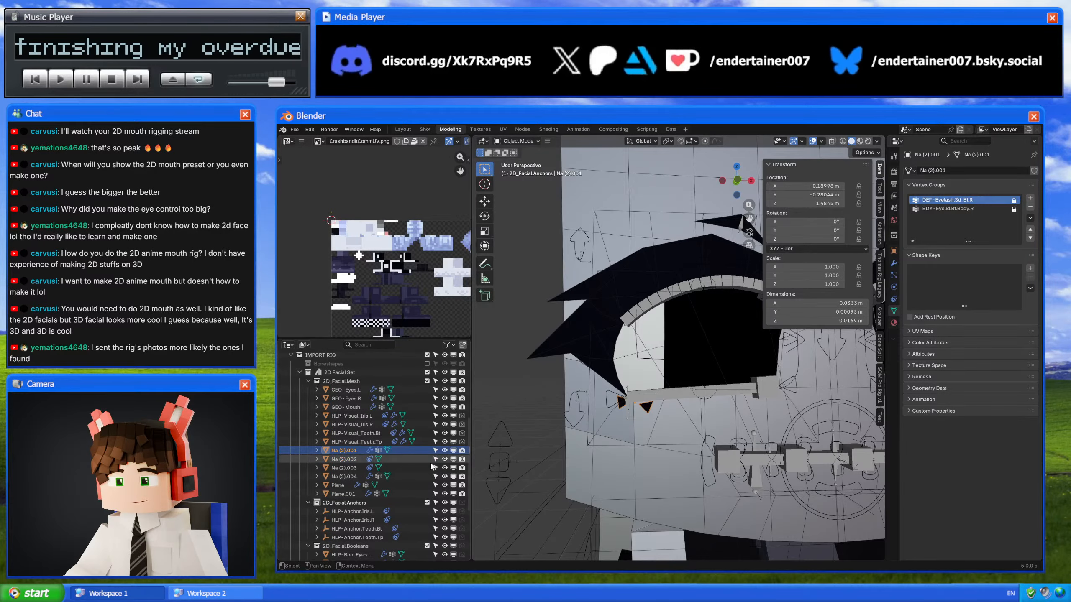
double_click(349, 450)
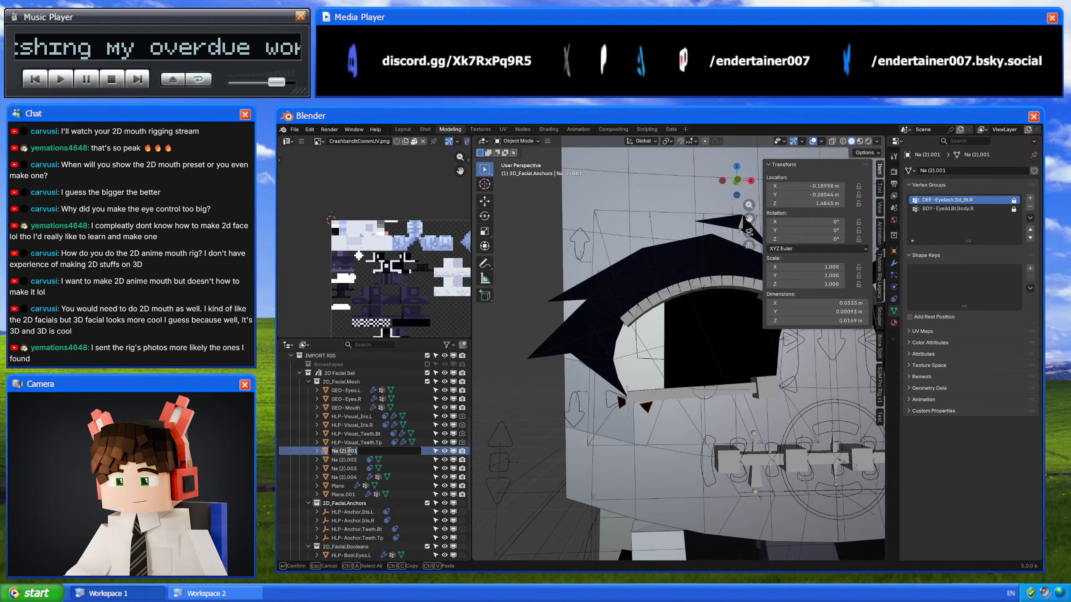
text(GEO-Eyelash.)
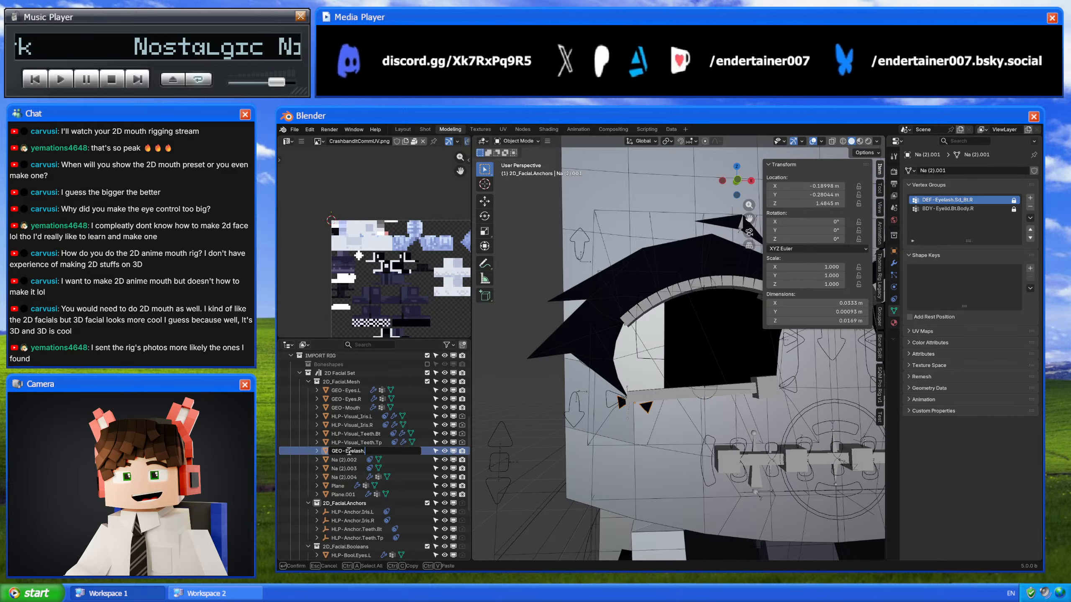
text(Sd_)
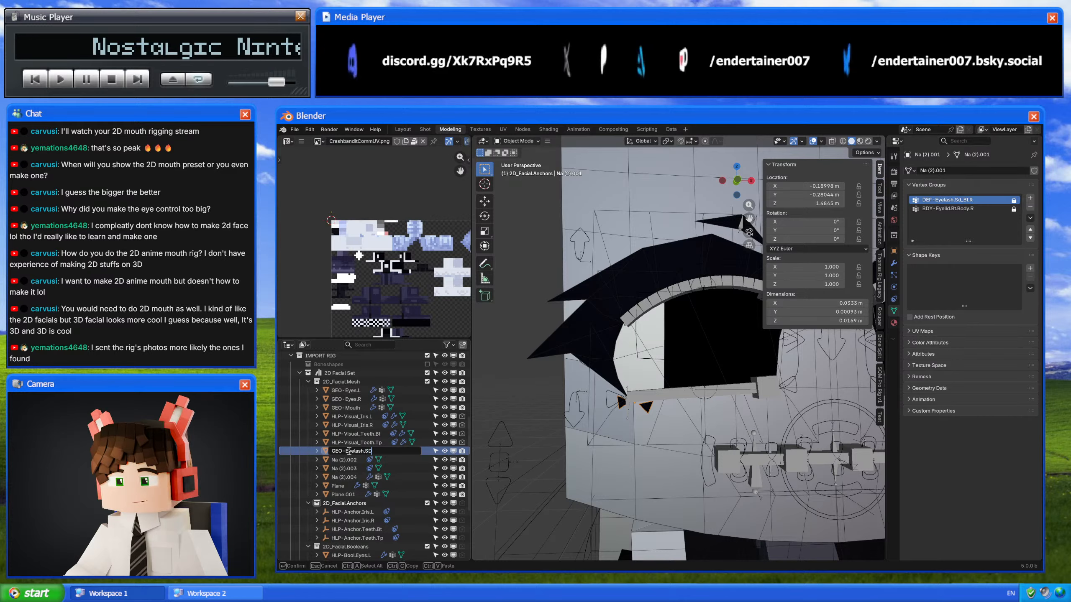
text(T)
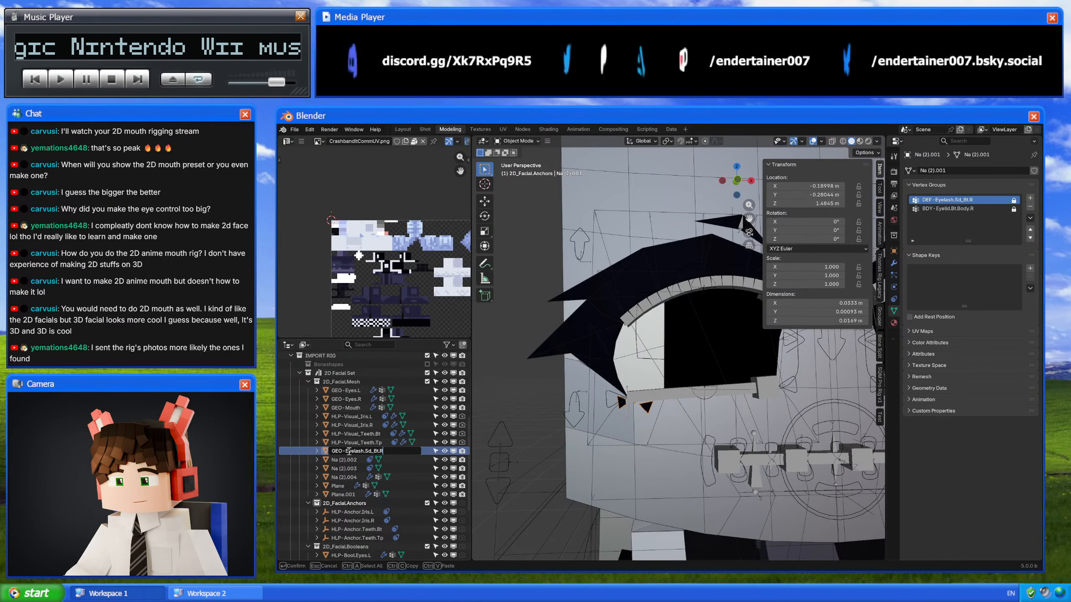
click(345, 451)
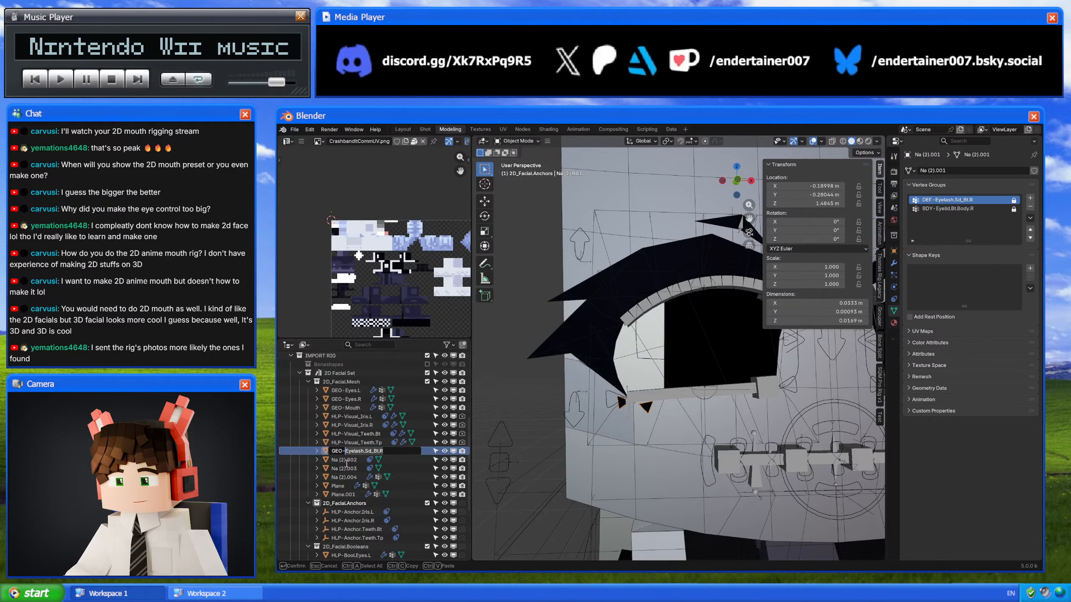
key(Return)
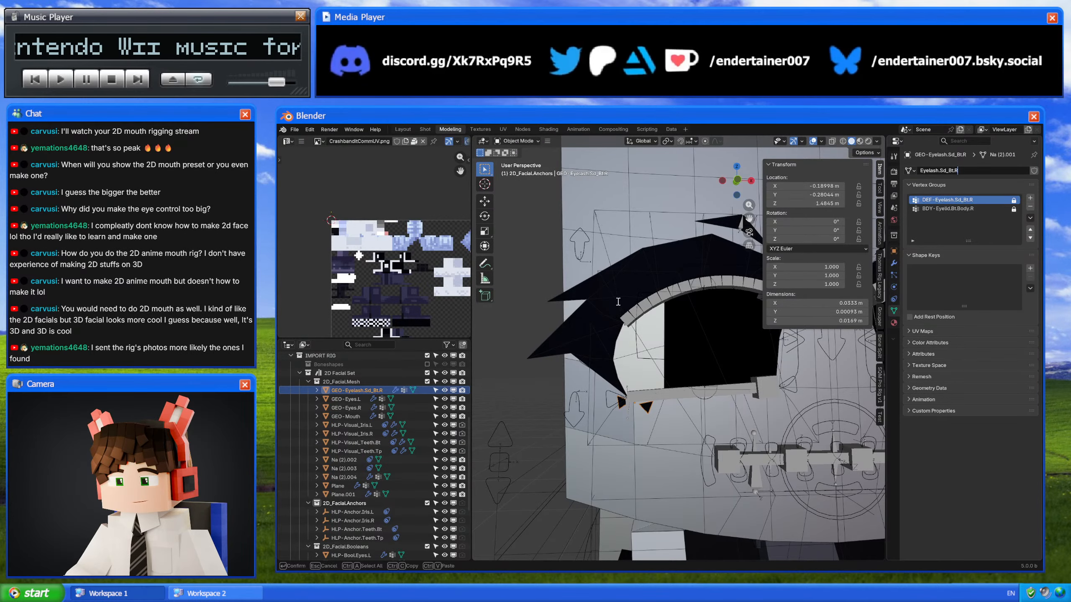
Step: Rename the object Na (2).002 to GEO-Eyelash.Sd_Tp.R
double_click(349, 460)
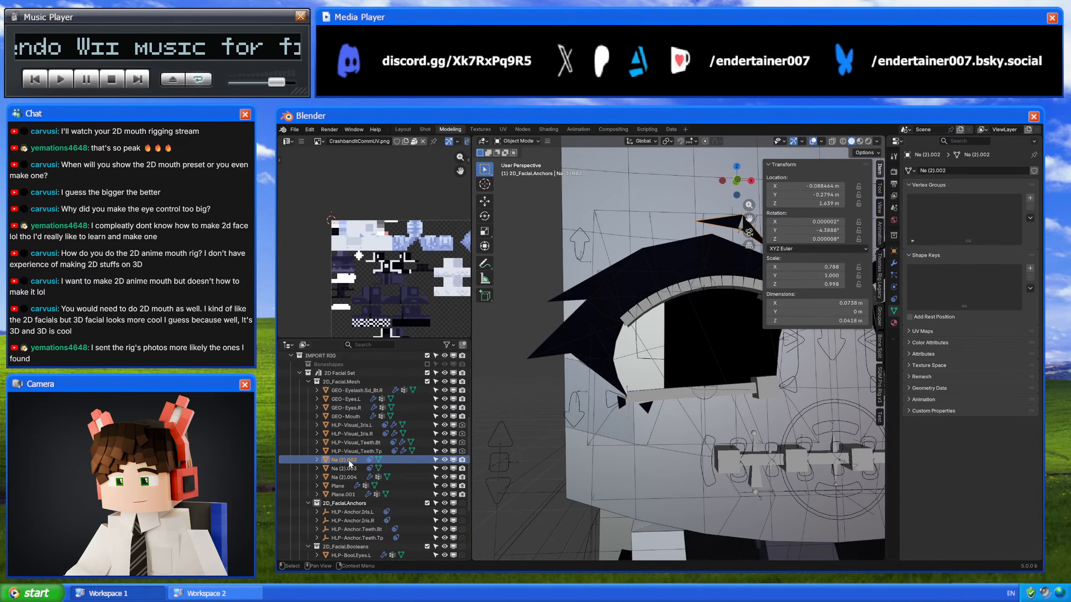
text(G)
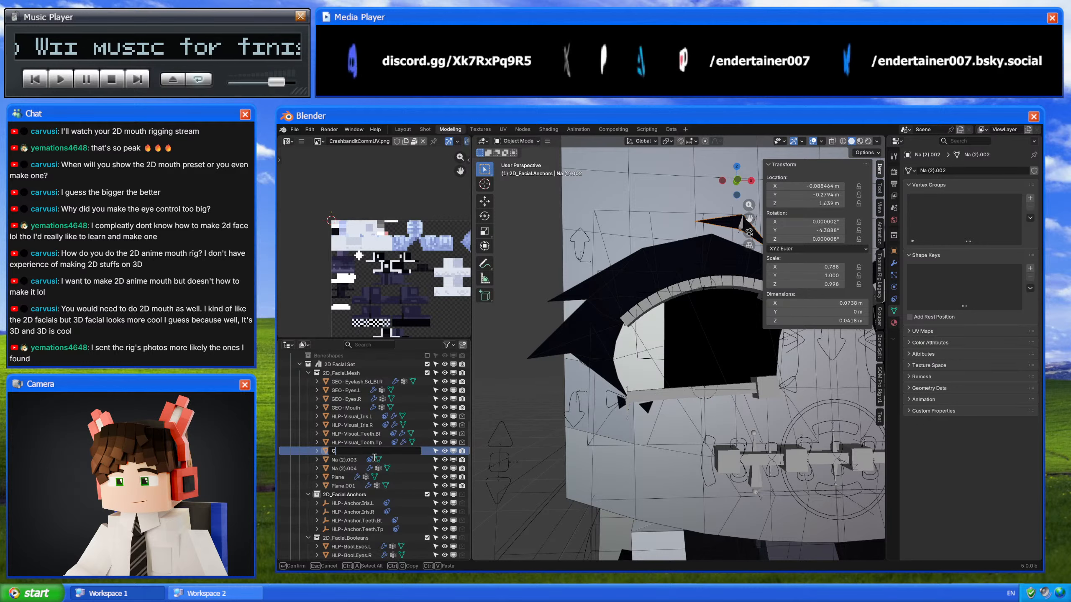
text(O_)
text(Eyelash.Sd_Bt.R)
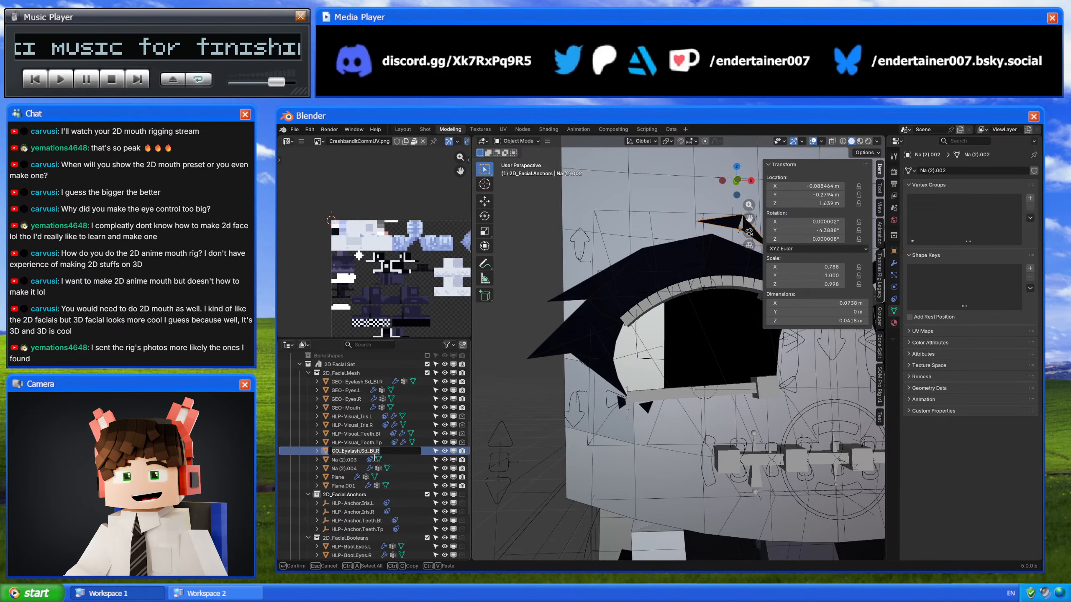
key(ctrl+a)
text(GEO-)
text(Eyelash.Sd_Bt.R)
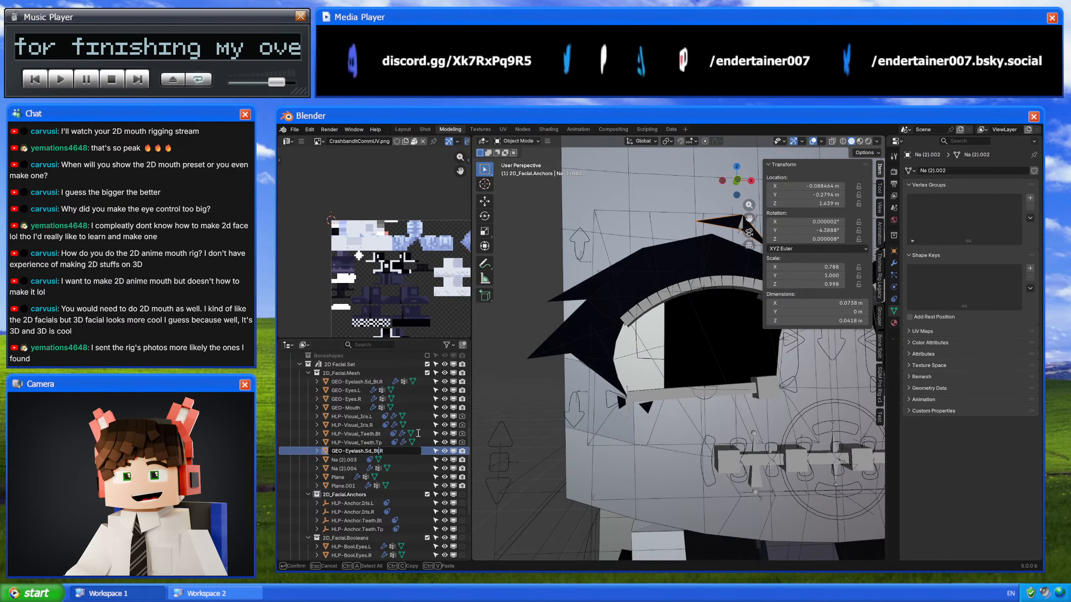
key(BackSpace)
key(BackSpace)
text(Tp)
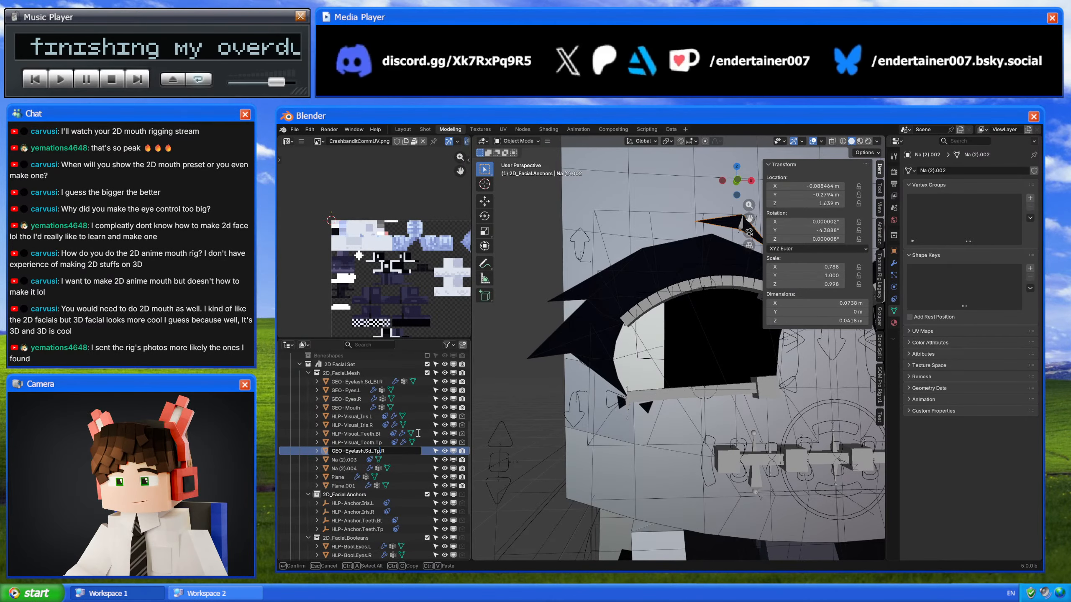
key(Return)
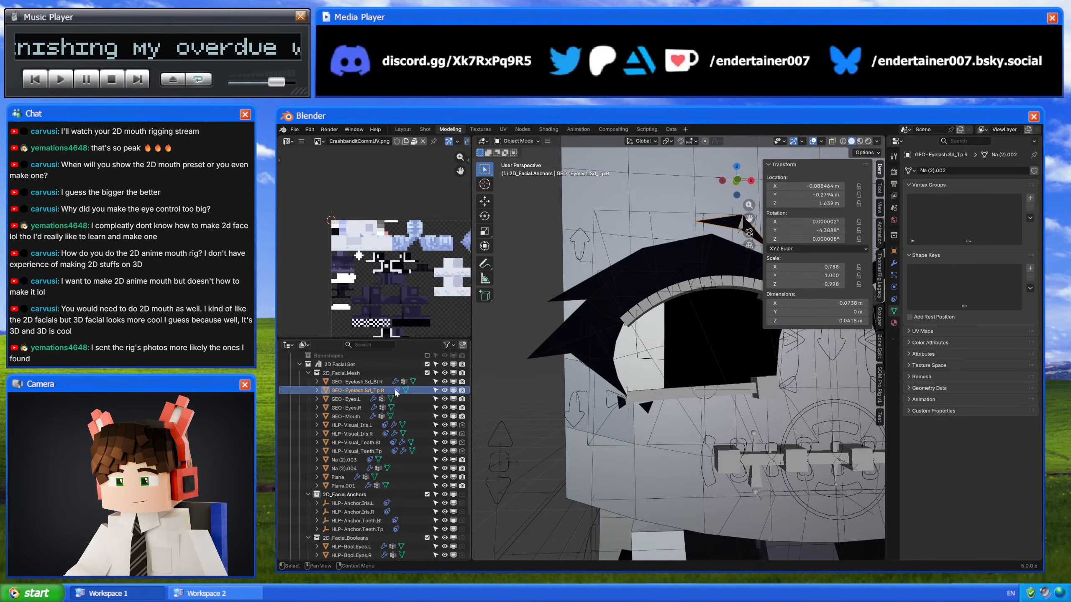
Step: Copy "Eyelash.Sd_Tp.R" from the object's name and use it as the name of its mesh data
double_click(377, 391)
scroll(382, 389, up, 4)
drag(391, 452, 345, 454)
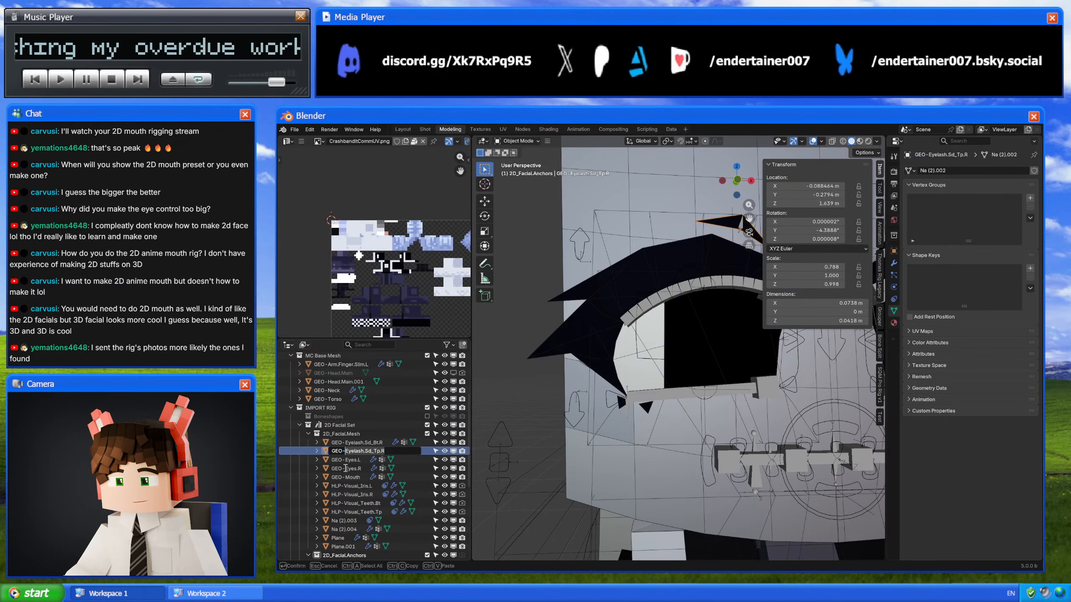
key(ctrl+c)
key(Return)
click(927, 170)
key(ctrl+v)
key(Return)
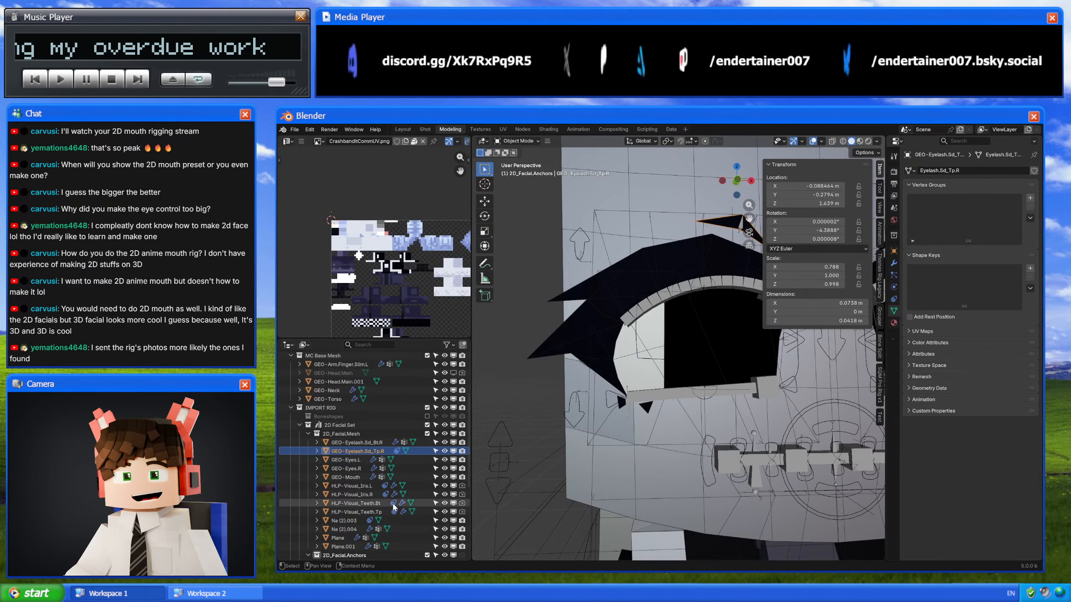
click(352, 521)
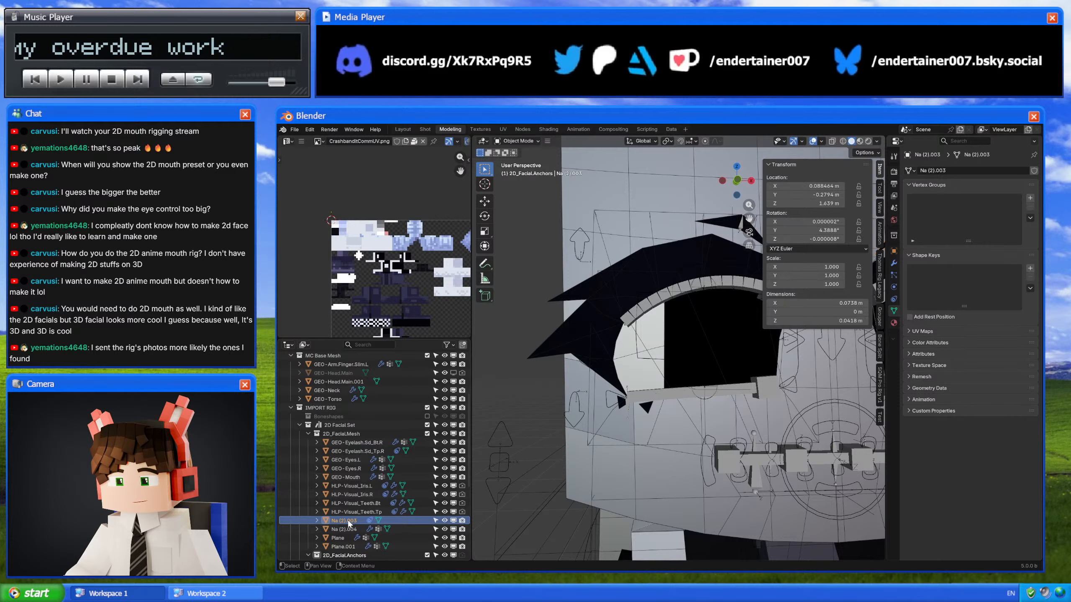
scroll(620, 432, down, 5)
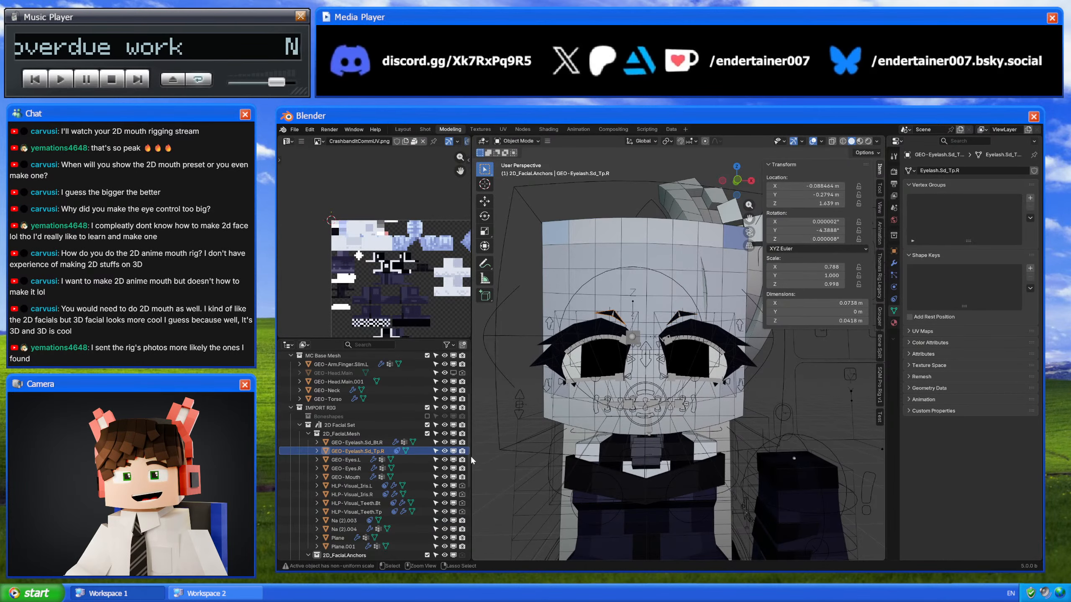
click(371, 442)
click(378, 449)
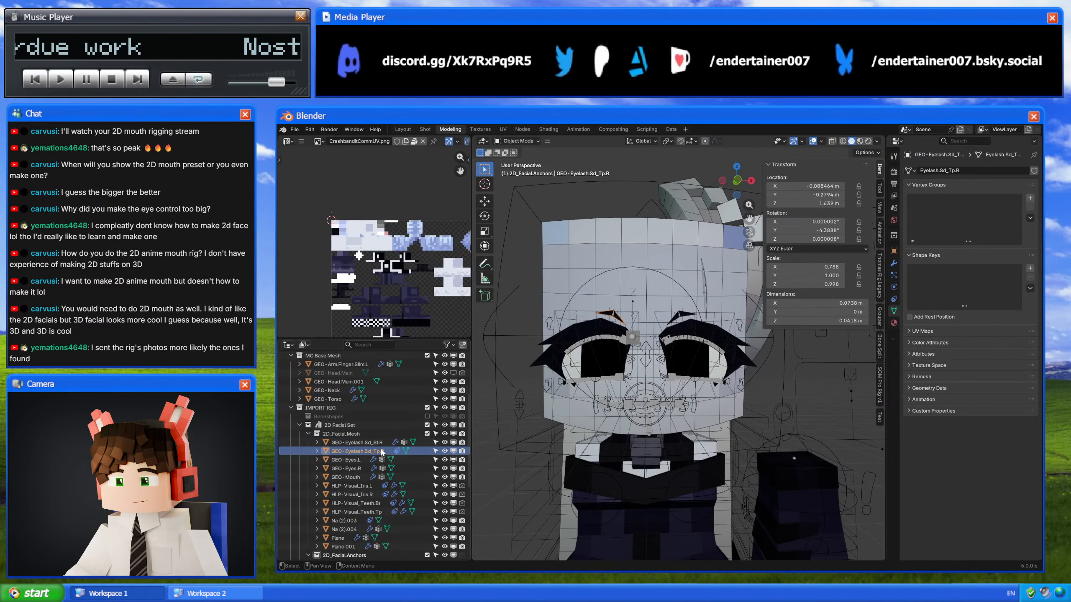
click(383, 449)
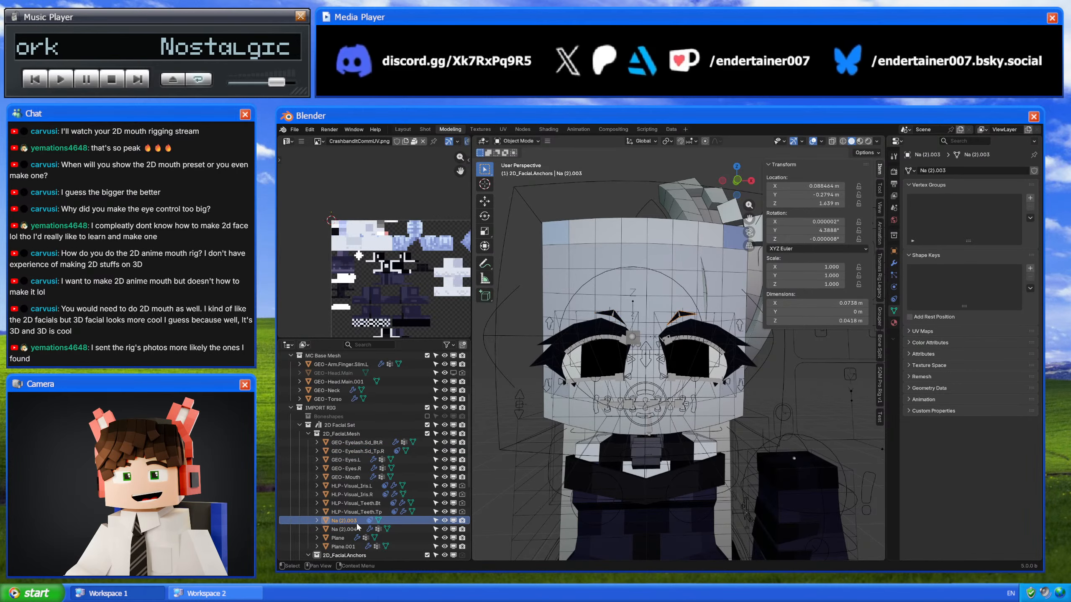
Step: Rename the object Plane to GEO-Eyelash.Main.R and its mesh data to Eyelash.Main.R
click(341, 538)
key(F2)
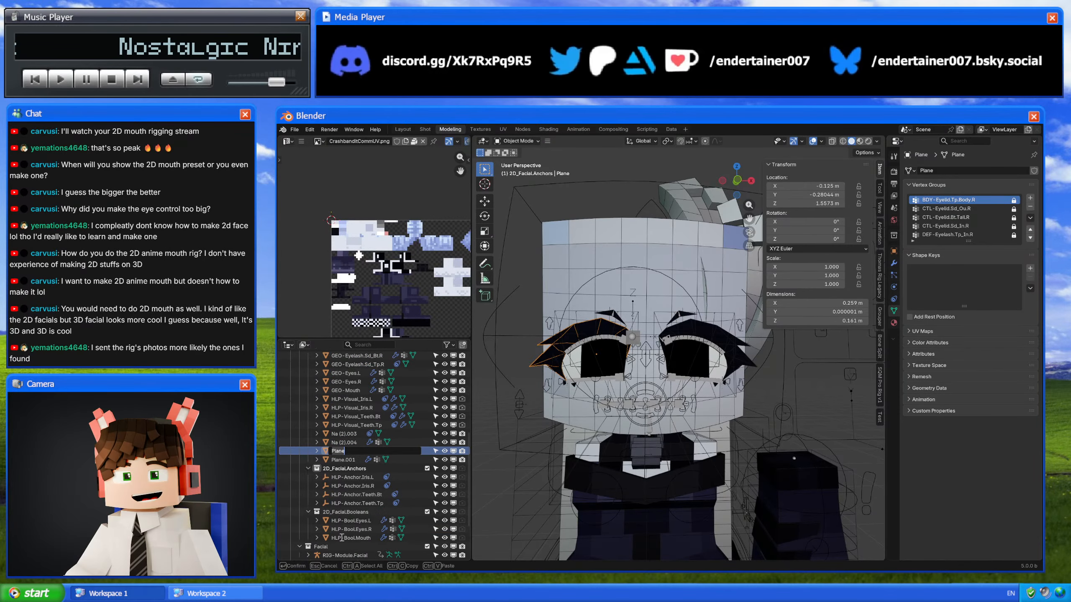
text(GEO-)
key(ctrl+v)
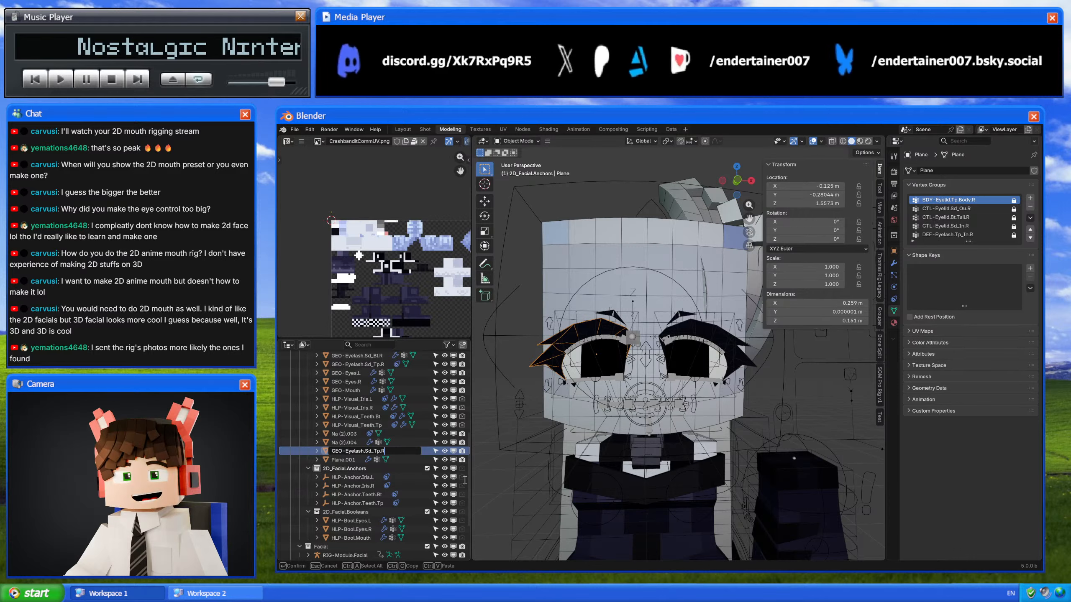
click(366, 451)
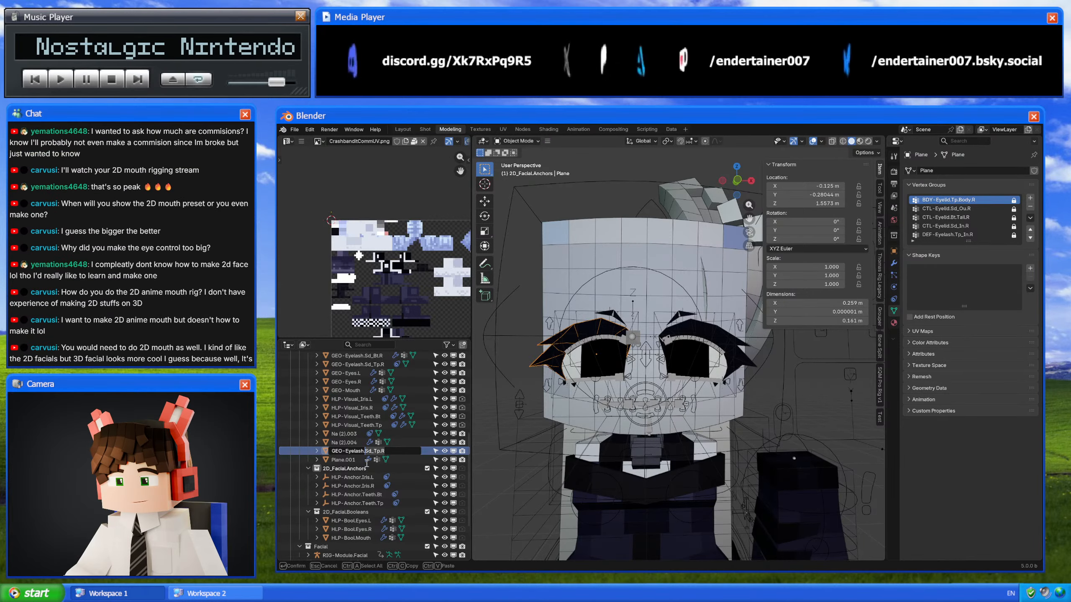
text(Main)
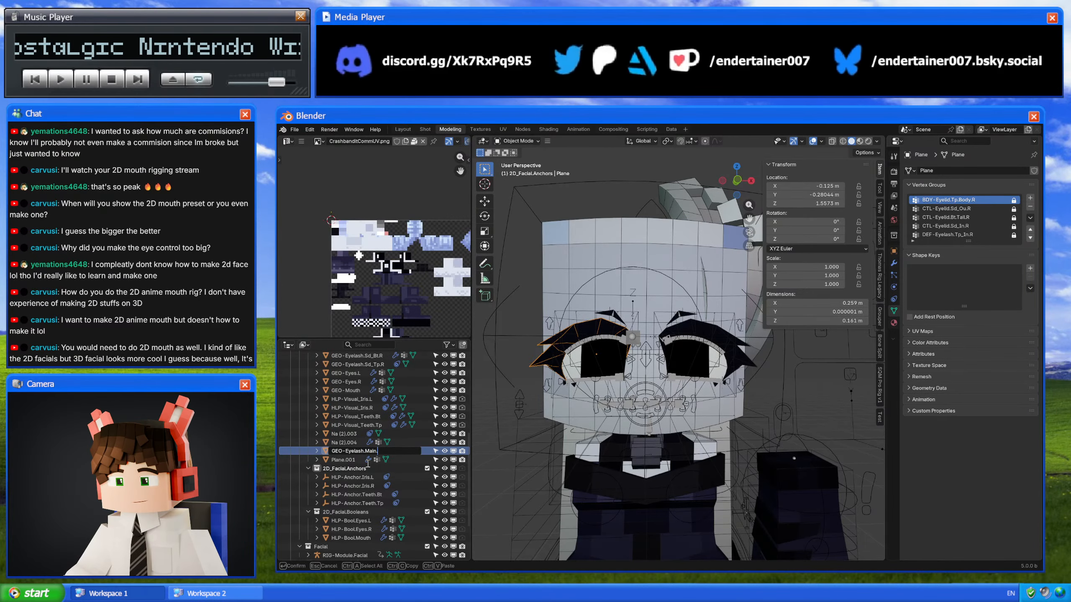
text(.R)
click(362, 457)
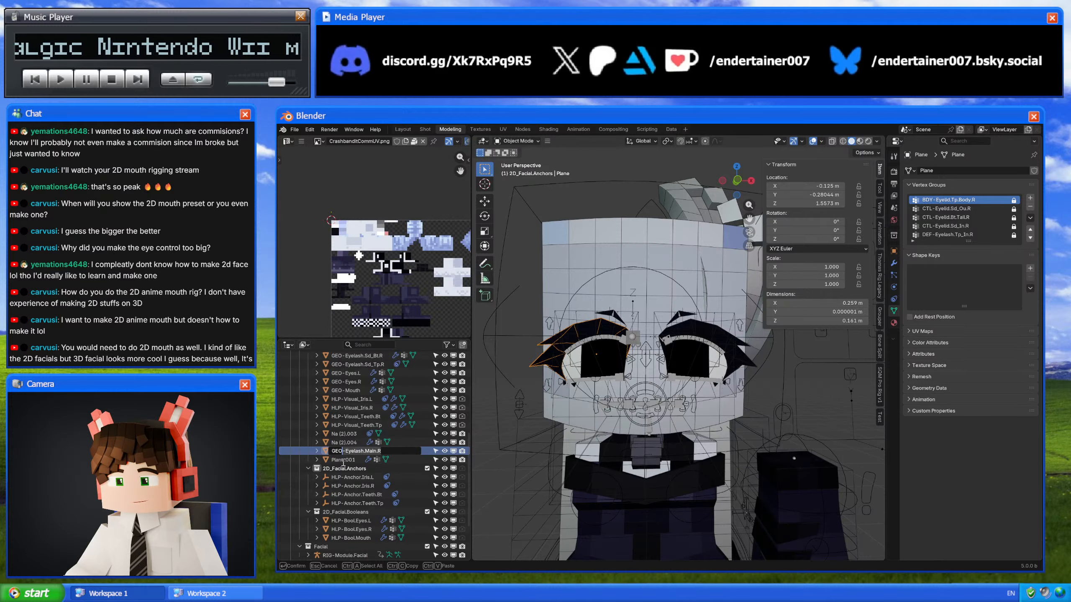
key(Return)
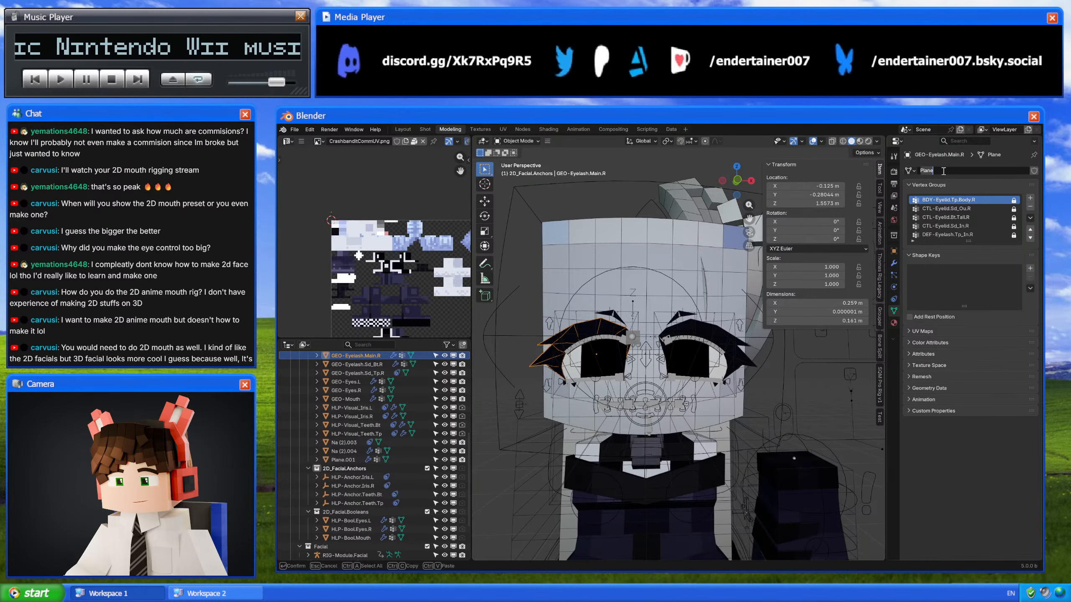
Step: Copy the object name GEO-Eyelash.Main.R and reuse it to rename Plane.001 to GEO-Eyelash.Main.L
scroll(401, 407, up, 1)
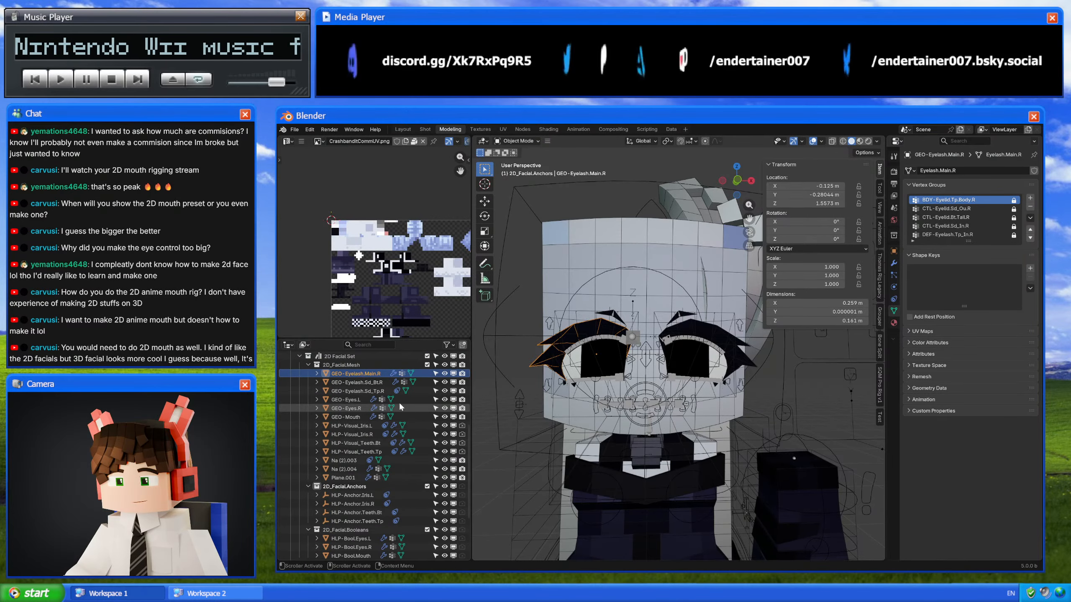
double_click(373, 374)
key(Return)
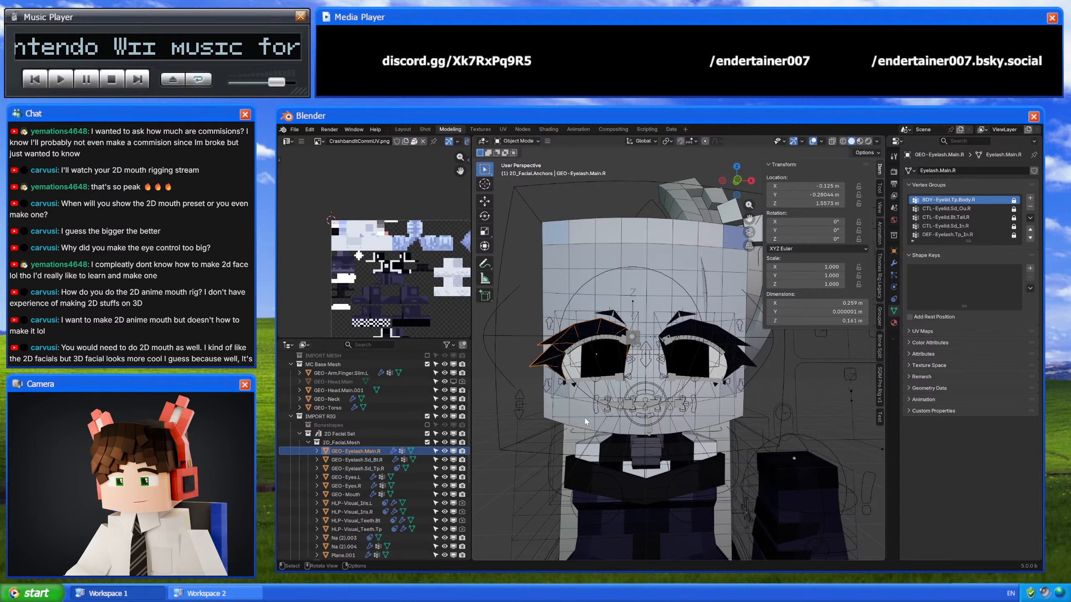
click(675, 331)
click(675, 330)
scroll(375, 521, down, 1)
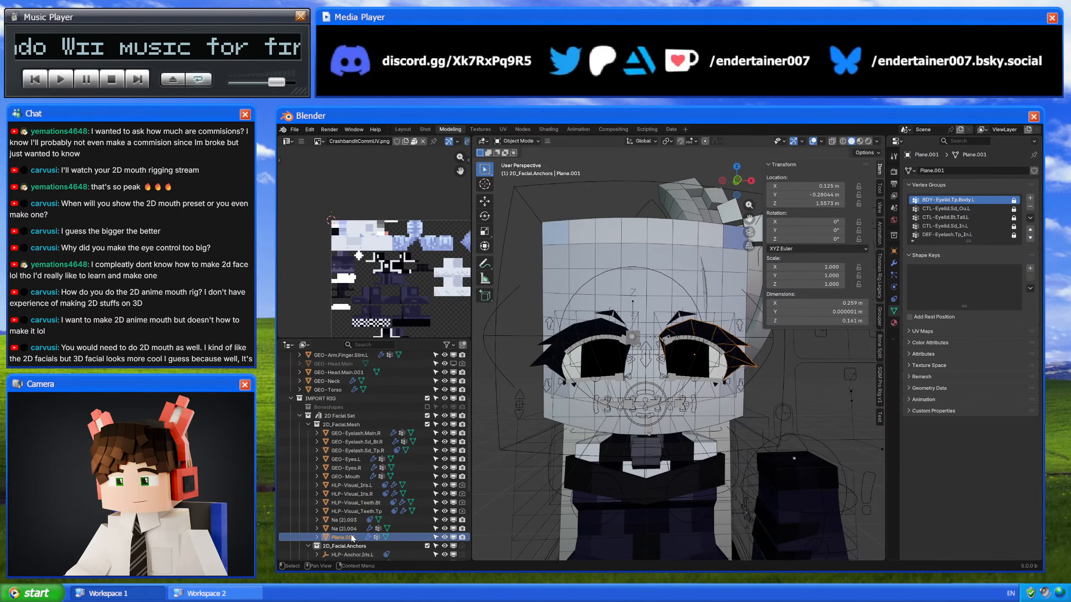
double_click(352, 538)
key(ctrl+v)
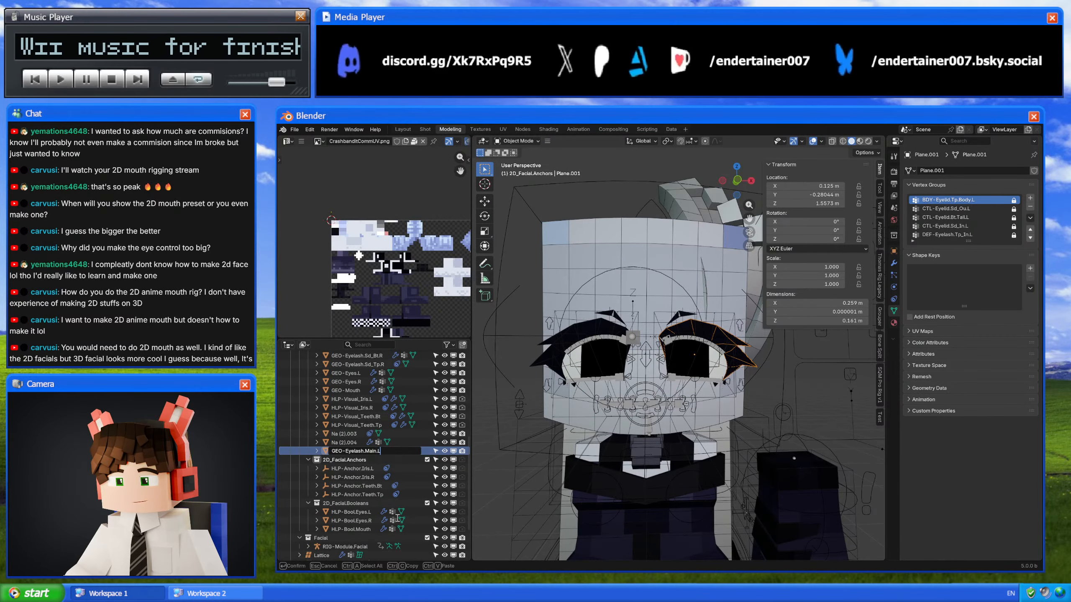
Step: Copy "Eyelash.Main.L" from the object's name and use it as the name of its mesh data
drag(353, 465, 346, 465)
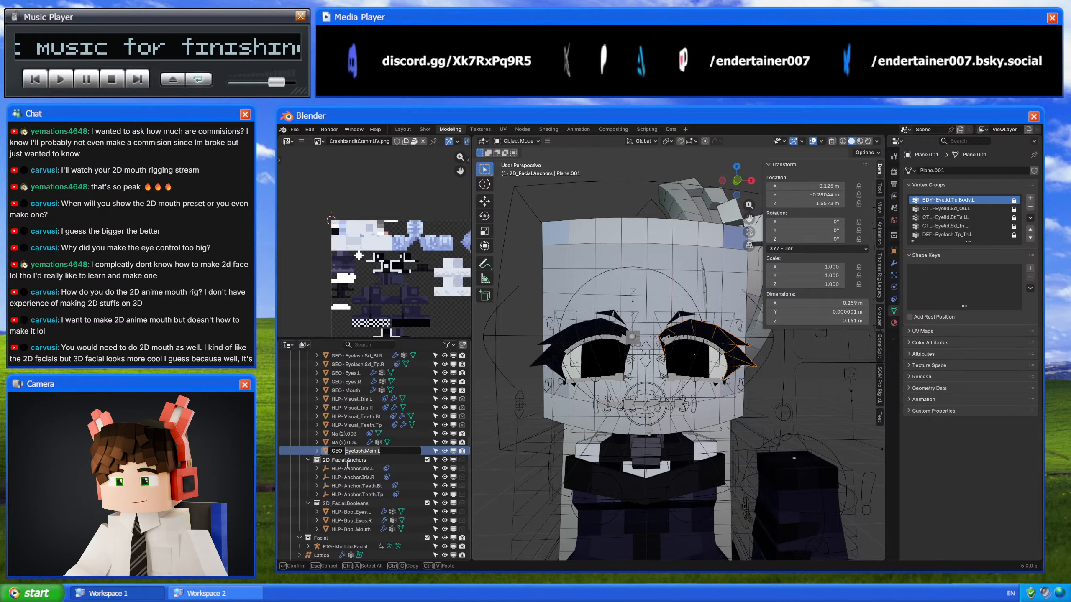
key(ctrl+c)
key(Return)
click(949, 170)
key(ctrl+v)
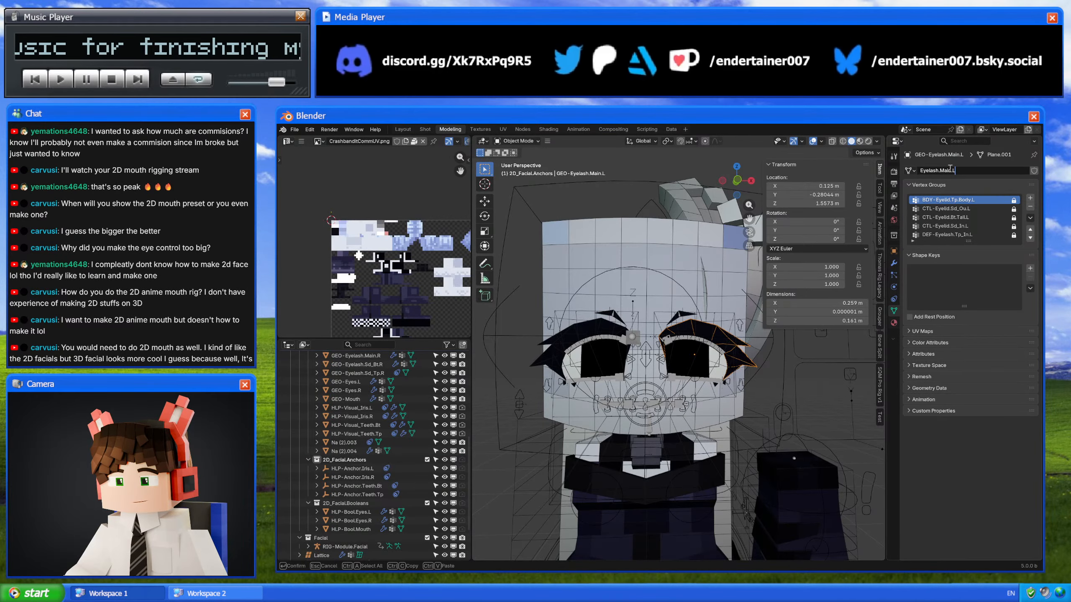
key(Return)
Step: Reuse the GEO-Eyelash.Sd_Bt.R name to rename Na (2).004 to GEO-Eyelash.Sd_Bt.L and its mesh data to Eyelash.Sd_Bt.L
scroll(378, 382, up, 1)
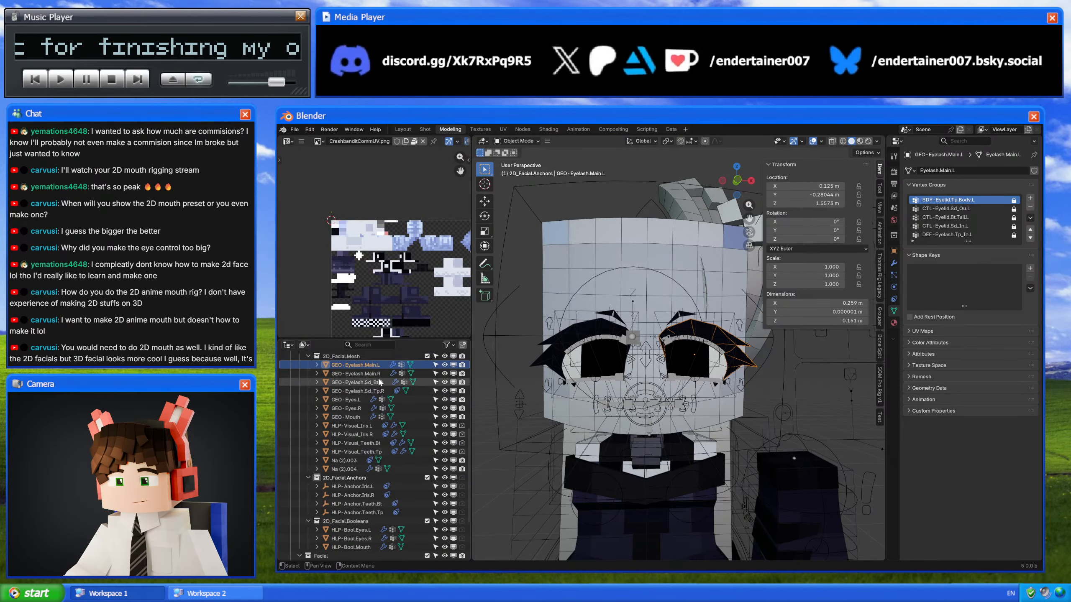
double_click(378, 382)
scroll(369, 382, up, 3)
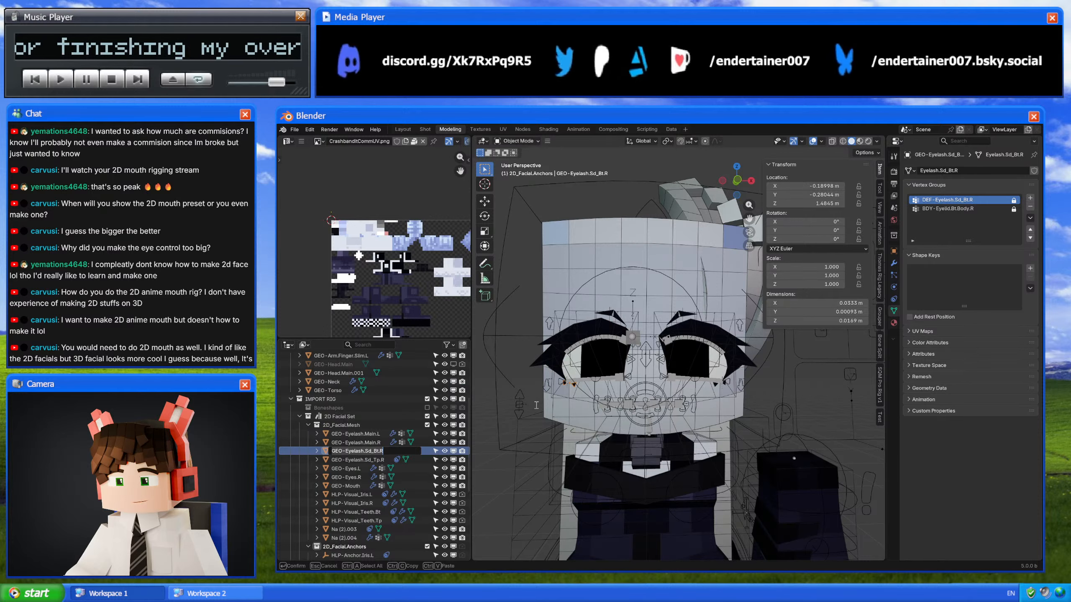
key(Return)
click(353, 530)
double_click(356, 538)
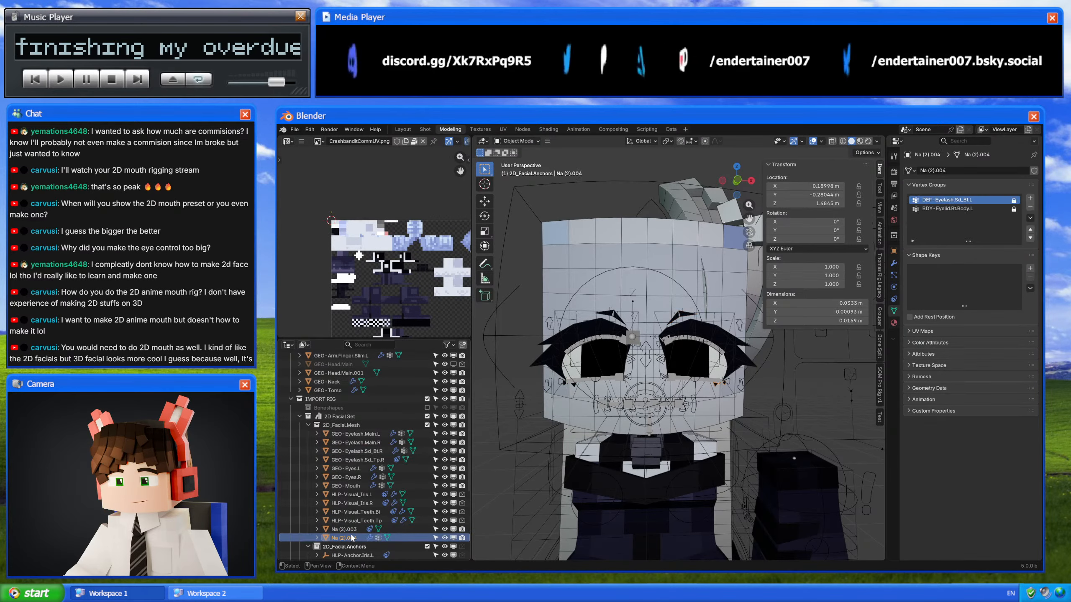
scroll(356, 535, down, 4)
key(ctrl+v)
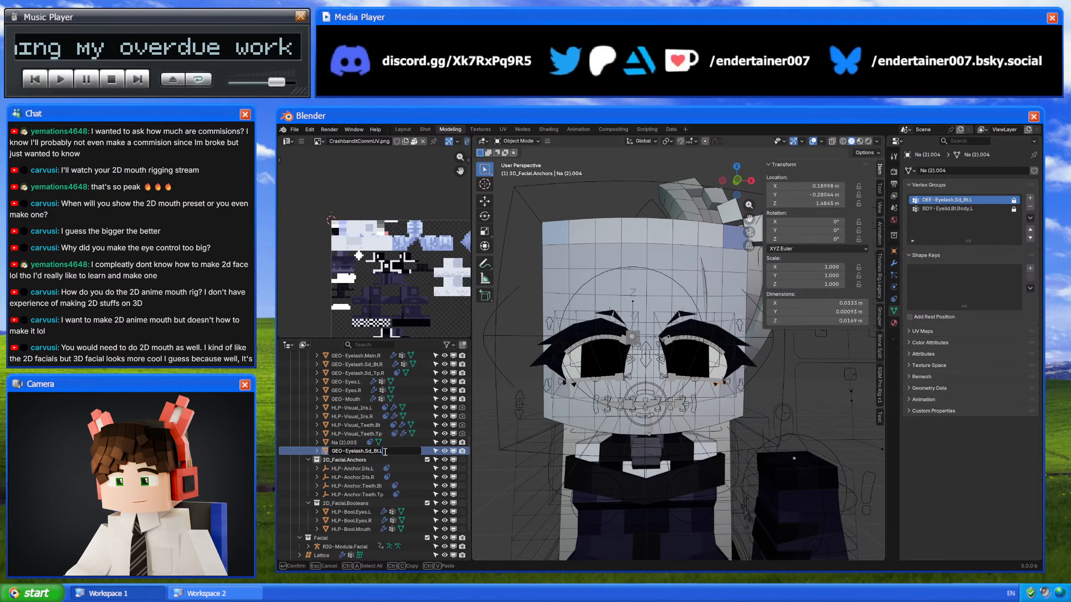
key(Return)
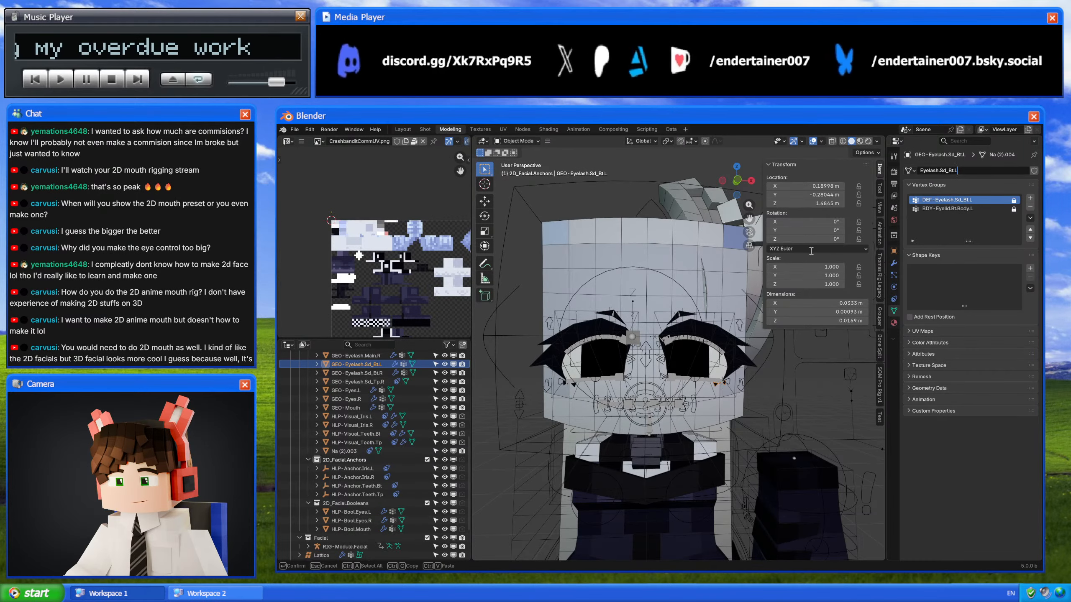
Step: Reuse the GEO-Eyelash.Sd_Tp.R name to rename Na (2).003 to GEO-Eyelash.Sd_Tp.L and its mesh data to Eyelash.Sd_Tp.L
click(377, 382)
double_click(374, 383)
key(Return)
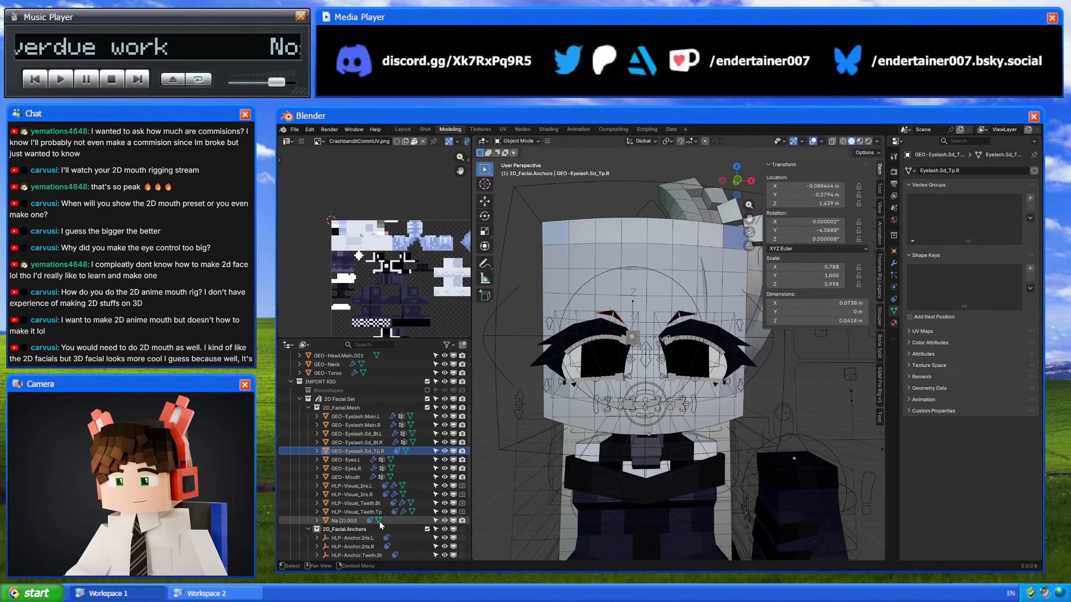
double_click(354, 522)
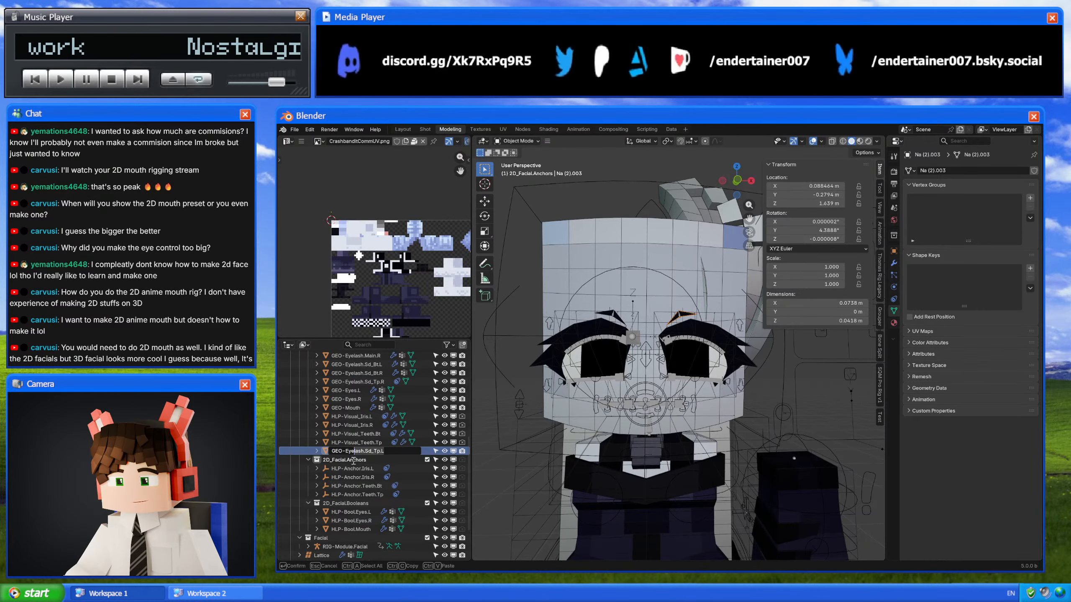
key(Return)
click(964, 169)
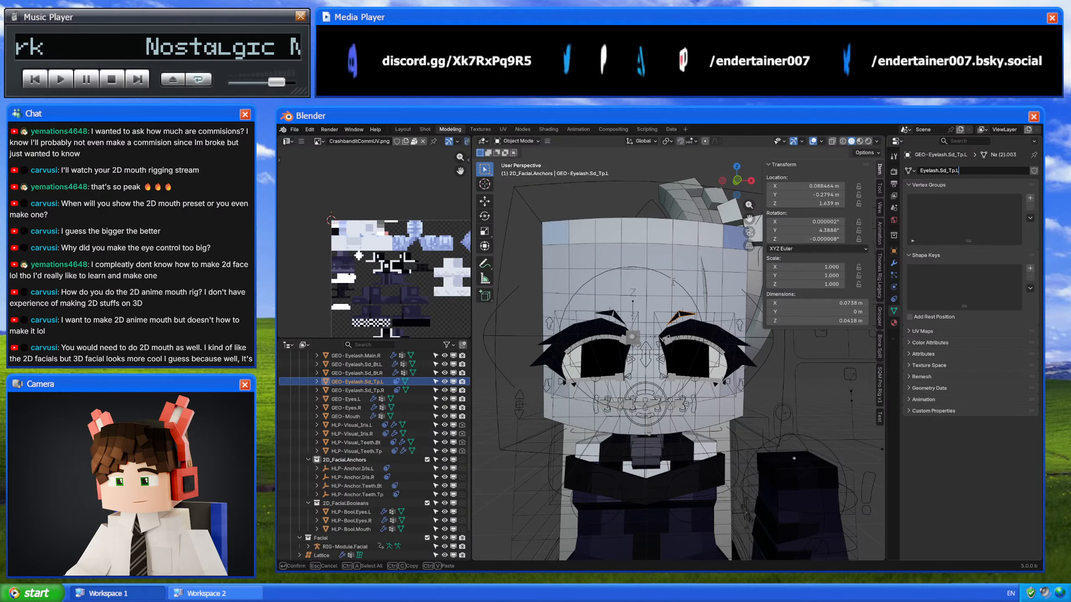
key(Return)
Step: Rename the arm's Lattice object to HLP-Deform.Arm.L and its lattice data to Deform.Arm.L
scroll(375, 478, down, 3)
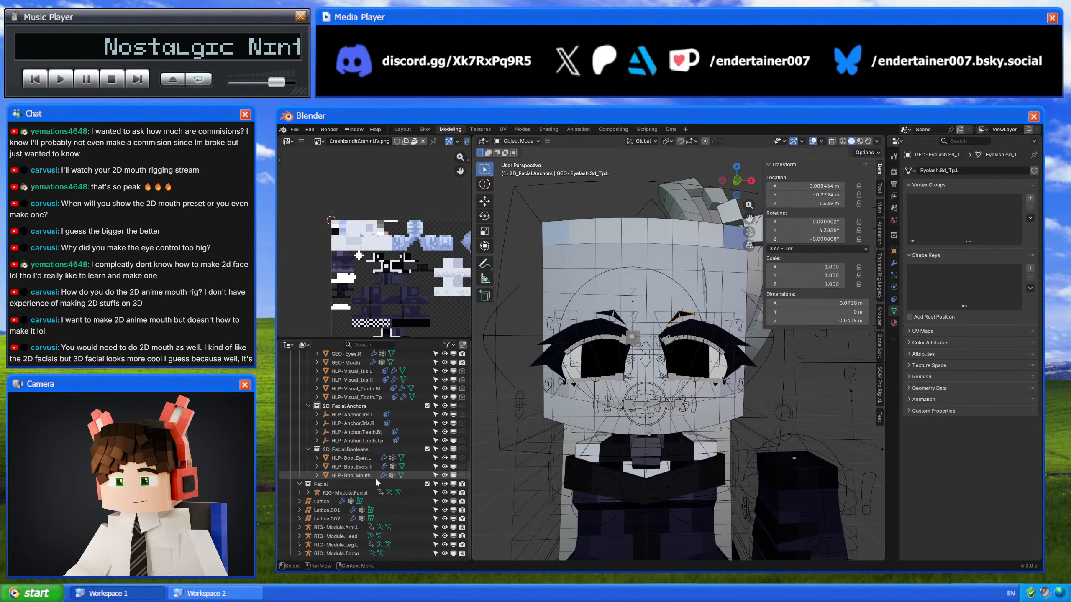
click(322, 502)
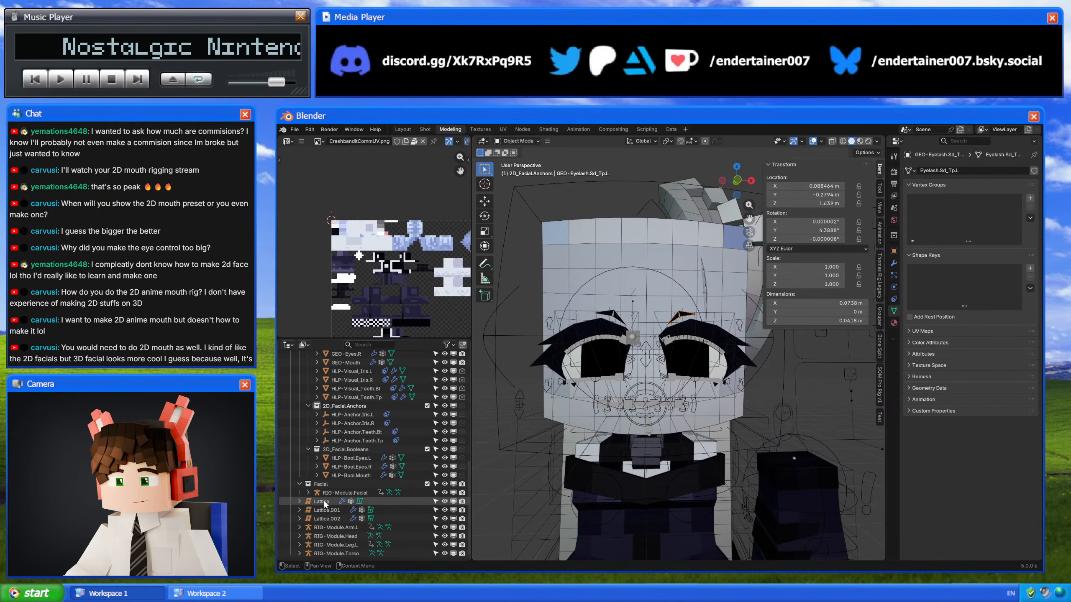
scroll(508, 498, down, 4)
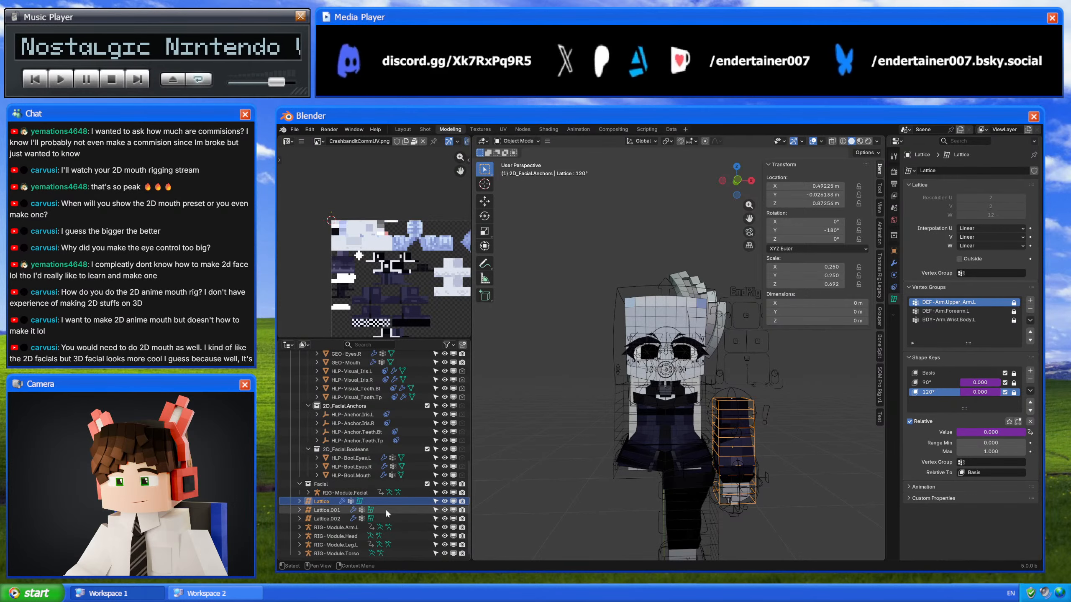
double_click(328, 503)
text(HELP-)
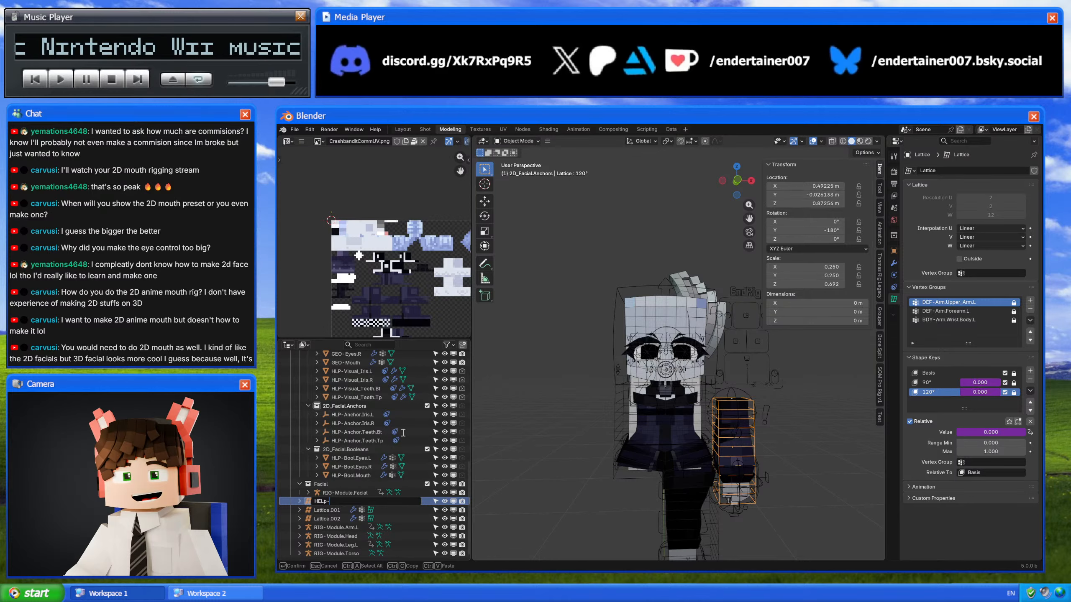
key(ctrl+a)
text(JH)
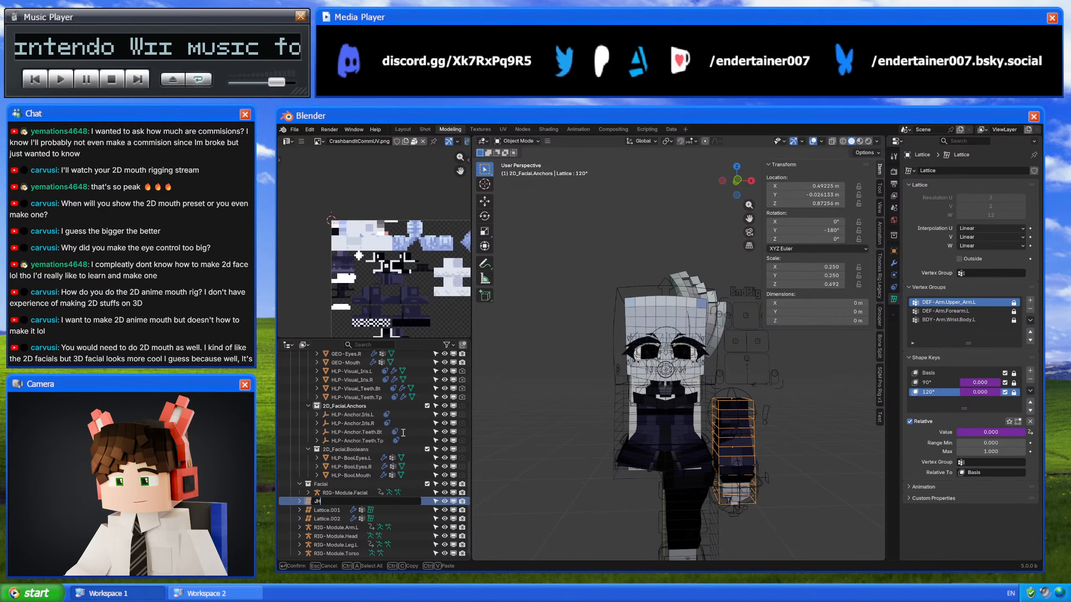
key(BackSpace)
key(BackSpace)
text(HEL)
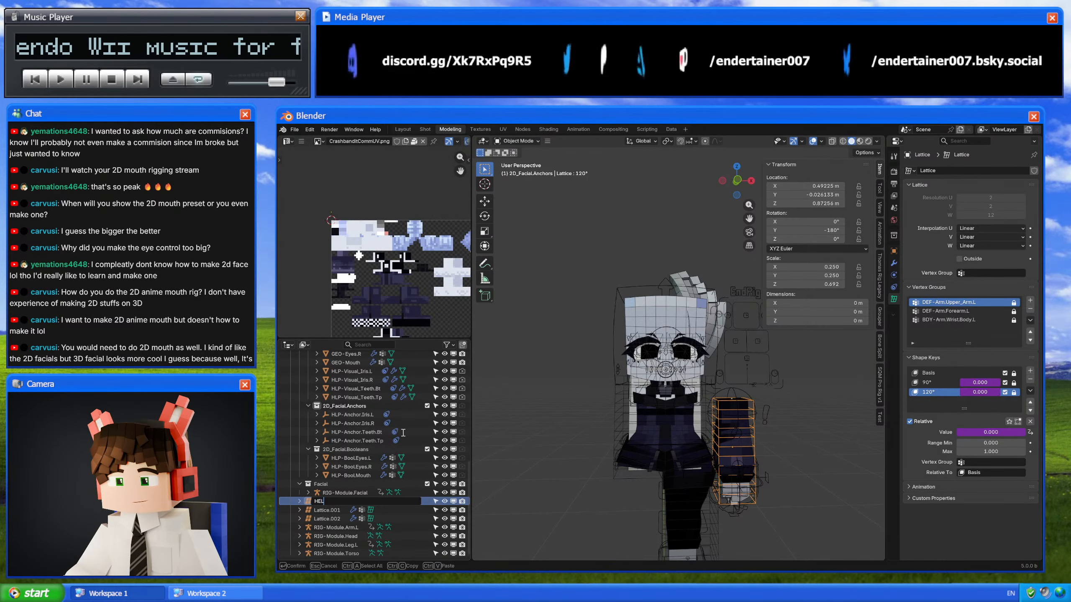
key(BackSpace)
key(BackSpace)
text(LP-)
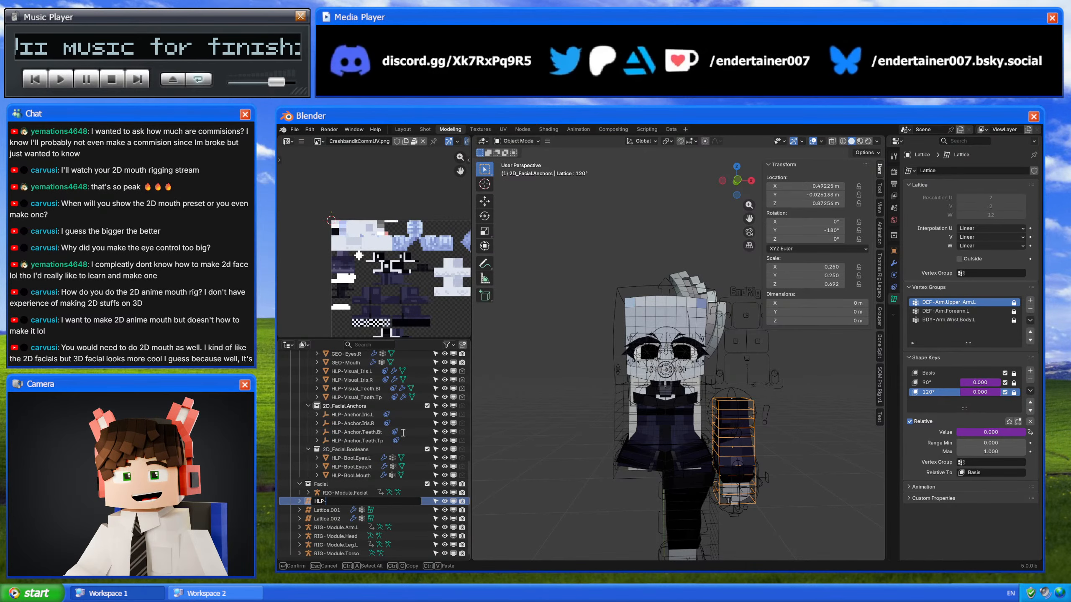
text(Def)
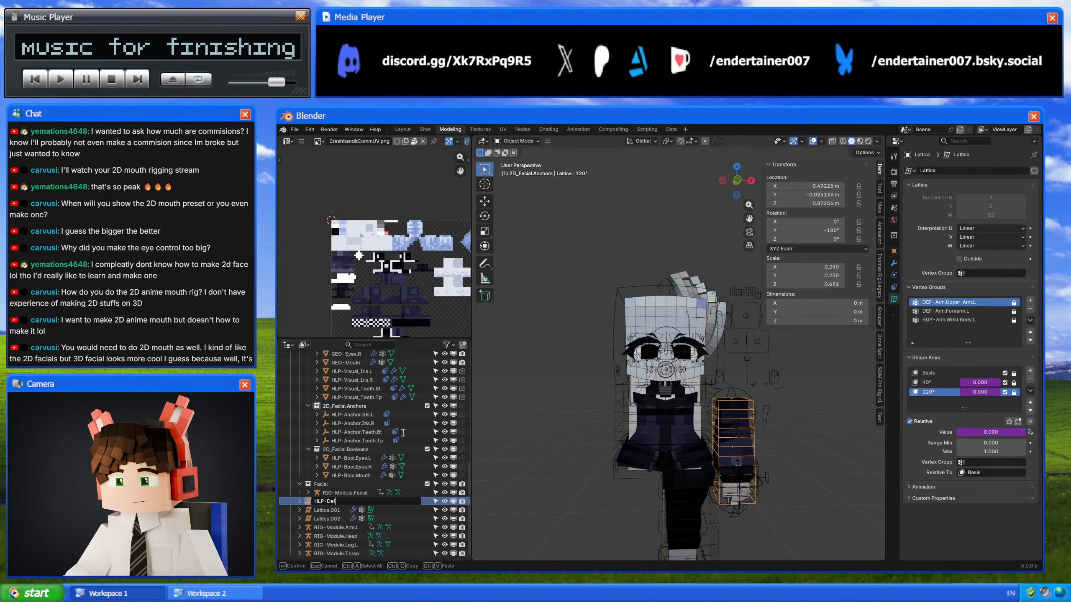
text(orm)
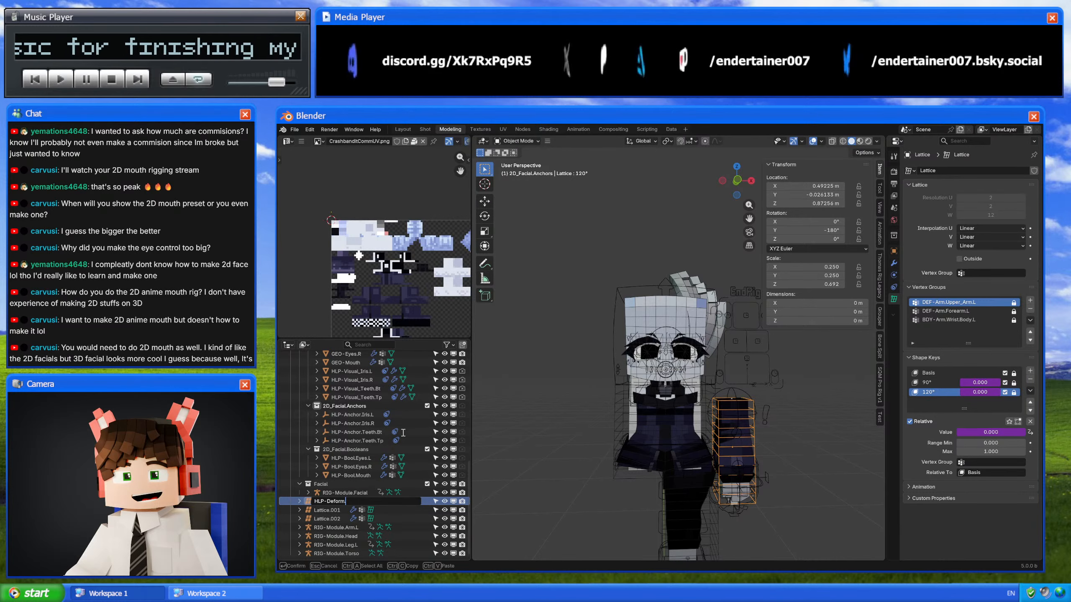
text(.Arm)
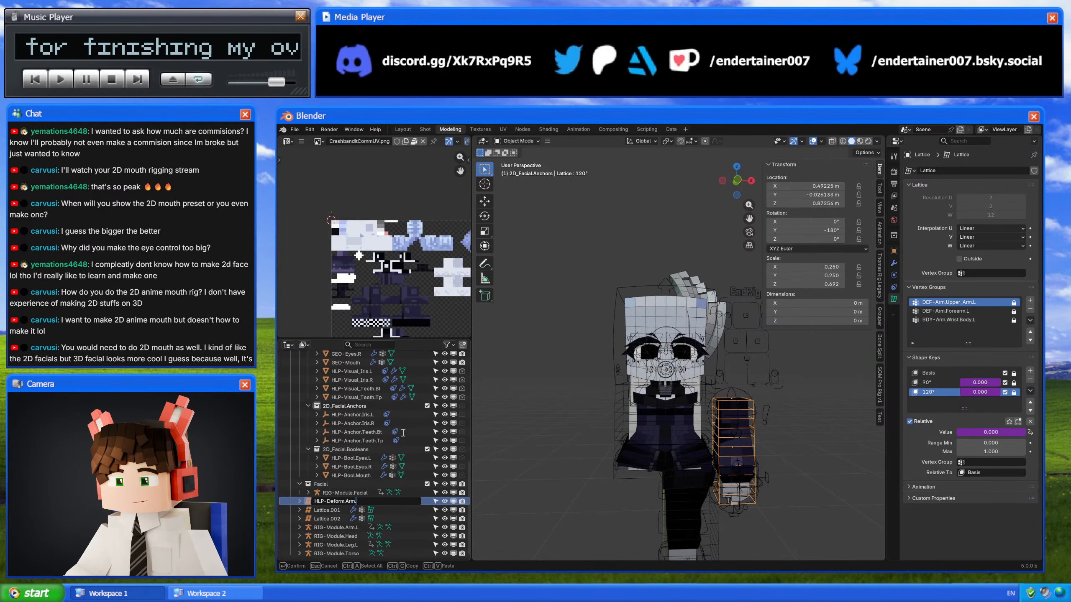
text(.L)
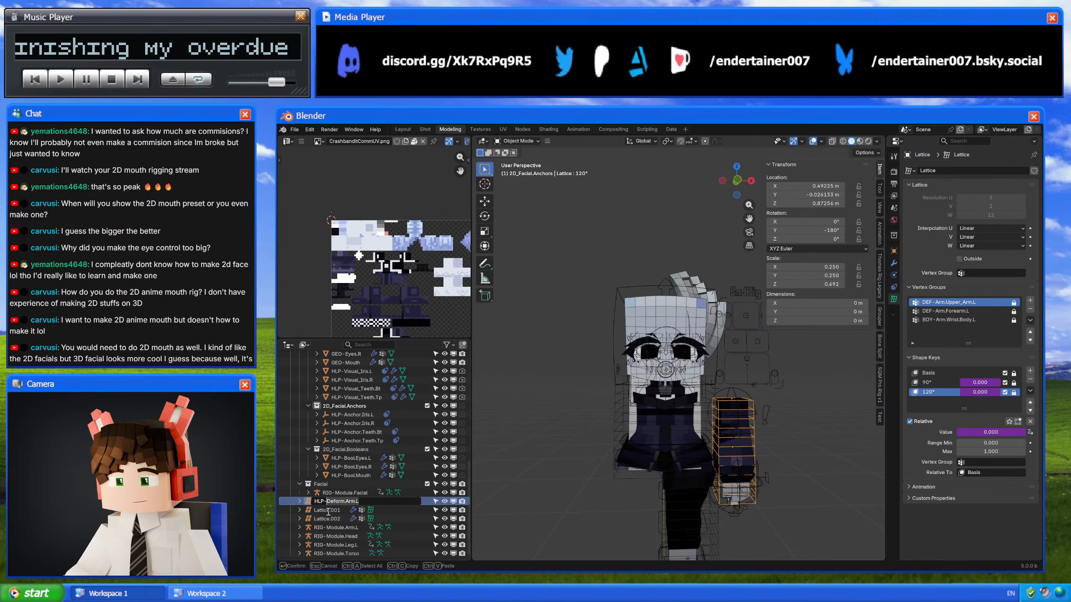
key(Return)
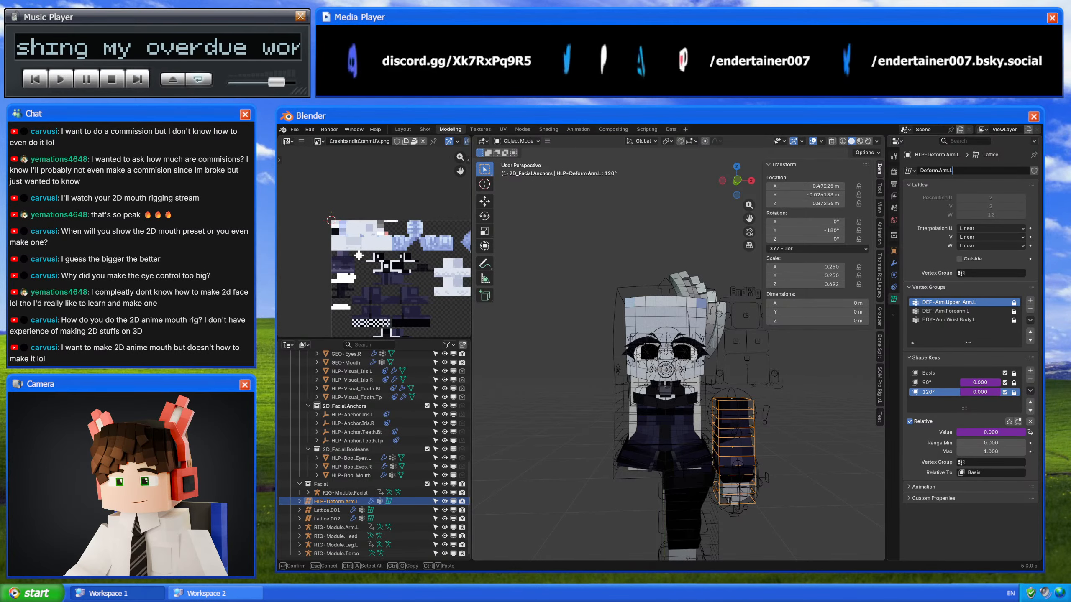
Step: Rename the leg lattice Lattice.001 to HLP-Deform.Leg.L and reuse Deform.Leg.L as its data name
click(337, 510)
double_click(328, 509)
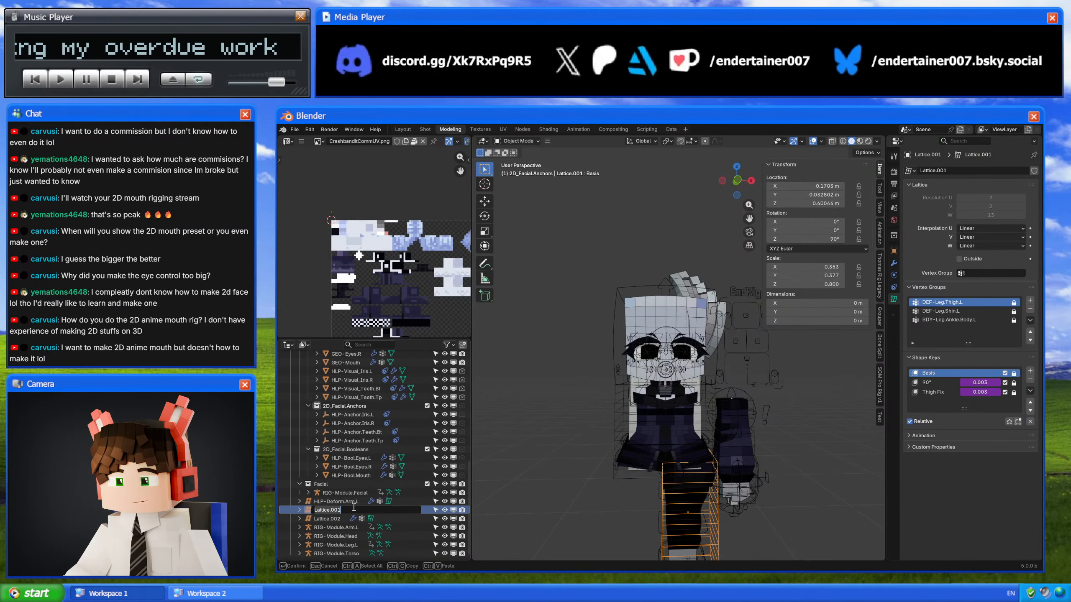
text(HLP-Deform.Arm.L)
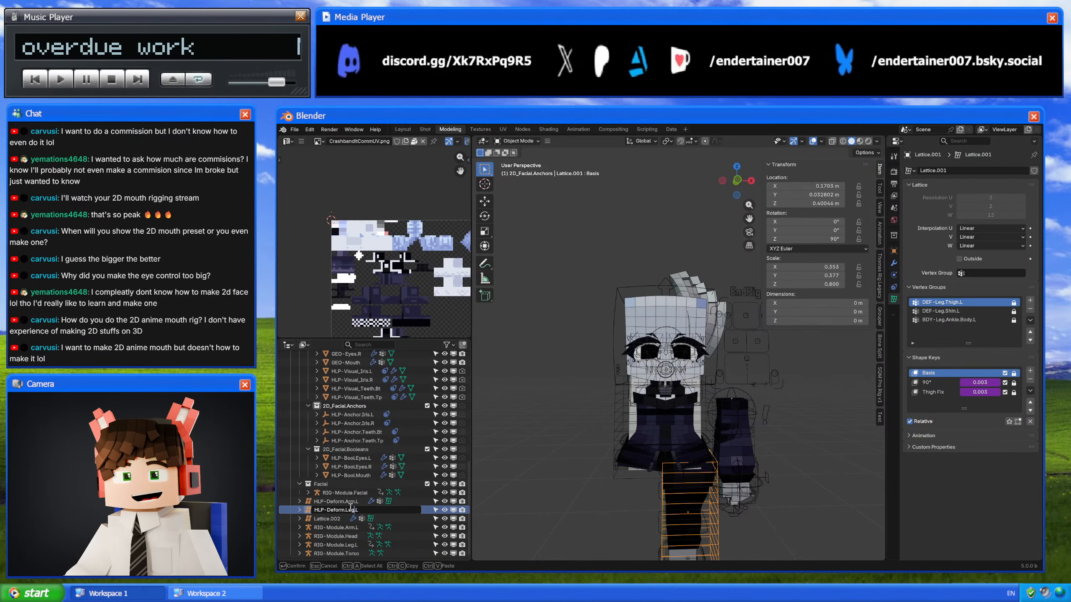
key(ctrl+c)
key(Return)
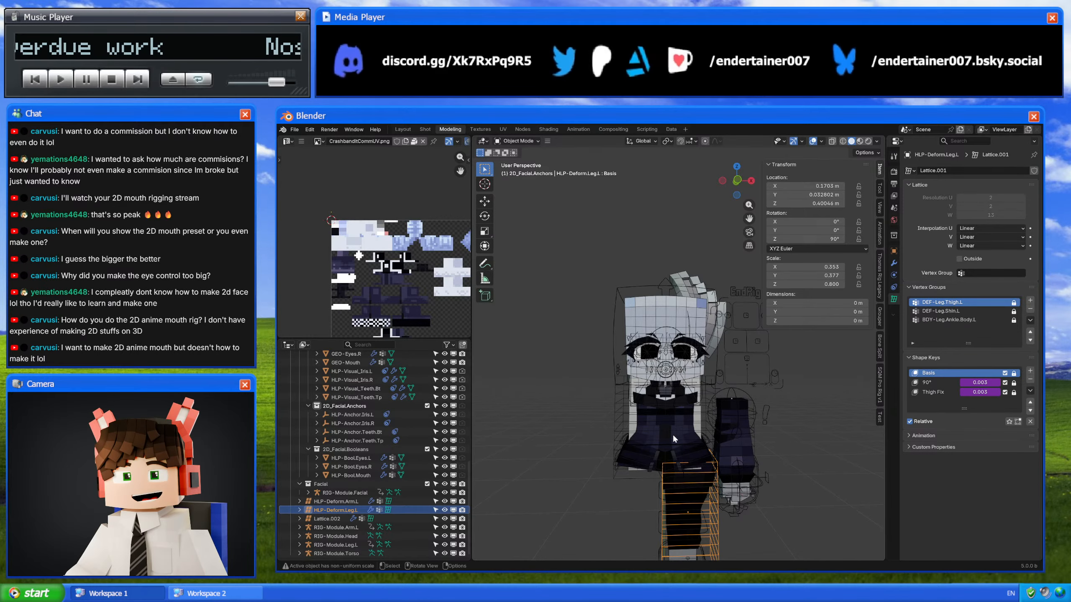
click(982, 171)
key(ctrl+v)
key(Return)
Step: Rename the torso lattice Lattice.002 to HLP-Deform.Torso and its lattice data to Deform.Torso
double_click(340, 519)
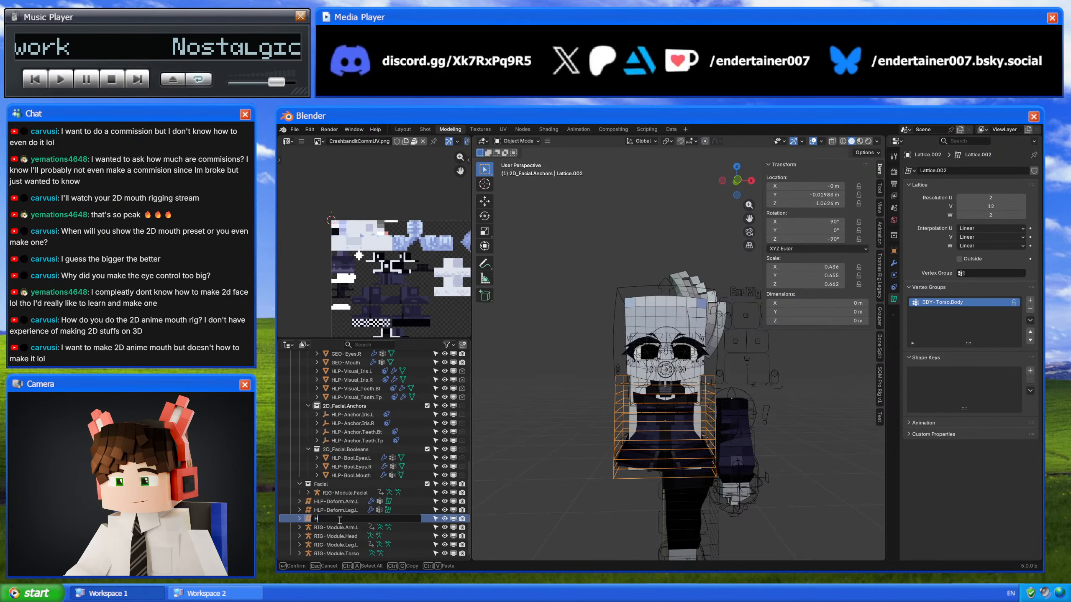
text(HLP-)
key(ctrl+v)
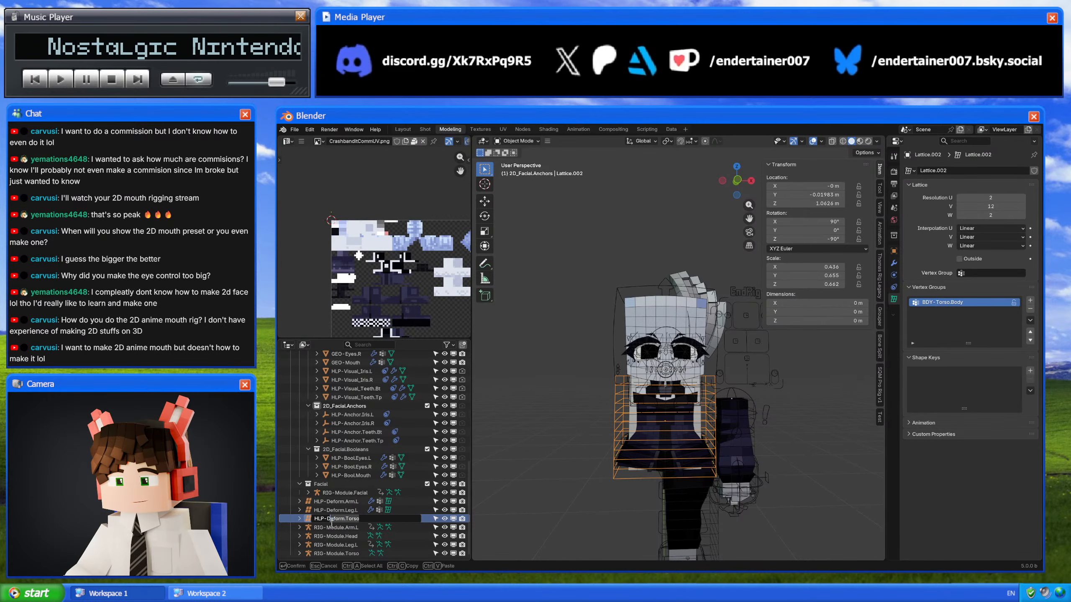
key(ctrl+c)
key(Return)
click(940, 172)
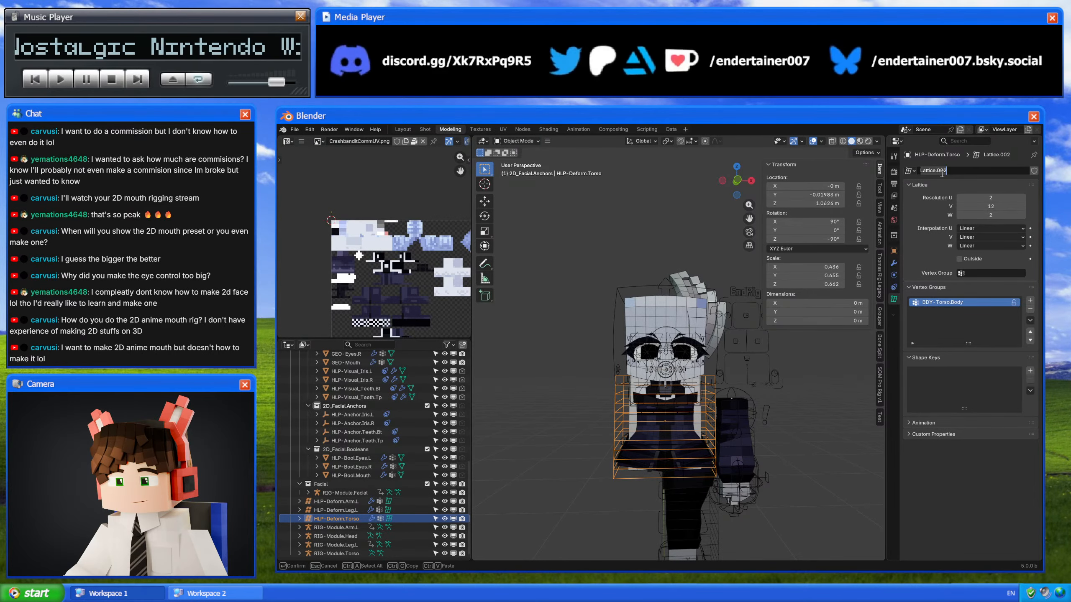
key(ctrl+v)
key(Return)
Step: Create a new collection directly under the Scene Collection and move it above the Mesh collection
scroll(359, 415, up, 15)
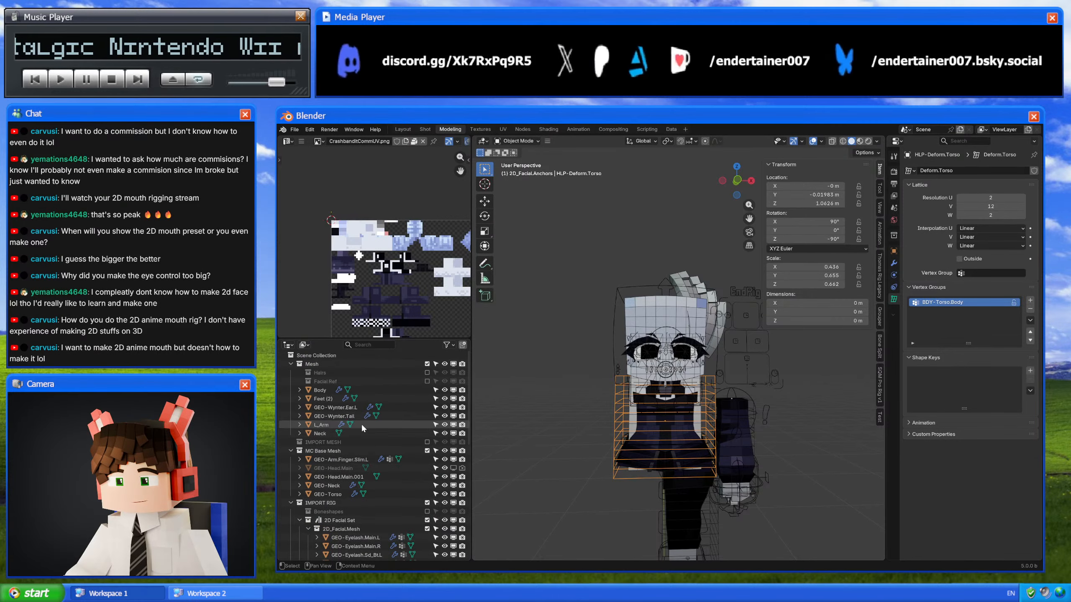
click(336, 357)
scroll(365, 443, down, 12)
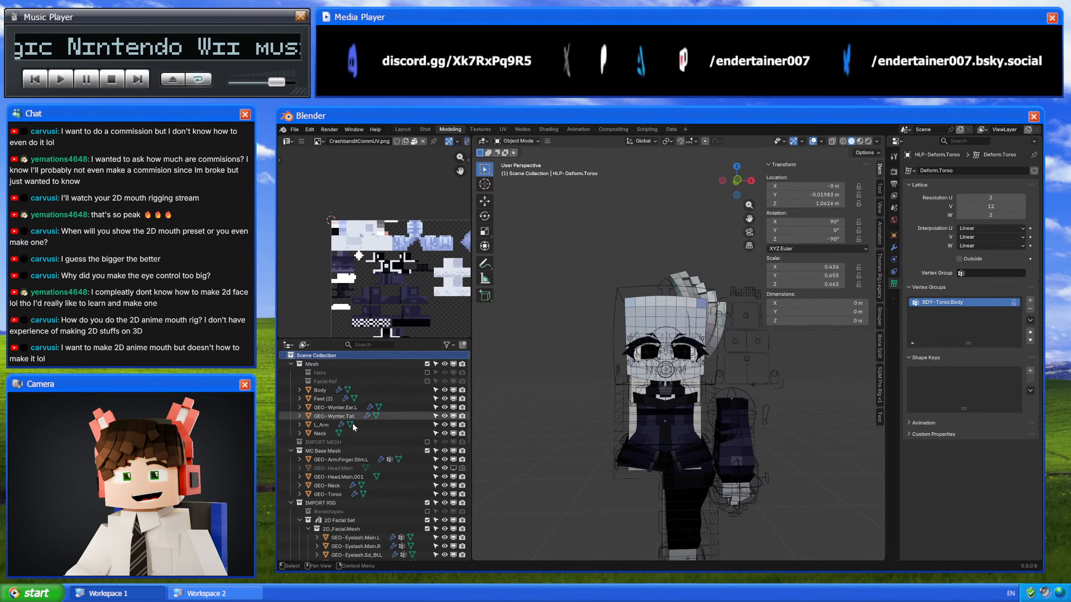
scroll(364, 442, down, 1)
right_click(349, 551)
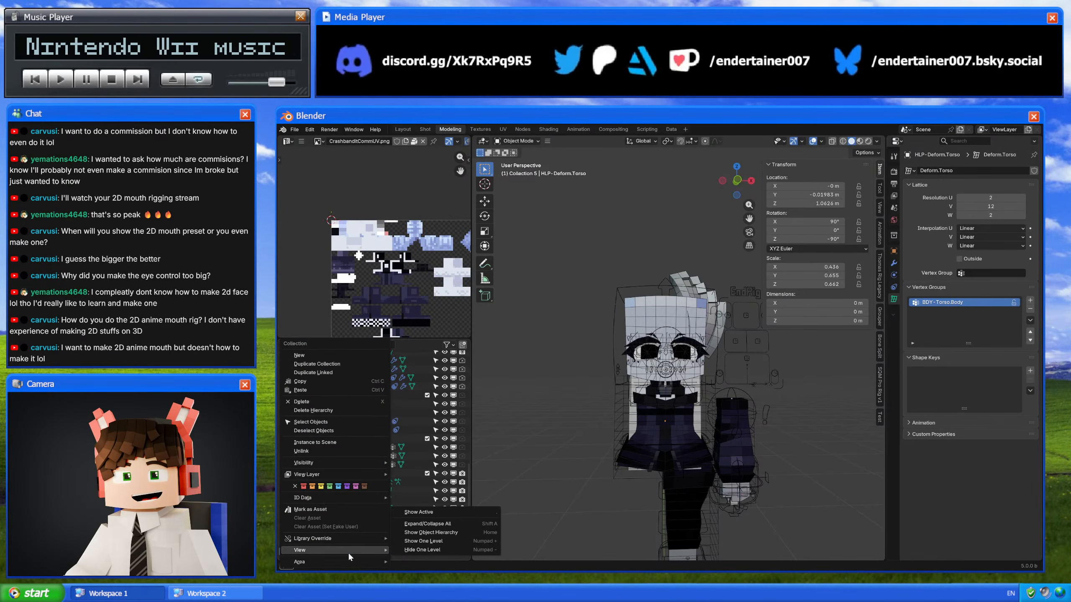
drag(337, 548, 360, 356)
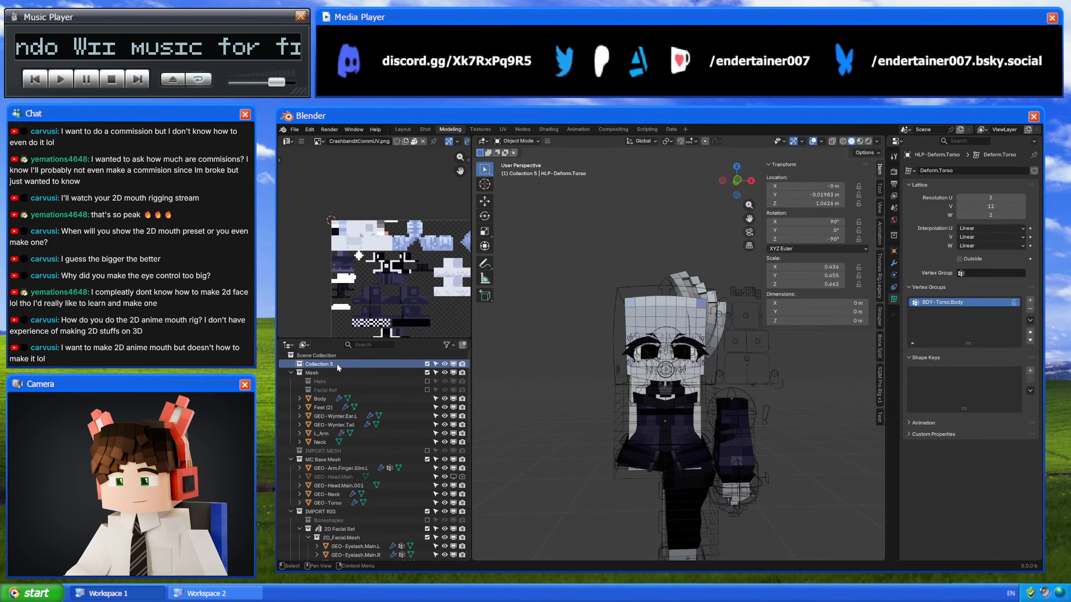
Step: Rename the new top-level collection to CH-Wynter
double_click(335, 364)
text(Wynter)
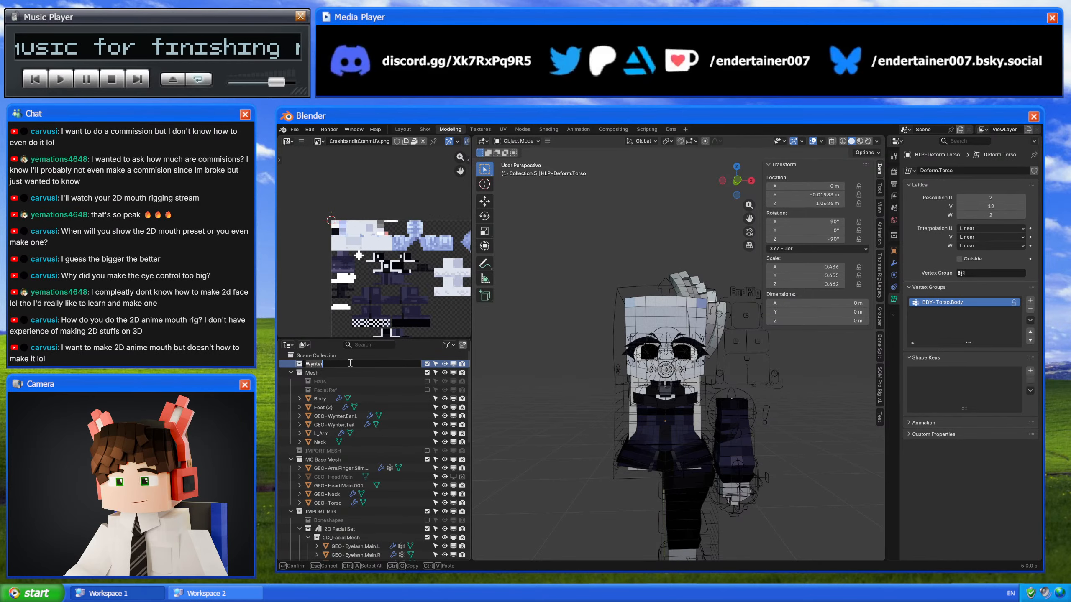
key(Return)
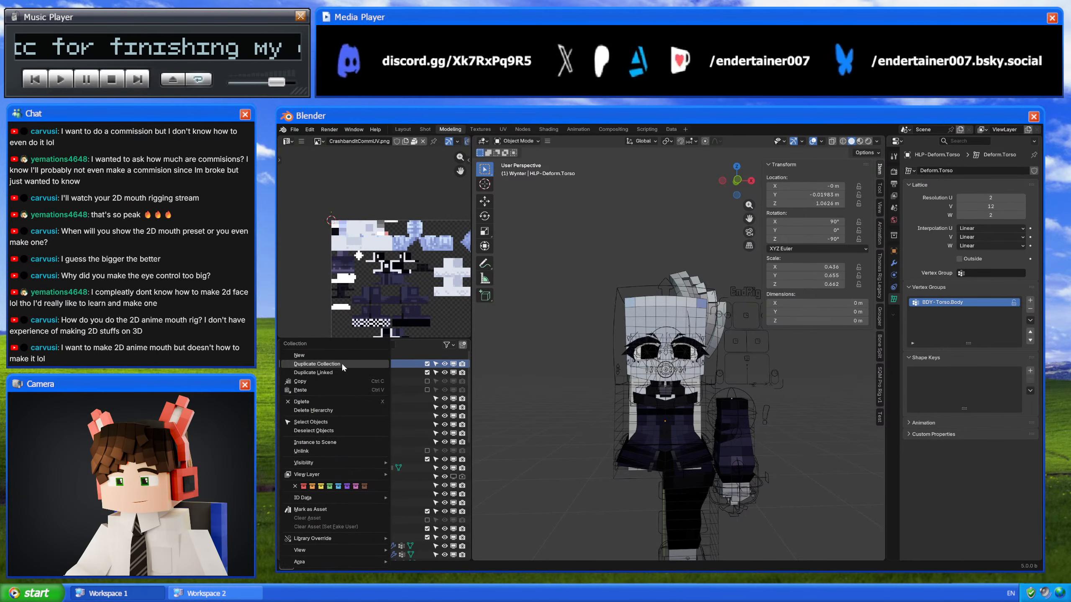
right_click(342, 362)
double_click(312, 363)
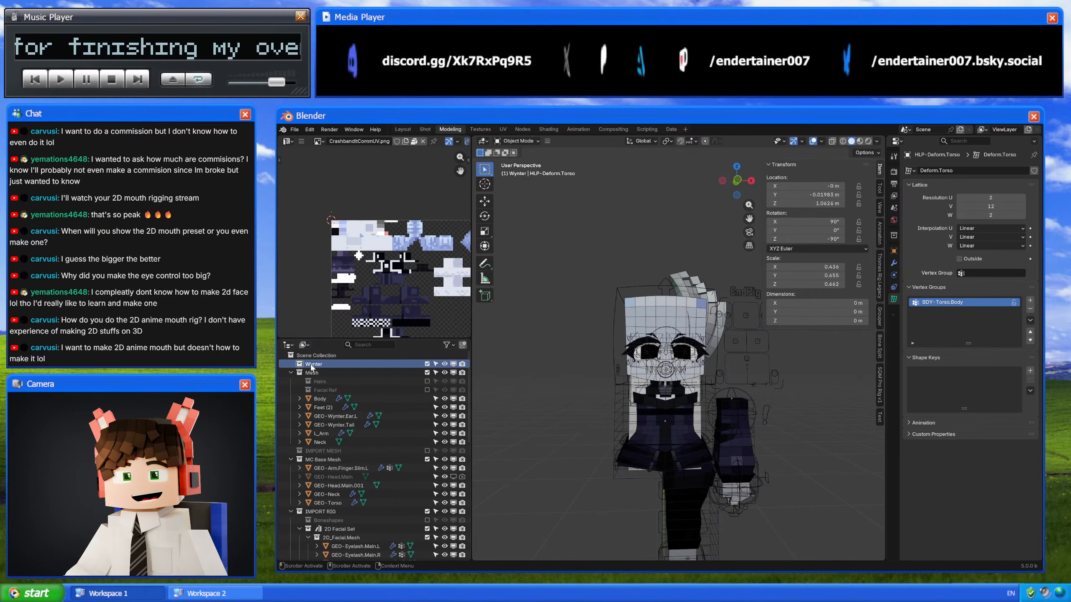
key(Home)
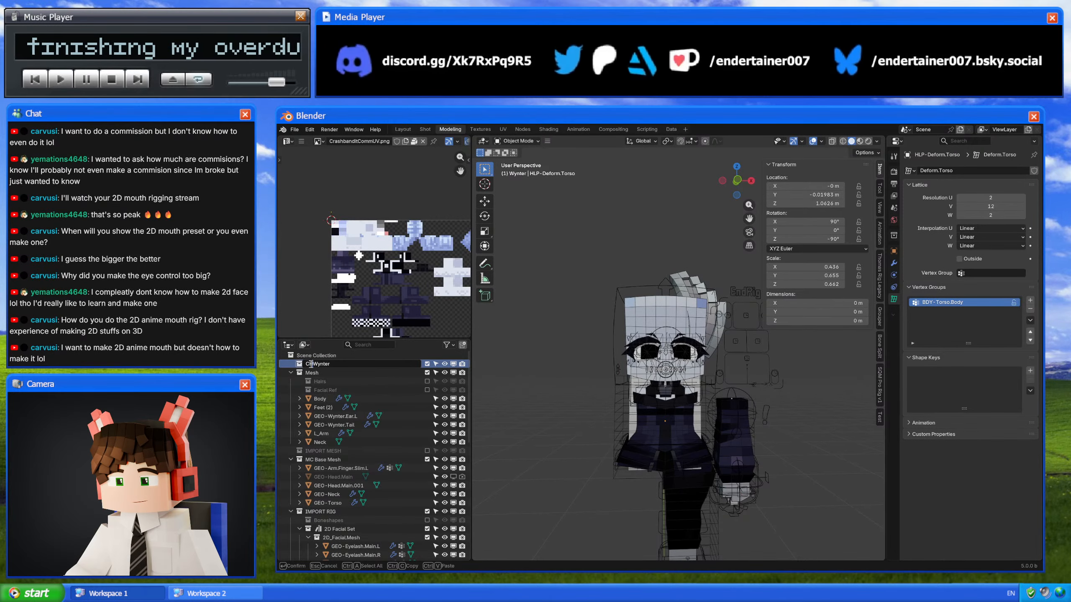
text(CH-)
key(Return)
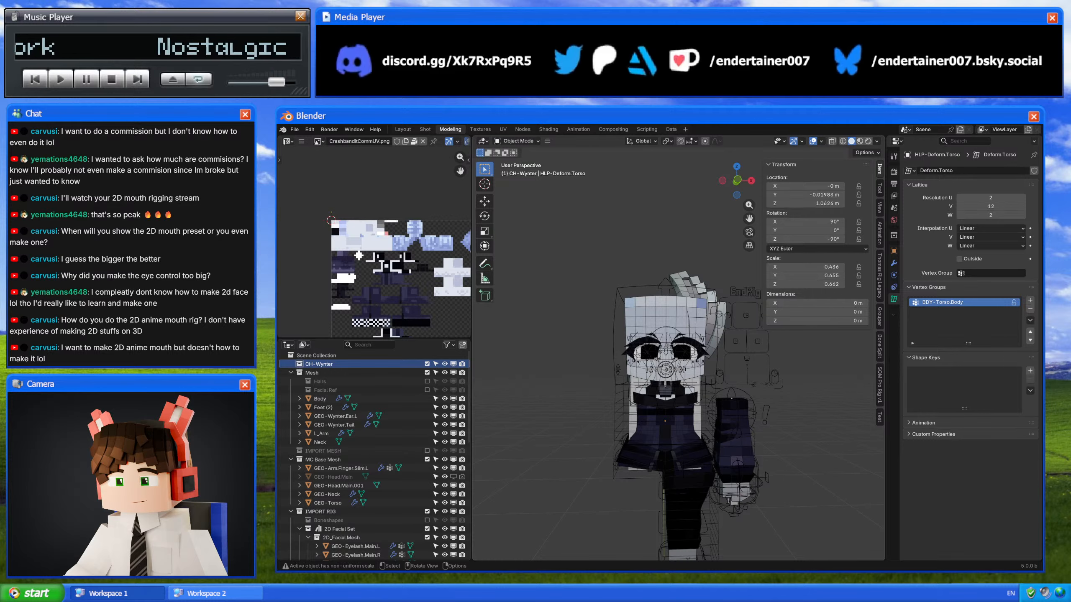
drag(322, 373, 337, 365)
double_click(335, 364)
click(332, 374)
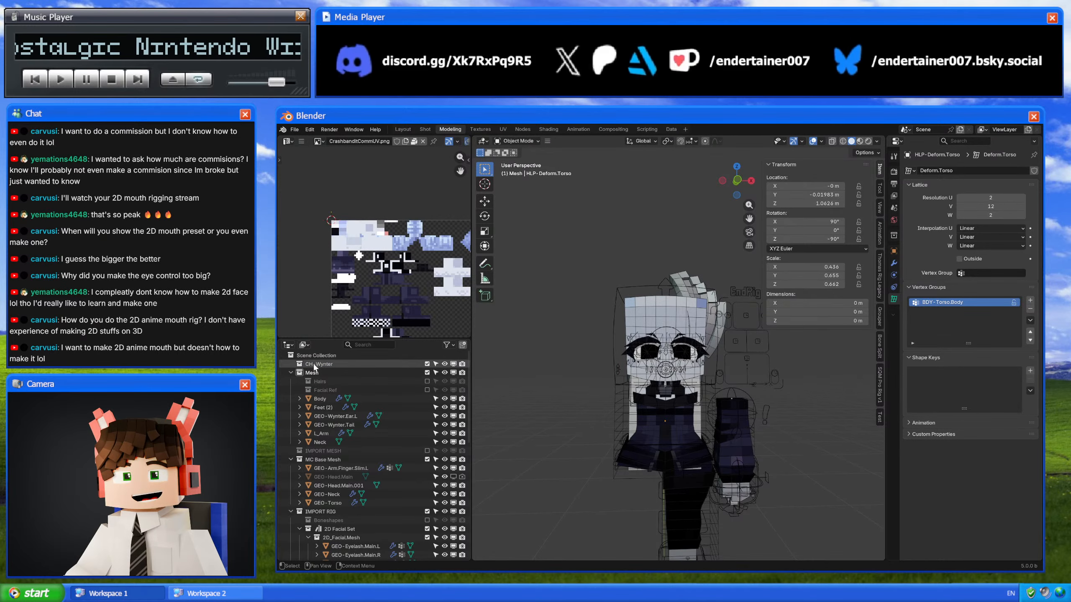
Step: Create a sub-collection inside CH-Wynter and name it Wynter.Mesh
right_click(313, 363)
click(325, 364)
double_click(380, 372)
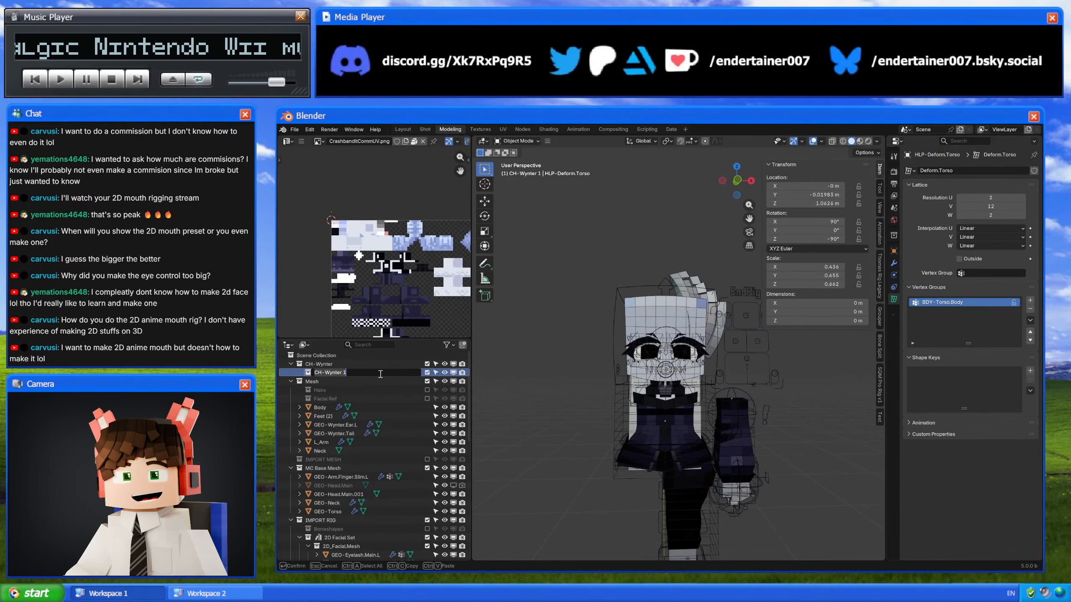
text(Wynter.Mesh)
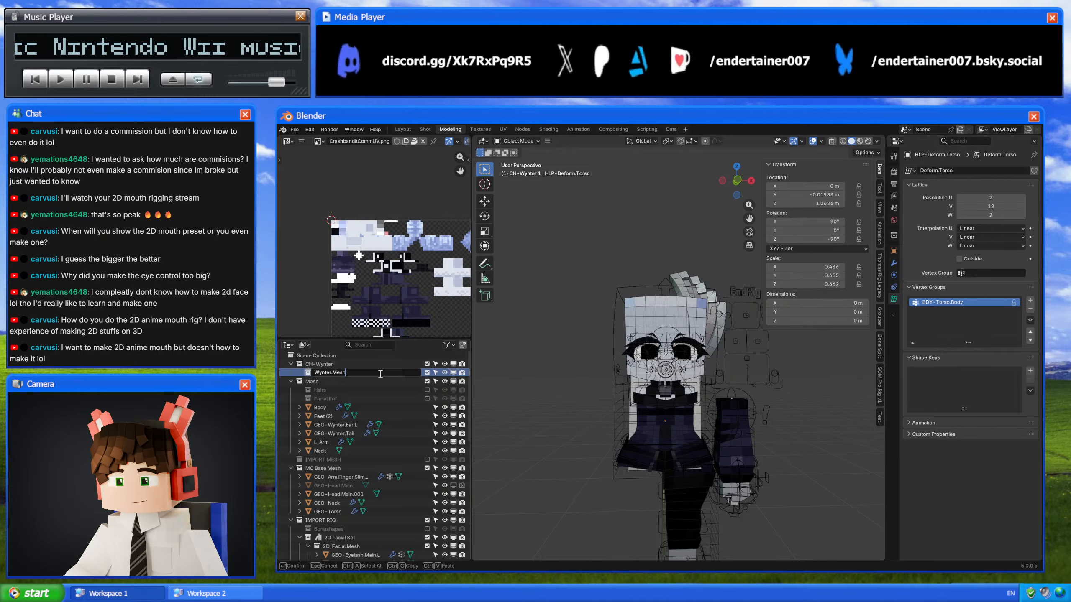
key(Return)
Step: Create a second sub-collection inside CH-Wynter and name it Wynter.Disable_Me
click(381, 364)
right_click(381, 364)
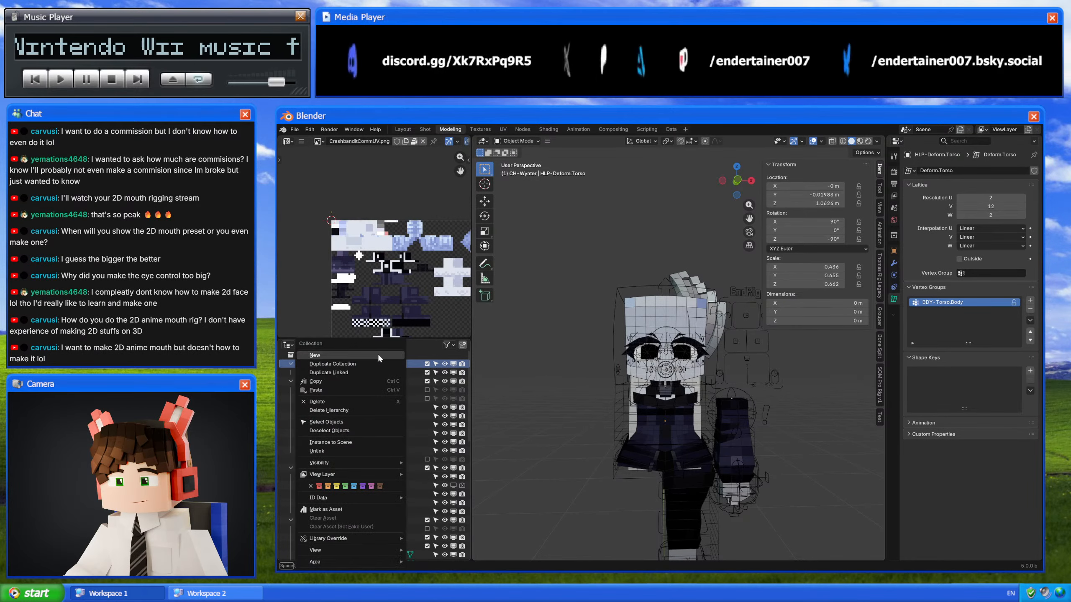
click(377, 353)
double_click(398, 382)
text(Wynter.)
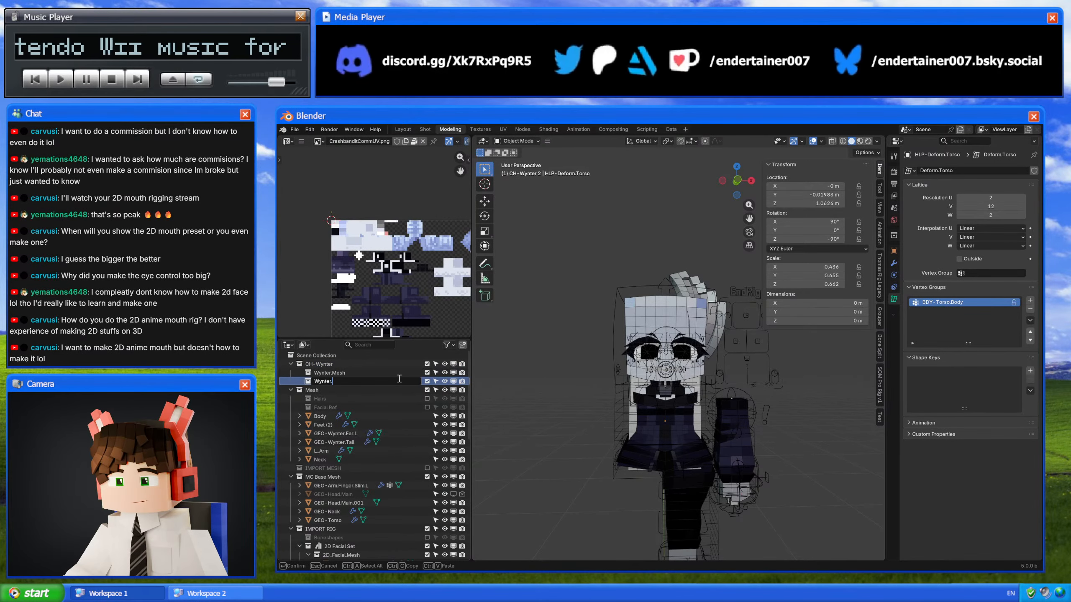
text(Disable_Me)
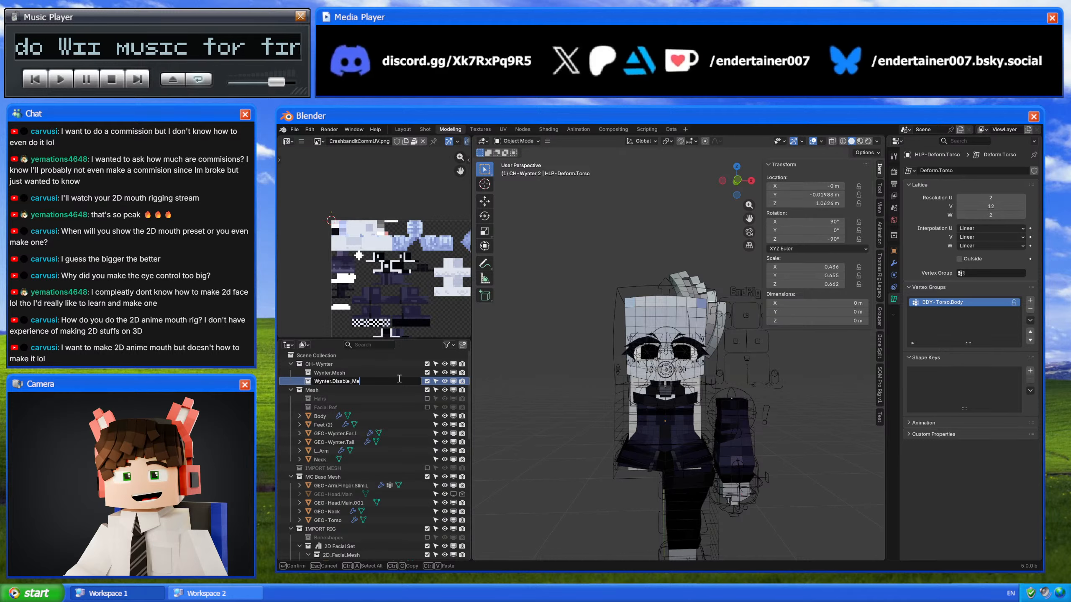
key(Return)
Step: Colour-tag the collections: CH-Wynter green, Wynter.Mesh blue and Wynter.Disable_Me red
click(335, 364)
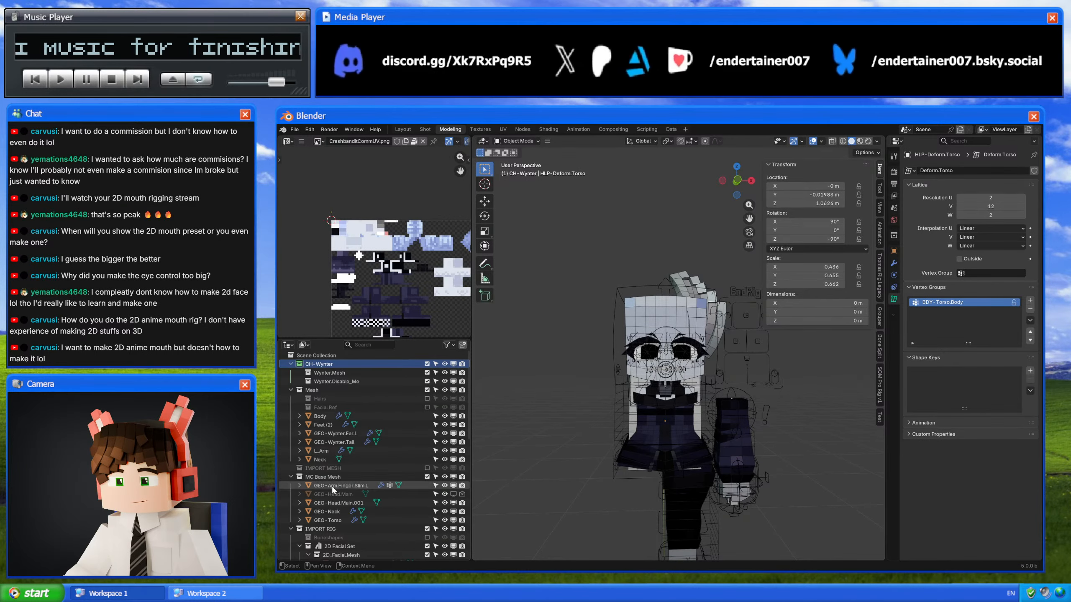
right_click(329, 373)
click(365, 376)
right_click(336, 381)
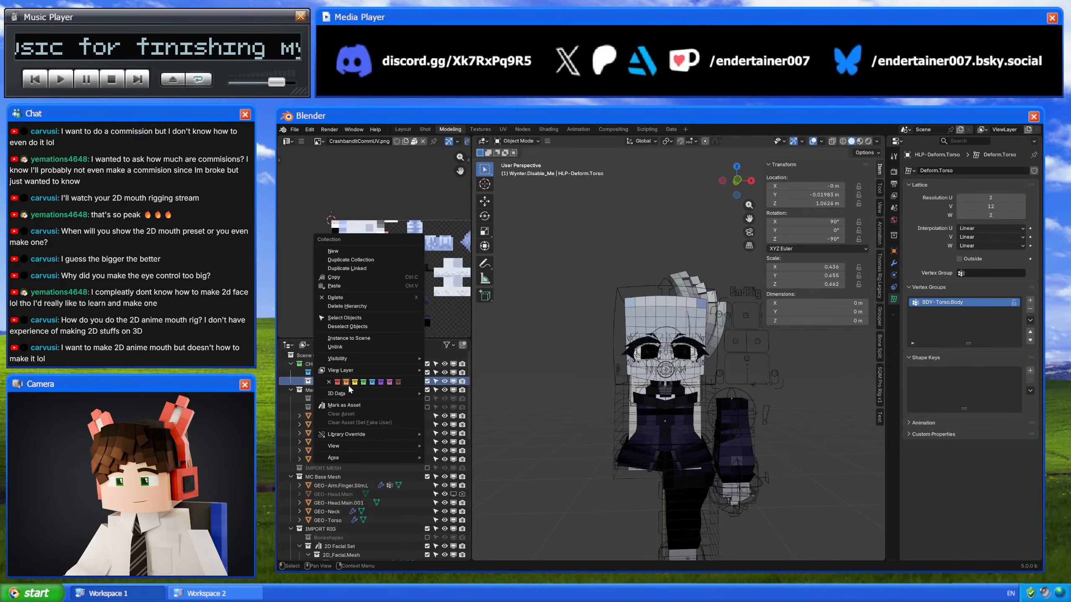
click(338, 381)
Step: Create a sub-collection inside Wynter.Disable_Me, keeping its default name
right_click(339, 381)
click(335, 250)
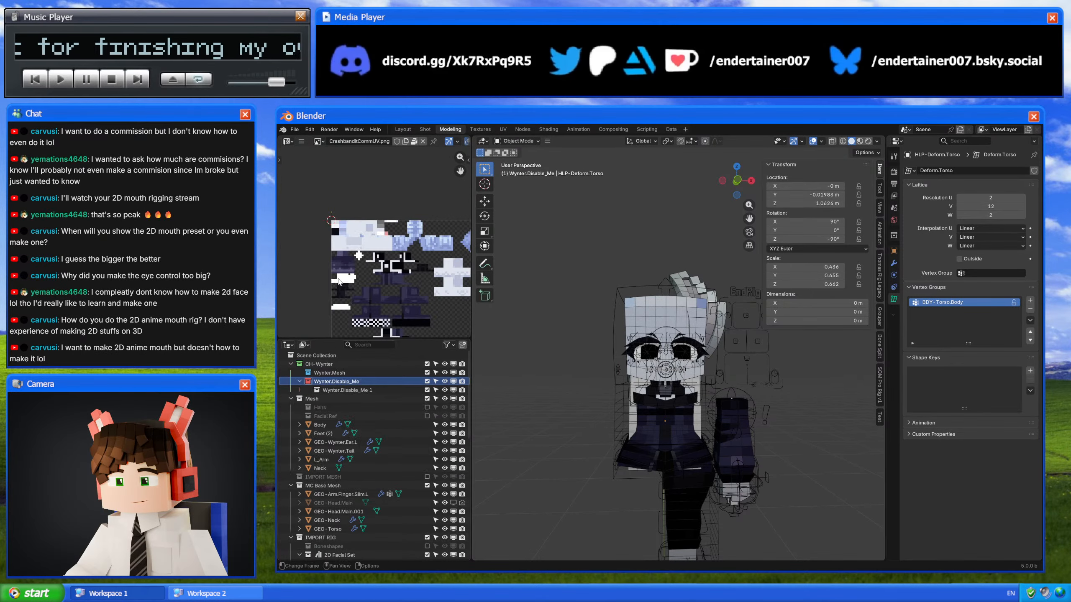
double_click(336, 389)
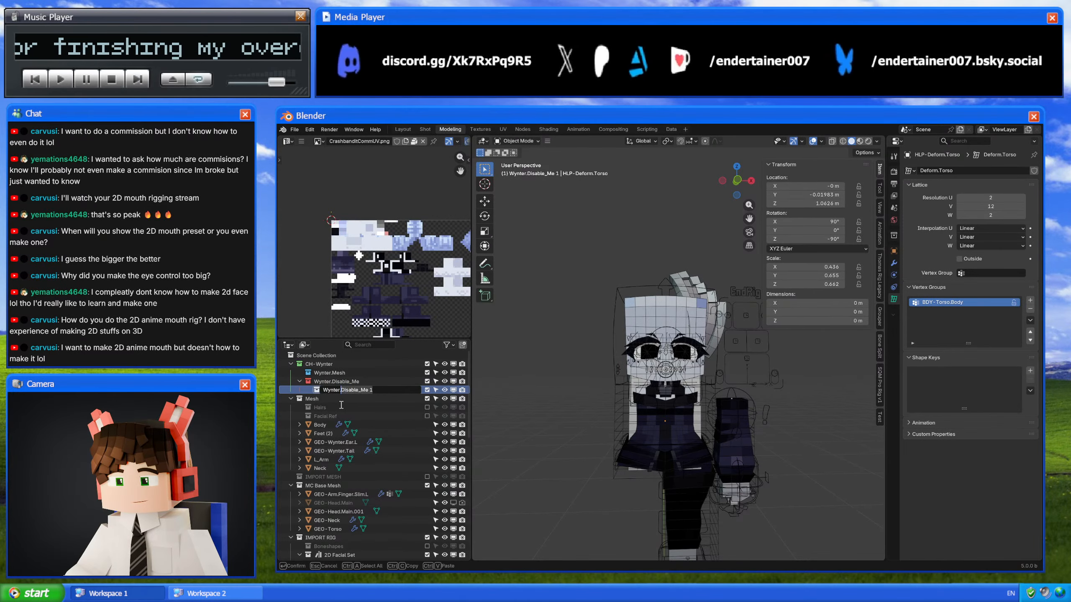
key(Return)
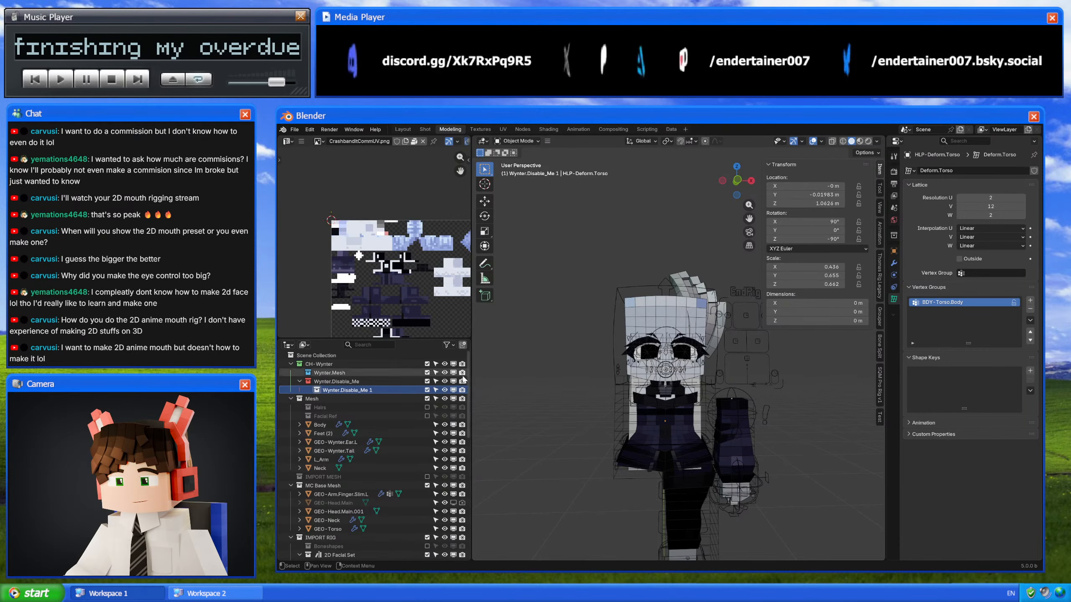
Step: Move the Boneshapes collection from the imported rig into Wynter.Disable_Me
scroll(358, 430, down, 3)
drag(337, 474, 311, 402)
click(329, 400)
double_click(330, 400)
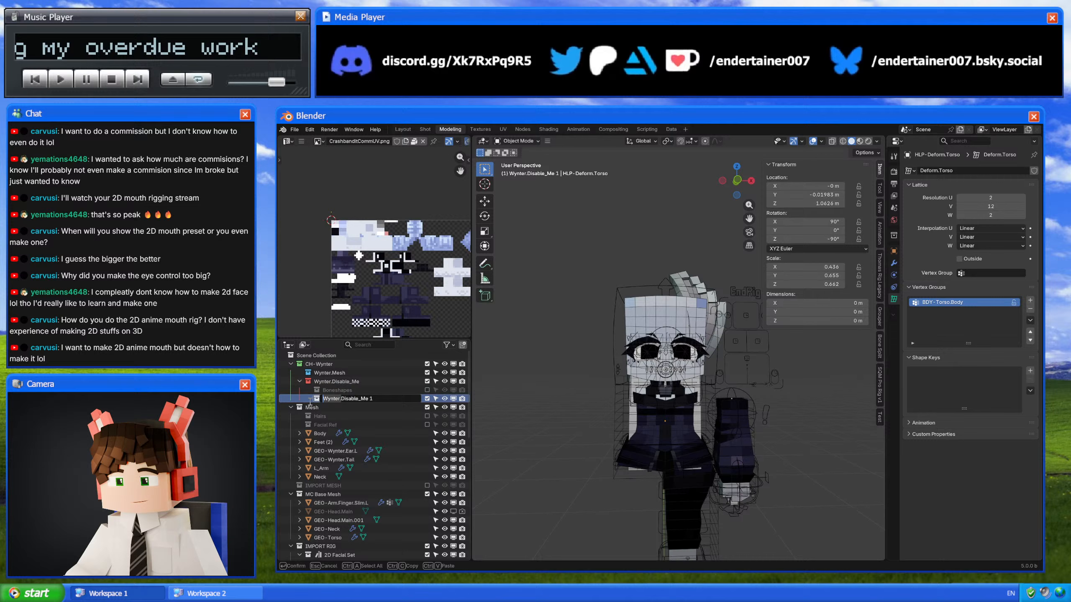
Step: Rename the Boneshapes collection to Wynter.Boneshapes and tag it orange
double_click(337, 389)
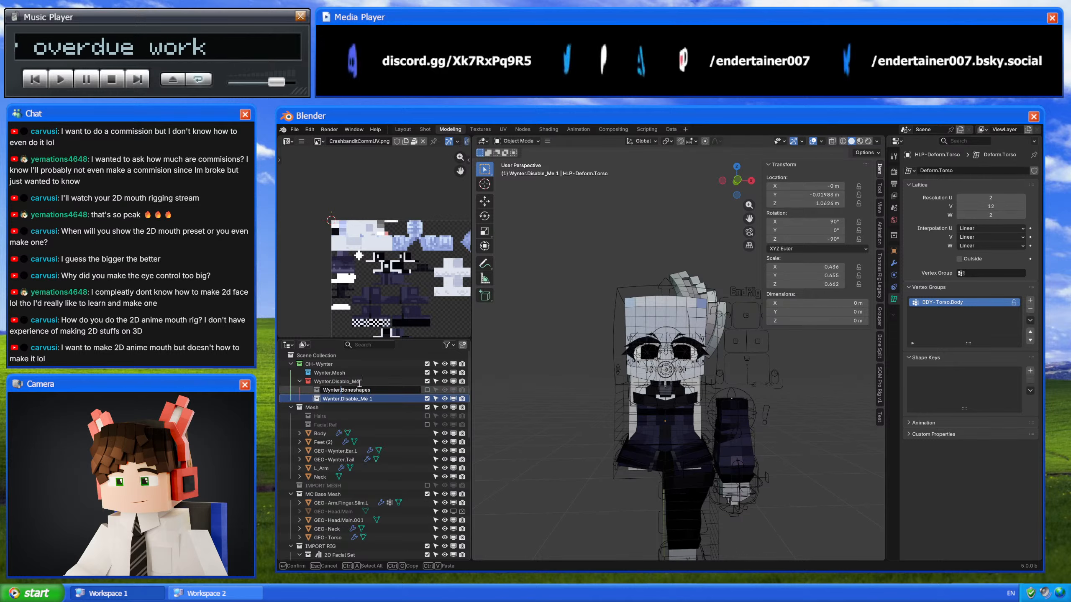
key(Return)
right_click(356, 391)
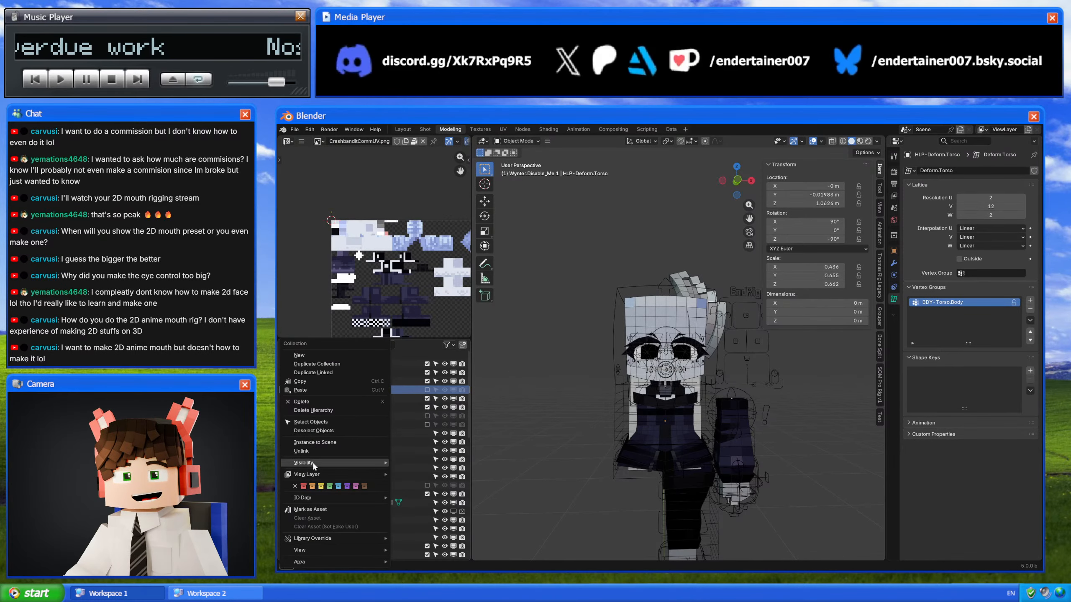
click(312, 486)
Step: Rename the empty sub-collection in Wynter.Disable_Me to Wynter.Deformers
click(370, 399)
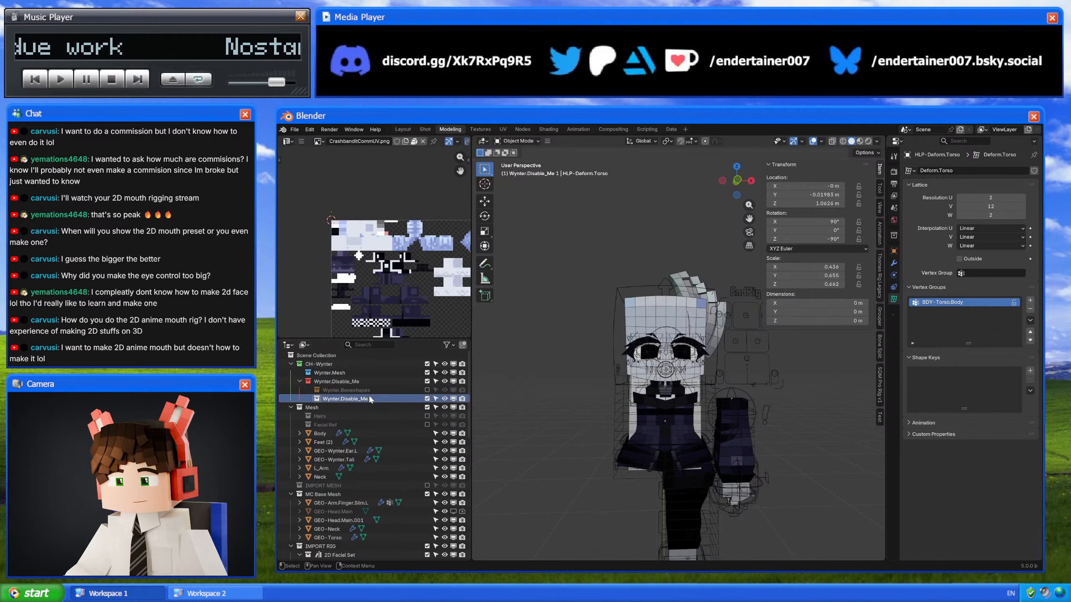
scroll(369, 397, down, 3)
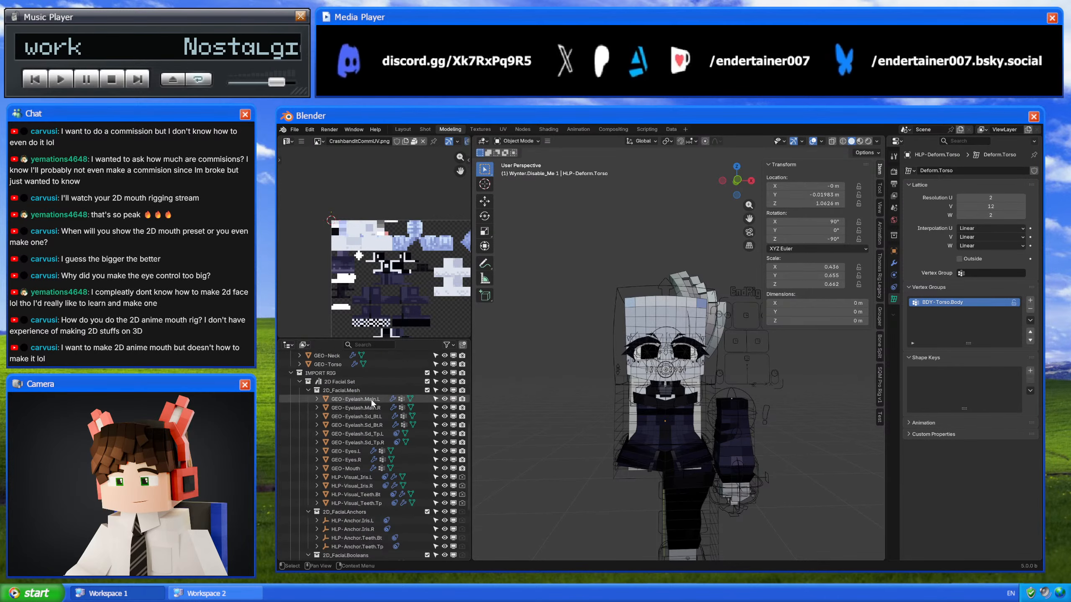
scroll(363, 395, up, 3)
double_click(340, 398)
click(340, 399)
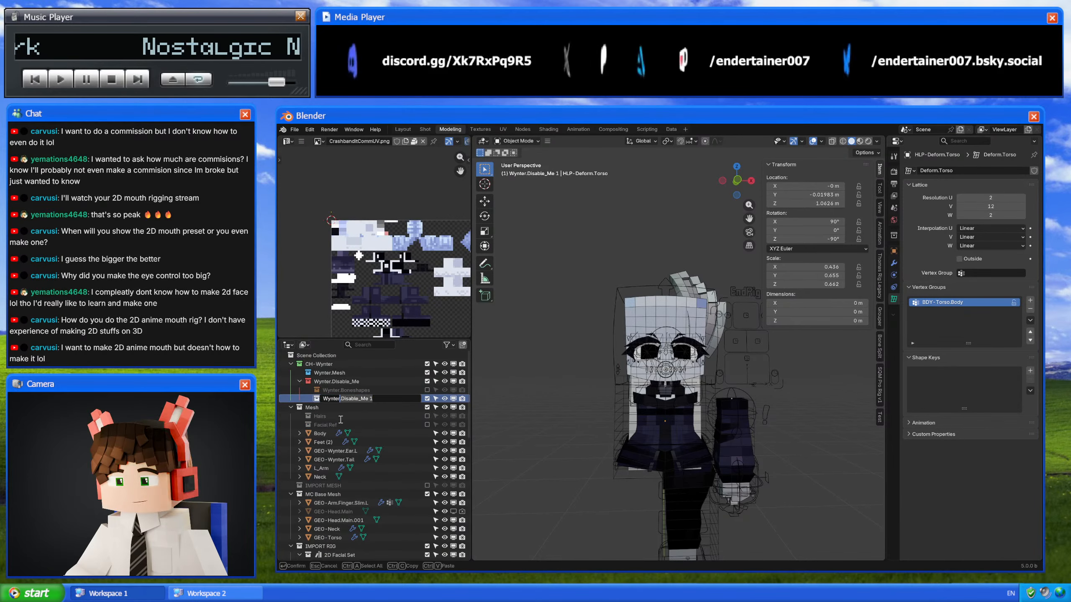
text(Defor)
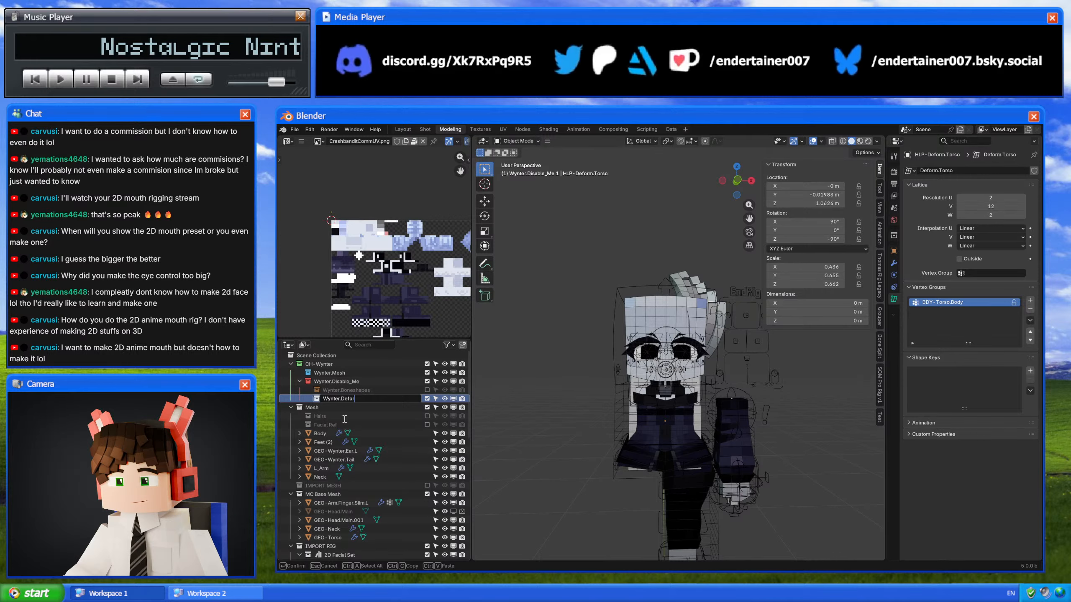
text(mers)
key(Return)
Step: Move HLP-Deform.Arm.L, HLP-Deform.Leg.L and HLP-Deform.Torso into Wynter.Deformers and tag that collection orange
scroll(331, 441, down, 10)
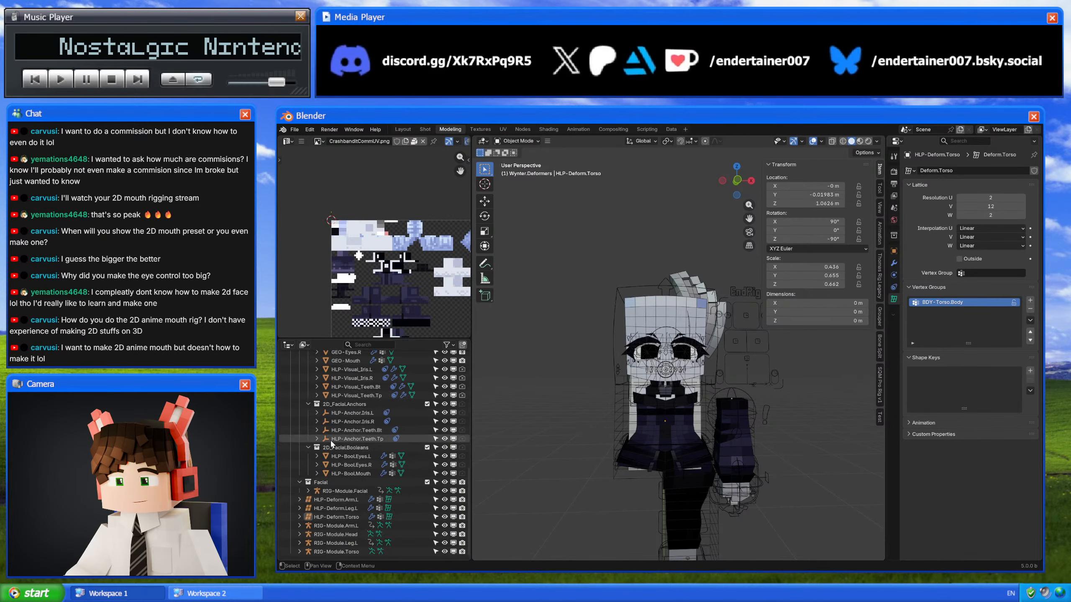
click(345, 516)
shift+click(343, 500)
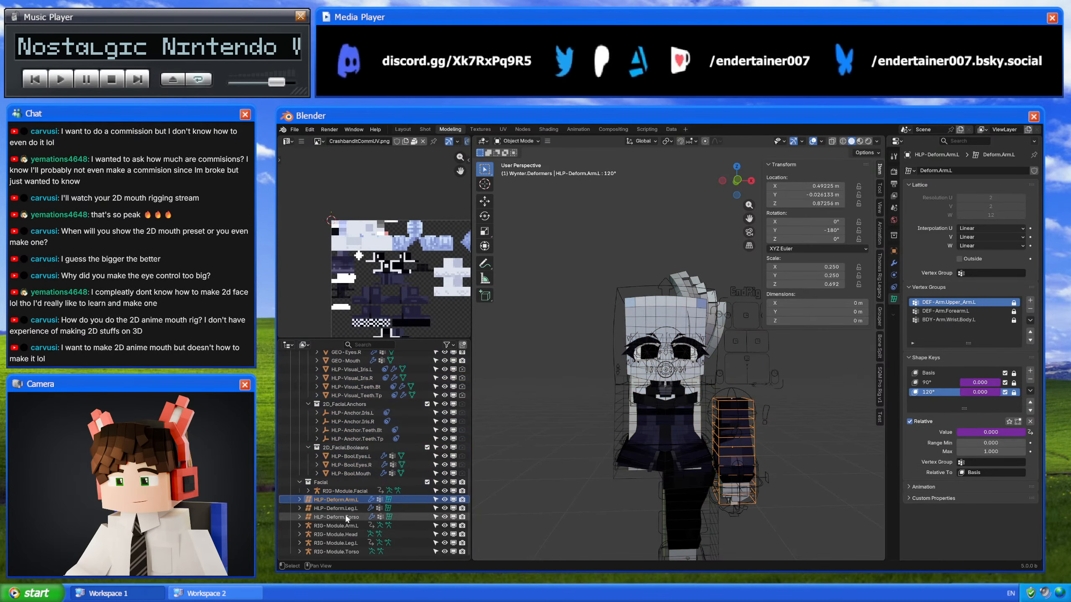
drag(345, 514, 358, 400)
right_click(358, 398)
click(365, 397)
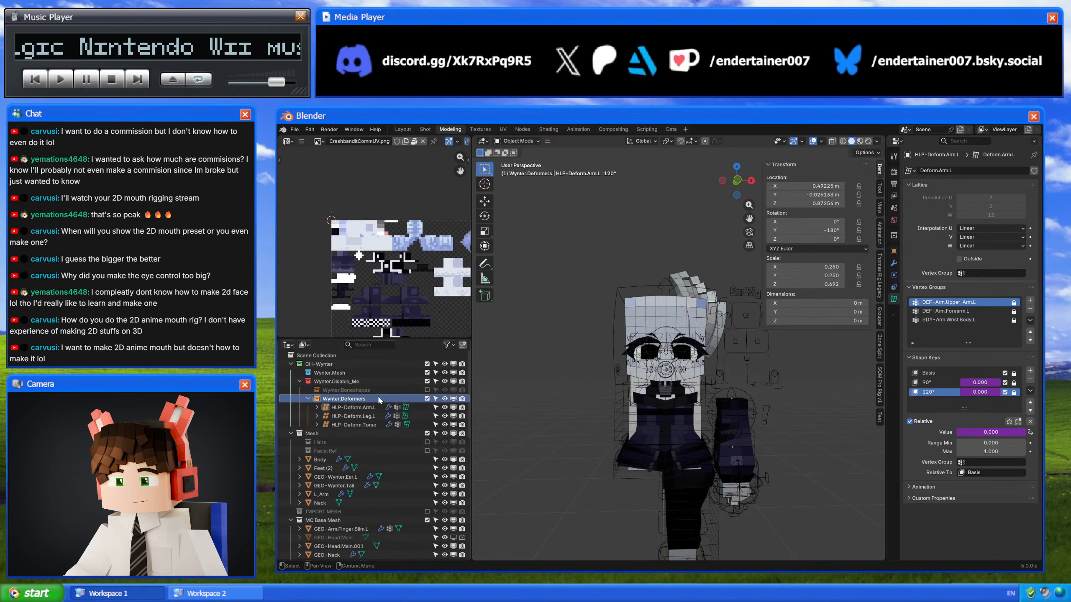
Step: Create another sub-collection inside Wynter.Disable_Me and name it Wynter.Anchors
right_click(371, 379)
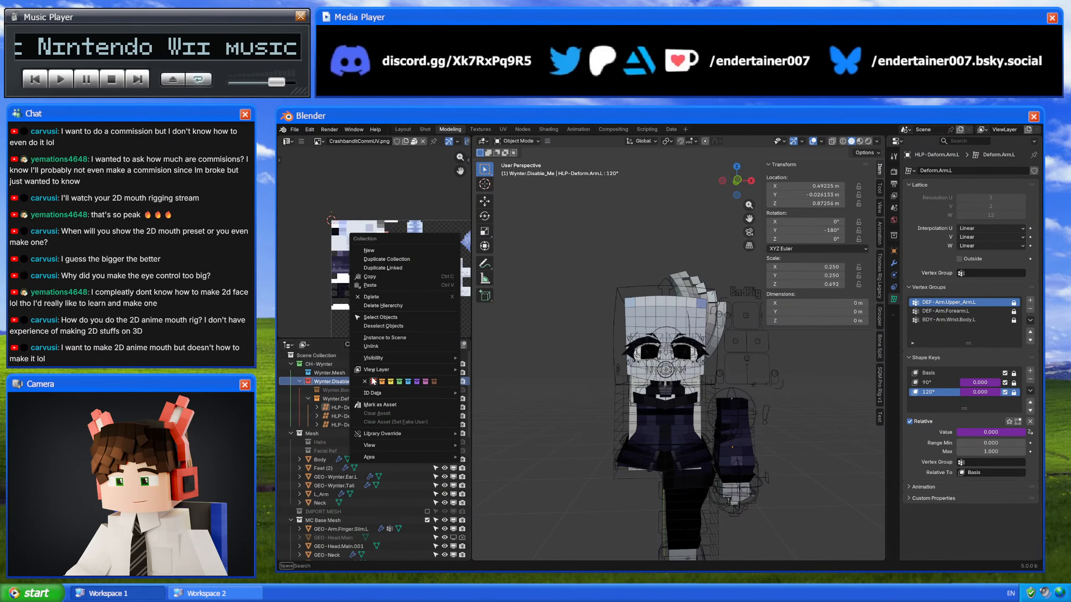
click(369, 250)
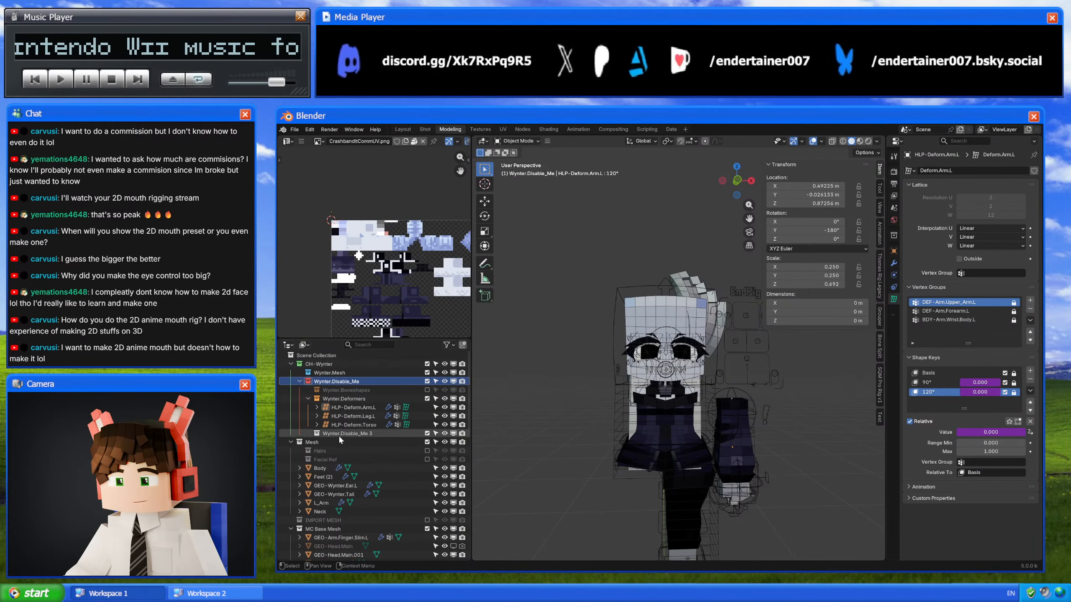
double_click(338, 433)
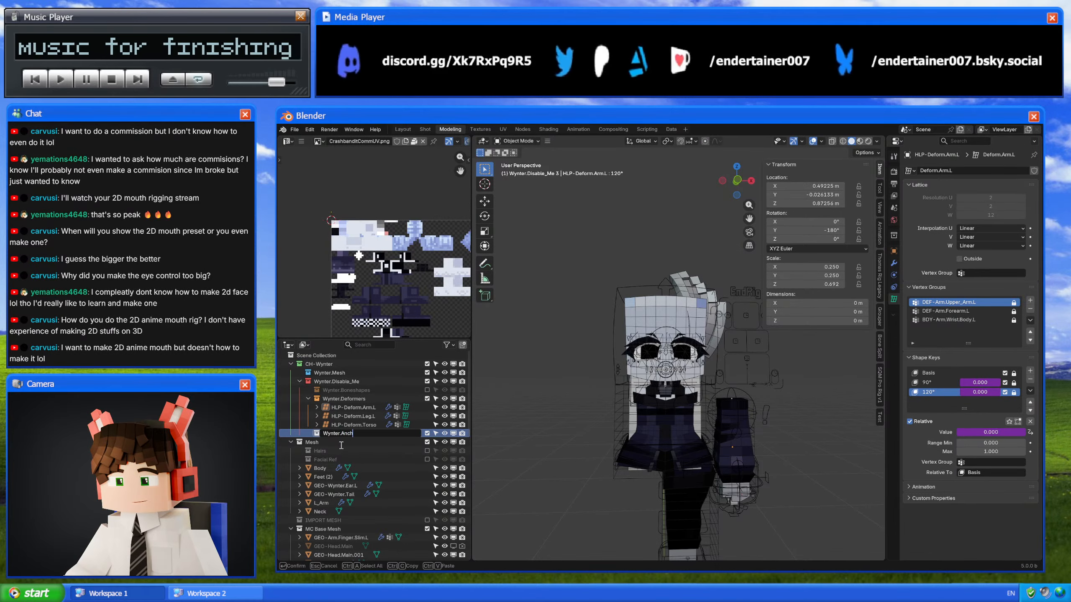
text(ors)
key(Return)
Step: Tag Wynter.Anchors orange and move the four HLP-Anchor iris and teeth empties from 2D_Facial.Anchors into it
right_click(339, 434)
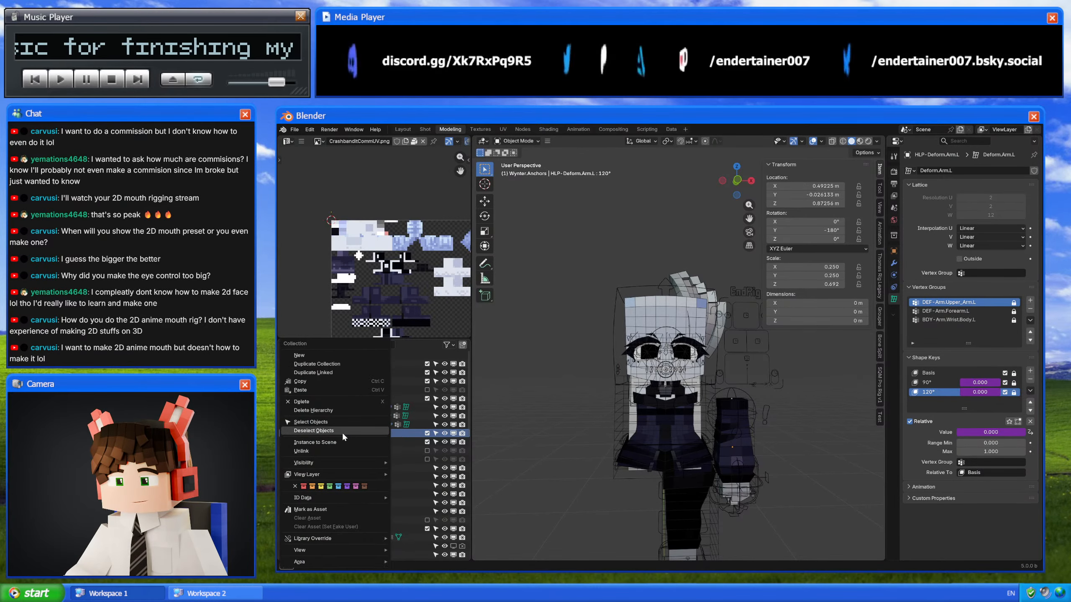
drag(352, 435, 370, 411)
scroll(353, 440, down, 10)
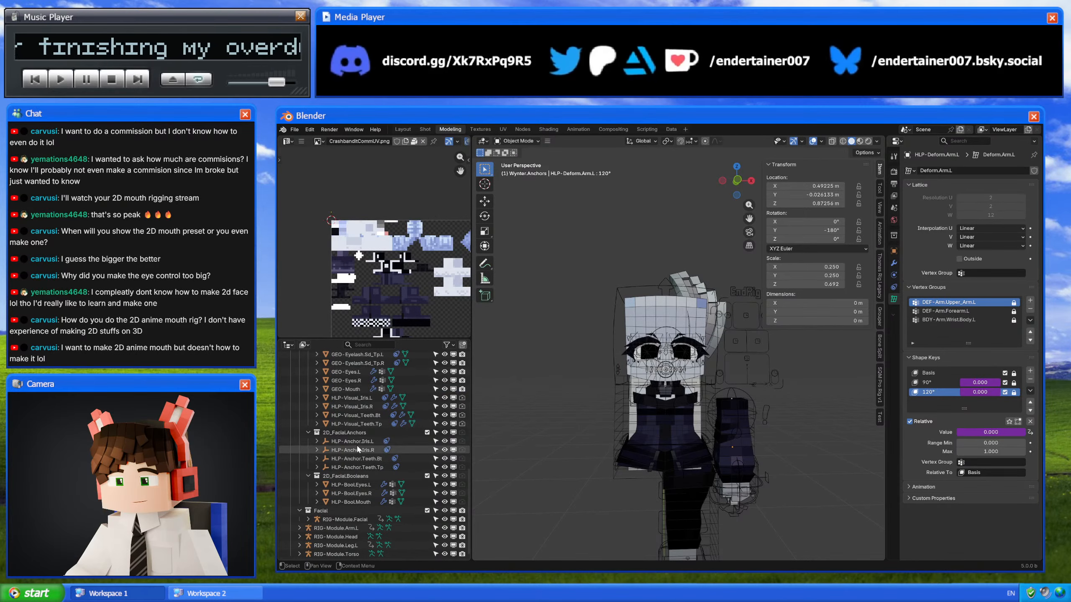
click(357, 441)
shift+click(355, 466)
mouse_move(360, 442)
mouse_down()
mouse_move(388, 340)
mouse_move(368, 434)
mouse_up()
Step: Create one more sub-collection inside Wynter.Disable_Me and name it Wynter.Booleans
scroll(366, 432, down, 15)
scroll(368, 431, up, 11)
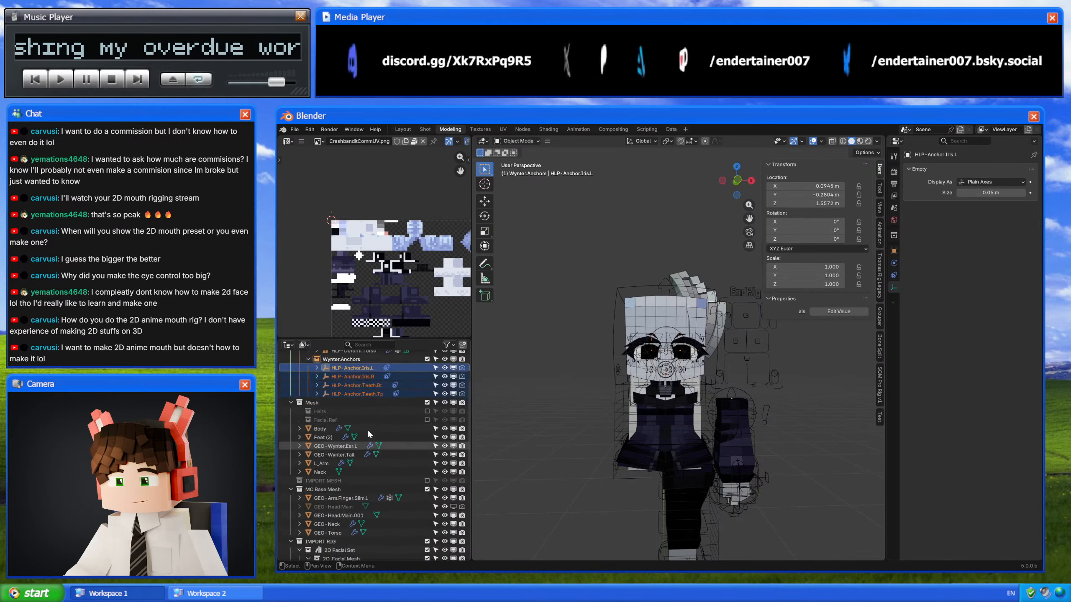
scroll(367, 428, up, 4)
right_click(348, 382)
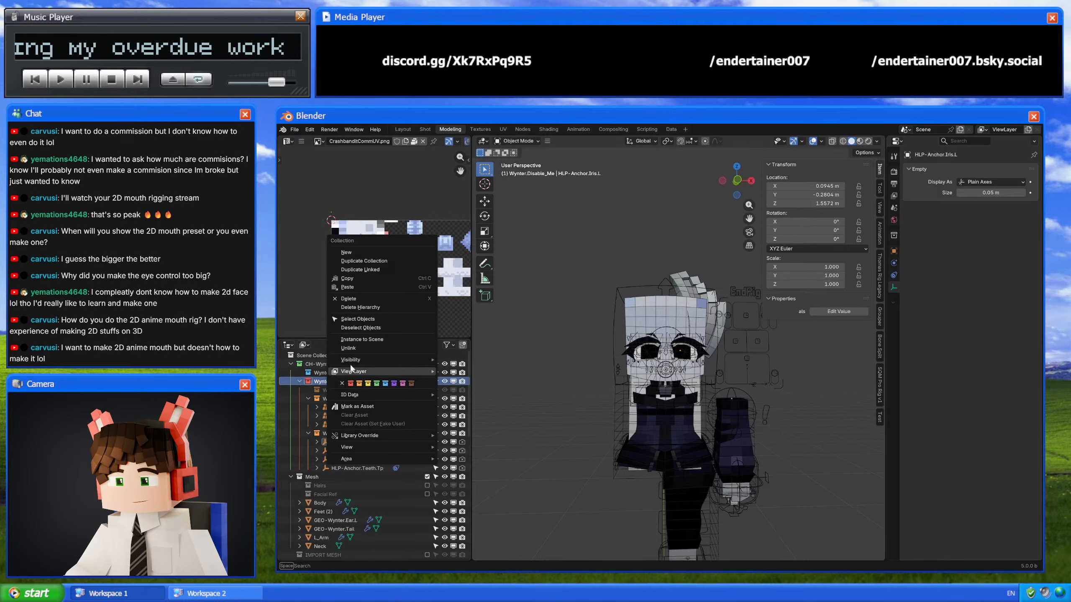
click(380, 260)
scroll(353, 464, down, 2)
double_click(365, 451)
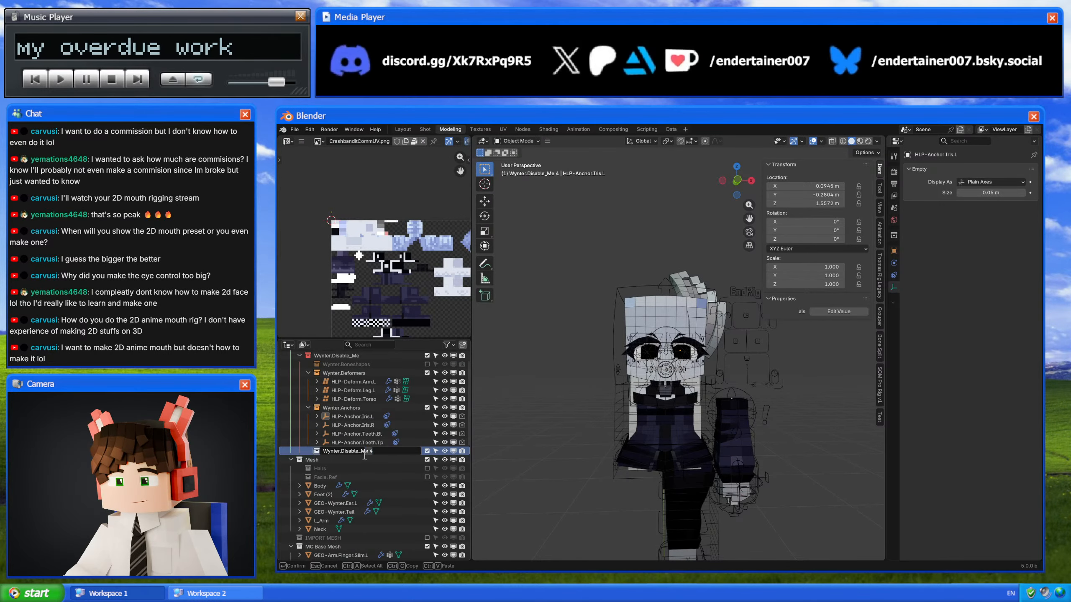
text(Booleans)
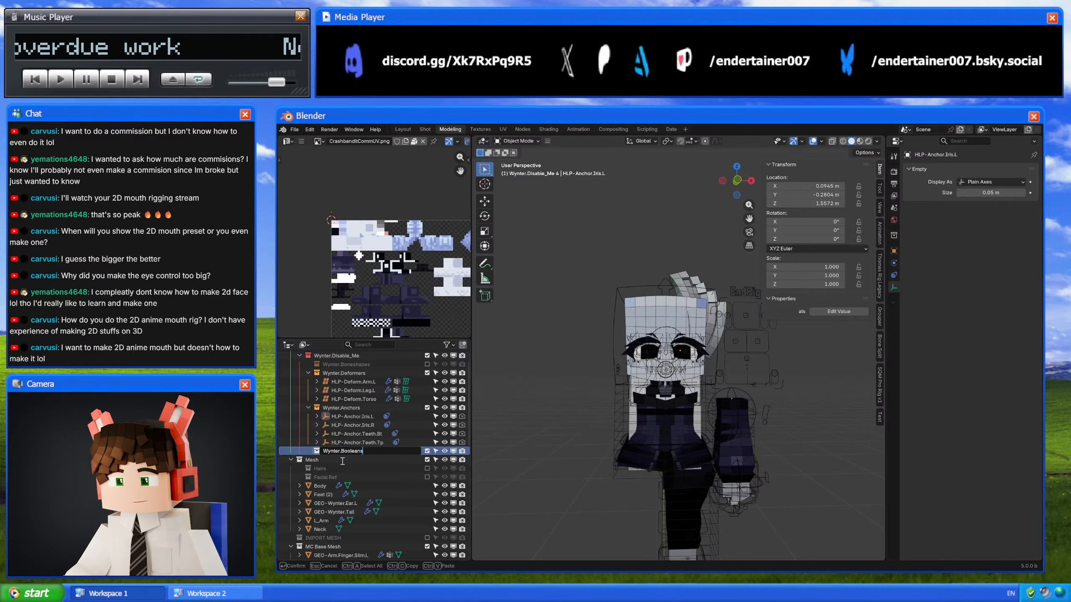
key(Return)
Step: Tag Wynter.Booleans orange and move HLP-Bool.Eyes.L, HLP-Bool.Eyes.R and HLP-Bool.Mouth into it
right_click(362, 451)
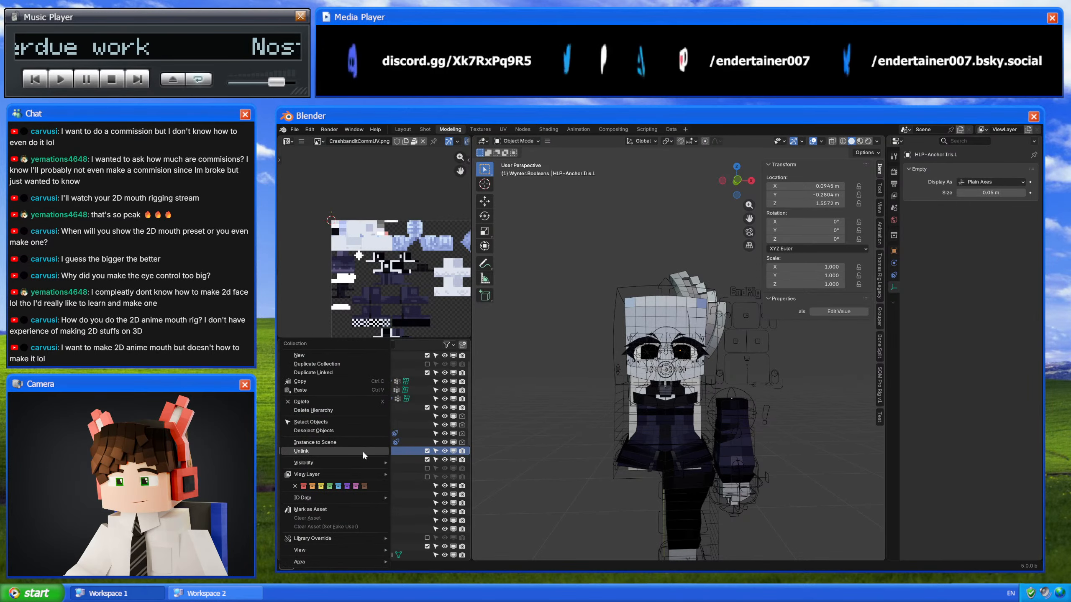
click(315, 487)
scroll(371, 464, down, 3)
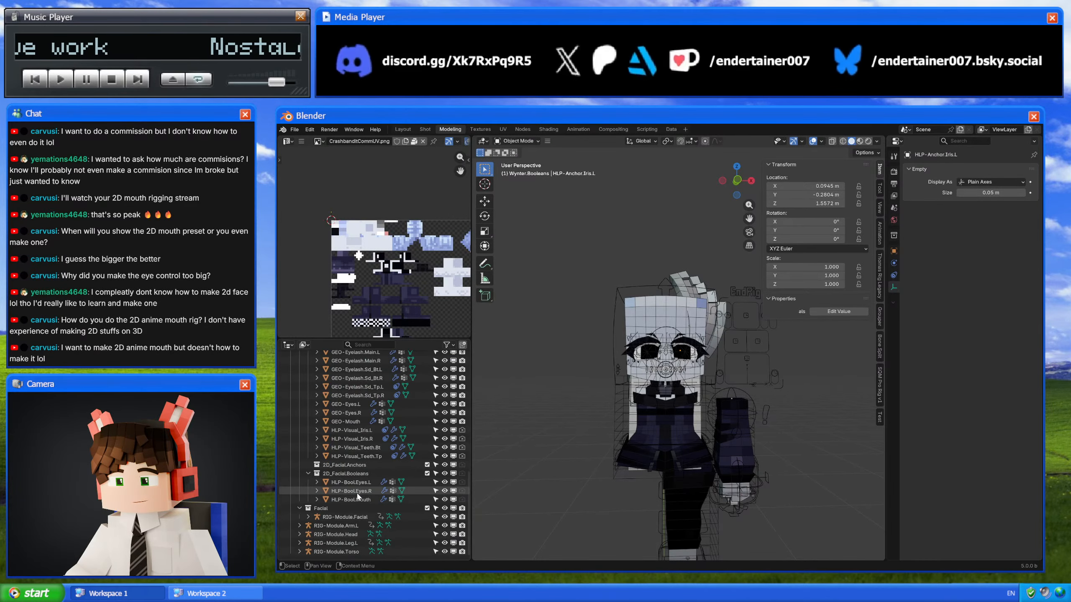
click(359, 482)
shift+click(362, 497)
mouse_move(365, 483)
mouse_down()
mouse_move(398, 398)
mouse_move(386, 344)
mouse_move(355, 472)
mouse_up()
Step: Delete the GEO-Torso object from the MC Base Mesh collection
scroll(354, 472, down, 5)
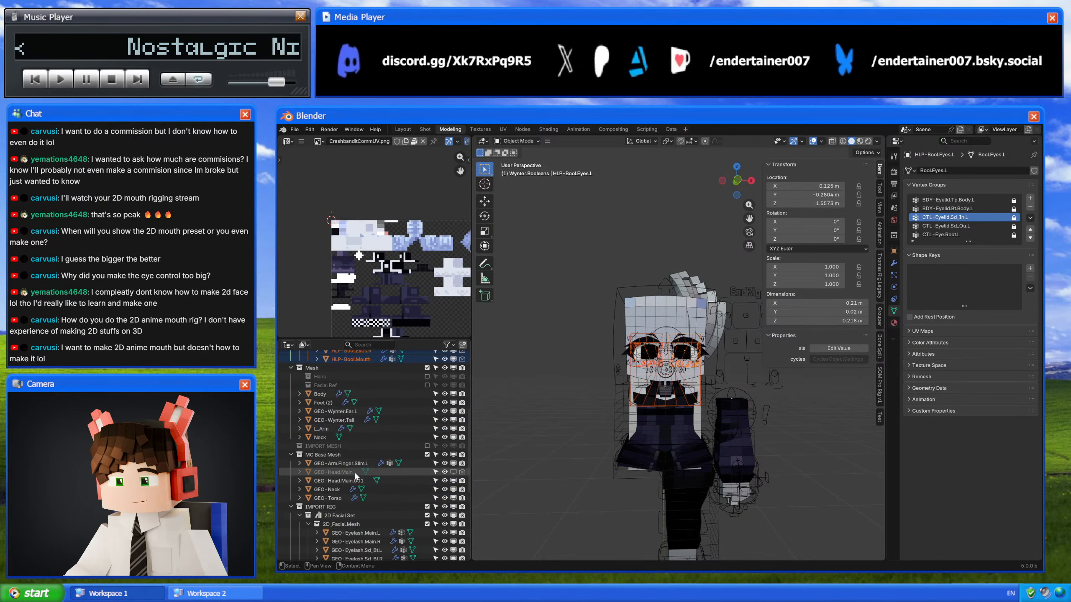
scroll(356, 464, up, 8)
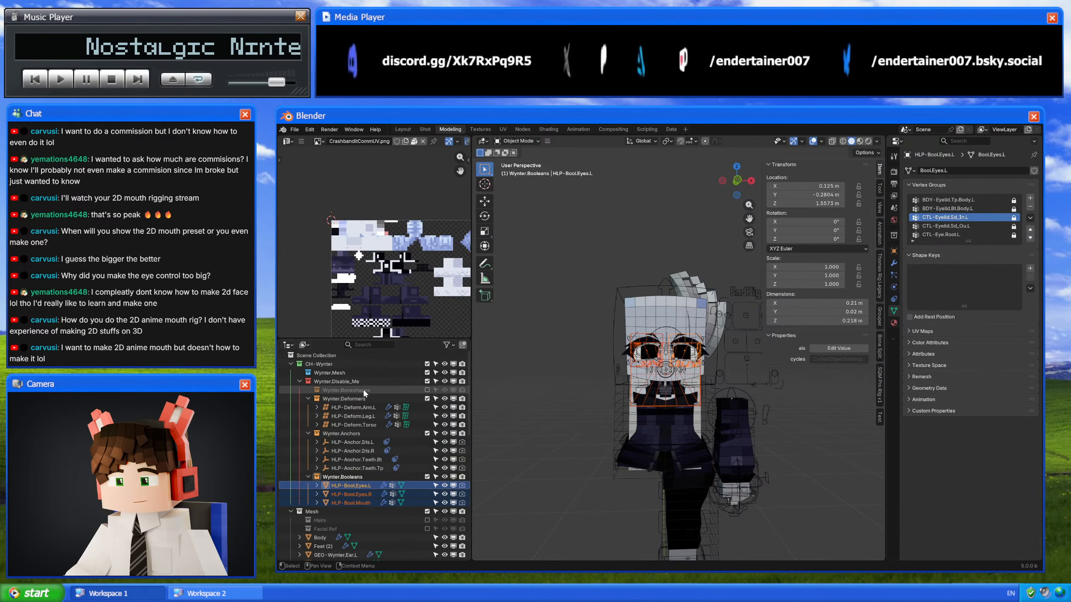
scroll(362, 394, down, 9)
click(340, 481)
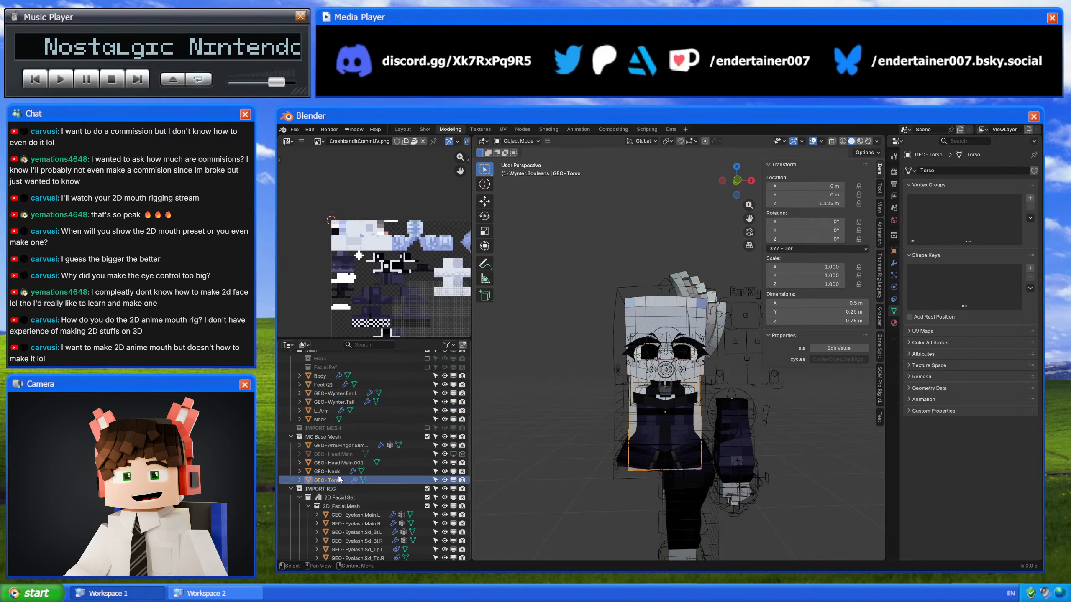
click(344, 446)
click(340, 479)
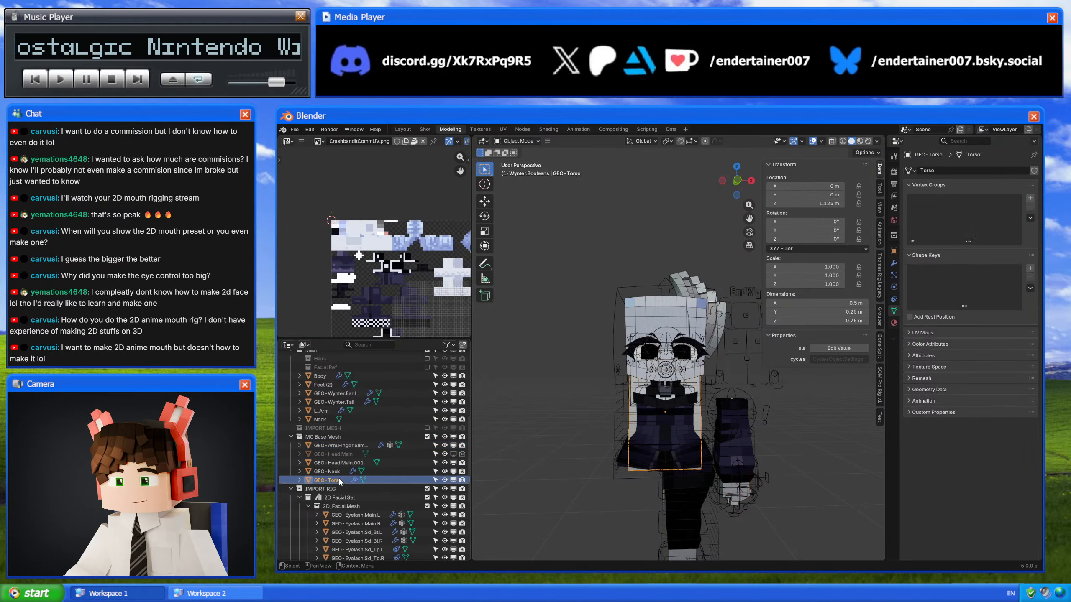
middle_drag(636, 455, 671, 449)
key(Delete)
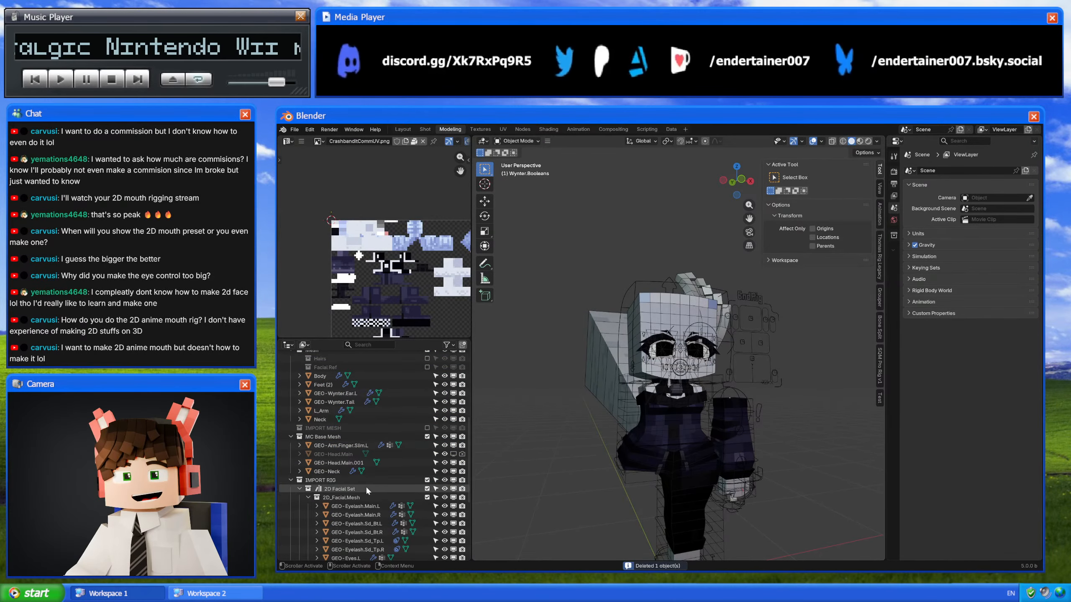
Step: Delete the GEO-Neck object from the MC Base Mesh collection
click(332, 473)
middle_drag(558, 464, 607, 464)
key(x)
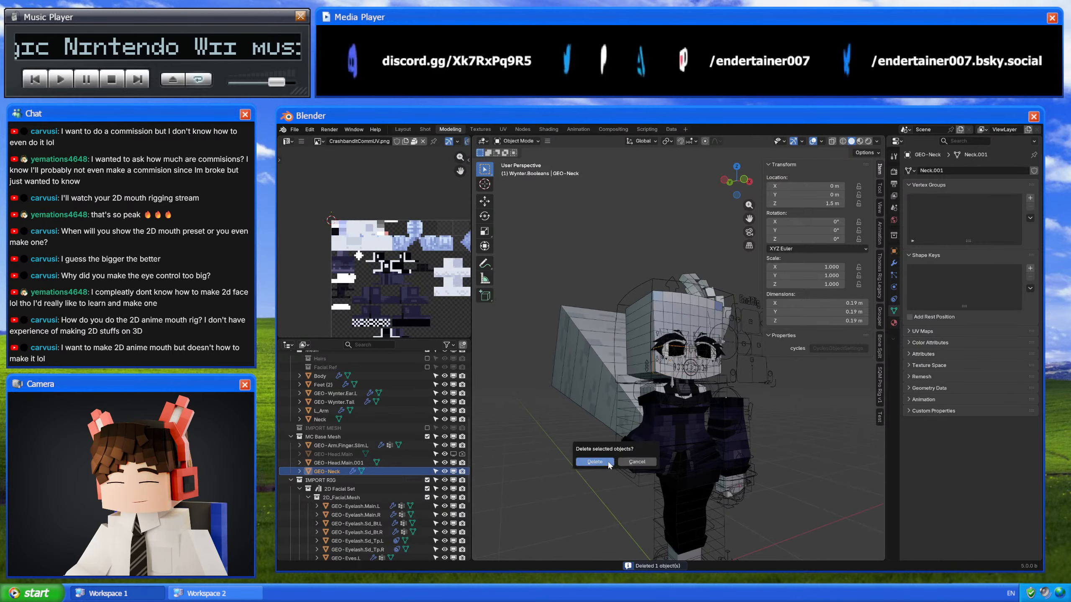
click(609, 464)
Step: Move GEO-Head.Main.001 from MC Base Mesh into the Wynter.Mesh collection
click(360, 463)
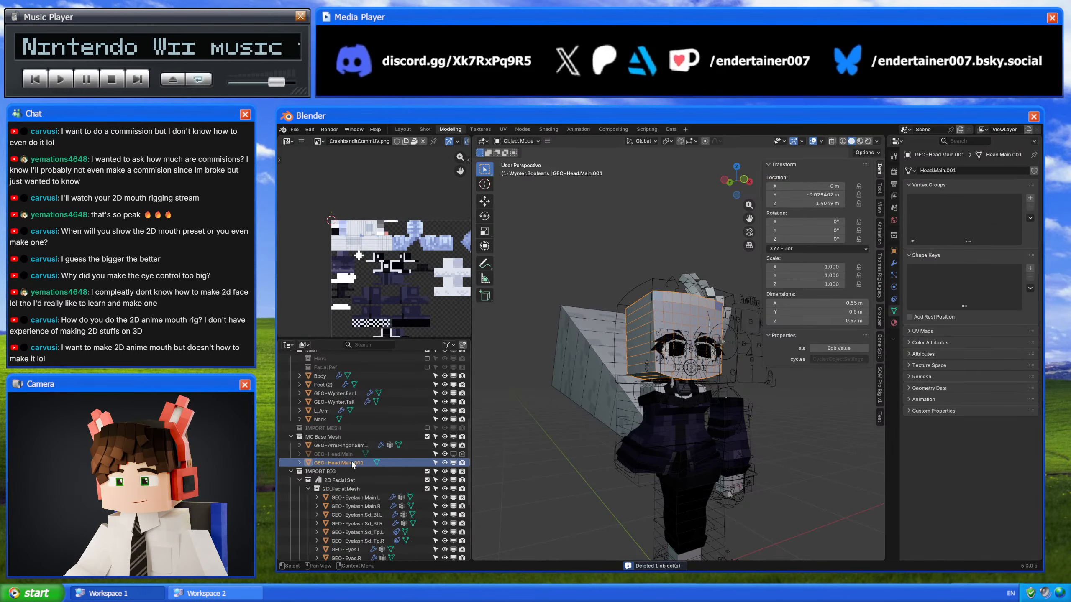
drag(349, 461, 364, 373)
Step: Delete GEO-Head.Main from MC Base Mesh and move GEO-Arm.Finger.Slim.L into the Wynter.Mesh collection
scroll(363, 371, down, 14)
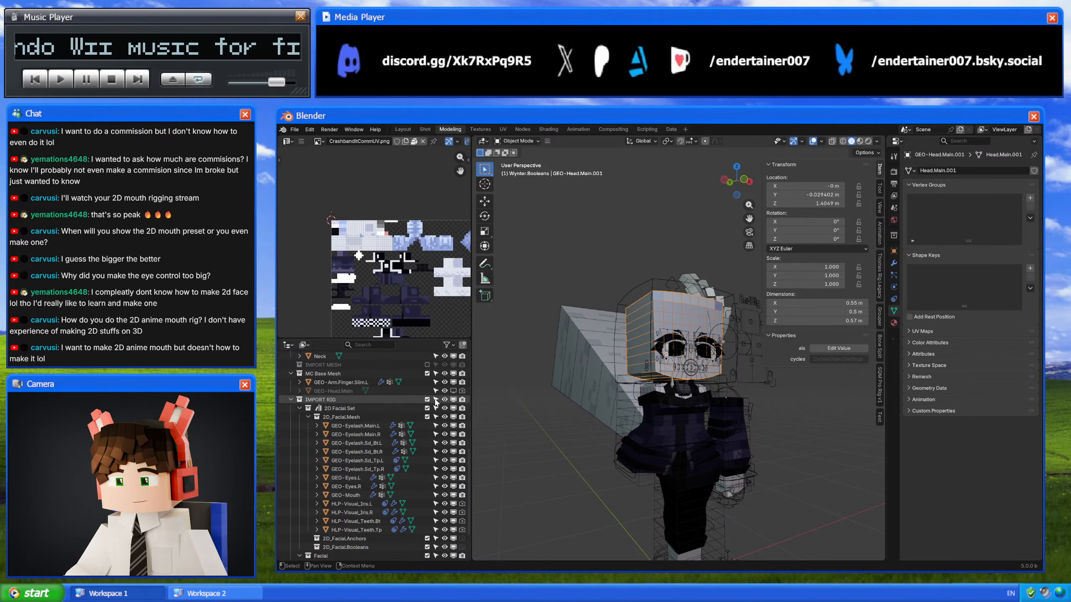
click(363, 391)
key(x)
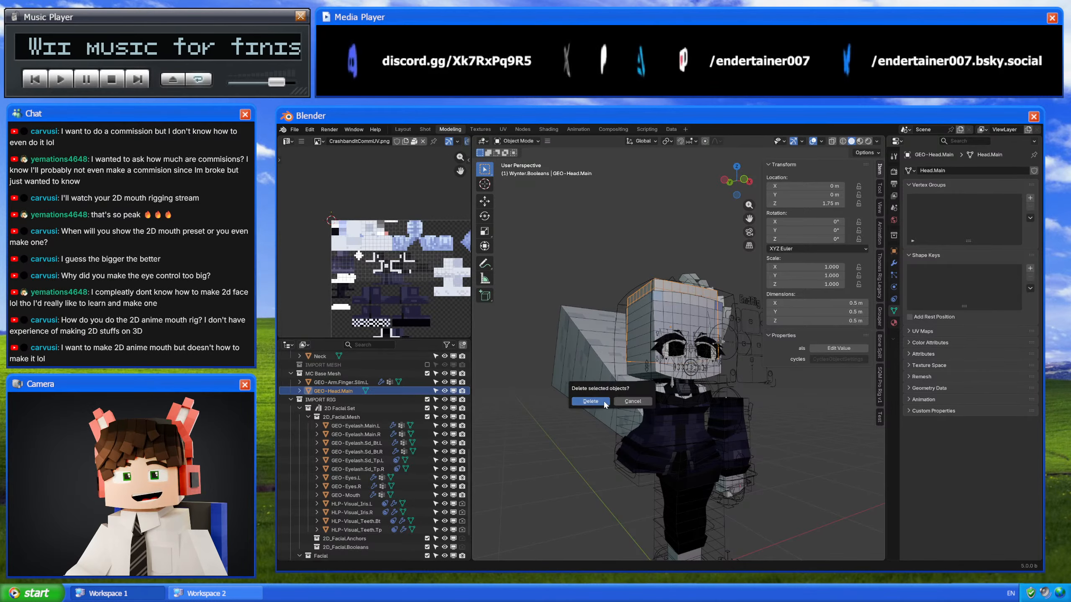
click(590, 401)
click(356, 383)
mouse_move(356, 384)
mouse_down()
mouse_move(388, 331)
mouse_move(372, 373)
mouse_up()
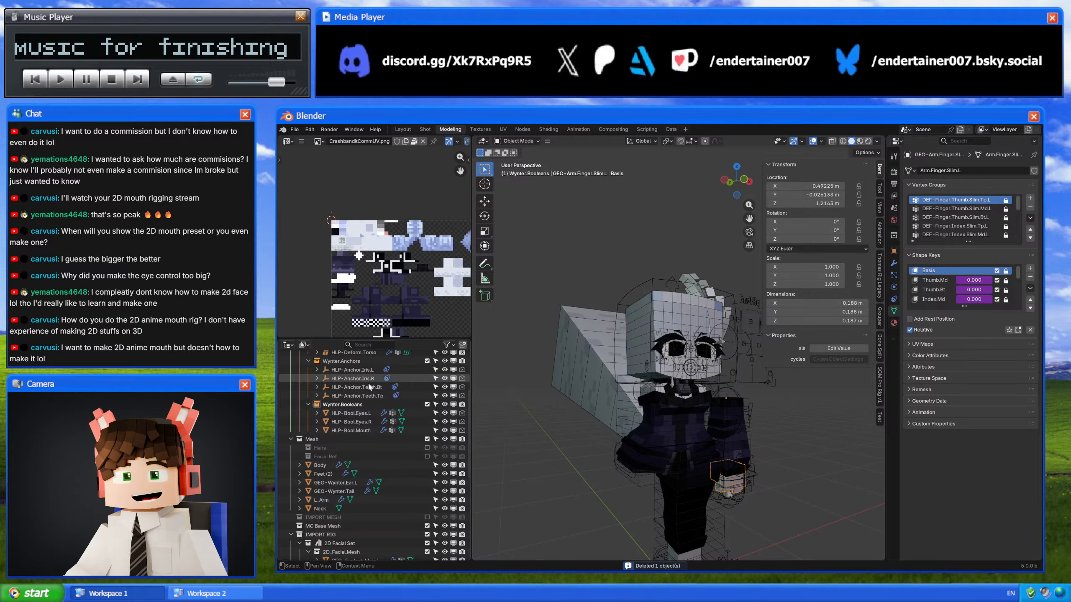
Step: Move Body, Feet (2), GEO-Wynter.Ear.L, GEO-Wynter.Tail, L_Arm and Neck from the Mesh collection into Wynter.Mesh
click(317, 464)
click(322, 472)
click(326, 482)
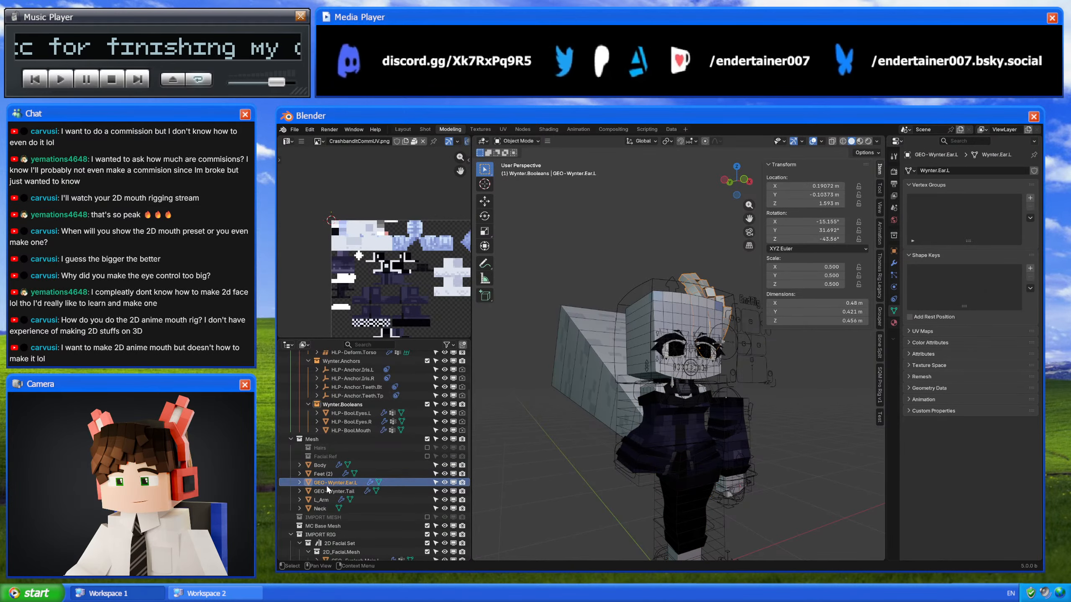
click(328, 492)
click(326, 500)
click(323, 508)
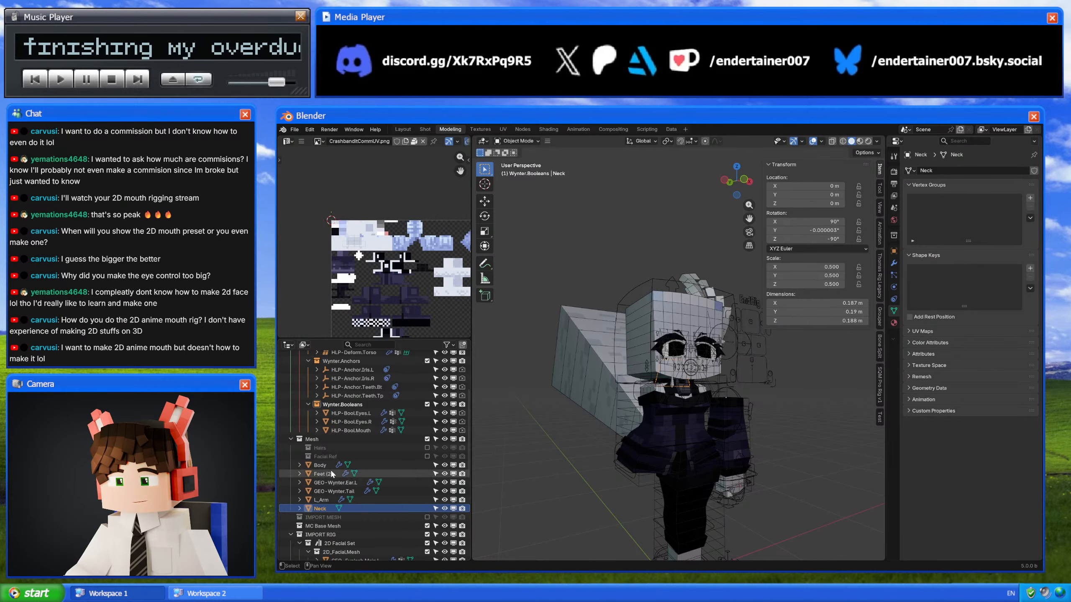
drag(321, 465, 372, 377)
Step: Move all GEO-Eyelash, GEO-Eyes and GEO-Mouth objects from 2D_Facial.Mesh into the Wynter.Mesh collection
scroll(375, 430, down, 6)
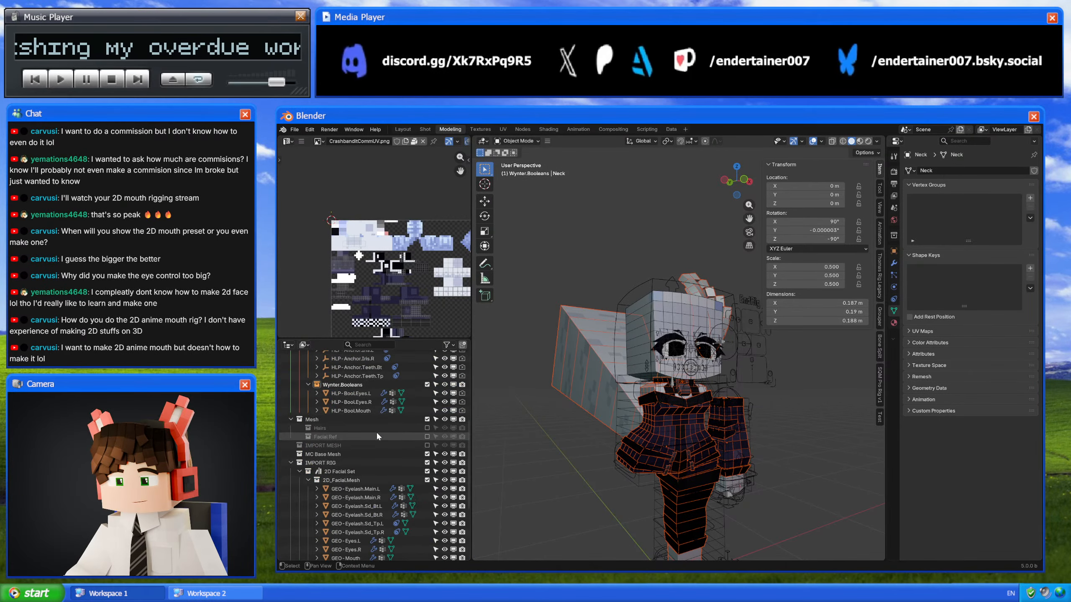
click(360, 488)
scroll(361, 489, down, 2)
shift+click(358, 521)
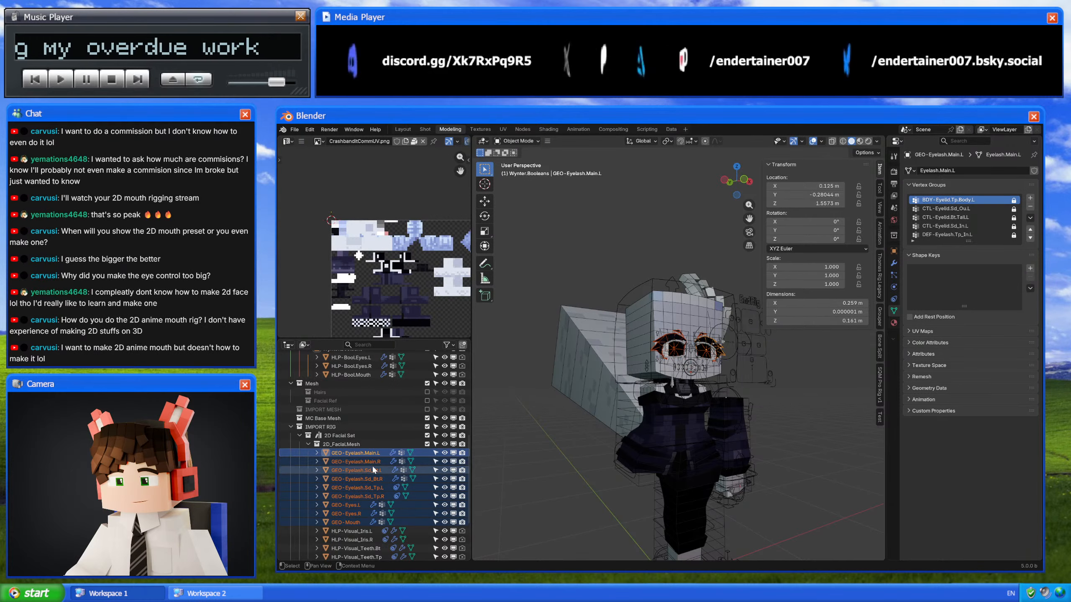
drag(372, 466, 375, 371)
Step: Move the four HLP-Visual iris and teeth objects from 2D_Facial.Mesh into Wynter.Mesh
scroll(375, 374, down, 10)
click(362, 459)
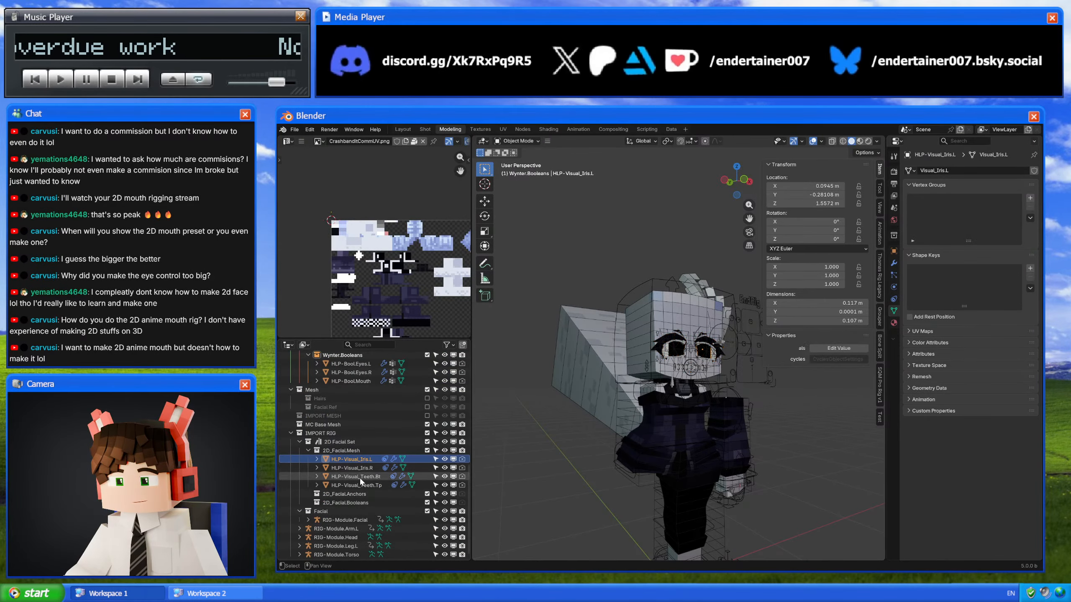
shift+click(360, 486)
drag(357, 462, 370, 377)
Step: Move the RIG-Module armatures for Facial, Arm.L, Head, Leg.L and Torso from IMPORT RIG directly into CH-Wynter
scroll(369, 377, down, 6)
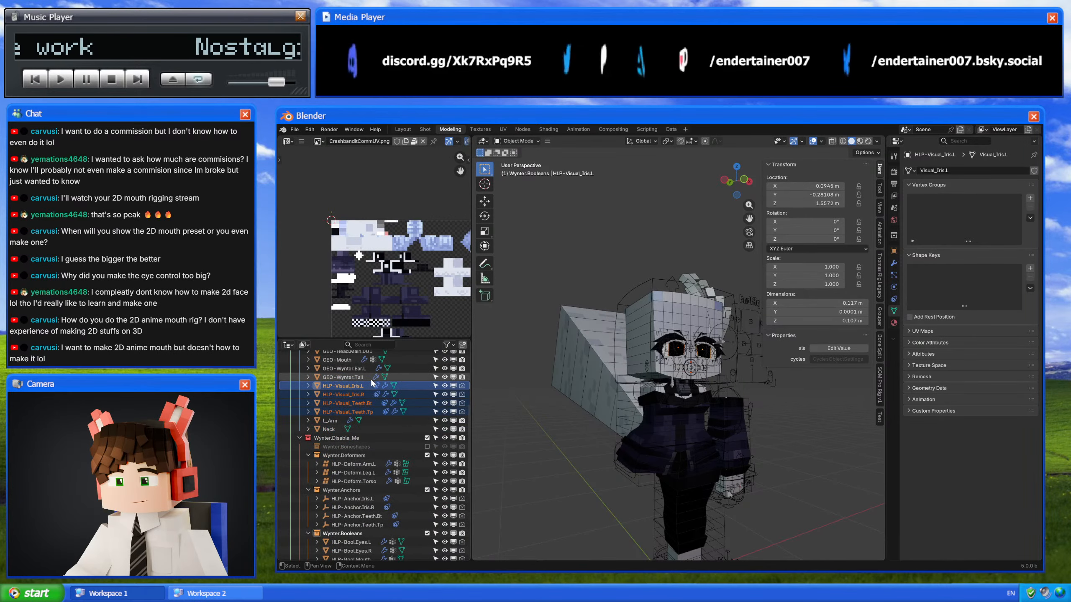
scroll(363, 385, down, 8)
click(357, 516)
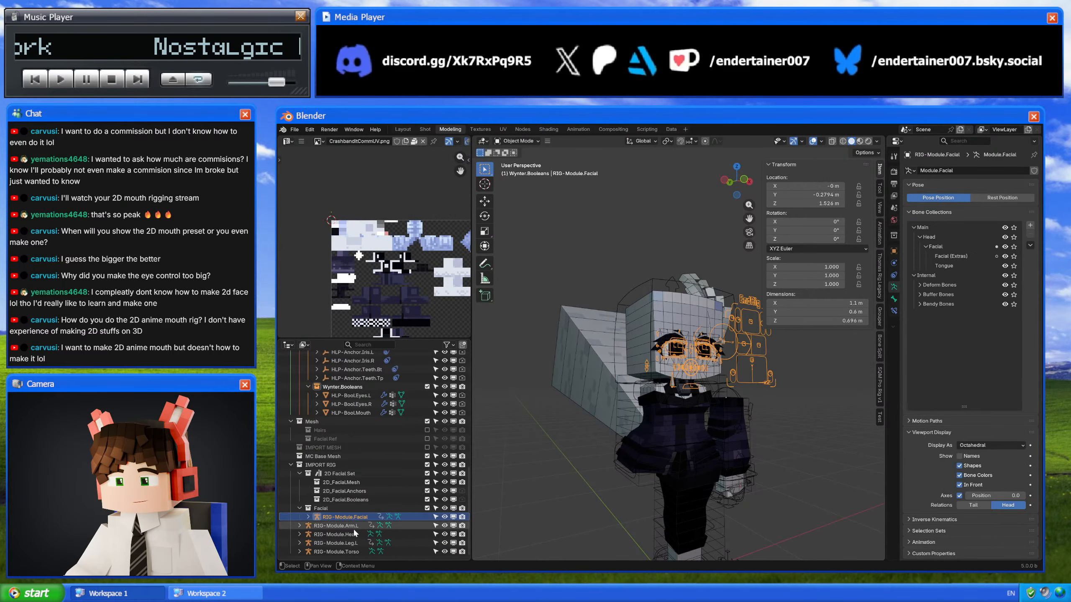
shift+click(351, 550)
drag(351, 519, 386, 362)
Step: Delete the emptied Facial, 2D Facial Set, MC Base Mesh and IMPORT RIG collections, including the 2D_Facial subcollections
scroll(386, 362, down, 6)
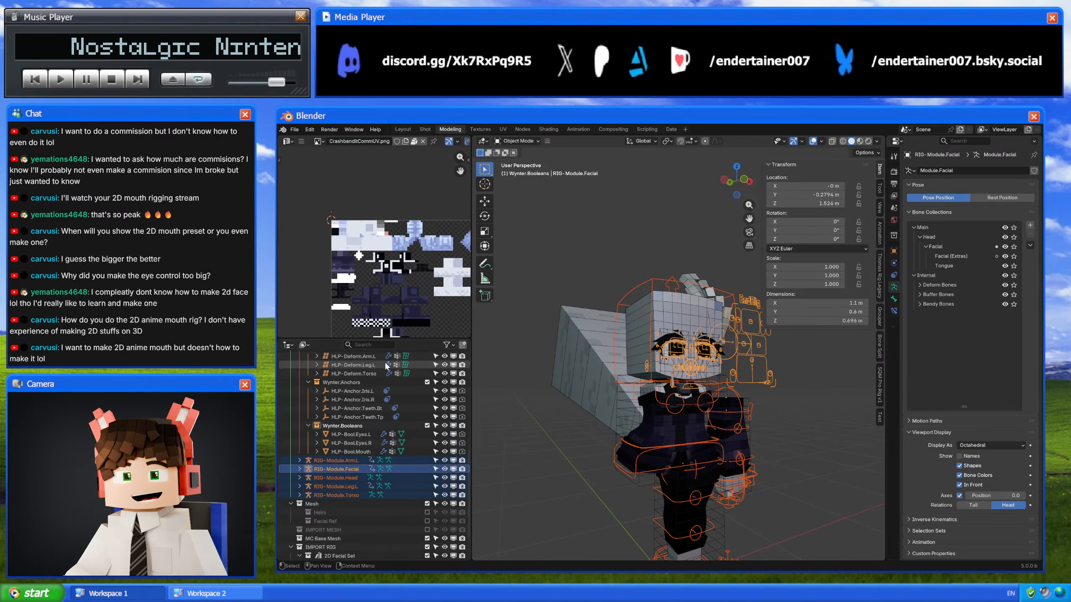
scroll(384, 363, down, 2)
click(336, 550)
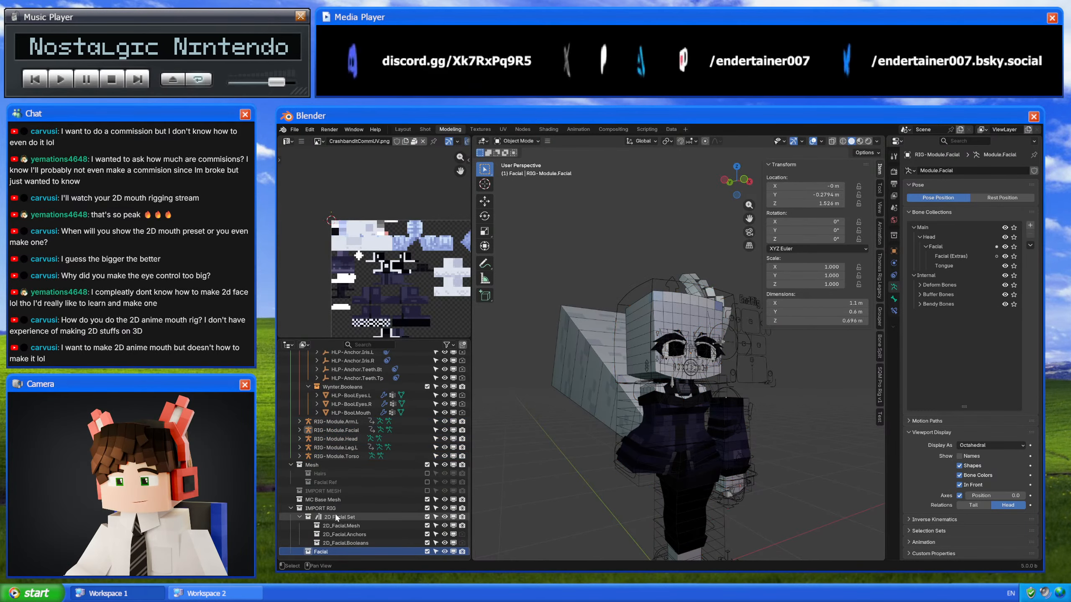
scroll(335, 540, up, 4)
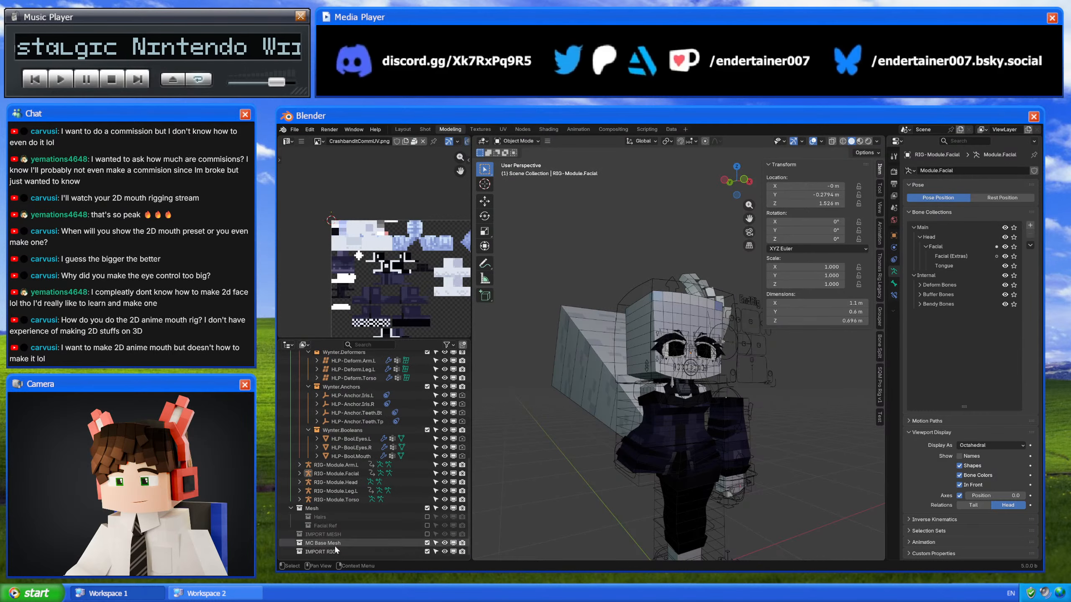
click(333, 551)
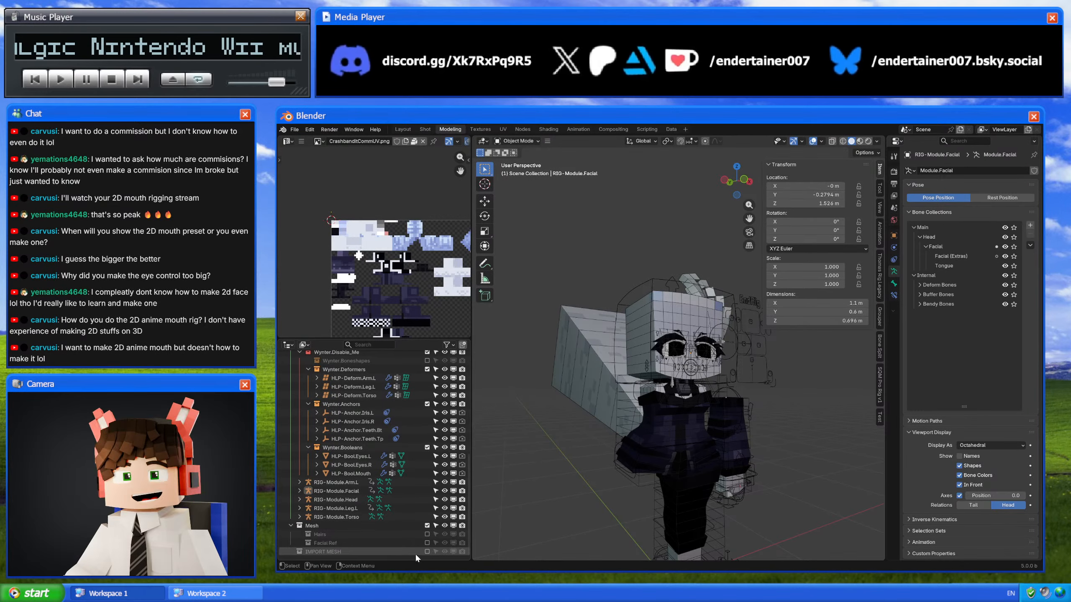
Step: Temporarily enable and expand the IMPORT MESH collection to examine which objects it holds
click(427, 552)
click(290, 551)
scroll(322, 490, down, 5)
scroll(323, 489, down, 2)
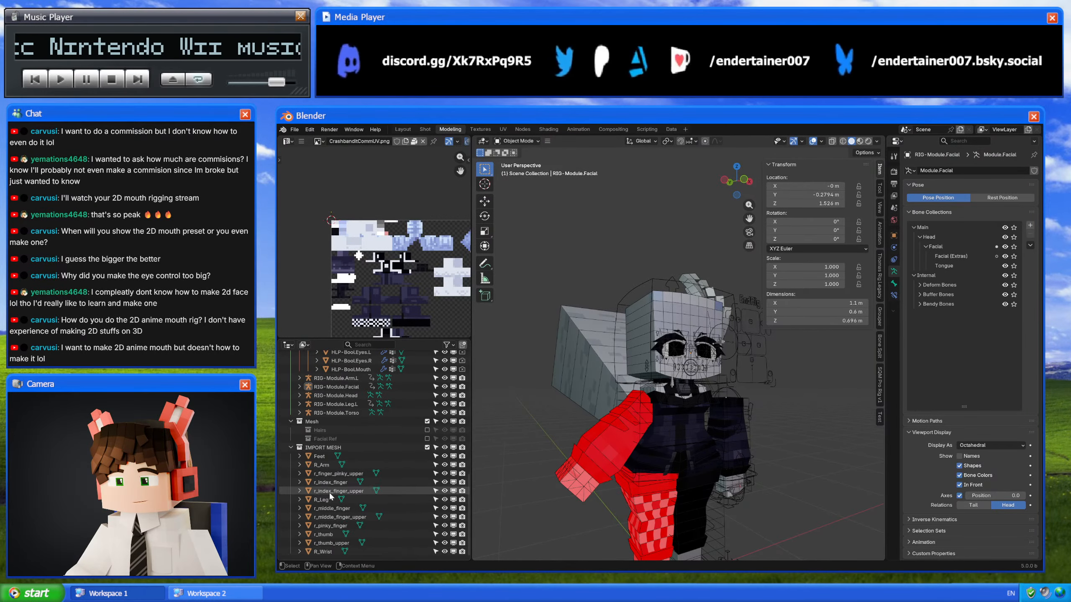
scroll(584, 493, down, 4)
click(427, 447)
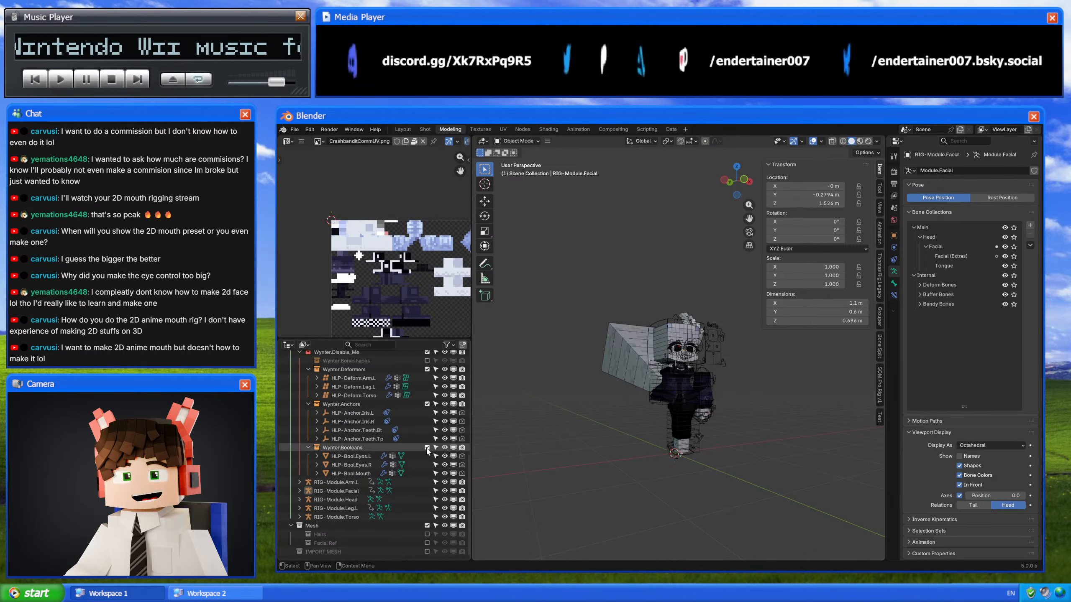
click(291, 447)
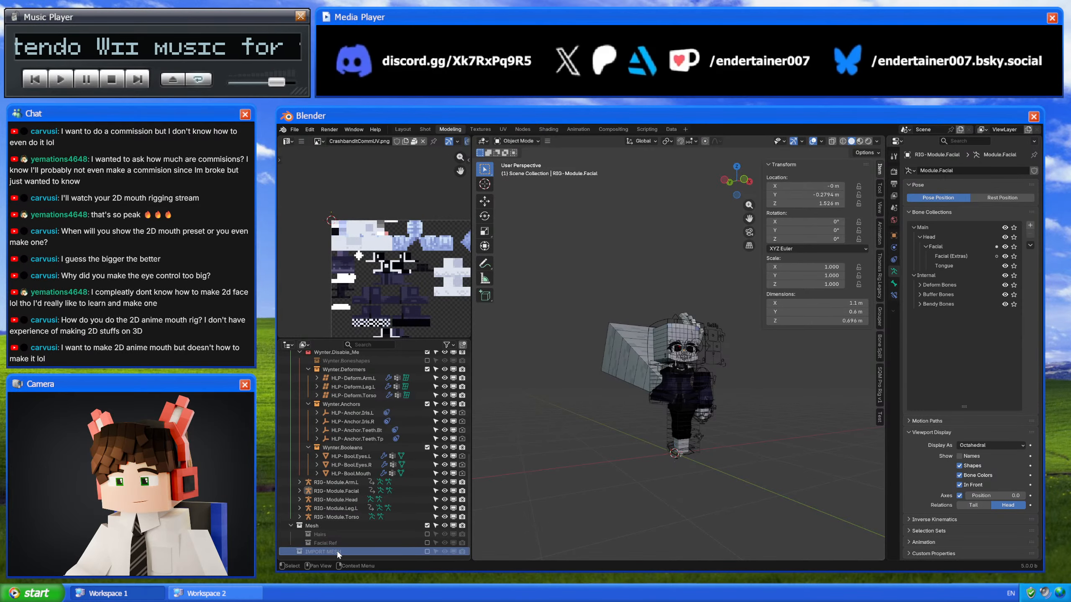
Step: Move the Hairs and Facial.Ref collections into IMPORT MESH, enable it and create a new collection inside it
mouse_move(328, 544)
mouse_down()
mouse_move(338, 554)
mouse_move(333, 541)
mouse_up()
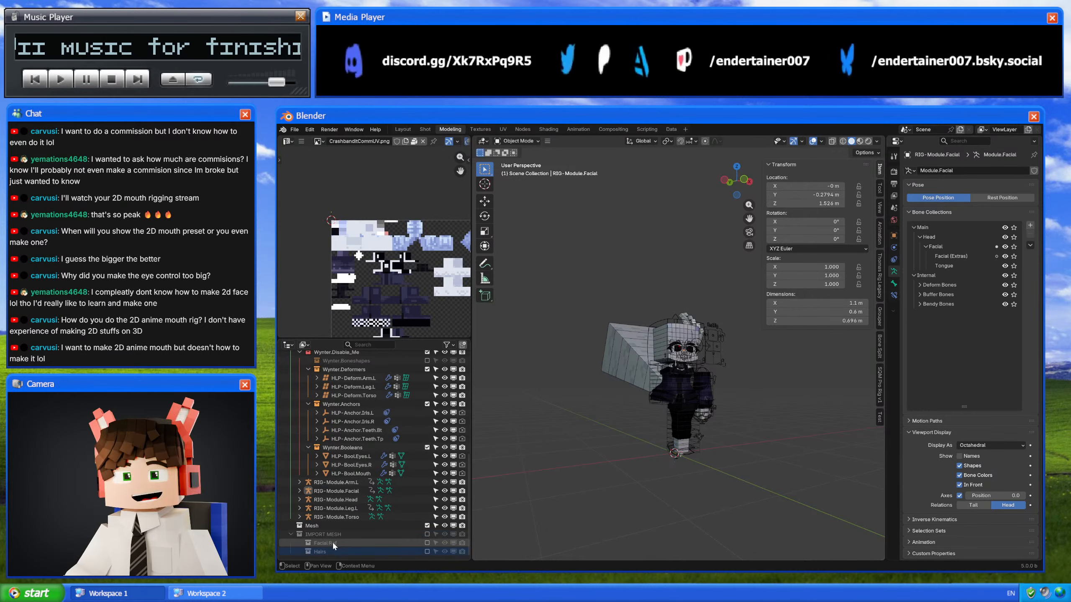
click(426, 534)
click(397, 534)
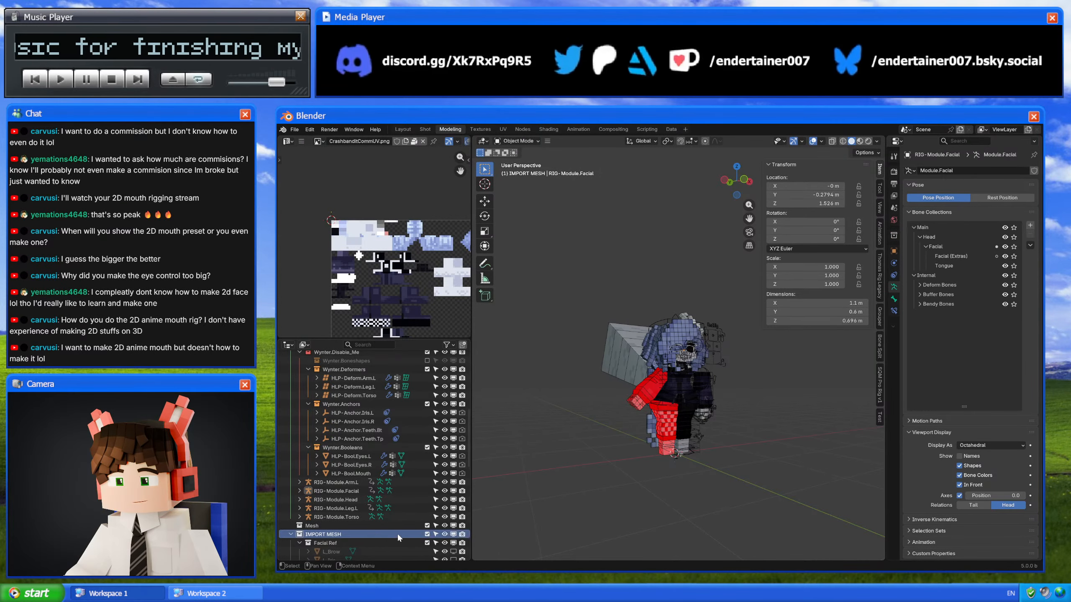
right_click(396, 534)
click(402, 356)
Step: Move the loose objects from Feet through R_Wrist into the new IMPORT MESH subcollection and rename it Dis
scroll(397, 463, down, 15)
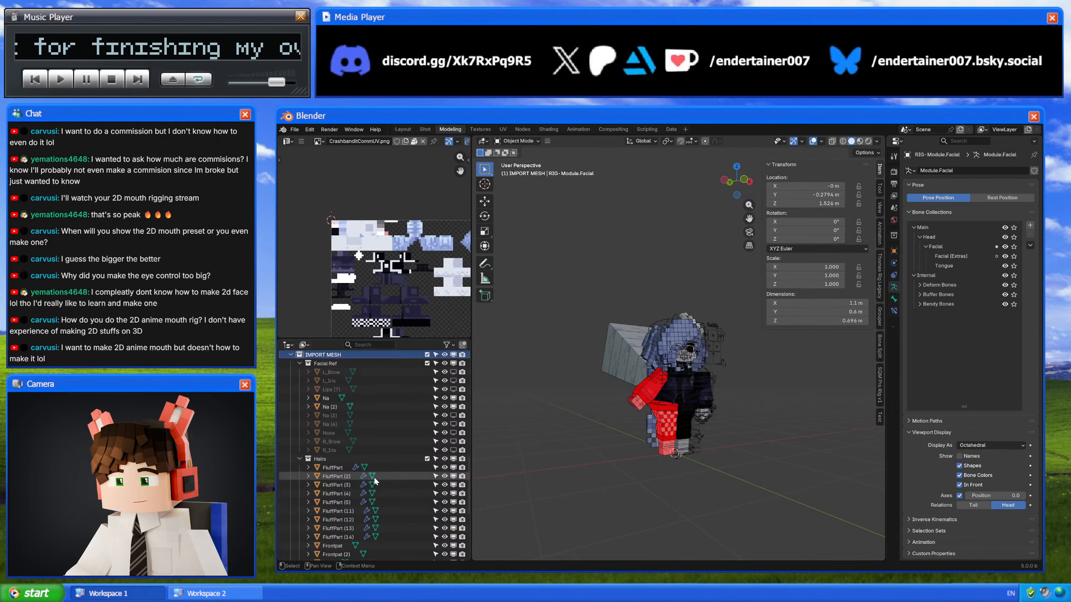
click(320, 456)
shift+click(323, 552)
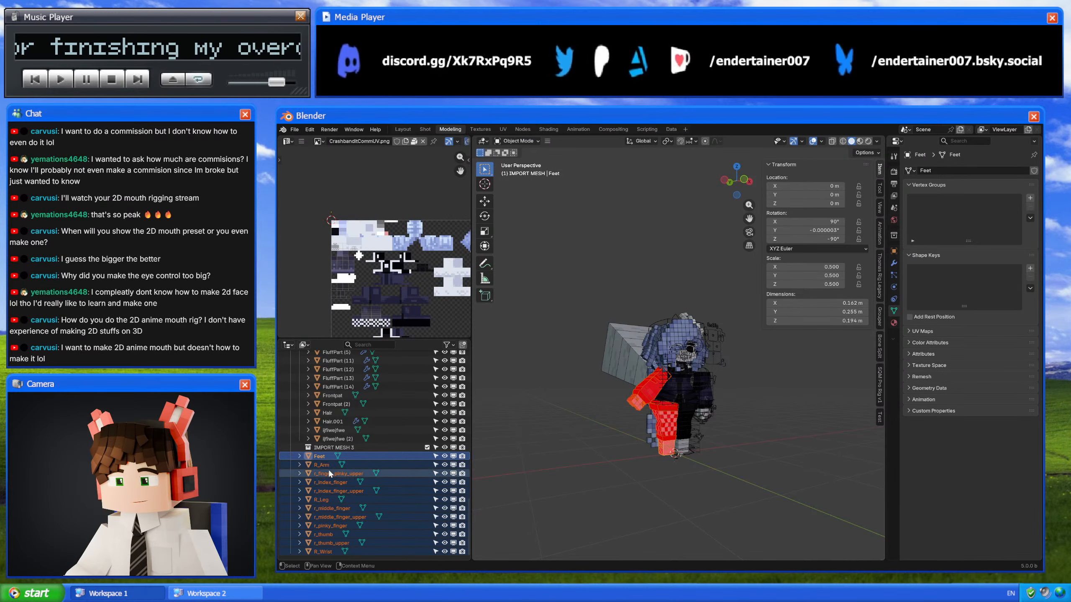
drag(328, 469, 331, 450)
double_click(357, 451)
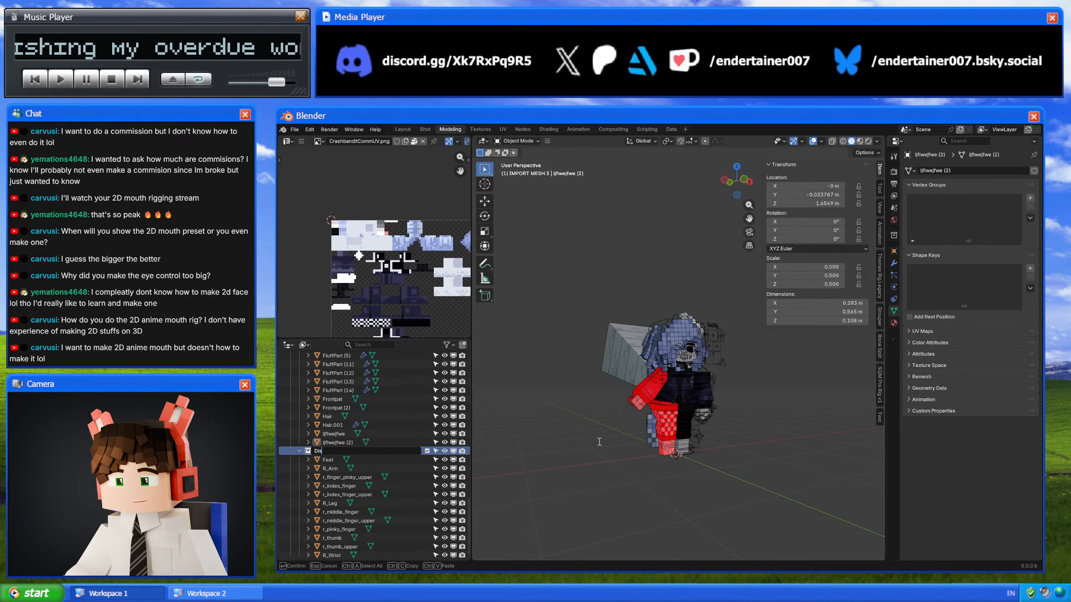
text(Dis)
key(Return)
Step: Enable the hidden Facial.Ref objects in viewports and exclude the Facial.Ref, Hairs and Dis collections from the view layer
click(427, 450)
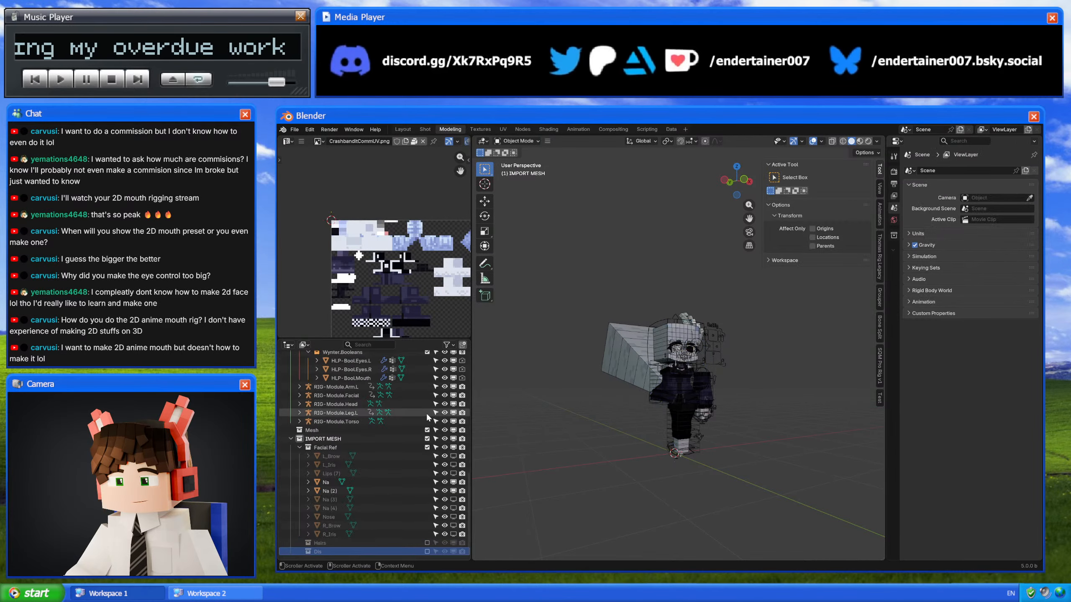
click(427, 448)
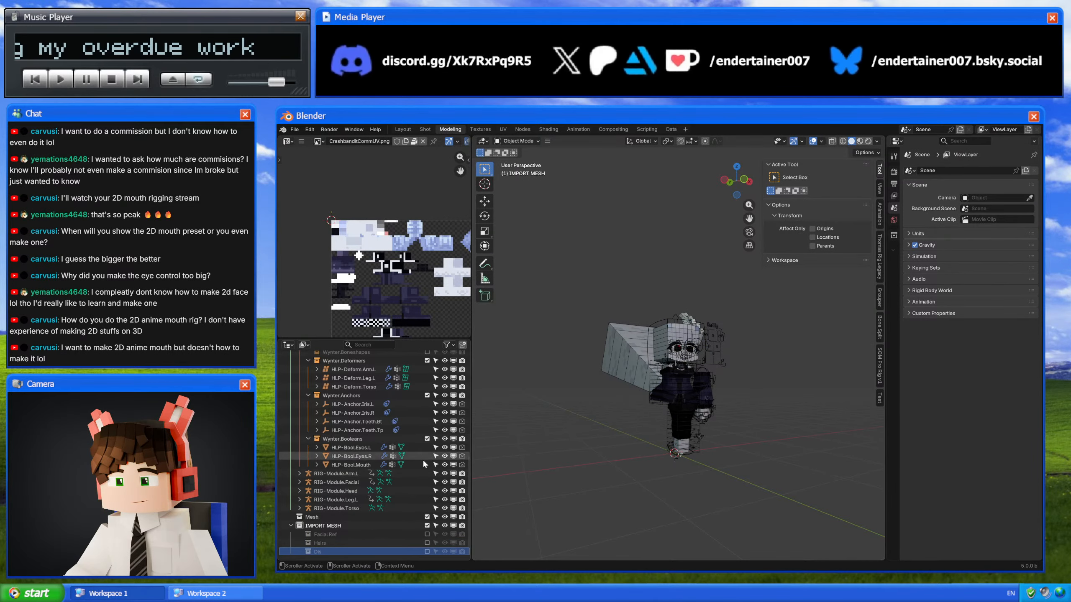
click(427, 535)
scroll(422, 506, down, 5)
click(453, 534)
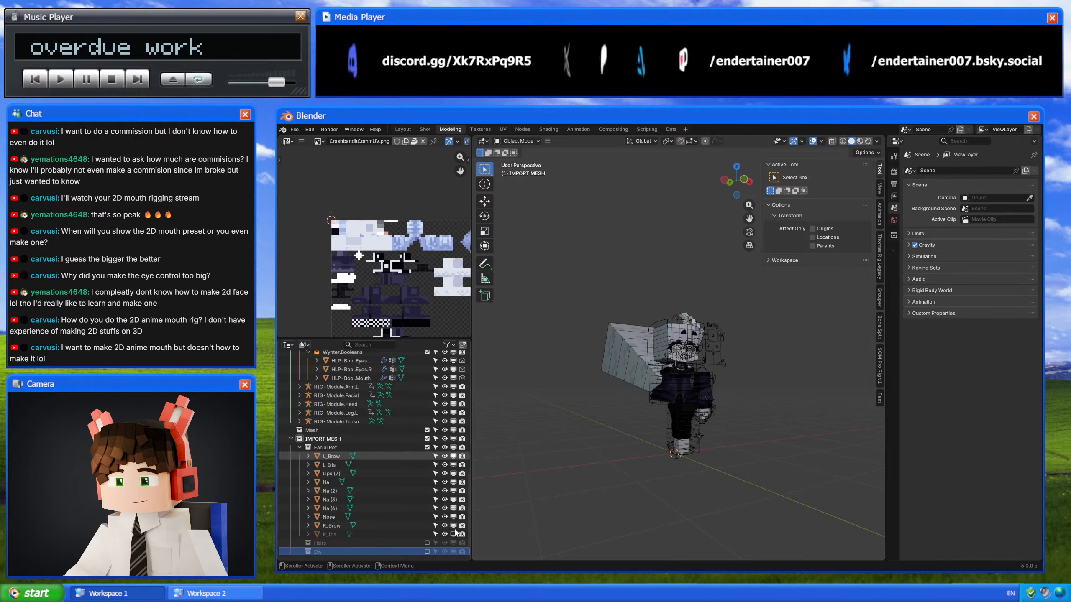
click(427, 447)
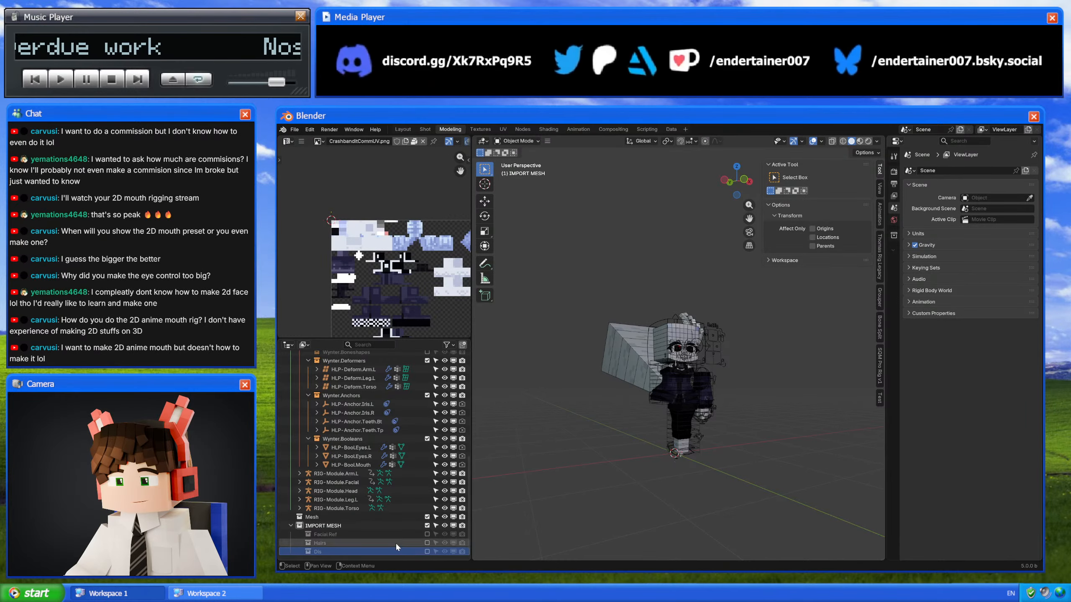
Step: Delete the emptied Mesh collection
click(358, 517)
key(x)
Step: Rename the Body object in Wynter.Mesh as GEO-Torso and enter Torso as its mesh data name
scroll(384, 464, up, 10)
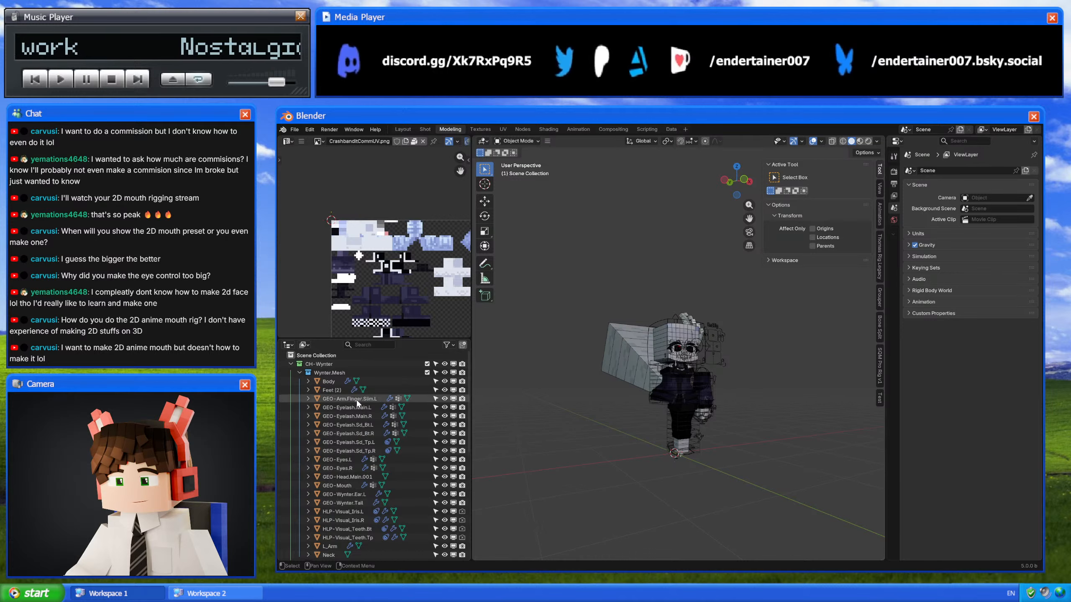
scroll(628, 415, up, 5)
click(332, 381)
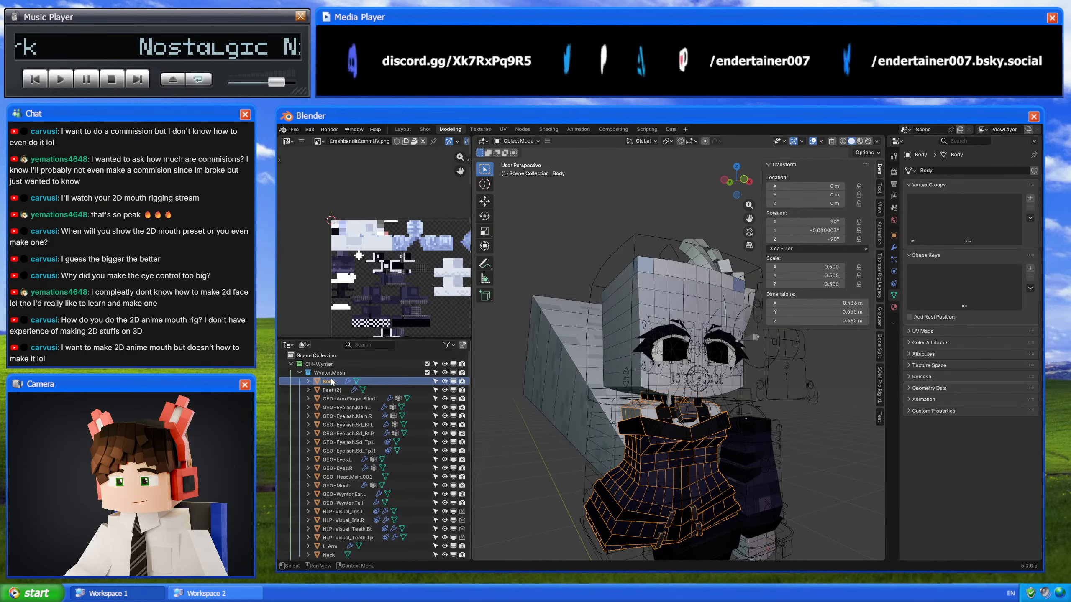
double_click(331, 382)
text(GEO-T)
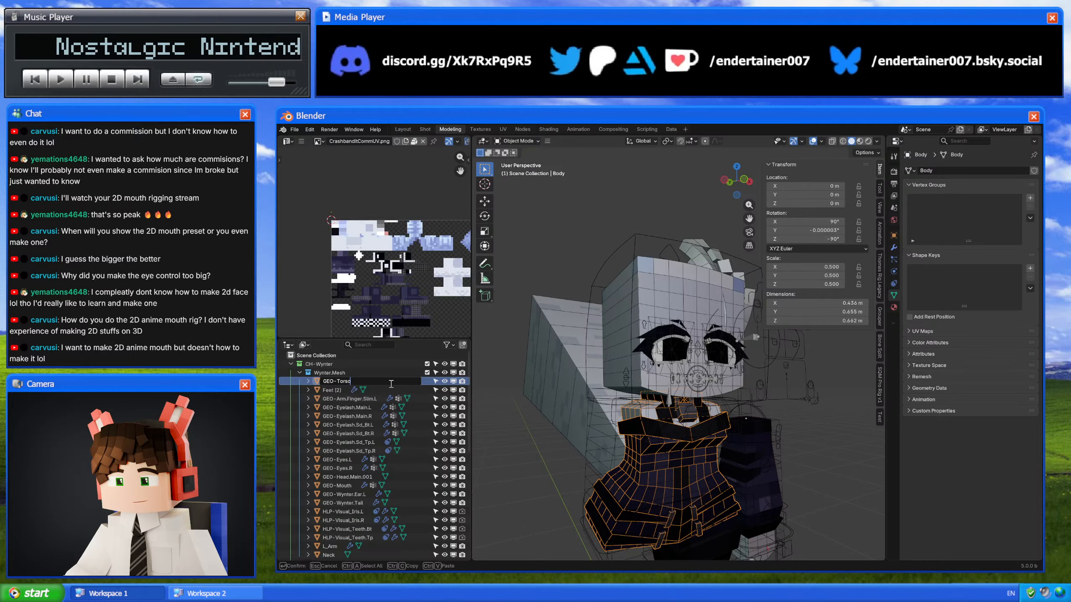
text(orso)
key(Return)
click(942, 171)
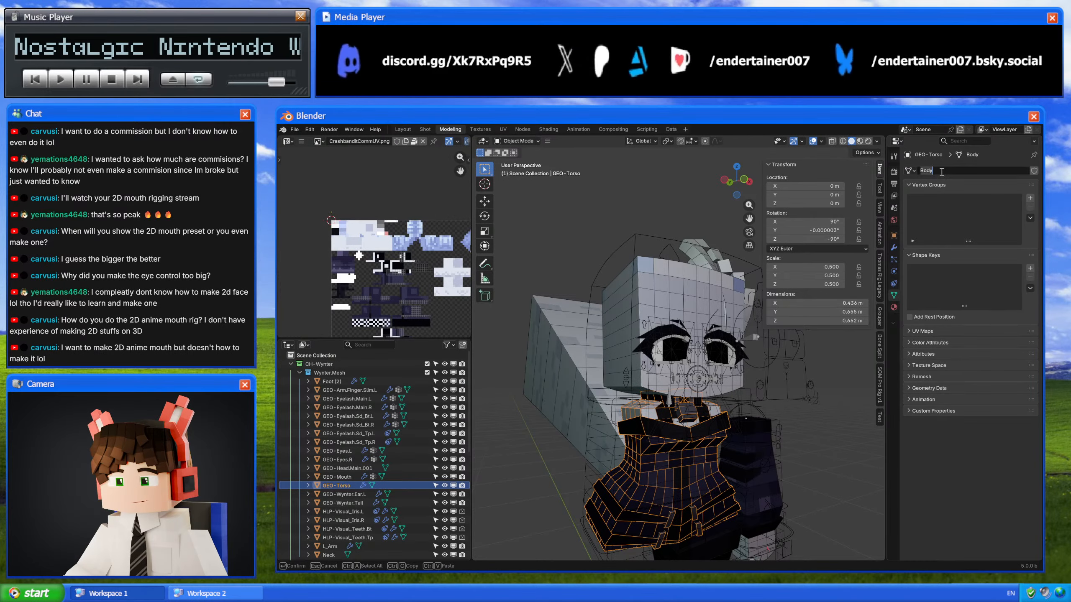
text(Torso)
key(Return)
Step: Rename the Feet (2) object in Wynter.Mesh as GEO-Leg.L and its mesh data as Leg.L
click(340, 382)
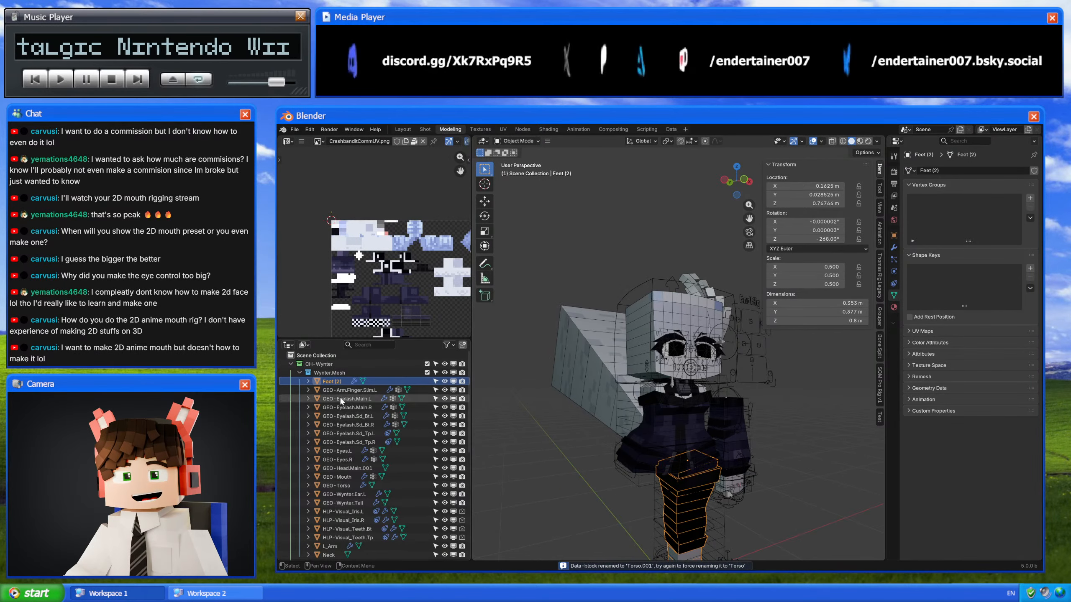
double_click(340, 381)
text(GEo-)
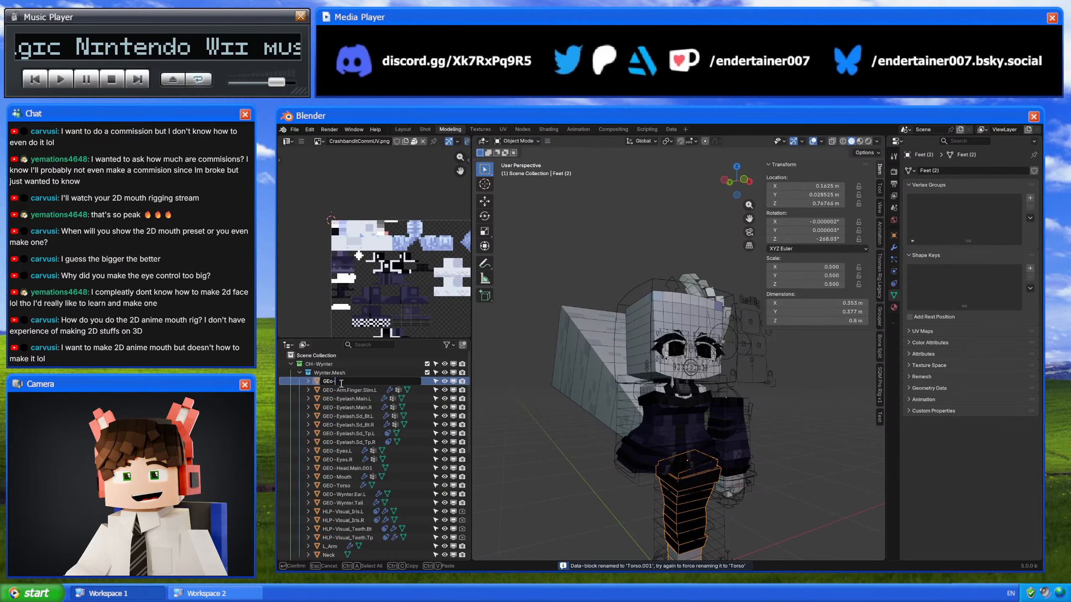
text(Leg.L)
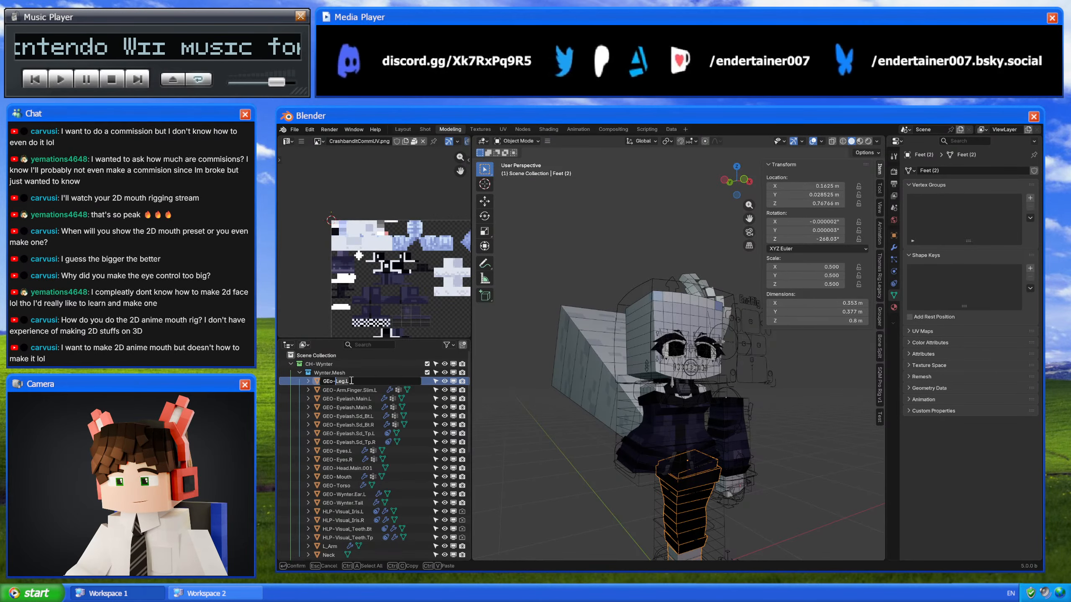
click(335, 381)
key(BackSpace)
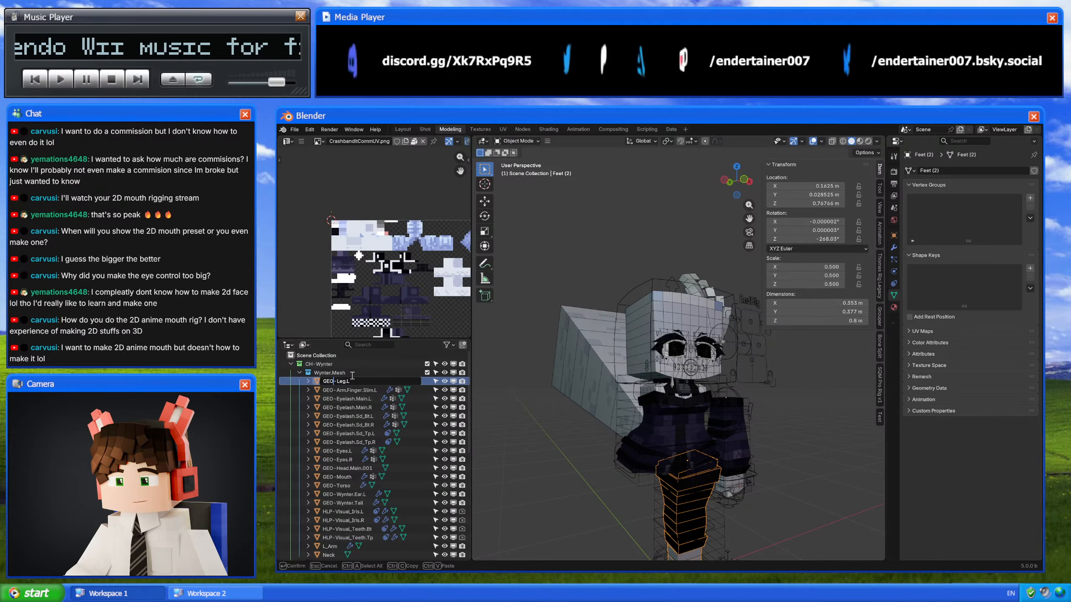
text(O)
key(Return)
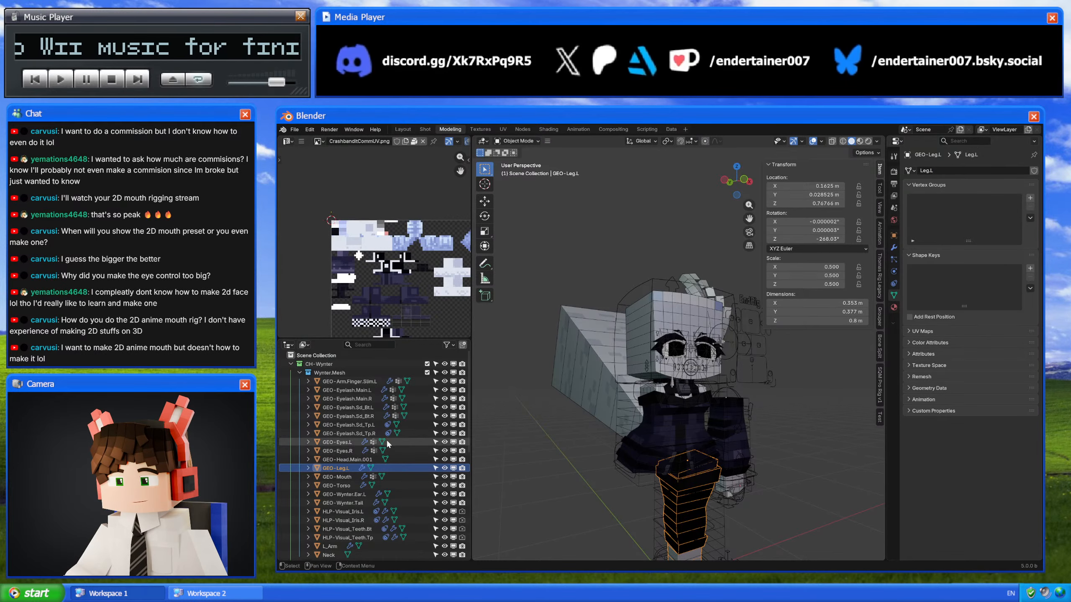
Step: Rename the GEO-Head.Main.001 object in Wynter.Mesh as GEO-Head and its mesh data as Head
double_click(370, 459)
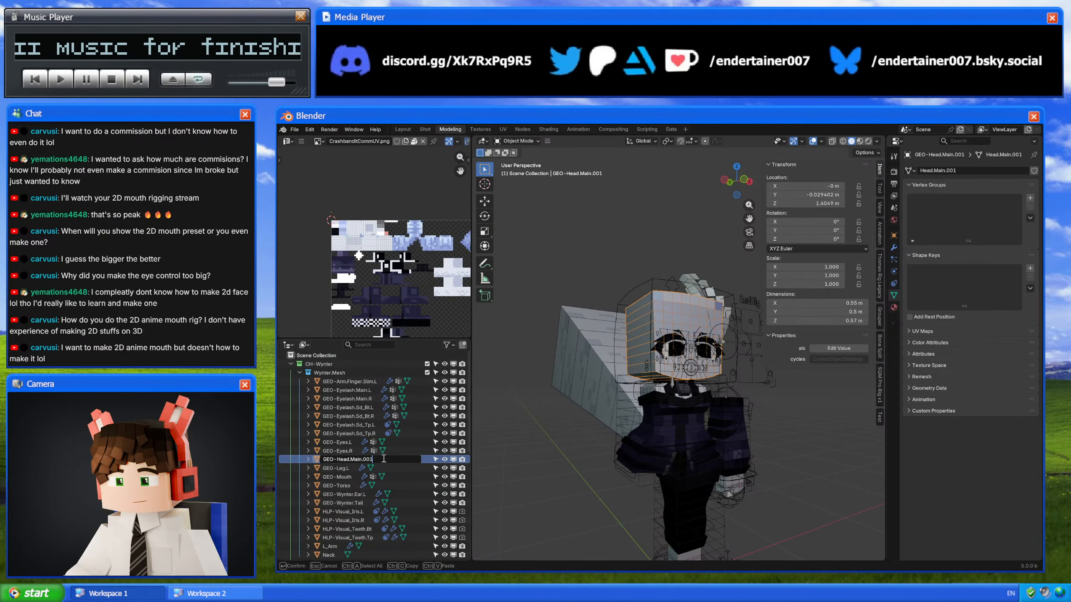
key(Delete)
key(Delete)
key(Delete)
key(Delete)
key(Delete)
key(Delete)
key(Delete)
key(Delete)
key(Delete)
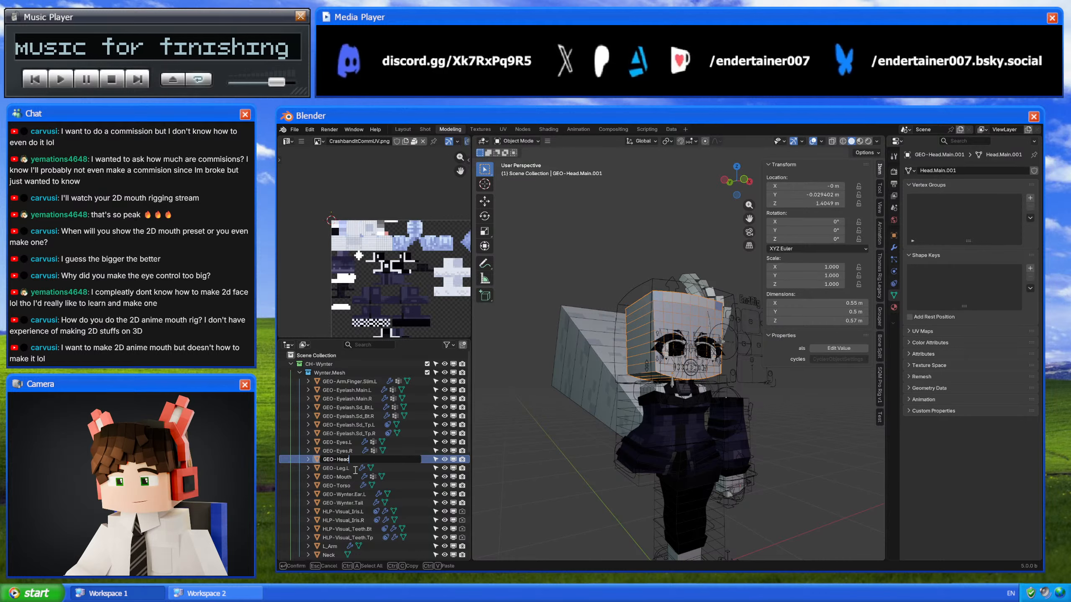
key(Return)
click(949, 170)
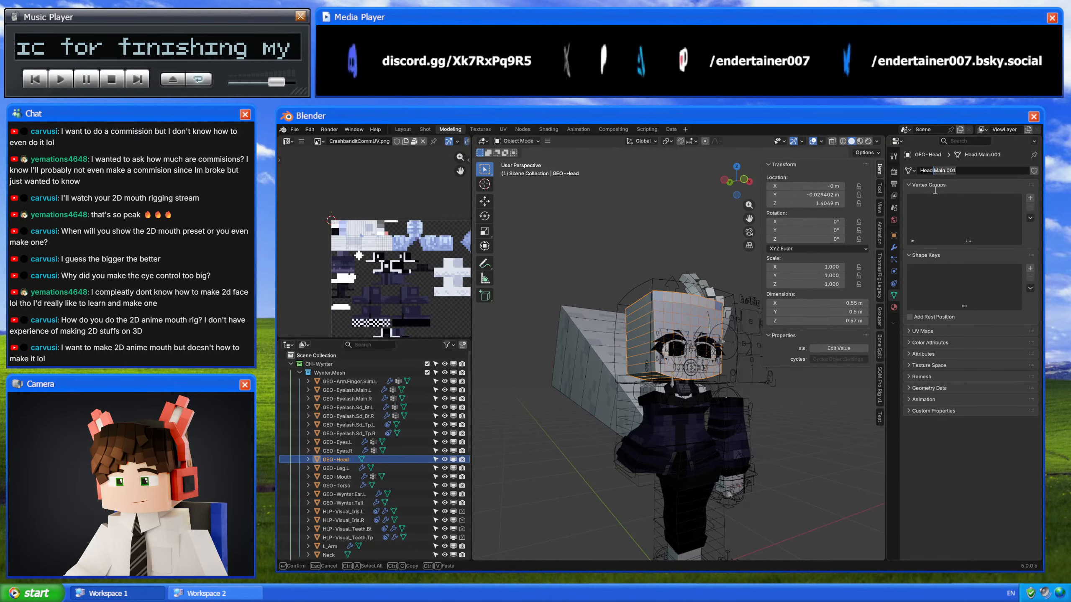
key(Return)
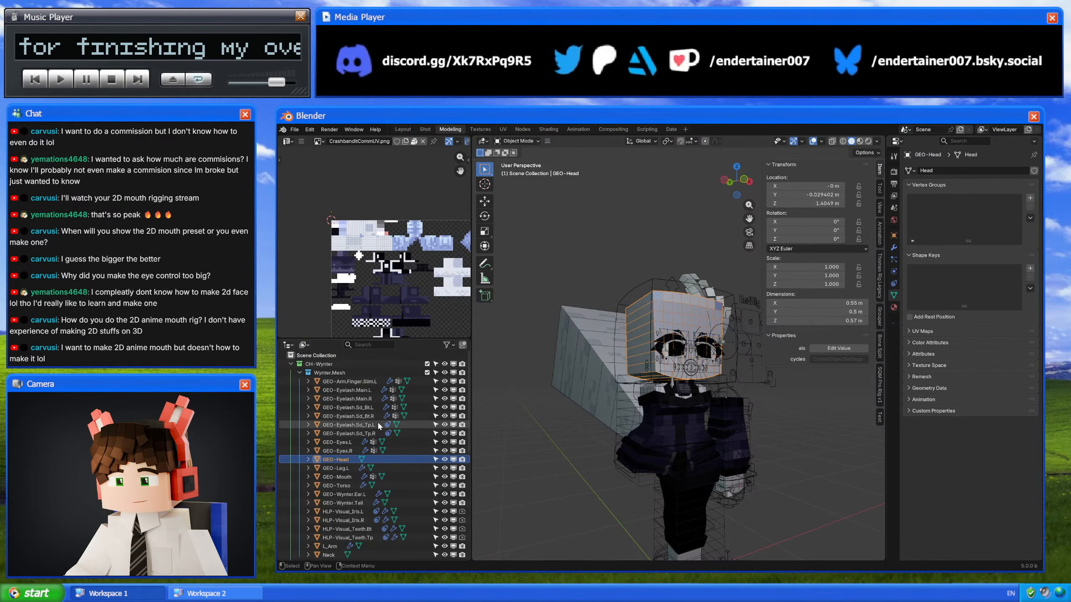
Step: Rename the L_Arm object in Wynter.Mesh as GEO-Arm.L
scroll(363, 443, down, 2)
click(329, 529)
scroll(333, 528, down, 5)
key(F2)
text(GE)
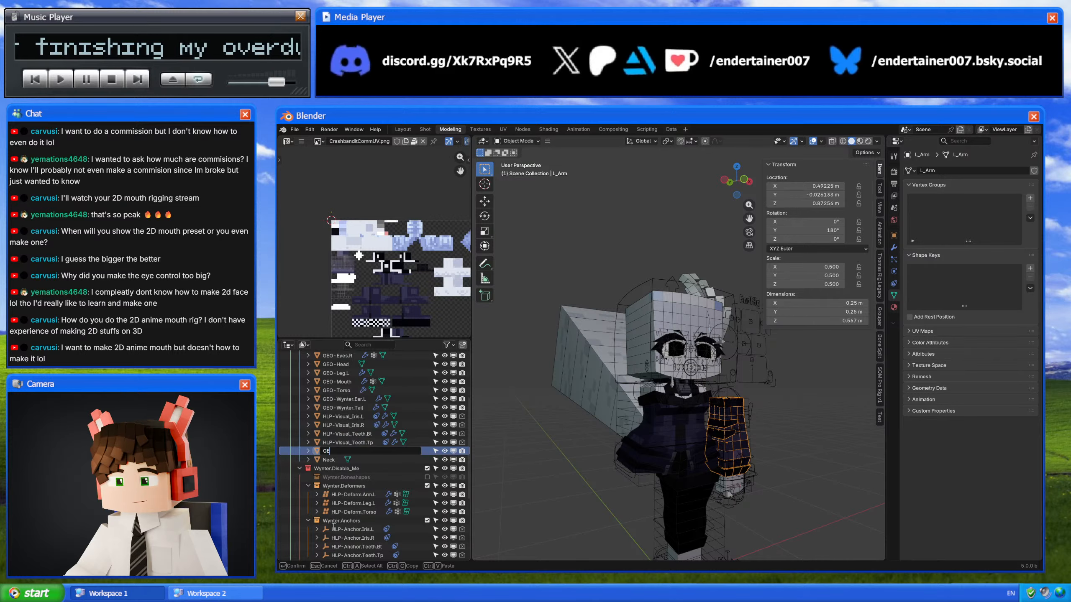
text(O-Arm)
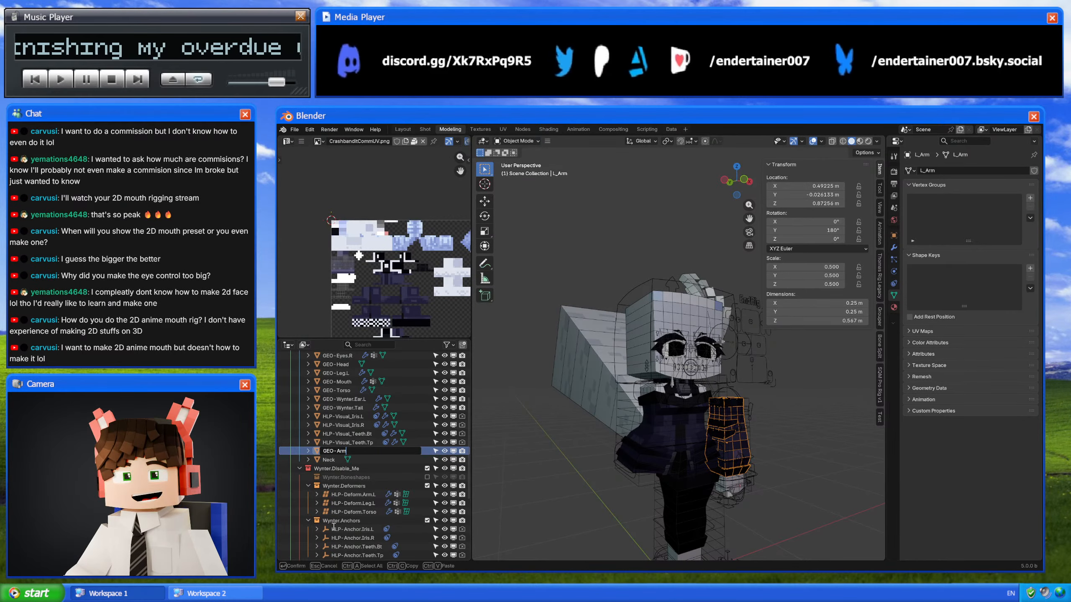
text(.L)
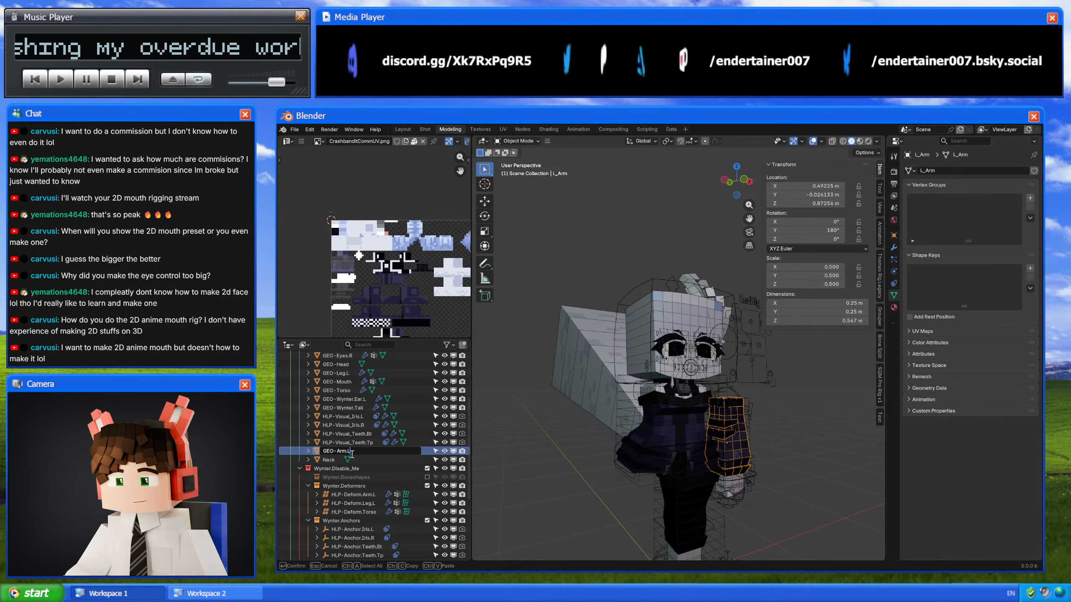
key(Return)
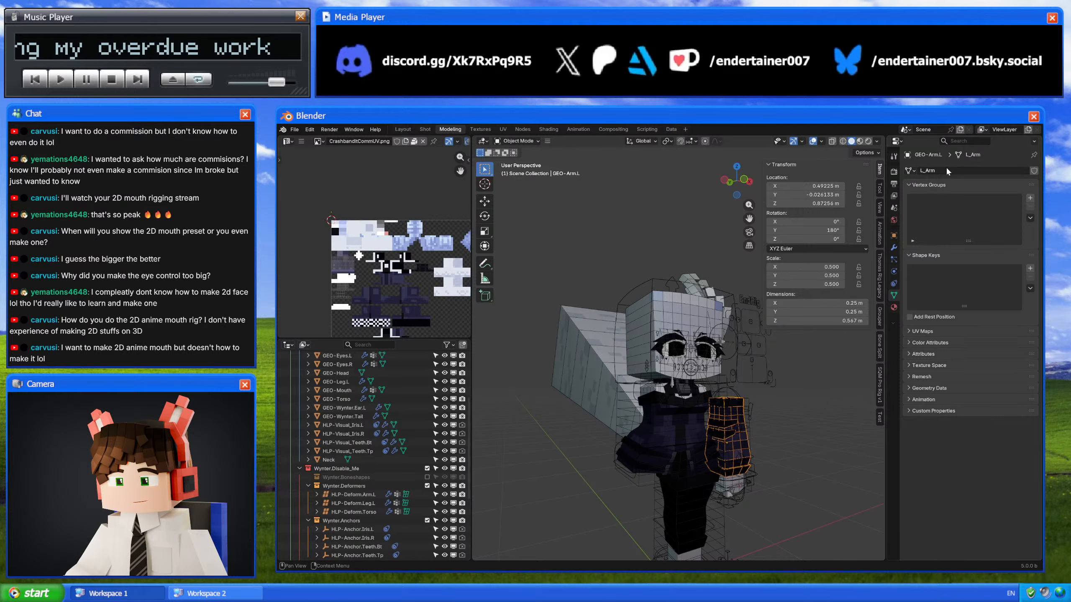
Step: Add the GEO- prefix to the Neck object in Wynter.Mesh so it is named GEO-Neck
double_click(333, 461)
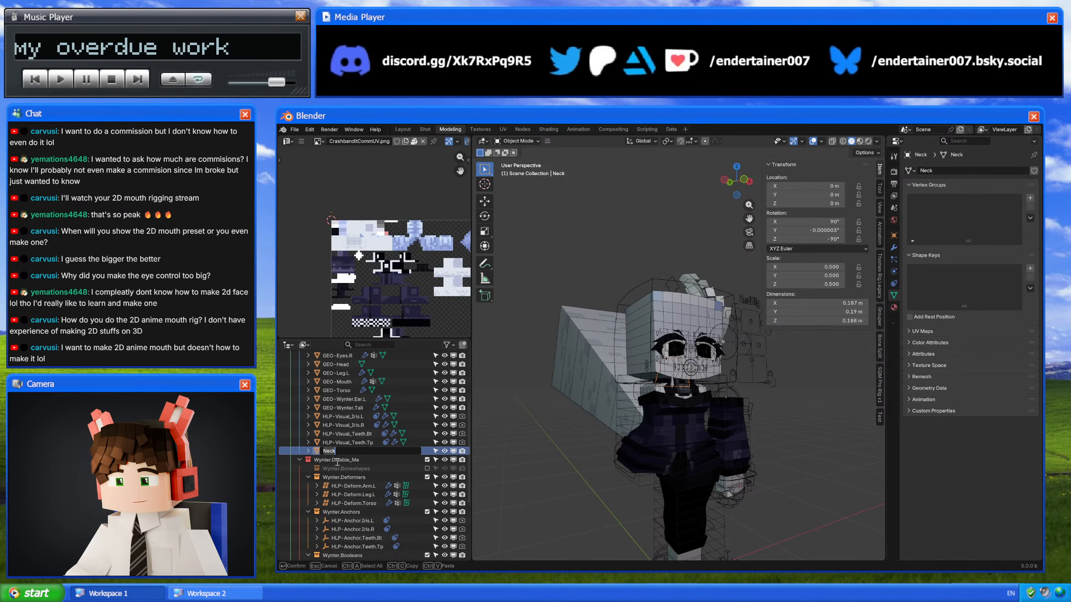
text(GEO-)
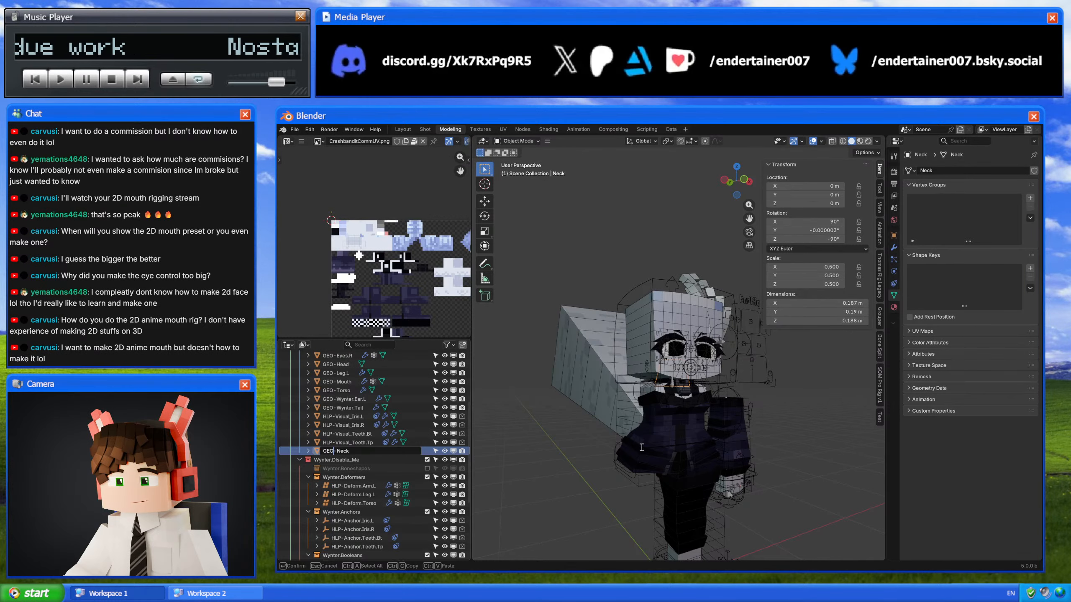
key(Return)
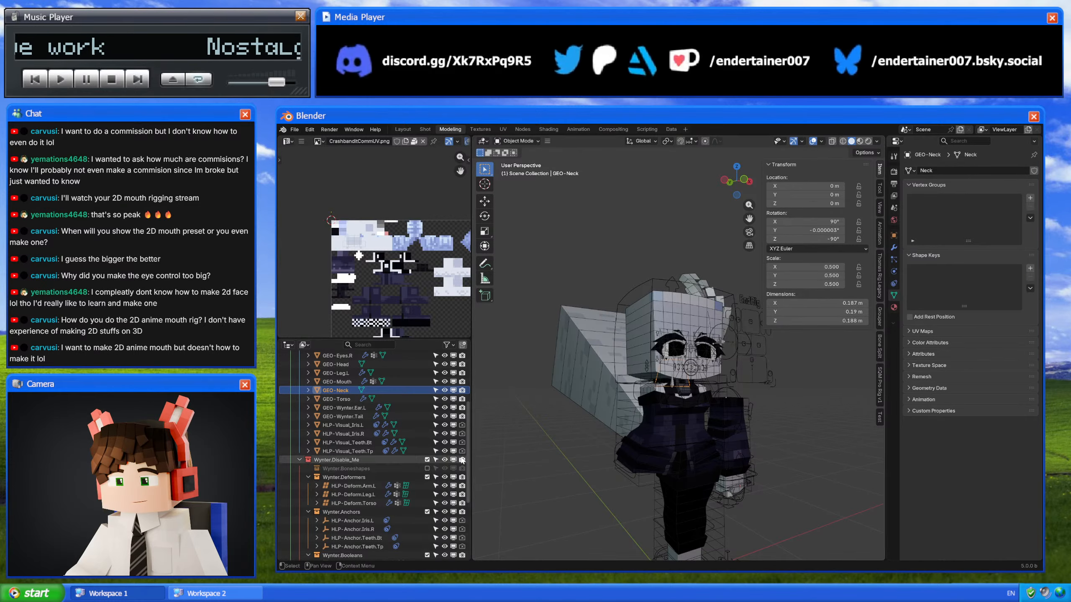
Step: Save the Blender file with the renamed character meshes
scroll(405, 445, up, 6)
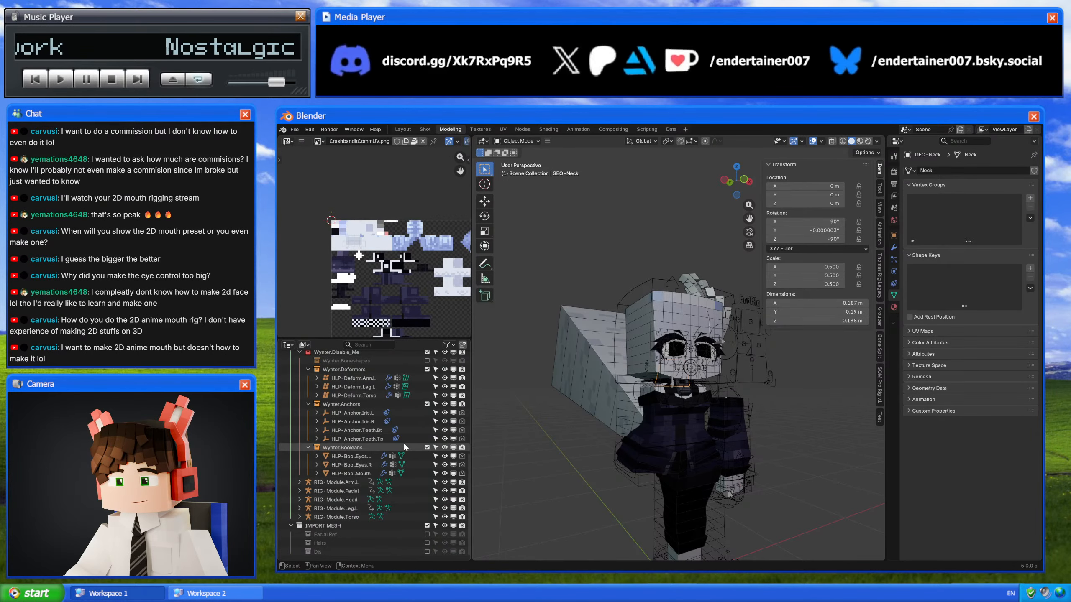
click(552, 416)
middle_drag(552, 417, 546, 418)
shift+middle_drag(712, 449, 698, 337)
key(ctrl+s)
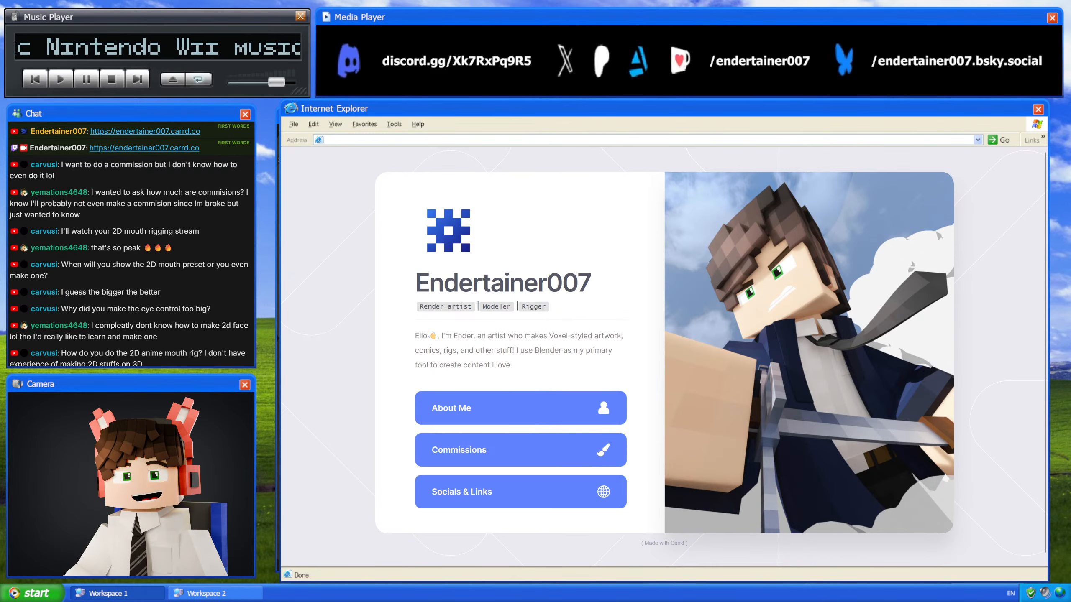
Step: Switch to the web browser, open the artist site's Commissions page and read through its Terms of Service
click(583, 454)
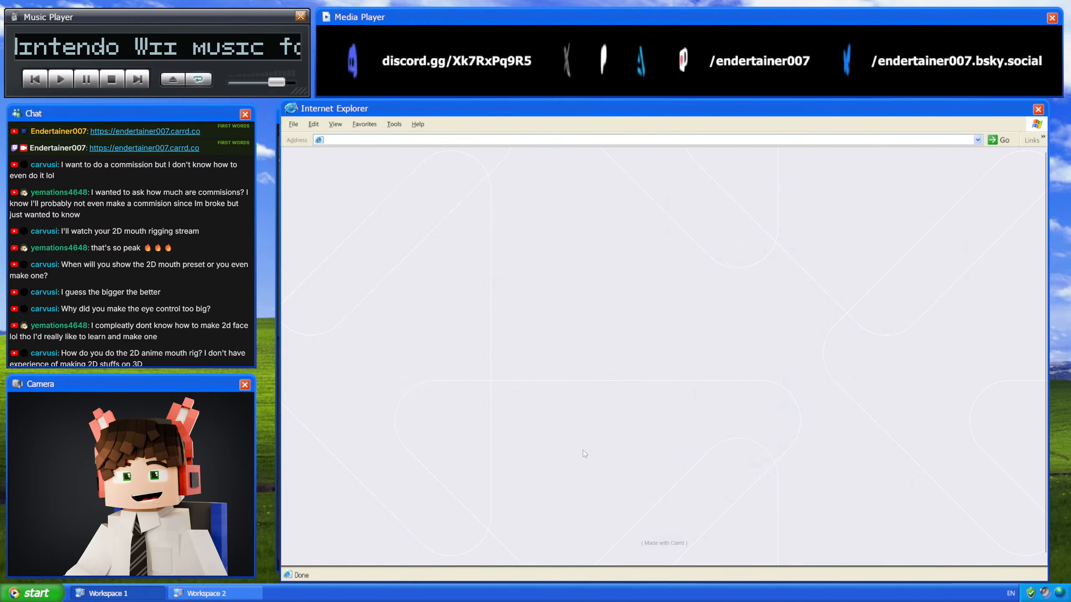
scroll(608, 417, down, 5)
scroll(608, 417, up, 3)
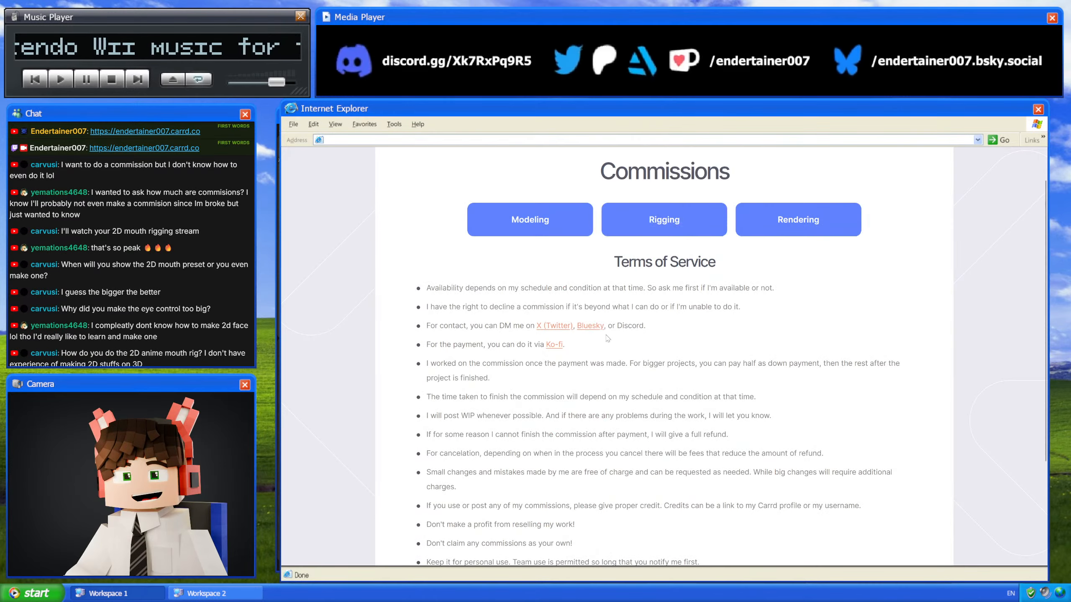
scroll(719, 336, down, 3)
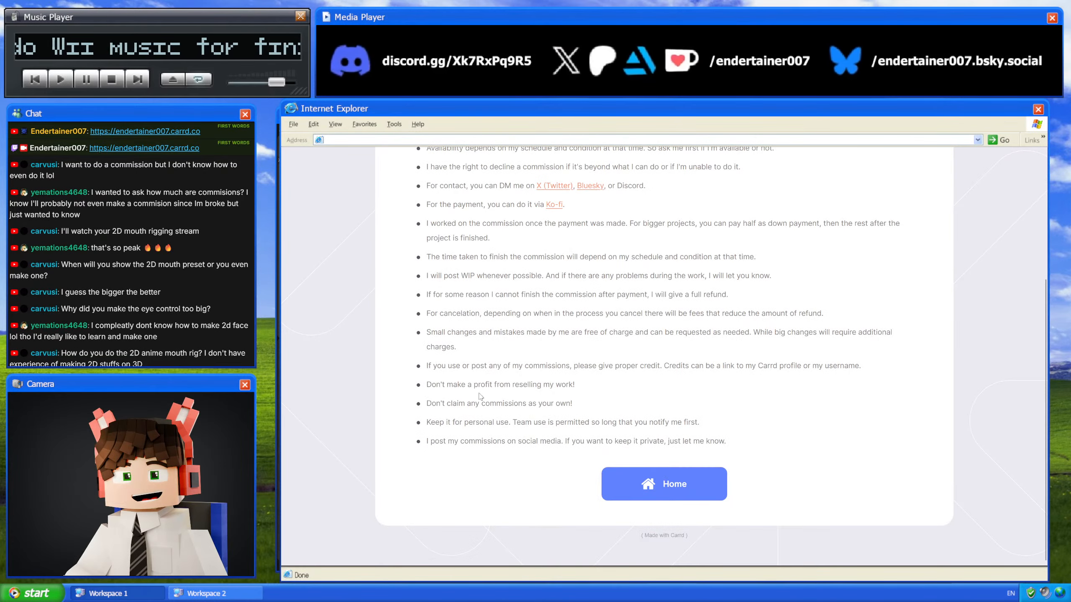
scroll(719, 336, up, 4)
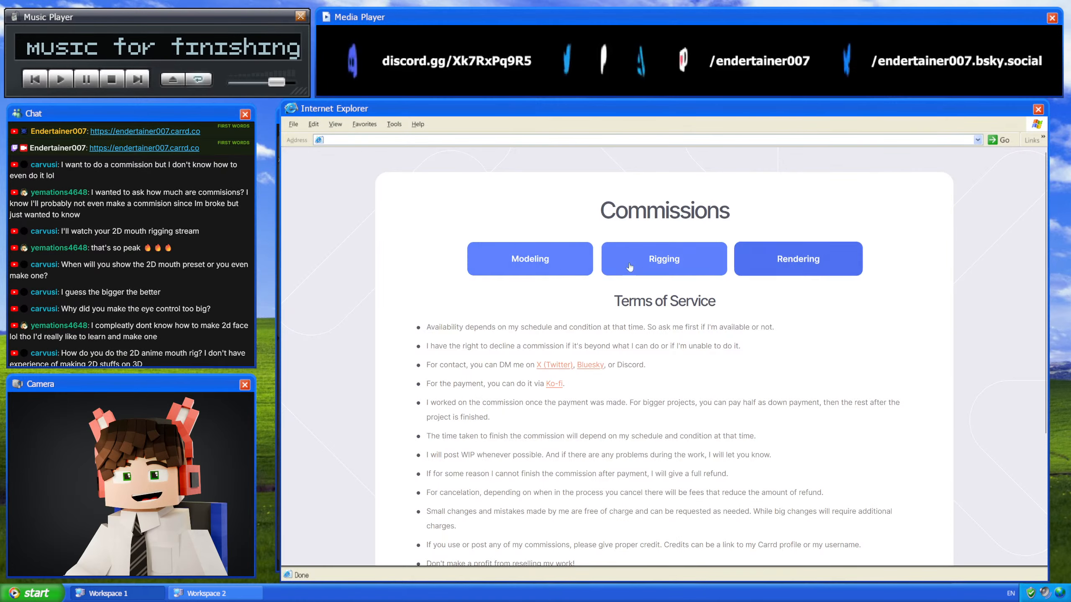
Step: Open the Modeling commission page and review its services, prices and sample works
click(566, 271)
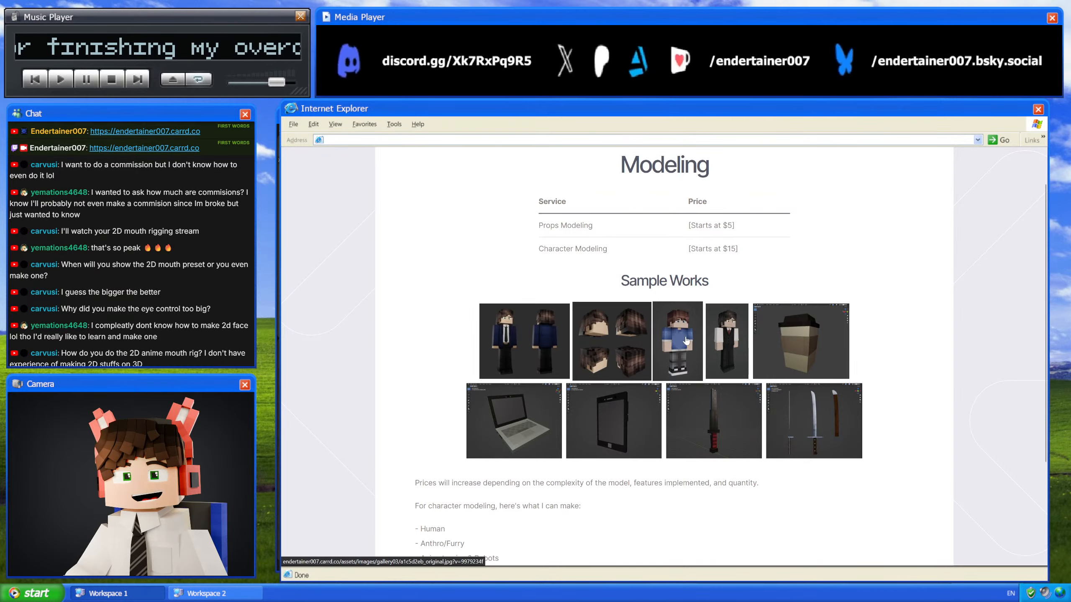
scroll(604, 481, down, 2)
scroll(603, 481, up, 2)
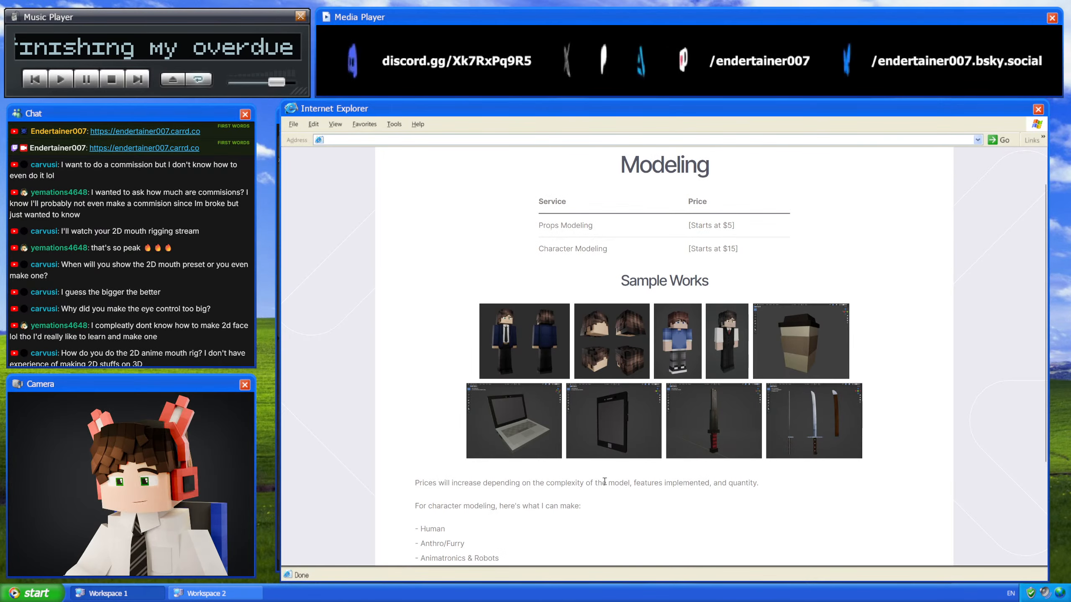
scroll(604, 481, up, 1)
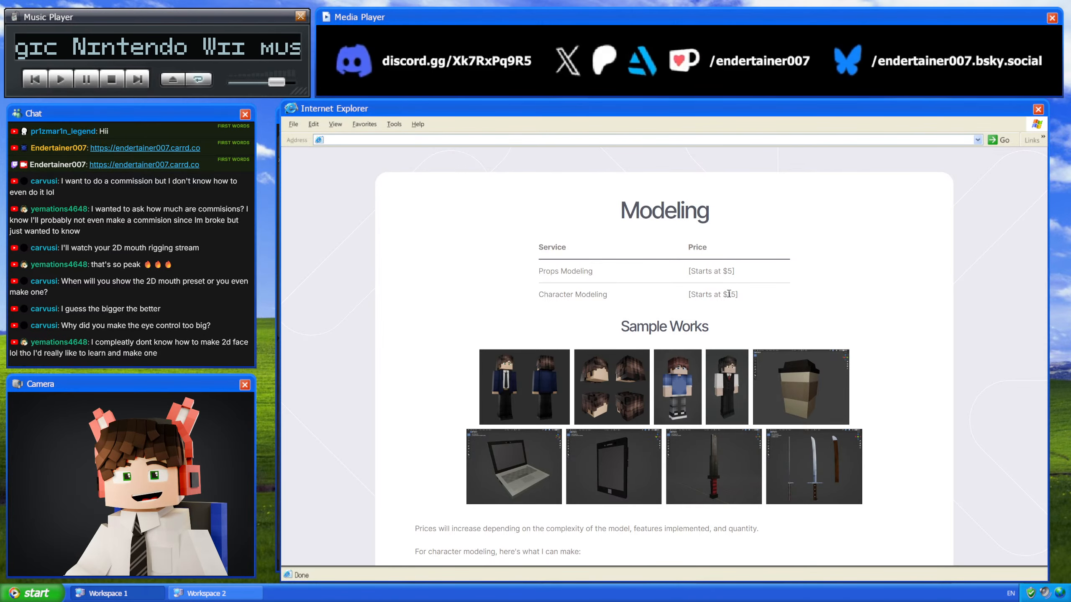
Step: View the enlarged coffee cup and suited character samples on the Modeling page, closing each image after viewing
click(803, 401)
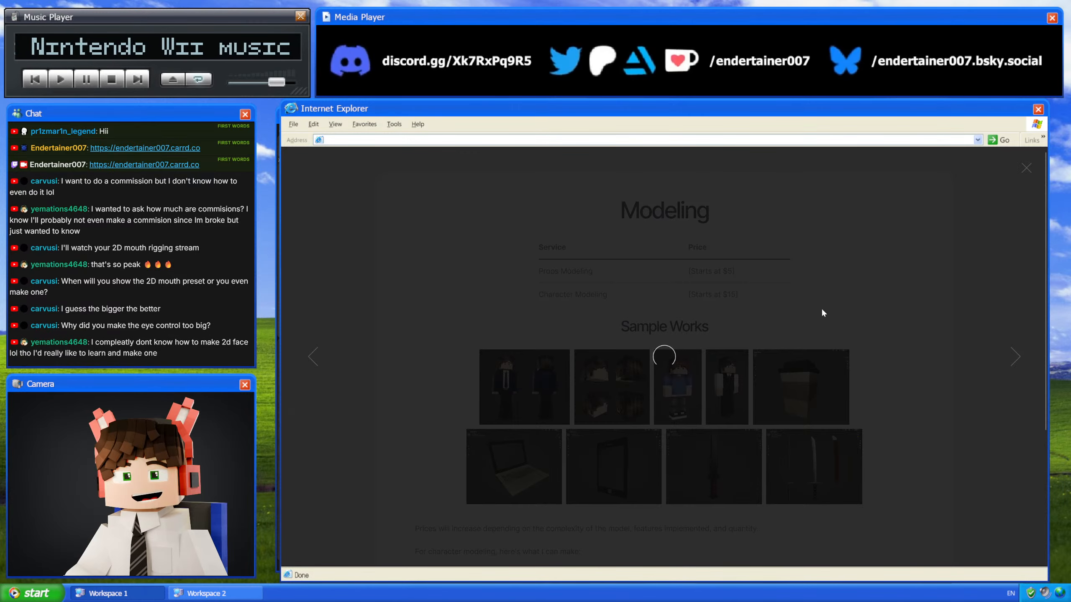
click(951, 311)
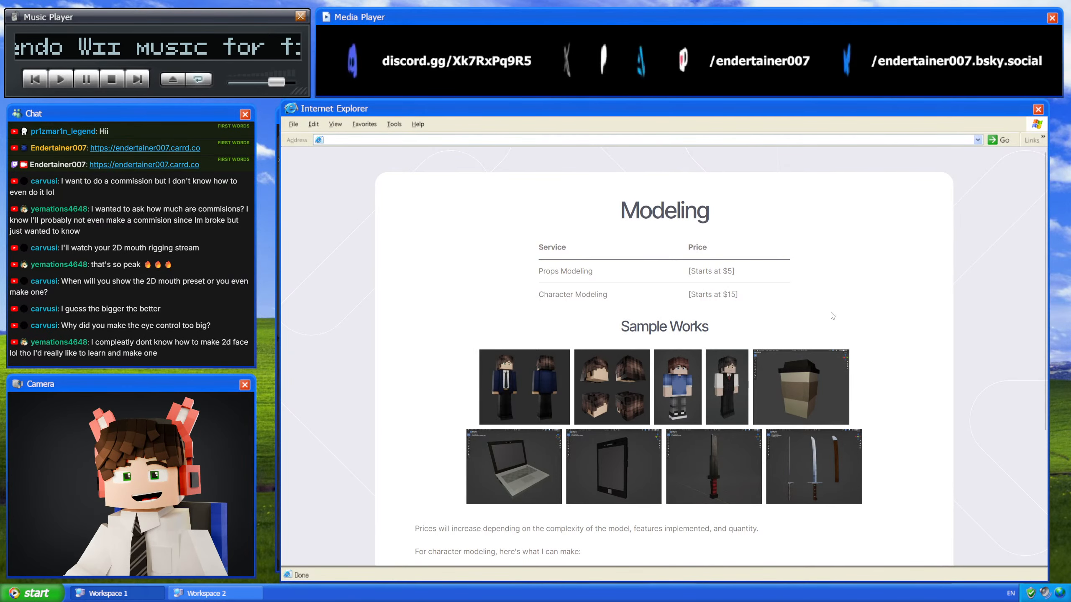
click(830, 354)
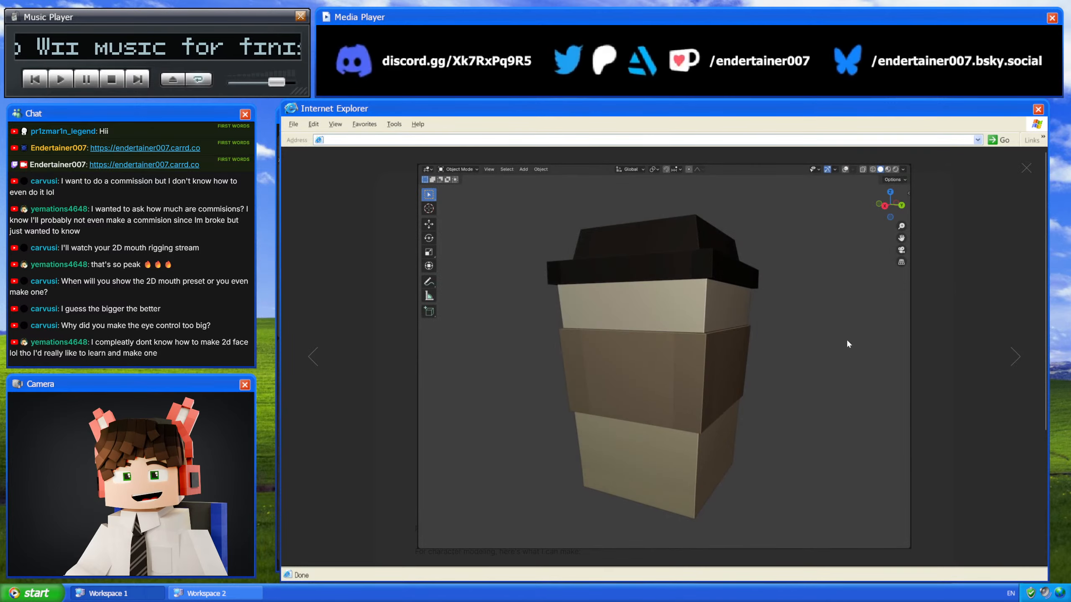
click(918, 325)
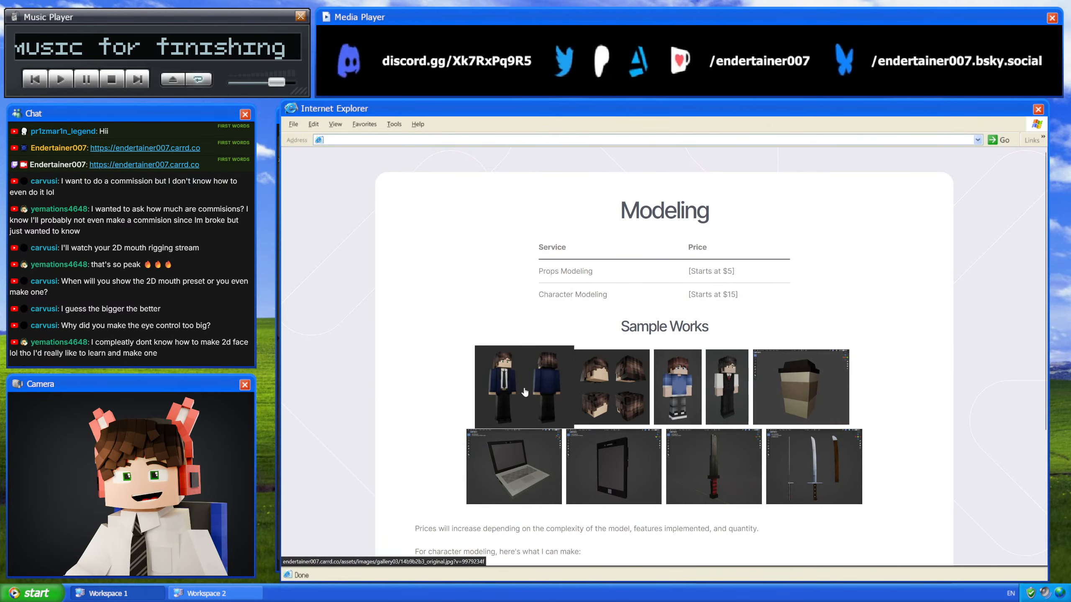
click(789, 388)
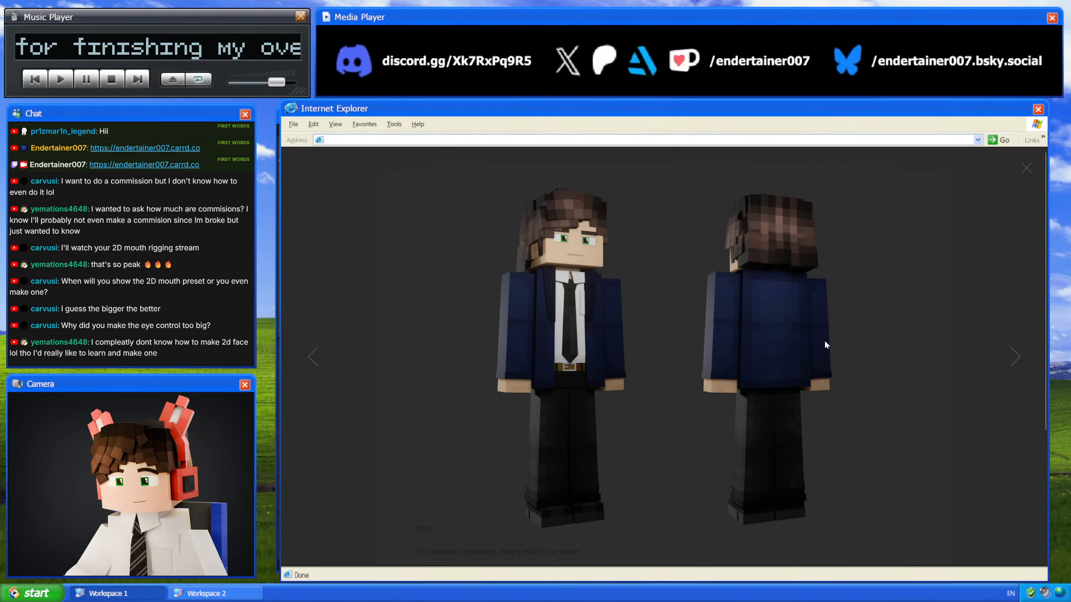
click(957, 297)
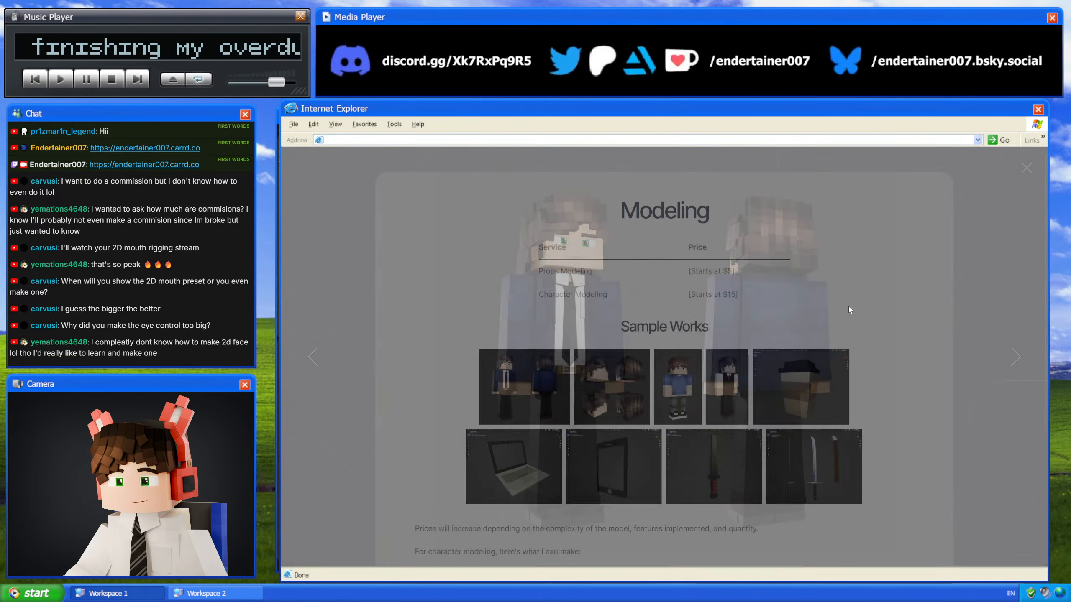
Step: Review the character modeling notes below the samples and return to the Commissions page
scroll(745, 315, down, 4)
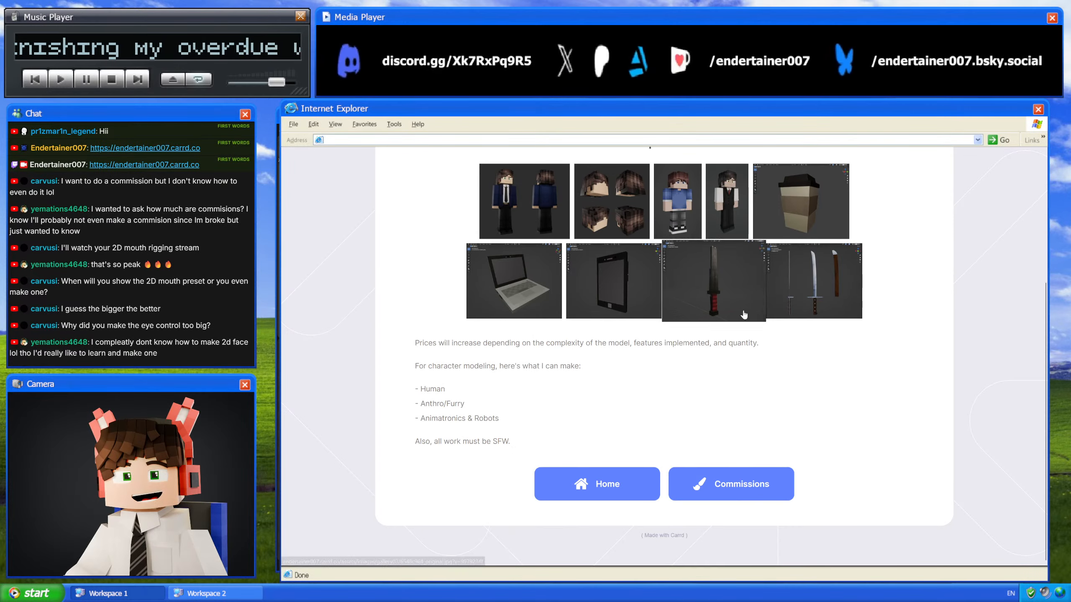
scroll(744, 314, up, 4)
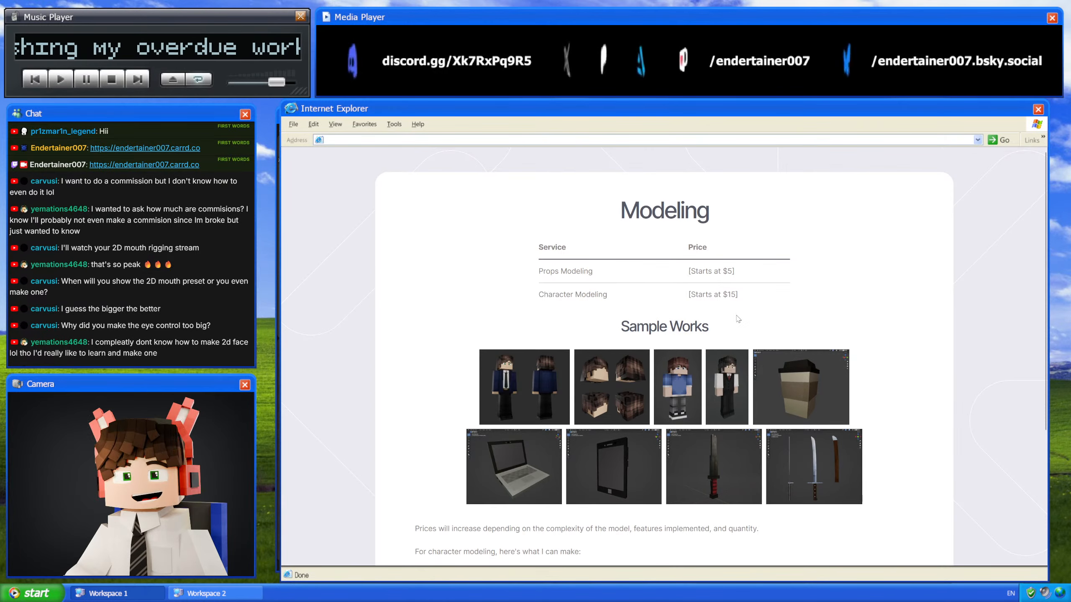
scroll(738, 319, down, 4)
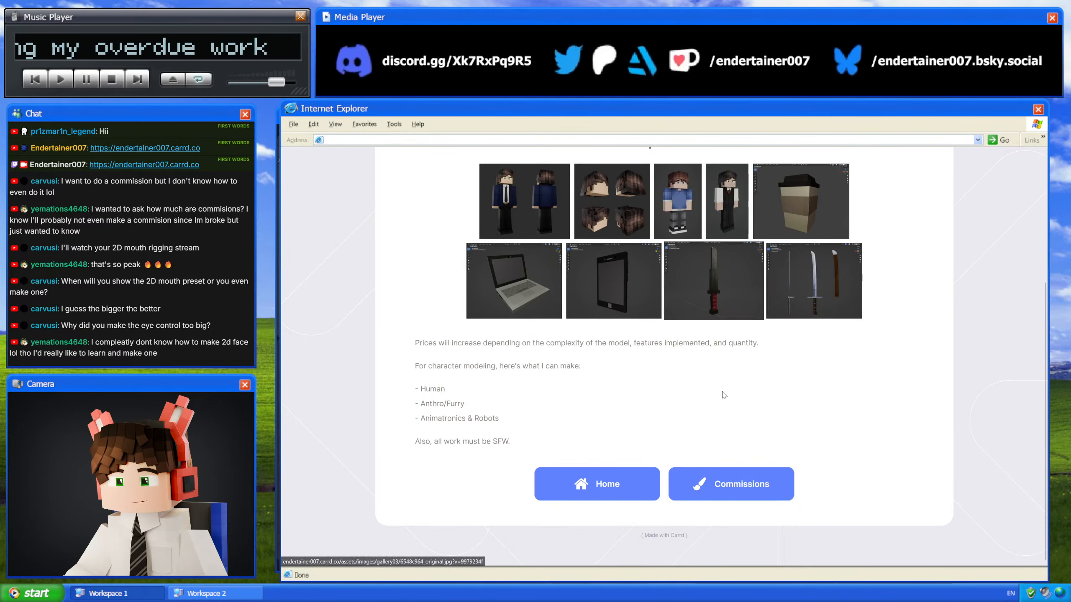
click(747, 489)
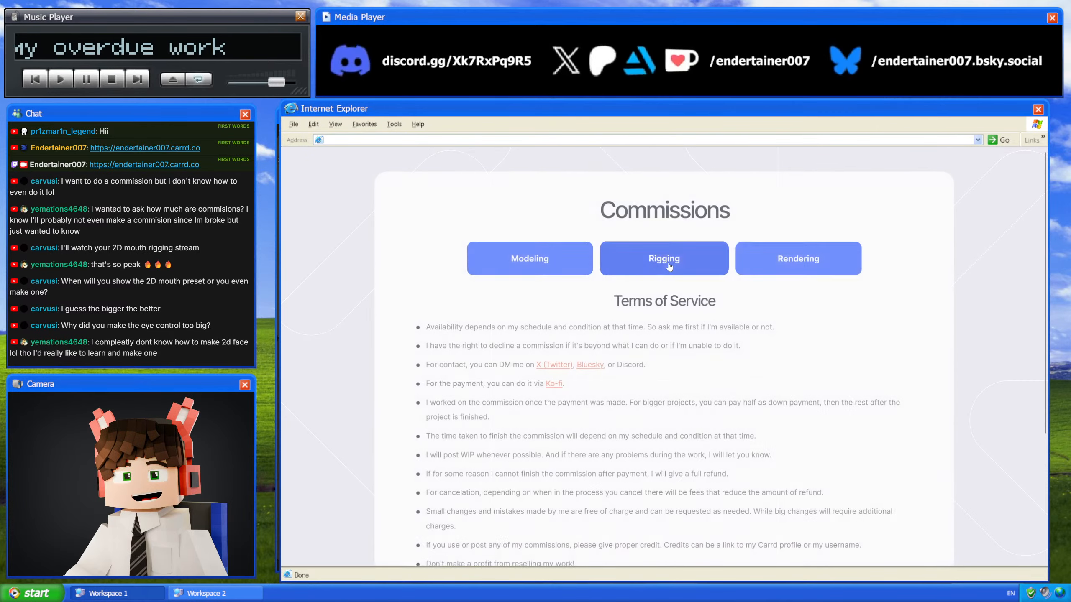
Step: Open the Rigging commission page, view the enlarged sample of the character in the green jacket, and return to the Commissions page
click(662, 258)
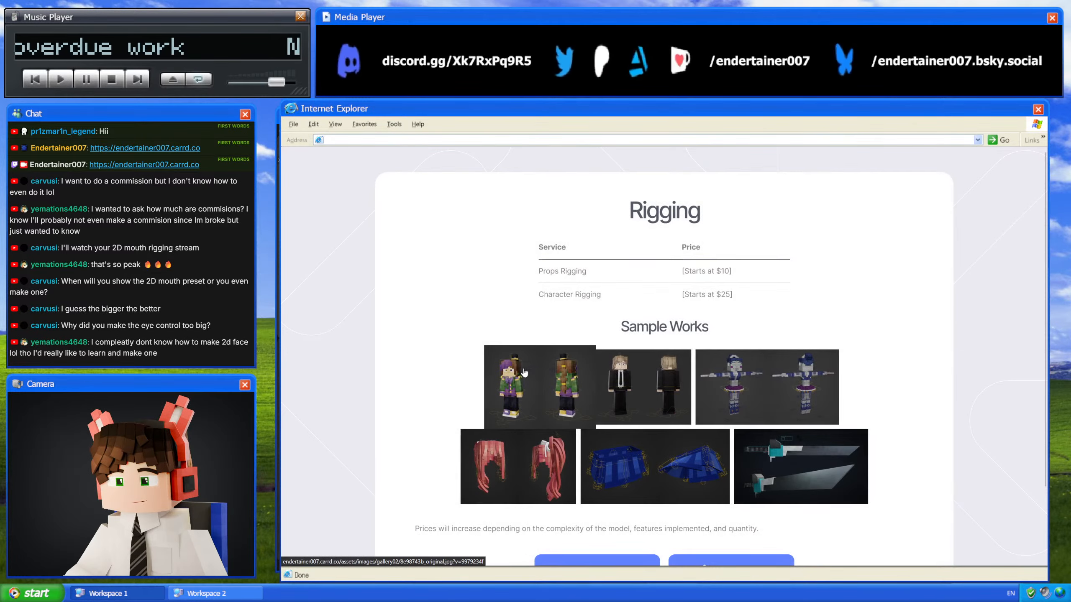
click(630, 371)
click(929, 380)
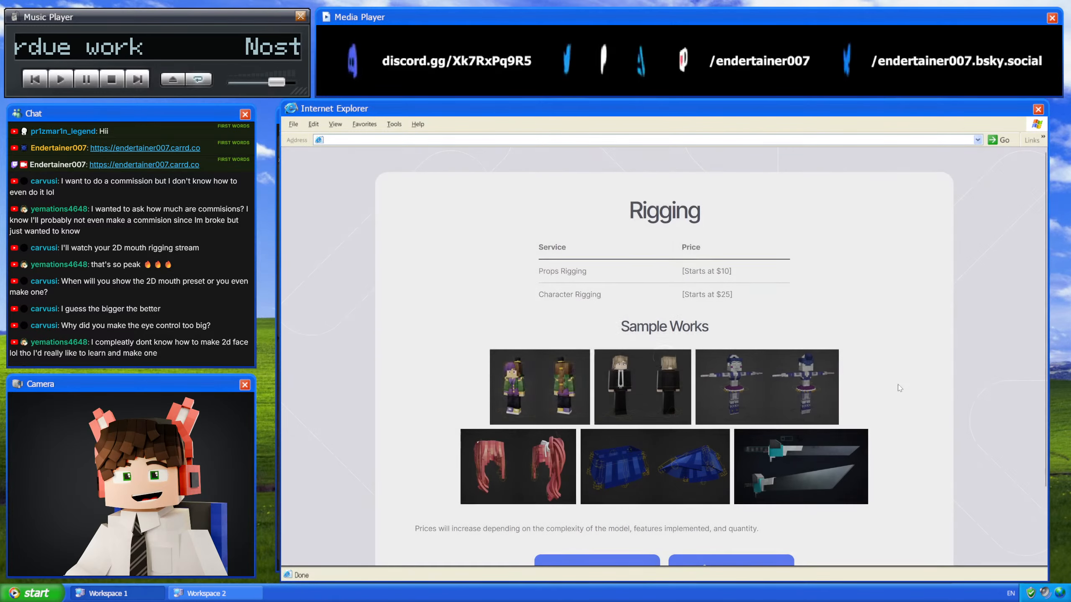
click(586, 363)
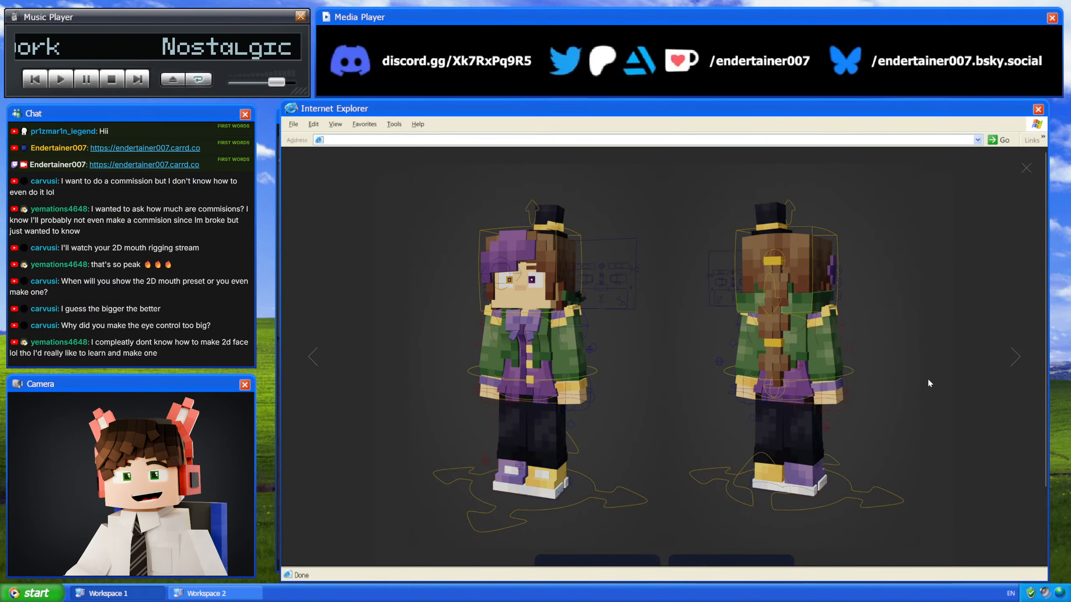
click(957, 403)
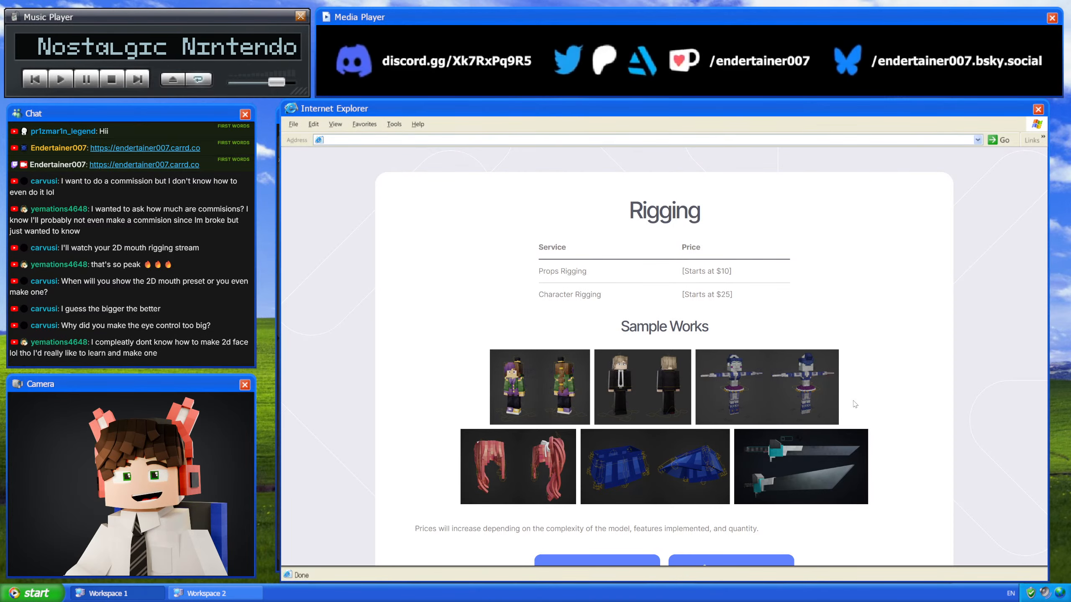
scroll(855, 404, down, 2)
click(756, 494)
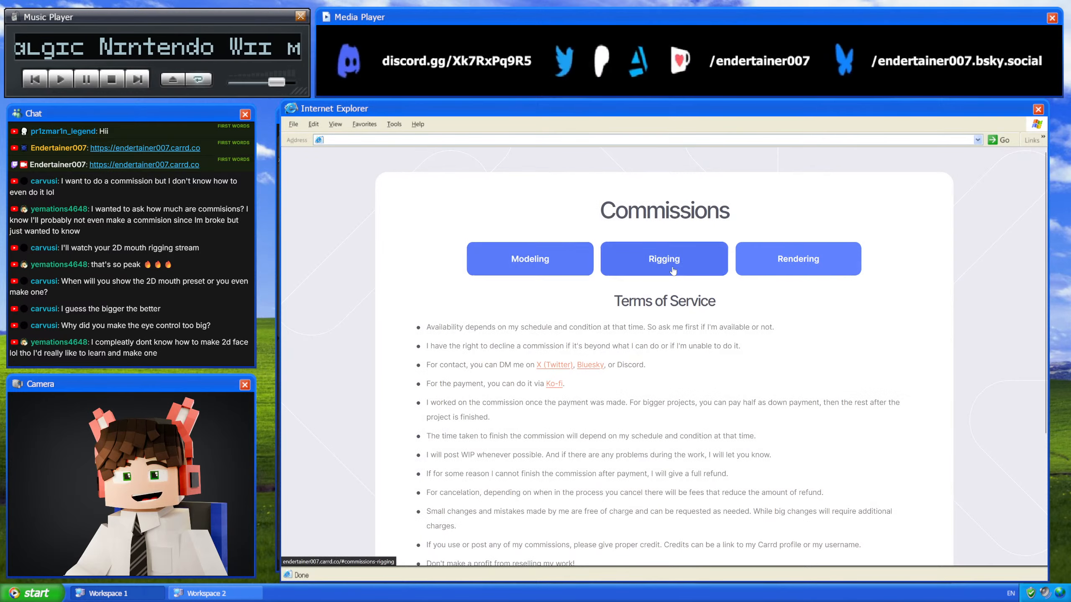
Step: Open the Modeling commission page, review the prices and samples, and return to the Commissions page
click(575, 271)
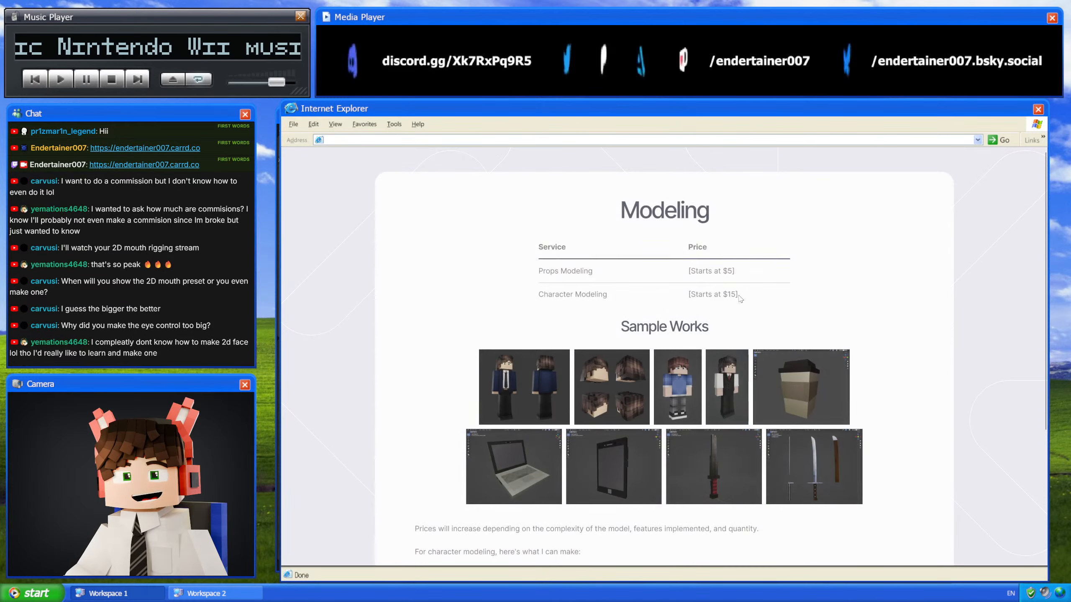
scroll(710, 390, down, 1)
scroll(710, 390, down, 3)
click(716, 483)
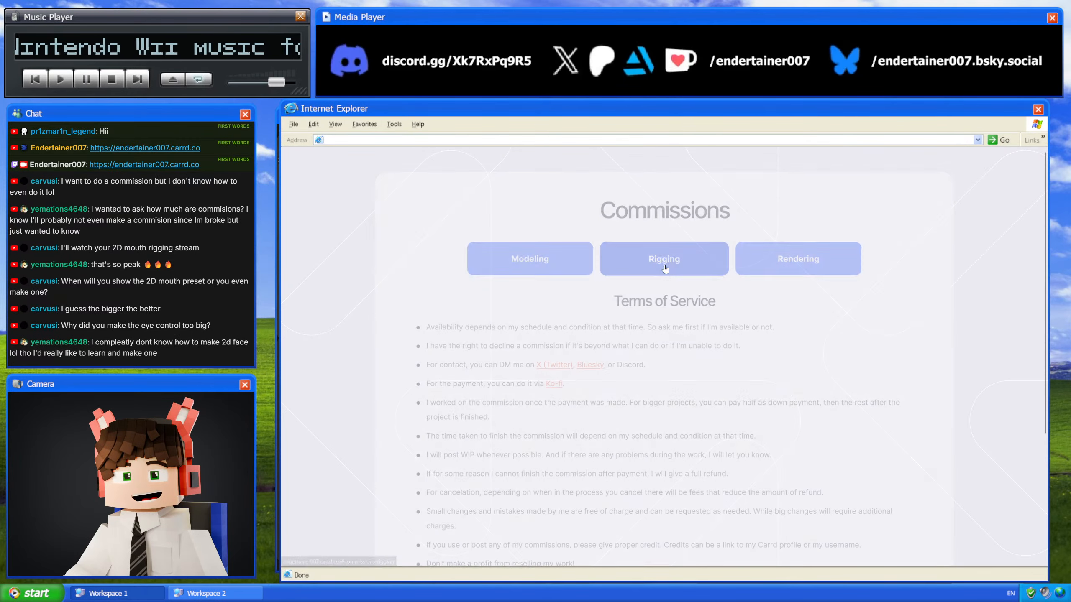
Step: Open the Rigging commission page, review its prices, and view the enlarged pink hair sample, closing the image after viewing
click(664, 269)
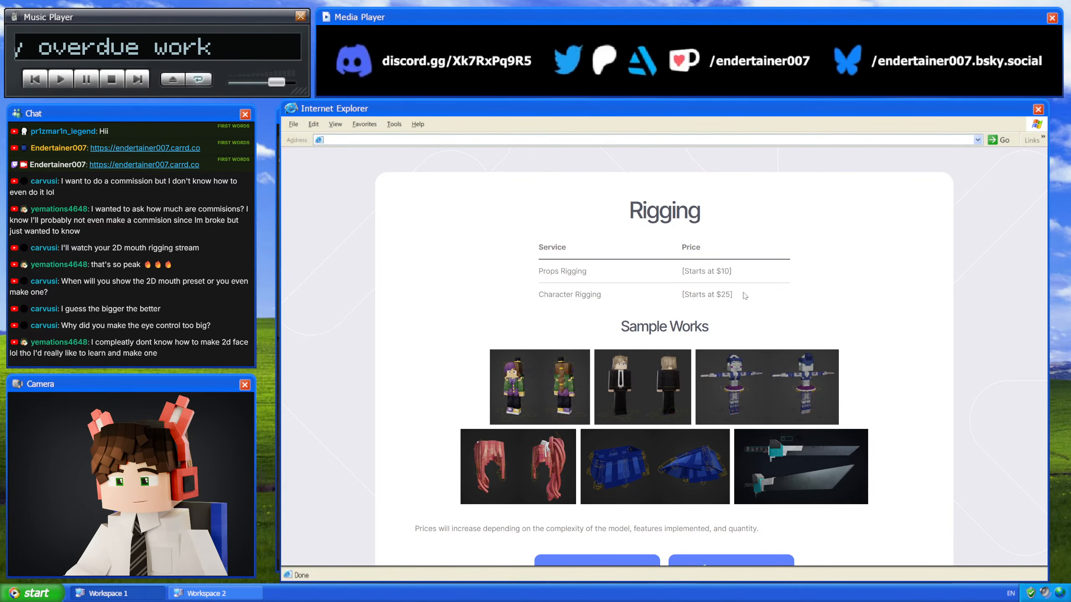
scroll(744, 296, down, 2)
scroll(753, 299, up, 2)
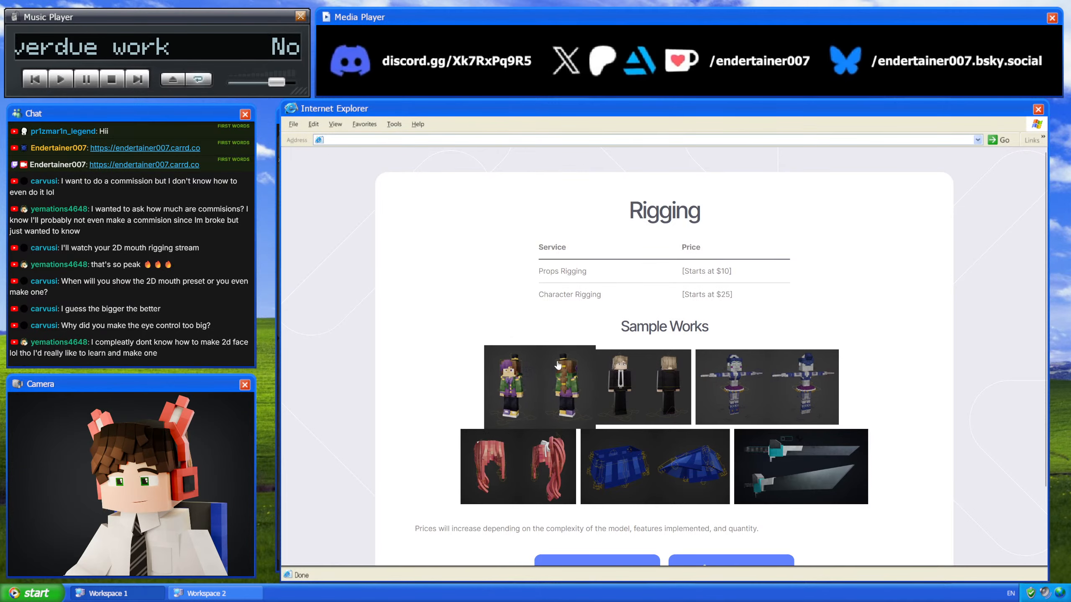
click(545, 484)
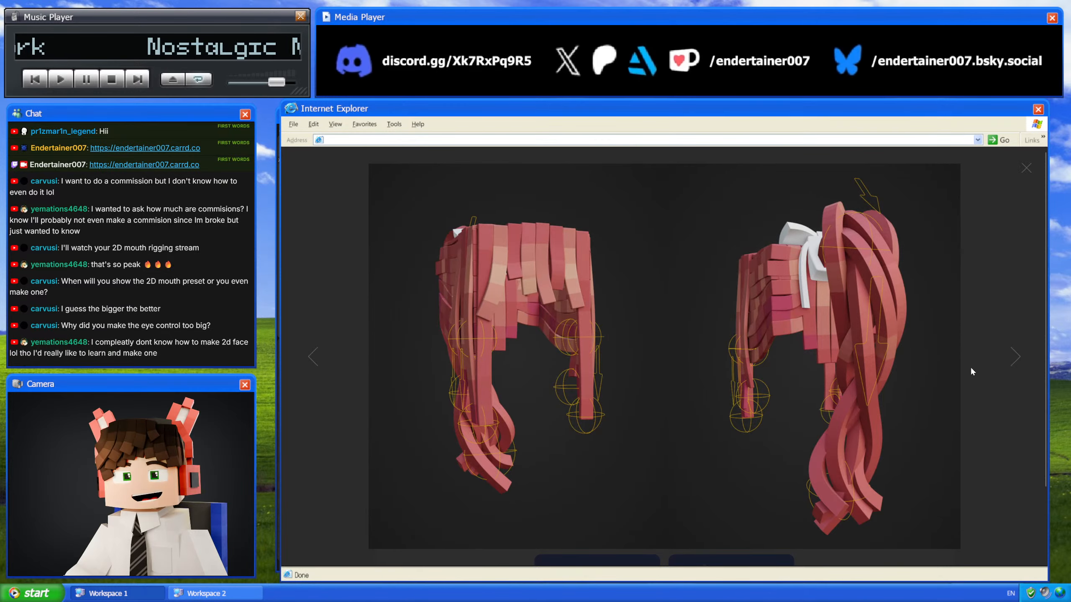
click(1008, 363)
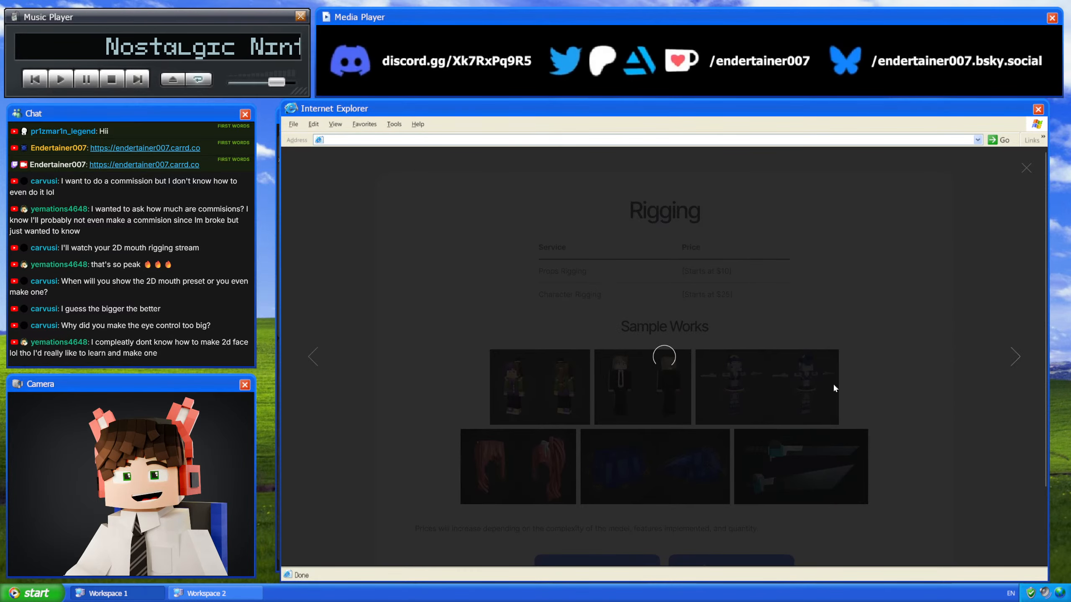
click(946, 441)
Step: View the enlarged sword sample on the Rigging page and return to the Commissions page
click(808, 471)
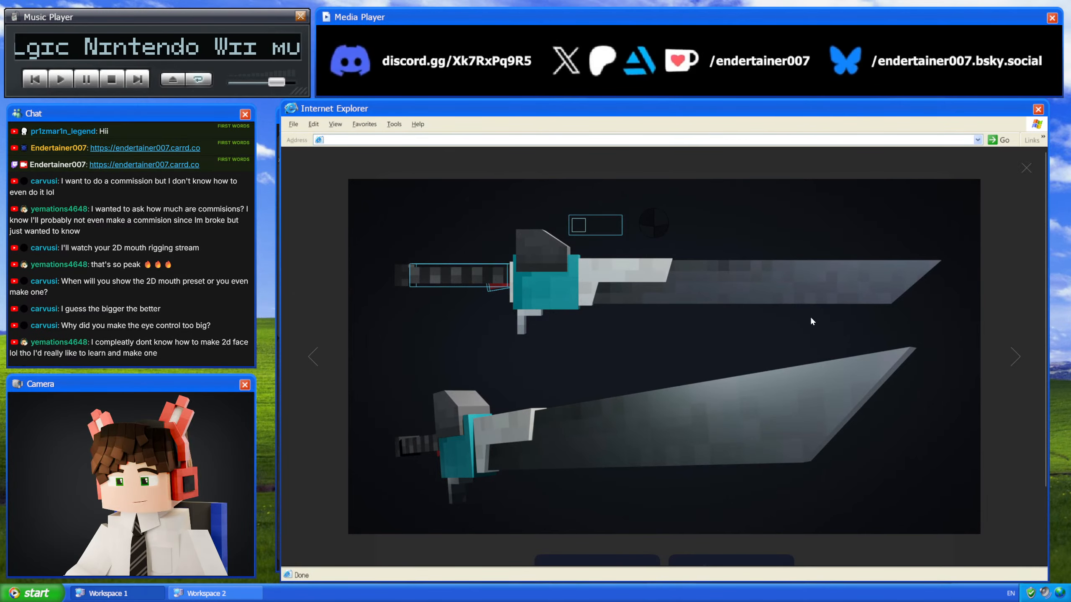
click(1004, 366)
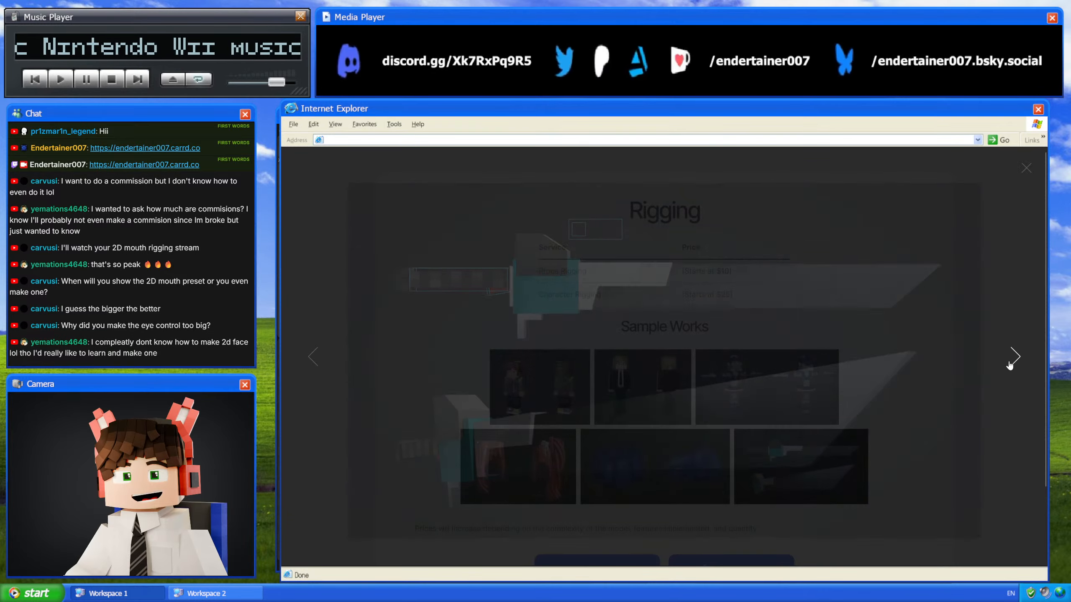
click(977, 279)
scroll(750, 330, down, 2)
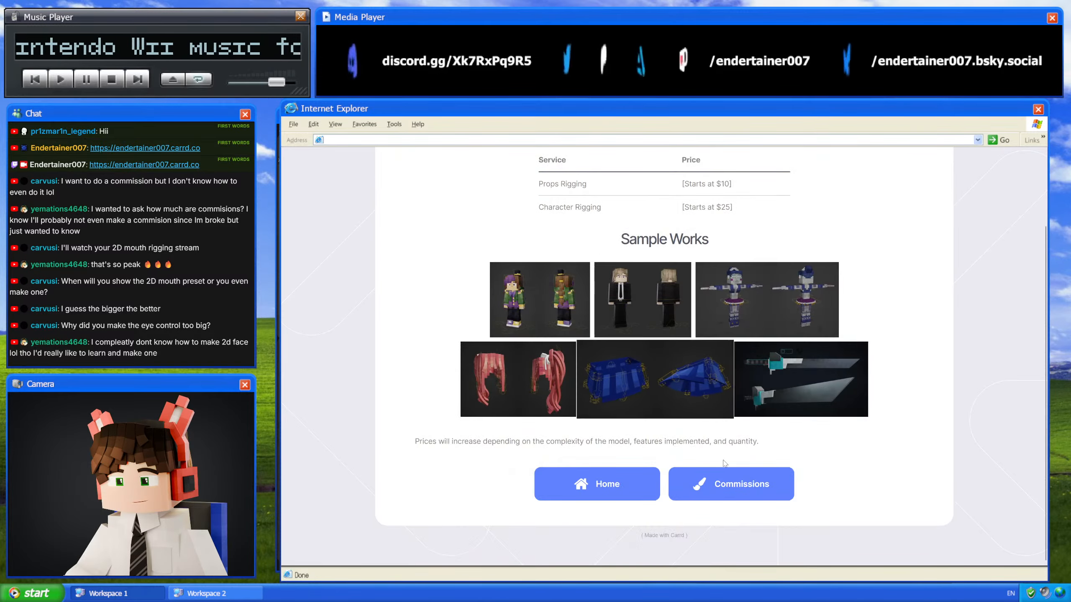
click(731, 485)
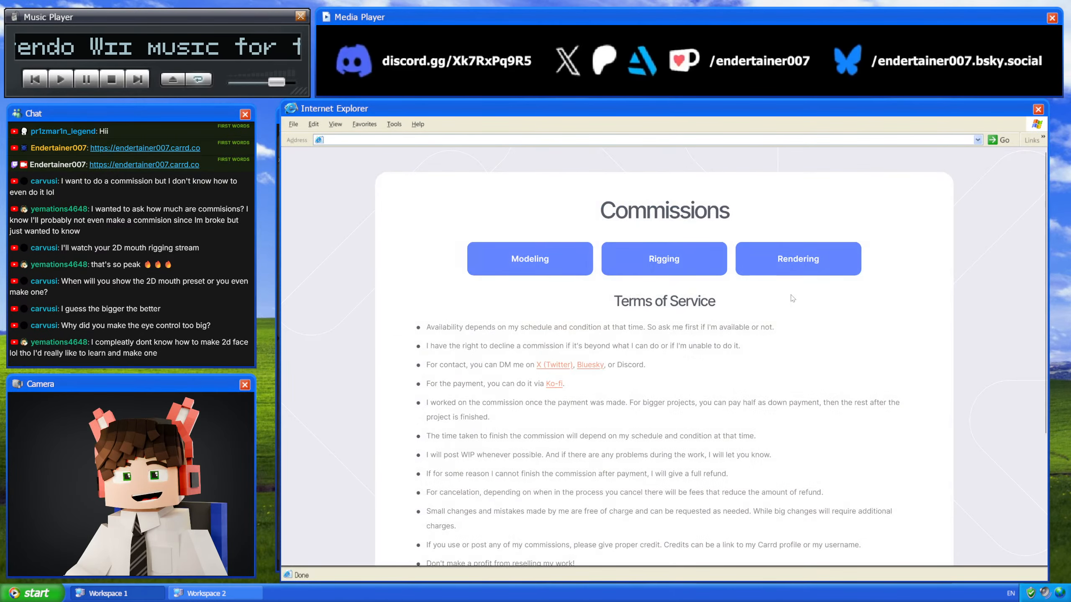
Step: Open the Rendering commission page and review the bust, halfbody and fullbody render prices and the notes below the samples
click(785, 258)
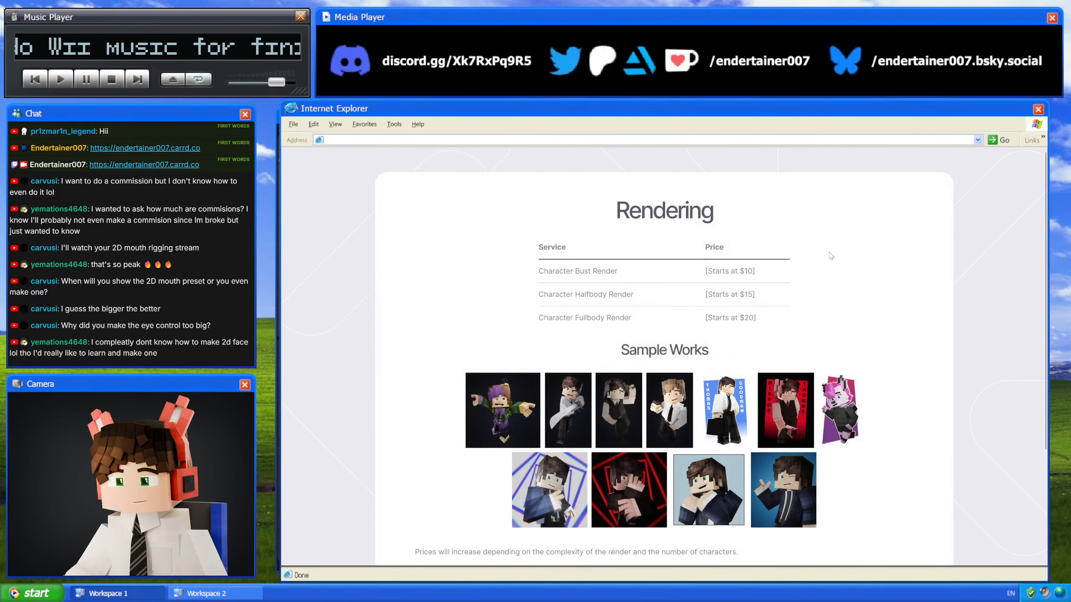
scroll(624, 426, down, 3)
scroll(652, 307, up, 2)
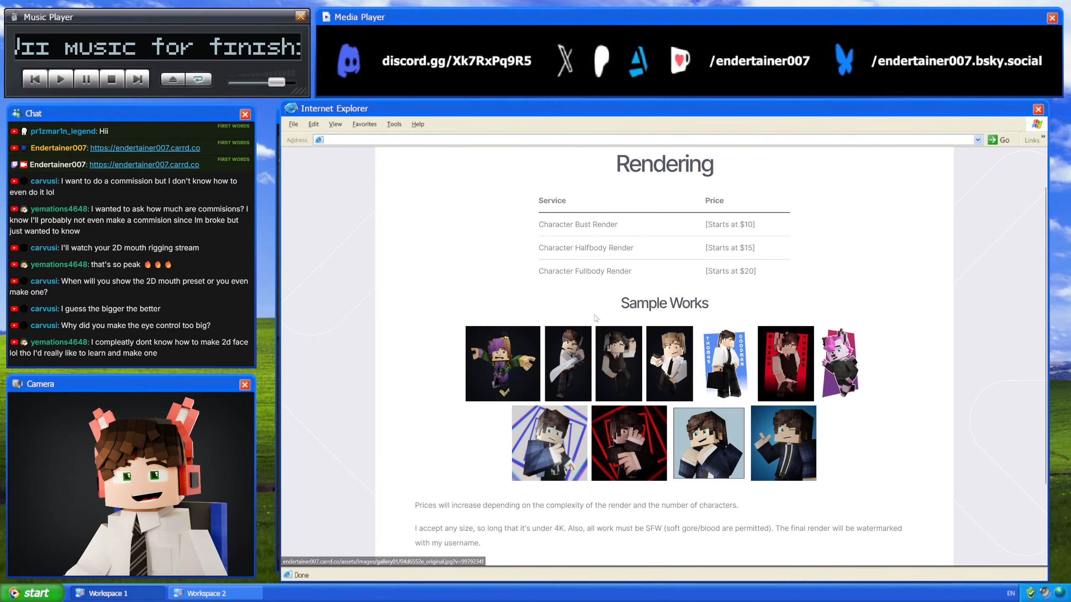
scroll(585, 318, up, 1)
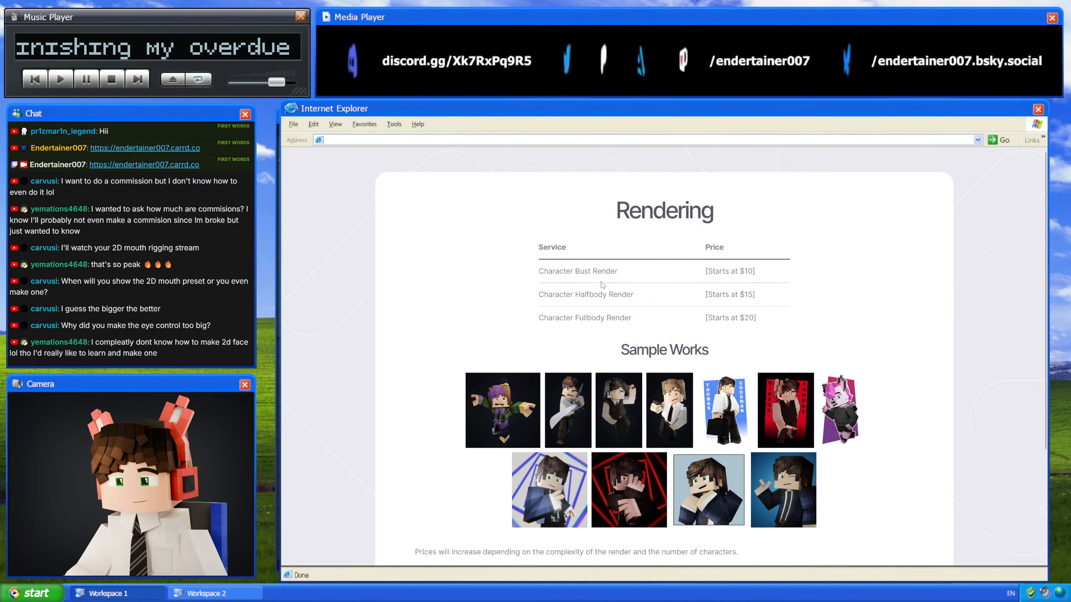
scroll(626, 364, down, 1)
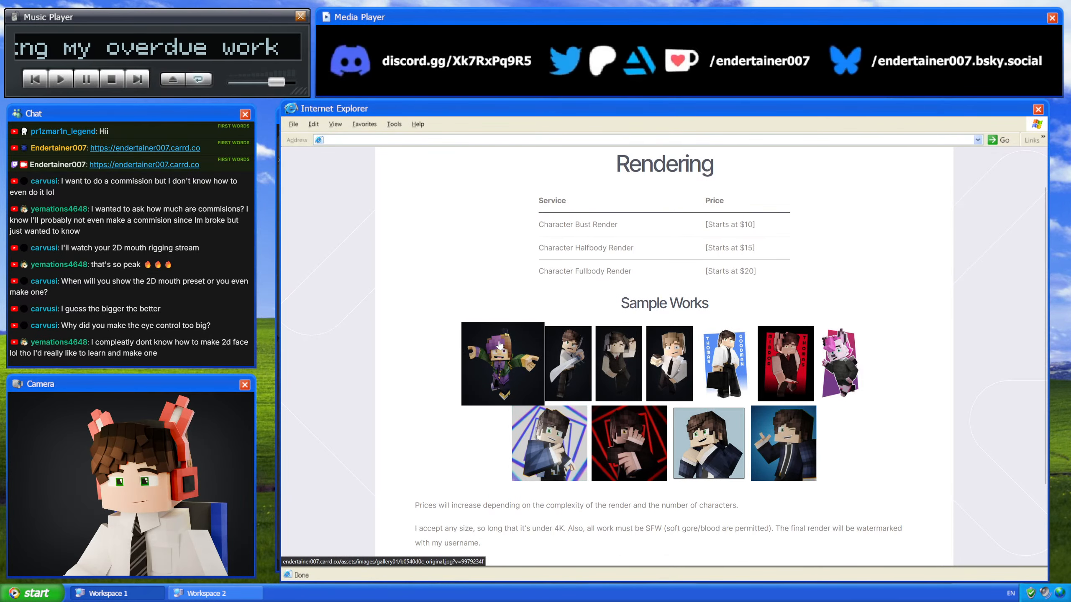
Step: View the enlarged render with the light blue background and the one with blue-violet square frames, closing each image after viewing
click(675, 346)
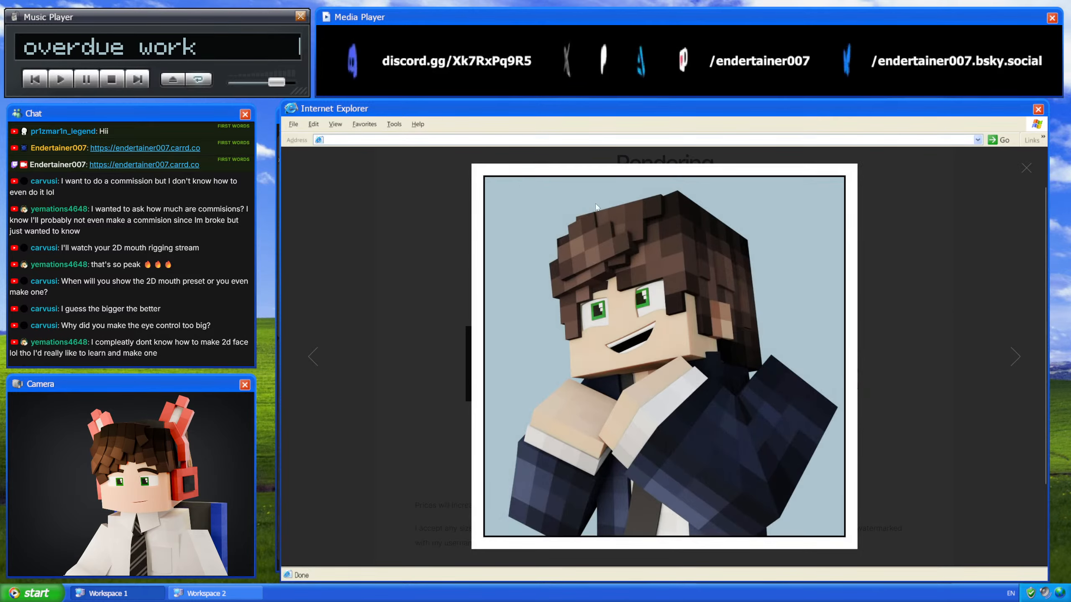
click(977, 349)
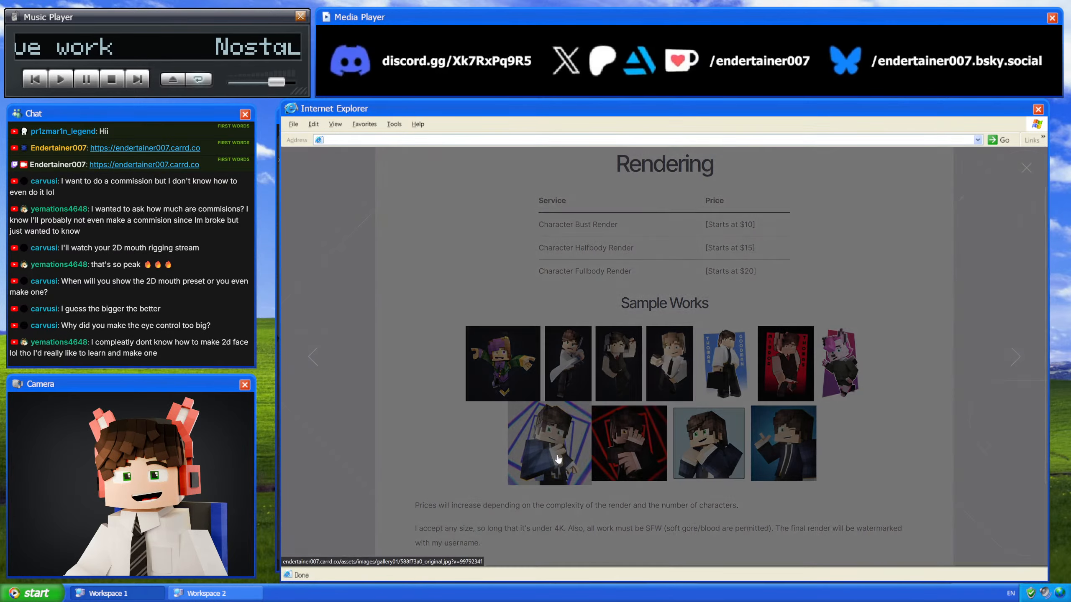
click(558, 459)
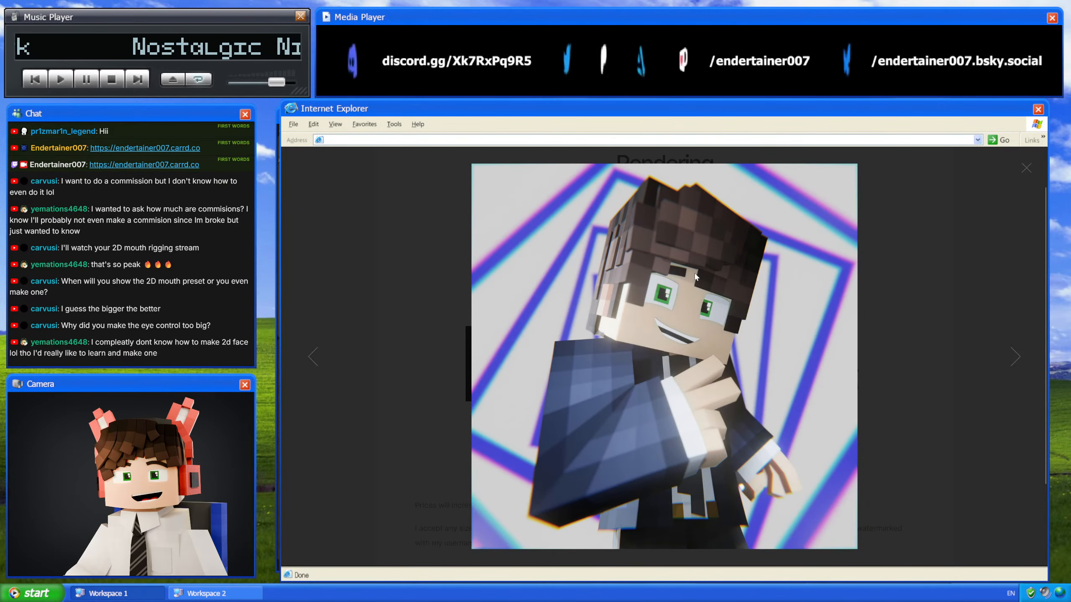
click(929, 466)
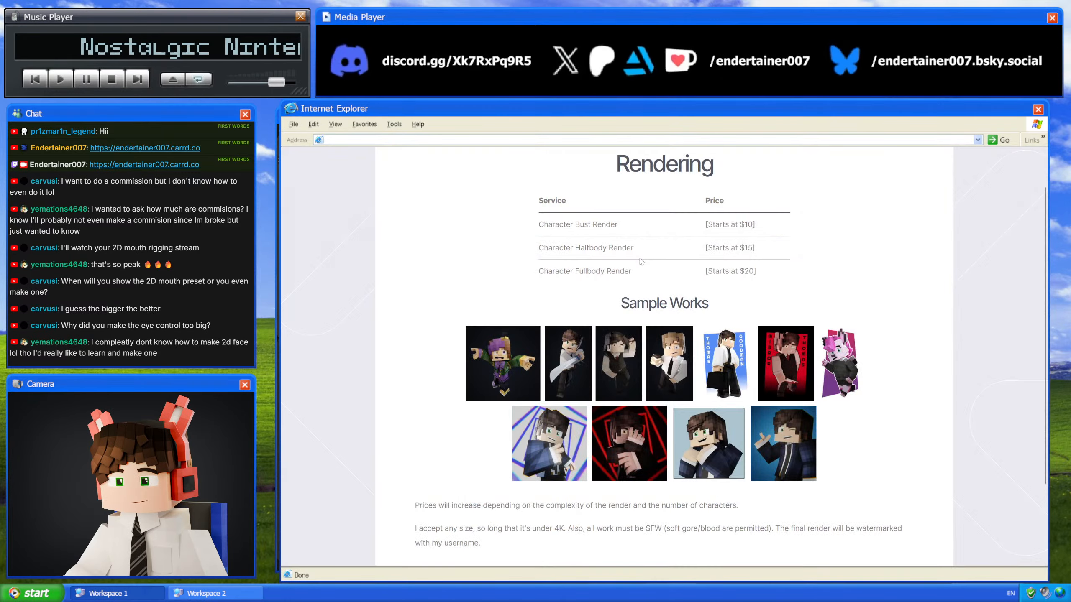
Step: Open the samples of the dark-vested character and the character on the red background, closing each image after viewing
click(619, 362)
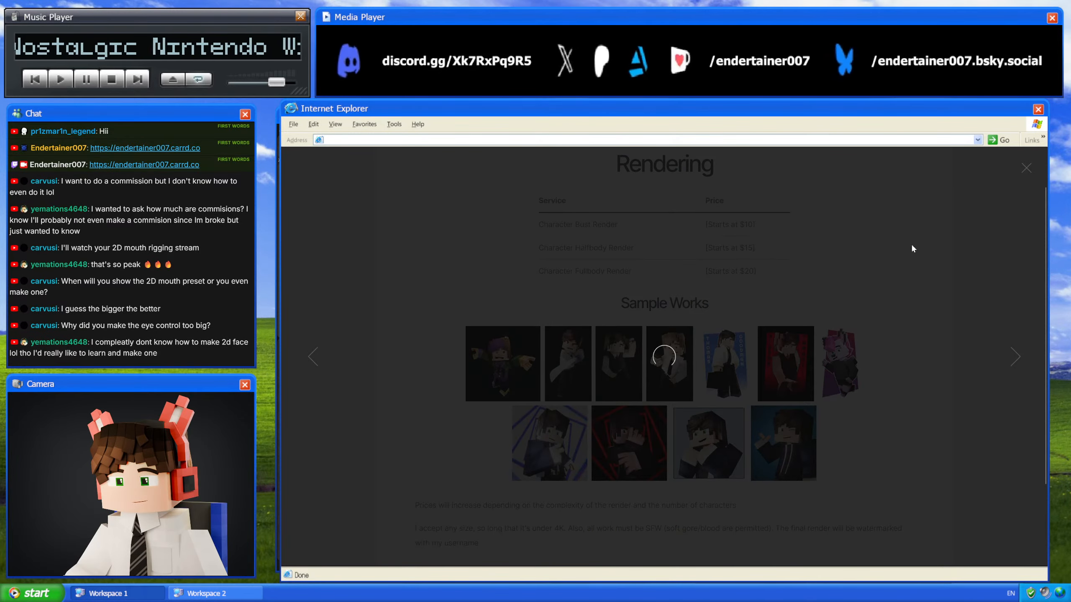
click(939, 296)
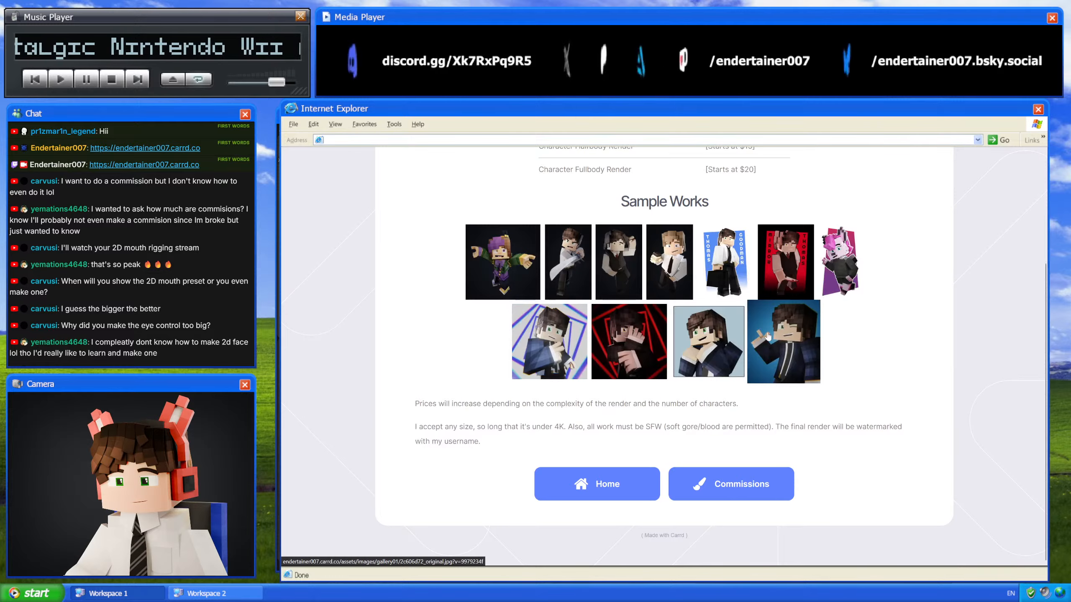
scroll(767, 337, up, 2)
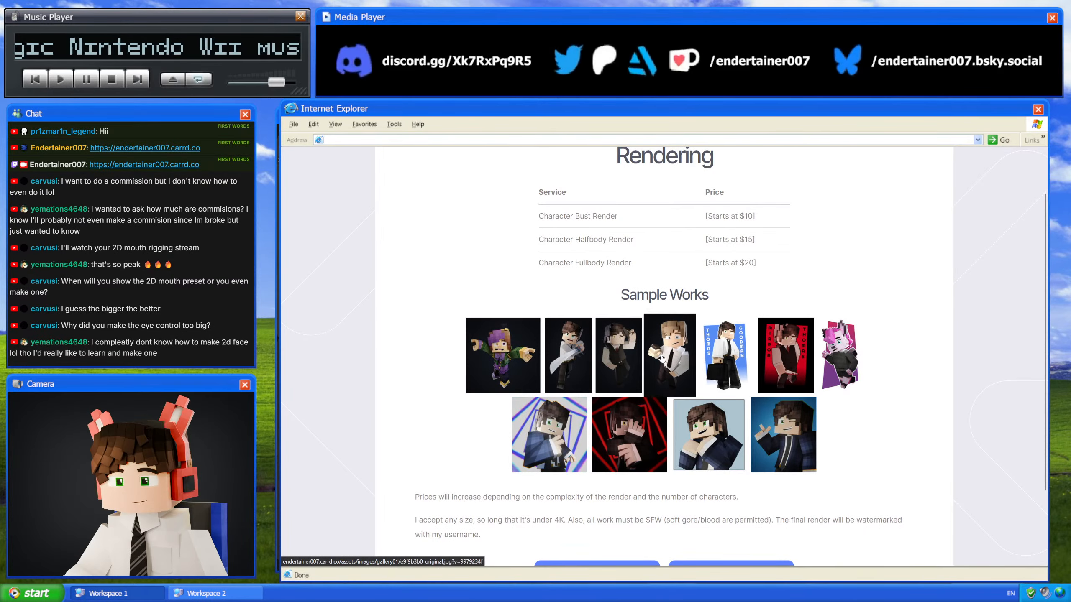
click(787, 356)
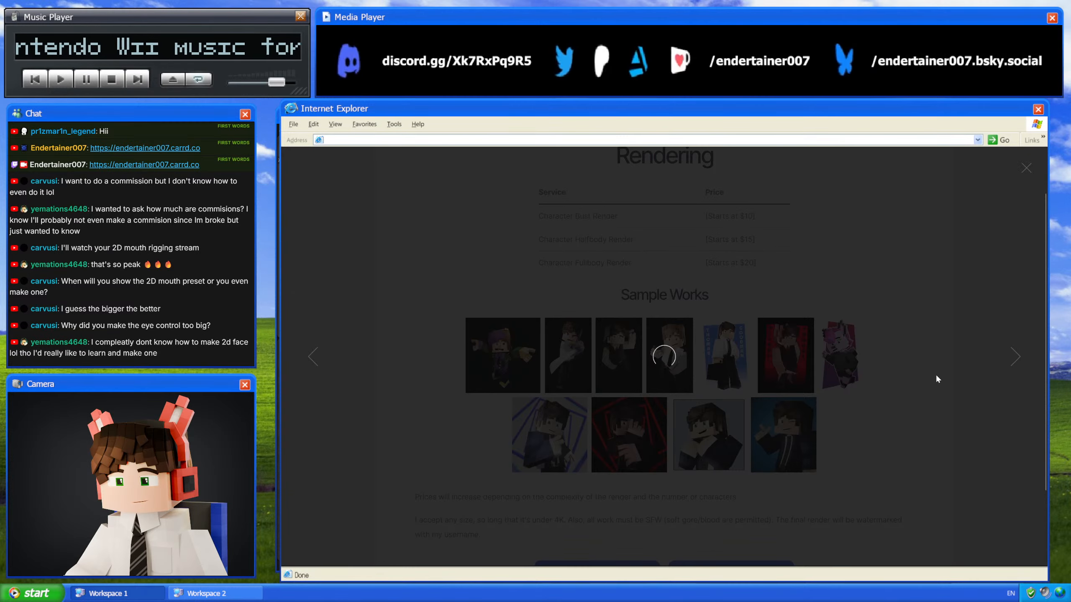
click(937, 380)
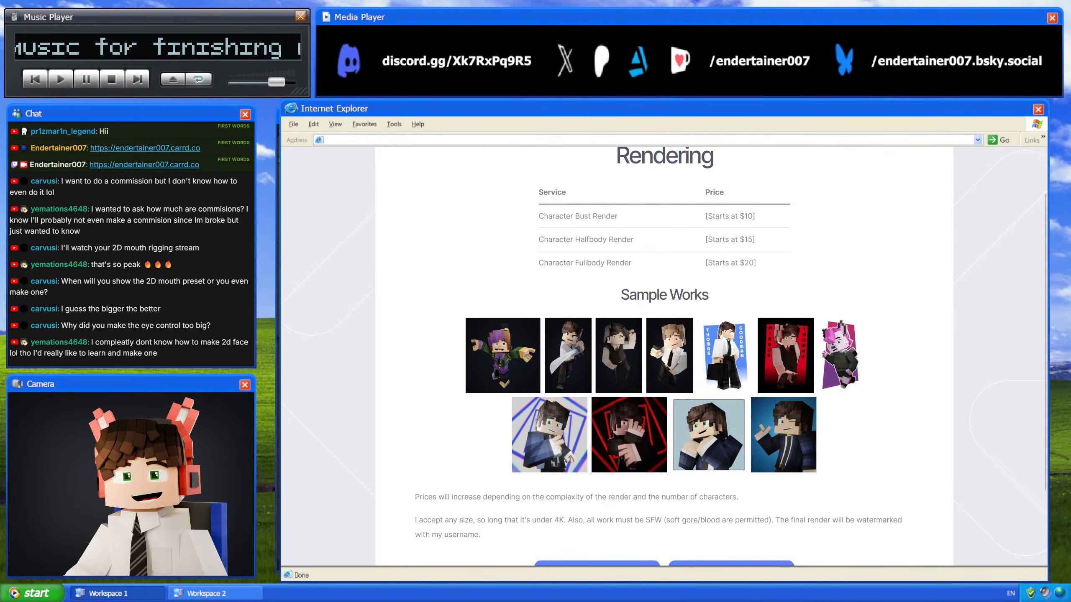
Step: Return to the site's home page and look through the About Me and Socials & Links pages
scroll(653, 422, down, 3)
click(652, 489)
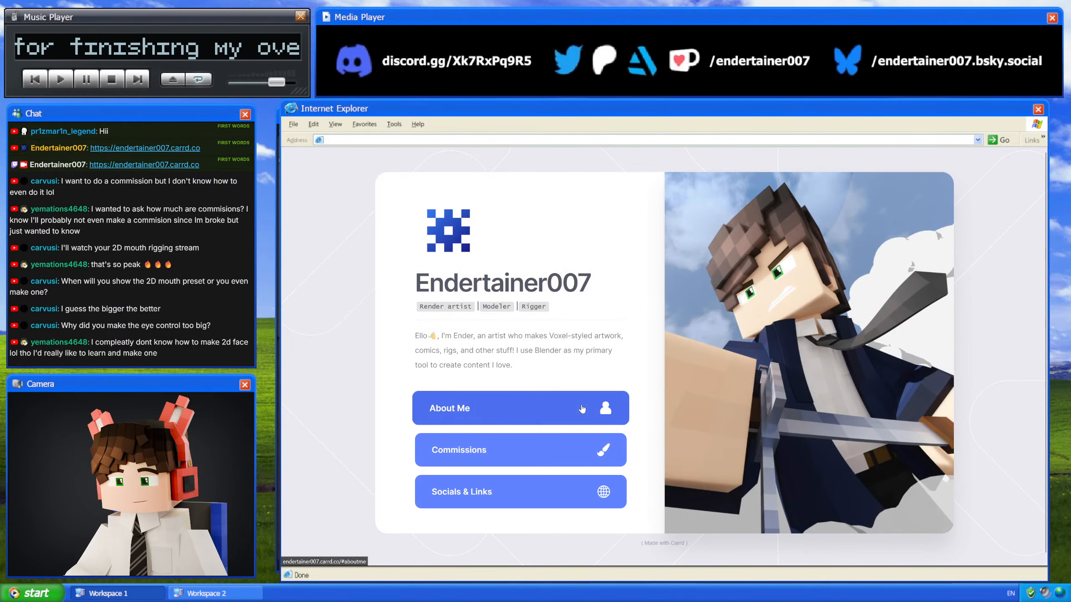
click(582, 408)
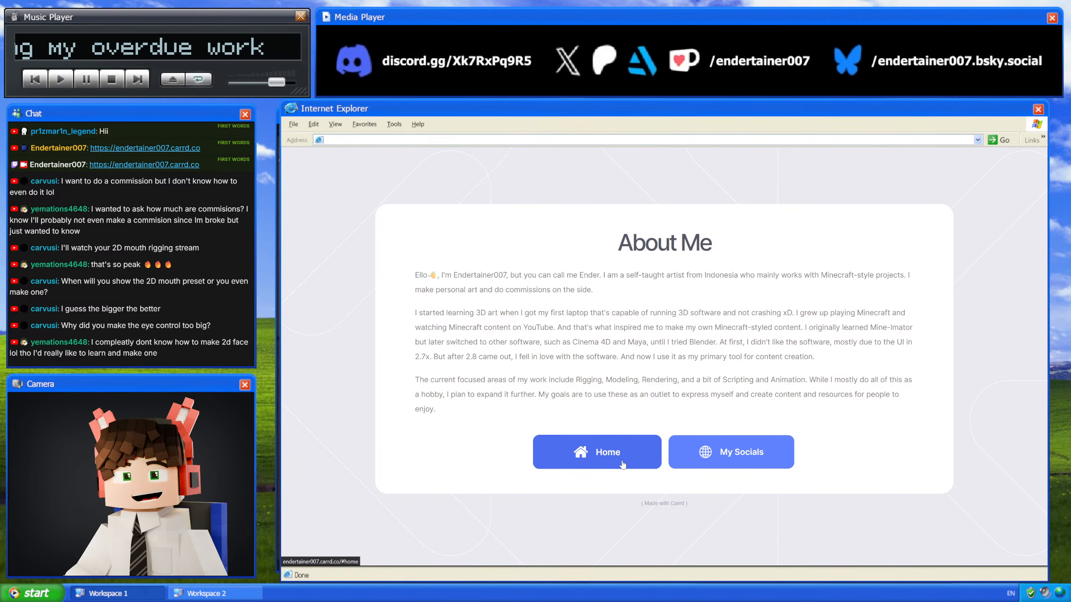
click(708, 452)
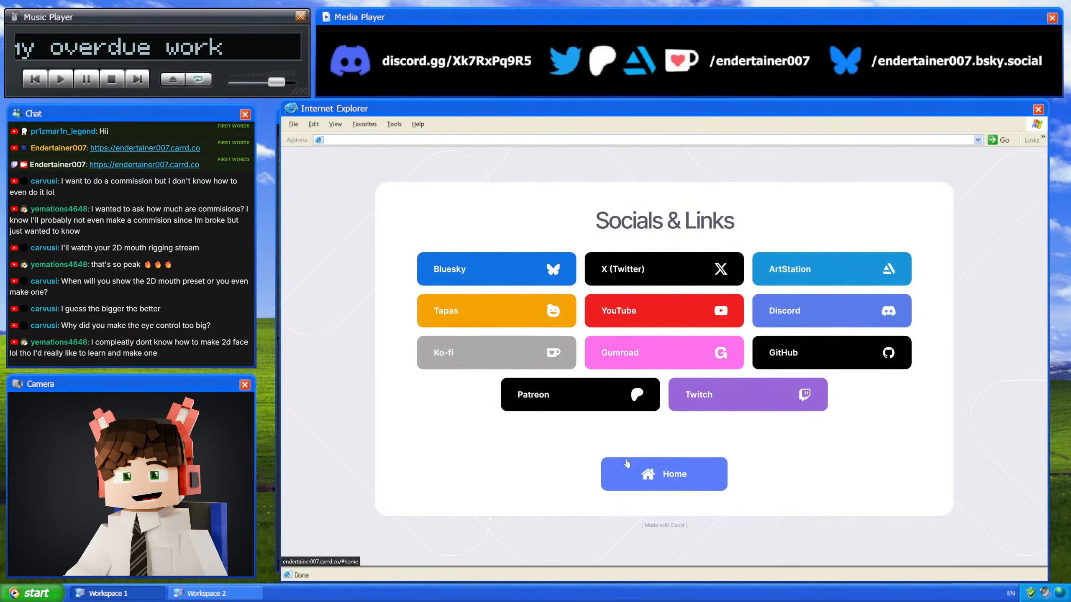
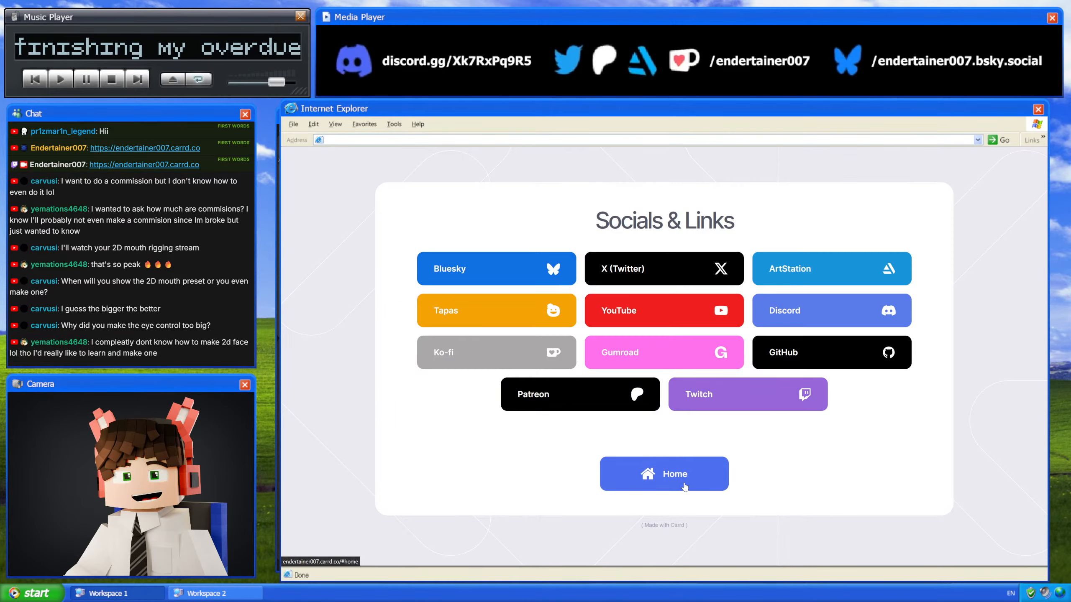
click(675, 473)
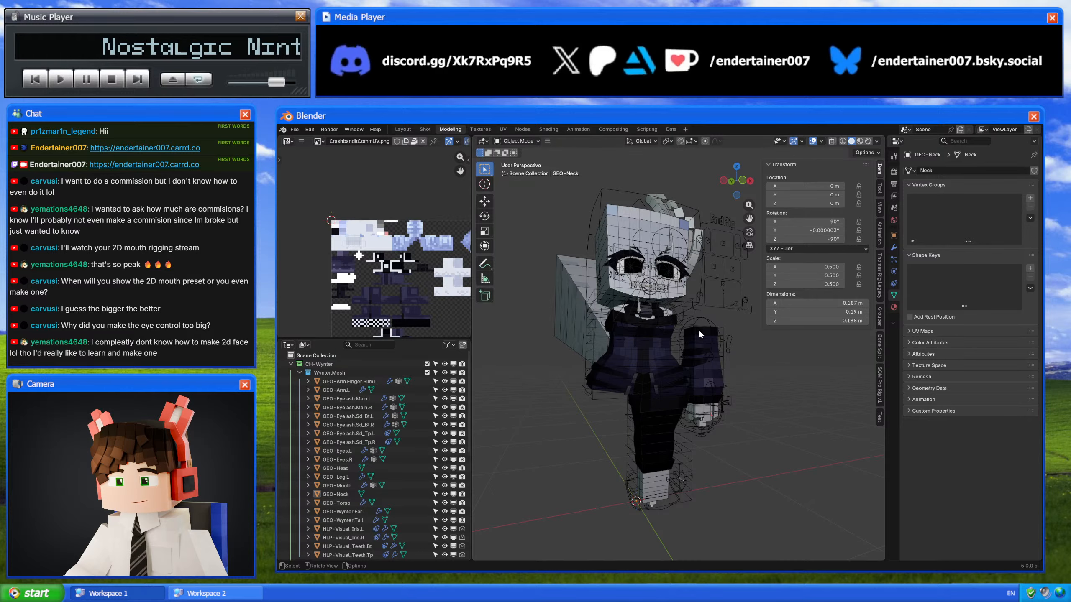
Step: Switch back to Blender and inspect the character's mouth area up close, selecting the HLP-Visual_Teeth.Bt mesh
scroll(698, 329, up, 2)
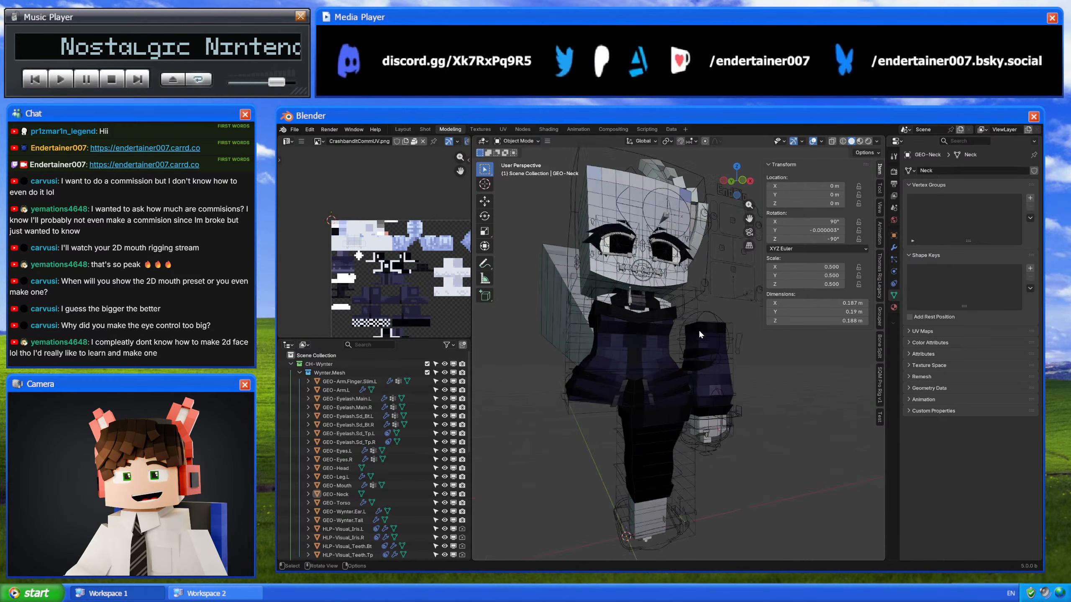
scroll(700, 321, up, 5)
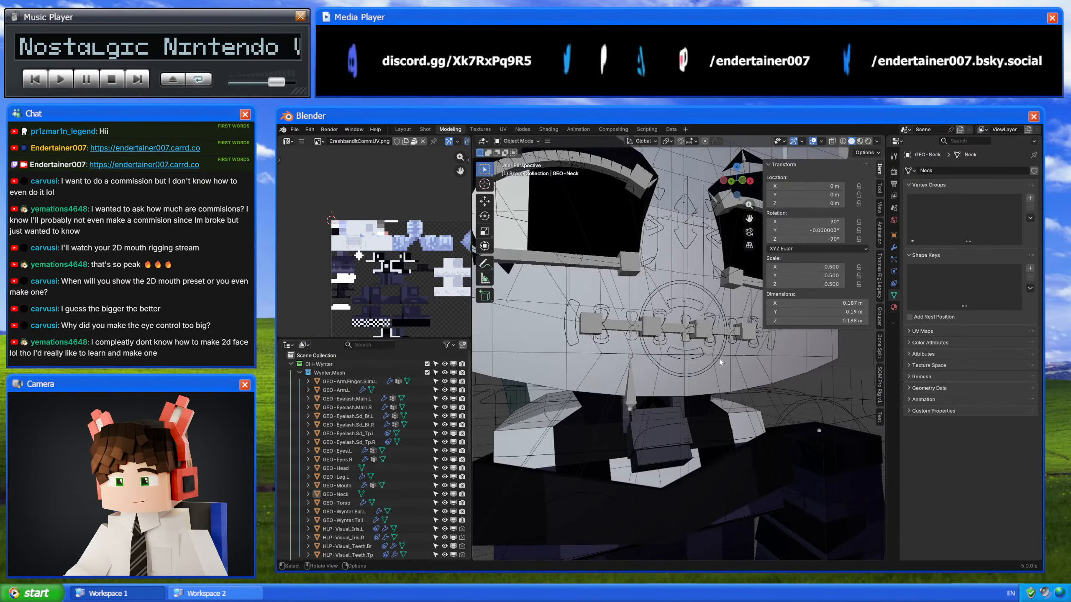
click(720, 361)
click(720, 359)
scroll(721, 357, down, 3)
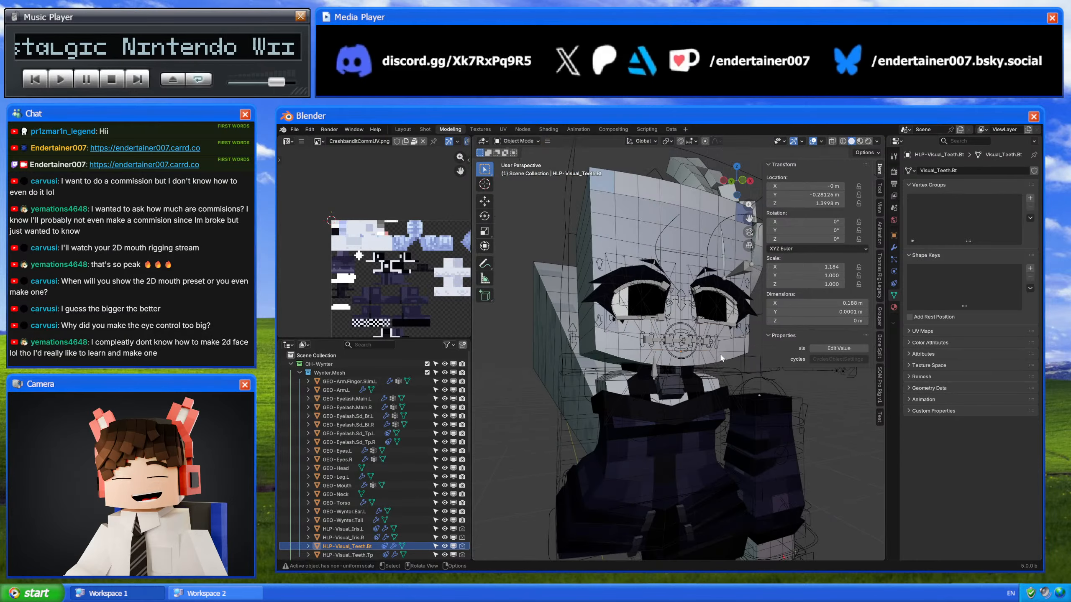
scroll(721, 358, up, 3)
scroll(722, 358, down, 2)
scroll(724, 358, up, 2)
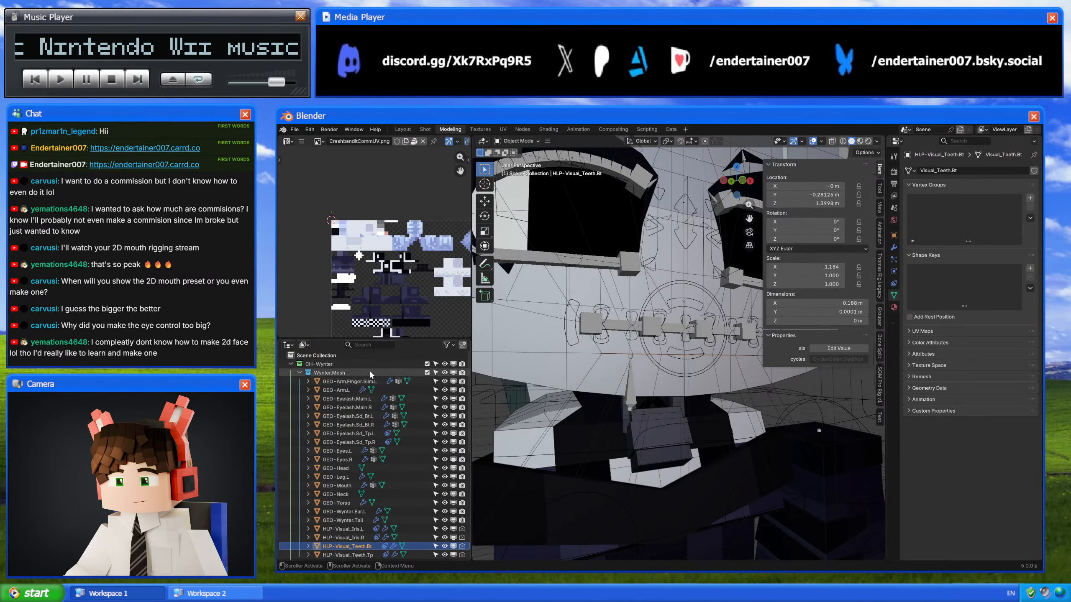
click(367, 355)
key(shift+a)
mouse_move(600, 469)
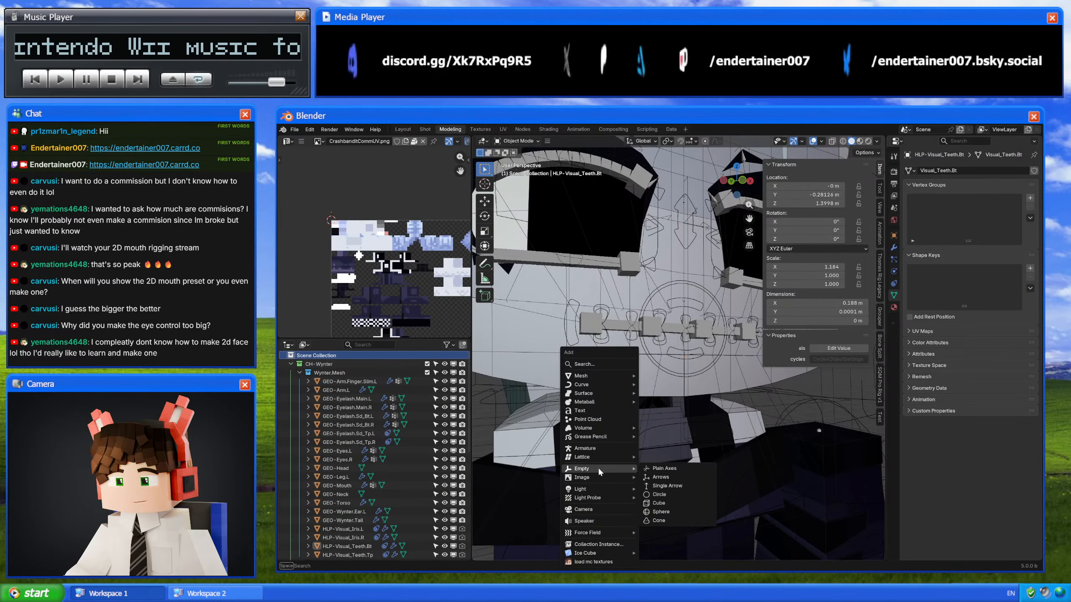
click(719, 352)
Step: Select the HLP-Bool.Mouth object behind the head mesh, isolate it in local view and enter Edit Mode
click(720, 352)
click(741, 358)
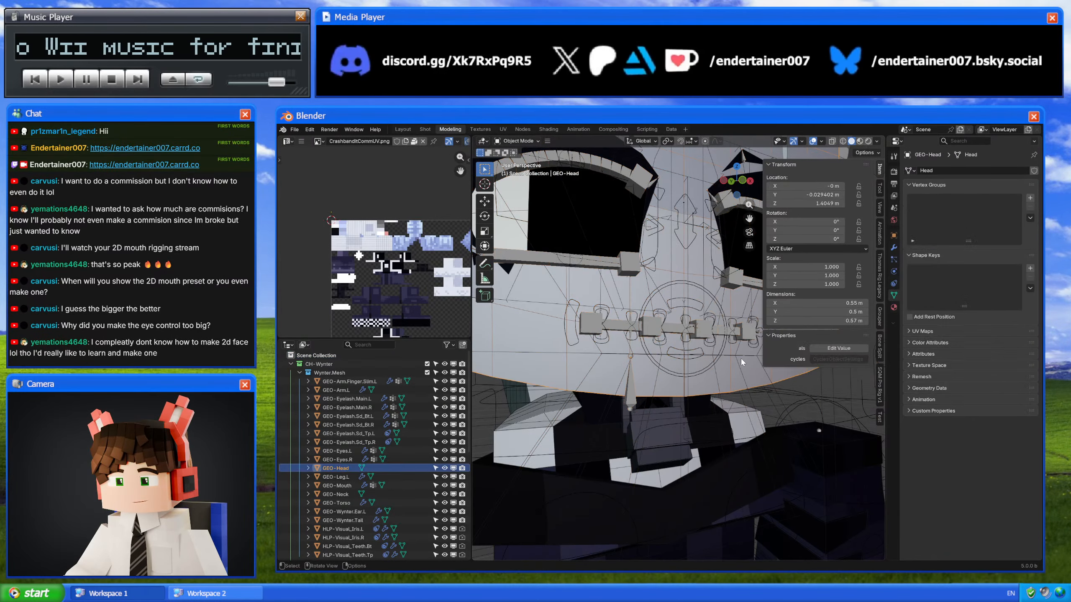
click(736, 357)
key(KP_Divide)
key(Tab)
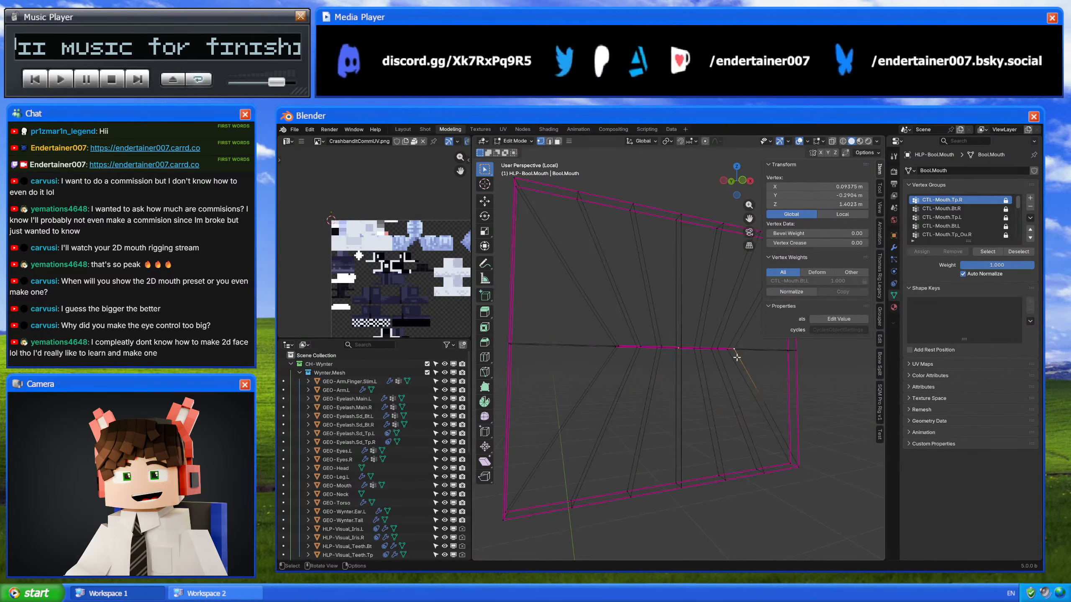
Step: Leave Edit Mode and local view on the mouth boolean mesh, and reselect HLP-Bool.Mouth in the Wynter.Booleans collection
key(Tab)
key(KP_Divide)
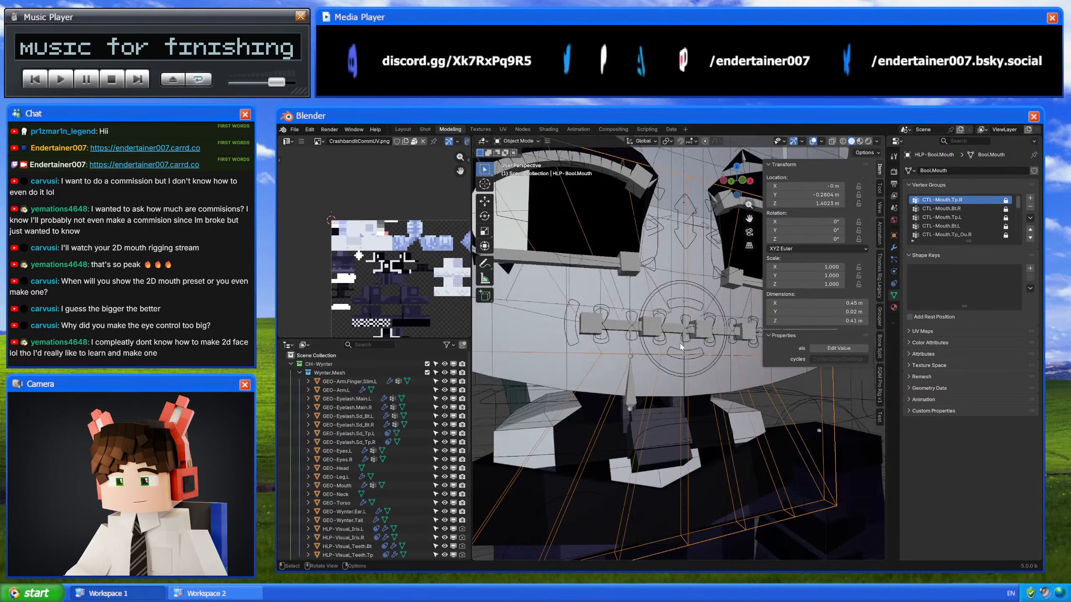
click(670, 383)
scroll(366, 406, down, 10)
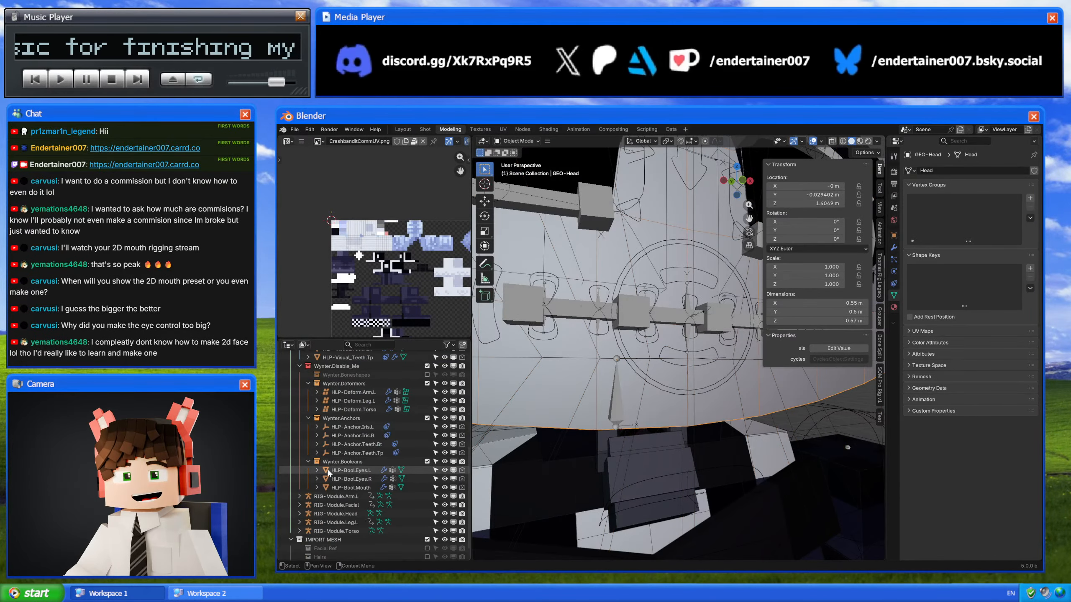
click(347, 486)
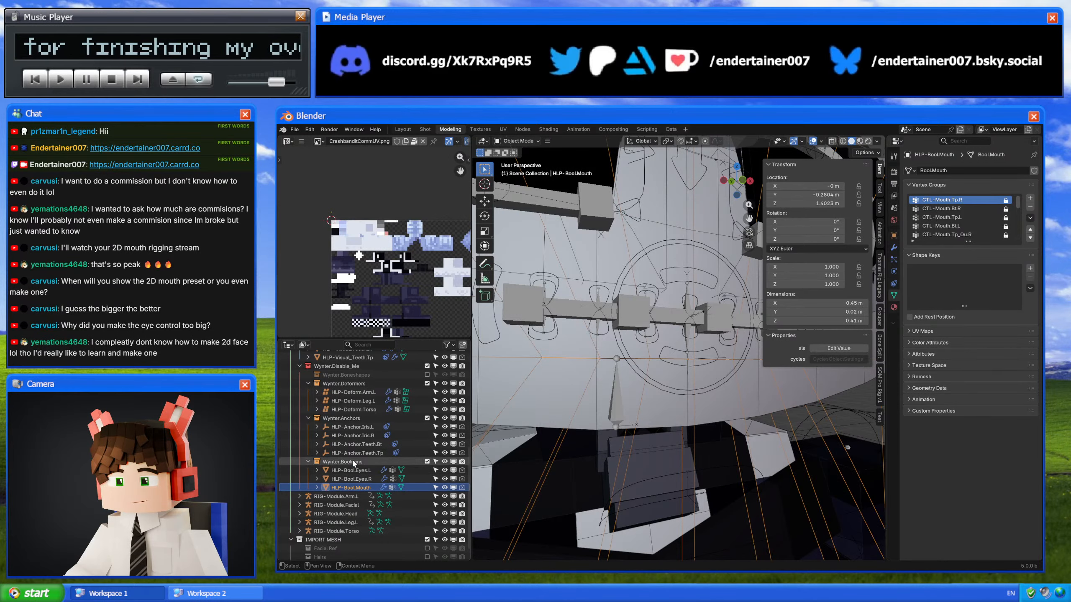
Step: Snap the 3D cursor to the HLP-Anchor.Teeth.Bt empty, and select the HLP-Anchor.Teeth.Tp empty
click(356, 445)
key(shift+s)
click(662, 464)
middle_drag(662, 464, 554, 423)
scroll(555, 423, down, 3)
click(381, 452)
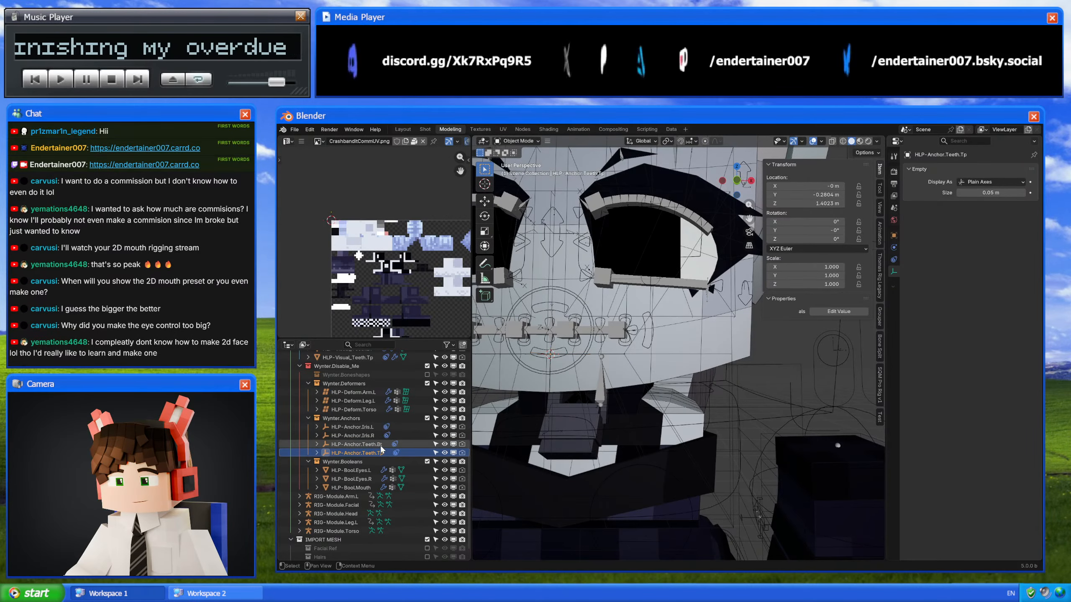
Step: Add a Plain Axes empty at the 3D cursor in the Scene Collection
middle_drag(584, 437, 629, 439)
scroll(569, 472, down, 5)
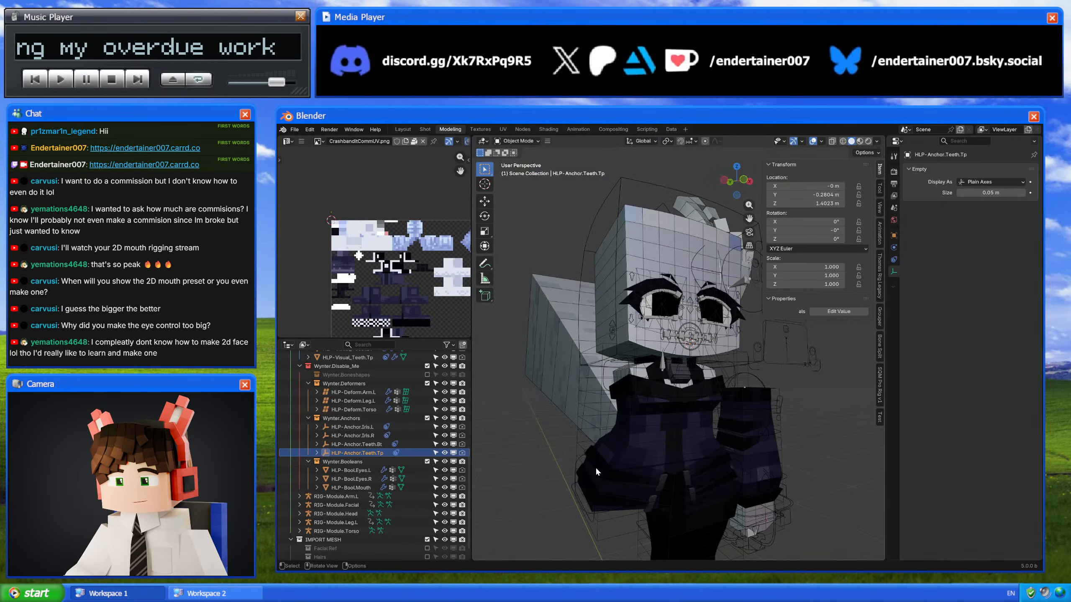
scroll(334, 488, down, 1)
scroll(344, 497, up, 10)
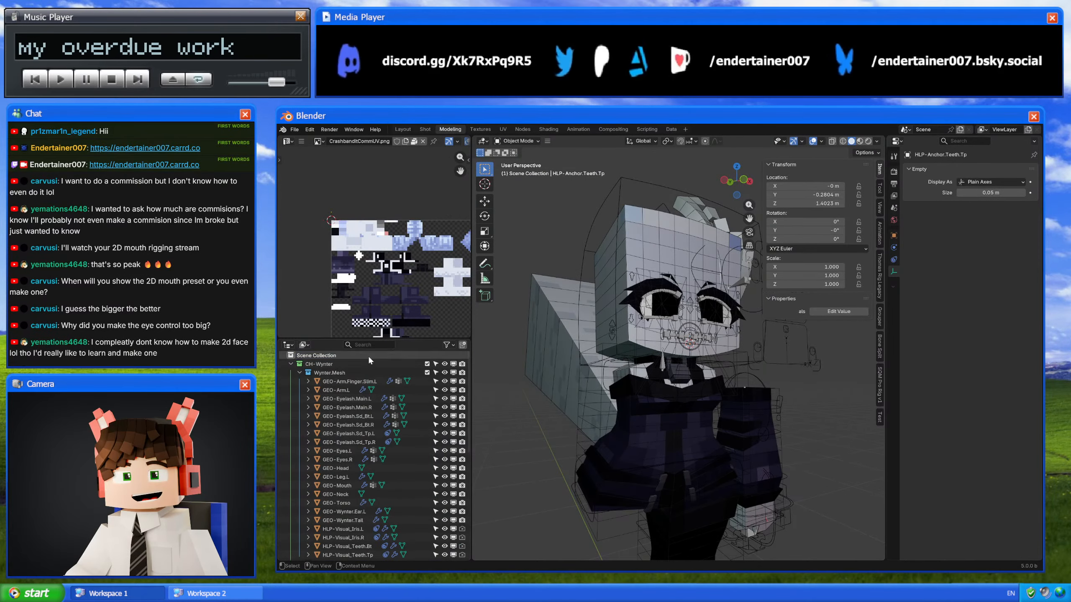
key(shift+a)
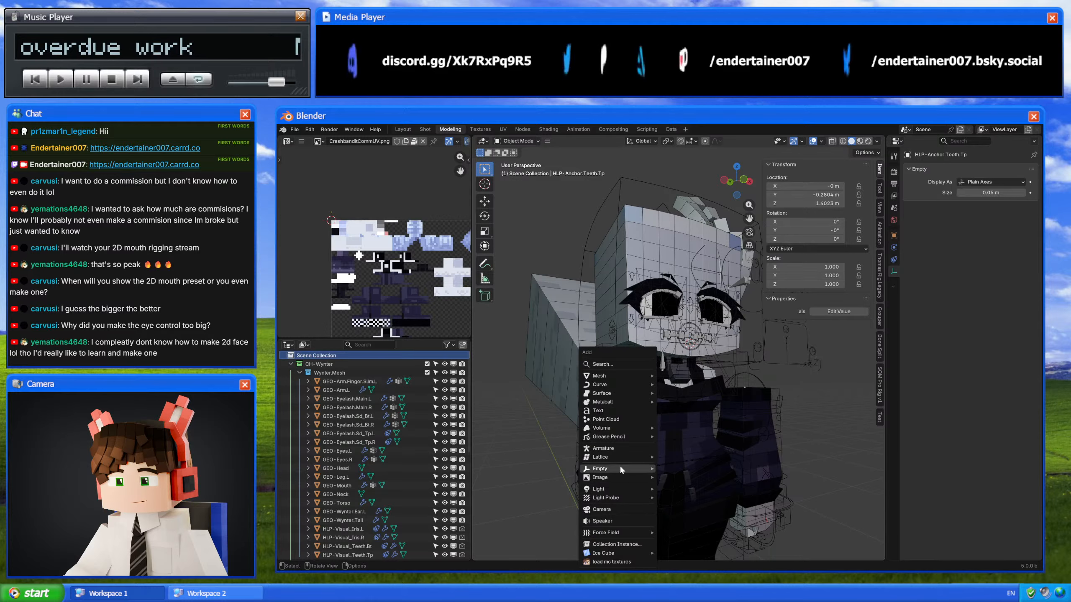
mouse_move(620, 469)
click(671, 468)
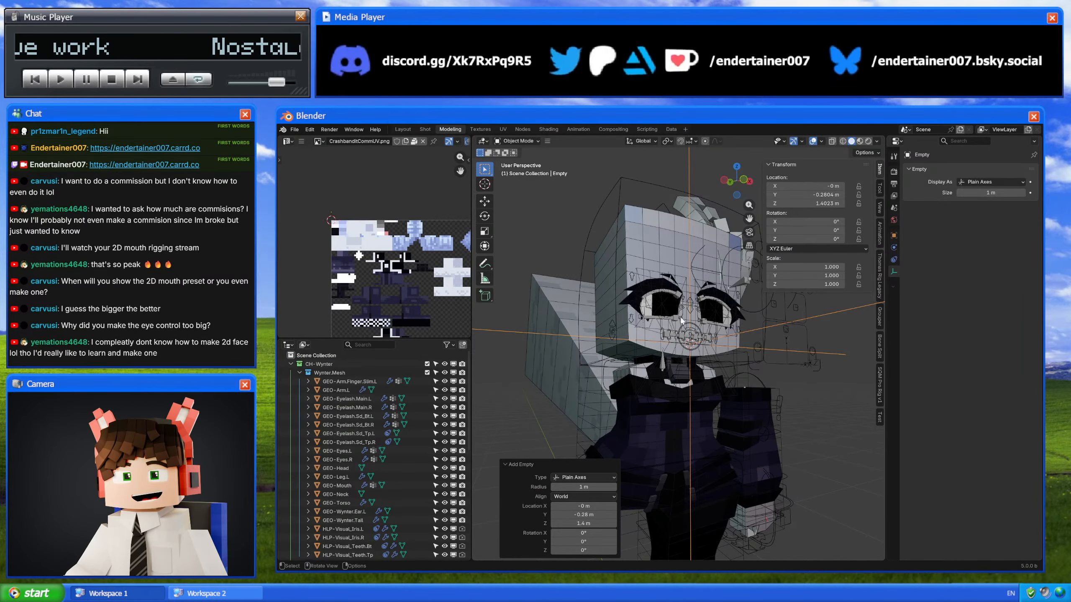
scroll(682, 321, up, 5)
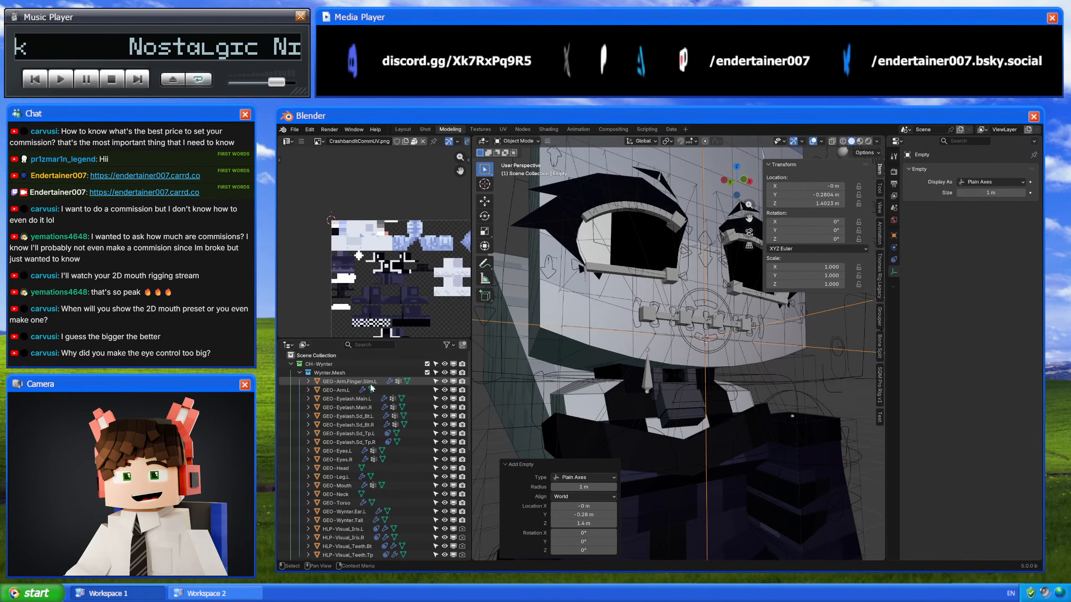
Step: Select both HLP-Visual_Teeth meshes, both HLP-Anchor.Teeth empties, HLP-Bool.Mouth and GEO-Mouth together
scroll(357, 410, down, 3)
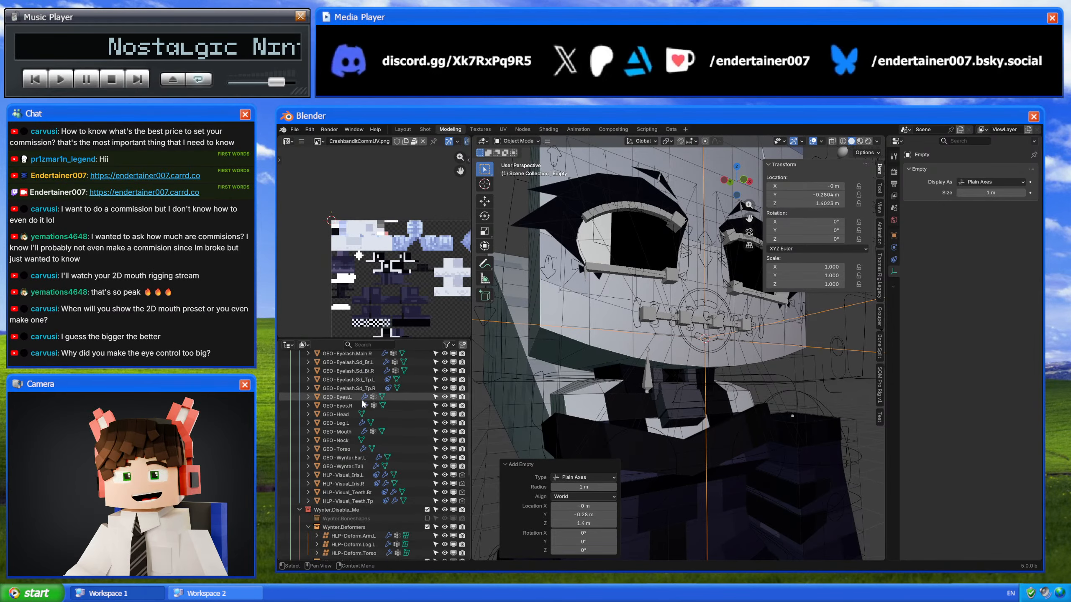
click(372, 492)
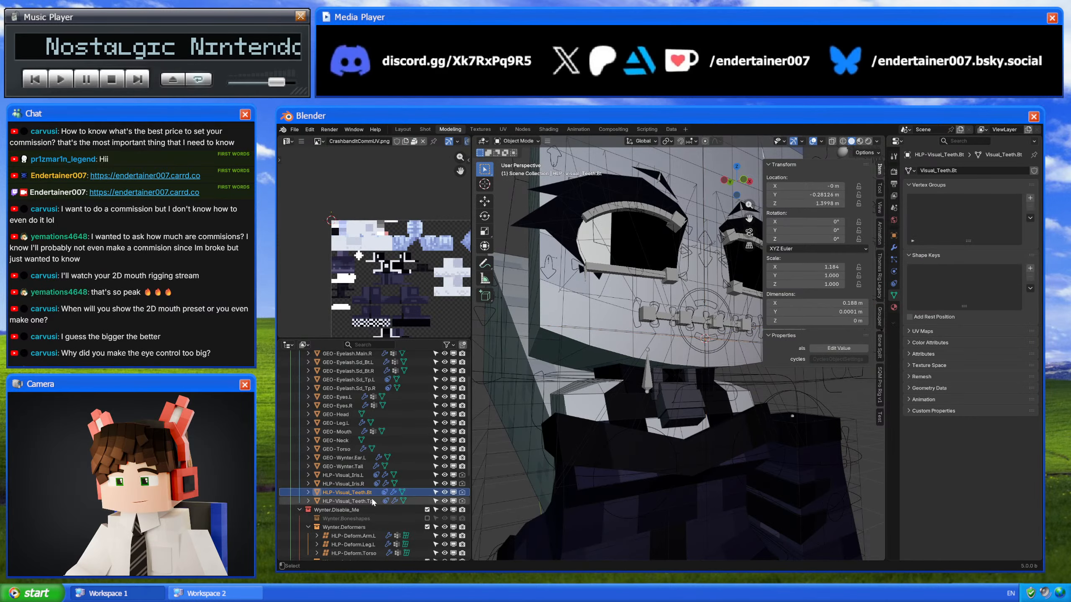
ctrl+click(371, 500)
scroll(371, 497, down, 2)
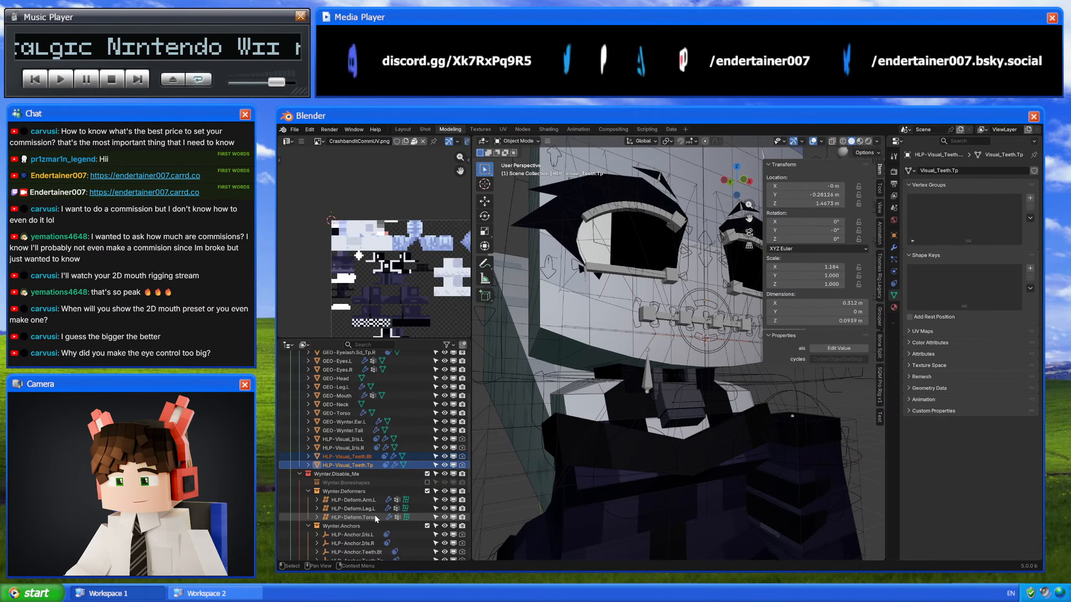
scroll(374, 513, down, 2)
ctrl+click(375, 534)
ctrl+click(378, 542)
scroll(377, 540, down, 3)
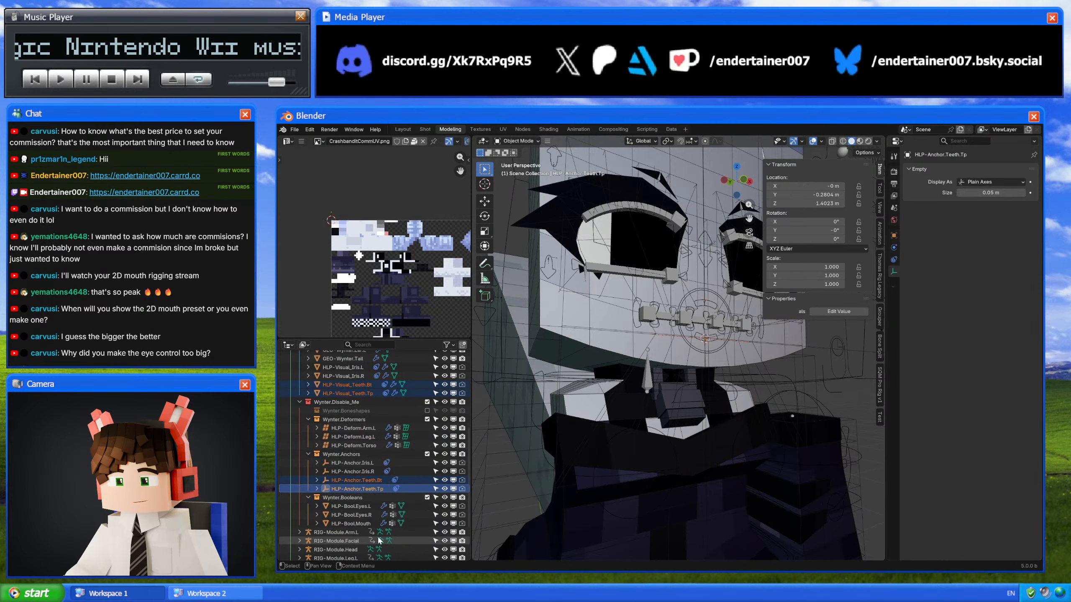
ctrl+click(371, 523)
scroll(367, 506, up, 10)
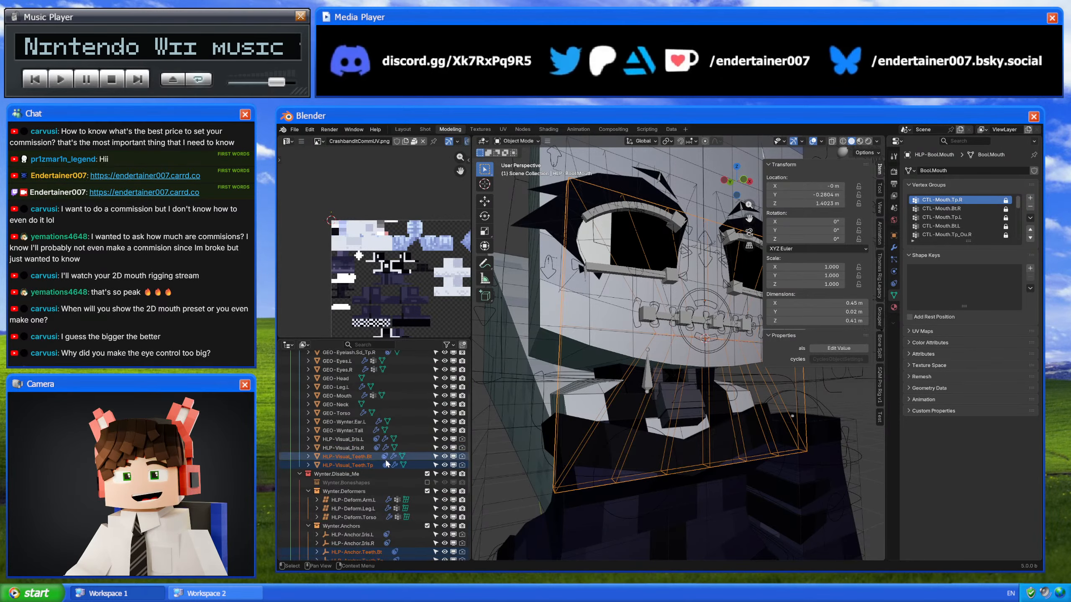
click(352, 486)
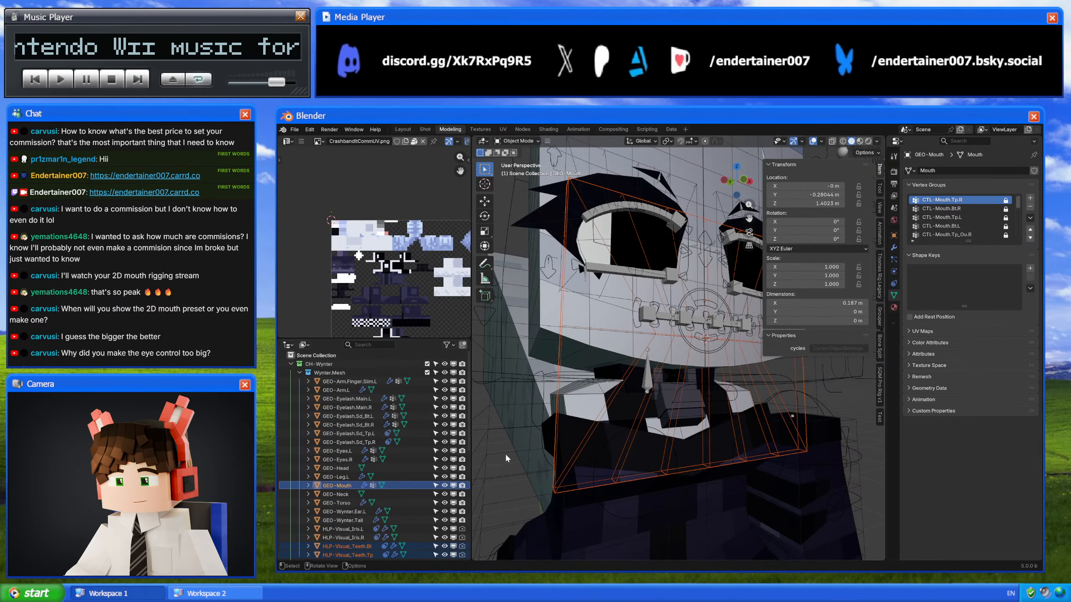
Step: Toggle local view on the selected mouth objects, hide them, and undo the hiding
key(KP_Divide)
key(KP_Divide)
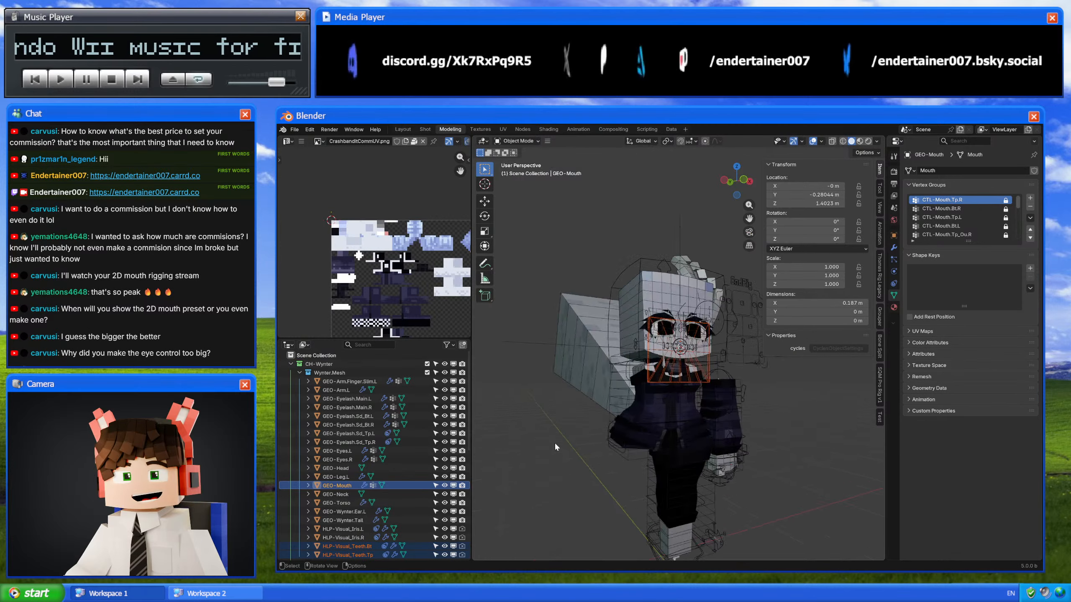
key(h)
middle_drag(554, 442, 690, 421)
key(ctrl+z)
Step: Parent the selected mouth and teeth objects to the new empty with Object (Keep Transform), and deselect everything
scroll(691, 421, down, 7)
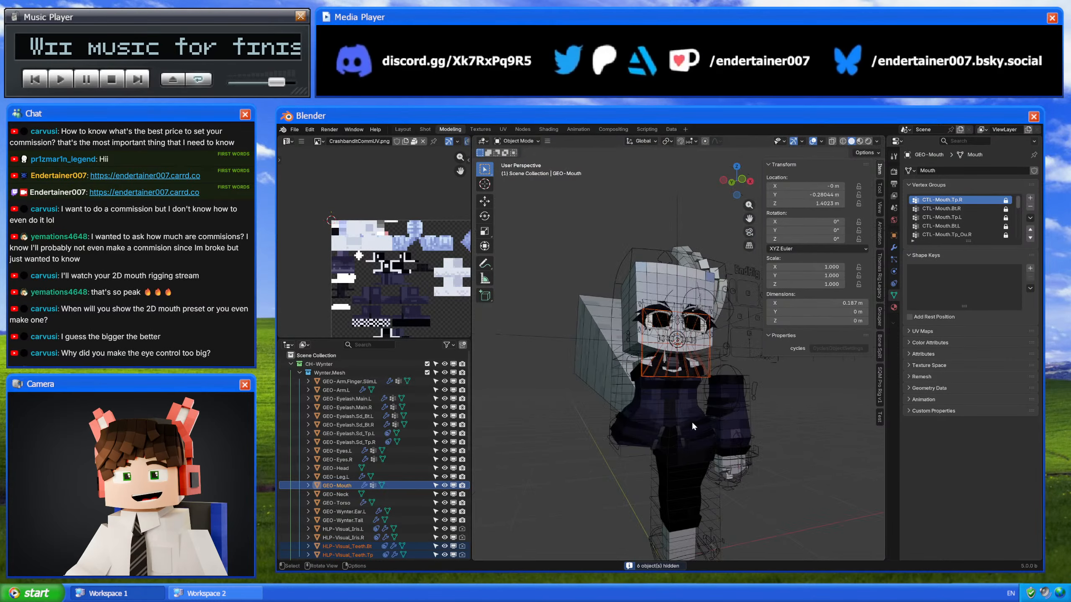
shift+click(566, 335)
key(ctrl+p)
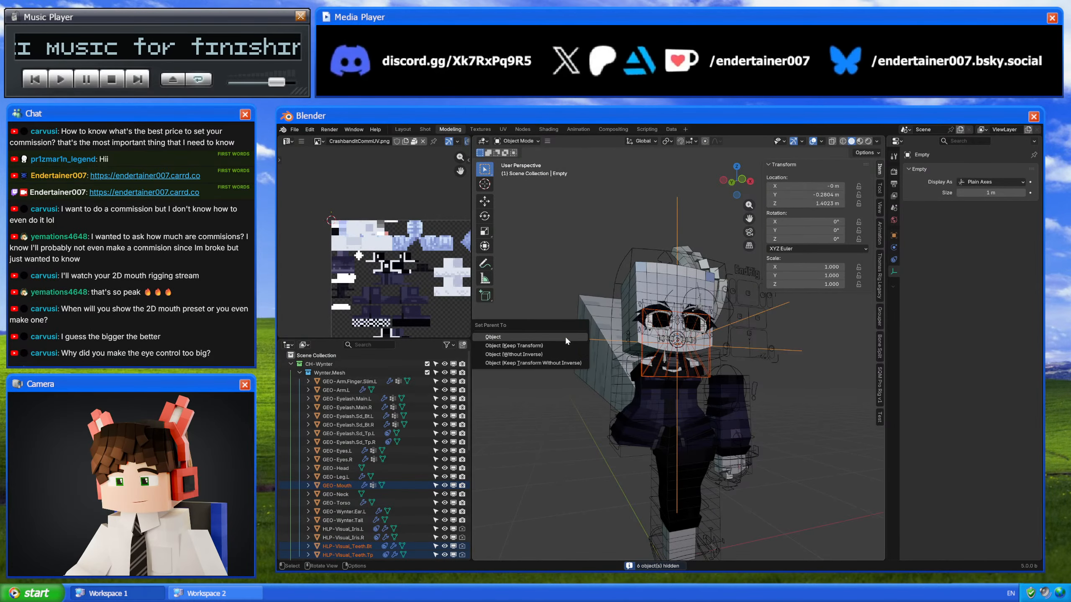
click(555, 346)
key(alt+a)
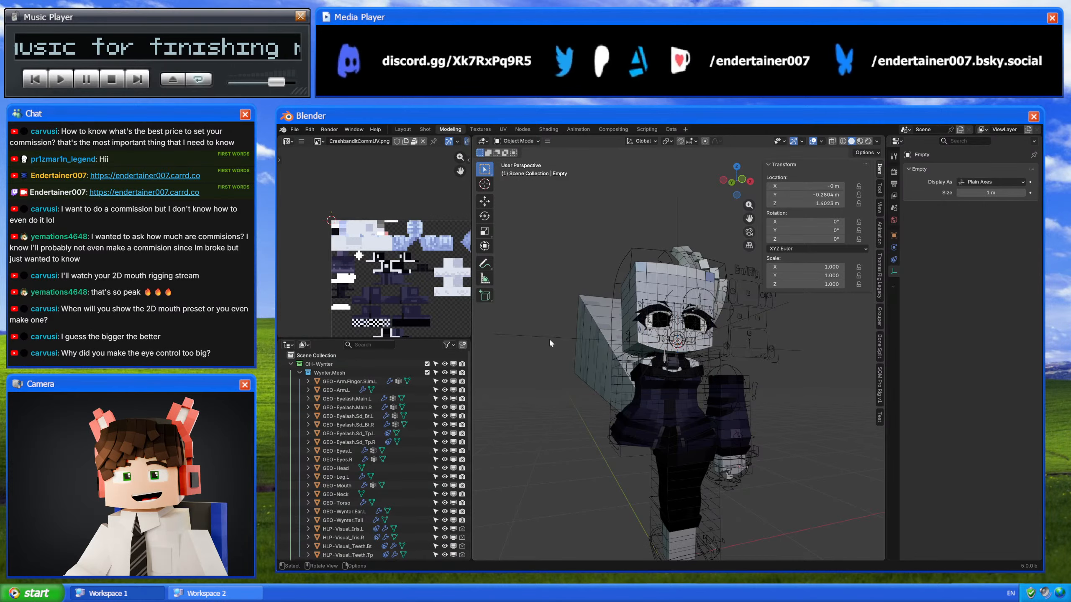
Step: Try moving the new empty to test the parented mouth objects, and cancel the move
click(549, 338)
key(g)
right_click(678, 365)
Step: Snap the 3D cursor to the central mouth bone of RIG-Module.Facial in Pose Mode
scroll(678, 366, up, 11)
shift+middle_drag(682, 313, 692, 363)
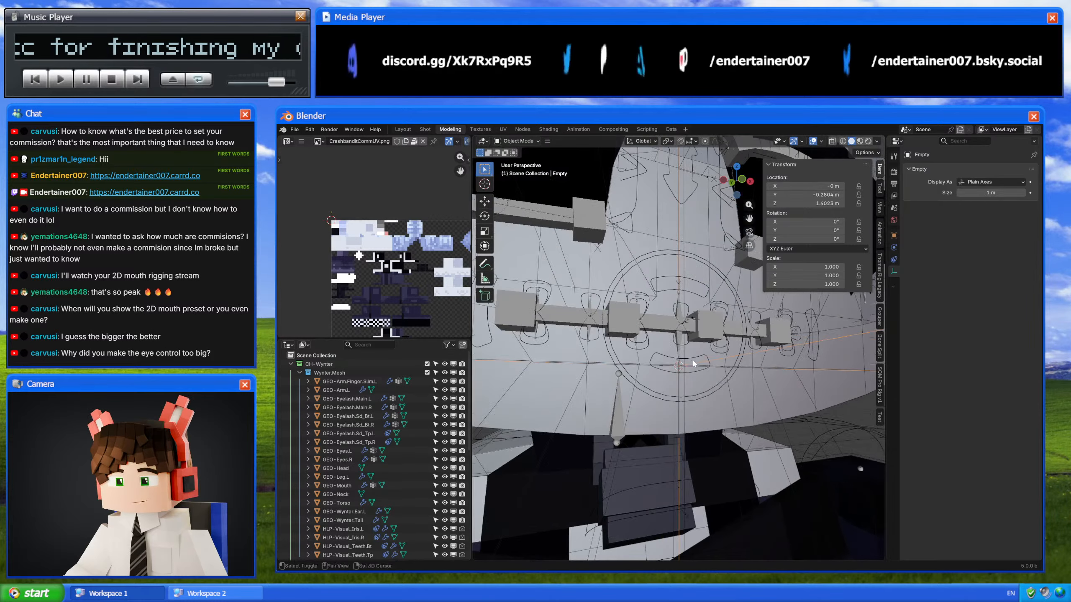
click(680, 329)
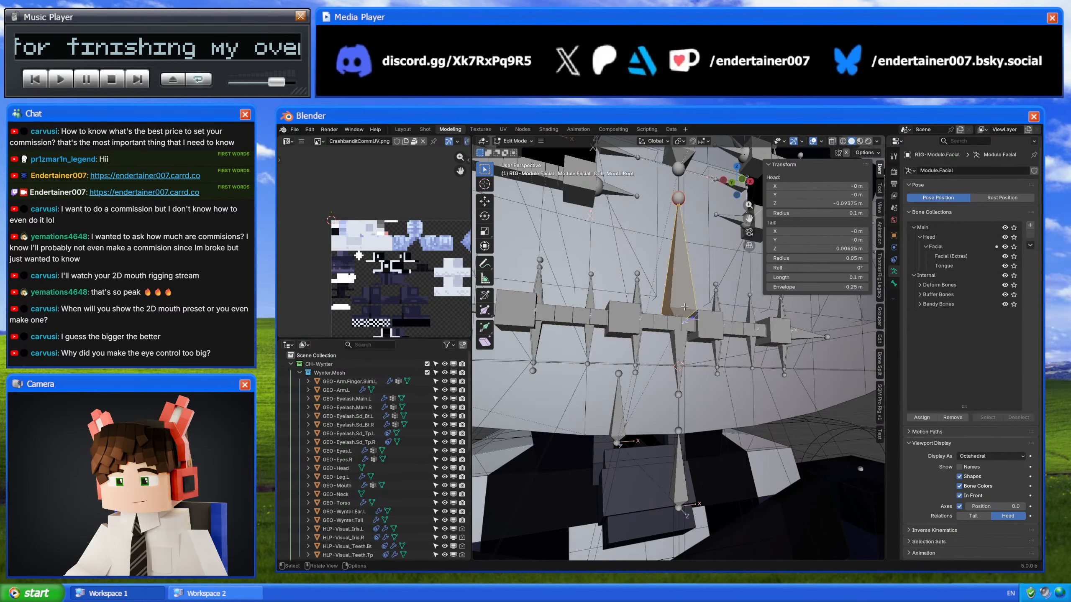
key(ctrl+Tab)
click(682, 313)
key(shift+s)
click(714, 356)
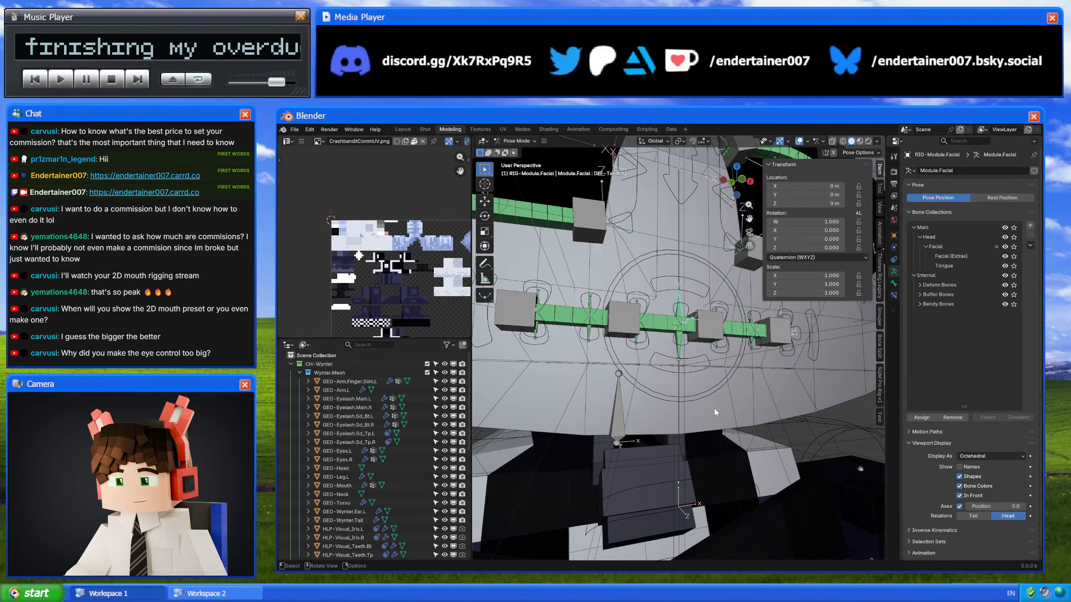
Step: Return to Object Mode and snap the parent empty to the 3D cursor so the mouth objects move with it
middle_drag(714, 406, 710, 407)
scroll(710, 407, down, 7)
key(ctrl+Tab)
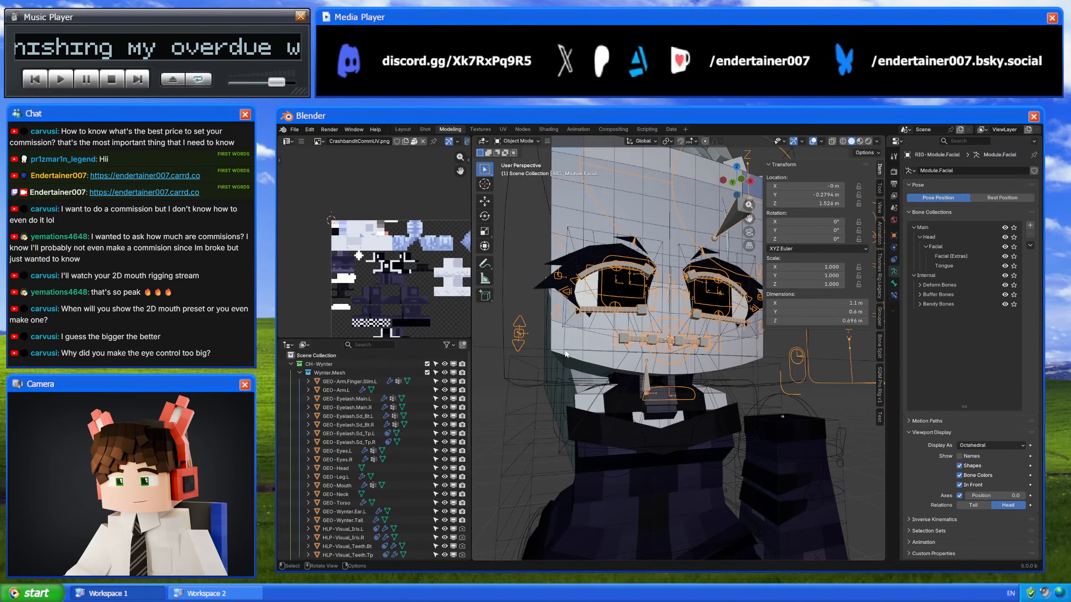
click(535, 349)
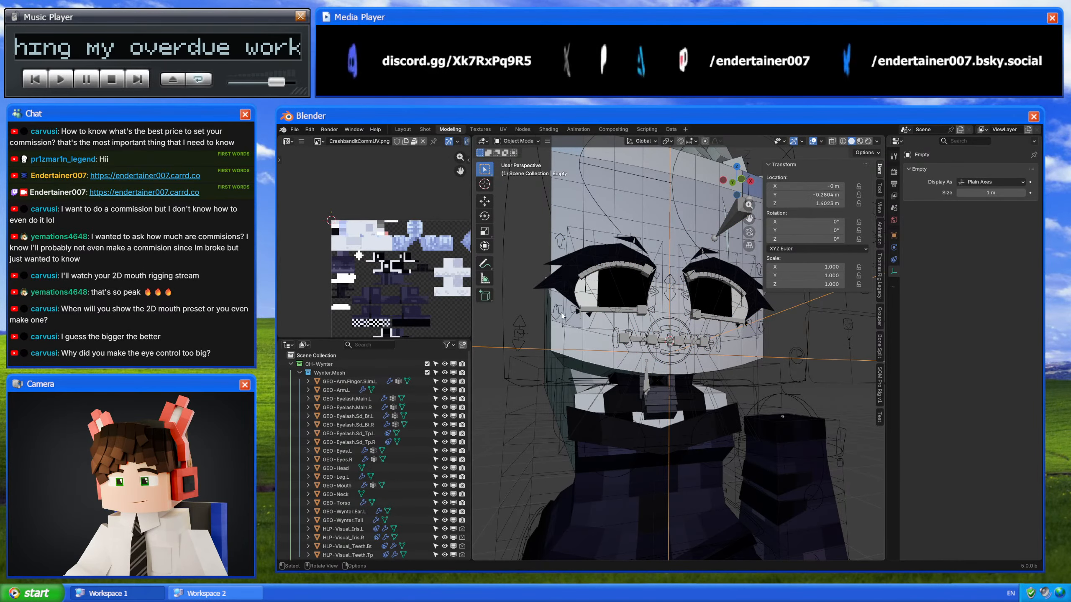
key(shift+s)
click(563, 266)
key(Return)
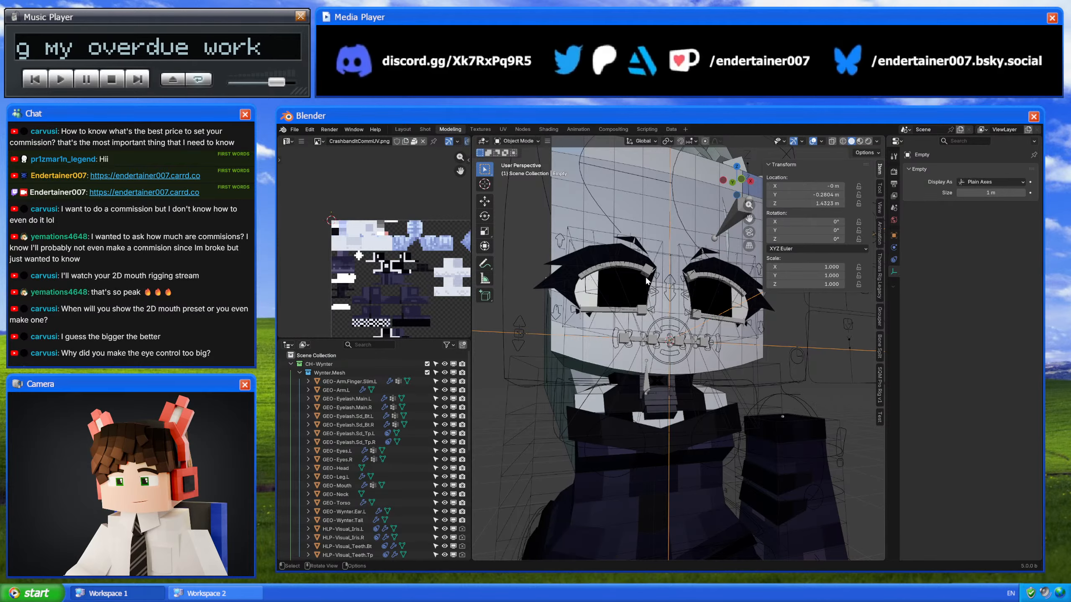
middle_drag(645, 276, 689, 320)
scroll(689, 319, up, 5)
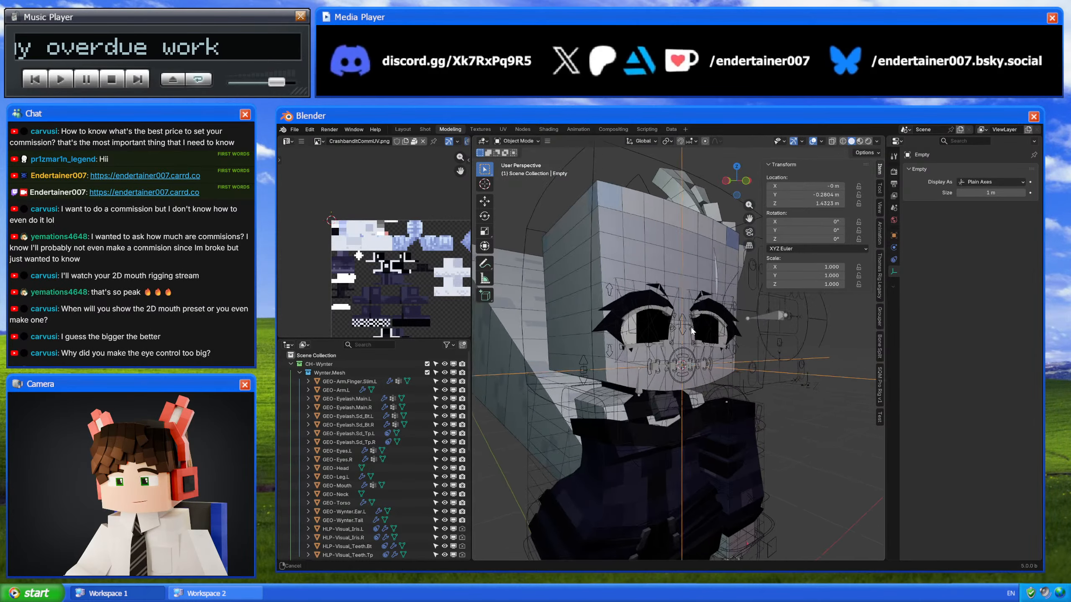
mouse_move(565, 411)
middle_down()
mouse_move(598, 409)
mouse_move(573, 415)
middle_up()
Step: Clear the parent of the teeth visuals, teeth anchors, HLP-Bool.Mouth and GEO-Mouth while keeping their transformation
scroll(343, 427, down, 6)
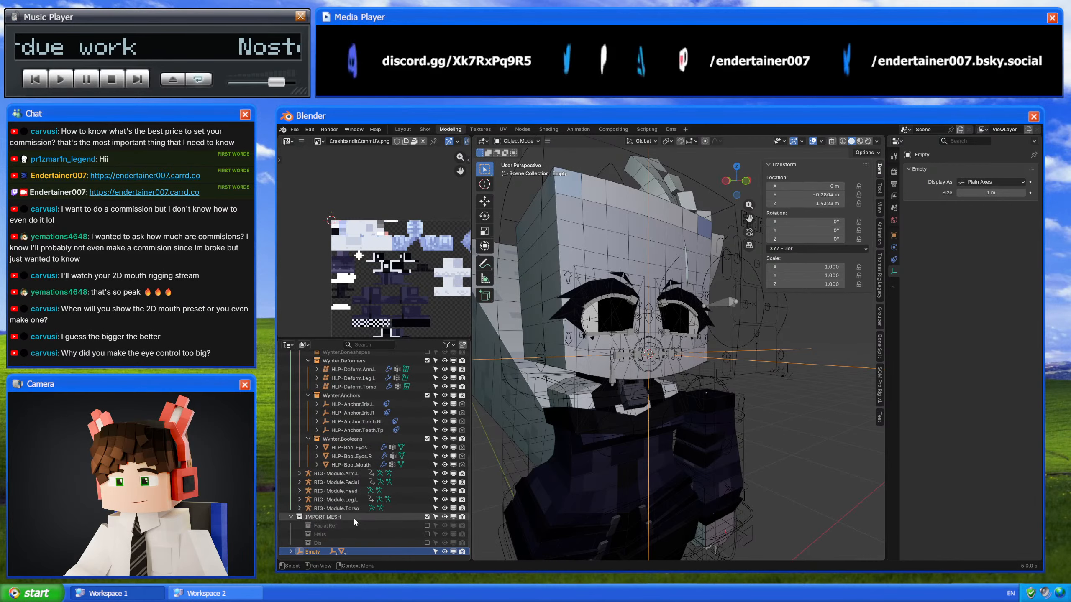
scroll(379, 469, down, 1)
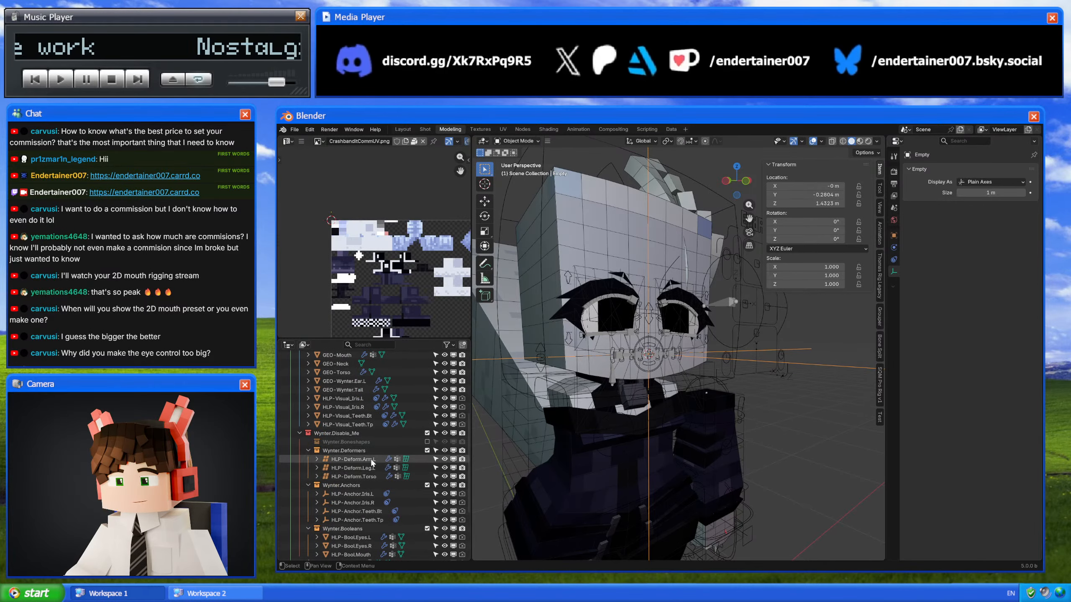
scroll(631, 407, down, 8)
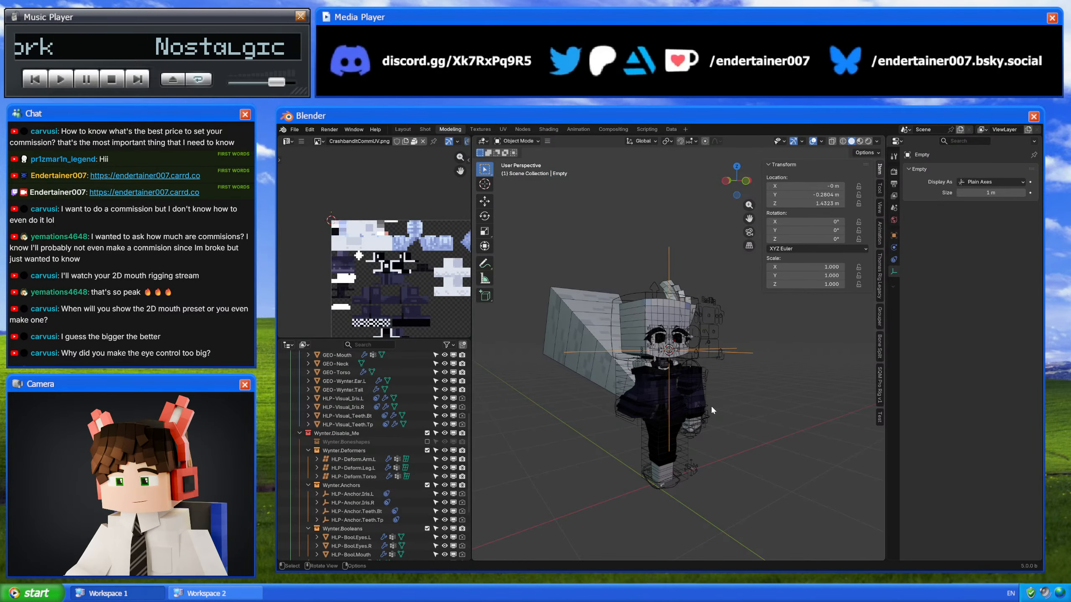
click(363, 415)
click(360, 430)
click(361, 425)
ctrl+click(363, 418)
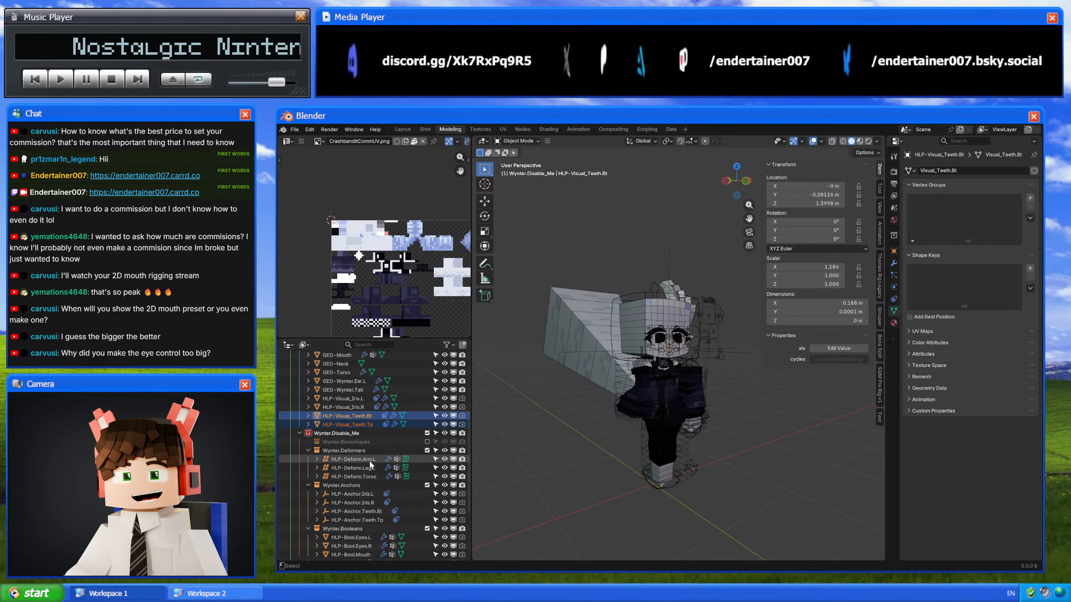
ctrl+click(356, 511)
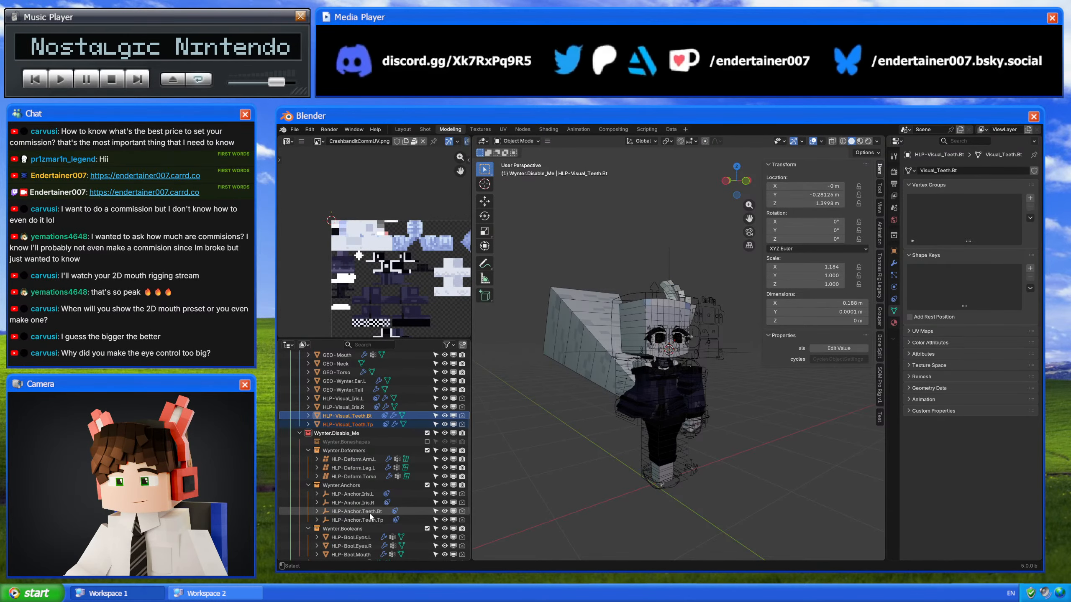
ctrl+click(370, 520)
scroll(367, 520, down, 2)
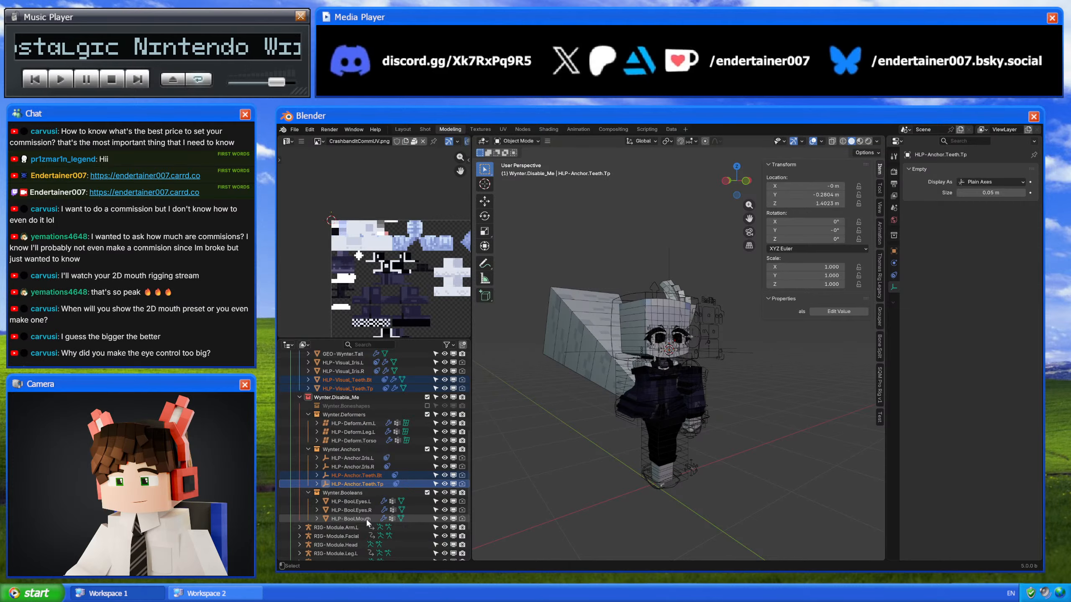
ctrl+click(366, 519)
scroll(366, 510, up, 6)
ctrl+click(345, 425)
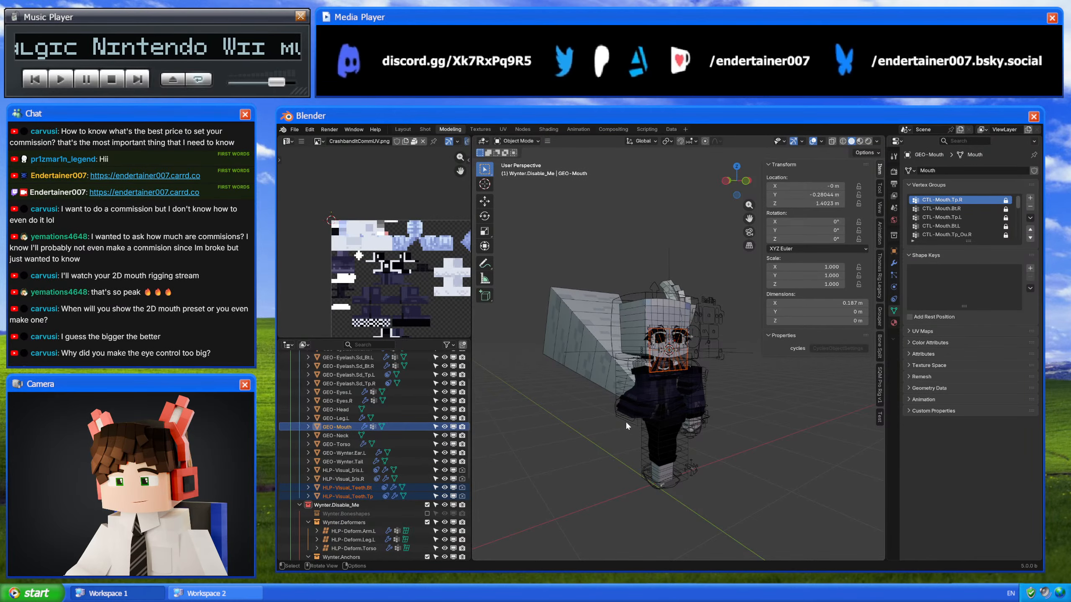
key(alt+p)
click(620, 431)
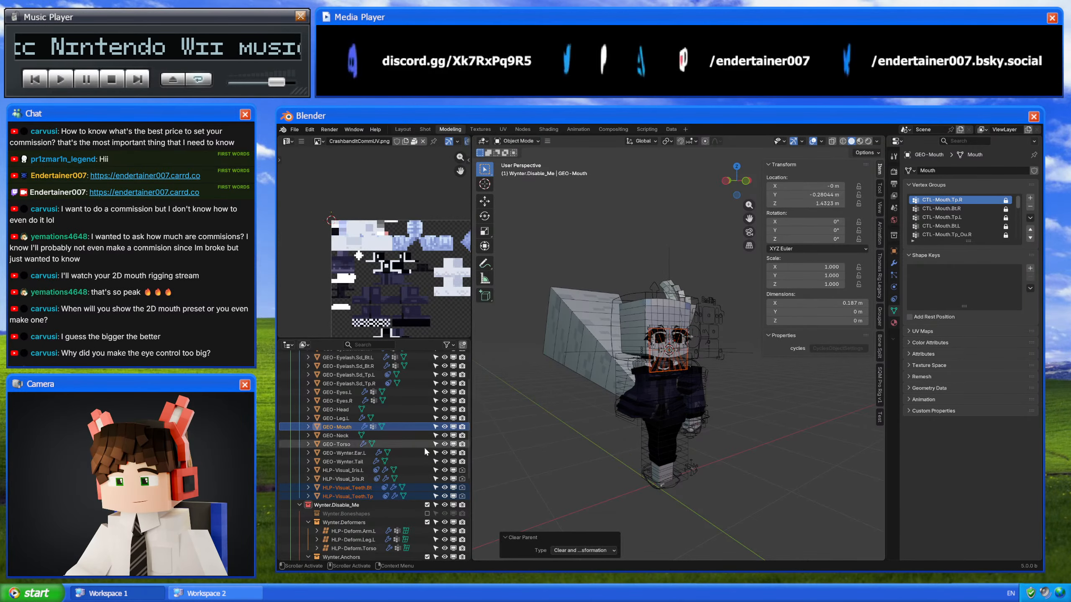
Step: Delete the temporary Plain Axes empty from the scene
scroll(368, 446, down, 8)
click(320, 551)
key(Delete)
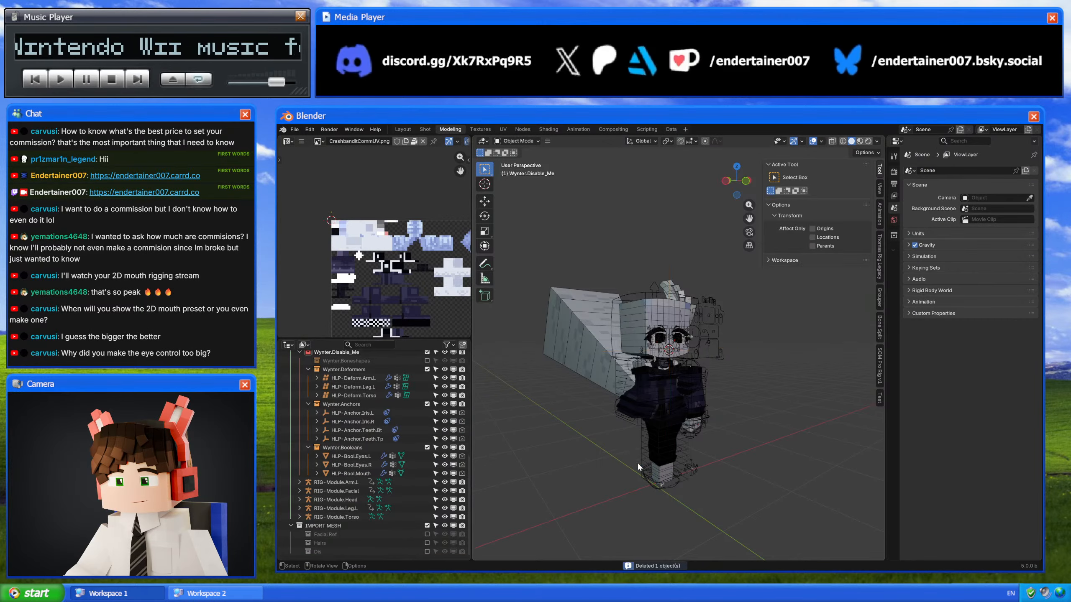
Step: Examine the constraint, vertex group and modifier settings of RIG-Module.Arm.L and HLP-Bool.Mouth
scroll(637, 462, up, 8)
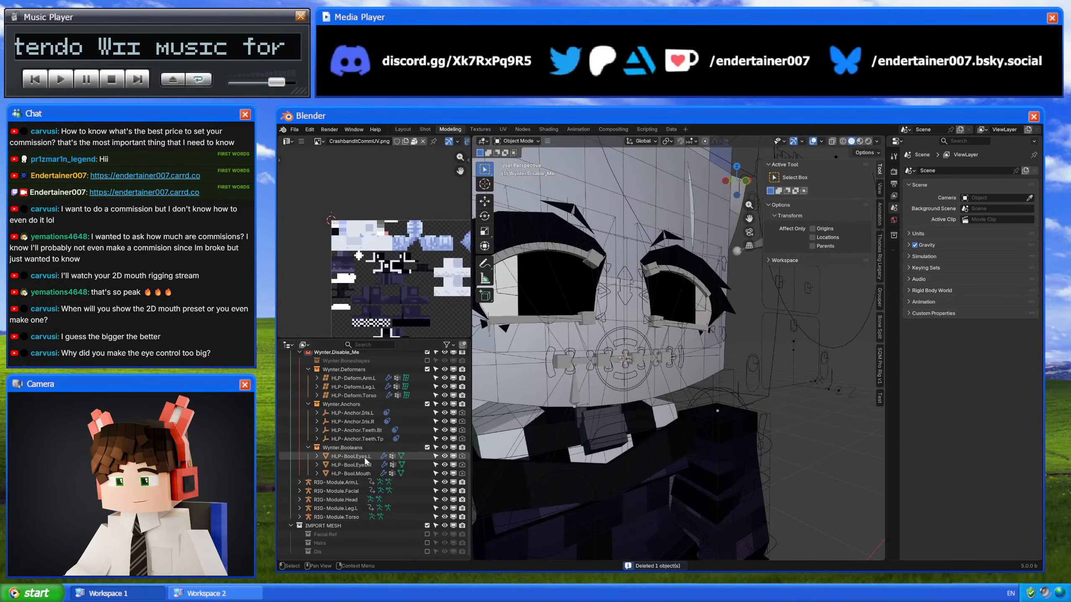
click(361, 481)
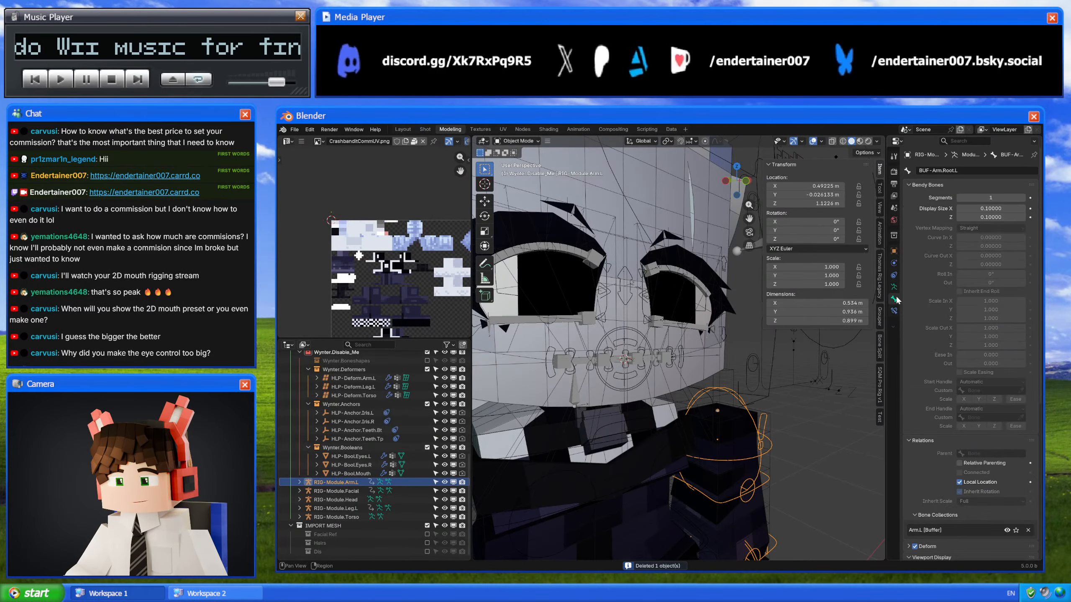
click(896, 313)
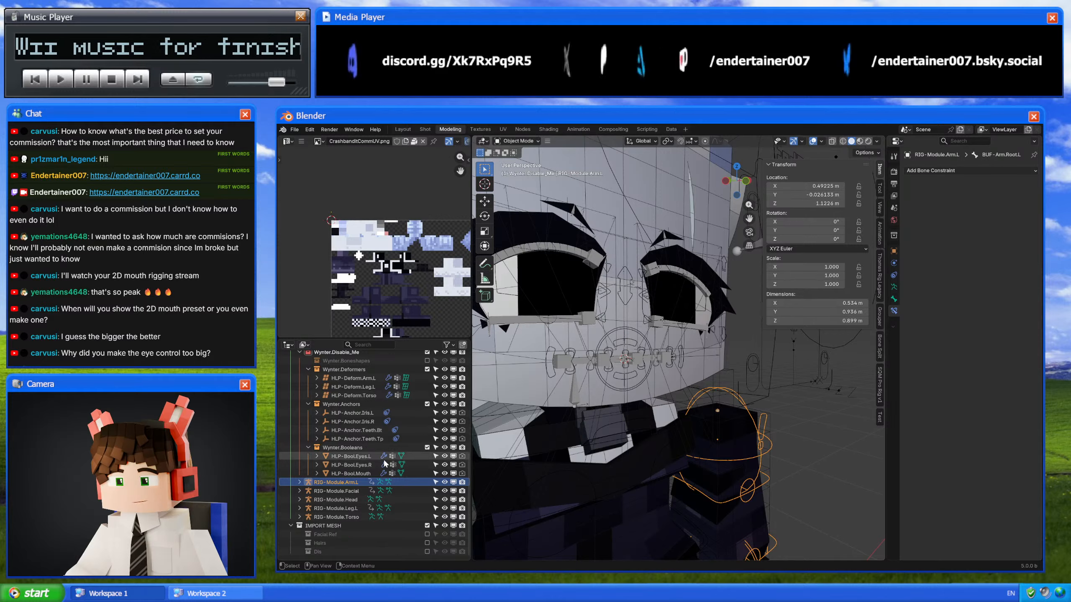
click(351, 474)
click(893, 311)
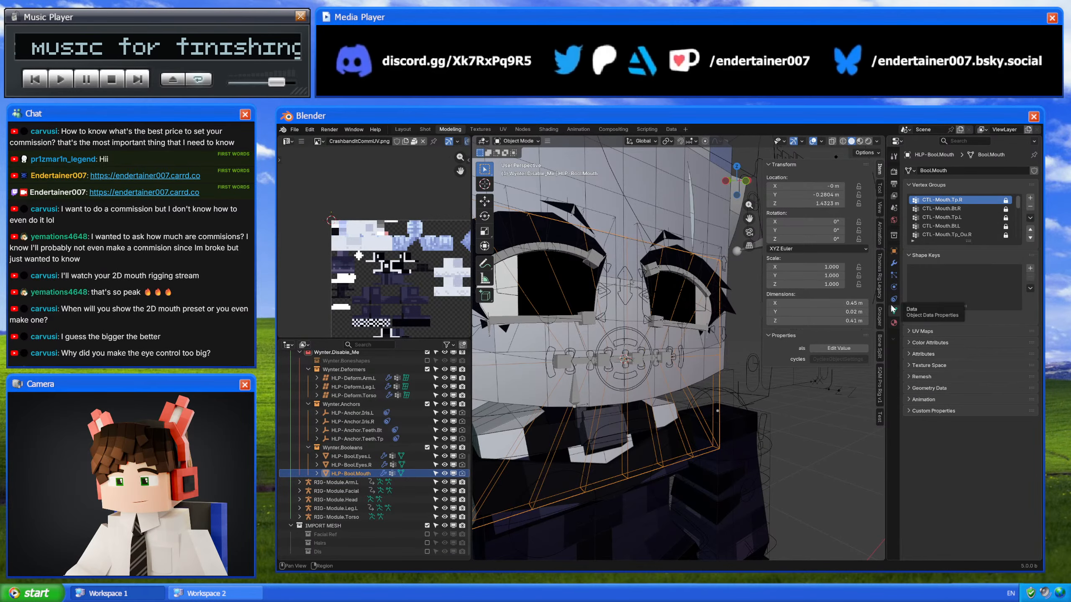
click(893, 263)
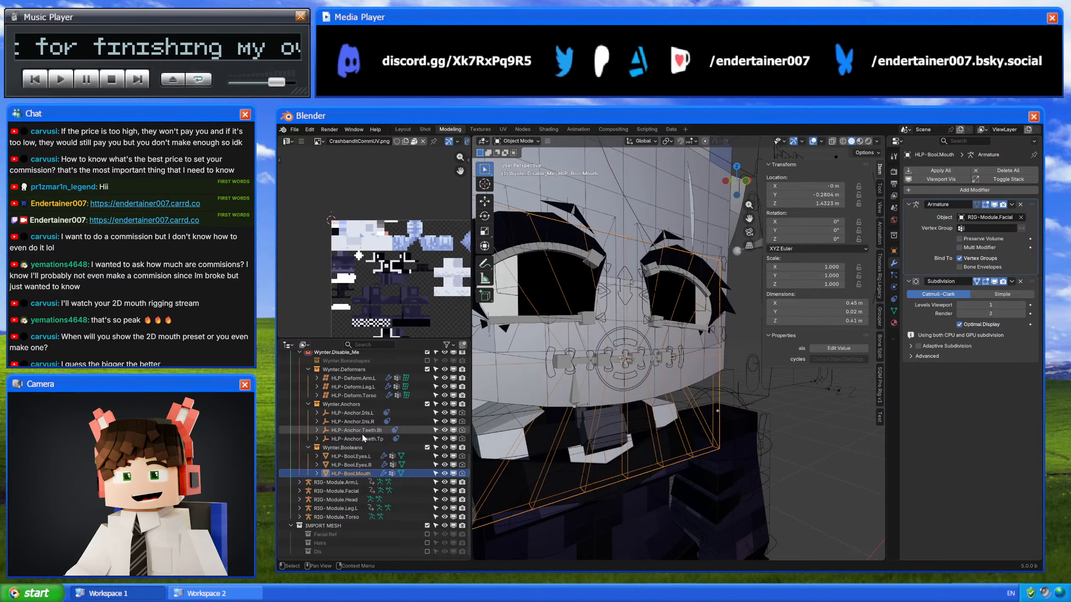
Step: Remove the existing Child Of constraints from HLP-Visual_Teeth.Bt and HLP-Visual_Teeth.Tp
scroll(361, 434, up, 2)
click(362, 377)
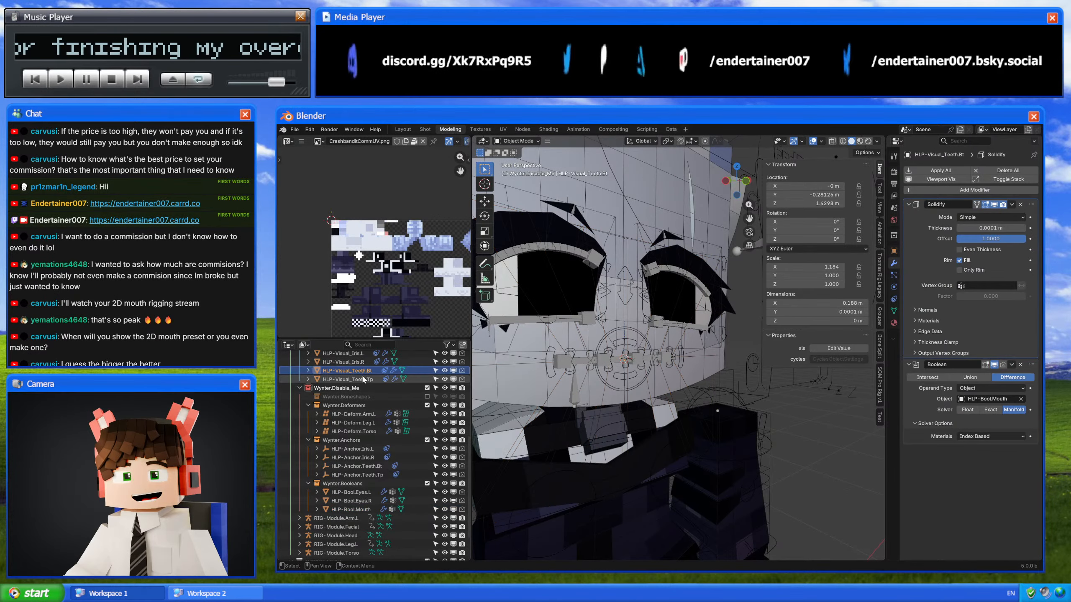
click(361, 371)
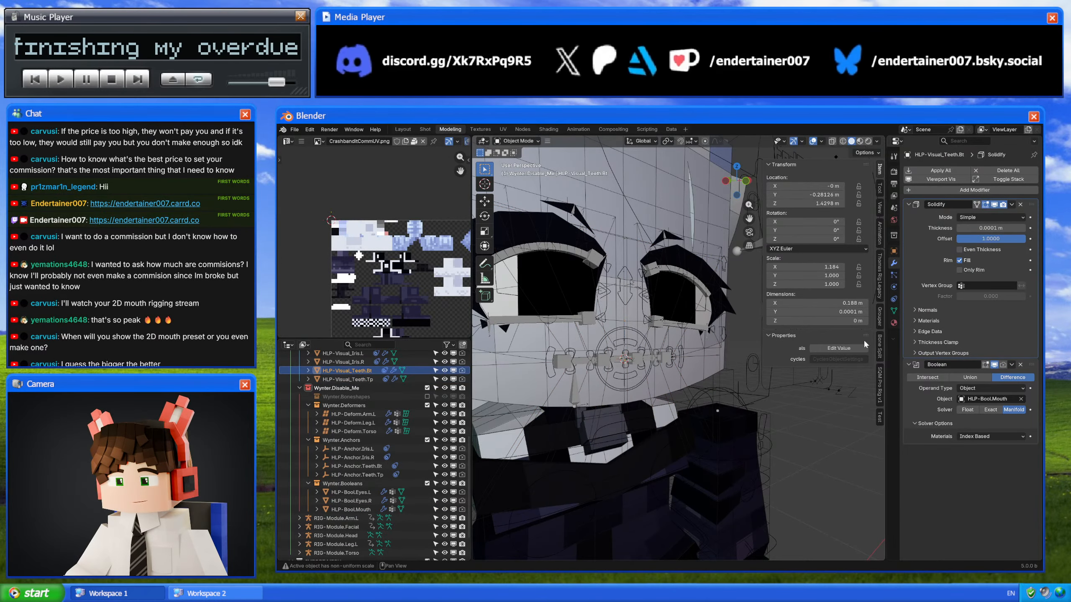
click(894, 299)
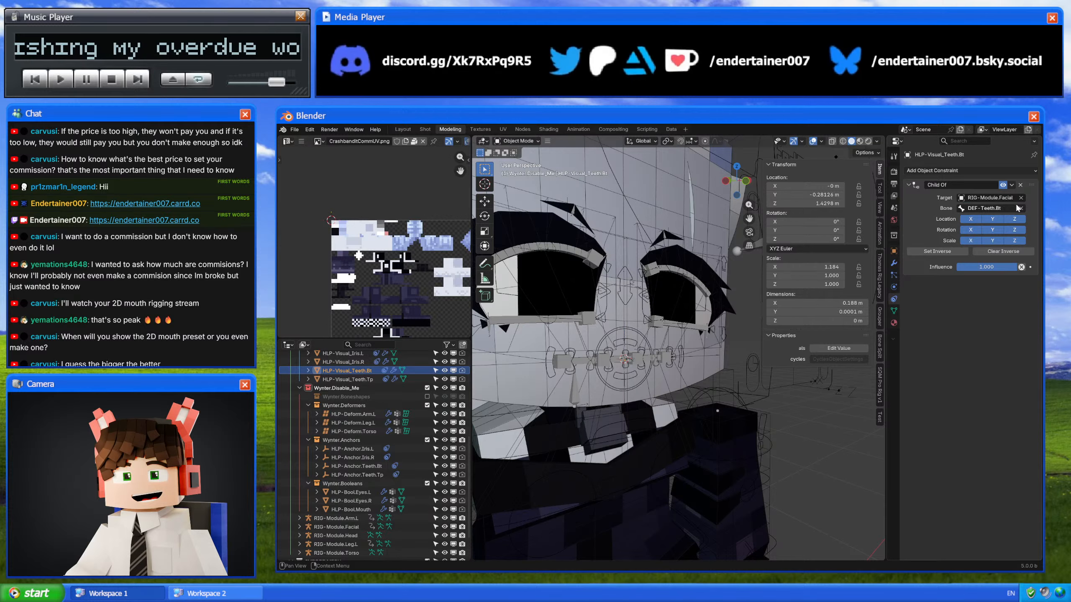
click(1020, 185)
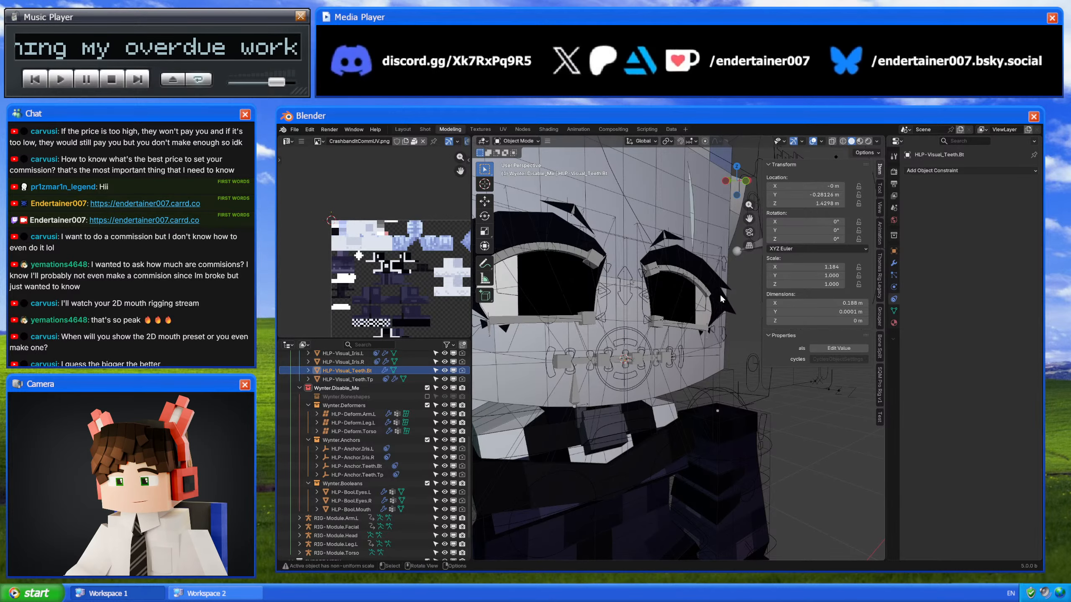
click(359, 379)
click(1020, 185)
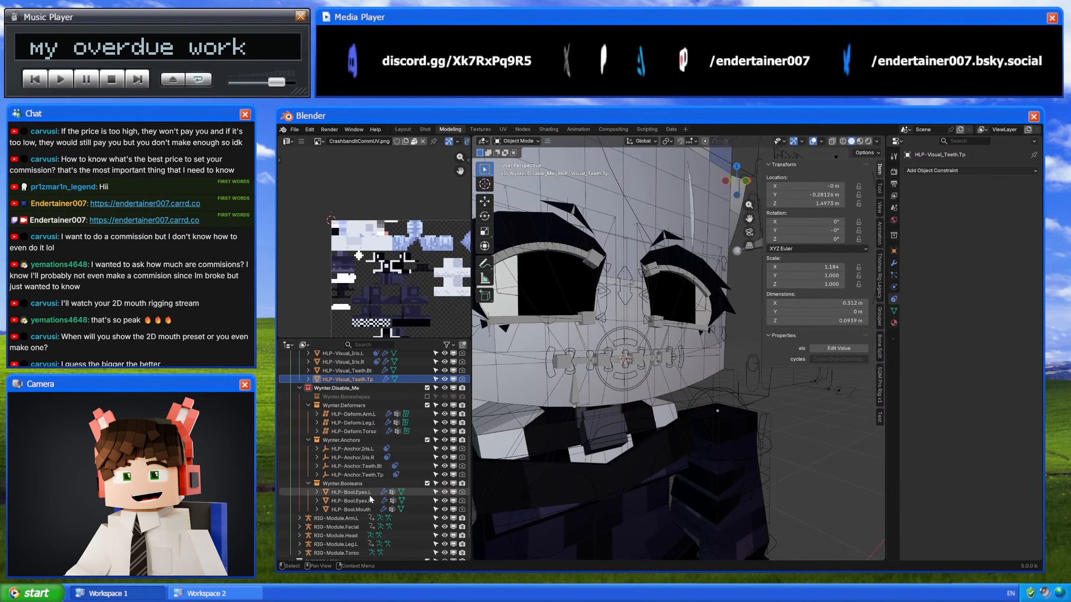
Step: Remove the Child Of constraints from HLP-Anchor.Teeth.Bt and HLP-Anchor.Teeth.Tp
click(352, 492)
click(362, 466)
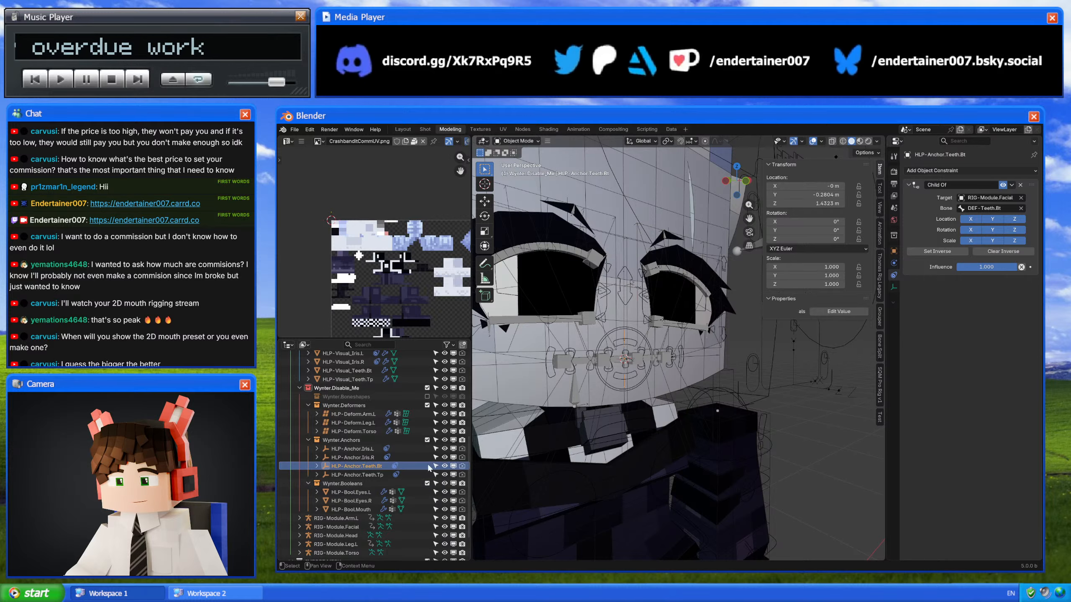
click(1020, 186)
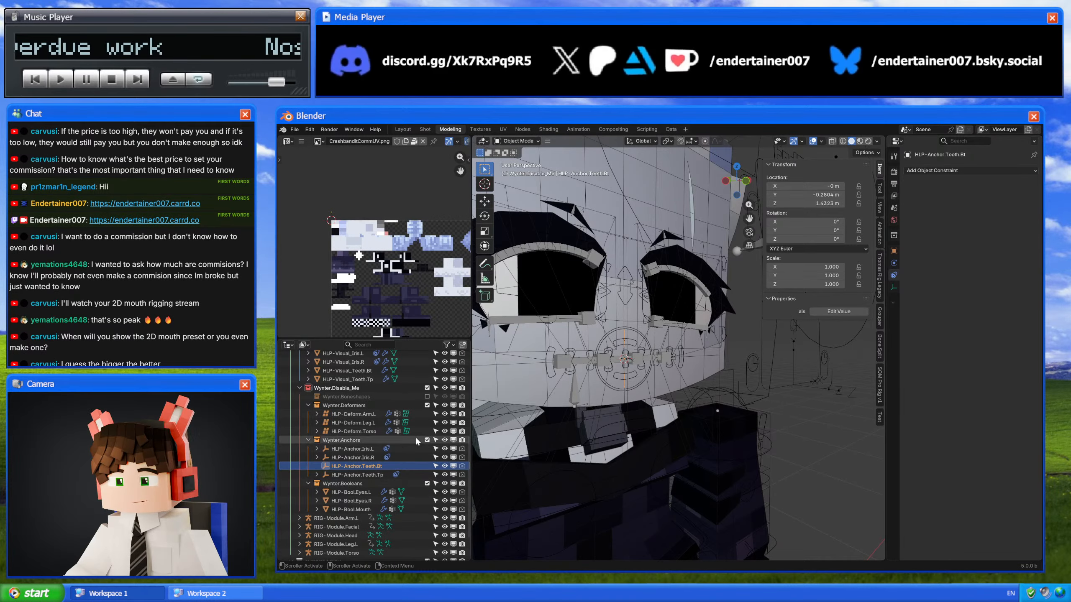
click(379, 475)
click(1020, 185)
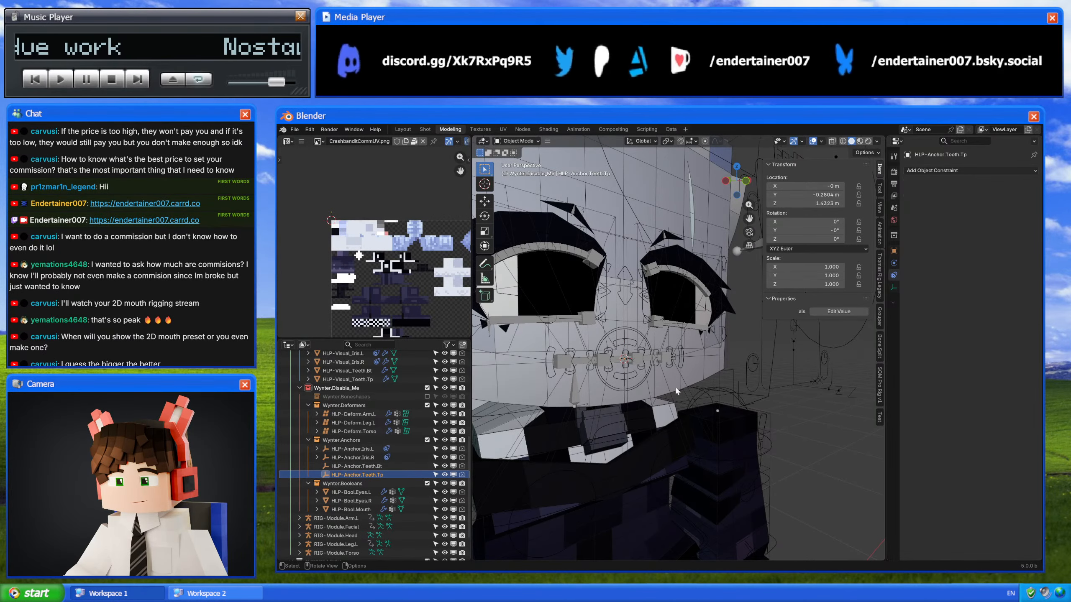
Step: Add a new Child Of constraint to HLP-Visual_Teeth.Bt with RIG-Module.Facial as its target
click(346, 370)
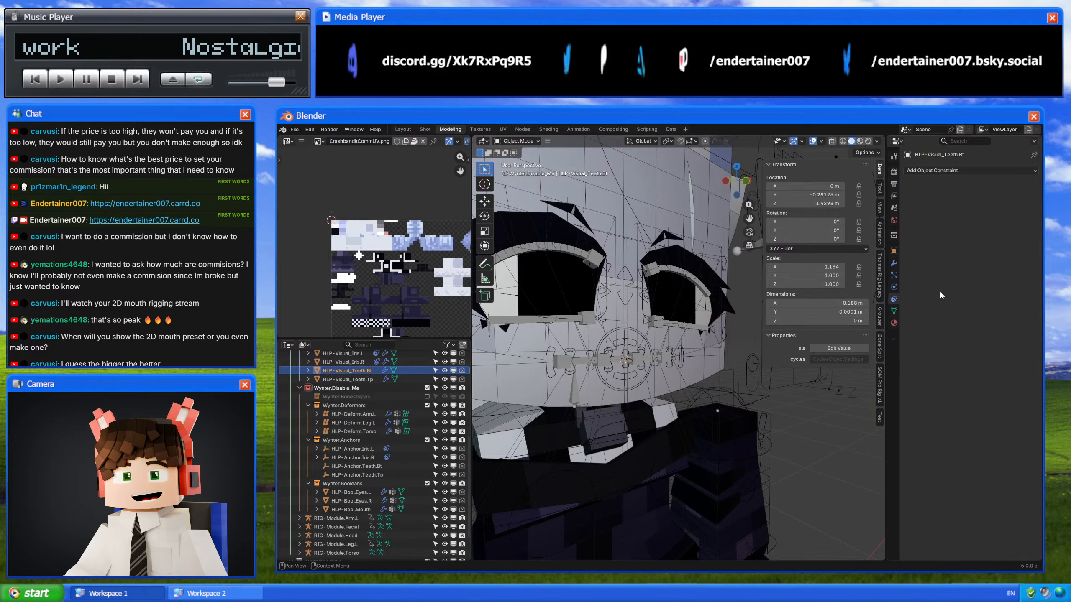
click(972, 170)
click(992, 213)
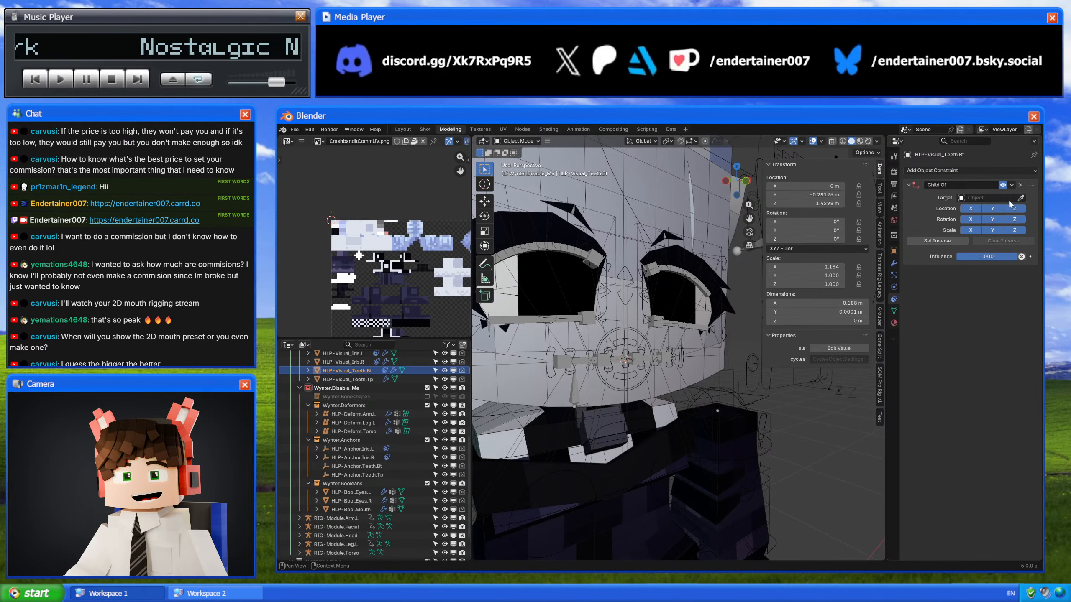
middle_drag(680, 374, 670, 374)
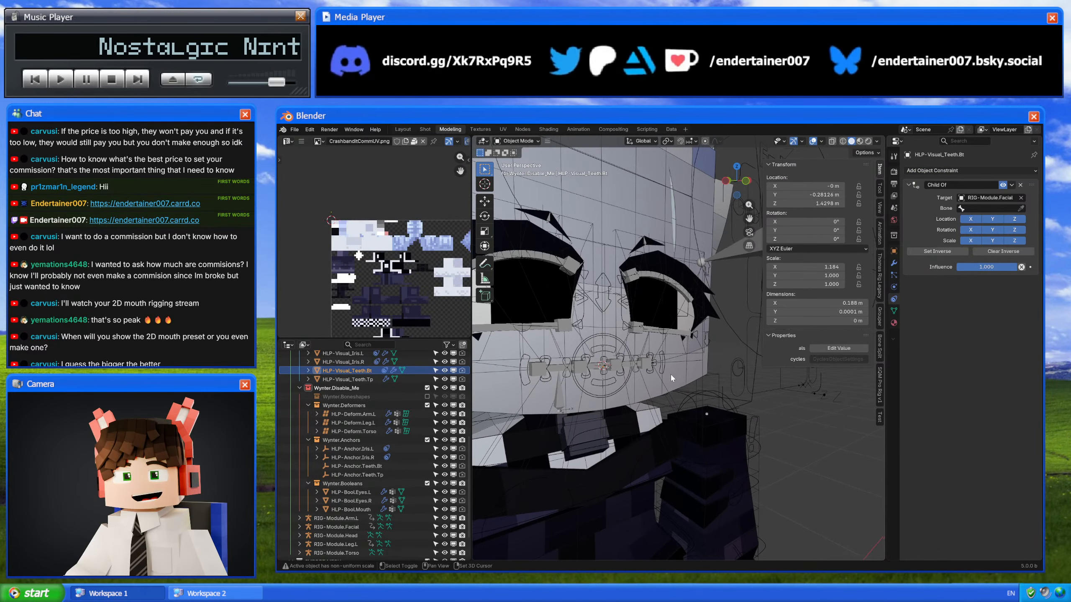
click(724, 359)
Step: Look up the name of the lower teeth bone of RIG-Module.Facial in Pose Mode, and return to Object Mode
click(615, 377)
key(ctrl+Tab)
click(605, 376)
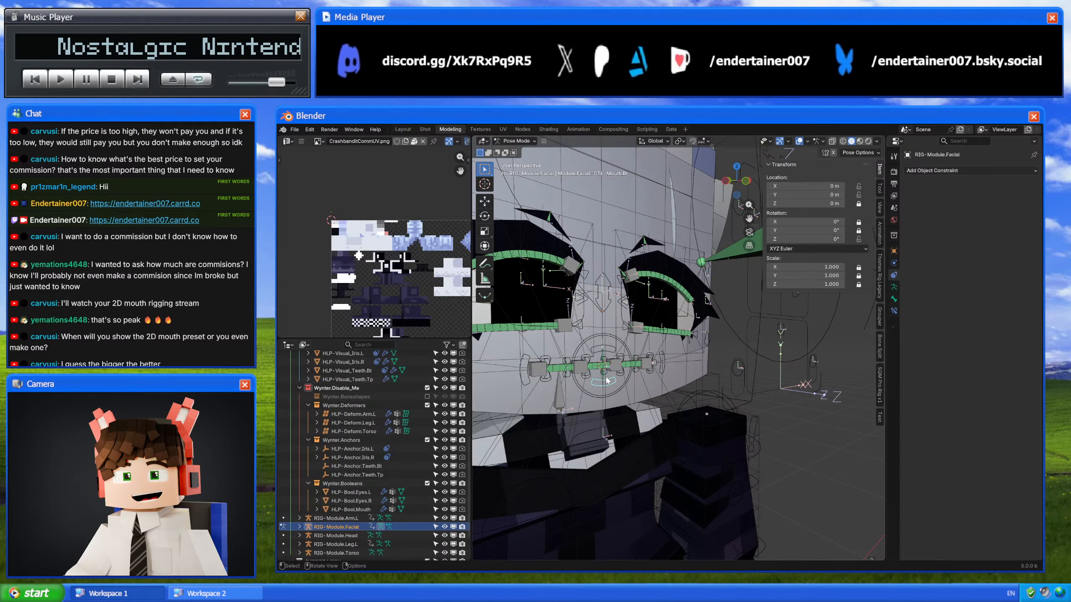
click(602, 381)
click(894, 300)
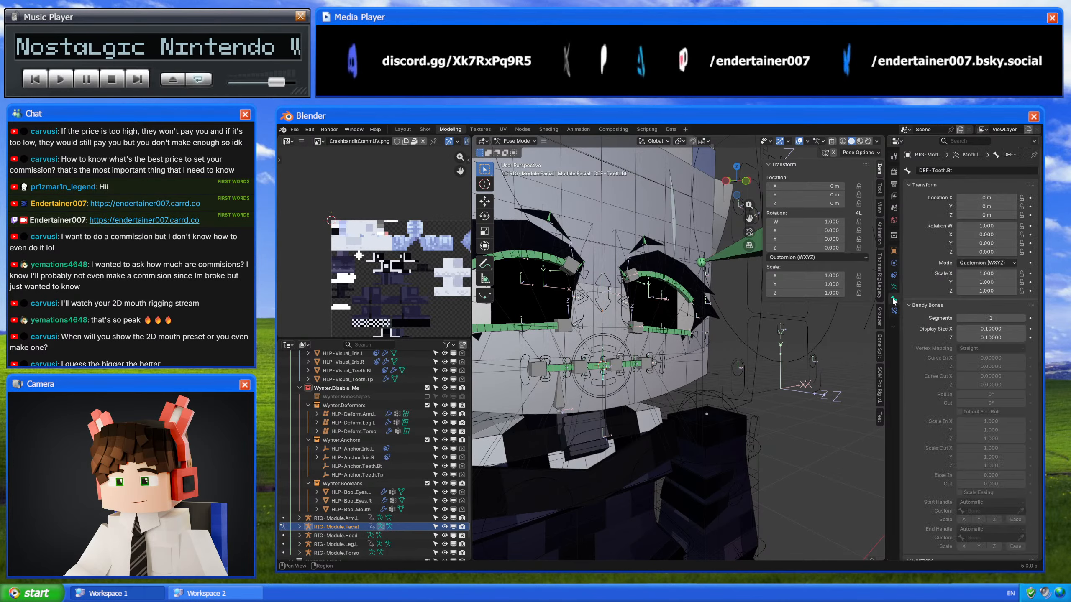
key(ctrl+Tab)
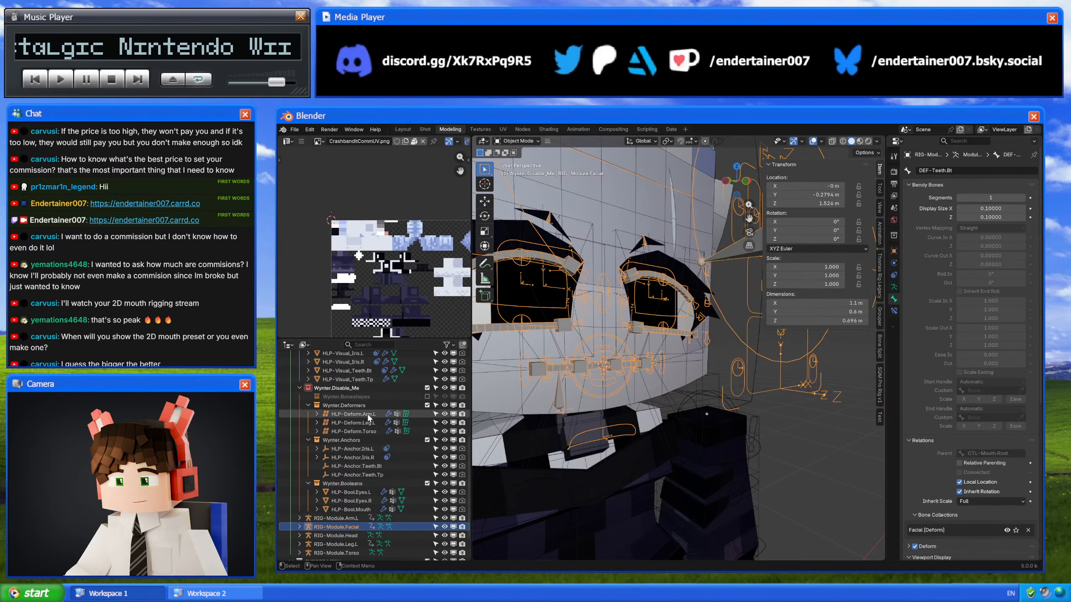
Step: Set the bone of HLP-Visual_Teeth.Bt's Child Of constraint to DEF-Teeth.Bt and set its inverse
click(364, 371)
click(892, 314)
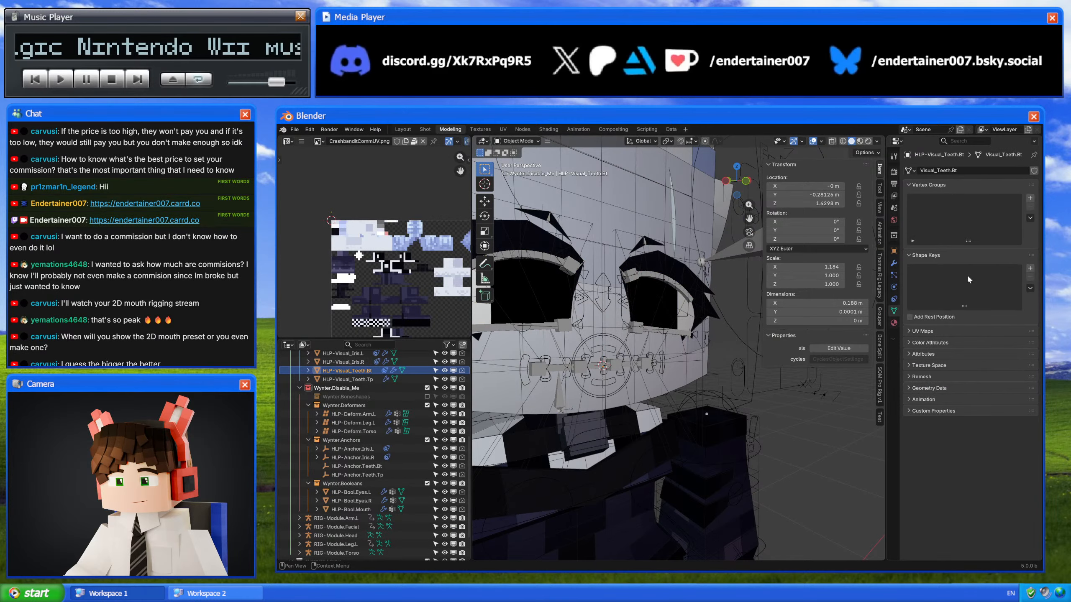
click(895, 299)
click(987, 208)
text(DEF-Teeth.Bt)
click(981, 222)
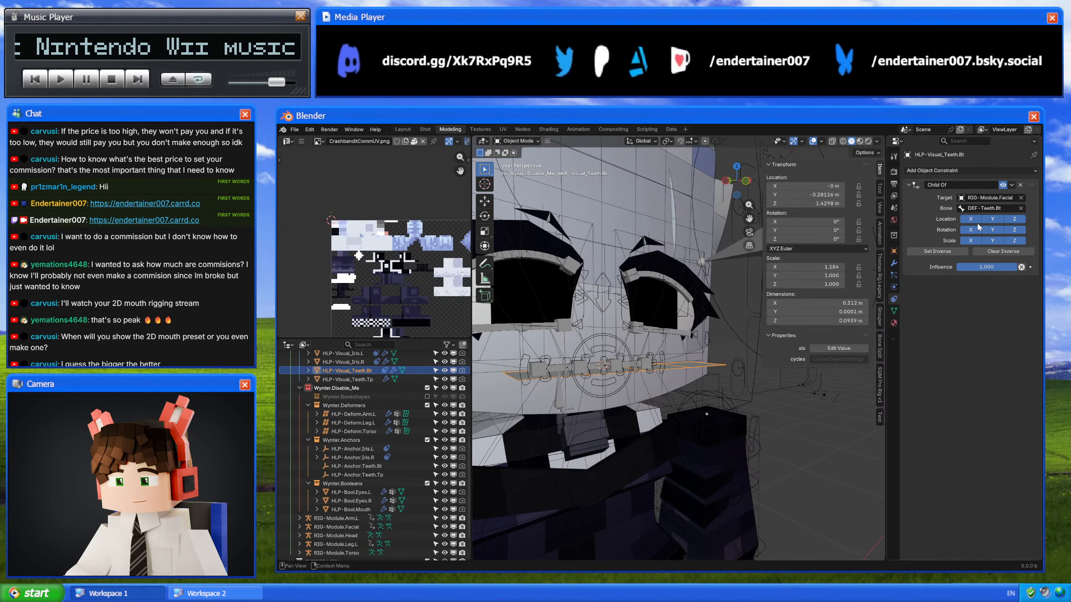
click(943, 252)
Step: Add a Child Of constraint to HLP-Visual_Teeth.Tp targeting RIG-Module.Facial with bone DEF-Teeth.Tp, and set its inverse
click(348, 379)
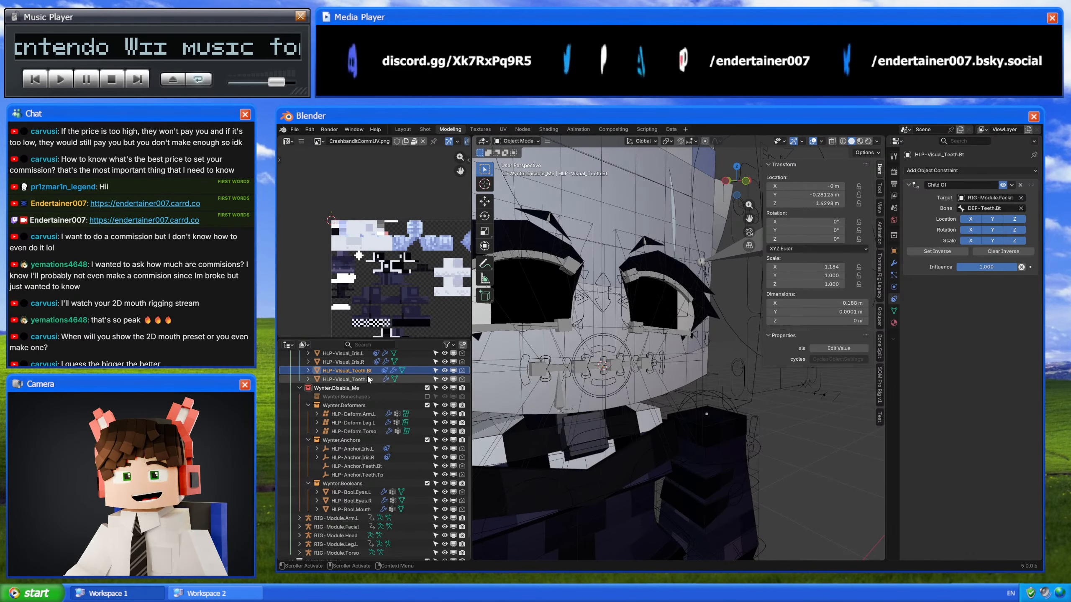
click(966, 171)
click(992, 213)
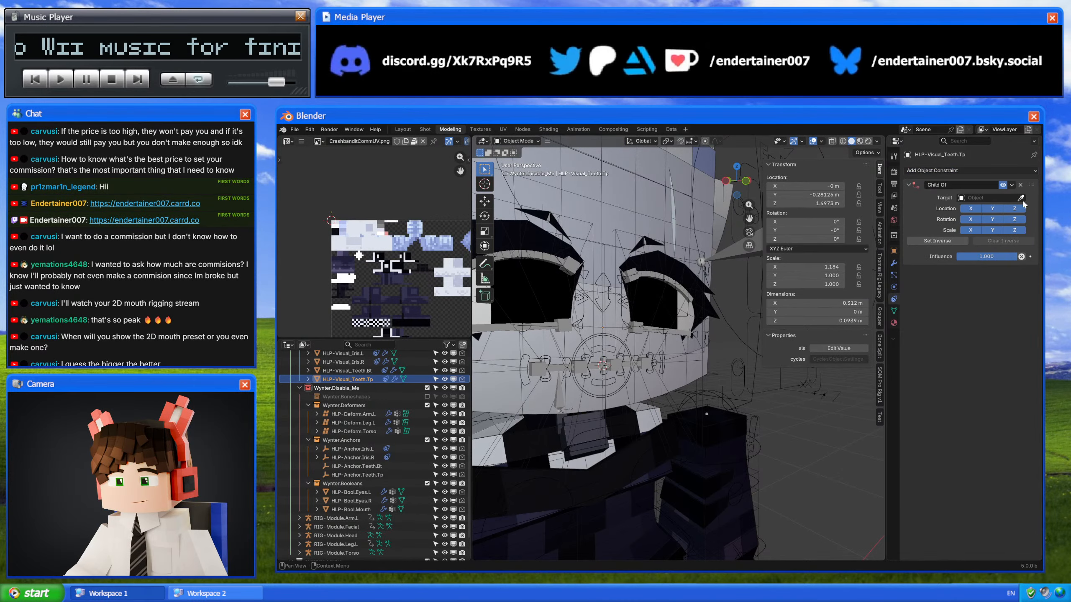
click(742, 354)
click(986, 208)
click(984, 220)
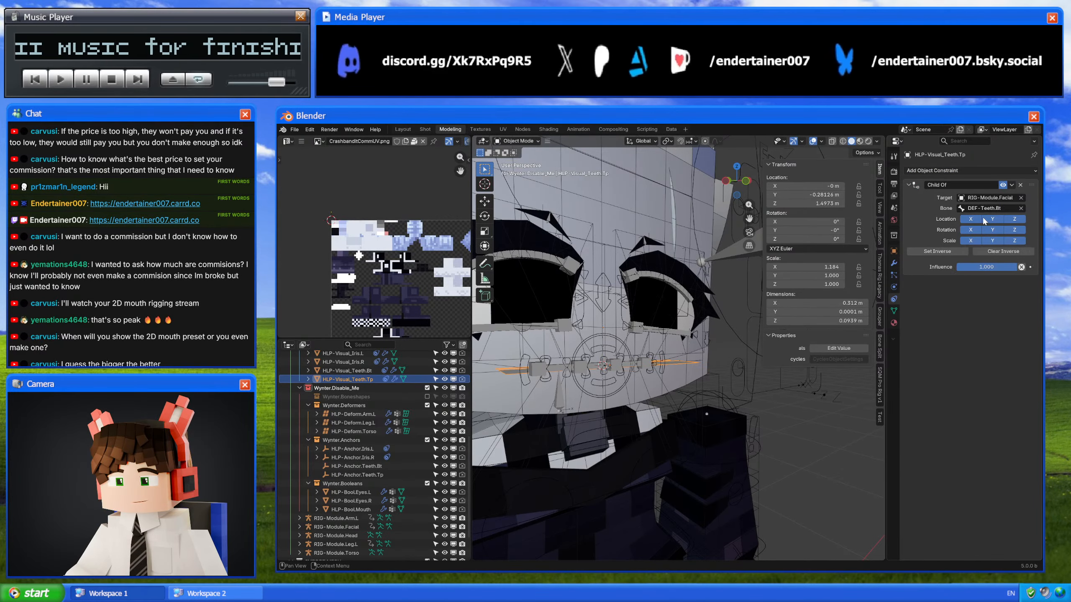
click(997, 211)
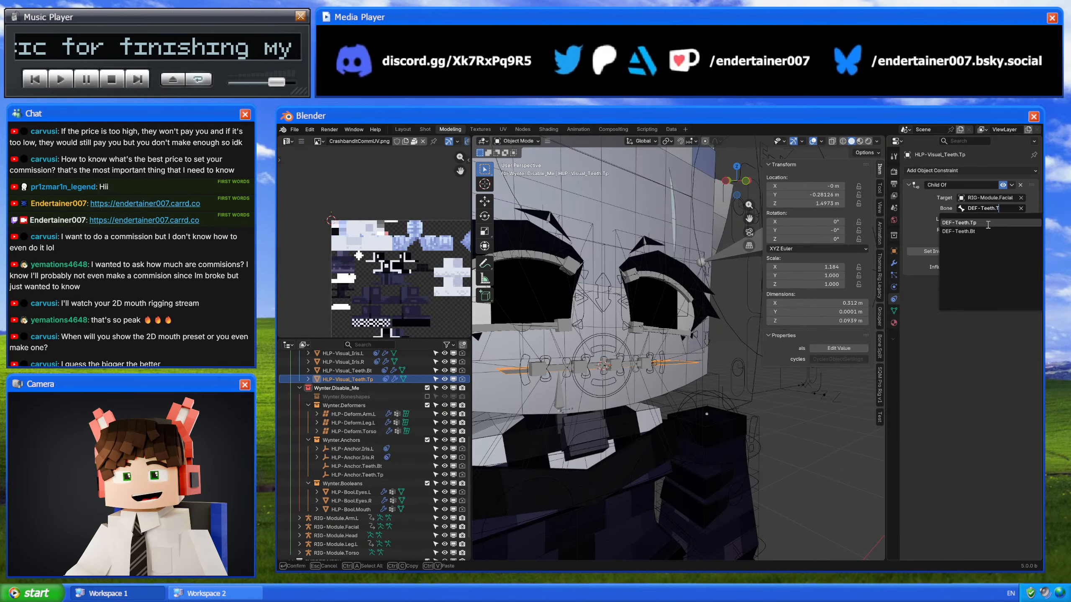
click(965, 222)
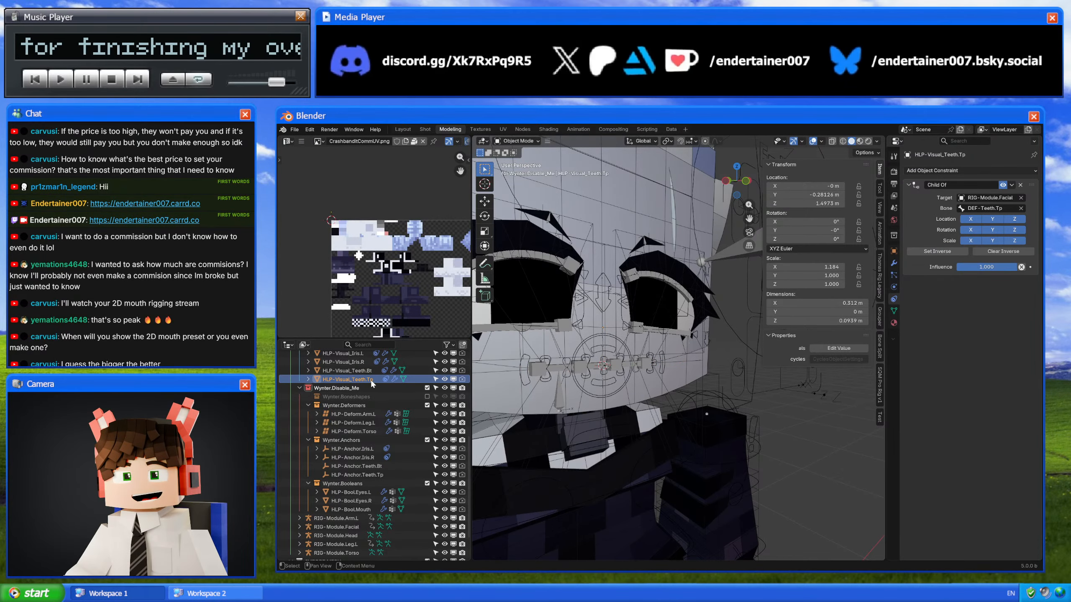
Step: Copy the Child Of constraints of the upper and lower teeth visuals to HLP-Anchor.Teeth.Tp and HLP-Anchor.Teeth.Bt respectively
ctrl+click(386, 475)
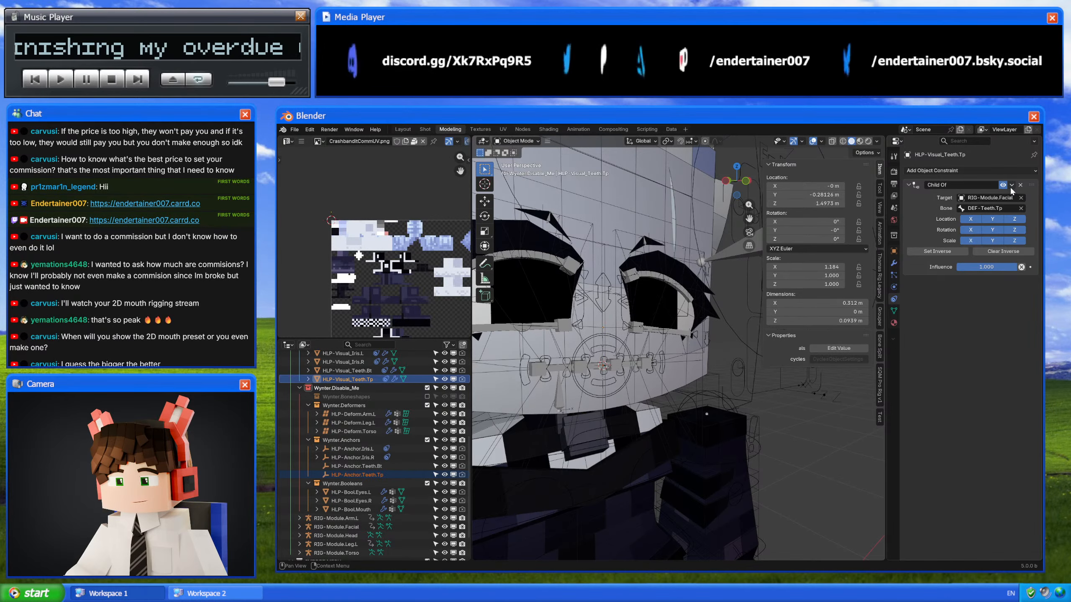
click(1011, 188)
click(982, 214)
click(356, 466)
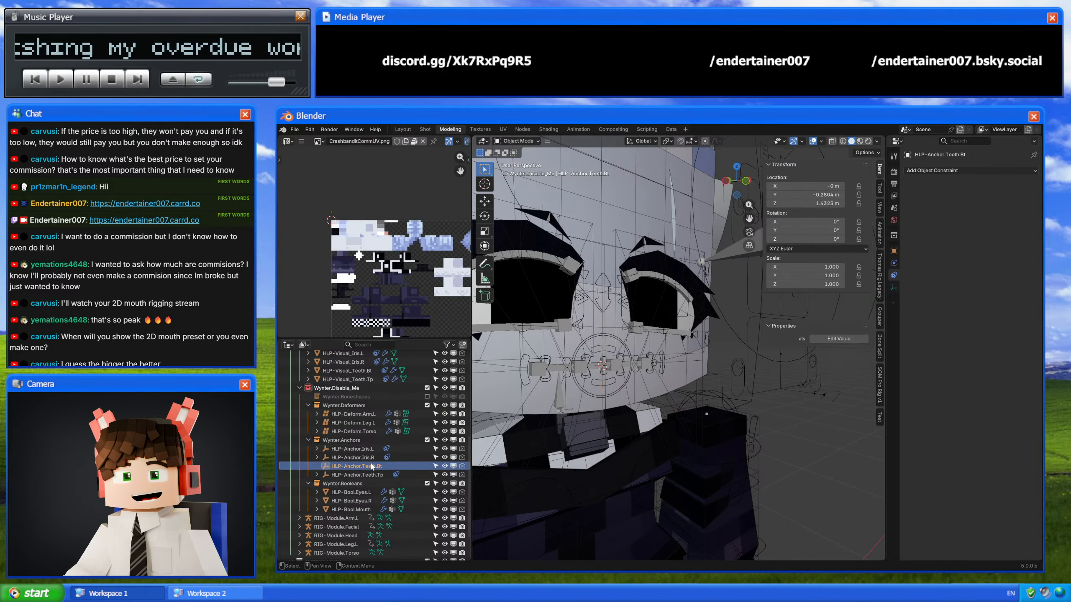
ctrl+click(370, 371)
click(1012, 185)
click(982, 214)
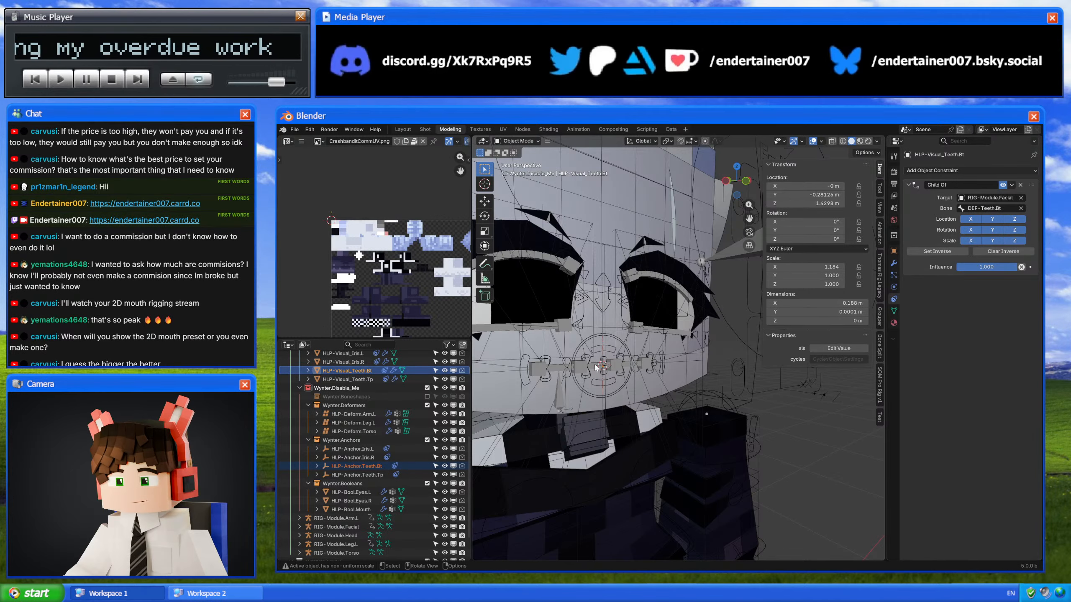
Step: Open the mouth by moving RIG-Module.Facial's main mouth control down about 0.13 m in Pose Mode
scroll(596, 367, down, 5)
click(713, 328)
key(ctrl+Tab)
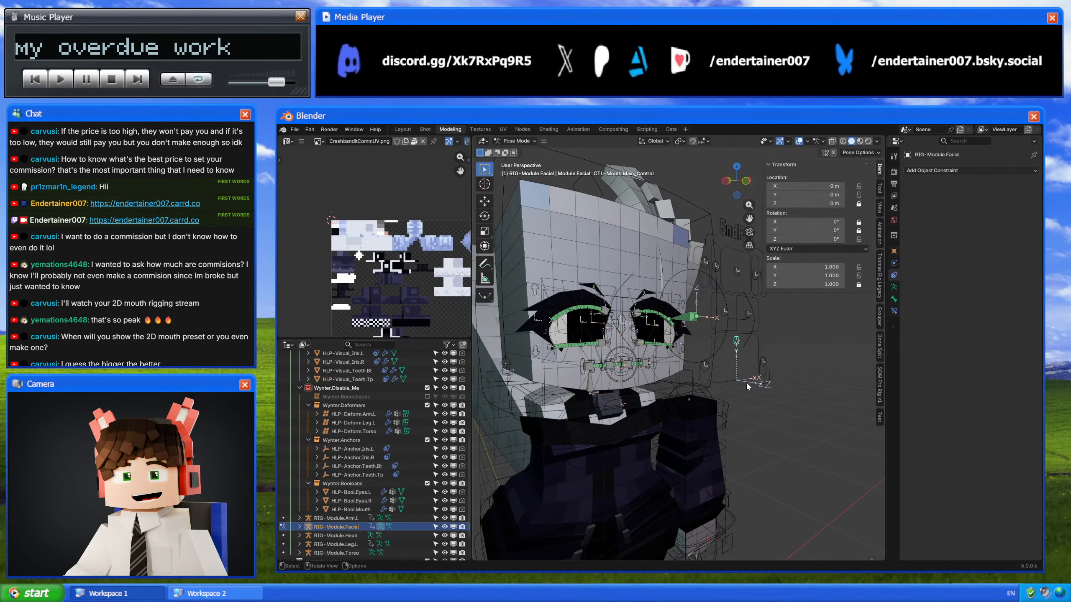
scroll(746, 382, up, 3)
shift+middle_drag(753, 369, 763, 373)
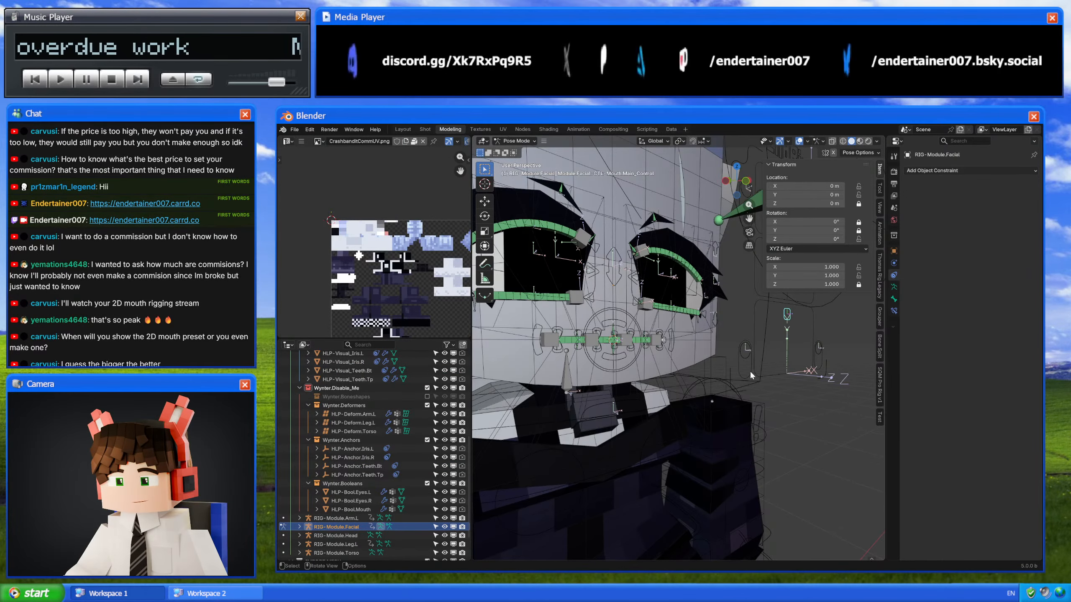
key(g)
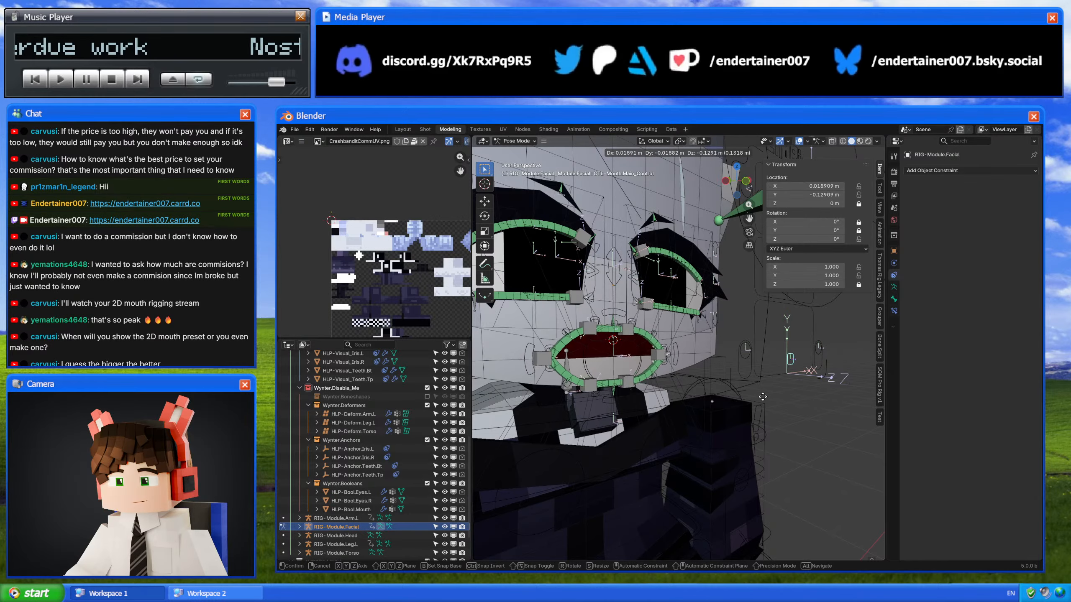
click(759, 398)
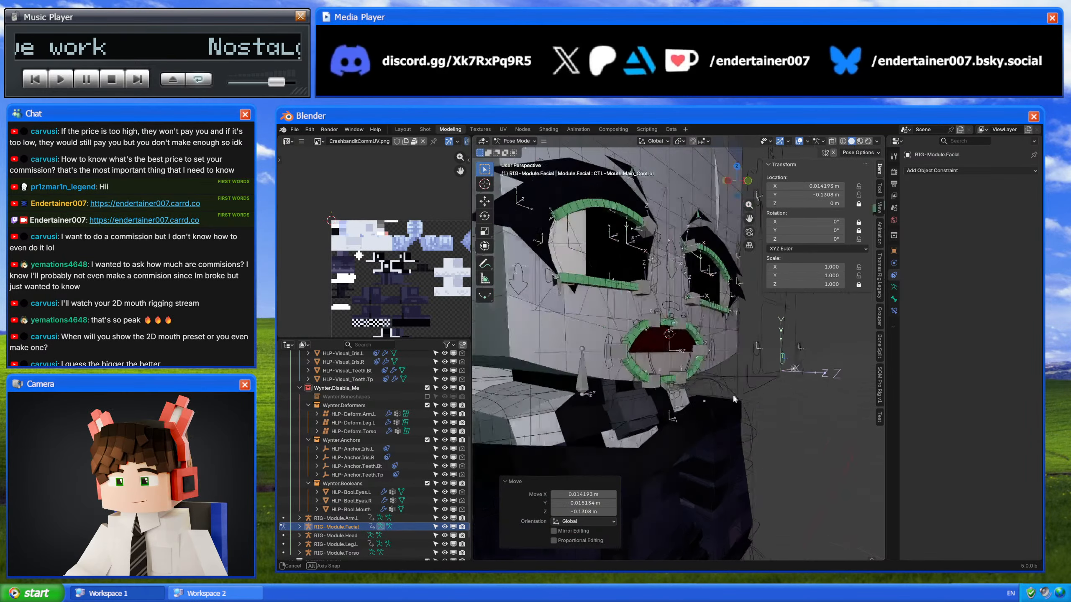
Step: Leave Pose Mode and select the lower teeth visual, HLP-Visual_Teeth.Bt, inside the open mouth
scroll(739, 397, up, 3)
key(ctrl+Tab)
click(666, 349)
middle_drag(666, 349, 671, 401)
key(g)
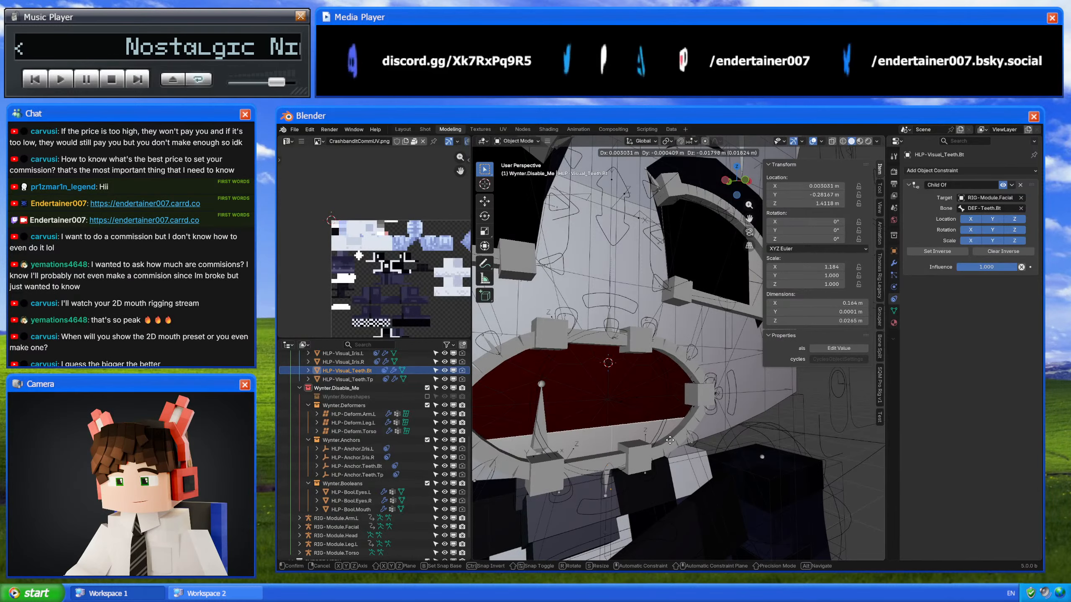
click(661, 425)
key(Tab)
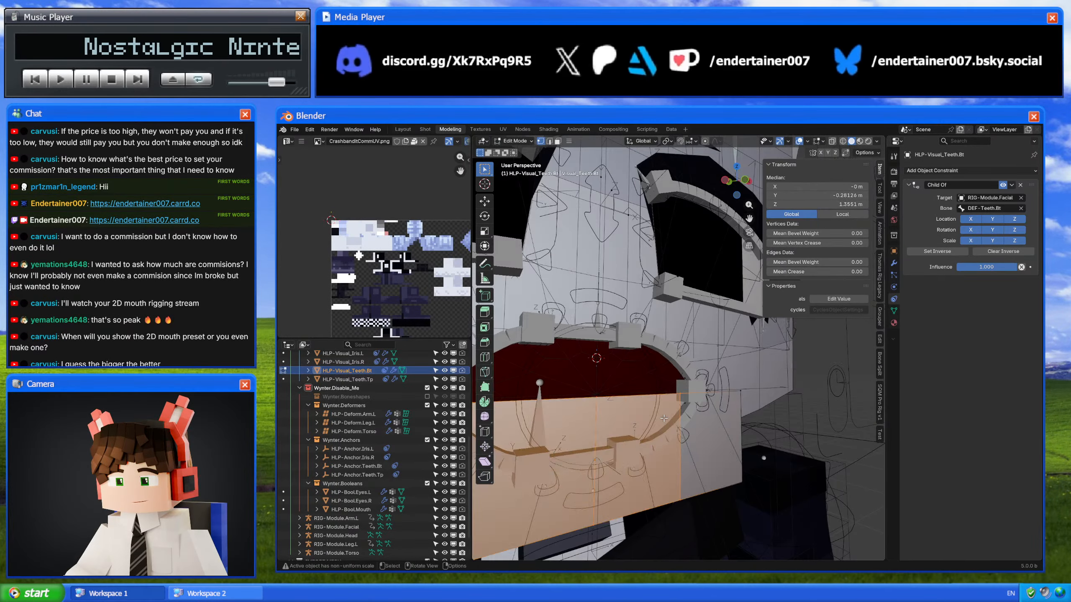
middle_drag(662, 422, 664, 418)
key(Tab)
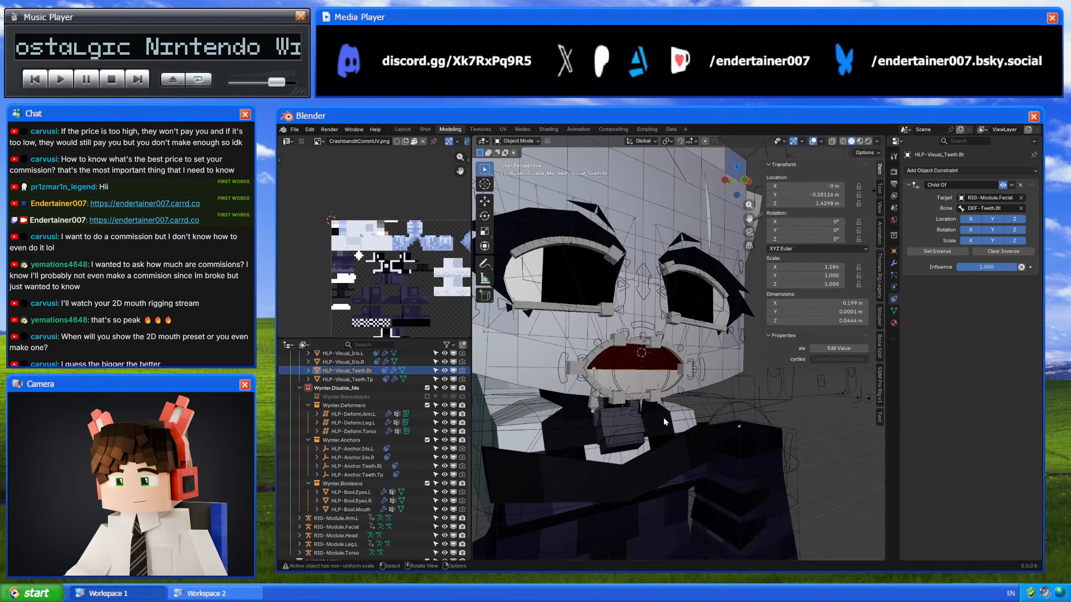
Step: Show the viewport in Material Preview shading with the overlays kept on
click(811, 142)
click(811, 142)
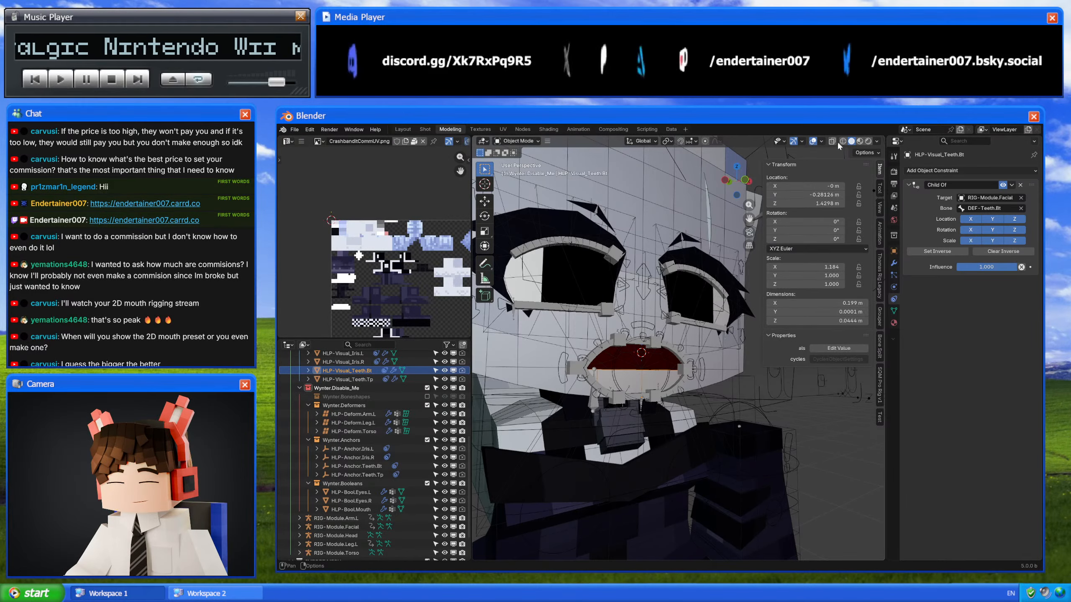
click(858, 142)
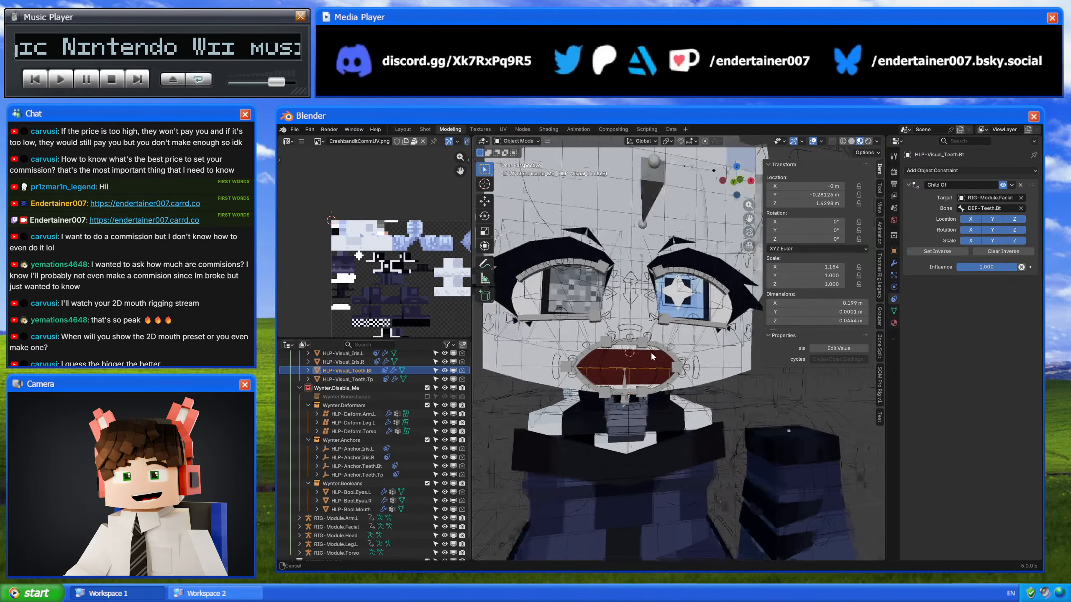
Step: Move HLP-Visual_Teeth.Bt down 0.031 m along Z in front orthographic view, close to the mouth's lower edge
key(KP_Decimal)
key(KP_1)
scroll(671, 350, down, 5)
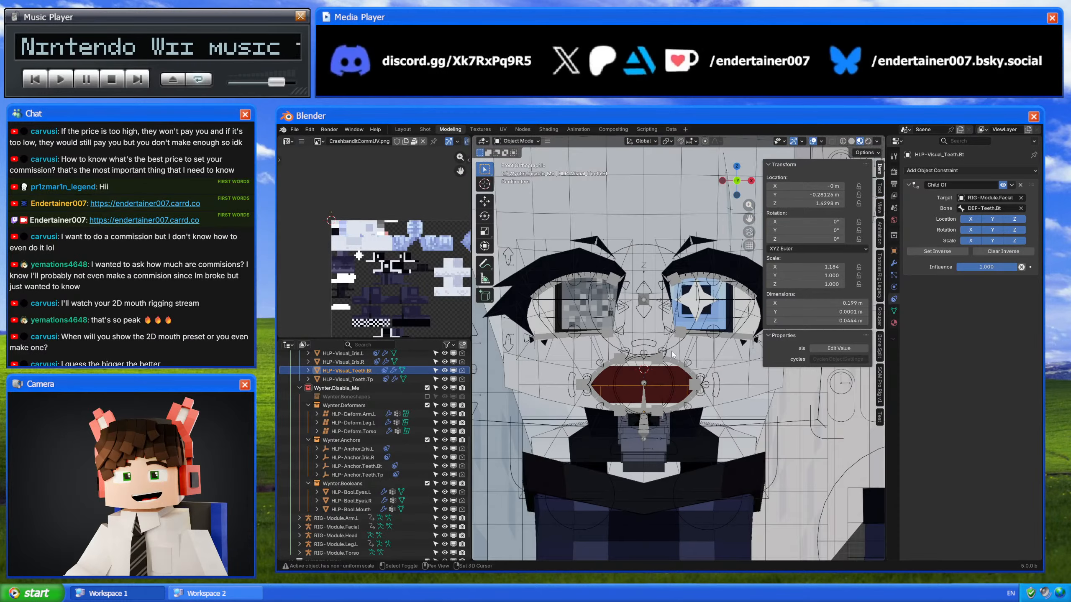
scroll(715, 343, up, 1)
scroll(716, 344, up, 8)
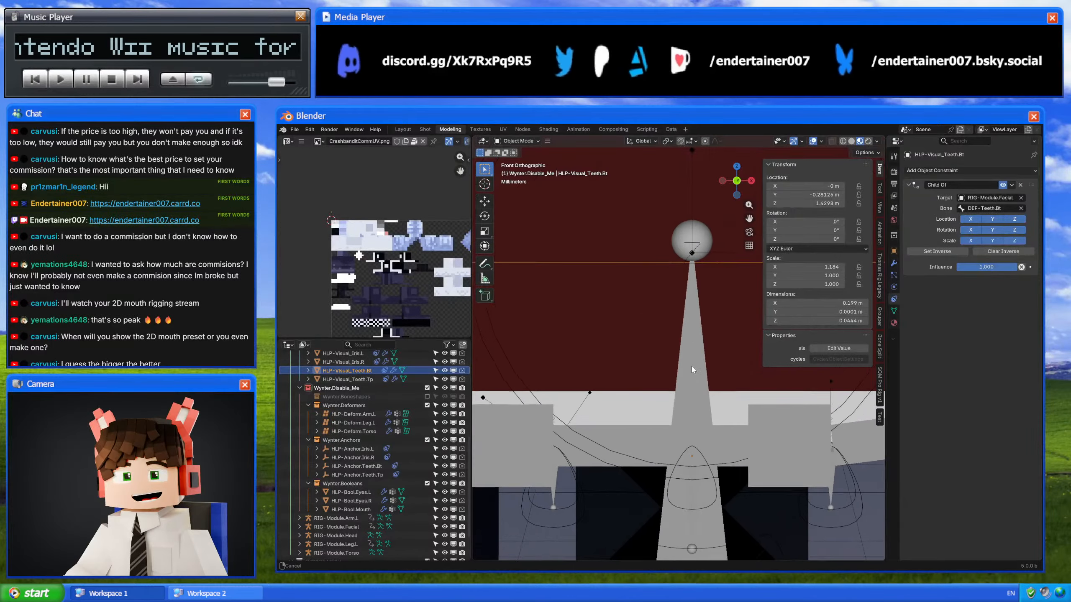
key(g)
key(z)
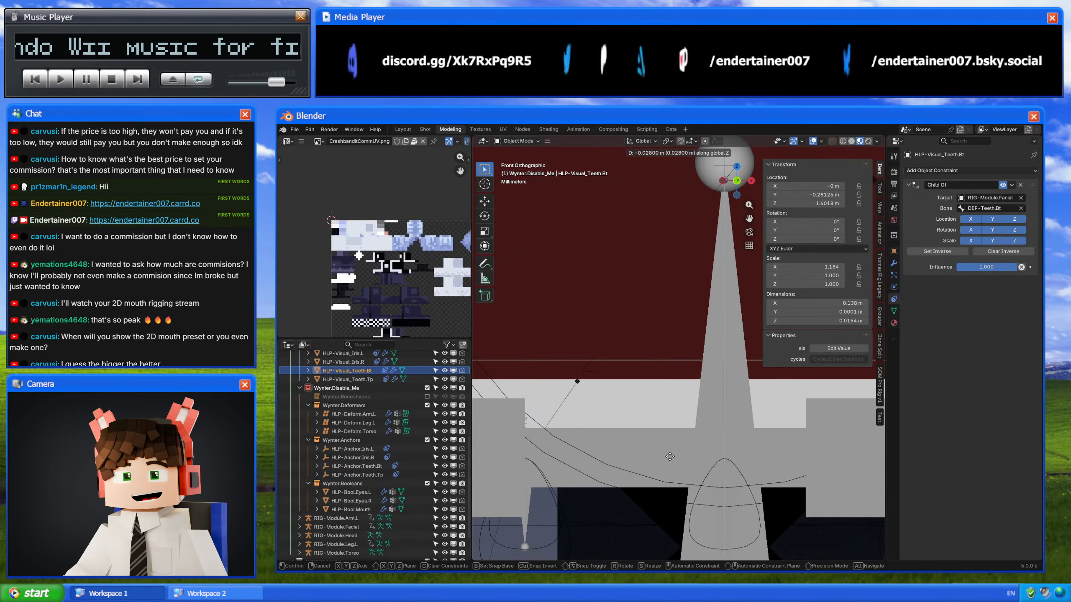
click(670, 457)
scroll(638, 392, up, 5)
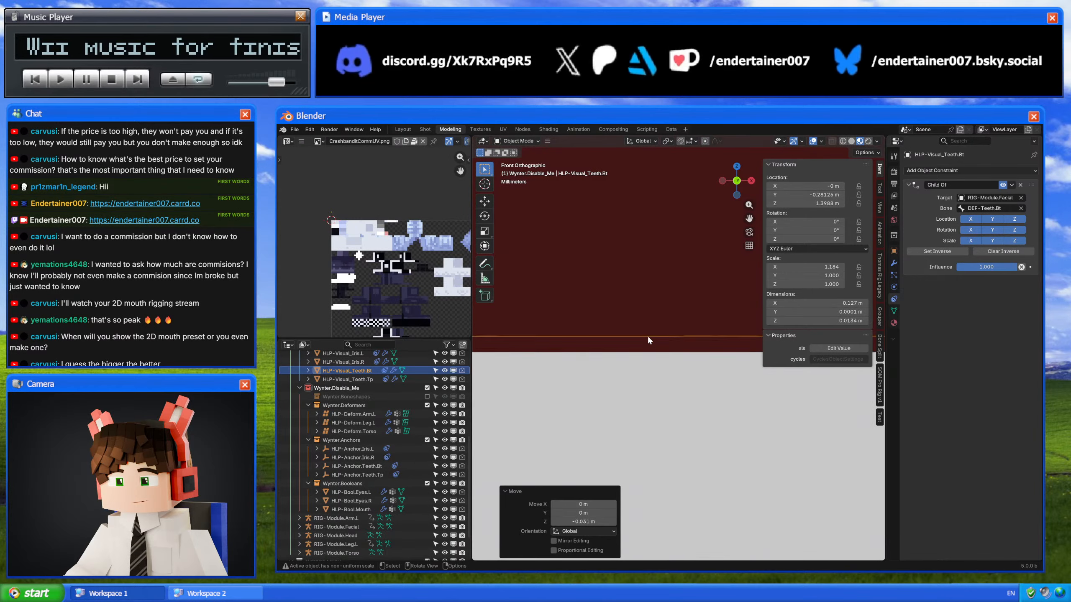
scroll(645, 337, up, 2)
key(g)
key(z)
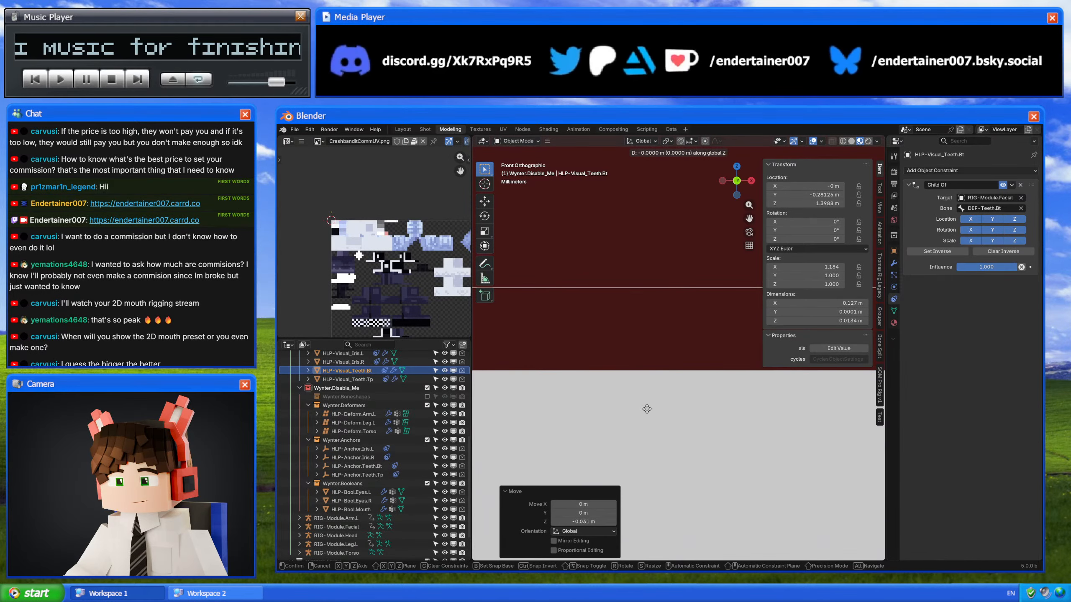
key(Escape)
Step: Set the viewport grid scale to 0.001 and lower HLP-Visual_Teeth.Bt another 0.00025 m along Z
click(821, 141)
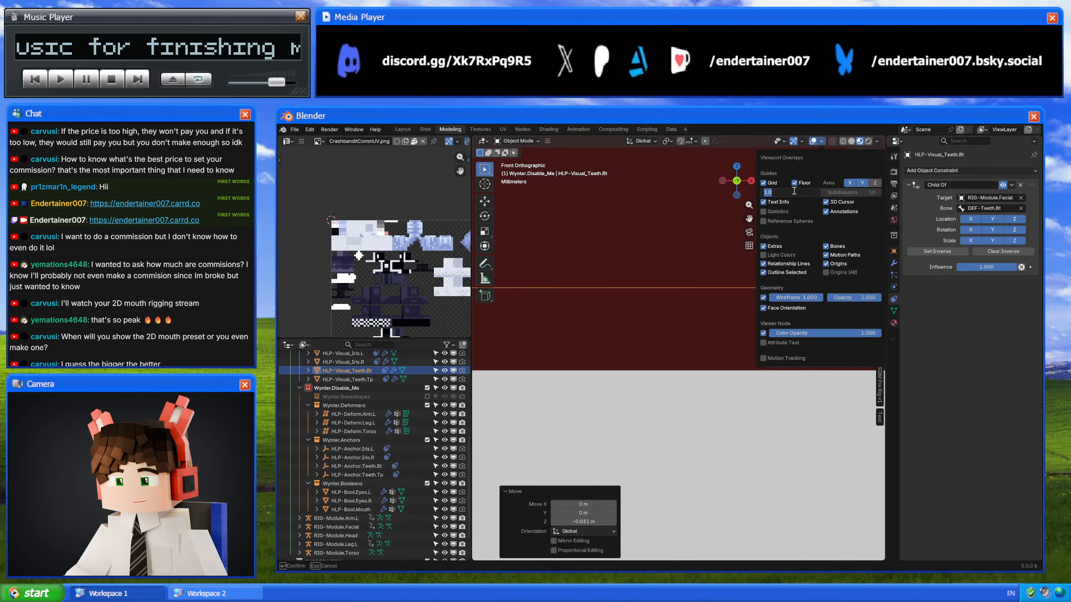
text(.001)
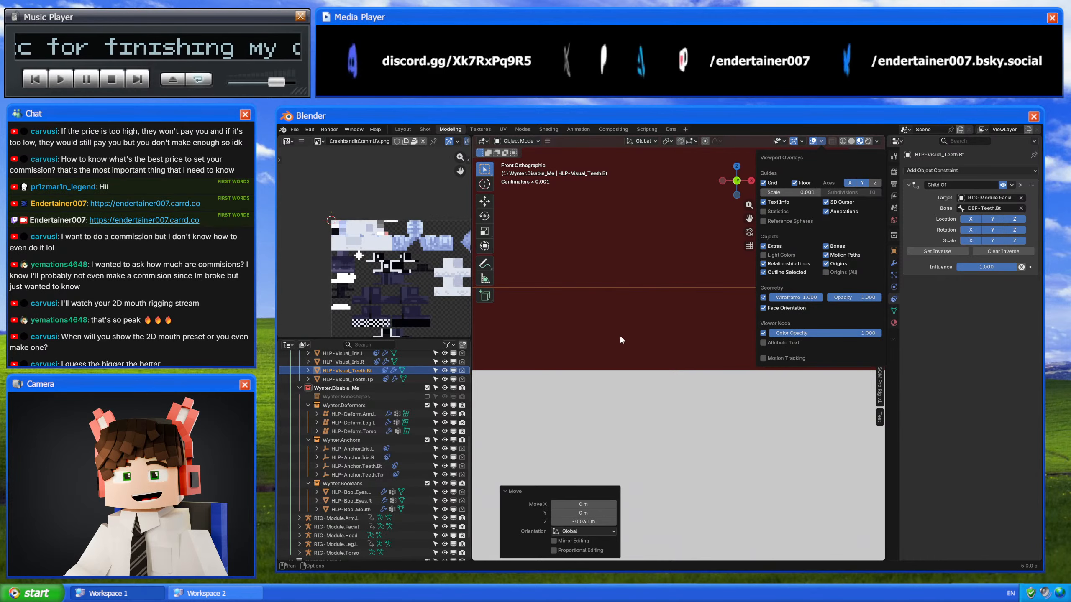
scroll(623, 348, up, 4)
shift+middle_drag(624, 379, 682, 300)
key(g)
key(z)
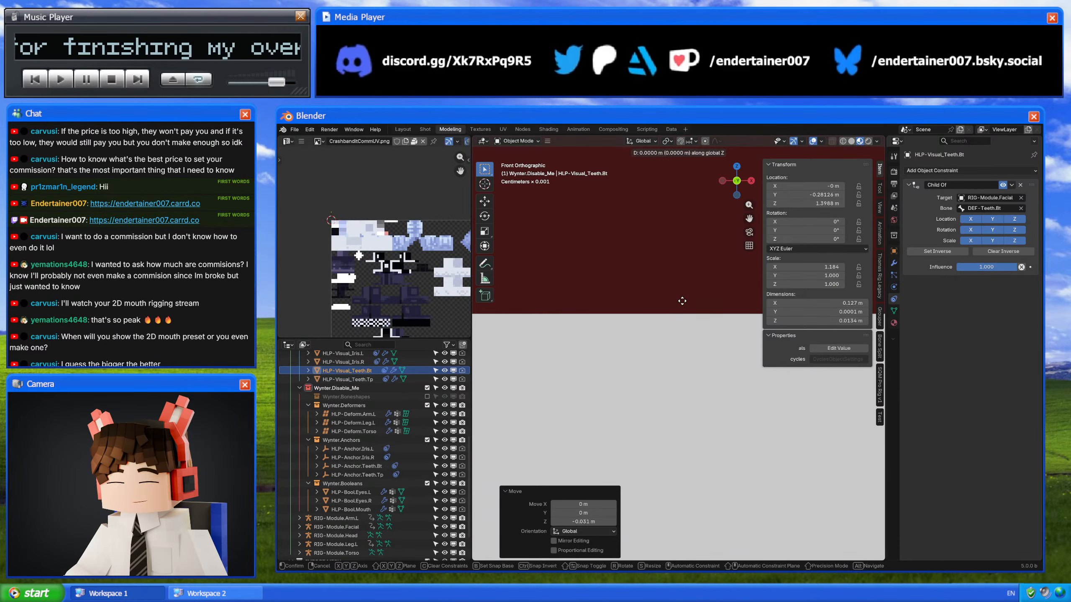
click(670, 167)
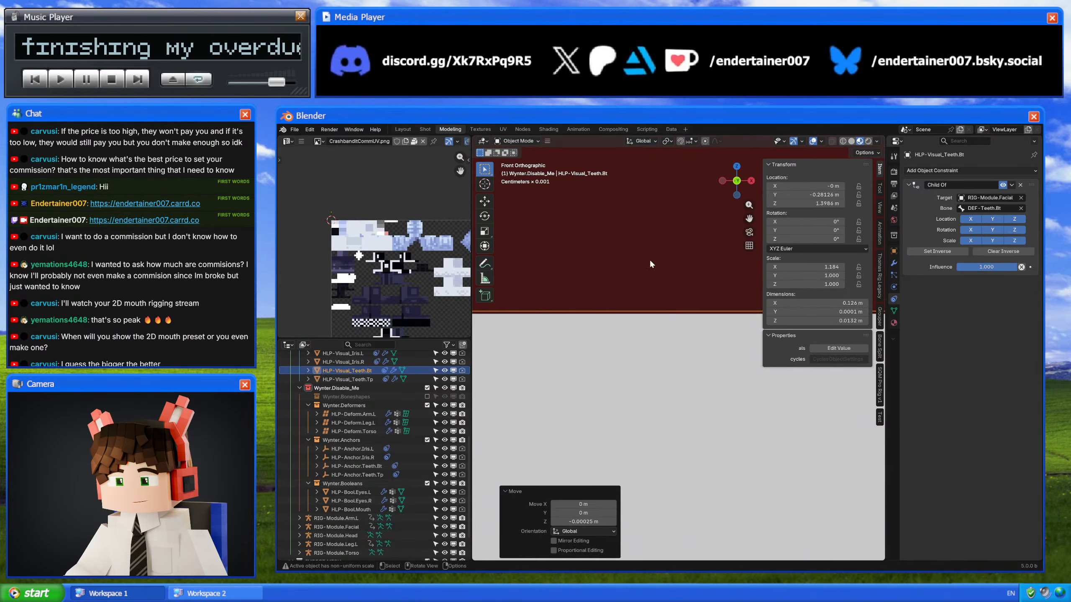
Step: Fine-tune HLP-Visual_Teeth.Bt down about 0.000002 m along Z so its top edge meets the lower lip opening
scroll(649, 259, up, 5)
shift+middle_drag(649, 263, 659, 379)
scroll(650, 351, up, 12)
key(g)
key(z)
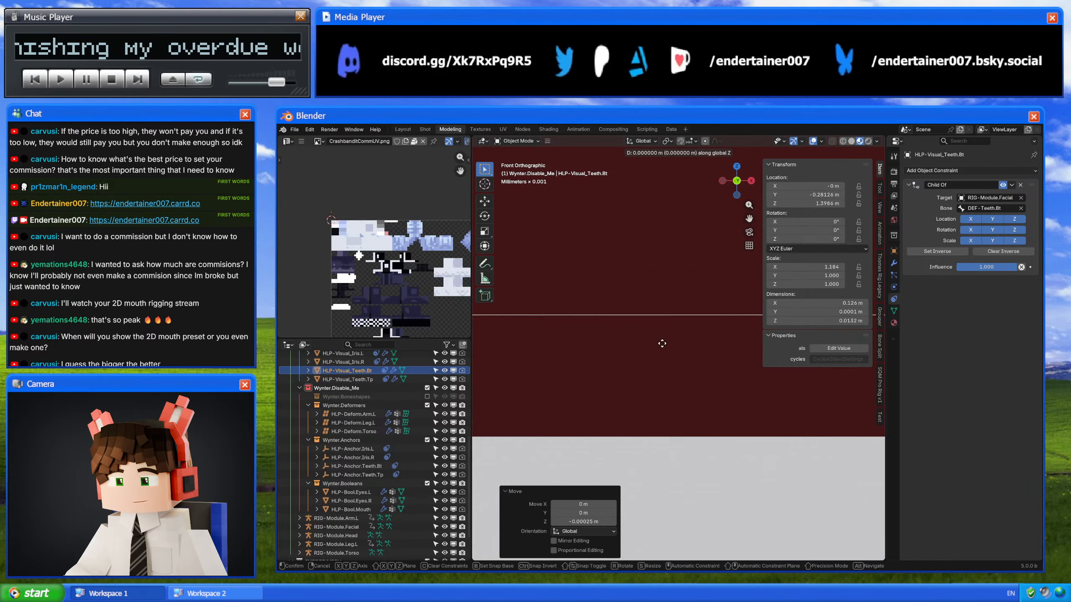
click(658, 411)
shift+middle_drag(659, 411, 663, 316)
scroll(663, 316, up, 6)
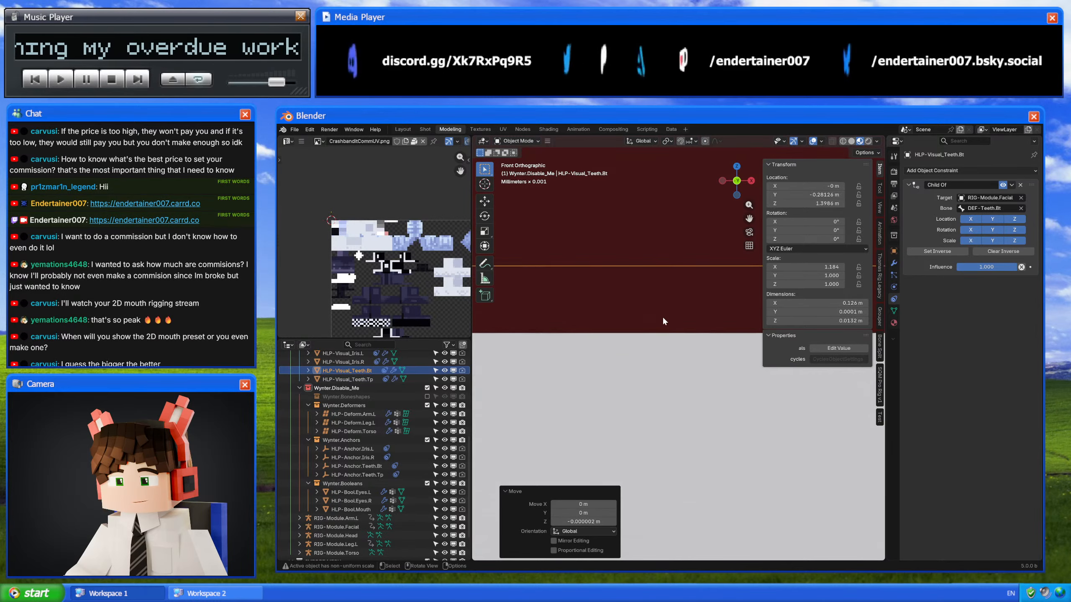
key(g)
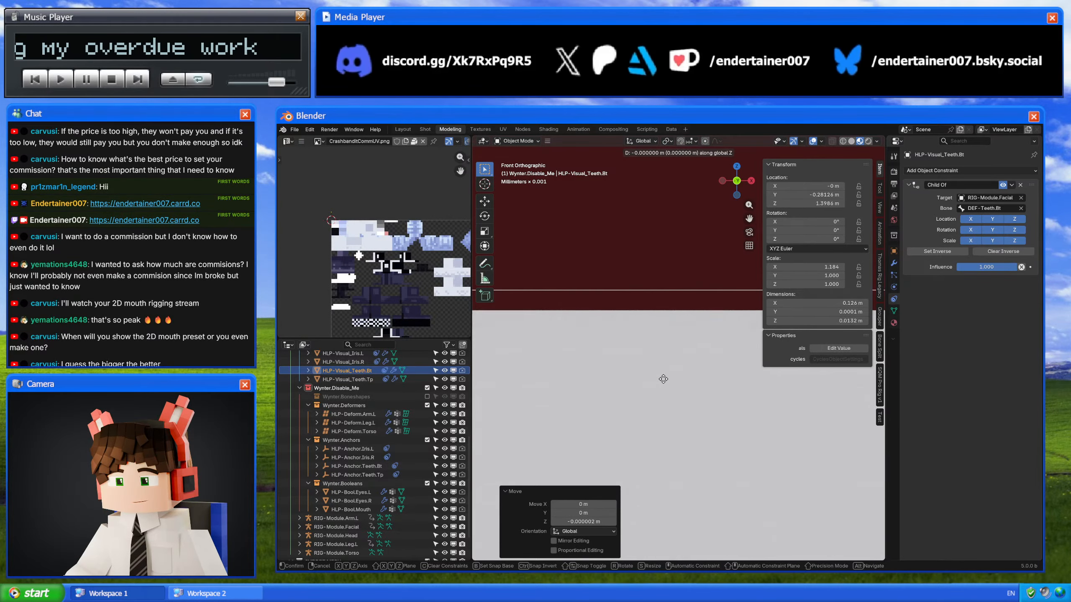
click(663, 386)
Step: Select the upper teeth visual, HLP-Visual_Teeth.Tp, and move it down 0.04 m along Z
scroll(661, 376, down, 4)
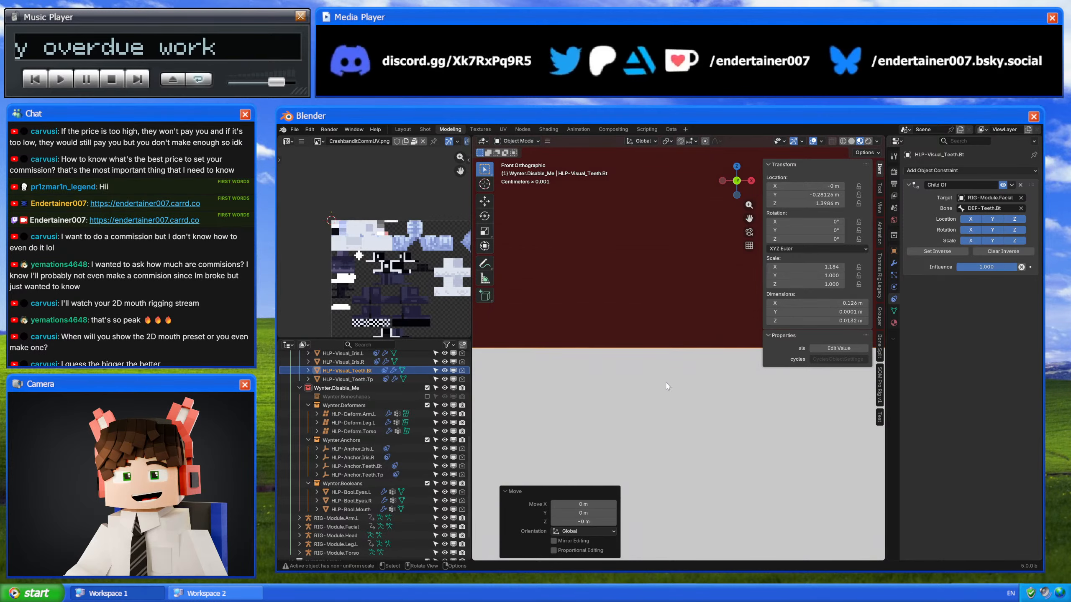
scroll(668, 388, down, 8)
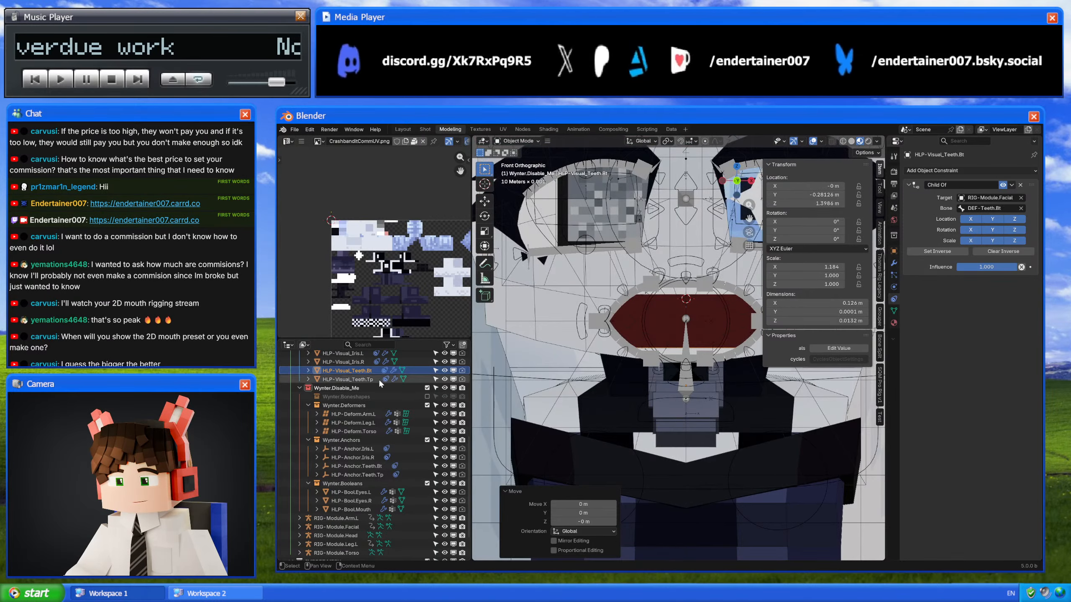
click(378, 379)
key(KP_Decimal)
key(g)
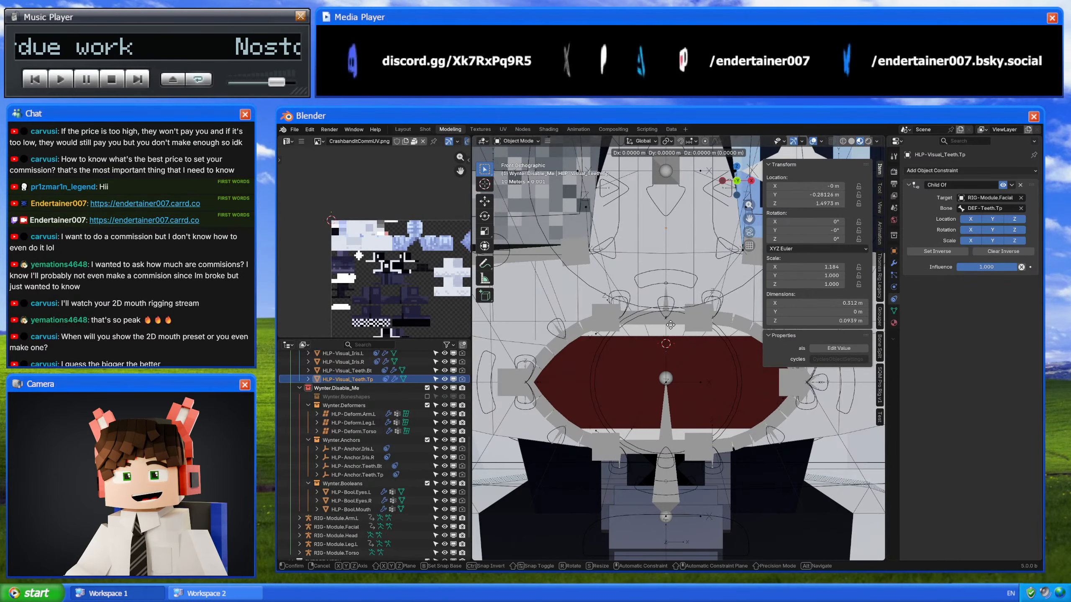
key(z)
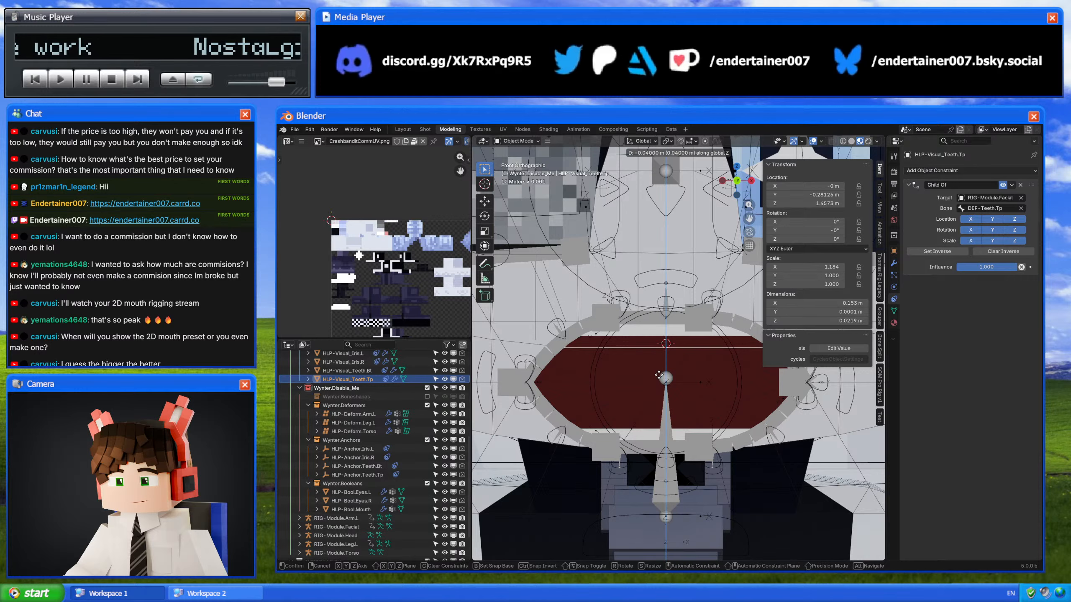
click(659, 375)
Step: Raise HLP-Visual_Teeth.Tp along Z by 0.008 m and a further 0.0007 m toward the mouth's upper edge
scroll(671, 341, up, 5)
key(g)
key(z)
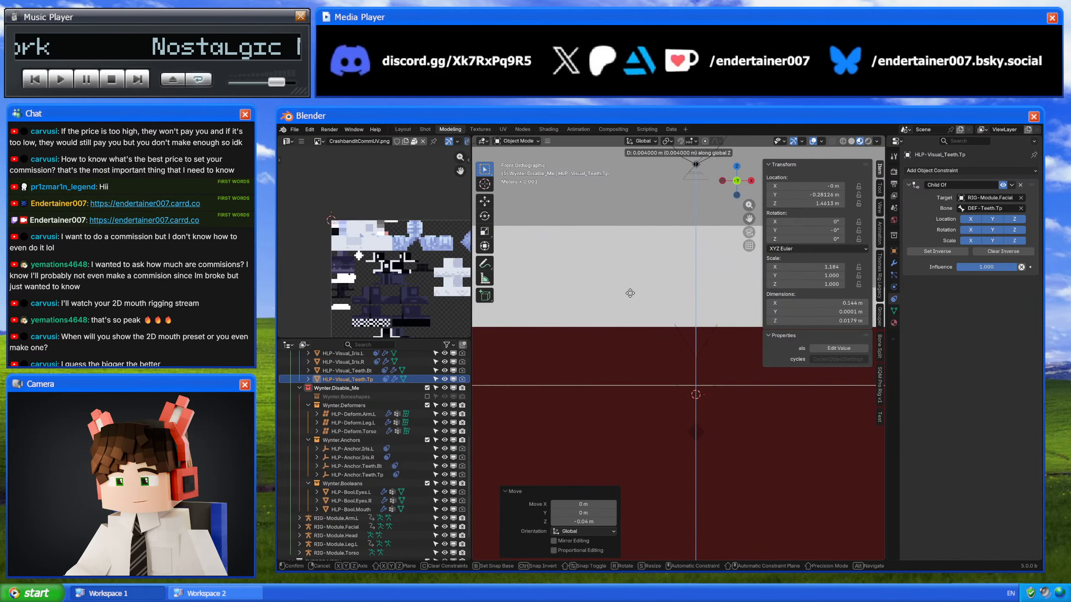
click(630, 249)
scroll(607, 279, up, 4)
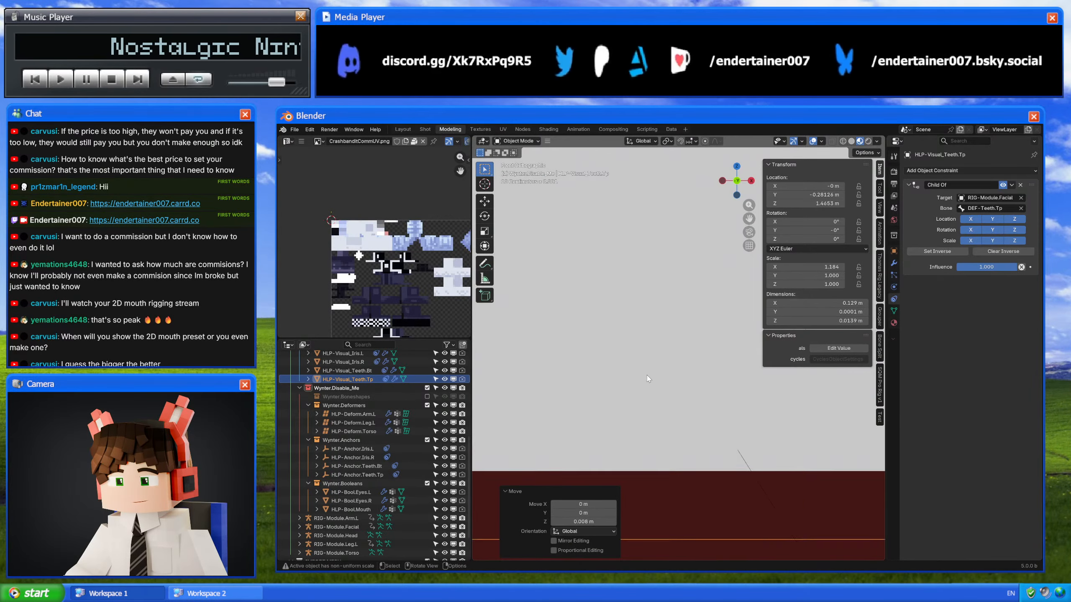
key(g)
key(z)
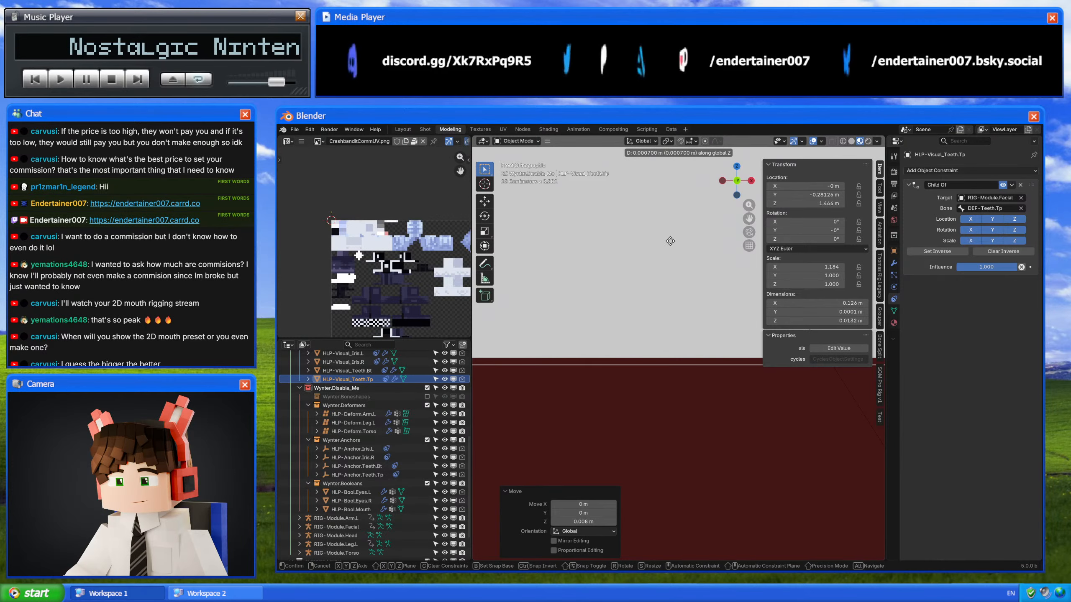
Step: Nudge HLP-Visual_Teeth.Tp up along Z by 0.000046 m and 0.000001 m to align it with the upper lip edge
scroll(634, 305, up, 2)
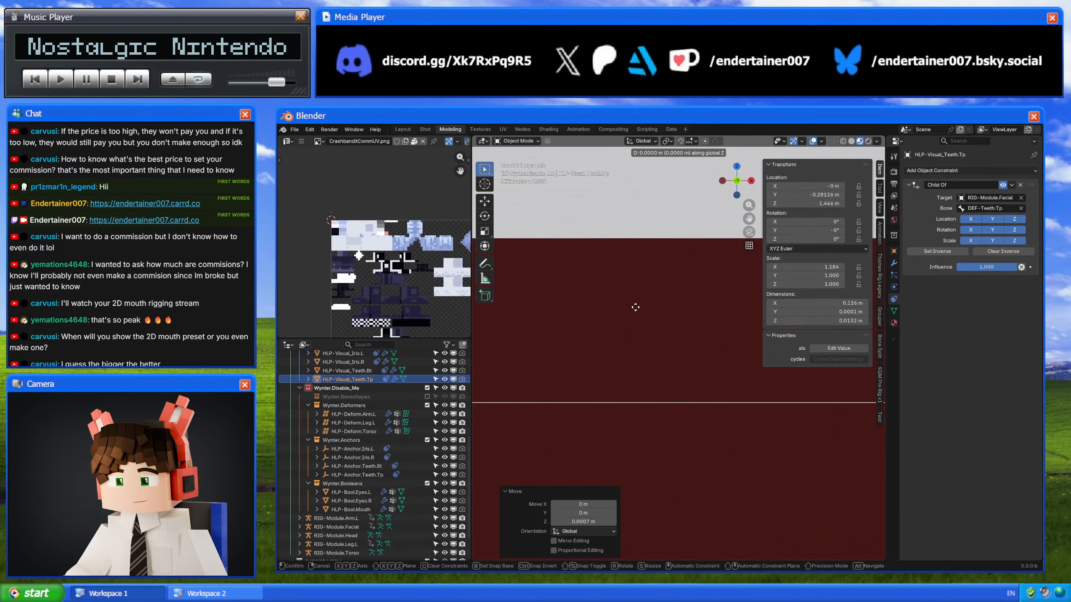
click(634, 146)
shift+middle_drag(641, 220, 649, 347)
scroll(649, 347, up, 10)
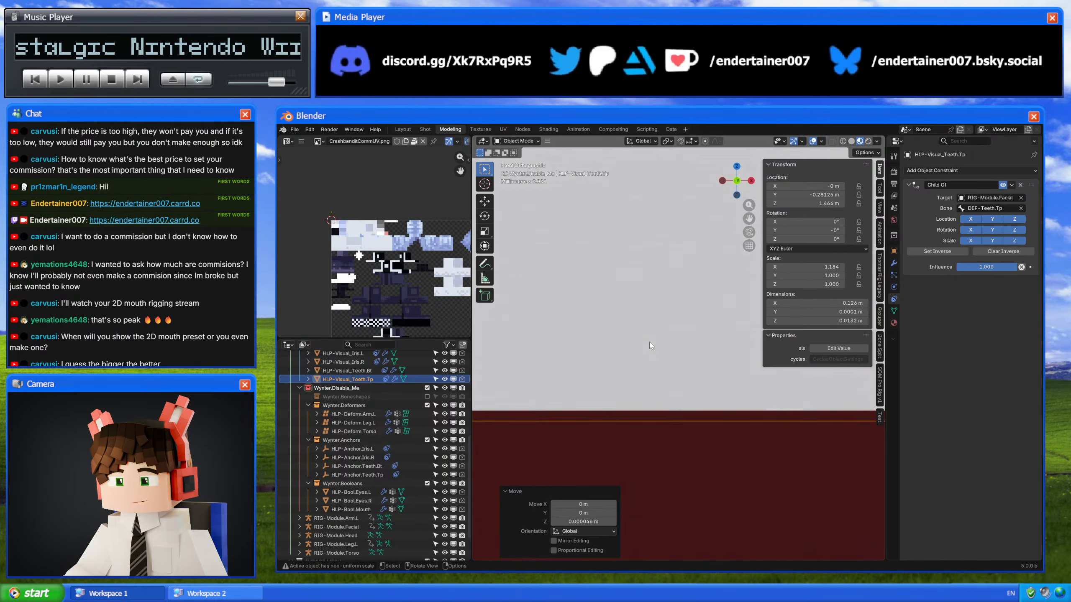
shift+middle_drag(646, 485, 644, 379)
scroll(645, 392, down, 1)
key(g)
key(z)
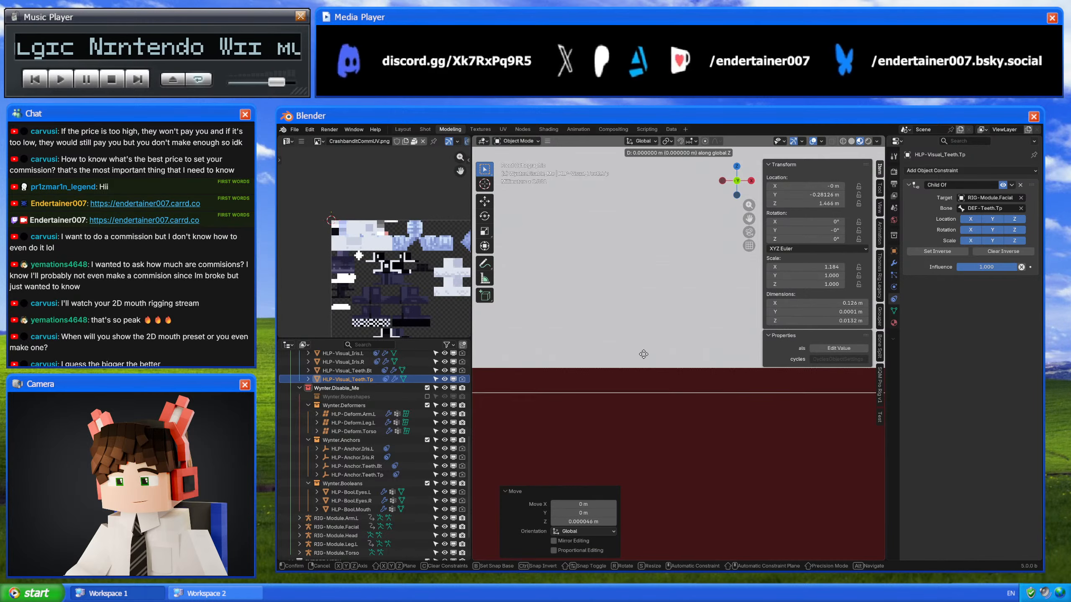
click(644, 332)
Step: Reset the viewport overlay's grid scale to 1
scroll(647, 341, down, 2)
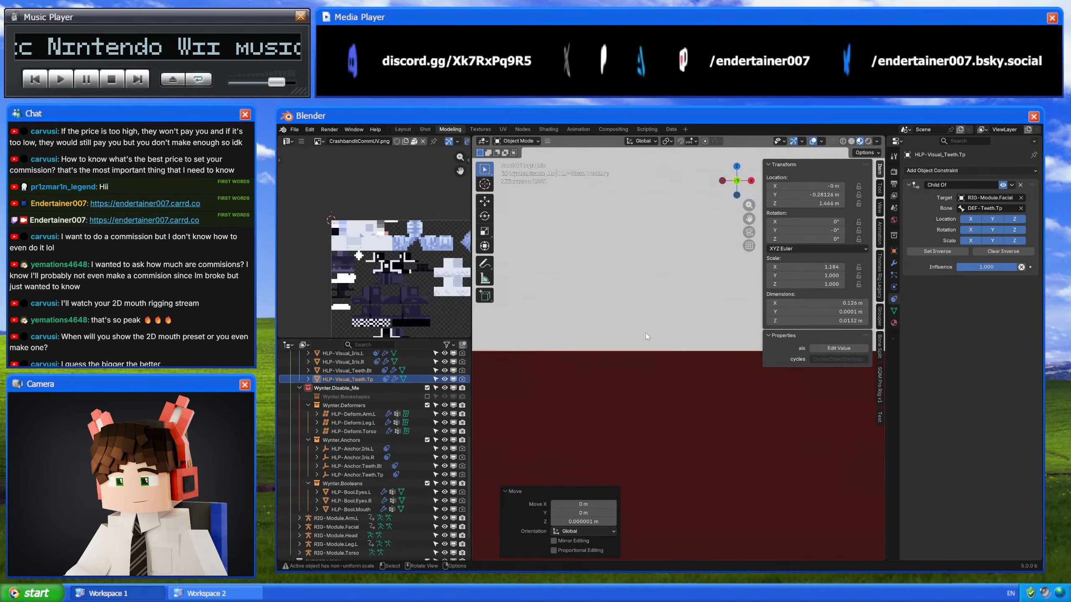
scroll(649, 348, down, 6)
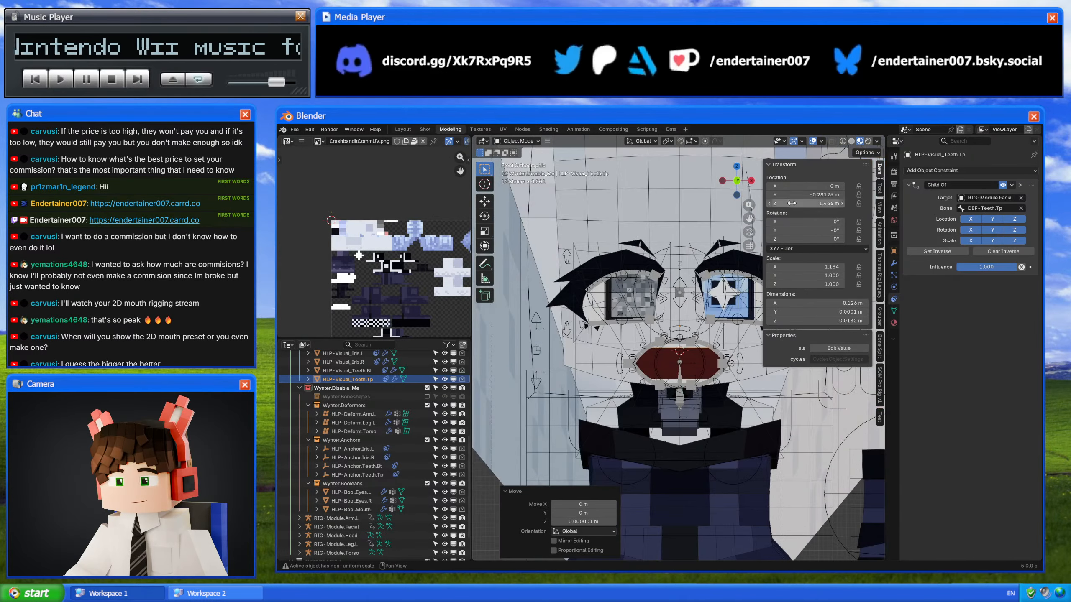
click(822, 142)
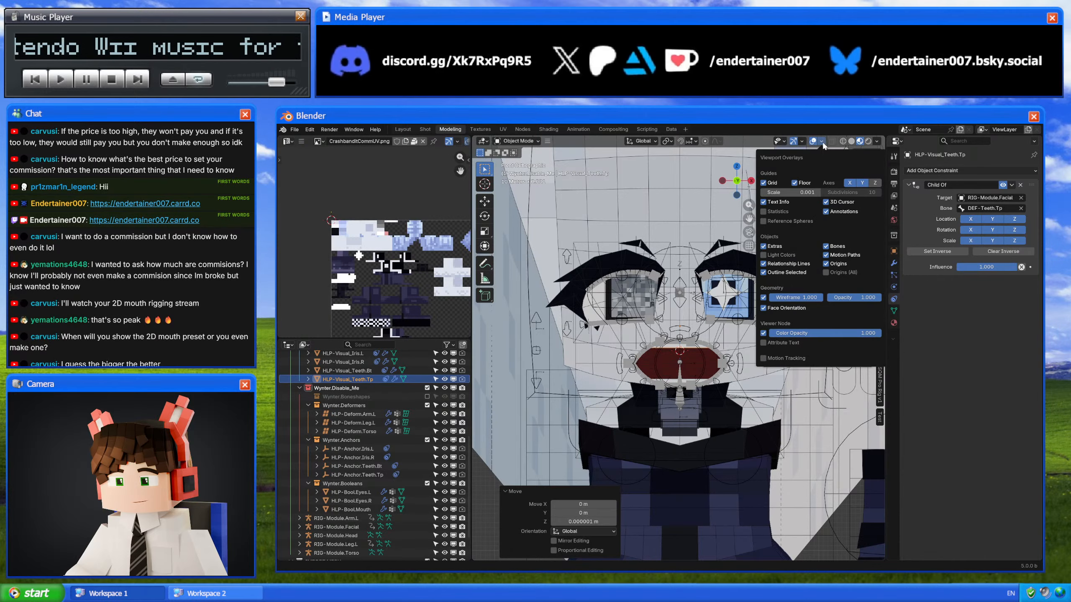
text(1)
key(Return)
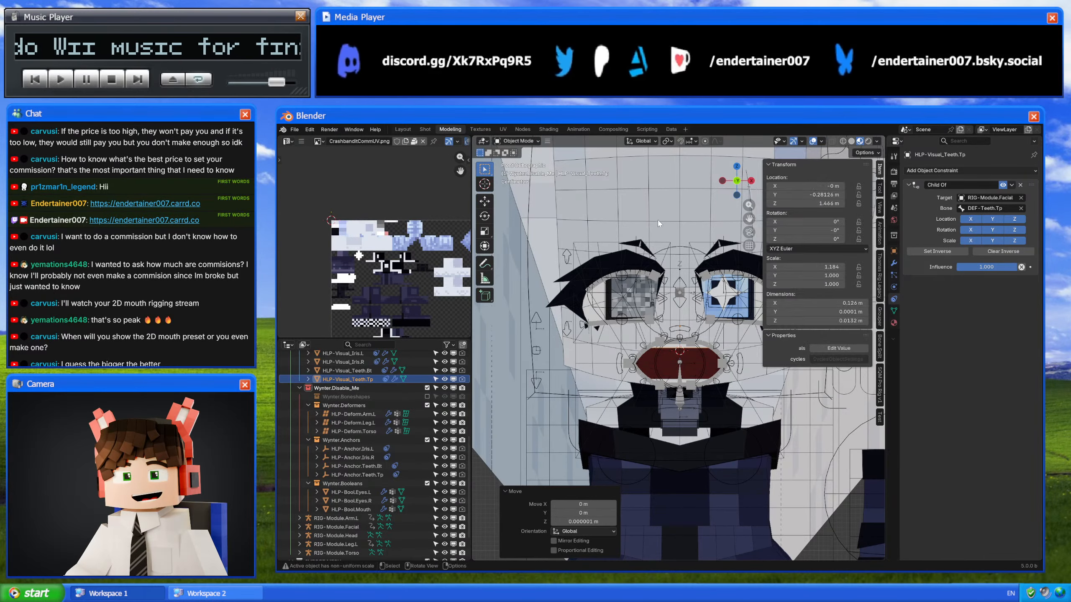
Step: Examine the character's face and mouth from several angles, with and without the viewport overlays
middle_drag(657, 220, 687, 249)
scroll(680, 250, down, 7)
click(812, 141)
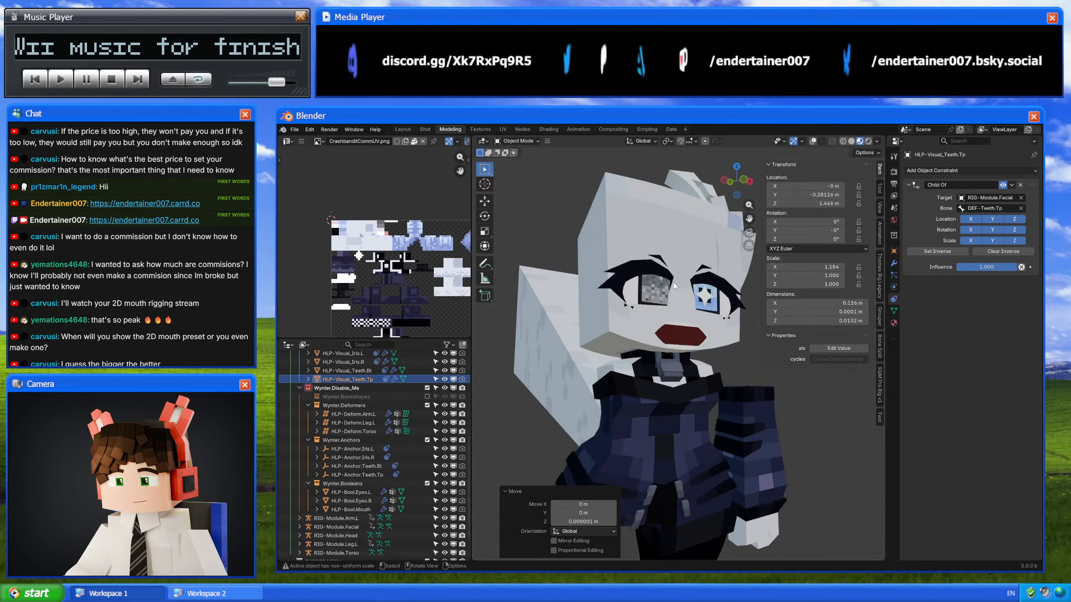
scroll(700, 237, up, 4)
middle_drag(655, 337, 676, 319)
scroll(677, 319, down, 2)
key(shift+alt+z)
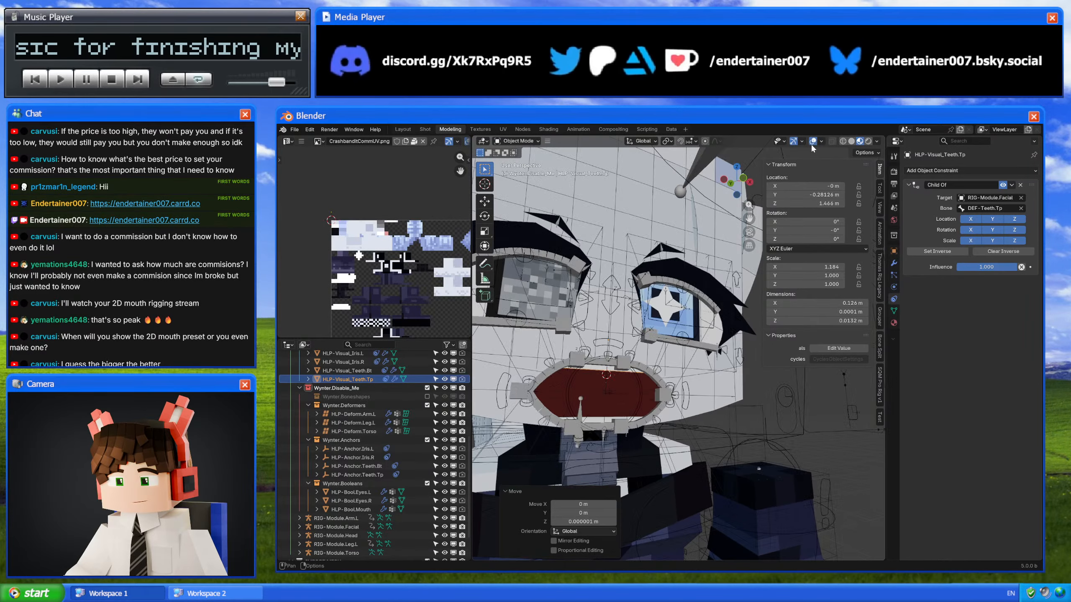
scroll(675, 329, down, 4)
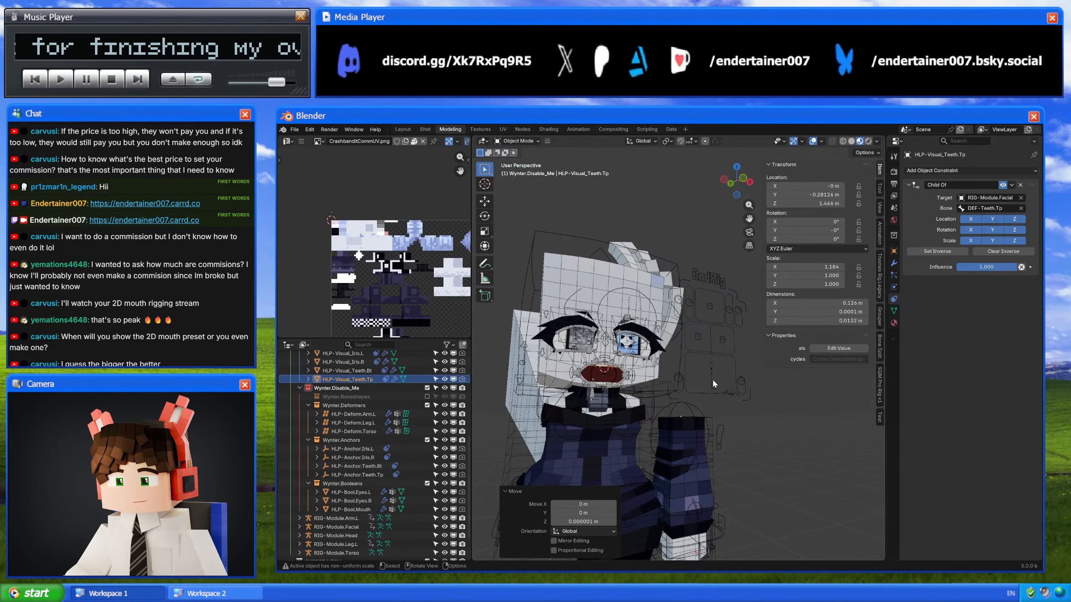
Step: Enter Pose Mode on the facial rig and rotate the main mouth control to test the open mouth
click(712, 378)
key(ctrl+Tab)
key(r)
click(723, 352)
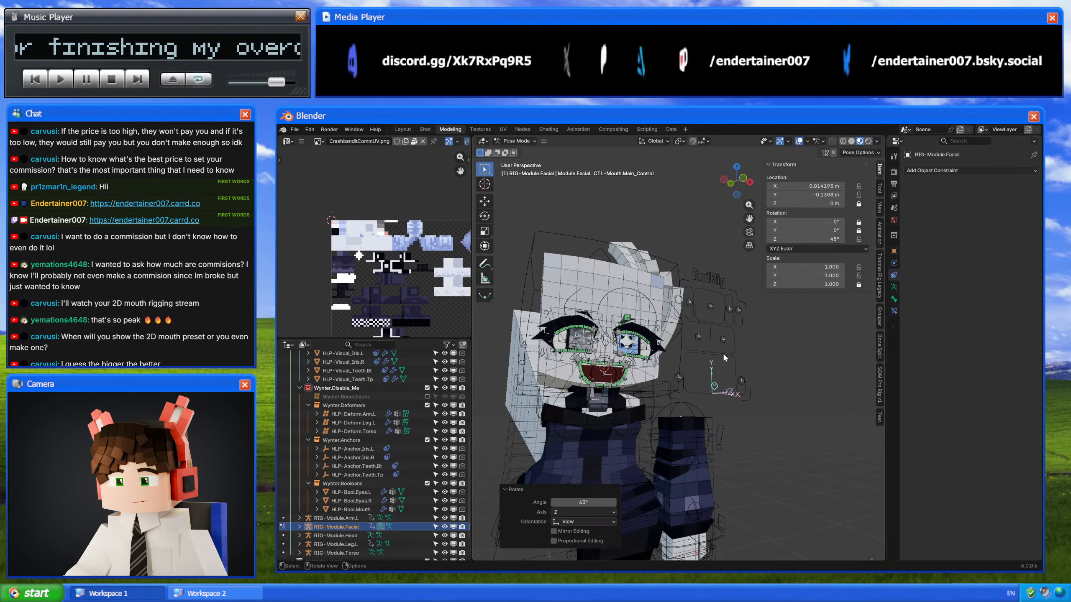
Step: Rotate the mouth root control about 14.4°, shift it sideways about 0.035 m, and check the mouth without overlays
scroll(738, 352, up, 6)
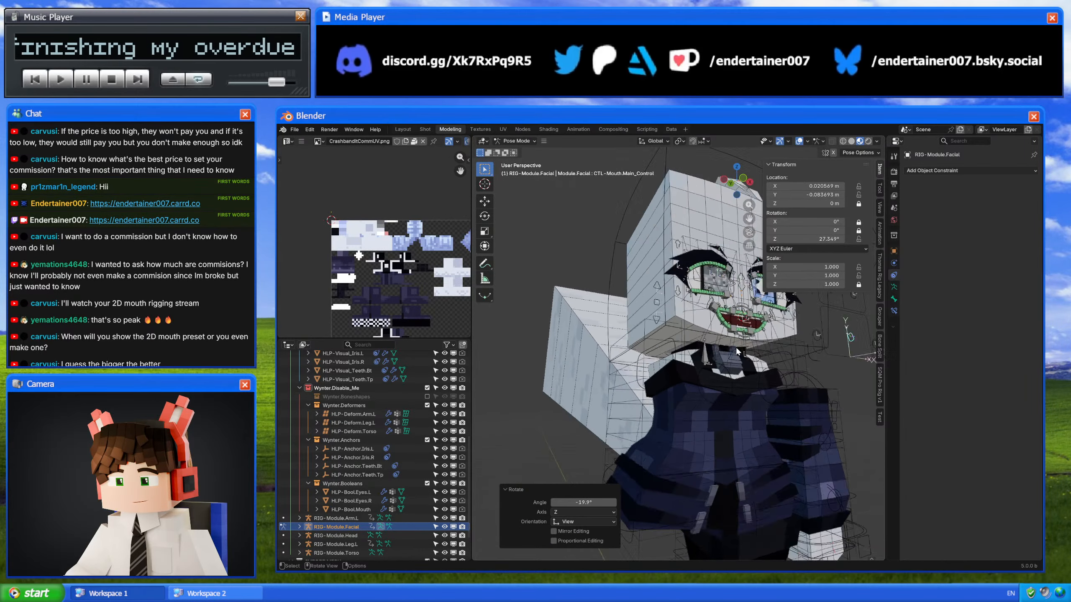
click(621, 359)
key(r)
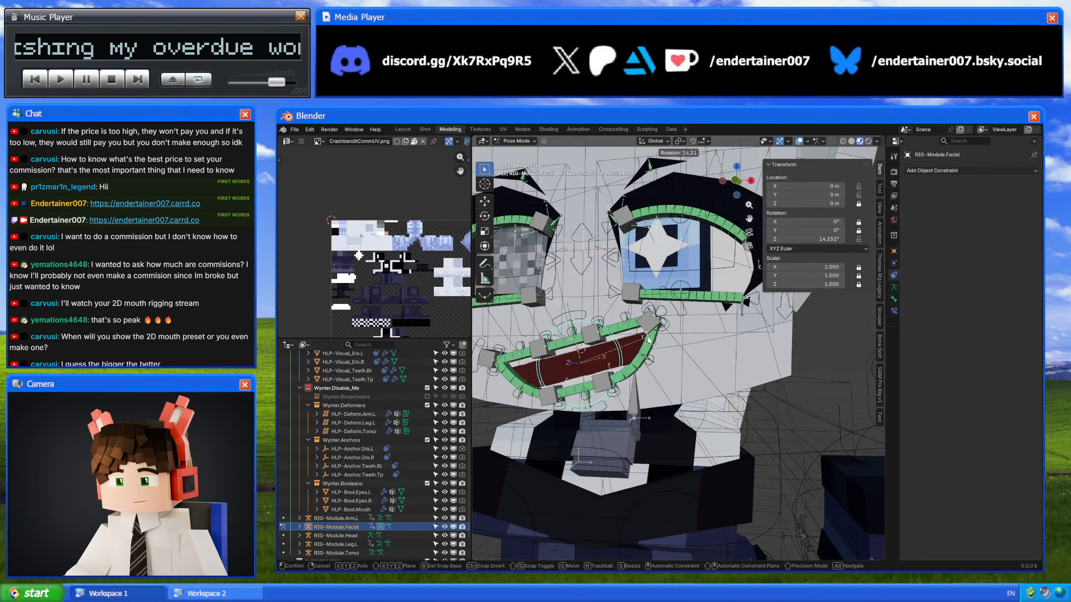
click(620, 347)
key(g)
click(646, 350)
scroll(783, 174, down, 4)
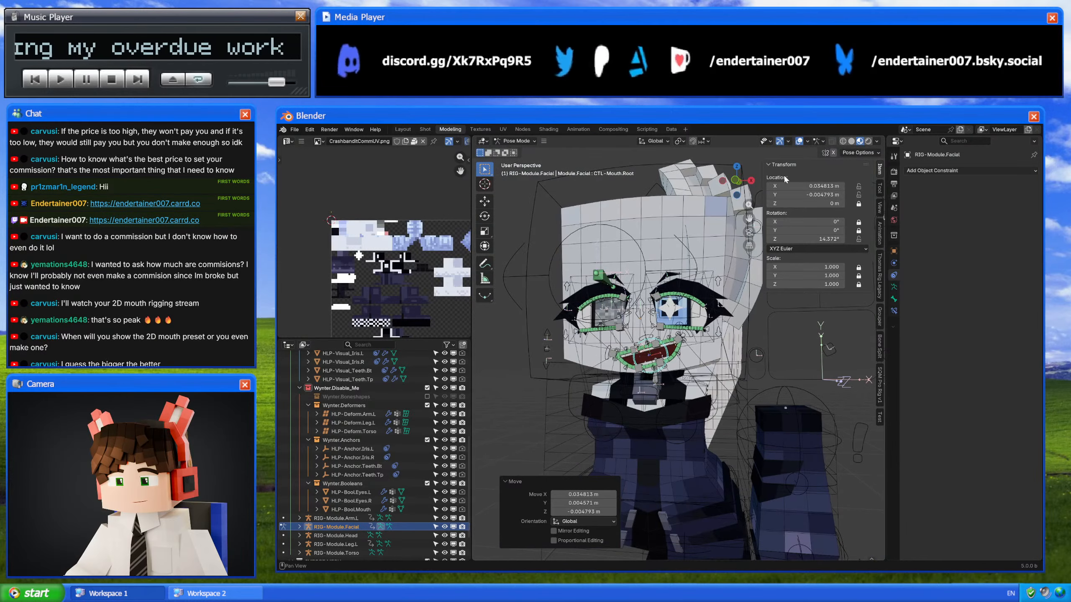
click(800, 141)
middle_drag(634, 249, 666, 239)
click(800, 141)
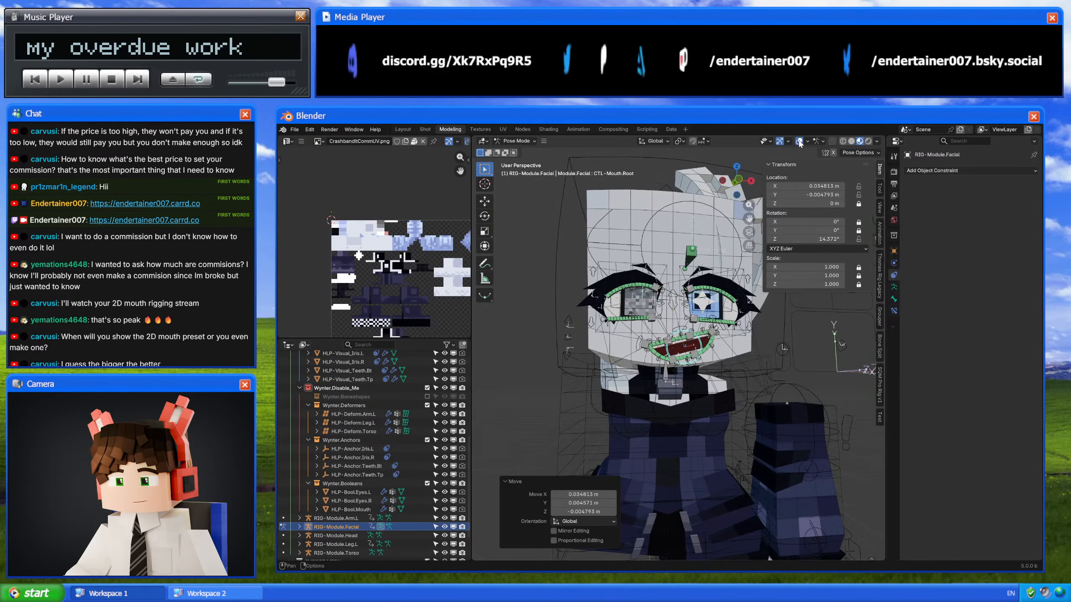
Step: Move the mouth side shape controls down about 0.022 m and inspect the mouth corner without overlays
scroll(652, 350, up, 3)
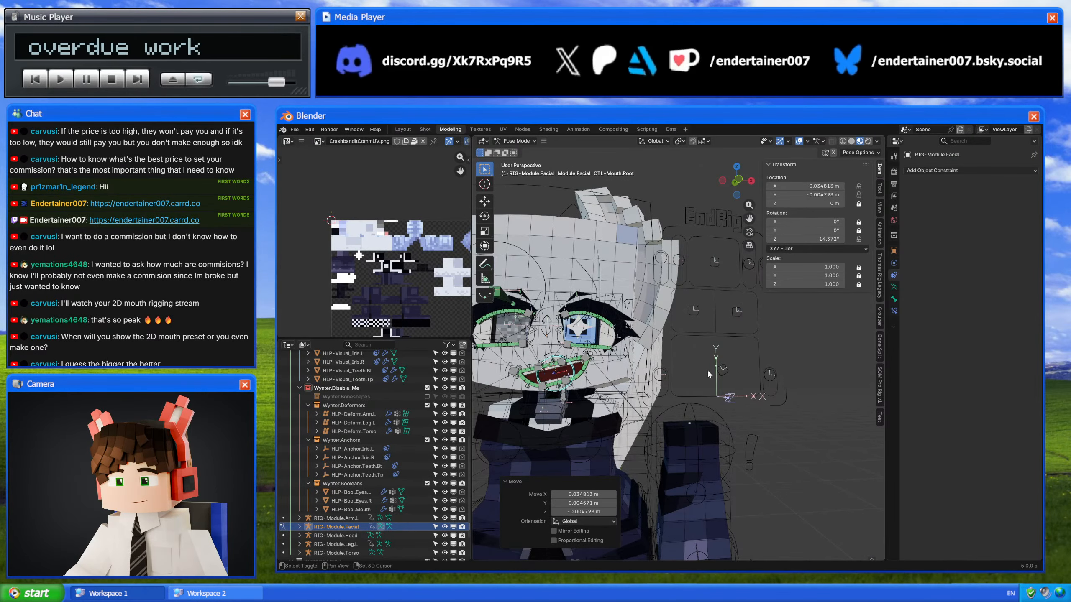
middle_drag(708, 374, 674, 378)
click(657, 371)
key(g)
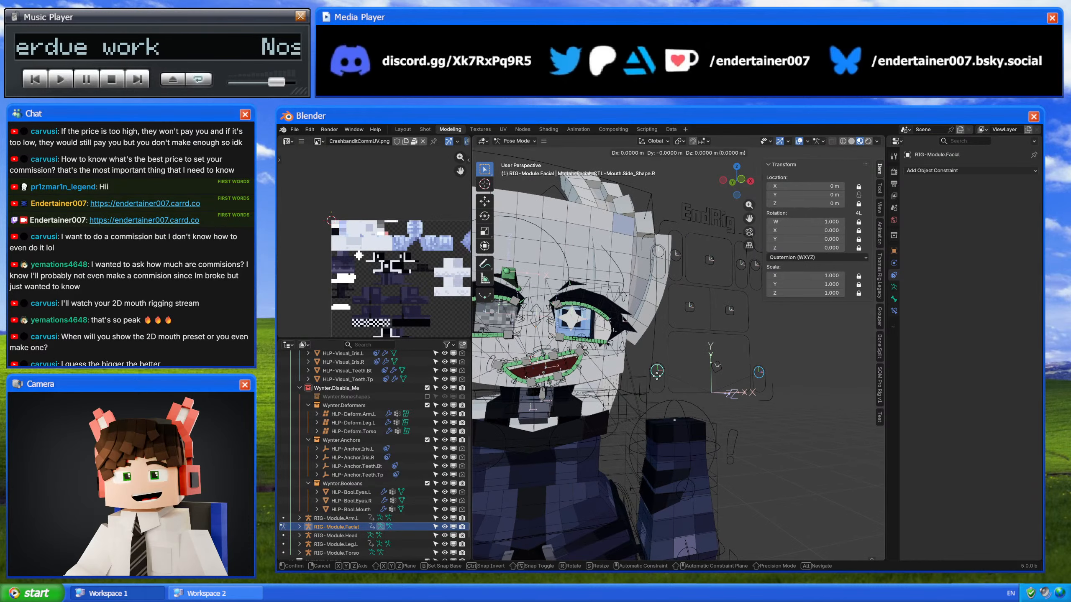
click(657, 379)
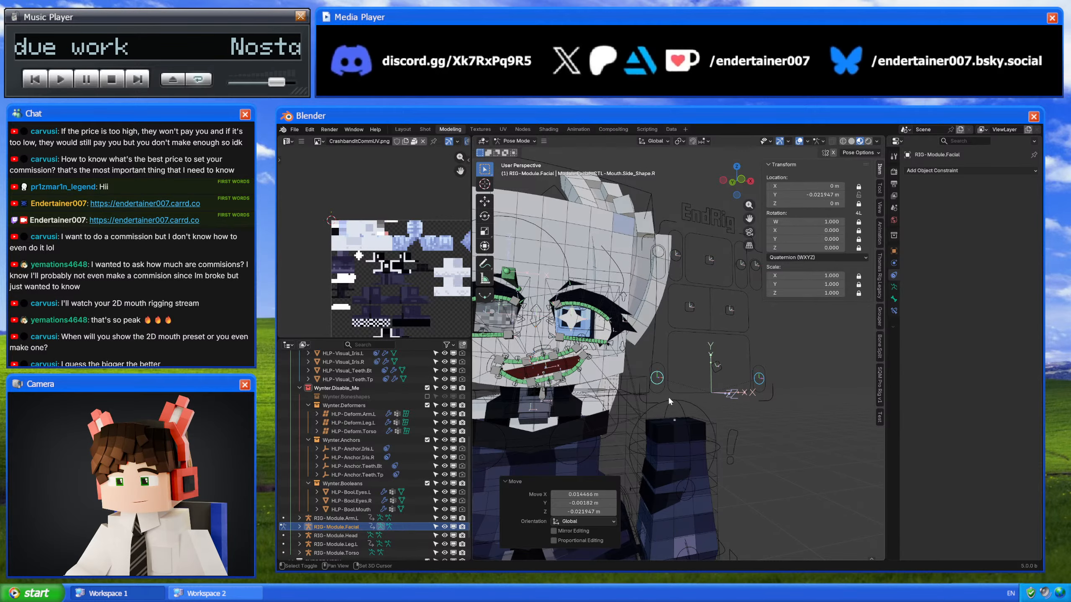
click(799, 142)
scroll(682, 344, up, 8)
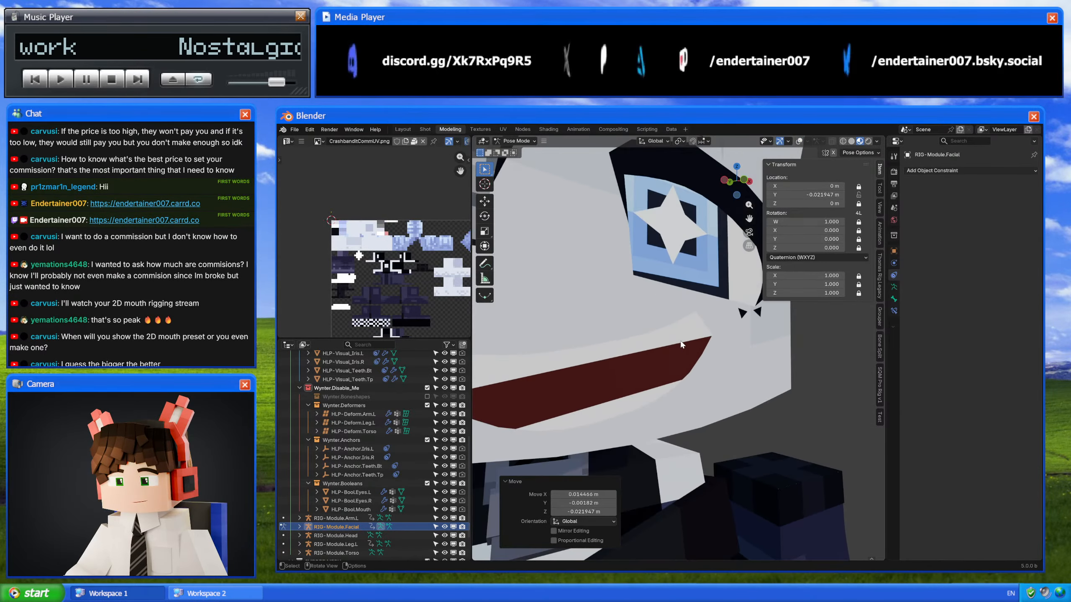
Step: Leave Pose Mode, restore the overlays and isolate the GEO-Mouth mesh in local view
key(ctrl+Tab)
click(682, 344)
click(812, 142)
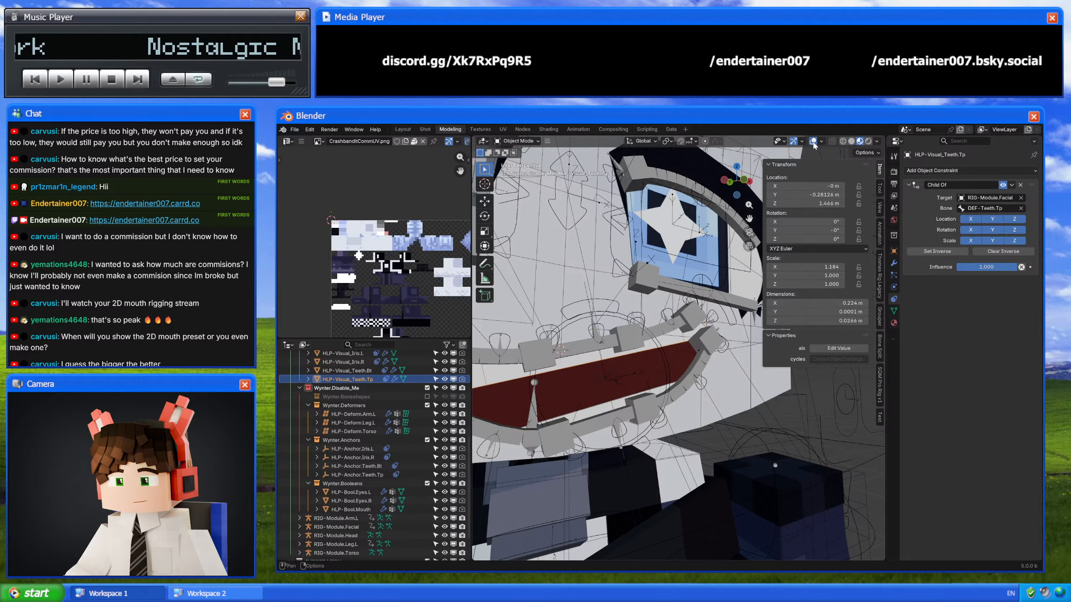
click(657, 363)
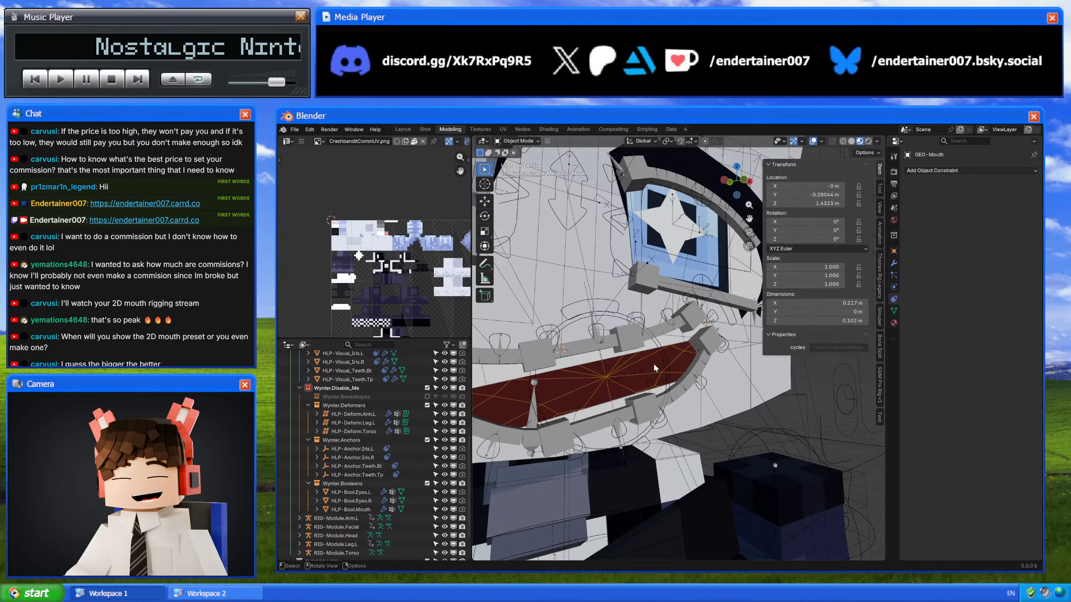
key(KP_Divide)
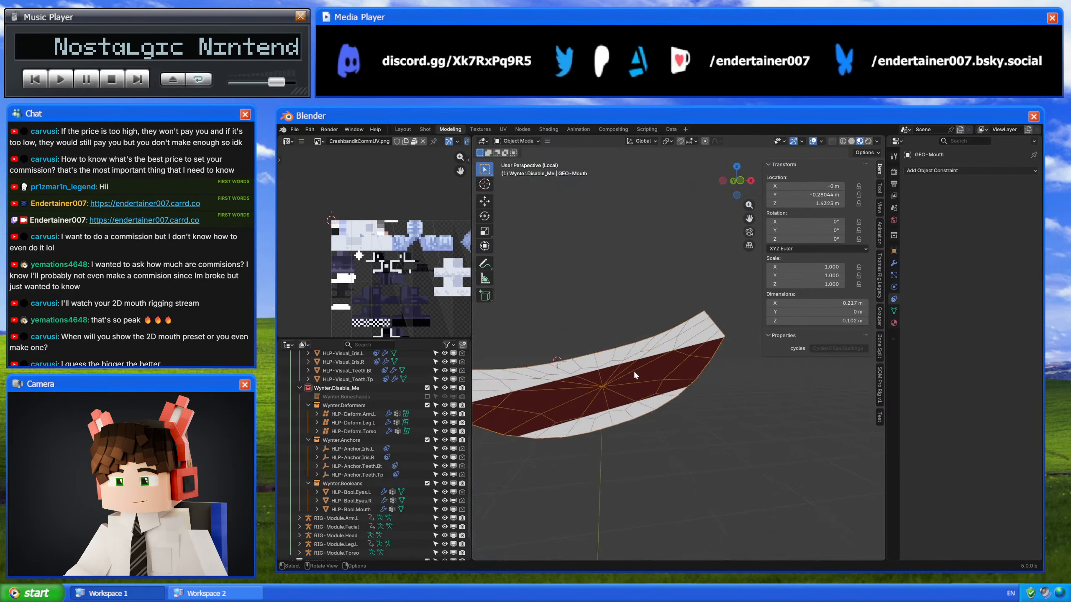
Step: Try to lower the vertex crease of the vertices at both ends of the mouth mesh in Edit Mode
key(Tab)
drag(787, 374, 788, 374)
scroll(639, 354, down, 3)
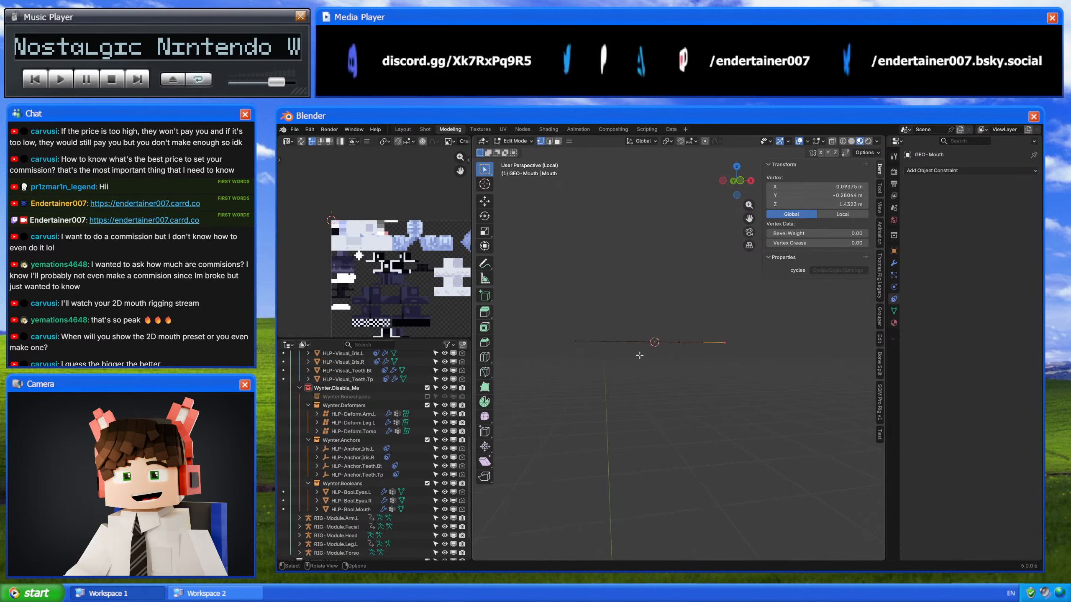
shift+middle_drag(639, 354, 674, 363)
shift+drag(595, 328, 633, 371)
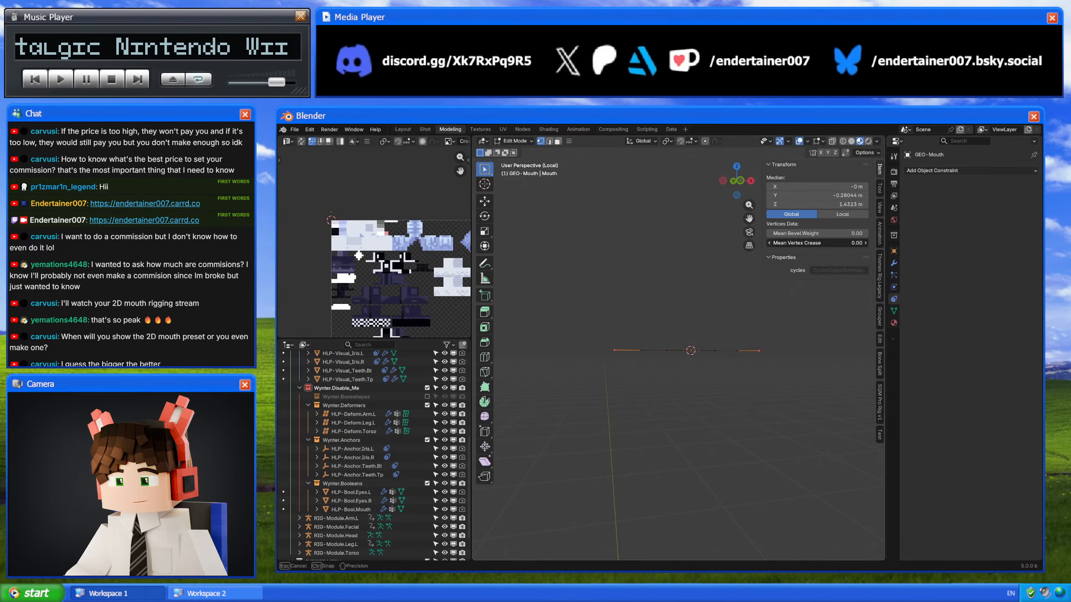
drag(817, 243, 805, 243)
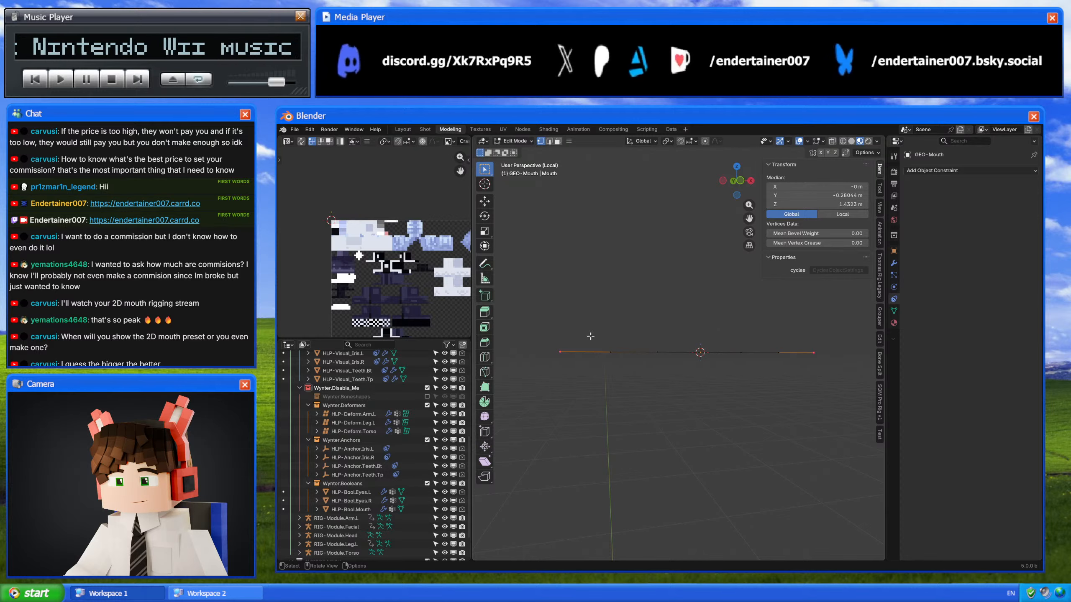
key(Tab)
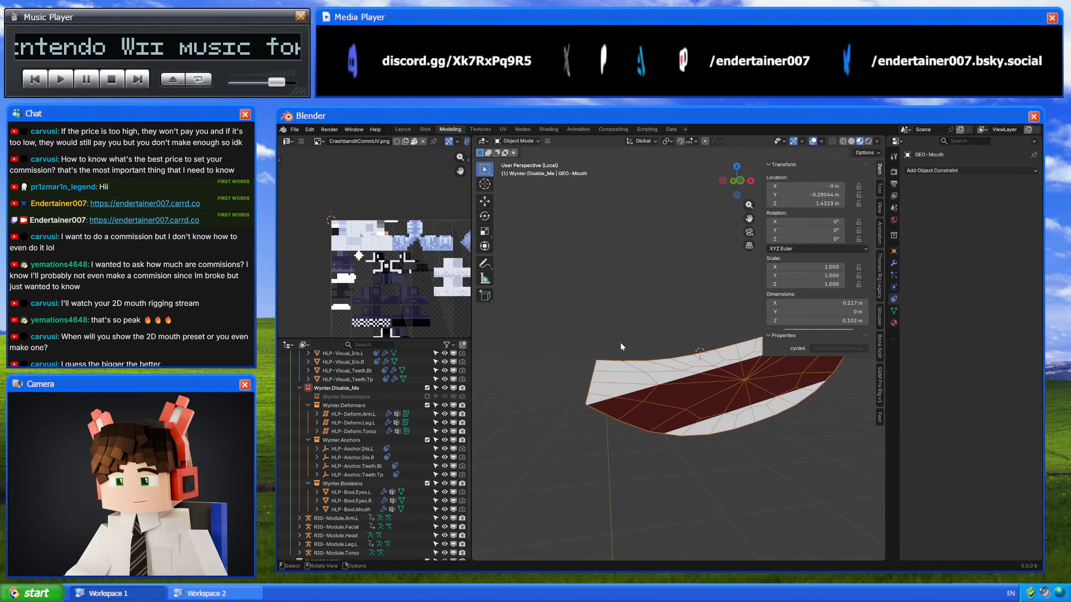
key(Tab)
key(Tab)
Step: Show the Armature modifier's deformation on the edit cage and remove the vertex crease from the mouth's corner vertices to round them
click(895, 263)
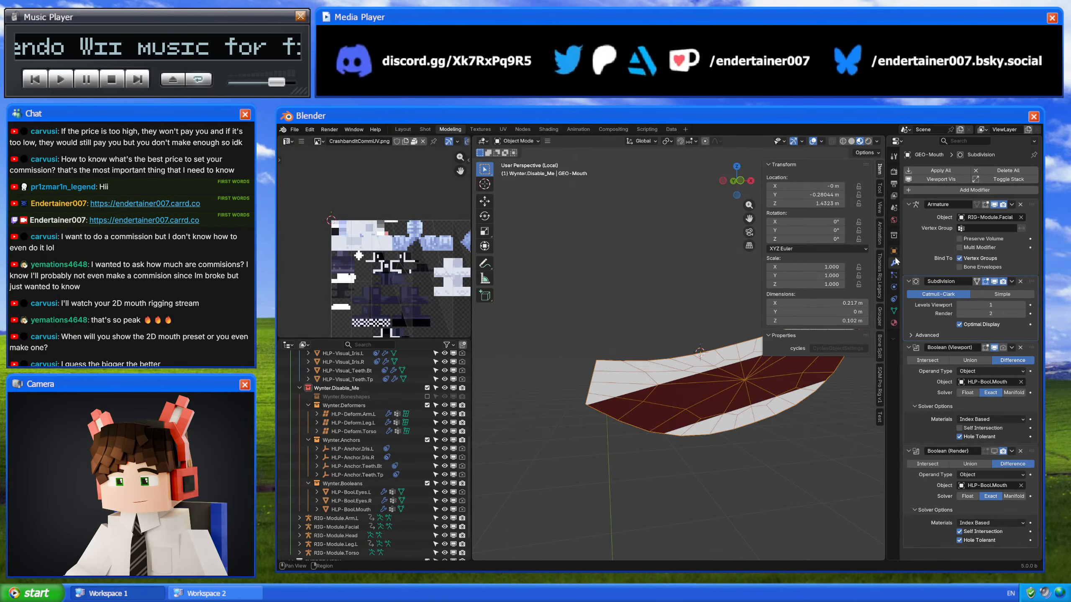
click(976, 205)
key(Tab)
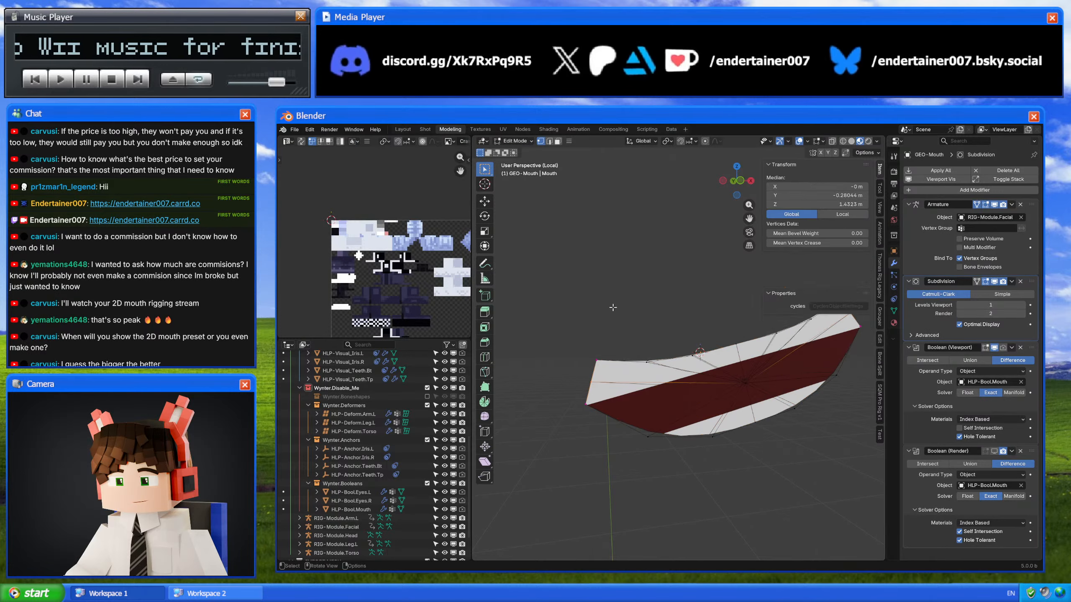
click(593, 359)
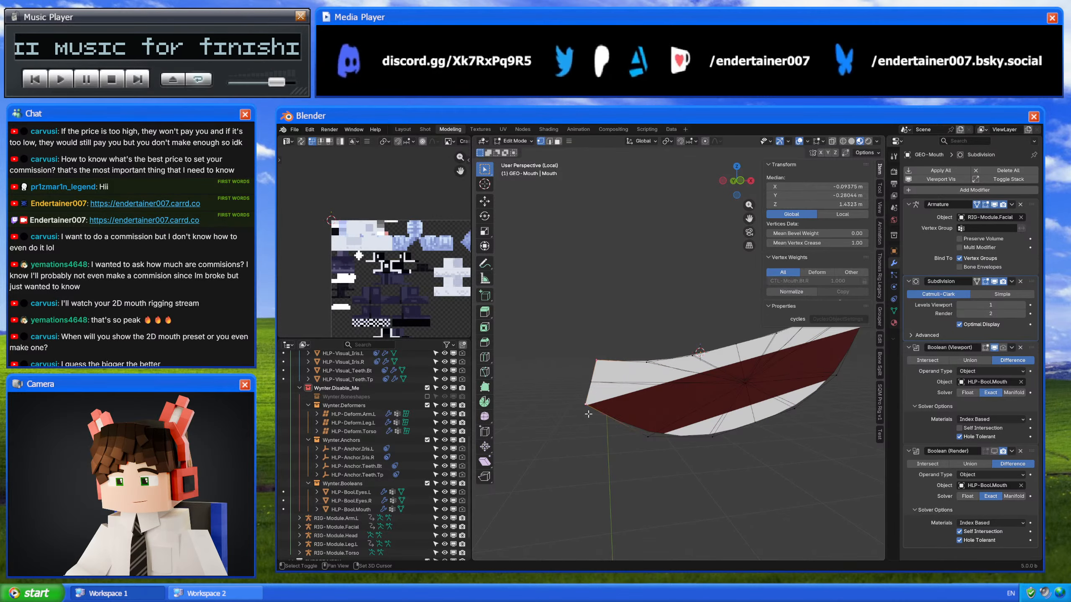
scroll(589, 414, down, 2)
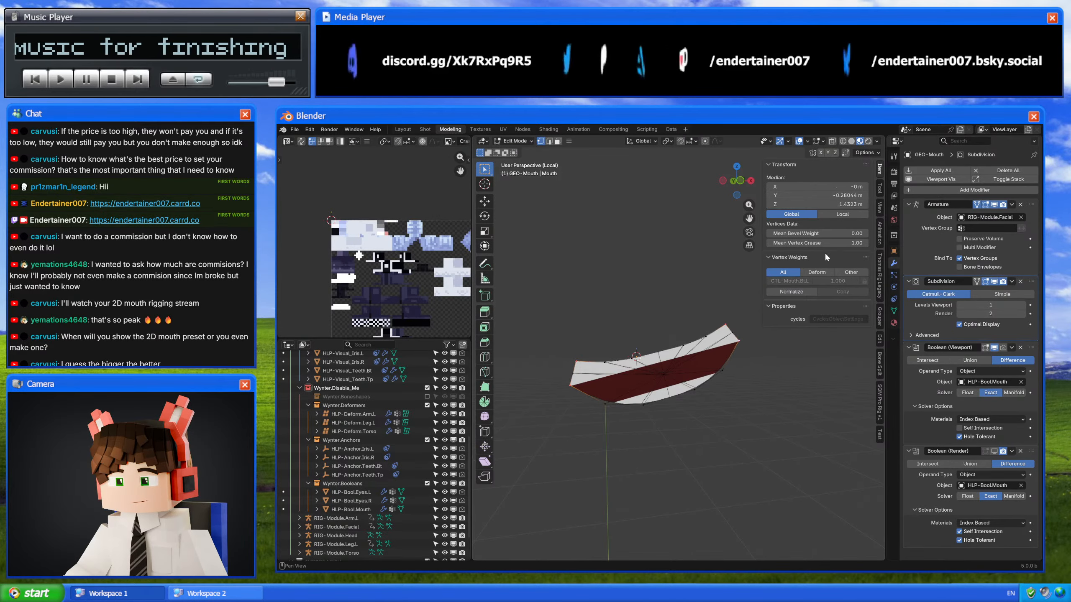
key(Tab)
middle_drag(703, 304, 658, 295)
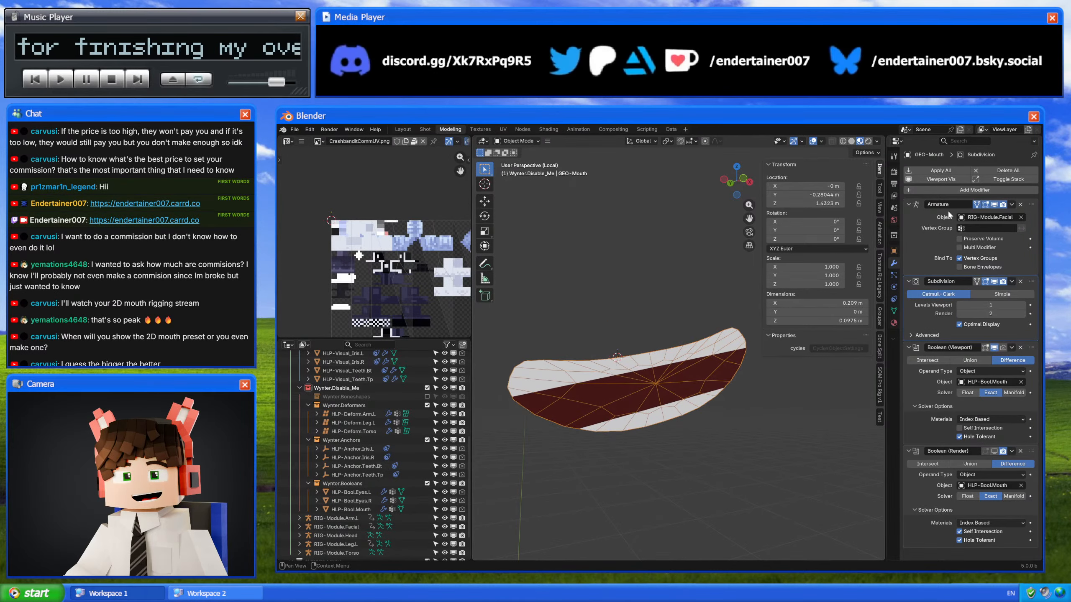
Step: Turn off the Armature modifier's cage display, exit local view and check the rounded mouth on the face without overlays
click(977, 204)
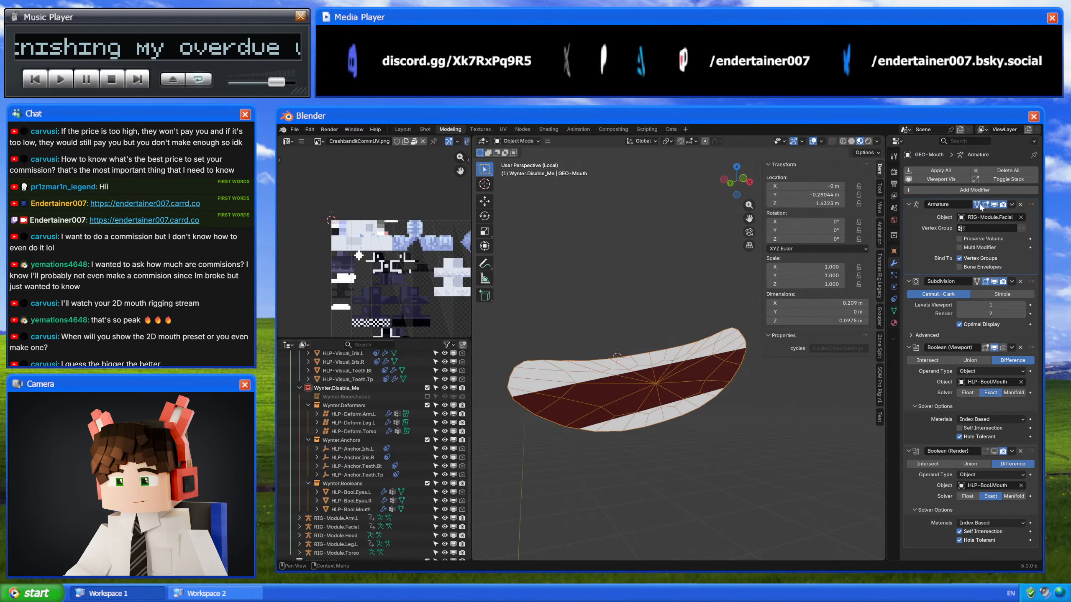
key(KP_Divide)
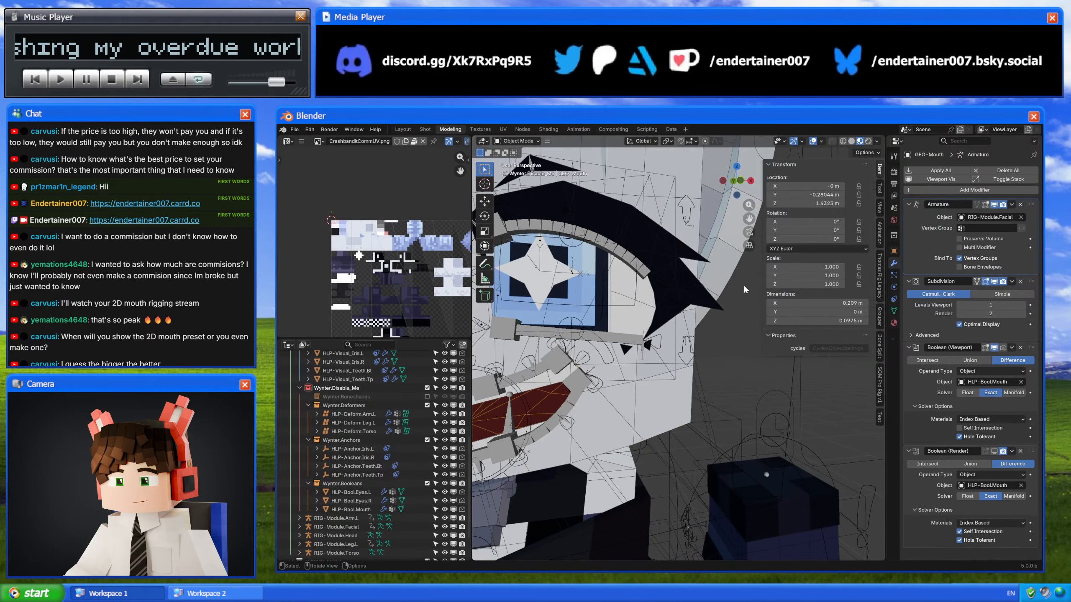
click(813, 141)
scroll(674, 337, down, 3)
mouse_move(675, 338)
middle_down()
mouse_move(658, 342)
mouse_move(691, 346)
middle_up()
scroll(645, 345, up, 3)
scroll(645, 345, down, 3)
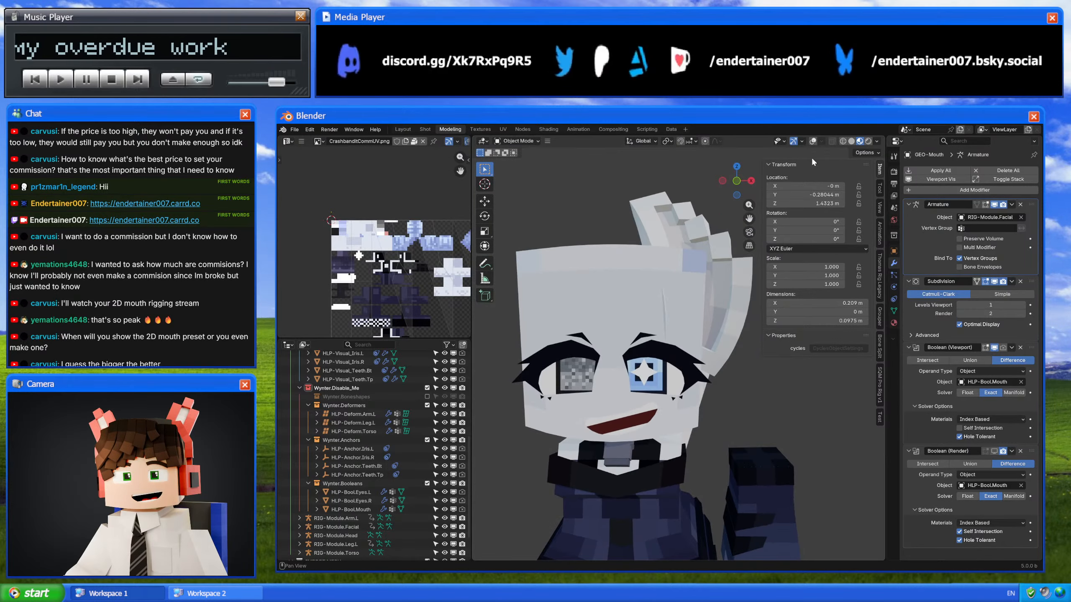
Step: Reset all facial rig controls to their rest pose, check the closed mouth, and return to Object Mode
click(812, 141)
middle_drag(709, 246, 778, 264)
click(725, 389)
key(ctrl+Tab)
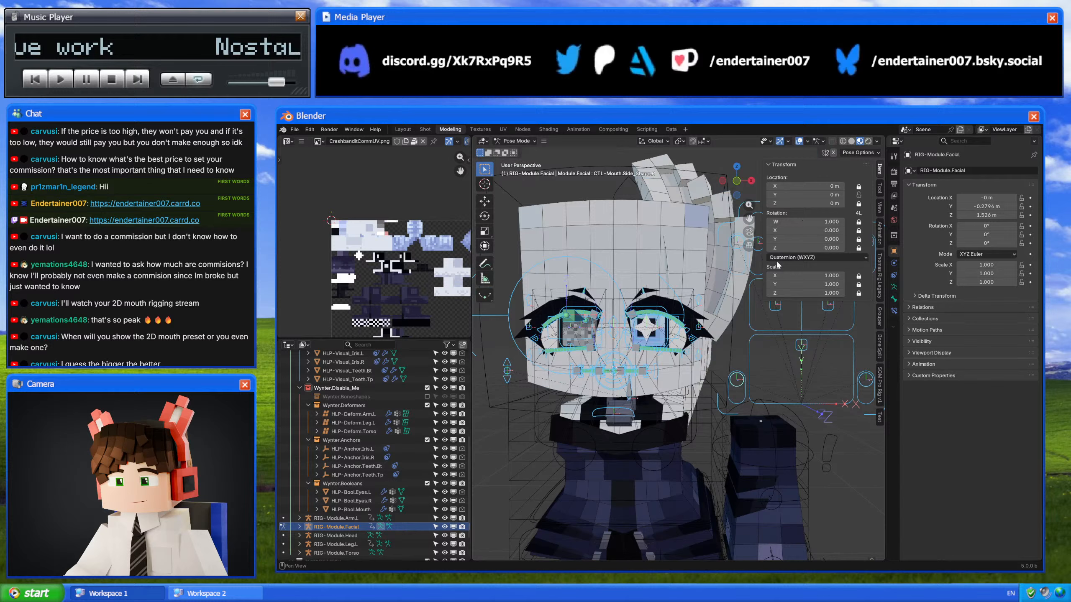
click(799, 141)
middle_drag(692, 269, 660, 277)
click(799, 140)
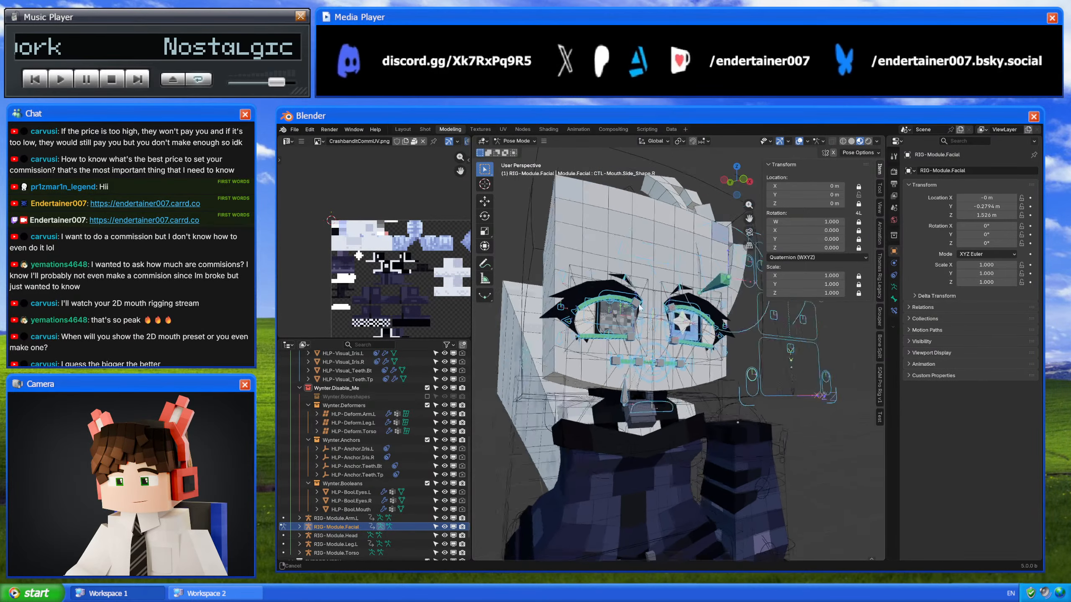
scroll(625, 329, up, 5)
key(ctrl+Tab)
scroll(716, 401, down, 4)
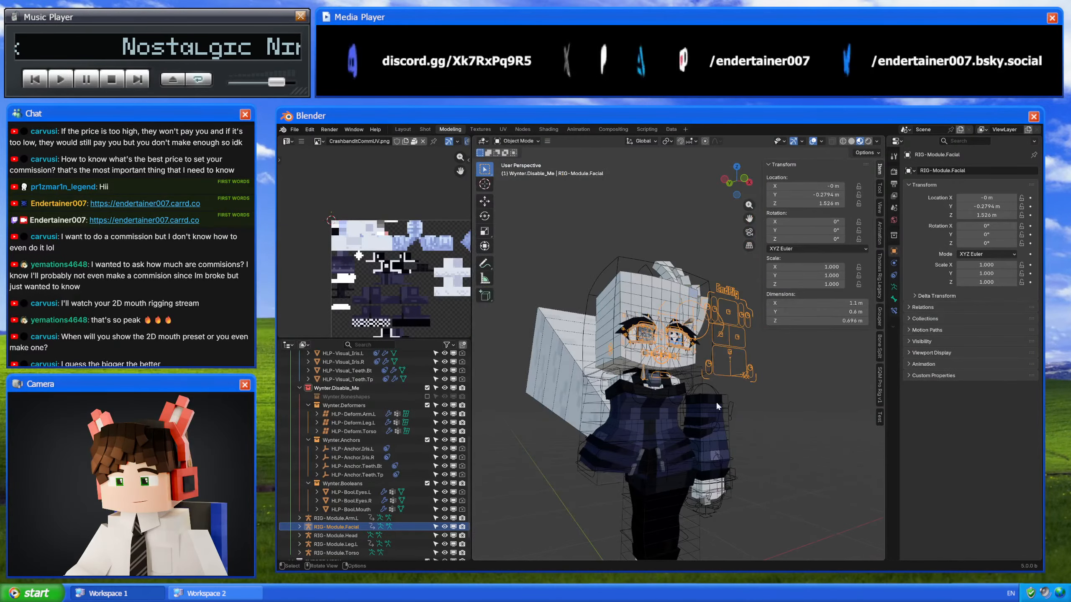
Step: Deselect the facial rig, switch to the front view and enable the Facial.Ref collection
key(alt+a)
middle_drag(718, 407, 664, 392)
scroll(629, 393, up, 3)
scroll(636, 393, up, 3)
scroll(630, 358, down, 4)
scroll(638, 389, up, 3)
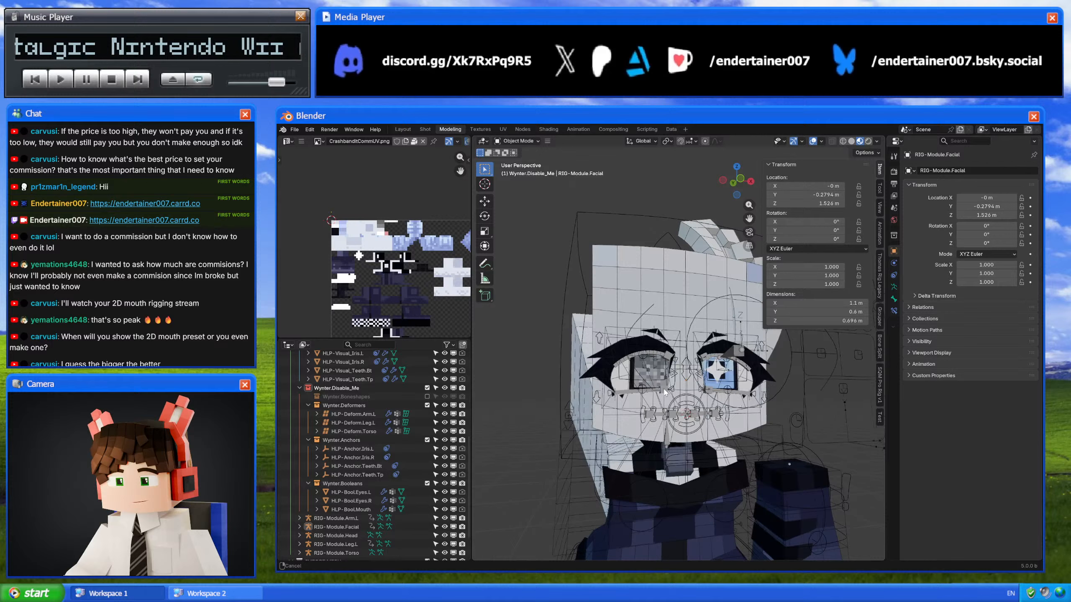
click(734, 184)
scroll(400, 498, down, 2)
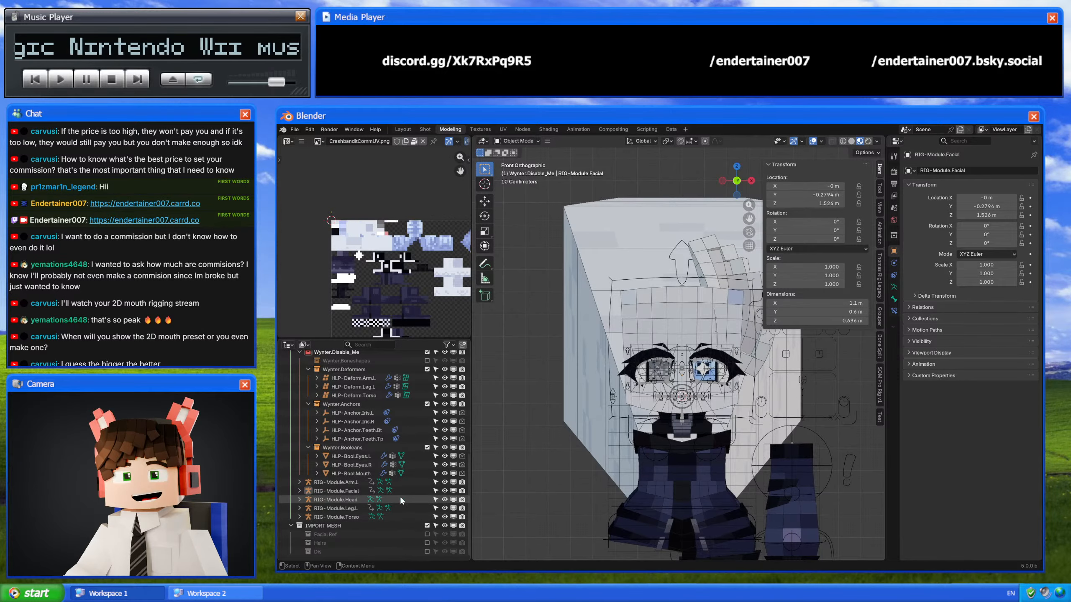
click(427, 534)
scroll(649, 464, up, 5)
scroll(653, 398, up, 2)
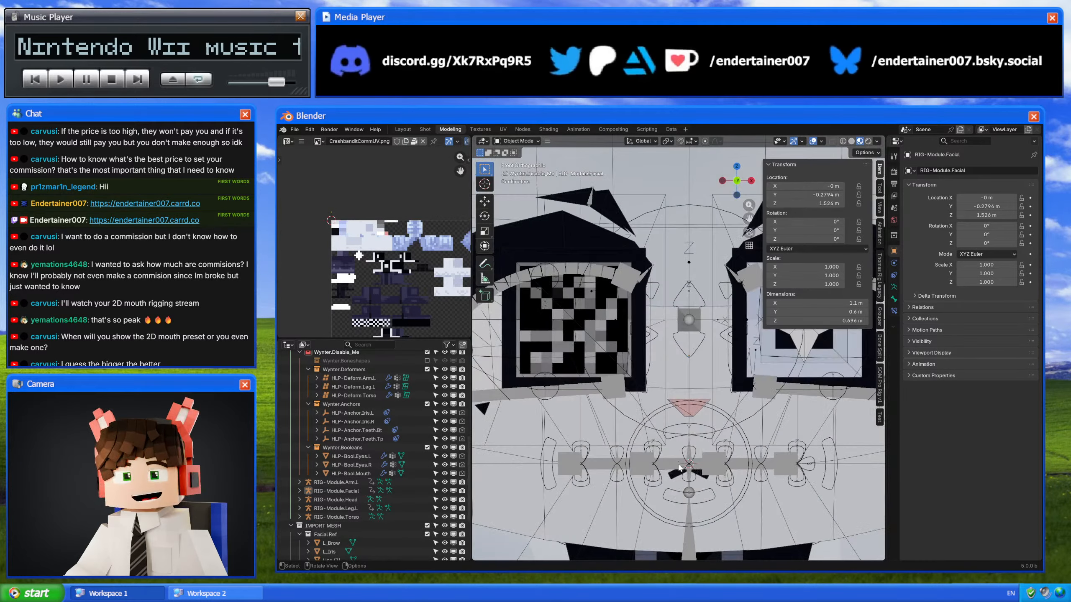
Step: Select the lips reference mesh and compare the facial reference meshes with the rigged face from the front
click(680, 471)
scroll(680, 475, down, 3)
shift+middle_drag(679, 475, 647, 540)
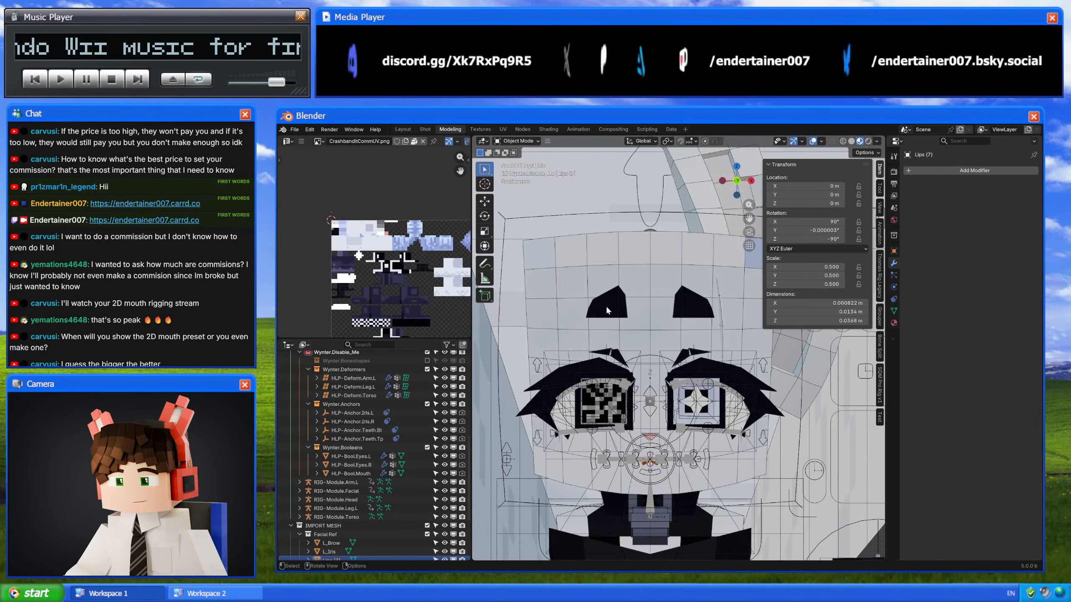
shift+middle_drag(642, 335, 654, 315)
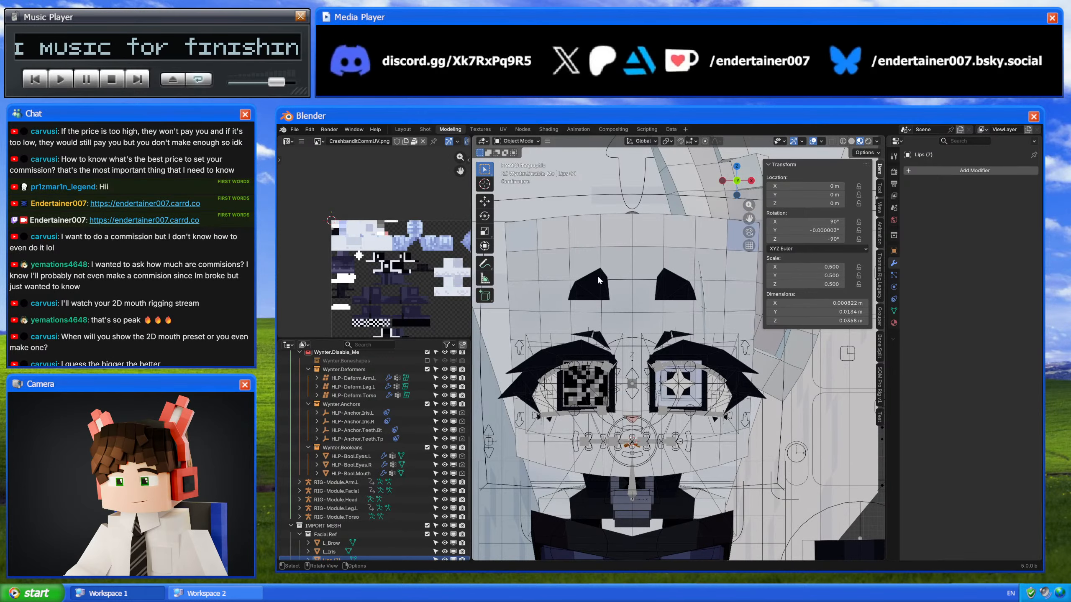
scroll(649, 274, down, 3)
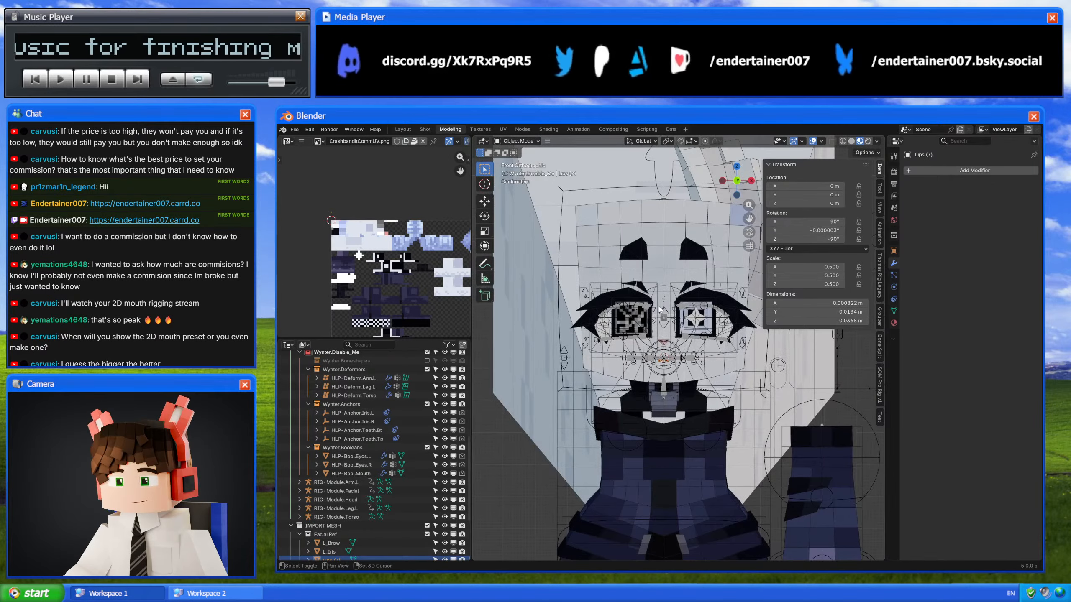
shift+middle_drag(663, 291, 658, 309)
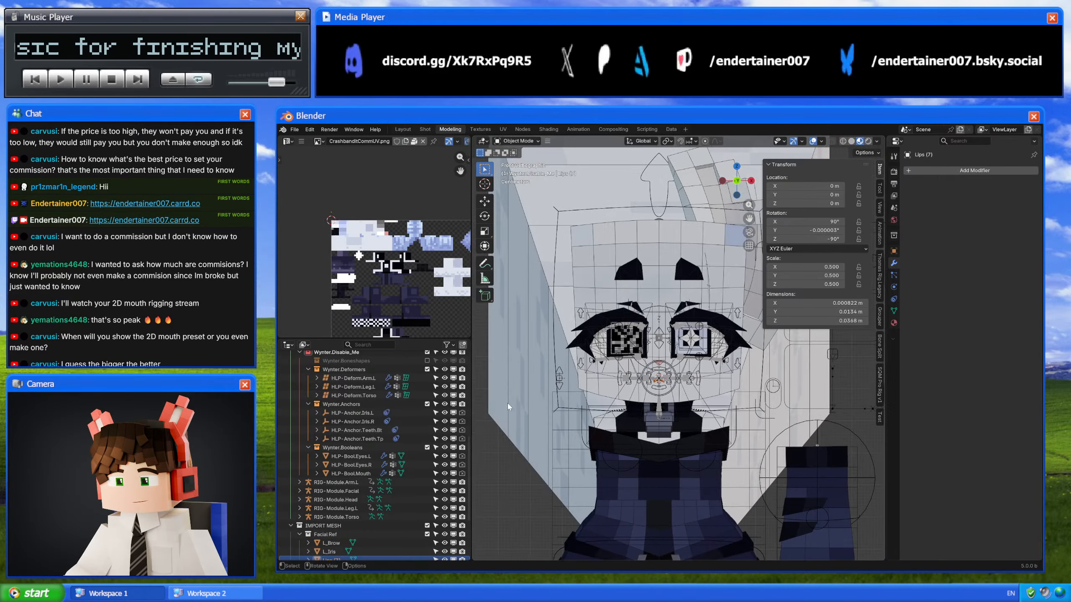
Step: Exclude the Facial.Ref collection while keeping its parent IMPORT MESH collection enabled, and inspect the face without the reference
click(426, 527)
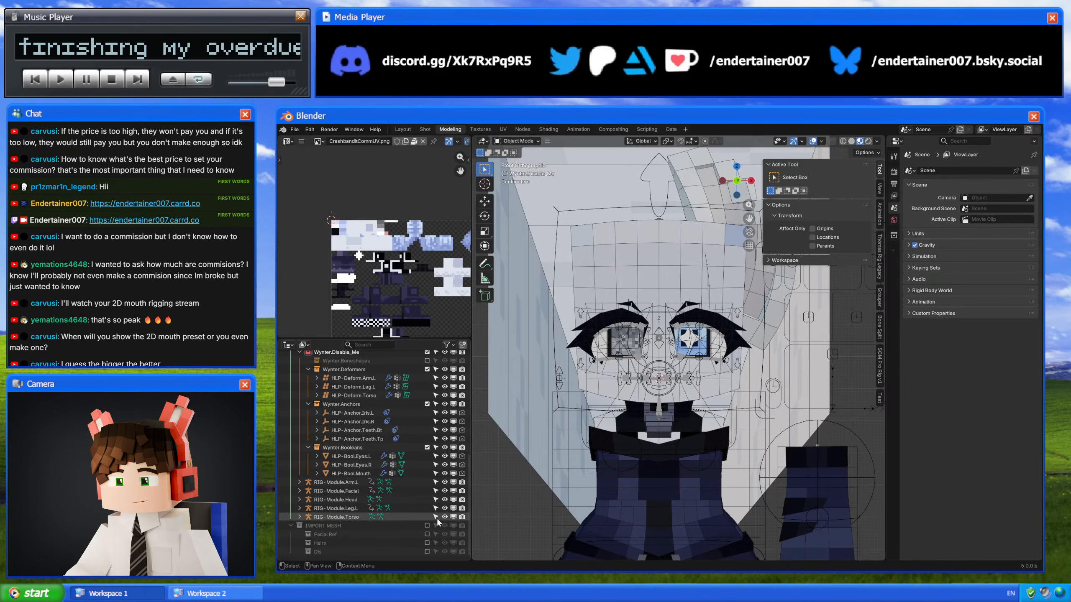
click(427, 526)
scroll(632, 430, up, 4)
mouse_move(633, 431)
shift+middle_down()
mouse_move(671, 395)
mouse_move(642, 432)
shift+middle_up()
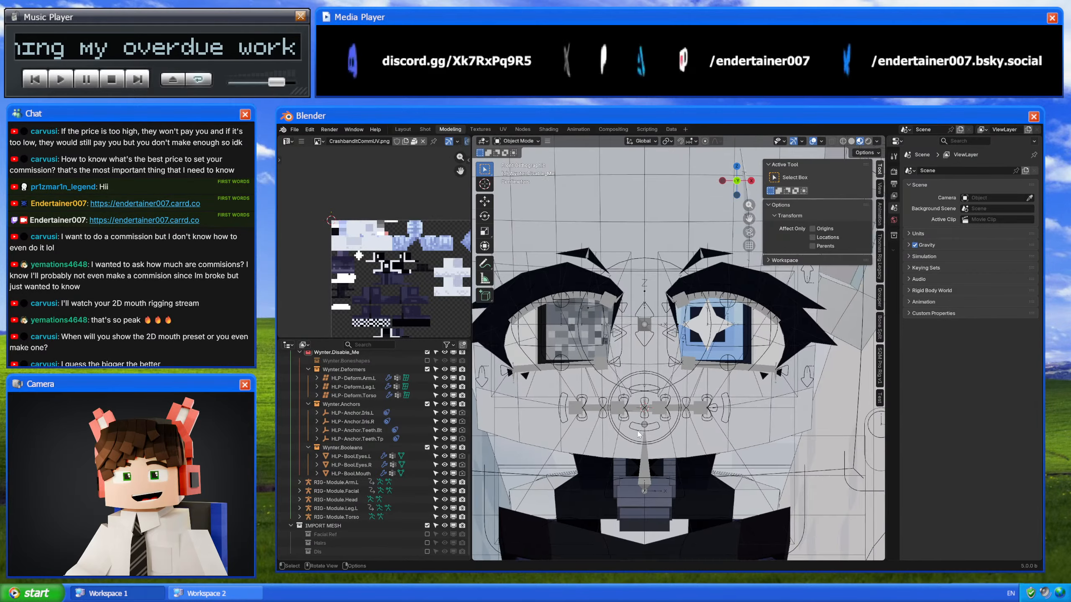
scroll(641, 432, up, 2)
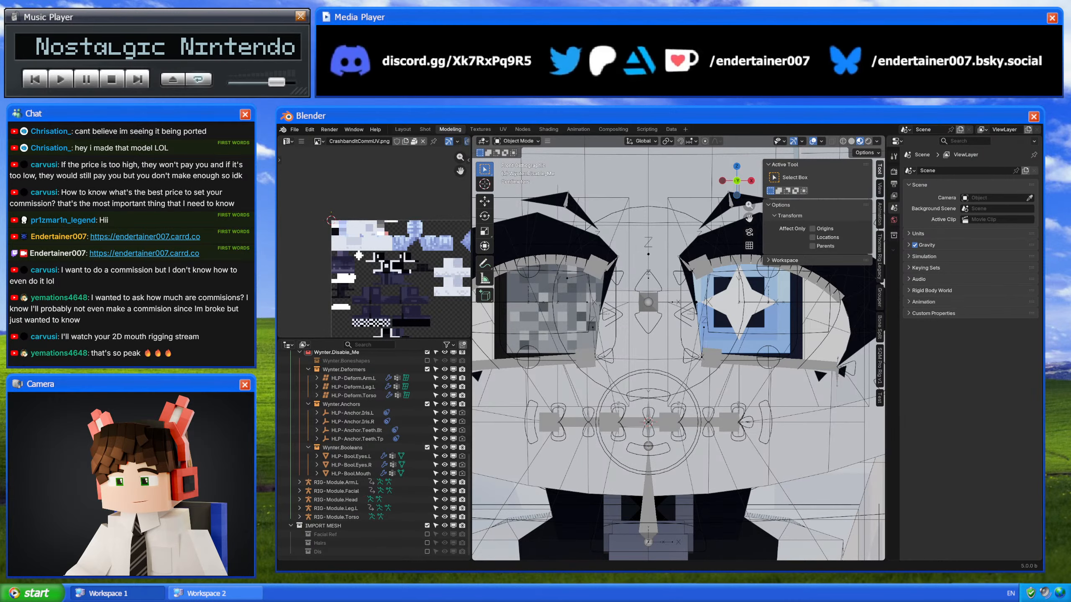
Step: Select the RIG-Module.Facial armature beside the face and enter Pose Mode
middle_drag(683, 346, 674, 294)
middle_drag(643, 377, 740, 325)
click(813, 141)
click(813, 141)
click(748, 340)
key(ctrl+Tab)
scroll(734, 344, up, 6)
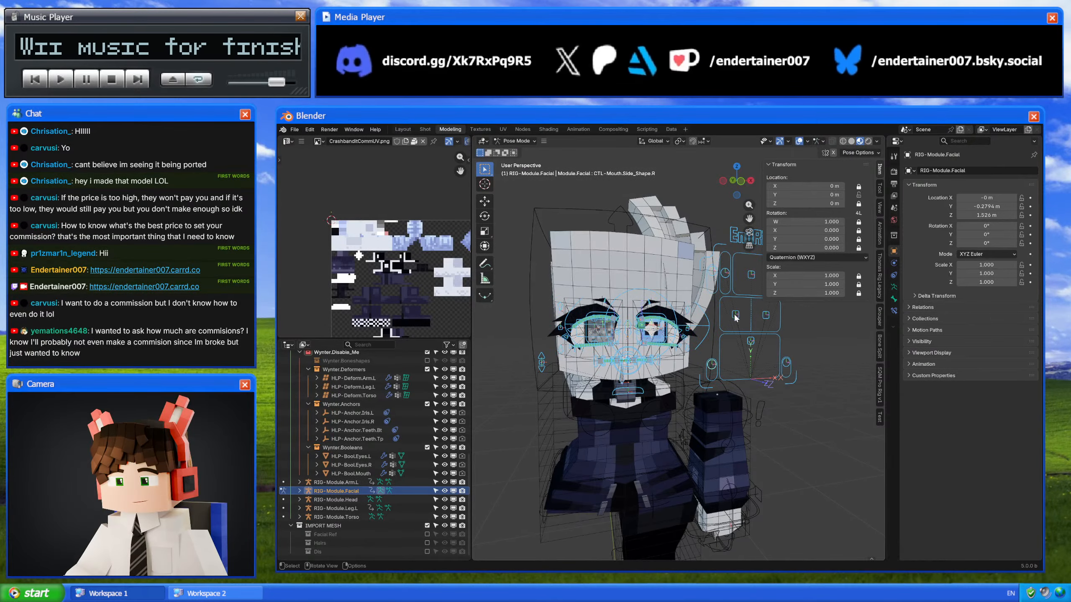
Step: Try moving the main eyelid controls on the facial panel to test the eye deformation, cancelling each move
key(g)
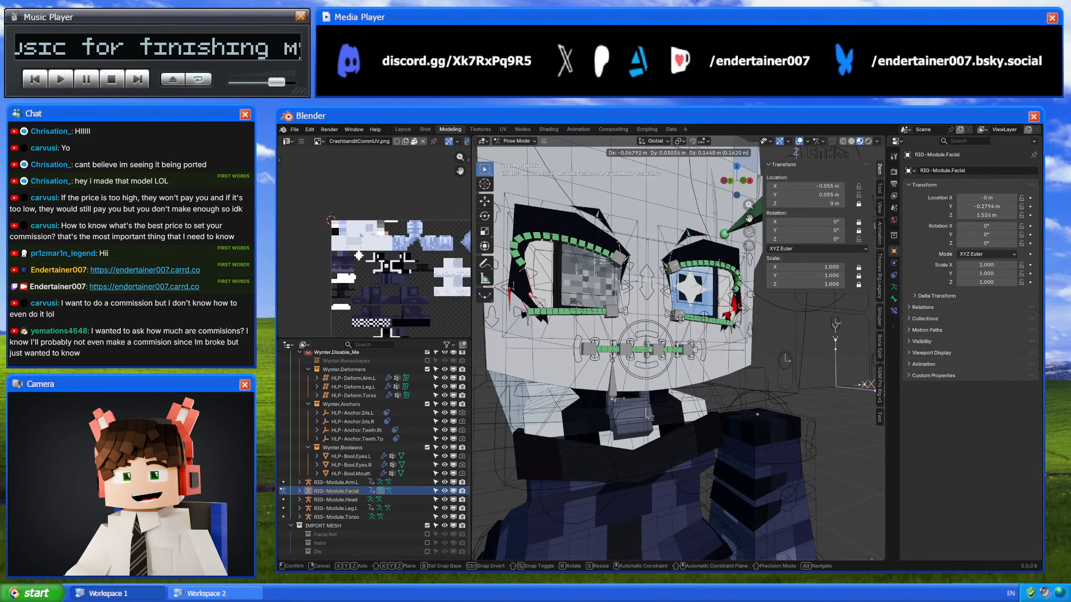
right_click(703, 342)
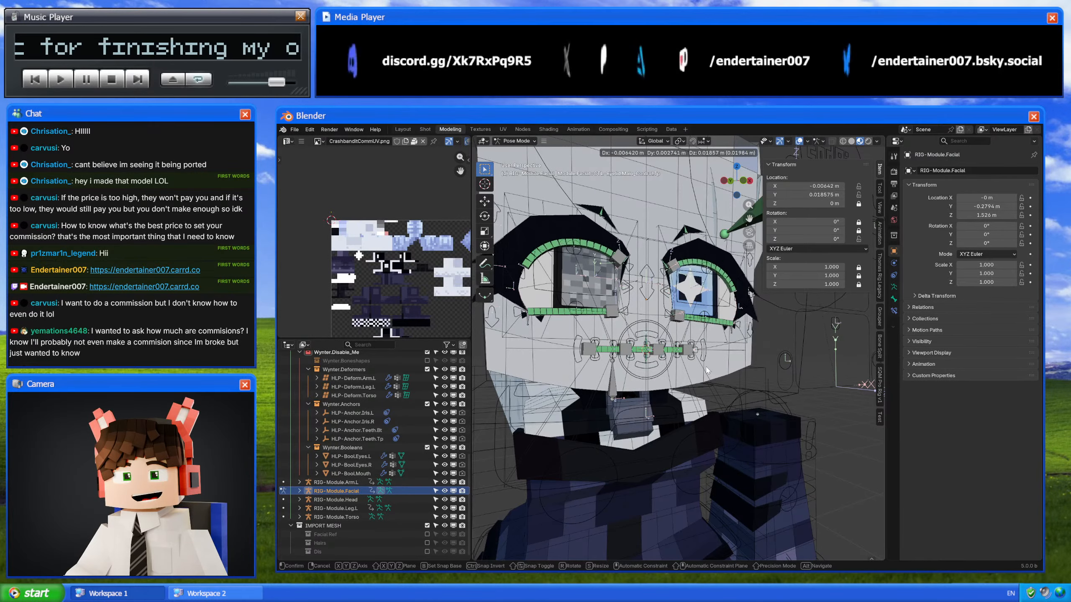
scroll(695, 363, down, 5)
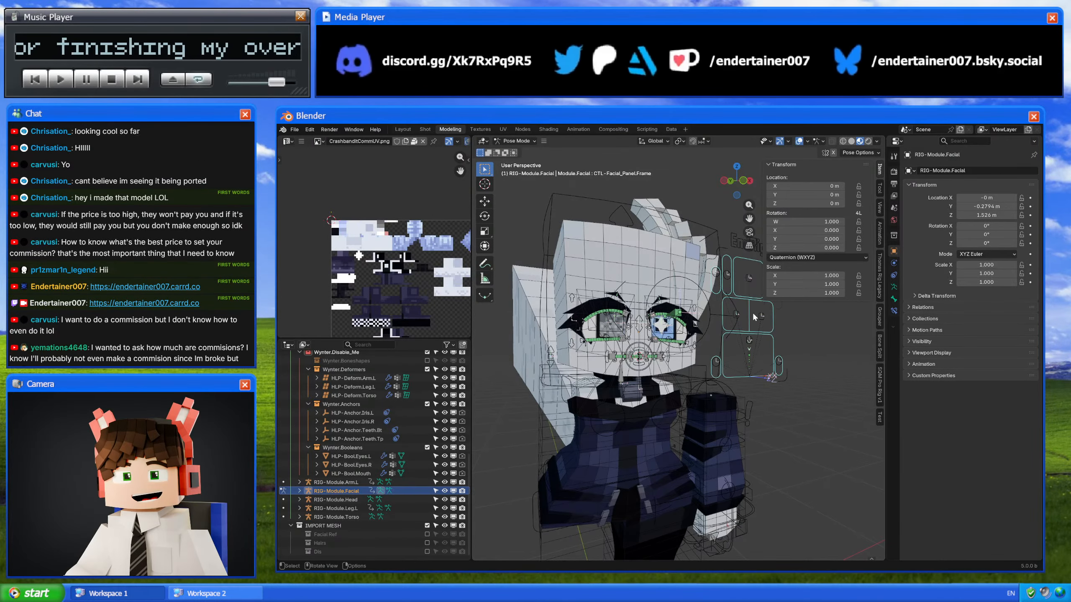
scroll(747, 318, up, 2)
click(736, 332)
key(g)
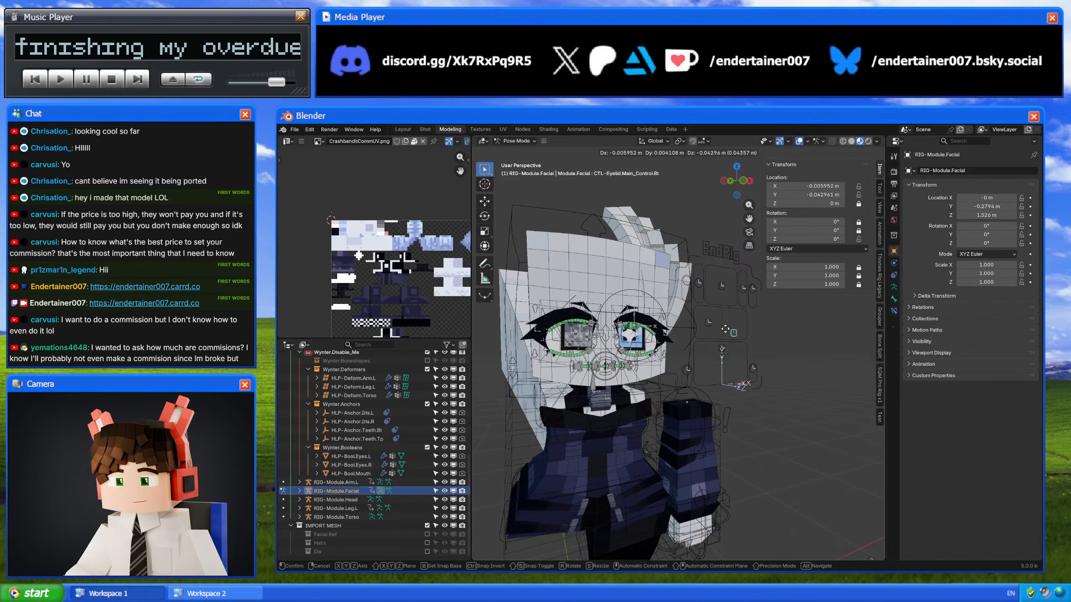
right_click(708, 371)
Step: Try opening the mouth into a tilted smile by moving and rotating CTL-Mouth.Main_Control
click(722, 349)
key(g)
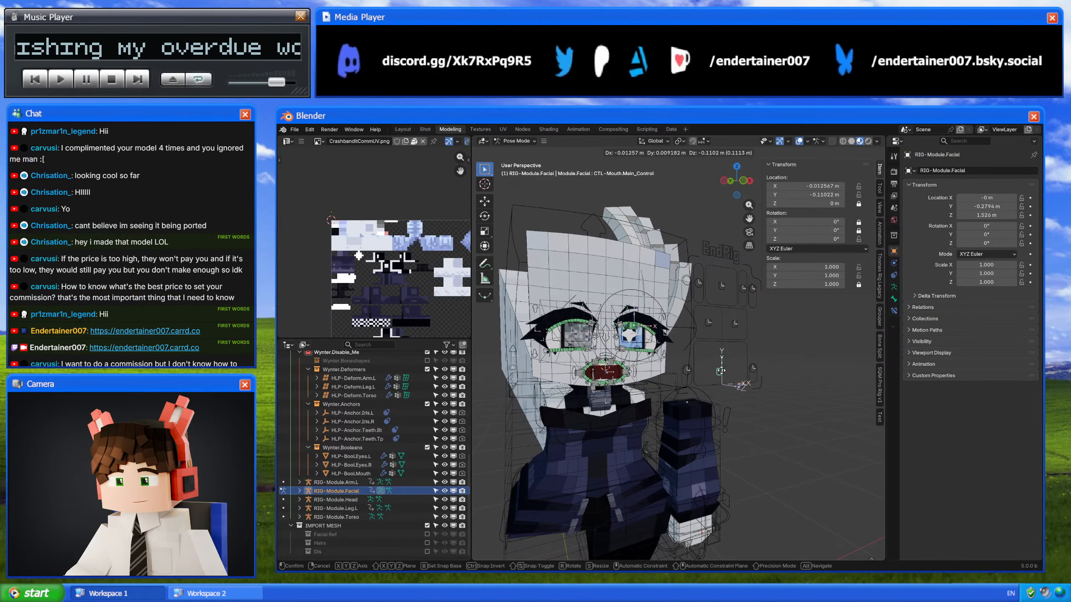
click(744, 375)
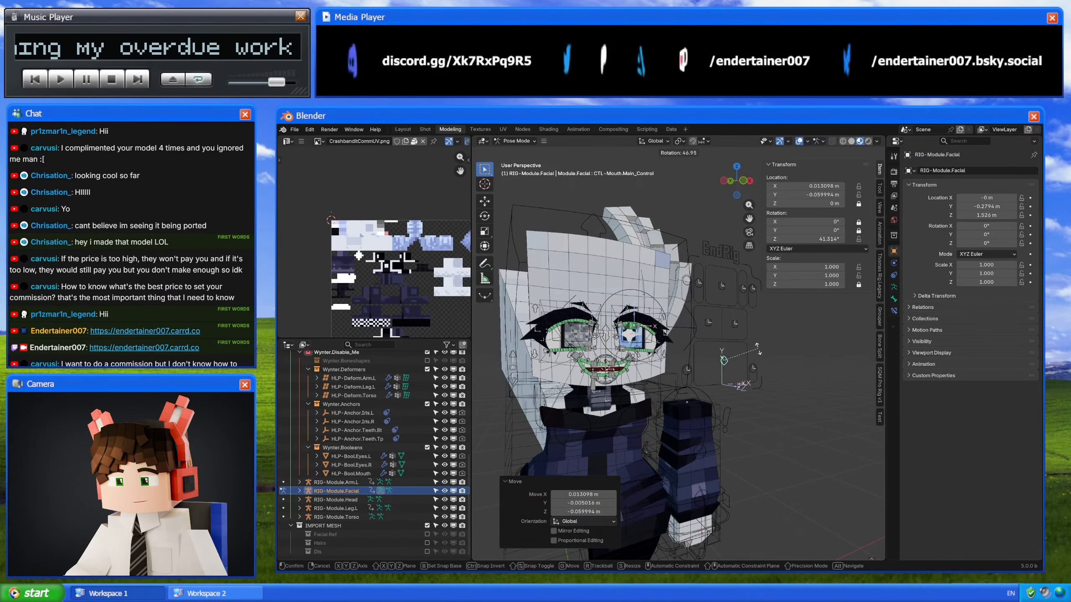
click(618, 368)
key(r)
right_click(630, 366)
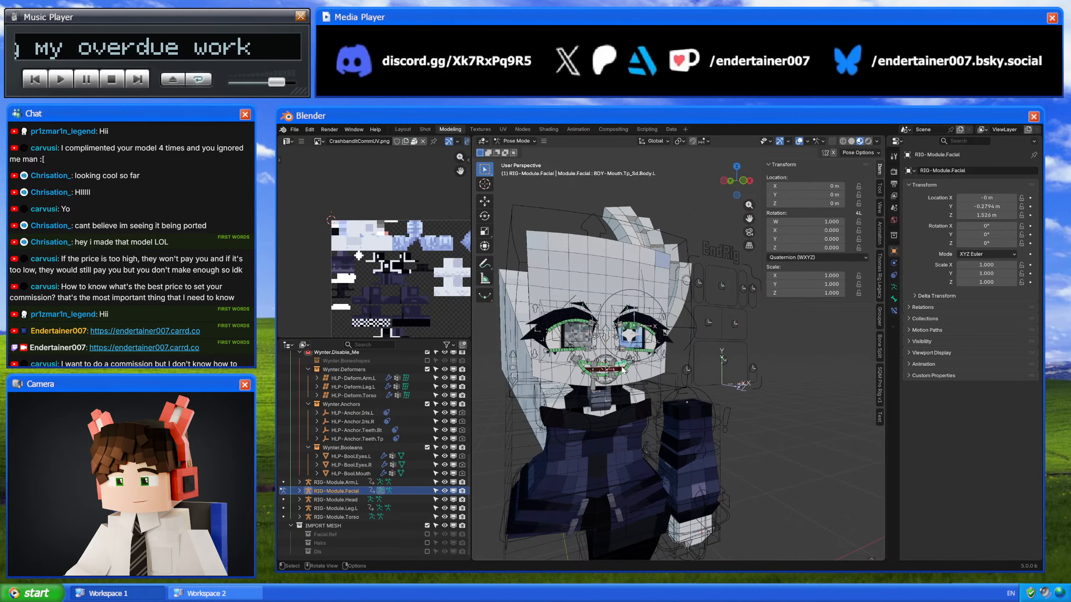
Step: Try rotating and moving the mouth's root control, undo the test and return the facial rig to Object Mode
click(620, 367)
key(r)
click(637, 360)
key(g)
right_click(662, 362)
key(ctrl+z)
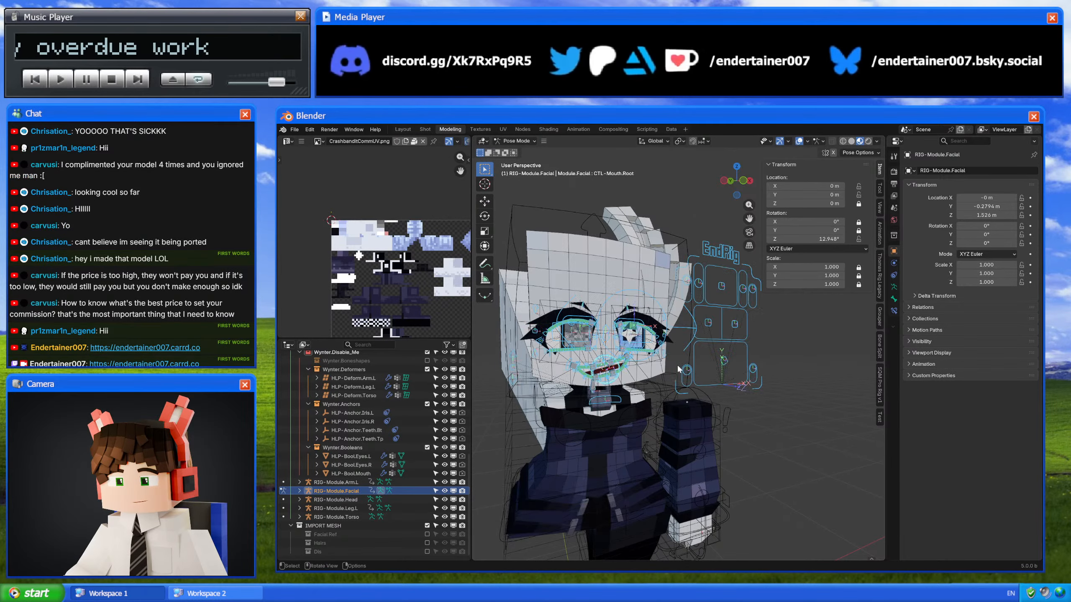
key(ctrl+Tab)
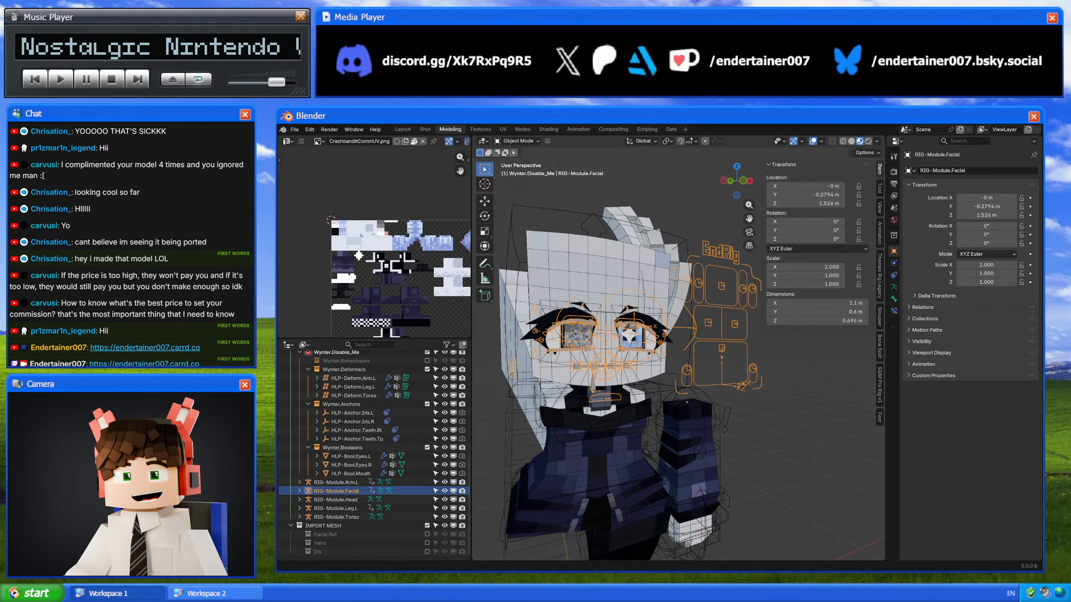
Step: Check the naming of GEO-Wynter.Ear.L and GEO-Arm.Finger.Slim.L in the Outliner, cancelling the name edits
middle_drag(670, 253, 657, 370)
scroll(661, 296, down, 4)
scroll(708, 320, up, 4)
scroll(659, 370, up, 4)
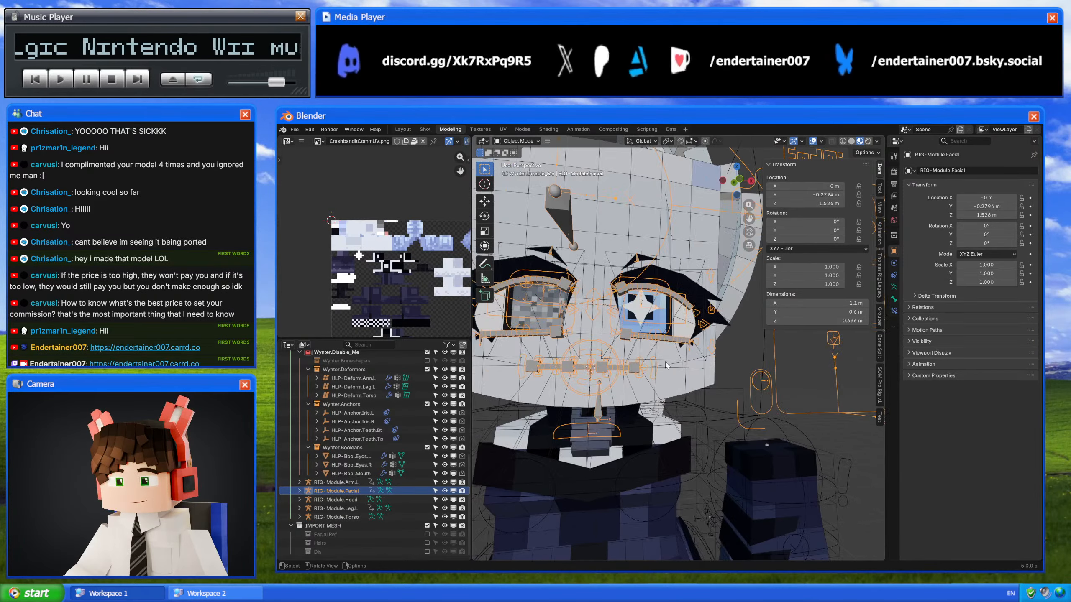
scroll(340, 482, up, 5)
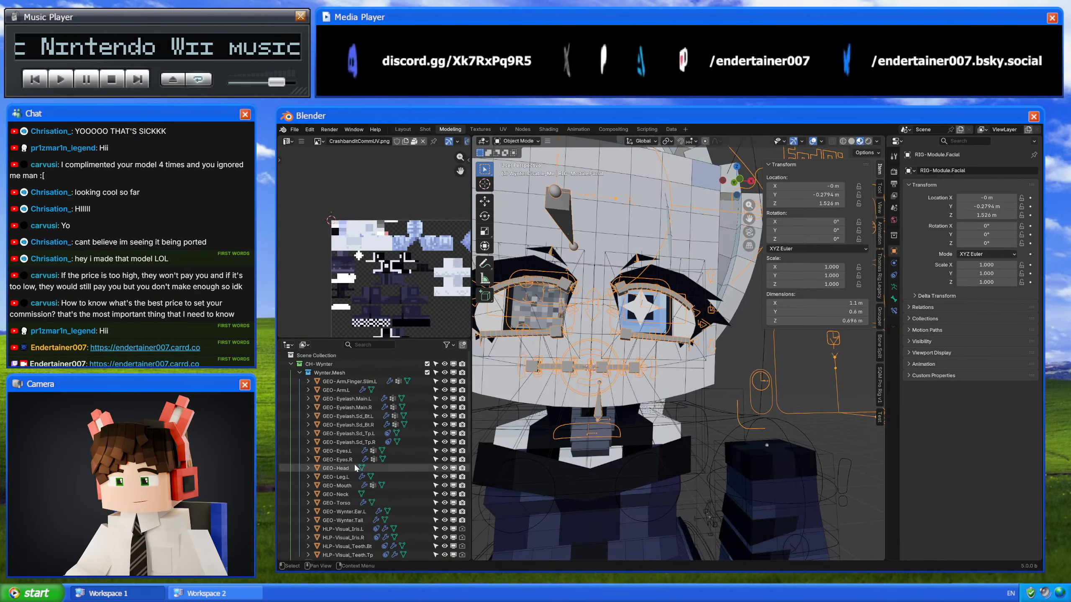
scroll(354, 396, down, 3)
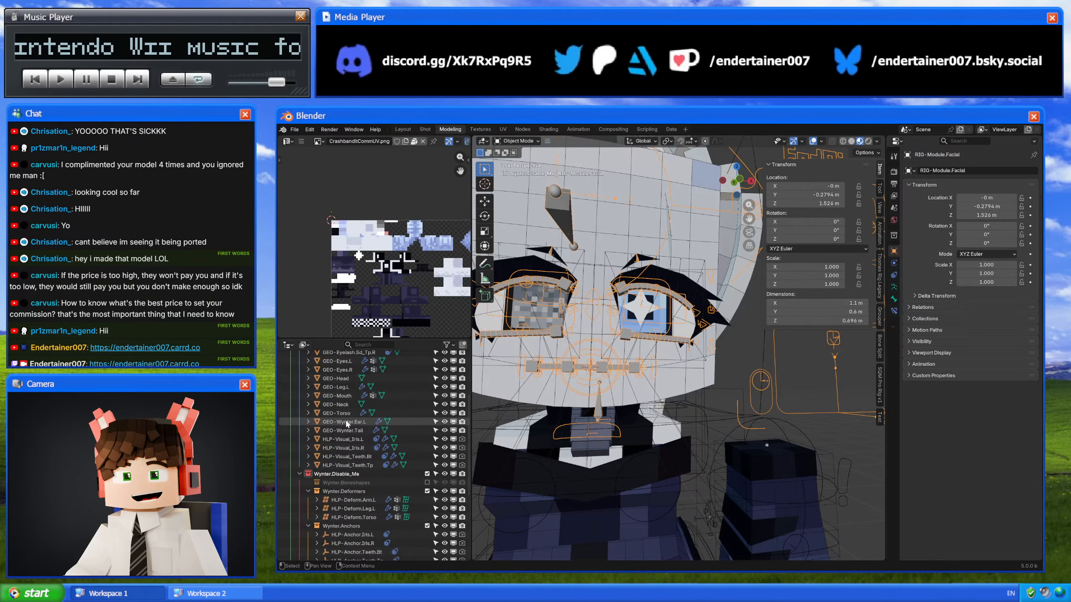
double_click(345, 451)
drag(353, 450, 336, 451)
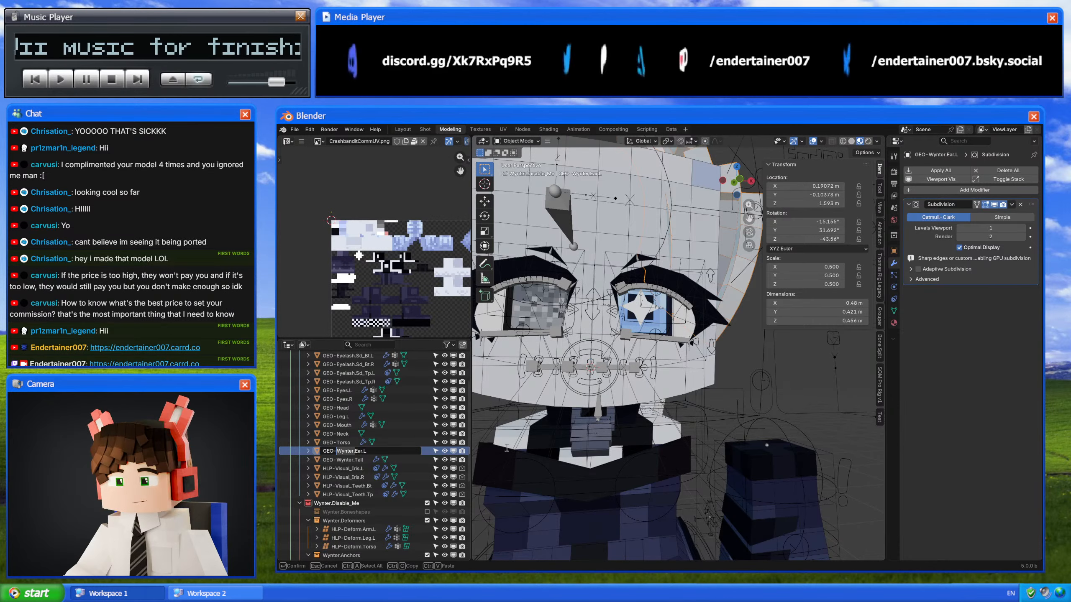
scroll(339, 421, up, 4)
click(342, 383)
double_click(342, 382)
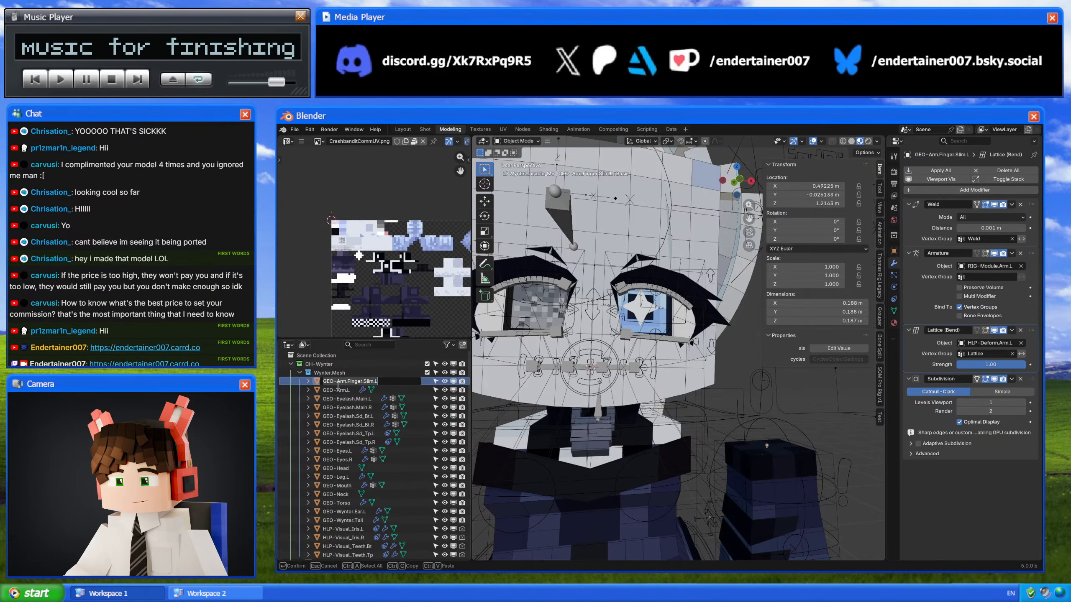
click(340, 382)
key(Escape)
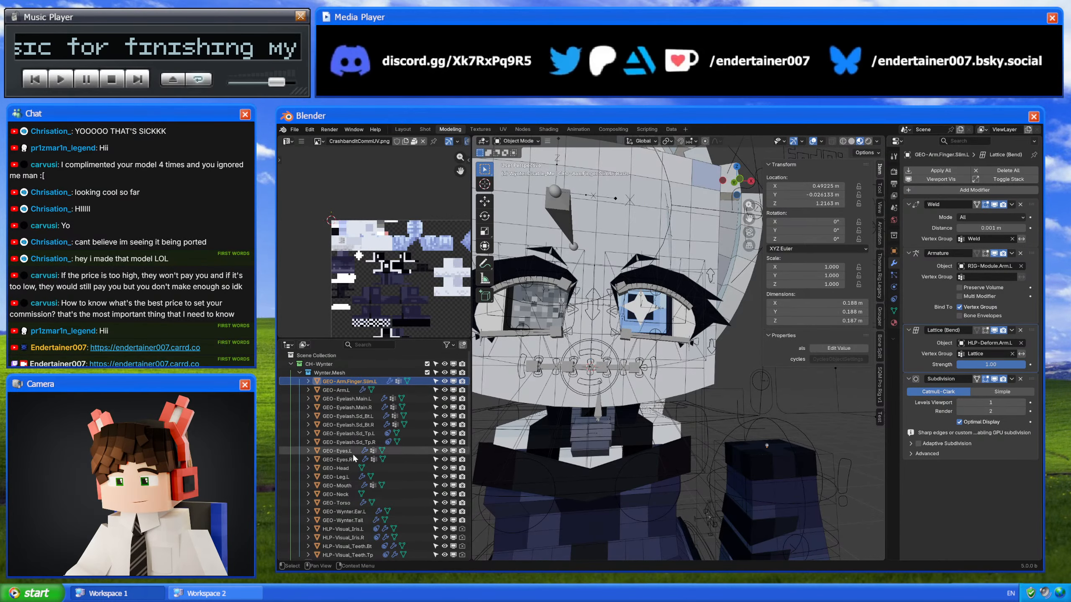
Step: Batch rename the objects from GEO-Arm.Finger.Slim.L through GEO-Torso, replacing "GEO-" with "GEO-Wynter."
shift+click(343, 502)
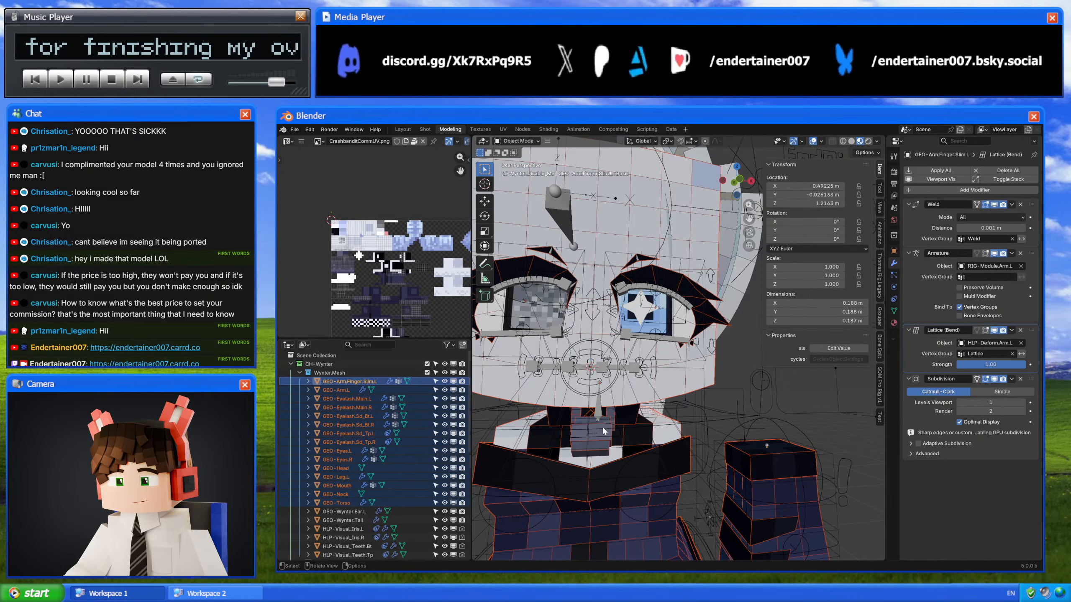
key(q)
click(598, 429)
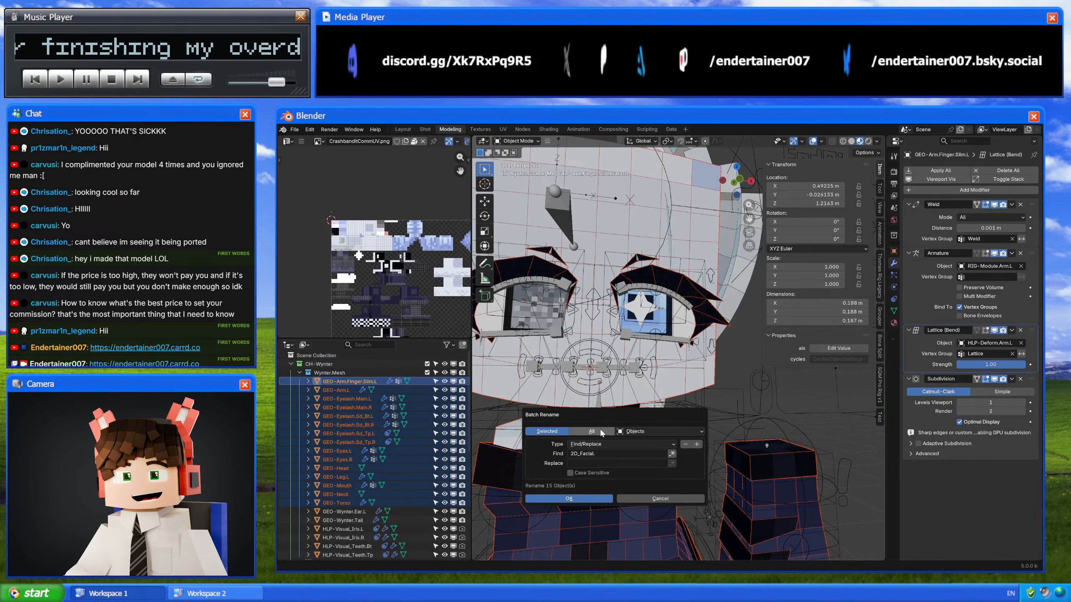
click(595, 453)
text(2D_Facial)
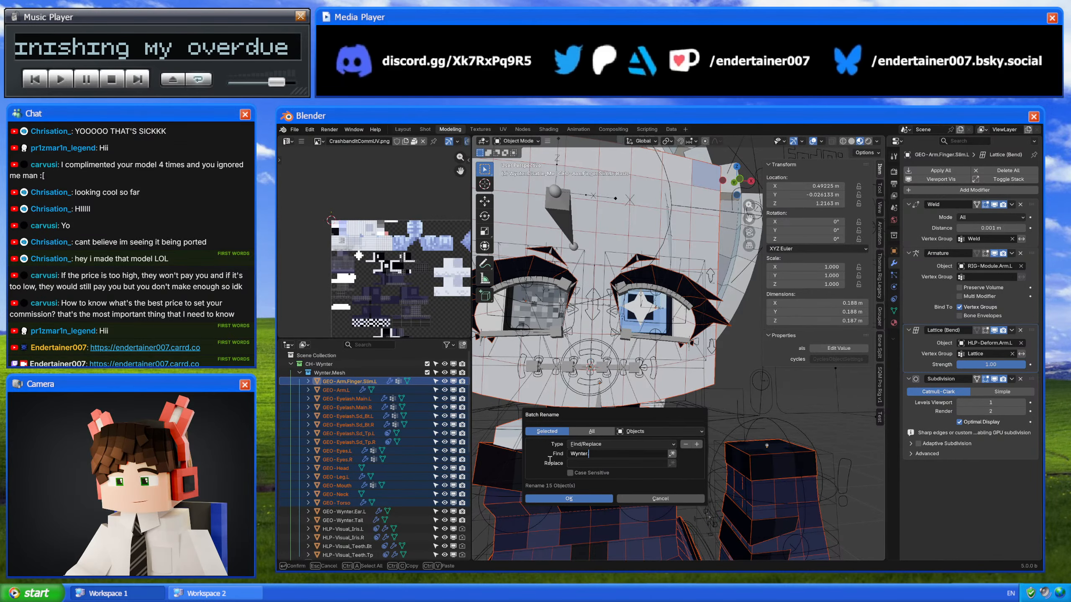
key(Return)
click(589, 454)
text(GEO-)
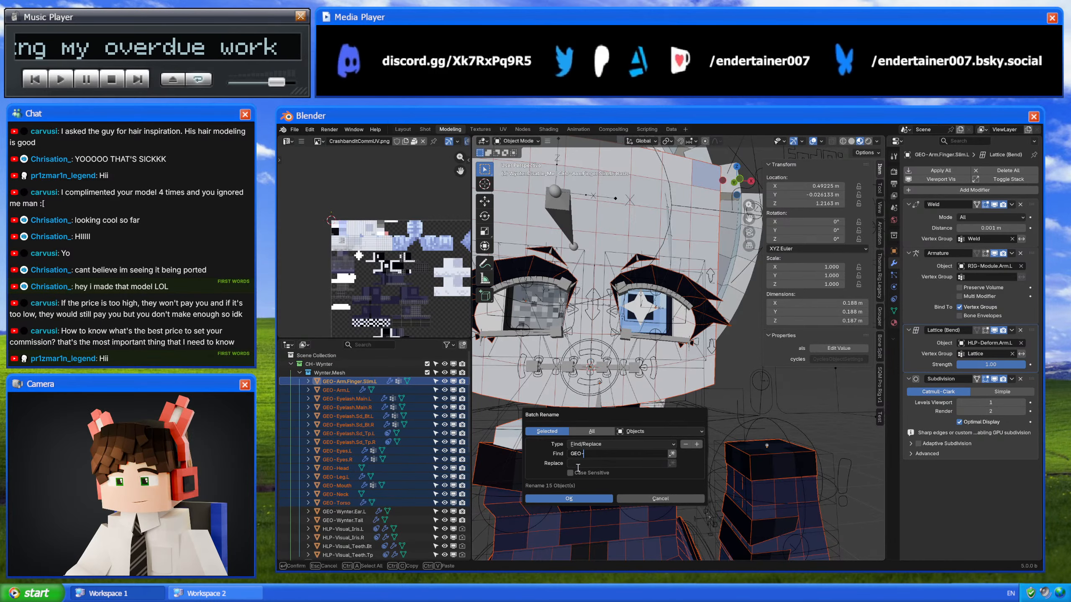
click(584, 464)
text(GEO-Wynter.)
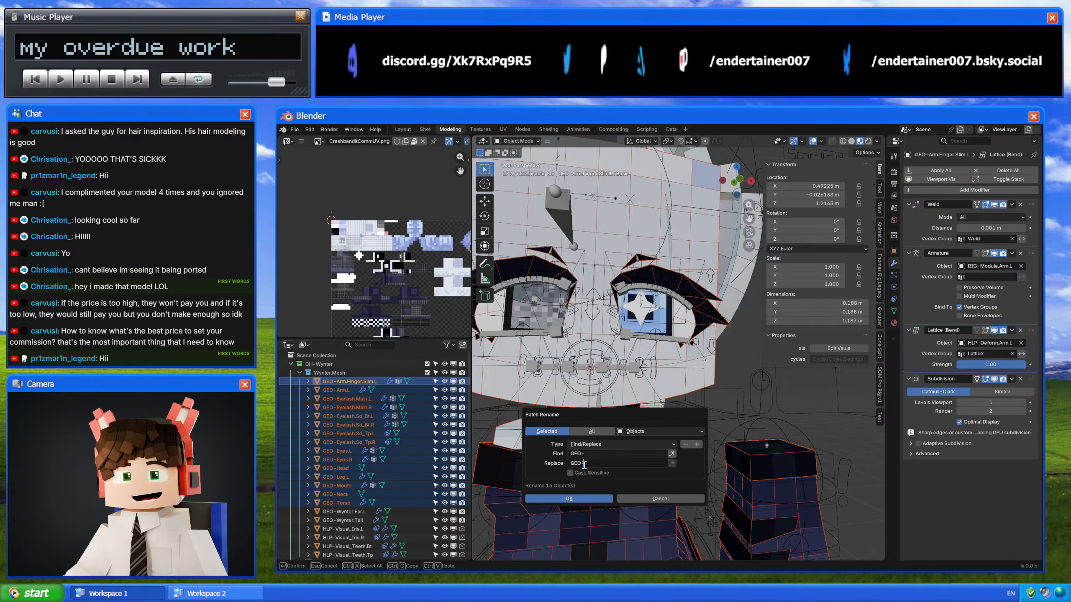
click(561, 501)
Step: Batch rename the selected objects' mesh data by adding the prefix "Wynter."
key(ctrl+F2)
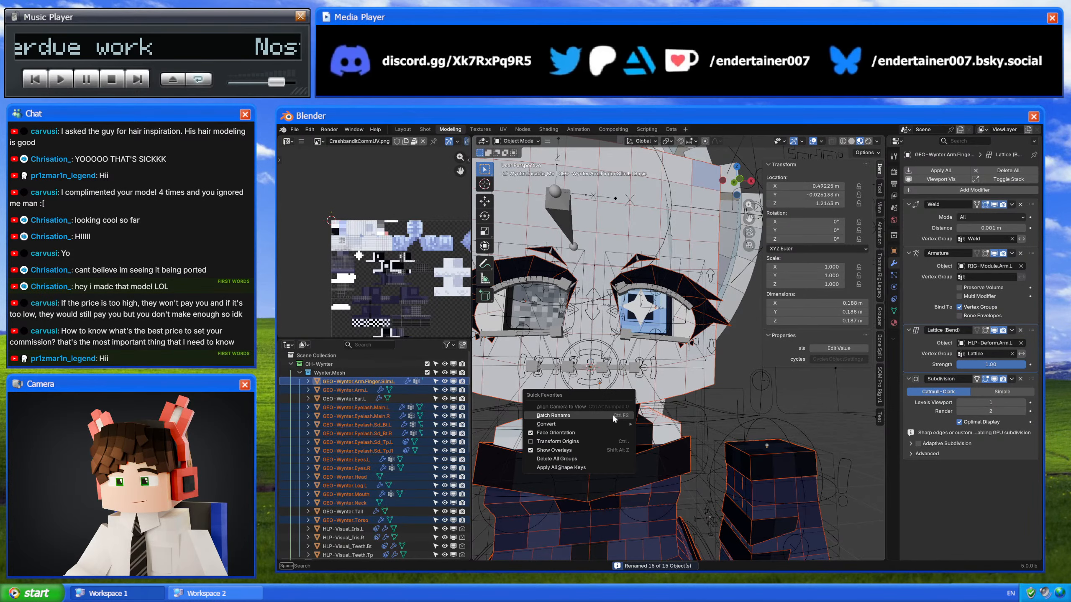
click(617, 431)
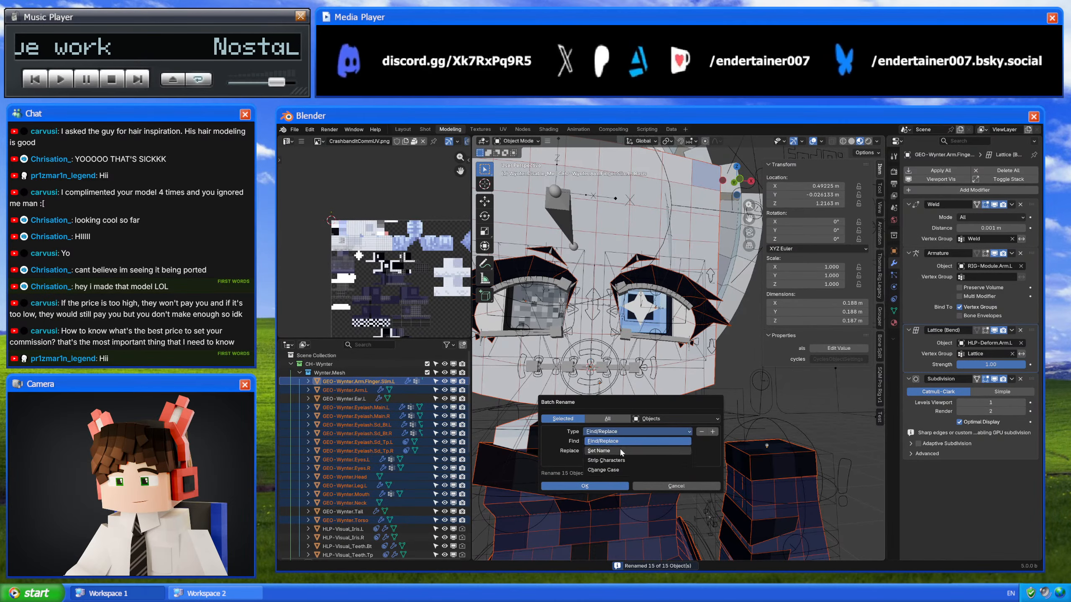
click(619, 447)
click(637, 441)
click(618, 450)
text(Wynter.)
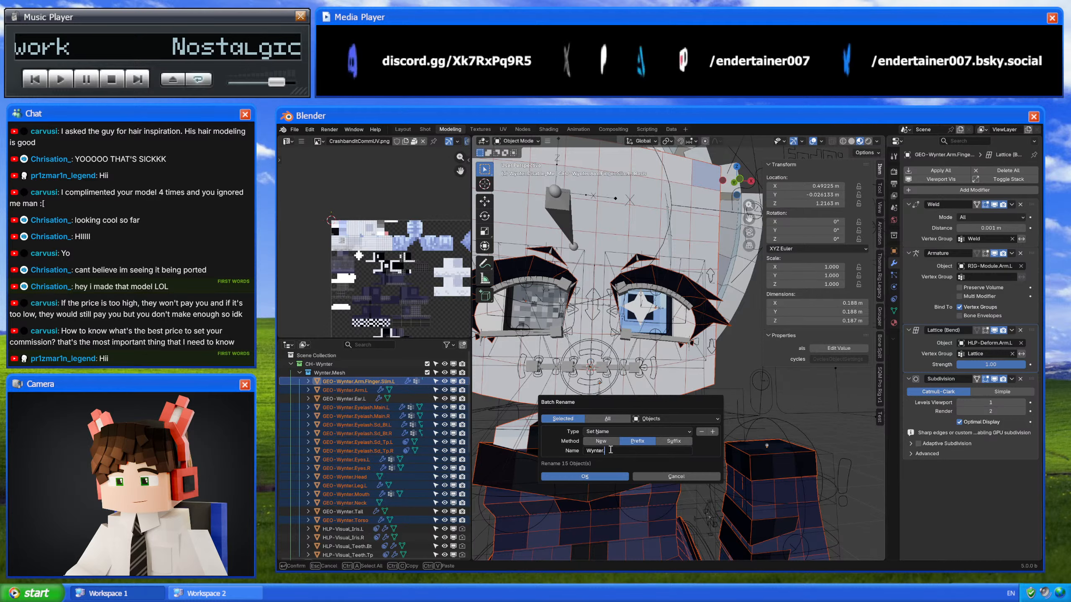
key(Return)
click(675, 418)
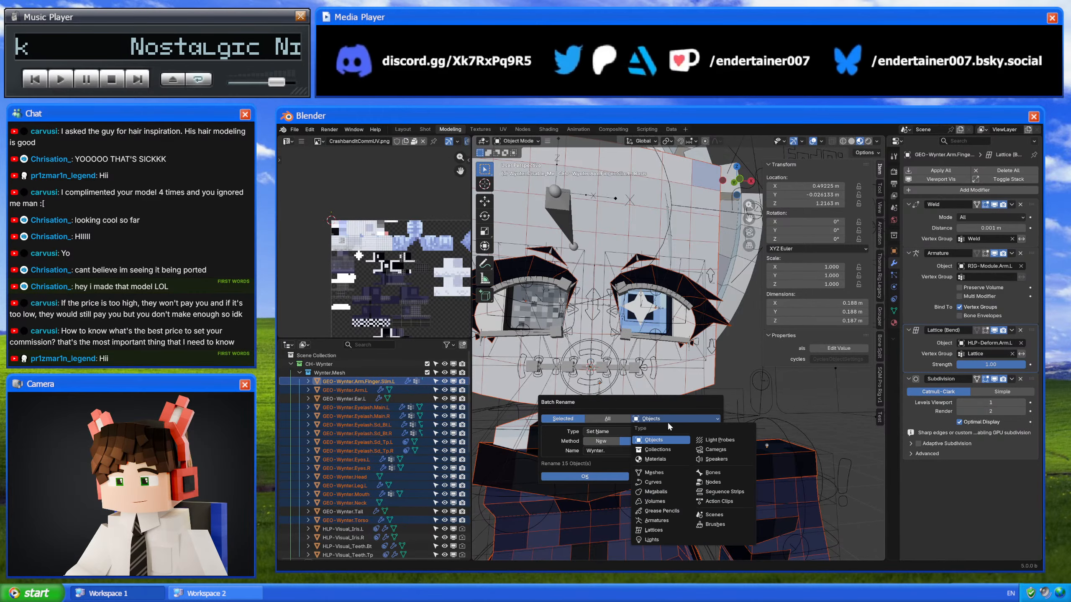
click(658, 477)
click(602, 477)
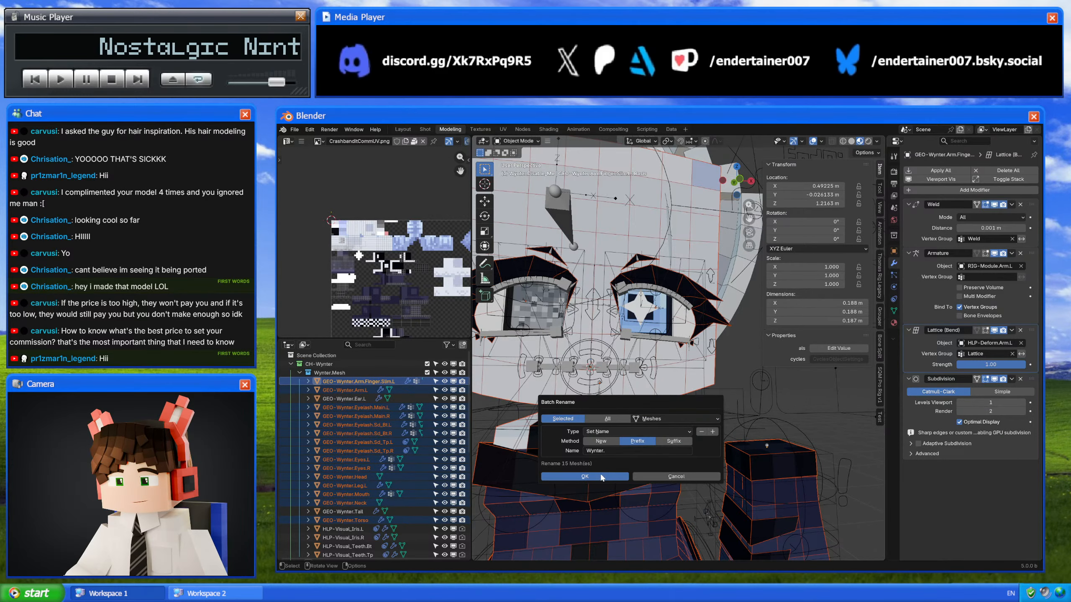
Step: Check the mesh data names of GEO-Wynter.Eyes.L and HLP-Visual_Iris.L
click(893, 311)
click(357, 461)
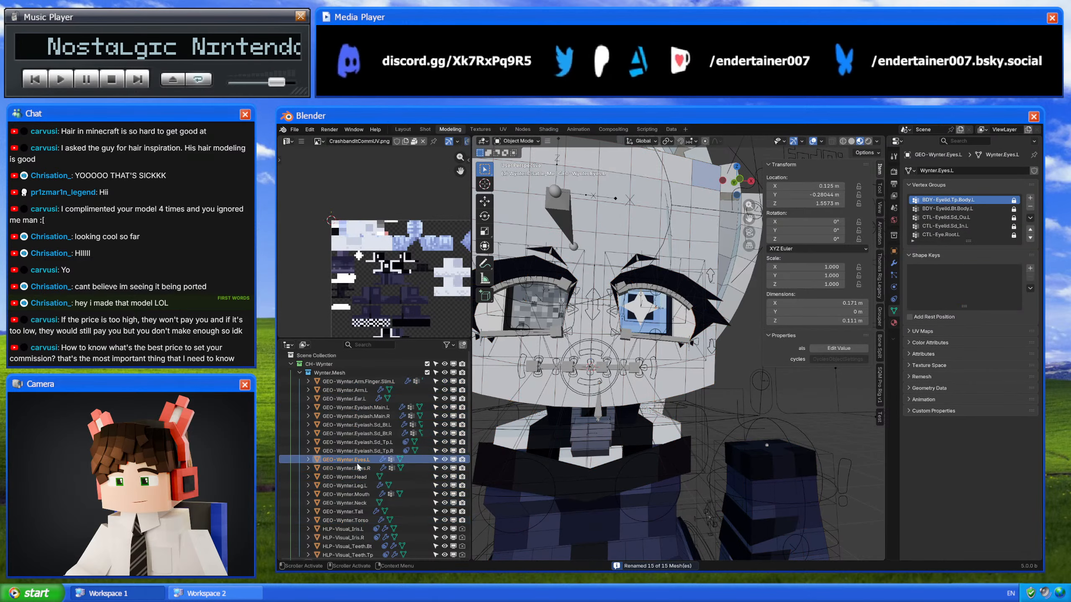
scroll(357, 468, down, 2)
click(355, 493)
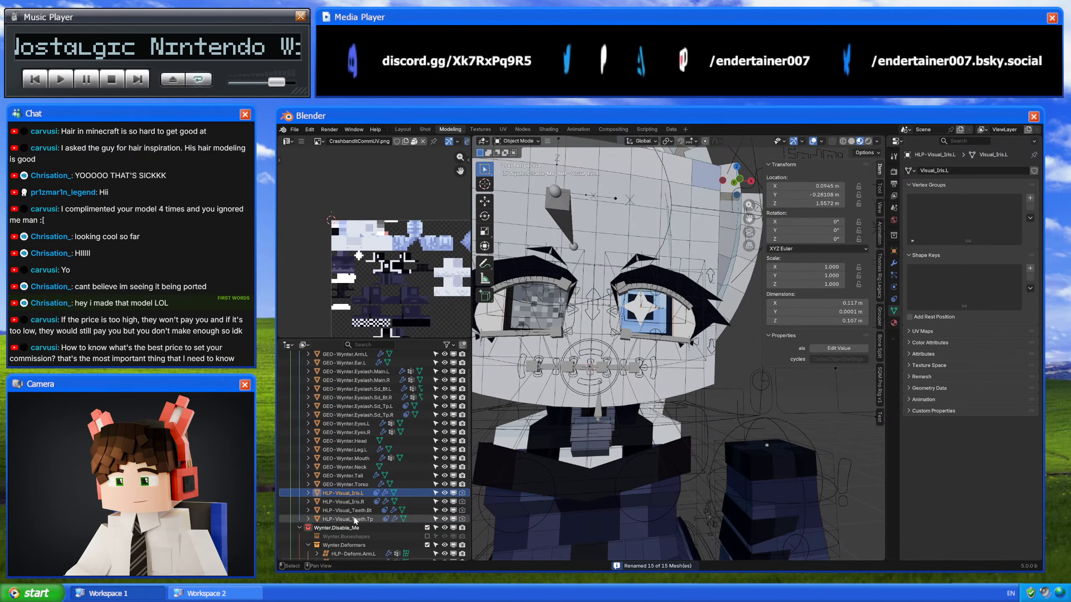
Step: Batch rename the mesh data of HLP-Visual_Iris.L through HLP-Visual_Teeth.Tp by adding the prefix "Wynter."
shift+click(346, 519)
key(ctrl+F2)
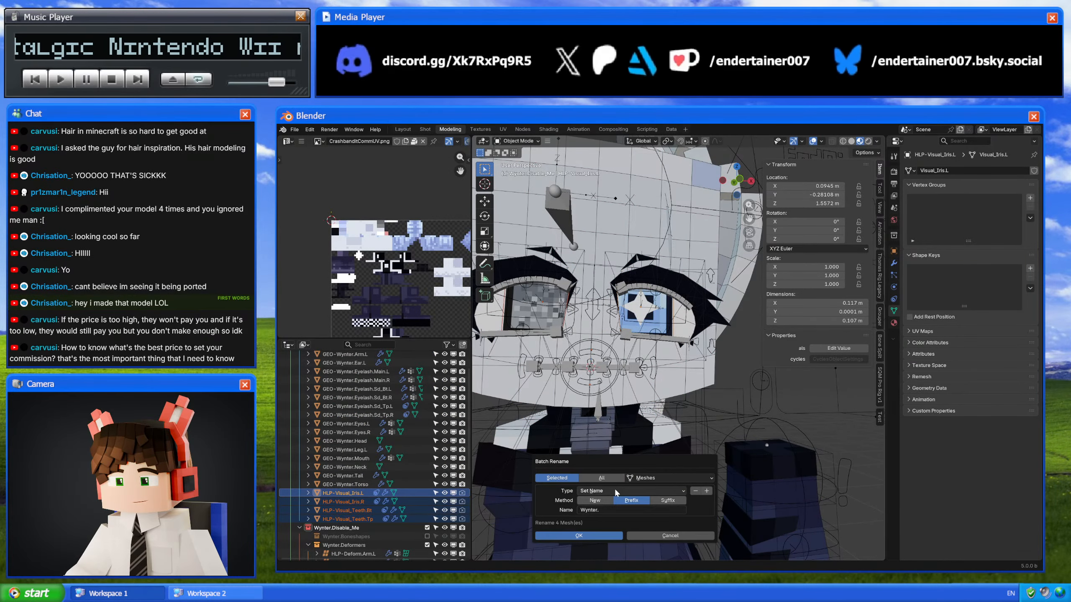
click(588, 537)
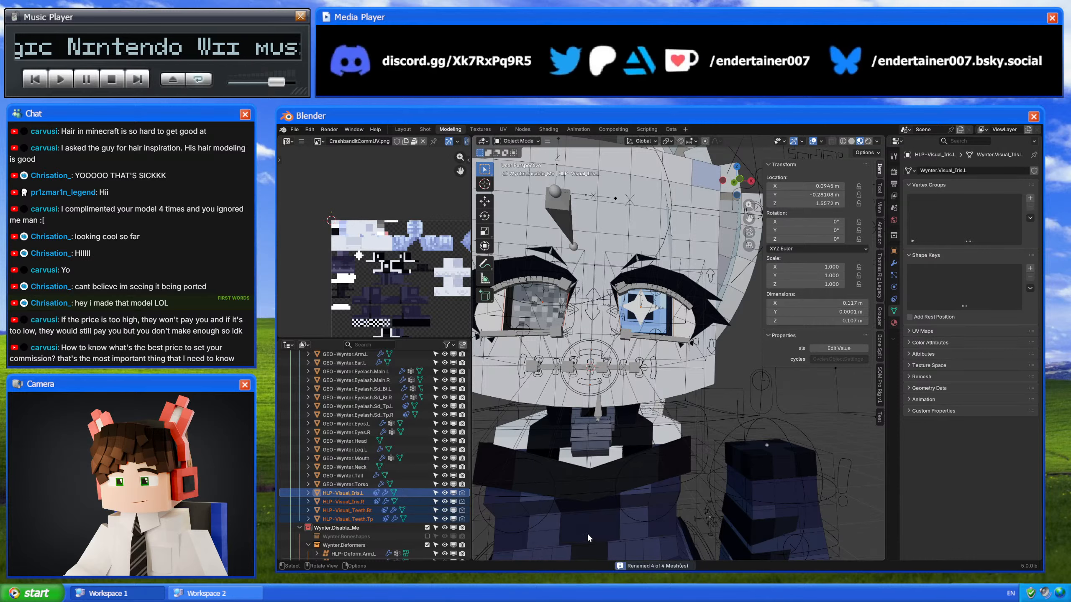
Step: Batch rename the four selected HLP-Visual objects, replacing "HLP-" with "HLP-Wynter."
key(q)
click(625, 475)
click(623, 492)
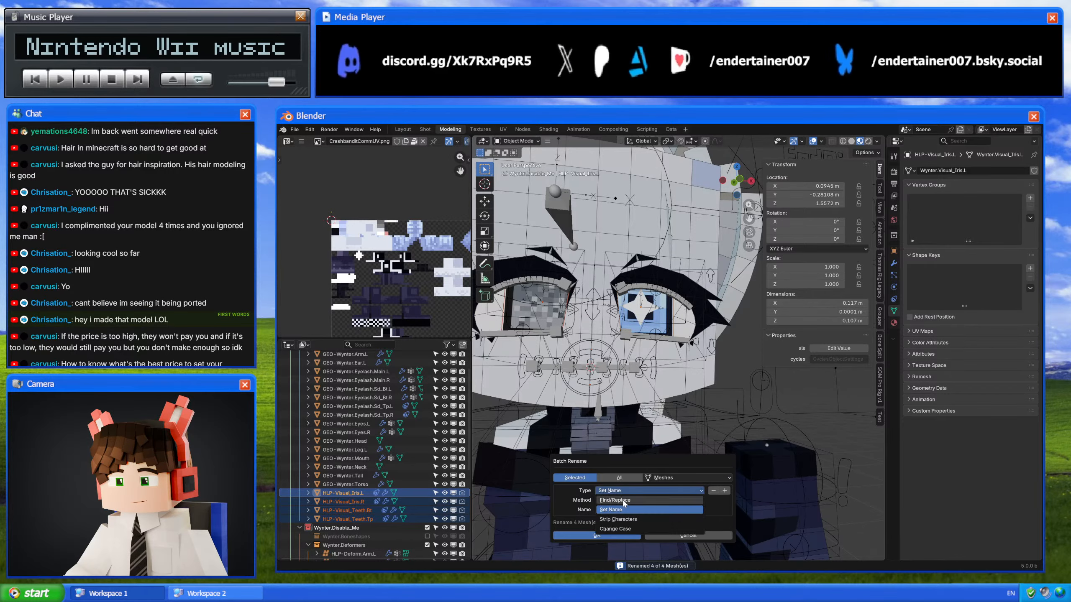
click(624, 502)
click(606, 500)
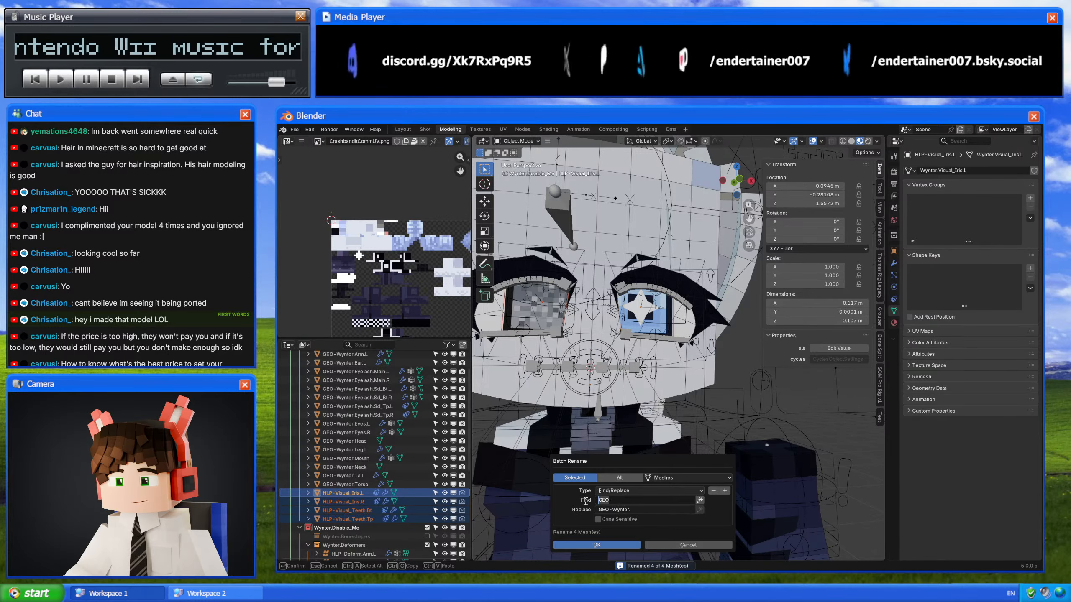
click(608, 510)
click(609, 510)
click(610, 510)
text(H)
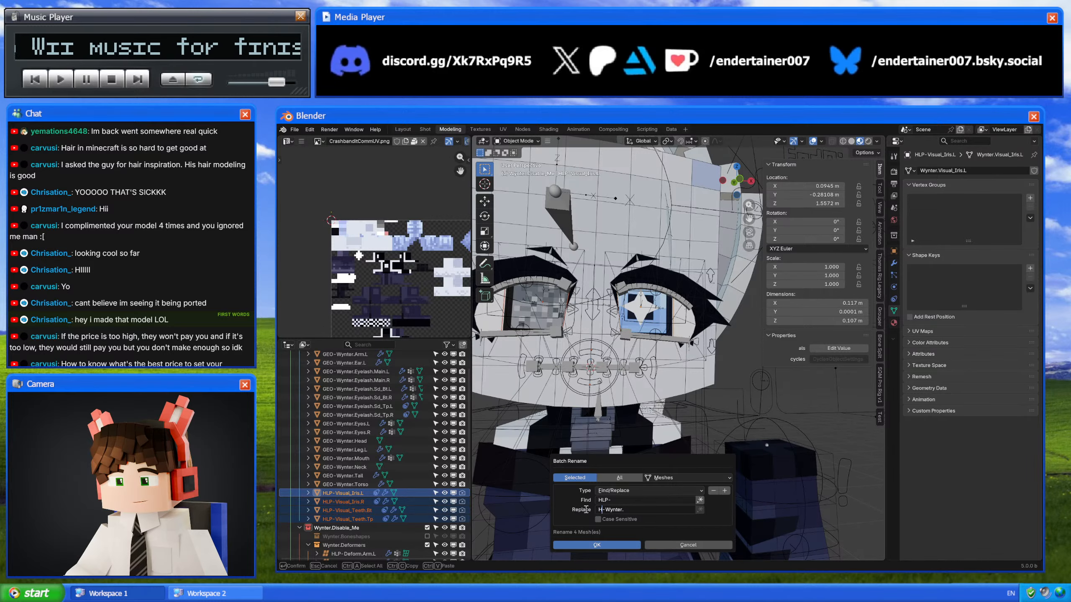
text(LP)
key(Return)
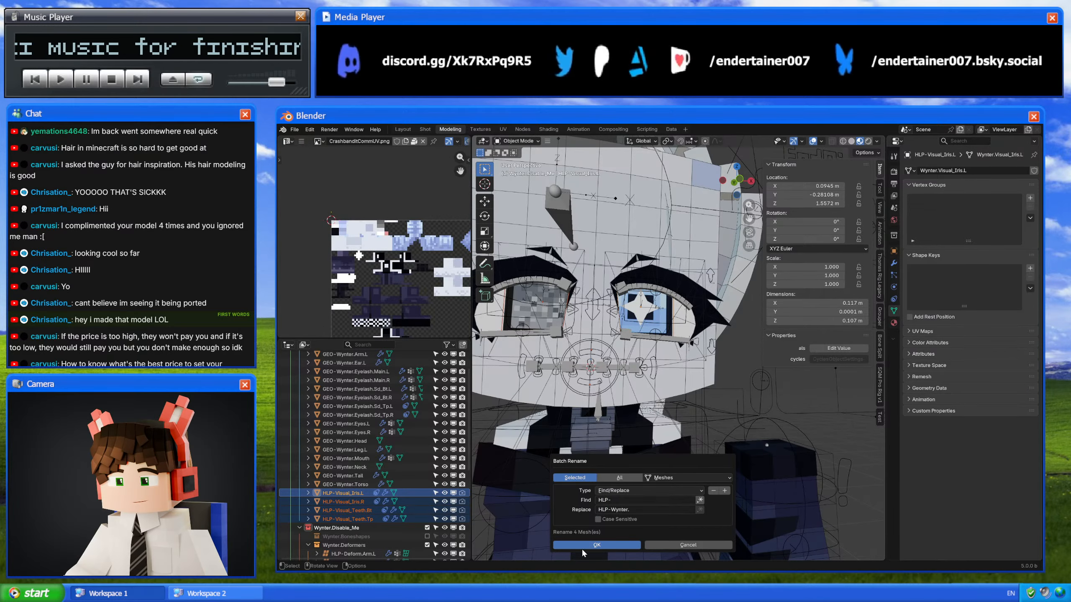
click(673, 479)
click(659, 366)
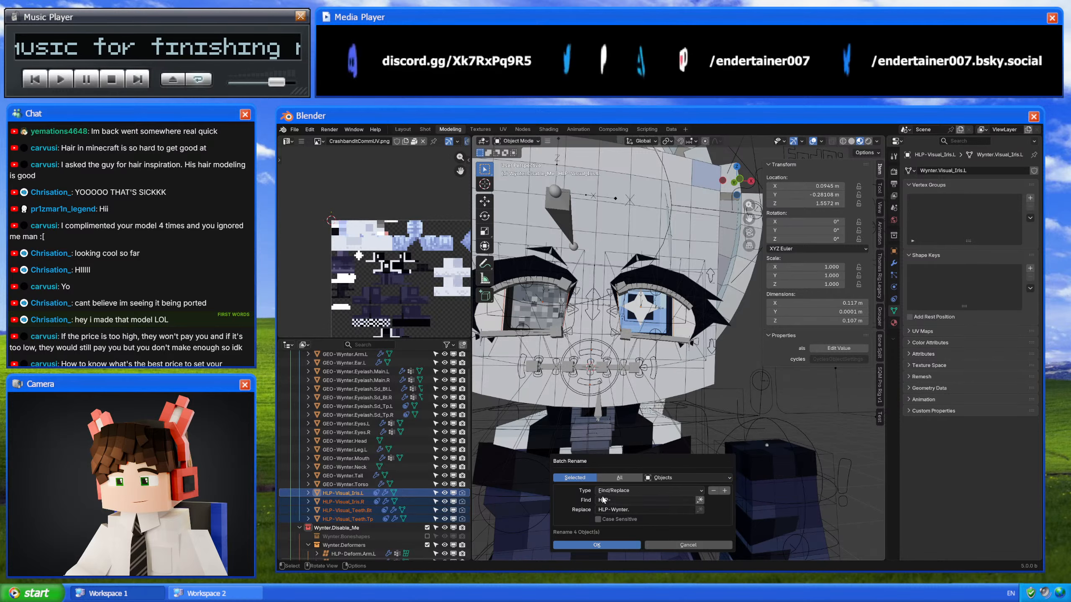
click(585, 548)
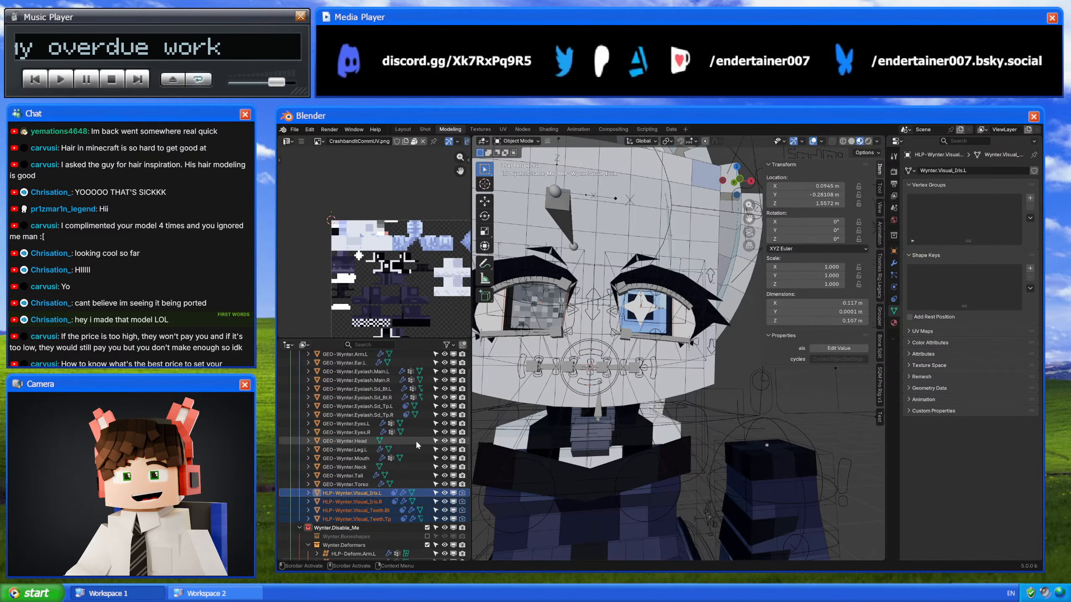
Step: Batch rename the three HLP-Deform objects in Wynter.Deformers, replacing "HLP-" with "HLP-Wynter."
scroll(405, 442, down, 6)
click(360, 428)
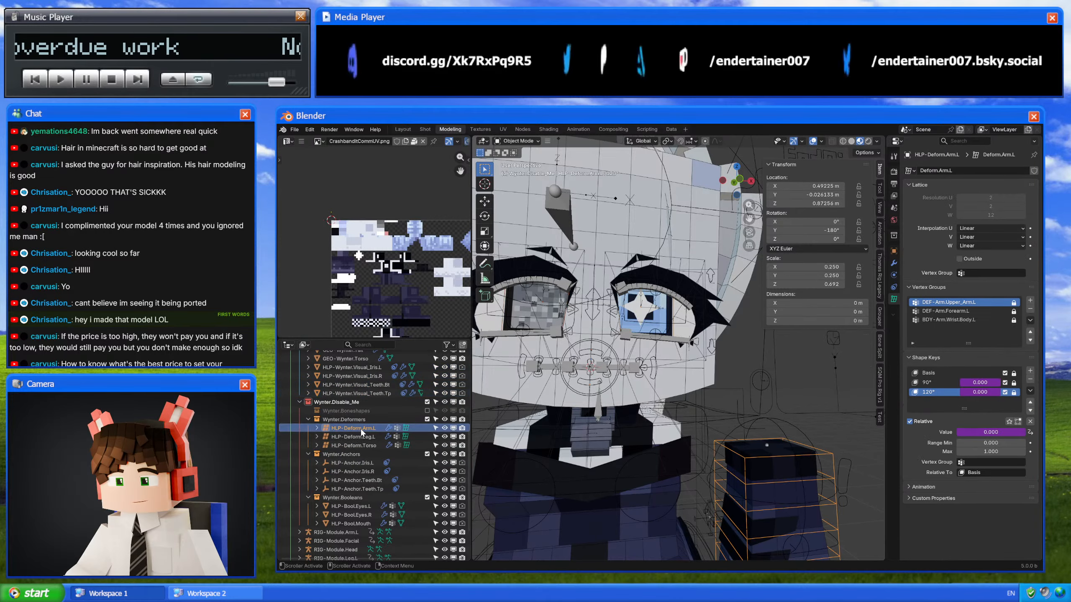
shift+click(360, 446)
key(q)
click(628, 422)
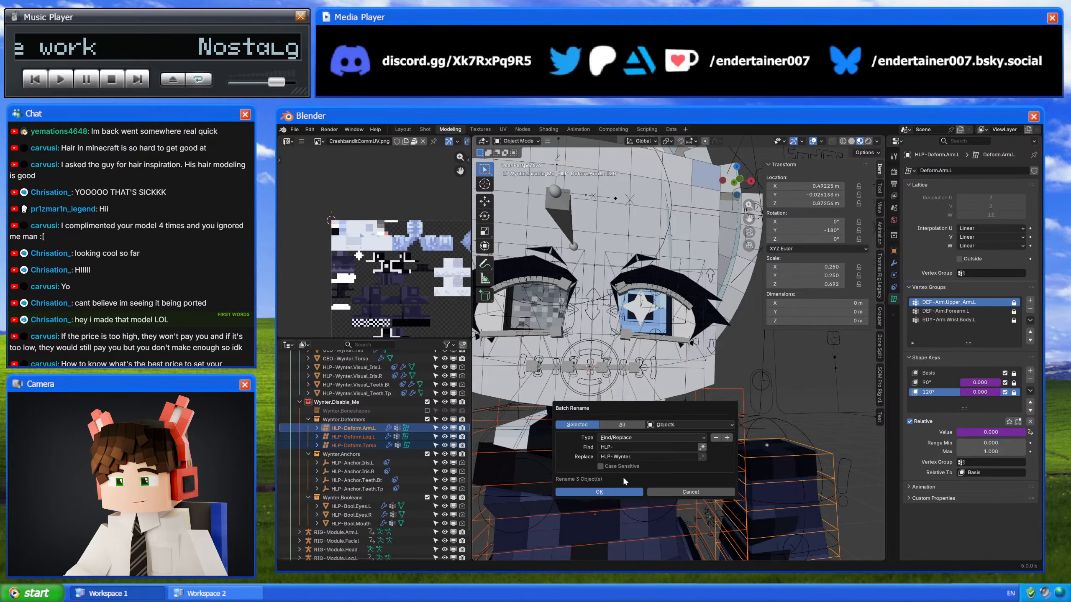
click(622, 491)
Step: Batch rename the selected deformers' lattice data by adding the prefix "Wynter."
key(q)
click(622, 490)
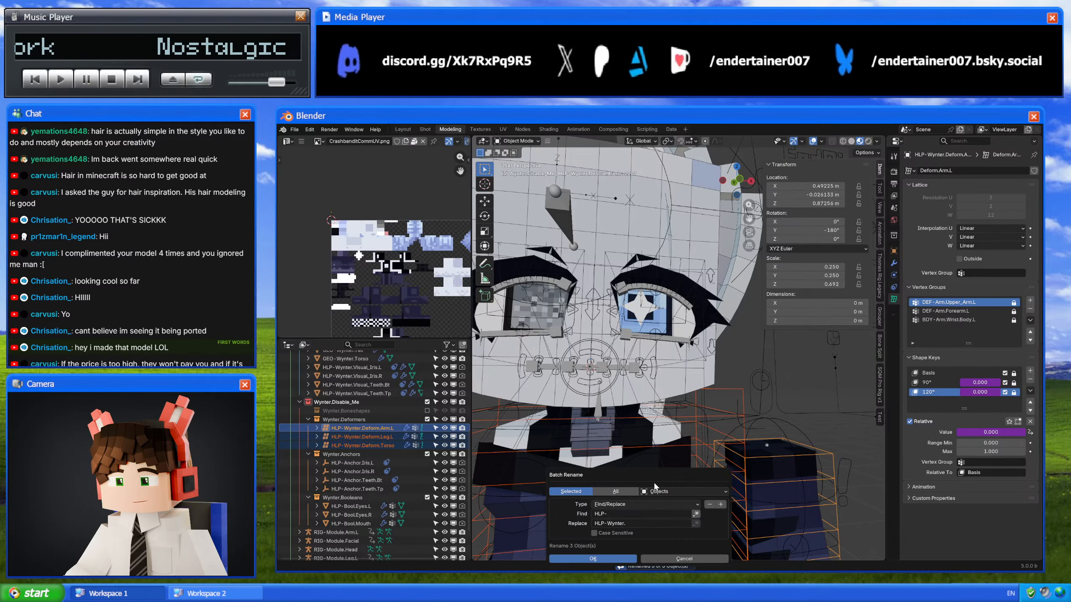
click(658, 492)
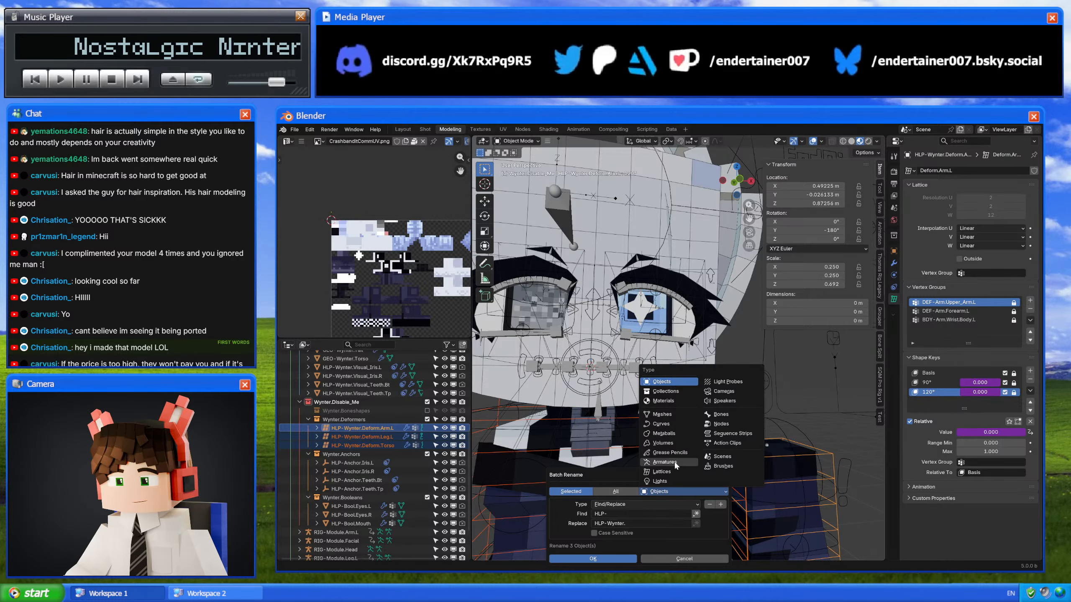
click(661, 471)
click(609, 505)
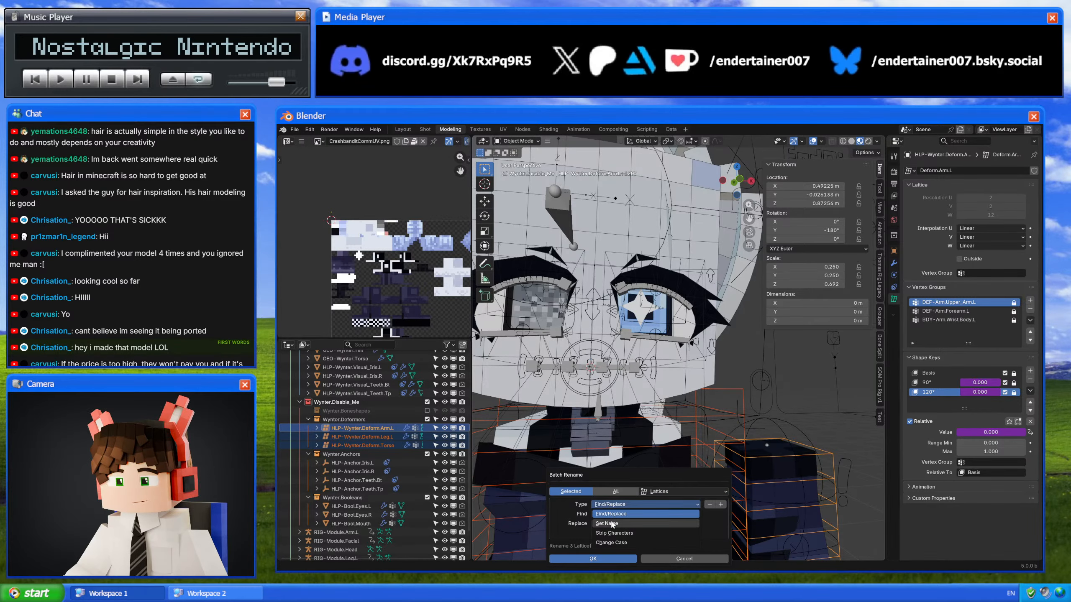
click(607, 523)
click(618, 550)
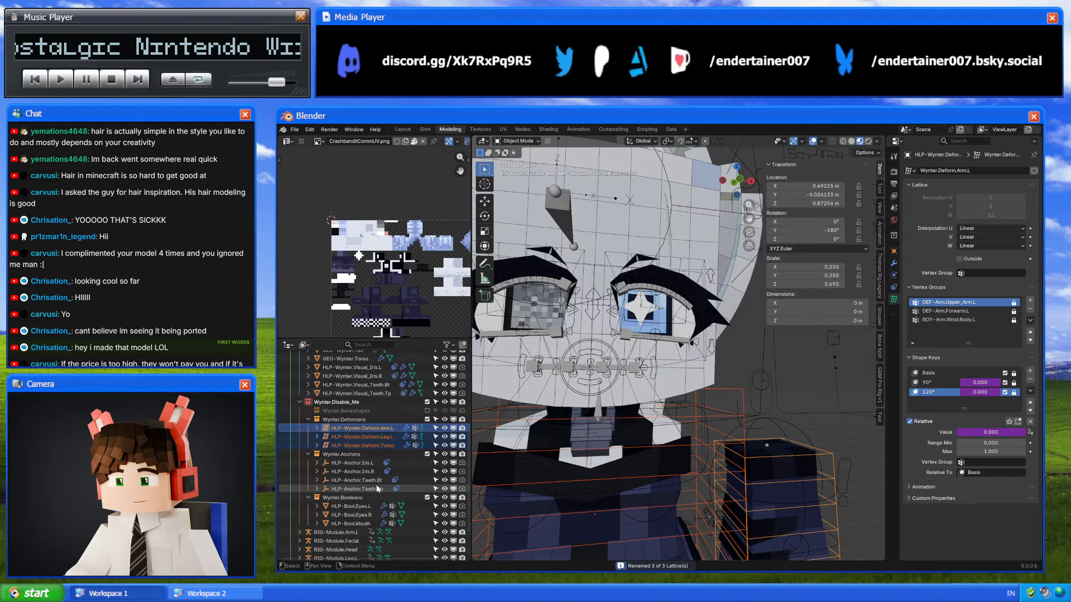
Step: Batch rename the four HLP-Anchor objects in Wynter.Anchors, replacing "HLP-" with "HLP-Wynter."
click(365, 463)
shift+click(364, 488)
key(ctrl+F2)
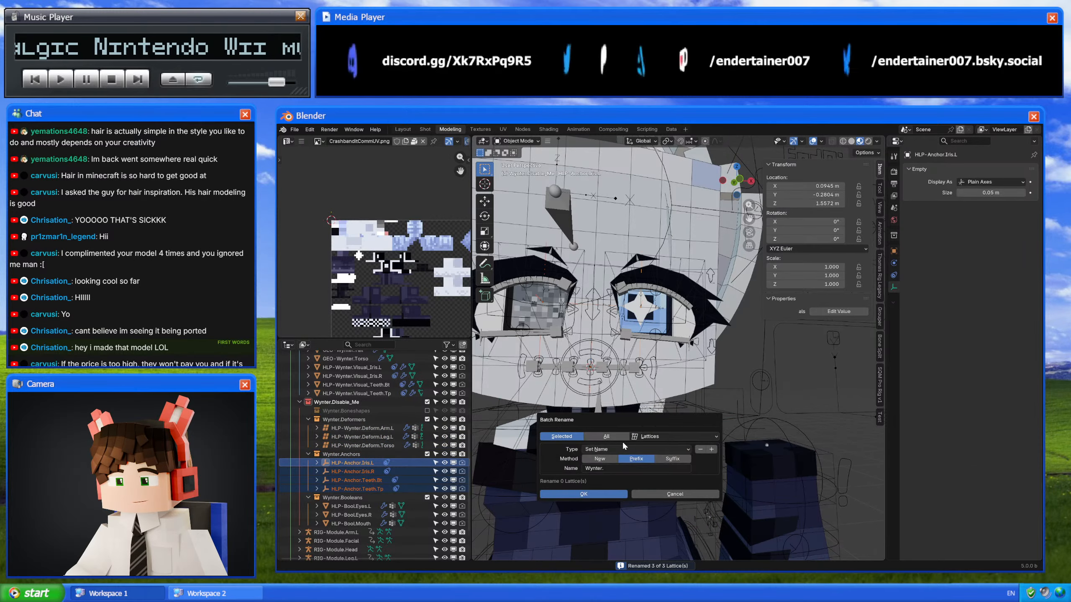
click(617, 449)
click(609, 459)
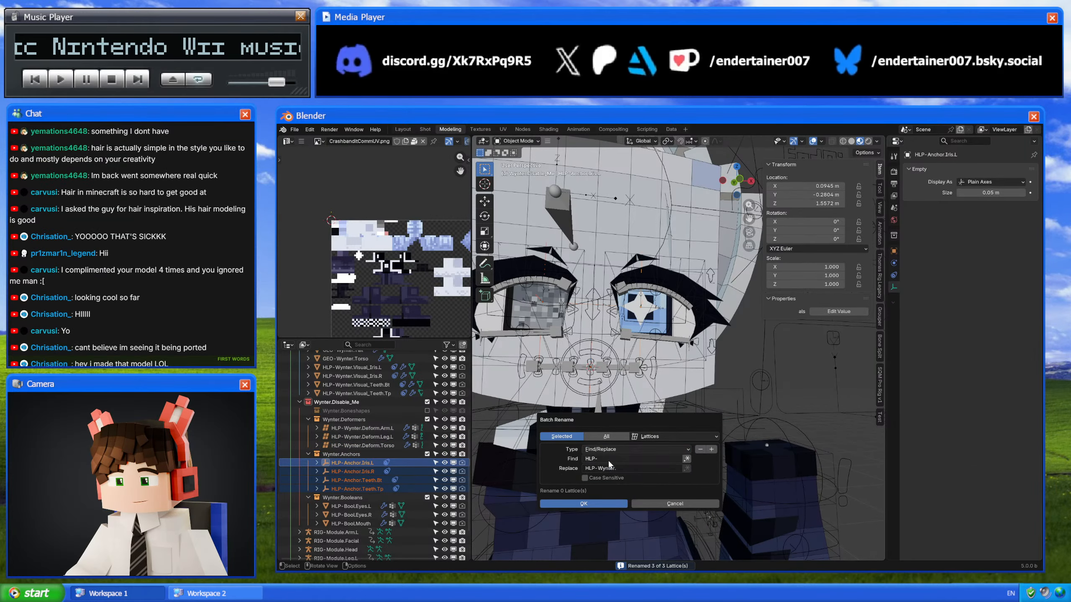
click(592, 503)
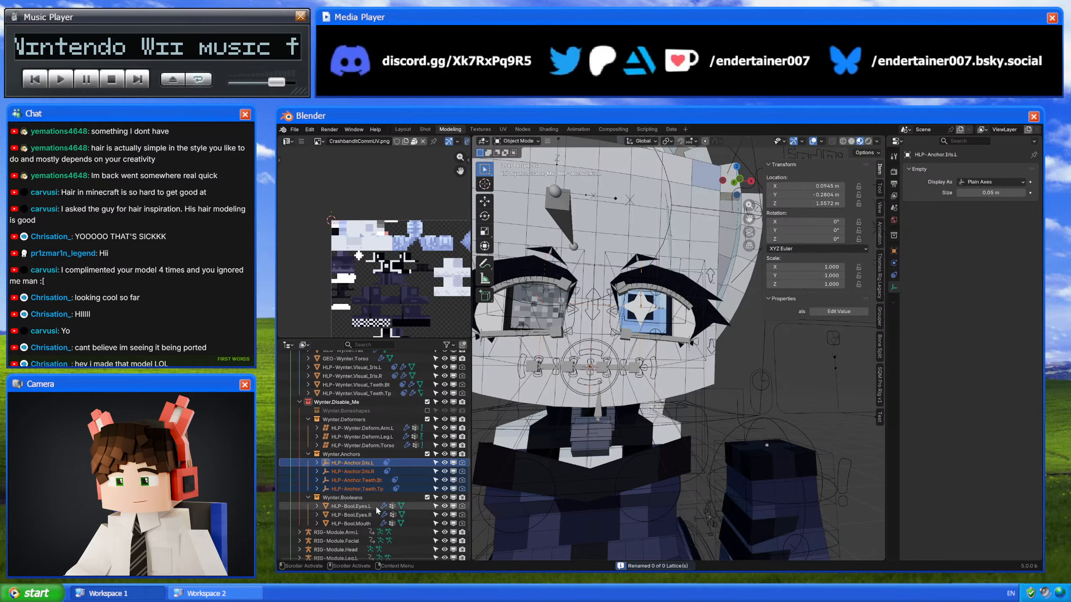
key(ctrl+F2)
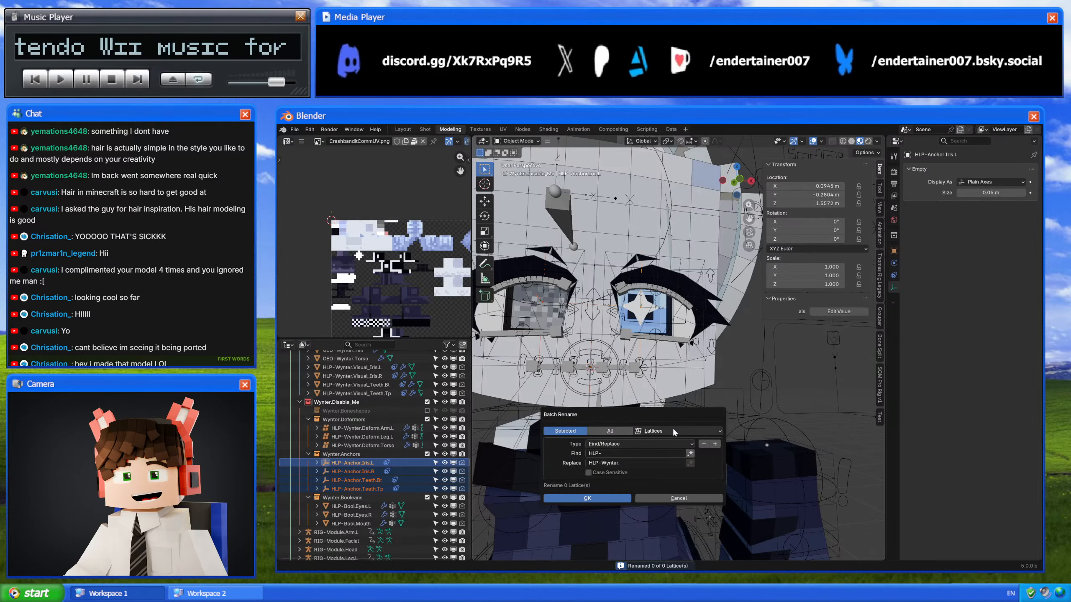
click(673, 430)
click(653, 498)
click(577, 495)
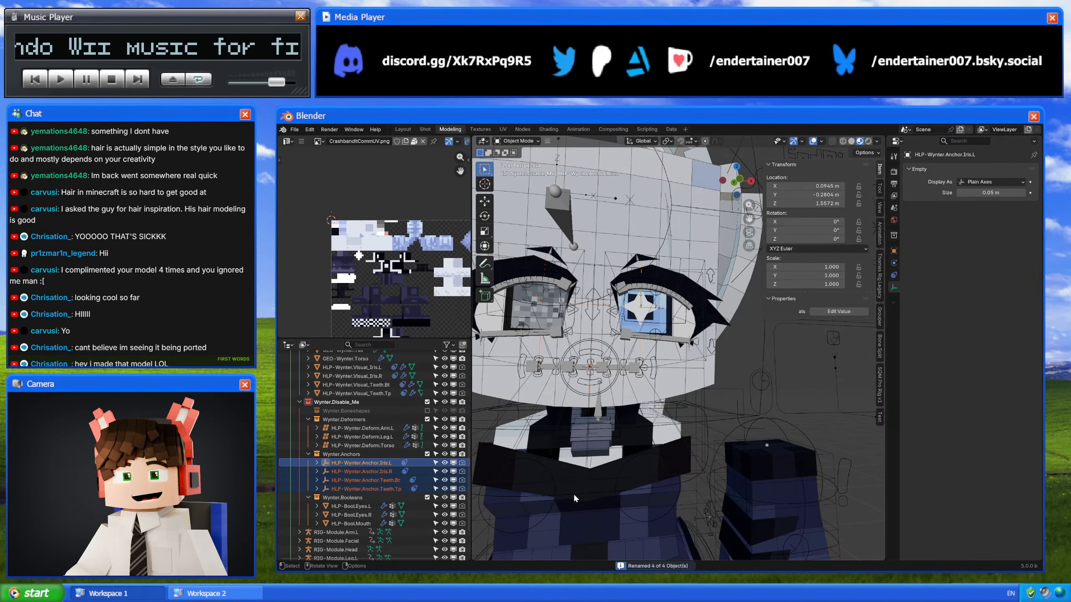
Step: Batch rename the three HLP-Bool objects in Wynter.Booleans, replacing "HLP-" with "HLP-Wynter."
click(350, 505)
shift+click(351, 523)
key(q)
click(609, 466)
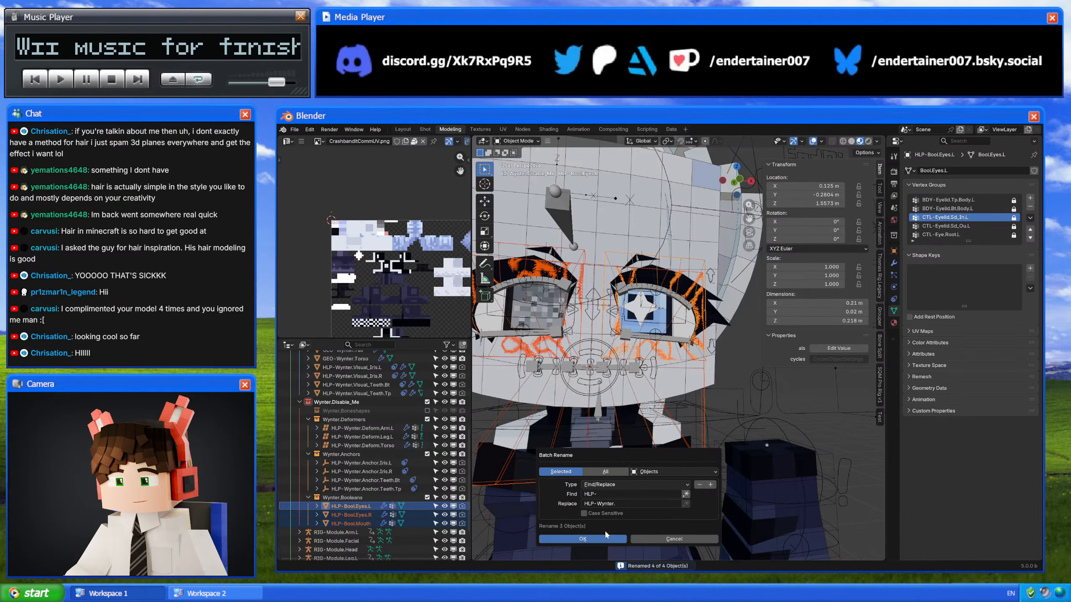
click(604, 540)
Step: Batch rename the selected boolean objects' mesh data by adding the prefix "Wynter."
key(q)
click(652, 446)
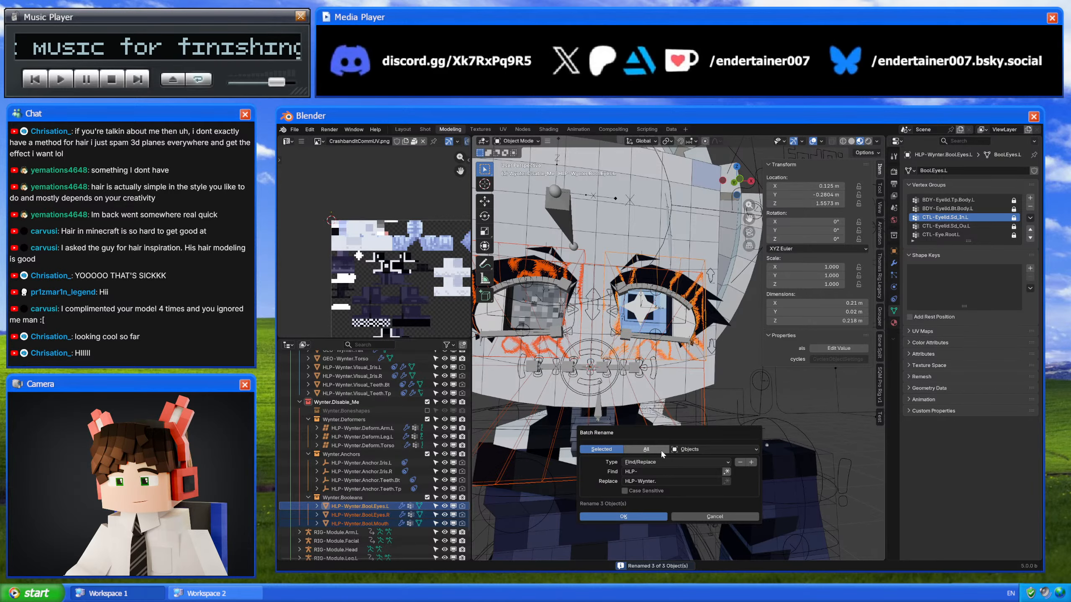
click(656, 459)
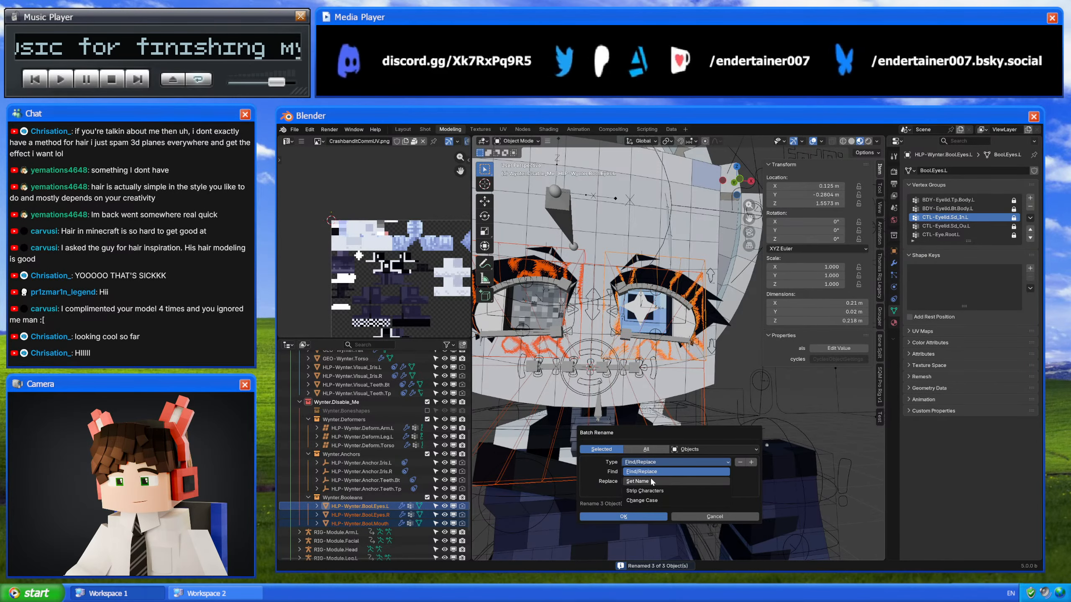
click(650, 477)
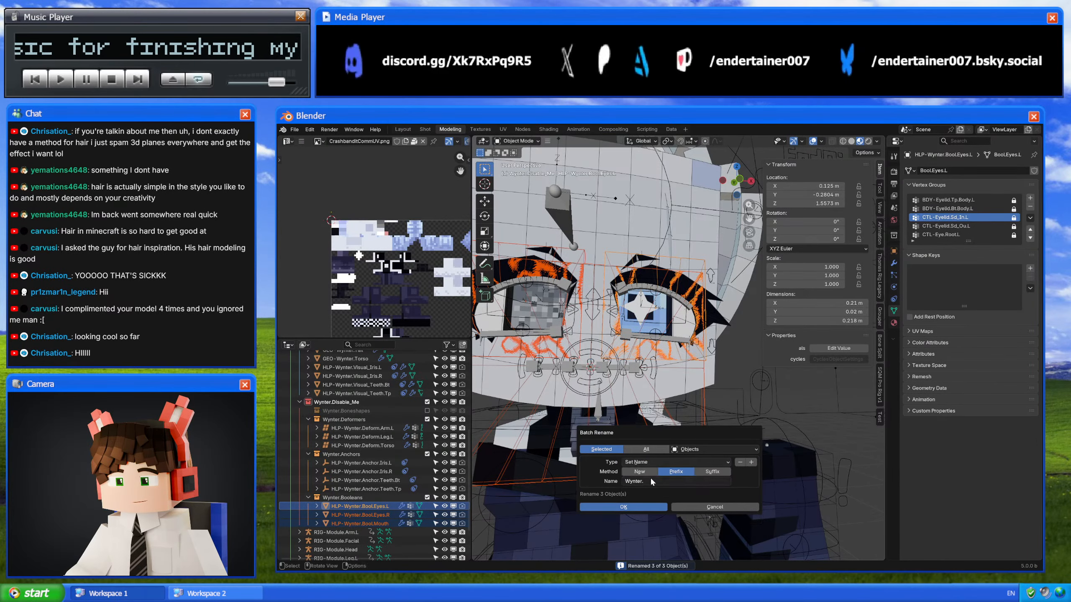
click(689, 450)
click(692, 372)
click(619, 508)
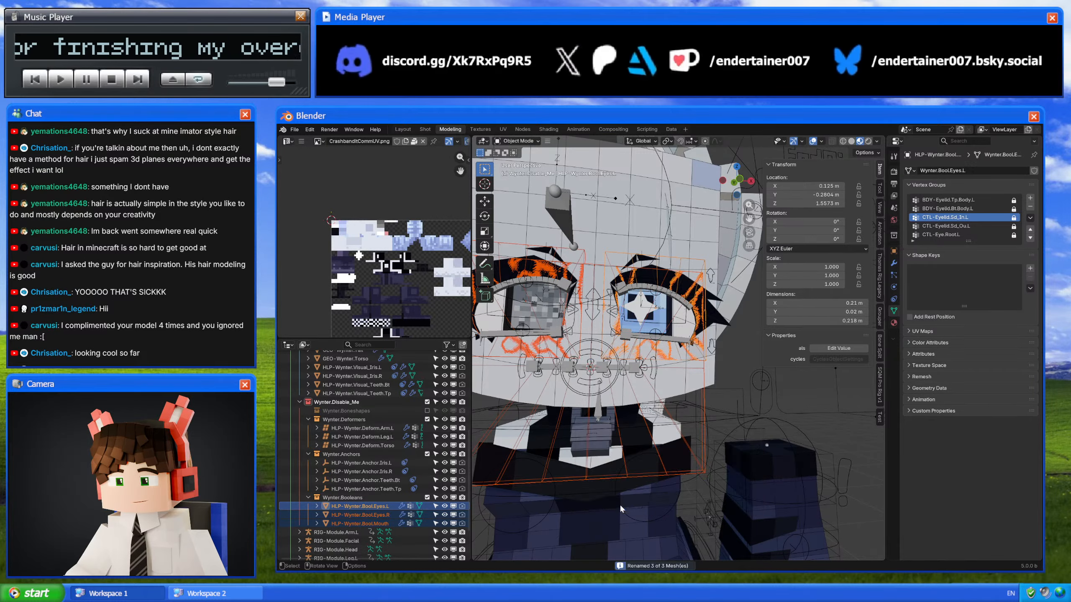
Step: Deselect everything and enable the Facial.Ref collection under IMPORT MESH
scroll(684, 394, down, 5)
scroll(348, 443, up, 10)
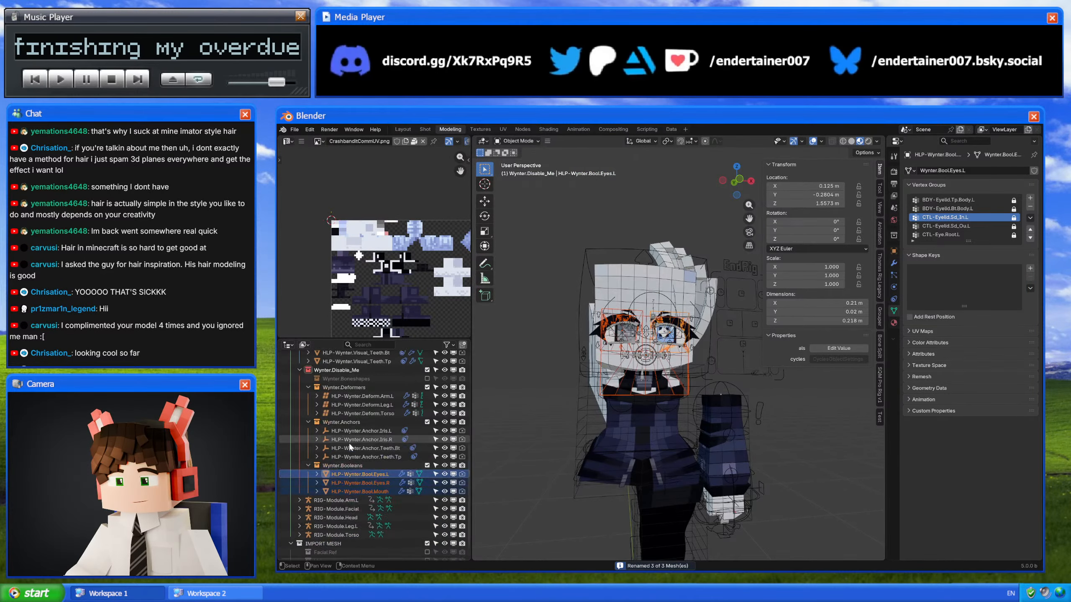
scroll(350, 435, down, 8)
scroll(683, 219, down, 1)
middle_drag(683, 219, 714, 215)
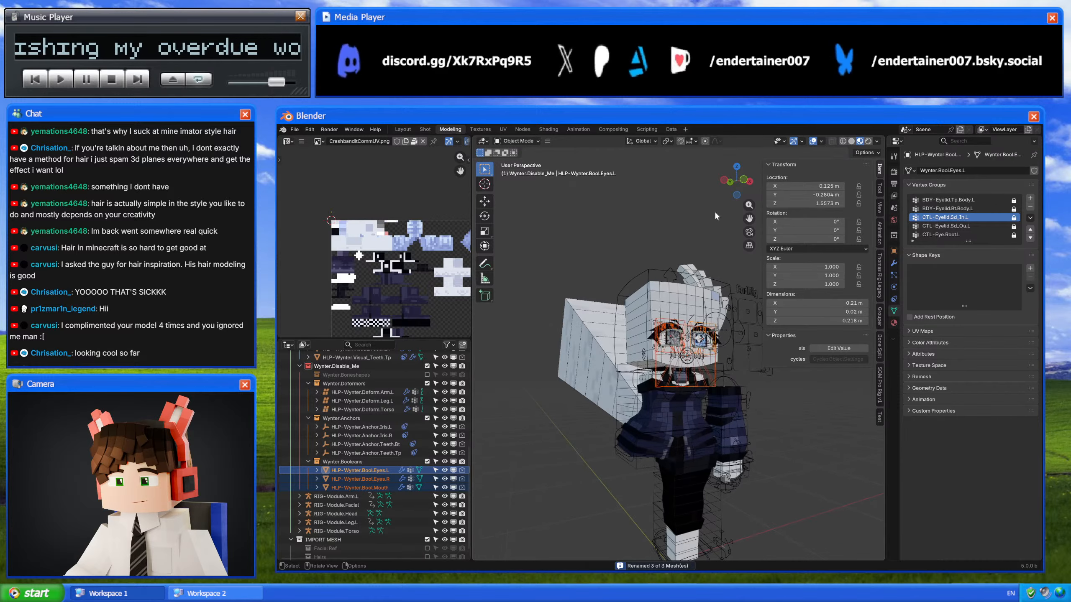
click(714, 215)
middle_drag(667, 287, 685, 287)
scroll(686, 288, up, 6)
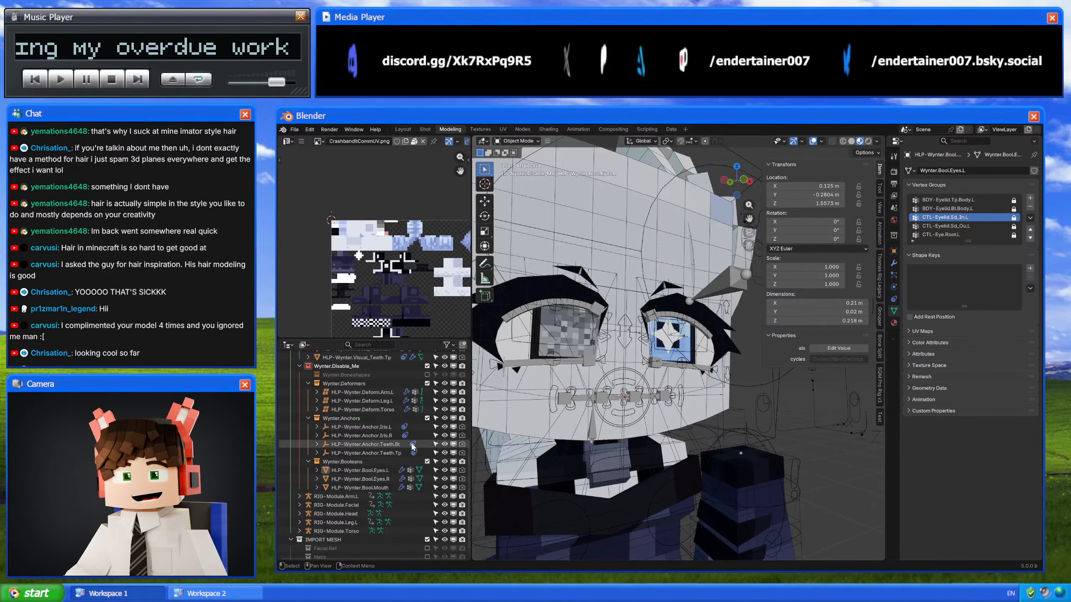
scroll(422, 506, down, 1)
click(427, 535)
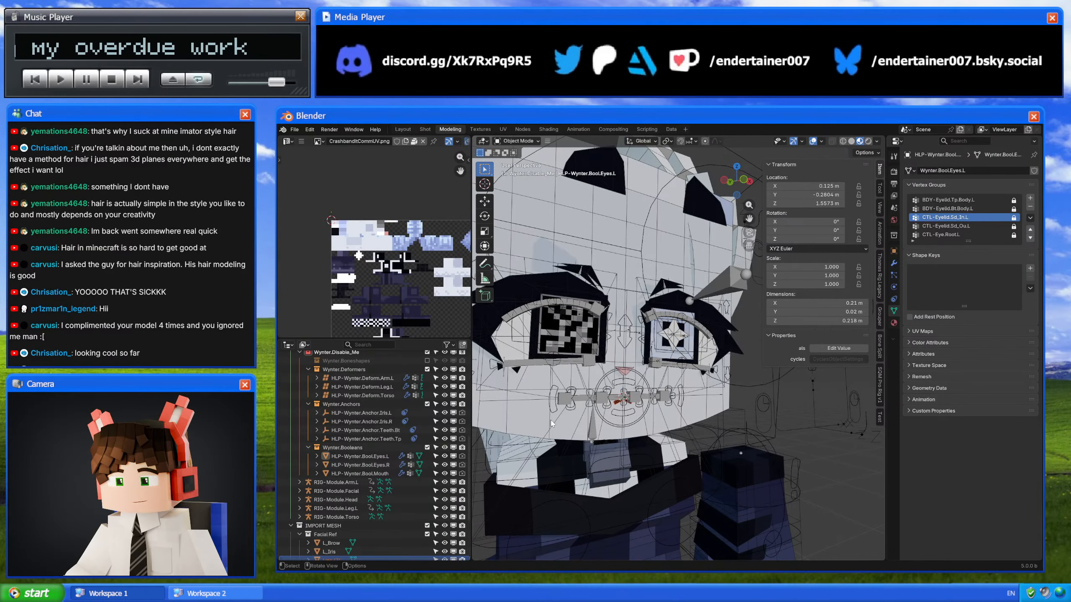
Step: Select the Nose object on the face and move it from Facial.Ref into the Wynter.Mesh collection
scroll(609, 430, up, 5)
scroll(608, 430, down, 3)
click(612, 405)
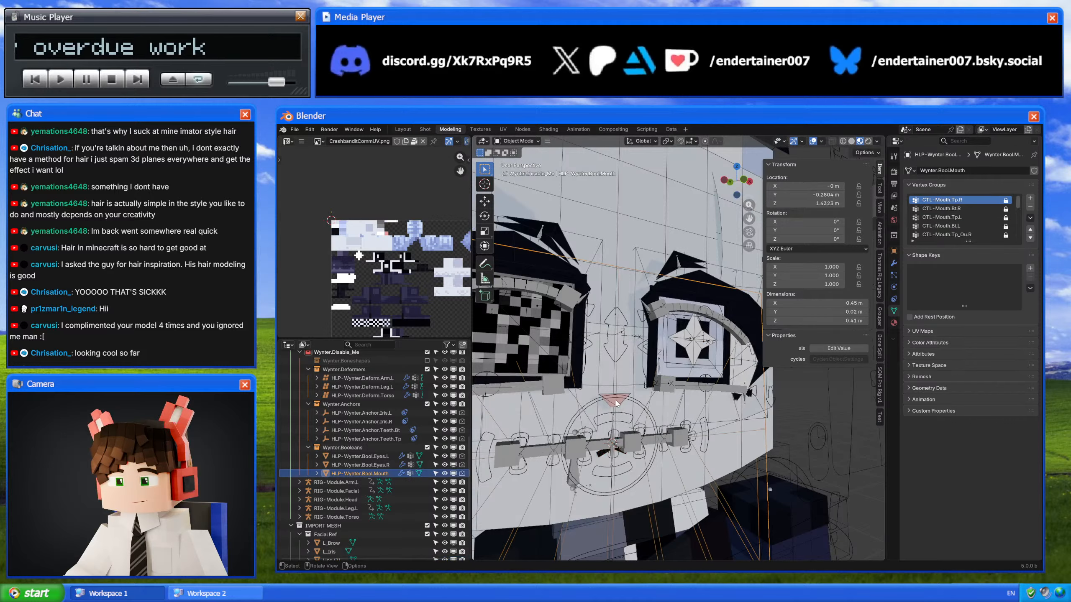
click(614, 400)
scroll(378, 473, down, 5)
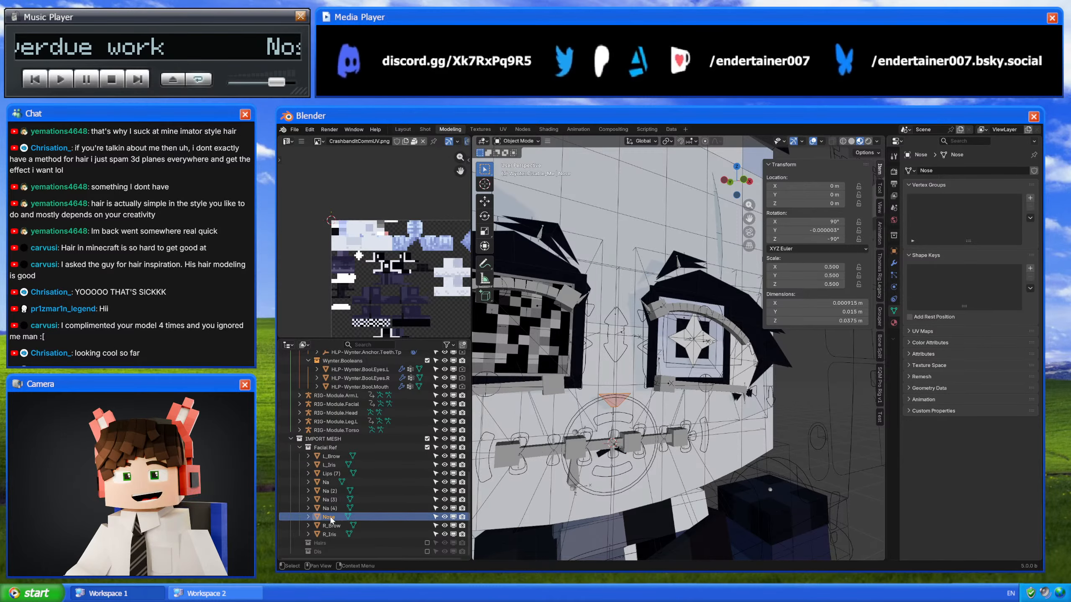
drag(328, 520, 368, 362)
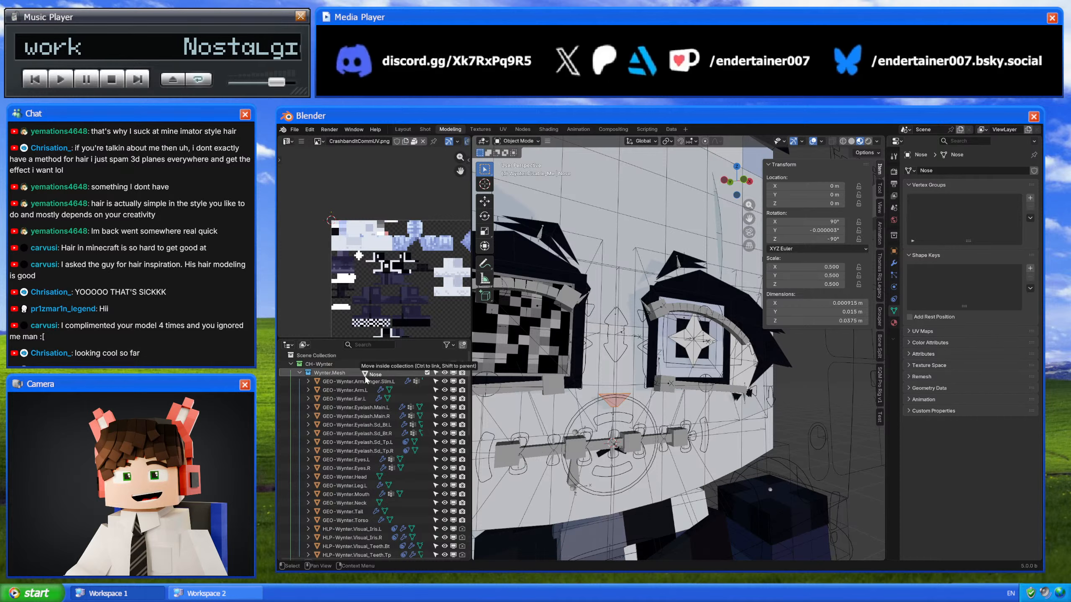
Step: Check the nose mesh on the face and disable the Facial.Ref collection
scroll(360, 380, down, 10)
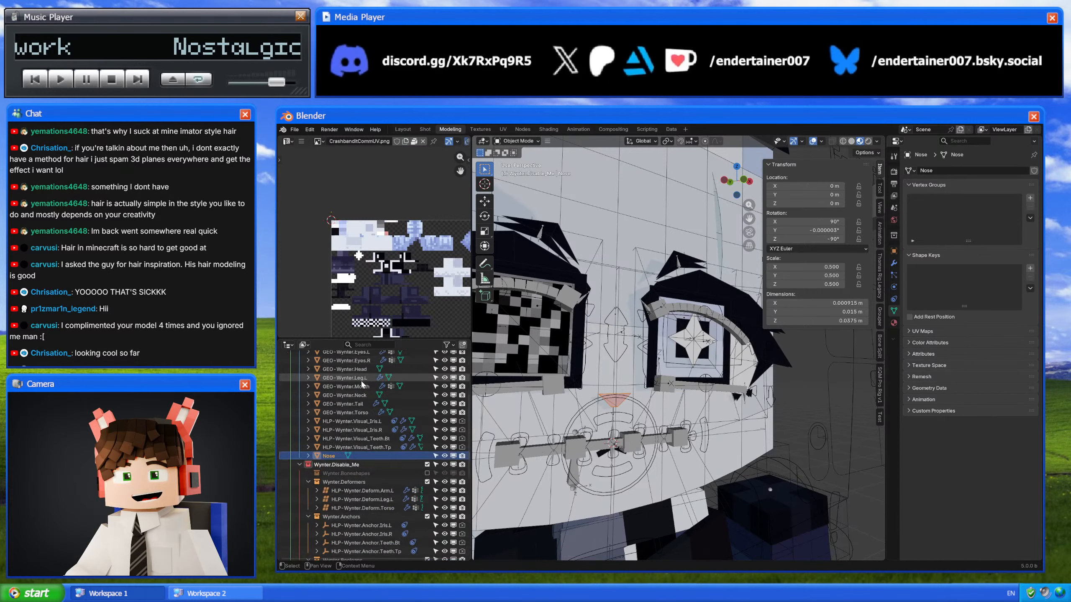
click(602, 459)
click(611, 406)
click(613, 401)
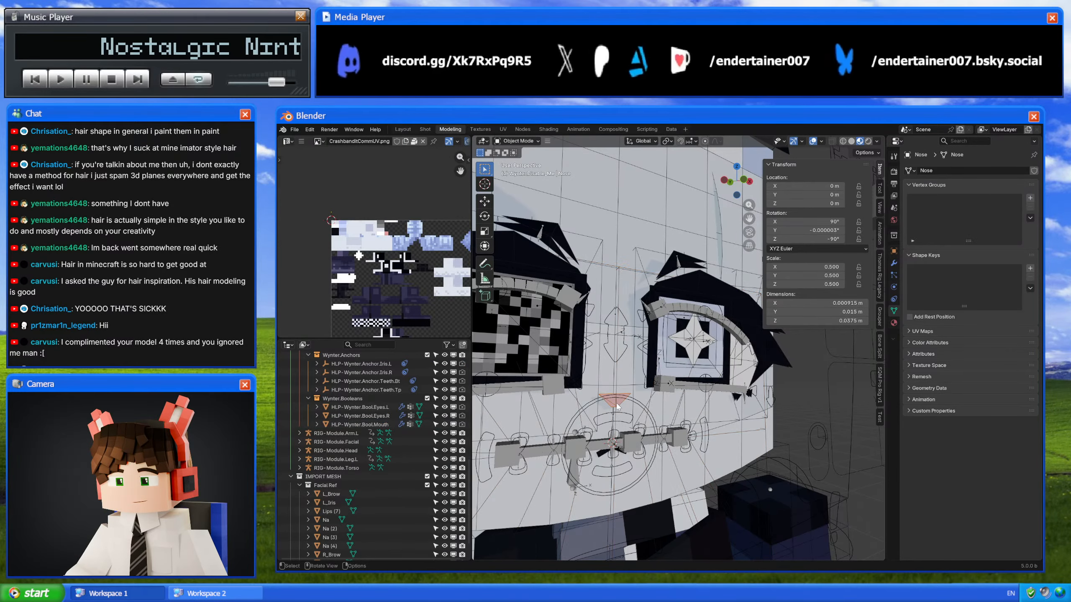
click(427, 485)
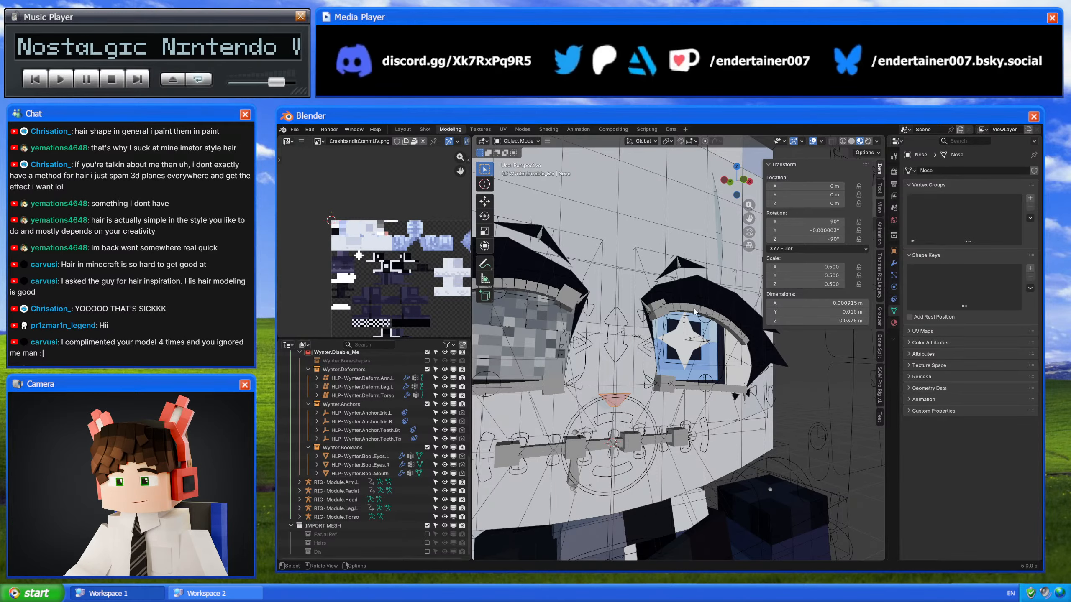
Step: Select GEO-Wynter.Eyes.L and frame the view on it to inspect the eye area
click(721, 361)
click(721, 361)
key(KP_Decimal)
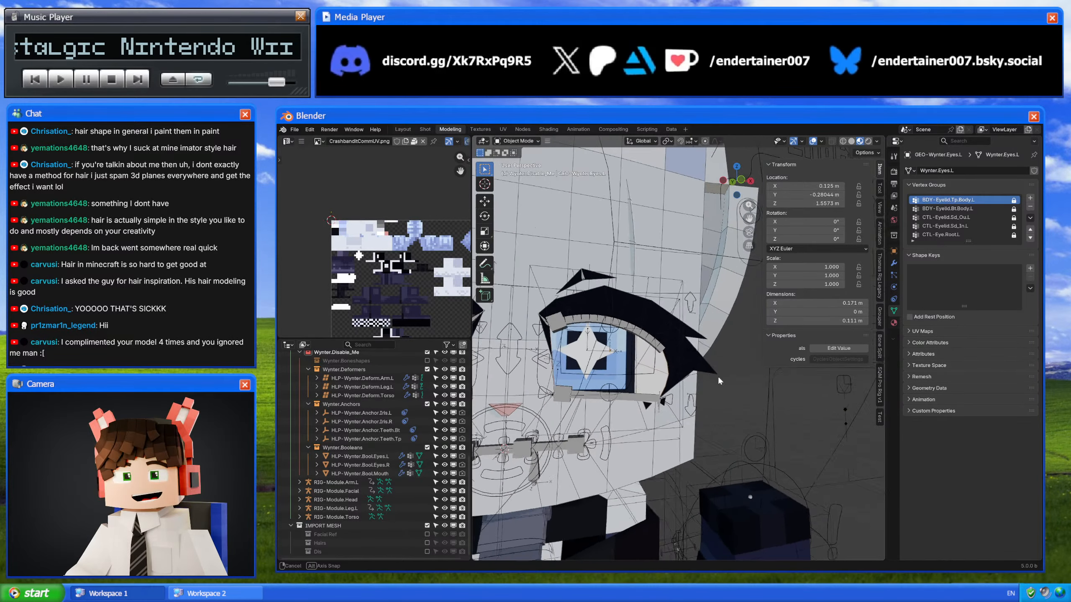
Step: Examine the GEO-Wynter.Eyes.L mesh in Edit Mode and its place on the whole face
key(ctrl+Tab)
click(644, 375)
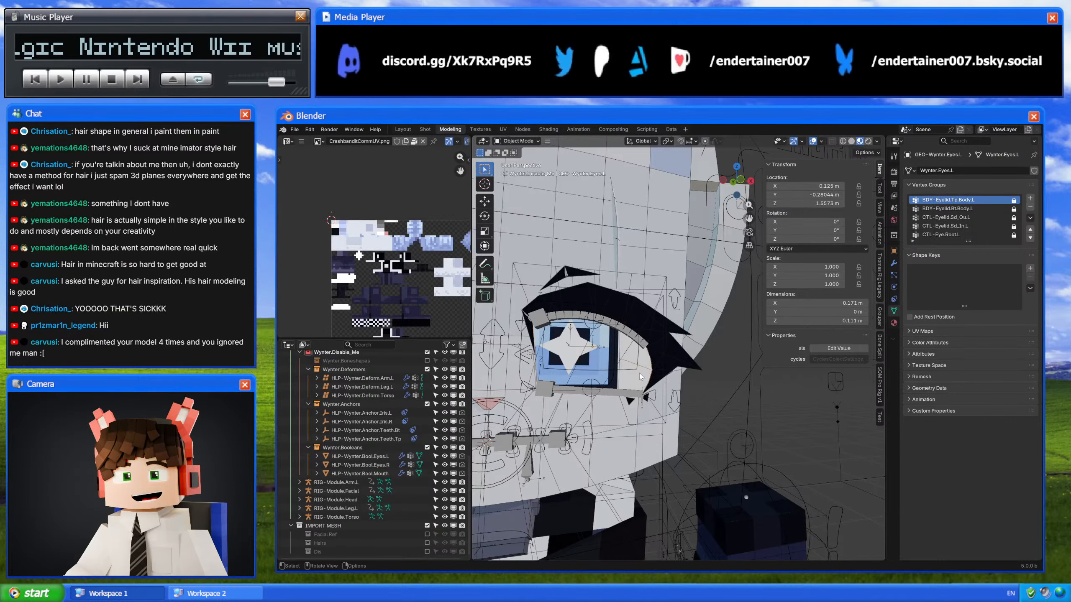
scroll(640, 374, down, 4)
shift+middle_drag(640, 374, 645, 377)
key(Tab)
key(Tab)
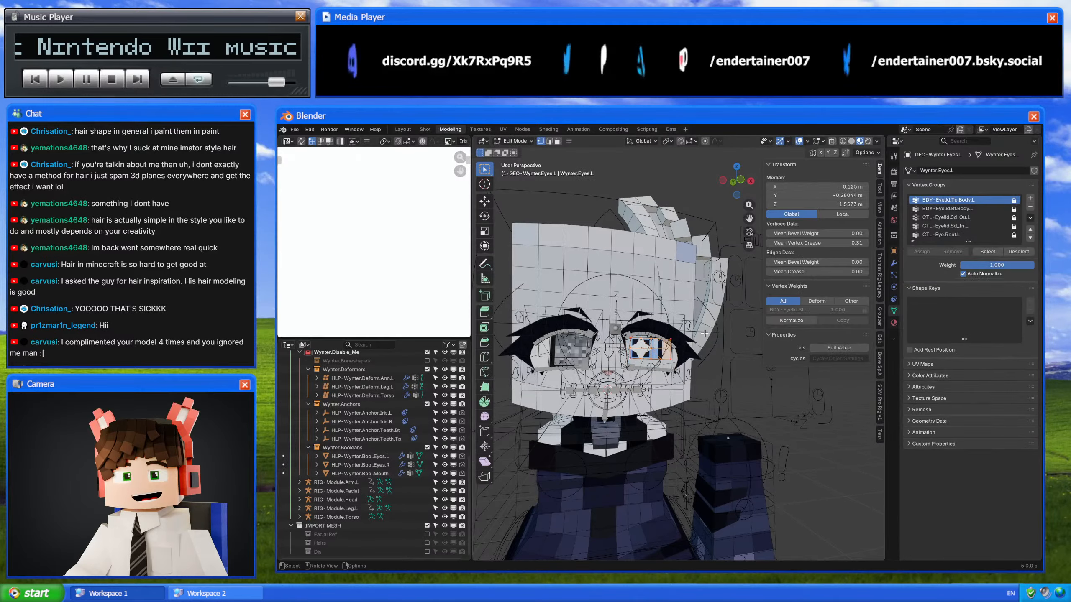
scroll(606, 260, up, 7)
scroll(629, 350, down, 7)
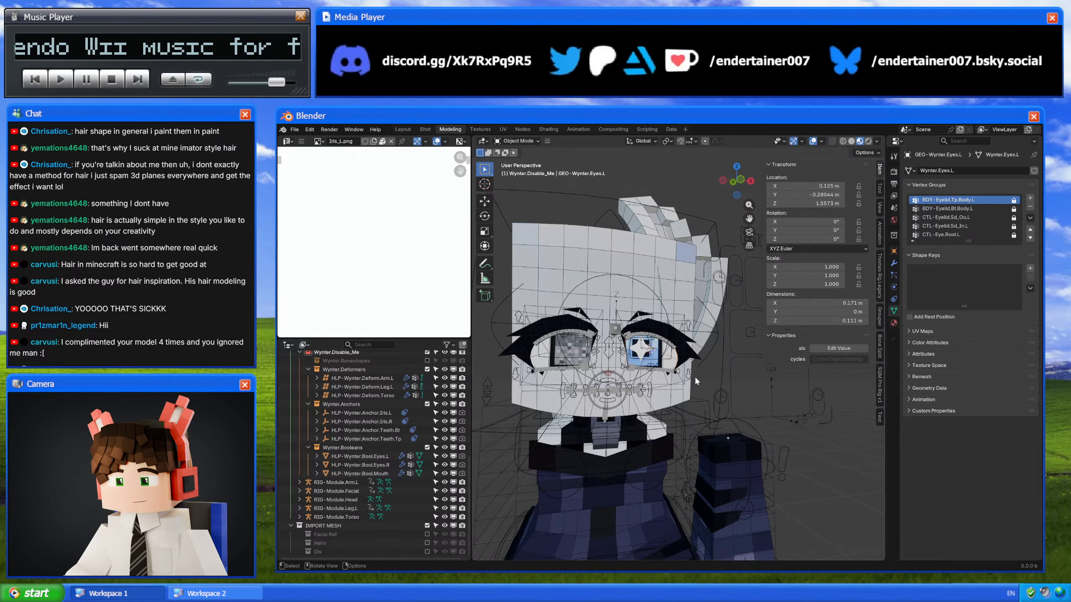
Step: Add a plane at the left eye's location and rotate it 90° about the X axis
key(shift+a)
mouse_move(673, 286)
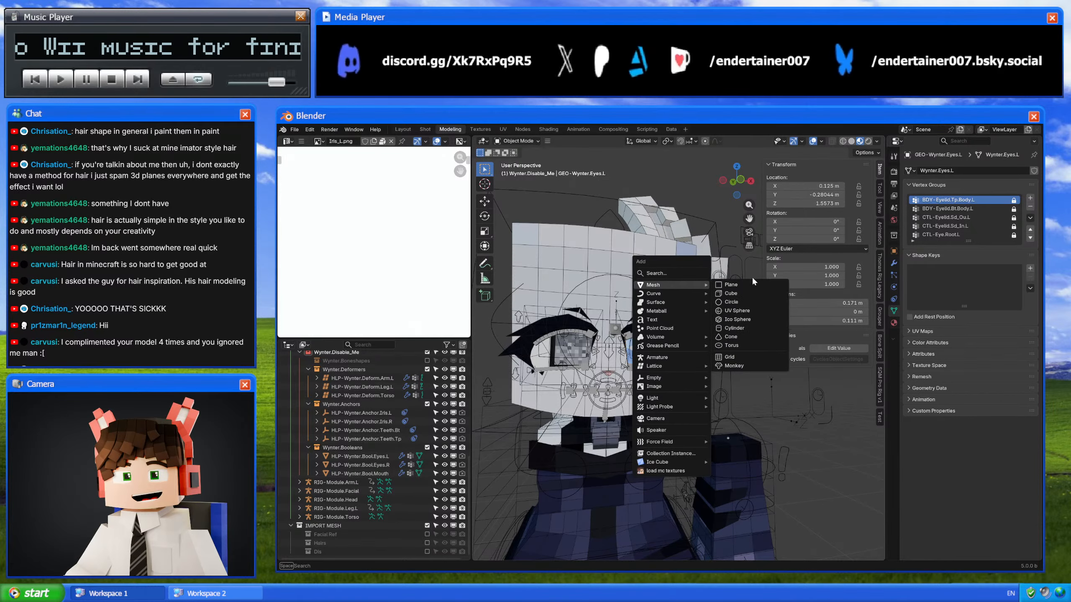
click(749, 279)
text(rx)
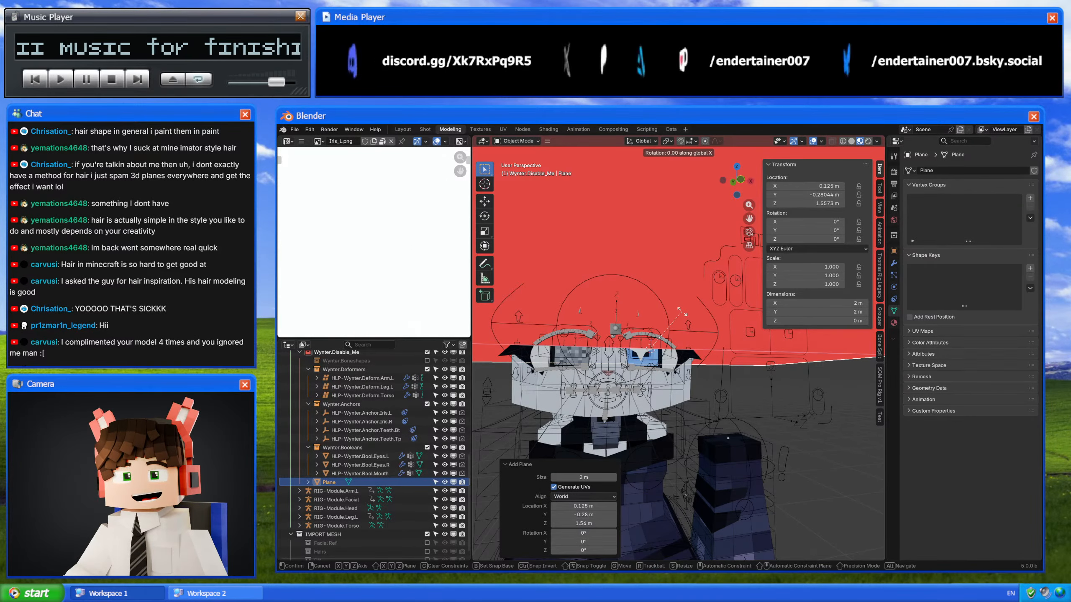
text(90)
key(Return)
key(period)
key(Escape)
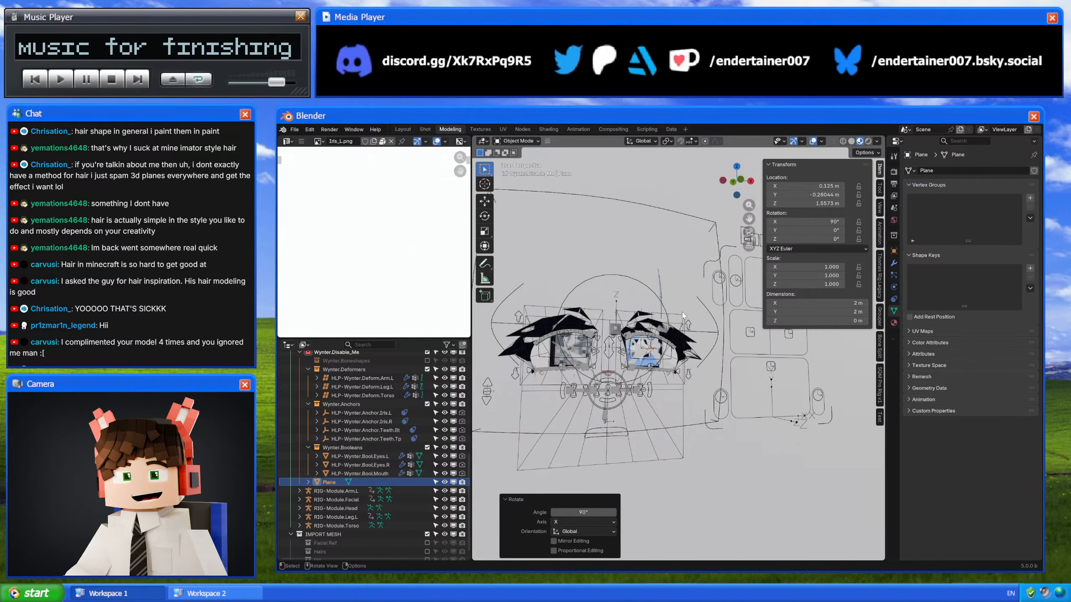
Step: Isolate the nose together with the plane in local view and run Triangles to Quads on the nose mesh
scroll(681, 311, up, 4)
click(520, 407)
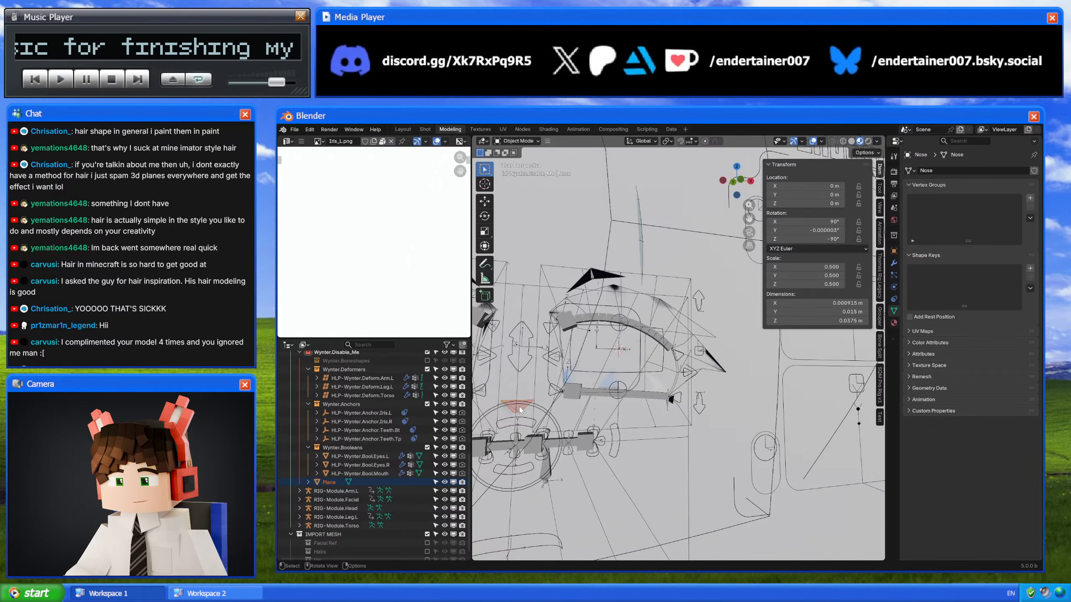
key(KP_Divide)
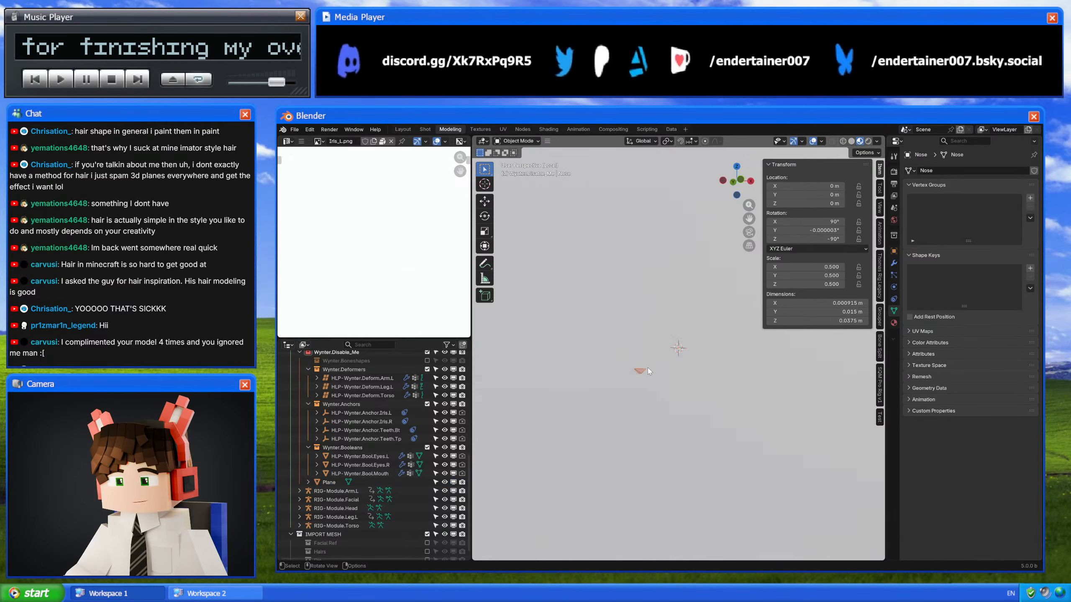
key(Tab)
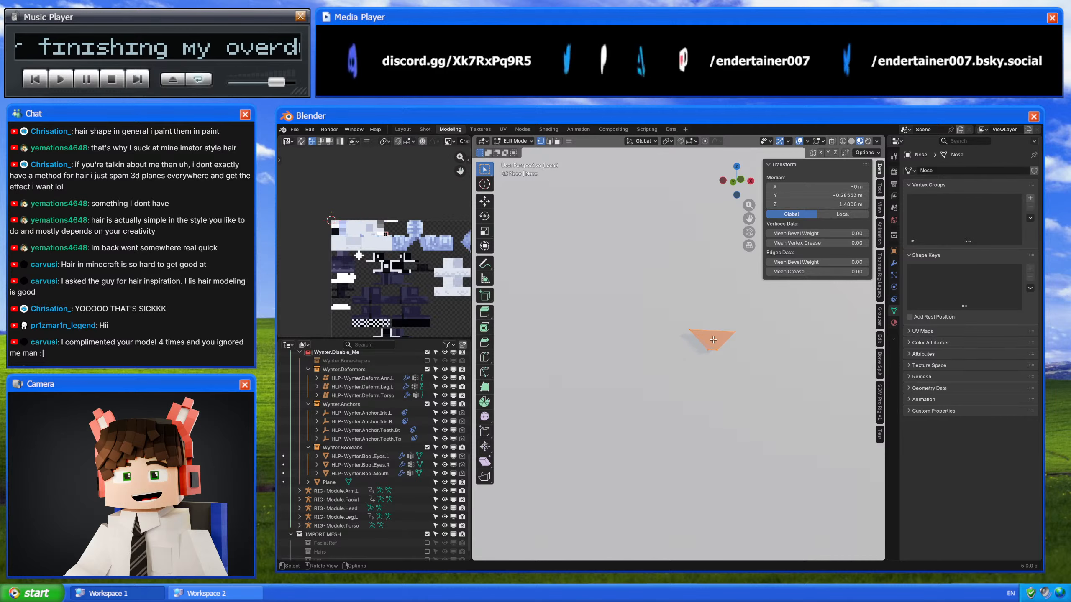
key(ctrl+f)
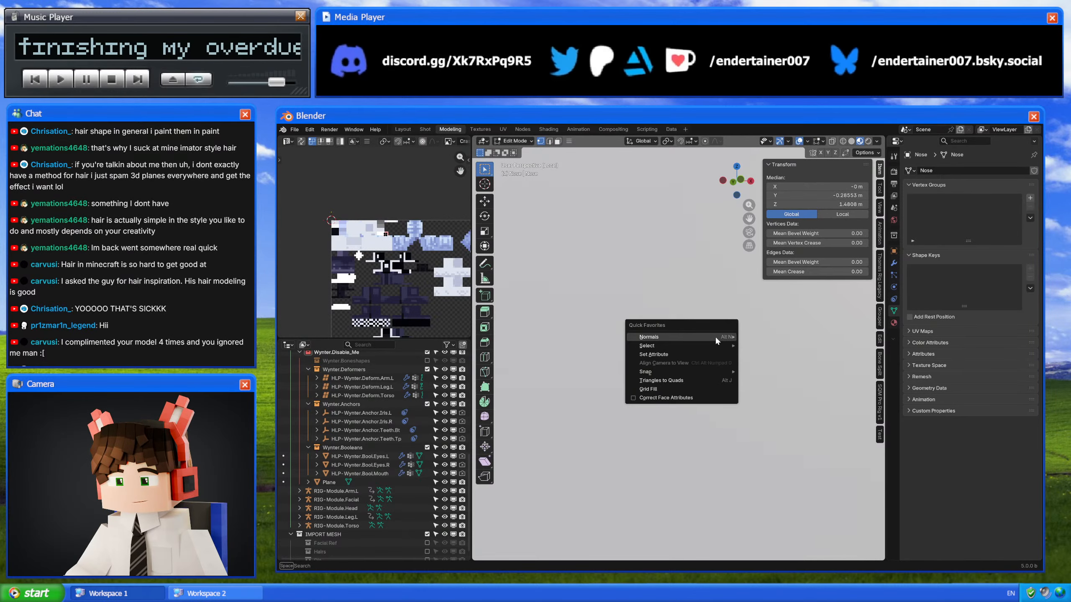
click(678, 377)
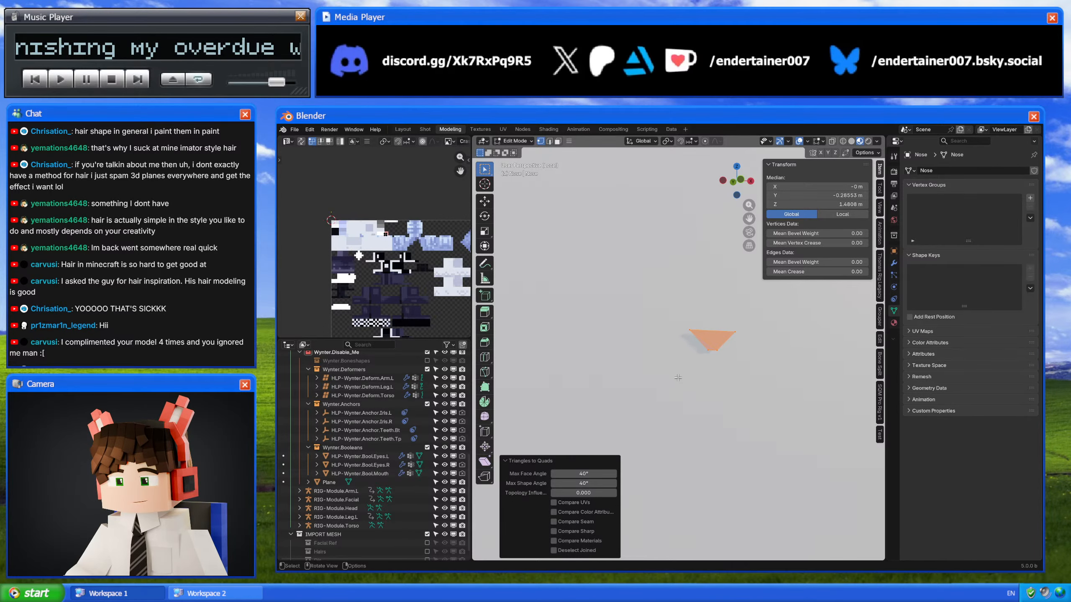
Step: Try to merge the nose's triangular faces with Dissolve Faces
middle_drag(679, 378, 688, 372)
scroll(694, 359, up, 2)
key(3)
click(690, 354)
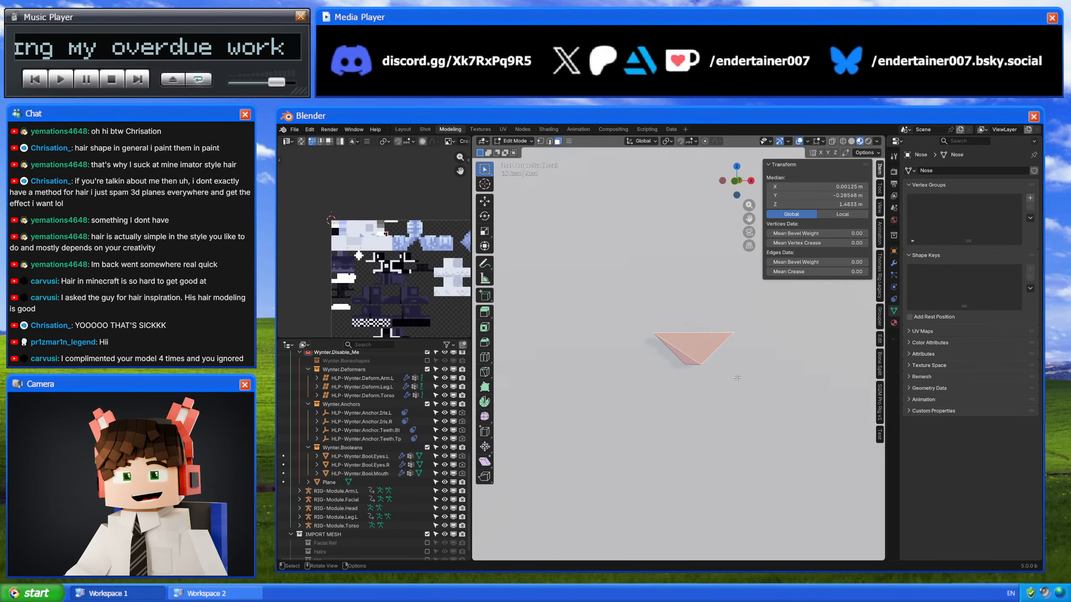
click(690, 358)
key(ctrl+f)
click(701, 529)
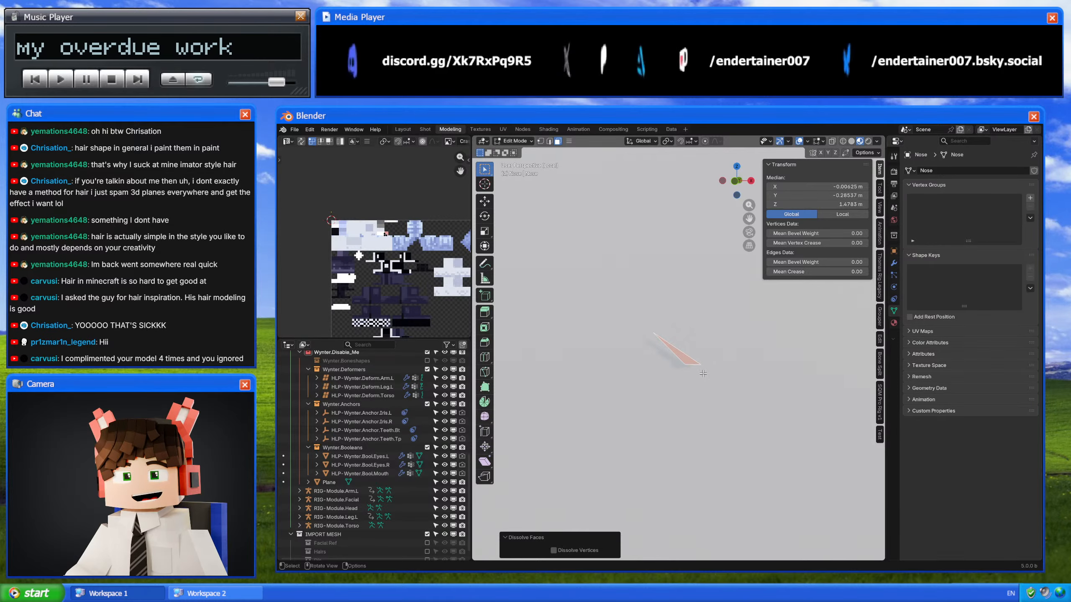
Step: Undo the face dissolve on the nose and reopen the delete options for its selected face
click(695, 363)
key(ctrl+z)
key(ctrl+z)
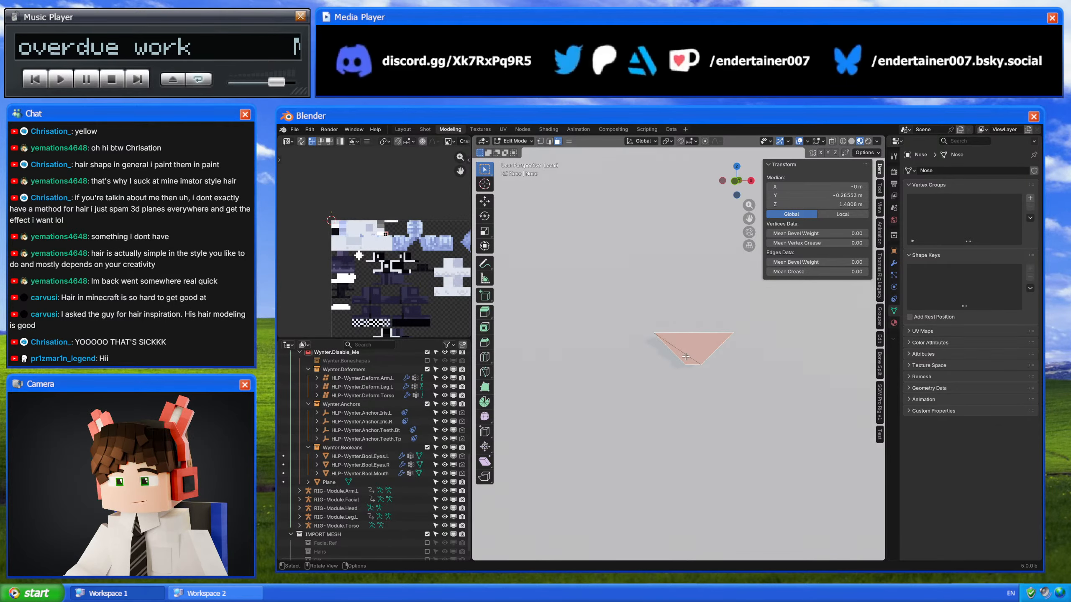
key(ctrl+z)
key(ctrl+shift+z)
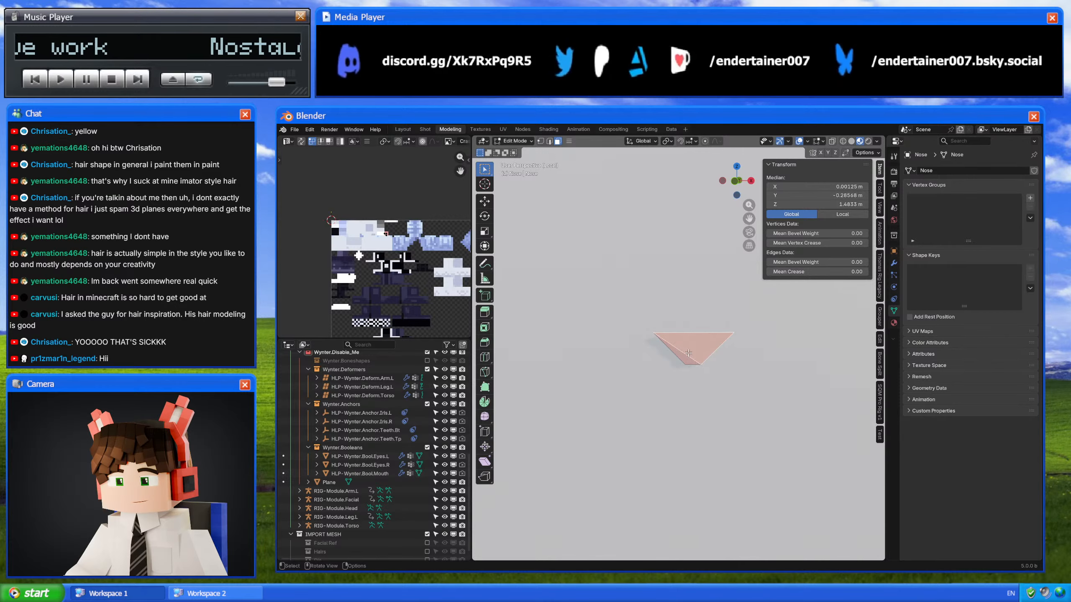
key(x)
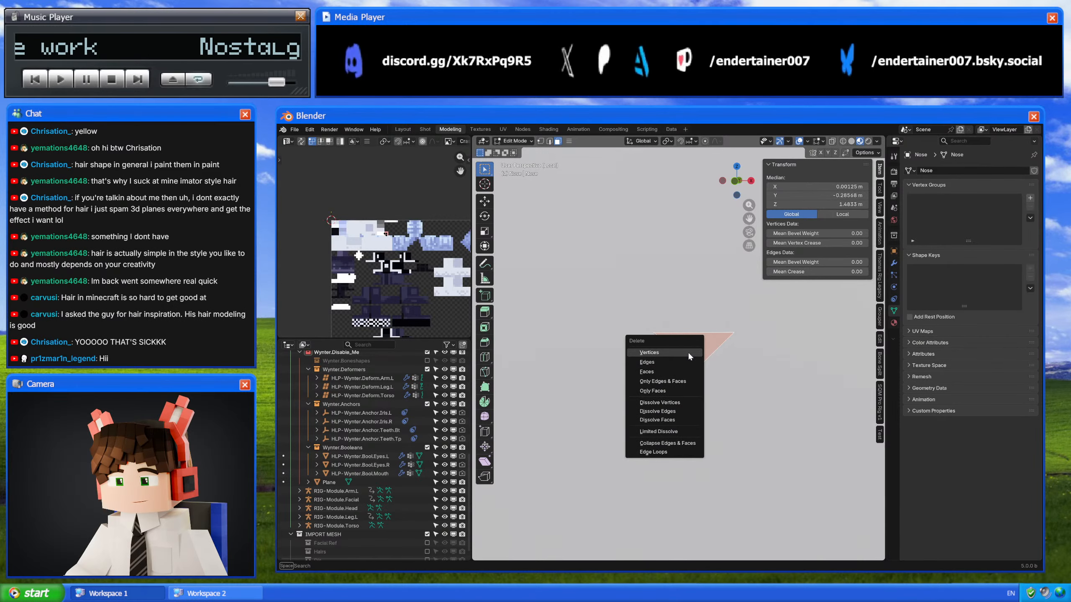
click(688, 352)
Step: Return the nose to Object Mode, add a Shrinkwrap modifier targeting the plane, and apply it
key(Tab)
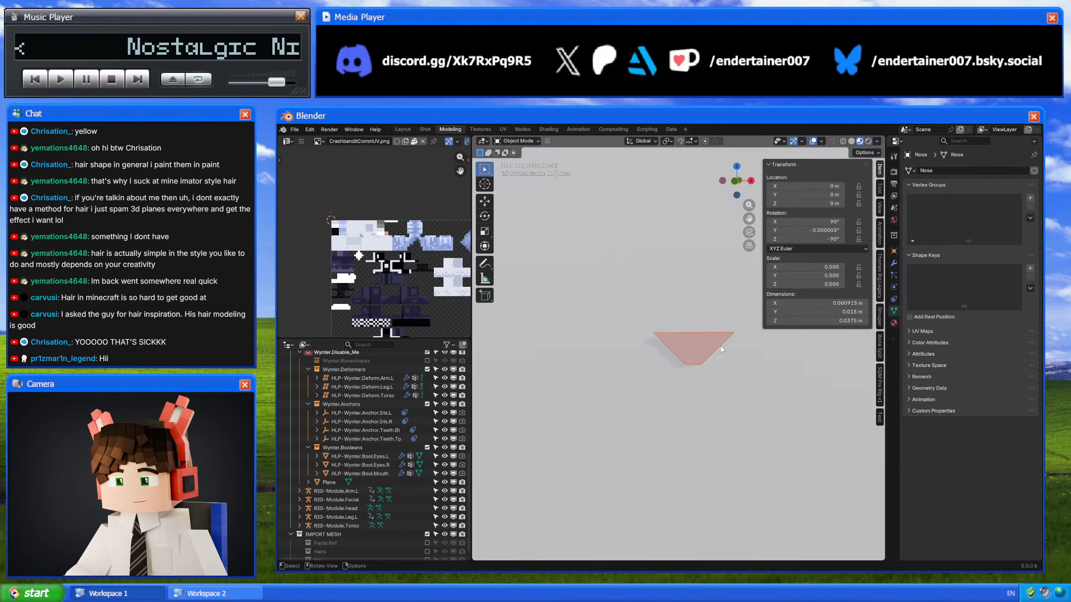
click(894, 251)
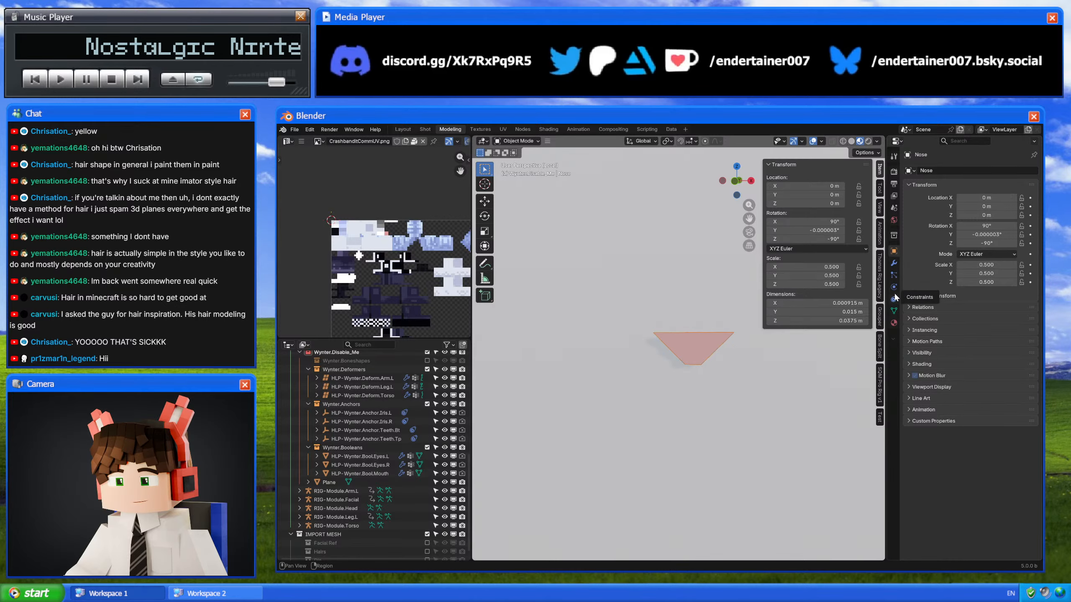
click(894, 264)
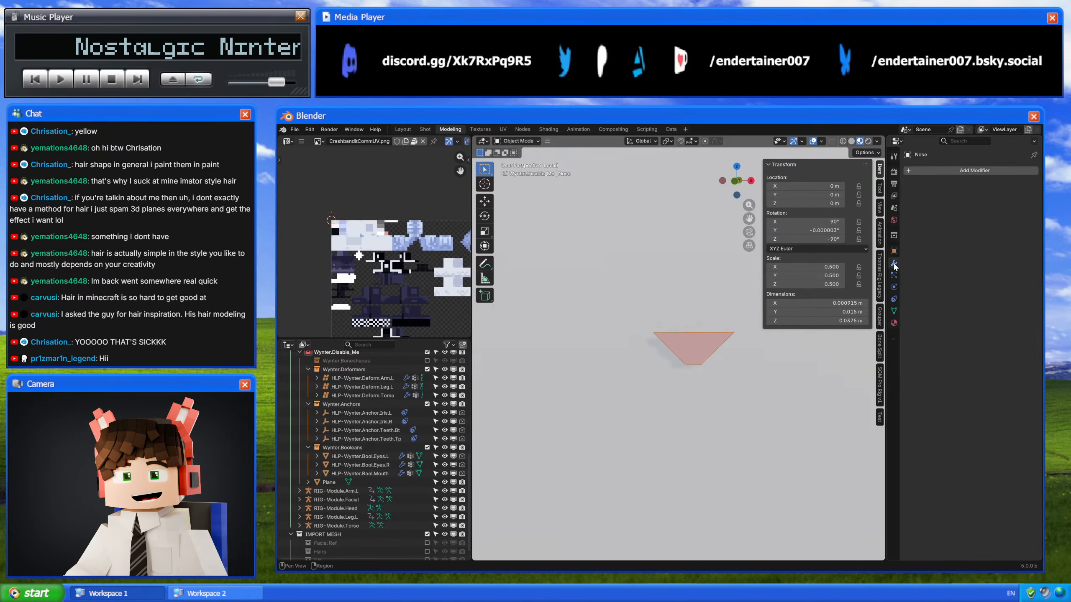
key(shift+a)
text(shrink)
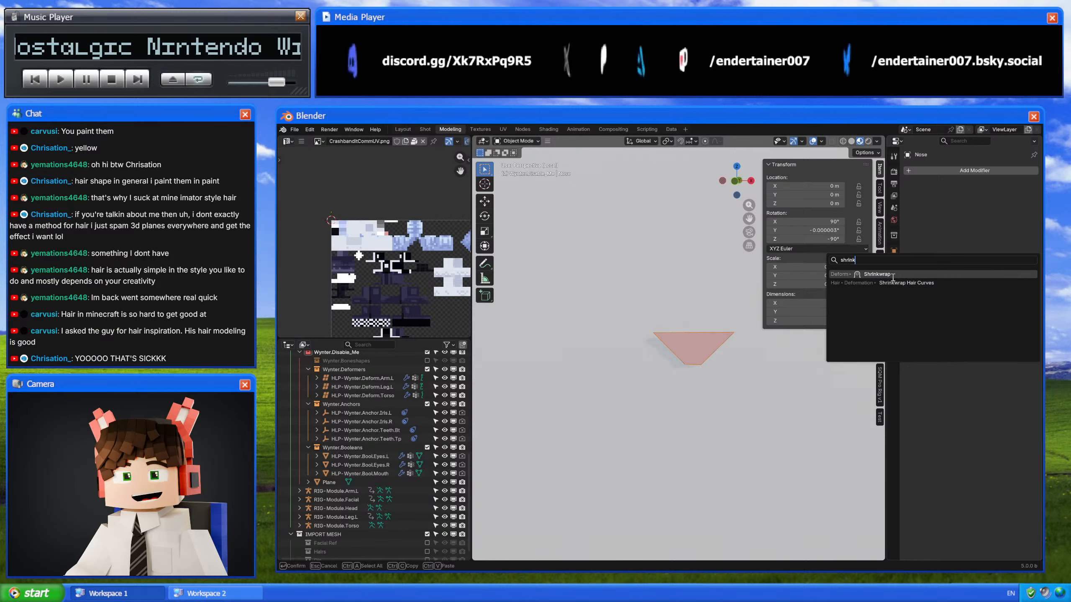
key(Return)
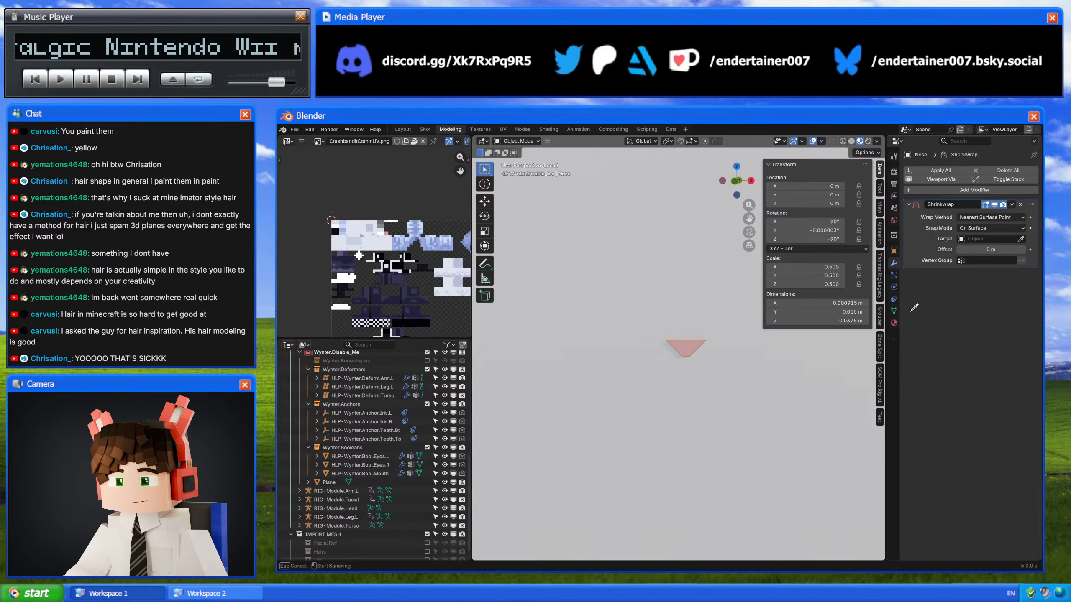
click(755, 379)
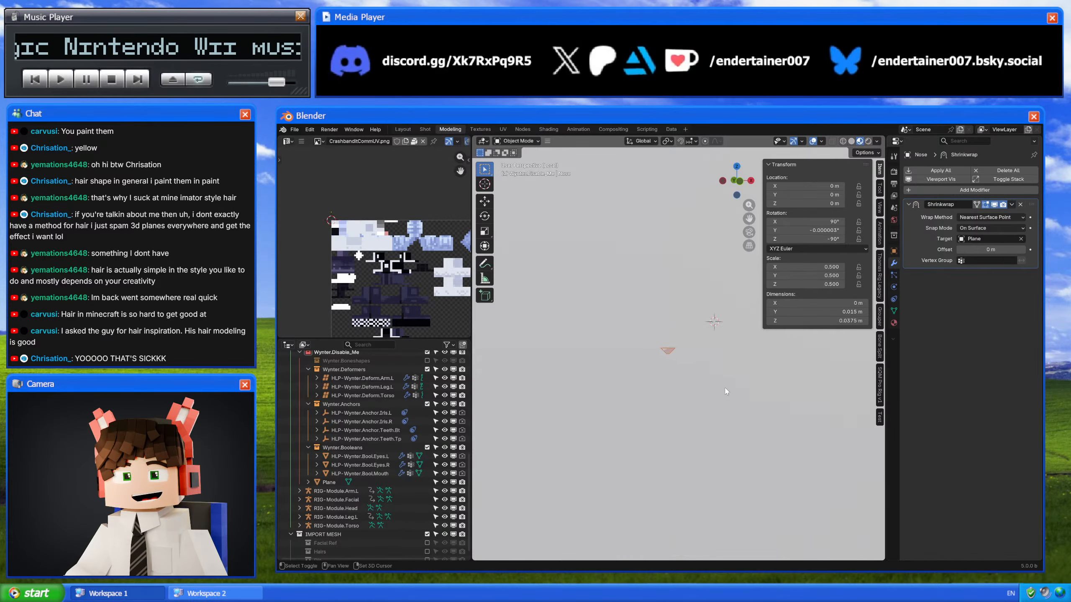
click(1013, 204)
click(1001, 213)
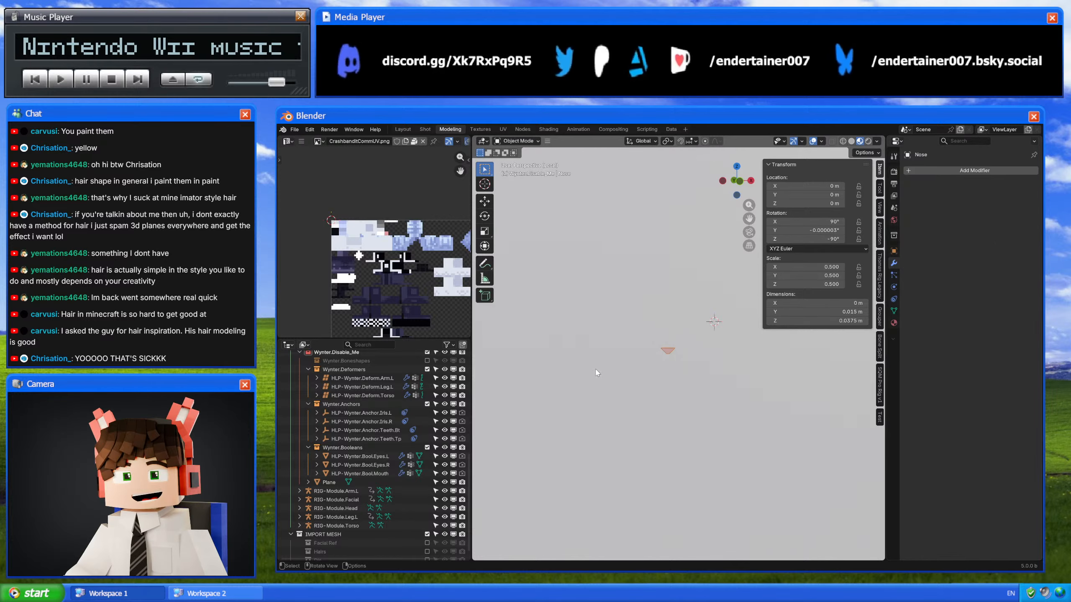
Step: Set the nose's origin to its geometry
right_click(715, 374)
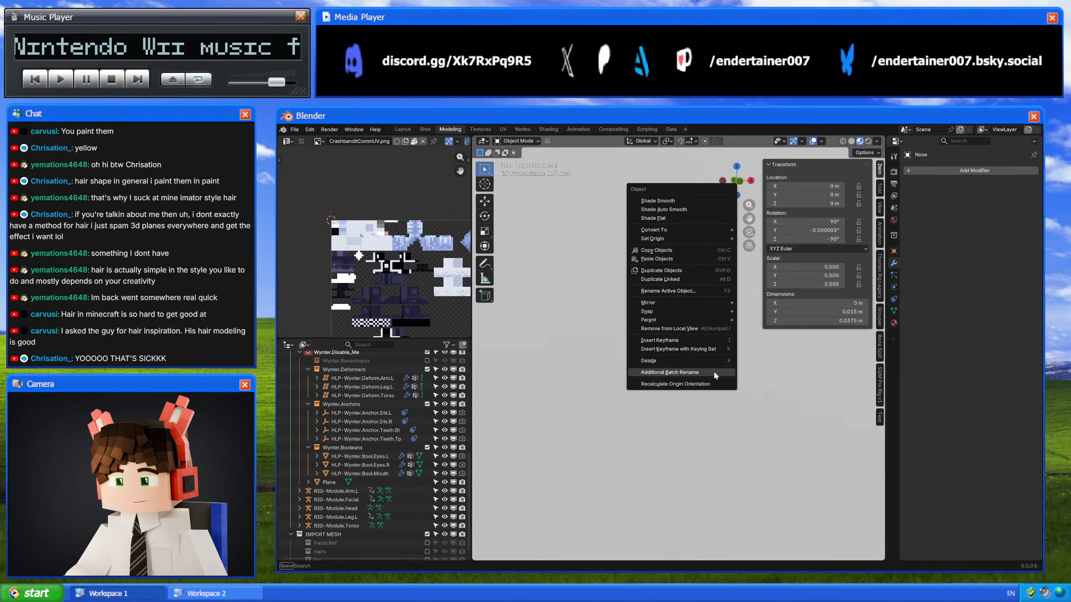
right_click(655, 215)
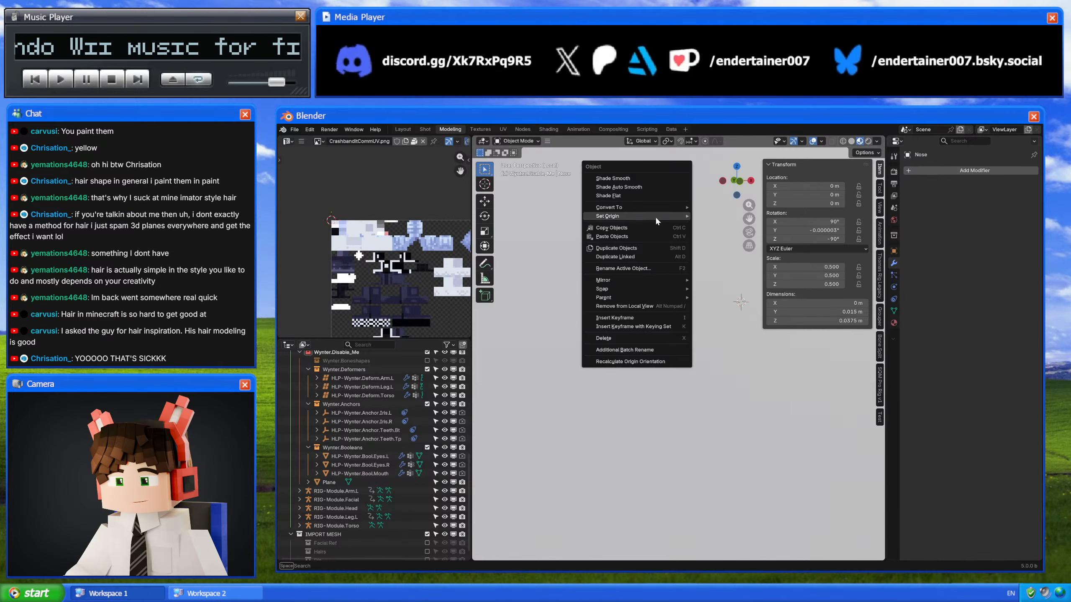
mouse_move(656, 215)
click(754, 225)
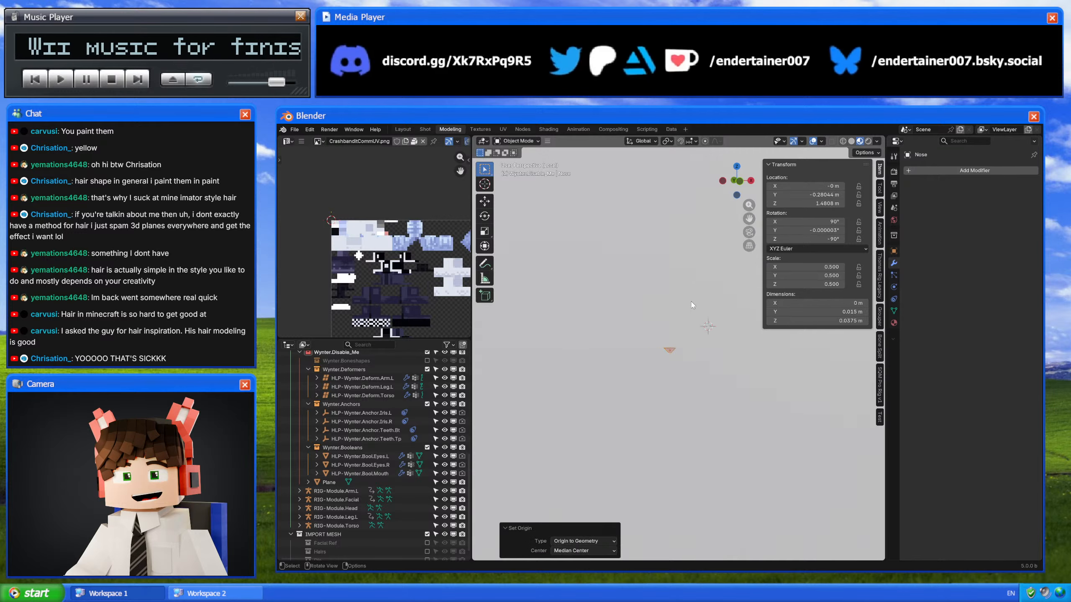
Step: Delete the helper plane, then select the nose and leave local view
scroll(691, 304, down, 3)
click(692, 302)
key(Delete)
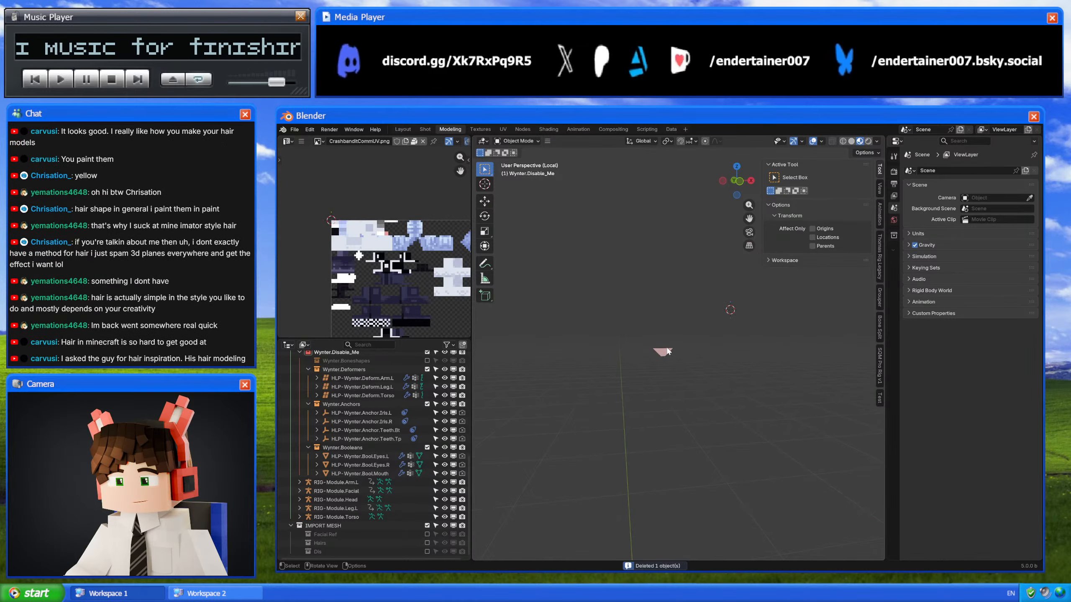
click(668, 351)
middle_drag(667, 352, 676, 354)
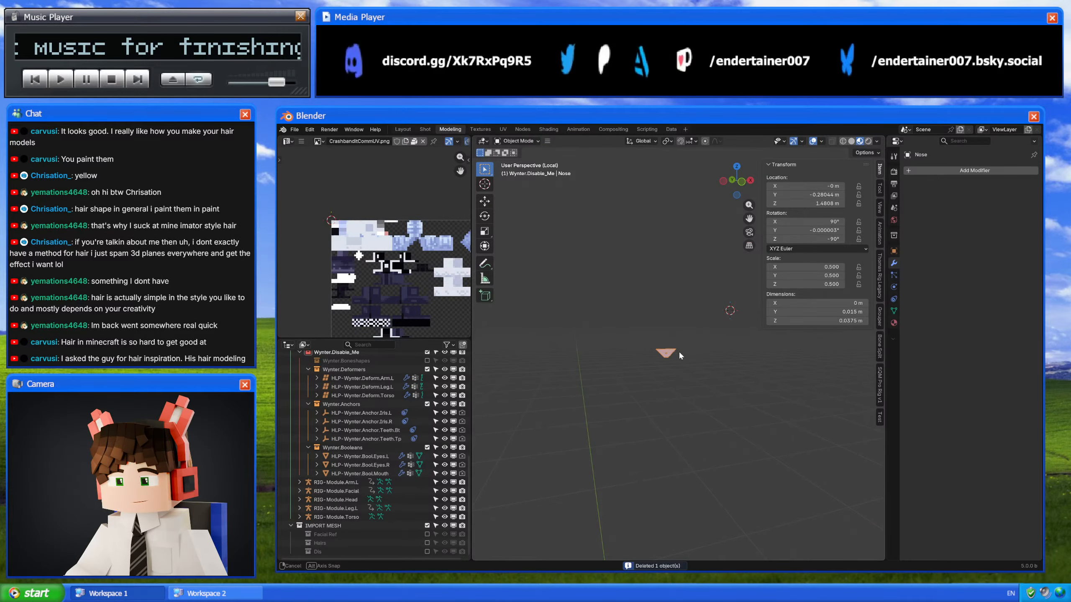
key(KP_Divide)
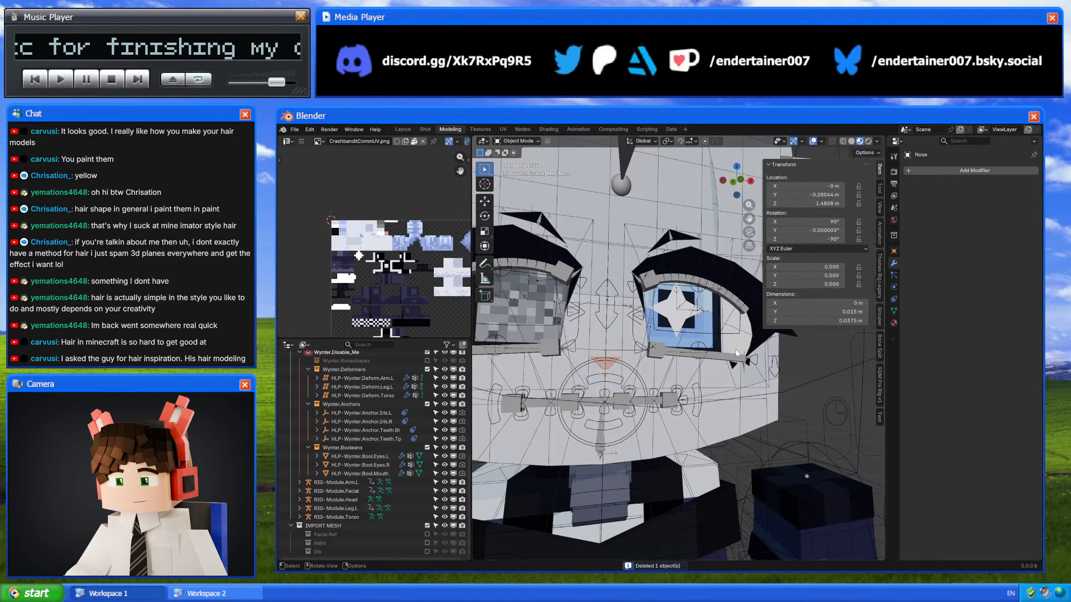
Step: Select GEO-Wynter.Eyes.L and check its mesh data and object Visibility settings
click(735, 350)
click(894, 311)
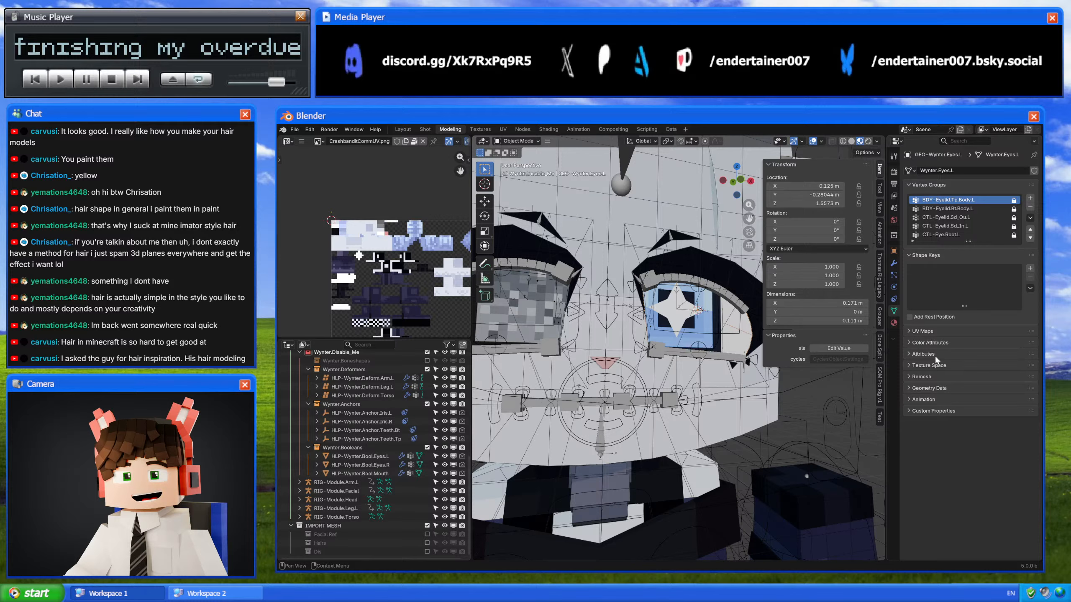
click(894, 251)
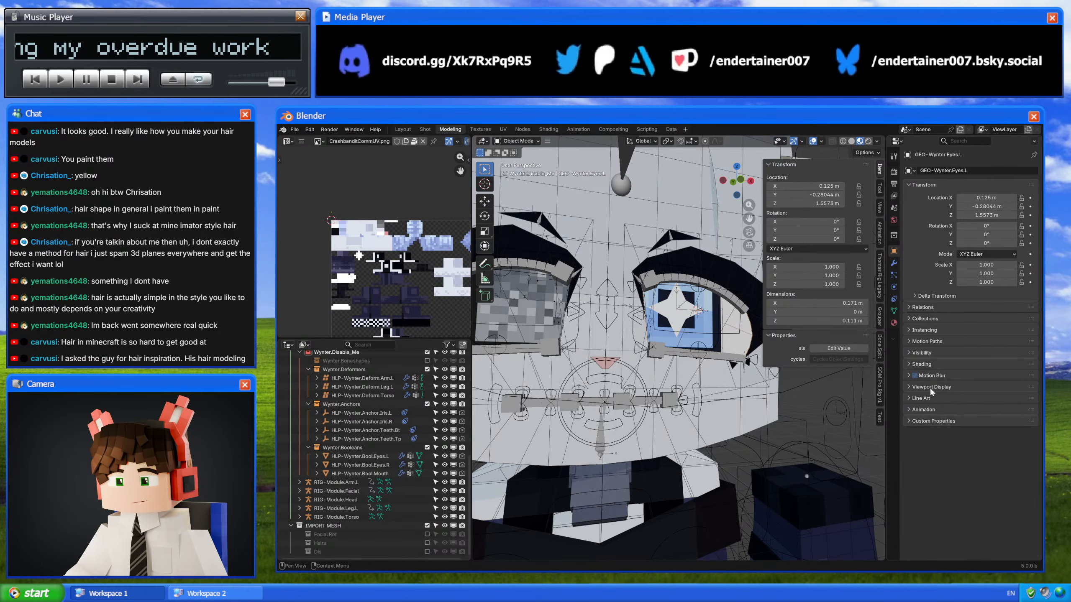
click(935, 352)
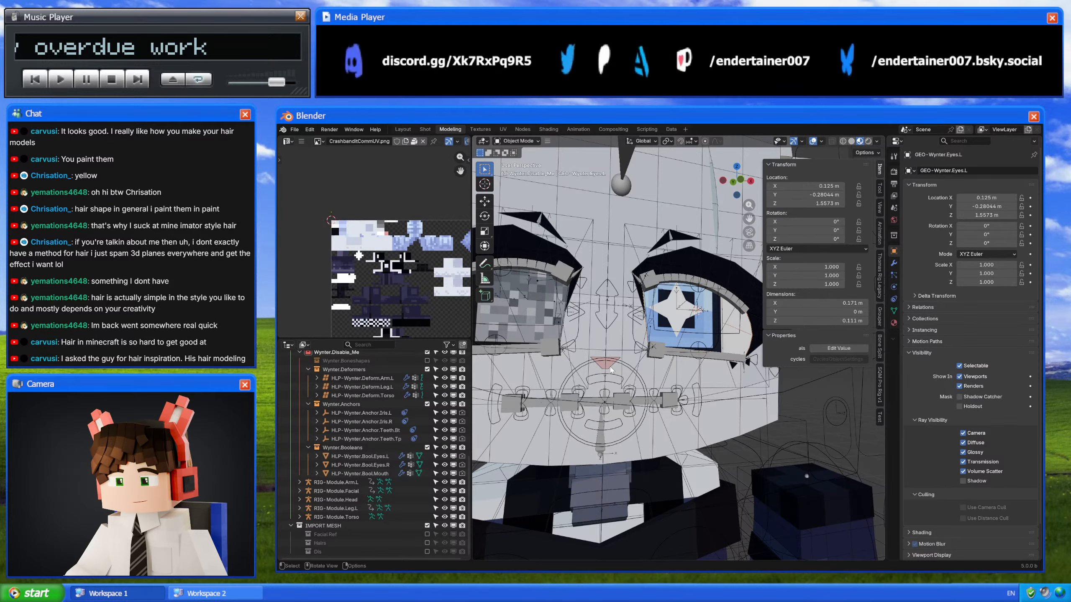
Step: Select the nose, frame it in the viewport, and try moving it freely across the face
click(610, 369)
key(KP_Decimal)
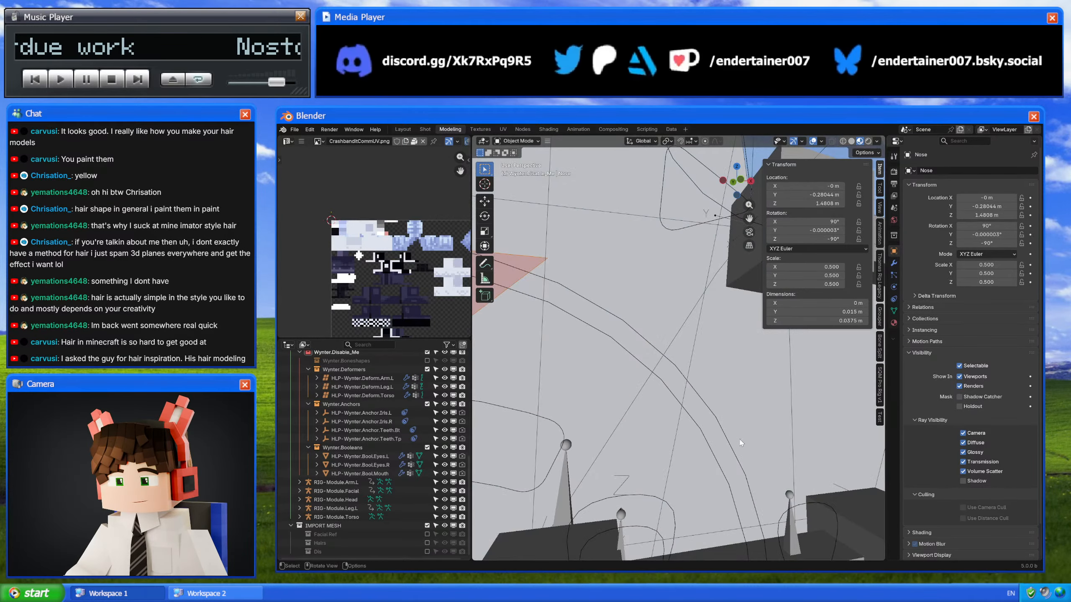
scroll(740, 443, down, 6)
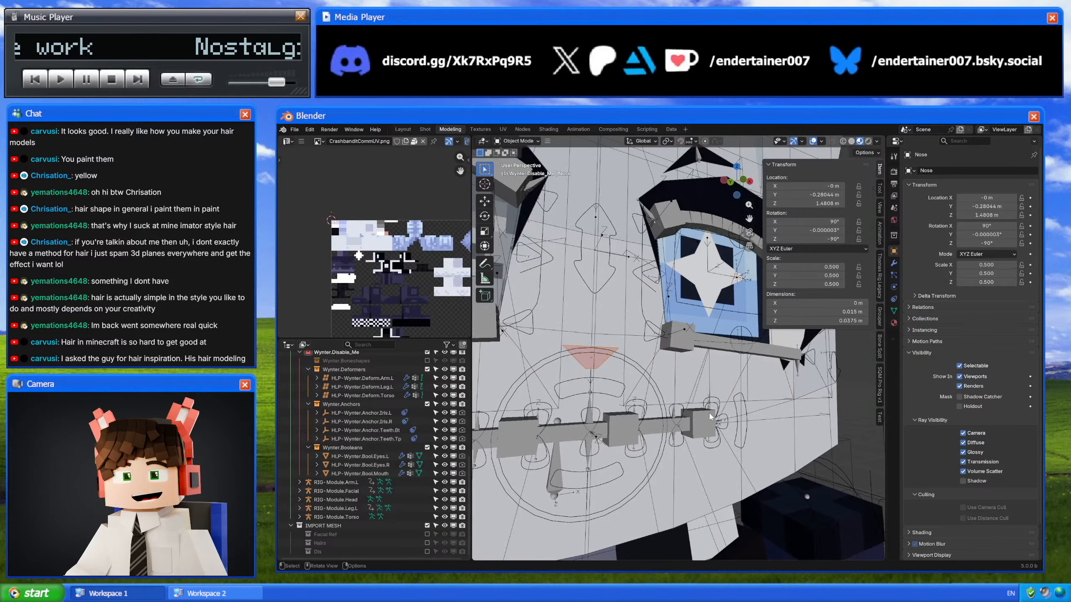
key(g)
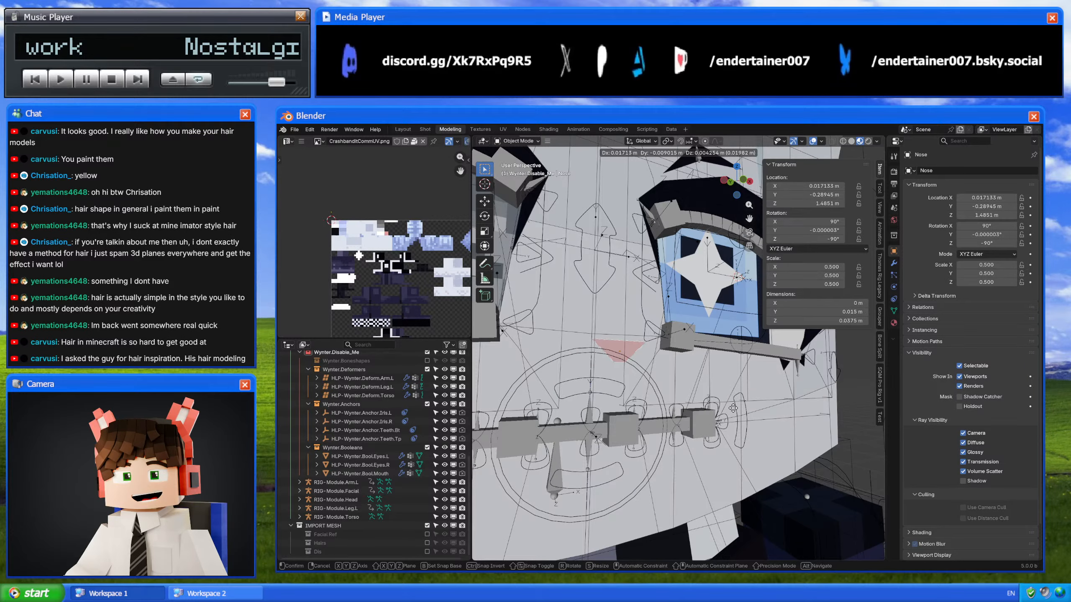
right_click(734, 407)
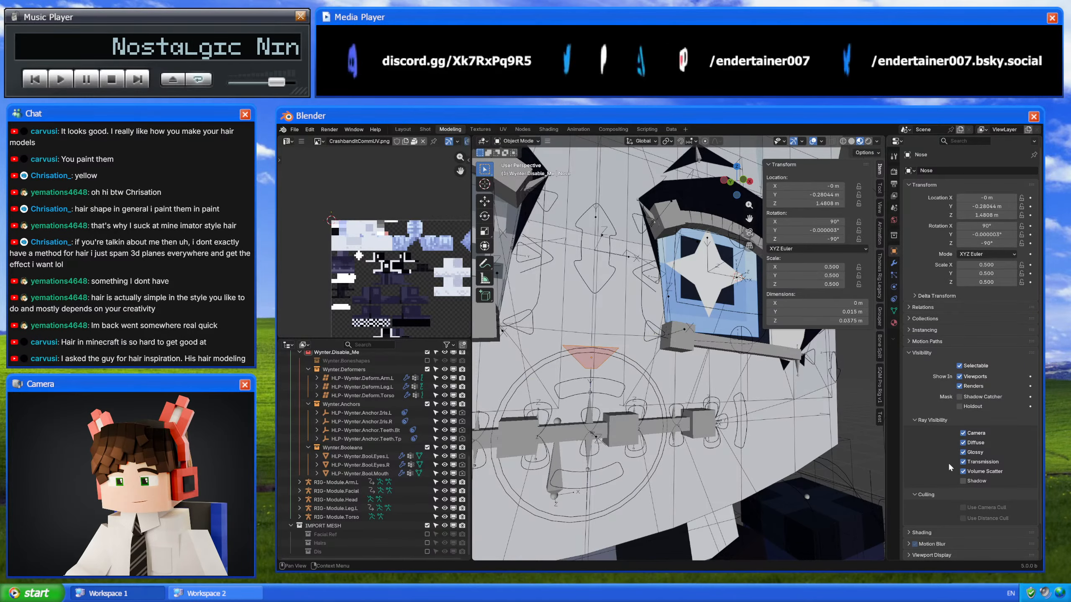
Step: Try the nose with Shadow ray visibility enabled during a cancelled move along Y, and disable Shadow again
click(963, 481)
key(g)
key(y)
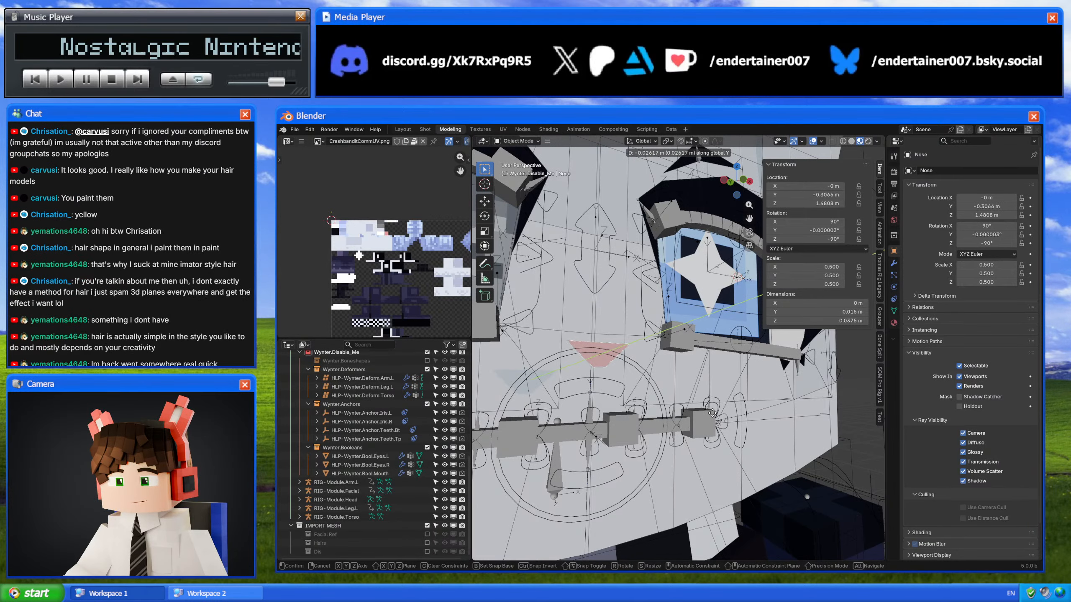
right_click(827, 464)
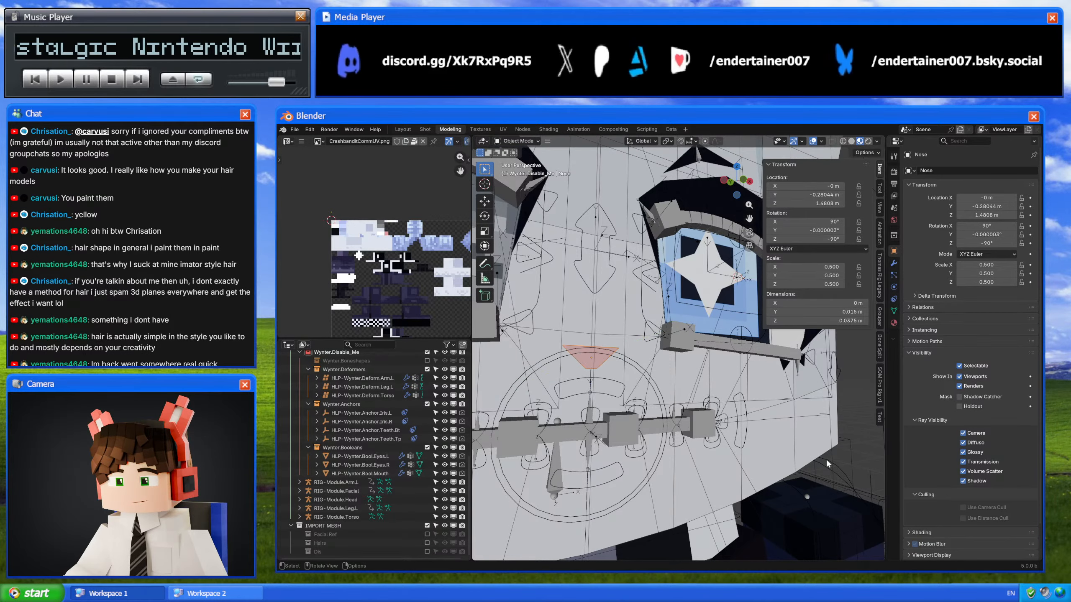
click(963, 481)
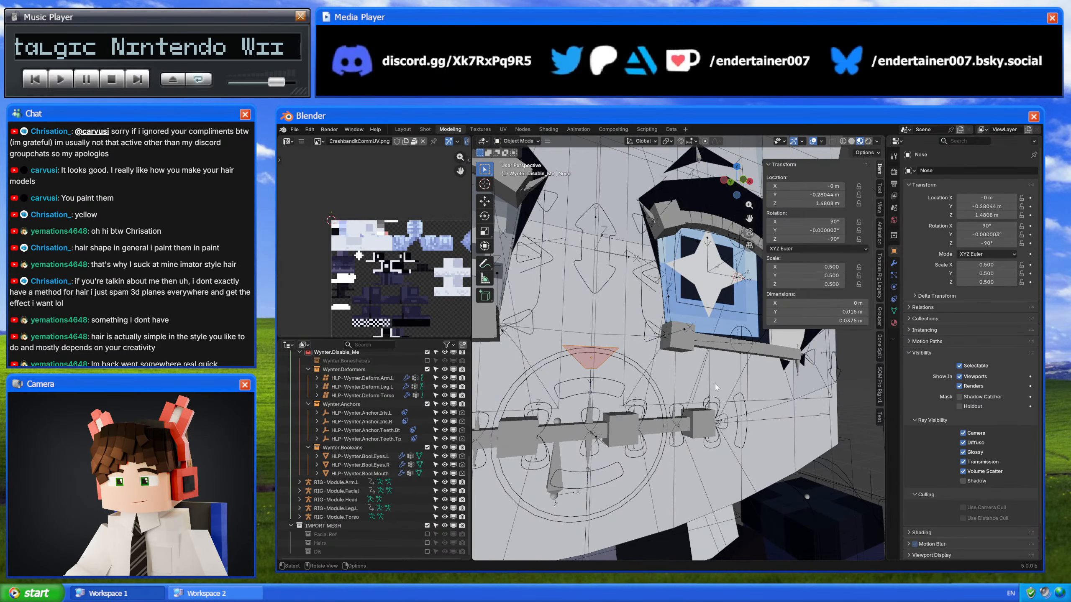
Step: Switch the viewport to Solid shading and select RIG-Module.Facial
click(850, 142)
scroll(679, 348, down, 8)
mouse_move(679, 337)
middle_down()
mouse_move(649, 350)
mouse_move(684, 366)
mouse_move(687, 356)
middle_up()
scroll(649, 350, up, 4)
mouse_move(693, 411)
middle_down()
mouse_move(734, 396)
mouse_move(695, 414)
middle_up()
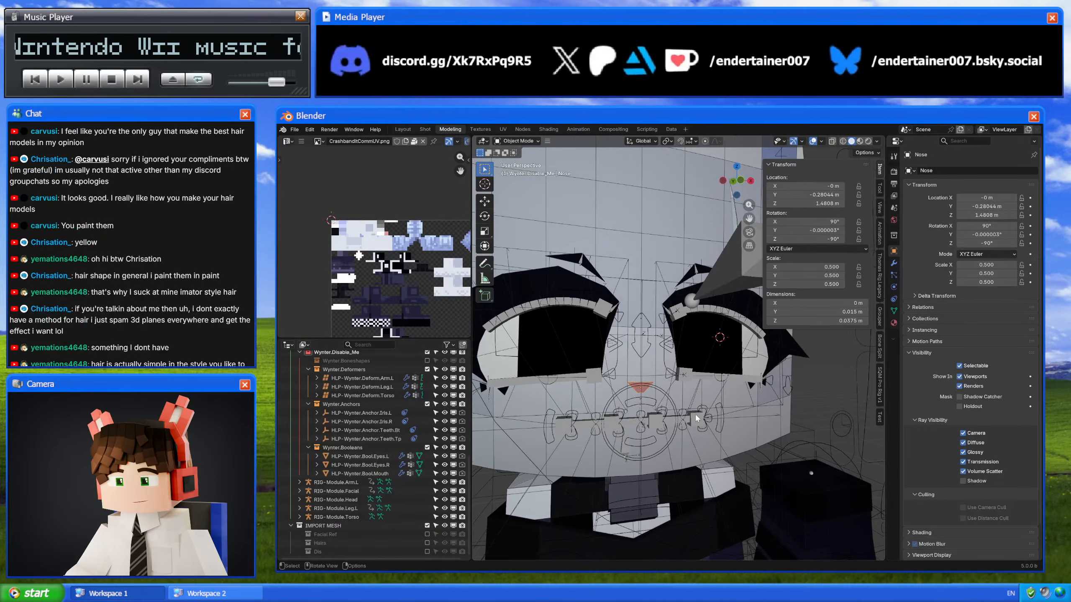
scroll(695, 415, down, 5)
click(709, 382)
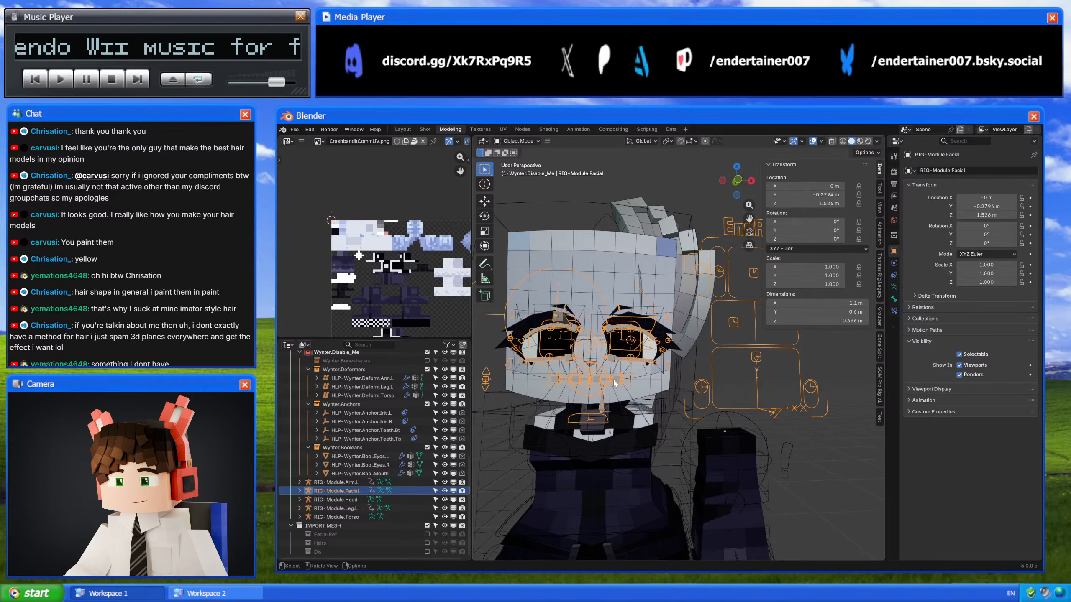
Step: Place the 3D cursor at the nose and put RIG-Module.Facial into Edit Mode
scroll(614, 383, up, 5)
click(555, 383)
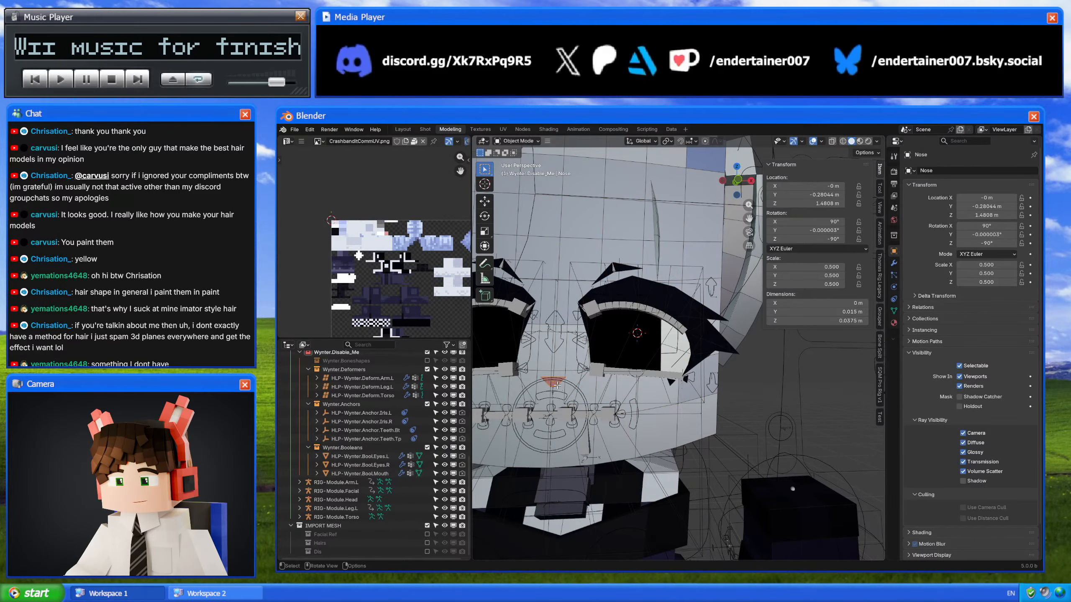
key(Tab)
key(Tab)
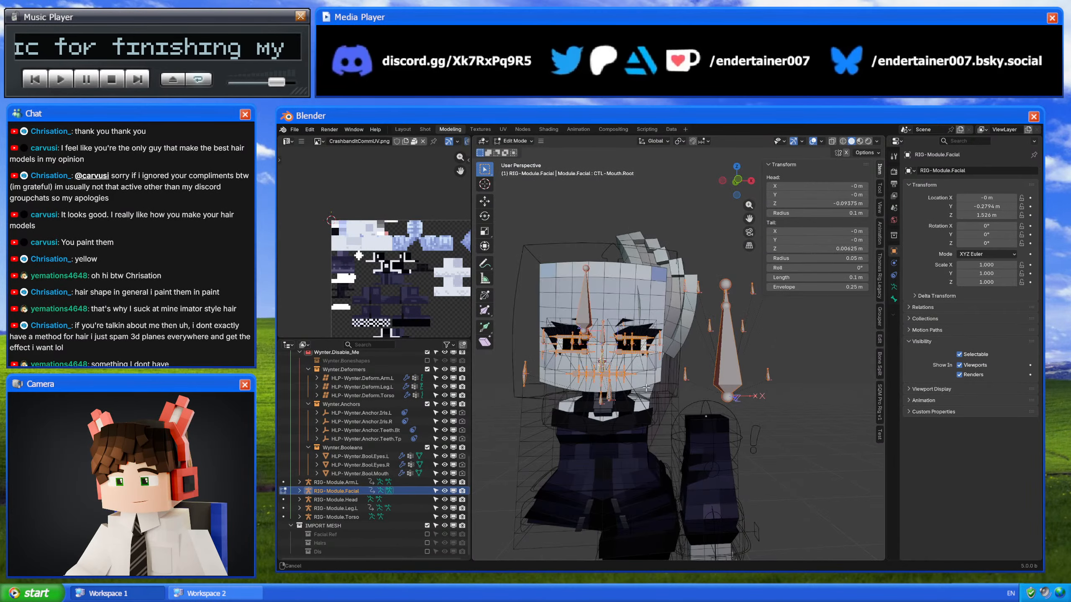
scroll(556, 338, up, 5)
click(578, 319)
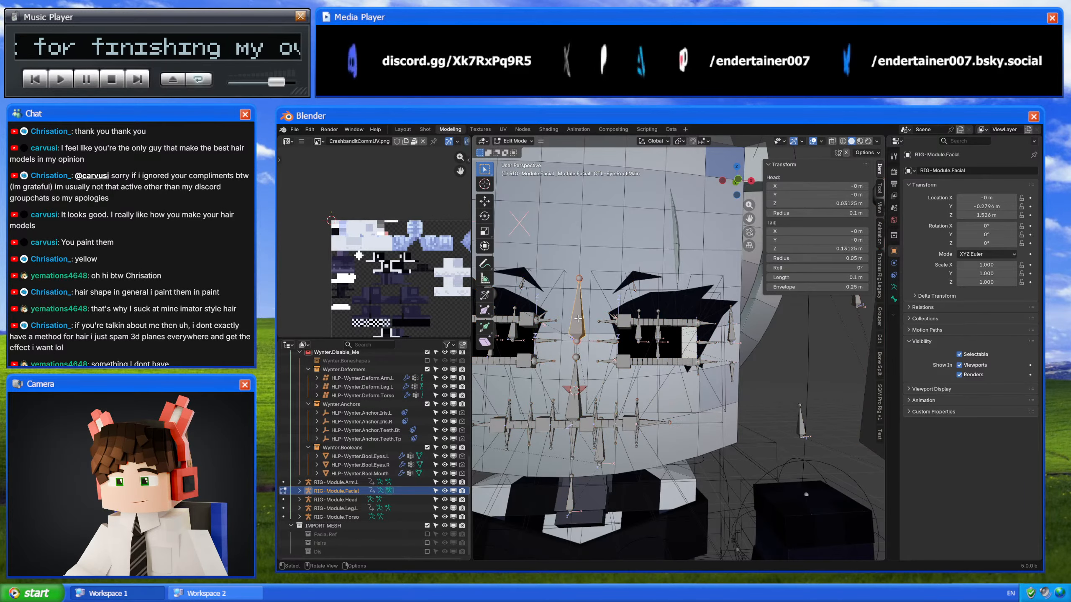
Step: Add a bone at the 3D cursor on the nose and set its head and tail Y to 0
key(shift+a)
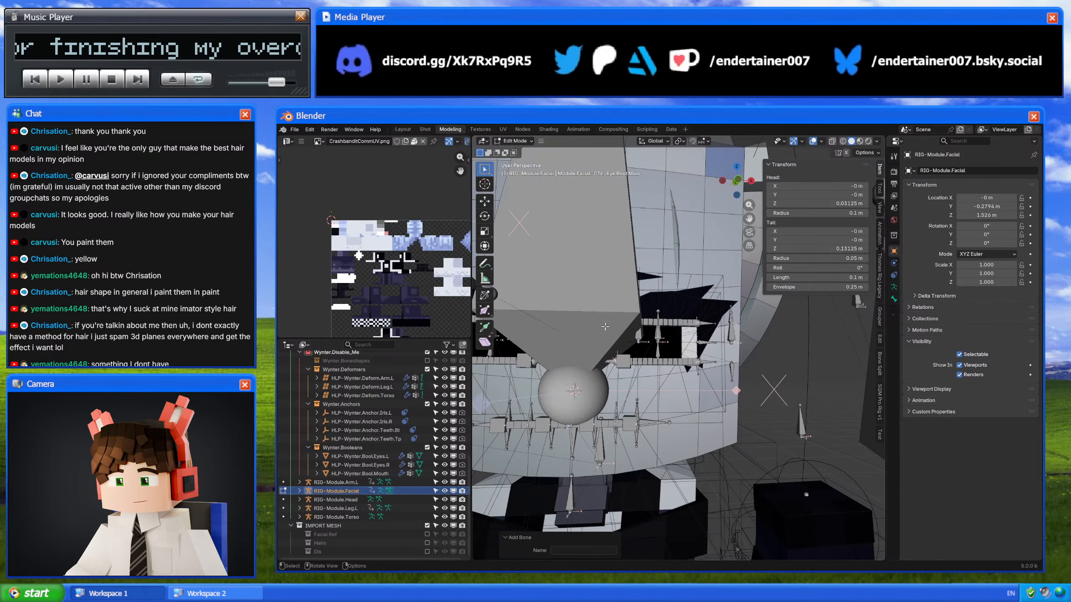
click(587, 258)
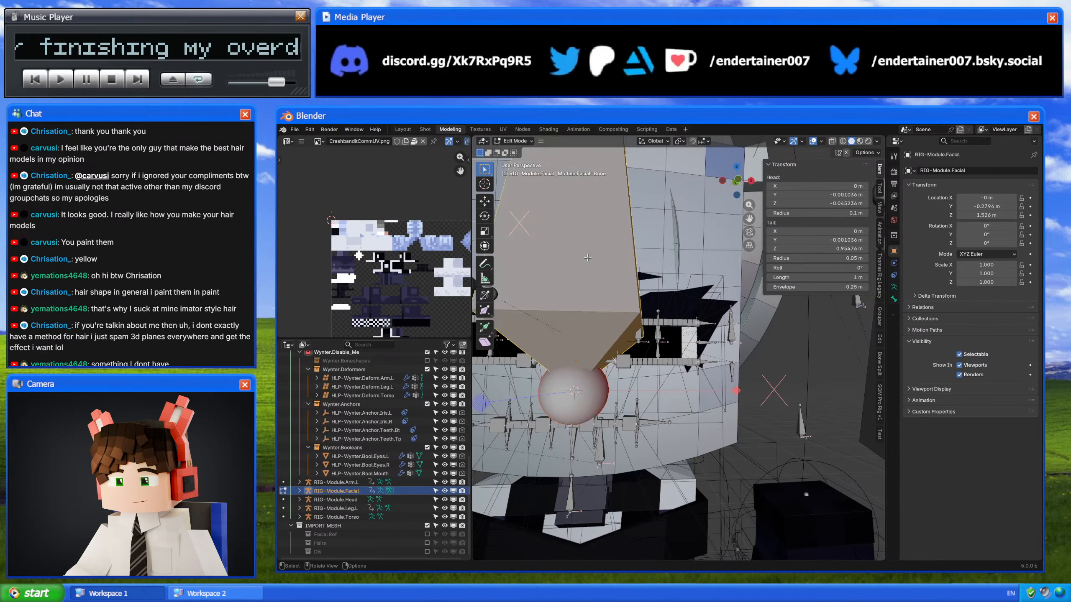
click(817, 240)
text(0)
key(Return)
Step: Set the new nose bone's length to 0.3 m and return the facial rig to Object Mode
drag(816, 277, 753, 277)
click(840, 277)
text(0.3)
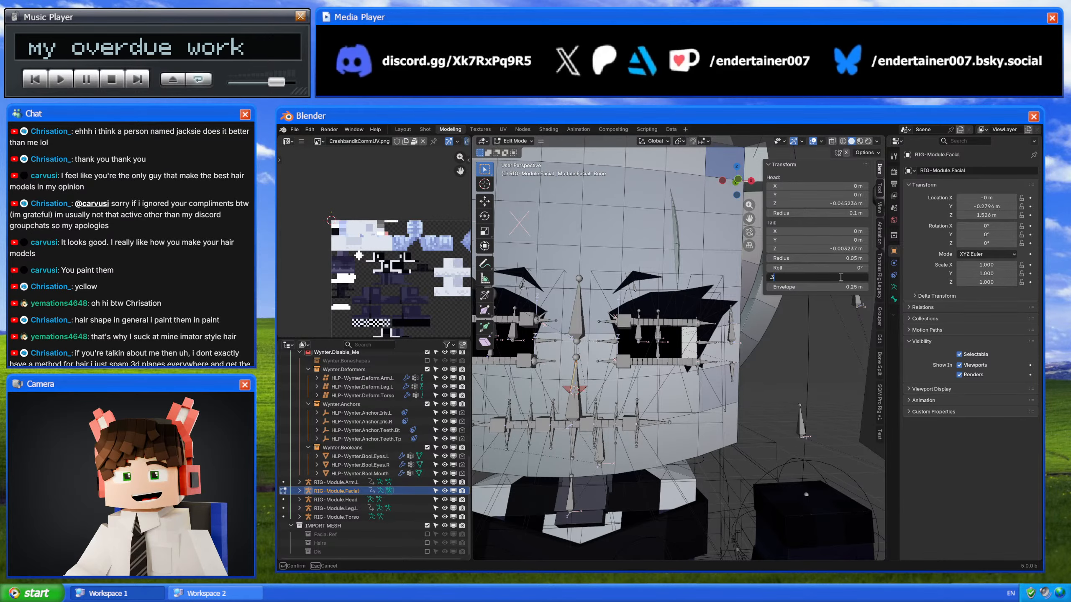
key(Return)
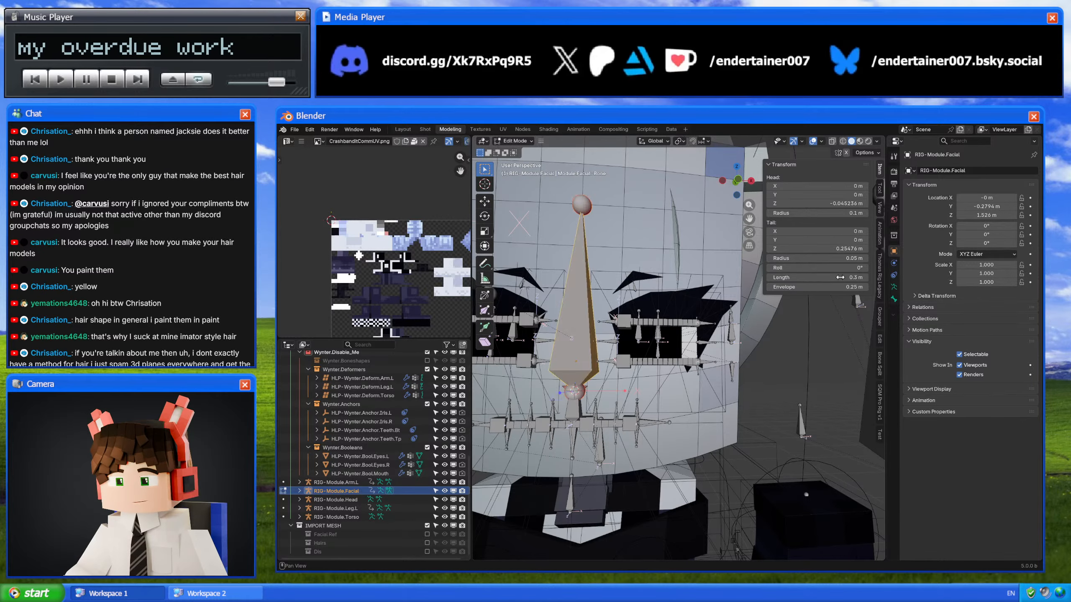
key(Tab)
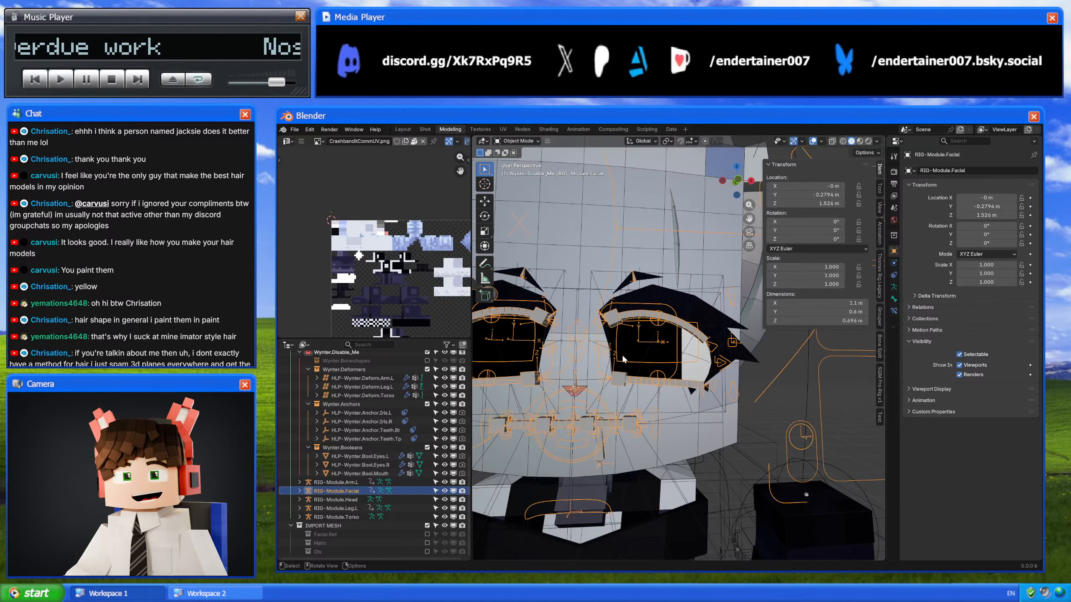
Step: Examine the facial rig on the character's head from the front and the side
middle_drag(622, 355, 743, 177)
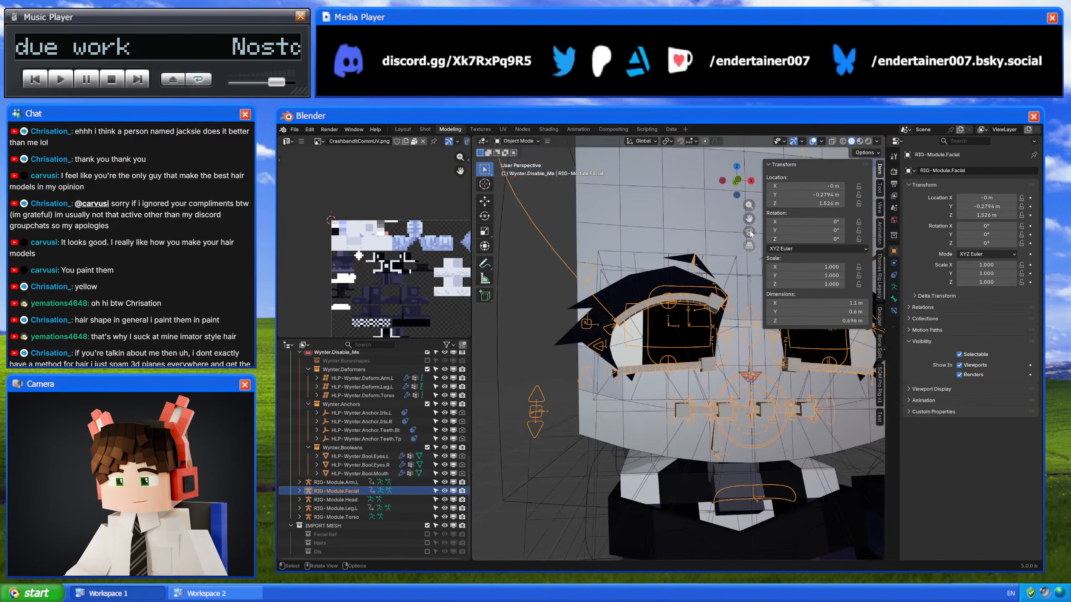
click(743, 176)
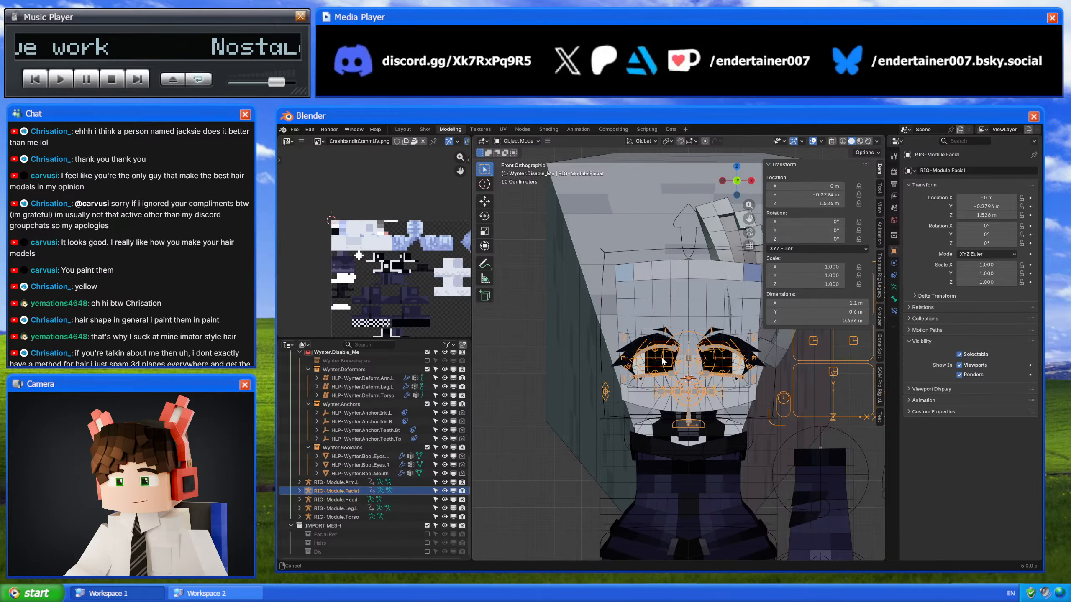
scroll(662, 361, up, 4)
shift+middle_drag(771, 554, 772, 555)
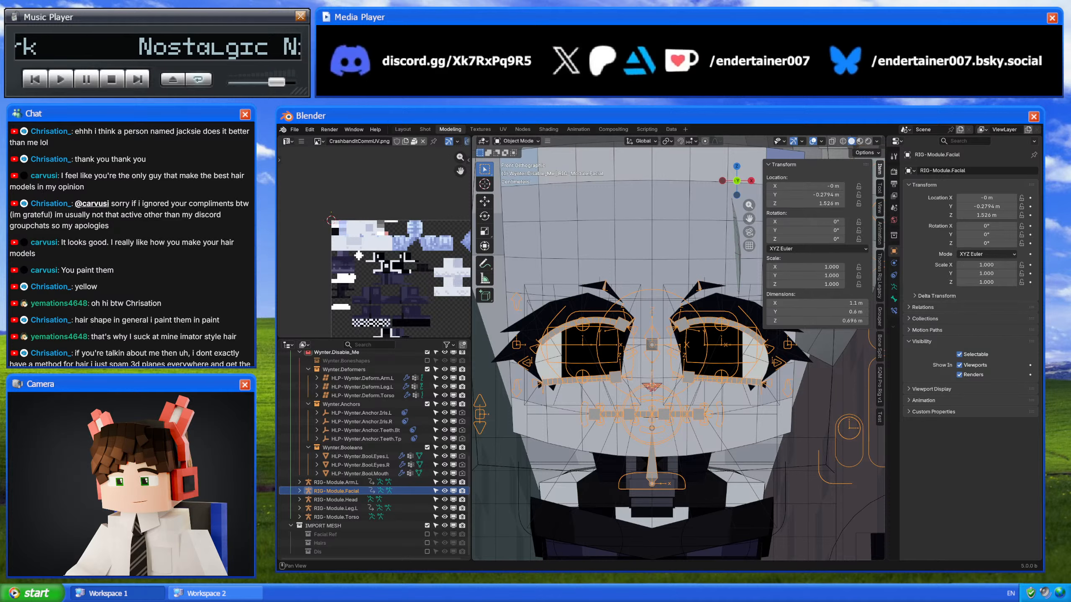
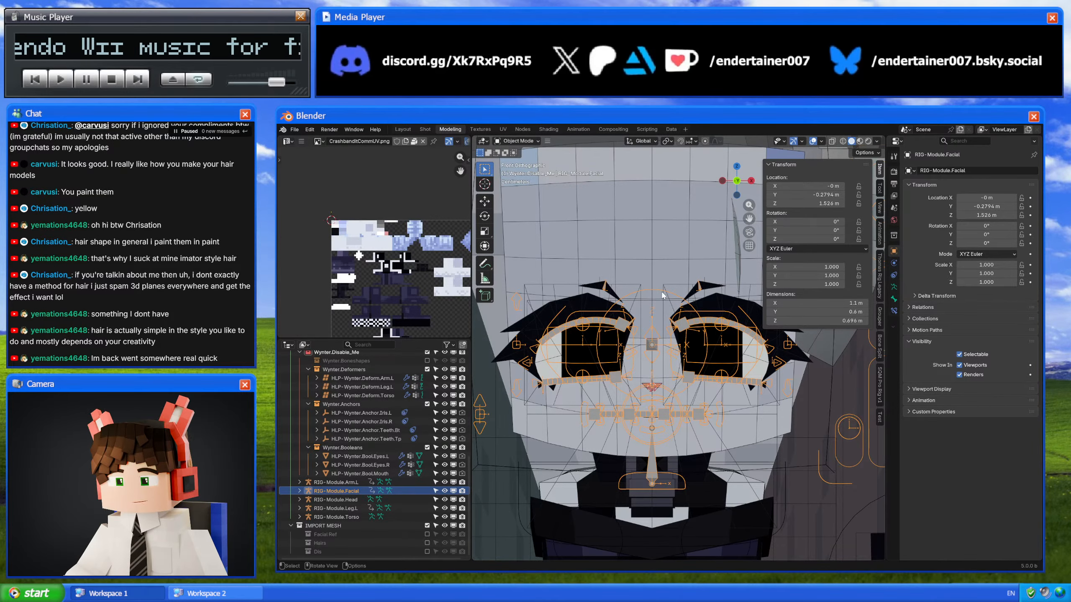
scroll(662, 293, down, 3)
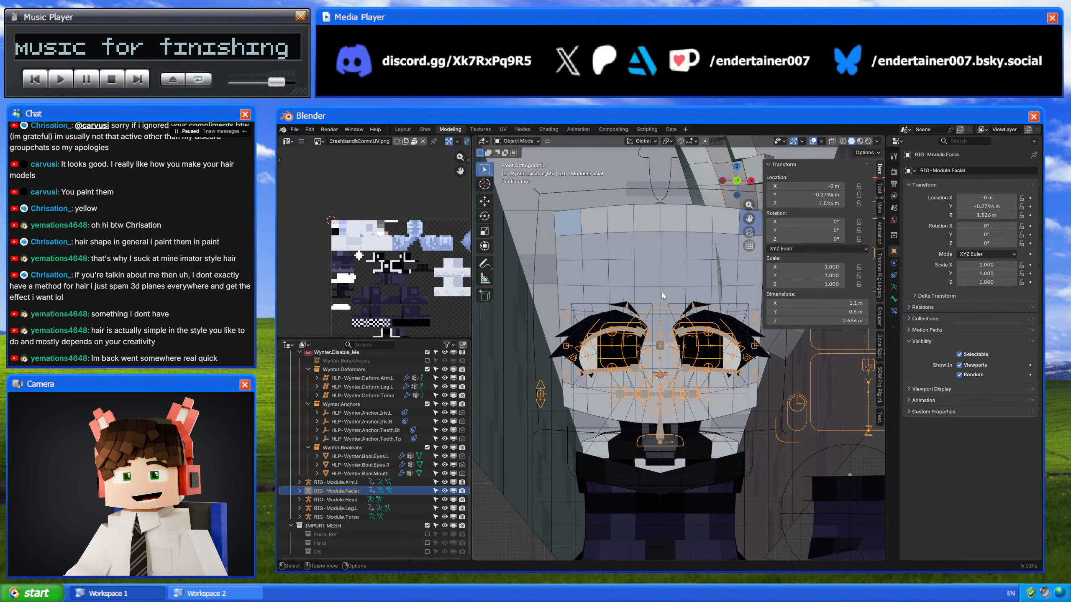
scroll(663, 293, down, 2)
middle_drag(662, 294, 699, 294)
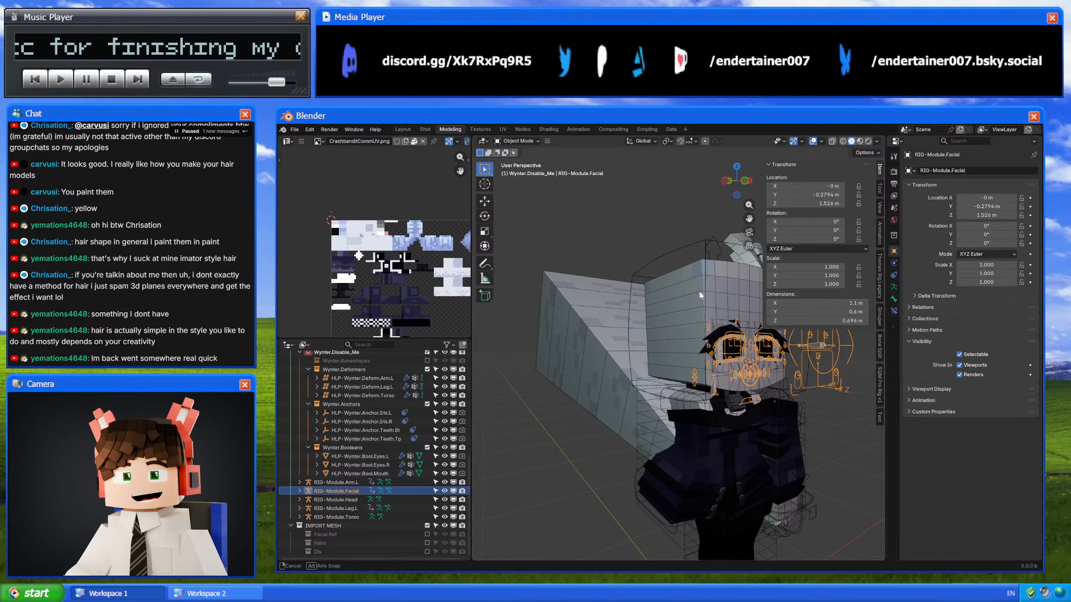
Step: Examine the side of the character's head and the light-blue painted areas of the CrashbanditCommUV.png texture
scroll(699, 295, up, 3)
scroll(386, 272, up, 2)
middle_drag(387, 272, 363, 266)
scroll(378, 252, up, 3)
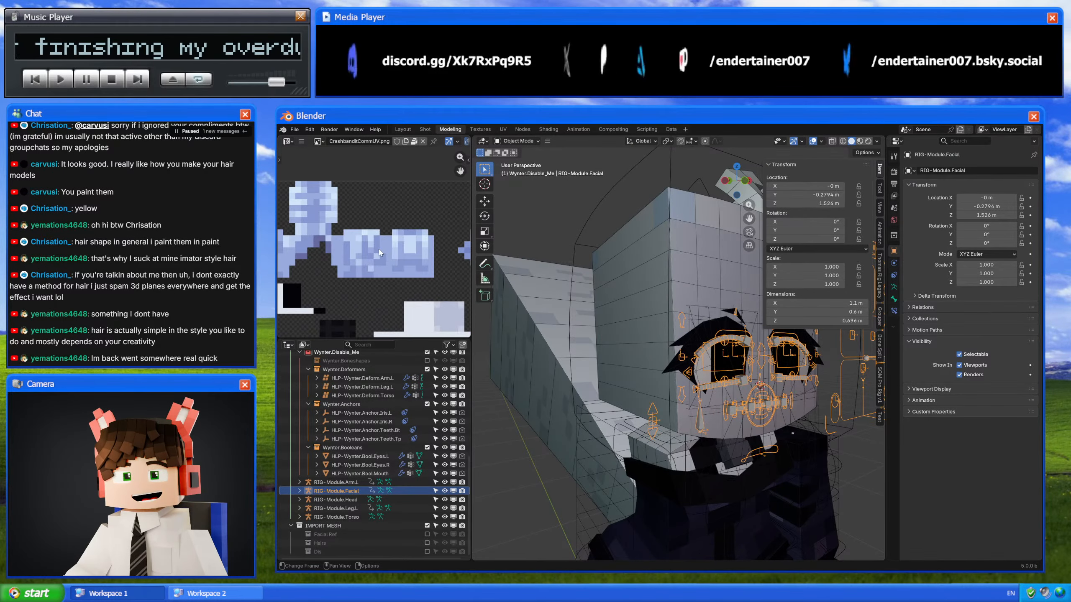
scroll(365, 256, up, 2)
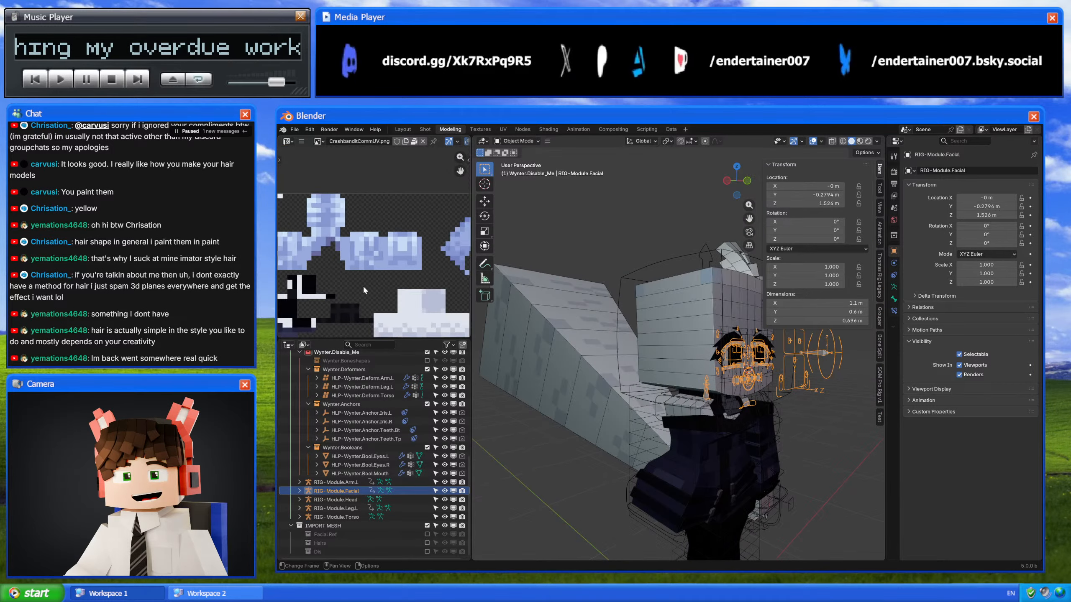
middle_drag(365, 286, 385, 278)
middle_drag(671, 345, 650, 361)
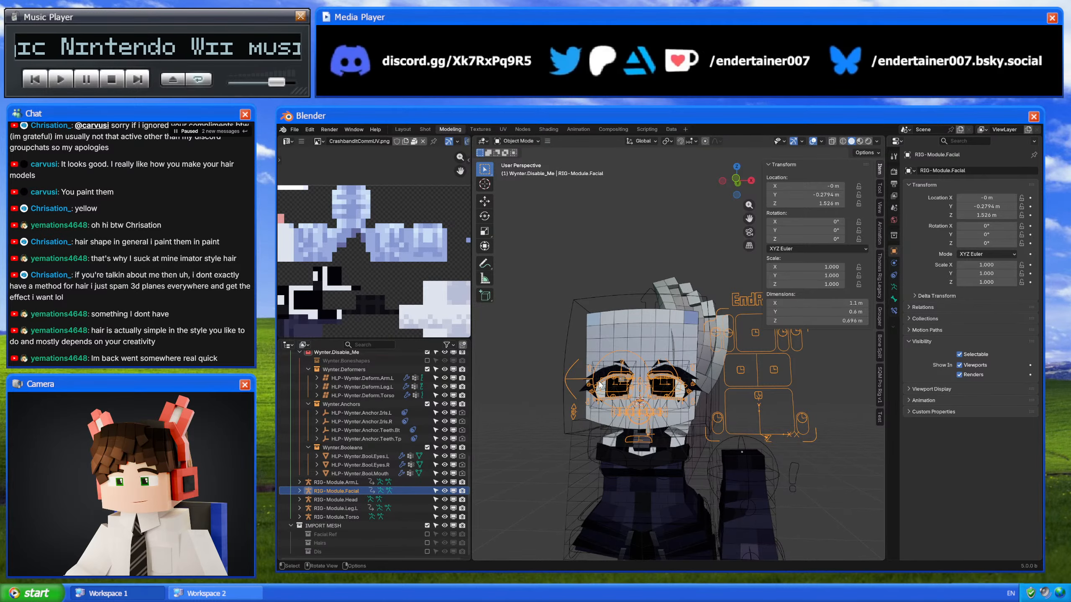
Step: Switch to the web browser, look through the artist's ArtStation portfolio, and open the v5 office clerk character artwork
click(633, 248)
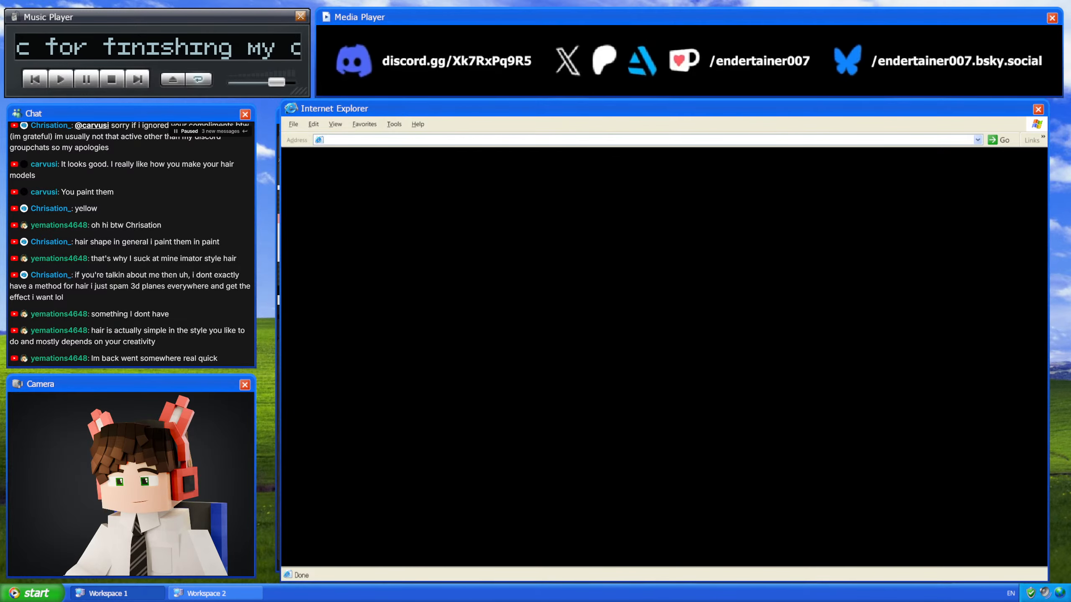
scroll(635, 375, down, 15)
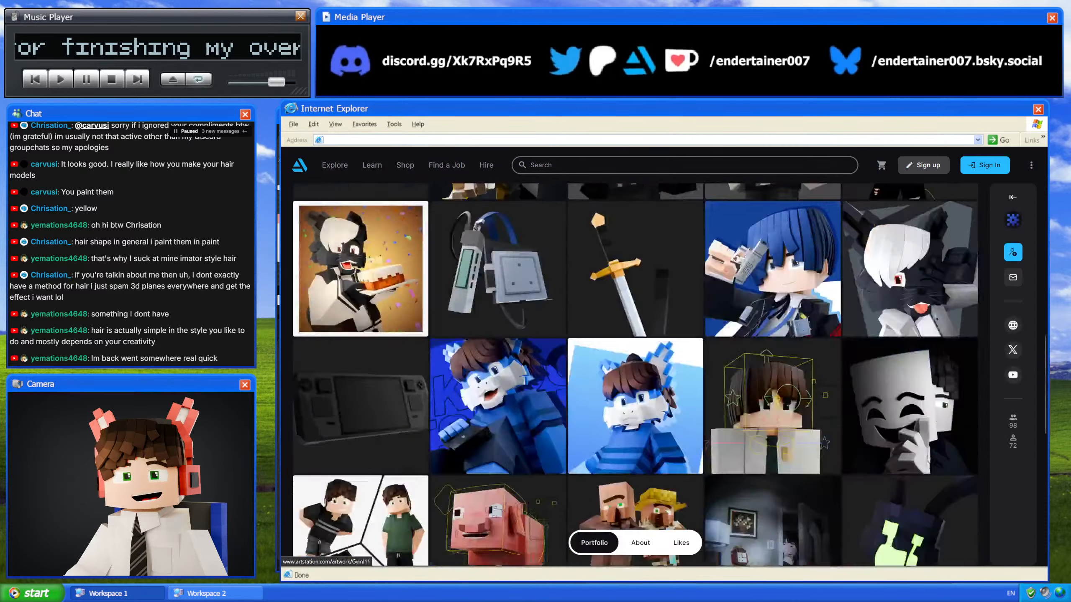
scroll(635, 405, down, 5)
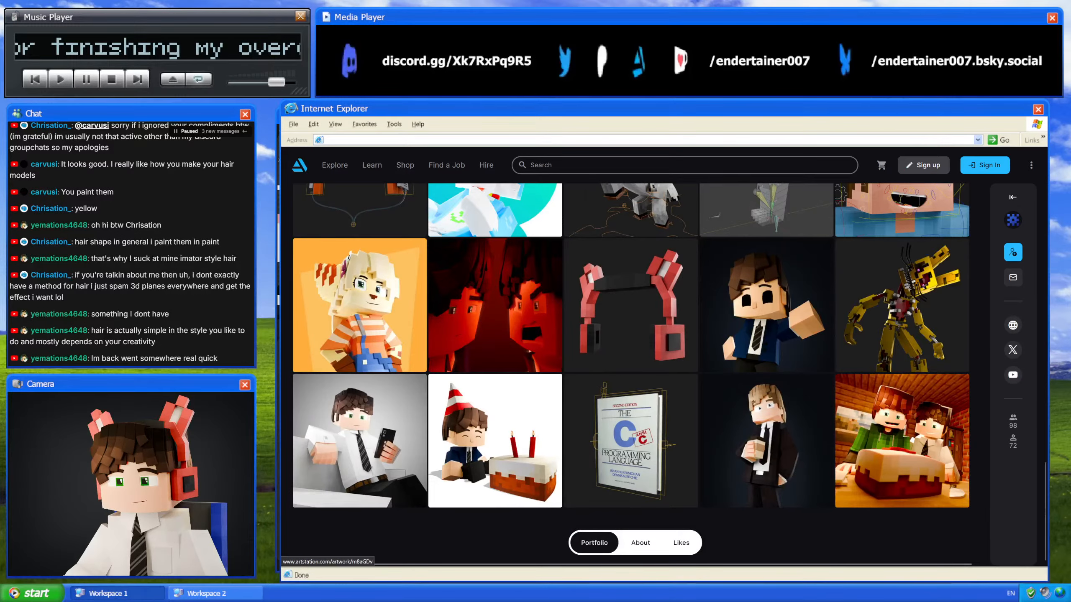
scroll(635, 375, down, 15)
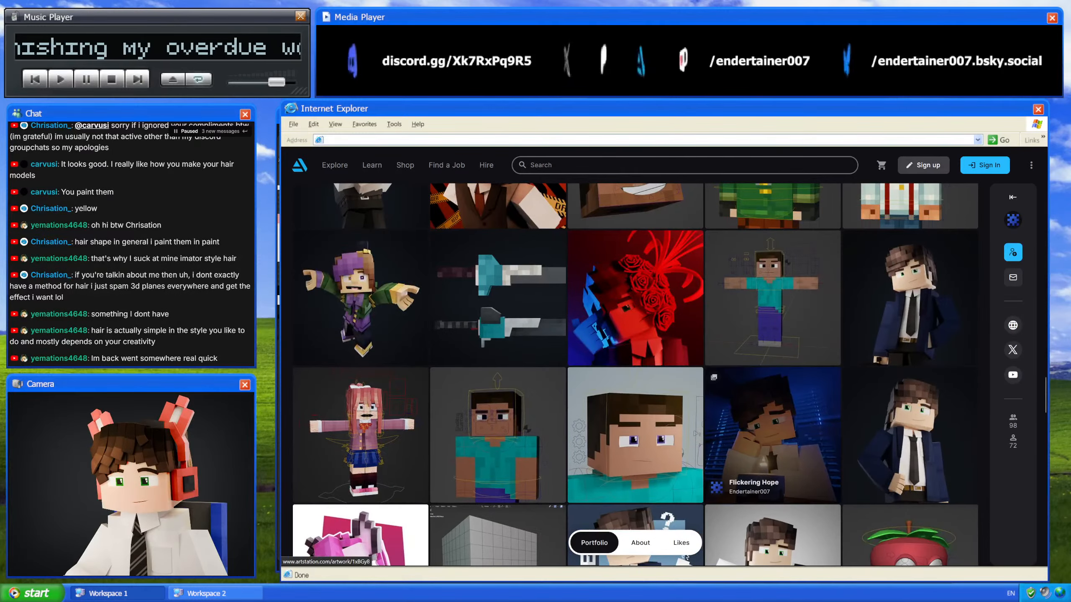
scroll(635, 375, down, 1)
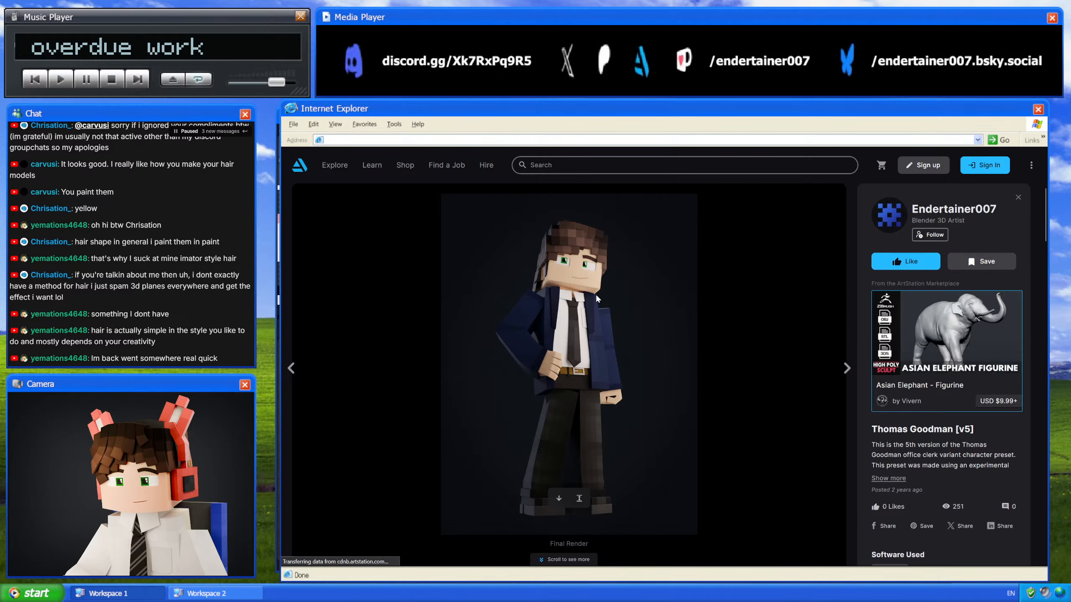
Step: Examine the artwork's character preset rig images down to the Head & Hair views
scroll(596, 299, down, 5)
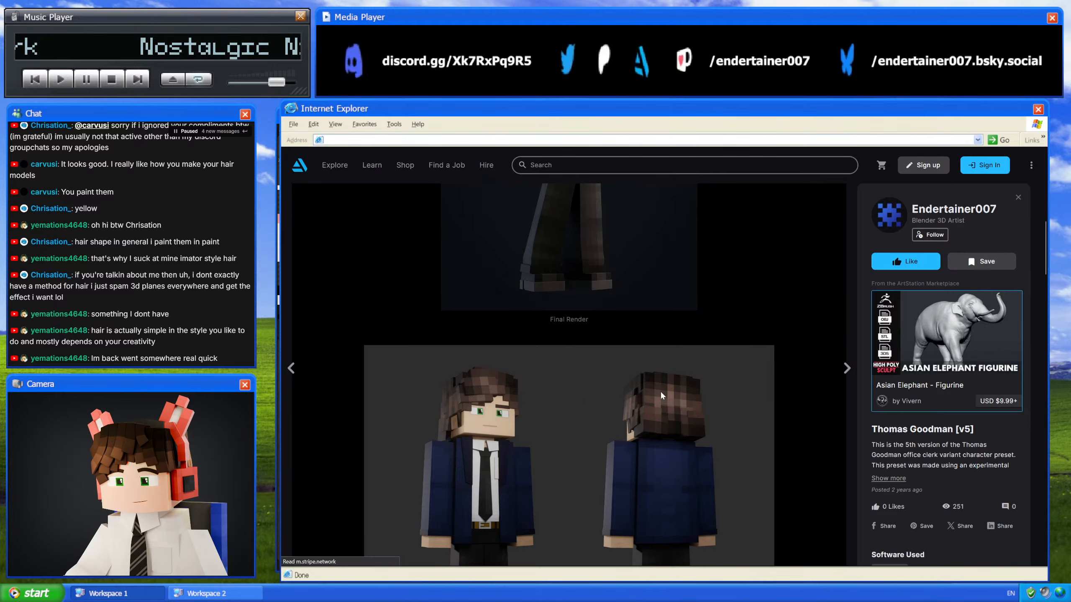
scroll(523, 394, down, 10)
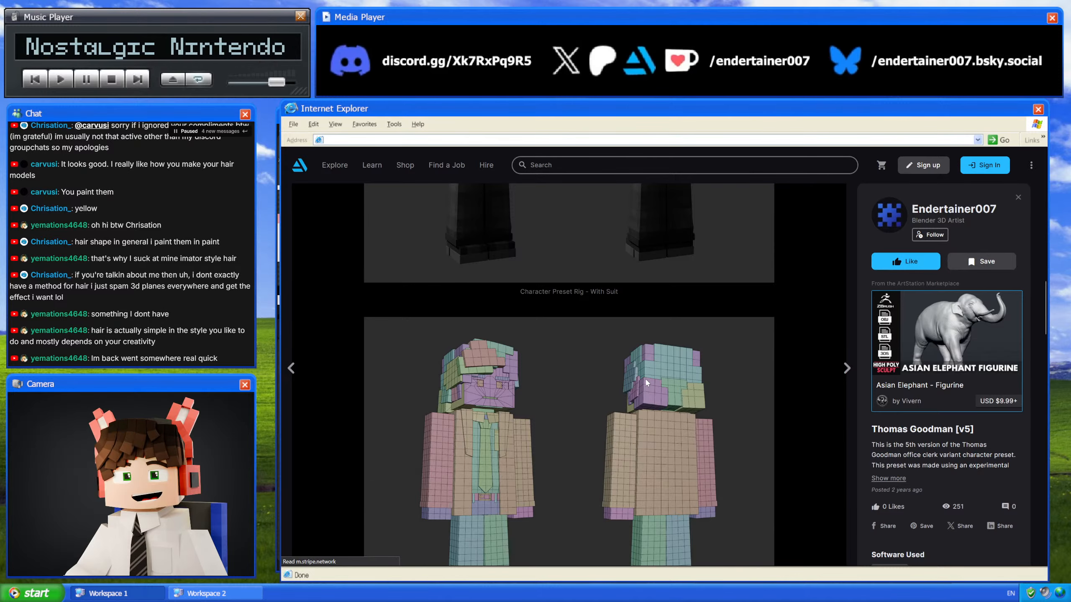
scroll(647, 382, down, 4)
scroll(647, 382, down, 15)
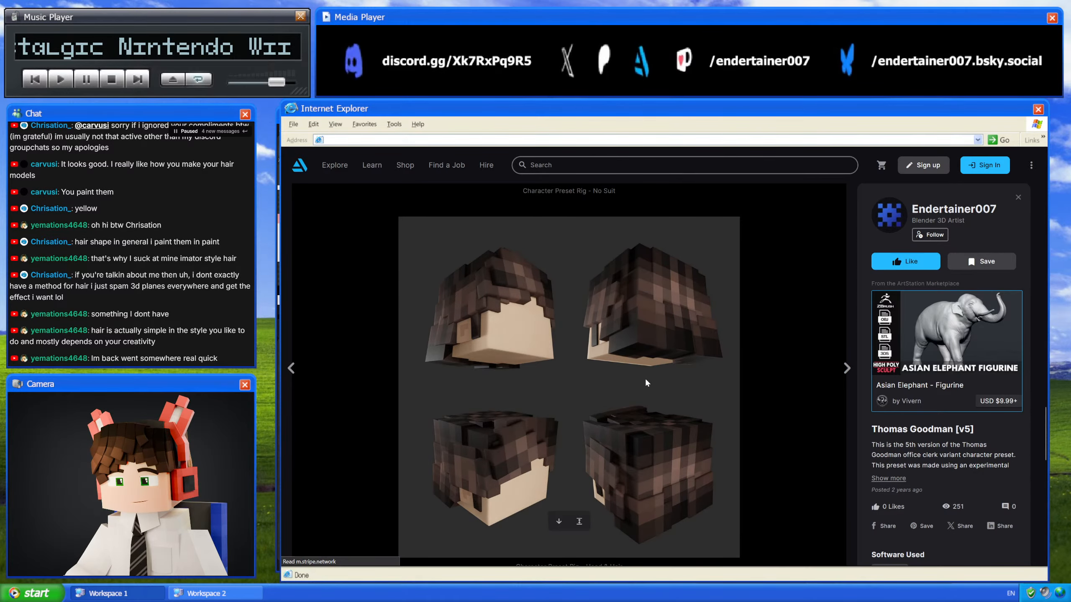
scroll(647, 383, down, 1)
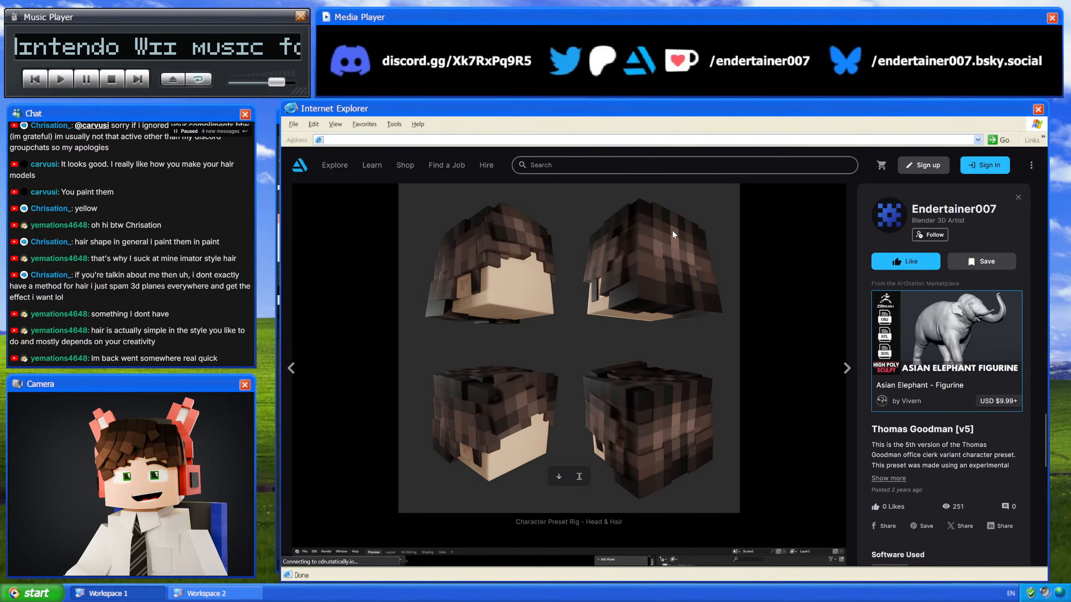
Step: Finish examining the artwork's Head & Hair images, return to the artist's portfolio, and look through it for other character artworks
scroll(626, 414, down, 1)
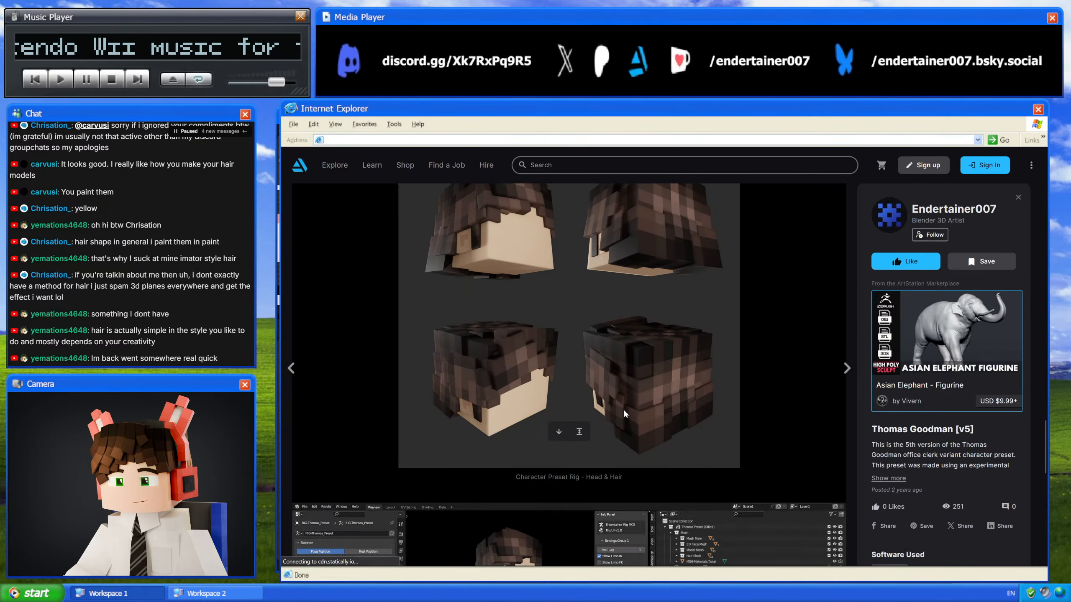
scroll(625, 414, down, 2)
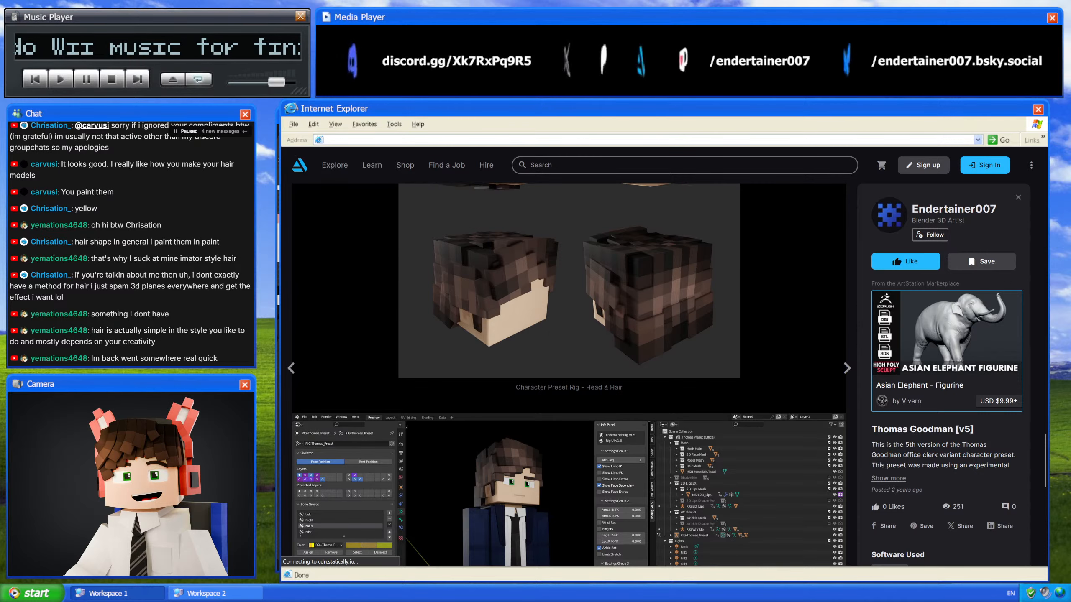
key(alt+Left)
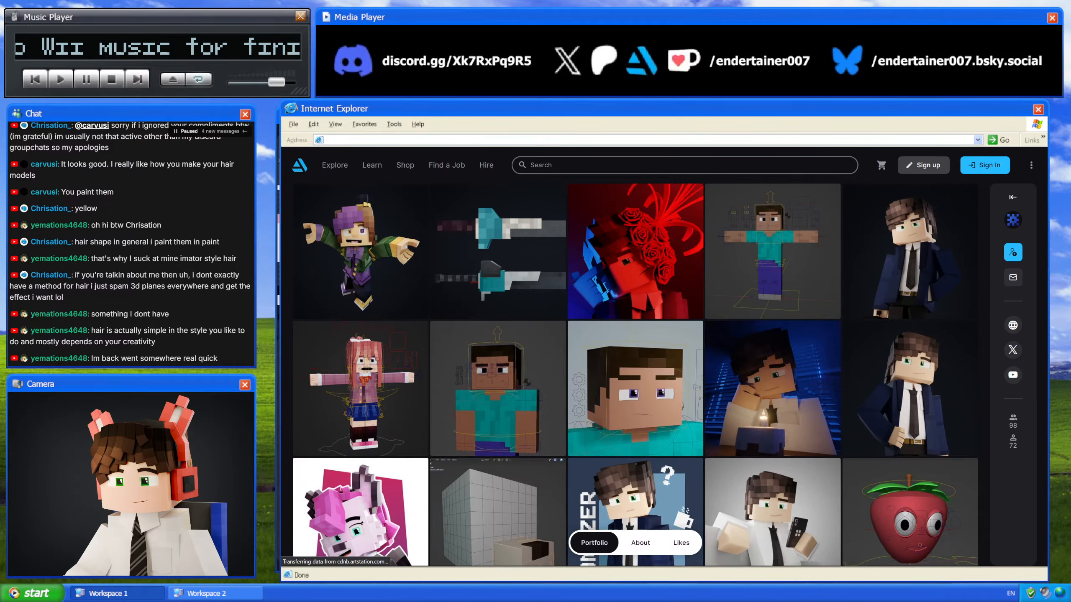
scroll(733, 432, up, 12)
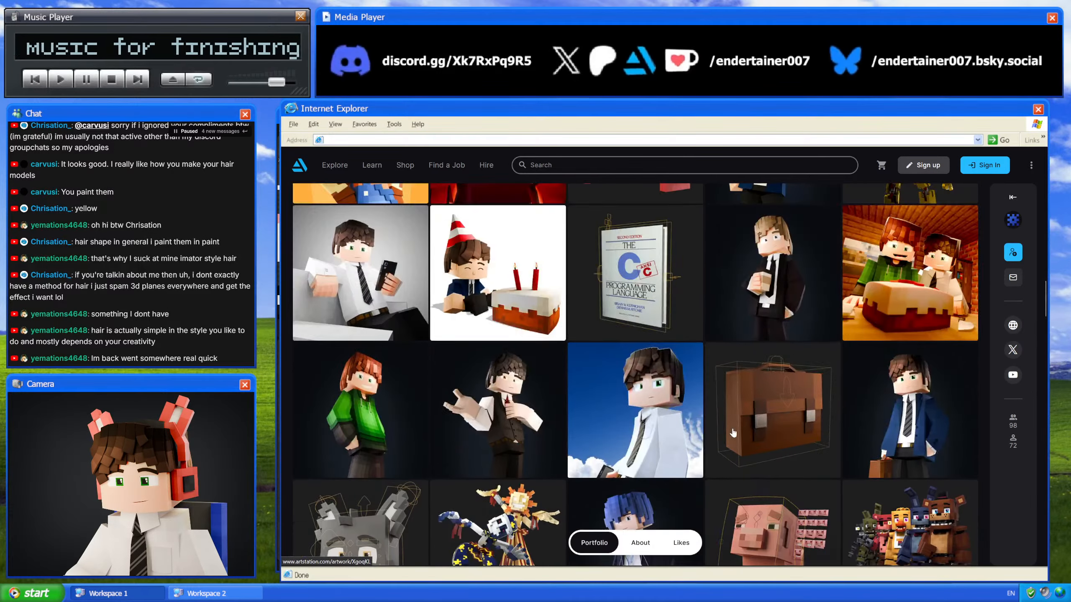
scroll(733, 432, down, 2)
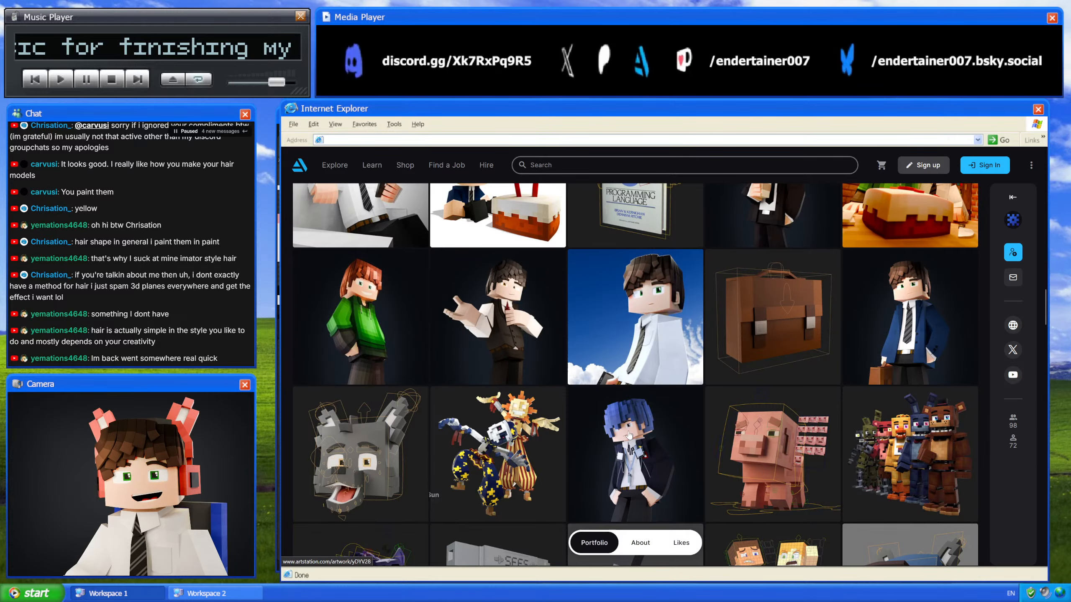
scroll(419, 373, up, 1)
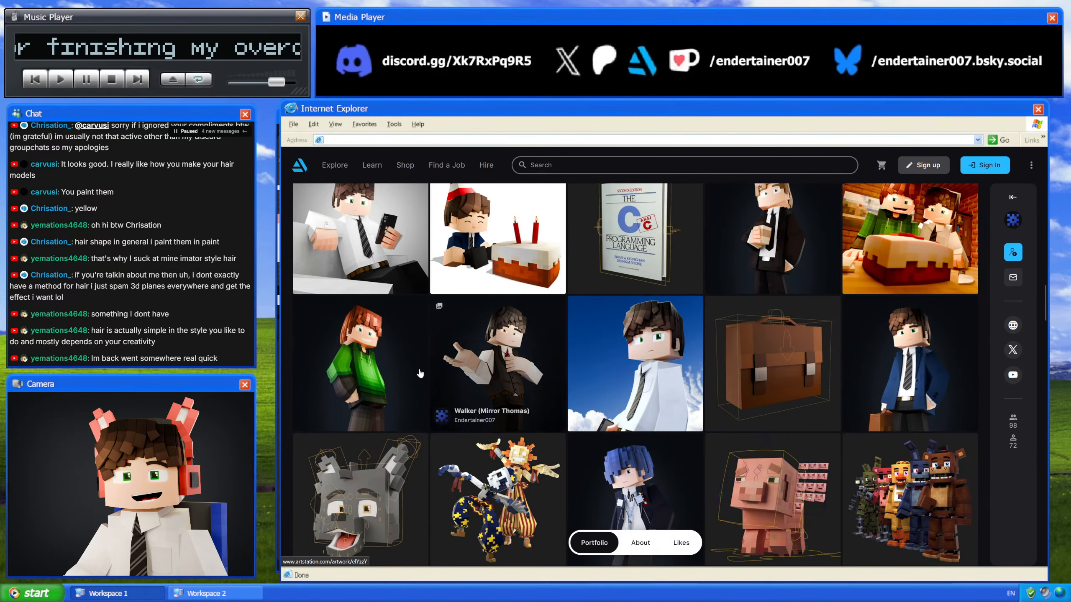
scroll(405, 341, up, 3)
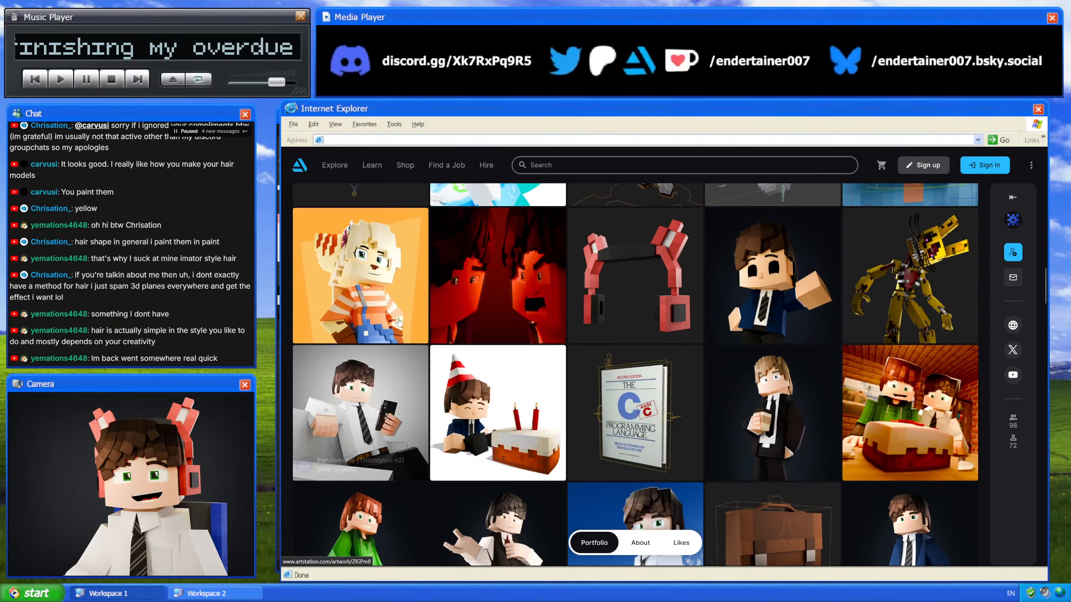
scroll(398, 322, up, 3)
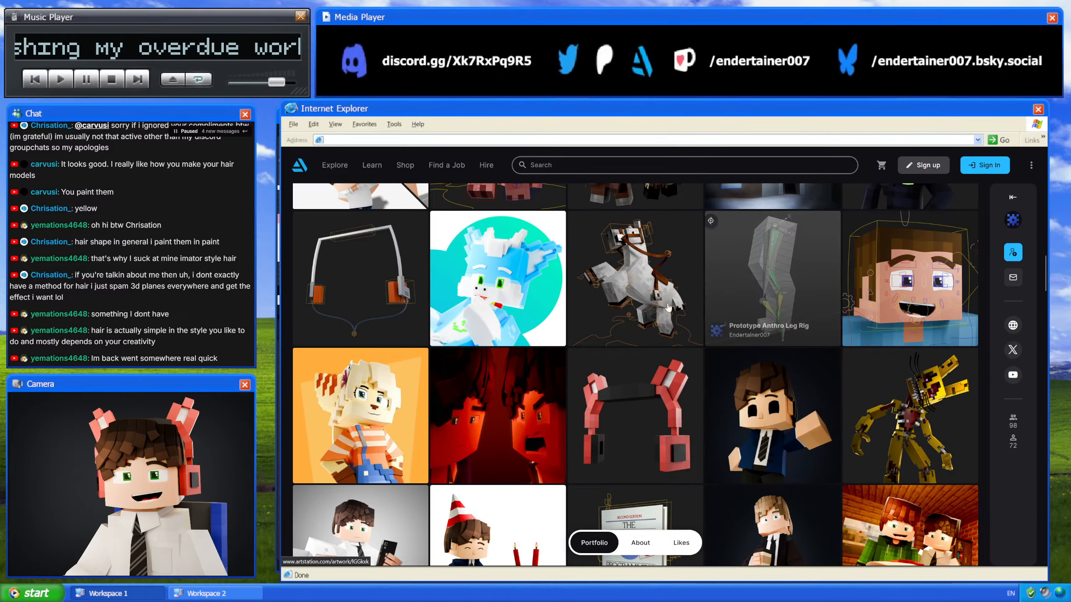
Step: Open the artwork of the character in the orange striped shirt, examine its wireframe and rig images, and return to the portfolio
click(357, 380)
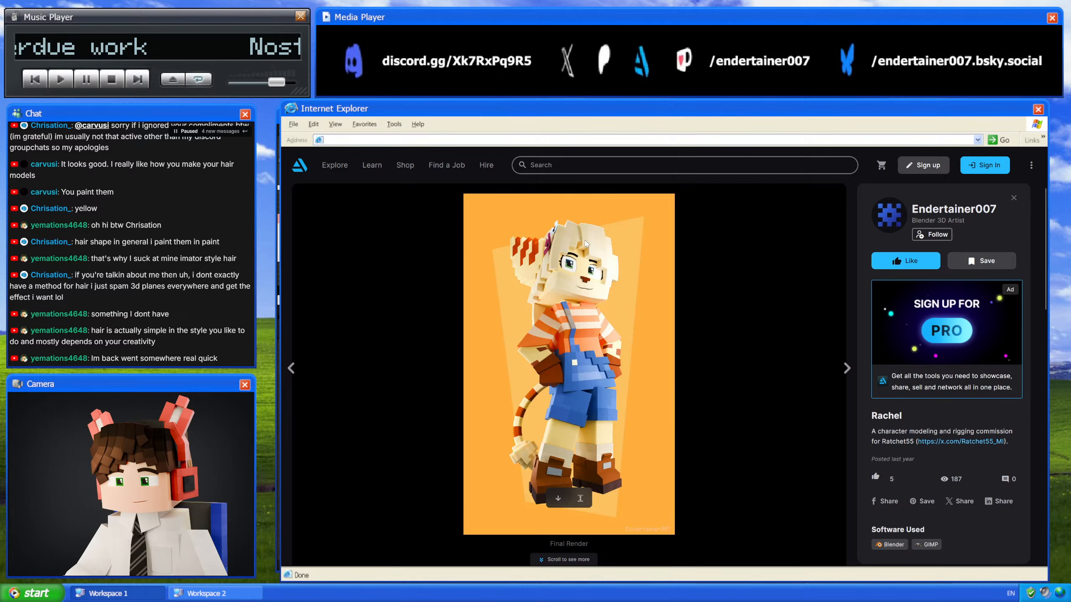
scroll(586, 244, down, 8)
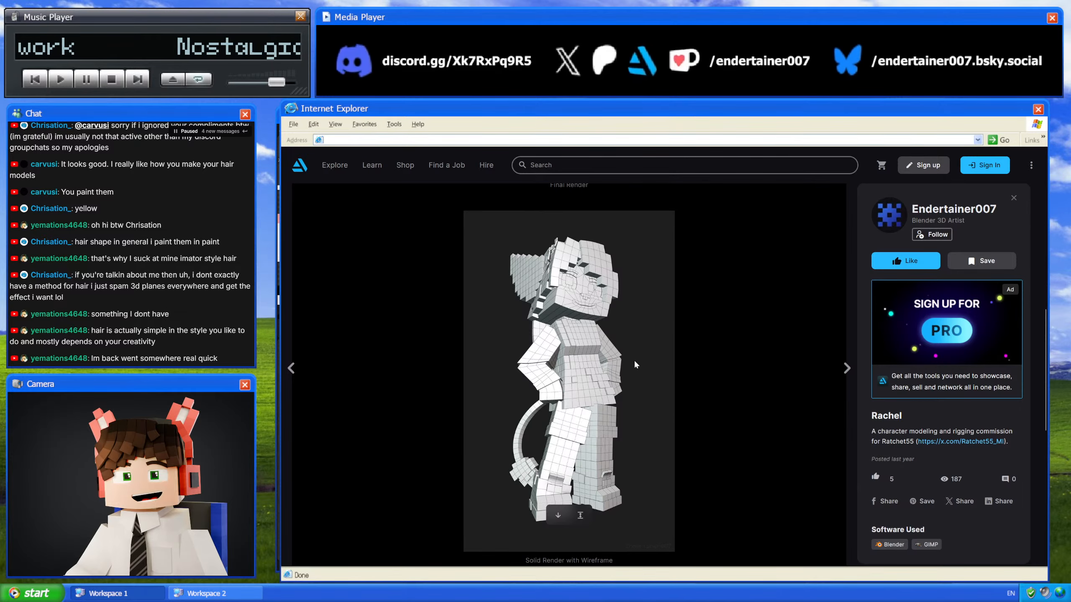
scroll(612, 265, down, 8)
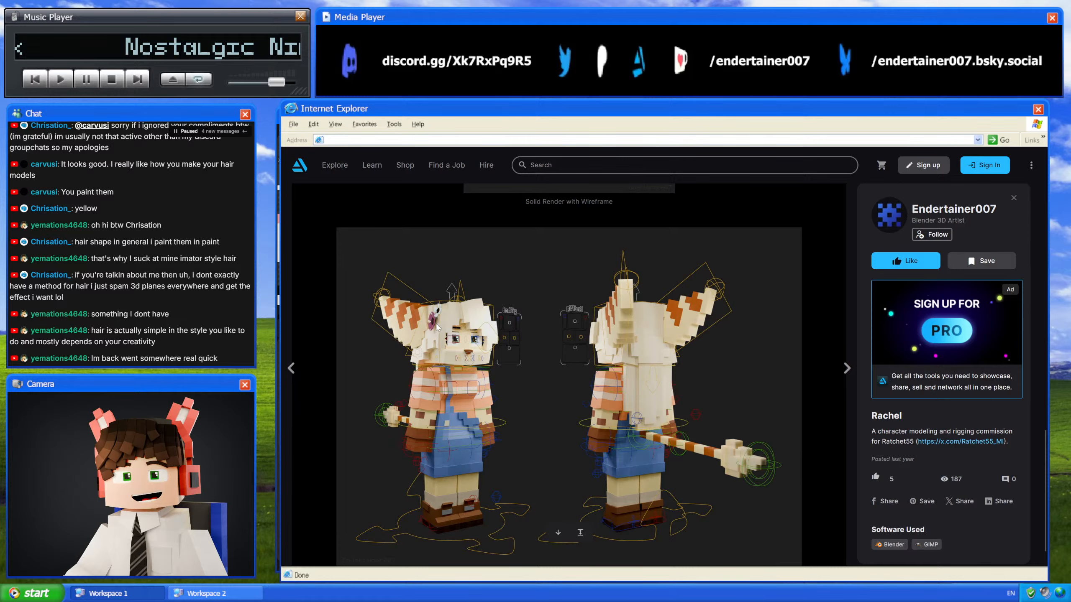
scroll(438, 328, up, 1)
scroll(647, 278, up, 6)
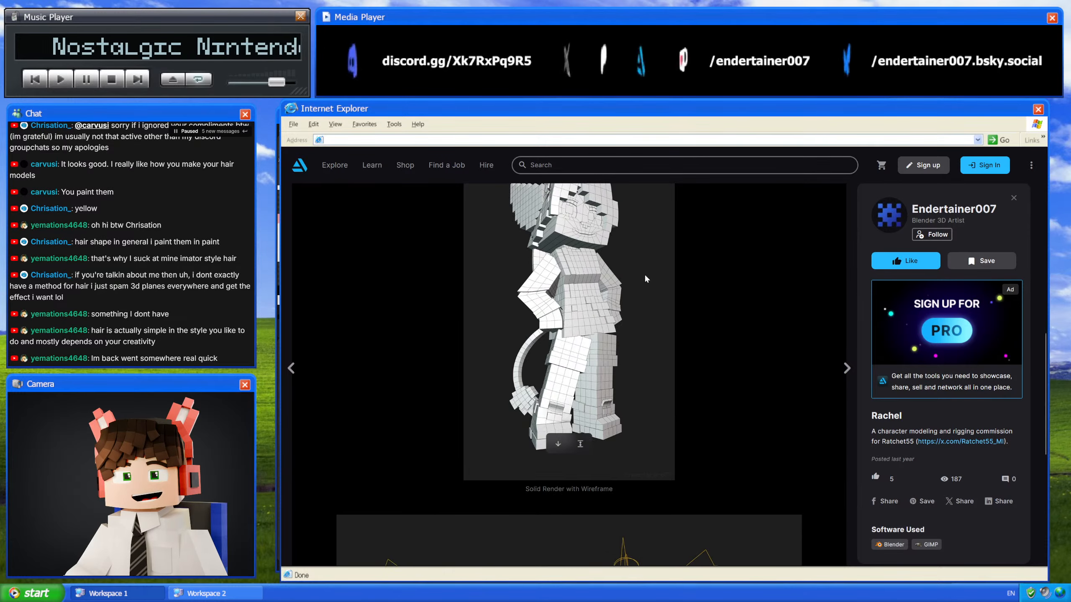
scroll(646, 278, up, 8)
click(689, 331)
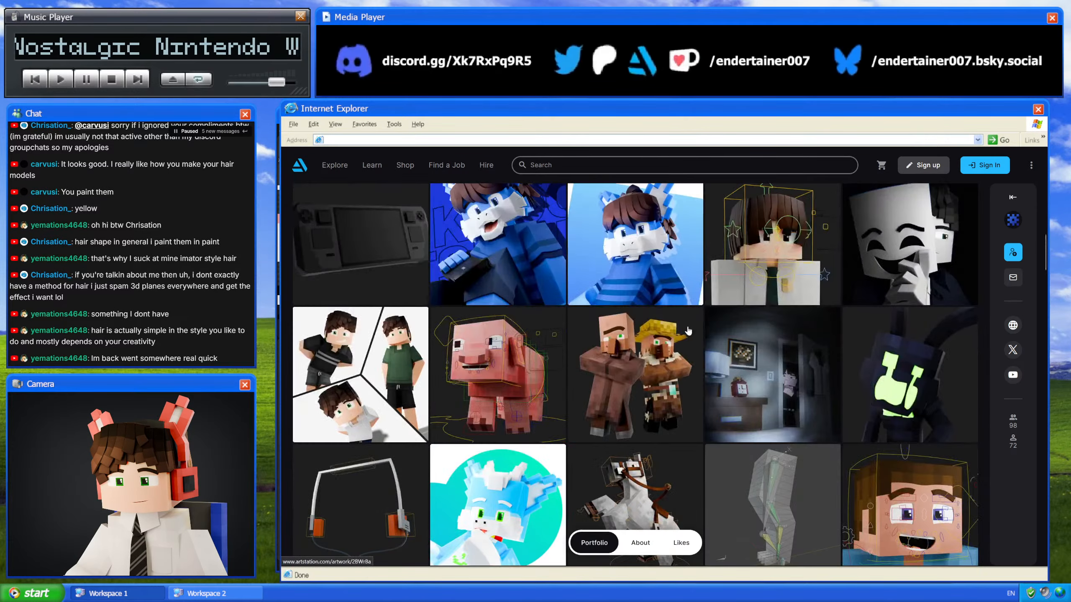
scroll(688, 331, up, 10)
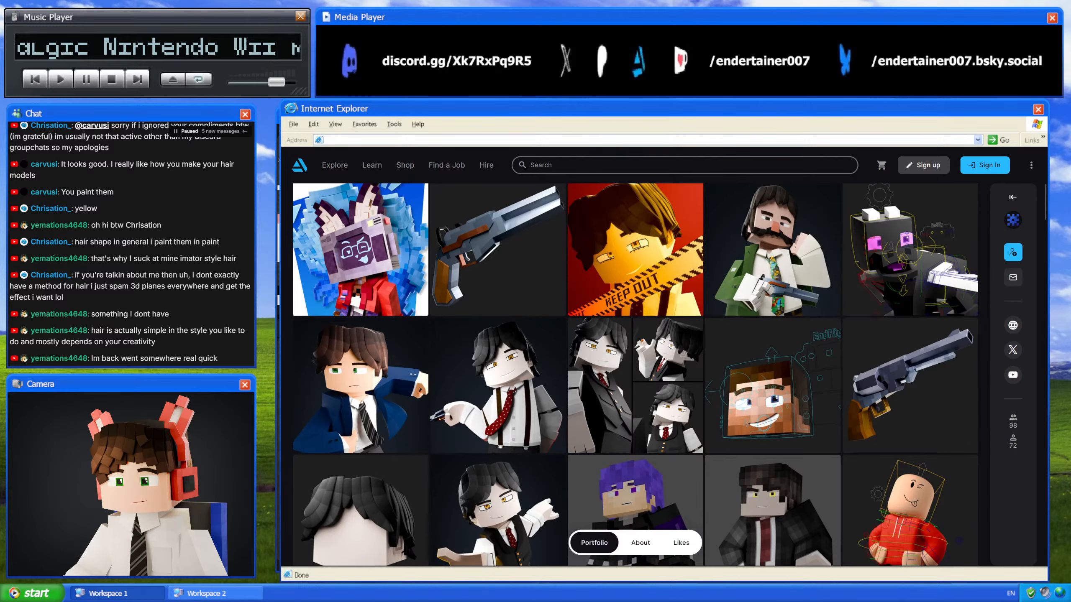
Step: Switch to Blender, put the facial rig in Pose Mode, and rename the nose bone CTL-Nose
key(alt+Tab)
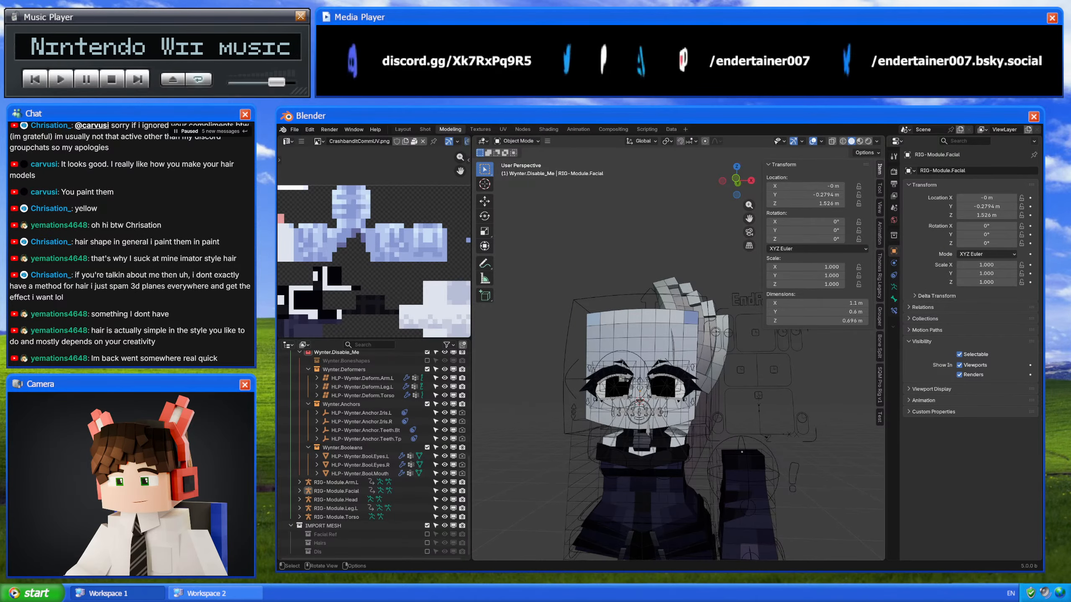
scroll(666, 348, up, 6)
middle_drag(663, 357, 699, 373)
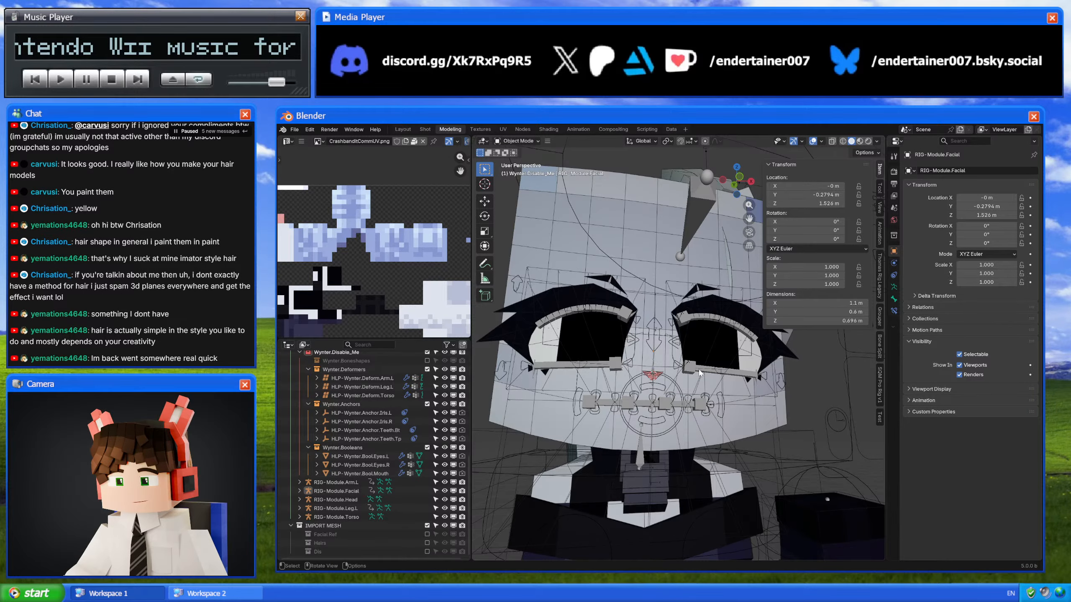
key(ctrl+Tab)
scroll(698, 369, up, 6)
click(893, 299)
click(942, 171)
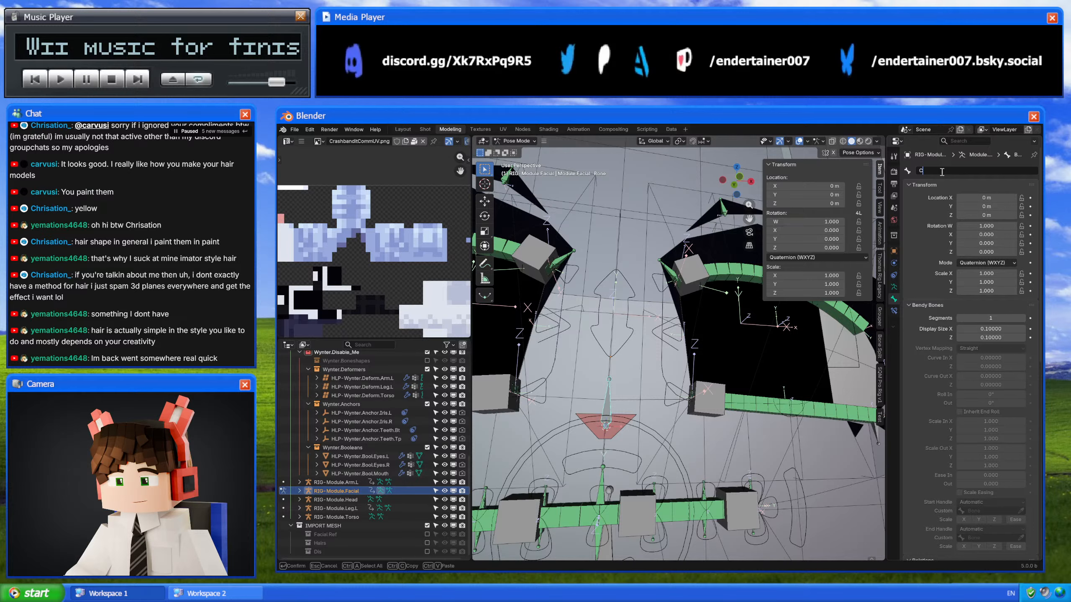
key(Return)
Step: Move the nose bone to the Facial bone collection under Main, Head, Facial
key(m)
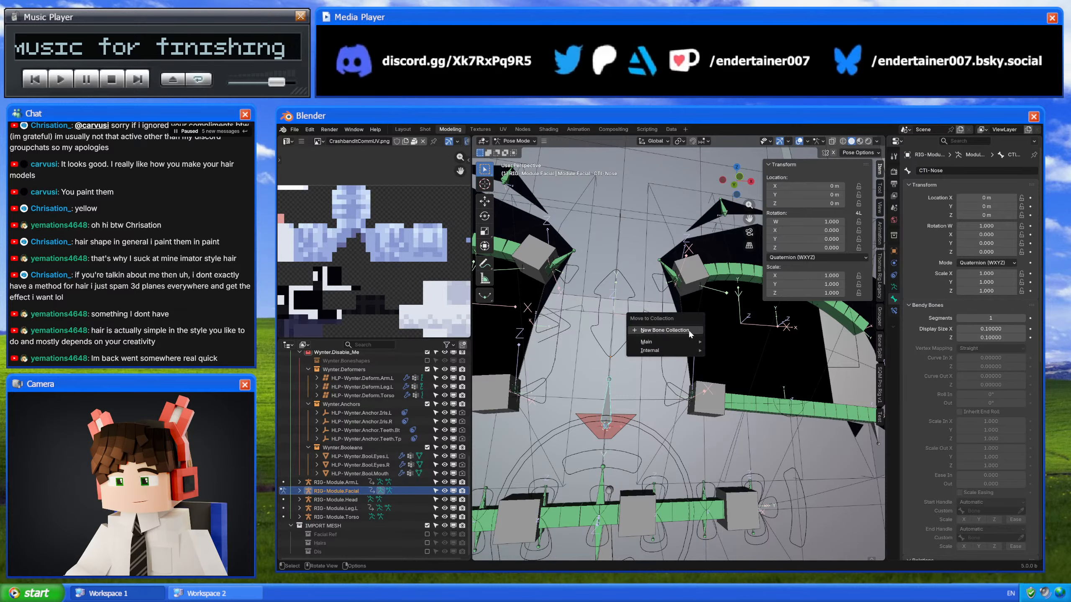
mouse_move(689, 342)
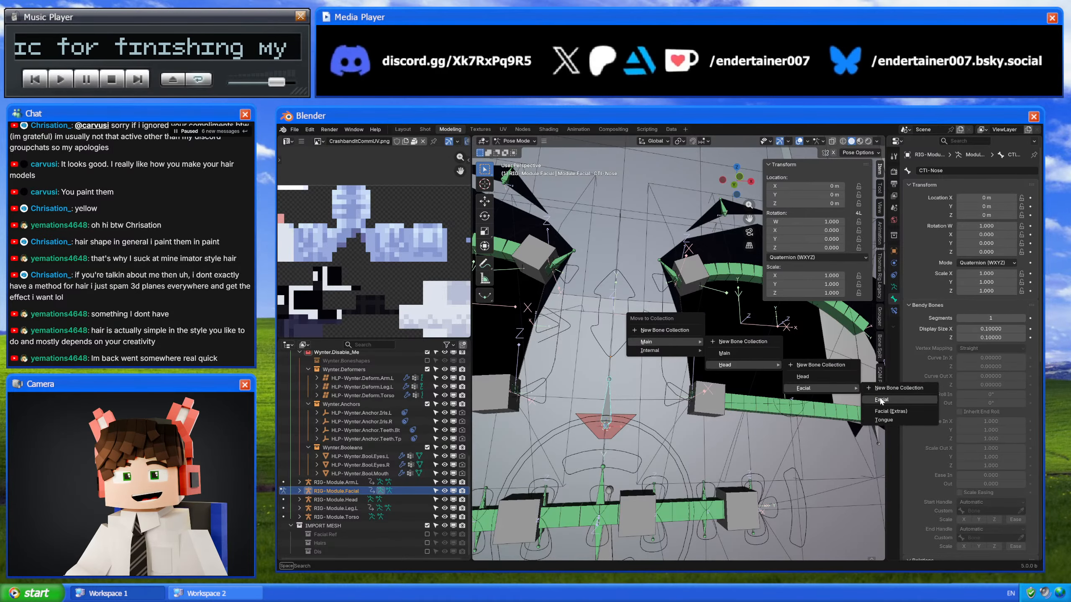
click(884, 400)
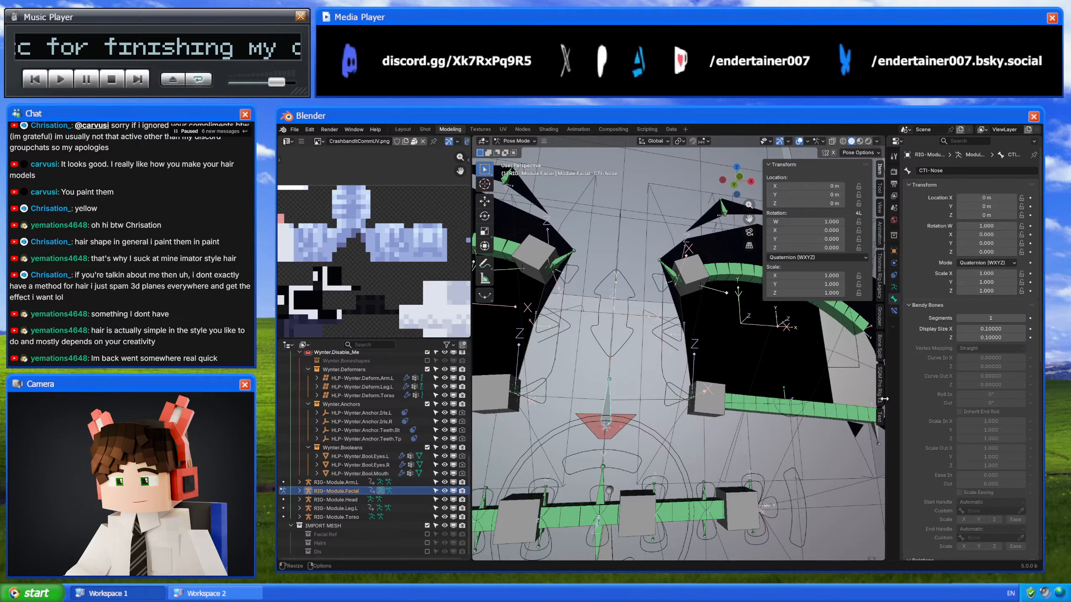
Step: Assign BSP-Triangle as the nose bone's custom shape object
scroll(927, 354, down, 18)
click(996, 395)
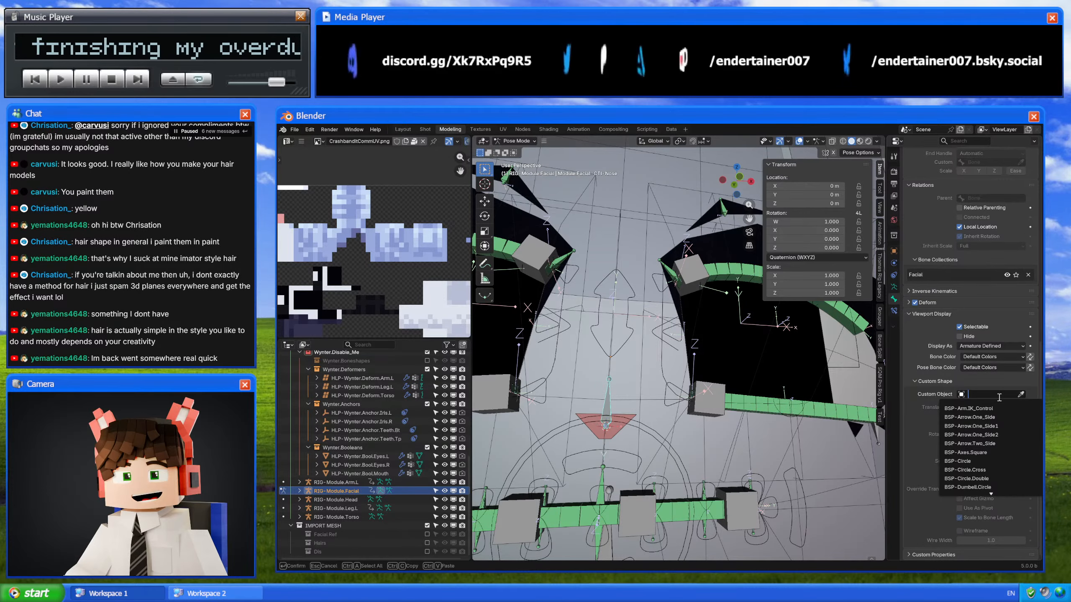
text(Trian)
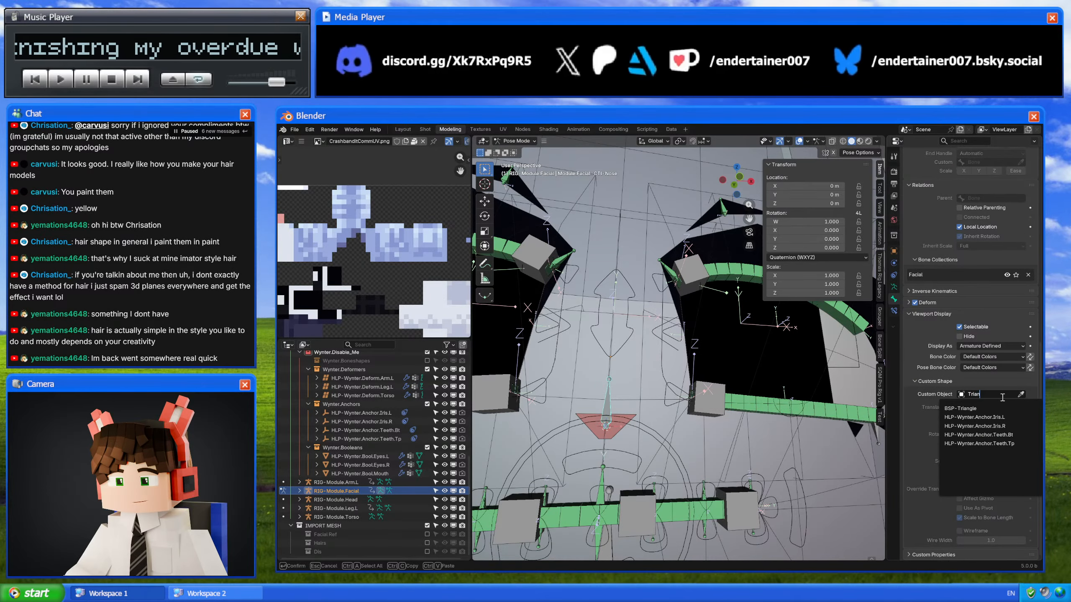
key(Return)
Step: Set the nose bone's custom shape Z rotation to -90° while viewing the face from the front
click(739, 177)
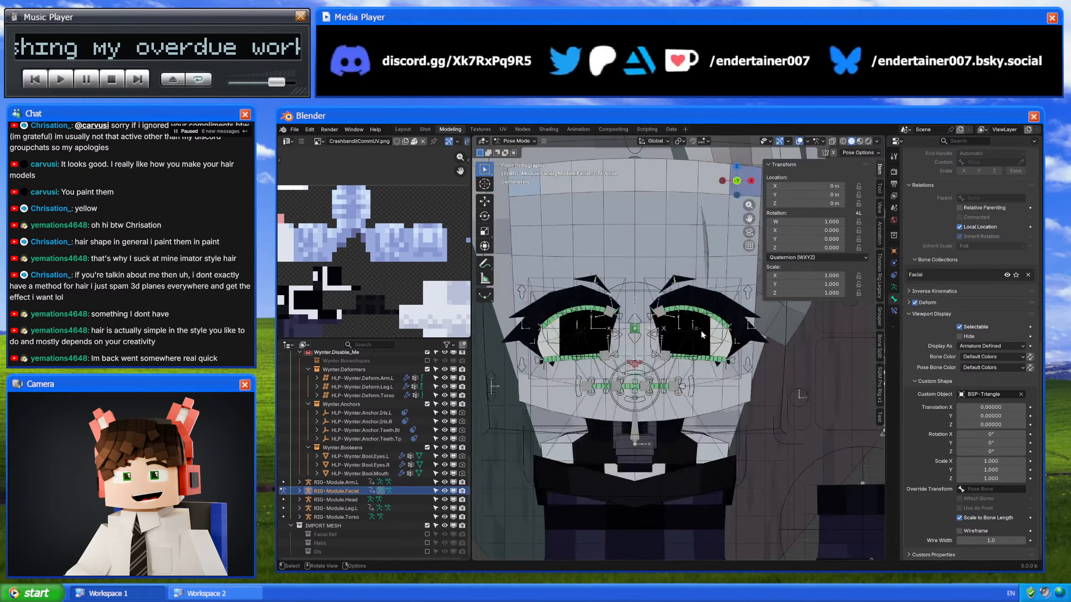
scroll(701, 334, up, 5)
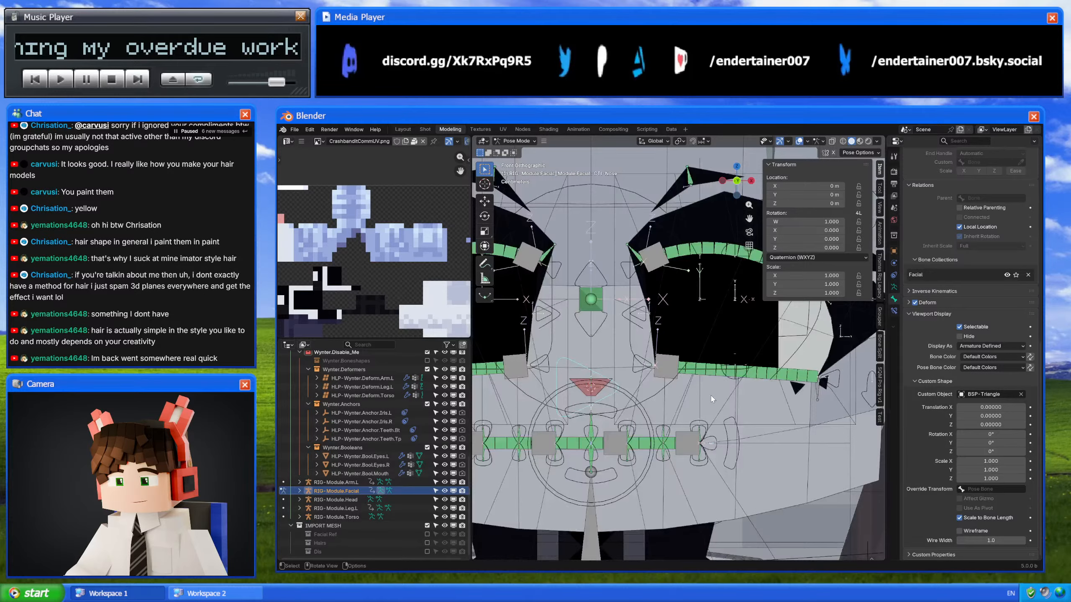
scroll(711, 396, up, 4)
double_click(993, 451)
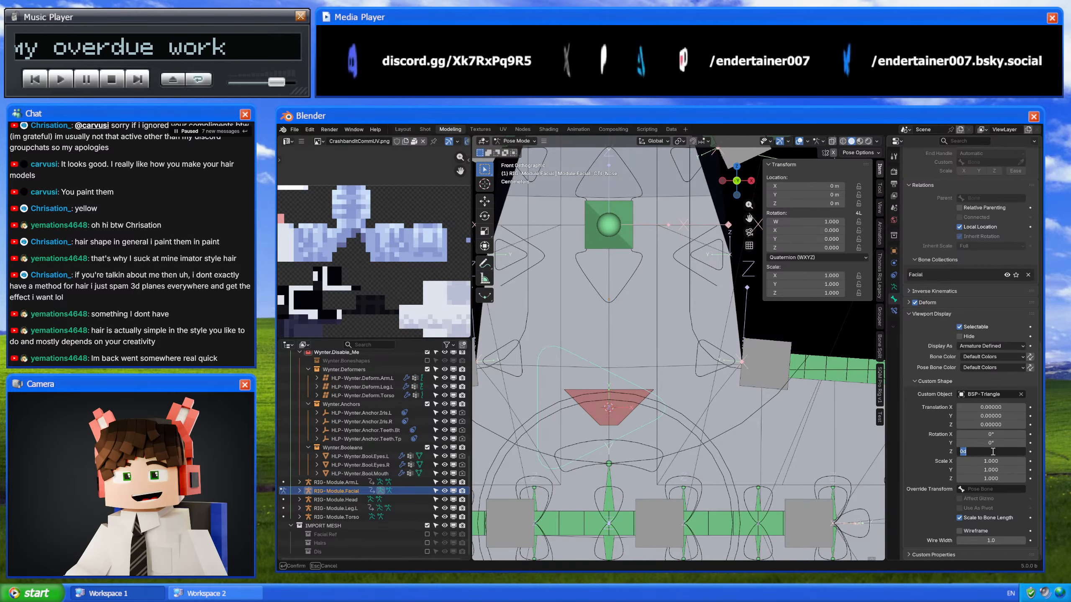
key(BackSpace)
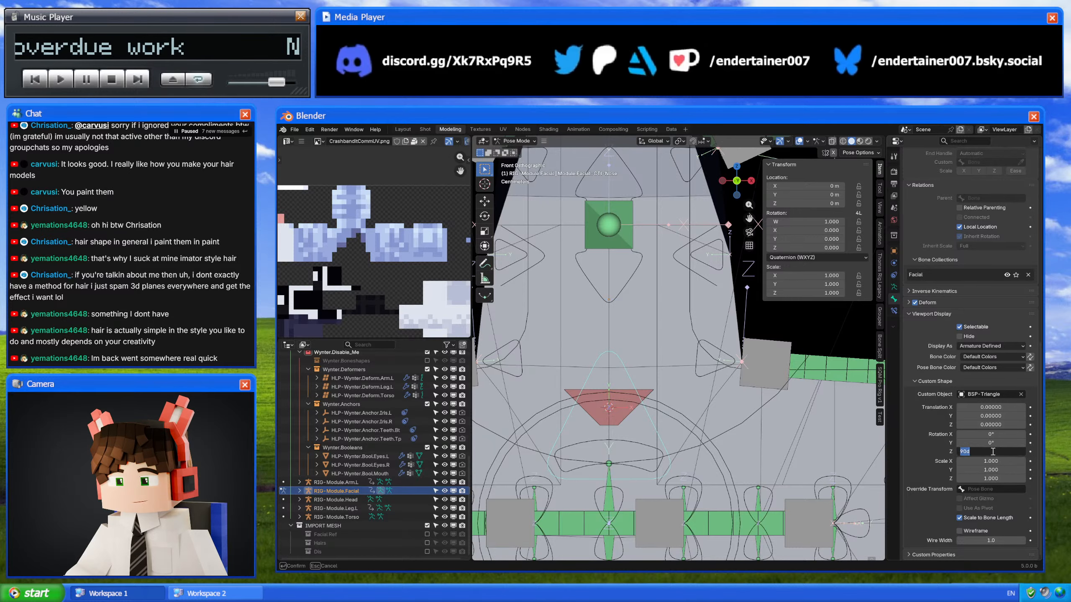
text(-90)
key(Return)
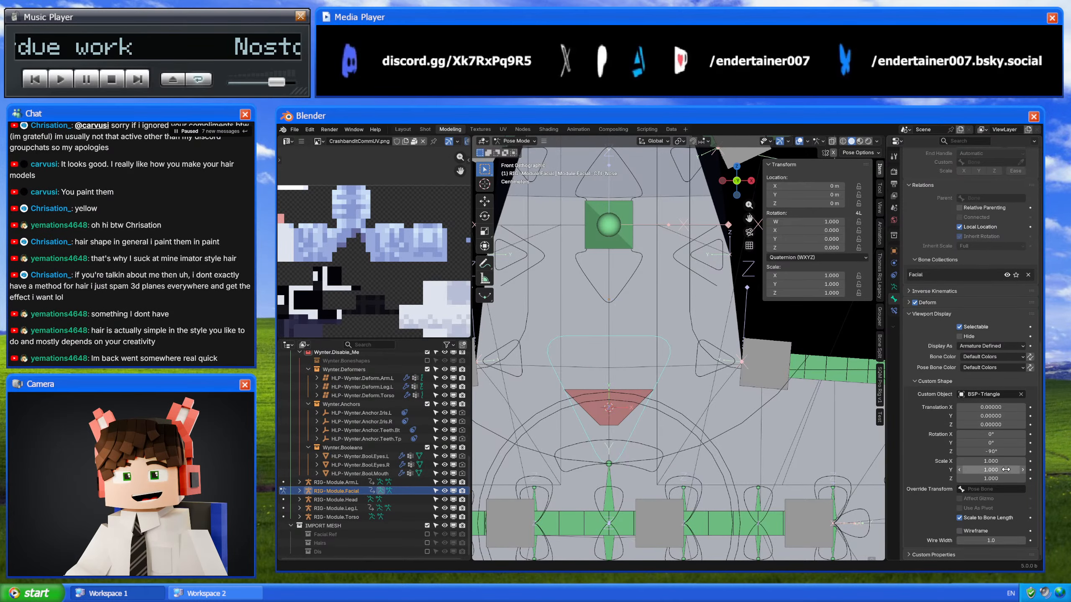
Step: Fit the triangle custom shape around the nose with scale X 0.240, Y and Z 0.500, and Y translation -0.00100
drag(1005, 461, 982, 461)
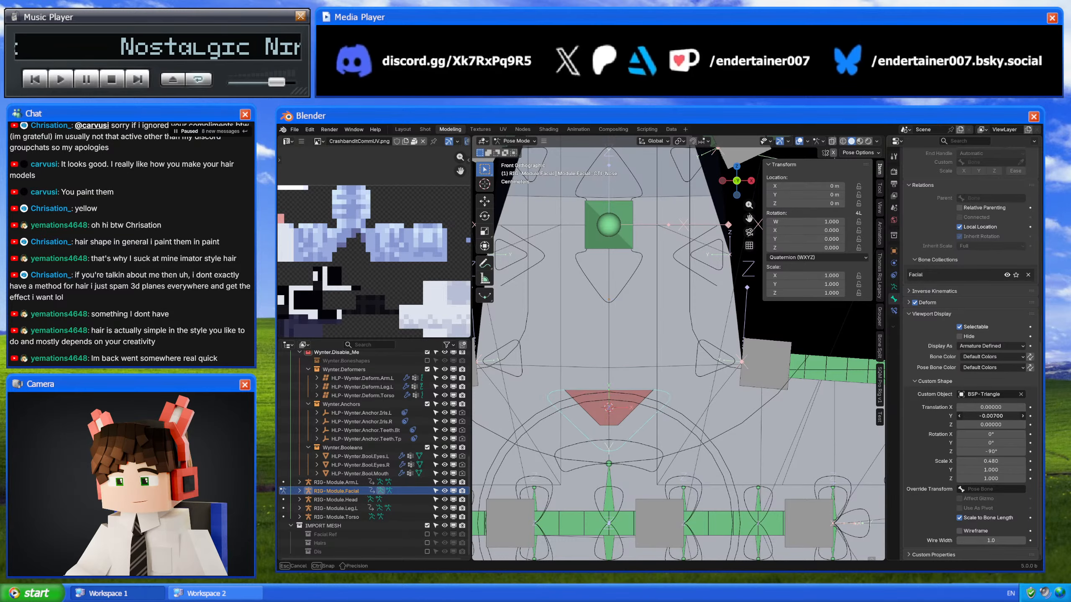
drag(991, 416, 996, 416)
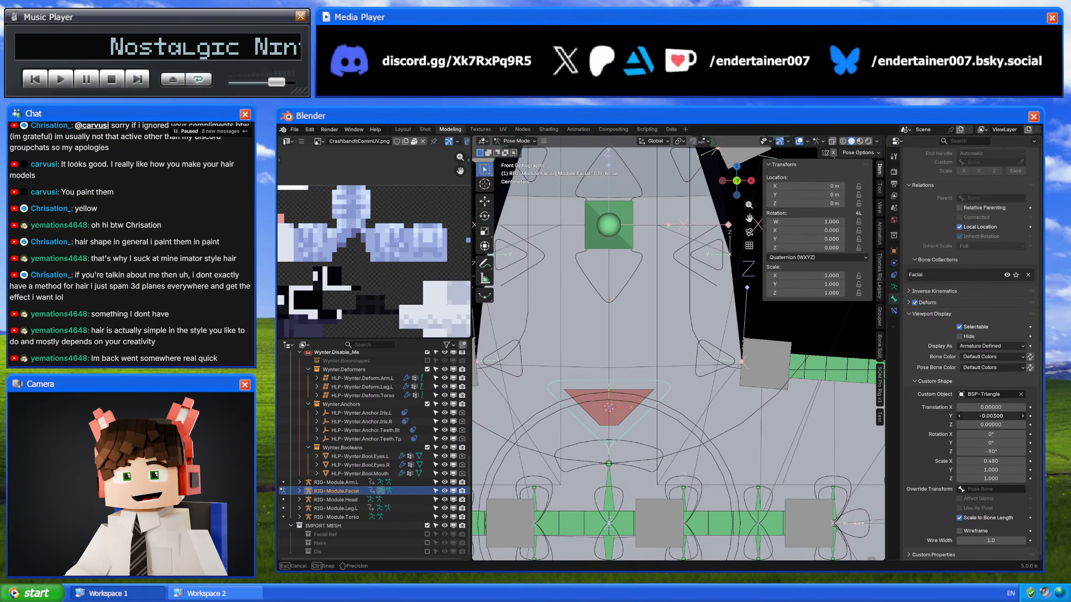
drag(991, 461, 985, 478)
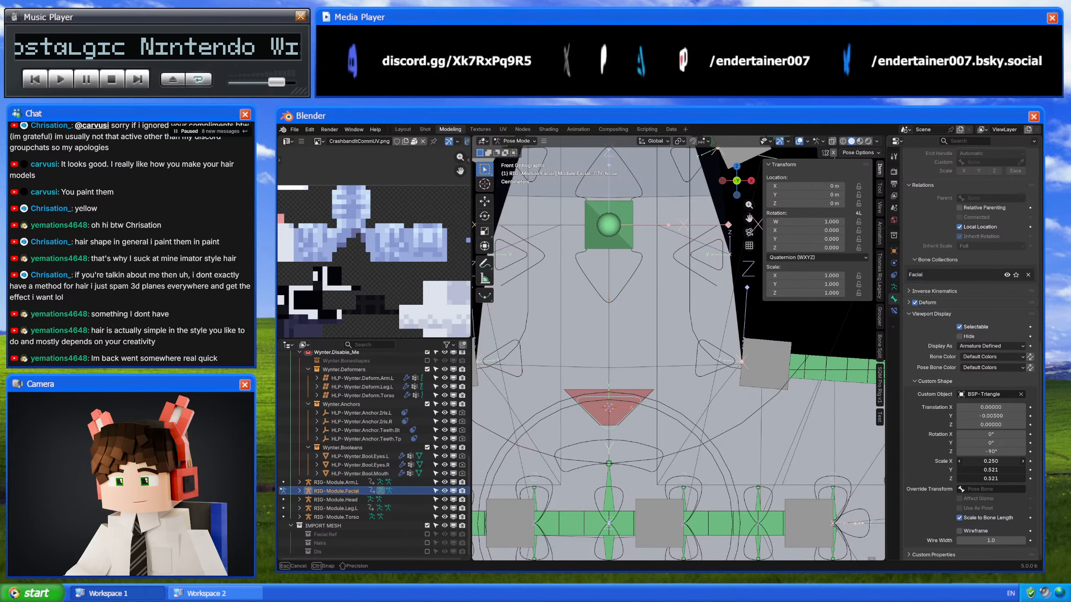
key(Escape)
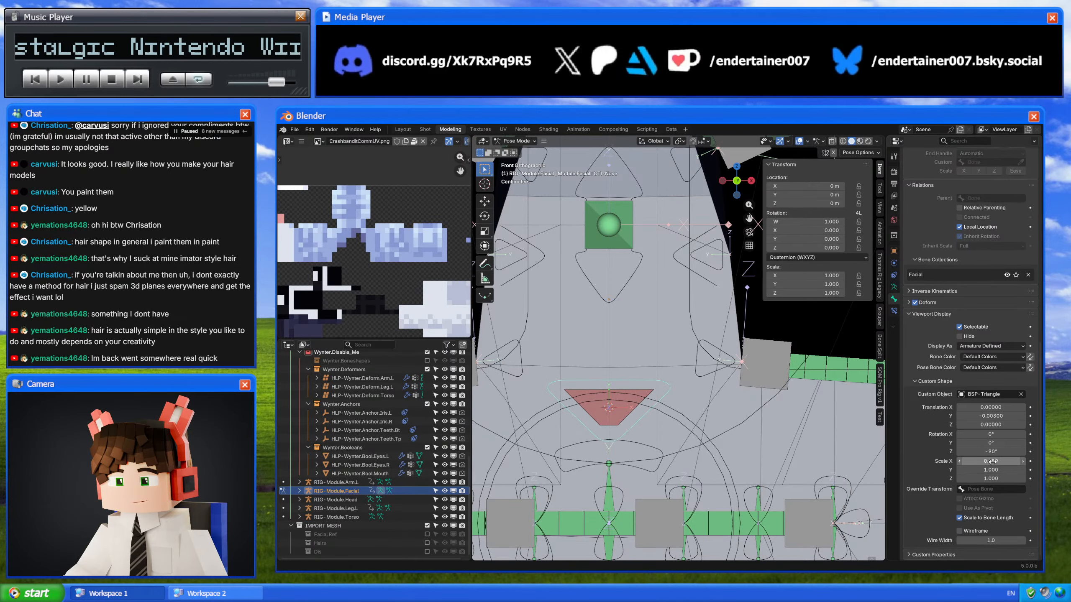
drag(993, 460, 970, 479)
drag(1000, 416, 1006, 416)
Step: Try moving the nose bone freely from an angled view of the face
middle_drag(635, 389, 656, 385)
scroll(736, 415, down, 8)
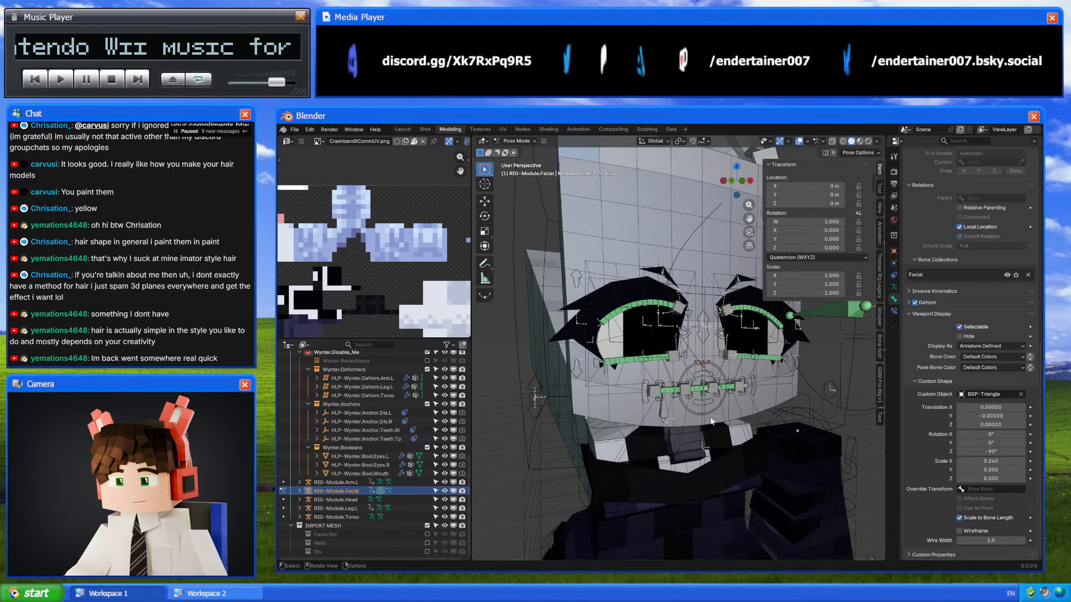
scroll(711, 421, up, 5)
key(g)
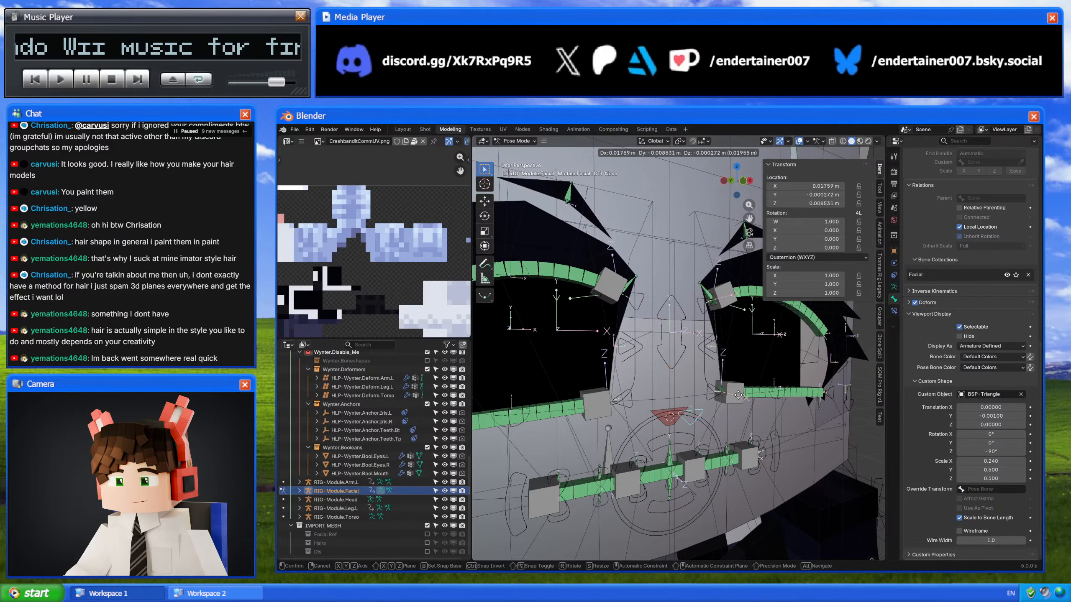
key(Escape)
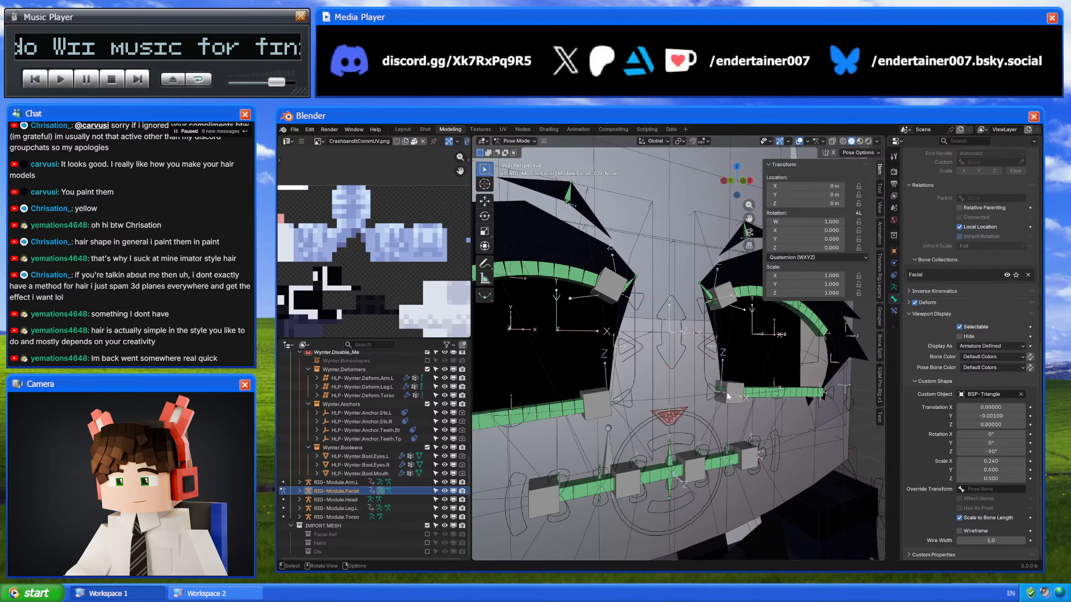
Step: Set the wire width of the nose bone's custom shape to 1 and turn on X-ray view
scroll(726, 392, down, 3)
click(983, 541)
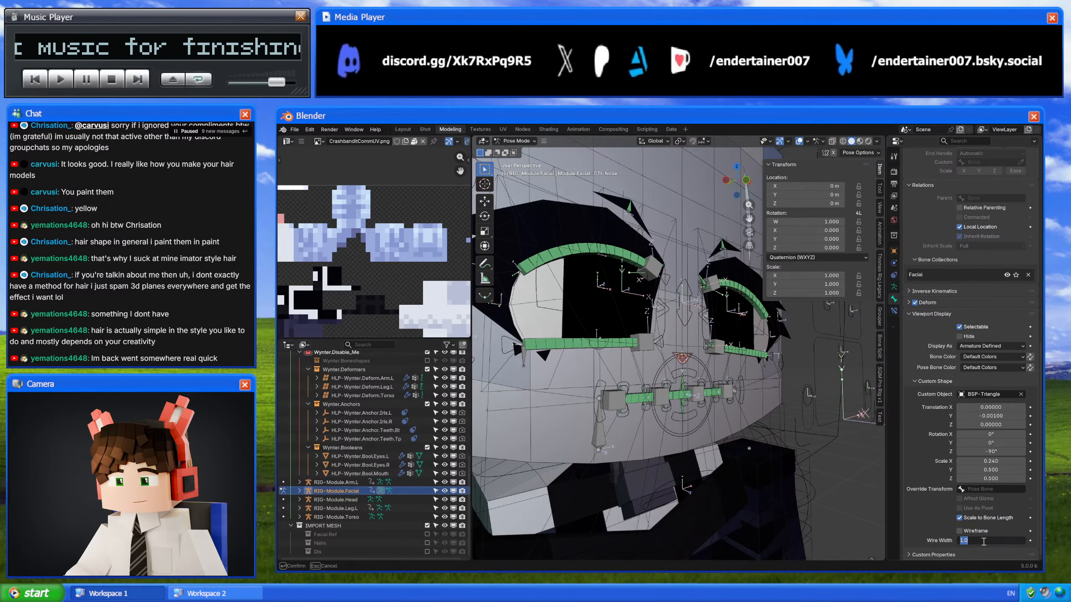
text(1)
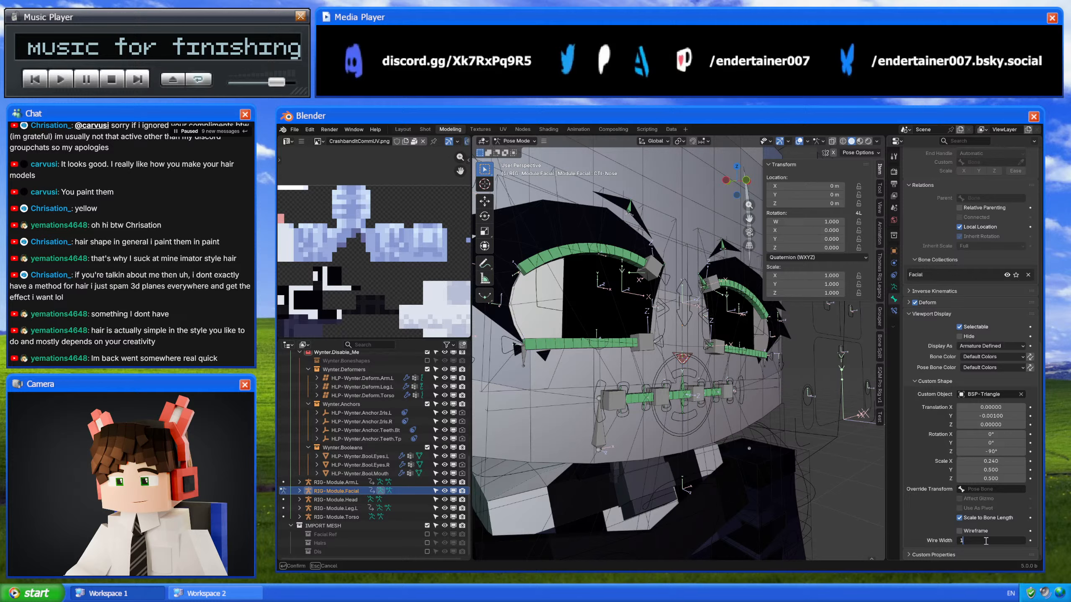
key(Return)
scroll(985, 506, up, 5)
key(a)
key(alt+z)
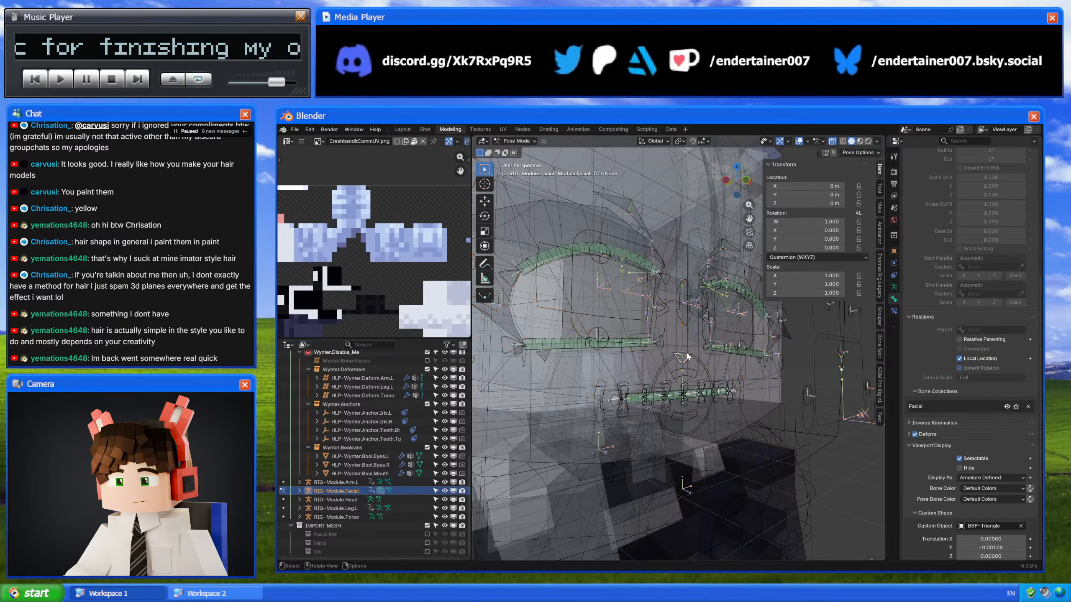
click(687, 357)
scroll(647, 390, down, 3)
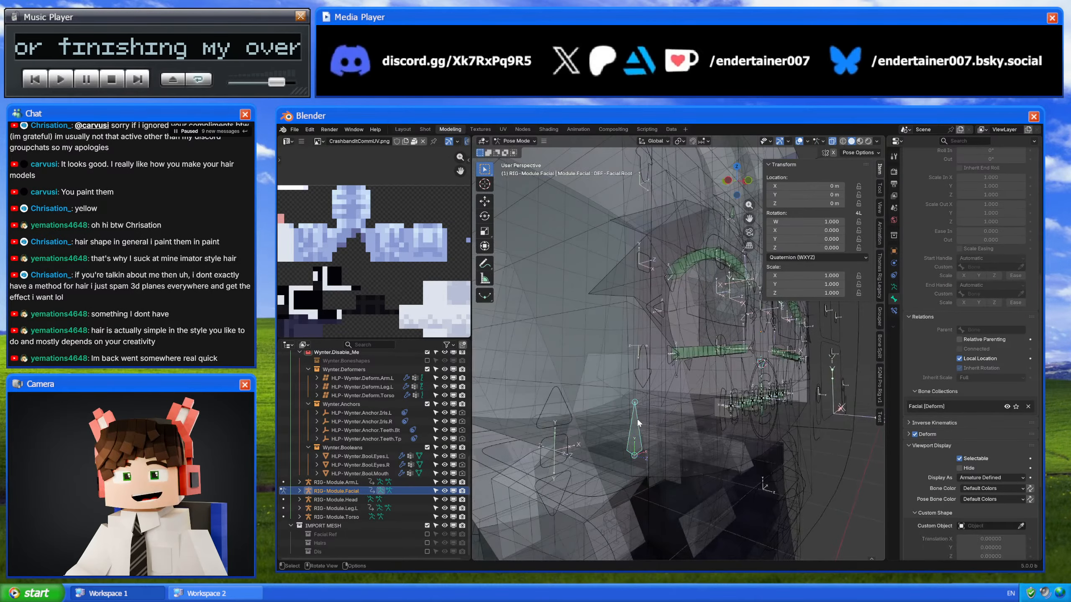
key(Tab)
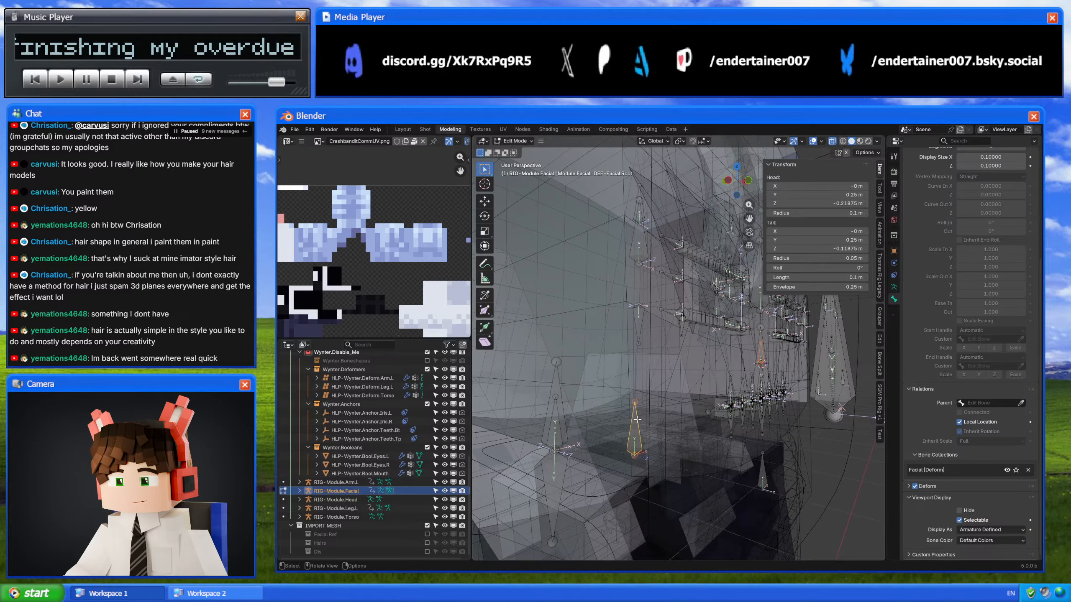
key(Tab)
Step: Parent the nose bone to the CTL-Eye.Root.Main bone with Keep Offset
scroll(609, 335, up, 2)
click(628, 359)
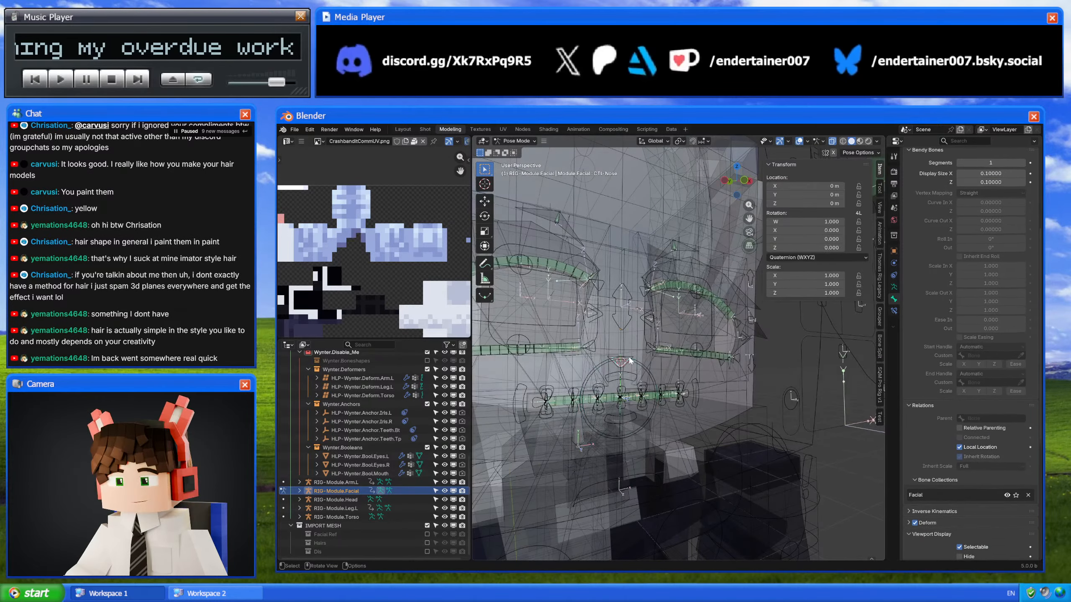
click(622, 322)
key(Tab)
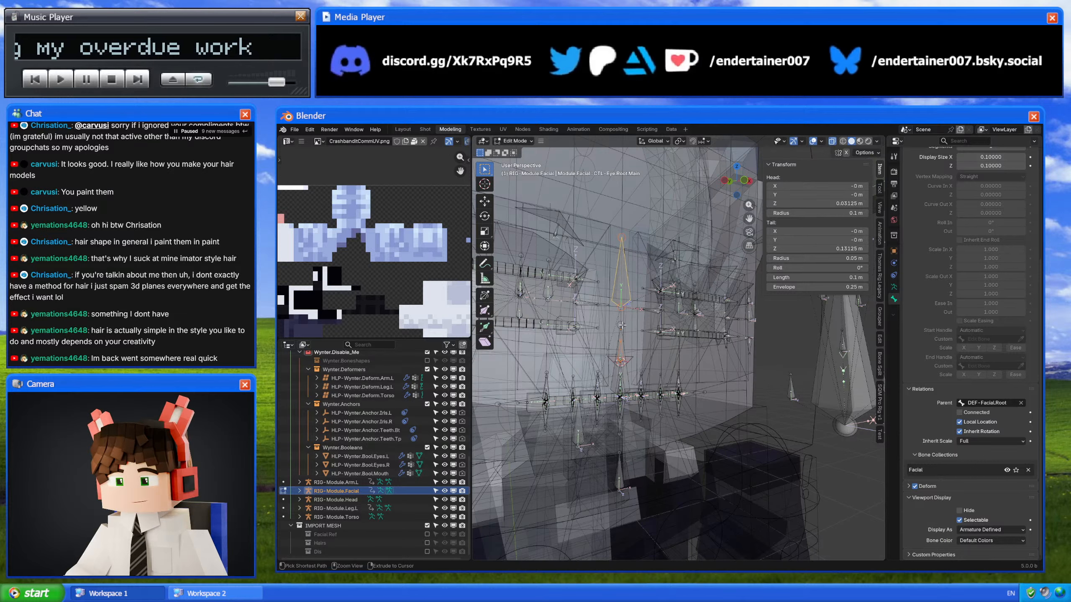
key(ctrl+p)
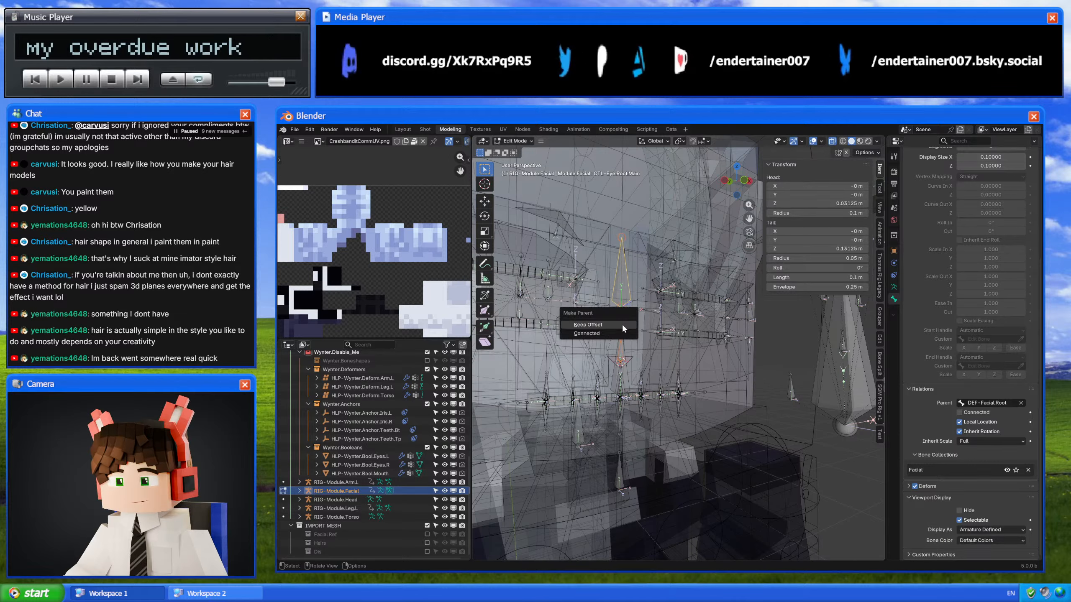
click(623, 328)
Step: Test a free move of the main eye root control in Pose Mode and turn off X-ray view
key(Tab)
key(g)
right_click(638, 302)
key(ctrl+Tab)
middle_drag(638, 302, 741, 431)
scroll(653, 316, down, 3)
key(alt+z)
Step: Examine the custom shape translation of the right lower eyelid head control and return to the nose bone
scroll(679, 332, up, 3)
scroll(672, 332, down, 4)
scroll(698, 367, up, 5)
key(ctrl+Tab)
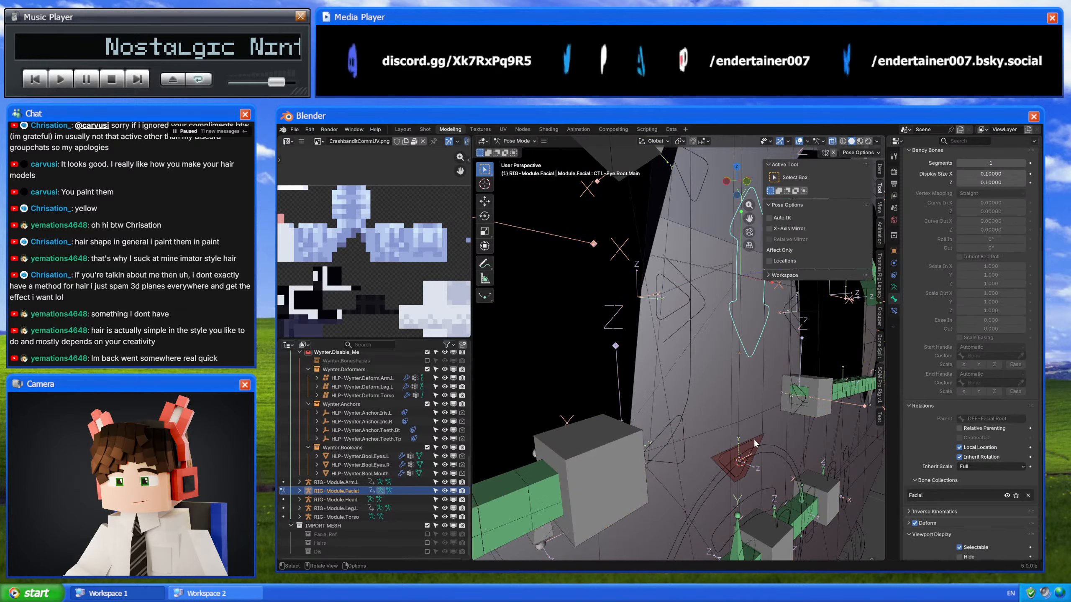
click(754, 443)
click(686, 428)
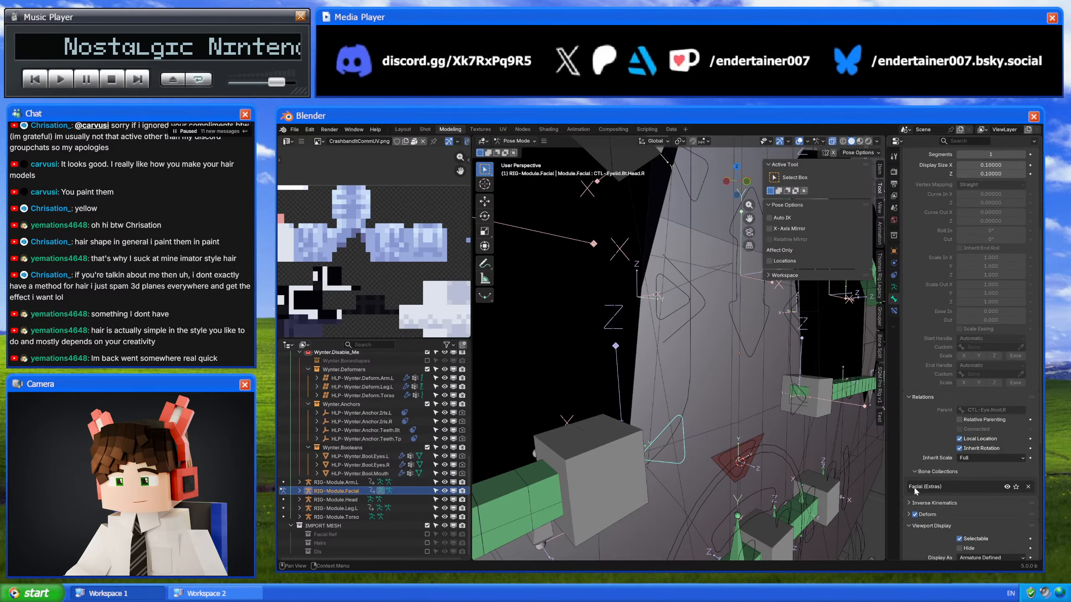
scroll(914, 489, down, 8)
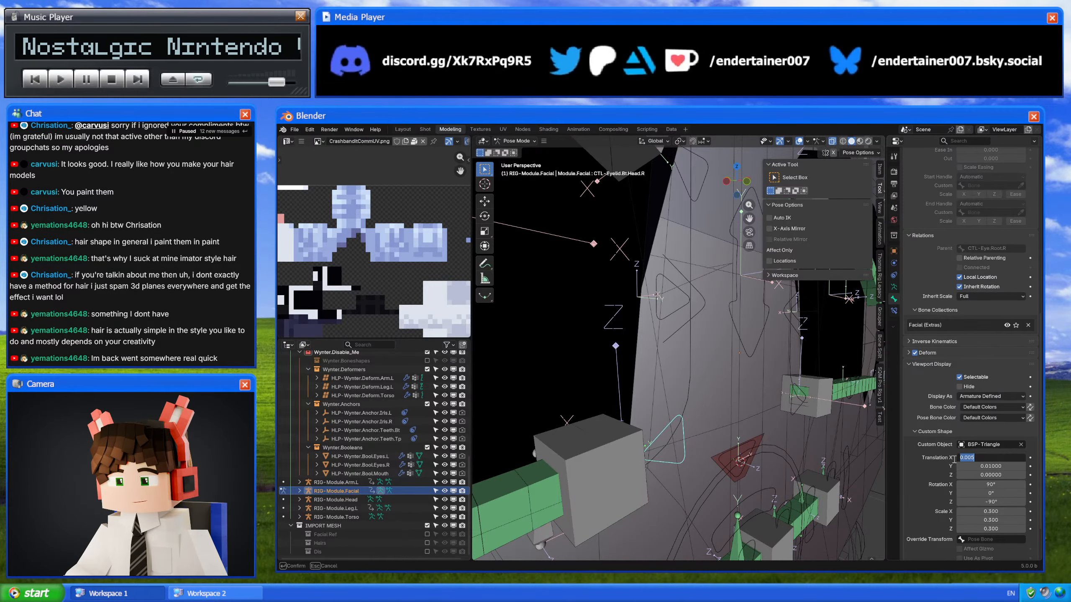
key(ctrl+z)
Step: Try an X translation of 0.005 for the nose bone's custom shape
click(990, 466)
text(0.005)
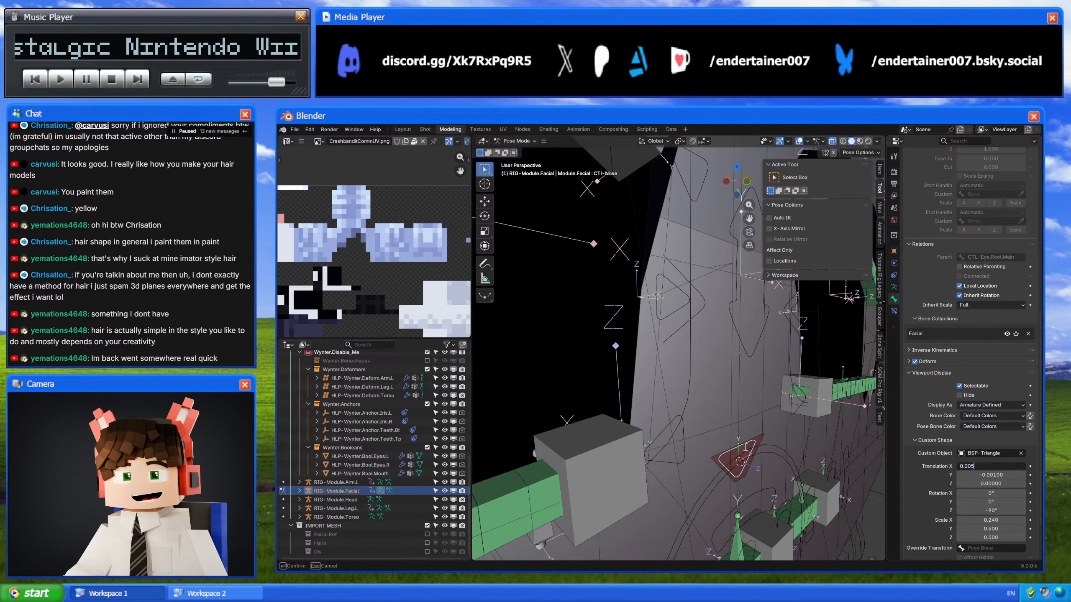
key(Return)
key(ctrl+z)
Step: Set the nose bone's custom shape Z translation to 0.005
click(989, 484)
text(0.005)
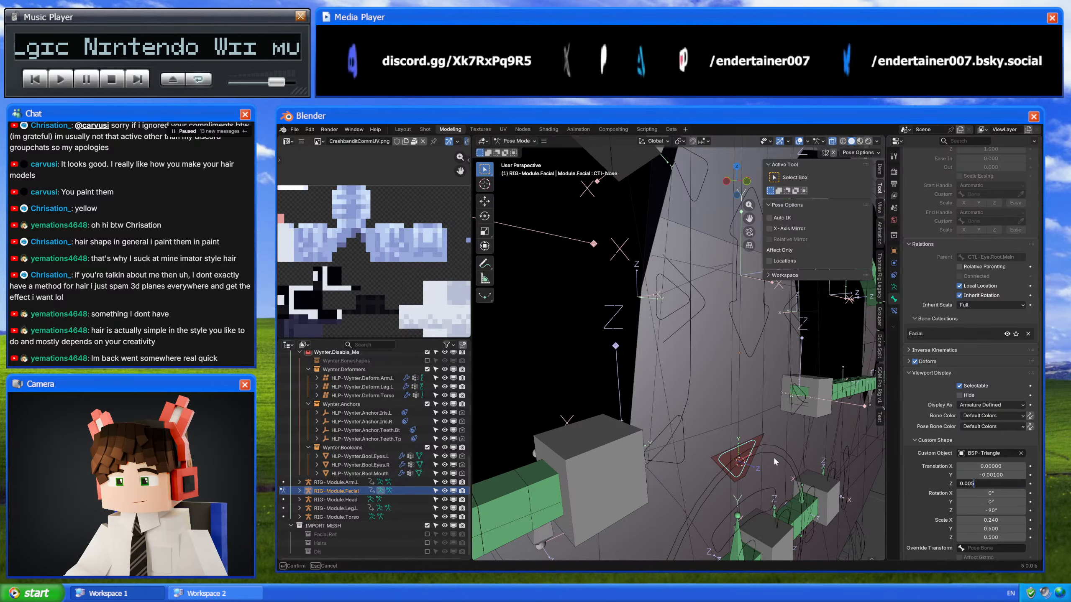
key(Return)
middle_drag(743, 434, 674, 428)
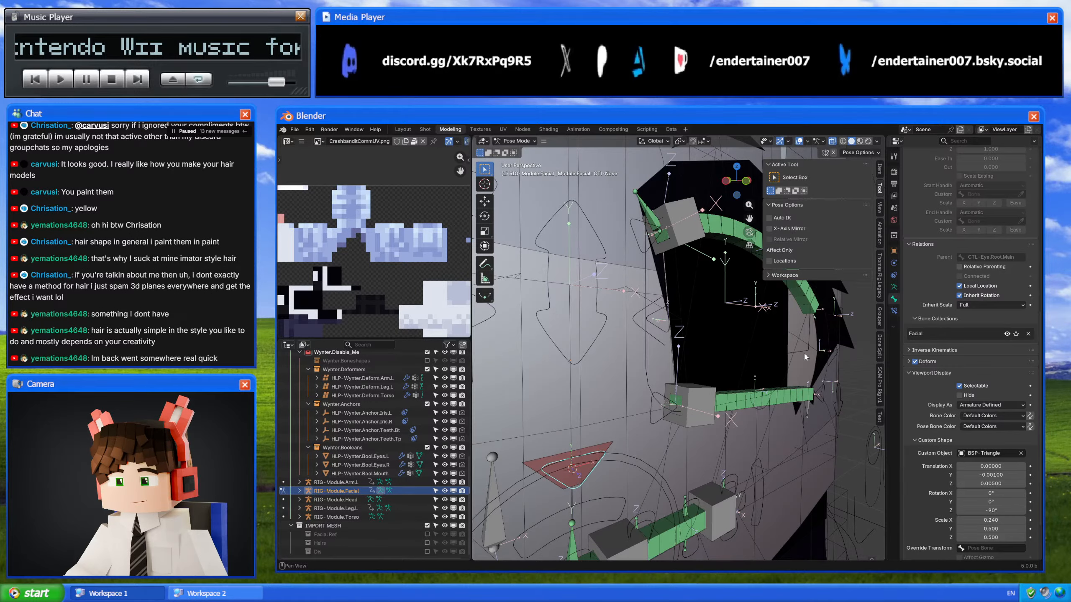
shift+middle_drag(804, 357, 708, 370)
shift+middle_drag(624, 464, 711, 481)
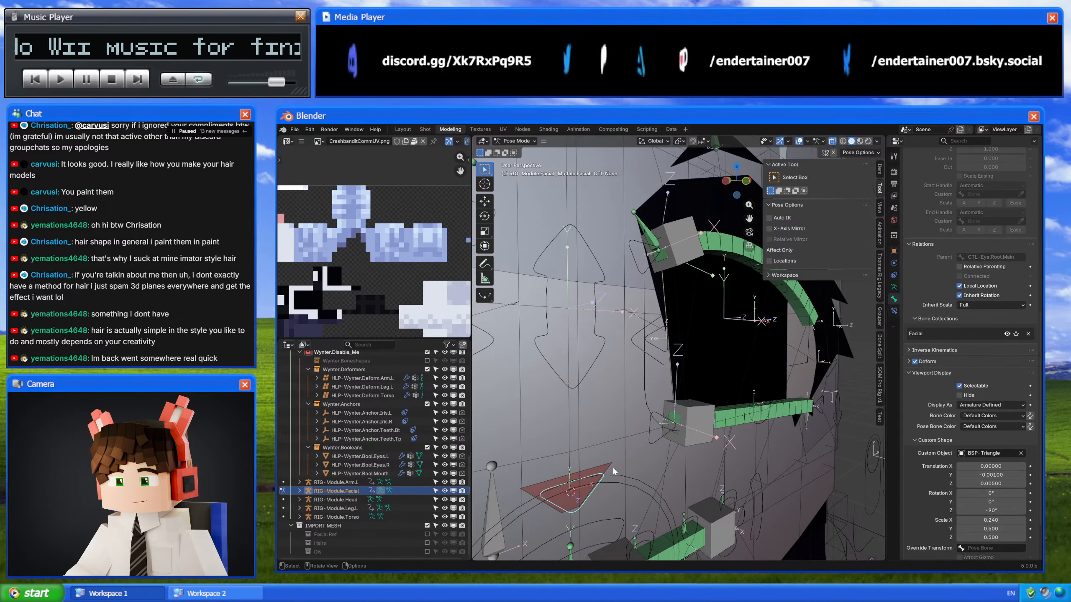
scroll(616, 464, up, 5)
scroll(621, 453, down, 5)
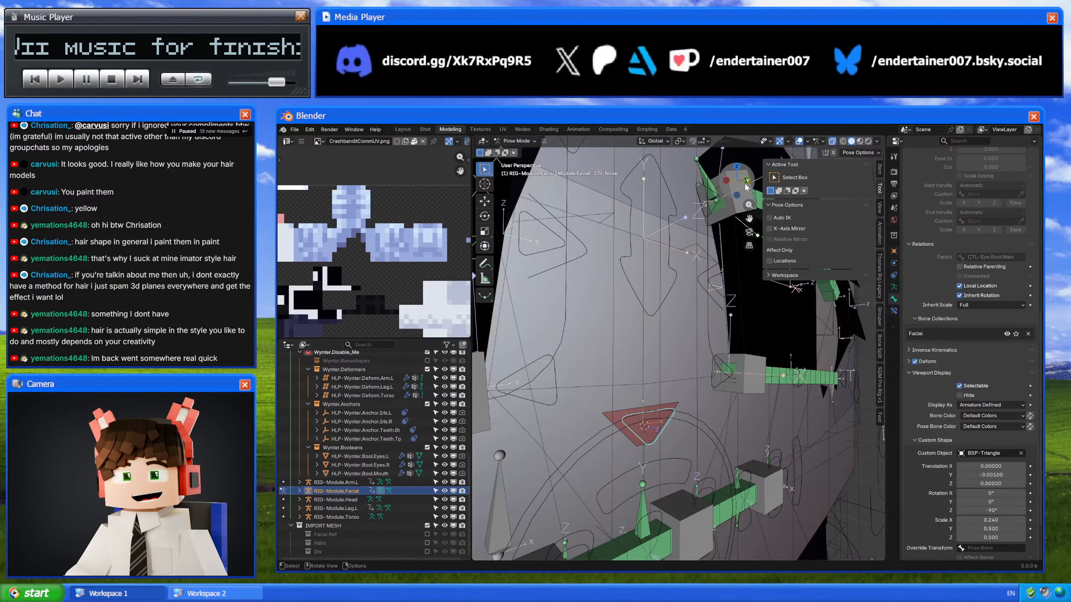
Step: Test a free move of the nose bone while viewing the face from the front
click(746, 187)
scroll(662, 388, up, 3)
key(g)
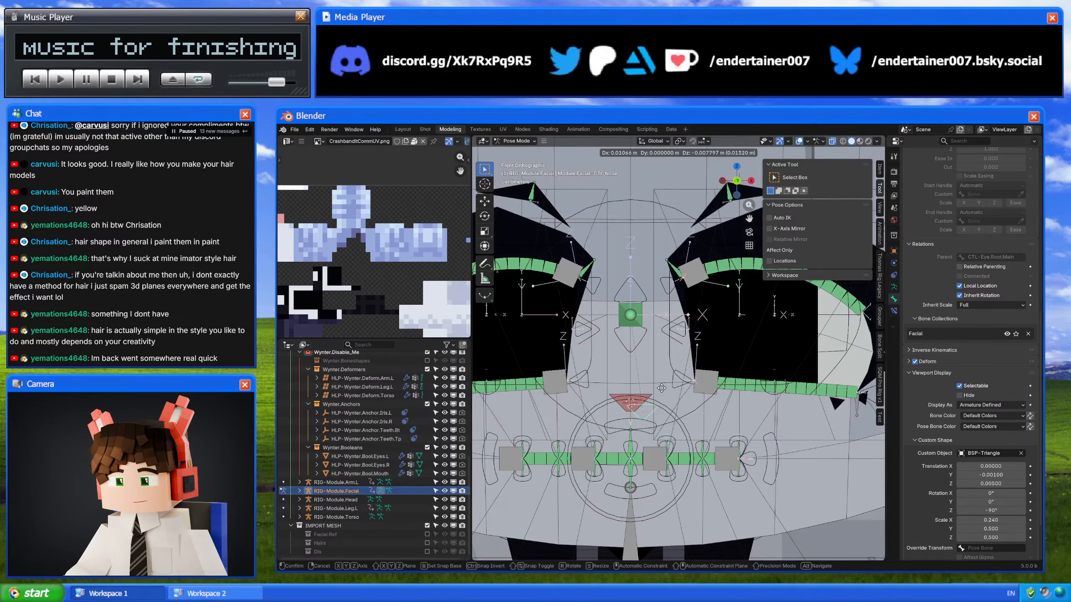
right_click(661, 388)
Step: Add a Child Of constraint to the nose mesh, targeting the CTI-Nose bone of RIG-Module.Facial, and set its inverse
key(ctrl+Tab)
click(650, 396)
click(649, 396)
click(650, 396)
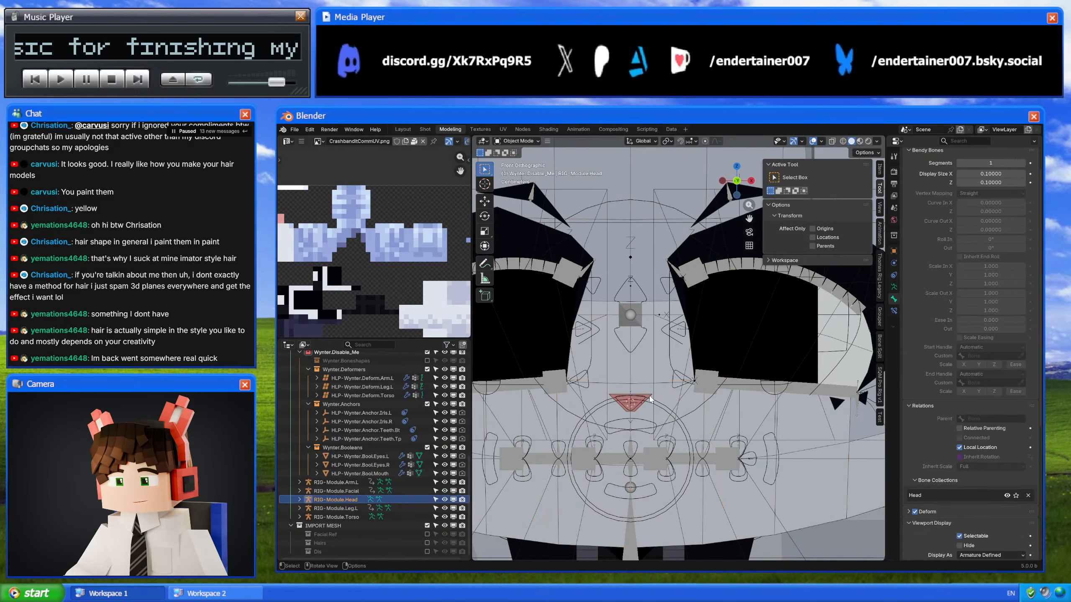
click(650, 399)
click(894, 299)
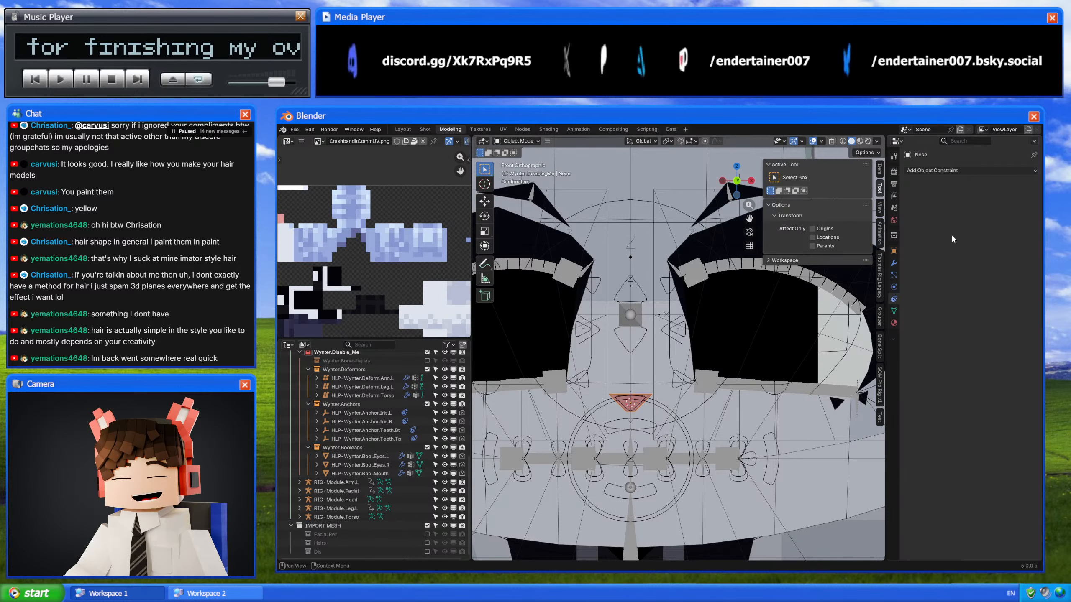
click(987, 170)
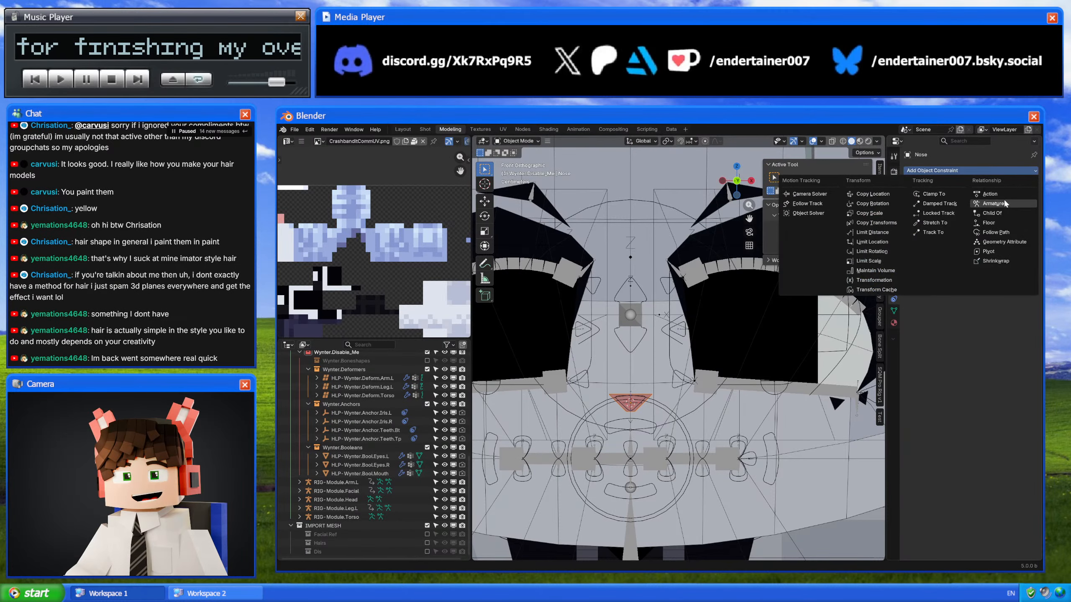
click(992, 213)
click(986, 208)
text(Nose)
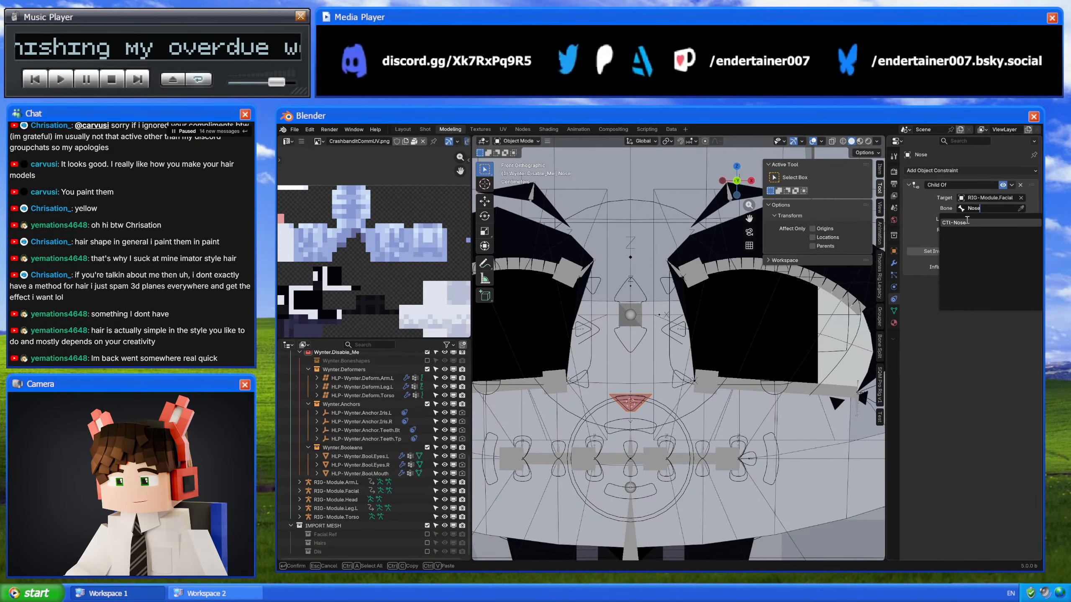
click(965, 222)
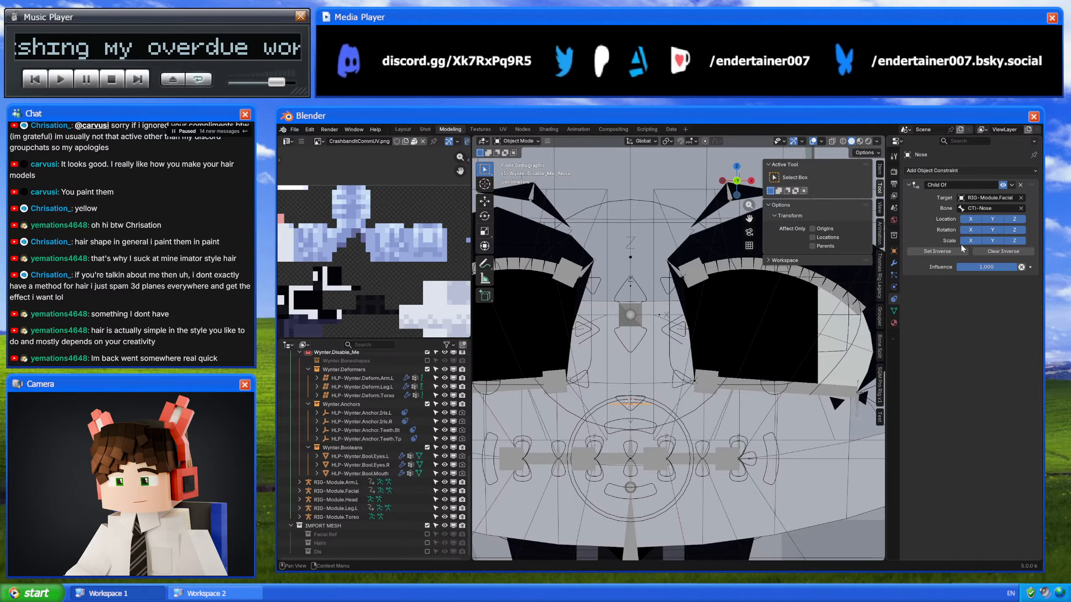
Step: Rename the nose bone of the facial rig to CTL-Nose
click(741, 386)
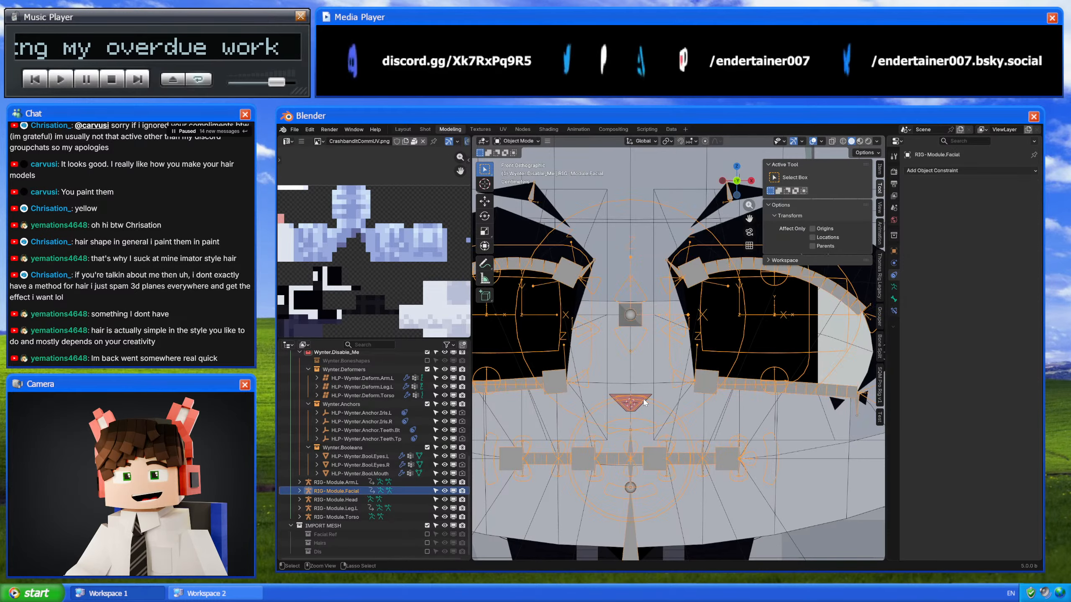
key(ctrl+Tab)
click(894, 299)
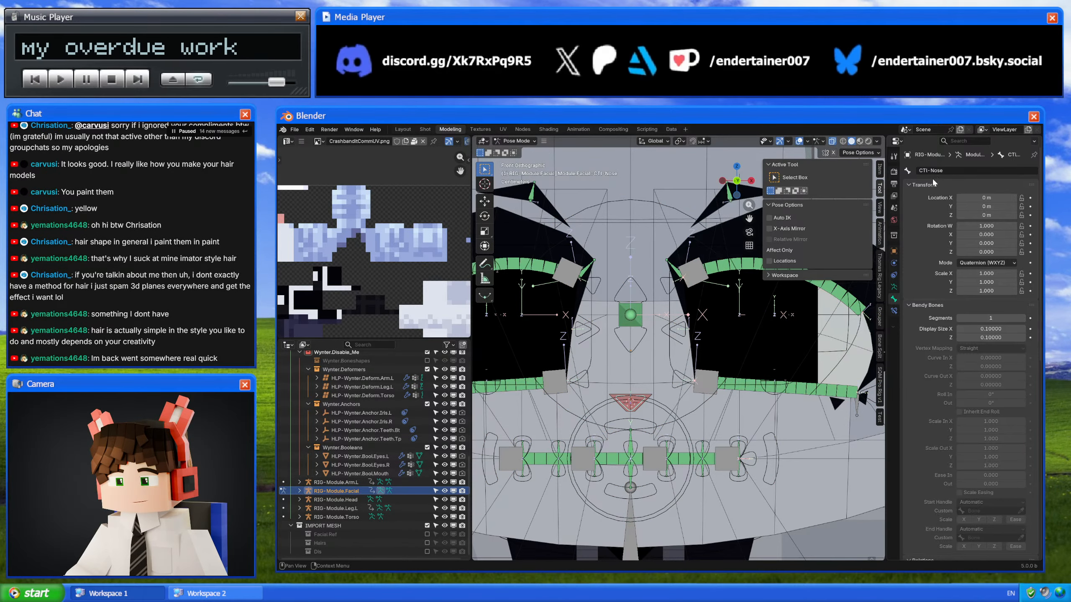
click(929, 170)
key(BackSpace)
text(L)
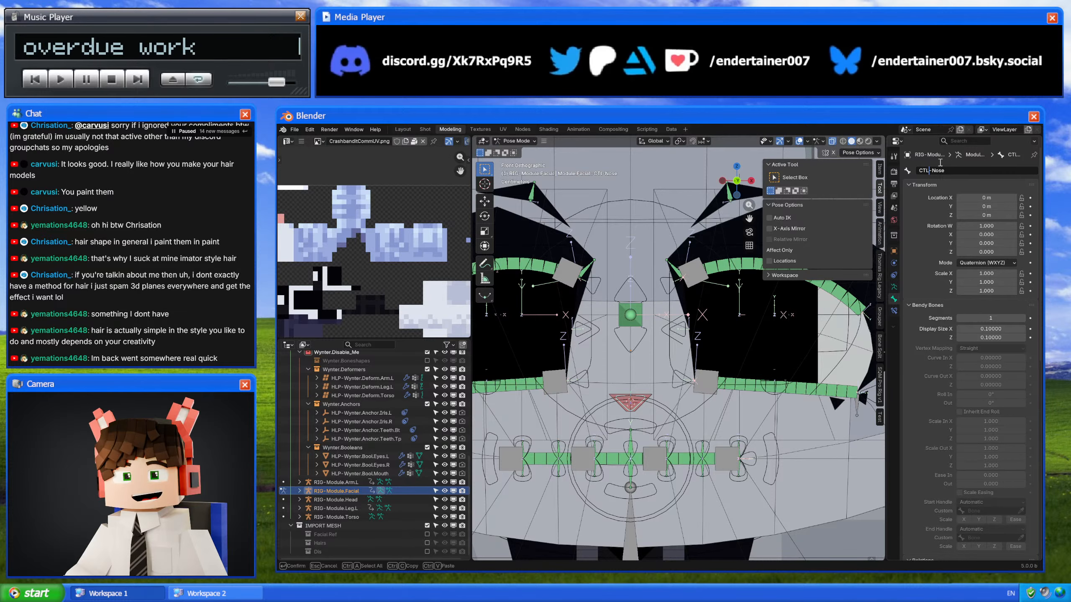
key(Return)
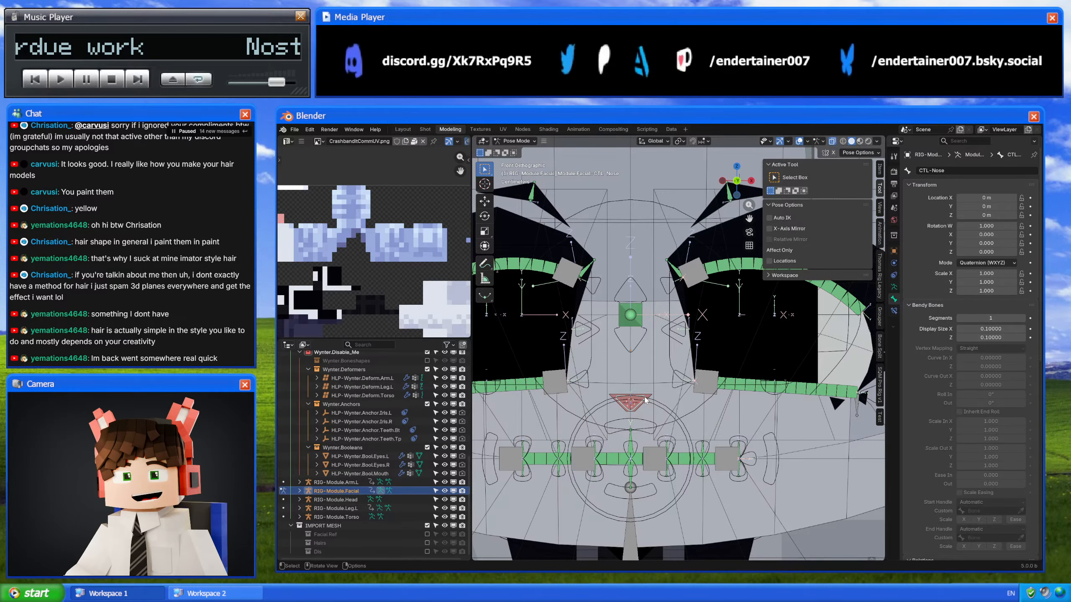
Step: Return the facial rig to Object Mode and save the Blender file
scroll(645, 400, down, 5)
key(ctrl+Tab)
key(ctrl+s)
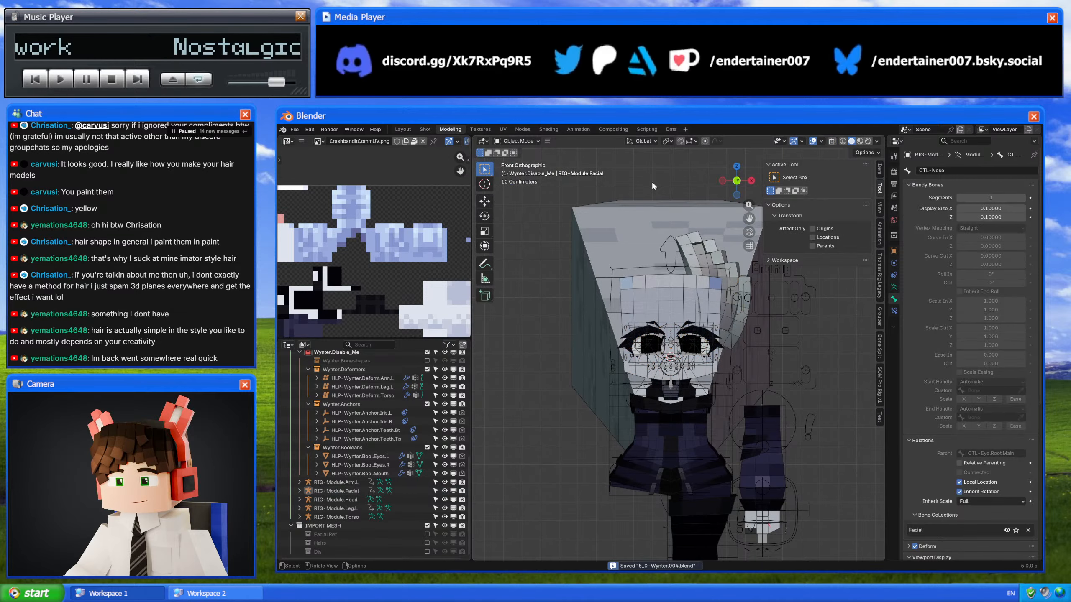
Step: Show the Facial Ref collection and examine the reference lips against the mouth controls
scroll(665, 370, up, 5)
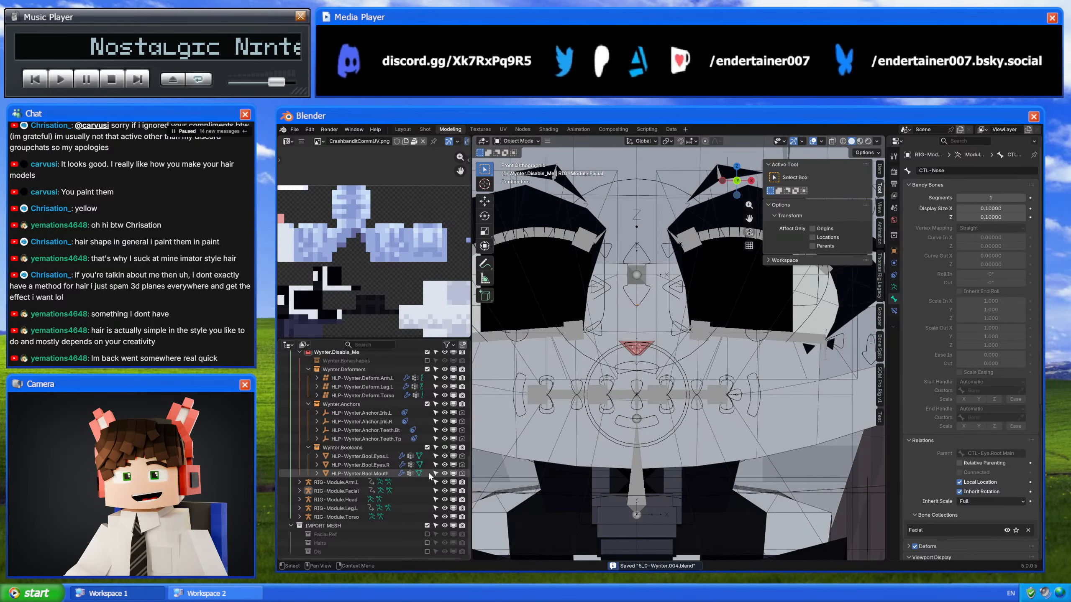
click(428, 534)
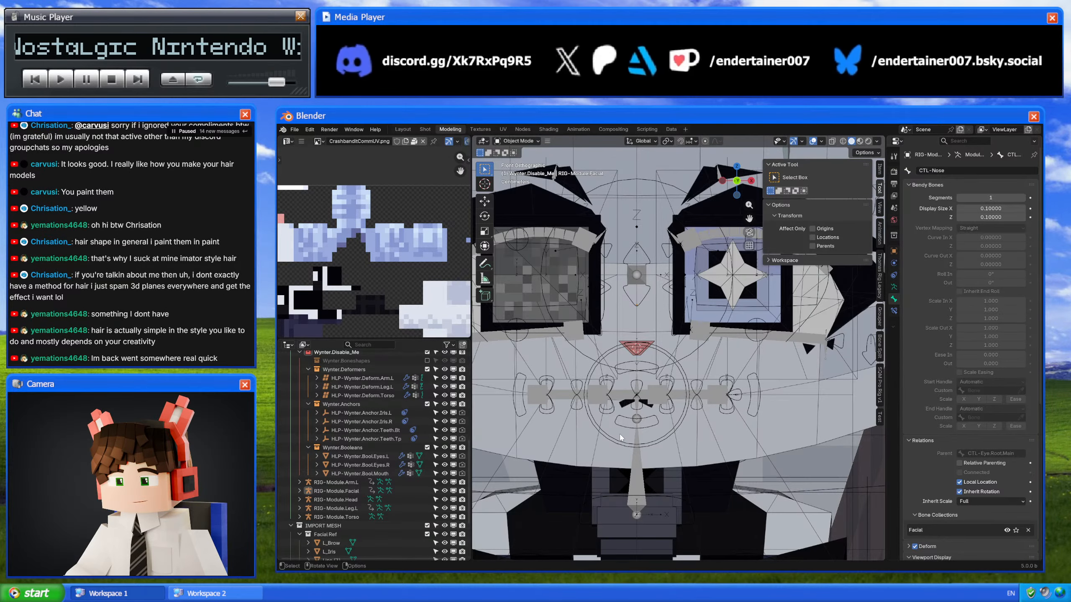
scroll(608, 415, up, 2)
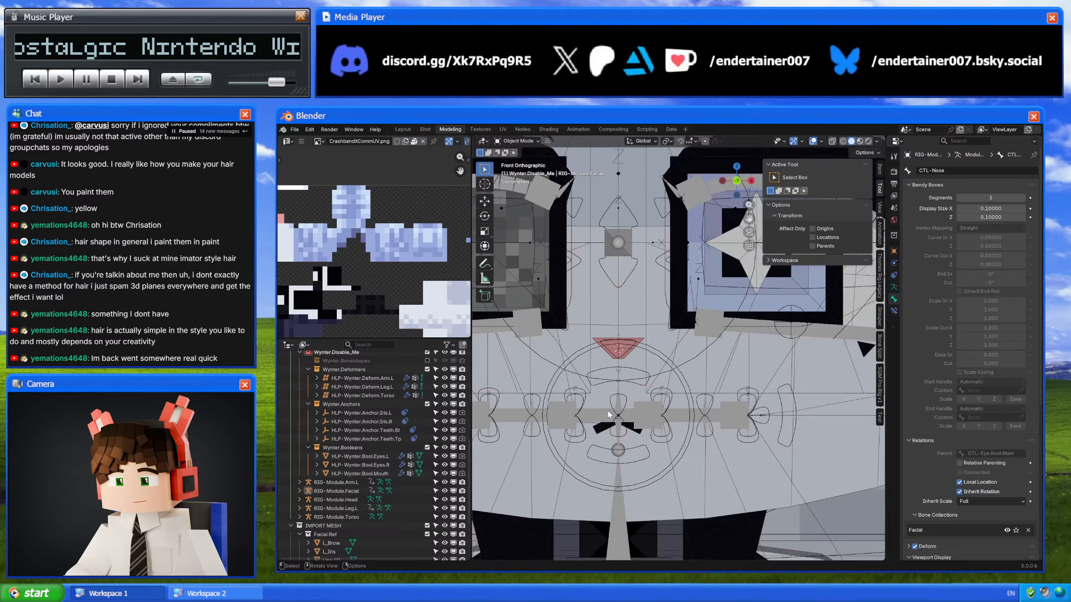
click(607, 426)
scroll(714, 327, down, 5)
mouse_move(735, 420)
middle_down()
mouse_move(736, 393)
mouse_move(754, 373)
mouse_move(735, 400)
middle_up()
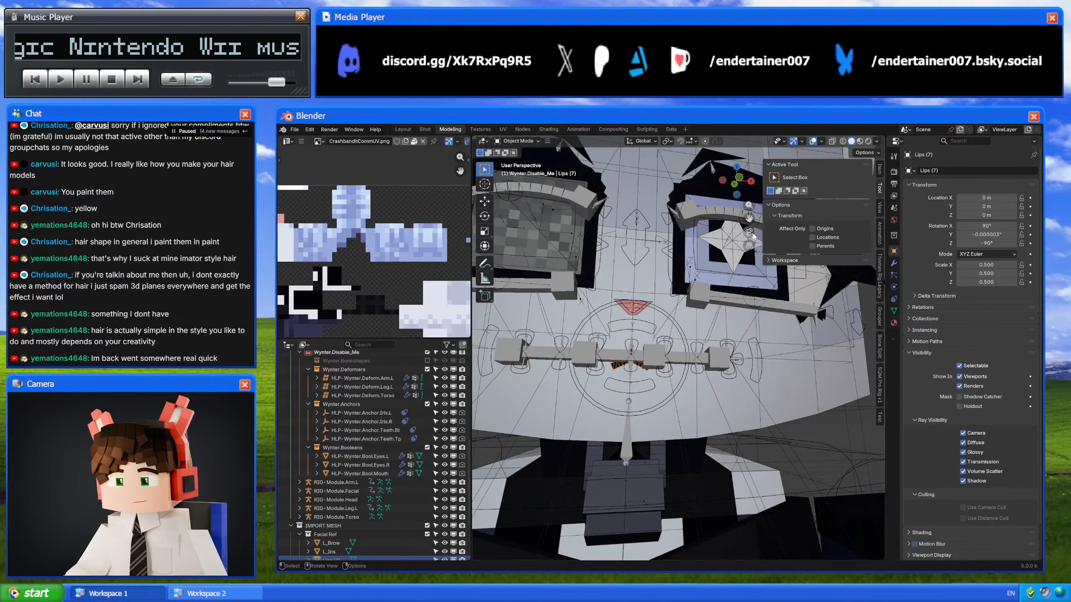
Step: Compare the reference features with the face from the front, toggling overlays, and hide the Facial Ref collection
click(739, 177)
key(alt+shift+z)
mouse_move(679, 380)
shift+middle_down()
mouse_move(713, 353)
mouse_move(686, 390)
shift+middle_up()
scroll(686, 390, up, 2)
click(813, 141)
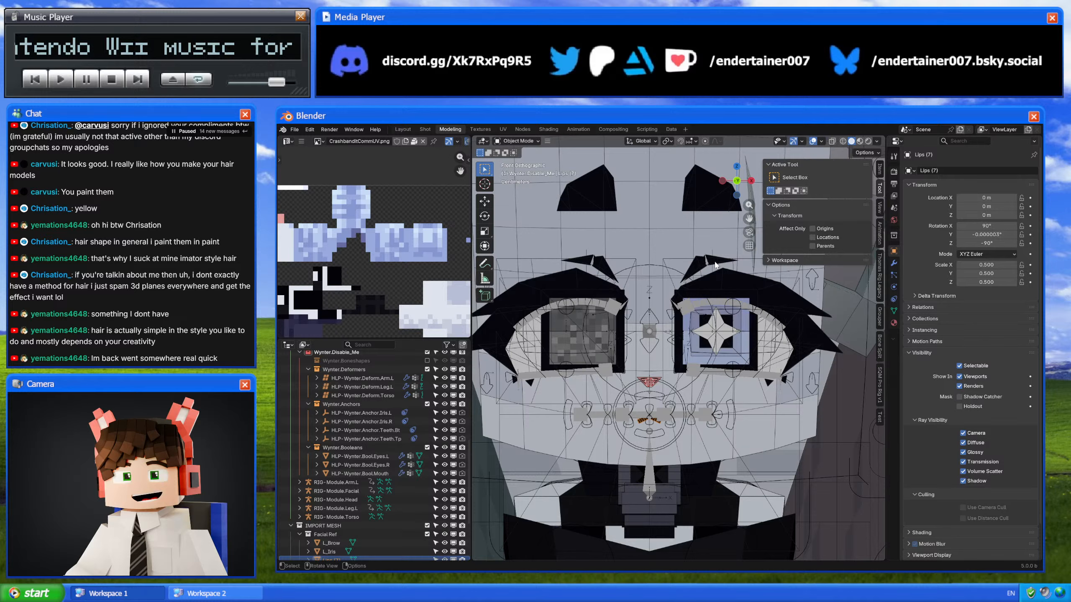
scroll(427, 464, down, 3)
click(427, 465)
Step: Add a mesh plane at the nose position on the Wynter face
click(624, 417)
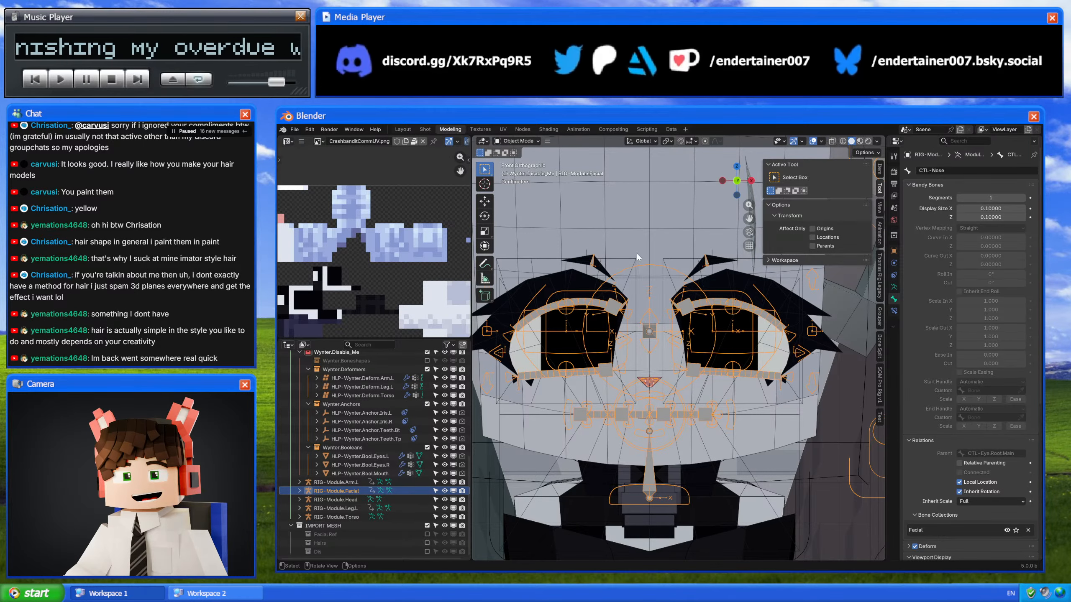
middle_drag(645, 320, 679, 332)
scroll(679, 332, down, 4)
scroll(679, 332, up, 3)
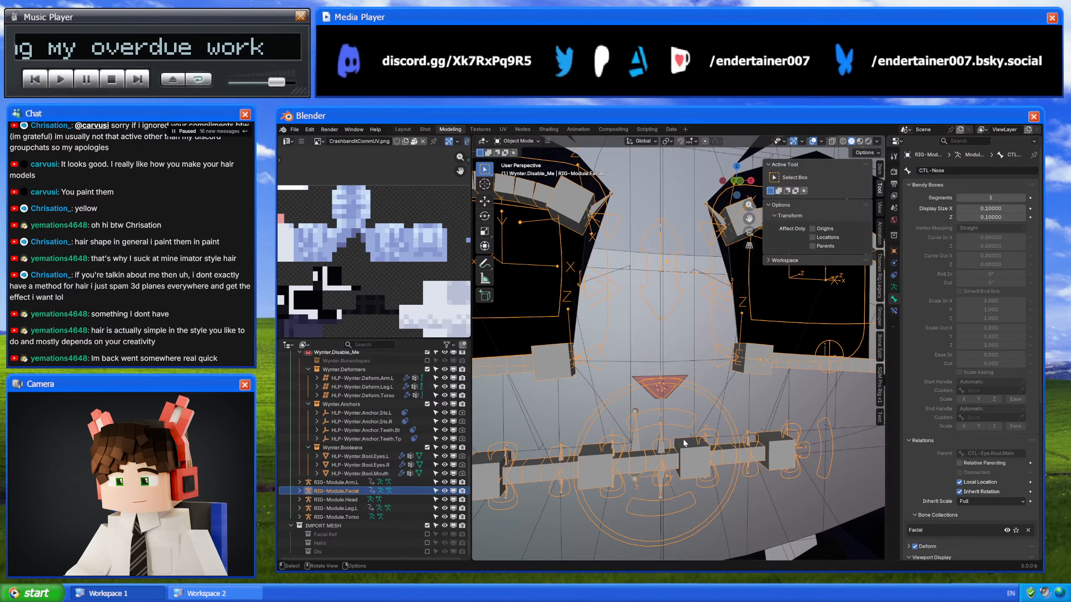
click(668, 456)
key(shift+a)
mouse_move(744, 375)
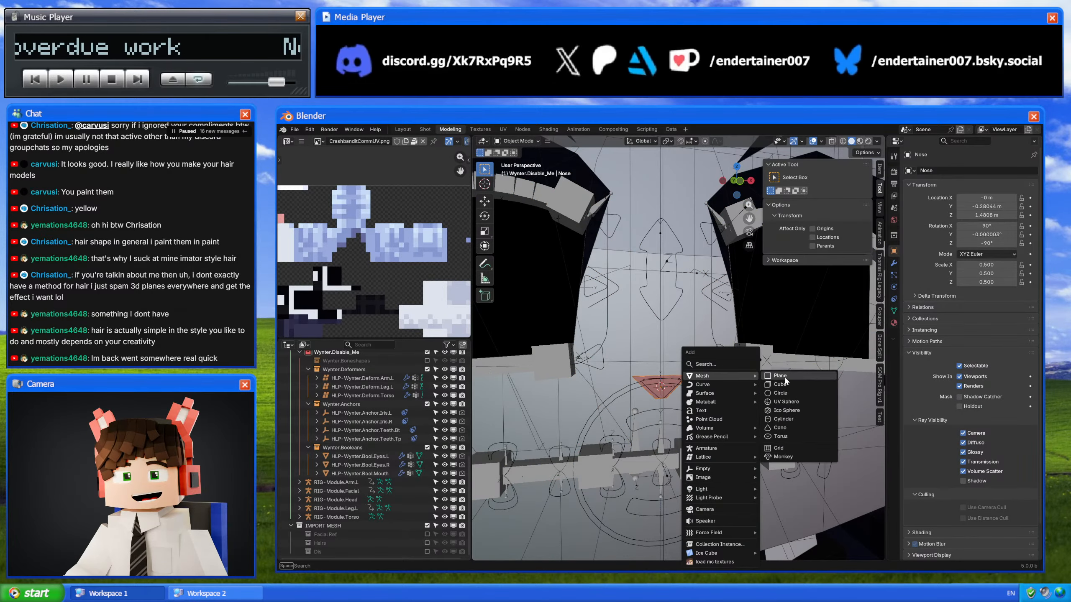
click(780, 376)
Step: Rotate the new plane 90° around the X axis so it faces the front
key(r)
key(x)
key(9)
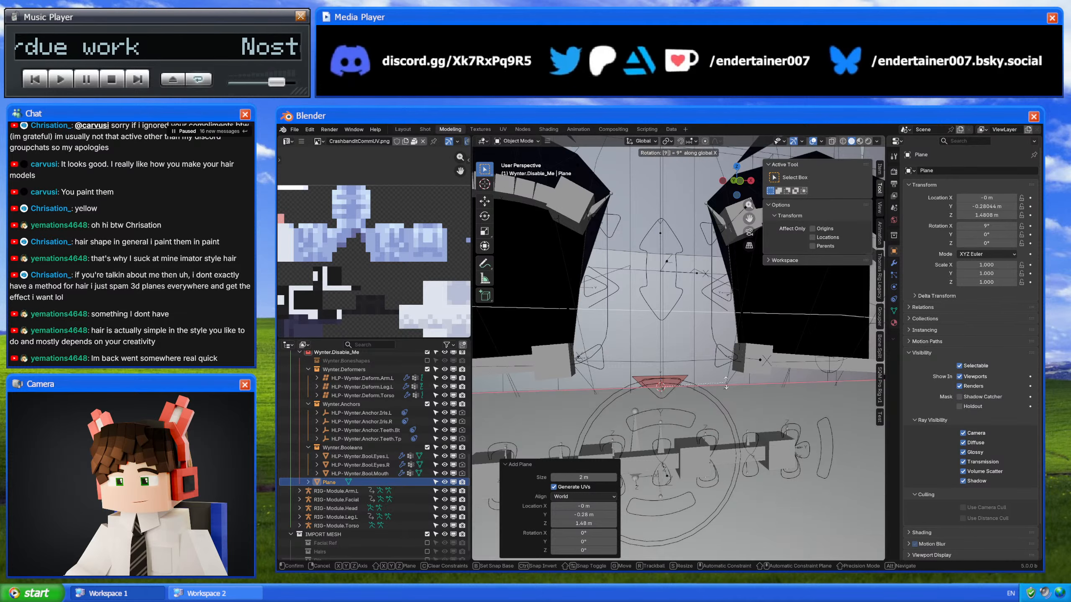
key(0)
key(Return)
key(KP_1)
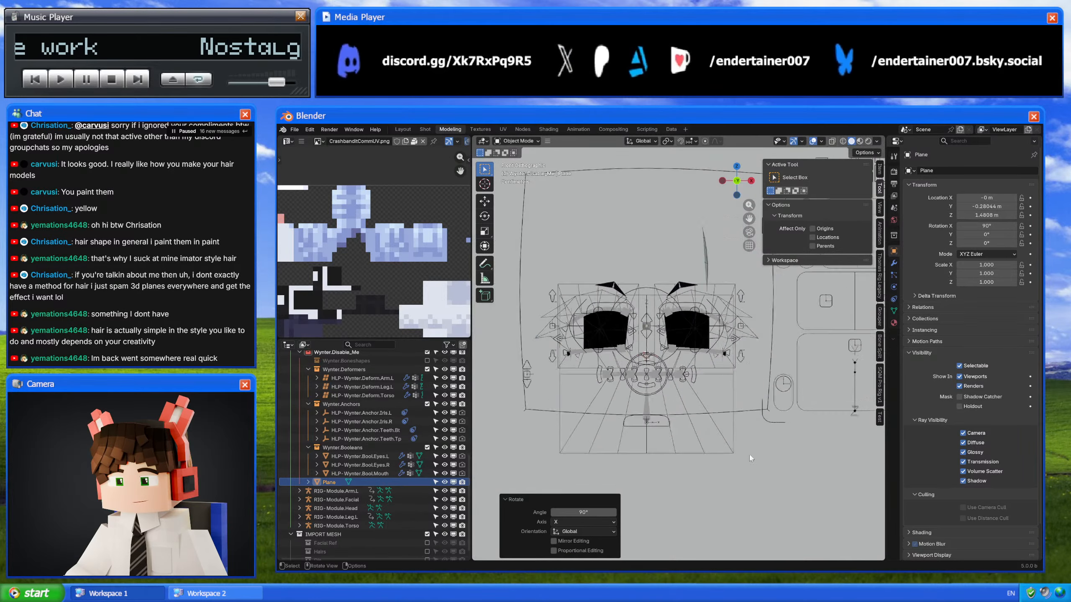
Step: Isolate the plane together with the facial rig in local view
scroll(750, 458, up, 2)
key(s)
key(Escape)
scroll(712, 444, down, 5)
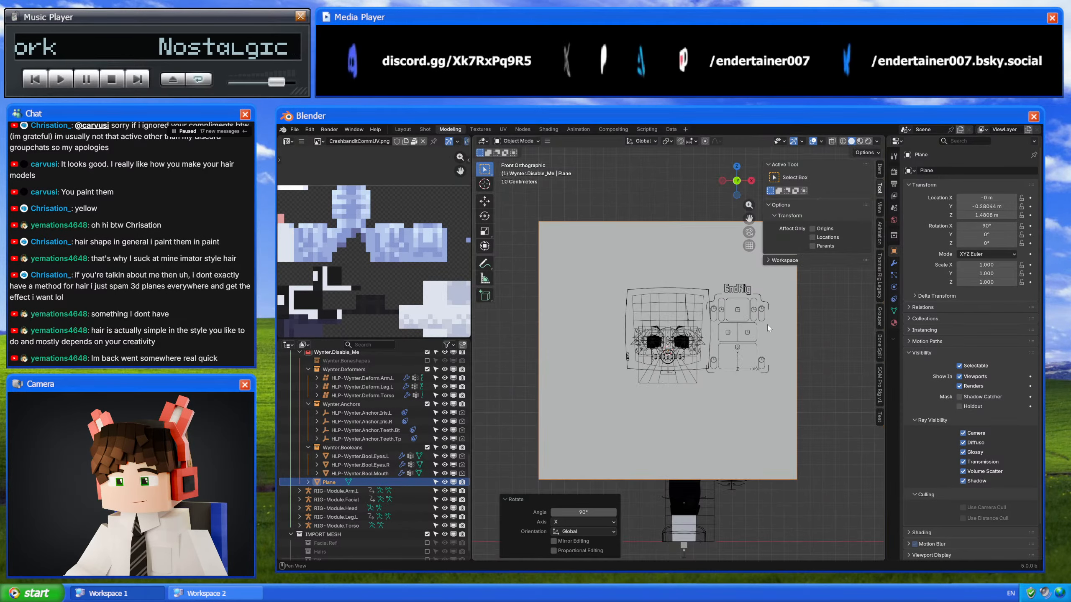
middle_drag(768, 325, 640, 295)
shift+click(609, 291)
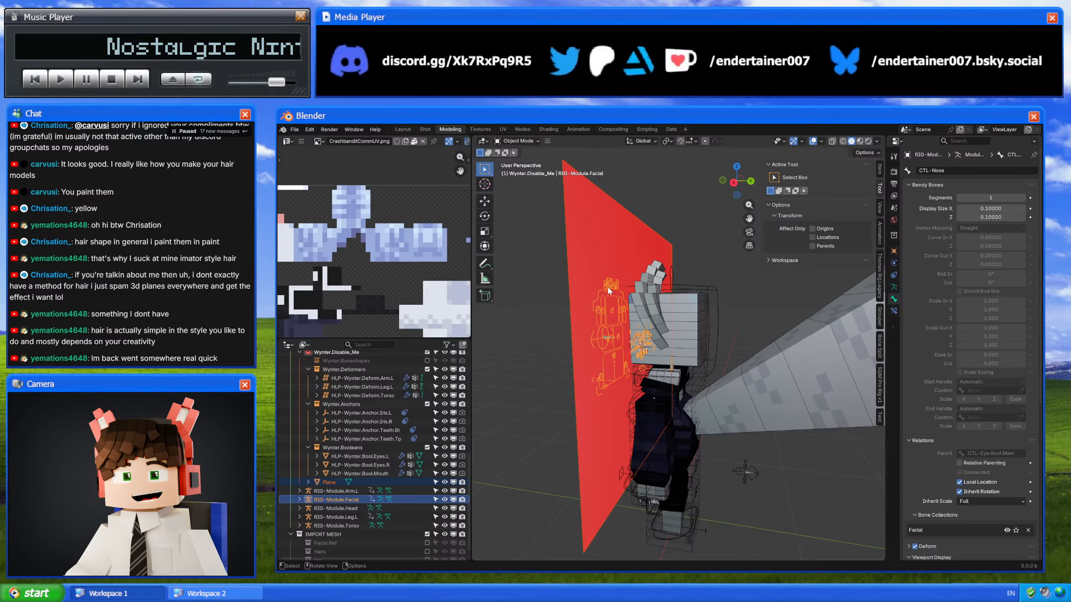
click(608, 286)
key(KP_Divide)
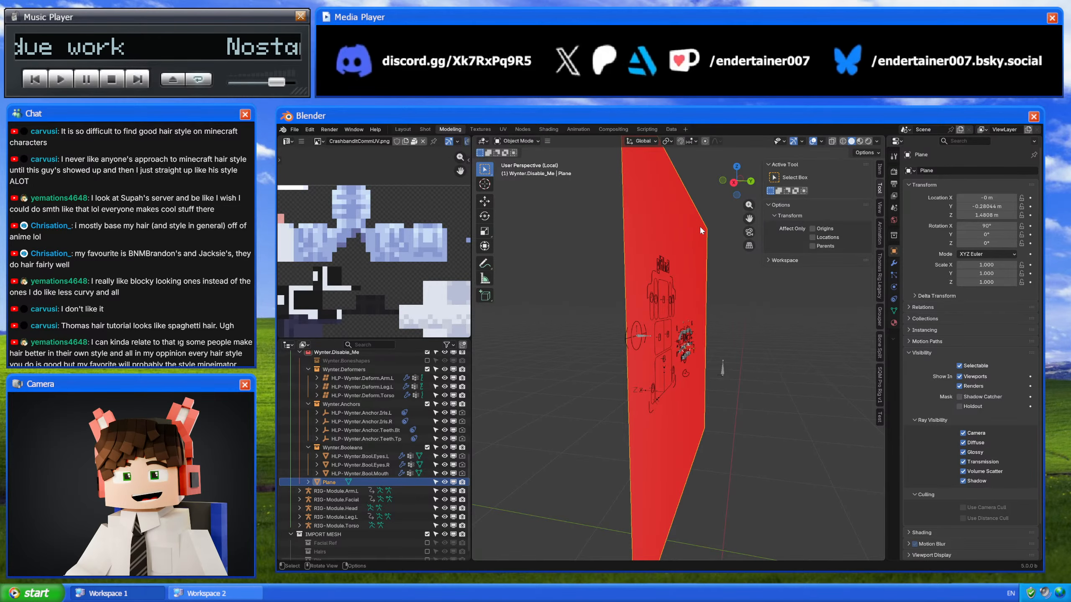
Step: Scale the plane down uniformly to about 0.094 with X-ray on, aligning its side edge with the outermost mouth control
middle_drag(699, 225, 611, 239)
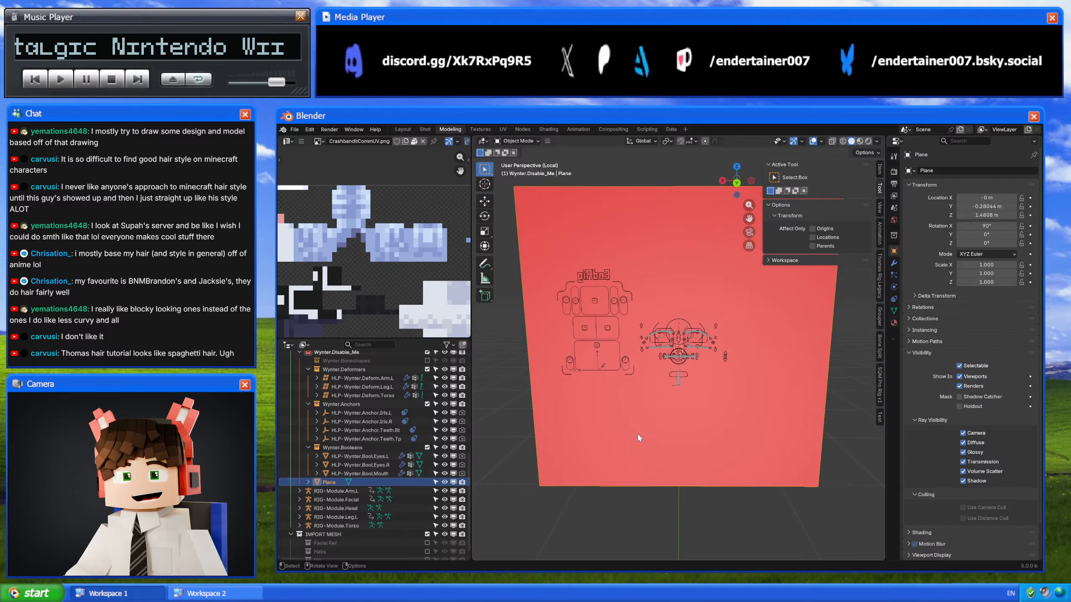
click(723, 182)
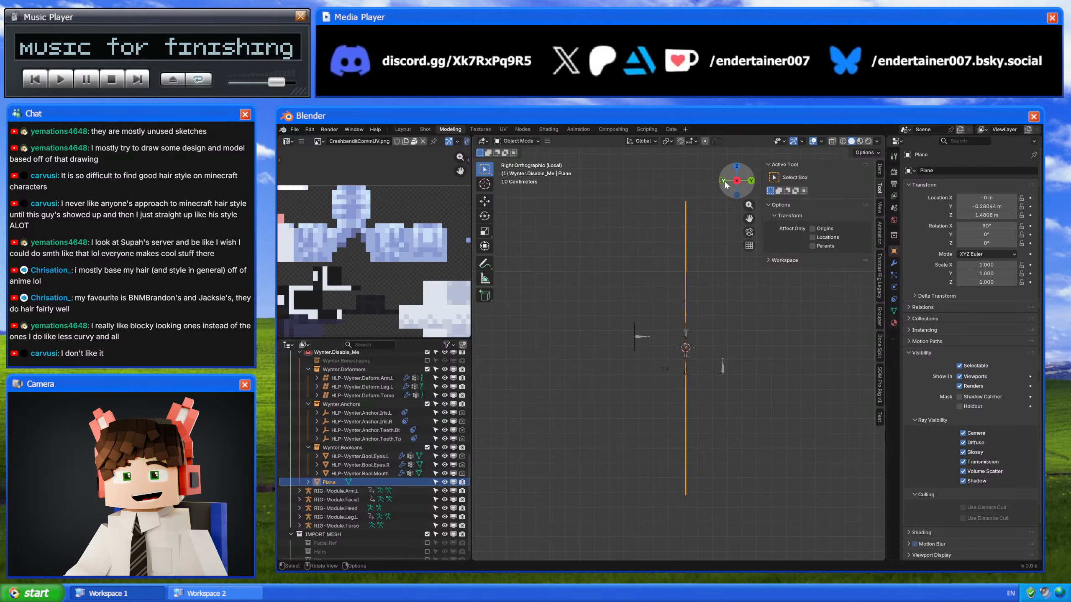
click(722, 180)
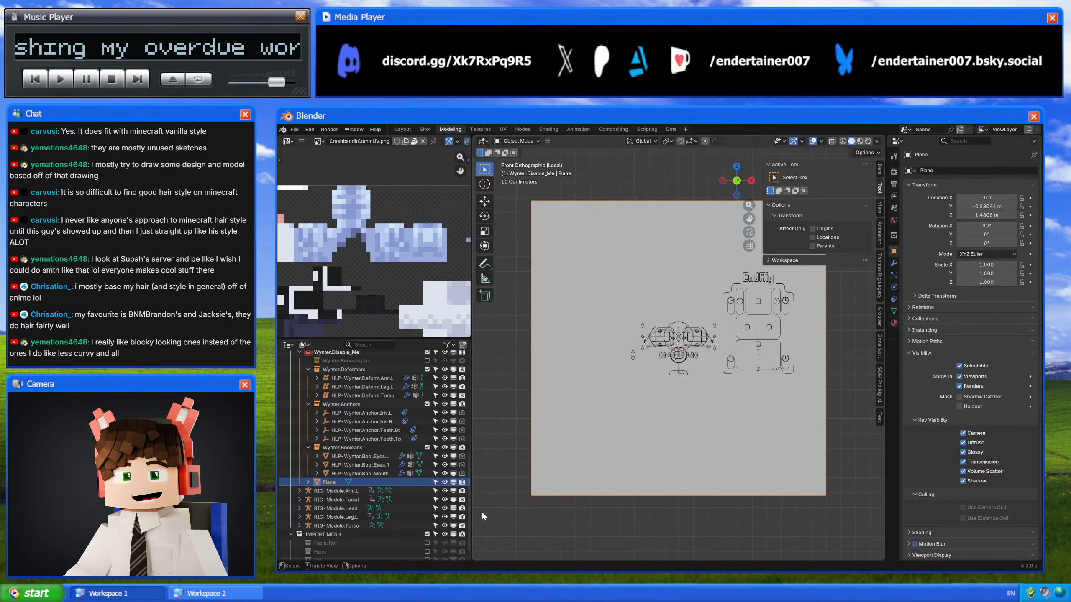
key(s)
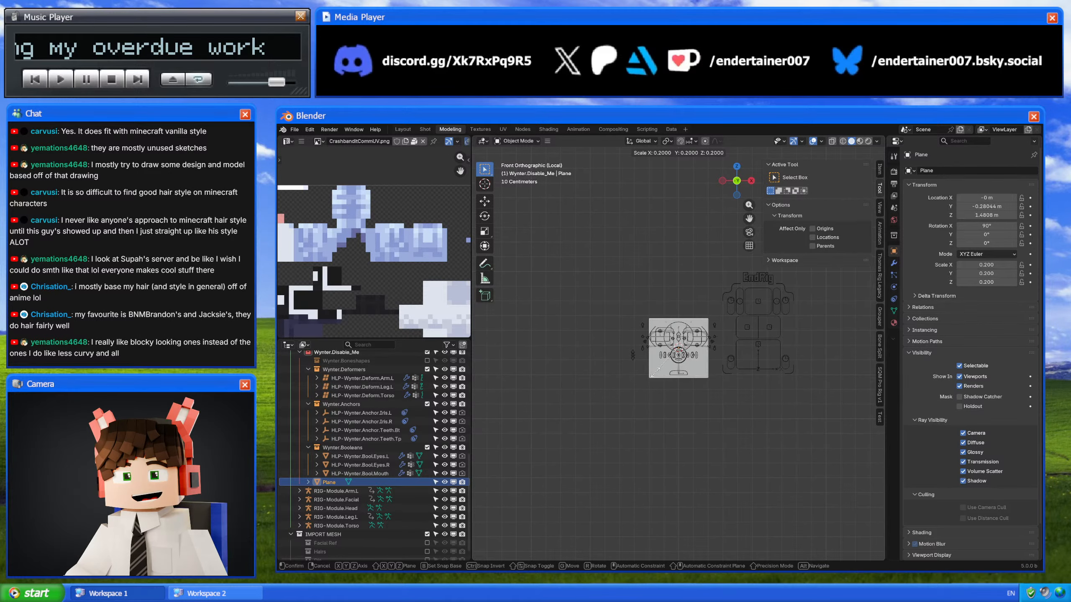
ctrl+click(666, 363)
scroll(668, 366, up, 12)
key(alt+z)
shift+middle_drag(624, 342, 576, 428)
scroll(575, 429, up, 4)
key(s)
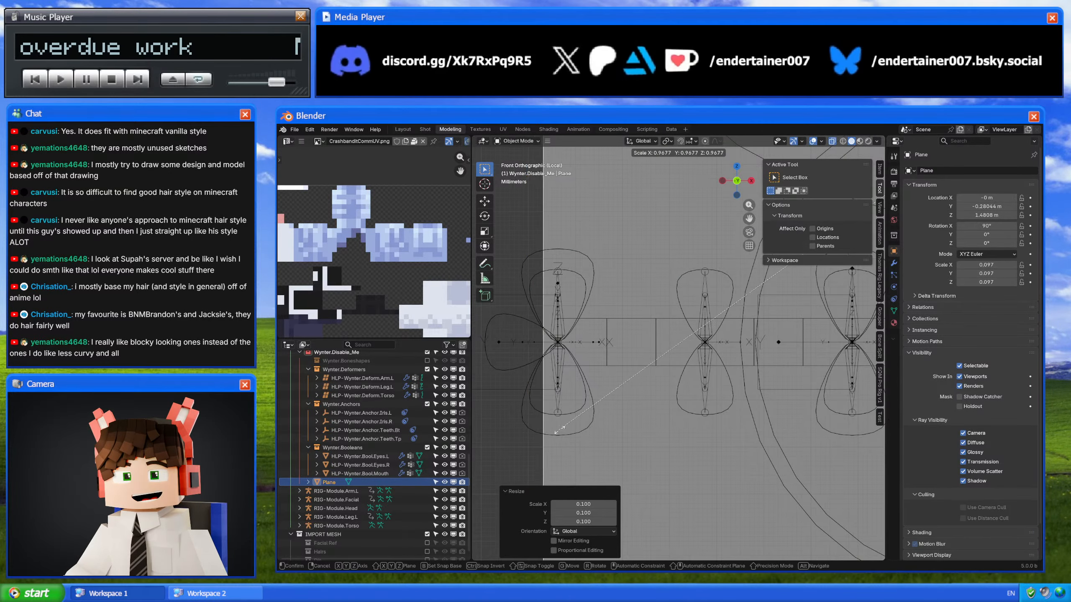
click(657, 370)
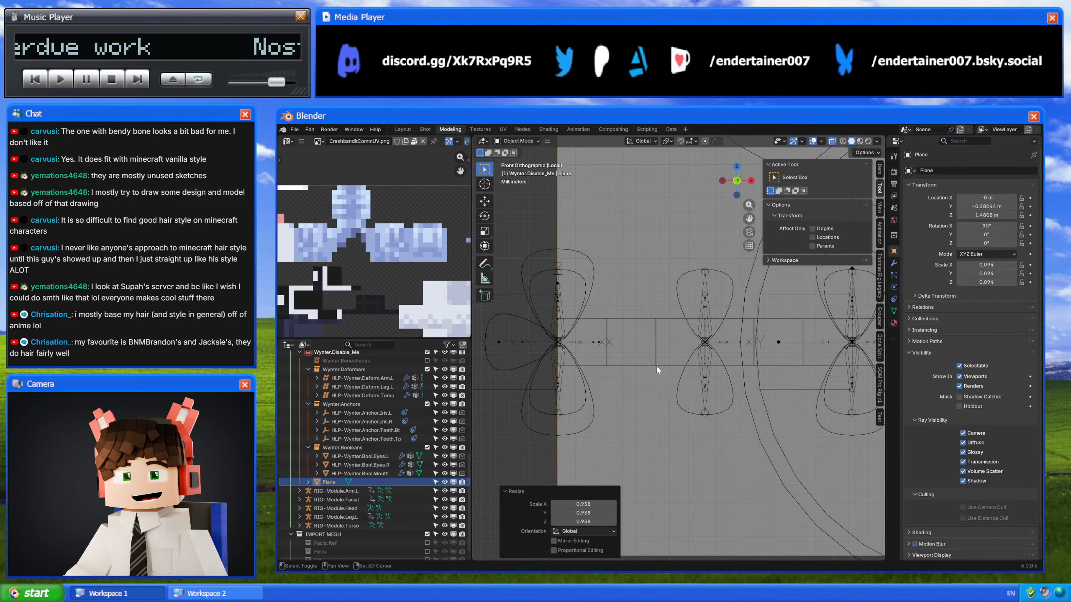
Step: Try uniform scale values of 0.093, 0.095 and 0.094 on the plane
click(879, 170)
double_click(828, 265)
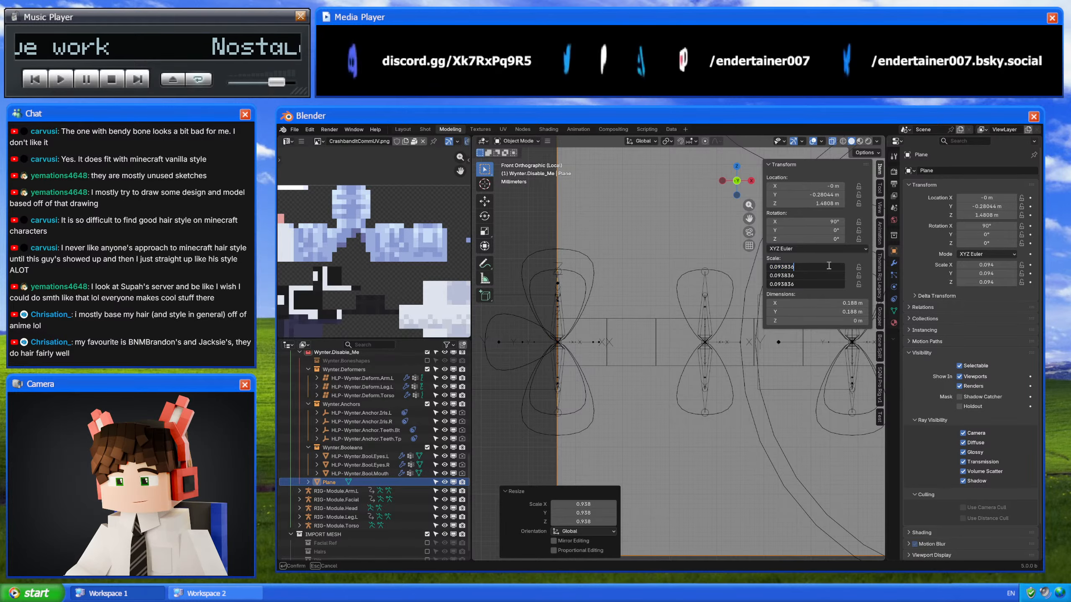
drag(828, 265, 803, 268)
key(BackSpace)
key(Return)
click(805, 268)
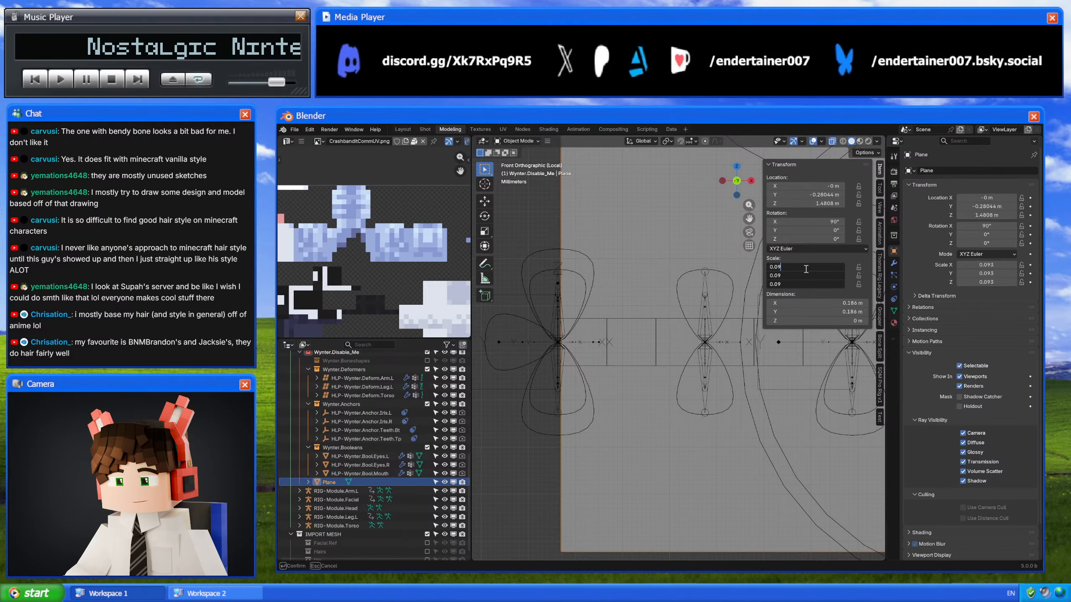
text(5)
key(Return)
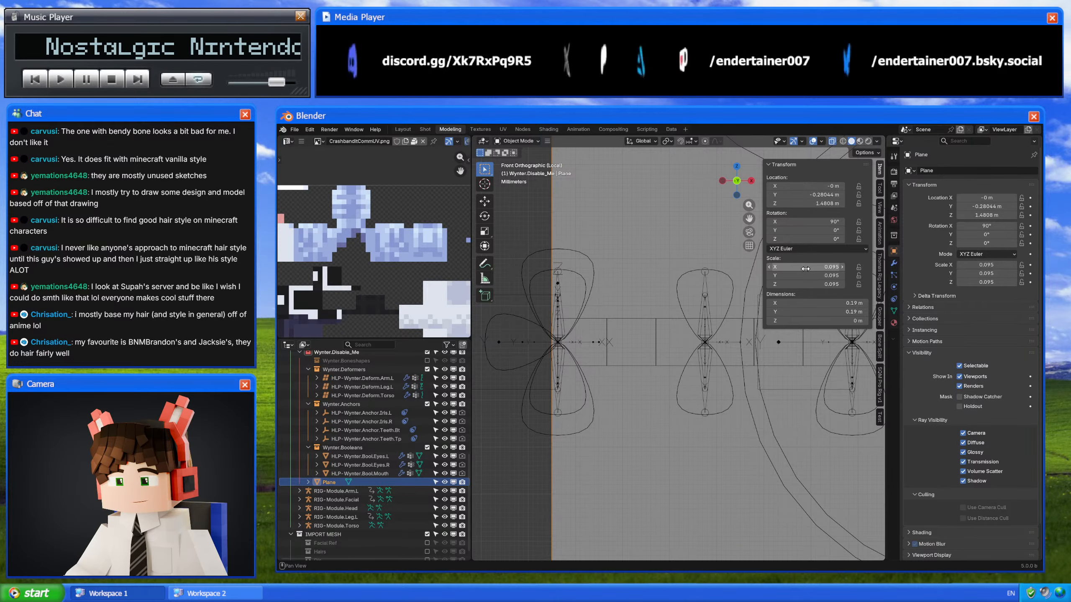
click(805, 269)
text(4)
key(Return)
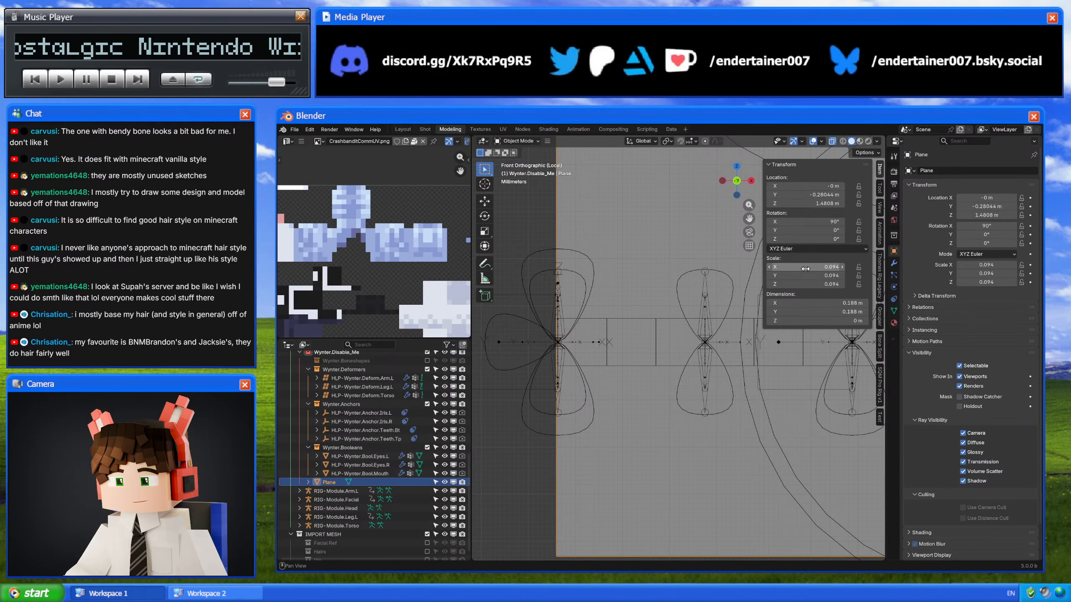
Step: Set the plane's X, Y and Z scale to 0.0935
click(805, 269)
key(BackSpace)
text(35)
key(Return)
scroll(646, 296, down, 8)
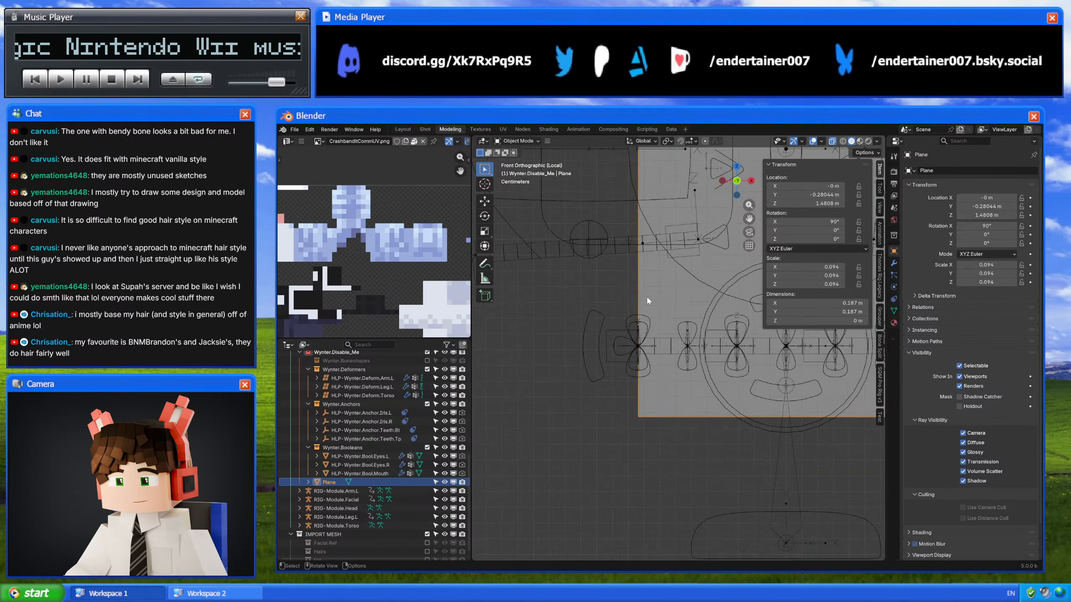
Step: Snap the 3D cursor to the facial rig's CTL-Mouth.Tp_Ct bone in Pose Mode and return the rig to Object Mode
click(670, 369)
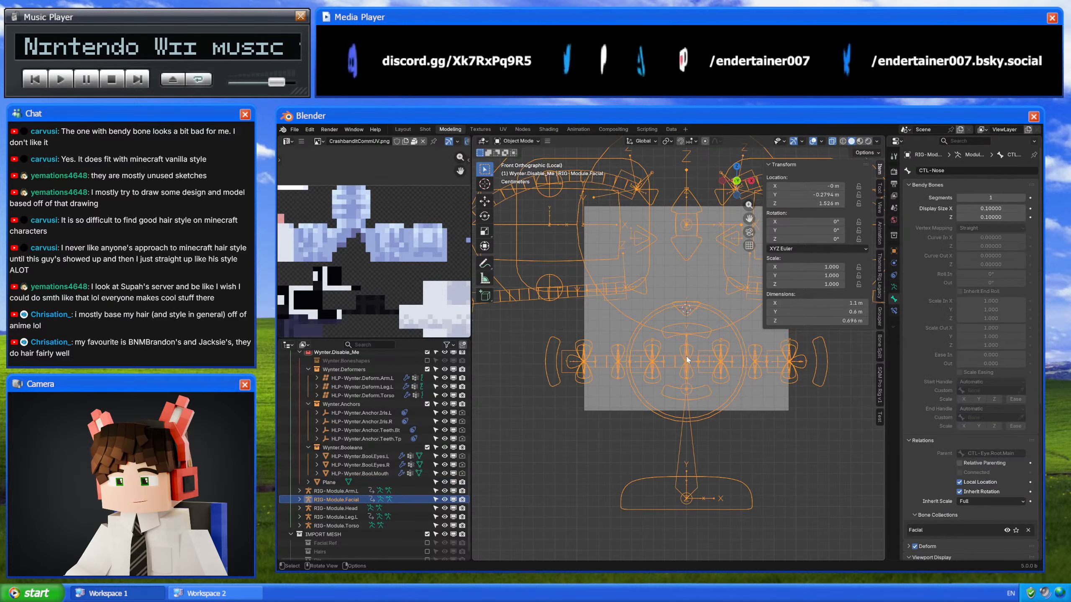
key(Tab)
click(692, 353)
key(Tab)
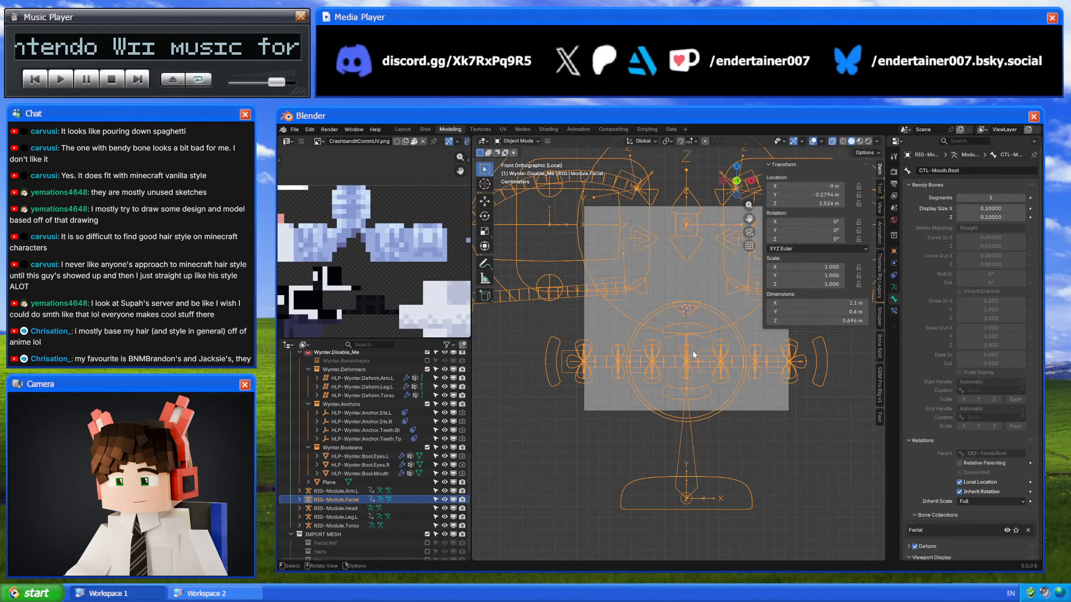
key(ctrl+Tab)
click(692, 353)
key(shift+s)
key(Tab)
key(Tab)
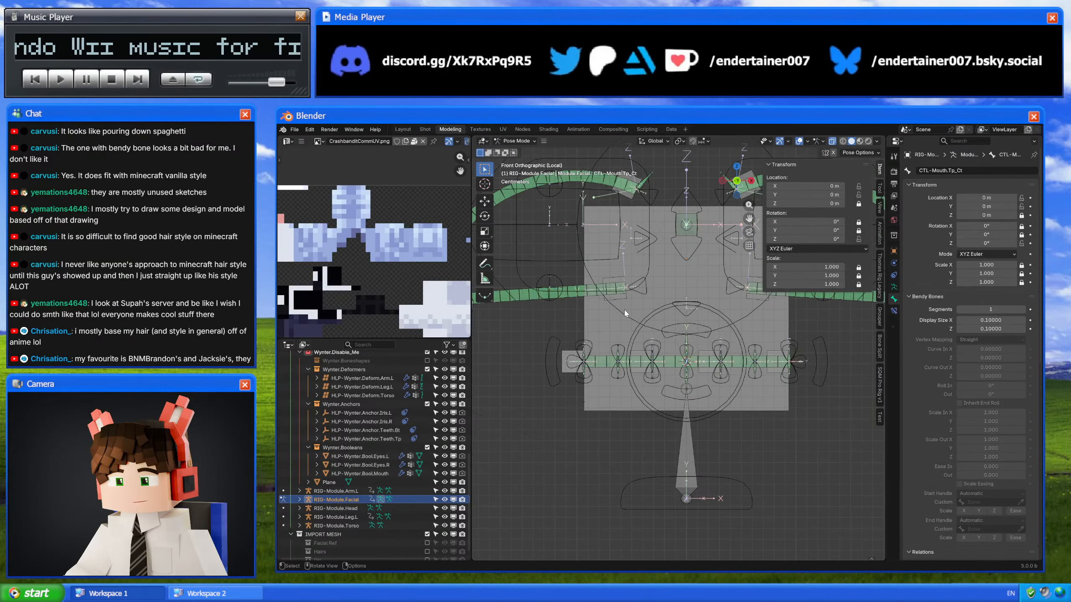
key(ctrl+Tab)
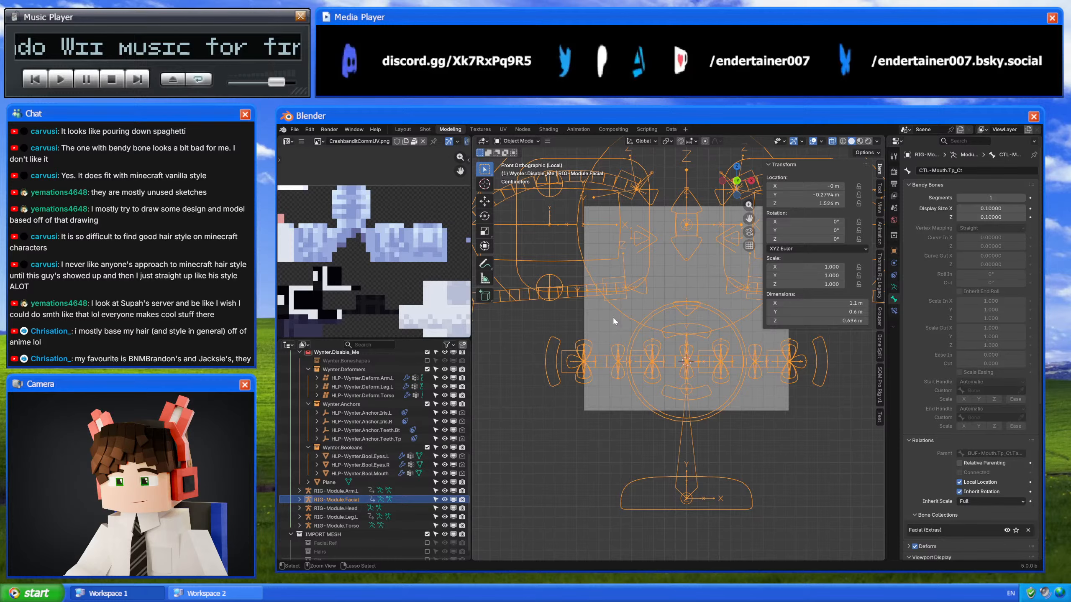
Step: Set the plane's Z location to 1.4323 m, centring it on the mouth controls
click(612, 316)
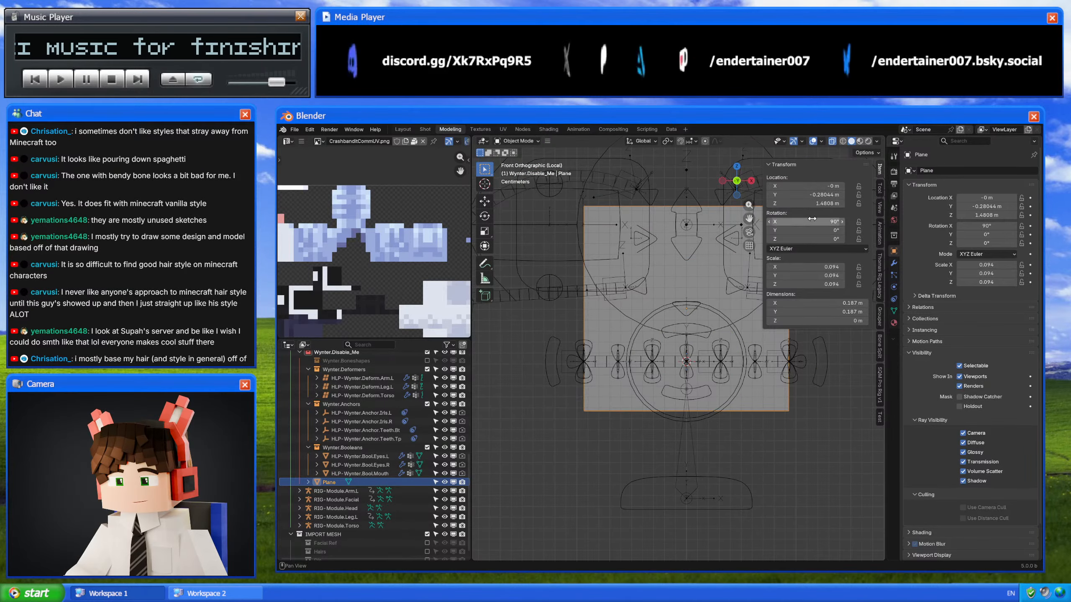
click(812, 203)
text(1.4323)
key(Return)
Step: Flatten the plane into a thin mouth strip by scaling it along Z by 0.2 and again by 0.1
key(s)
key(z)
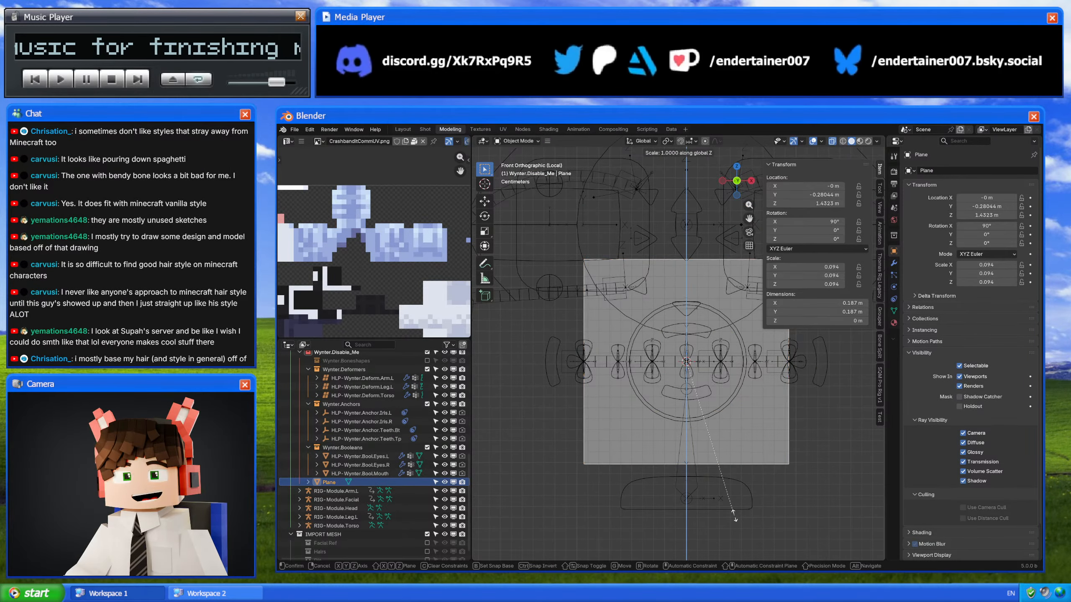
click(581, 467)
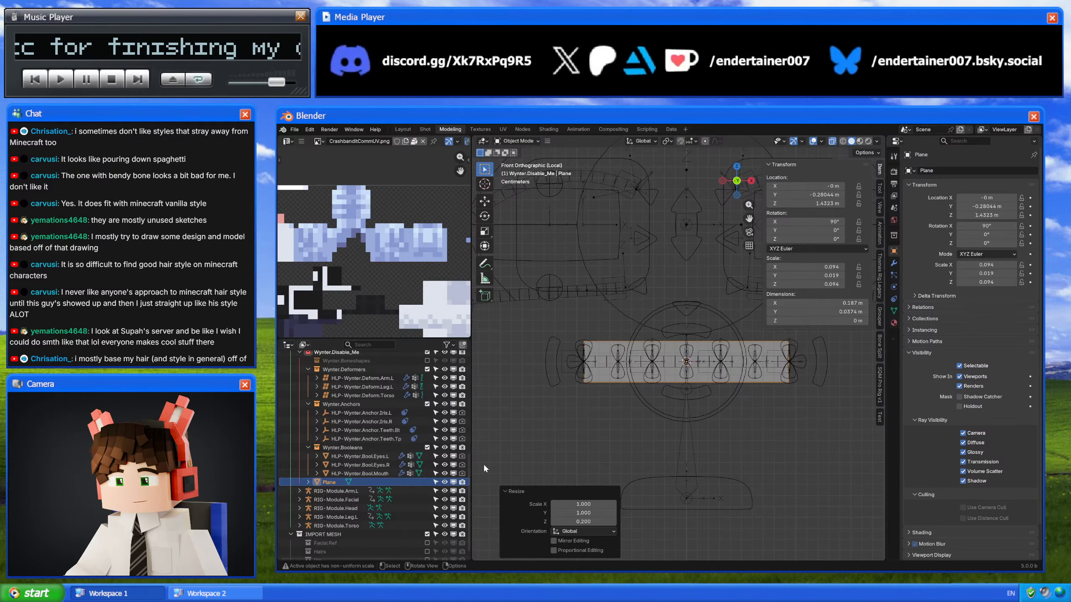
key(s)
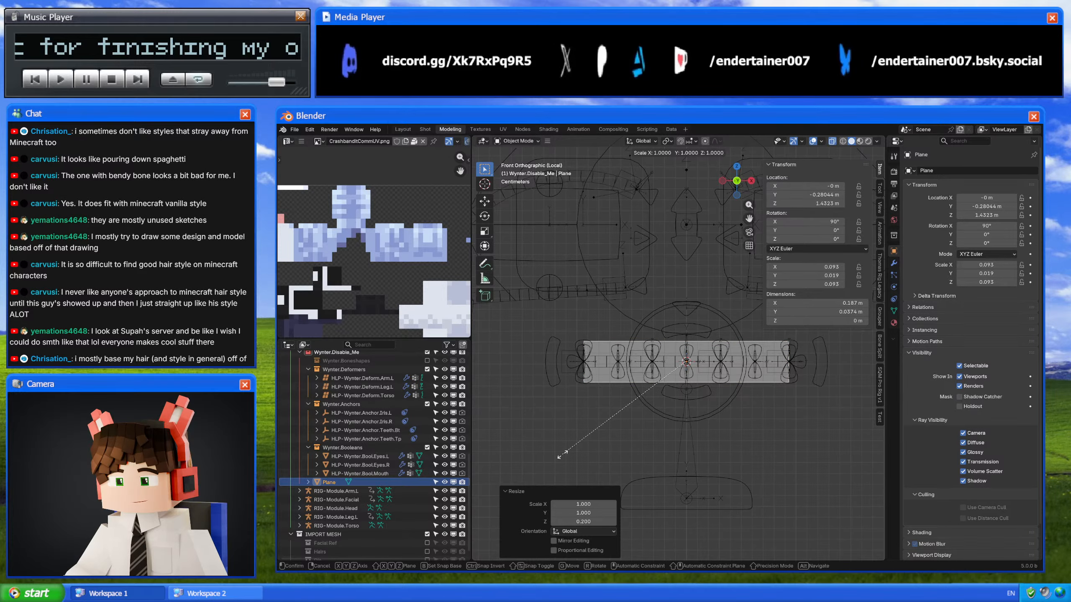
text(z.1)
scroll(678, 374, up, 4)
key(Return)
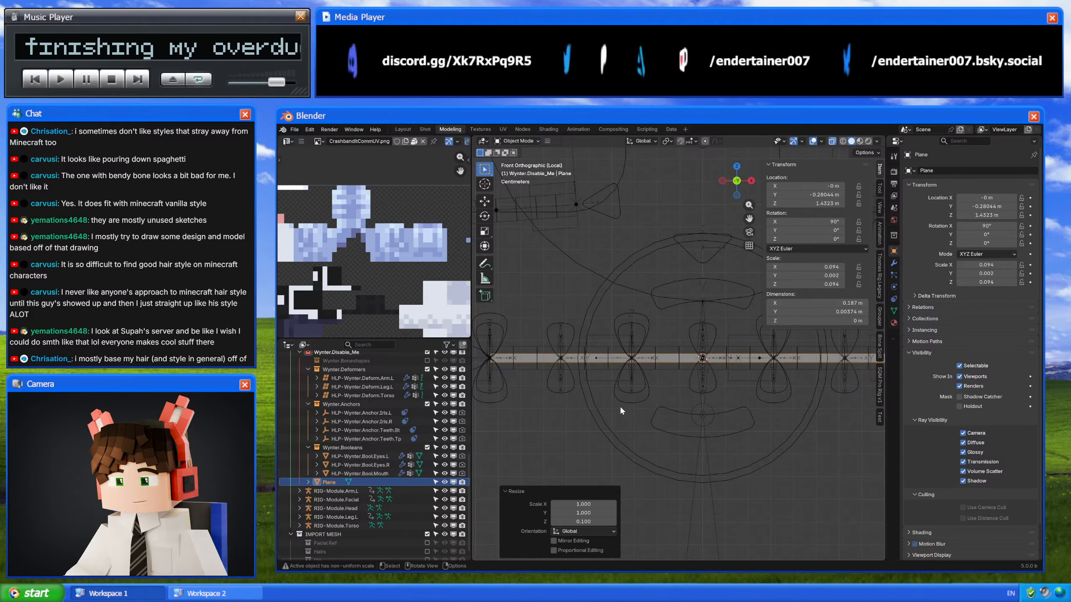
Step: Leave local view, select only the plane and show the Facial Ref collection
key(KP_Divide)
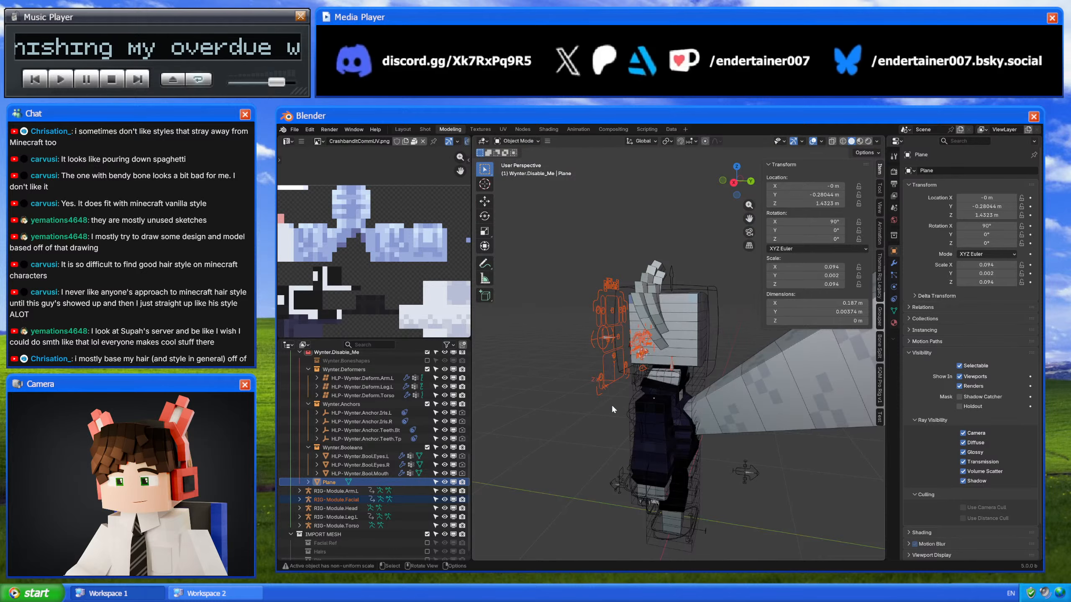
middle_drag(613, 406, 717, 398)
key(KP_Decimal)
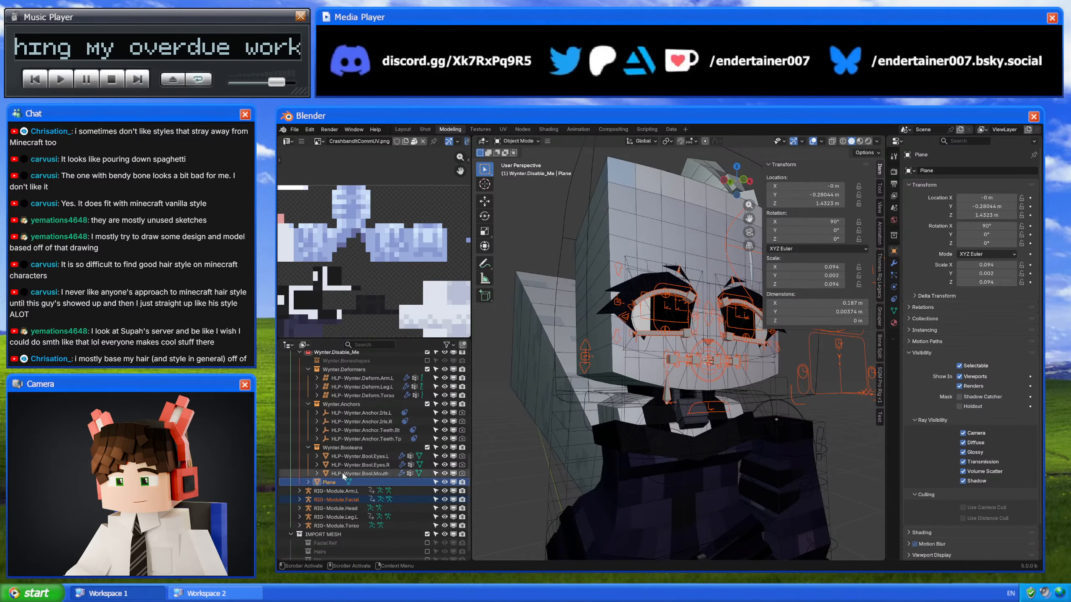
click(330, 482)
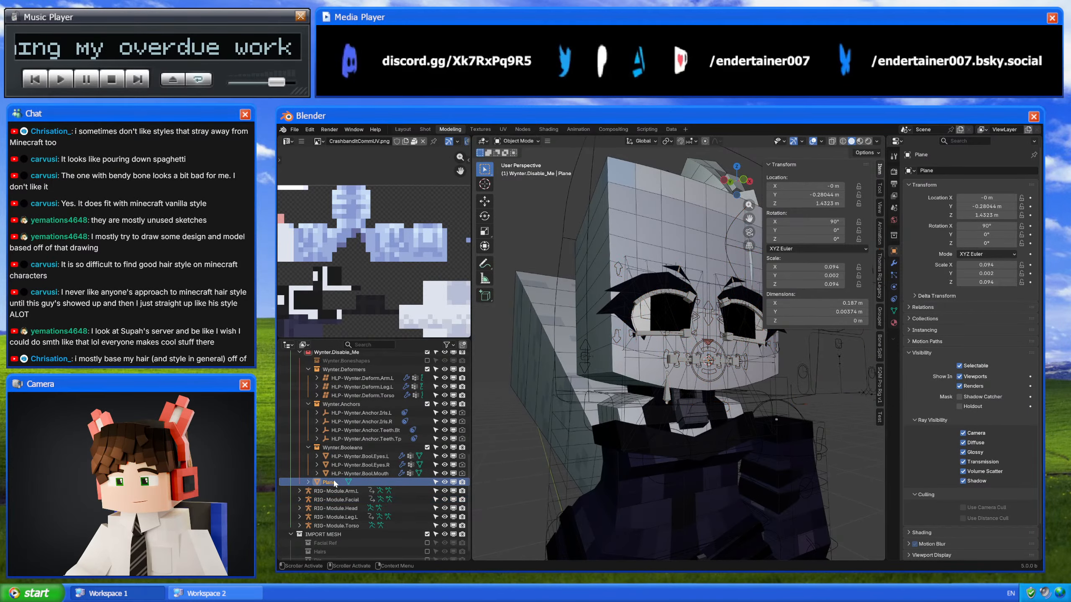
click(427, 543)
scroll(331, 544, down, 2)
scroll(639, 421, up, 6)
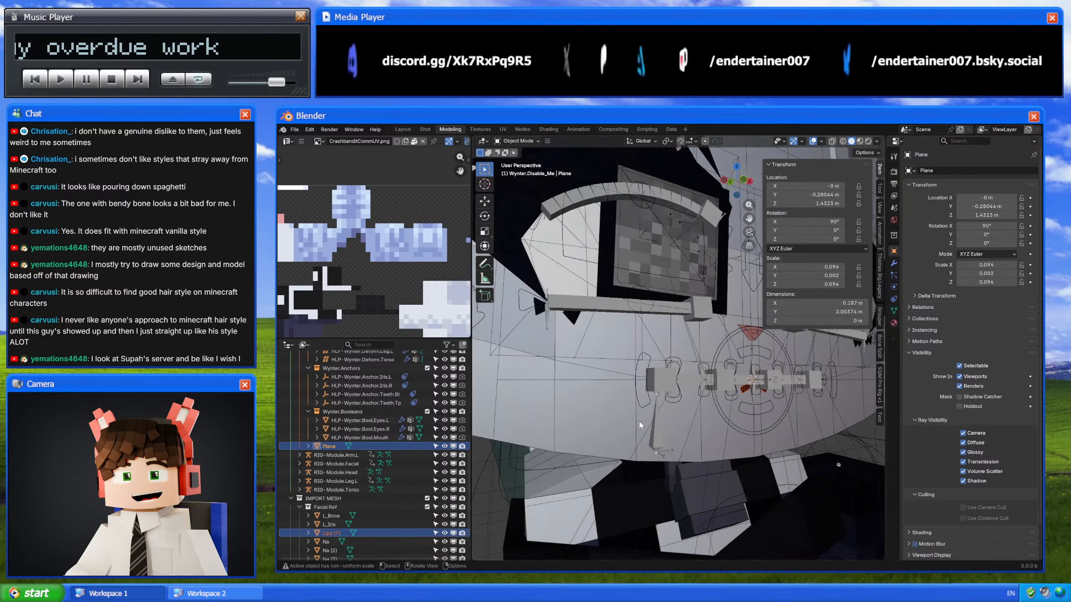
Step: Isolate the plane with the Lips (7) reference mesh in local view, seen from the front
middle_drag(639, 424, 615, 422)
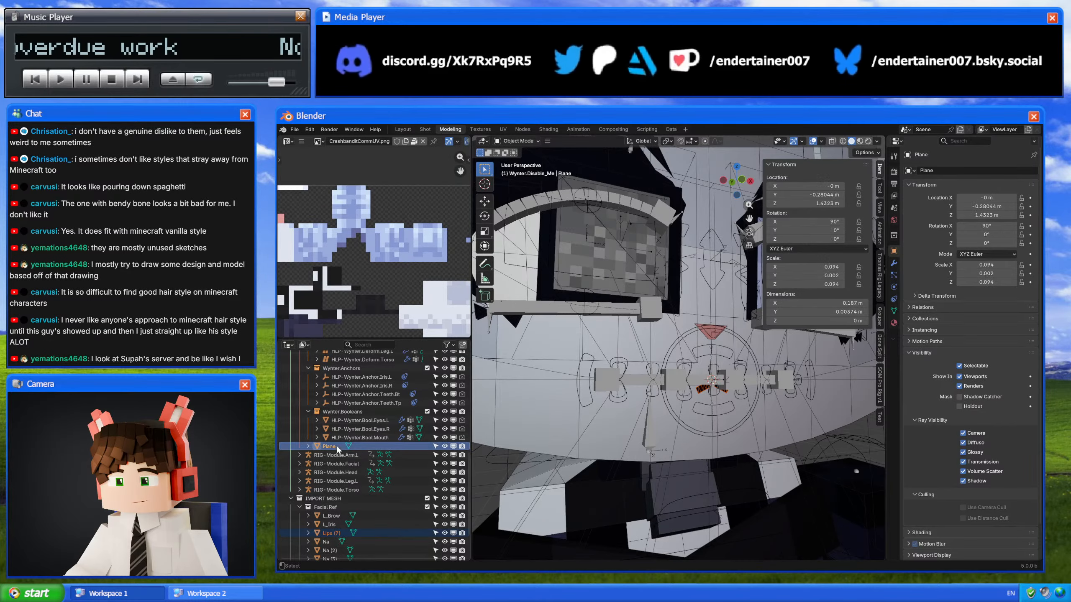
key(KP_Divide)
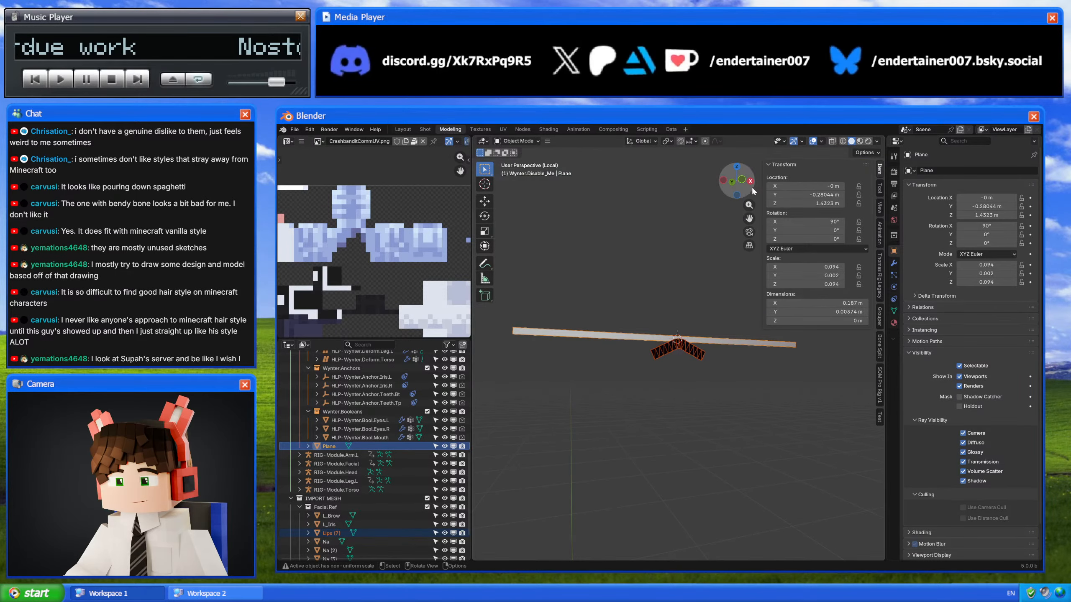
key(KP_1)
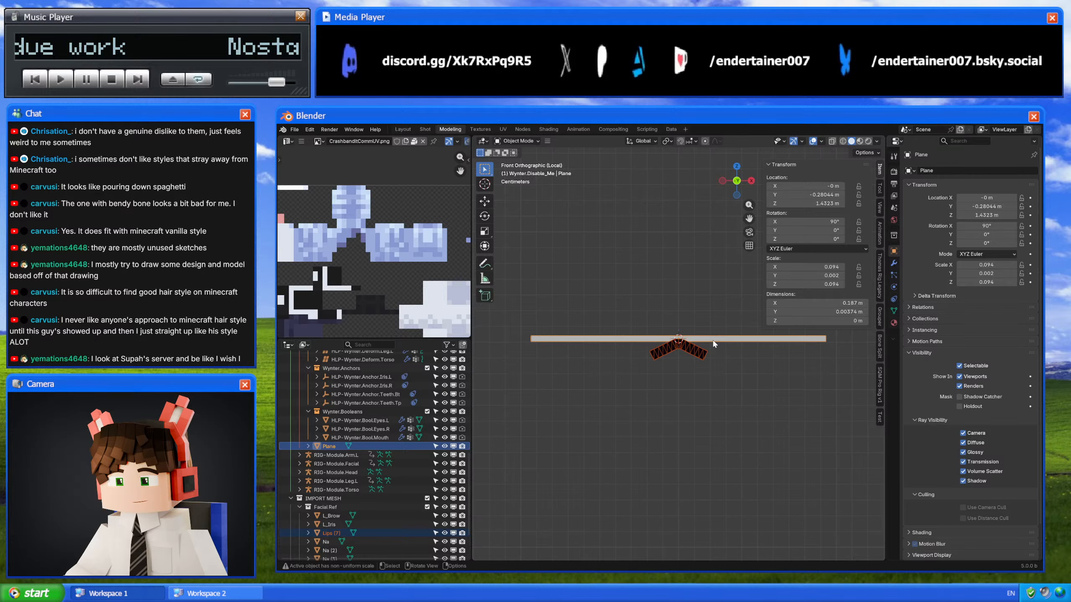
scroll(713, 344, up, 3)
key(s)
key(z)
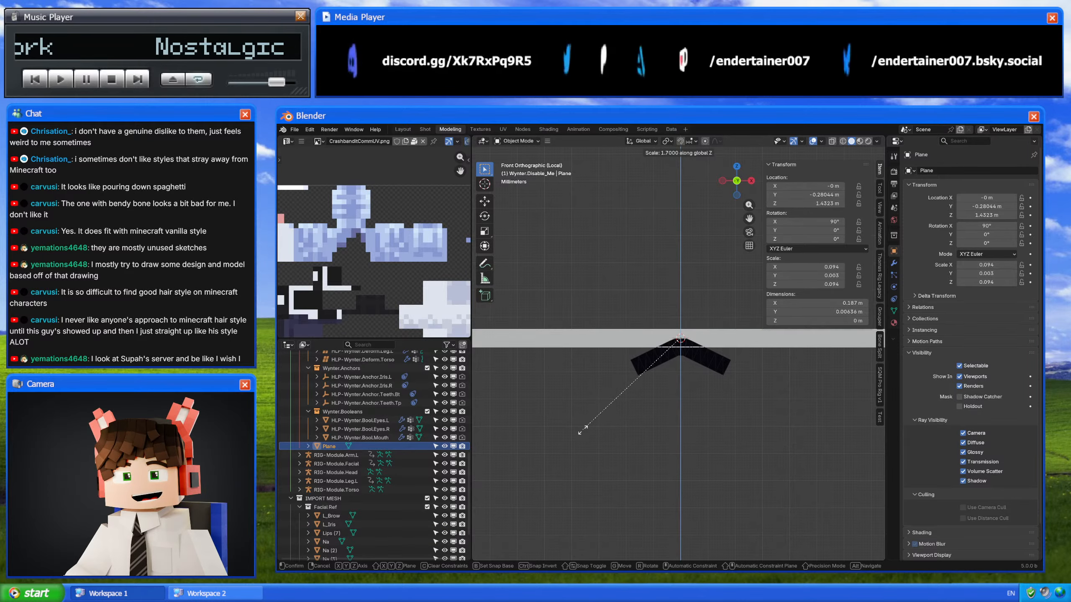
right_click(603, 404)
Step: Duplicate the Lips (7) mesh, then rotate and move the copy so one half lies level along the plane strip
click(637, 365)
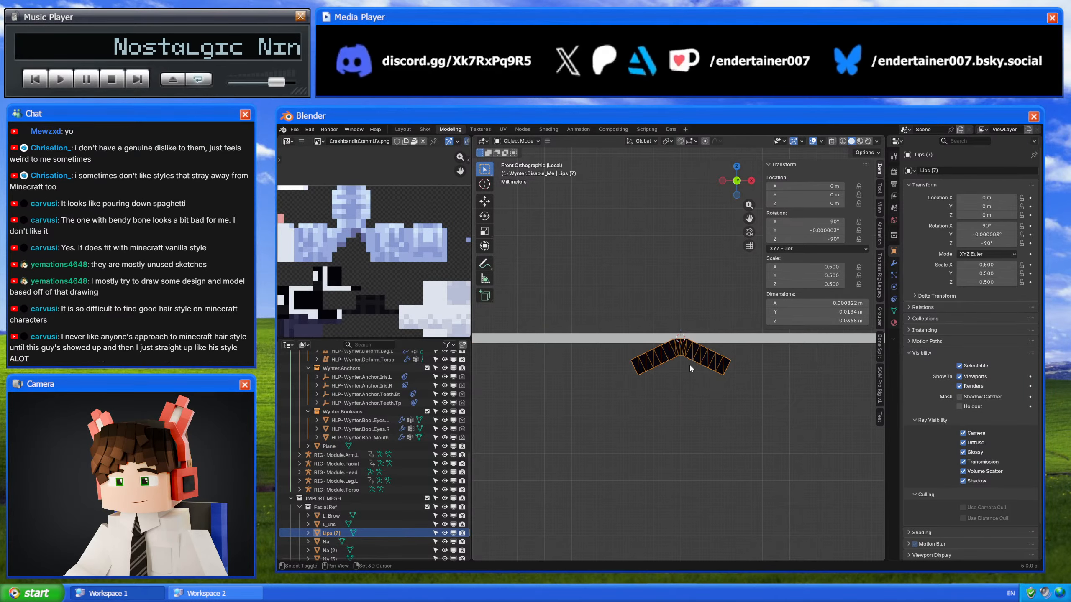
key(shift+d)
right_click(700, 401)
key(r)
right_click(701, 404)
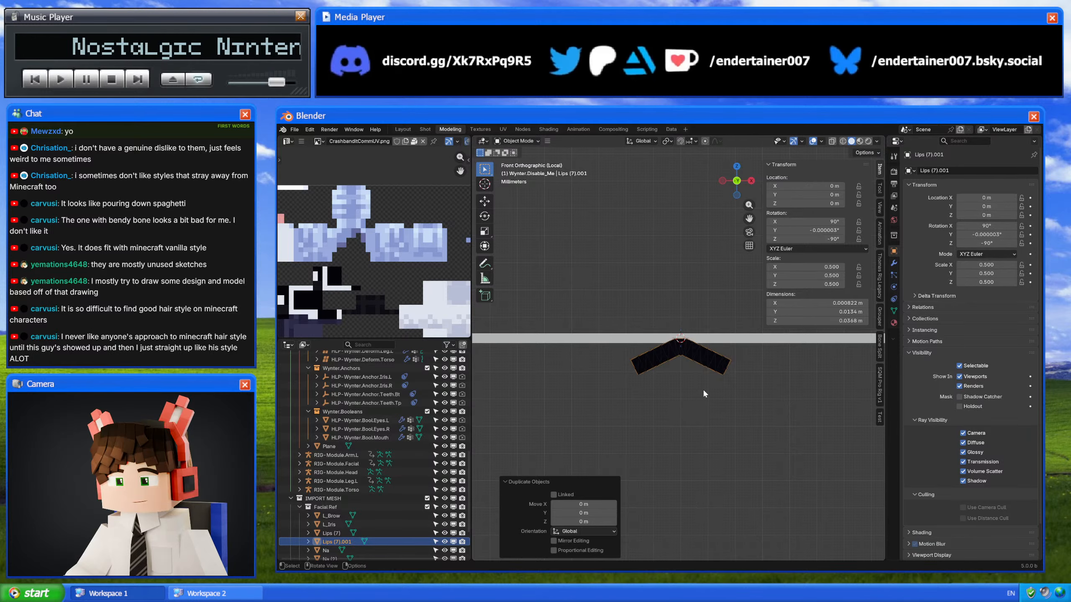
right_click(702, 388)
mouse_move(703, 388)
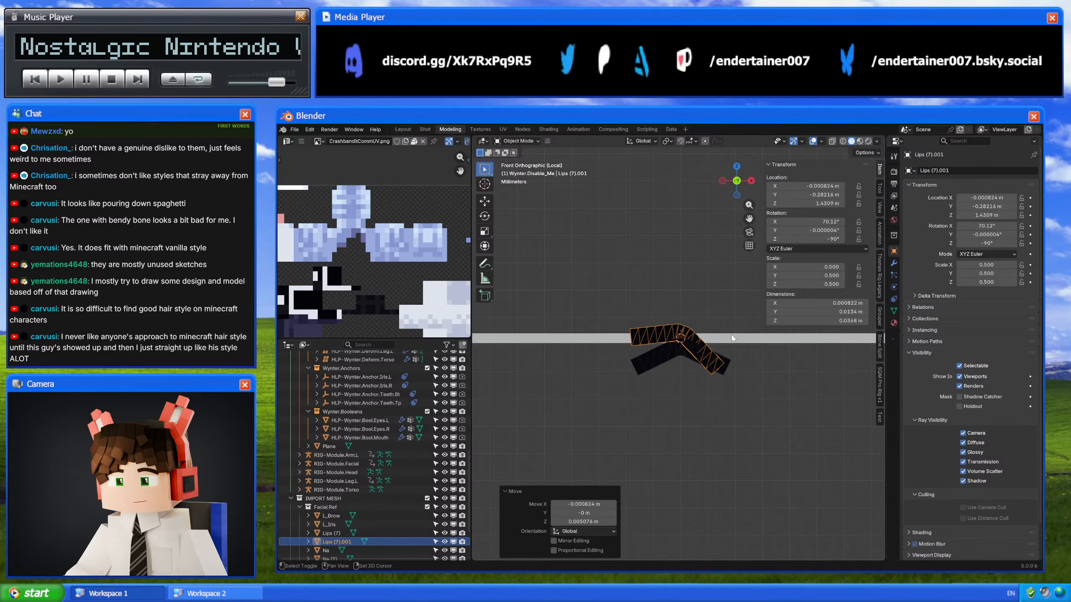
key(r)
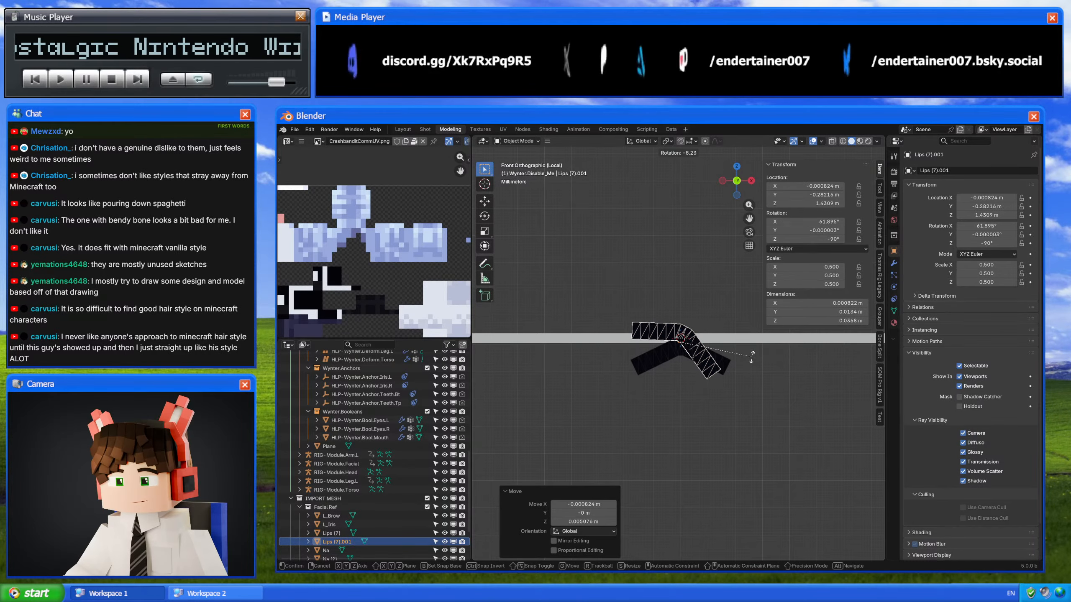
click(754, 357)
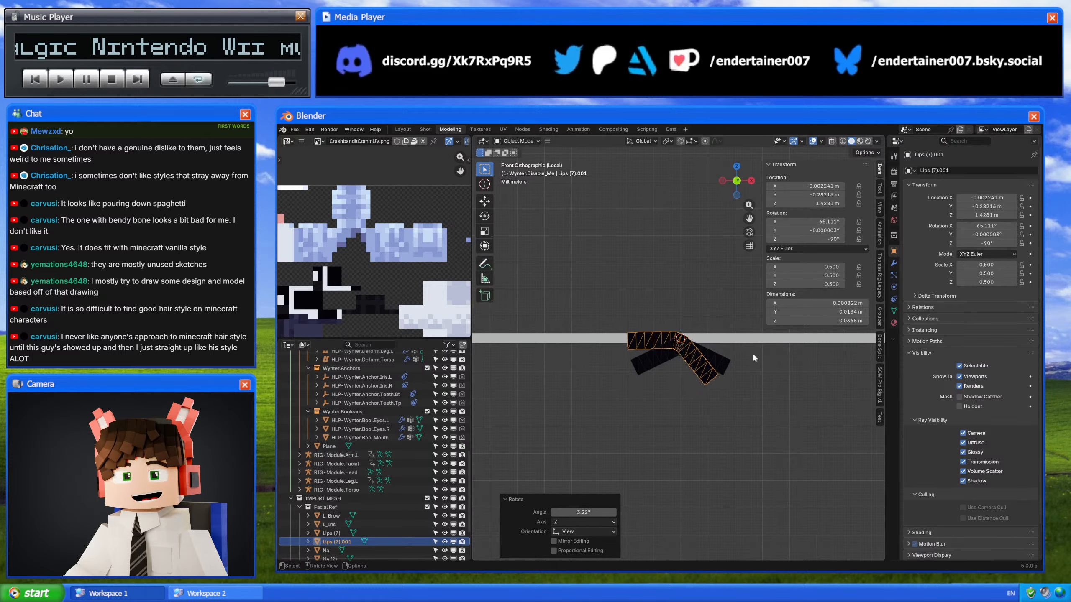
key(g)
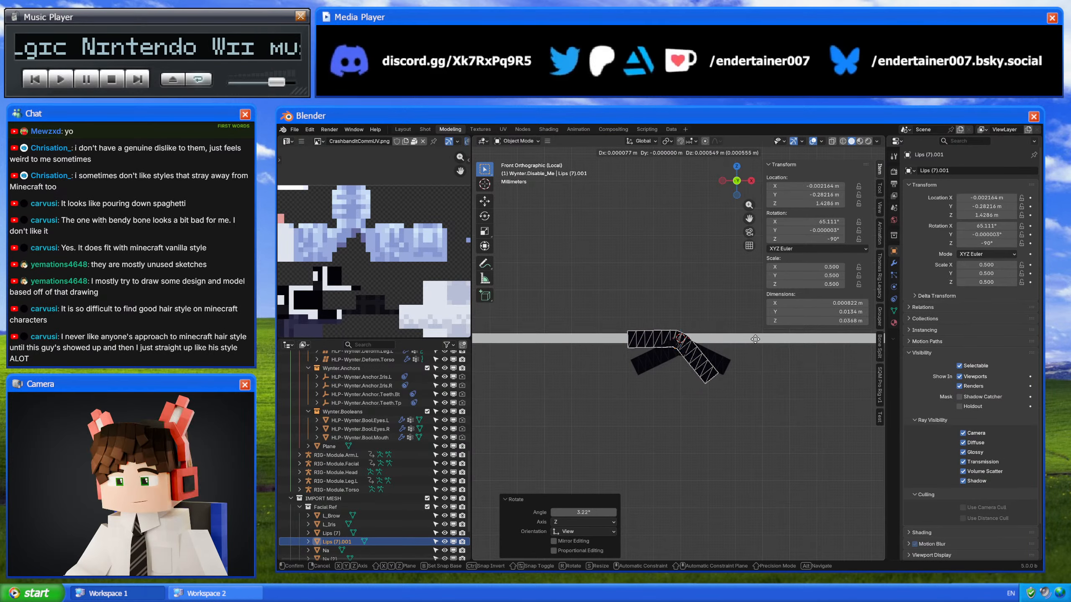
click(755, 340)
Step: Scale the plane along Z to about 6.8 mm thick, matching the levelled half of the lips copy
click(754, 339)
key(s)
key(z)
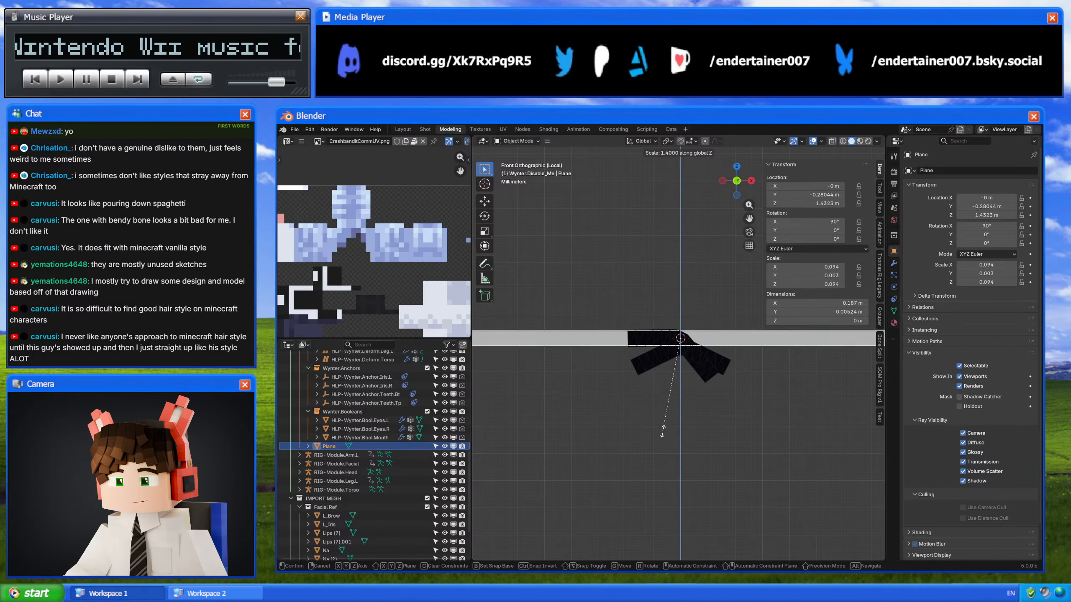
click(639, 347)
click(639, 347)
key(x)
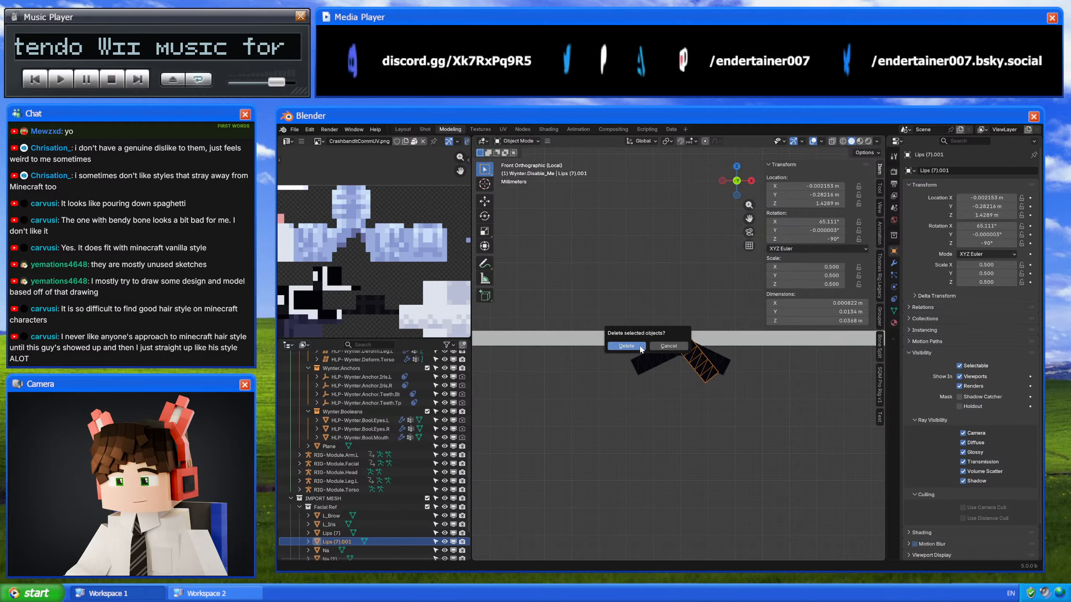
click(560, 344)
key(s)
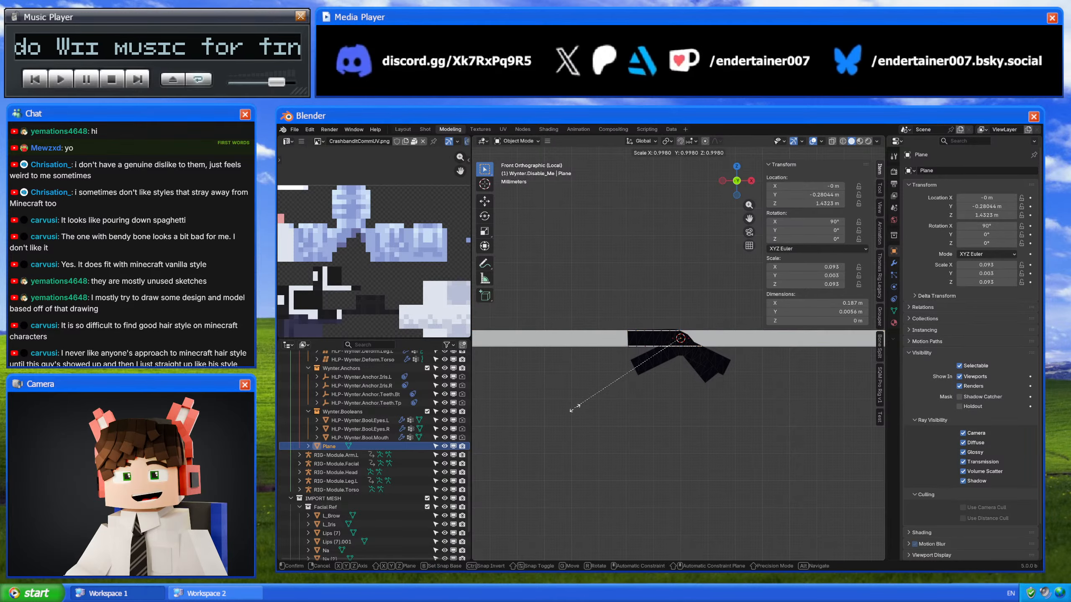
key(z)
click(562, 429)
Step: Delete the rotated lips copy, keeping the original Lips (7) reference
click(632, 347)
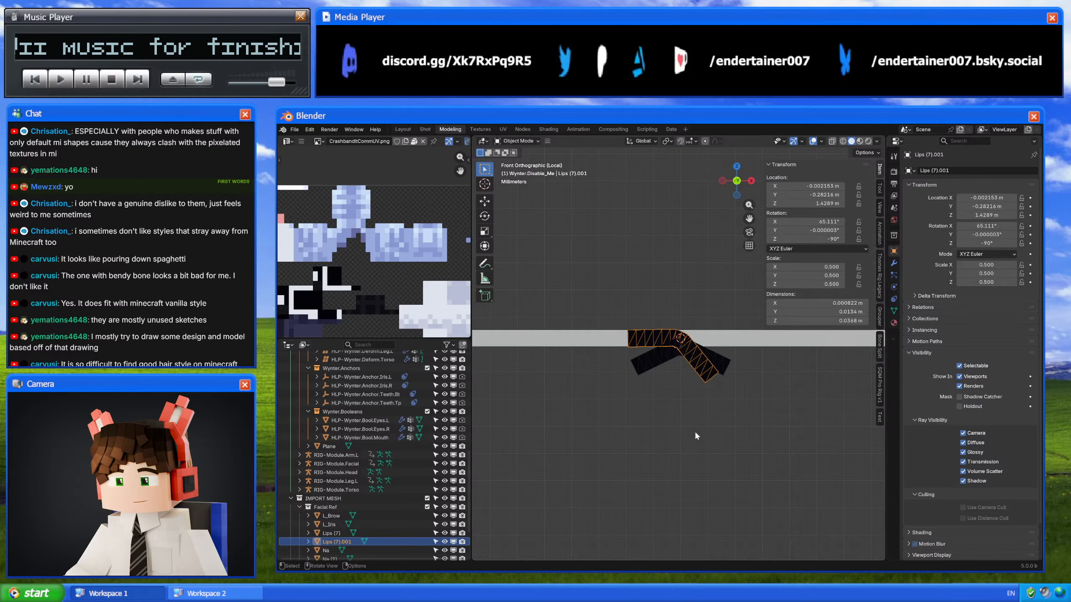
key(x)
key(x)
click(676, 389)
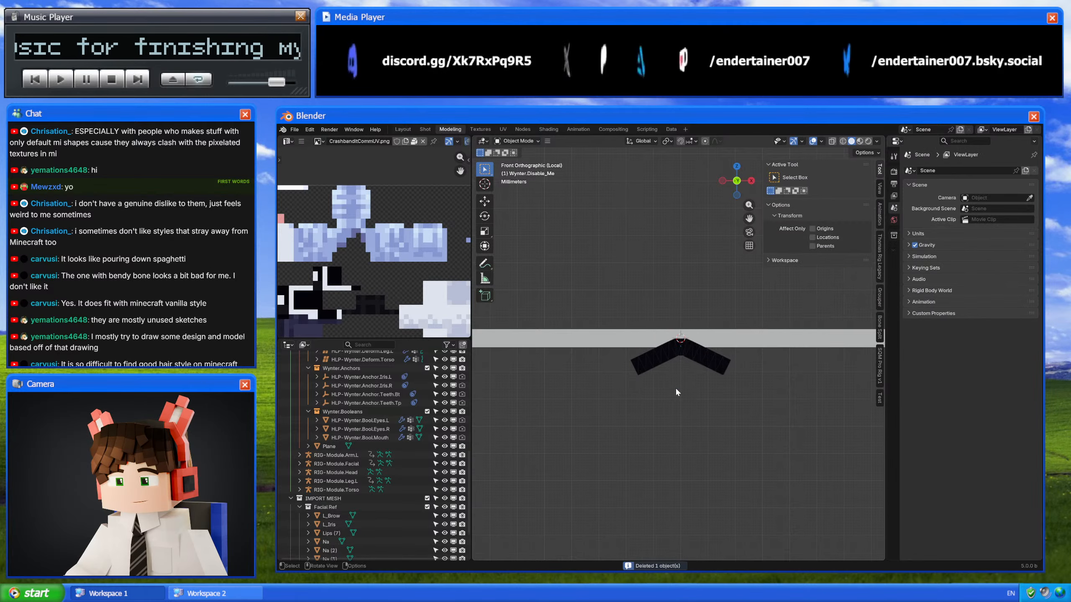
Step: Assign the existing CrashbanditCommUV material to the plane
scroll(679, 349, down, 2)
click(686, 343)
click(893, 323)
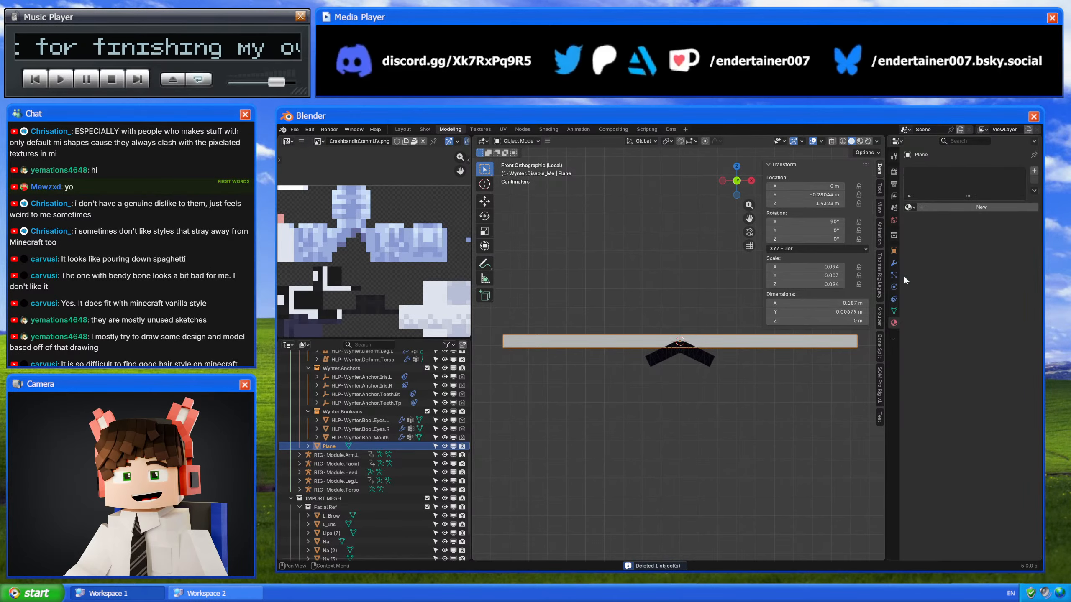
click(908, 206)
click(957, 257)
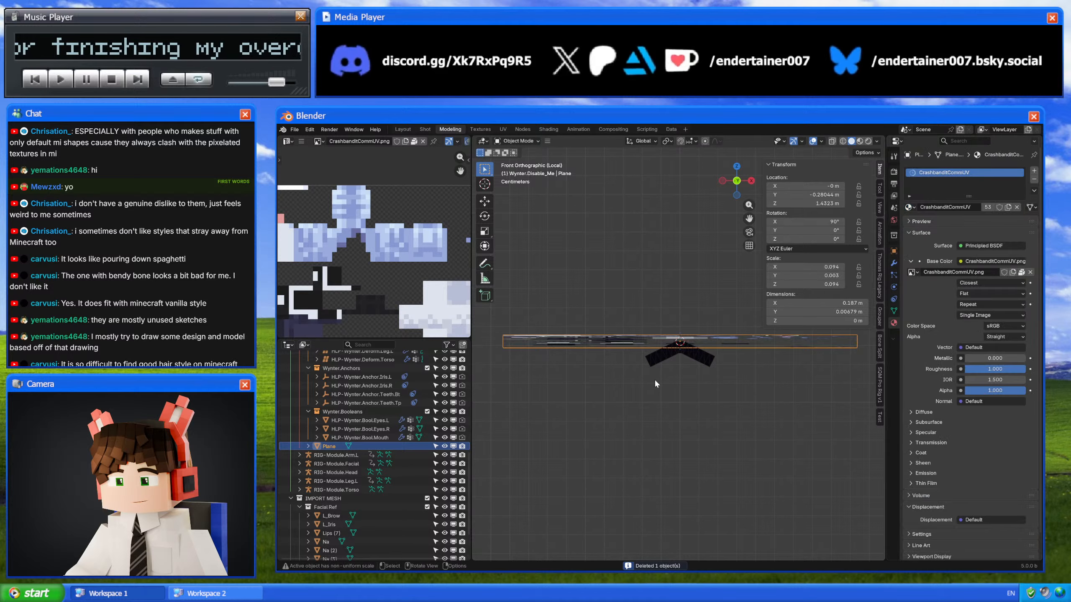
Step: Shrink all of the plane's UVs and move them onto a black area of the CrashbanditCommUV texture
key(Tab)
scroll(375, 243, down, 5)
key(a)
key(s)
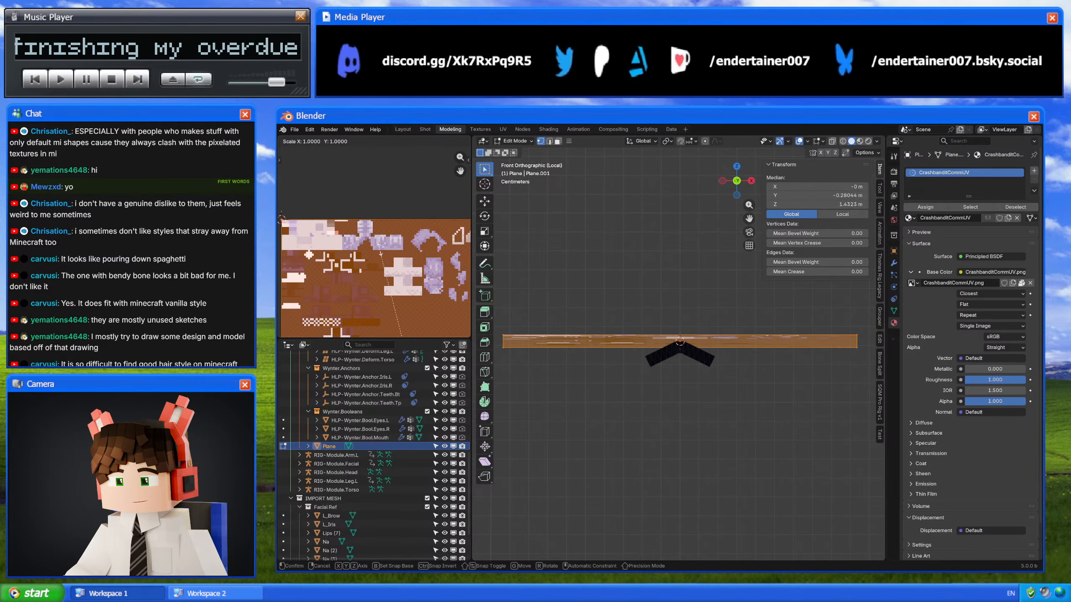
click(378, 244)
key(g)
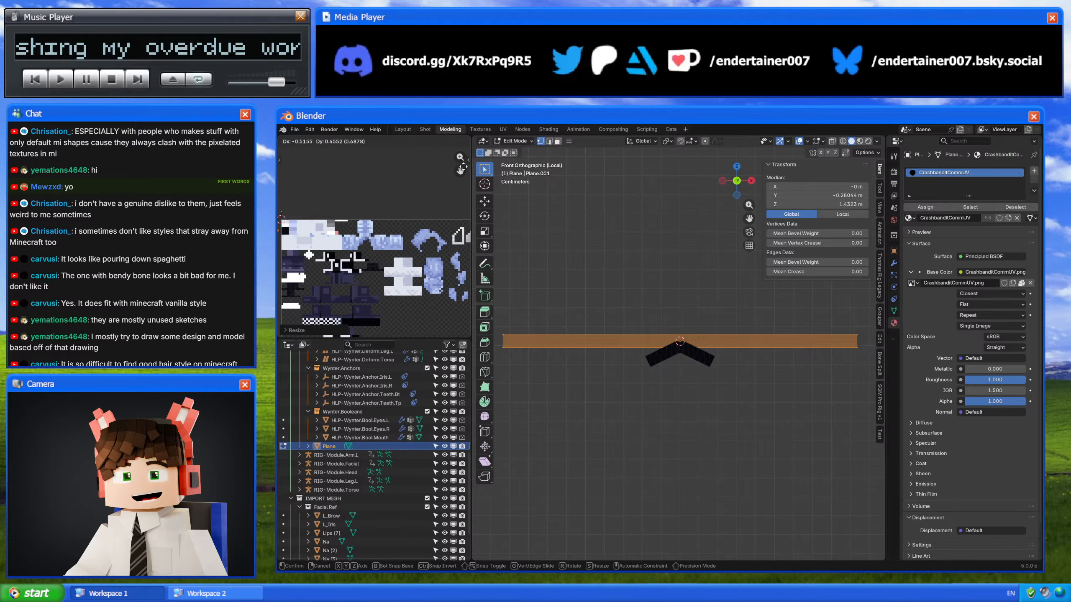
click(463, 167)
key(Tab)
Step: Isolate the plane with RIG-Module.Facial in local view, selecting only the plane and viewing the mouth controls from the front
middle_drag(668, 317, 680, 320)
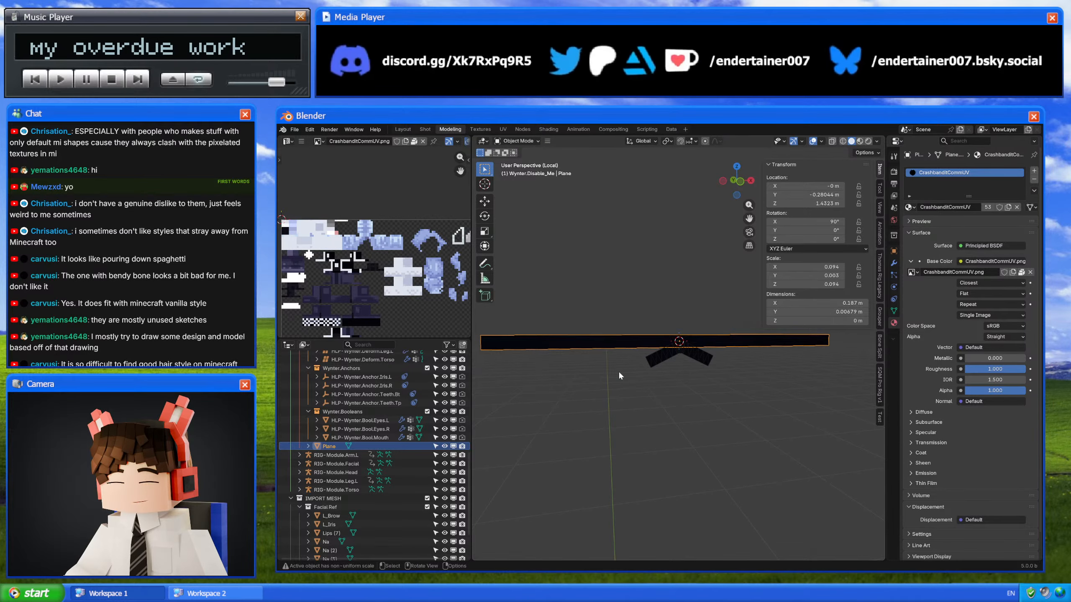
key(KP_Divide)
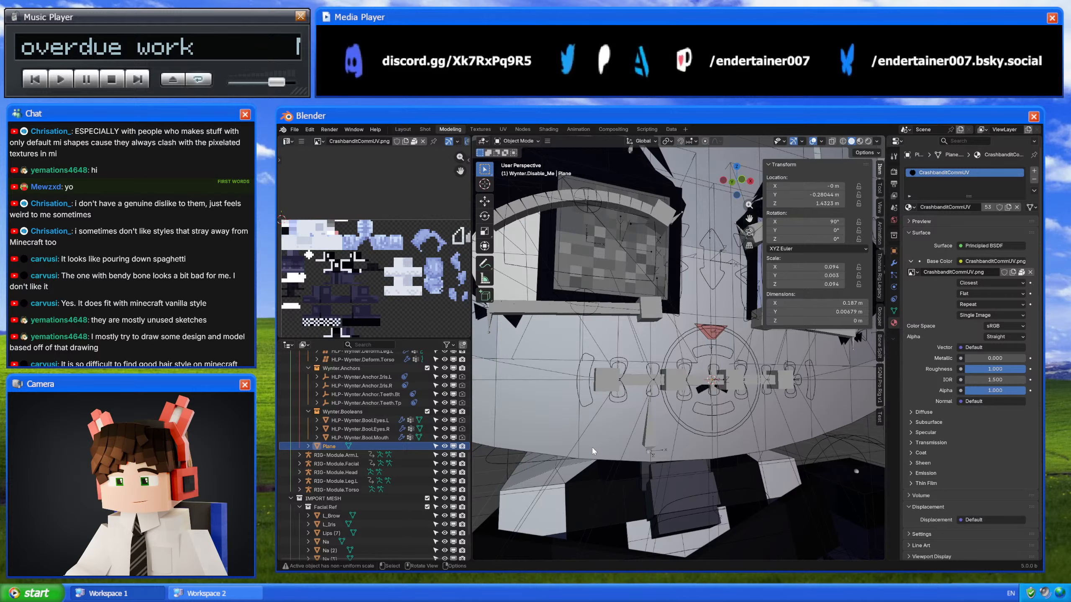
mouse_move(627, 424)
middle_down()
mouse_move(638, 417)
mouse_move(610, 413)
middle_up()
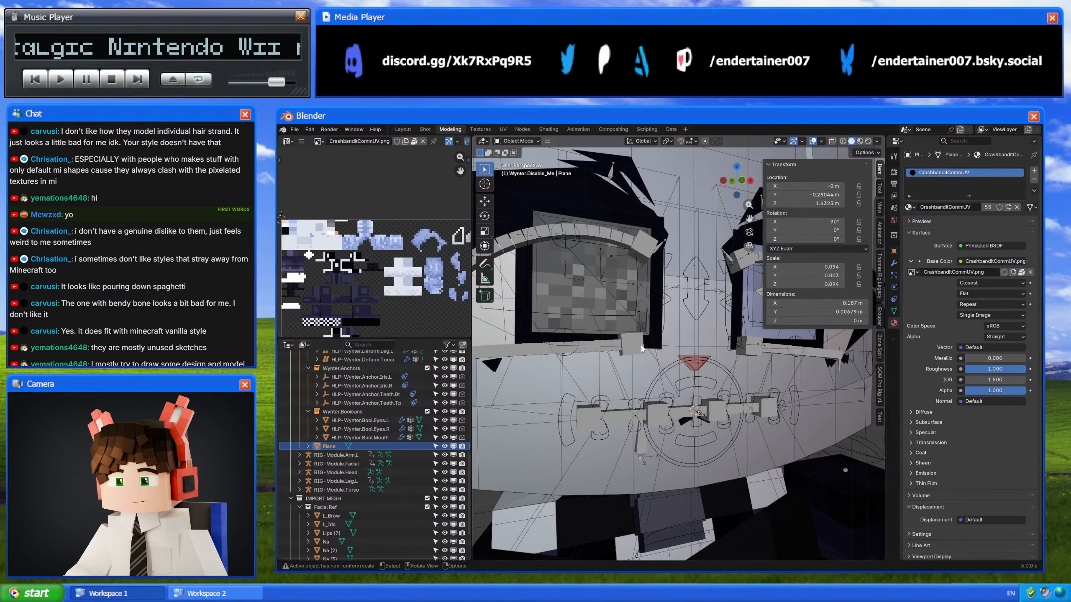
click(650, 413)
key(KP_Divide)
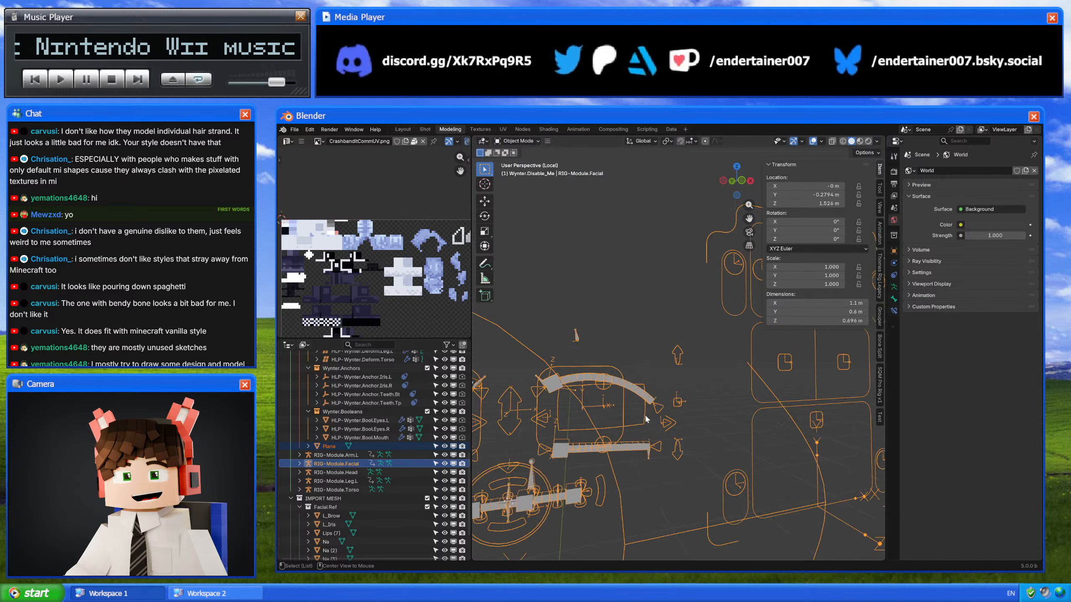
click(642, 428)
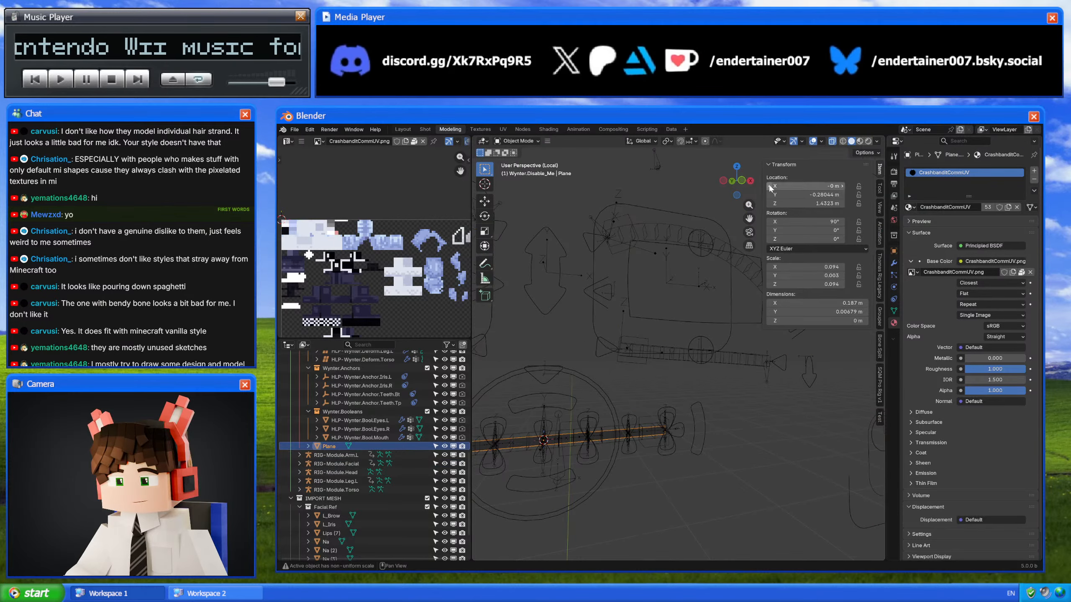
click(741, 181)
shift+middle_drag(519, 414, 701, 335)
shift+middle_drag(722, 395, 633, 407)
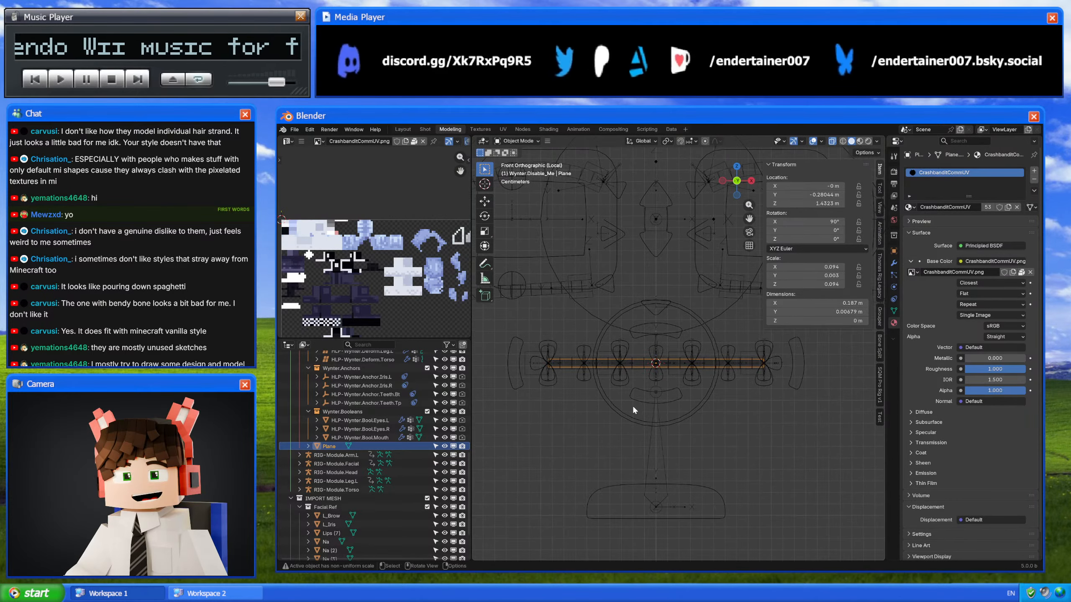
Step: Add five evenly spaced vertical loop cuts along the plane's length and return to Object Mode
key(Tab)
scroll(664, 393, up, 2)
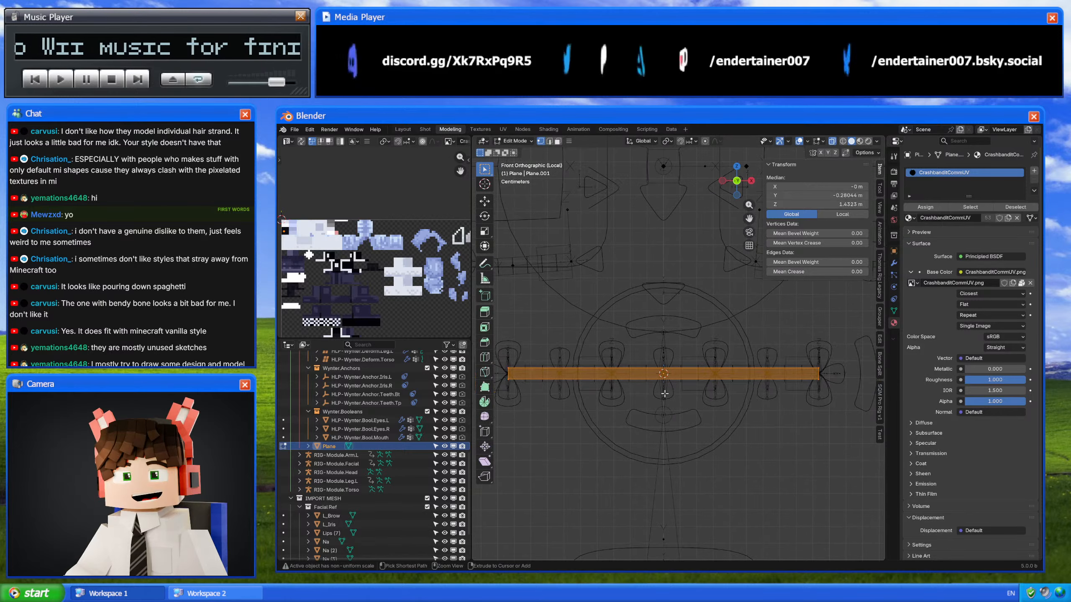
key(ctrl+r)
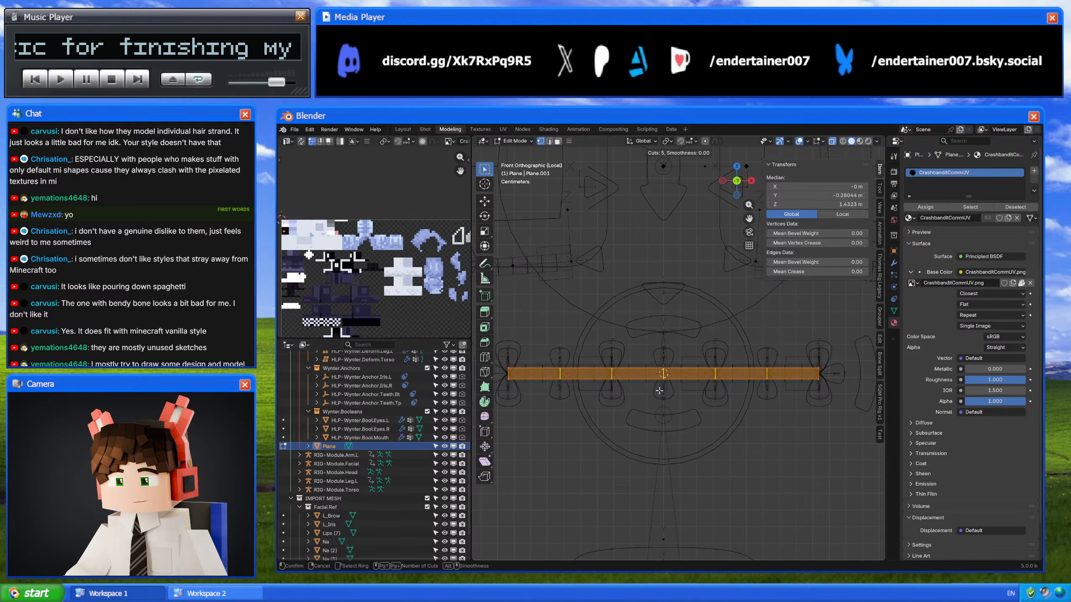
click(659, 391)
key(alt+a)
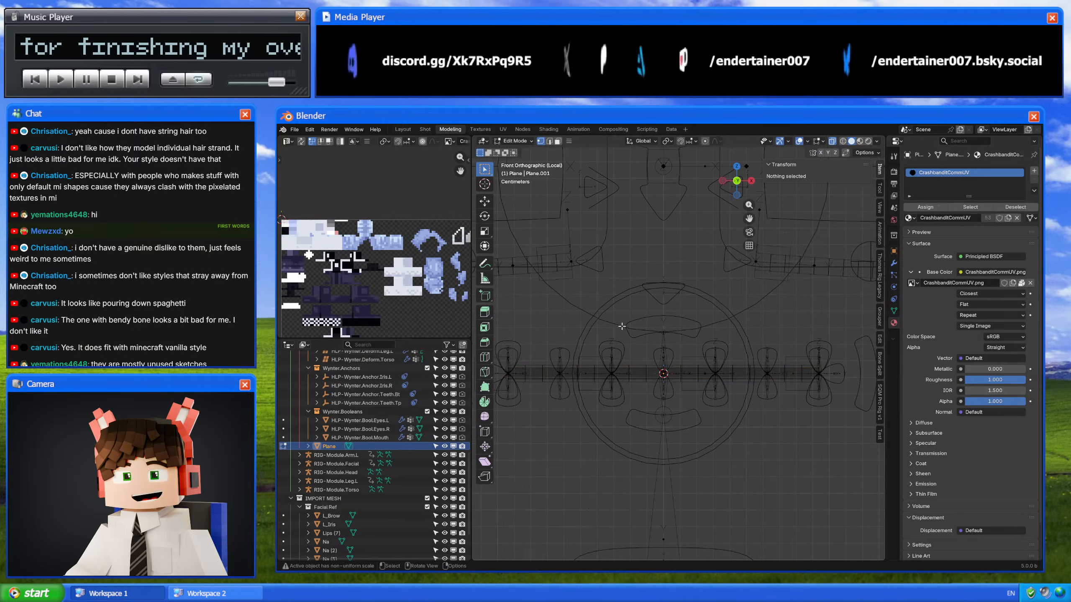
shift+middle_drag(567, 372, 612, 375)
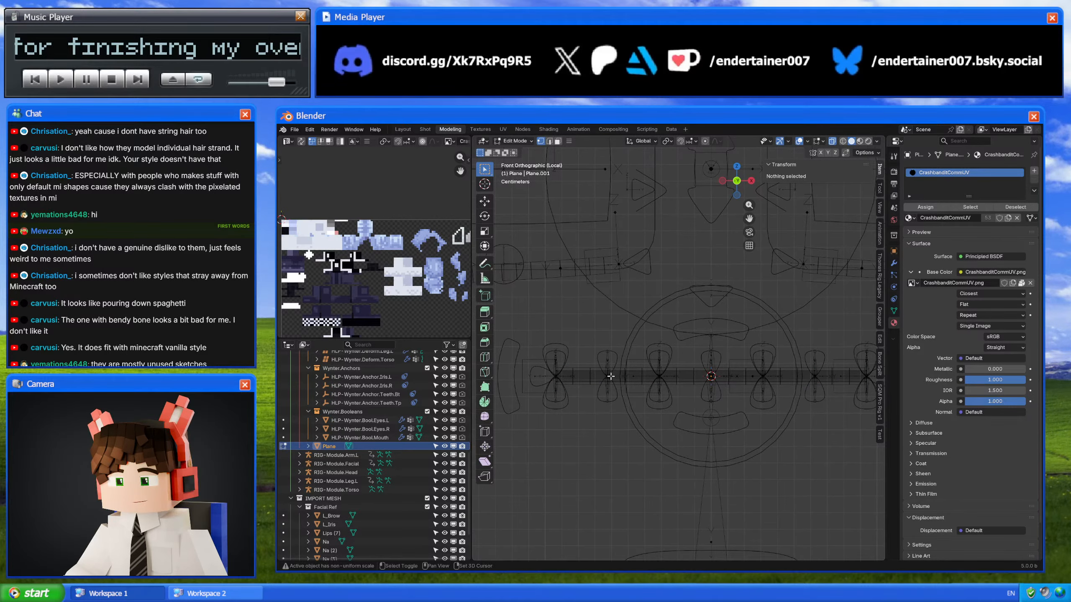
key(Tab)
scroll(639, 380, down, 3)
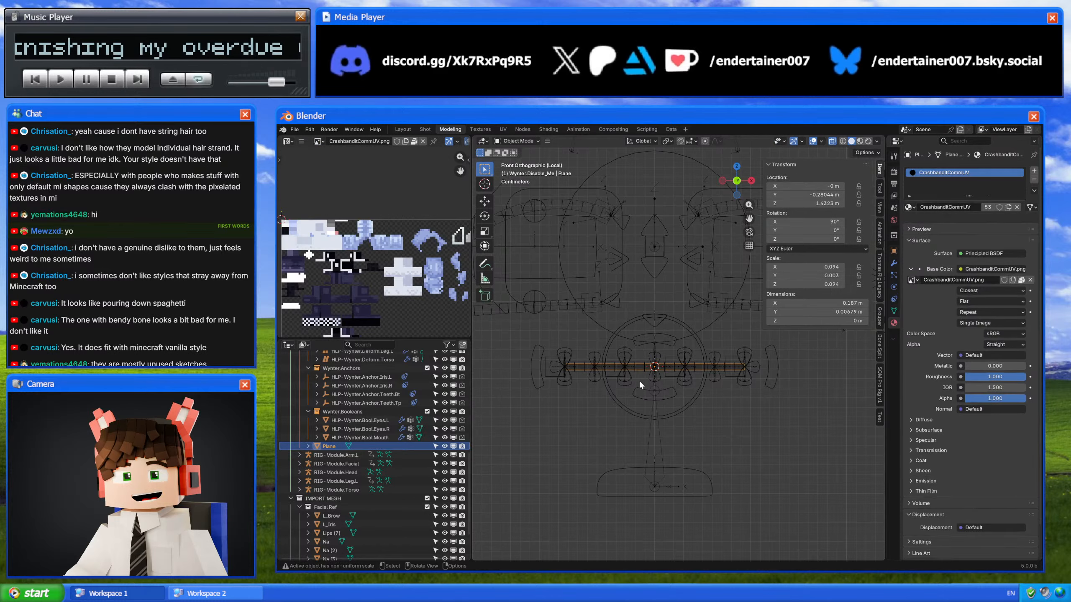
Step: Rename the plane object as GEo-
double_click(328, 446)
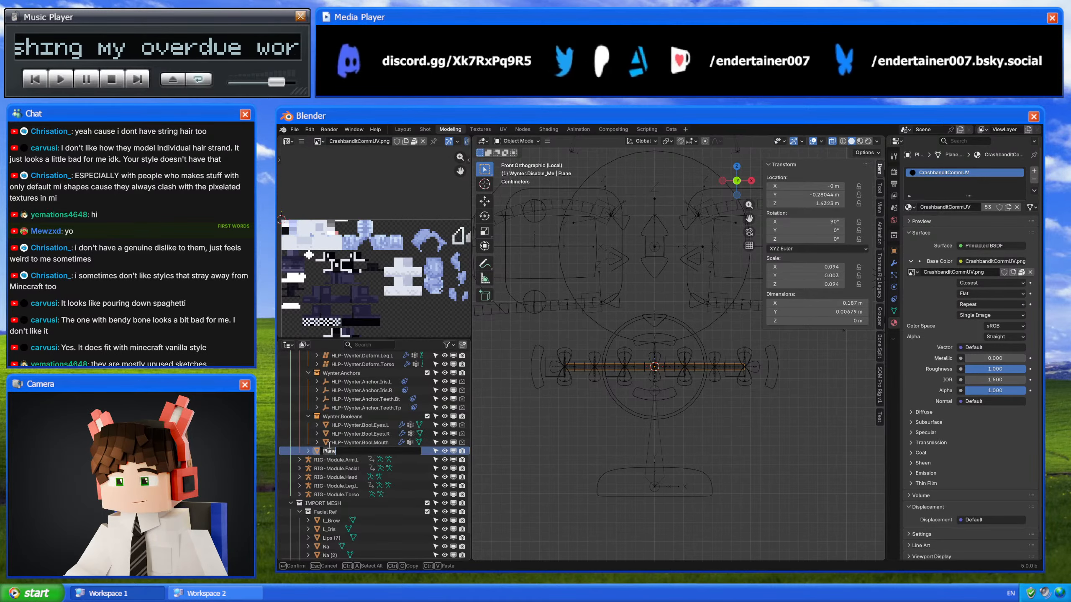
text(GEo-)
key(Return)
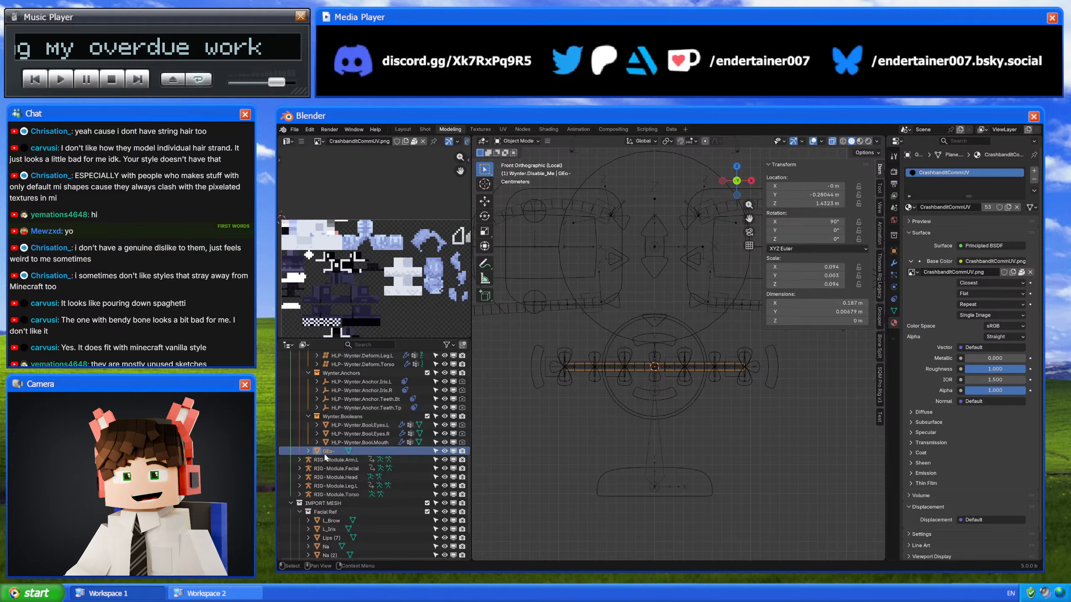
Step: Move the GEo- plane from Wynter.Disable_Me into the Wynter.Mesh collection with the other character meshes
scroll(350, 405, up, 8)
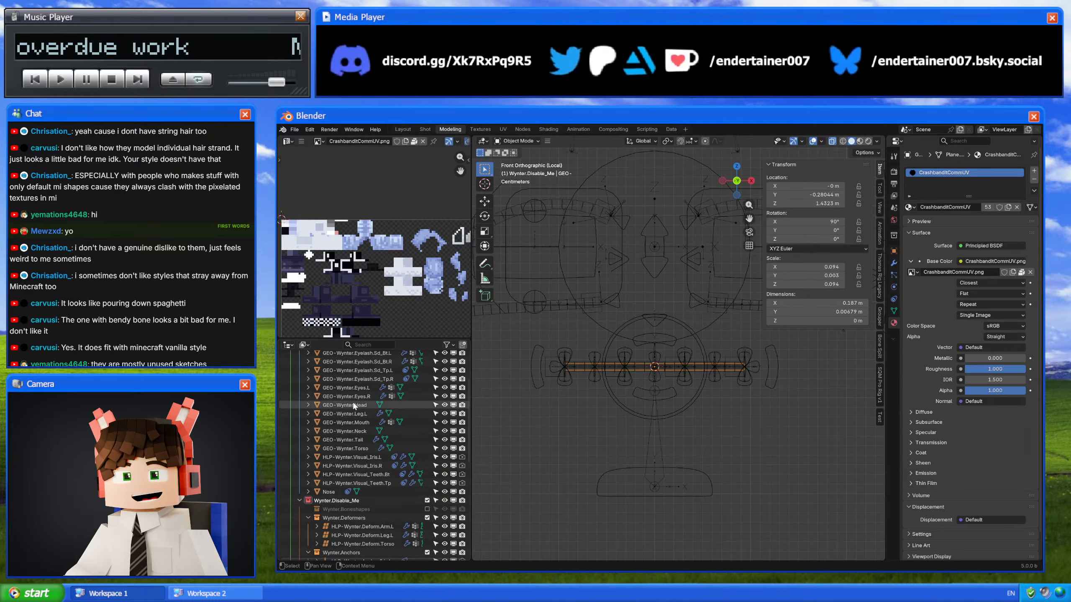
scroll(352, 402, up, 3)
double_click(350, 450)
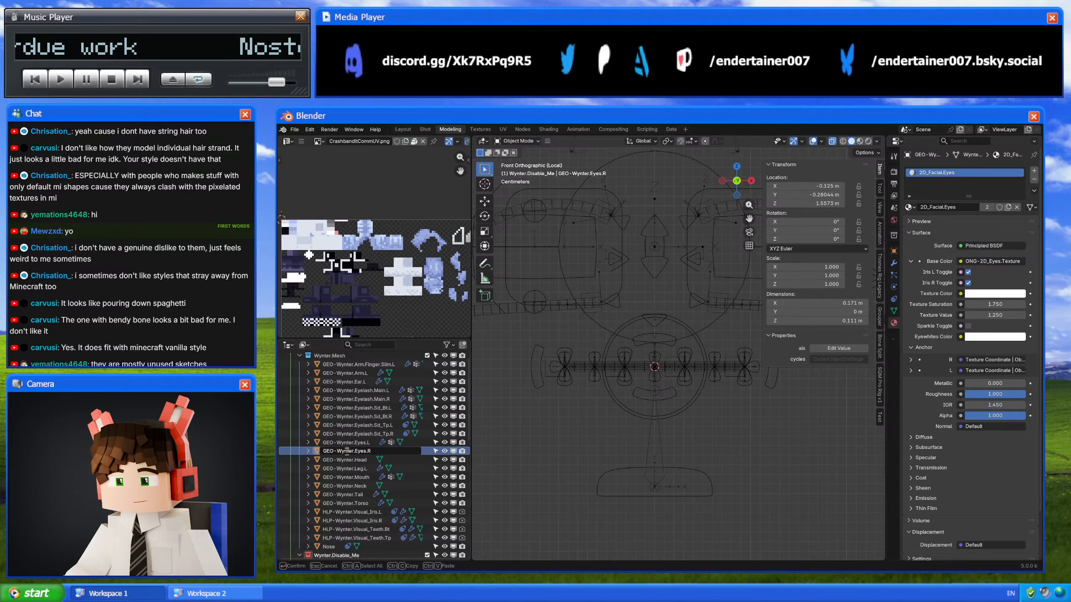
scroll(340, 477, down, 5)
click(333, 439)
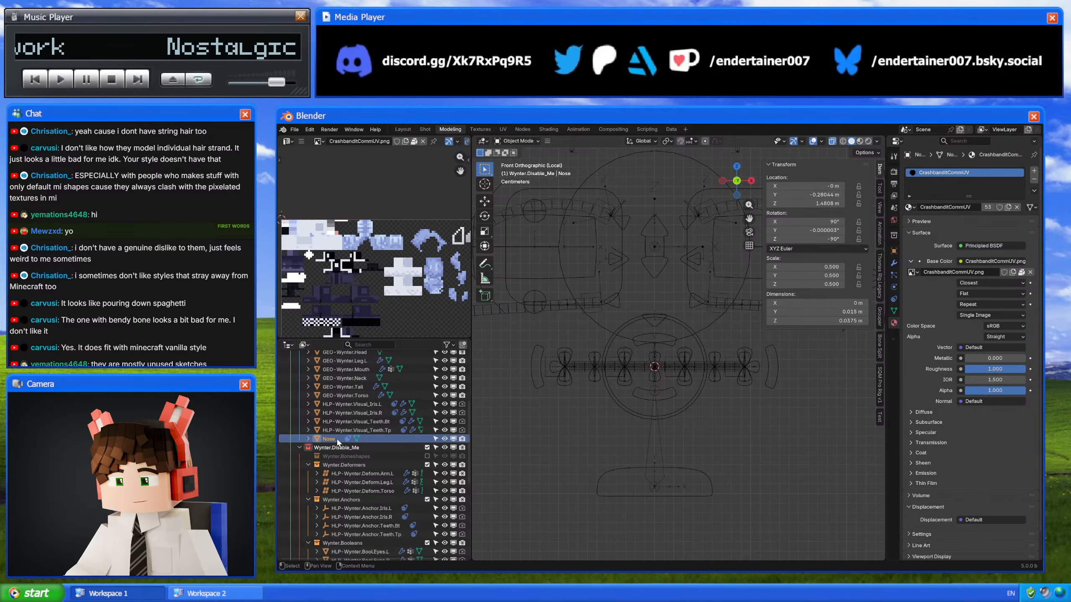
scroll(339, 445, down, 4)
drag(331, 505, 348, 372)
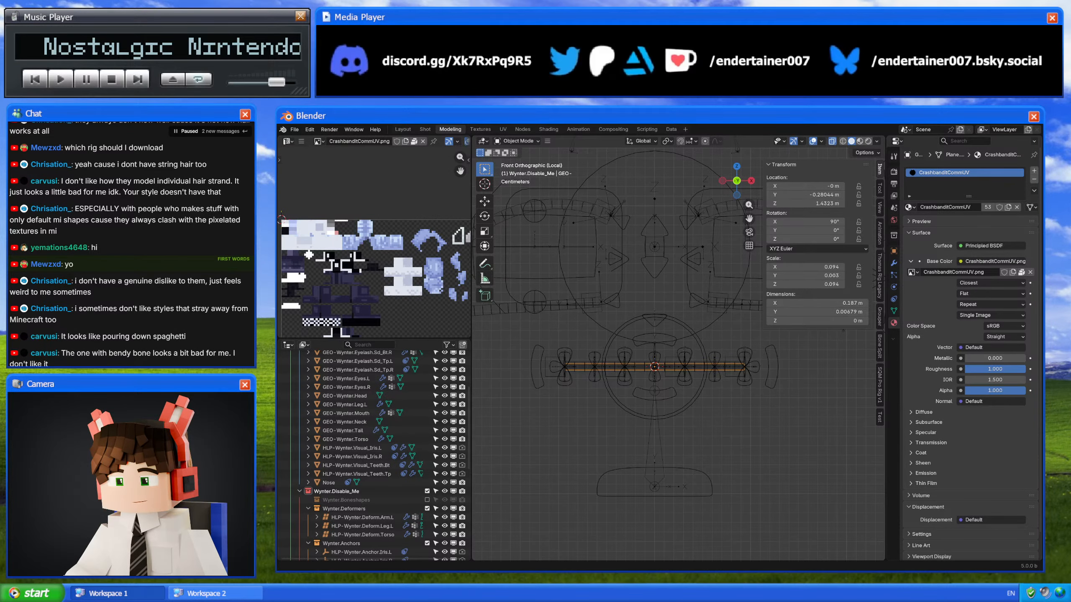
Step: Switch to the web browser and open the media posts on the portrait artist's X profile
key(alt+Tab)
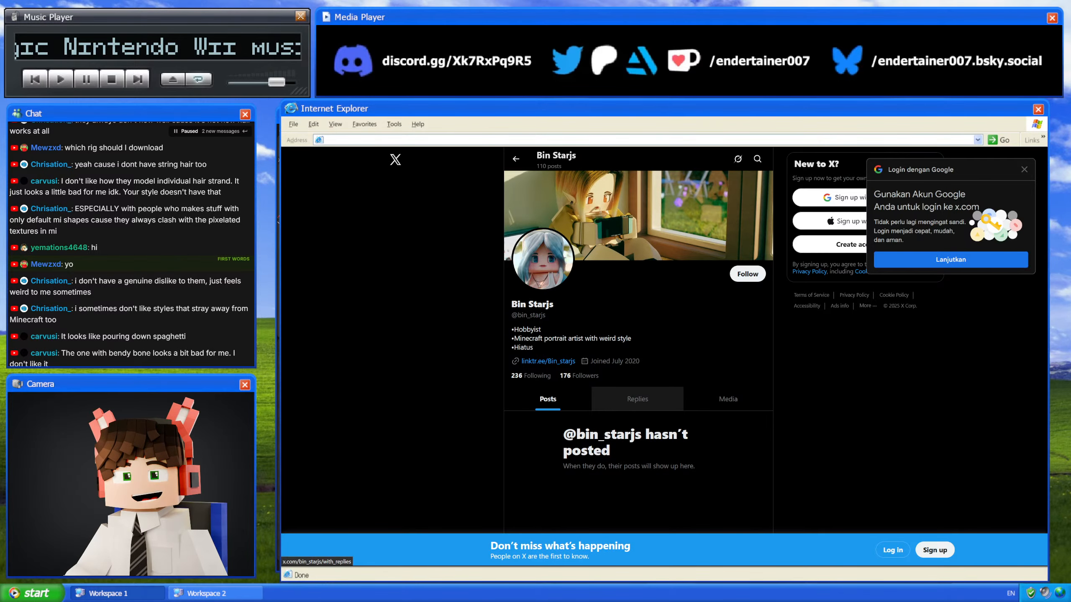
click(729, 397)
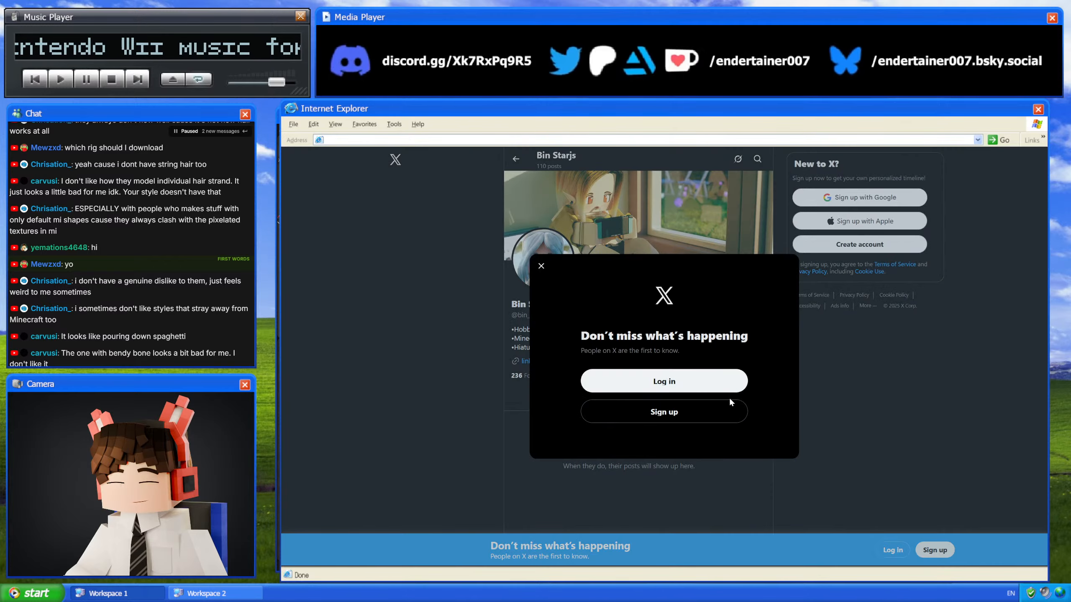
Step: Dismiss the login prompt and open the copied links to the portrait artist's X posts, ending on the reworked Minecraft-style Cora post
click(545, 268)
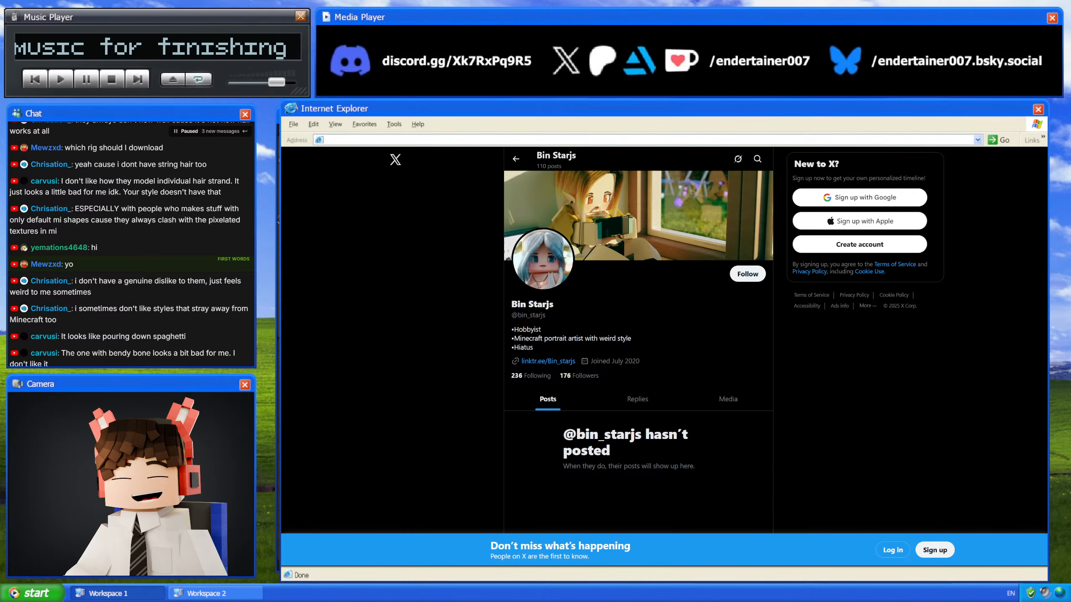
click(629, 139)
key(ctrl+v)
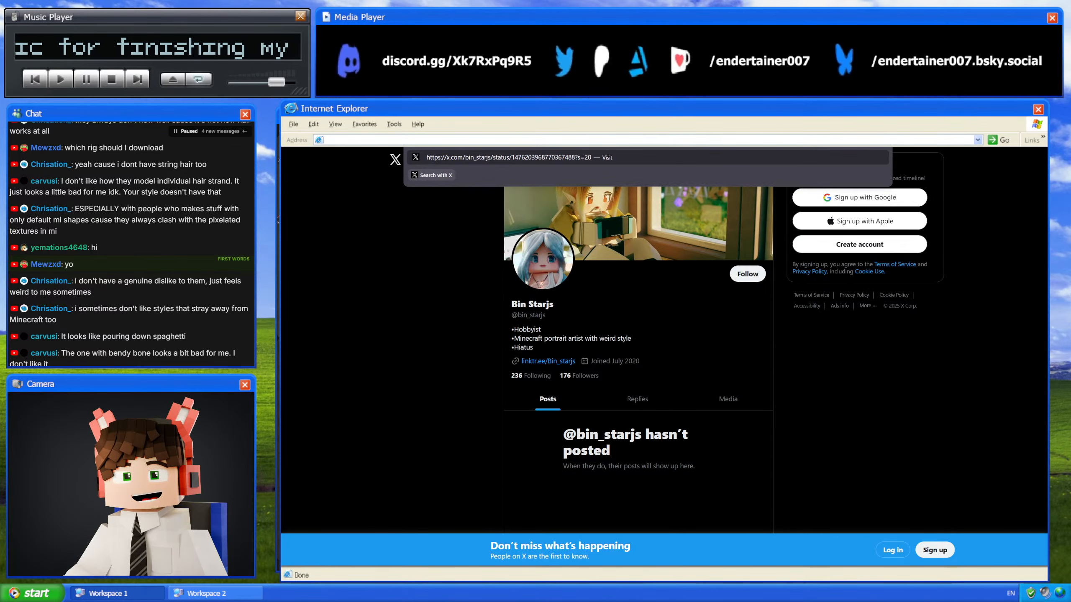
key(Return)
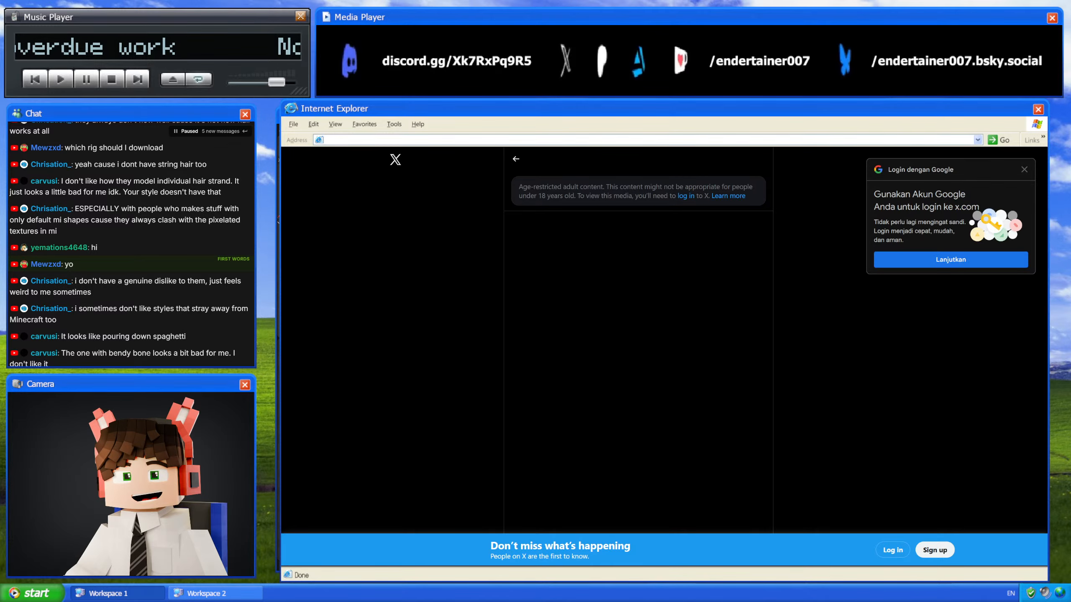
key(ctrl+l)
key(ctrl+v)
key(Return)
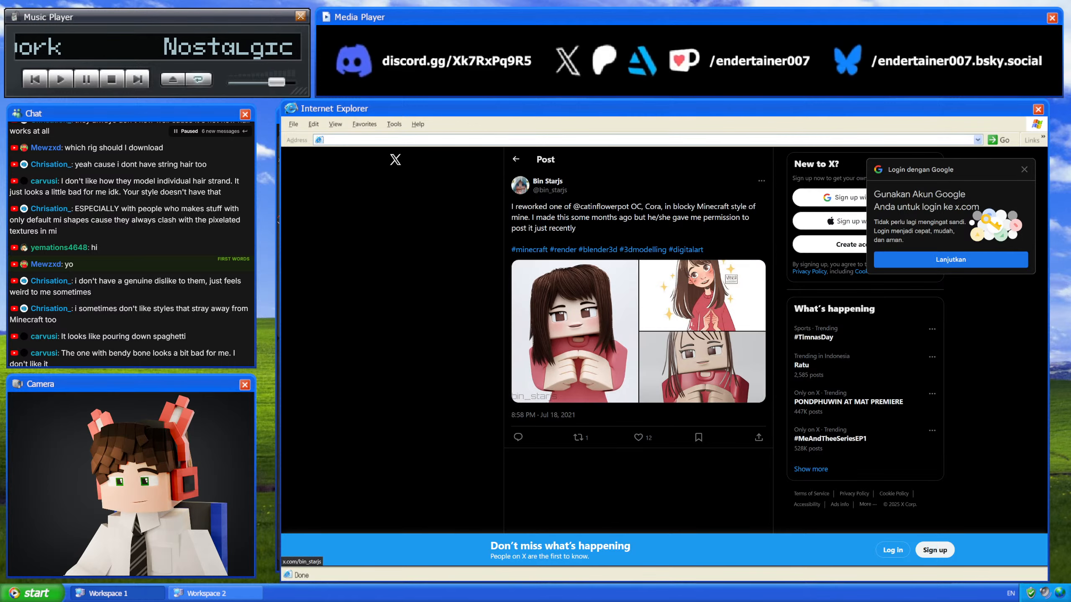
Step: Compare the post's finished render, reference drawing and strand-hair preview by browsing its images at full size
click(603, 336)
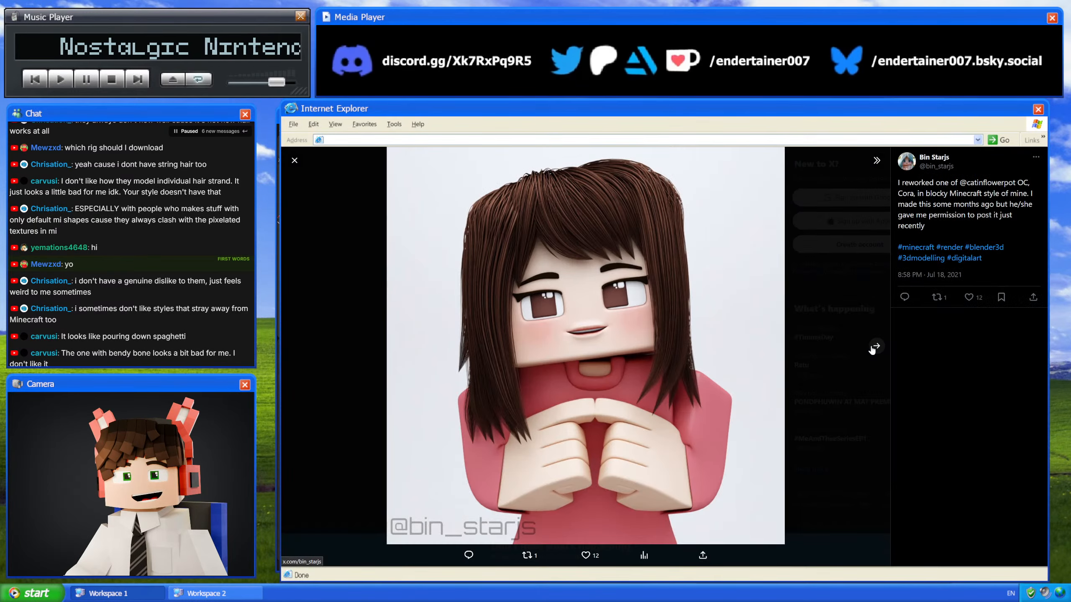
click(874, 347)
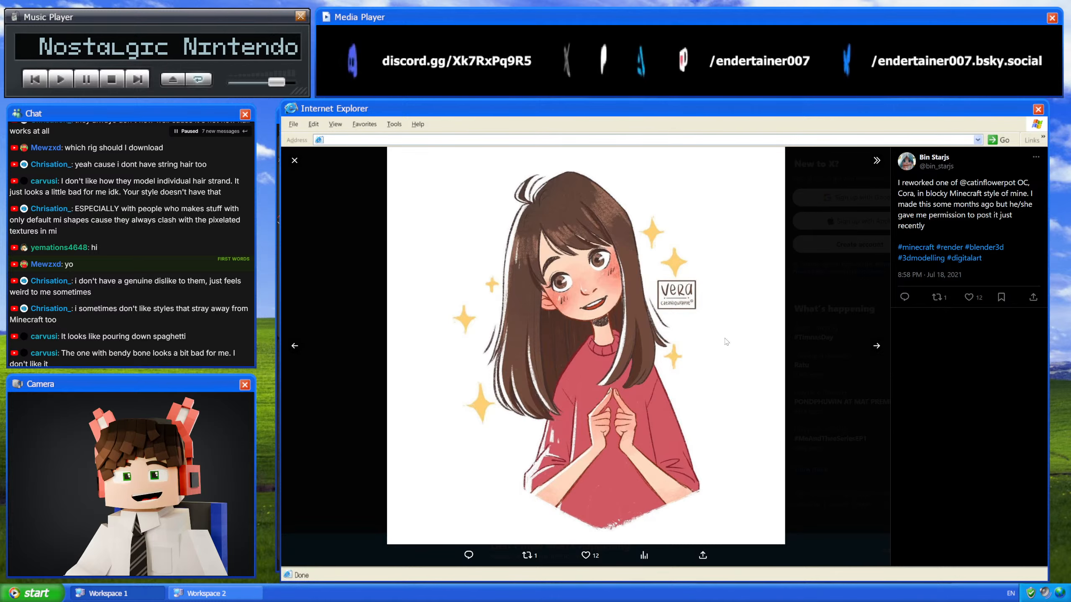
click(875, 346)
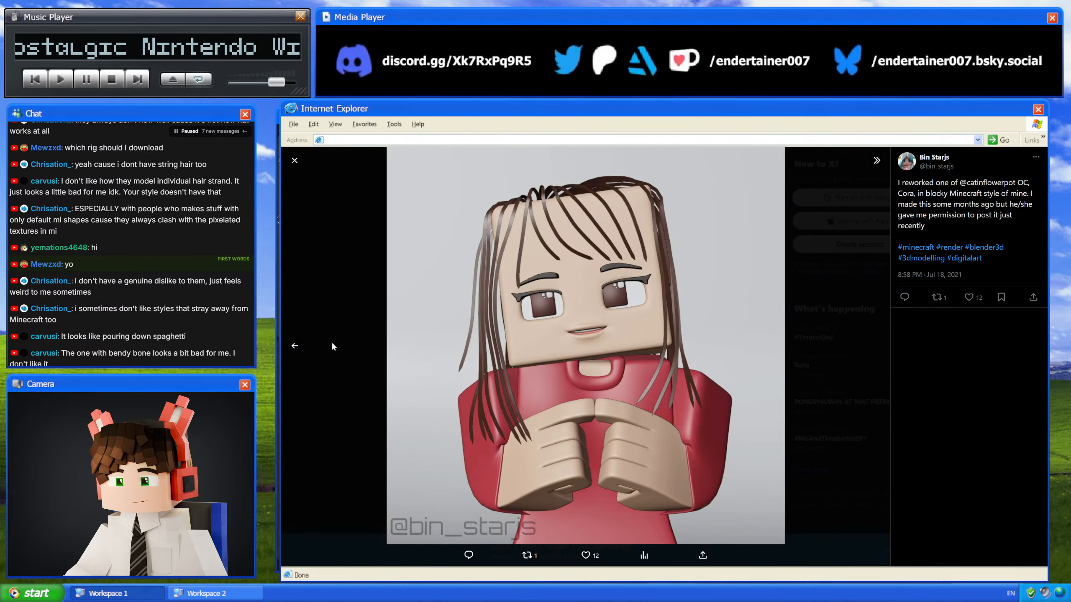
click(296, 346)
click(296, 346)
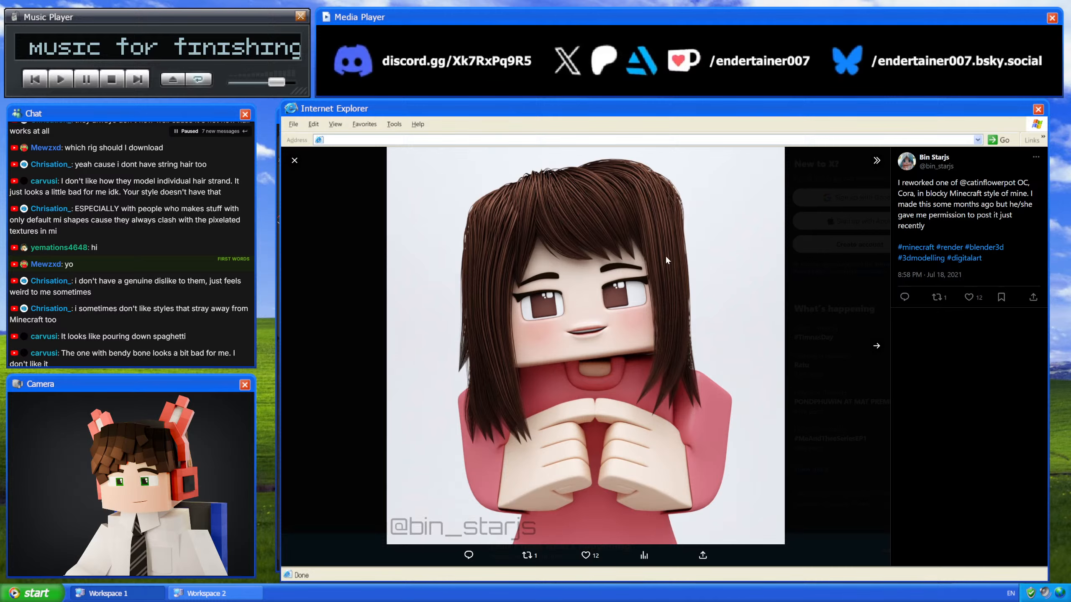
click(875, 346)
click(876, 345)
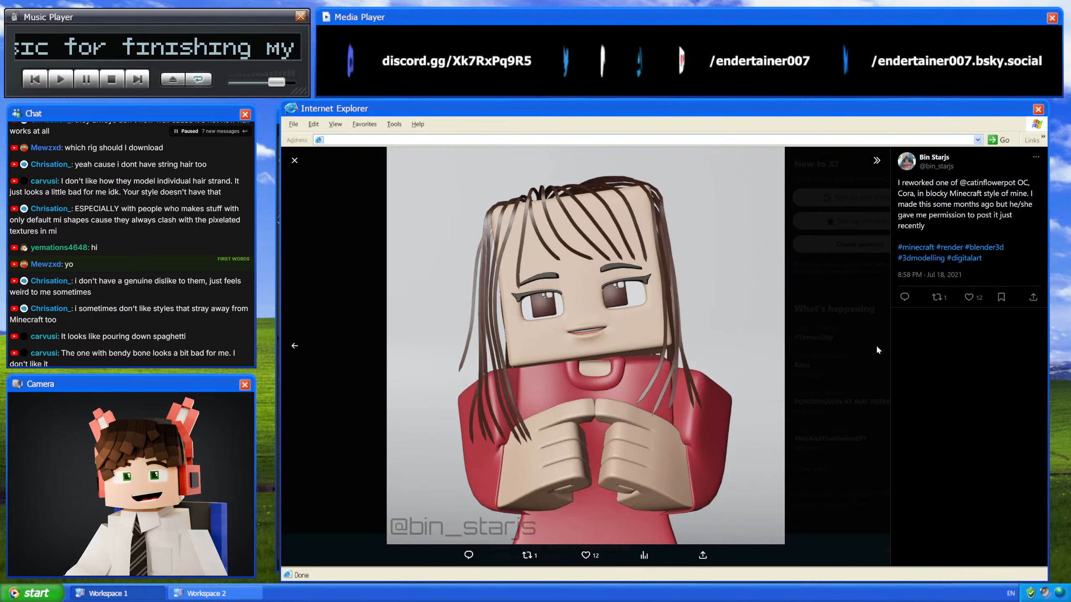
click(297, 346)
click(298, 346)
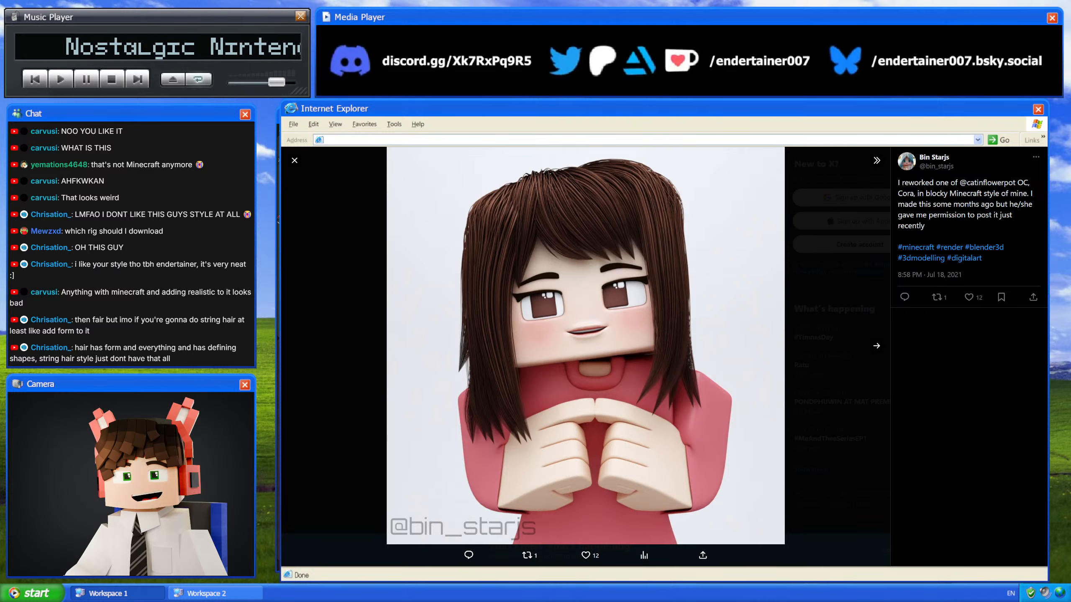
Step: Leave the enlarged image, reopen the finished hair render for another look and return to the post
click(814, 344)
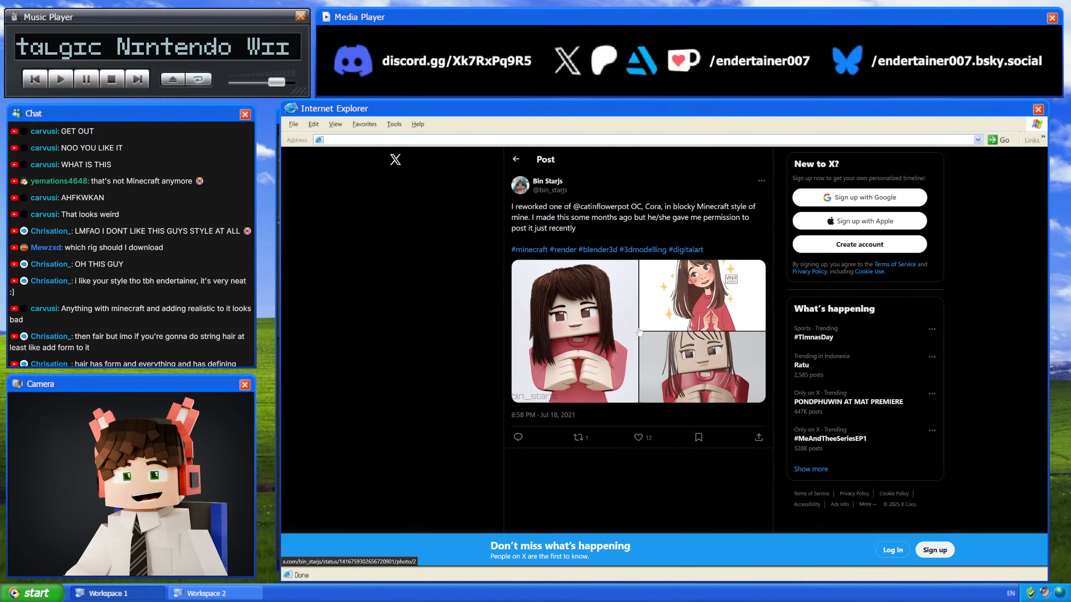
click(595, 338)
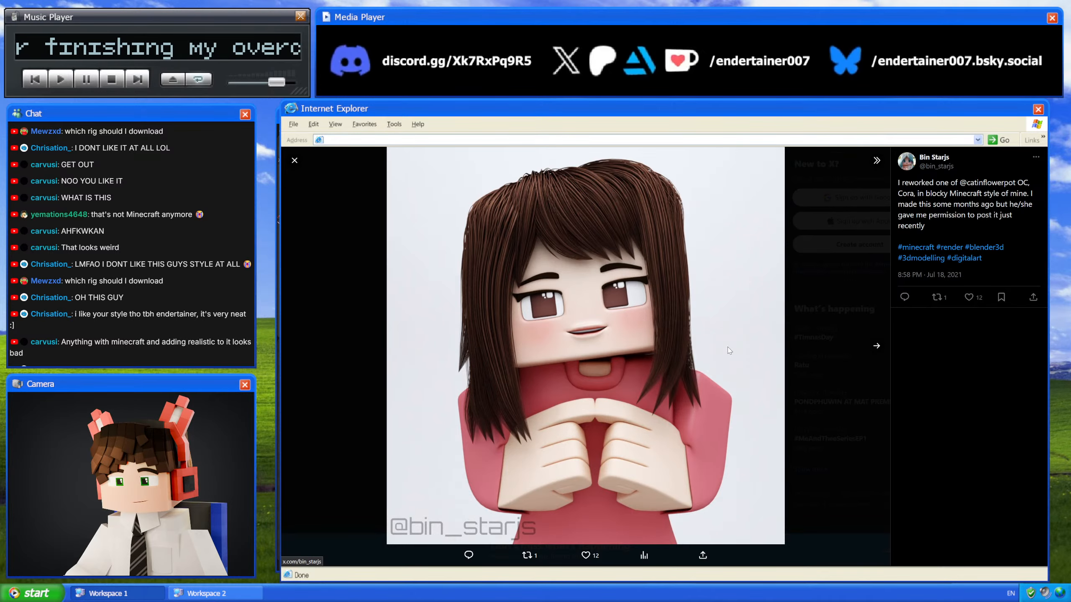
click(806, 280)
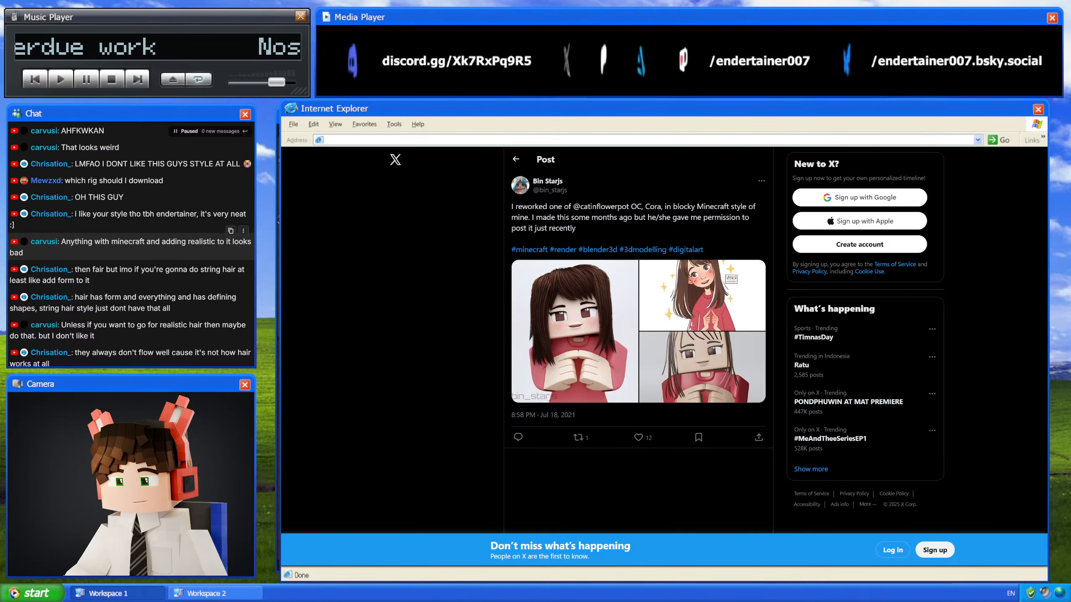
scroll(130, 247, up, 3)
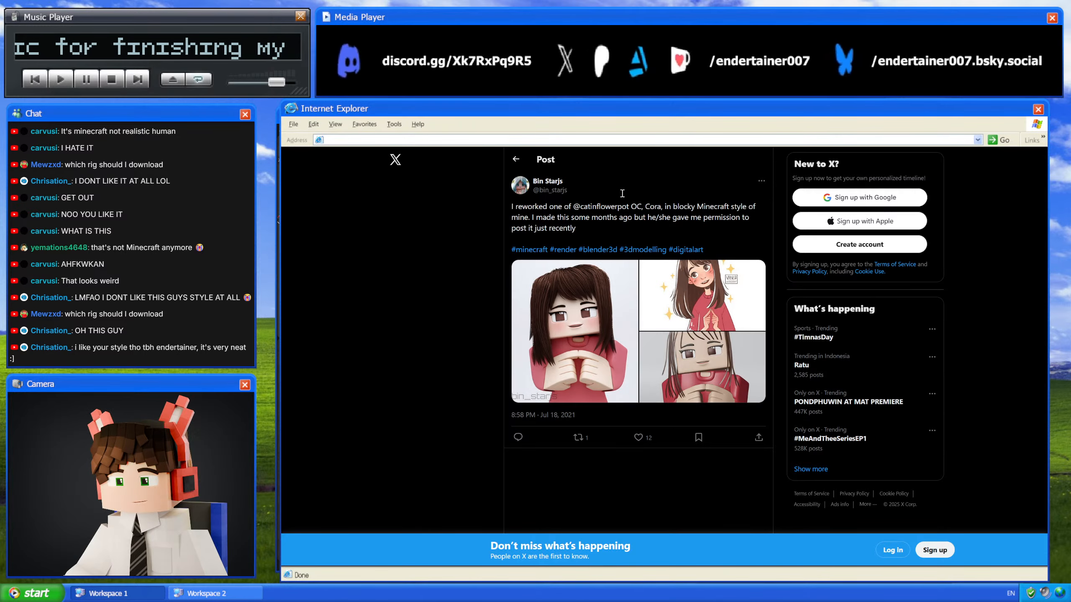
Step: Open the Endertainer Library store page and its Endertainer Rig MCS2 product
click(584, 140)
text(end)
key(Return)
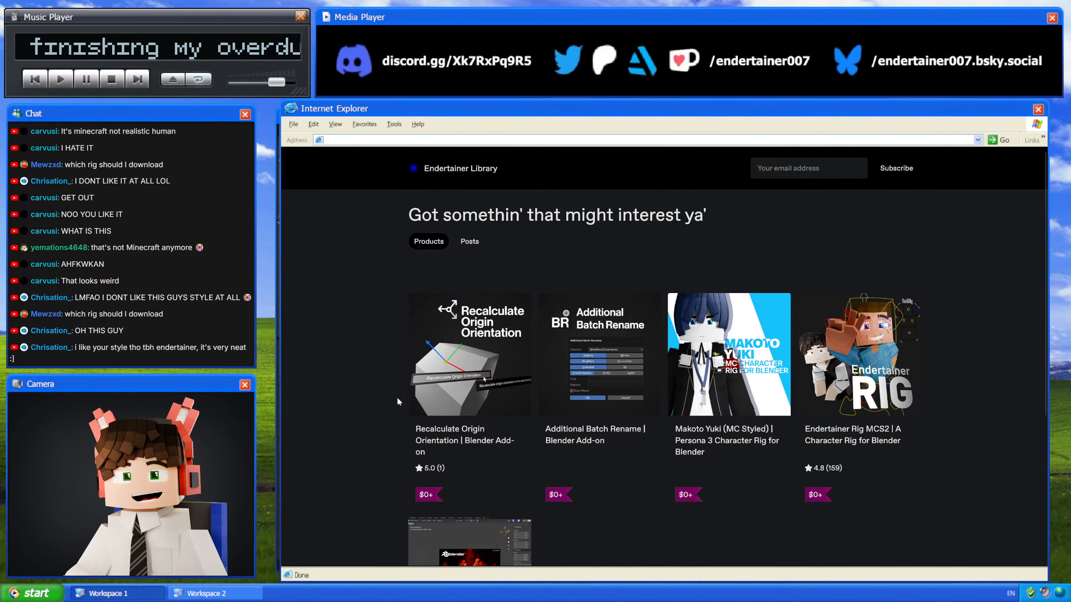
click(888, 467)
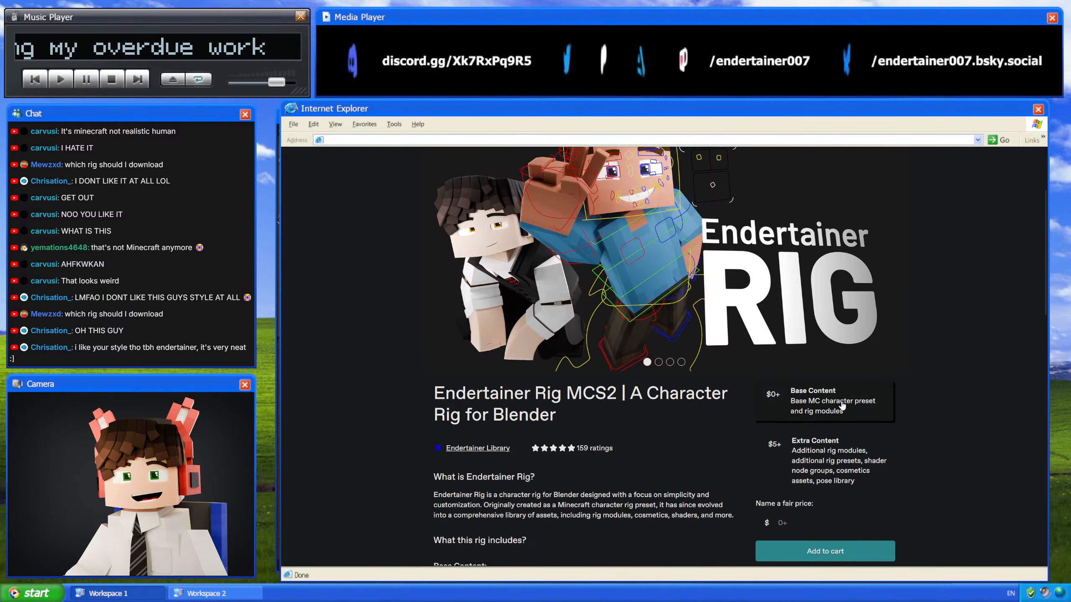
Step: Examine the rig product's Base Content and Extra Content options, fair-price field, license and ratings
scroll(928, 436, down, 3)
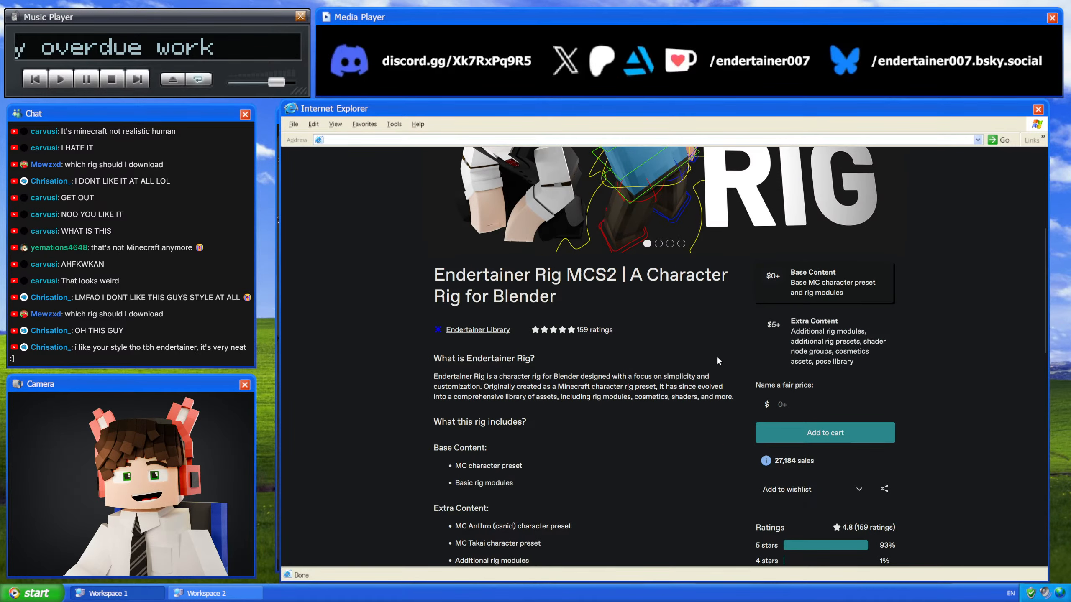
scroll(667, 434, down, 8)
scroll(667, 434, up, 8)
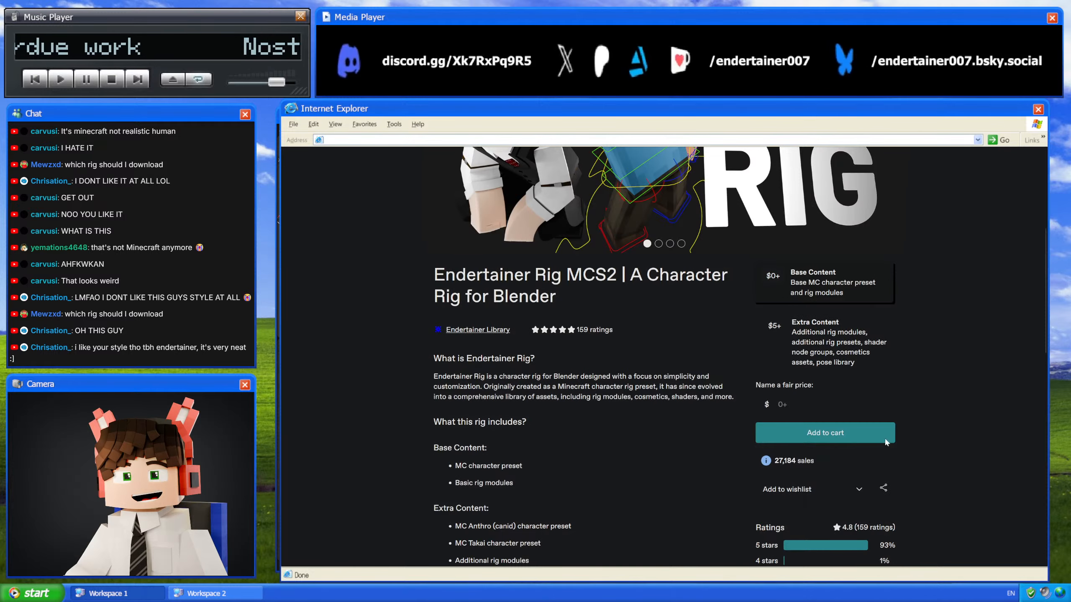
click(846, 412)
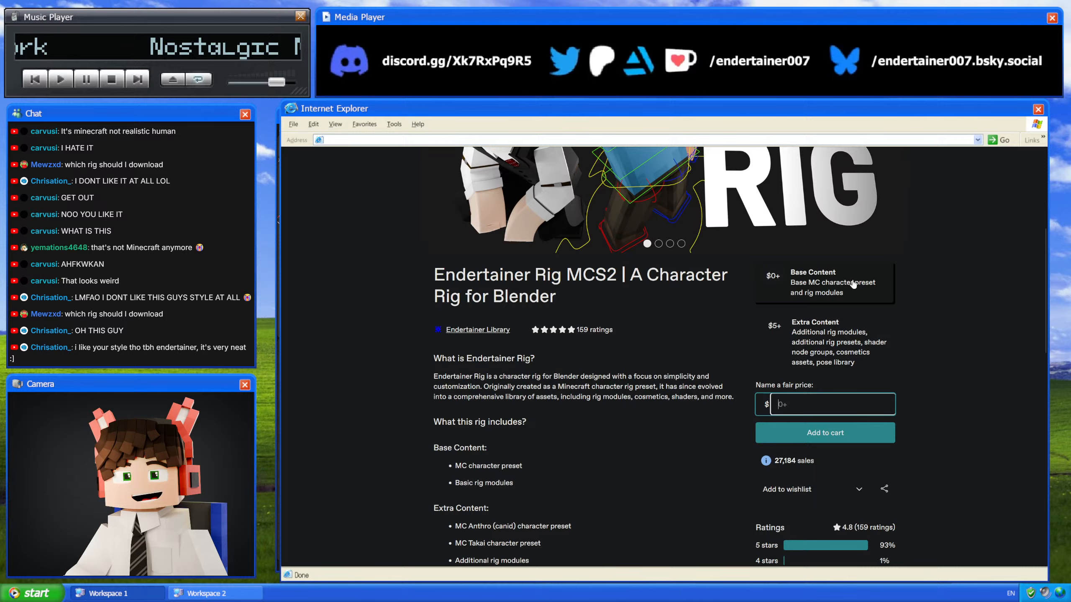
scroll(927, 400, down, 10)
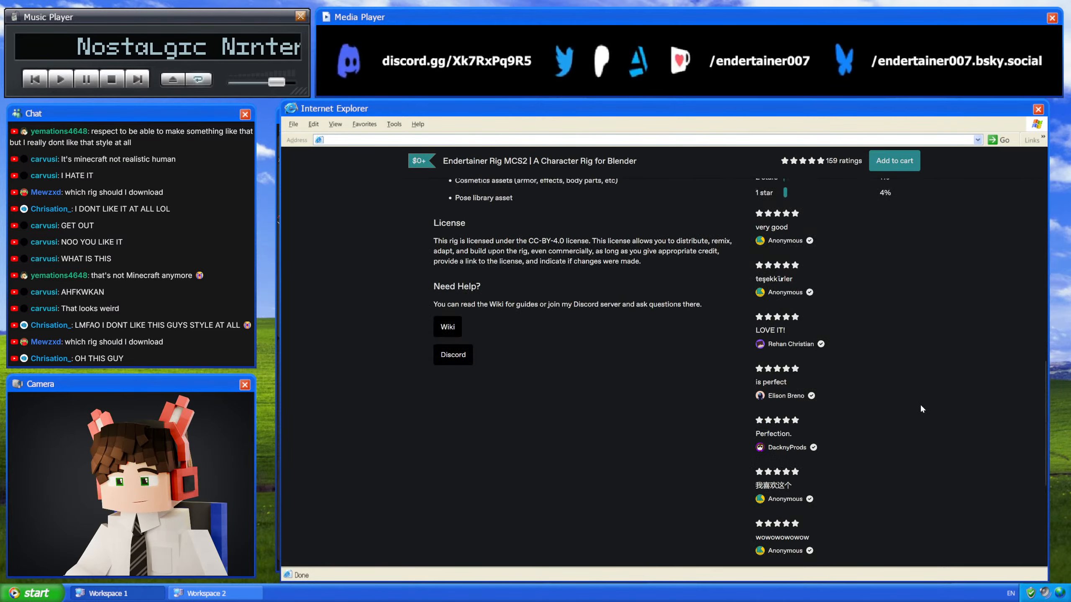
scroll(911, 407, up, 10)
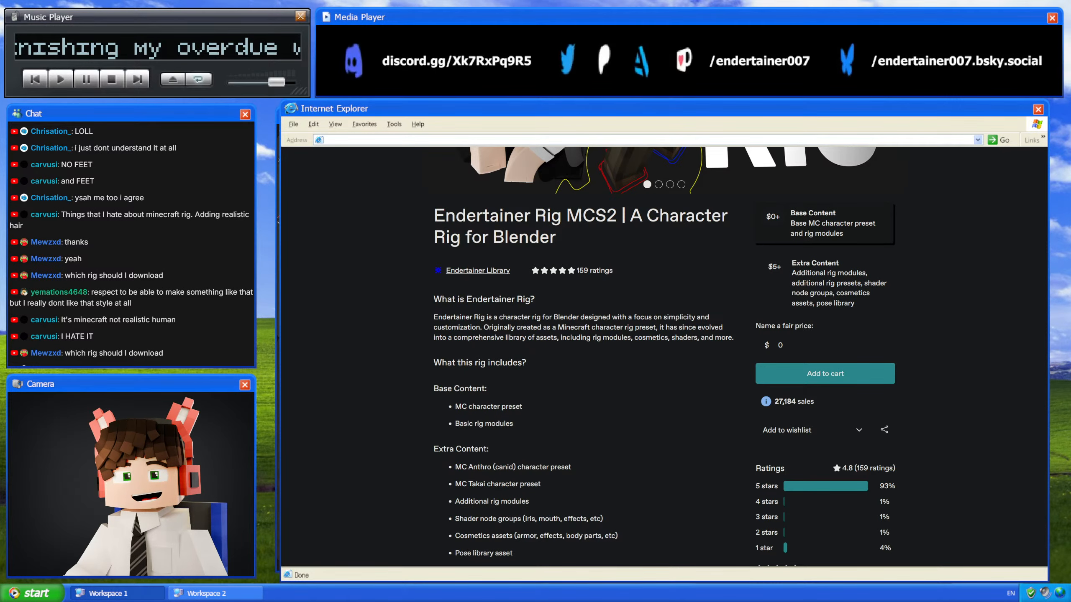
Step: Switch back to Blender, select all of the GEO- lips plane's geometry in Edit Mode, and apply the object's scale in Object Mode
key(alt+Tab)
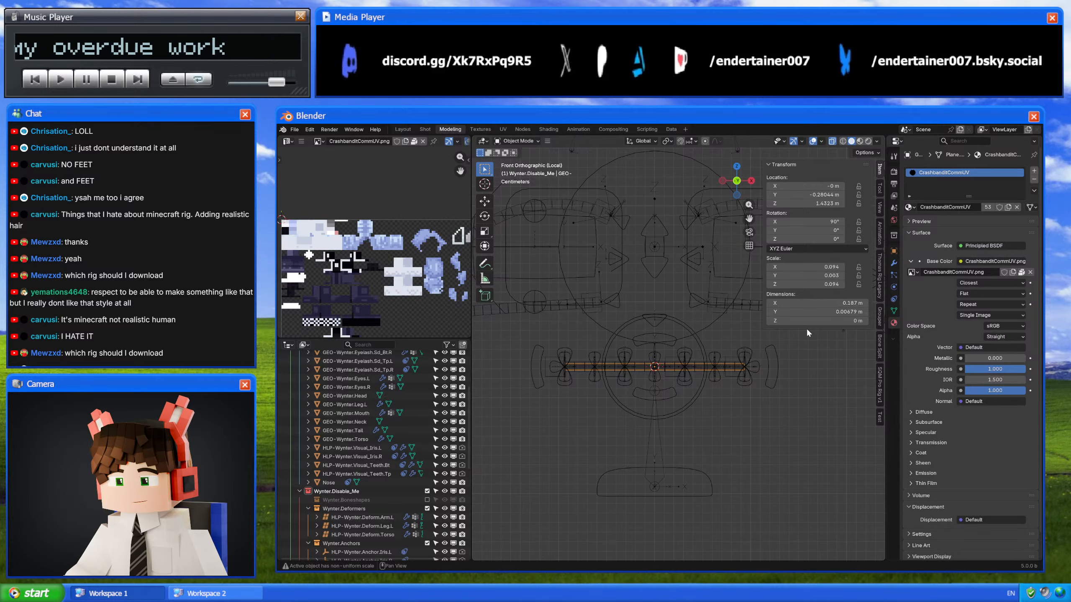
key(Tab)
key(Tab)
key(Tab)
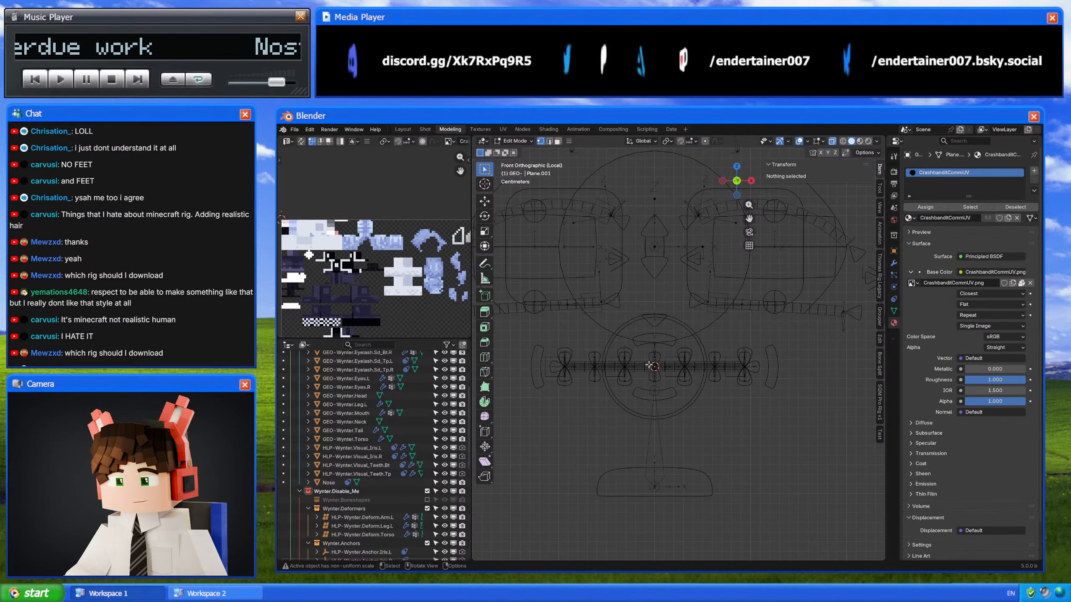
key(a)
key(Tab)
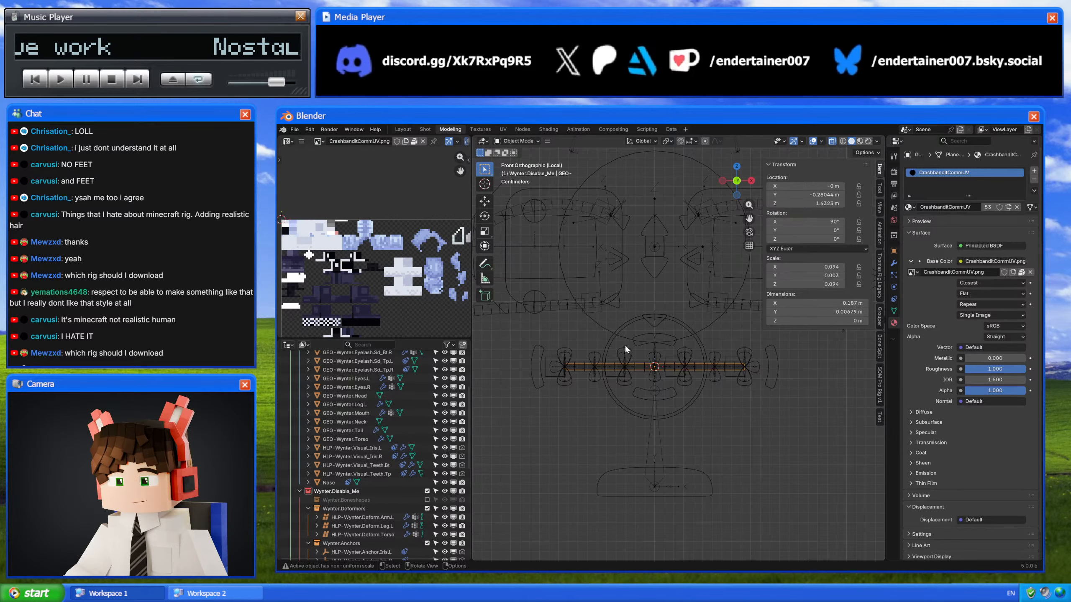
key(ctrl+a)
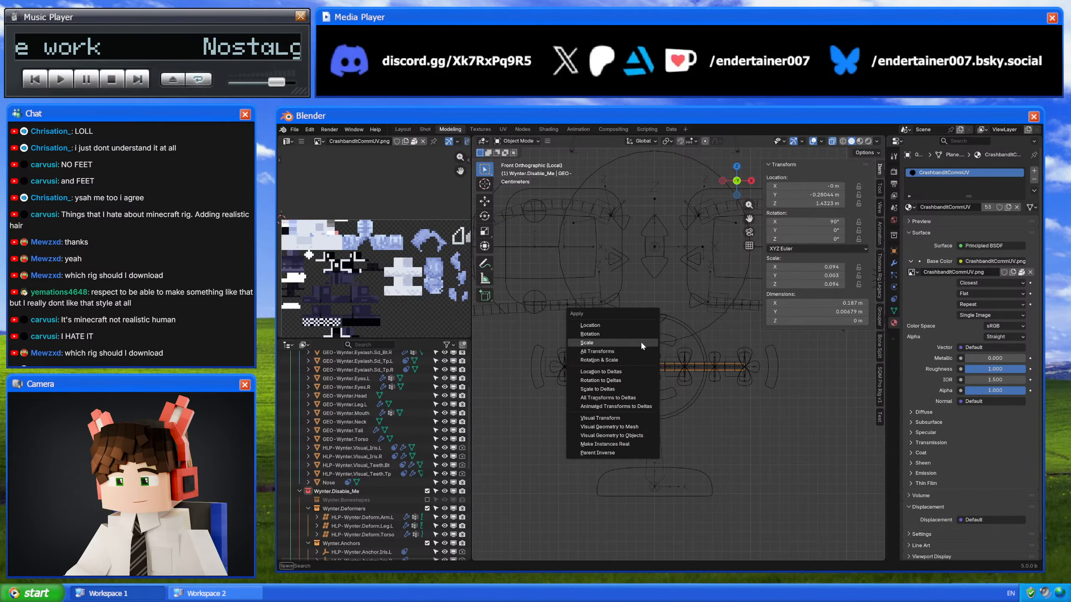
click(641, 343)
Step: Inspect the mouth controls of RIG-Module.Facial in Pose Mode against the lips plane and return to Object Mode
scroll(671, 368, up, 3)
click(624, 362)
key(ctrl+Tab)
key(ctrl+Tab)
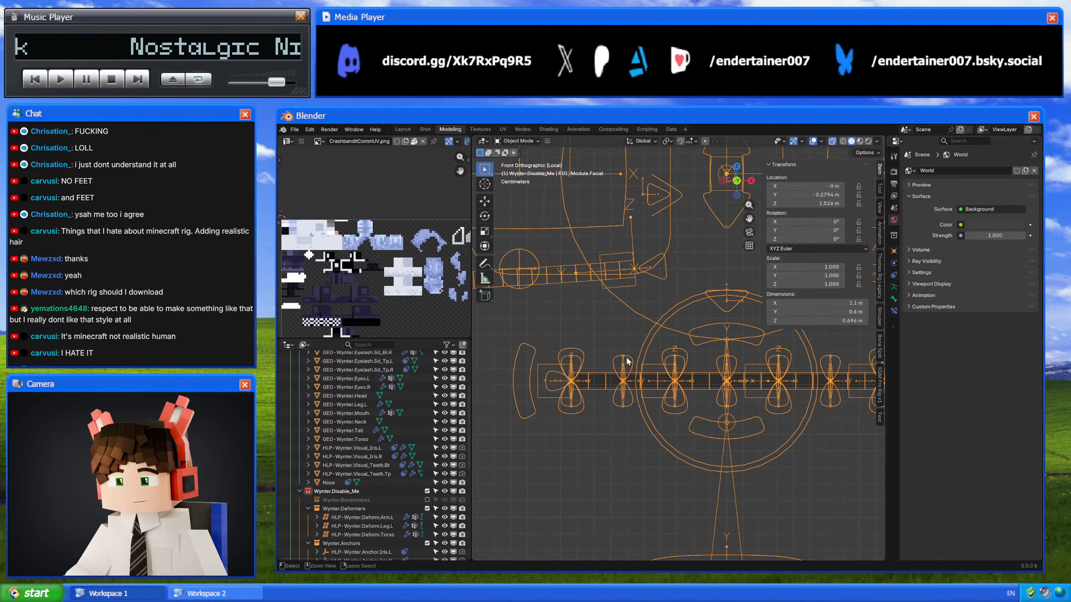
key(Tab)
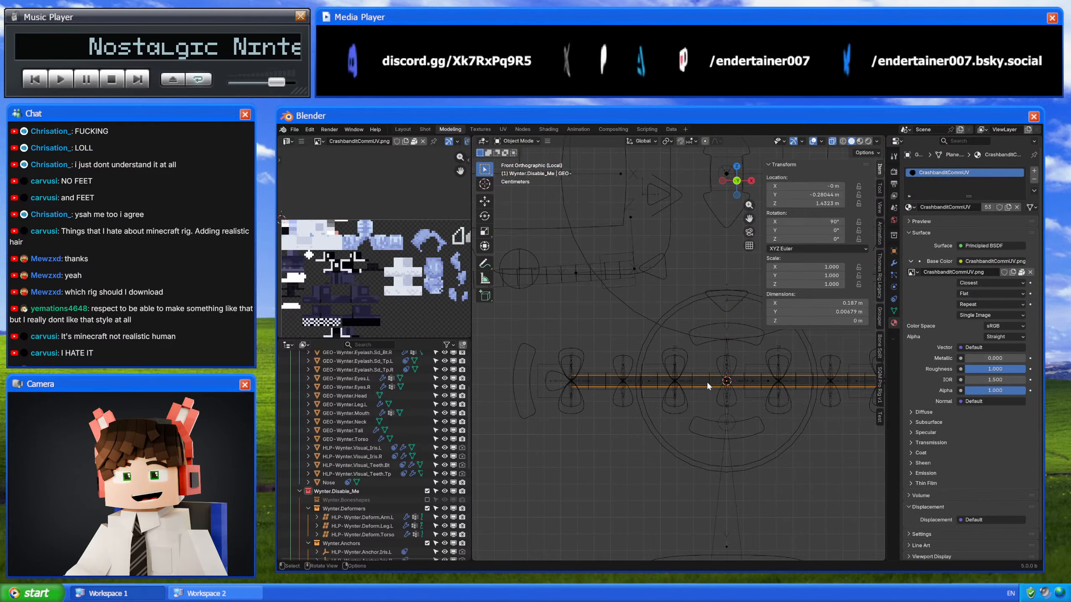
key(Tab)
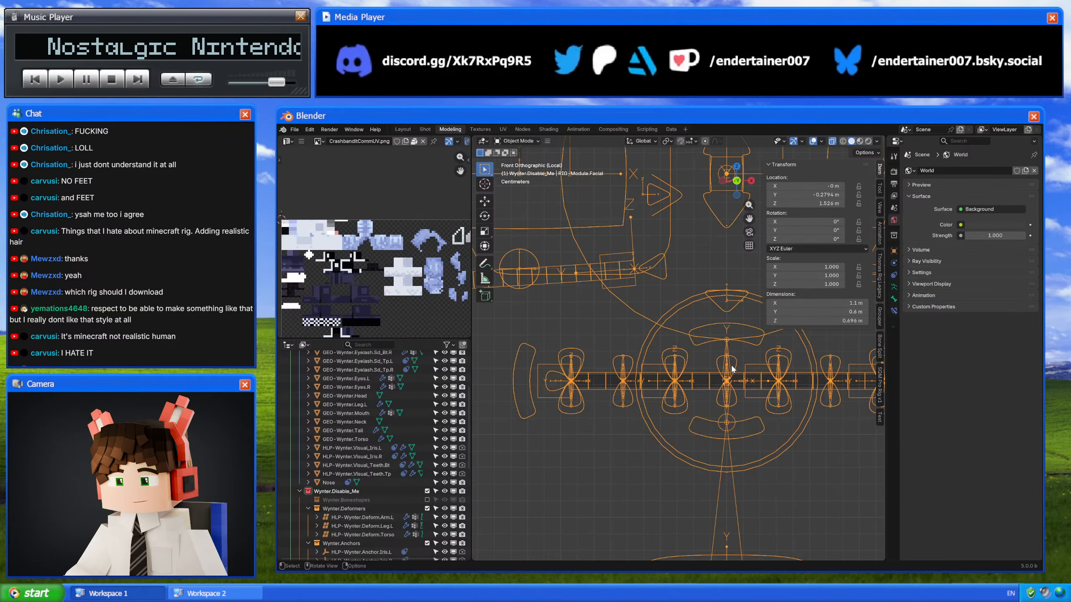
key(ctrl+Tab)
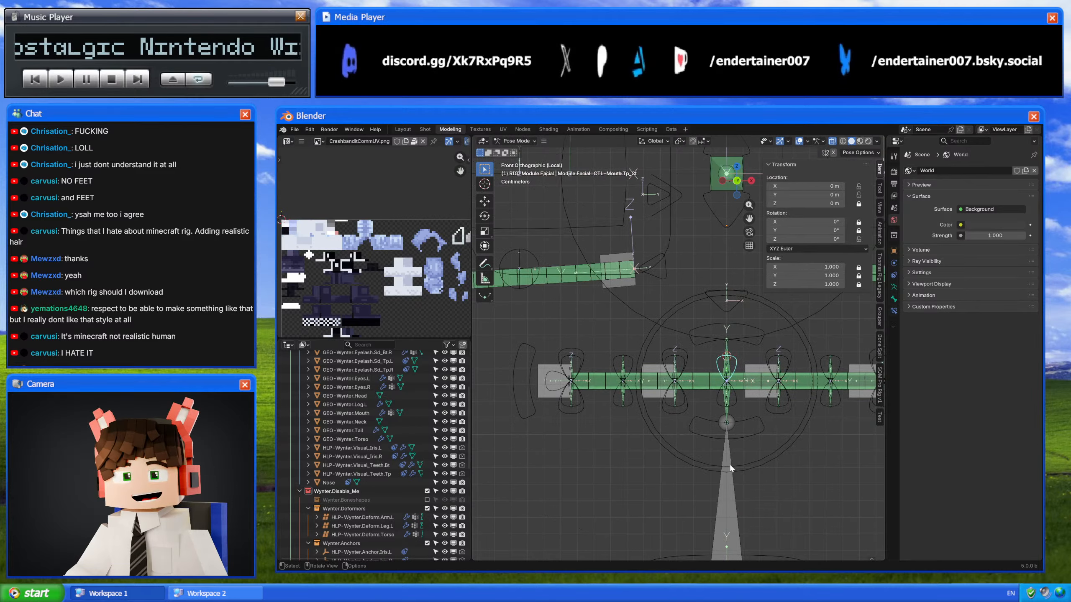
key(ctrl+Tab)
Step: Make the CH-Wynter collection active and add a new armature at the 3D cursor in the centre of the mouth
scroll(338, 451, up, 5)
click(353, 363)
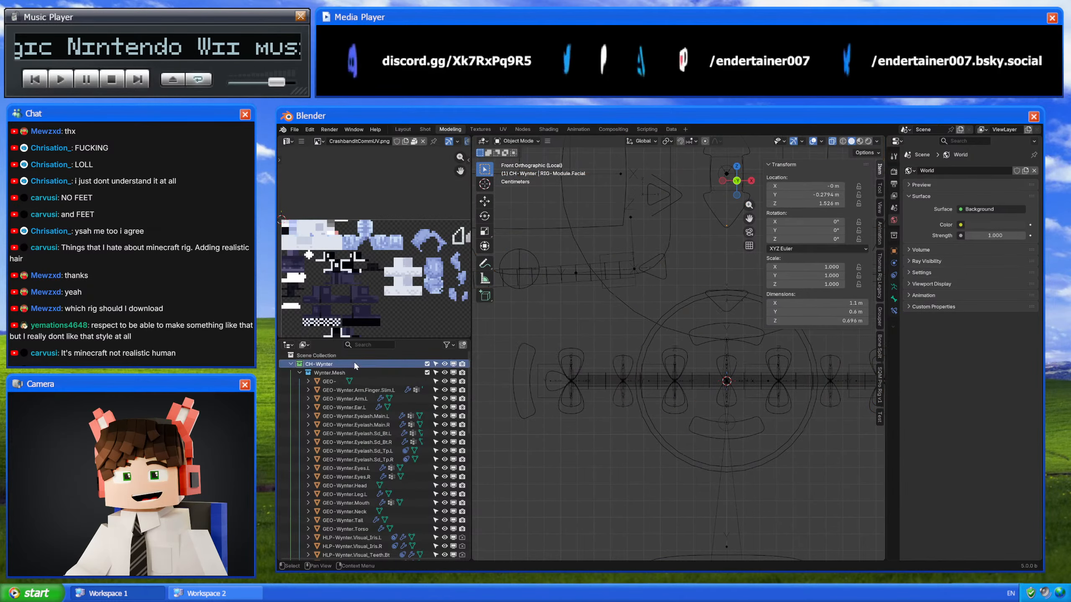
scroll(372, 410, down, 10)
key(shift+a)
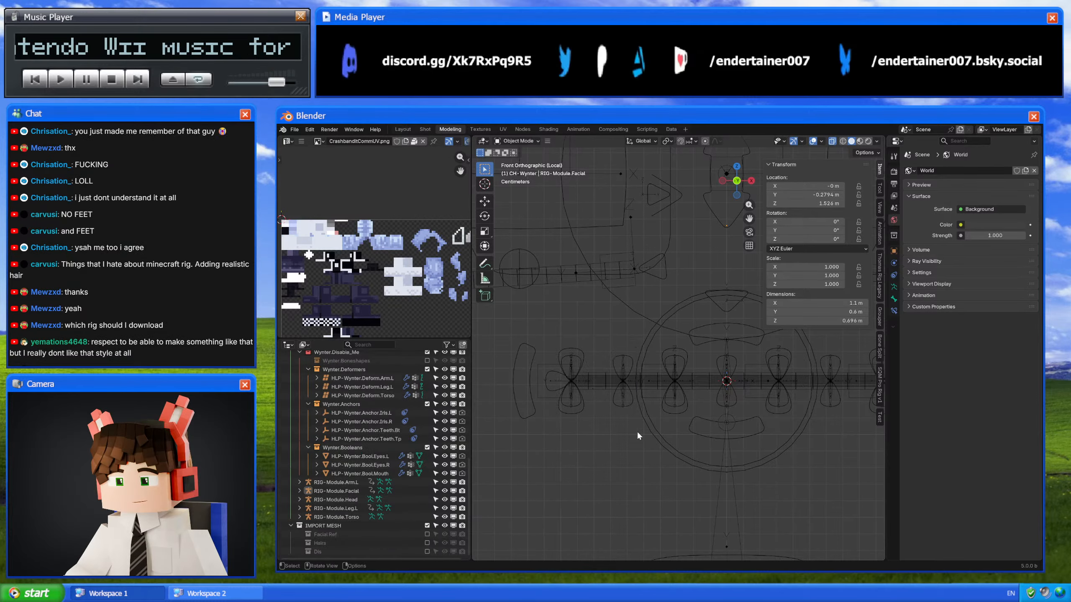
key(shift+a)
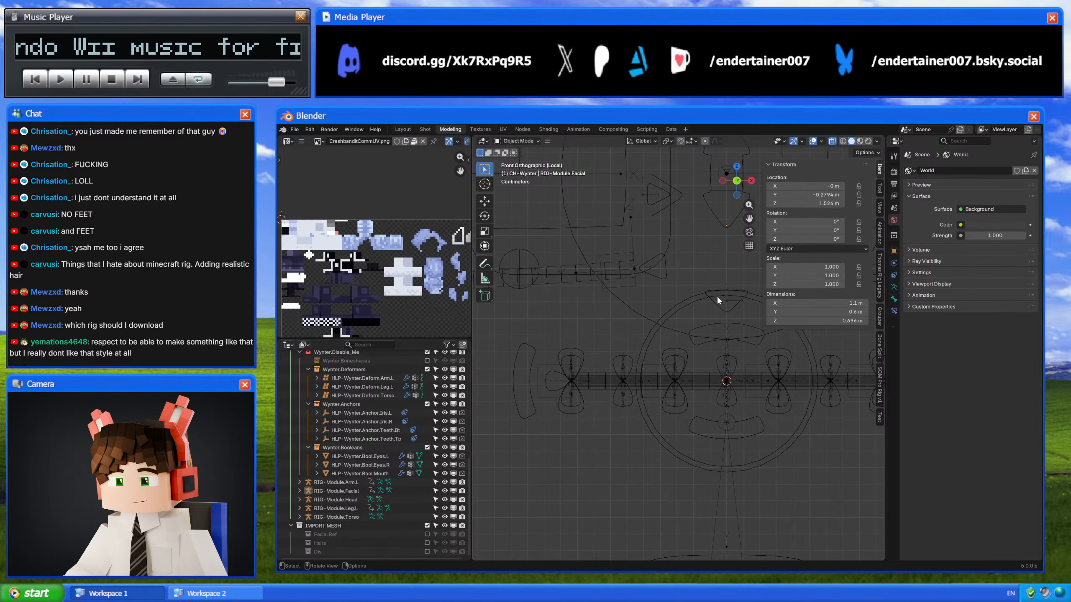
click(719, 300)
key(shift+a)
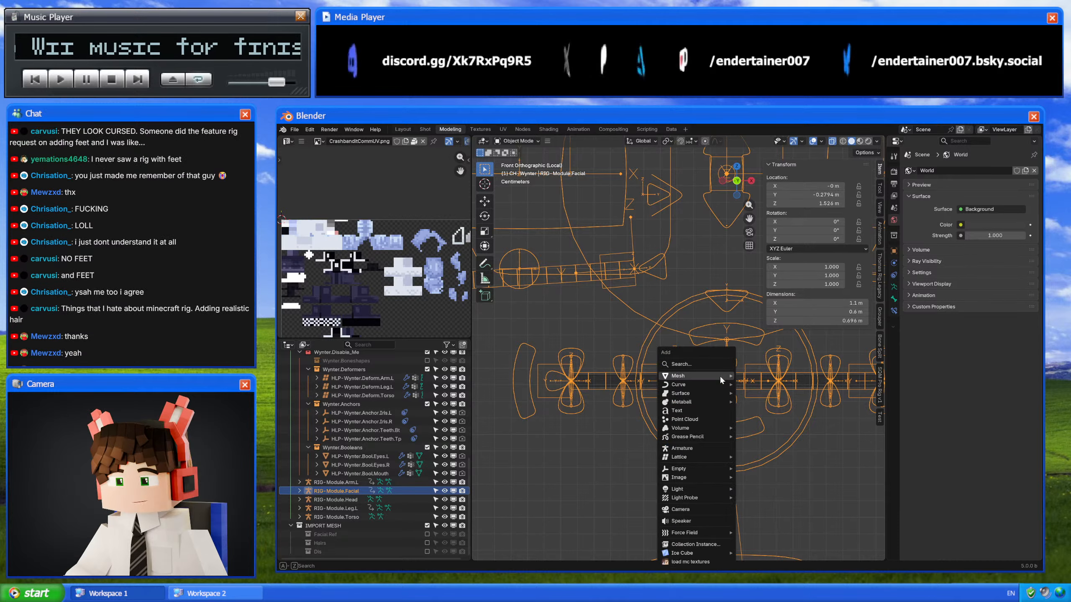
click(703, 447)
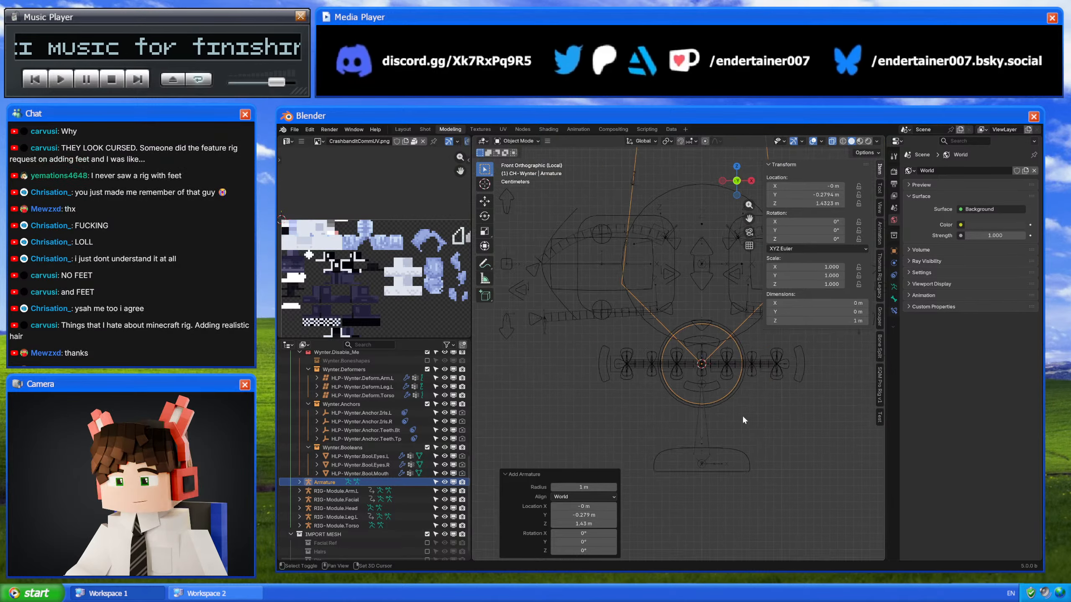
Step: Frame the new armature, scale its bone down in Edit Mode, and set the bone length to 0.025 m
key(KP_Decimal)
key(Tab)
key(s)
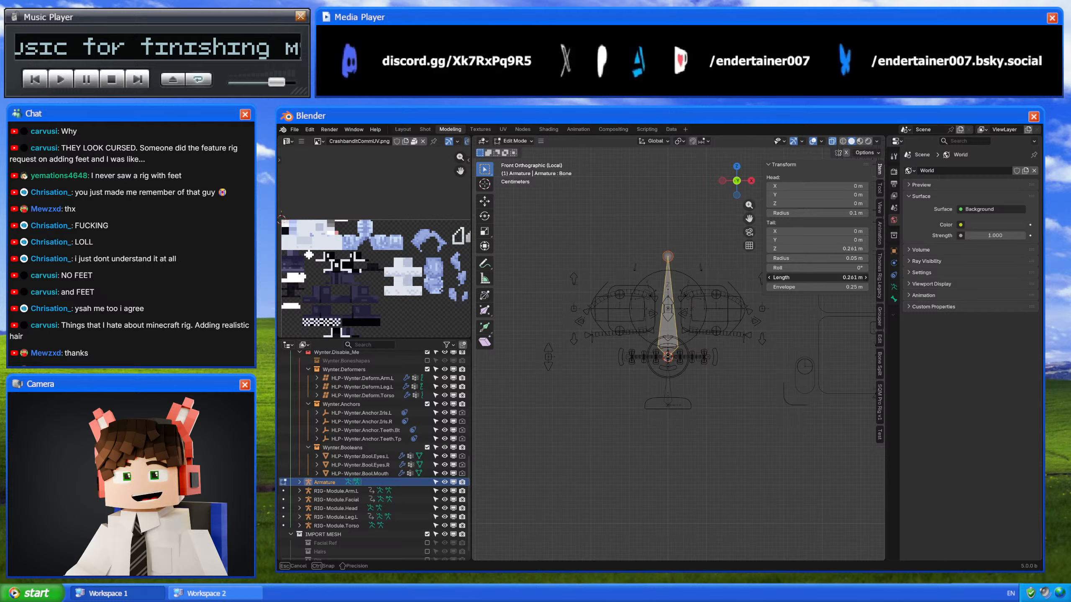
drag(834, 278, 818, 278)
click(834, 279)
key(Return)
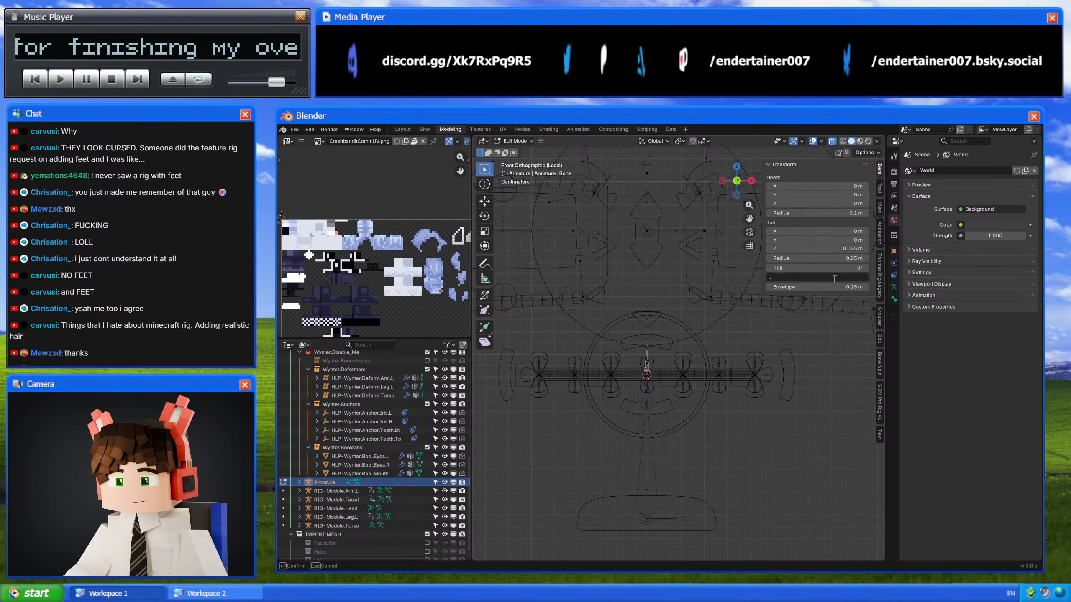
scroll(686, 368, up, 4)
ctrl+scroll(687, 367, down, 3)
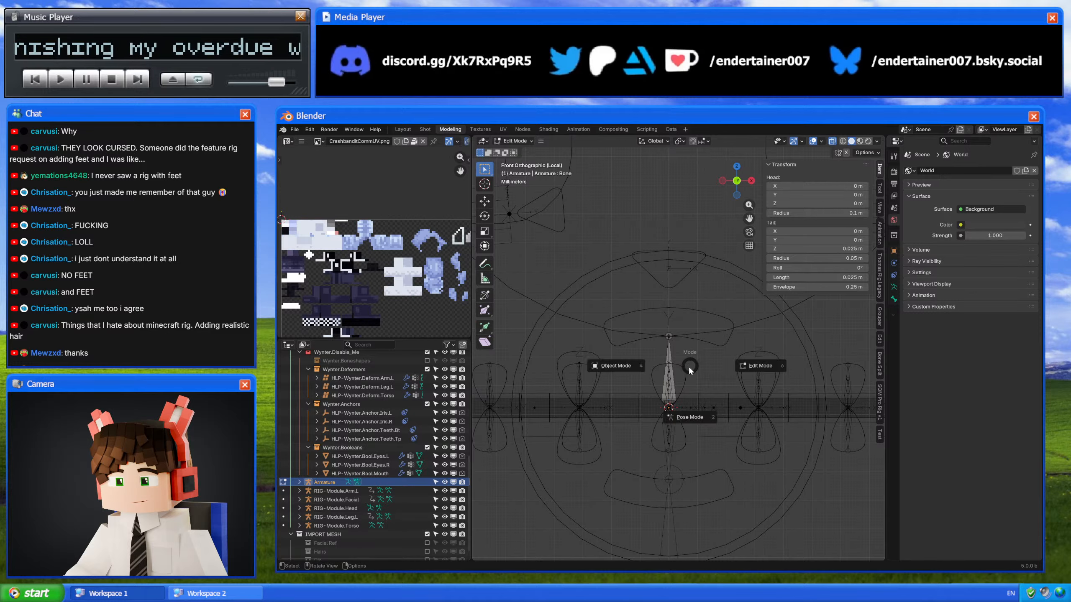
Step: Inspect RIG-Module.Facial's central mouth bones in Edit Mode and Pose Mode for comparison with the new bone
key(Tab)
key(a)
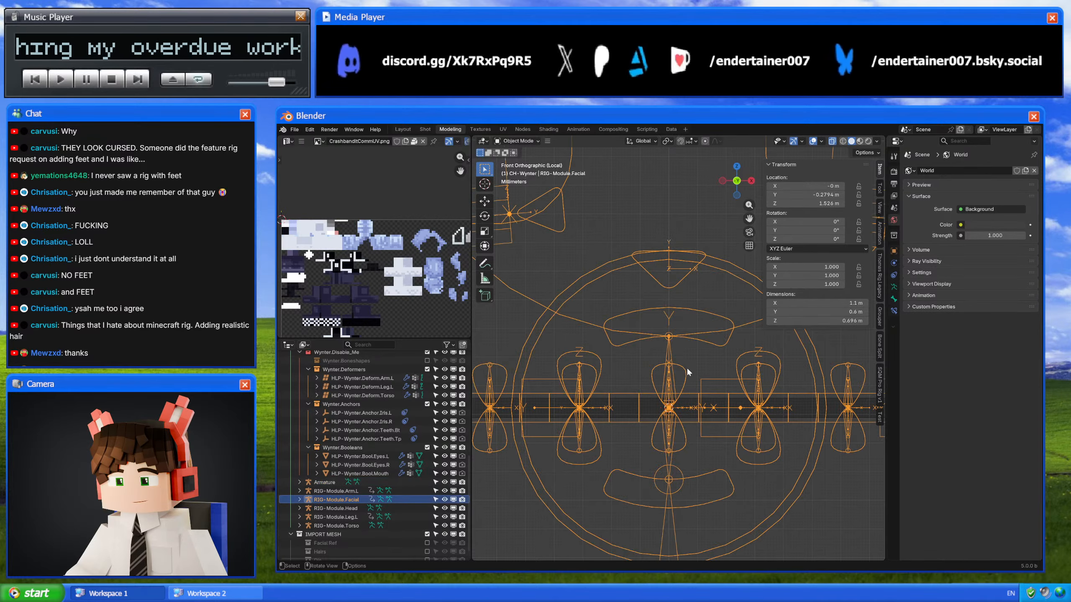
key(Tab)
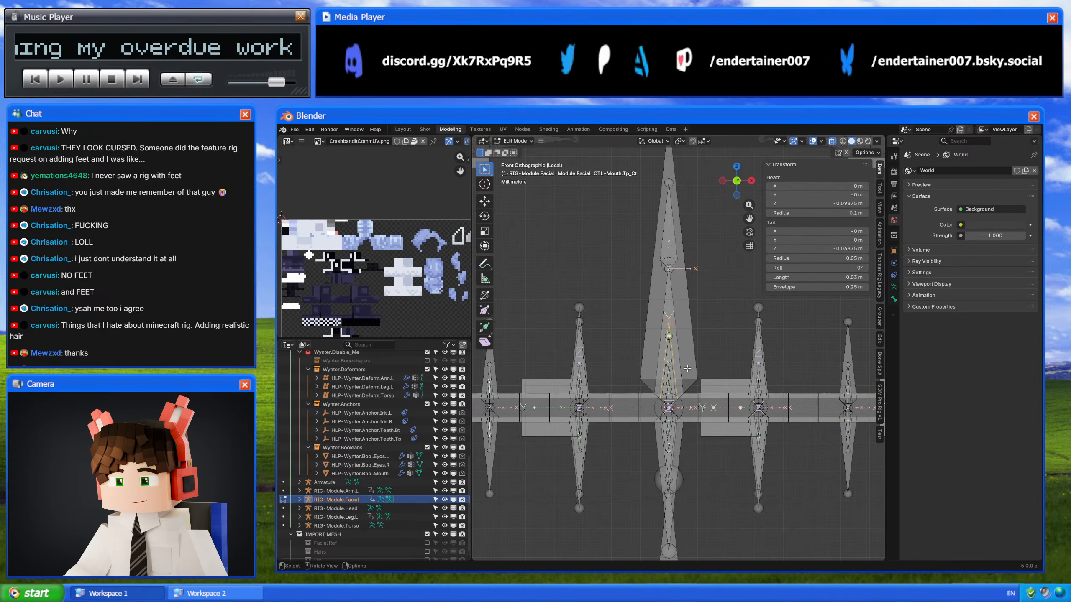
key(Tab)
key(Tab)
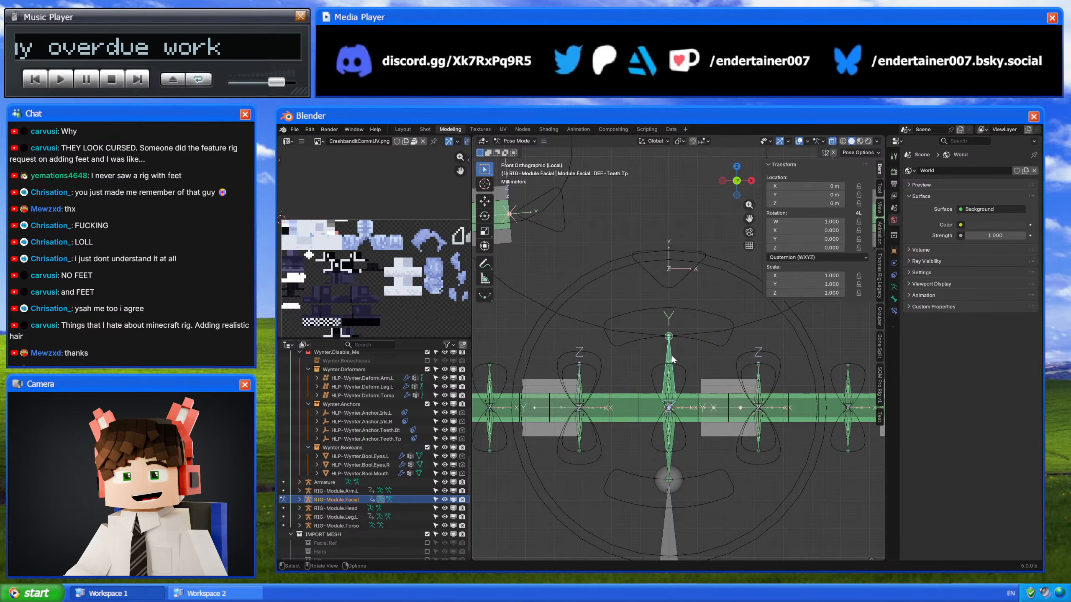
key(Tab)
Step: Select the new armature at the mouth centre and set its bone length to 0.02 m in Edit Mode
click(678, 361)
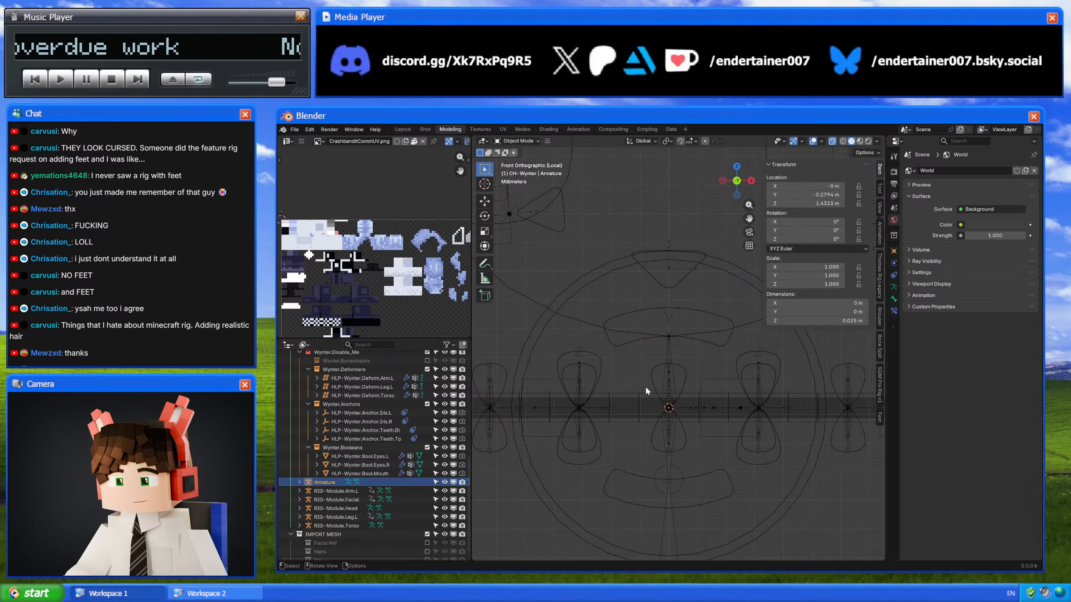
key(Tab)
click(849, 277)
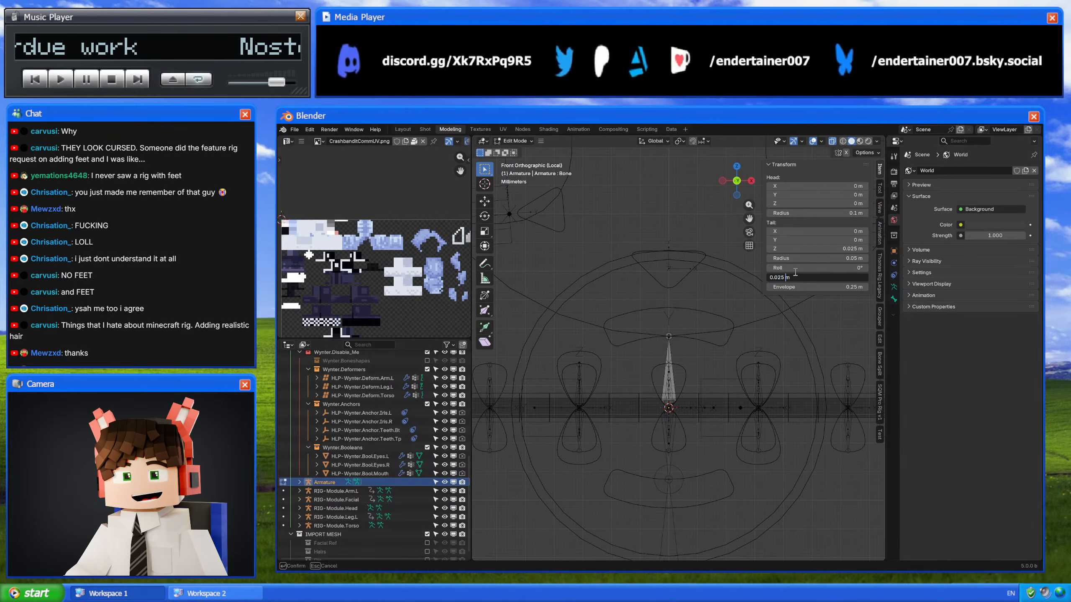
key(Left)
key(Return)
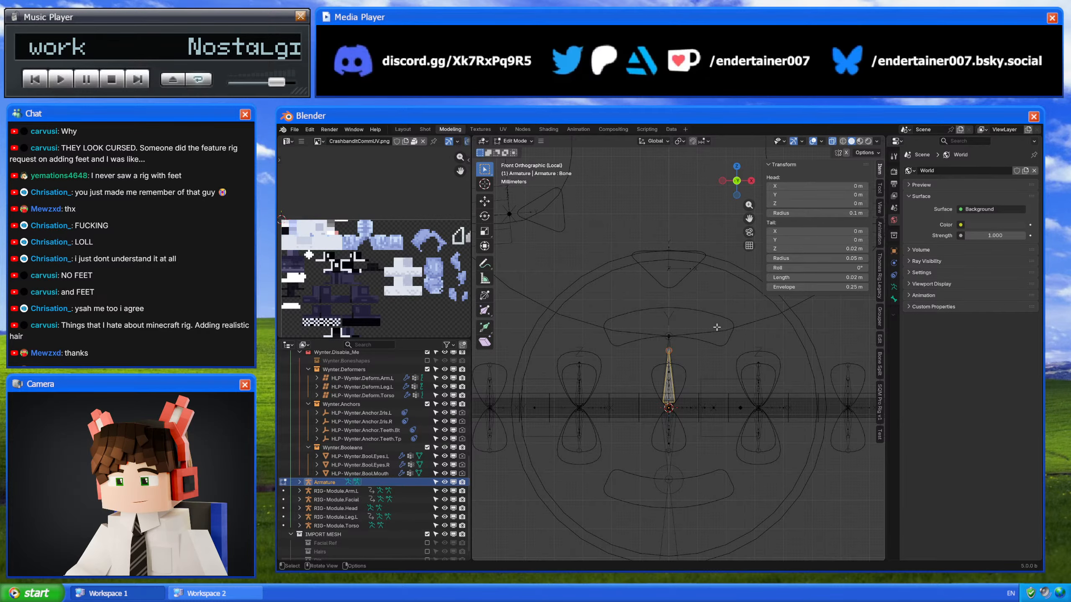
key(Tab)
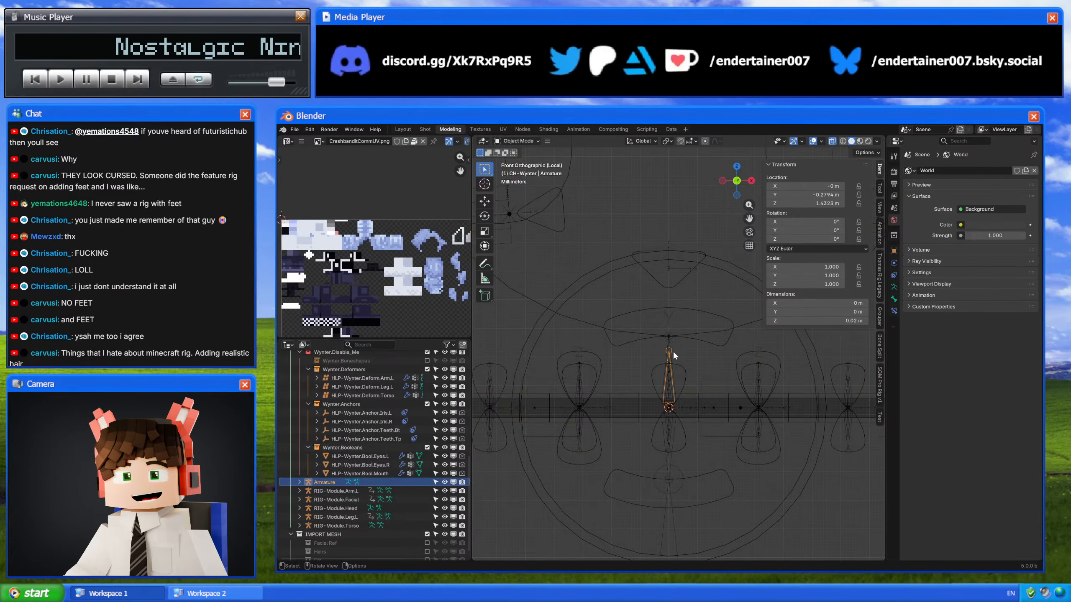
key(Tab)
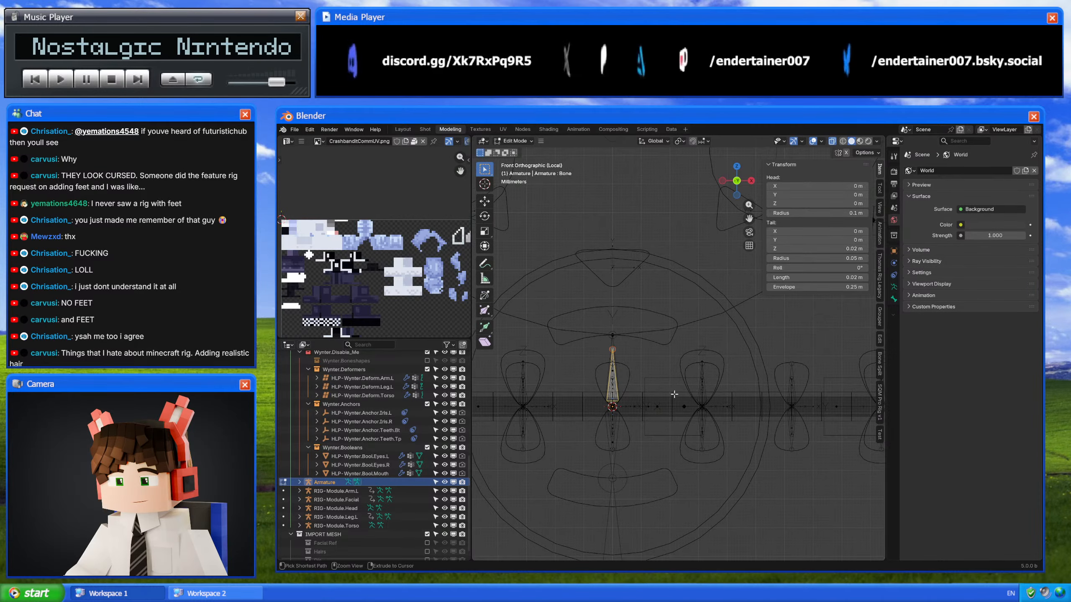
Step: Snap the 3D cursor to RIG-Module.Facial's first upper mouth control bone beside the centre on the +X side
key(ctrl+Tab)
key(ctrl+Tab)
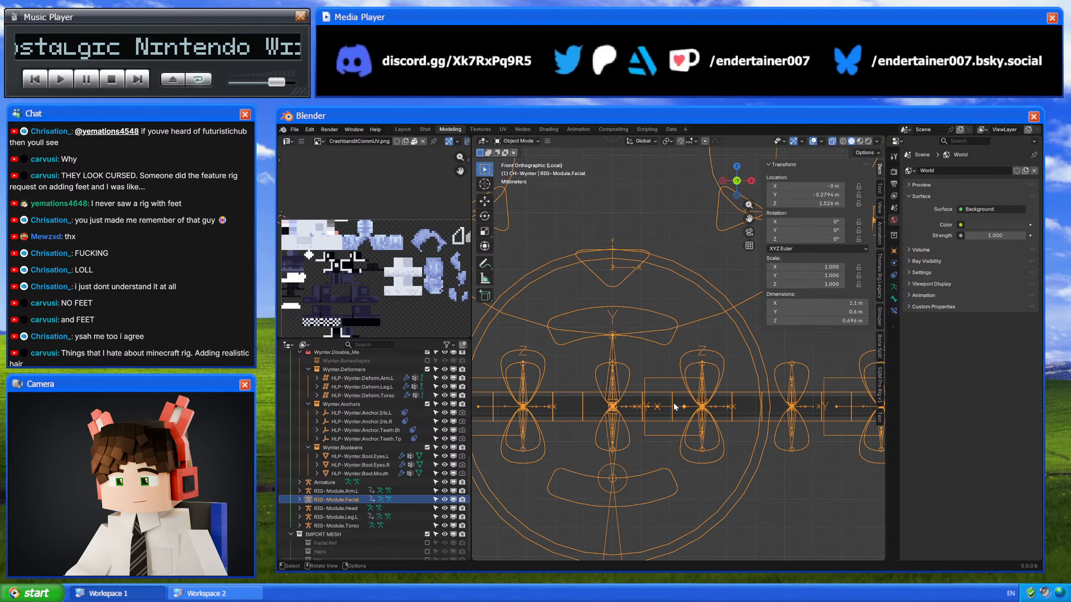
click(678, 401)
key(Tab)
click(702, 406)
key(shift+s)
key(Tab)
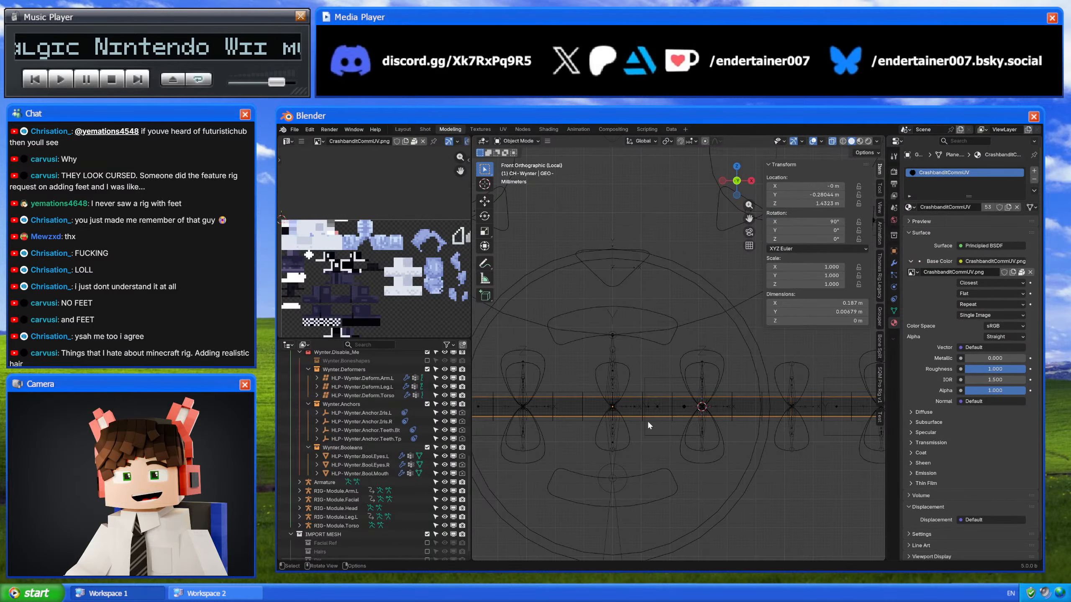
Step: Check the head coordinates of RIG-Module.Facial's selected upper mouth control bone in Edit Mode and return to Object Mode
click(629, 385)
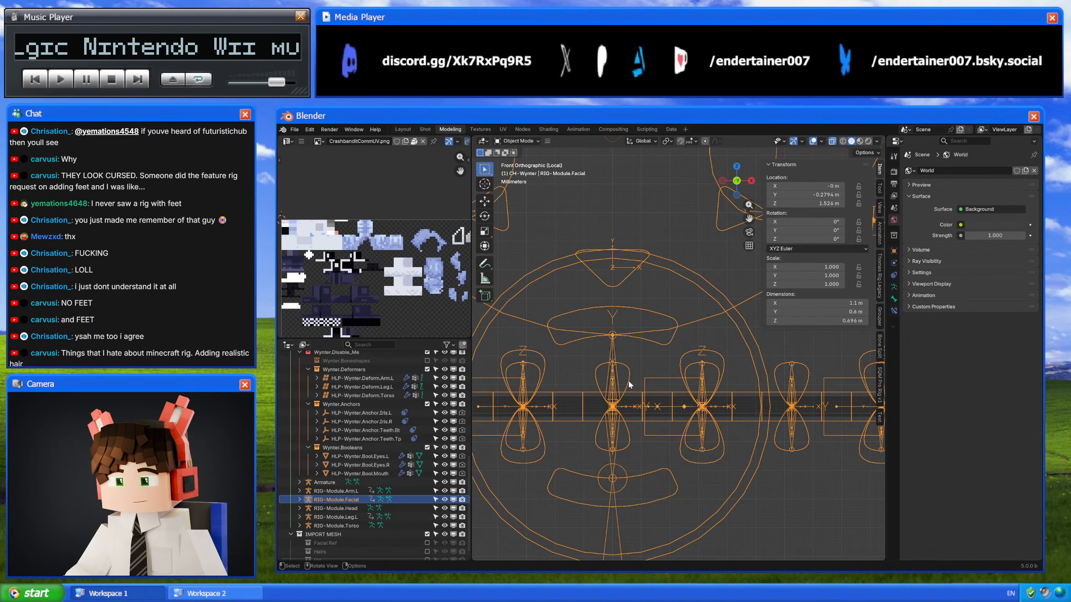
key(Tab)
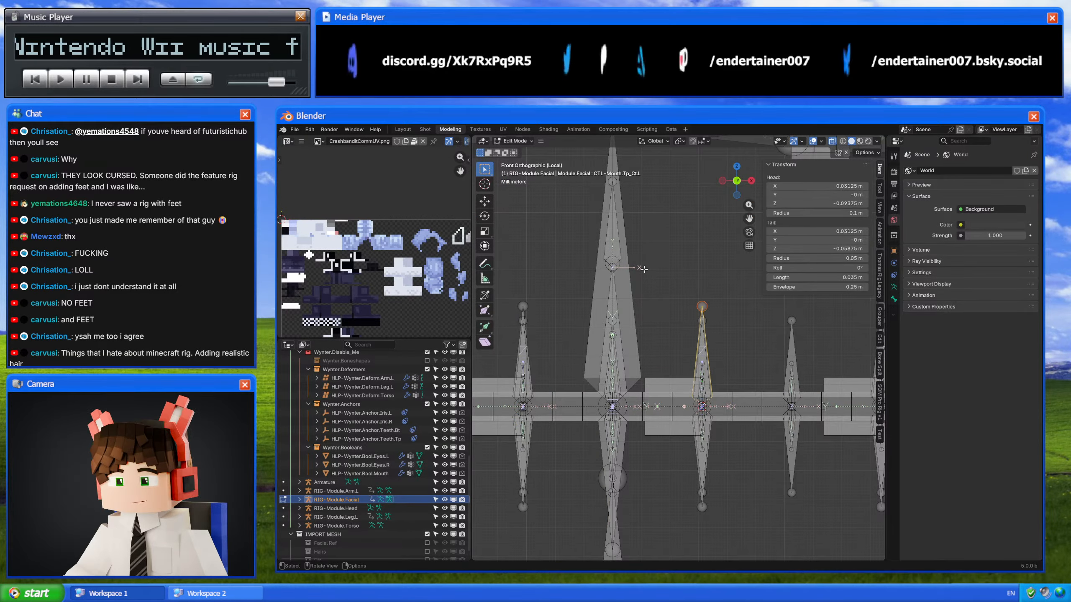
right_click(608, 353)
key(ctrl+Tab)
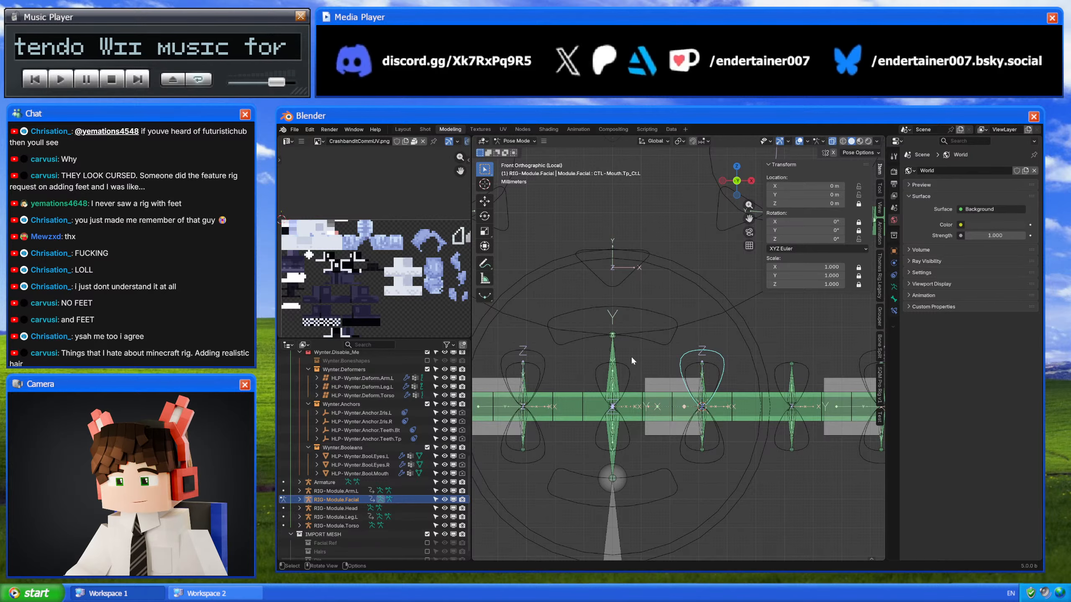
key(ctrl+Tab)
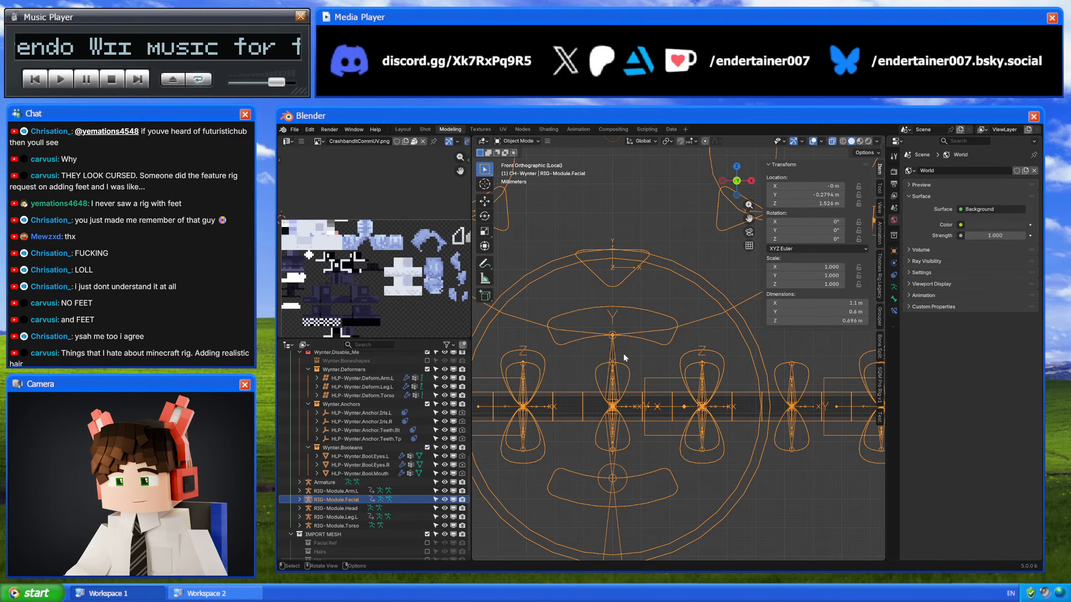
Step: Duplicate the new armature's central bone in place in Edit Mode
click(618, 356)
key(Tab)
click(614, 373)
key(g)
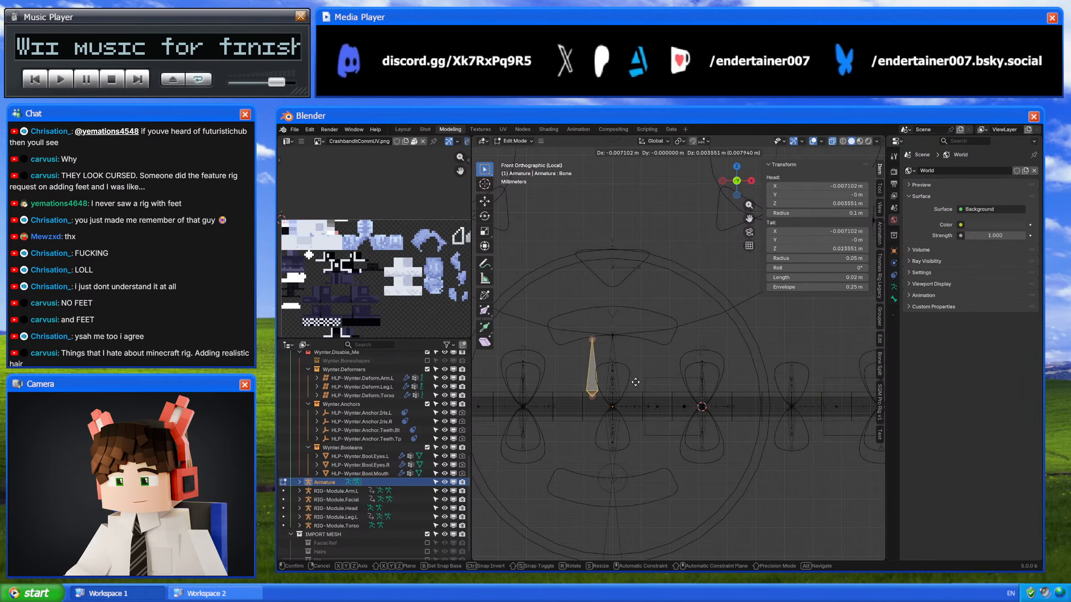
right_click(636, 382)
key(shift+d)
right_click(736, 434)
Step: Set the duplicated bone's head X position to 0.03125 m
click(818, 186)
text(0.03125 m)
key(Return)
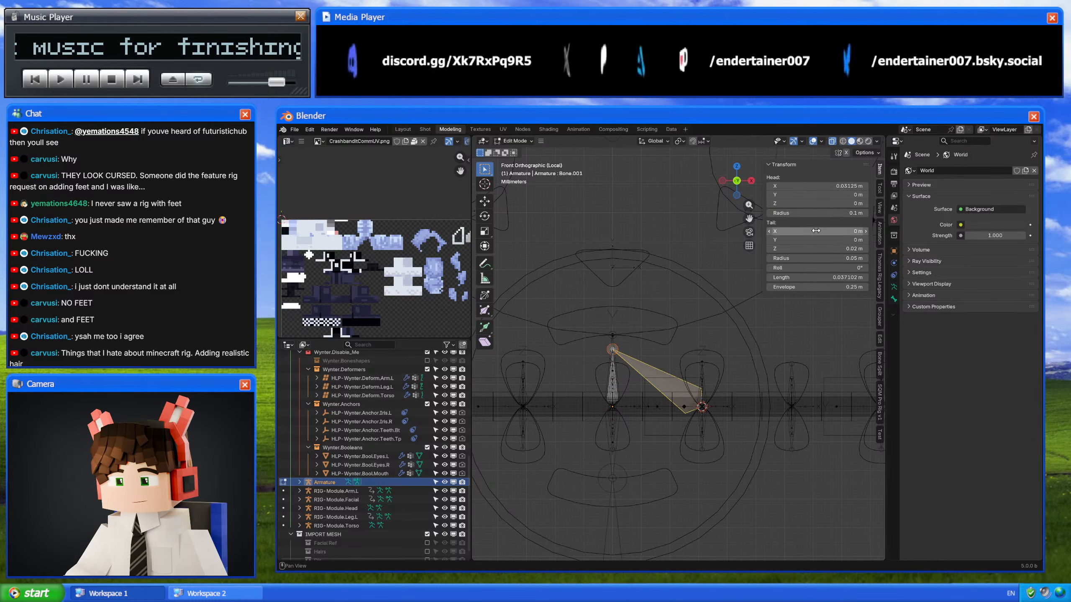
Step: Set the tail X of the second bone to 0.03125 m and leave Edit Mode
click(816, 231)
text(0.03125)
key(Return)
key(ctrl+Tab)
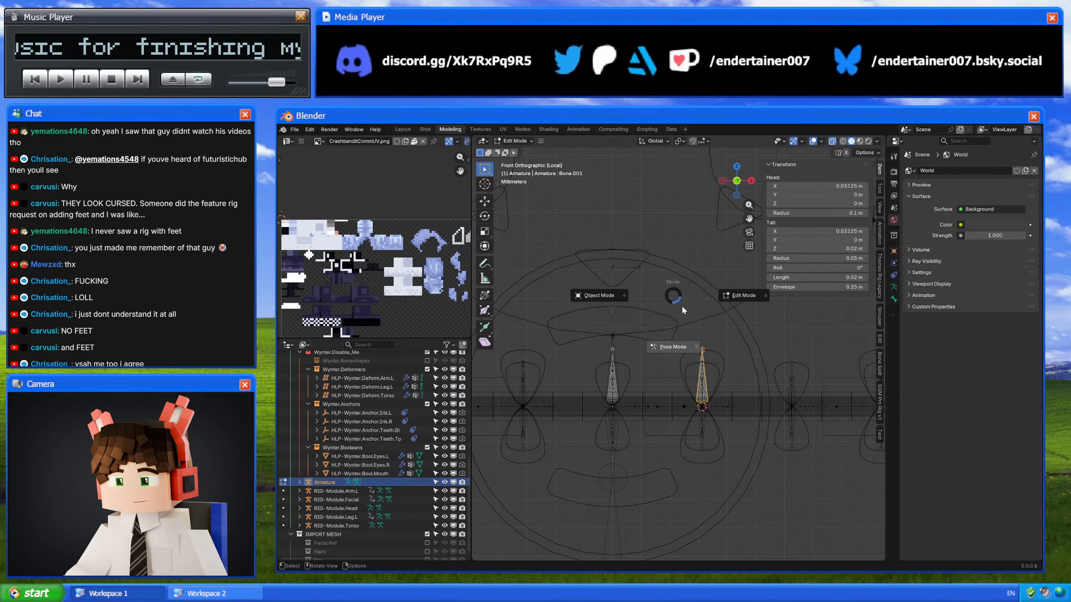
key(4)
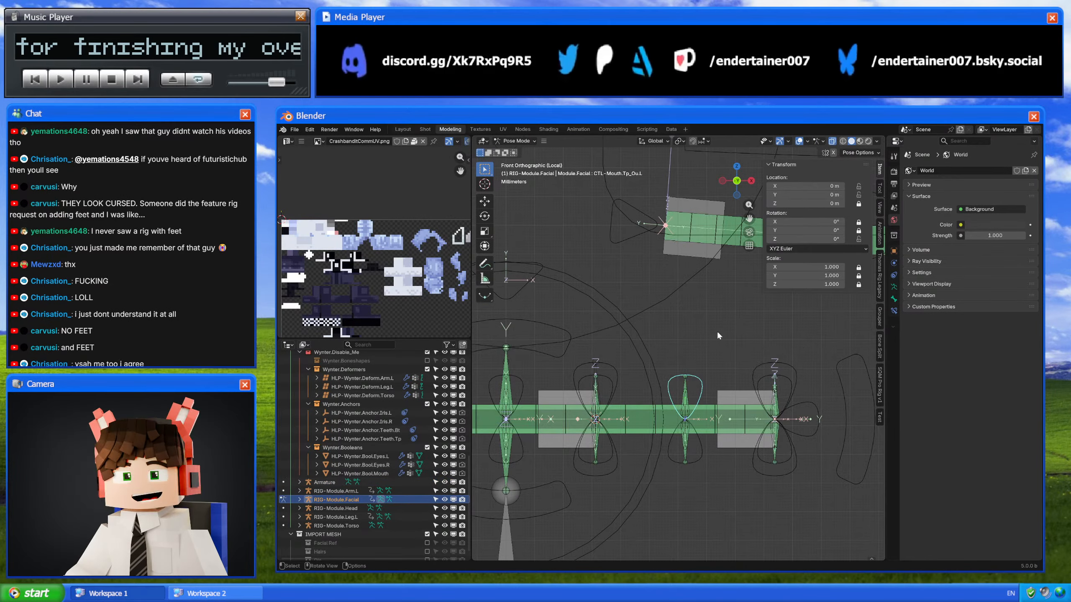
Step: Copy the head X coordinate of the CTL-Mouth.Tp_Ou.L bone in the RIG-Module.Facial armature
key(Tab)
click(834, 193)
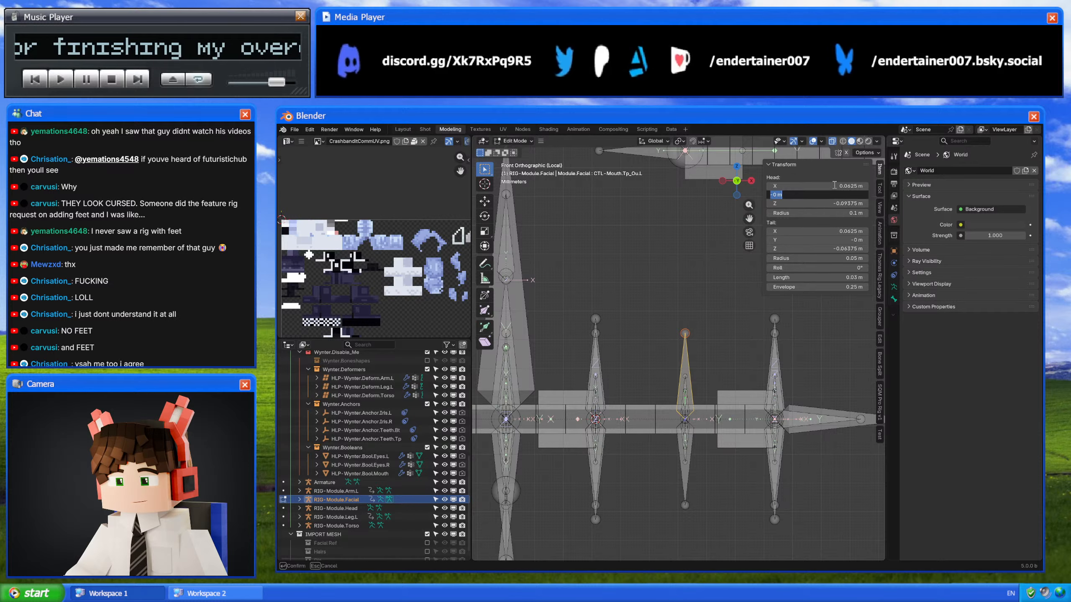
text(0)
key(Return)
right_click(627, 298)
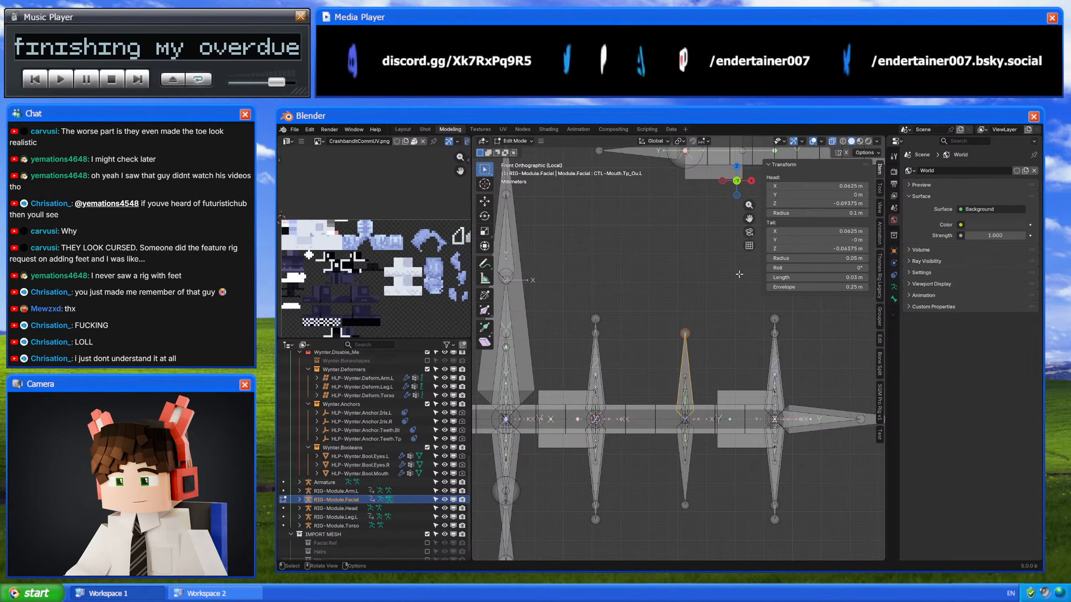
key(Tab)
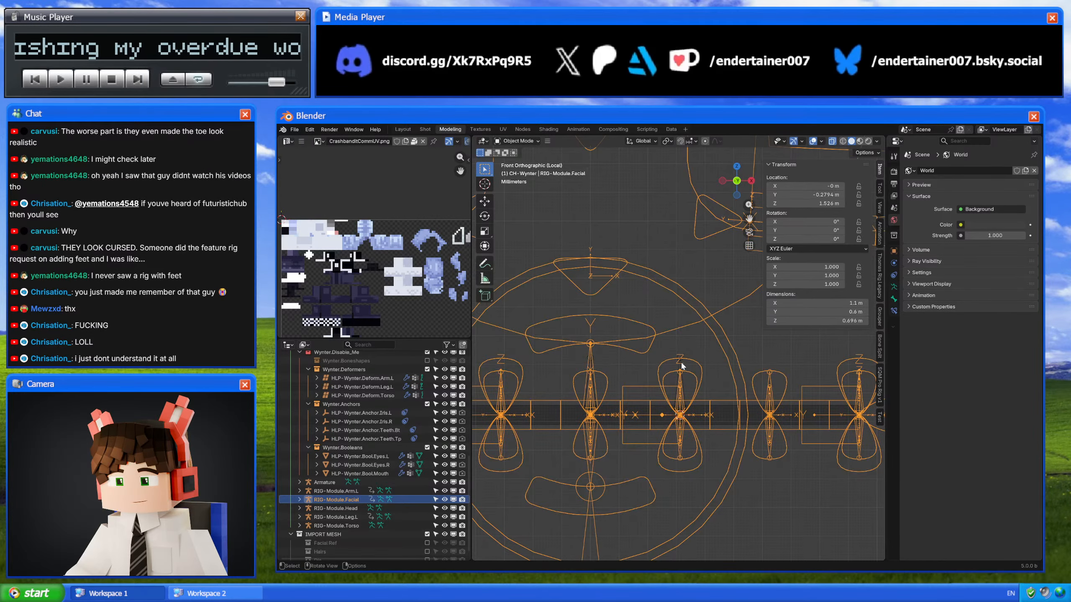
Step: Duplicate the second bone in the new Armature and set the copy's head X and tail X to 0.0625 m
click(681, 362)
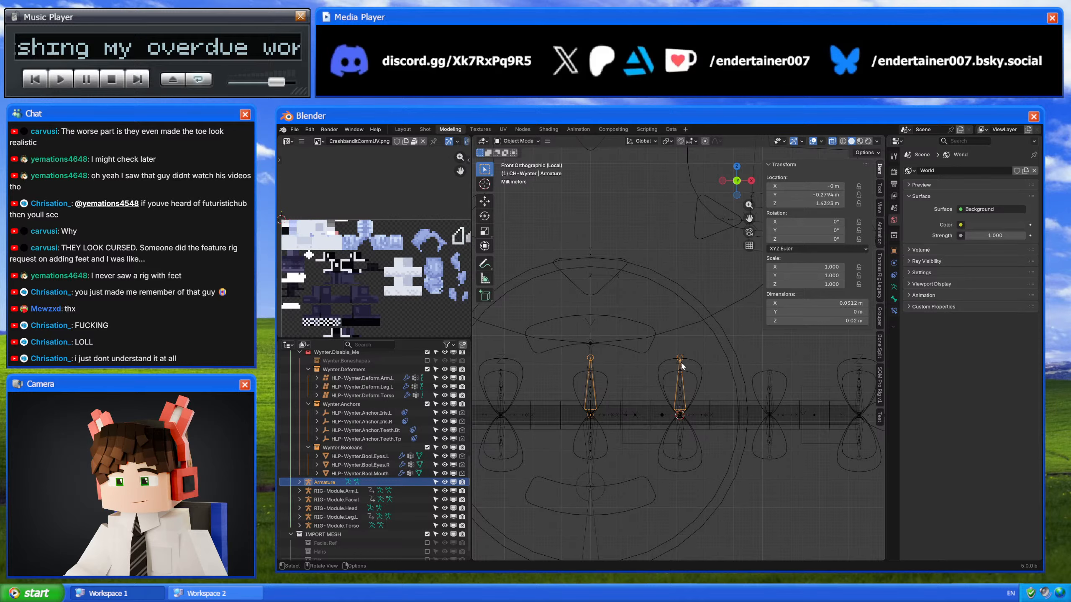
key(Tab)
key(shift+d)
right_click(681, 361)
click(841, 186)
text(0.0625 m)
key(Return)
click(839, 231)
text(0.0625 m)
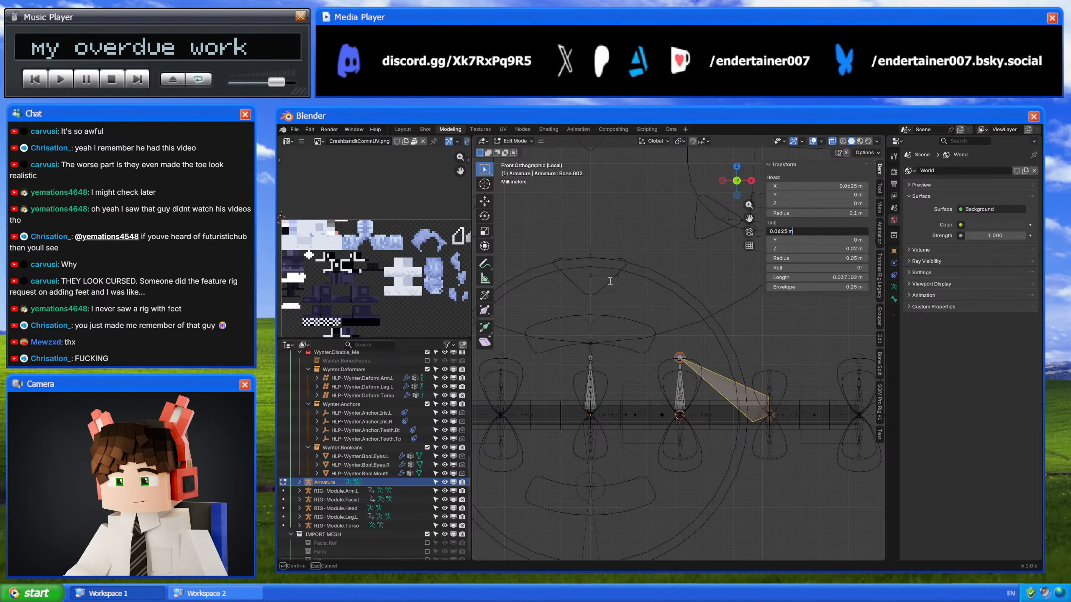
key(Return)
key(Tab)
Step: Copy the head X coordinate of the mouth-edge bone CTL-Mouth.Tp_Ed.L in the RIG-Module.Facial armature
click(759, 361)
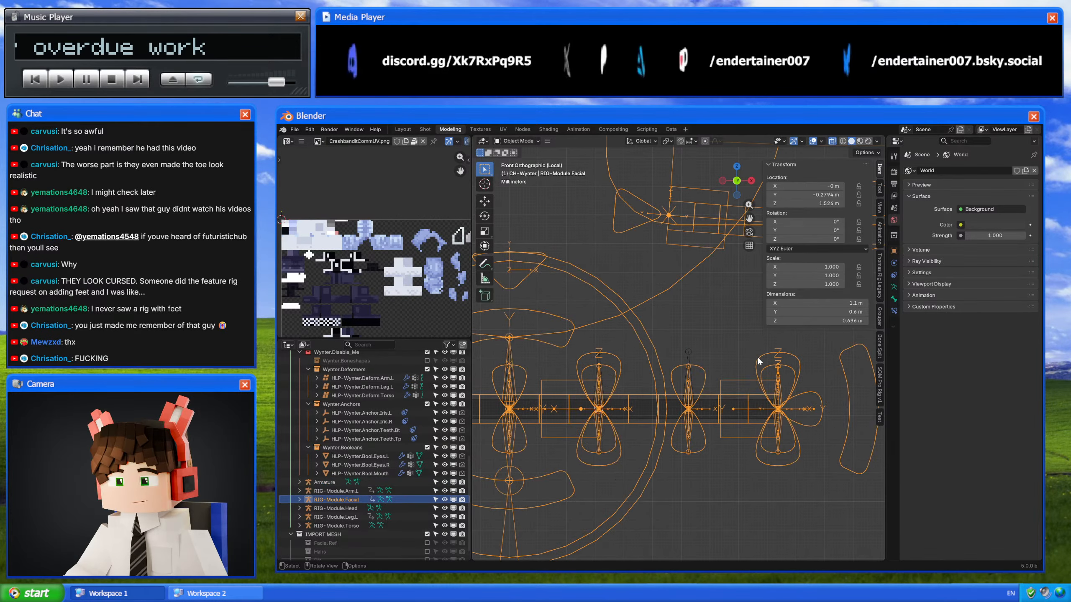
key(Tab)
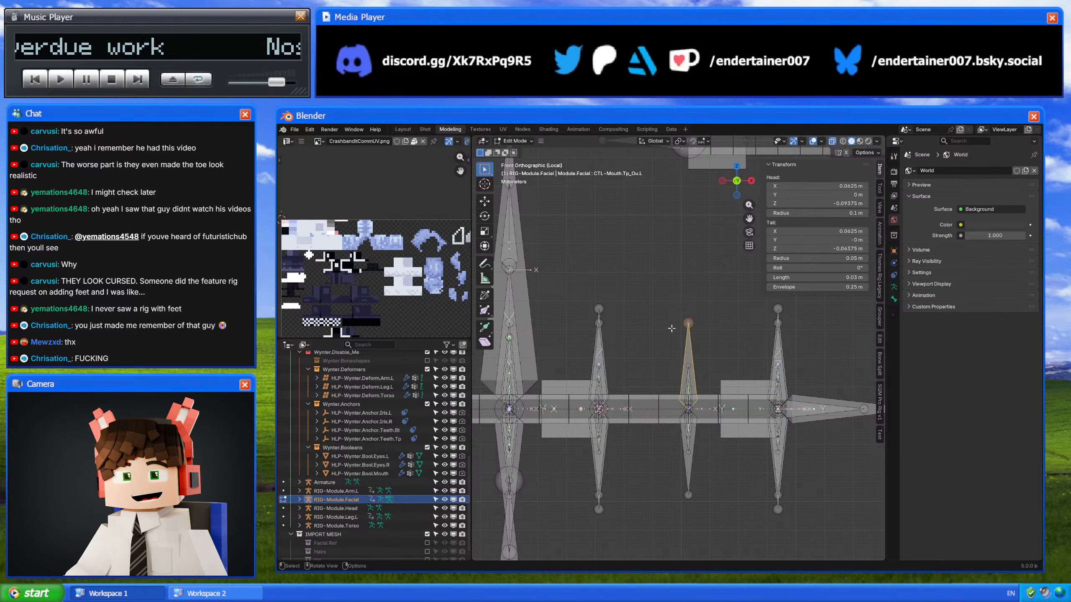
shift+middle_drag(671, 329, 623, 336)
click(728, 317)
click(828, 188)
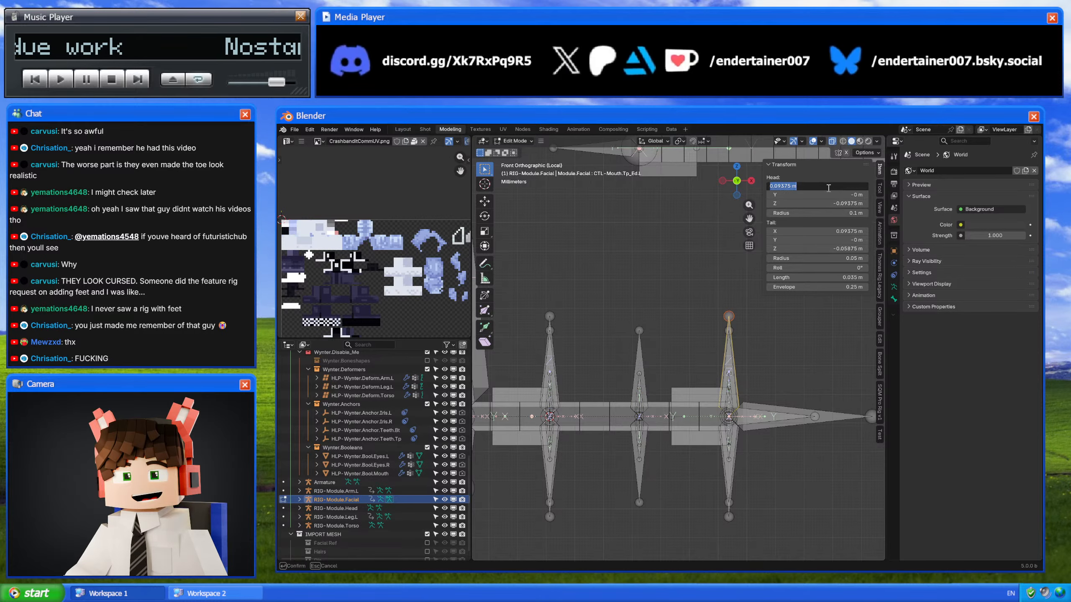
click(665, 255)
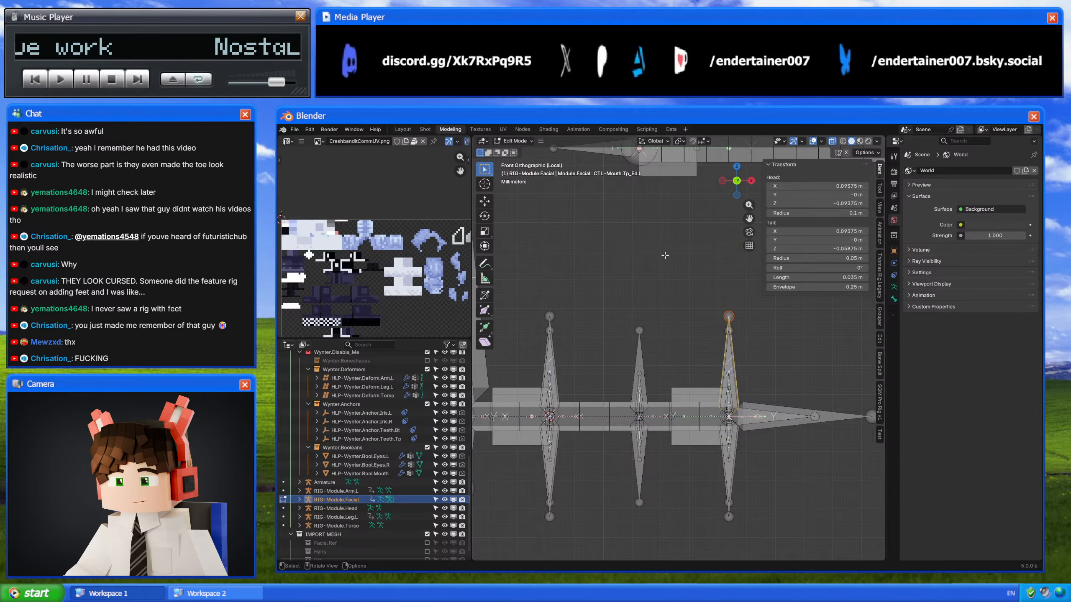
key(Tab)
Step: Duplicate the third bone in the new Armature and set the copy's head X and tail X to 0.09375 m
scroll(677, 349, down, 2)
click(653, 359)
key(ctrl+Tab)
key(Tab)
key(shift+d)
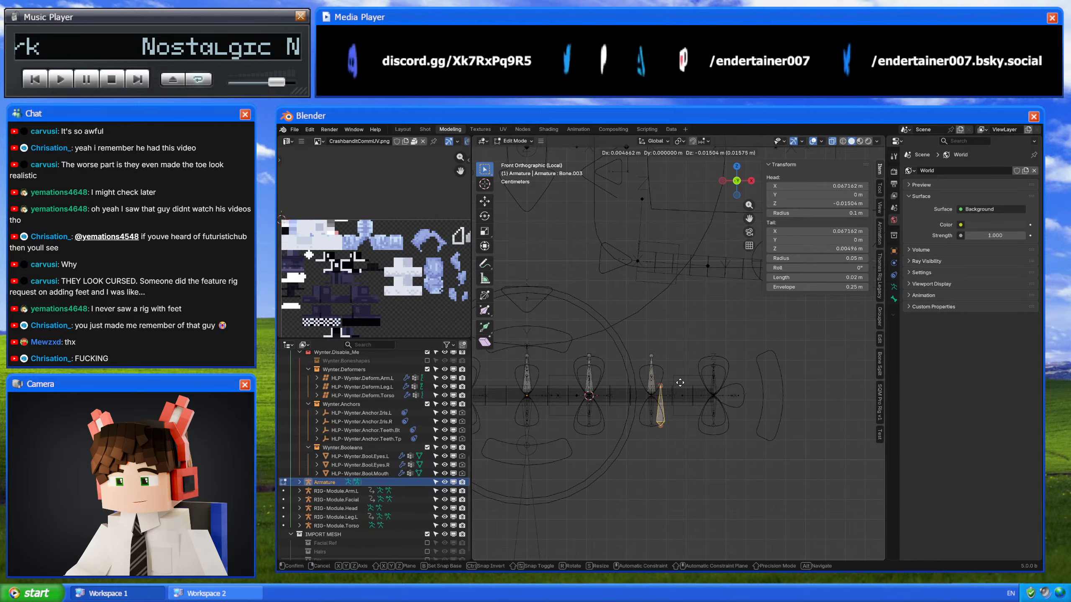
right_click(680, 383)
click(822, 186)
key(ctrl+v)
key(Return)
click(822, 231)
key(ctrl+v)
key(Return)
key(Tab)
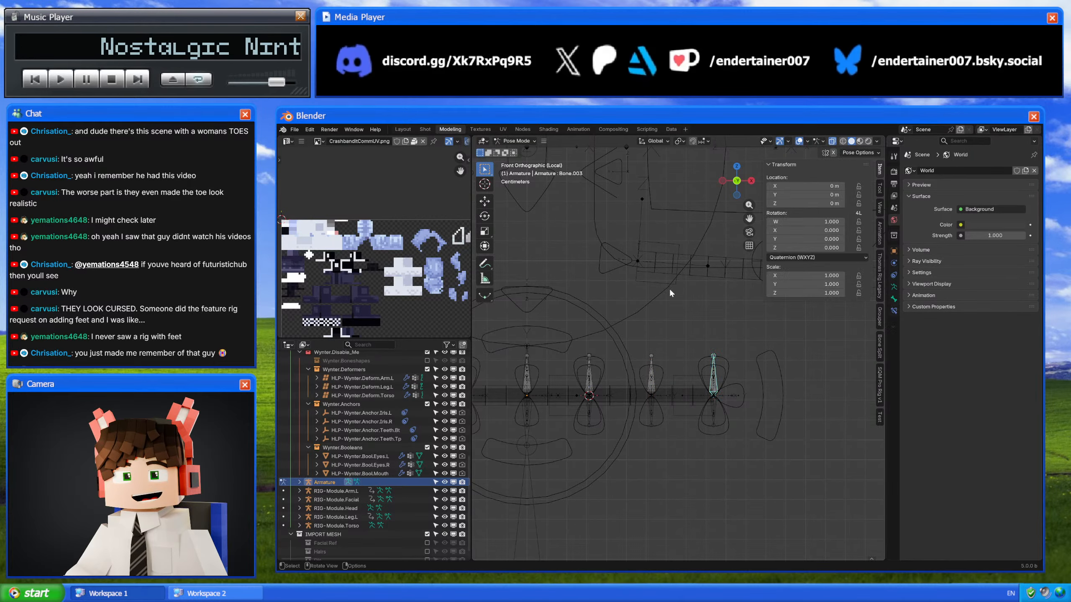
Step: Rename the centre bone of the new Armature to CTL-Lips.Md
click(529, 370)
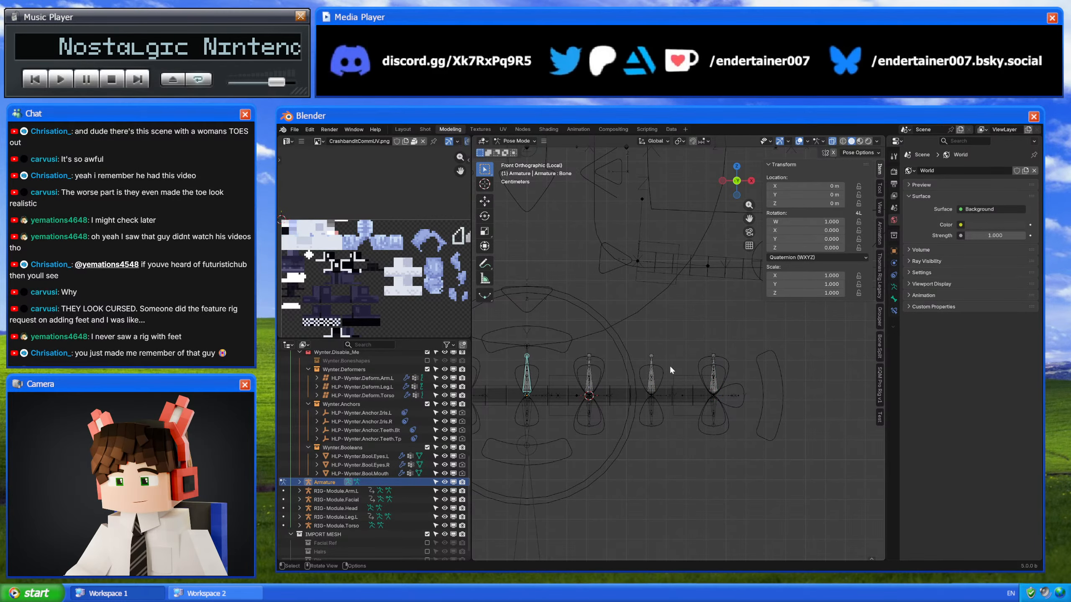
click(894, 298)
click(937, 169)
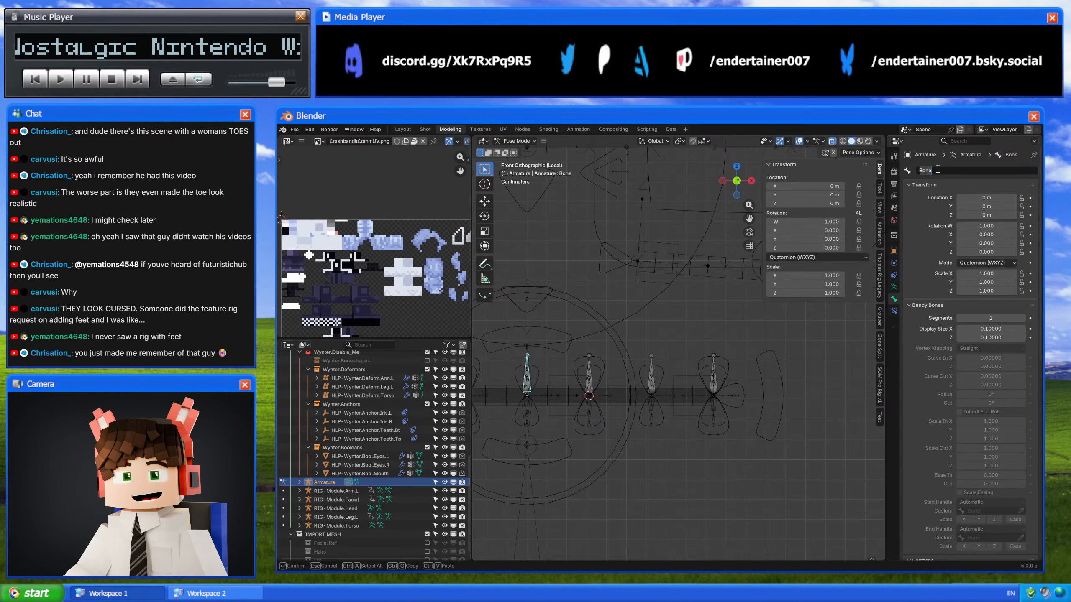
text(CTL-Lip)
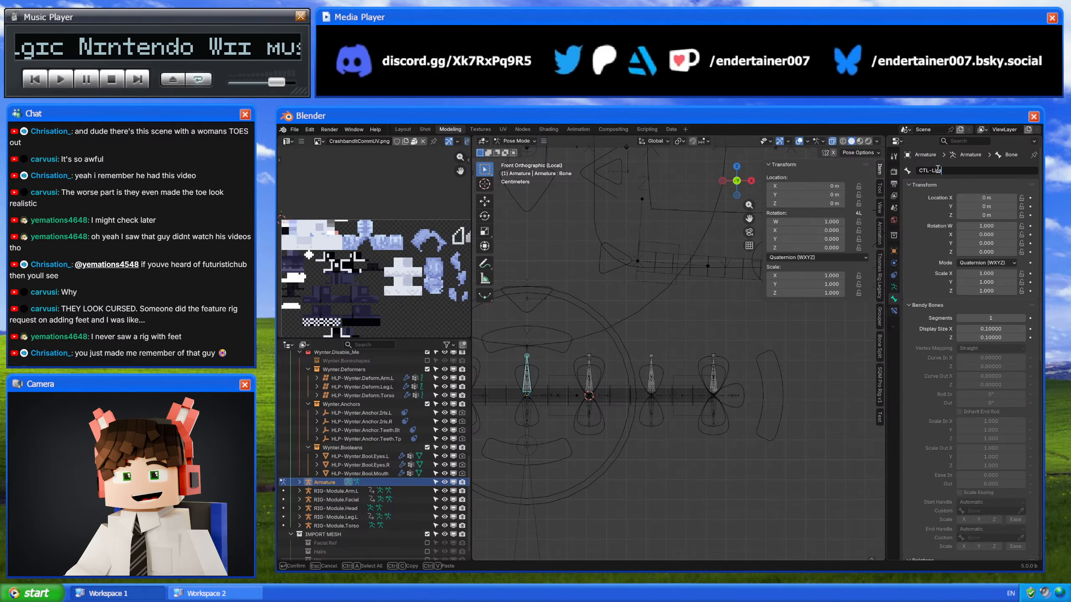
text(s.Md)
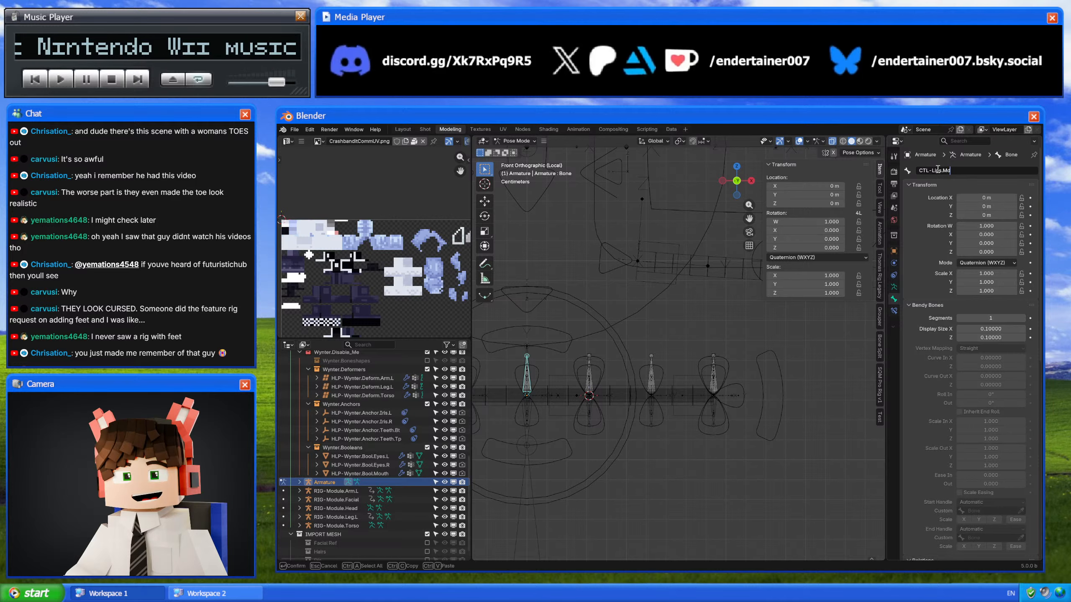
key(Return)
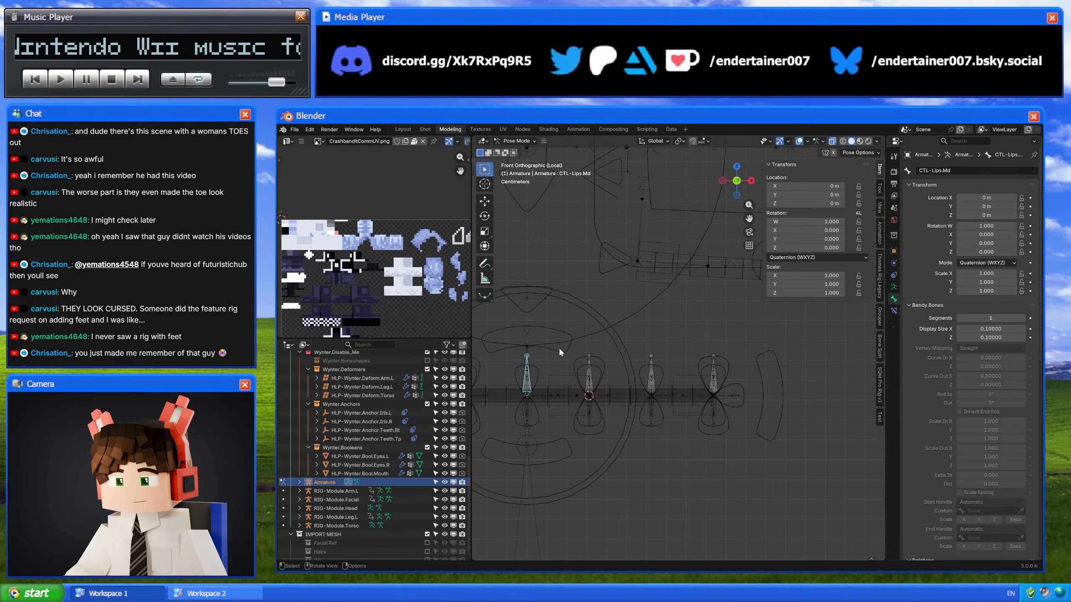
Step: Rename the bone next to the centre one to CTL-Lips.Sd_In.L
click(589, 357)
double_click(958, 170)
text(CTL-Lips.Md)
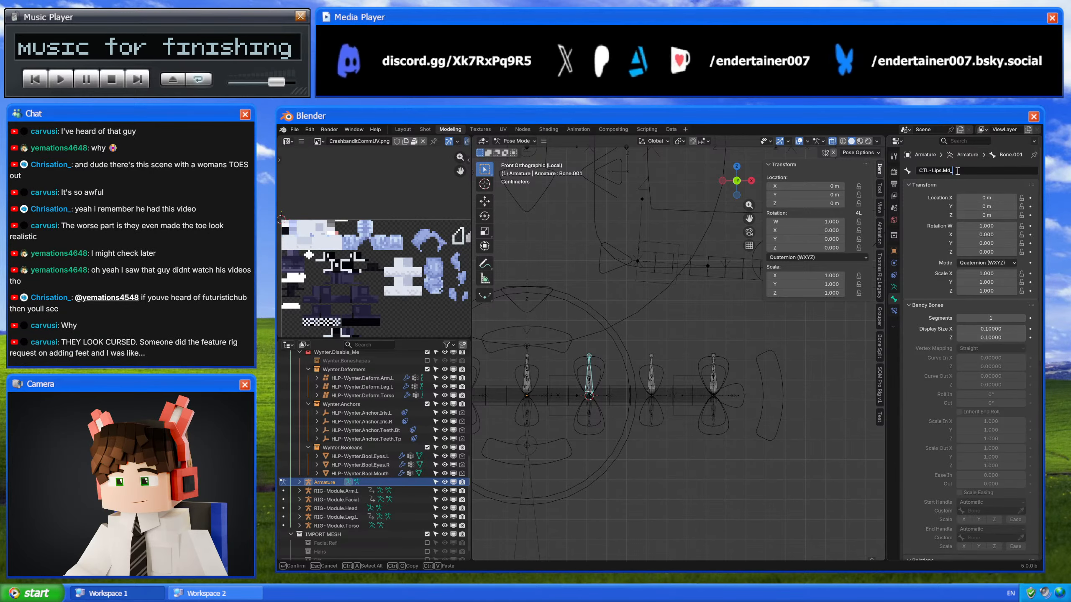
key(BackSpace)
text(Sd)
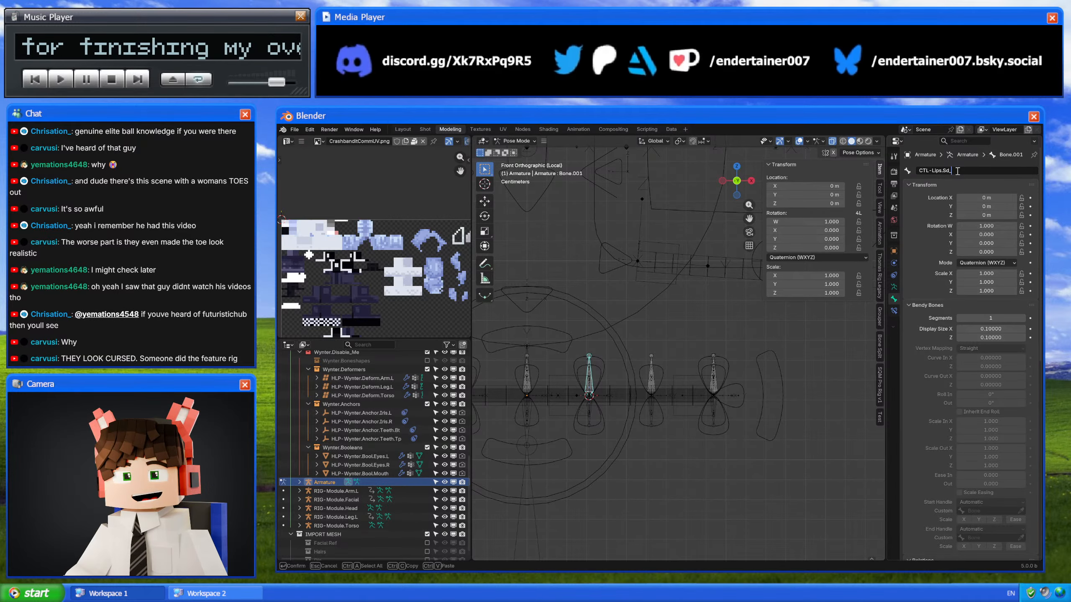
text(_In)
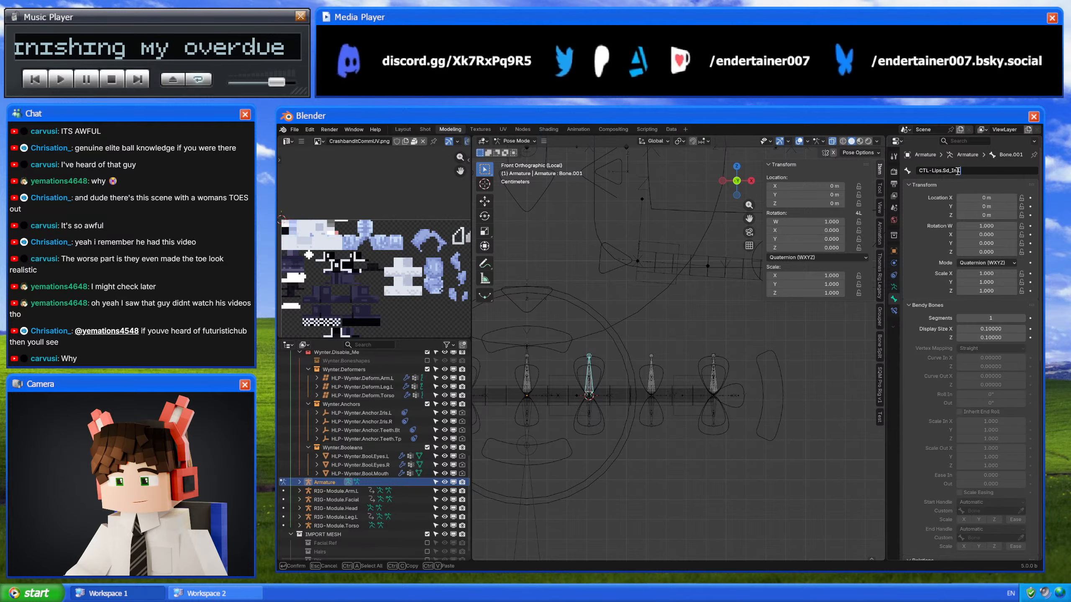
text(.L)
key(Return)
Step: Rename the third bone from the centre to CTL-Lips.Sd_Ou.L and copy that name
click(656, 366)
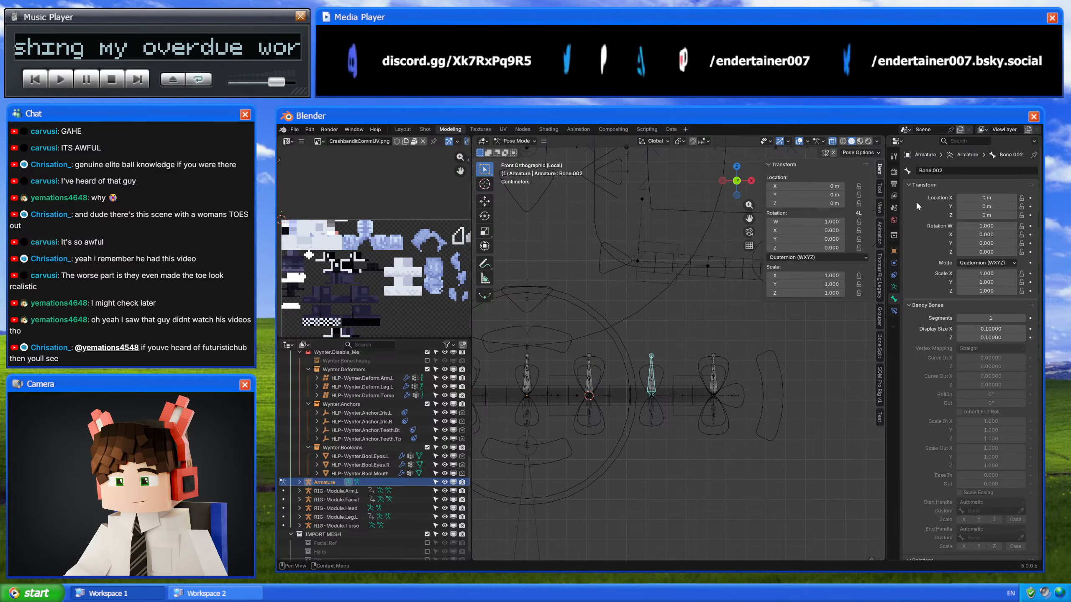
double_click(935, 170)
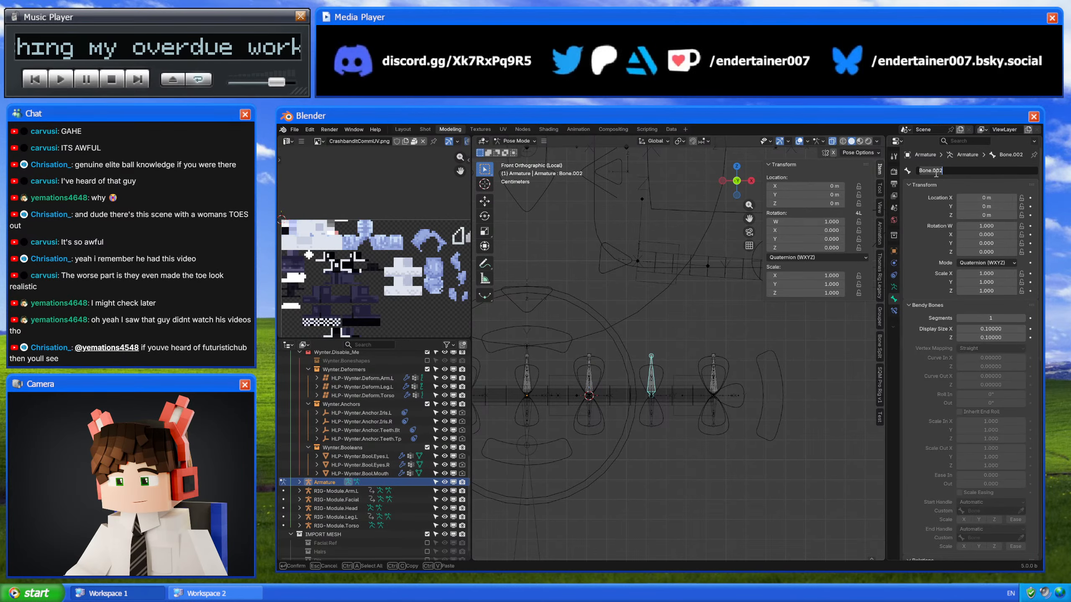
text(CTL-Lips.Sd_.L)
key(Left)
key(Left)
text(Out)
key(ctrl+a)
key(ctrl+c)
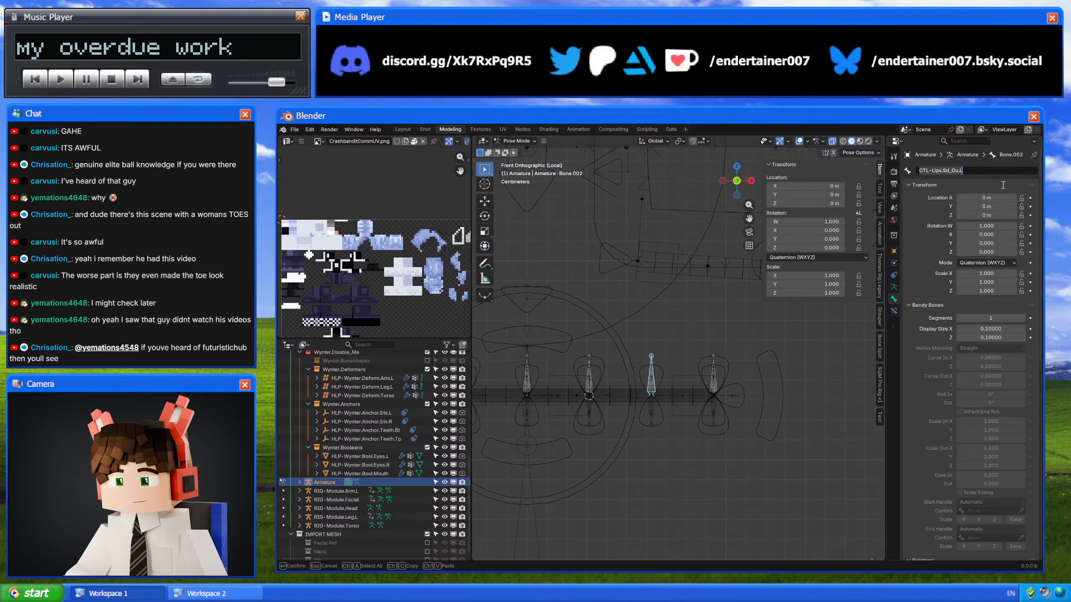
key(Return)
Step: Rename the outermost bone to CTL-Lips.L
click(717, 368)
double_click(954, 171)
key(ctrl+v)
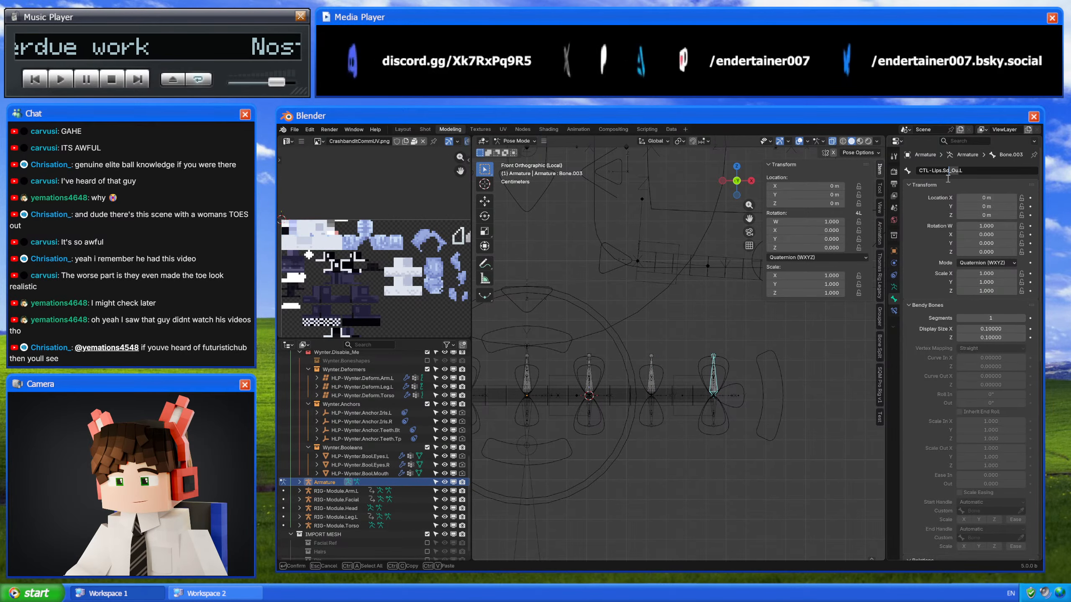
key(BackSpace)
key(BackSpace)
key(Return)
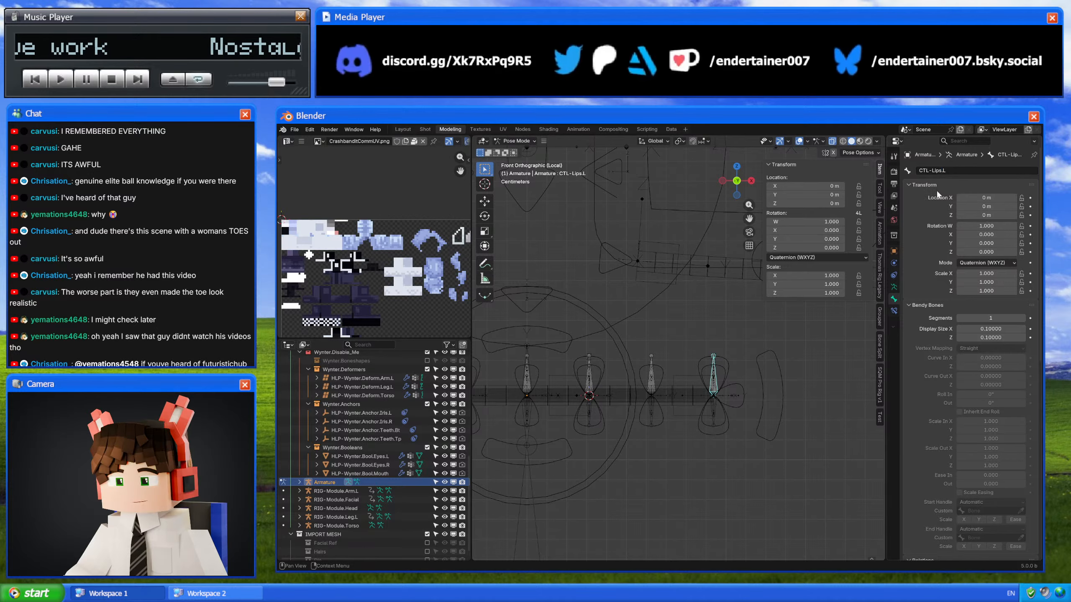
Step: Symmetrize the three .L lip bones to the opposite side of the Armature in Edit Mode
scroll(573, 401, down, 3)
shift+middle_drag(610, 400, 665, 400)
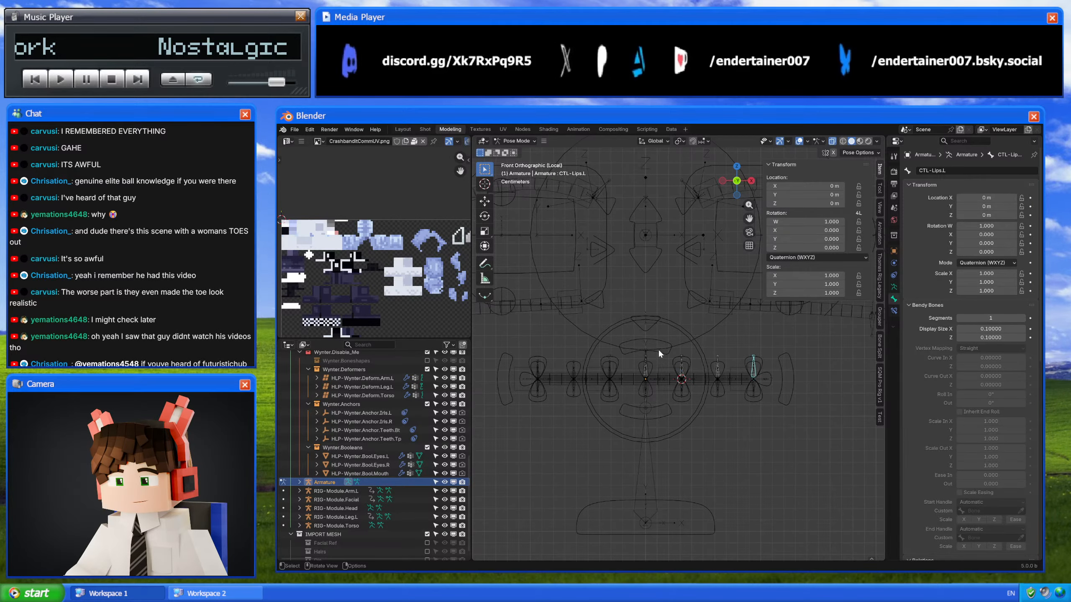
shift+middle_drag(658, 351, 611, 361)
drag(615, 359, 714, 387)
key(Tab)
right_click(714, 387)
key(Tab)
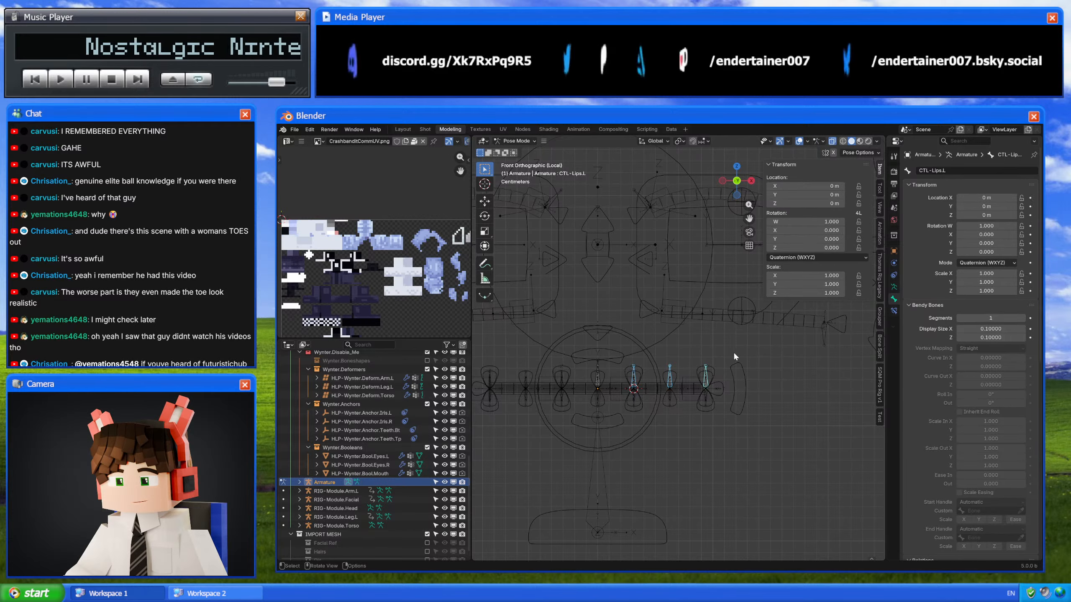
key(Tab)
right_click(726, 350)
click(719, 359)
scroll(682, 403, up, 4)
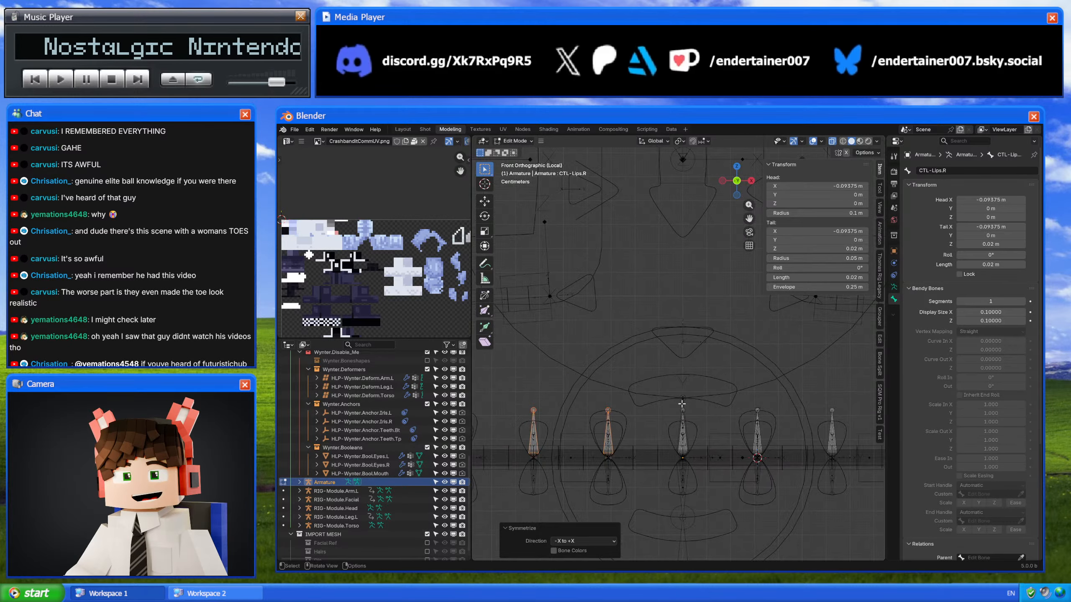
Step: Assign BSP-Square.Smooth as the custom shape of all seven lip bones in Pose Mode
key(Tab)
scroll(687, 407, down, 4)
scroll(941, 361, down, 15)
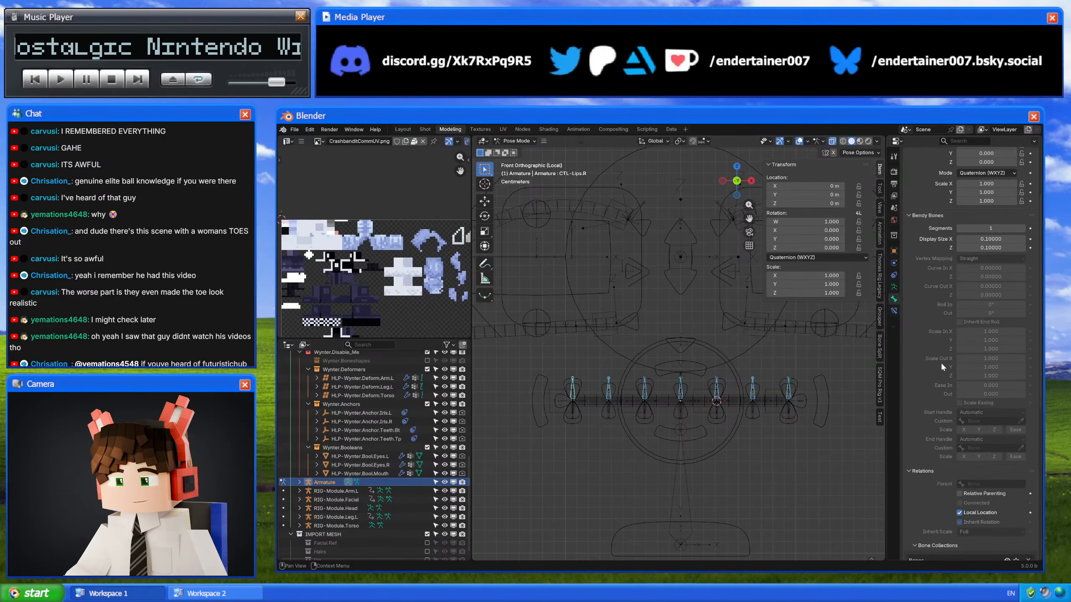
click(985, 411)
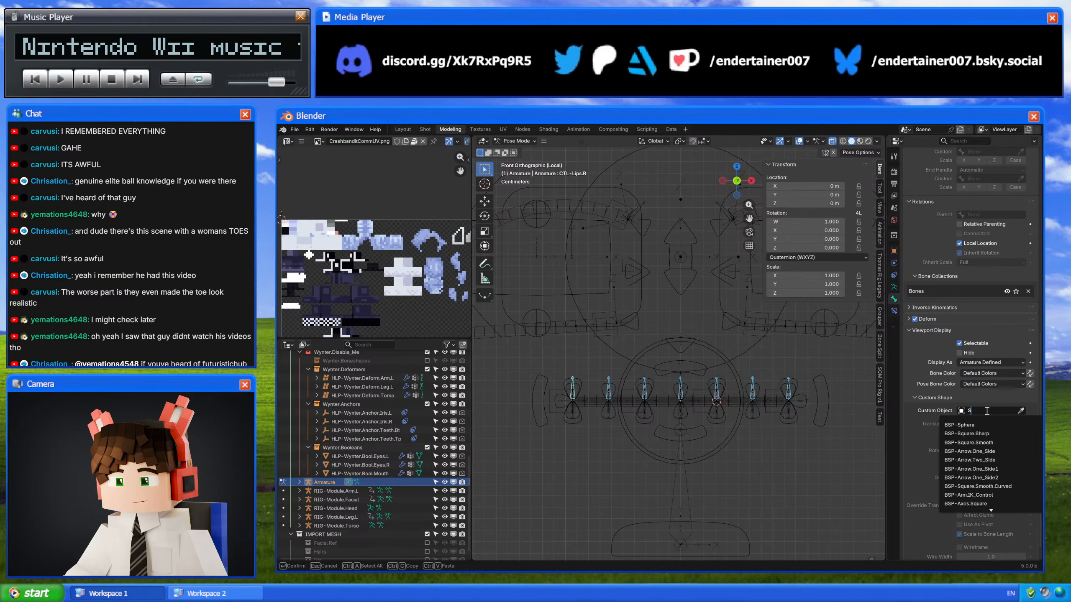
text(Square)
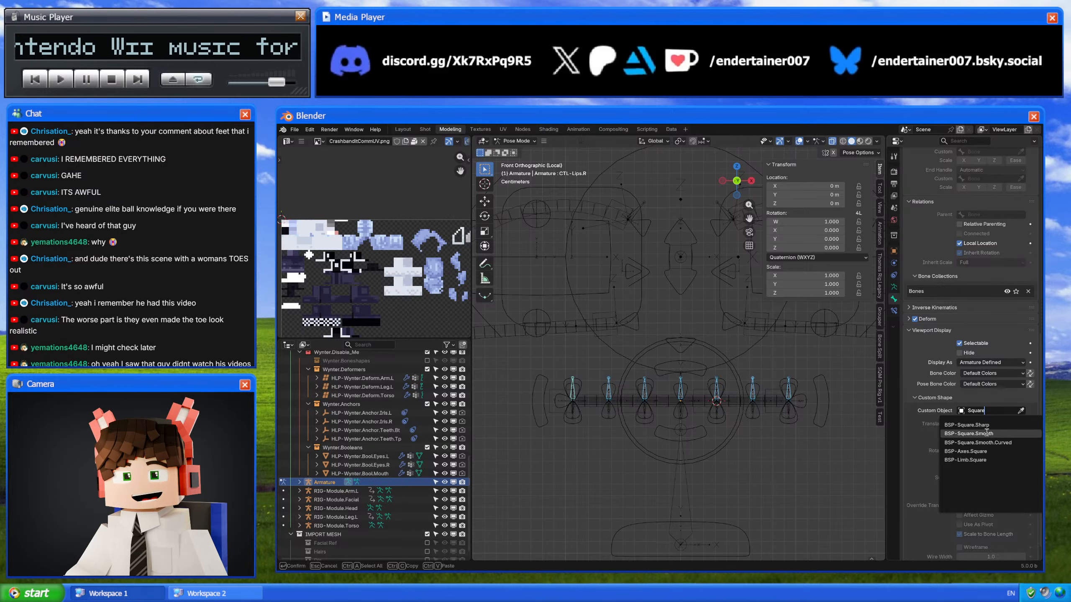
click(969, 434)
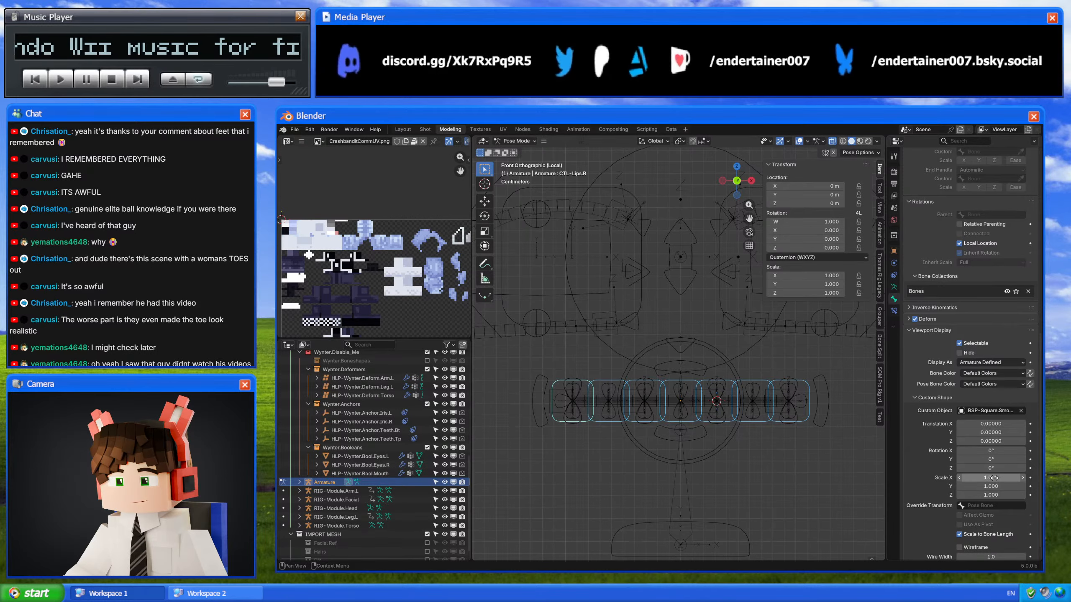
Step: Set the lip bones' custom shape scale to 0.5 on all axes and the wire width to 1.5
drag(991, 478, 948, 478)
drag(993, 477, 993, 494)
text(0.5)
key(Return)
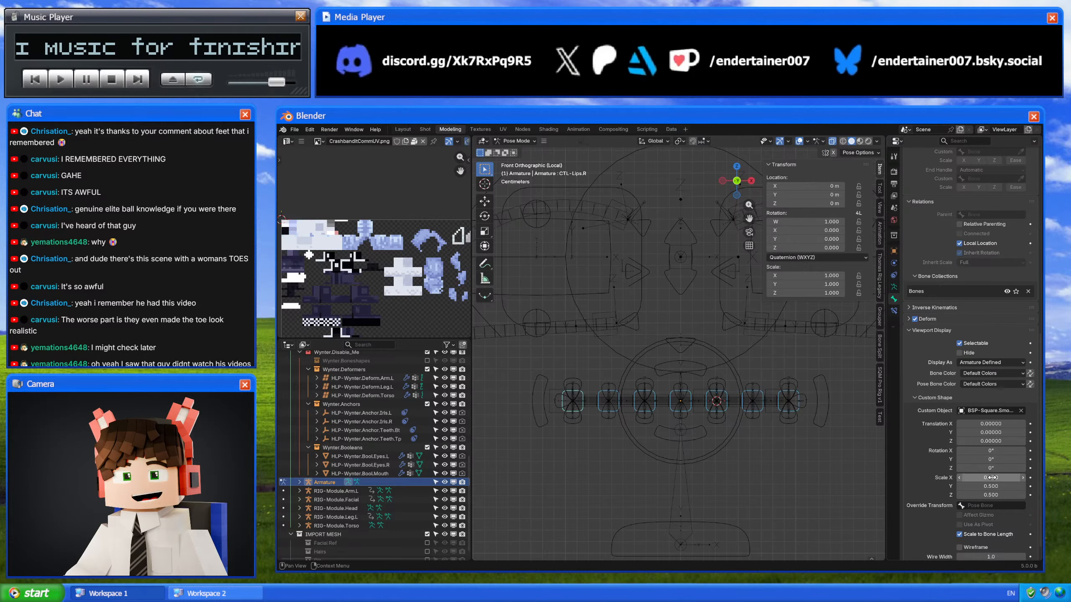
click(985, 555)
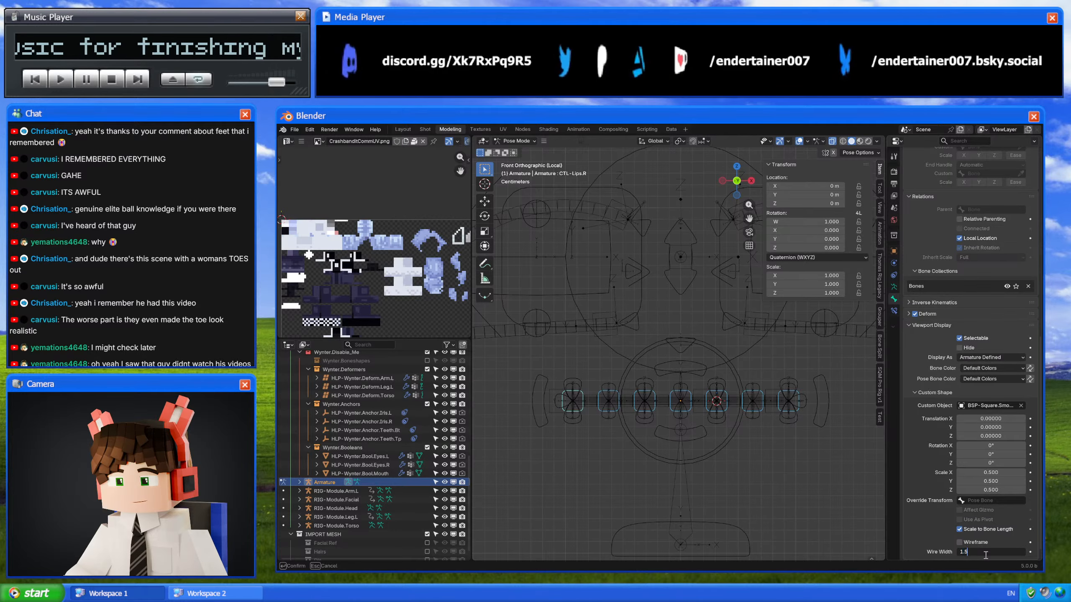
key(Return)
key(ctrl+Tab)
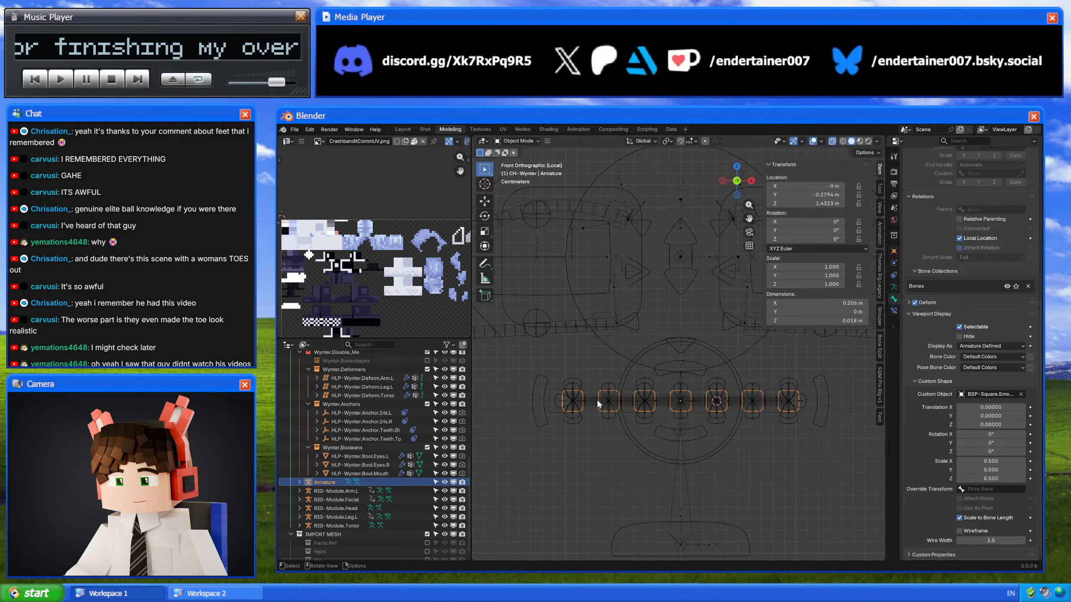
click(580, 390)
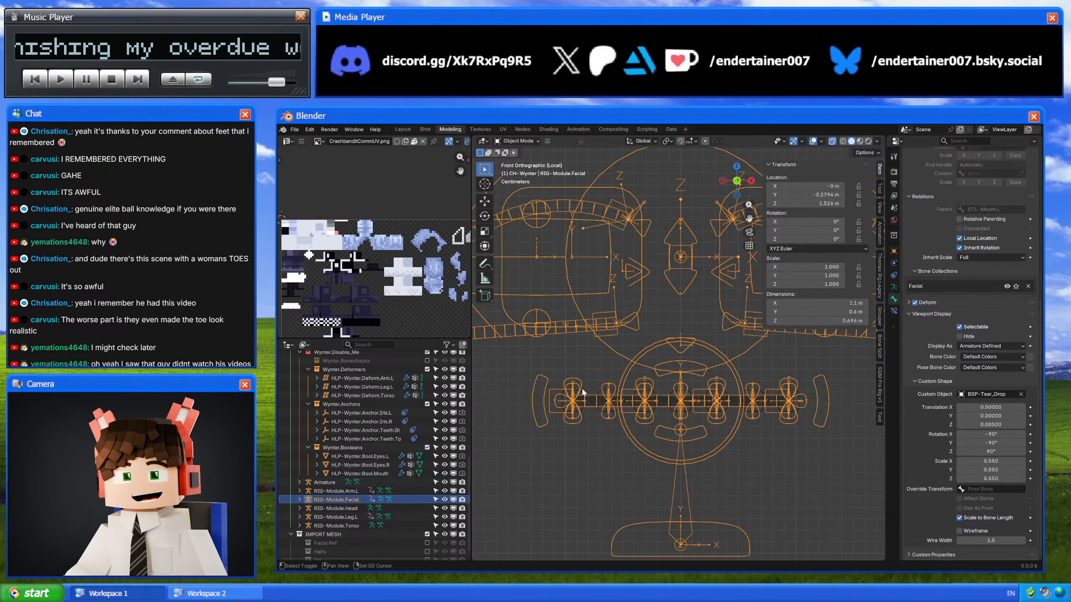
shift+click(582, 389)
shift+click(583, 392)
shift+click(583, 392)
shift+click(583, 393)
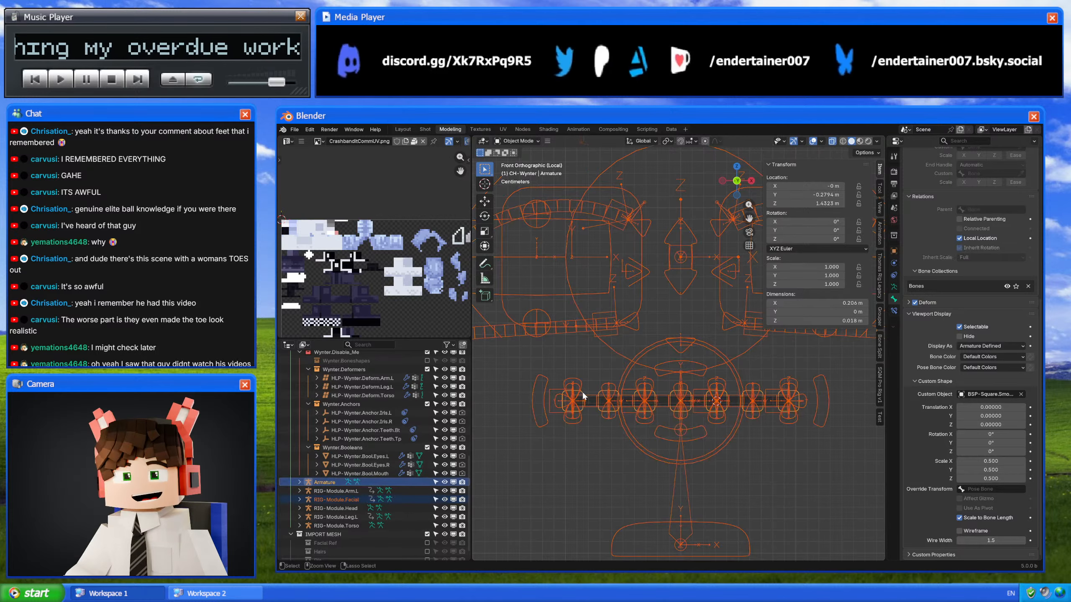
key(ctrl+Tab)
scroll(590, 388, up, 5)
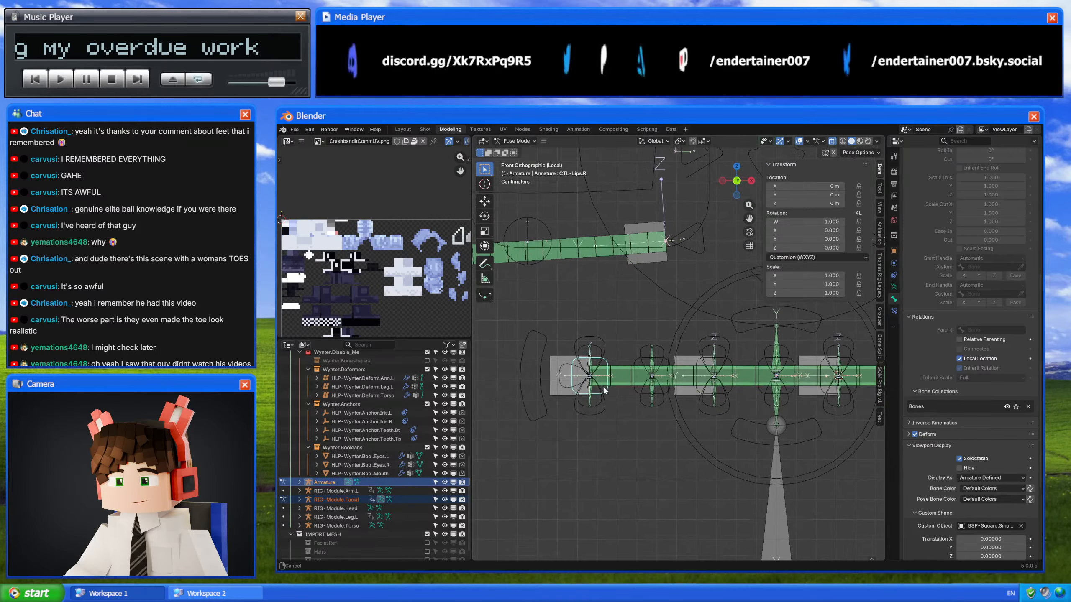
scroll(601, 388, up, 2)
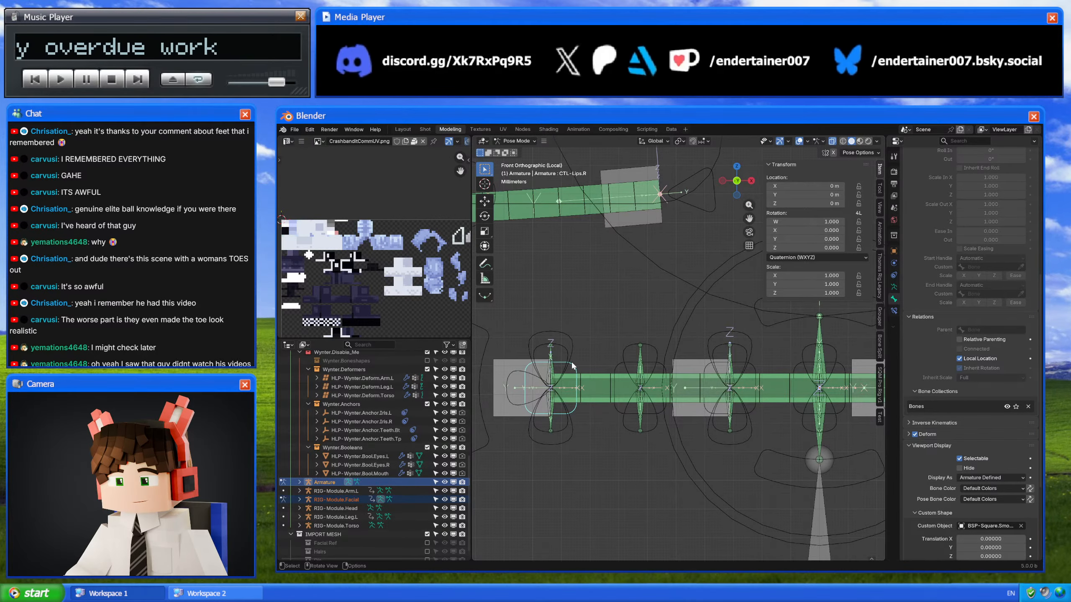
click(561, 345)
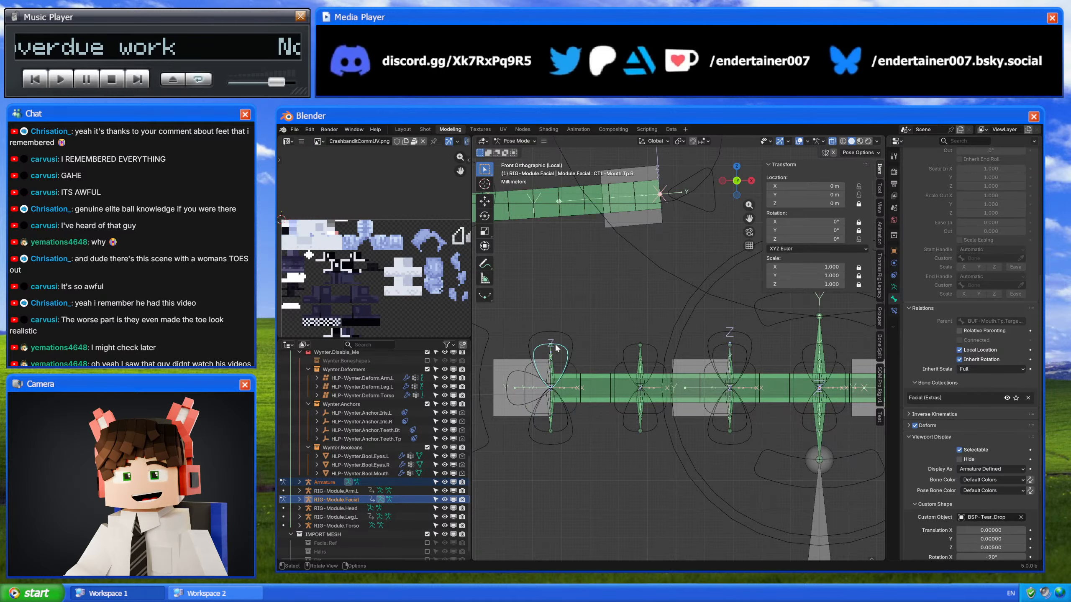
click(557, 346)
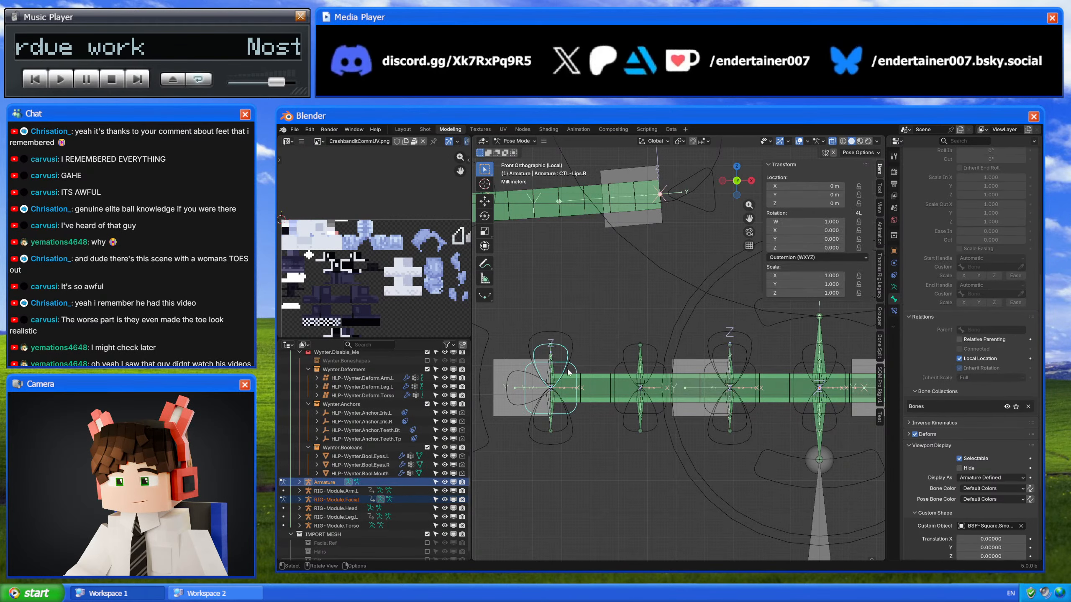
click(558, 345)
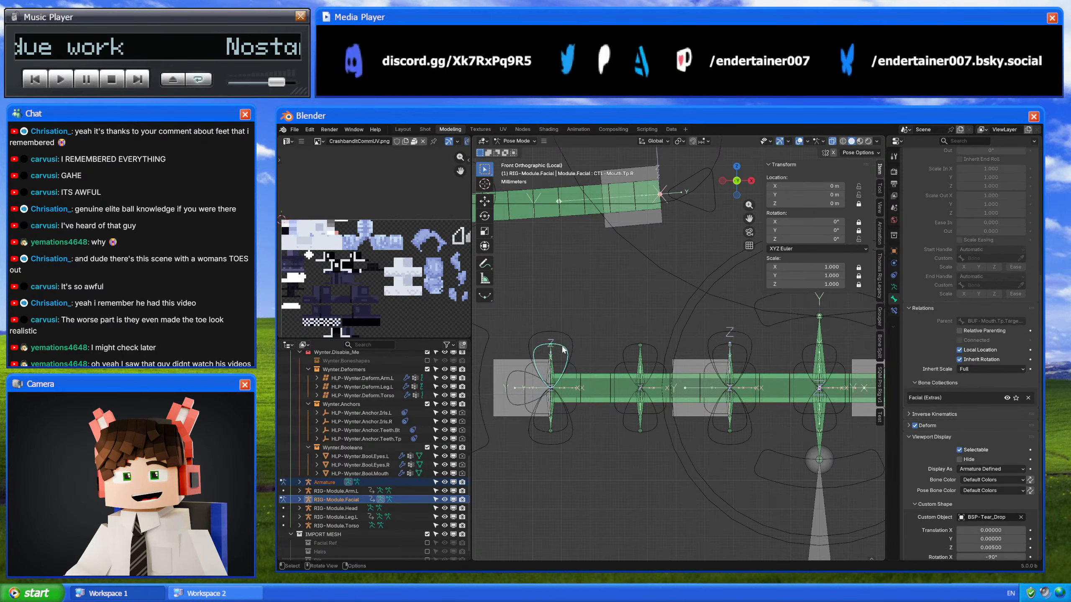
key(Tab)
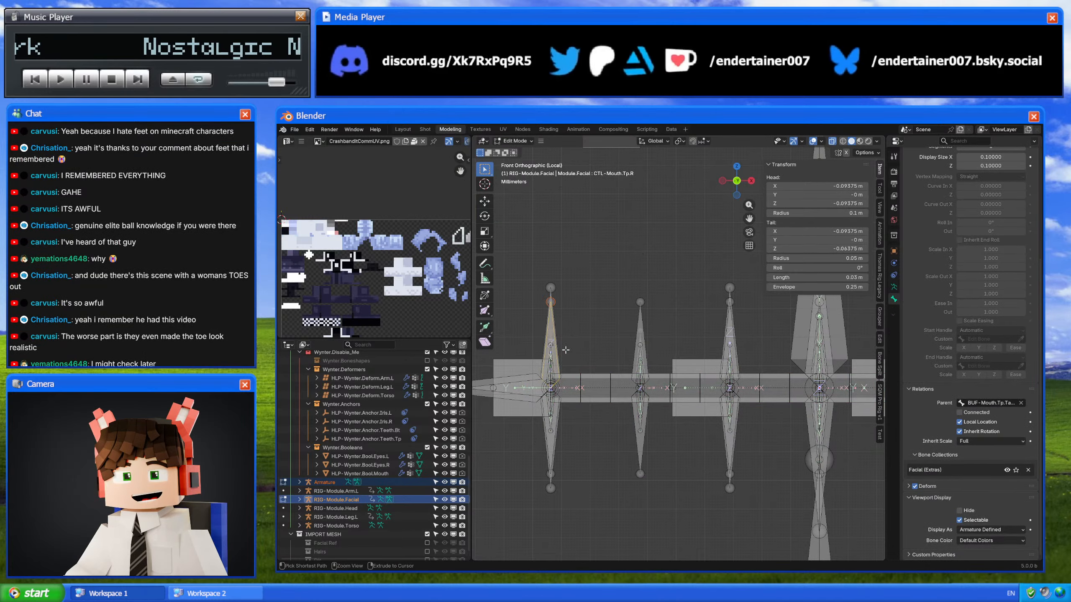
key(ctrl+Tab)
key(ctrl+Tab)
click(575, 365)
scroll(576, 364, down, 2)
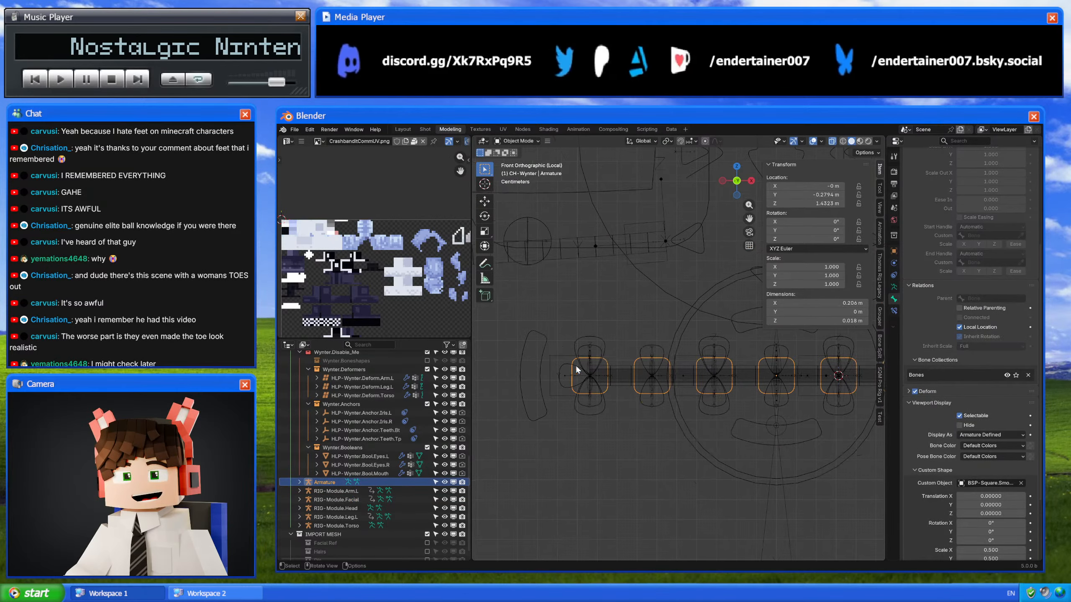
Step: Try to join the lip Armature into RIG-Module.Facial, and undo the join
shift+middle_drag(663, 346, 635, 351)
shift+click(664, 308)
right_click(683, 278)
mouse_move(683, 278)
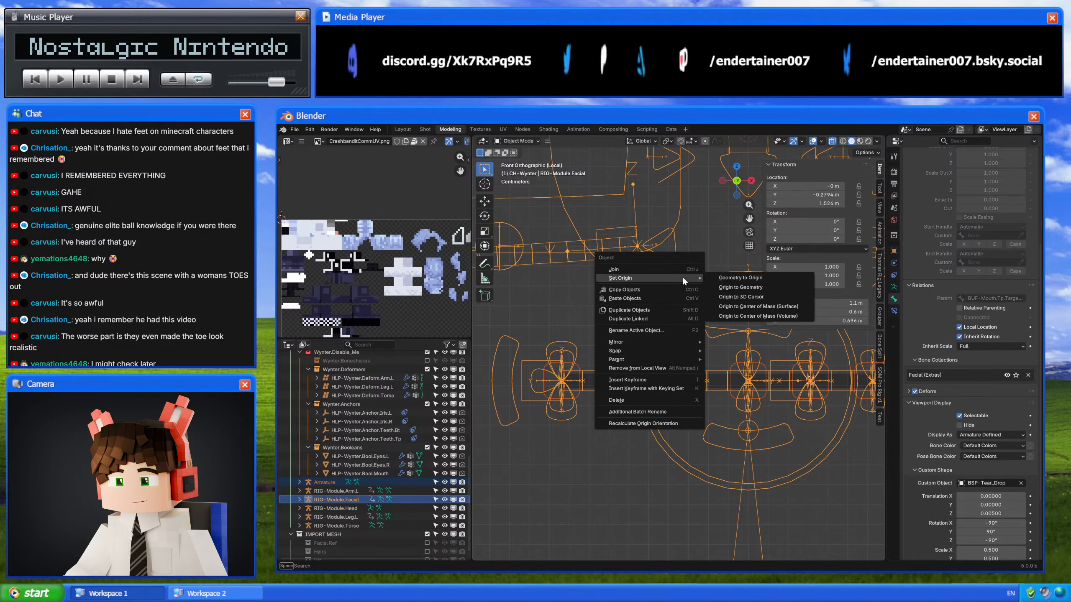
click(674, 268)
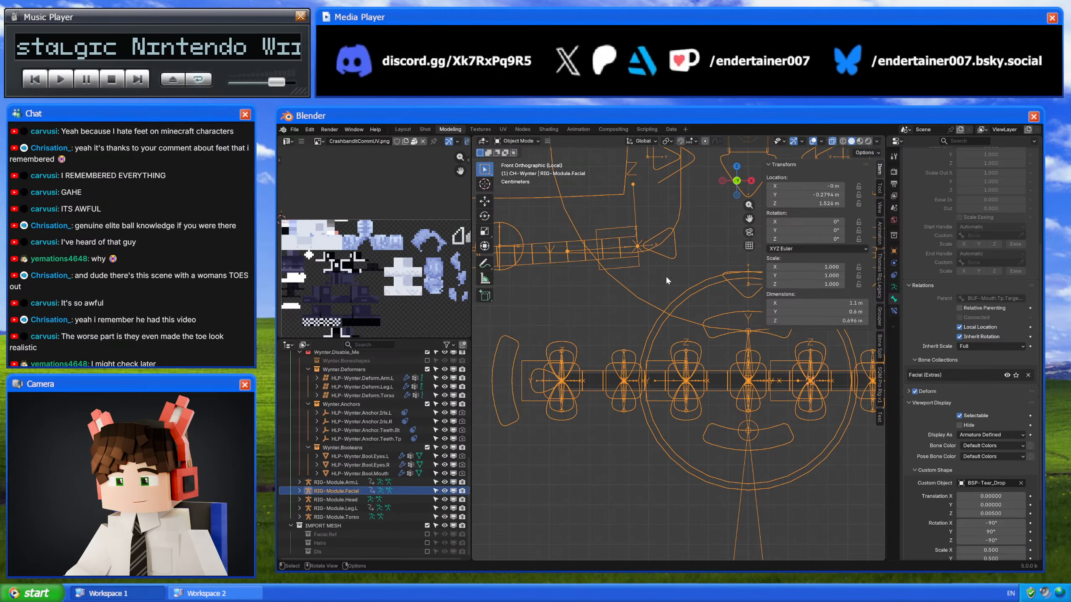
key(ctrl+z)
key(ctrl+z)
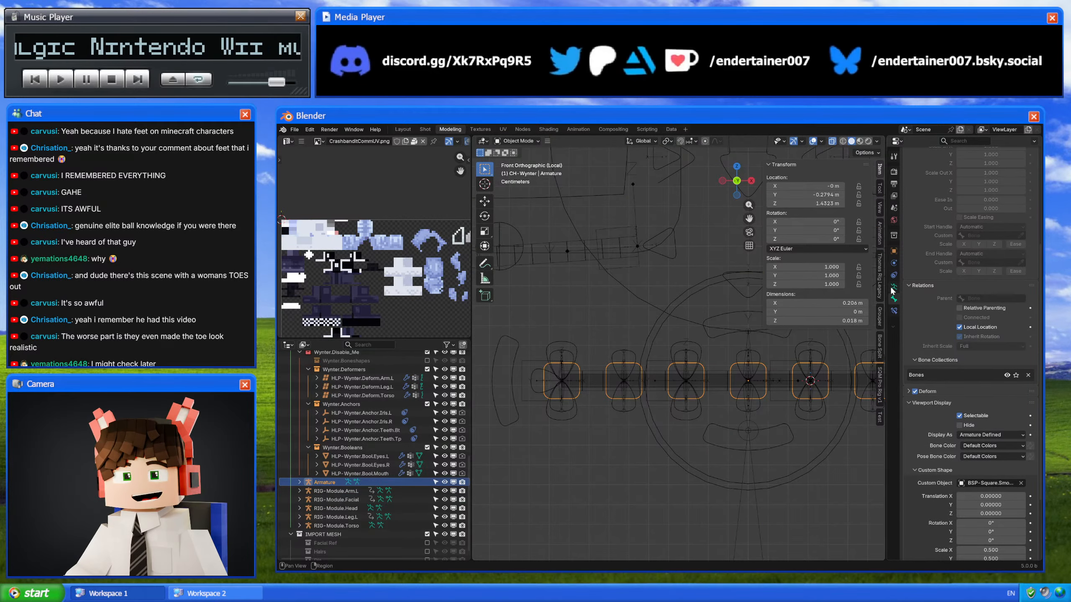
Step: Rename the lip Armature's bone collection to Lips and add a second collection named Main
double_click(937, 218)
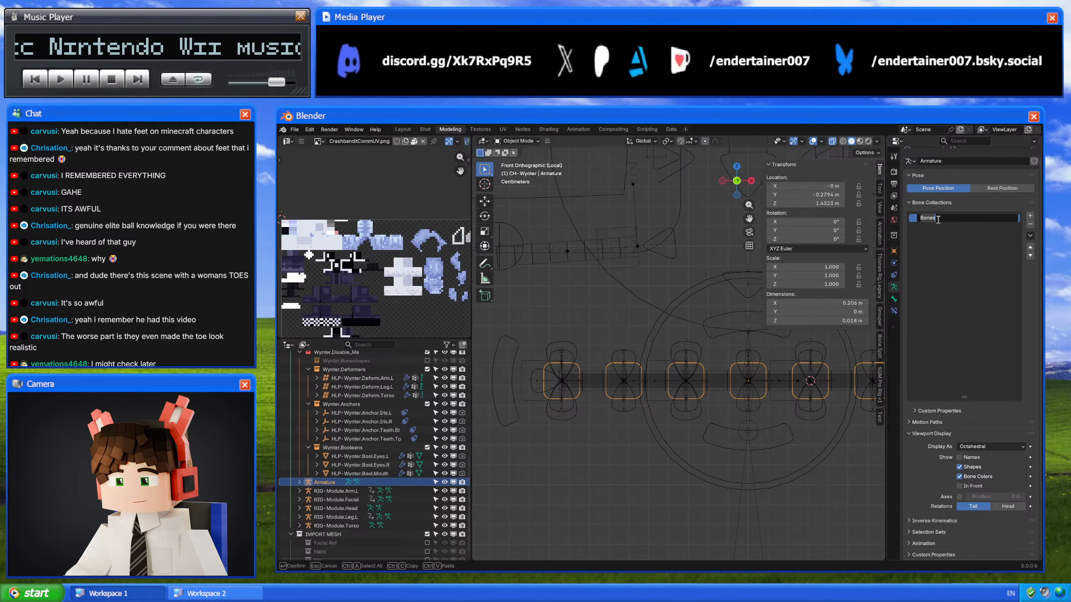
text(L)
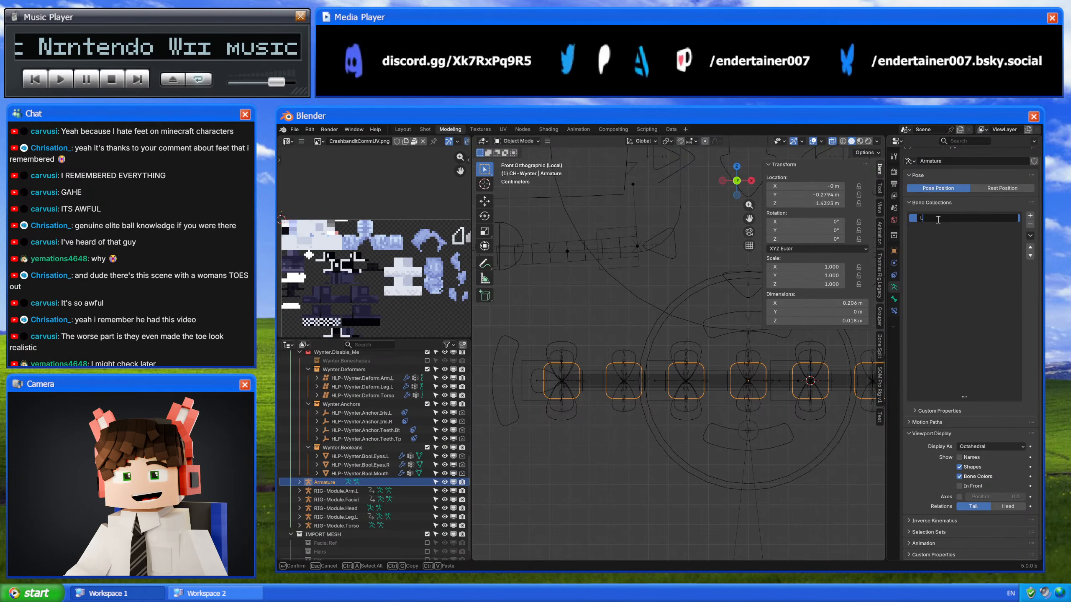
text(ips)
key(Return)
click(1030, 216)
double_click(966, 230)
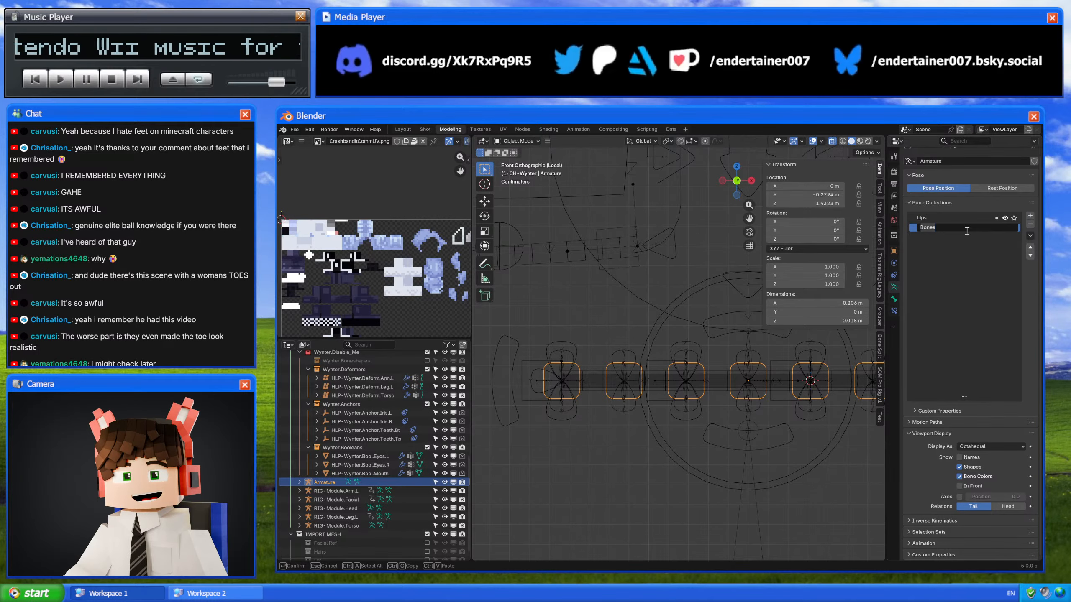
text(Main)
key(Return)
Step: Add a bone collection named Head and nest it inside Main
click(1030, 216)
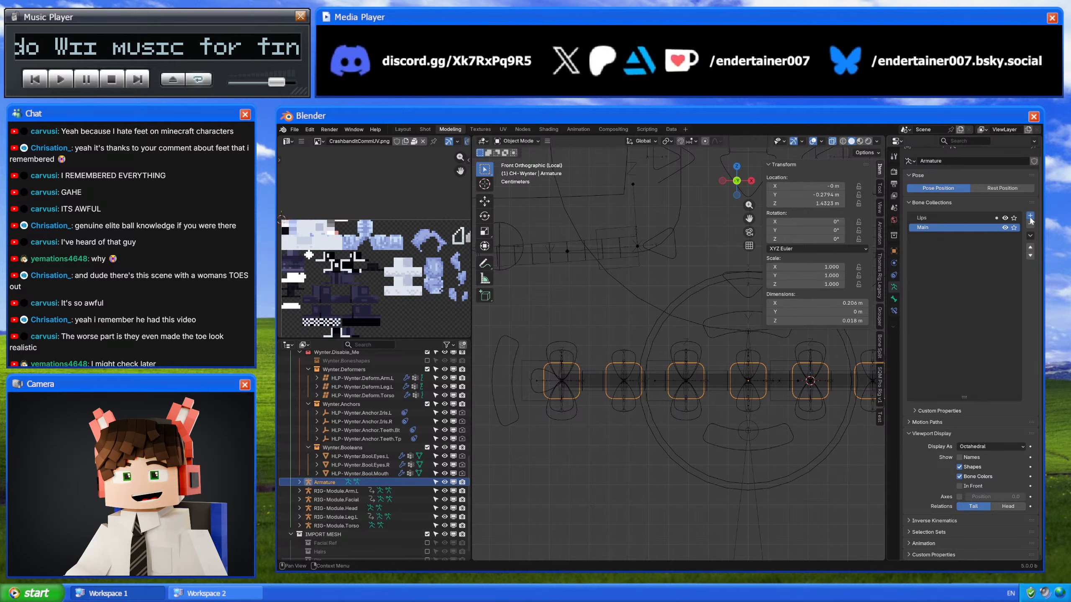
double_click(948, 237)
text(Head)
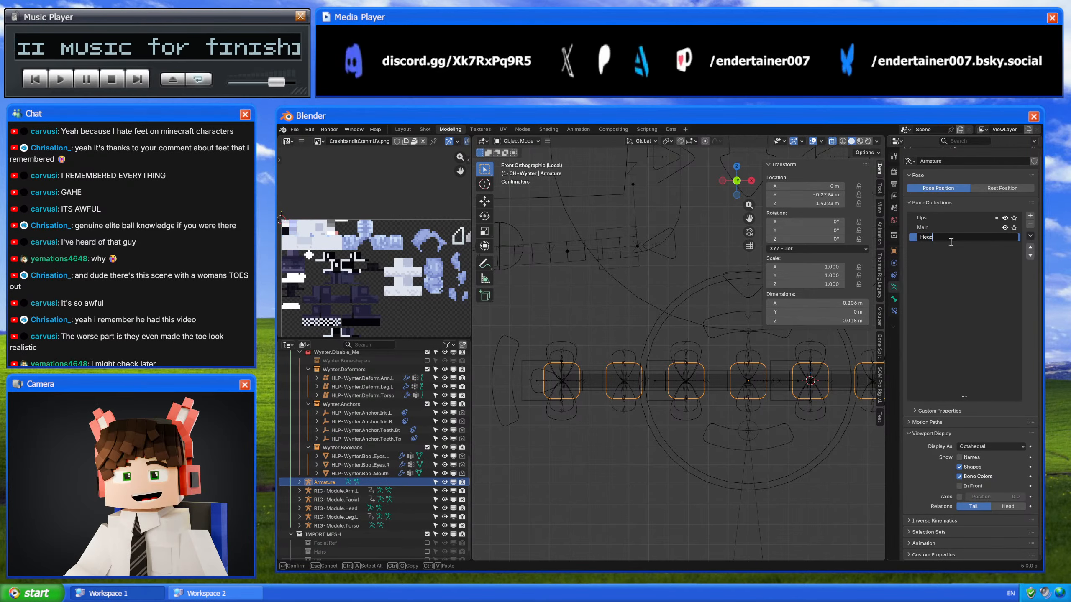
key(Return)
drag(950, 228, 930, 230)
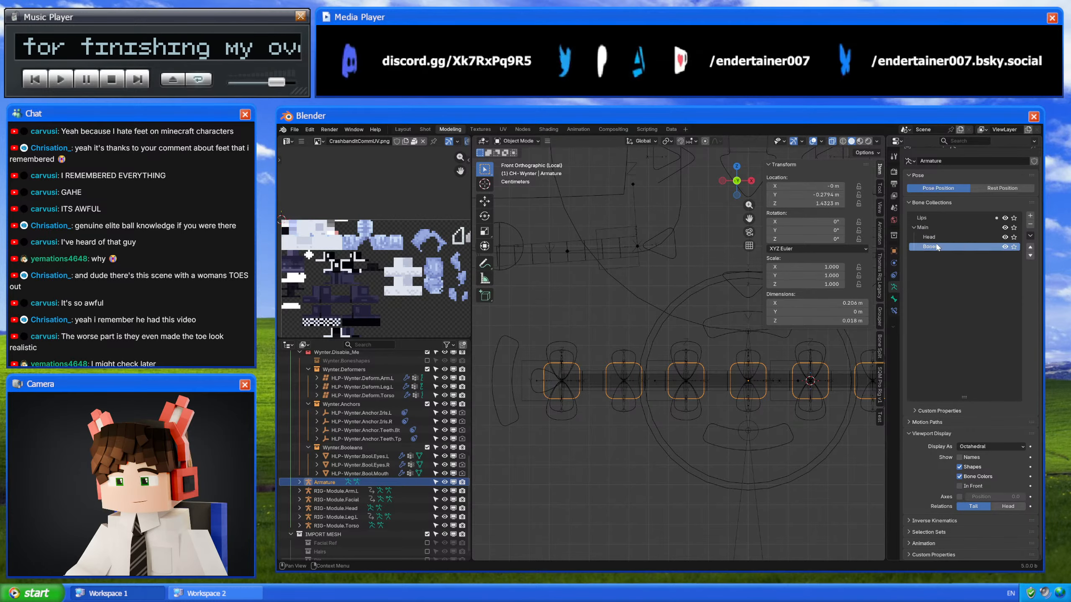
Step: Name the new bone collection Facial, nest it under Head, and place Lips inside it, following RIG-Module.Facial's collection hierarchy
double_click(935, 246)
text(Fac)
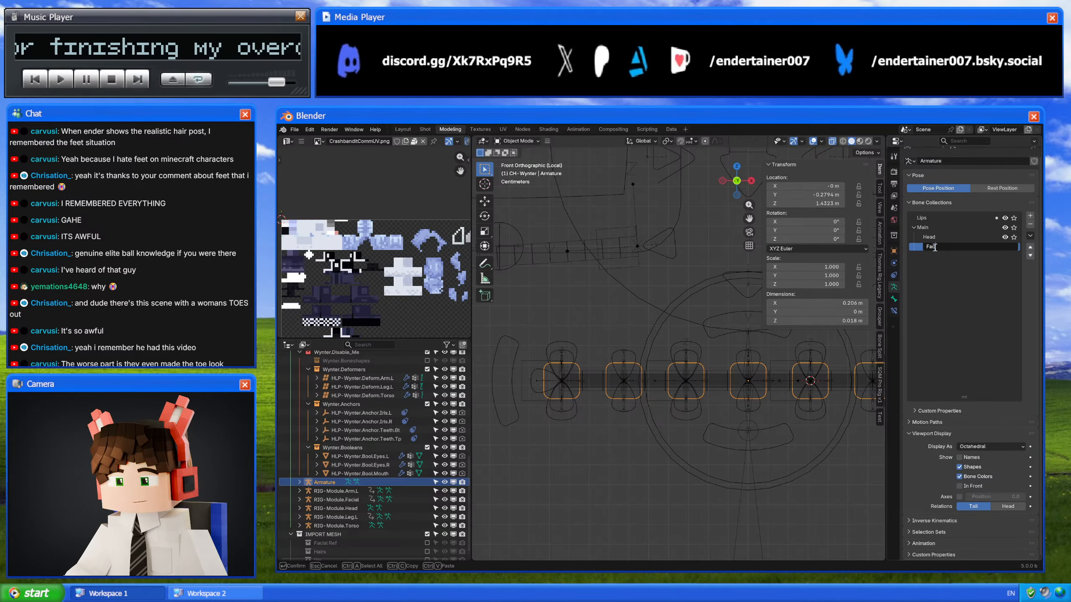
text(ial (Extras)
key(Return)
click(670, 247)
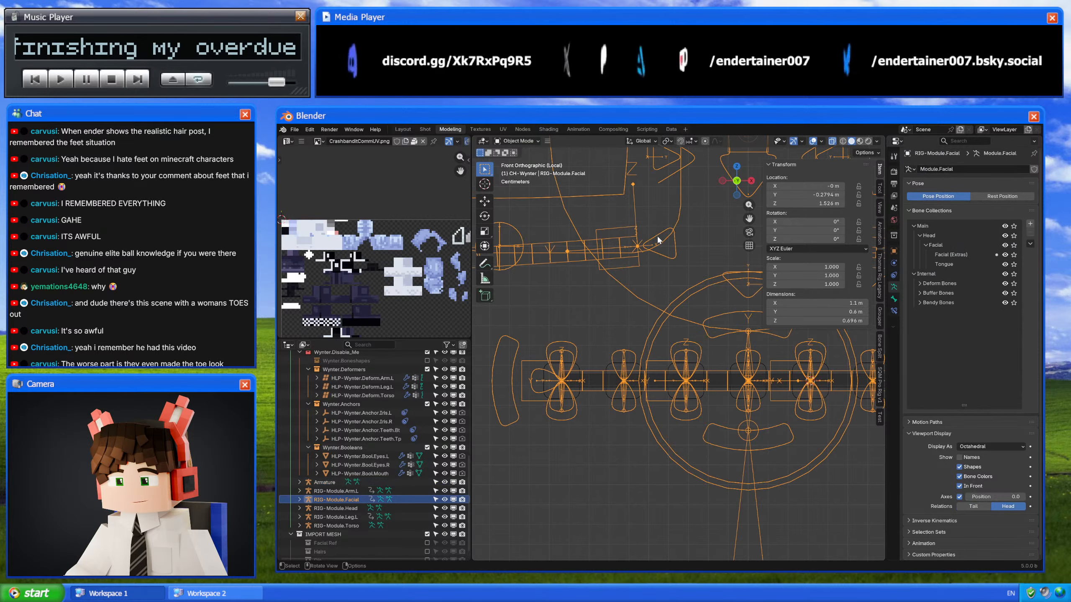
click(637, 362)
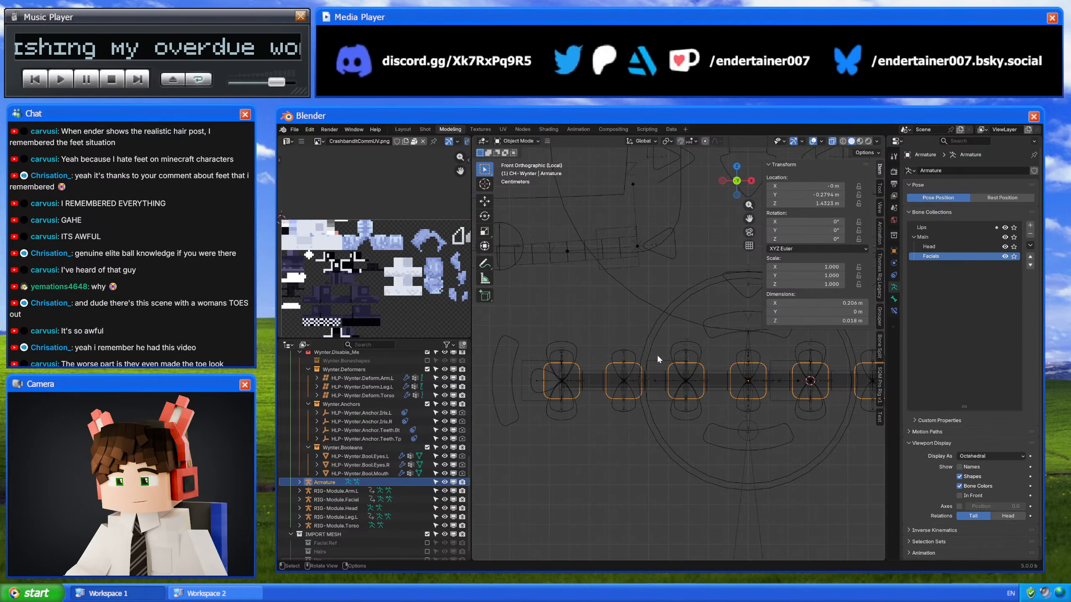
double_click(943, 257)
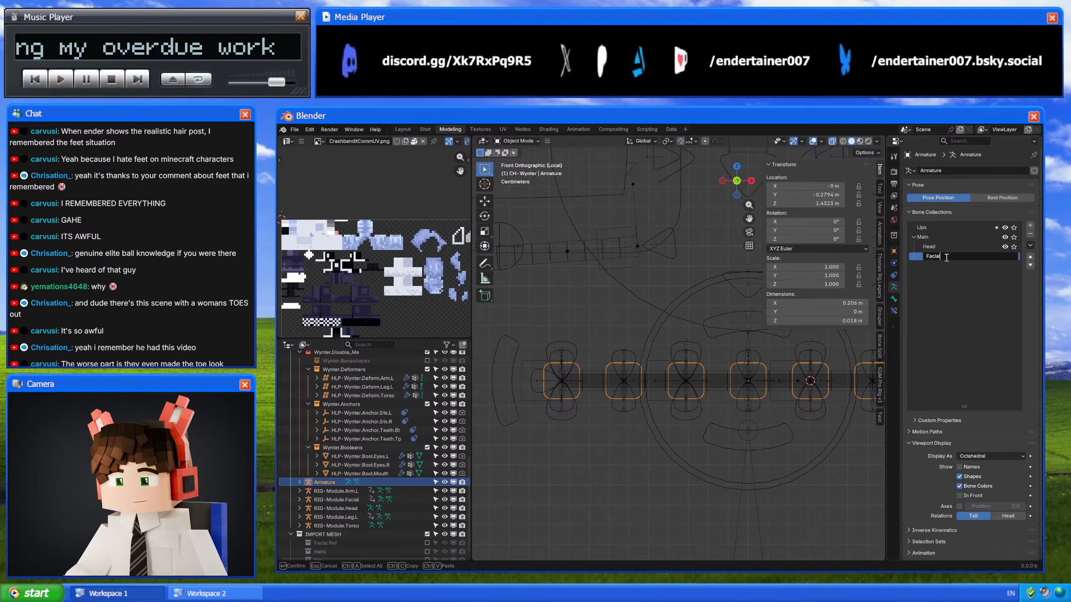
key(Return)
drag(930, 228, 940, 256)
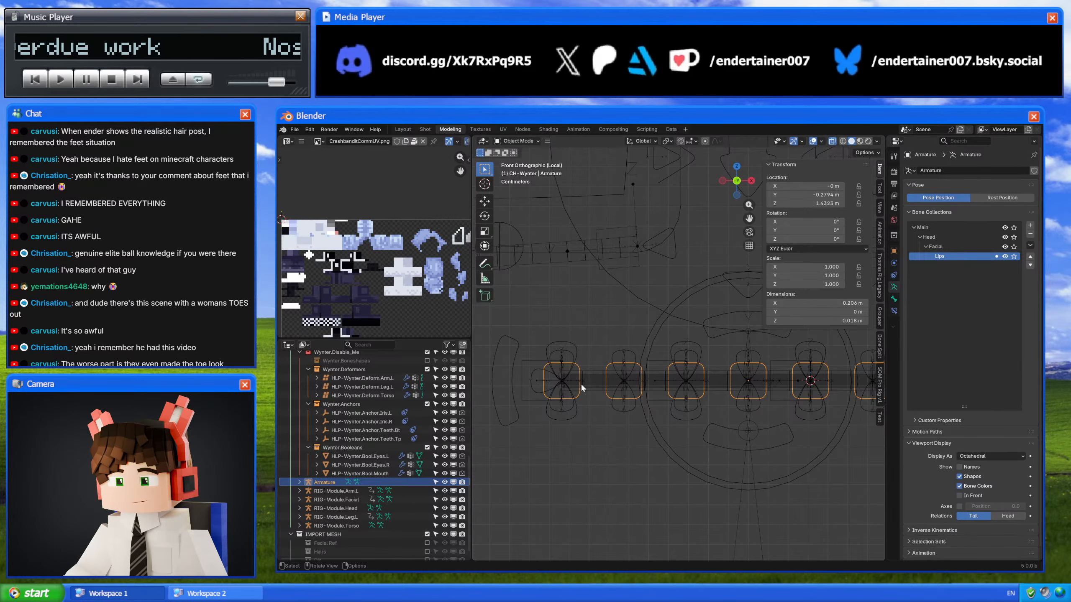
Step: Join the lip Armature into RIG-Module.Facial, keeping RIG-Module.Facial as the active object
shift+click(705, 285)
right_click(705, 285)
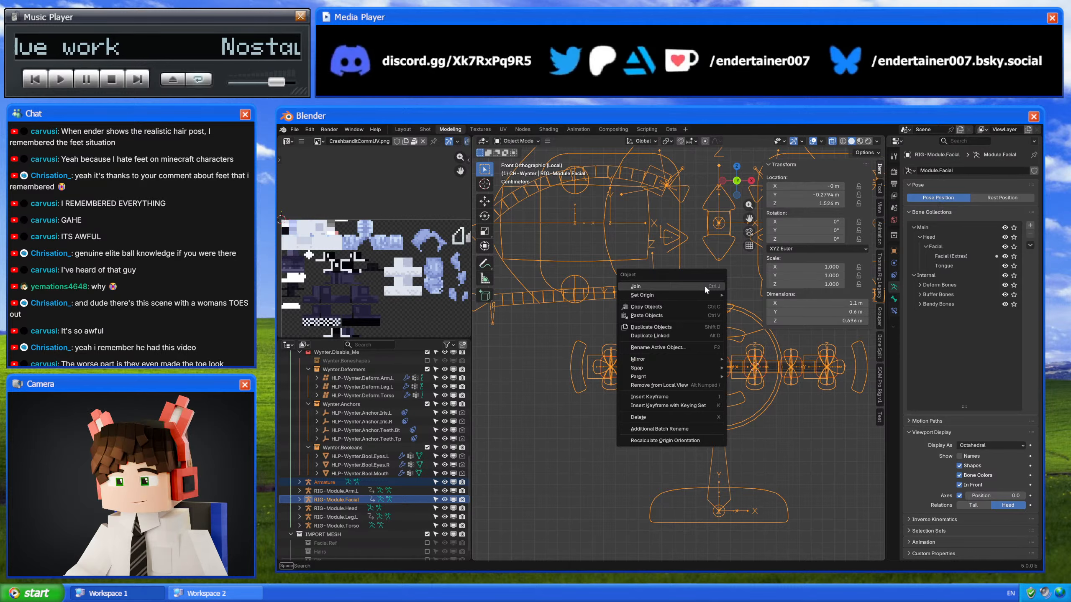
click(704, 286)
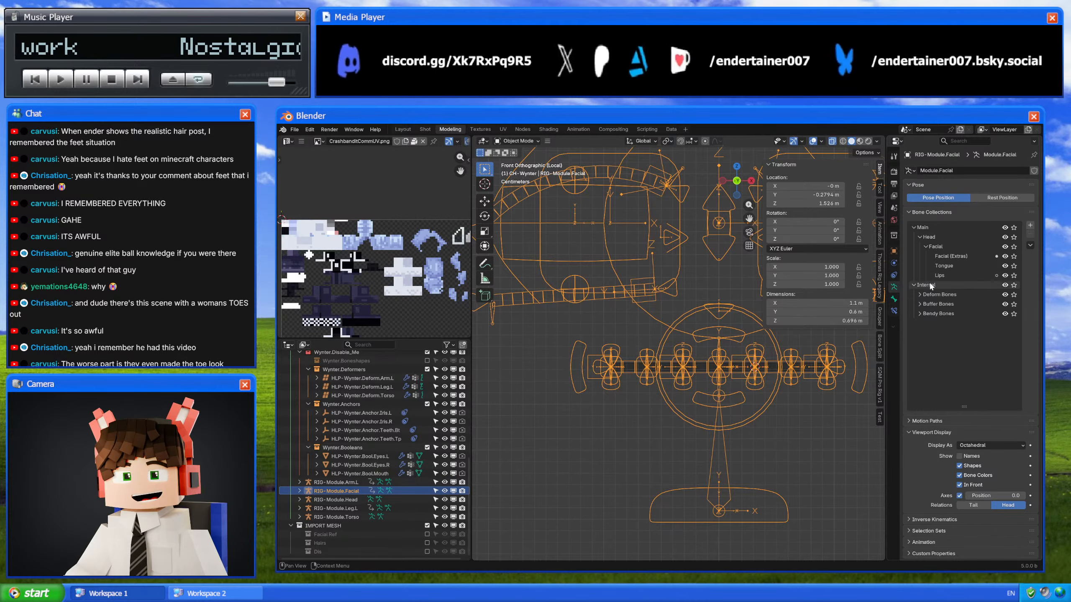
Step: Parent the lip bone CTL-Lips.Sd_Ou.R to CTL-Mouth.Tp_Ou.R with Keep Offset in Edit Mode
key(ctrl+Tab)
scroll(605, 386, up, 6)
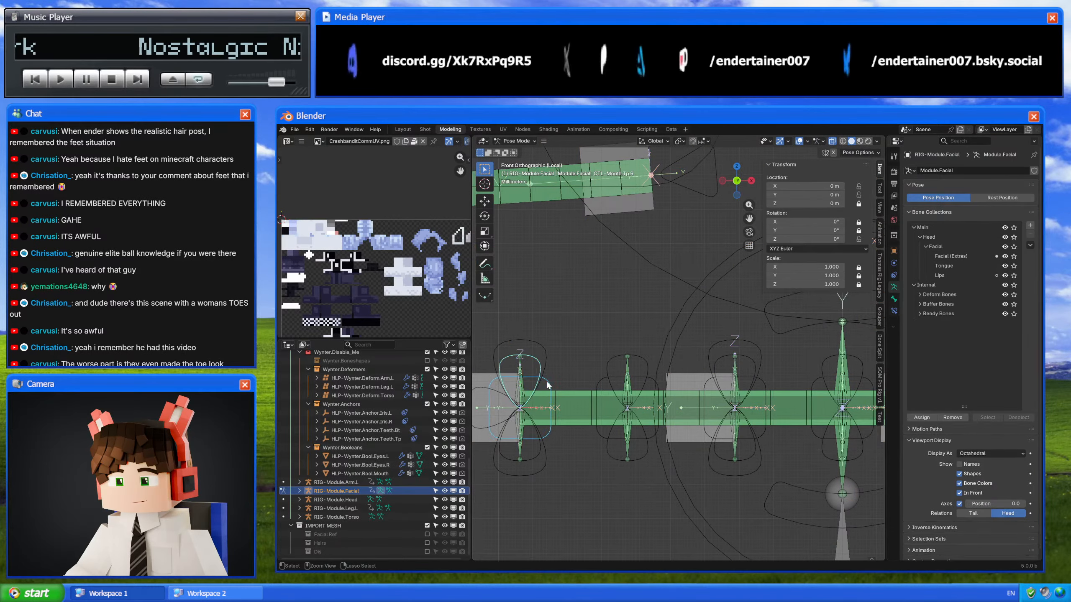
click(546, 382)
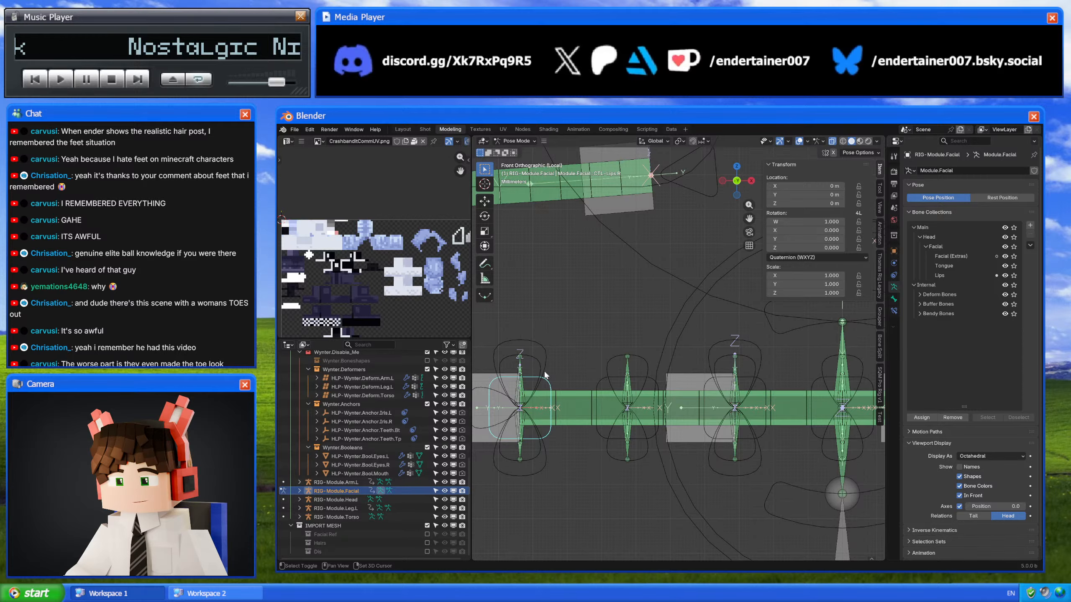
click(634, 372)
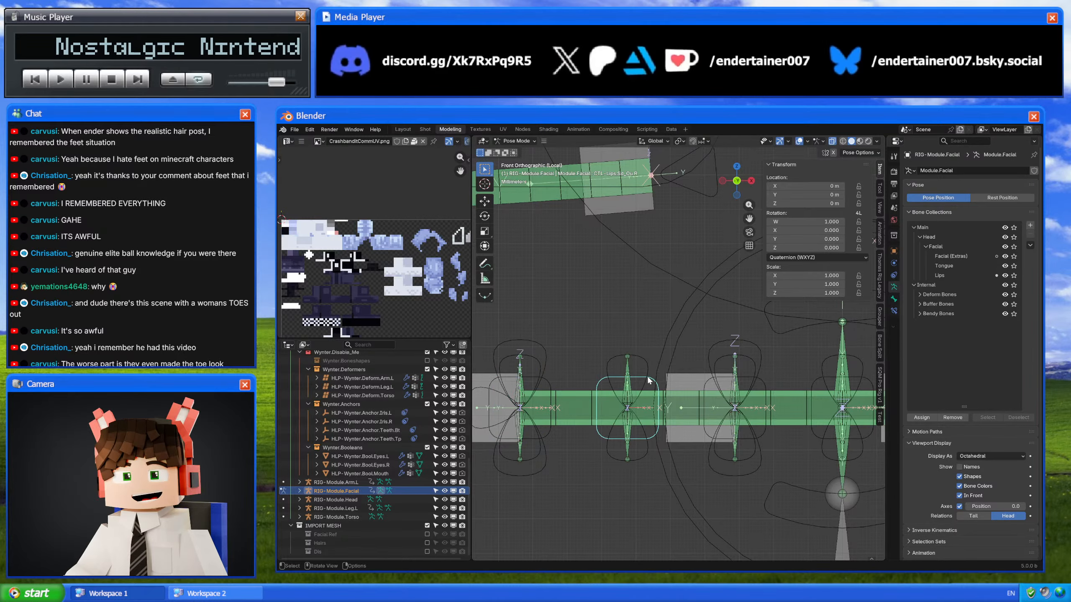
key(Tab)
key(ctrl+p)
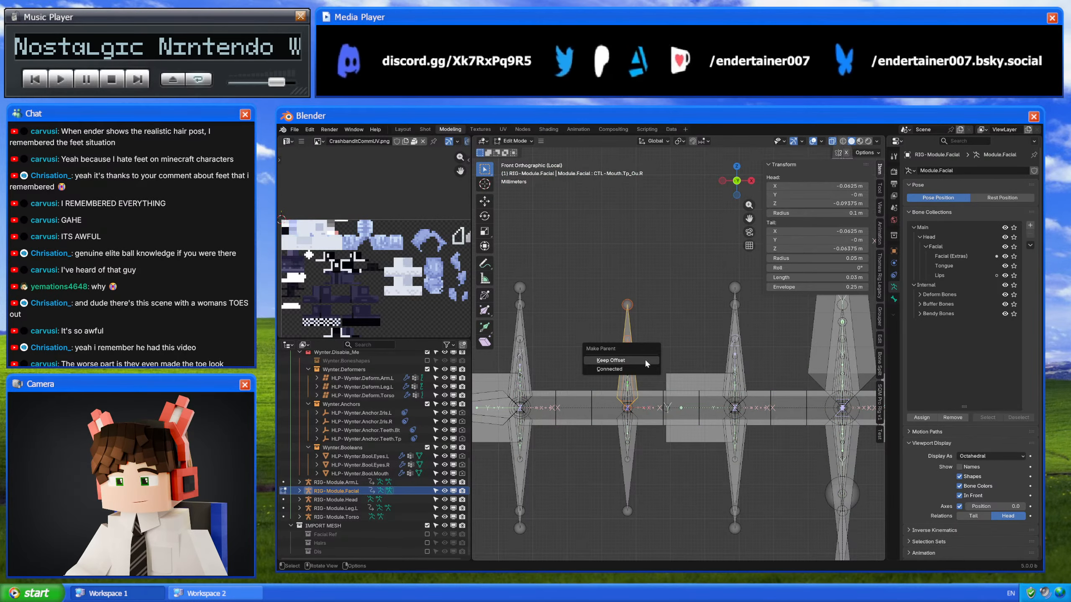
click(646, 362)
Step: Parent the inner .R lip bone to CTL-Mouth.Tp_In.R and the centre lip bone to CTL-Mouth.Tp_Ct, keeping their offsets
click(641, 359)
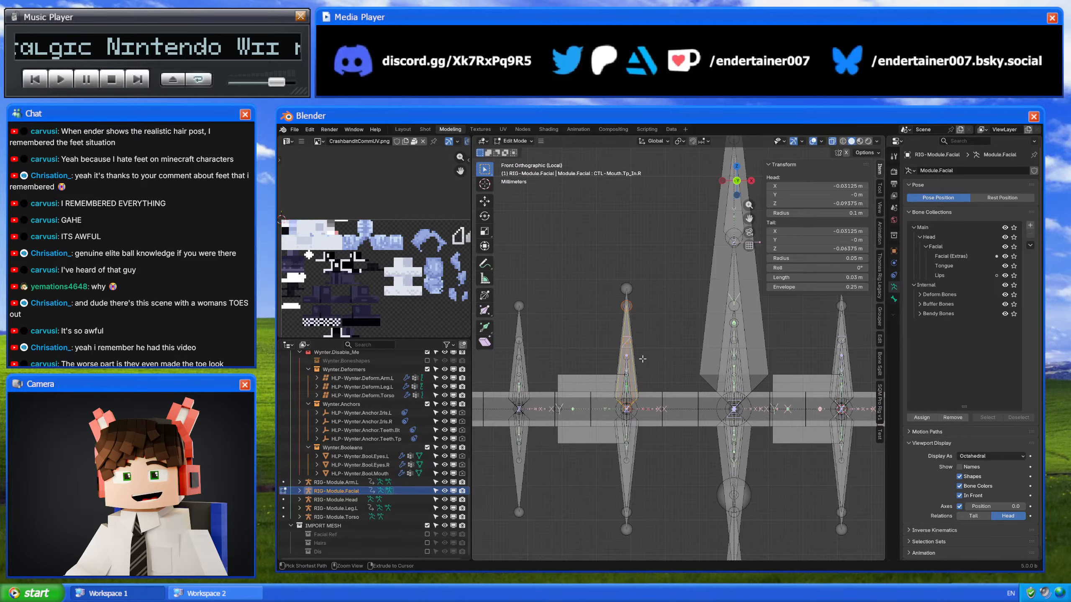
key(ctrl+Tab)
shift+middle_drag(754, 366, 678, 364)
click(677, 365)
key(Tab)
key(ctrl+p)
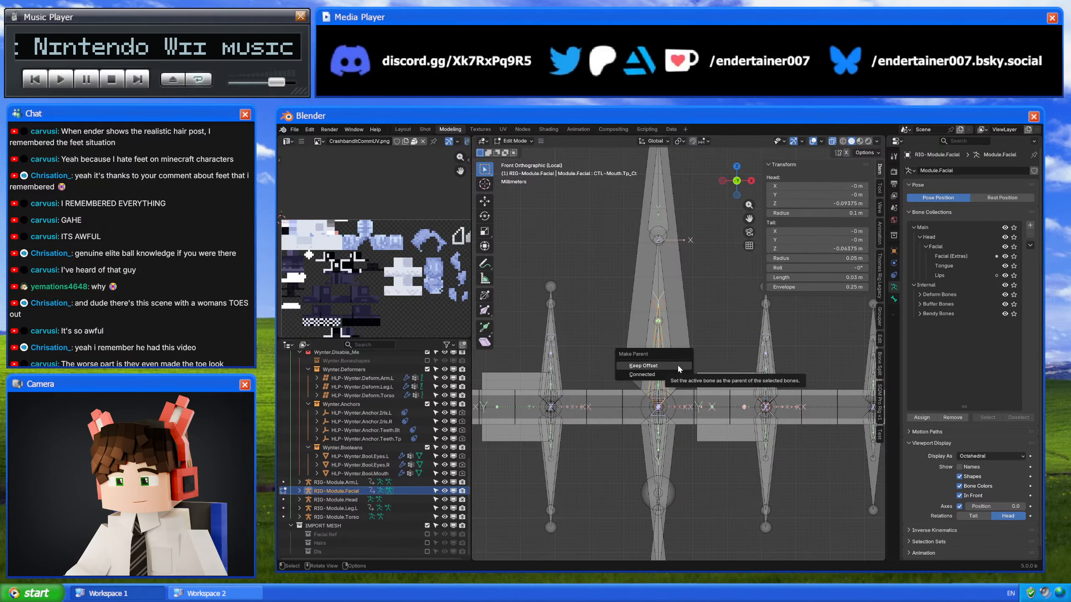
click(678, 368)
Step: Parent the inner .L lip bone to CTL-Mouth.Tp_In.L with Keep Offset in Edit Mode, then return to Pose Mode
key(ctrl+Tab)
click(674, 369)
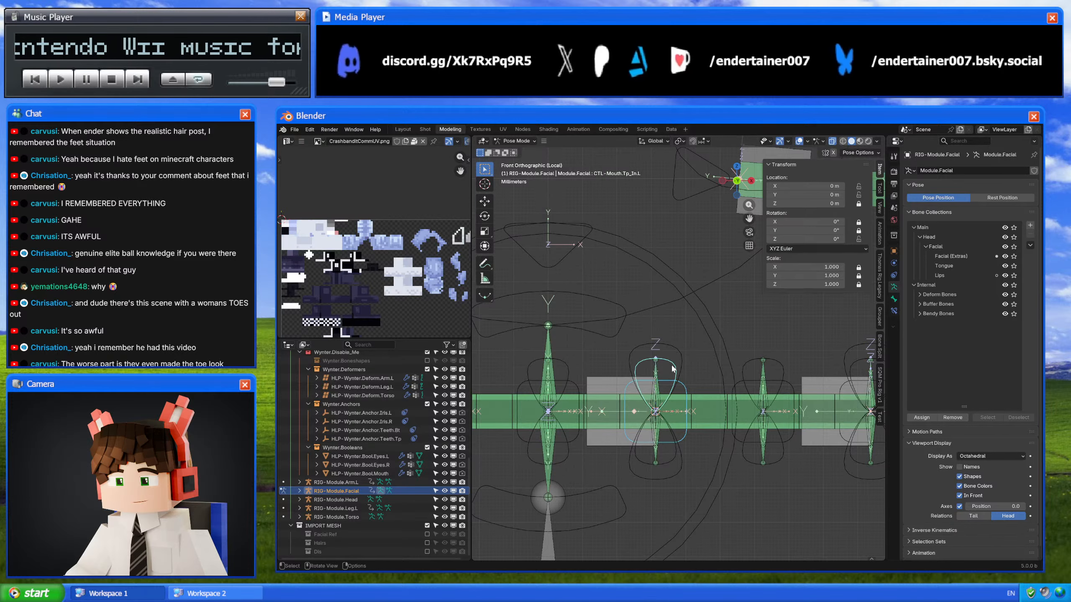
key(Tab)
key(ctrl+p)
key(ctrl+Tab)
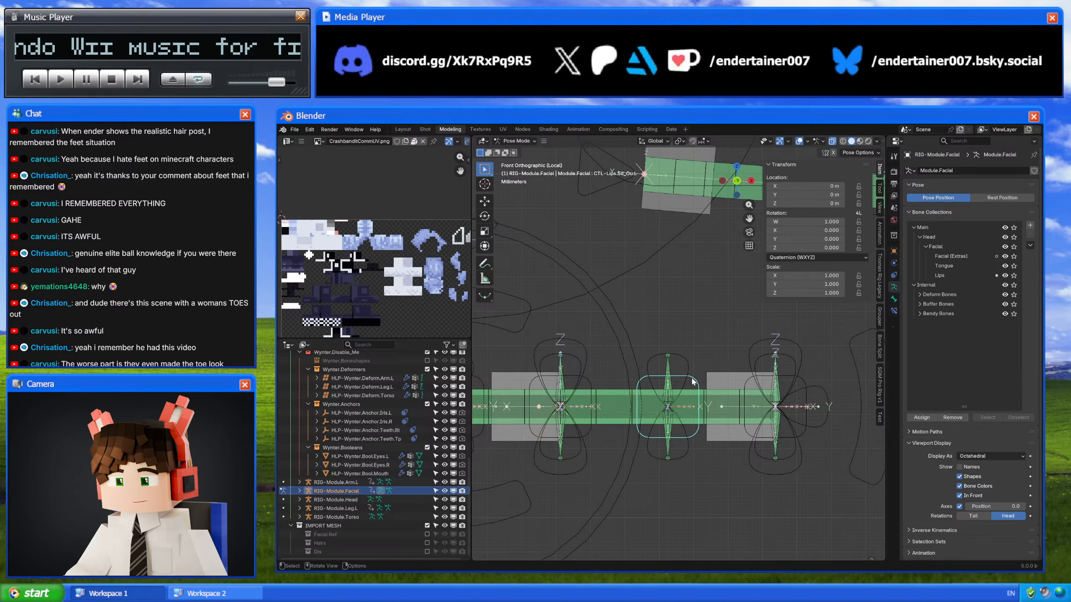
Step: Parent the outer .L lip bone to CTL-Mouth.Tp_Ou.L and the .L corner lip bone to CTL-Mouth.Tp.L, keeping their offsets
shift+click(687, 371)
shift+middle_drag(808, 381, 763, 382)
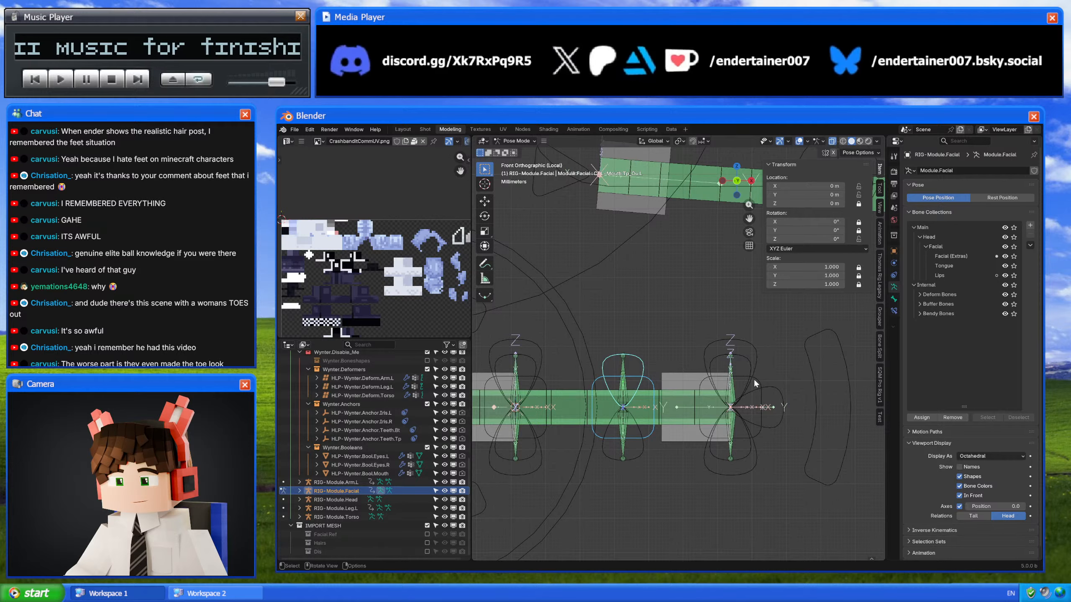
key(Tab)
key(ctrl+p)
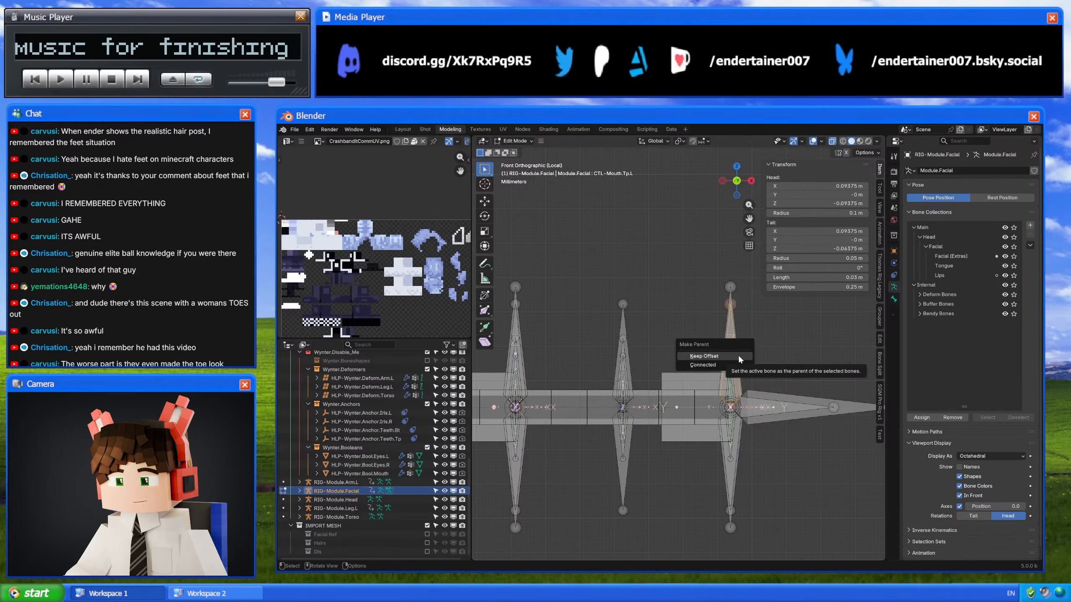
click(738, 356)
key(ctrl+Tab)
scroll(641, 340, down, 6)
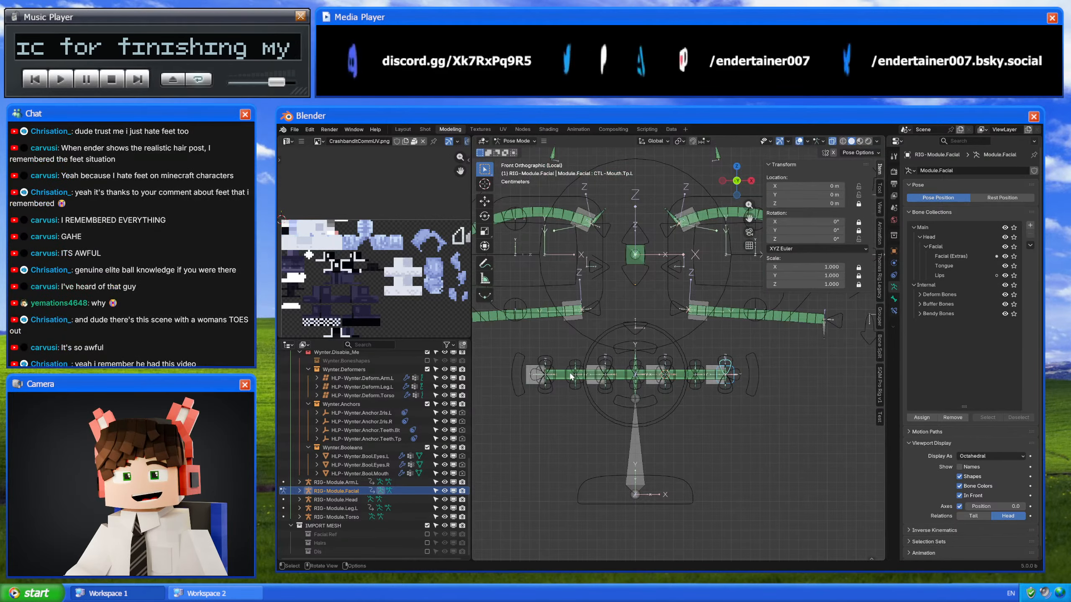
Step: Add a vertex group named CTL-Lips.Md to the GEO- lip mesh, matching the centre lip bone's name
scroll(572, 376, up, 4)
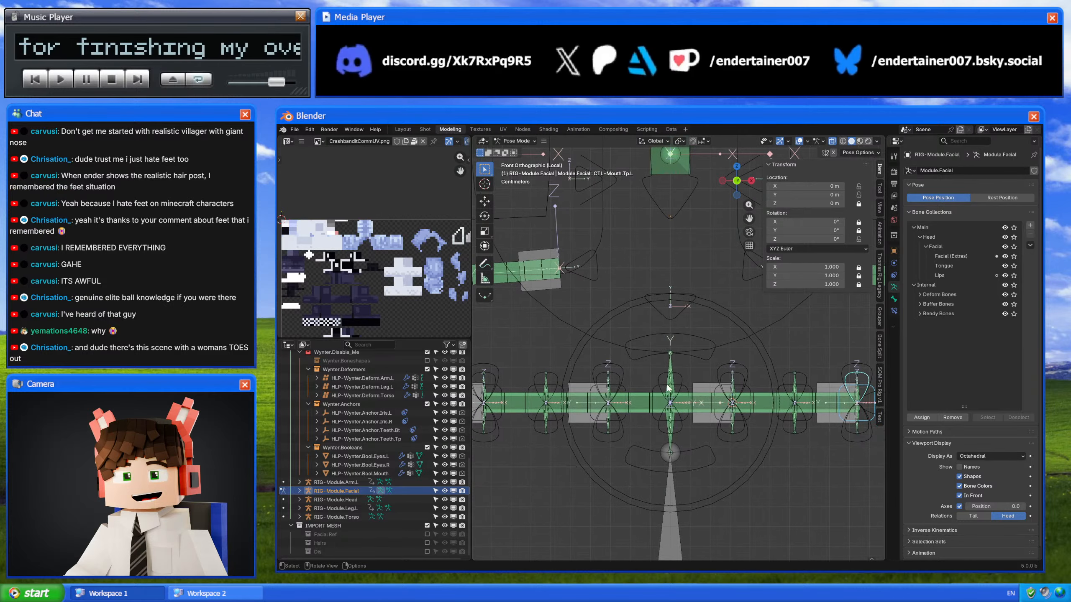
click(668, 388)
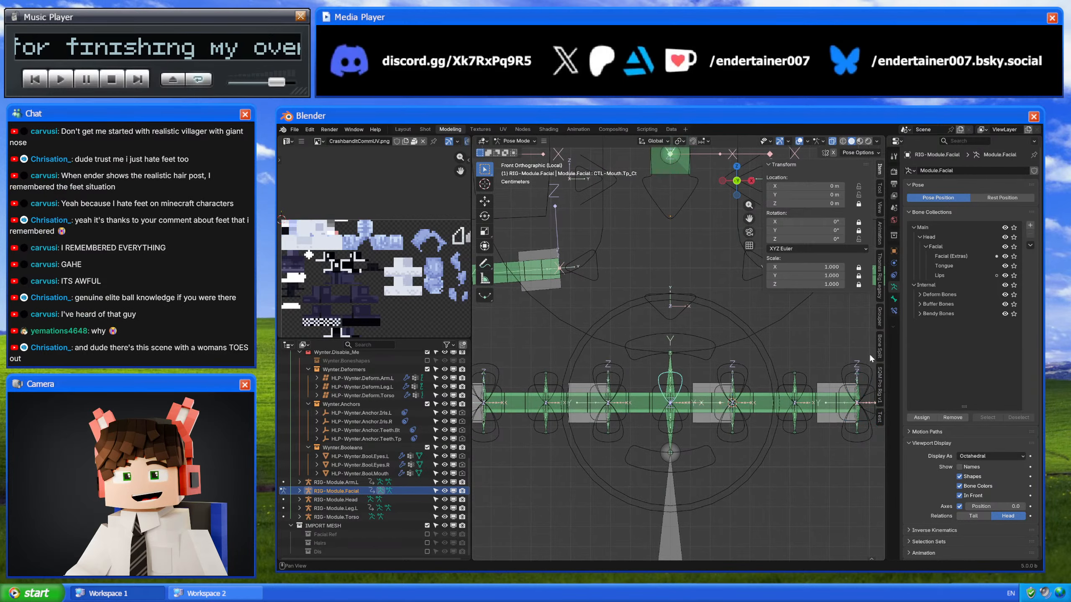
click(893, 299)
click(670, 402)
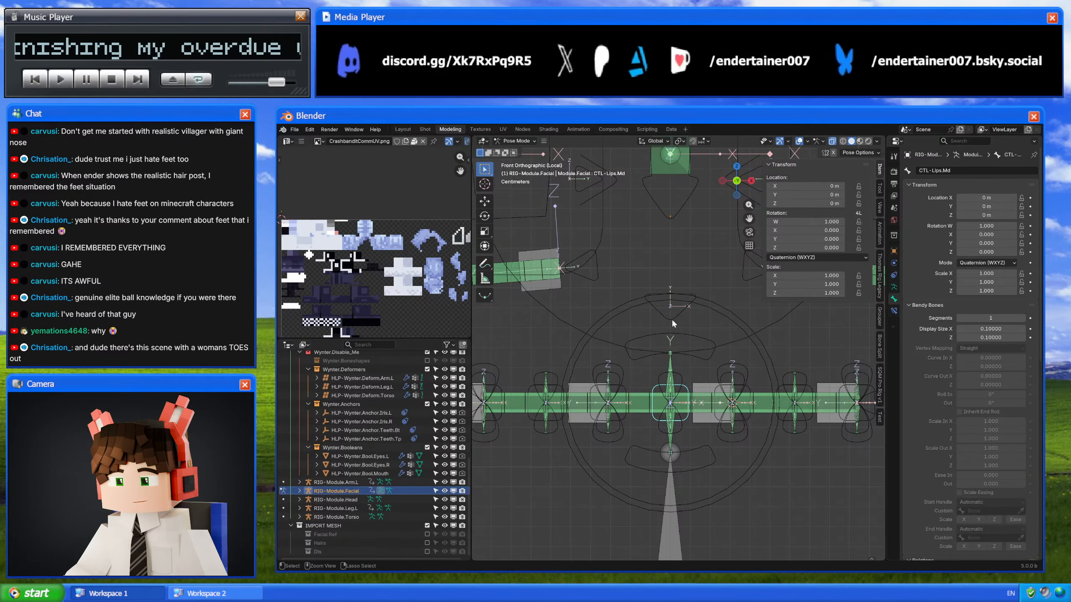
key(ctrl+Tab)
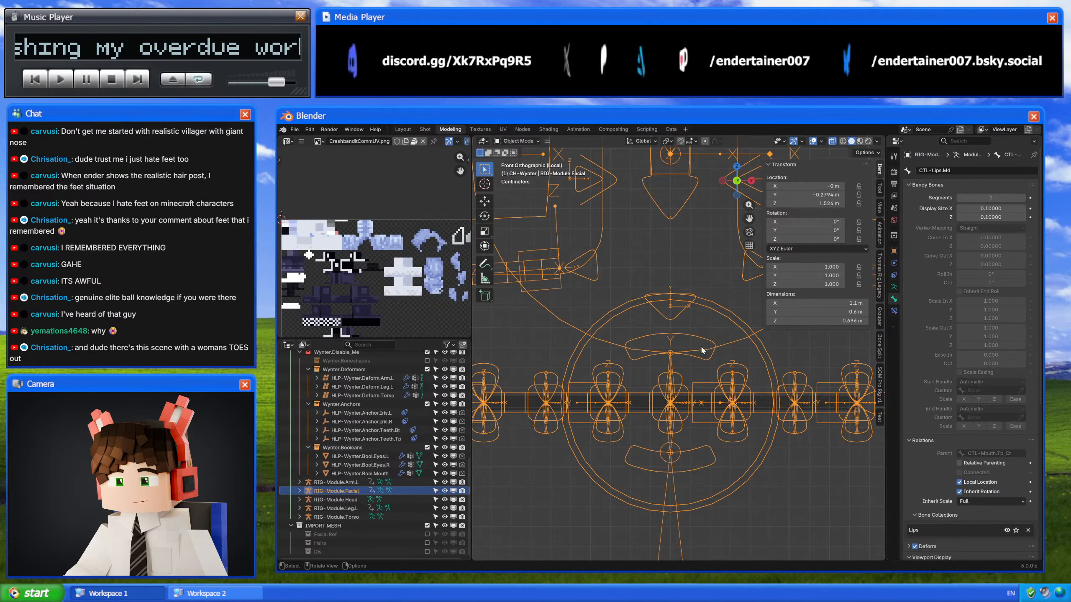
click(644, 402)
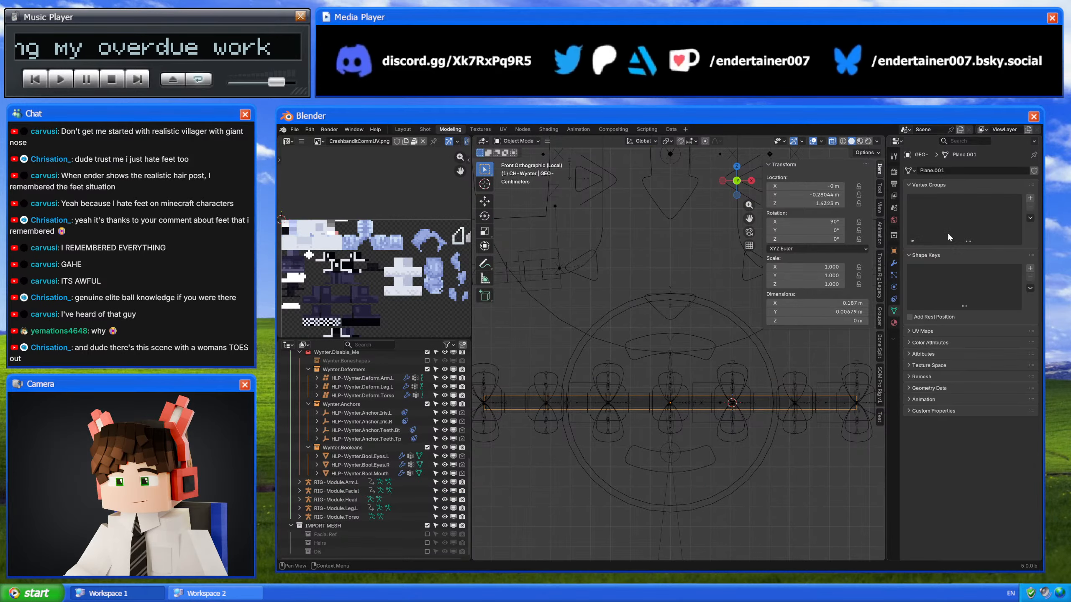
click(1030, 198)
double_click(954, 200)
text(CTL-Lips.Md)
key(Return)
Step: Assign the lip mesh's centre vertices to the CTL-Lips.Md vertex group in Edit Mode
key(Tab)
drag(659, 382, 685, 459)
click(922, 254)
key(Tab)
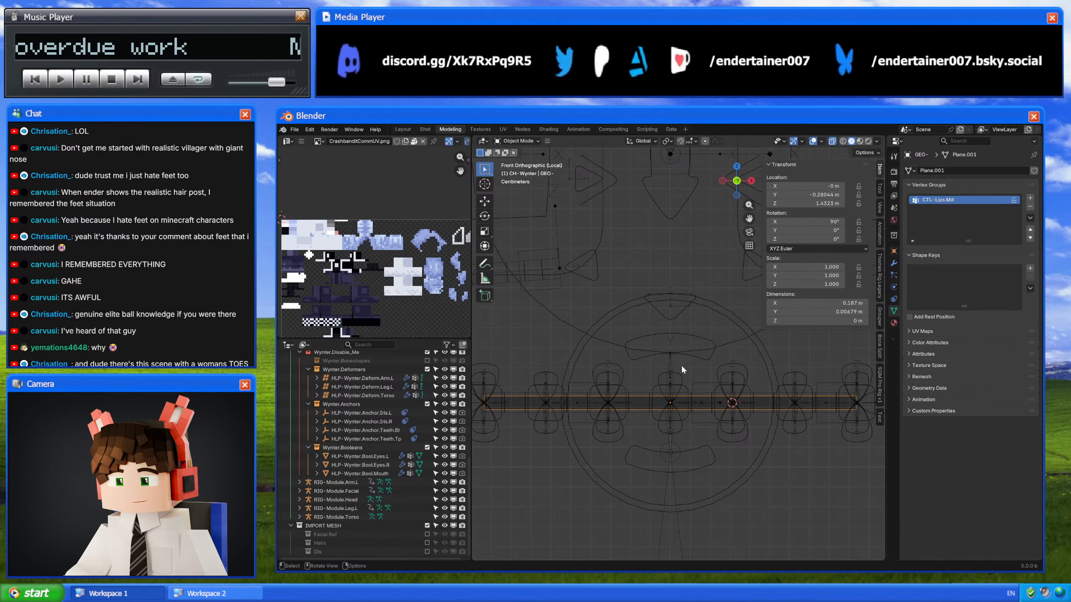
Step: Copy the name of the inner .L lip bone in RIG-Module.Facial
click(706, 382)
key(ctrl+Tab)
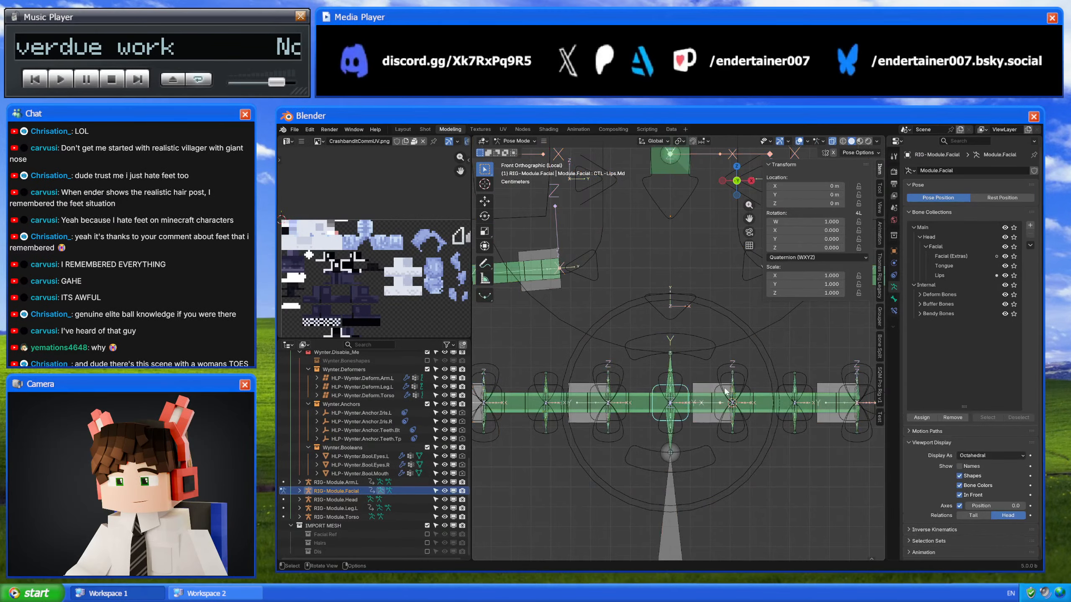
key(ctrl+Tab)
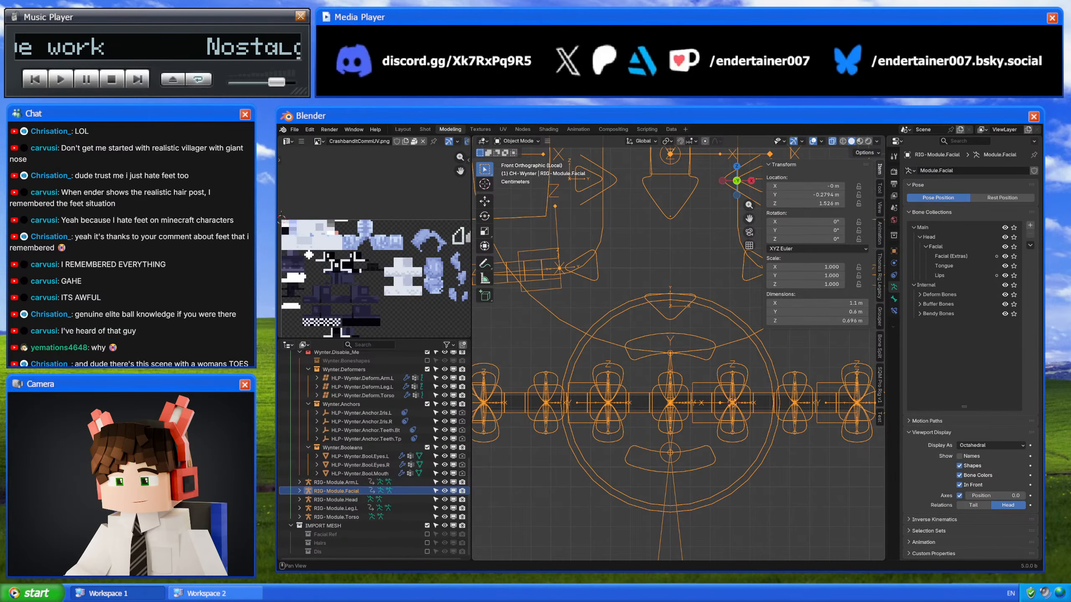
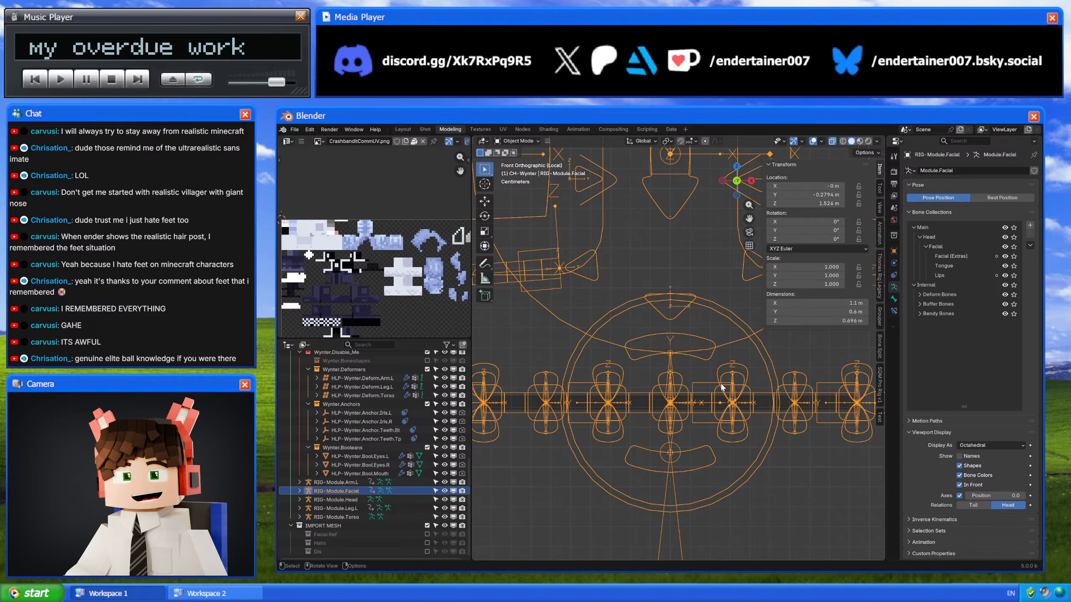
key(ctrl+Tab)
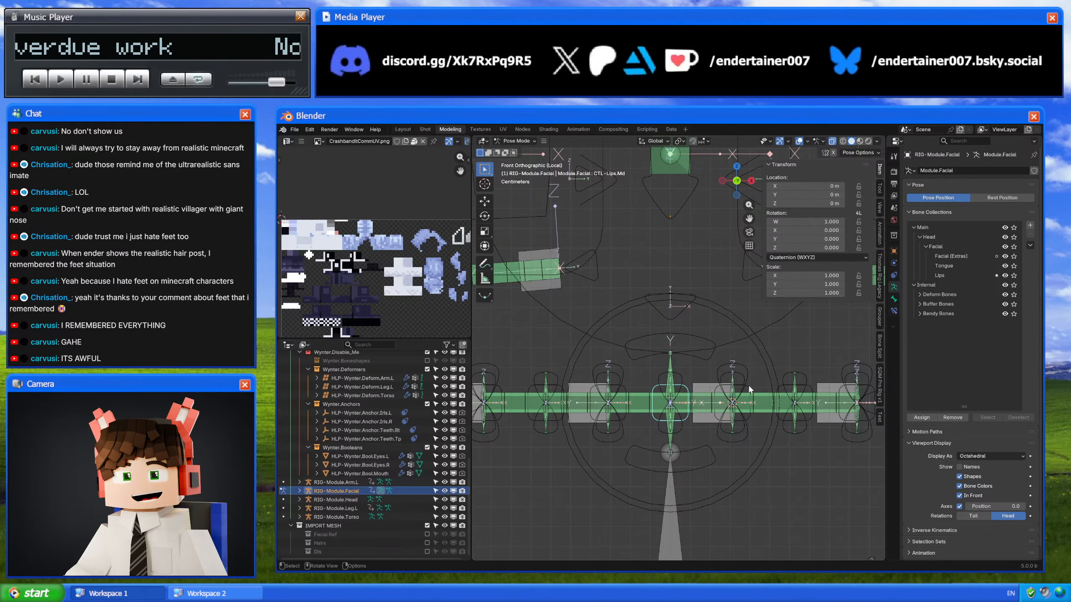
click(734, 400)
click(893, 299)
double_click(942, 171)
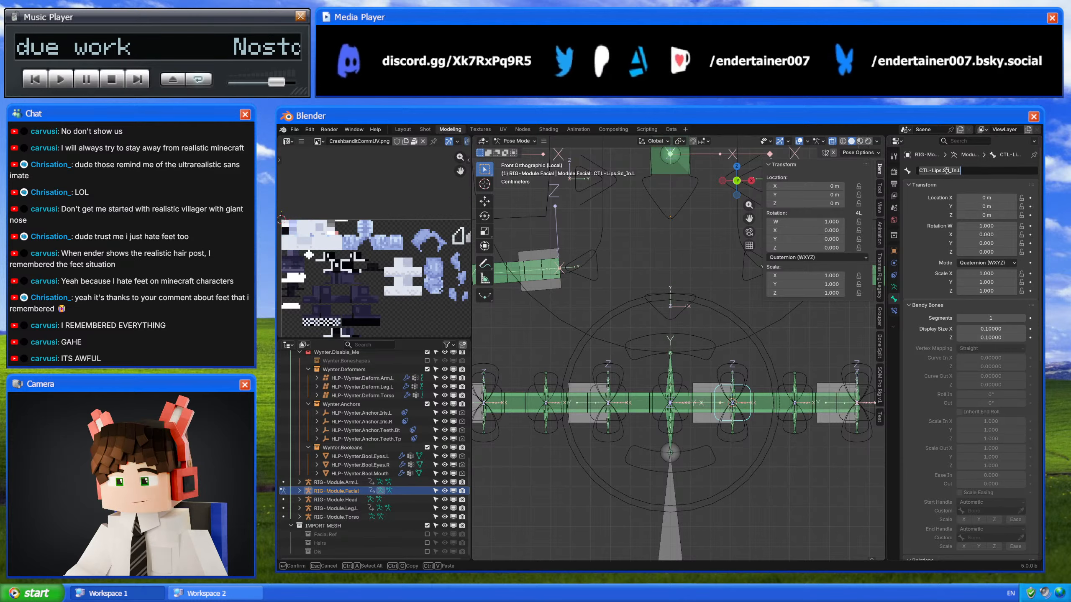
key(Escape)
Step: Add the vertex group CTL-Lips.Sd_In.L to the lip mesh and assign the vertices at the inner .L bone to it
key(ctrl+Tab)
click(689, 397)
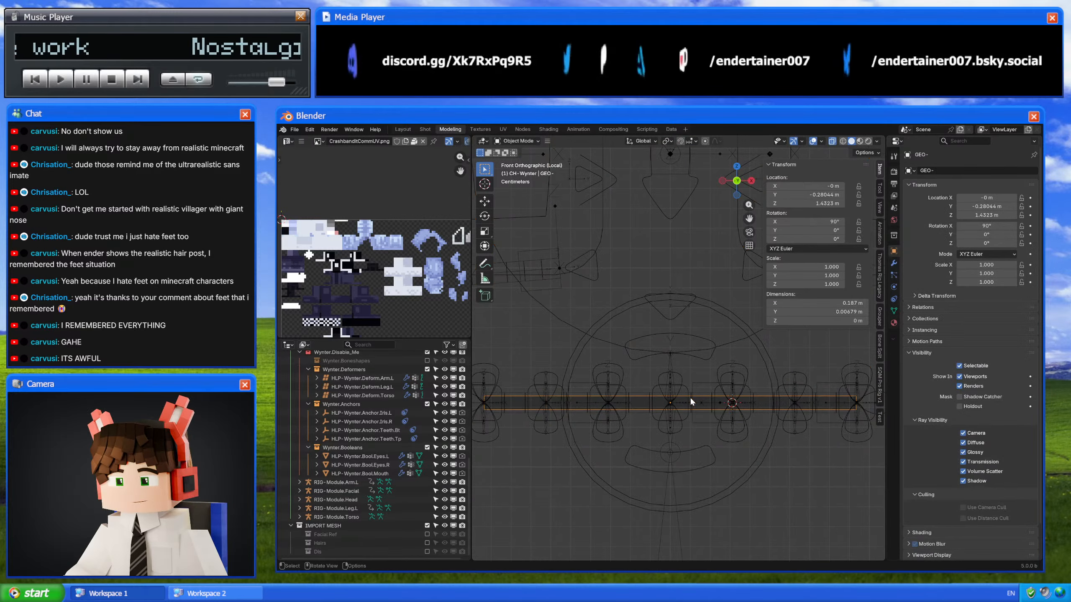
click(893, 312)
key(Tab)
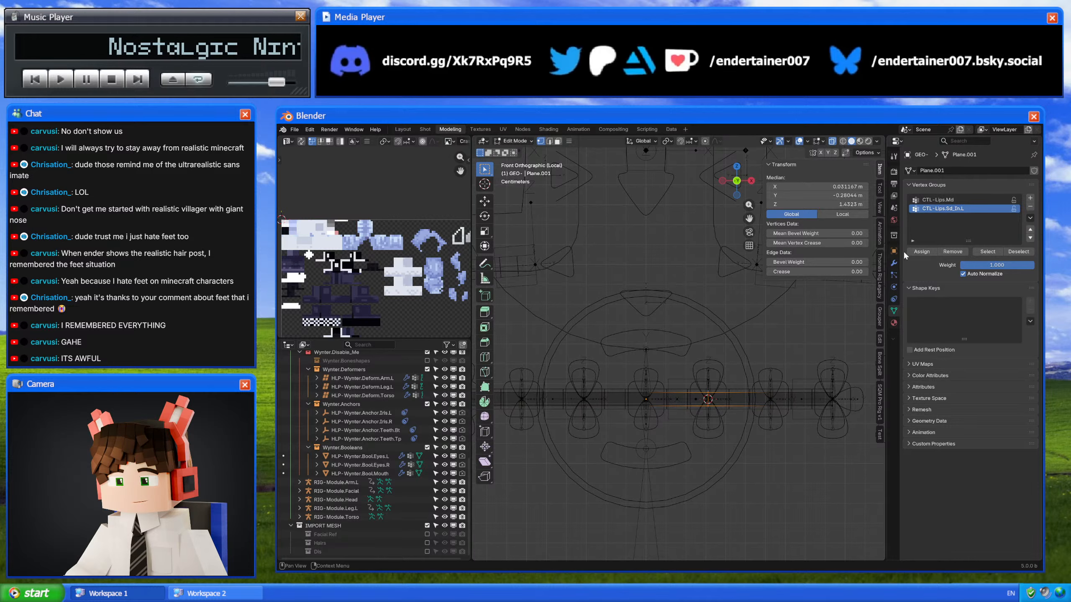
Step: Add the vertex group CTL-Lips.Sd_In.R and assign the lip mesh vertices at the inner .R bone to it
click(1030, 198)
double_click(953, 218)
text(CTL-Lips.Sd_In.L)
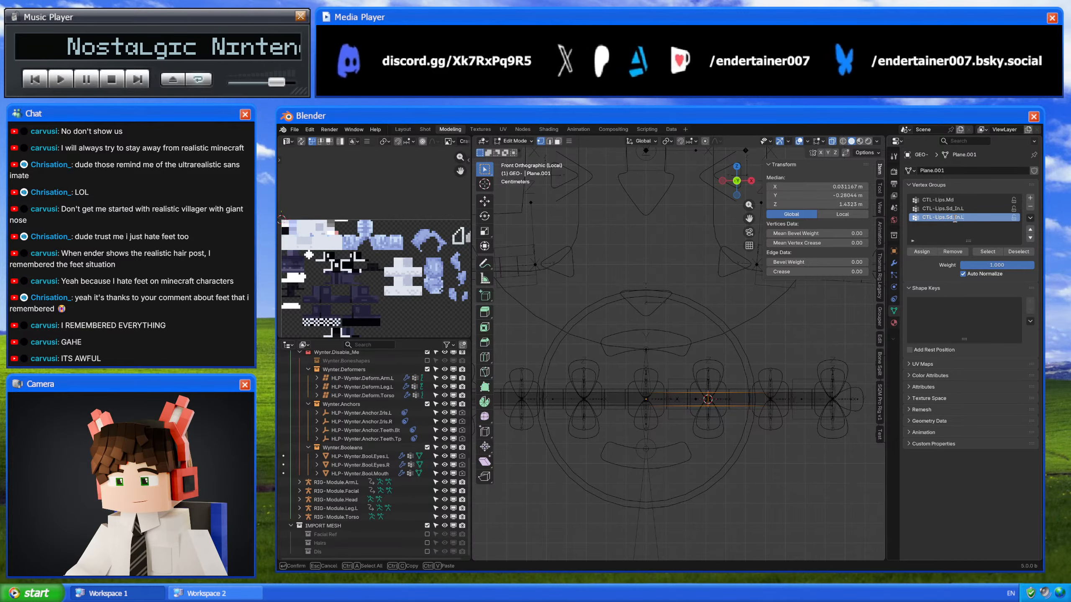
key(BackSpace)
text(R)
key(Return)
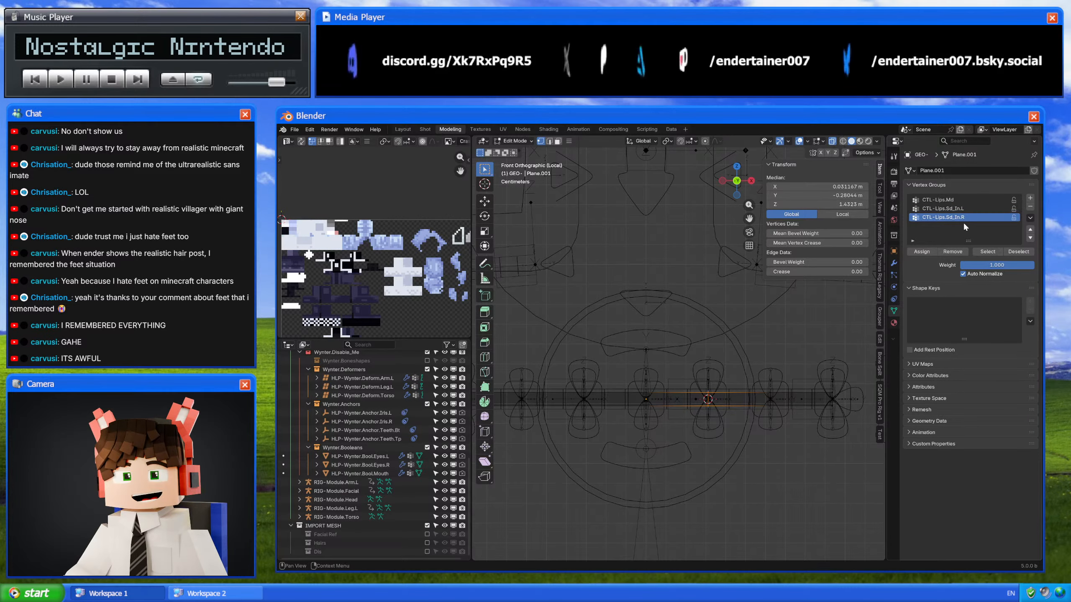
drag(589, 370, 618, 445)
key(a)
drag(575, 371, 619, 430)
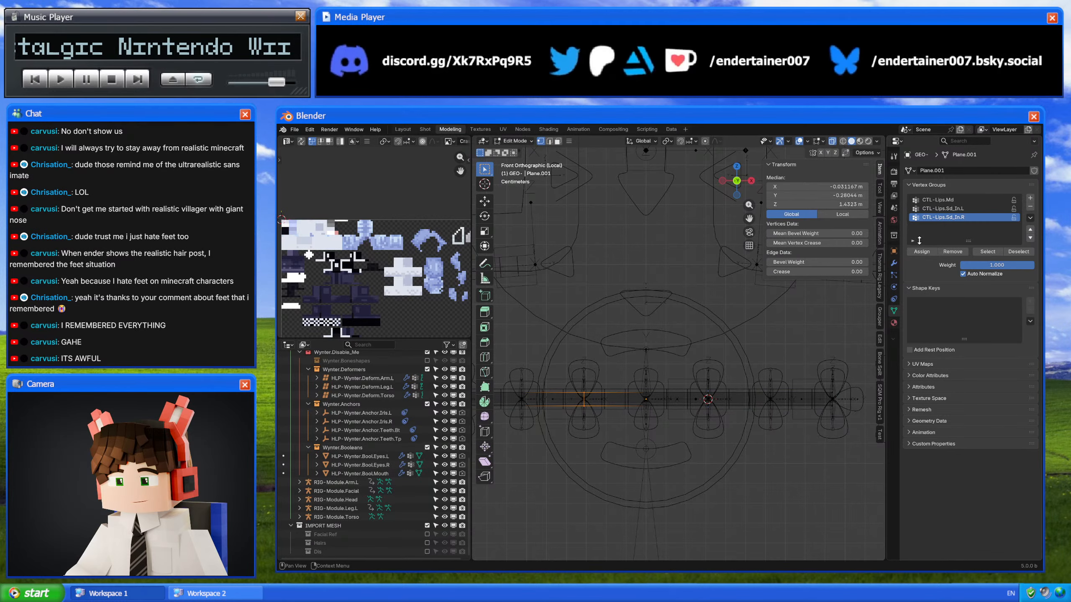
Step: Copy the name of the outer .L lip bone in RIG-Module.Facial
key(Tab)
click(756, 380)
click(756, 380)
click(893, 299)
click(976, 172)
key(ctrl+c)
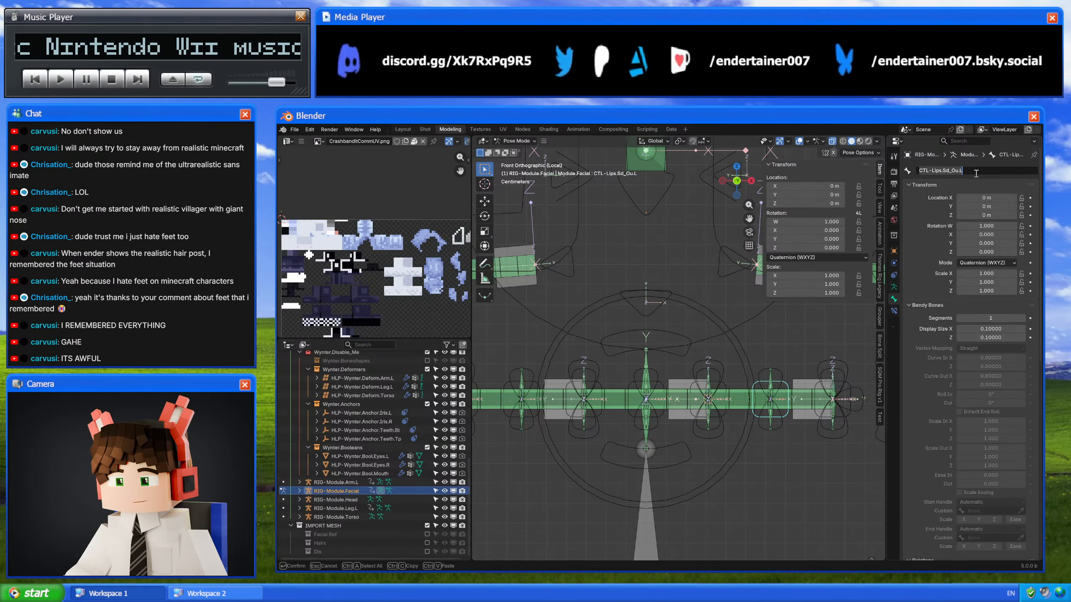
key(Return)
Step: Add the vertex group CTL-Lips.Sd_Ou.L to the lip mesh and assign the vertices at the outer .L bone to it
key(ctrl+Tab)
click(671, 393)
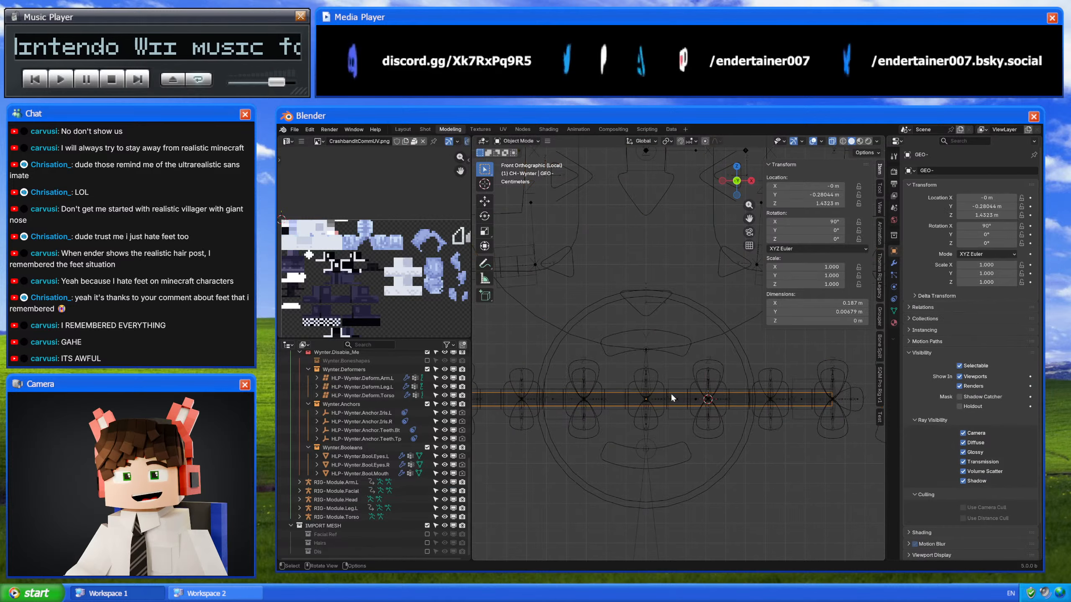
click(893, 311)
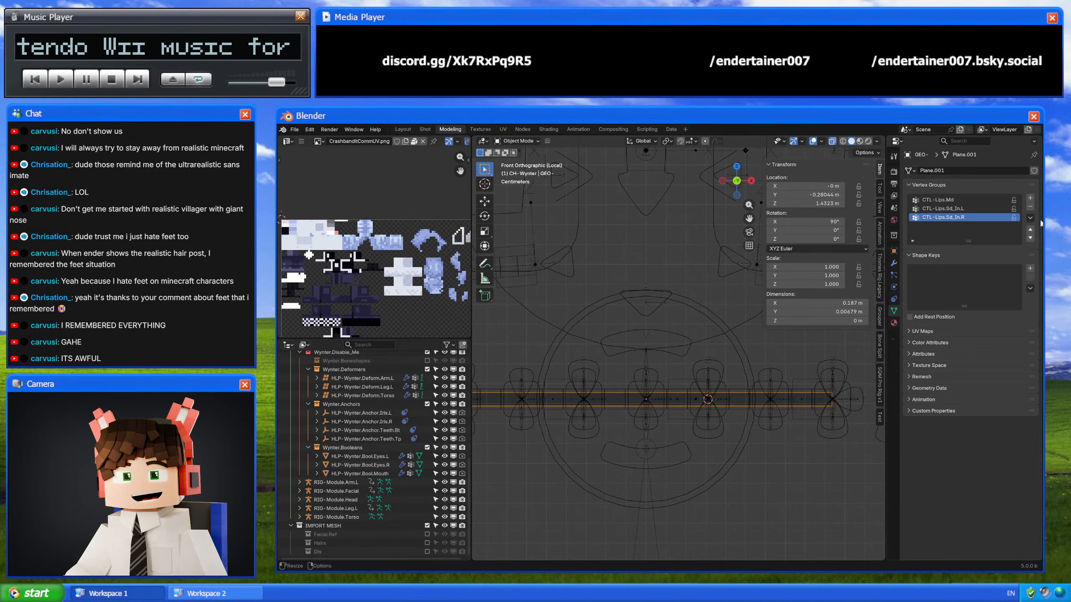
click(1029, 198)
double_click(954, 226)
key(ctrl+v)
key(Return)
key(Tab)
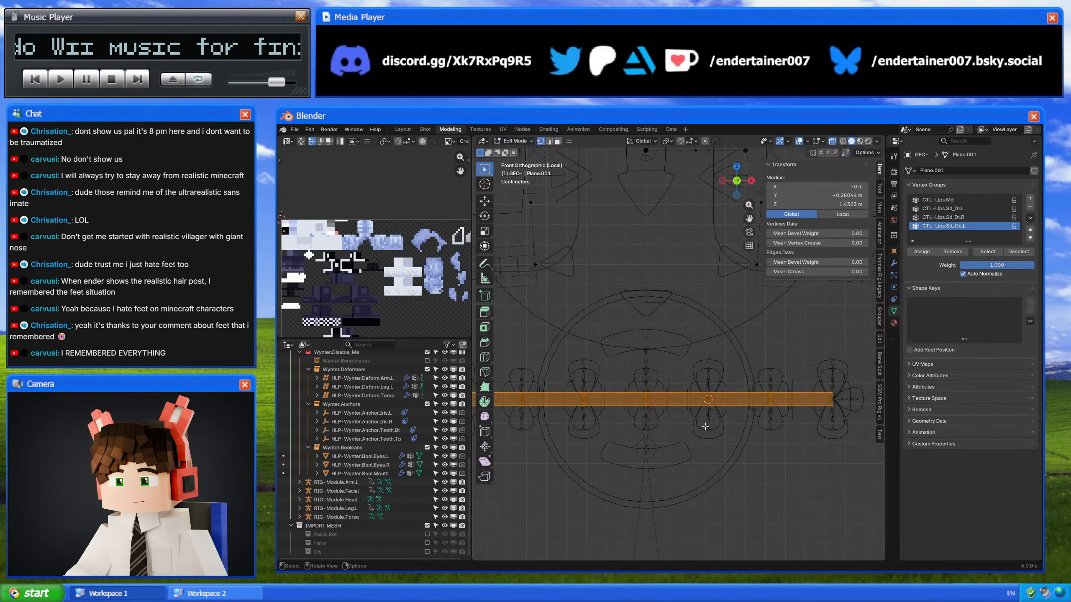
drag(743, 374, 787, 439)
click(929, 251)
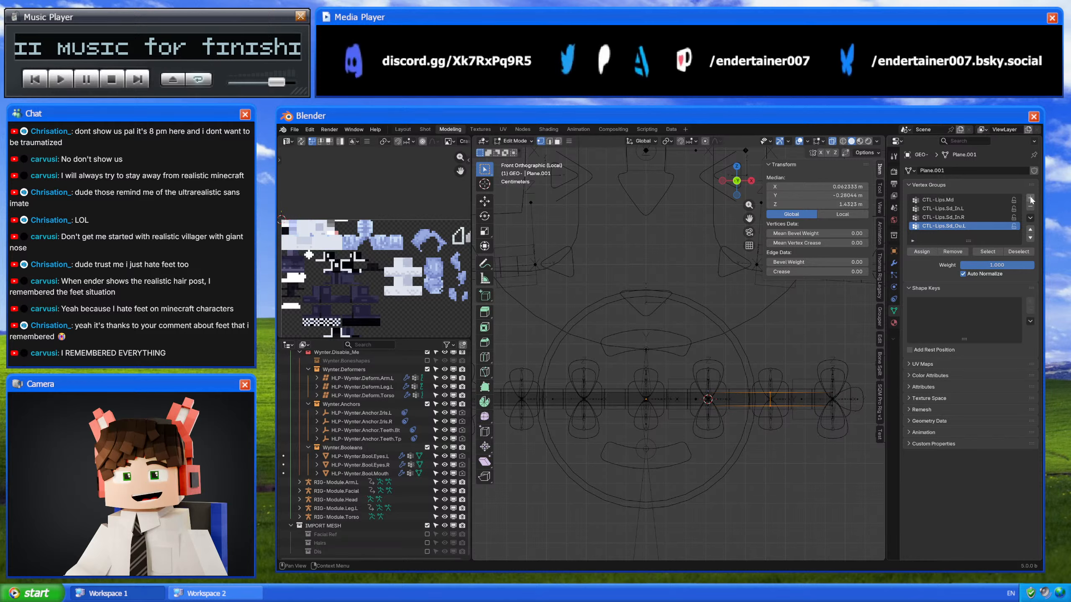
Step: Add the vertex group CTL-Lips.Sd_Ou.R and assign the lip mesh vertices at the outer .R bone to it
click(1029, 200)
double_click(965, 236)
text(CTL-Lips.Sd_Ou.R)
key(Return)
scroll(684, 435, down, 3)
key(a)
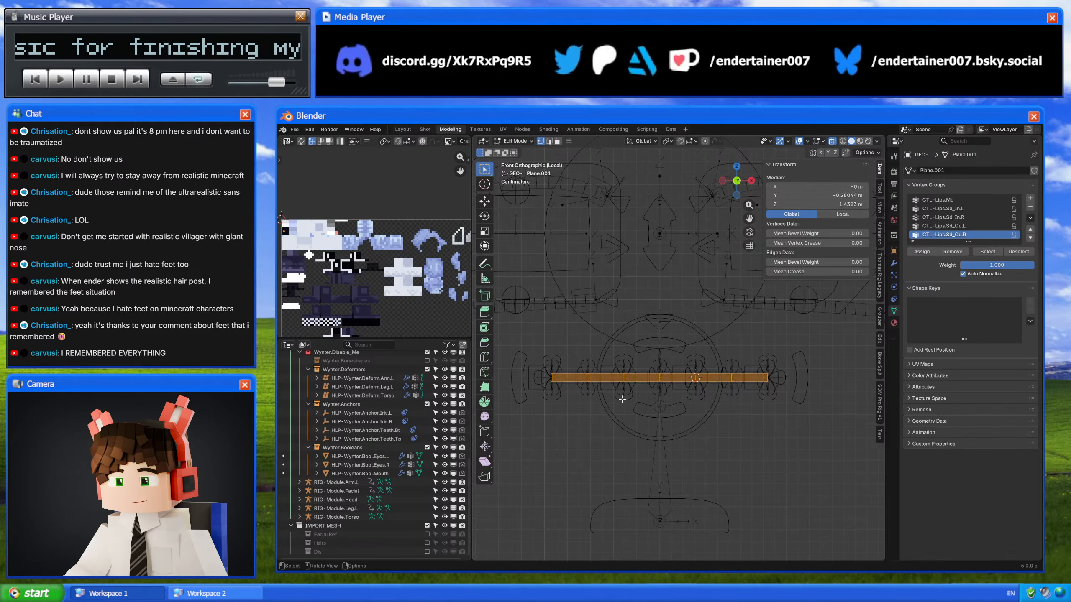
drag(578, 367, 620, 438)
click(920, 252)
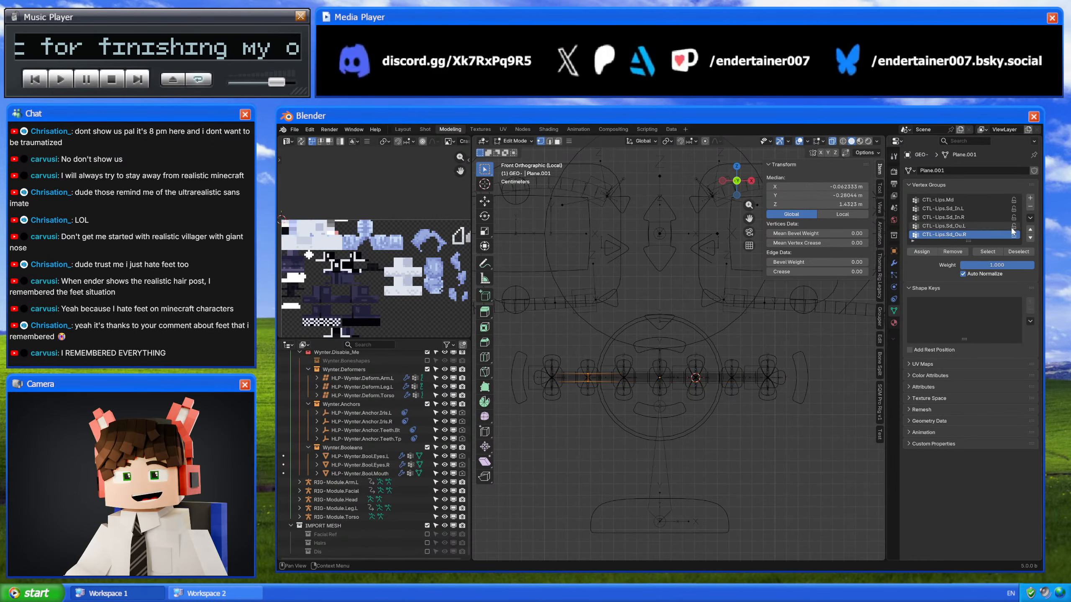
Step: Add the vertex group CTL-Lips.L and assign the end vertices at the .L mouth corner to it
click(1030, 198)
double_click(949, 235)
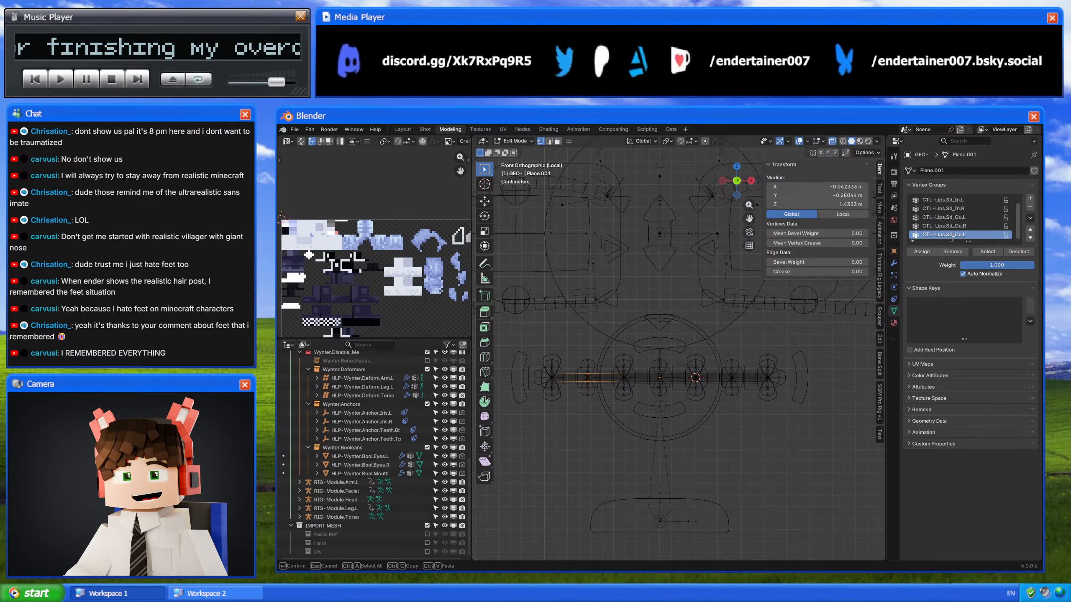
key(ctrl+v)
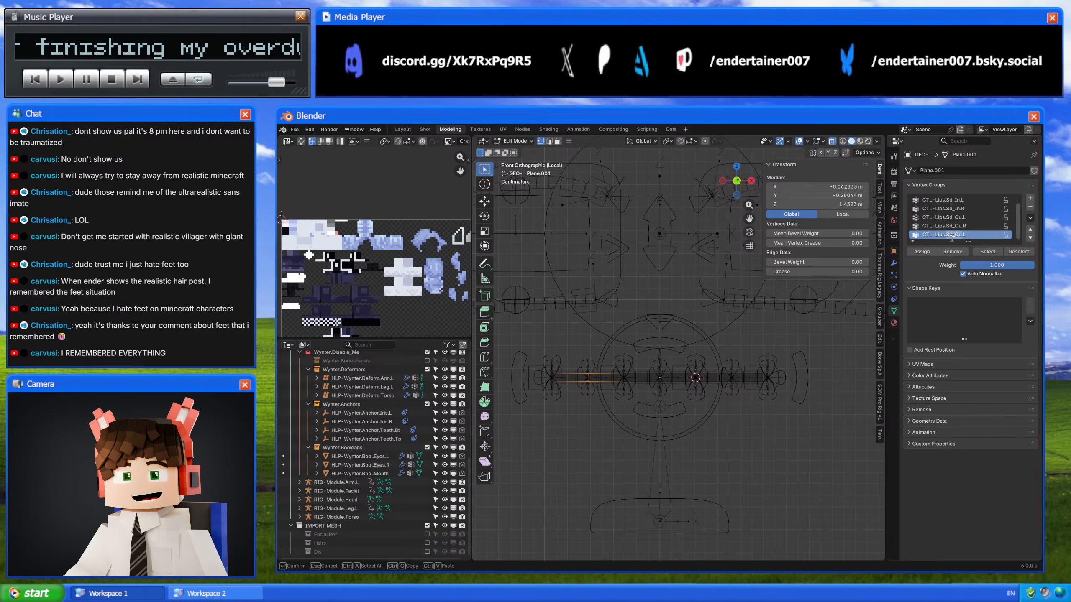
drag(952, 238, 945, 238)
key(BackSpace)
key(Return)
drag(752, 353, 785, 429)
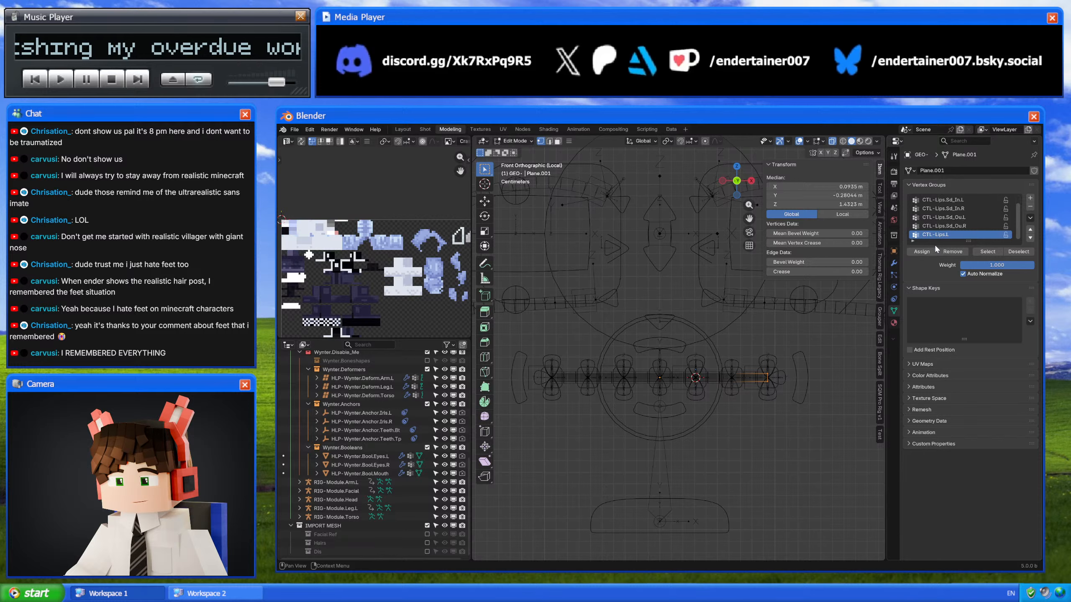
Step: Add the vertex group CTL-Lips.R and assign the end vertices at the .R mouth corner to it
click(1030, 198)
double_click(954, 235)
text(CTL-Lips.L)
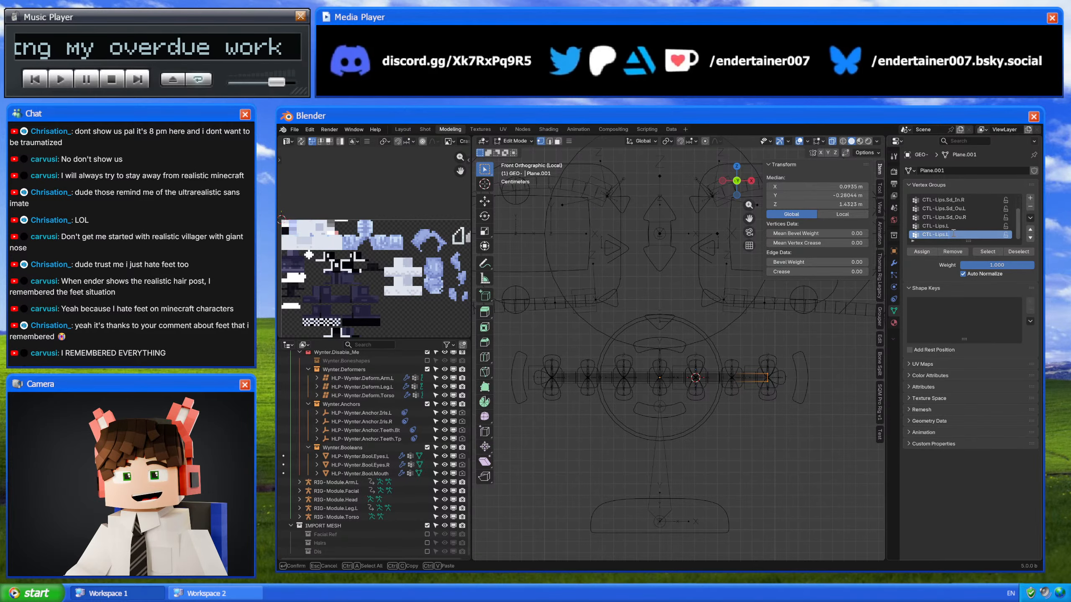
key(BackSpace)
text(R)
key(Return)
drag(506, 338, 591, 437)
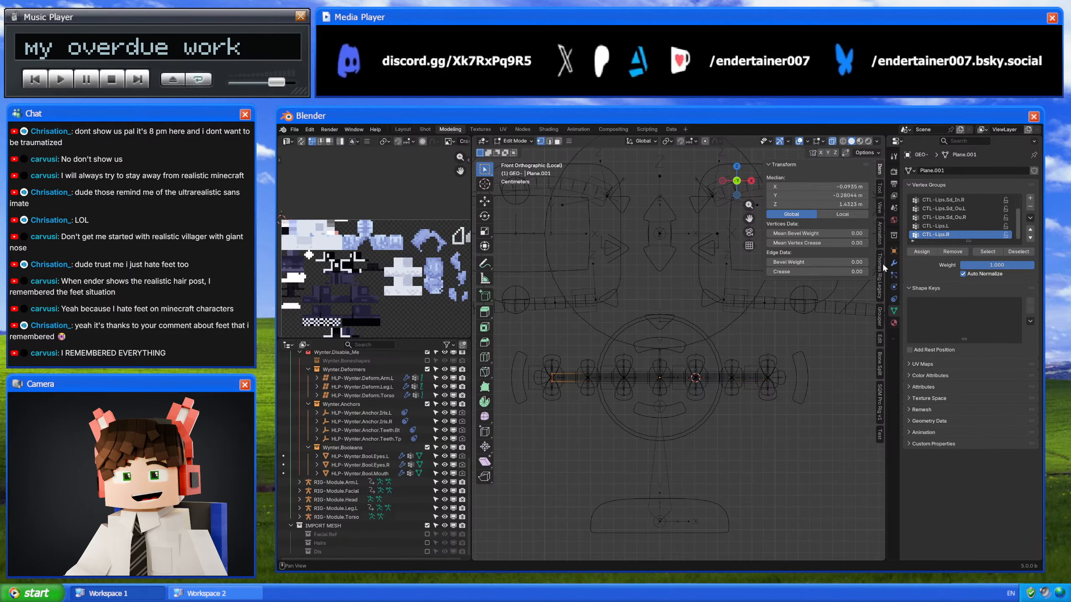
click(920, 252)
Step: Switch the lip mesh to Weight Paint mode and review the weights of its CTL-Lips vertex groups
key(Tab)
ctrl+scroll(969, 213, up, 2)
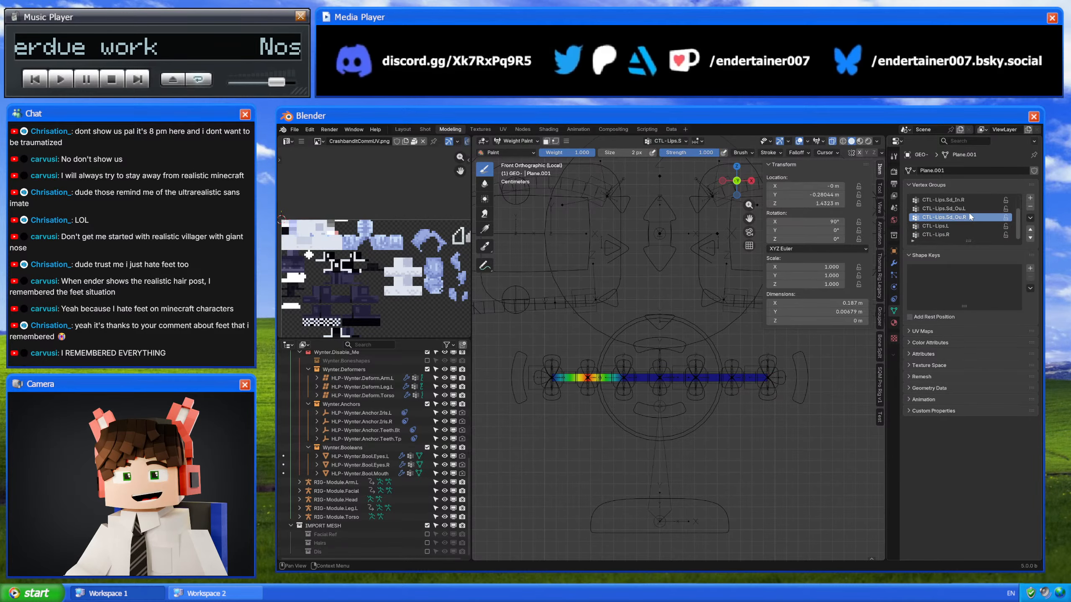
ctrl+scroll(969, 216, up, 4)
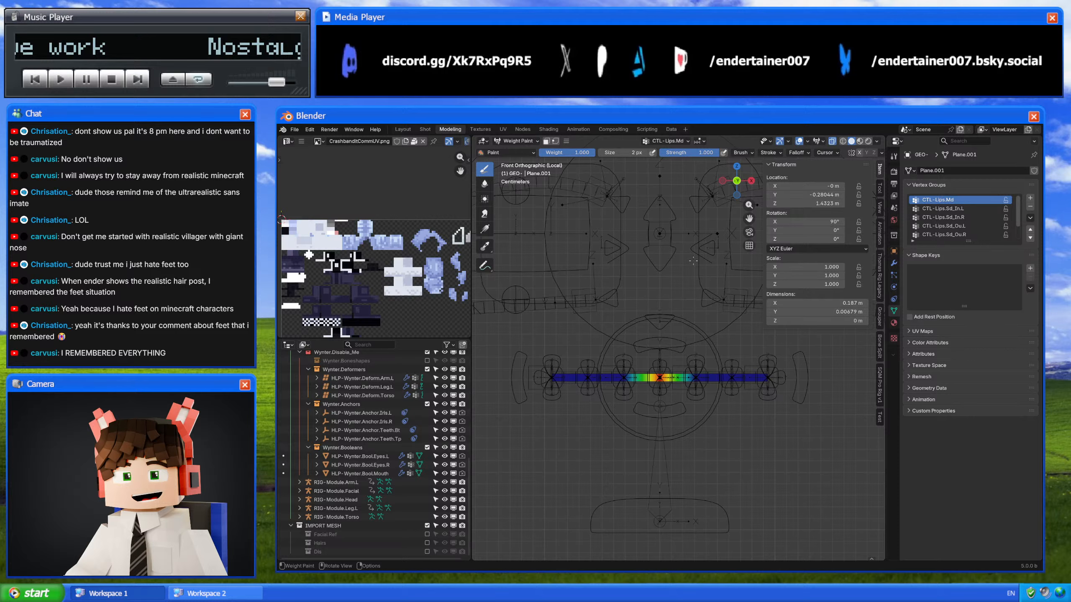
Step: Return the lip mesh to Object Mode and lock all of its vertex groups
key(ctrl+Tab)
click(1030, 217)
click(982, 325)
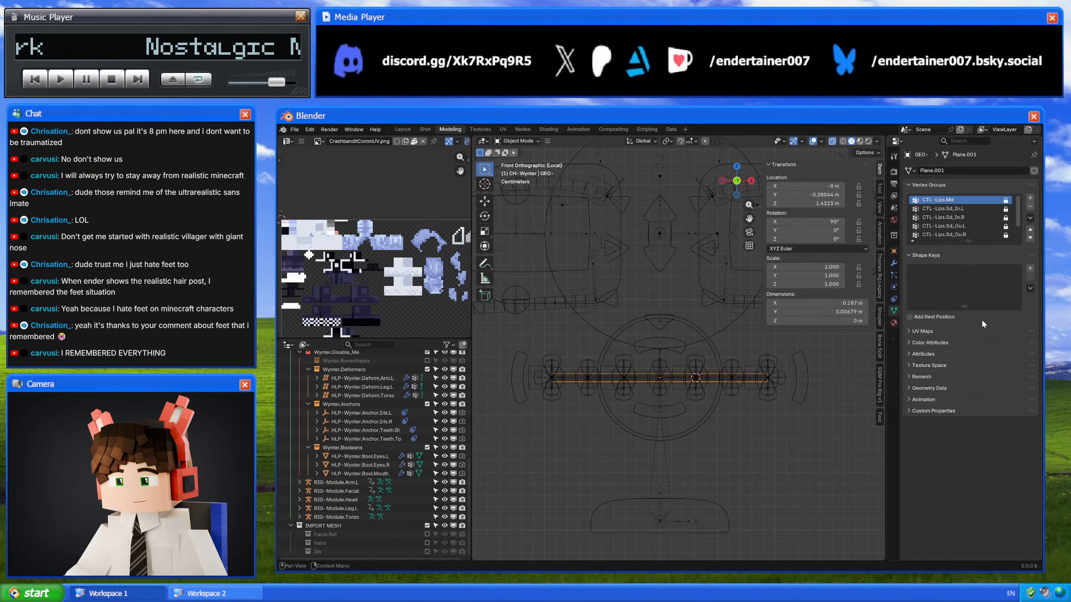
Step: Add a Subdivision Surface modifier to the lip mesh
click(893, 266)
key(shift+a)
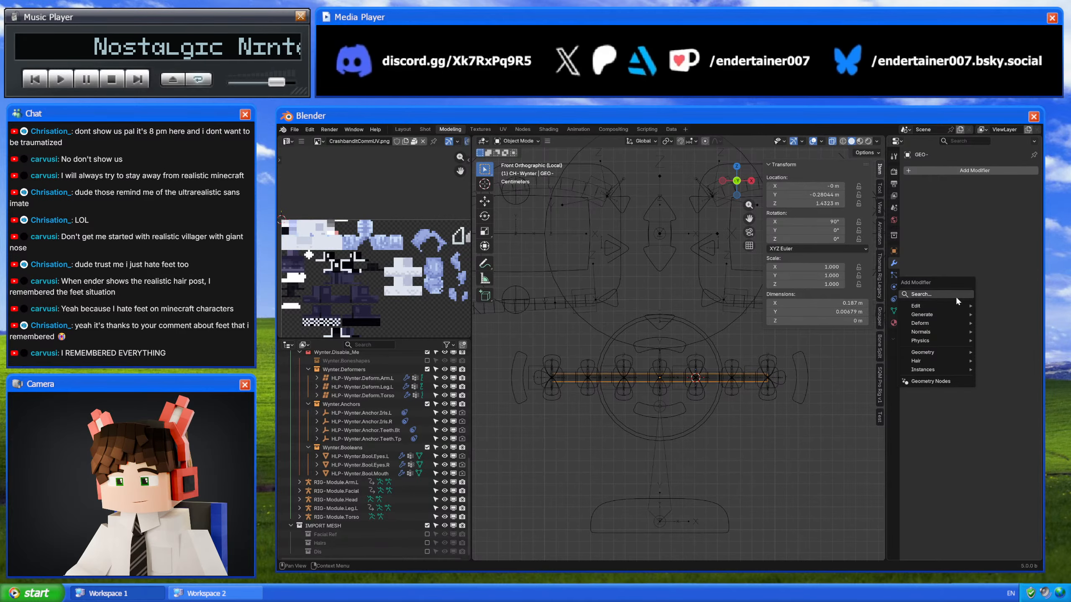
text(as)
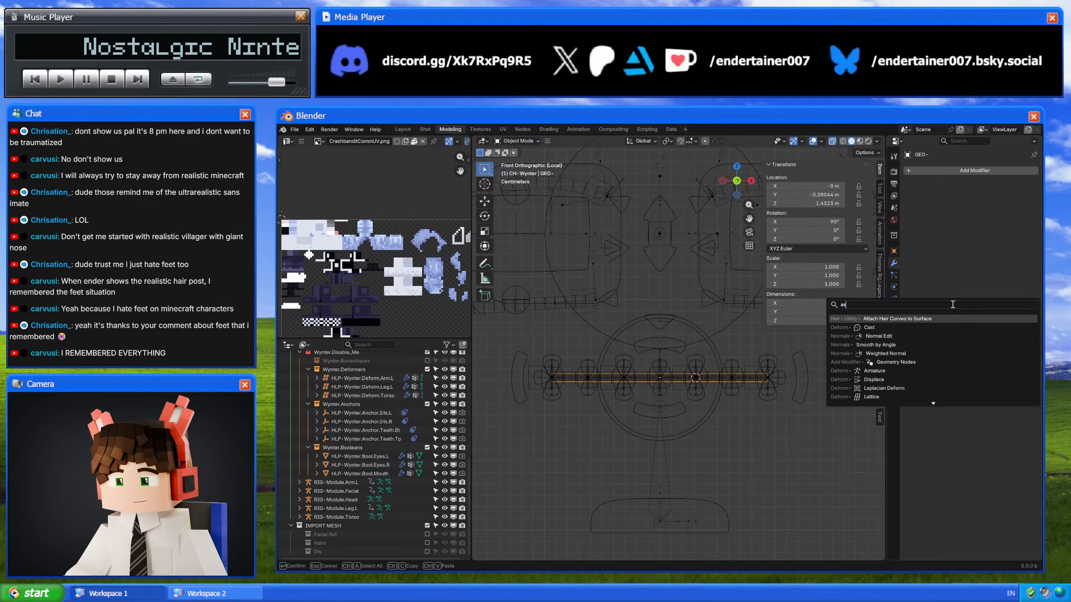
key(BackSpace)
key(BackSpace)
text(s)
click(919, 328)
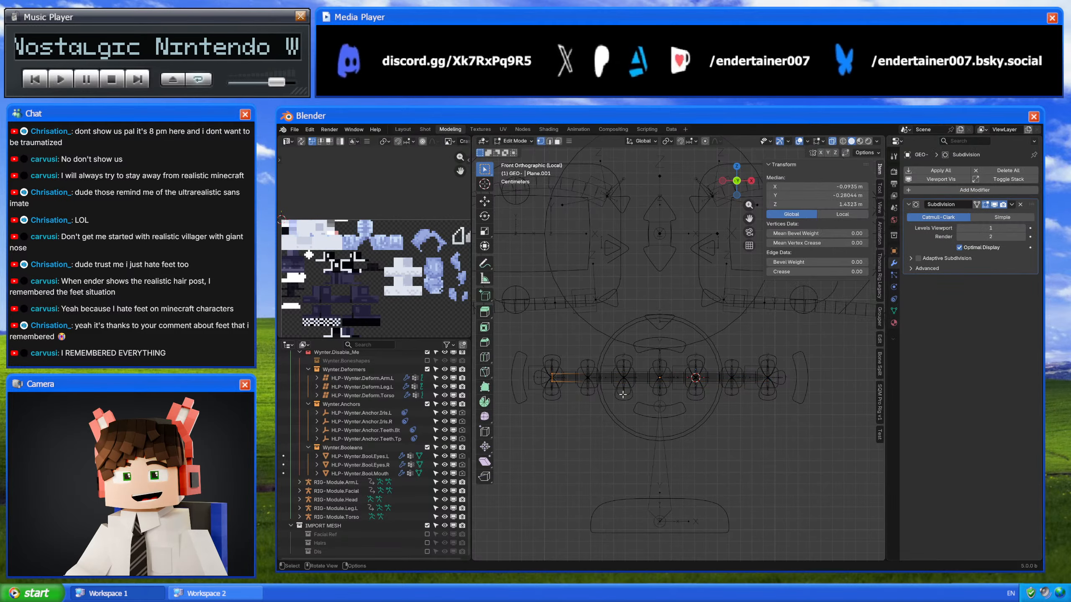
Step: Select the lip mesh's outline edges without the inner cross edges and set their Mean Crease to 1.00
key(Tab)
alt+click(588, 378)
alt+shift+click(588, 378)
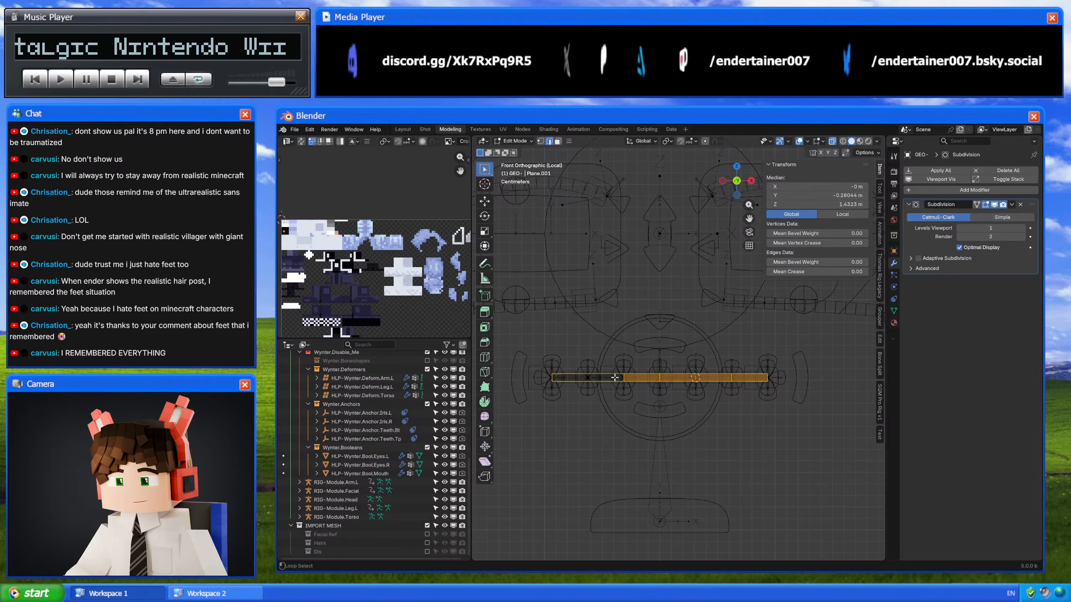
alt+shift+click(623, 378)
alt+shift+click(658, 379)
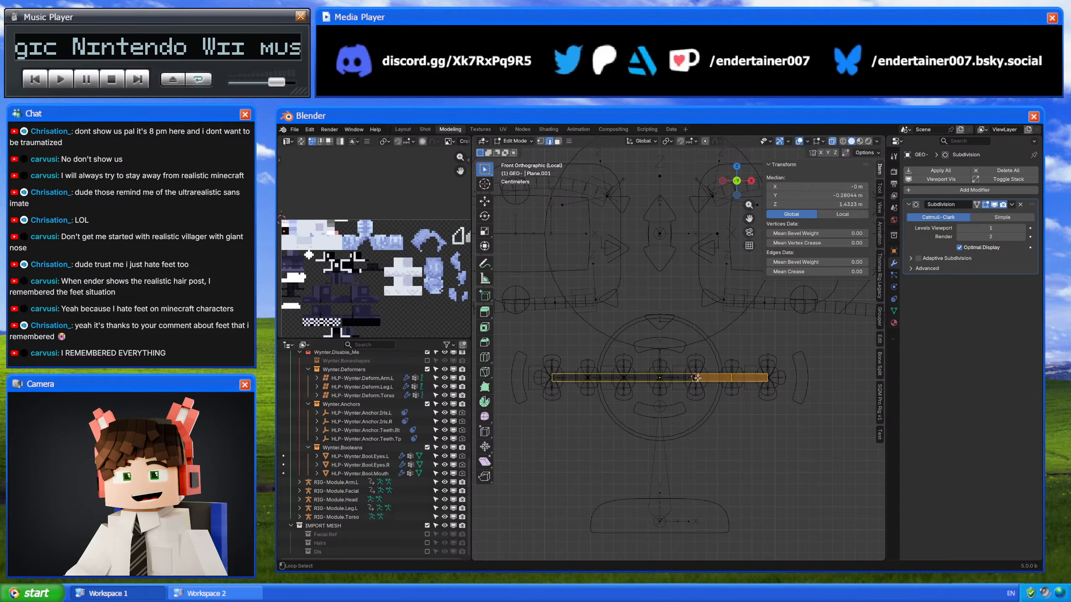
alt+shift+click(696, 378)
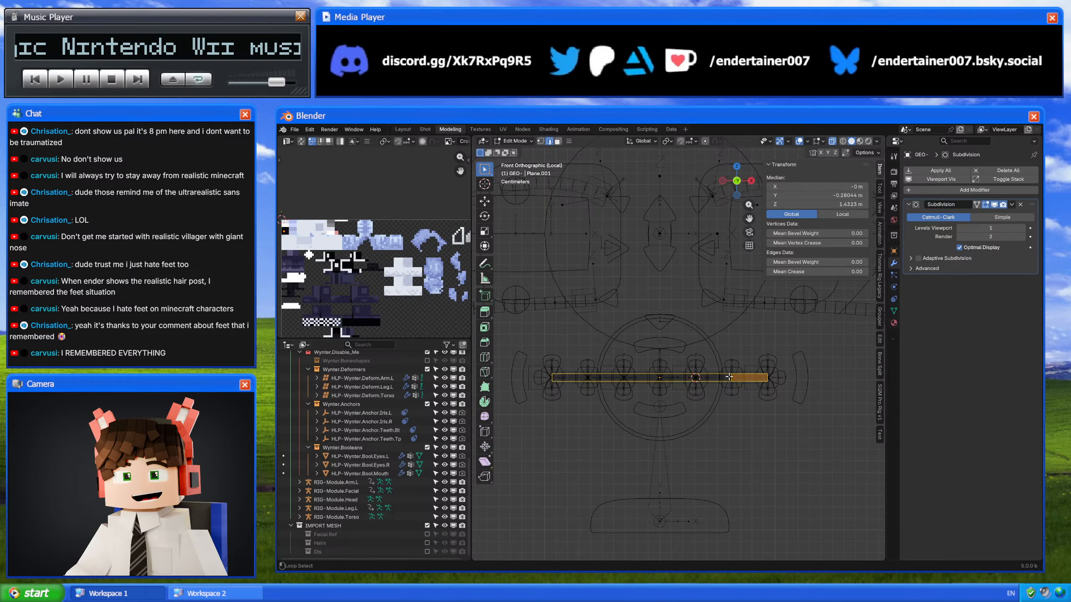
alt+shift+click(729, 376)
drag(805, 270, 867, 271)
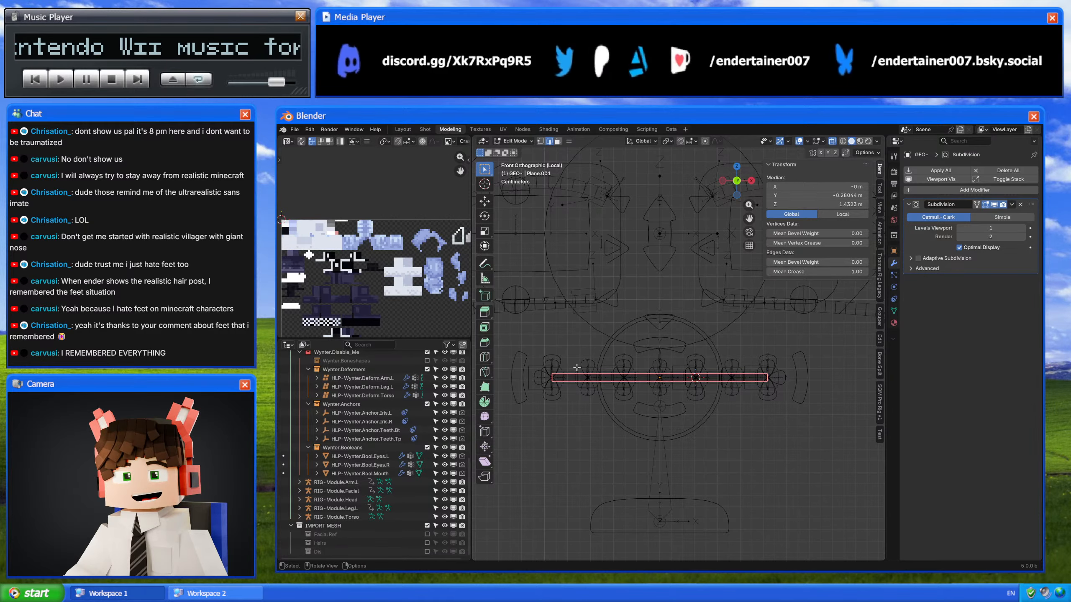
Step: Add an Armature modifier to the lip mesh with RIG-Module.Facial as its object and place it above the Subdivision modifier
key(Tab)
key(shift+a)
text(s)
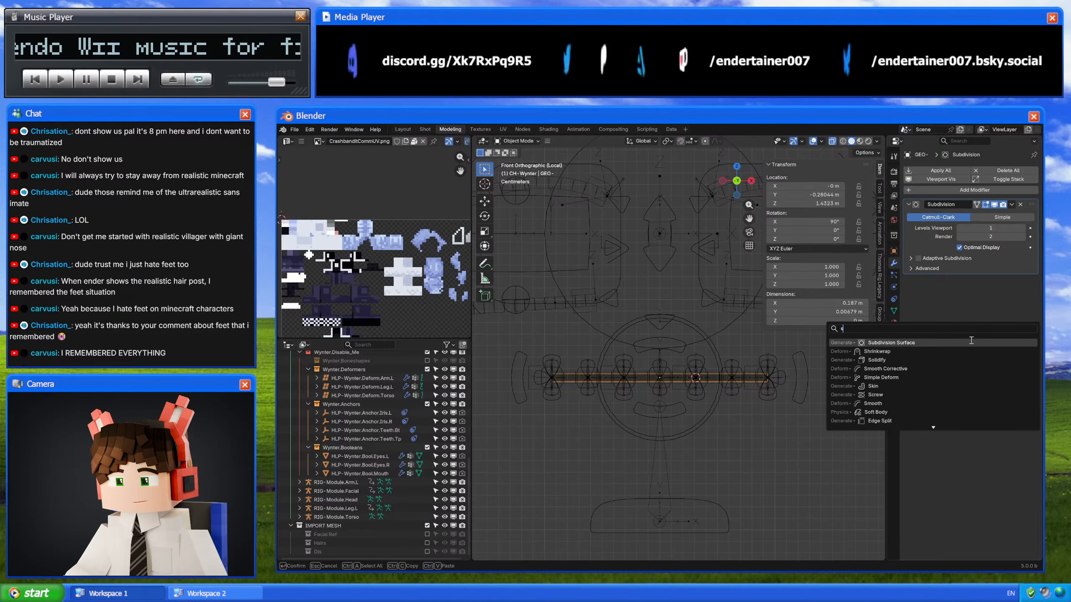
key(BackSpace)
text(a)
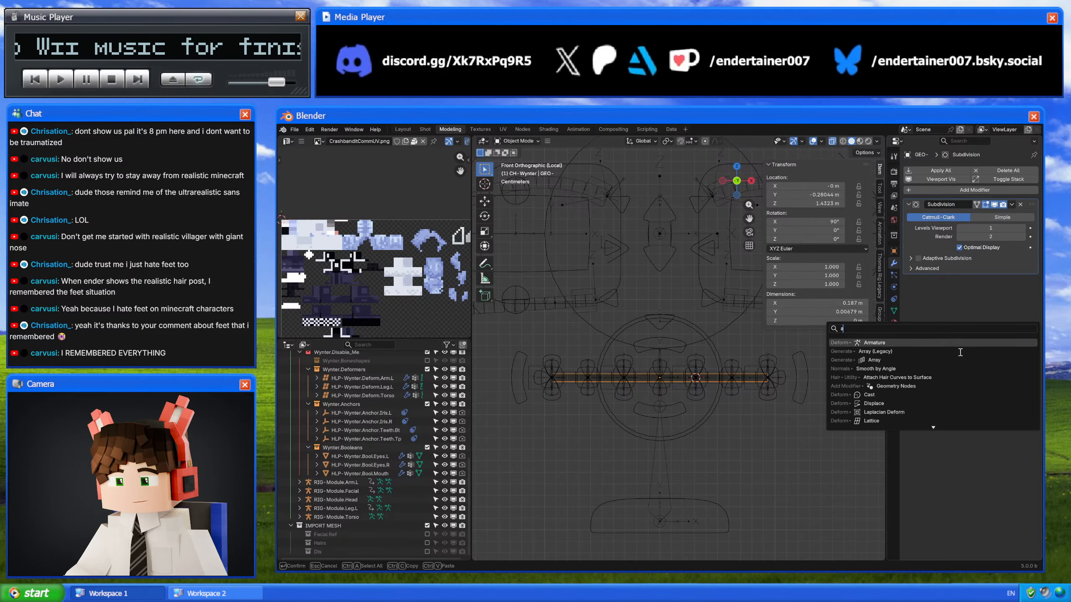
click(1029, 343)
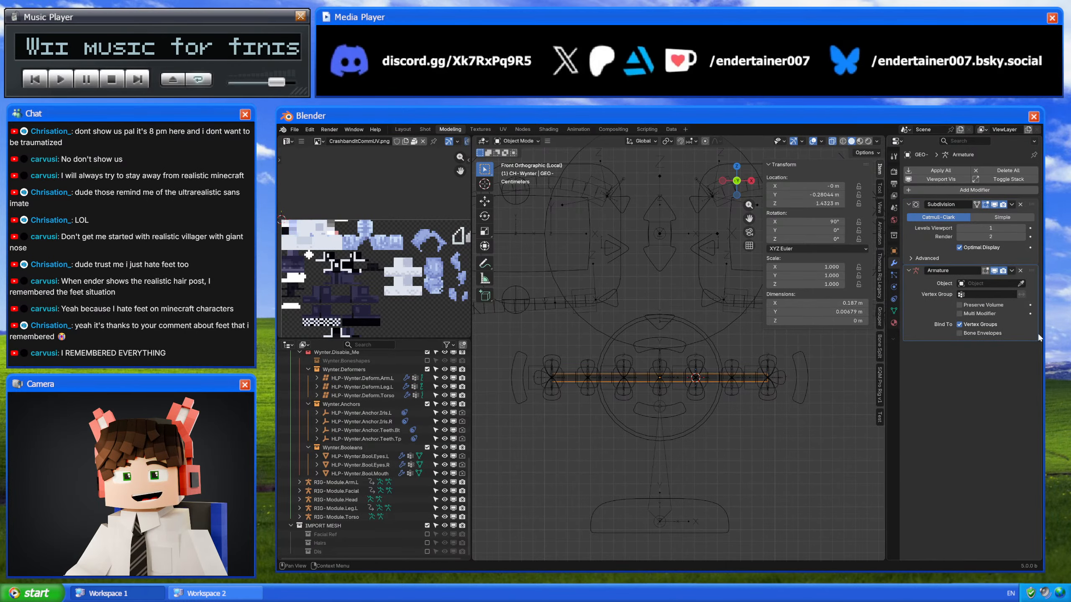
Step: Test the lip deformation in Pose Mode by moving the inner and outer .R lip control bones, cancelling each move
click(707, 349)
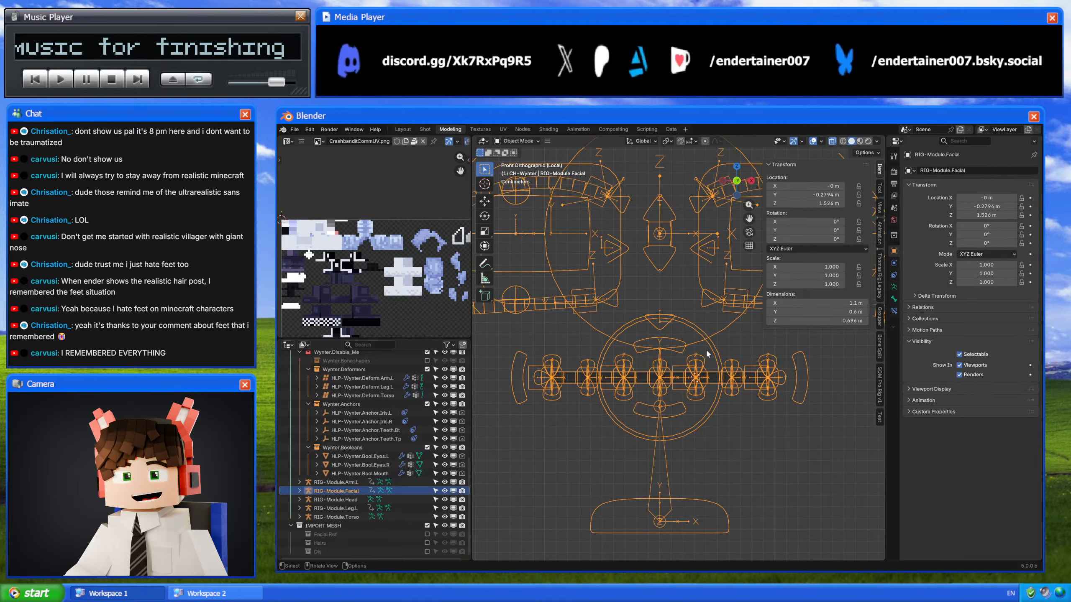
key(ctrl+Tab)
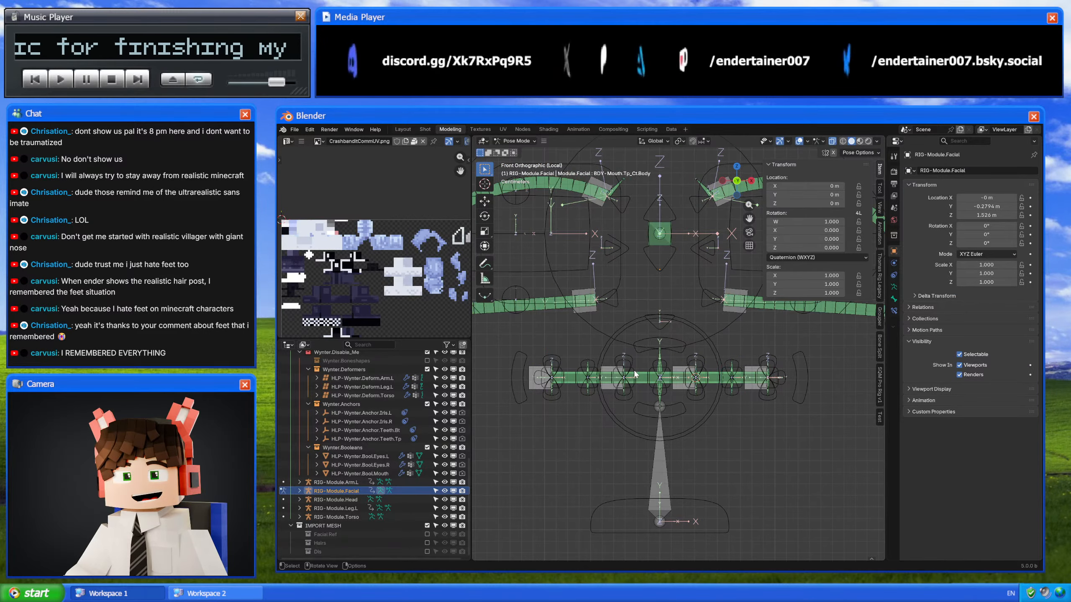
click(634, 370)
key(g)
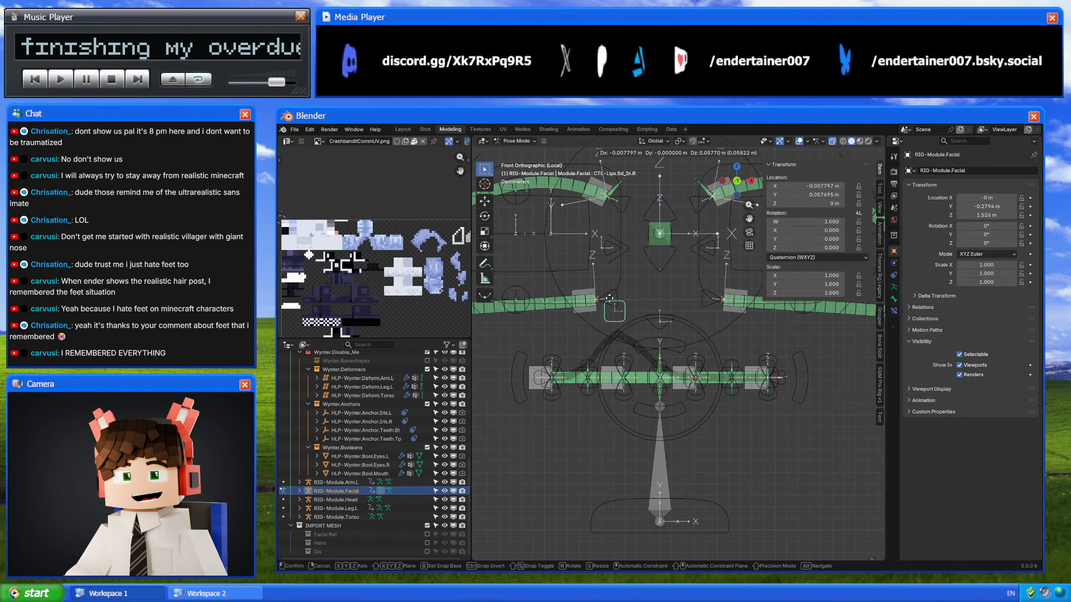
right_click(609, 298)
click(588, 370)
key(g)
right_click(585, 316)
Step: Return to the lip mesh in Object Mode and set its Subdivision viewport levels to 2
key(ctrl+Tab)
click(575, 379)
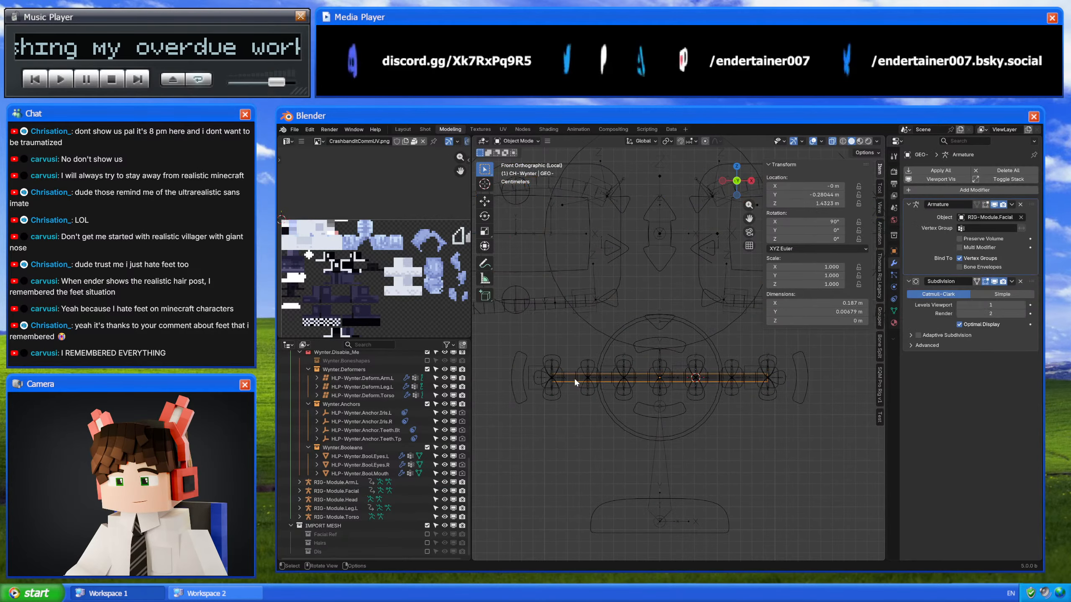
click(1022, 306)
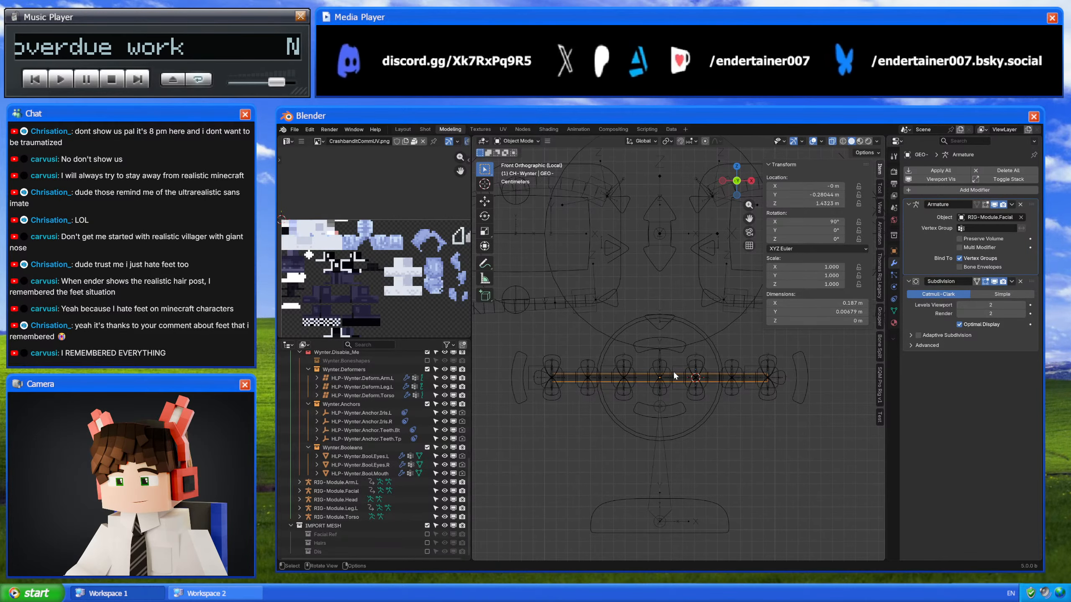
Step: Leave local view, turn off X-ray and enable the Facial.Ref collection to see the whole face from the front
key(slash)
key(alt+z)
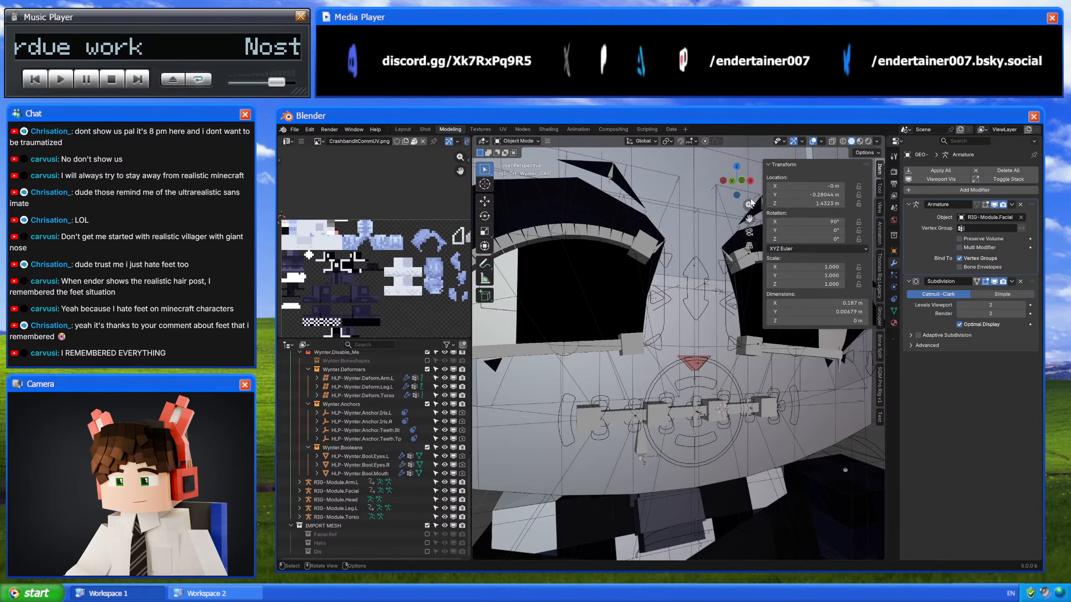
key(KP_1)
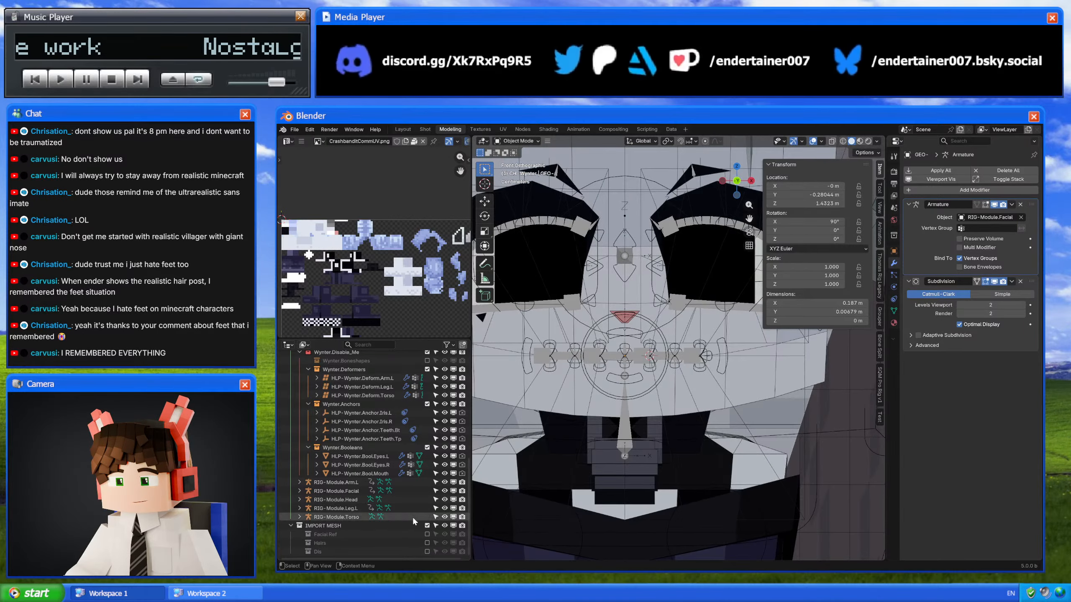
click(427, 534)
shift+middle_drag(607, 337, 637, 342)
scroll(658, 341, up, 3)
Step: Select the facial rig and hide its Internal bone collection
click(691, 371)
scroll(692, 365, down, 3)
shift+middle_drag(717, 362, 669, 372)
scroll(669, 372, down, 2)
scroll(669, 372, up, 3)
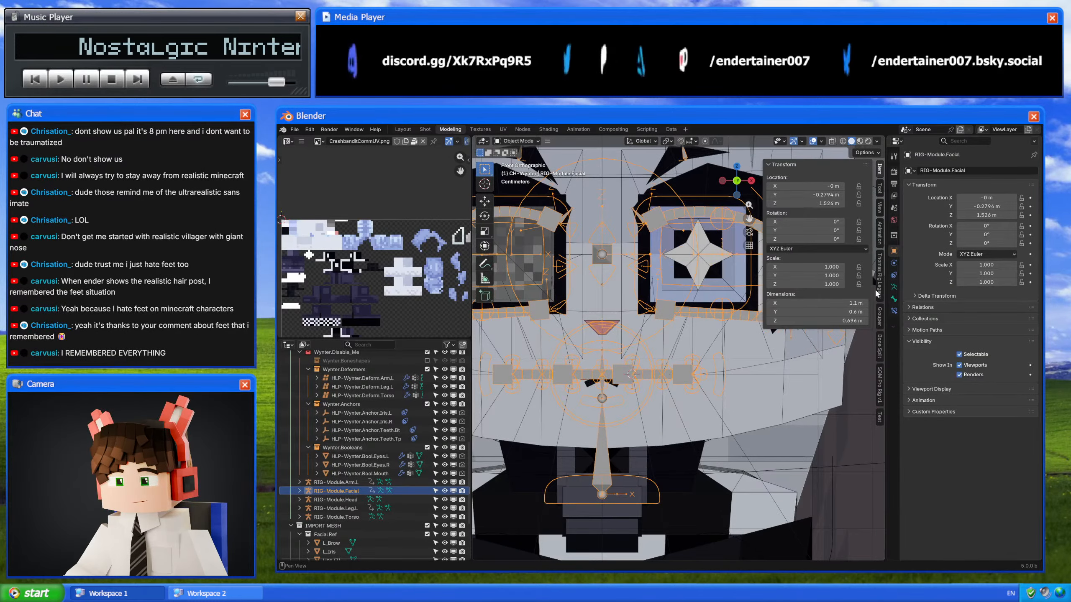
click(895, 287)
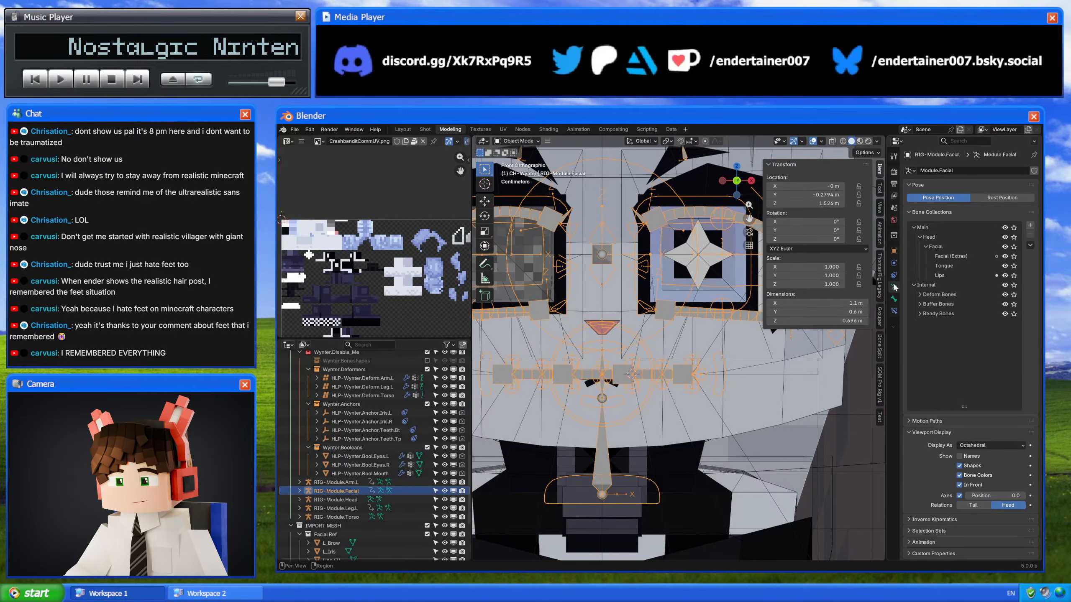
click(1005, 285)
Step: Test narrowing the mouth by moving CTL-Mouth.Main_Control along X to a location of -0.12 m in Pose Mode
scroll(709, 378, down, 6)
shift+middle_drag(789, 388, 709, 393)
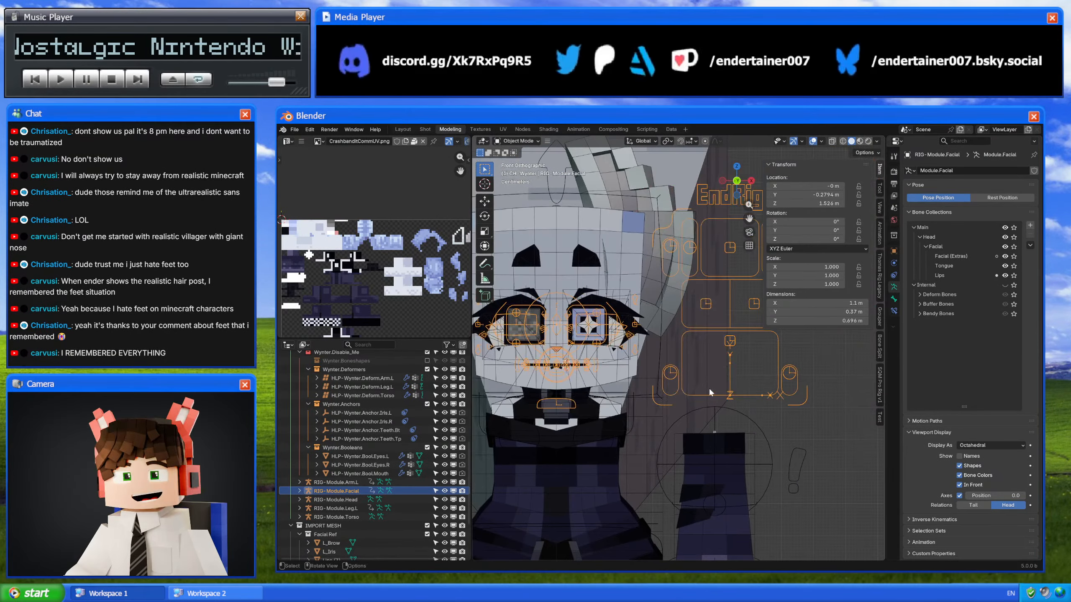
key(ctrl+Tab)
click(731, 344)
scroll(719, 348, up, 2)
key(g)
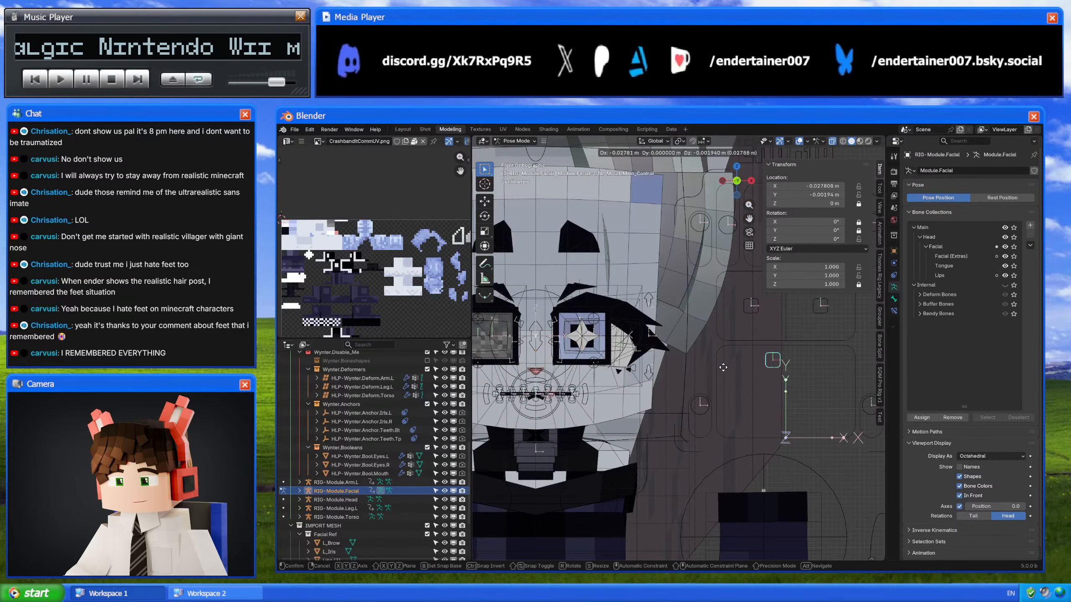
key(x)
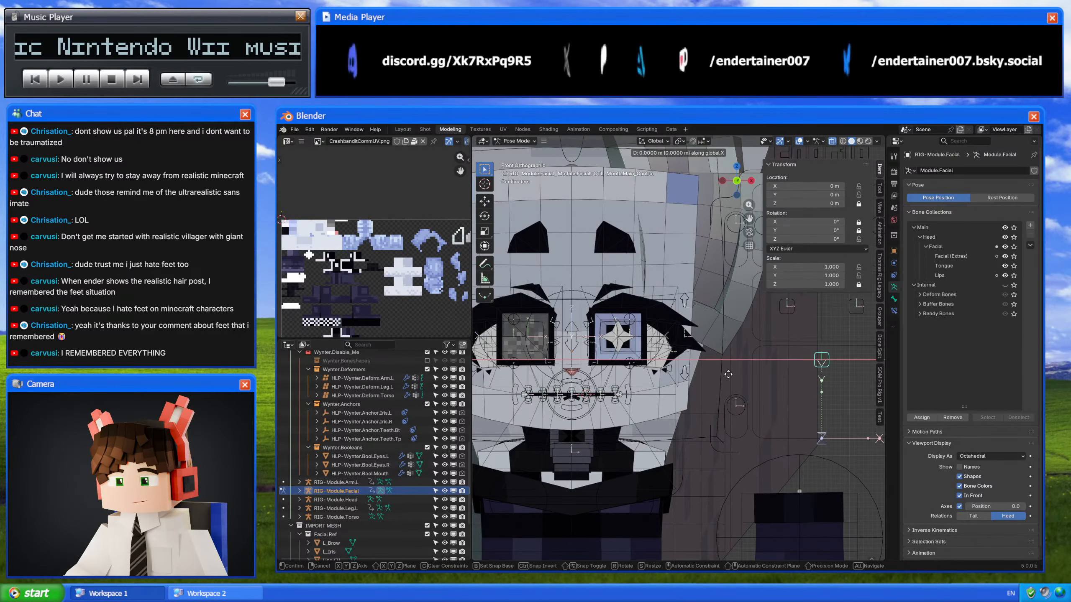
mouse_move(688, 372)
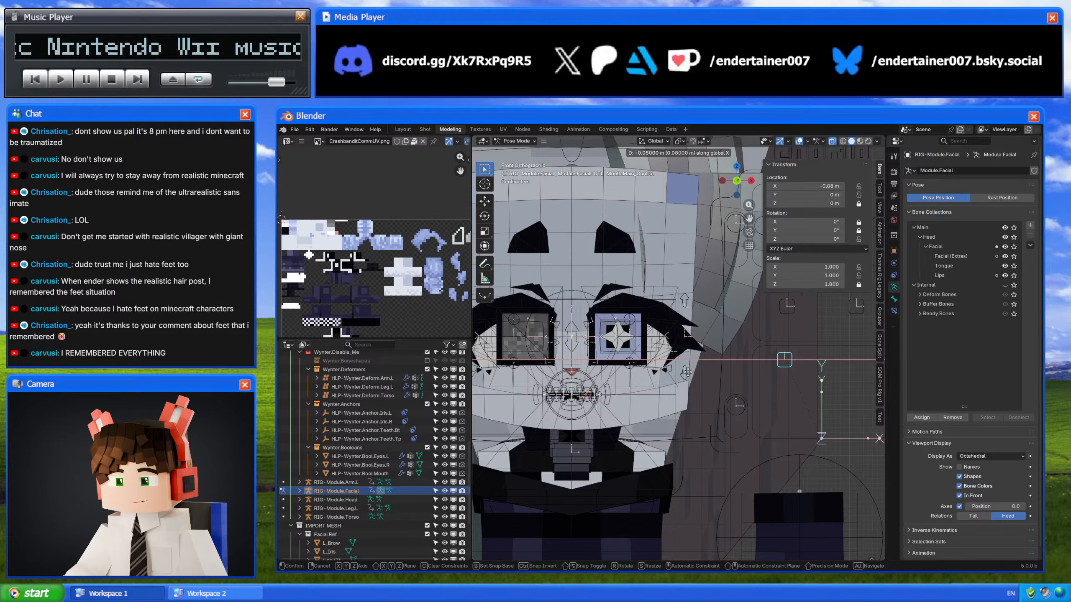
click(778, 377)
scroll(758, 392, up, 3)
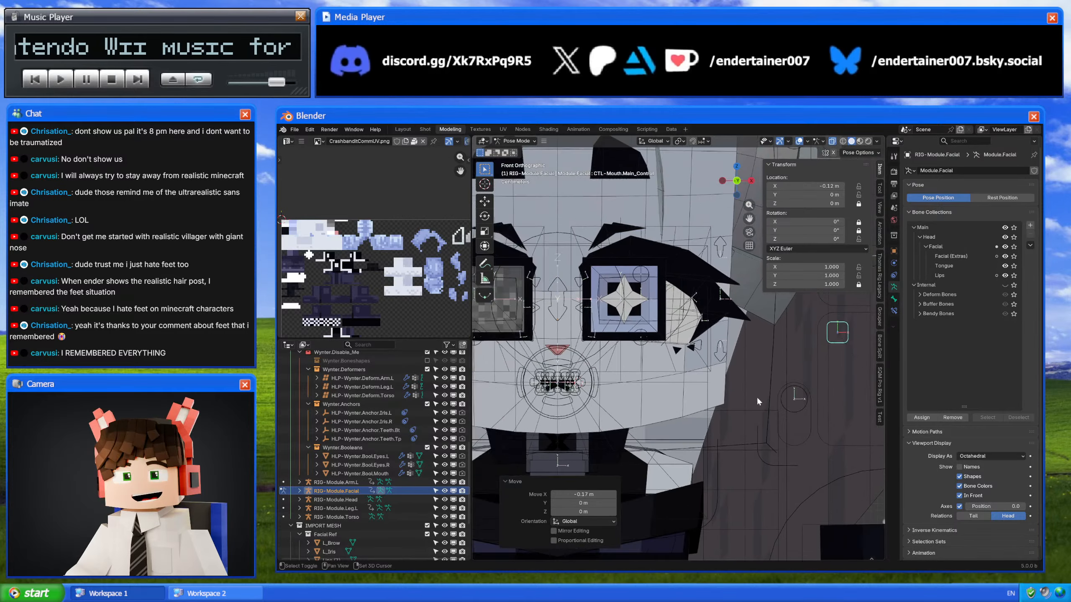
shift+middle_drag(757, 401, 821, 371)
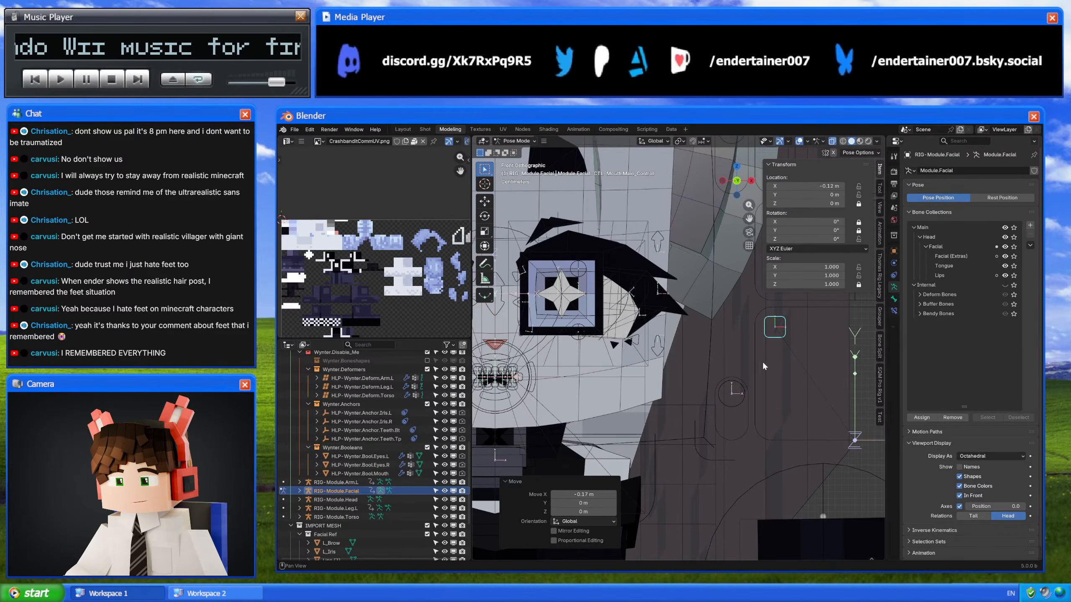
shift+middle_drag(662, 362, 589, 365)
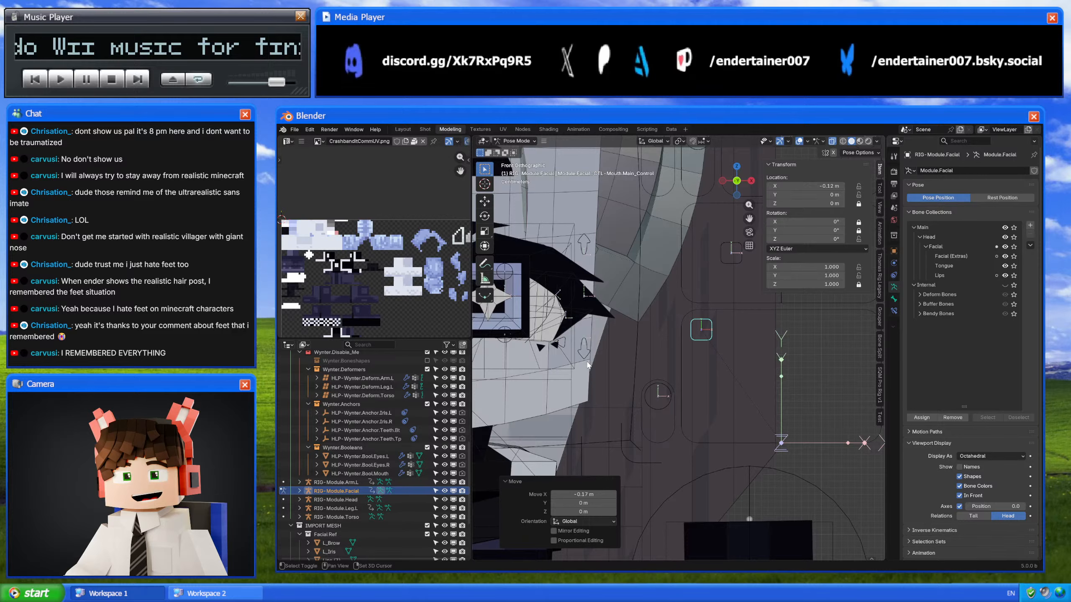
Step: Try rotating the mouth main control by -10°, undo it, and cancel a second rotation
scroll(588, 365, down, 3)
text(r-10)
key(Return)
scroll(639, 394, up, 3)
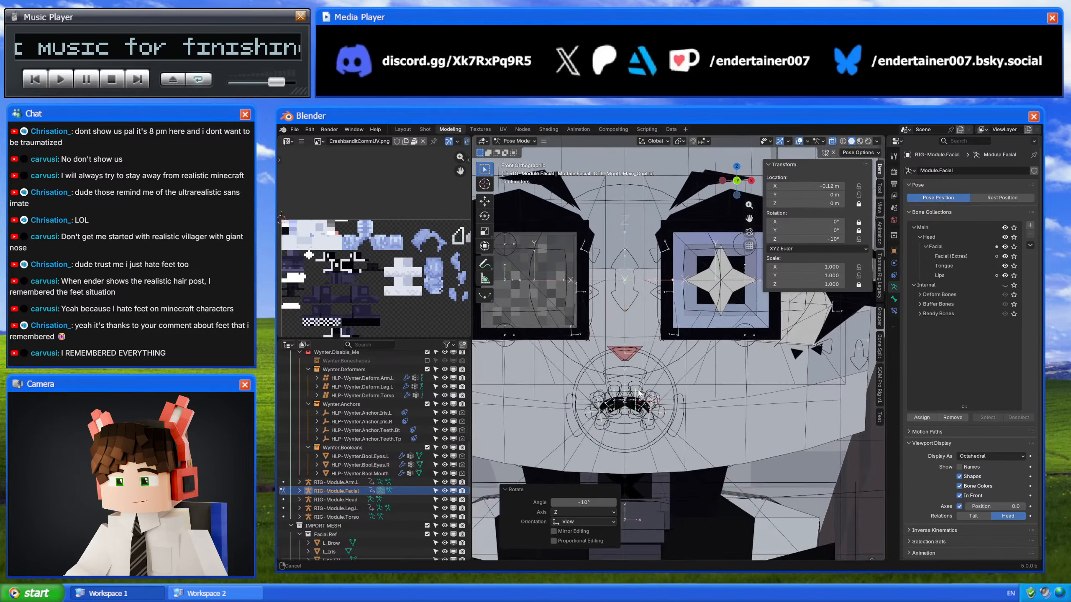
scroll(638, 394, up, 3)
key(ctrl+z)
key(r)
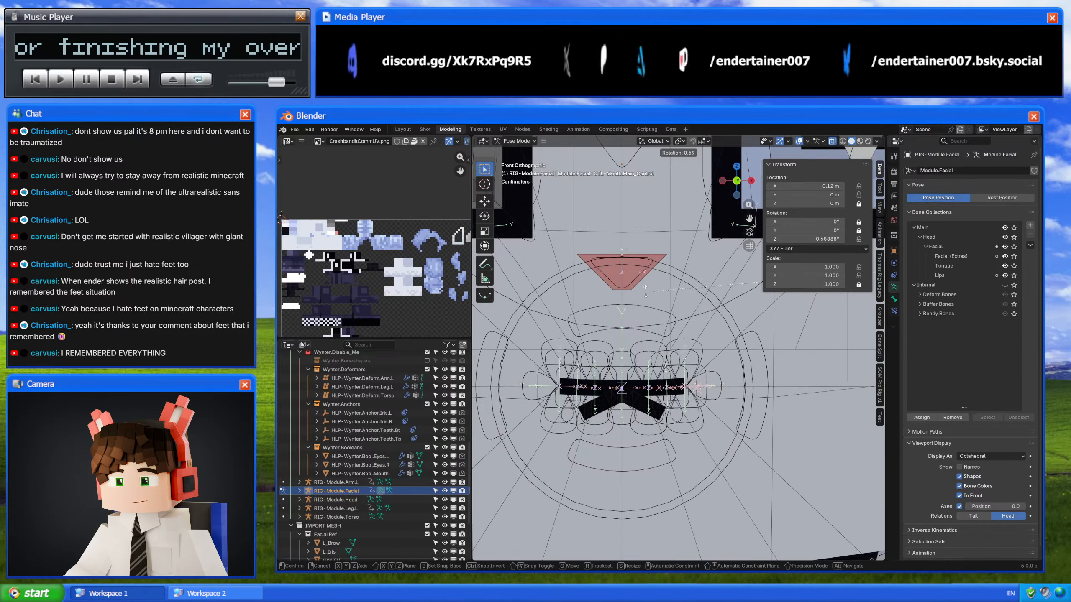
key(Escape)
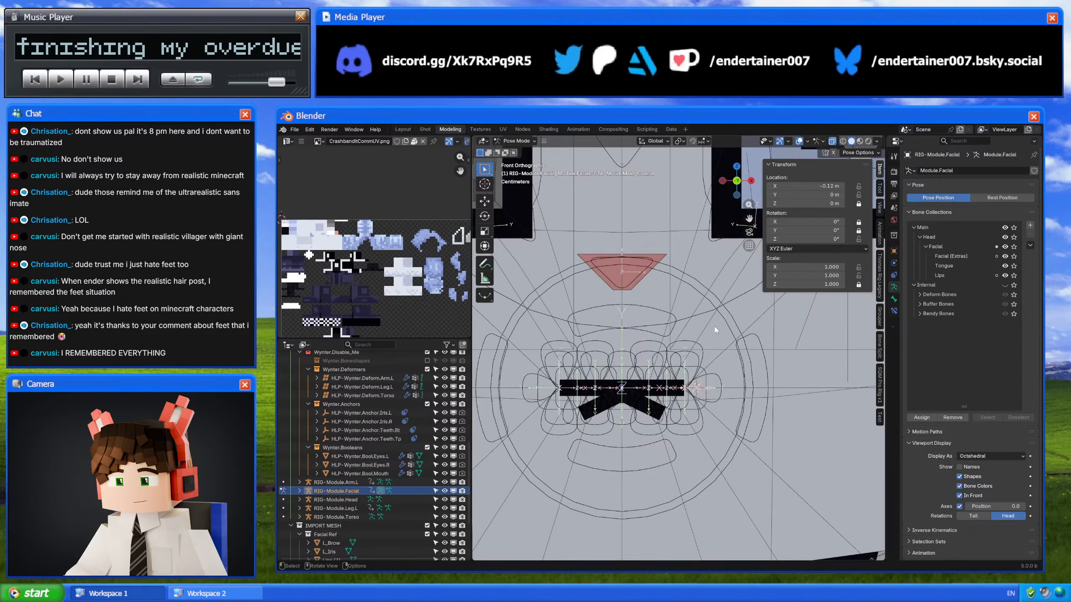
Step: Try moving the mouth main control down to open the mouth, cancel it, and check the face with viewport overlays hidden
scroll(714, 330, down, 5)
key(g)
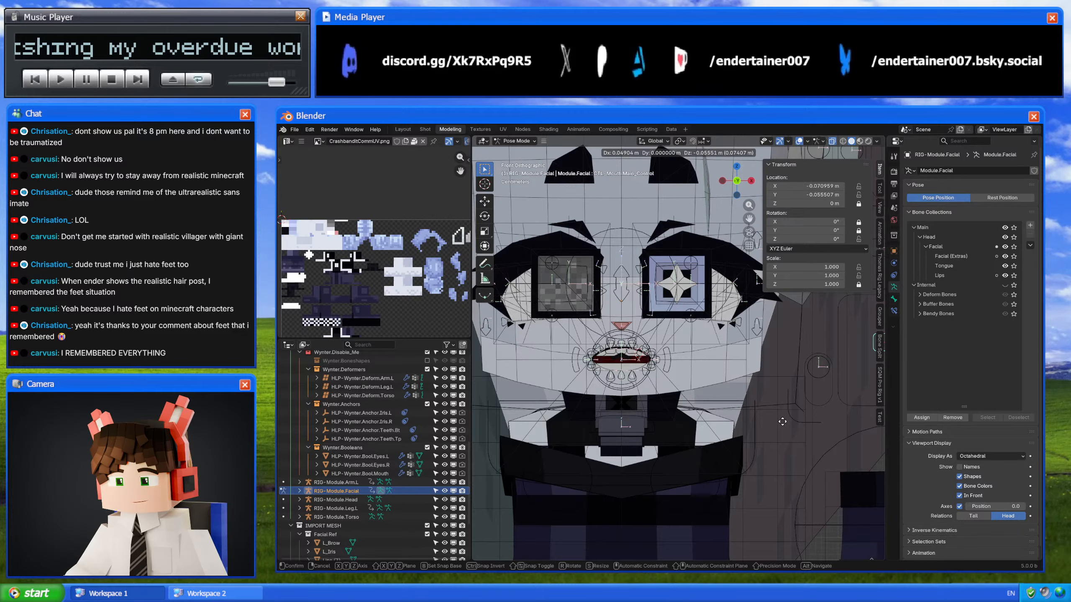
key(Escape)
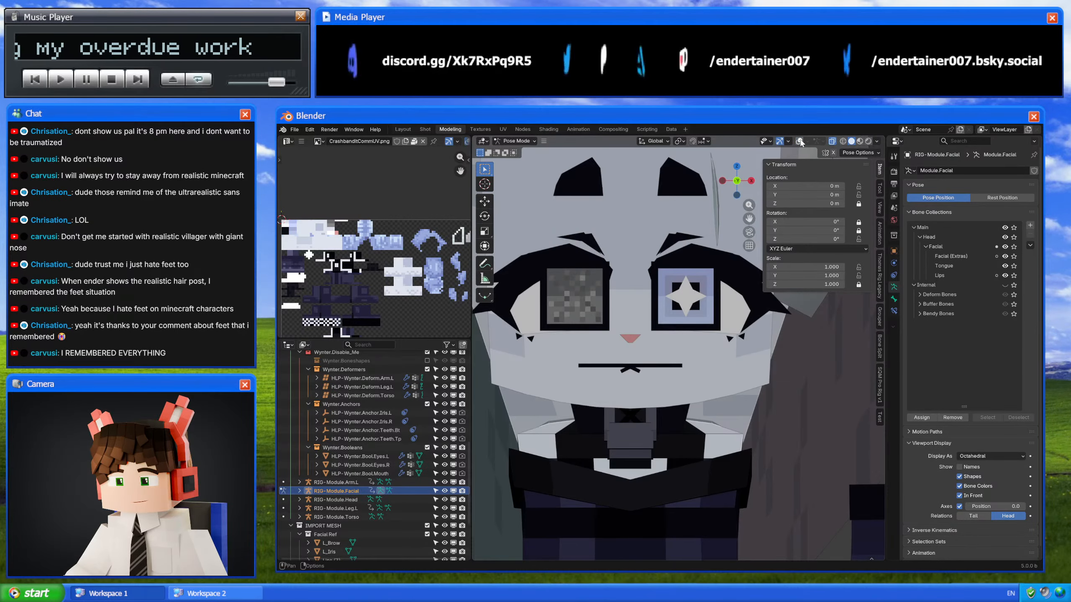
click(800, 142)
click(653, 354)
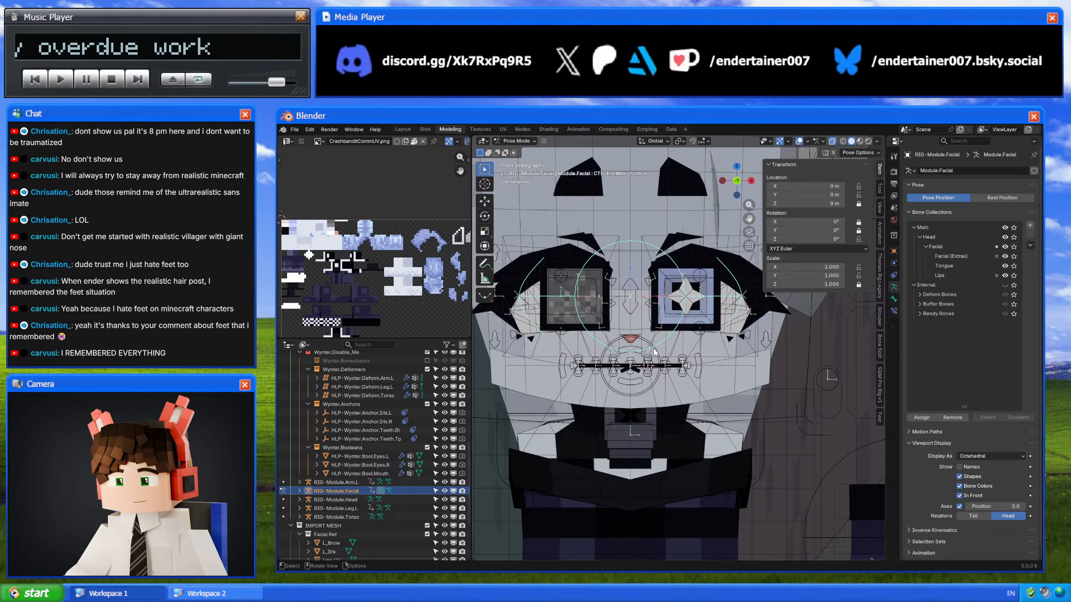
Step: Narrow the mouth by moving the mouth main control about -0.138 m in X and 0.021 m in Z
shift+middle_drag(658, 354, 605, 396)
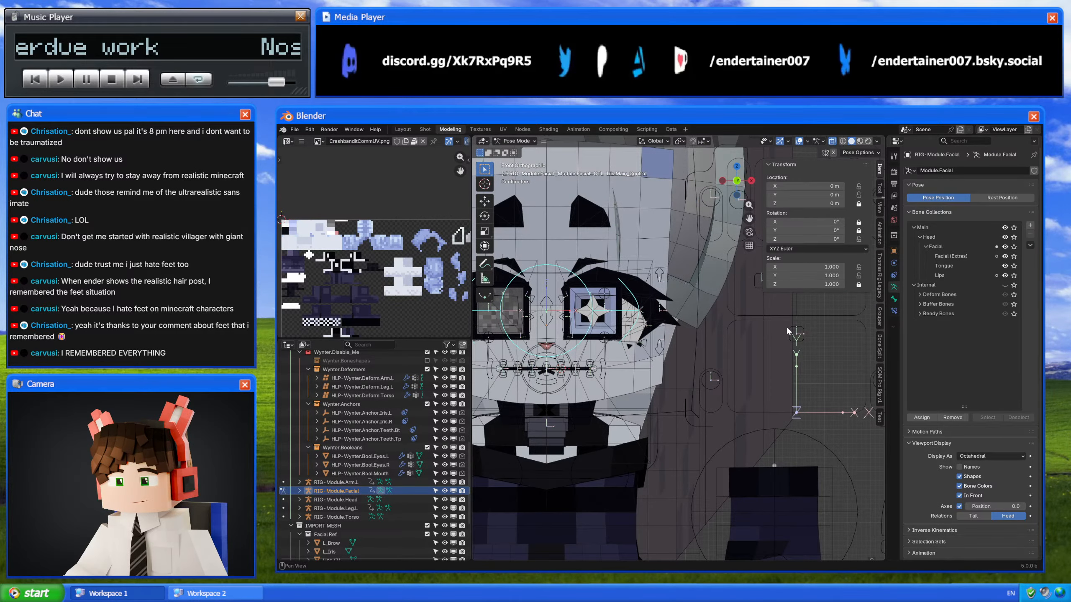
shift+middle_drag(787, 329, 834, 363)
drag(834, 364, 783, 364)
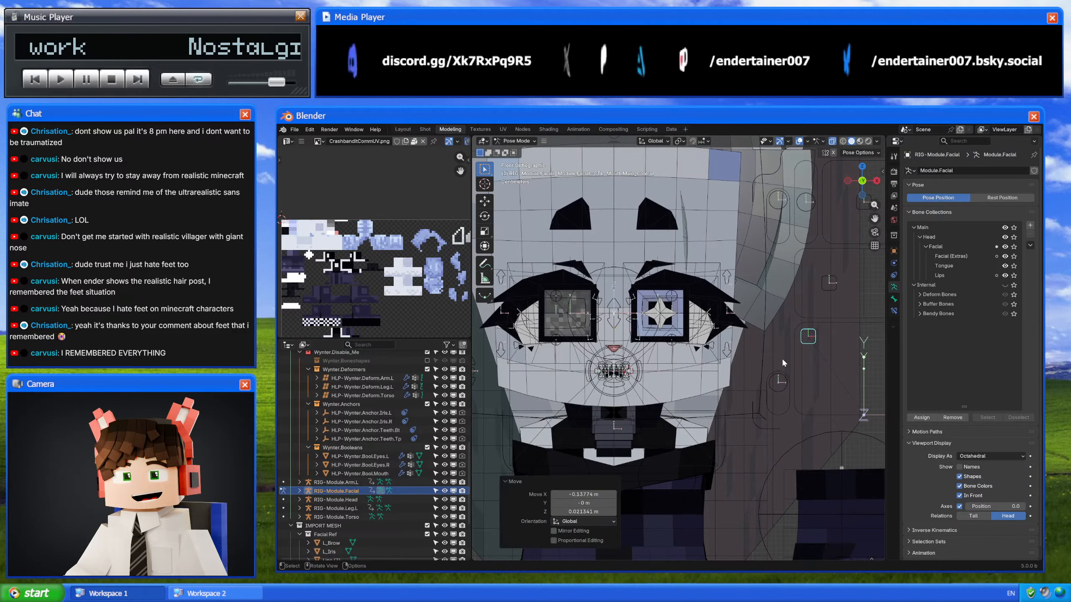
Step: Try moving the mouth main control about -0.059 m in X and 0.014 m in Z, and rotating it about -6°
key(g)
click(801, 354)
shift+middle_drag(801, 353, 770, 353)
key(r)
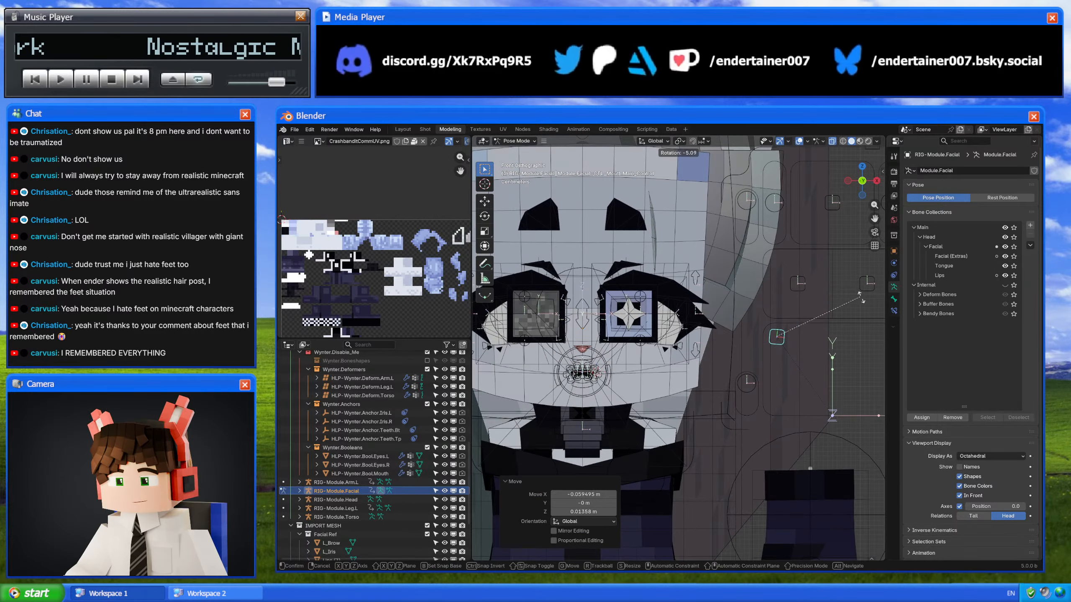
click(863, 302)
shift+middle_drag(634, 357, 771, 319)
scroll(717, 350, up, 12)
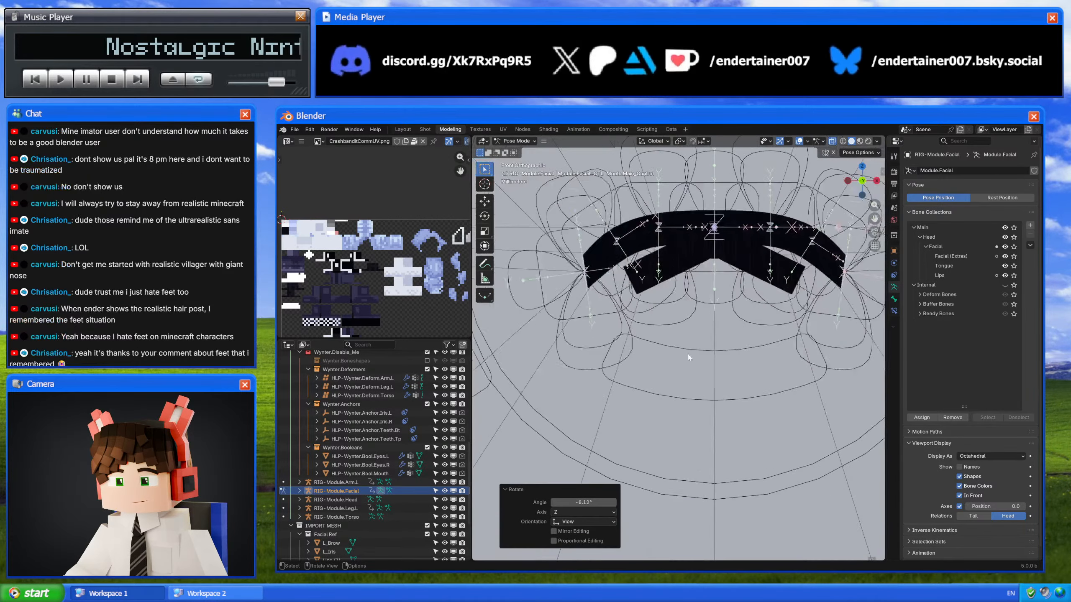
shift+middle_drag(688, 357, 648, 431)
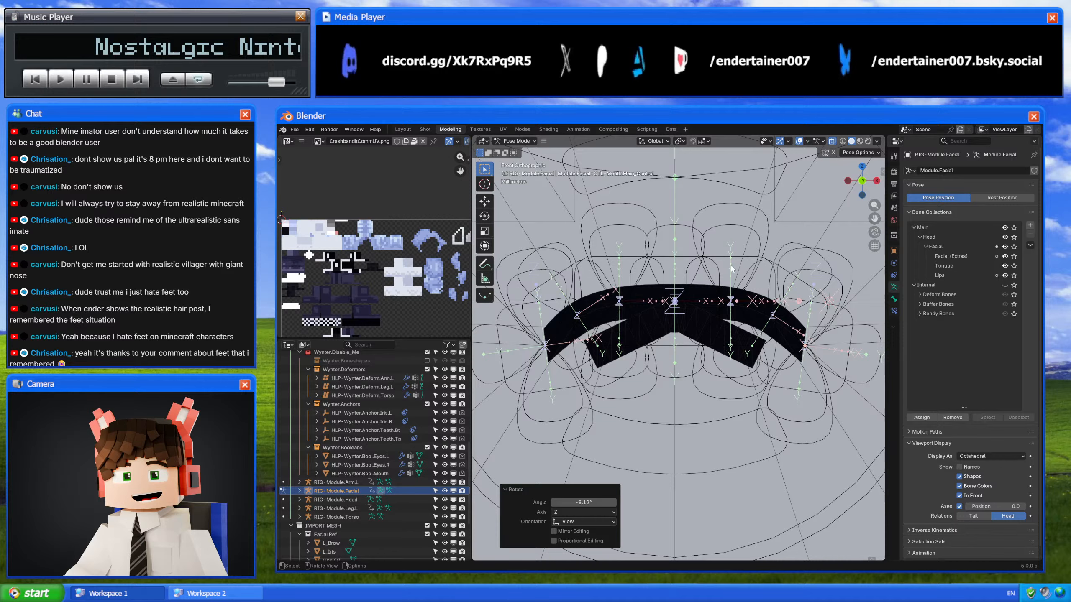
Step: Try lowering a single lip control beside the mouth centre by about 0.008 m, and undo the recent pose changes
click(732, 269)
key(g)
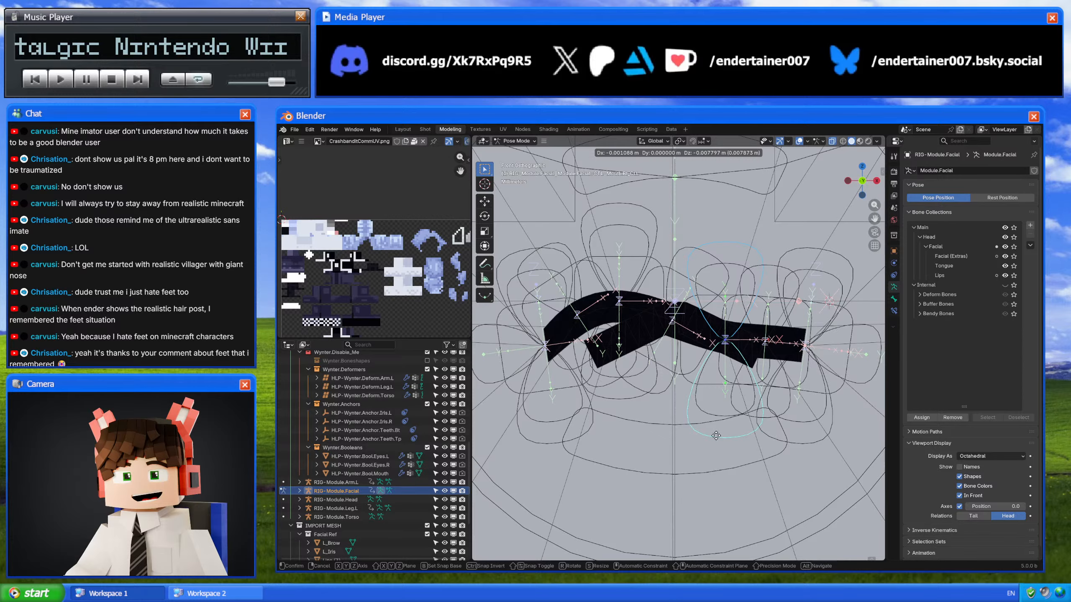
click(716, 436)
scroll(715, 423, down, 12)
key(ctrl+z)
key(ctrl+z)
shift+middle_drag(749, 406, 675, 411)
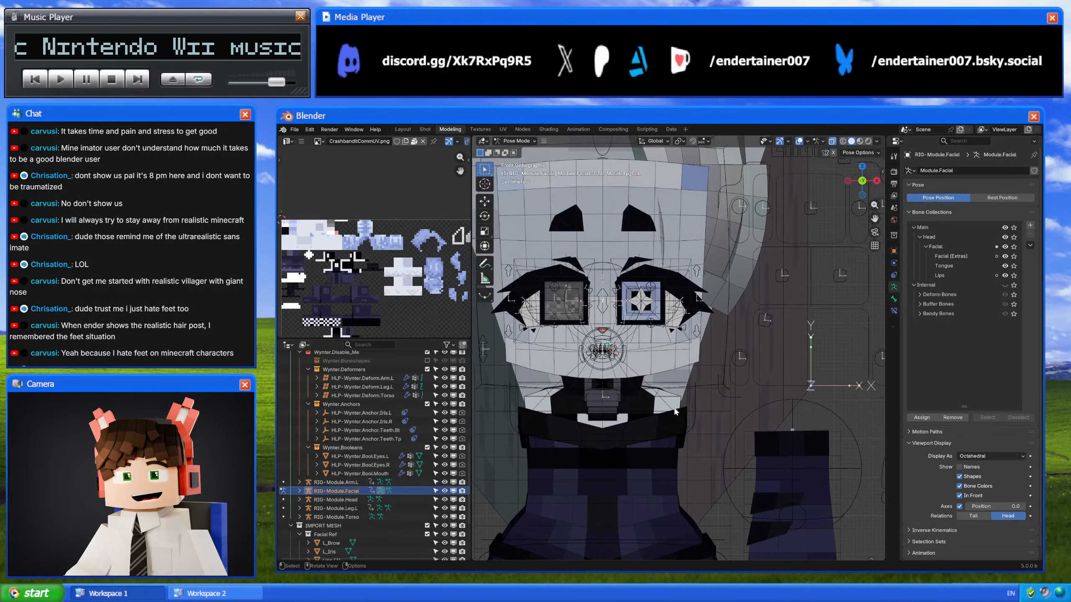
Step: Try narrowing the mouth by moving the mouth main control about -0.272 m along X
click(811, 321)
key(g)
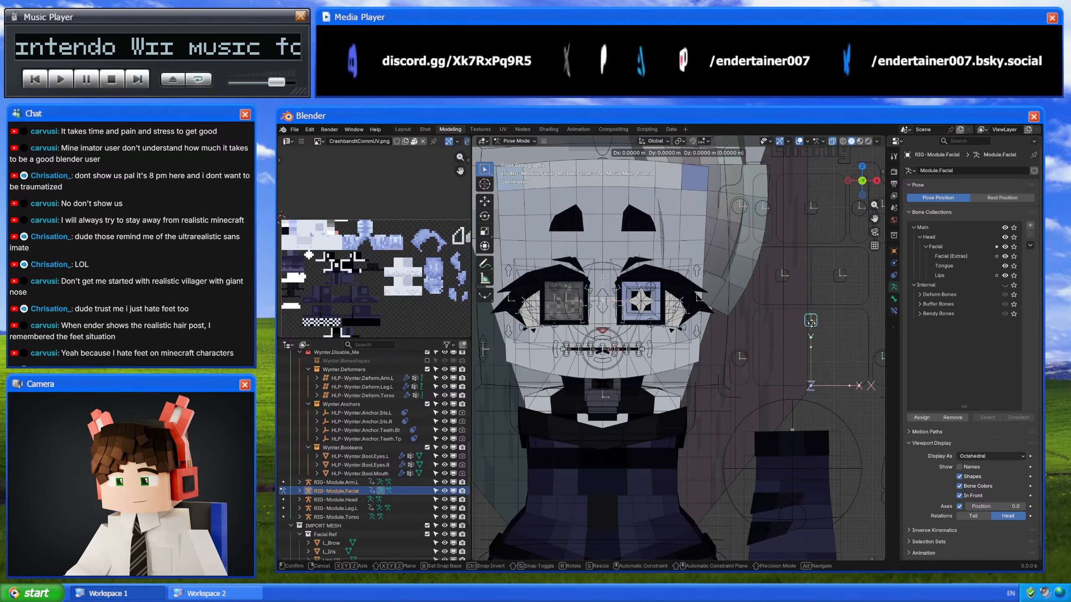
key(x)
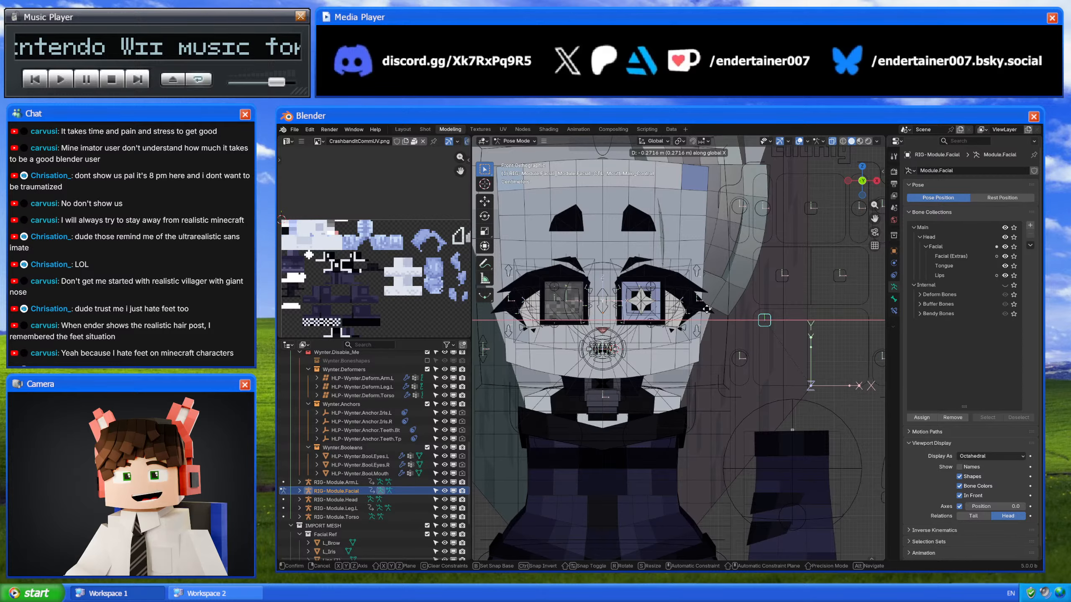
click(707, 309)
scroll(761, 340, up, 2)
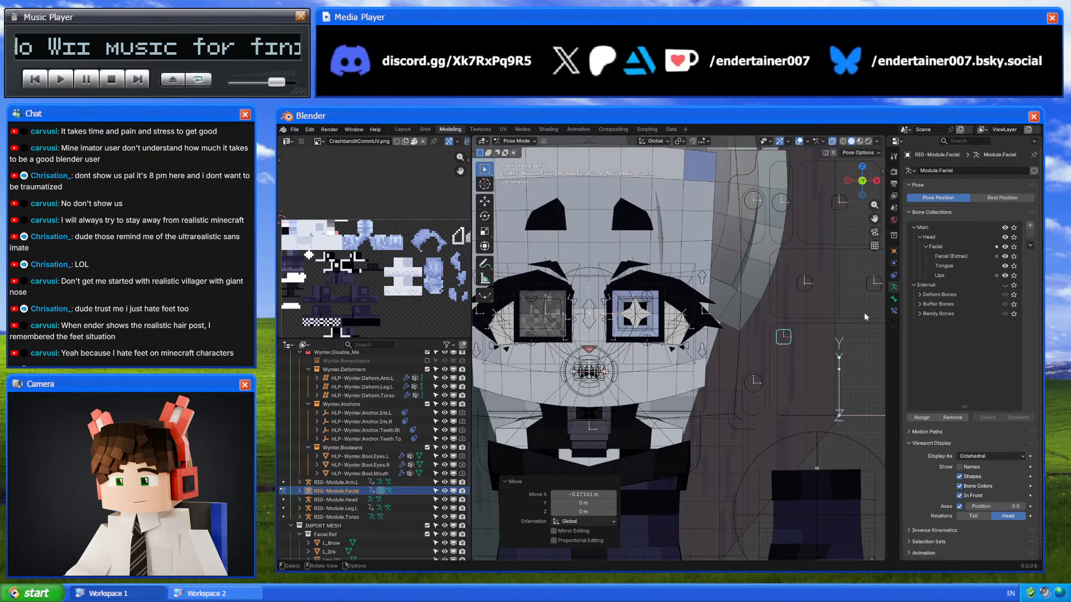
Step: Give the mouth main control a Transformation constraint targeting BSP-Circle, placed first in the stack and named Static Trans [G-X]
click(893, 310)
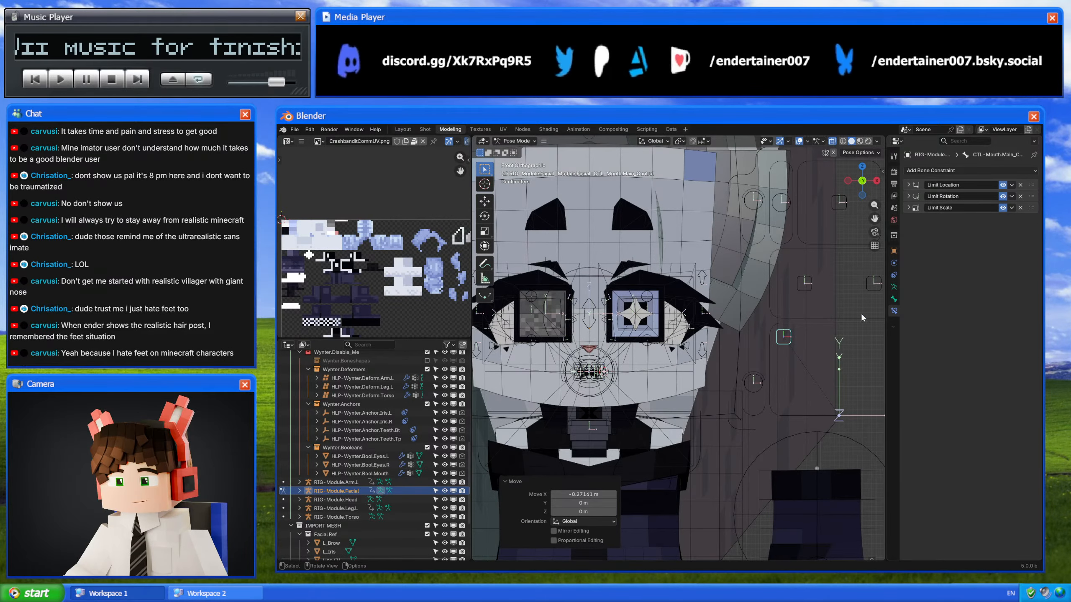
scroll(633, 345, down, 3)
shift+middle_drag(598, 311, 596, 321)
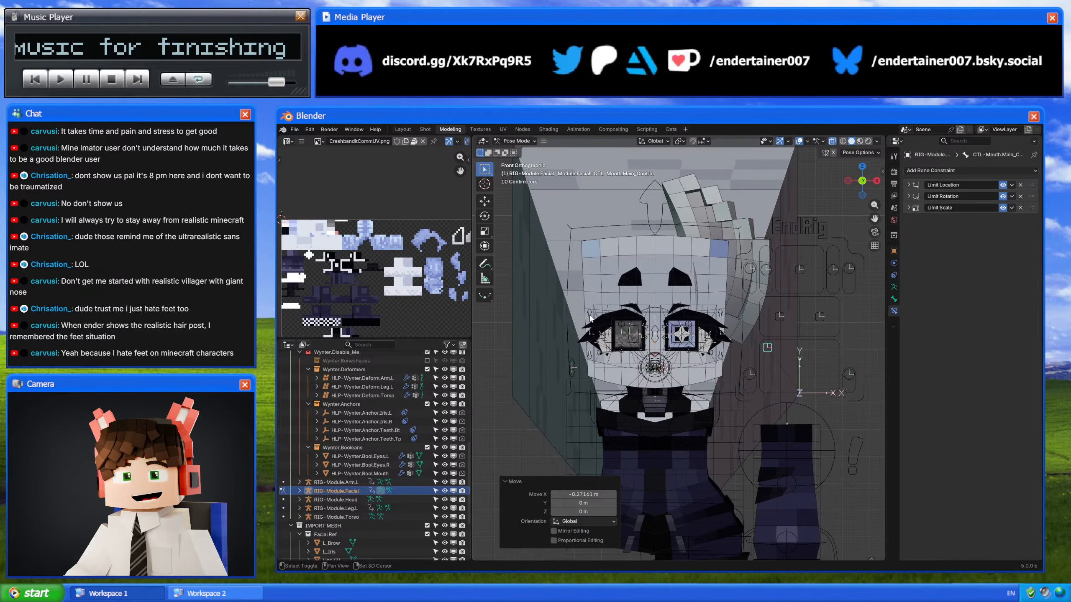
key(ctrl+z)
key(ctrl+z)
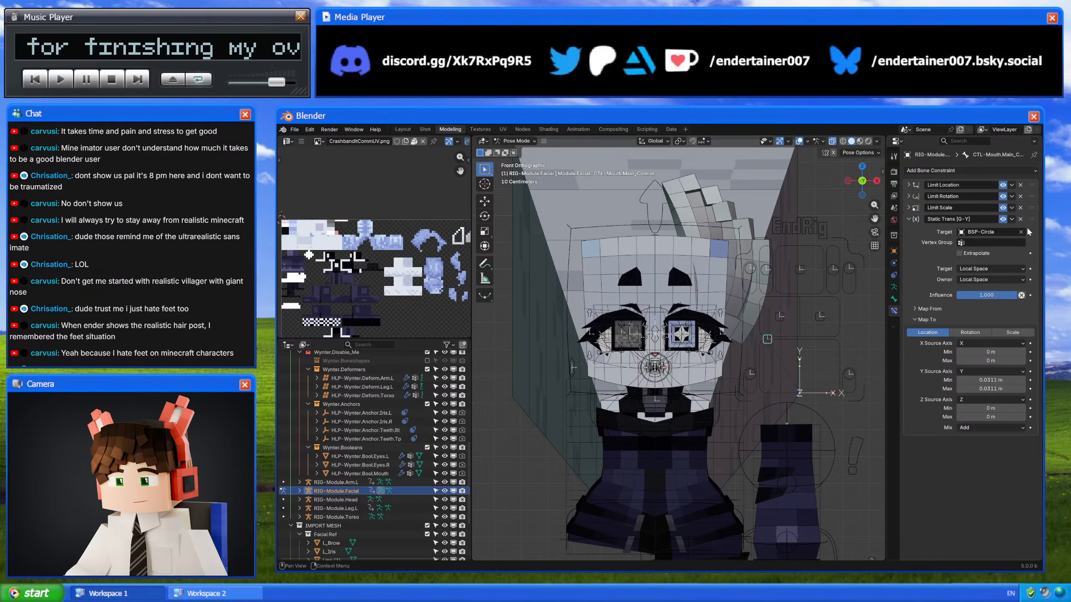
drag(1031, 218, 1029, 166)
click(968, 184)
click(968, 185)
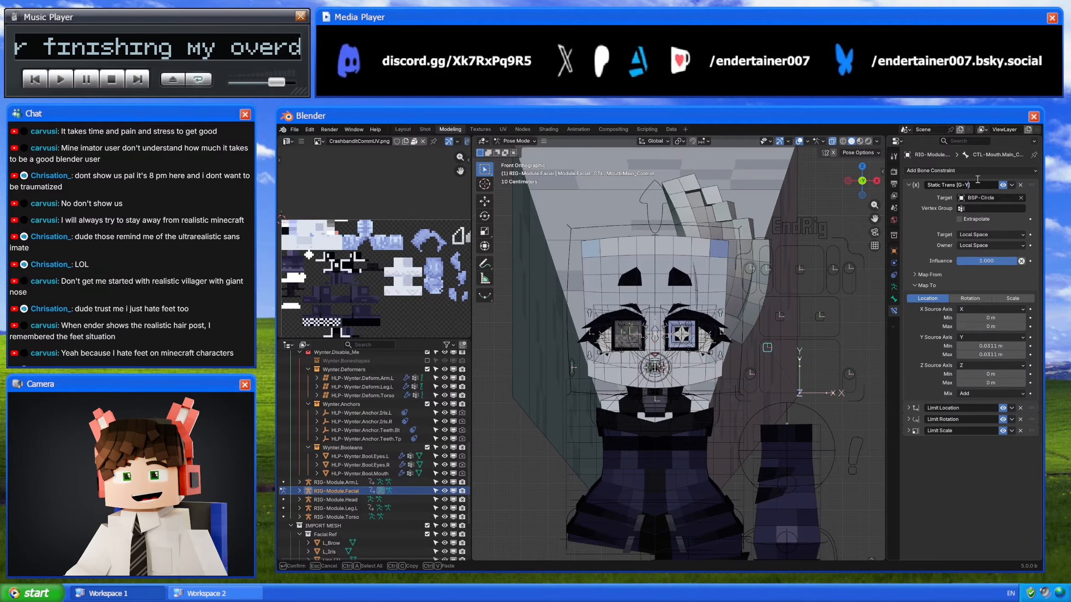
key(BackSpace)
text(X)
Step: In the Static Trans [G-X] location mapping, set Y minimum and maximum to 0 m and X minimum and maximum to -0.12 m
click(986, 346)
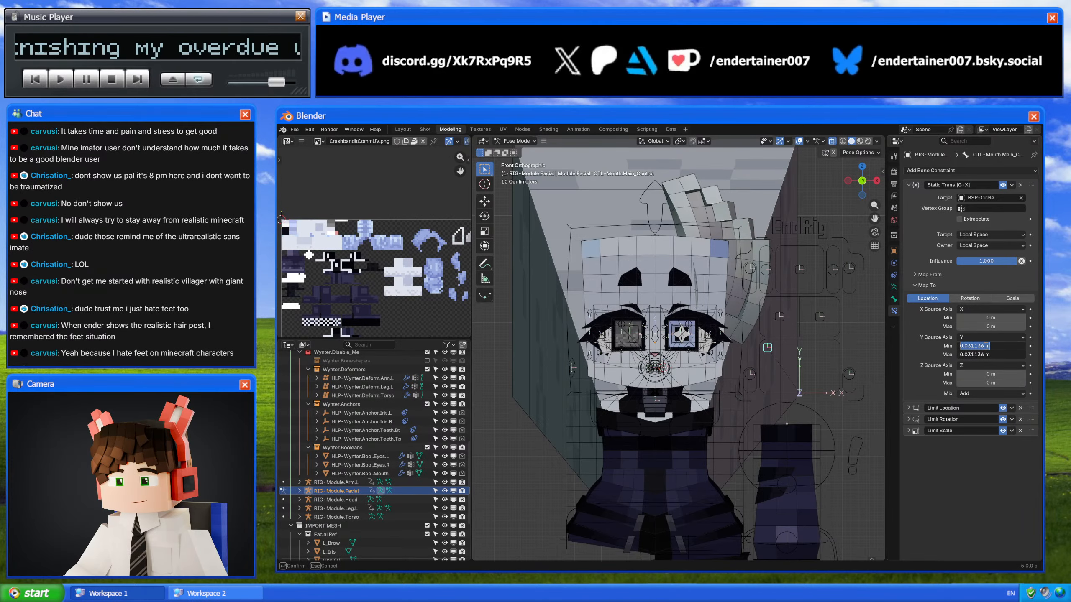
text(0)
key(Return)
click(910, 409)
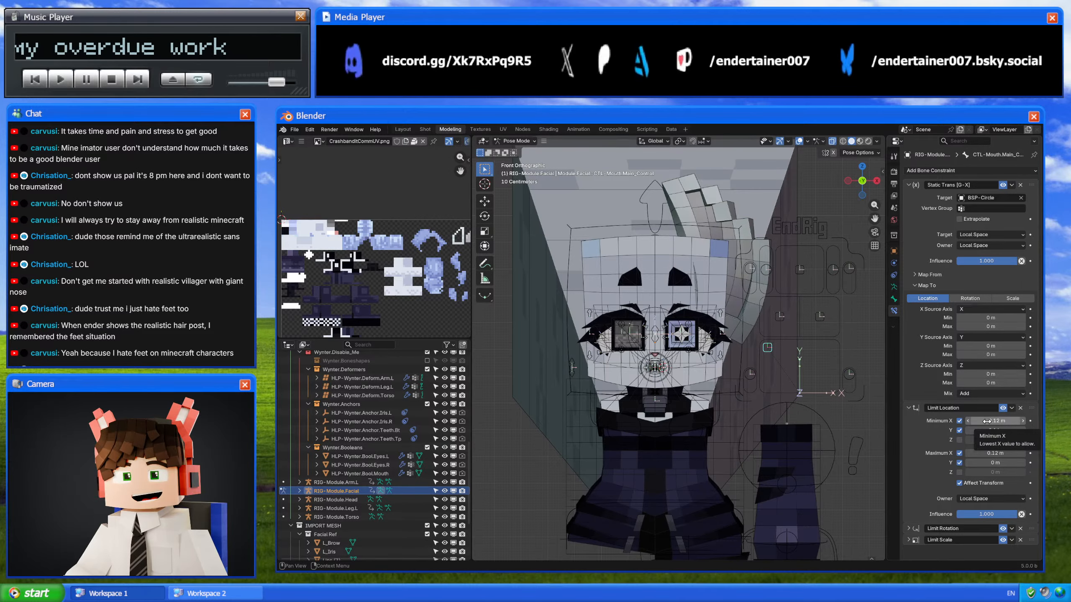
key(ctrl+c)
key(ctrl+v)
key(ctrl+v)
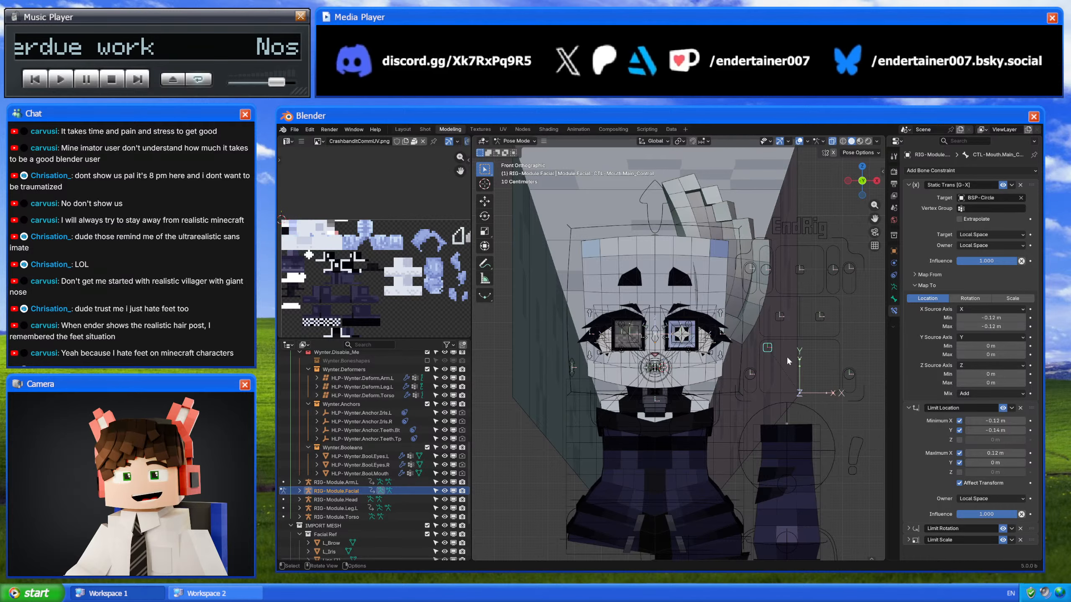
Step: Double the mouth main control's Limit Location maximum X to 0.24 m and test its sideways travel
key(g)
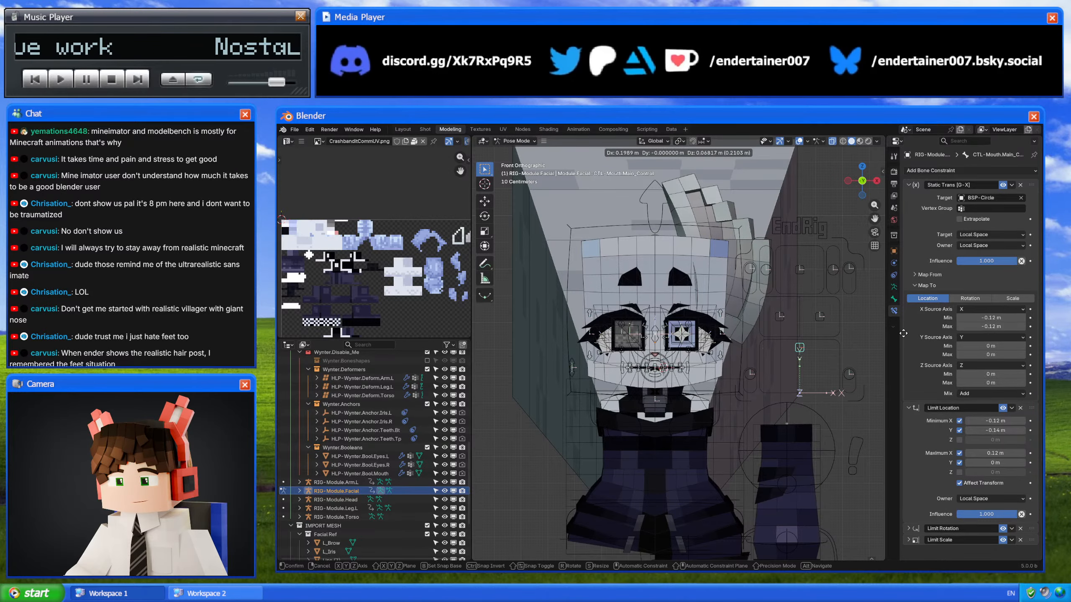
right_click(792, 331)
click(1000, 454)
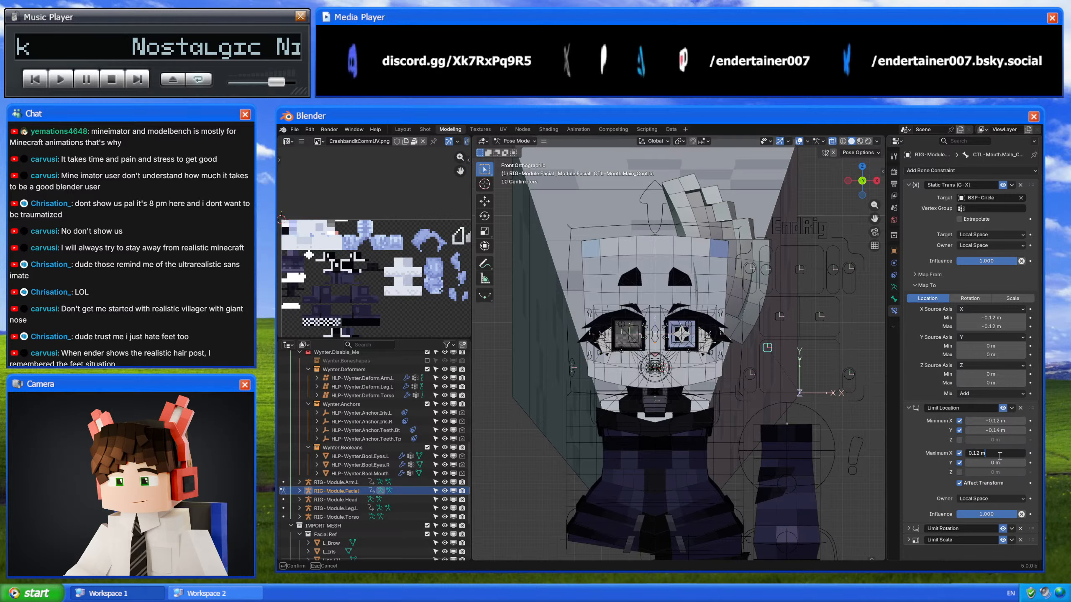
text(*2)
key(Return)
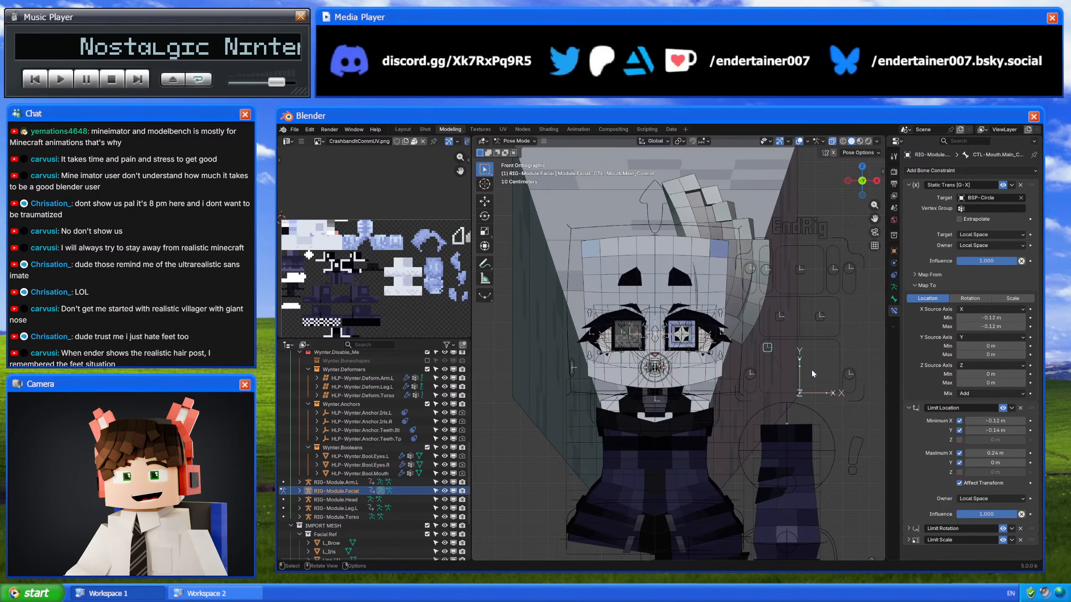
click(908, 407)
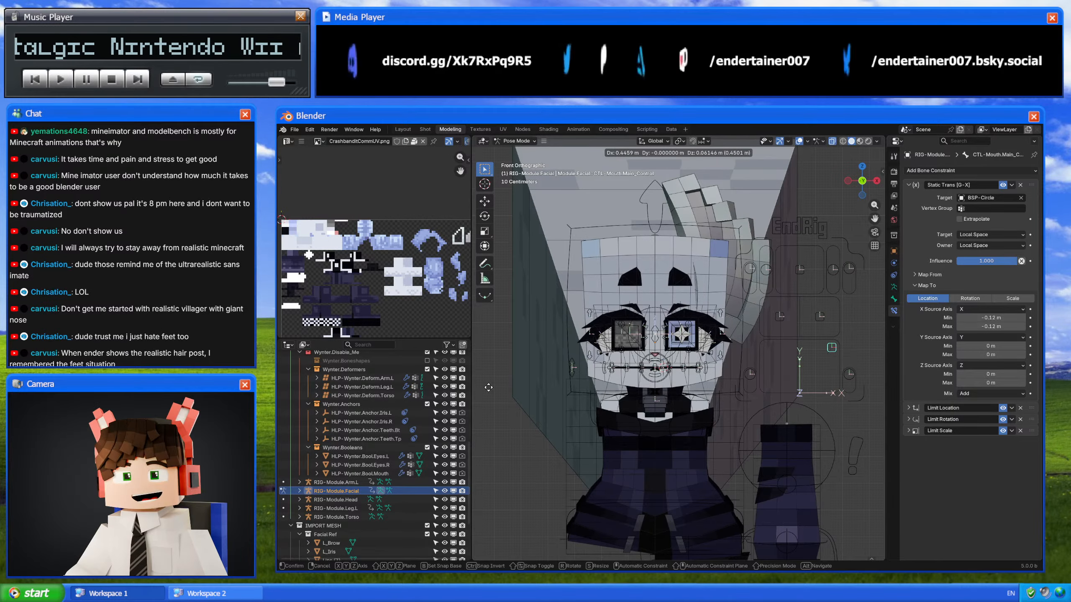
scroll(675, 382, up, 4)
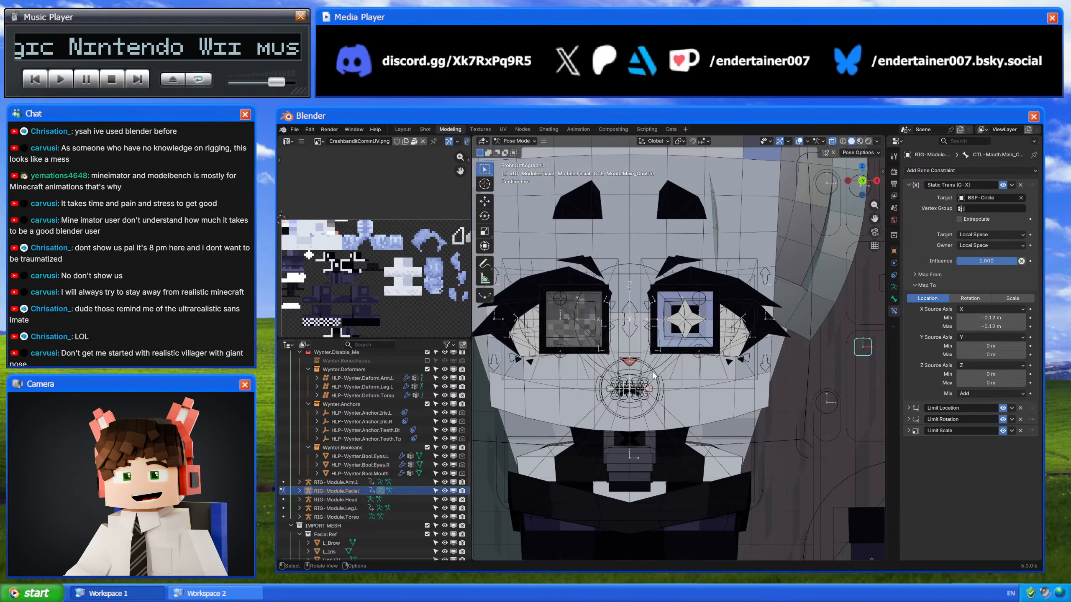
Step: Copy the Static Trans [G-X] constraint from the mouth main control to CTL-Mouth.Root
click(662, 382)
scroll(671, 379, up, 2)
key(g)
right_click(673, 378)
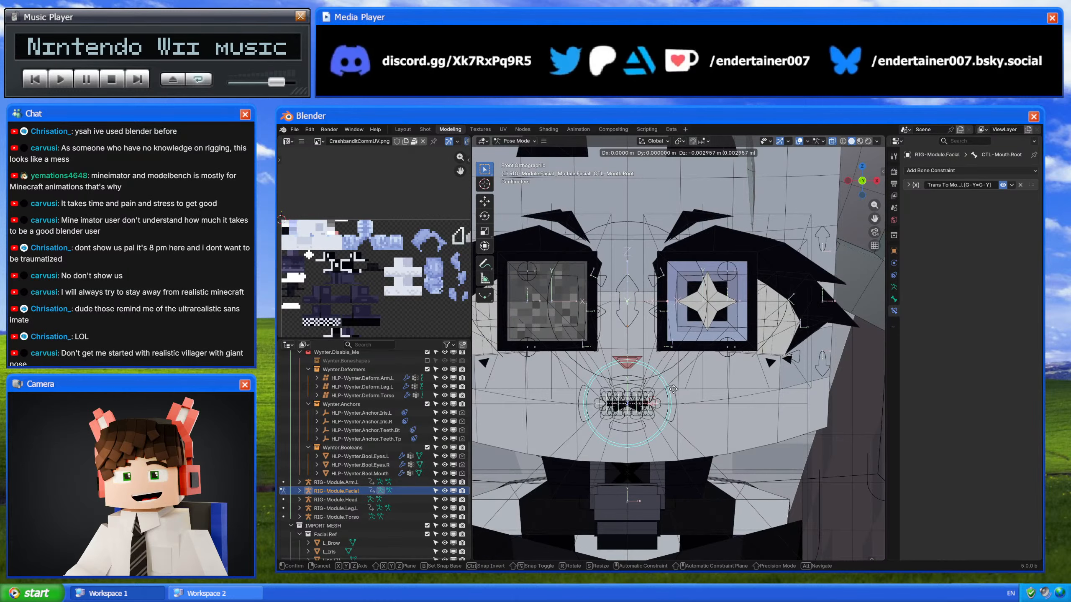
scroll(748, 375, down, 2)
shift+middle_drag(748, 374, 646, 379)
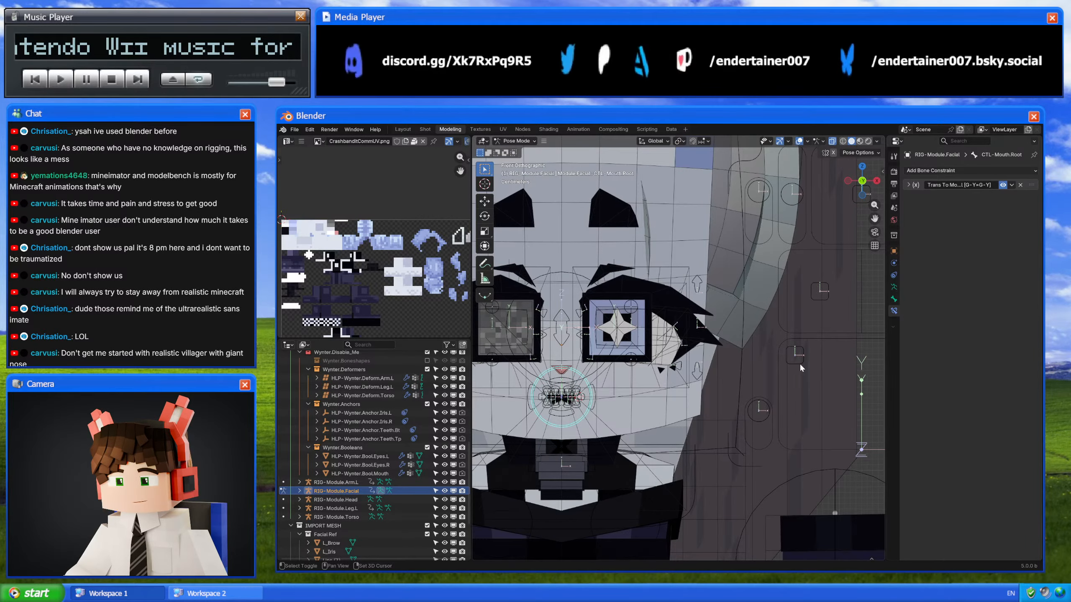
shift+click(800, 364)
click(1011, 185)
click(984, 213)
click(513, 372)
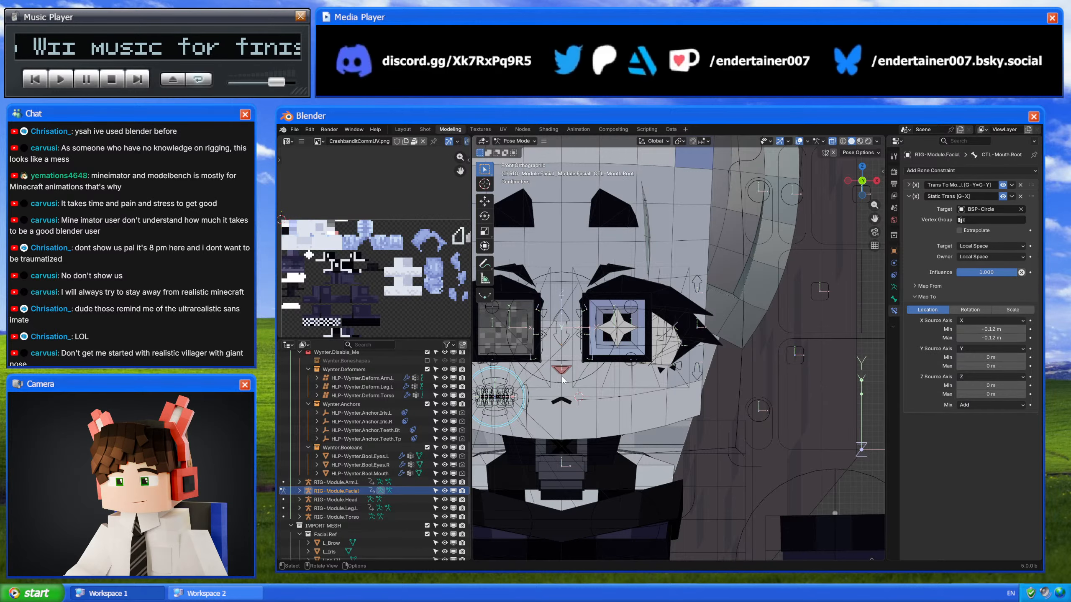
Step: Place the copied constraint first in the mouth root's stack and rename it Static Trans [G-Y]
drag(1031, 197, 1030, 183)
click(969, 184)
click(967, 184)
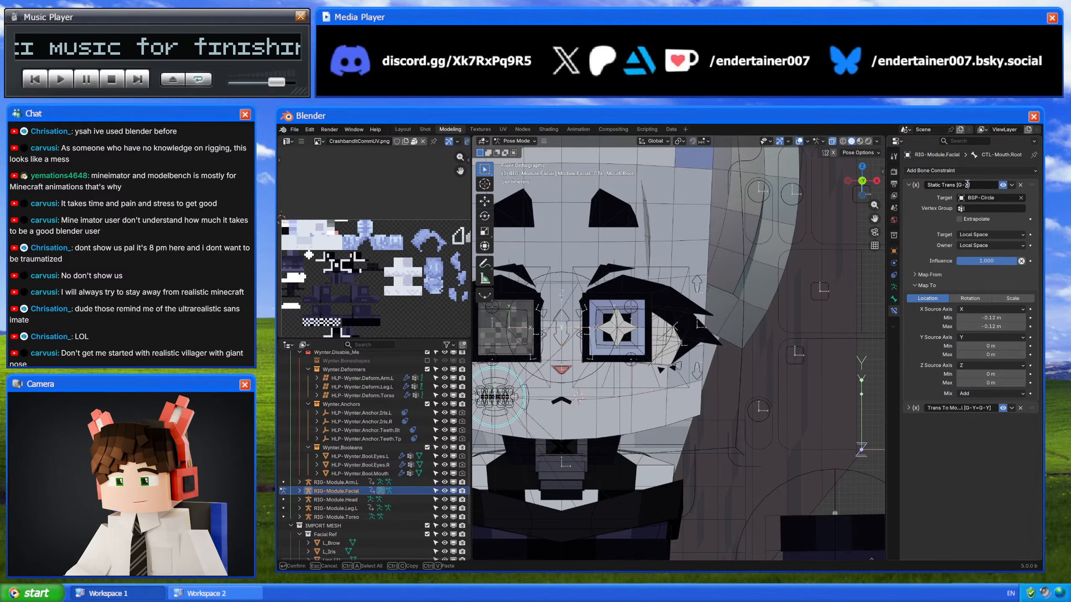
key(BackSpace)
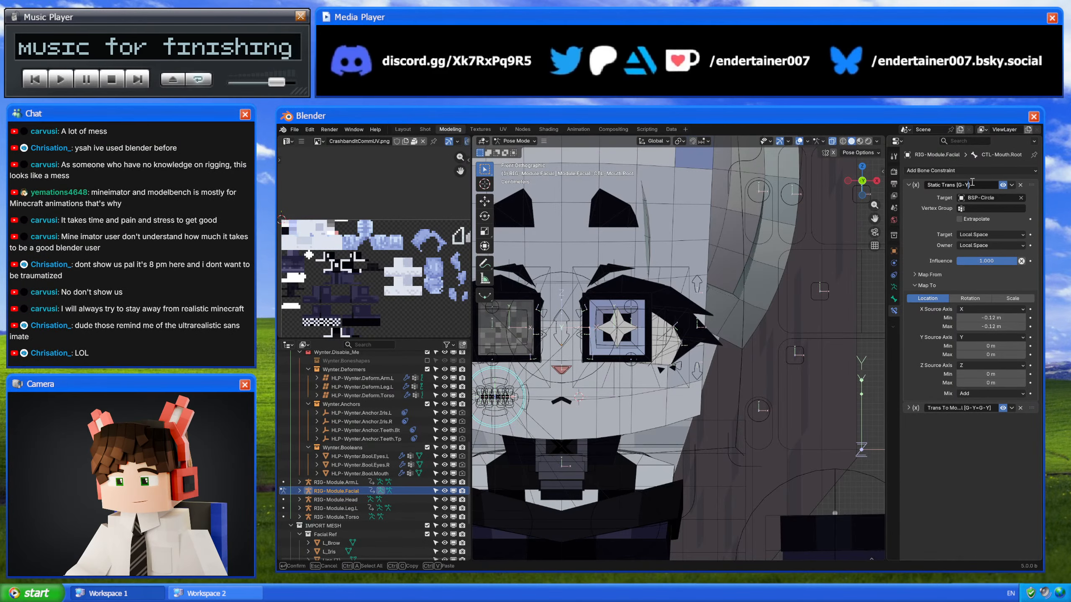
Step: Set the X location minimum and maximum of the mouth root's Static Trans [G-Y] constraint to 0 m
click(929, 263)
drag(978, 317, 974, 327)
text(0)
key(Return)
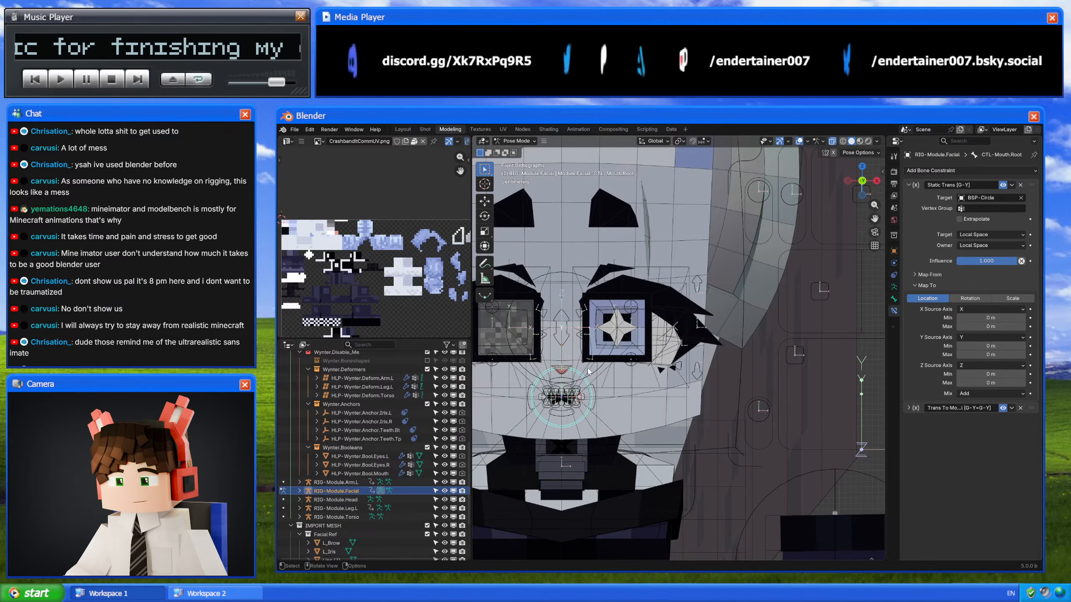
Step: Lower the mouth root along Z to a local Y location of -0.006 m and show its transform values
shift+middle_drag(602, 373, 683, 367)
scroll(683, 346, up, 10)
key(g)
key(z)
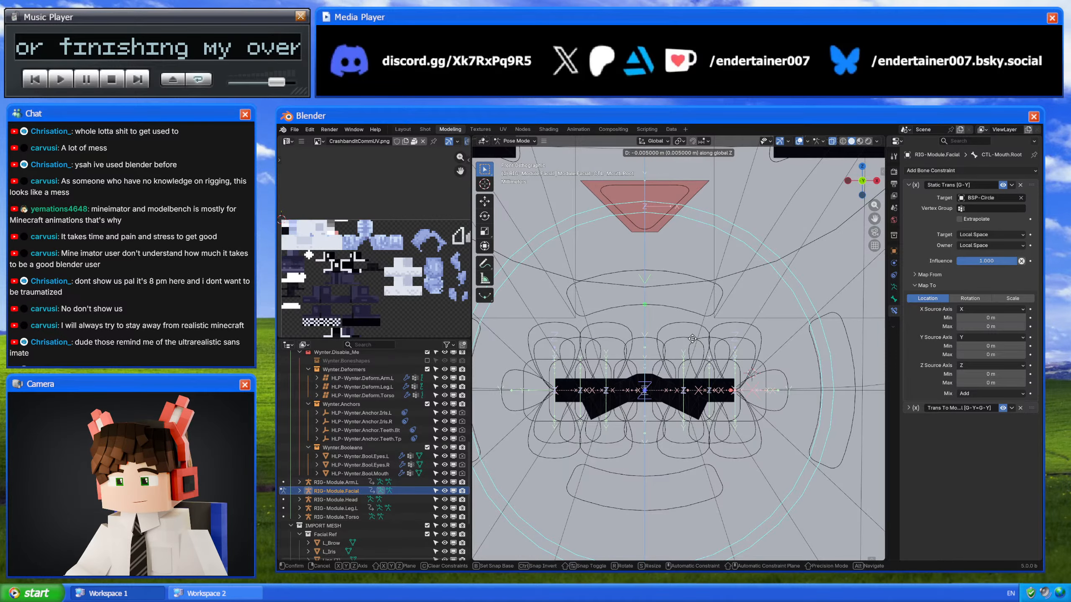
click(691, 340)
key(n)
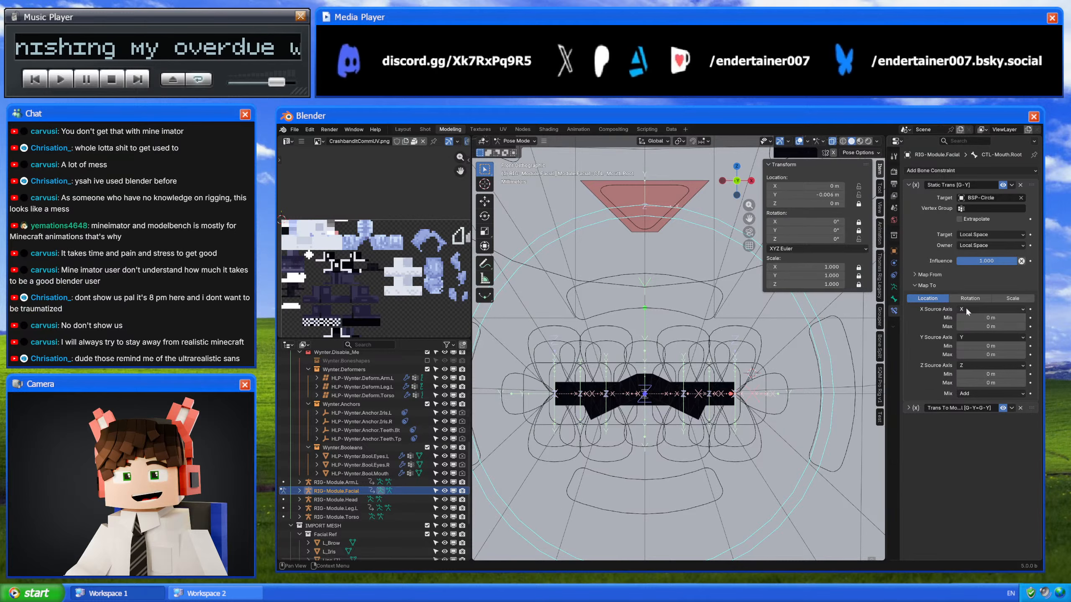
Step: Set the Static Trans [G-Y] Y location minimum and maximum to -0.006 m, and clear the mouth root's own location
click(1003, 346)
text(g)
key(Return)
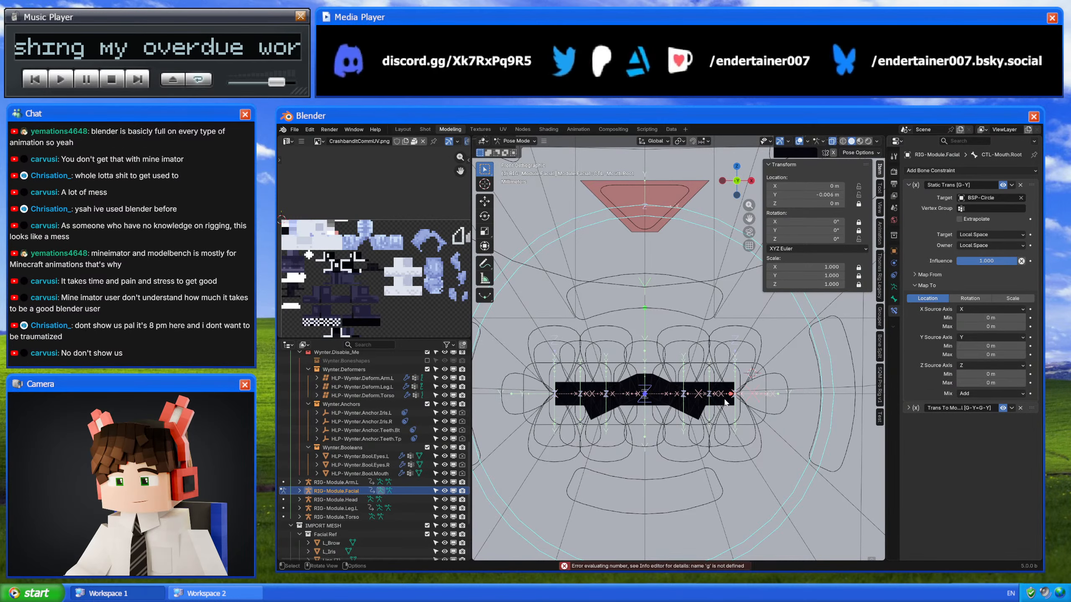
click(1003, 345)
key(Return)
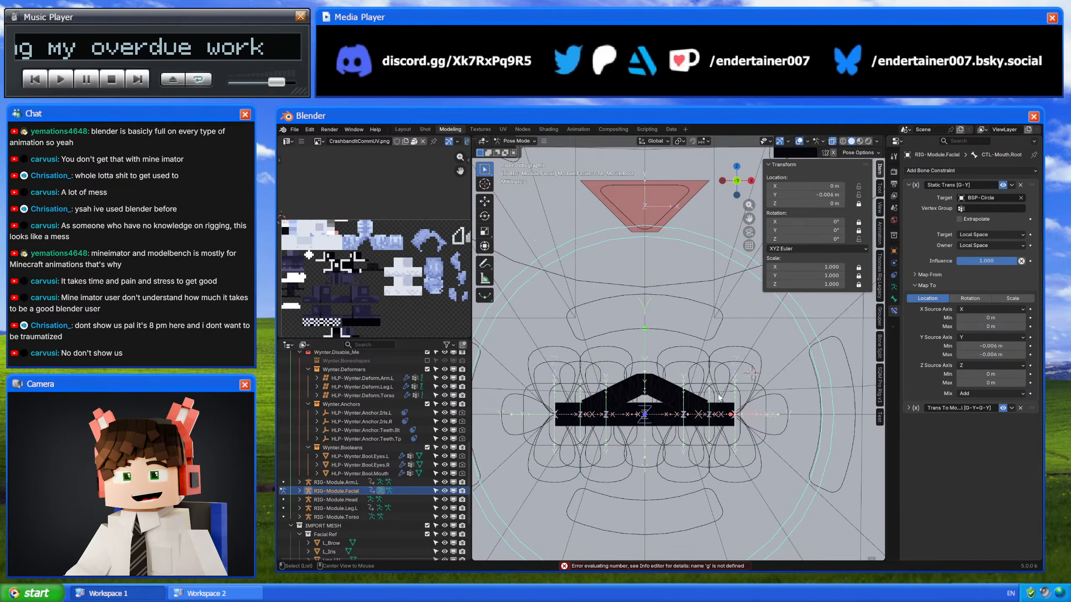
scroll(718, 395, down, 6)
scroll(718, 397, down, 4)
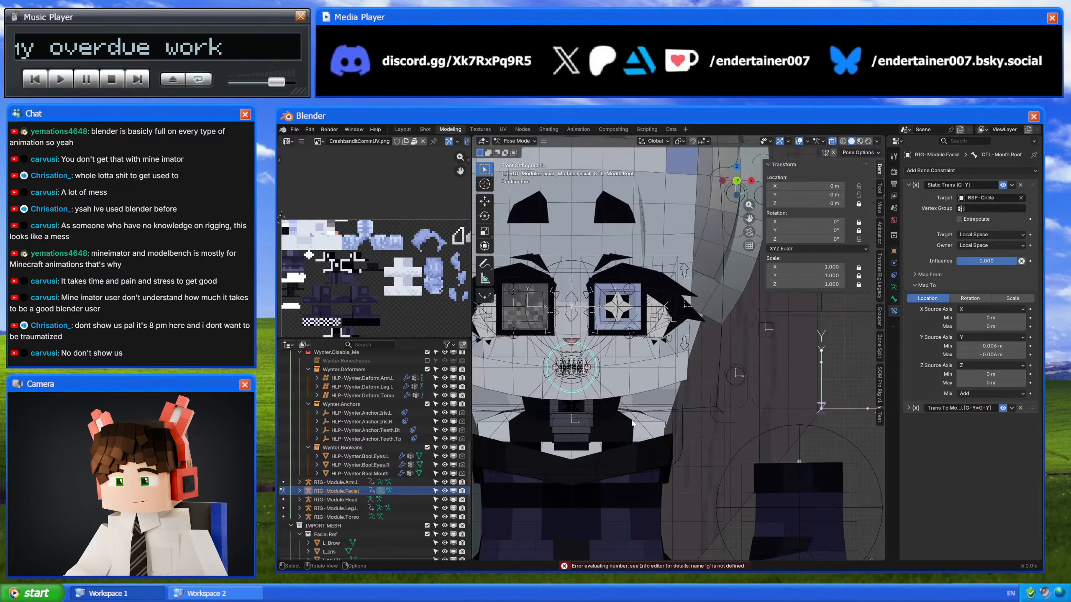
Step: Exclude the Facial Ref collection and hide the viewport overlays to inspect the mouth on the character's face
click(698, 345)
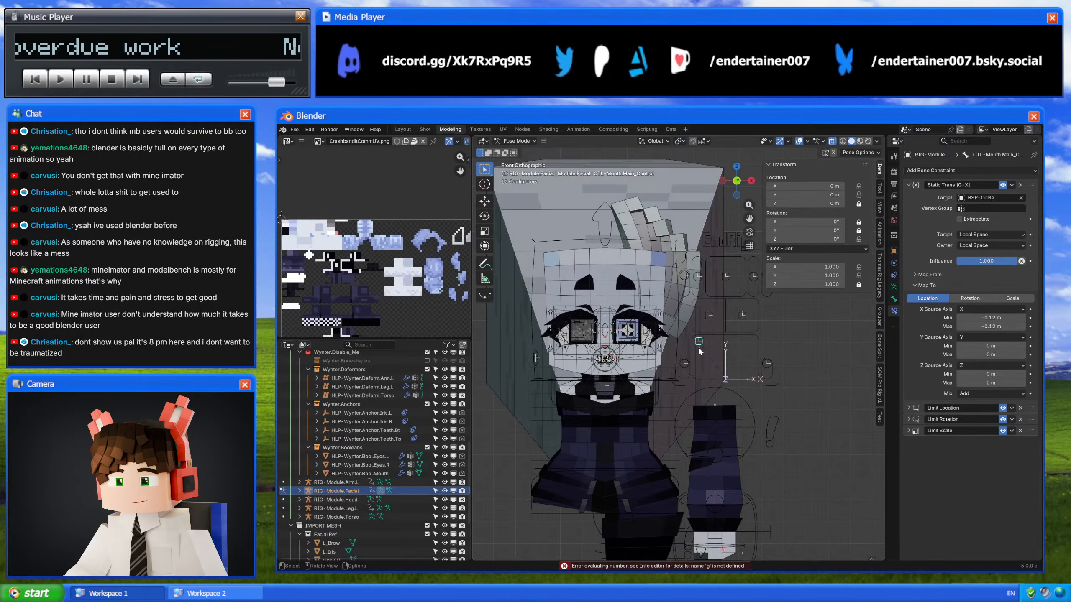
click(623, 362)
scroll(624, 363, up, 5)
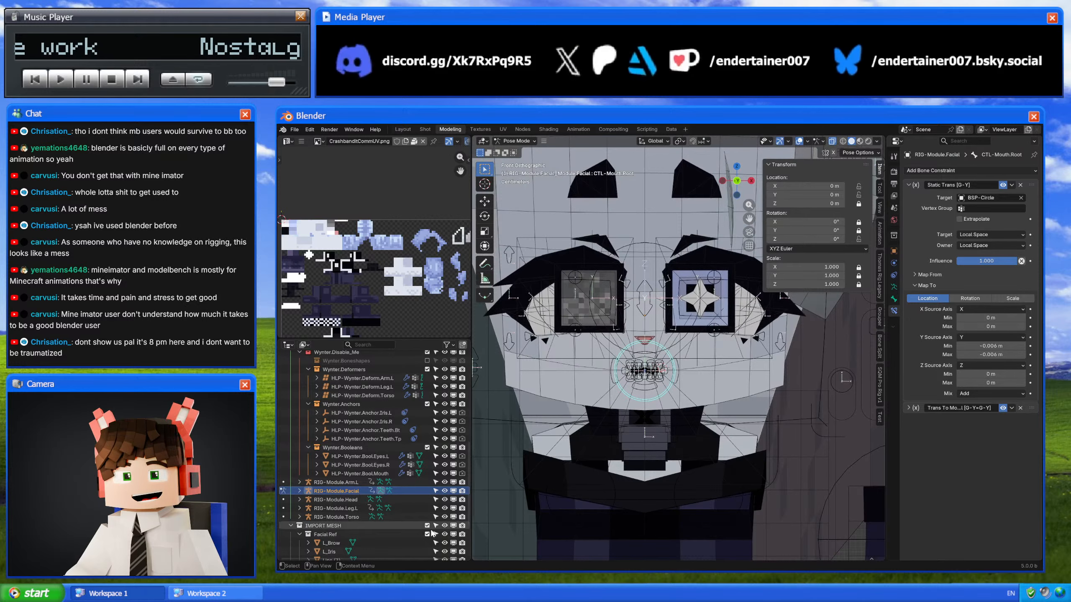
click(427, 534)
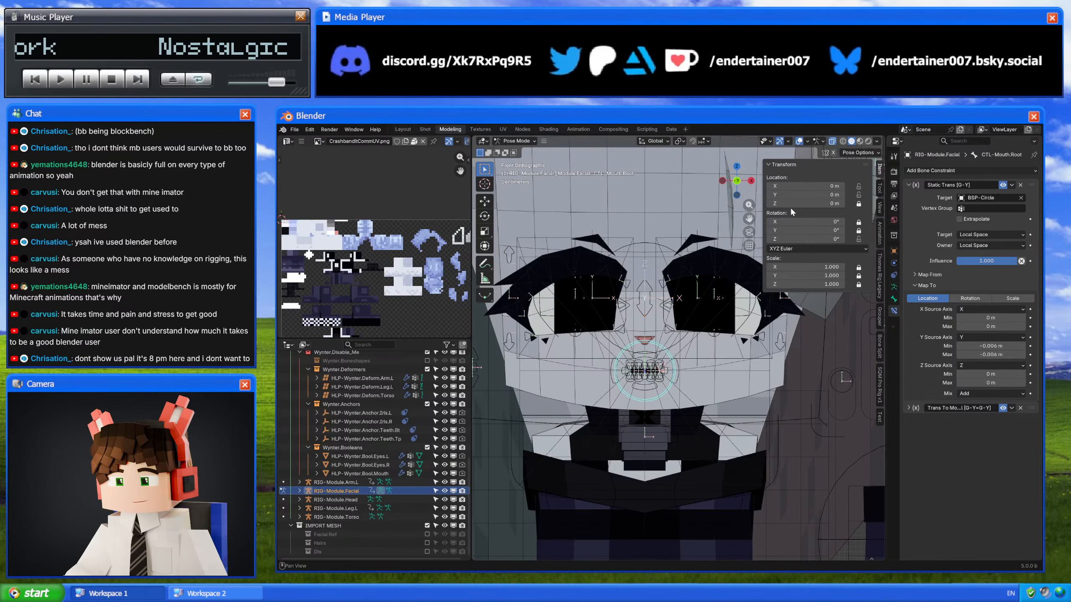
click(799, 141)
scroll(646, 352, down, 5)
middle_drag(646, 352, 689, 368)
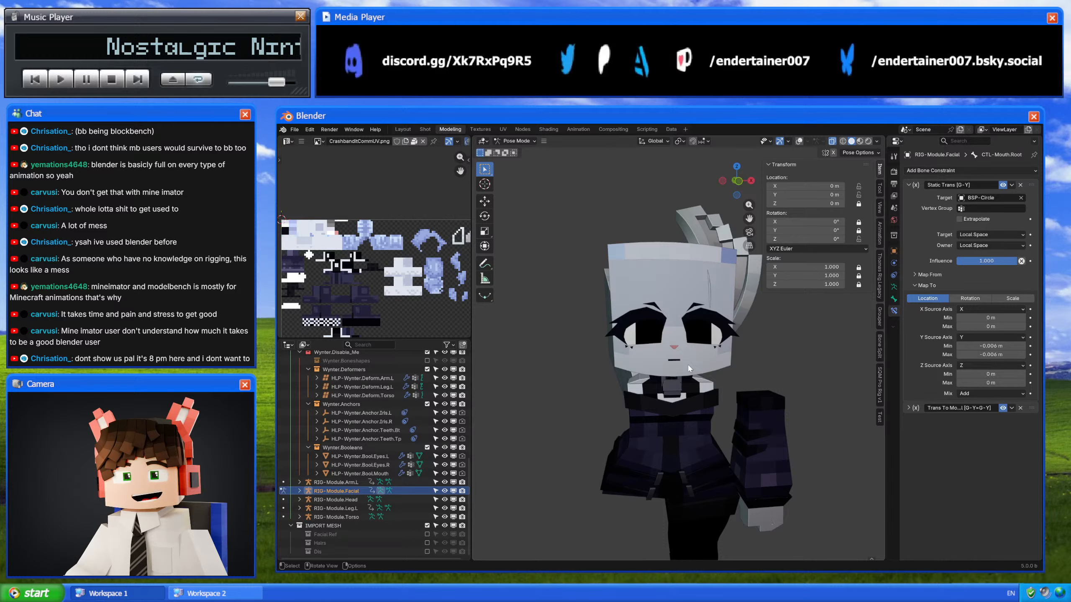
Step: Show the viewport overlays again and select the CTL-Facial_Panel bone to display its properties
key(alt+shift+z)
scroll(660, 366, up, 3)
middle_drag(675, 366, 658, 365)
scroll(670, 363, down, 1)
scroll(657, 365, up, 2)
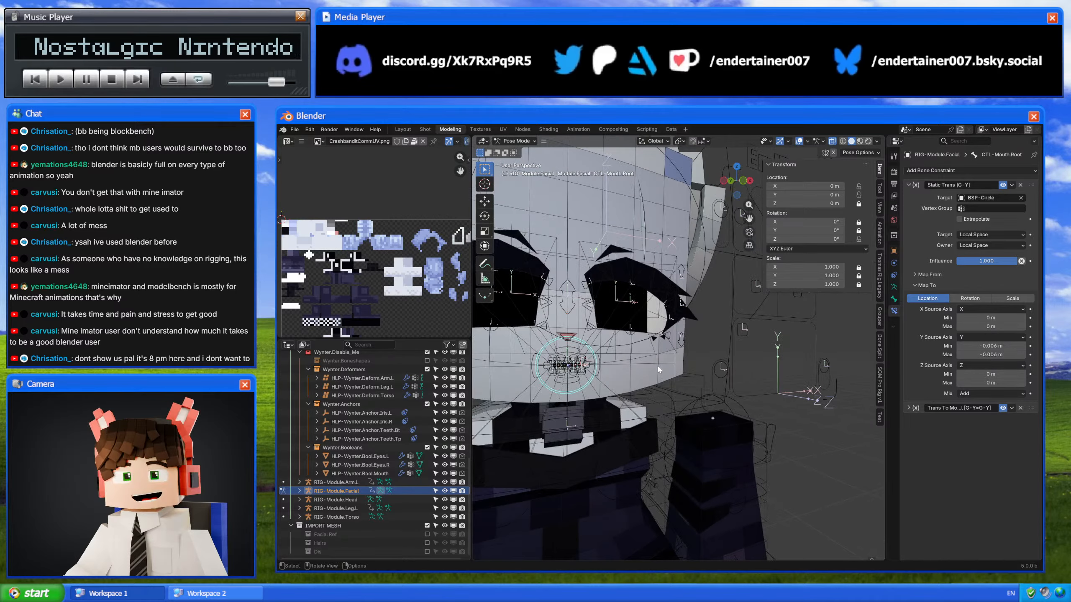
click(701, 397)
scroll(701, 384, down, 5)
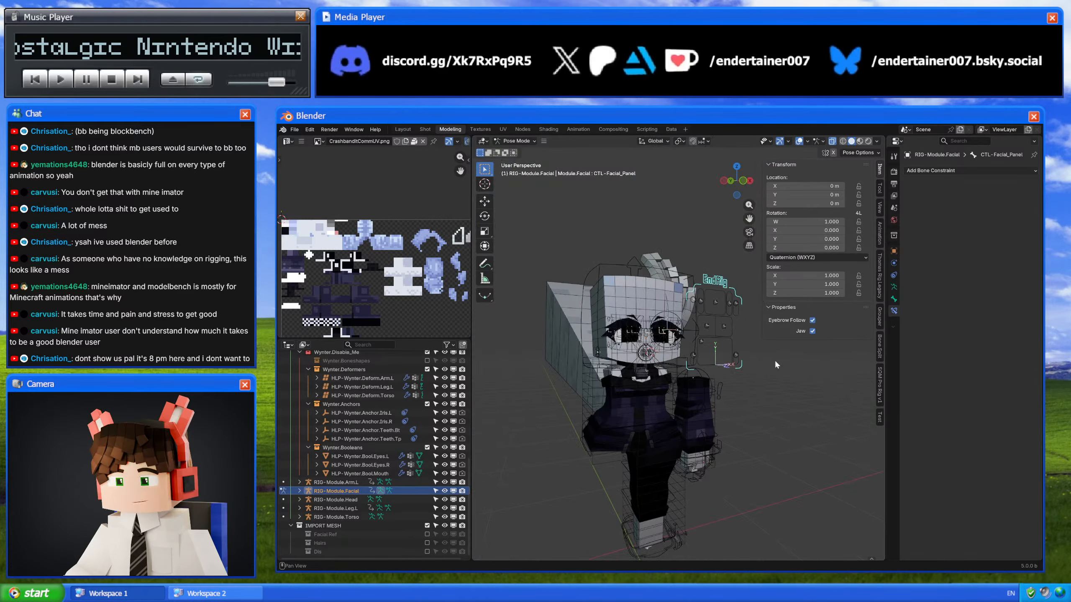
scroll(659, 375, up, 7)
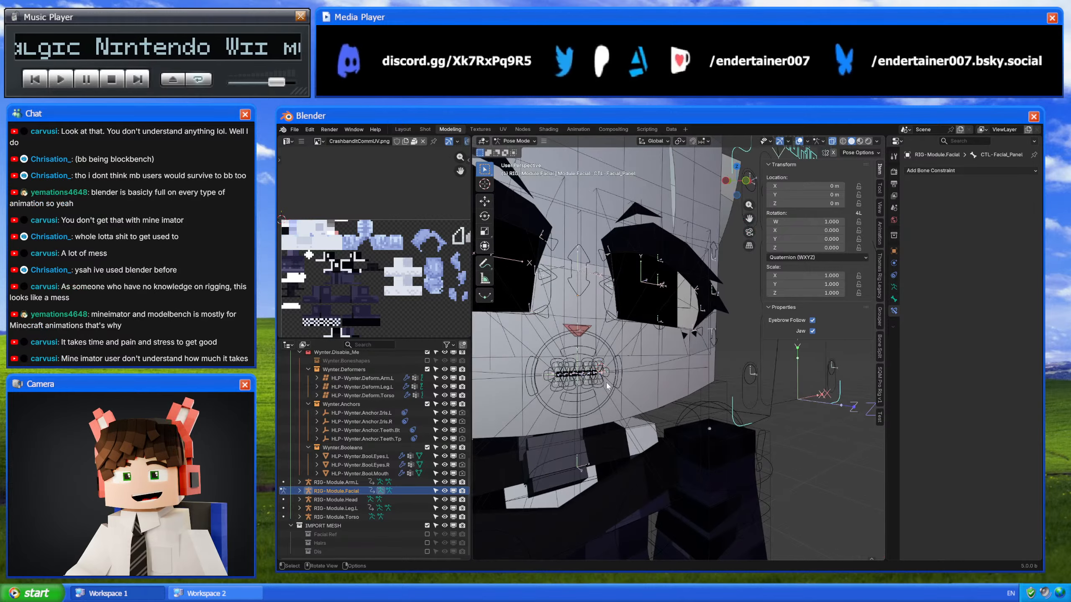
Step: Hide the mesh at the mouth in Object Mode and dismiss the quit prompt without closing the file
key(ctrl+Tab)
scroll(606, 383, up, 4)
middle_drag(606, 382, 642, 379)
scroll(643, 378, down, 4)
scroll(651, 383, up, 3)
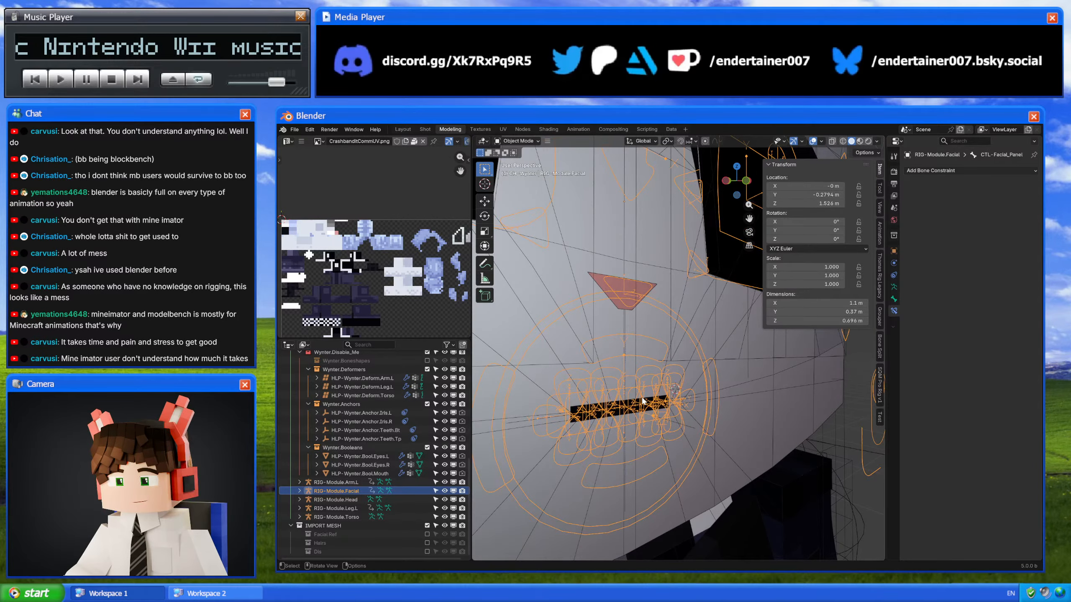
click(643, 397)
scroll(657, 380, down, 7)
mouse_move(688, 370)
middle_down()
mouse_move(666, 371)
mouse_move(682, 378)
middle_up()
key(h)
click(694, 371)
key(ctrl+q)
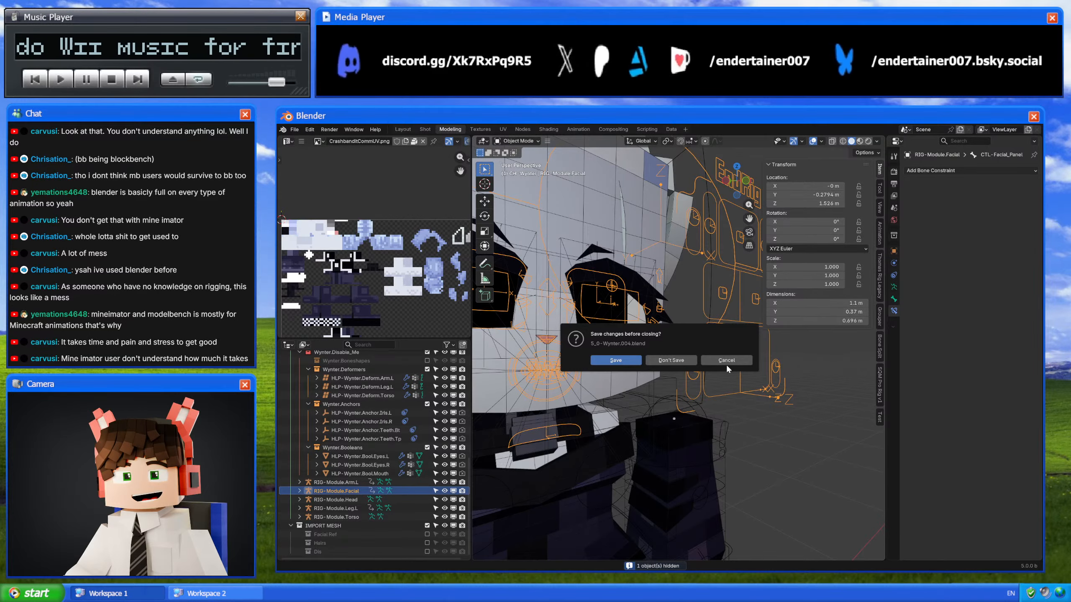
click(727, 363)
Step: Test the main mouth control and the mouth root in Pose Mode, and clear the location and rotation of all facial bones
key(ctrl+Tab)
click(716, 338)
key(g)
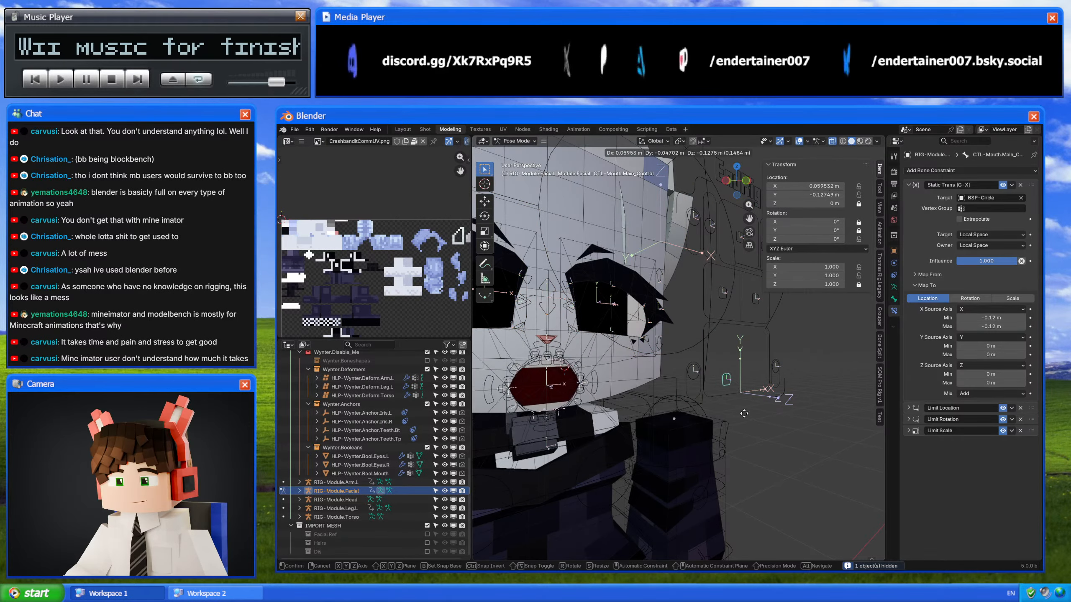
click(774, 351)
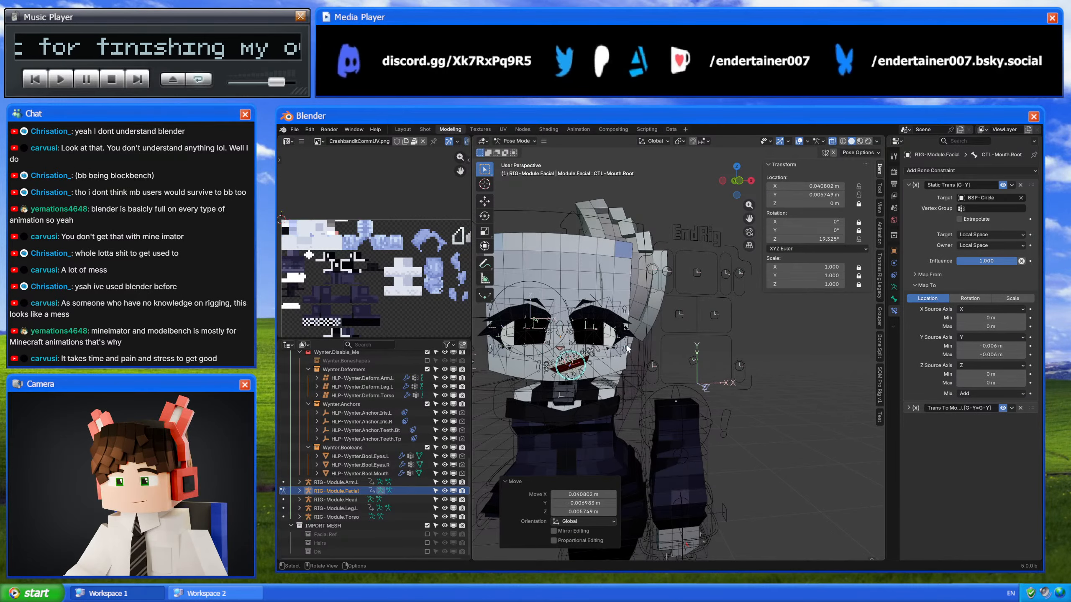
middle_drag(627, 345, 648, 346)
scroll(648, 346, up, 4)
key(a)
key(alt+g)
key(alt+r)
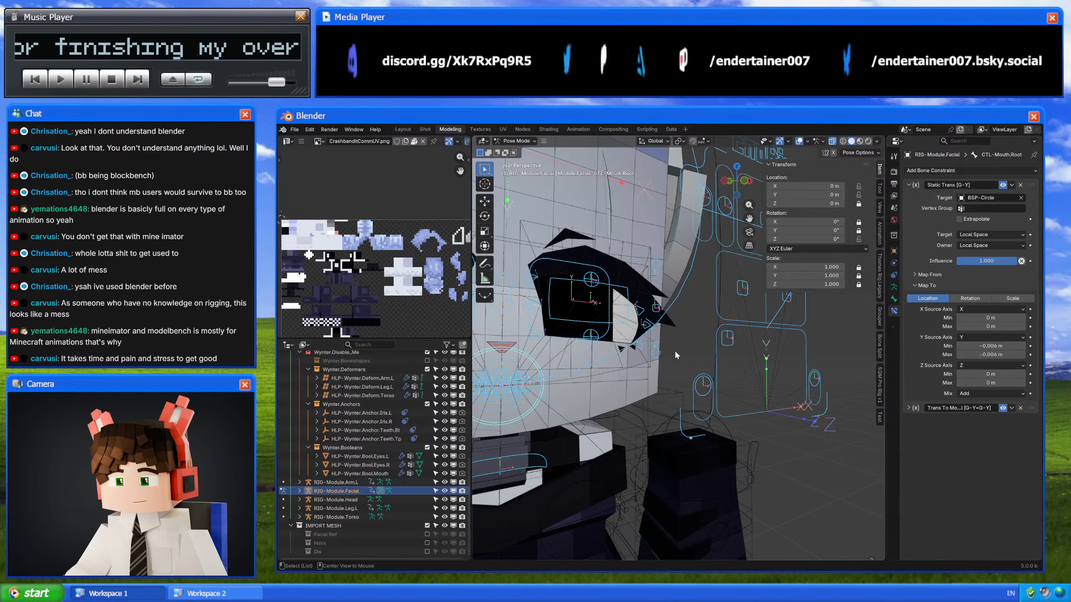
Step: Return to Object Mode and reveal all hidden objects of the character
key(KP_Decimal)
key(ctrl+Tab)
key(alt+h)
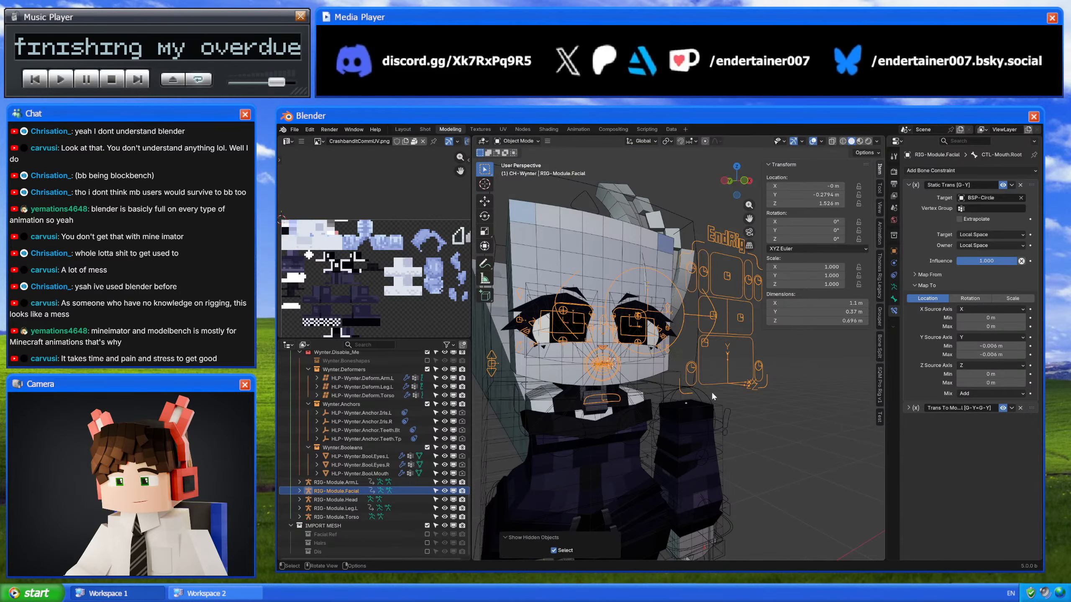
click(711, 396)
shift+middle_drag(624, 432, 689, 453)
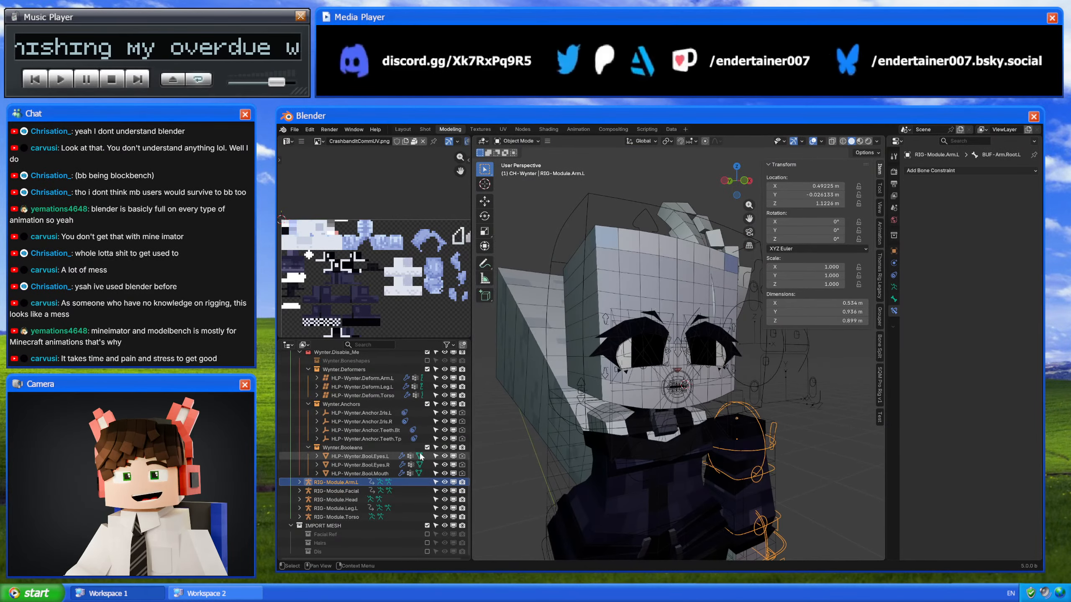
Step: Include the Facial Ref collection and move its L_Brow and R_Brow meshes into the Wynter.Mesh collection
click(427, 535)
scroll(419, 530, down, 4)
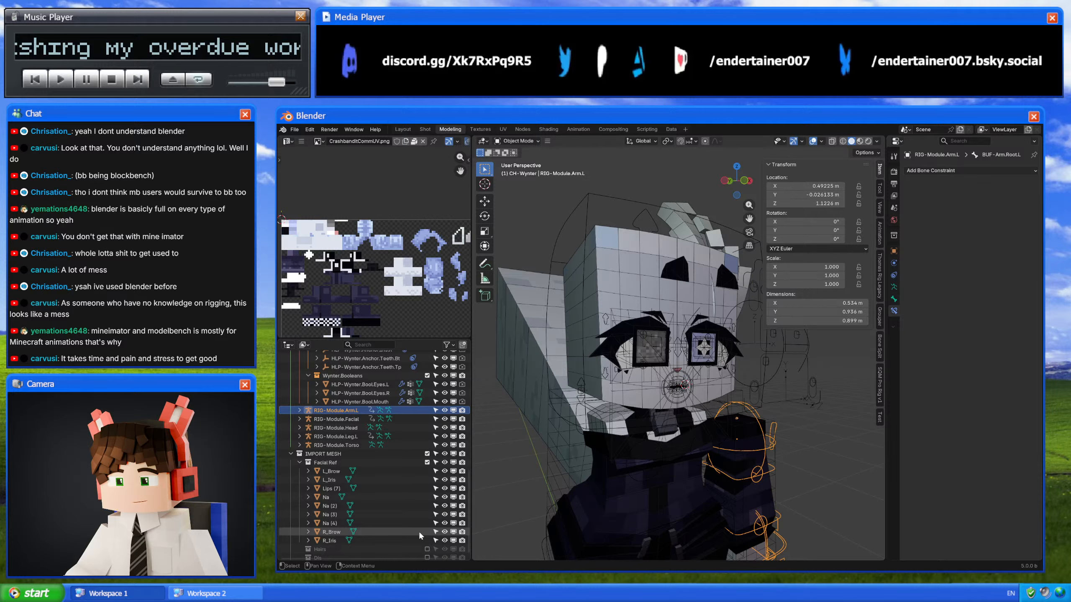
click(331, 471)
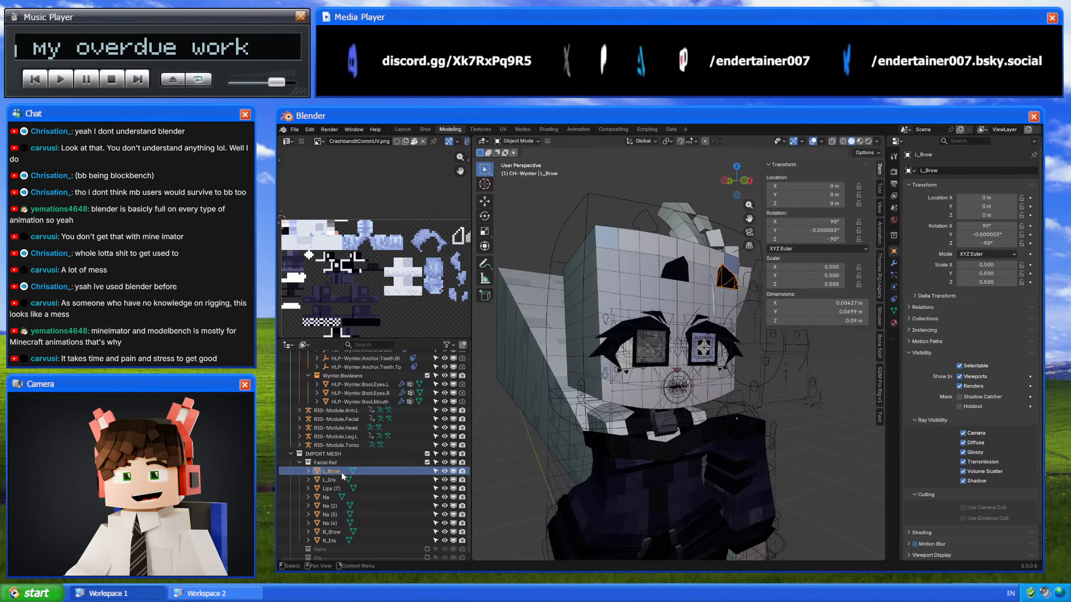
ctrl+click(331, 532)
drag(337, 472, 356, 374)
scroll(366, 485, down, 15)
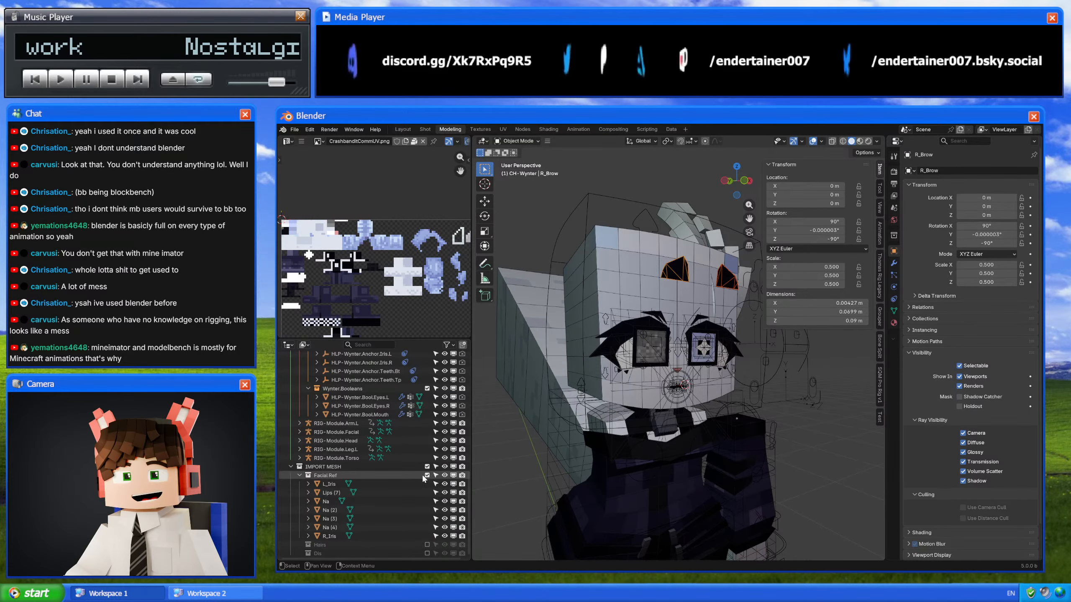
Step: Check the remaining reference meshes, such as Lips (7) and Na (2), and exclude the Facial Ref collection
click(326, 501)
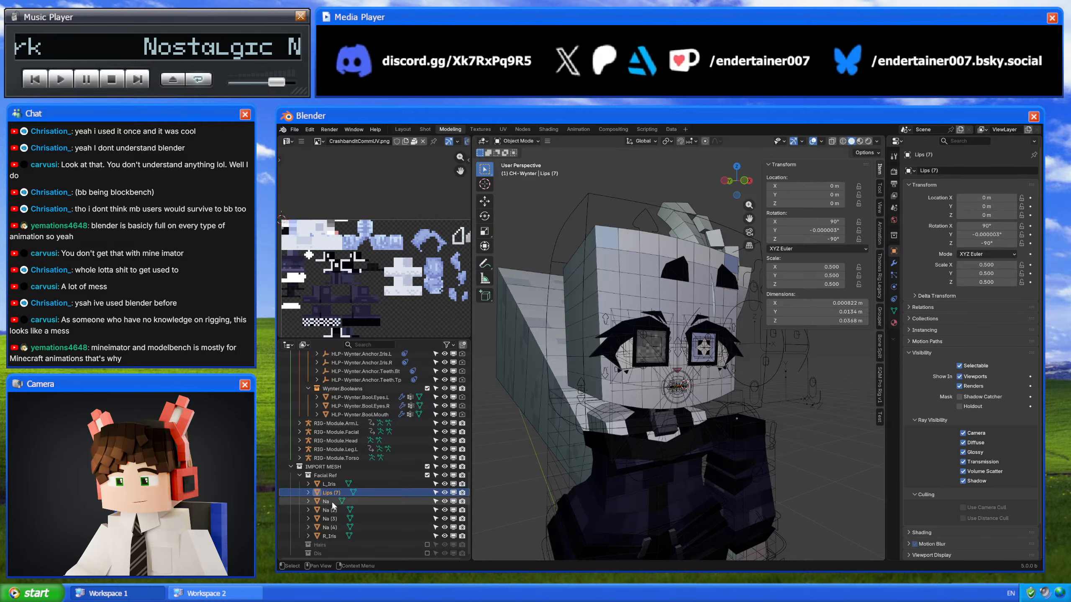
click(329, 510)
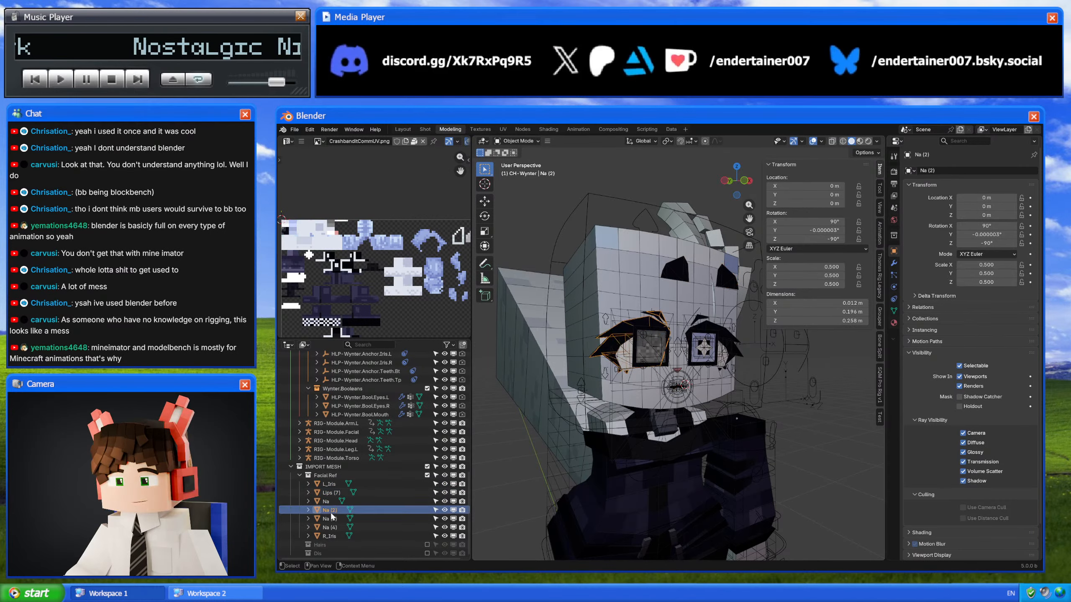
click(329, 536)
scroll(427, 478, up, 10)
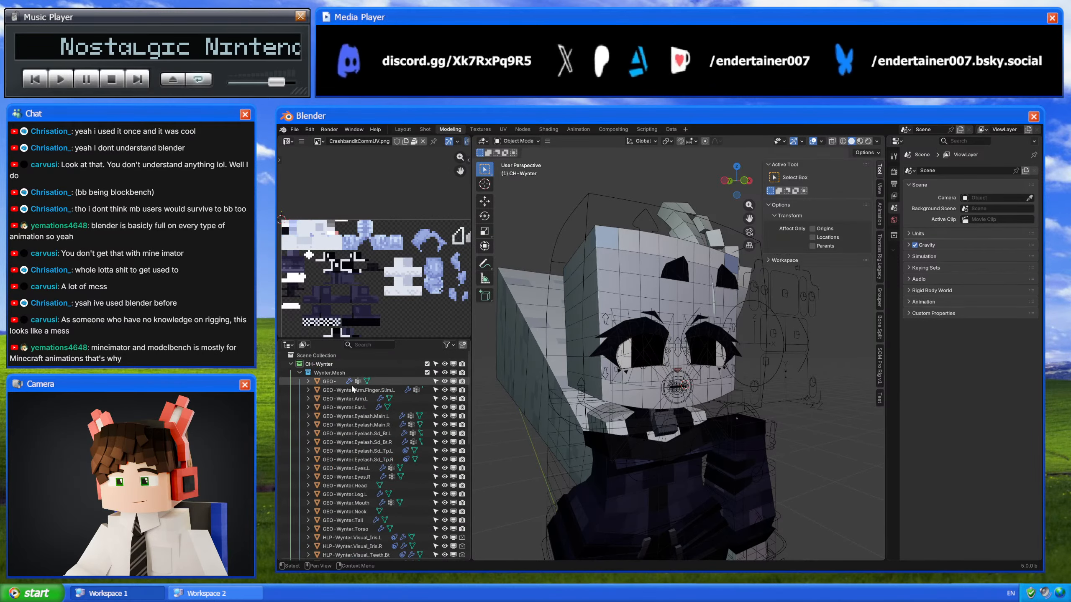
Step: Rename the GEO- object in the Wynter.Mesh collection as GEO-Wynter.Lips and show its mesh data properties
click(333, 382)
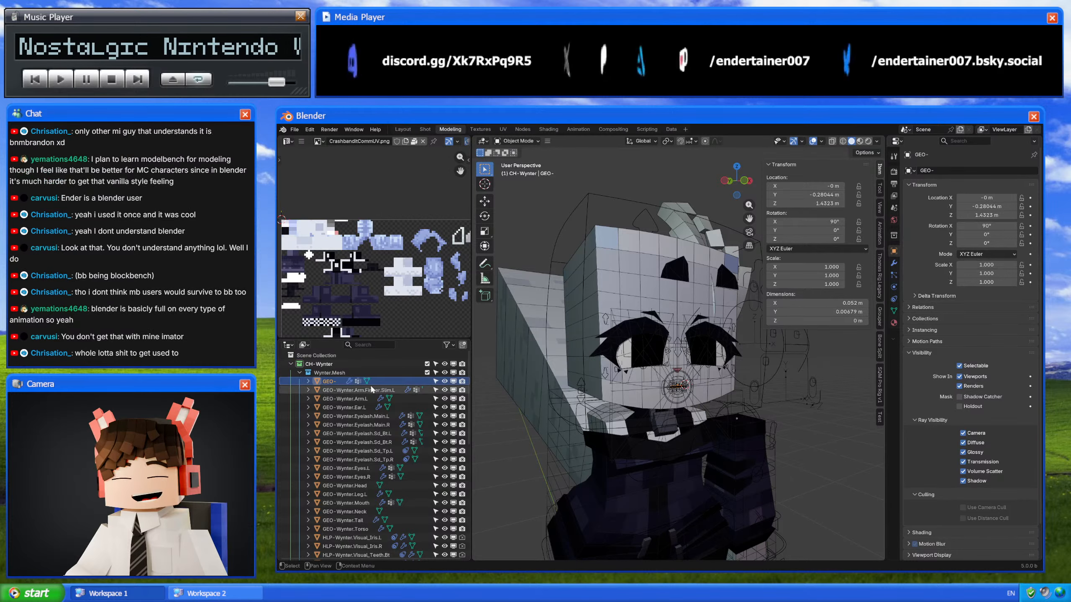
double_click(333, 381)
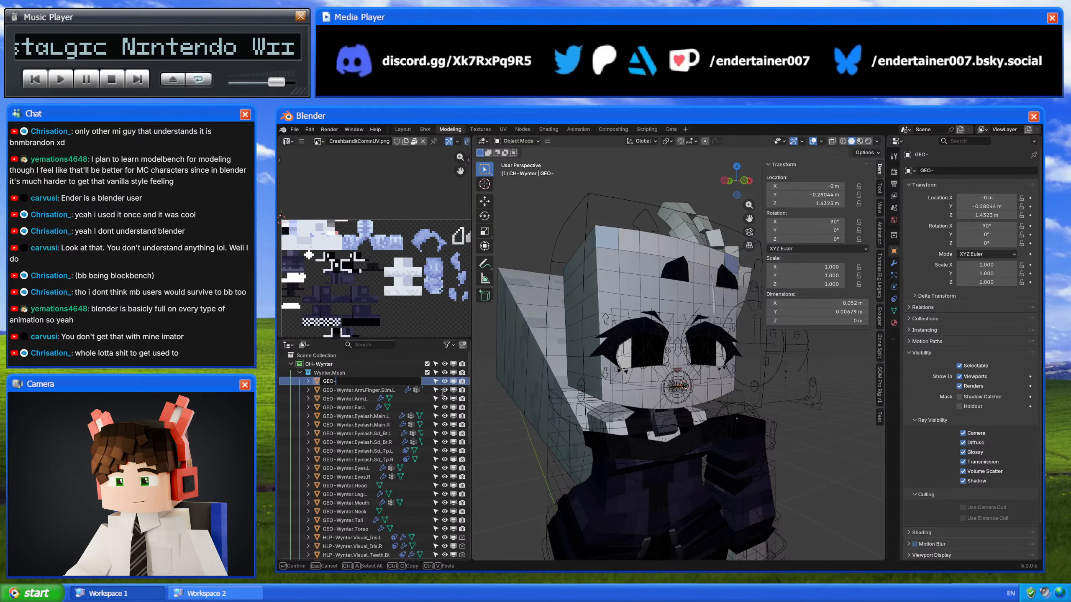
key(Return)
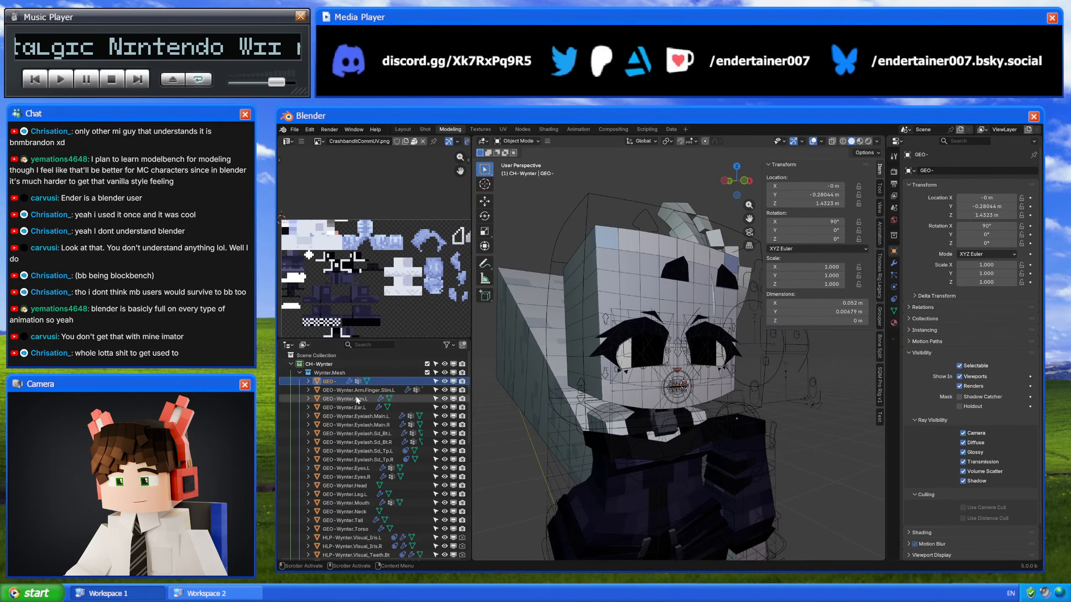
double_click(352, 382)
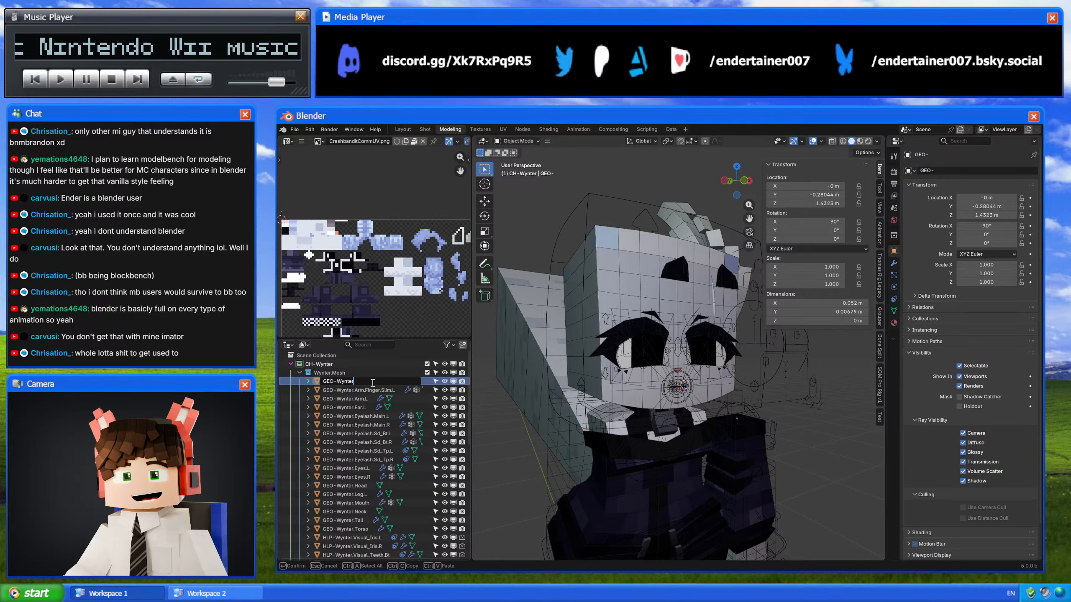
text(.Lips)
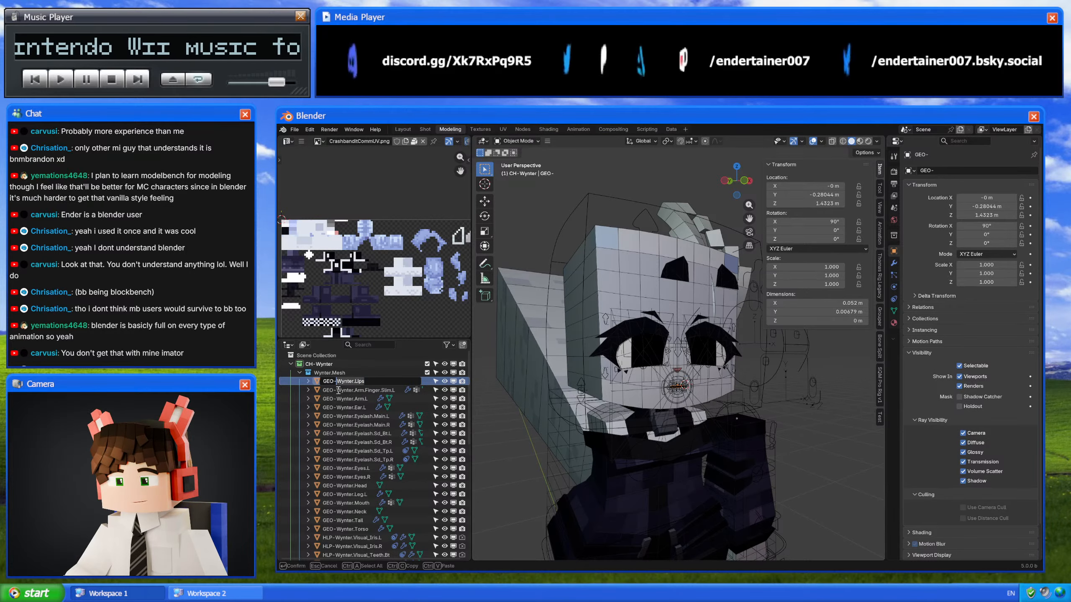
key(Return)
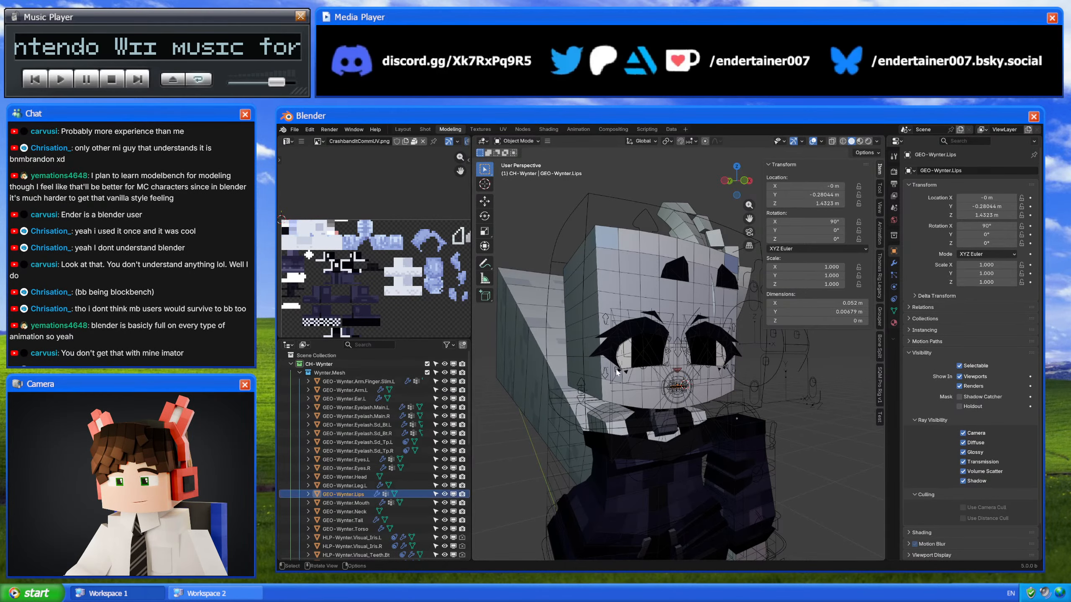
click(894, 311)
Step: Rename the Nose object as GEO-Wynter.Nose
scroll(367, 390, down, 5)
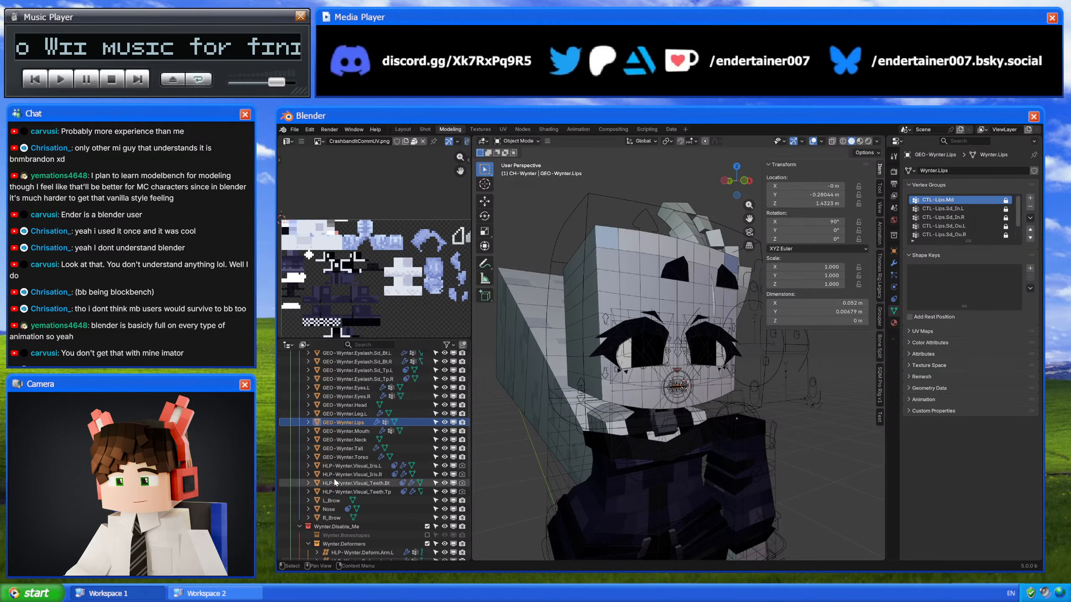
double_click(339, 508)
key(Home)
text(Wynter.Lips)
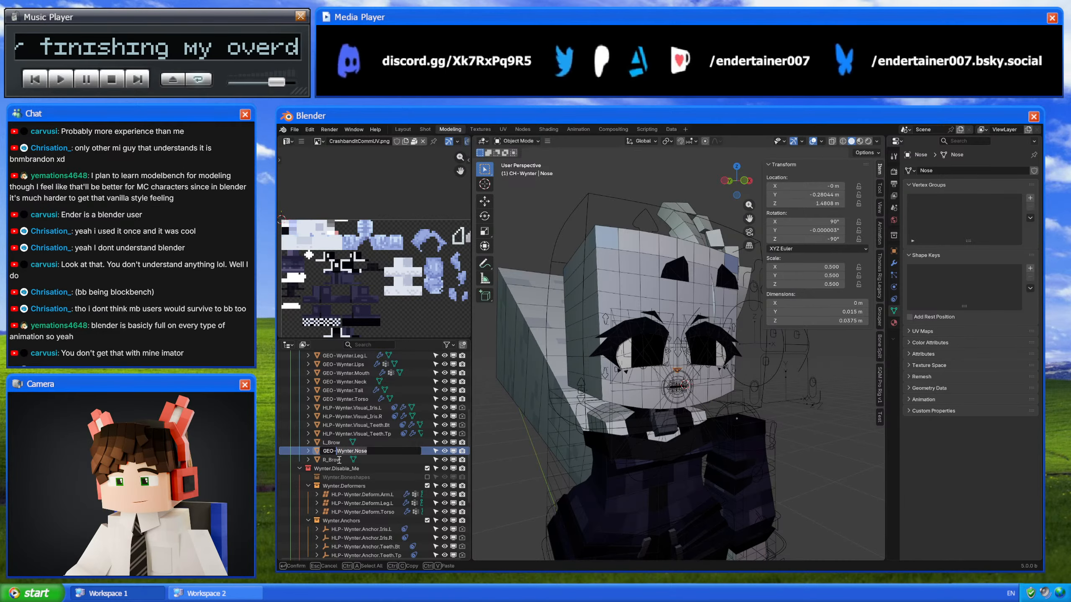
key(Return)
Step: Select L_Brow and R_Brow, isolate them in local view and enter Edit Mode on both
click(691, 265)
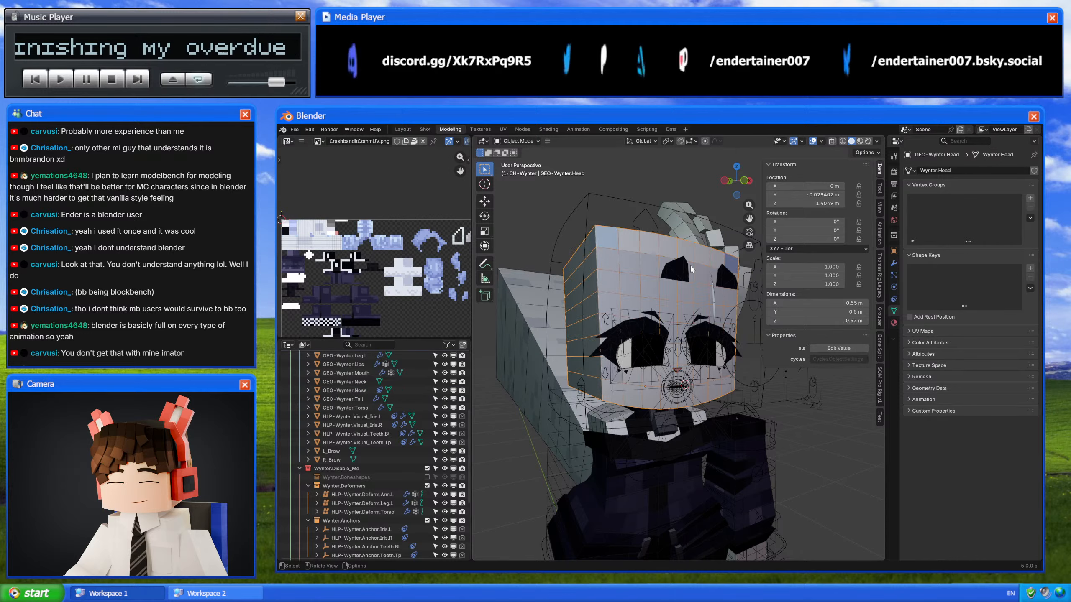
middle_drag(691, 265, 644, 284)
click(331, 460)
ctrl+click(331, 451)
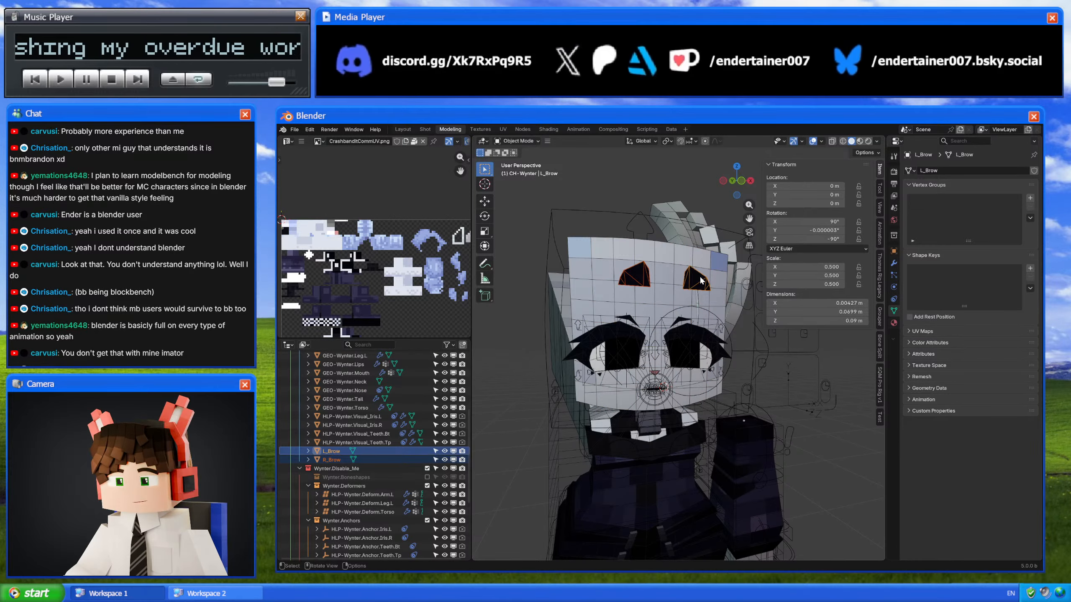
key(KP_Divide)
key(Tab)
Step: Merge the overlapping vertices of both eyebrow meshes by distance
key(a)
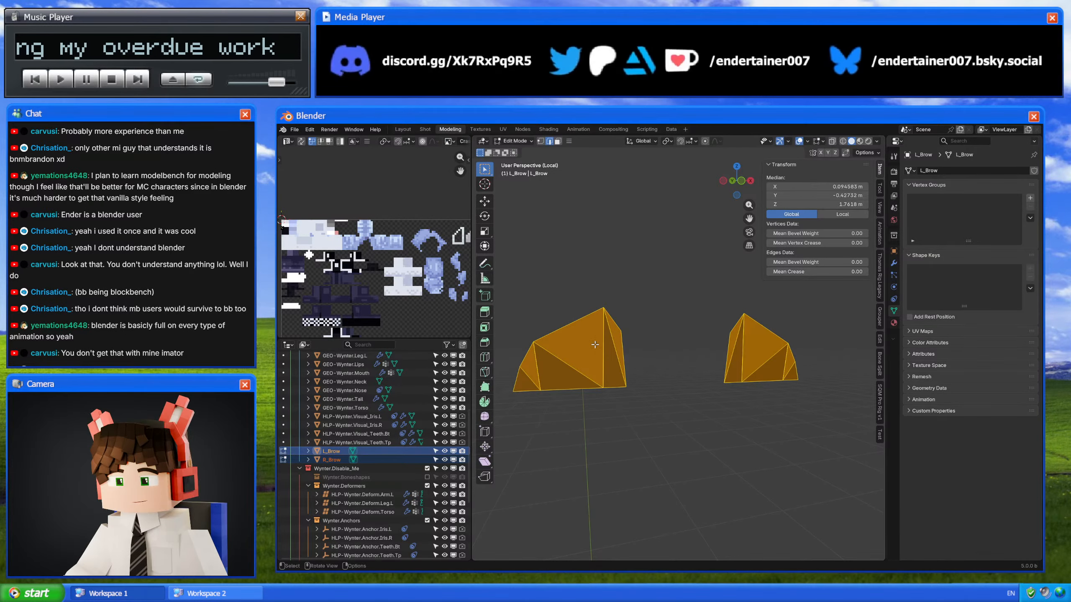
key(1)
right_click(627, 511)
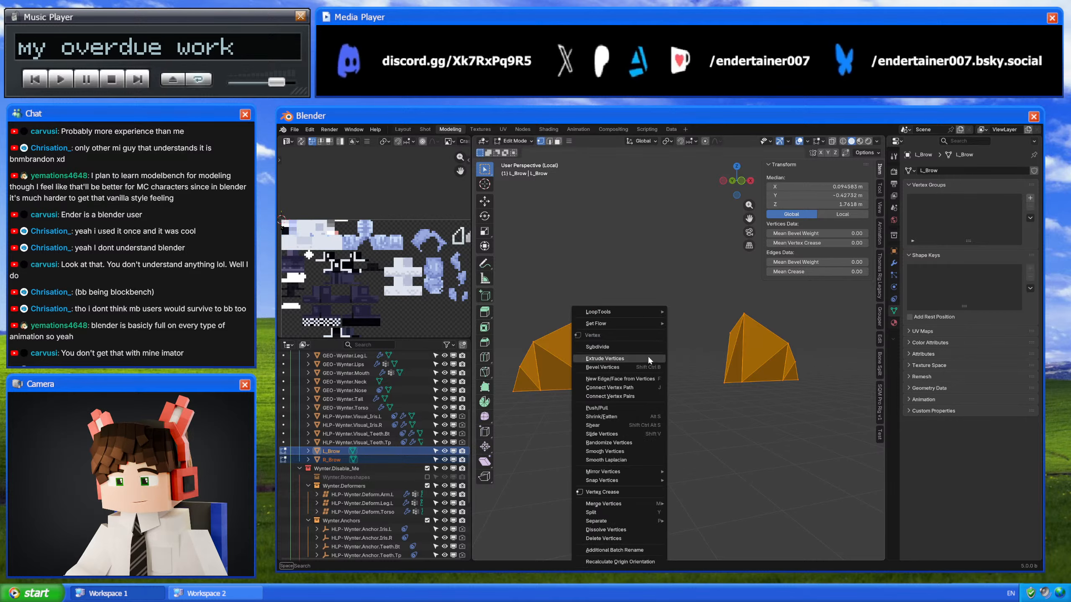
click(627, 511)
Step: Join the two large adjacent front triangles of R_Brow into a single face
key(3)
click(589, 352)
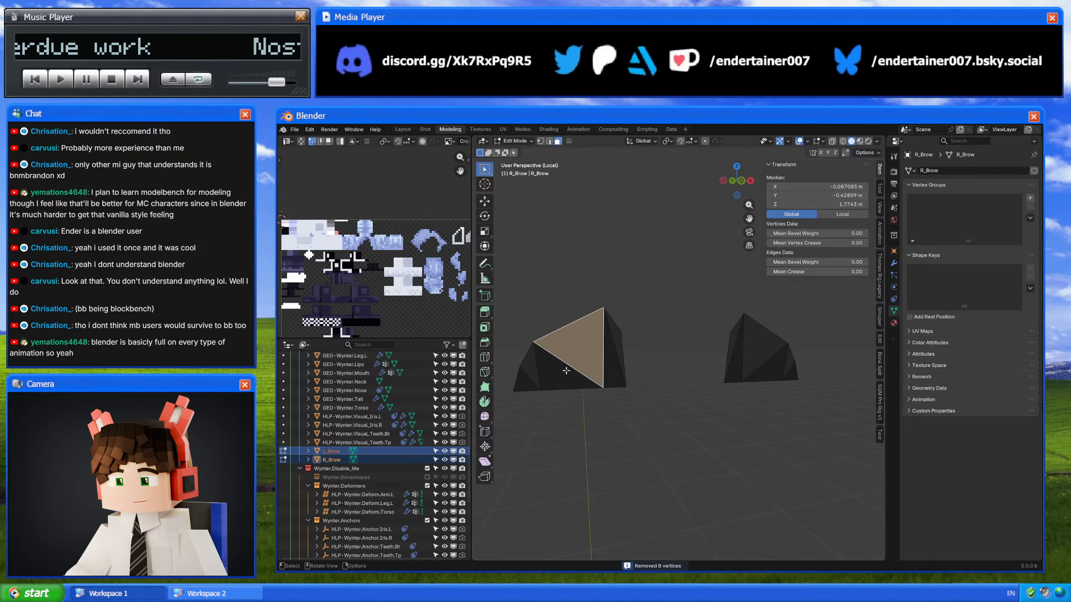
shift+click(565, 371)
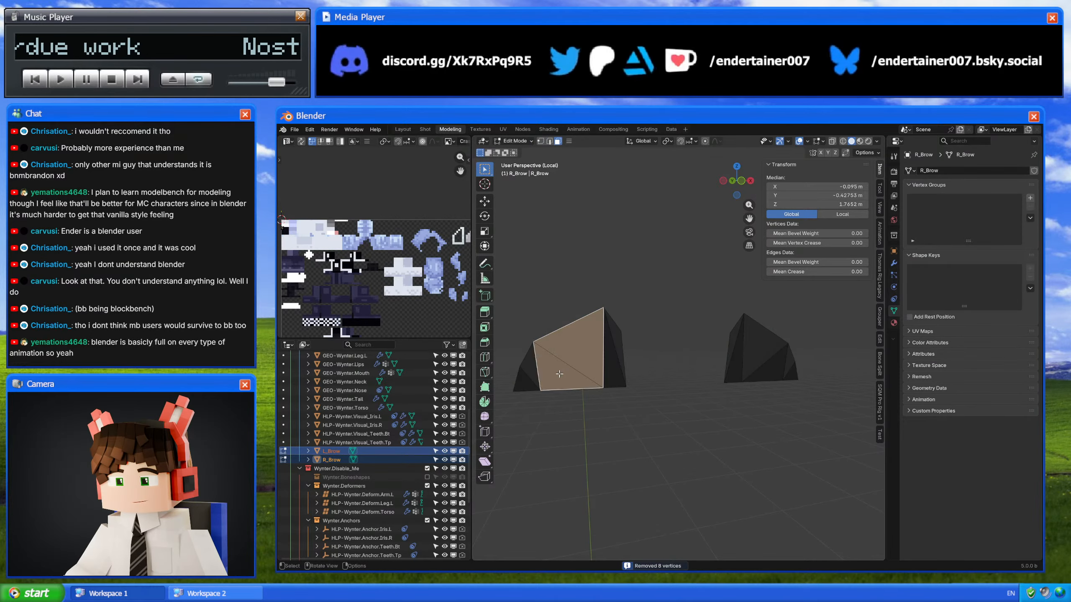
right_click(672, 361)
click(672, 363)
Step: Try to dissolve the triangles at R_Brow's outer end into one face, and undo the attempt
click(532, 366)
right_click(637, 366)
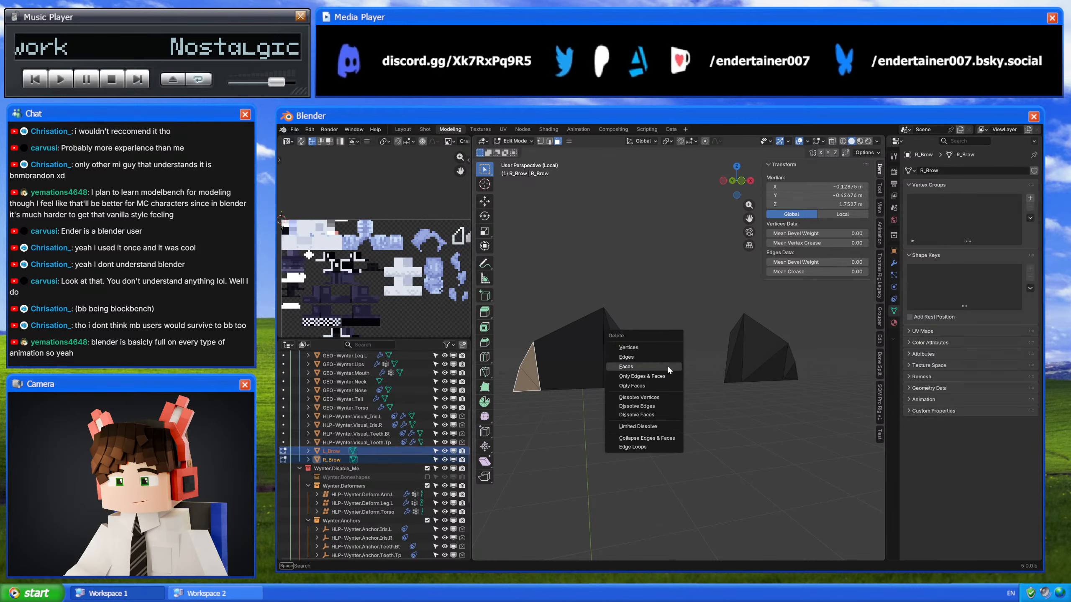
click(640, 371)
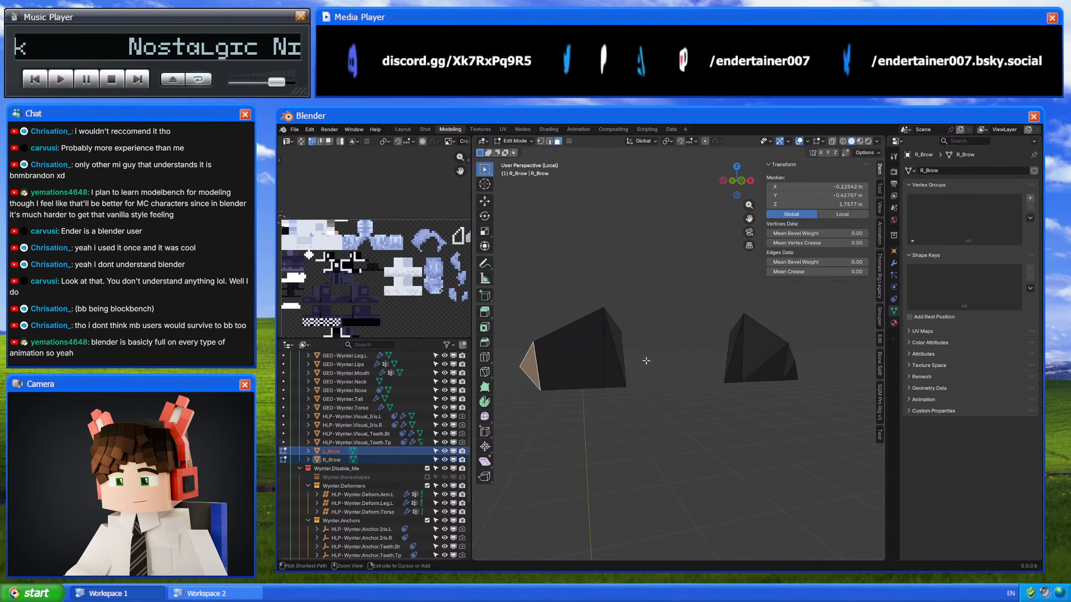
key(ctrl+z)
key(ctrl+z)
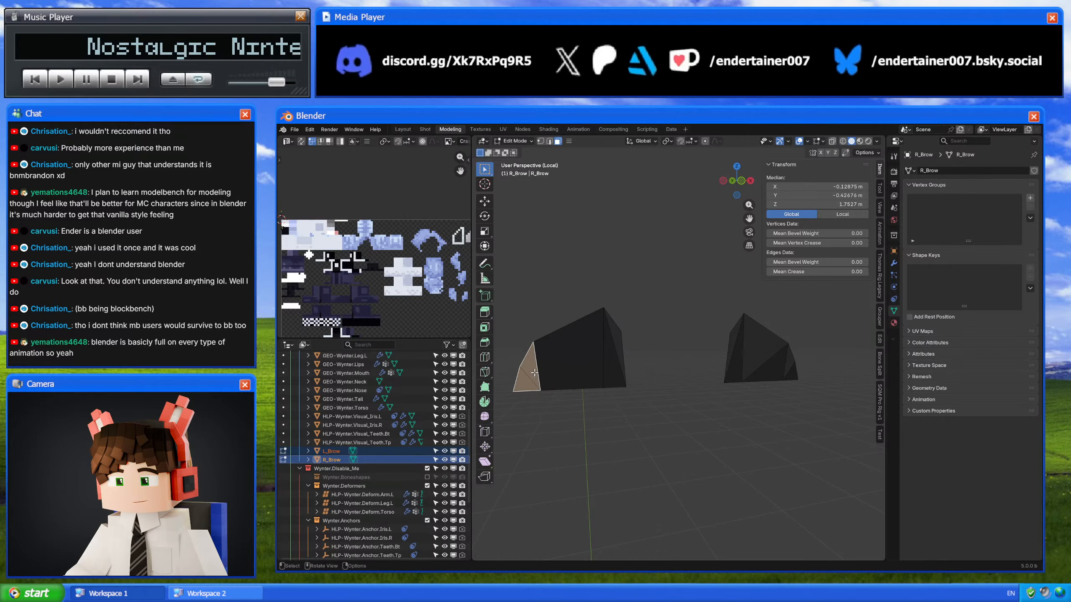
Step: Turn on X-ray and remove the extra overlapping triangles from L_Brow's front, returning both eyebrows to Object Mode
click(545, 367)
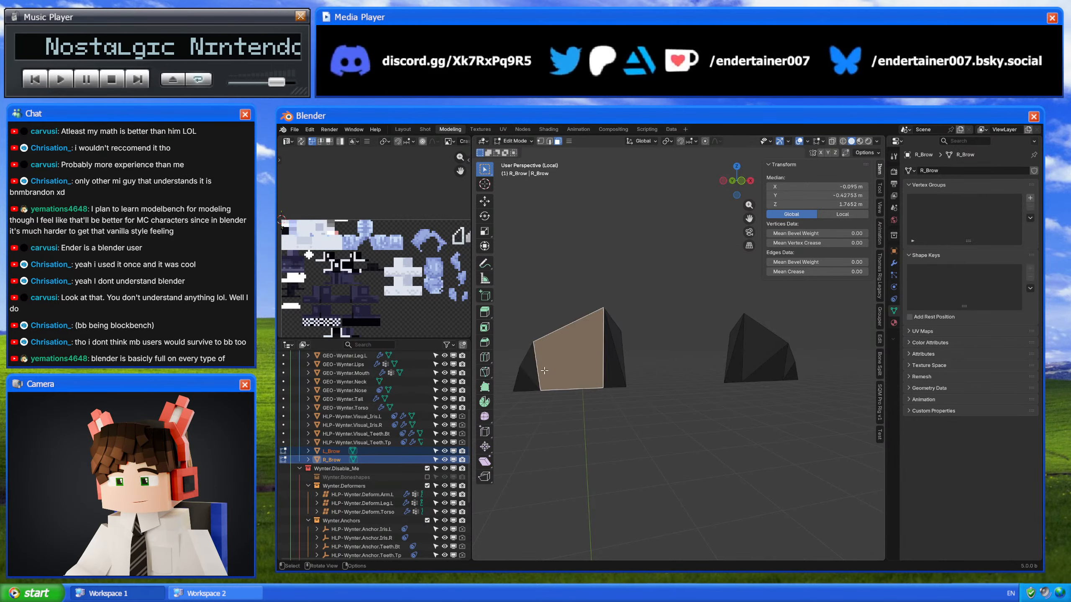
key(alt+z)
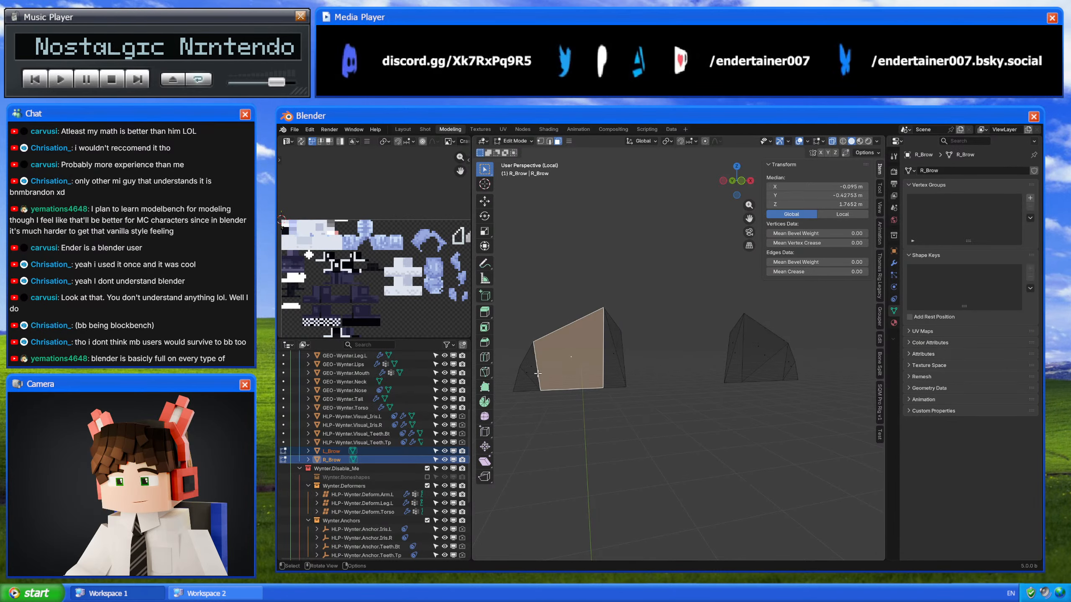
click(619, 343)
click(644, 339)
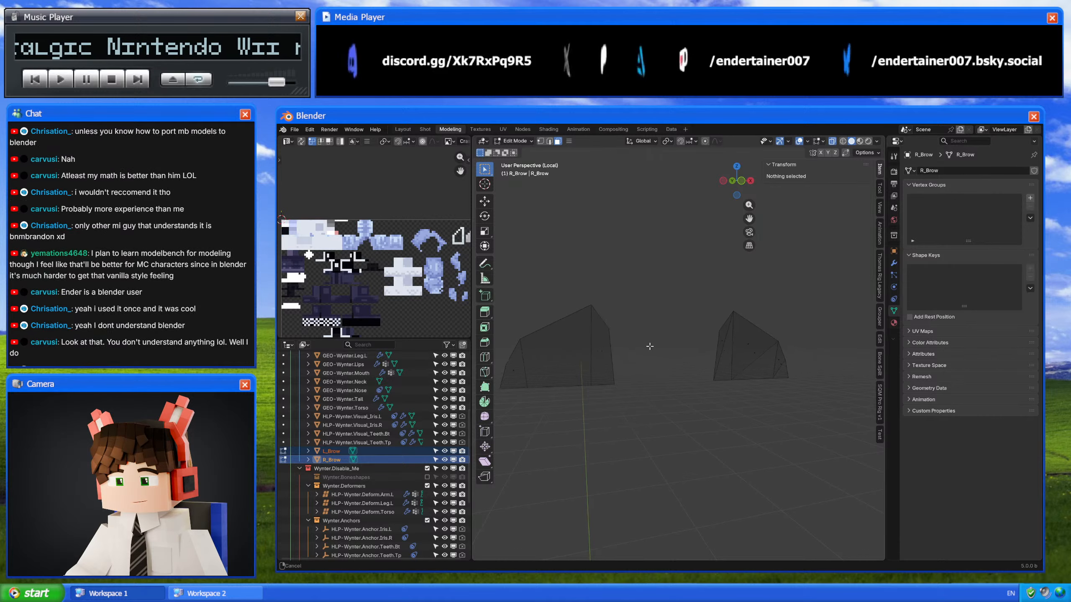
click(636, 347)
click(644, 347)
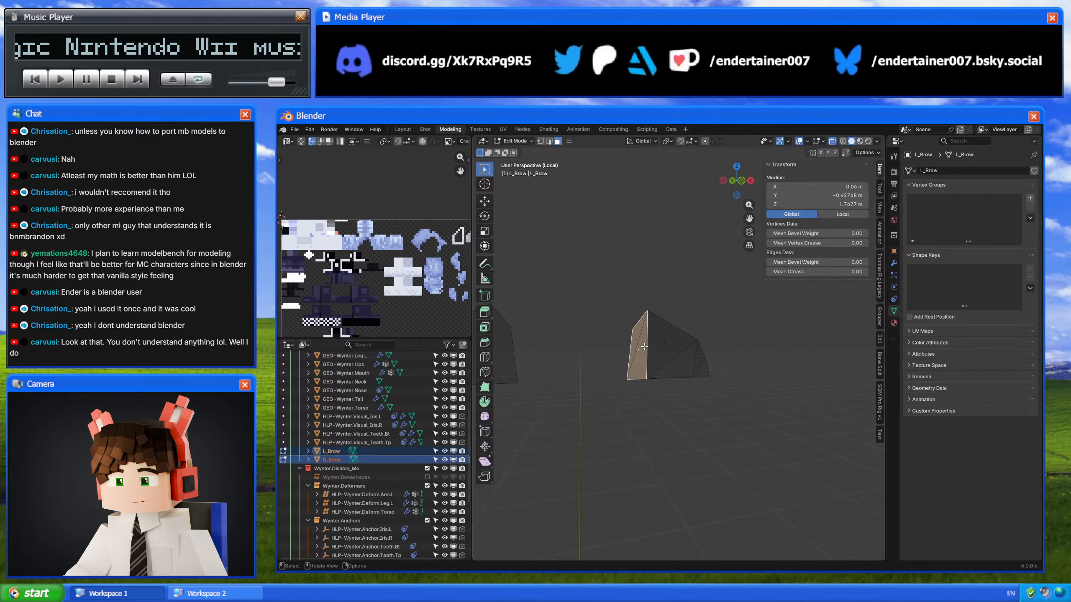
middle_drag(643, 348, 673, 354)
click(672, 346)
key(x)
click(671, 341)
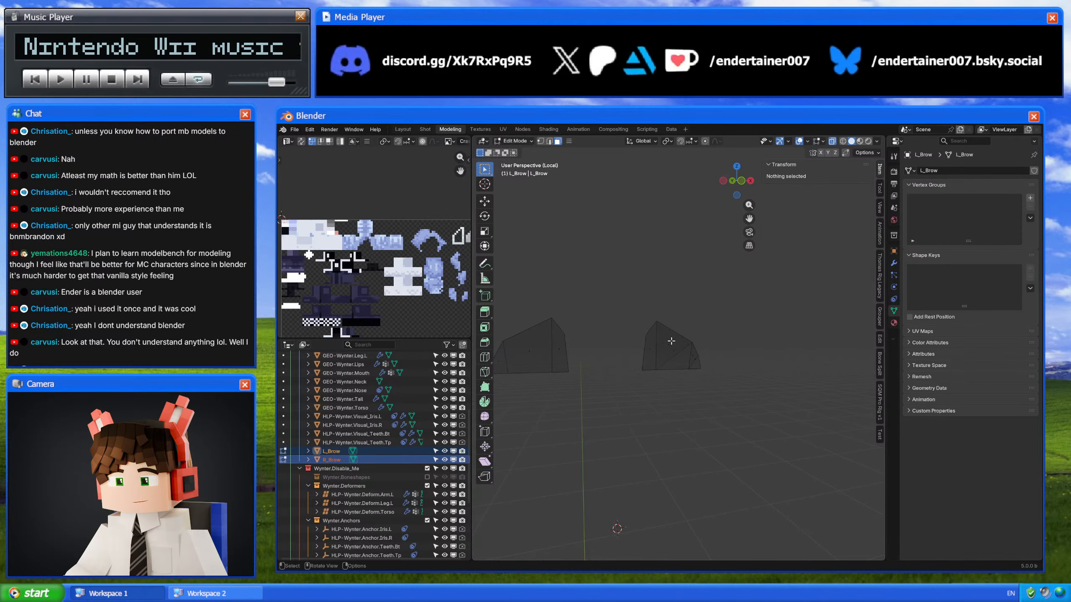
click(677, 346)
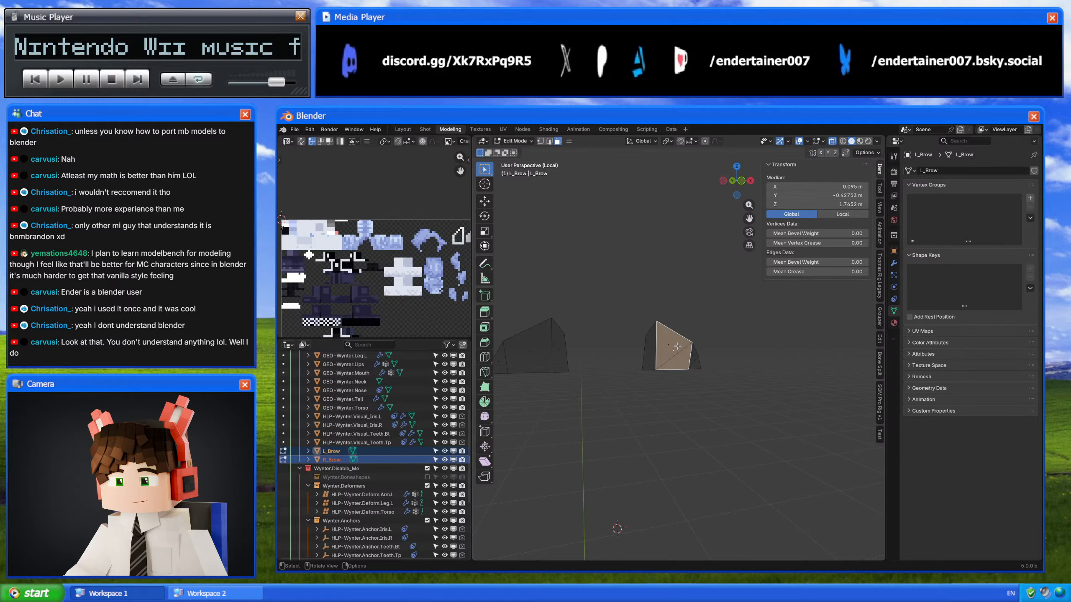
key(x)
click(670, 352)
key(1)
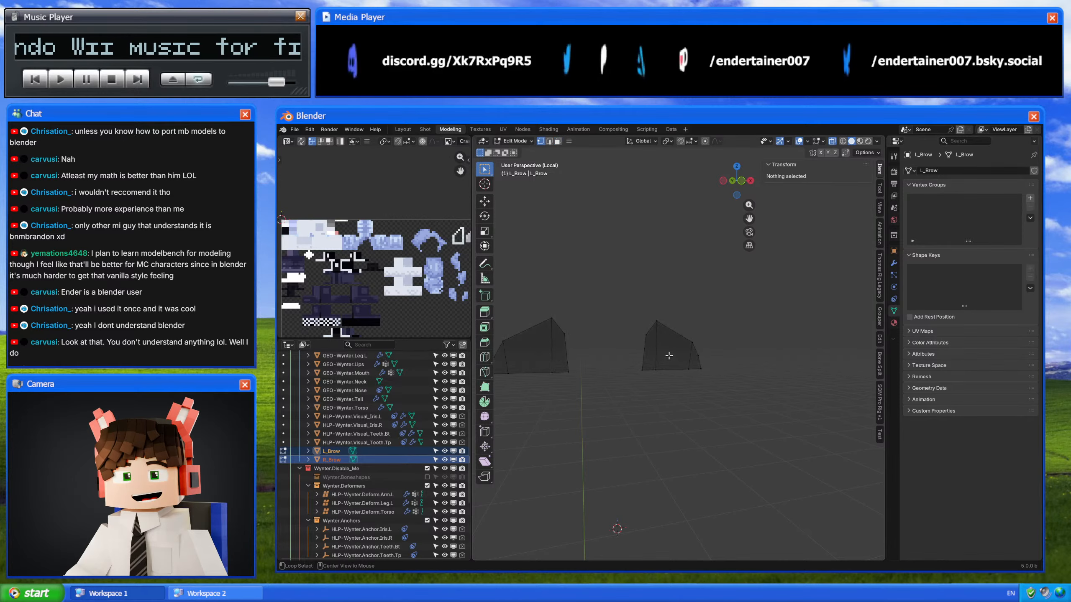
key(Tab)
Step: Set the origins of L_Brow and R_Brow to their geometry, using the median center
mouse_move(659, 347)
middle_down()
mouse_move(690, 360)
mouse_move(646, 379)
mouse_move(706, 366)
mouse_move(654, 363)
middle_up()
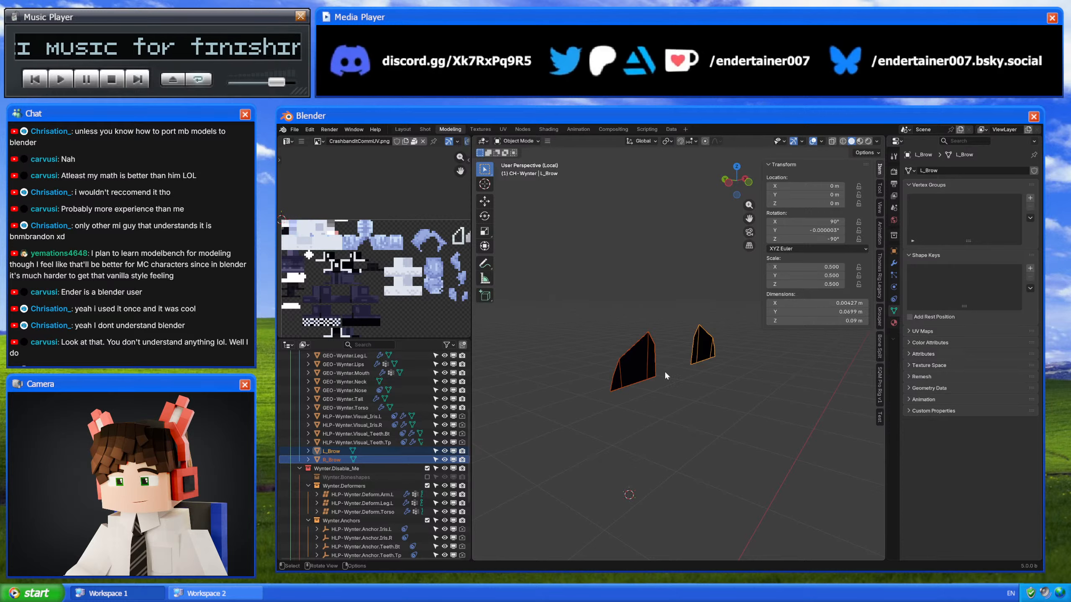
right_click(655, 364)
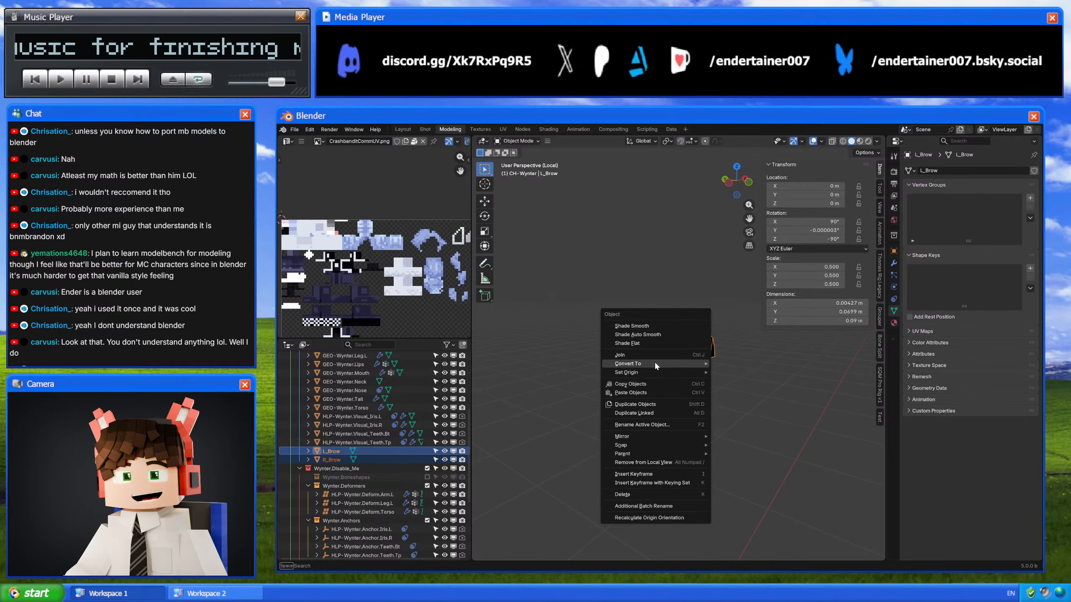
mouse_move(657, 373)
click(742, 380)
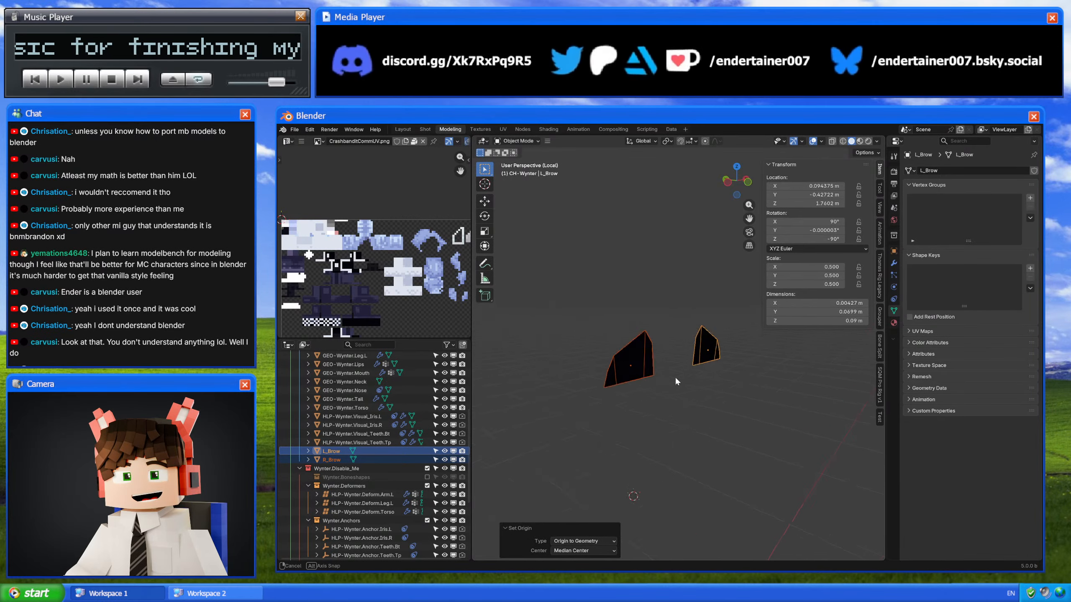
click(719, 187)
Step: Apply the rotation and the scale of both eyebrow objects
middle_drag(696, 289, 642, 289)
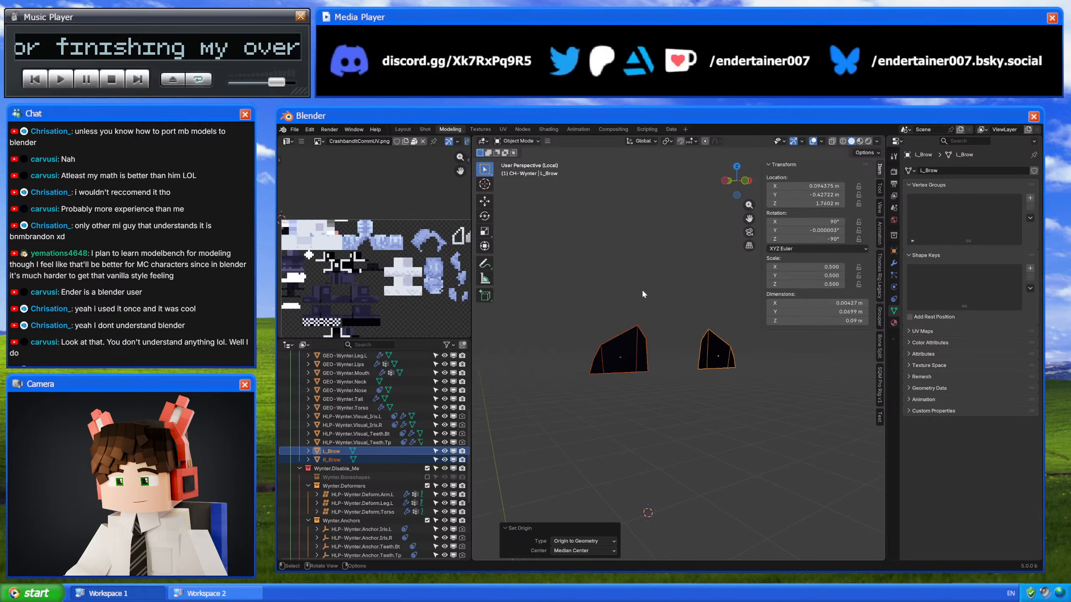
key(ctrl+a)
click(637, 331)
key(ctrl+a)
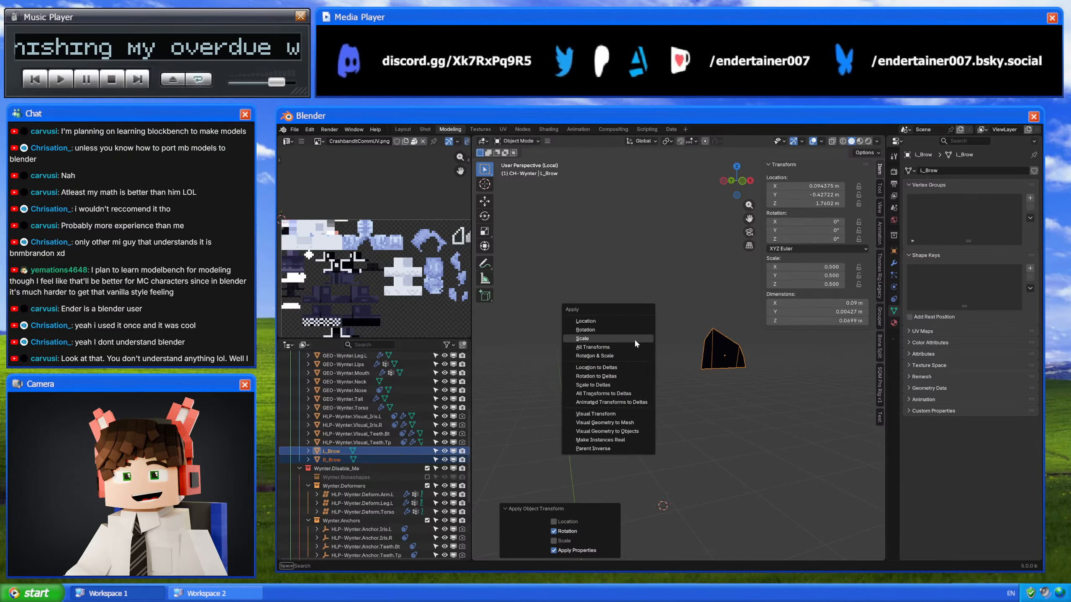
click(631, 338)
Step: Recalculate the origin orientation of R_Brow and L_Brow, each from its large front face, and return to Object Mode
key(Tab)
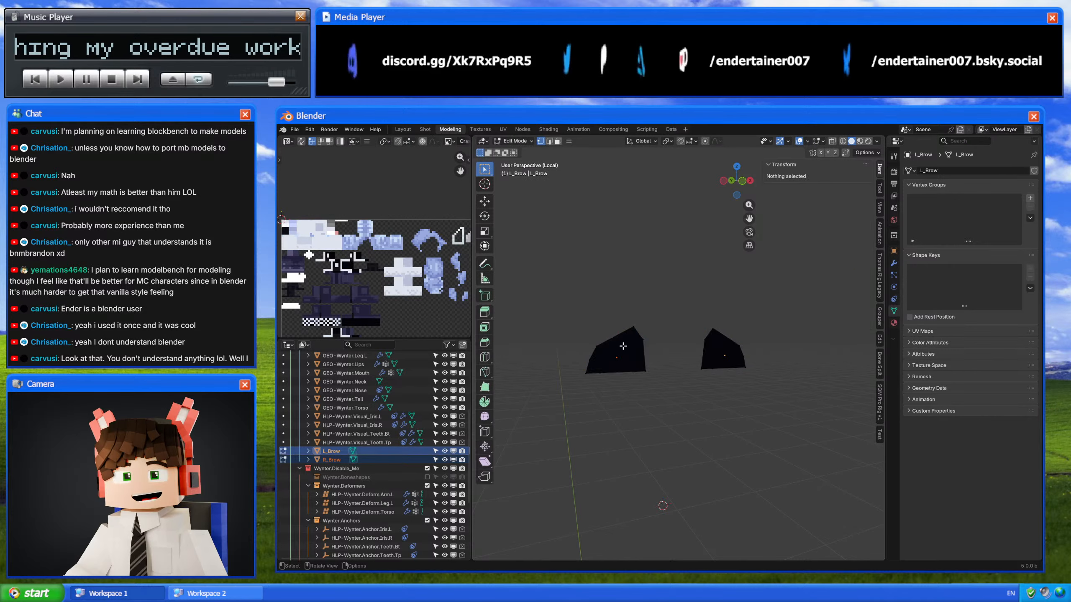
key(3)
click(623, 346)
right_click(675, 373)
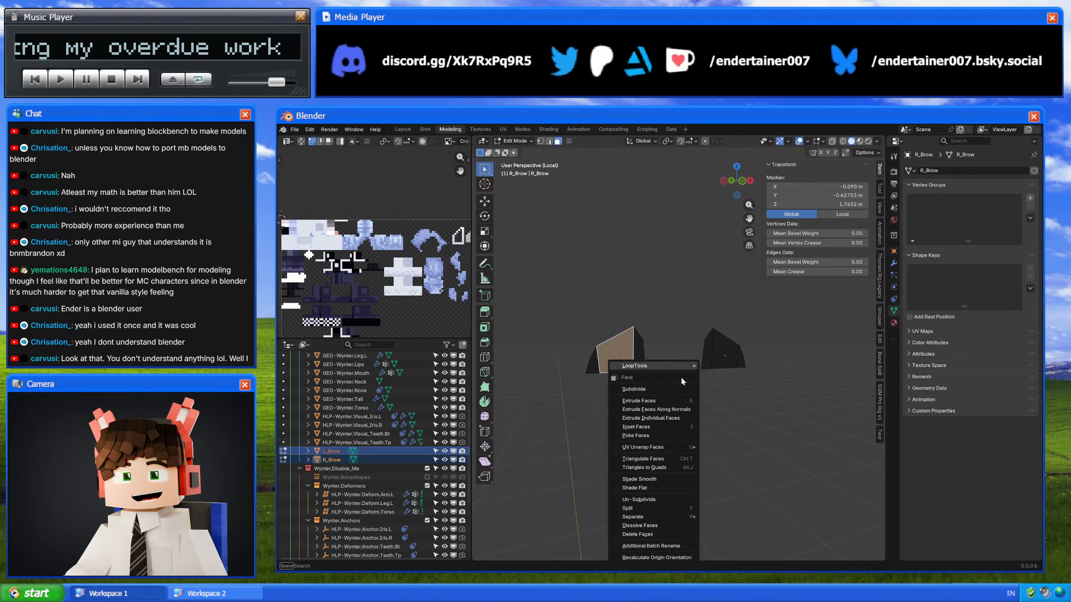
click(676, 558)
click(725, 343)
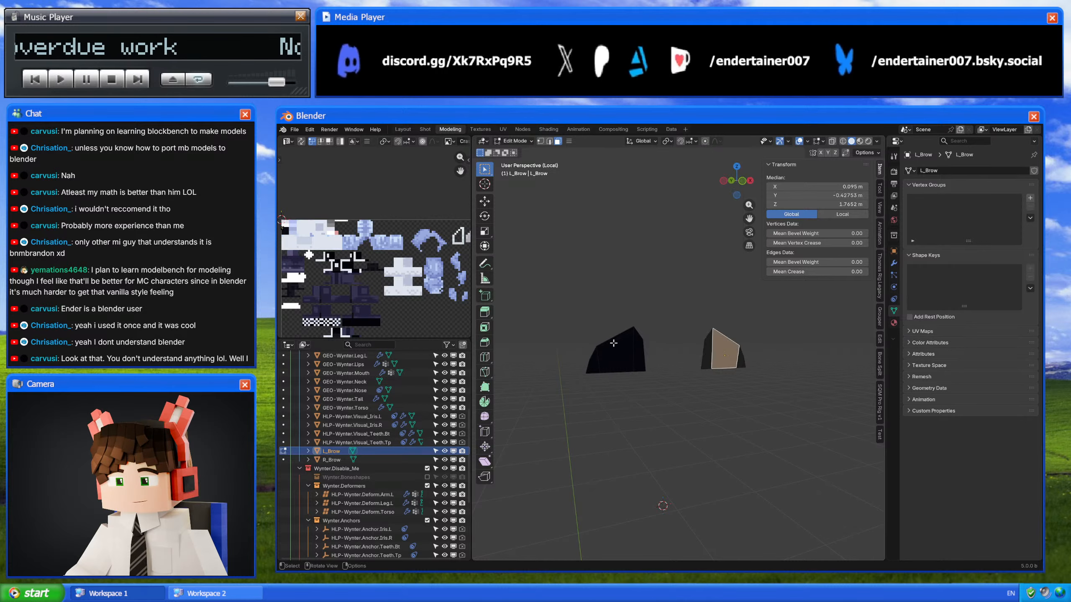
click(614, 343)
right_click(667, 358)
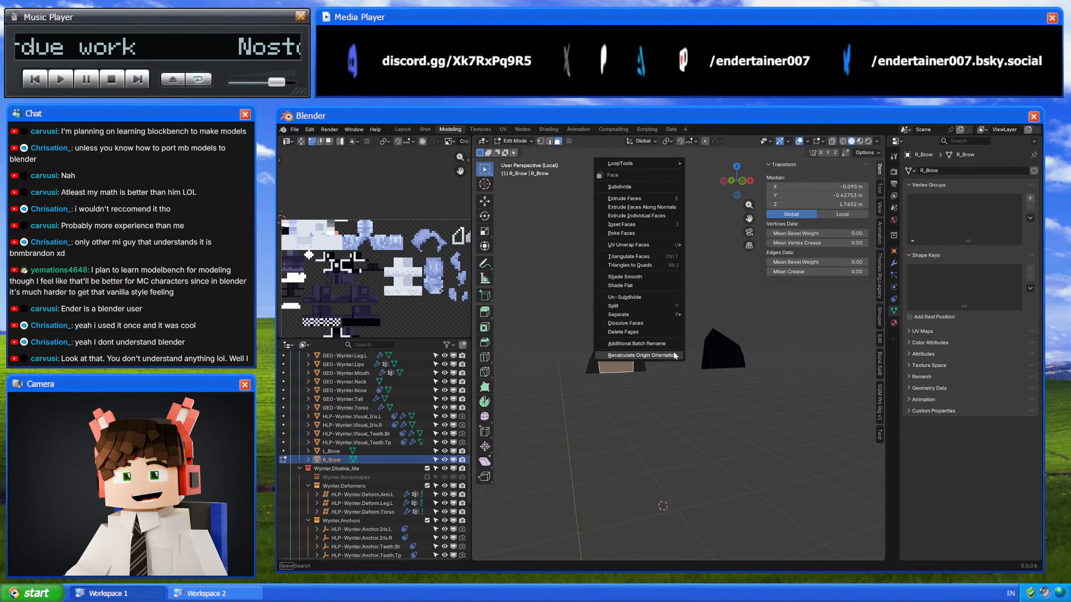
click(674, 355)
click(713, 349)
right_click(722, 349)
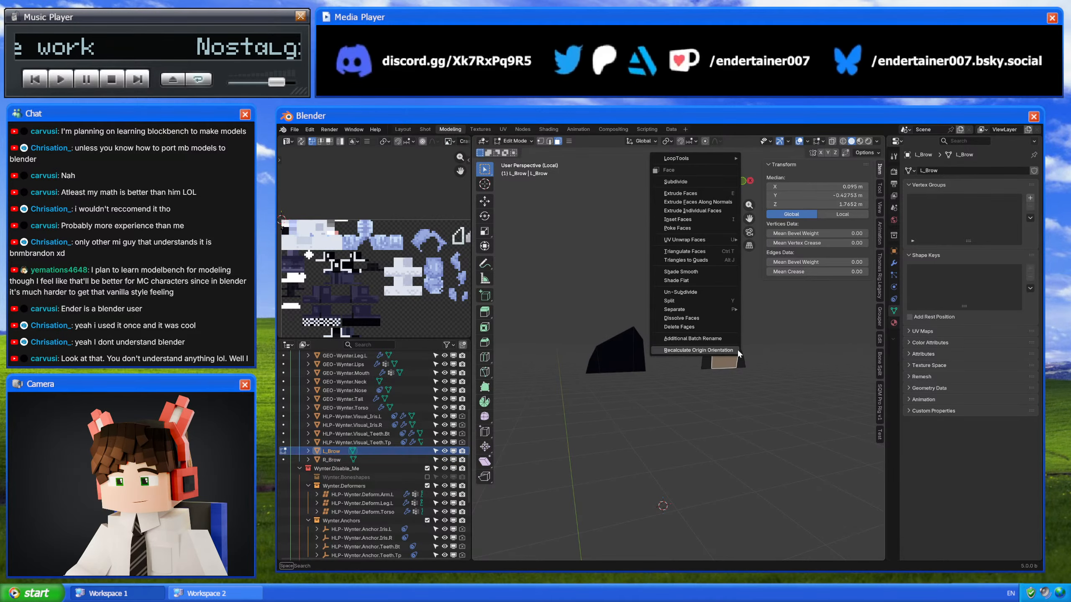
click(737, 351)
key(Tab)
Step: Check the reoriented origins of L_Brow and R_Brow in Object Mode
key(q)
click(668, 379)
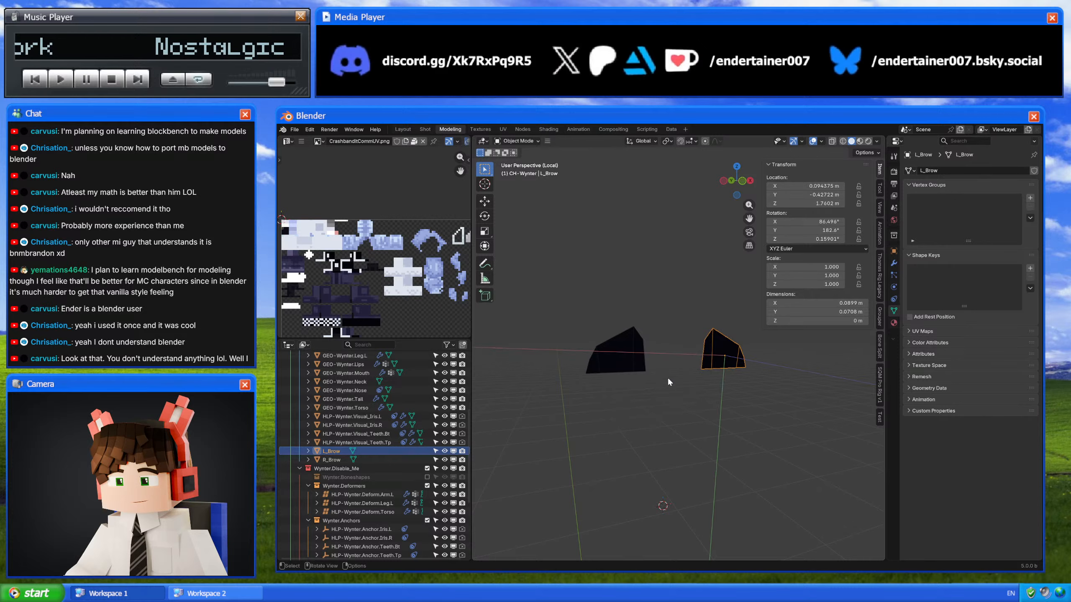
click(626, 349)
key(q)
click(613, 347)
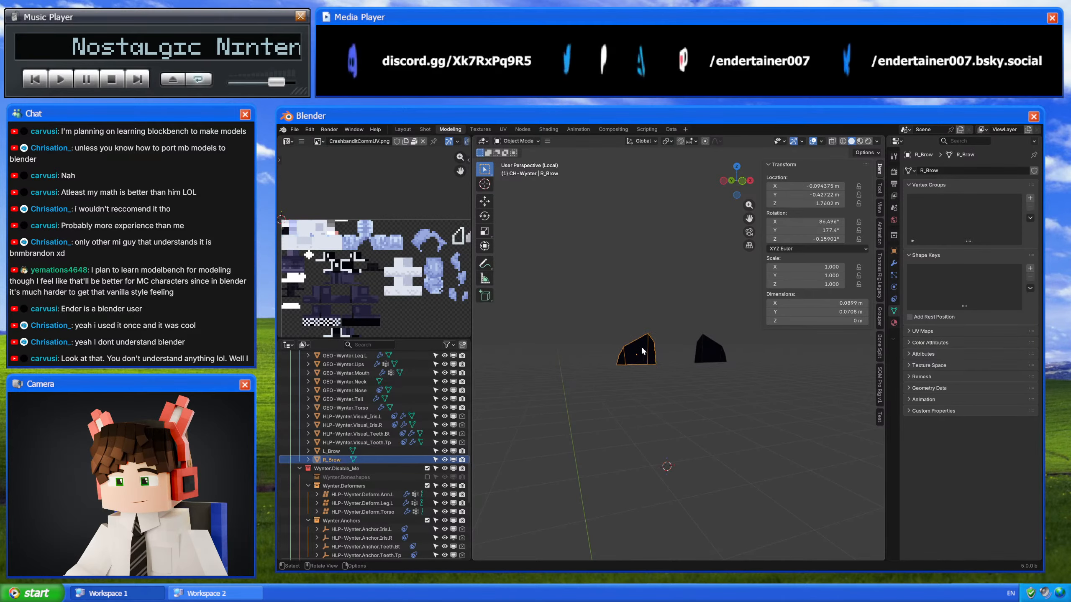
Step: Rename R_Brow as GEO-Wynter.Eyebrow.R and its mesh data as Wynter.Eyebrow.R
scroll(315, 459, down, 1)
key(F2)
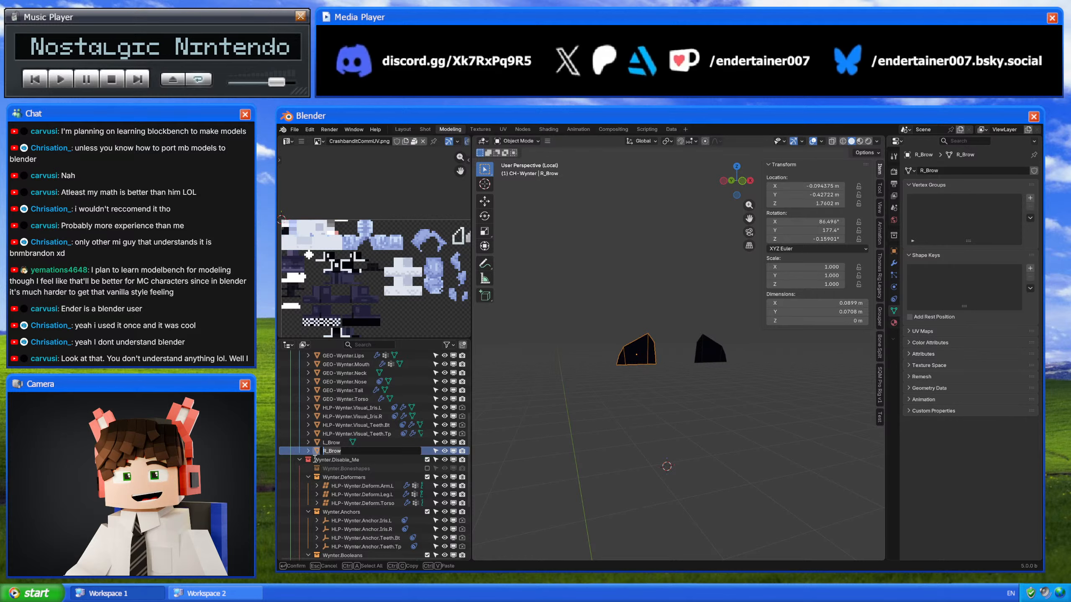
text(GEO-)
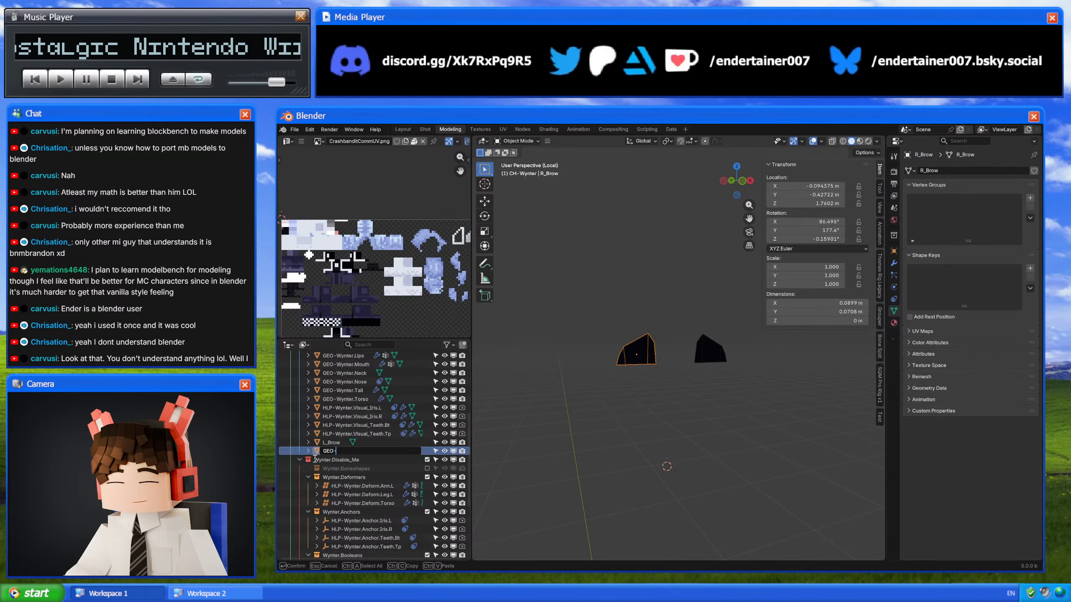
key(Return)
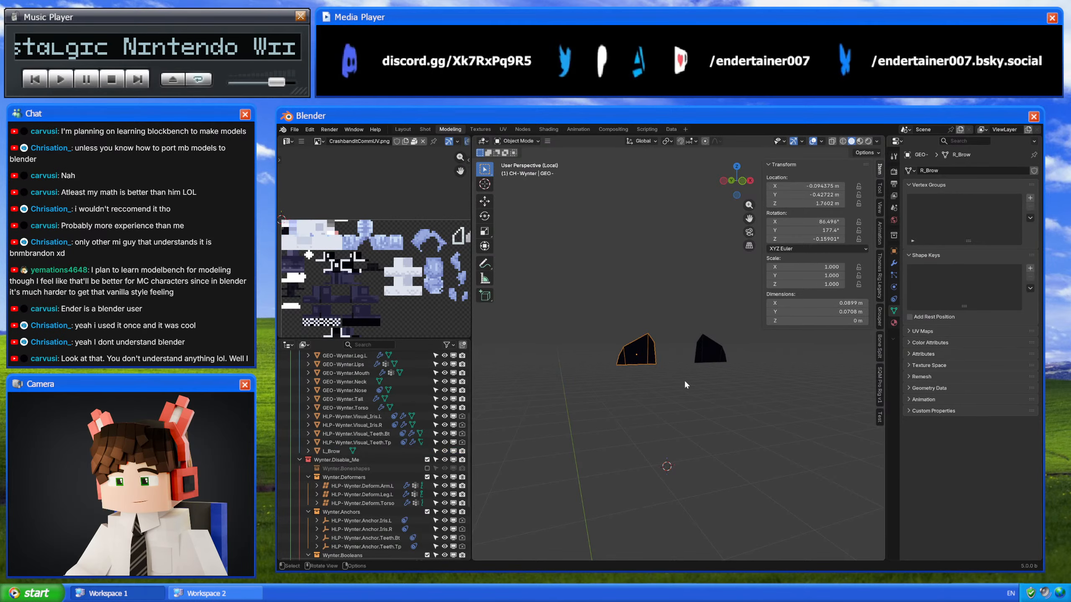
click(350, 407)
scroll(349, 406, up, 6)
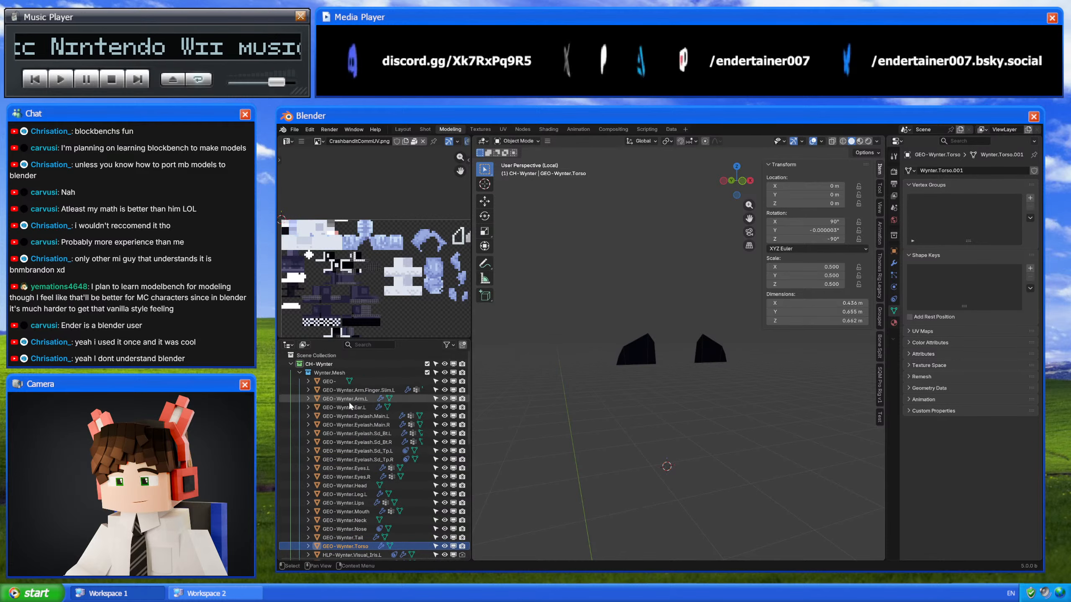
double_click(351, 381)
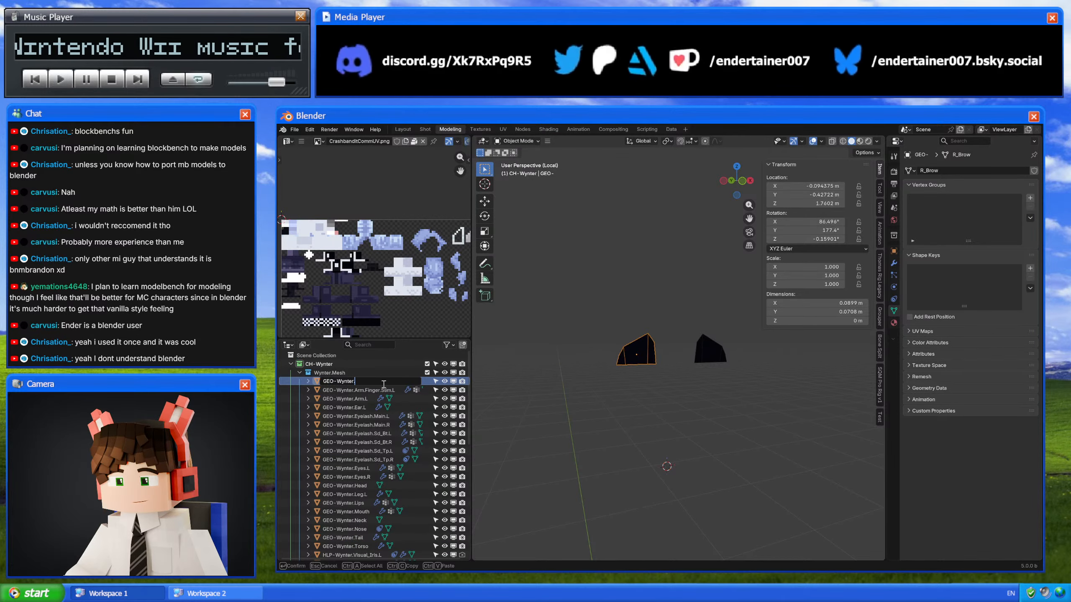
text(Wynter.Eyebrow.)
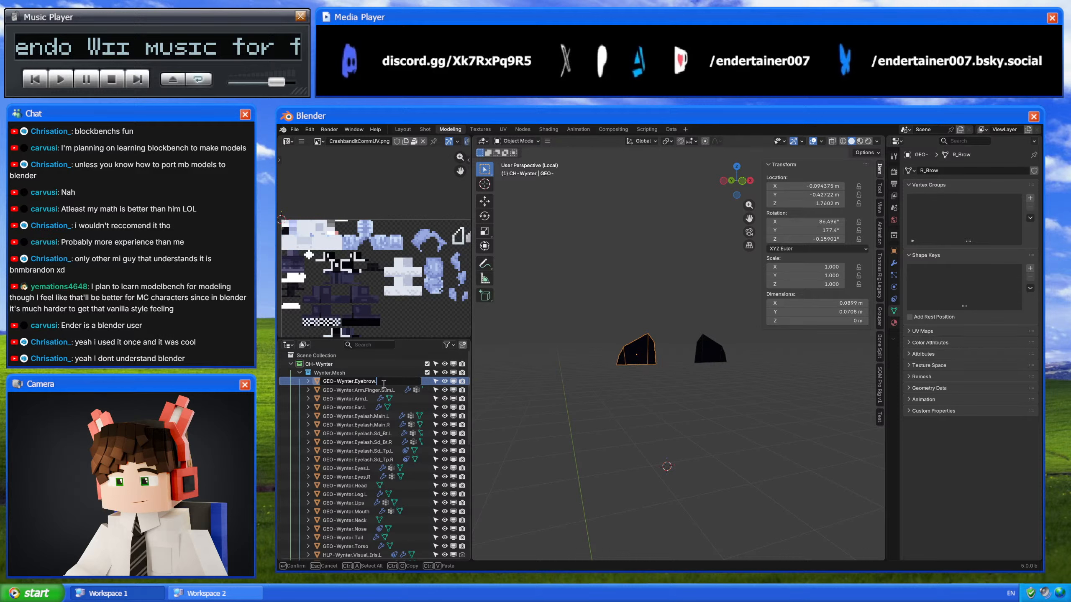
text(R)
key(Return)
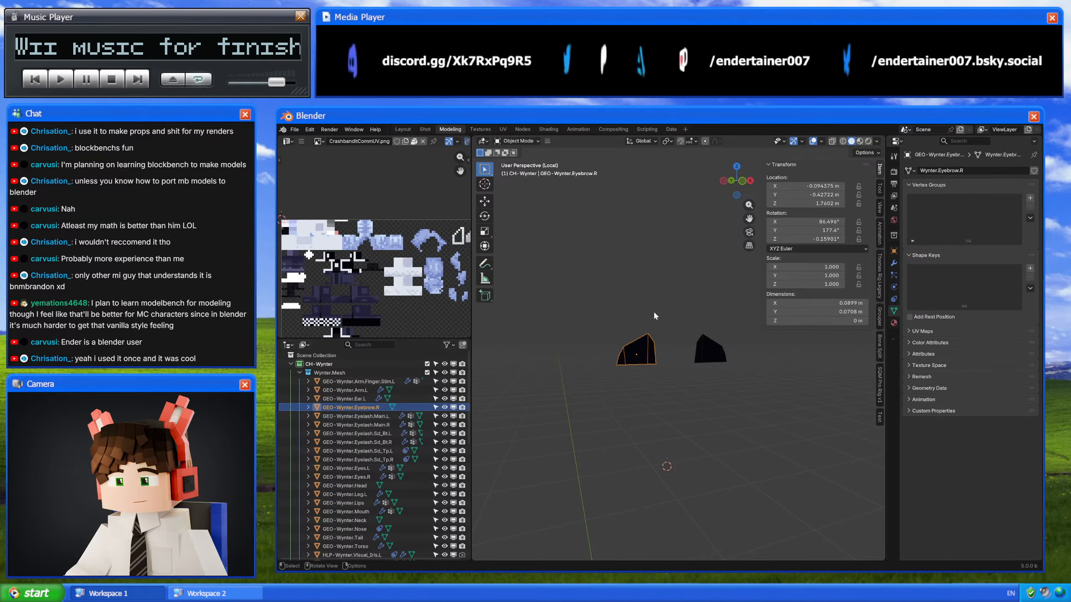
Step: Rename L_Brow as GEO-Wynter.Eyebrow.L and its mesh data as Wynter.Eyebrow.L
scroll(354, 424, down, 5)
double_click(335, 501)
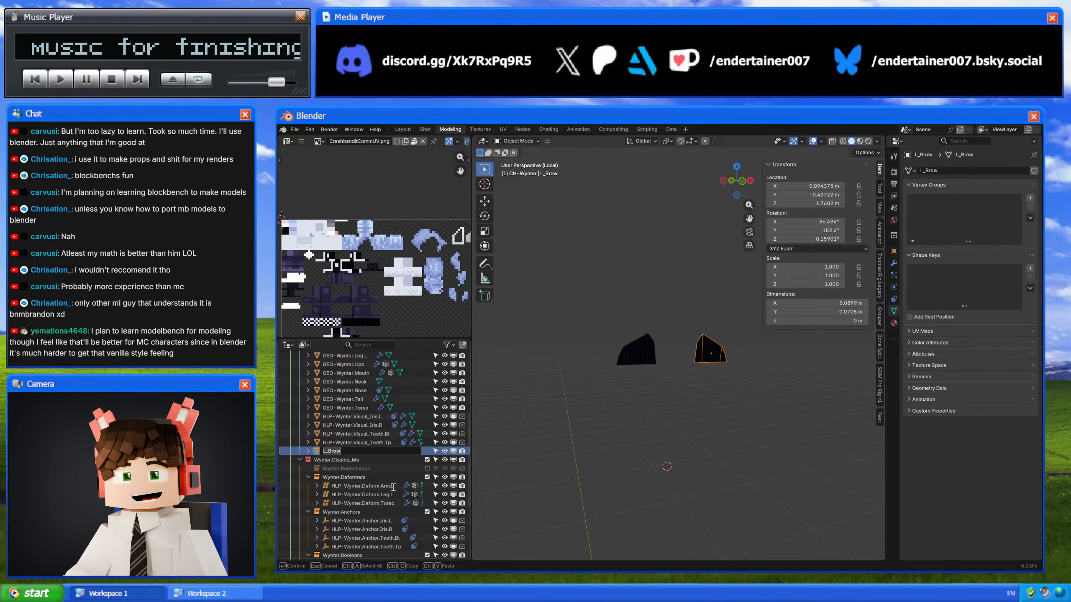
text(GEO-Wynter.Eyeb)
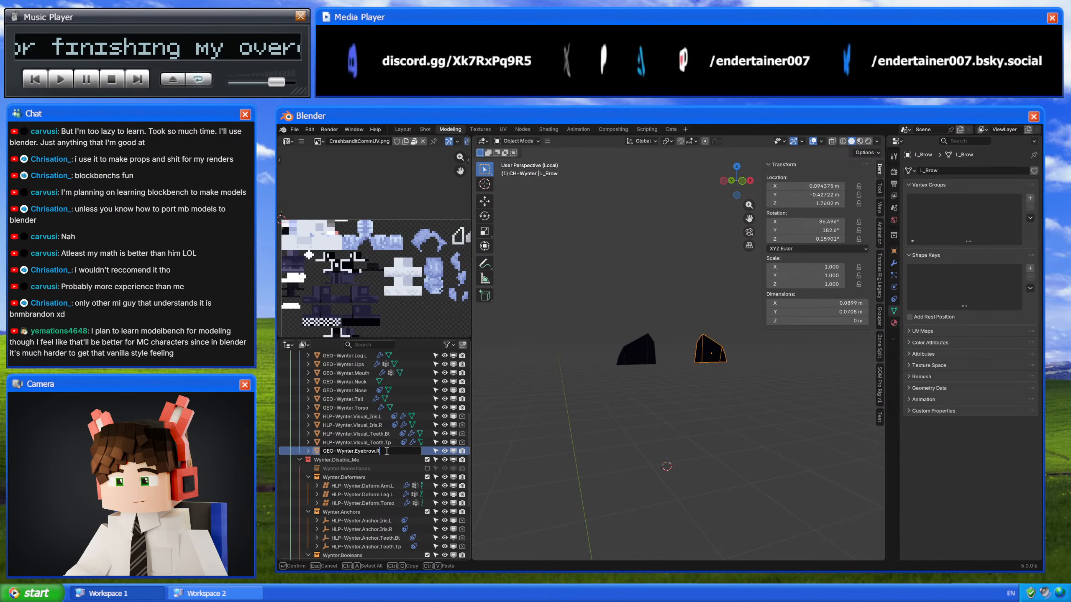
drag(386, 450, 334, 463)
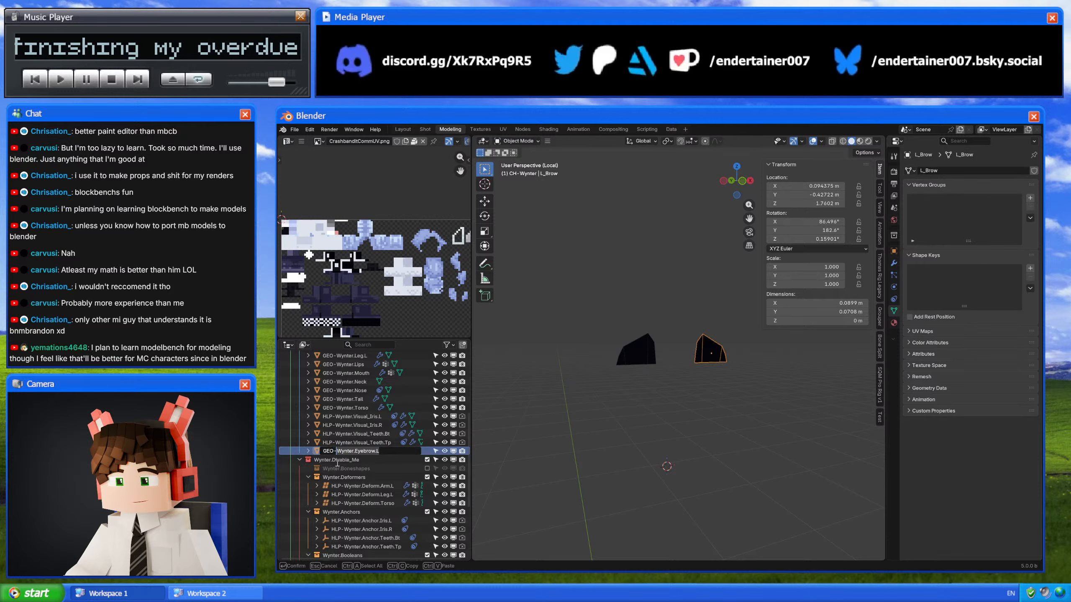
key(Return)
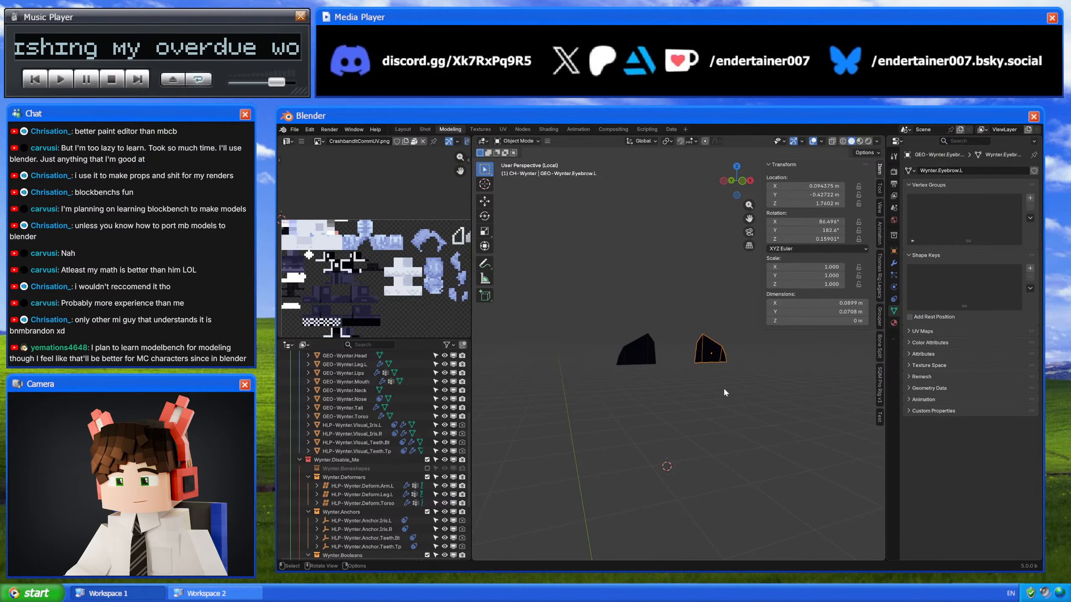
Step: Exit local view and snap the 3D cursor to GEO-Wynter.Eyebrow.L
middle_drag(723, 387, 712, 396)
key(KP_Divide)
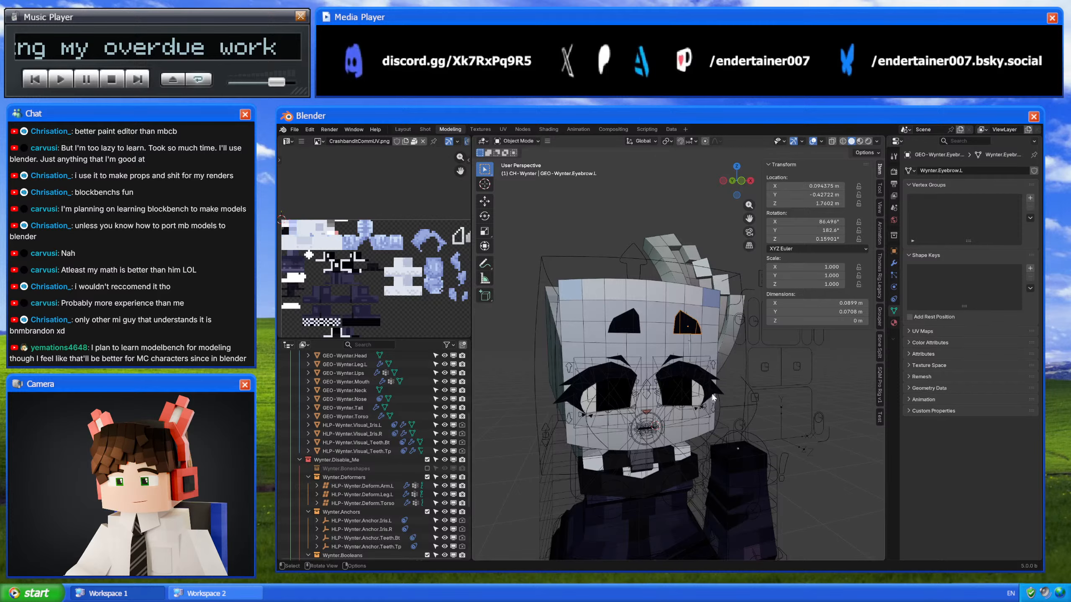
key(Tab)
scroll(713, 398, up, 4)
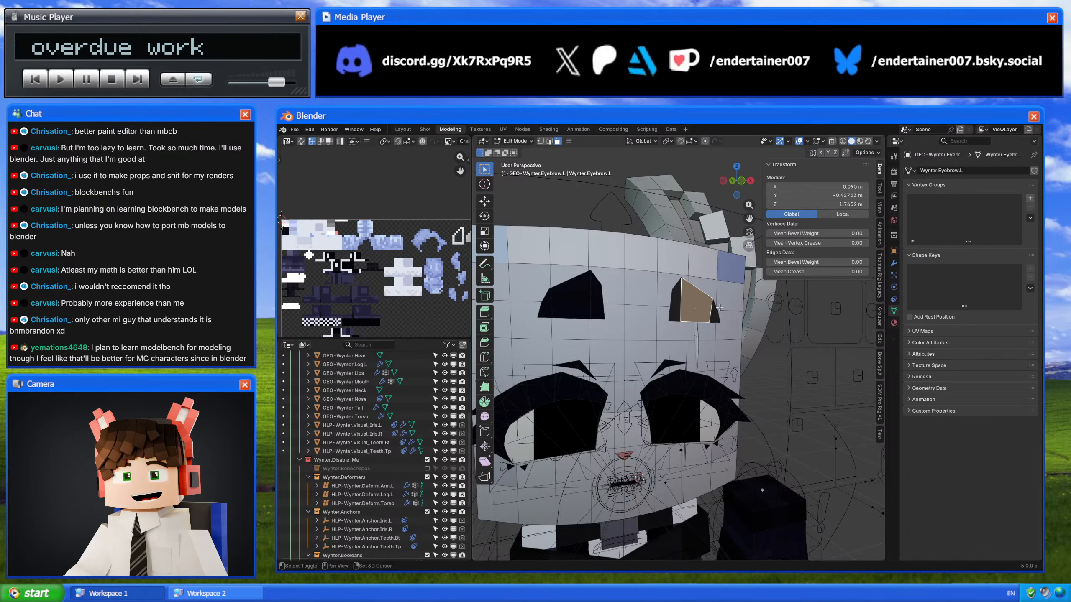
key(Tab)
scroll(727, 418, down, 4)
scroll(721, 412, up, 3)
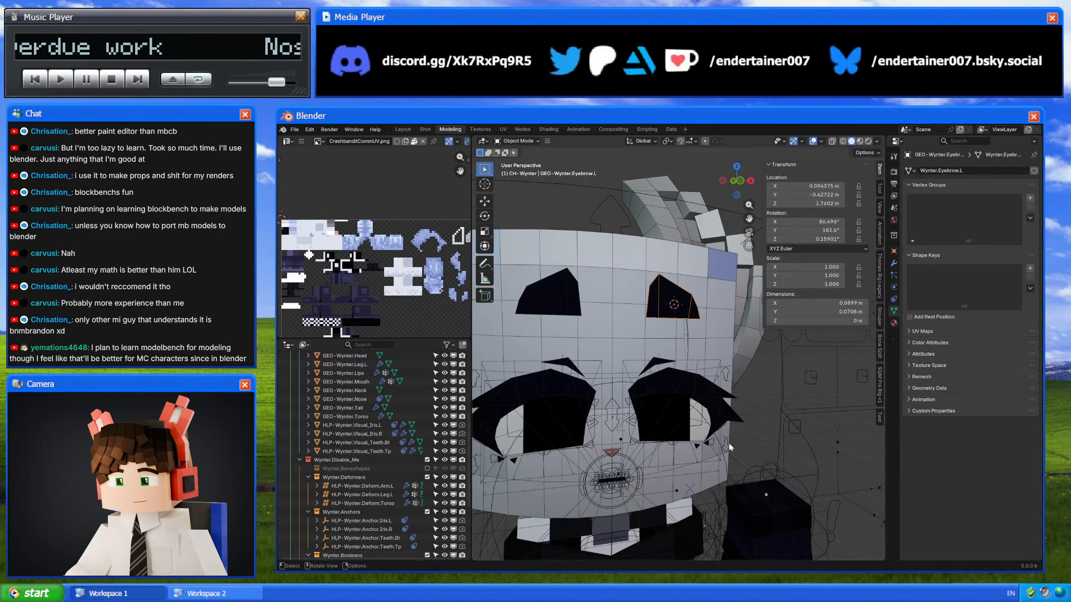
Step: Select the RIG-Module.Facial armature, enter Edit Mode on it and deselect all bones
scroll(751, 435, down, 4)
shift+middle_drag(758, 410, 732, 369)
click(752, 366)
click(753, 366)
key(Tab)
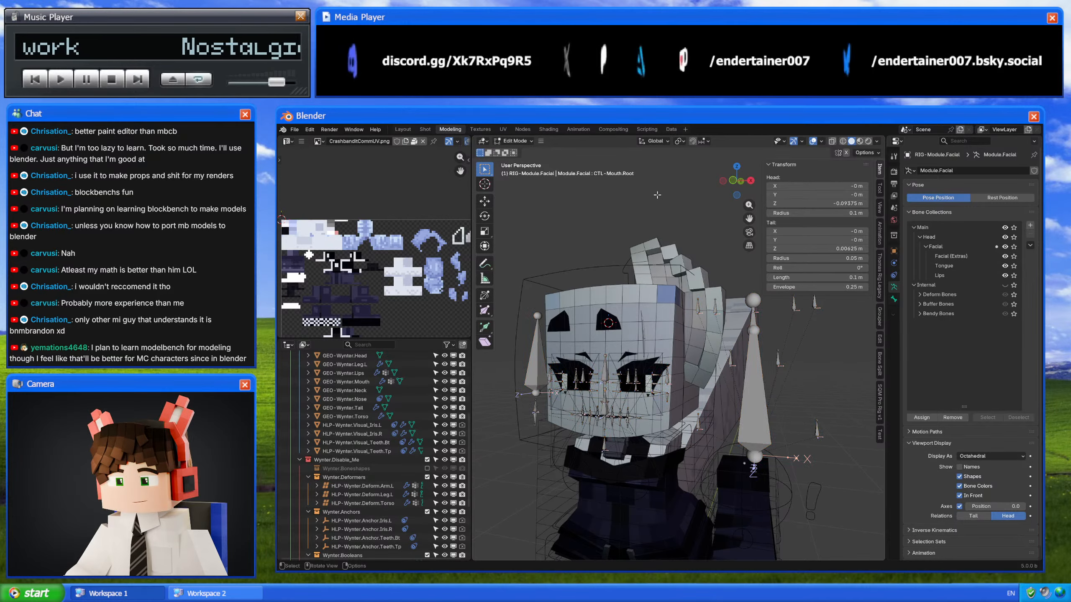
key(alt+a)
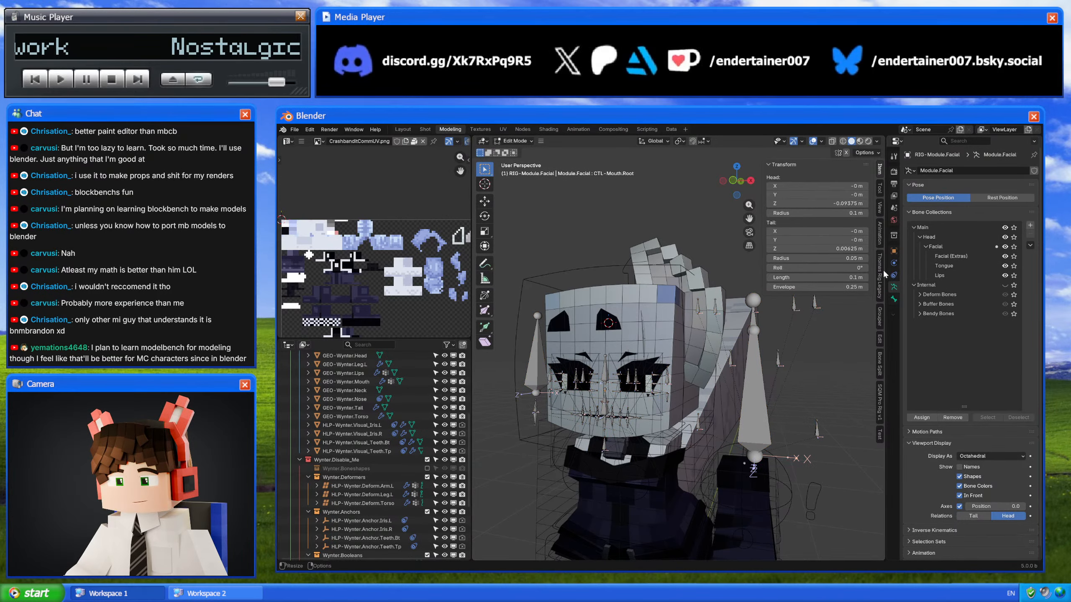
Step: Add a new bone at the 3D cursor in the Facial bone collection and turn on X-ray display
click(935, 247)
key(shift+a)
key(alt+z)
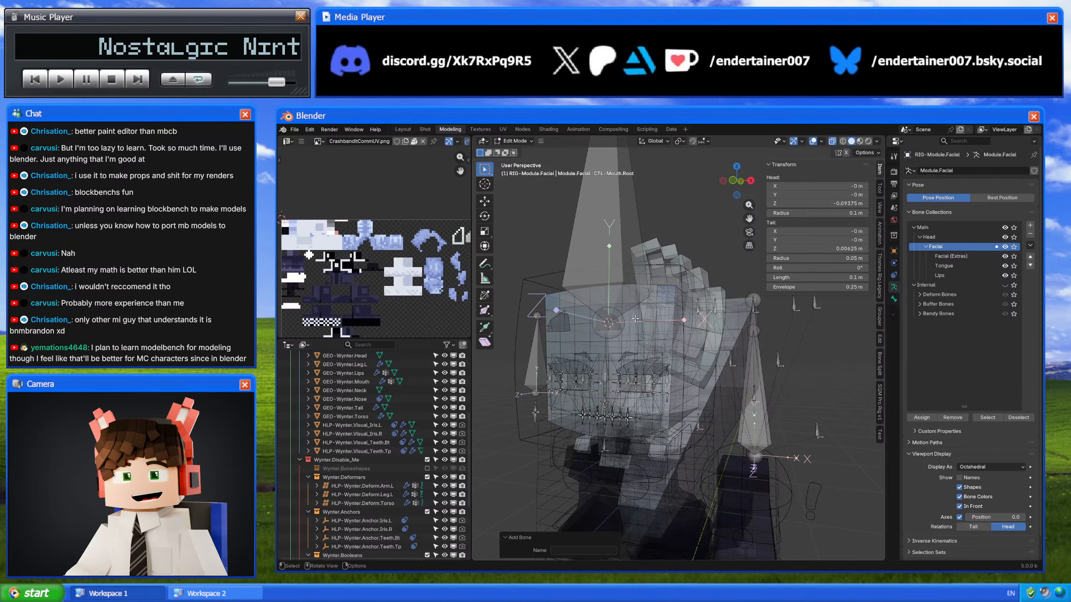
Step: Switch to GEO-Wynter.Eyebrow.L, snap the 3D cursor to two of the mesh's upper vertices, and return to Object Mode
key(alt+q)
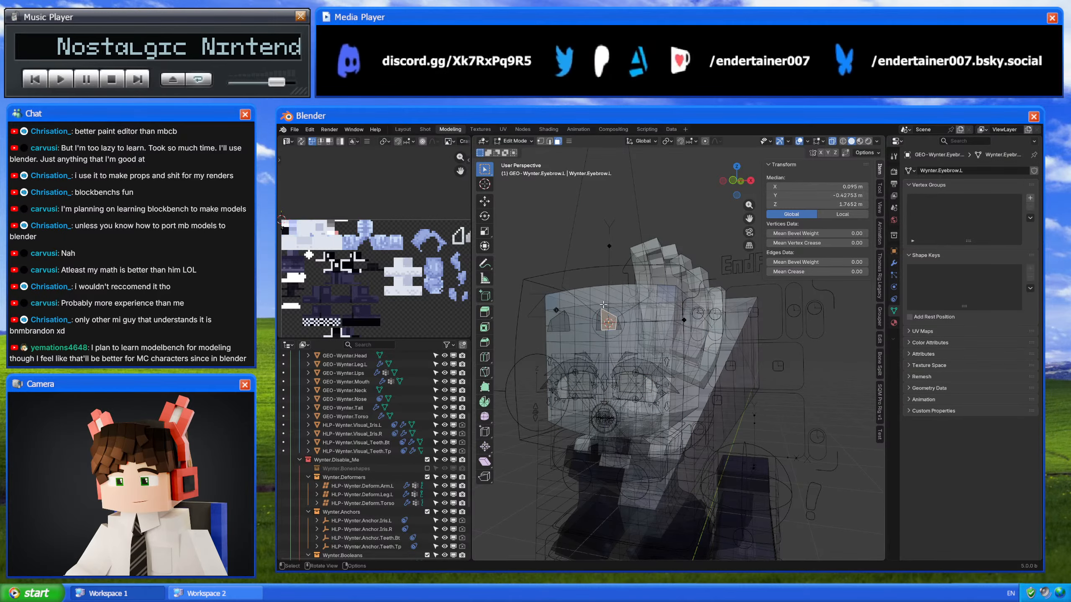
key(1)
click(602, 308)
shift+click(617, 317)
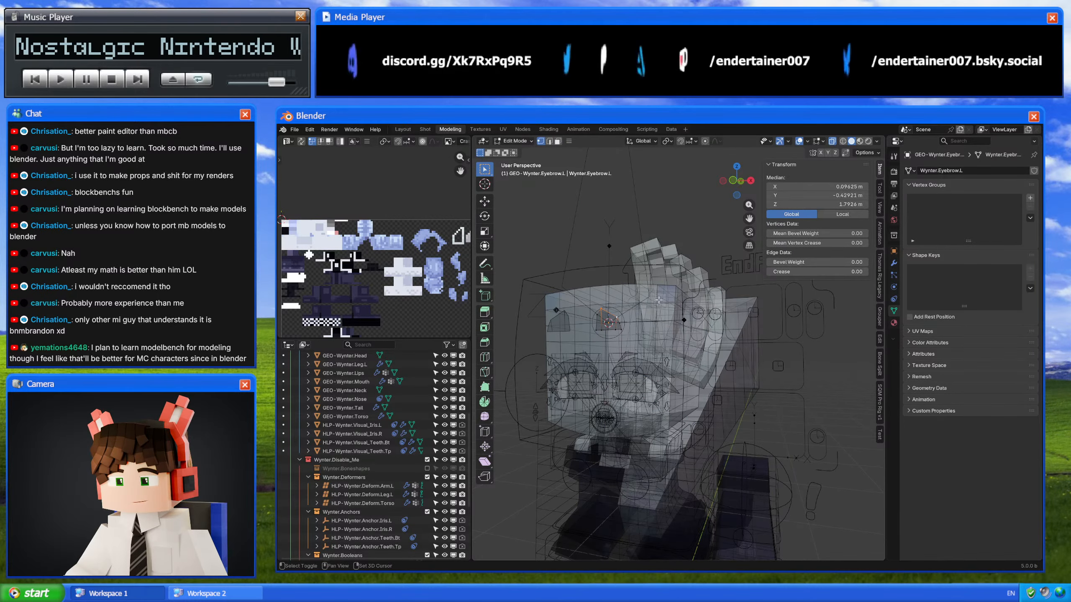
key(Tab)
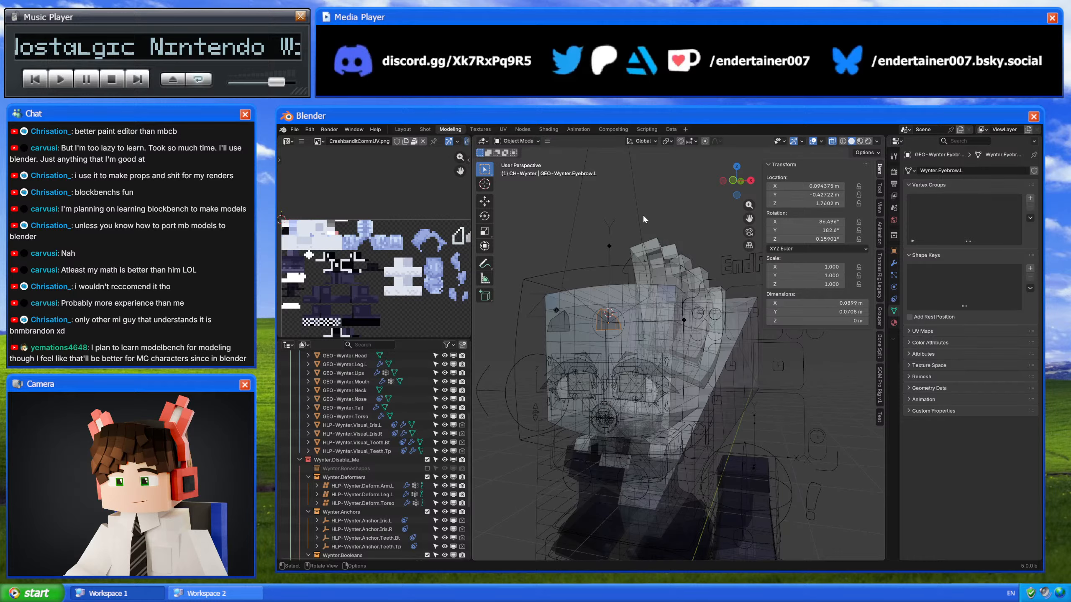
Step: Switch back to the facial armature and snap the new bone's tail to the 3D cursor
key(alt+q)
scroll(703, 268, down, 3)
key(shift+s)
Step: Copy the new bone's head X and Y coordinates, 0.094375 m and -0.14782 m, to its tail
click(733, 180)
scroll(693, 241, up, 3)
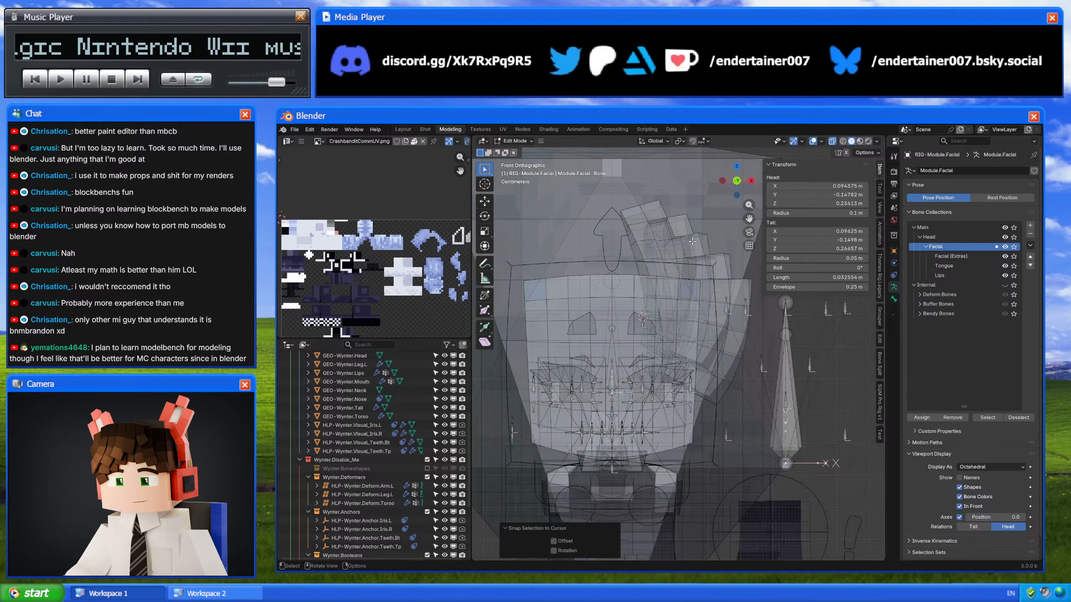
scroll(692, 242, up, 4)
shift+middle_drag(639, 284, 685, 347)
click(652, 356)
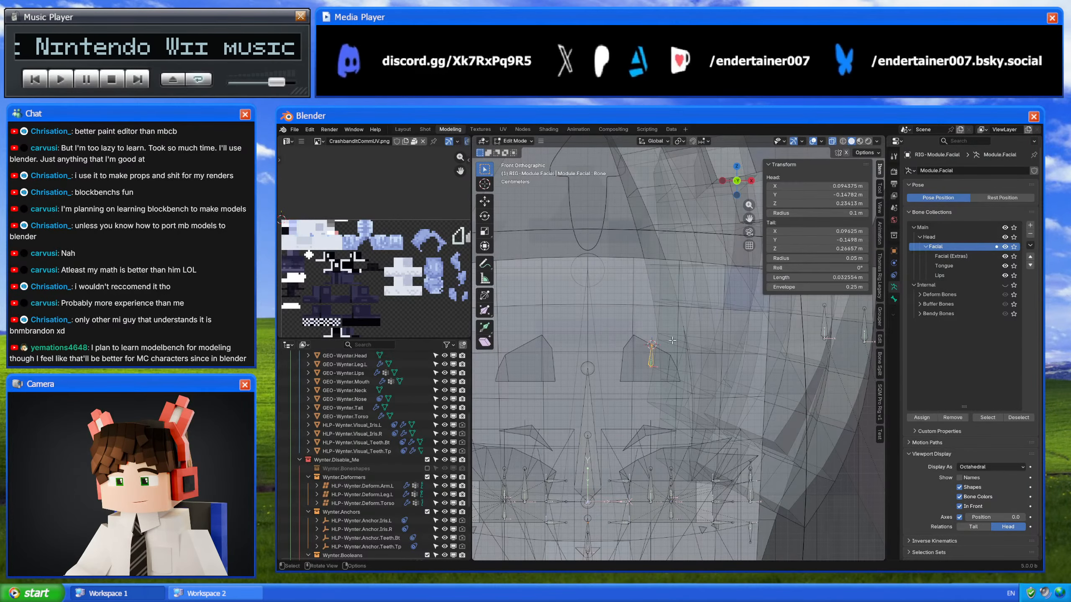
click(839, 186)
key(ctrl+c)
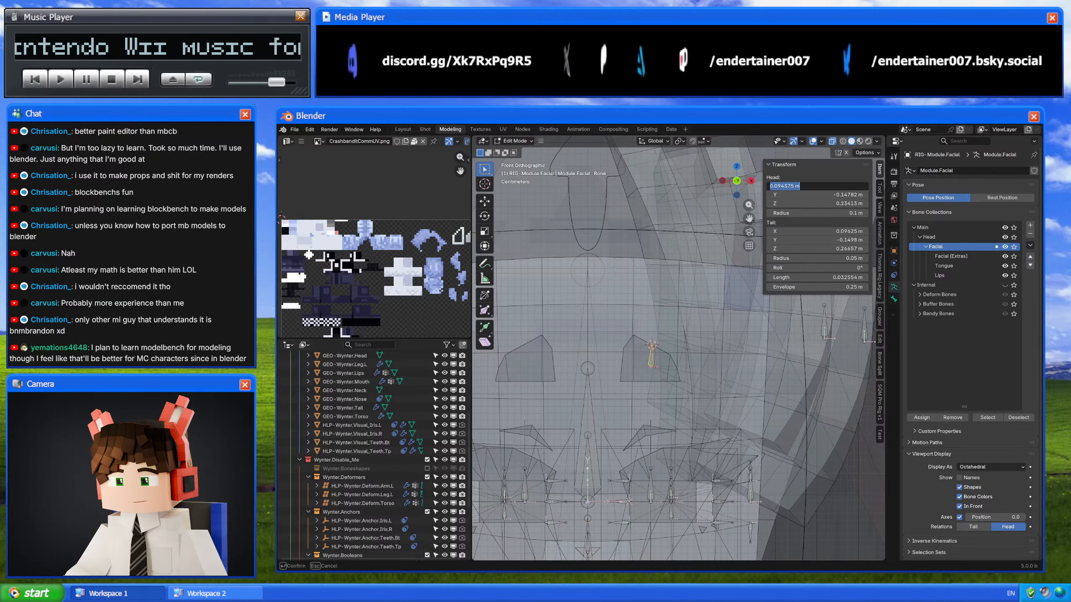
click(842, 233)
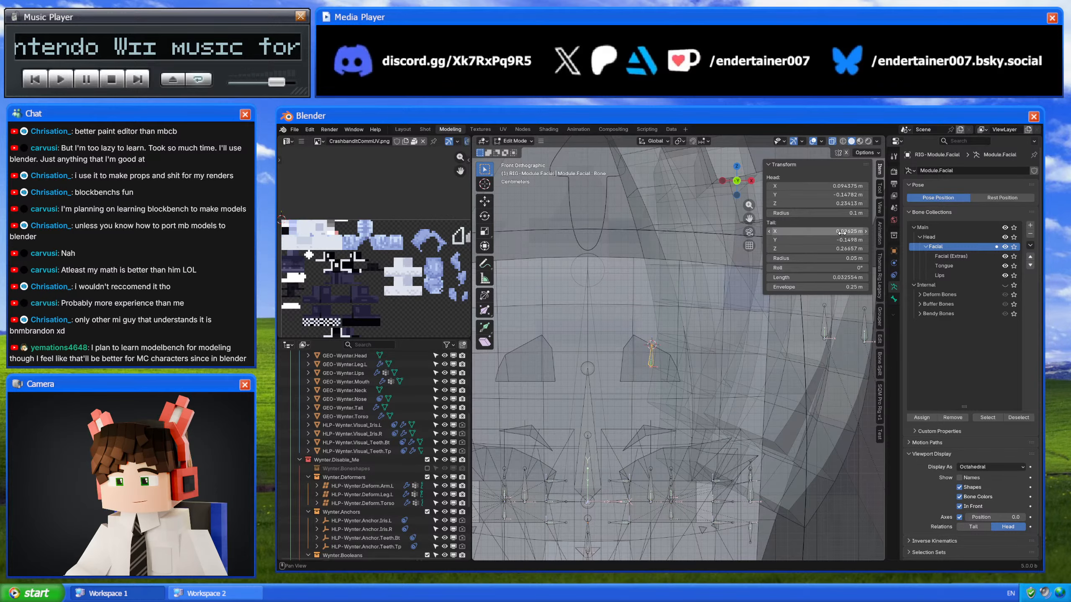
key(ctrl+v)
shift+middle_drag(797, 320, 841, 301)
Step: Set the new eyebrow bone's length to 0.05 m
click(843, 277)
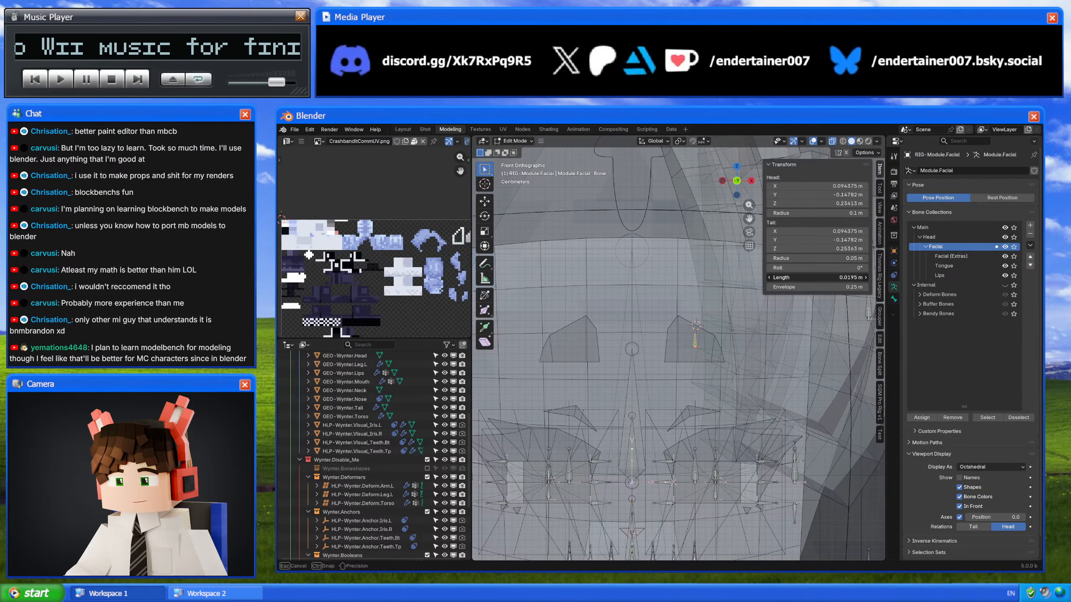
drag(844, 277, 850, 278)
click(850, 277)
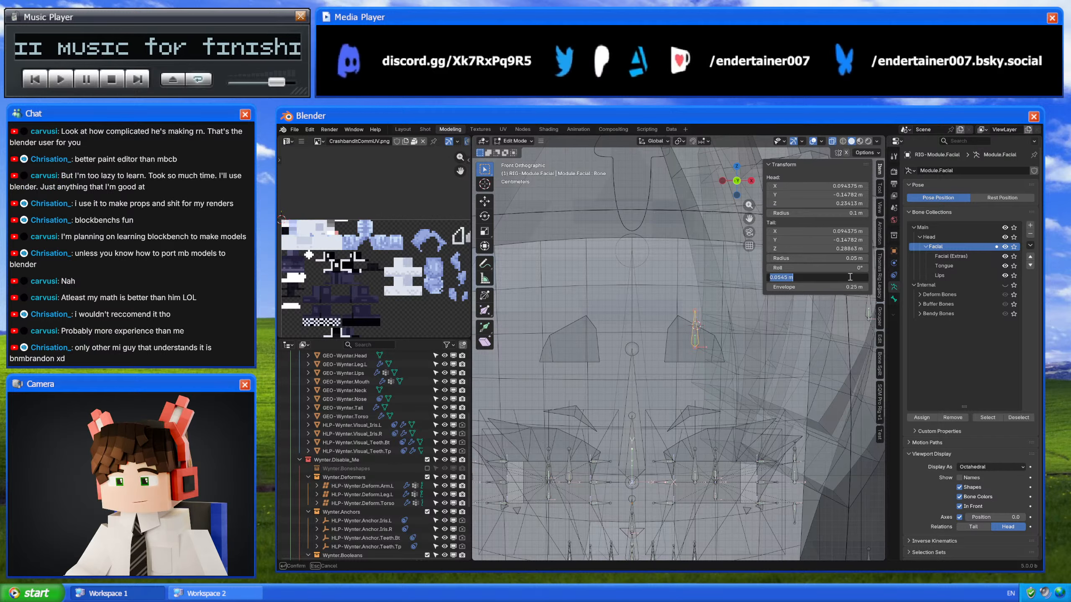
text(.05)
key(Return)
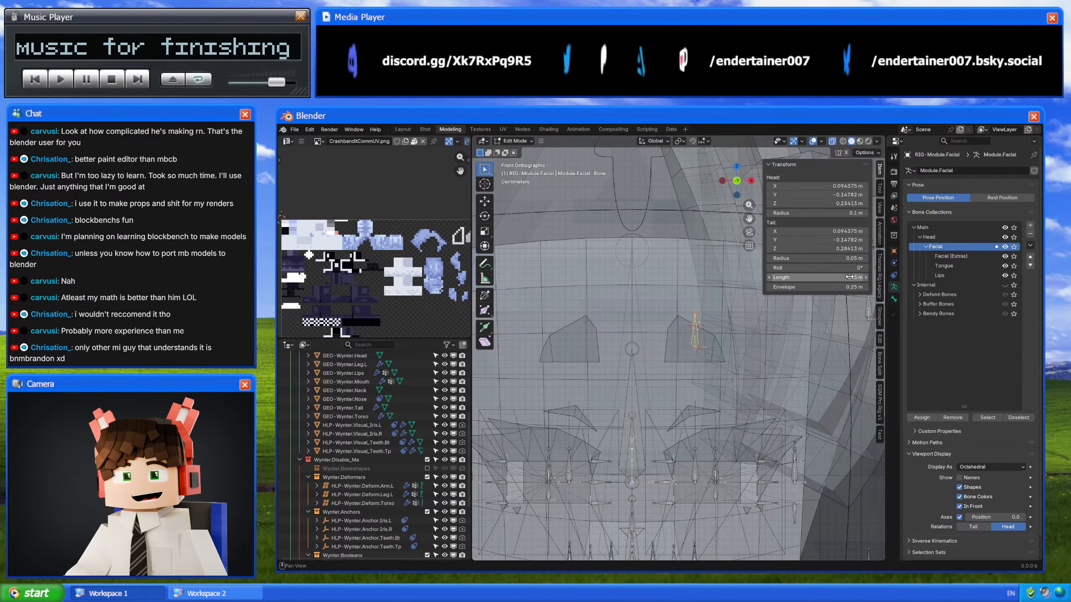
Step: Switch the armature to Pose Mode and rename the new bone as CTL-Eyebrow.L
key(Tab)
key(ctrl+Tab)
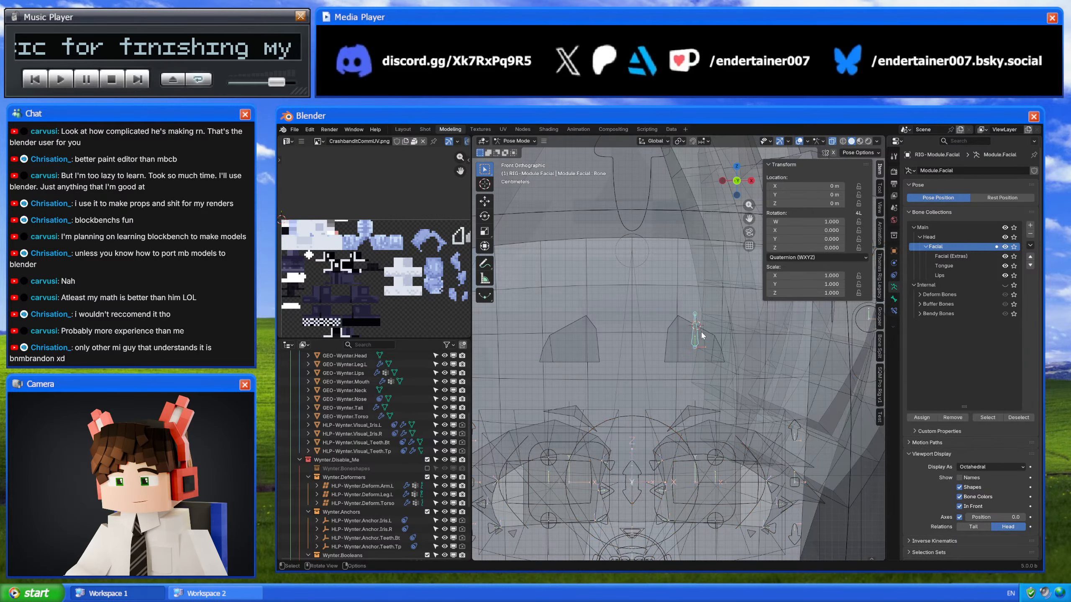
click(894, 298)
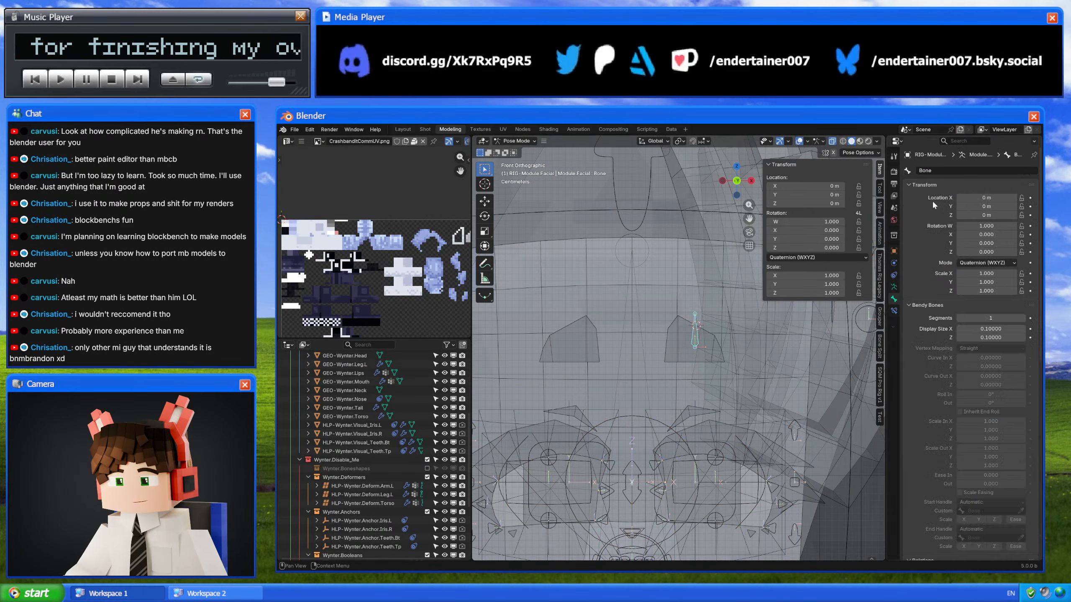
click(936, 170)
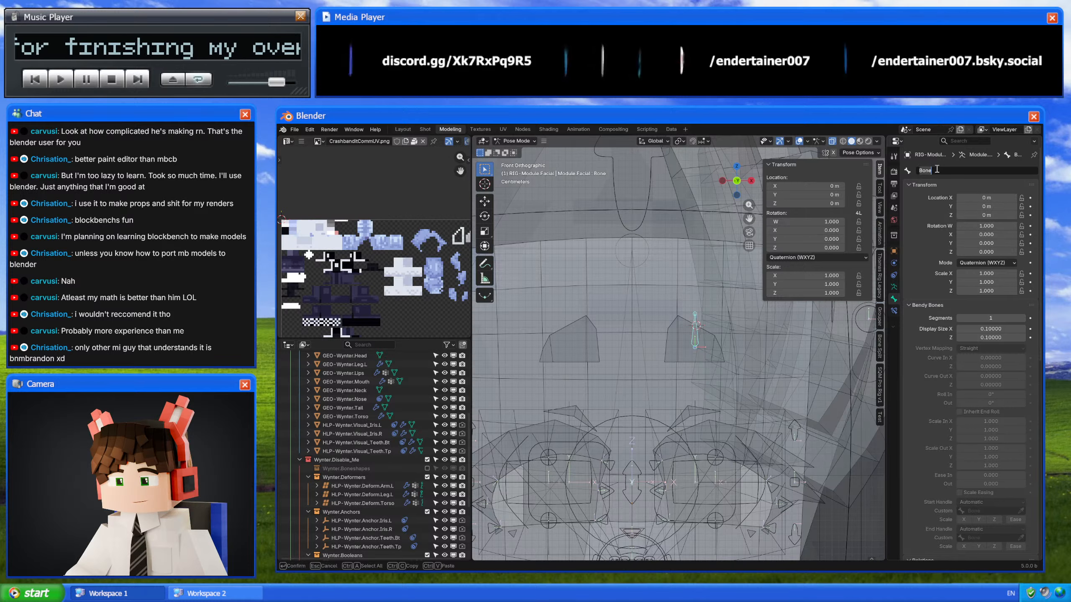
text(CTL-Eyebrow.L)
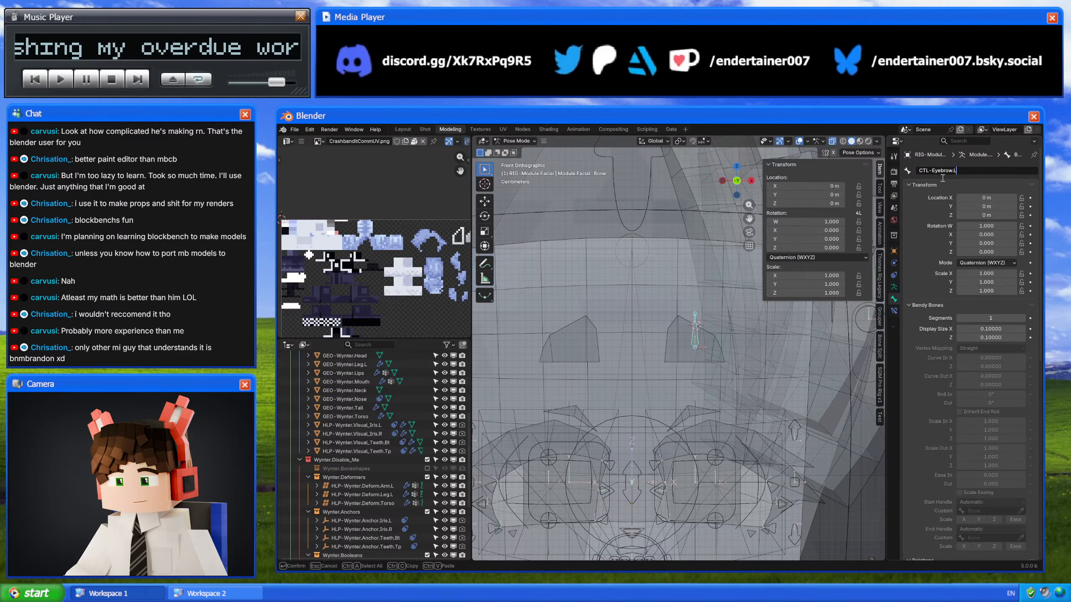
key(Return)
Step: Assign the smooth BSP-Square object as the custom shape of CTL-Eyebrow.L
scroll(924, 346, down, 10)
scroll(924, 349, down, 5)
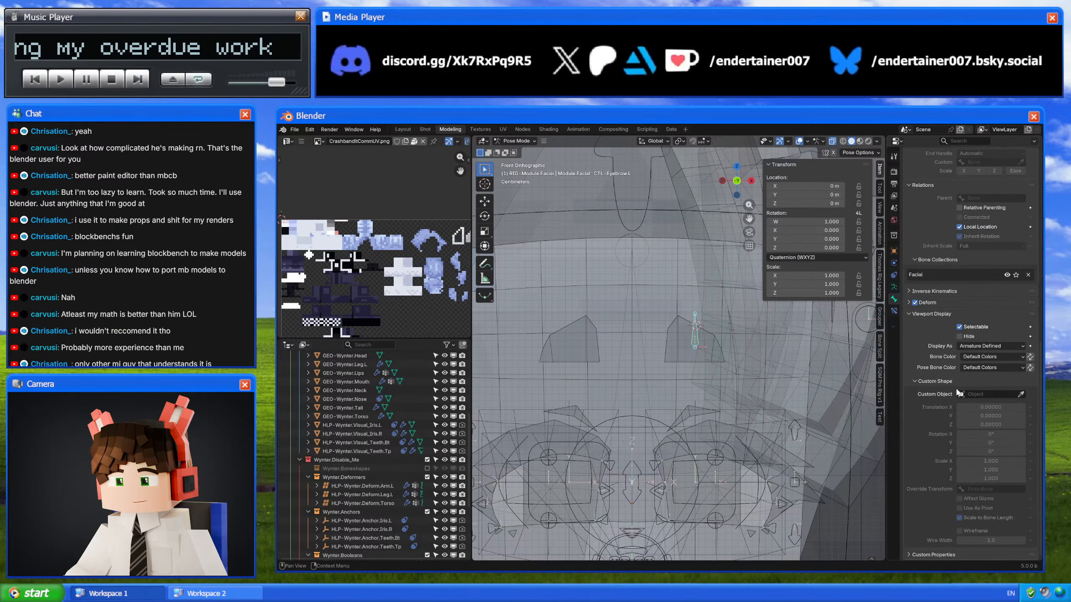
click(978, 395)
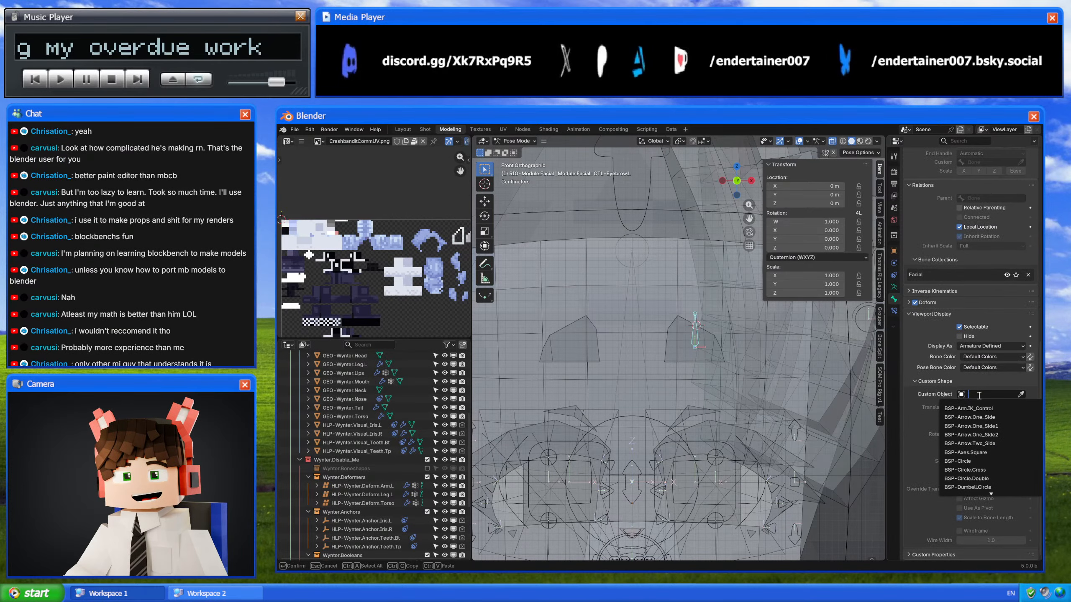
text(square)
click(974, 418)
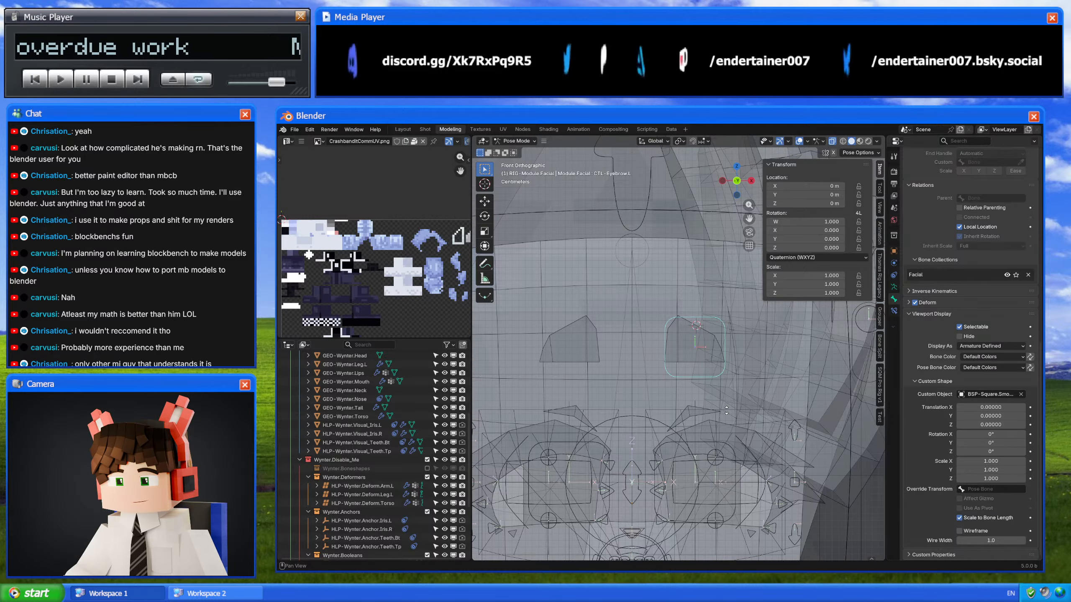
Step: Set the Z translation of the CTL-Eyebrow.L custom shape to 0.005
middle_drag(727, 410, 653, 403)
scroll(691, 392, down, 4)
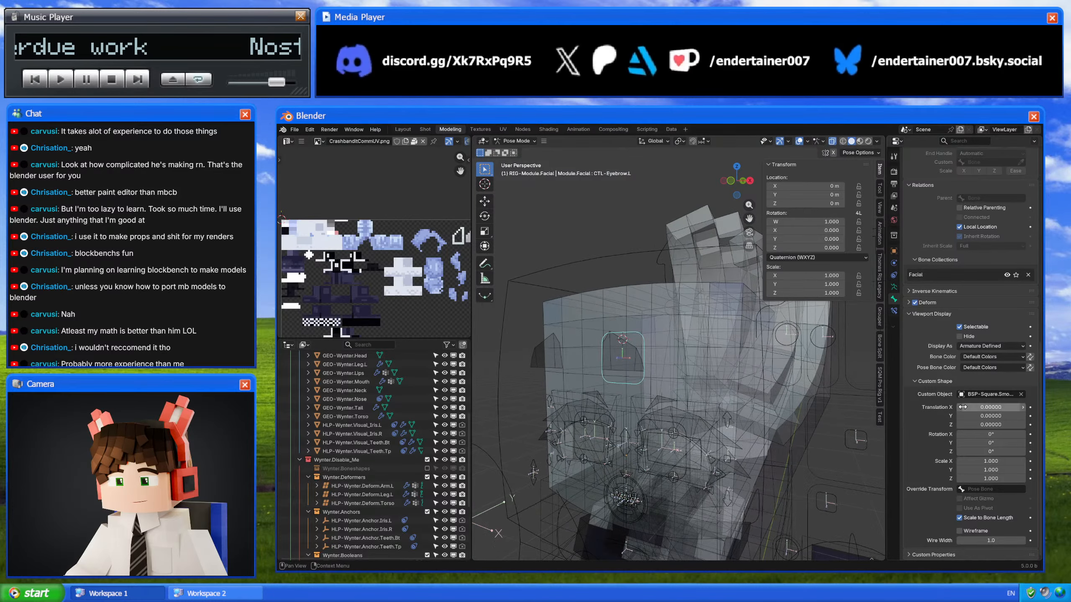
click(983, 425)
text(0.05)
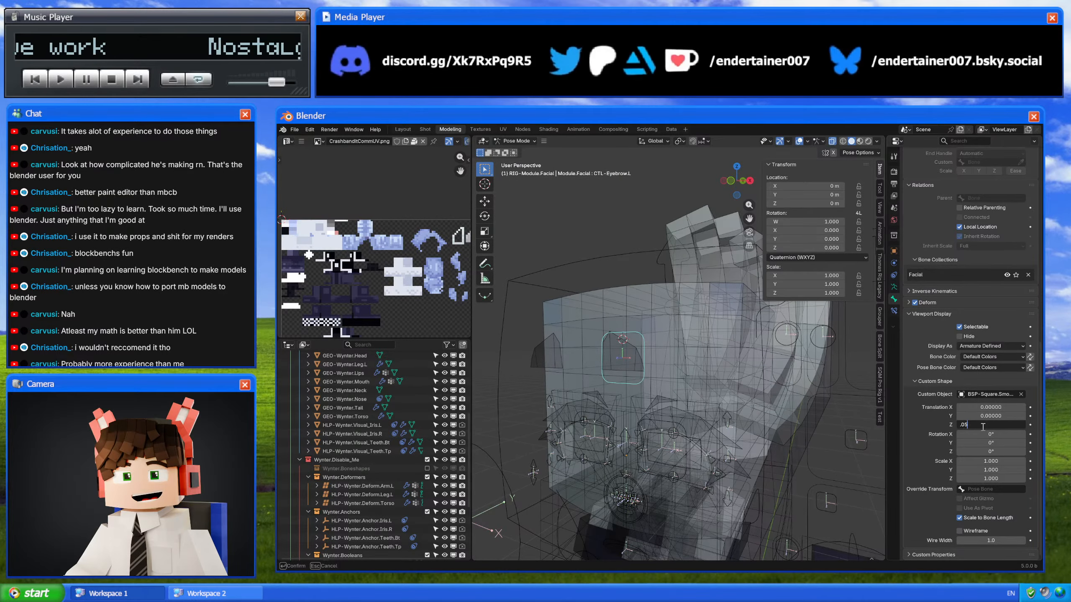
key(Return)
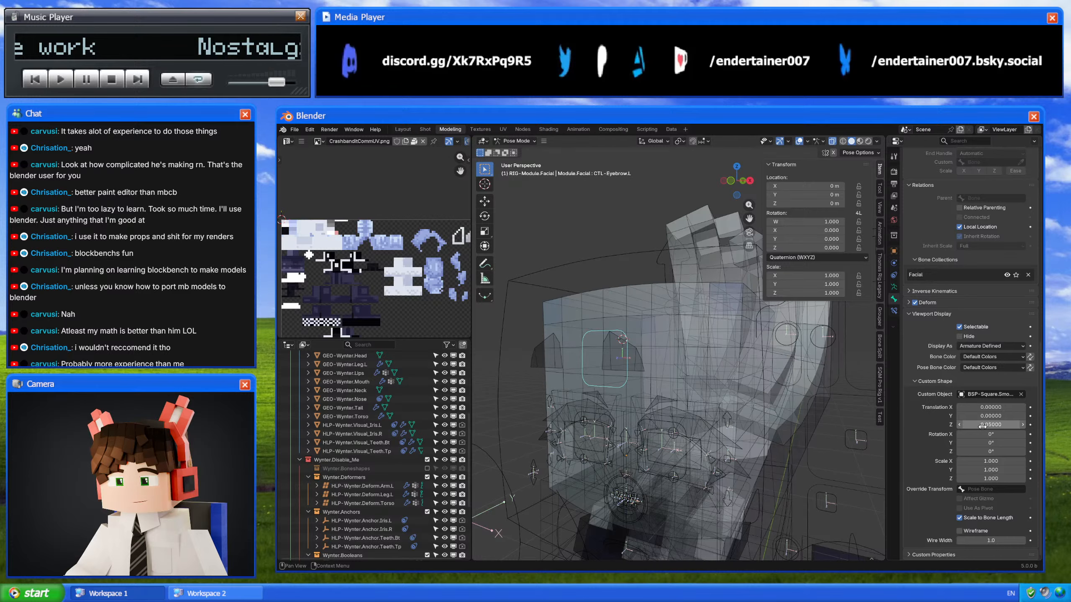
click(982, 424)
key(Return)
Step: Fit the CTL-Eyebrow.L custom shape around the eyebrow with Y and Z scale 0.47, a wider X scale and about 0.01 Y translation
mouse_move(730, 403)
middle_down()
mouse_move(684, 398)
mouse_move(746, 403)
middle_up()
click(734, 181)
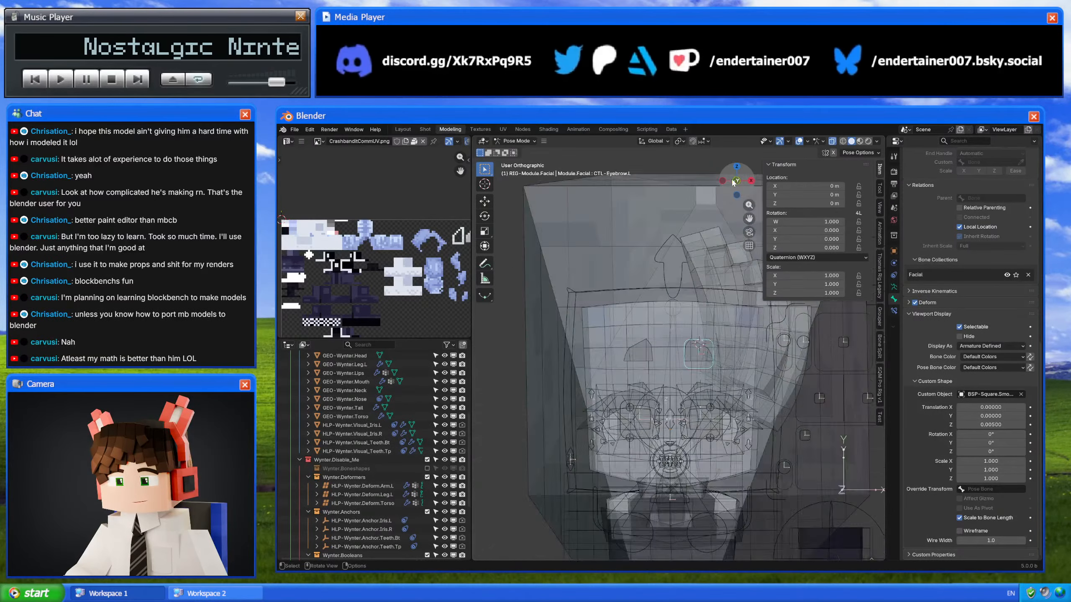
scroll(716, 295, up, 4)
mouse_move(992, 459)
mouse_down()
mouse_move(991, 478)
mouse_move(963, 478)
mouse_move(996, 461)
mouse_up()
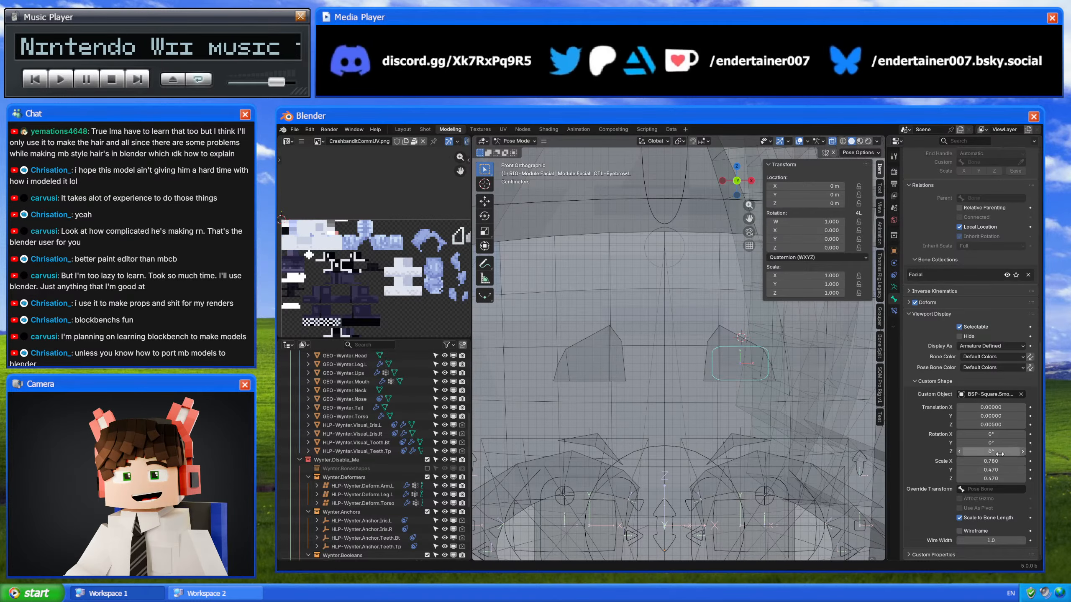
drag(991, 416, 996, 416)
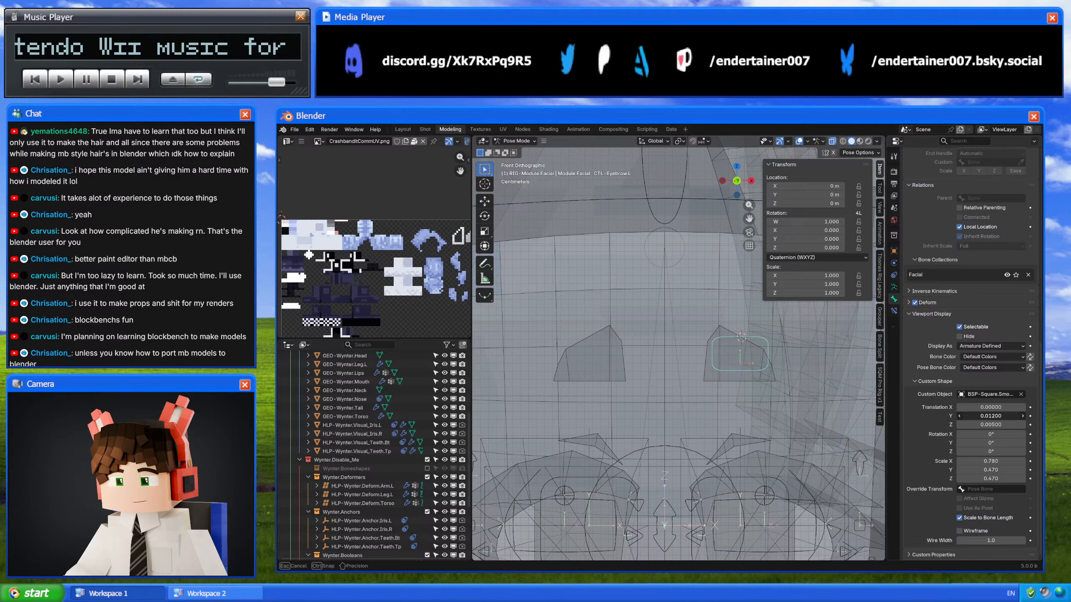
Step: Duplicate CTL-Eyebrow.L in place in Edit Mode and set the copy's length to 0.1 m
key(Tab)
key(shift+d)
right_click(842, 294)
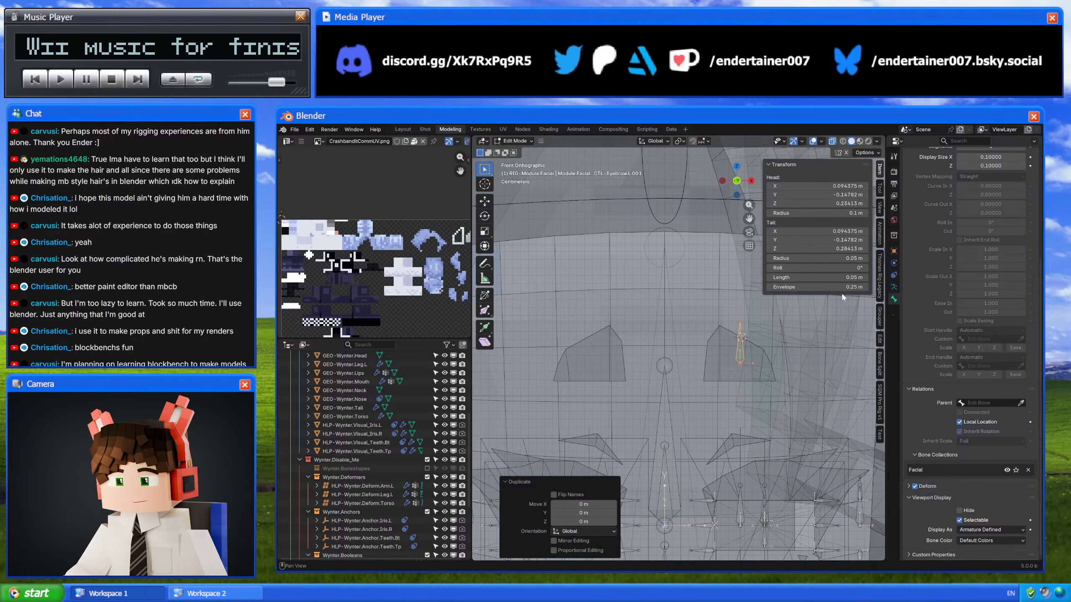
click(843, 278)
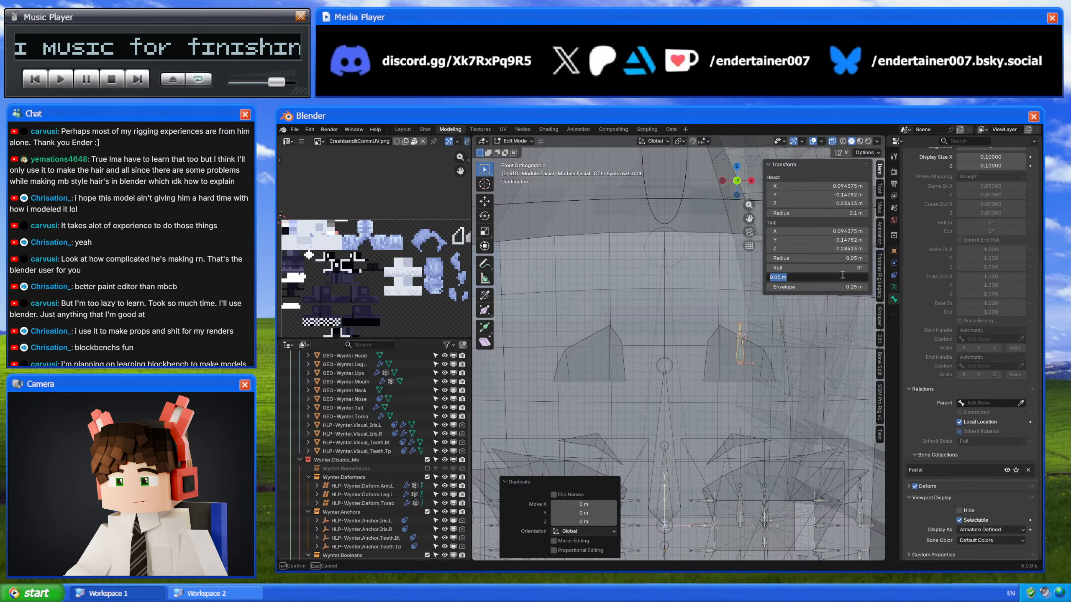
text(0.1)
key(Return)
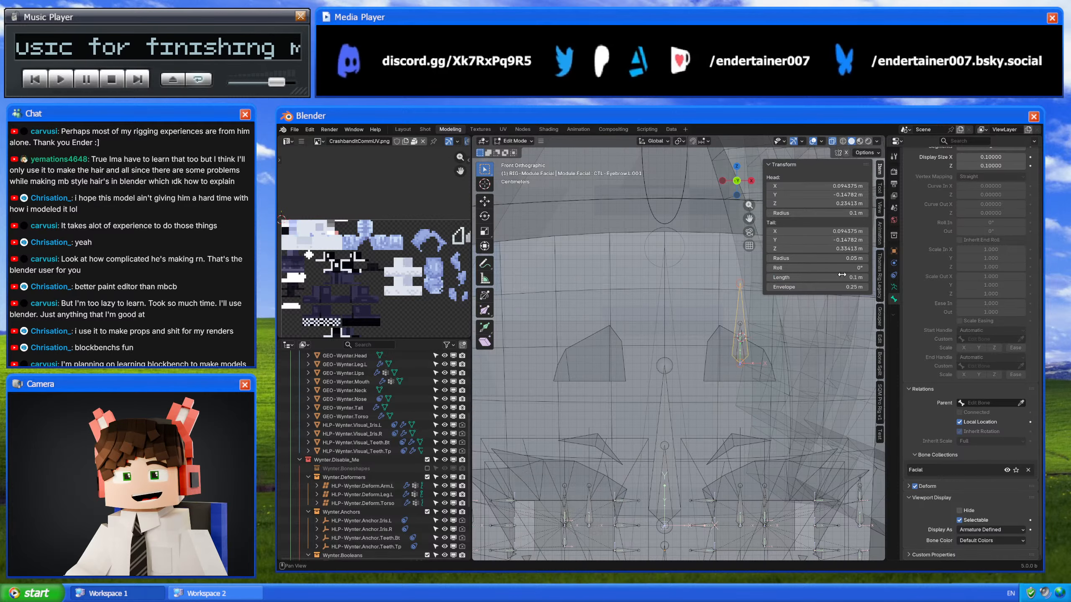
Step: Centre the duplicated eyebrow bone by setting its head and tail X to 0, and check it from the side
click(841, 184)
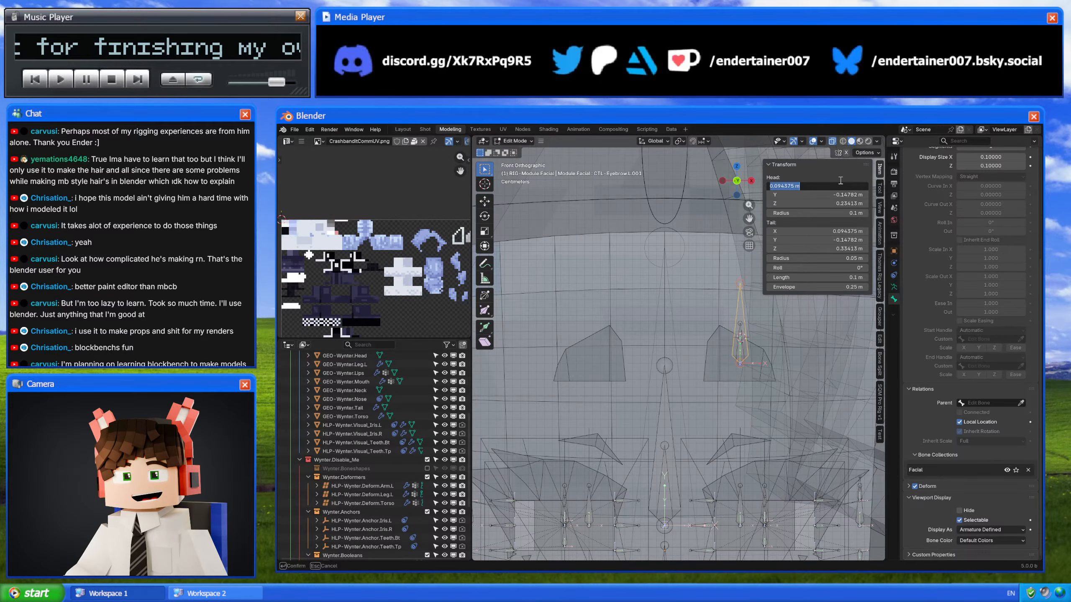
text(0)
key(Return)
middle_drag(742, 228, 730, 198)
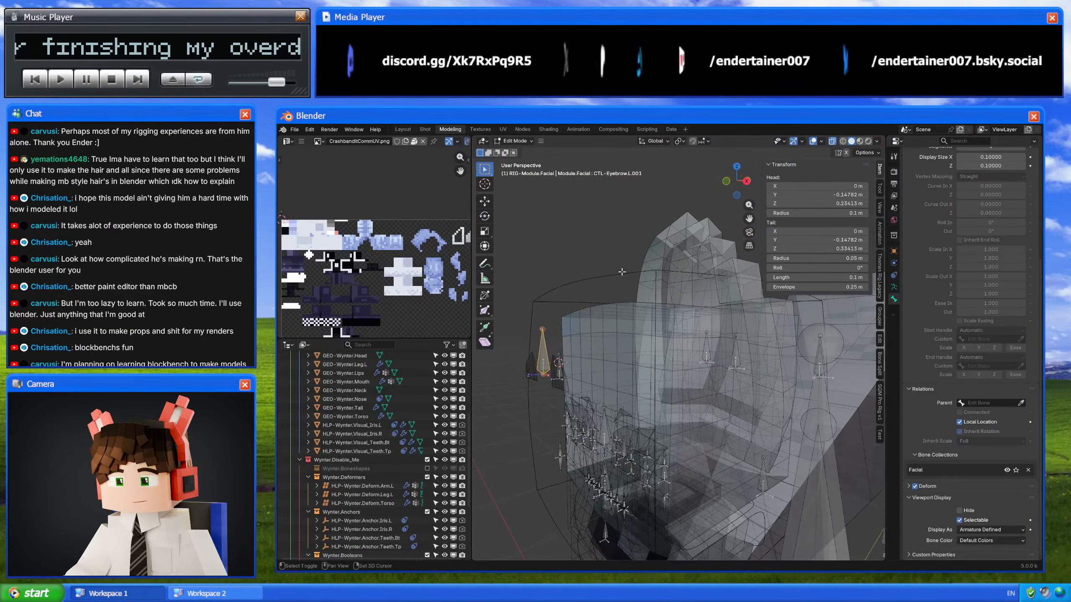
click(747, 182)
scroll(605, 332, up, 5)
shift+middle_drag(590, 337, 687, 316)
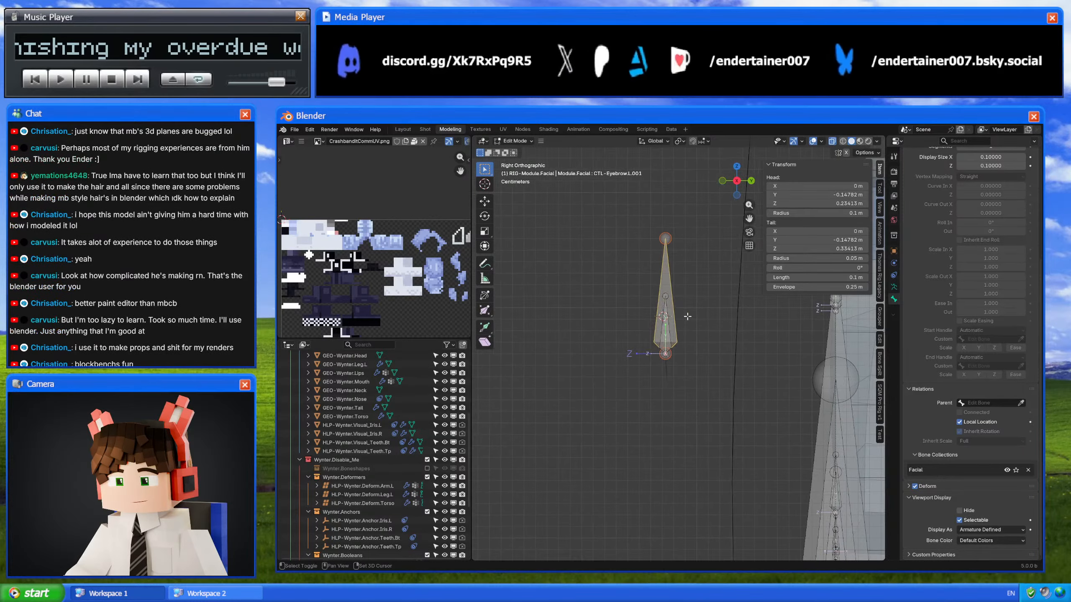
click(722, 181)
Step: Return to Pose Mode and set the centred bone's custom shape Y translation to 0
key(ctrl+Tab)
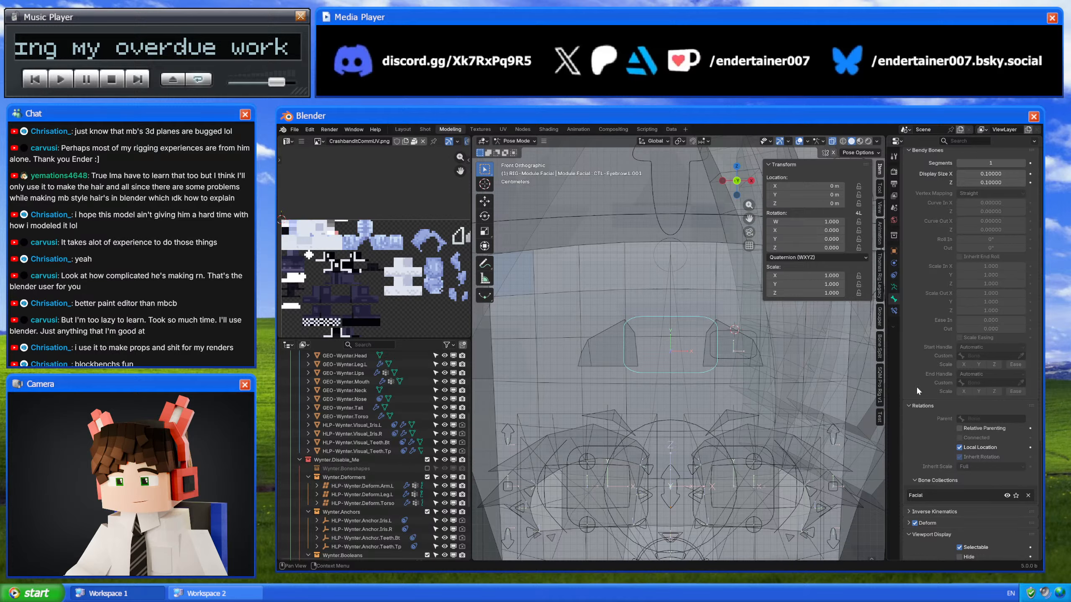
scroll(916, 386, down, 10)
double_click(999, 421)
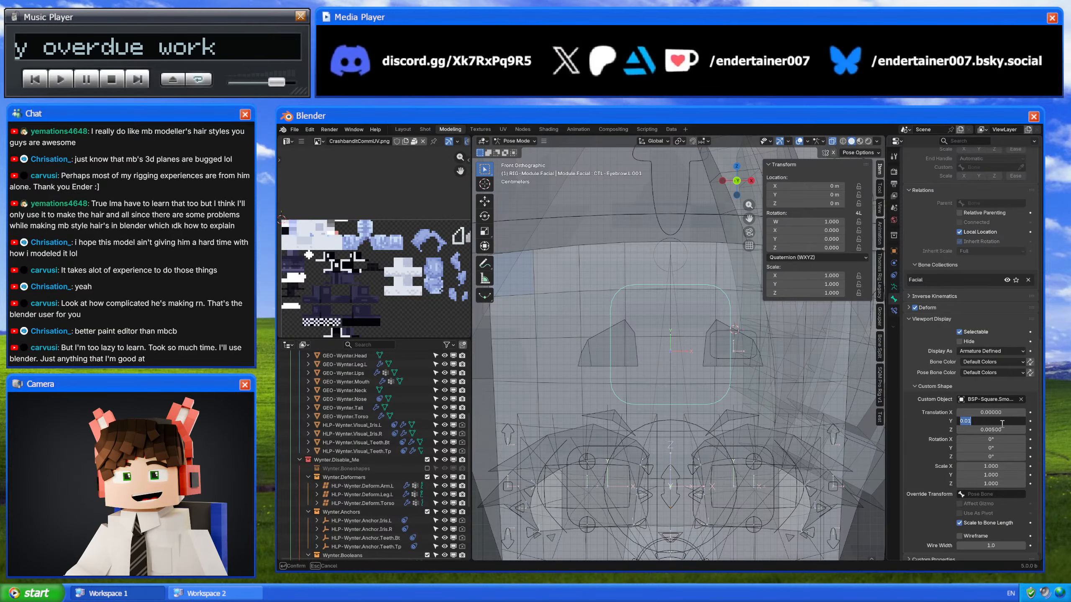
text(0)
key(Return)
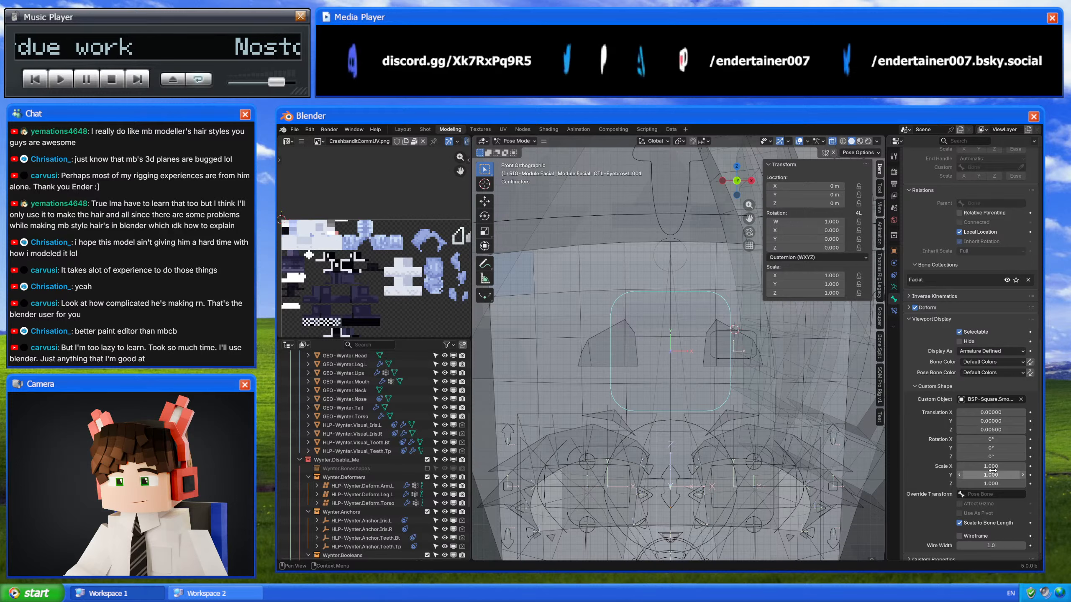
Step: Scale the centred bone's custom shape uniformly to 0.27 and rotate it about Z into a diamond
drag(992, 466, 948, 484)
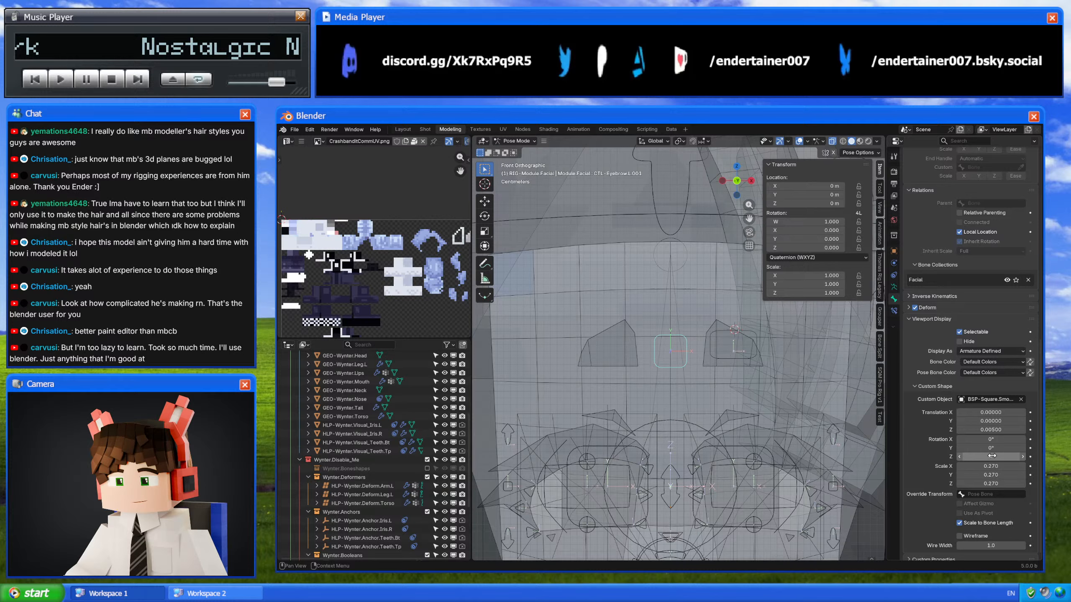
drag(992, 456, 1013, 456)
scroll(916, 262, up, 10)
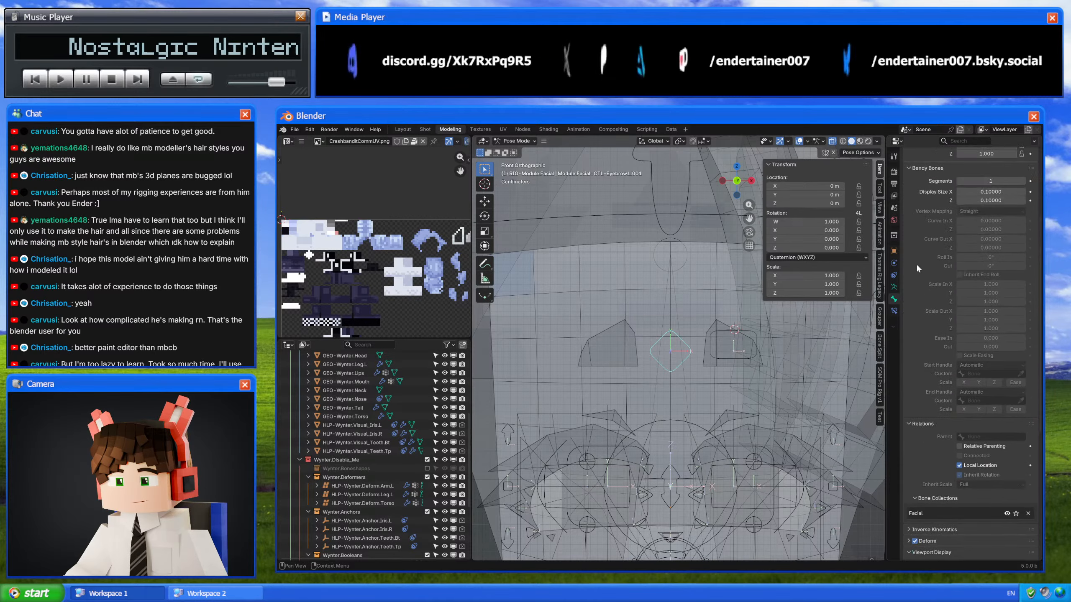
Step: Rename the centred eyebrow bone to CTL-Eyebrow.Root
scroll(926, 205, up, 6)
click(965, 171)
click(954, 171)
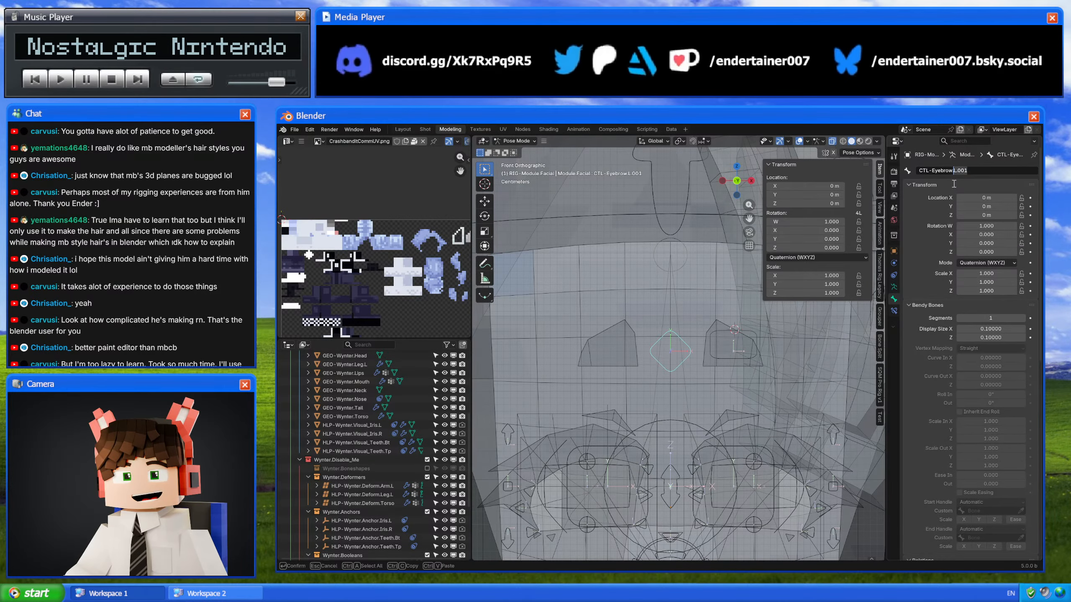
key(Delete)
key(Delete)
key(Delete)
key(Delete)
key(Delete)
key(Delete)
text(.Roo)
key(Return)
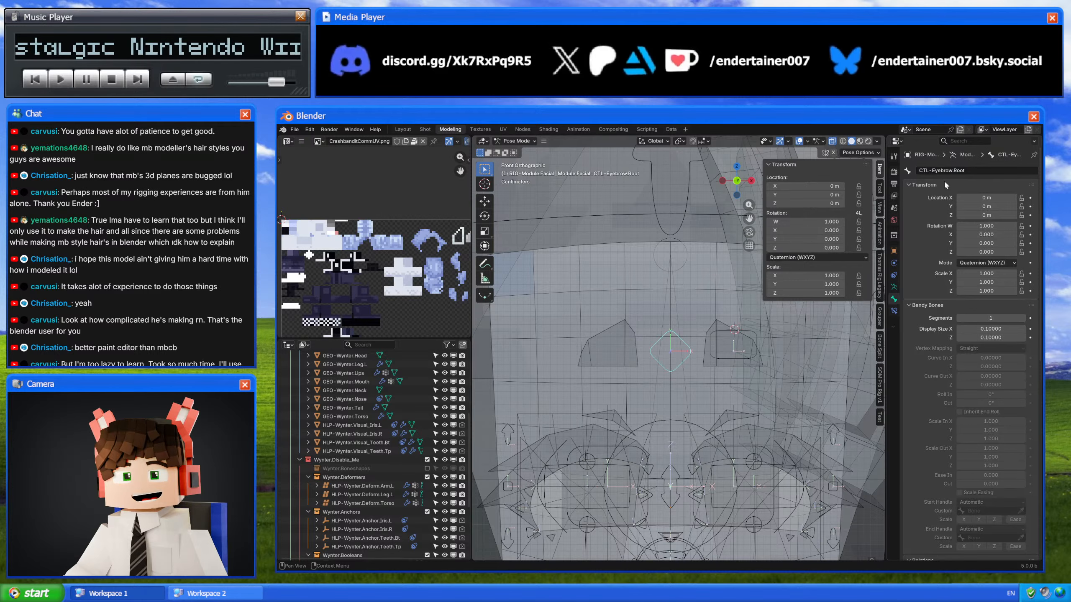
Step: Parent CTL-Eyebrow.L to CTL-Eyebrow.Root in Edit Mode with Keep Offset and return to Pose Mode
click(727, 323)
scroll(926, 410, down, 6)
scroll(925, 410, down, 8)
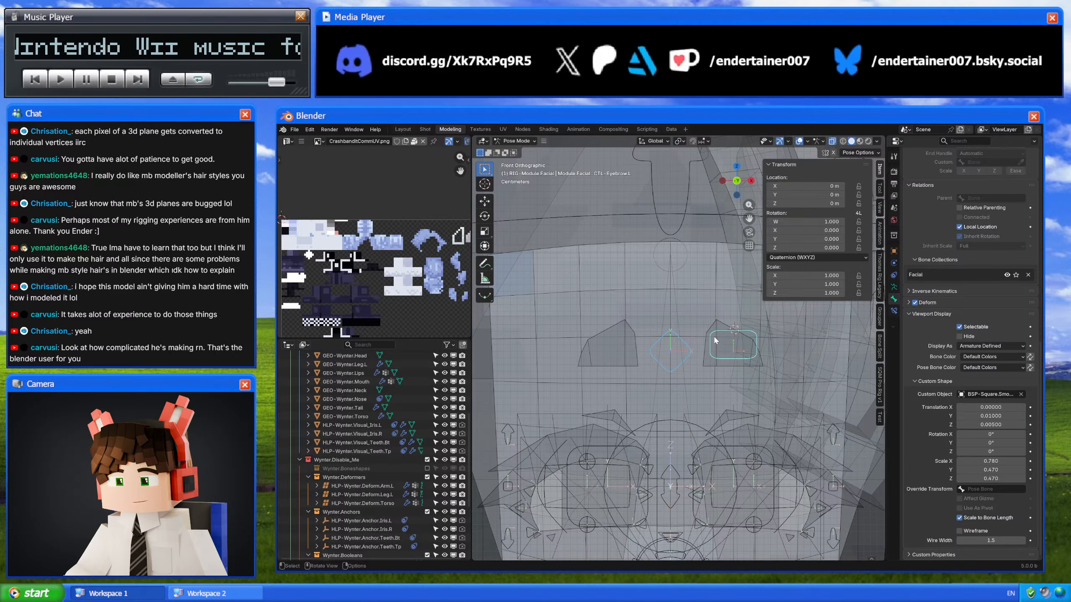
shift+click(685, 341)
key(Tab)
key(ctrl+p)
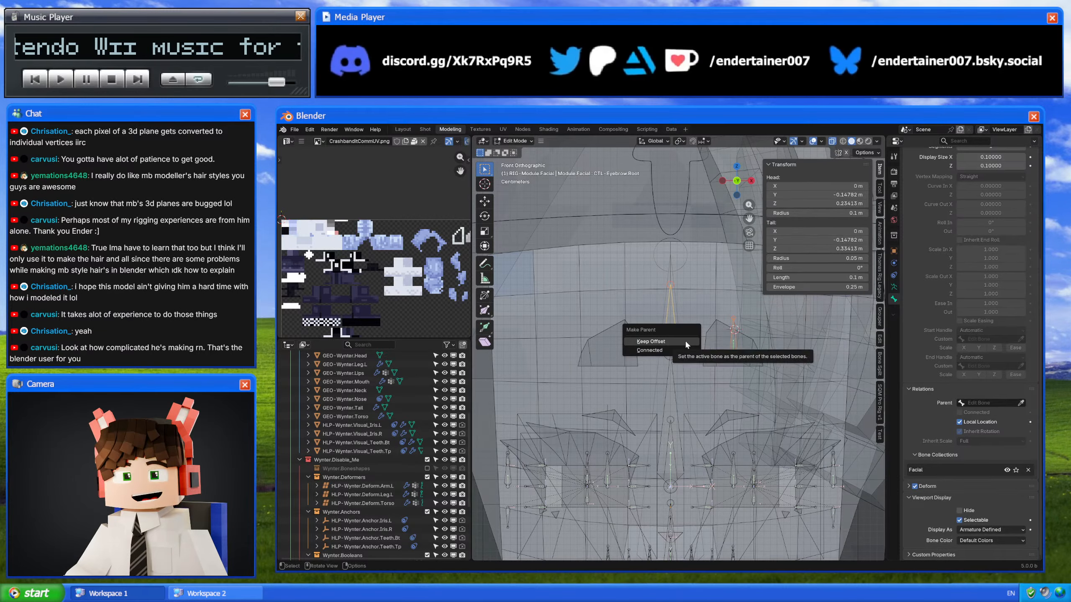
click(651, 341)
key(Tab)
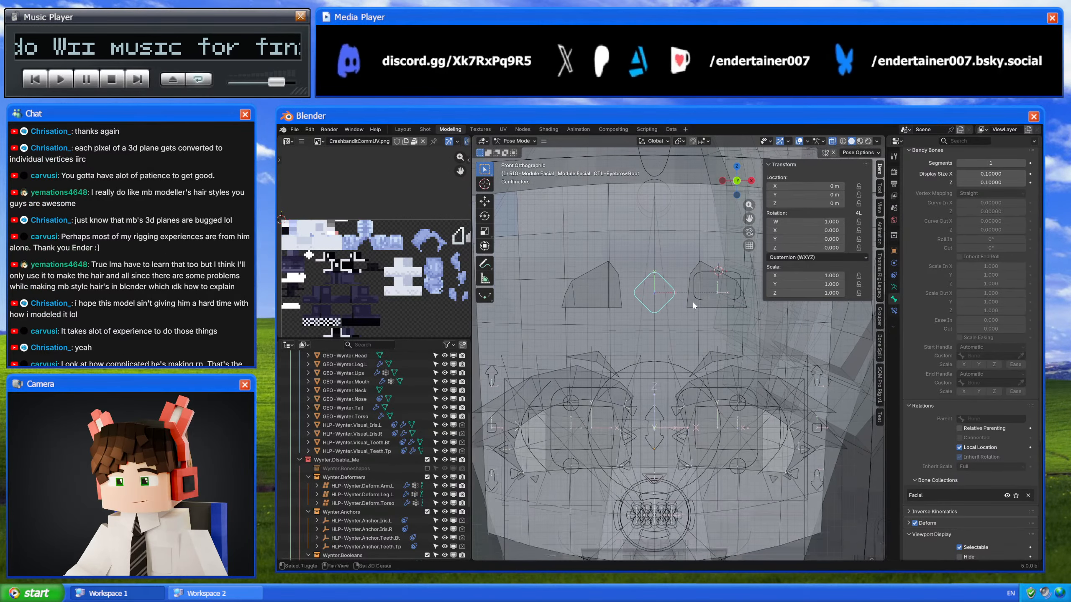
Step: Add a Copy Location constraint to CTL-Eyebrow.Root with CTL-Eye.Root.Main as its target bone
shift+click(664, 412)
key(shift+ctrl+c)
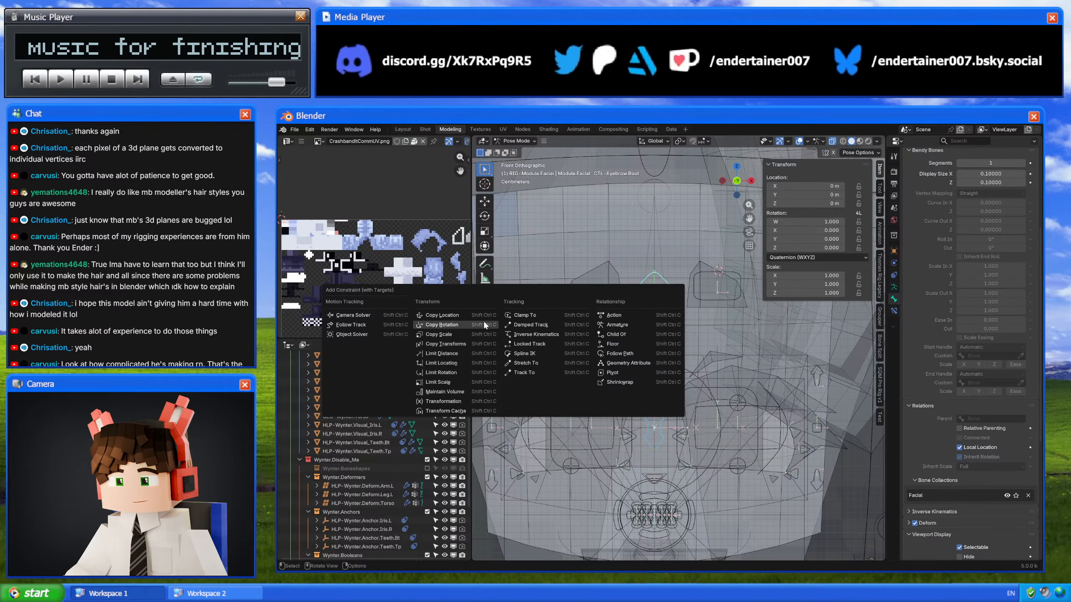
click(531, 324)
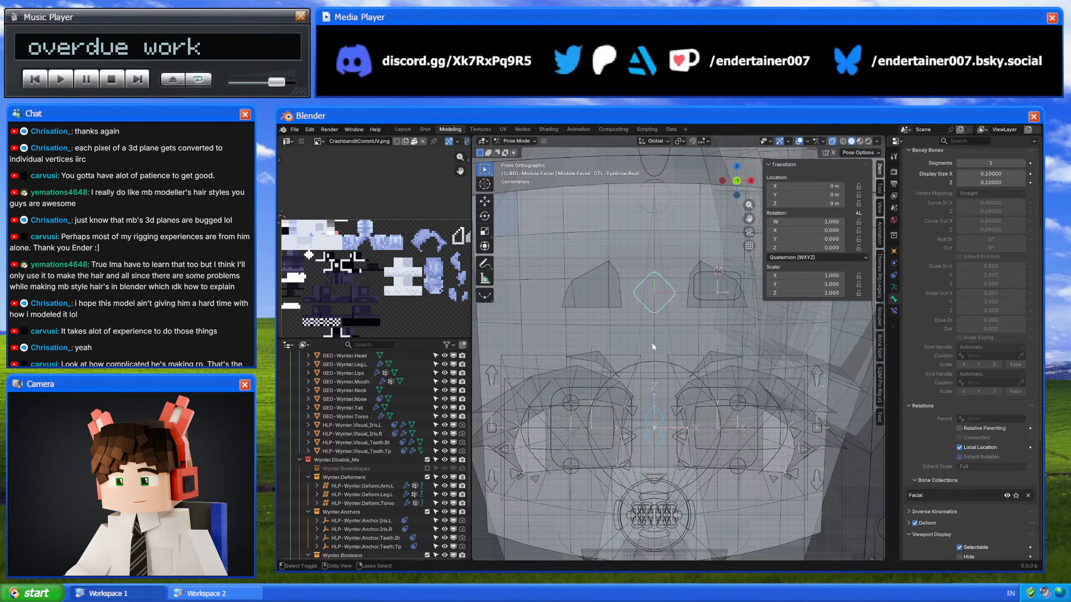
key(ctrl+shift+c)
click(477, 358)
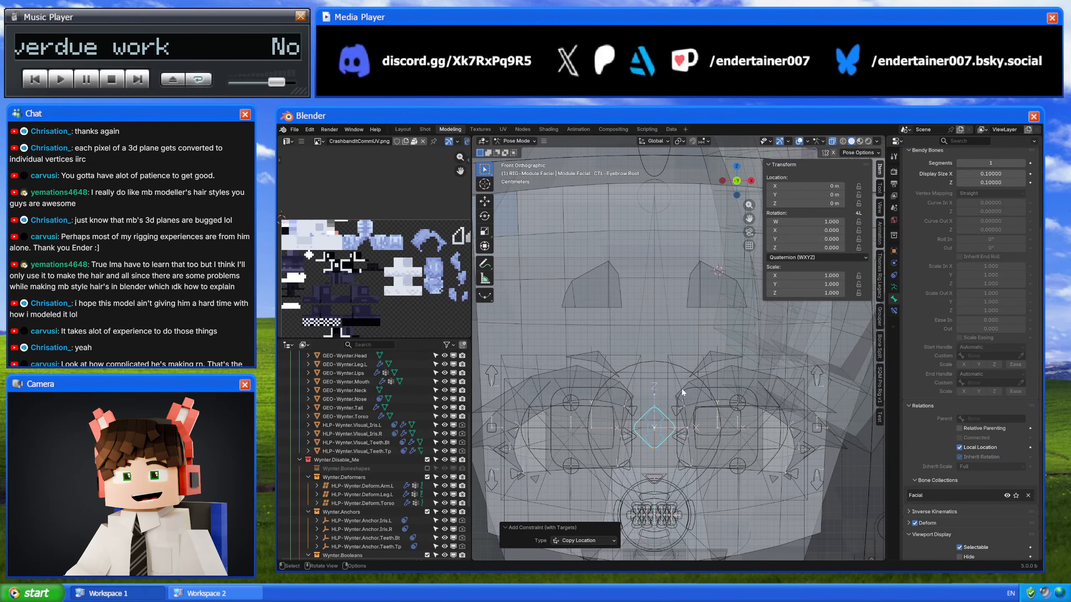
Step: Limit the Copy Location constraint to the Y axis, with Offset enabled and both Target and Owner in Local Space
click(894, 311)
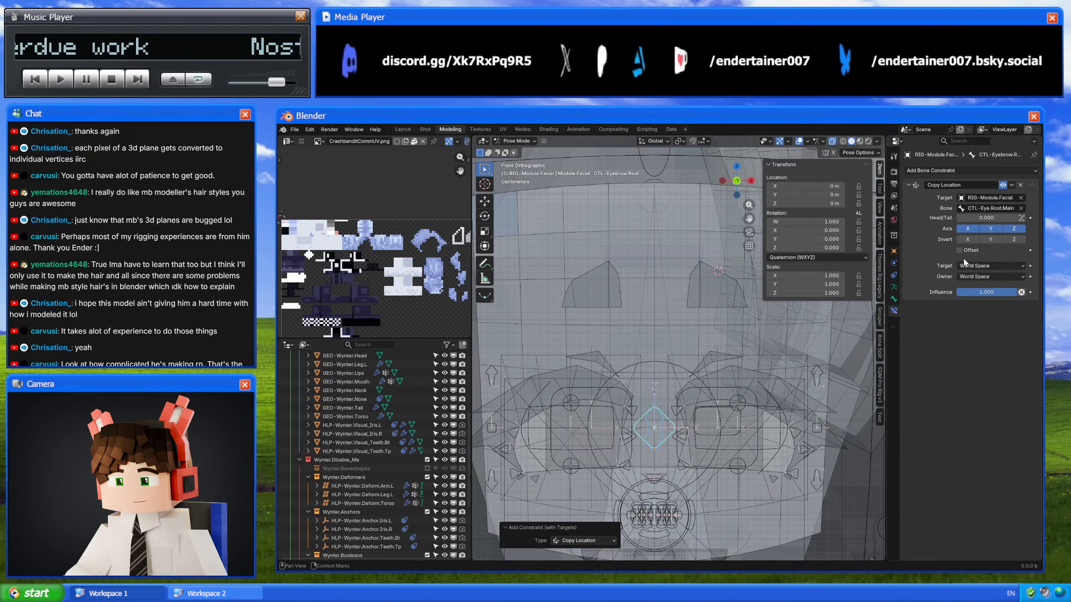
click(968, 228)
click(1013, 228)
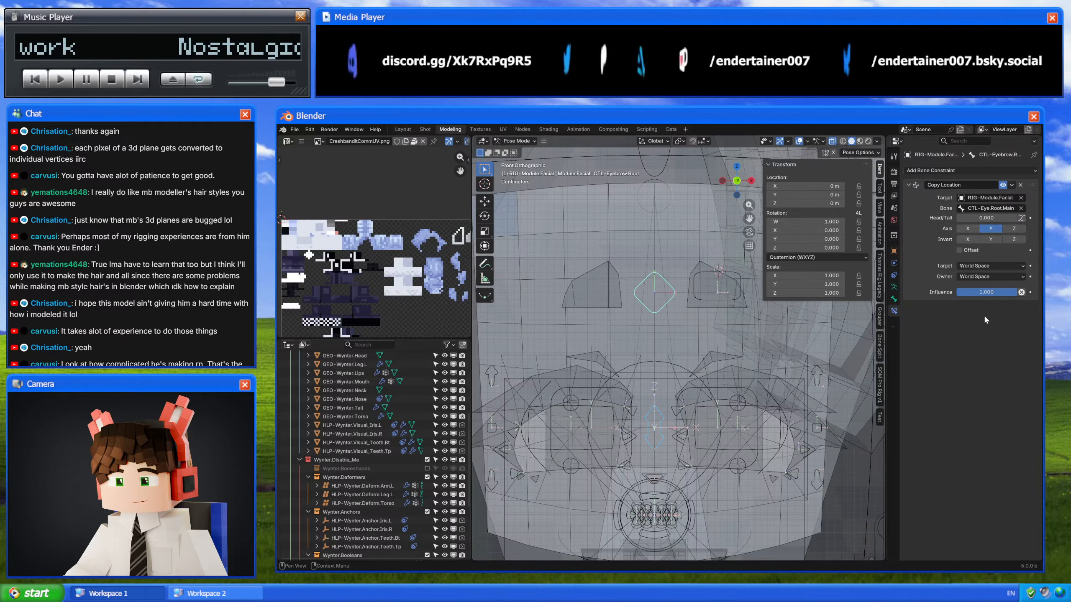
click(987, 265)
click(982, 329)
click(986, 276)
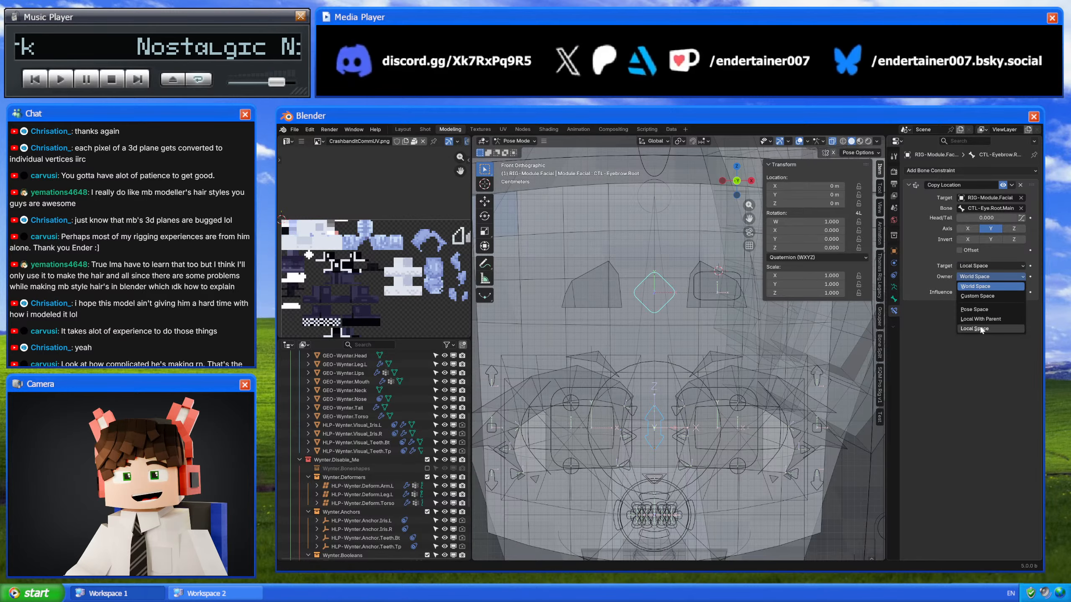
click(987, 330)
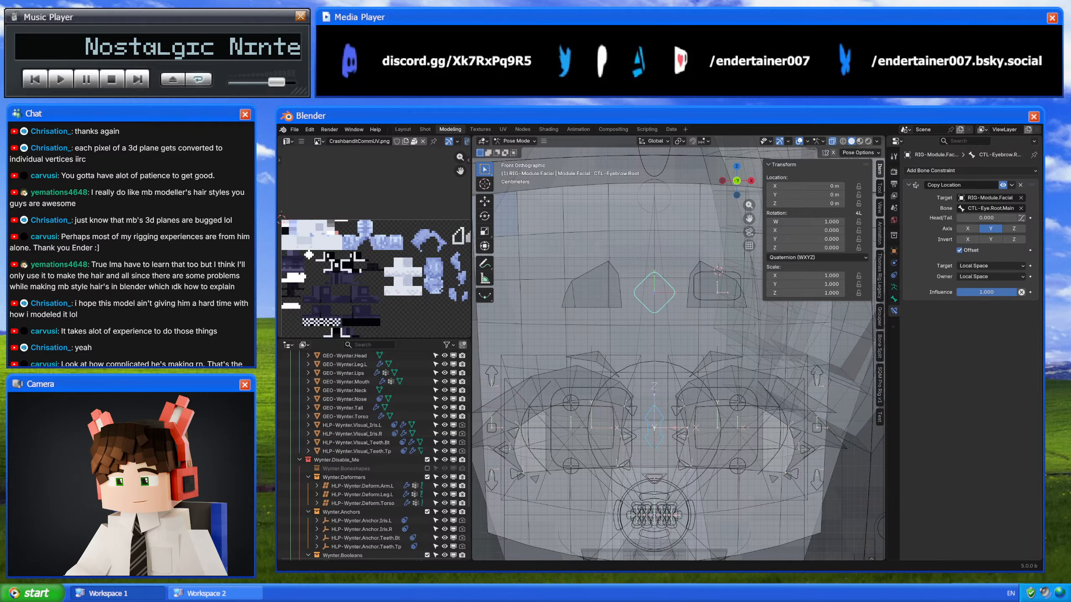
Step: Copy CTL-Facial_Panel's Eyebrow Follow property as a new driver and paste it onto the Influence of CTL-Eyebrow.Root's Copy Location constraint
scroll(679, 348, down, 3)
shift+middle_drag(785, 484, 768, 484)
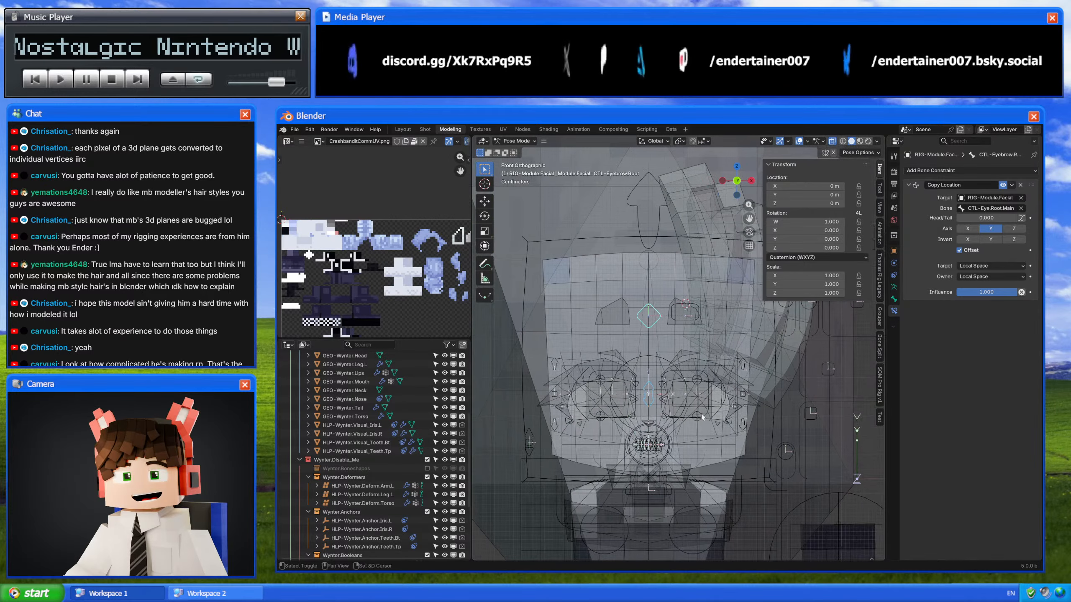
shift+middle_drag(771, 286, 674, 282)
click(674, 281)
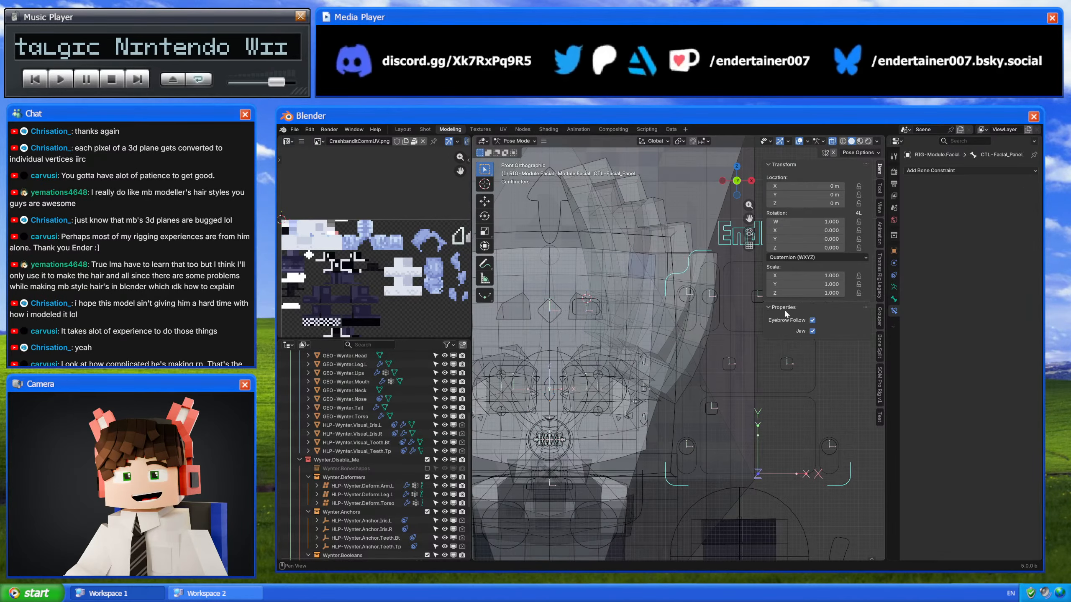
right_click(784, 308)
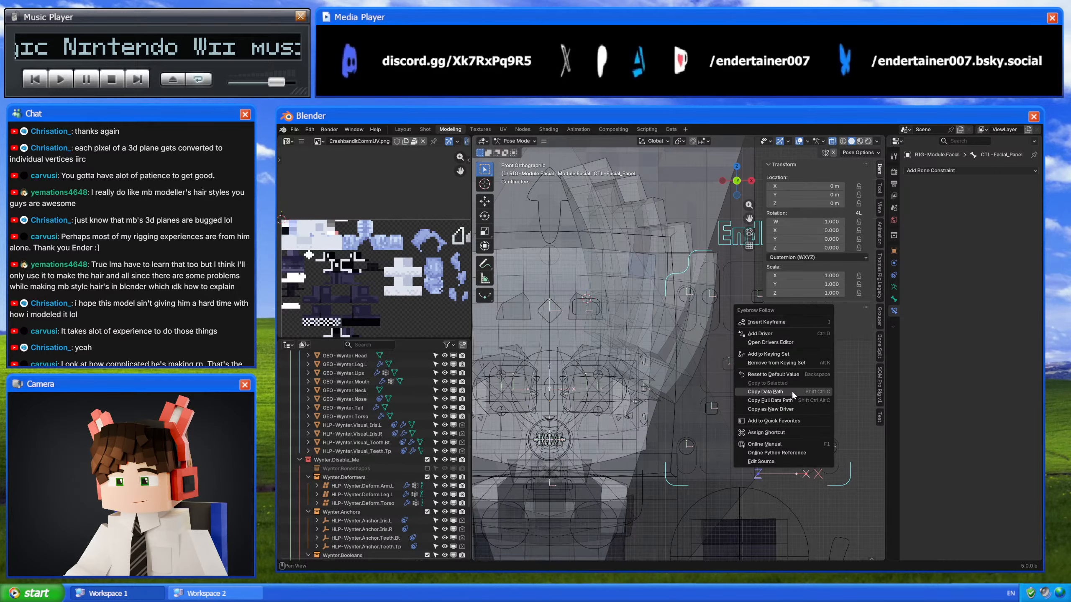
click(785, 409)
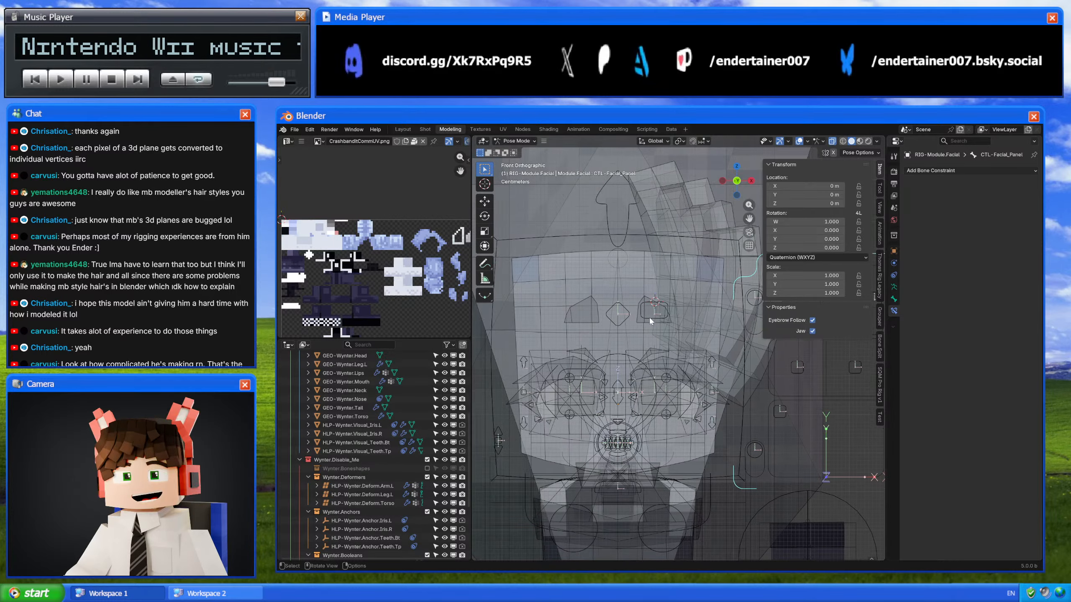
click(621, 311)
right_click(961, 294)
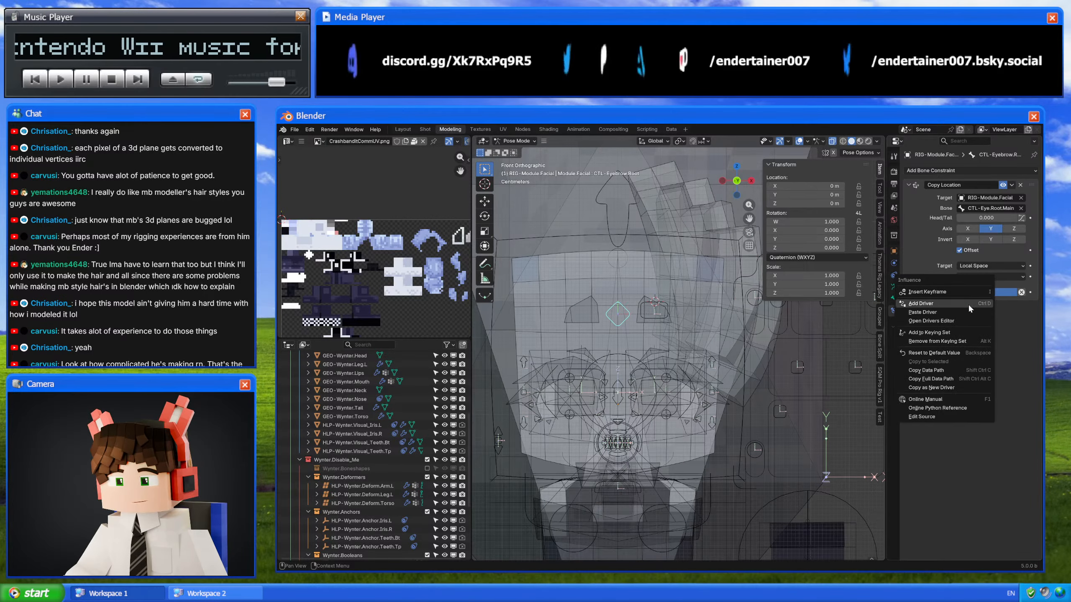
click(963, 311)
Step: Turn off Eyebrow Follow on CTL-Facial_Panel
shift+middle_drag(743, 325, 686, 331)
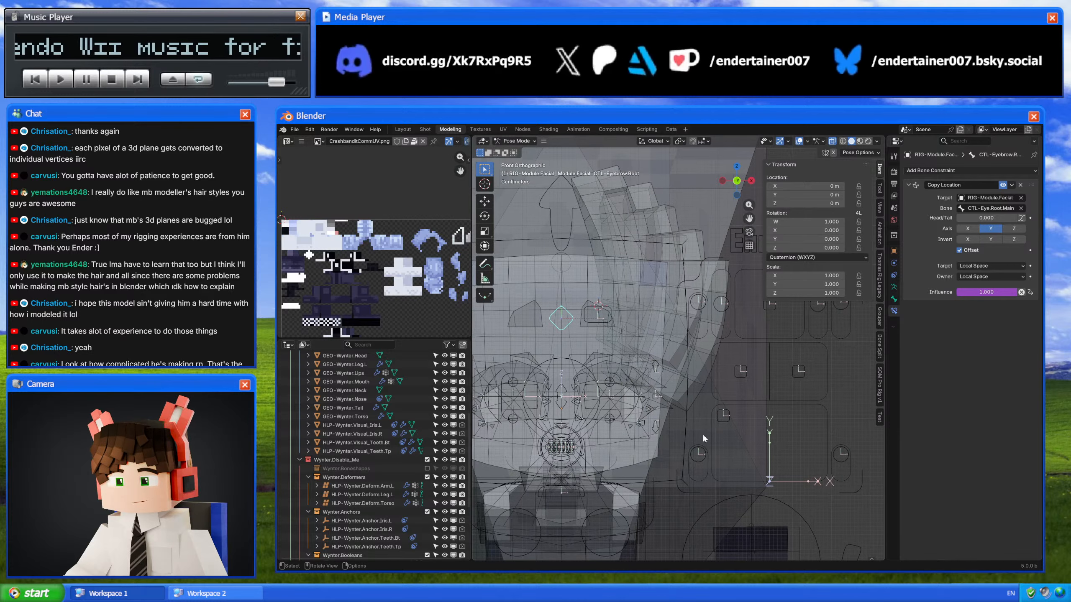
click(698, 454)
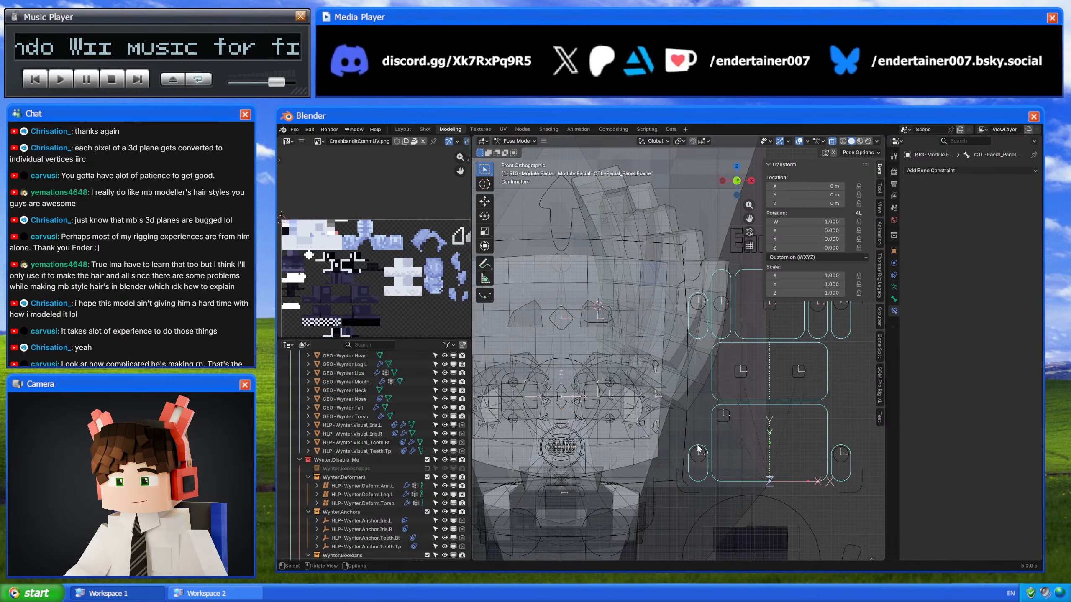
click(677, 473)
click(812, 321)
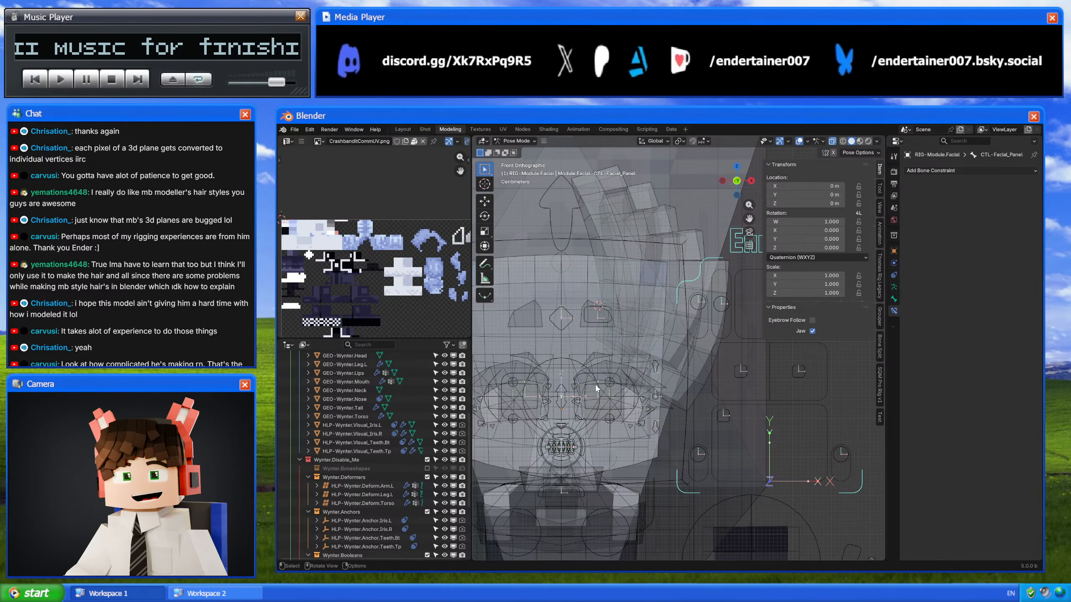
Step: Test-move CTL-Eye.Root.Main from the front and at an angle to check whether the eyebrow controls follow it
click(561, 395)
key(g)
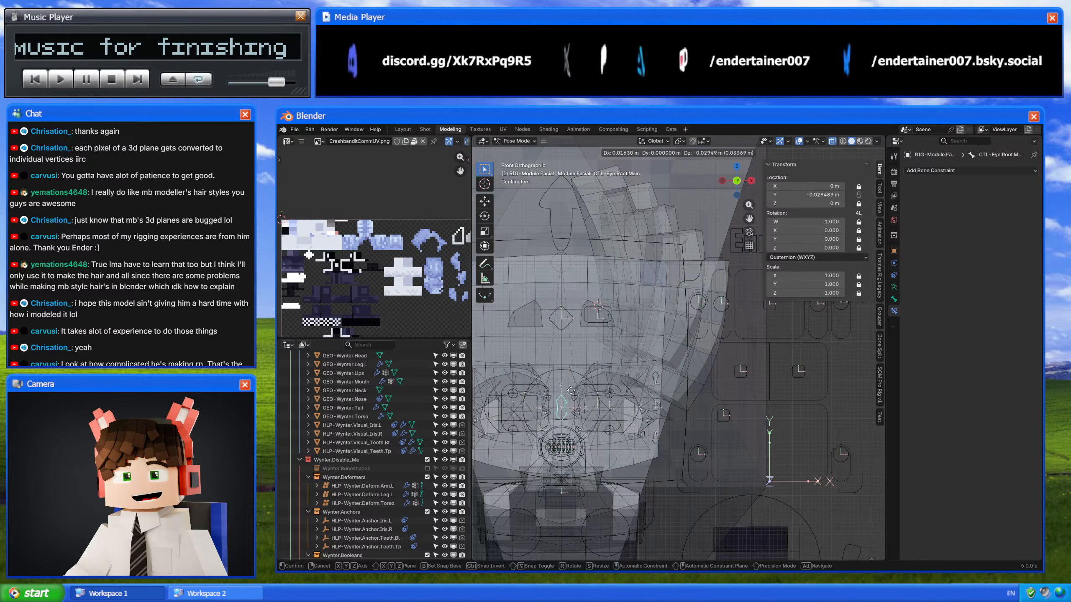
right_click(603, 338)
middle_drag(620, 371, 658, 364)
key(g)
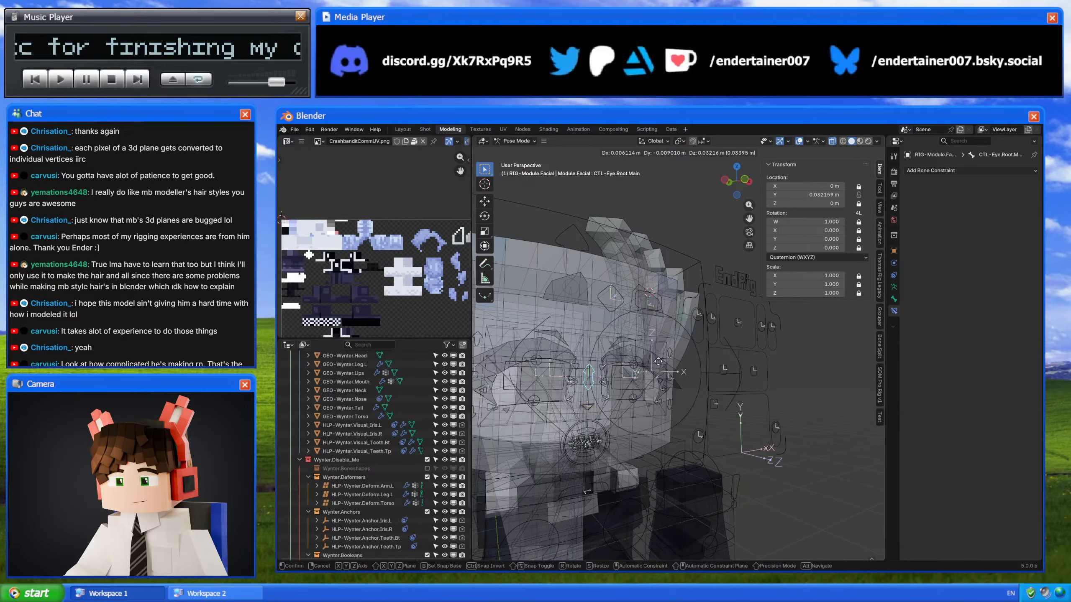
right_click(658, 361)
click(735, 280)
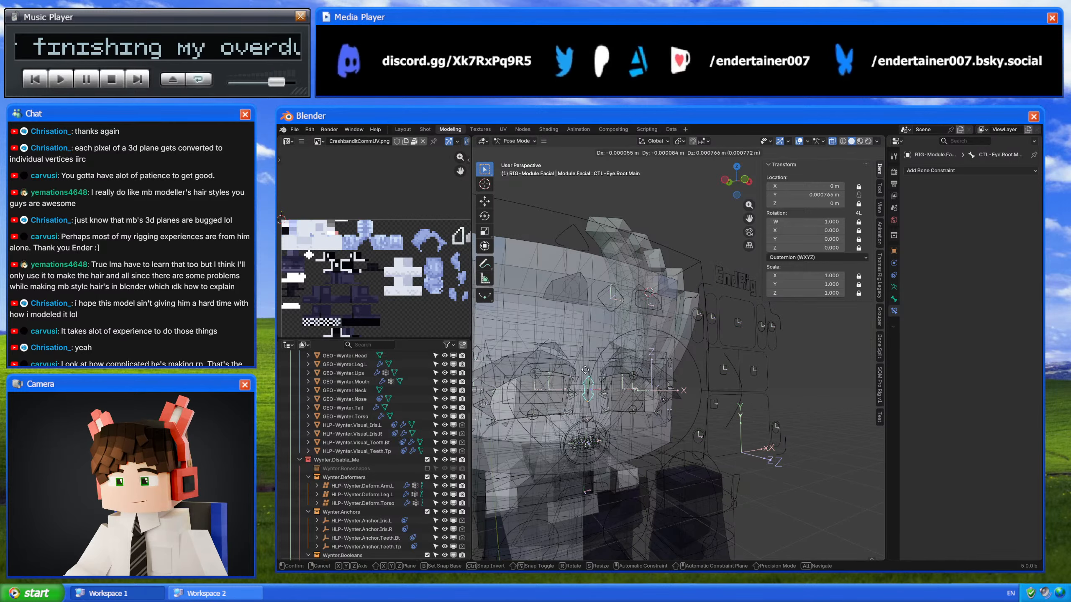
click(584, 389)
Step: Symmetrize CTL-Eyebrow.L in Edit Mode to create the matching CTL-Eyebrow.R bone
middle_drag(585, 388, 707, 328)
key(Tab)
right_click(707, 320)
click(707, 319)
key(Tab)
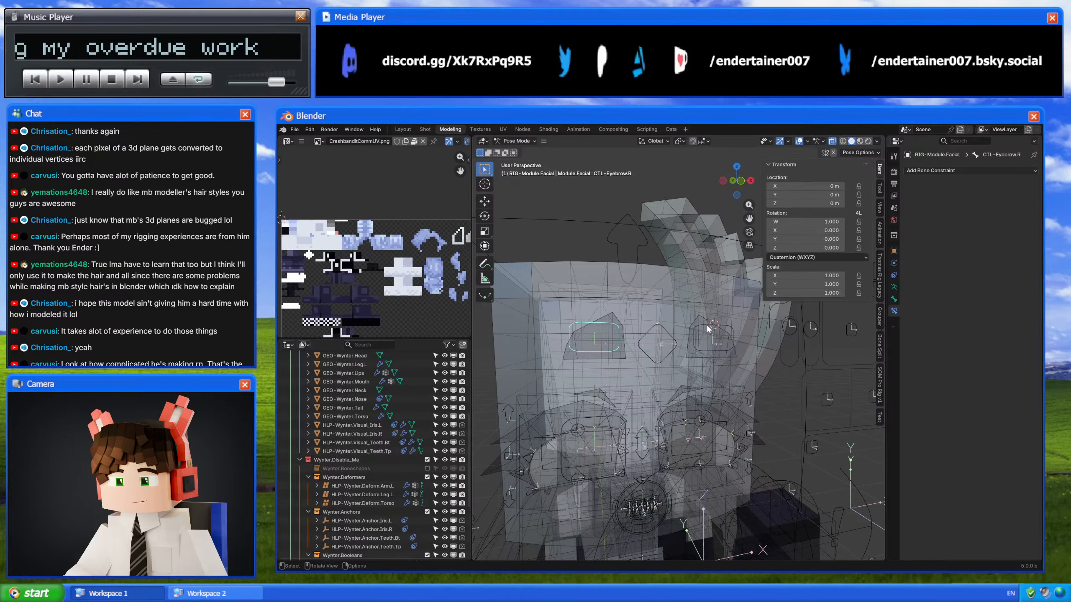
Step: Tilt CTL-Eyebrow.L's custom shape to a Z rotation of -10.2° and set its Y translation to 0.007
key(KP_1)
key(Tab)
key(Tab)
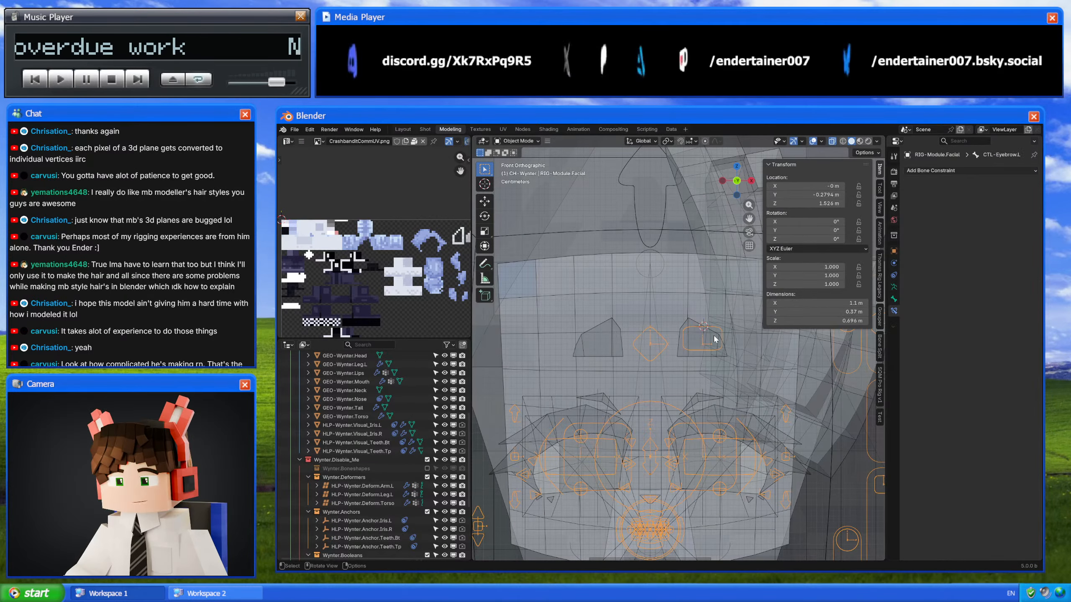
click(894, 299)
key(ctrl+Tab)
scroll(906, 434, down, 10)
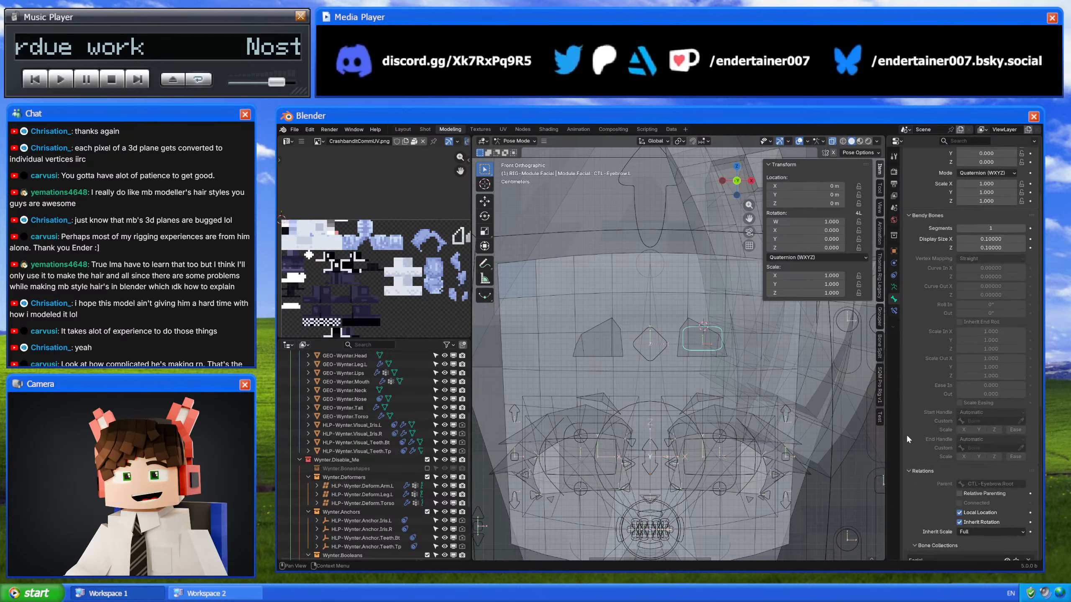
scroll(906, 435, down, 2)
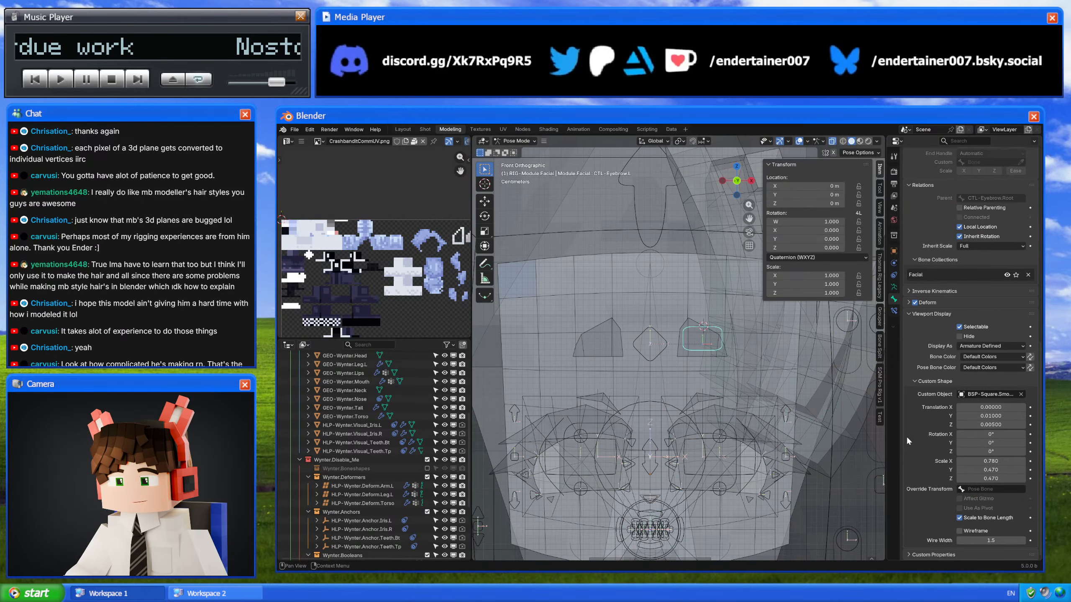
drag(991, 451, 990, 416)
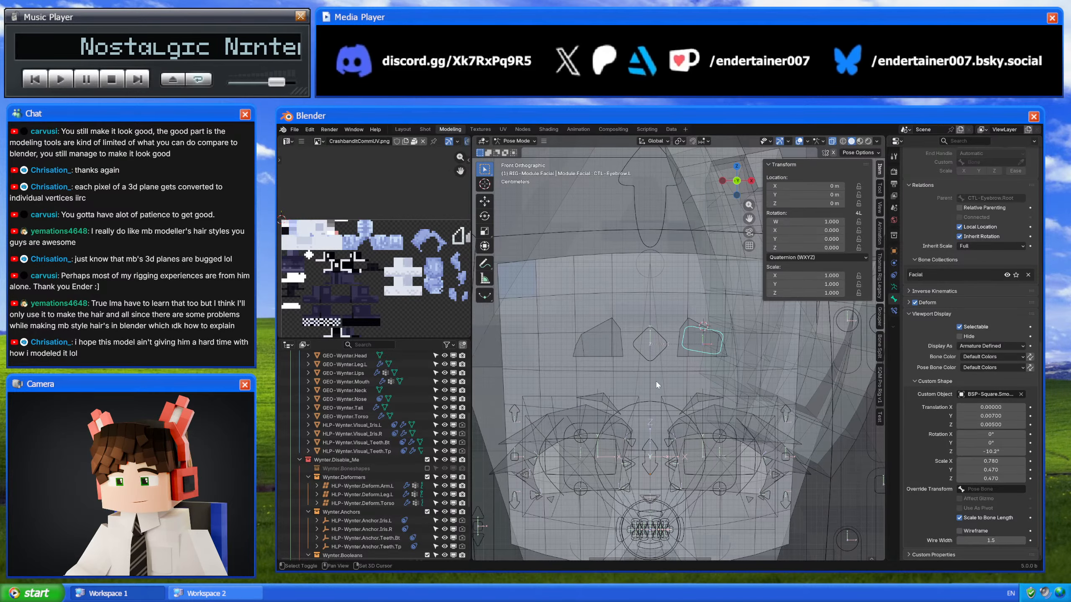
Step: Symmetrize the adjusted CTL-Eyebrow.L again to carry its tilted custom shape over to CTL-Eyebrow.R
shift+middle_drag(656, 380, 635, 381)
key(Tab)
right_click(636, 383)
click(635, 384)
key(Tab)
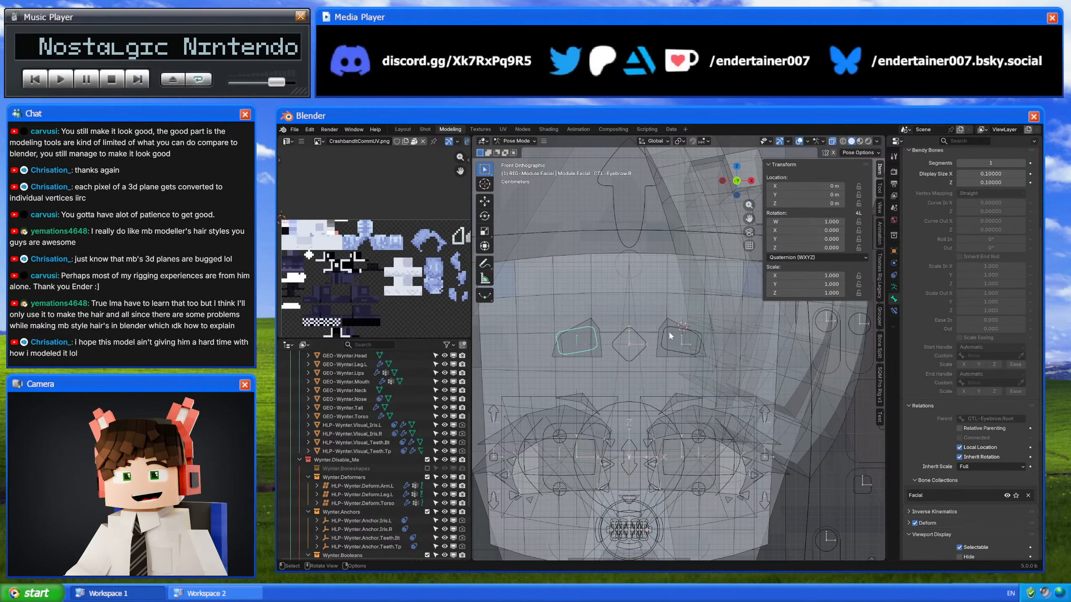
Step: Add a Child Of constraint to the GEO-Wynter.Eyebrow.L mesh in Object Mode, targeting RIG-Module.Facial
shift+middle_drag(658, 332, 678, 323)
key(ctrl+Tab)
click(695, 326)
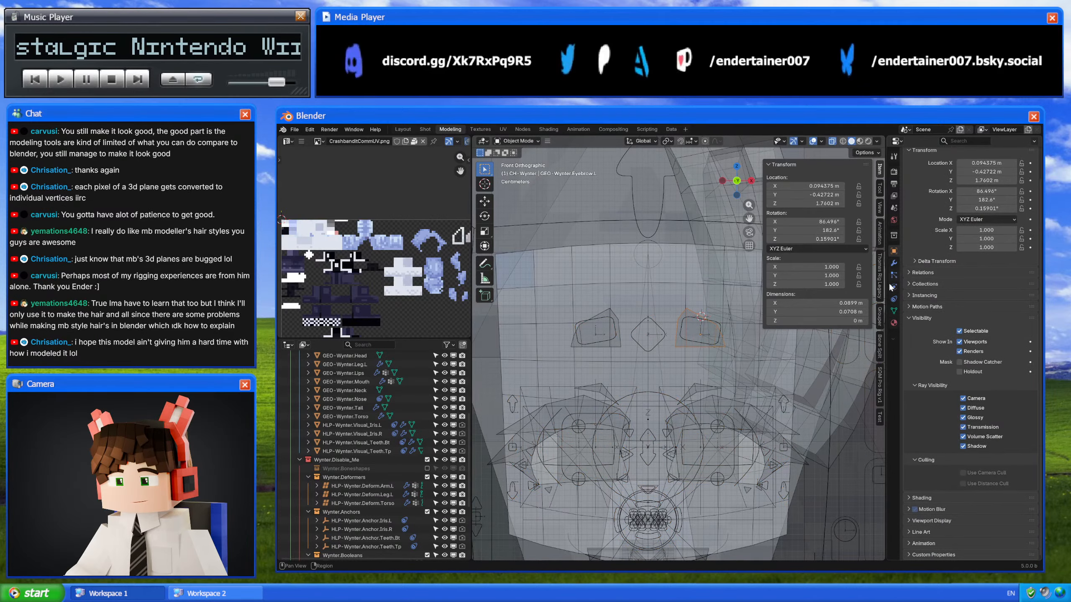
click(894, 299)
click(982, 170)
click(1002, 208)
click(1020, 198)
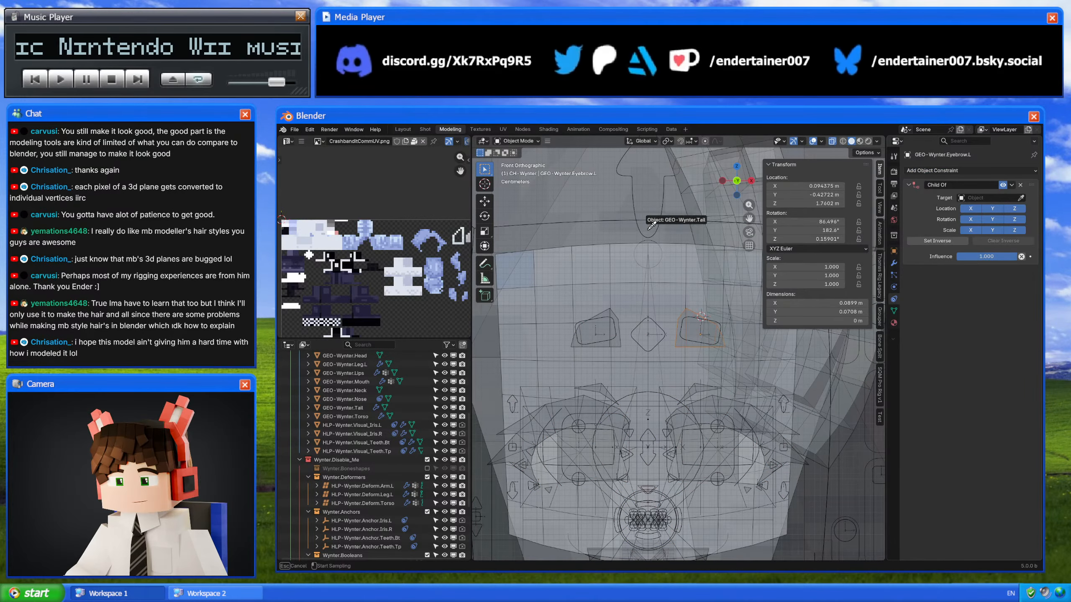
click(647, 425)
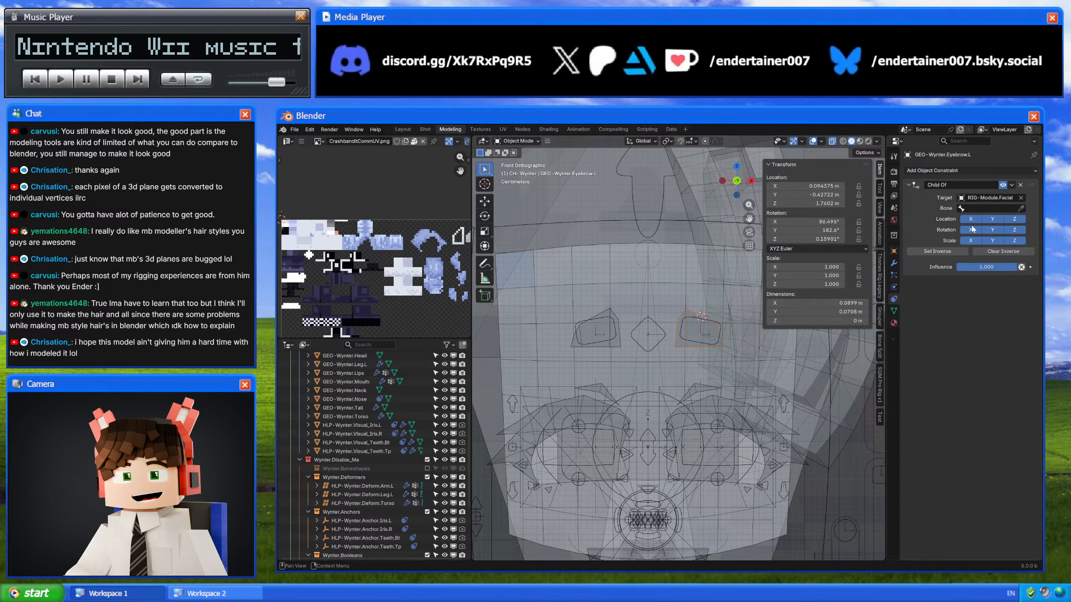
Step: Set CTL-Eyebrow.L as the bone of GEO-Wynter.Eyebrow.L's Child Of constraint and set its inverse
click(697, 319)
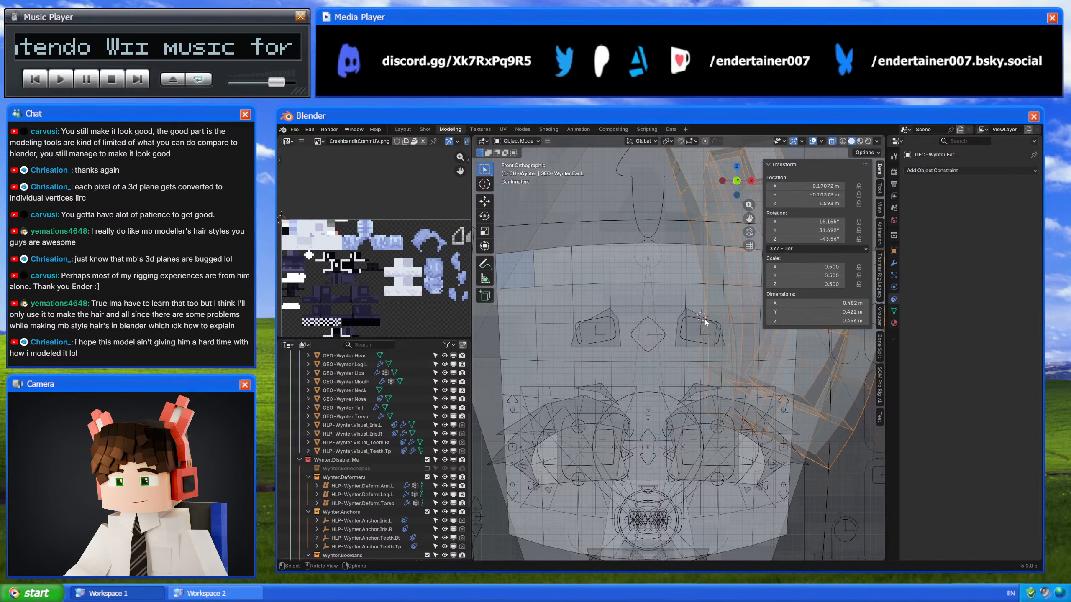
key(ctrl+Tab)
click(696, 322)
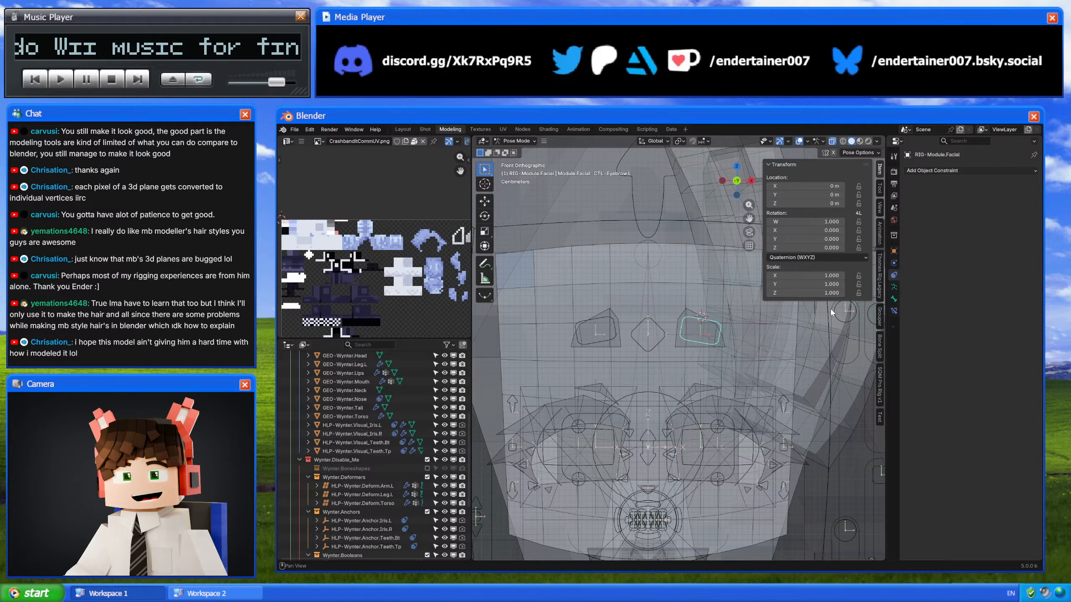
key(ctrl+Tab)
click(693, 335)
click(894, 299)
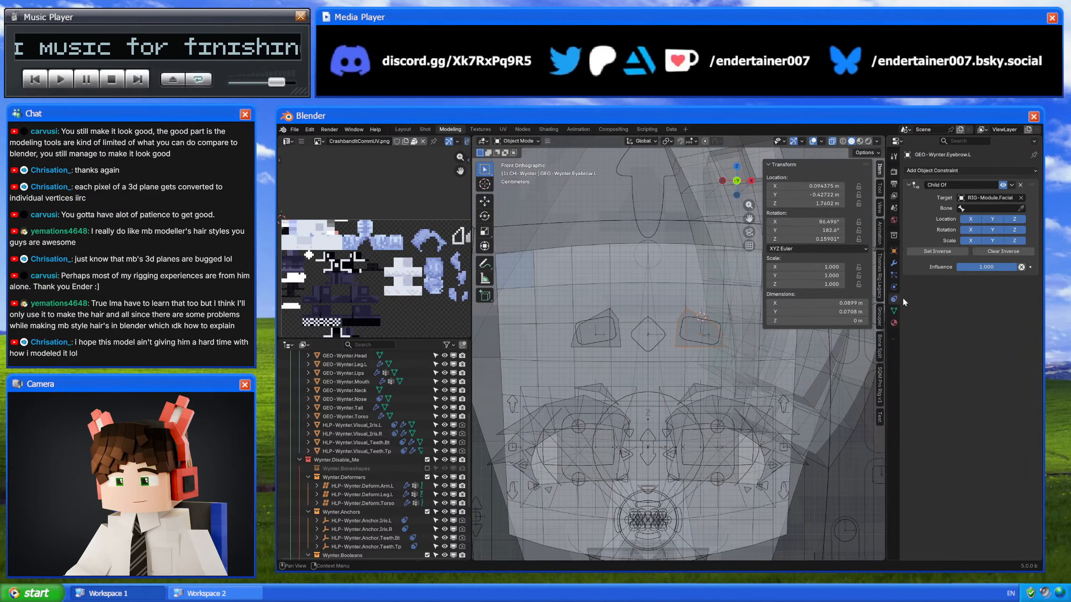
click(991, 208)
click(940, 253)
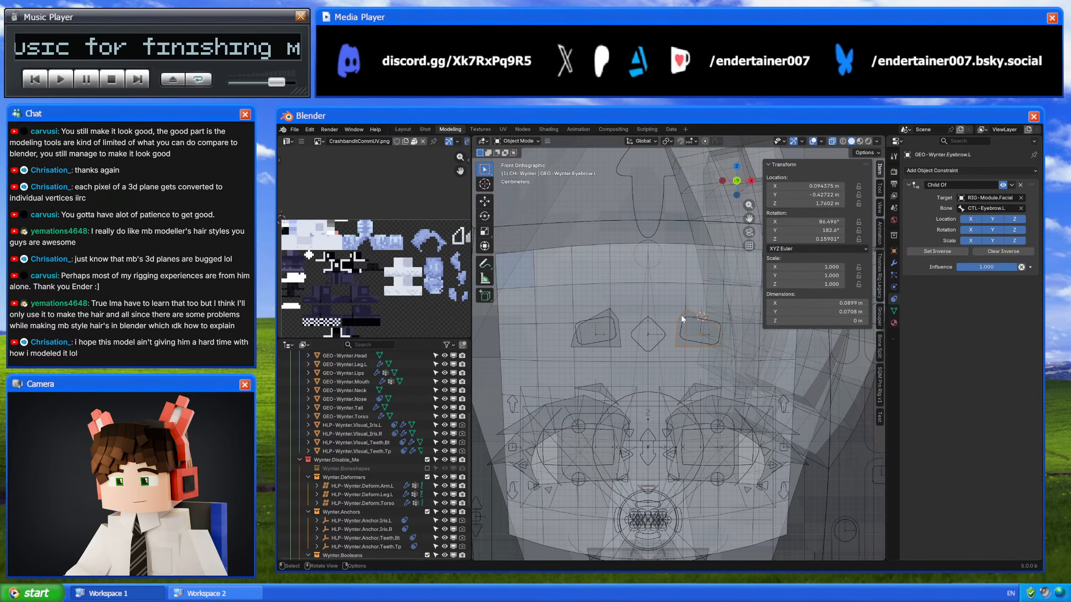
Step: Add a Child Of constraint to GEO-Wynter.Eyebrow.R, targeting bone CTL-Eyebrow.R of RIG-Module.Facial, and set its inverse
click(604, 332)
click(960, 170)
click(1003, 213)
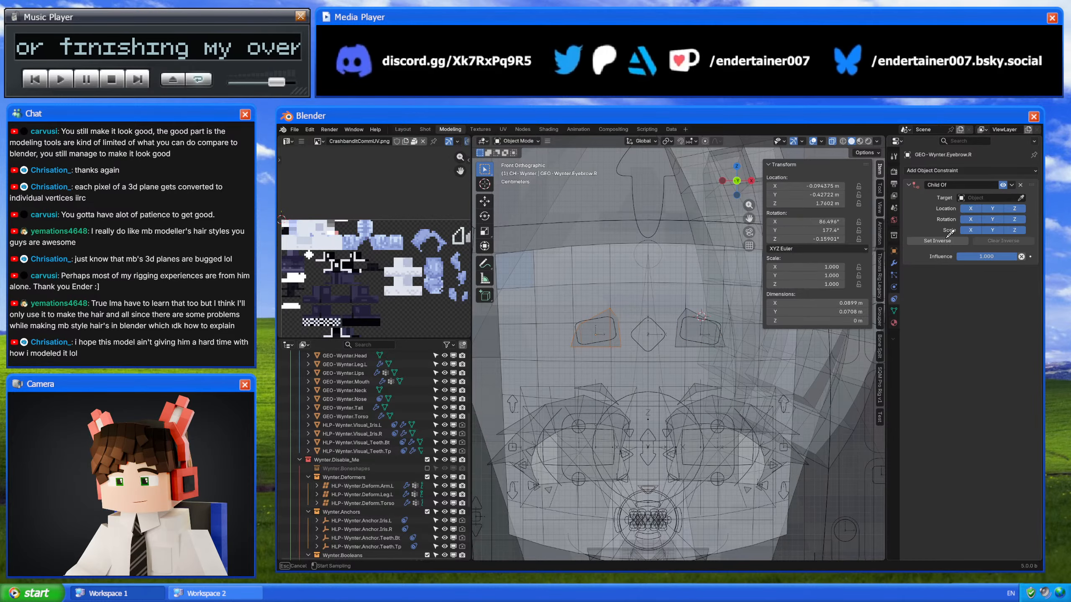
click(495, 506)
click(976, 208)
text(CTL-Eyebrow.L)
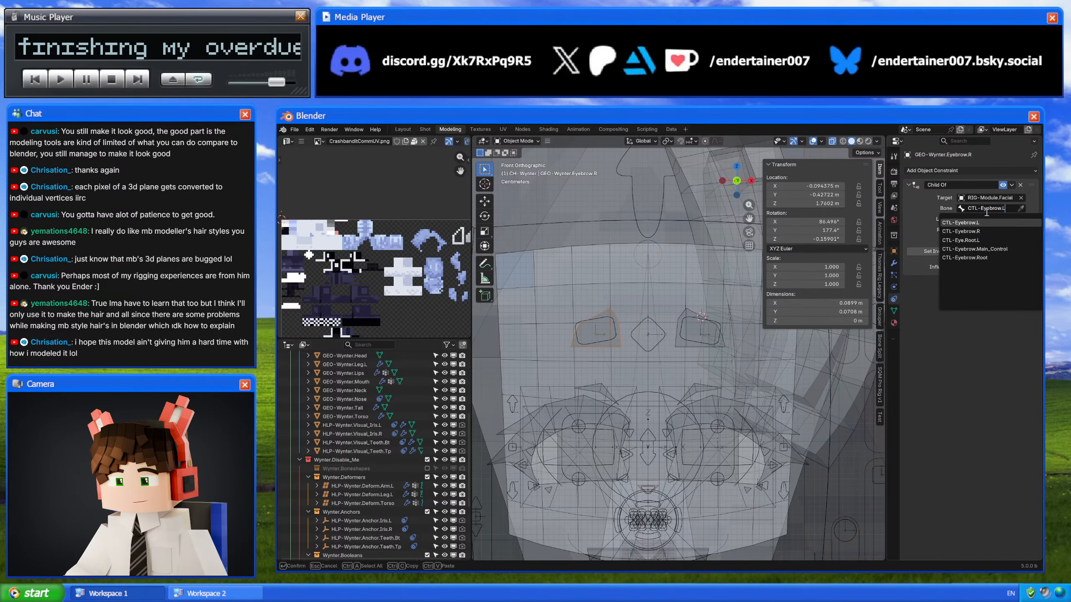
click(992, 230)
click(940, 251)
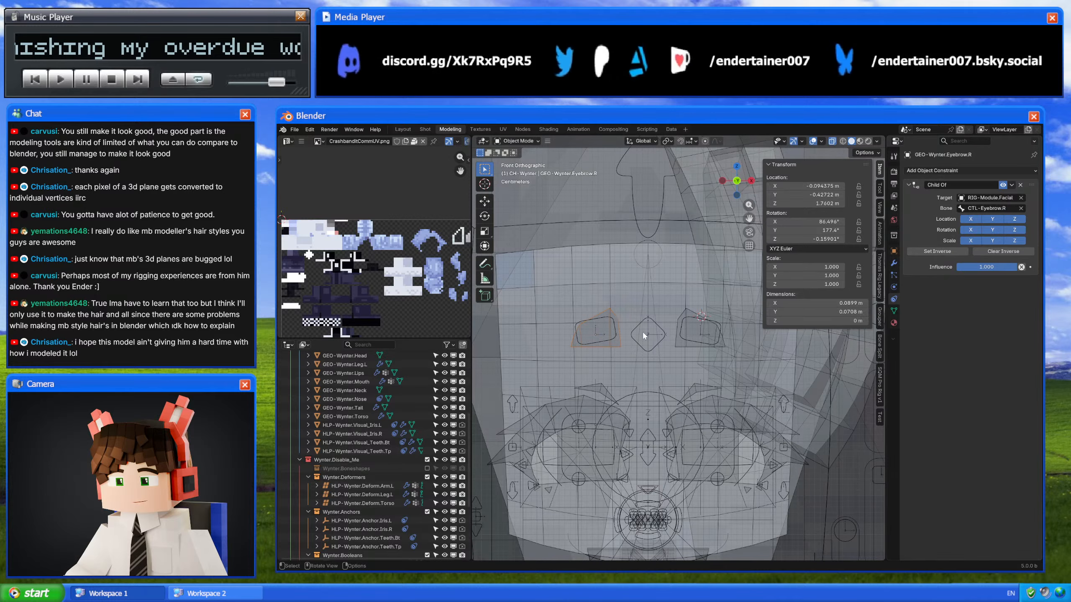
Step: Turn off X-ray and test-move the CTL-Eyebrow.Root bone to check that both eyebrow meshes follow, cancelling the move
scroll(655, 330, down, 4)
middle_drag(655, 330, 675, 330)
key(alt+z)
scroll(713, 232, down, 2)
middle_drag(712, 380, 686, 365)
scroll(721, 362, up, 3)
click(640, 282)
key(g)
right_click(667, 291)
middle_drag(673, 297, 677, 275)
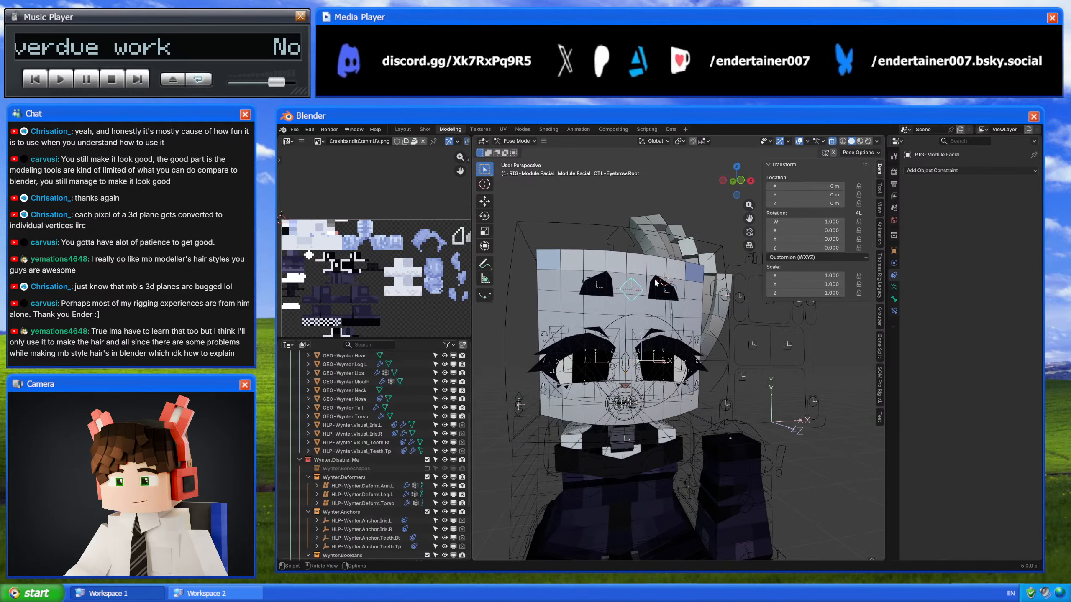
Step: Switch CTL-Eyebrow.Root to XYZ Euler rotation and lock its Z location, X and Y rotation, and Z scale
key(g)
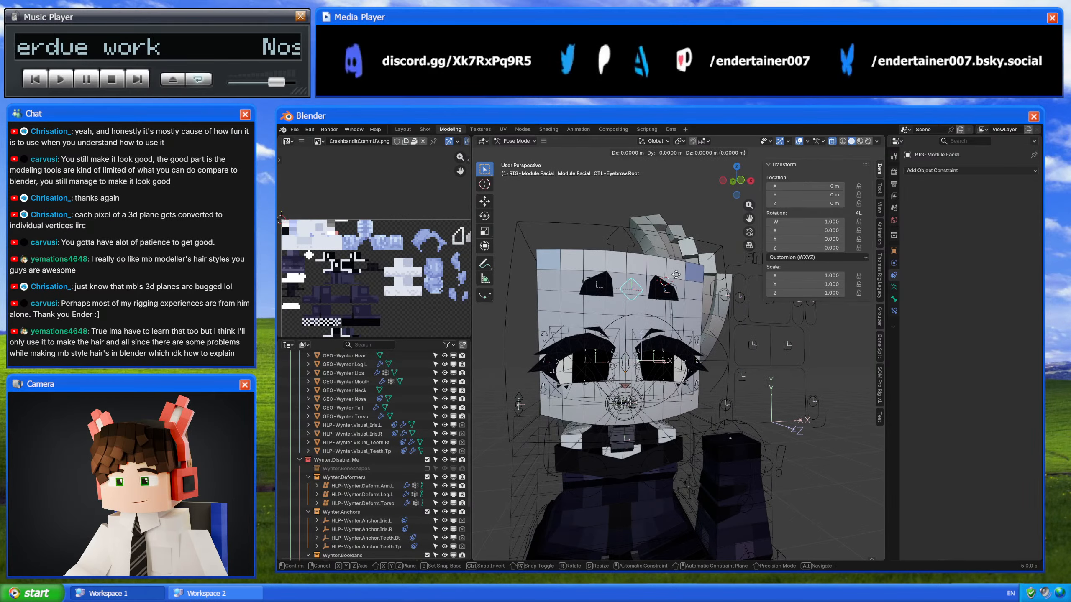
key(r)
click(784, 258)
click(793, 284)
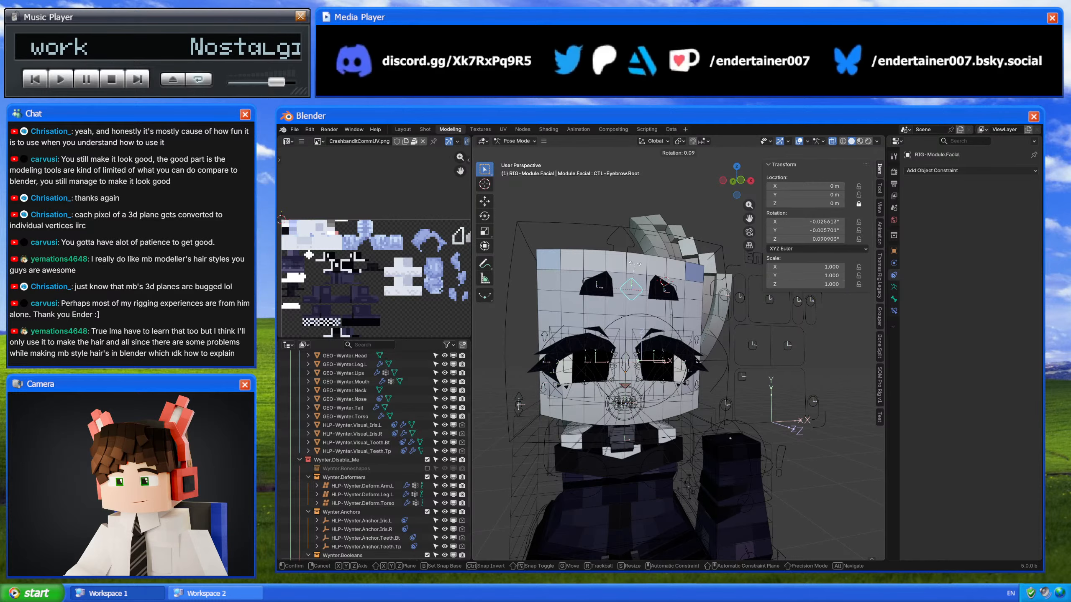
key(Escape)
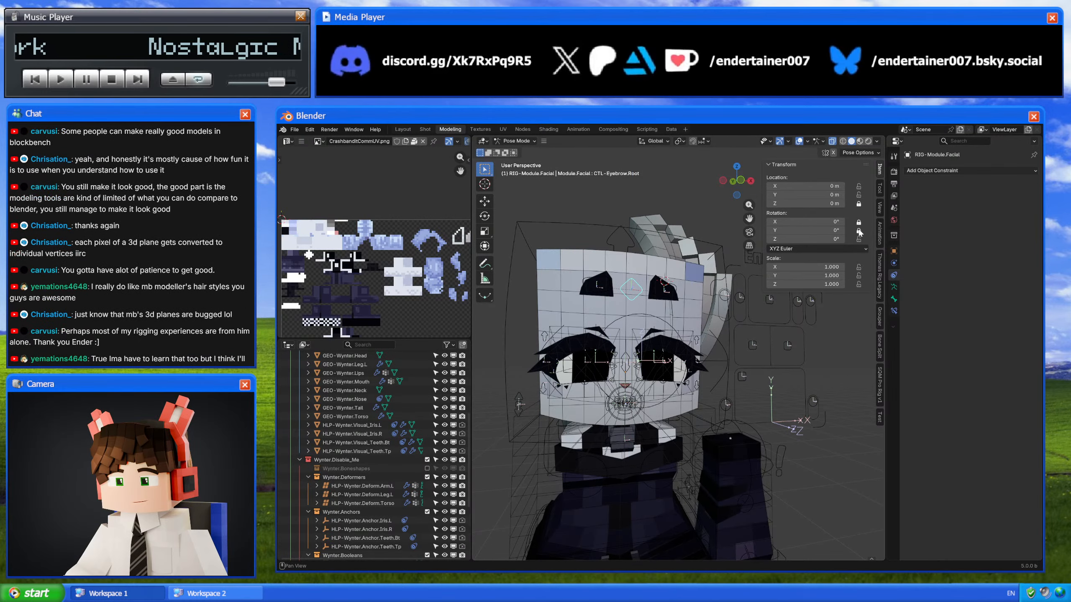
click(858, 284)
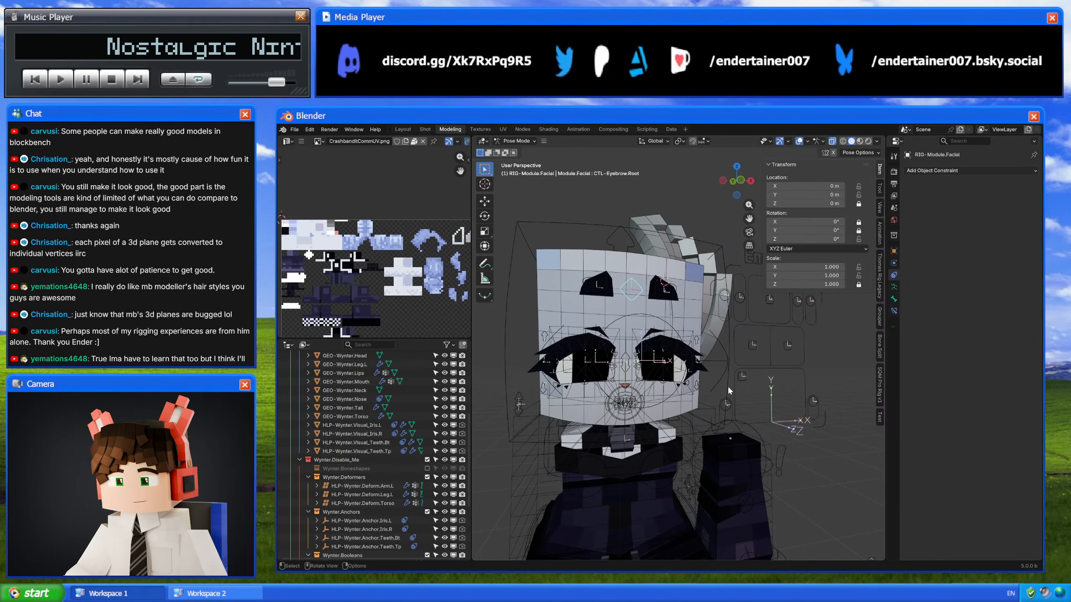
Step: Enable the Hairs collection in the view layer and frame the character's head
middle_drag(728, 385, 676, 344)
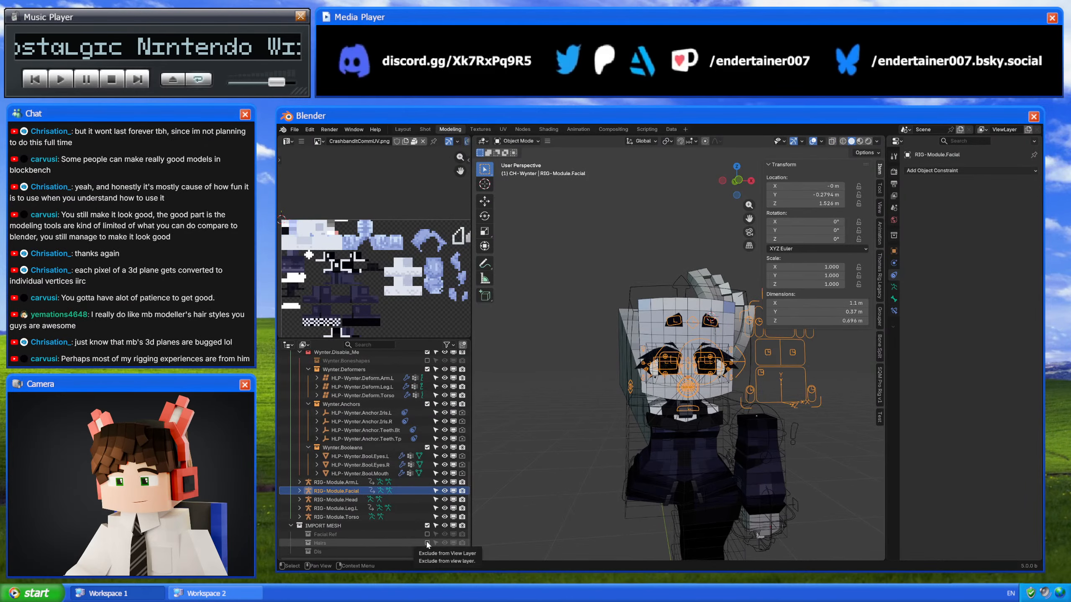
click(426, 542)
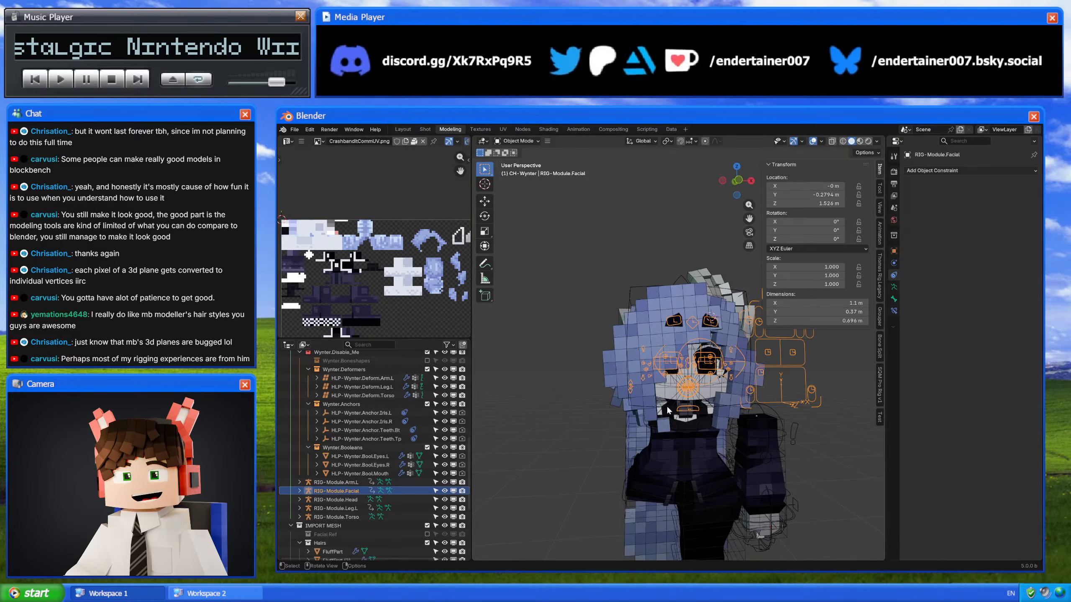
shift+middle_drag(667, 407, 622, 415)
scroll(709, 346, up, 2)
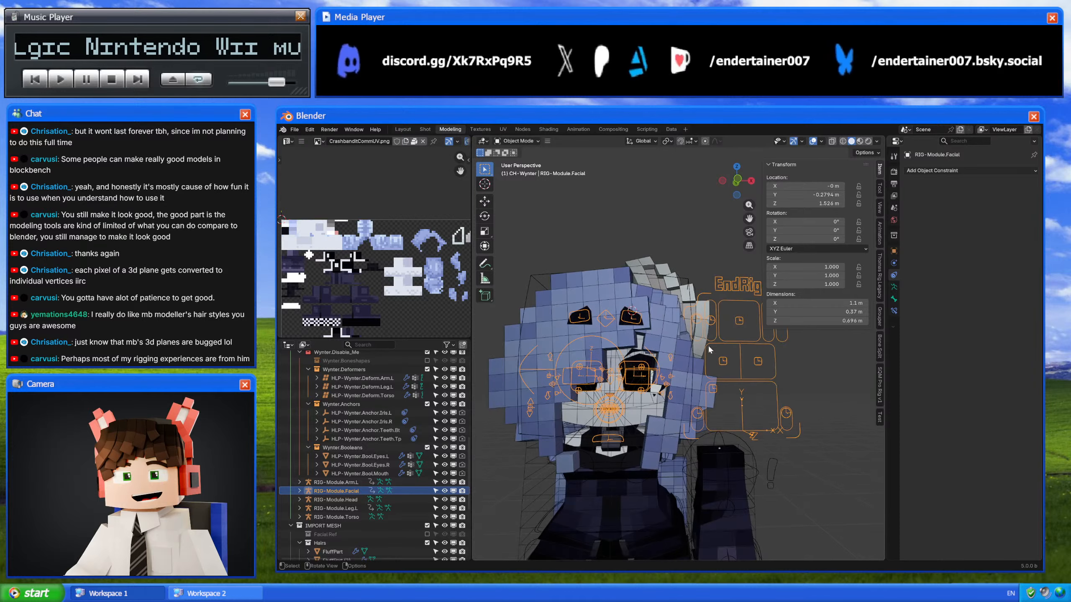
Step: Test-move CTL-Iris.Main_Control in Pose Mode with overlays hidden to preview the eye movement, cancelling the move
key(ctrl+Tab)
click(656, 358)
key(g)
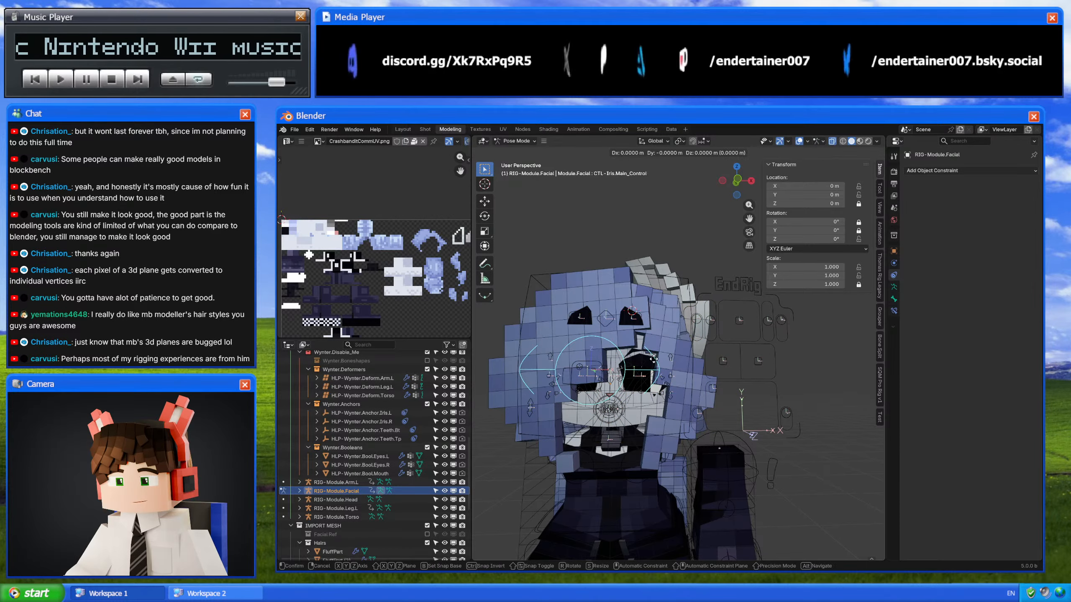
click(666, 335)
mouse_move(665, 335)
middle_down()
mouse_move(662, 310)
mouse_move(676, 322)
middle_up()
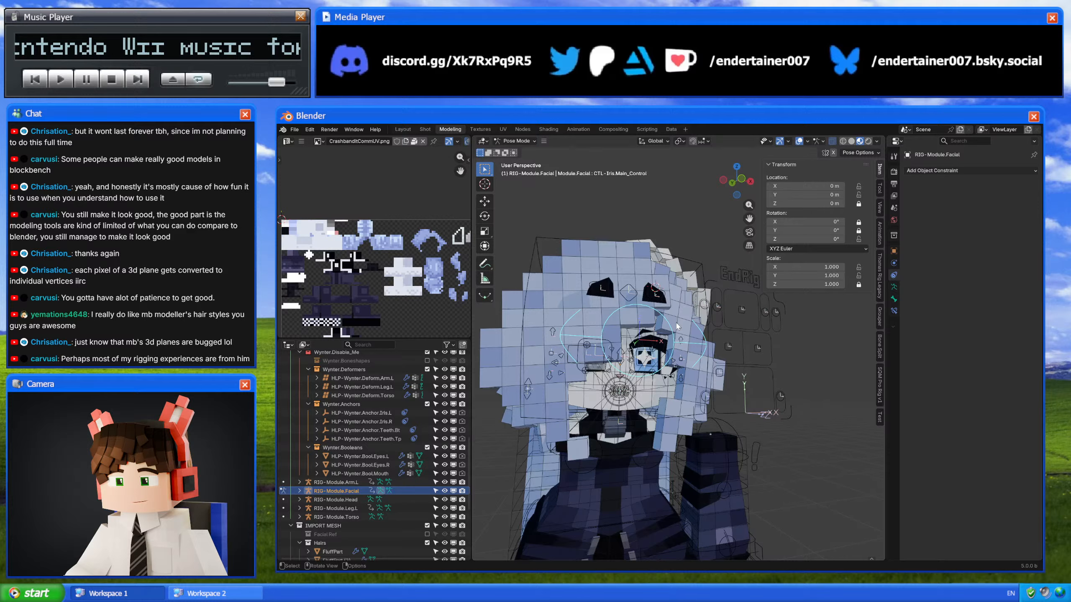
key(g)
right_click(692, 349)
click(799, 141)
key(g)
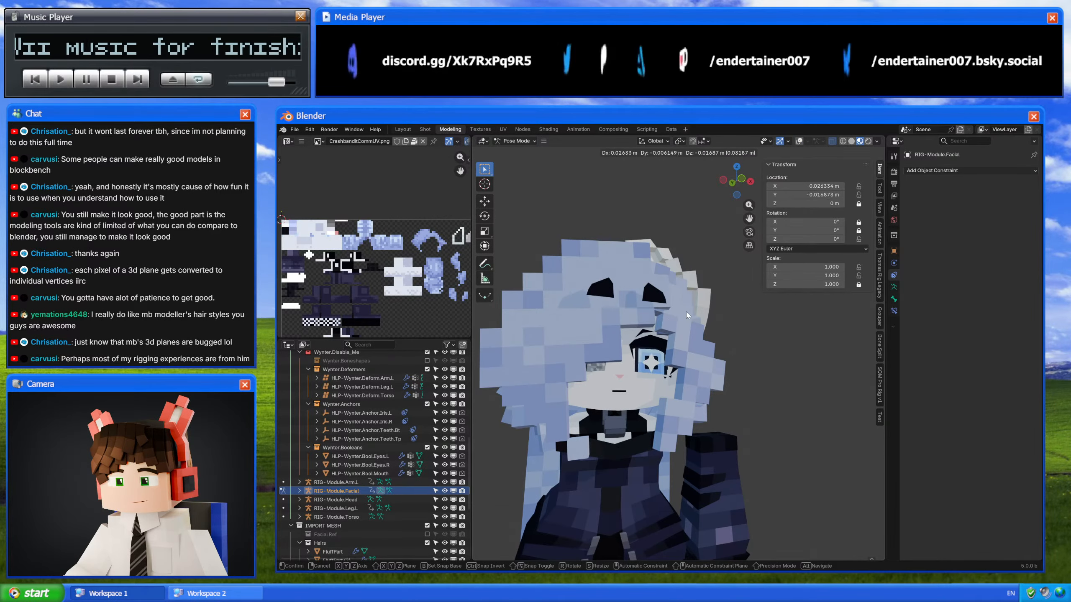
right_click(686, 311)
Step: Show the overlays again and test-move CTL-Eyebrow.Root over the hair, cancelling the move
key(alt+shift+z)
click(632, 291)
key(g)
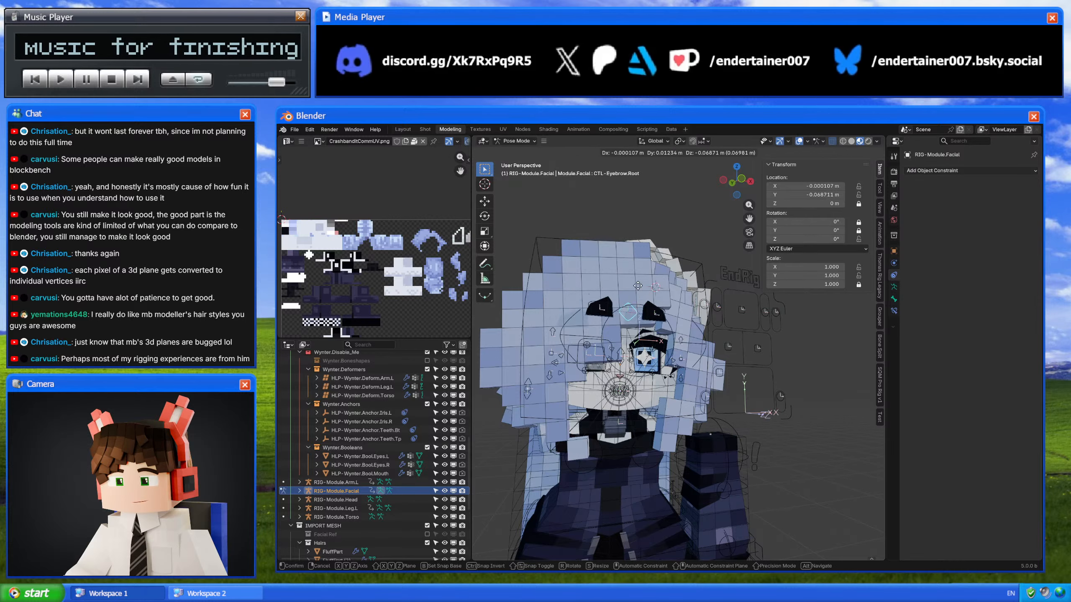
right_click(649, 287)
Step: Disable shadow ray visibility for both eyebrow meshes in Object Mode
key(ctrl+Tab)
click(653, 299)
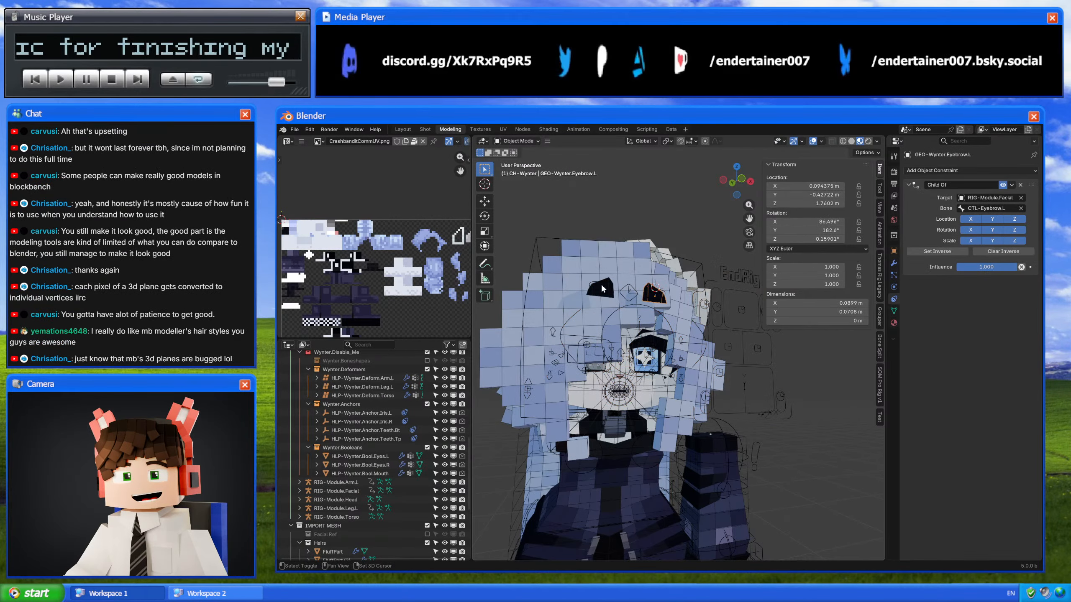
shift+click(600, 287)
click(894, 251)
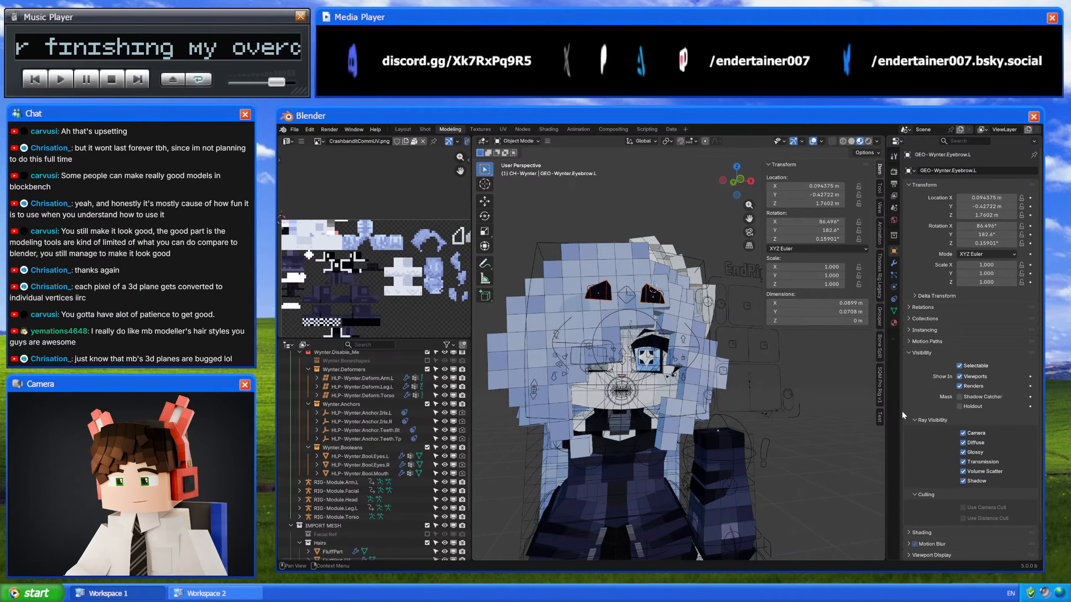
click(963, 481)
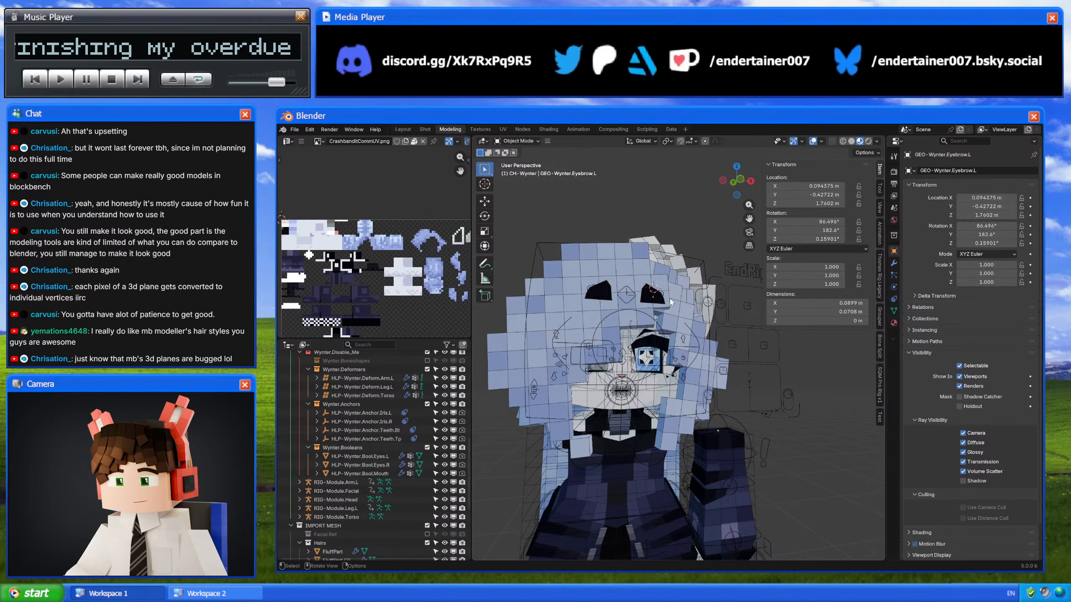
Step: Switch to posing RIG-Module.Facial and test-move CTL-Eye.Root.Main to check that the eyebrows follow the eyes, cancelling the move
click(722, 268)
click(703, 260)
key(ctrl+Tab)
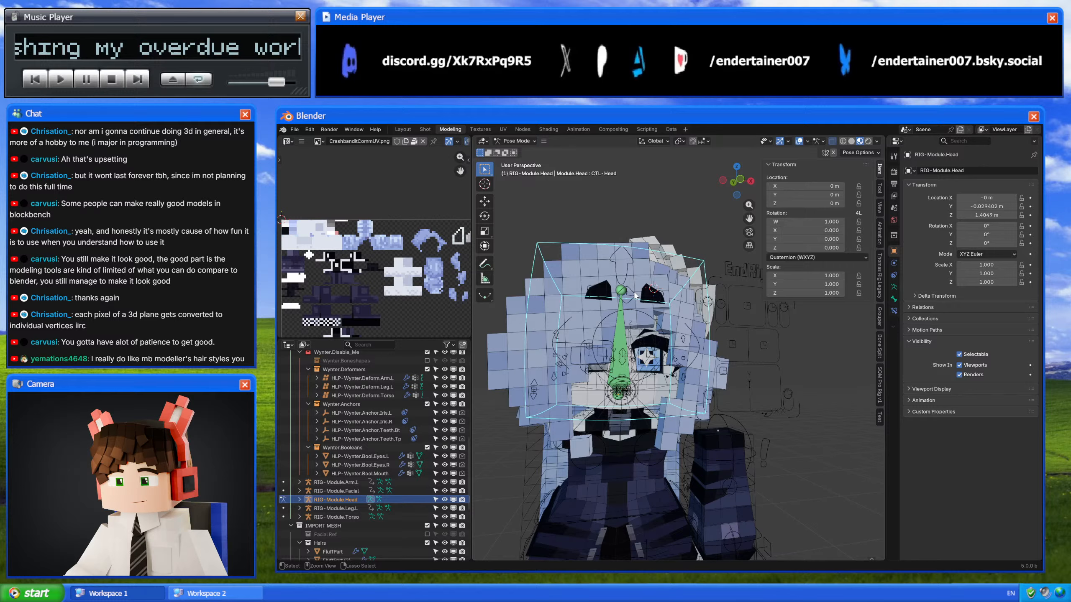
key(alt+q)
click(626, 367)
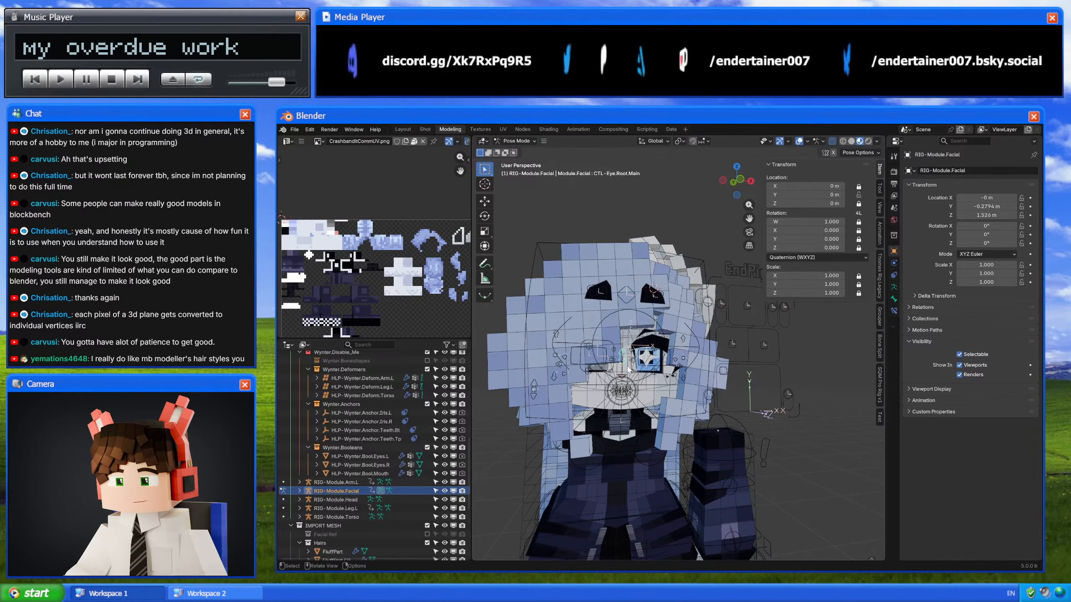
key(g)
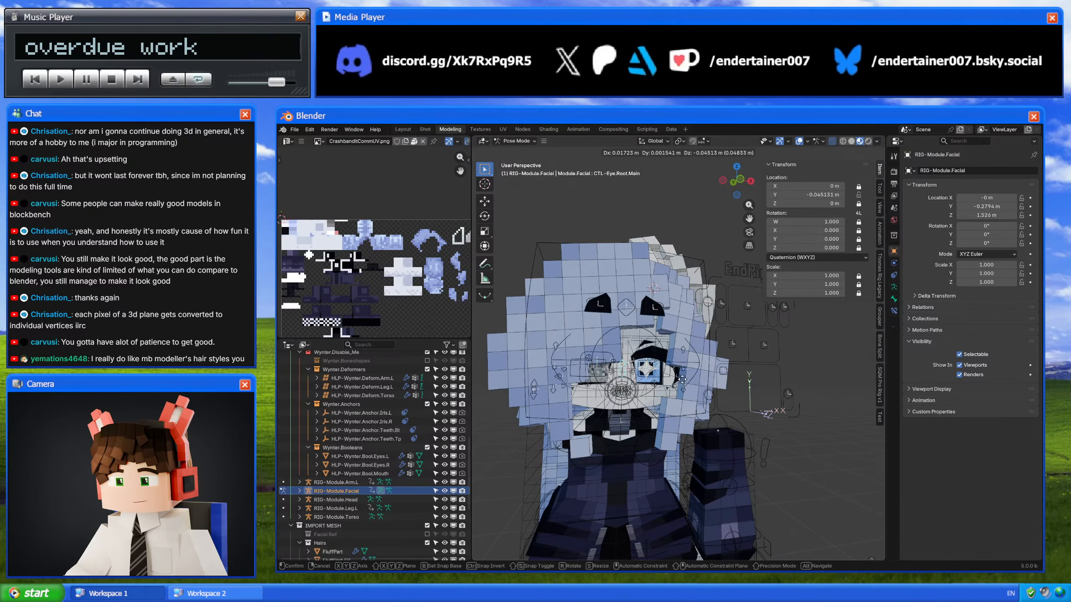
right_click(683, 379)
right_click(682, 380)
Step: Hide the GEO-Wynter.Lips mesh and open the mouth by moving CTL-Mouth.Main_Control to about X 0.090 m, Y -0.090 m
click(724, 372)
click(799, 141)
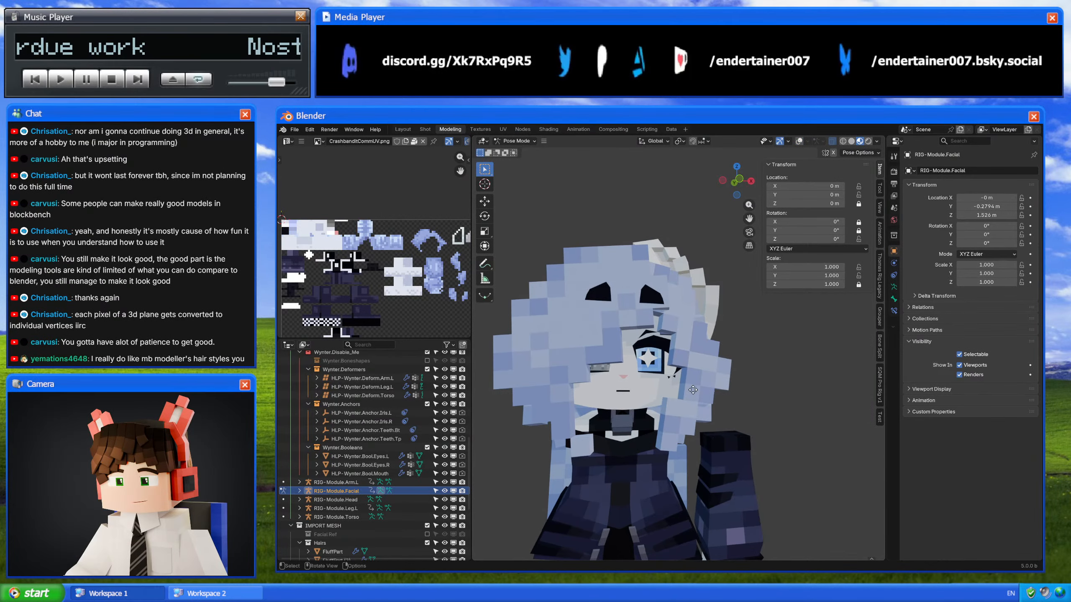
scroll(405, 468, up, 10)
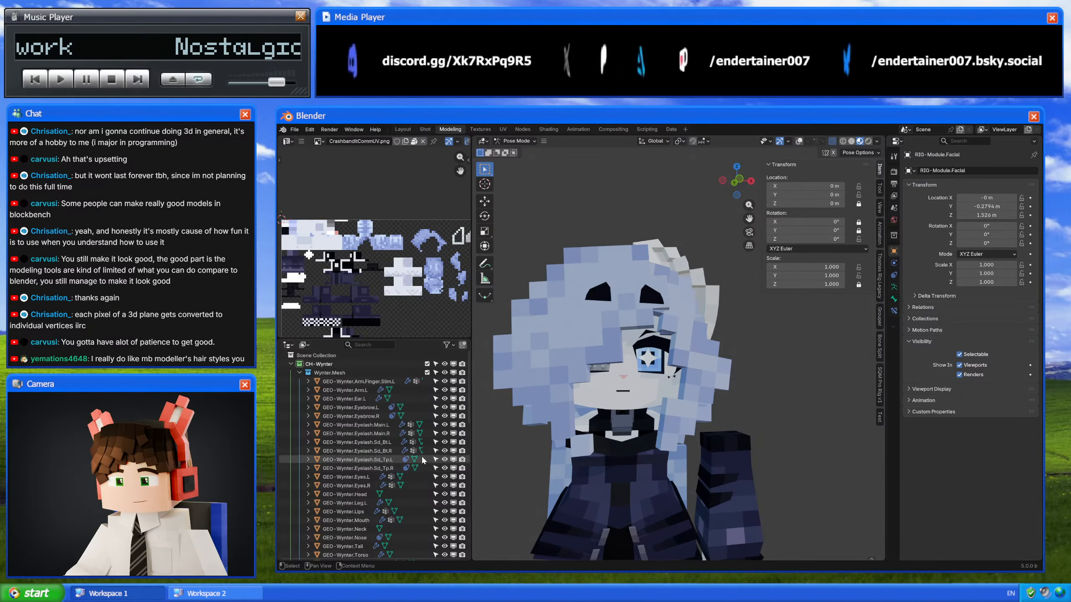
click(444, 512)
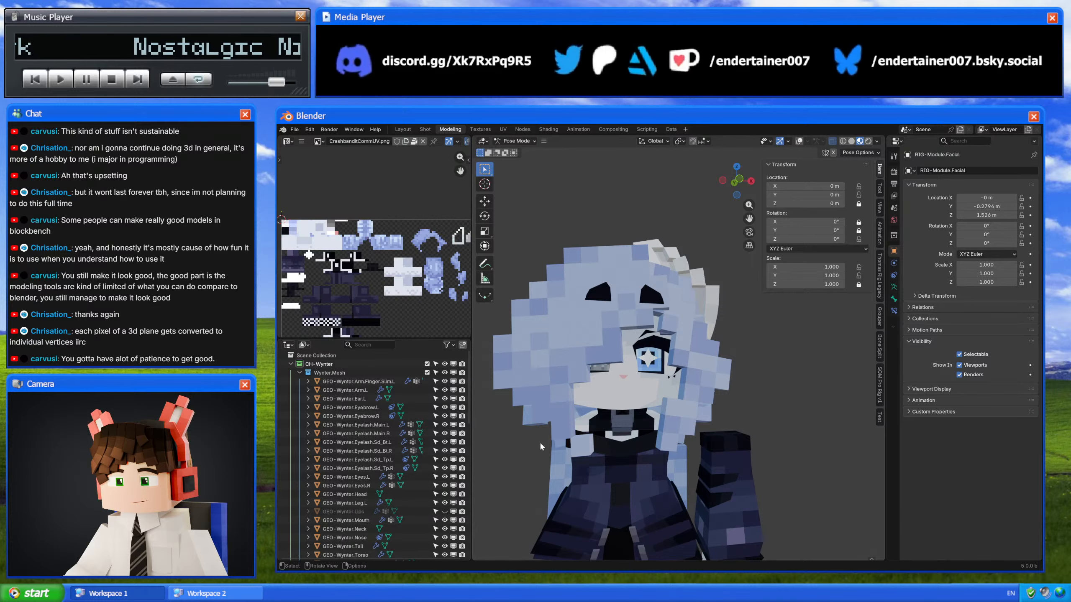
key(g)
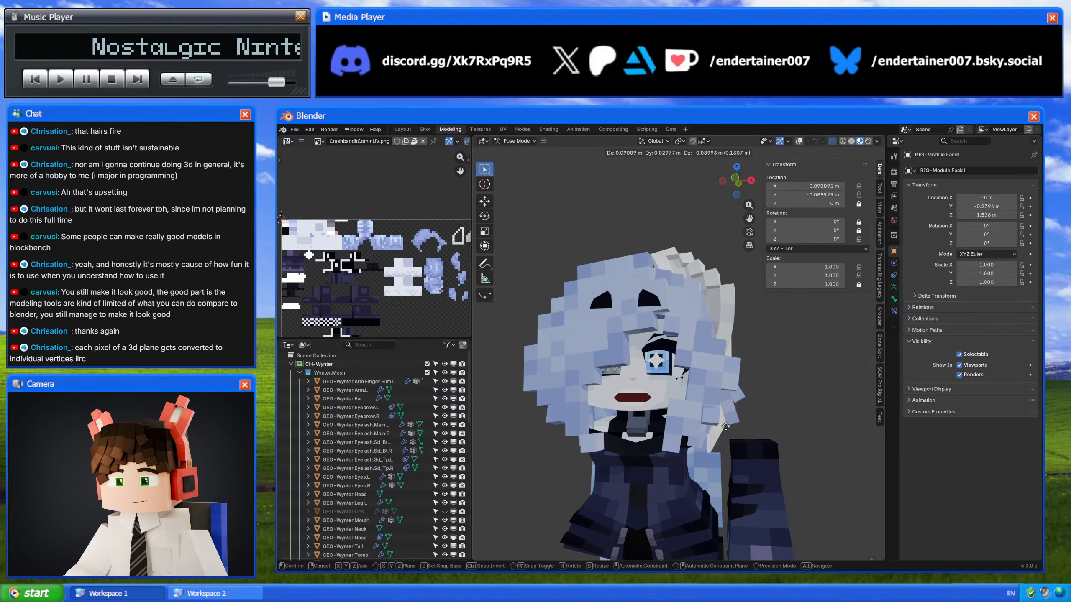
click(725, 426)
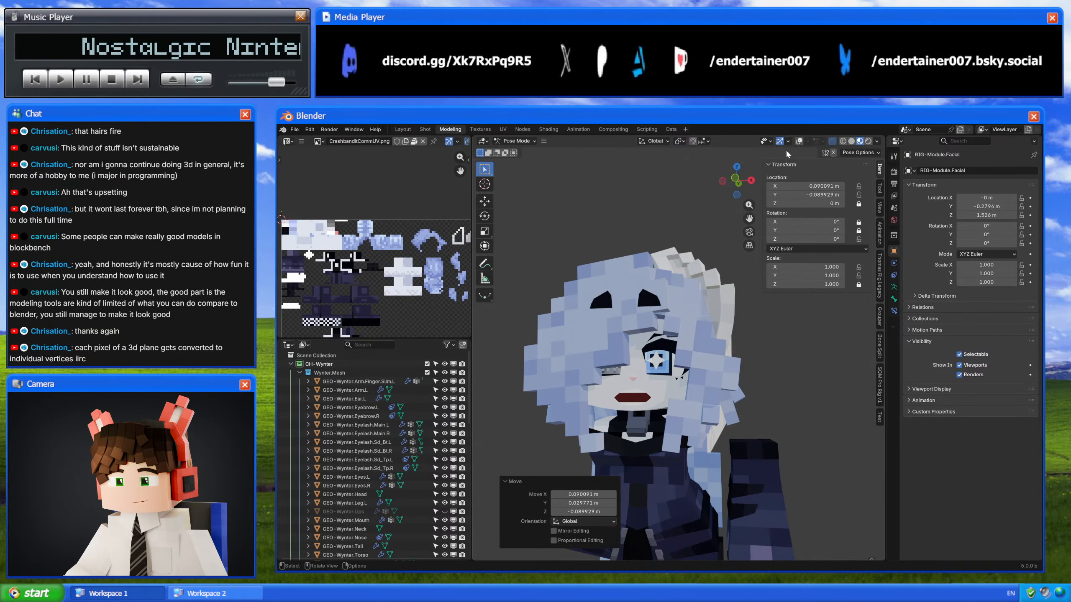
Step: Show the overlays, rotate CTL-Mouth.Root to about 11° on Z, and move it to about X 0.035 m, Y 0.013 m
click(798, 141)
middle_drag(691, 405, 710, 403)
scroll(691, 416, up, 2)
click(627, 386)
key(r)
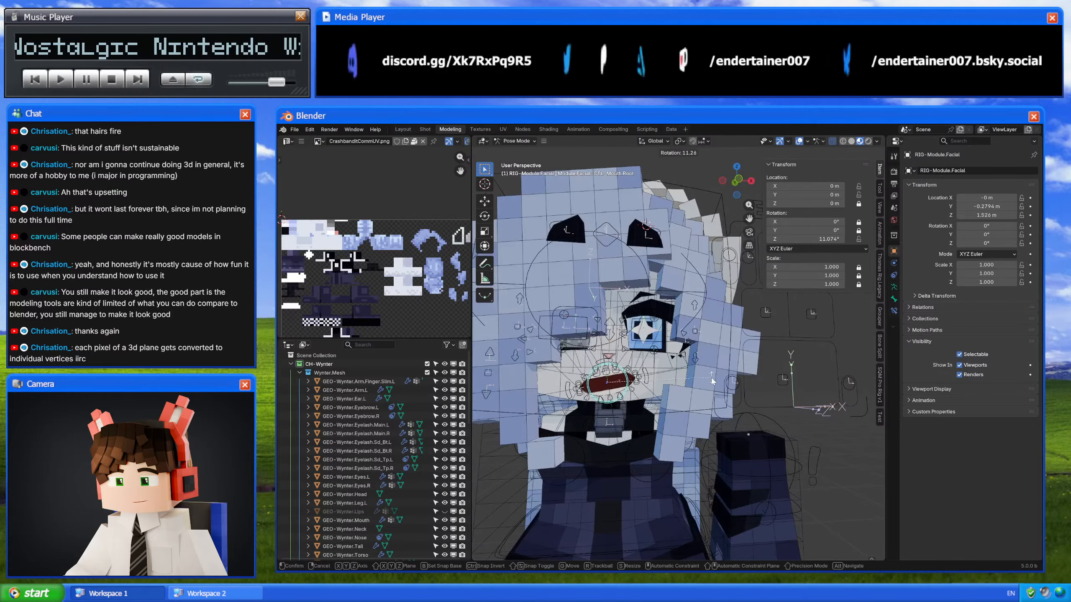
key(g)
click(786, 380)
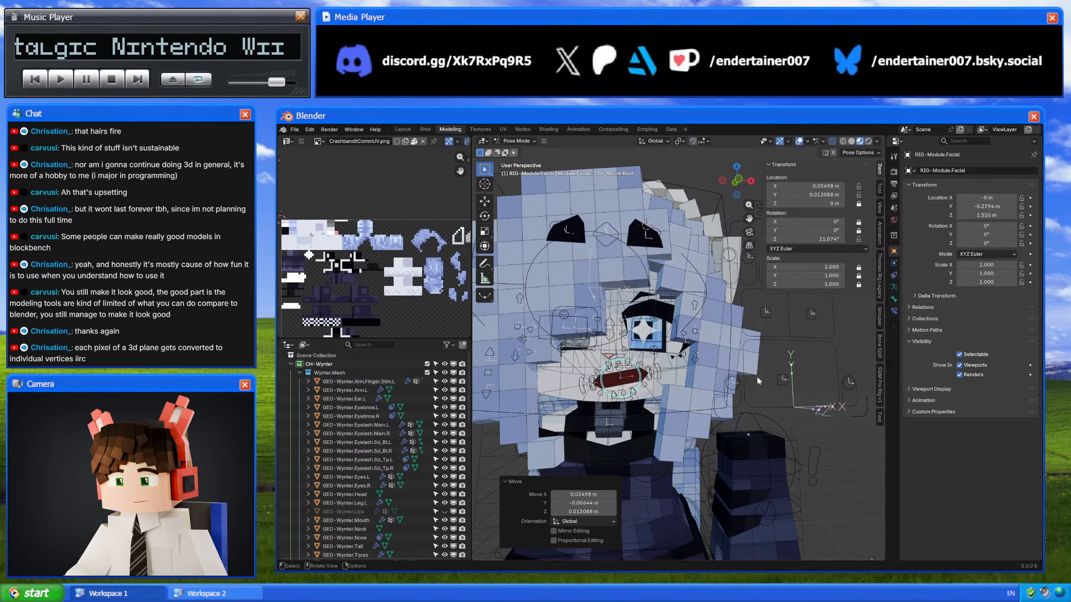
Step: Rotate CTL-Mouth.Main_Control to about 26.5° on Z to slant the mouth shape
shift+middle_drag(723, 357, 638, 360)
scroll(638, 360, down, 2)
click(696, 371)
key(r)
click(714, 325)
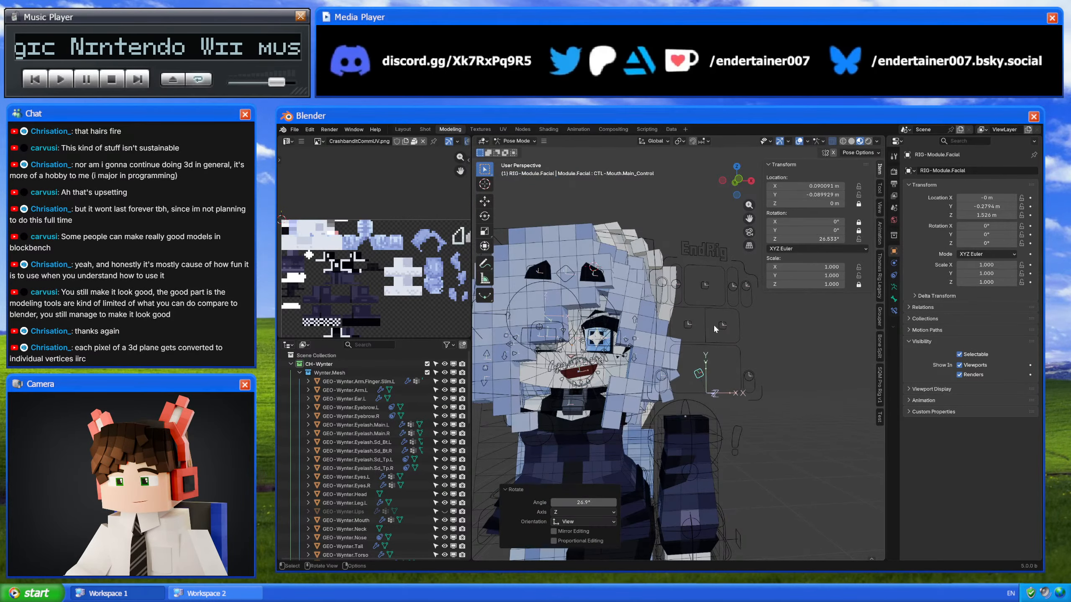
Step: Reposition CTL-Mouth.Root to about X 0.049 m, Y 0.006 m
shift+middle_drag(713, 326, 793, 330)
scroll(793, 330, up, 2)
click(663, 366)
key(g)
click(671, 360)
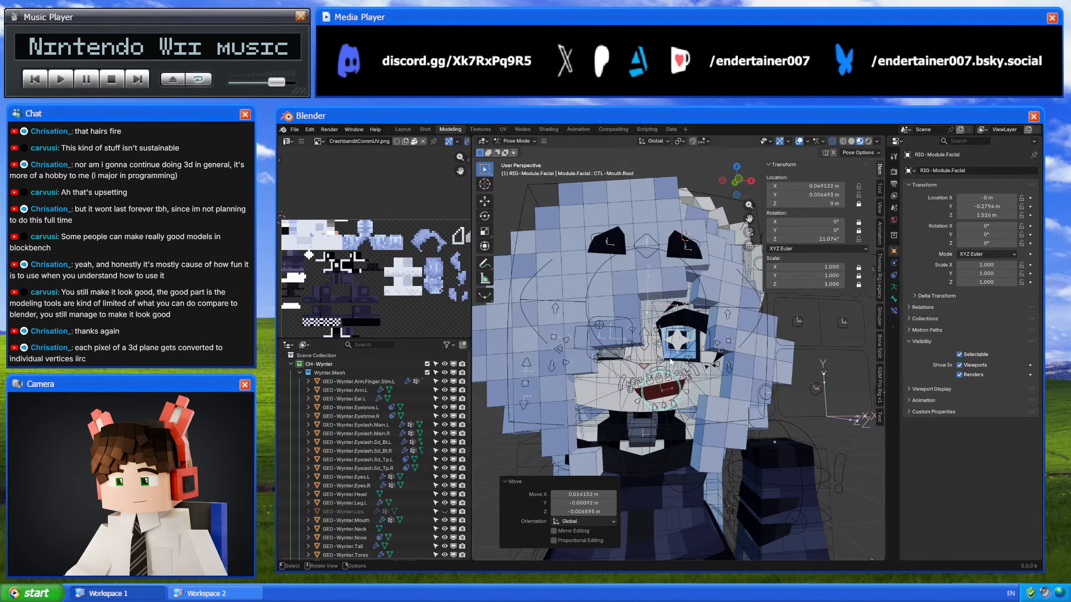
Step: Move CTL-Eyelid.Main_Control.Bt to about X -0.003 m, Y -0.027 m
shift+middle_drag(671, 360, 596, 366)
click(573, 365)
key(g)
click(570, 373)
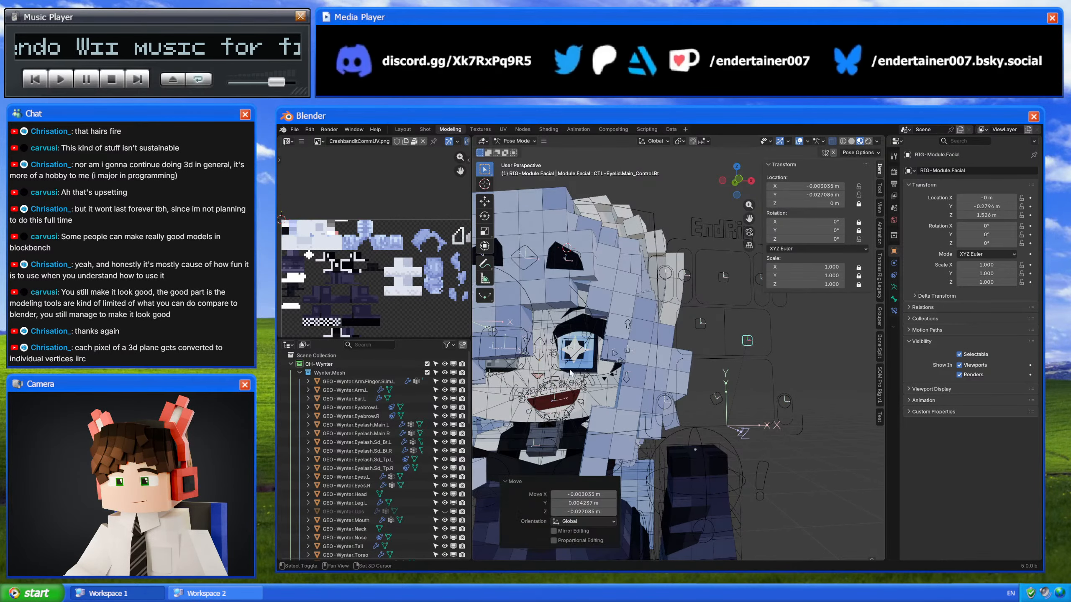
Step: Scale CTL-Eyelid.Sides.L to about 1.152 to widen the left eyelid's sides
click(552, 354)
key(s)
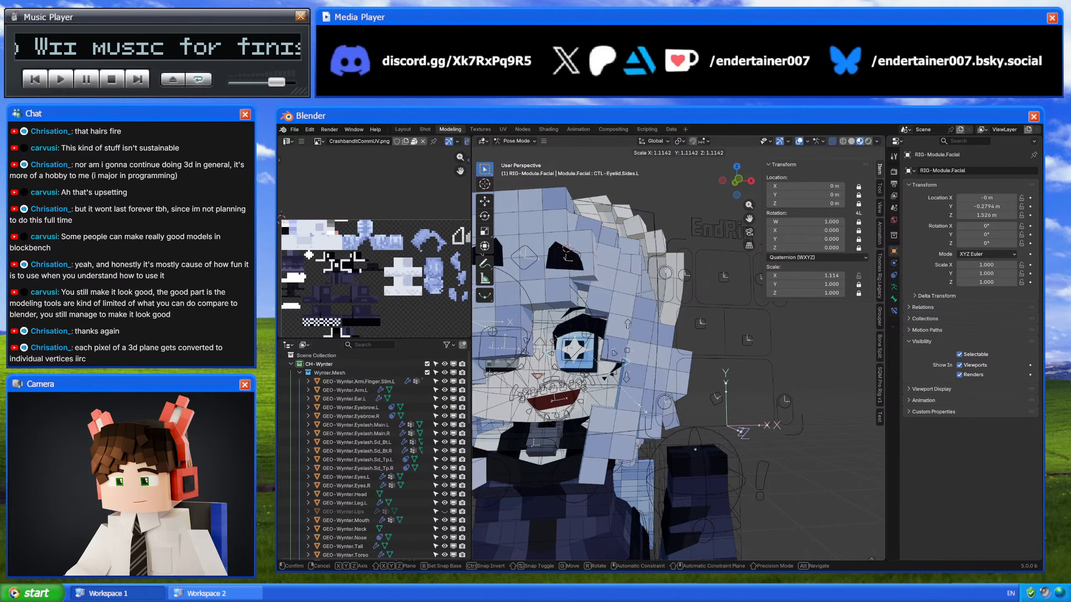
click(640, 415)
scroll(690, 375, down, 1)
shift+middle_drag(624, 380, 700, 365)
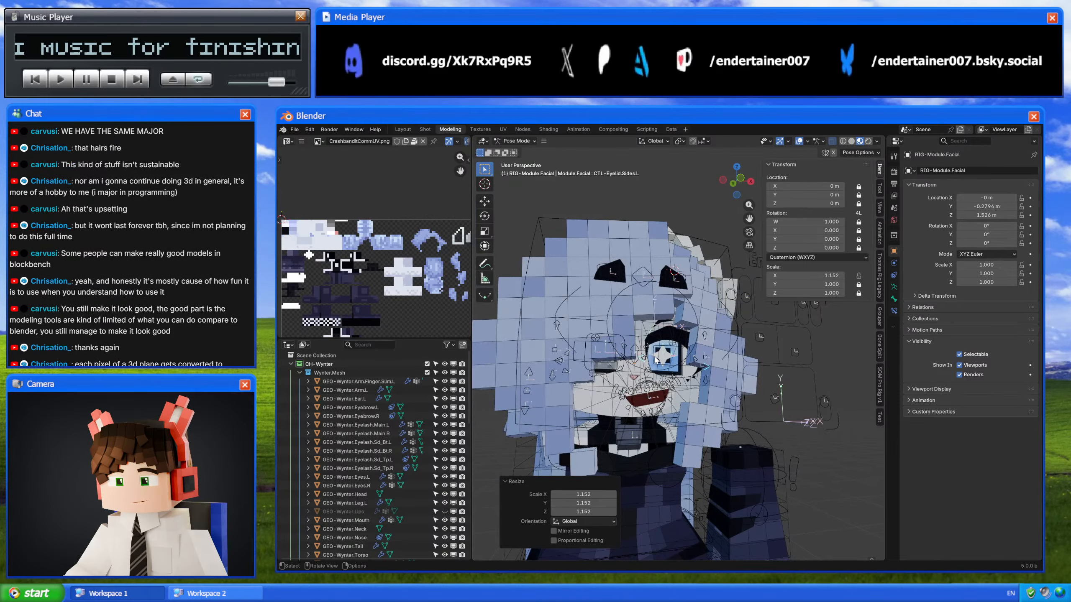
Step: In front view, rotate the left eyebrow control about -11.5° and move it to about X 0.016 m, Y 0.021 m
click(674, 277)
click(740, 178)
key(r)
click(727, 268)
key(g)
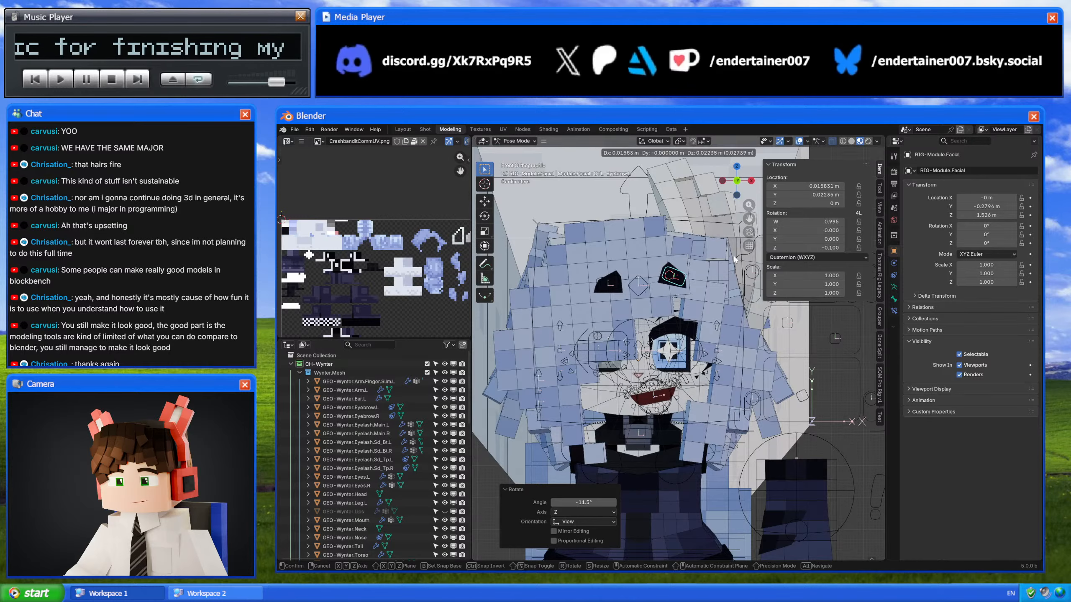
click(735, 259)
Step: Rotate the right eyebrow control about 13.5° and move it to about X -0.044 m, Y 0.018 m
click(609, 282)
key(r)
click(660, 264)
key(g)
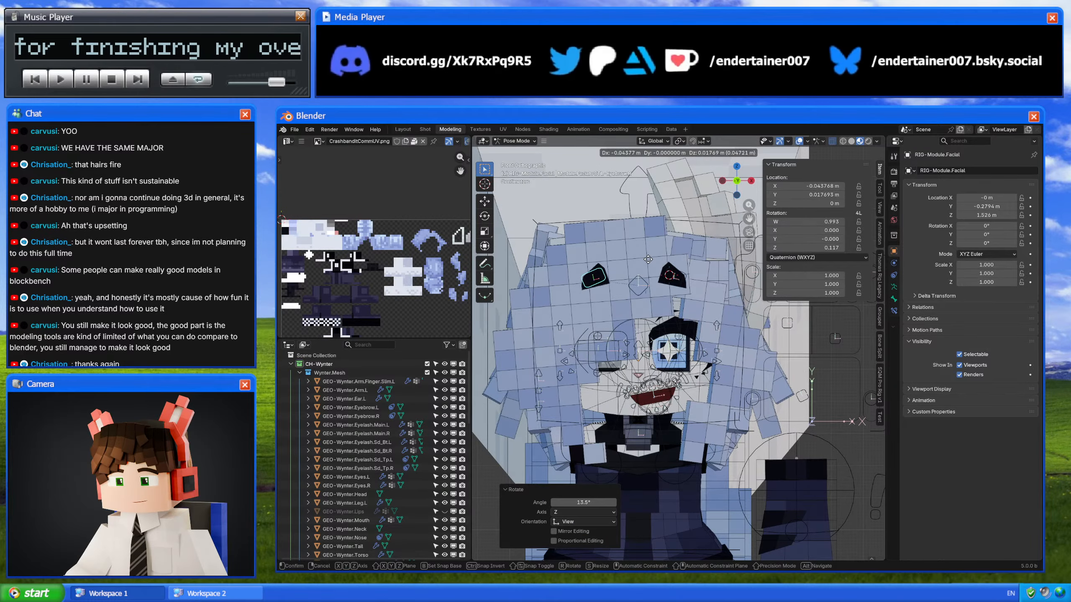
click(647, 261)
Step: Examine the posed face and the whole character from several angles and distances
middle_drag(648, 261, 640, 371)
scroll(690, 347, up, 3)
key(ctrl+Tab)
scroll(613, 390, down, 4)
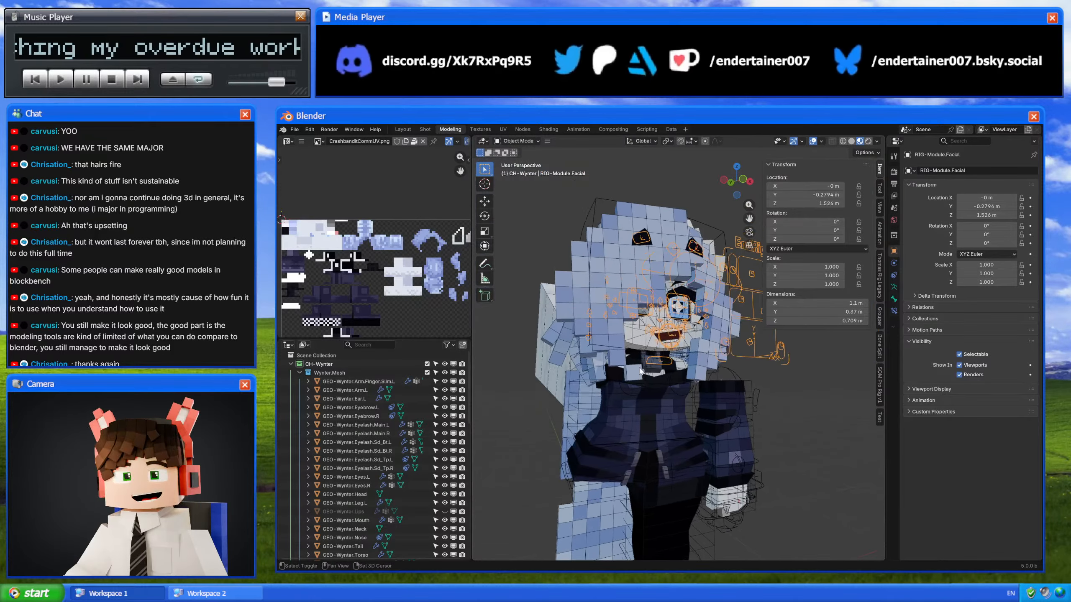
scroll(650, 384, up, 3)
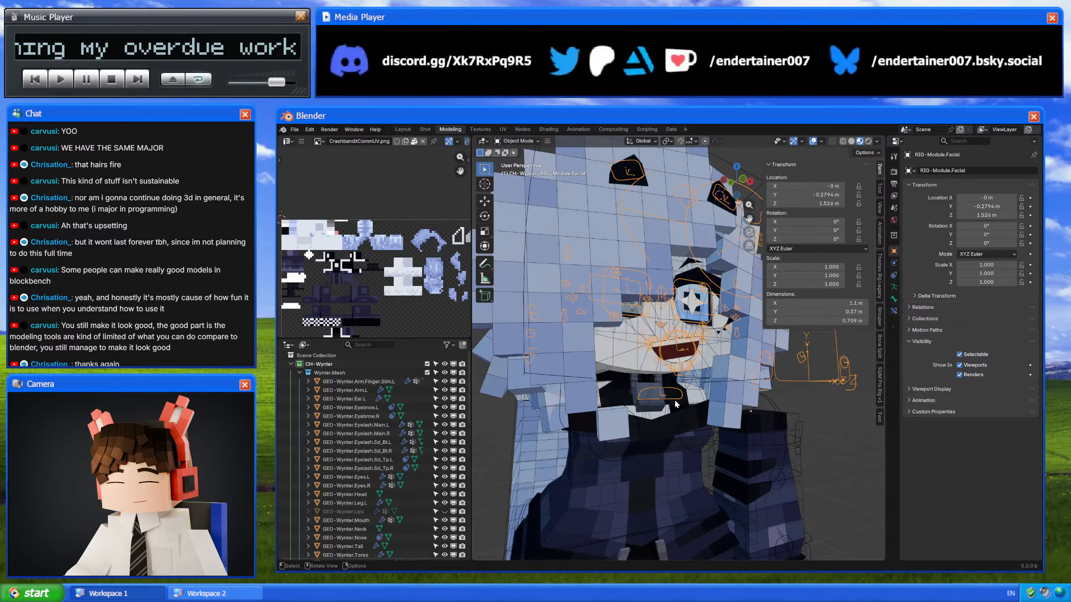
scroll(670, 399, down, 2)
middle_drag(671, 399, 695, 391)
key(ctrl+Tab)
click(687, 389)
scroll(599, 391, up, 3)
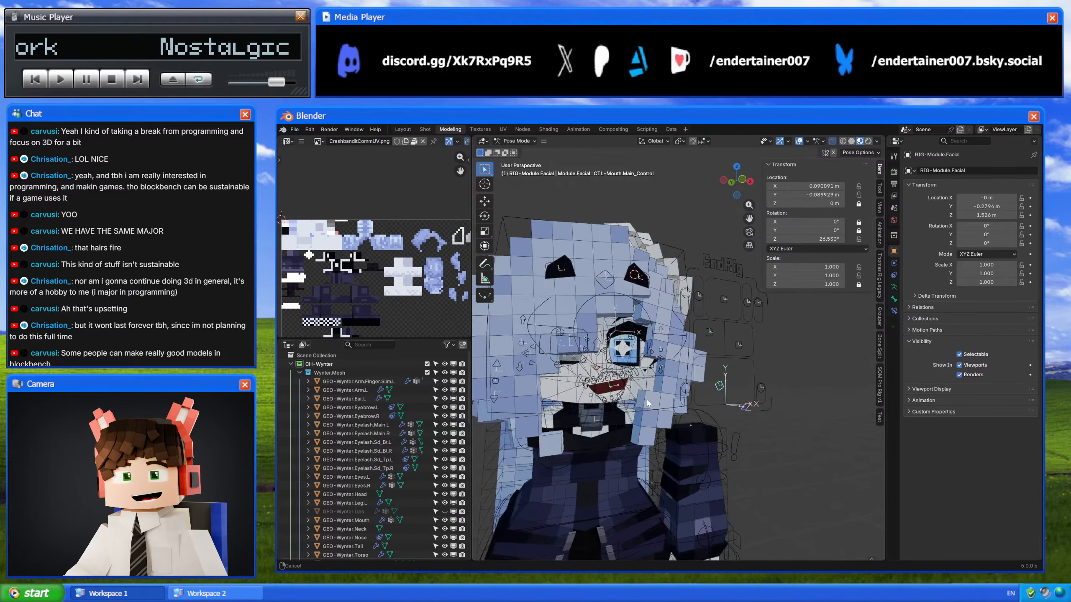
shift+middle_drag(628, 394, 685, 398)
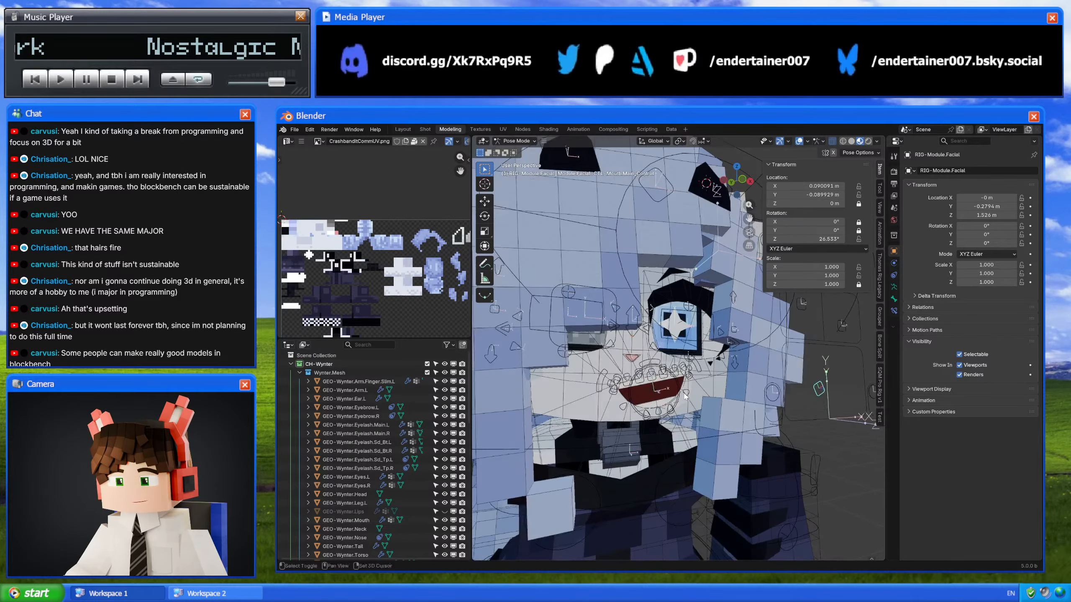
scroll(686, 397, down, 6)
middle_drag(690, 382, 679, 298)
middle_drag(672, 336, 553, 276)
middle_drag(662, 359, 705, 339)
middle_drag(652, 382, 724, 405)
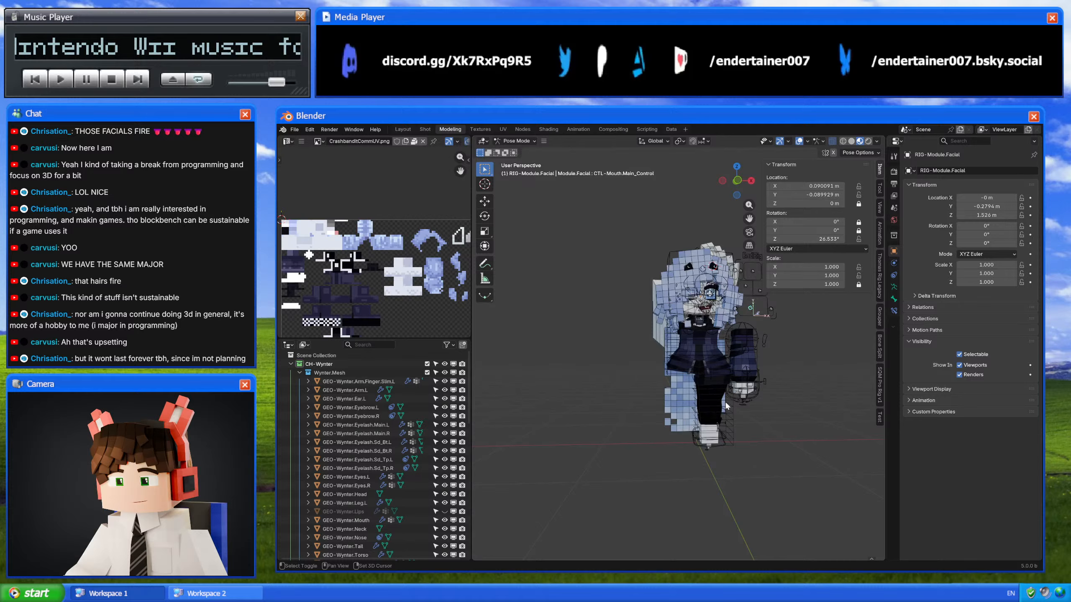
Step: Return to Object Mode and select the left arm rig, adding the leg rig to the selection
scroll(724, 401, up, 5)
key(ctrl+Tab)
click(686, 373)
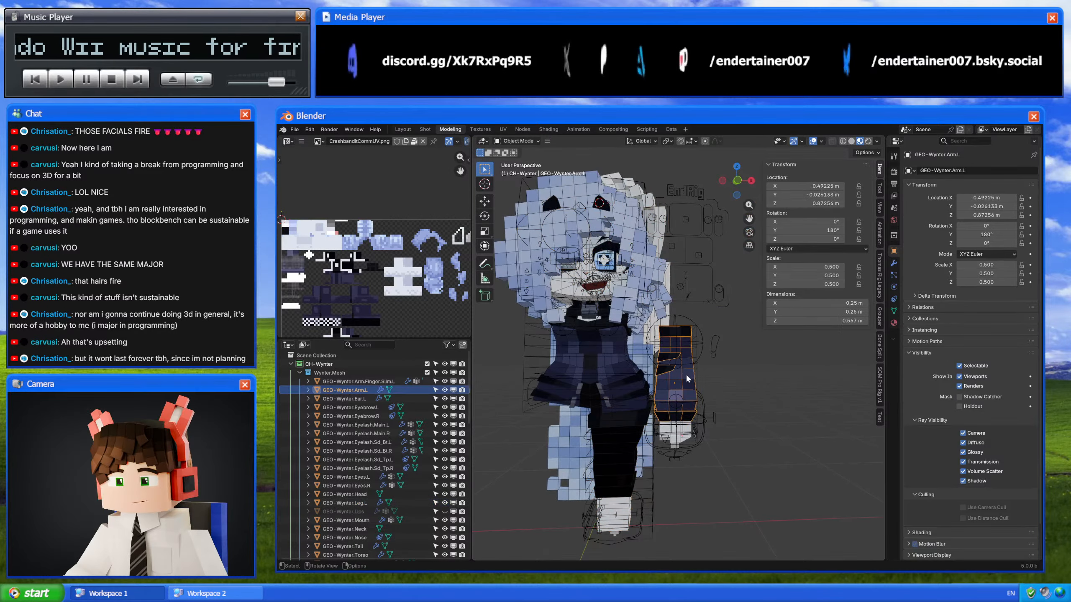
click(693, 363)
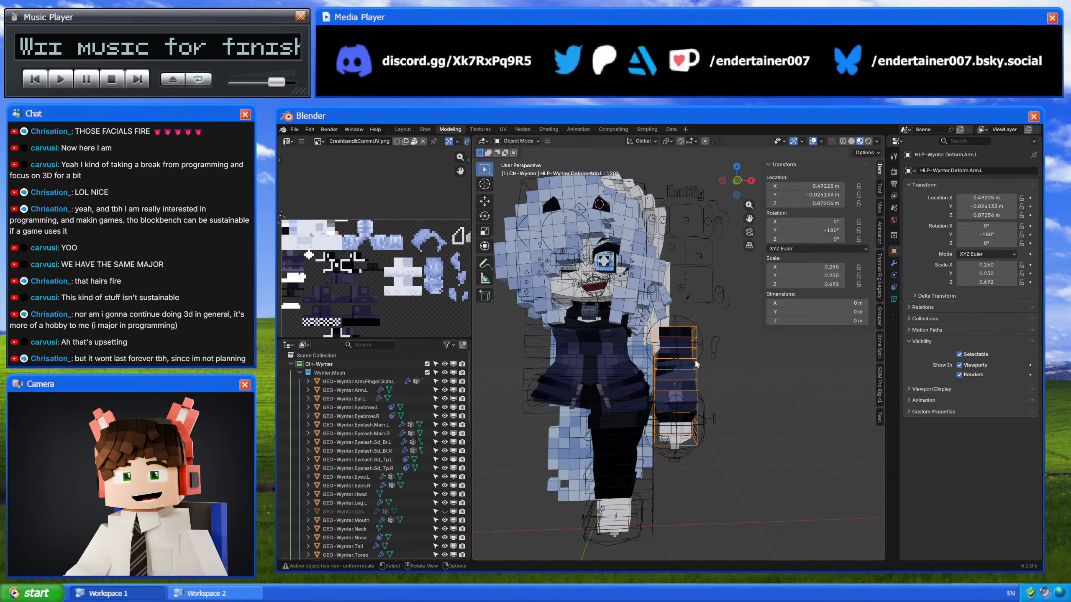
click(713, 353)
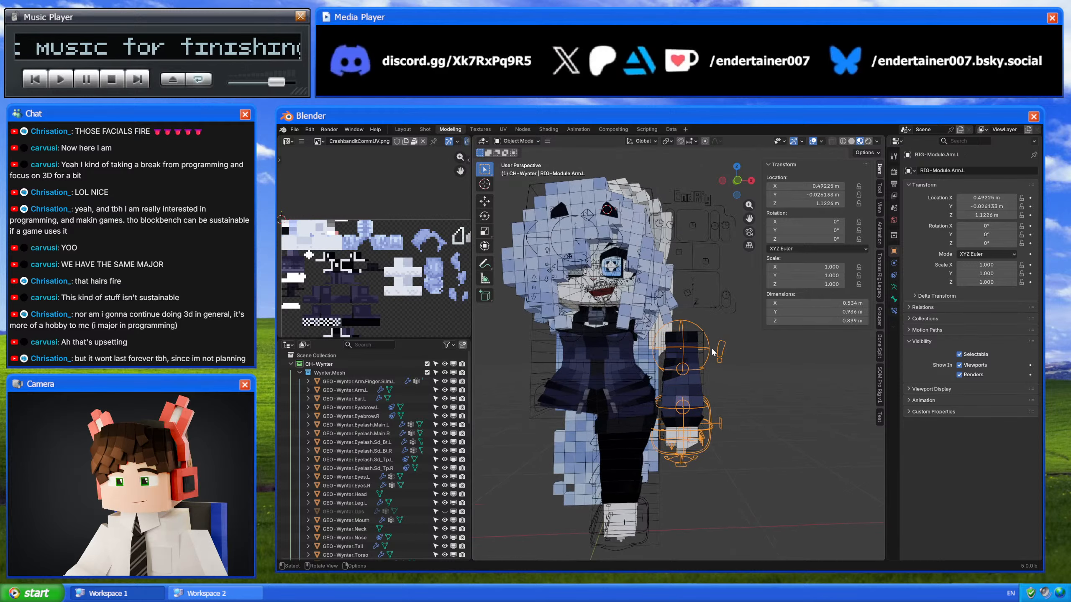
shift+middle_drag(712, 349, 733, 328)
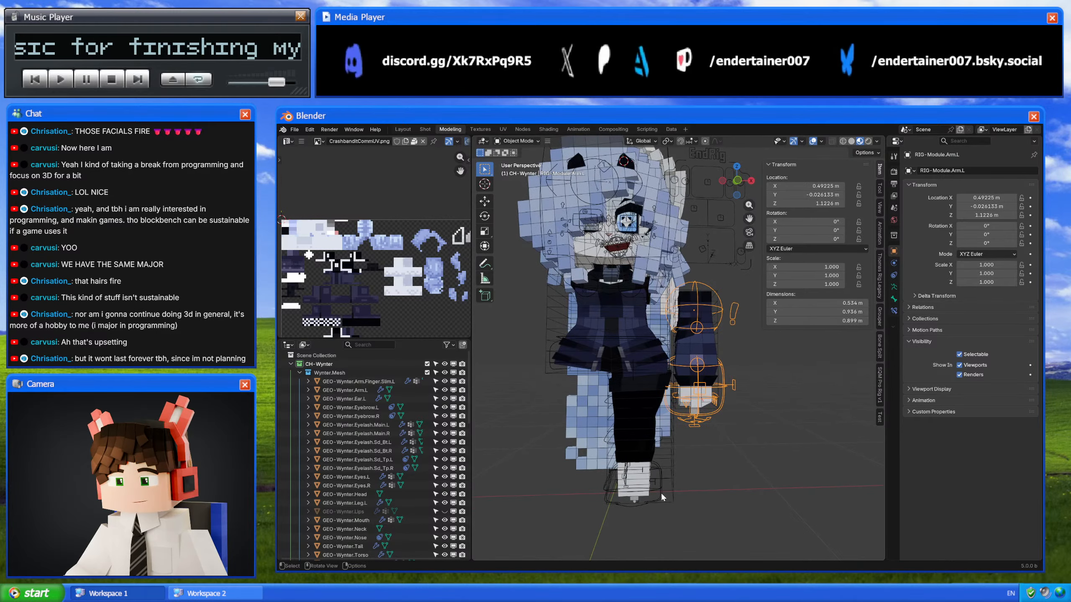
shift+click(660, 492)
Step: Select the facial rig and switch it to Pose Mode
scroll(661, 493, down, 3)
middle_drag(644, 382, 687, 391)
scroll(668, 406, up, 2)
click(727, 312)
key(ctrl+Tab)
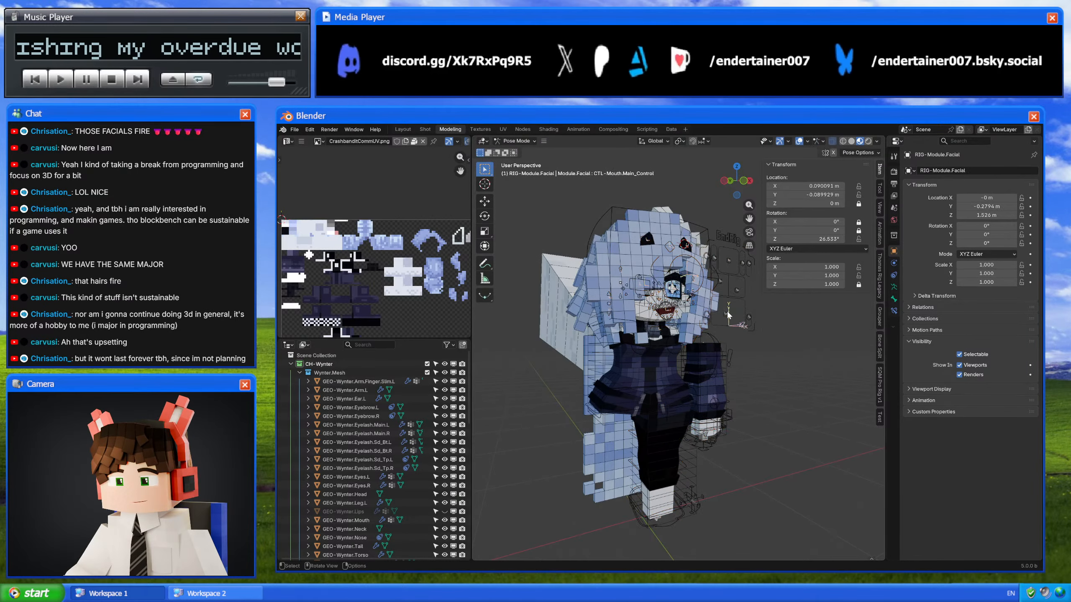
Step: Switch back to Object Mode, make RIG-Module.Arm.L active, clear the selection, and set the viewport shading to Solid
key(ctrl+Tab)
shift+click(721, 346)
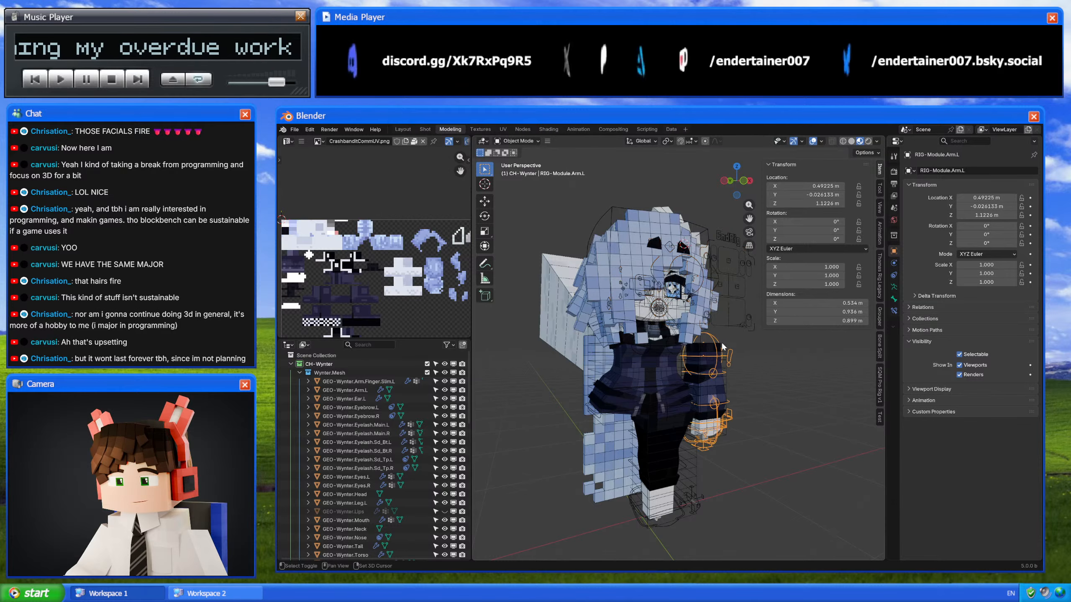
shift+middle_drag(721, 344, 713, 331)
click(731, 343)
scroll(730, 341, up, 2)
scroll(713, 331, down, 2)
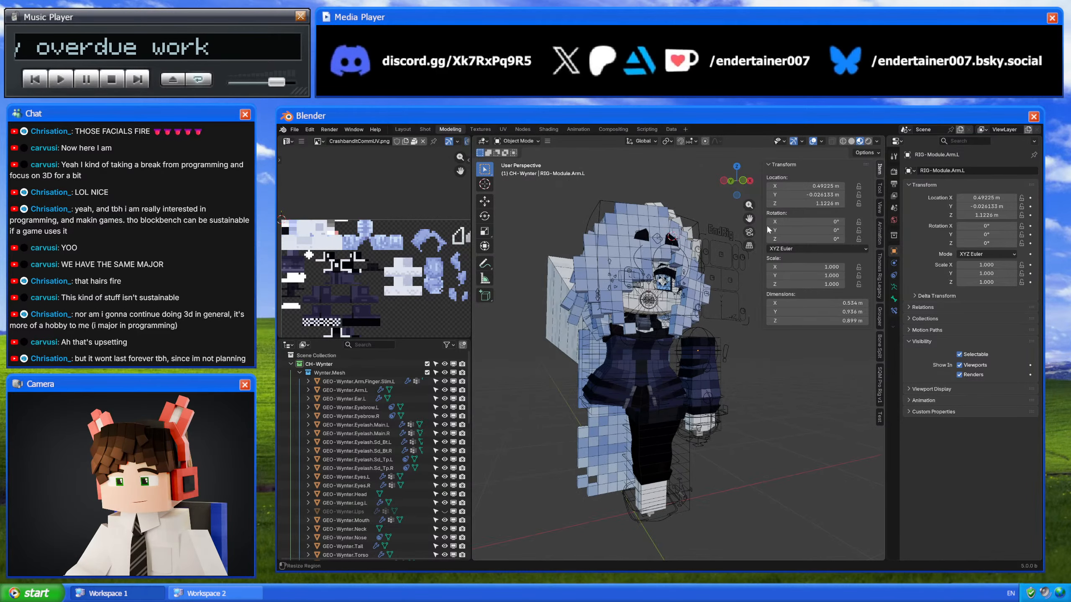
click(851, 141)
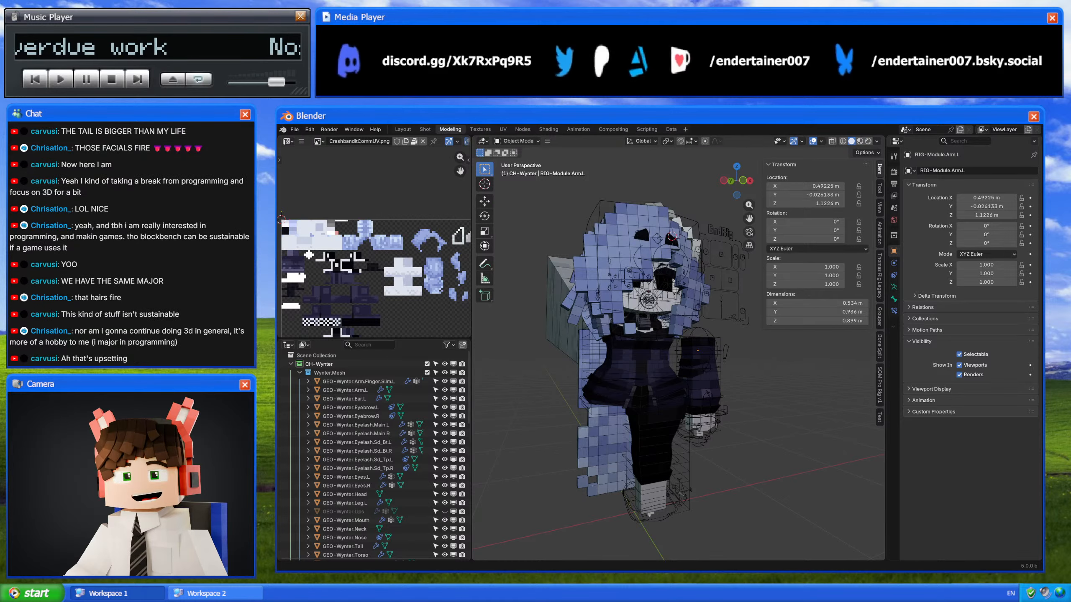